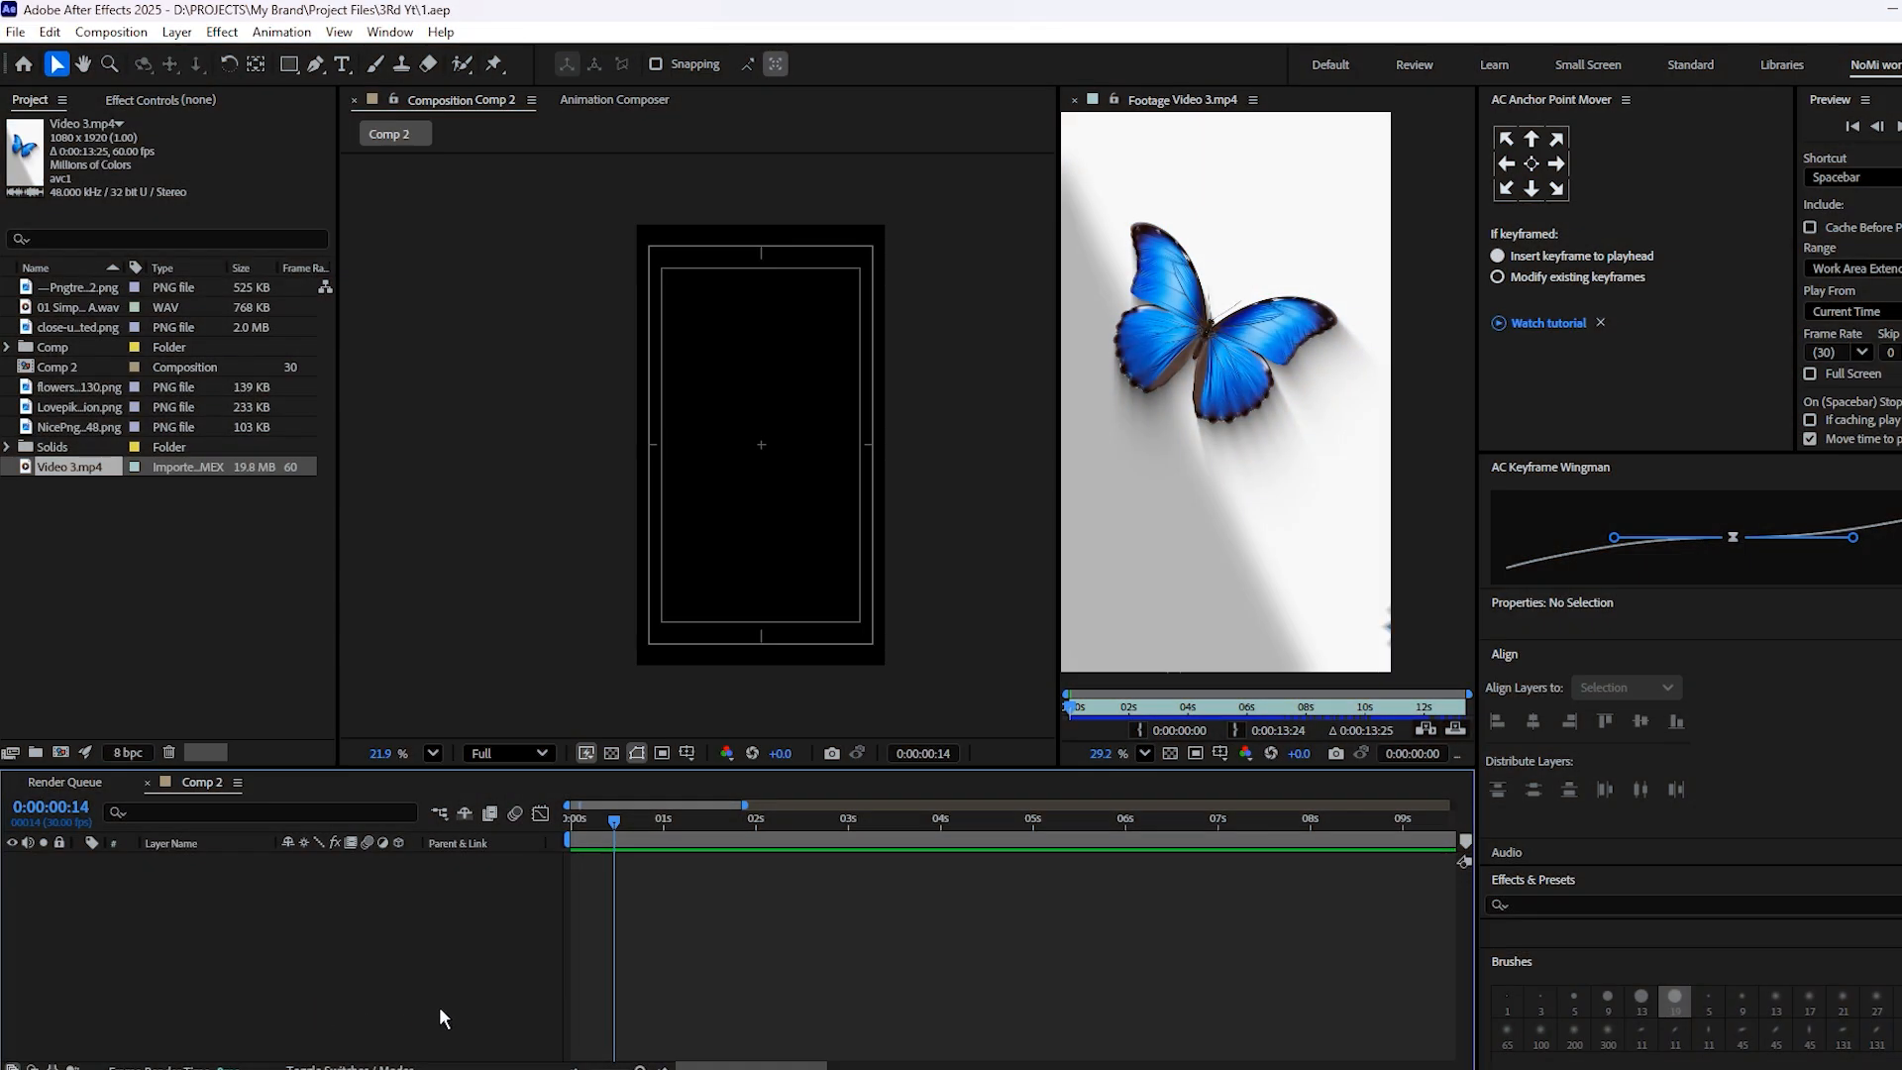
Create a white 1080 × 1920 px solid layer in Comp 2 and duplicate it
right_click(432, 949)
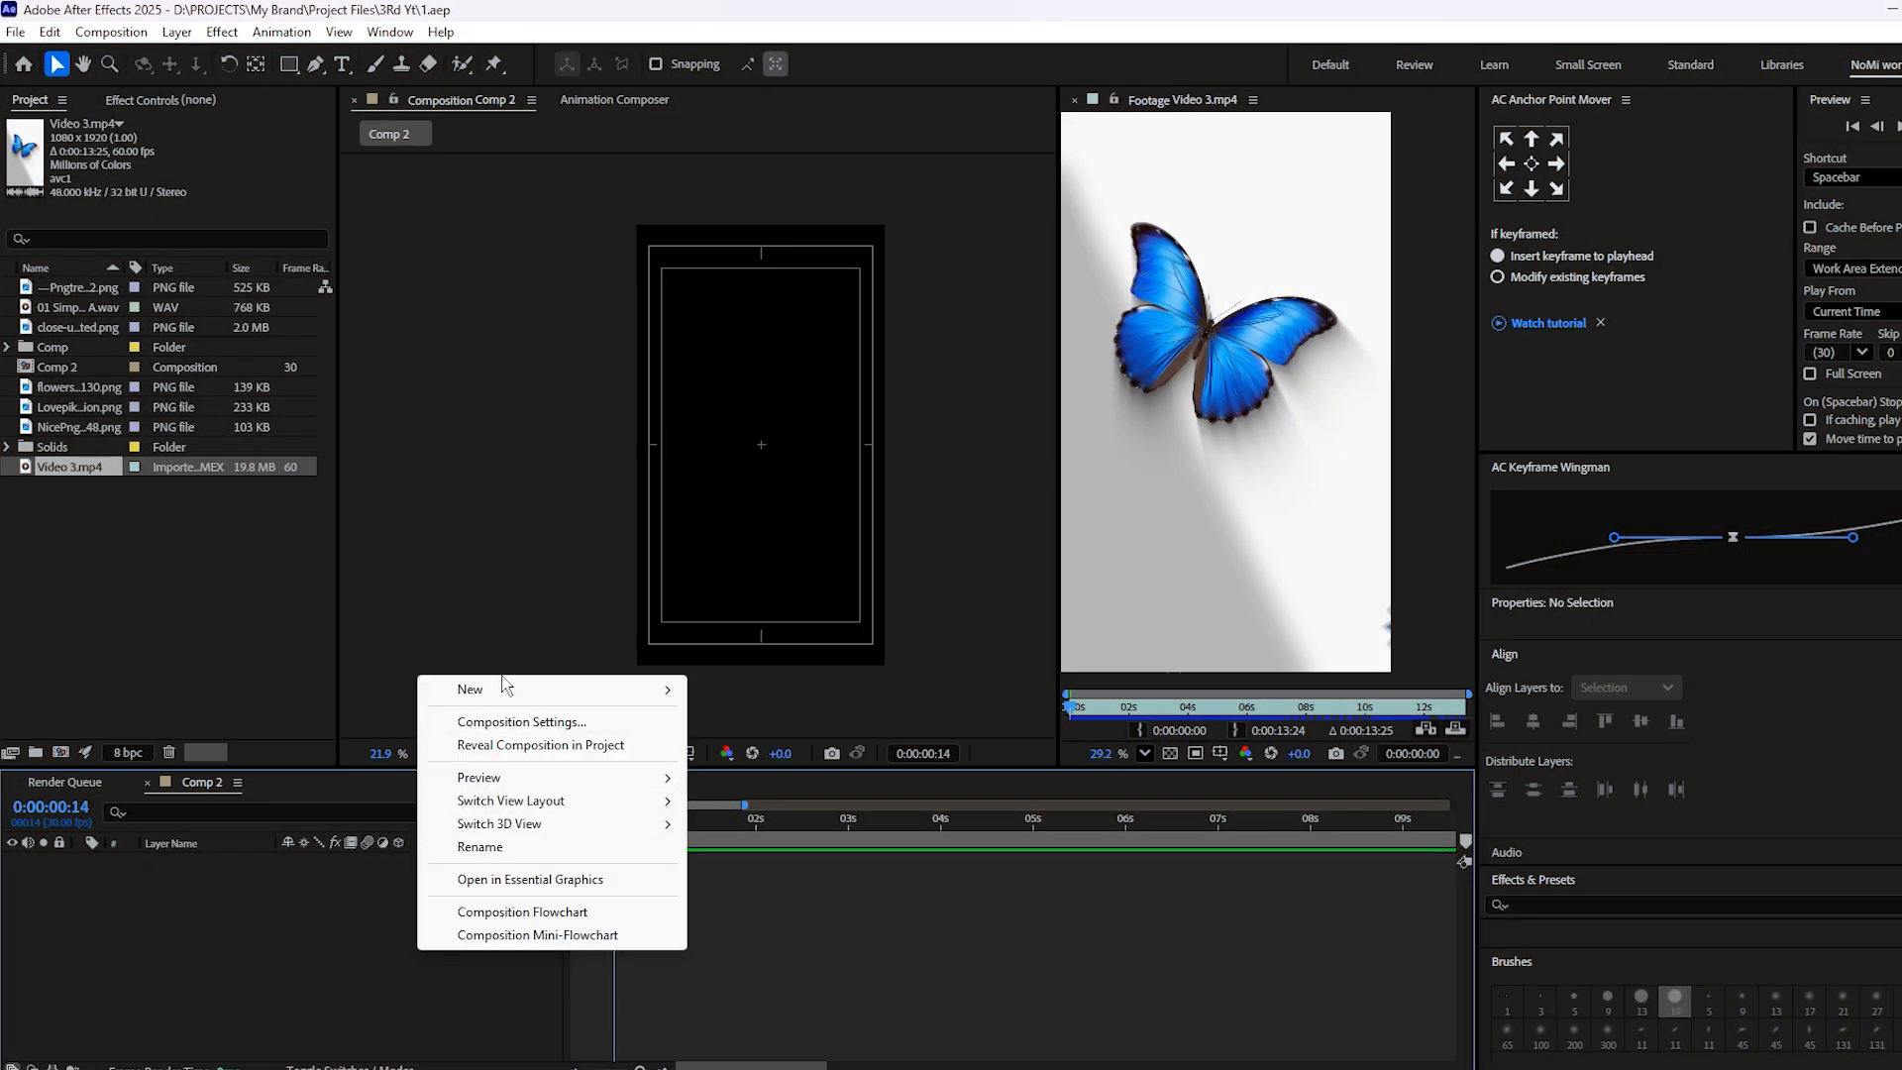
mouse_move(476, 688)
left_click(738, 744)
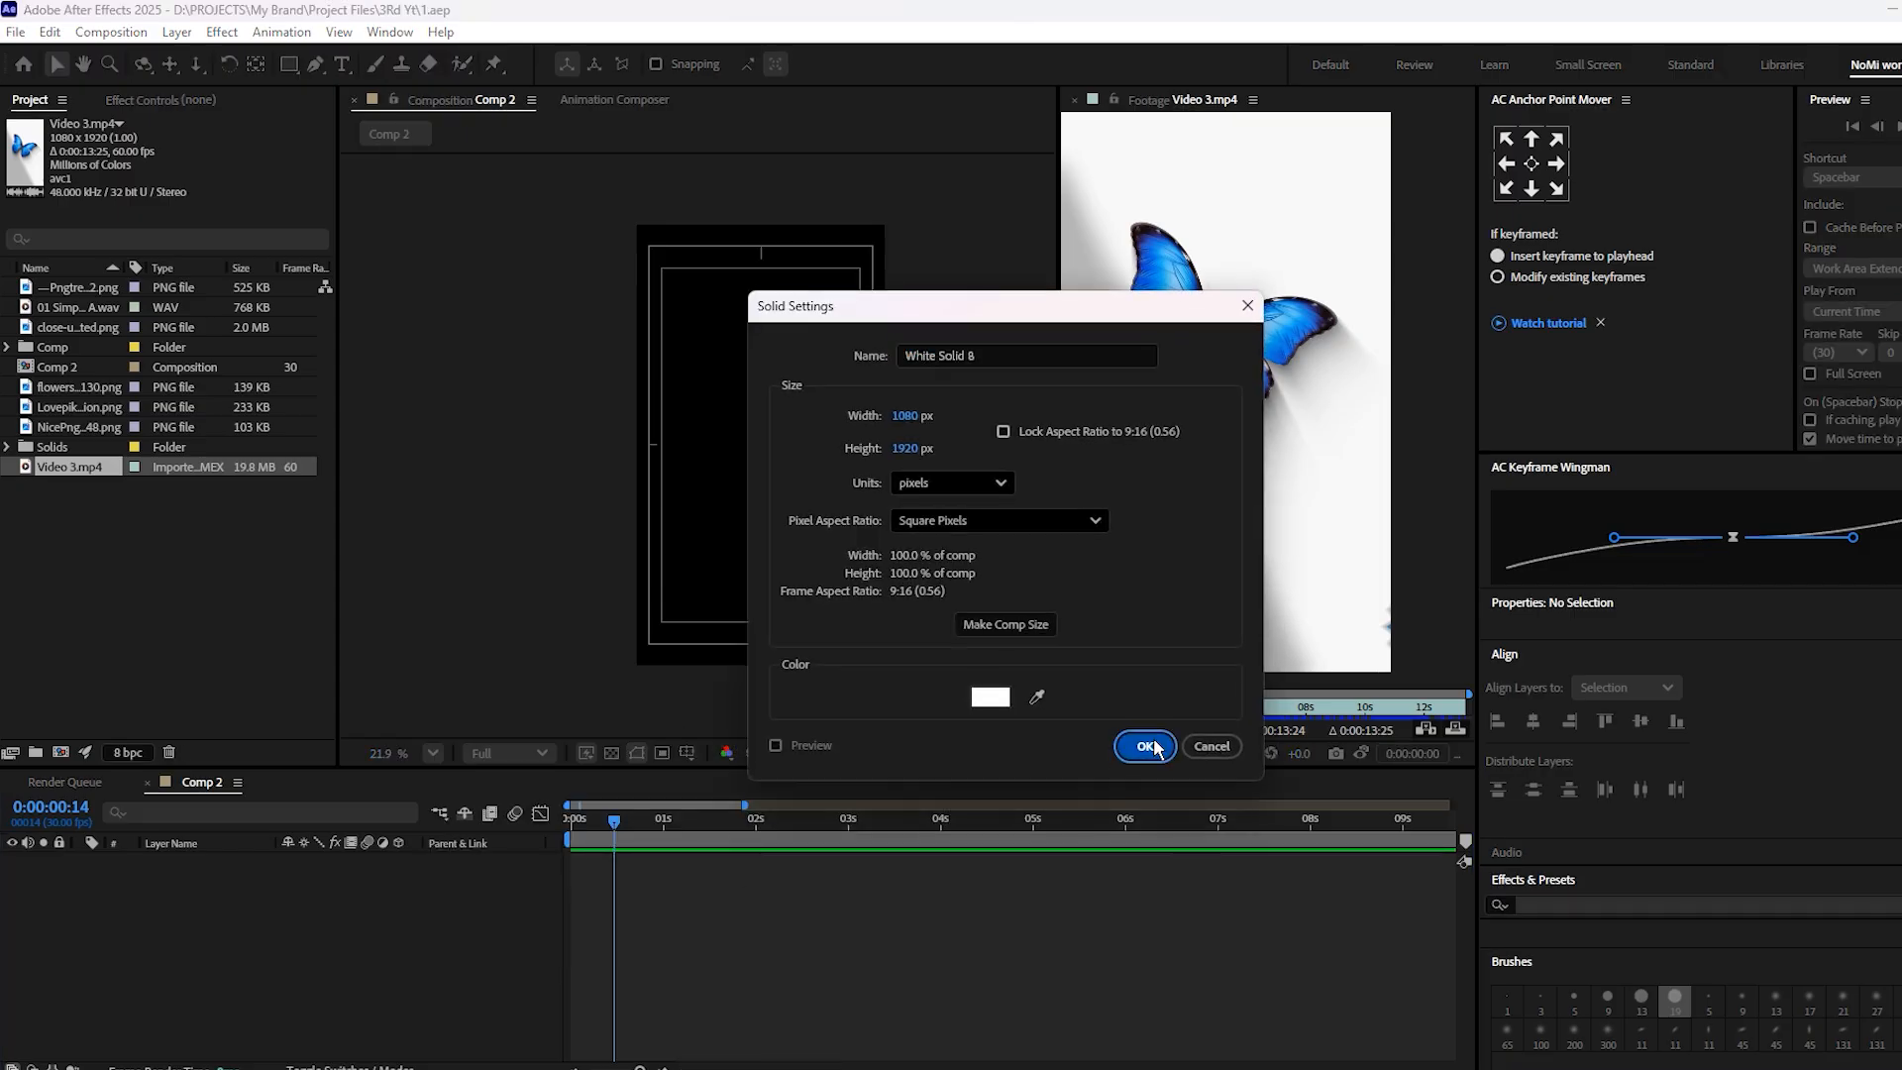
left_click(1143, 746)
key("ctrl+d")
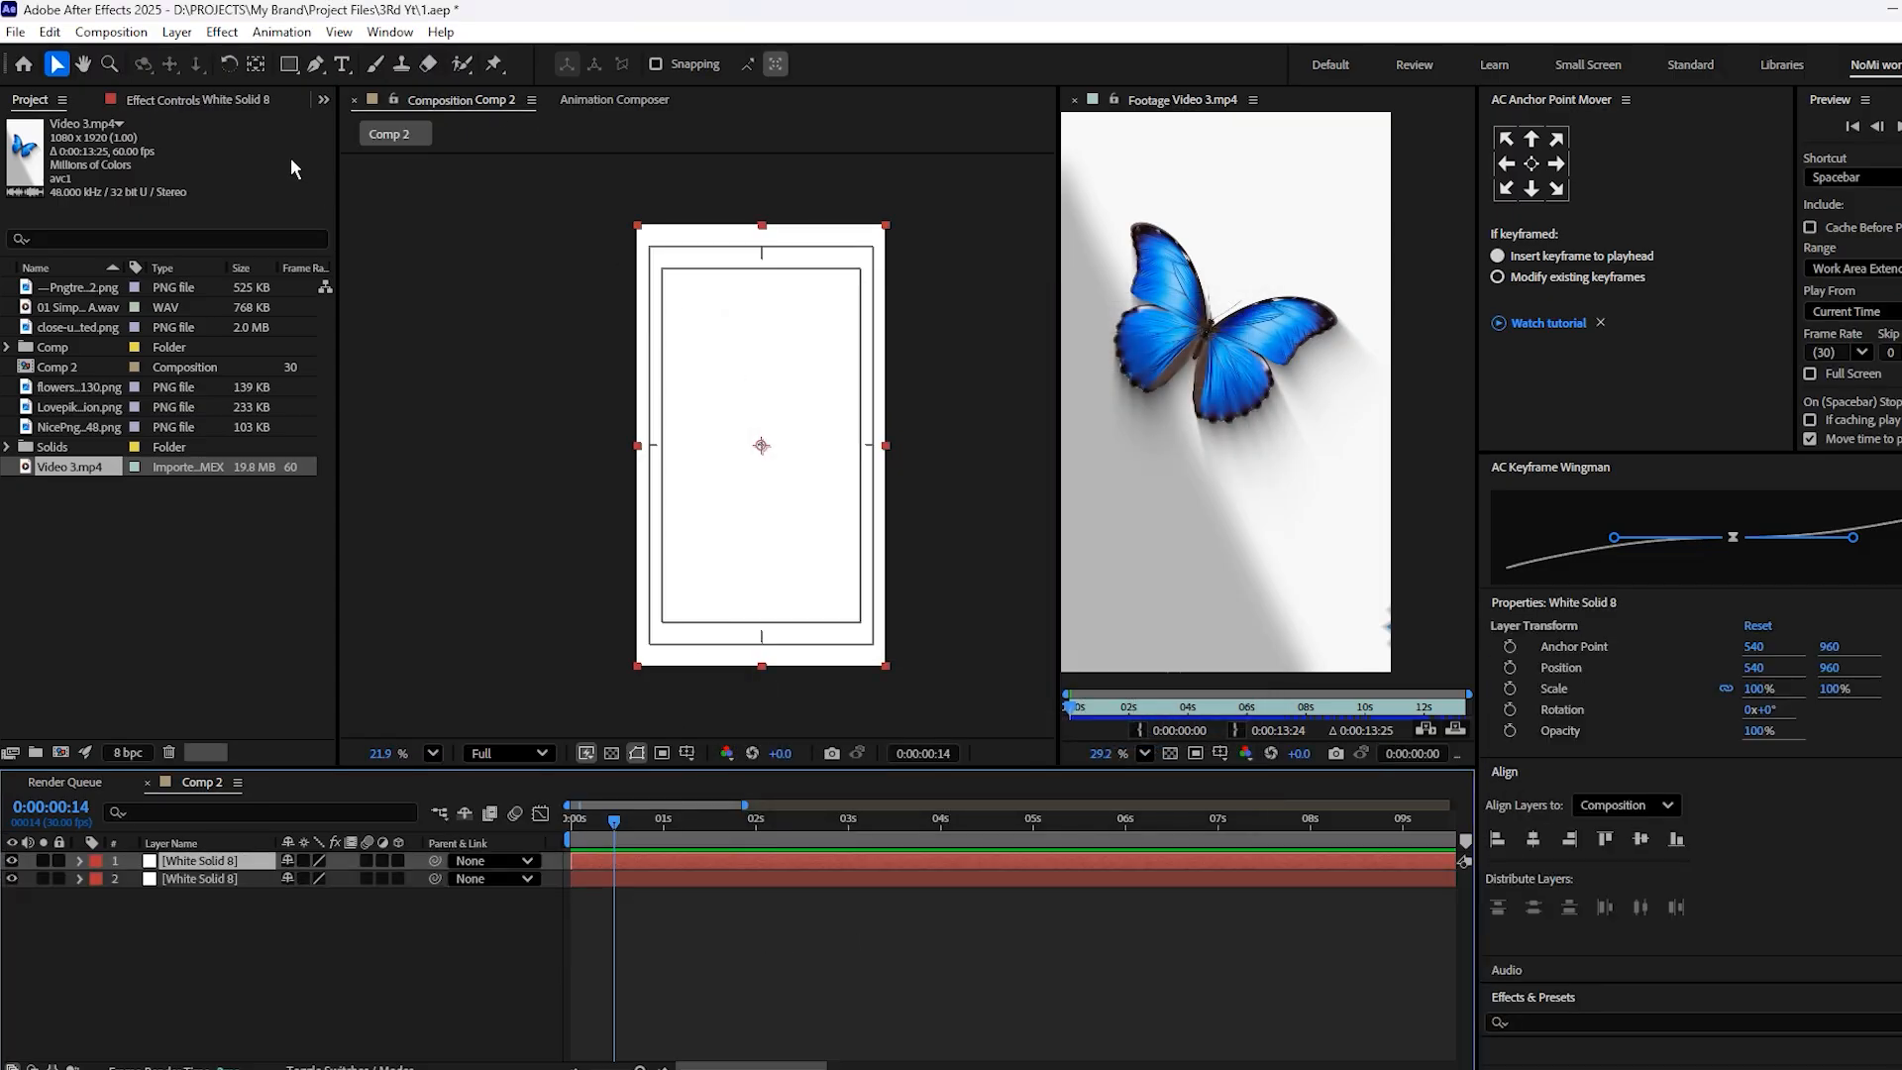
Change the colour of the upper white solid to dark gray, making it a new solid
scroll(1536, 882, "down", 10)
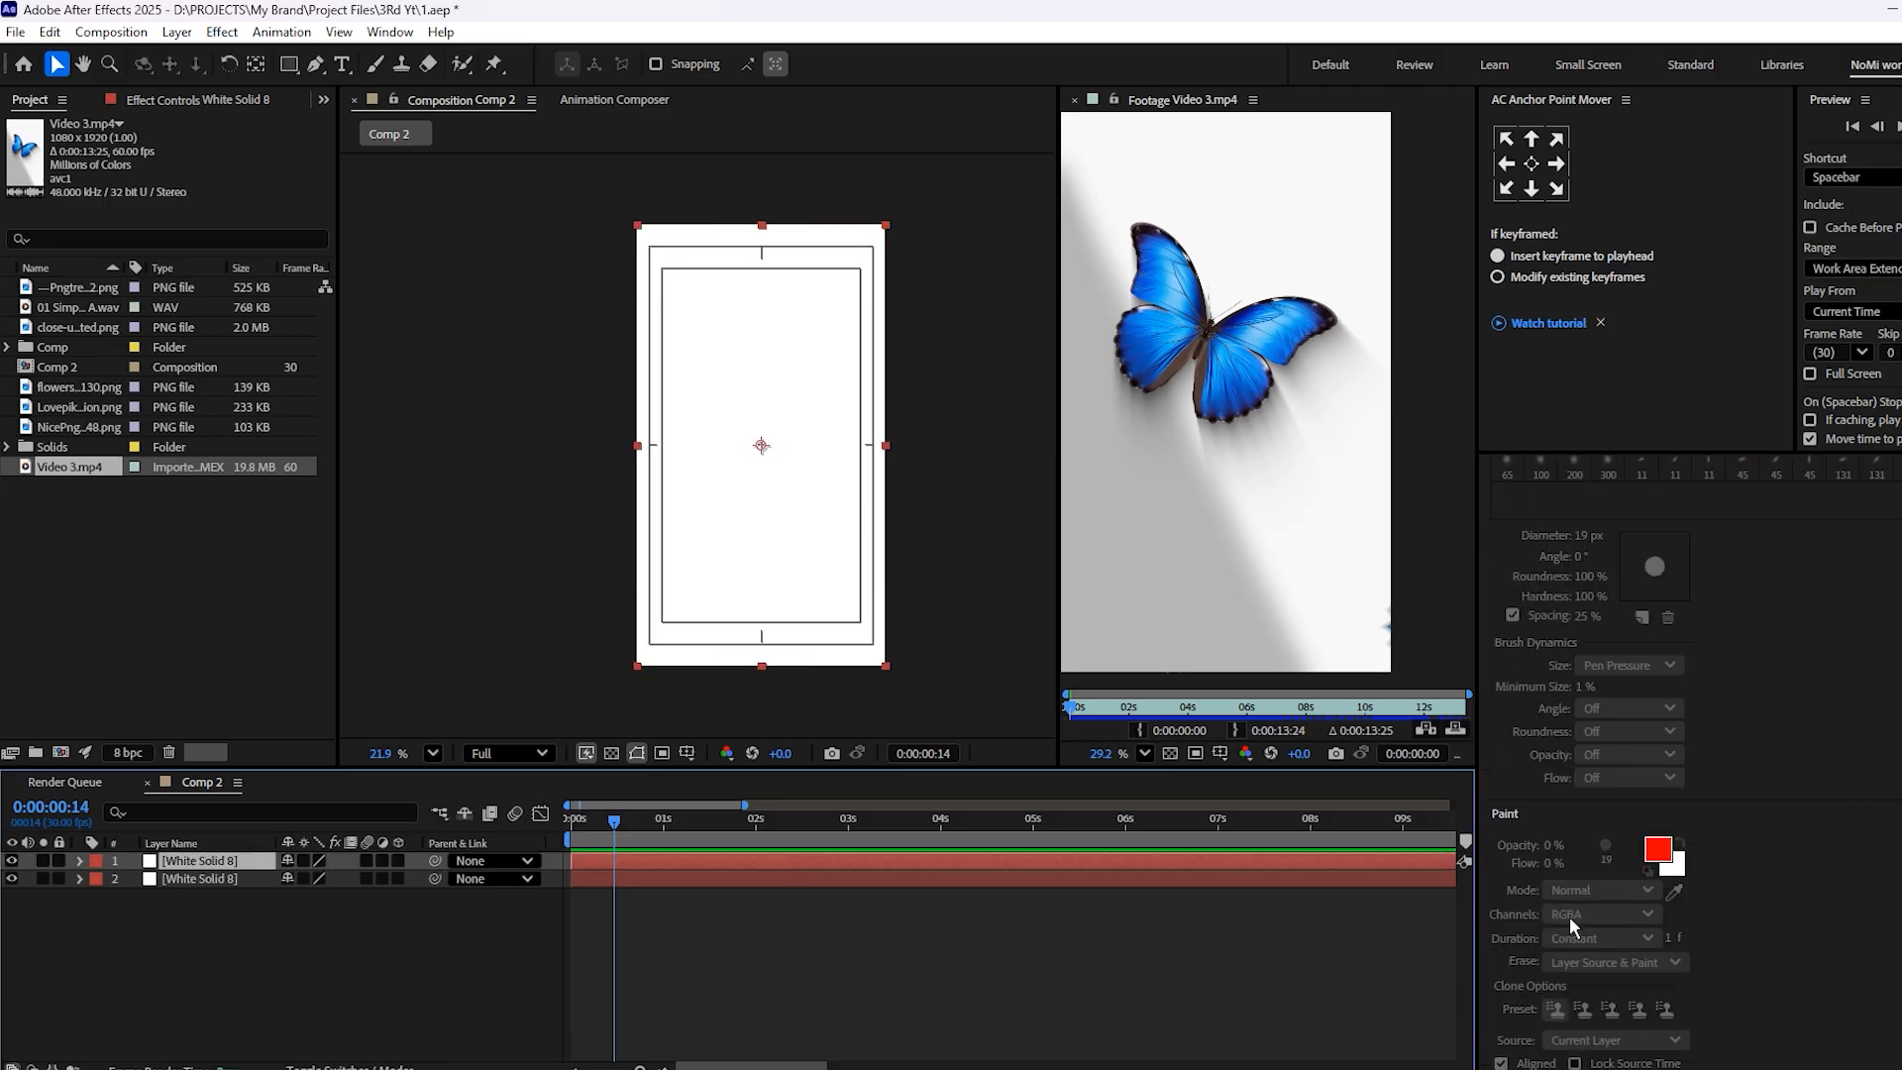
scroll(1569, 925, "down", 2)
scroll(843, 629, "up", 4)
scroll(828, 634, "down", 3)
left_click_drag(714, 598, 737, 635)
key("ctrl+shift+y")
left_click(991, 667)
mouse_move(937, 581)
left_mouse_down()
mouse_move(587, 600)
mouse_move(565, 585)
left_mouse_up()
left_click(1215, 423)
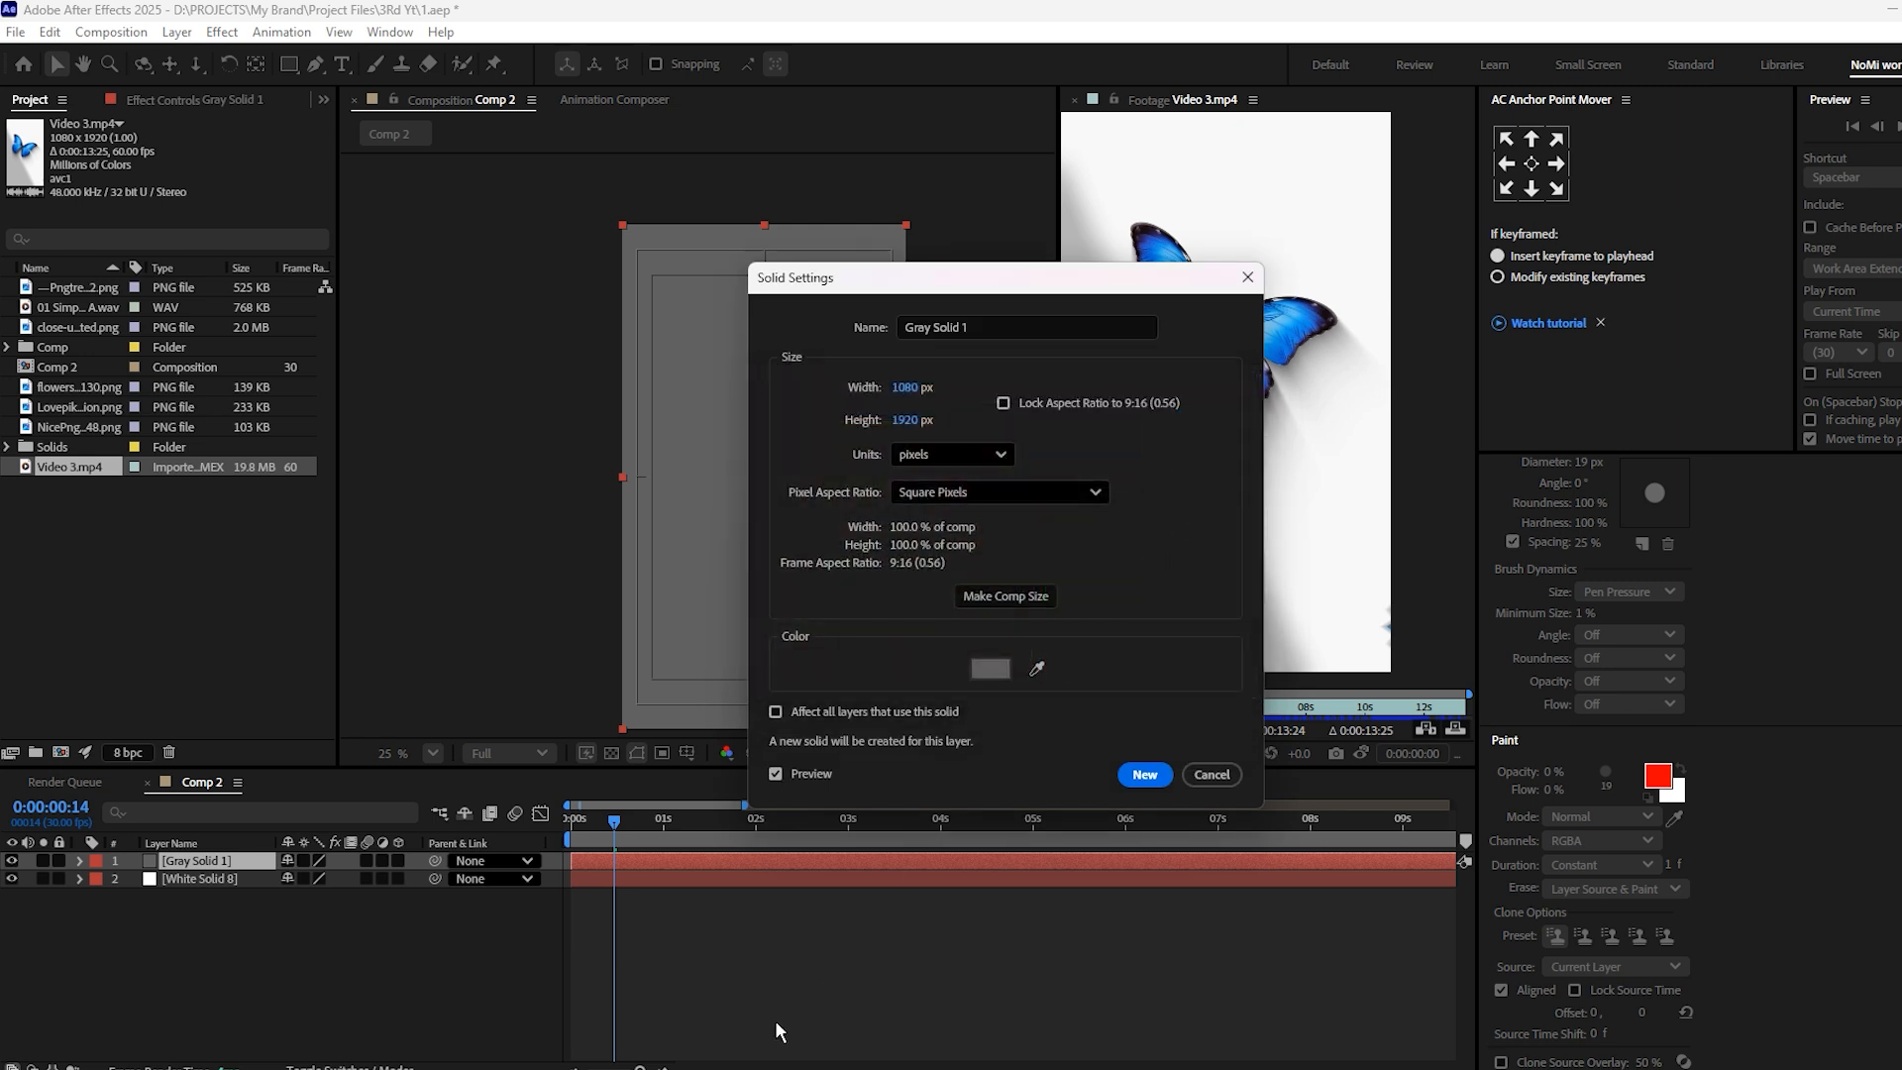
left_click(1144, 774)
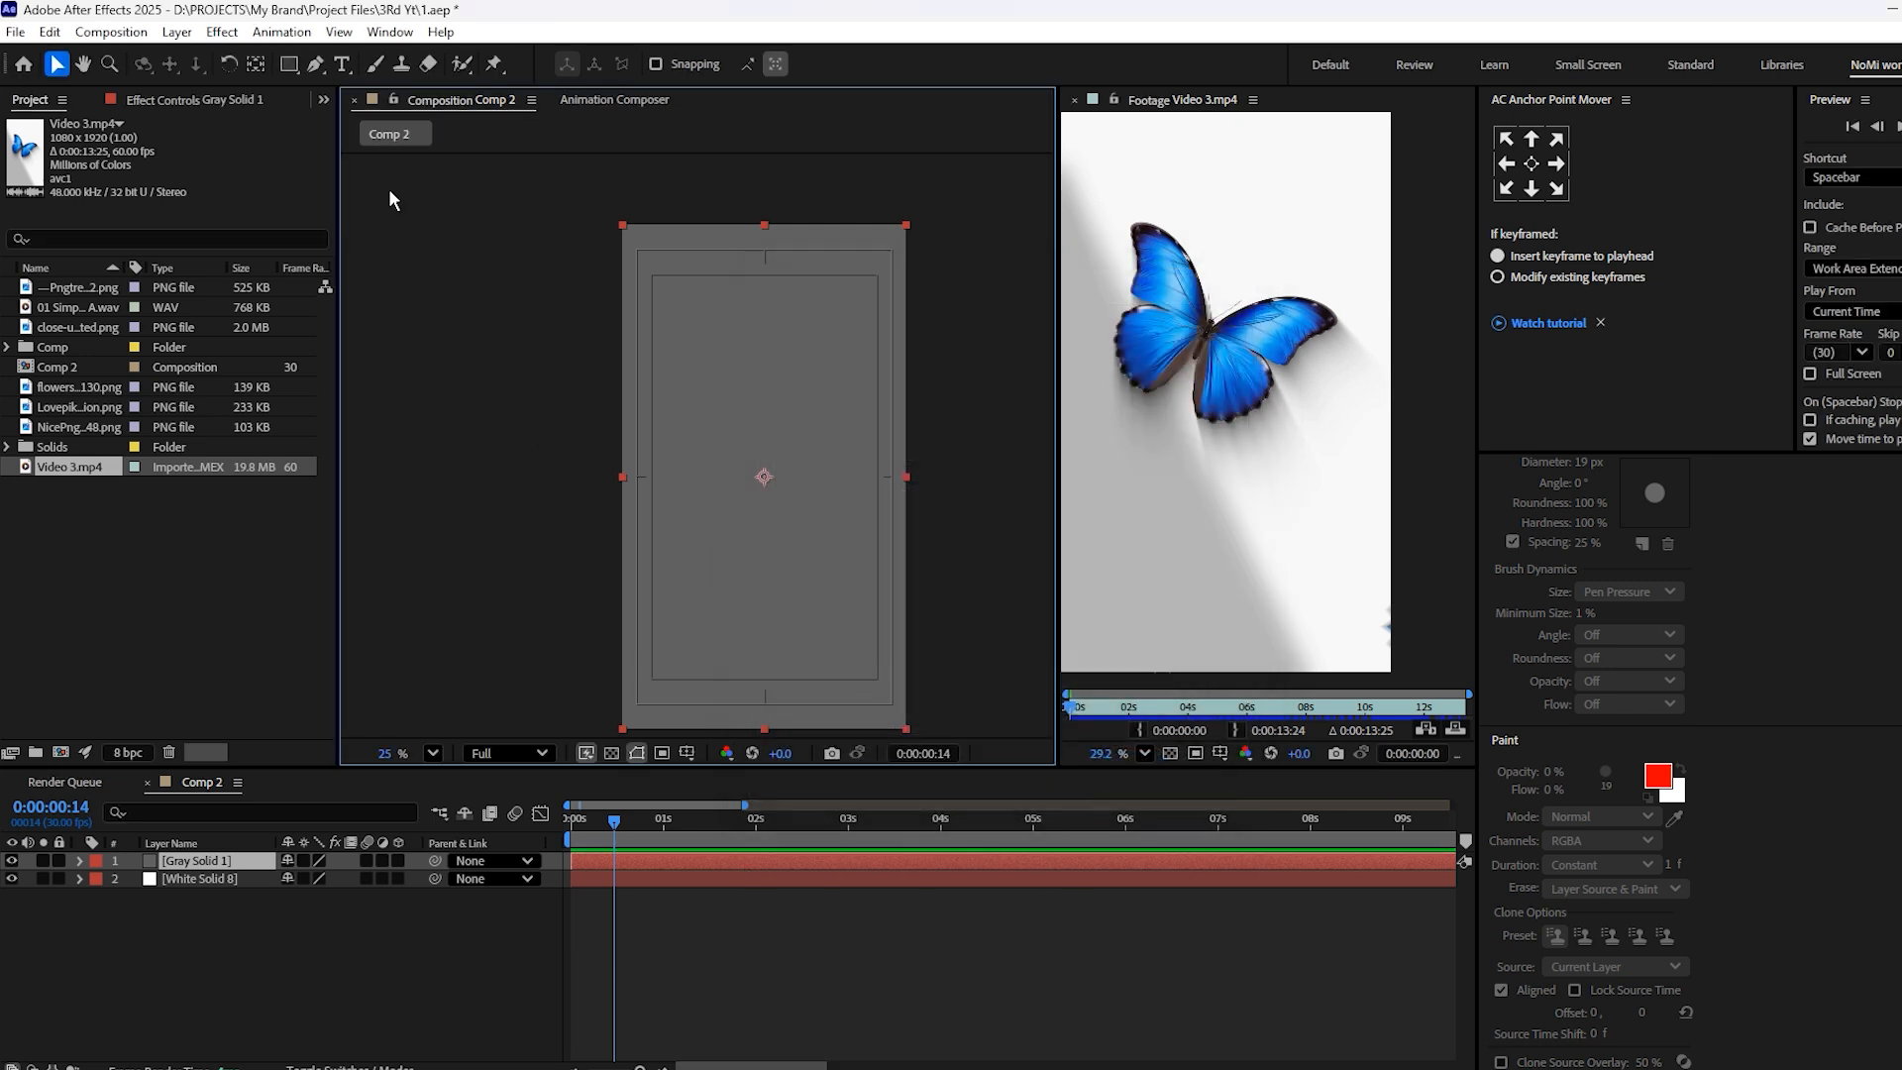
Draw a closed triangular Pen tool mask on the gray solid, covering the lower-left half of the frame diagonally
left_click(315, 63)
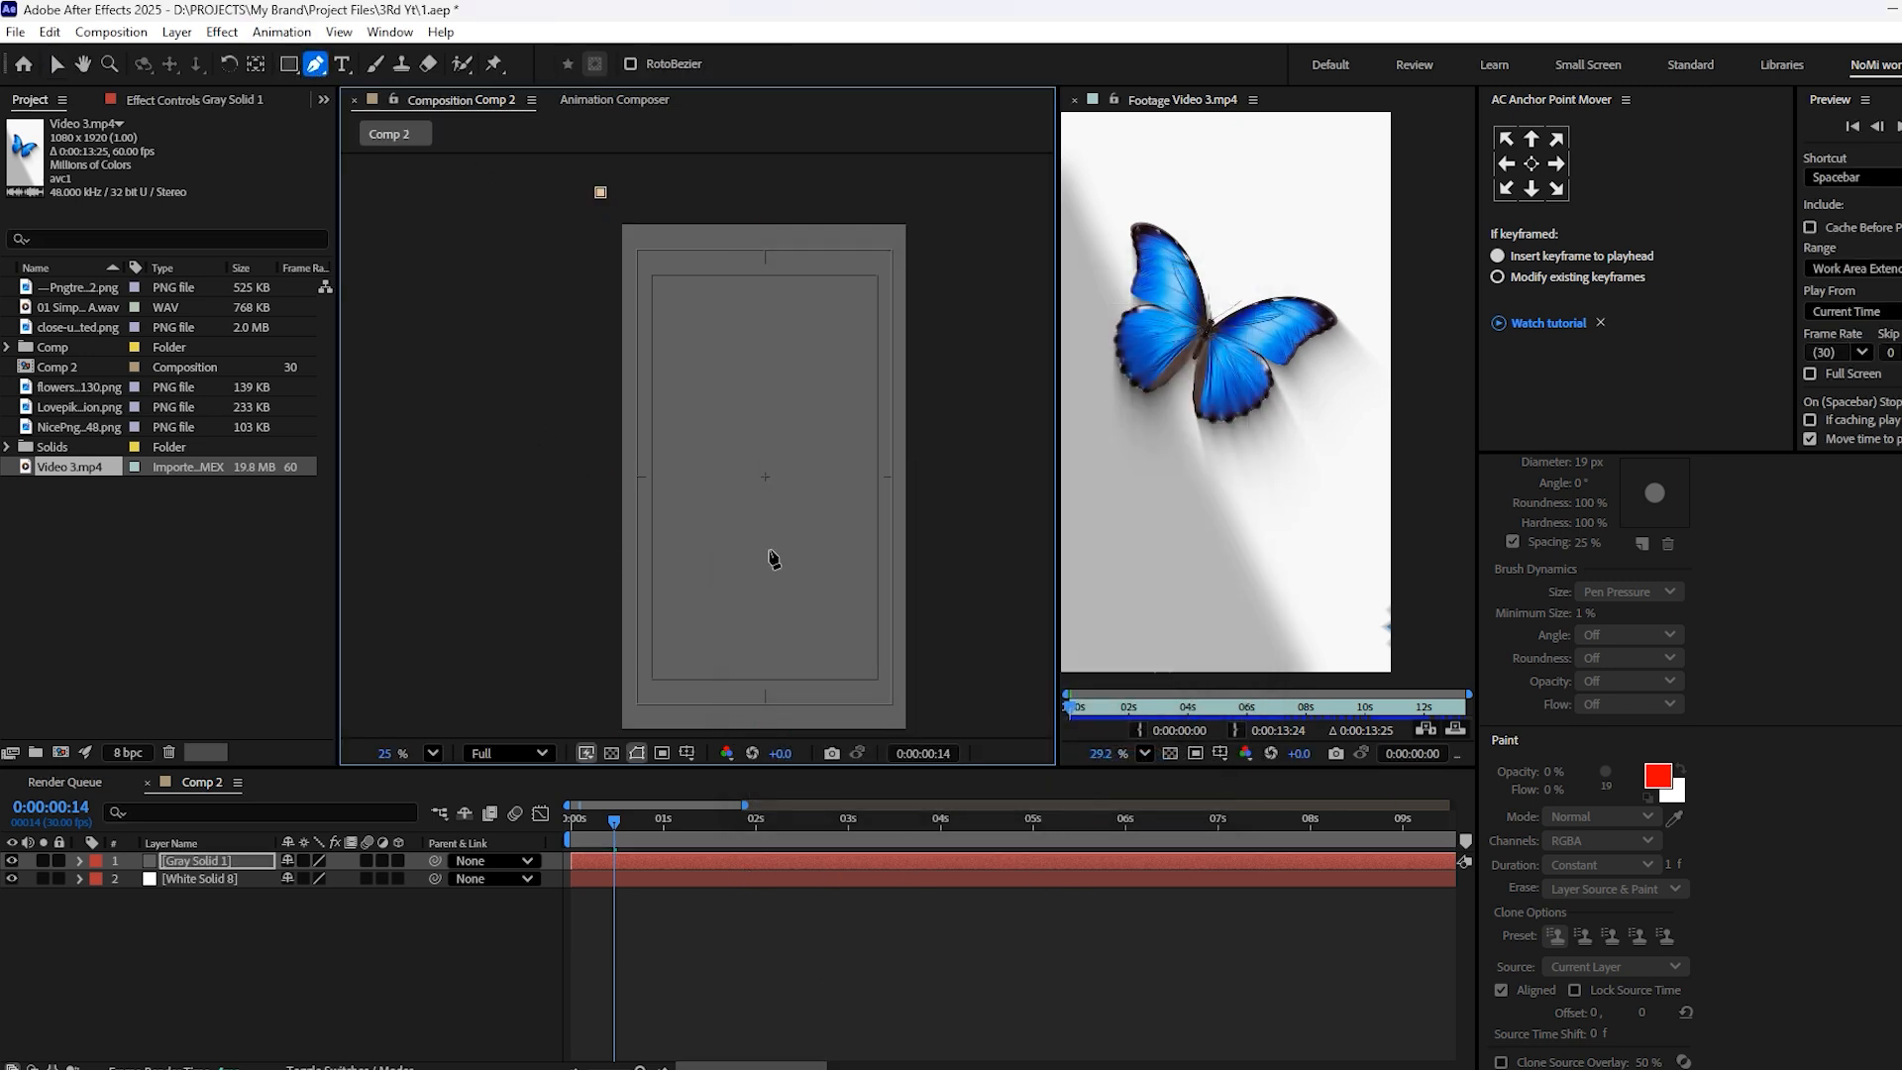
scroll(709, 570, "down", 2)
left_click(773, 599)
left_click(591, 598)
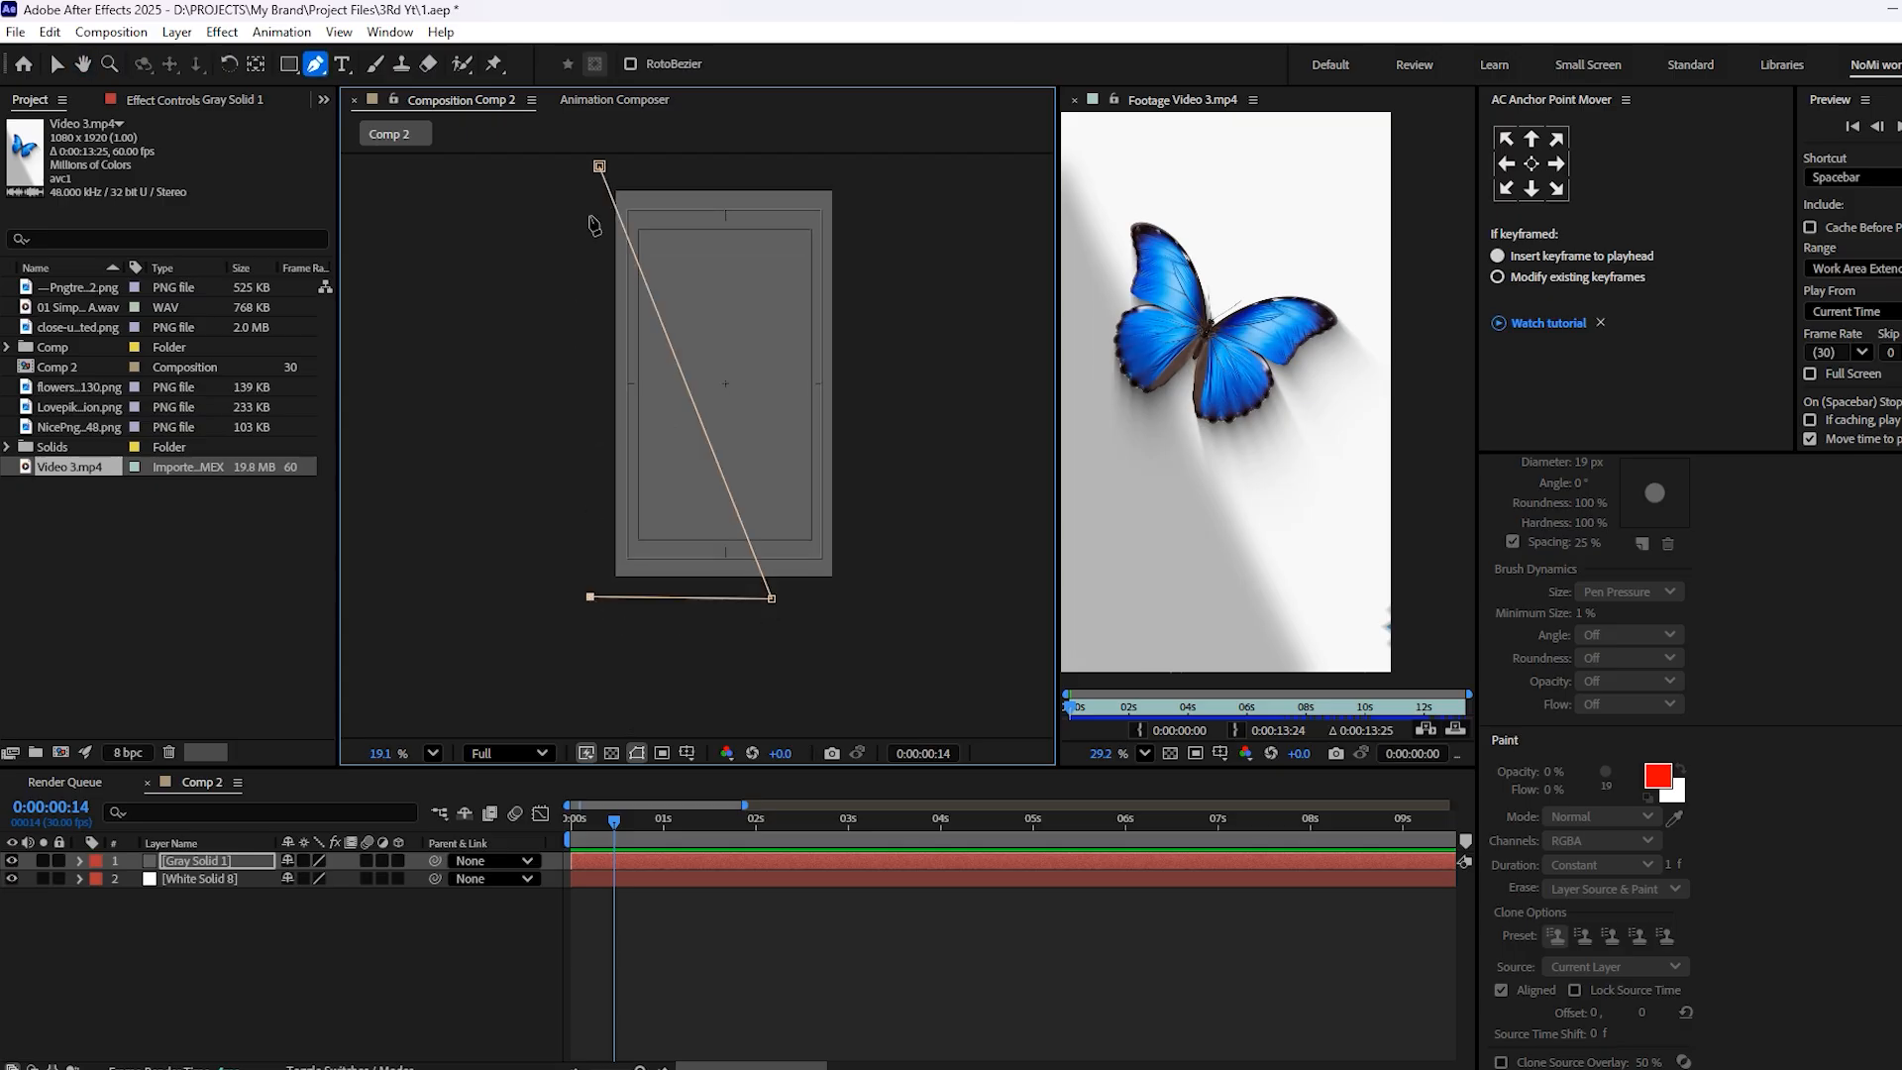
left_click(599, 167)
scroll(680, 545, "up", 3)
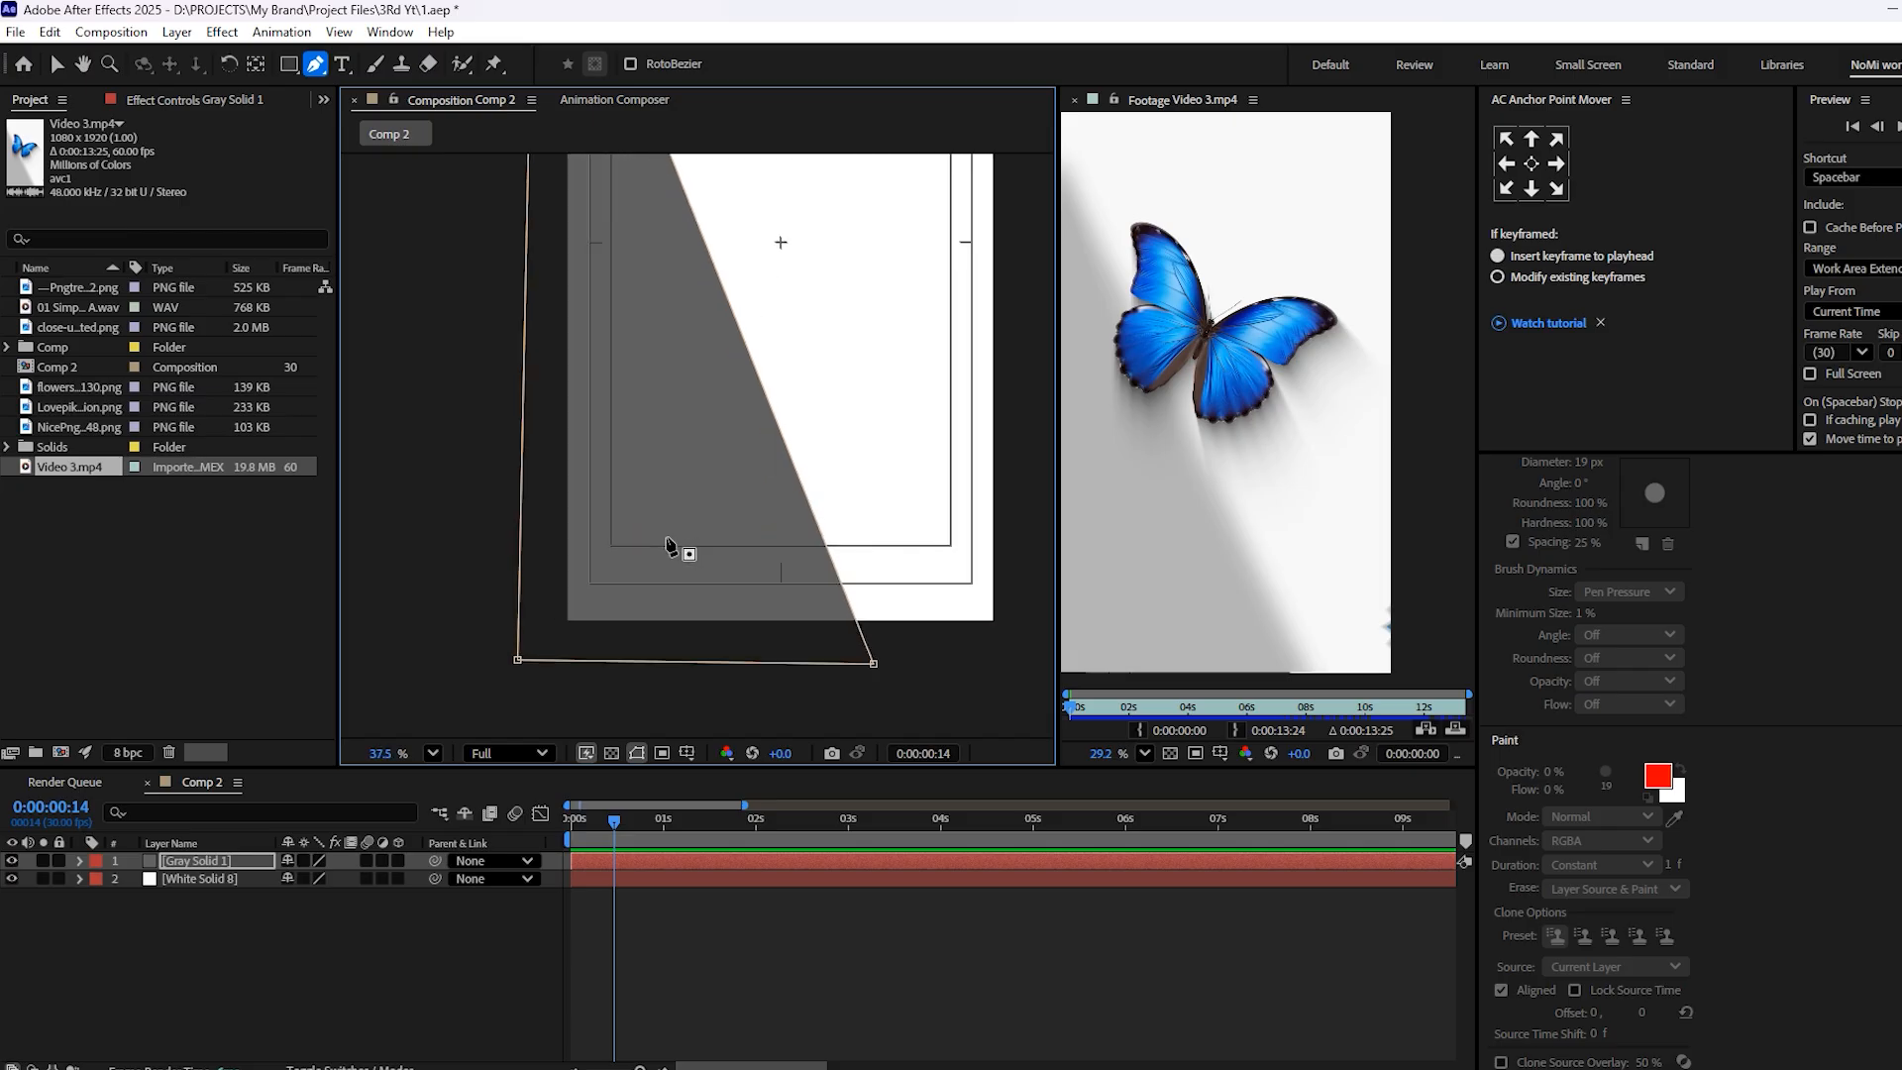
Adjust the mask's corner points so its diagonal edge resembles the shadow in the reference video, and save the project
scroll(670, 546, "down", 4)
left_click_drag(676, 477, 650, 586)
left_click_drag(566, 228, 564, 261)
scroll(1129, 250, "down", 3)
left_click_drag(1130, 249, 1178, 250)
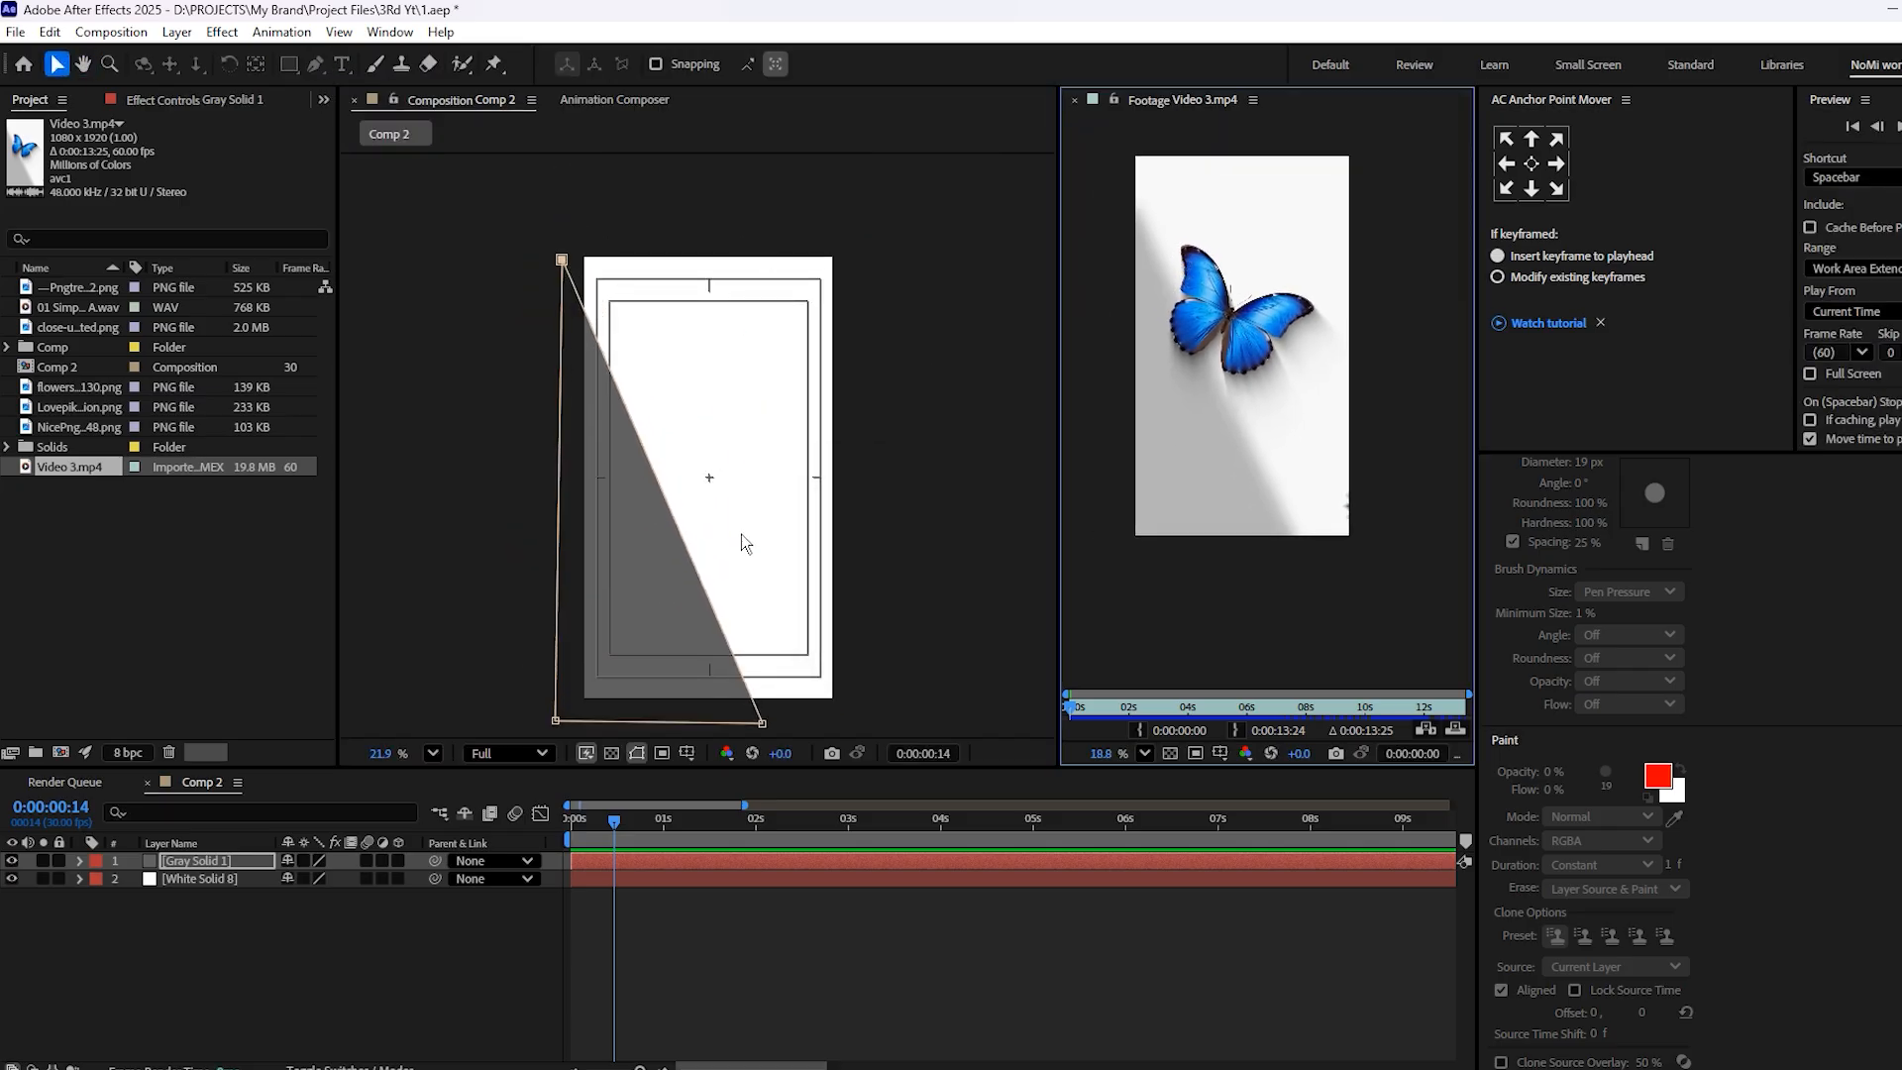
left_click_drag(741, 535, 784, 402)
left_click_drag(804, 591, 839, 597)
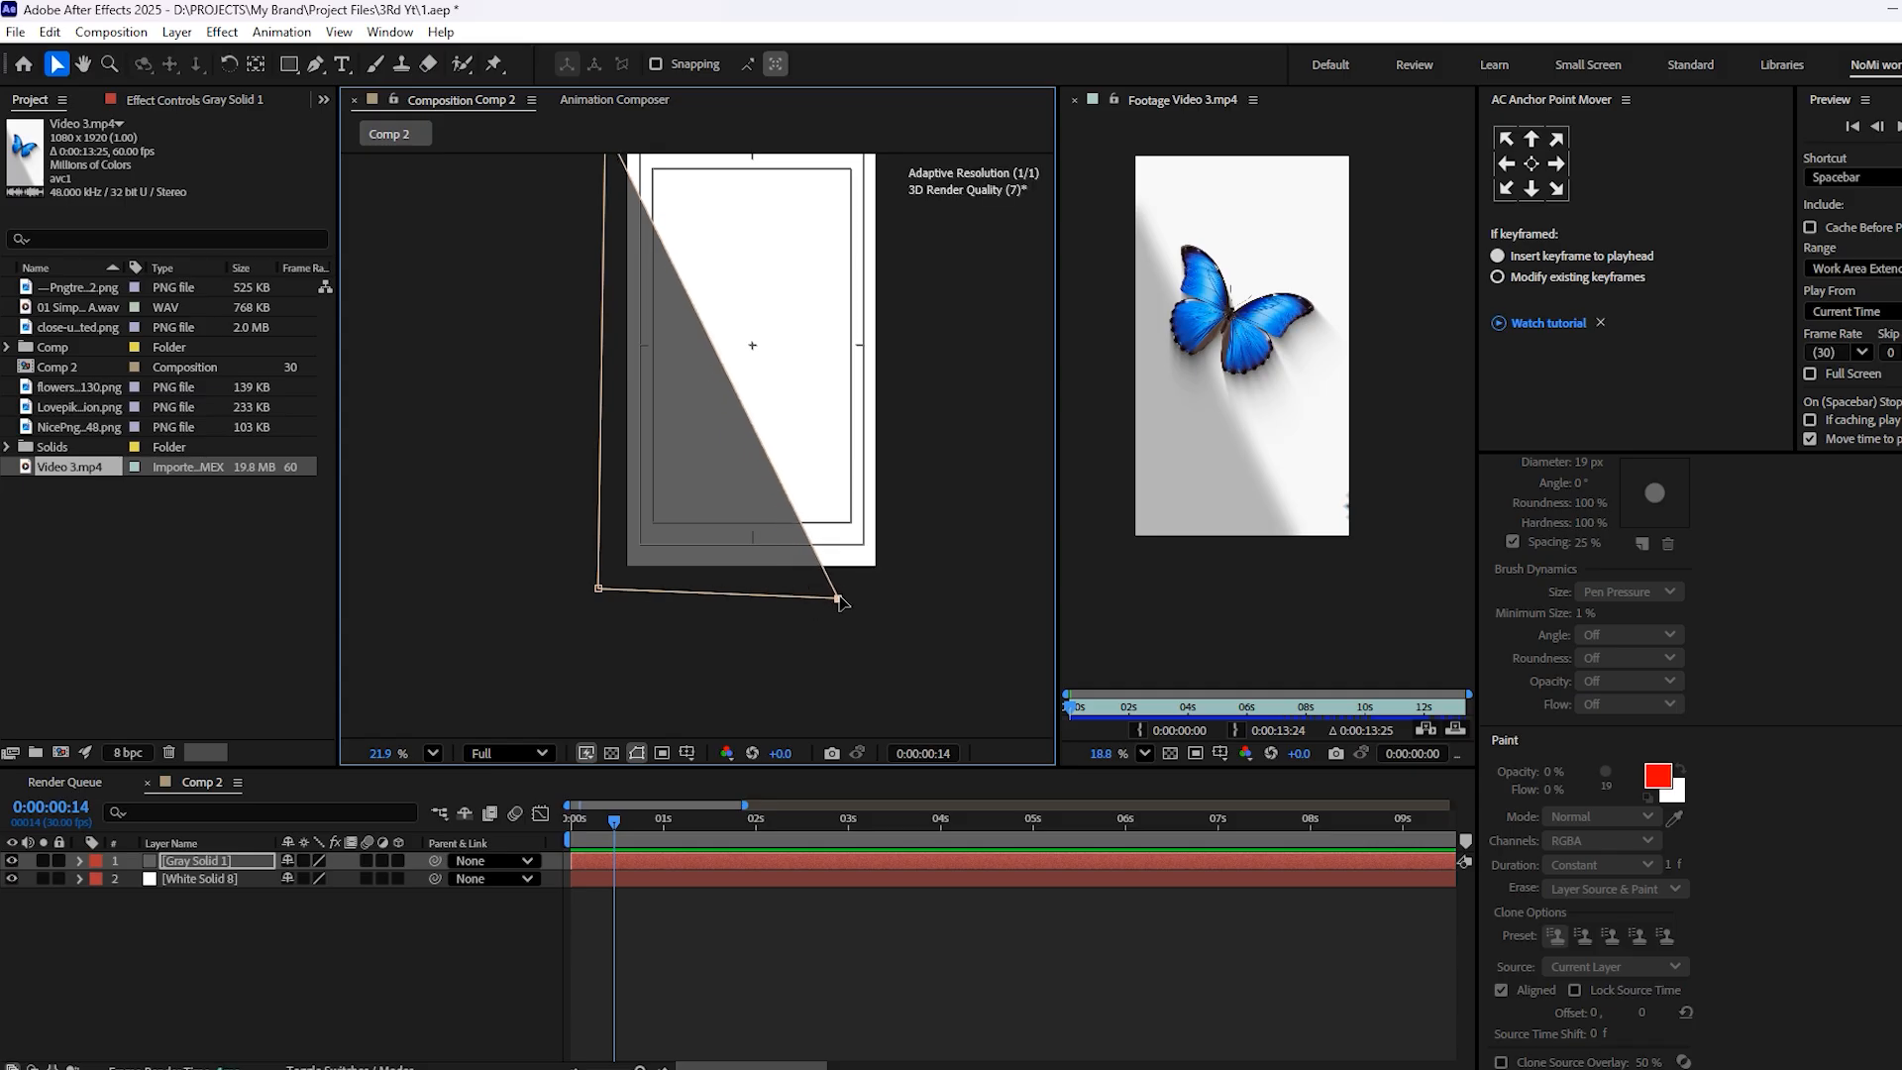
scroll(749, 436, "down", 1)
left_click_drag(750, 456, 769, 619)
scroll(638, 342, "up", 4)
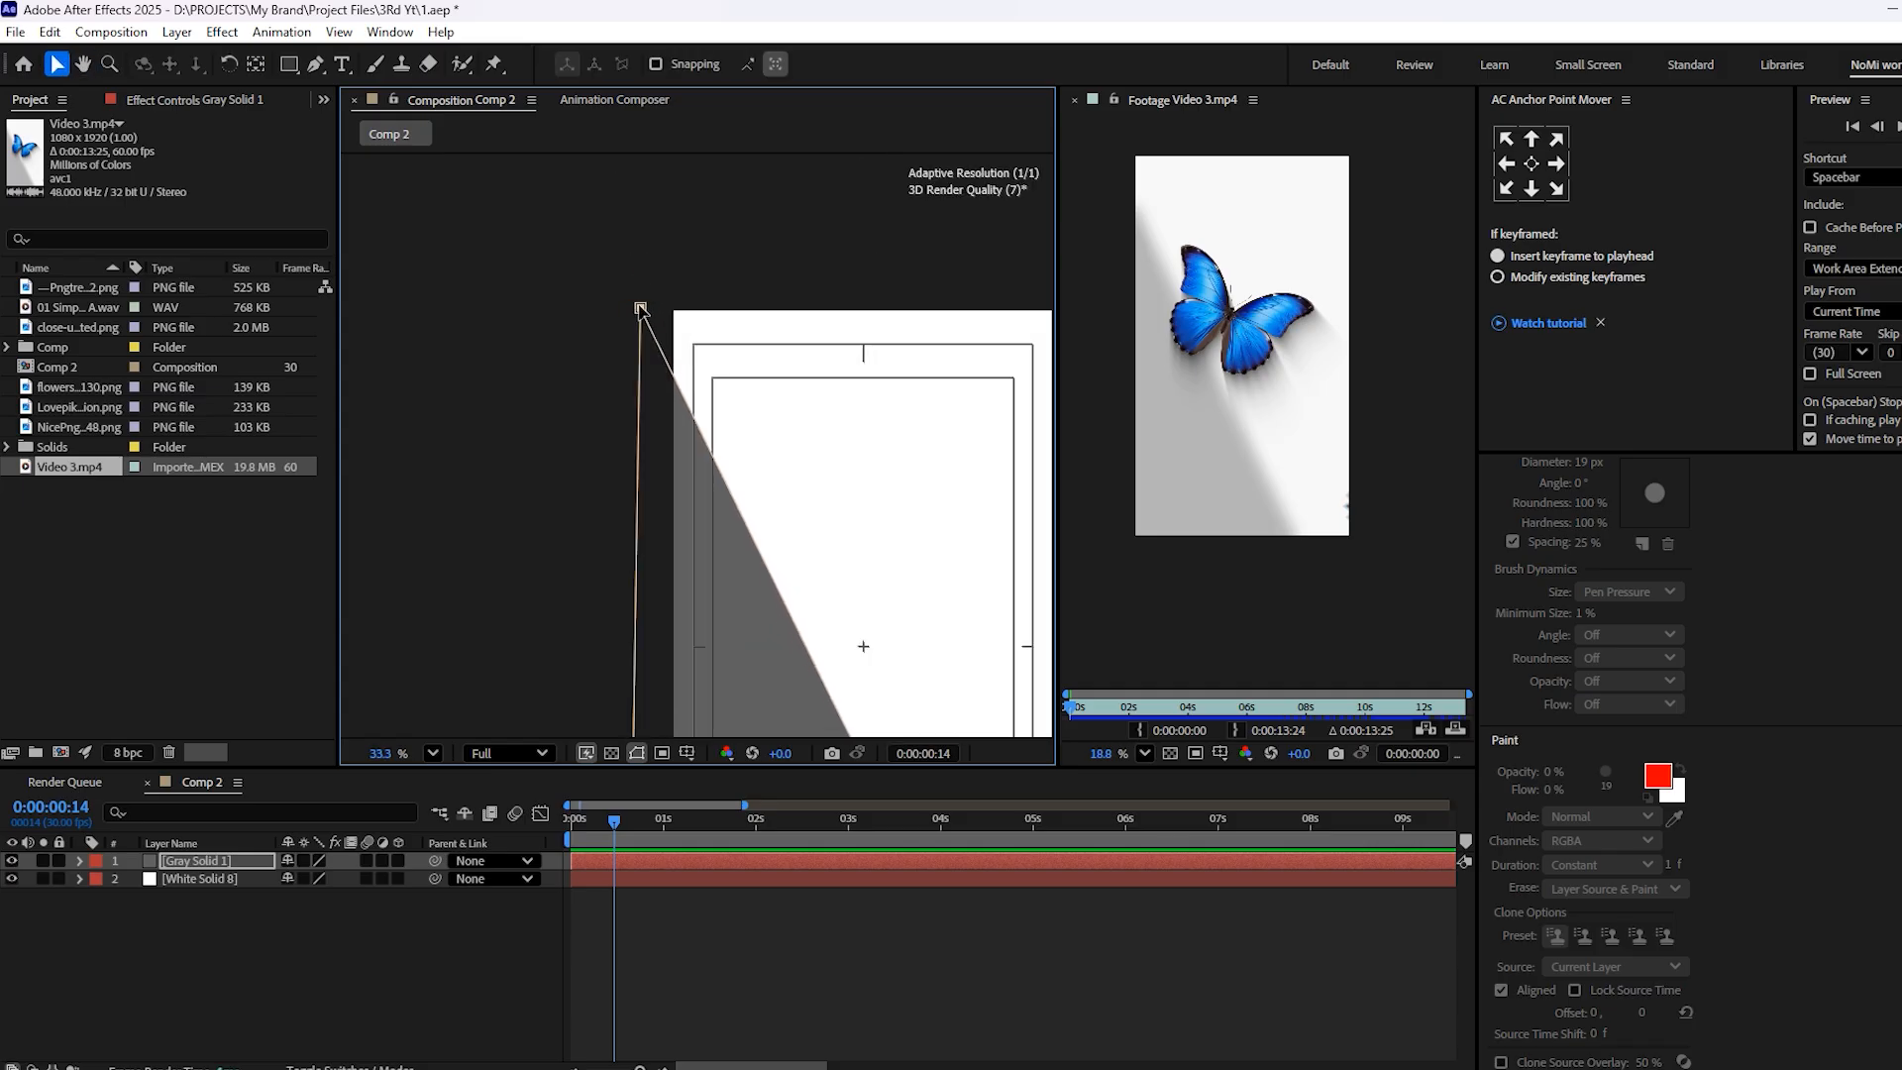
scroll(594, 366, "down", 3)
key("ctrl+s")
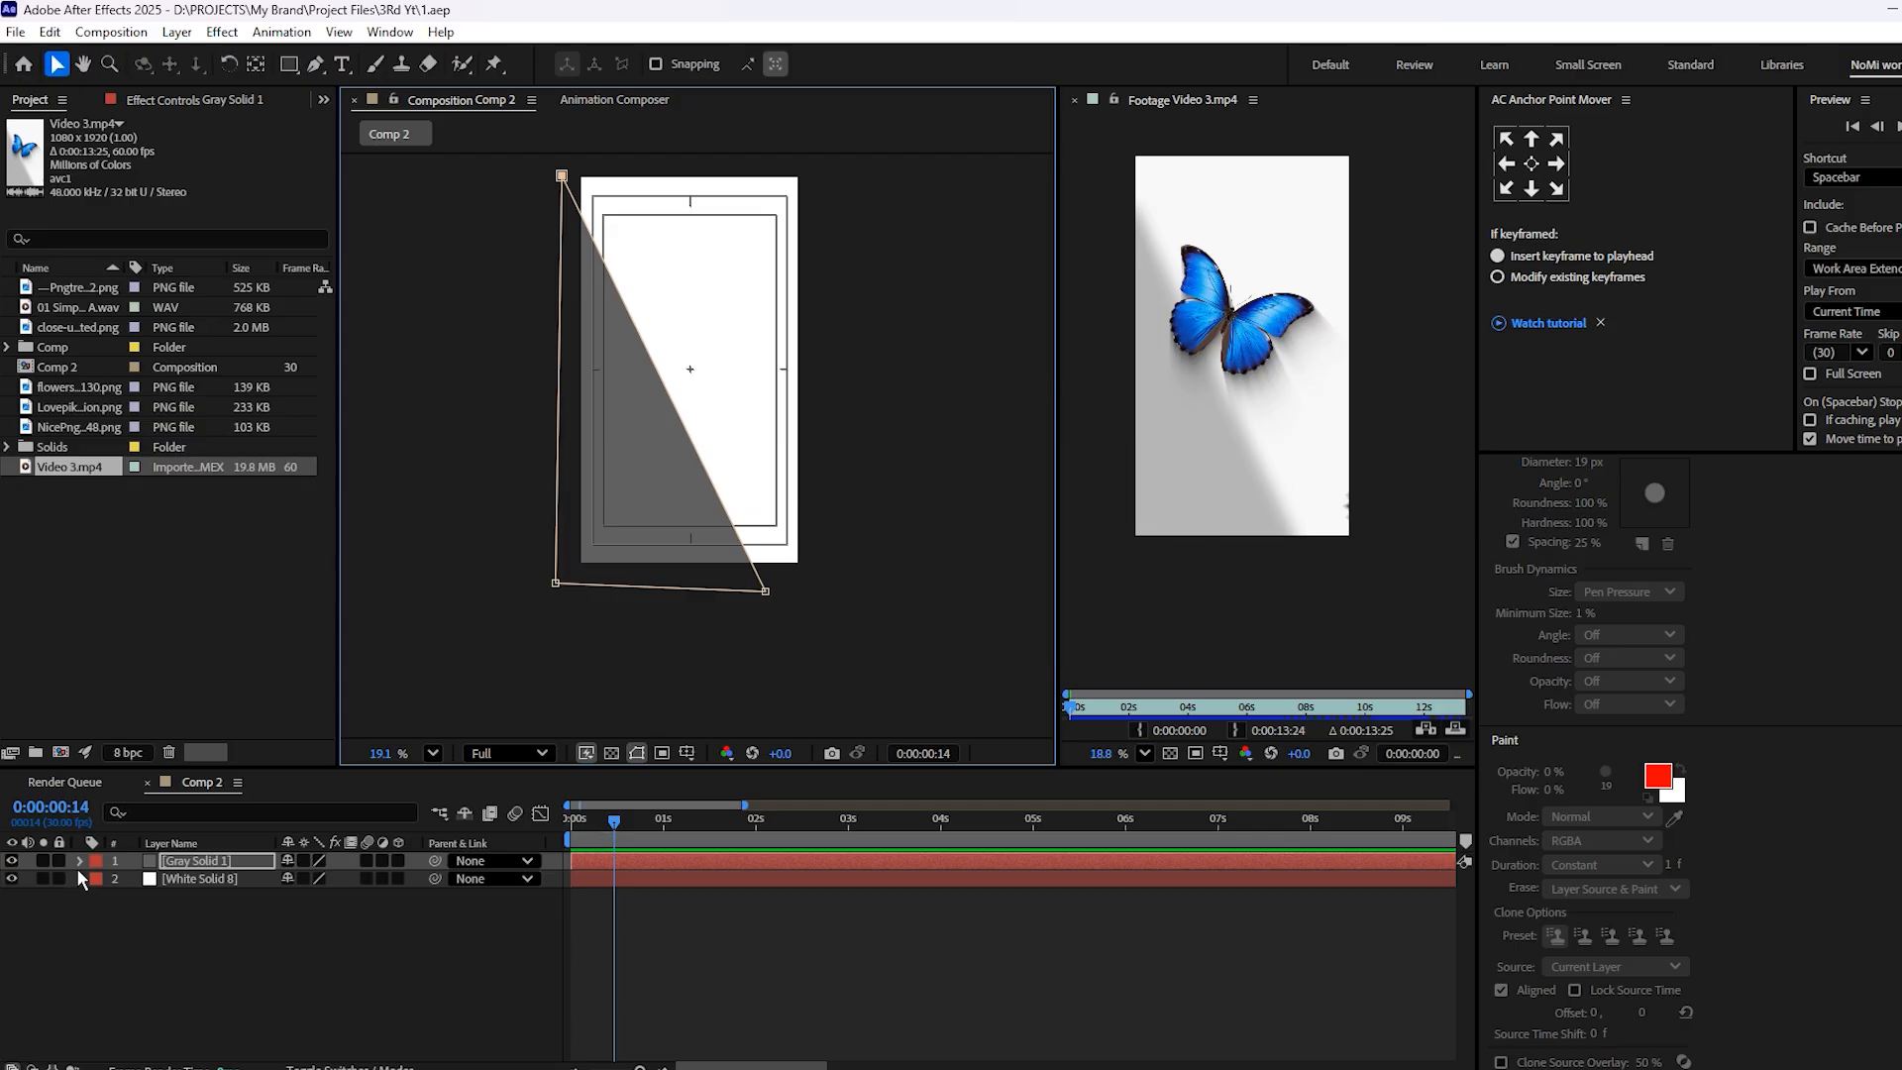
Set the Mask Feather of the gray solid's mask to 110 pixels
left_click(79, 860)
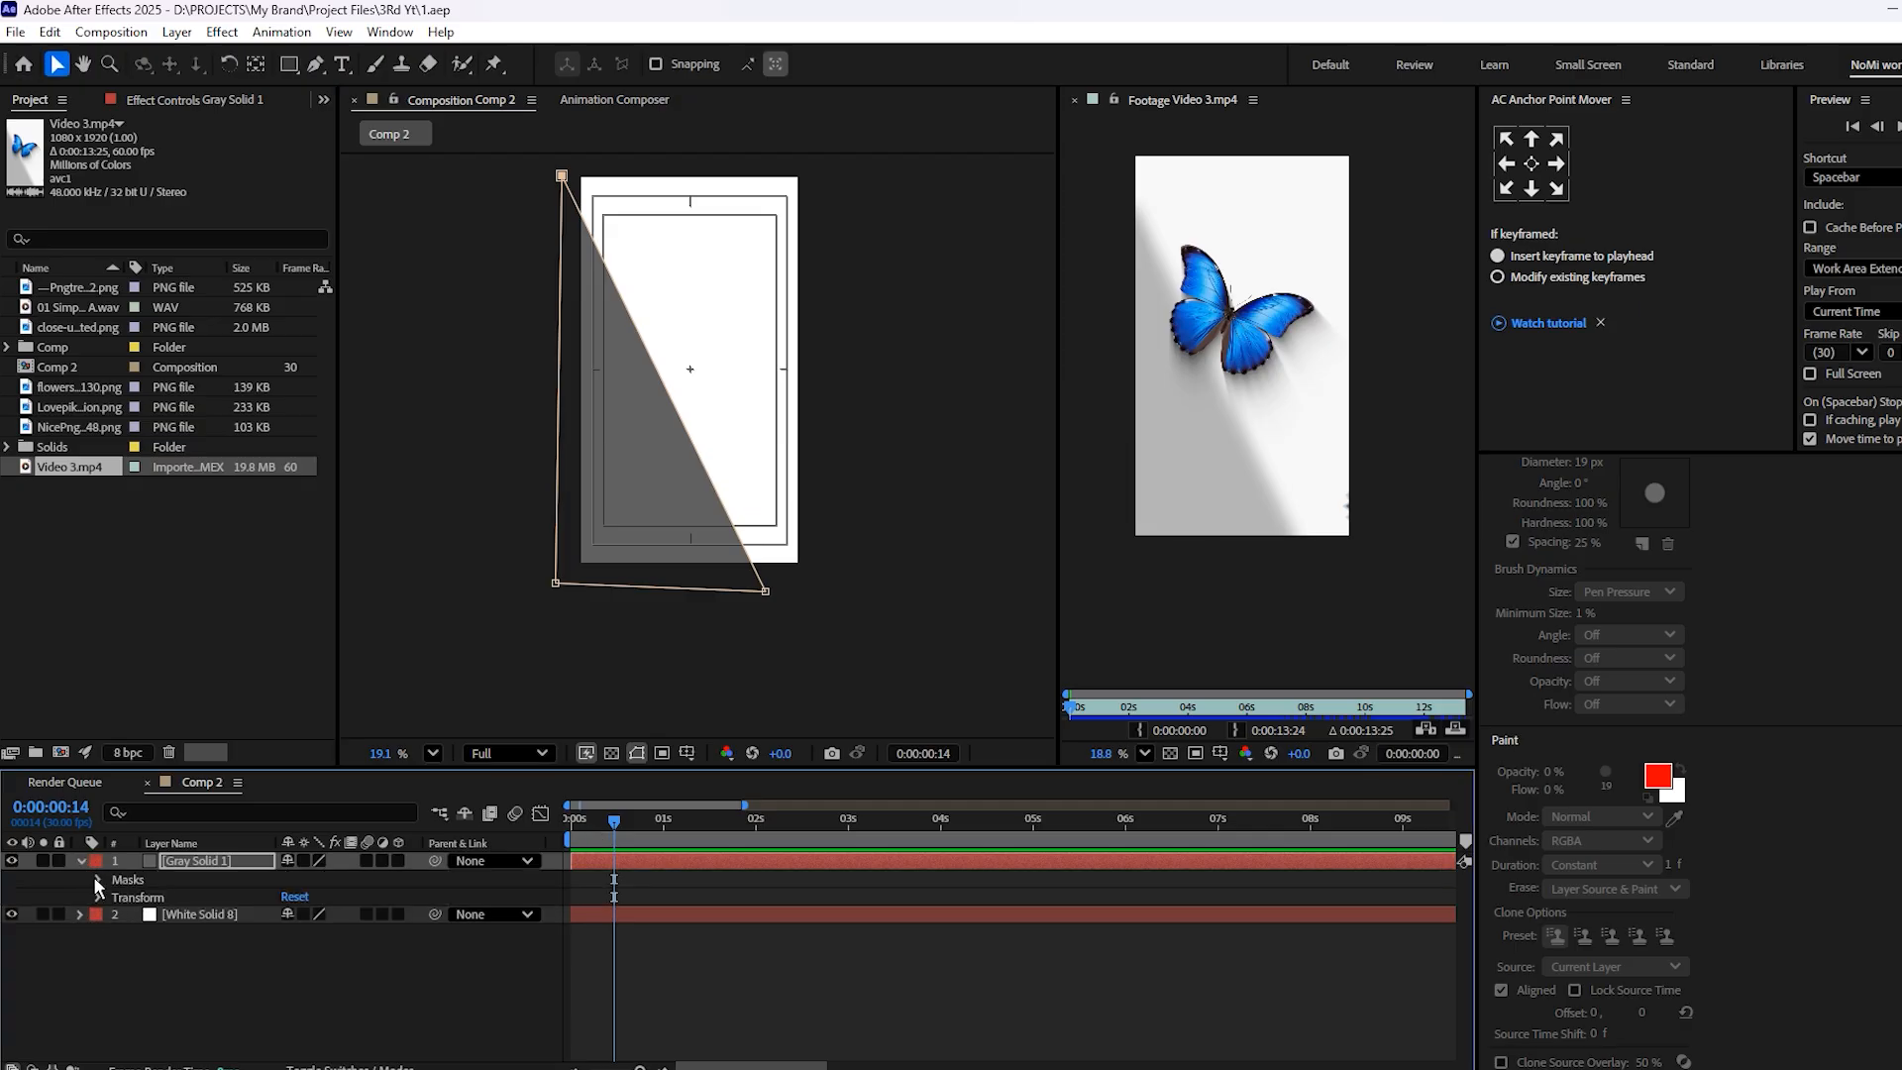
left_click(115, 897)
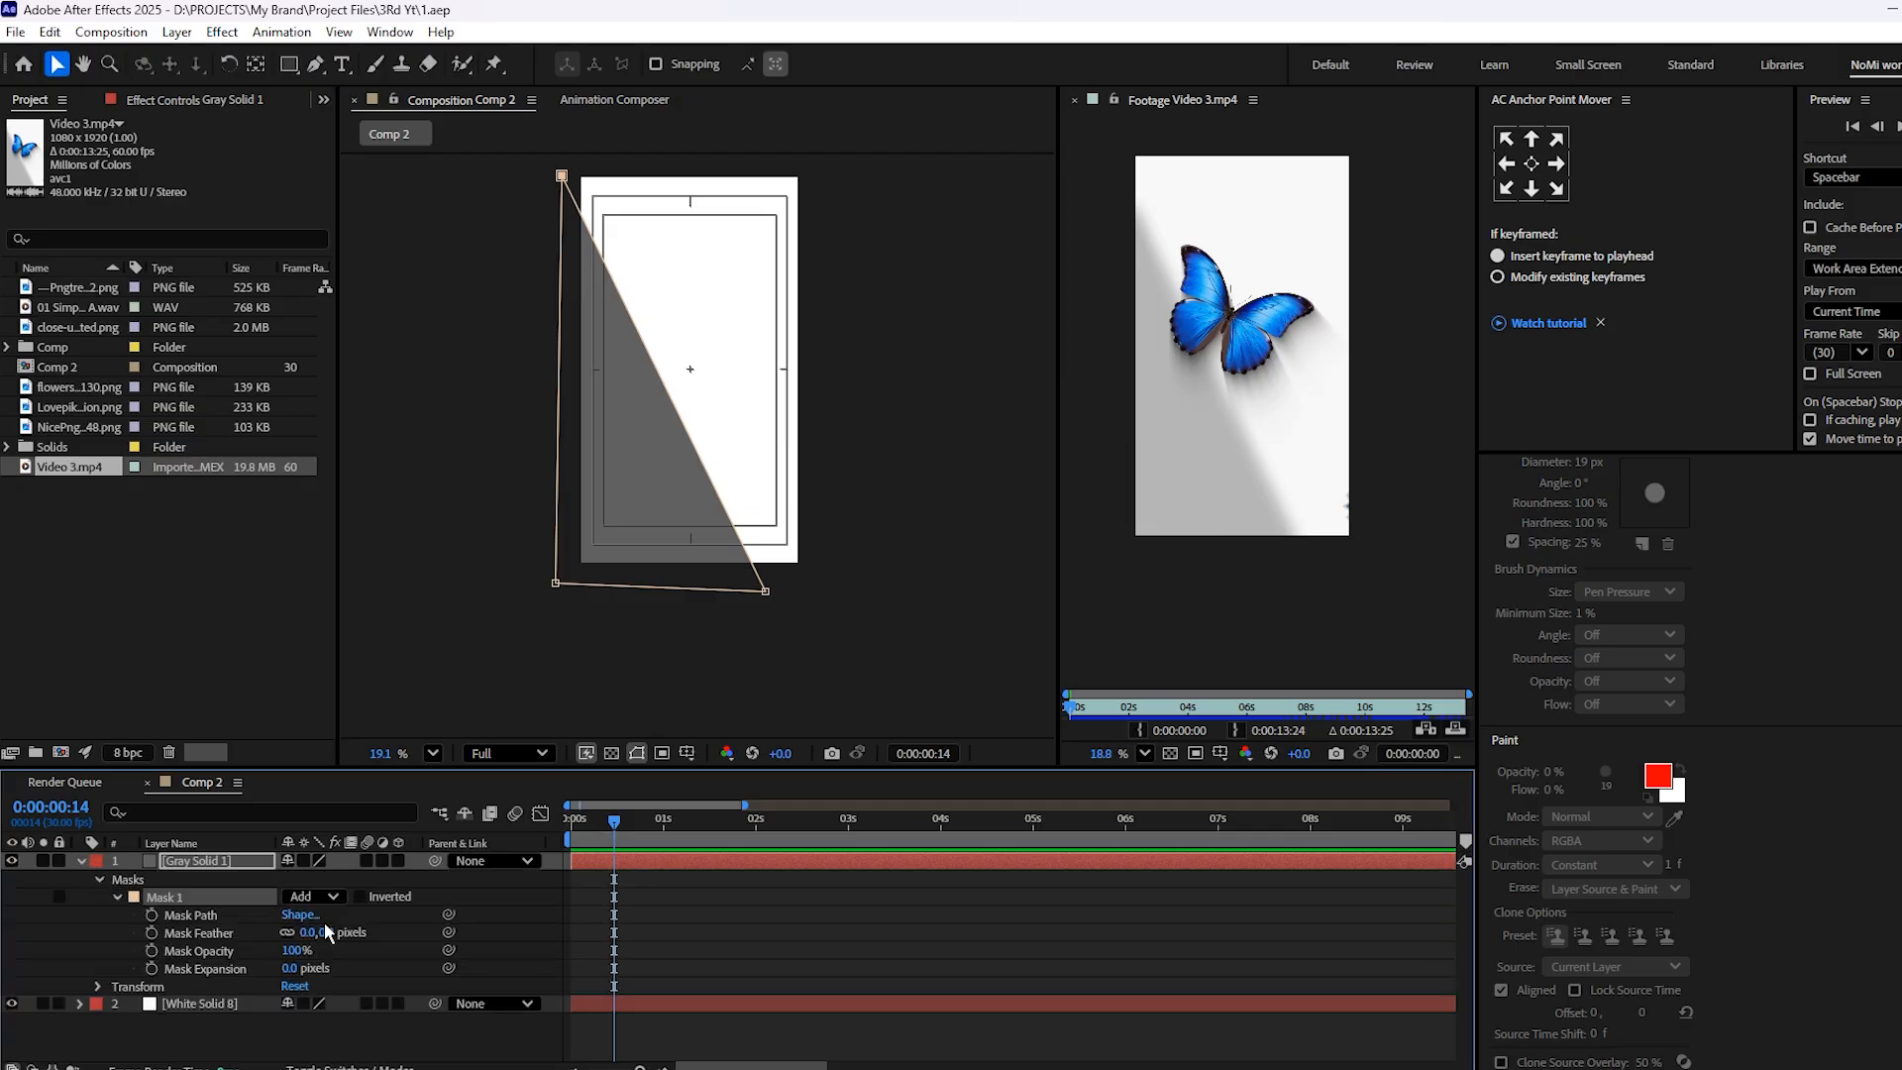
left_click_drag(349, 932, 488, 972)
left_click(656, 905)
Set the gray solid's opacity to 40% for a soft shadow on the white background
left_click(638, 861)
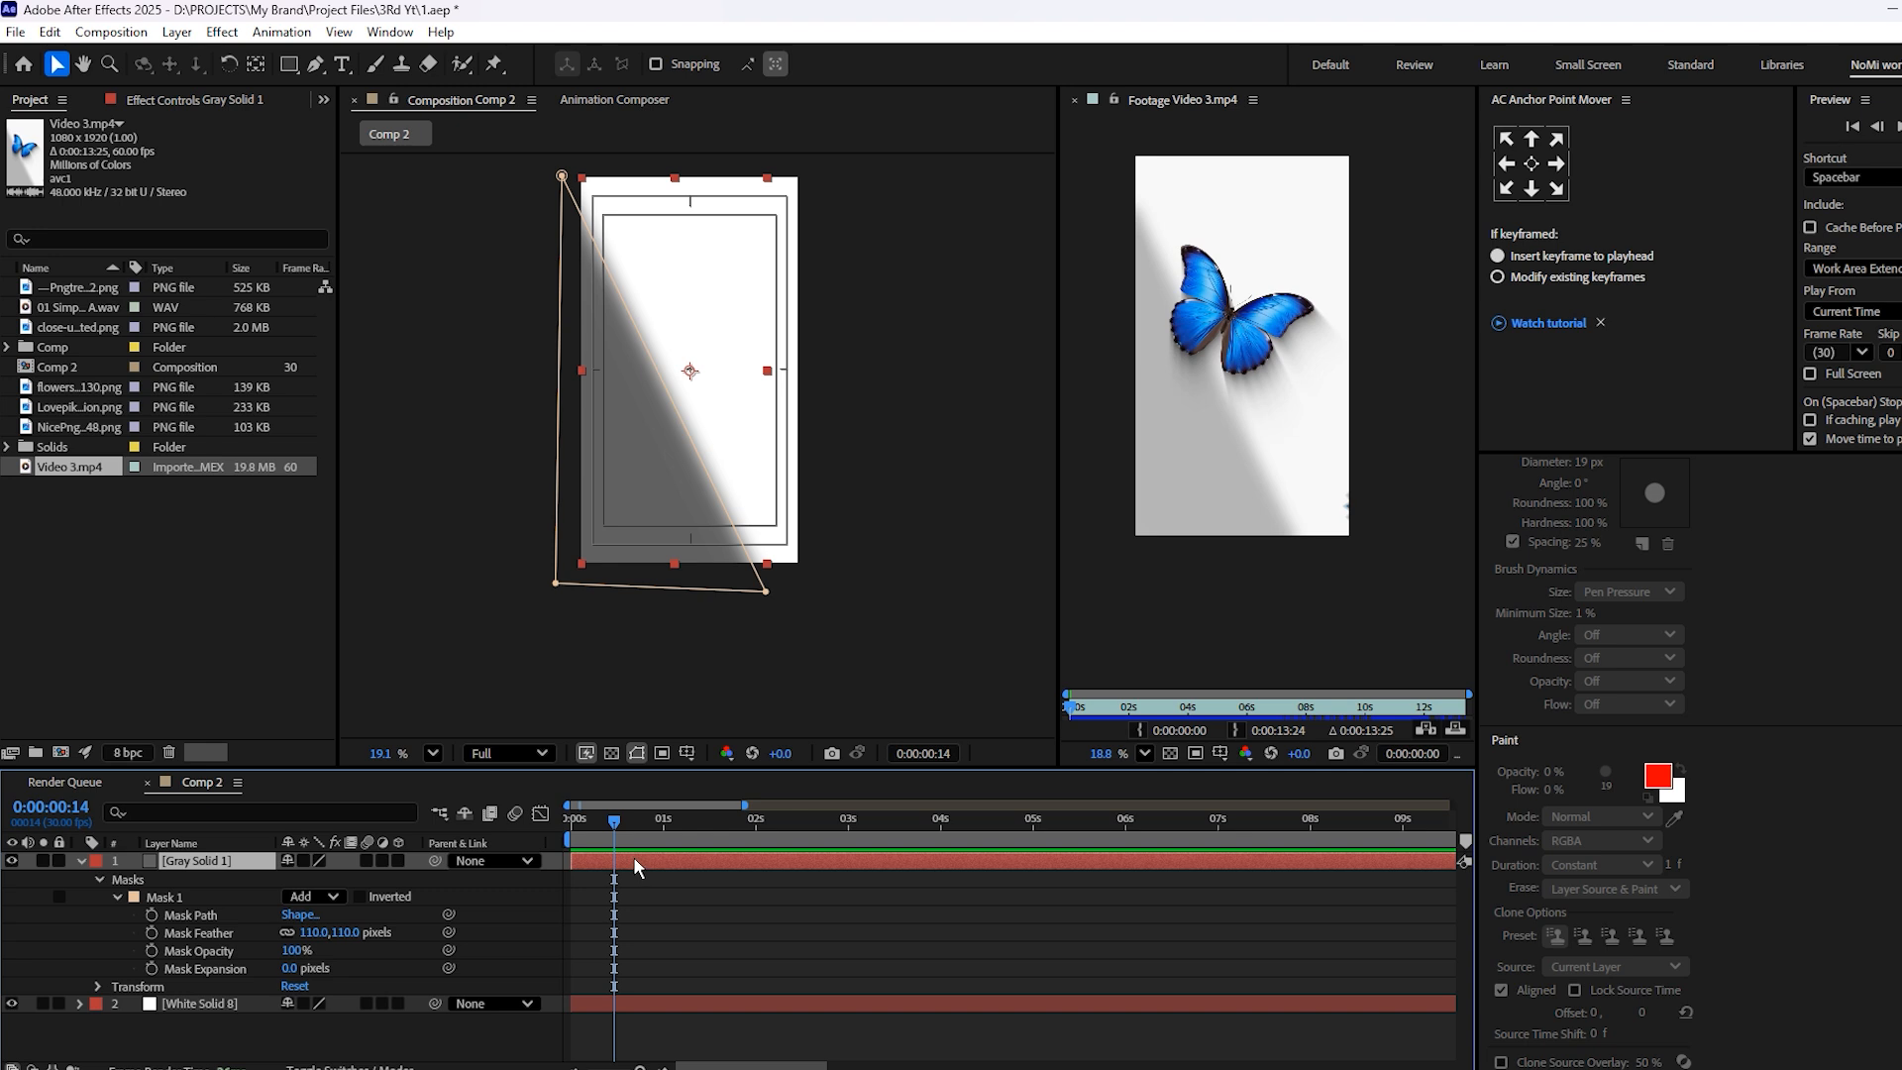
key("t")
left_click_drag(289, 879, 256, 892)
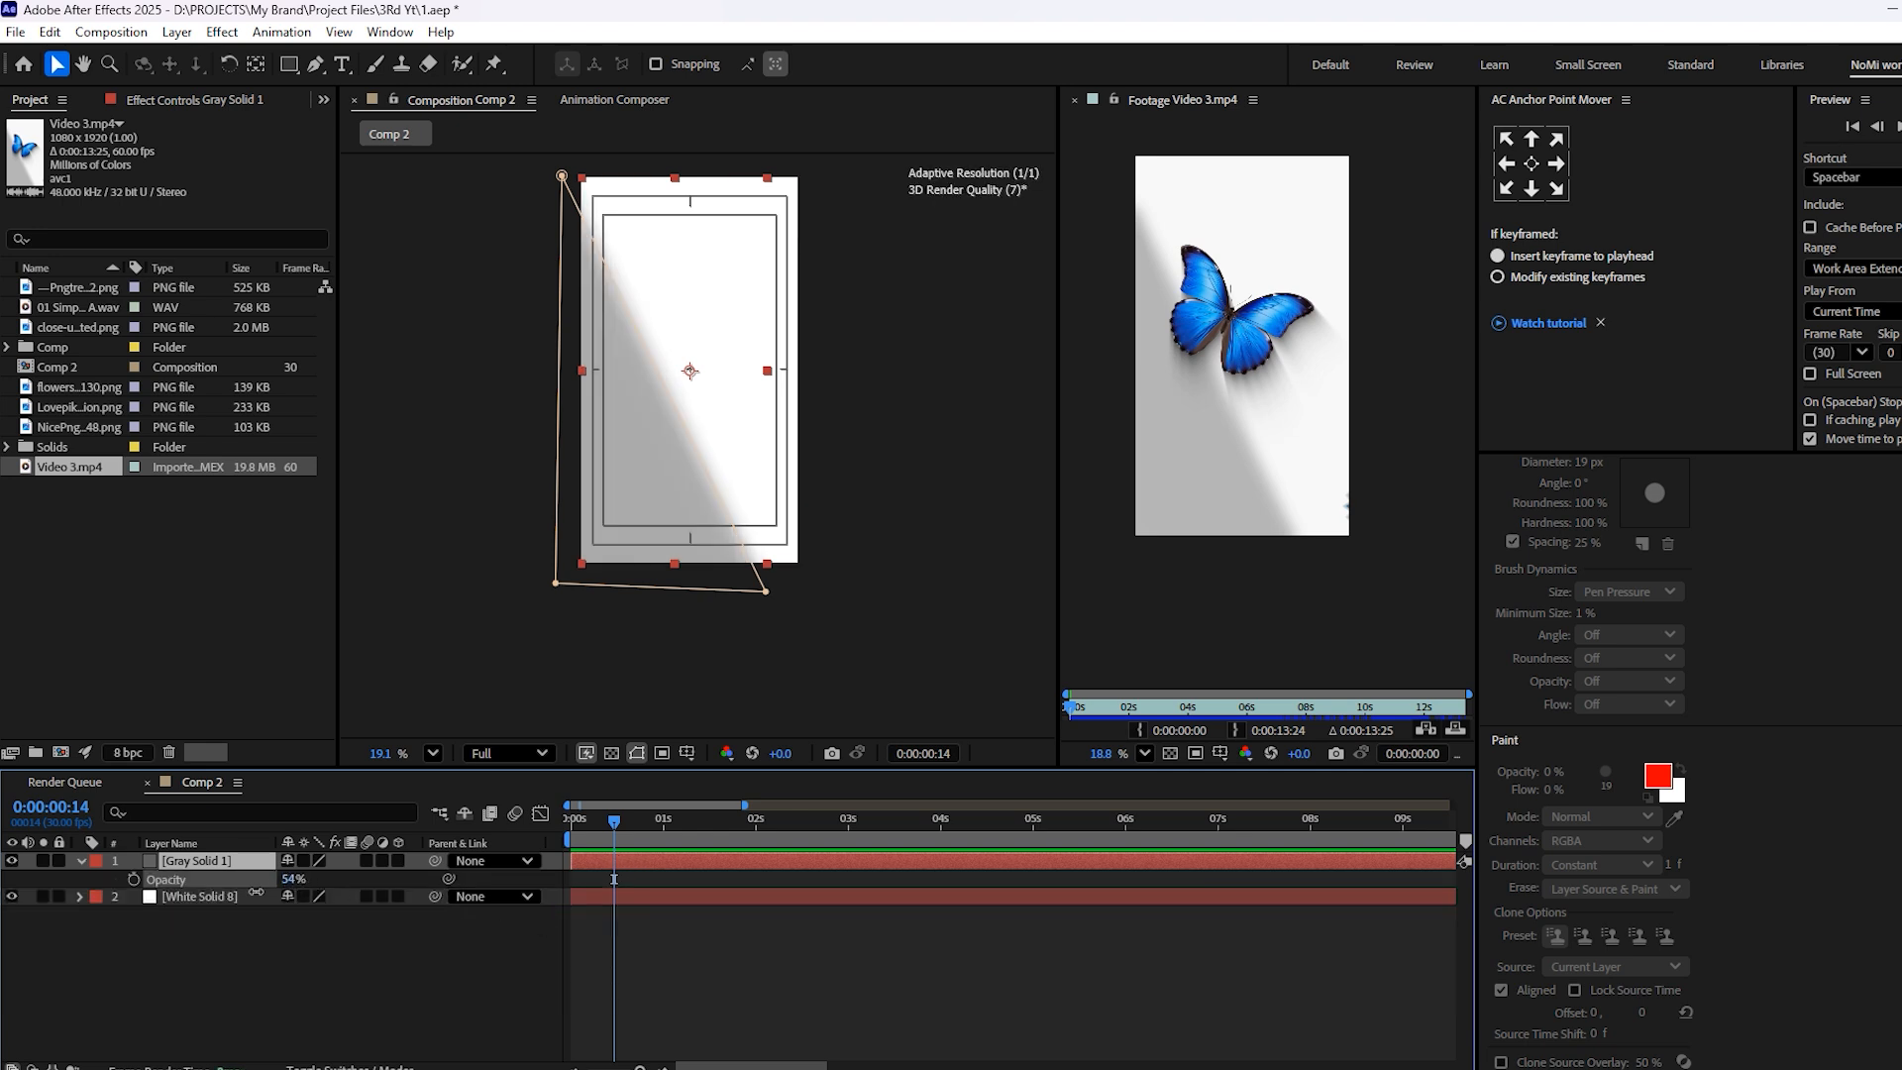
left_click(820, 1008)
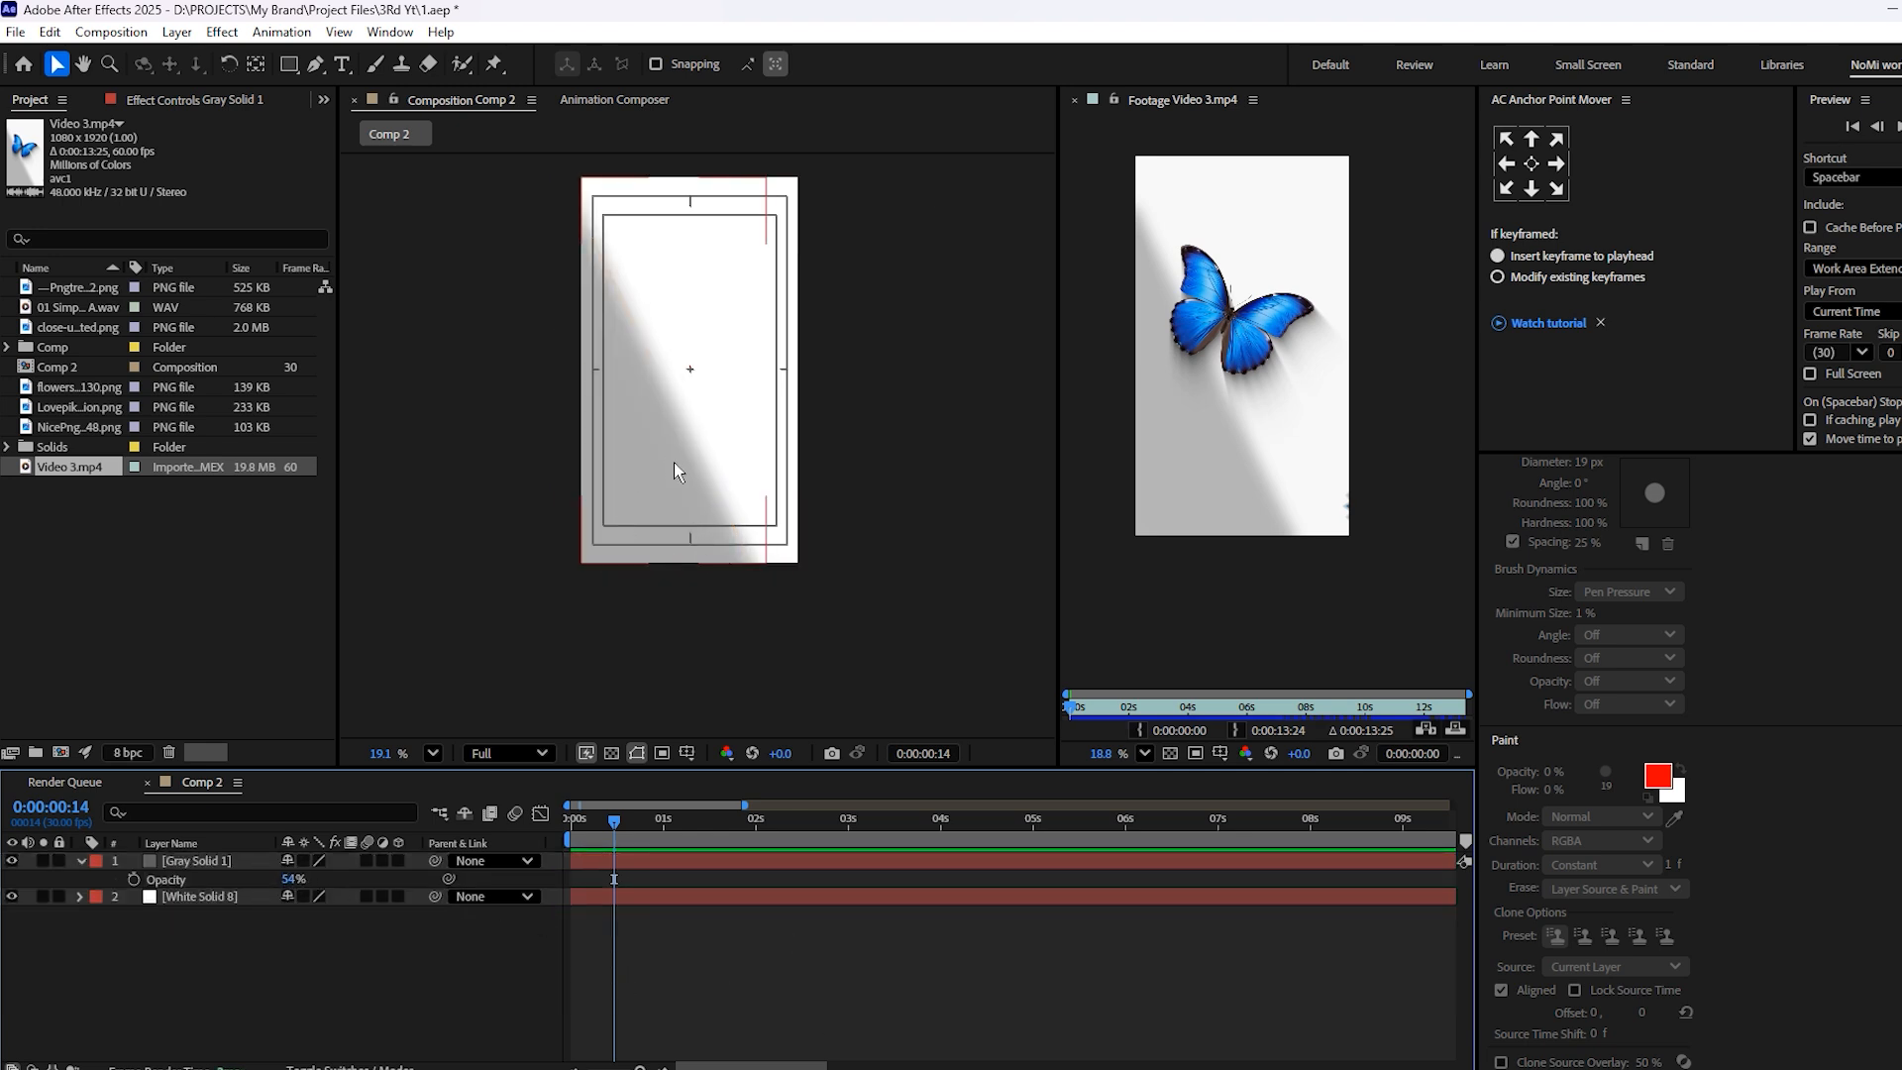
scroll(674, 468, "up", 5)
left_click(673, 468)
left_click_drag(288, 885, 278, 882)
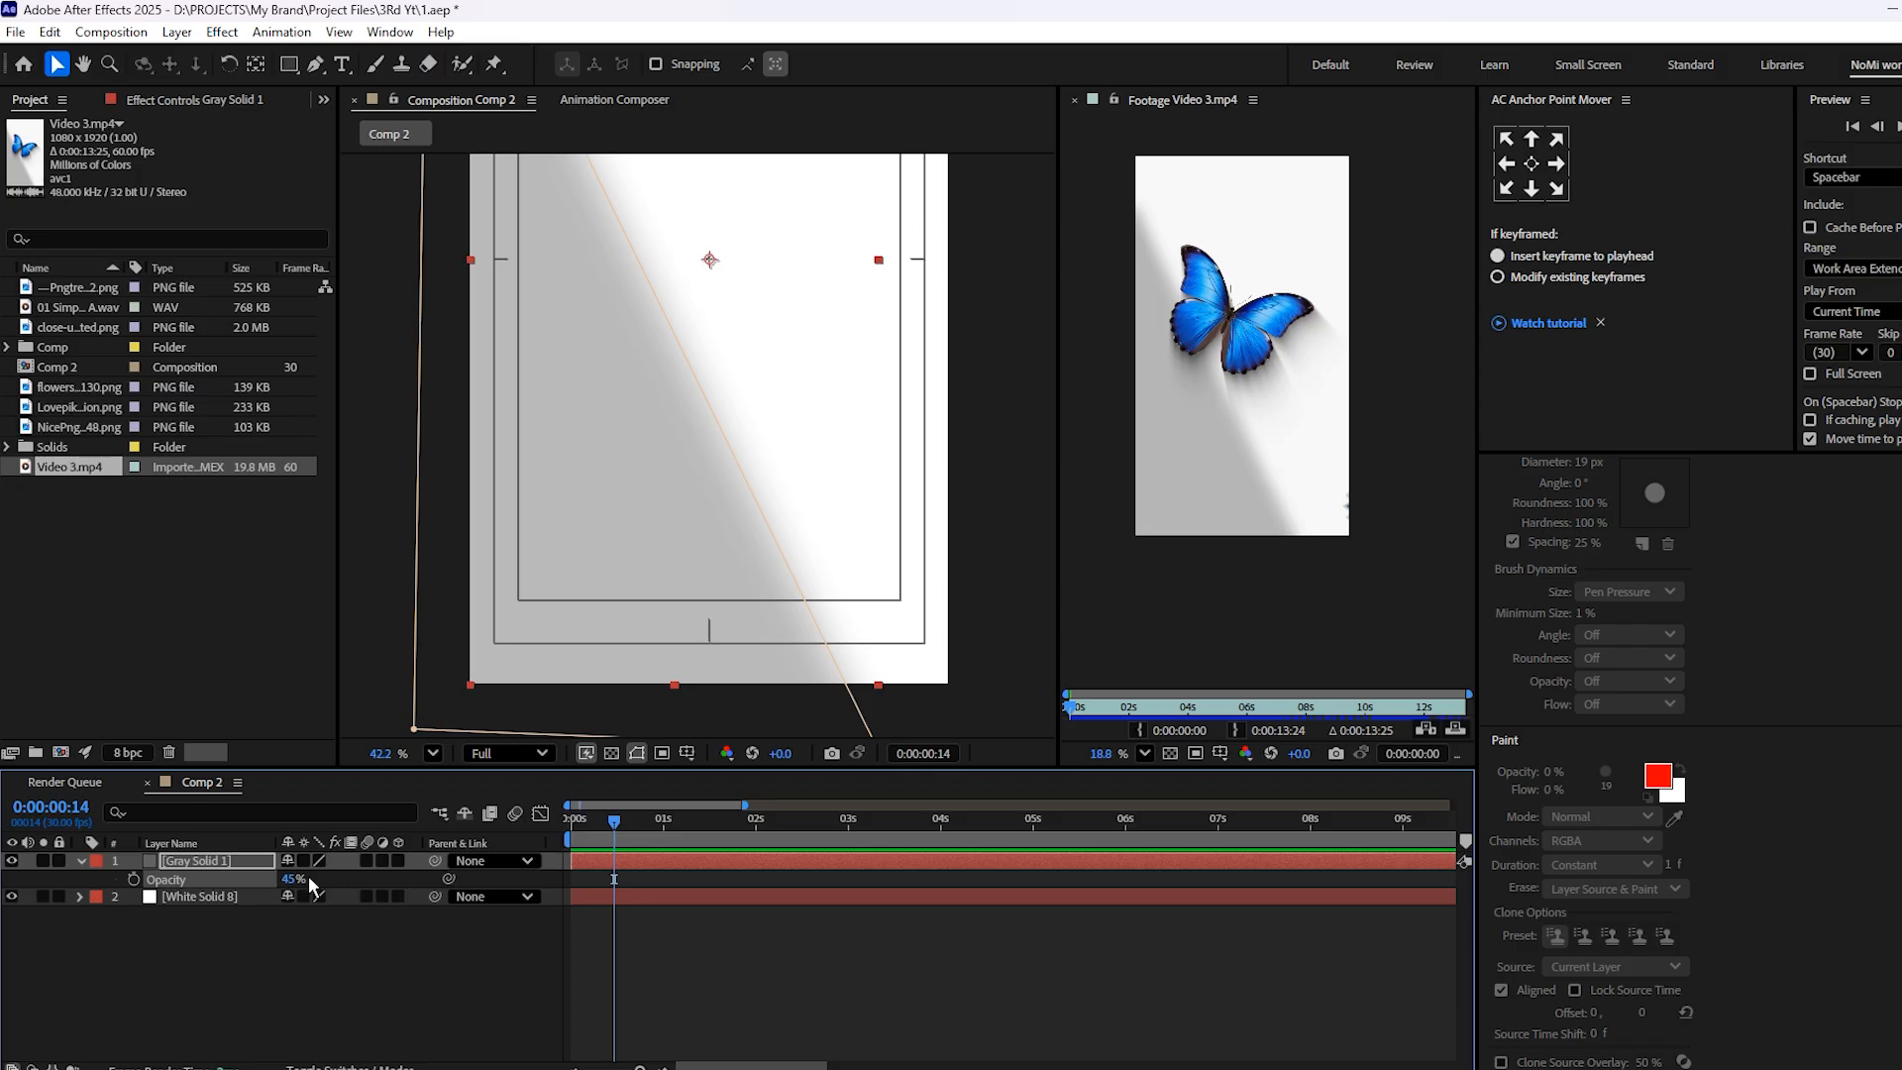
left_click(287, 880)
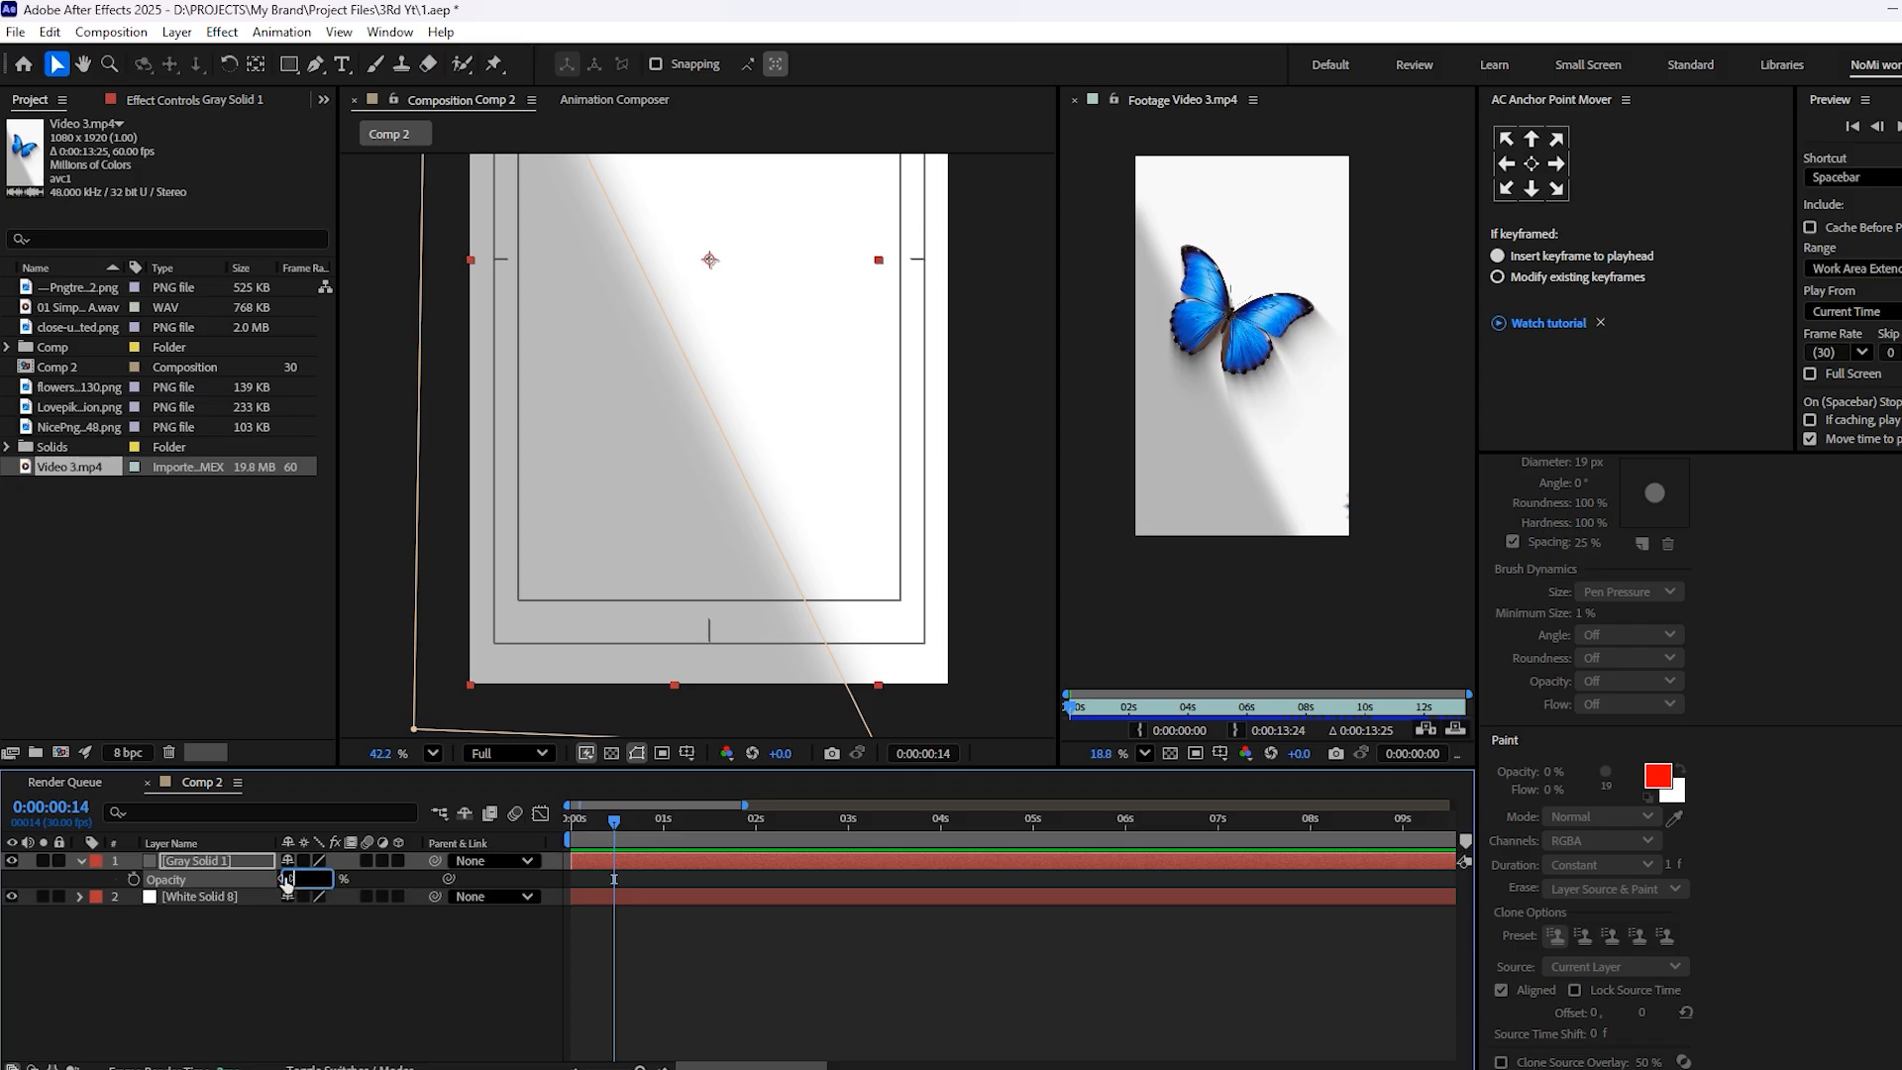
left_click(922, 941)
scroll(652, 387, "down", 4)
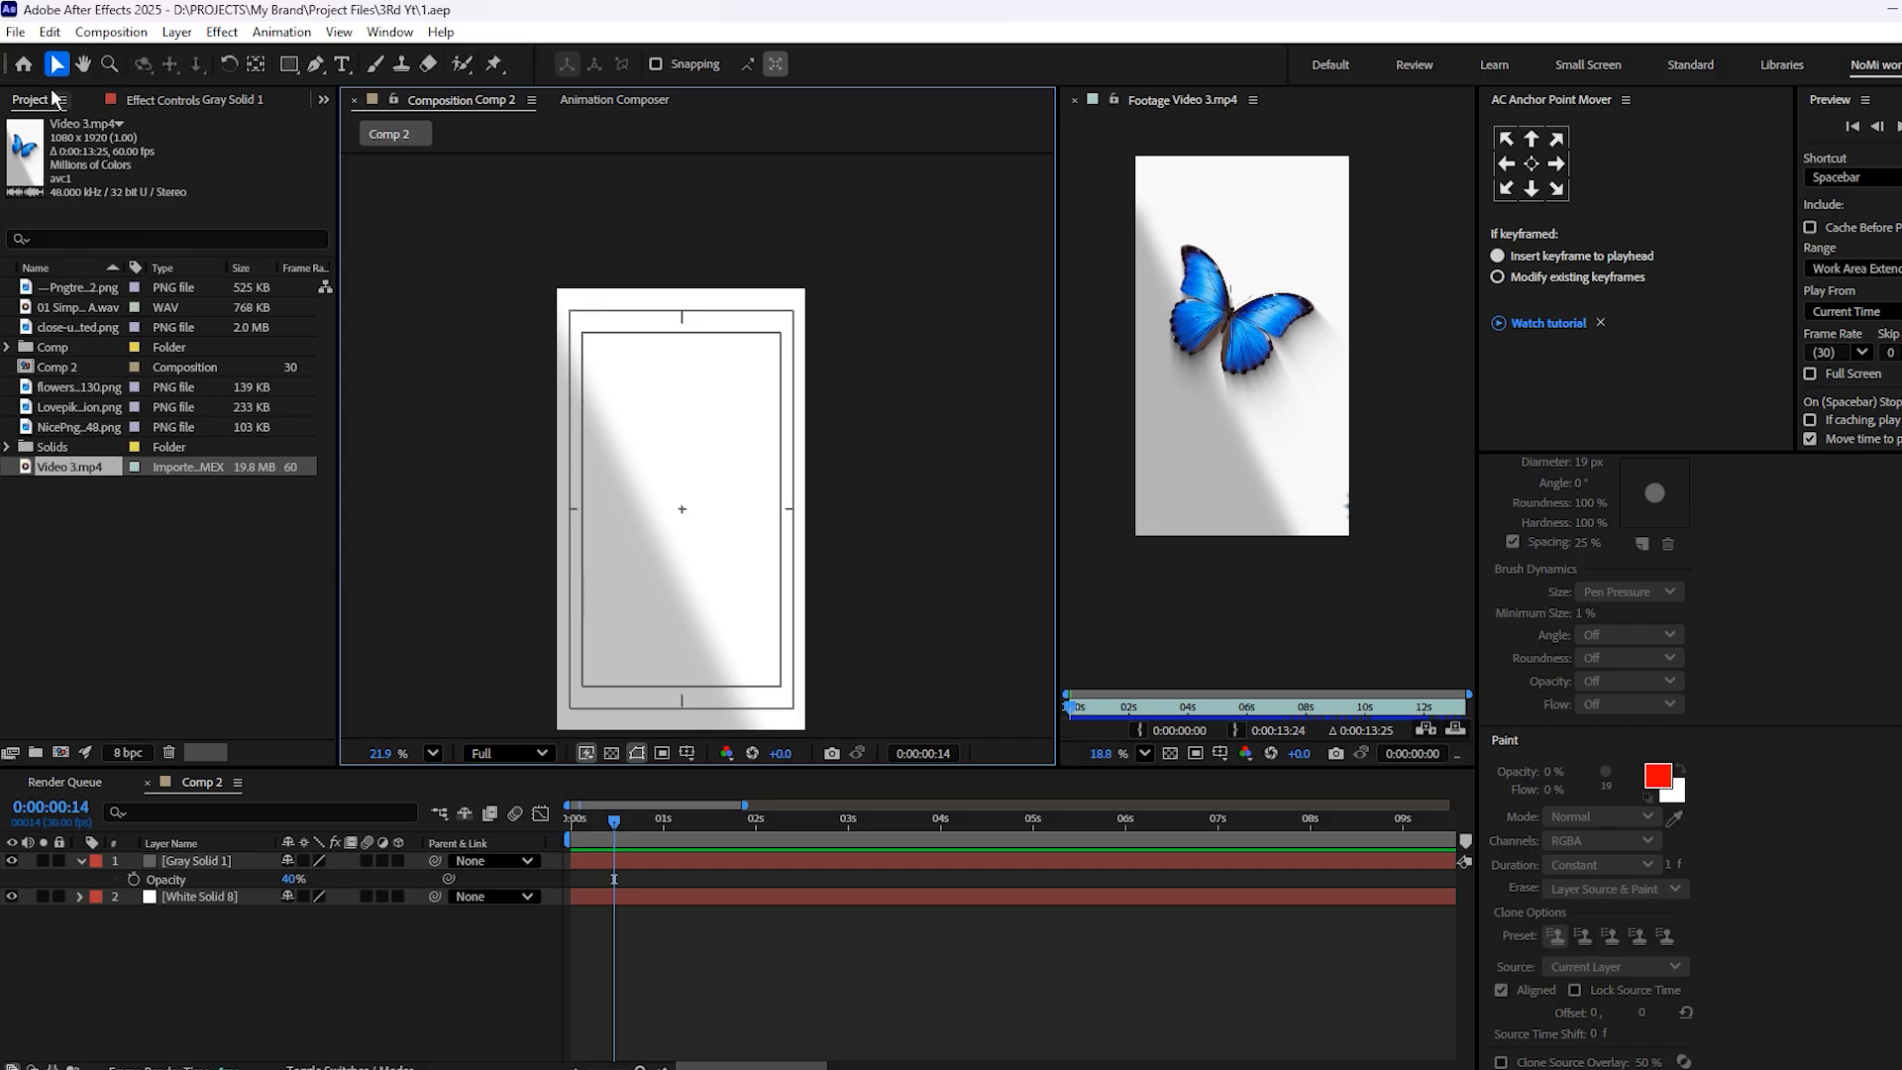
Add the blue butterfly PNG to the composition and the flower PNG above it
left_click(63, 287)
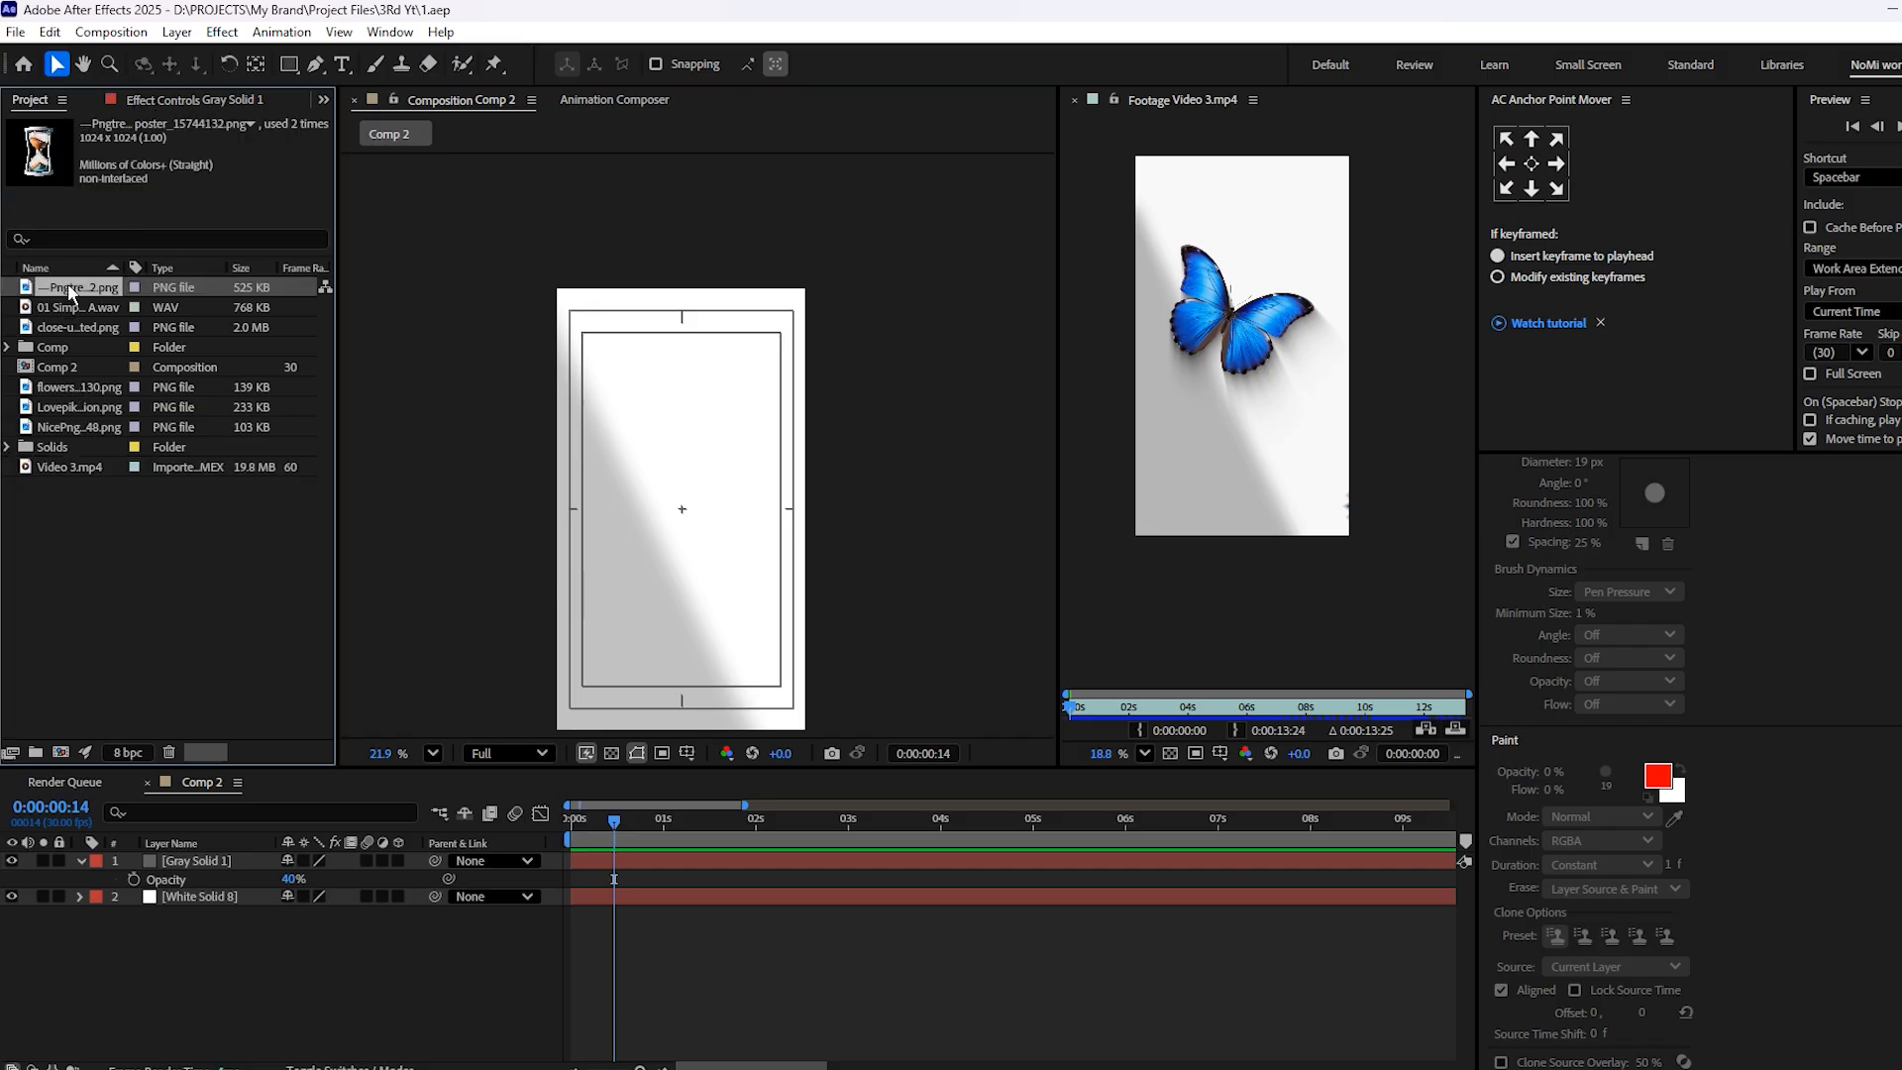
left_click(78, 328)
left_click_drag(73, 339, 668, 540)
left_click_drag(62, 388, 759, 830)
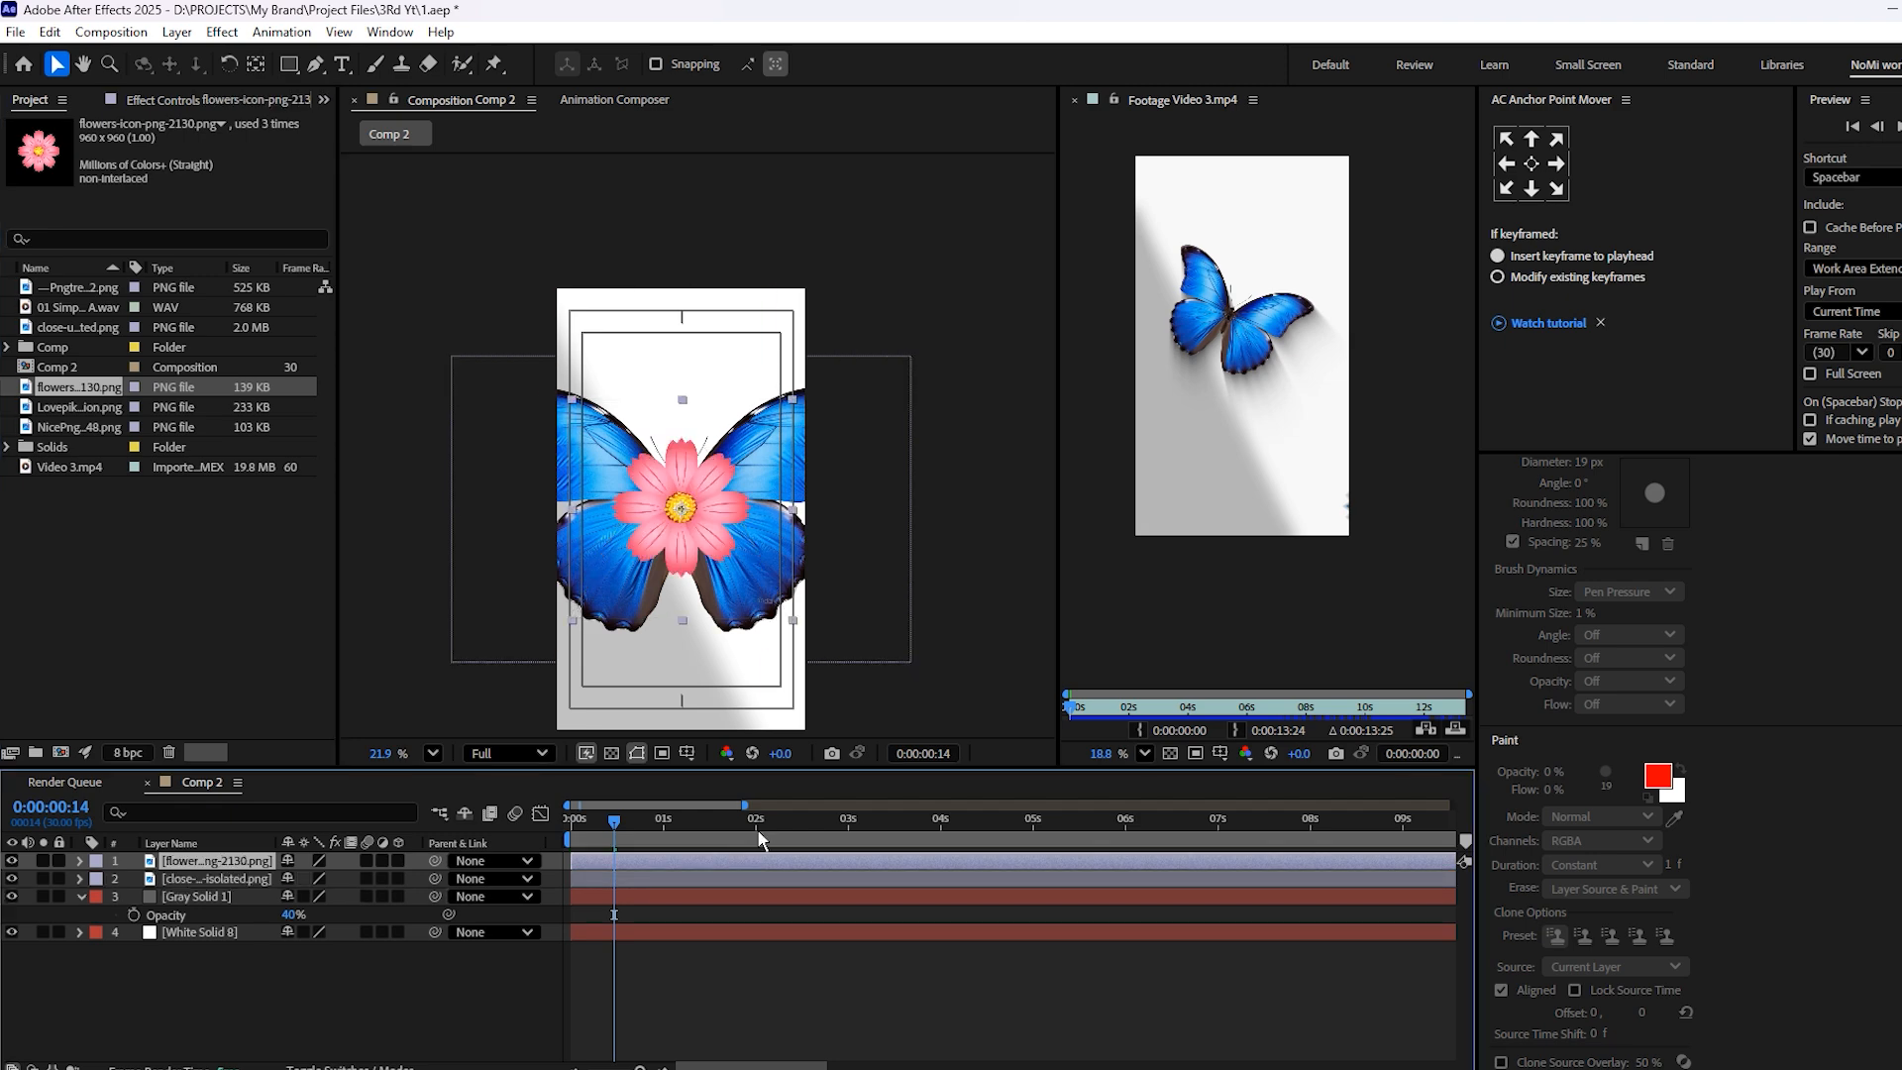
Find the Tritone effect and apply it to the butterfly layer
left_click(803, 969)
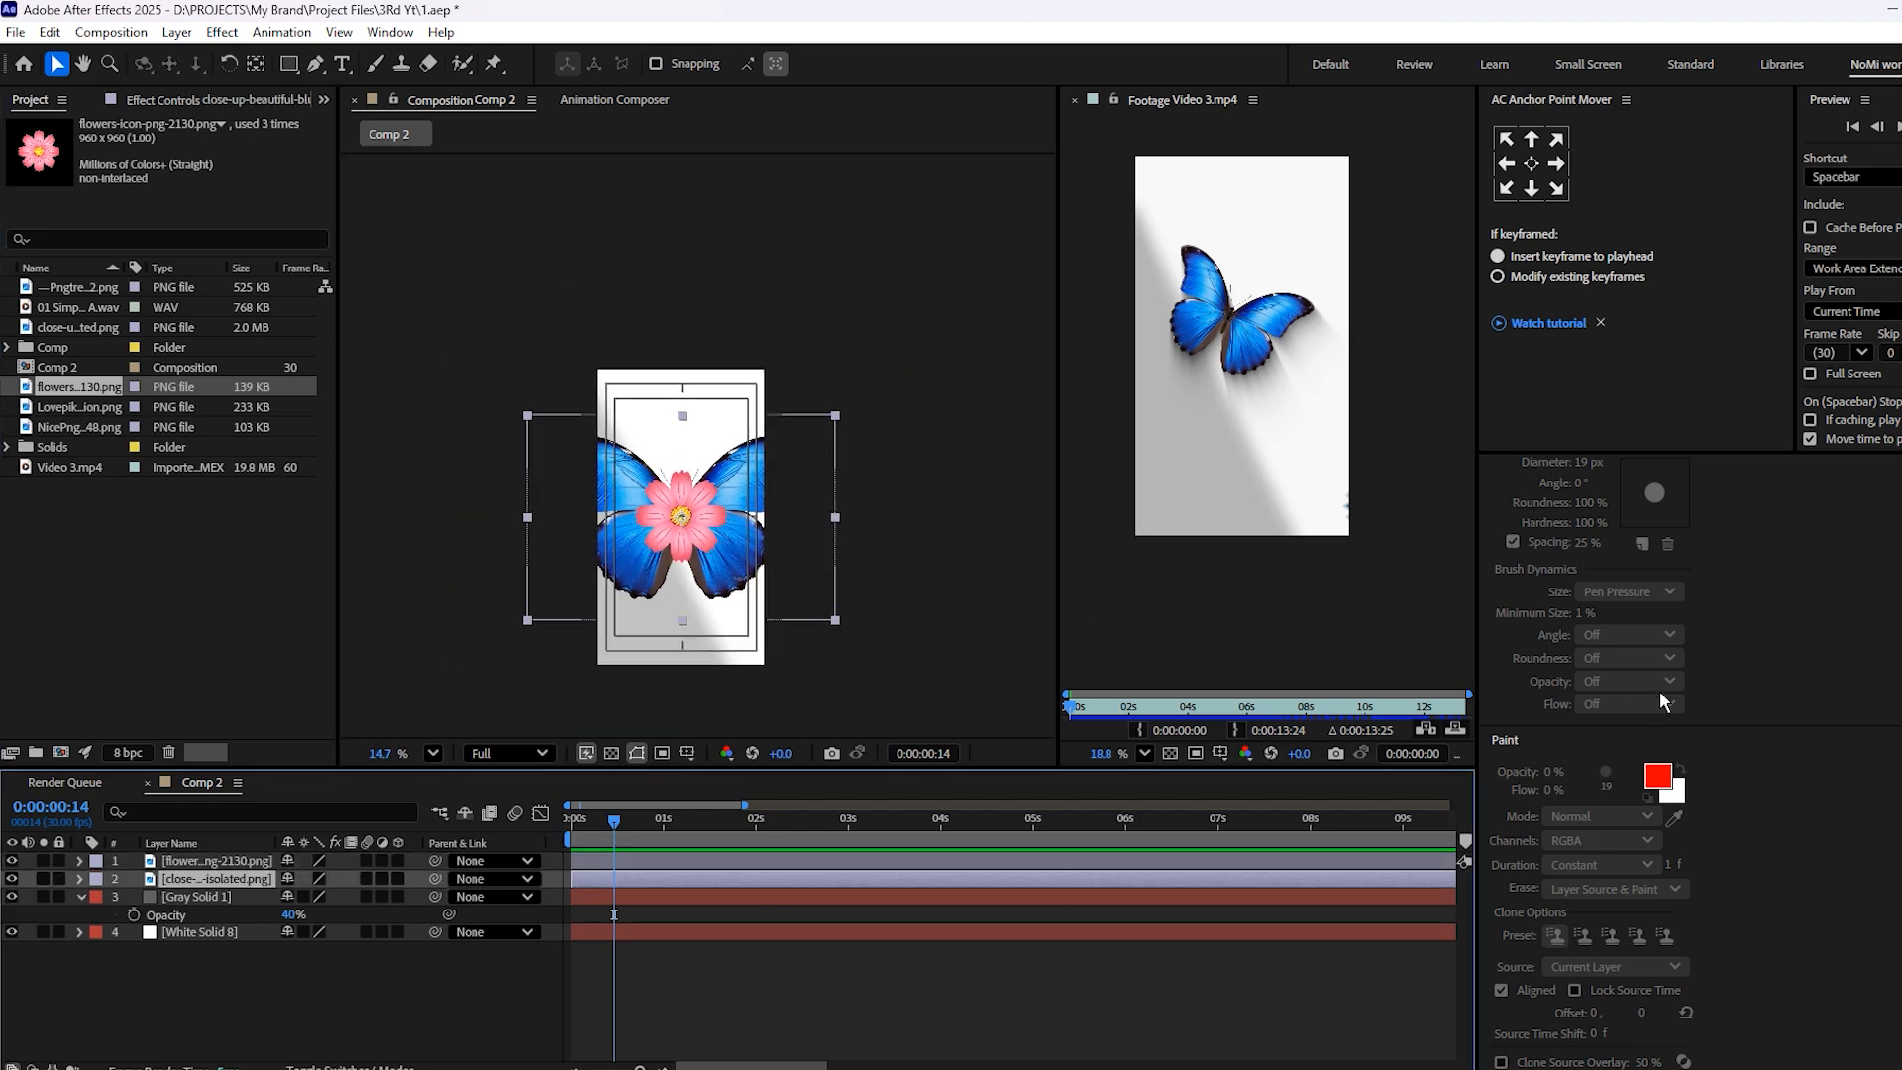
scroll(1645, 698, "up", 8)
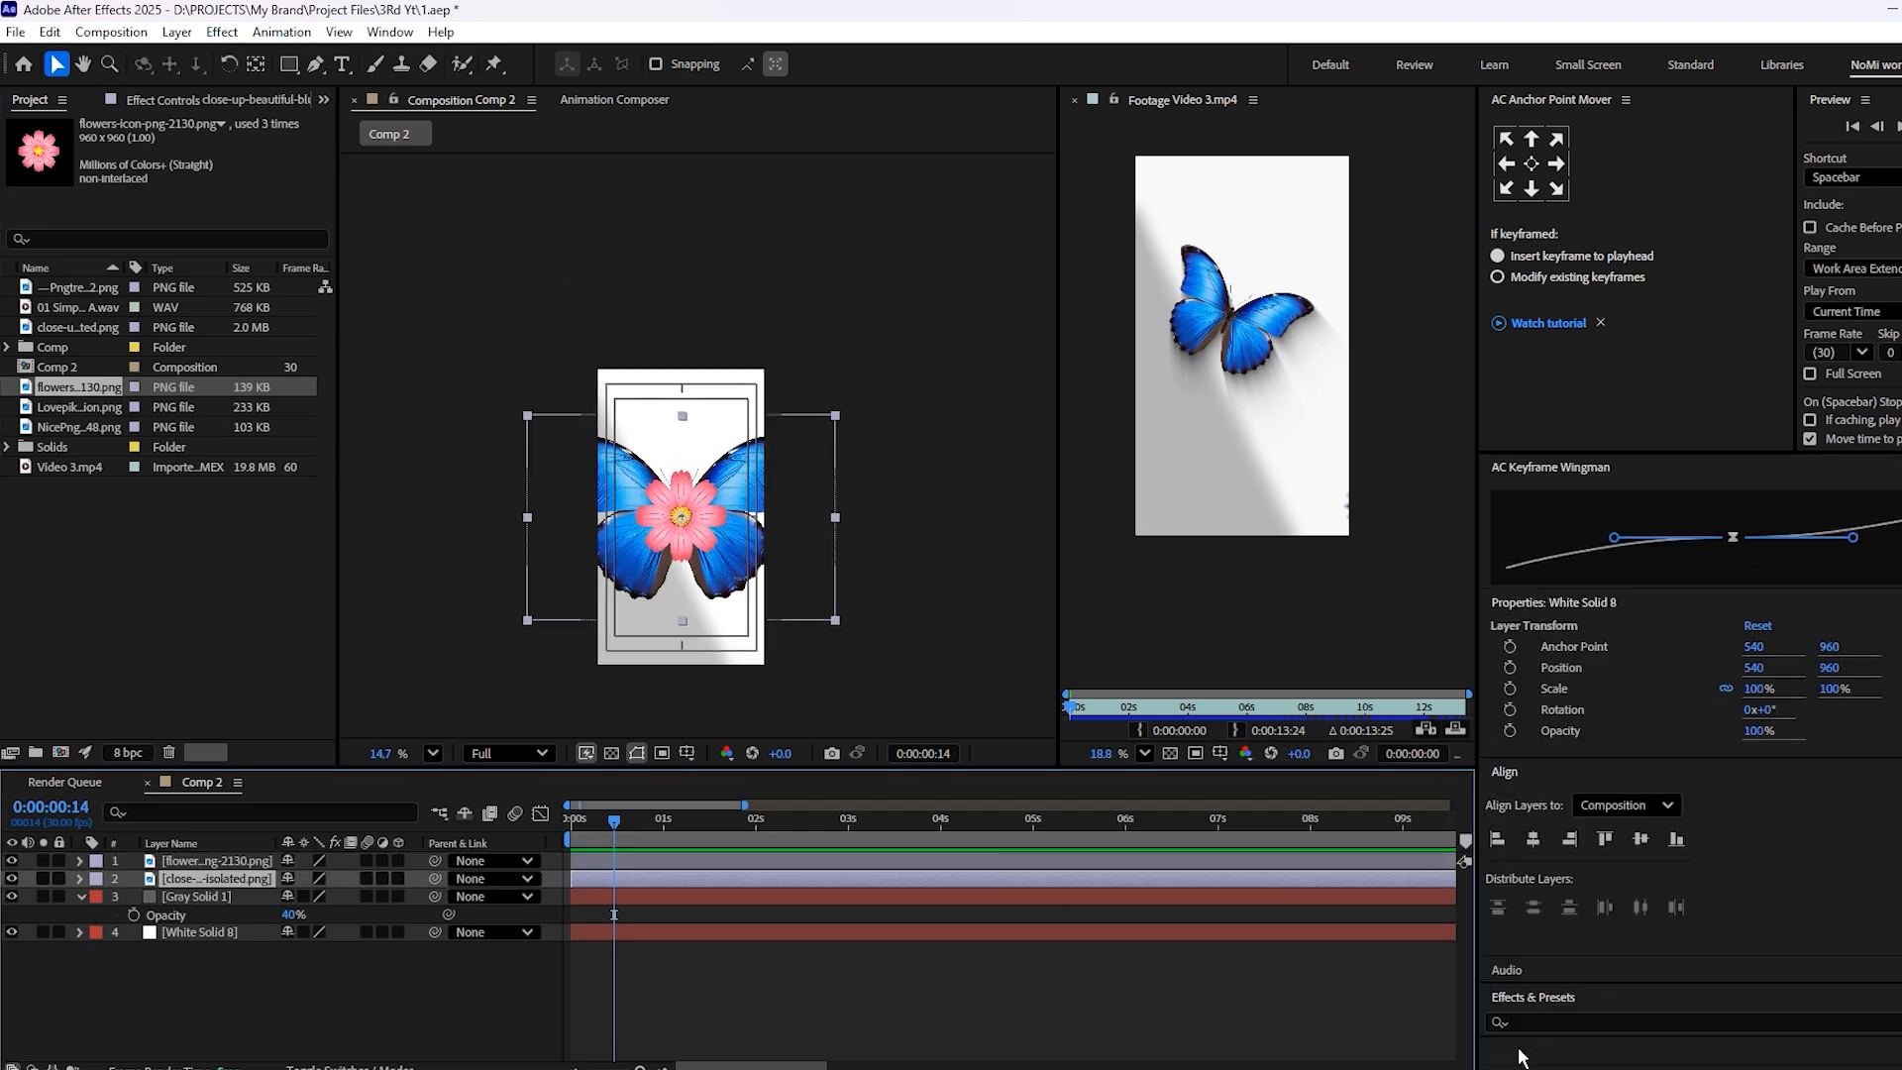
left_click(1526, 1021)
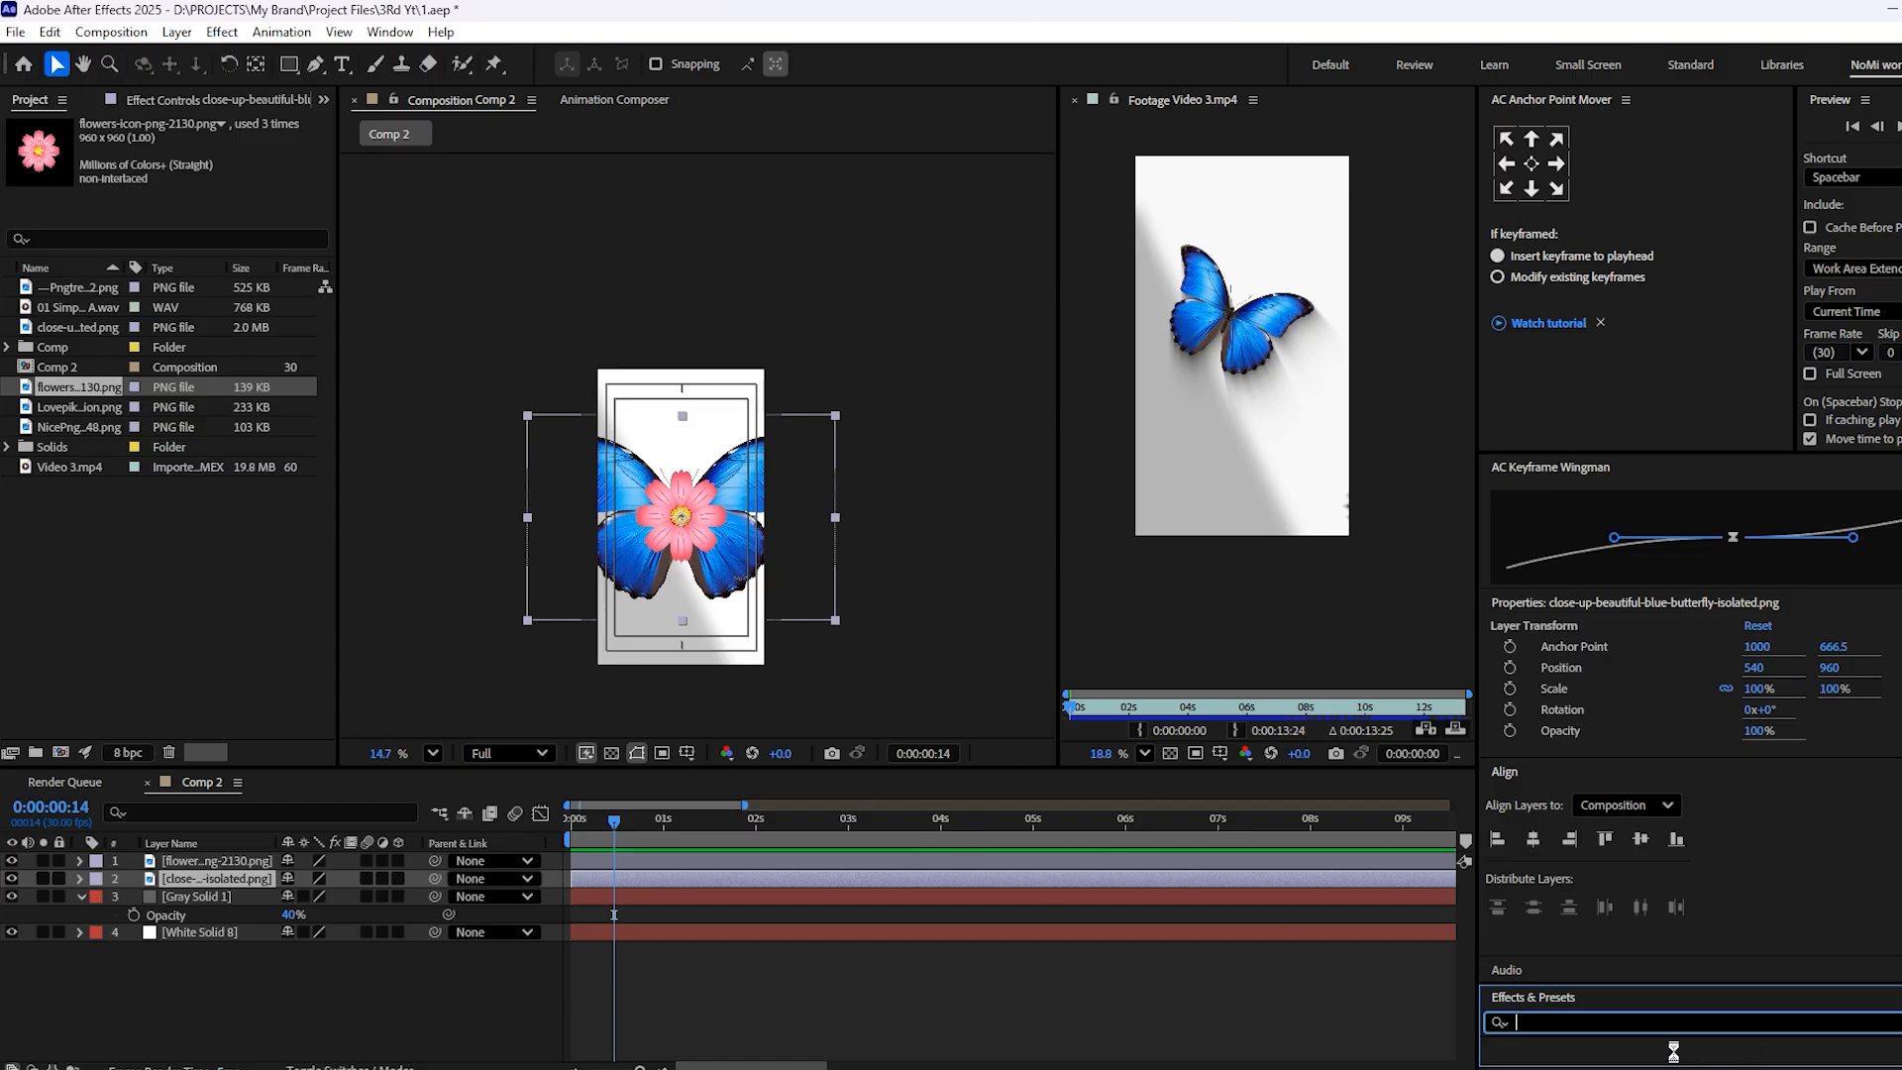
type("triton")
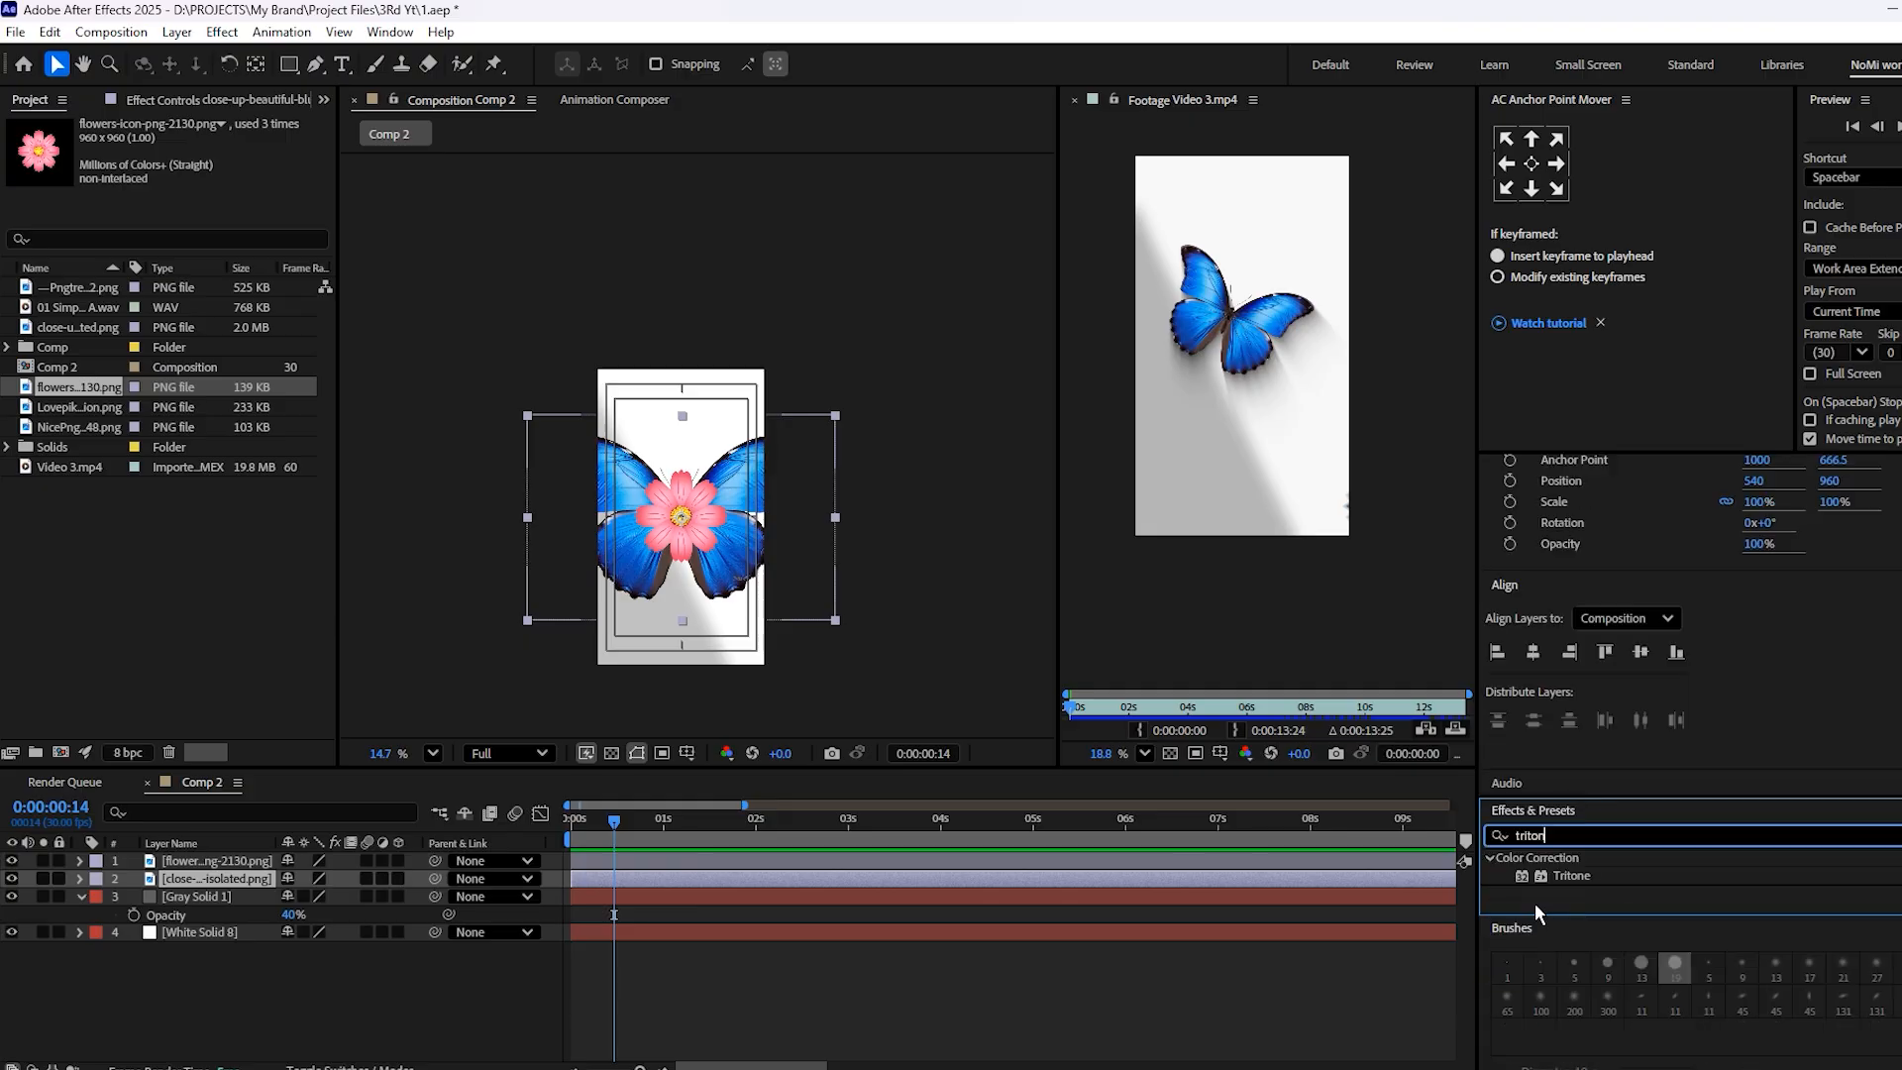
left_click_drag(1531, 878, 782, 876)
scroll(704, 525, "up", 3)
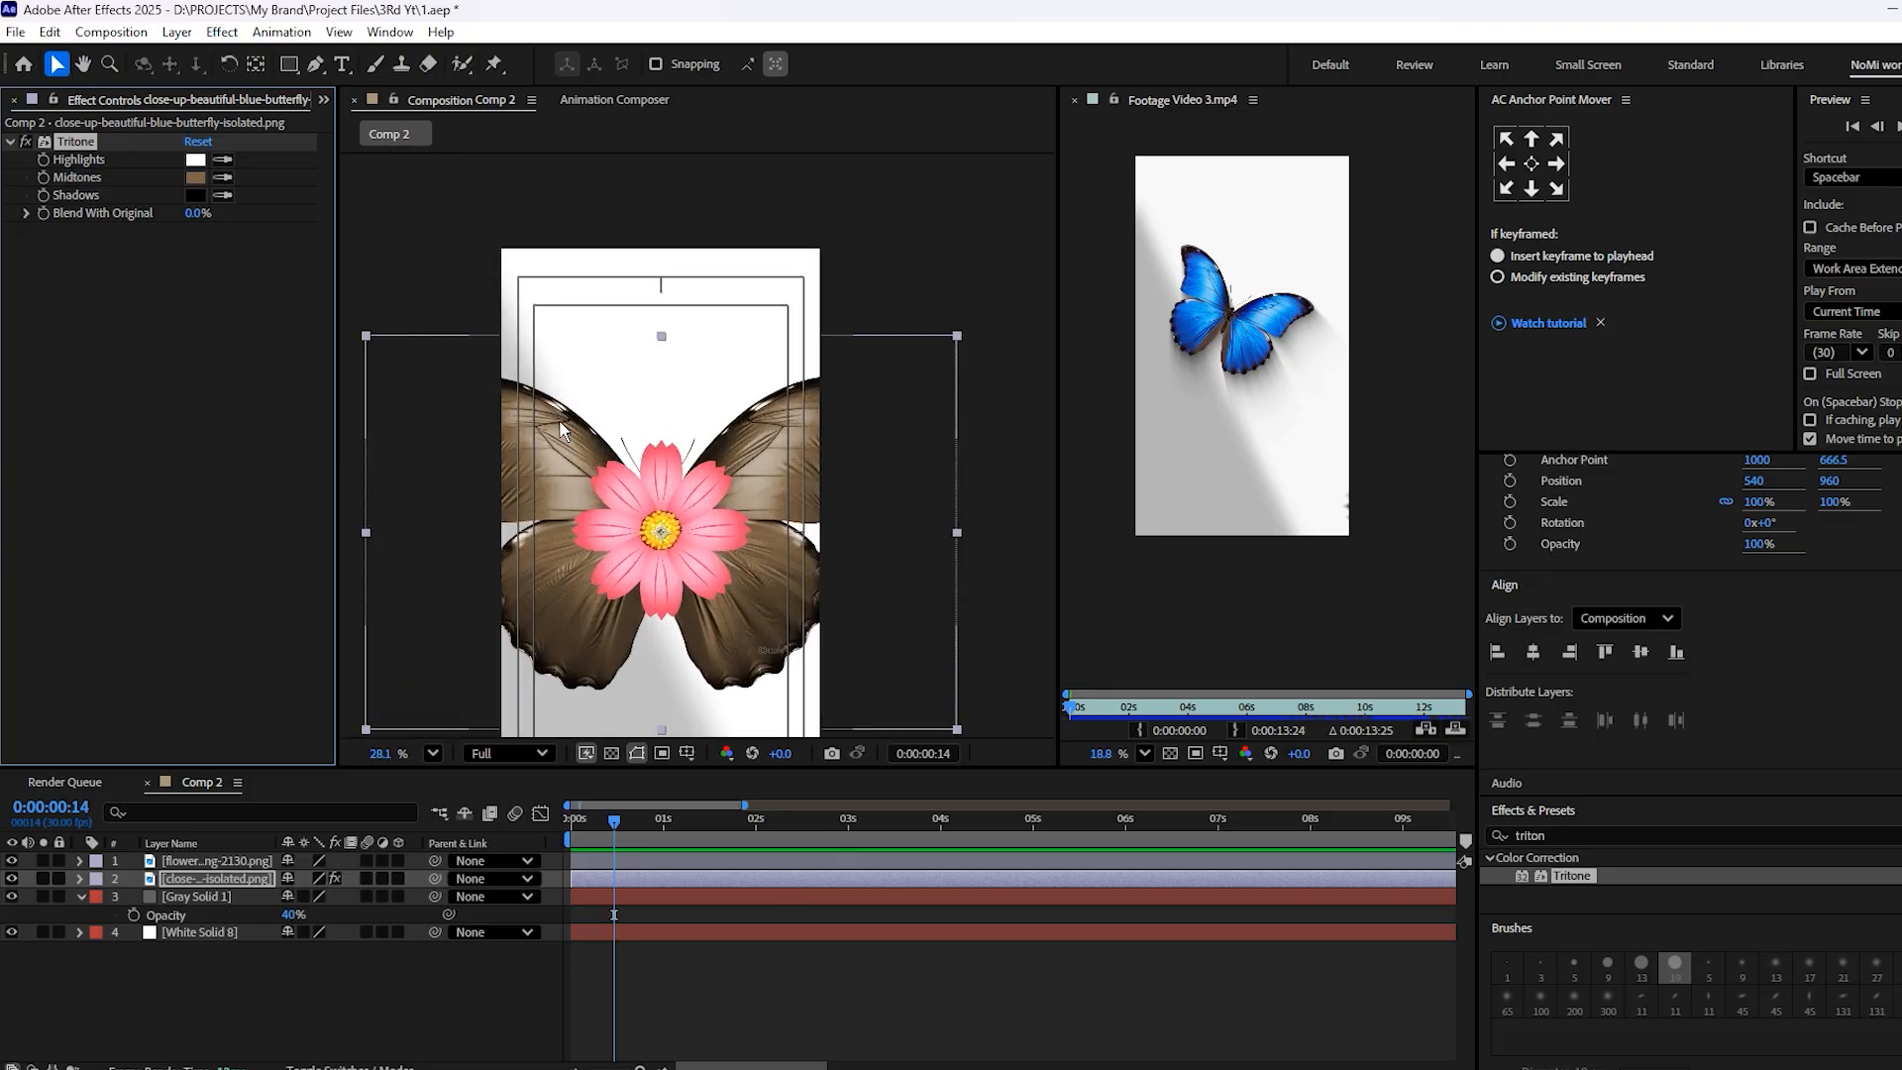
Set the Midtones colour of the butterfly's Tritone effect to a vivid magenta pink
left_click(203, 178)
mouse_move(1062, 510)
left_mouse_down()
mouse_move(1060, 488)
mouse_move(1062, 597)
mouse_move(1093, 624)
mouse_move(1077, 466)
mouse_move(1031, 377)
left_mouse_up()
left_click(1236, 426)
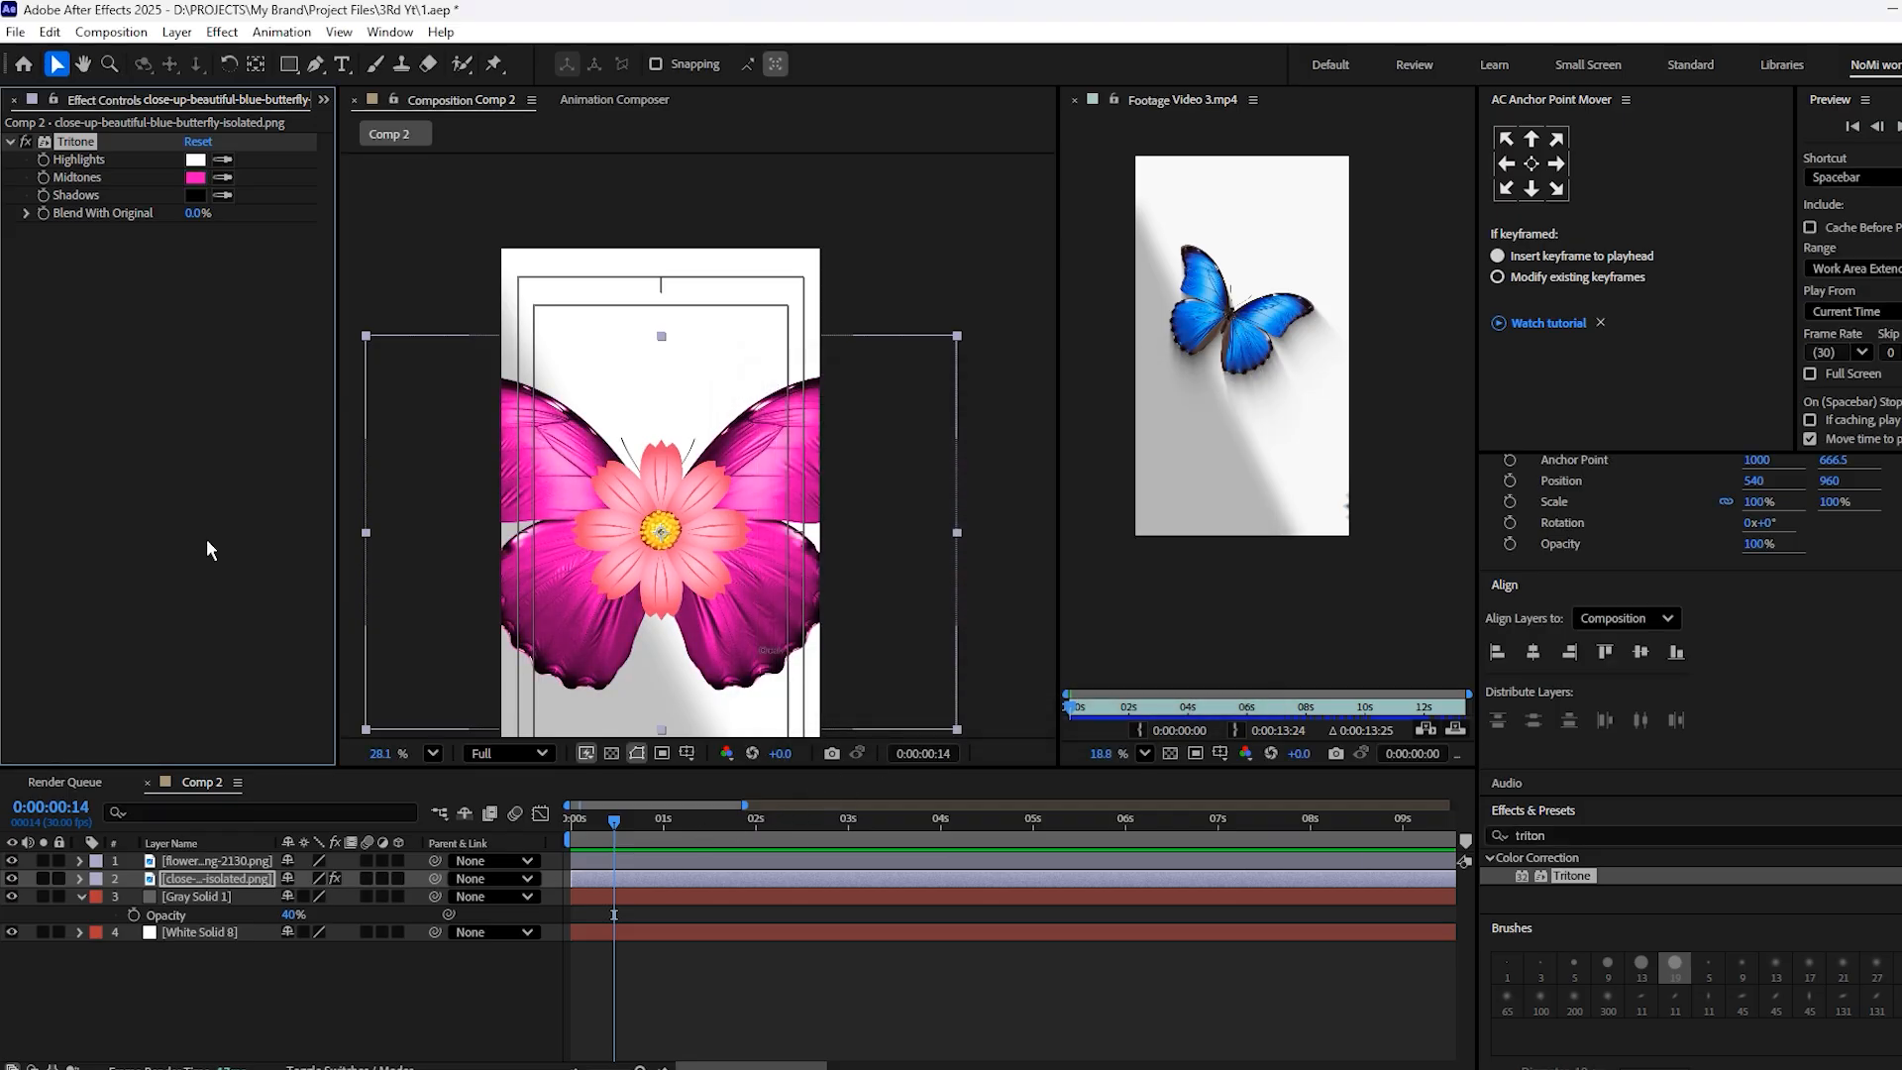
Paste the butterfly's Tritone effect onto the flower layer, move the flower to the frame's lower-right corner, and save the project
left_click(651, 858)
key("ctrl+v")
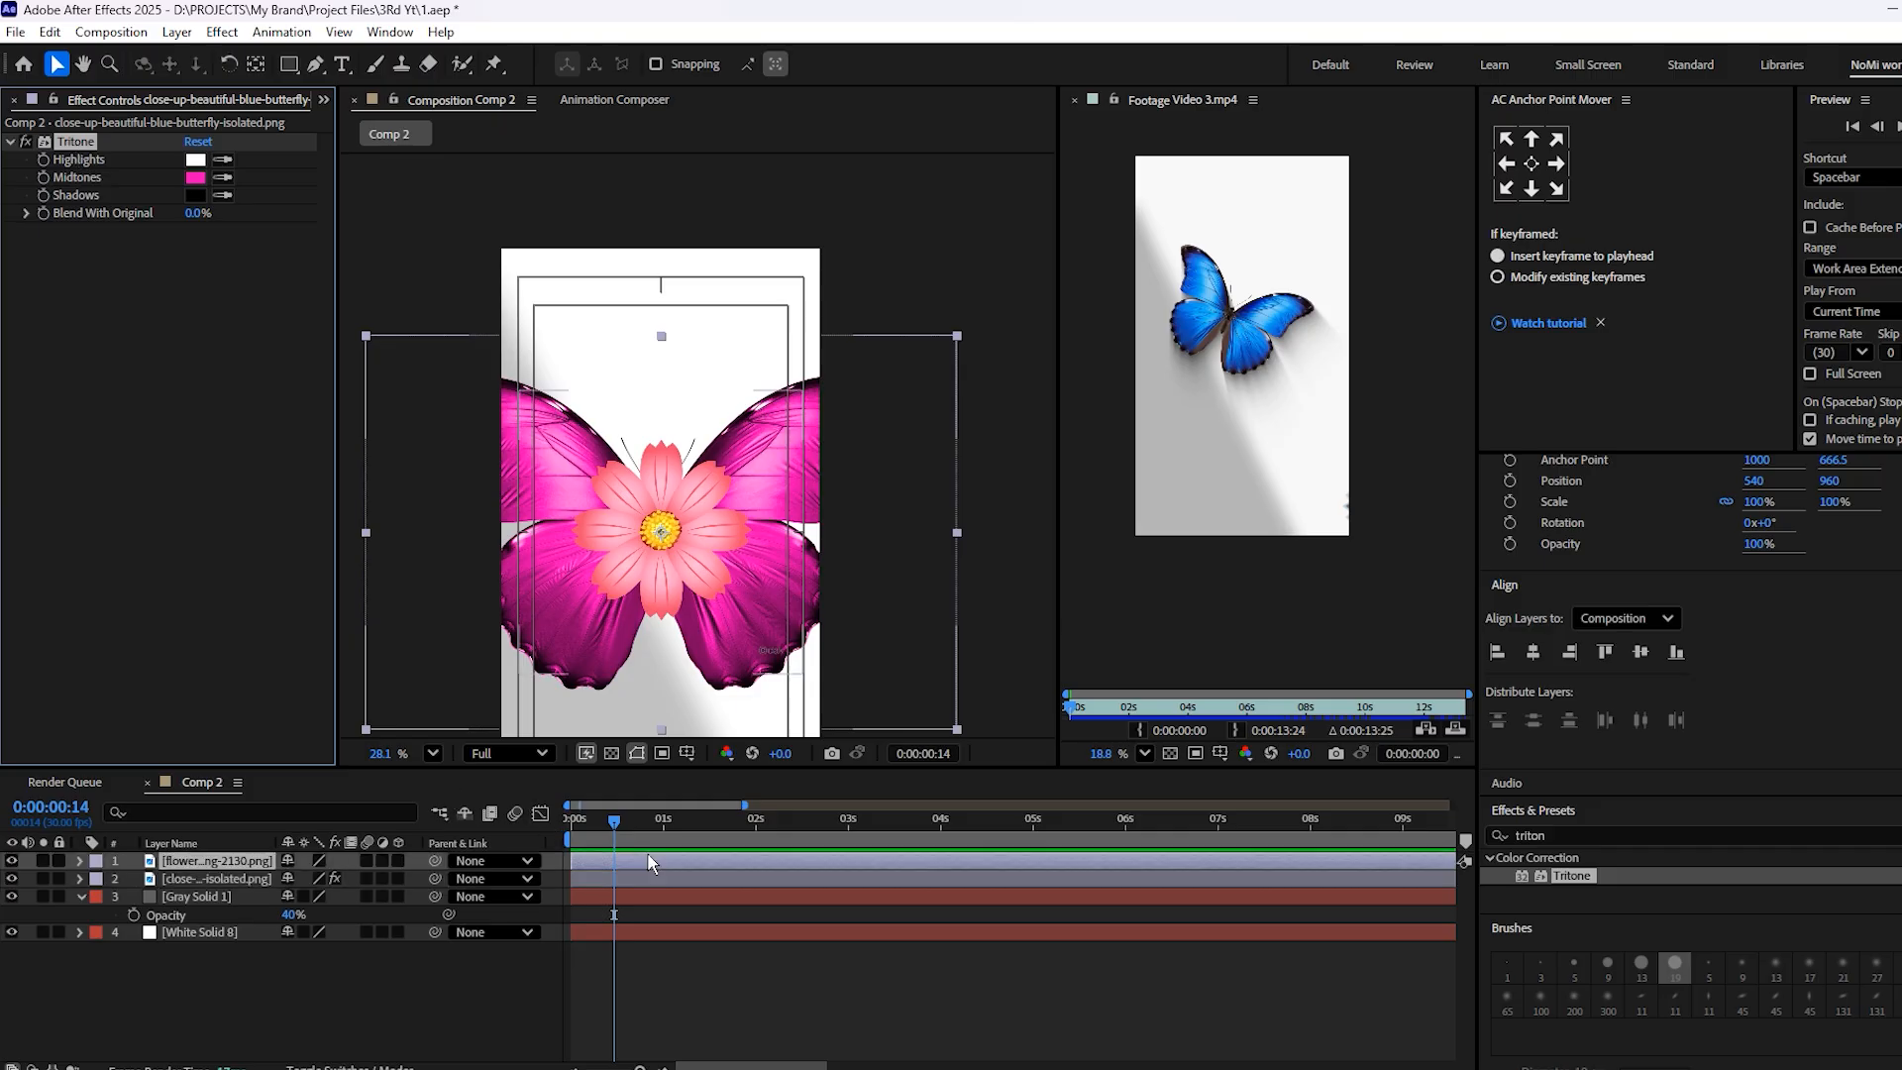
left_click_drag(669, 433, 688, 360)
scroll(751, 563, "down", 4)
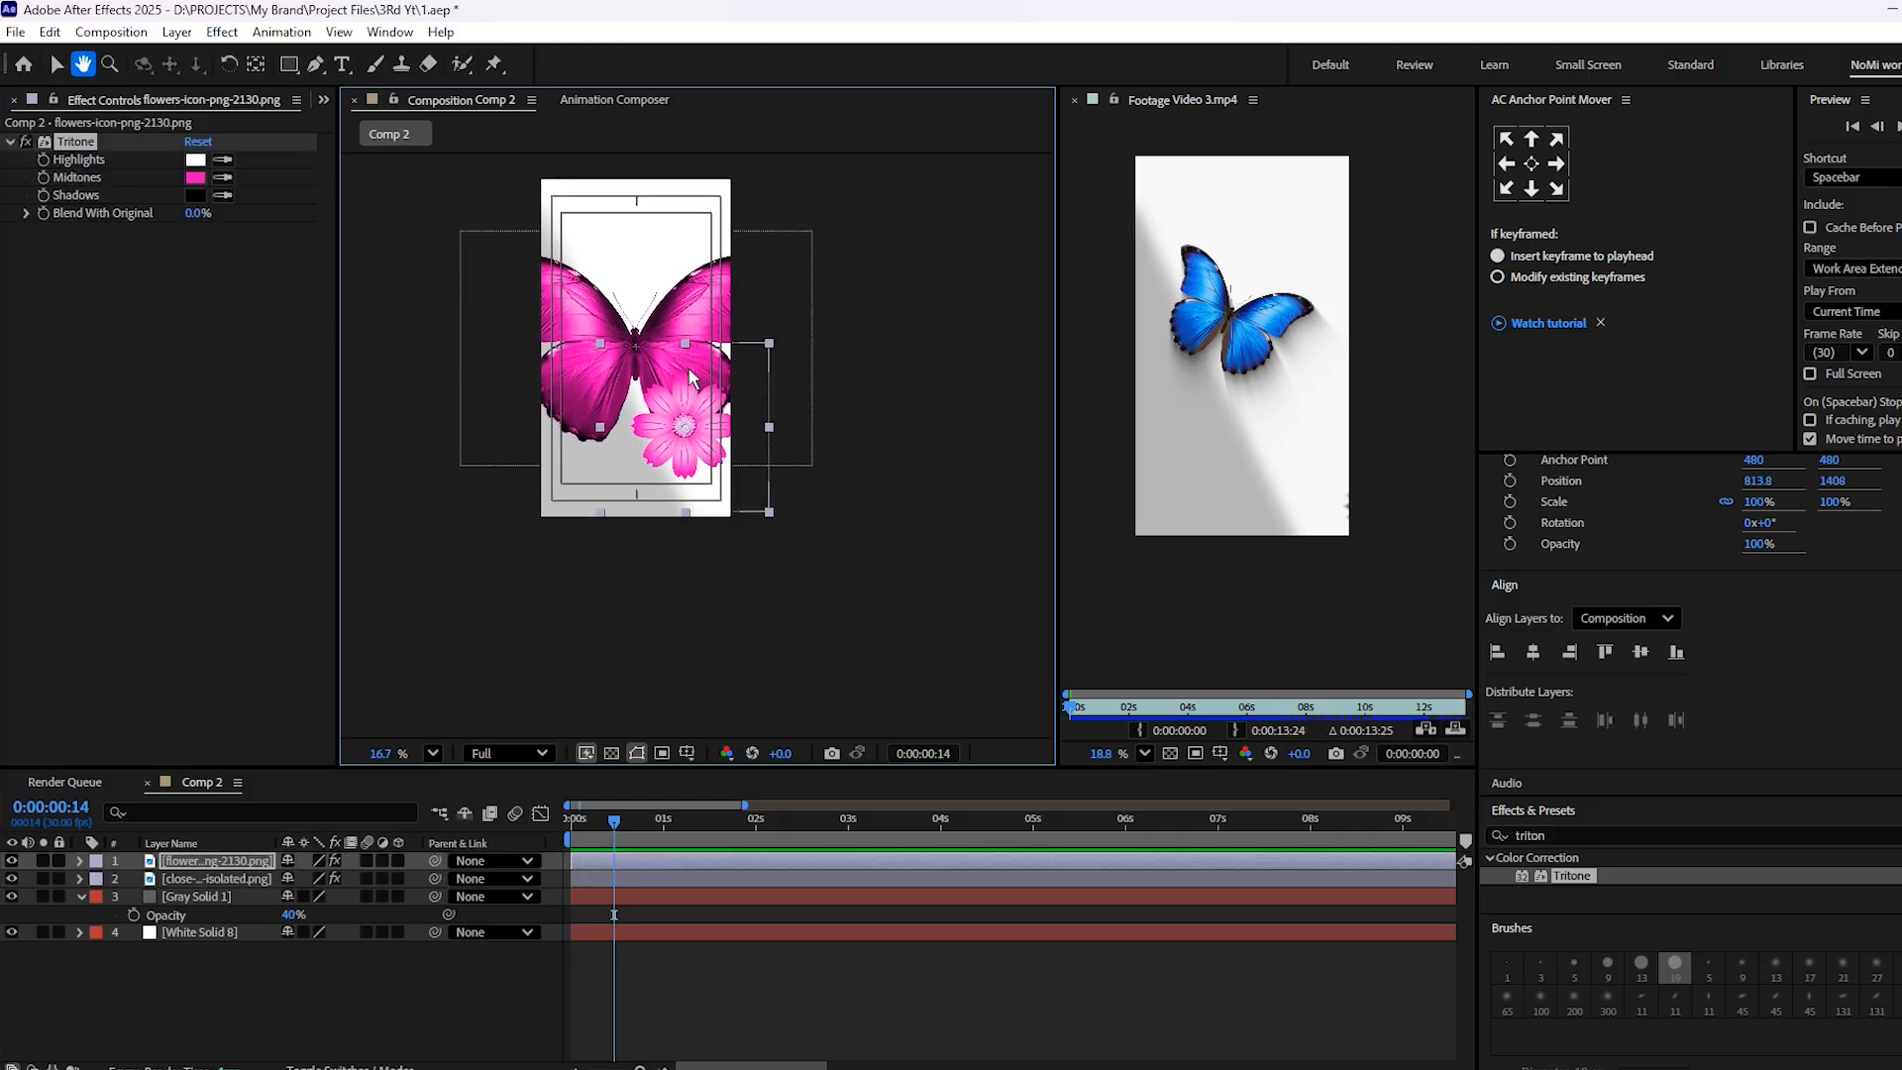
scroll(684, 367, "up", 2)
left_click_drag(696, 461, 715, 545)
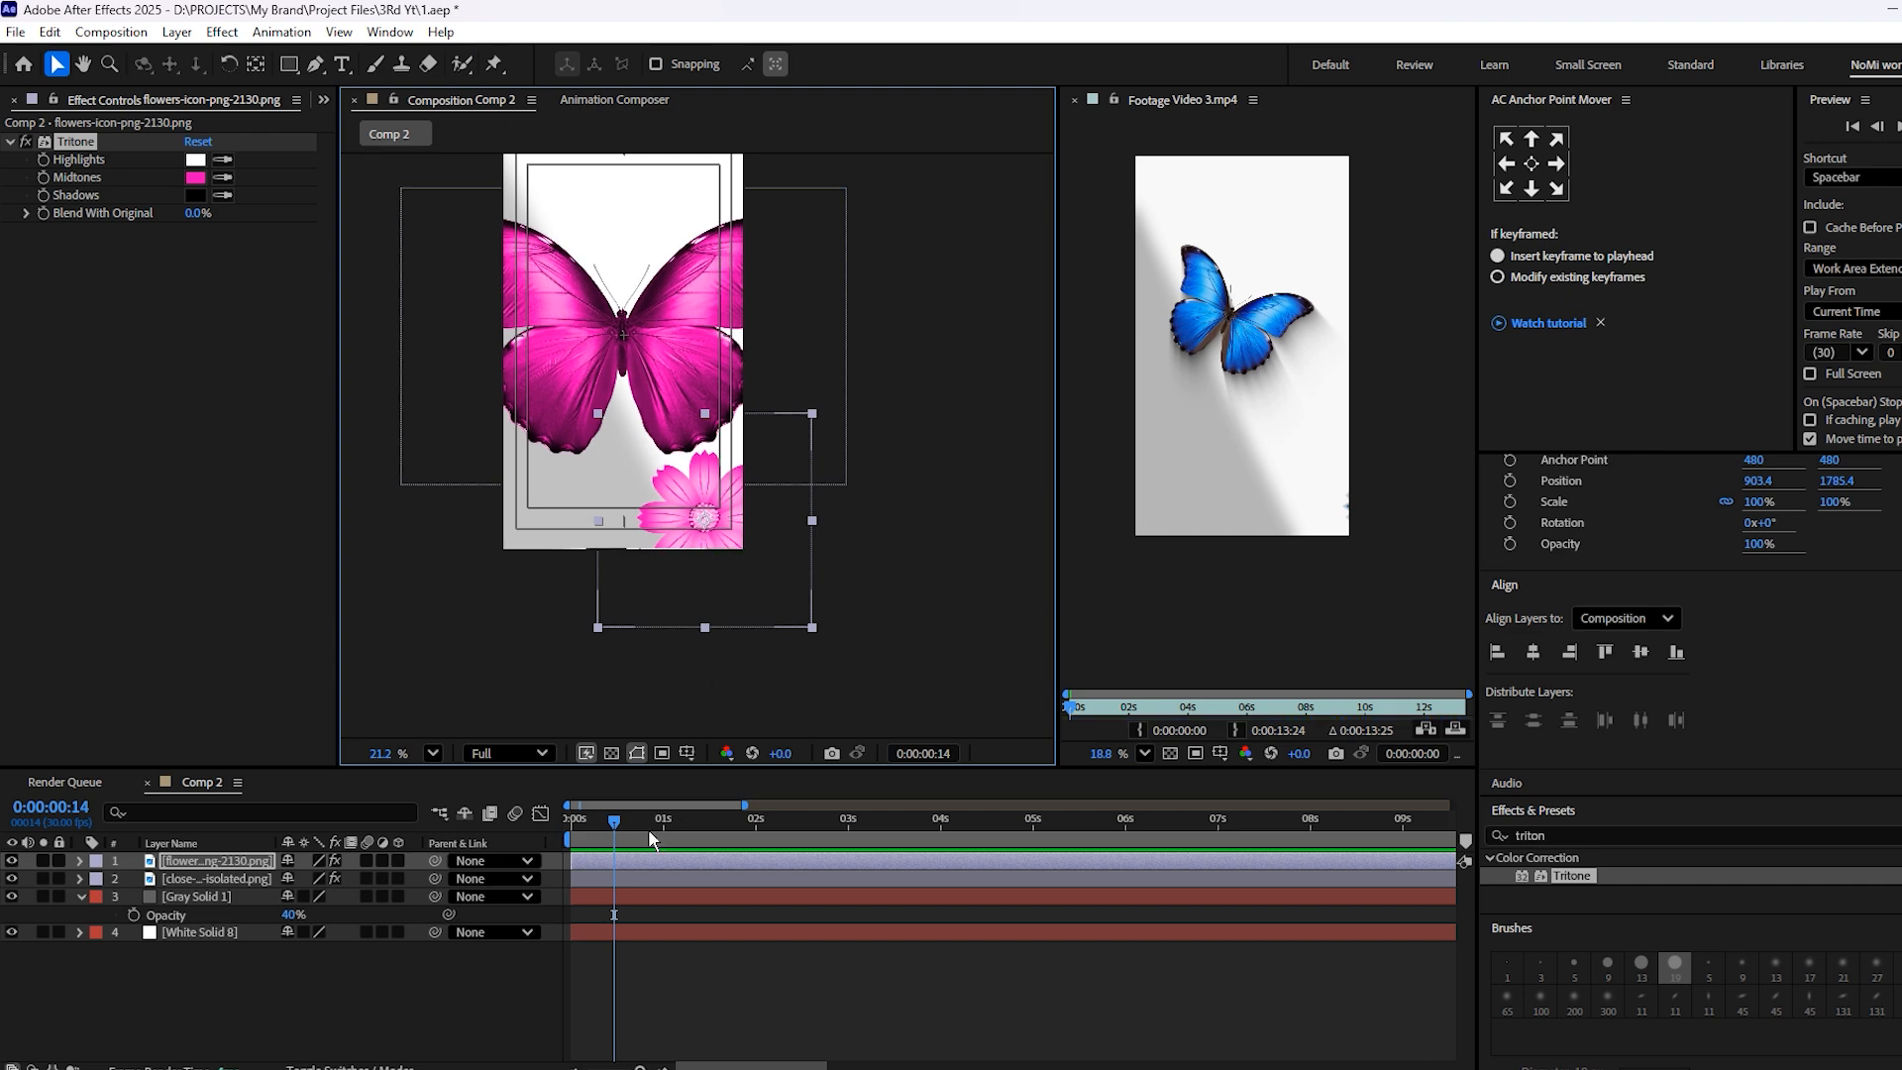
key("ctrl+s")
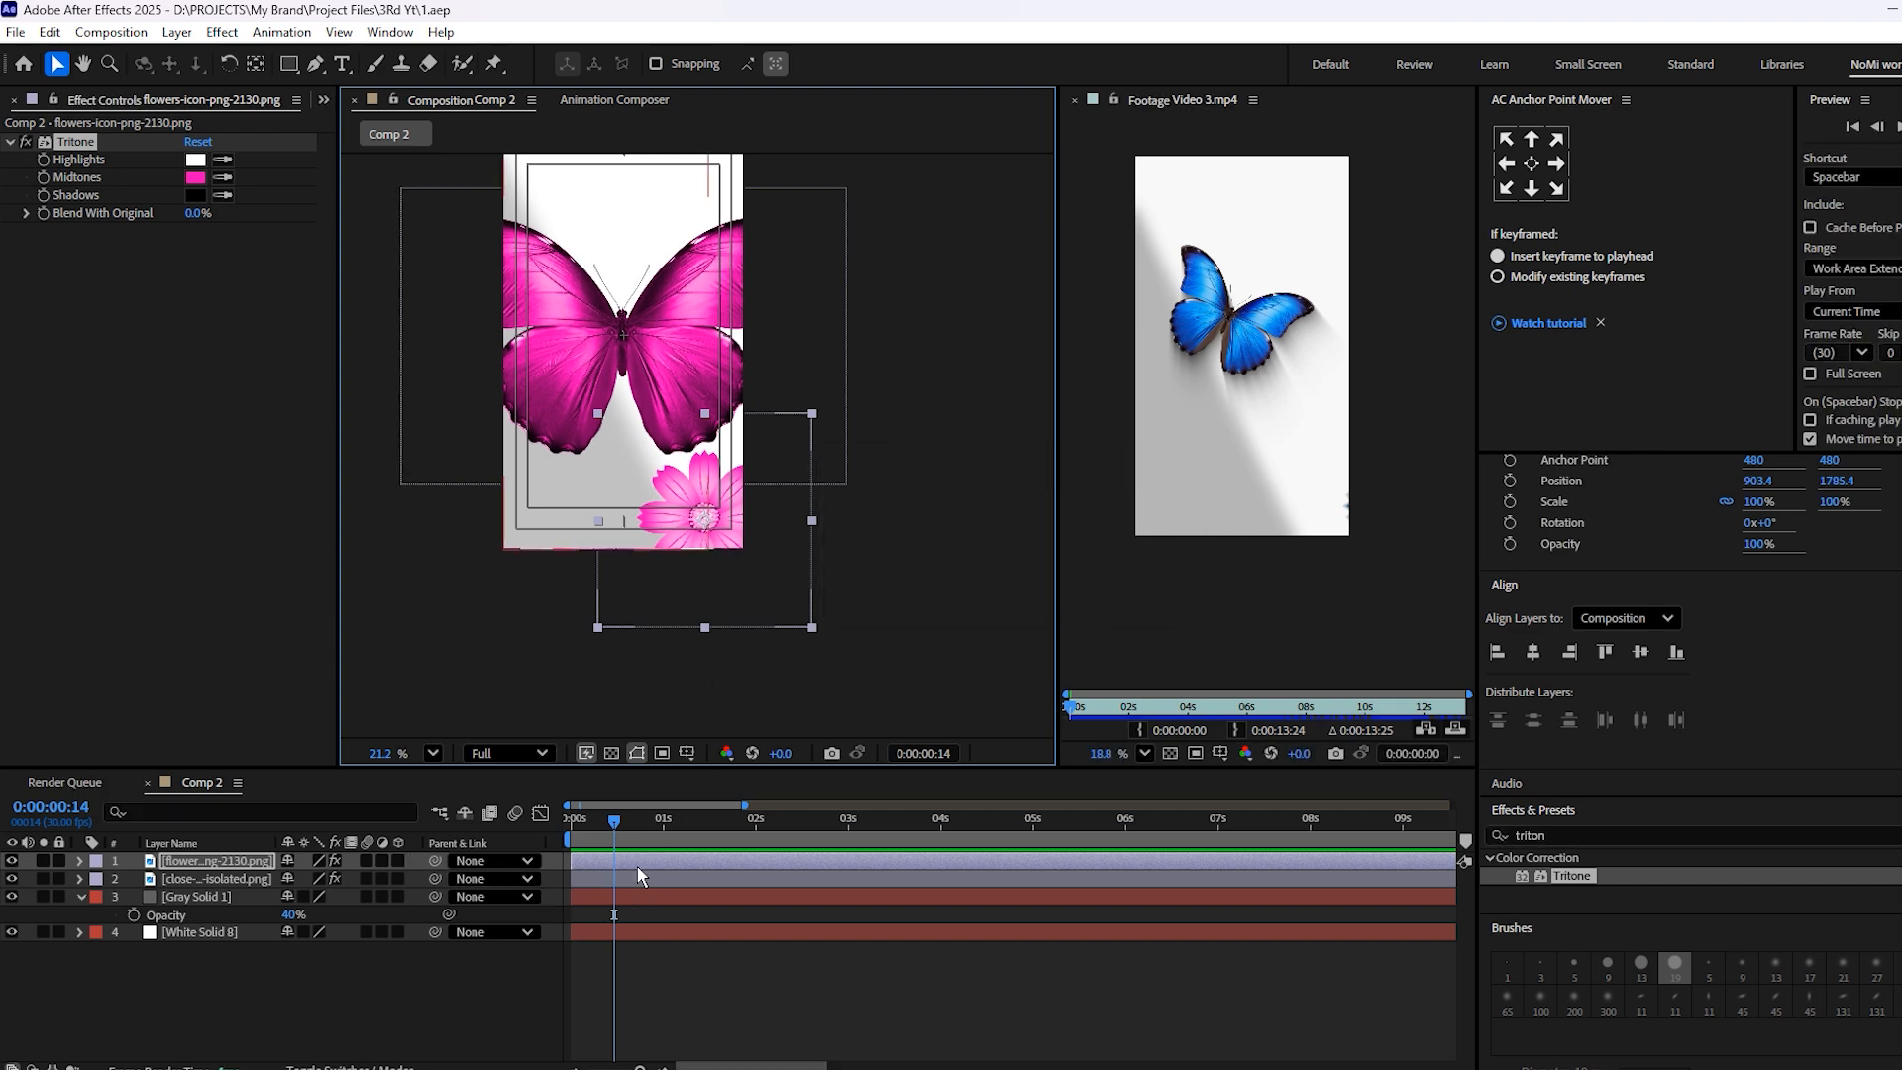
Paste Tritone onto the flower layer again and move the flower to the frame's upper-left corner
key("ctrl+v")
left_click_drag(655, 477, 493, 265)
left_click_drag(654, 881, 645, 794)
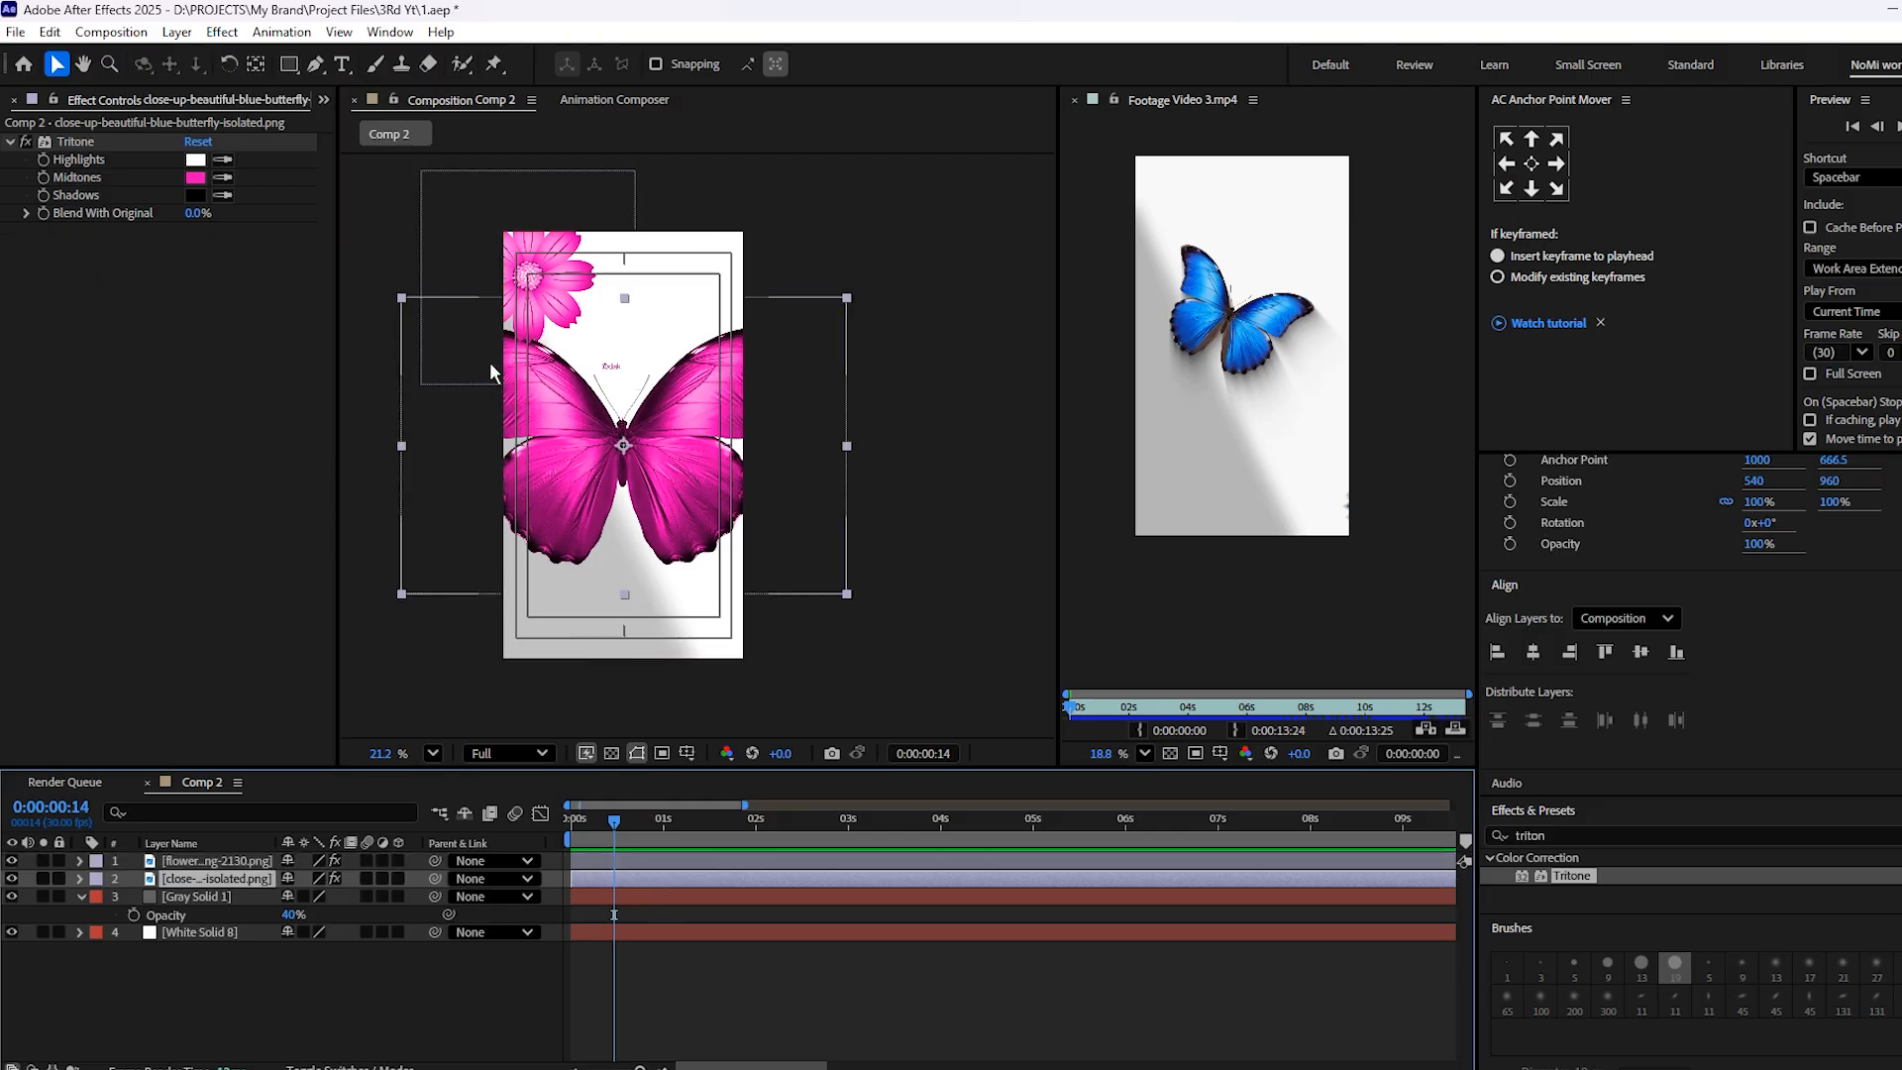
Duplicate the flower, place the copy in the frame's lower-right corner and scale it to 162%
left_click(542, 302)
key("ctrl+d")
left_click_drag(542, 303, 726, 644)
key("s")
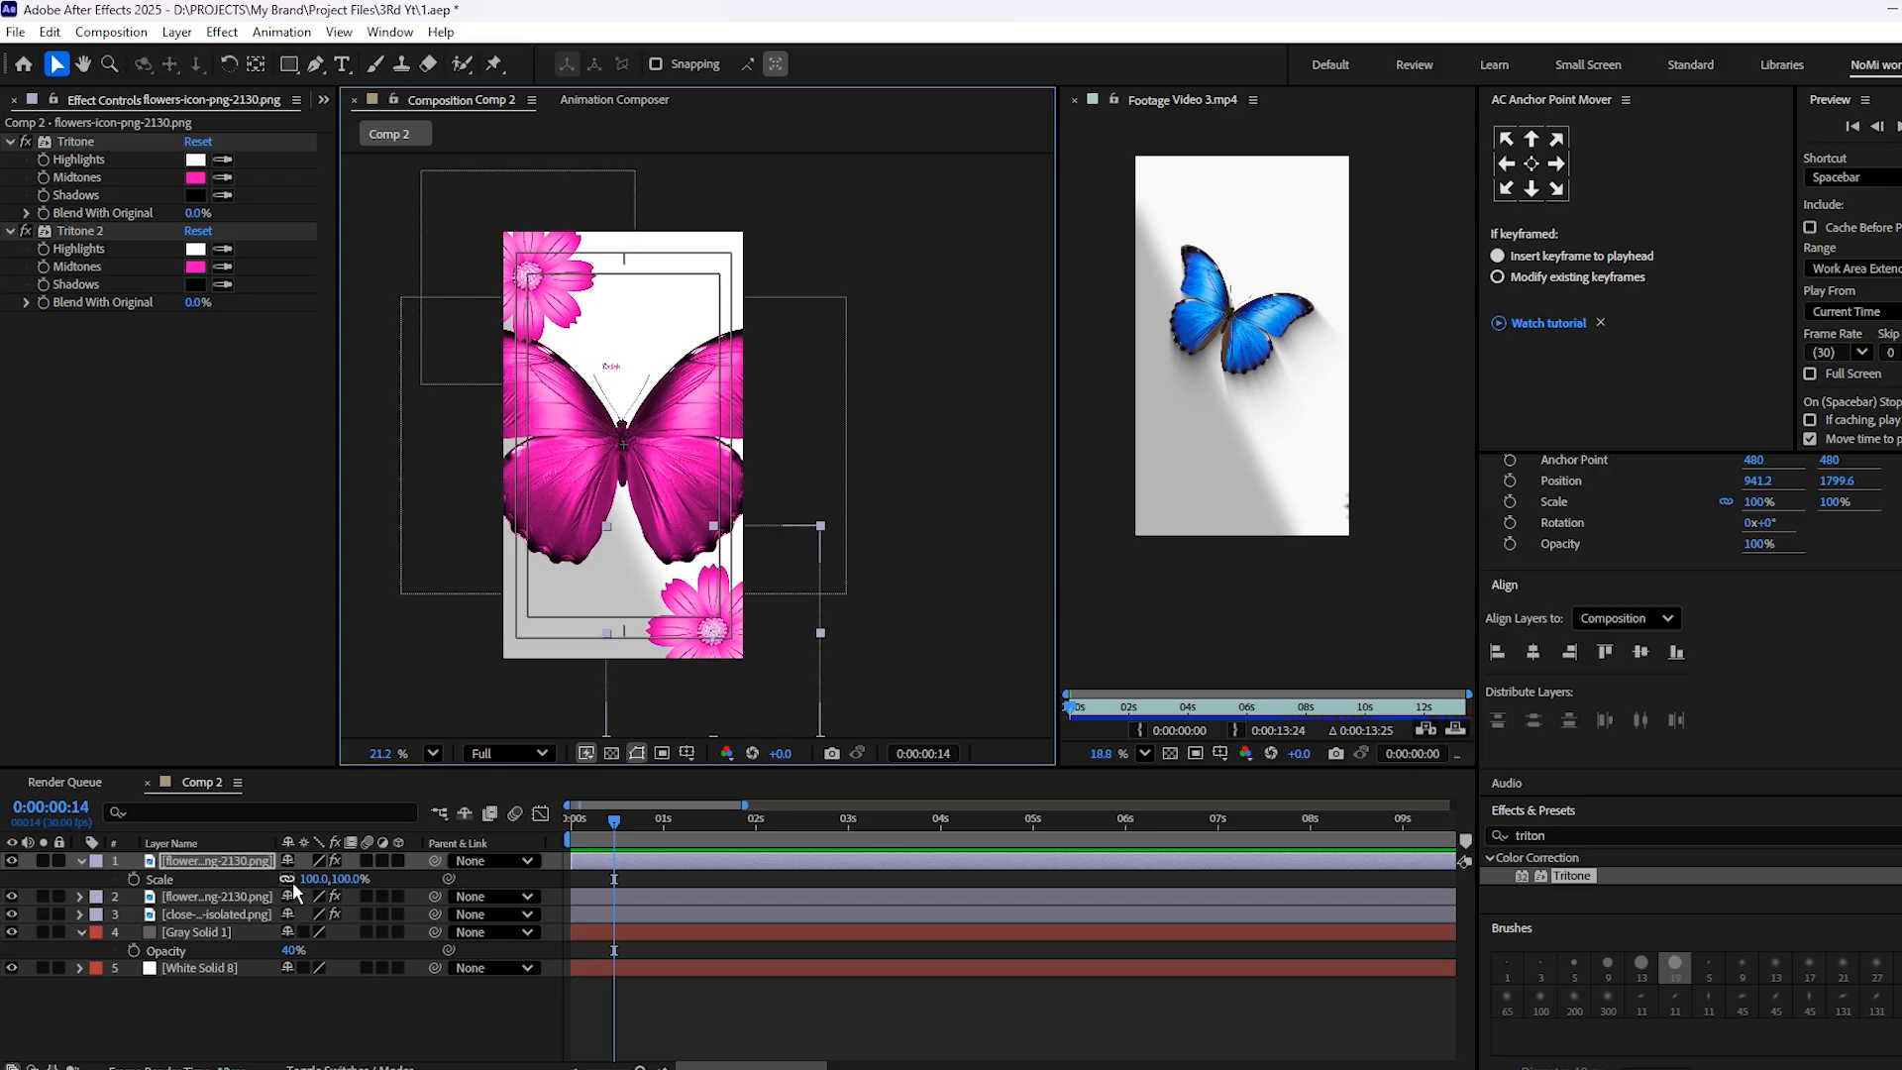
left_click_drag(316, 879, 260, 917)
Scale the upper-left flower to 45% and bring its layer to the top of the stack
left_click(557, 298)
key("s")
key("ctrl+]")
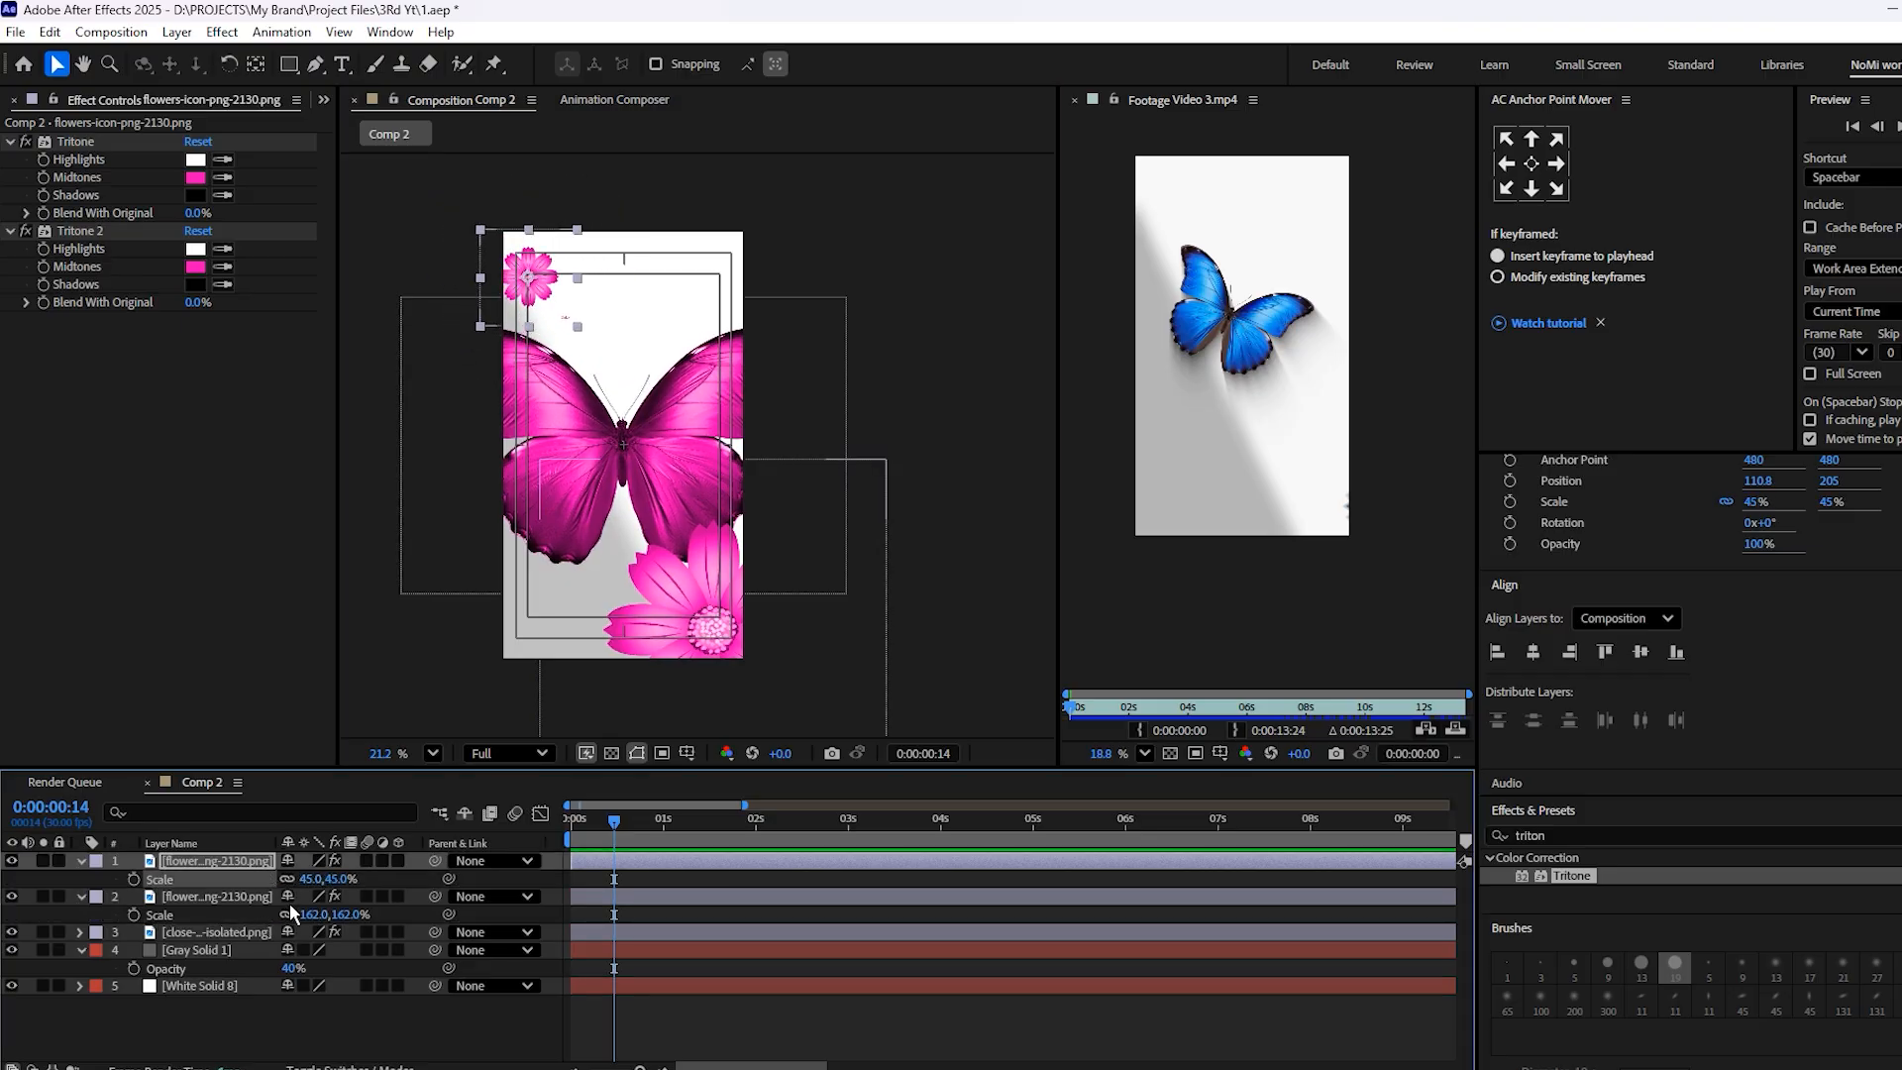
Scale the butterfly layer down to 30% and save the project
left_click(626, 565)
left_click(675, 931)
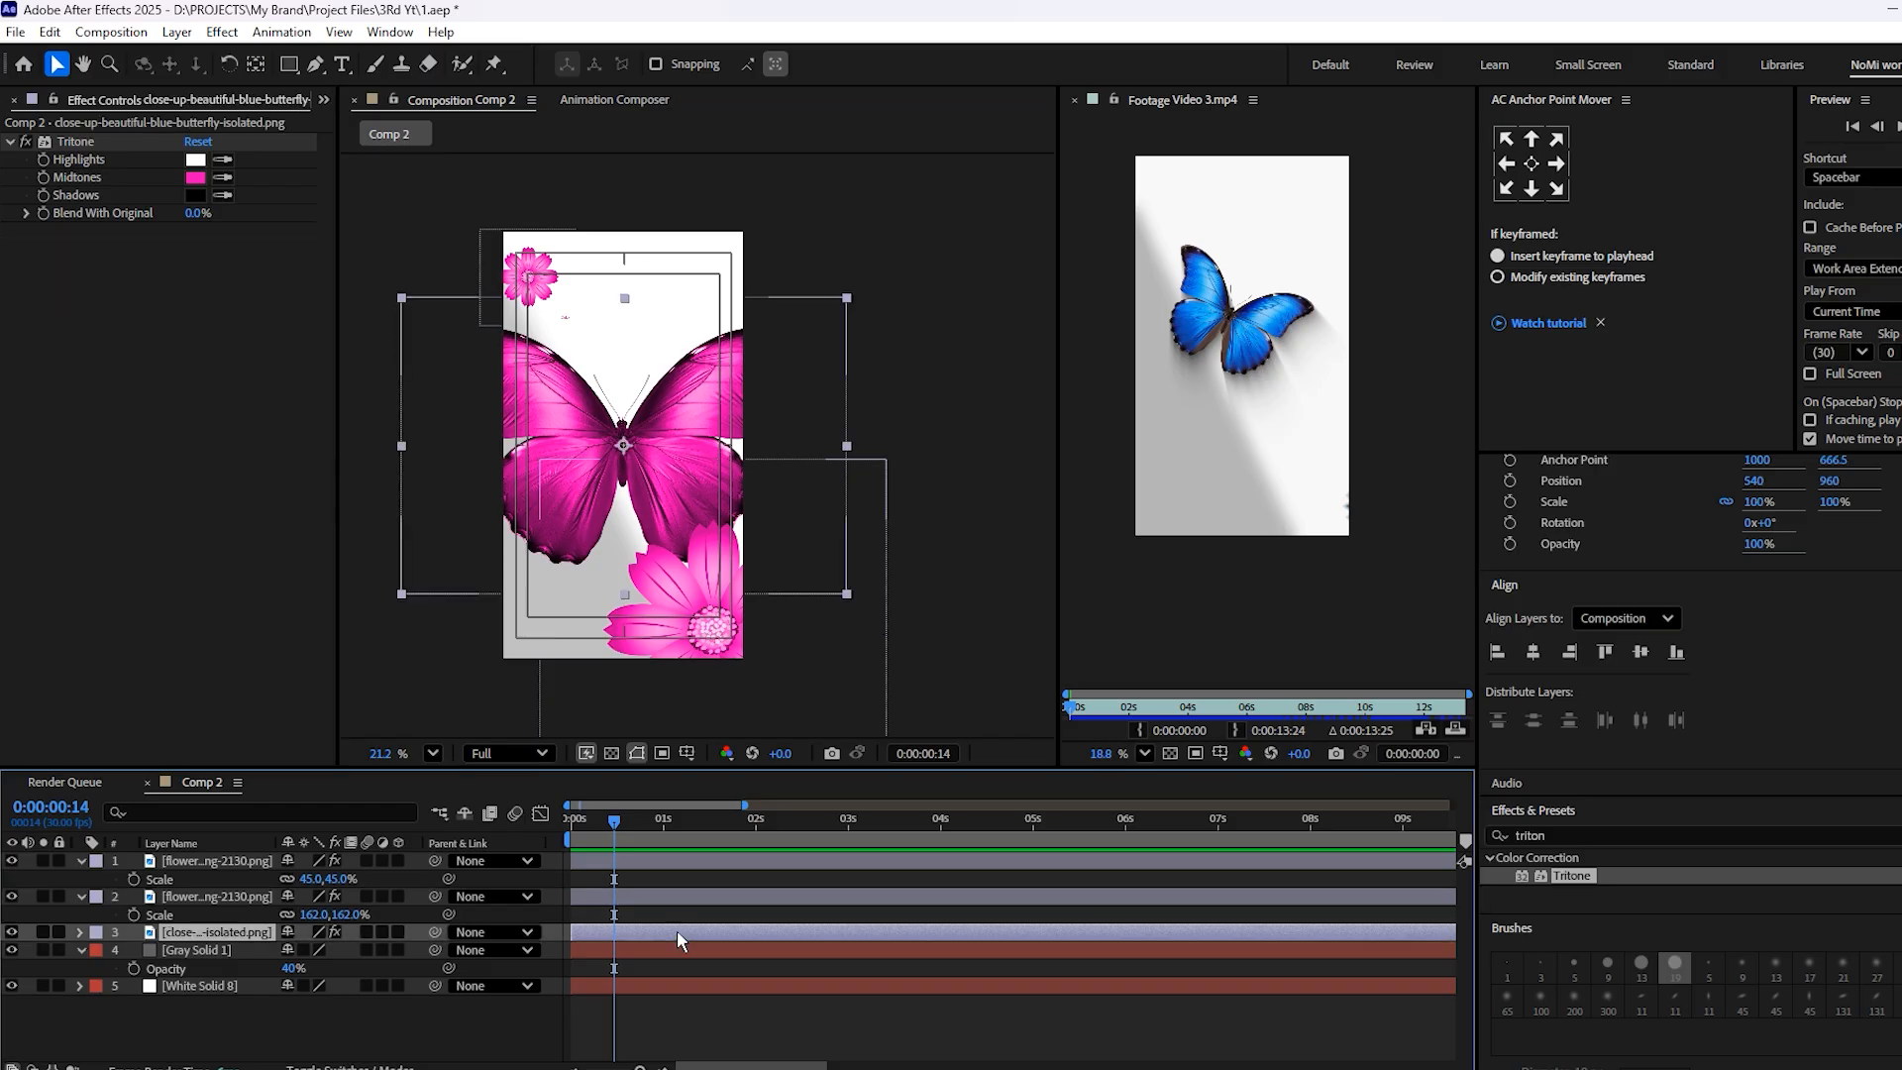
key("s")
left_click_drag(302, 950, 238, 952)
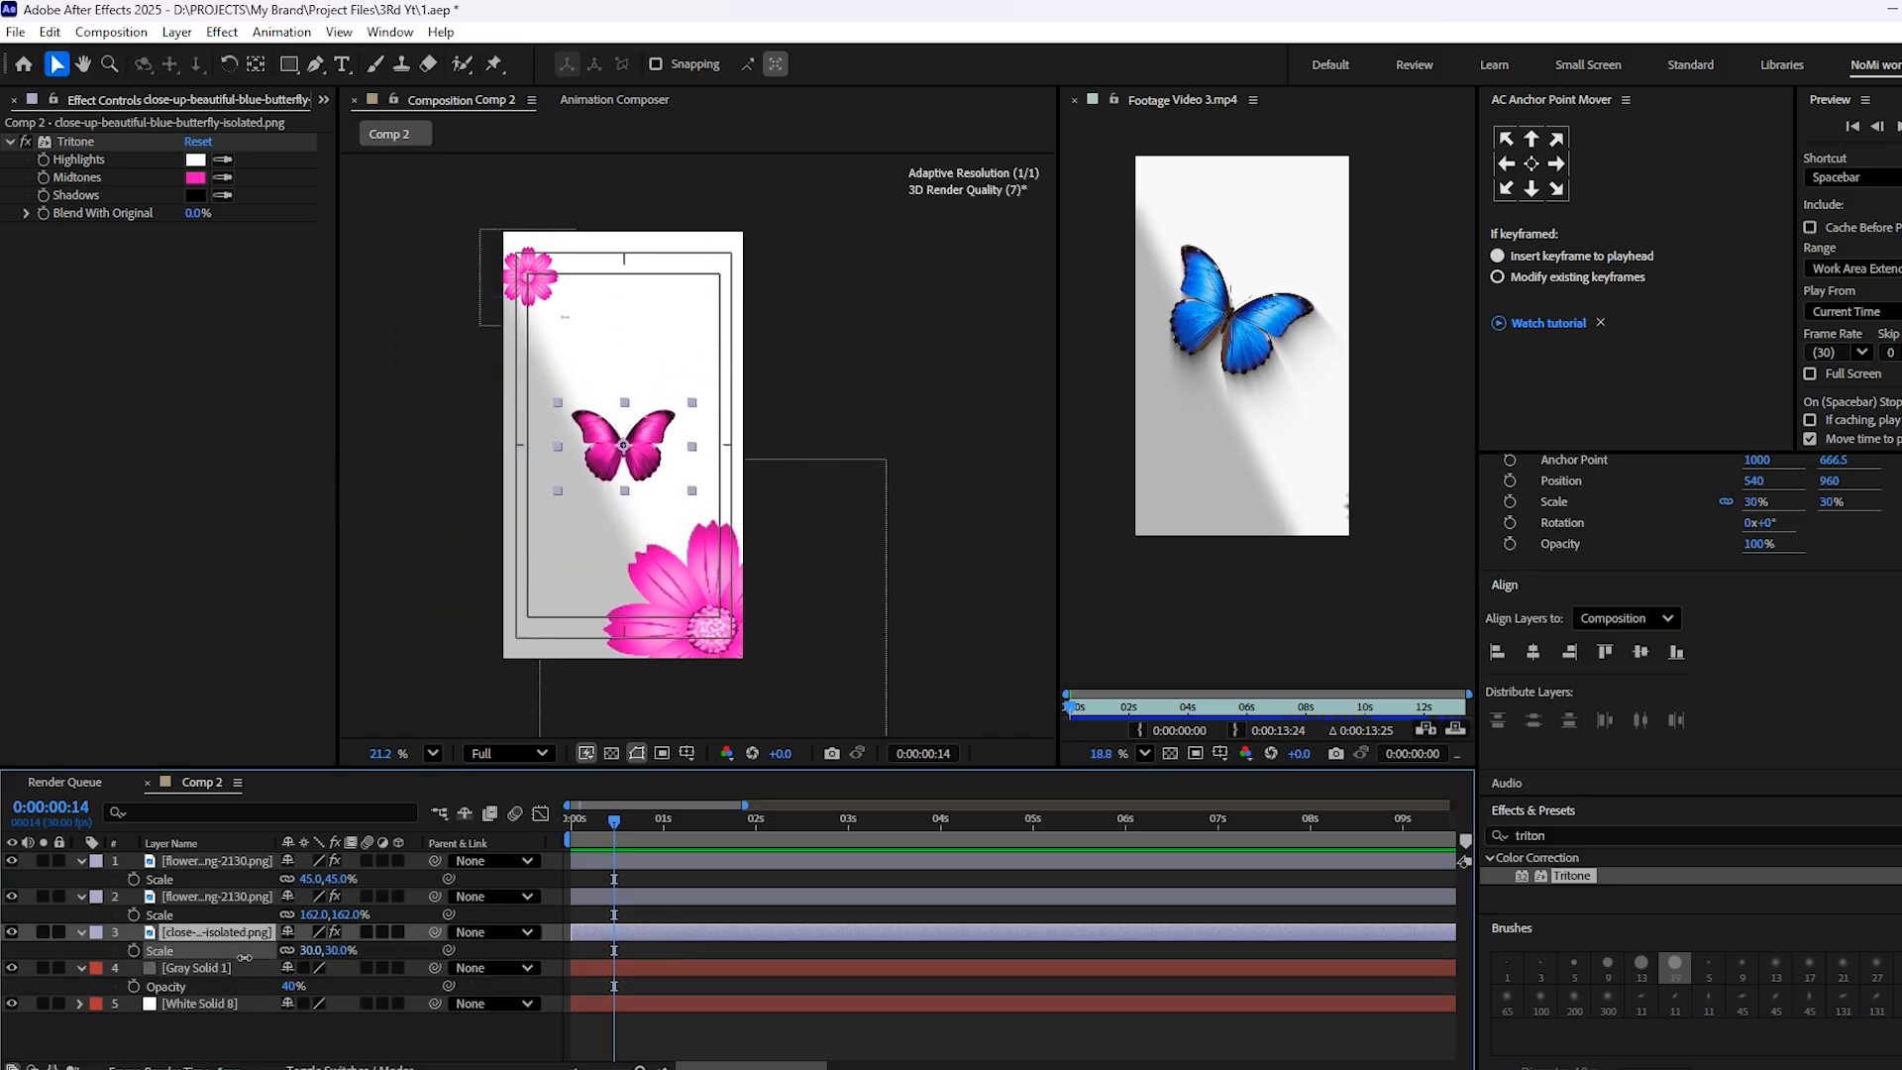
scroll(622, 482, "up", 3)
scroll(622, 483, "up", 1)
key("ctrl+s")
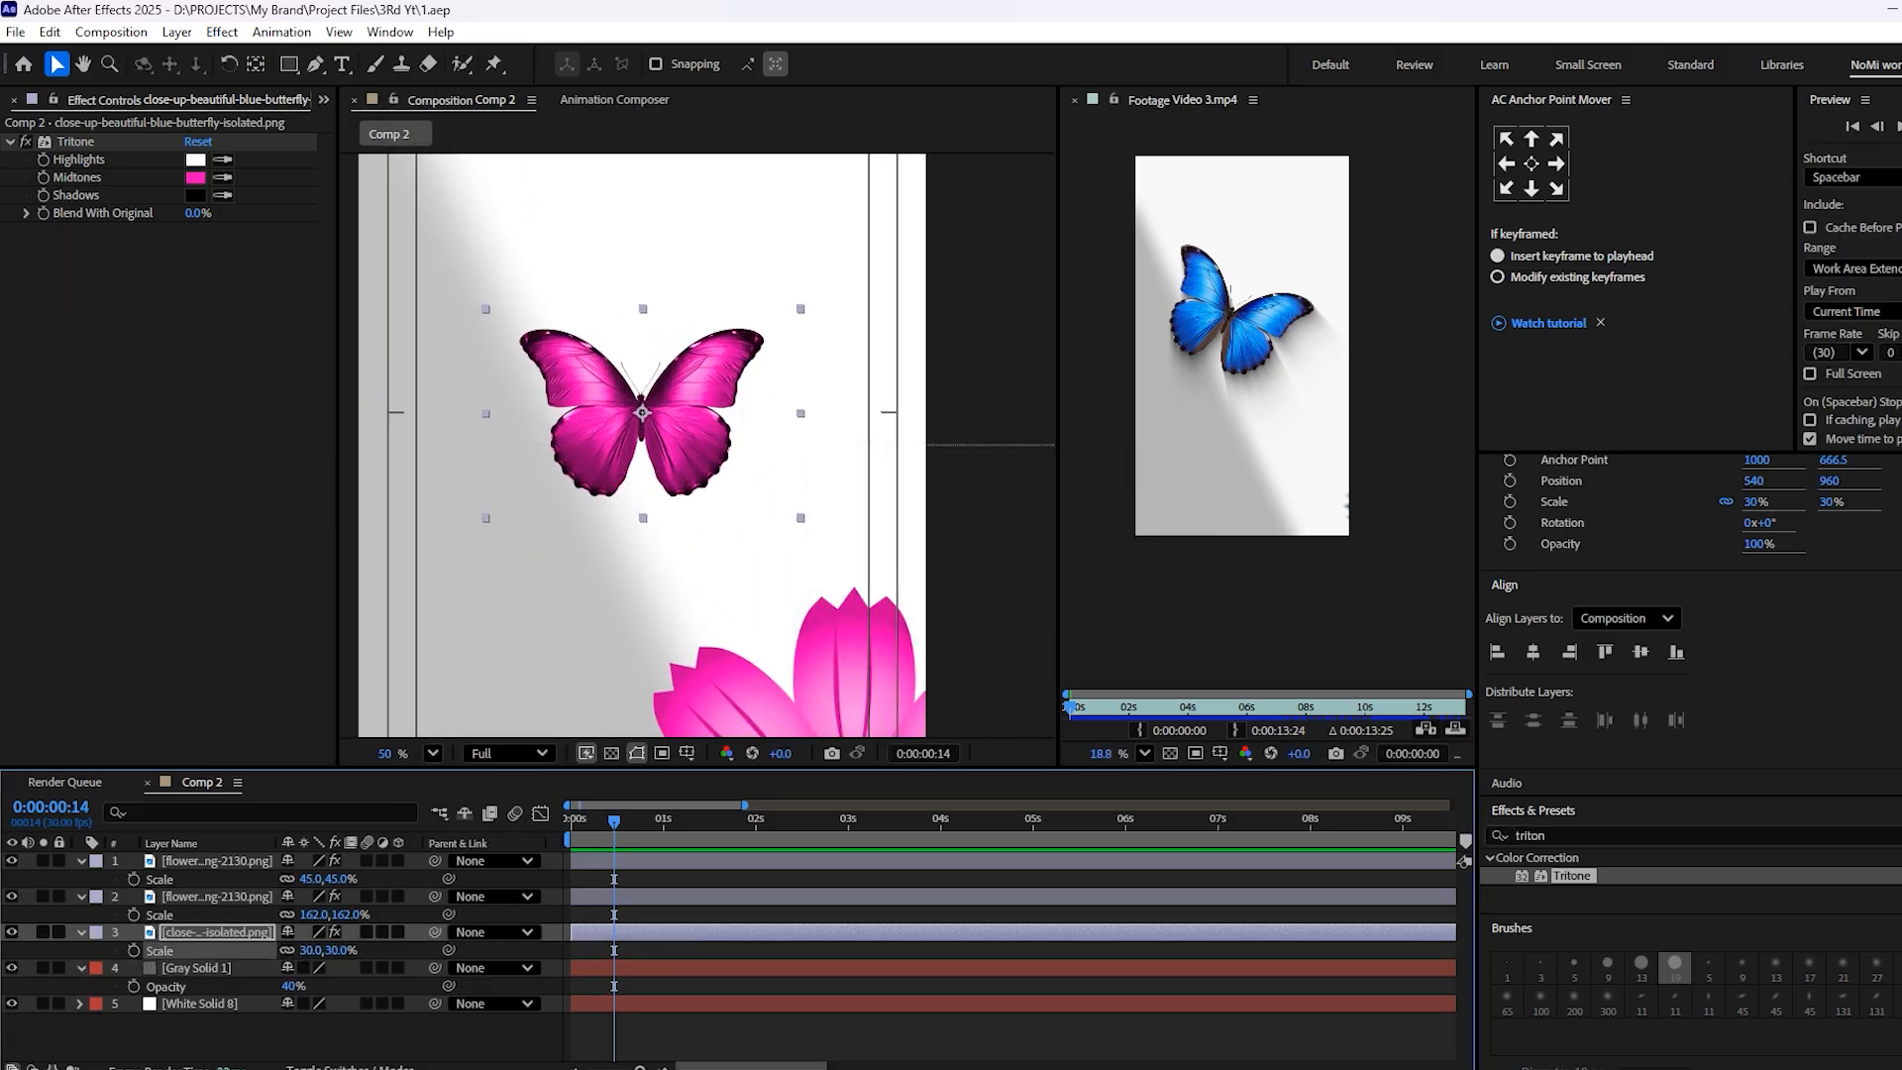
Add a text layer reading BUTTERFLY over the lower part of the butterfly and save the project
left_click(781, 1053)
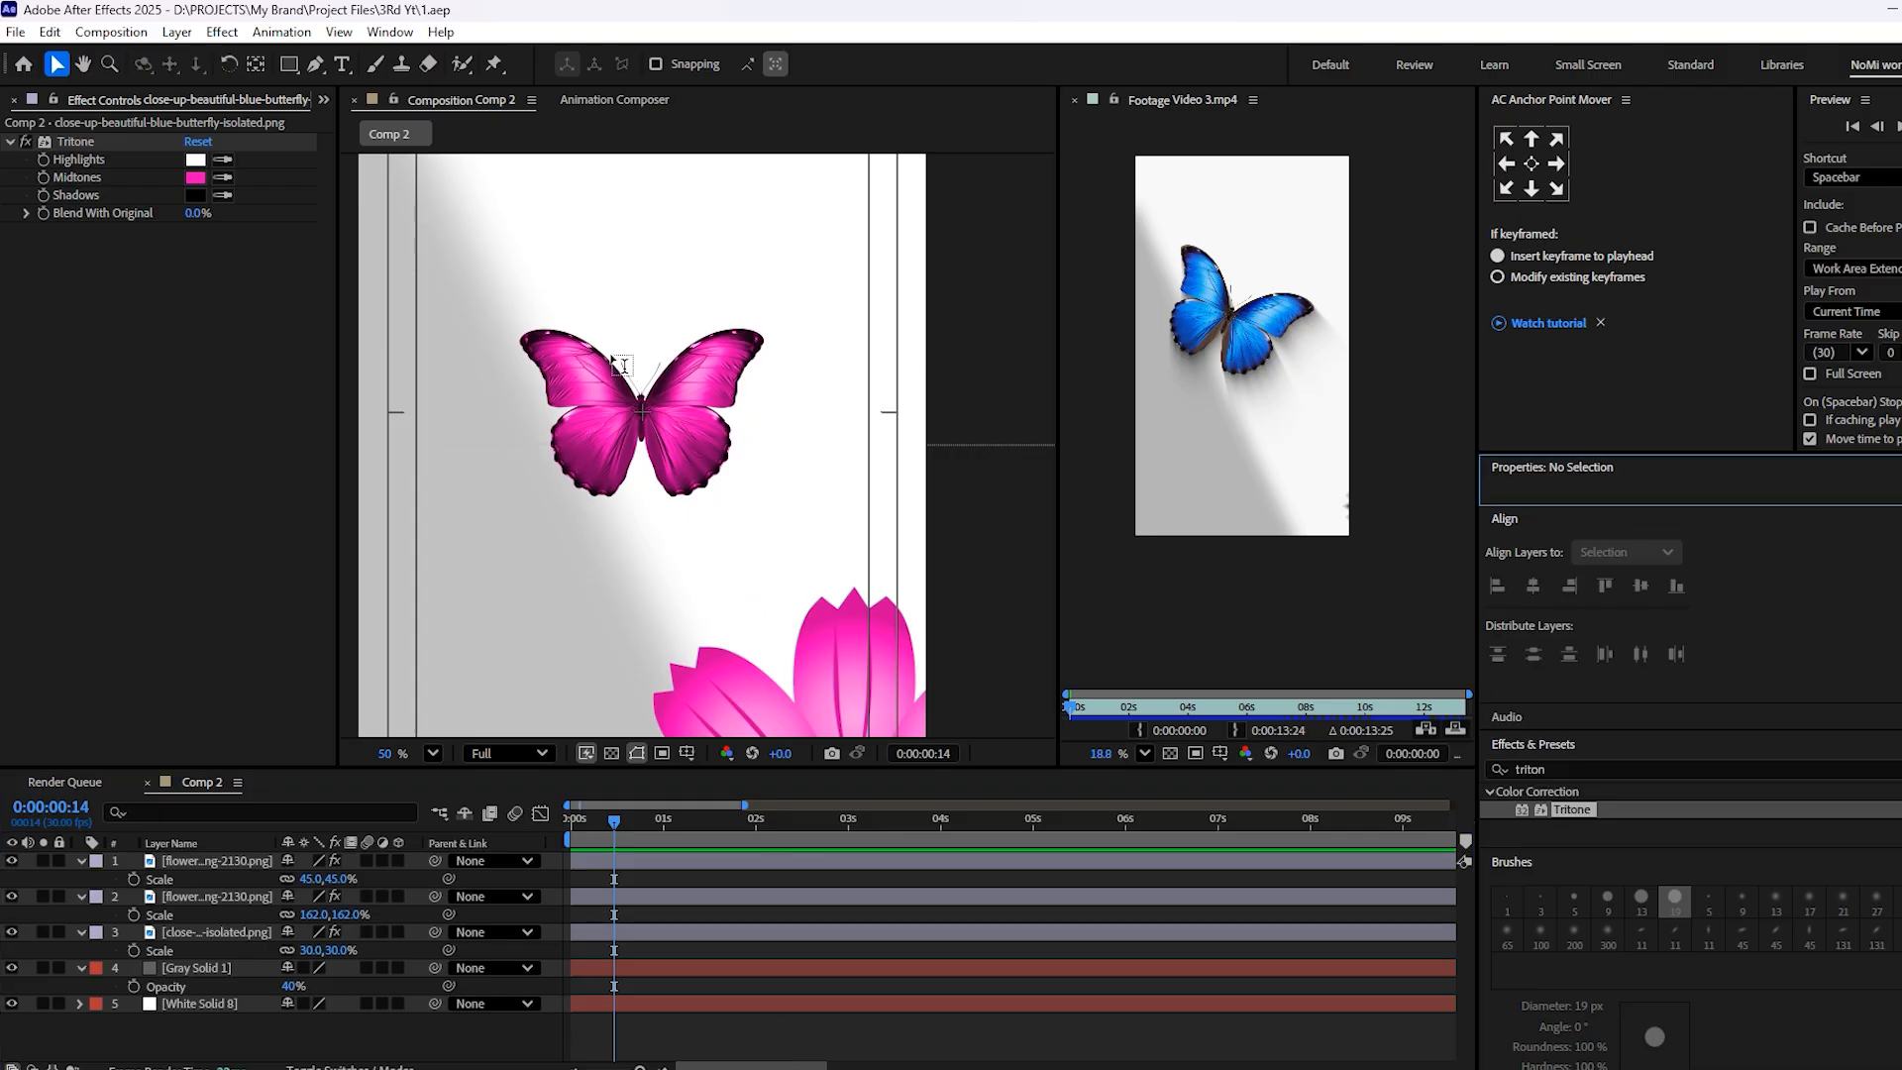
key("ctrl+t")
left_click(485, 455)
type("BUTTERFLY")
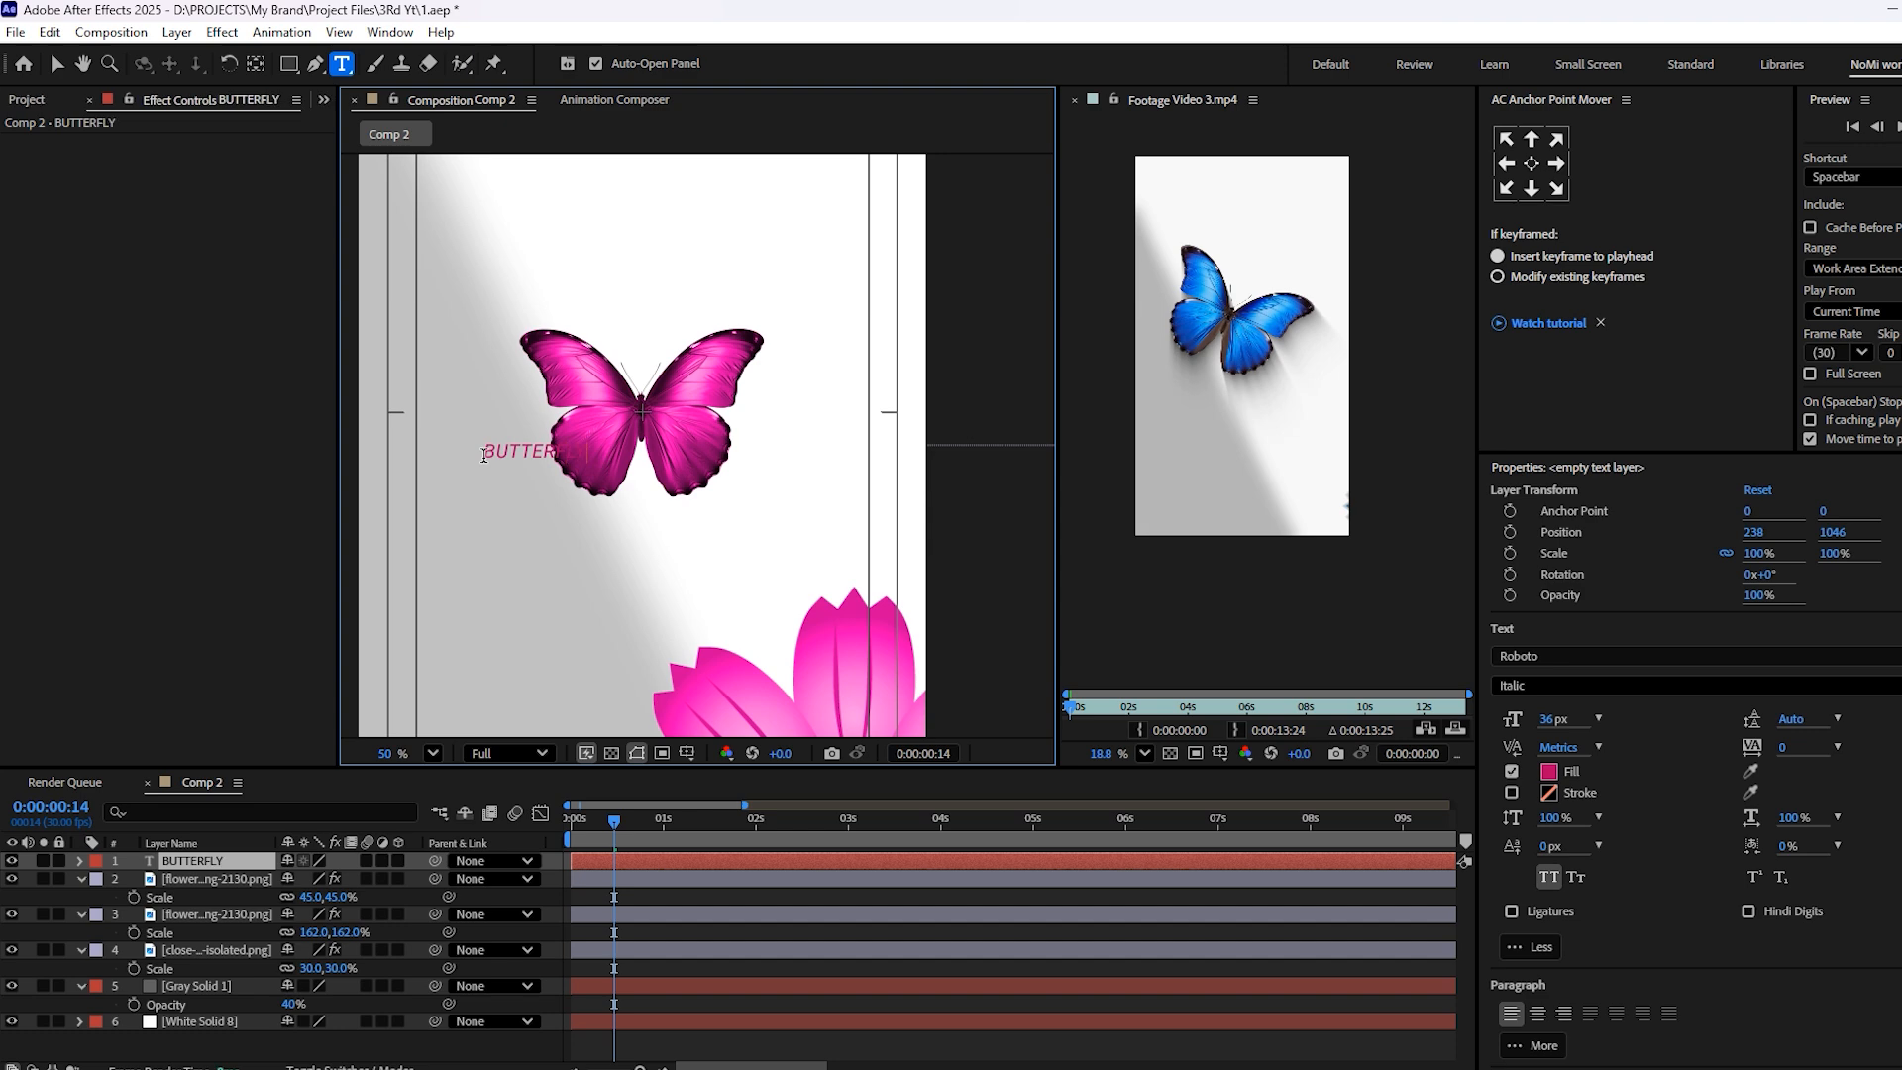
left_click(672, 894)
key("ctrl+s")
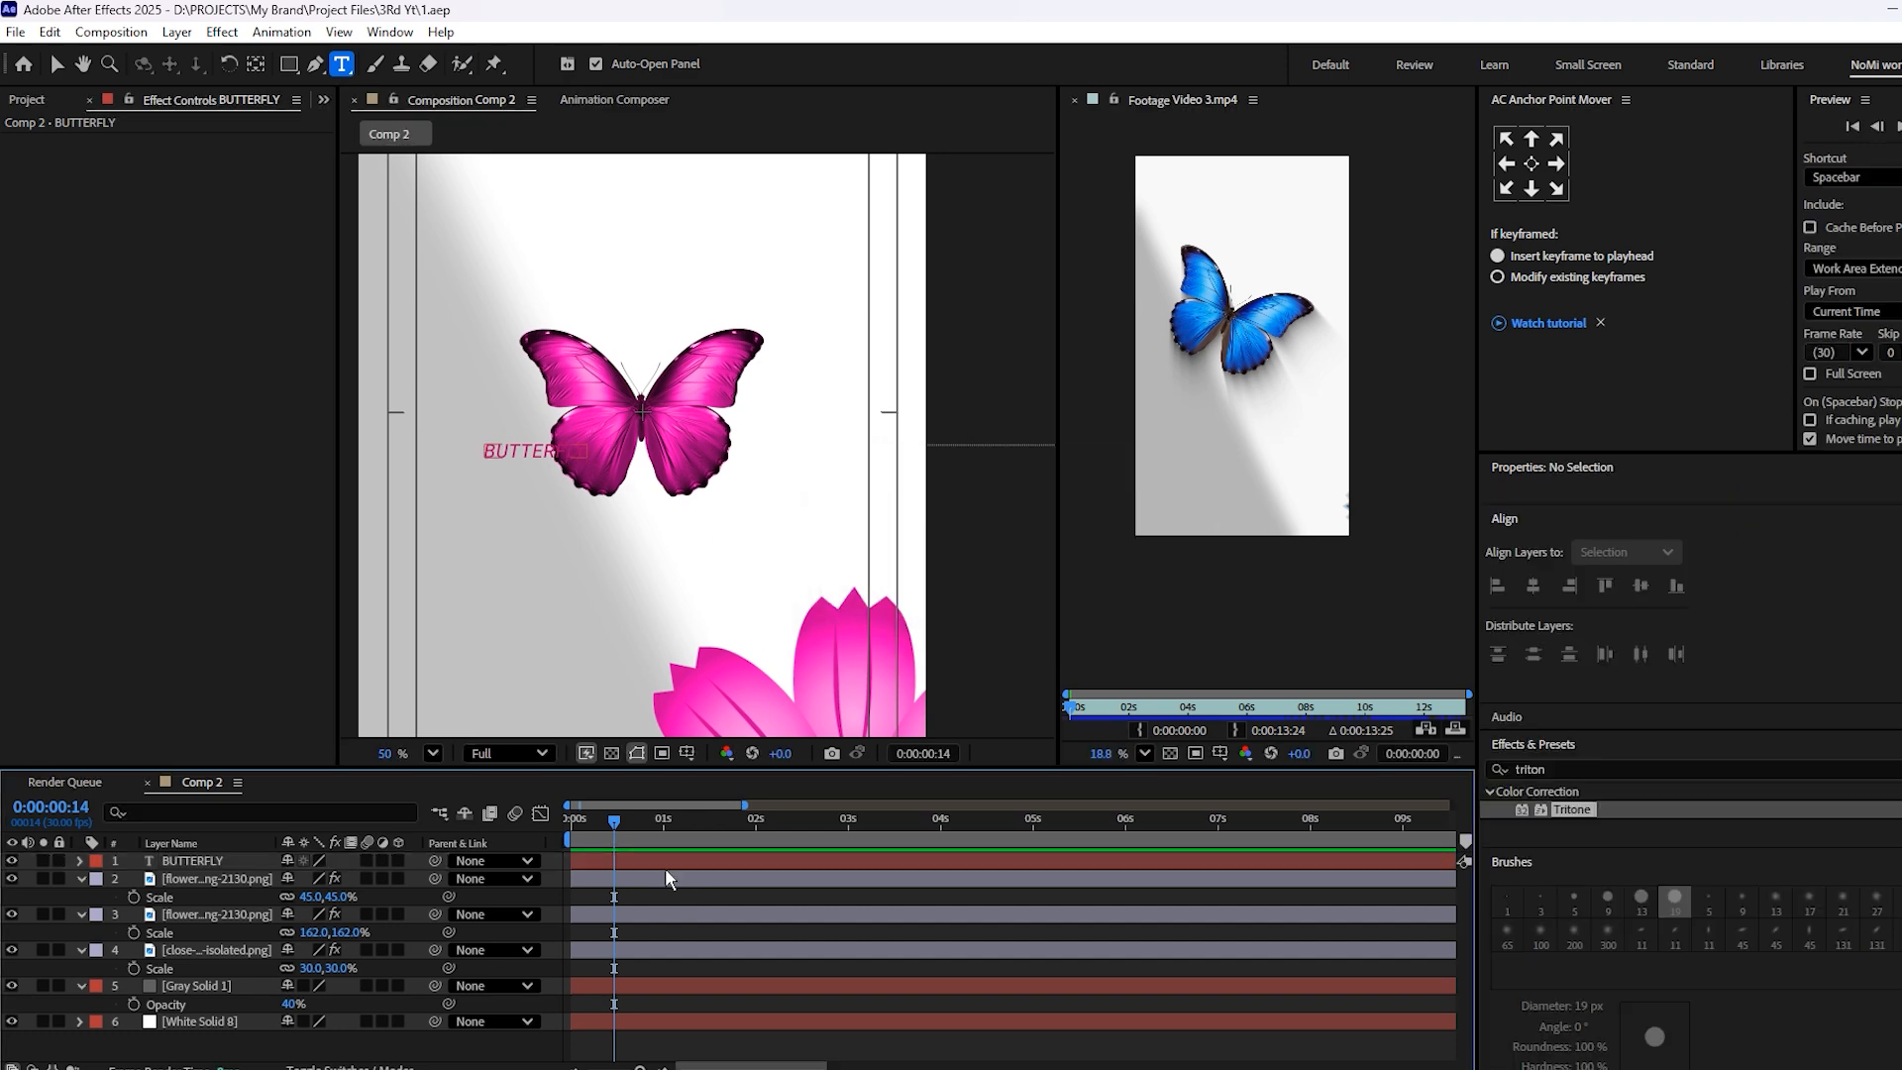
Set the BUTTERFLY text's font to Humane Bold
left_click(659, 859)
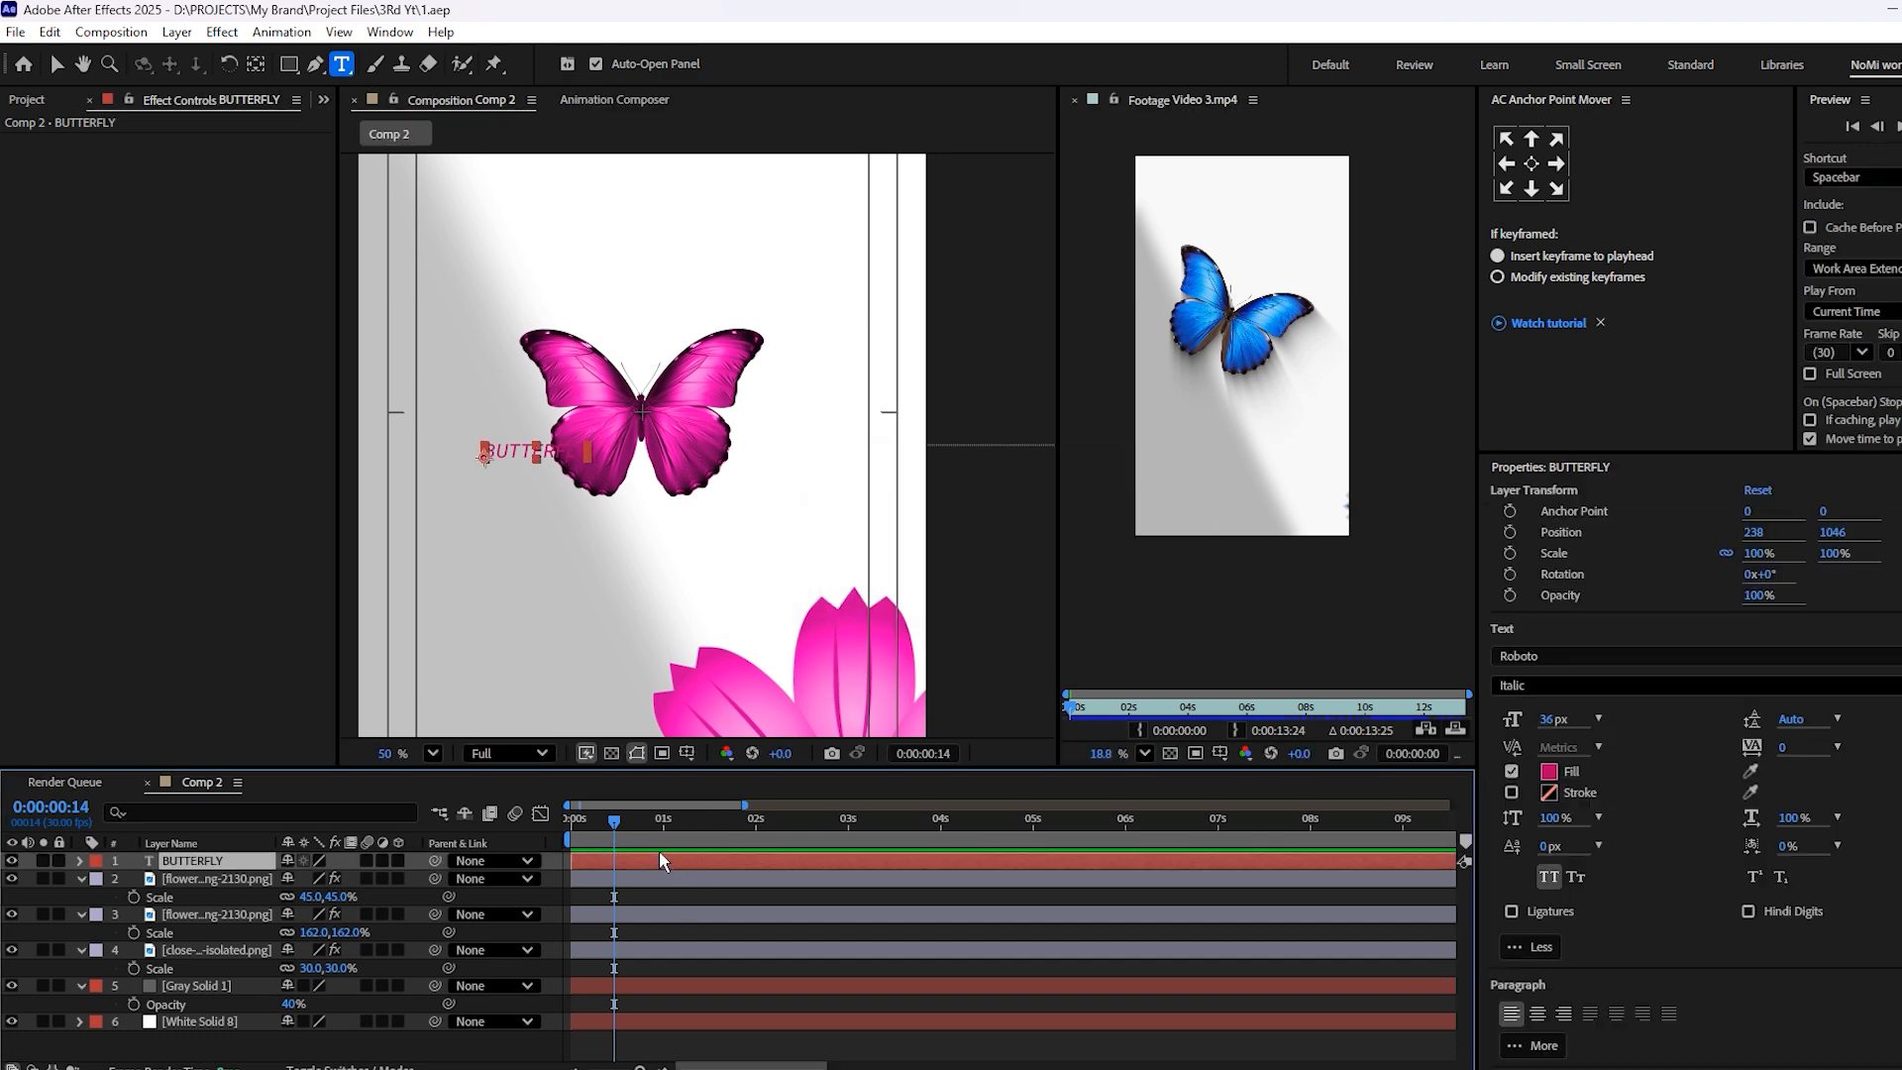
double_click(713, 859)
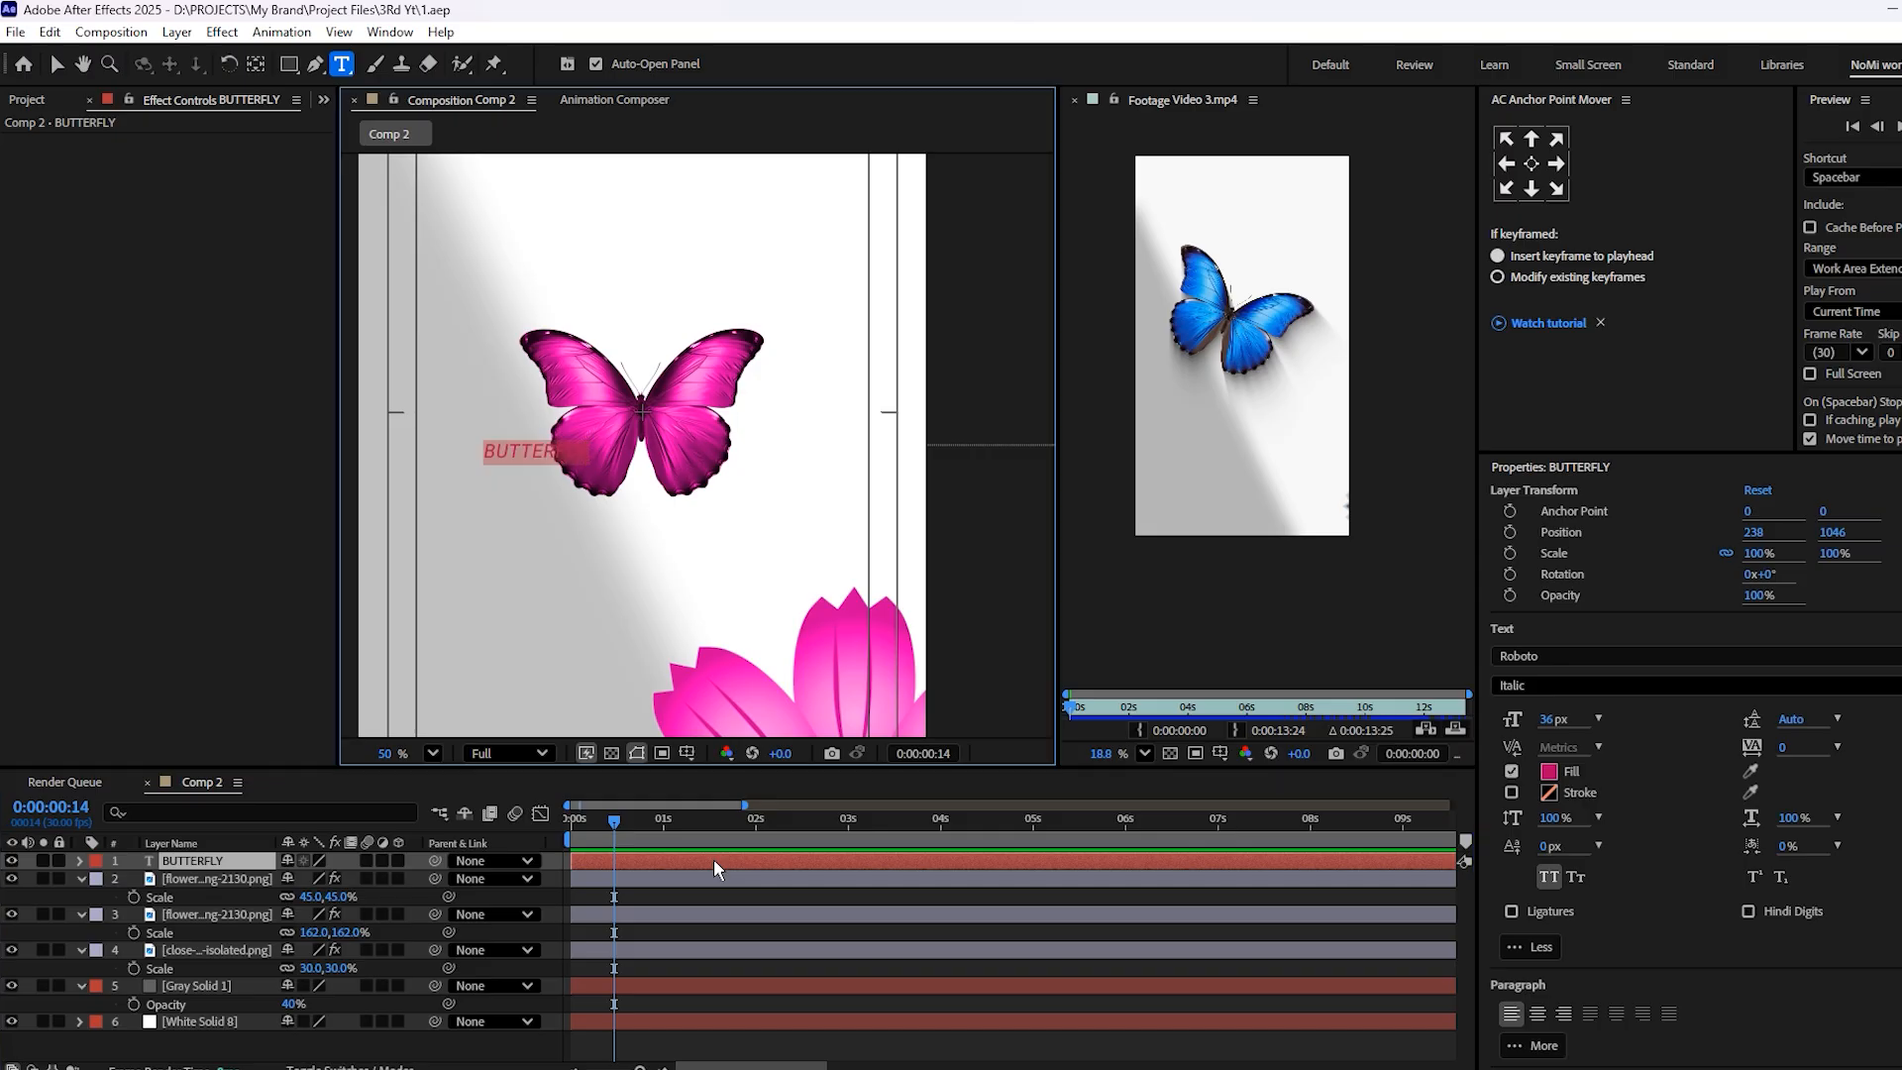
left_click(1542, 656)
type("HUMAN")
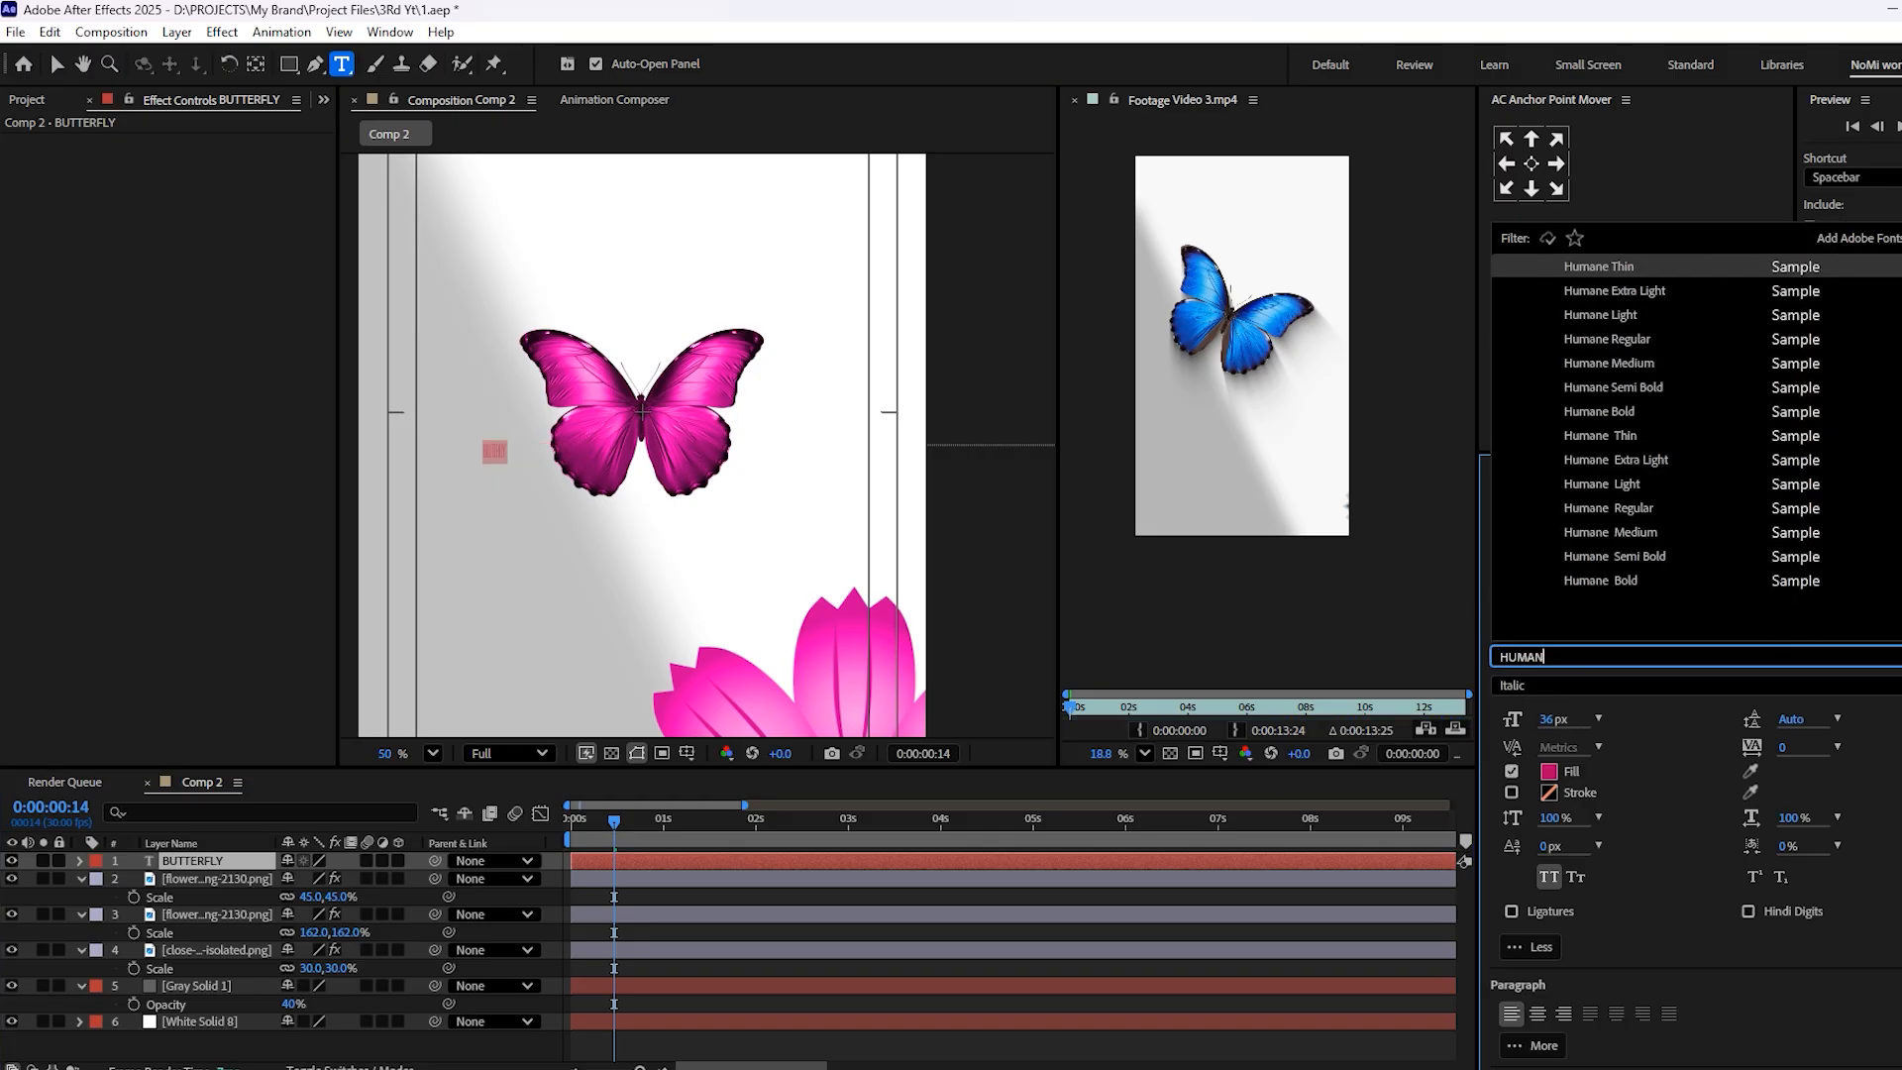
left_click(1645, 580)
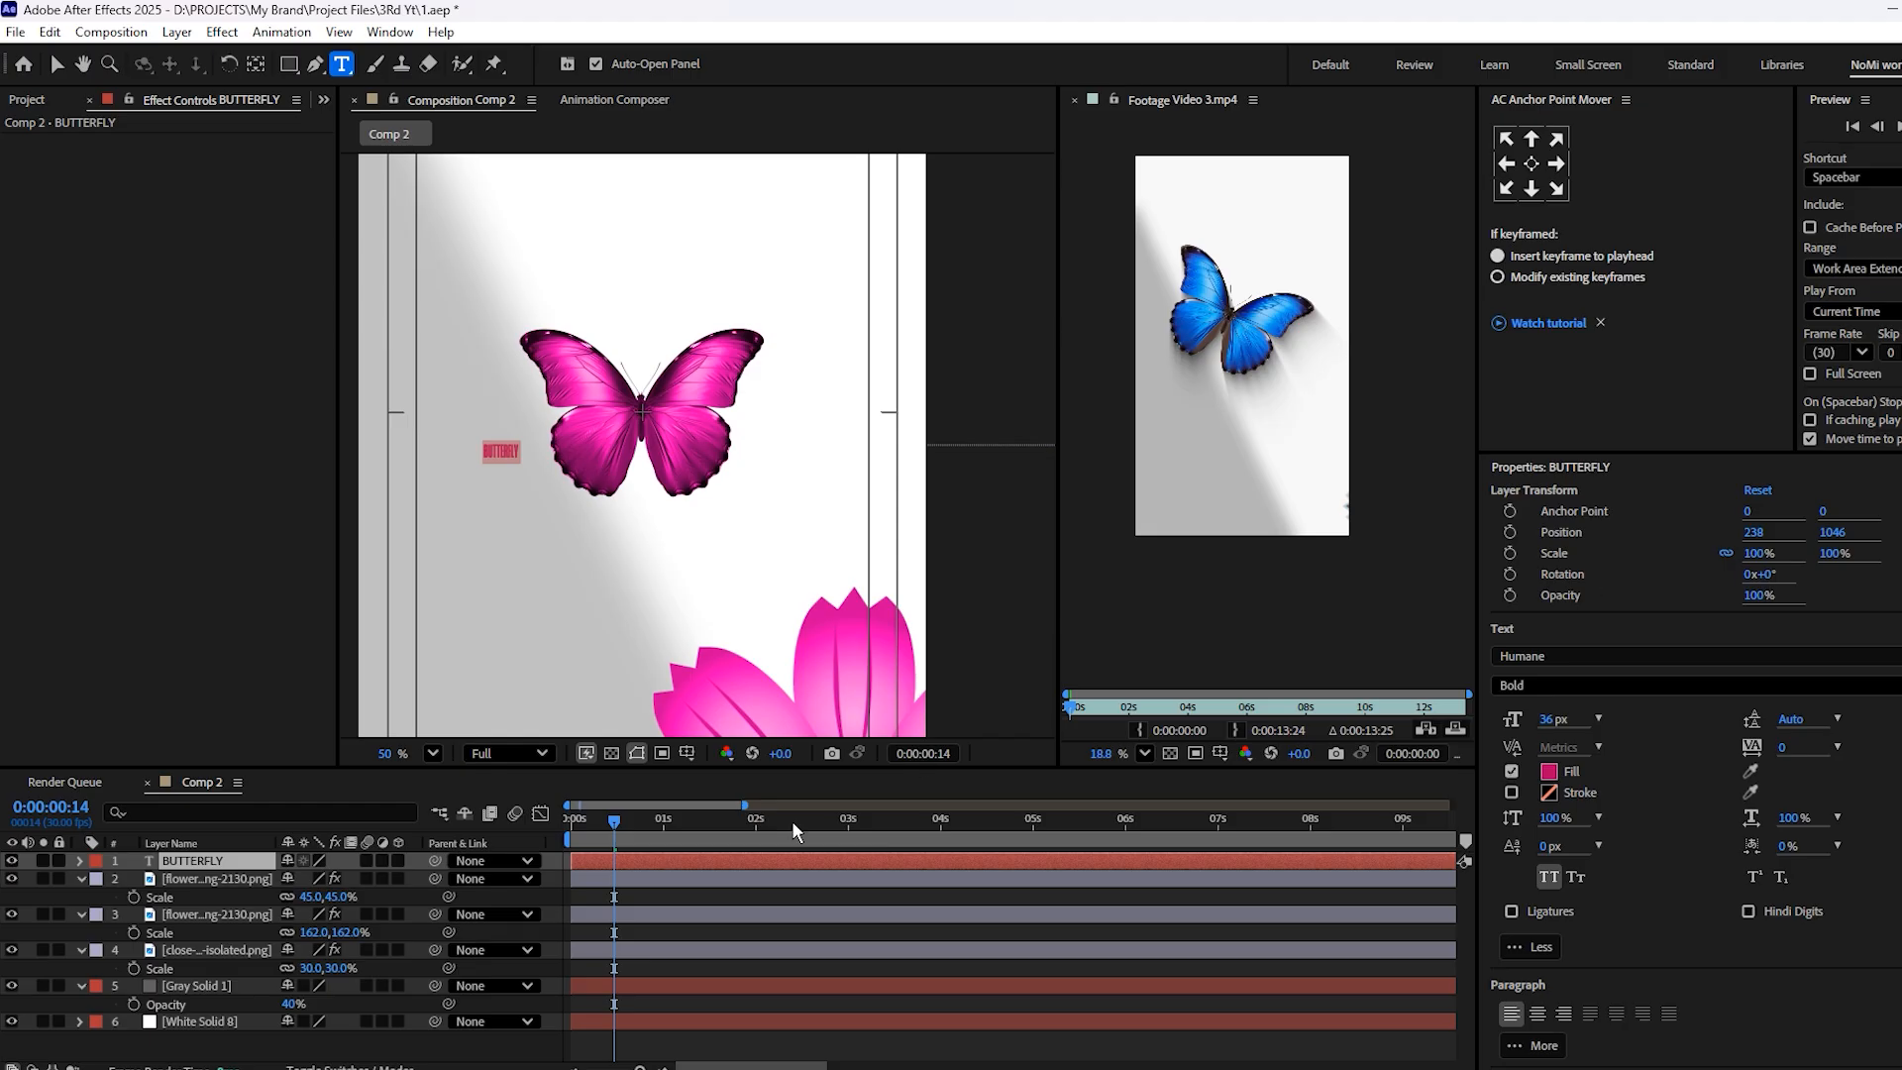
left_click(633, 890)
Centre the BUTTERFLY text's anchor point and scale the layer to 700%
left_click(654, 863)
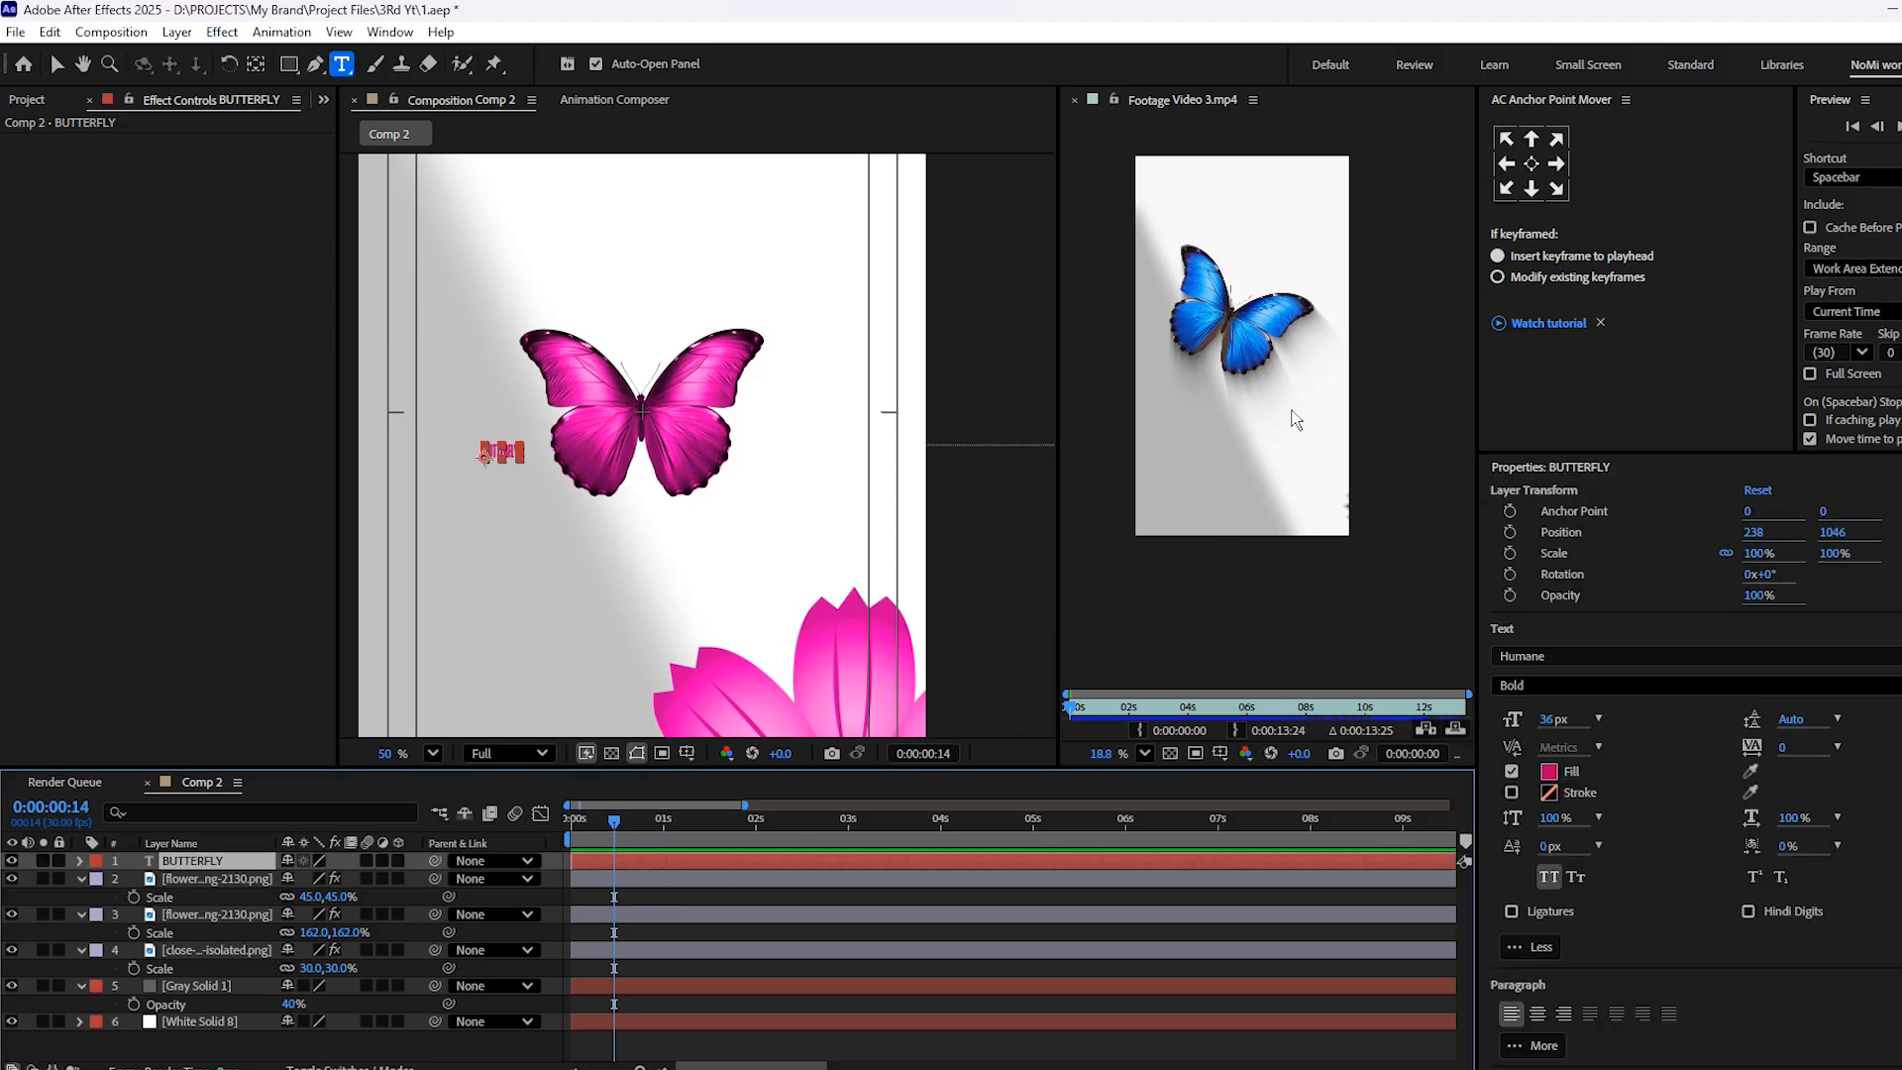
left_click(1538, 174)
key("Caps_Lock")
key("s")
left_click(313, 879)
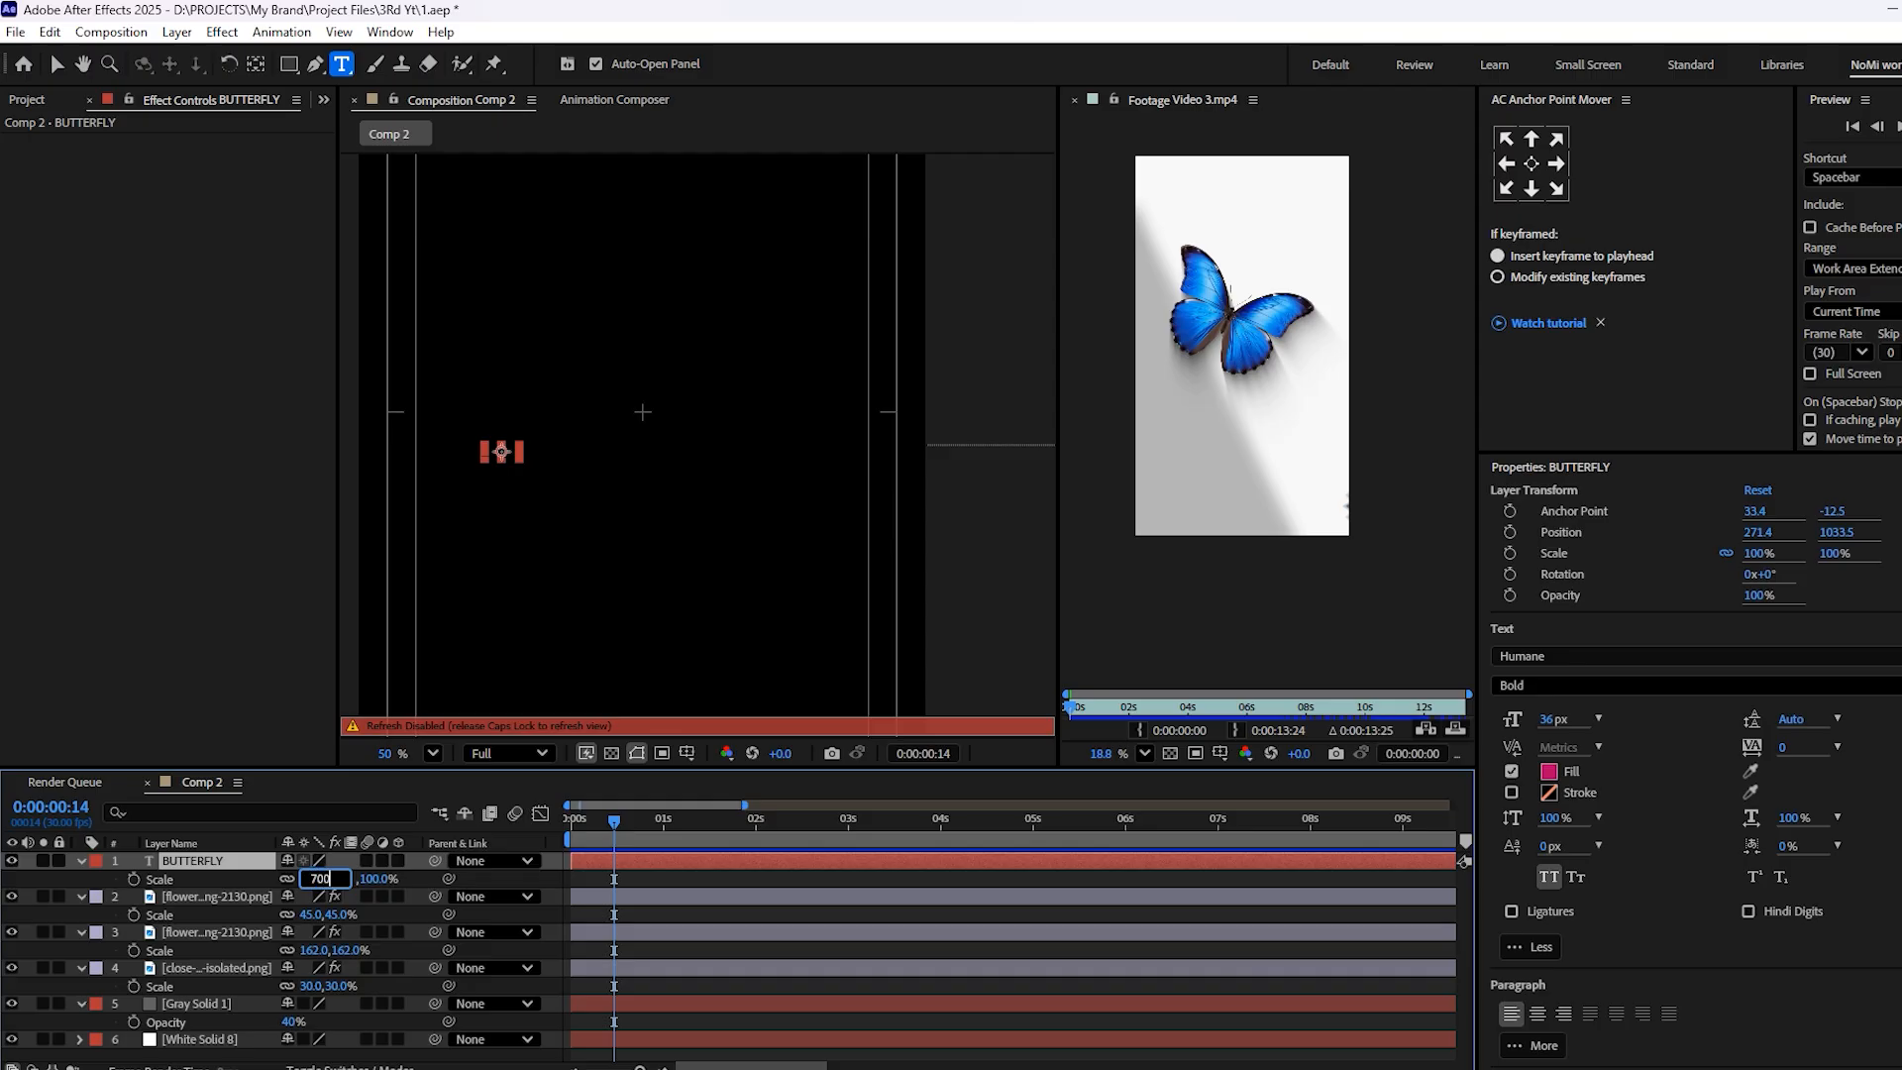
left_click(747, 876)
key("Caps_Lock")
scroll(486, 473, "down", 1)
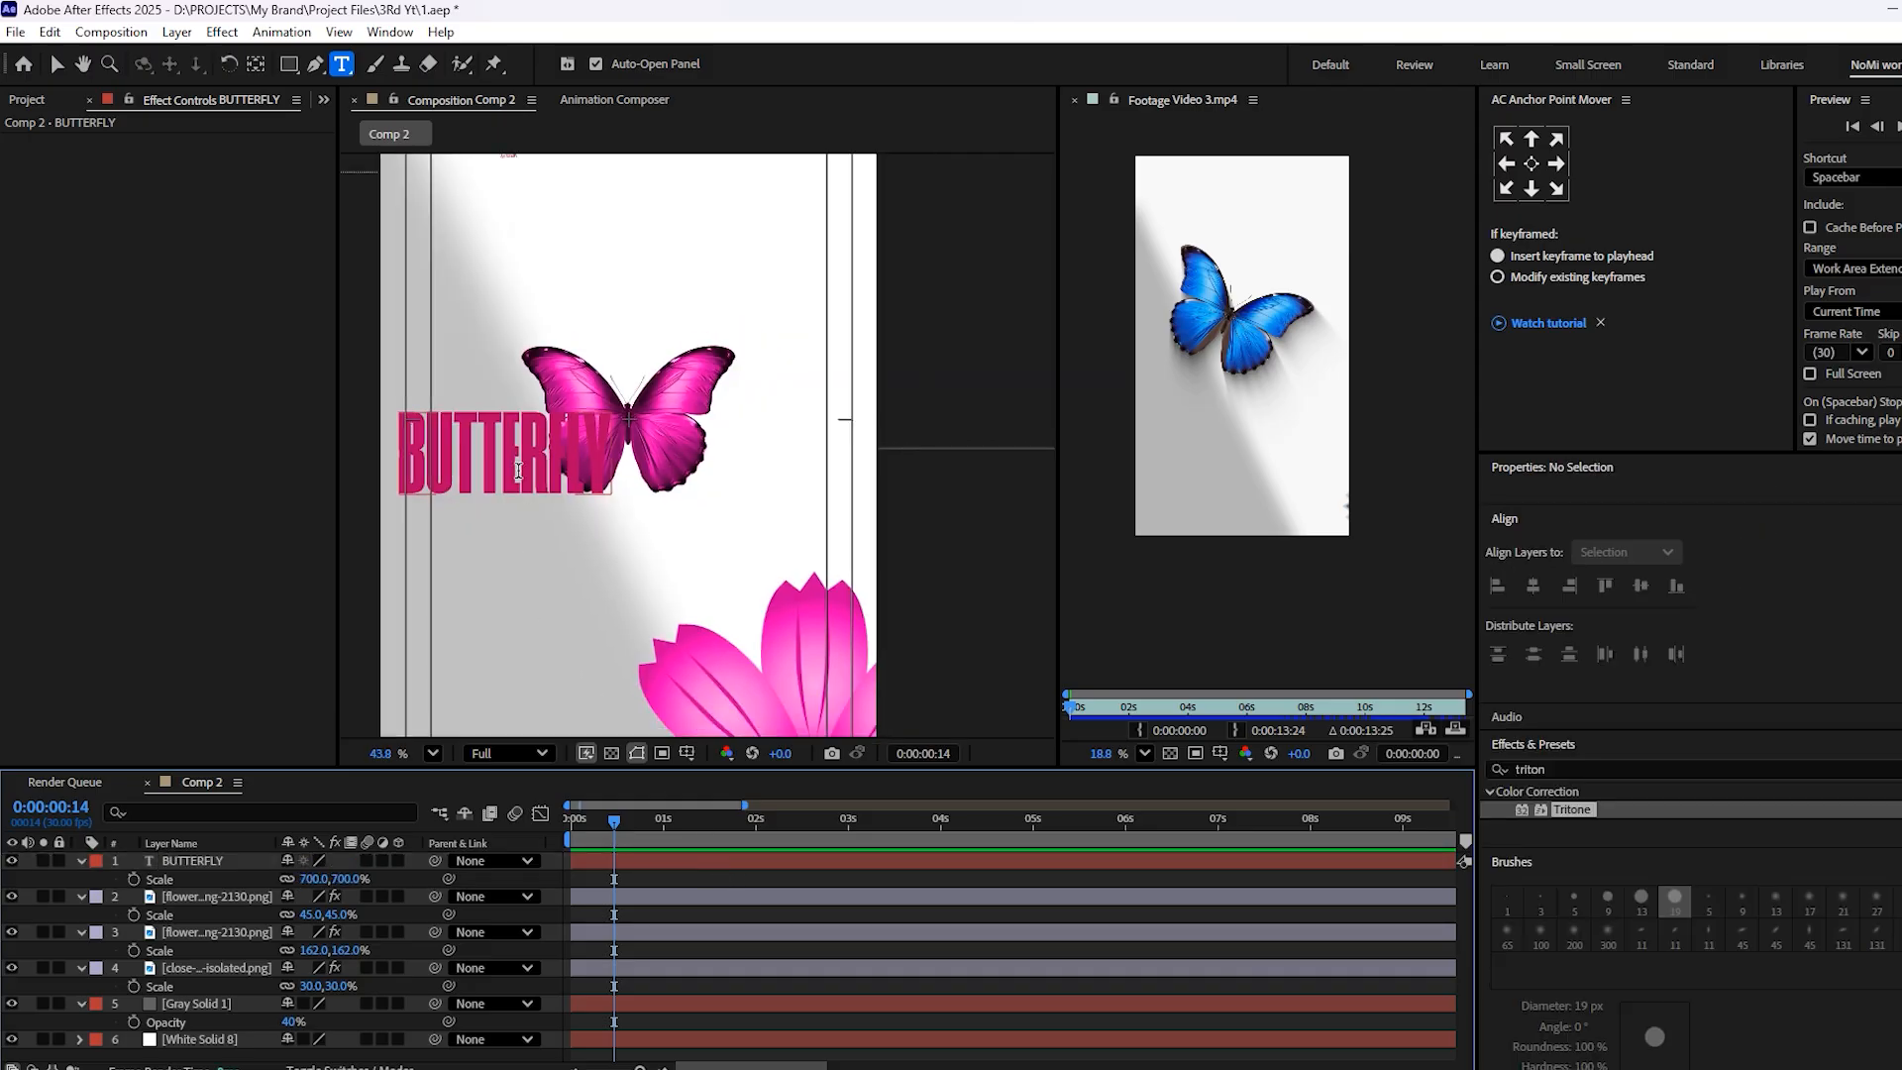
Move the BUTTERFLY text onto the centre of the butterfly and scale it to 1141%
scroll(485, 473, "up", 2)
key("v")
left_click_drag(492, 479, 651, 434)
left_click_drag(310, 881, 782, 886)
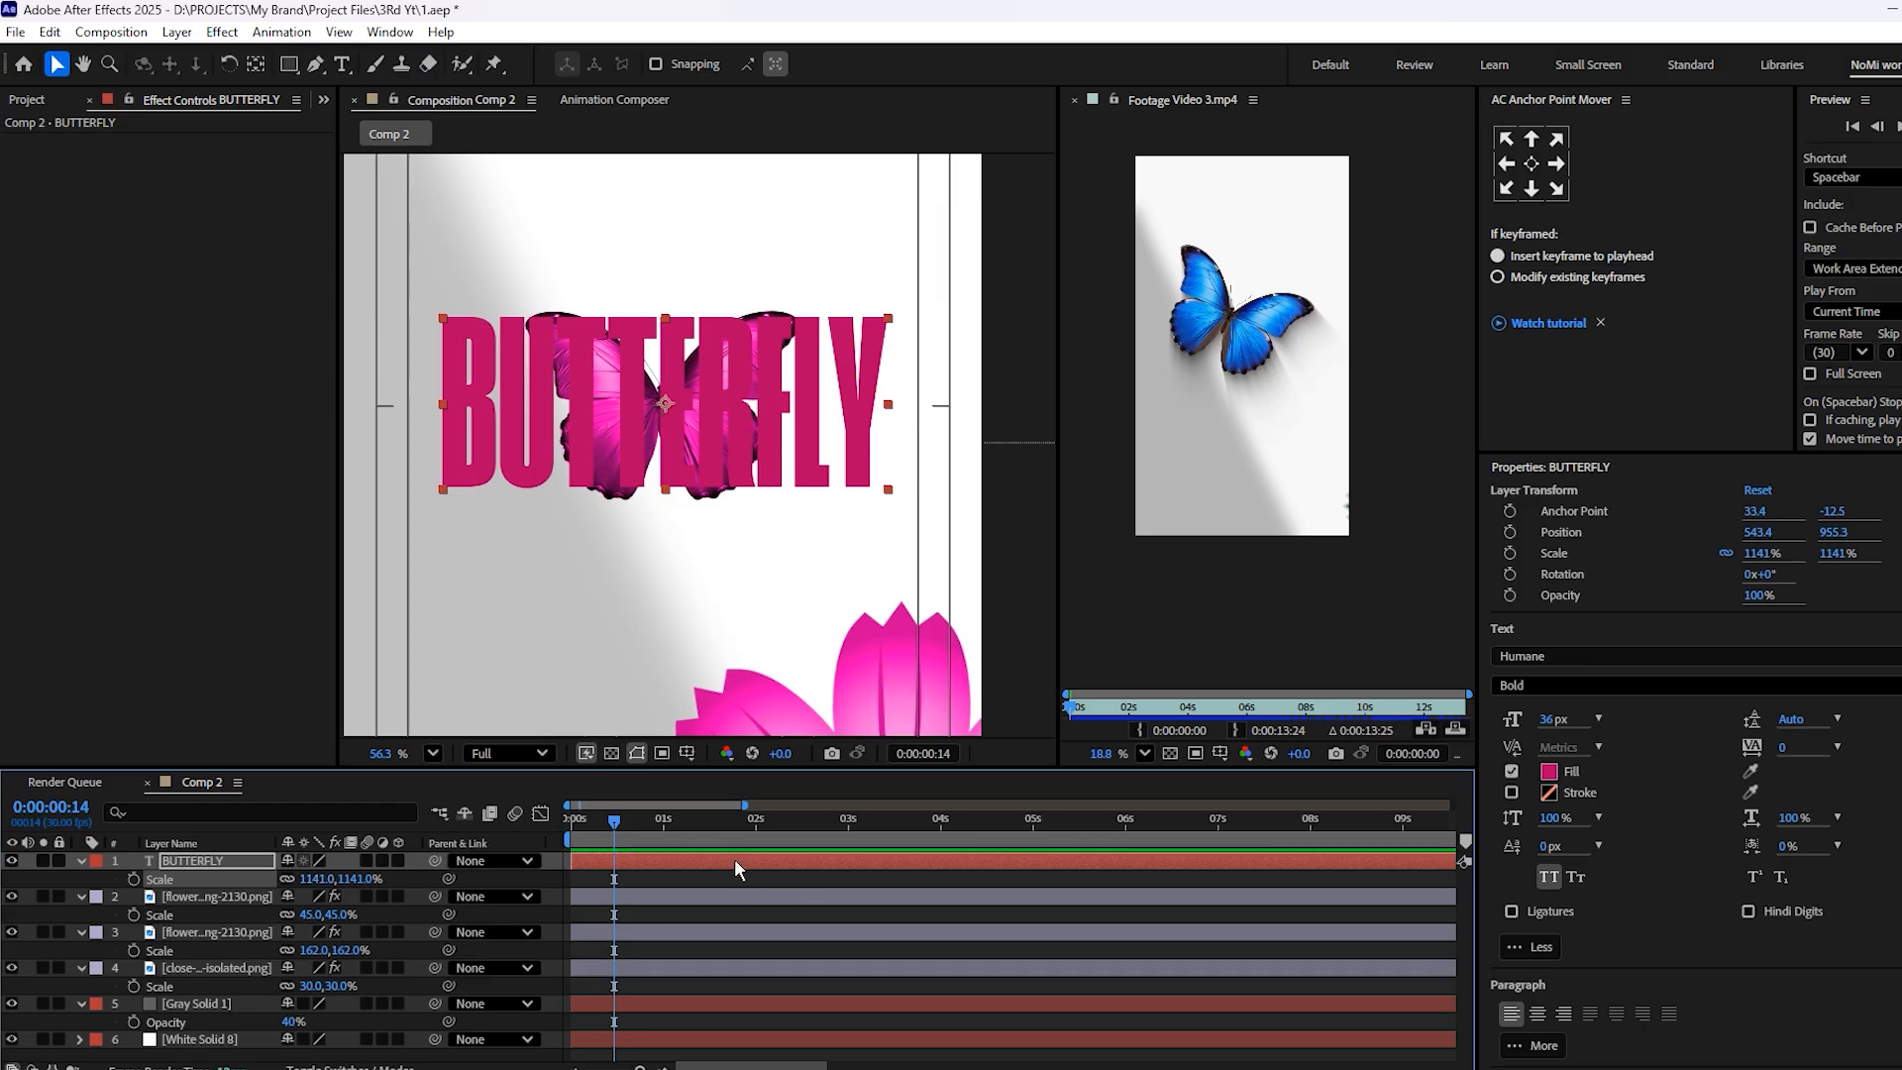
Return to the first frame and move the BUTTERFLY text layer down below Gray Solid 1
key("Home")
key("ctrl+alt+Down")
key("ctrl+alt+Down")
key("ctrl+alt+Down")
key("ctrl+alt+Down")
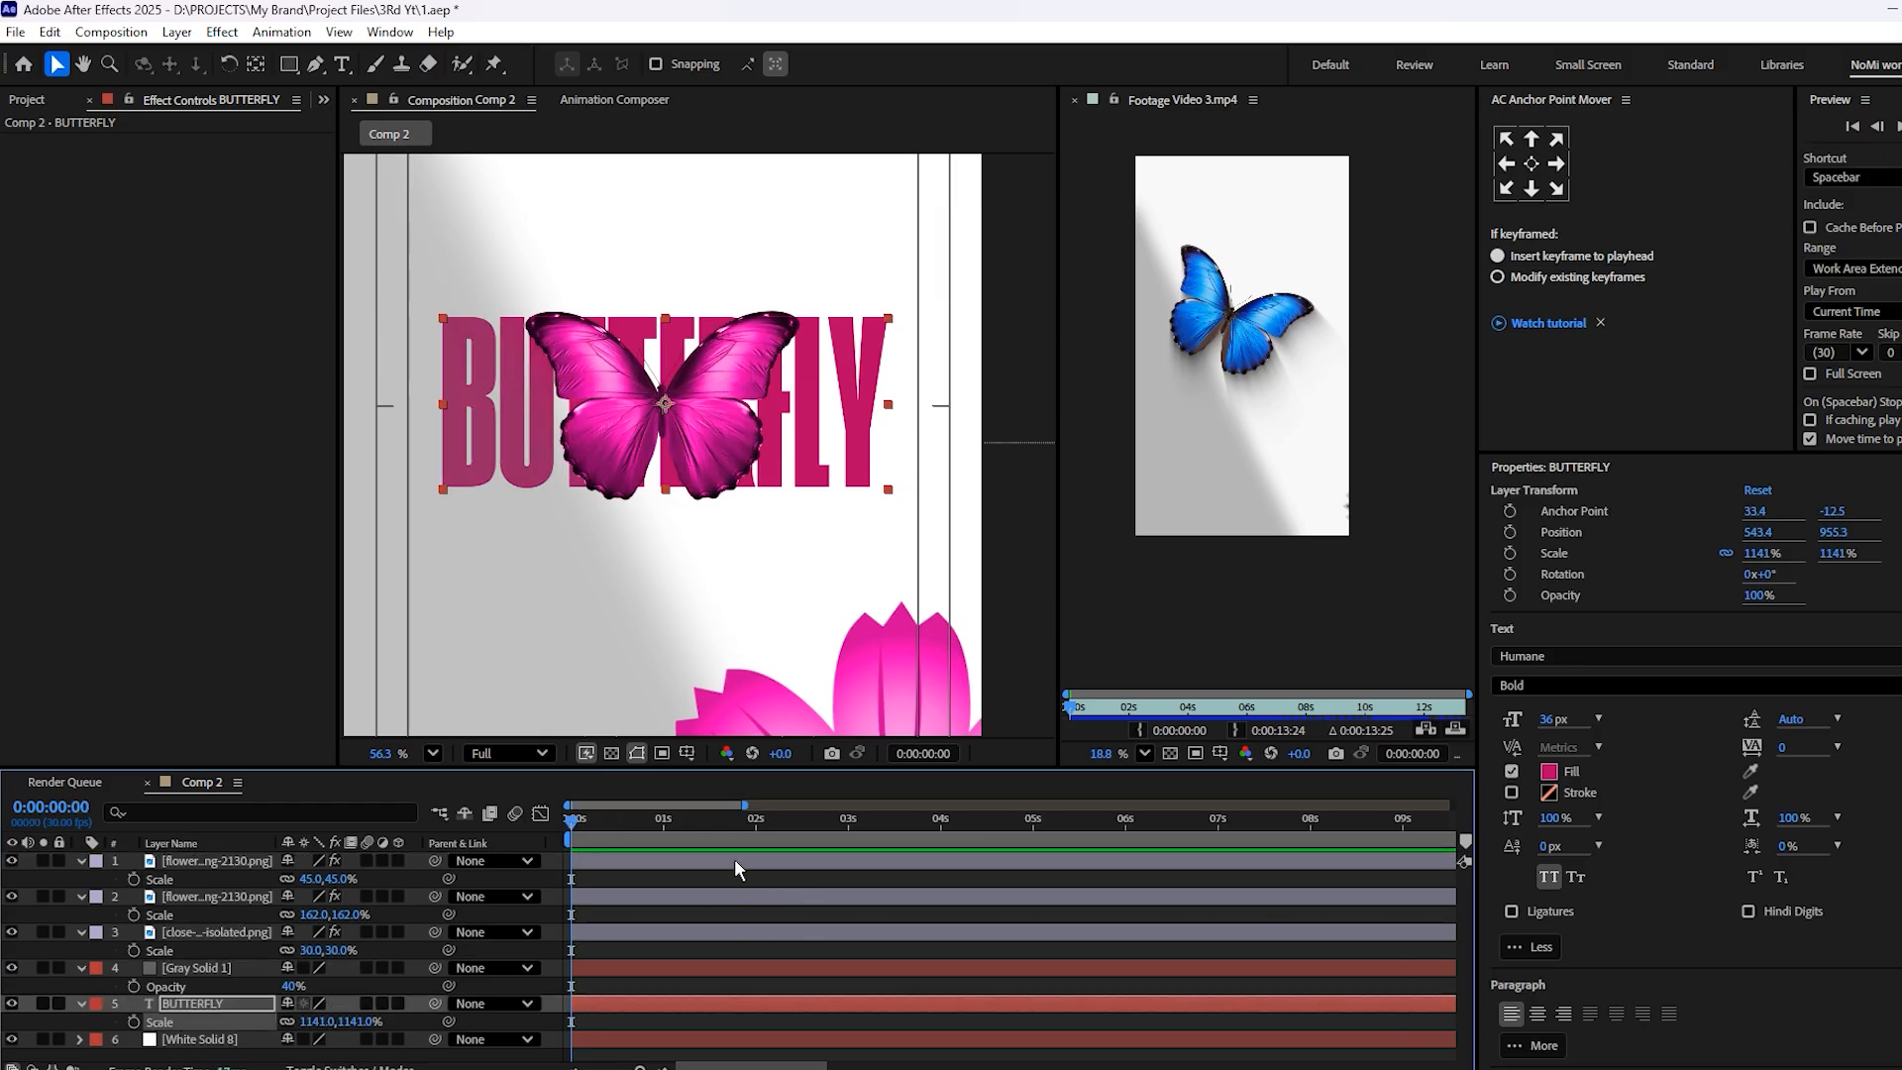
Collapse the open layer properties, raise the BUTTERFLY layer just above Gray Solid 1 and save the project
left_click(81, 862)
left_click(77, 879)
left_click(81, 895)
left_click(77, 913)
left_click(75, 932)
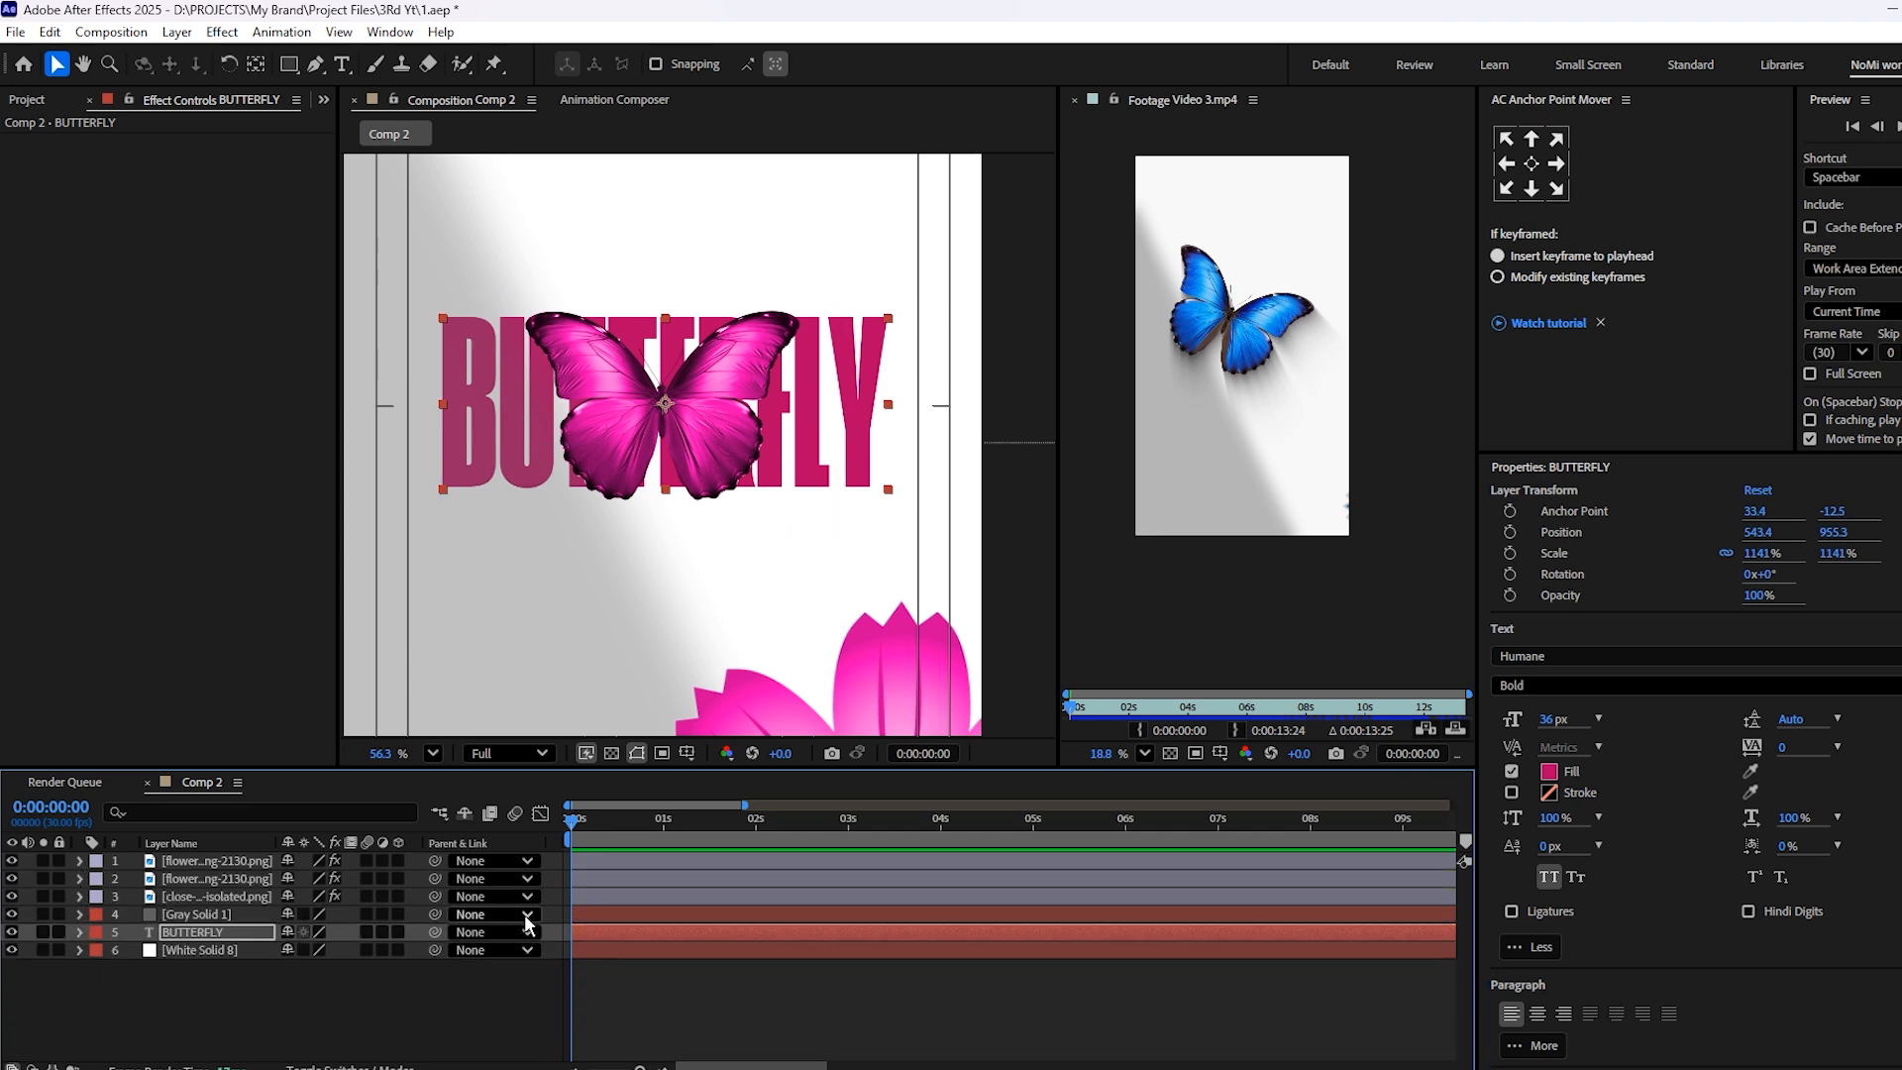
key("ctrl+bracketright")
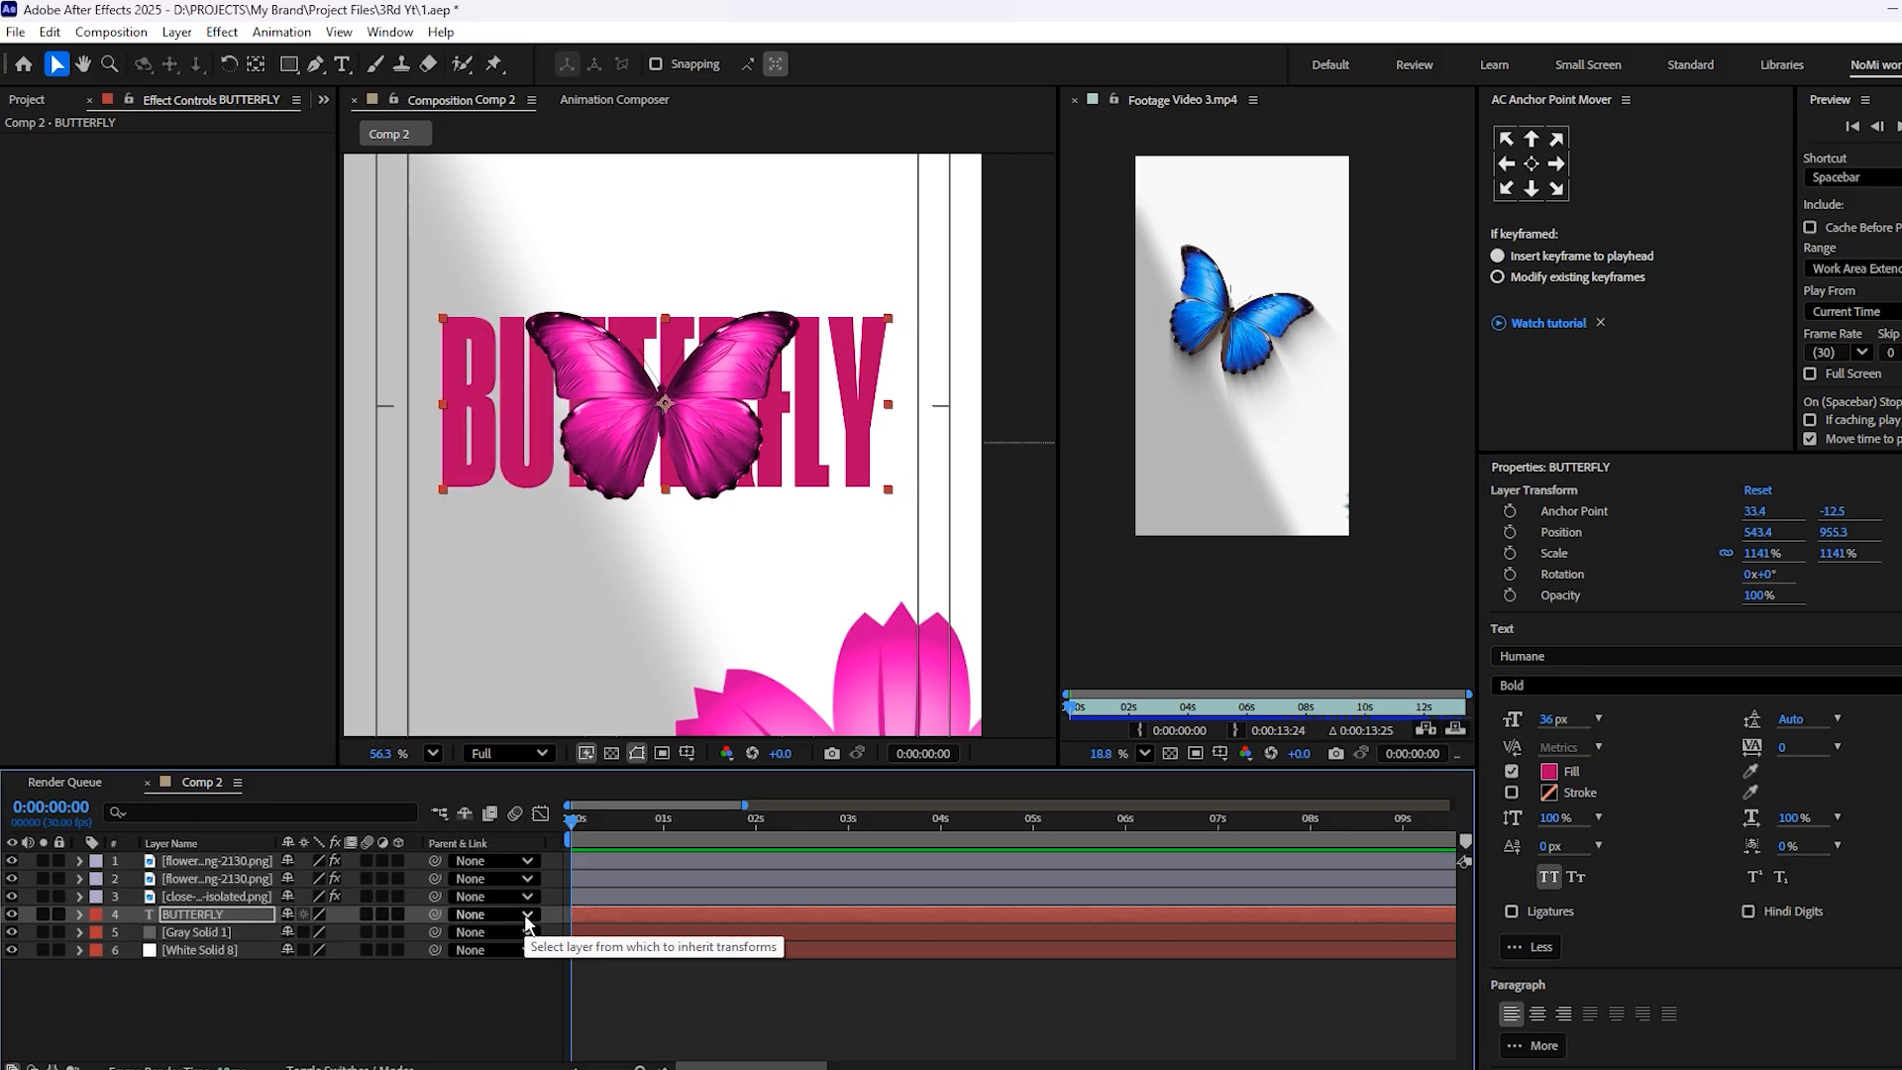
left_click(723, 985)
key("ctrl+s")
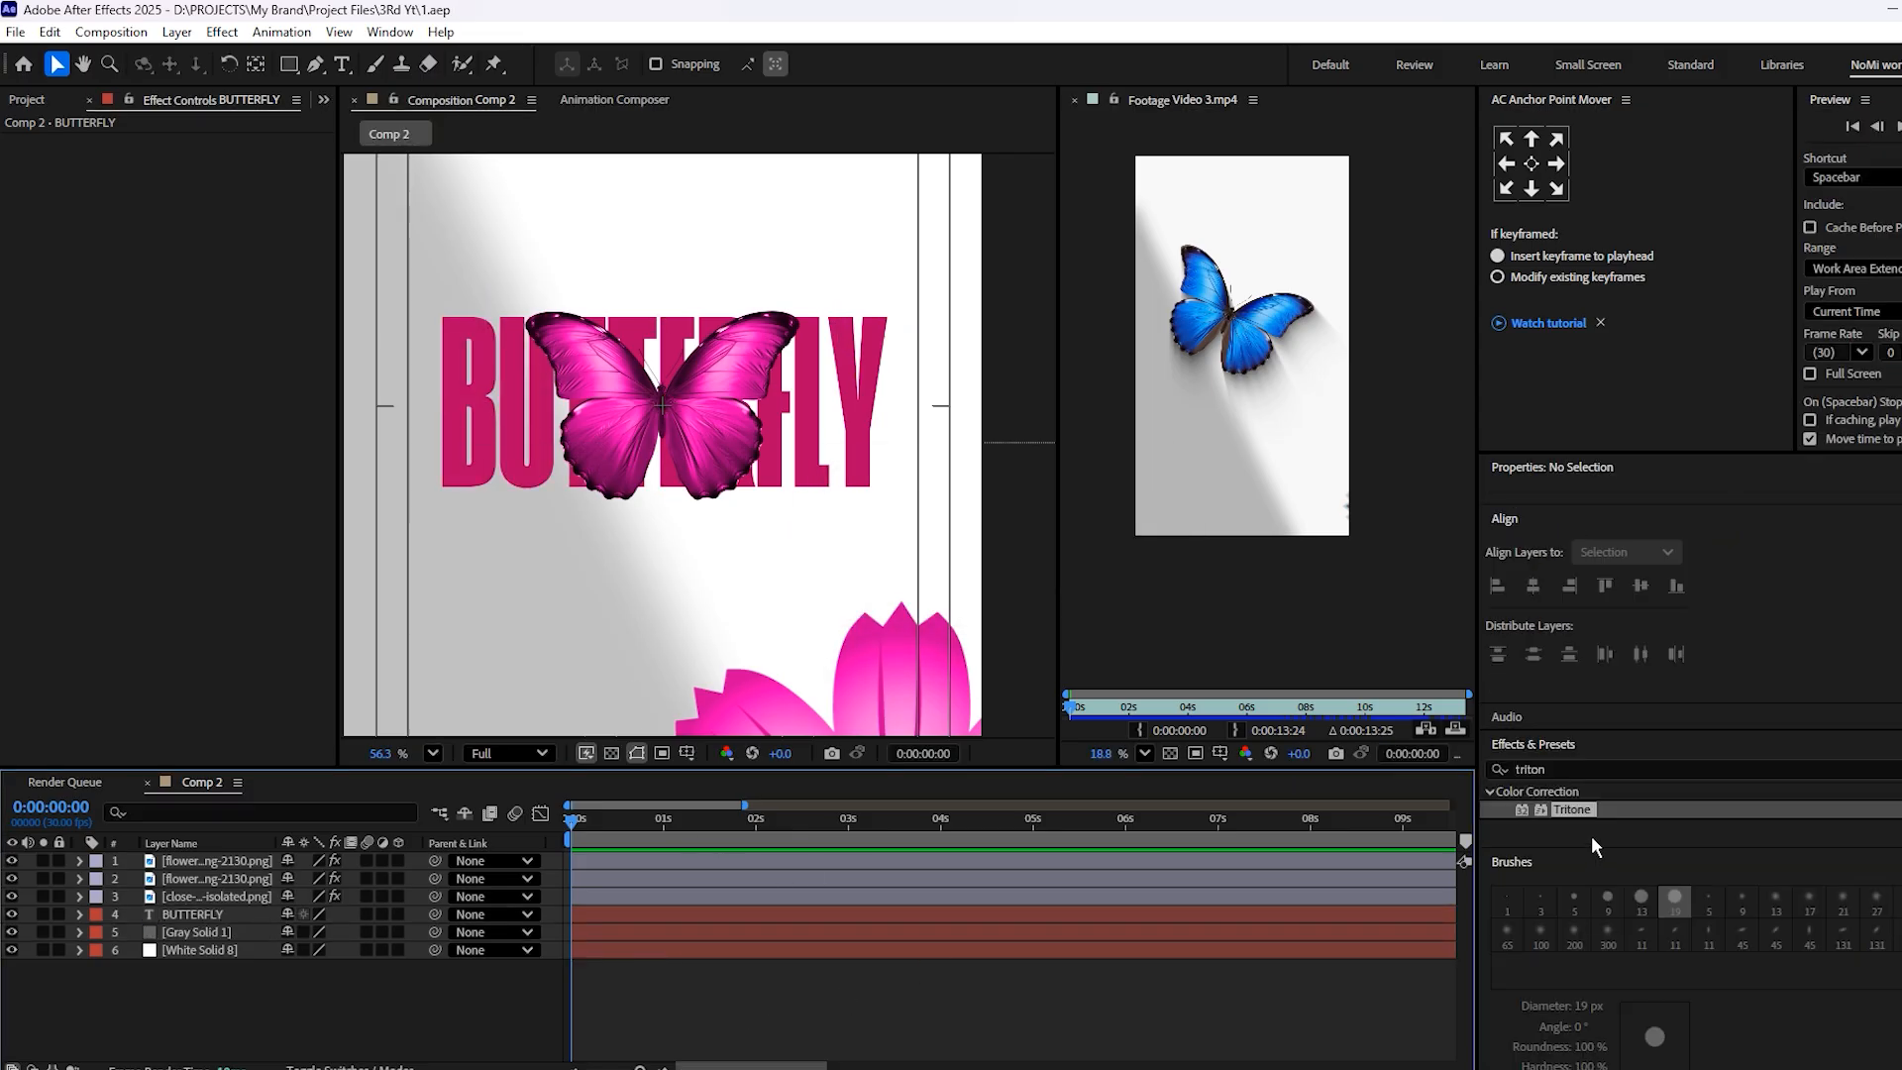
Search the effects for "grad" and apply Gradient Ramp to the BUTTERFLY text layer
left_click(1586, 769)
key("BackSpace")
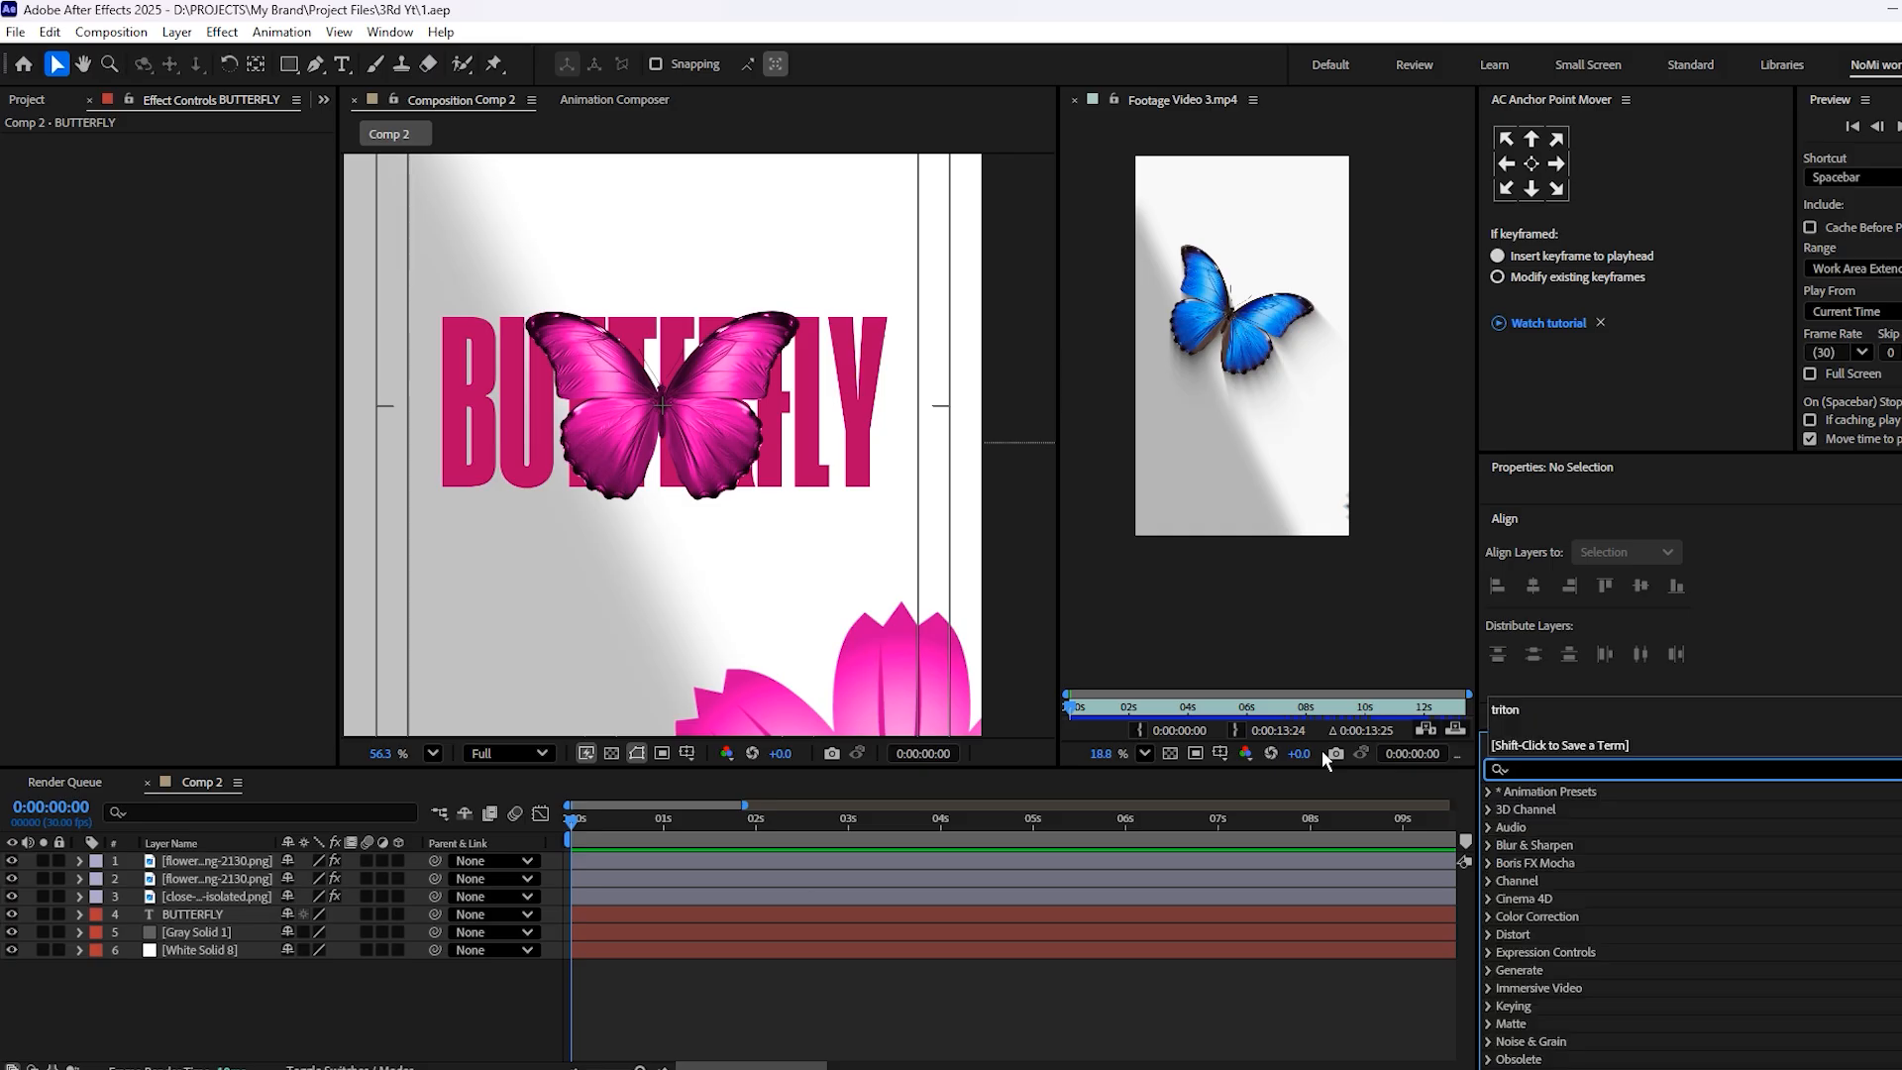
type("grad")
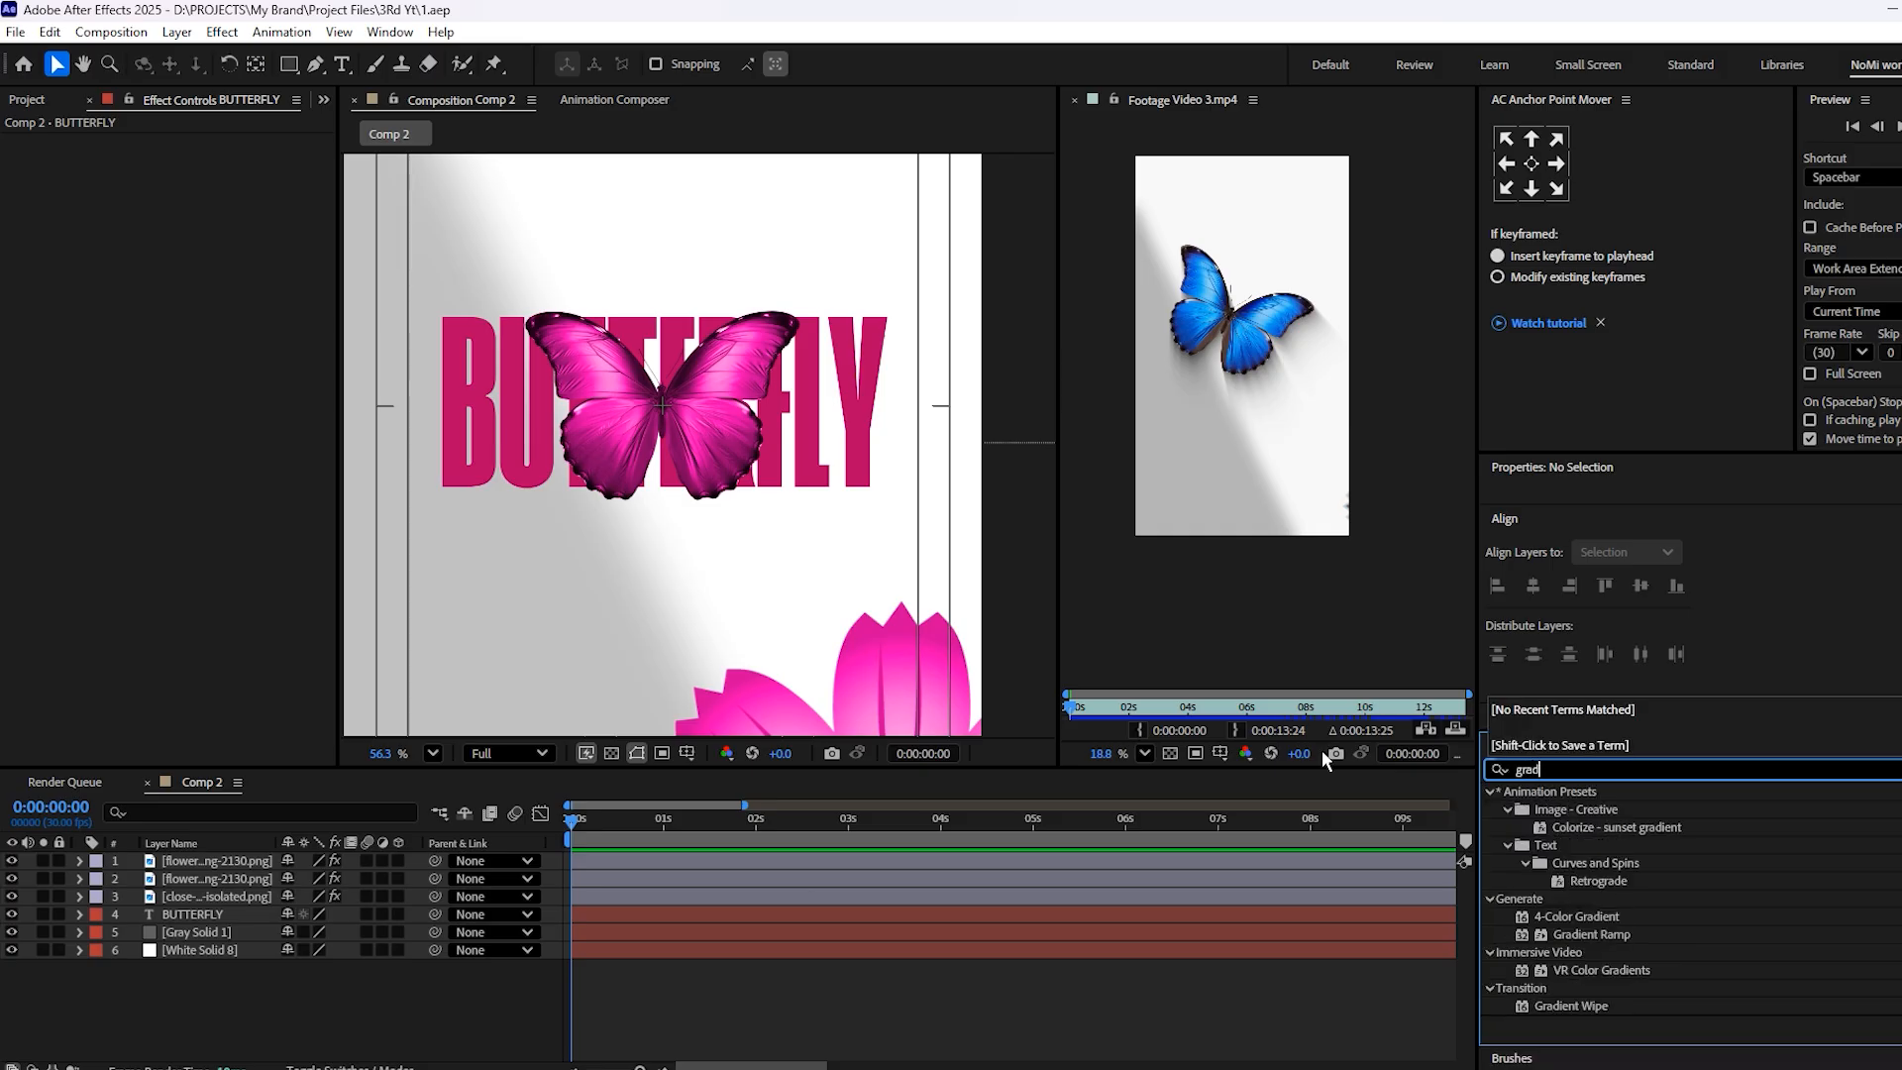
left_click_drag(1585, 935, 723, 919)
Place the ramp's start at the letters' upper edge, about 535, 804, and its end at their lower edge, about 540, 1113
left_click(195, 160)
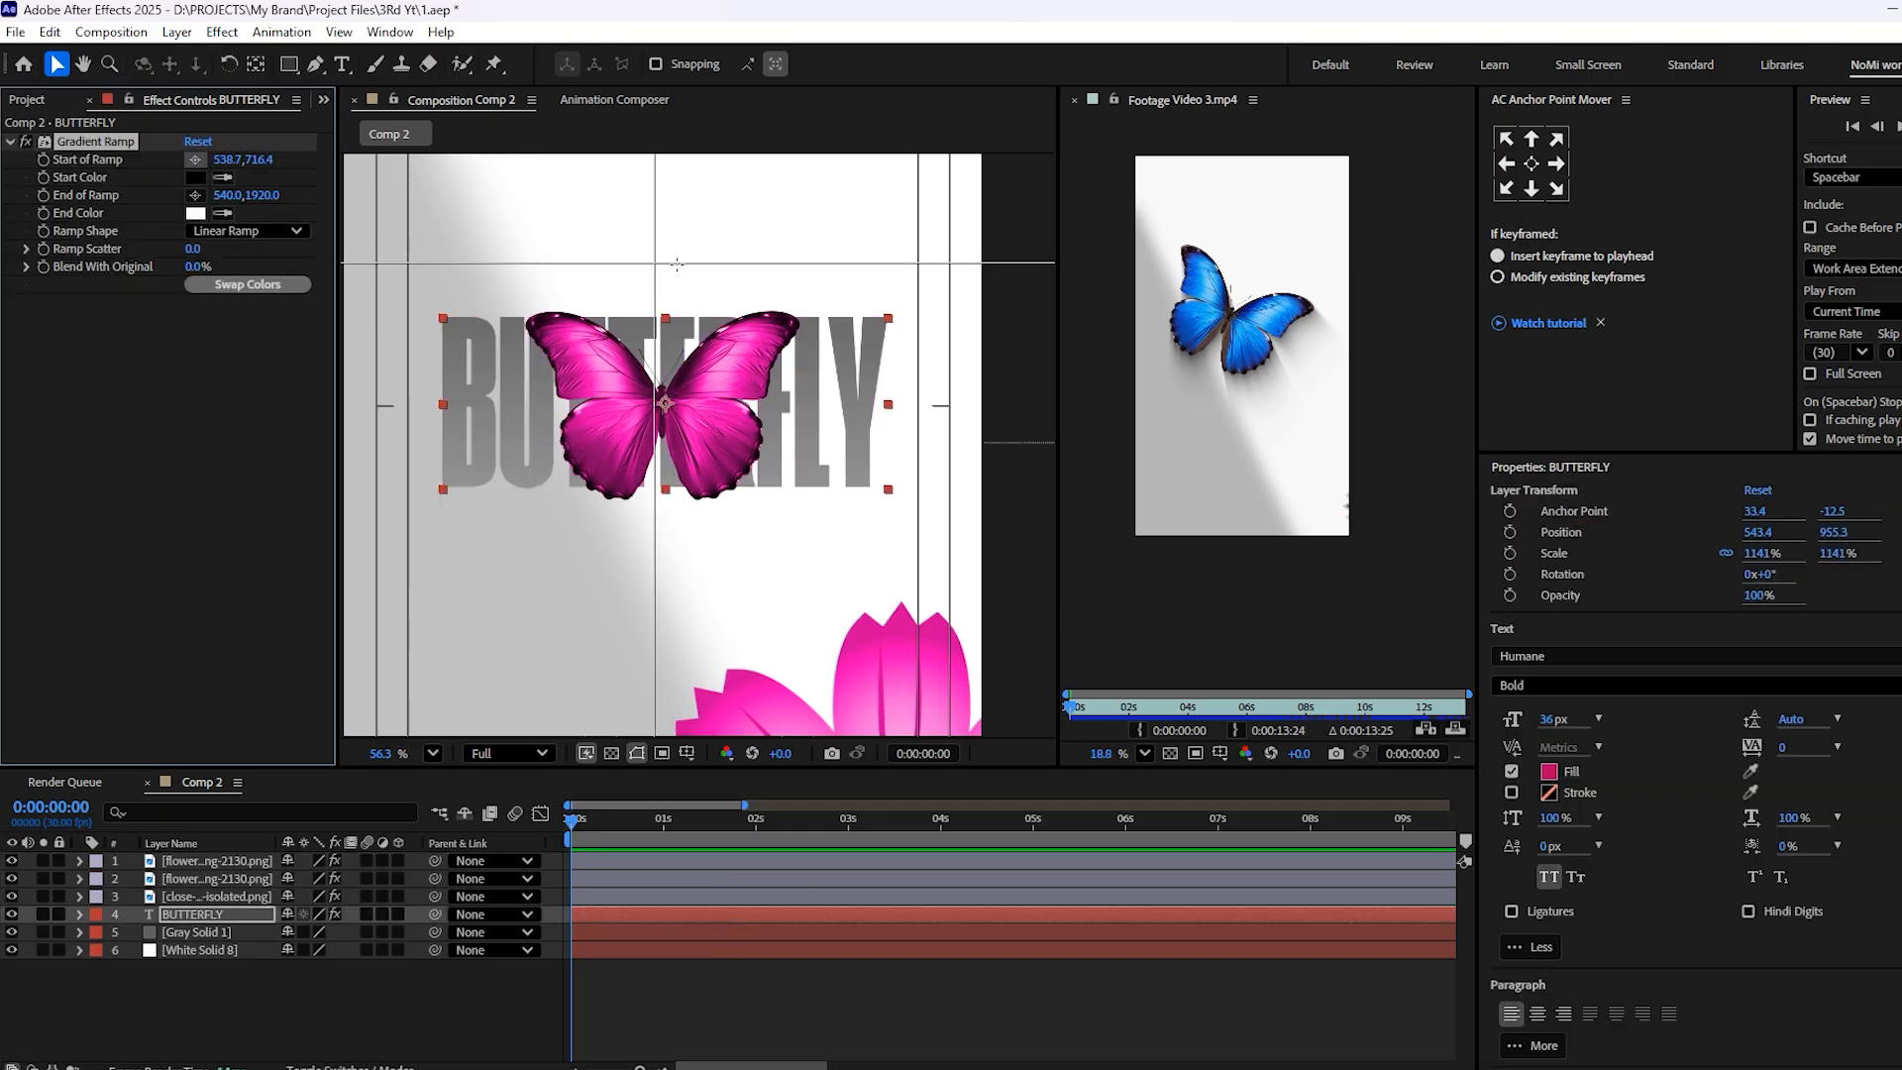
left_click(662, 315)
left_click(195, 195)
left_click(664, 495)
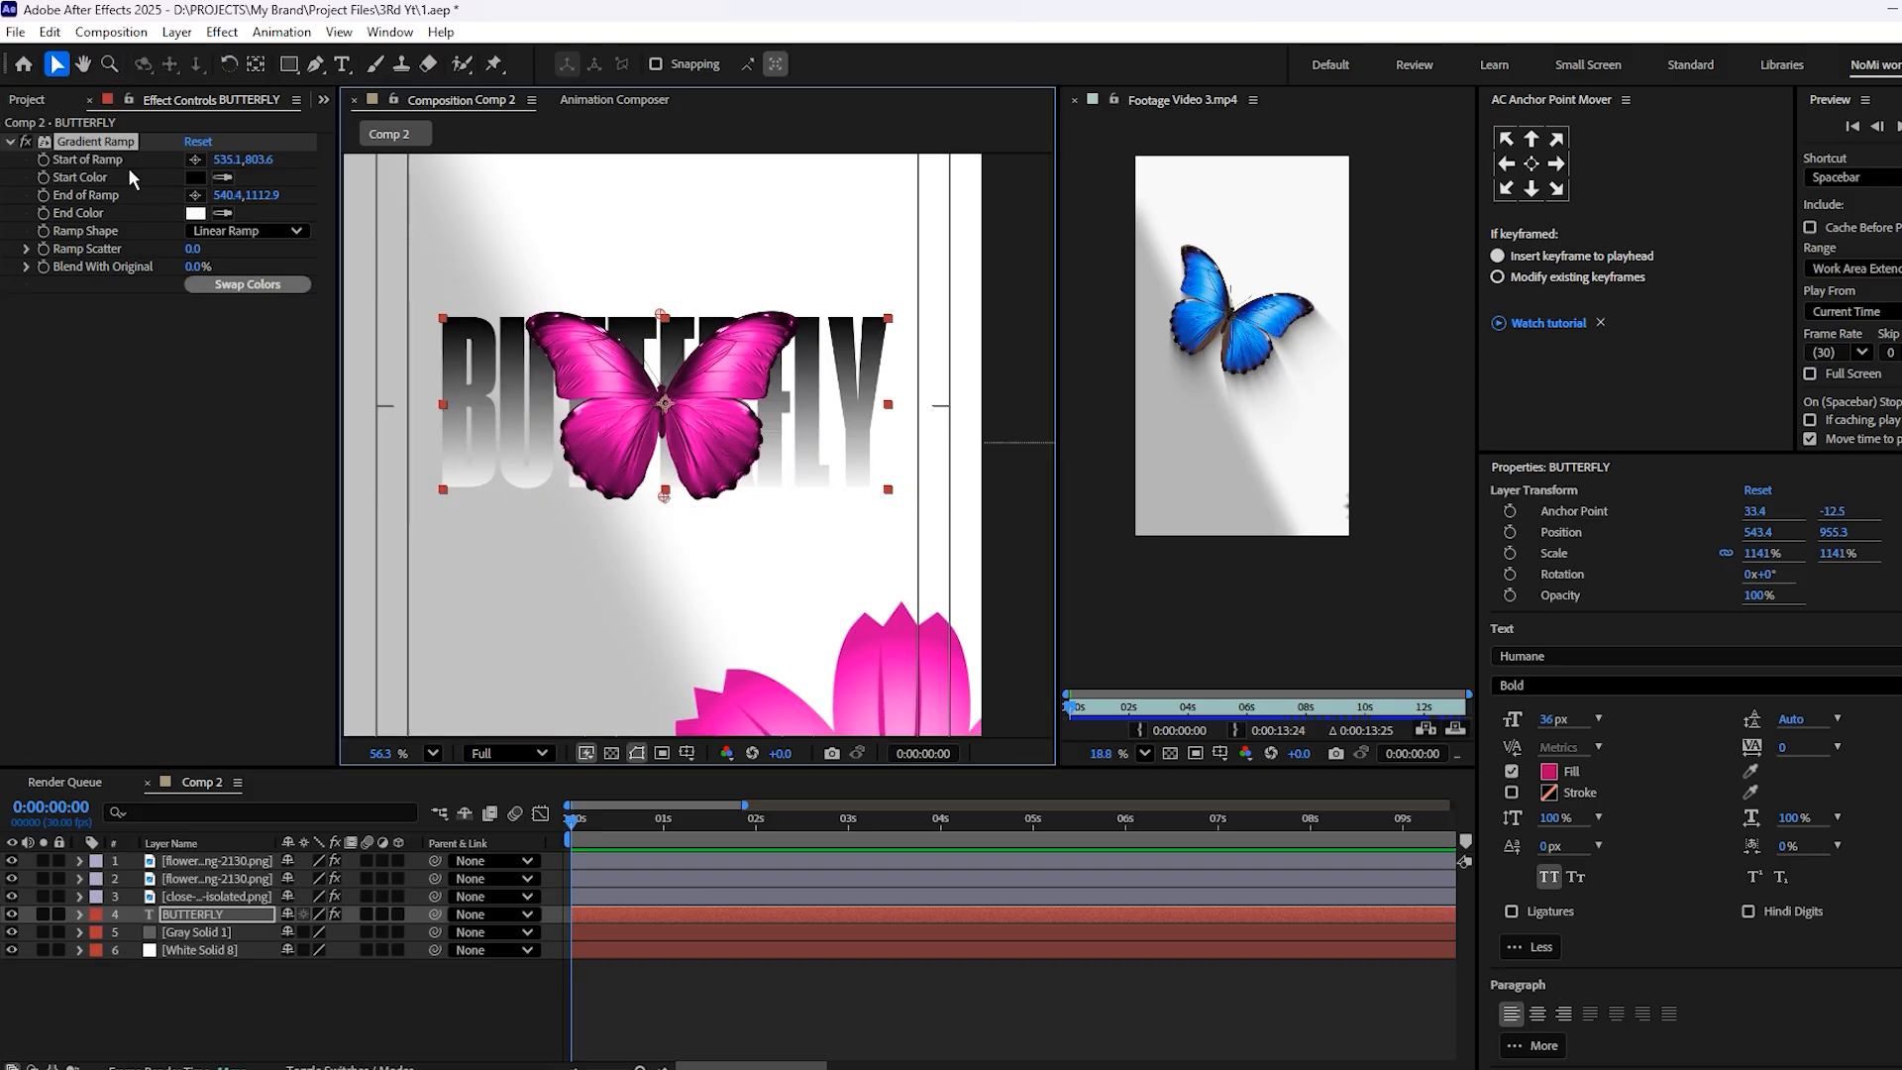
Set the Gradient Ramp's start color to bright pink, about F61A9B
left_click(195, 177)
left_click(1058, 475)
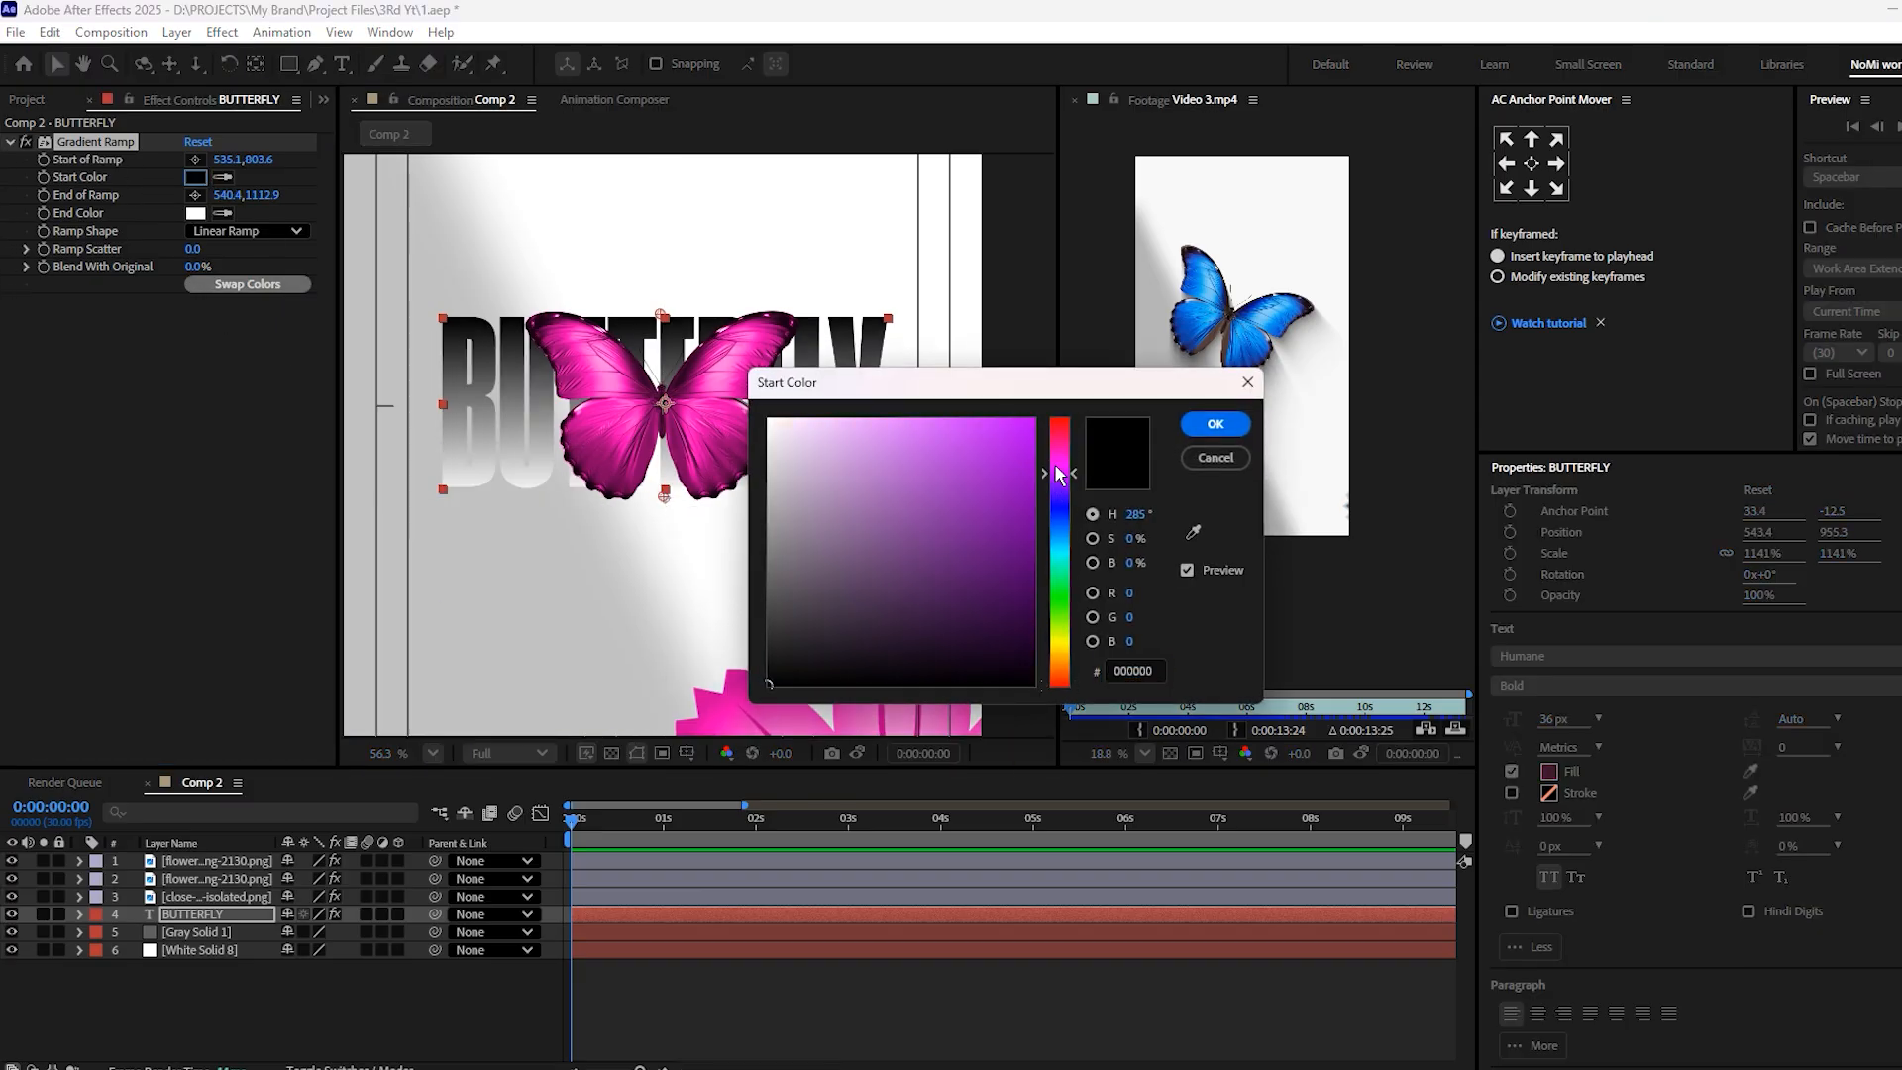
left_click_drag(1068, 450, 1068, 443)
left_click(1018, 452)
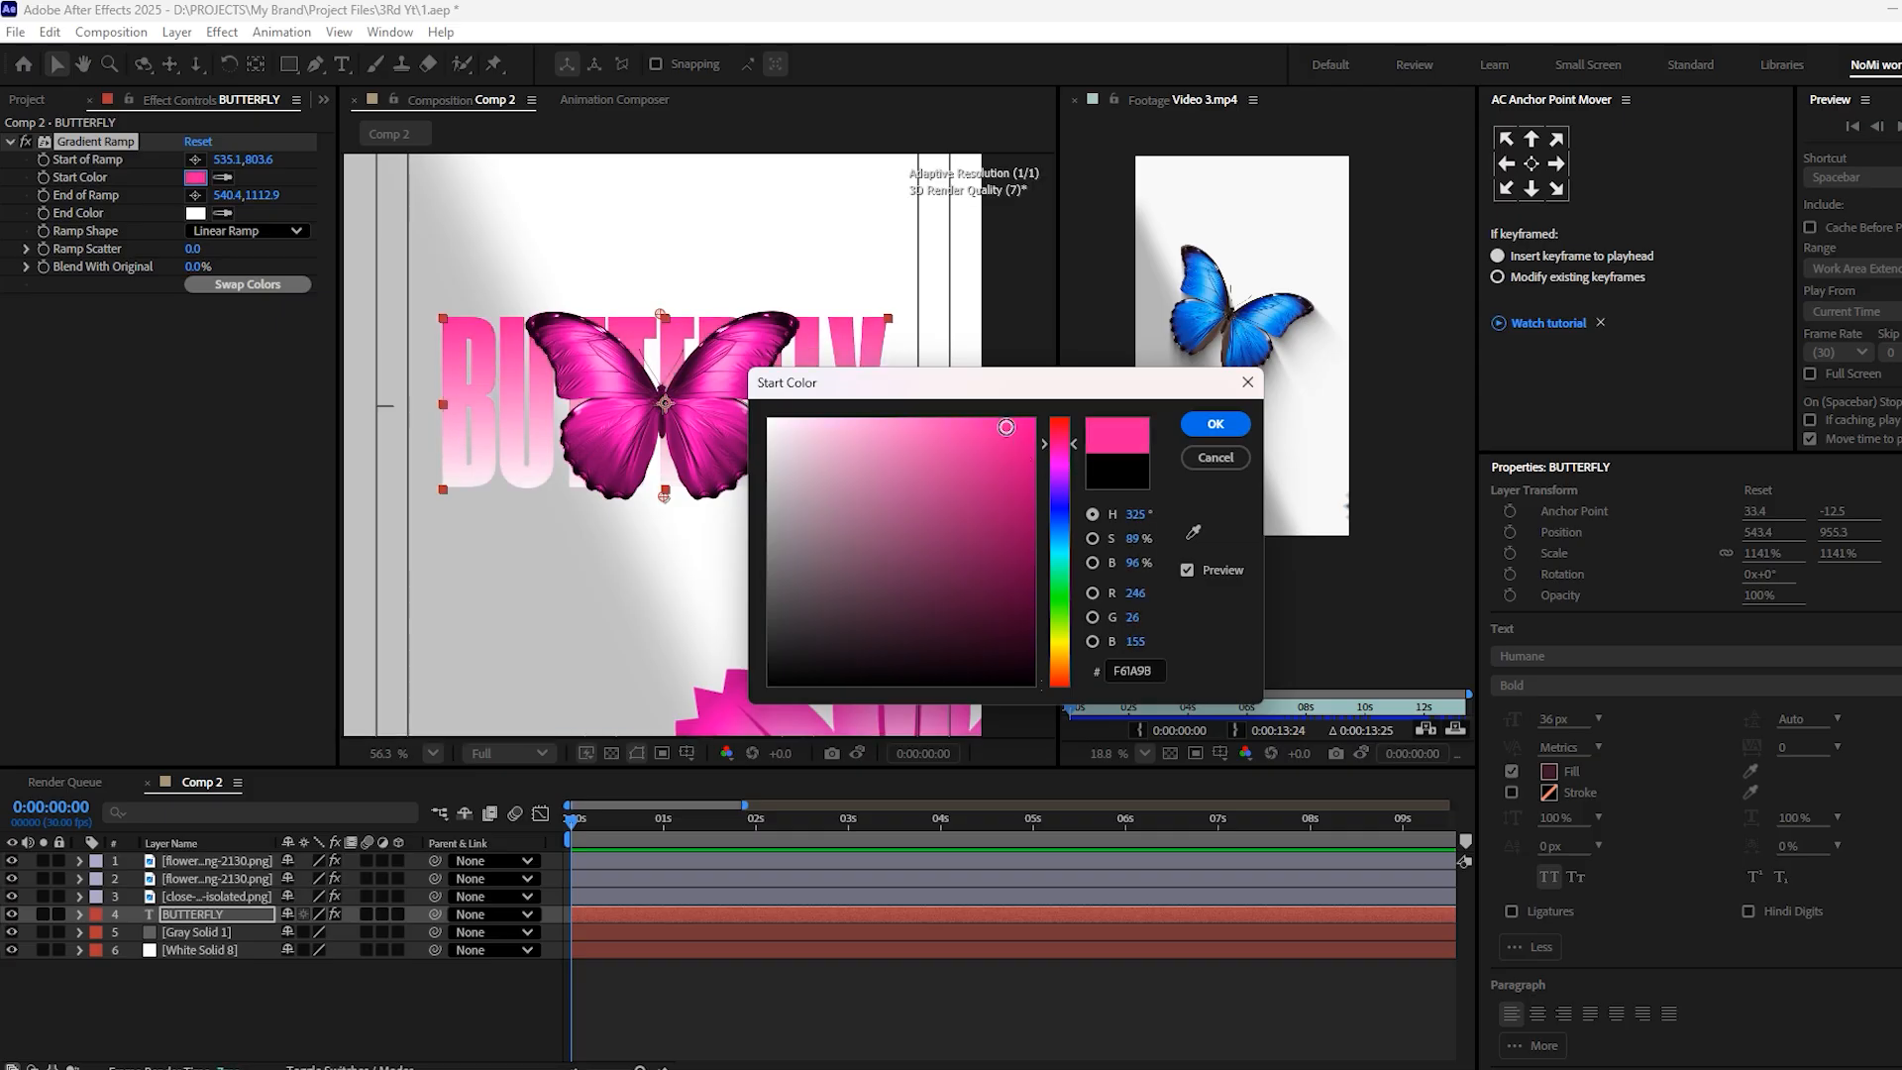
left_click(1216, 424)
Sample the ramp's start color as its end color, then darken it to deep magenta 6D0040
left_click(228, 216)
left_click(197, 180)
left_click(196, 213)
left_click_drag(1000, 530, 1085, 572)
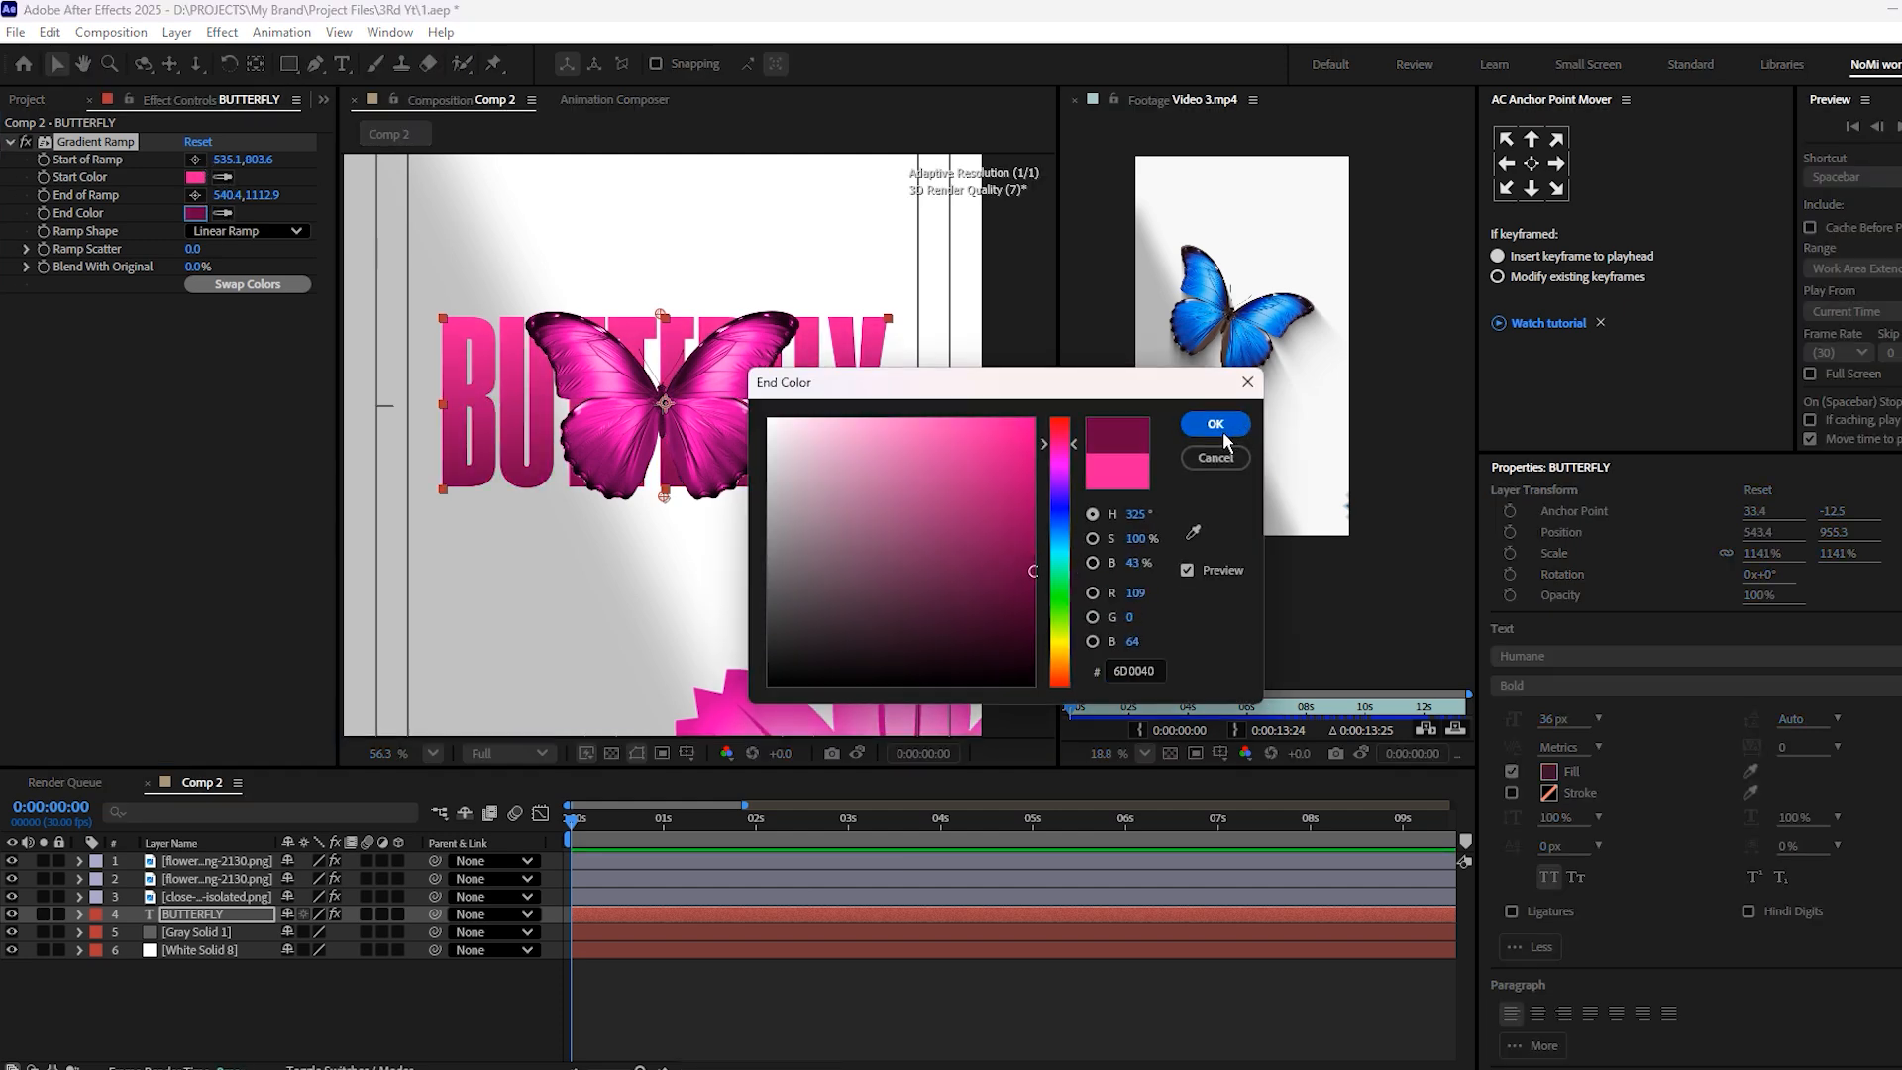
left_click(1216, 424)
left_click(704, 976)
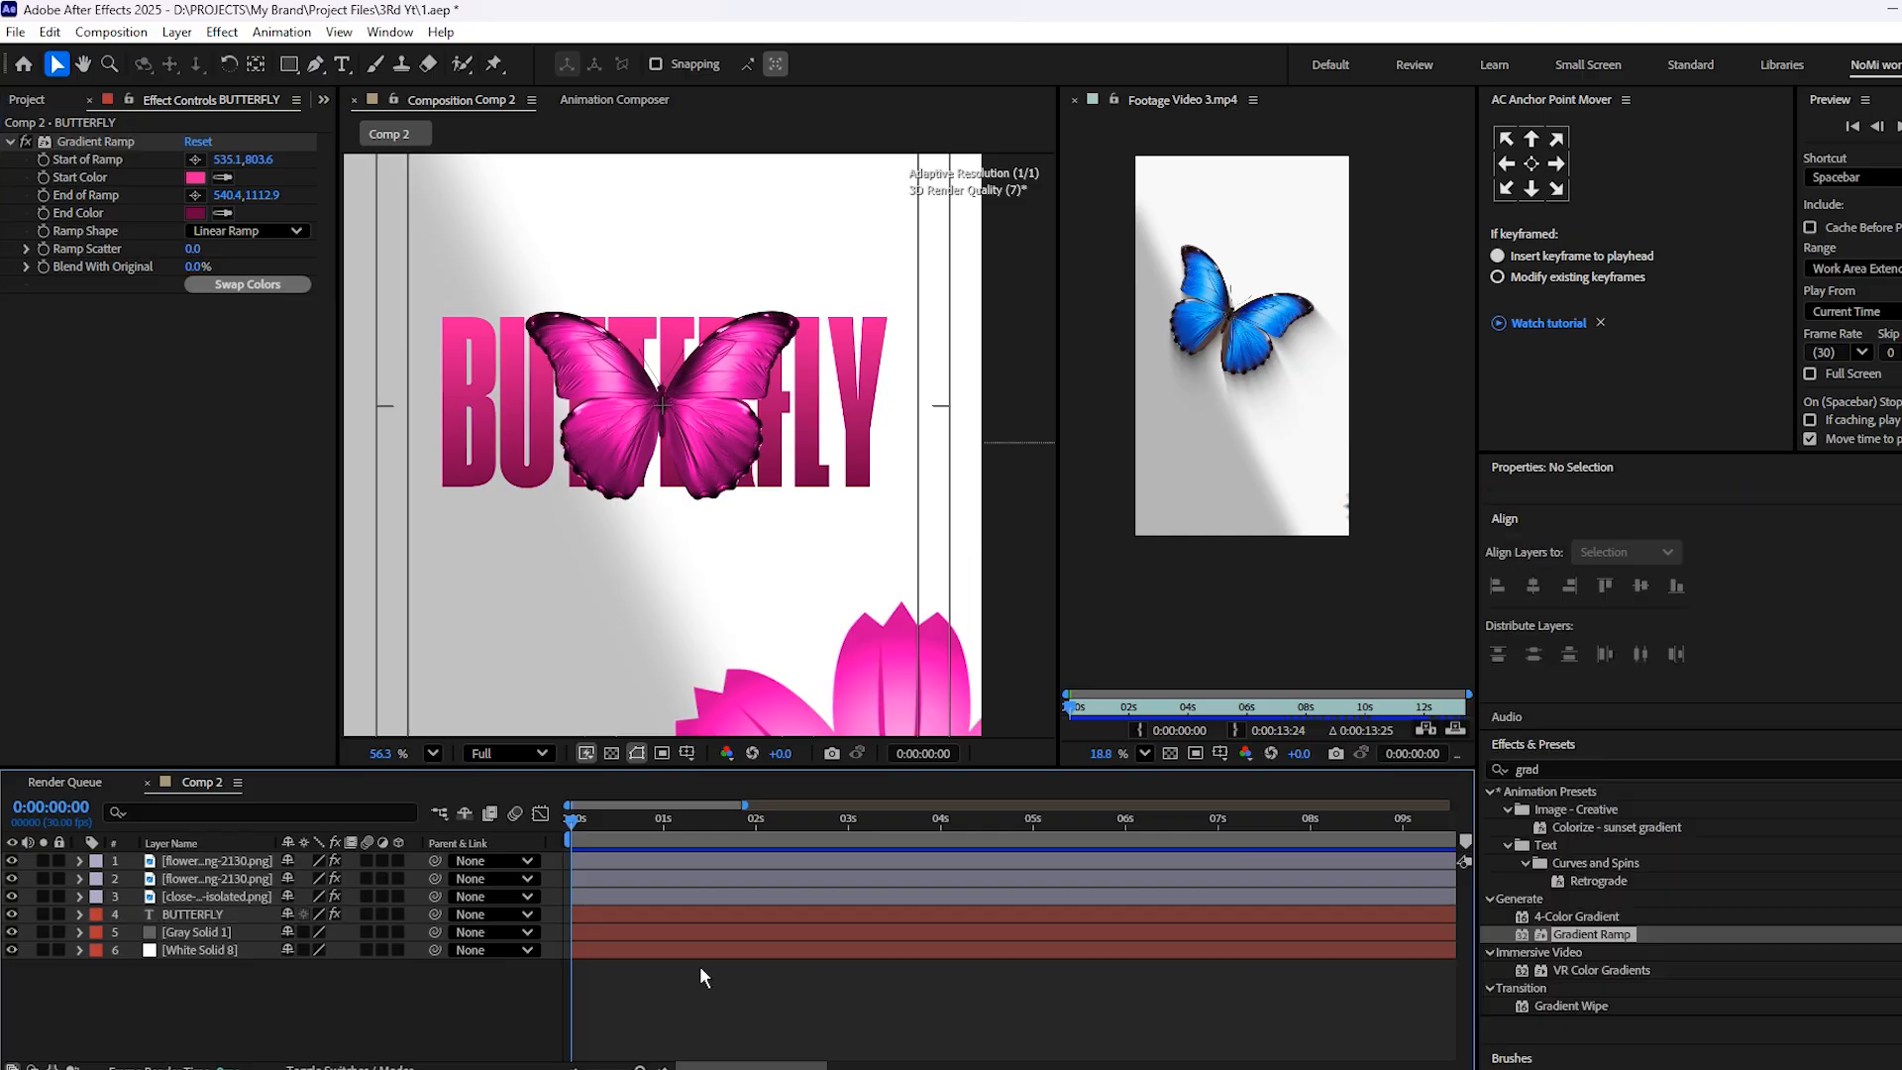
Add an Opacity text animator to the BUTTERFLY layer and set its opacity to 0%
scroll(597, 396, "down", 2)
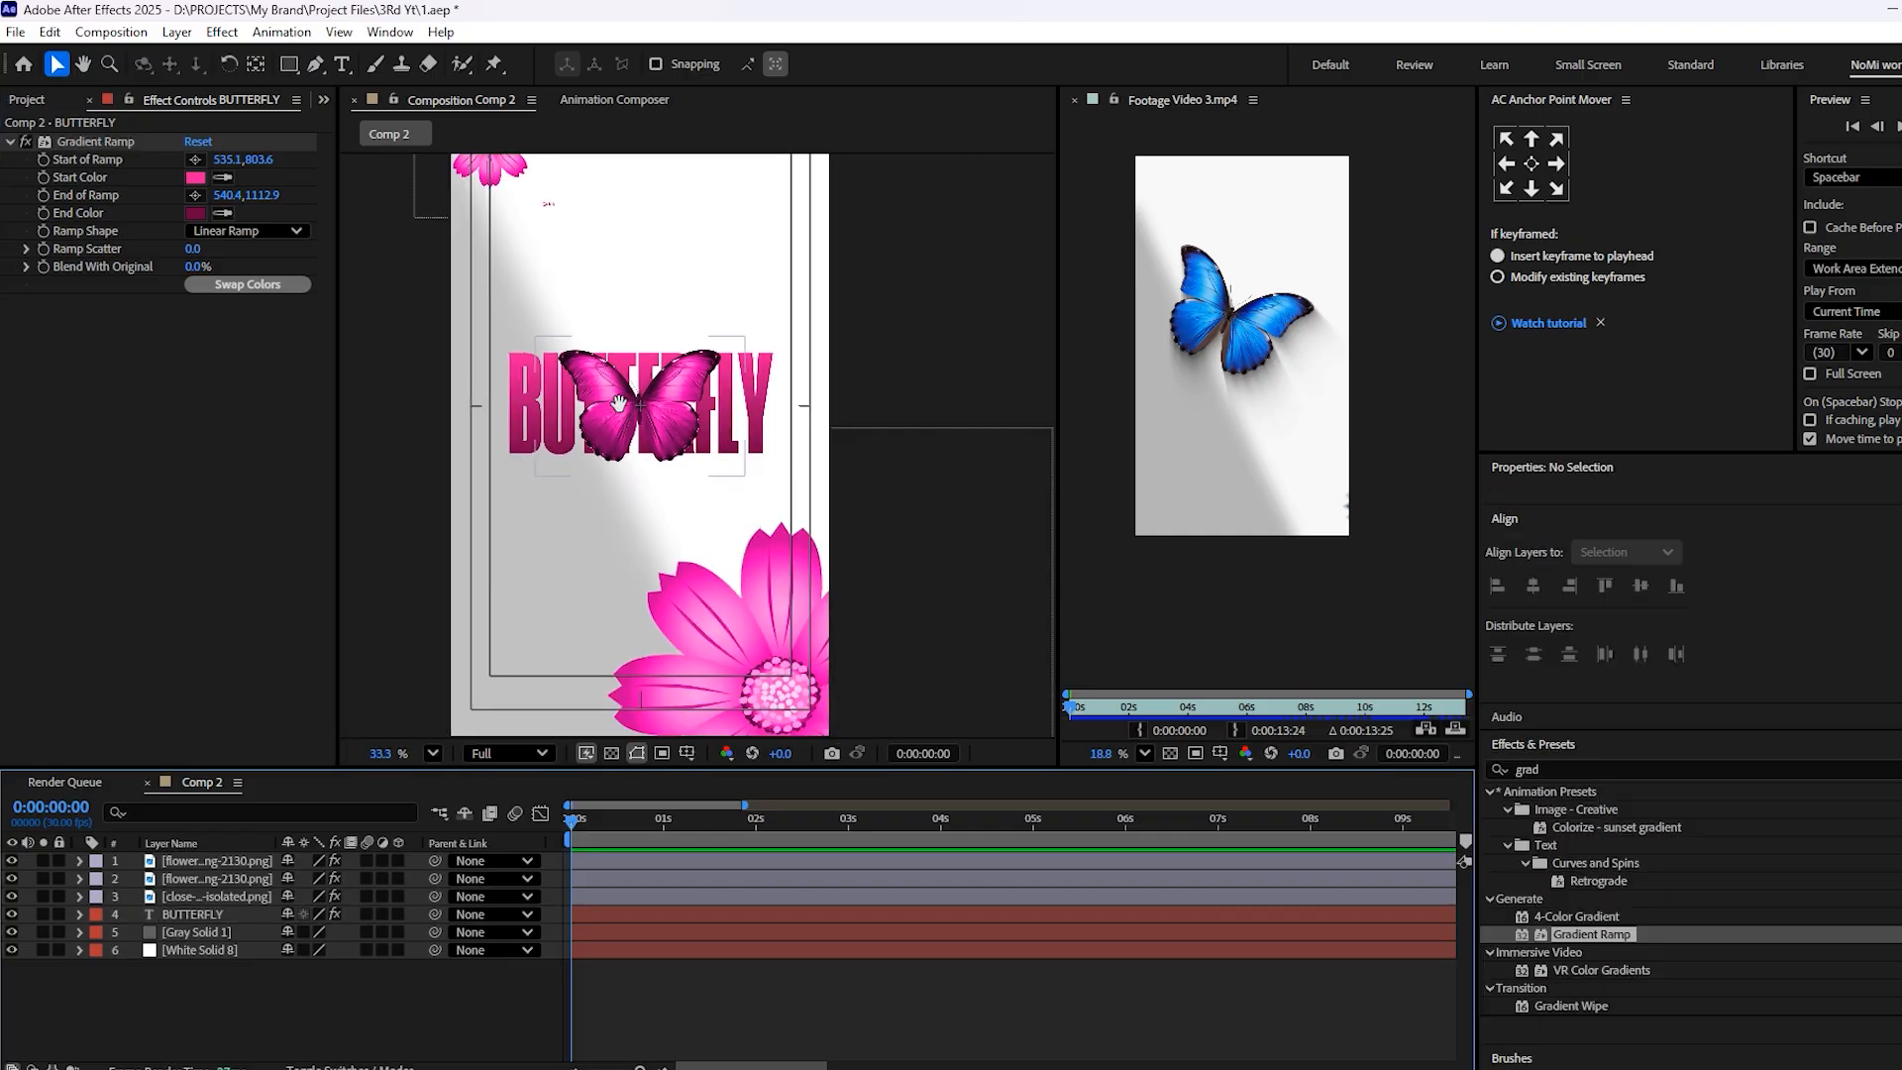
left_click(596, 914)
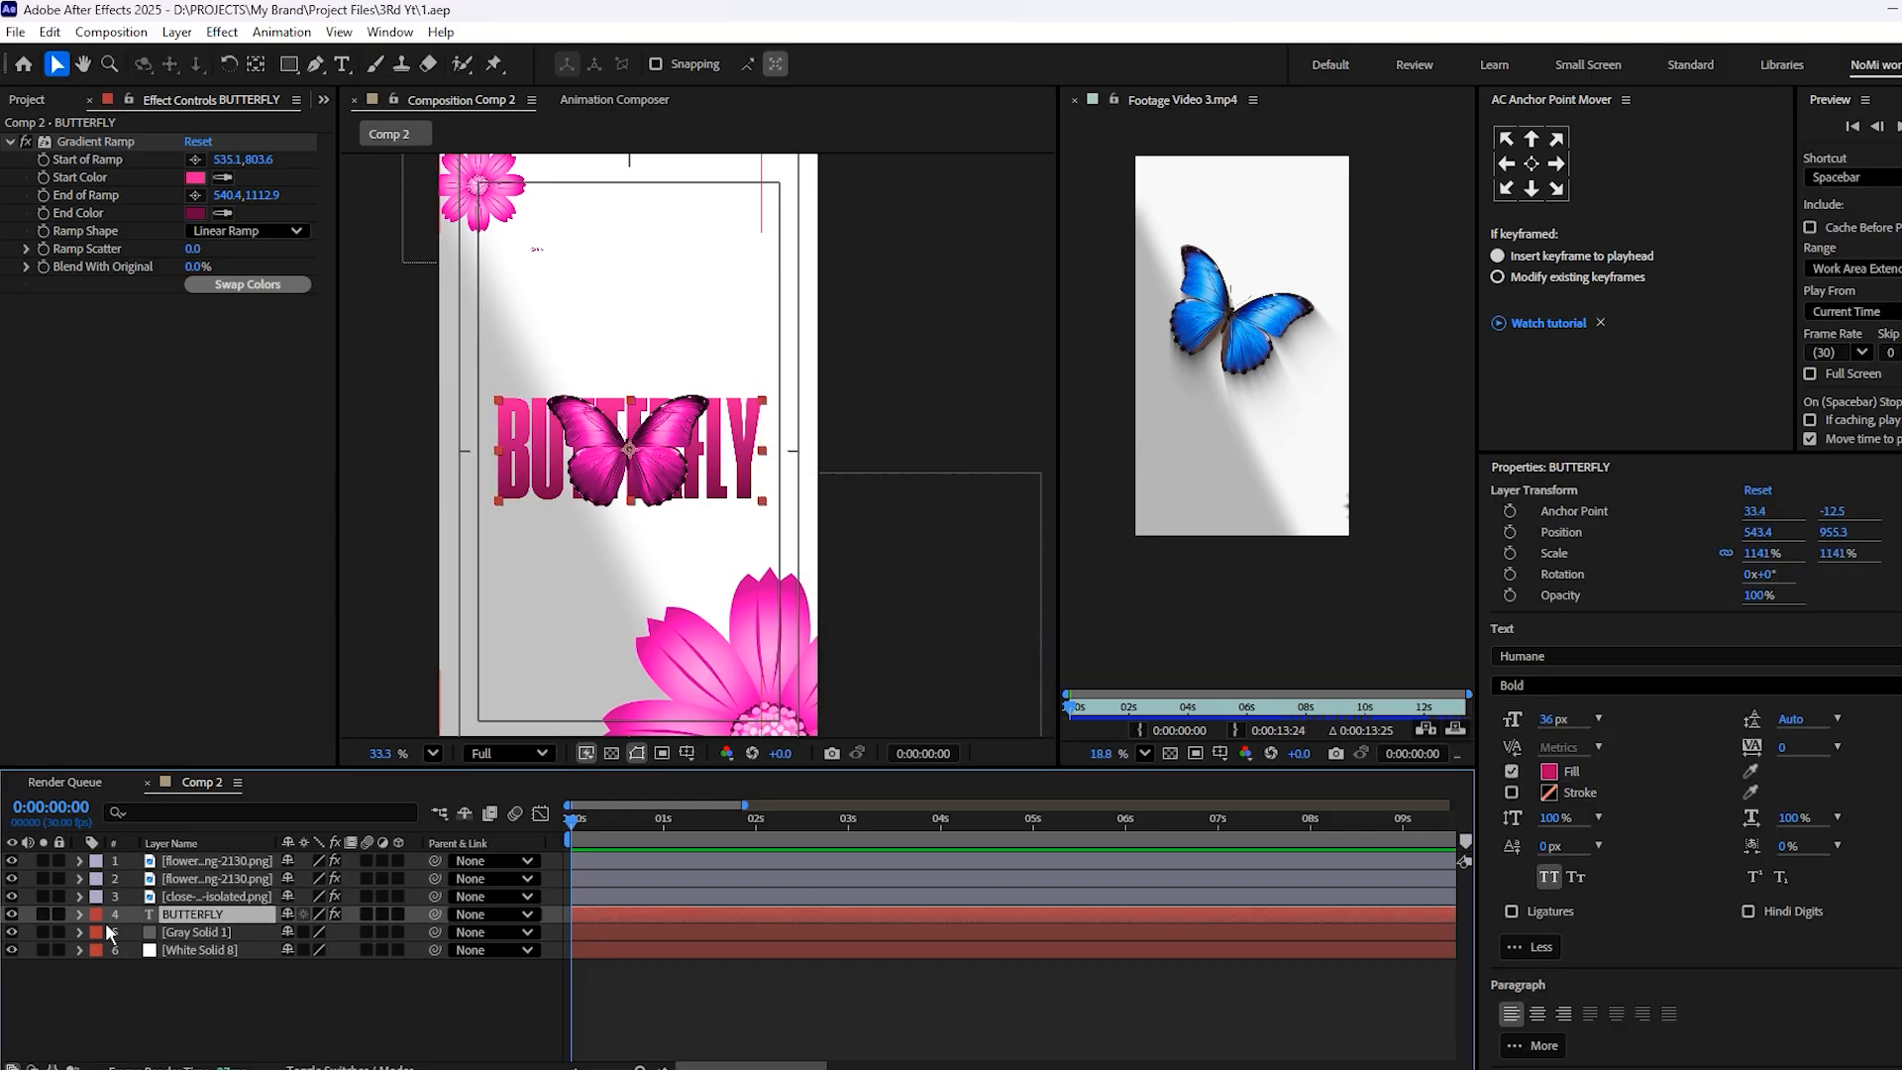
left_click(79, 915)
left_click(413, 933)
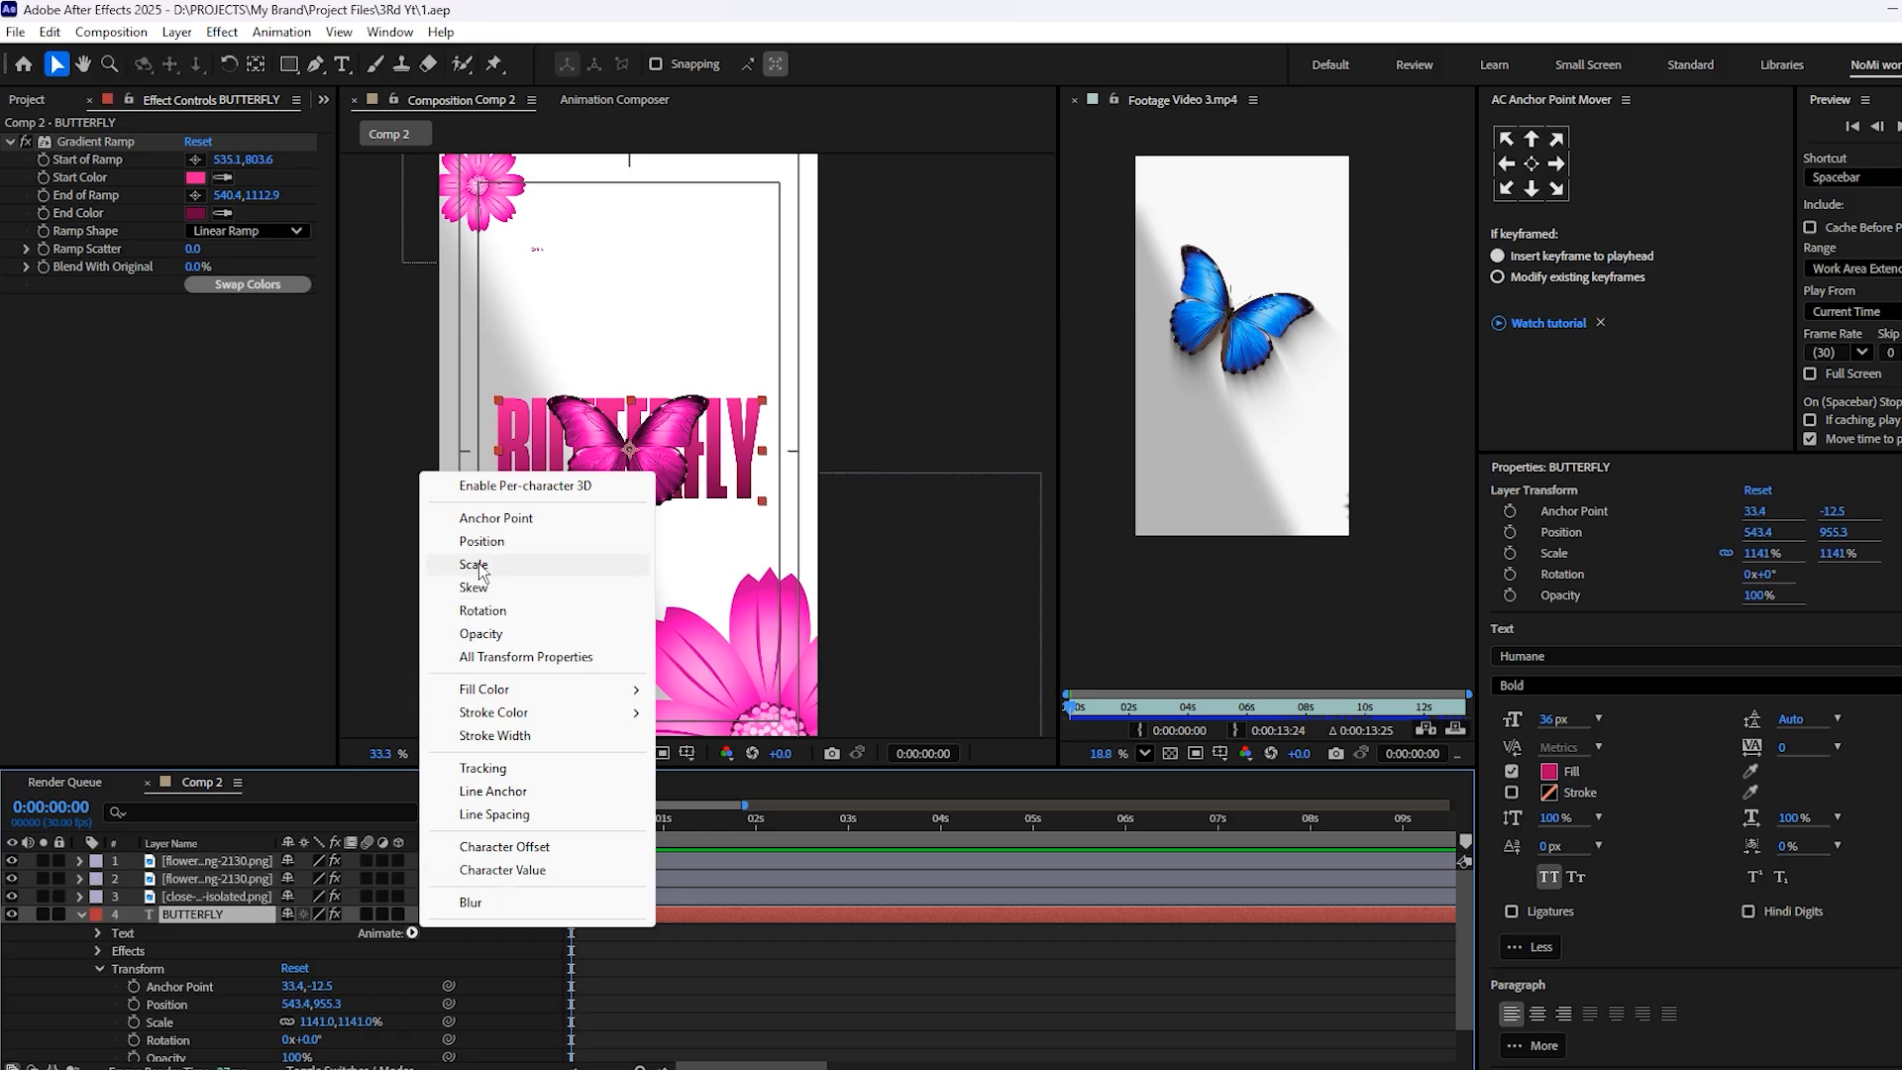
left_click(481, 634)
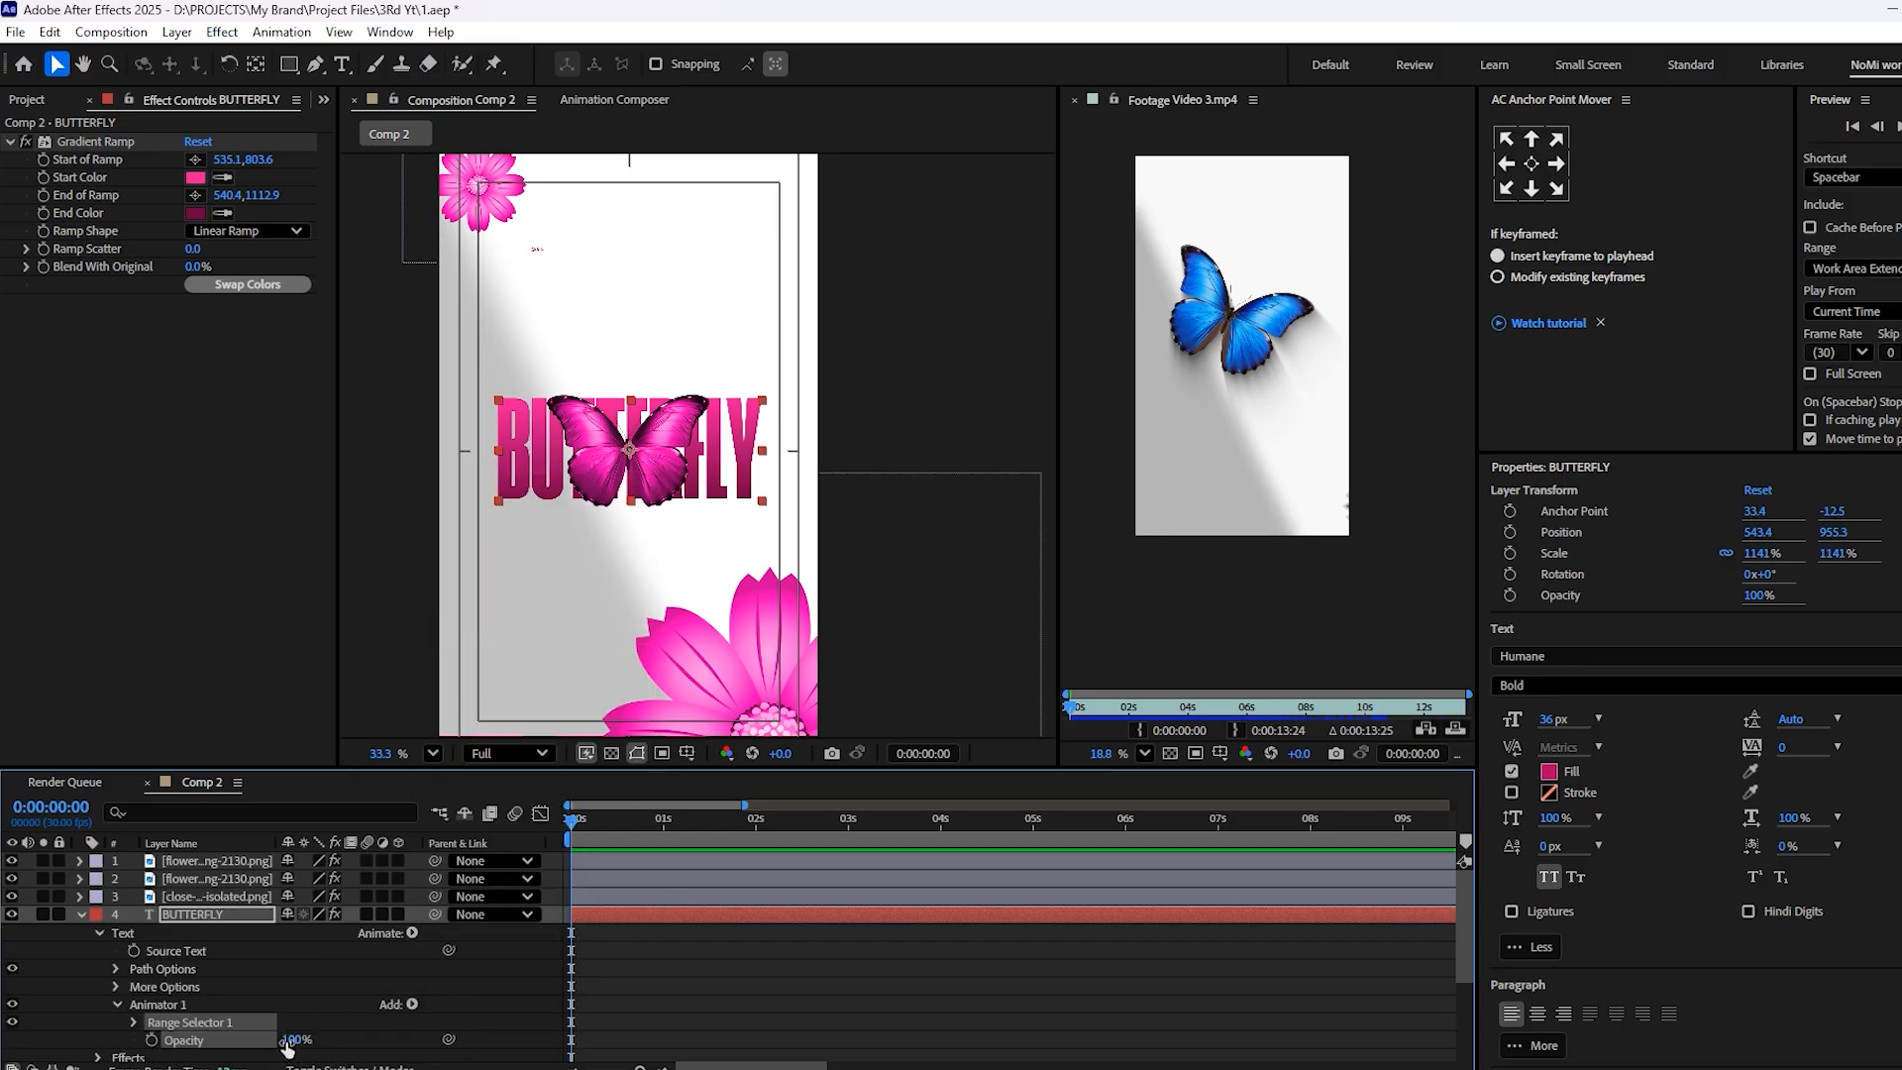
left_click_drag(290, 1039, 208, 1042)
Keyframe the text animator's Range Selector Offset at -100% on the first frame
scroll(318, 957, "down", 2)
left_click(134, 949)
scroll(270, 941, "down", 2)
left_click(169, 893)
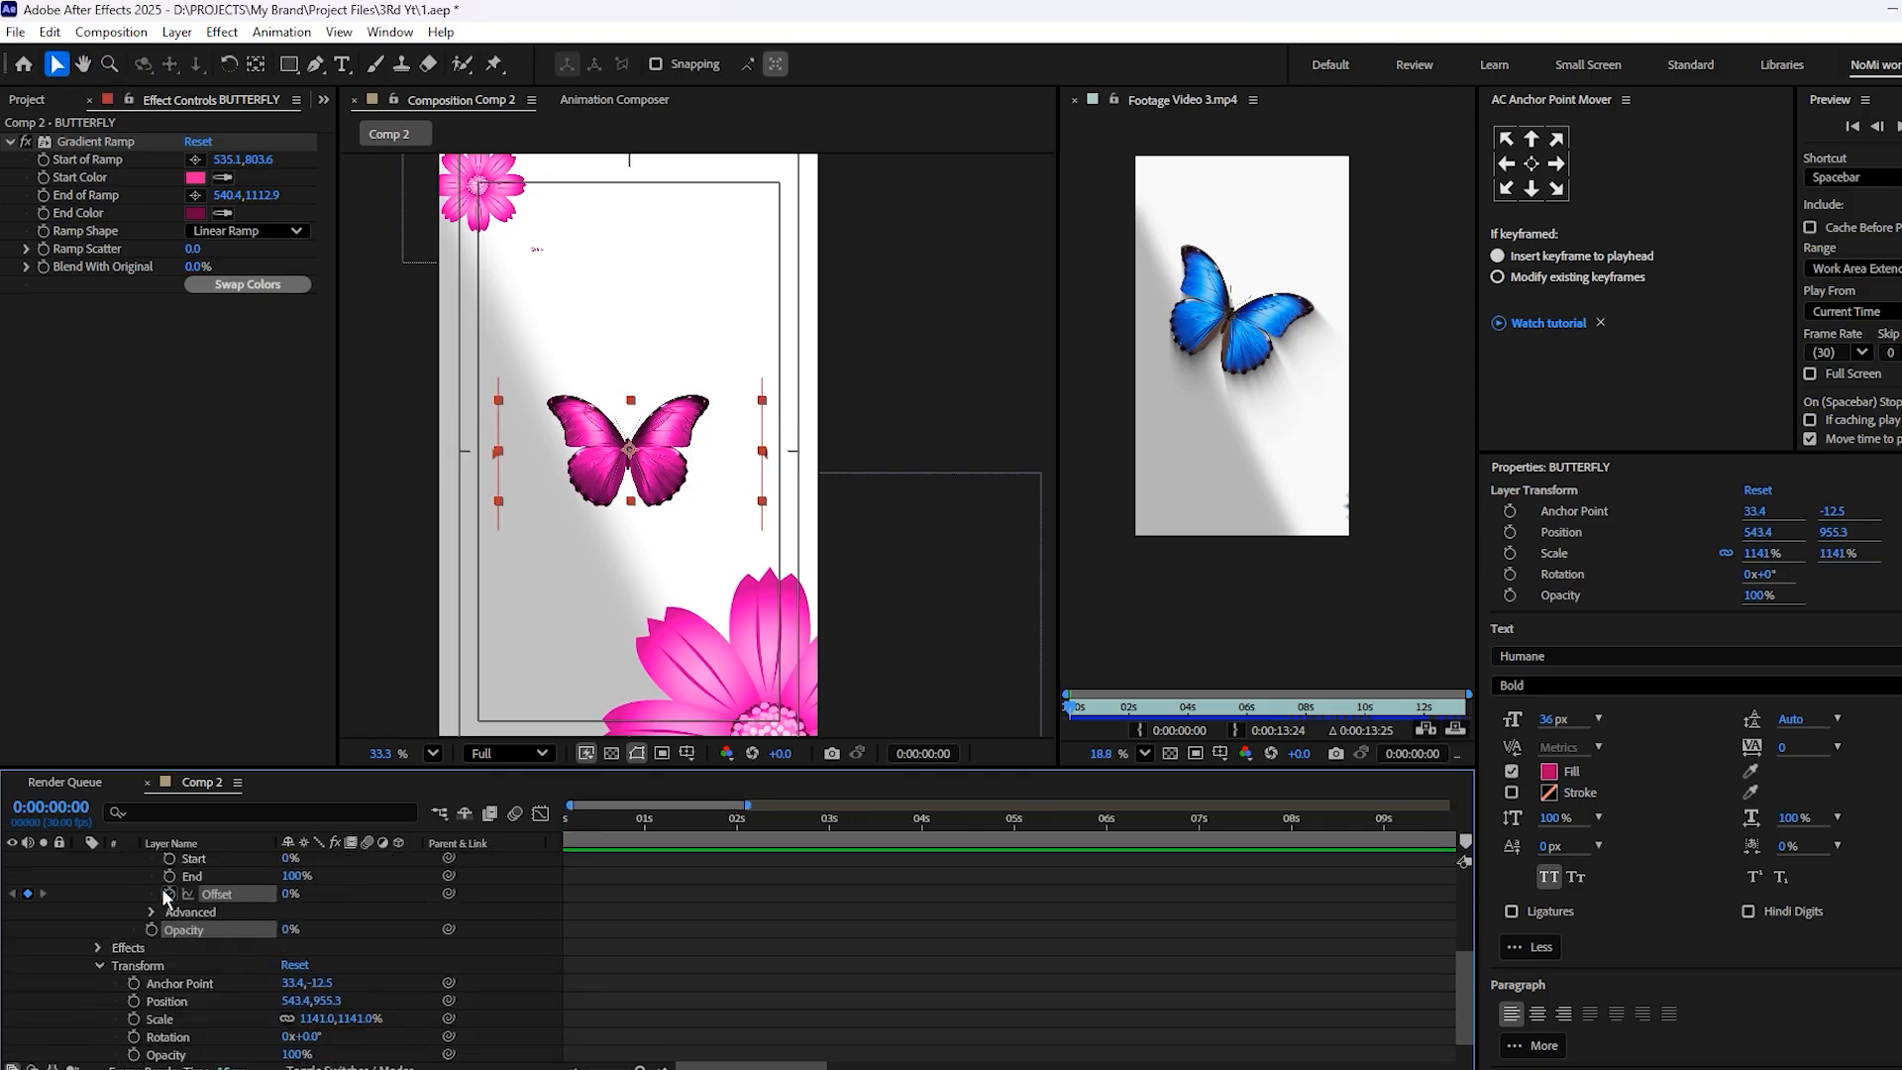
left_click_drag(286, 894, 241, 896)
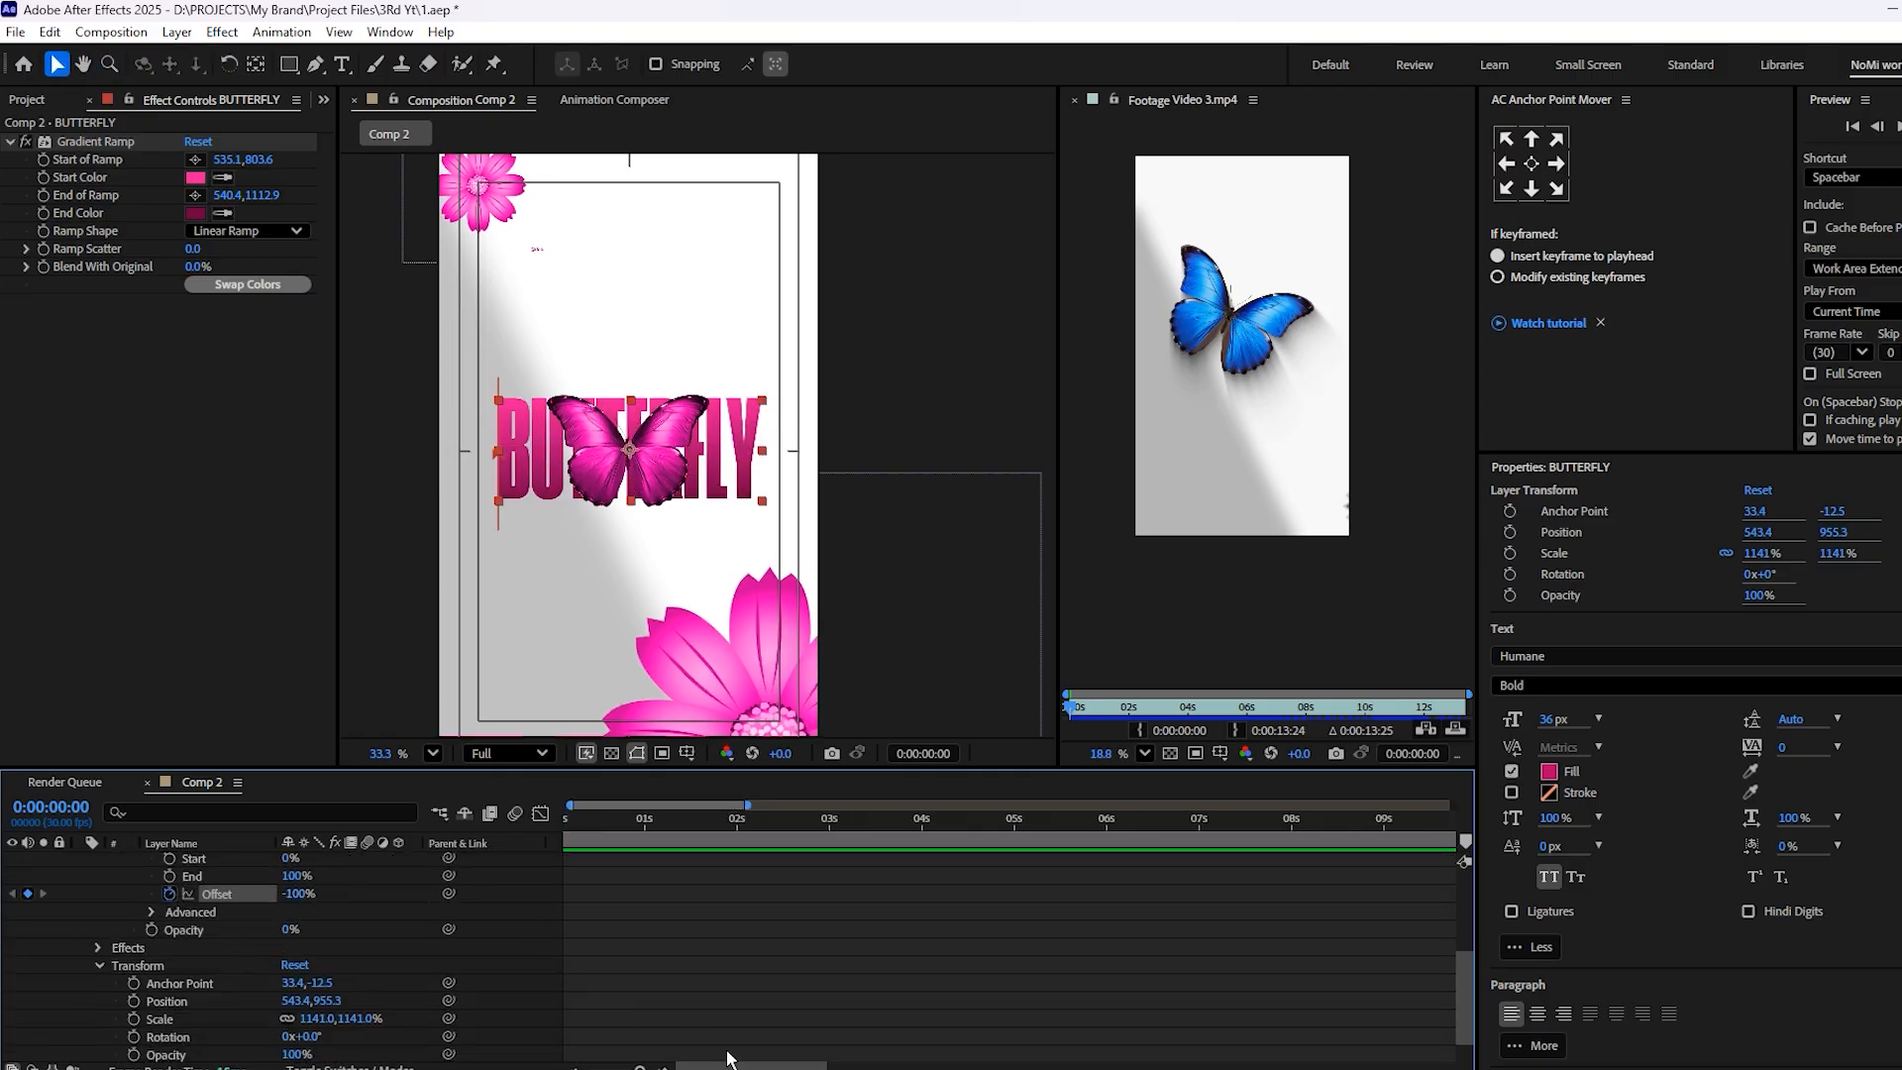
Raise the Range Selector Offset at about 1 second for a second keyframe, and return to the first frame
left_click_drag(586, 834, 371, 848)
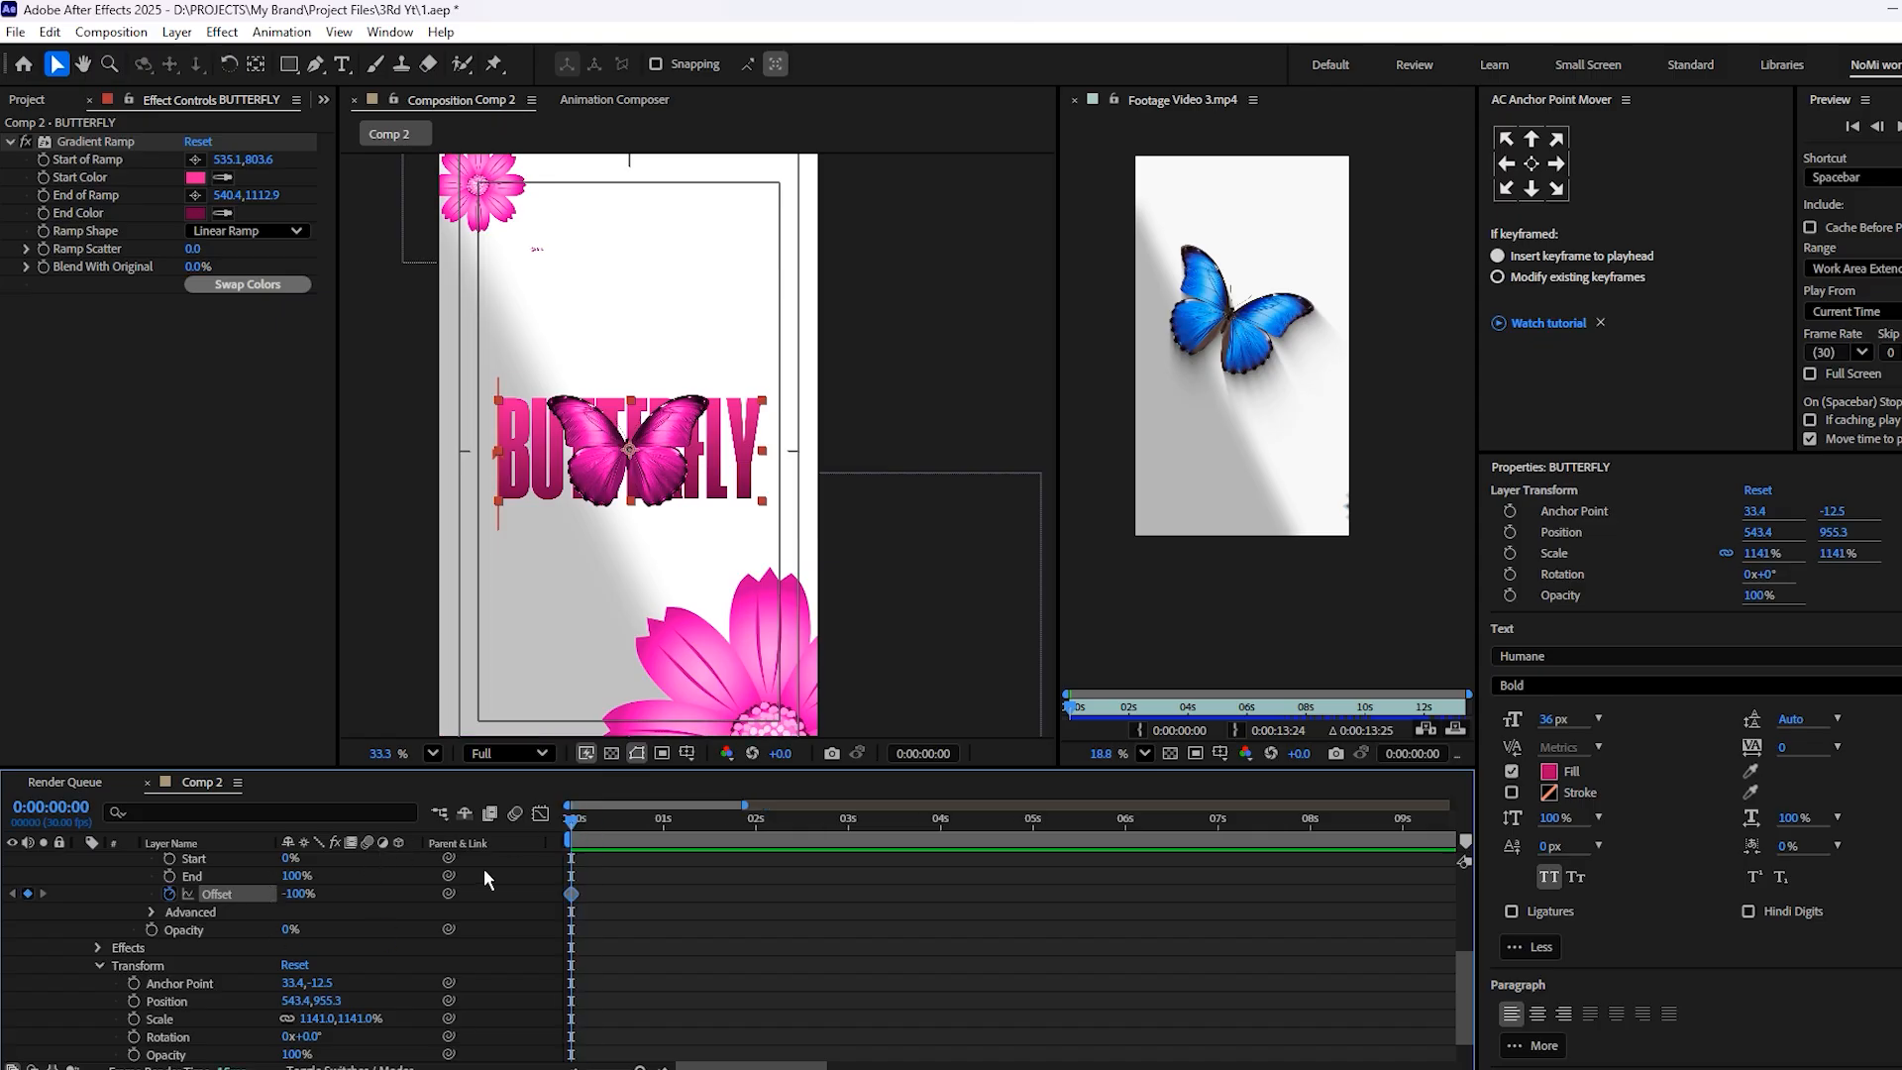
left_click_drag(624, 818, 664, 830)
left_click_drag(312, 897, 555, 888)
left_click_drag(667, 825, 126, 921)
Set the Range Selector's advanced Shape option to Ramp Up
left_click(146, 913)
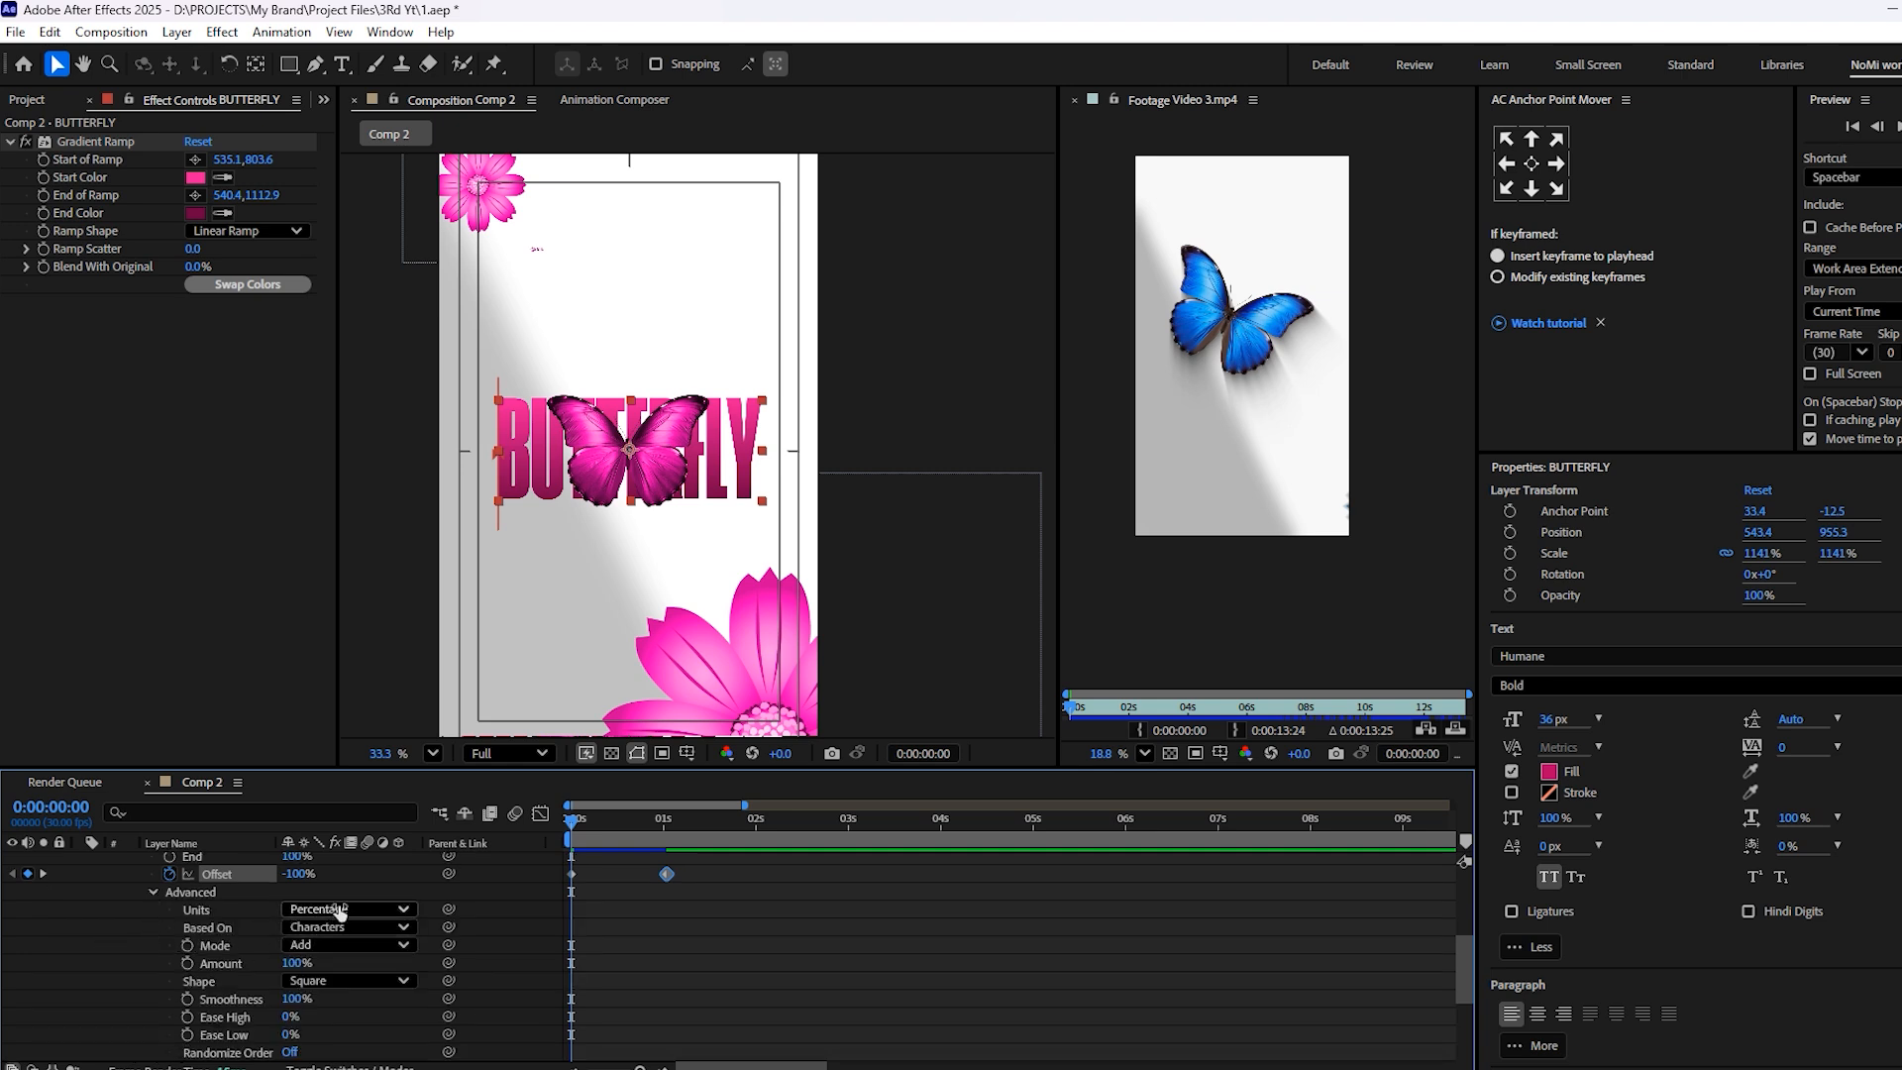
left_click(344, 981)
left_click(382, 866)
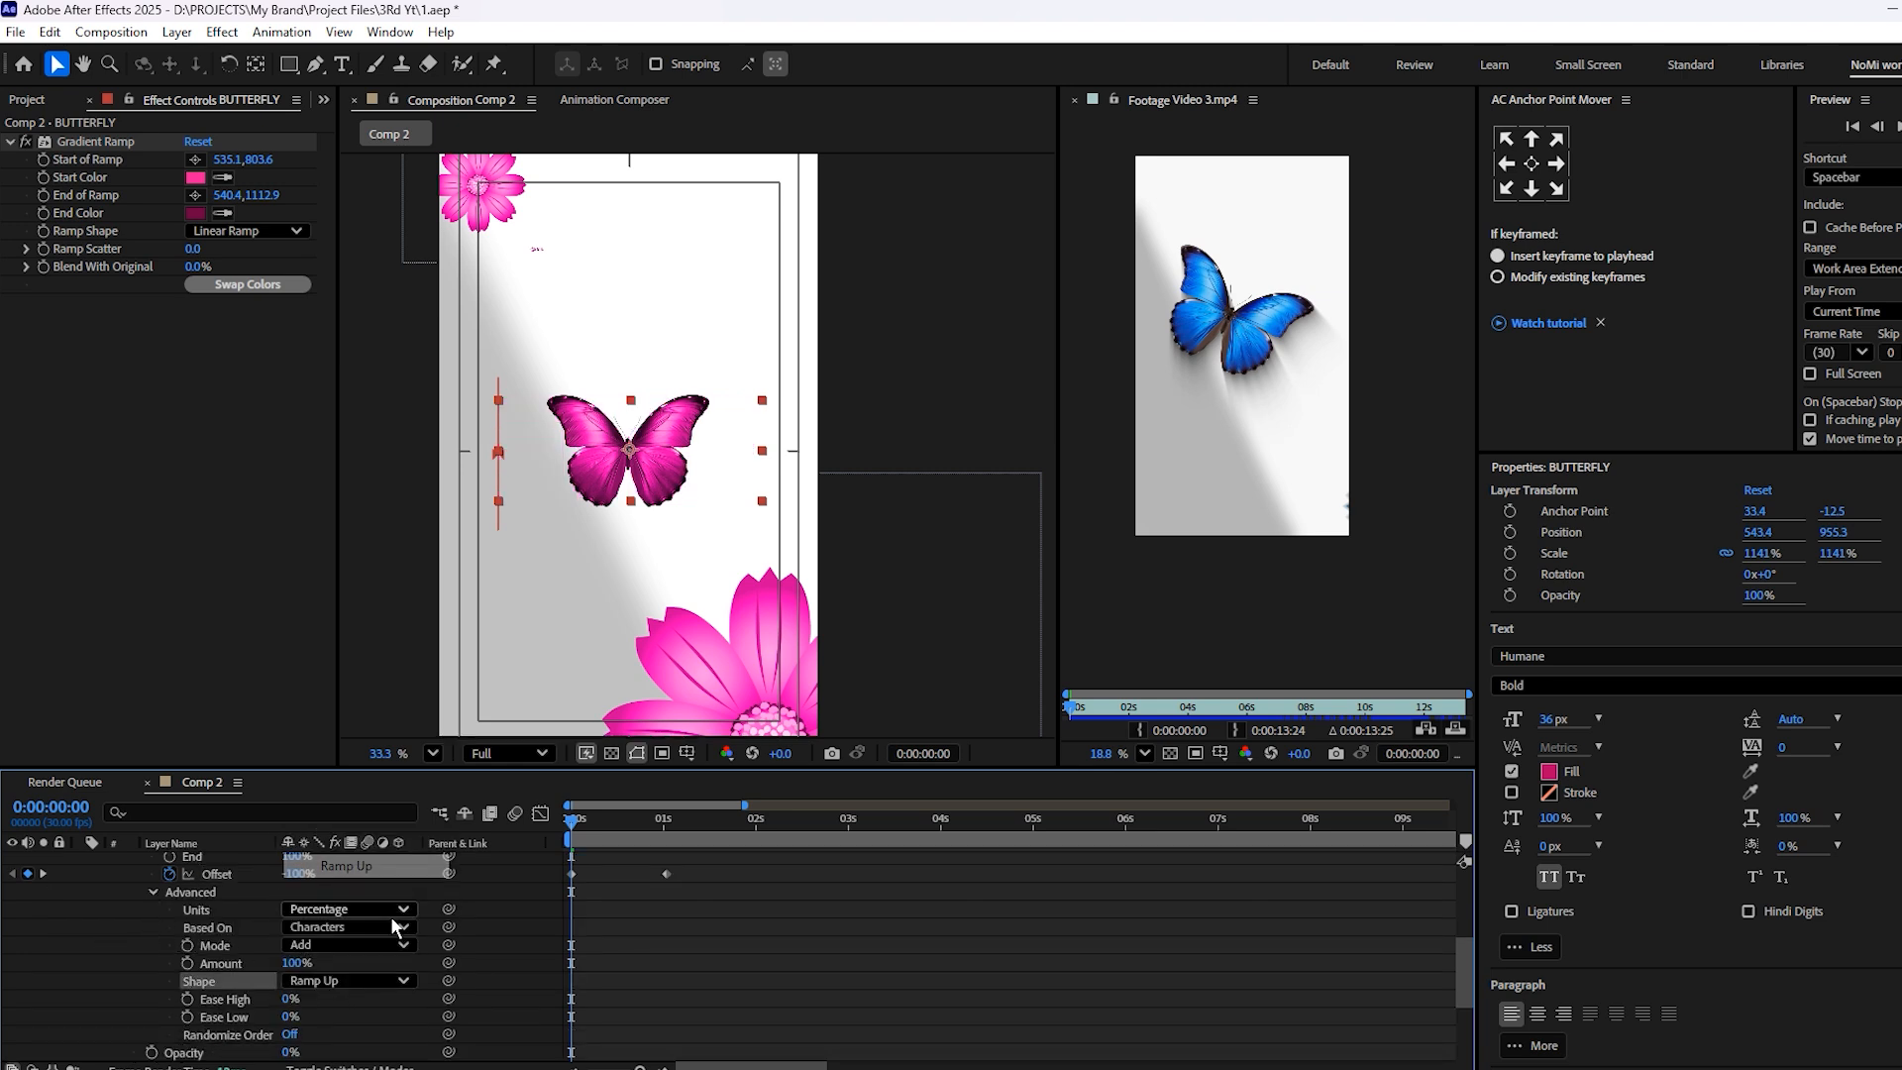
Add Position and Blur properties to the BUTTERFLY layer's text animator
scroll(392, 951, "up", 3)
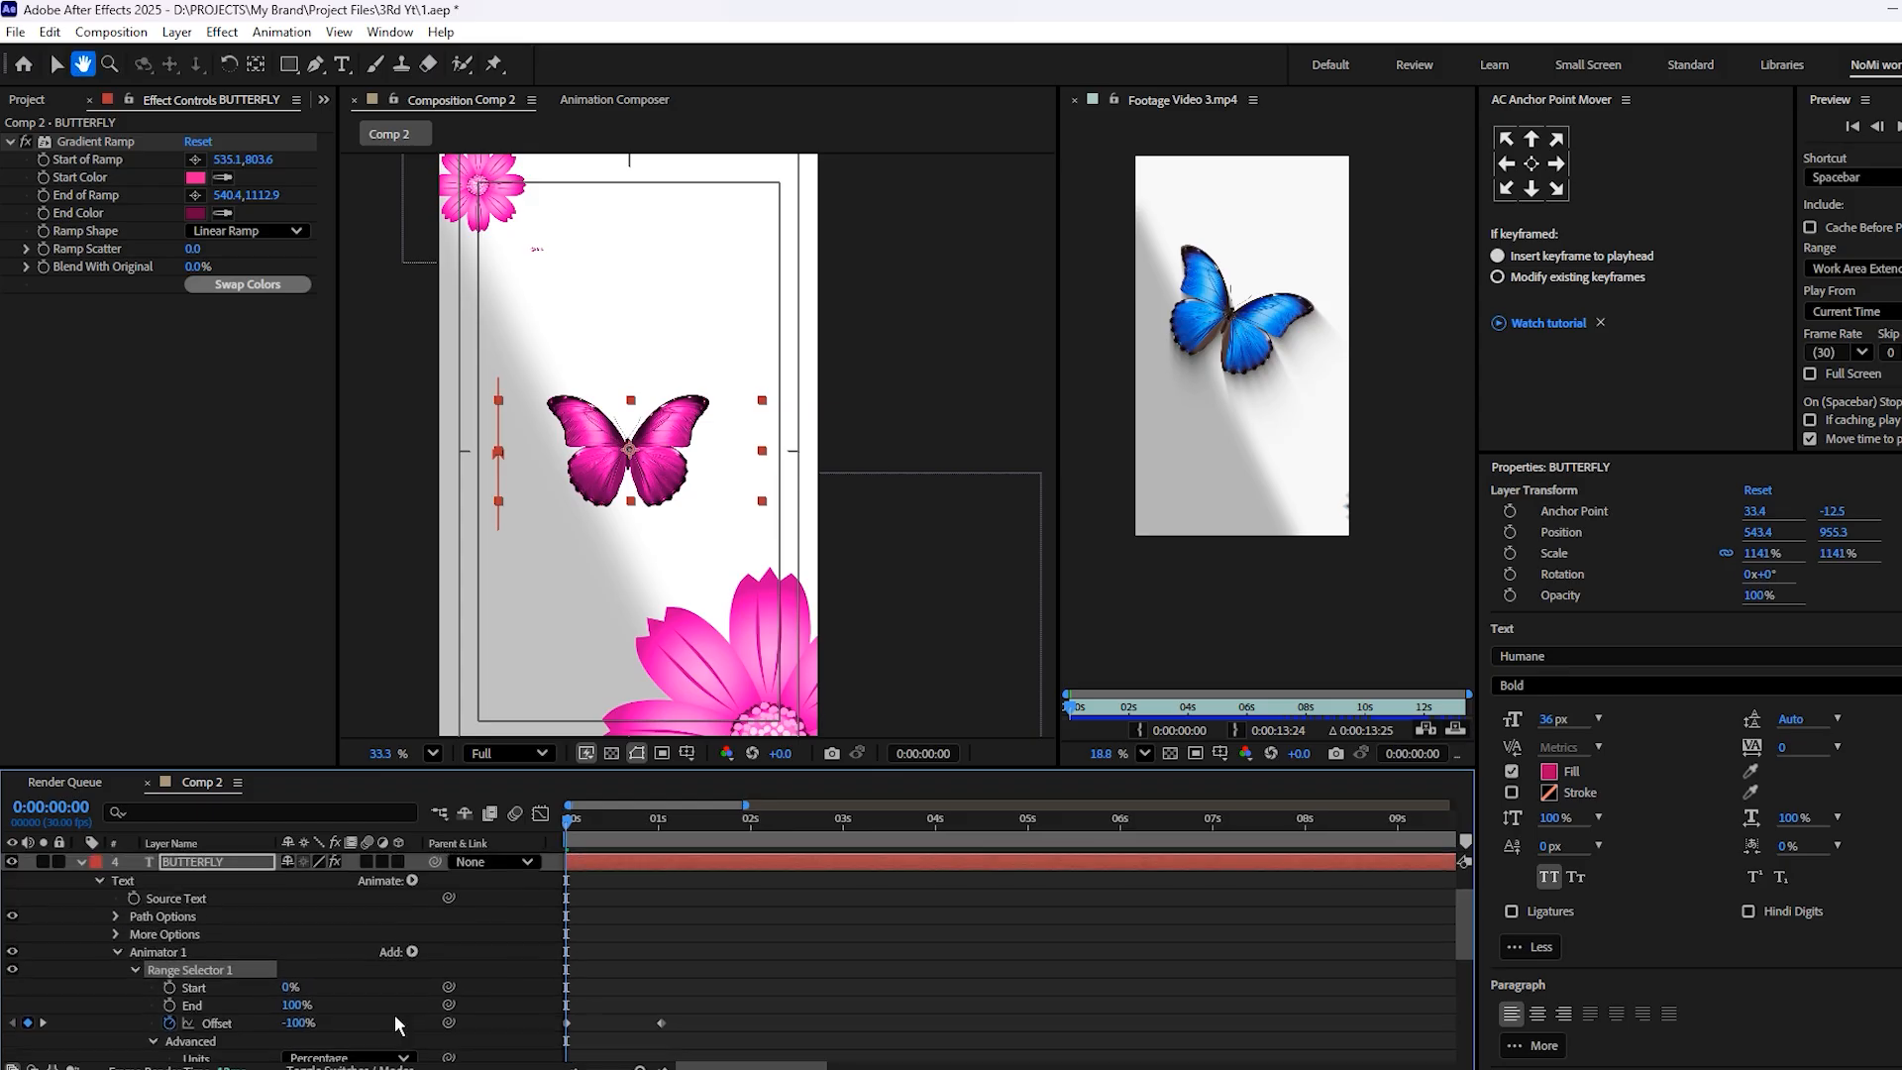
left_click(412, 952)
mouse_move(464, 959)
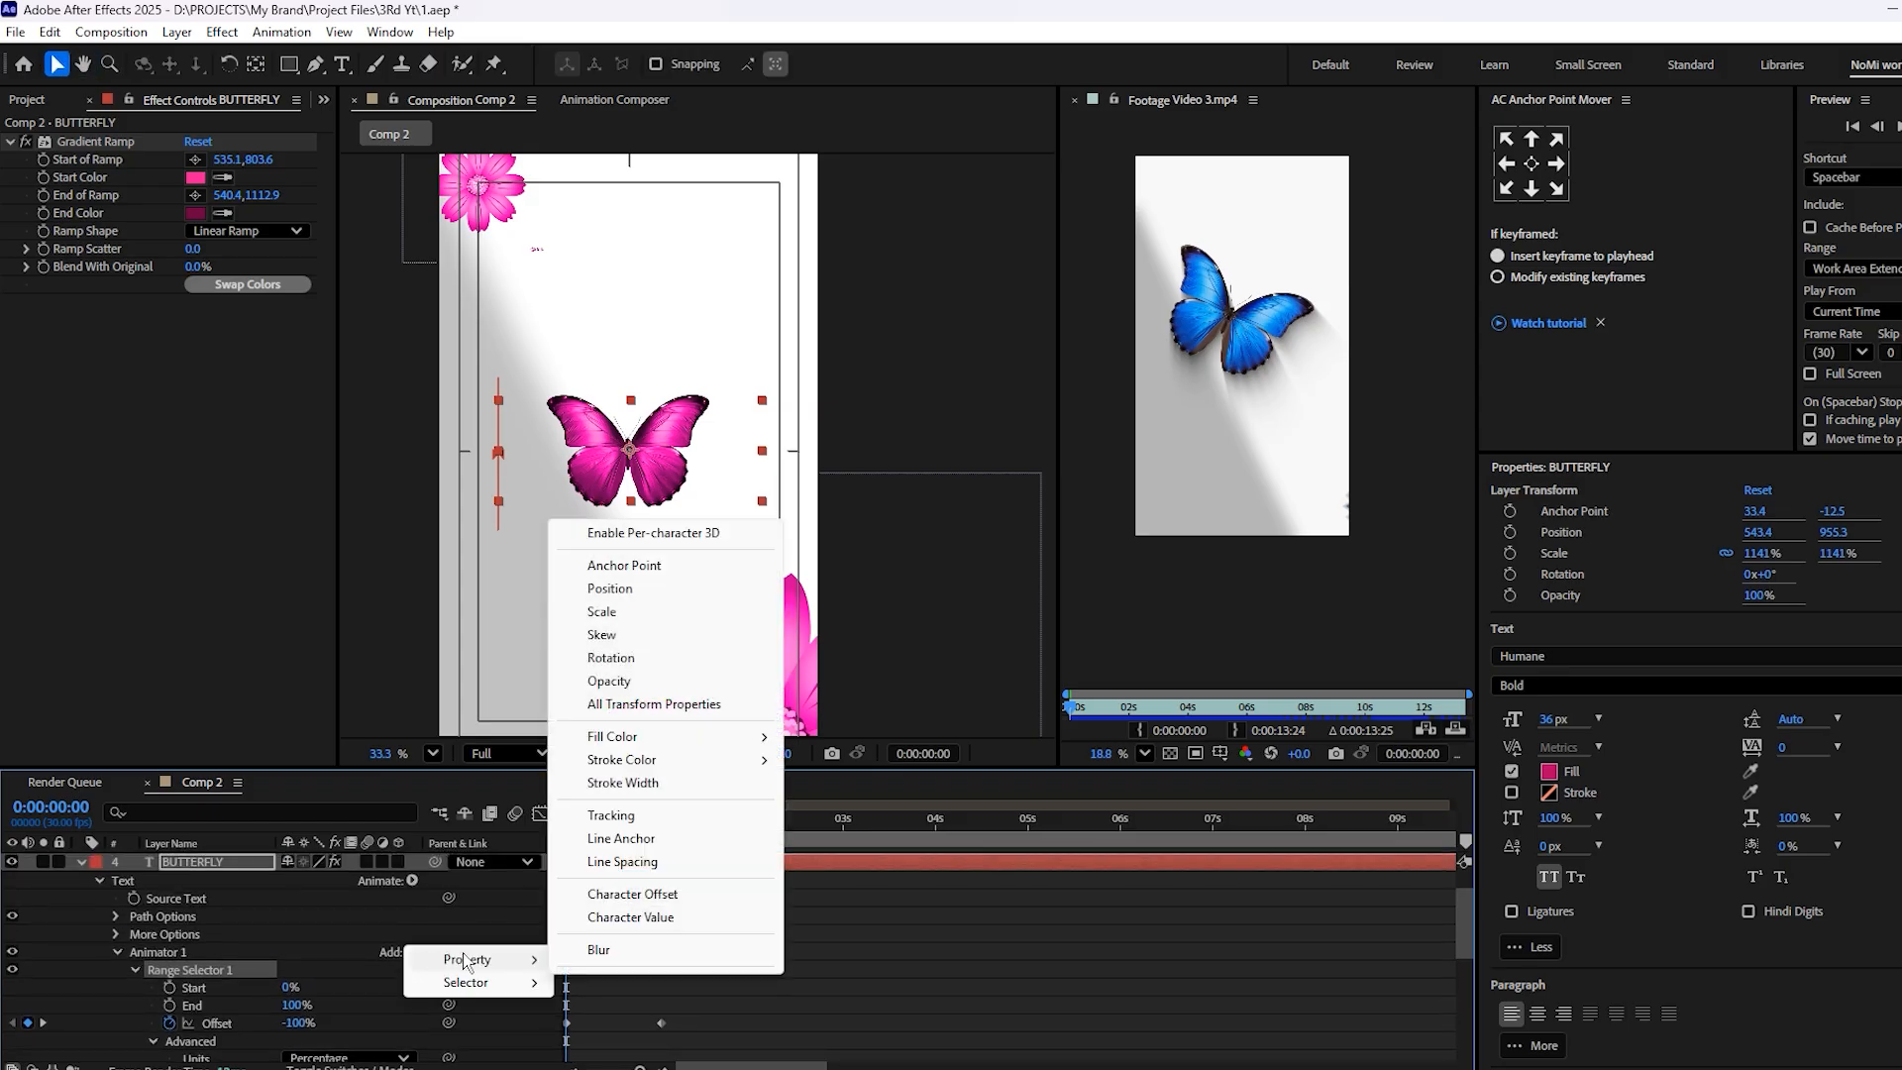
left_click(622, 591)
scroll(434, 896, "up", 1)
left_click(412, 1004)
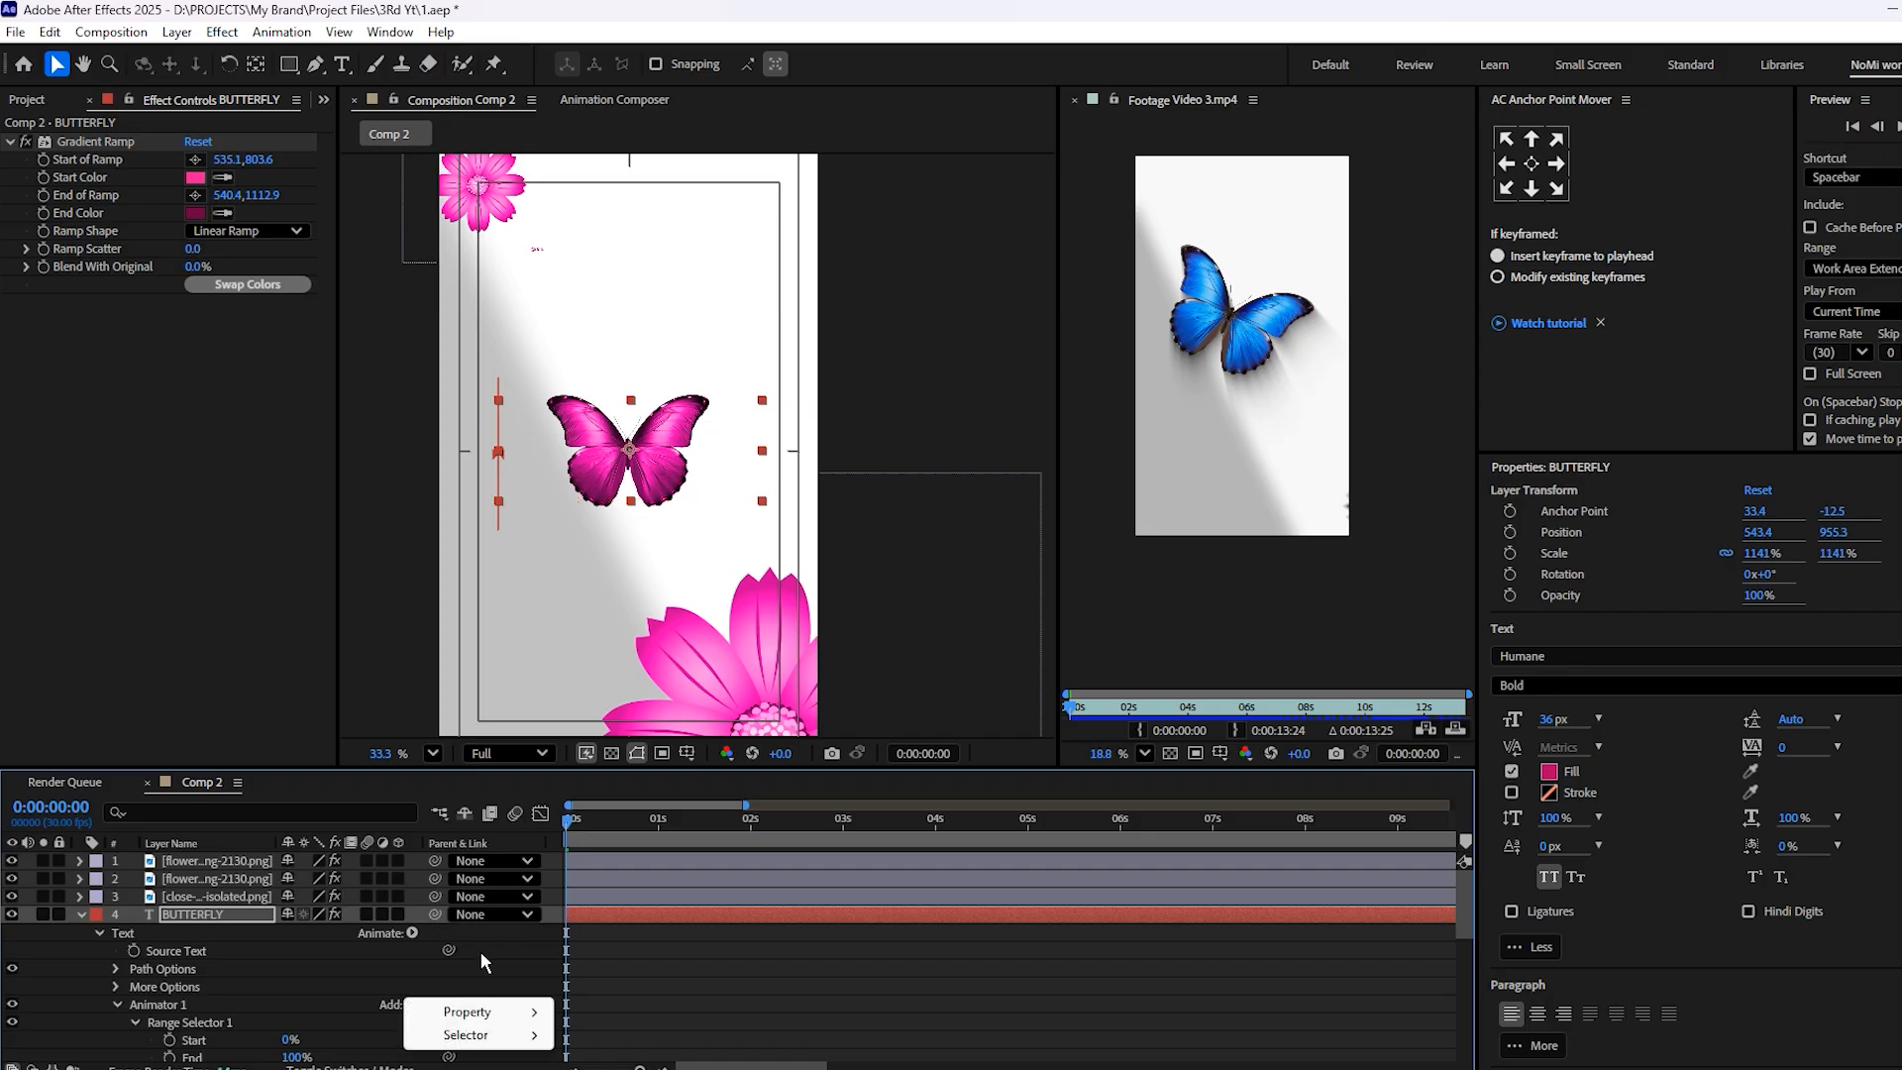
mouse_move(466, 1012)
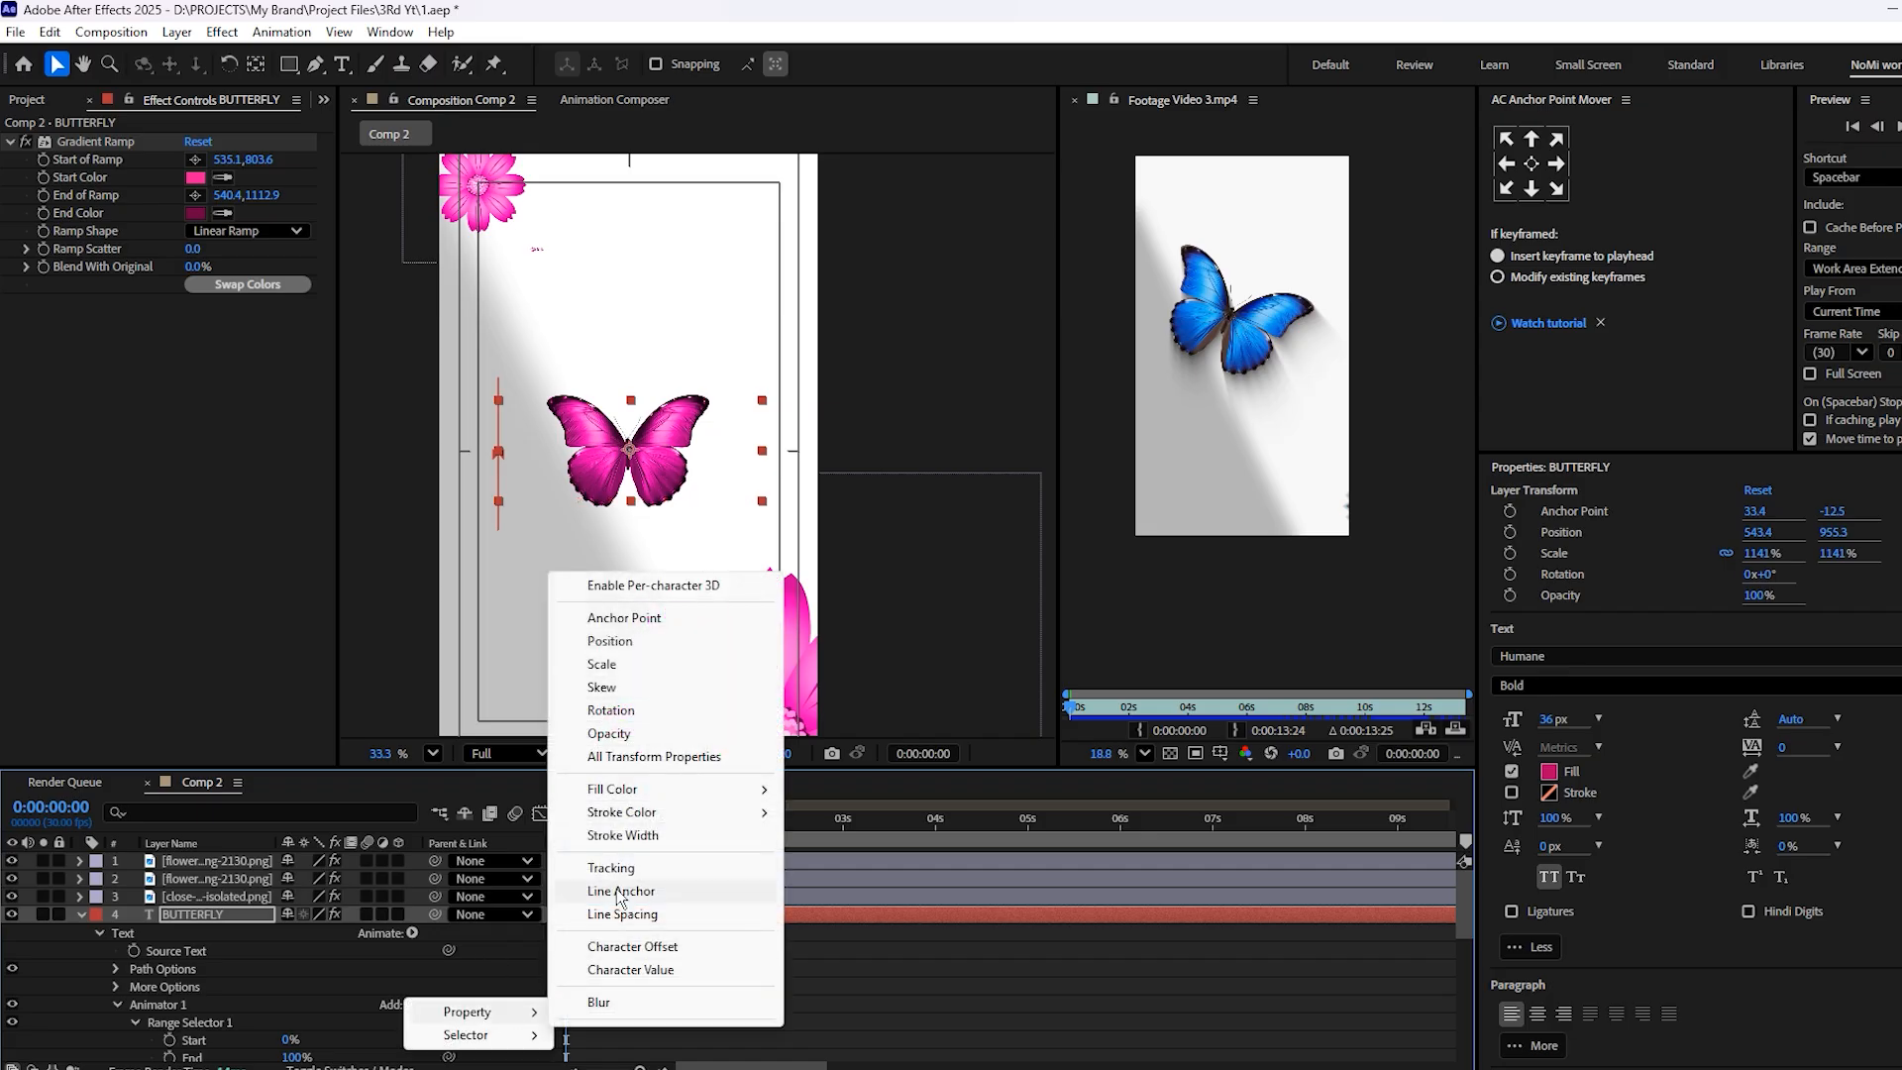
left_click(615, 998)
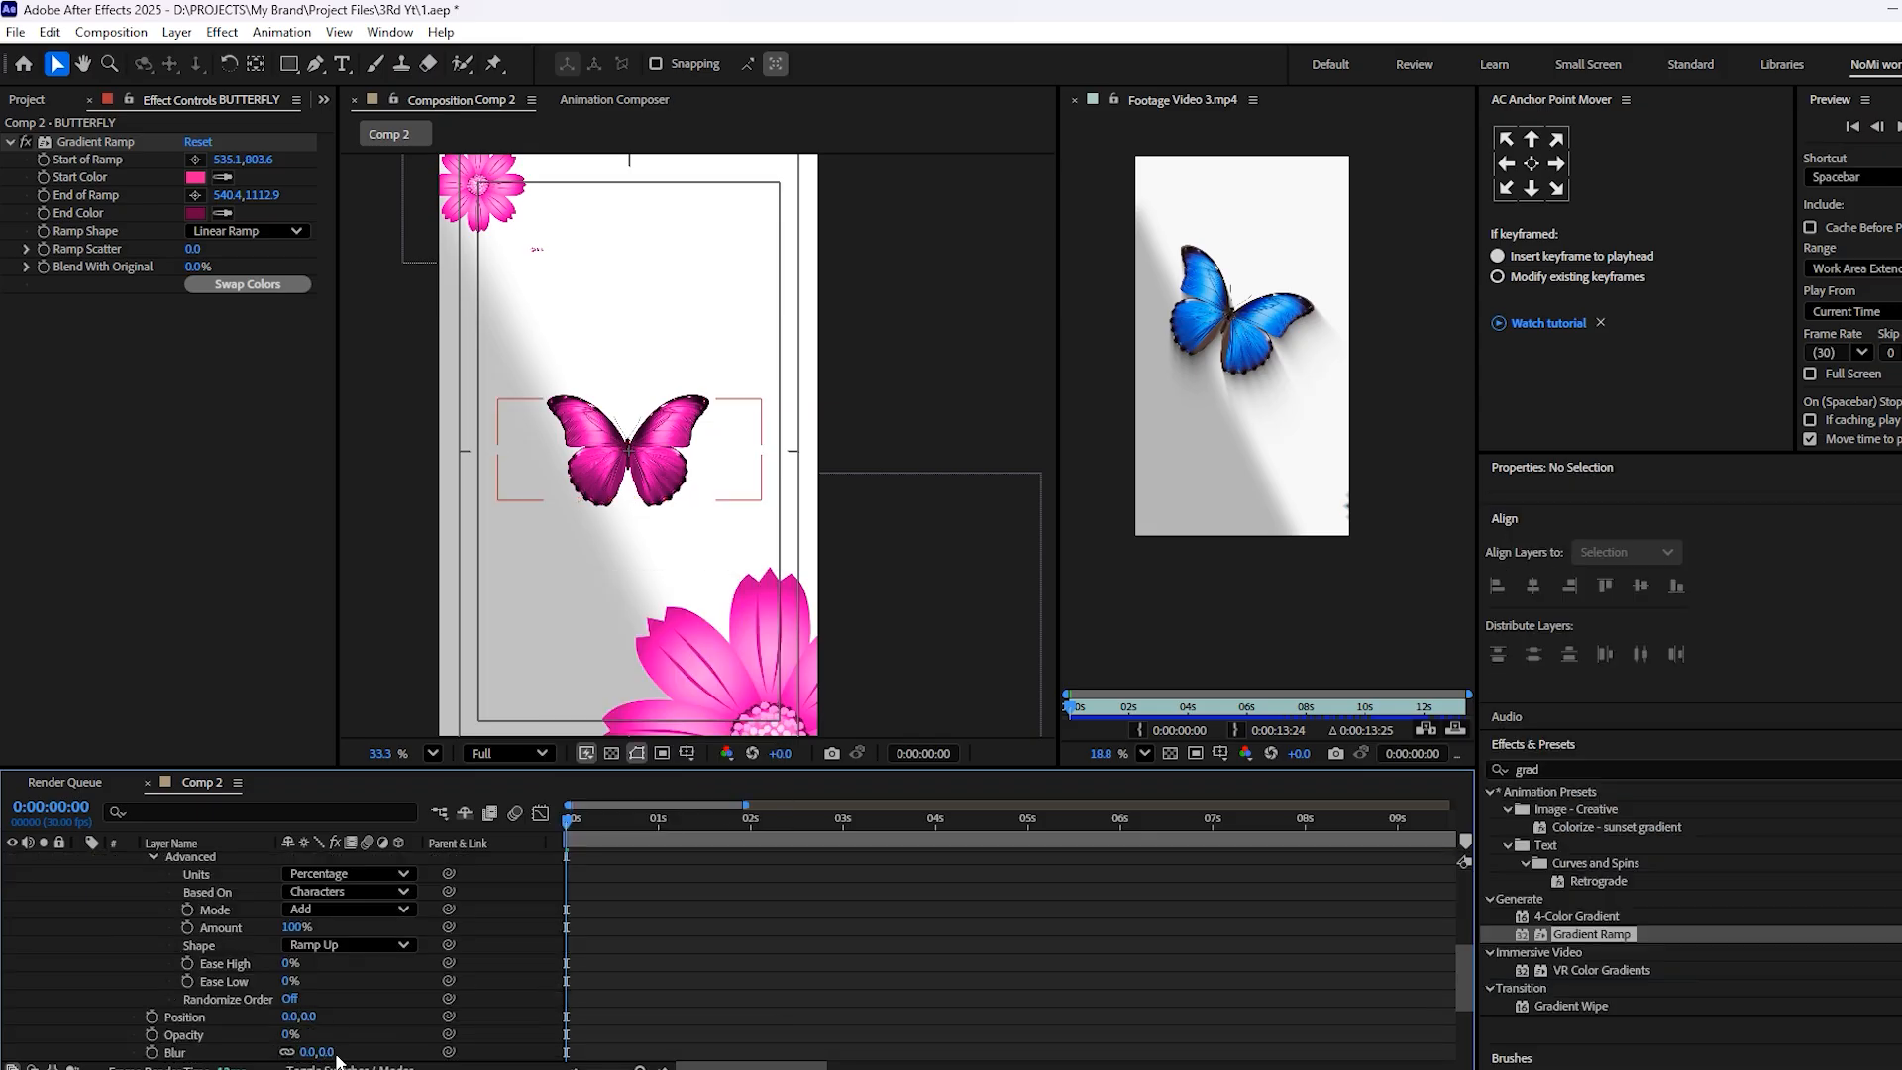
Set the text animator's Blur to 25 and Position to 0, 5, and preview the title reveal
mouse_move(332, 1054)
left_mouse_down()
mouse_move(410, 1054)
mouse_move(363, 1056)
left_mouse_up()
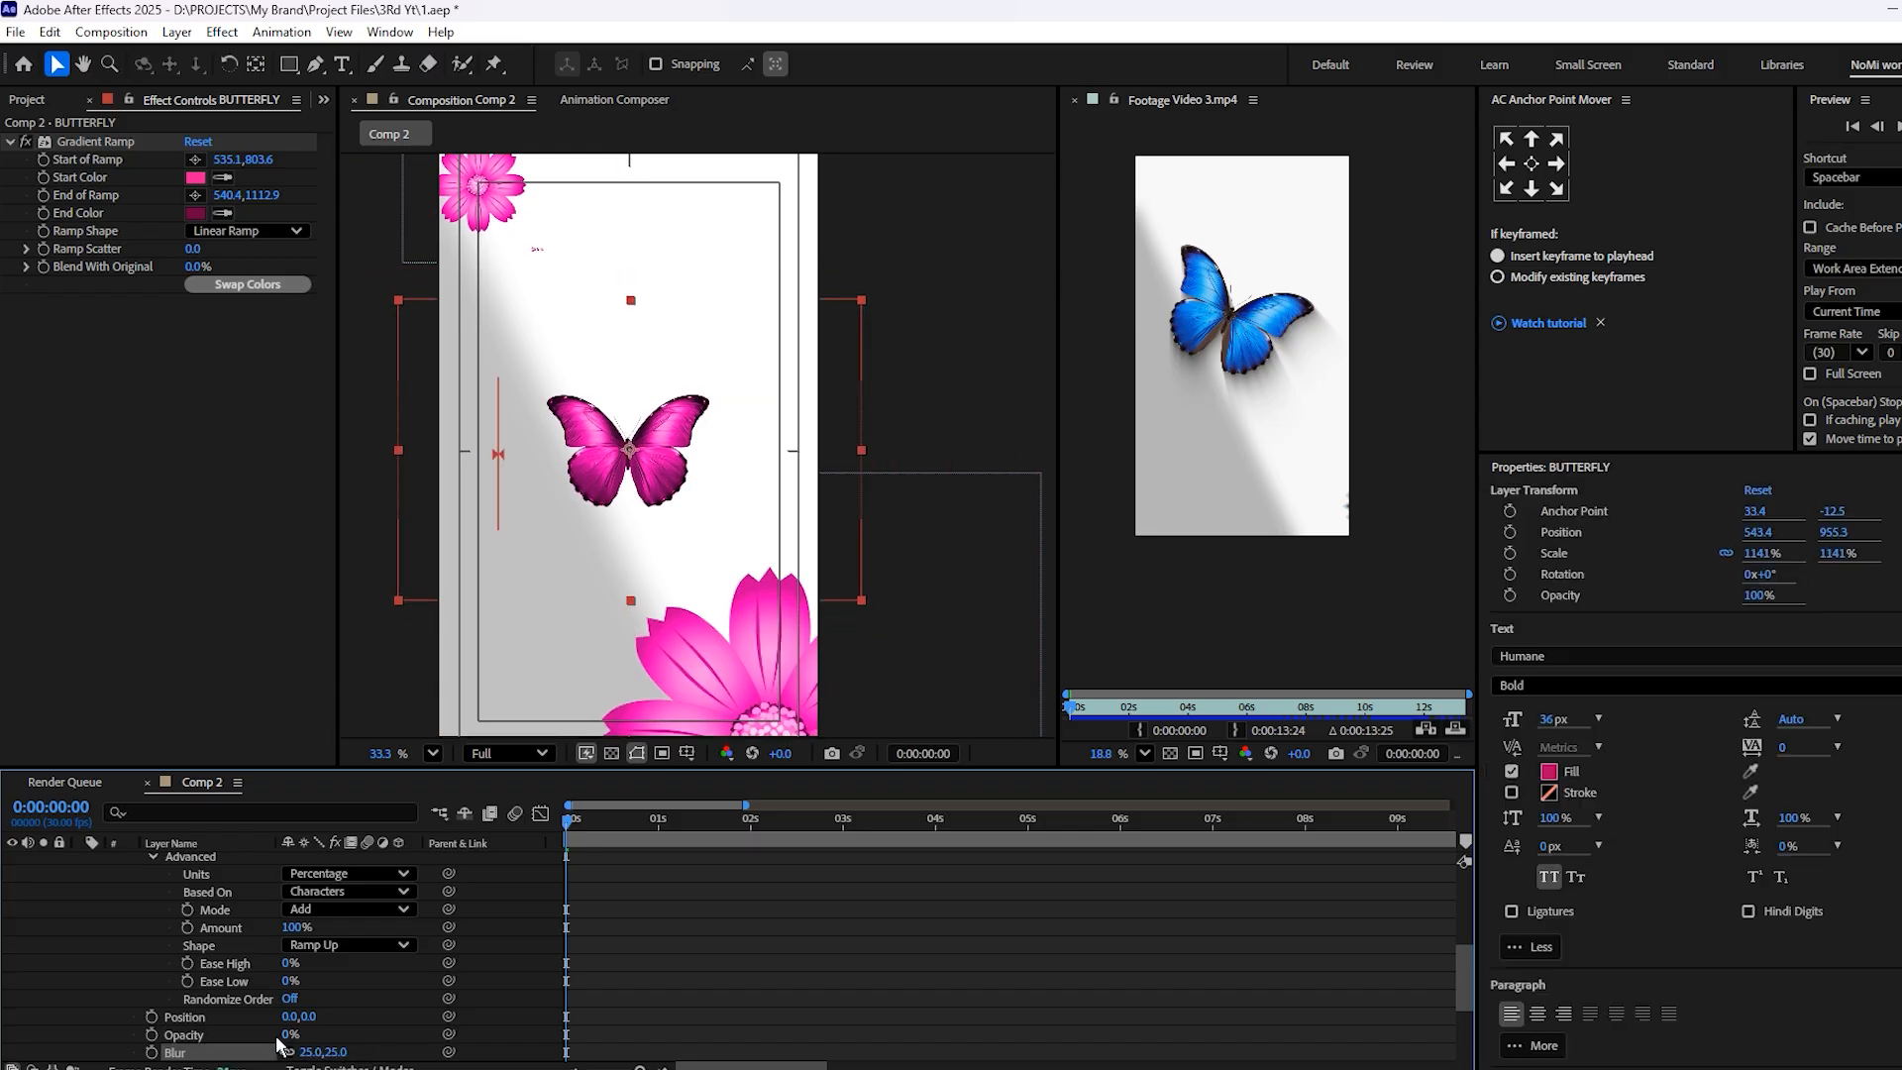
left_click(305, 1017)
left_click(610, 939)
key("space")
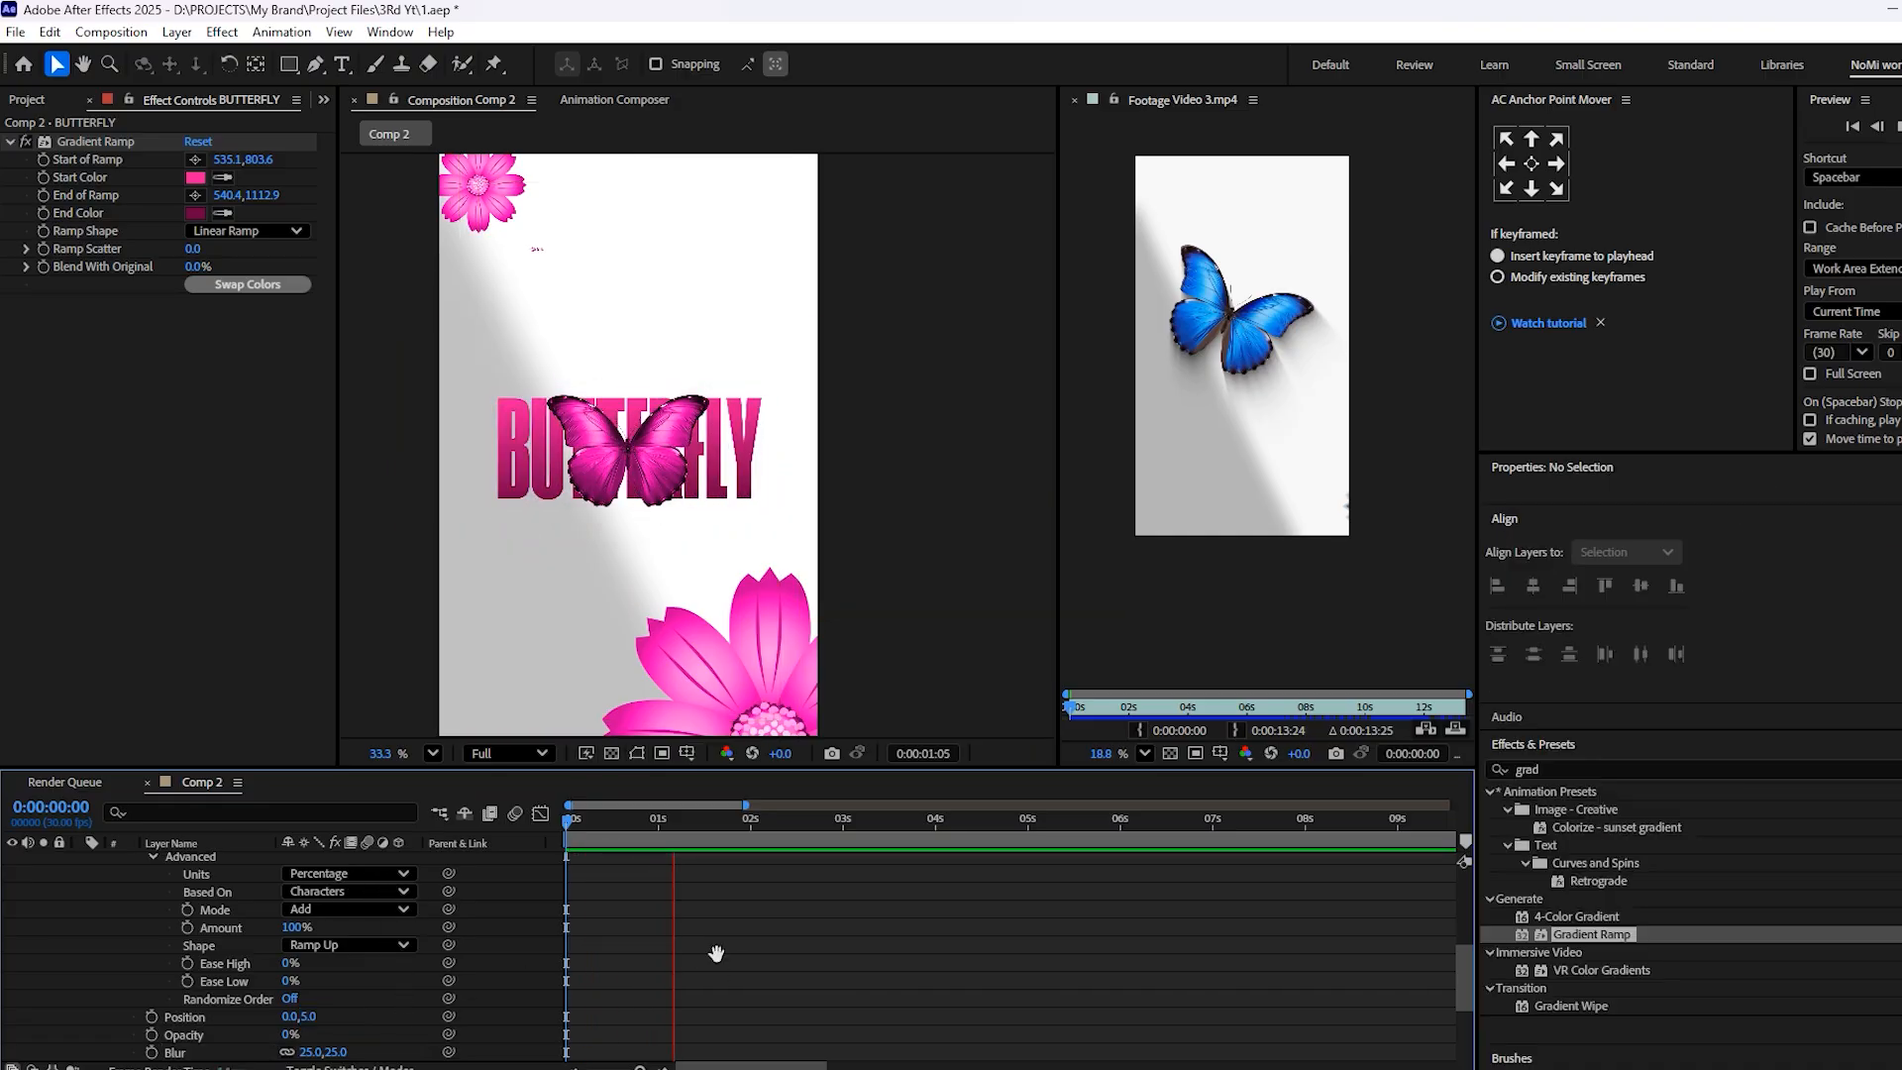
key("space")
Apply Easy Ease to both Range Selector Offset keyframes and move the second one to about 1:17
scroll(716, 953, "up", 3)
left_click_drag(701, 977, 539, 994)
key("F9")
left_click(690, 1049)
left_click_drag(668, 984, 491, 1000)
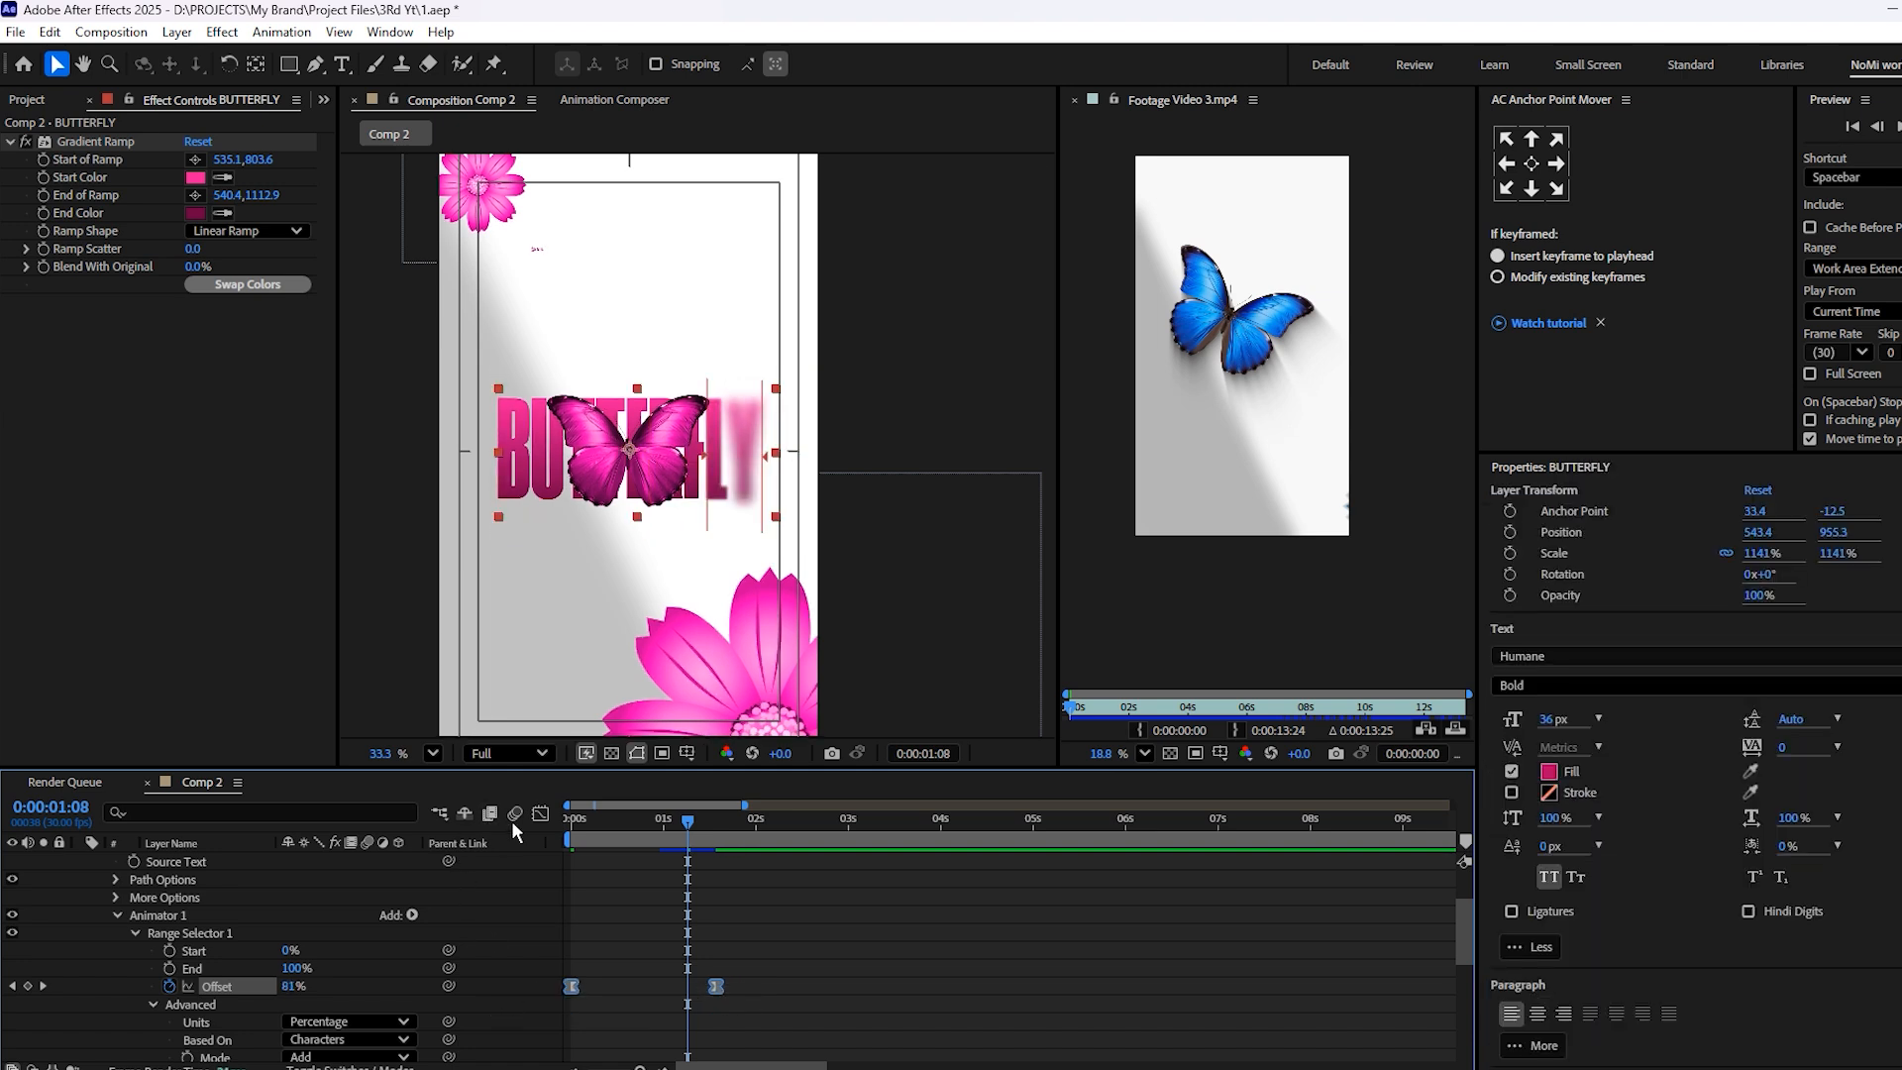
Adjust the Offset speed curve in the graph editor, moving its last keyframe to about 1:28
left_click(540, 814)
left_click_drag(790, 967, 668, 1017)
left_click(599, 822)
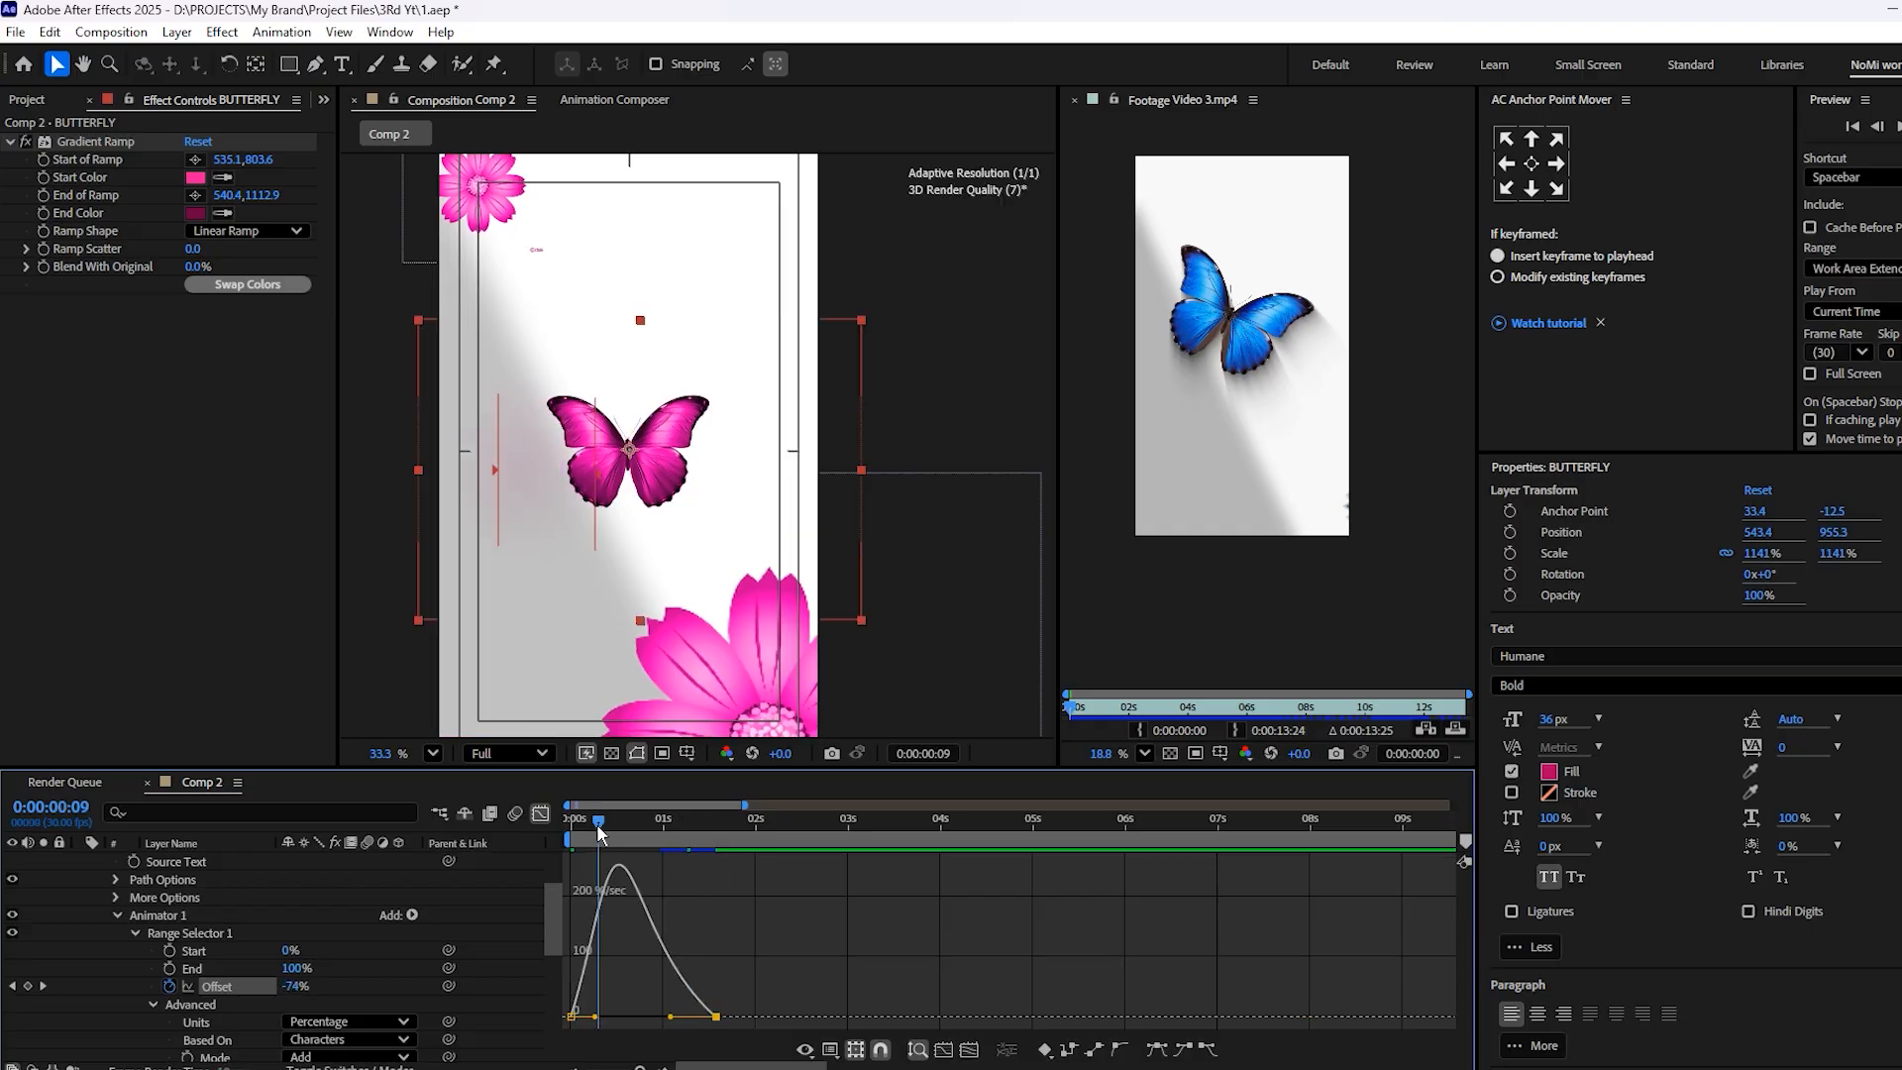
left_click_drag(599, 832, 706, 834)
key("apostrophe")
key("equal")
key("equal")
left_click_drag(745, 1013, 880, 1020)
Play the eased title reveal from the first frame and save the project
left_click_drag(707, 830, 603, 858)
key("Home")
key("space")
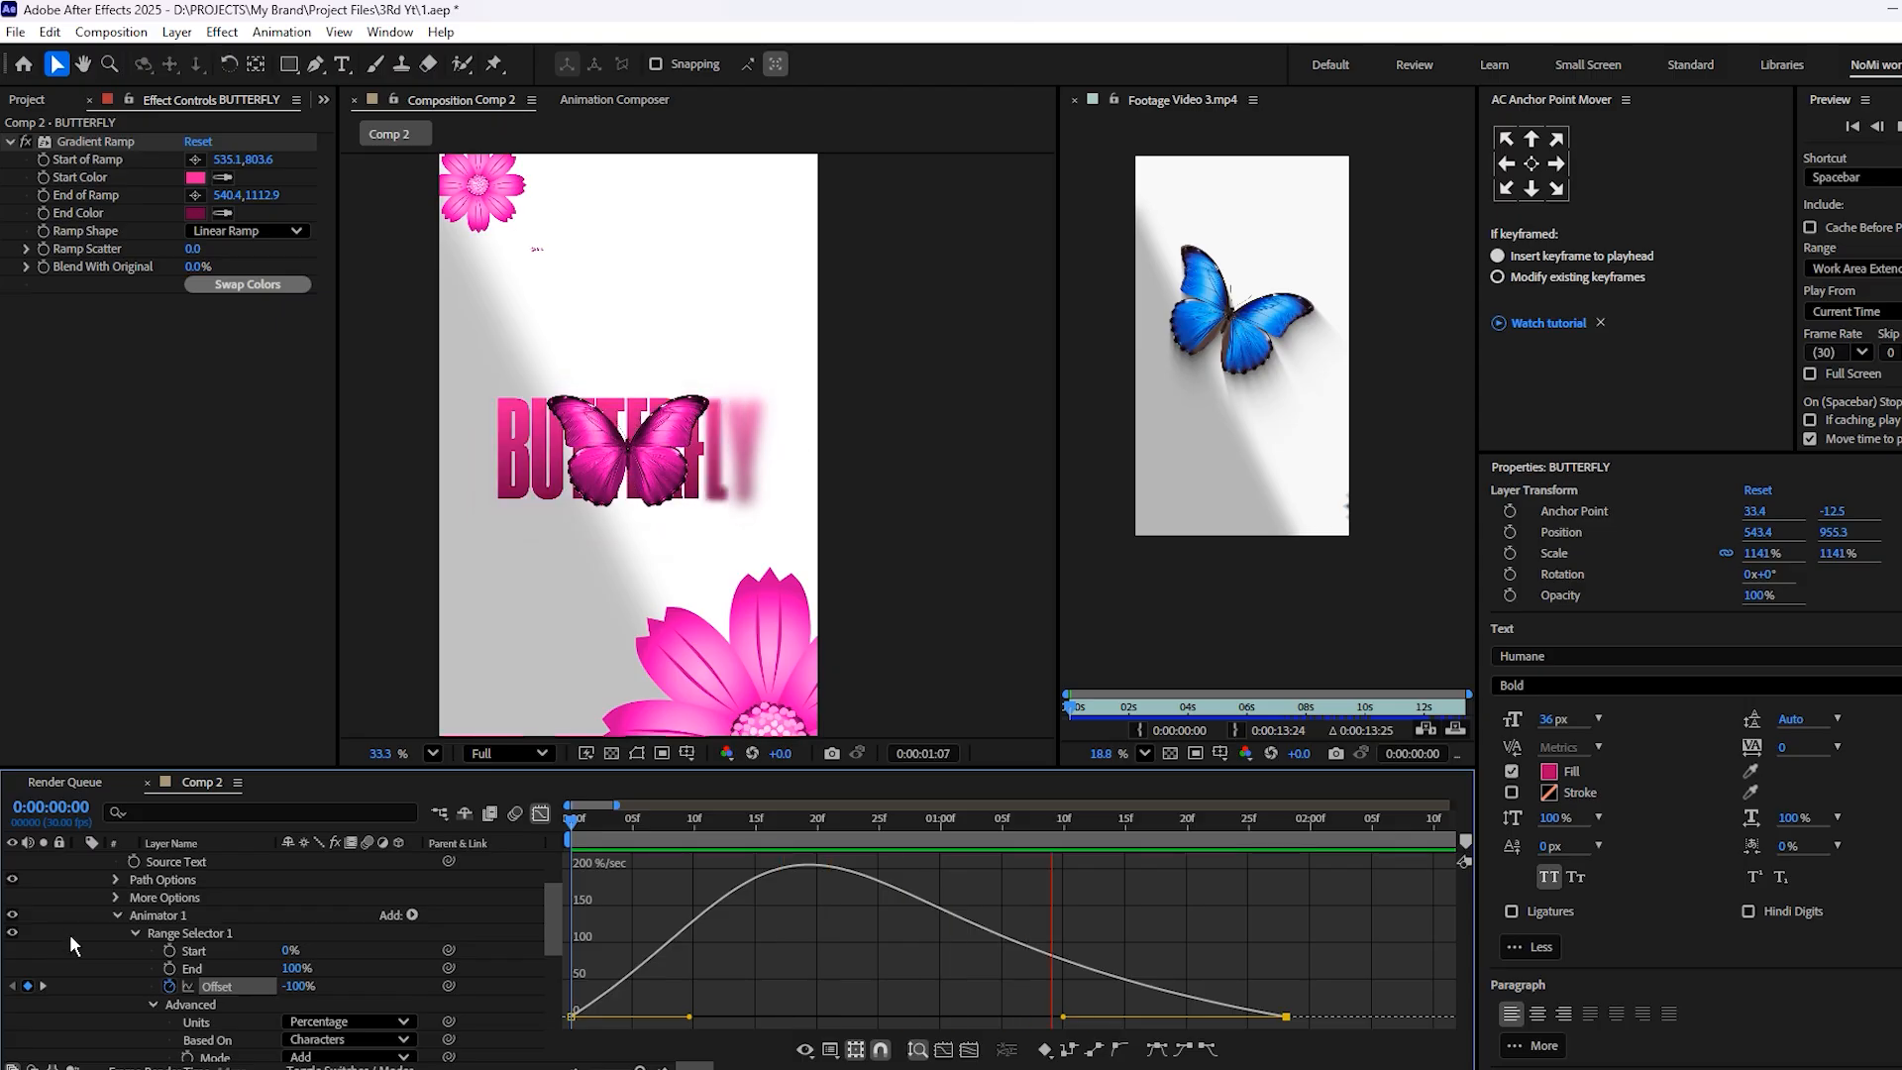
key("ctrl+s")
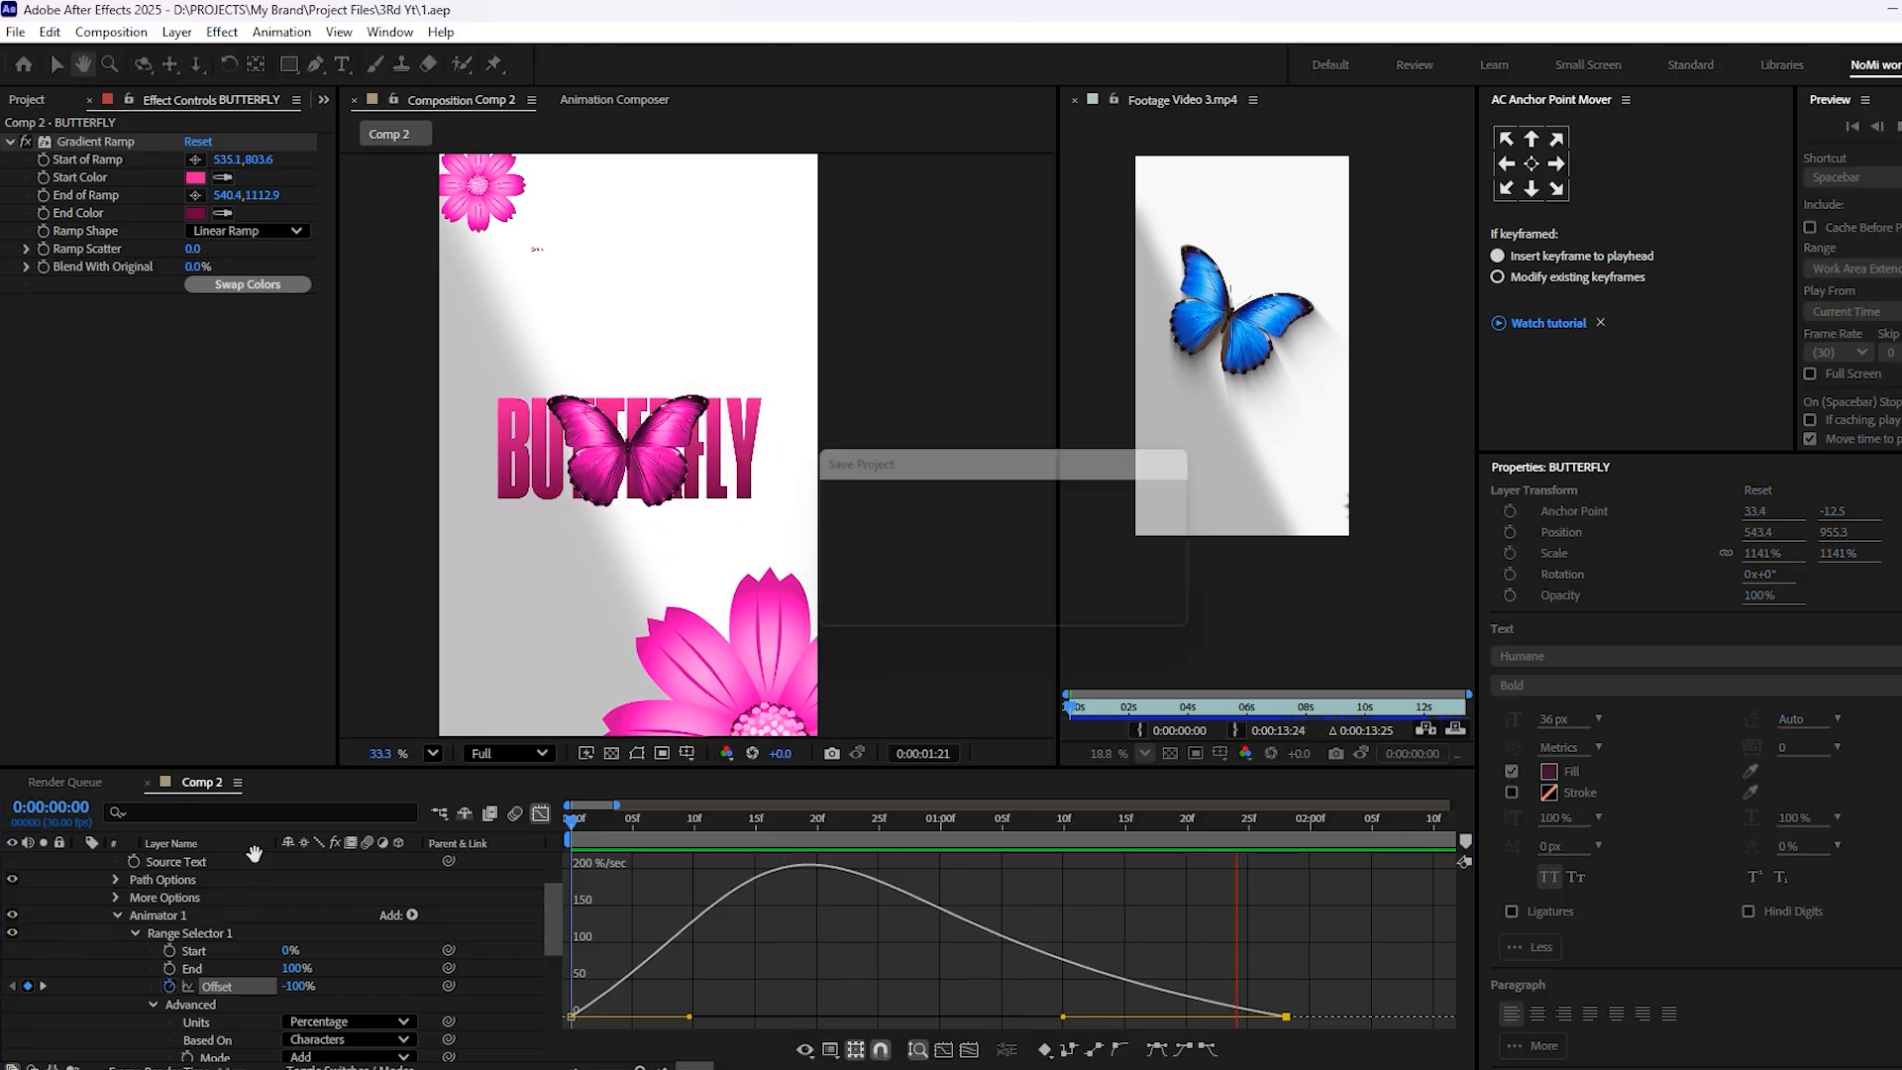
key("space")
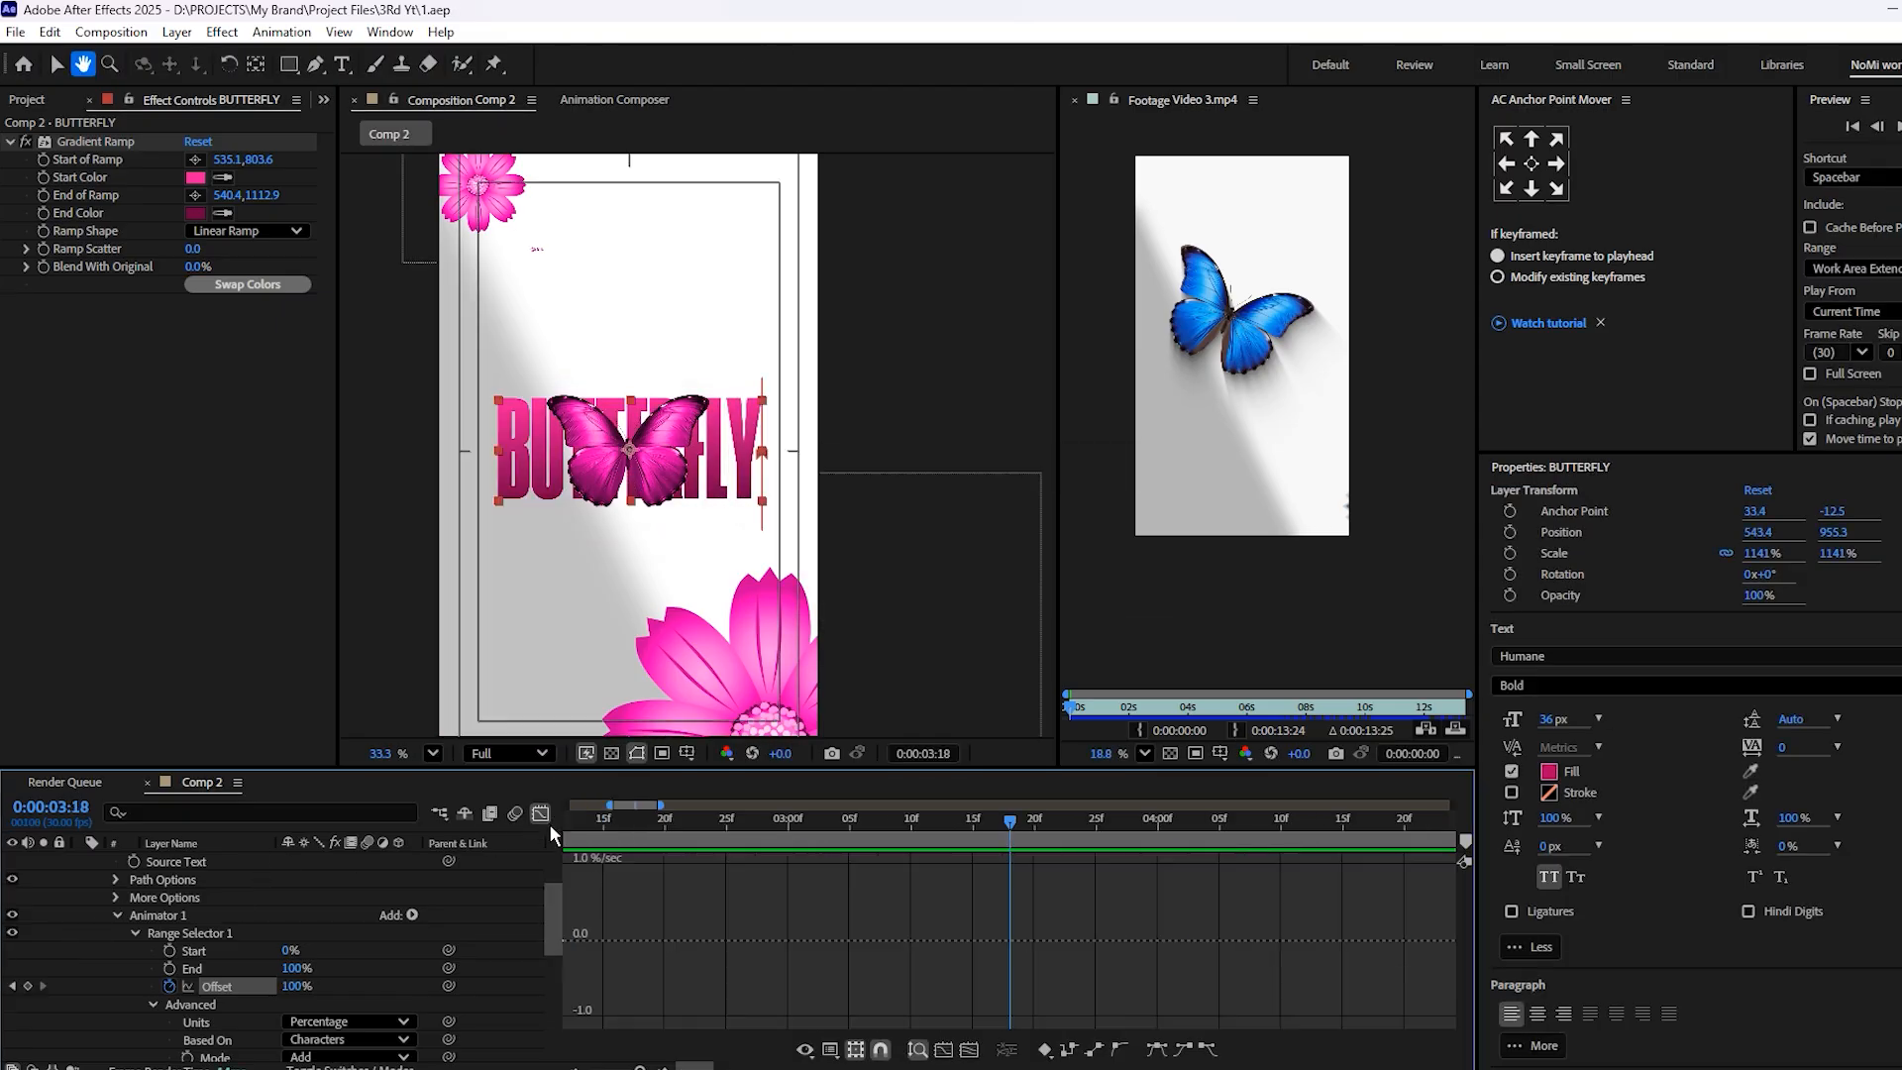
Return from the graph editor to the layer bars and collapse the BUTTERFLY layer's properties
left_click(540, 813)
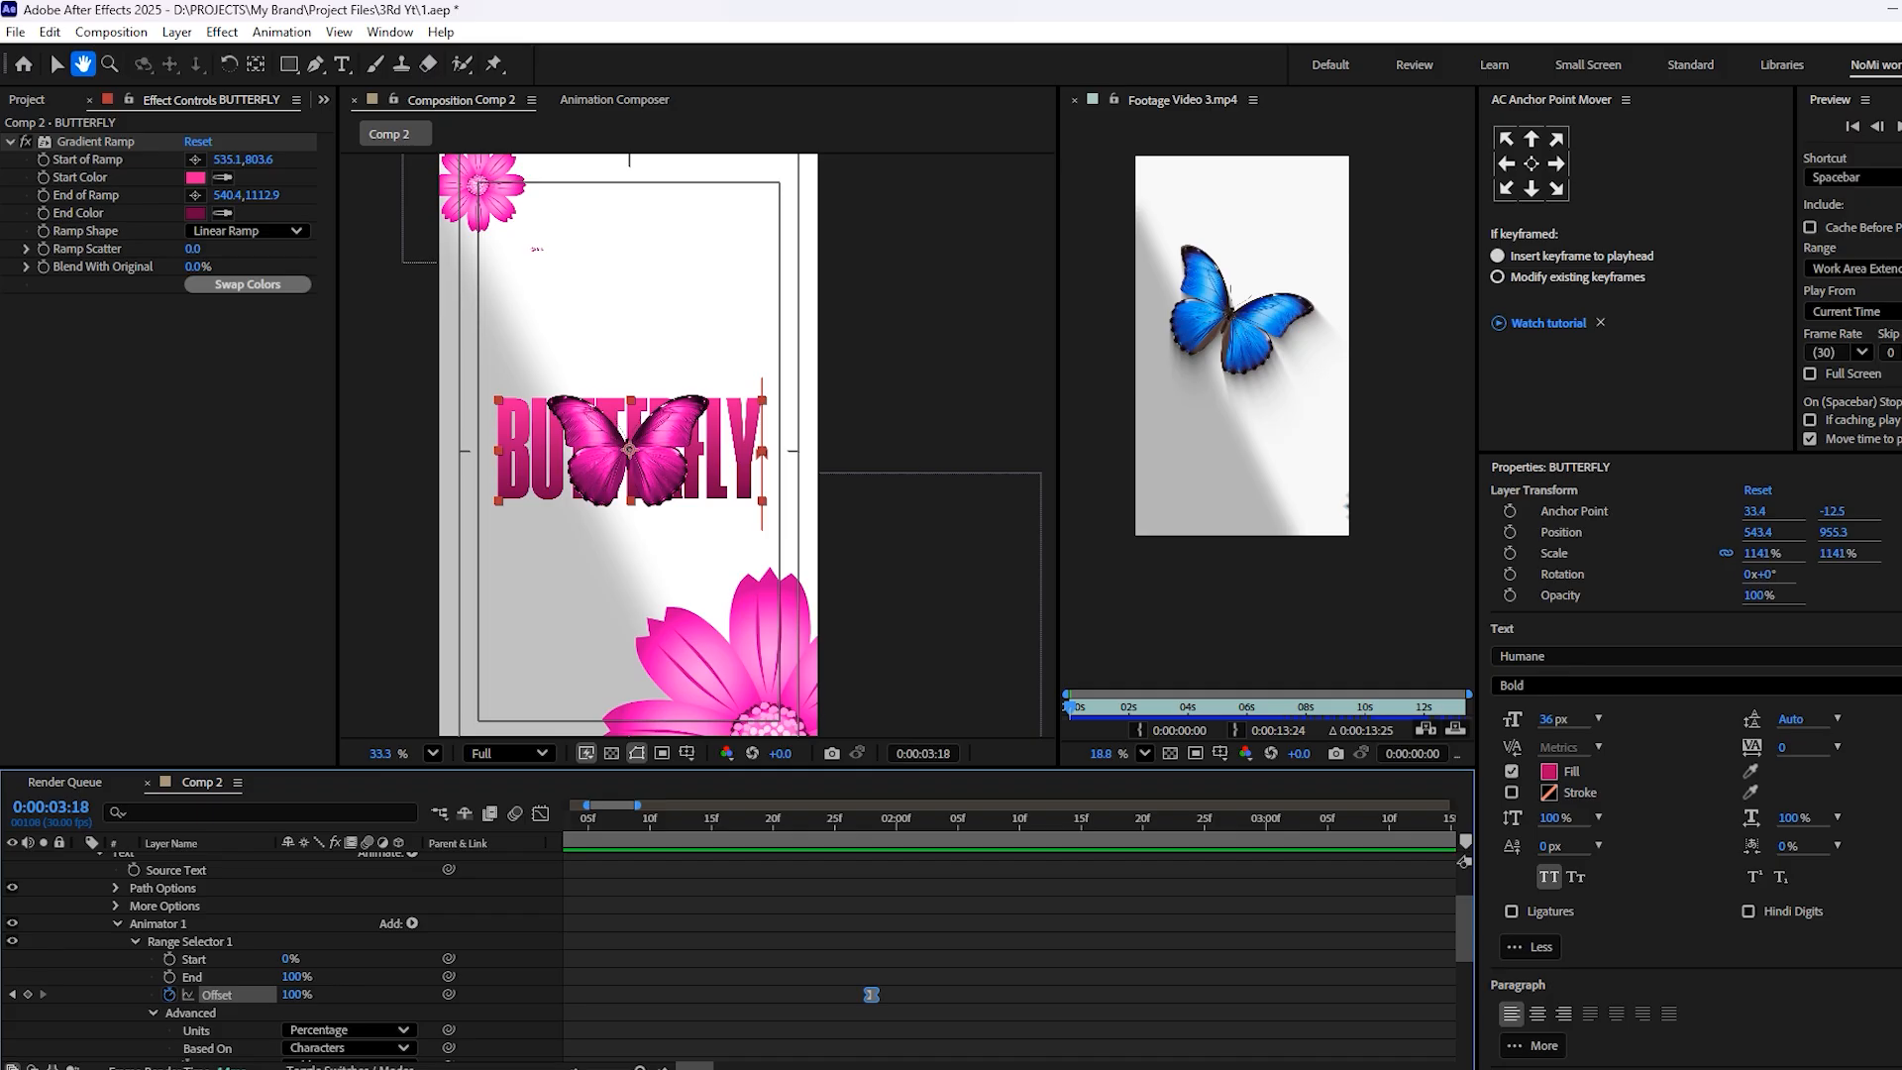
left_click(540, 813)
left_click(540, 814)
scroll(114, 907, "up", 3)
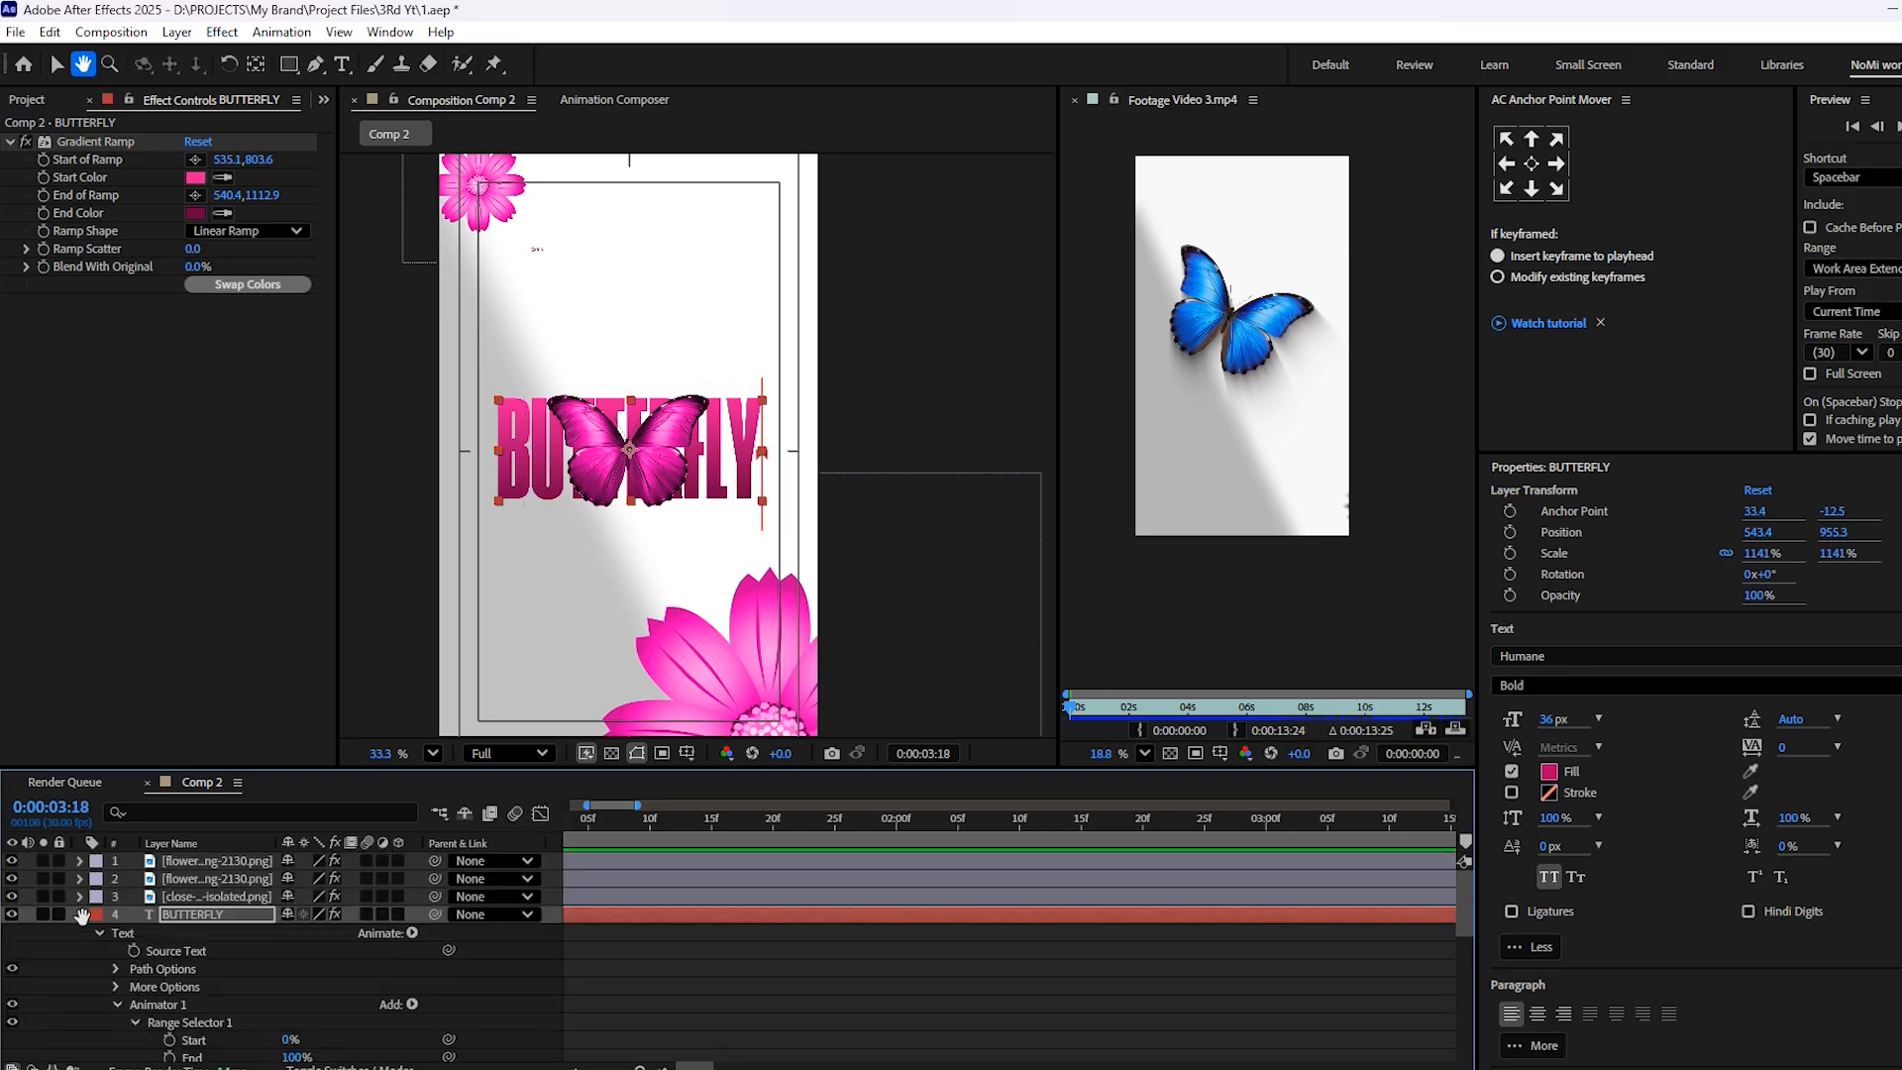
left_click(79, 914)
left_click(711, 978)
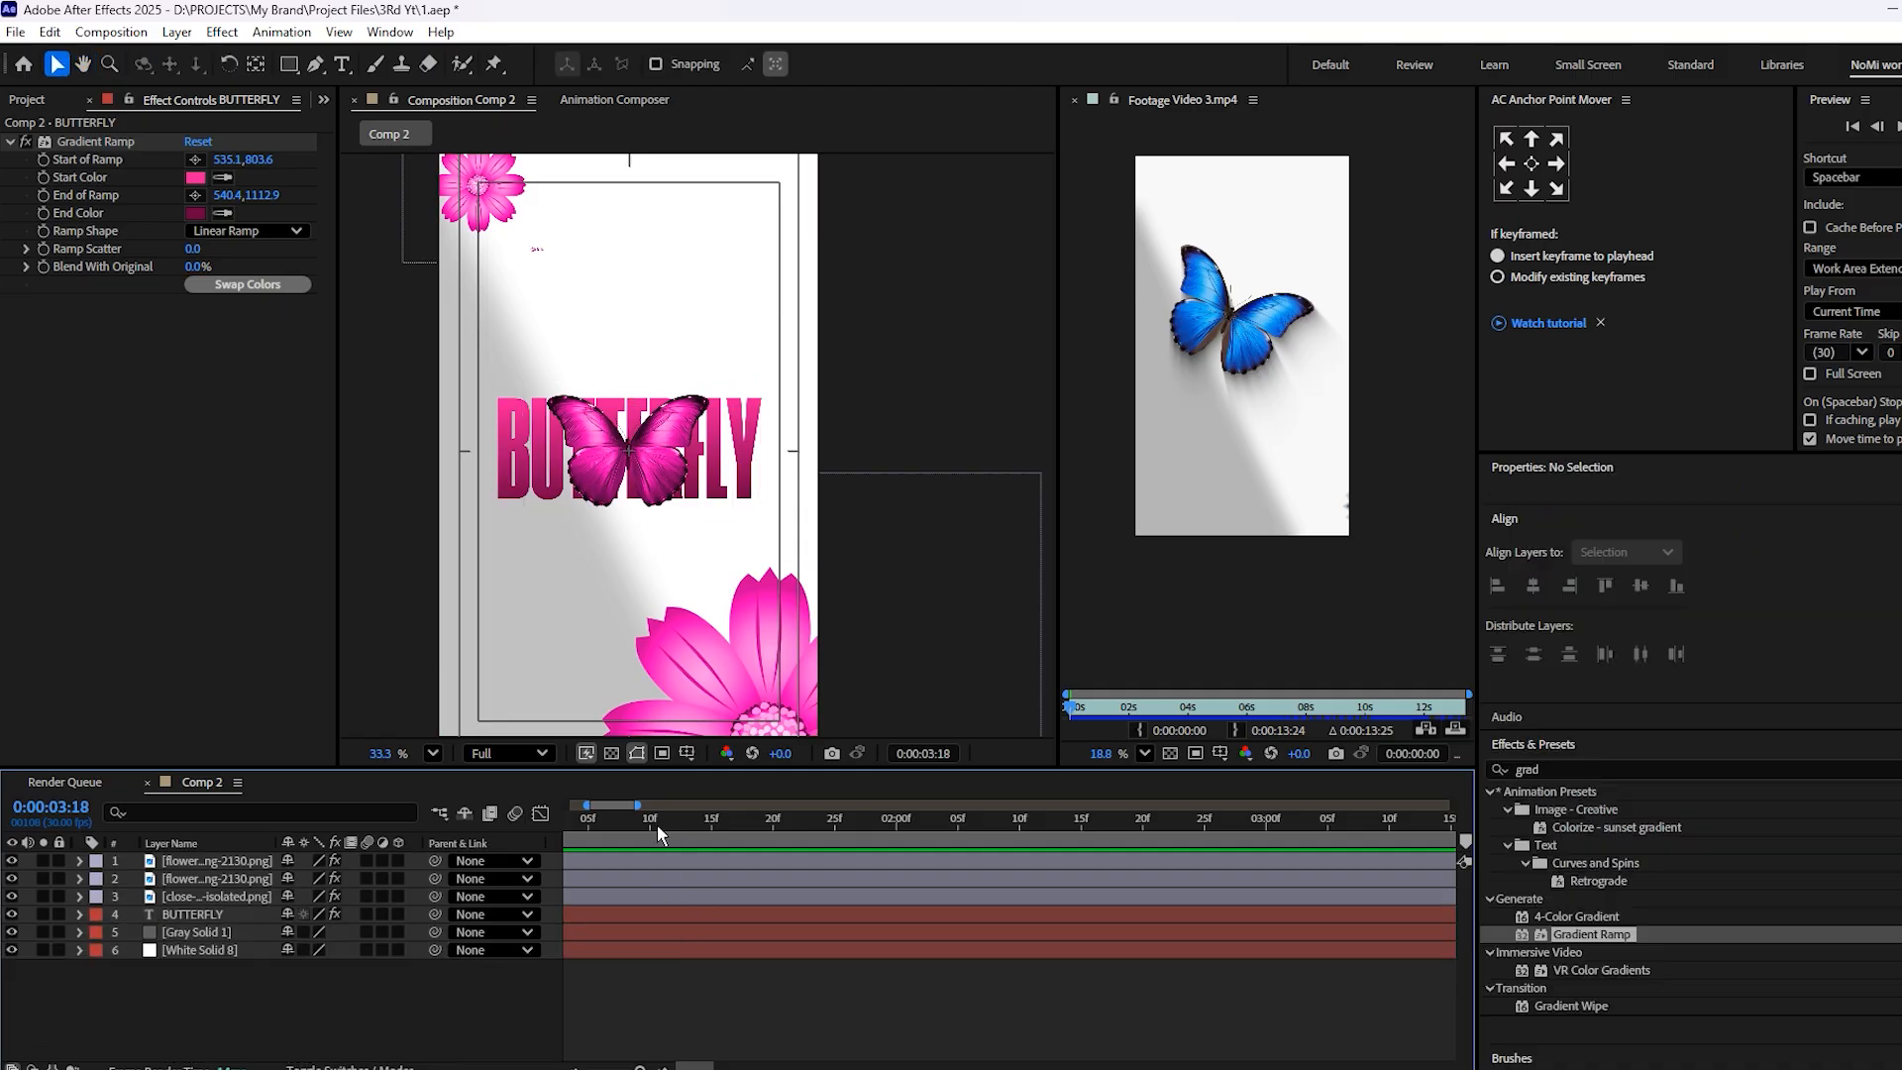
Play the composition from the start to check the timing of the title reveal
left_click_drag(654, 824, 5, 936)
key("minus")
key("minus")
key("space")
Duplicate the BUTTERFLY text layer and move the copy up and to the right of the original title
left_click(686, 918)
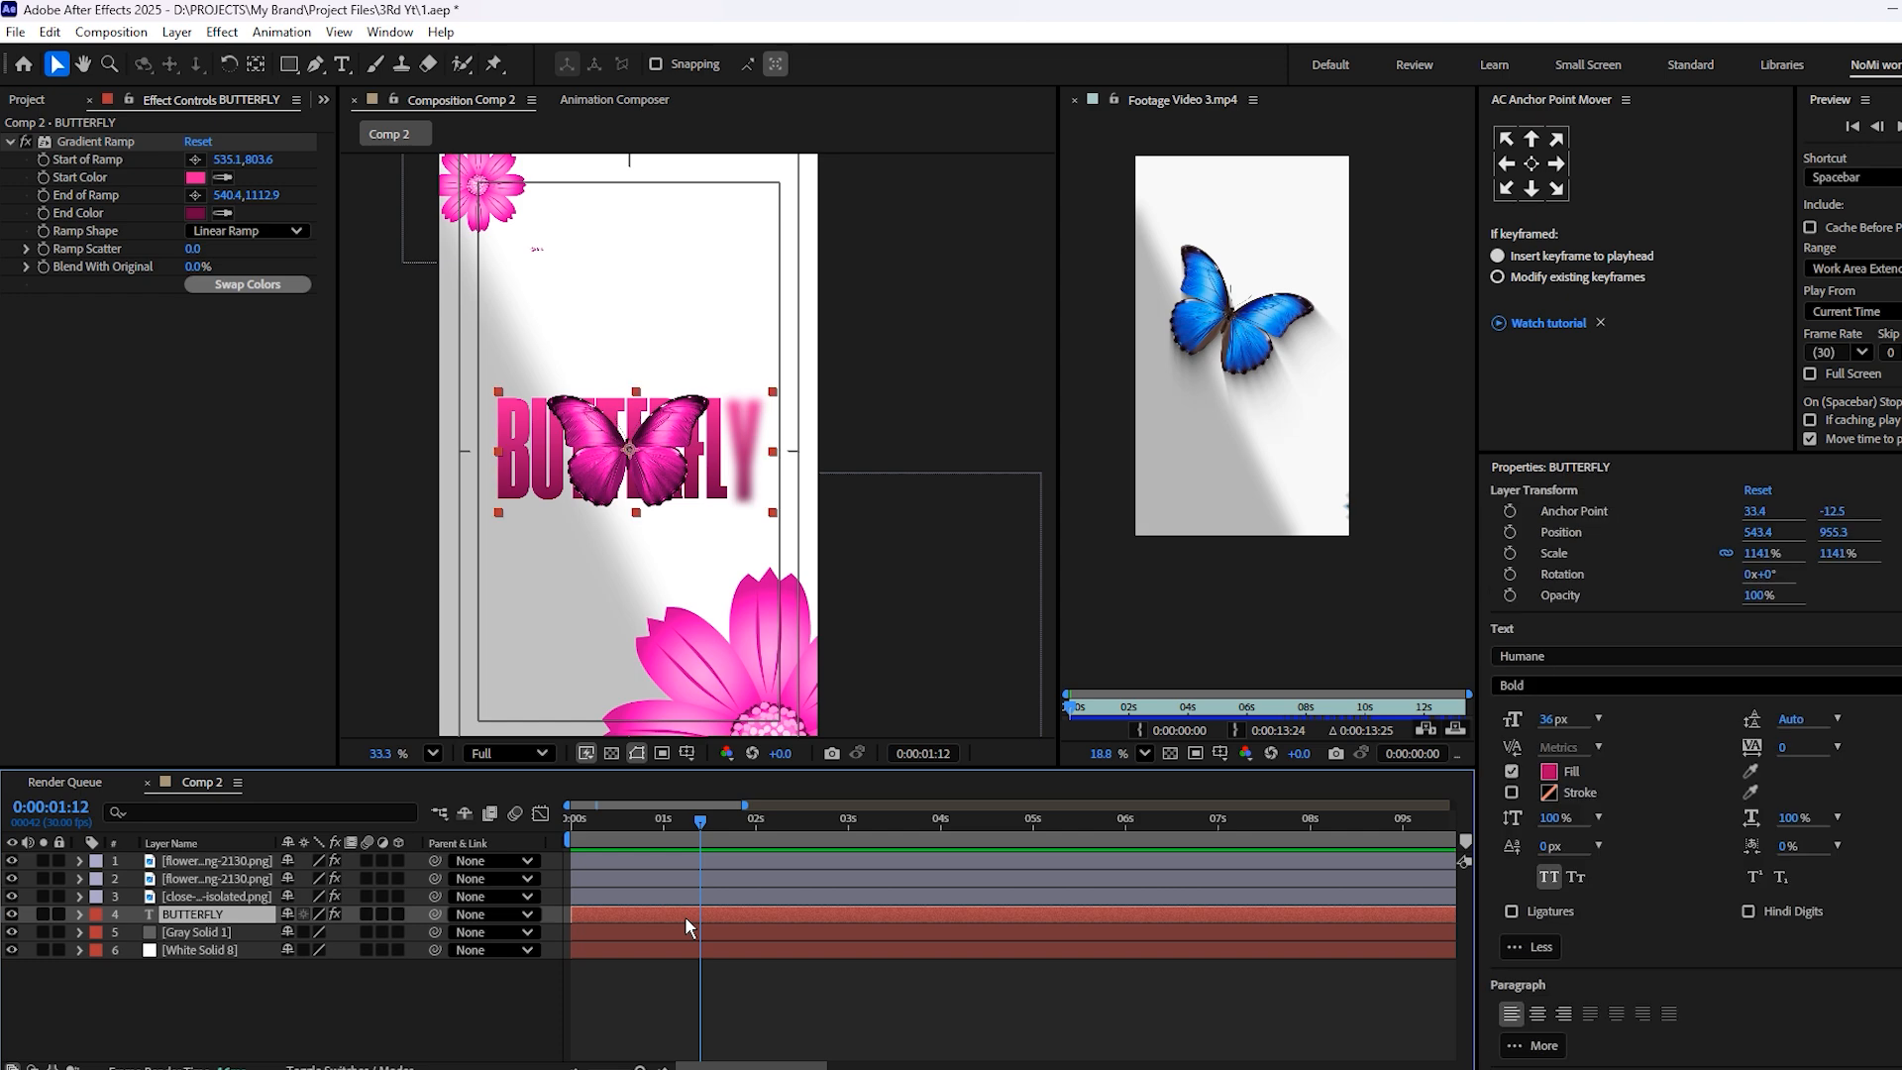
key("ctrl+d")
scroll(557, 474, "up", 1)
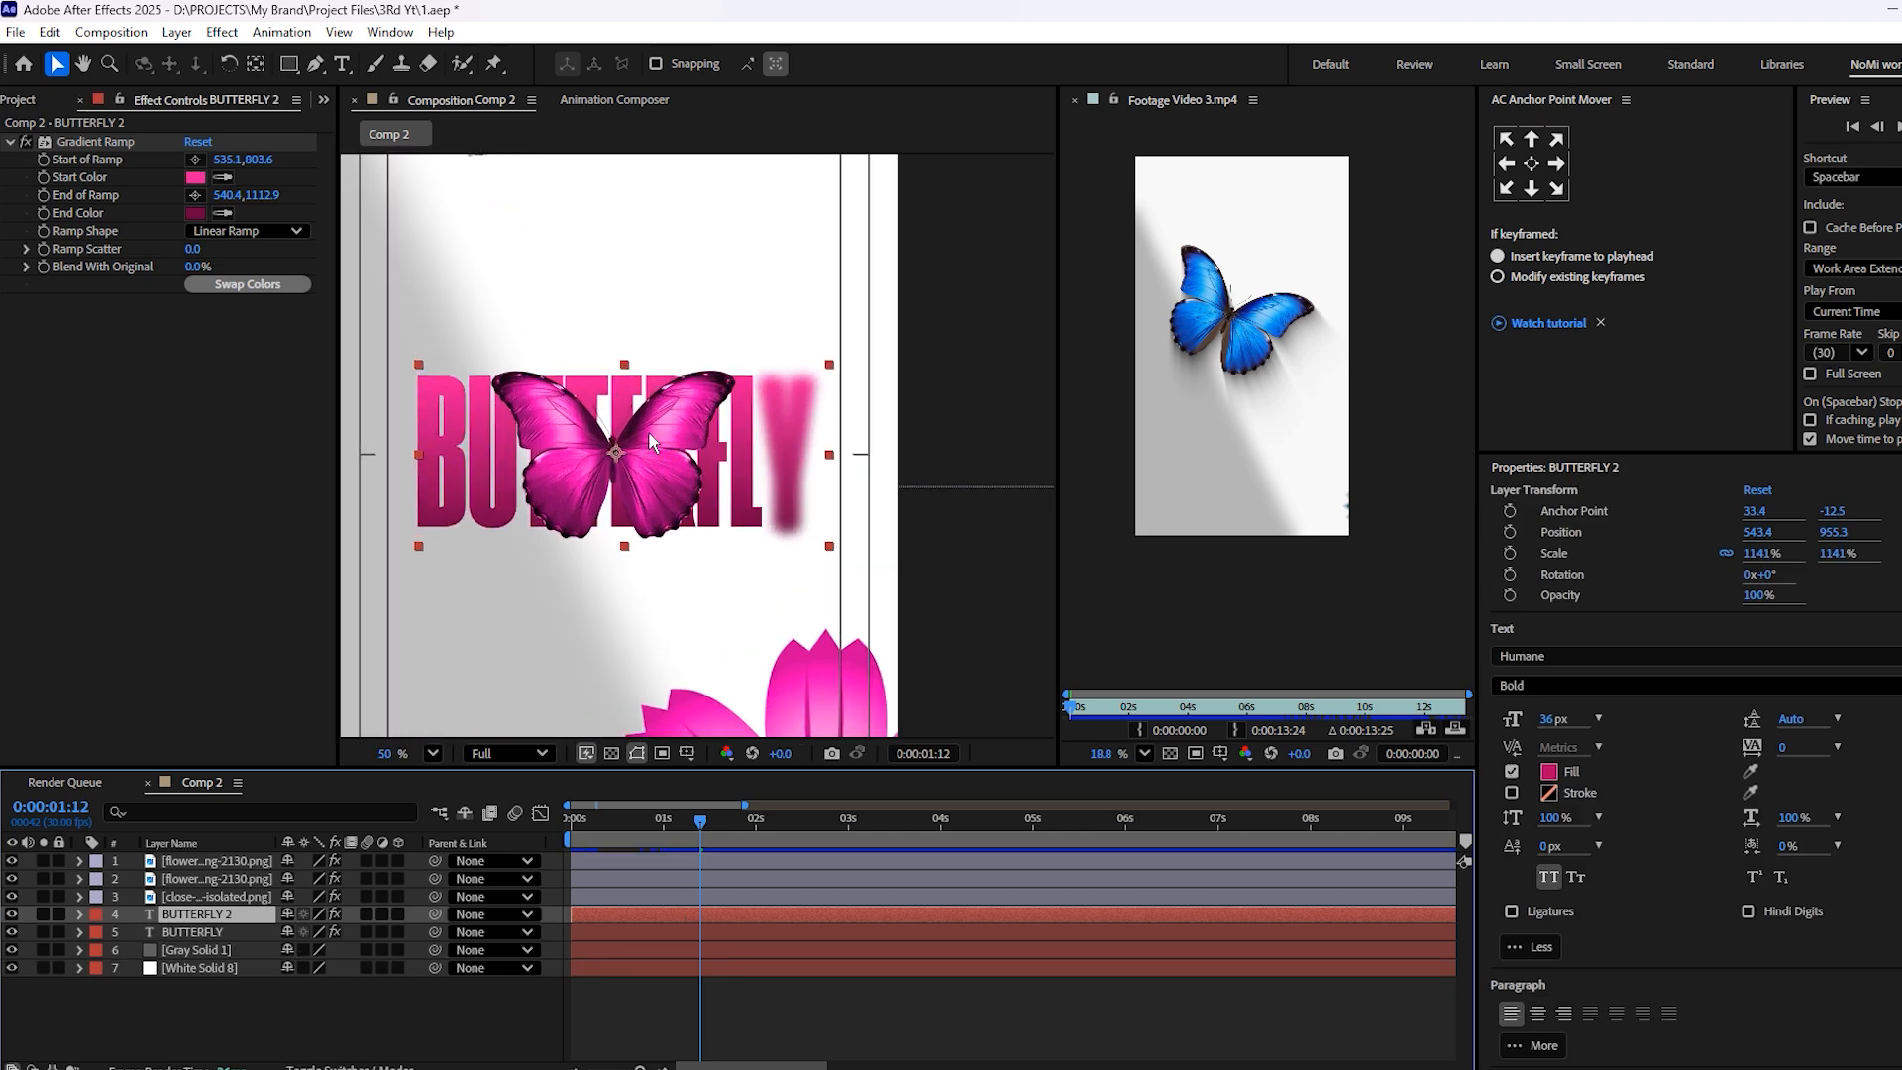
left_click_drag(727, 380, 874, 303)
Check the subtitle in the reference footage and replace the duplicated layer's text with "chasing"
double_click(764, 324)
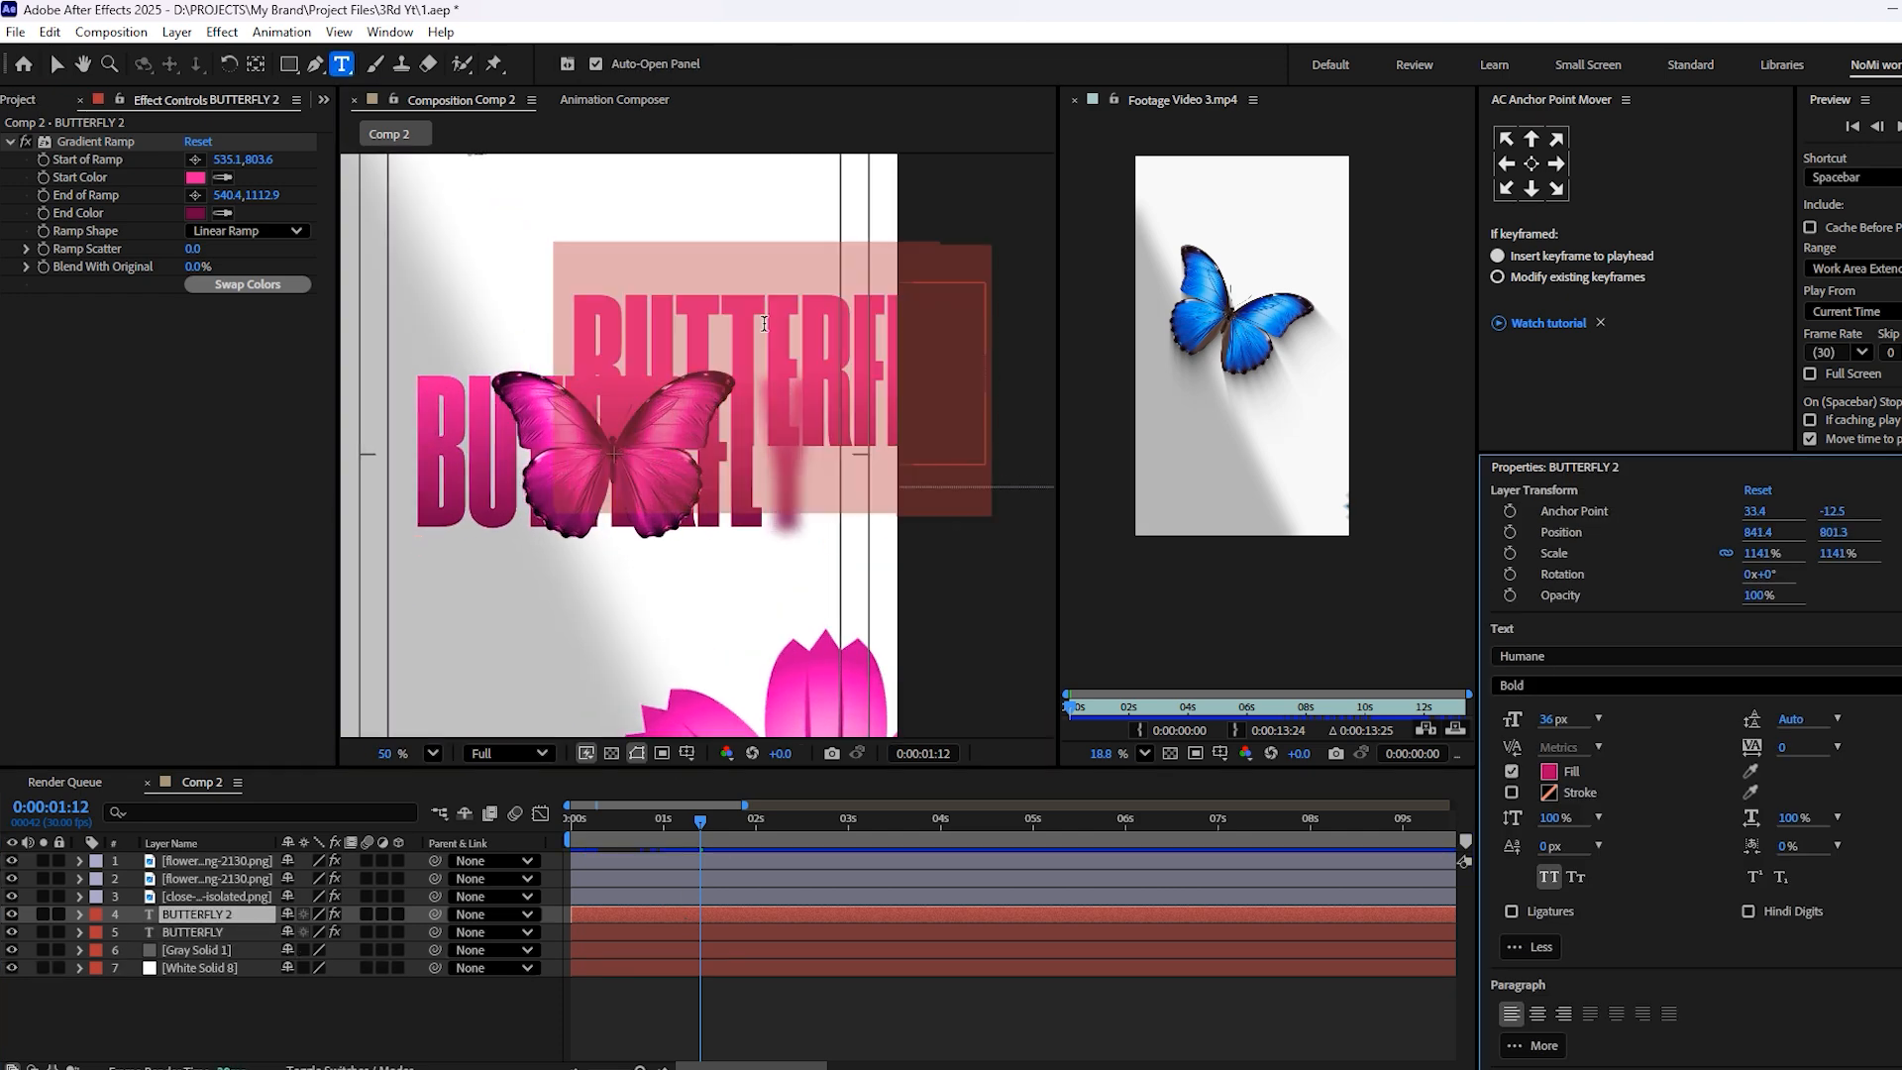
left_click_drag(1082, 710, 1105, 711)
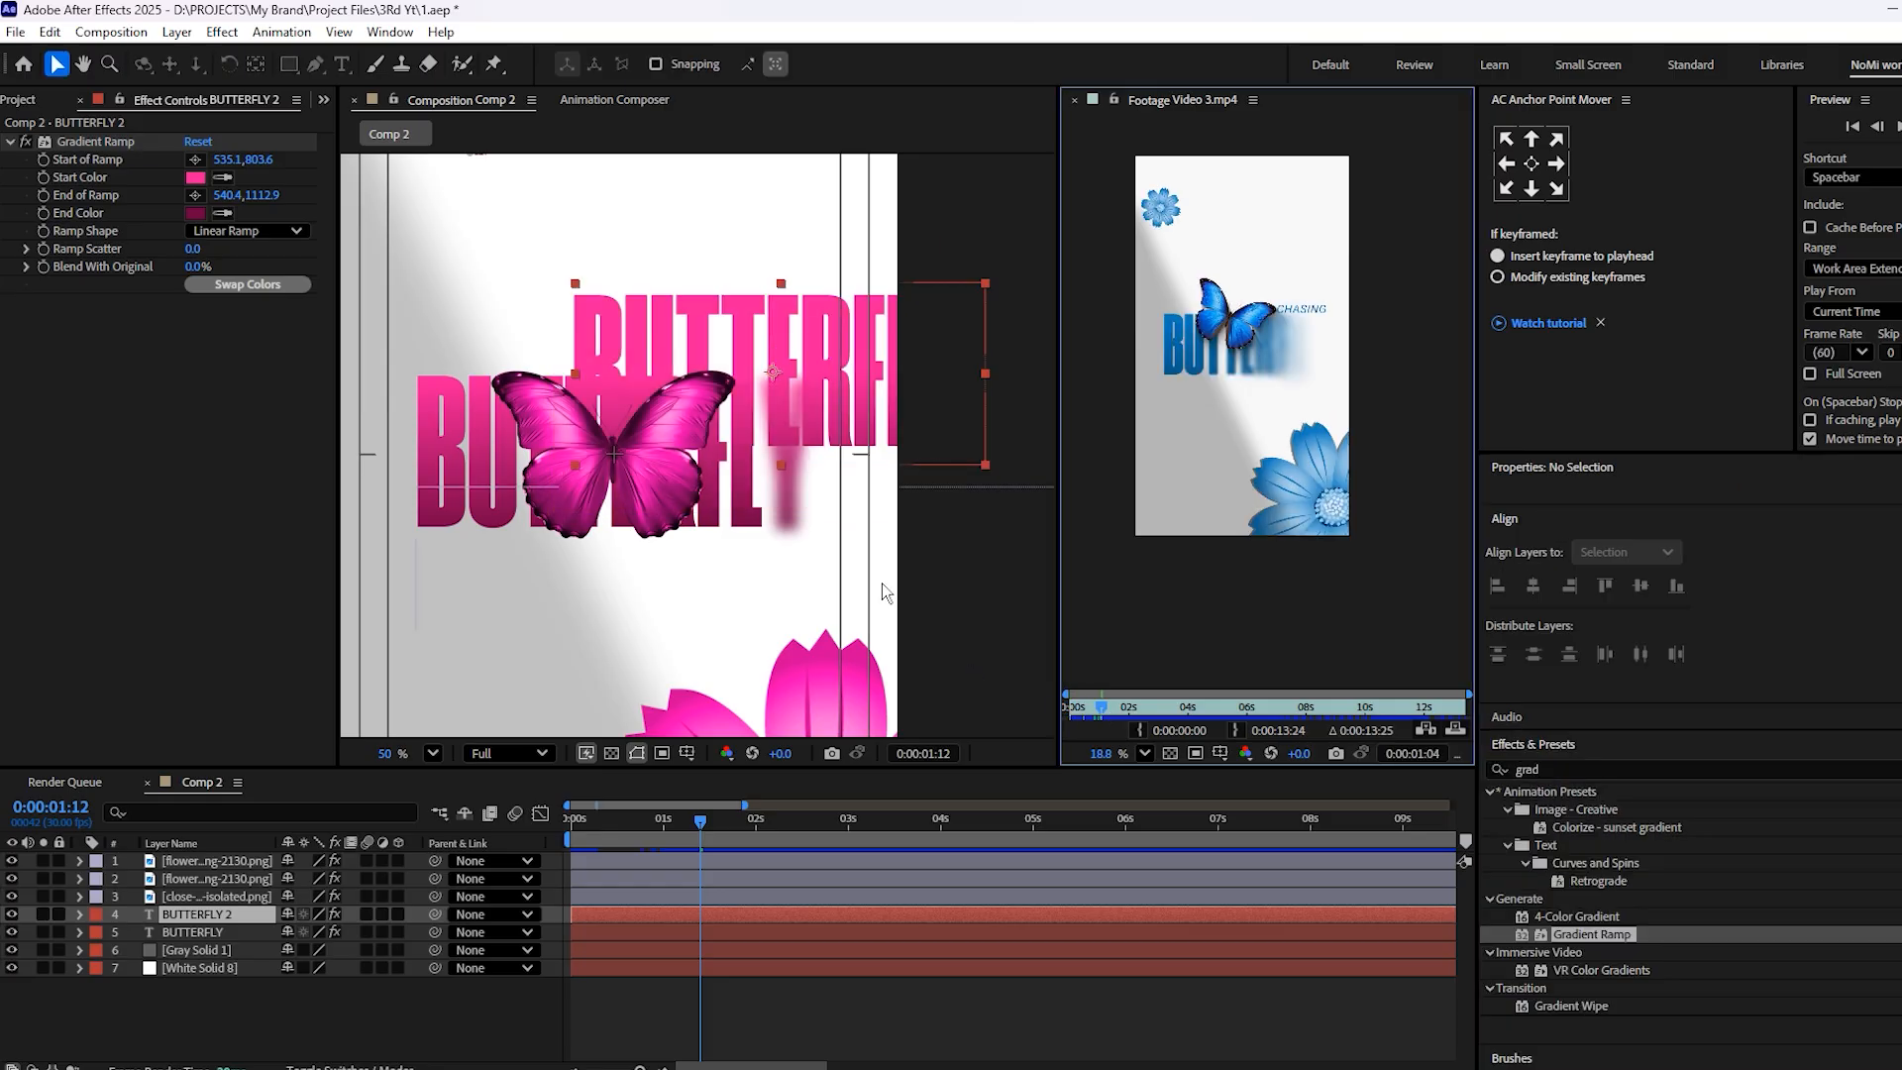
double_click(733, 357)
type("cha")
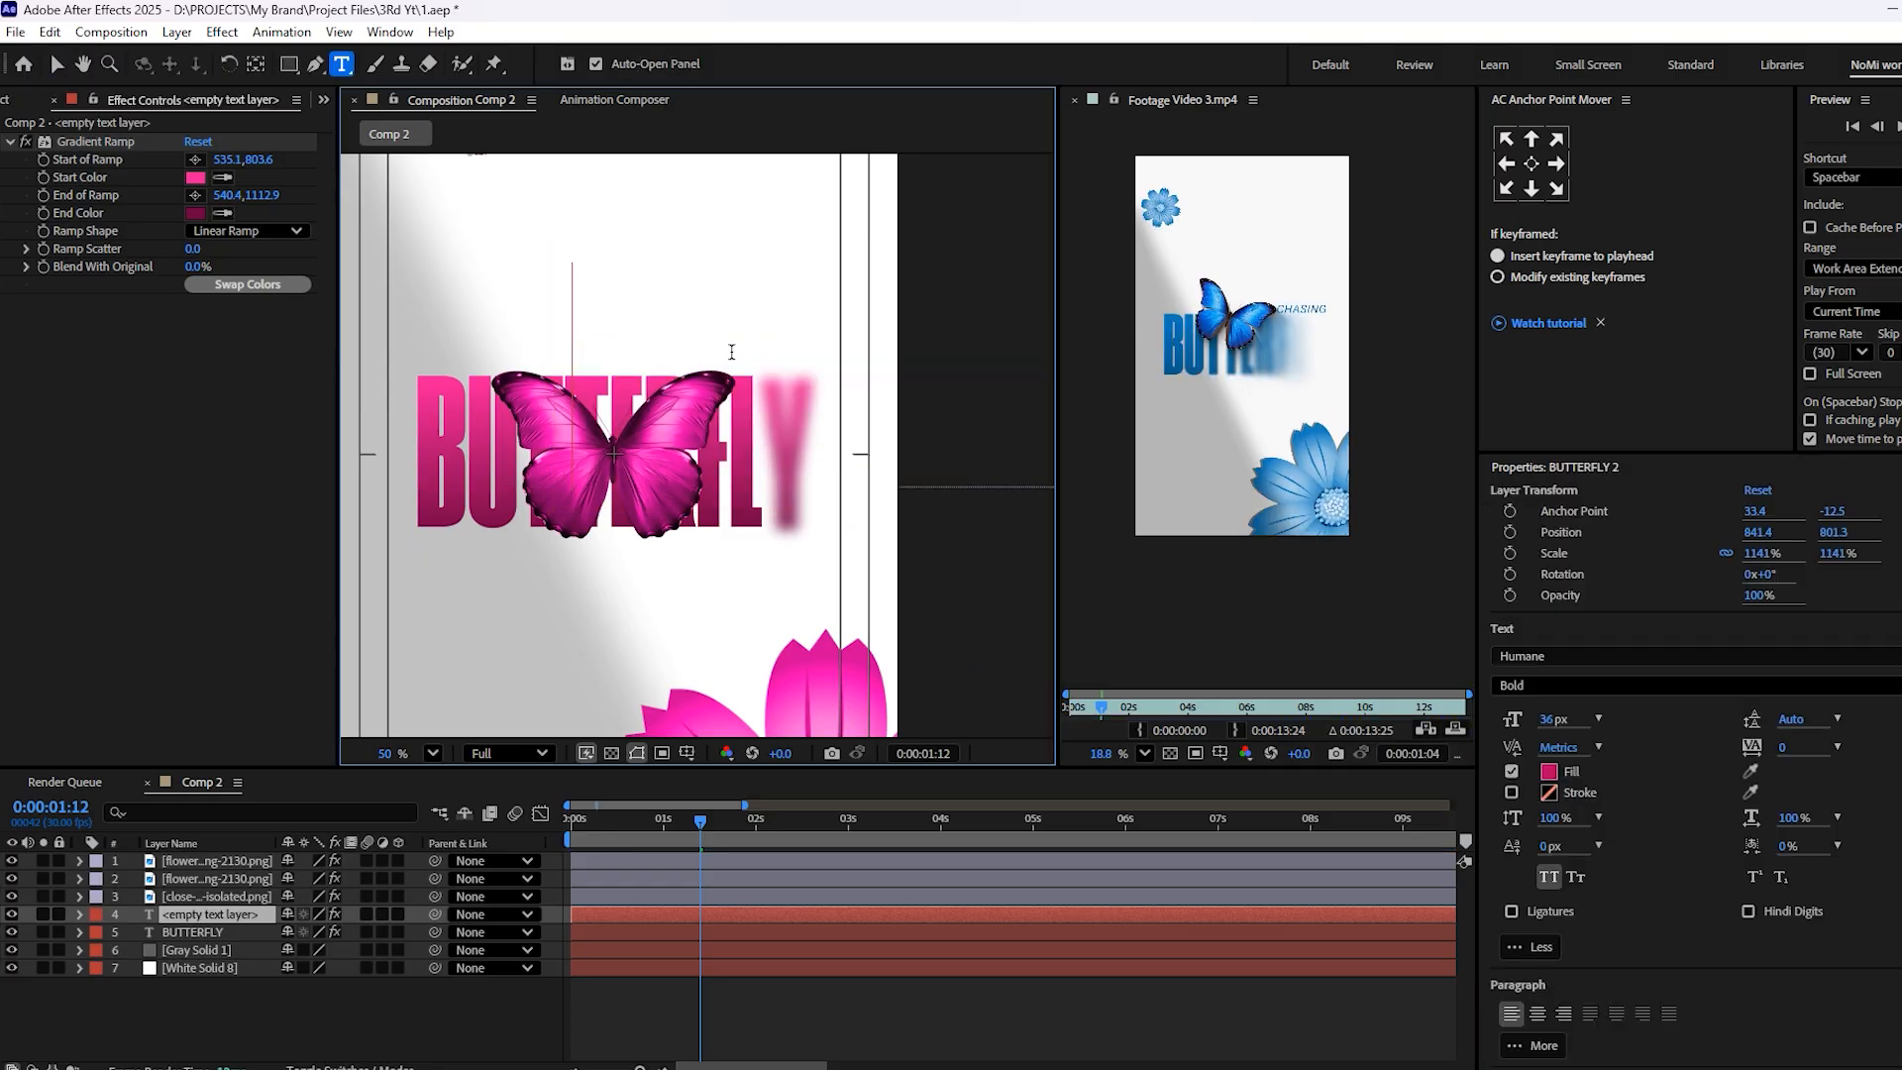
type("sing")
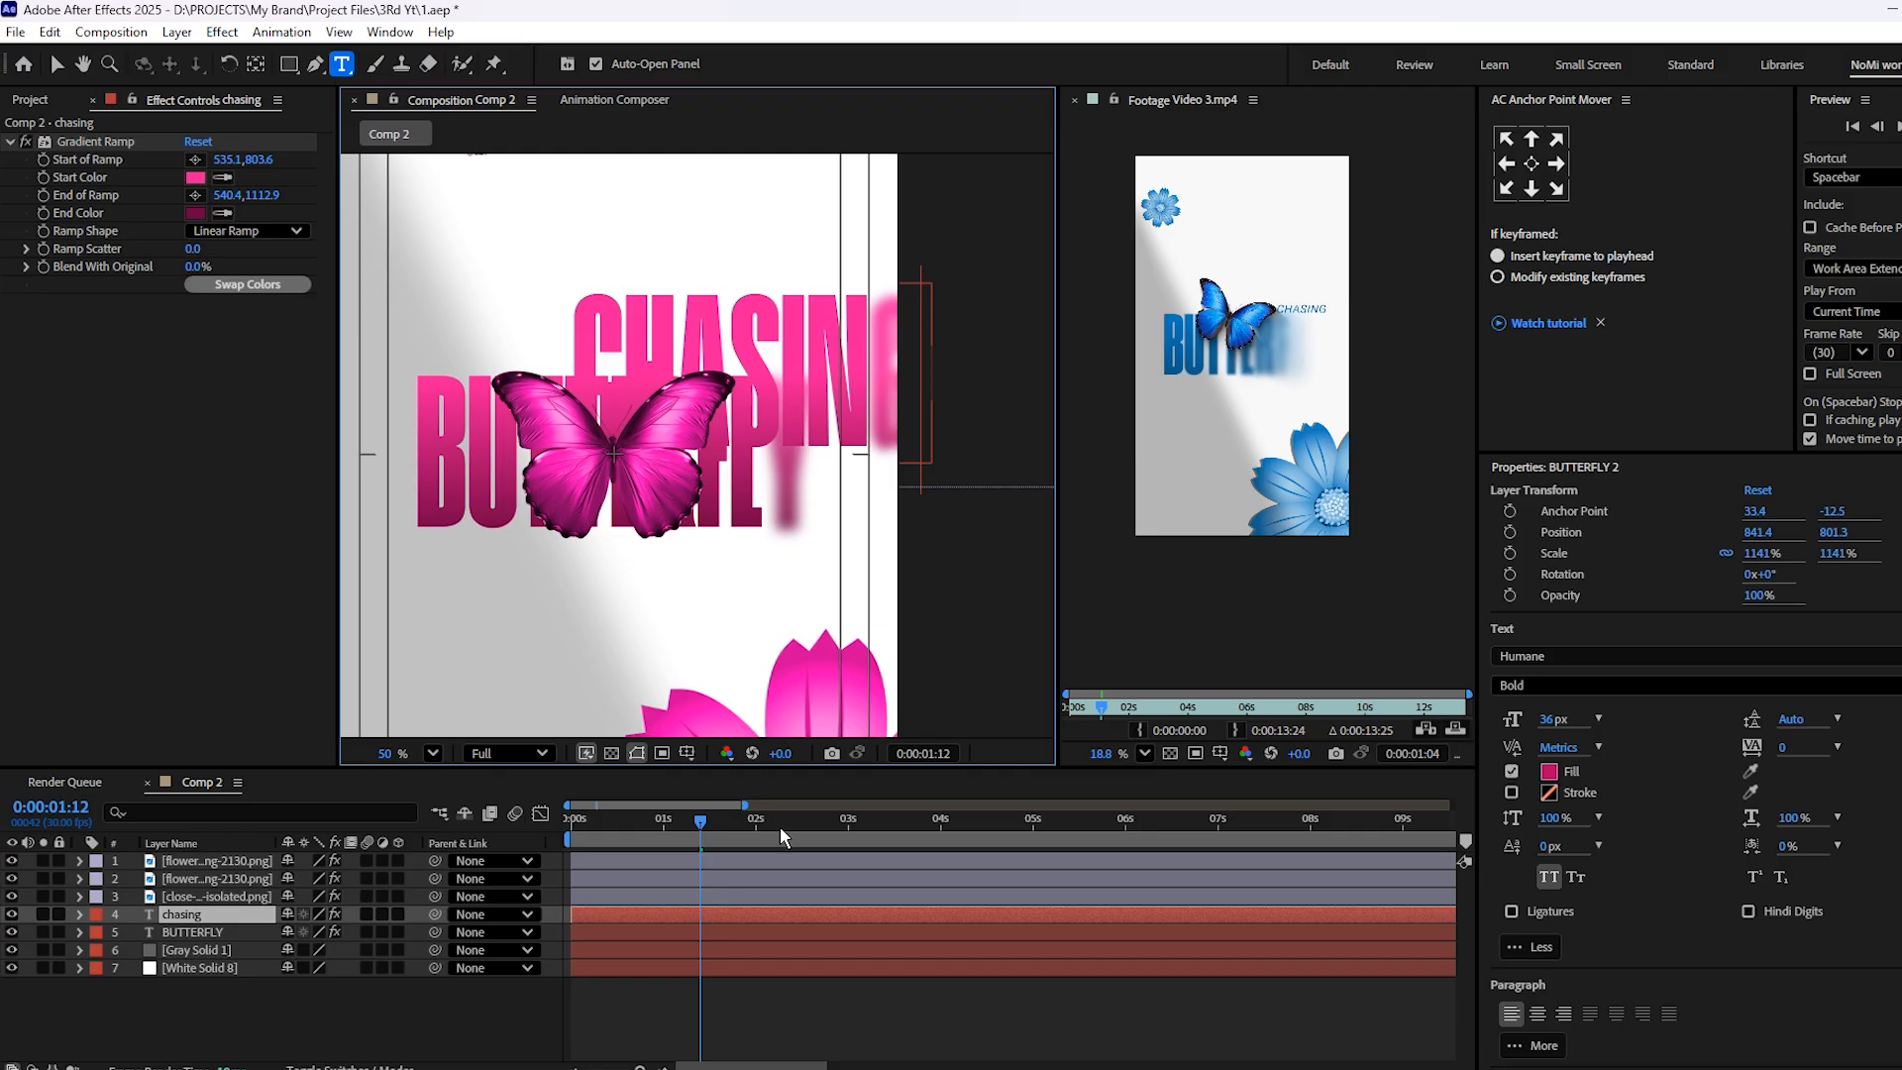
left_click(747, 948)
Change the font of the chasing text to Roboto Italic
left_click(721, 914)
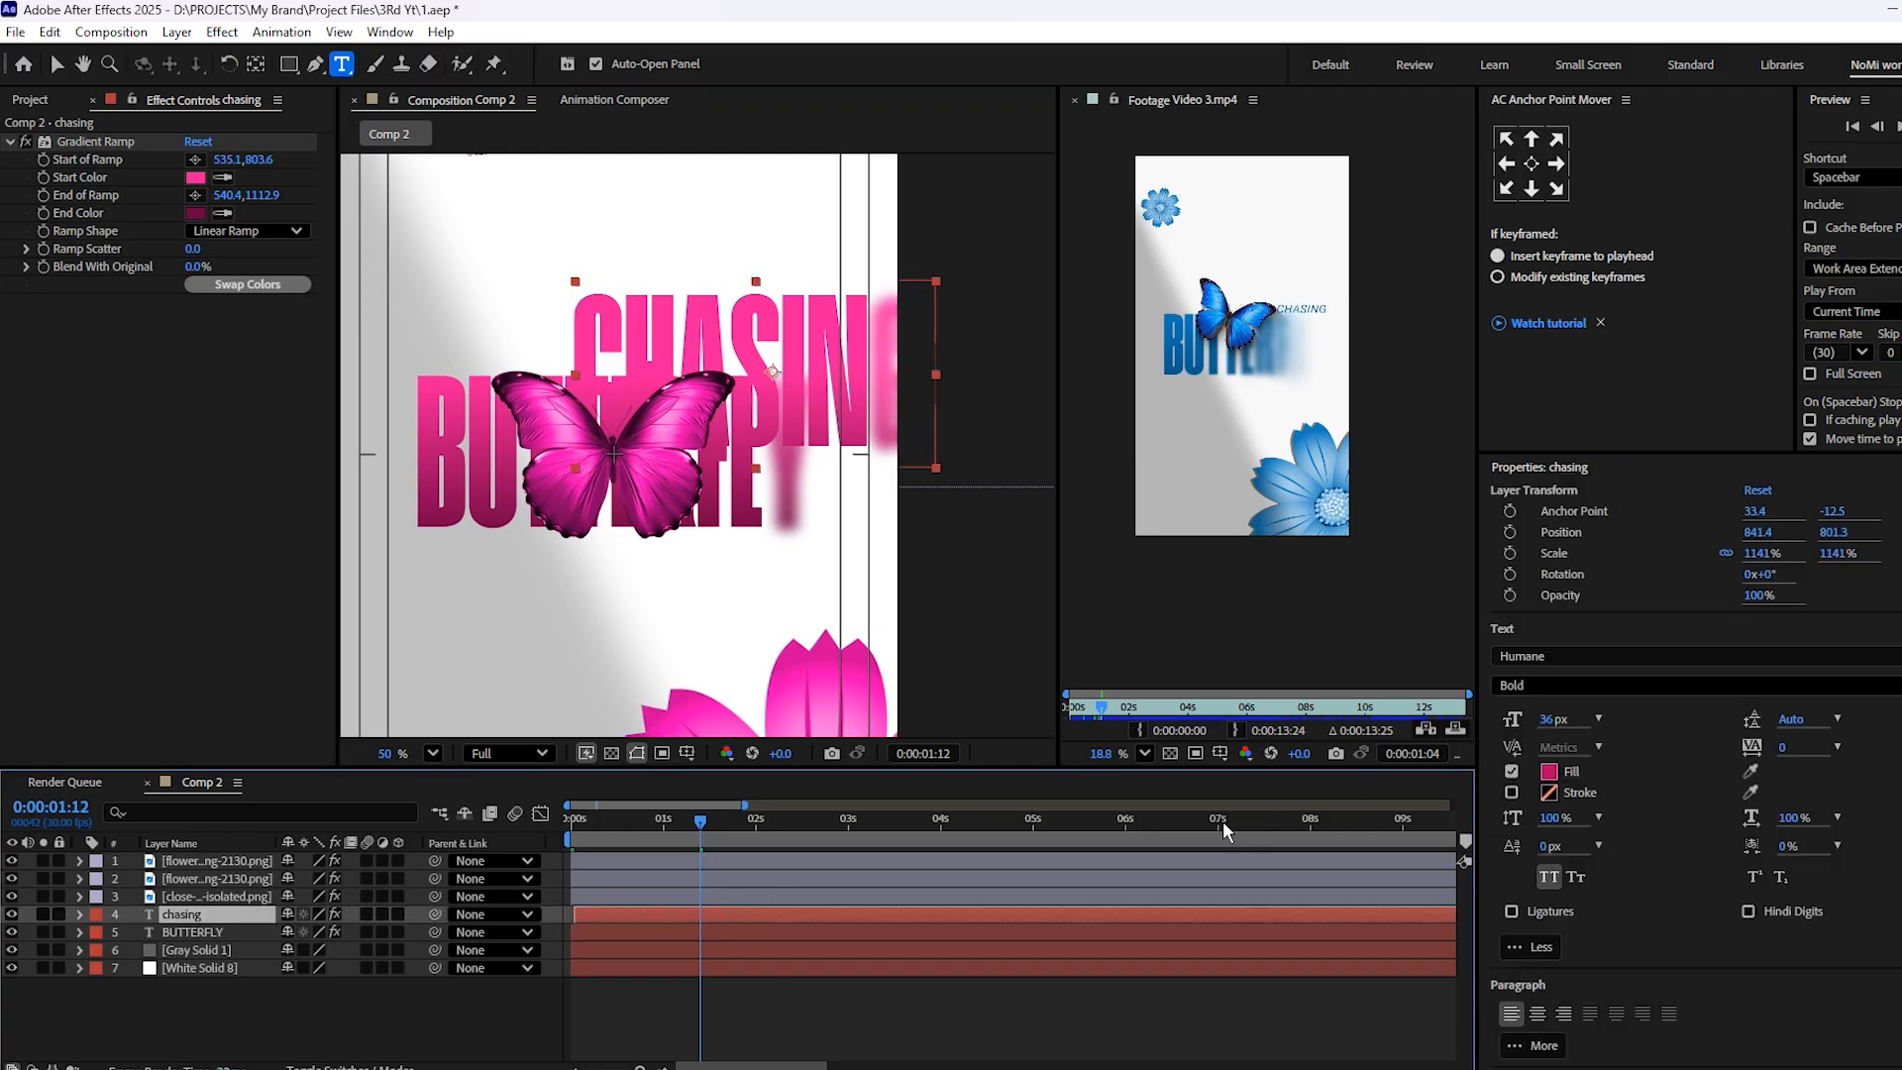
double_click(816, 914)
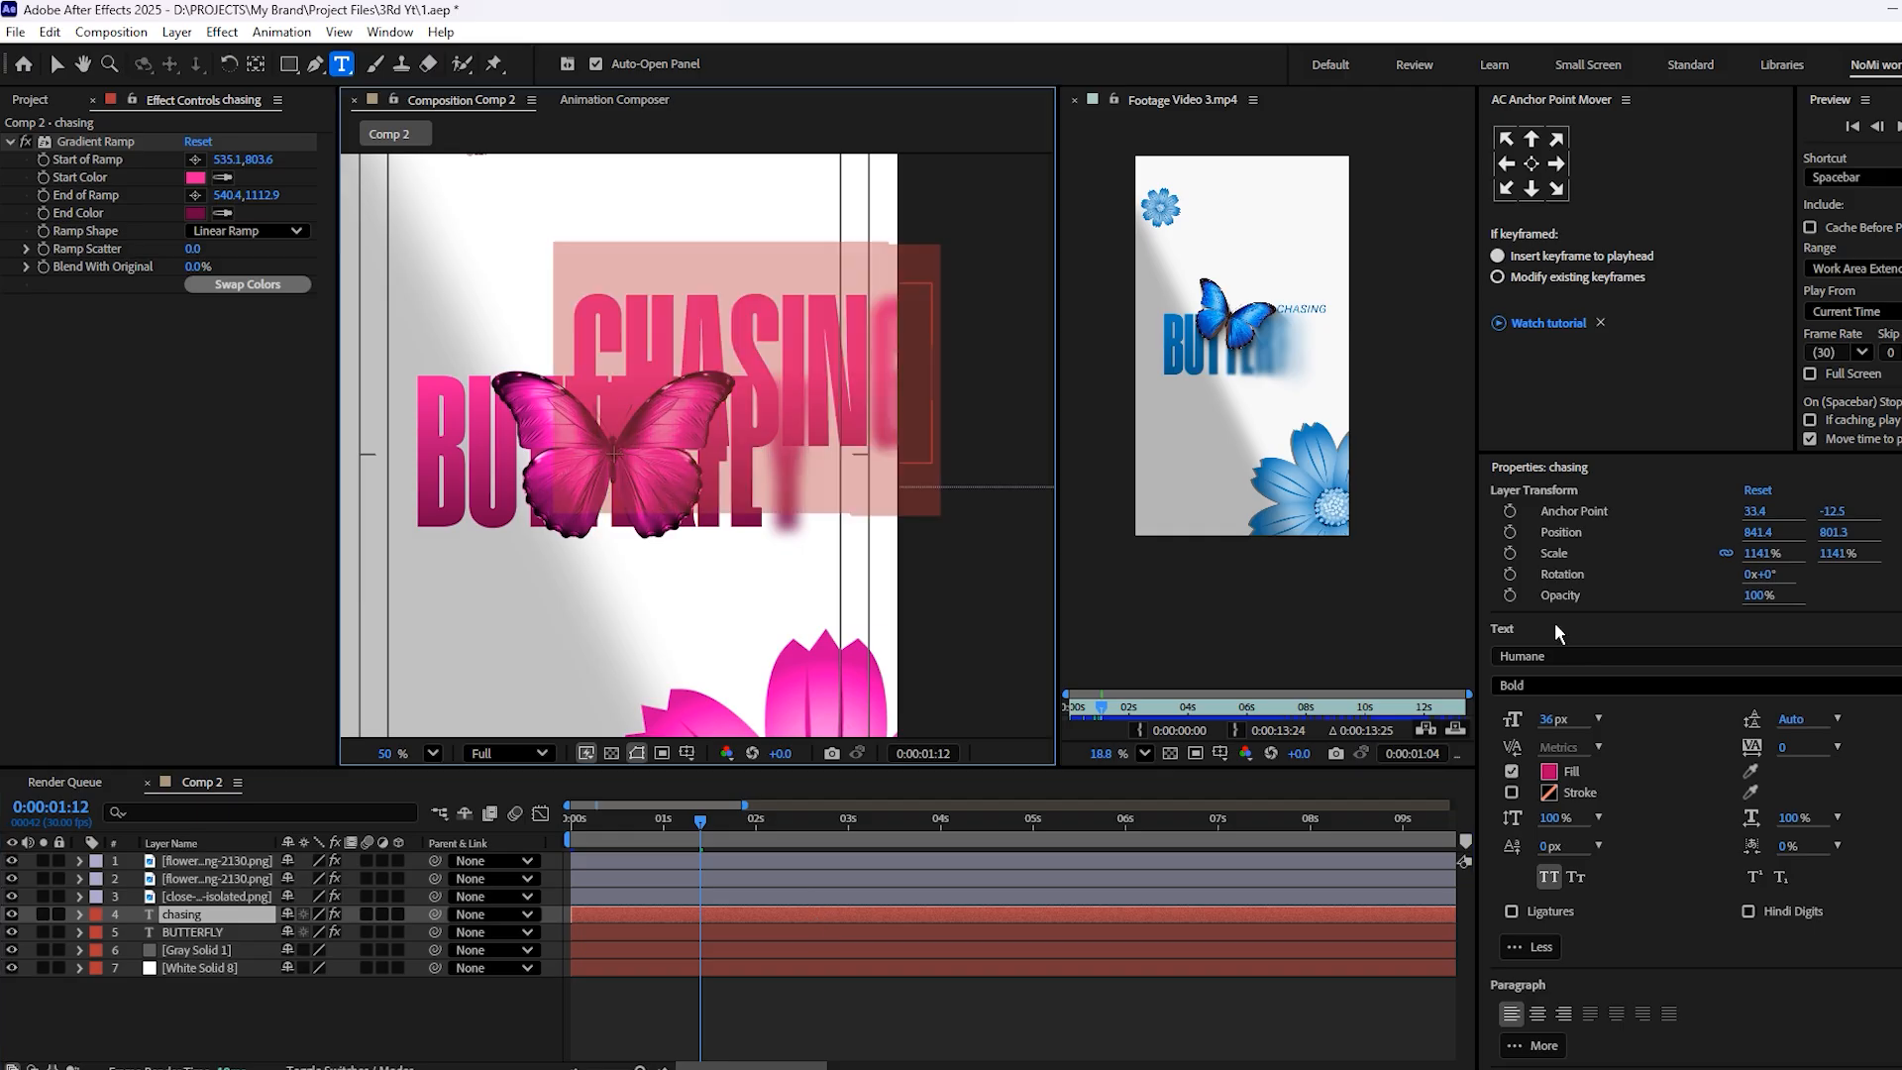
left_click(1535, 658)
type("robi")
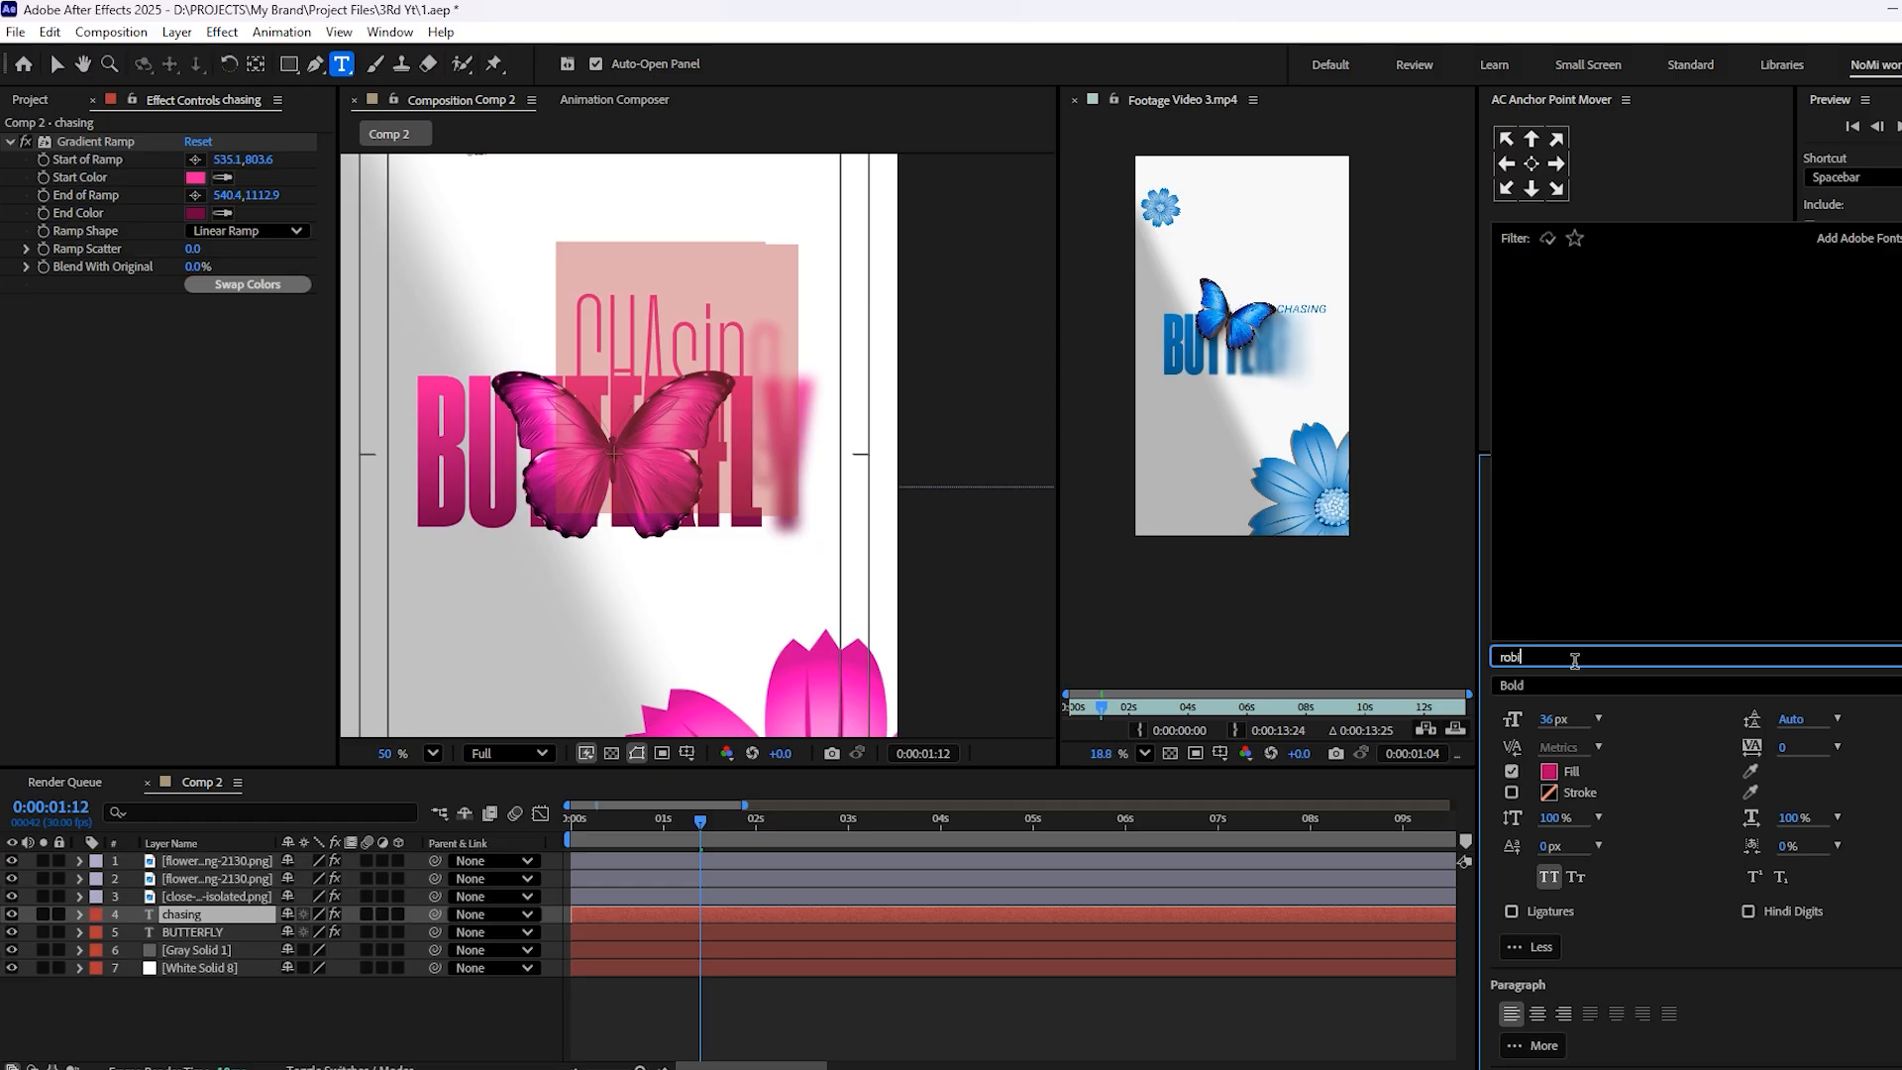
key("BackSpace")
left_click(1640, 277)
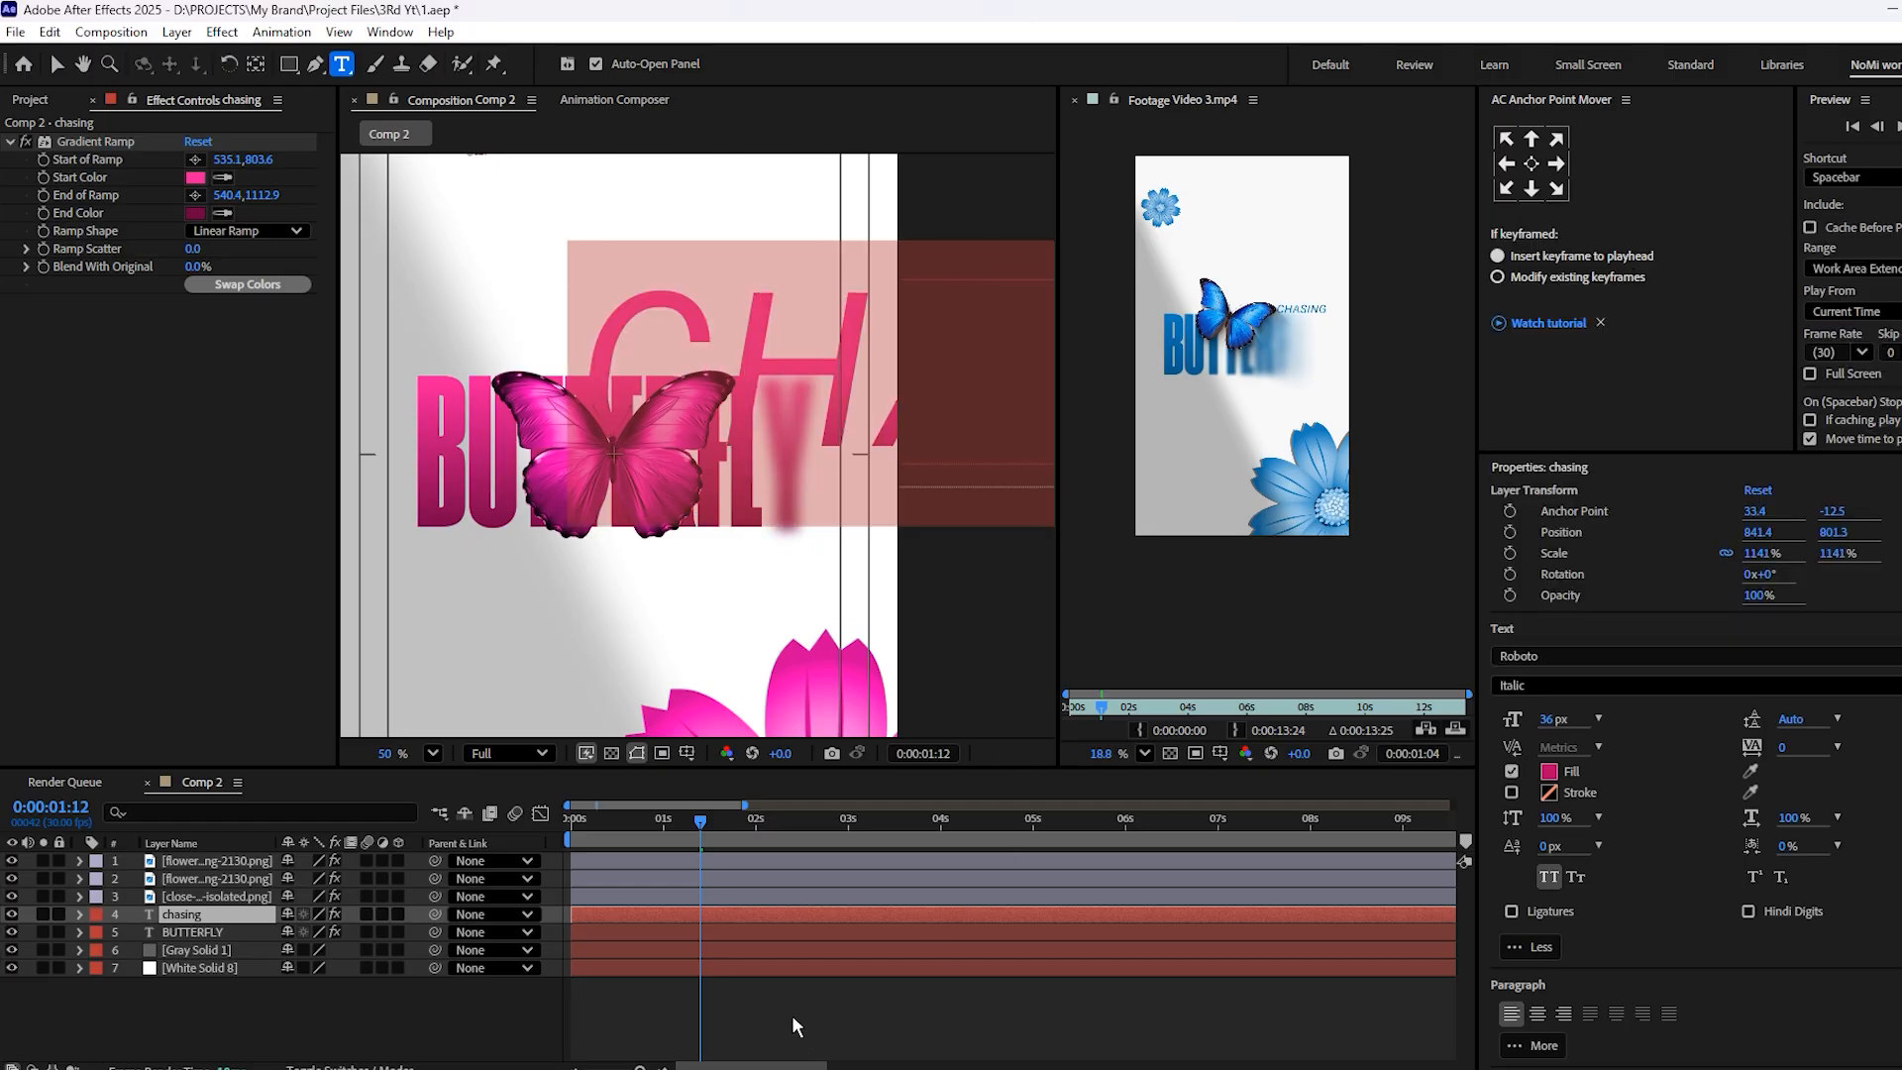
Set the chasing text layer's Scale to 100%
left_click(740, 911)
key("s")
left_click_drag(319, 940, 307, 933)
left_click(307, 932)
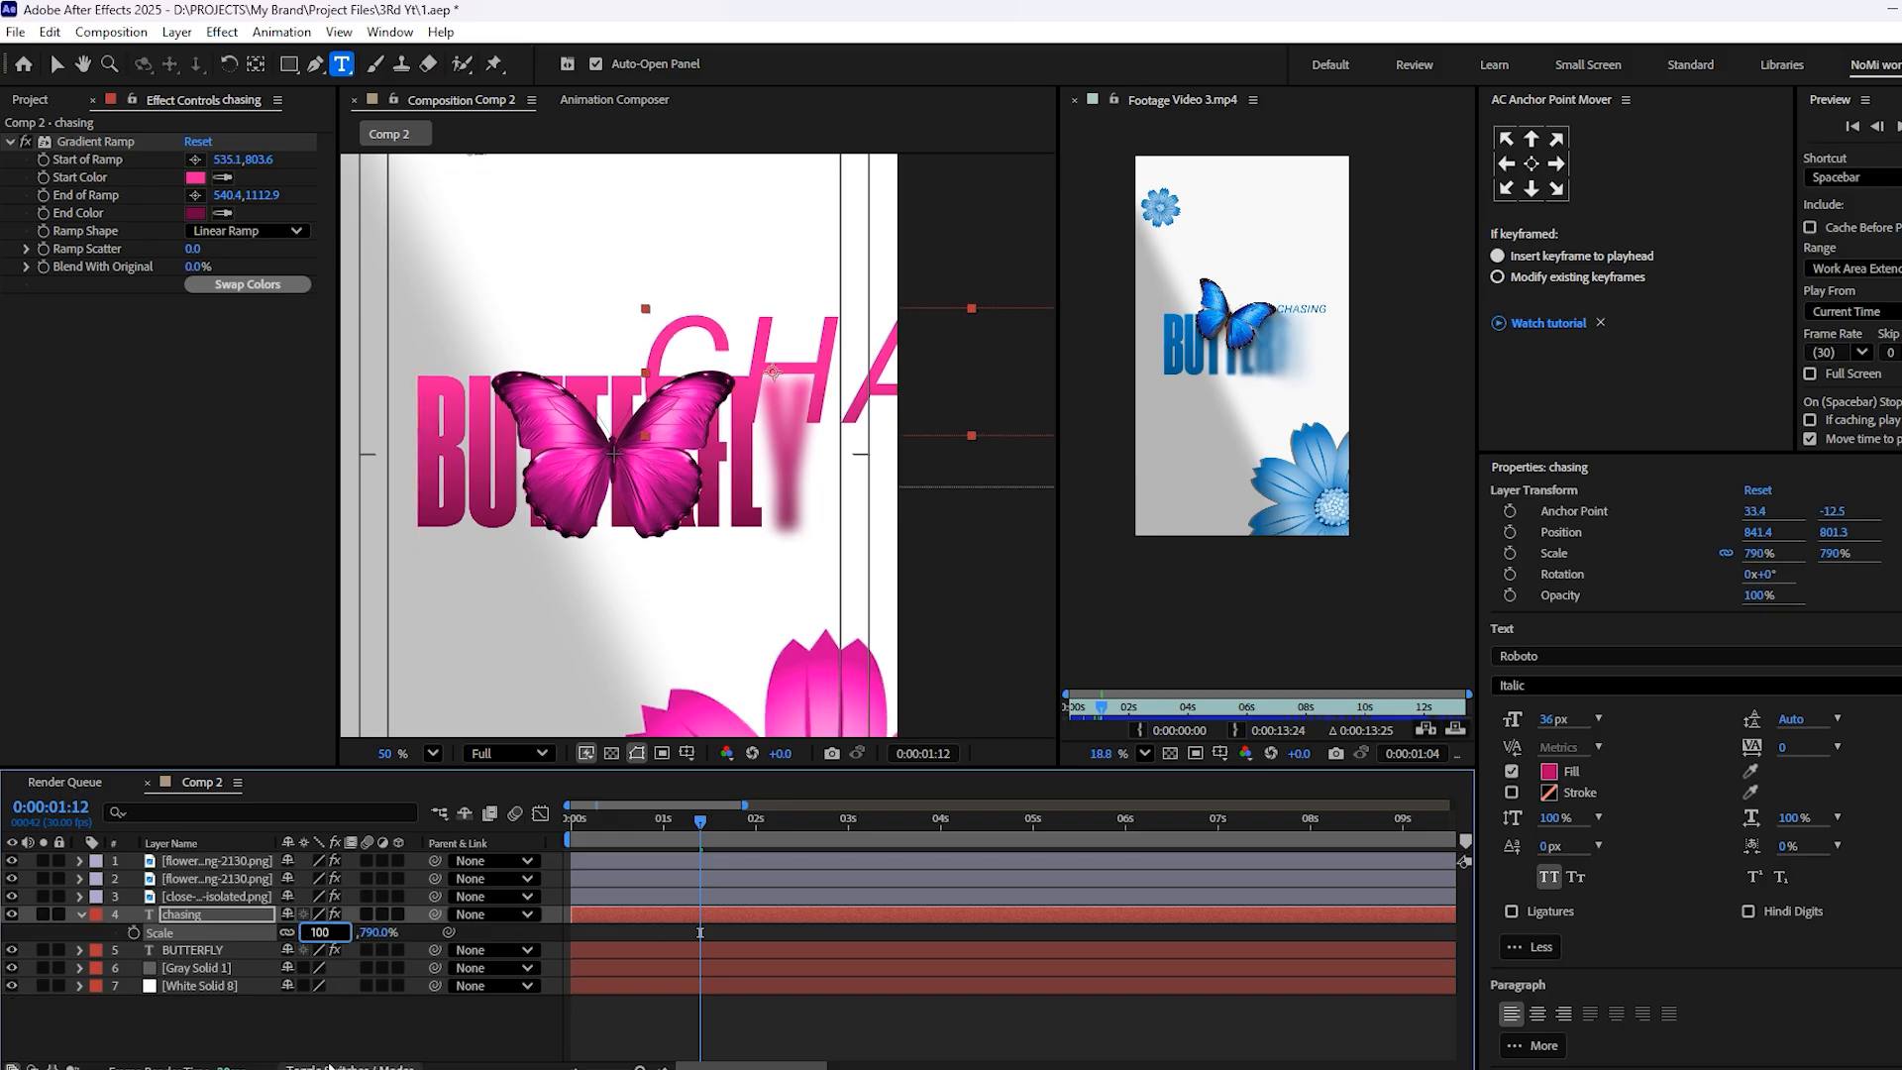
left_click(350, 1034)
Place the chasing text just above the end of the BUTTERFLY title, at about 778.9, 789, and set its tracking to -33
scroll(770, 361, "up", 4)
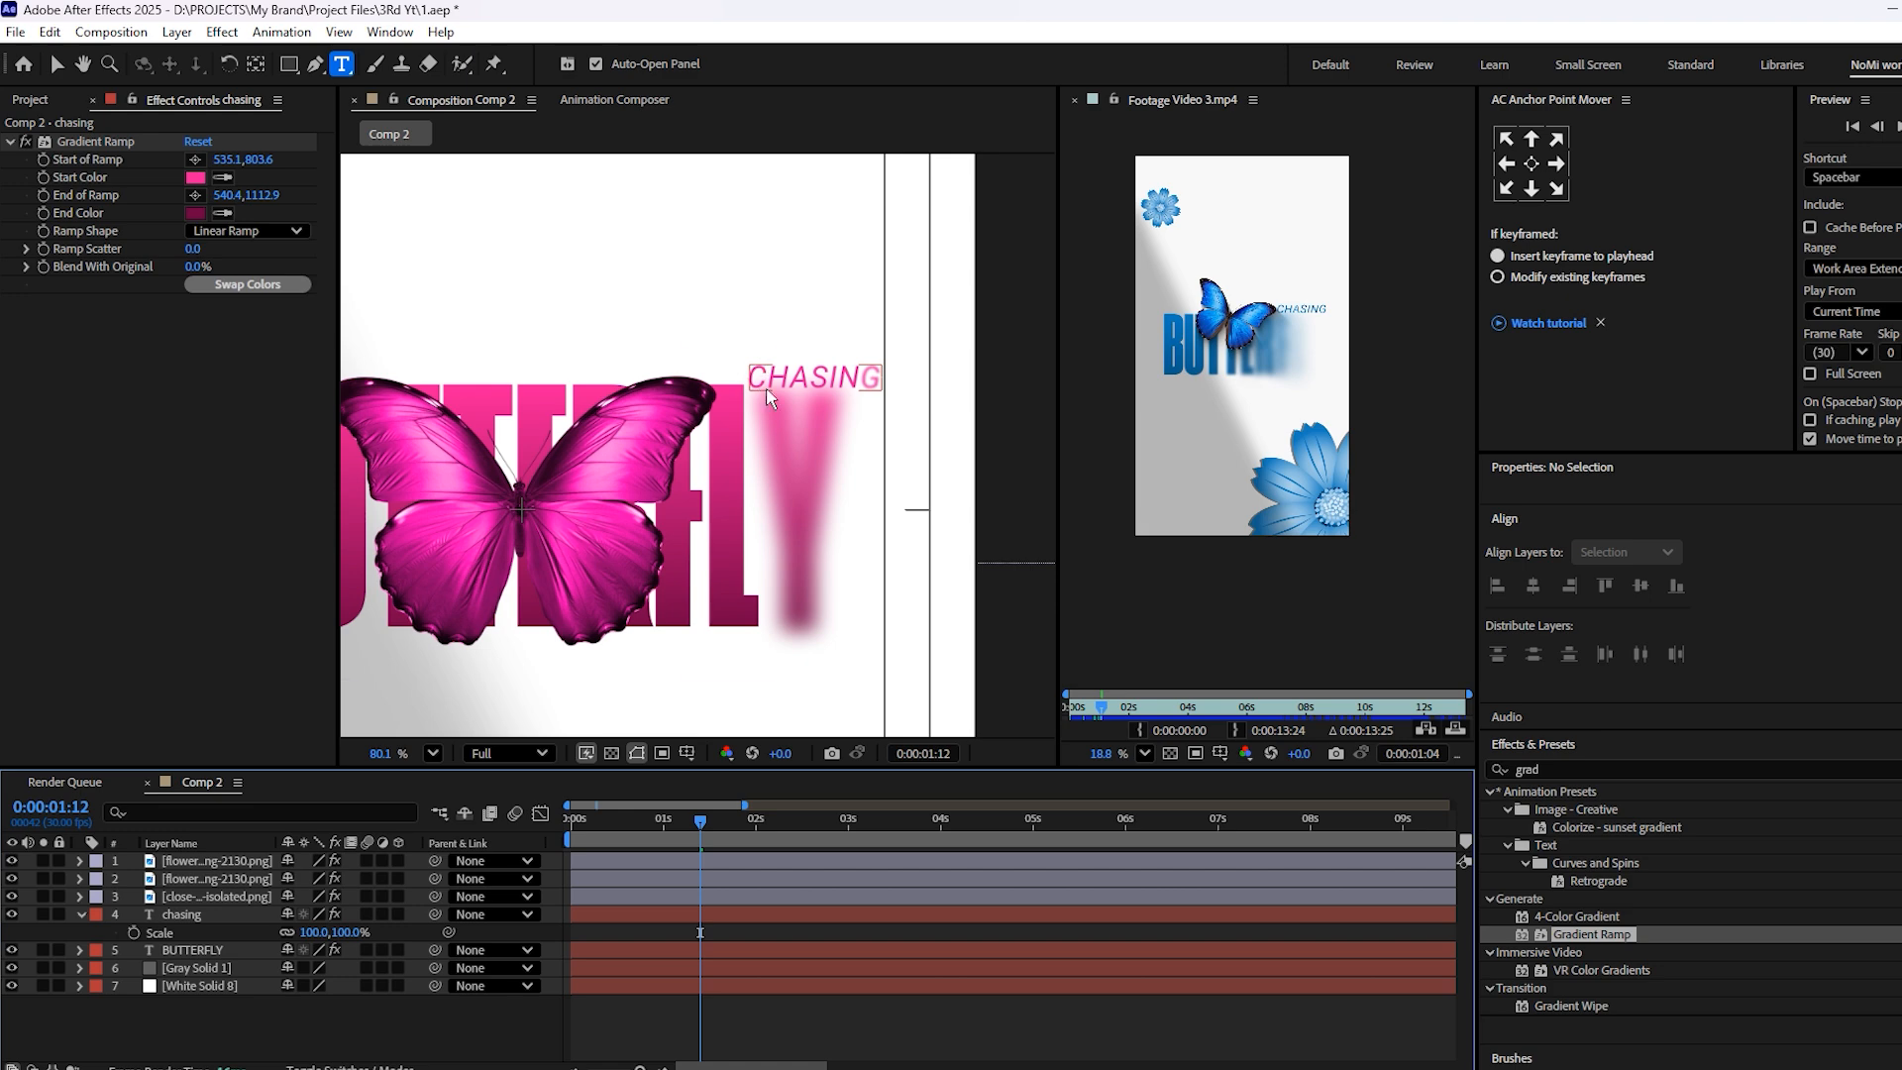
key("v")
left_click_drag(834, 381, 778, 373)
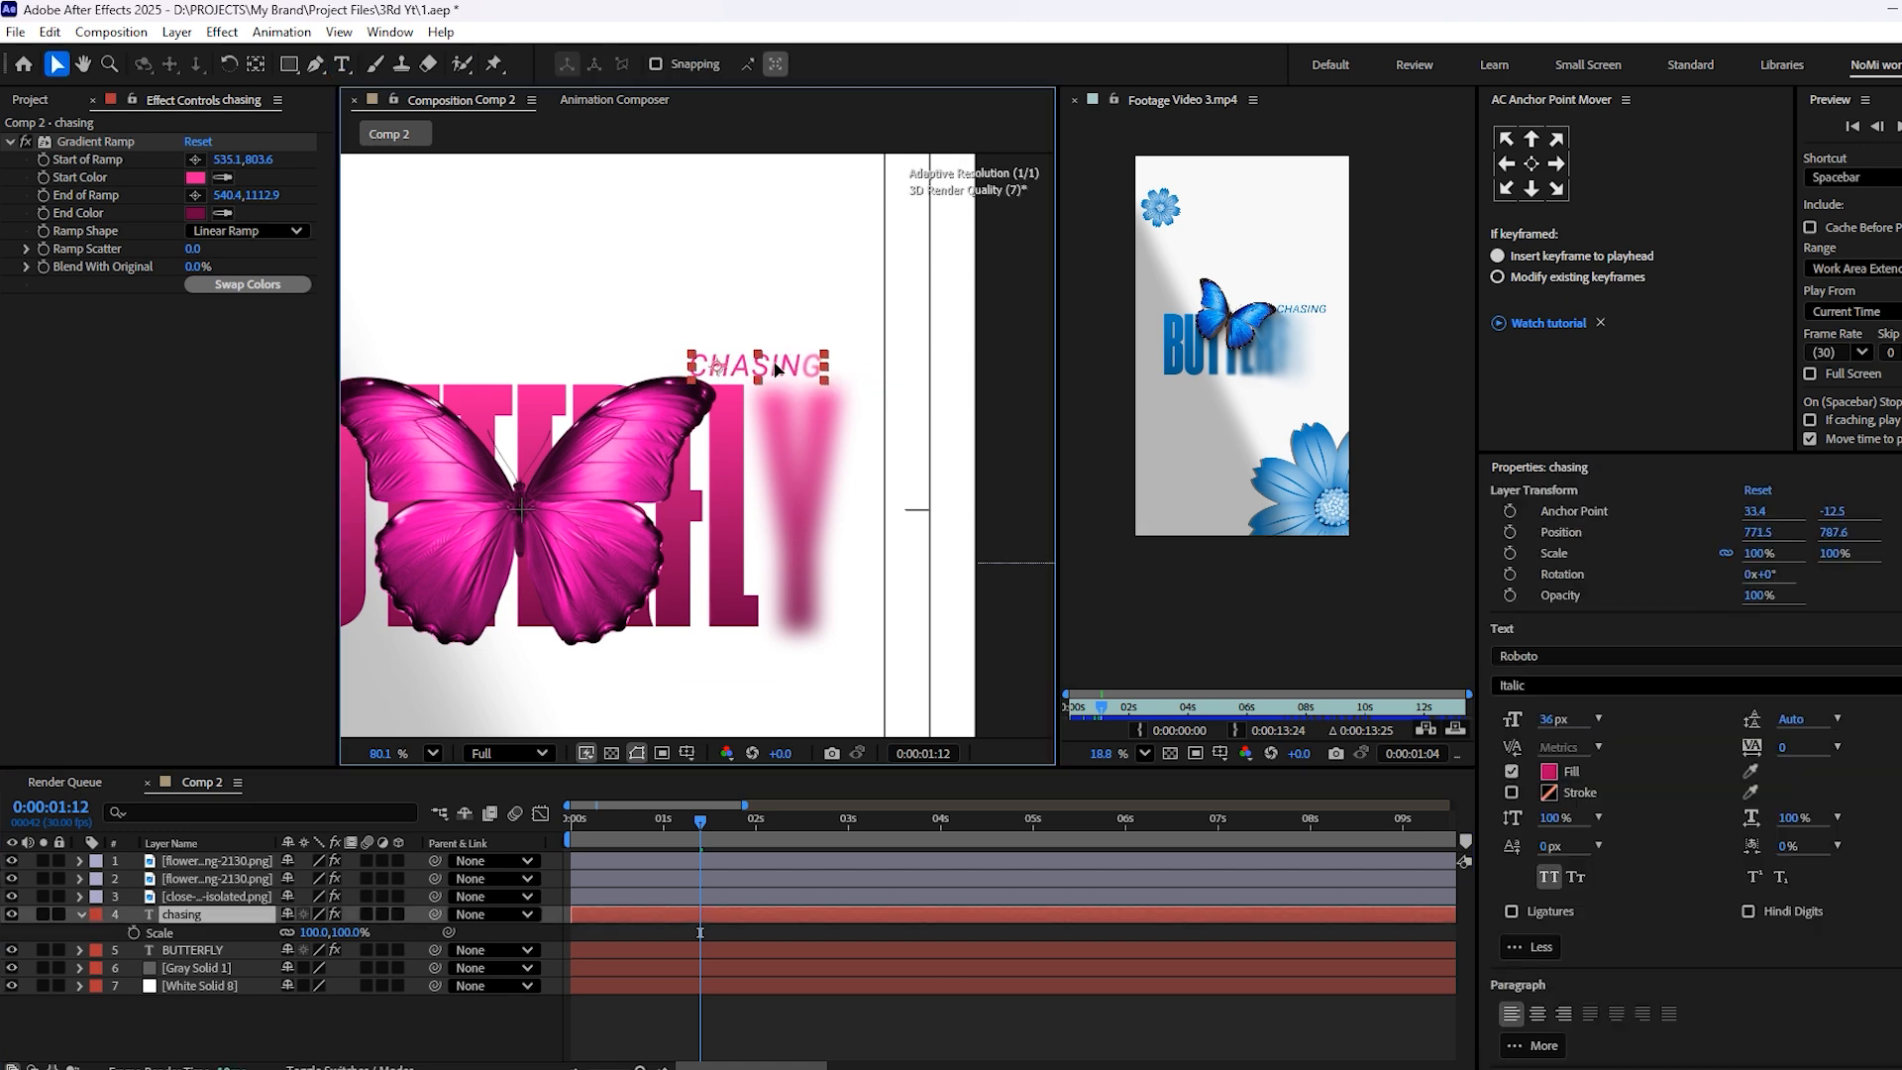
left_click_drag(1784, 753, 1753, 754)
scroll(805, 376, "up", 5)
scroll(768, 373, "up", 6)
left_click_drag(729, 342, 750, 346)
scroll(528, 515, "down", 13)
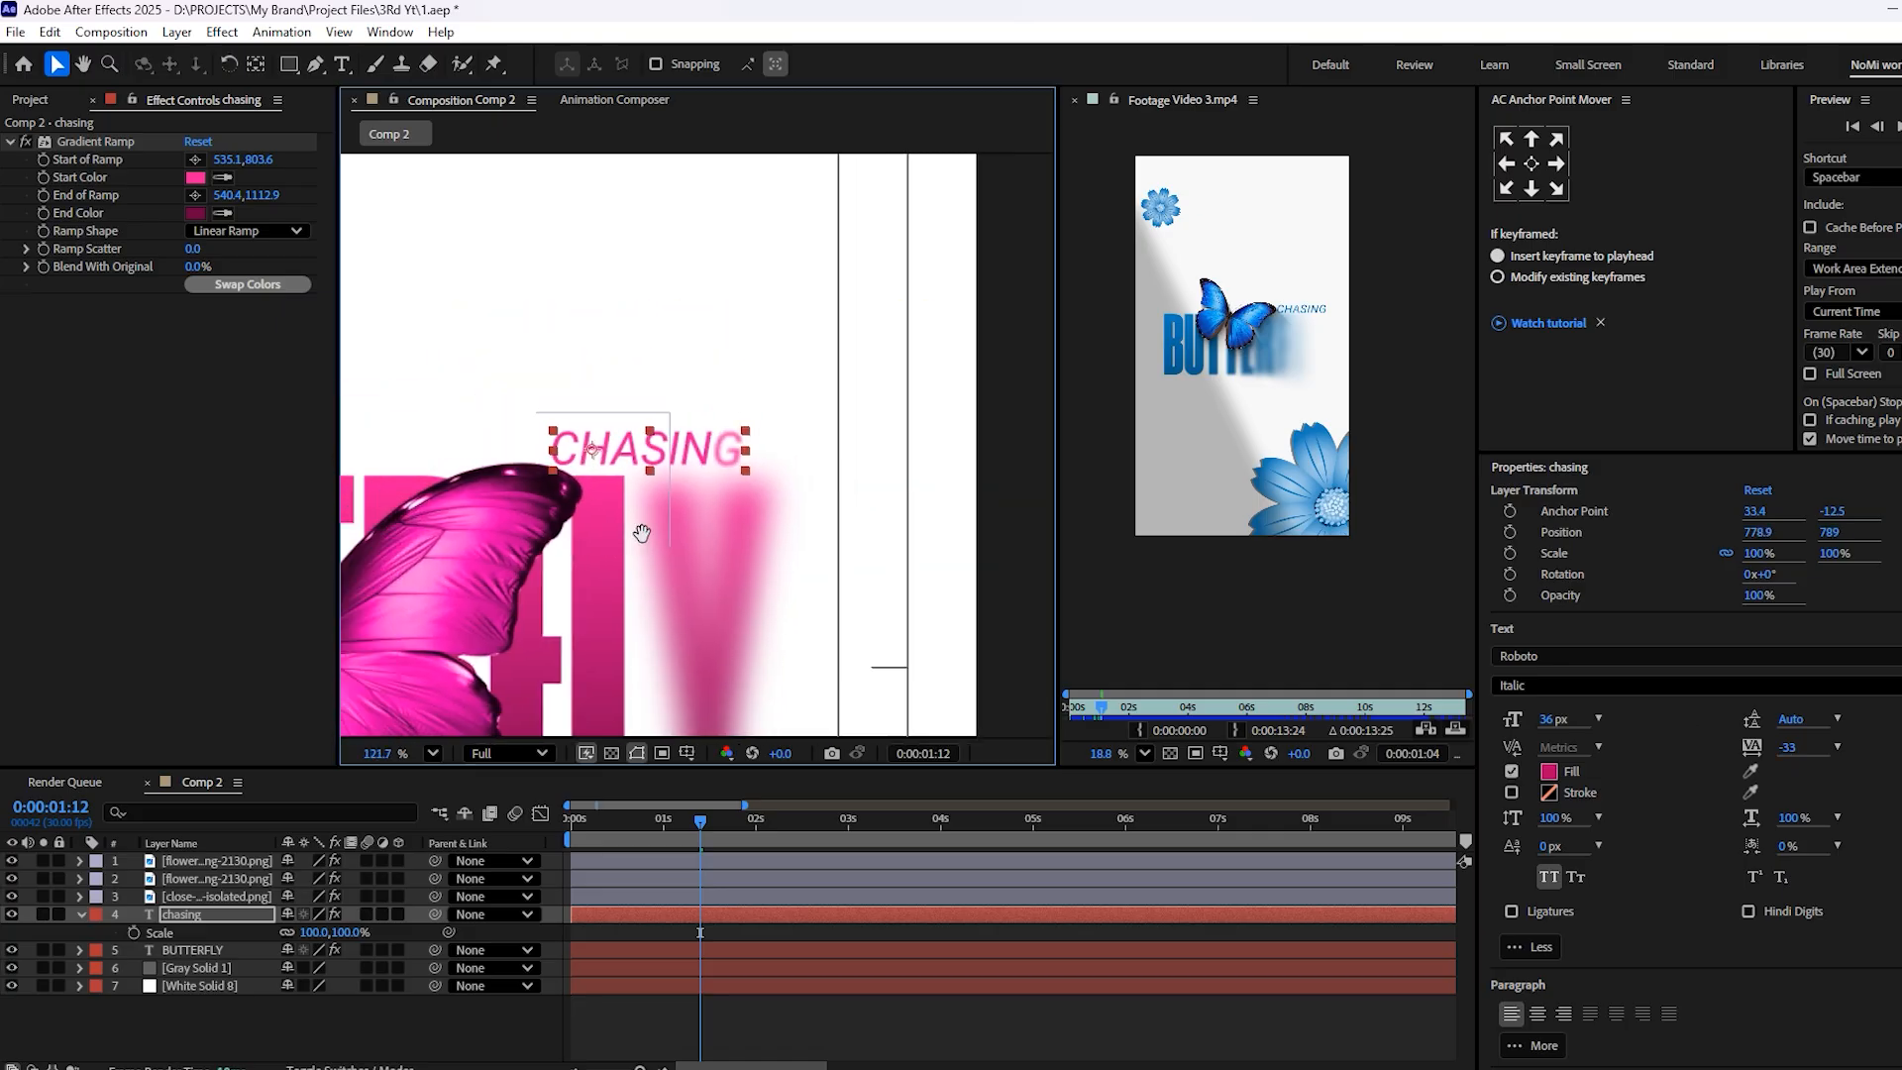
Scale the butterfly image to 20% and move it to about 478.6, 818.4, overlapping the title's upper edge
left_click(681, 897)
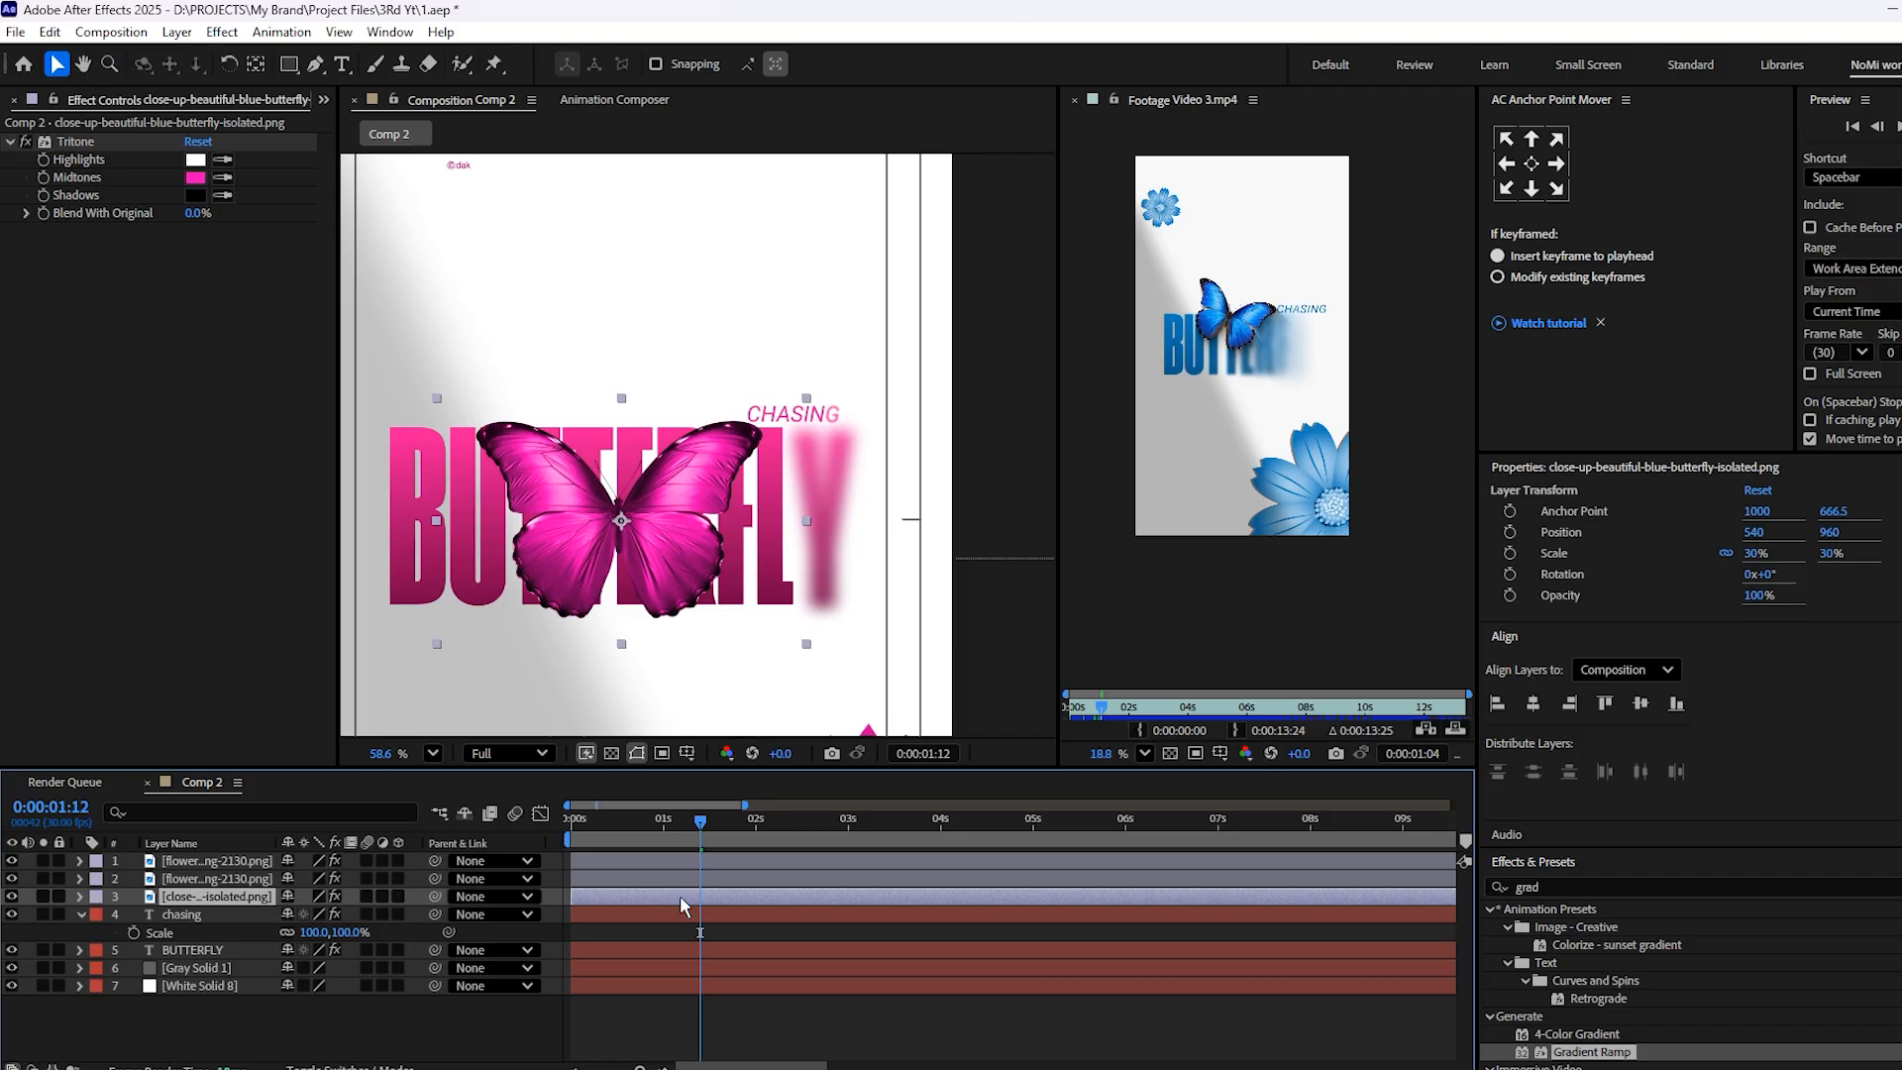
key("s")
left_click_drag(311, 914, 299, 914)
left_click_drag(617, 522, 606, 431)
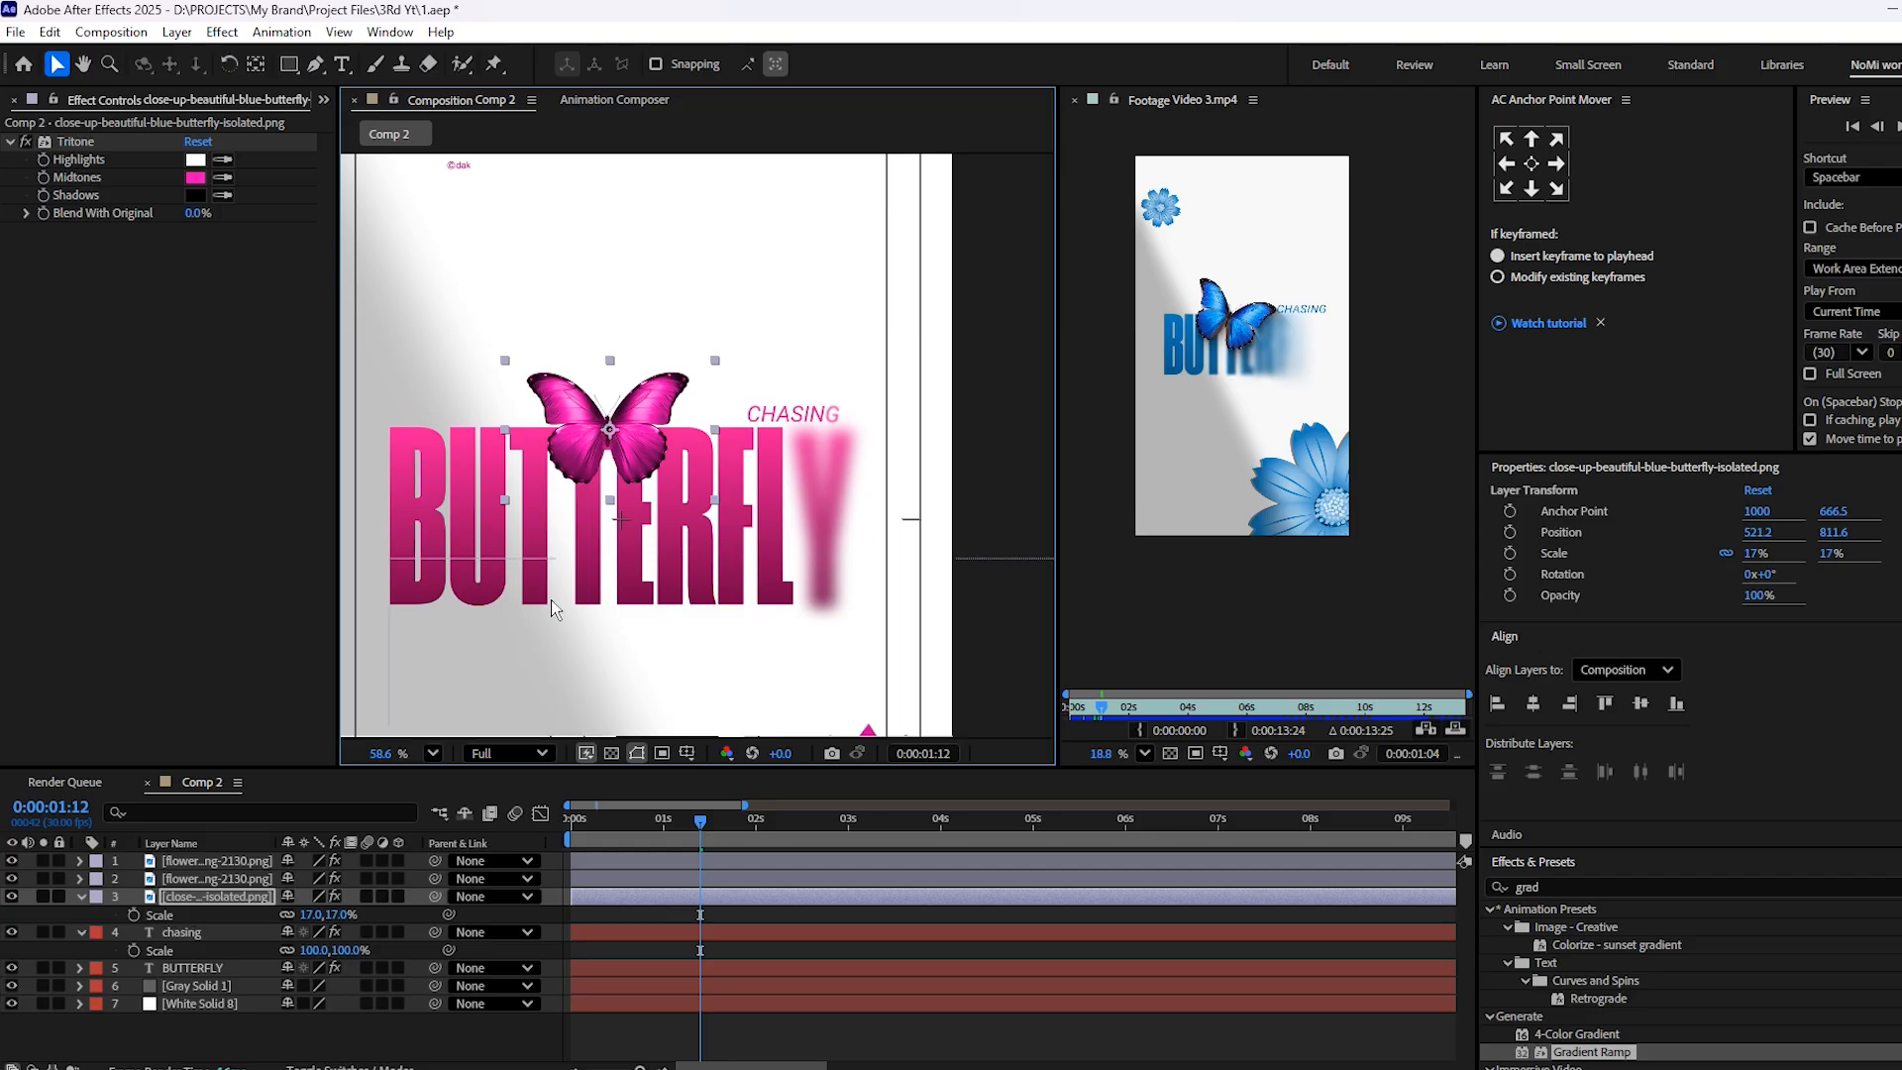
left_click_drag(622, 454, 597, 458)
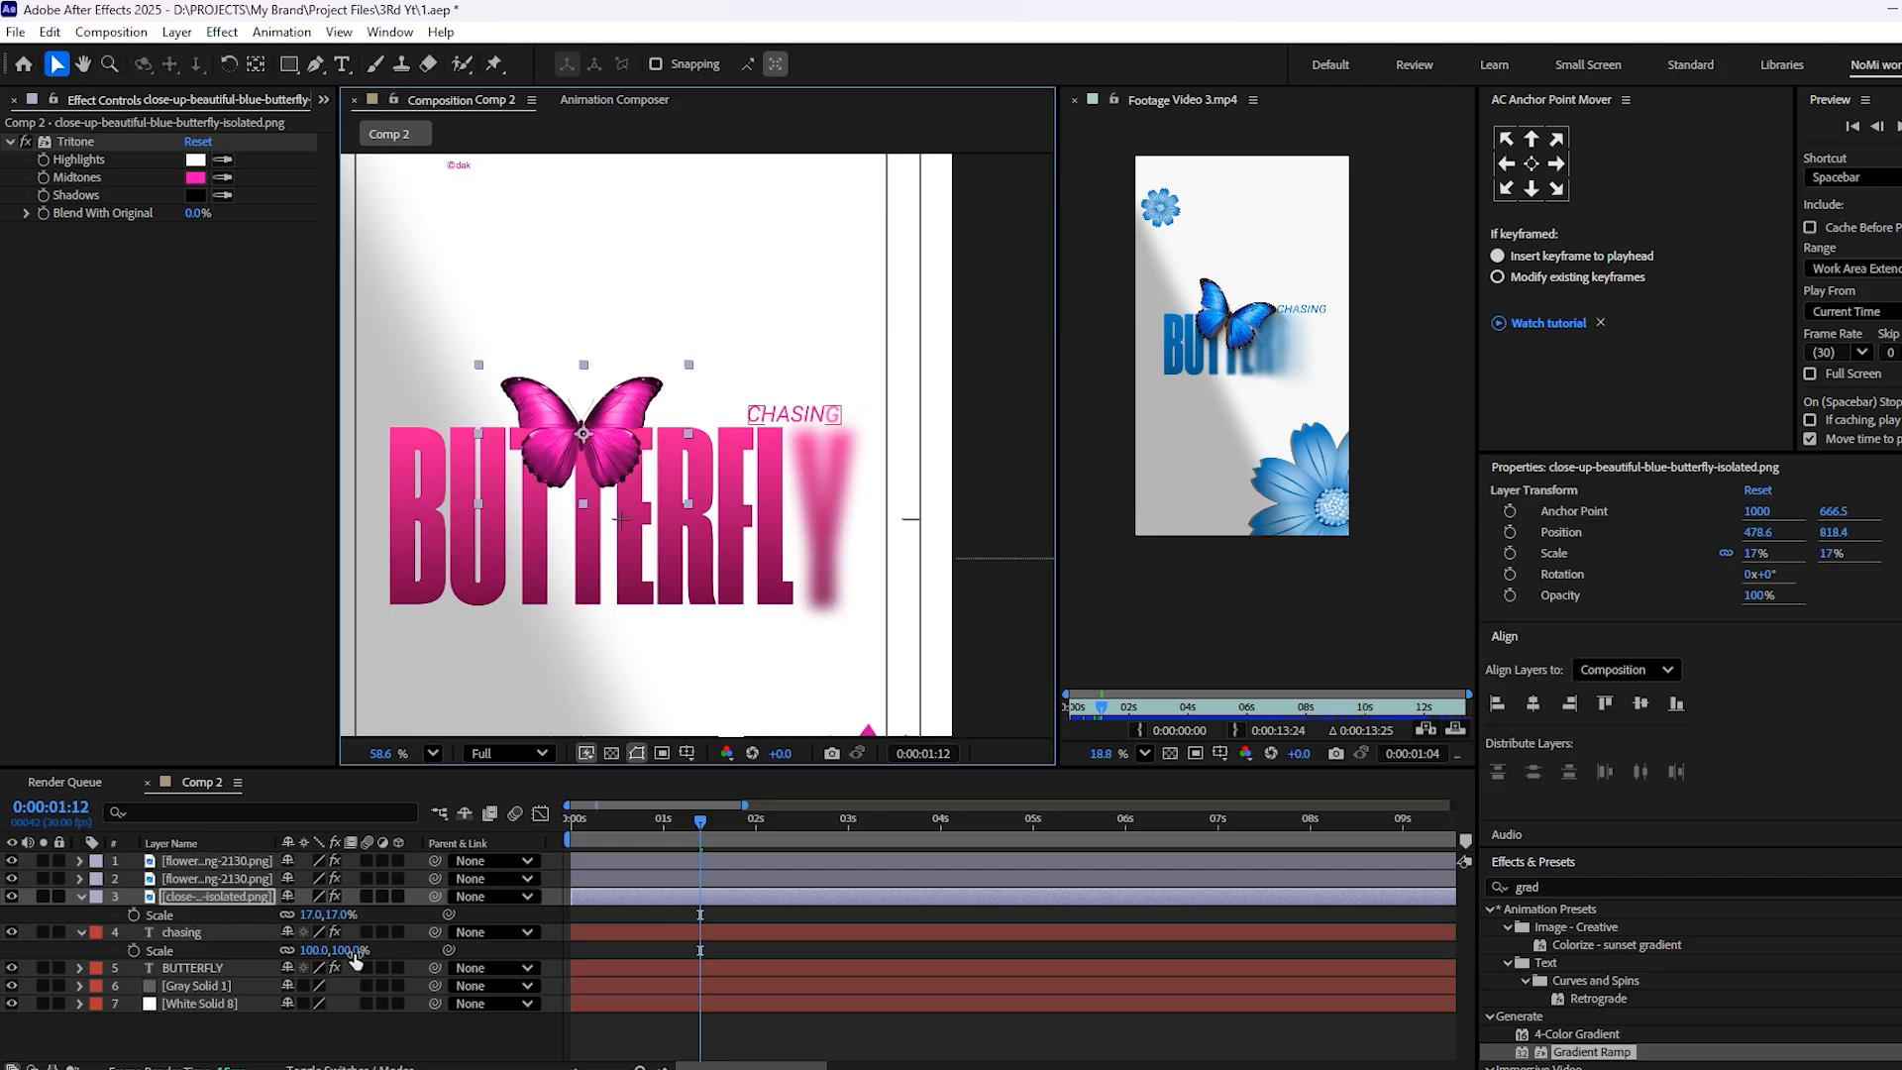
left_click(311, 914)
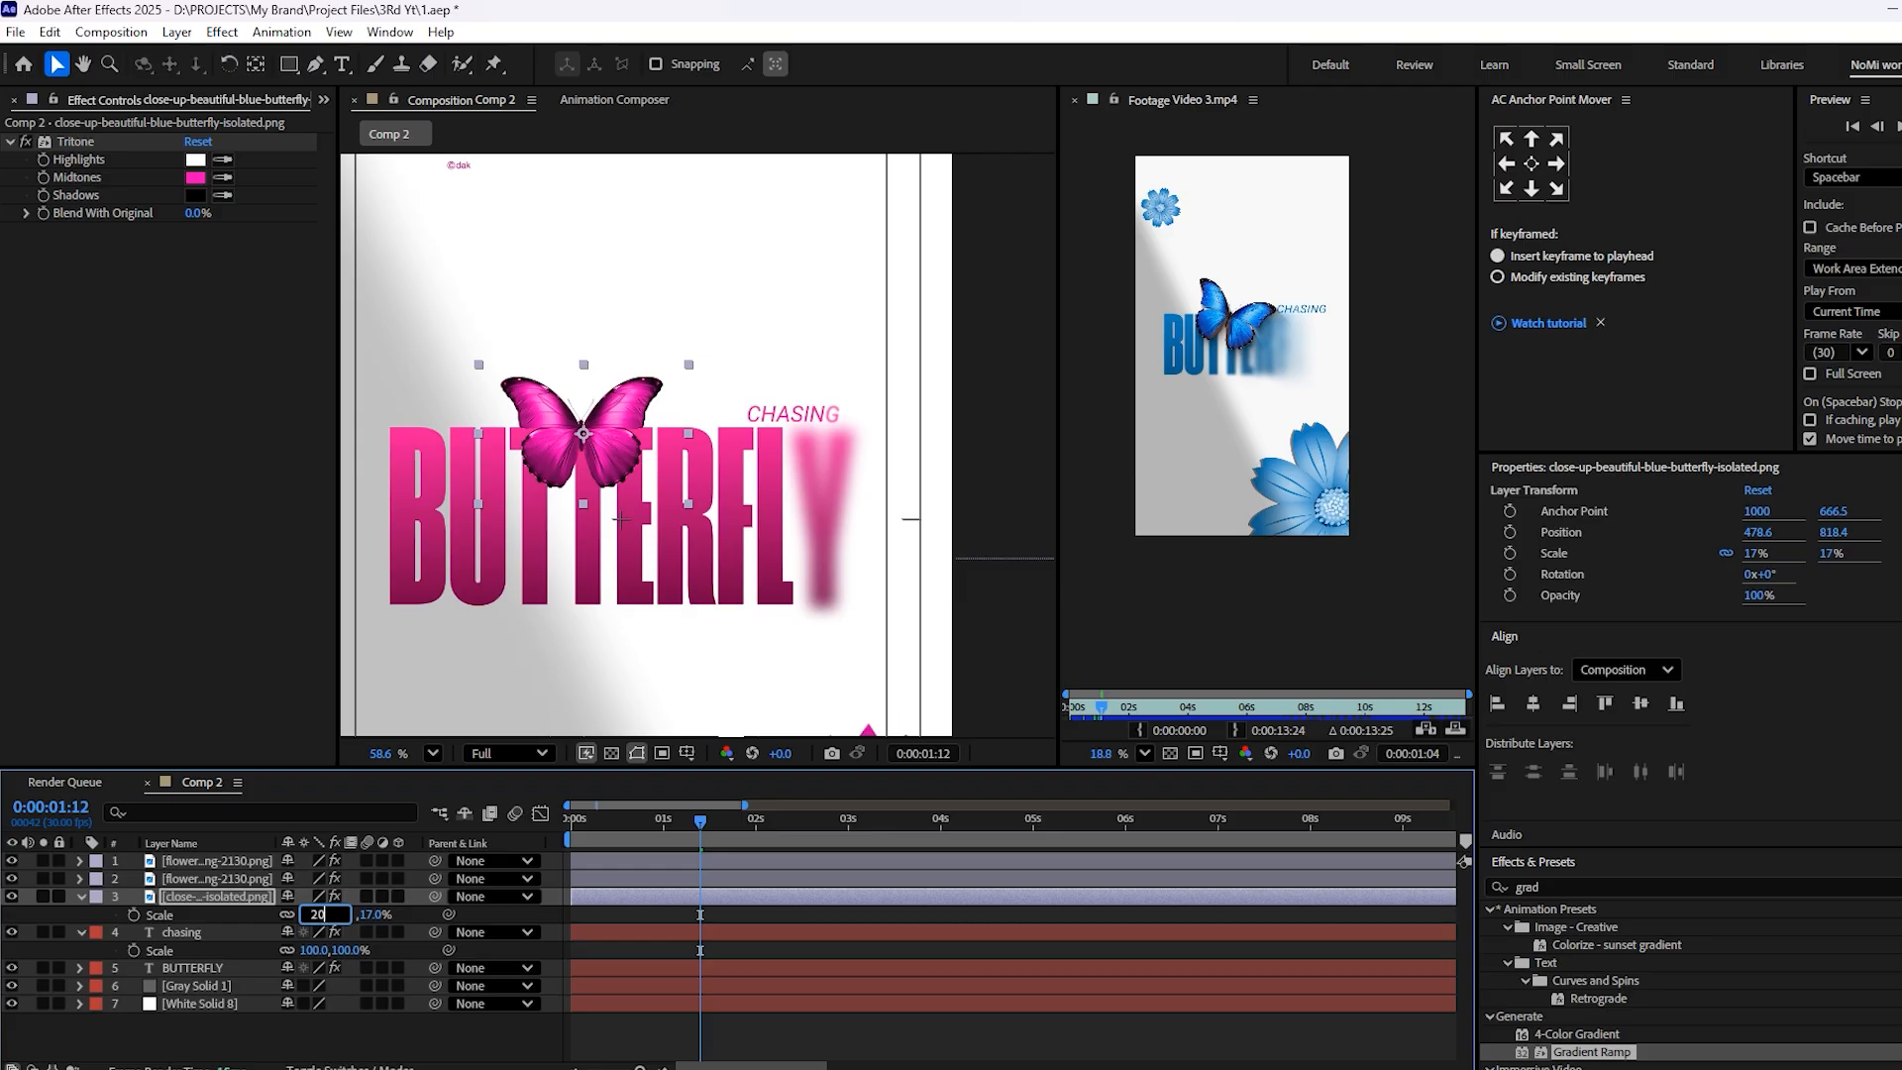
left_click(459, 931)
left_click(632, 674)
left_click(591, 450)
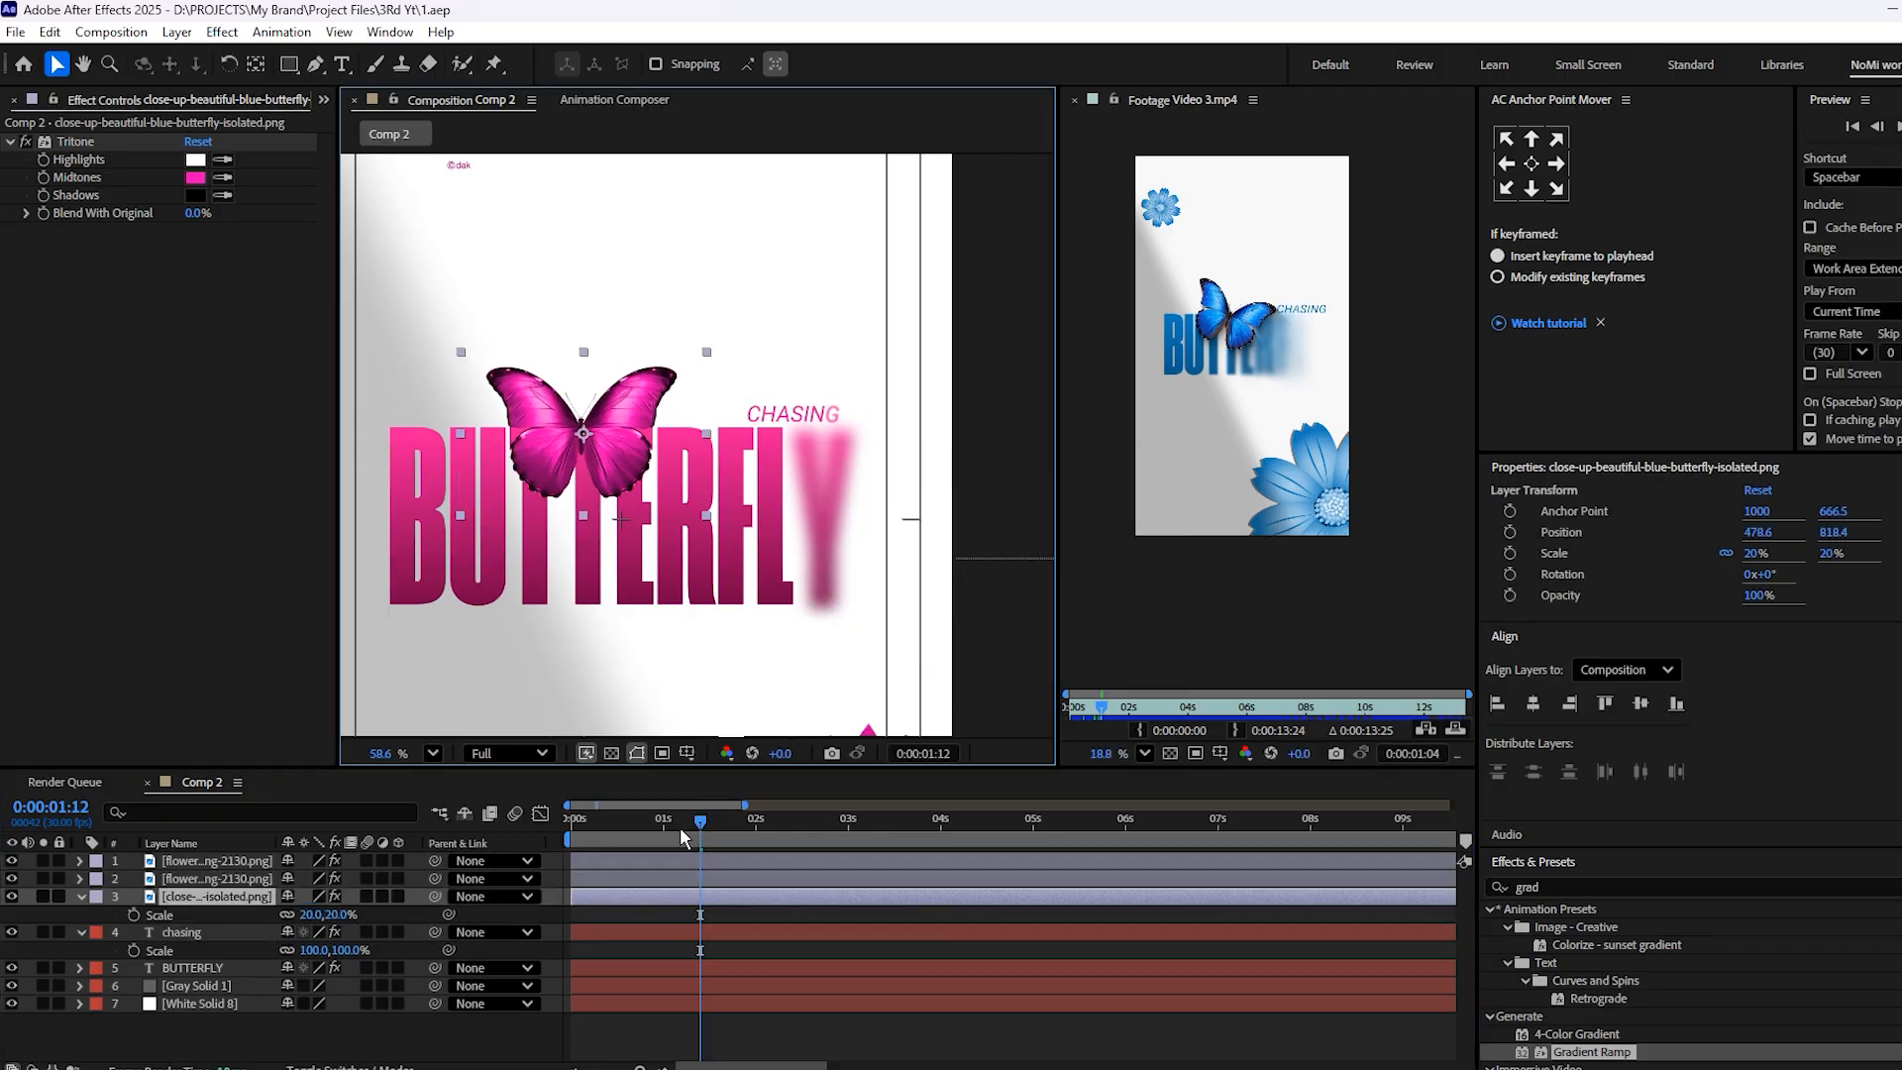
Play the composition from the first frame to review both text reveals with the resized butterfly
key("Home")
key("space")
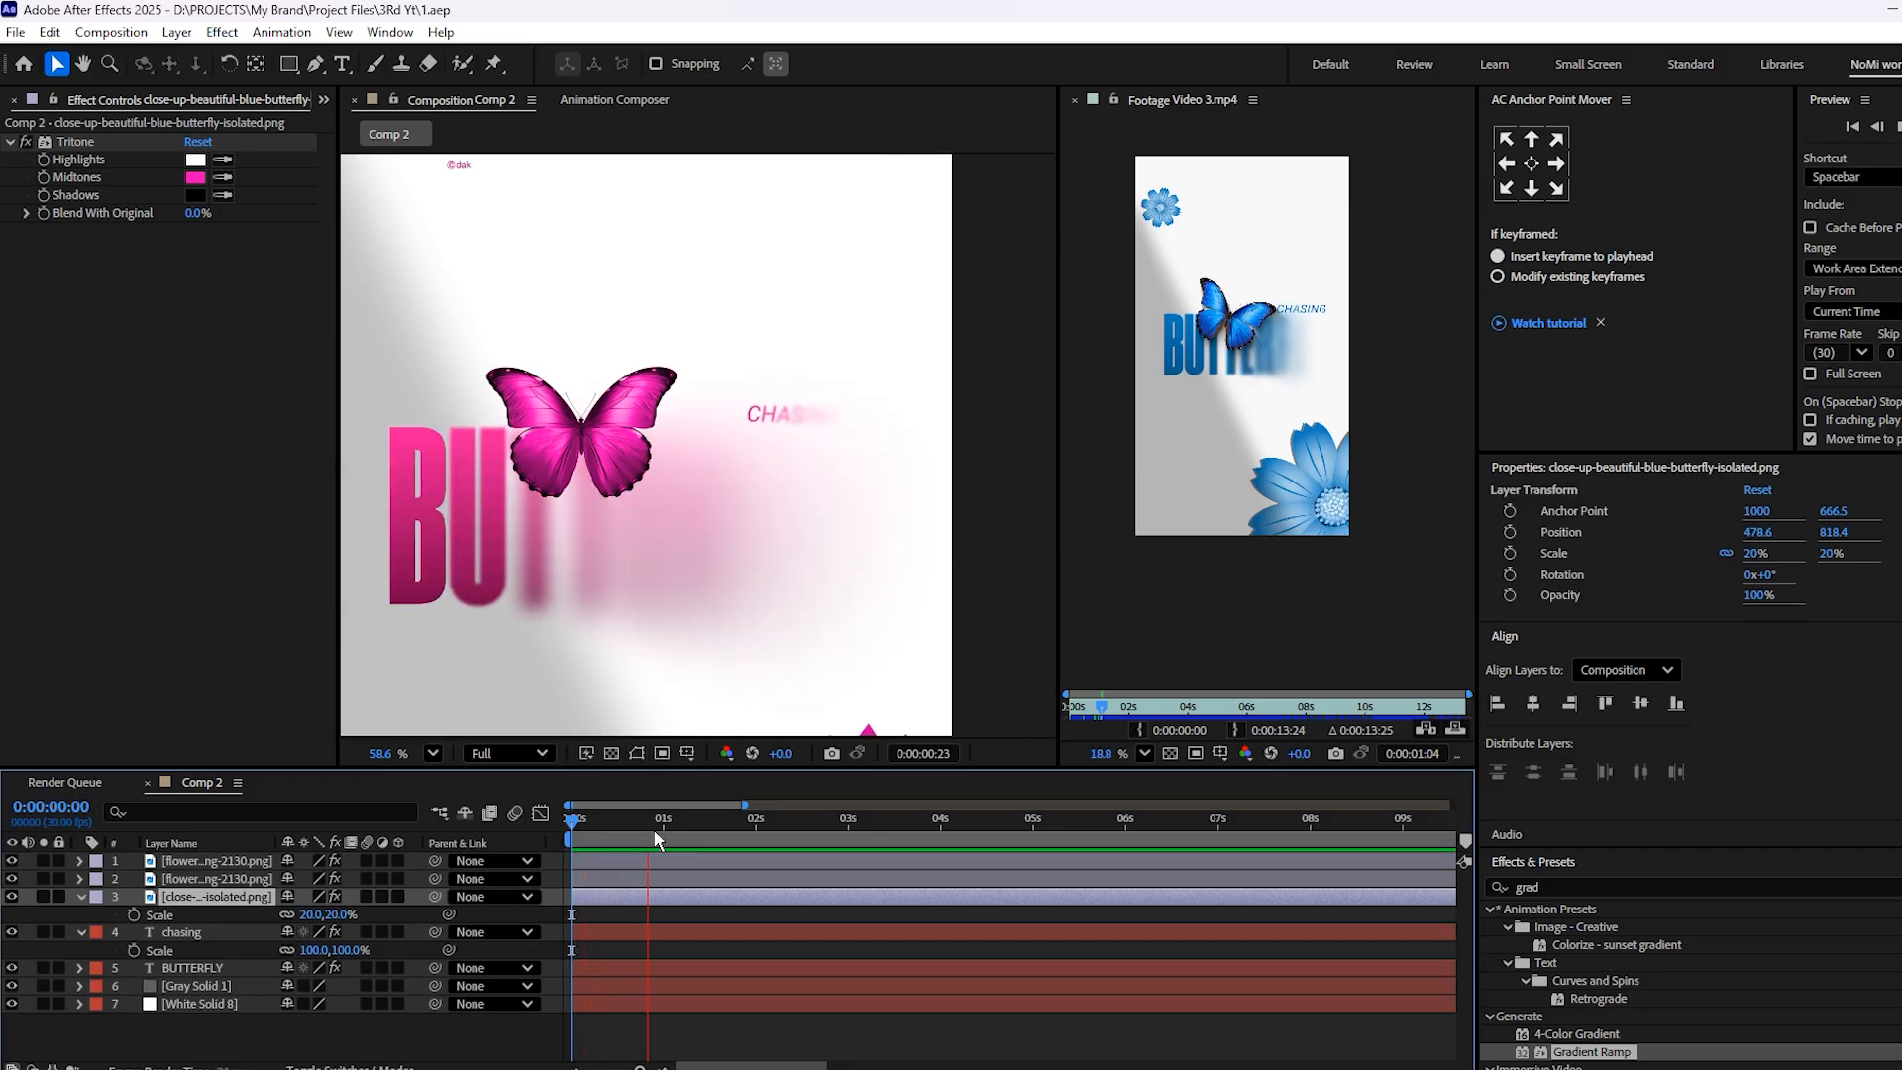
key("space")
key("Home")
key("space")
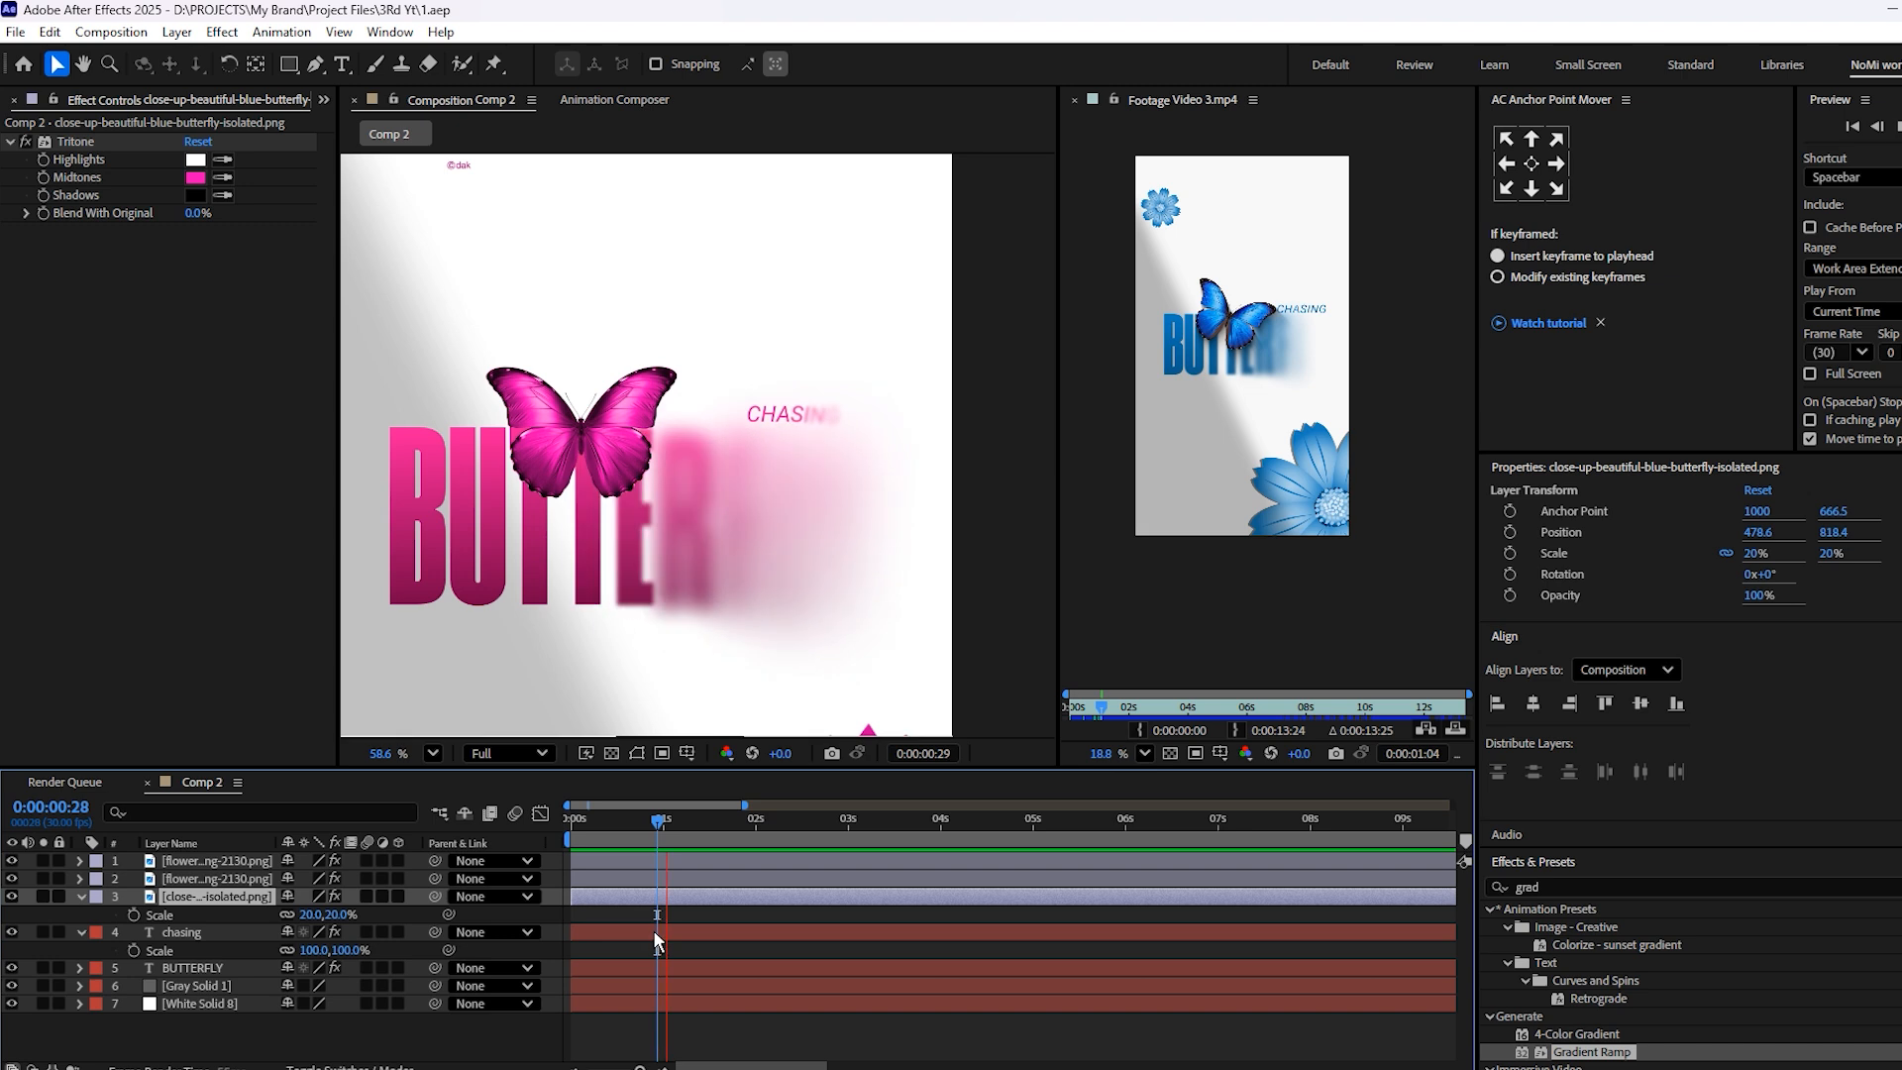
Reduce the Blur in the chasing text layer's Animator 1 to about 14
left_click(662, 932)
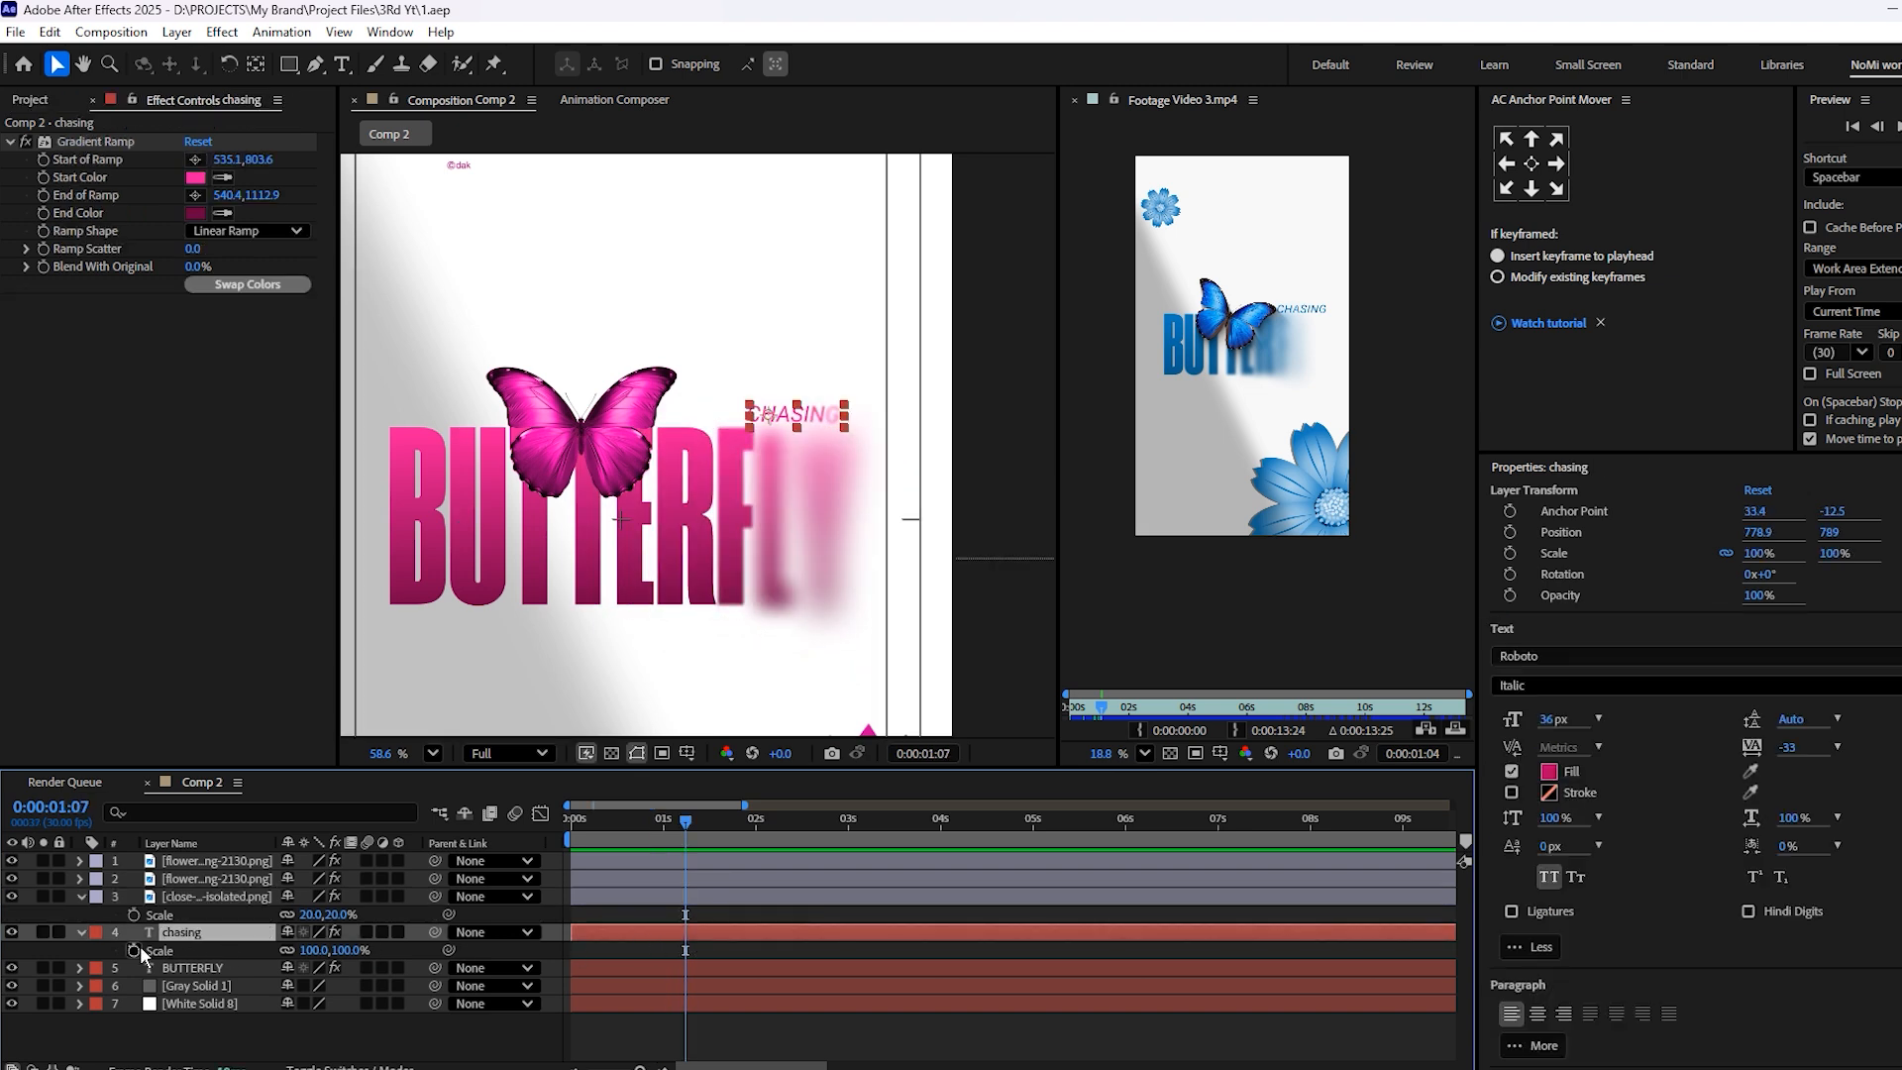
left_click(78, 934)
left_click(81, 931)
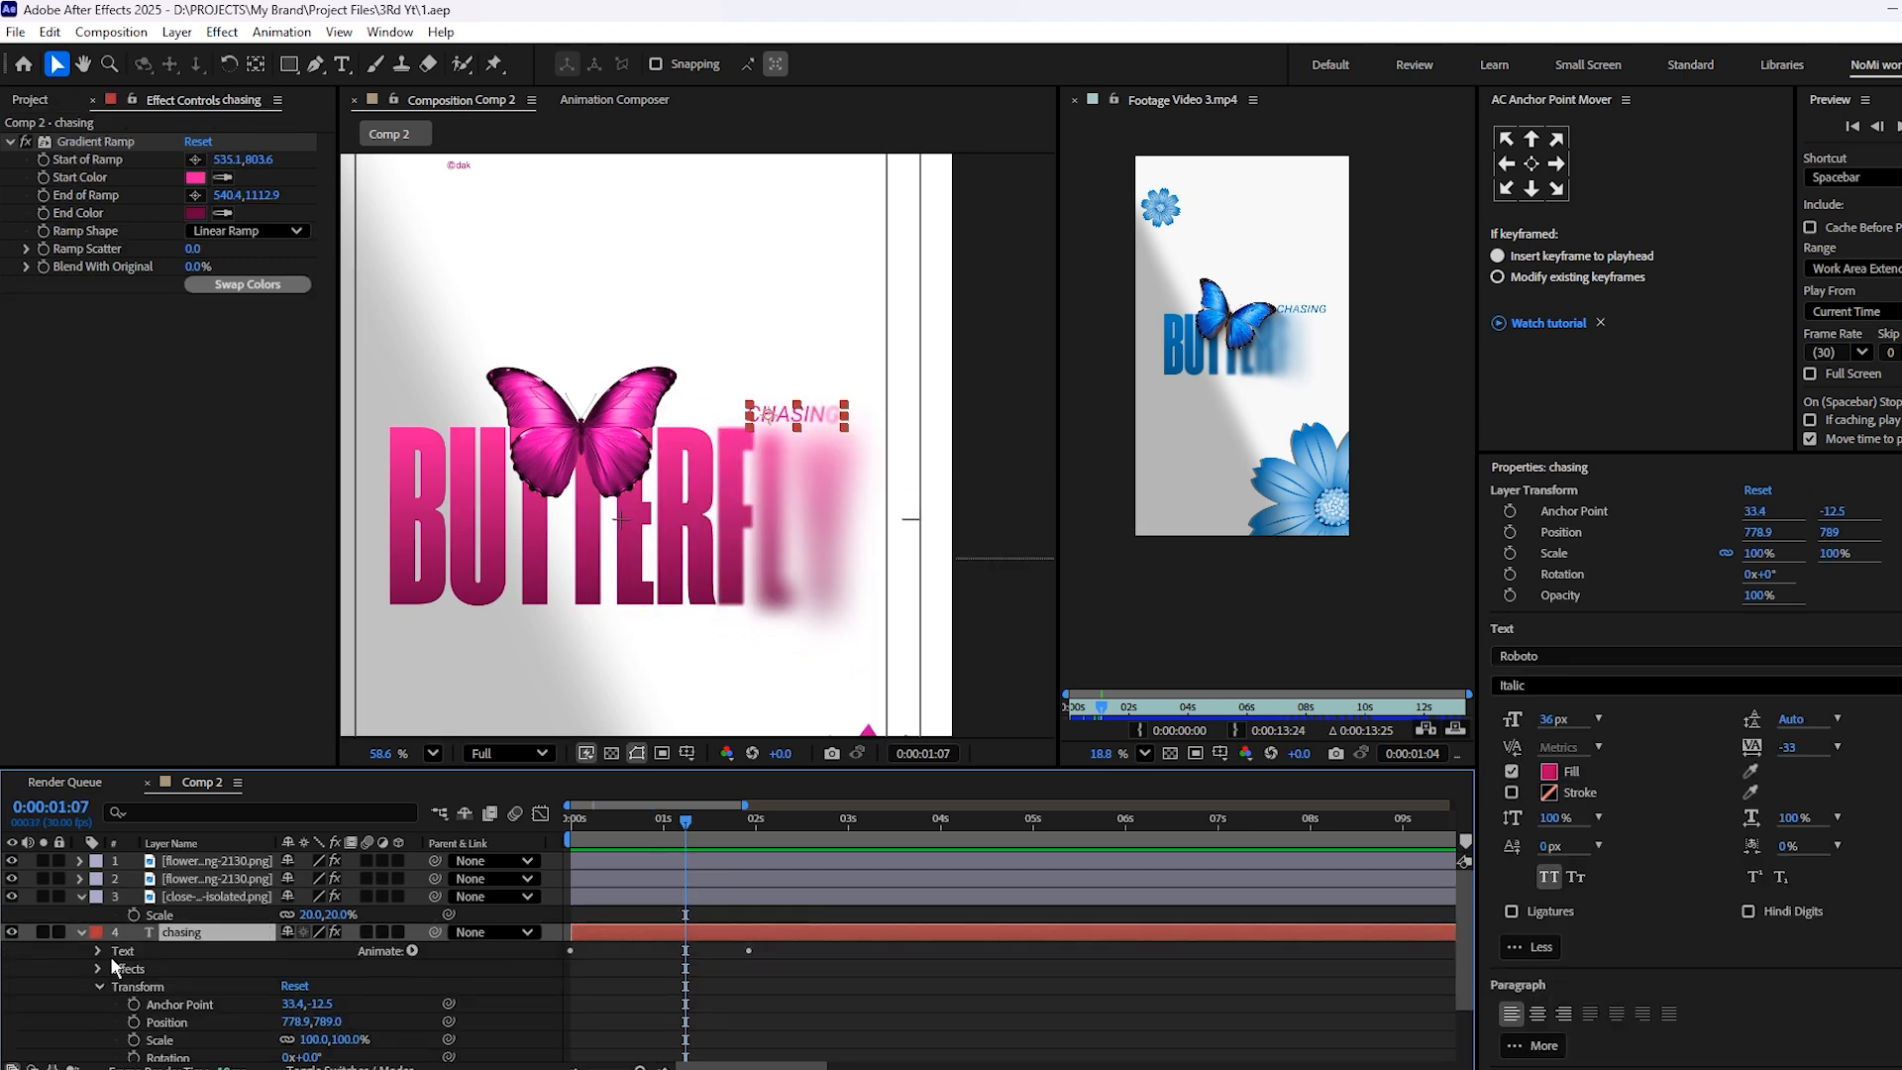
scroll(250, 966, "down", 3)
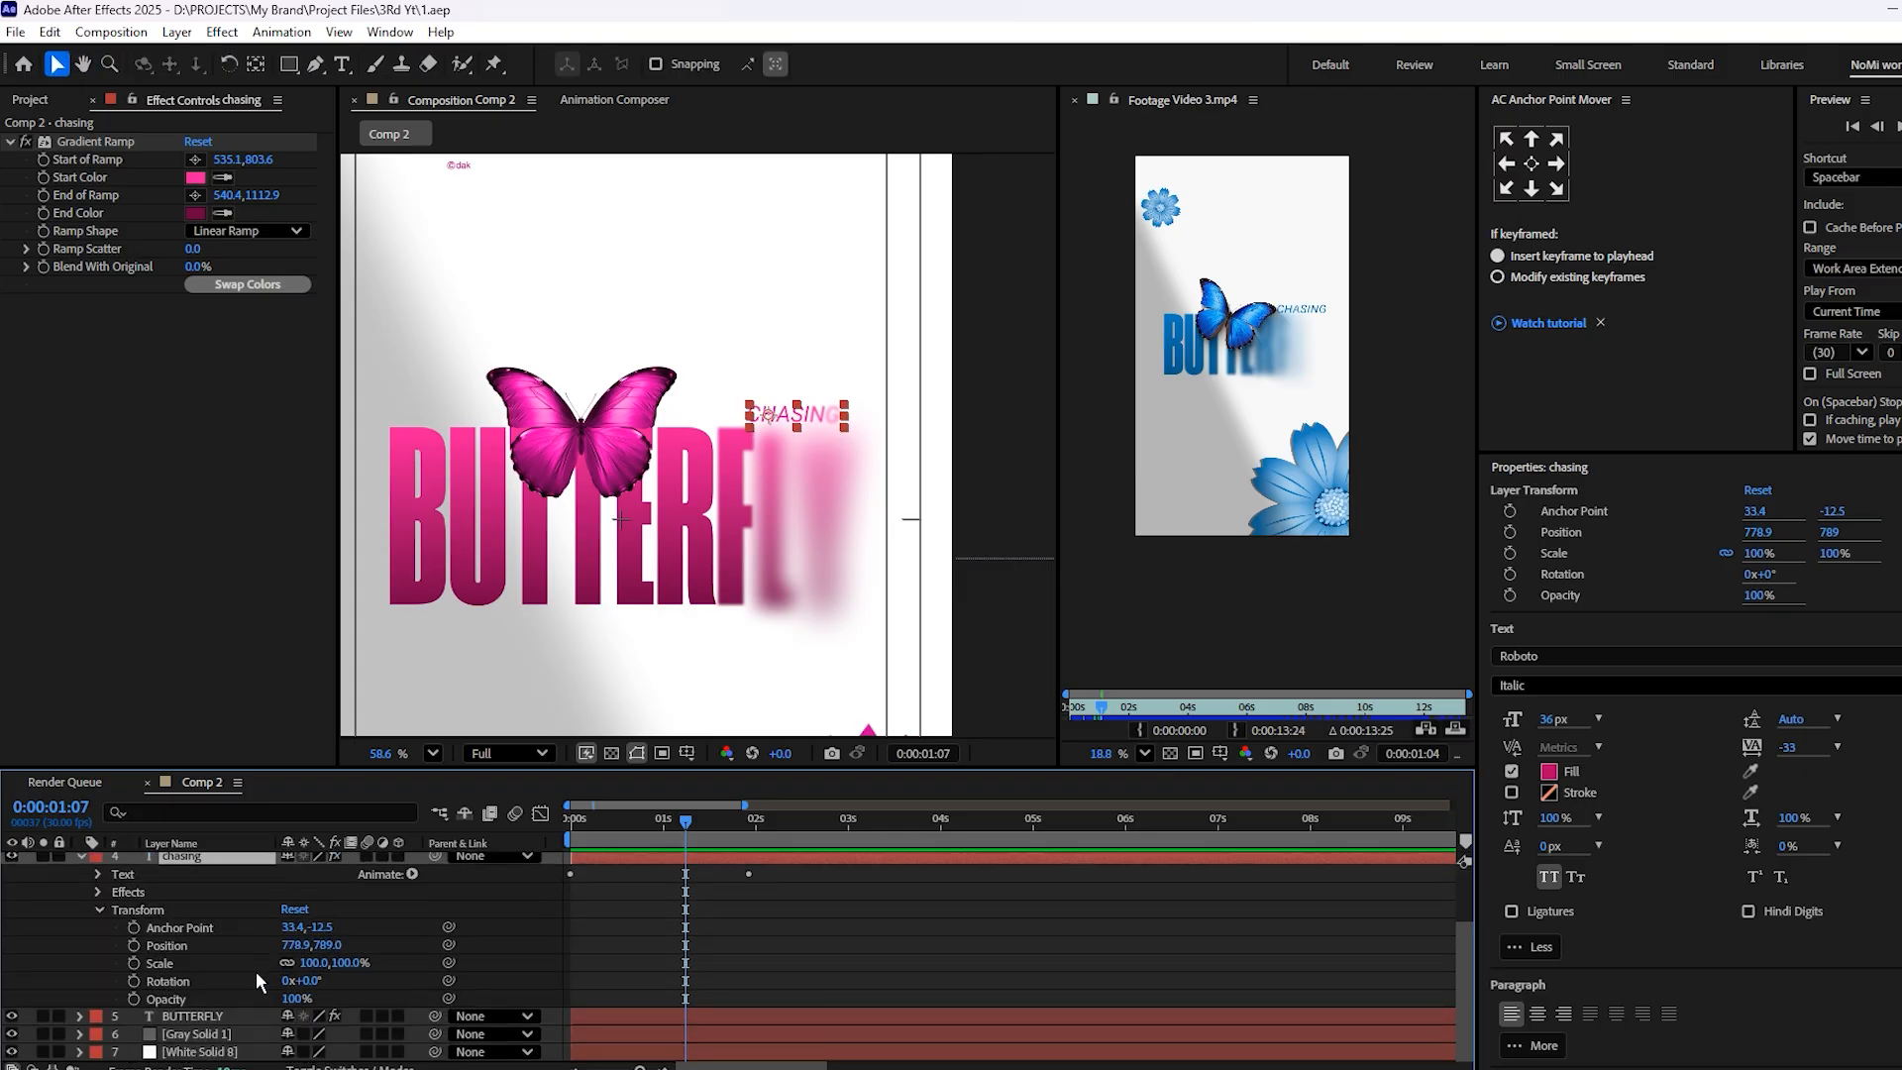
left_click(99, 874)
scroll(243, 963, "down", 2)
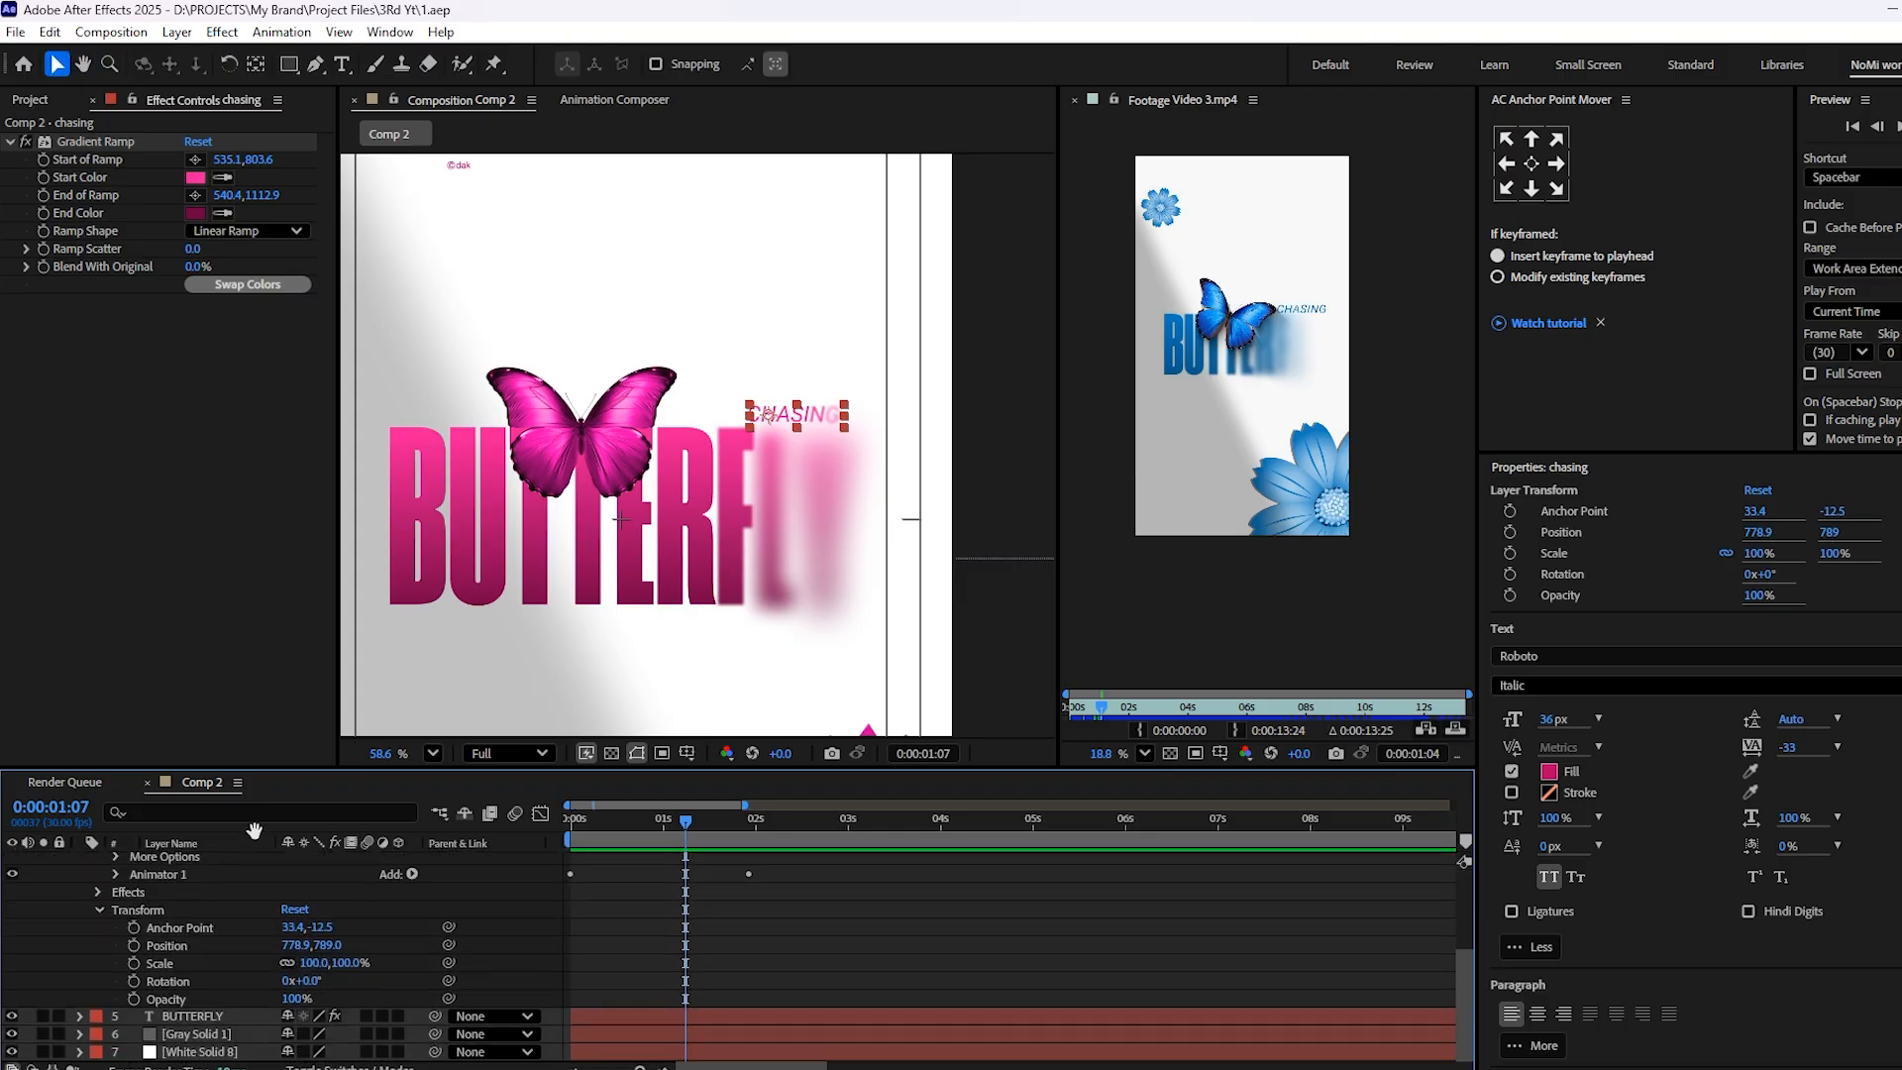
scroll(232, 966, "up", 1)
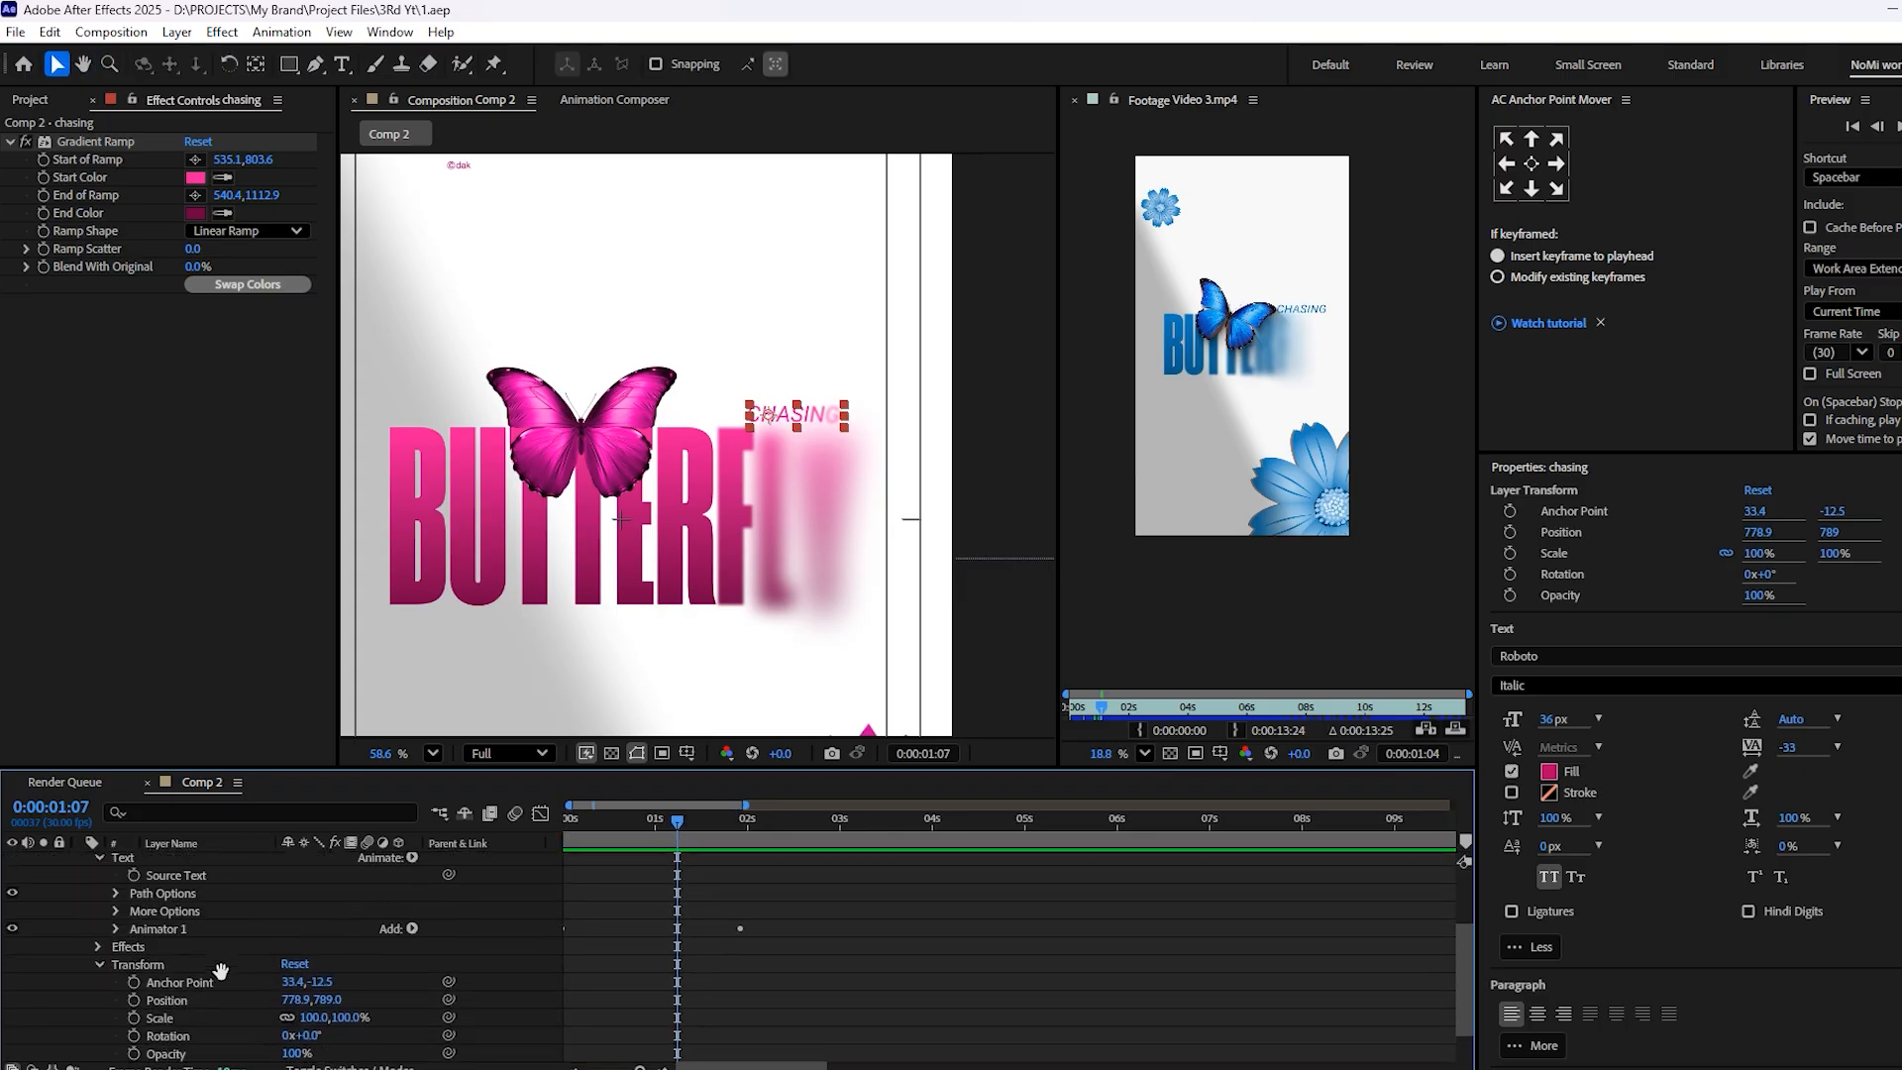
left_click(125, 929)
left_click(116, 929)
scroll(248, 951, "down", 1)
left_click_drag(334, 976, 322, 970)
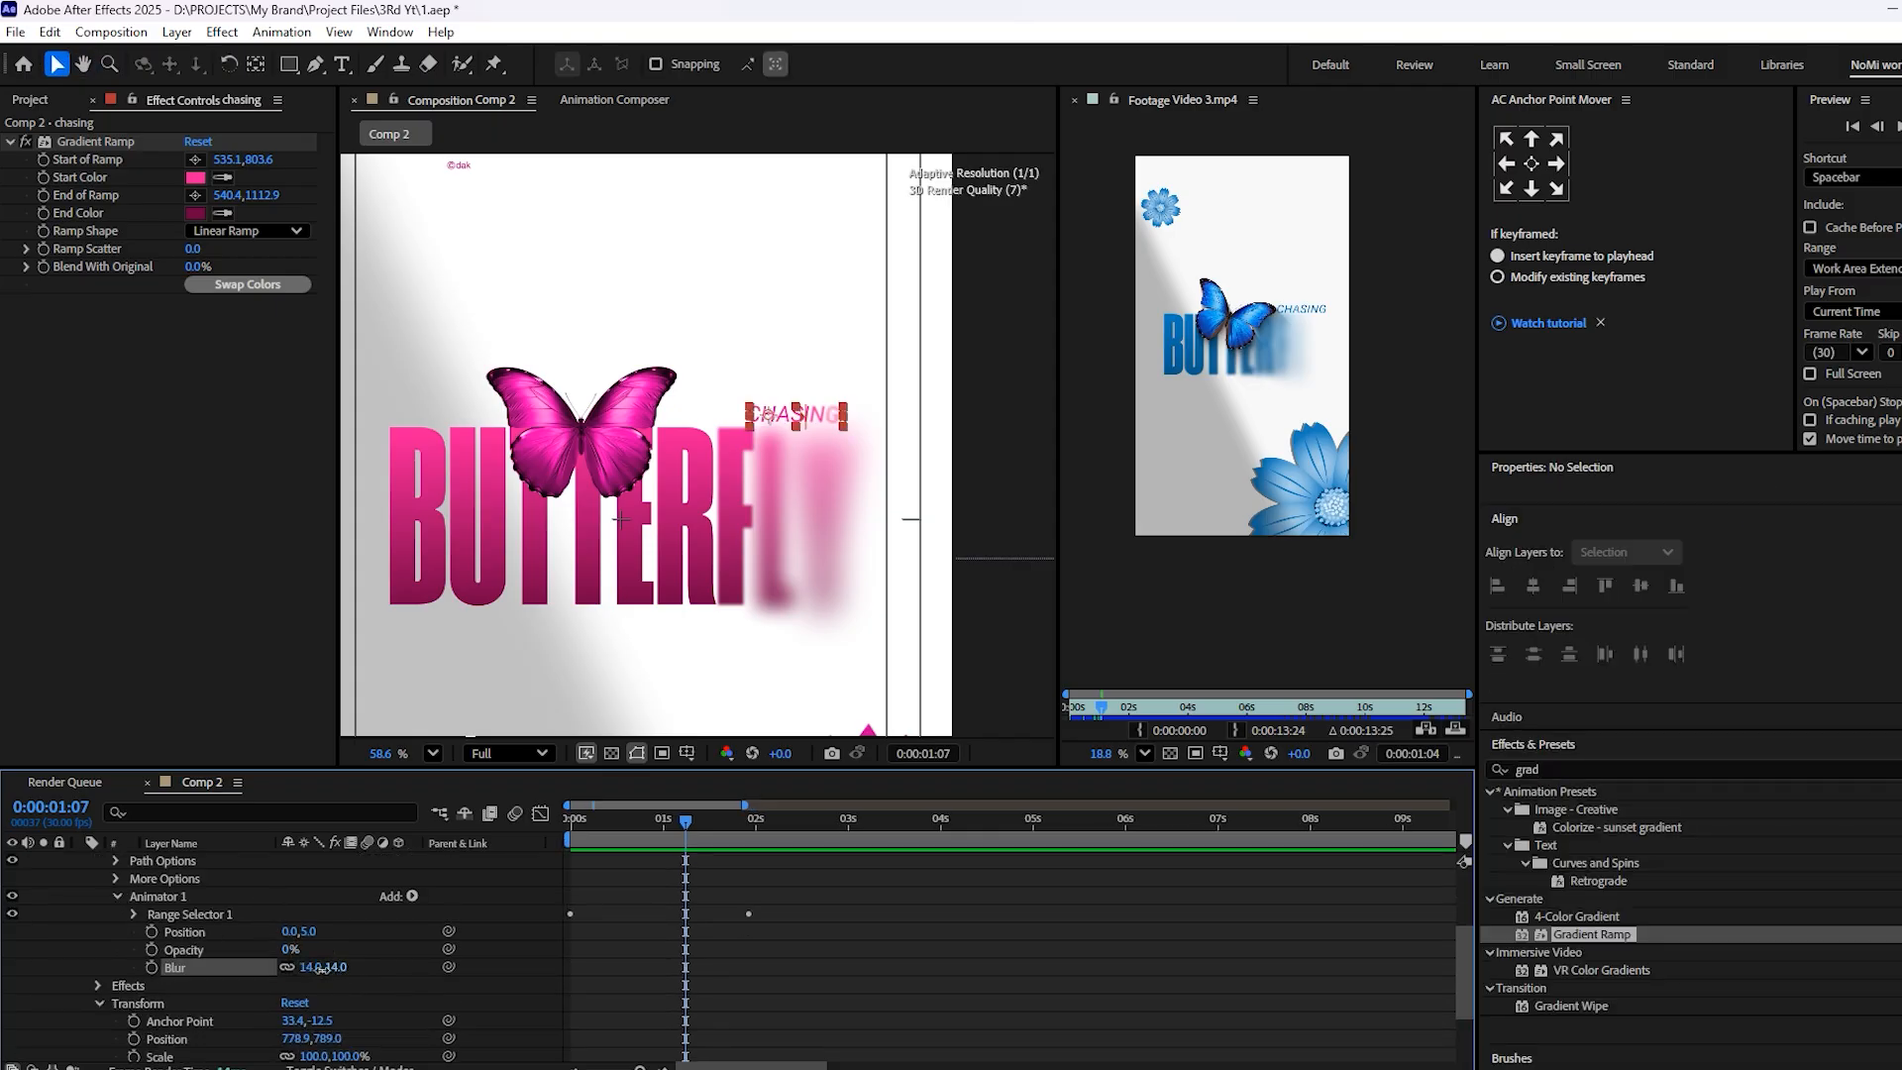
Play back the chasing text reveal with its new blur and save the project
key("space")
key("space")
left_click_drag(715, 824, 349, 923)
key("space")
key("ctrl+s")
Collapse the chasing and butterfly layers' properties and play the composition from the first frame
scroll(654, 948, "up", 3)
left_click(80, 932)
left_click(81, 896)
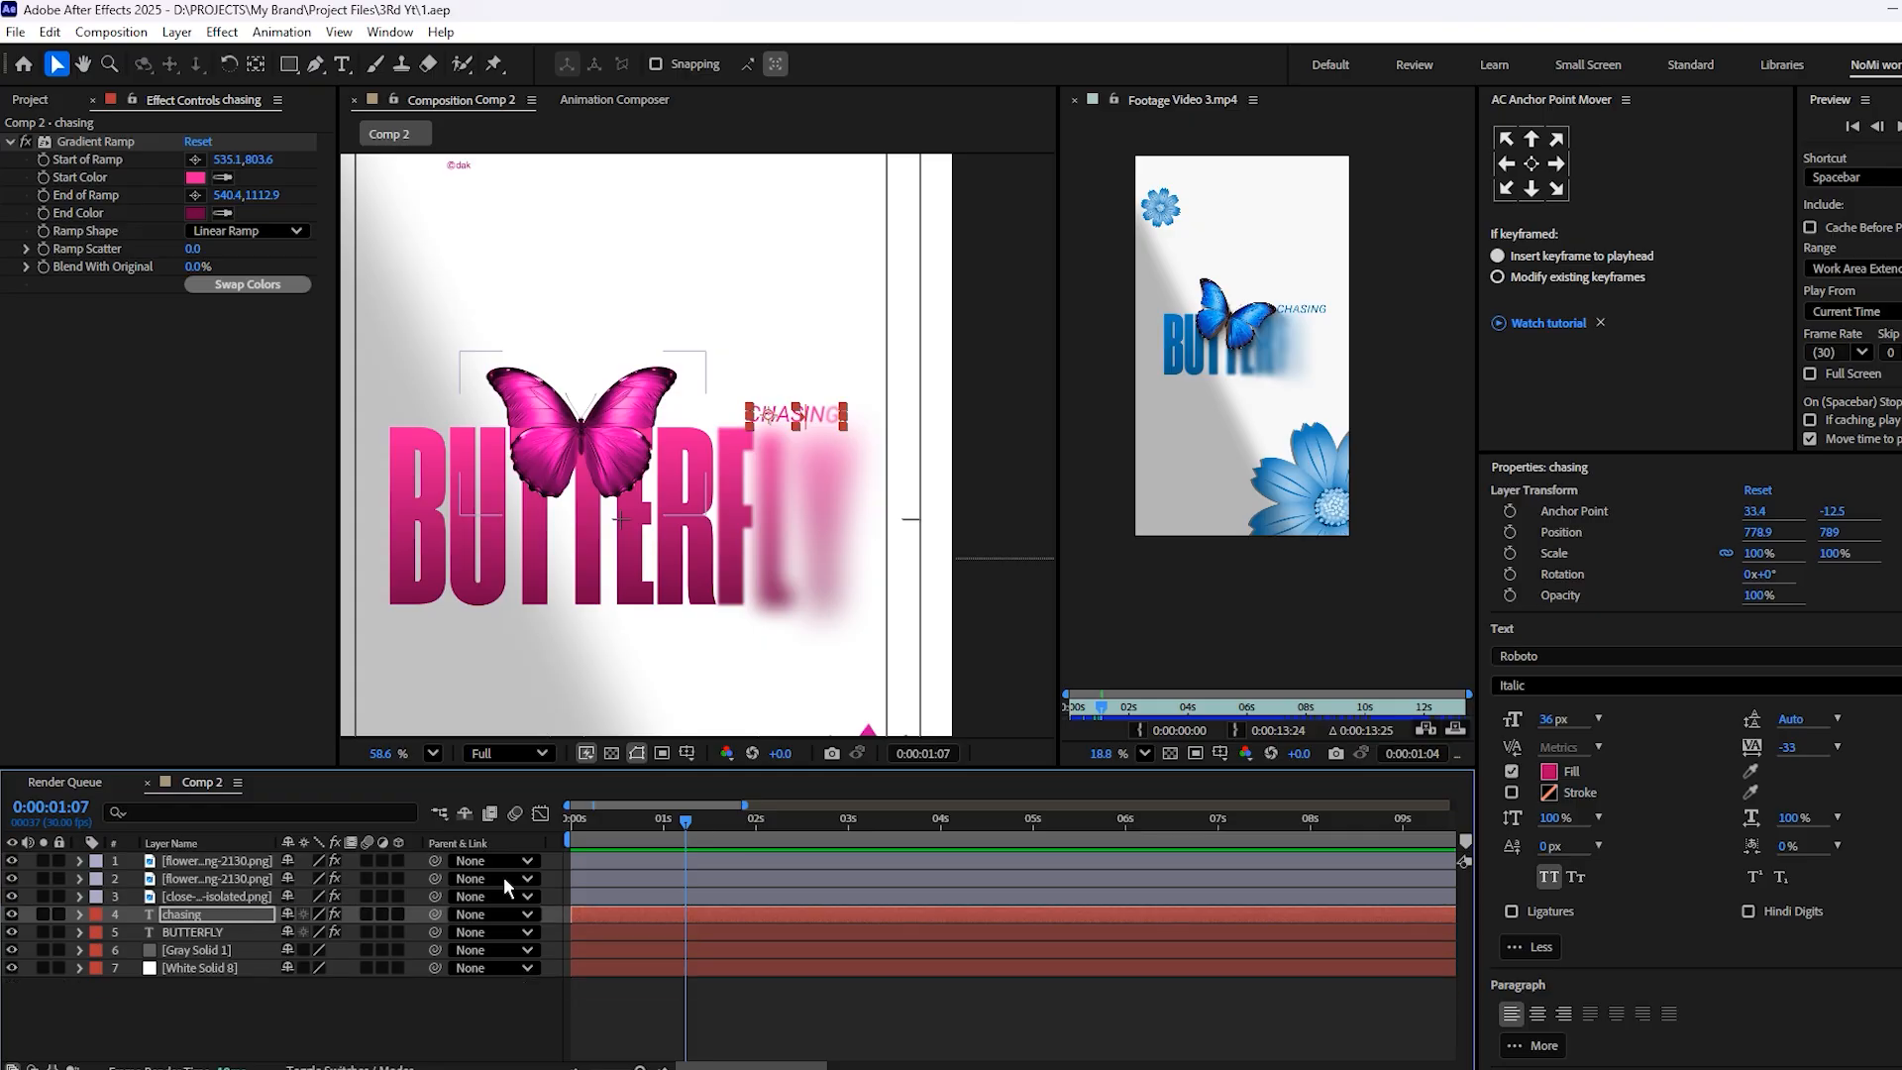
left_click_drag(669, 820, 572, 821)
key("space")
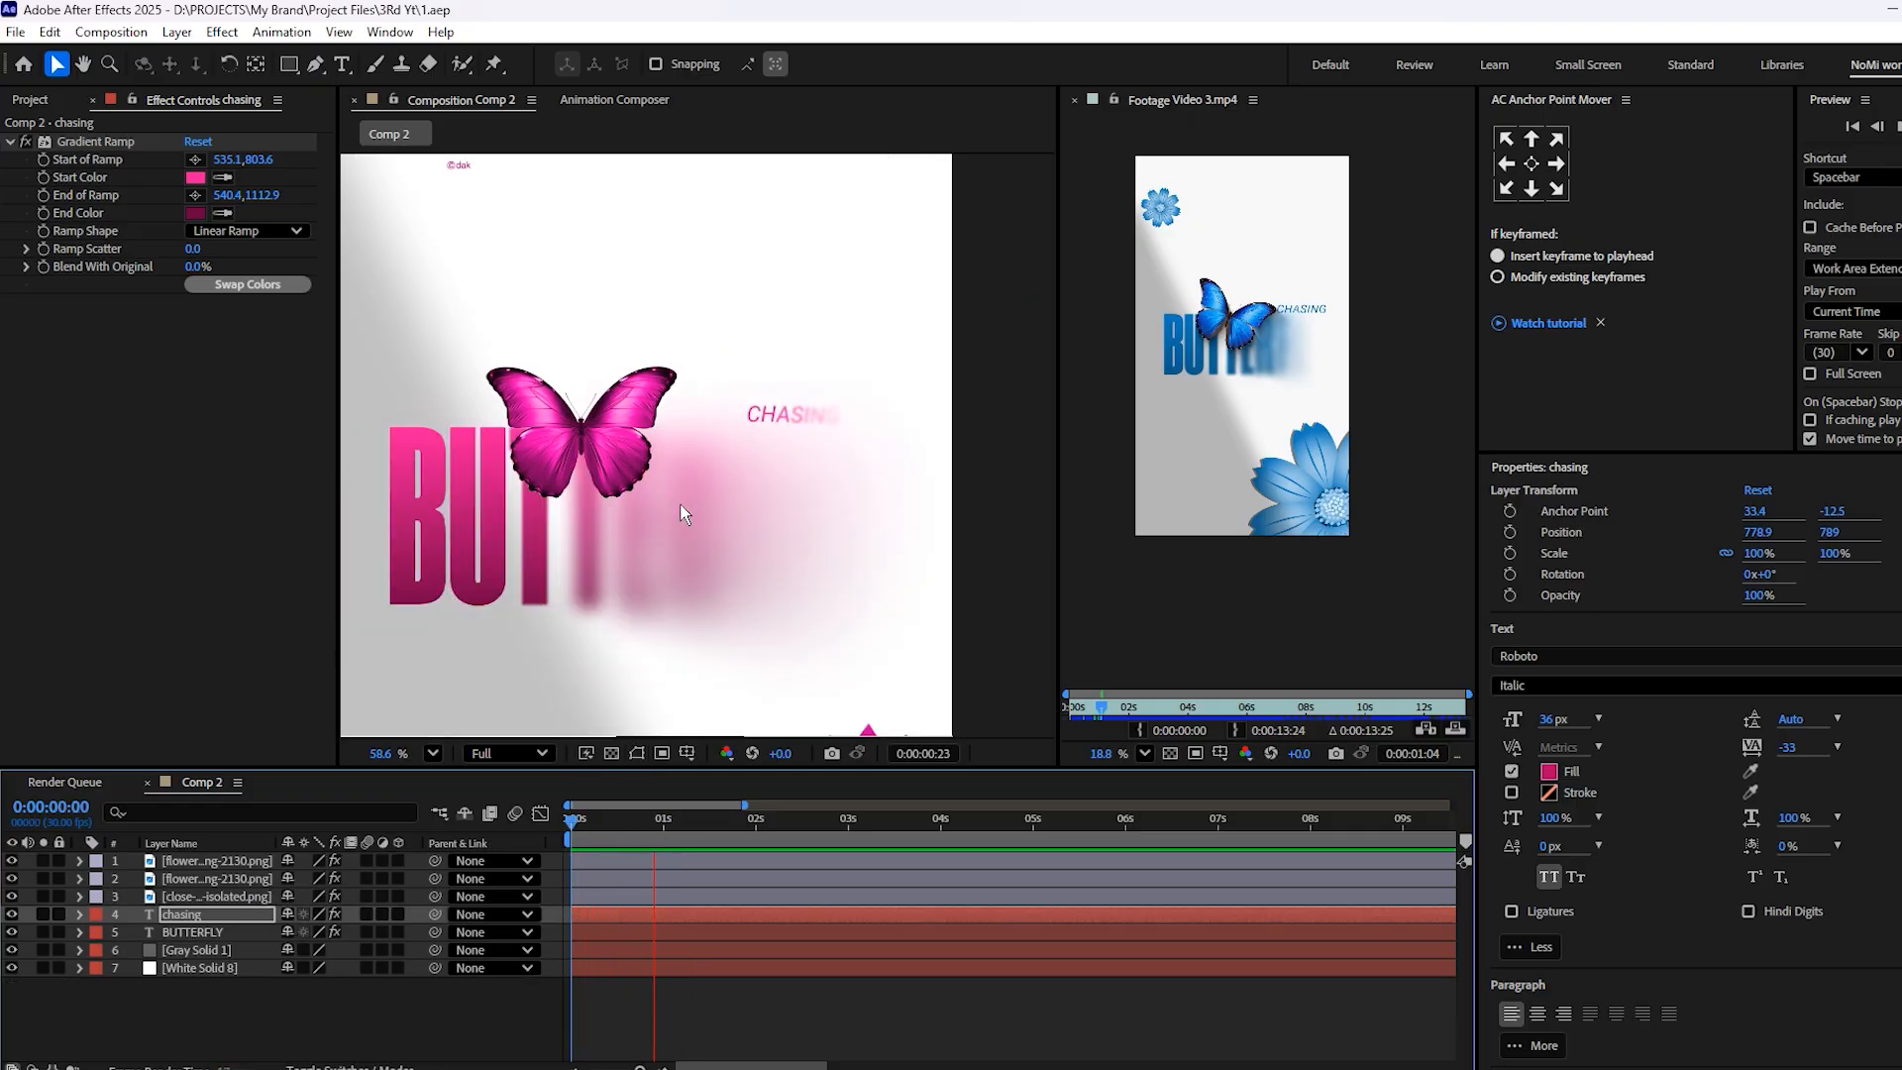
Draw a rectangular mask around the ©dak mark on the small flower layer and invert the mask
scroll(679, 503, "up", 5)
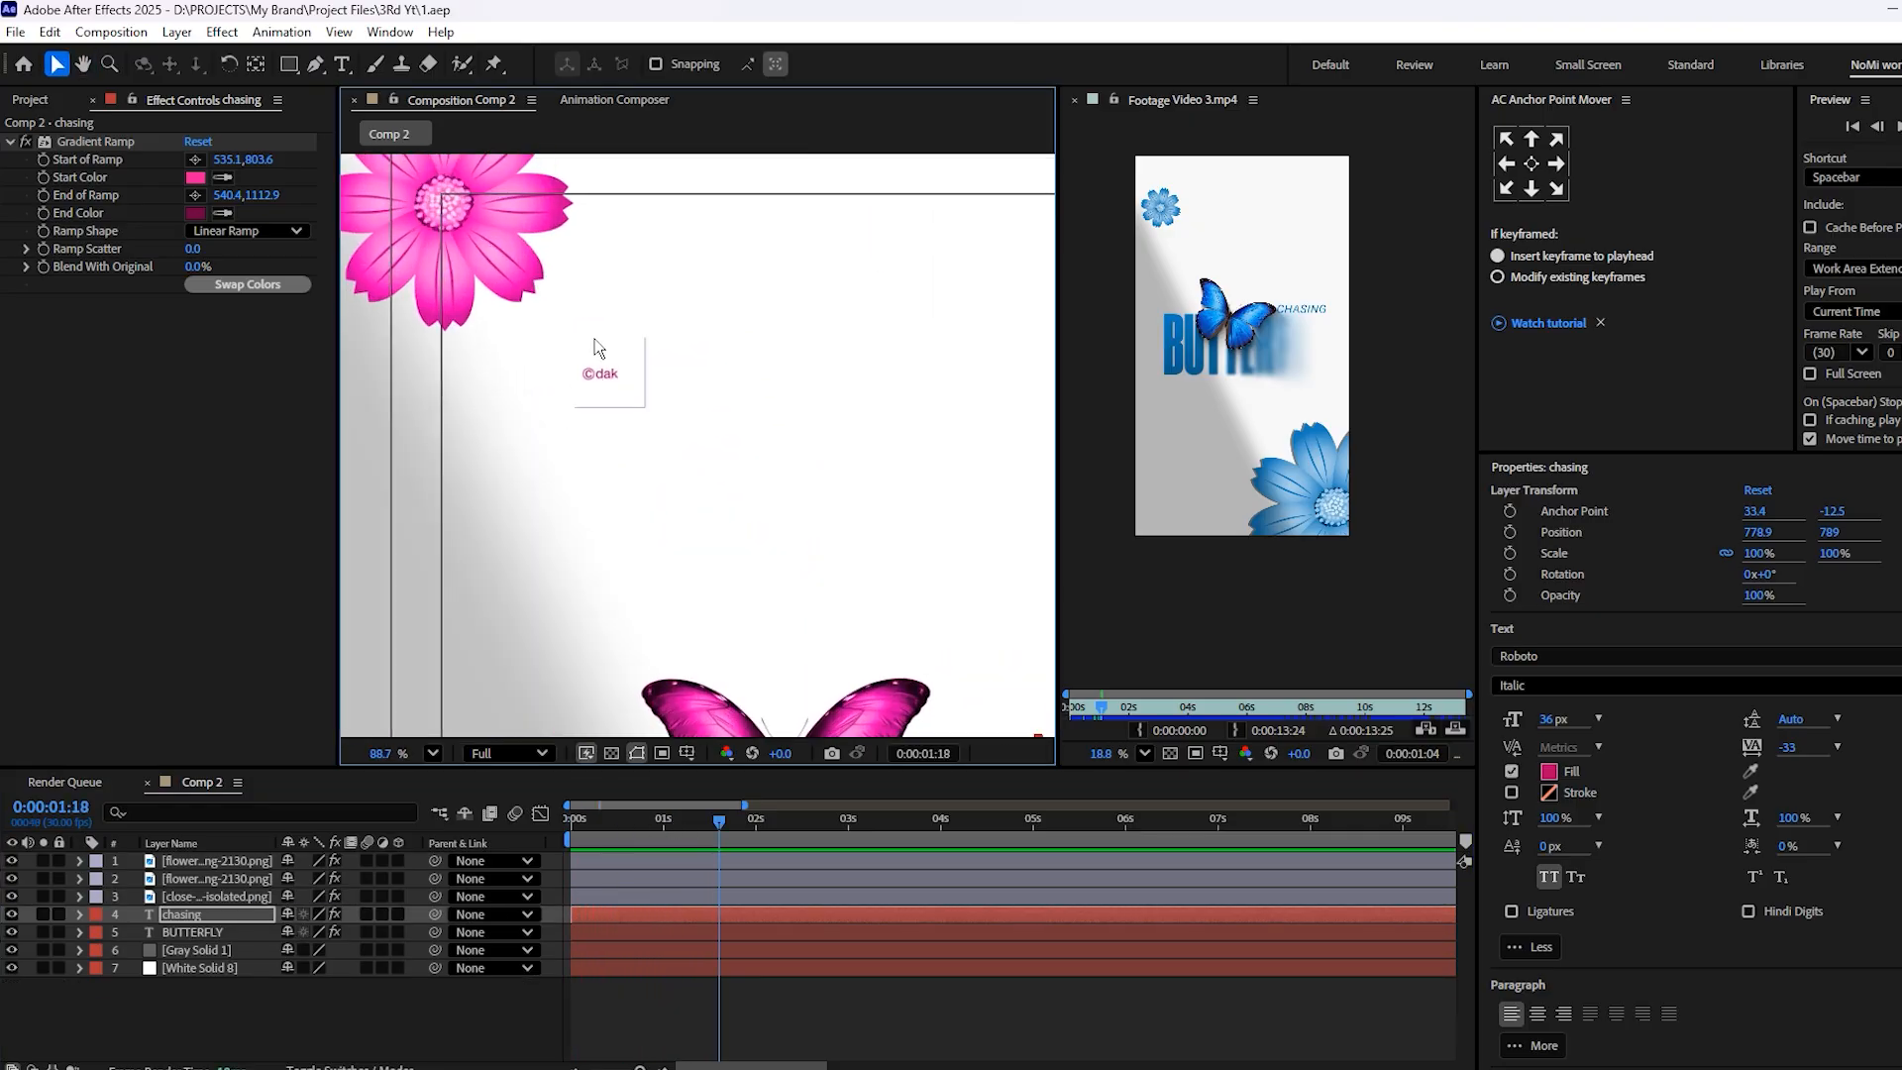
left_click(598, 366)
left_click(289, 64)
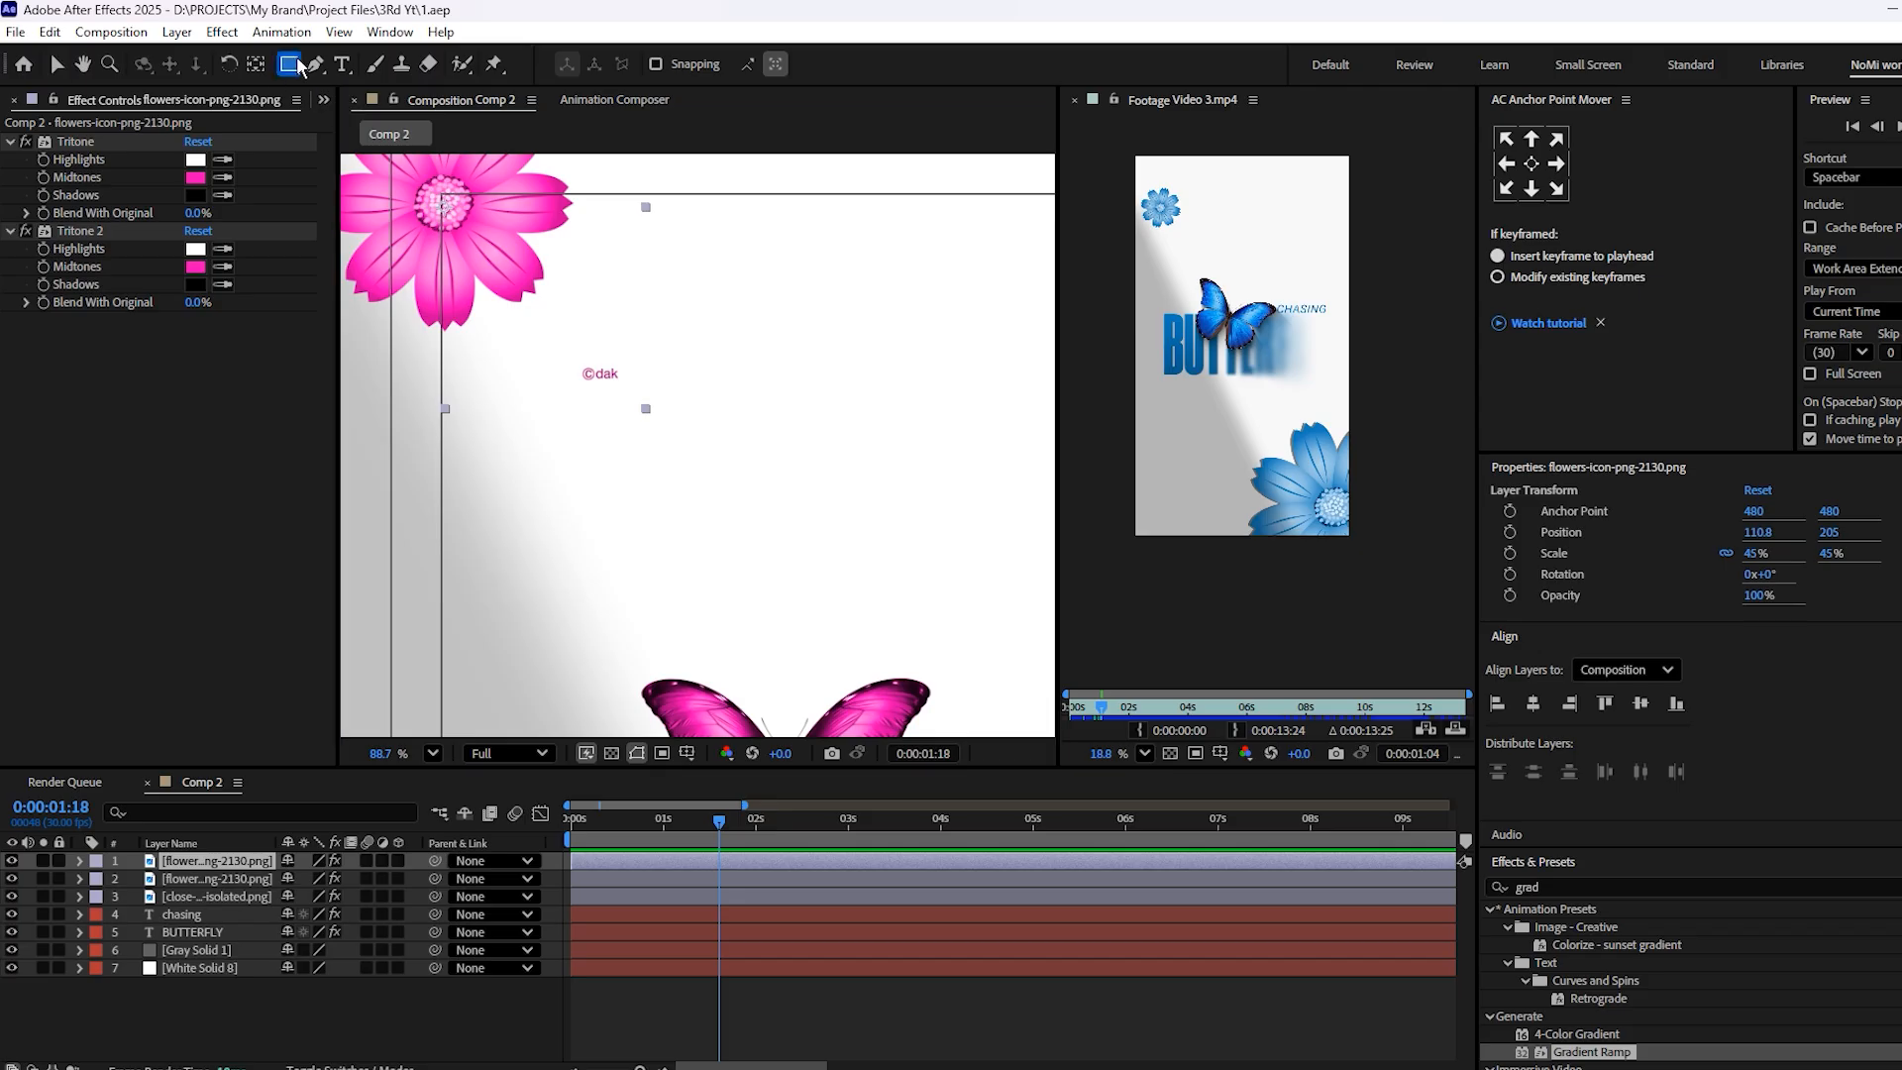
mouse_move(567, 340)
left_mouse_down()
mouse_move(650, 429)
mouse_move(564, 272)
left_mouse_up()
left_click(362, 898)
Set the Rotation of the large lower flower layer to 180°
scroll(617, 456, "down", 6)
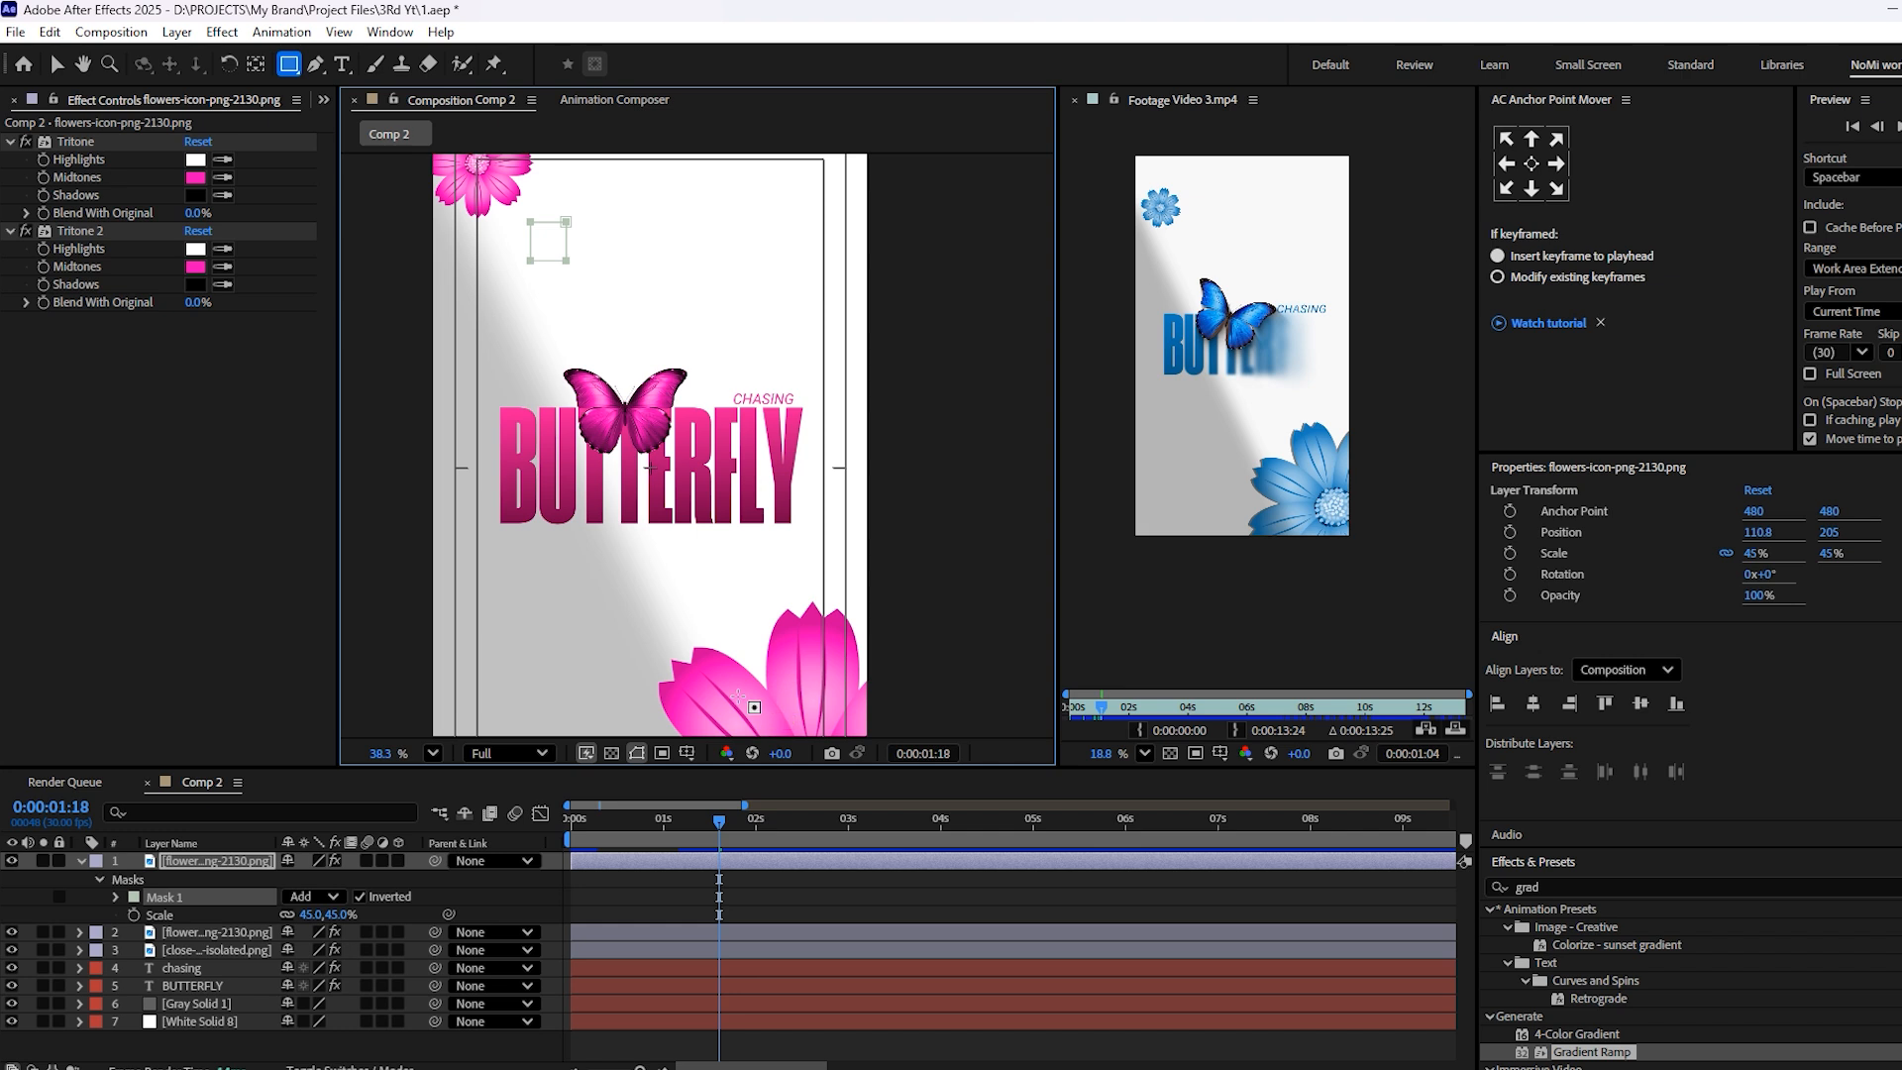
scroll(679, 668, "down", 3)
left_click_drag(680, 668, 606, 457)
left_click(717, 949)
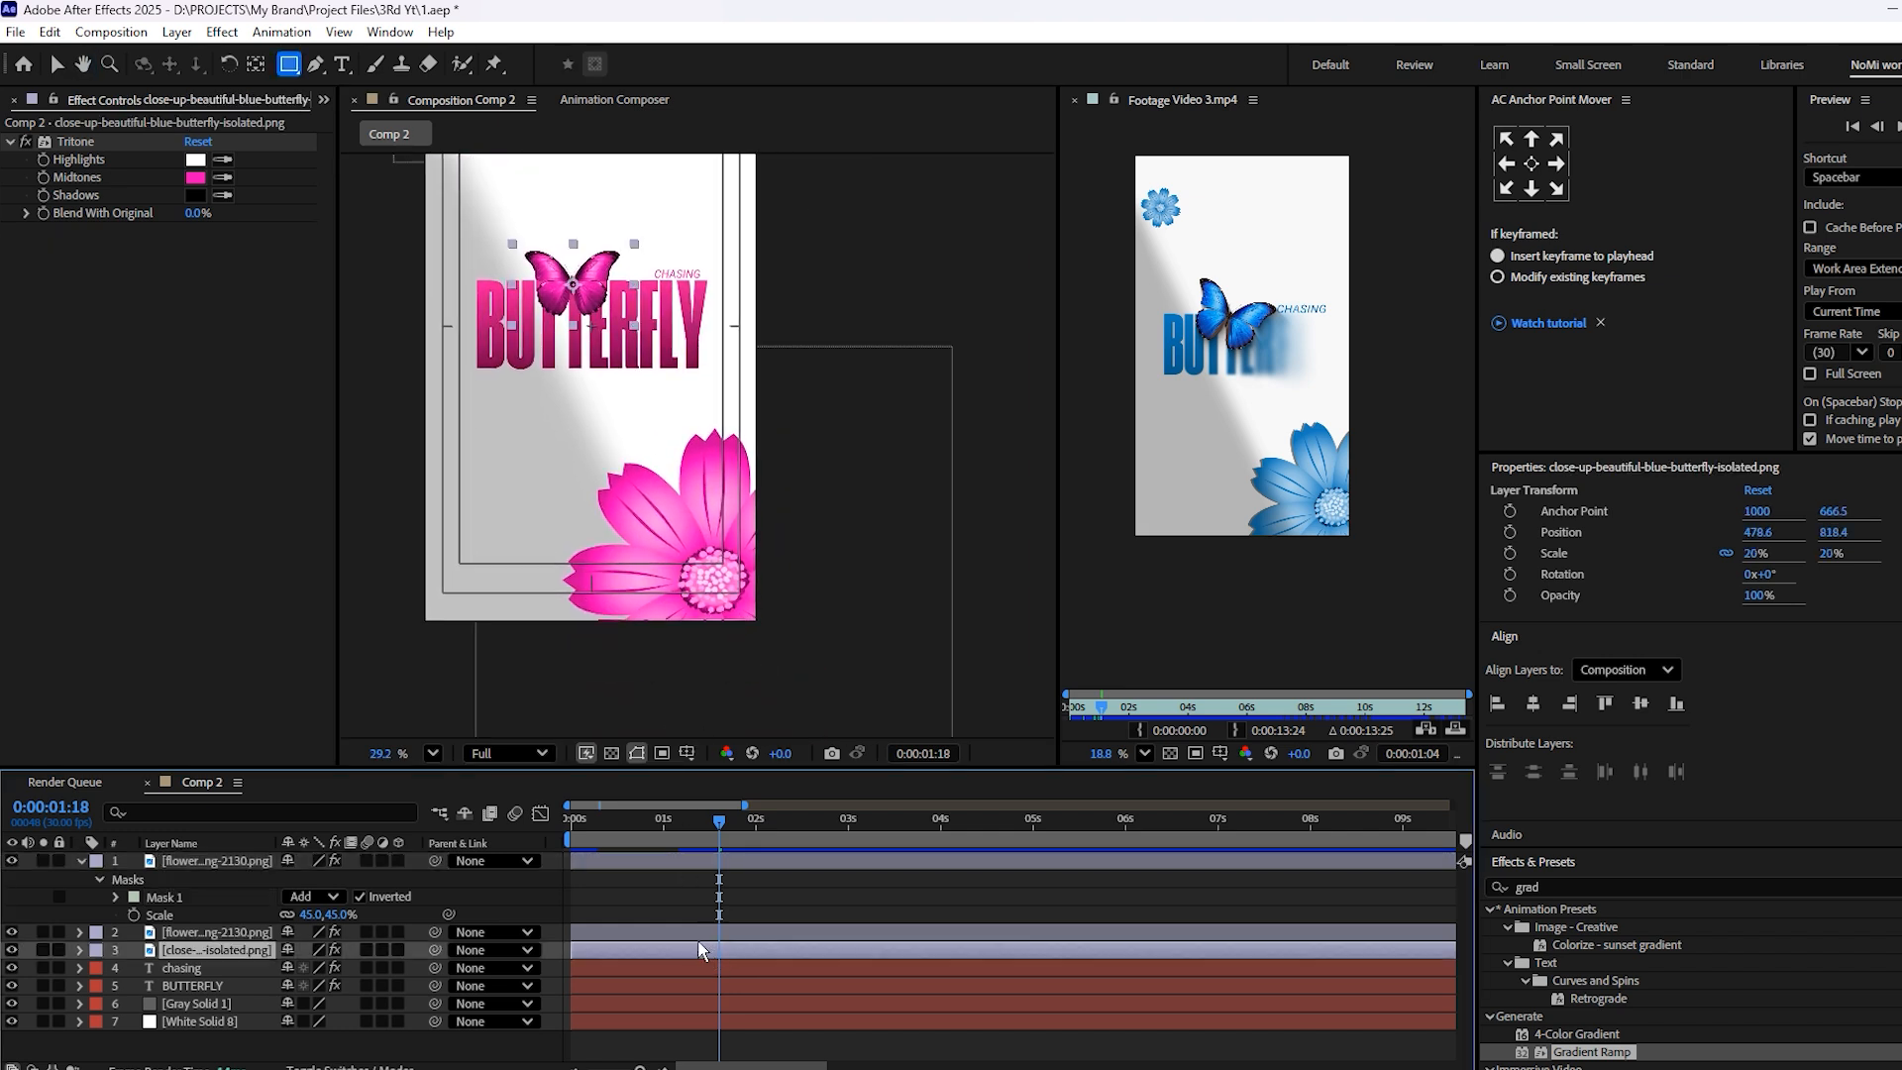
left_click(683, 933)
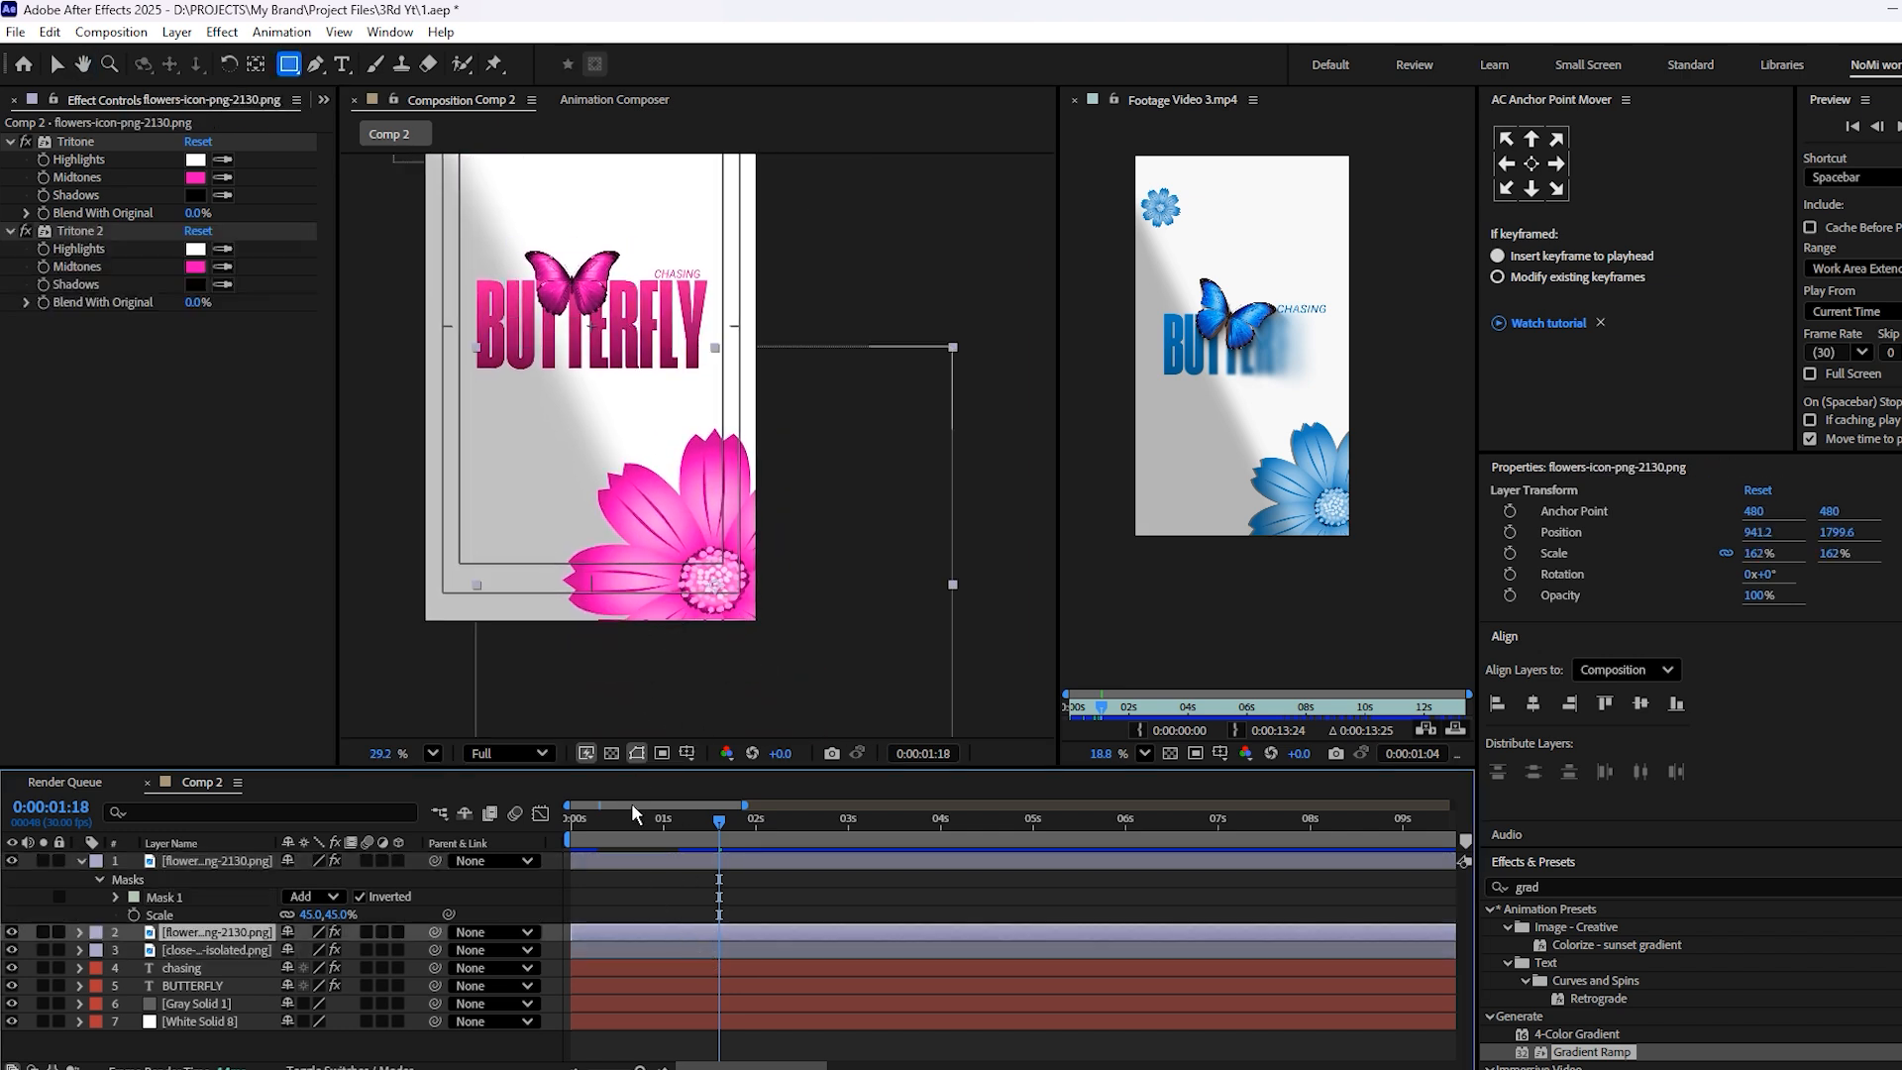
key("r")
left_click(304, 950)
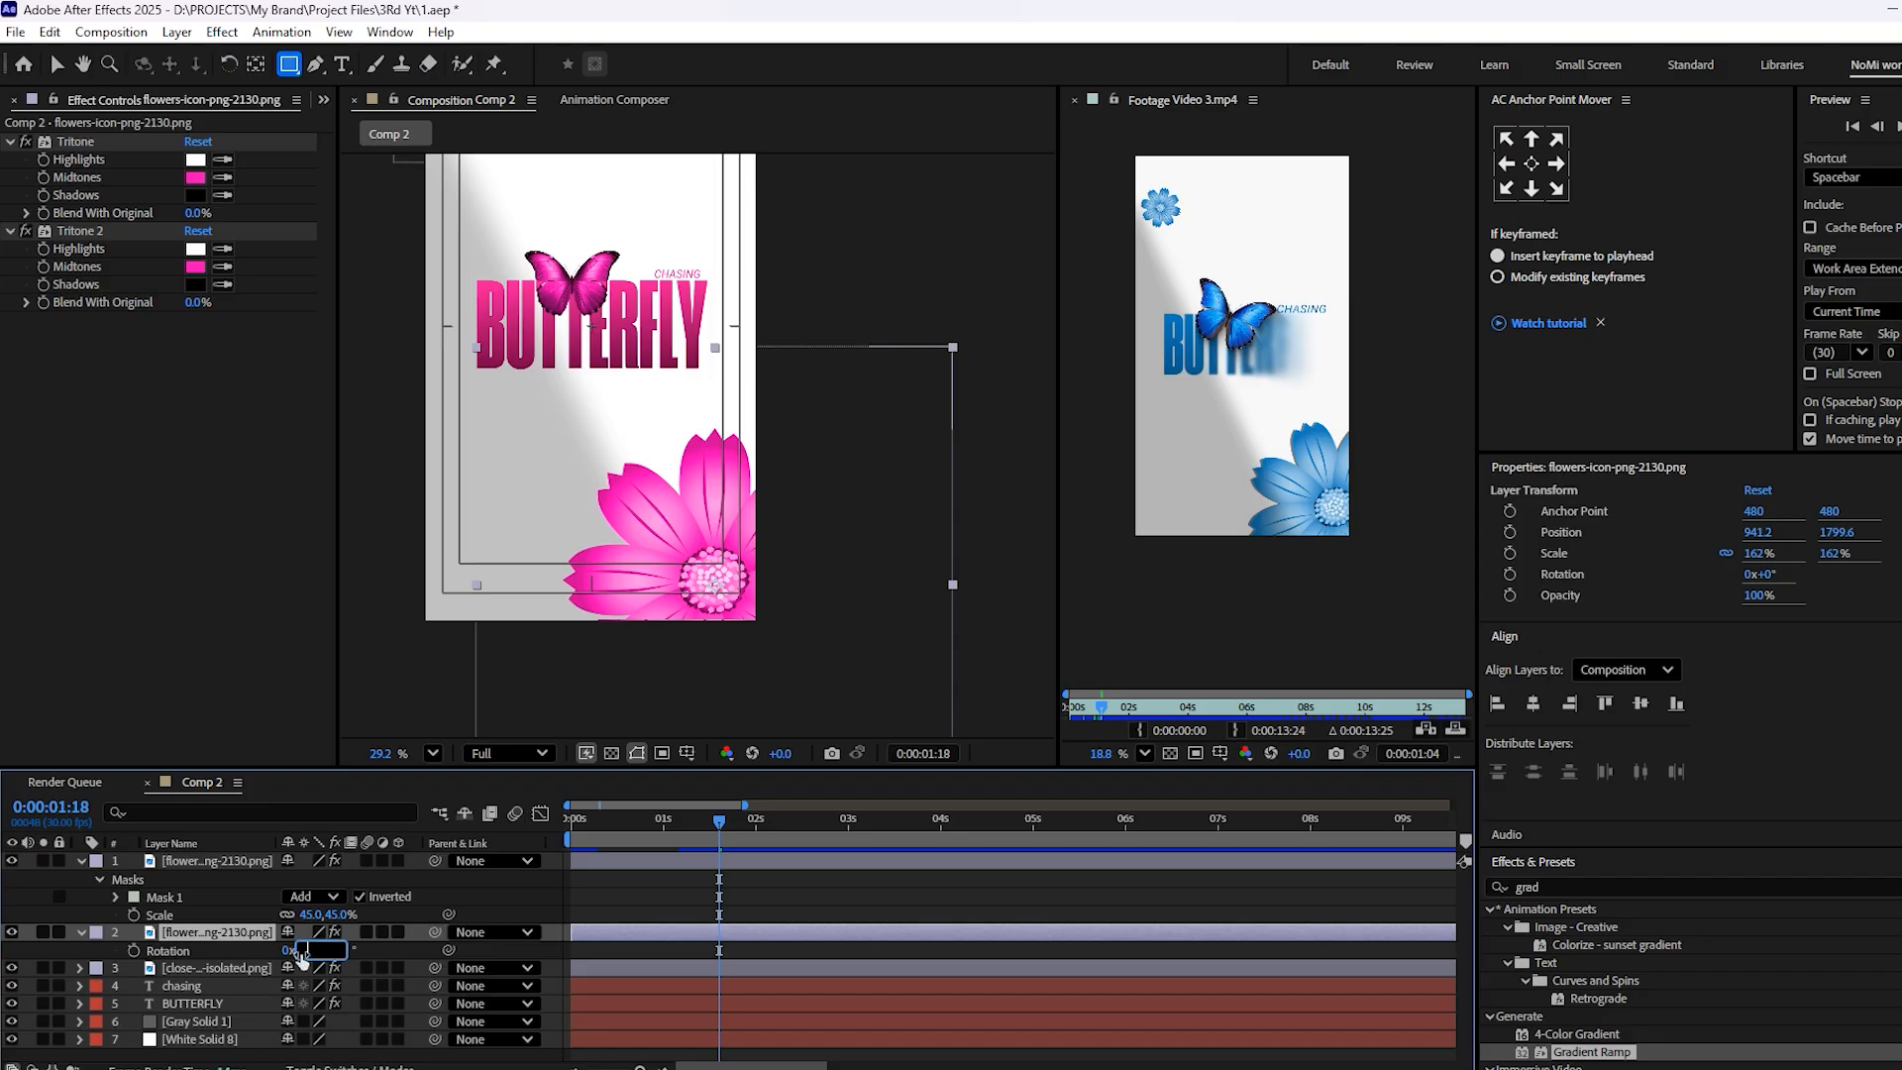
type("180")
left_click(618, 895)
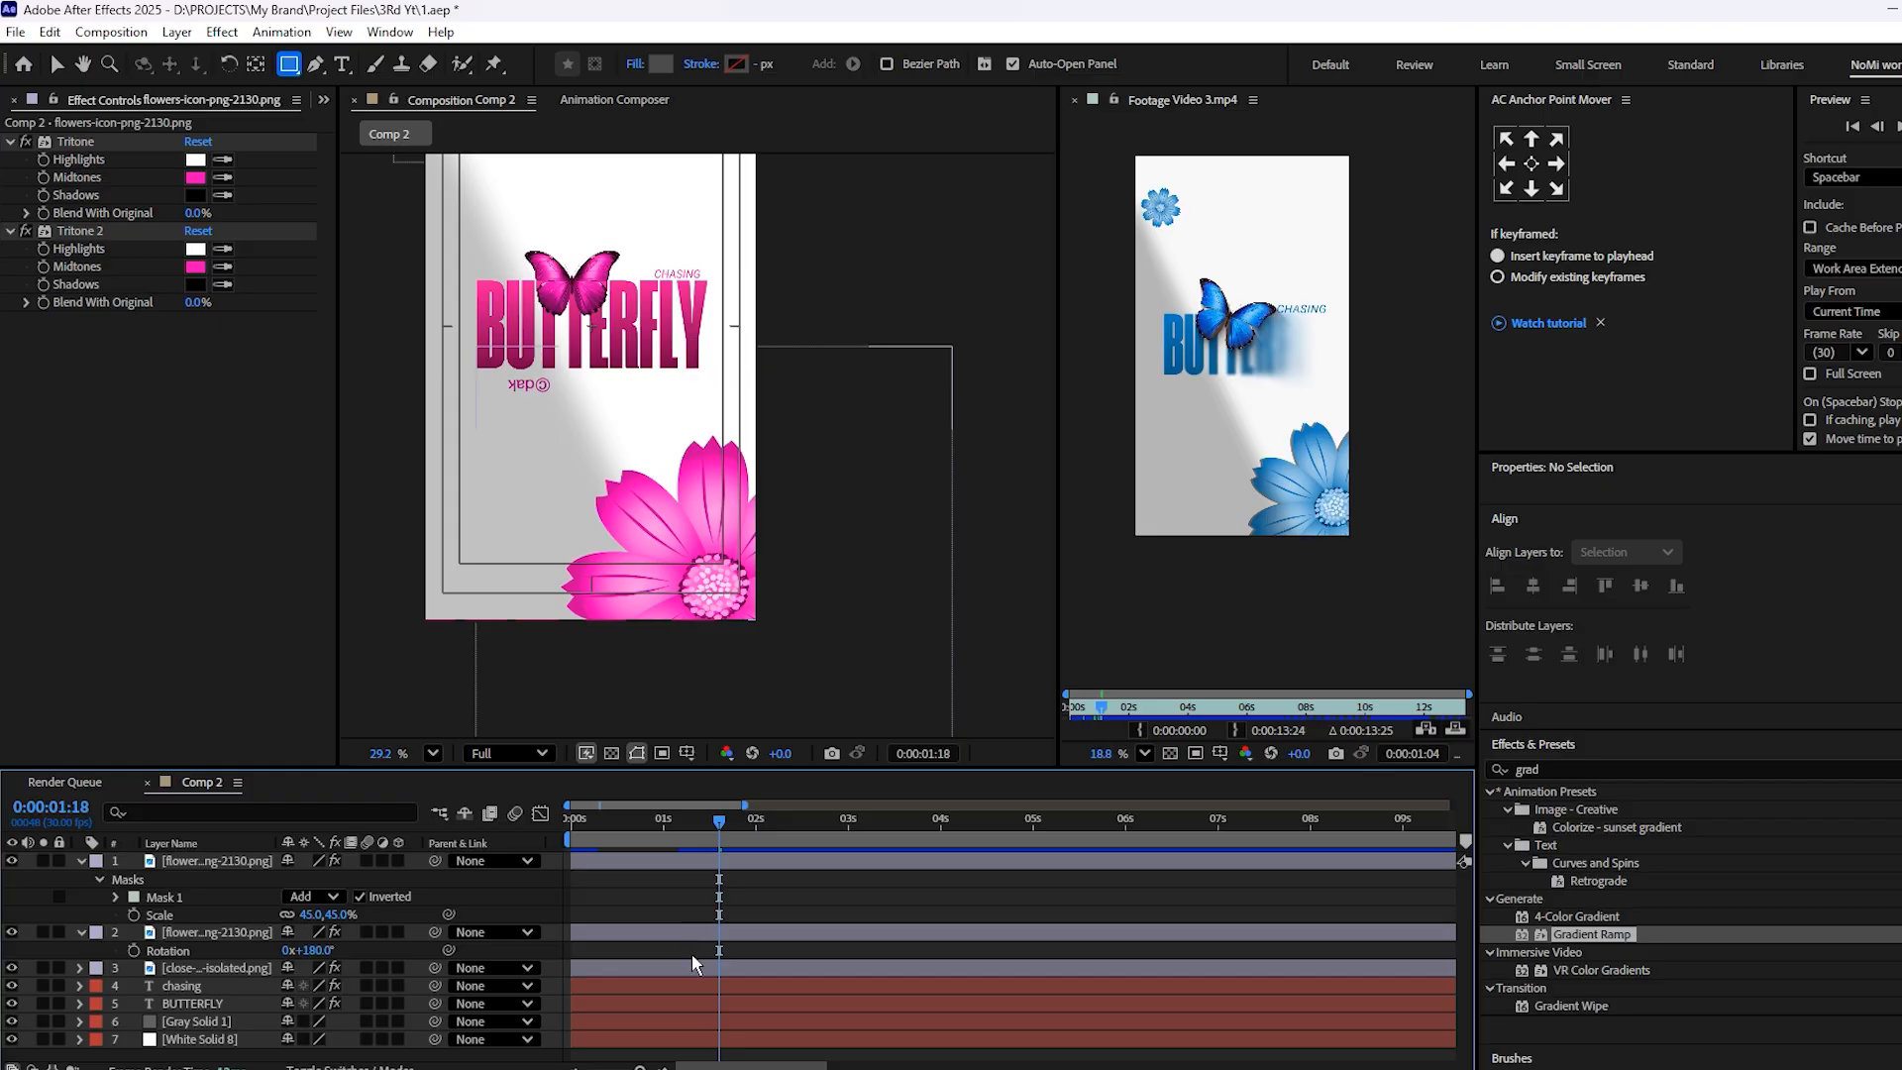
Mask the upside-down ©dak mark on the large flower layer with a rectangle and invert that mask
left_click(674, 931)
left_click_drag(481, 356, 564, 417)
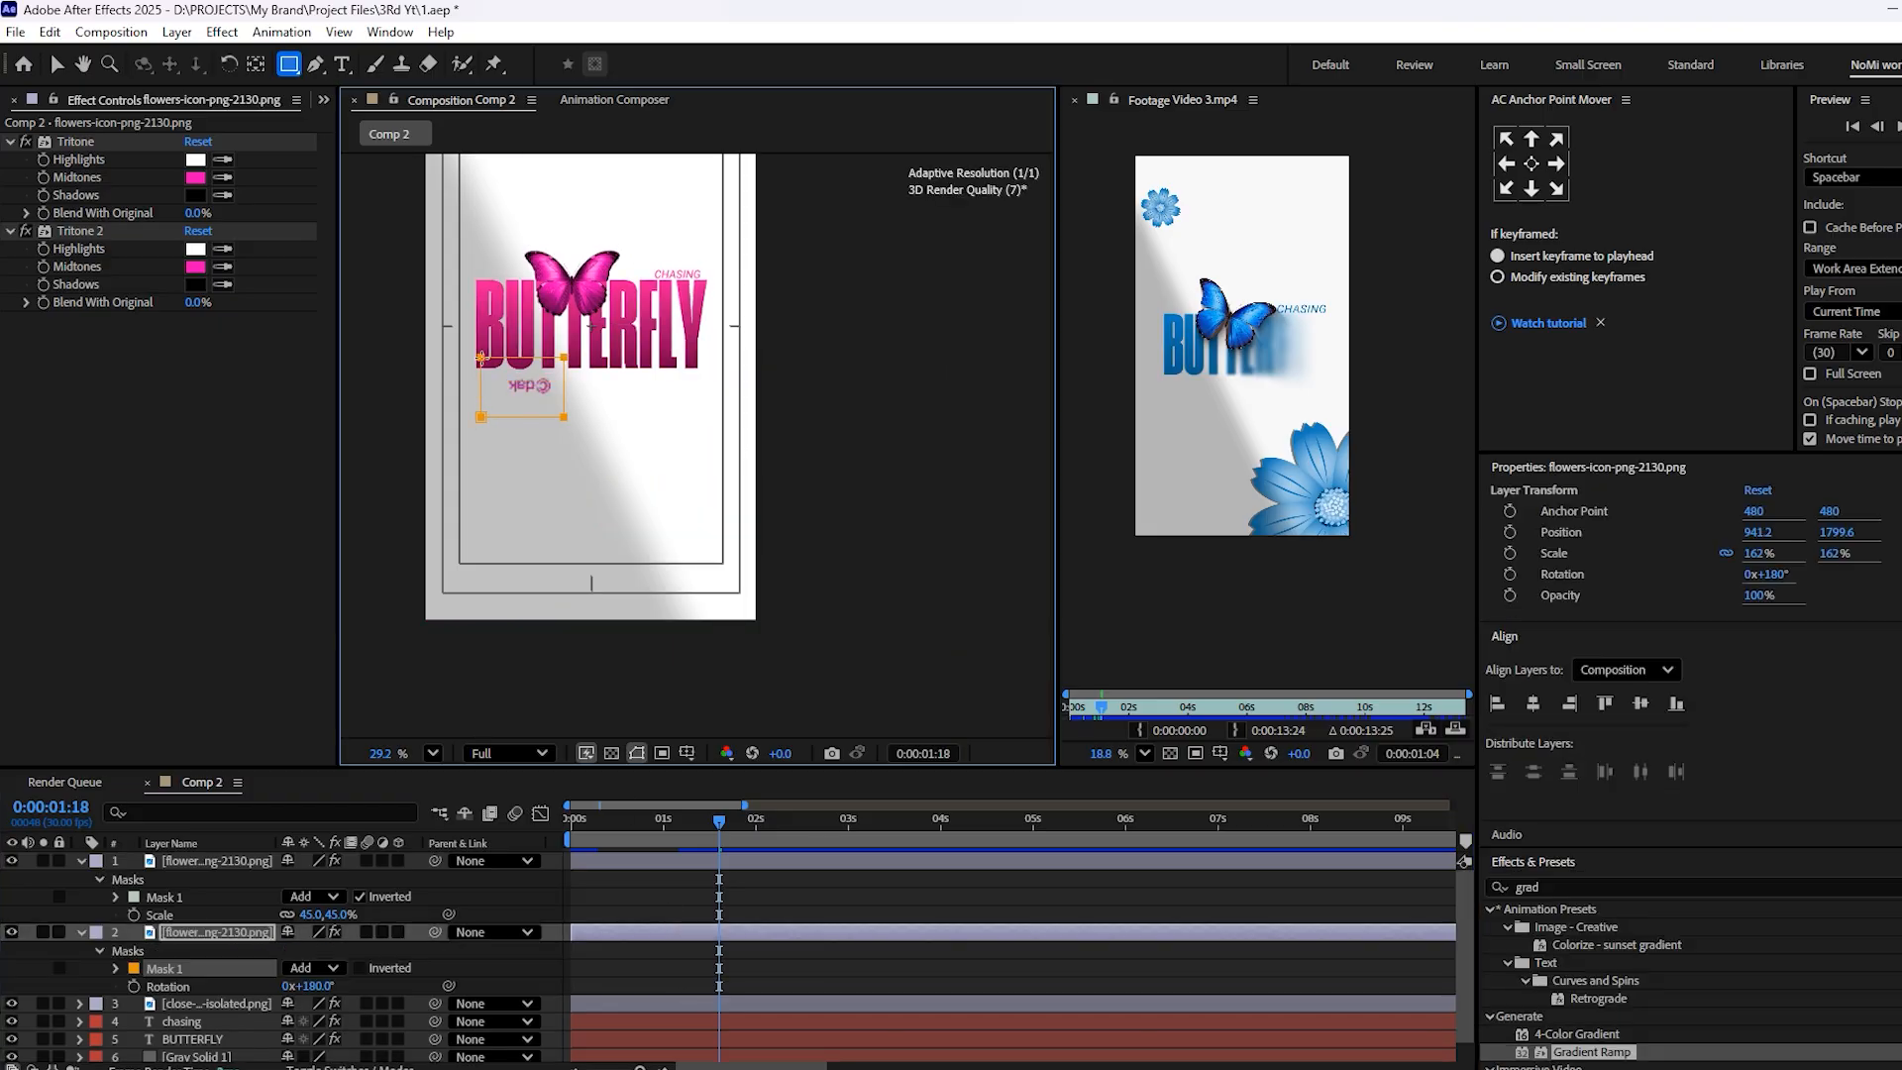
left_click(361, 970)
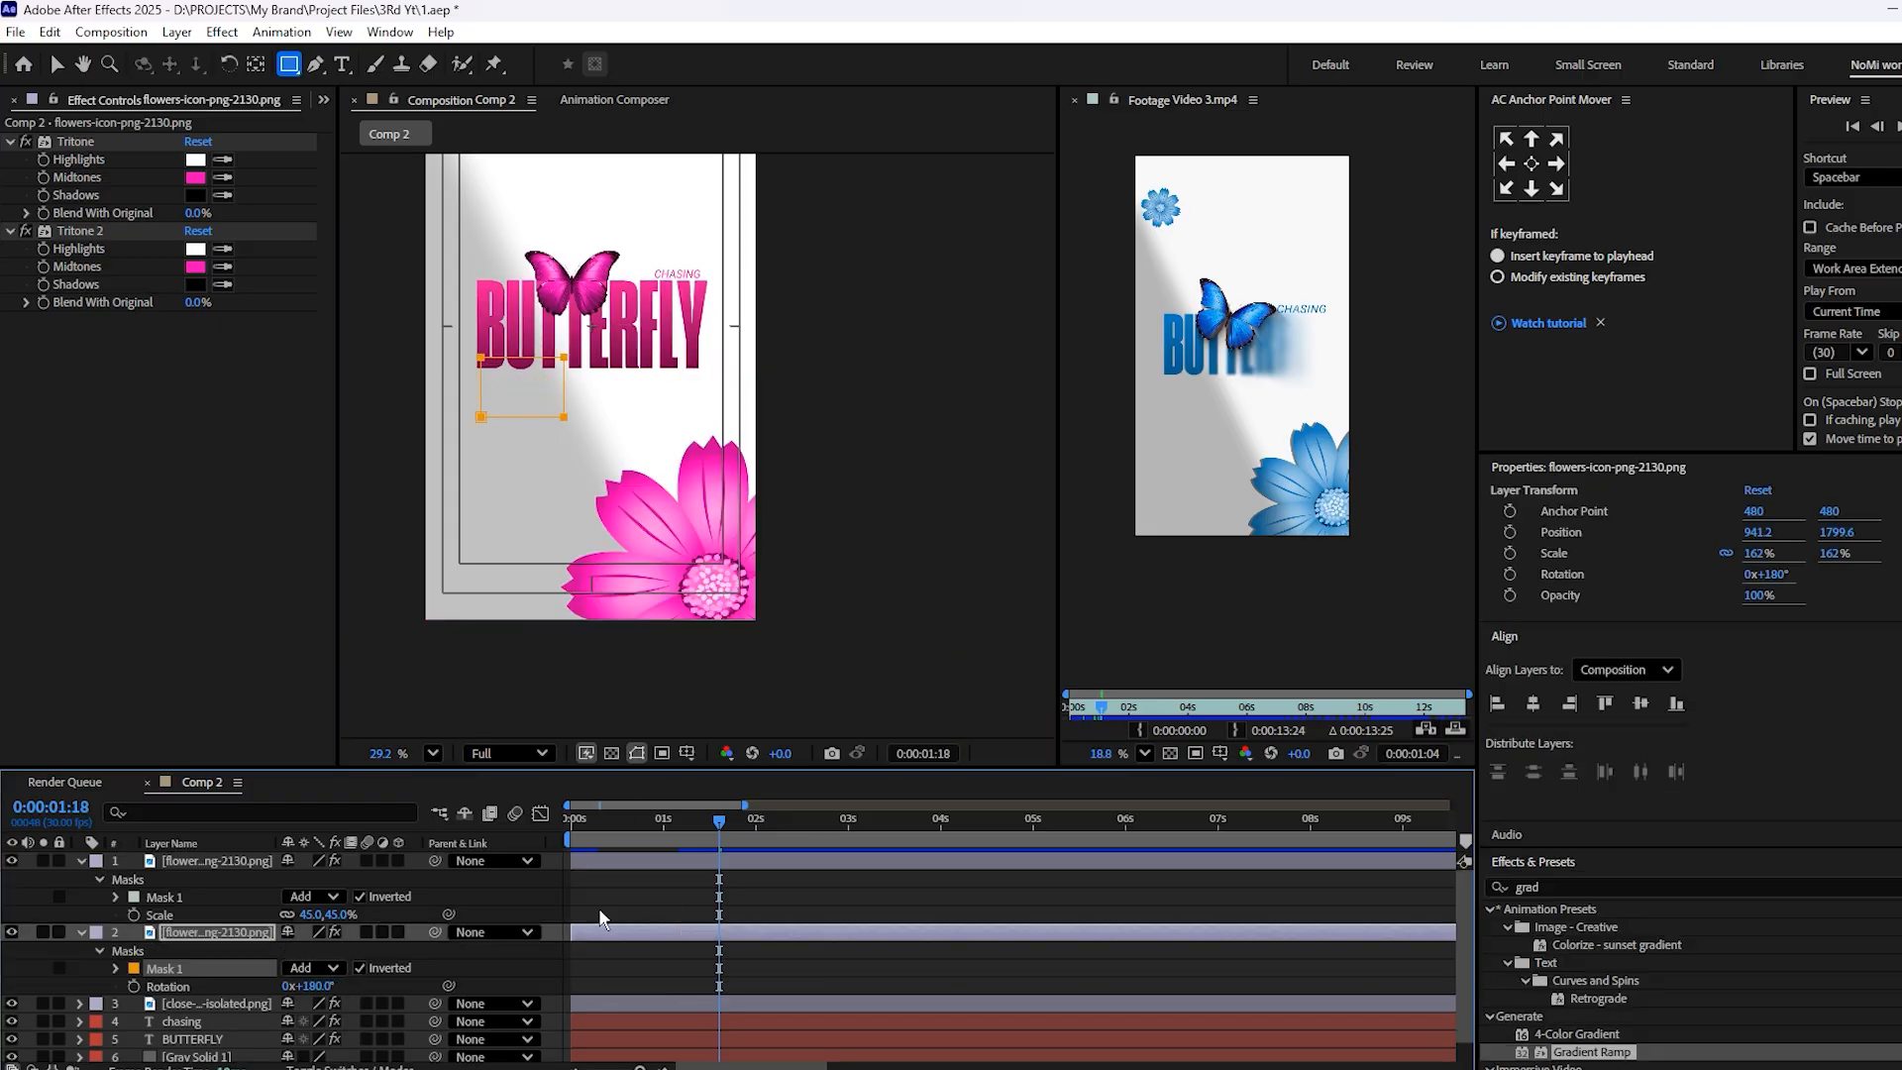
Collapse both flower layers and play the whole composition from the first frame to check the masked flowers
left_click_drag(686, 830, 273, 883)
left_click(82, 932)
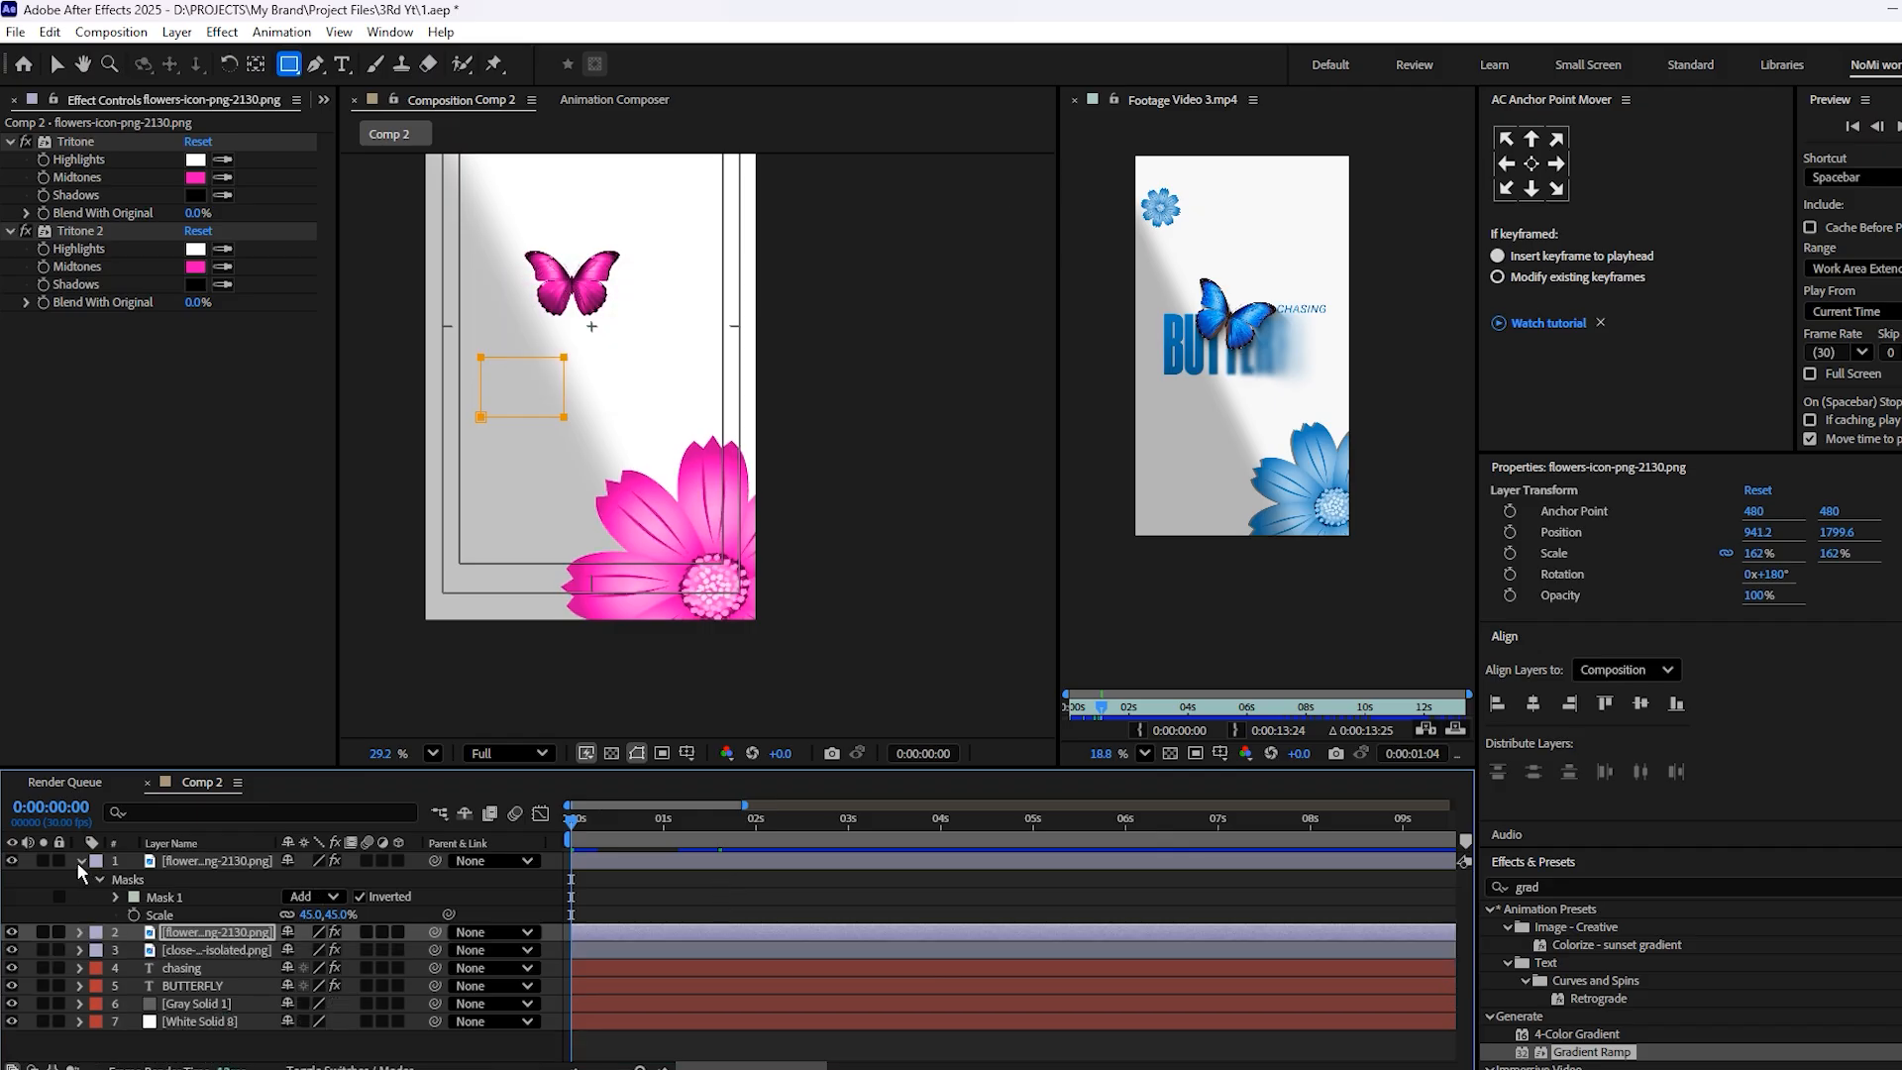
left_click(80, 861)
key("space")
scroll(602, 370, "down", 2)
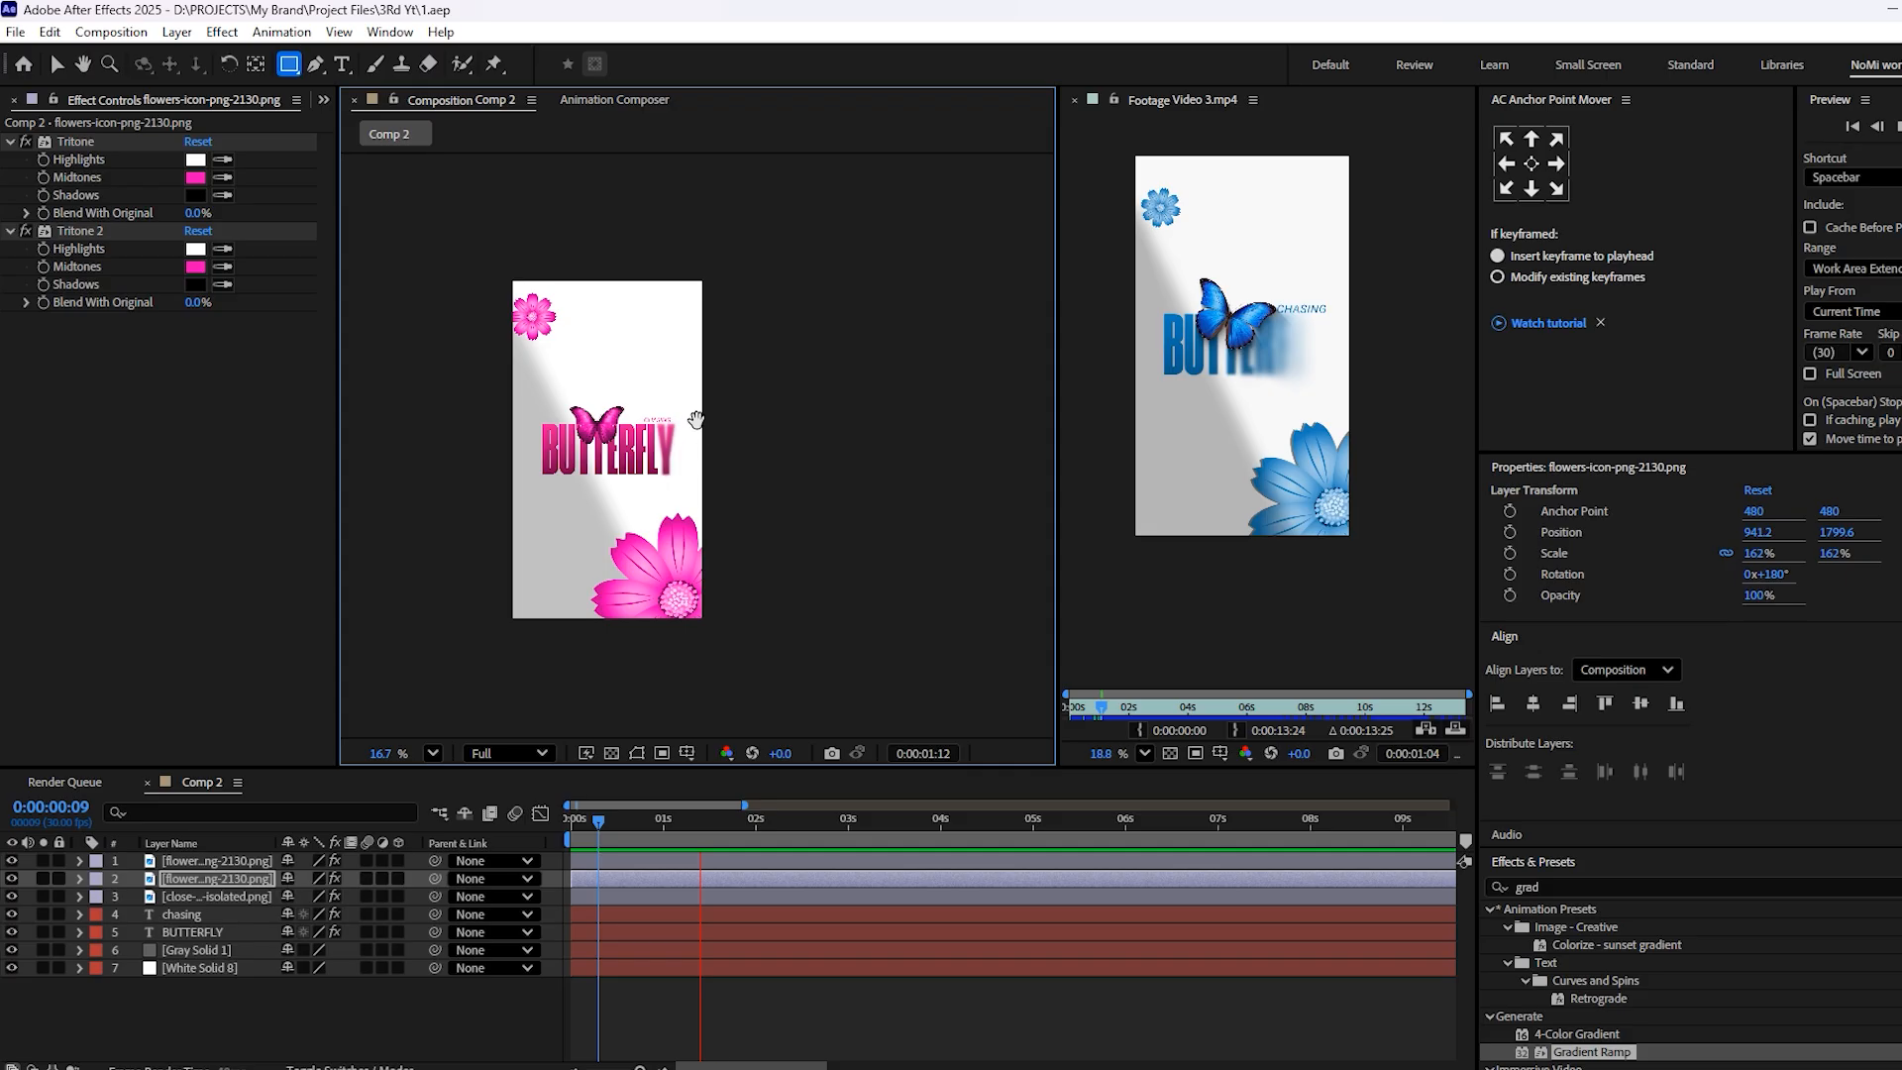
key("space")
Duplicate the butterfly image layer and delete the Tritone effect from the lower copy
scroll(1189, 327, "up", 2)
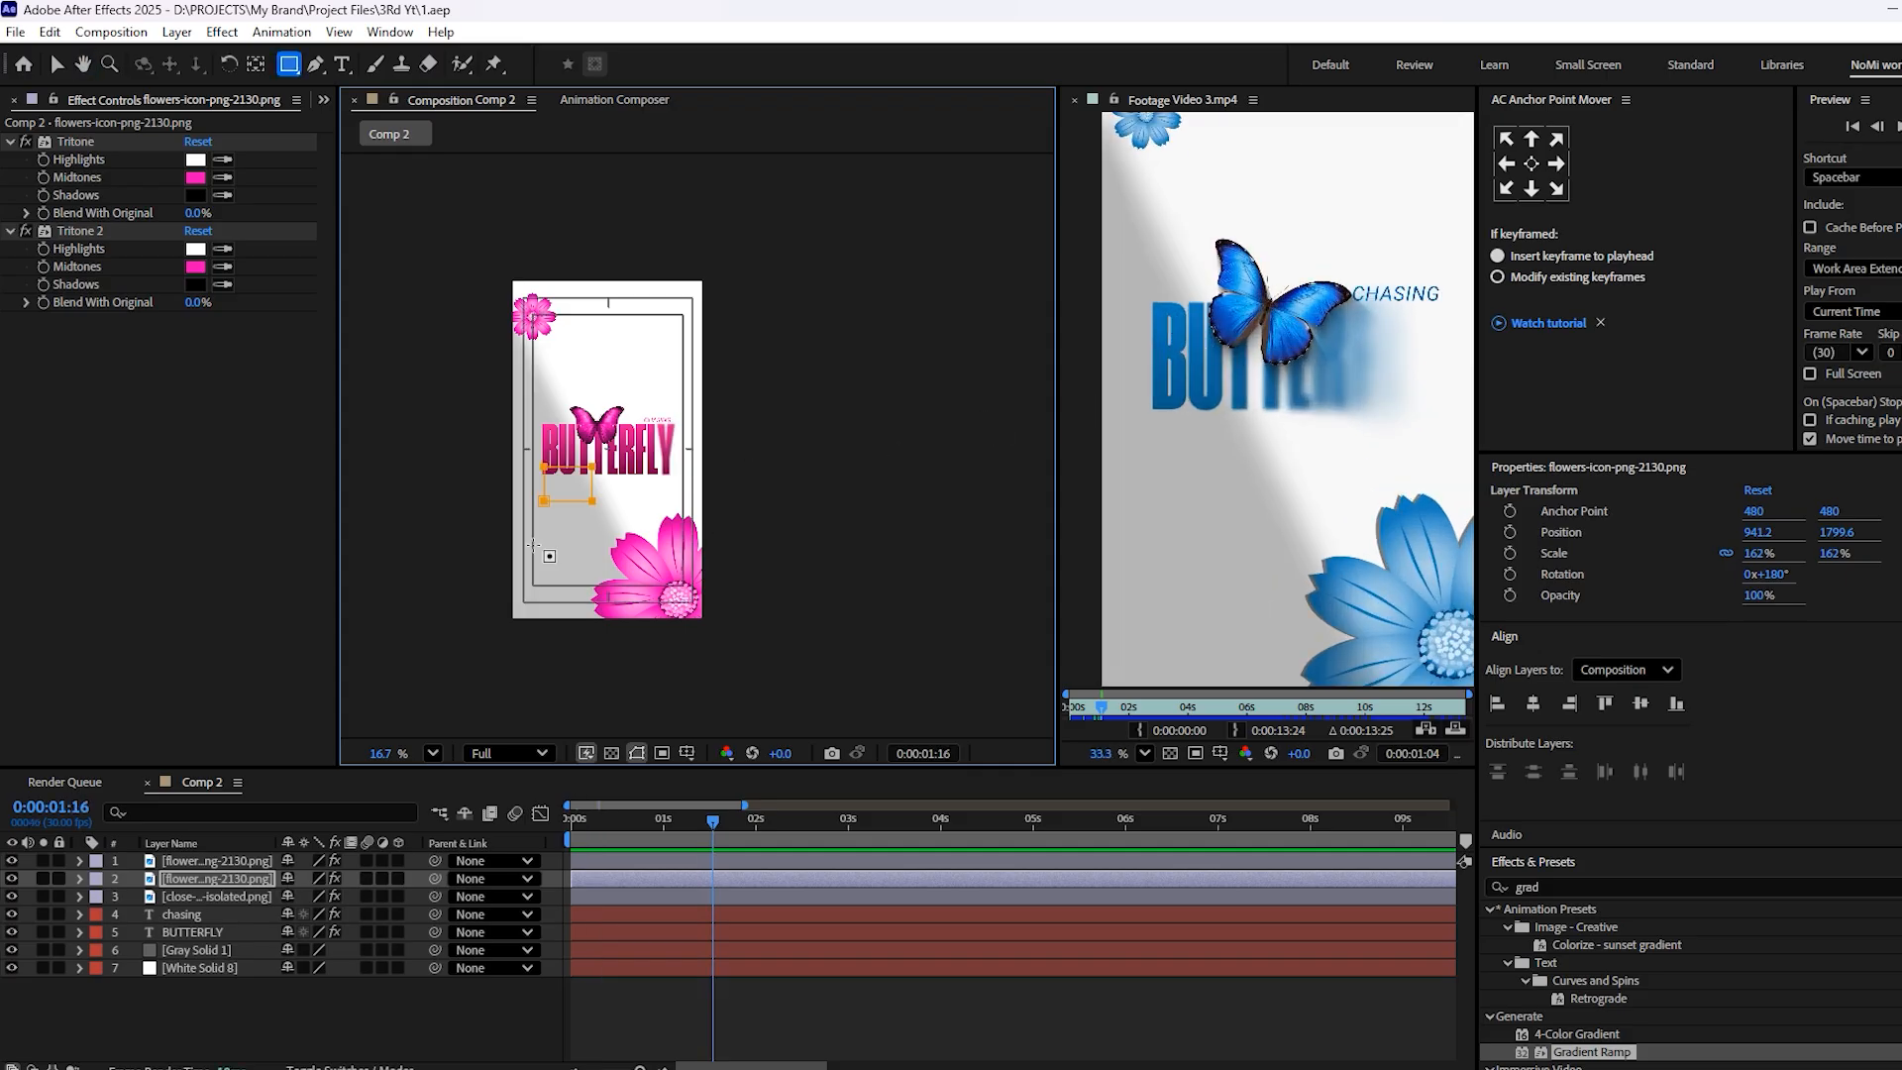
key("v")
scroll(1328, 331, "up", 3)
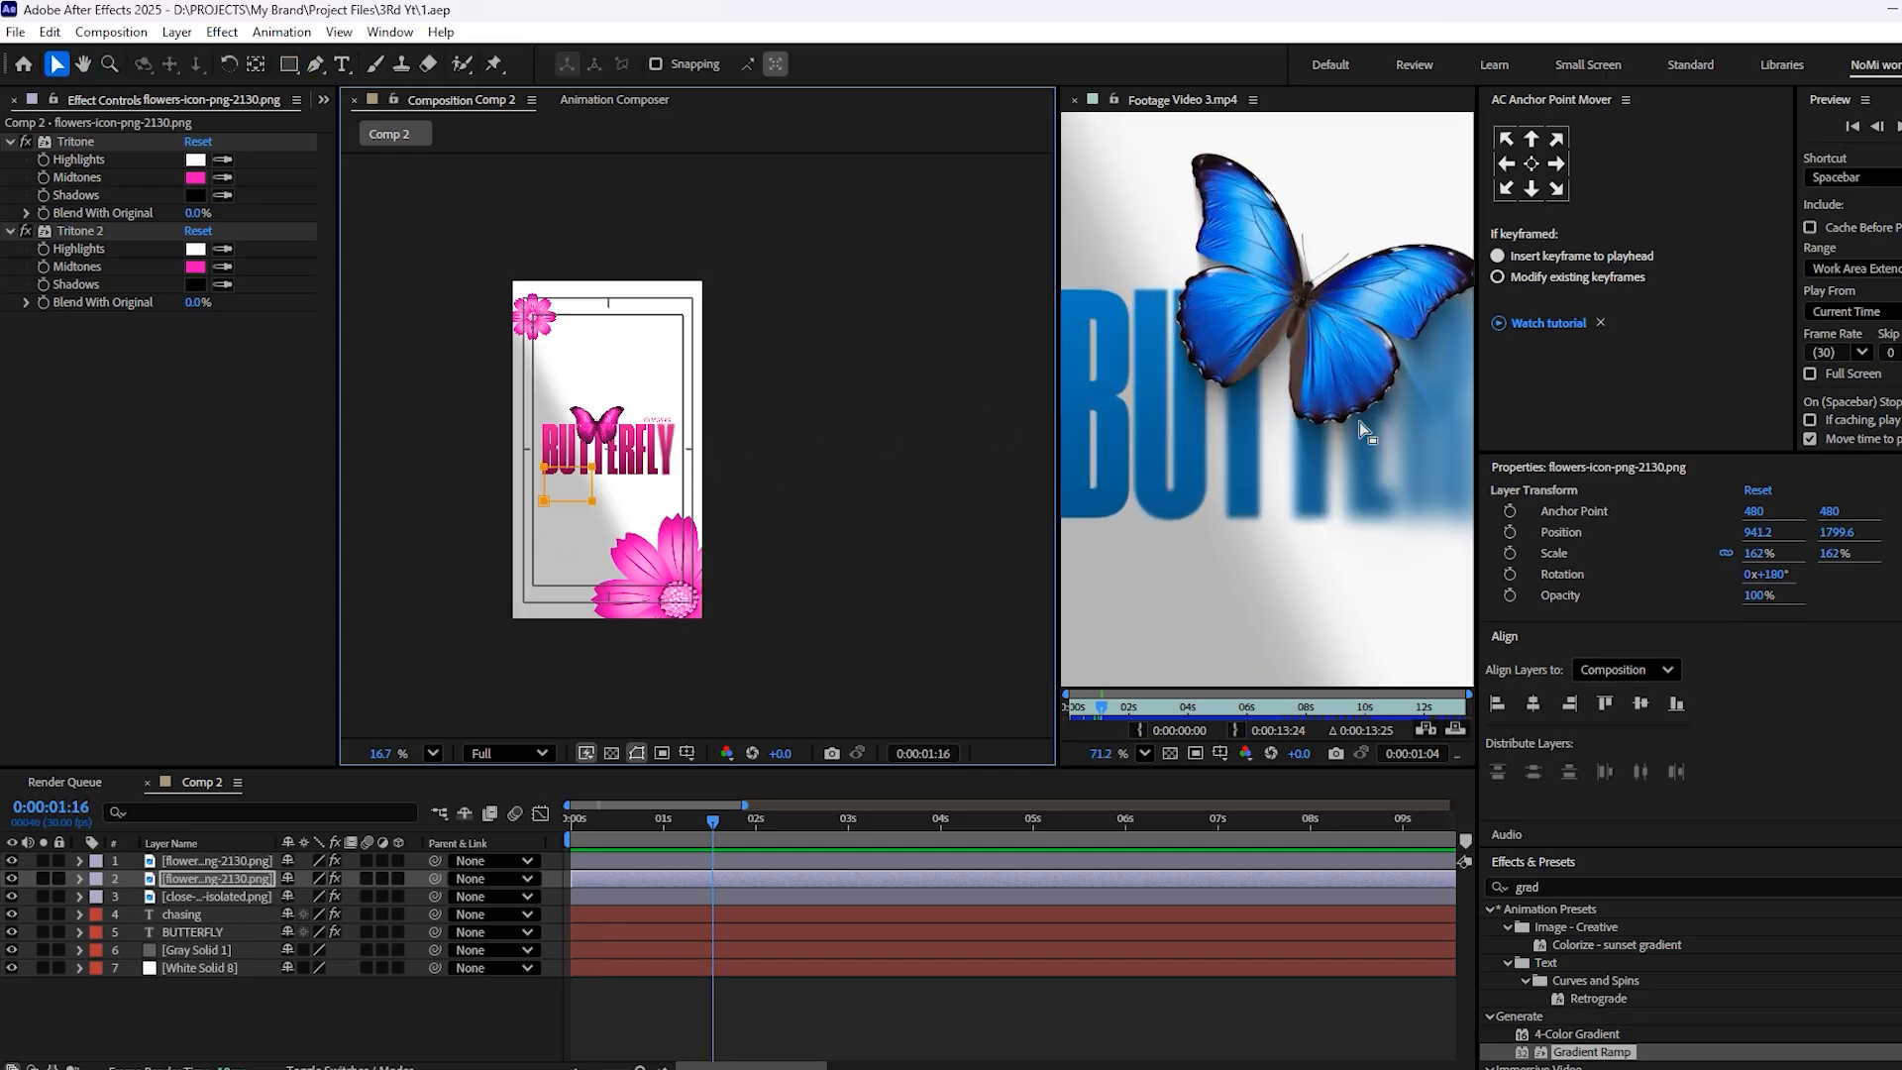
left_click_drag(1328, 331, 1217, 262)
scroll(1284, 352, "down", 2)
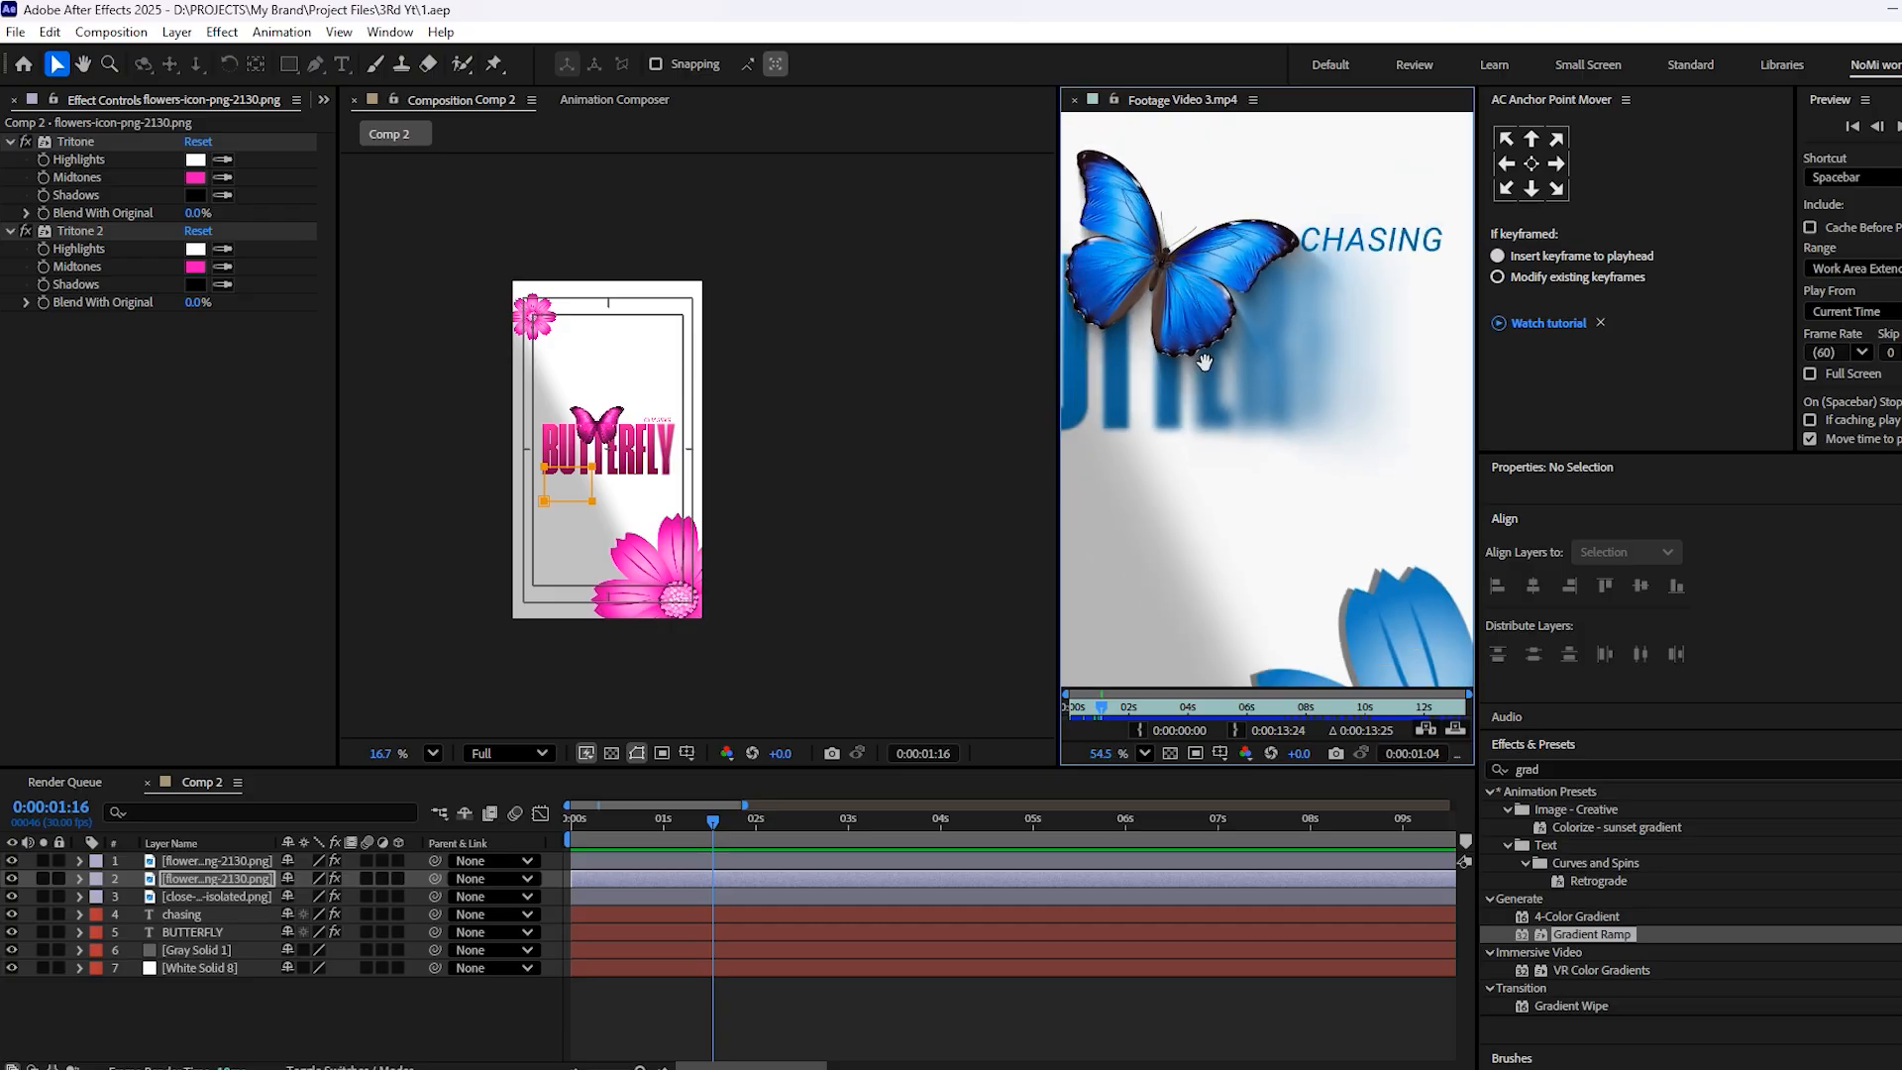
scroll(618, 442, "up", 6)
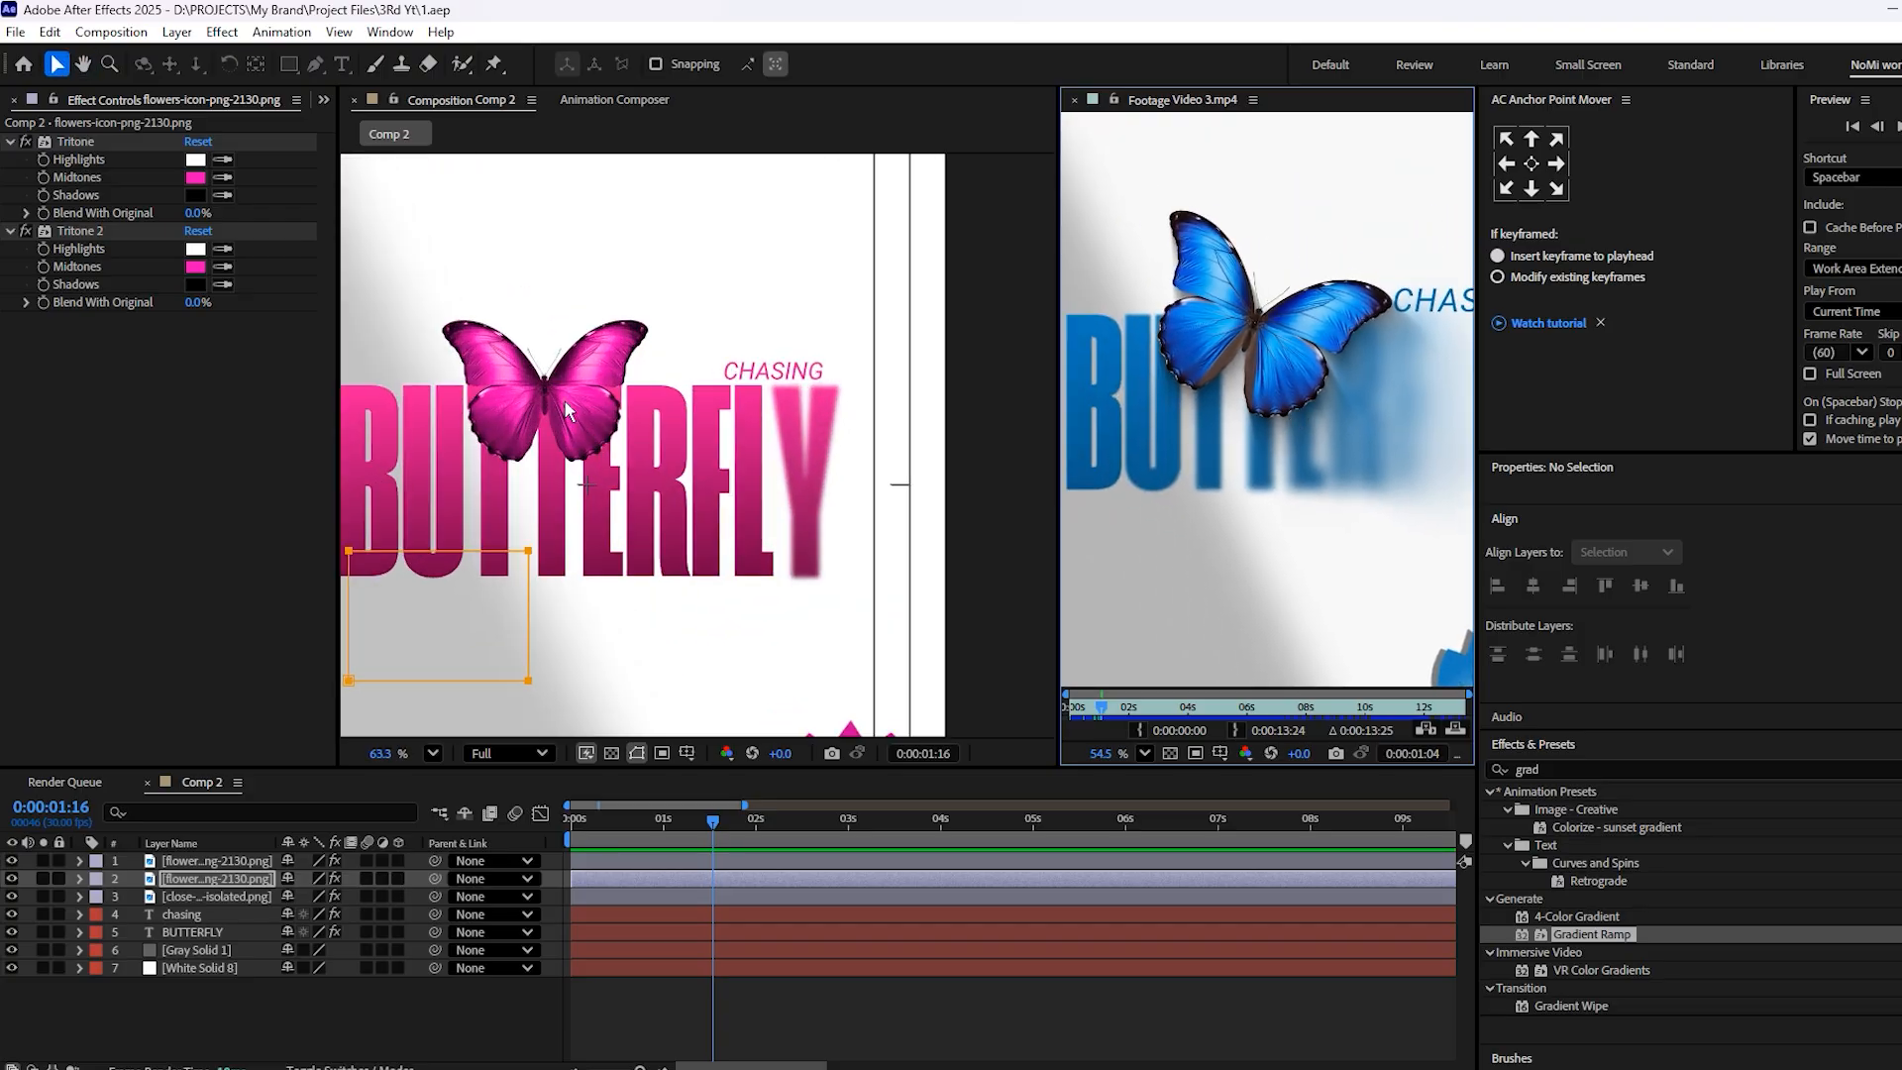
left_click(691, 885)
left_click(728, 900)
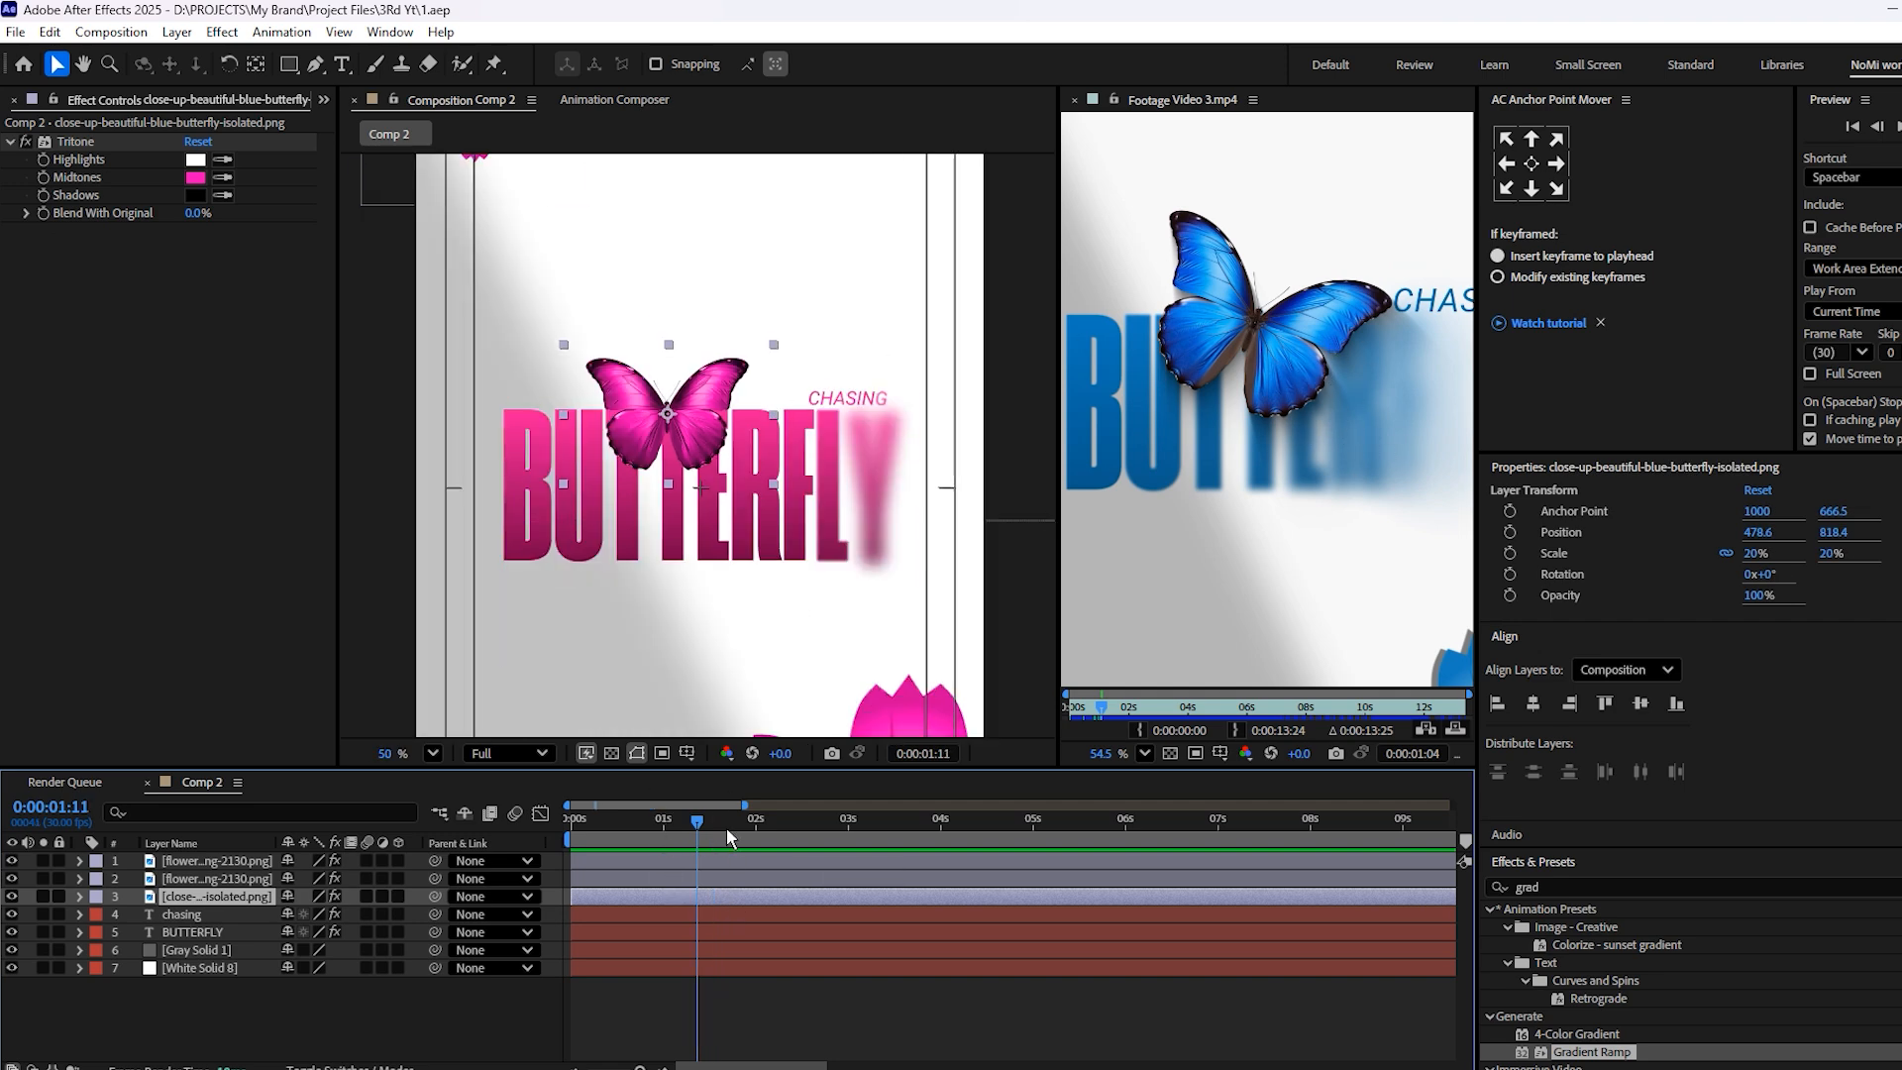
key("ctrl+d")
left_click(709, 914)
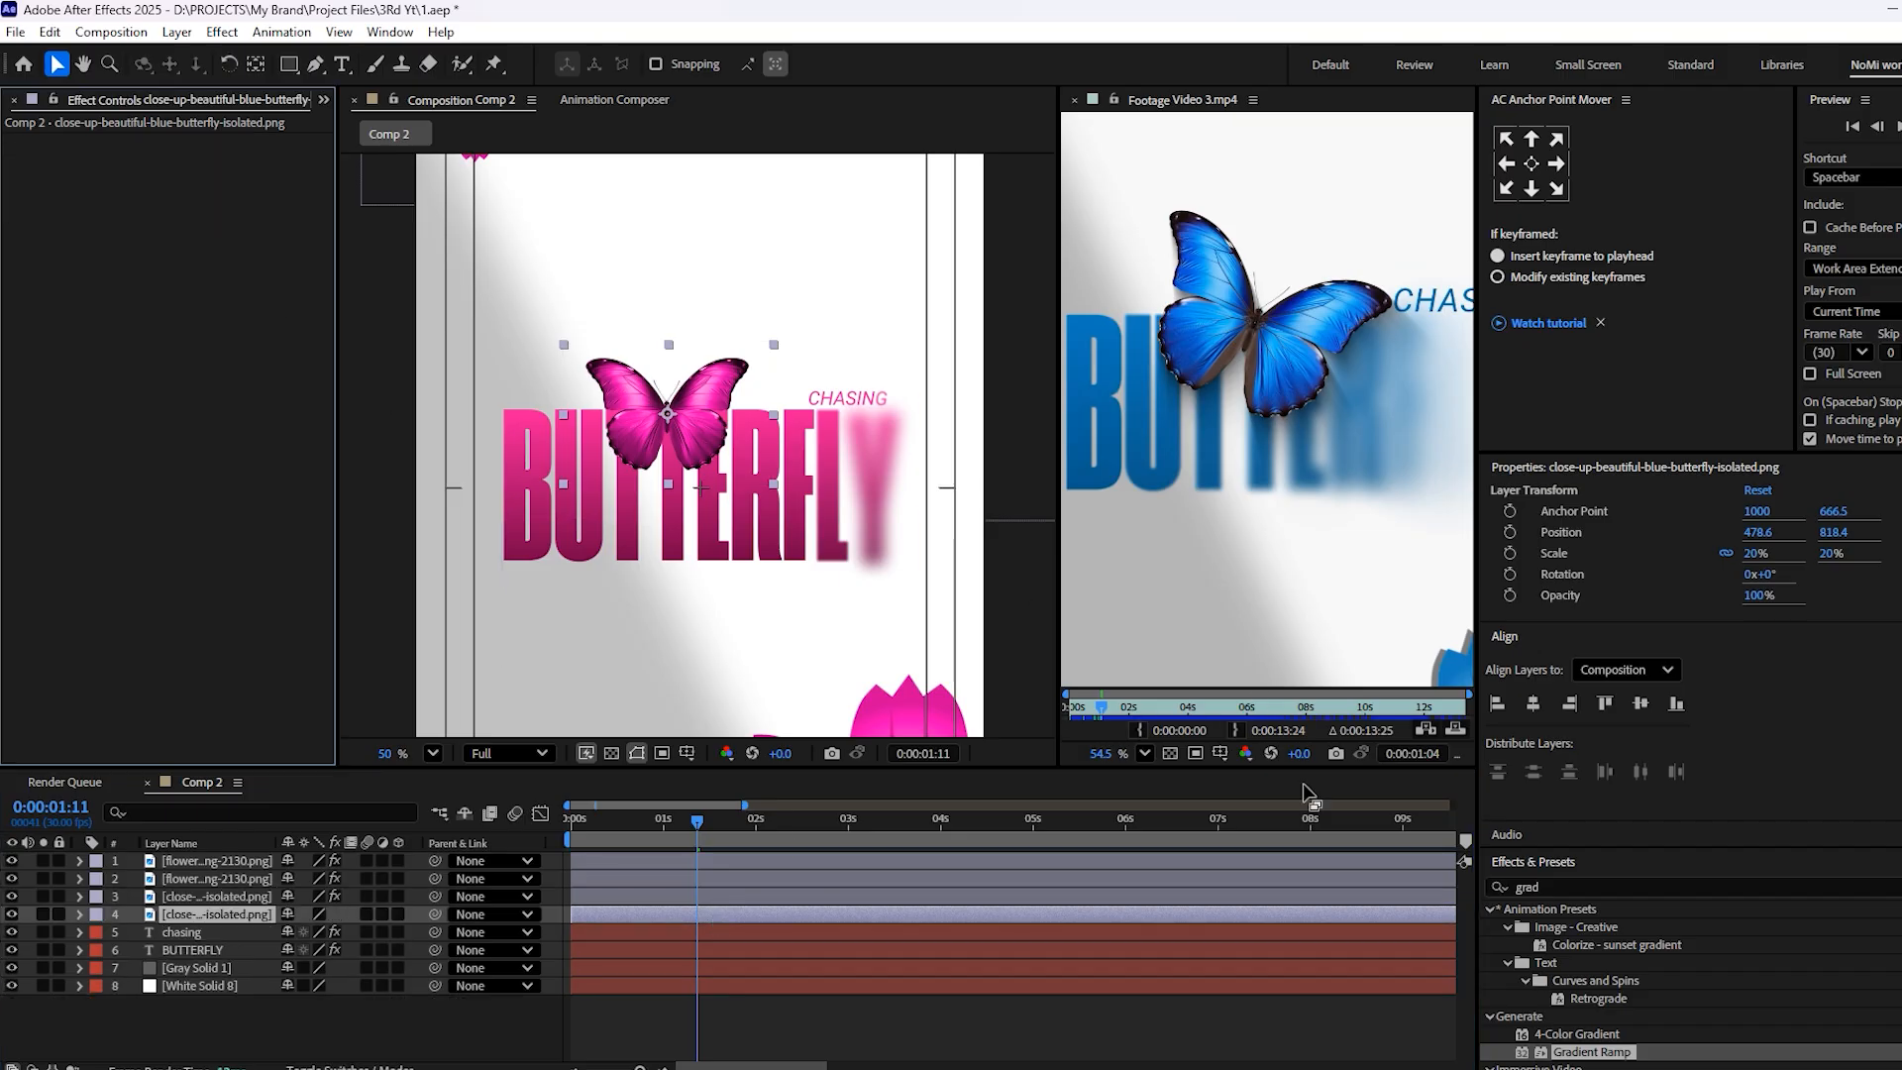
key("Delete")
left_click(1439, 892)
type("tint")
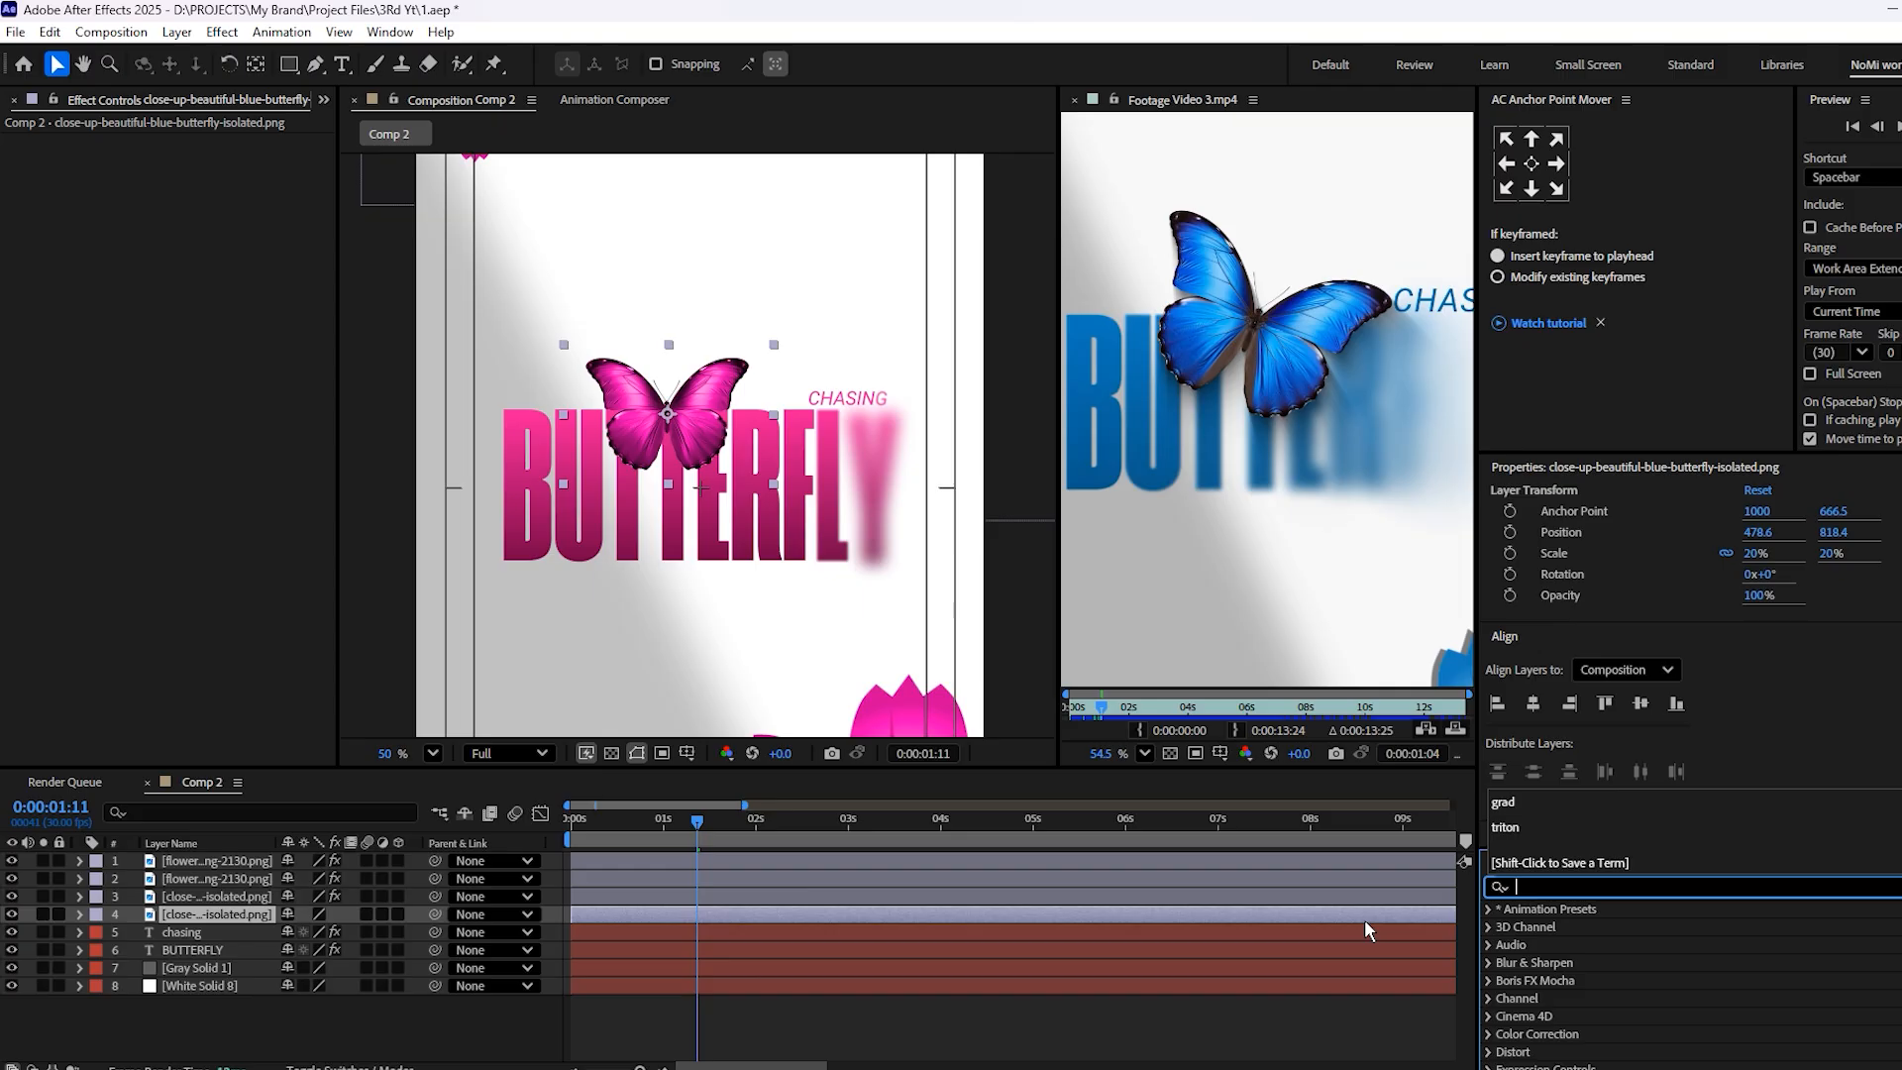
left_click(1561, 983)
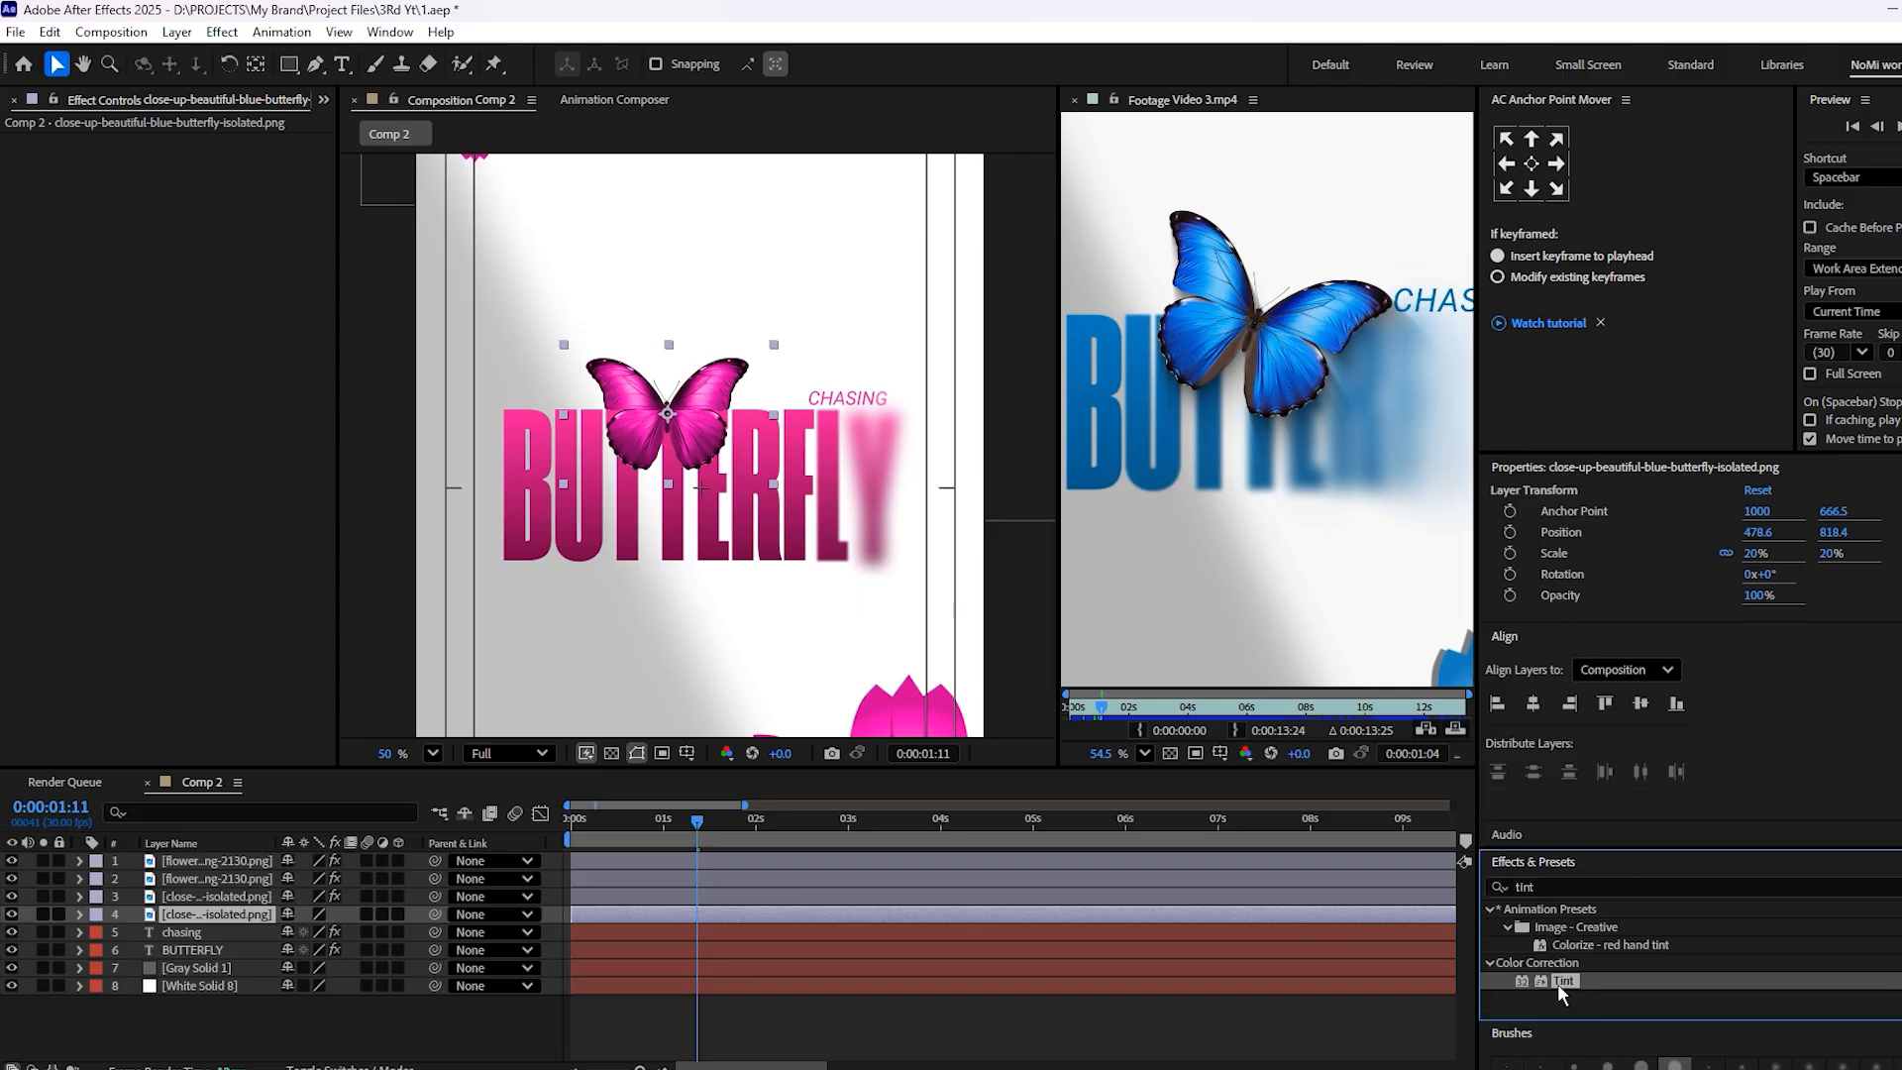
Apply the Fill effect to the lower butterfly copy with a black color and save the project
left_click(1524, 884)
type("fill")
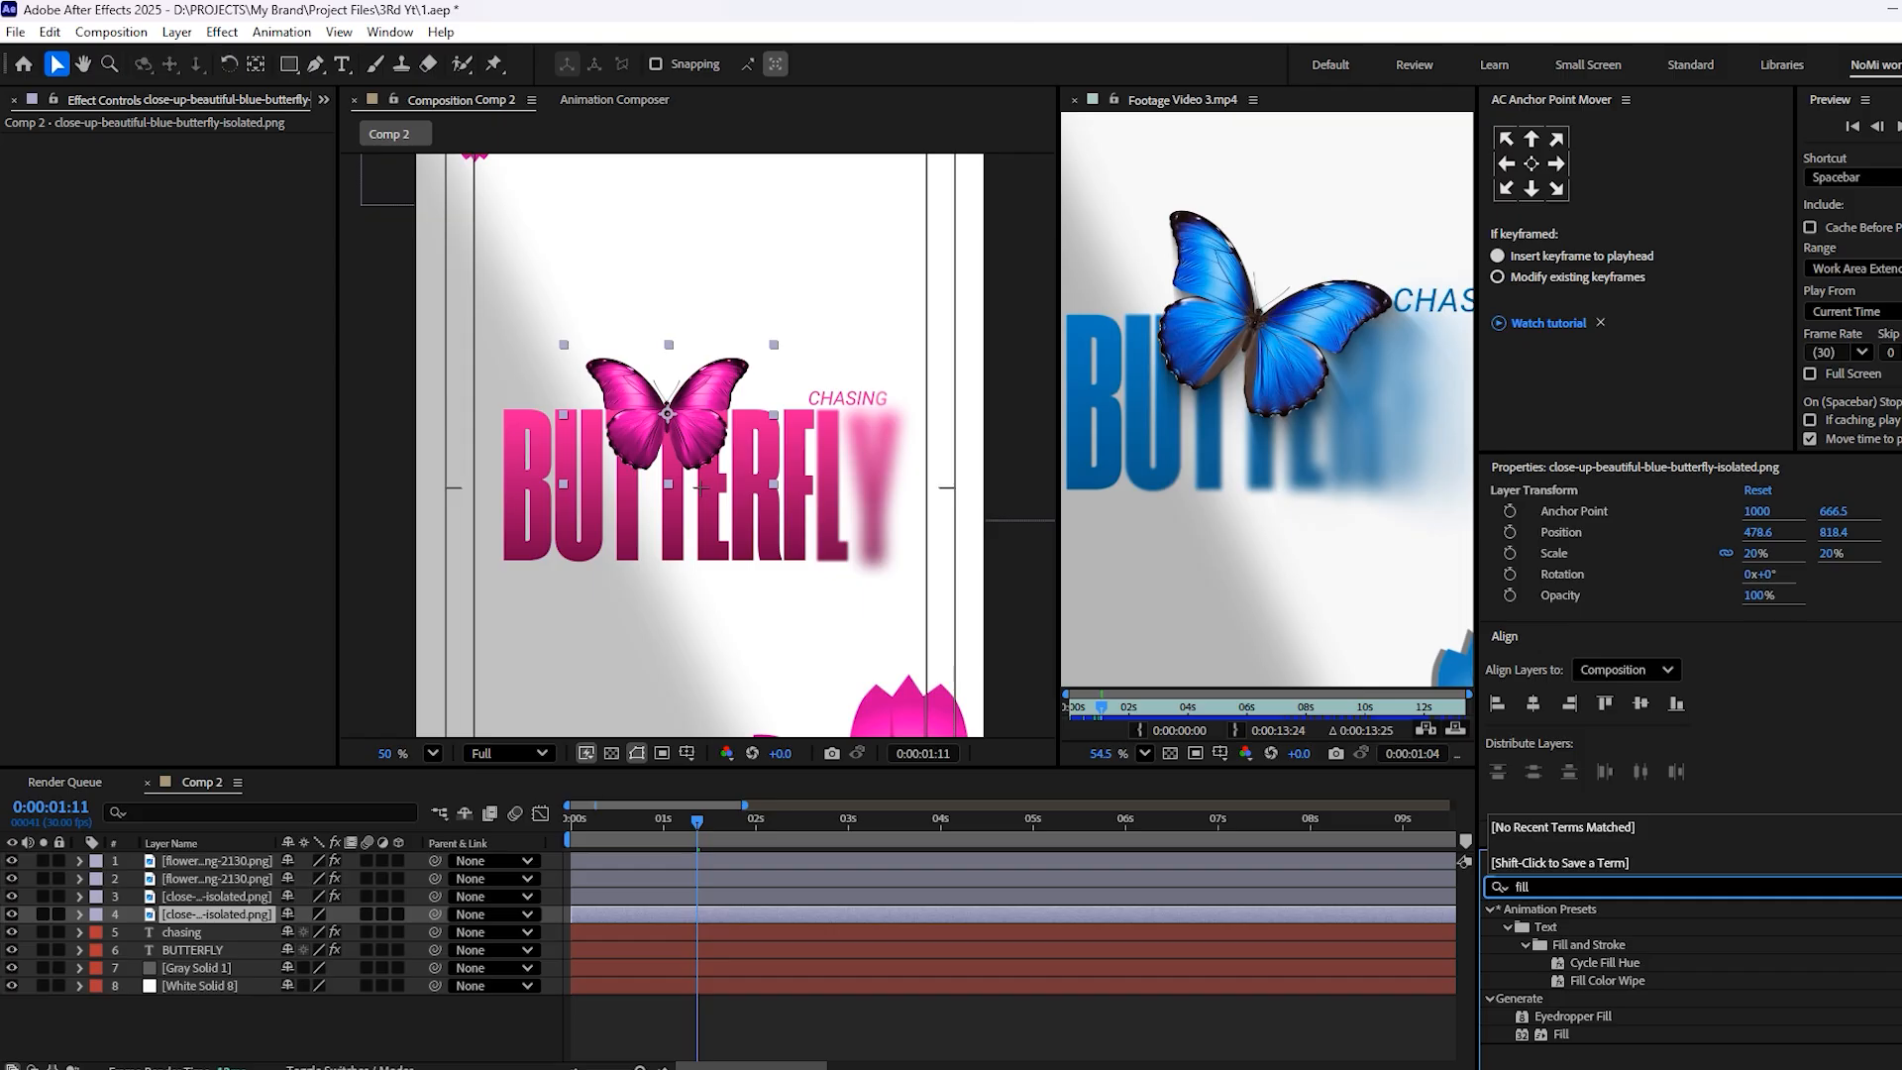
left_click_drag(1561, 1033, 832, 912)
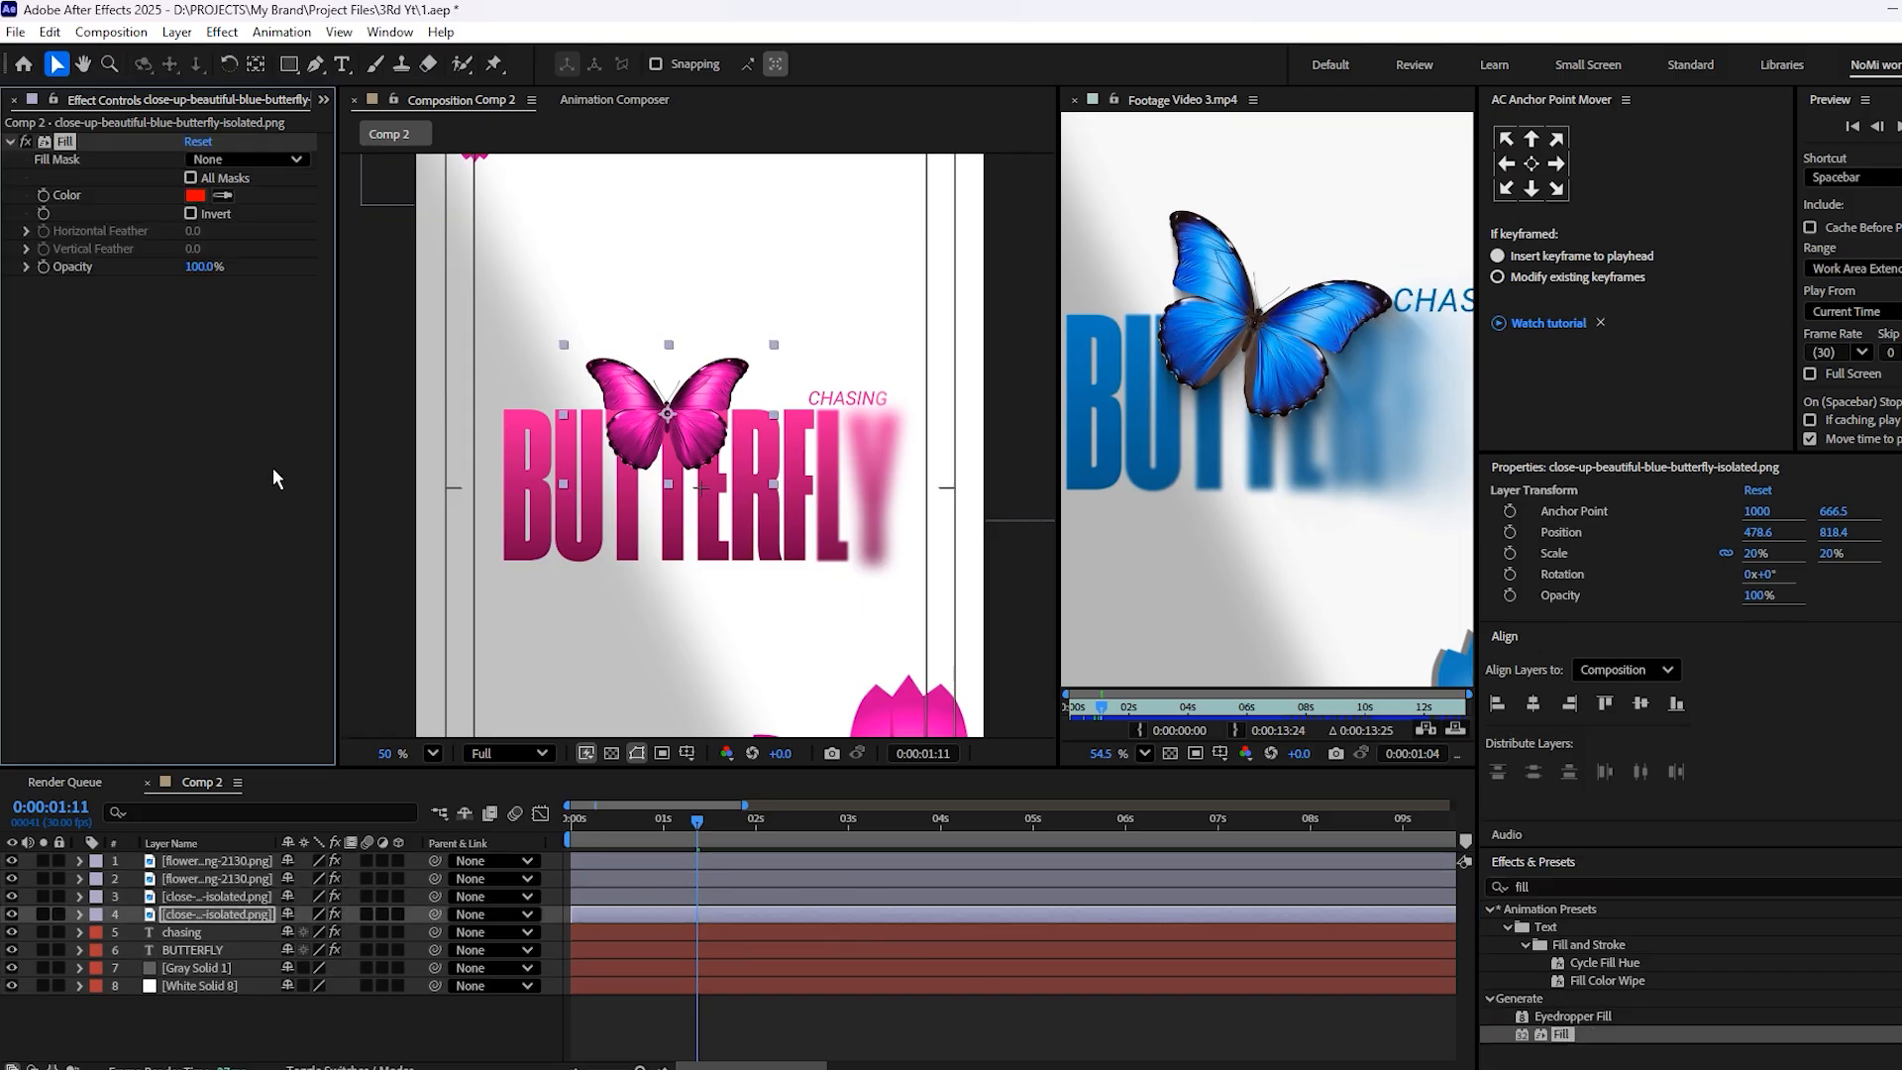
left_click(195, 196)
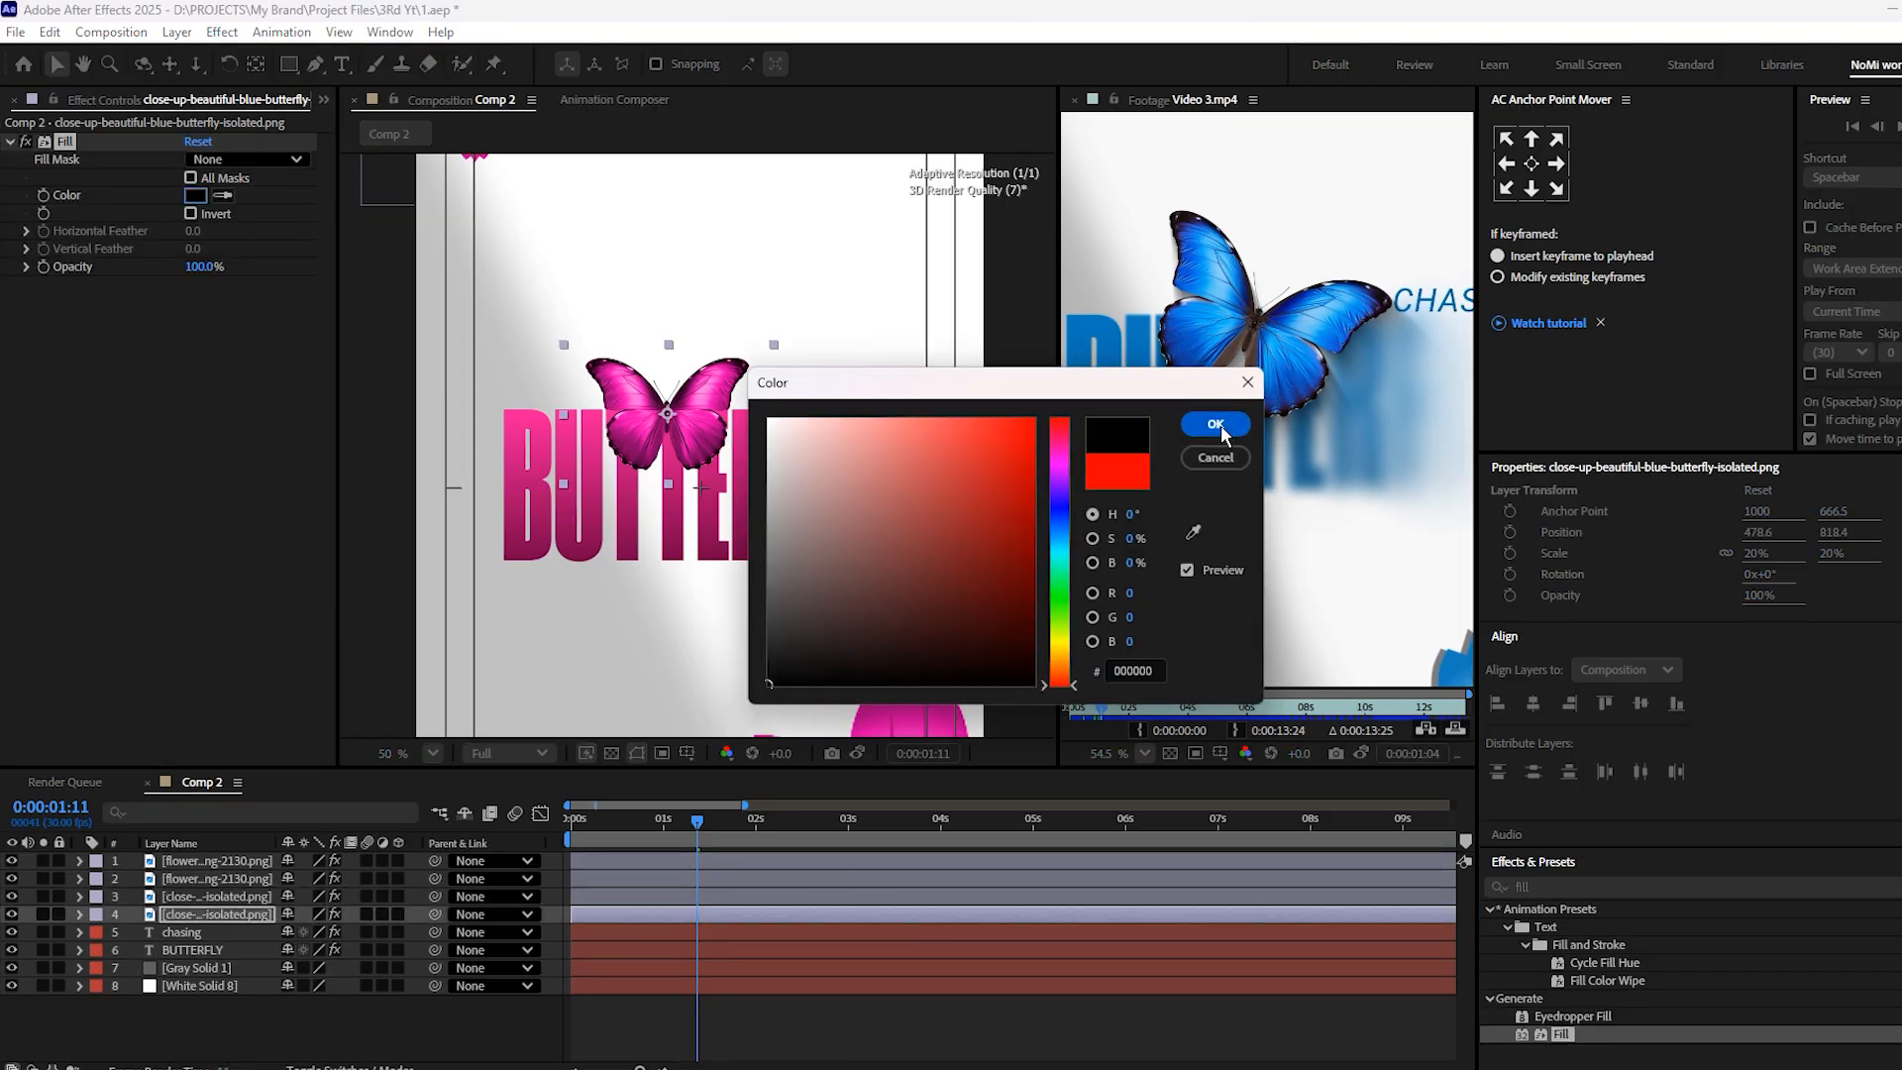
left_click(1221, 430)
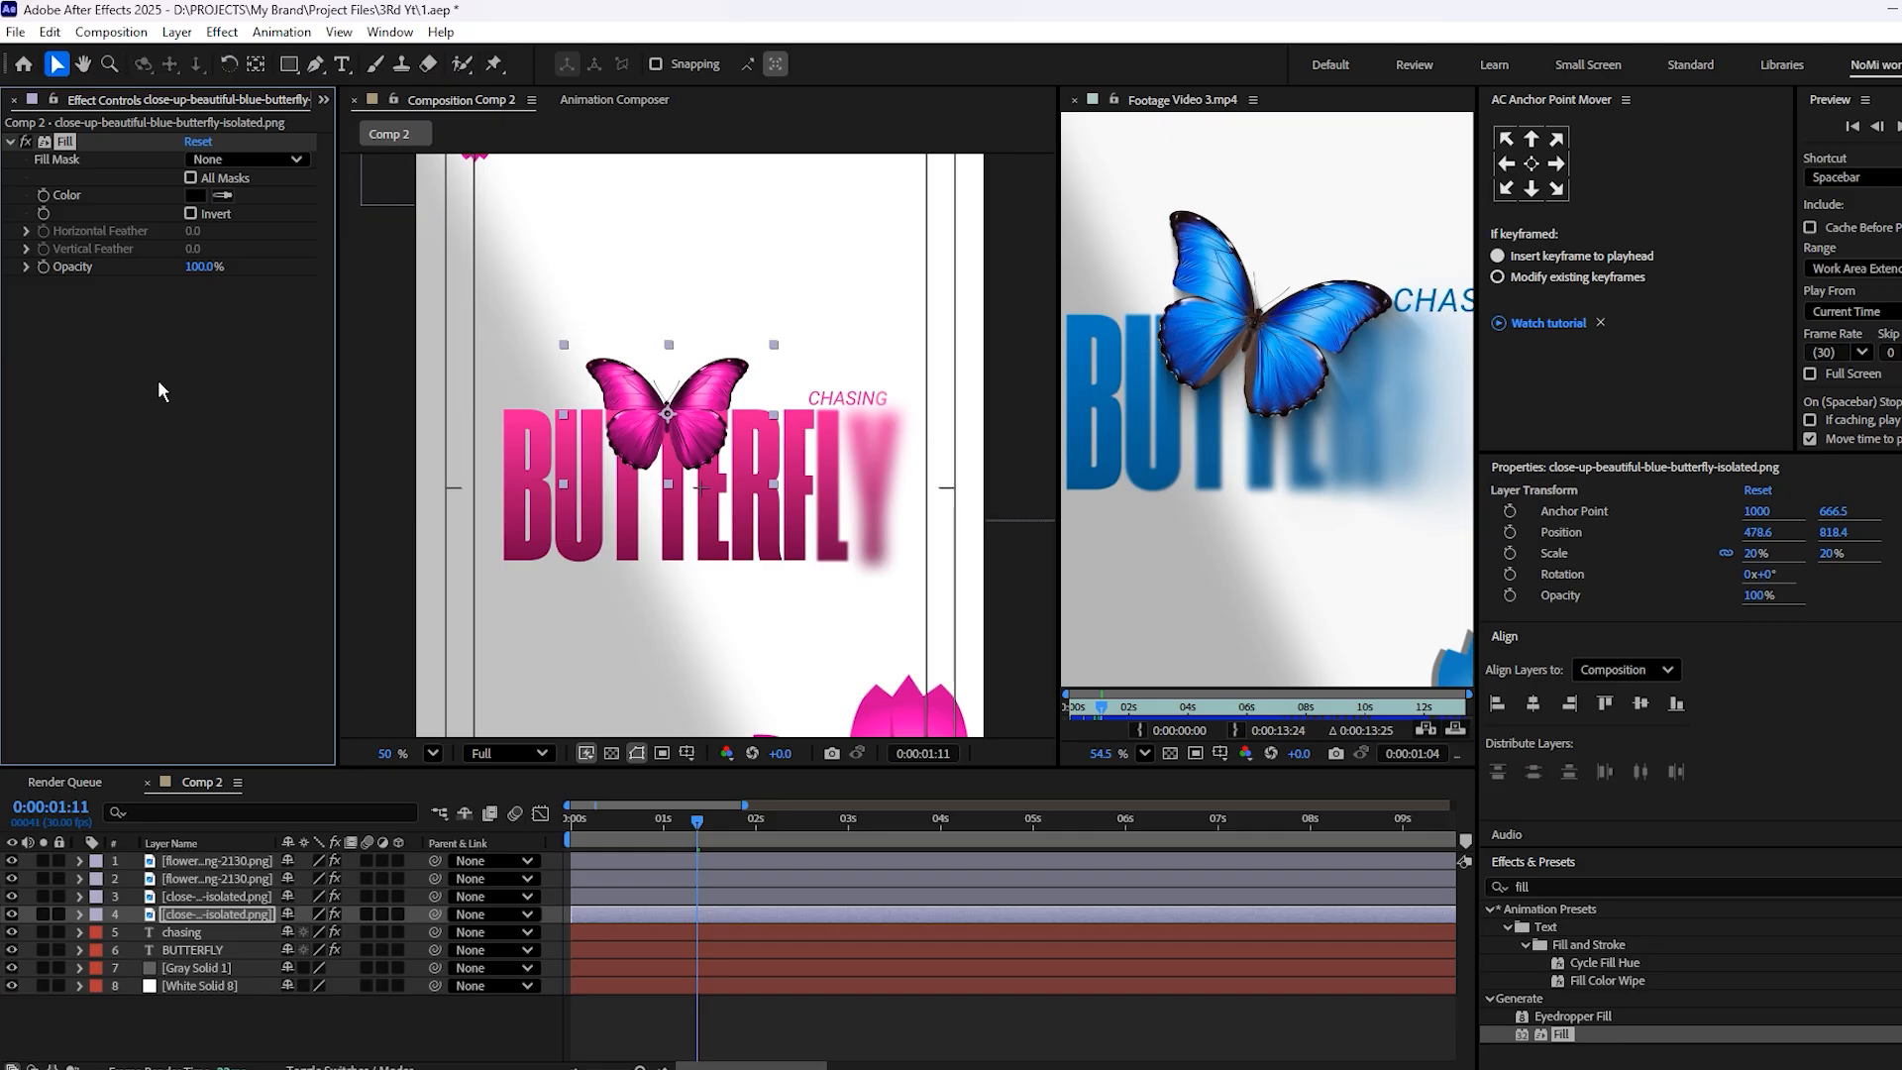
left_click(157, 387)
key("ctrl+s")
Apply CC Radial Fast Blur to the black butterfly copy, with Amount 84 and its Center at about 184.3, 56.1
left_click(1562, 887)
type("cc radia")
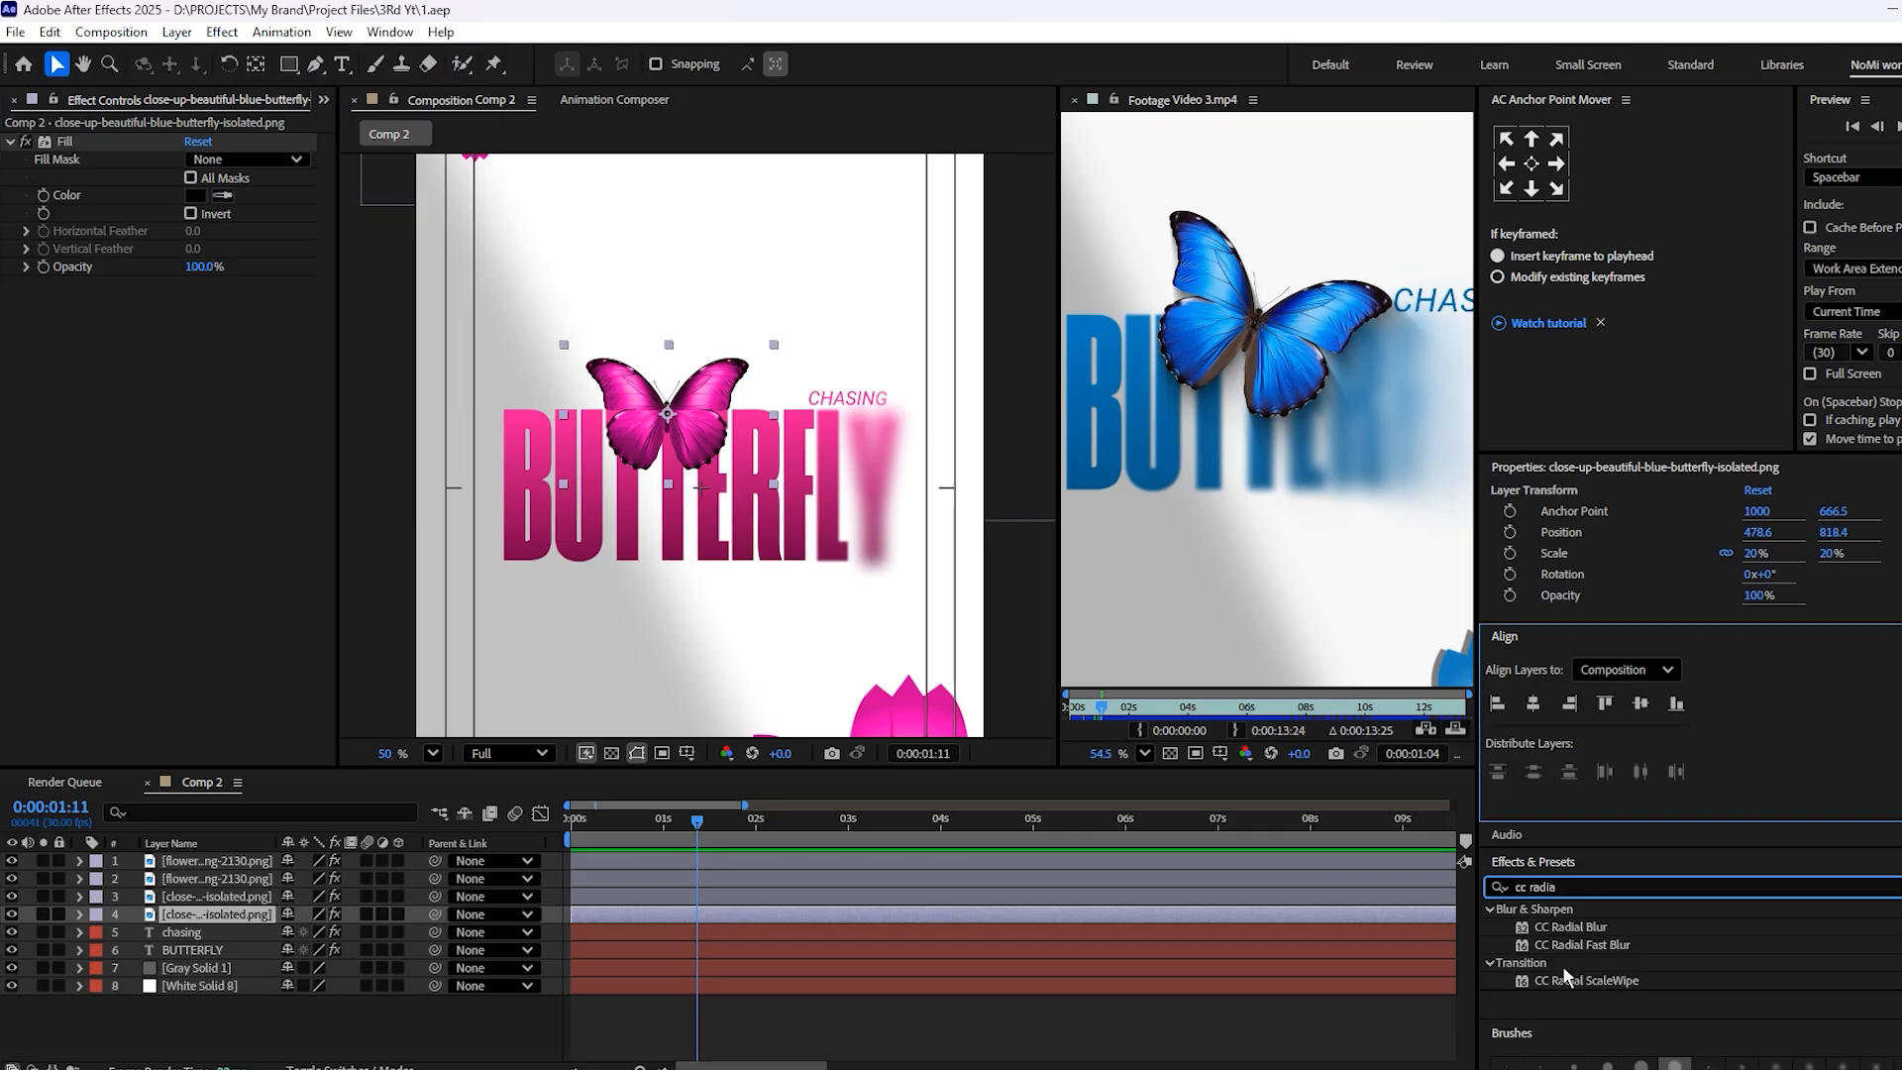
left_click_drag(1570, 944, 771, 917)
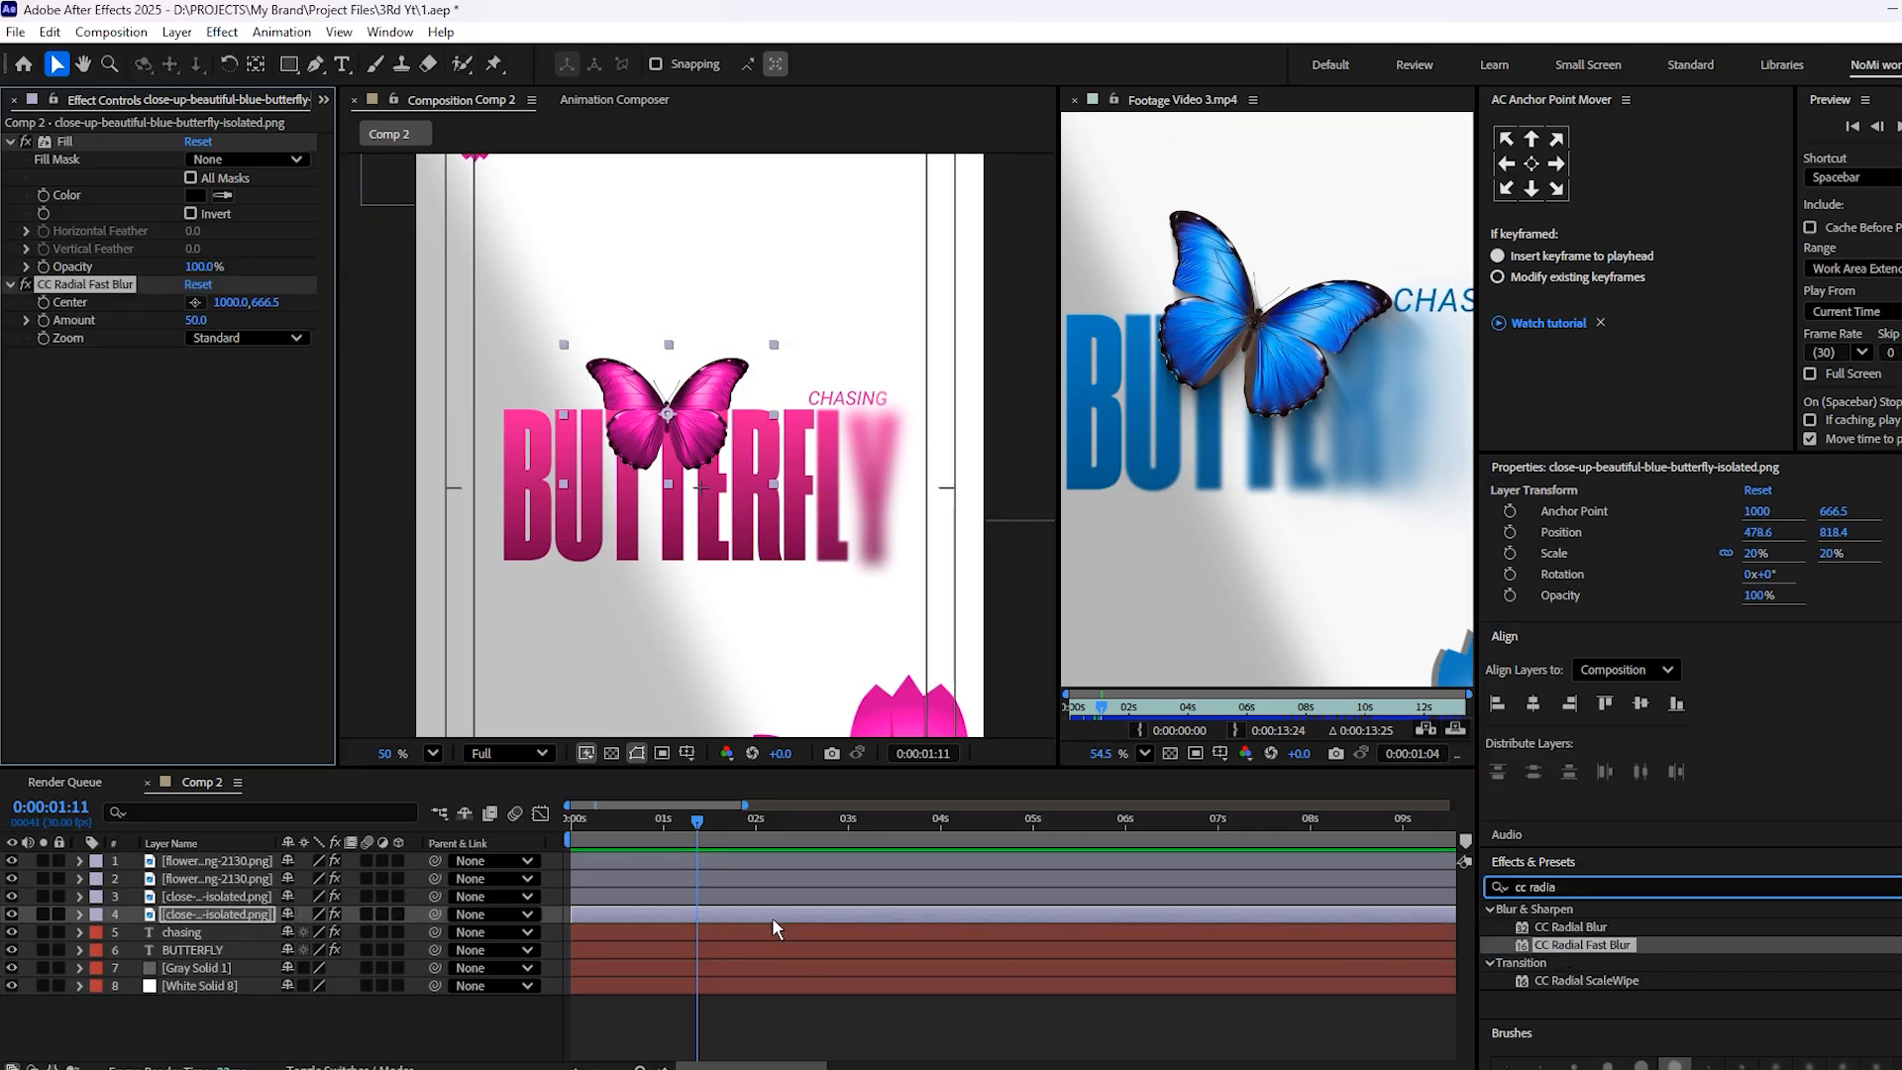
scroll(618, 424, "up", 3)
left_click_drag(709, 417, 810, 487)
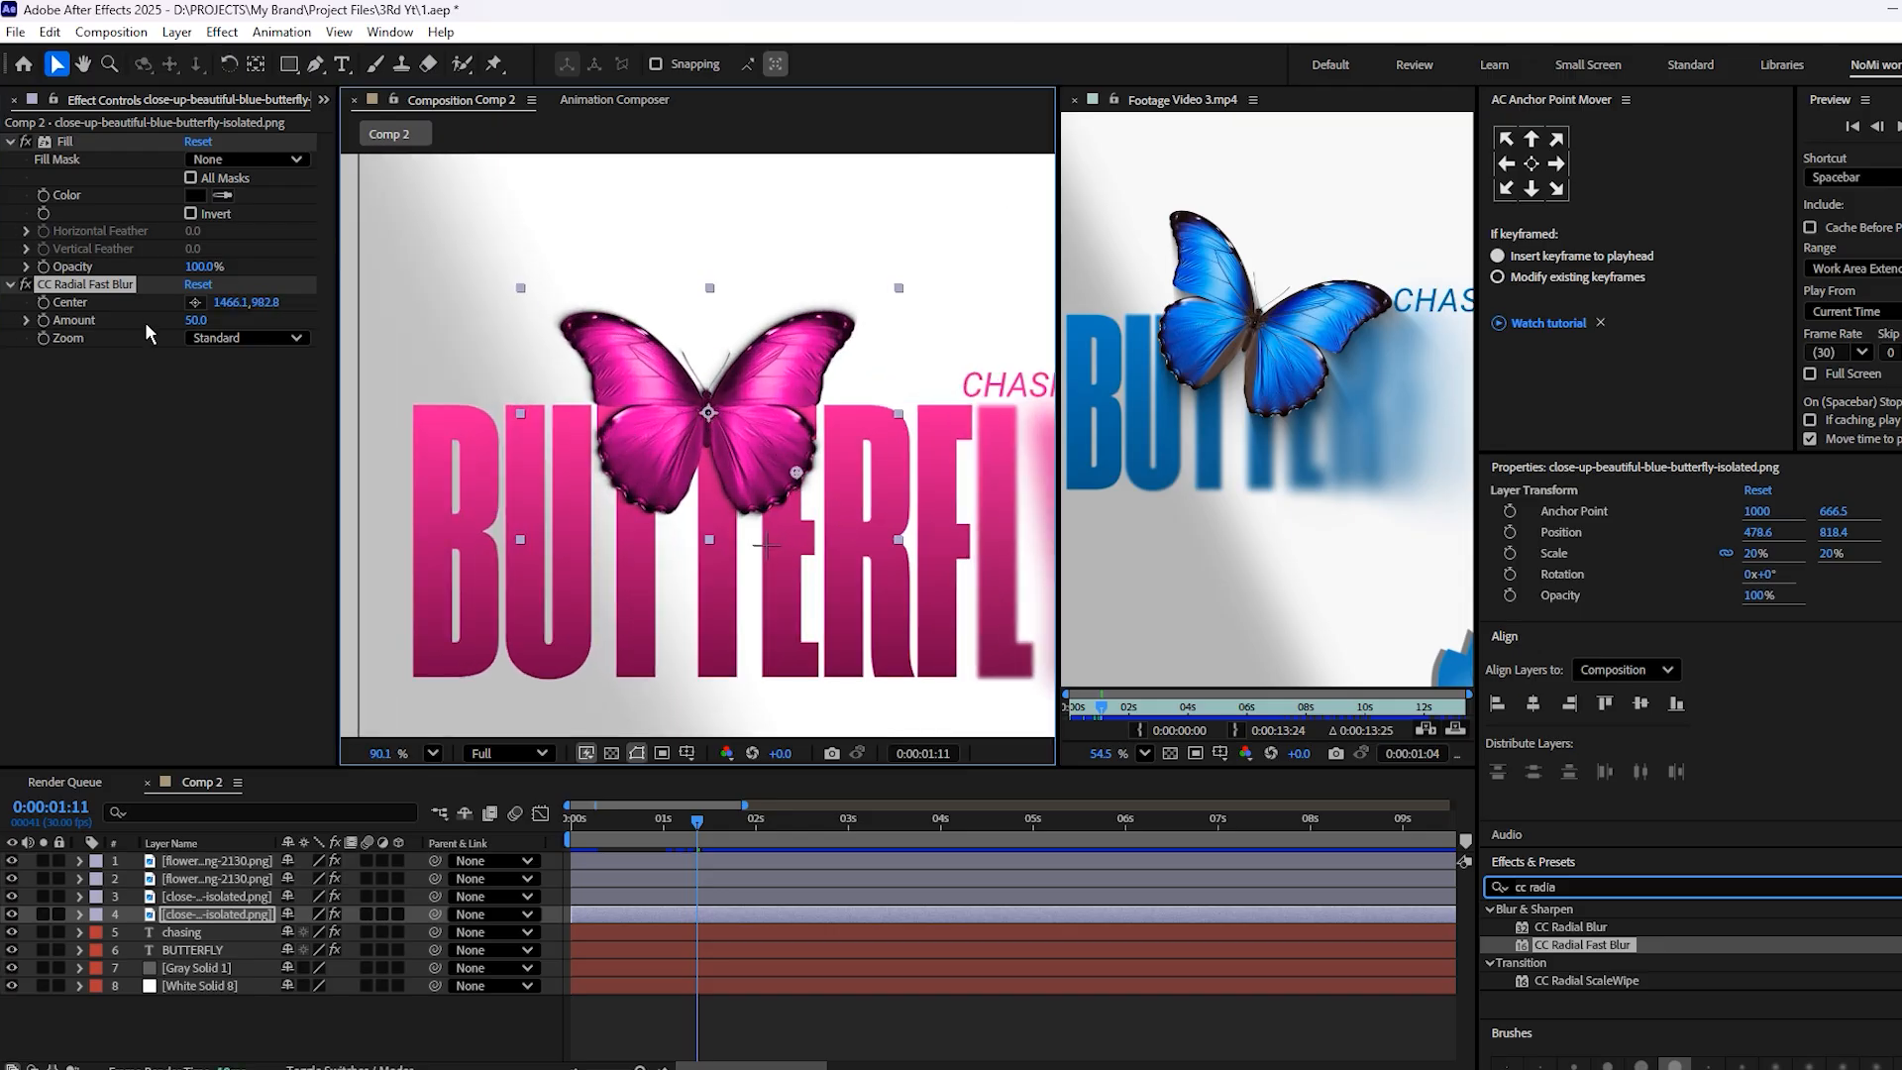
left_click_drag(198, 320, 320, 325)
left_click_drag(787, 472, 548, 301)
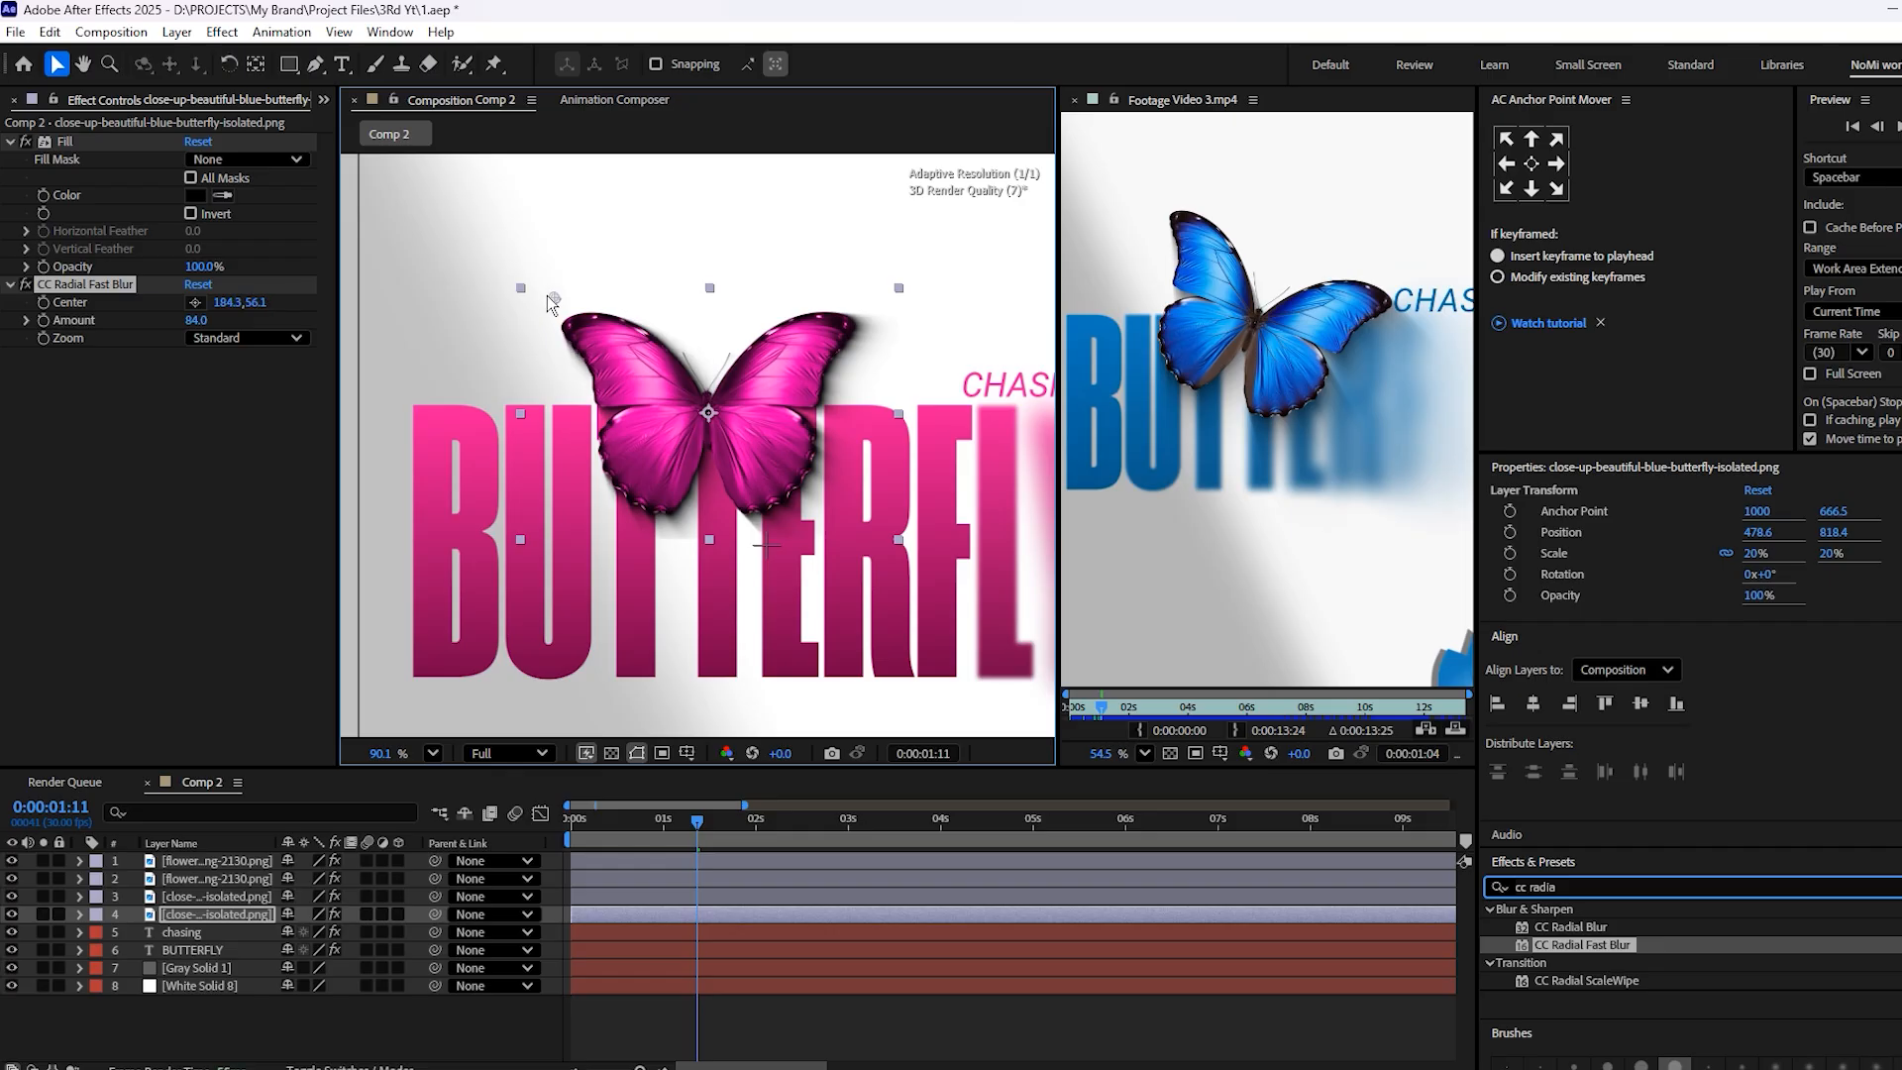
Add the Grow Bounds effect to the black butterfly copy after the radial blur
left_click(1602, 946)
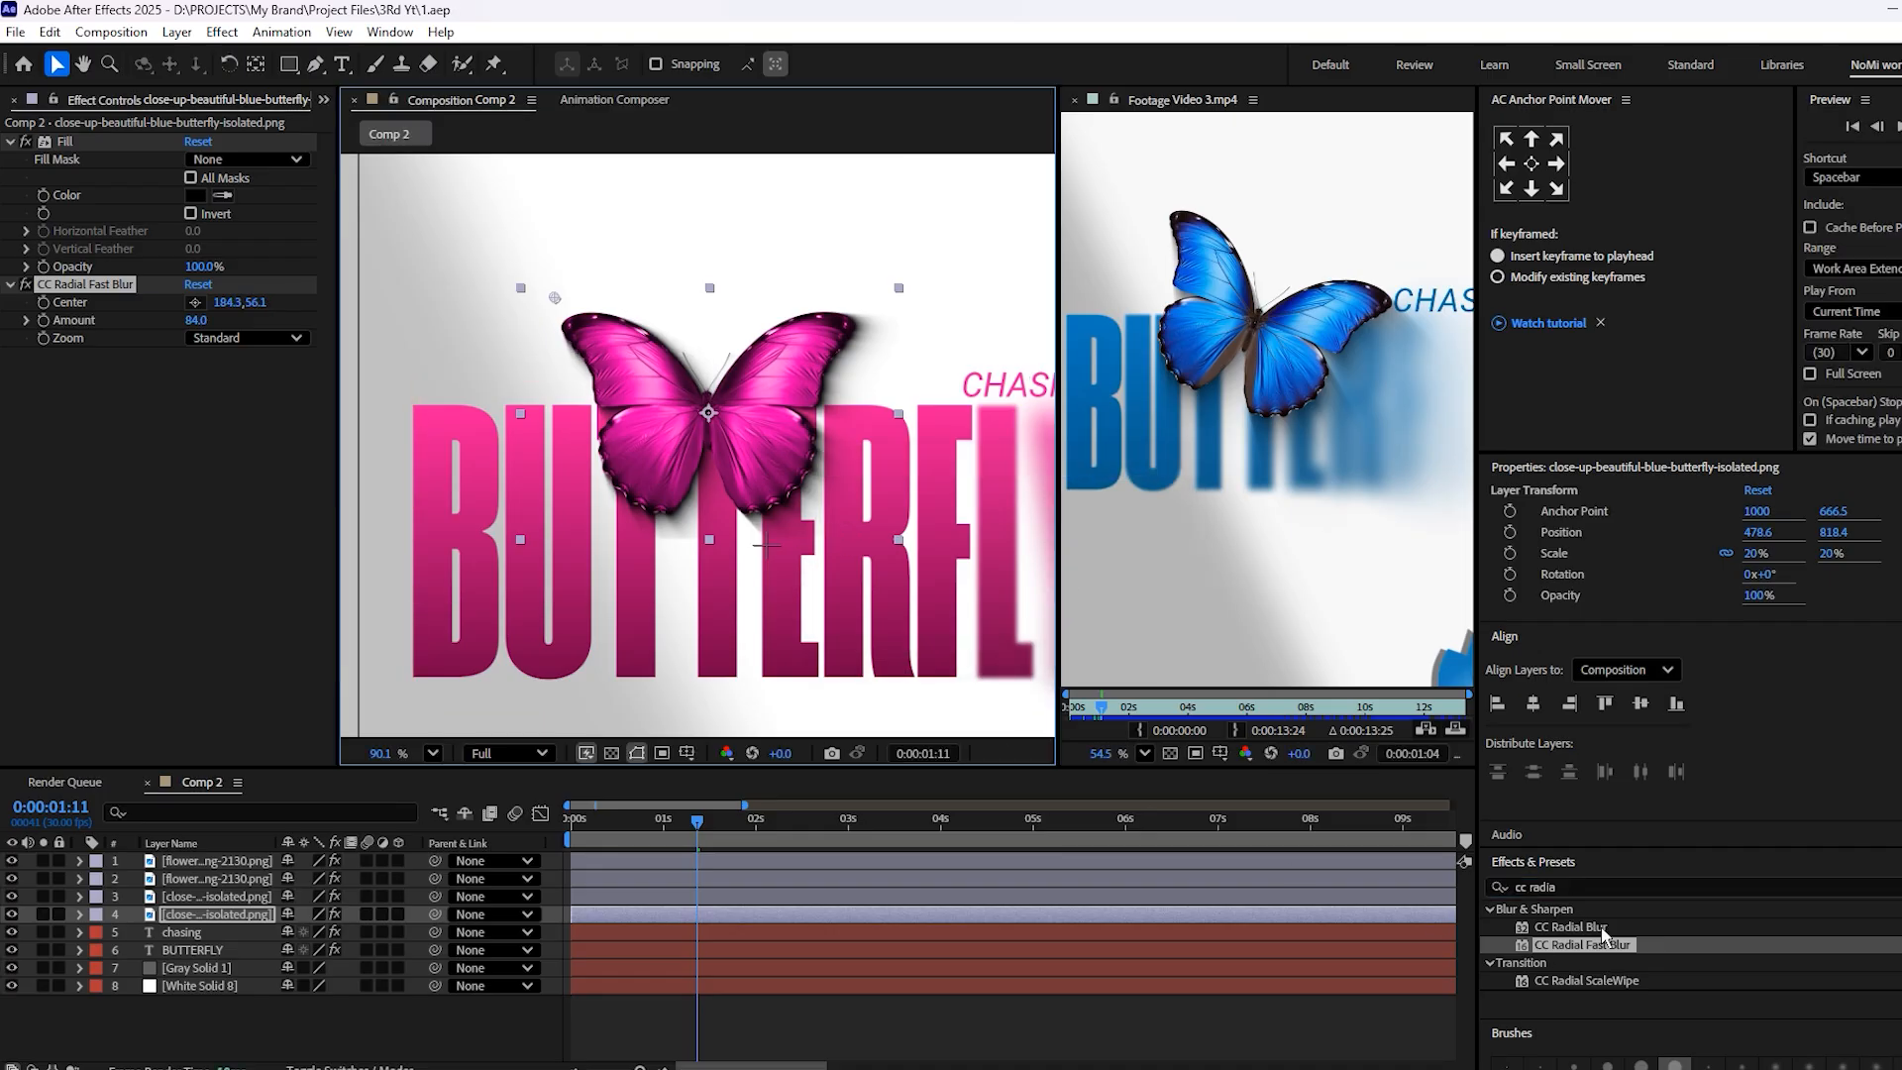
left_click(1568, 885)
key("BackSpace")
type("grow")
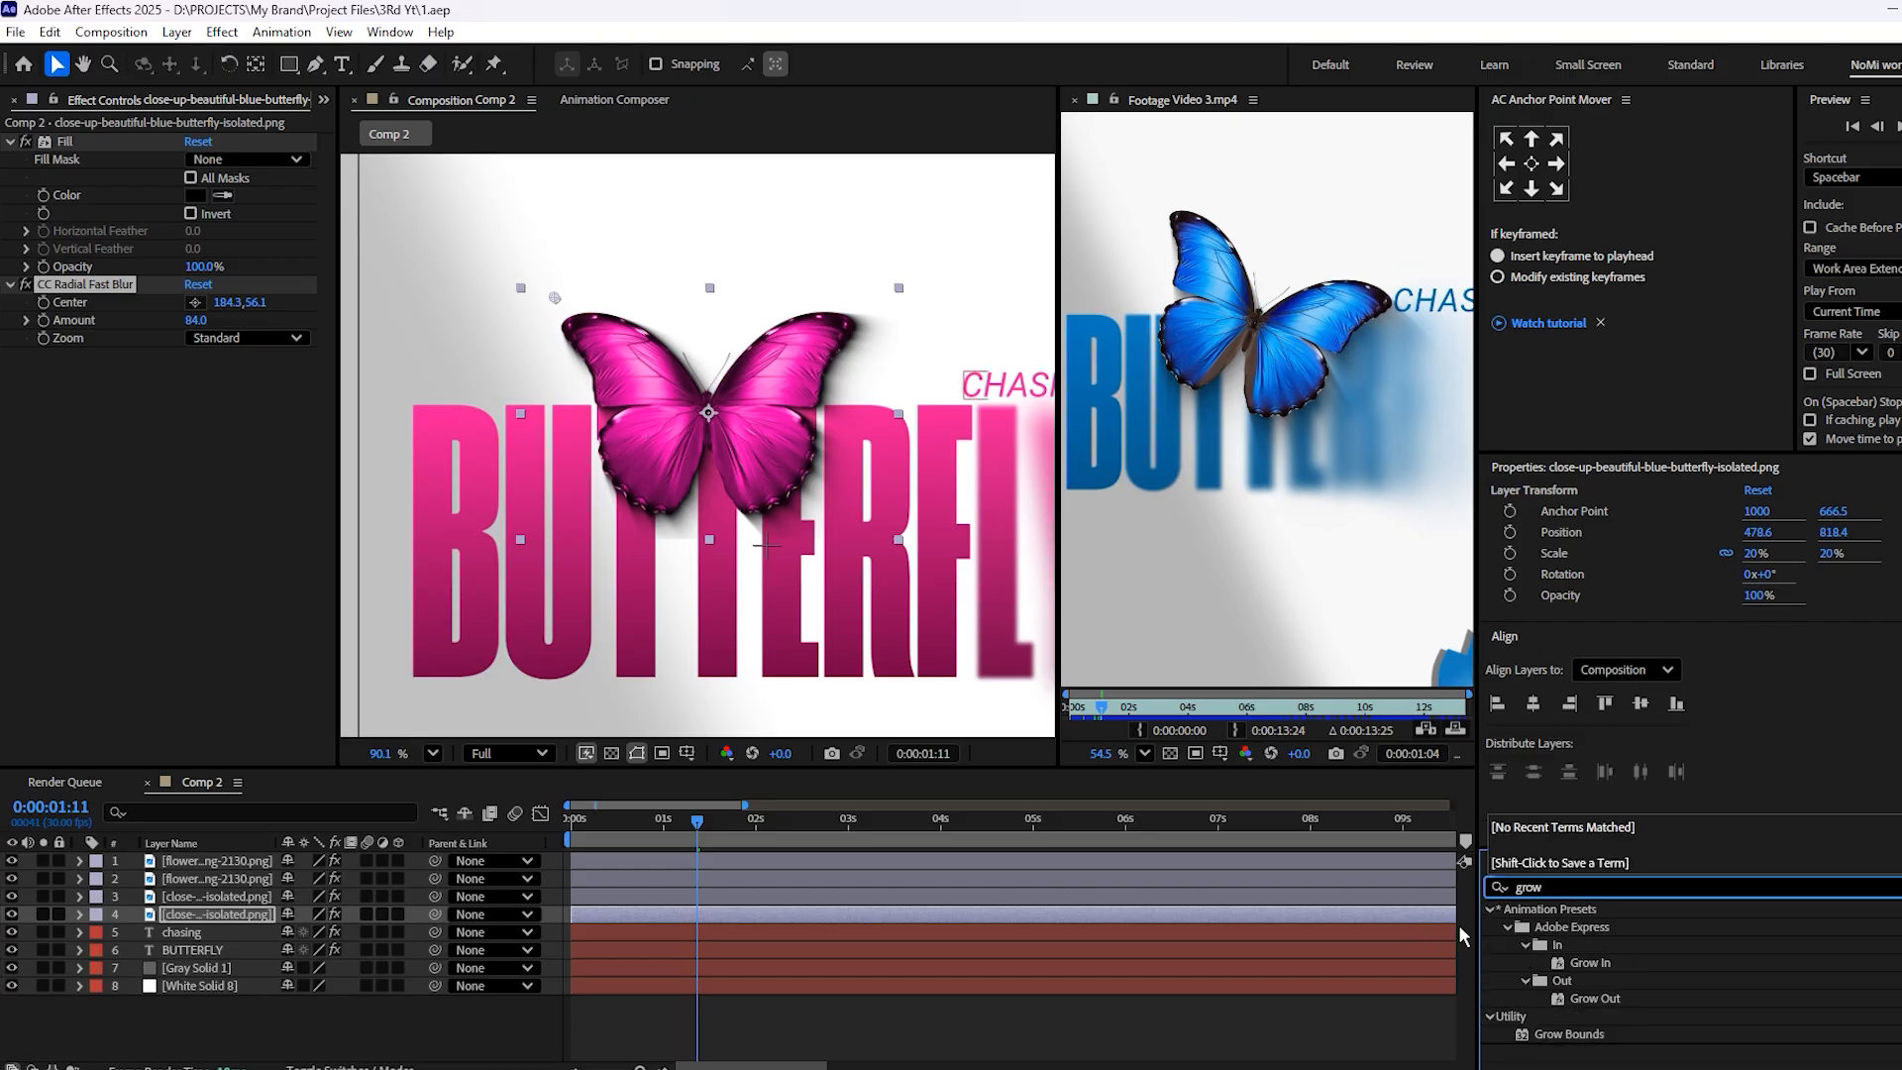
left_click(1568, 1036)
left_click_drag(1569, 1035, 868, 911)
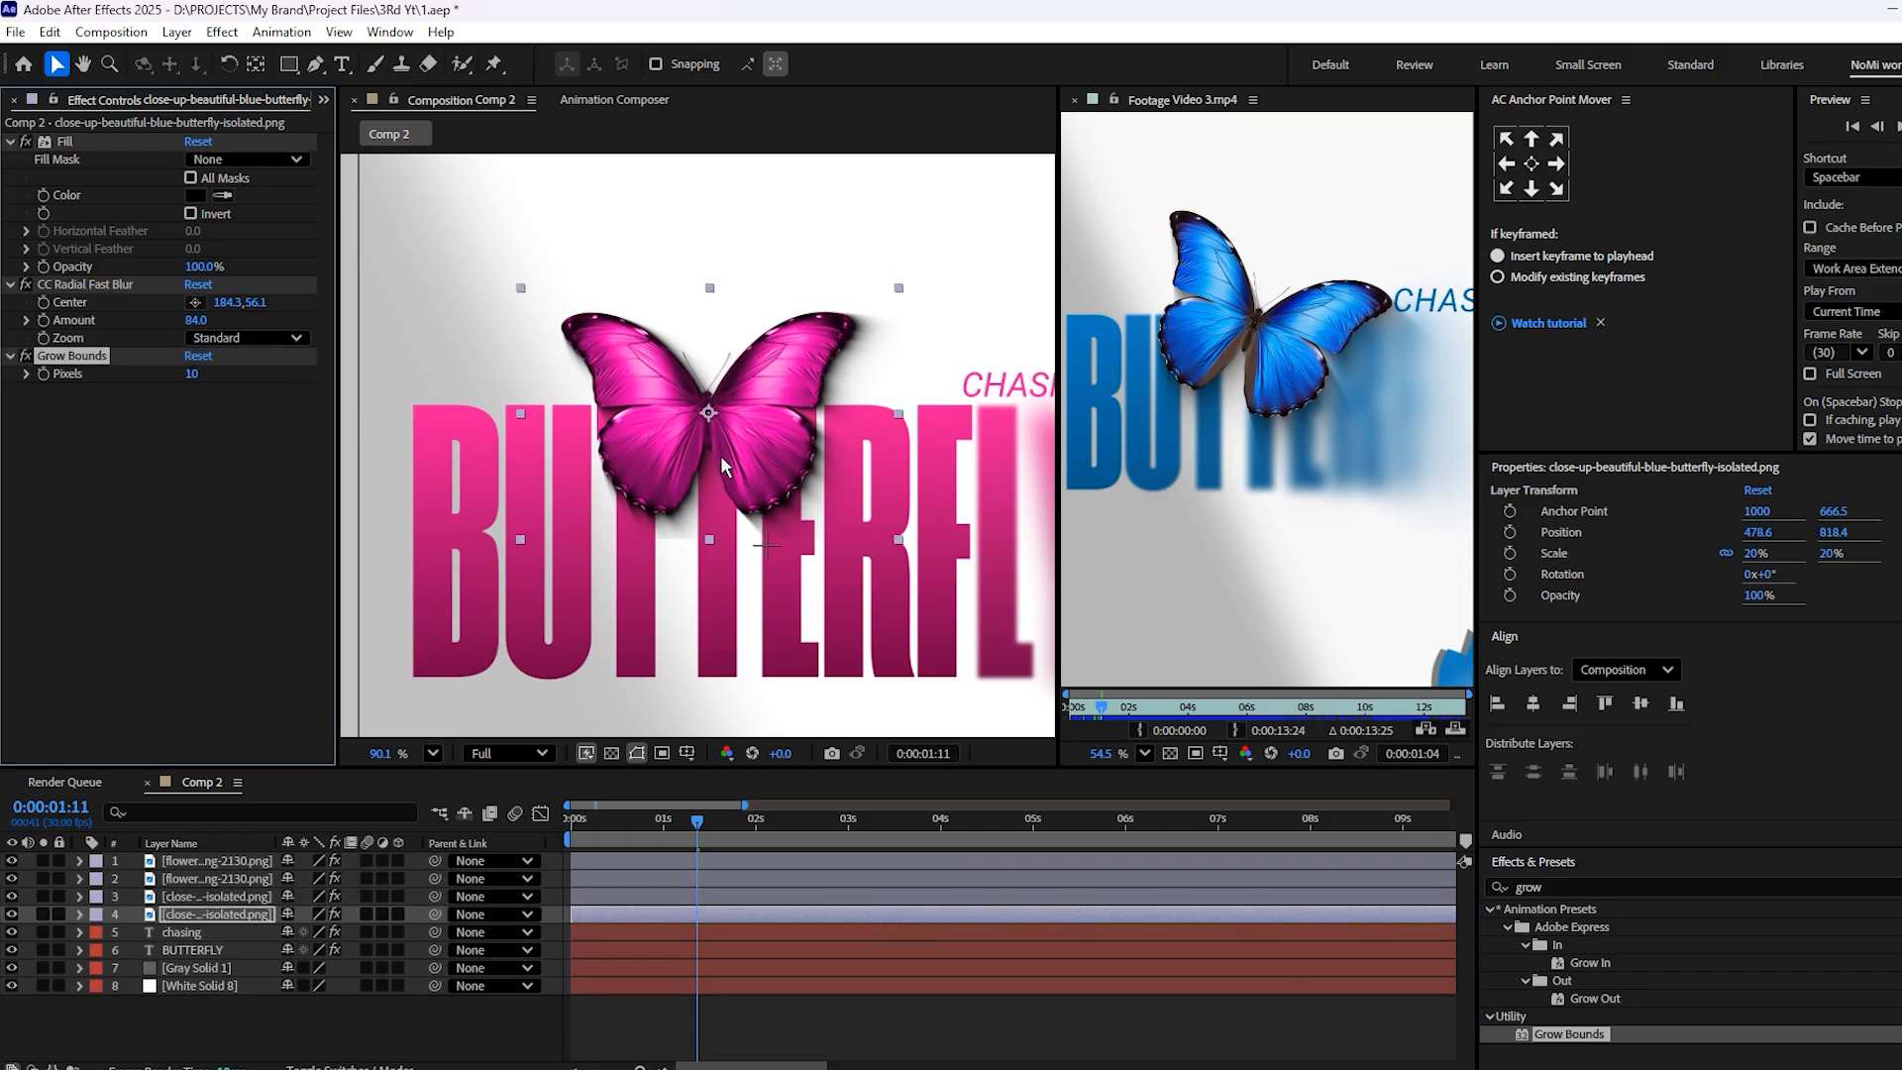
Raise the black butterfly copy's radial blur Amount to 100 and try a larger Grow Bounds Pixels value
left_click_drag(191, 374, 250, 372)
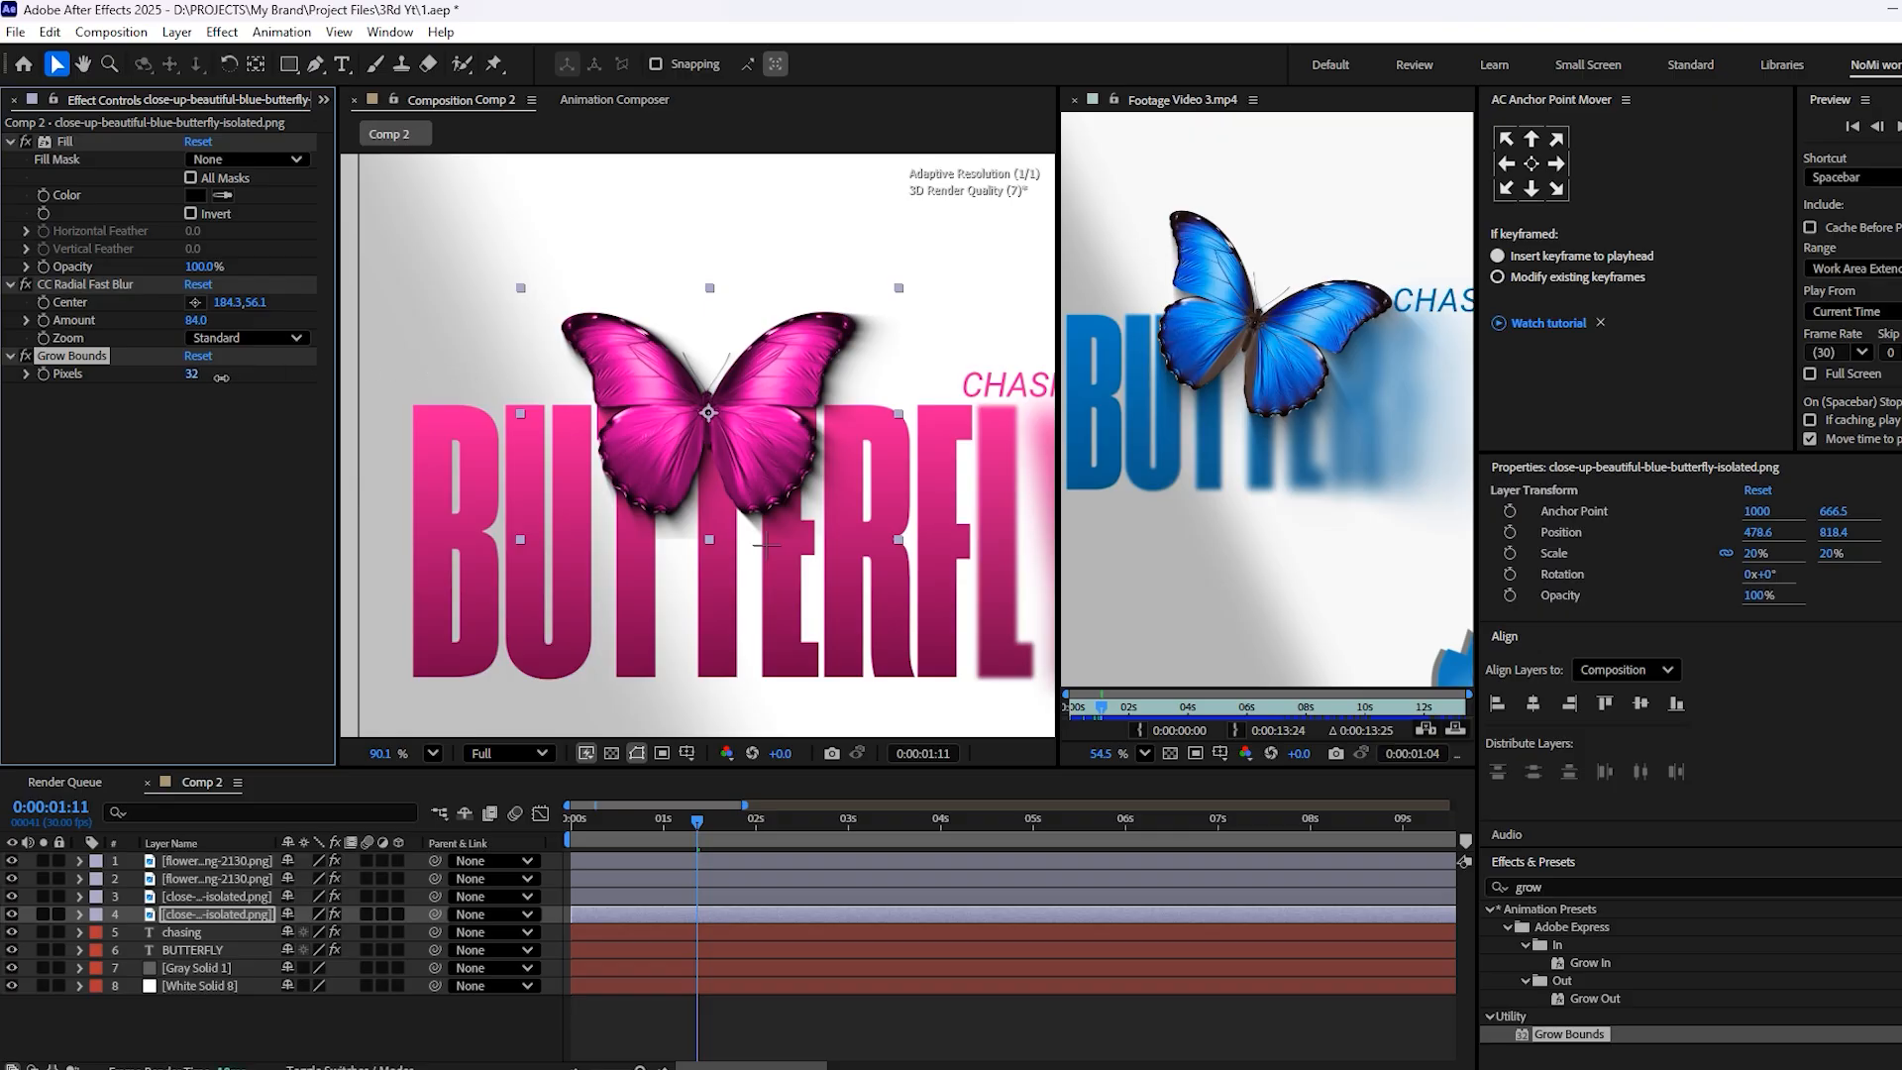
left_click(705, 464)
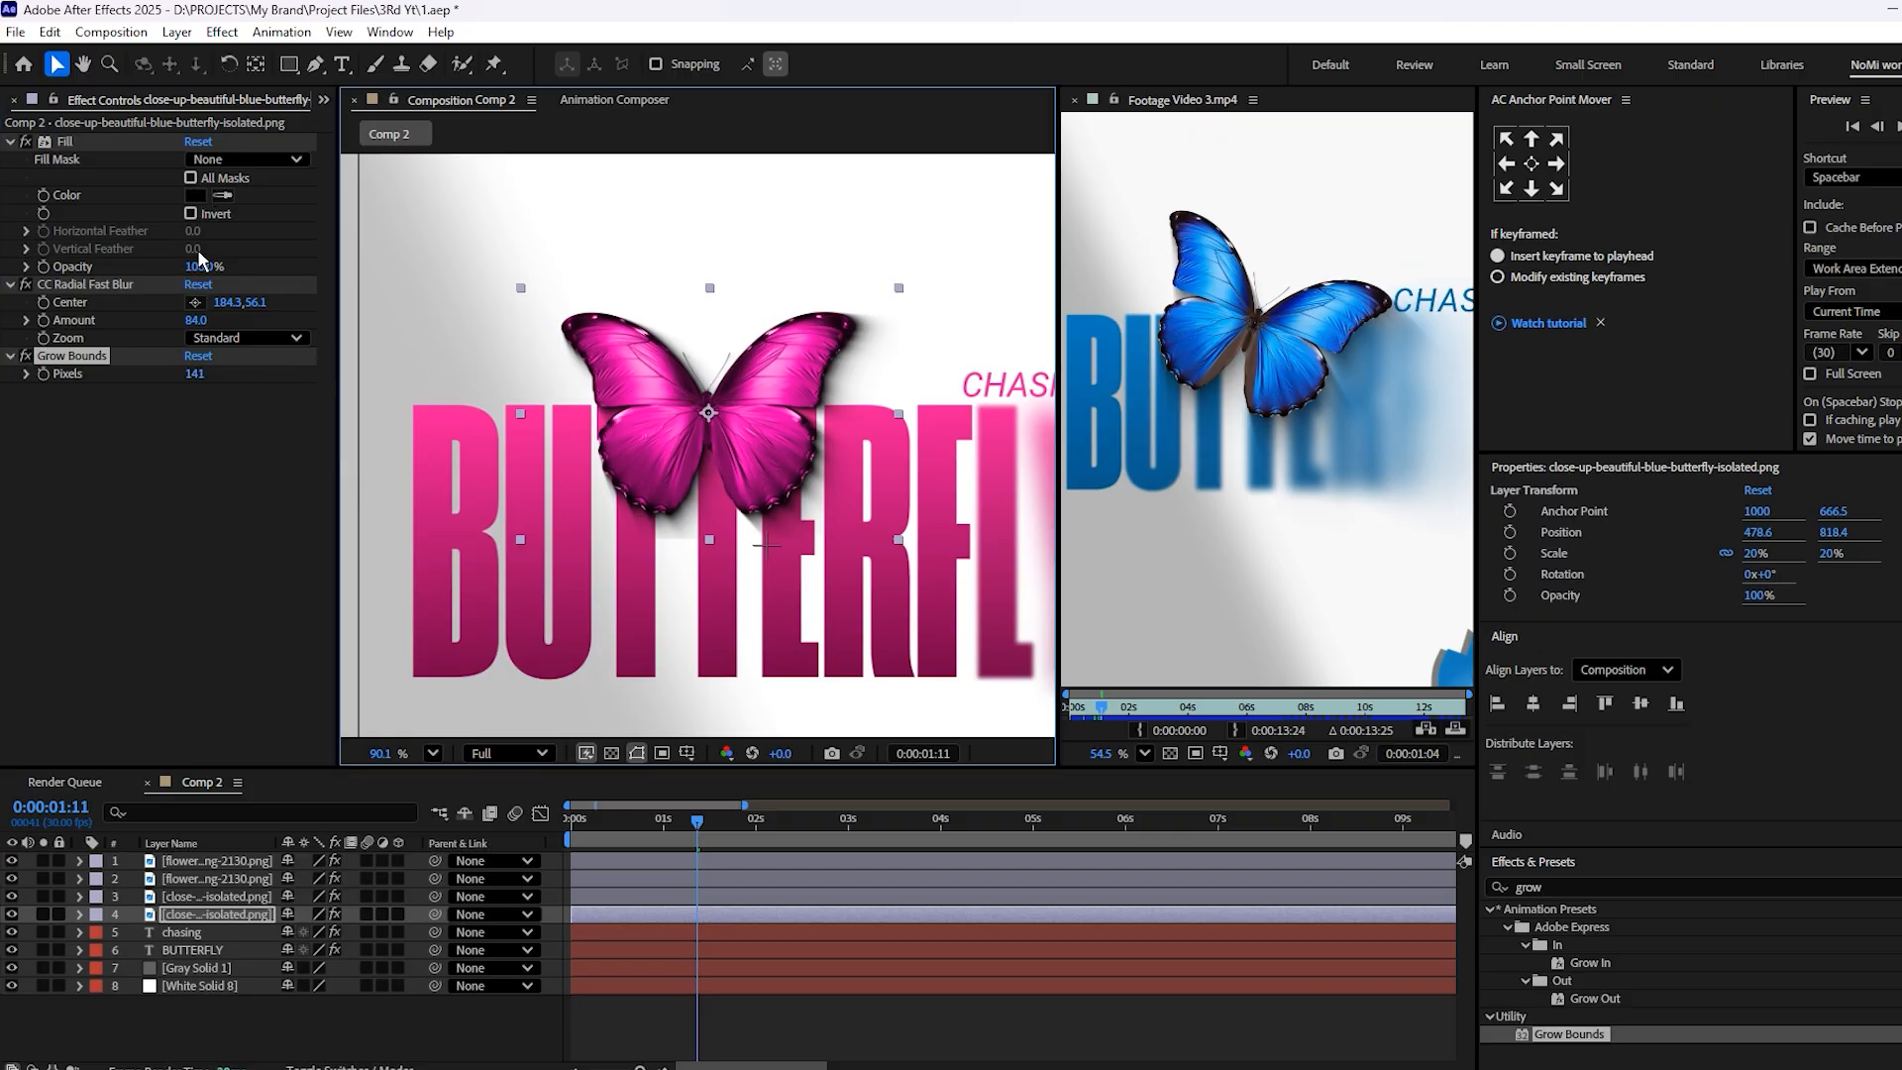
left_click_drag(196, 320, 211, 409)
scroll(671, 451, "down", 2)
left_click(672, 448)
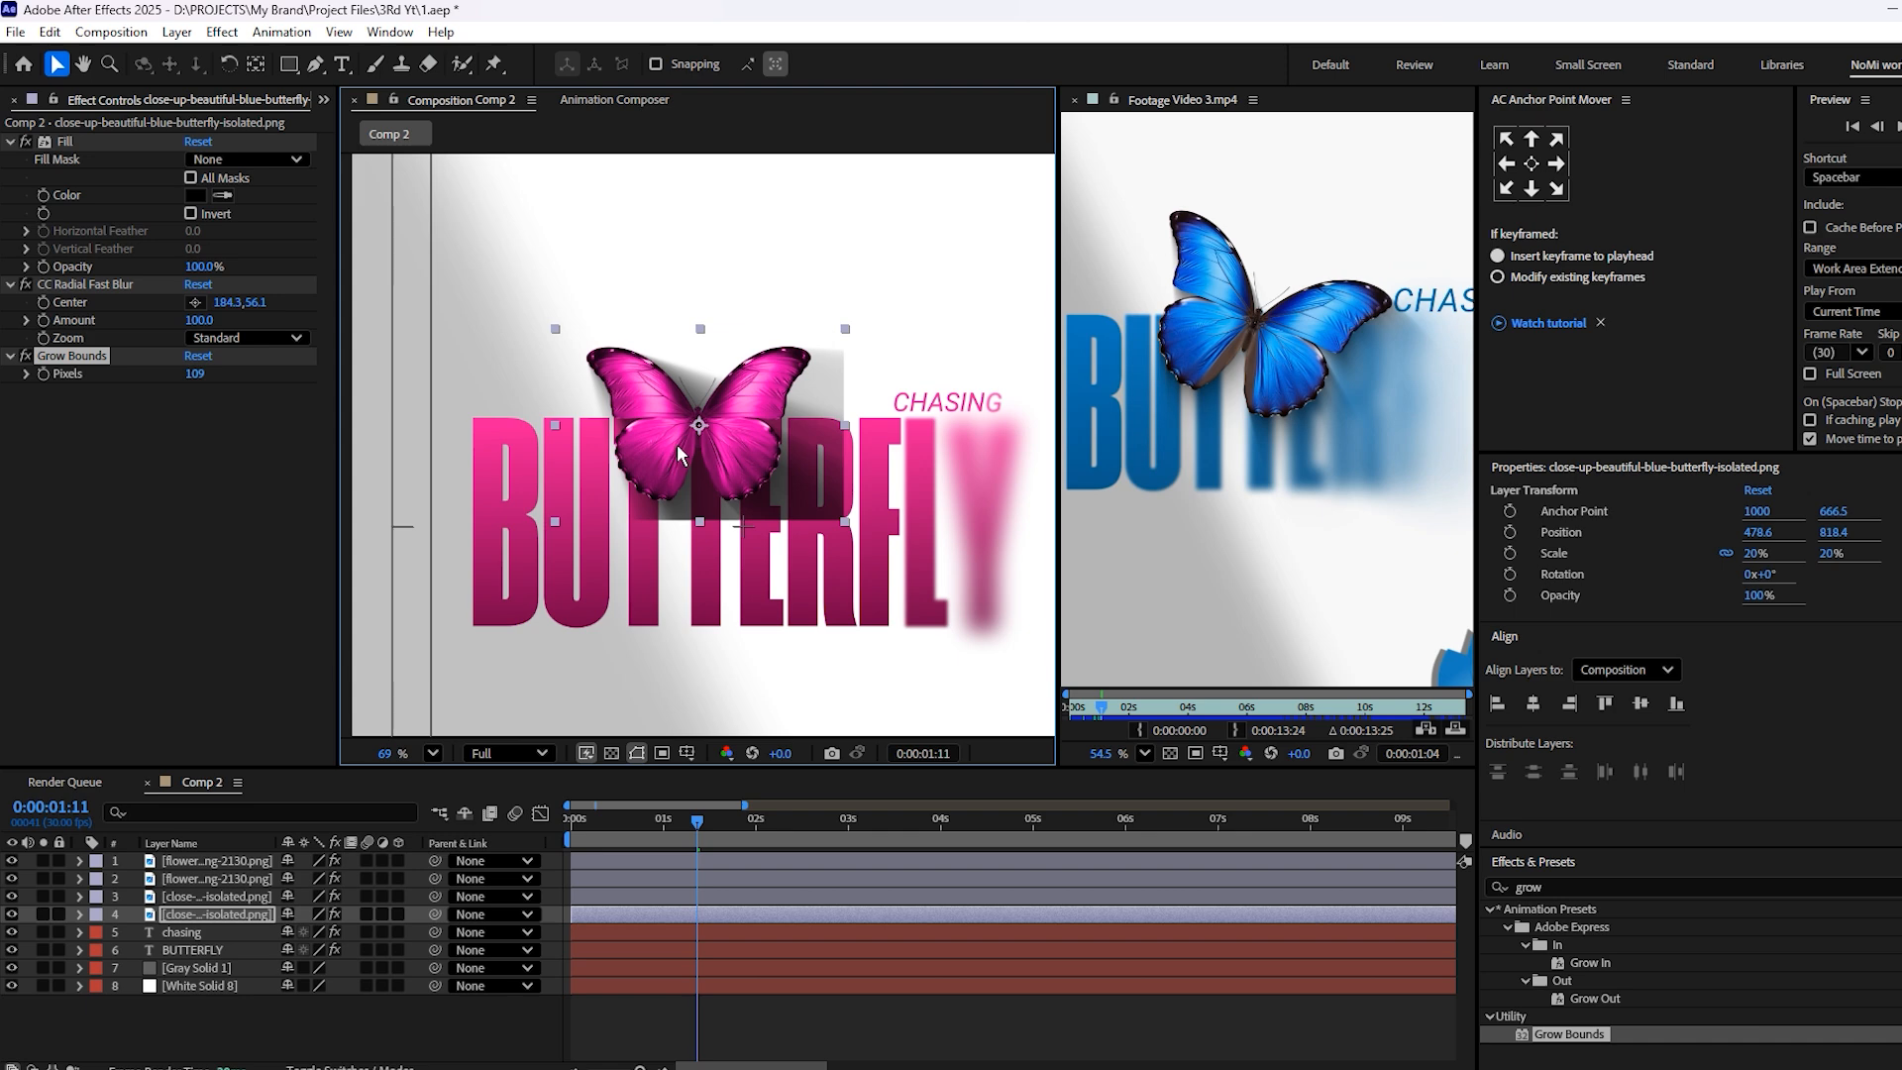
Reset Grow Bounds Pixels to 0 and move the effect above Fill on the black butterfly copy
left_click_drag(193, 373, 12, 392)
left_click(107, 388)
left_click(97, 357)
key("ctrl+alt+shift+Up")
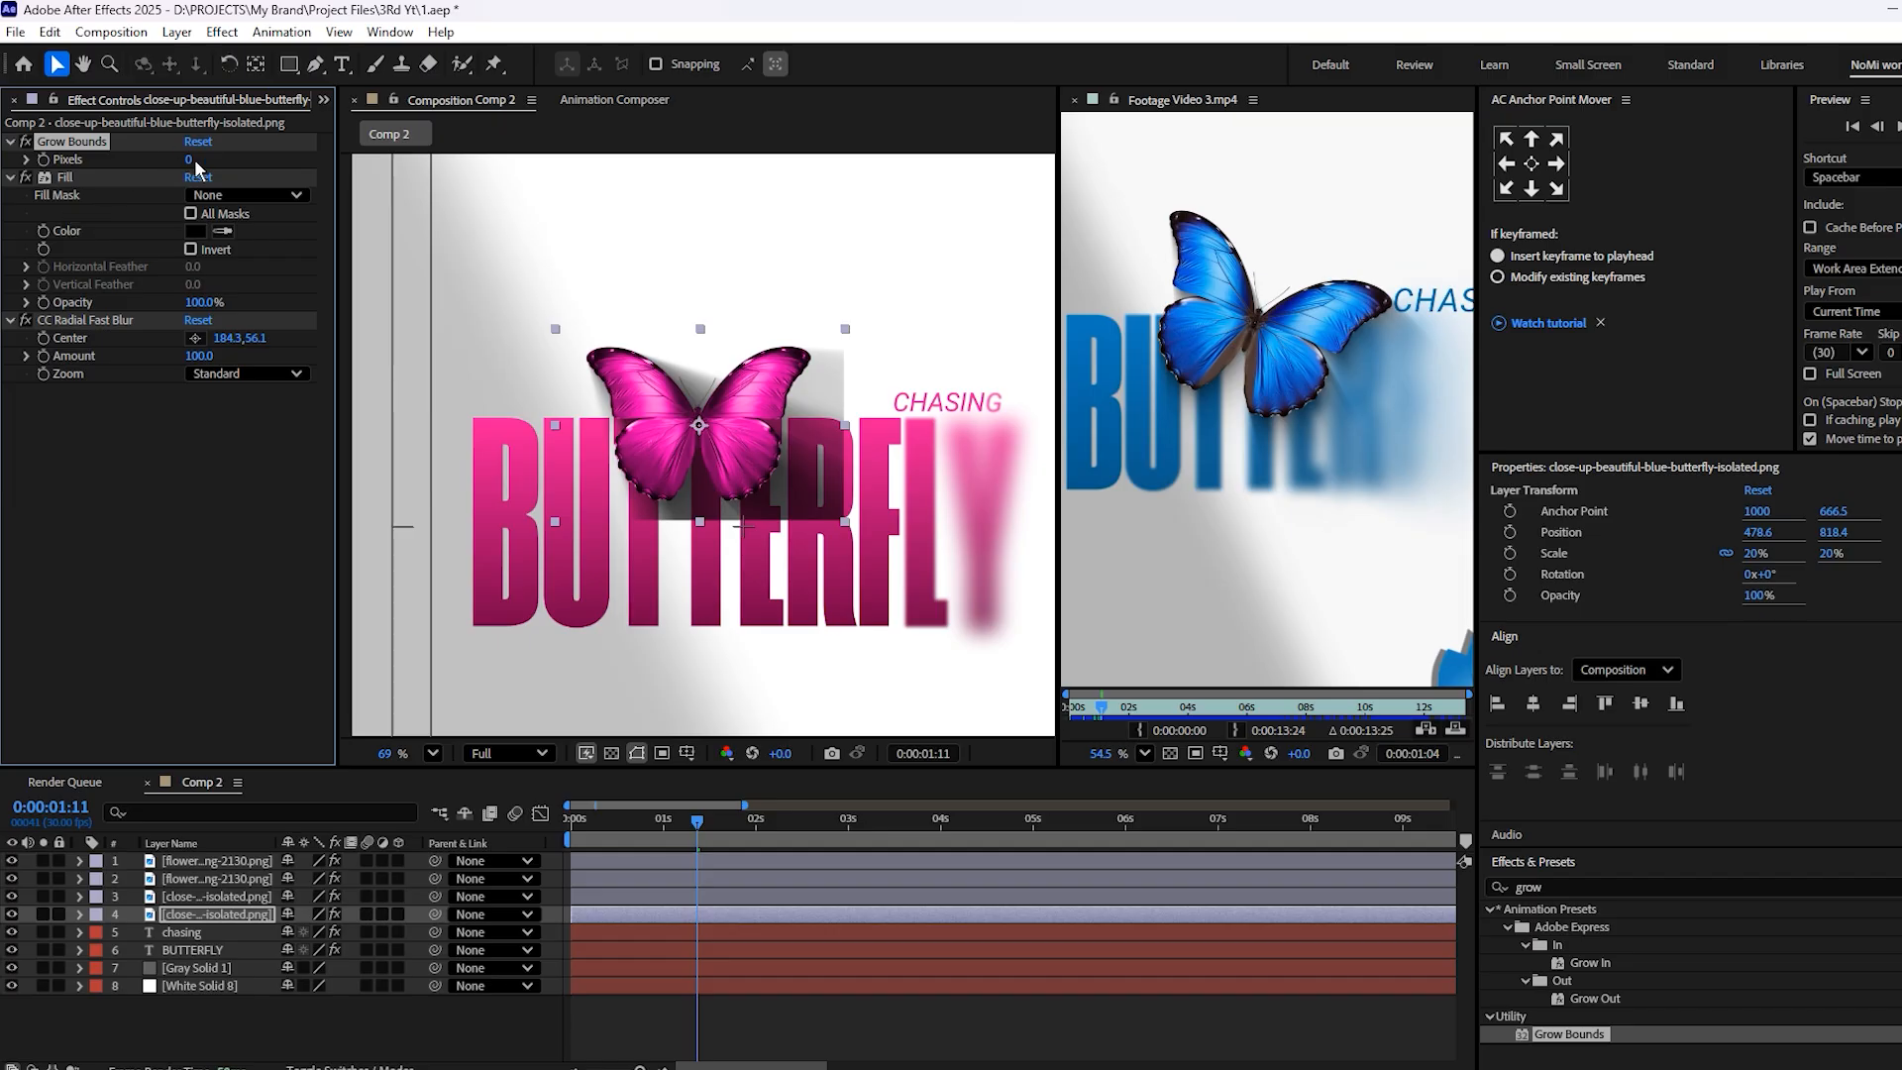
Set Grow Bounds to 1176 pixels and the radial blur to Amount 90 with its Center at about -83.9, -683.2
left_click_drag(188, 159, 1697, 186)
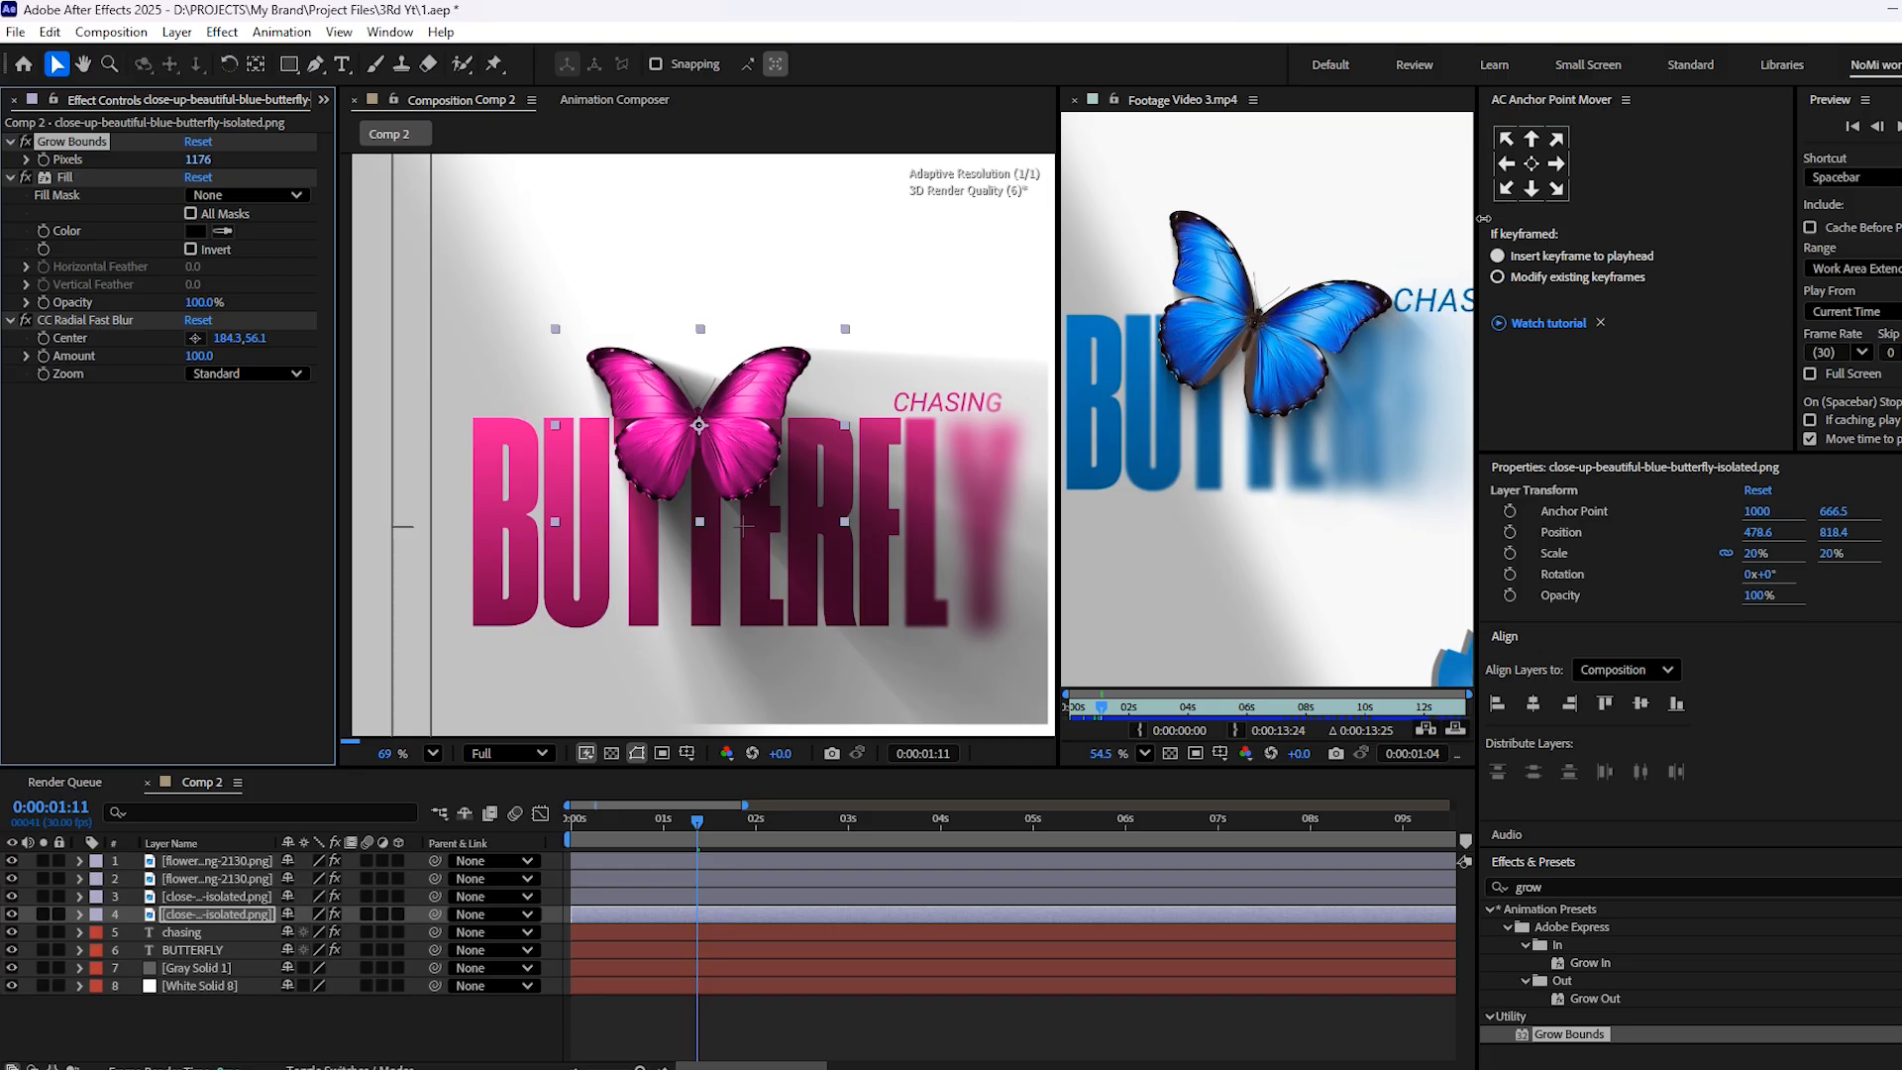
left_click_drag(1483, 219, 1480, 220)
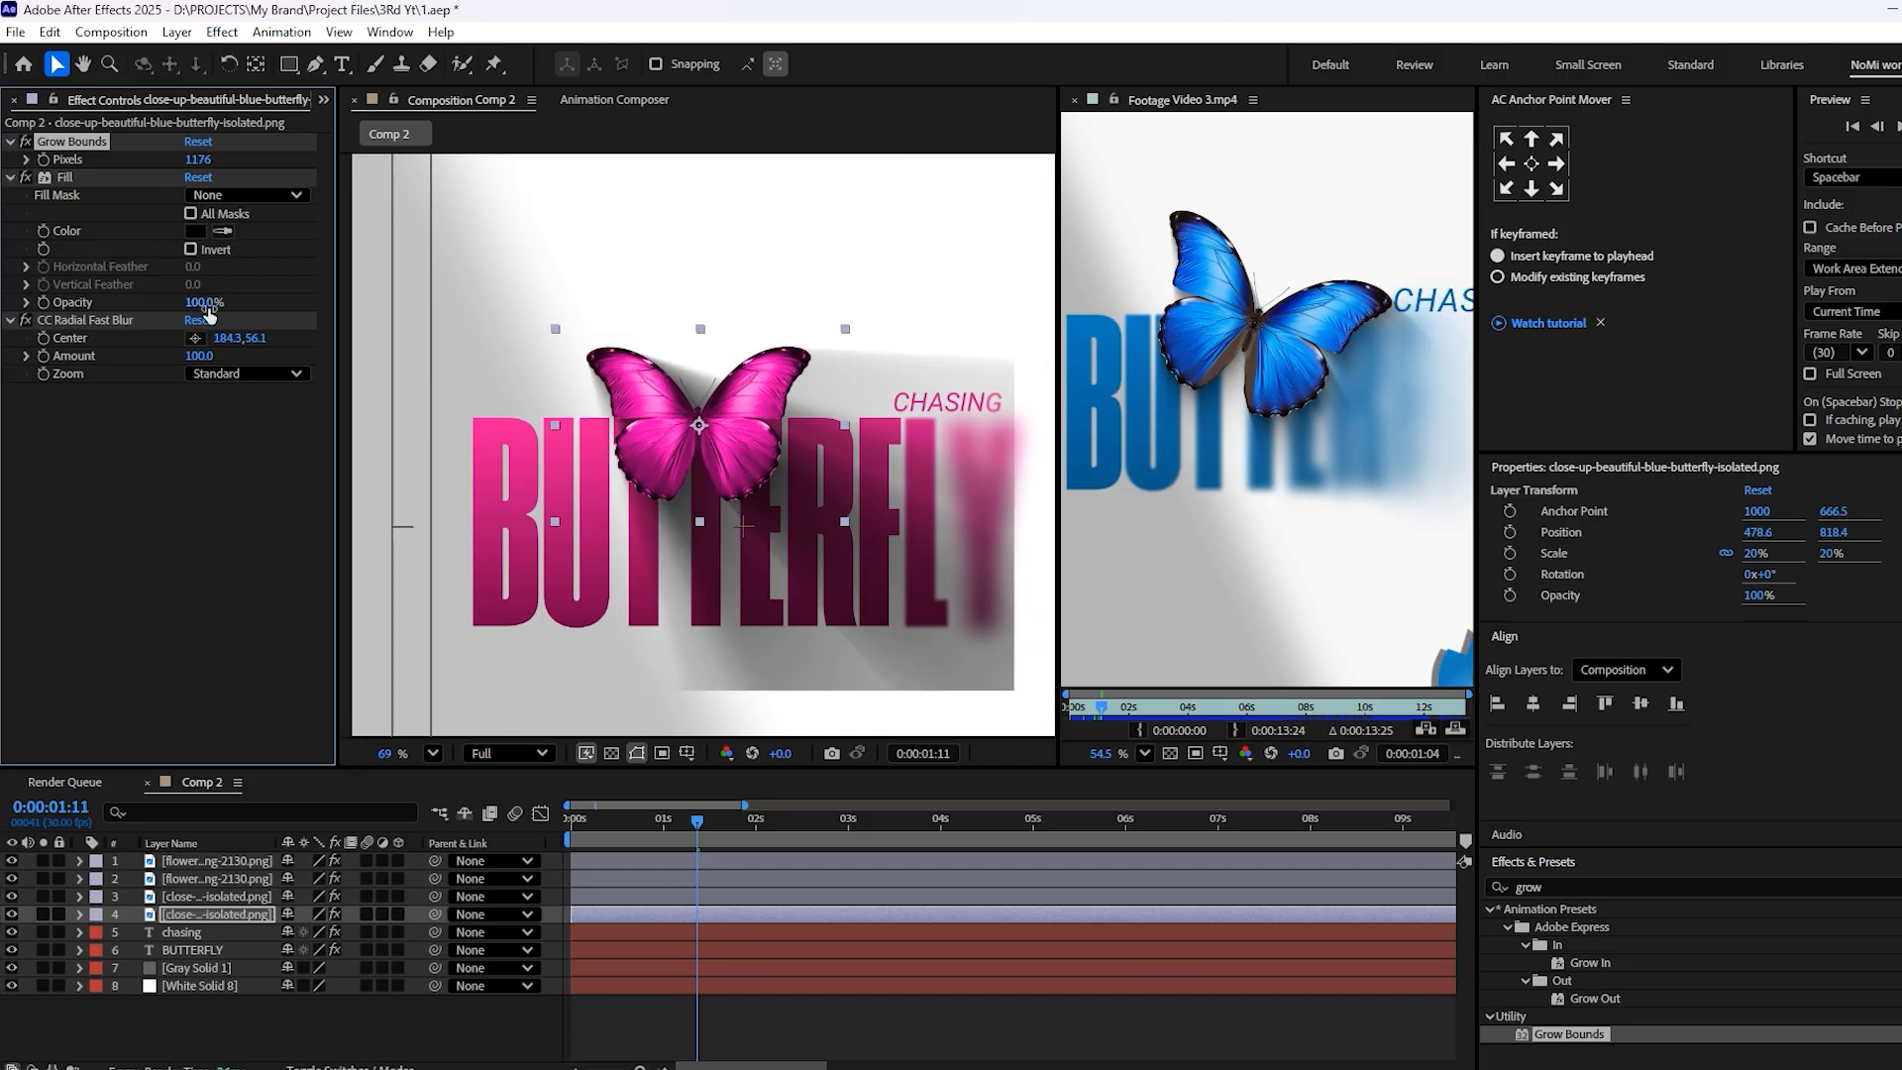
mouse_move(199, 356)
left_mouse_down()
mouse_move(152, 366)
mouse_move(183, 363)
left_mouse_up()
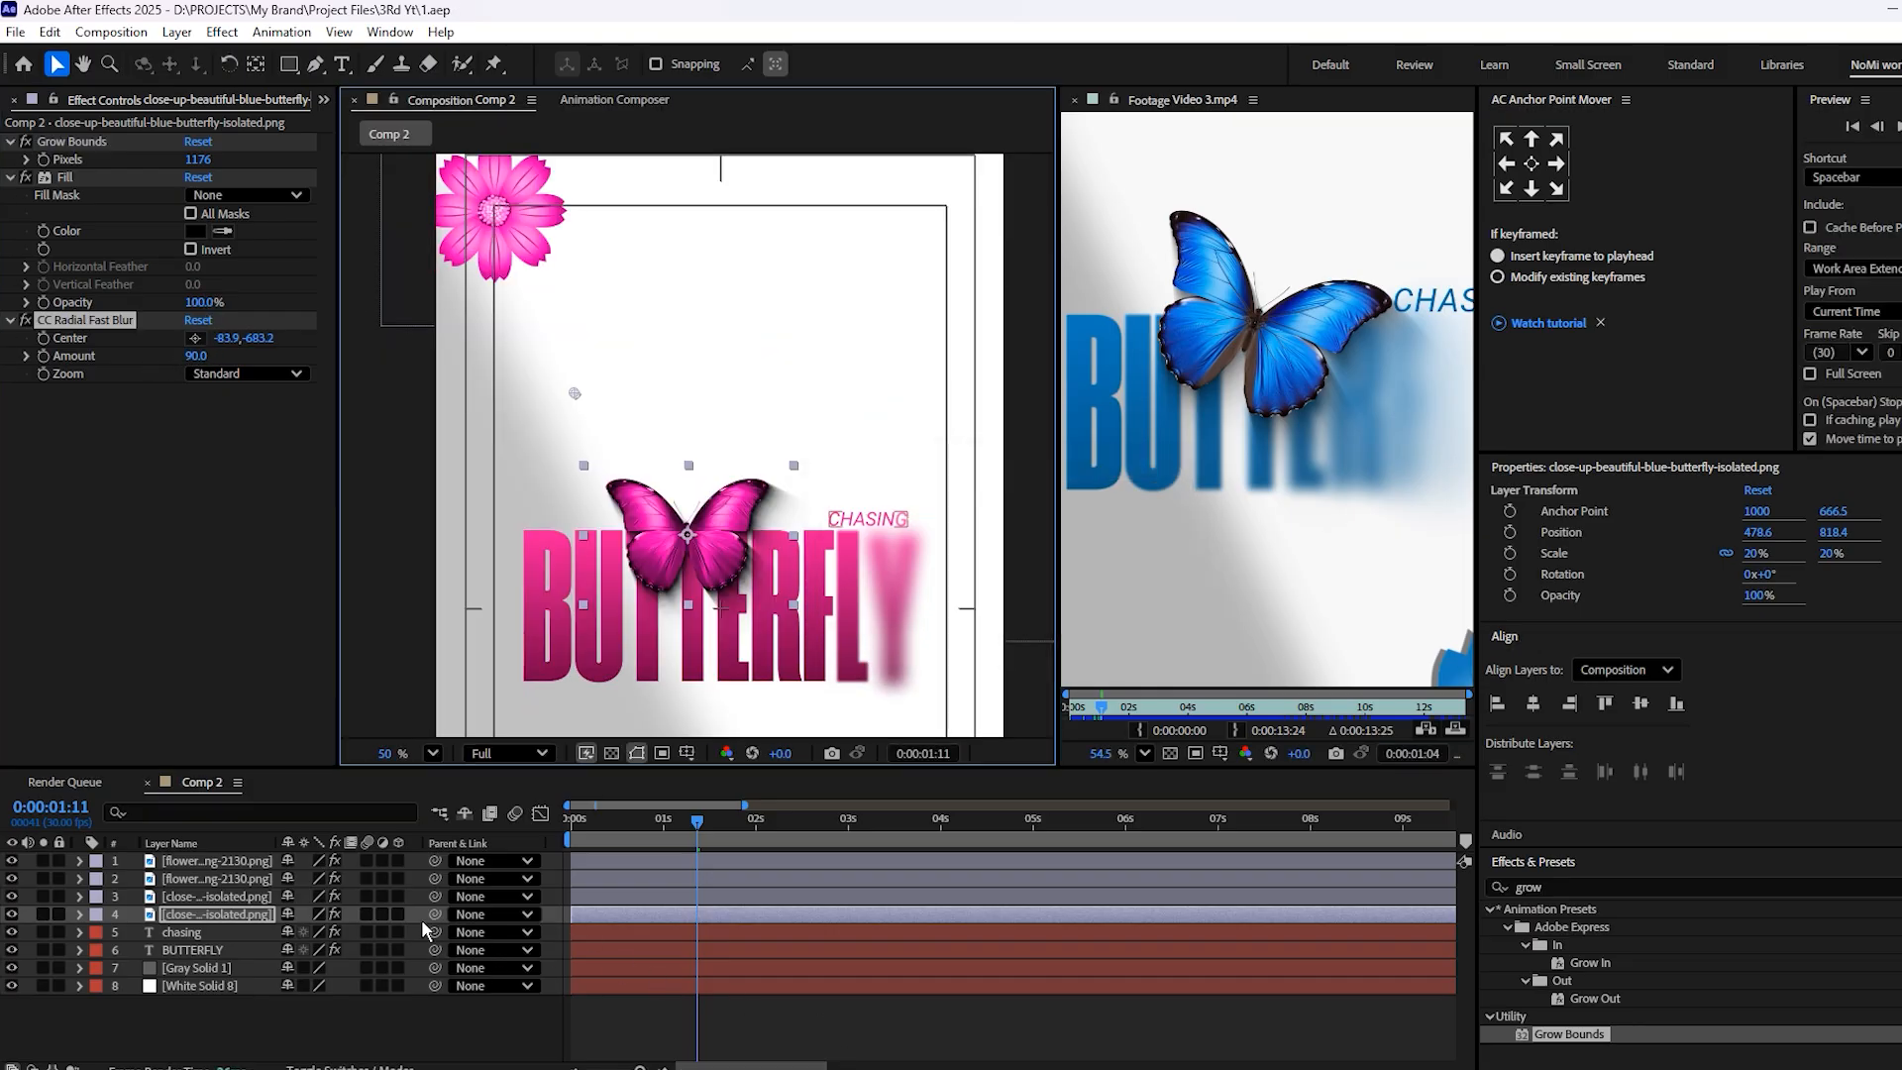
Parent the black butterfly copy to the pink butterfly layer and rename the copy "butterfly shadow"
left_click_drag(434, 914, 210, 897)
right_click(206, 914)
left_click(291, 858)
key("BackSpace")
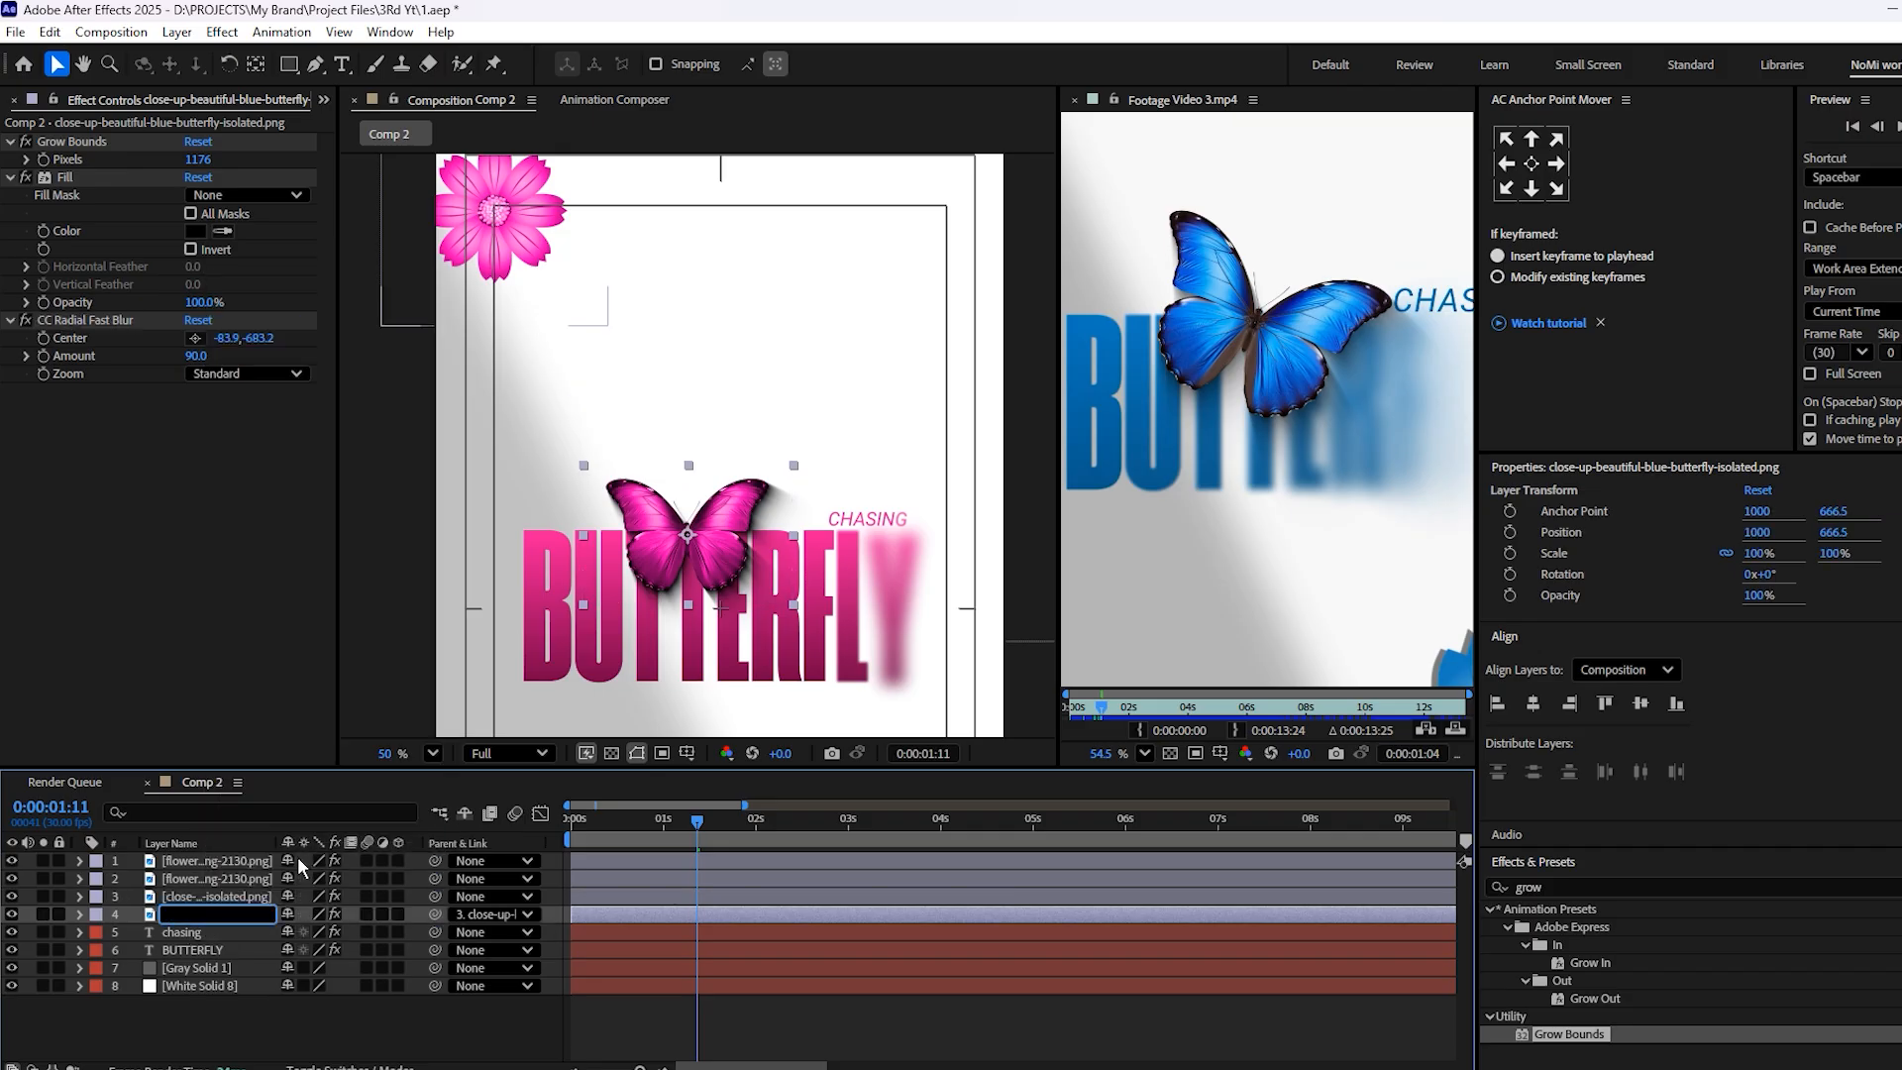
type("bu")
left_click(263, 1010)
Rename the pink butterfly image layer "butterfly"
right_click(197, 896)
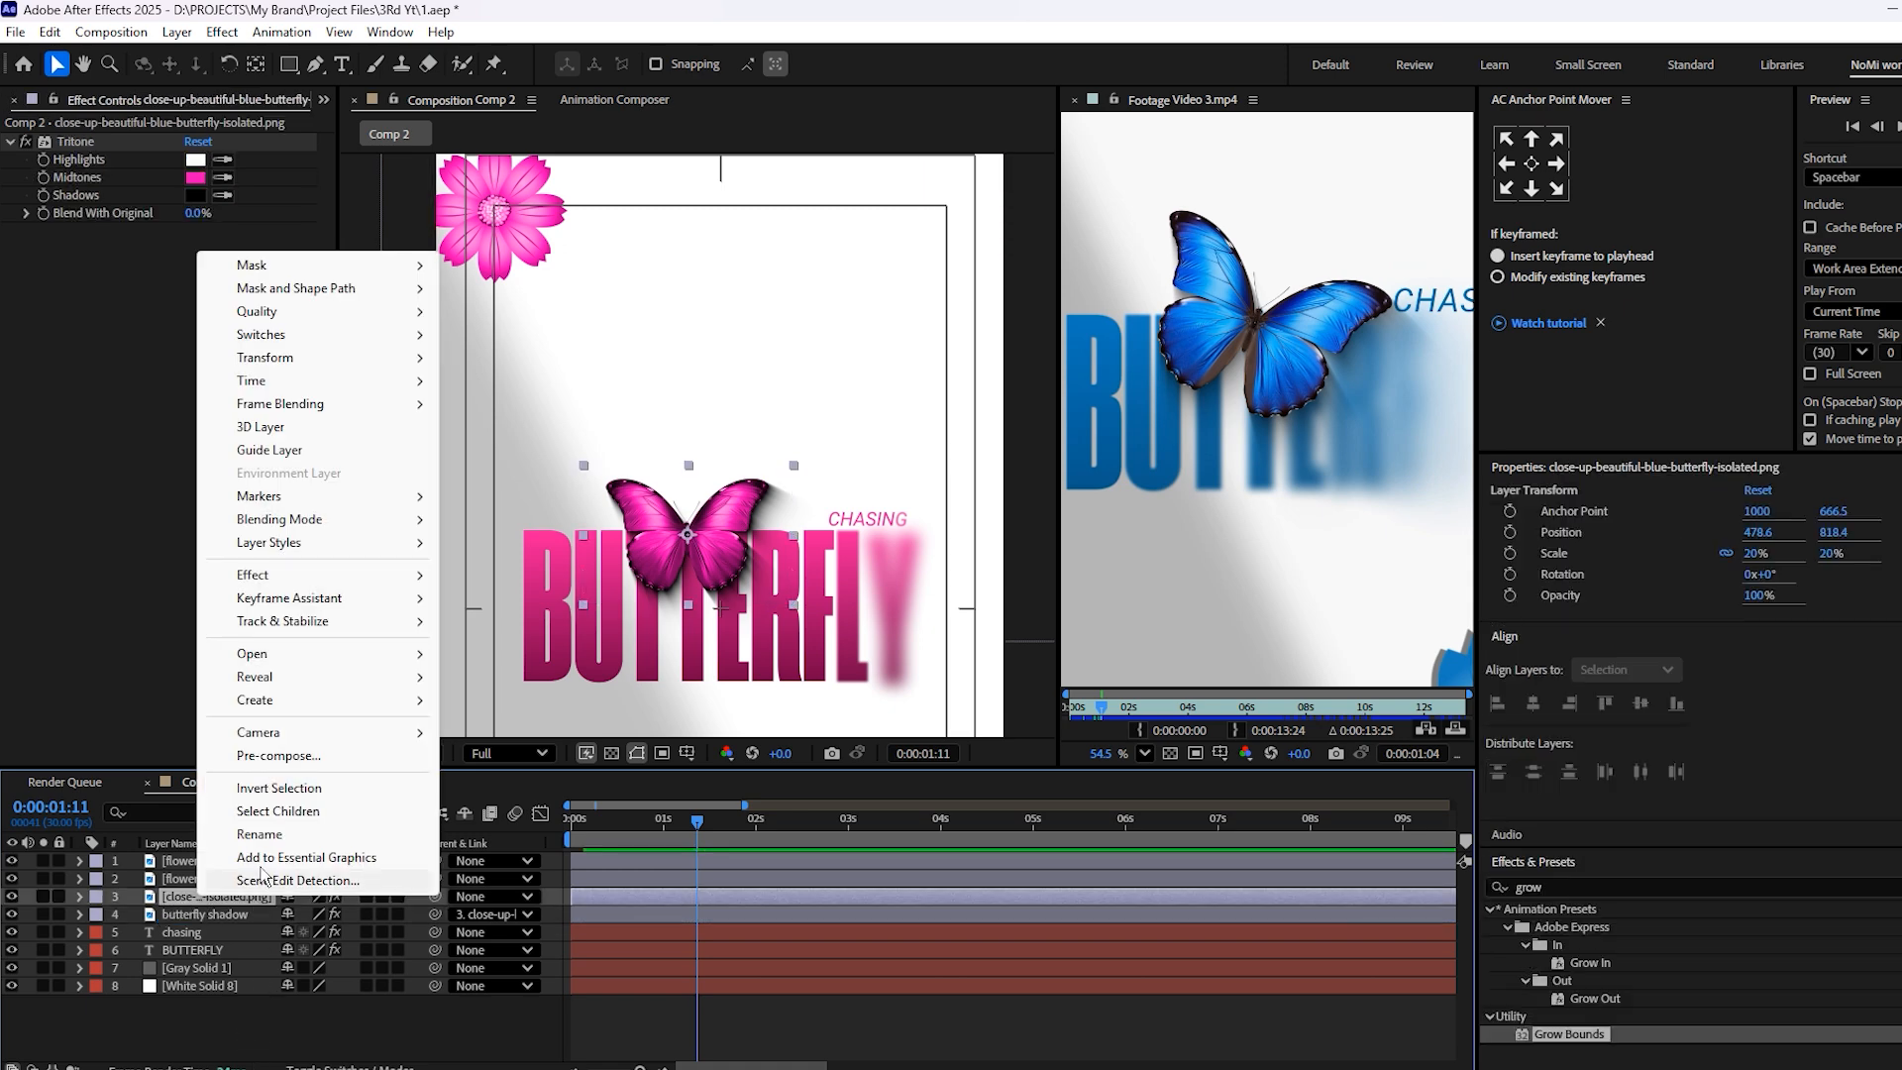
left_click(260, 834)
key("BackSpace")
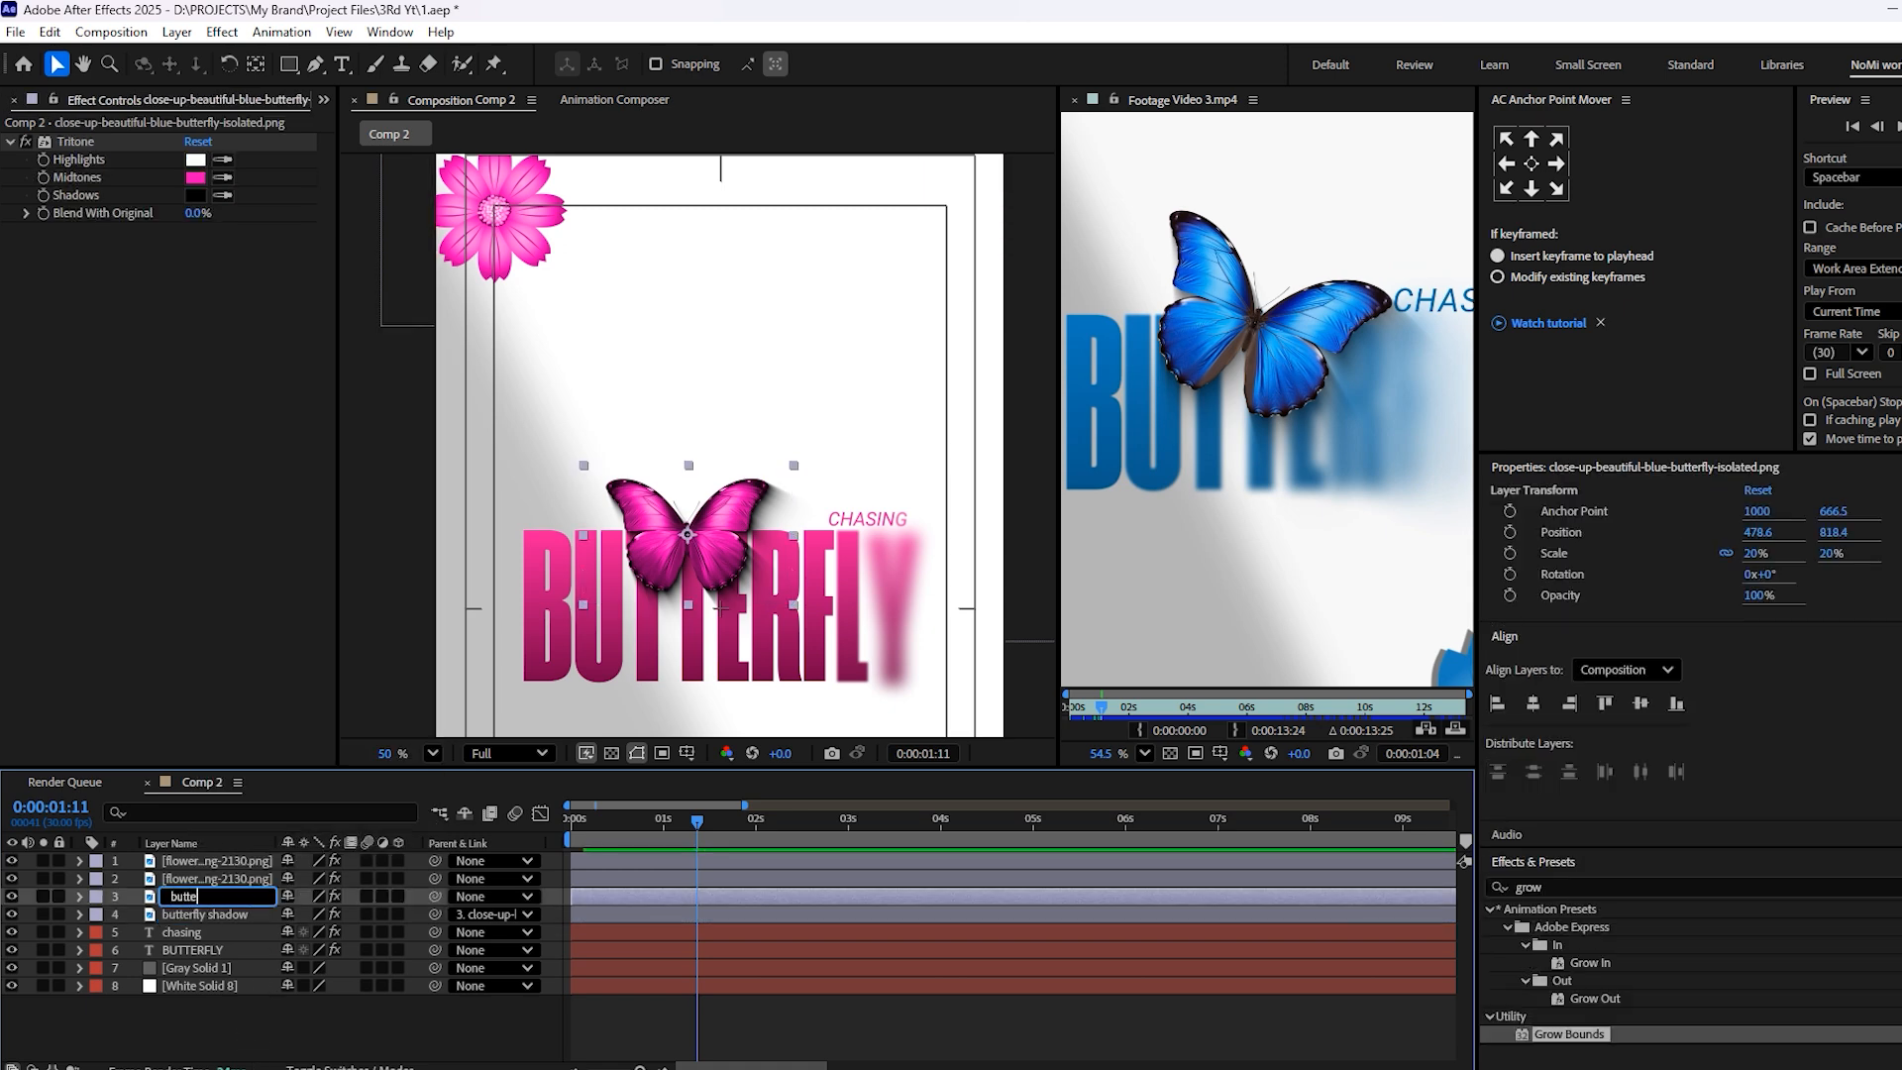
type("butterfly")
left_click(210, 1026)
Move the small upper flower to about 204.6, 248.4 and scale it to 35%
scroll(801, 504, "down", 1)
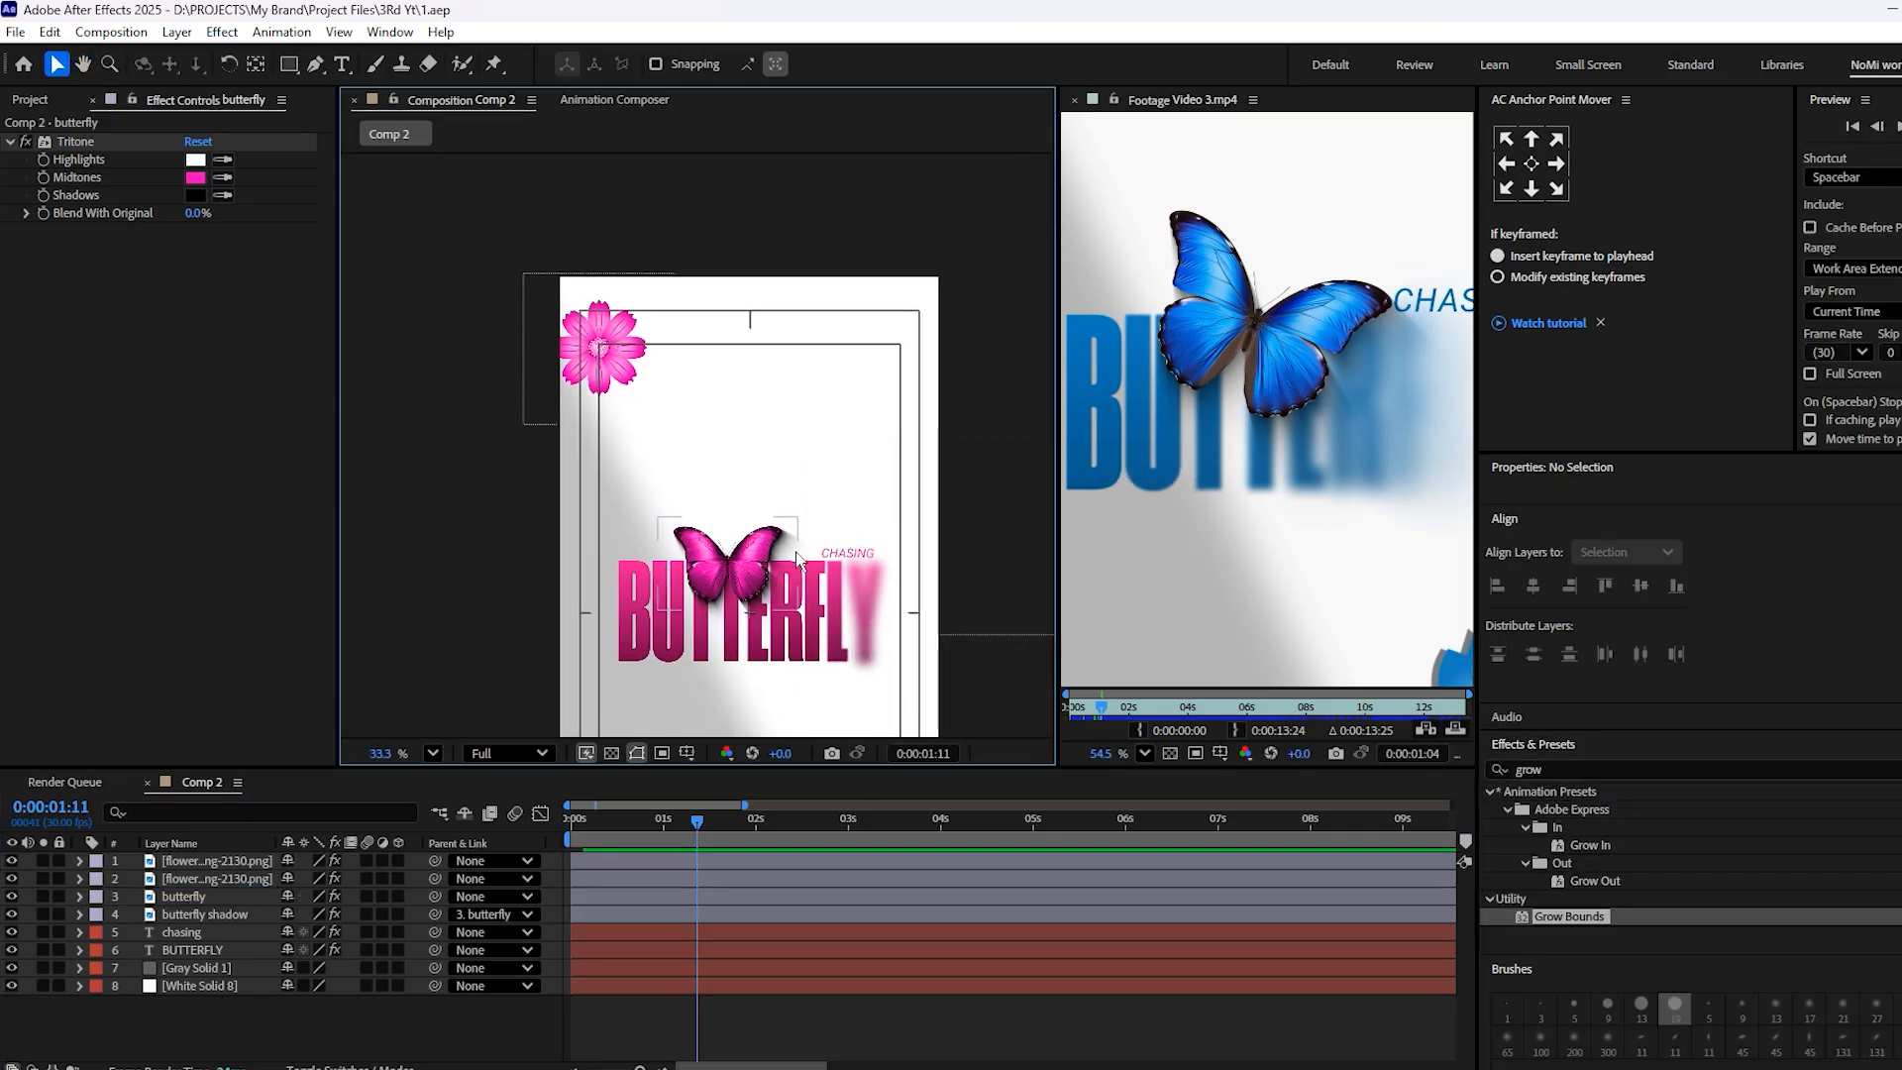
scroll(748, 571, "up", 3)
left_click(749, 573)
scroll(705, 472, "down", 3)
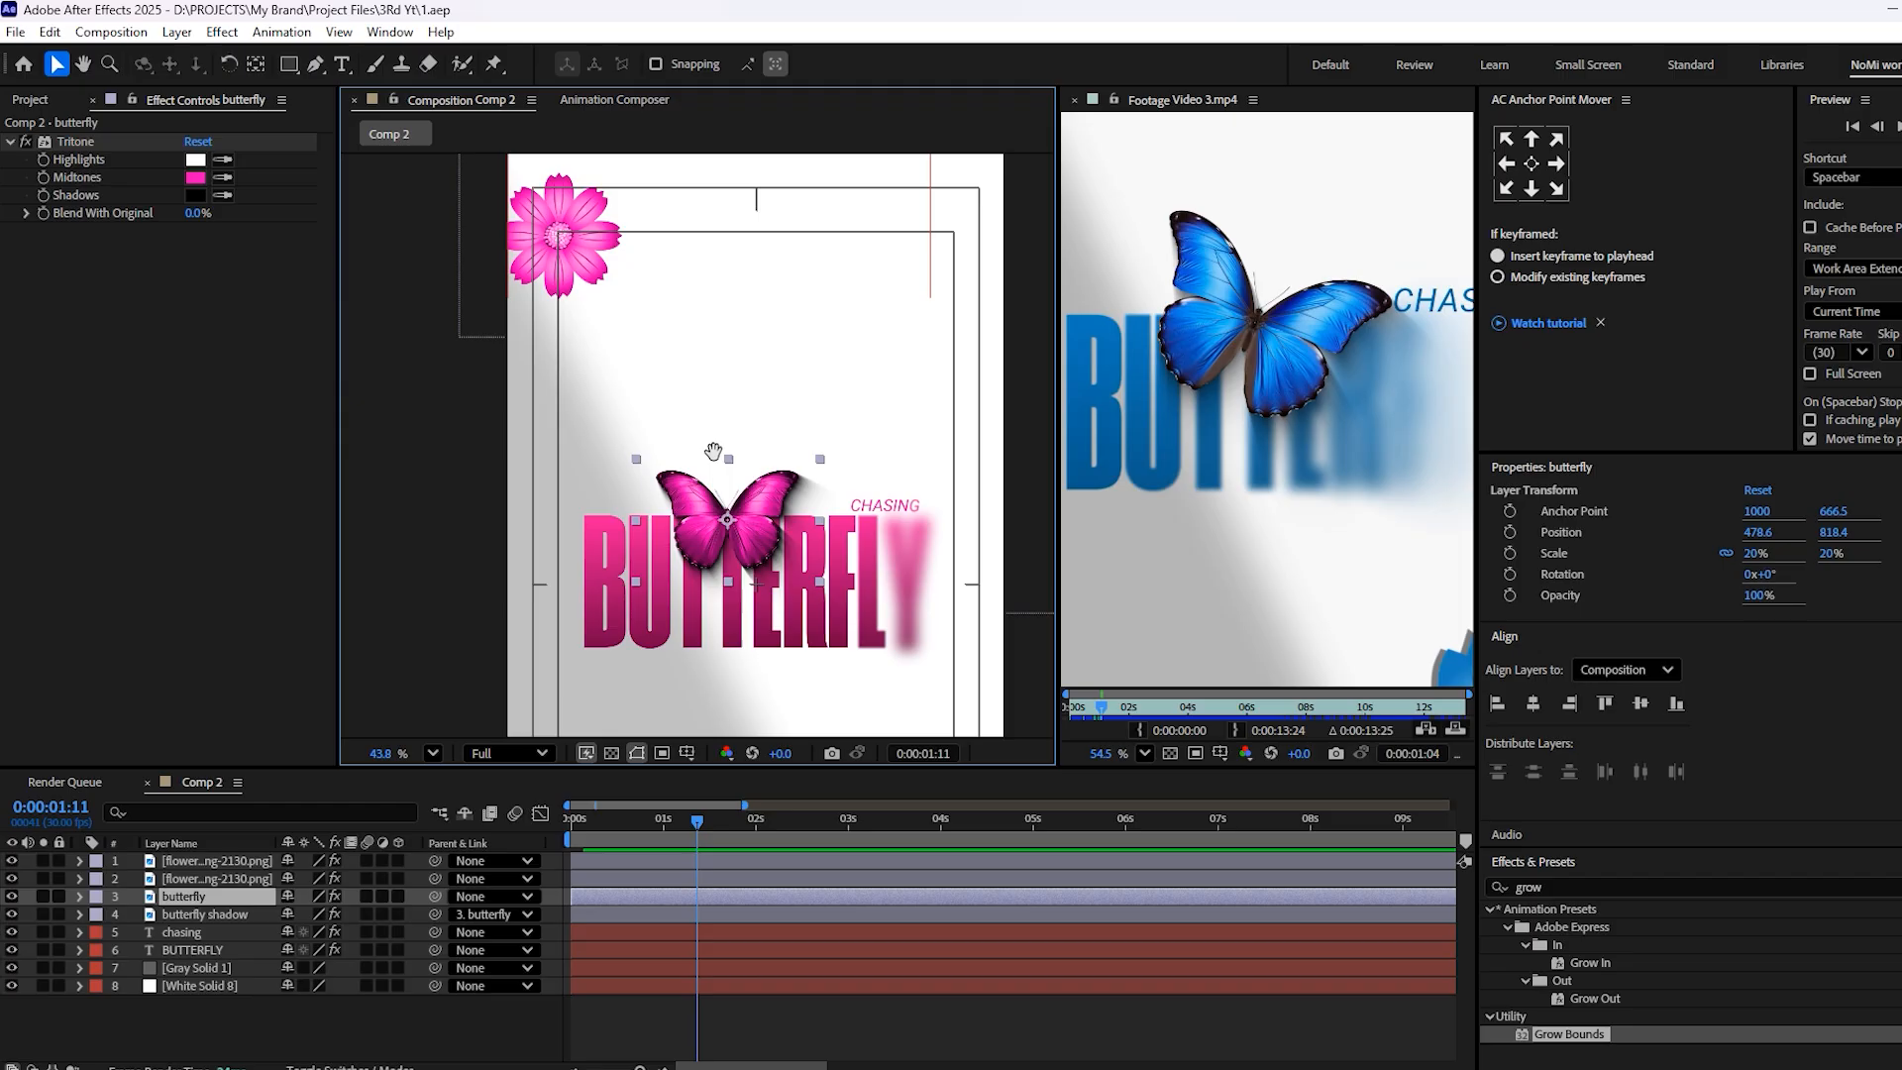
left_click(625, 288)
left_click_drag(626, 288, 631, 287)
key("s")
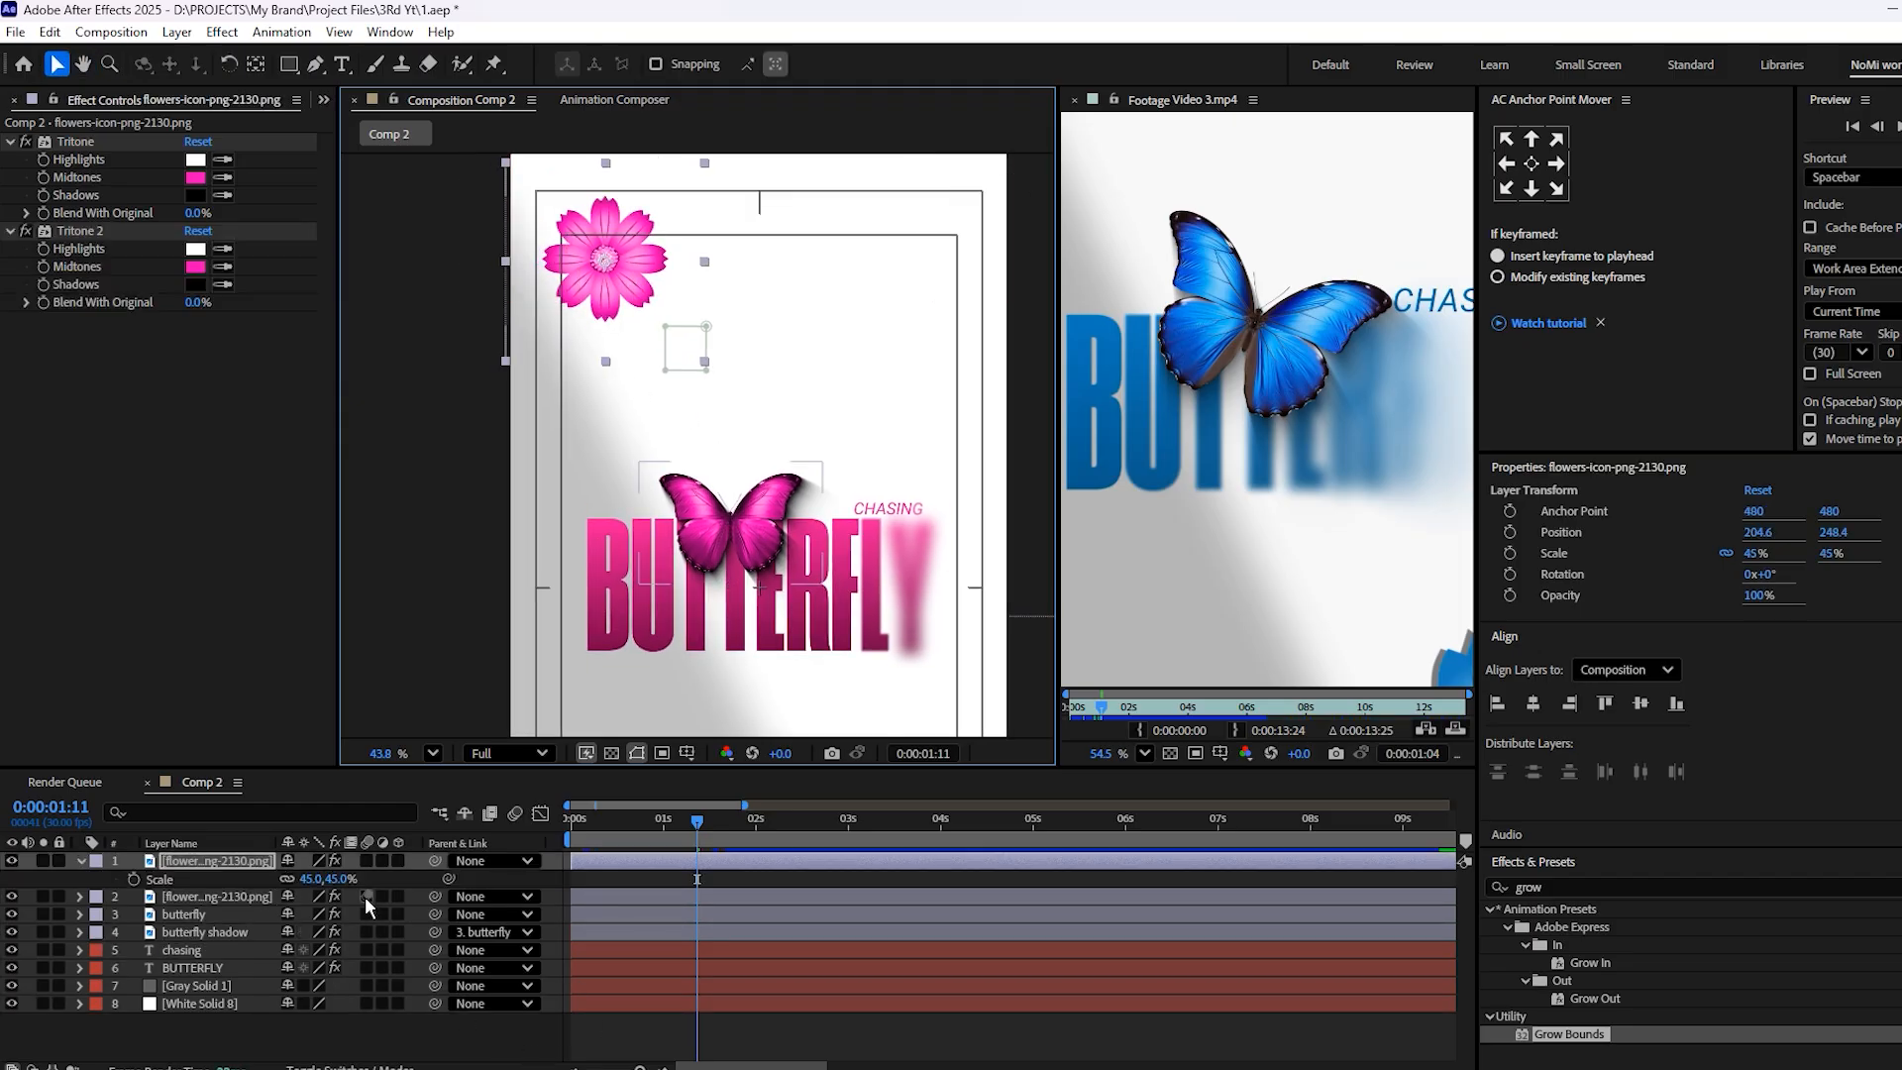
left_click_drag(313, 885, 303, 885)
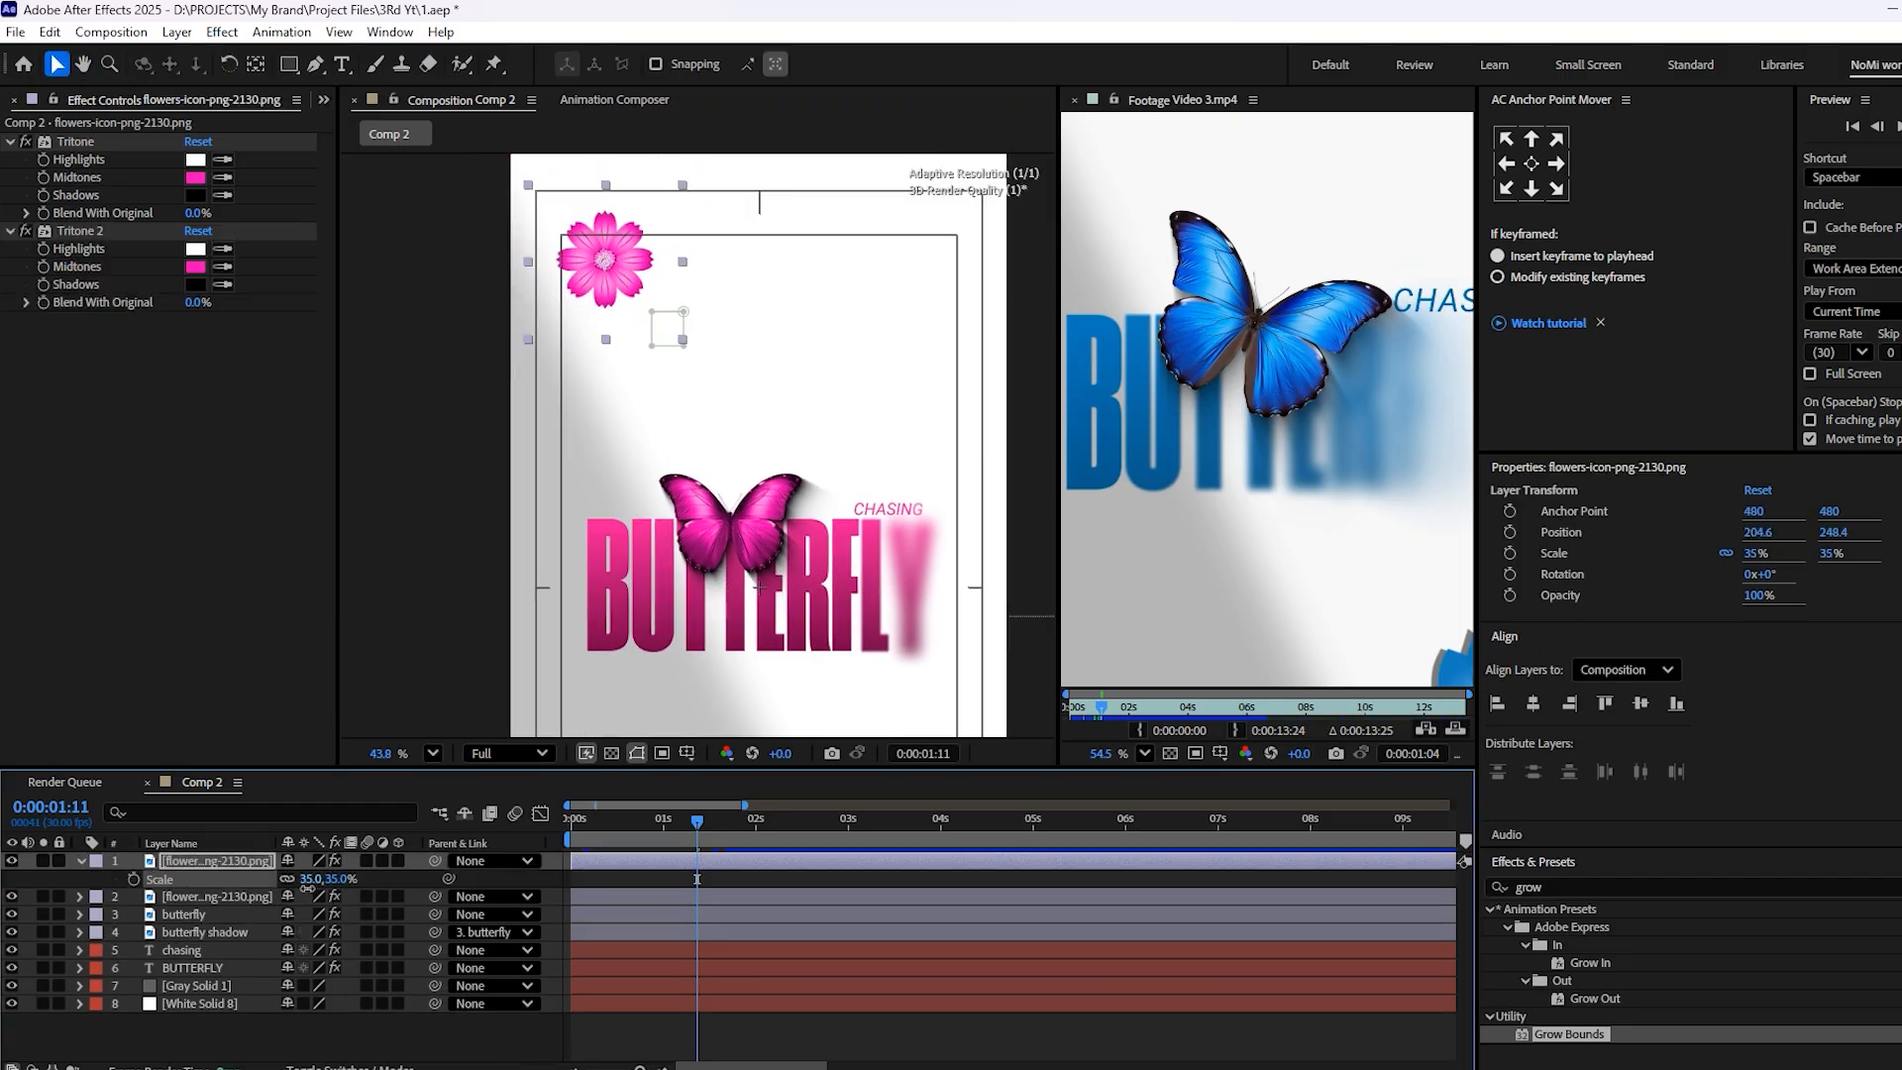
scroll(676, 439, "down", 3)
Compare the opening frame and the frame at 3:03 with the reference video, including the CHASING title
left_click_drag(688, 423, 624, 296)
left_click_drag(652, 822, 565, 854)
scroll(1242, 340, "down", 3)
left_click_drag(1242, 367, 1253, 410)
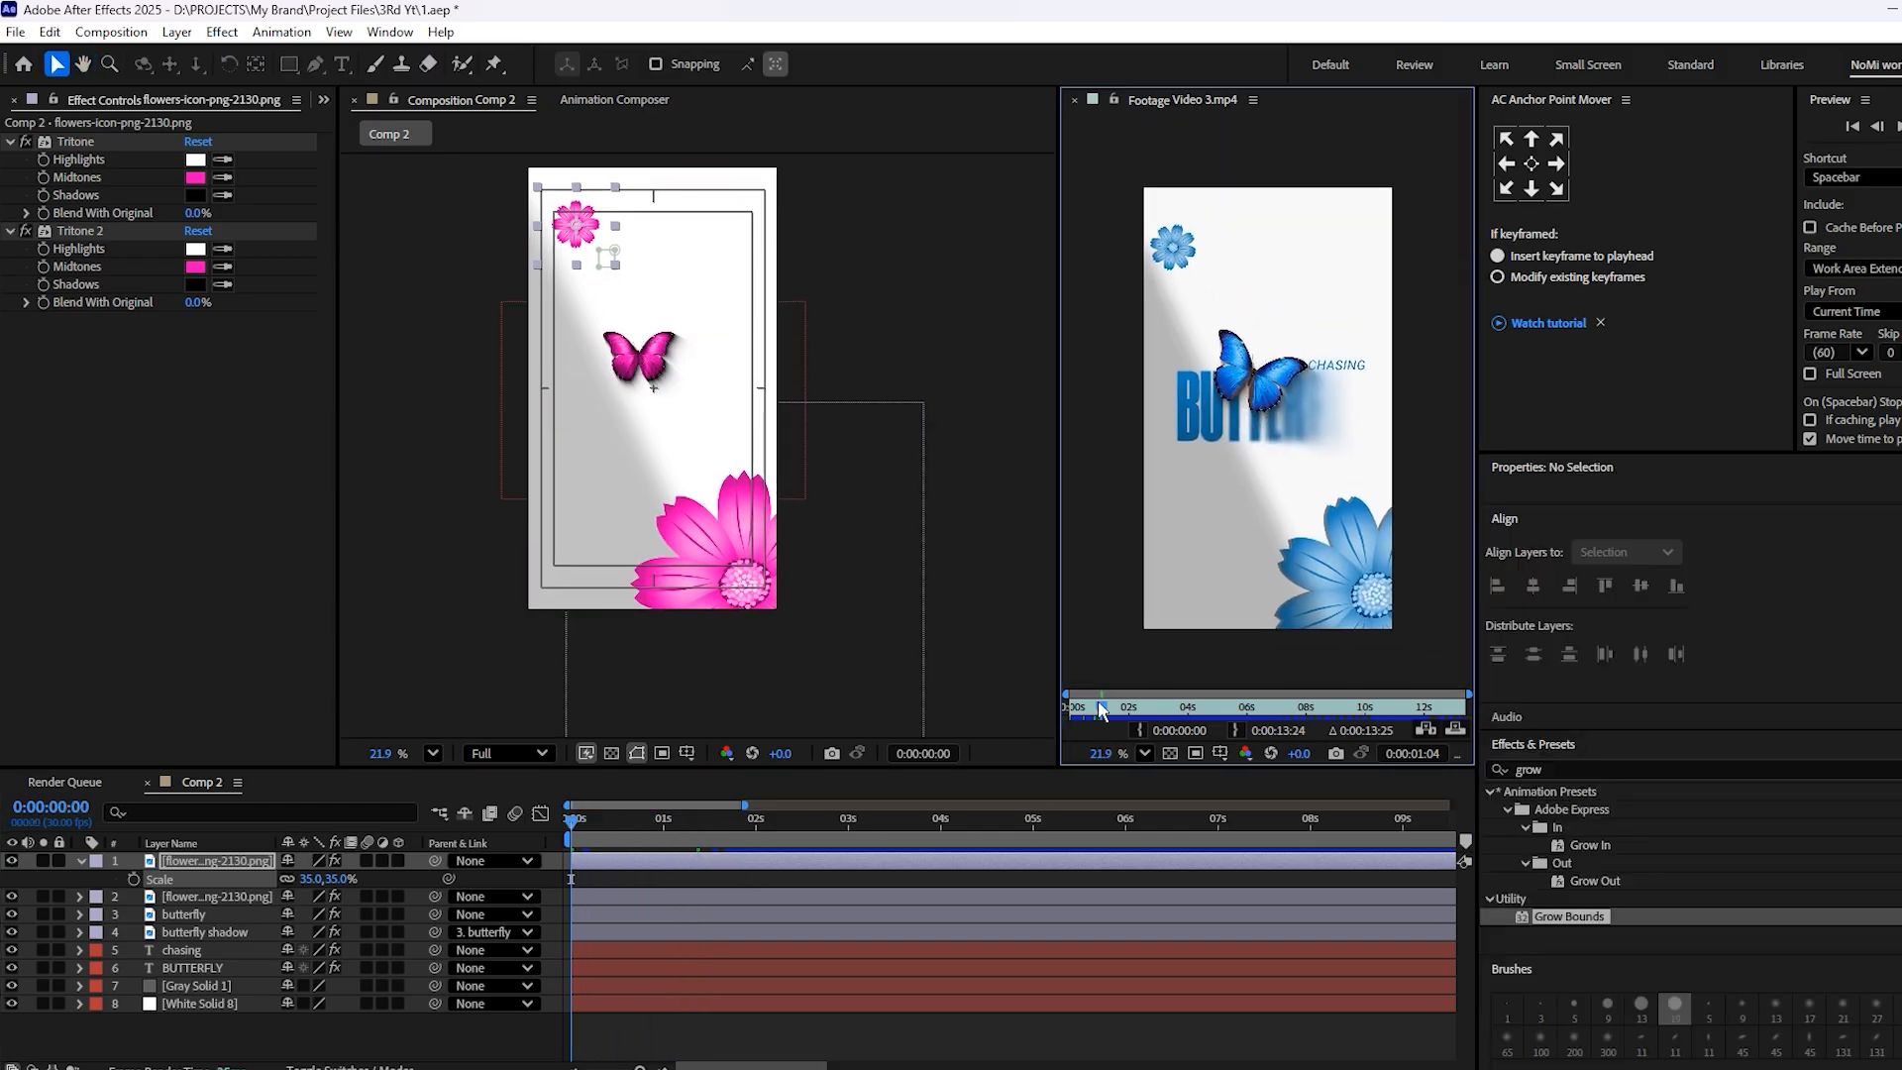
left_click_drag(1103, 710, 1139, 735)
scroll(684, 443, "up", 3)
left_click_drag(667, 824, 858, 825)
left_click(746, 262)
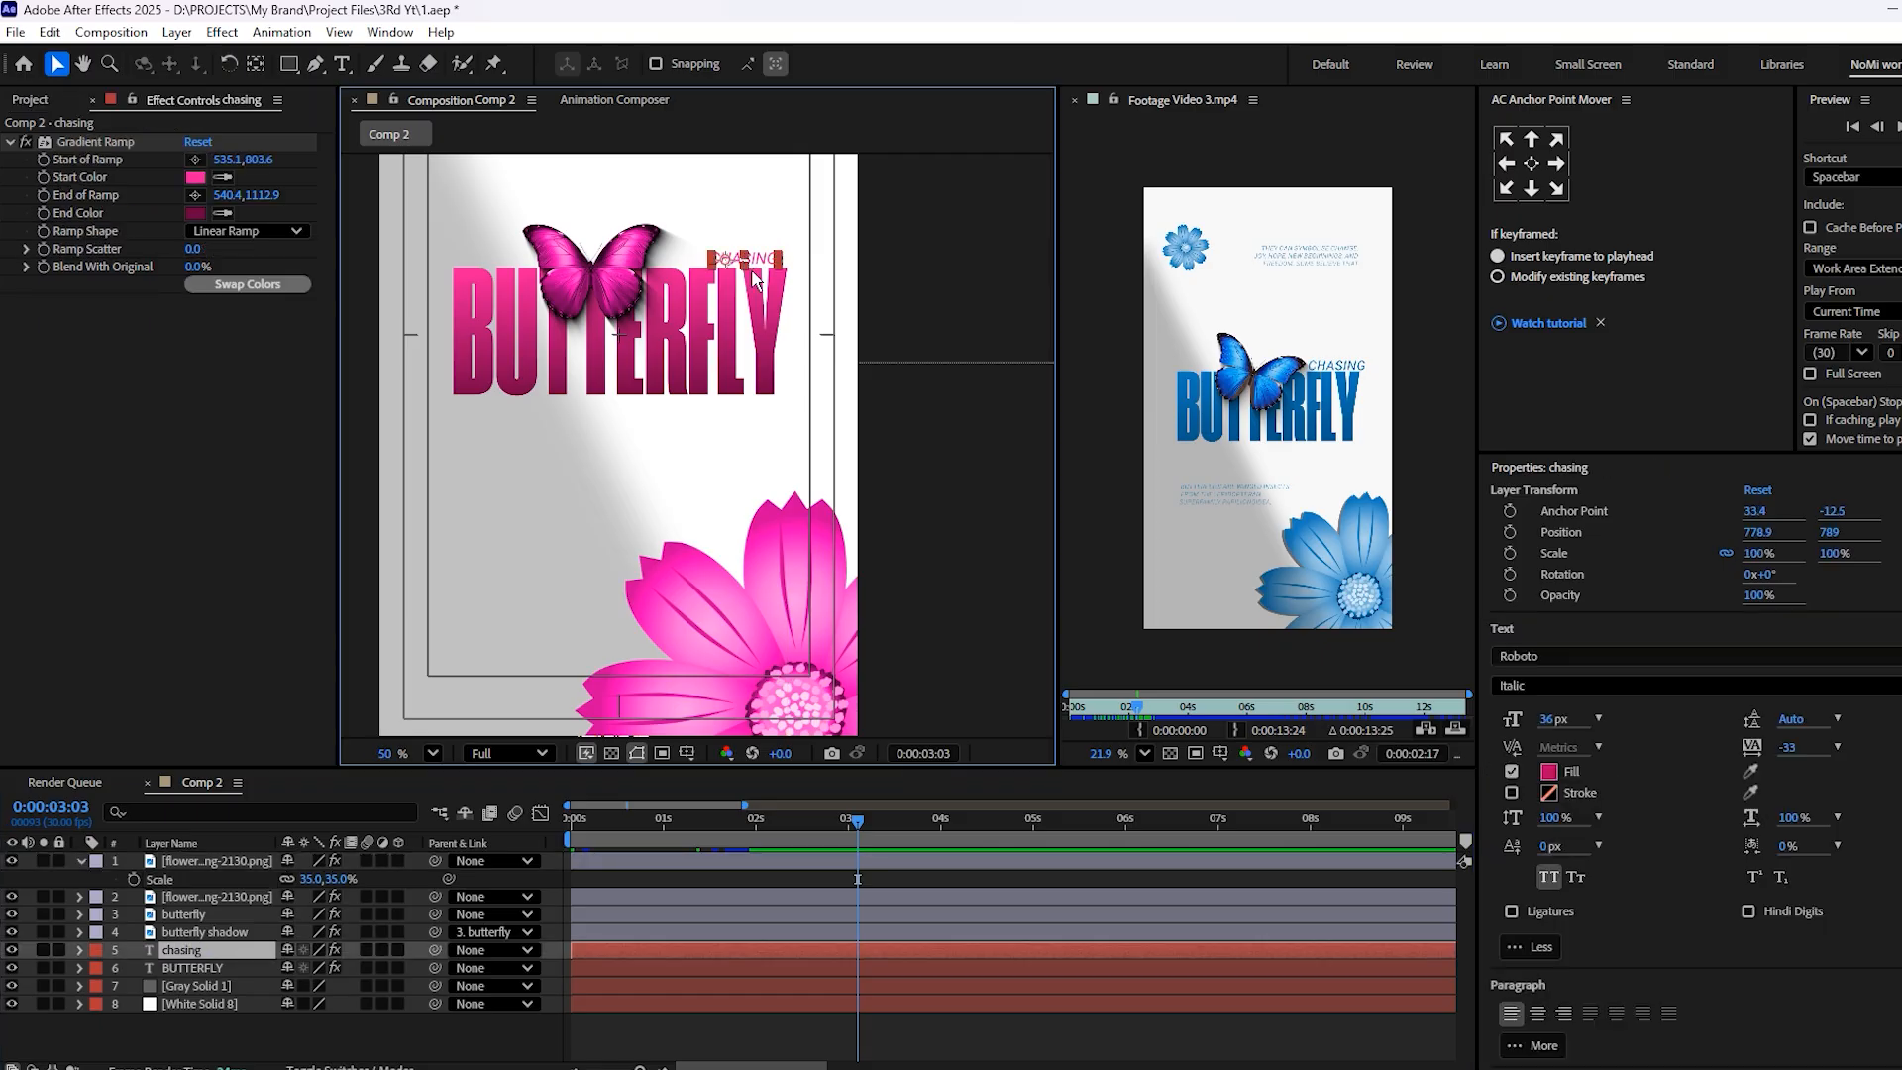
scroll(755, 281, "up", 2)
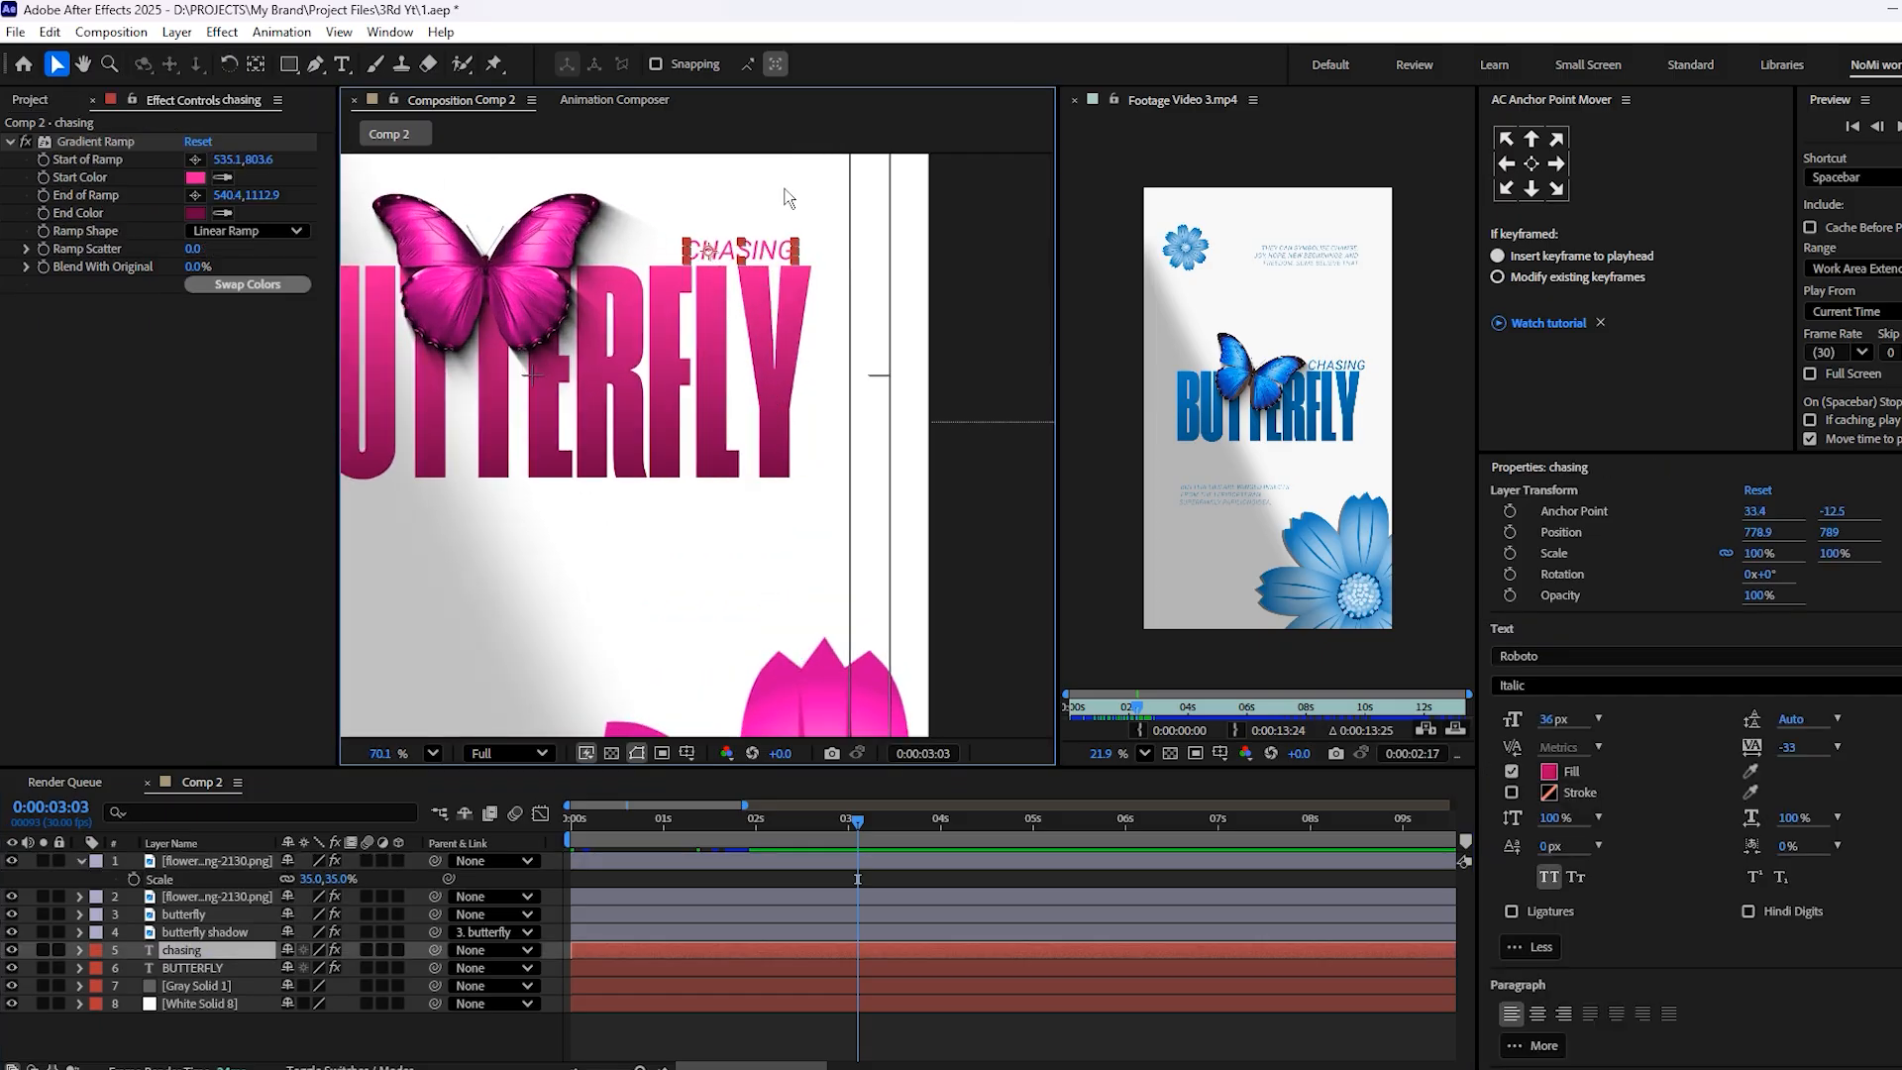
scroll(763, 290, "down", 4)
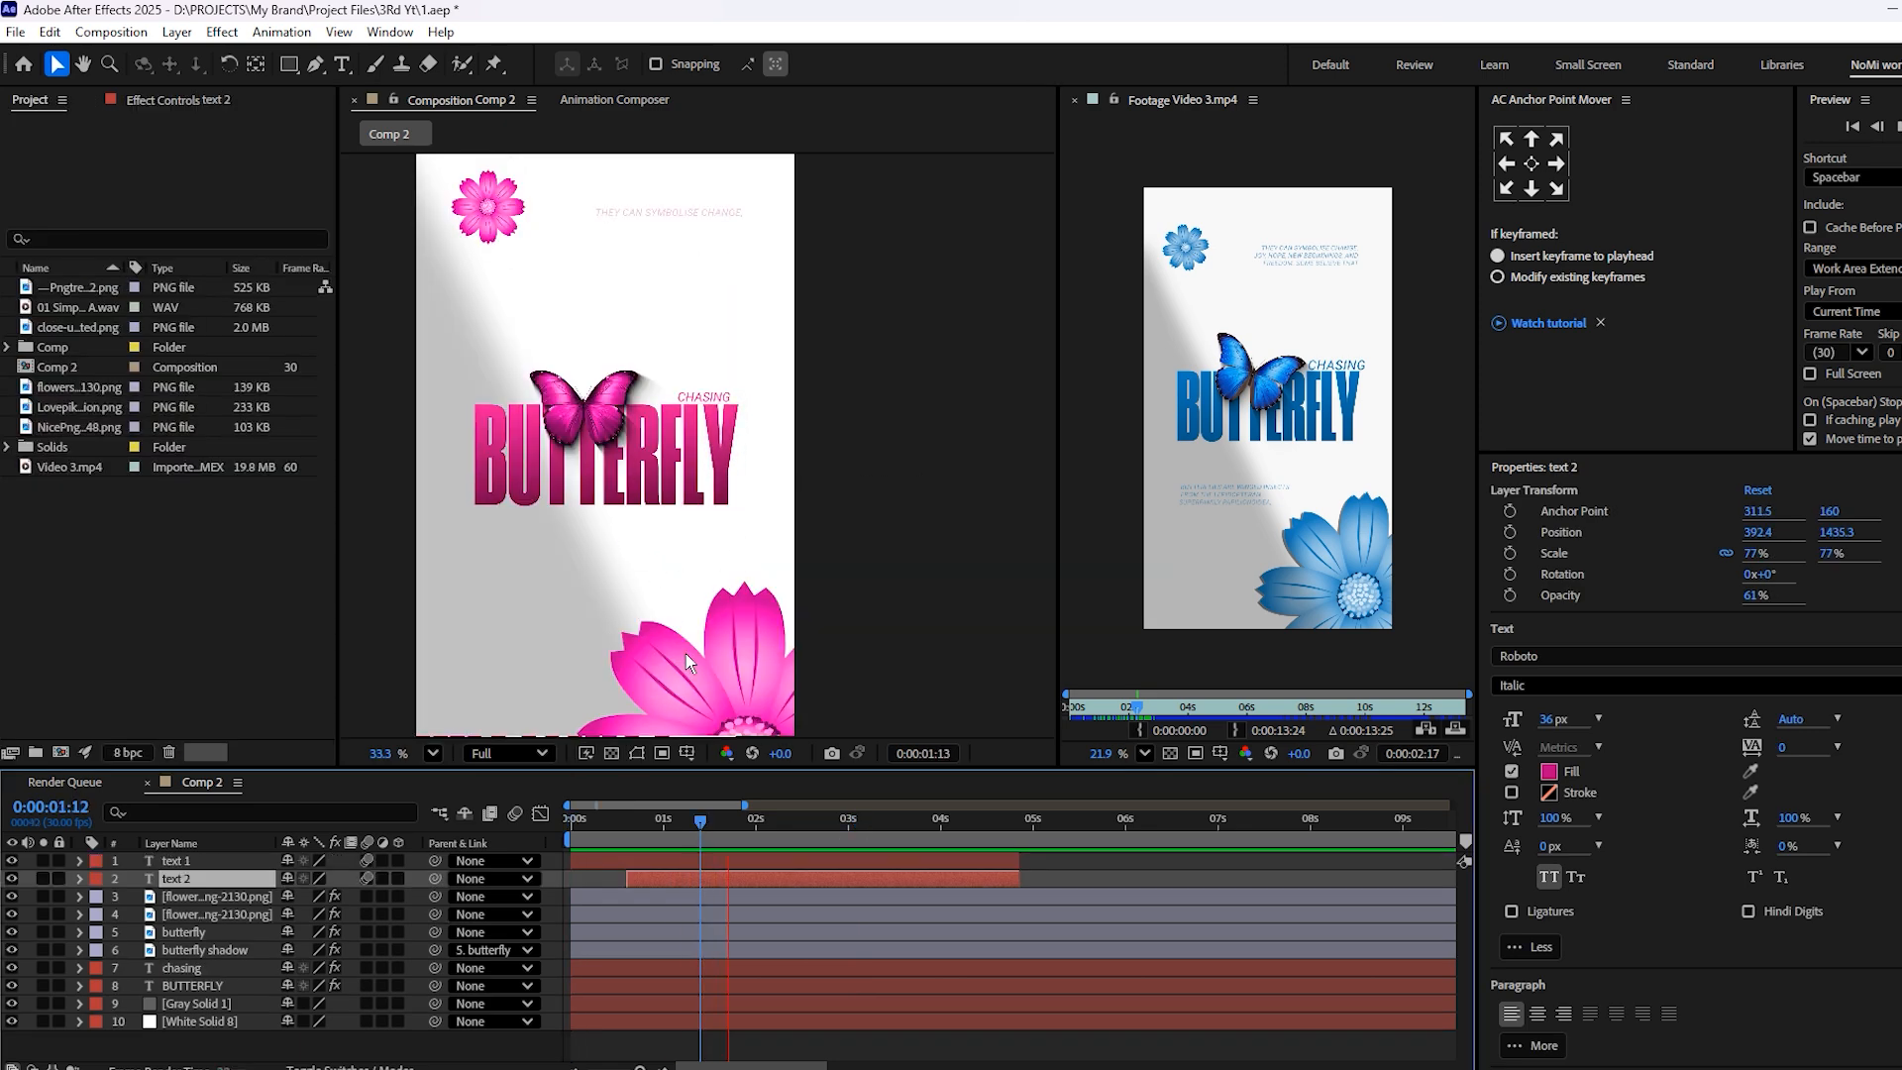
Stop the preview and examine the lower butterfly paragraph and the CHASING title at 3:03
key("space")
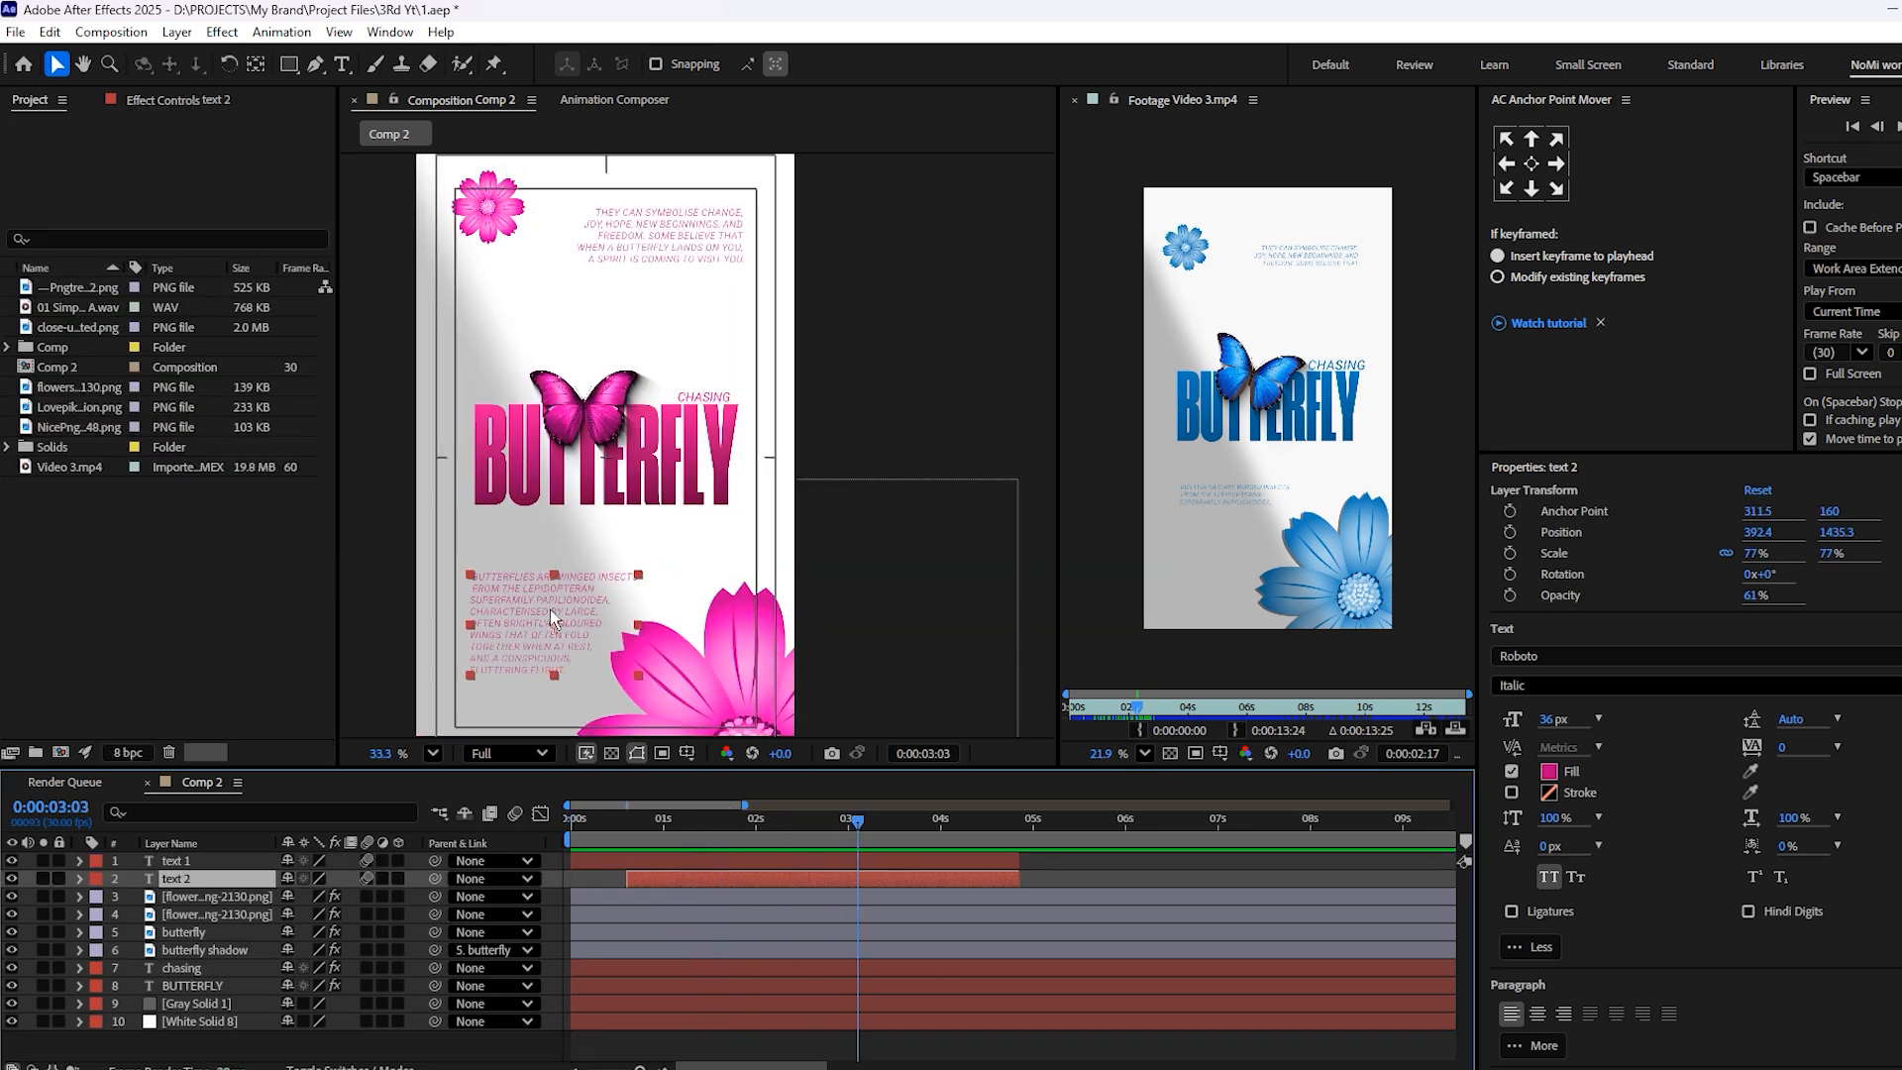
scroll(549, 585, "up", 3)
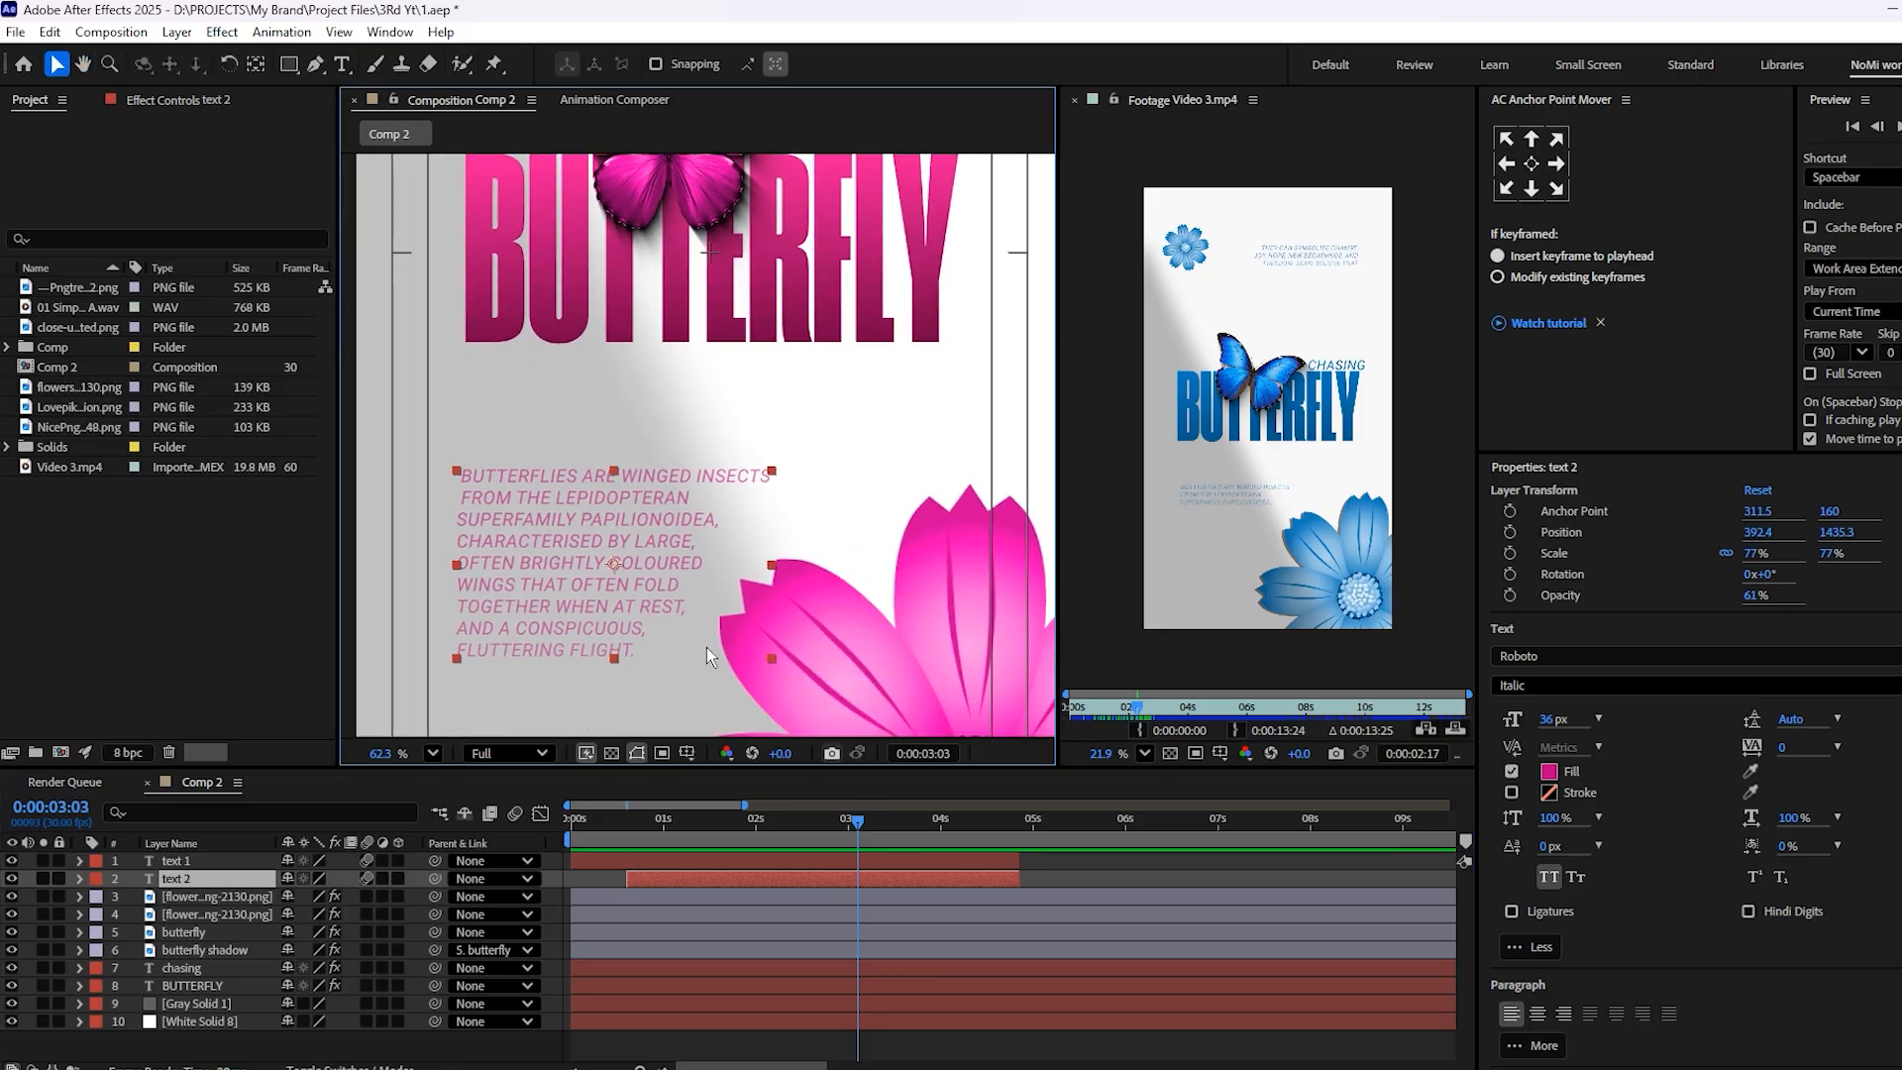
scroll(702, 490, "up", 5)
scroll(701, 490, "up", 3)
left_click(700, 446)
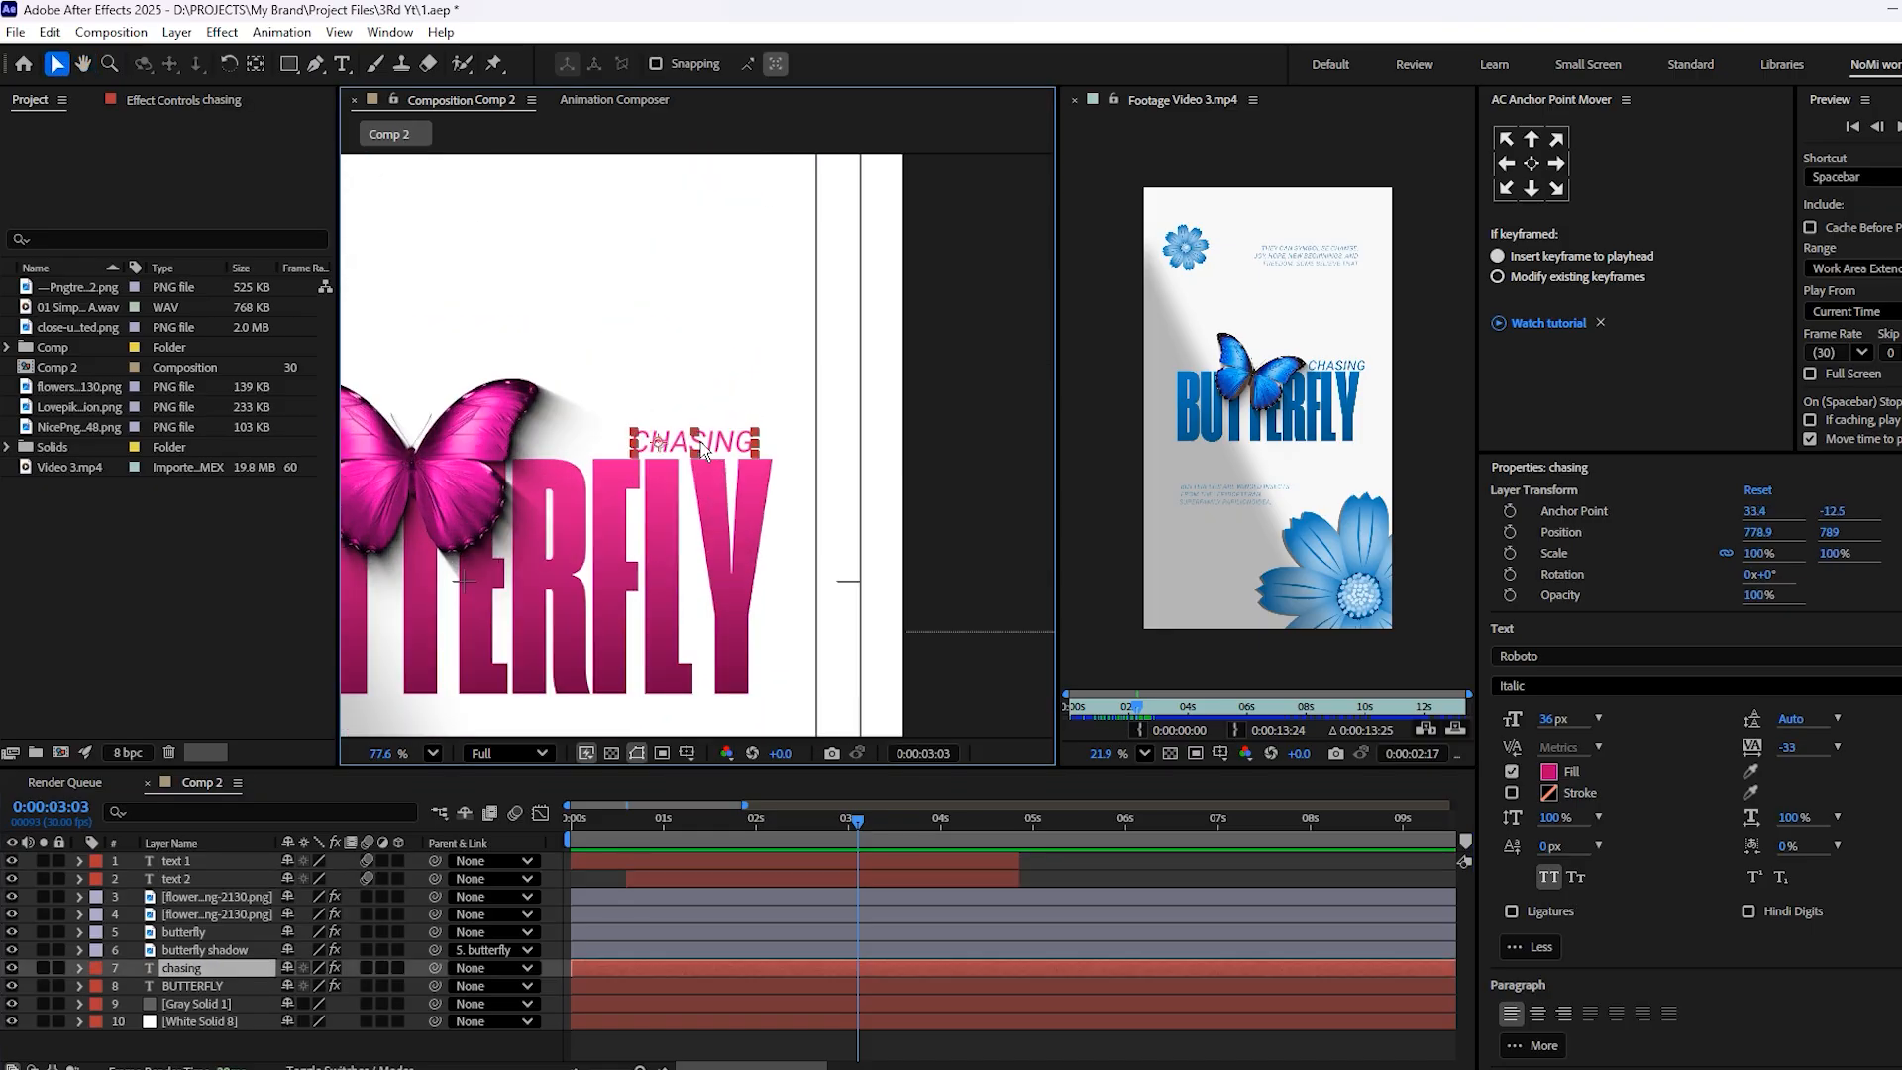
scroll(684, 674, "down", 1)
left_click_drag(594, 684, 879, 270)
left_click(693, 513)
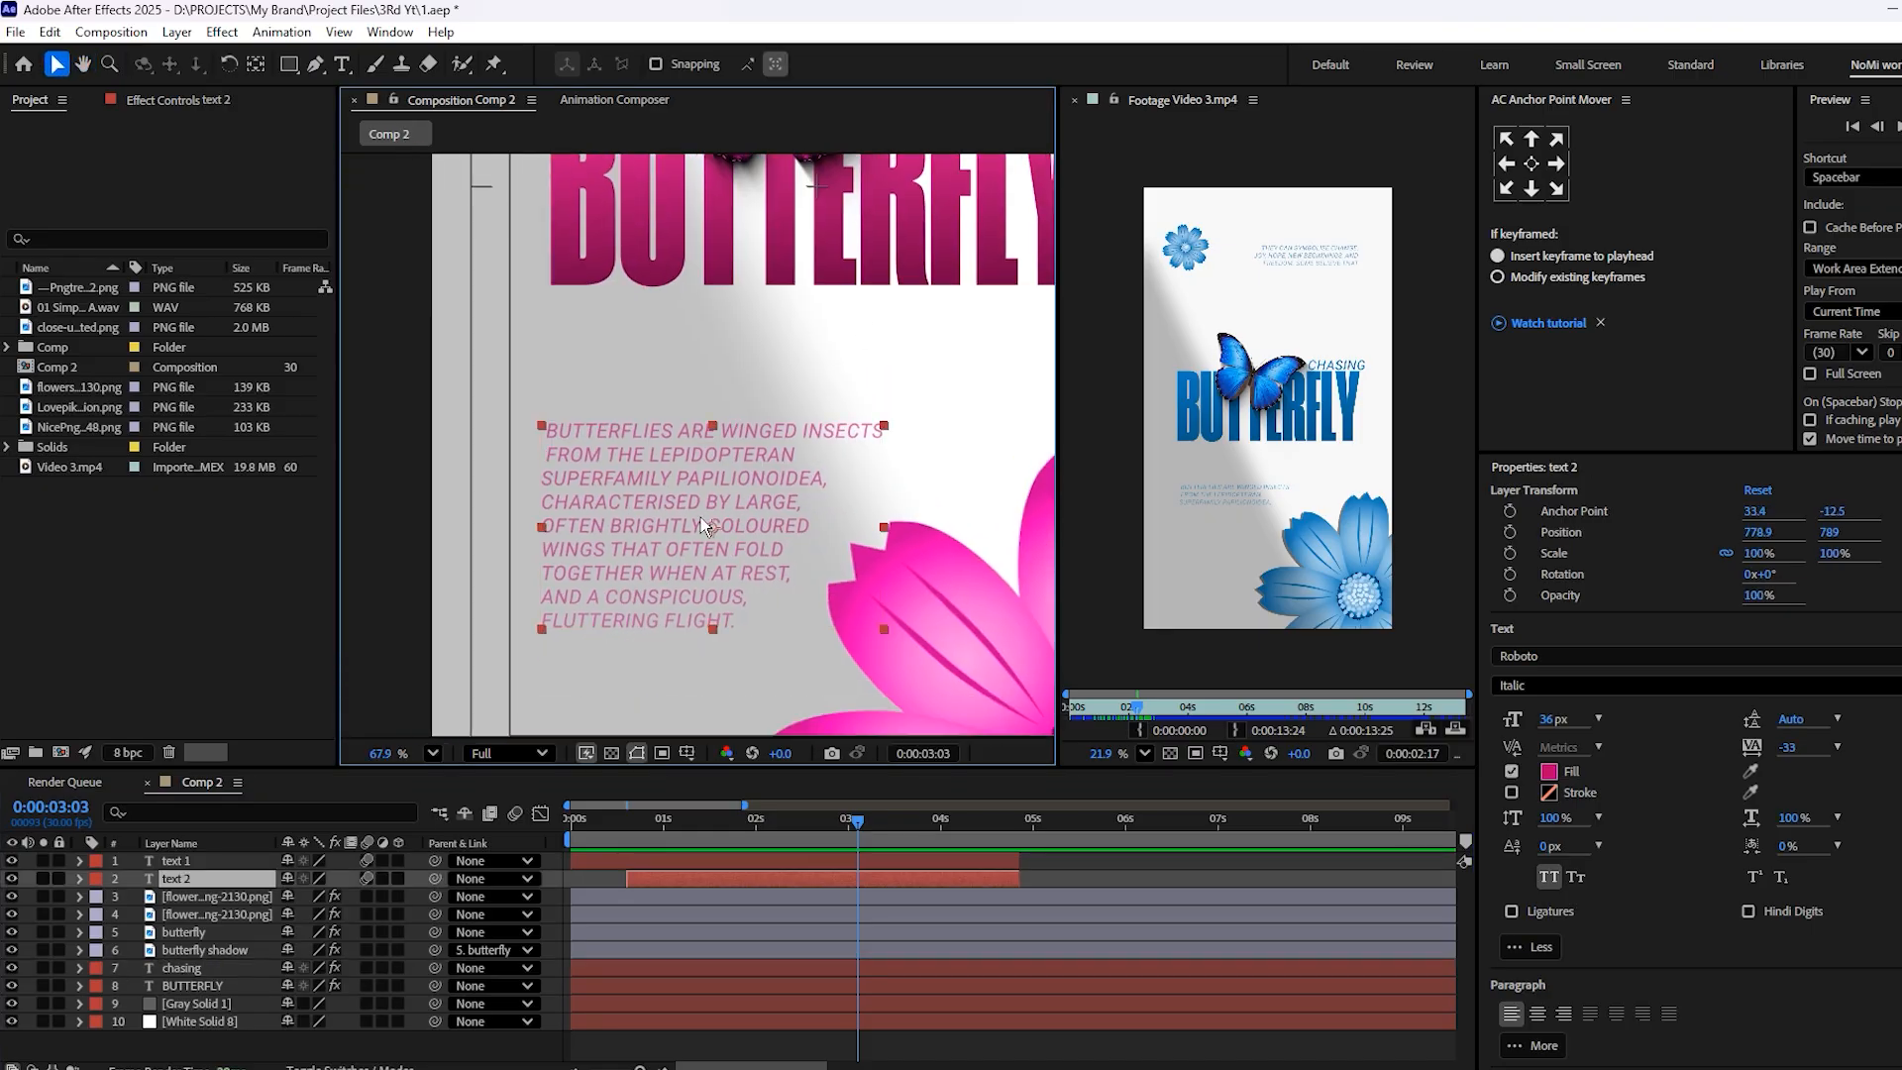
Inspect the text 2 layer's animator, including its Range Selector Offset keyframes and the Based On options
left_click(84, 879)
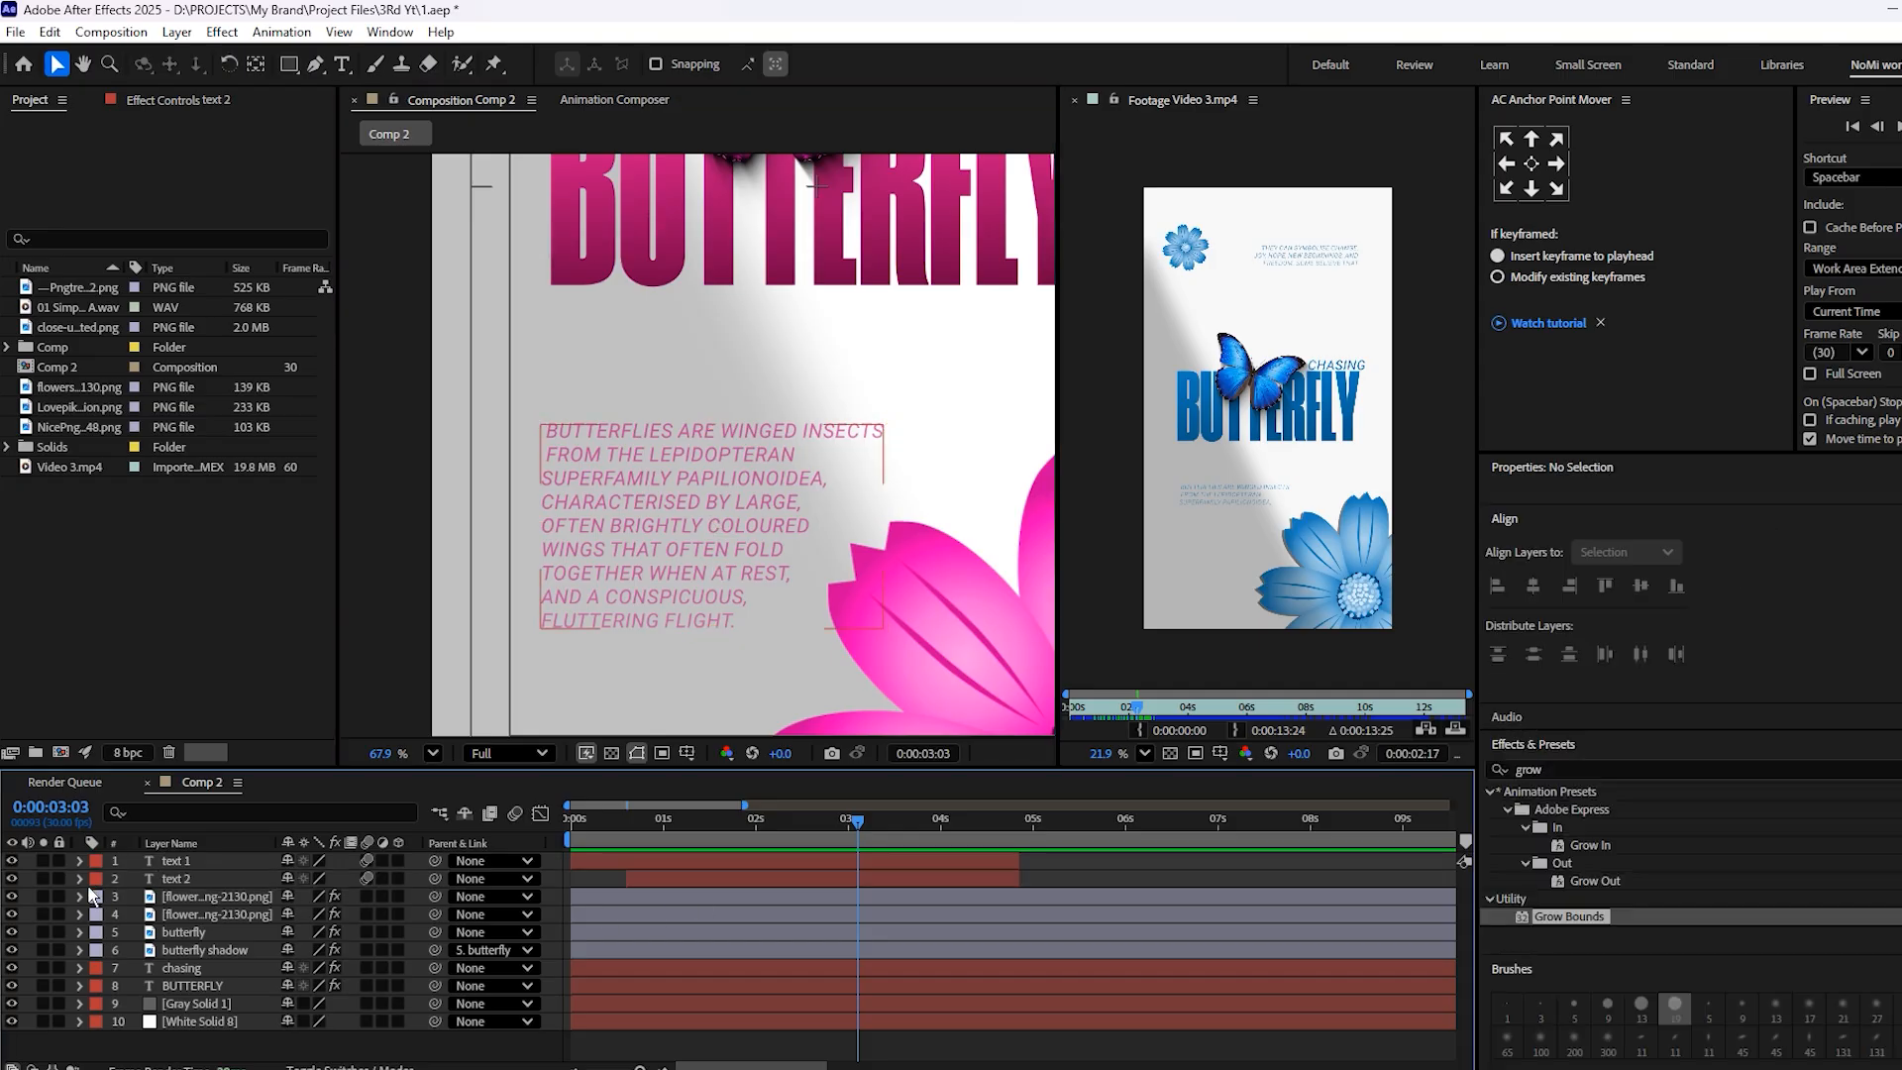
left_click(80, 881)
left_click(97, 897)
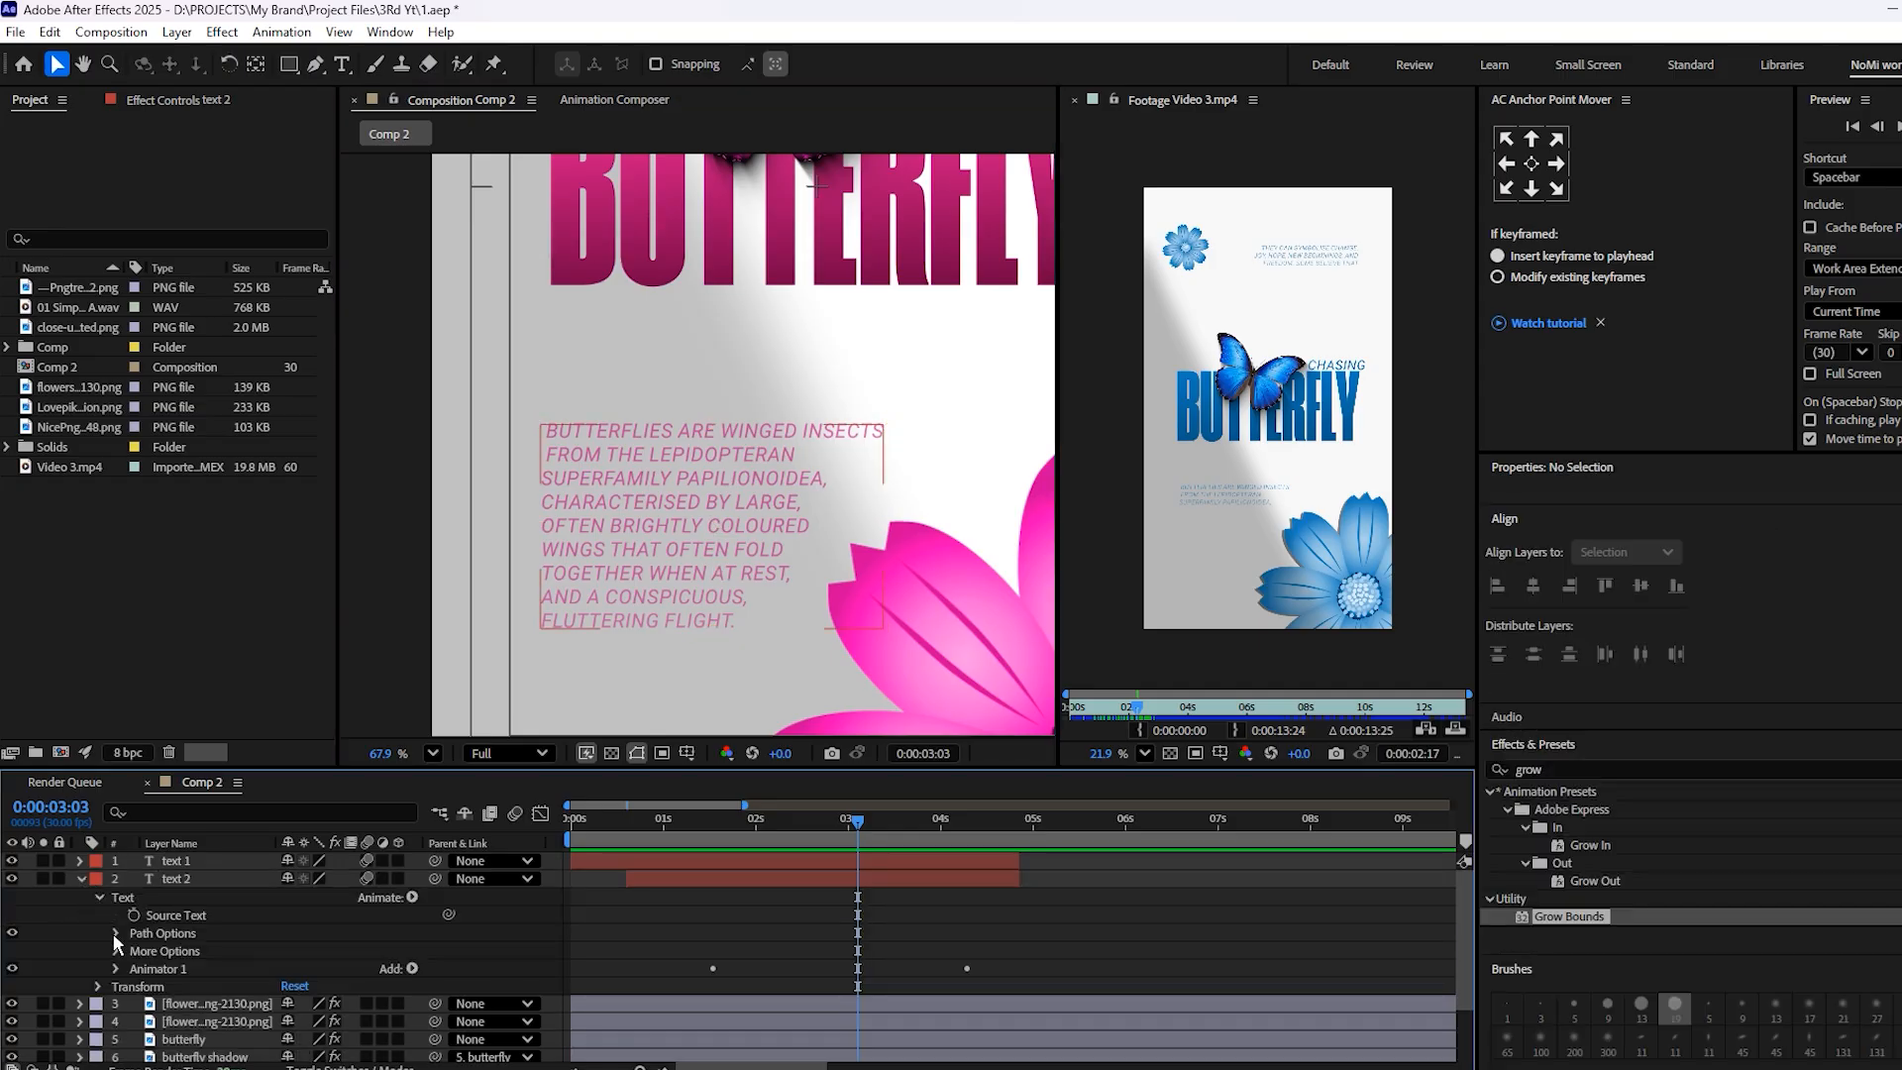
left_click(116, 963)
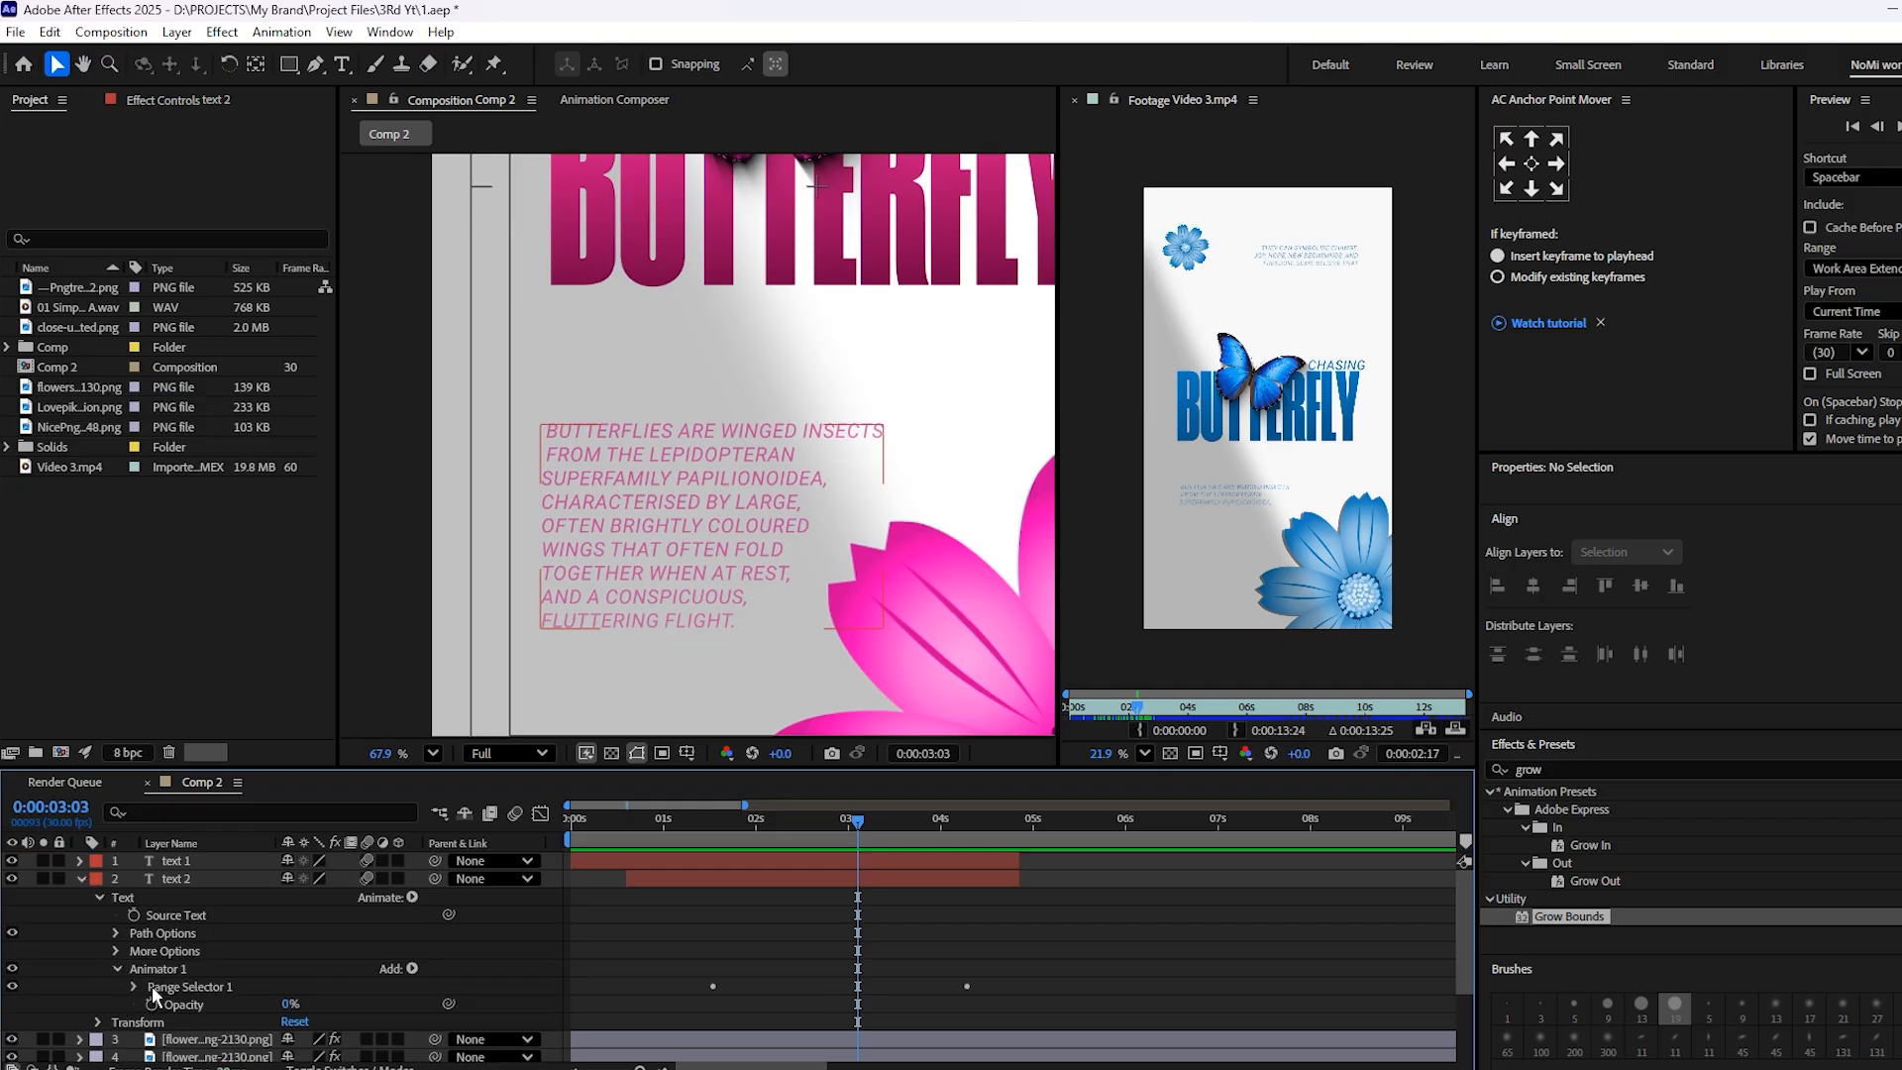
left_click(134, 982)
left_click(117, 944)
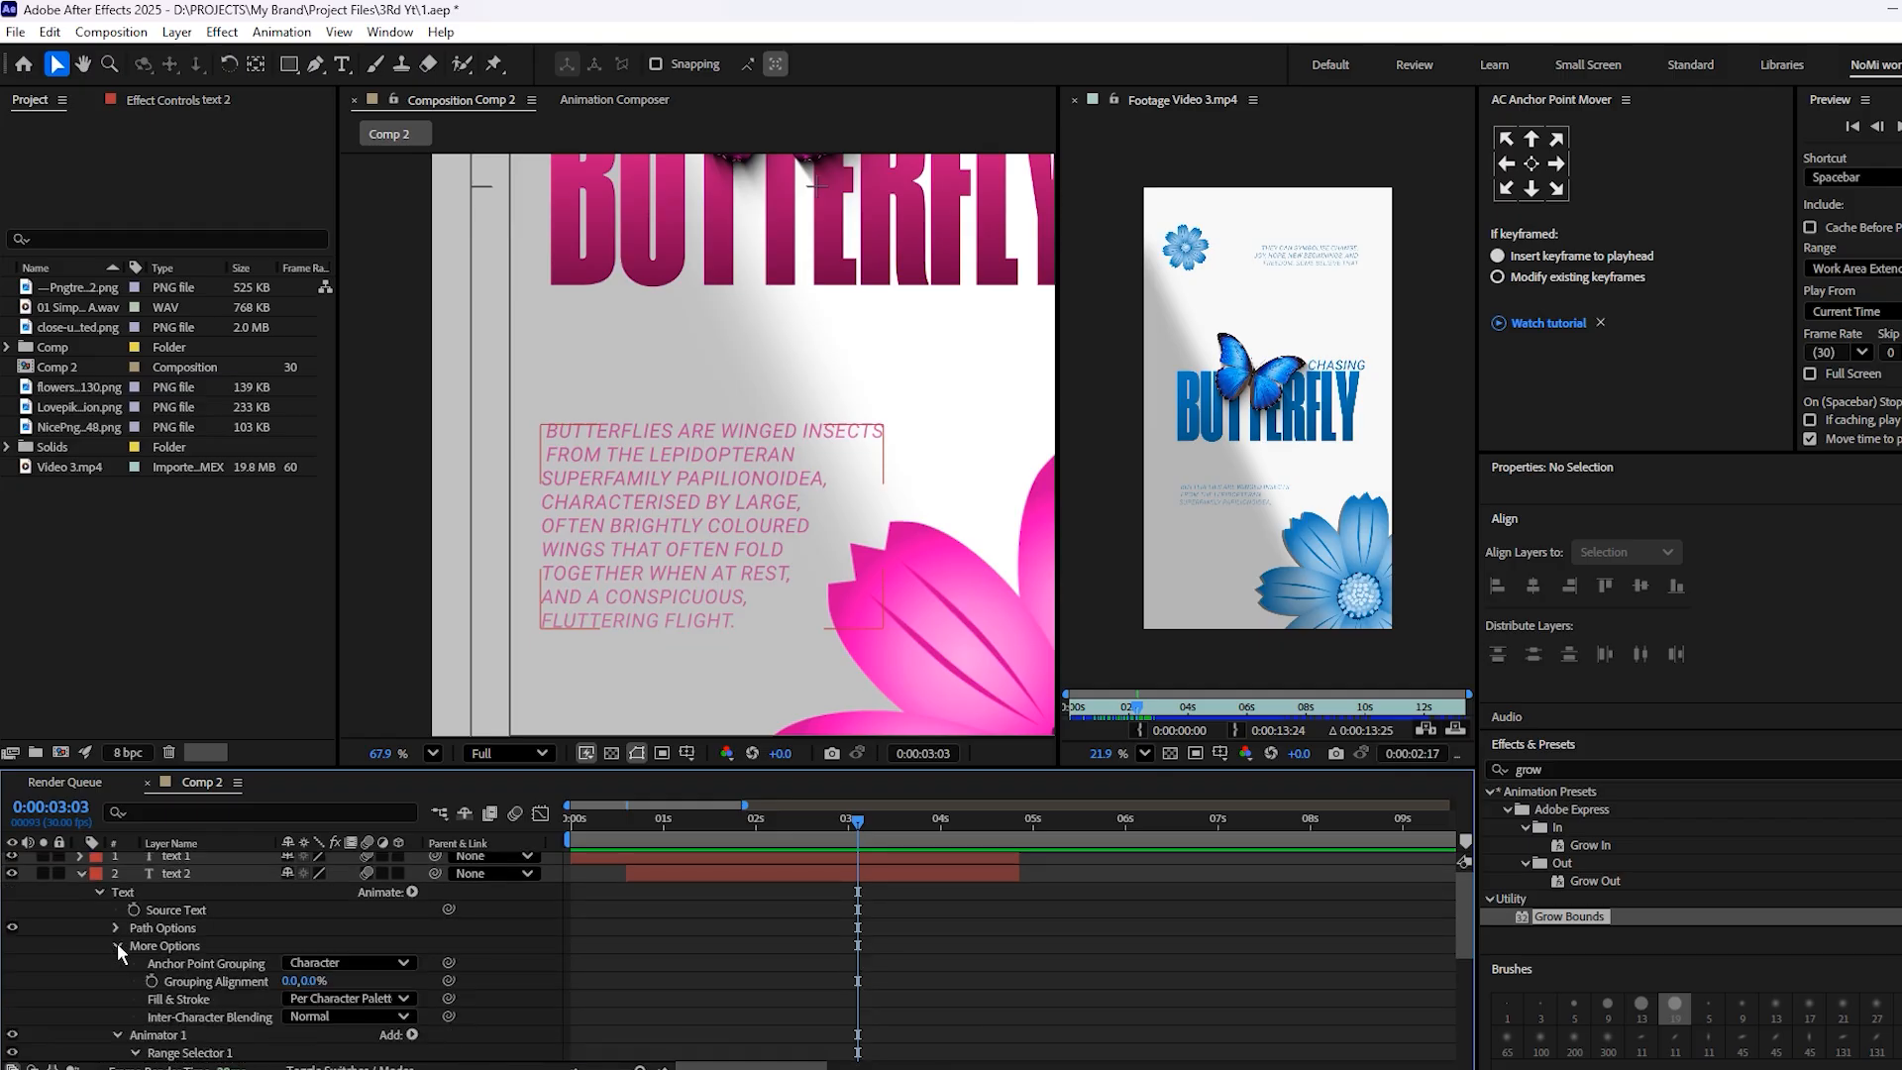
left_click(116, 944)
left_click(116, 928)
left_click(116, 928)
scroll(201, 921, "down", 2)
left_click(152, 987)
scroll(278, 978, "down", 3)
left_click(331, 920)
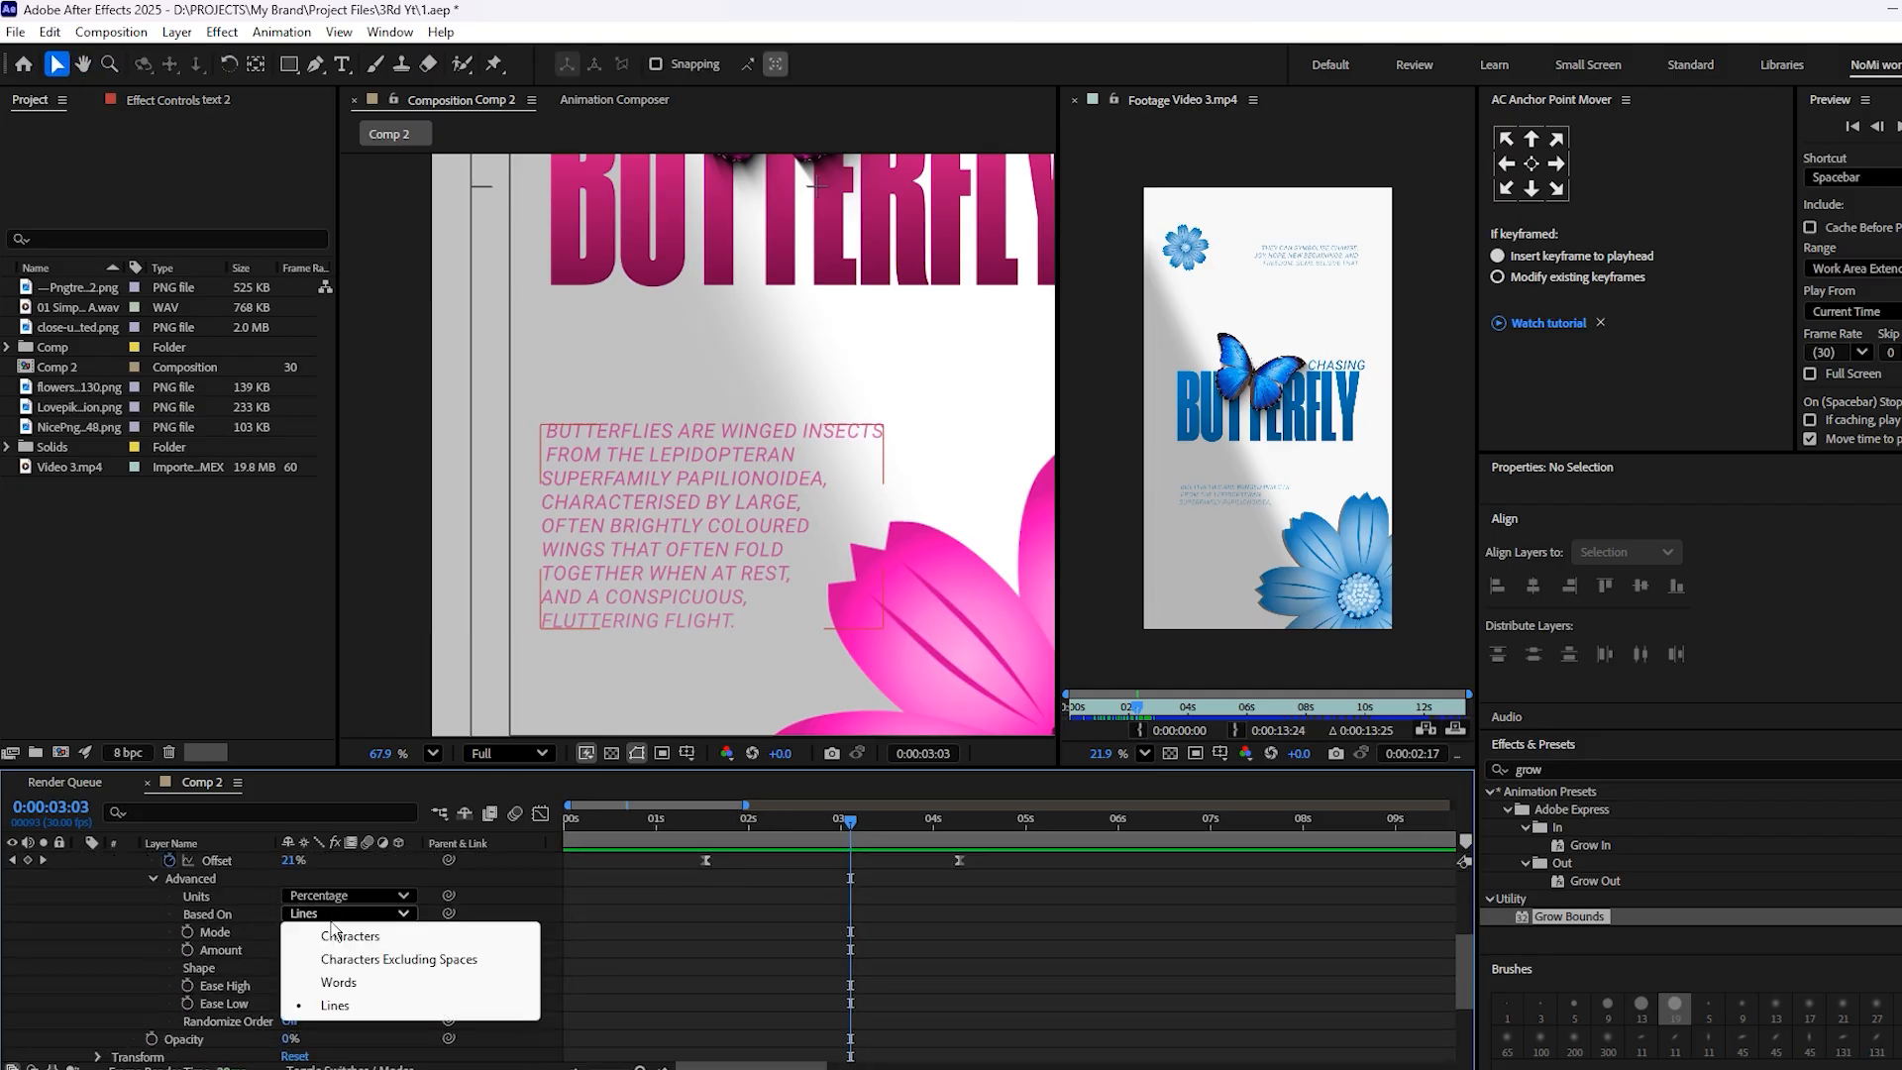
left_click(144, 936)
scroll(211, 919, "up", 5)
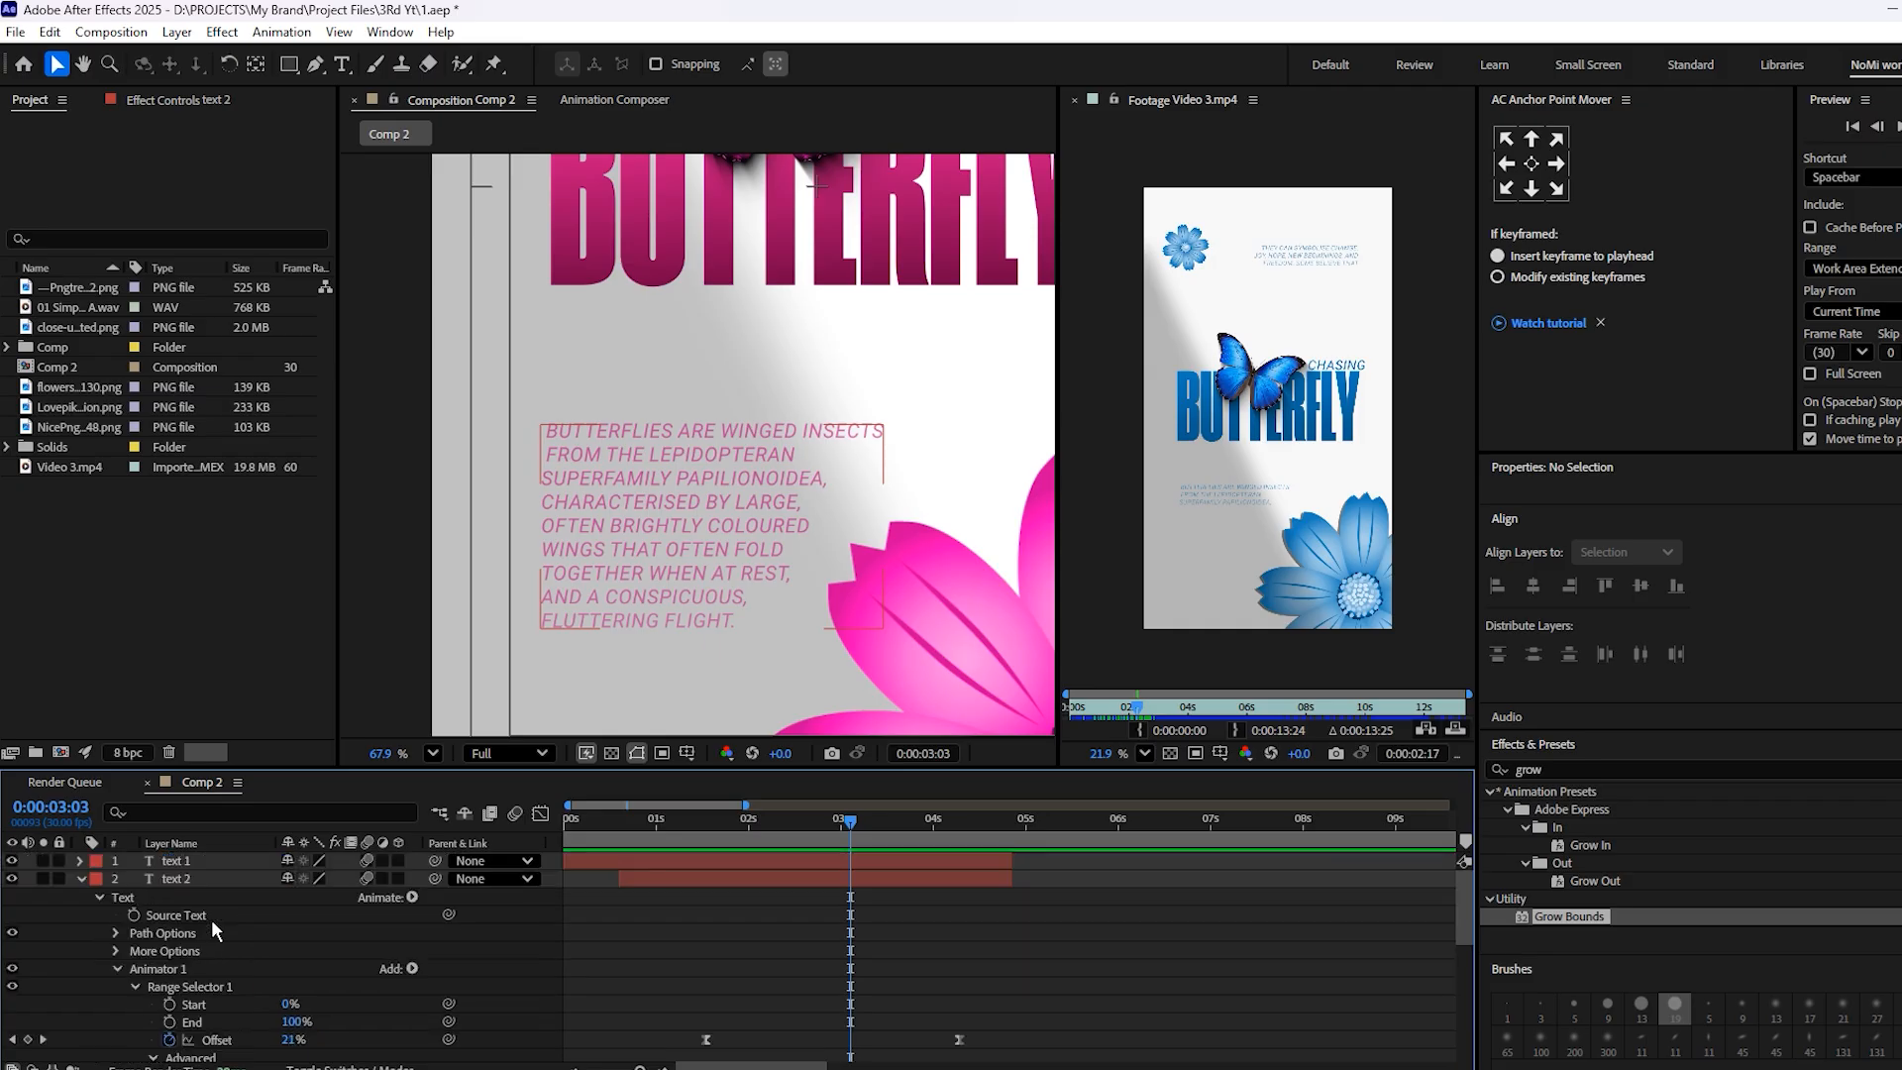
left_click(80, 878)
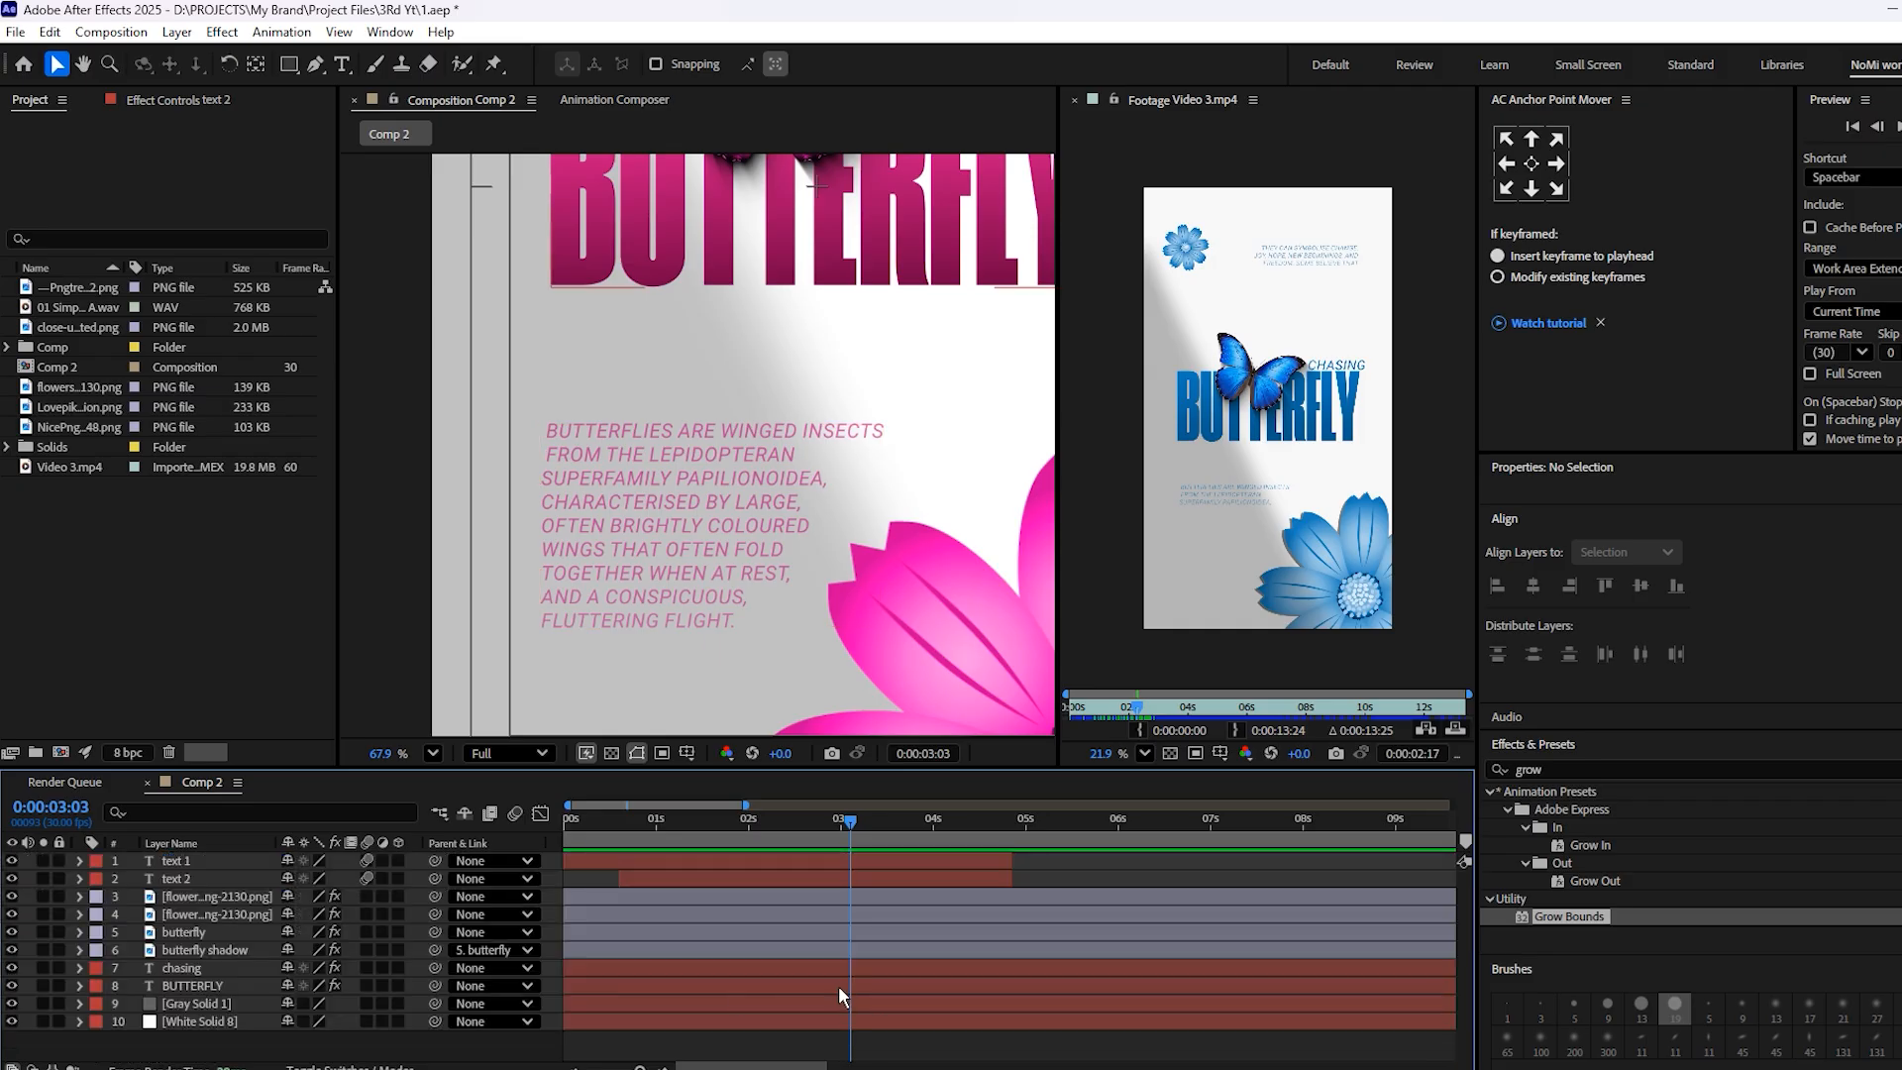
Preview the paragraph text animation and review the full composition around 3:26
scroll(852, 951, "down", 4, "alt")
scroll(790, 472, "down", 2)
left_click_drag(800, 473, 781, 410)
scroll(674, 889, "up", 5, "alt")
left_click_drag(684, 825, 645, 837)
key("space")
key("space")
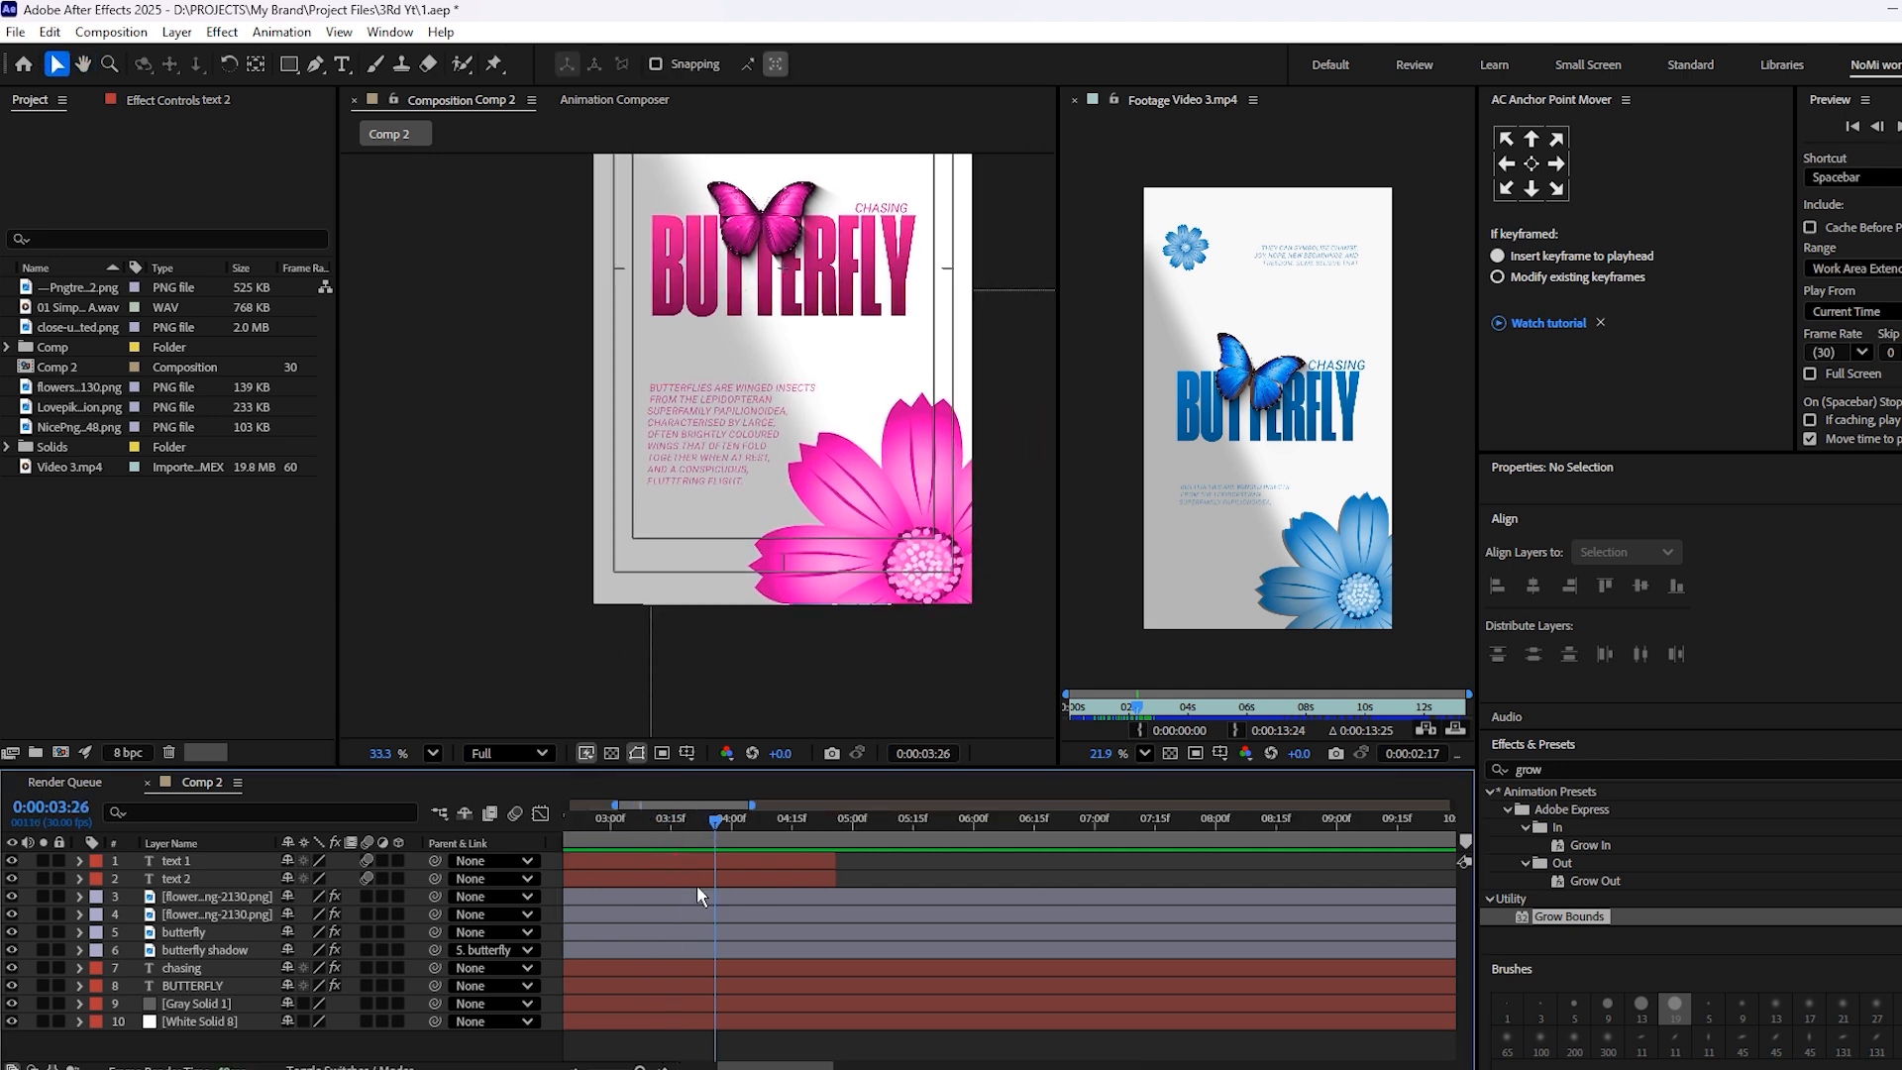
scroll(788, 416, "down", 3)
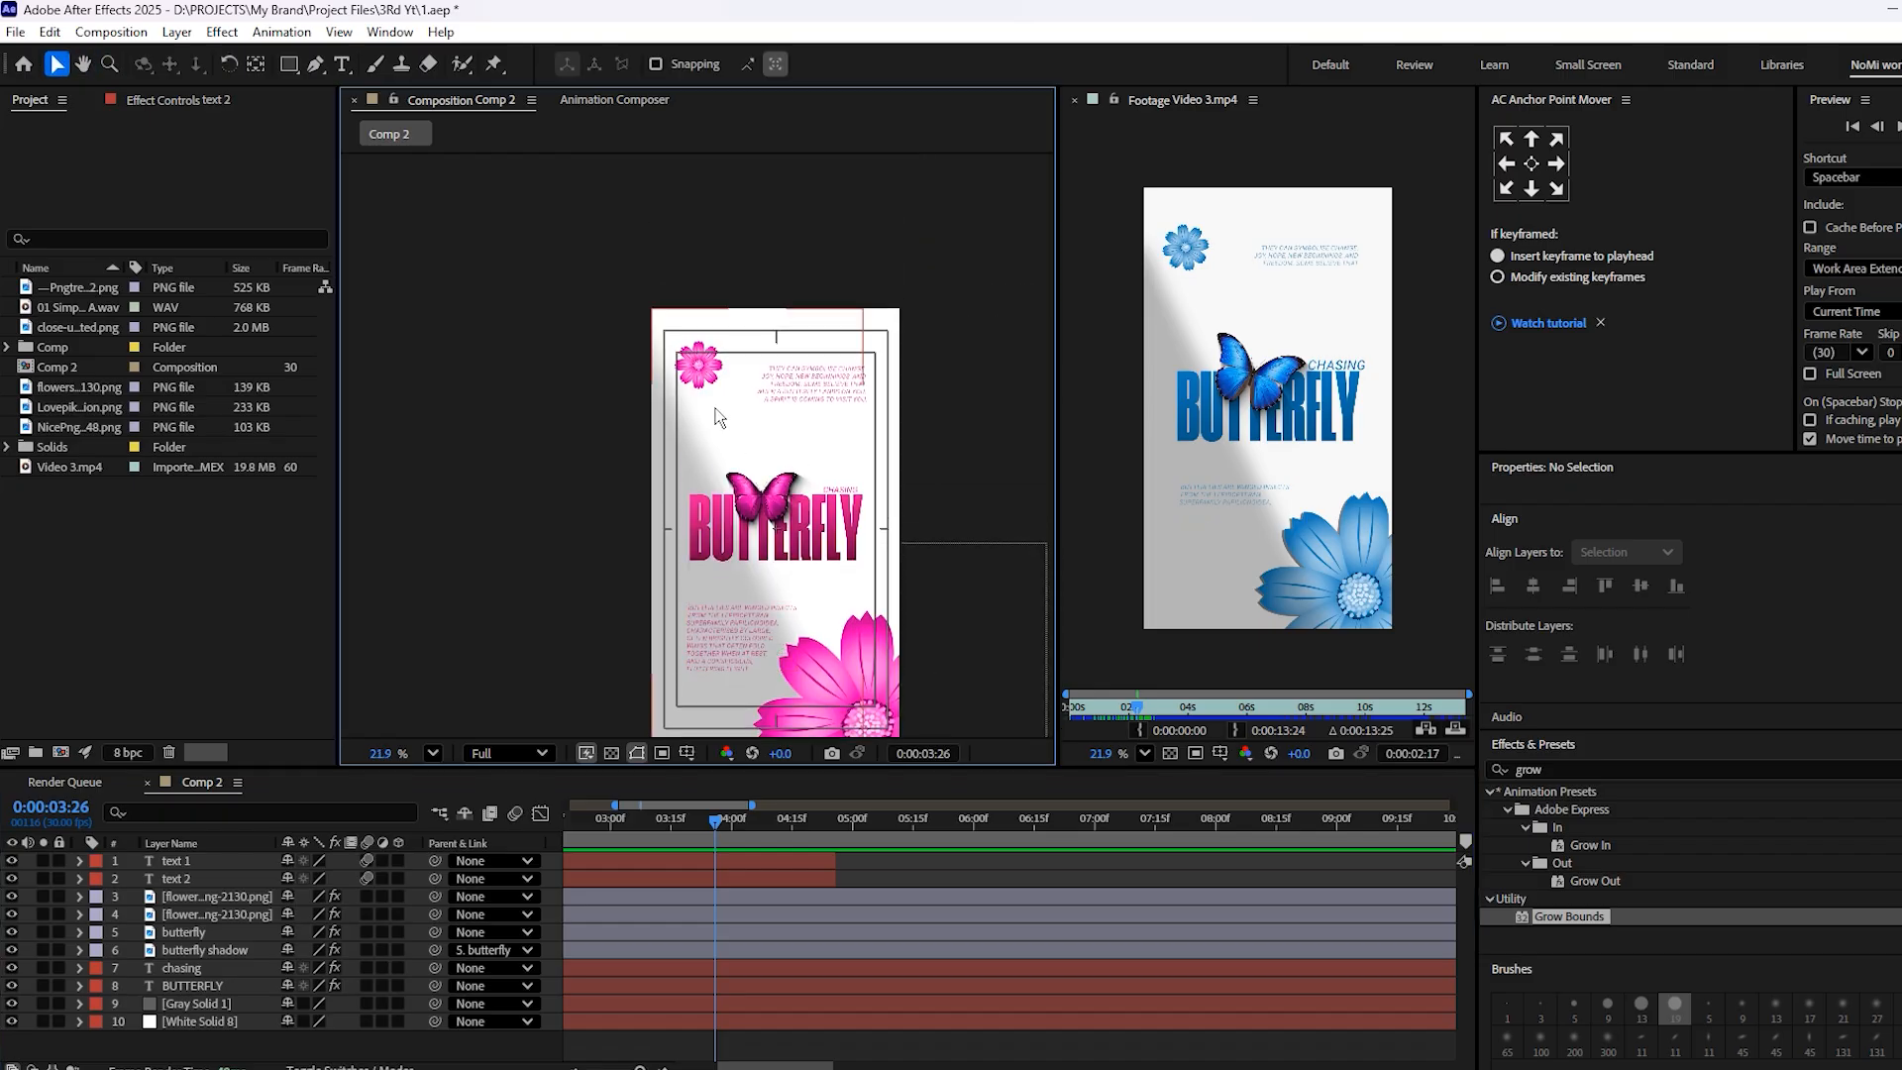
scroll(715, 409, "down", 1)
Add Position keyframes to both flower layers at the composition start and shift them to about 1.5 seconds
left_click(700, 379)
scroll(702, 383, "up", 3)
left_click_drag(735, 498, 717, 380)
key("v")
left_click(731, 913, "shift")
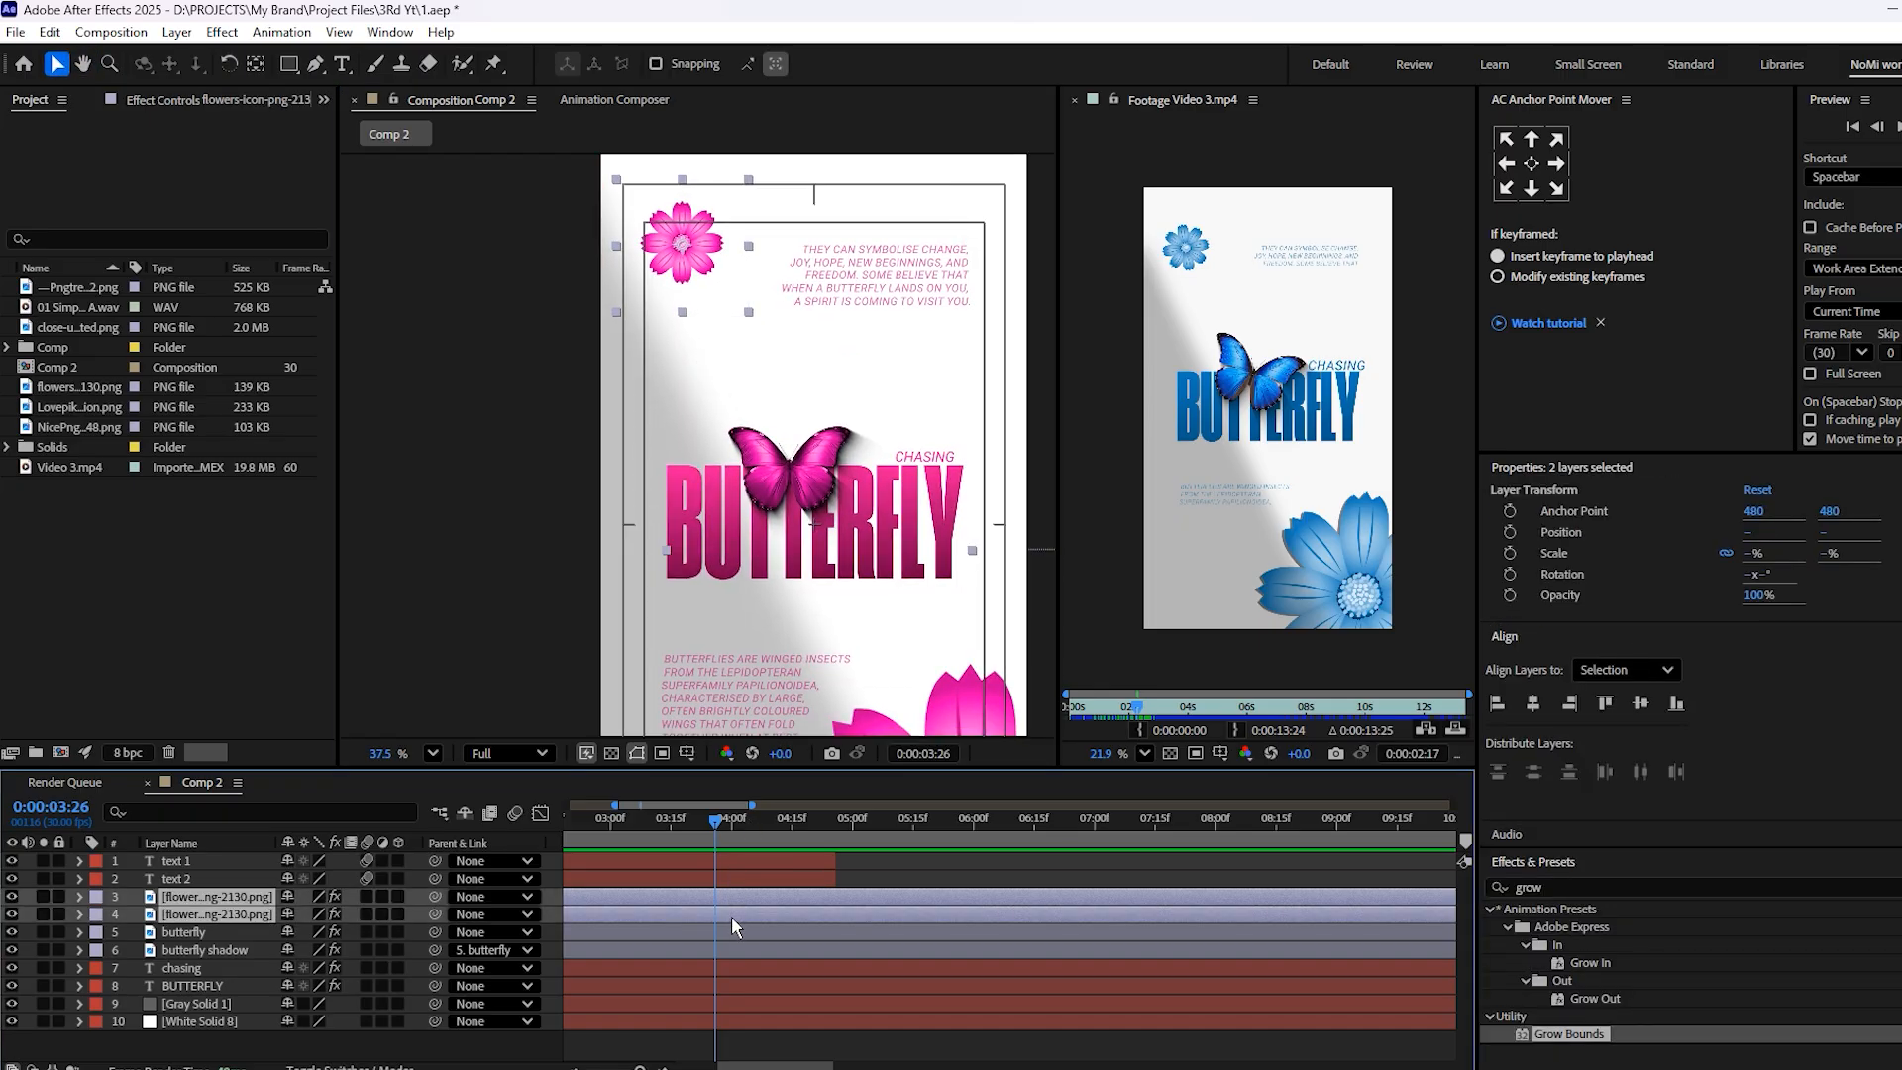
key("t")
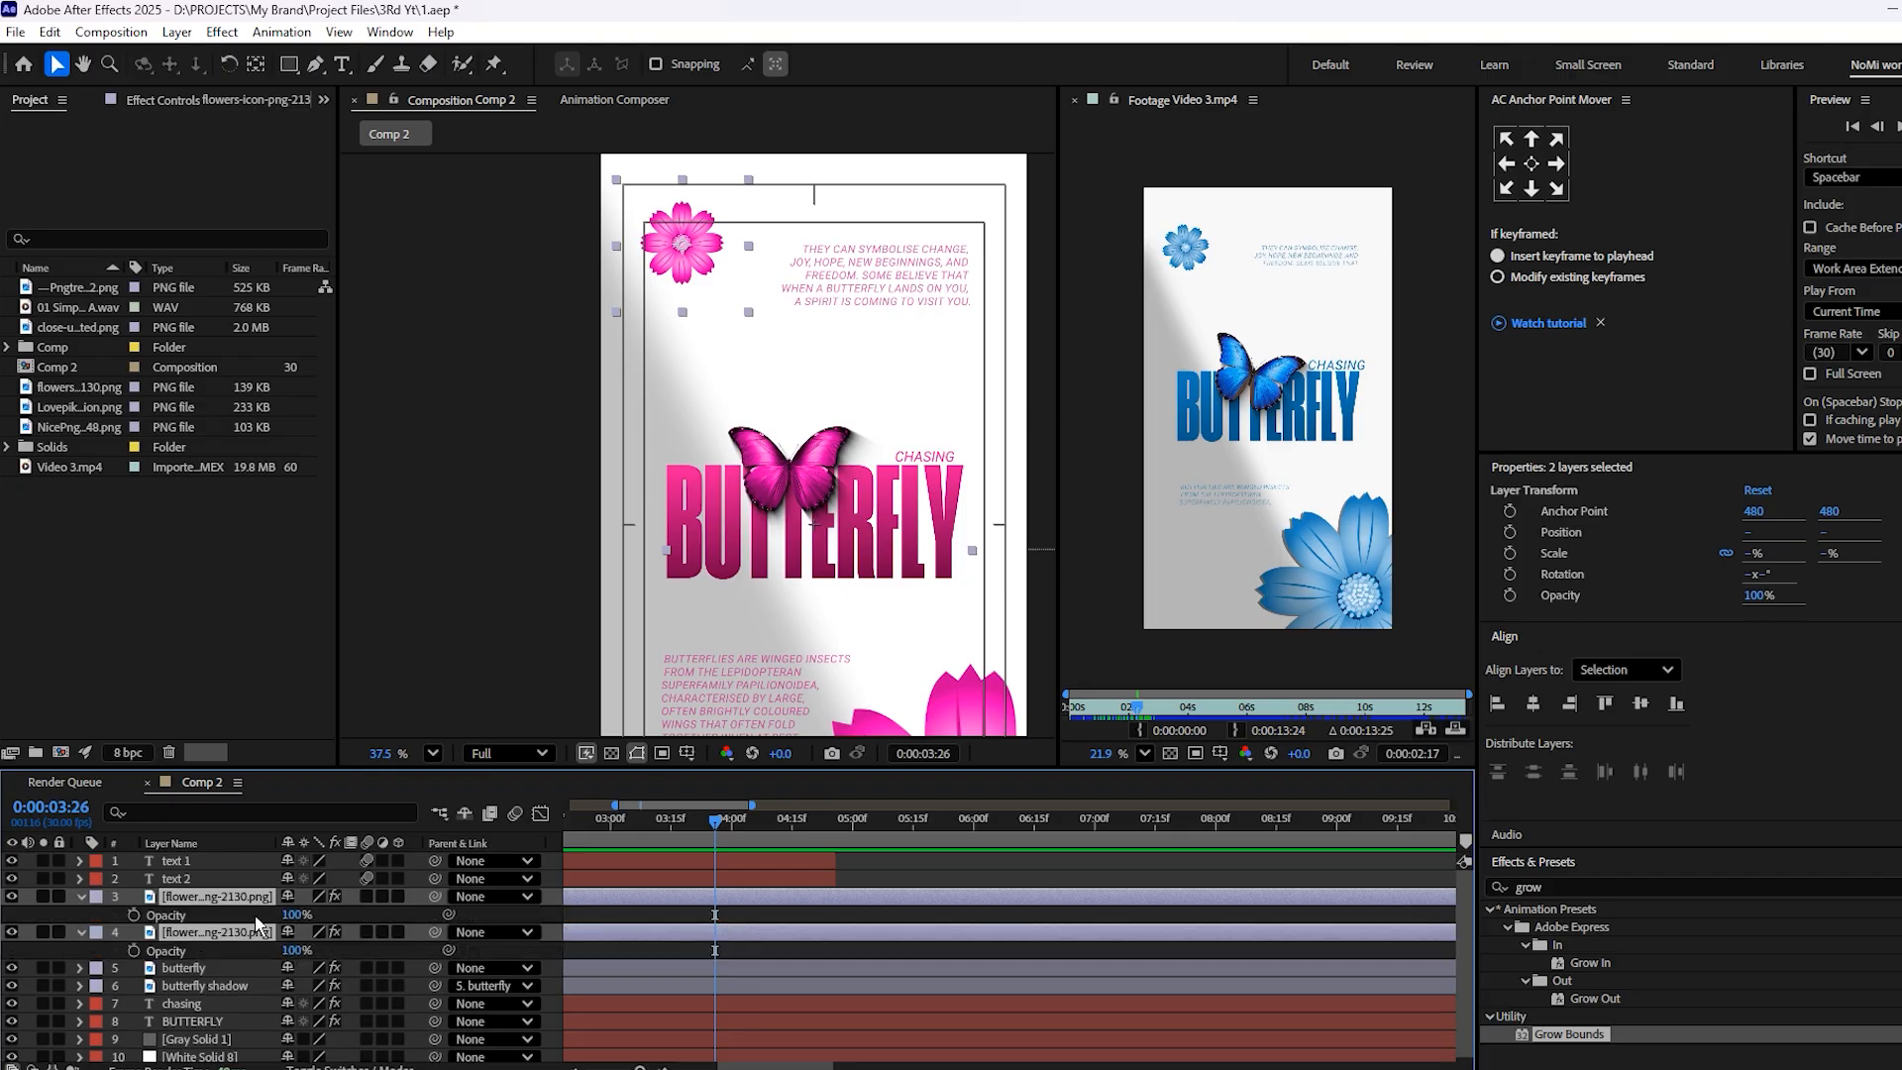
key("p")
key("Home")
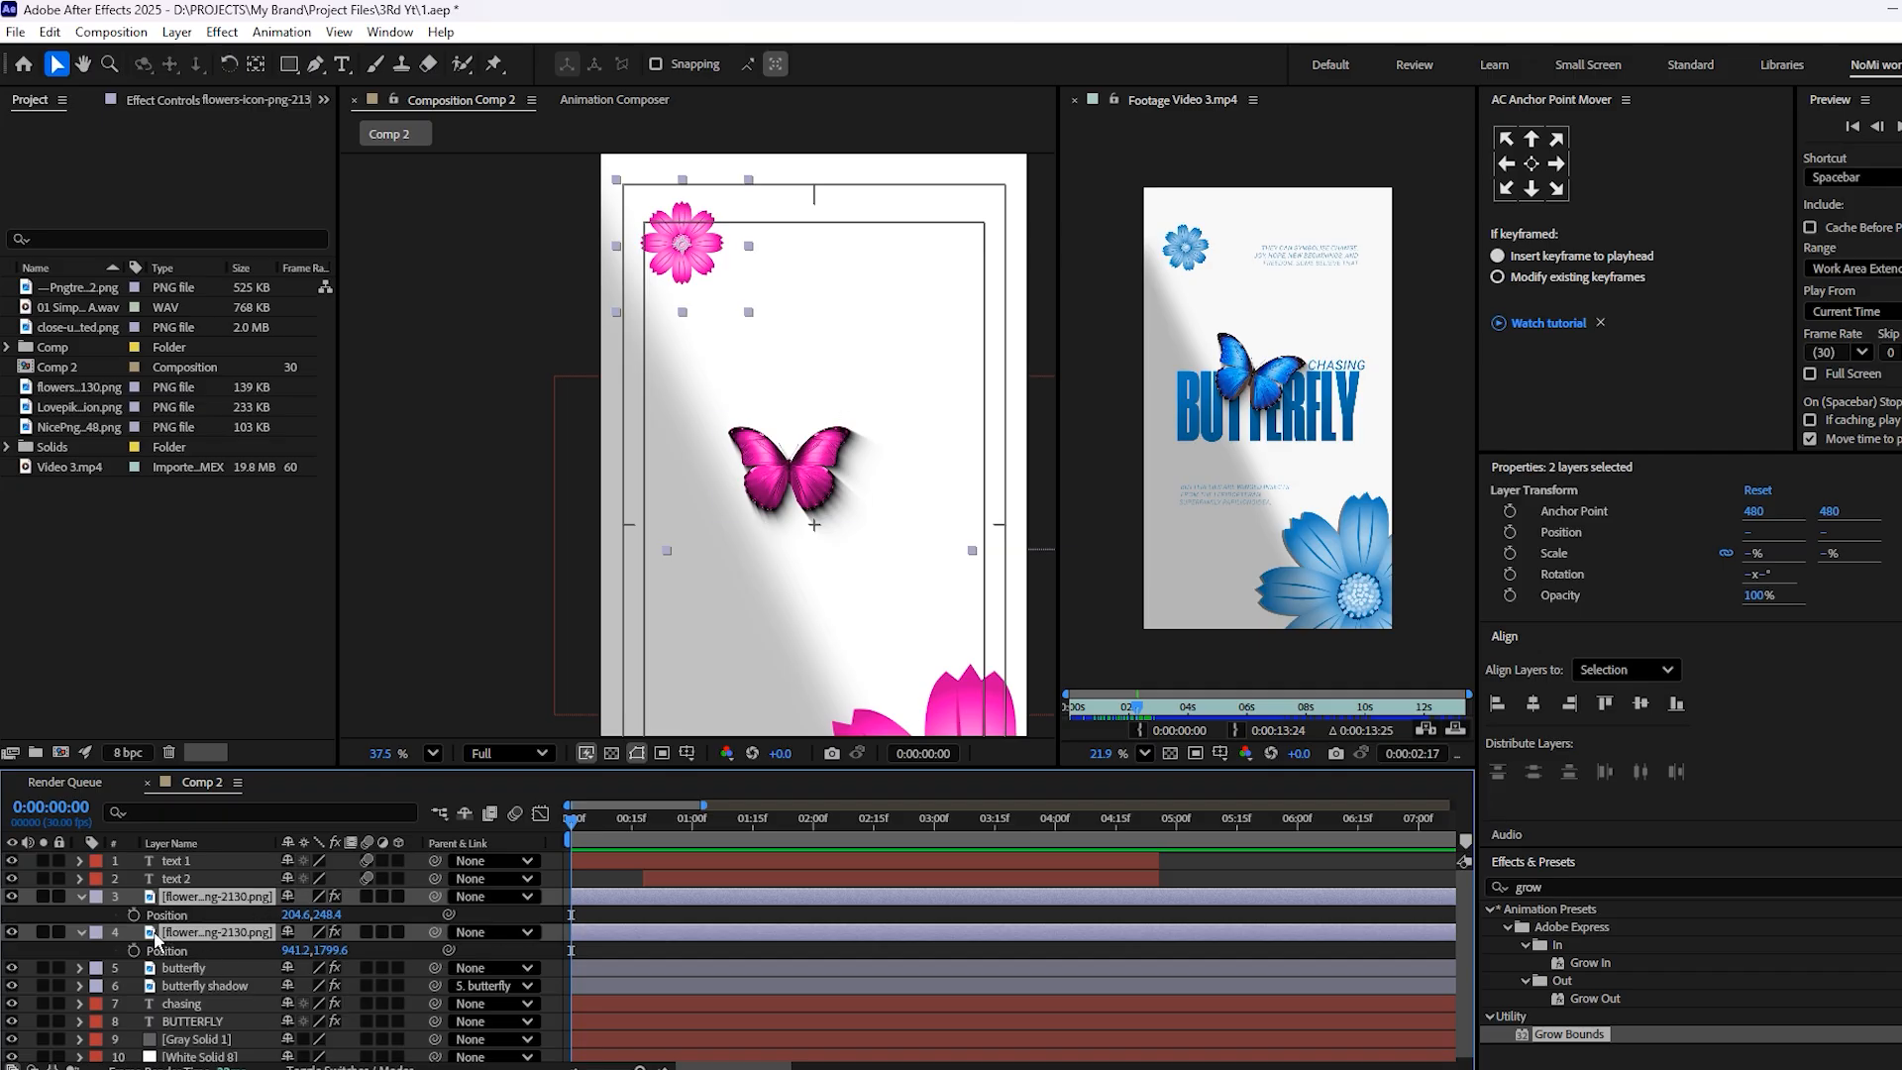
left_click(133, 914)
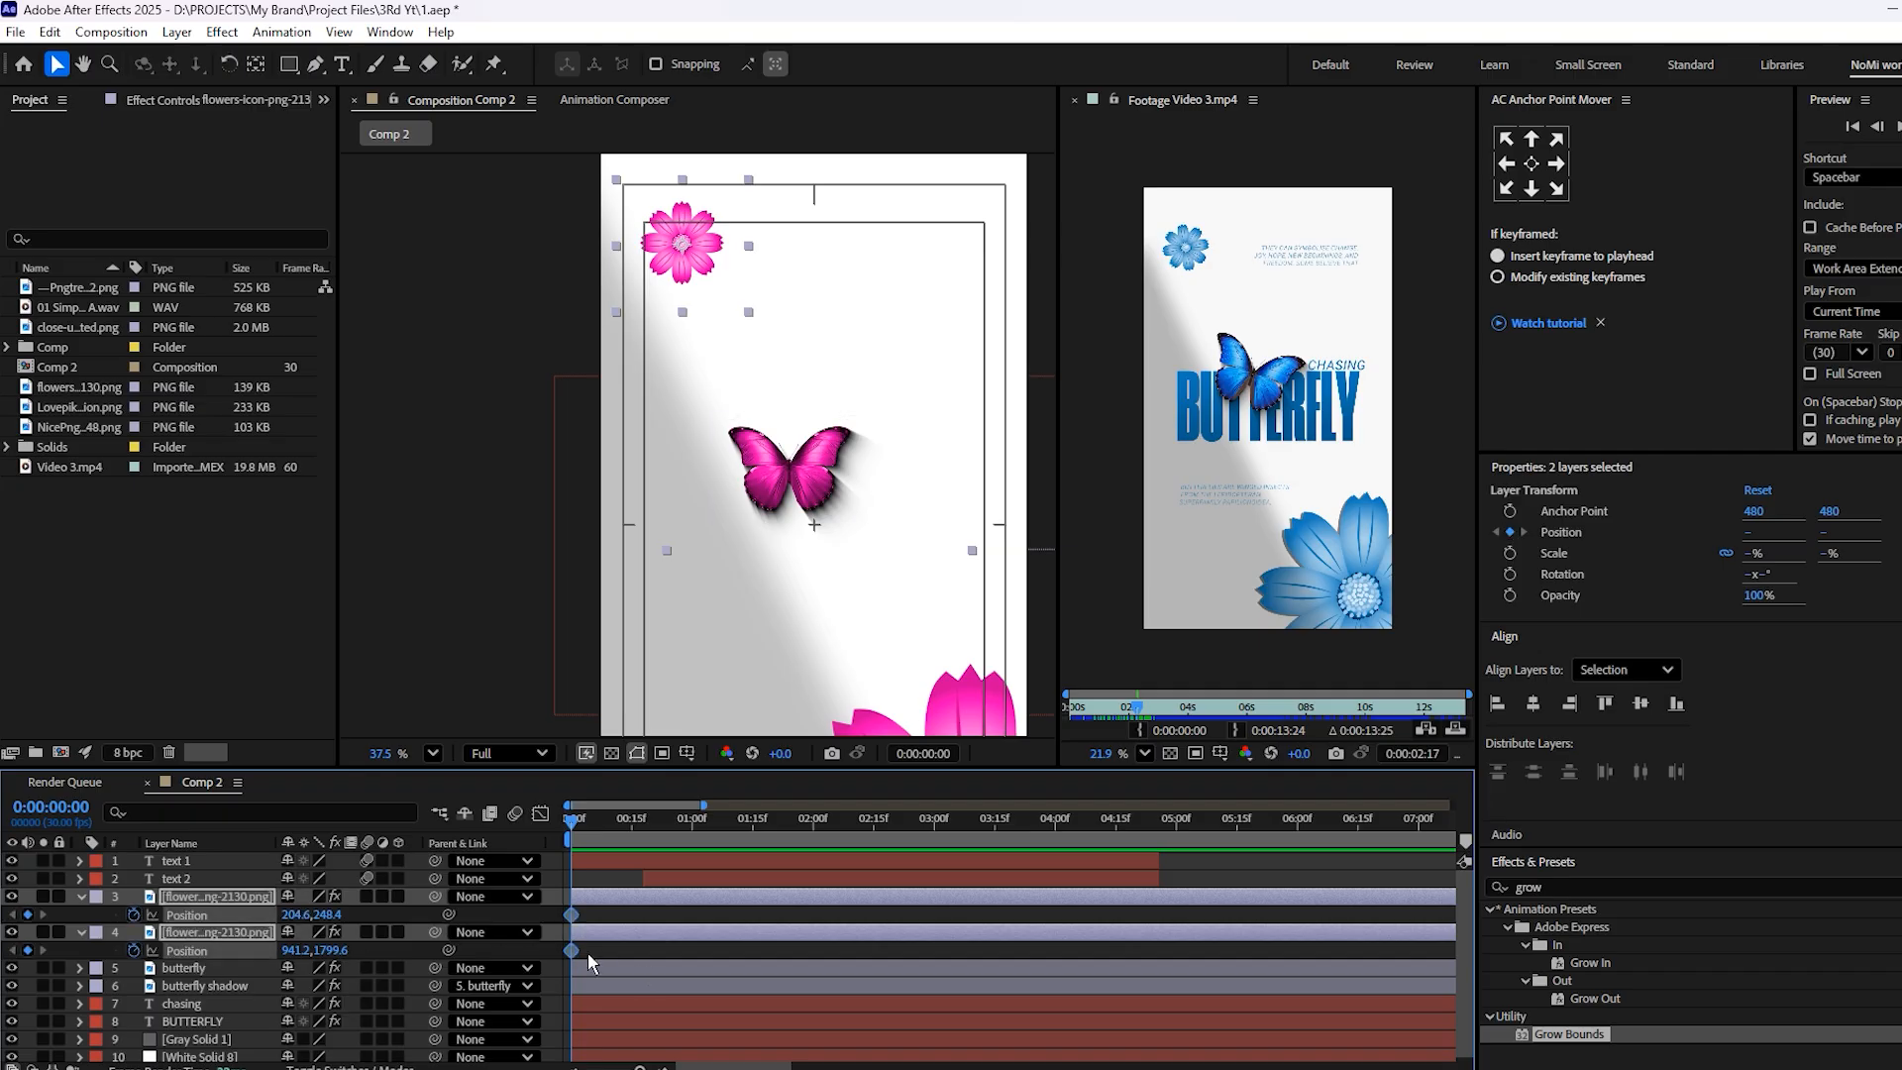
left_click_drag(572, 917, 749, 960)
scroll(801, 364, "down", 2)
left_click_drag(721, 635, 681, 511)
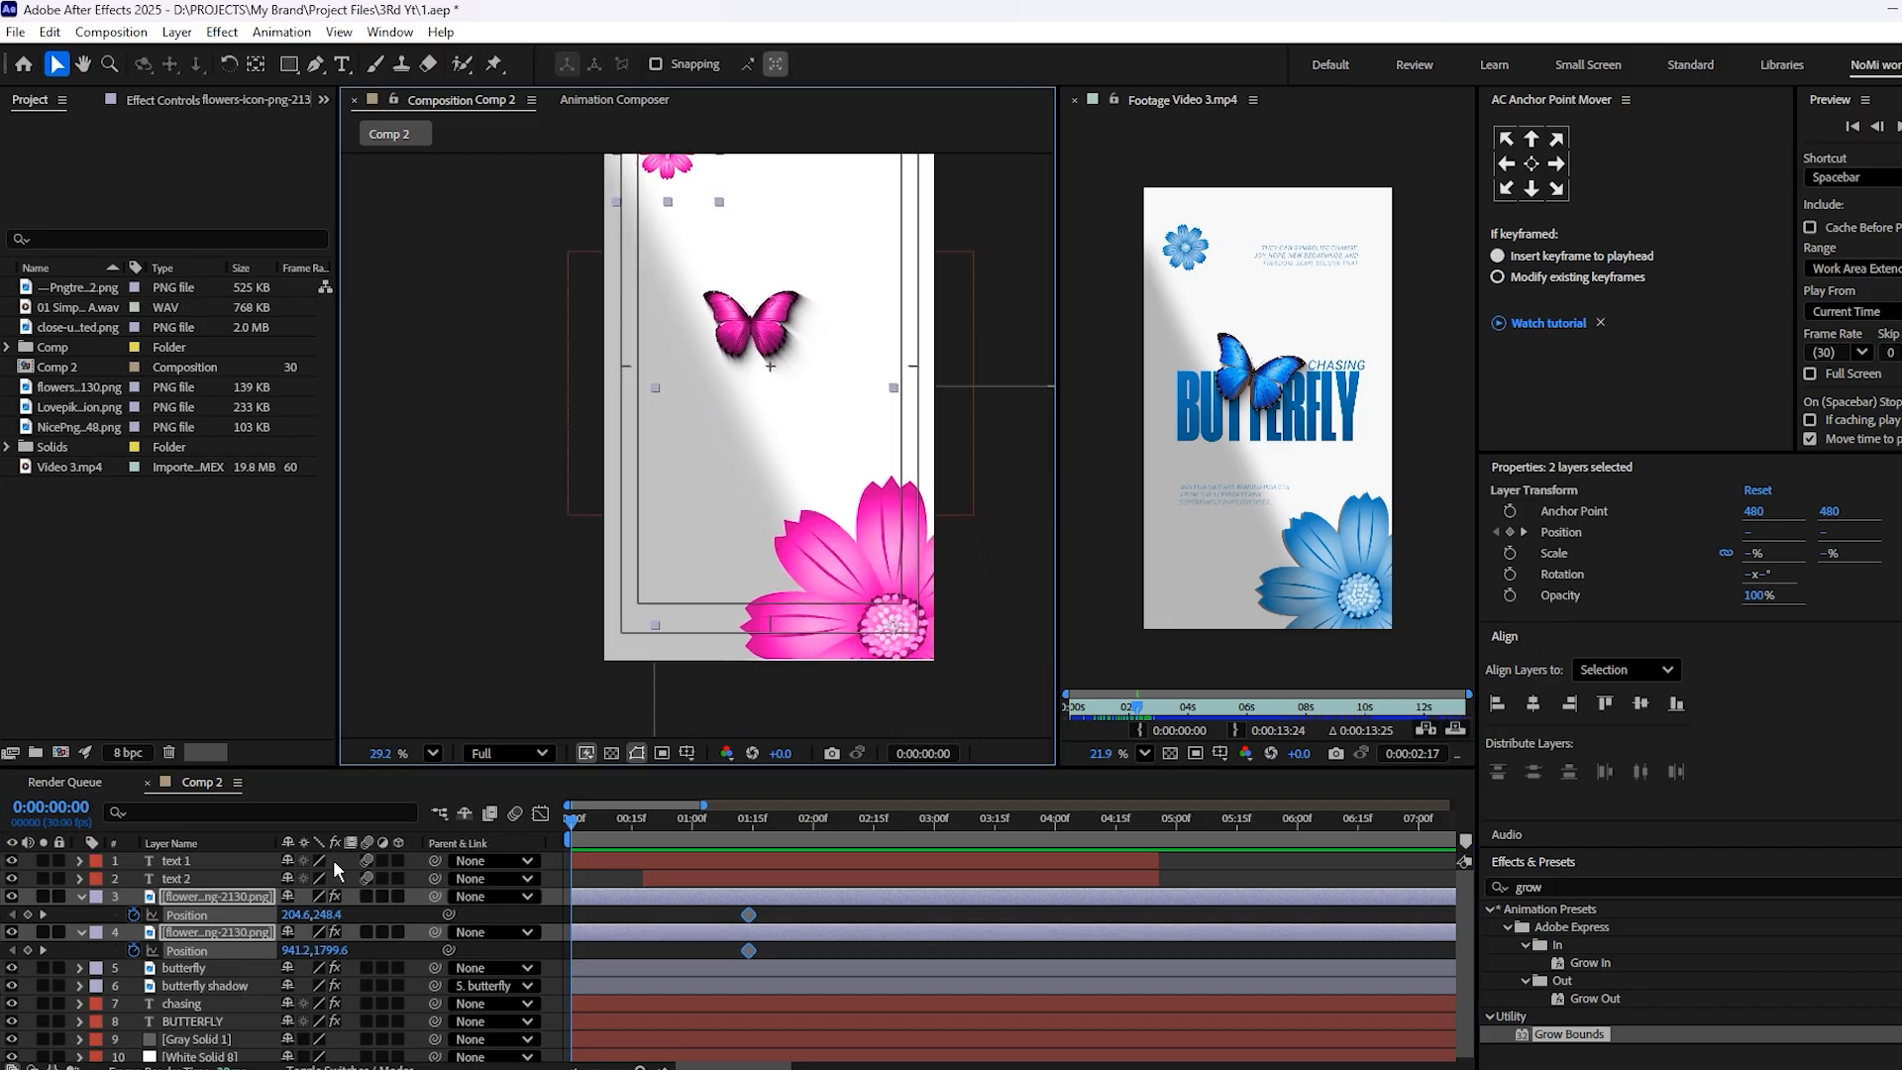
At the composition start, move the large flower horizontally off the canvas to about 1599, 1803 and the small one to about -179, 252
left_click(697, 924)
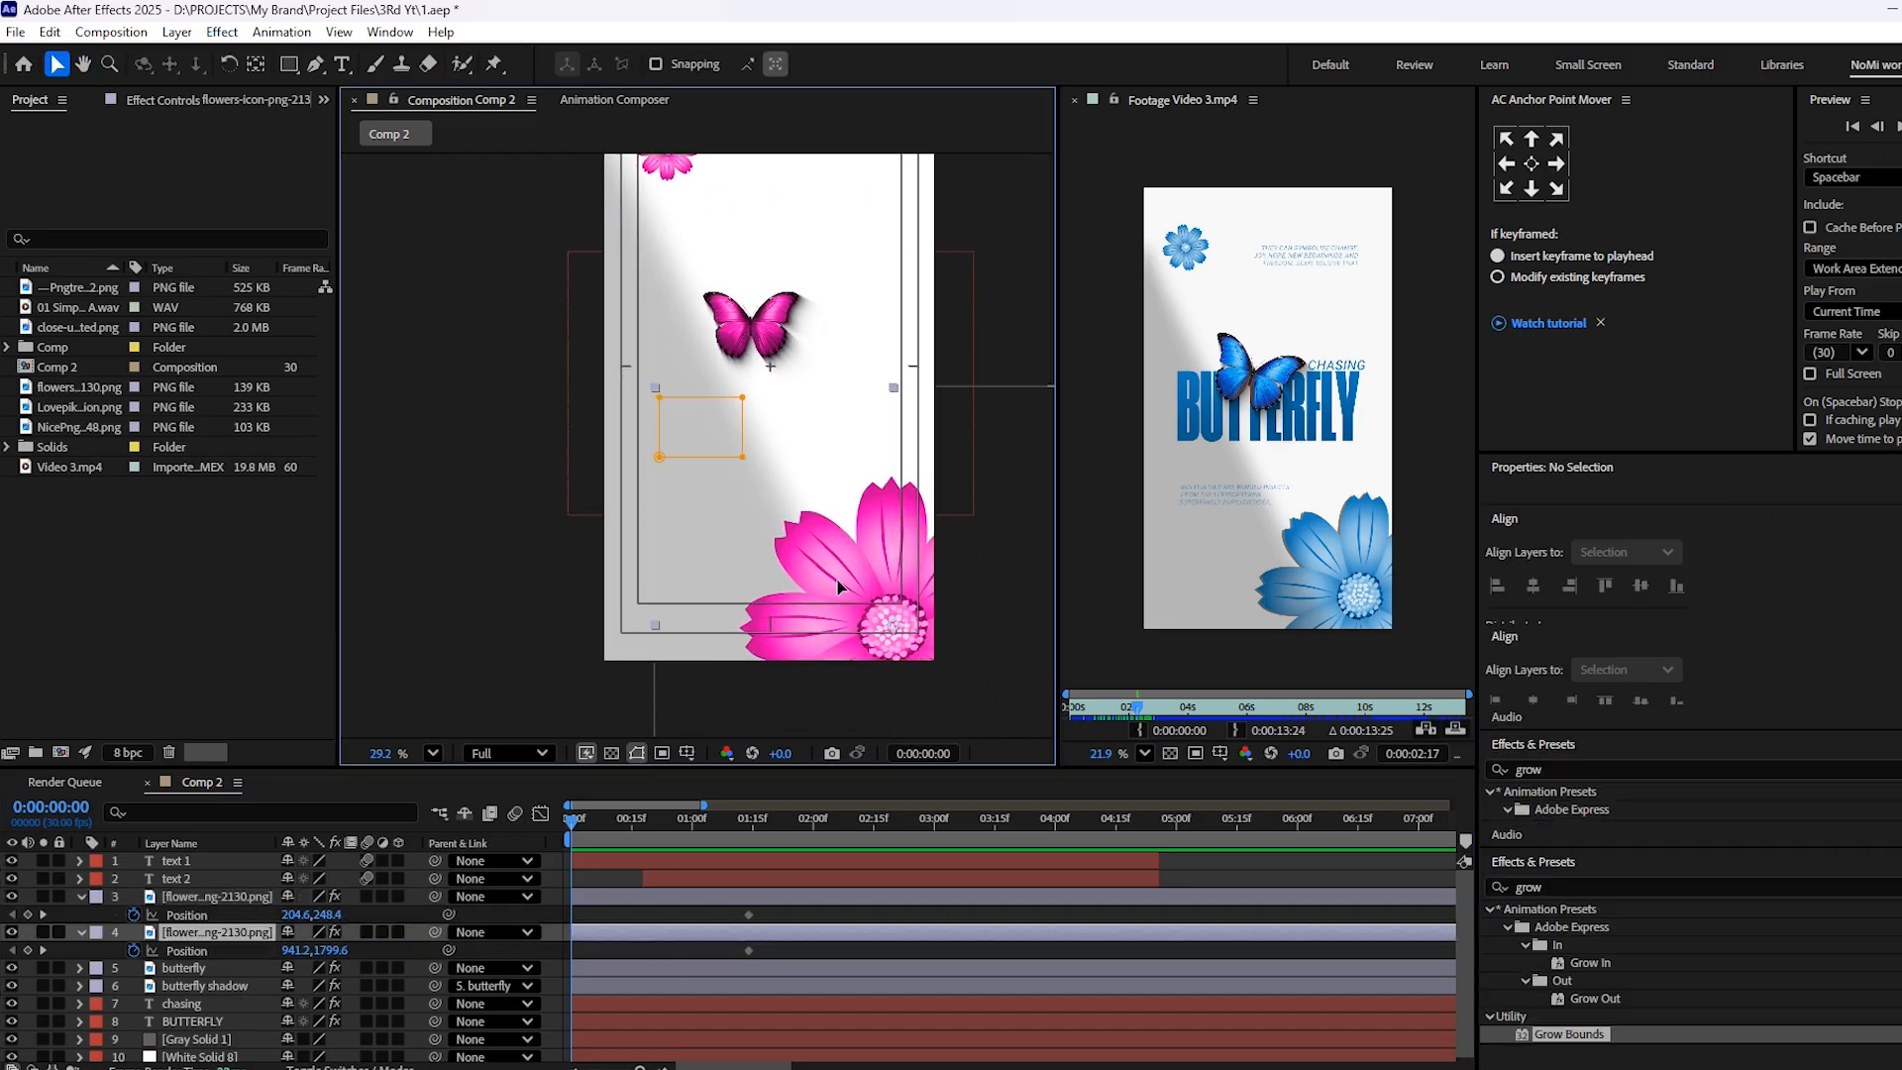
left_click_drag(845, 568, 966, 592)
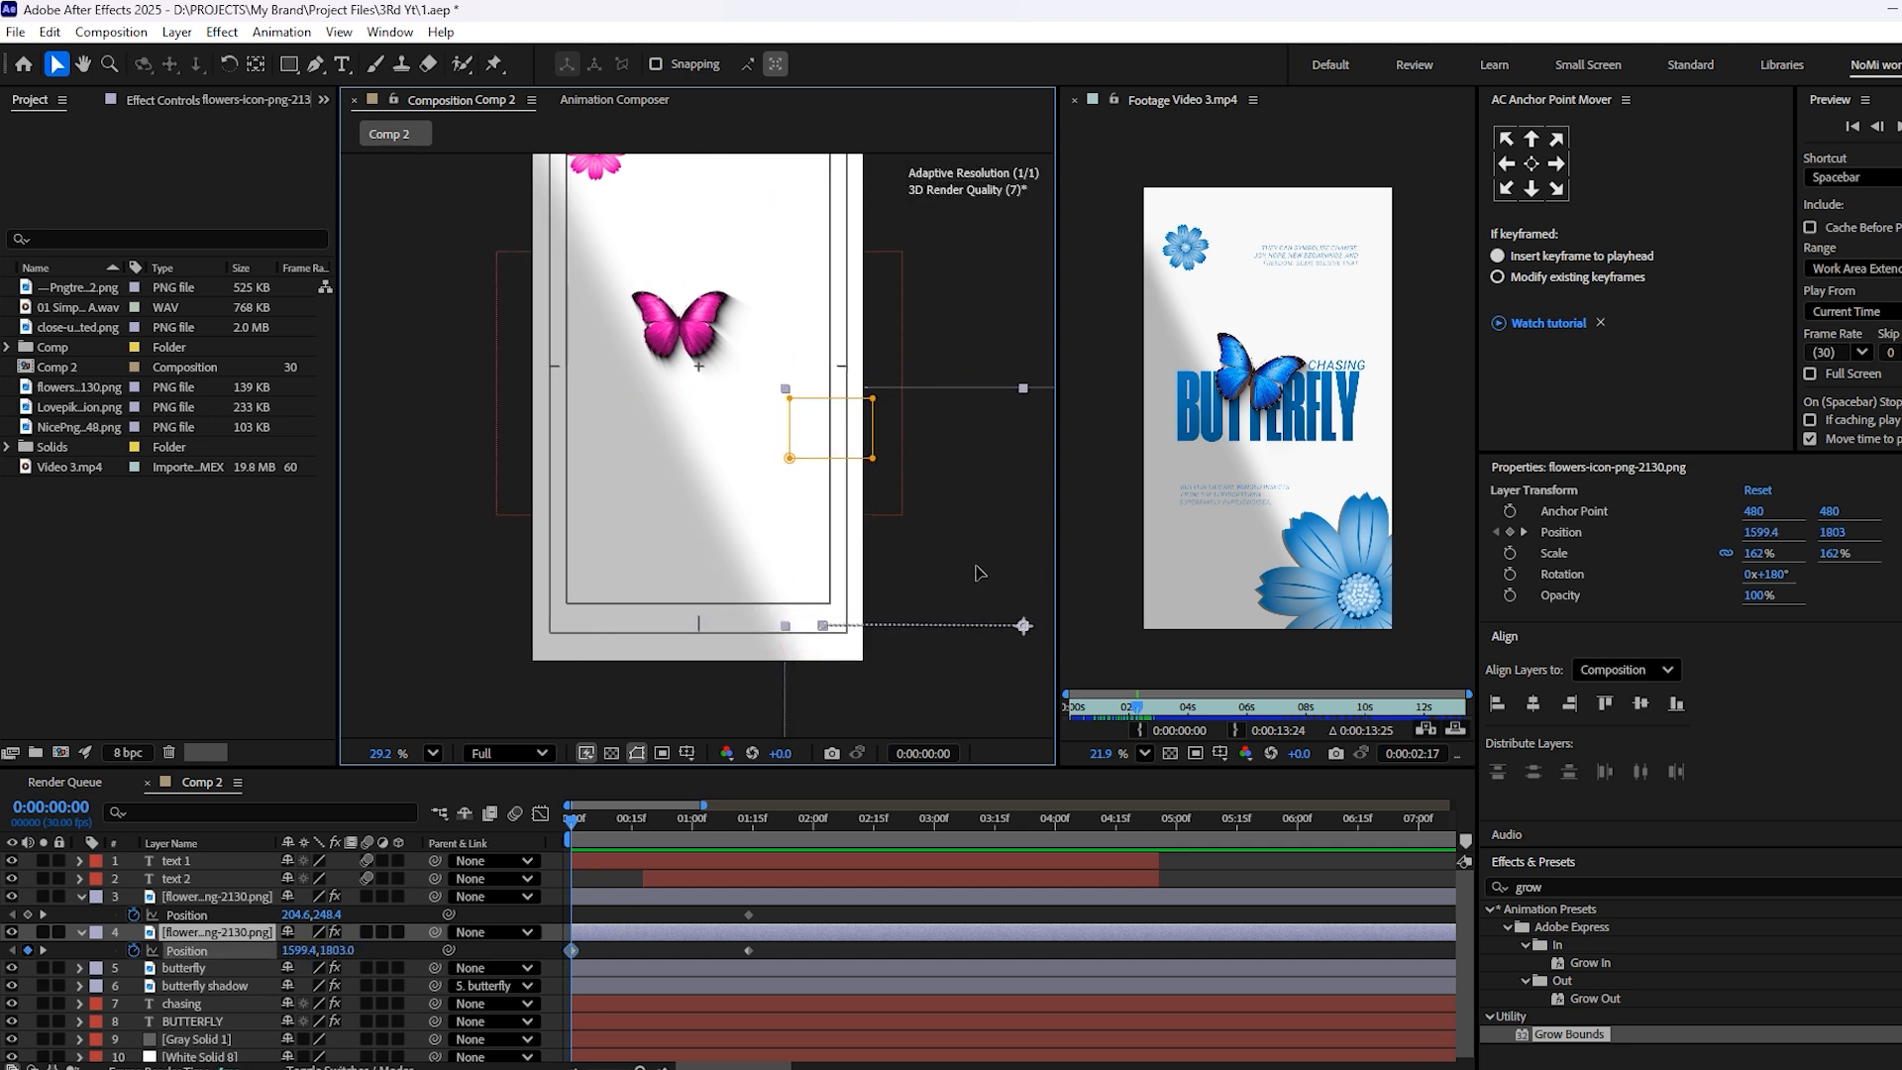
scroll(595, 416, "down", 1)
left_click(684, 369)
left_click_drag(661, 362, 560, 359)
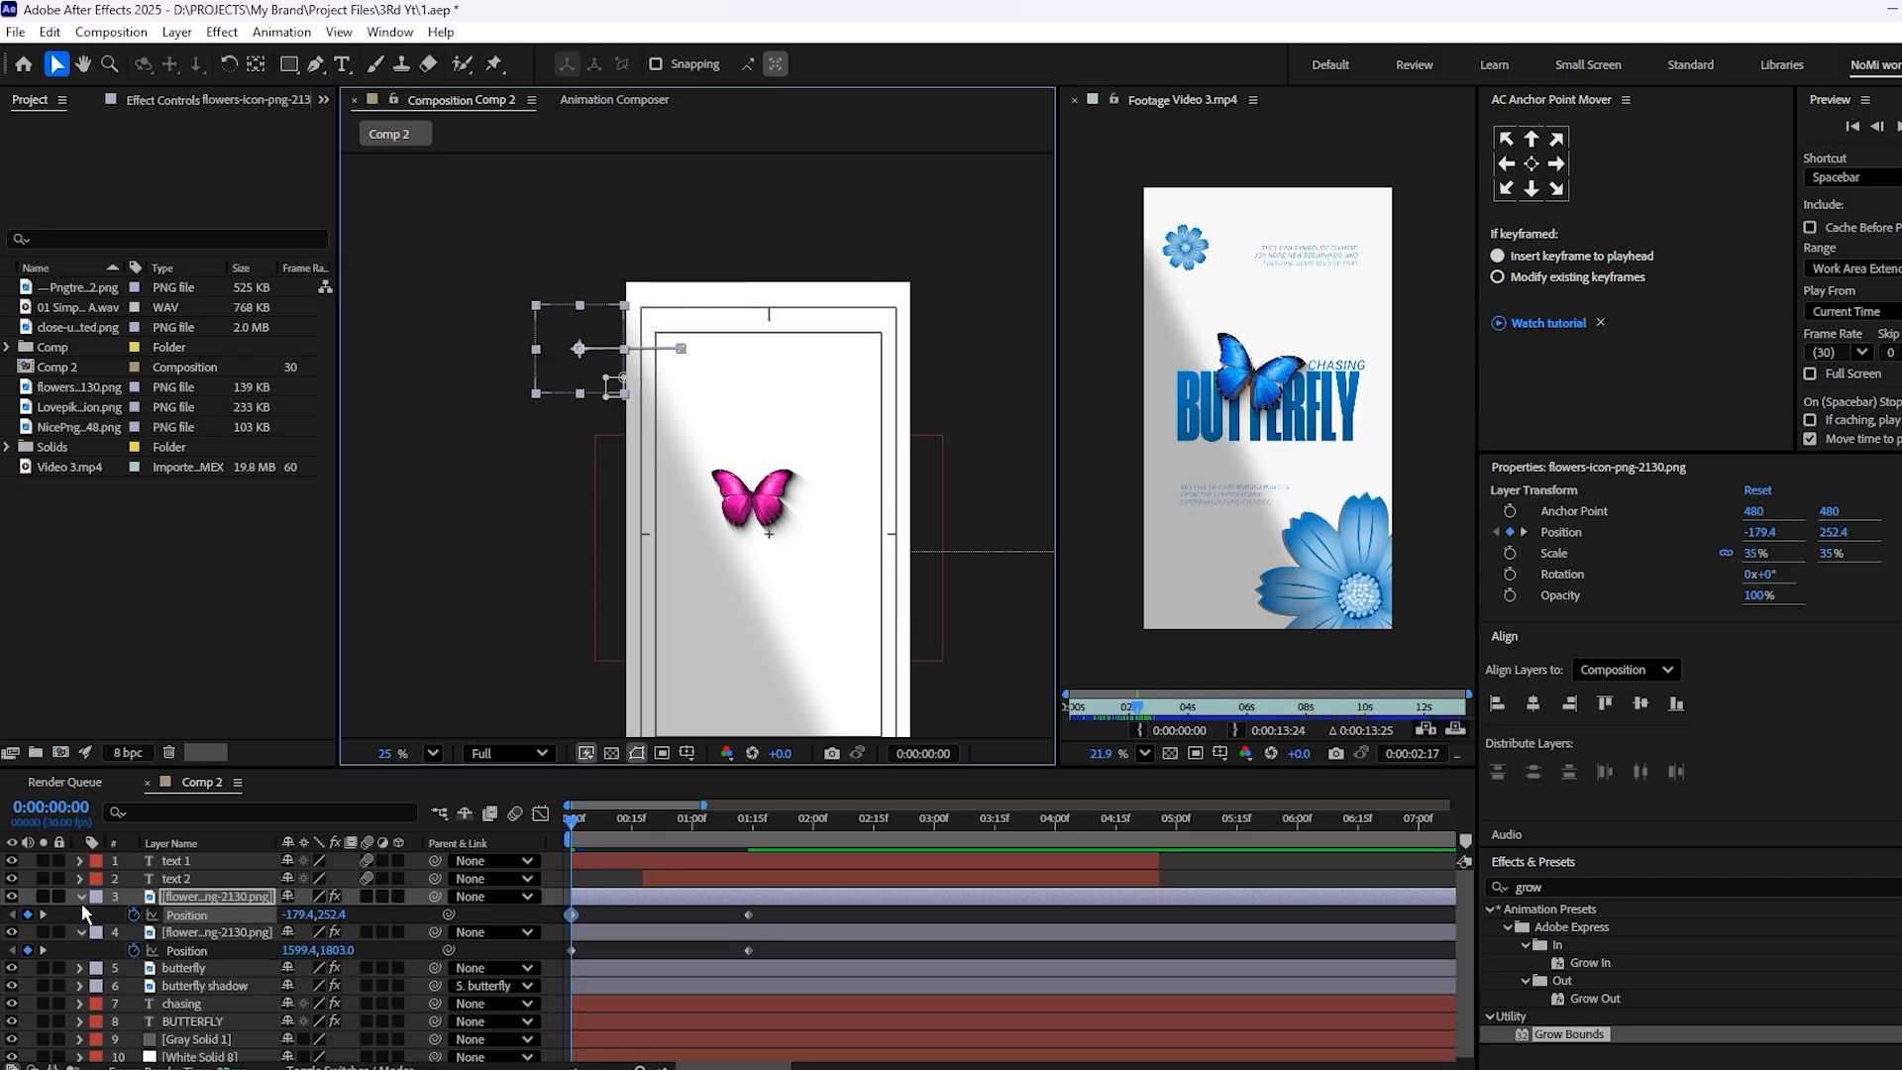
Keyframe both flowers' Rotation at the start, and at 4:27 set it to 1x+2° for the small flower and 1x+182° for the large one
left_click(625, 937, "shift")
key("r")
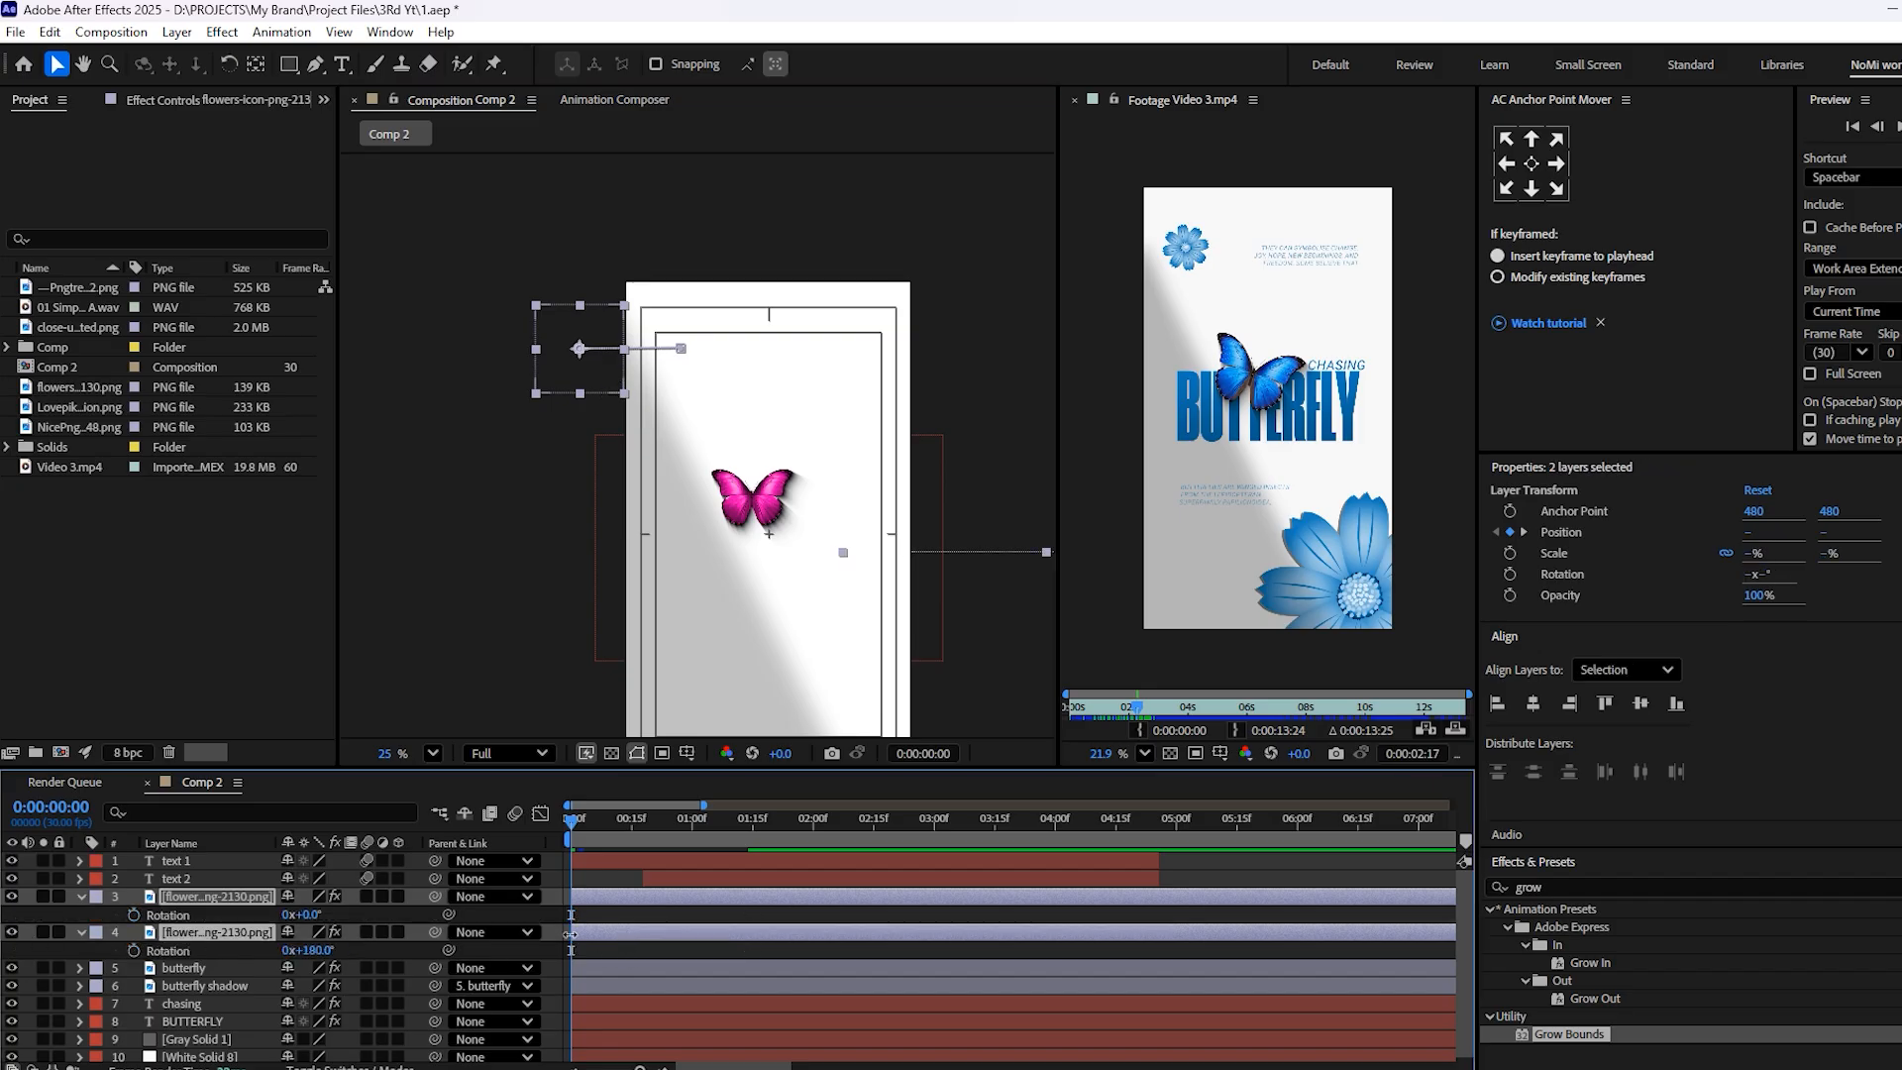
left_click(134, 914)
left_click_drag(662, 834, 1165, 921)
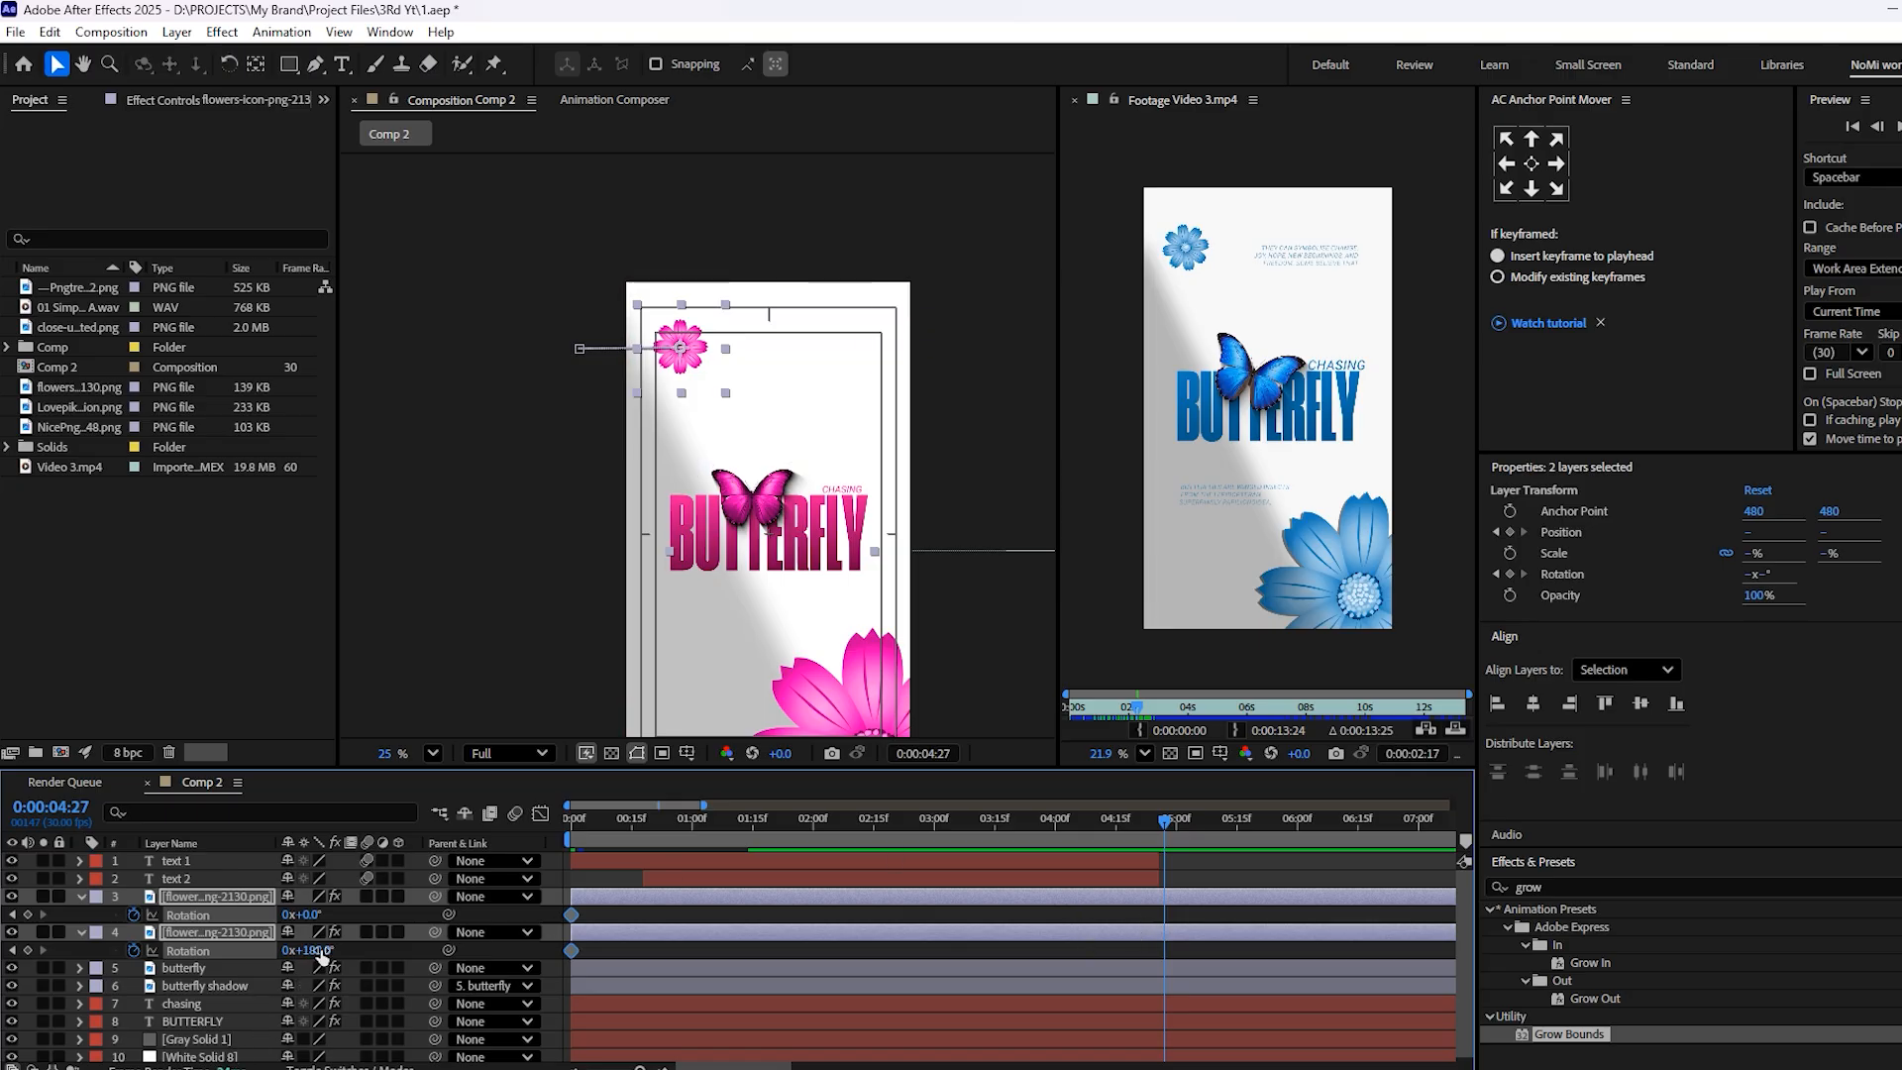
left_click_drag(327, 950, 719, 964)
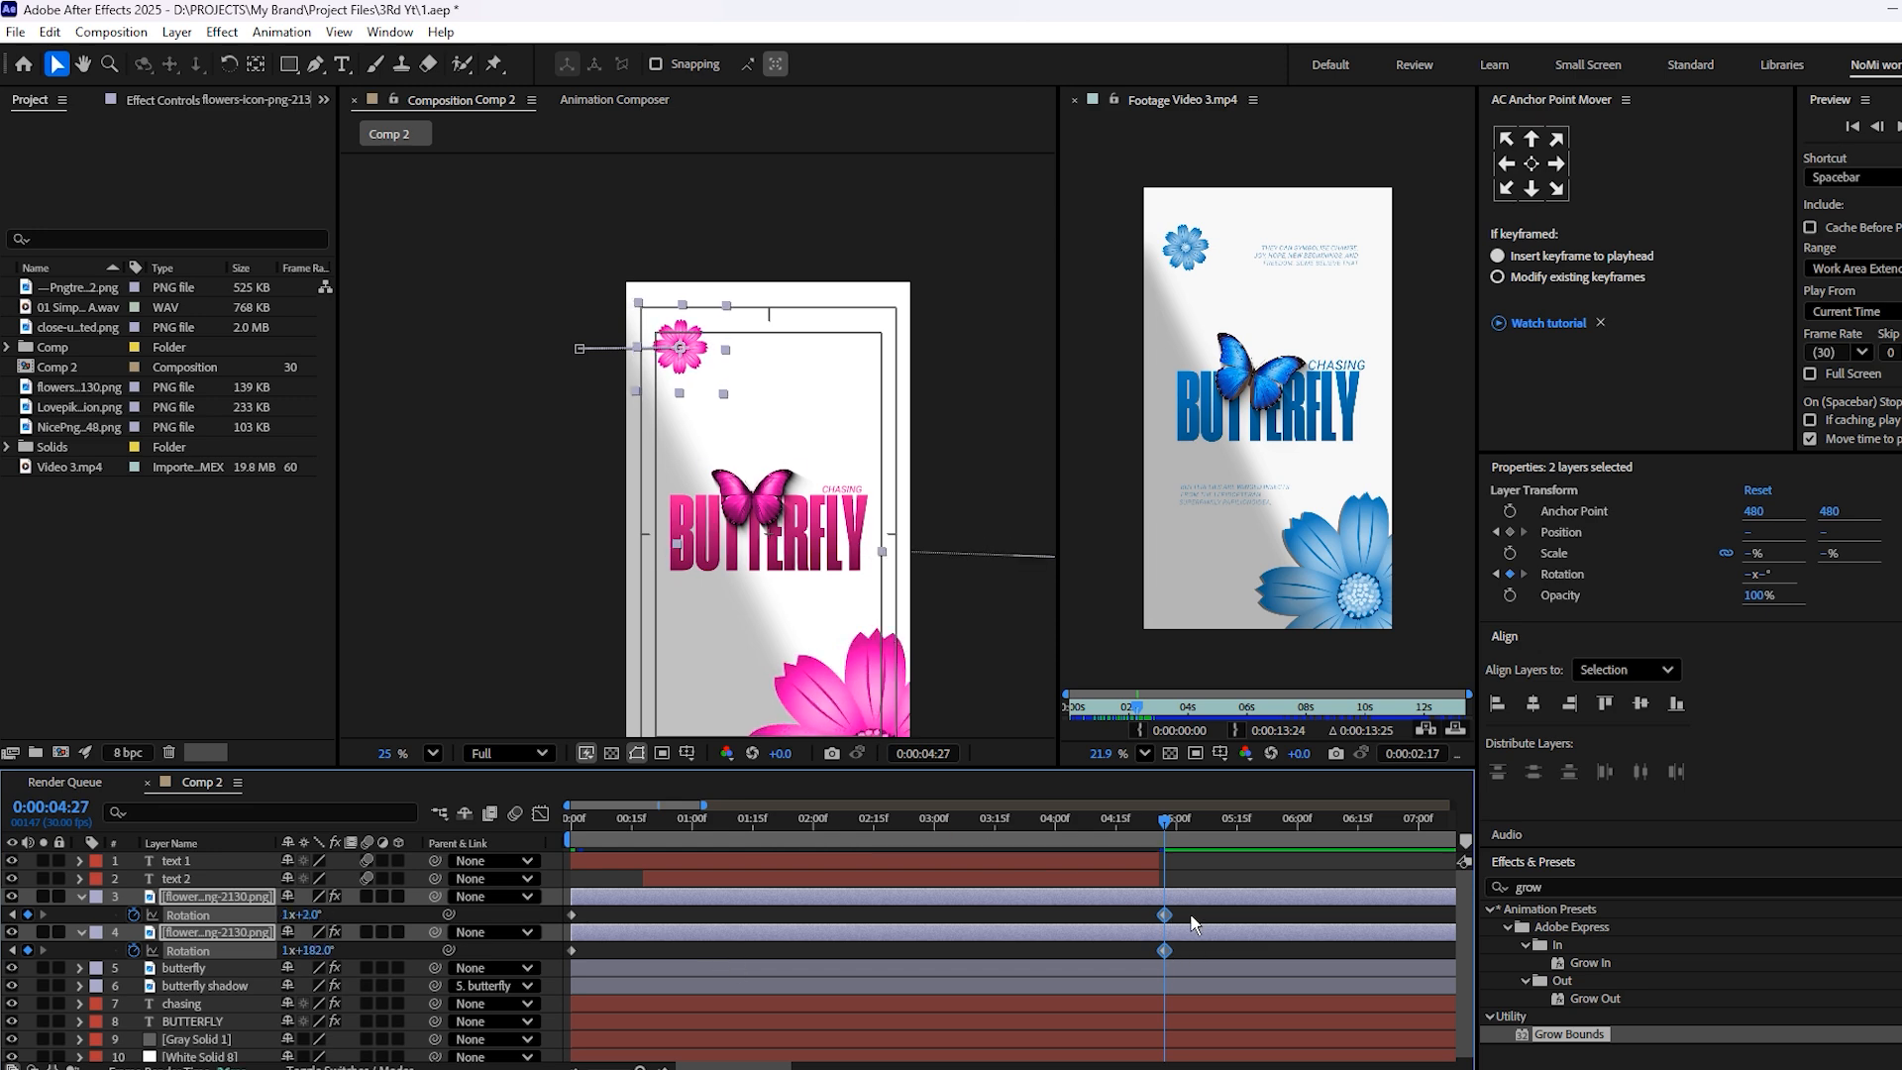
Easy-ease all Position and Rotation keyframes of both flowers and shape the position speed curves to peak early
key("u")
left_click_drag(1193, 918, 543, 983)
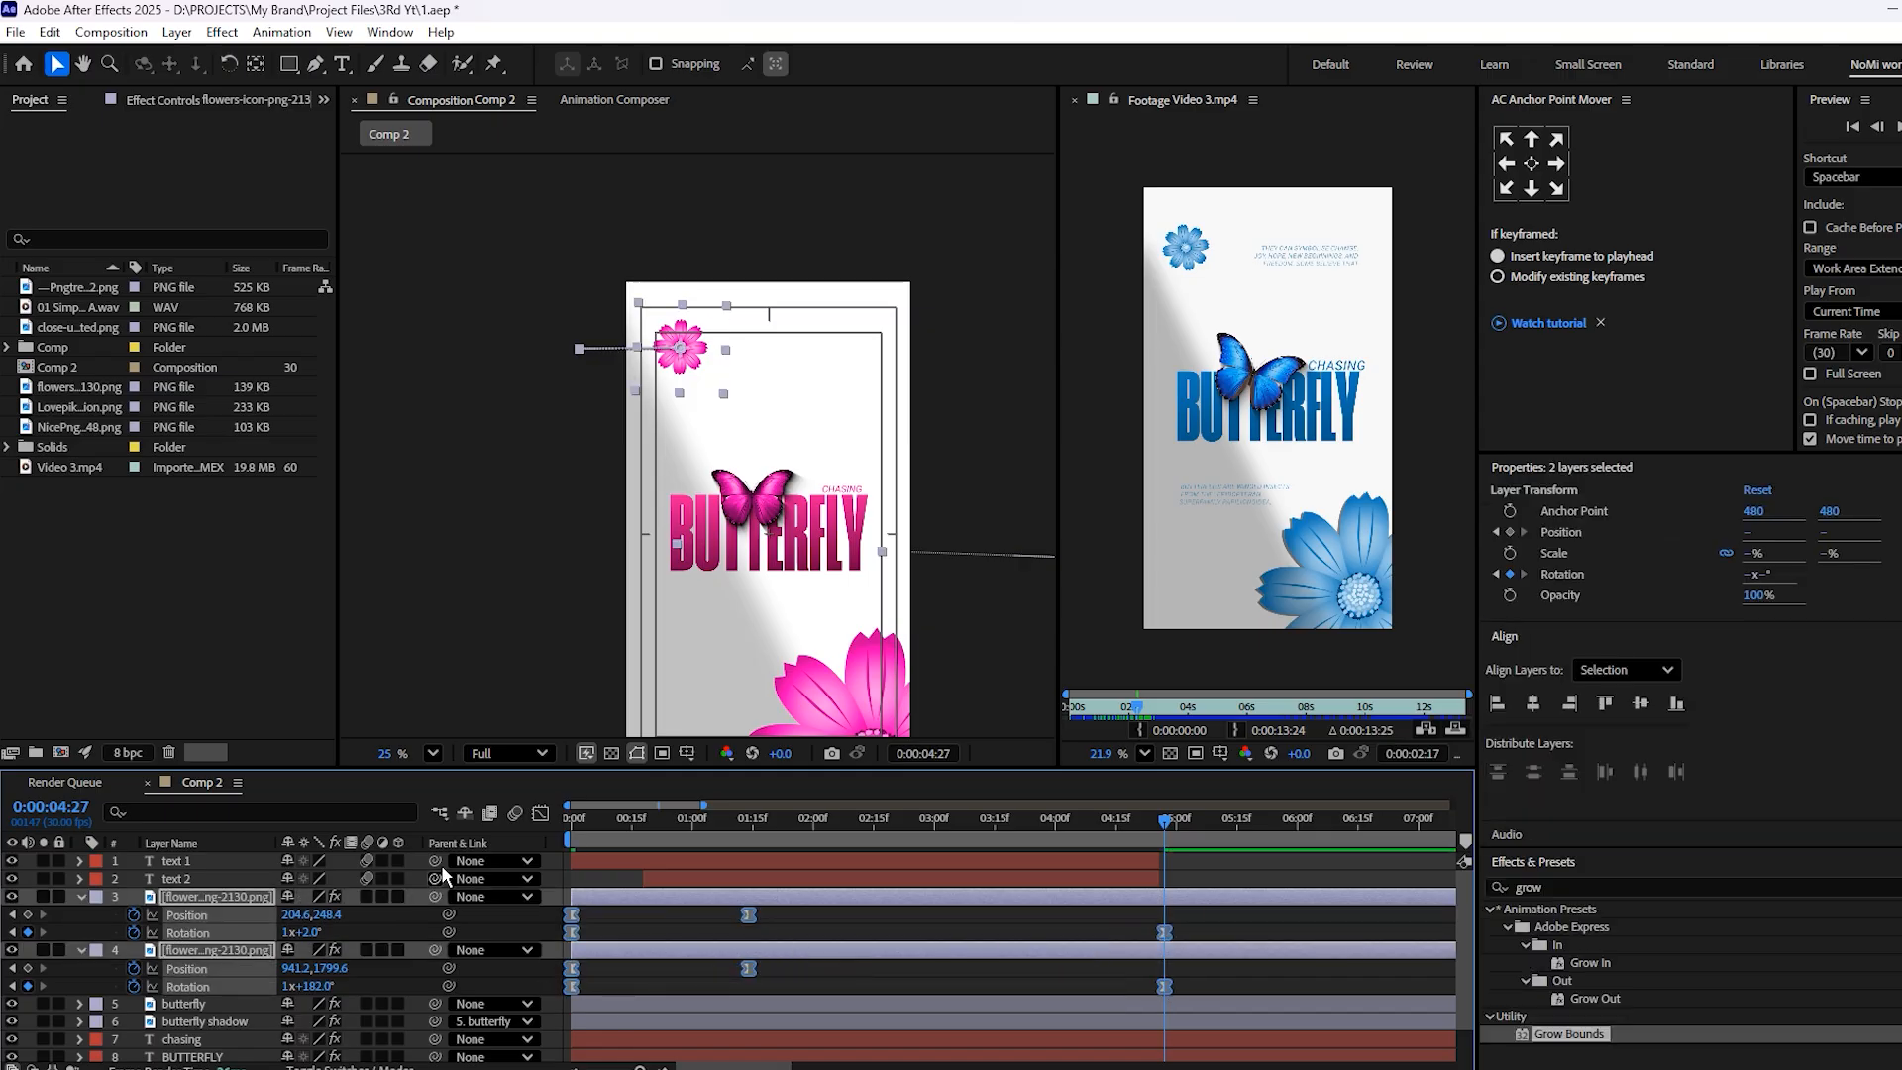
left_click(540, 814)
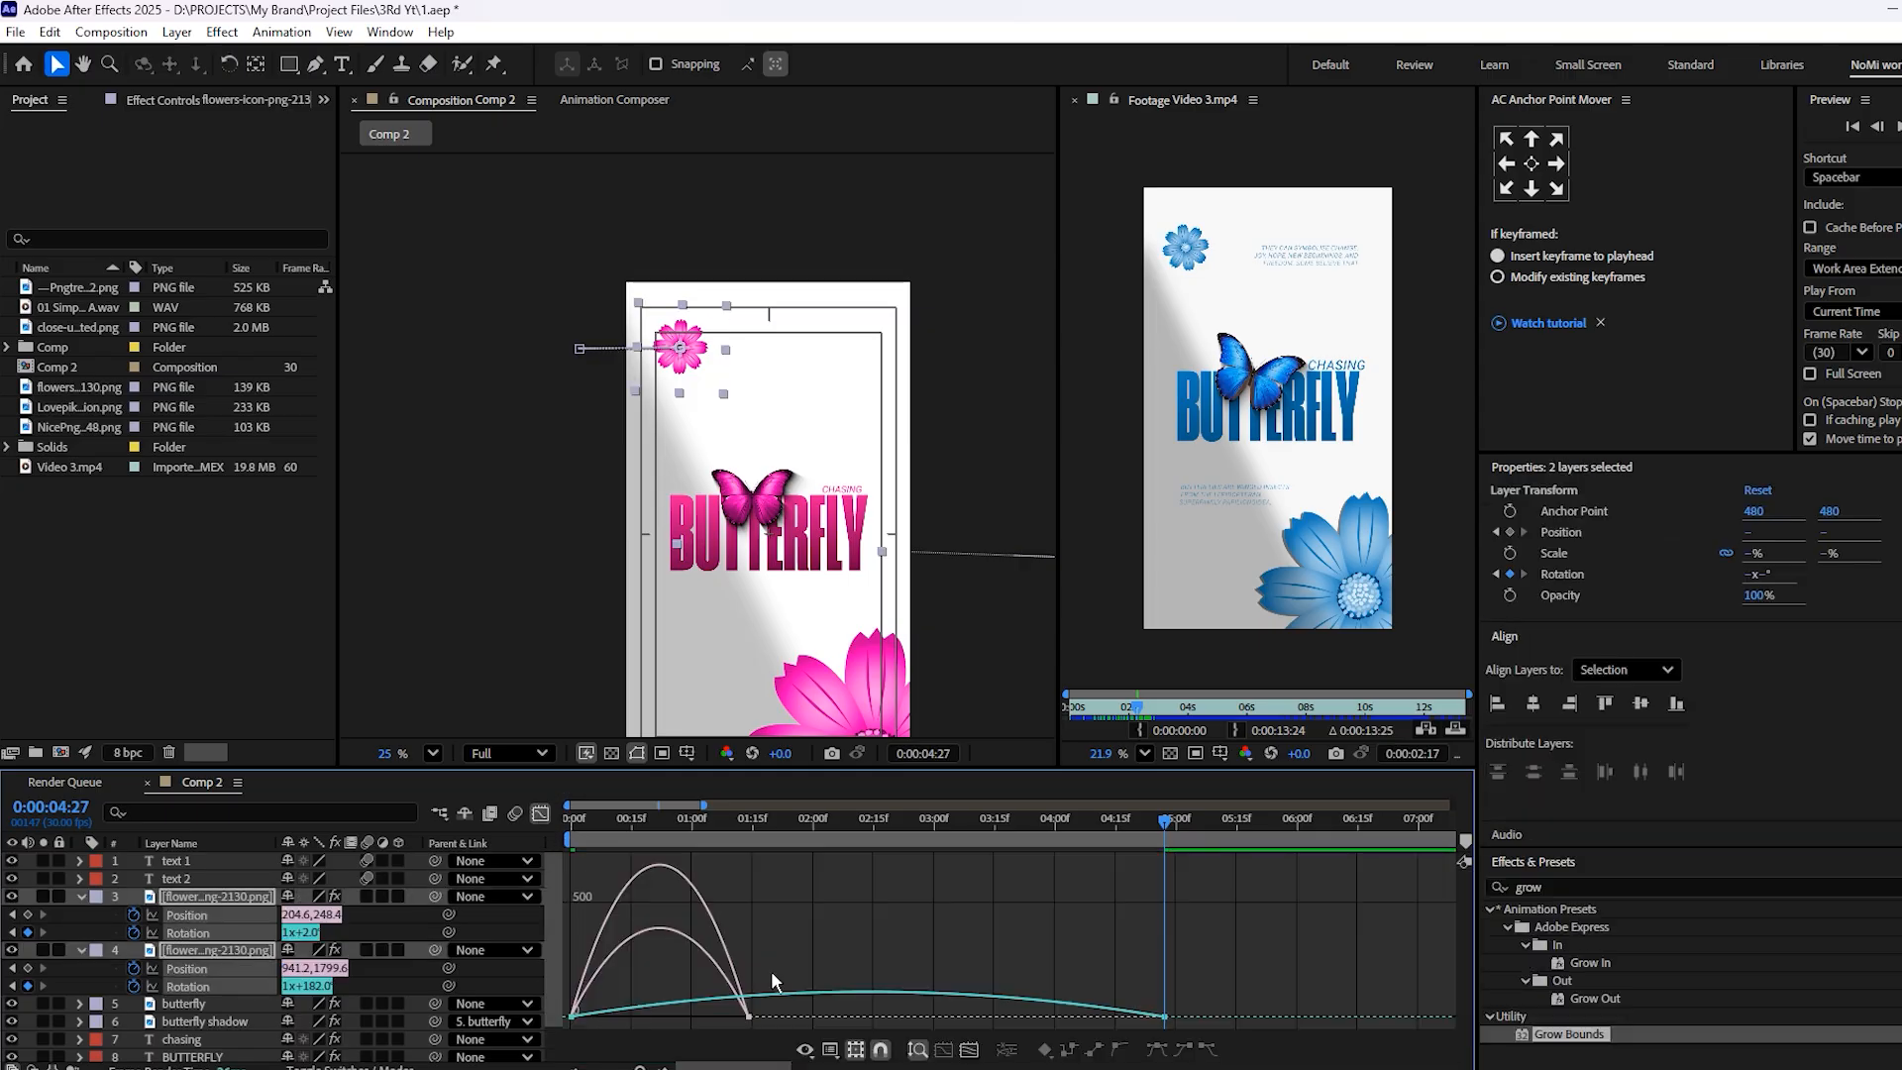
left_click(733, 1011)
left_click_drag(721, 1008, 694, 1010)
left_click_drag(1180, 992, 1035, 1014)
key("ctrl+z")
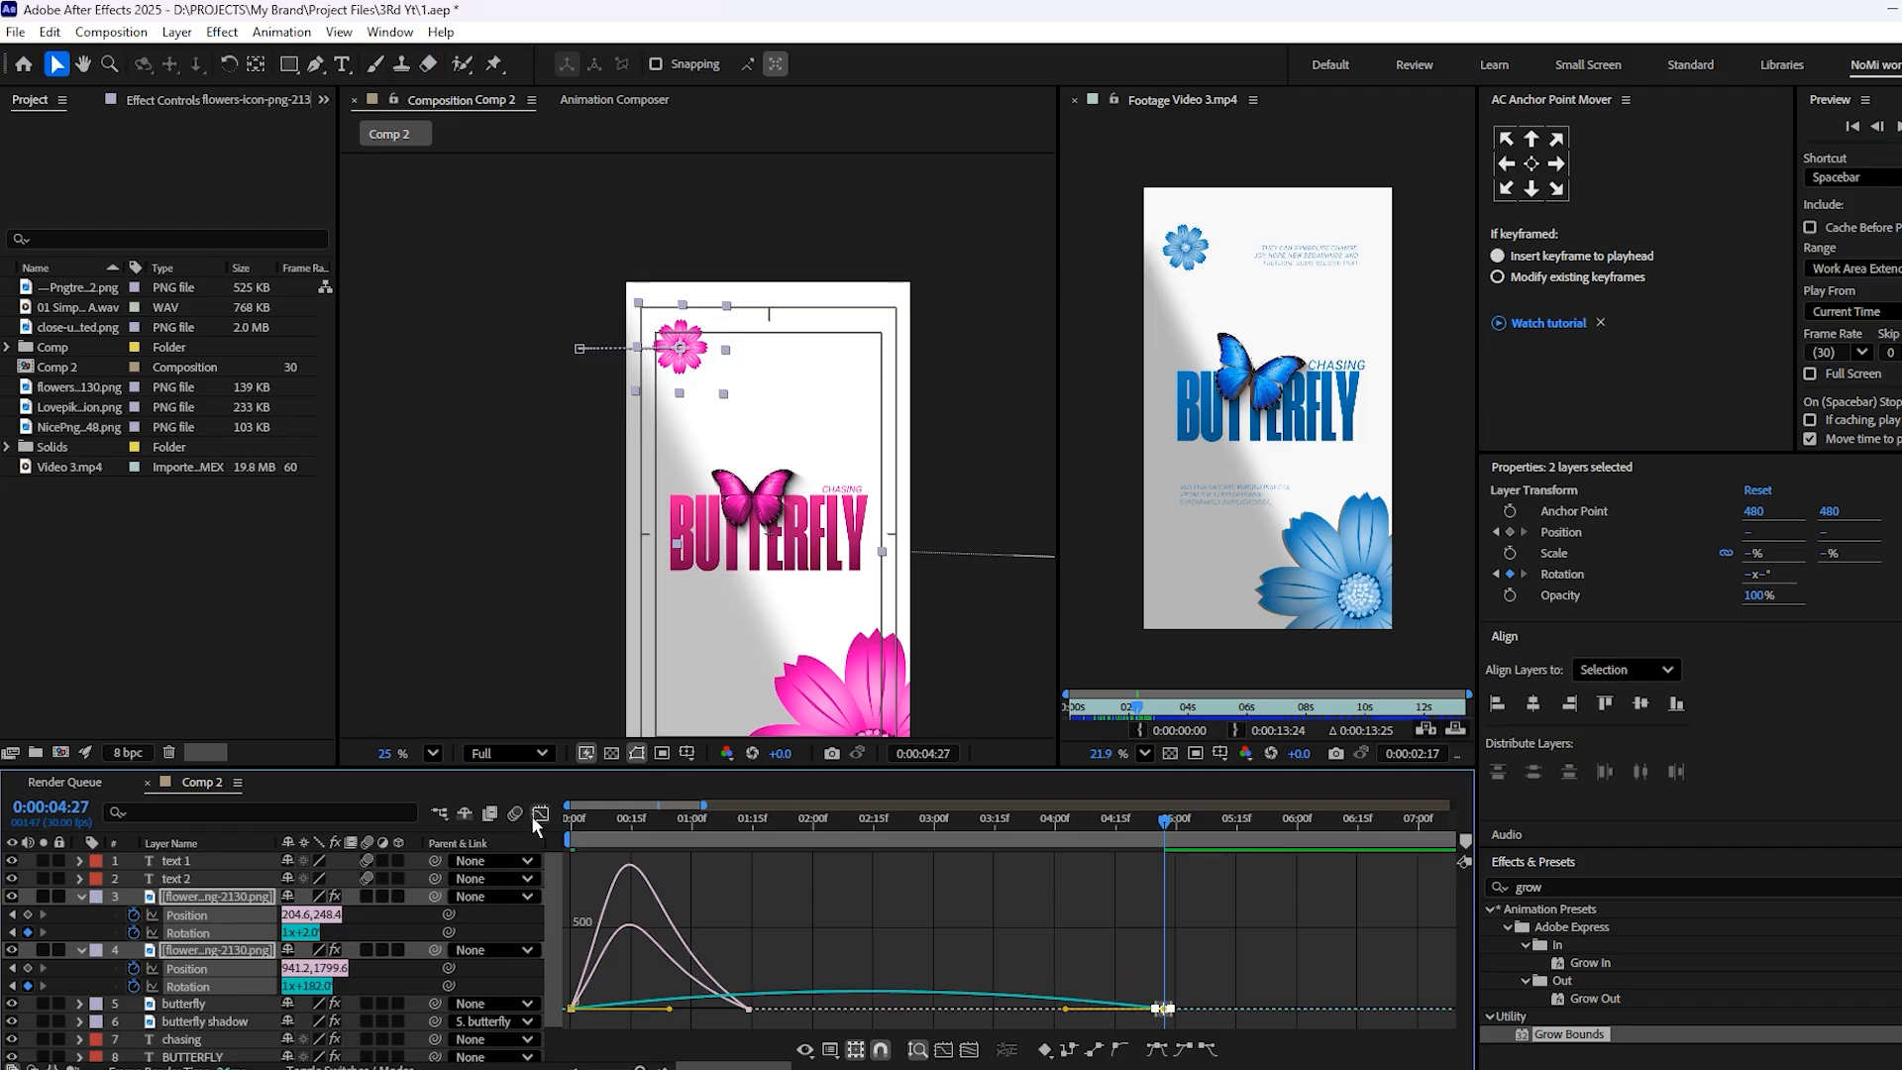
left_click(540, 813)
Preview the flowers' entrance and rotation from the start, with the whole composition in view
key("Home")
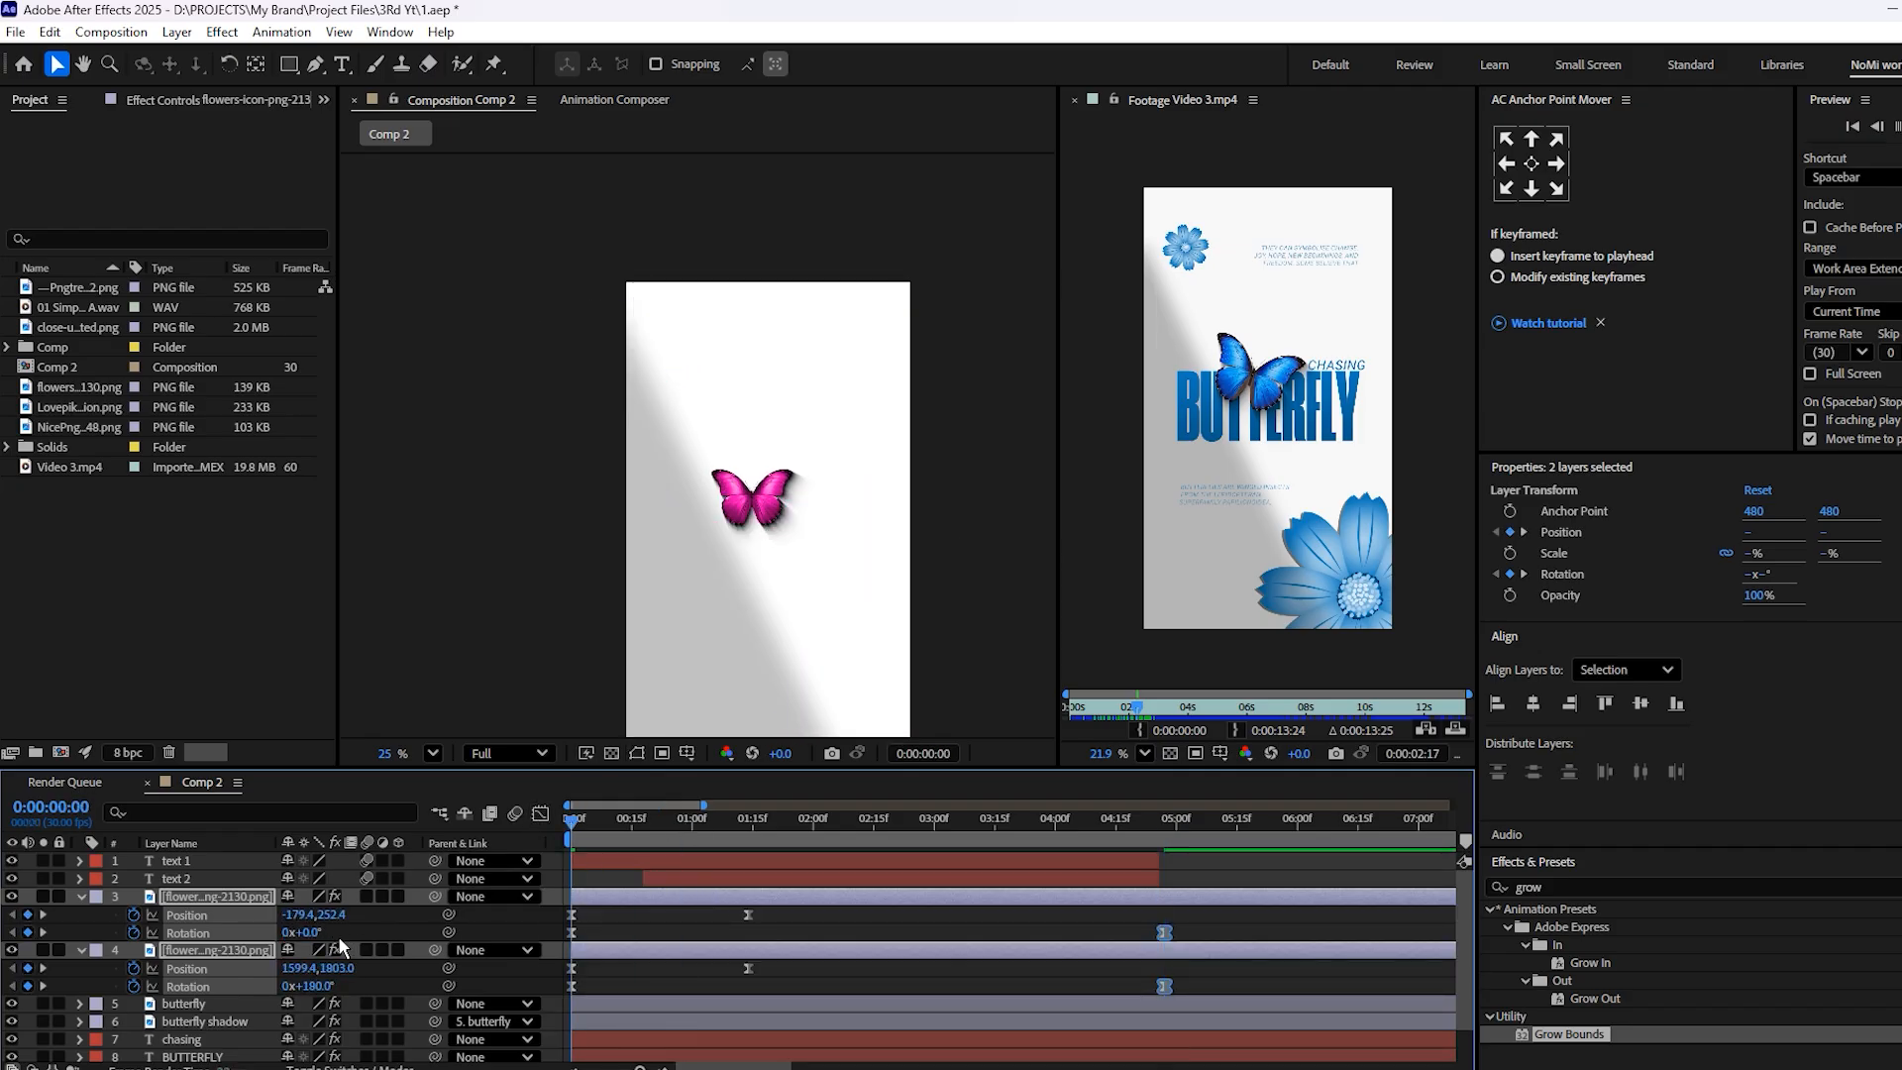
key("space")
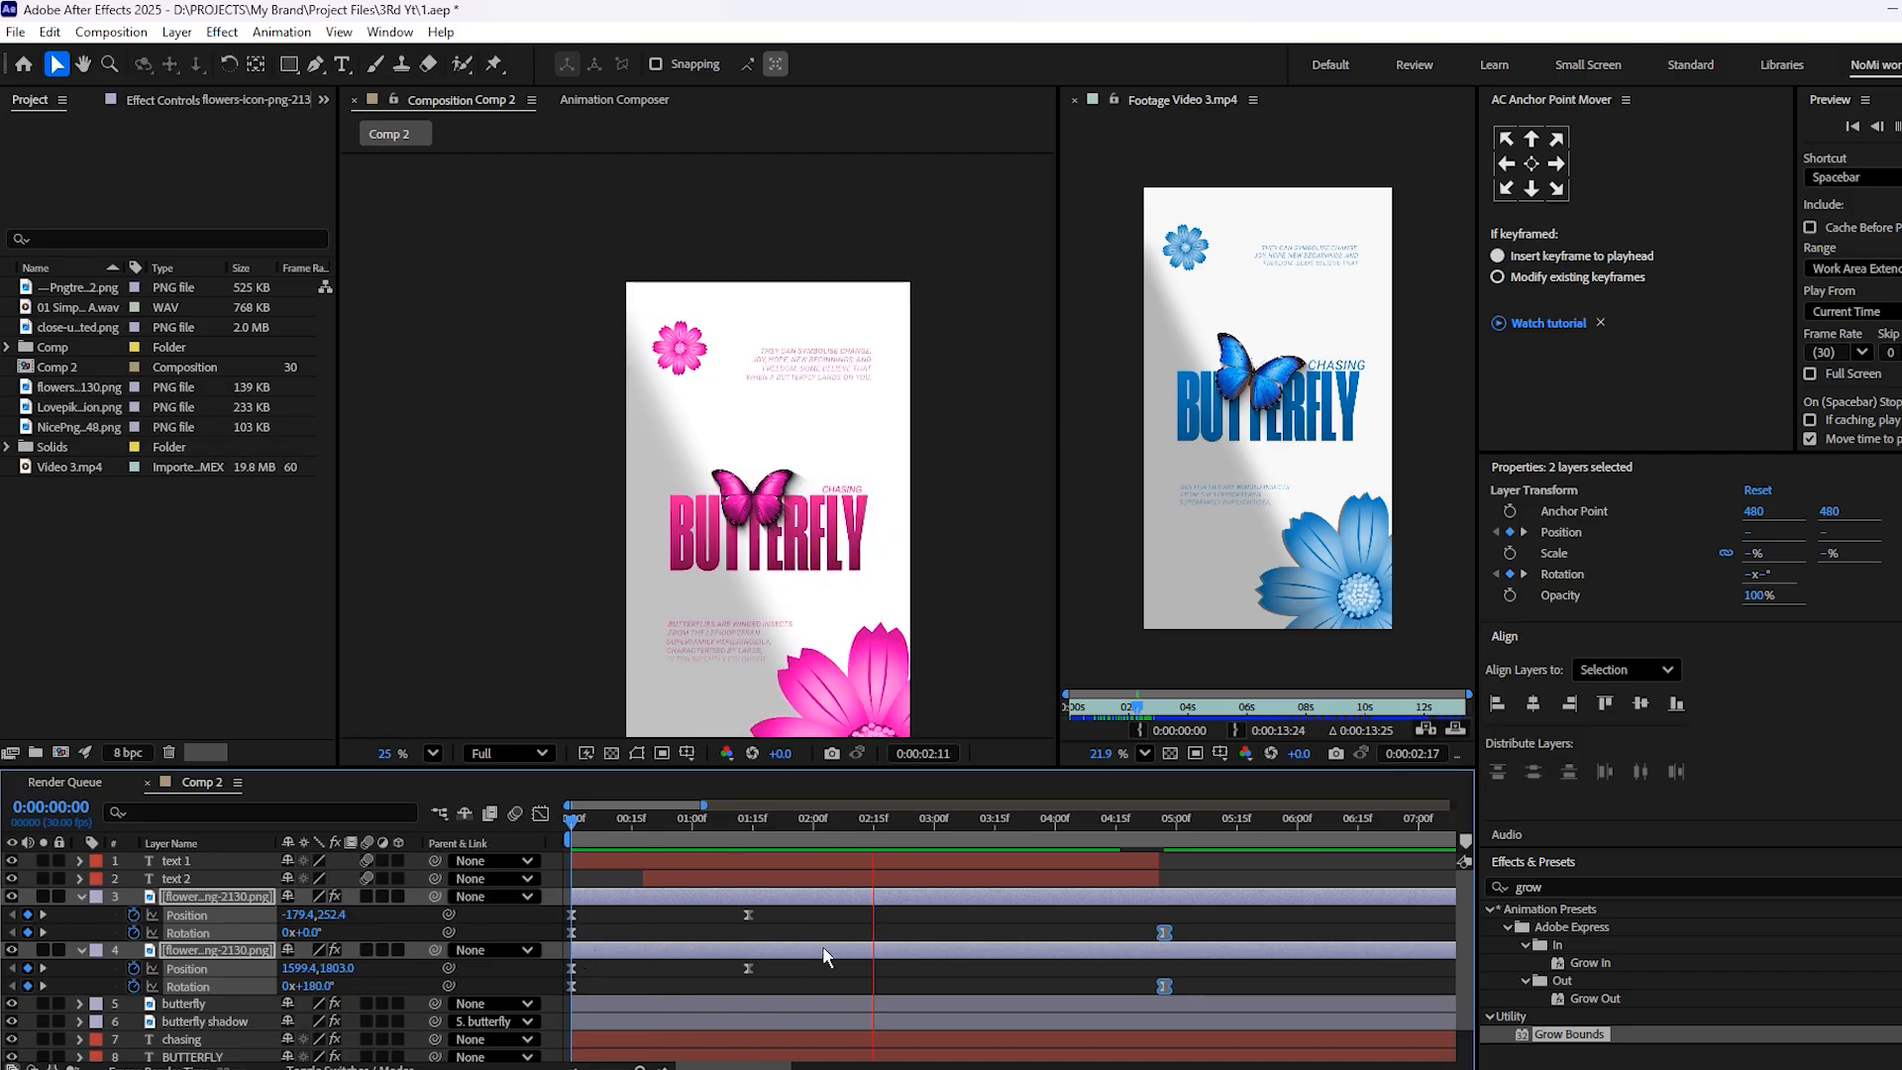
key("space")
left_click_drag(804, 602, 739, 339)
key("space")
key("space")
scroll(720, 648, "down", 1)
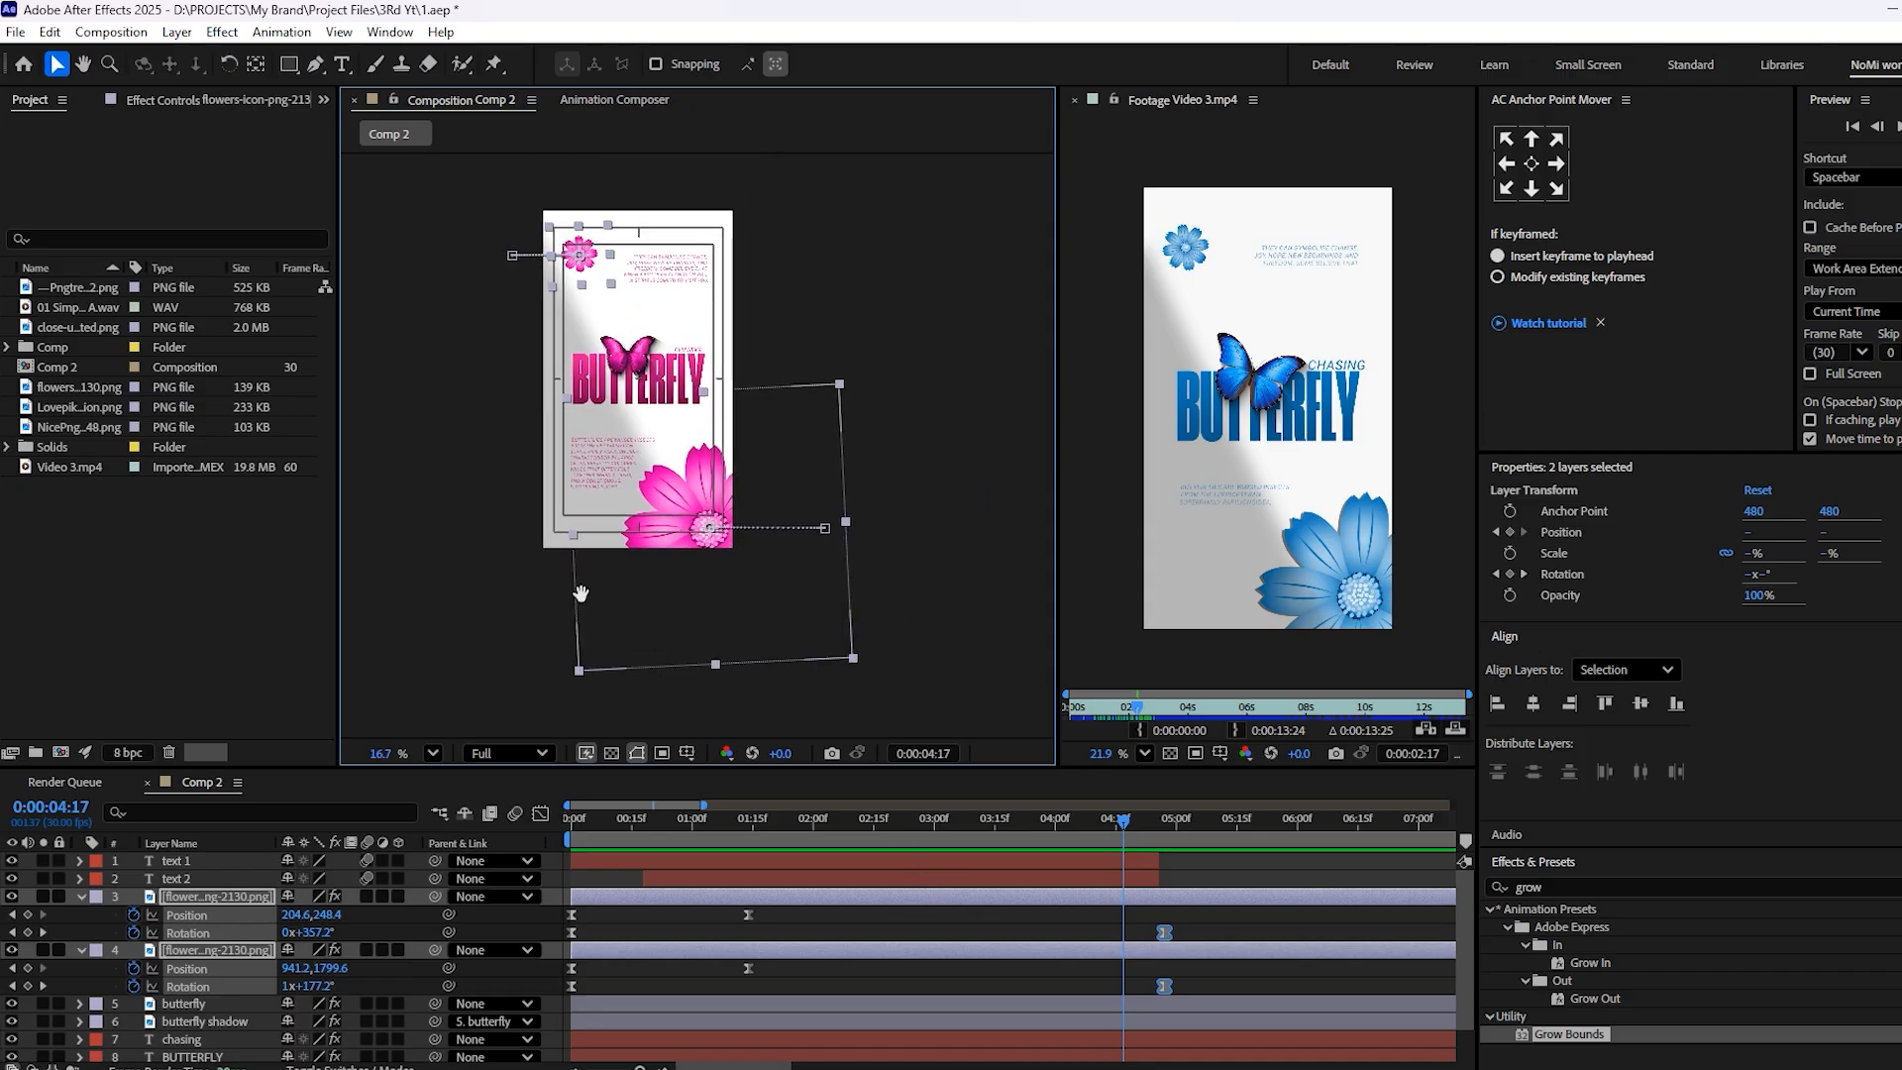
left_click_drag(660, 827, 573, 871)
key("space")
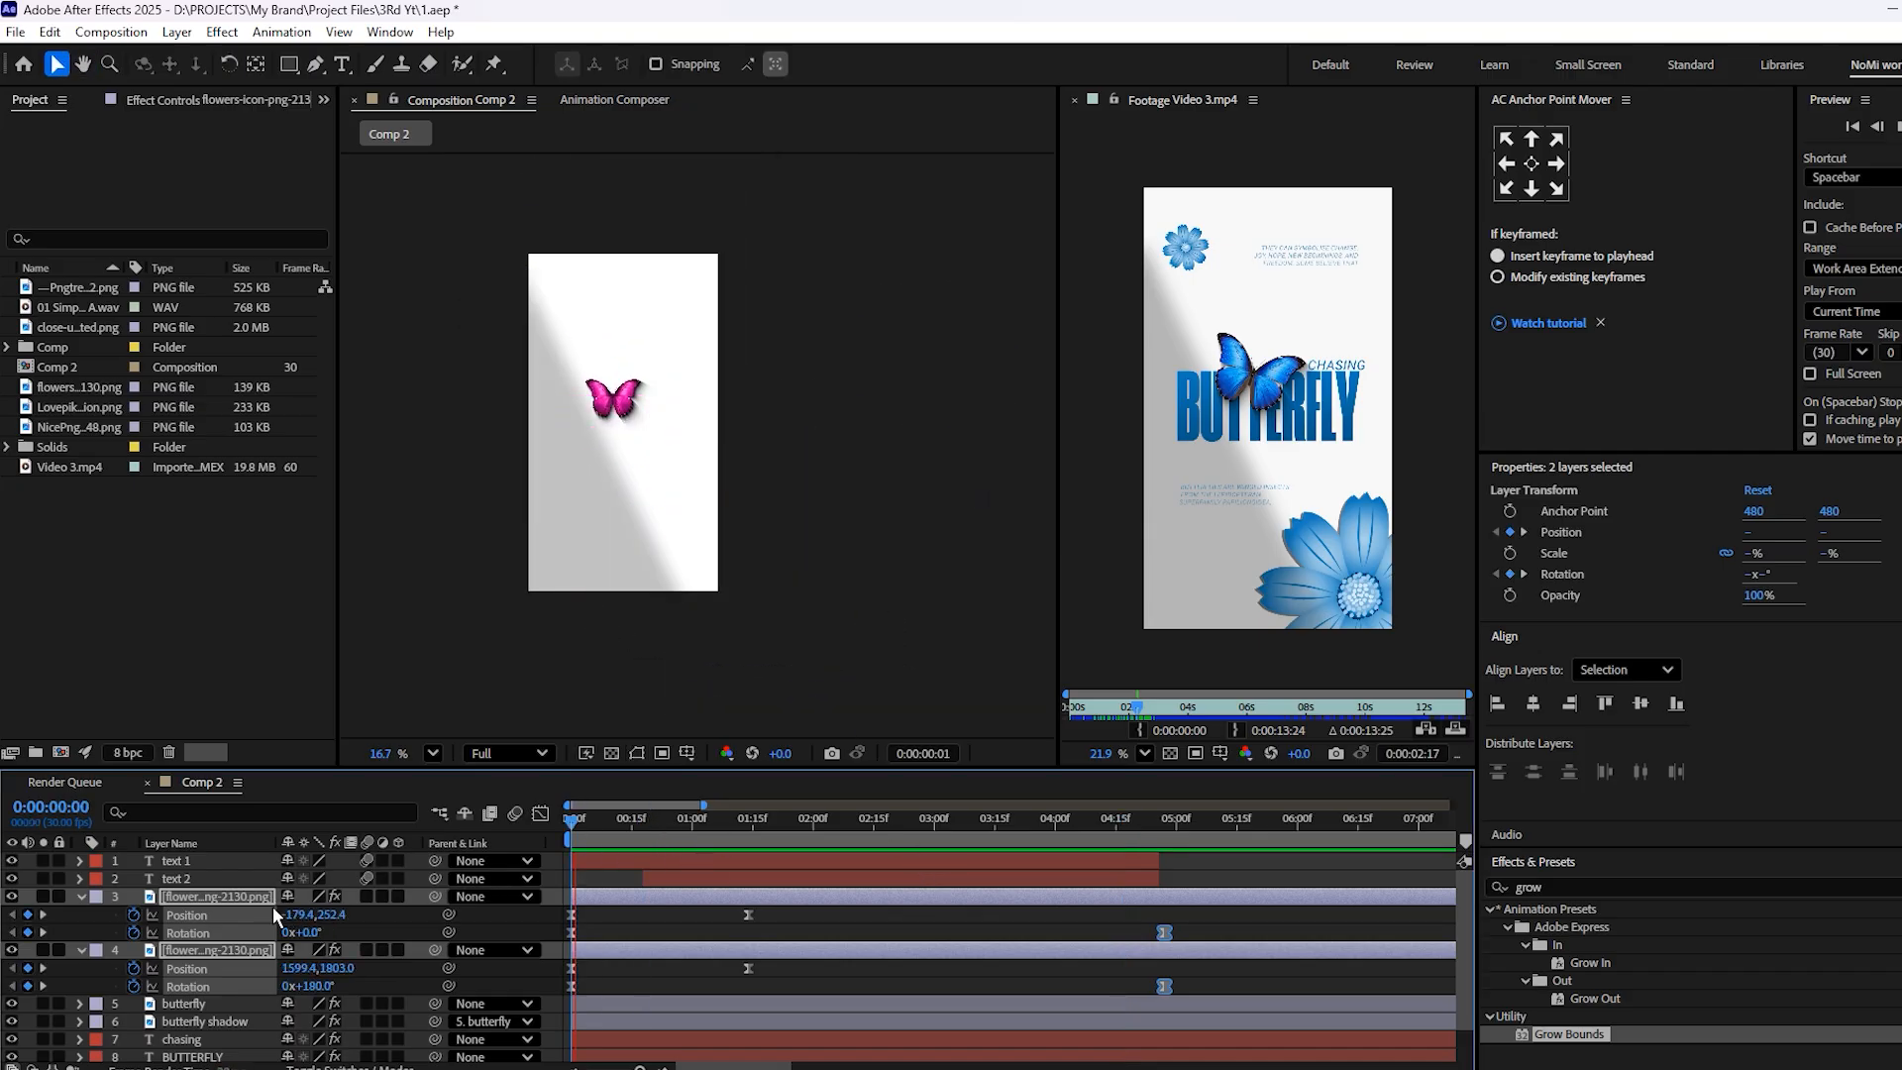
key("space")
key("space")
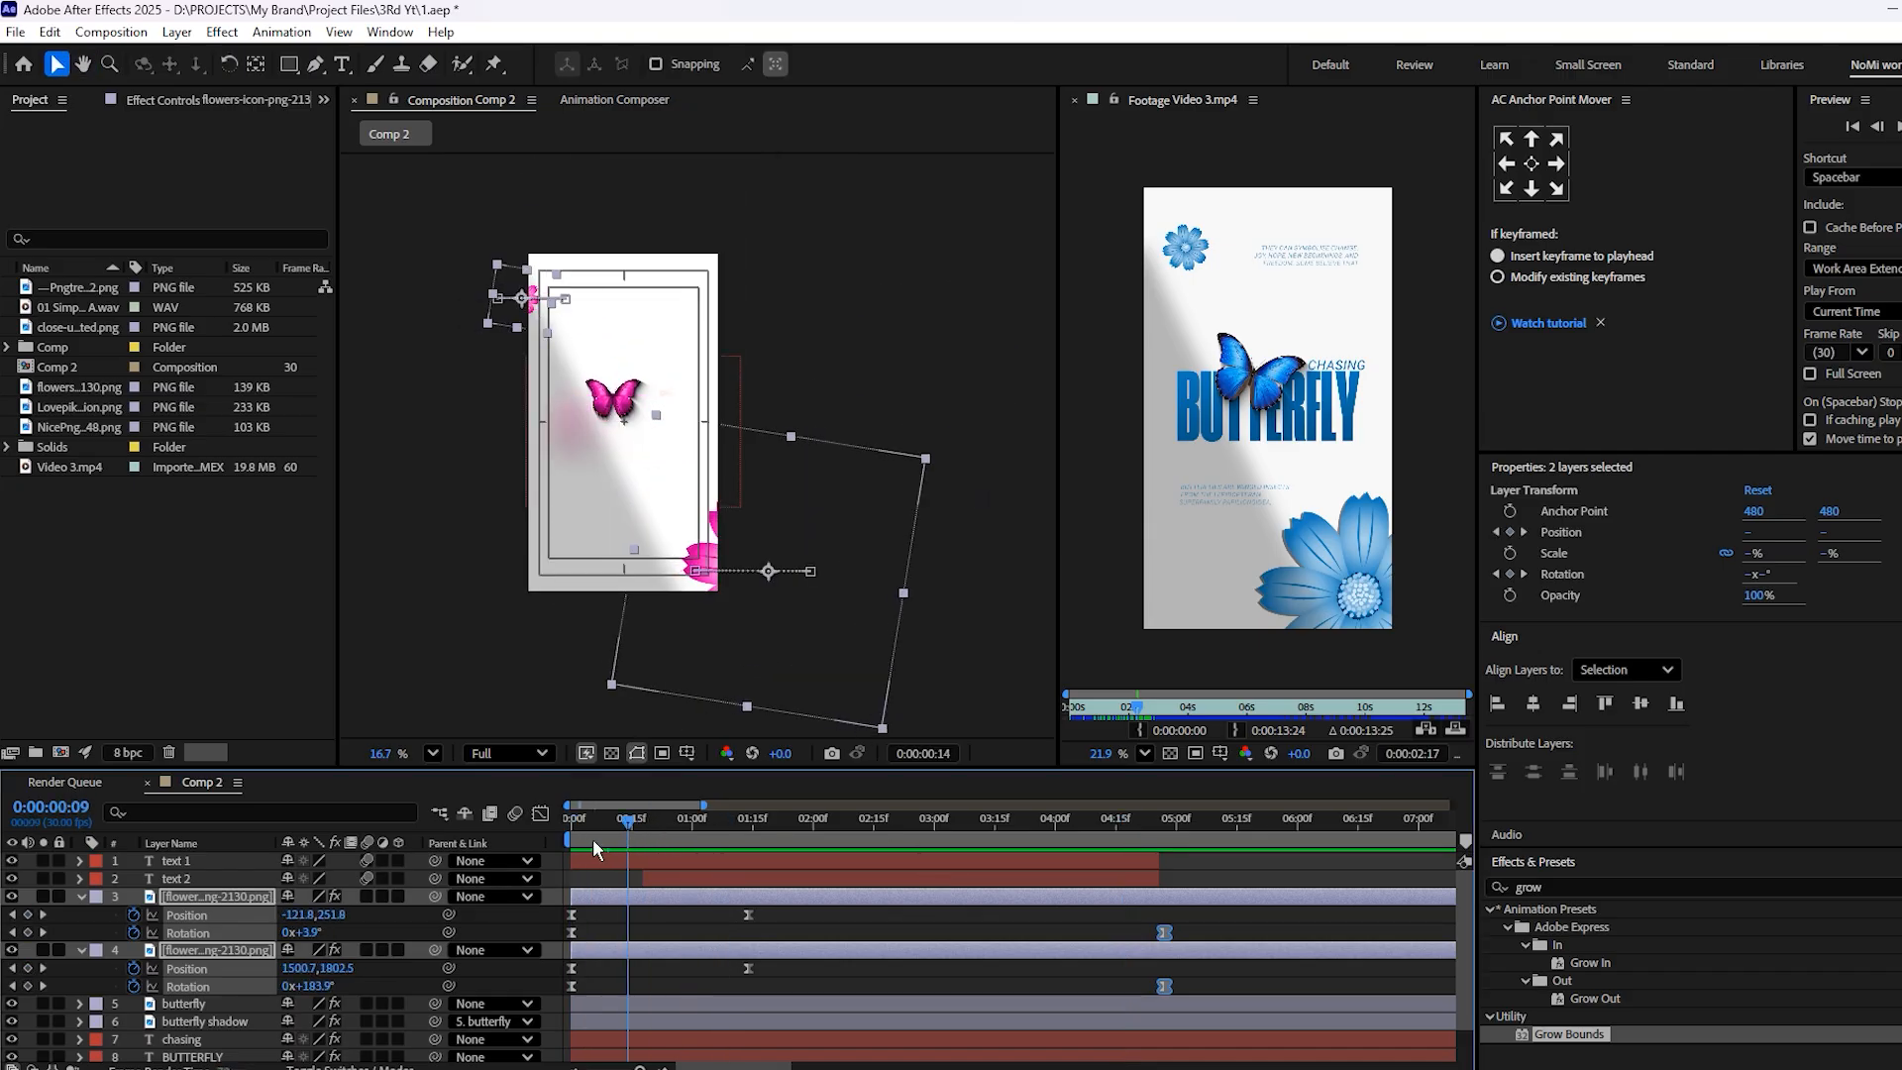
key("space")
Reshape the flowers' Rotation speed curves in the Graph Editor so the spin peaks early and slows gradually
left_click_drag(1213, 908, 781, 1001)
left_click_drag(1196, 976, 809, 952)
left_click(1164, 987)
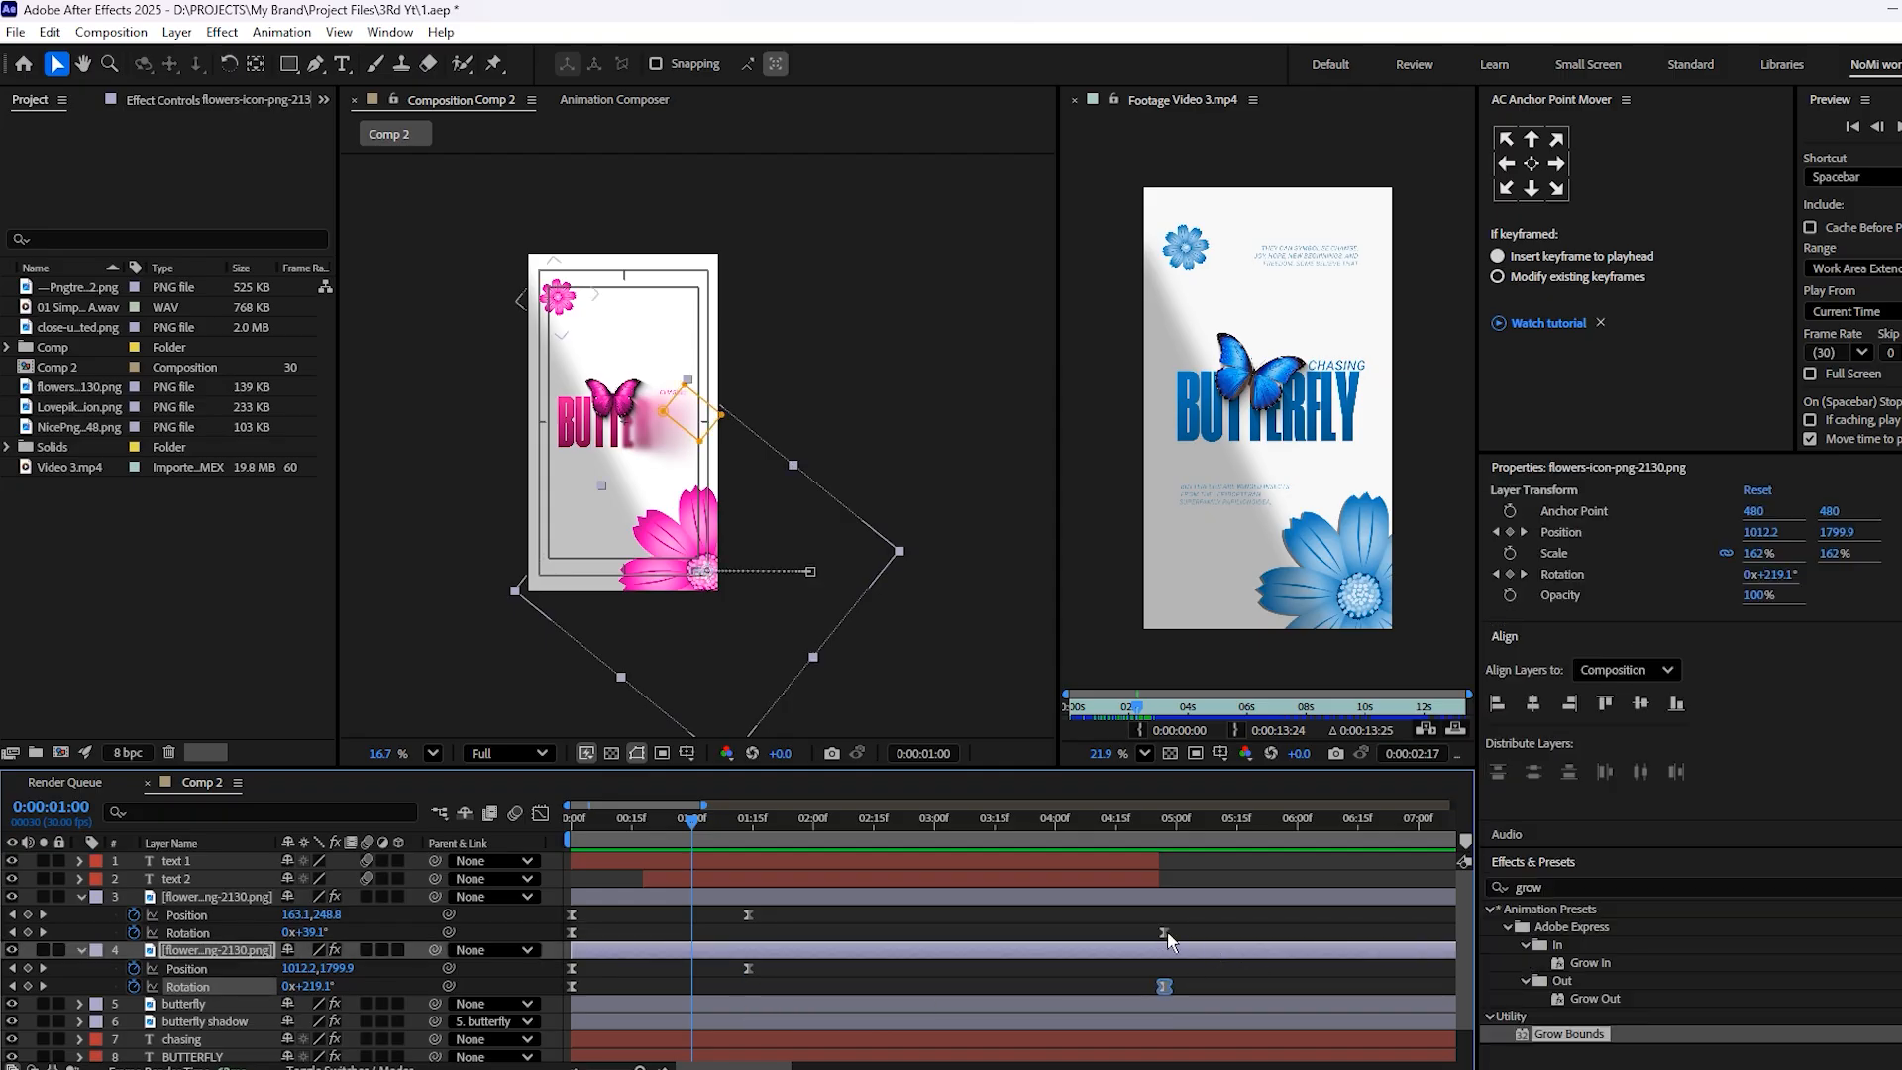
left_click_drag(1194, 908, 557, 987)
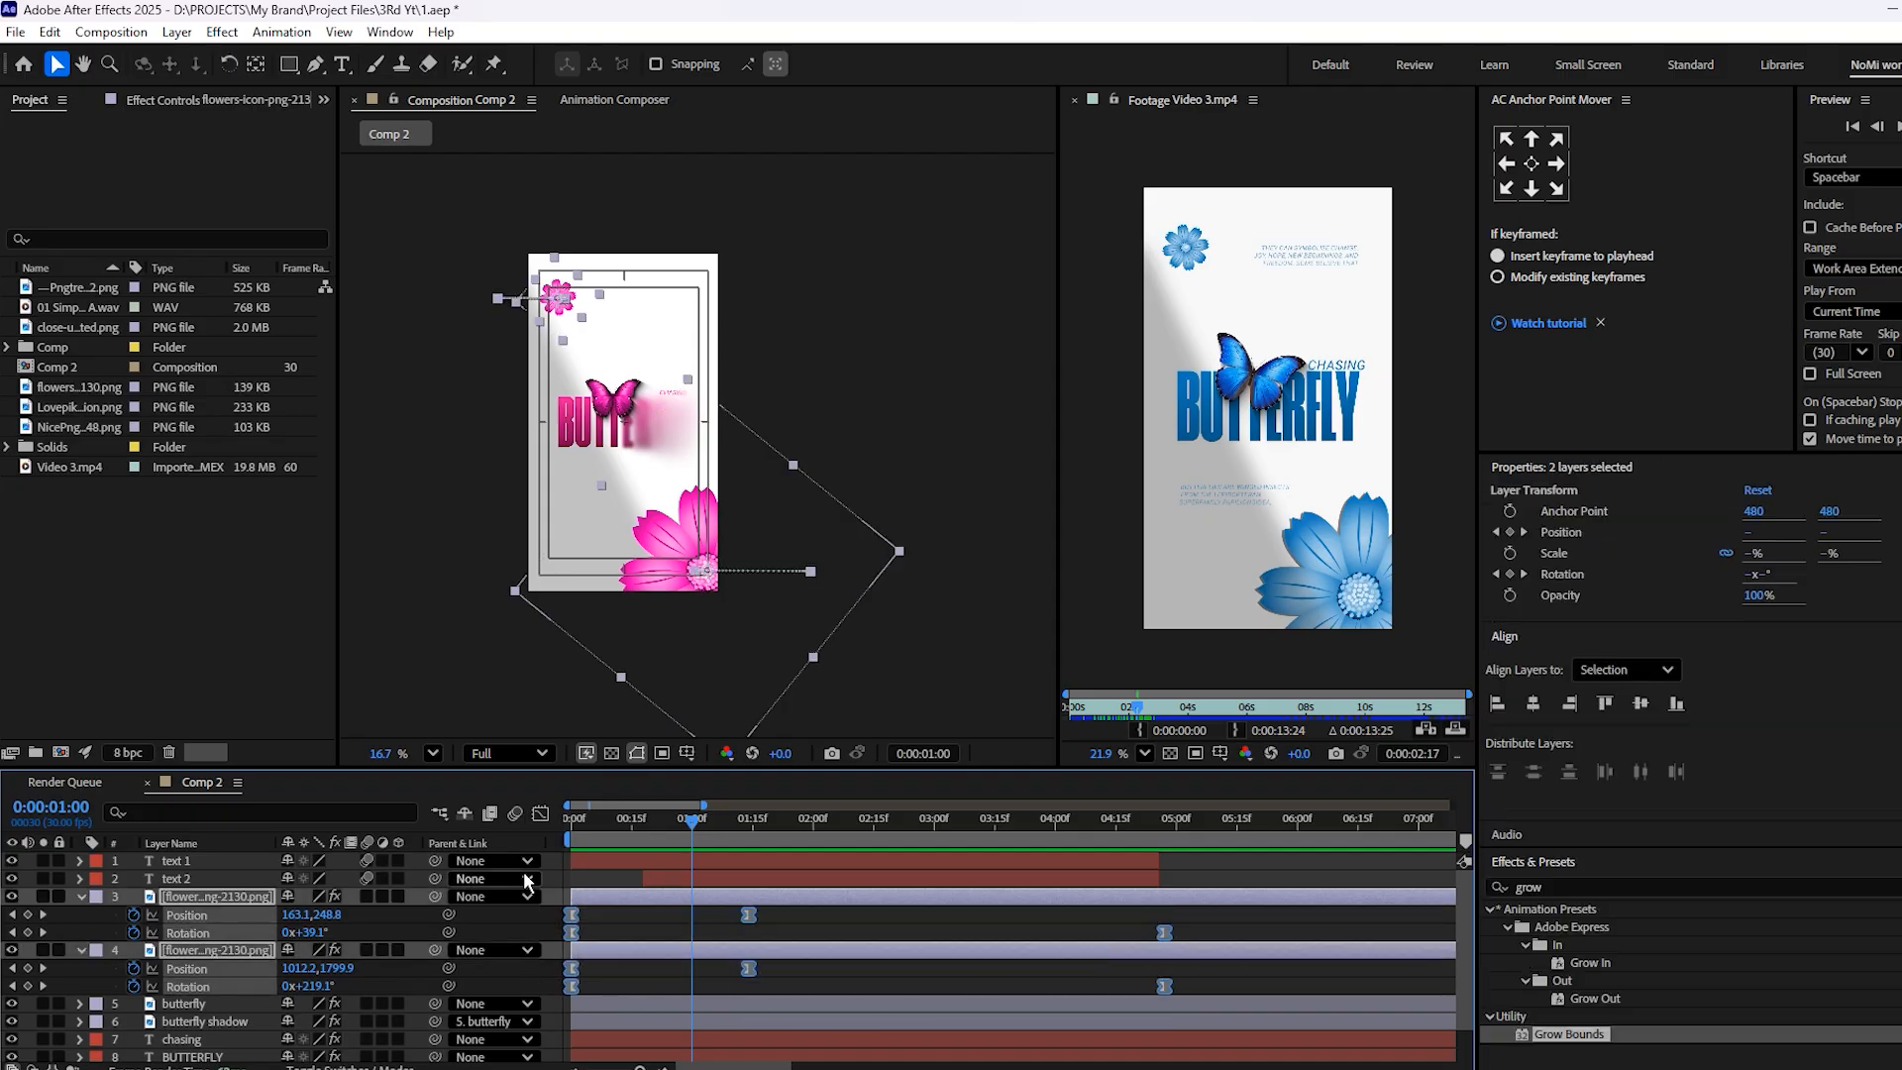
left_click(539, 814)
left_click_drag(615, 990, 549, 1034)
left_click_drag(670, 1008, 658, 1007)
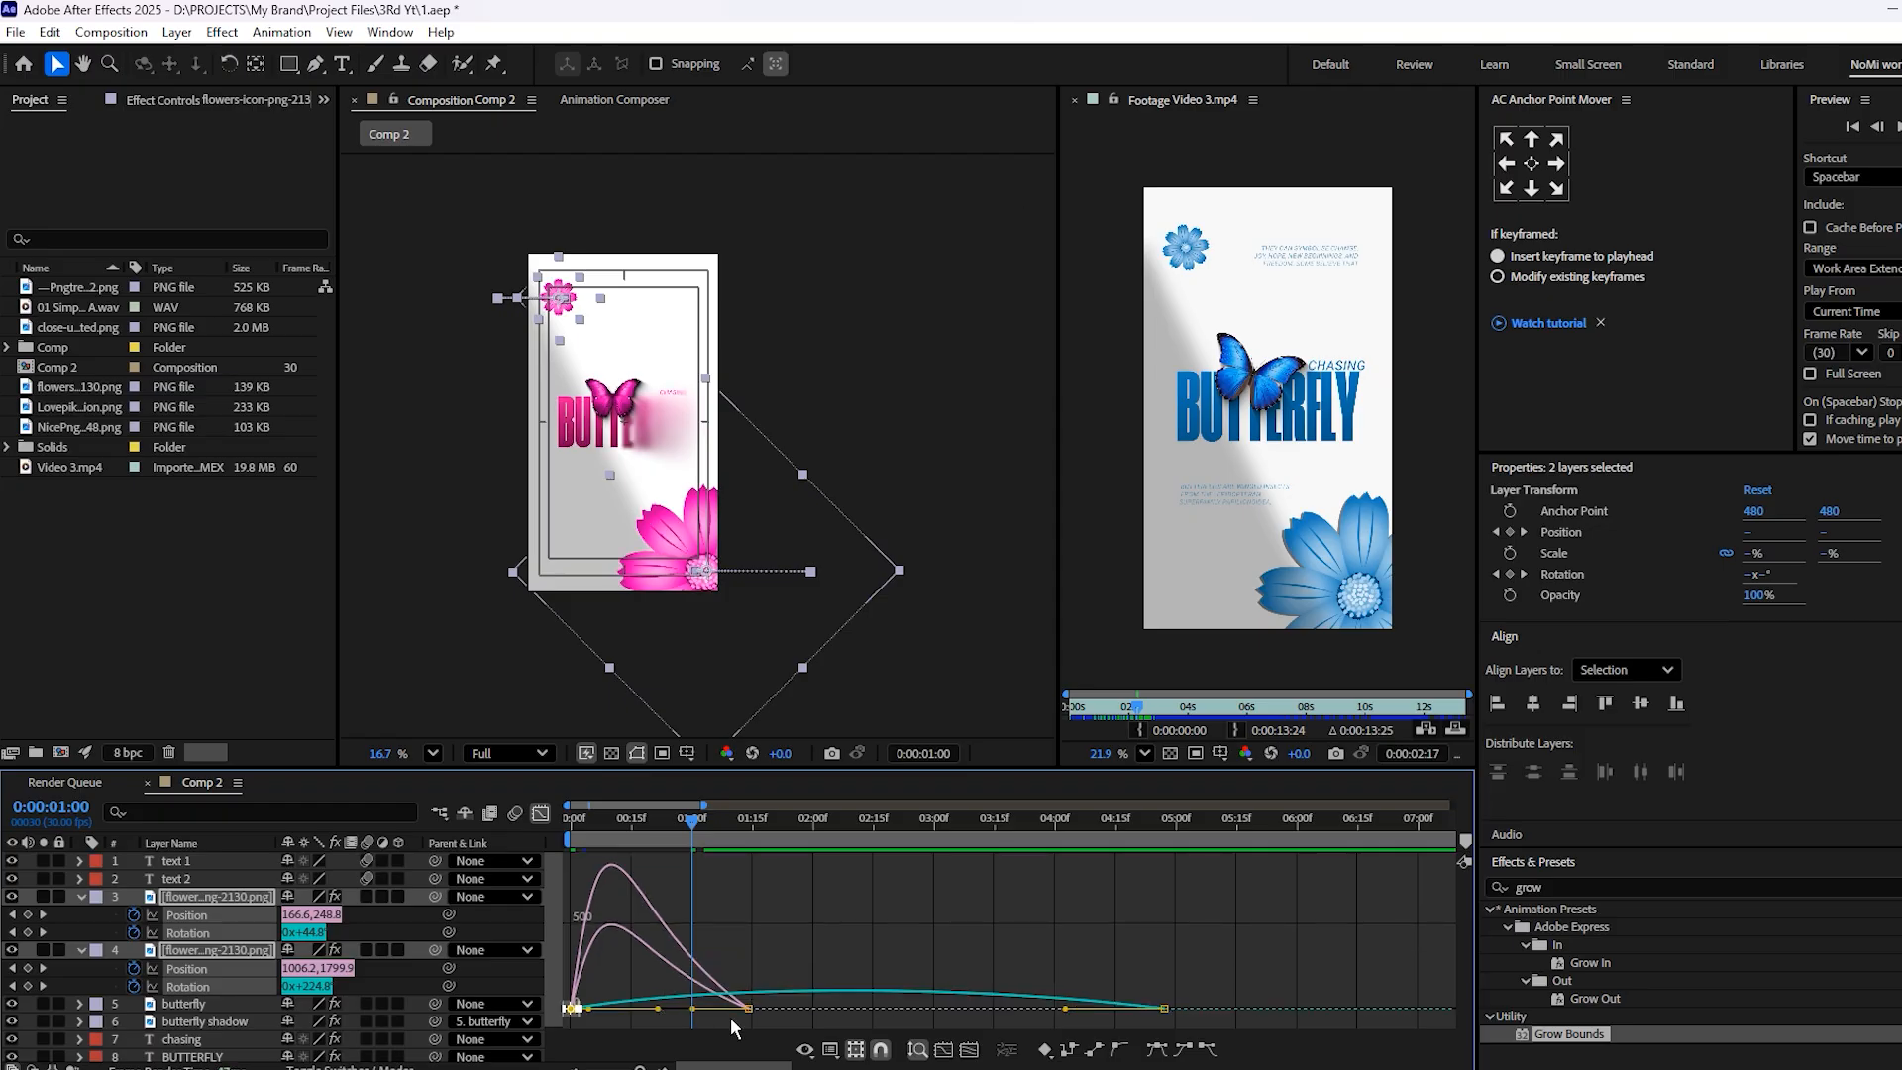
left_click_drag(1169, 985, 975, 1018)
Preview the adjusted flower rotation and return the timeline to the layer bar view
key("space")
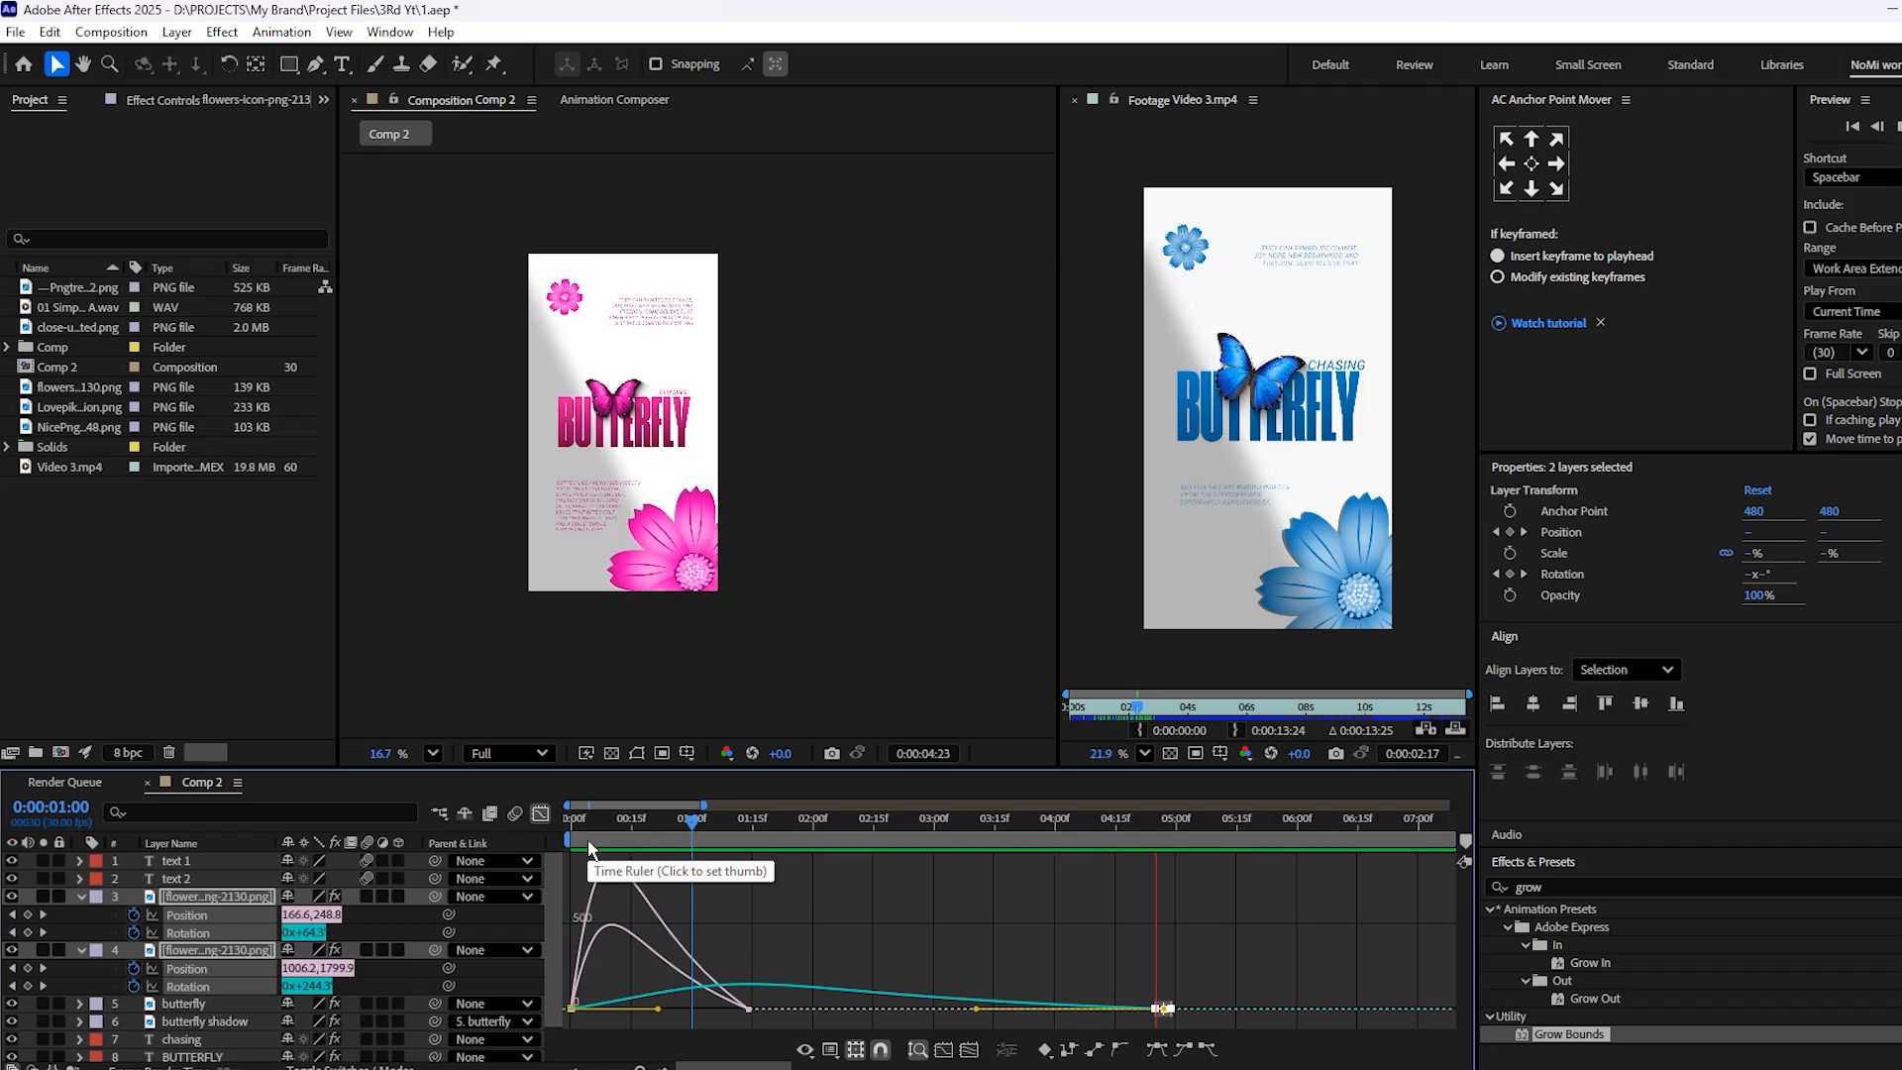
key("space")
left_click(540, 813)
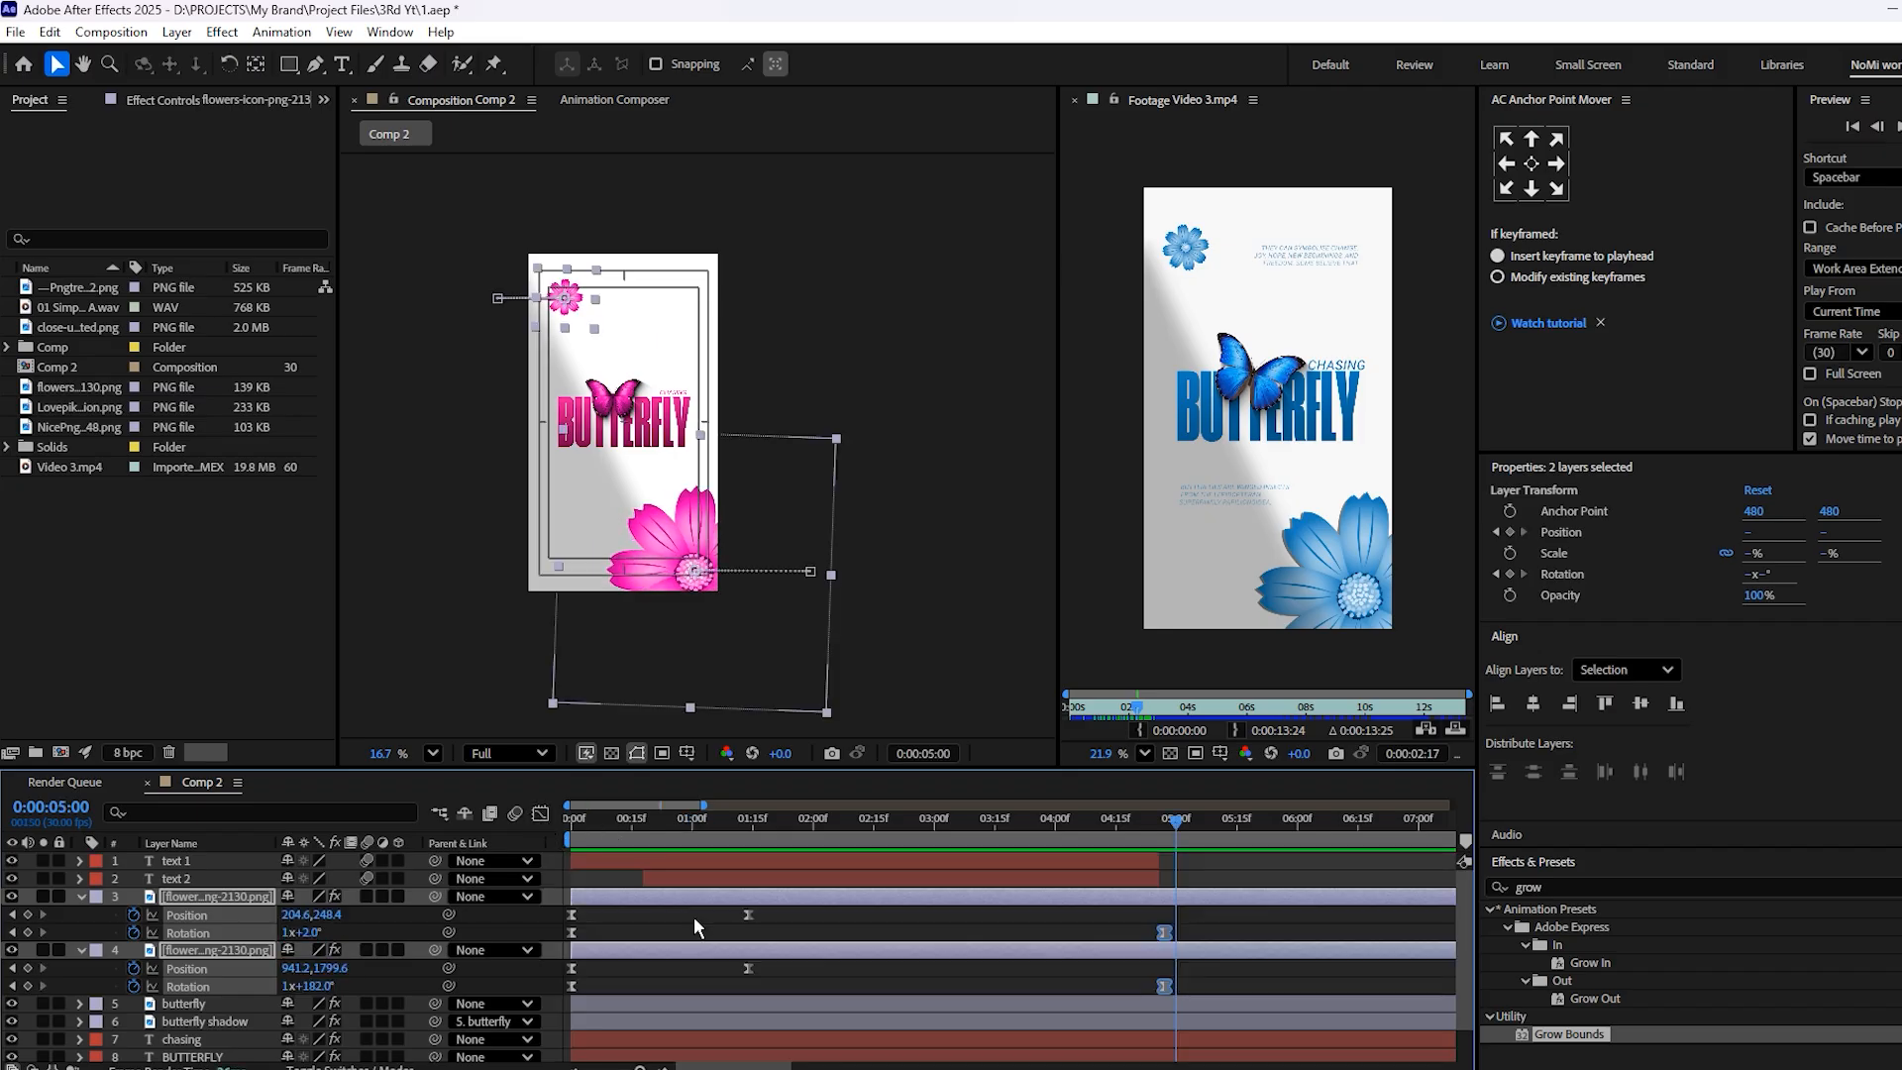
Collapse the flower and text layers' keyframe properties, then review the composition at 4:00
left_click(933, 1002)
scroll(936, 1000, "down", 6)
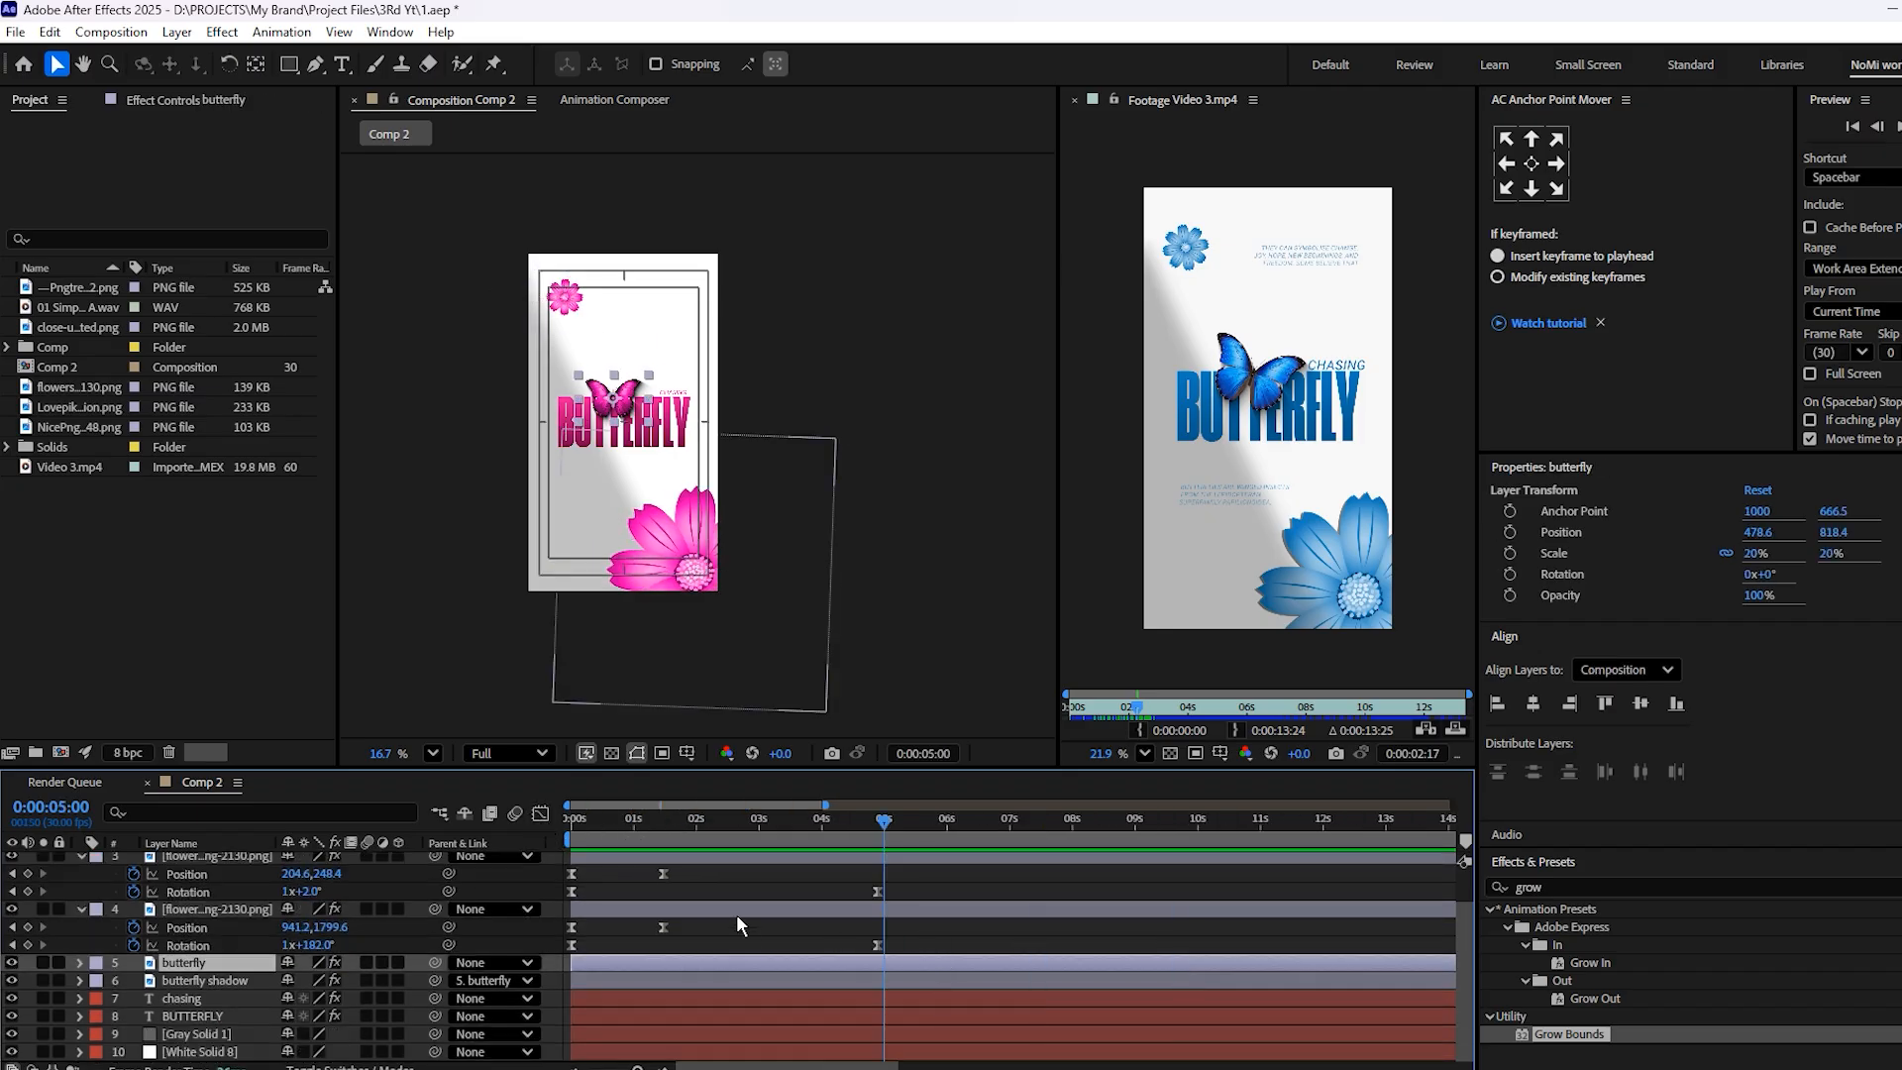
left_click(803, 911)
key("u")
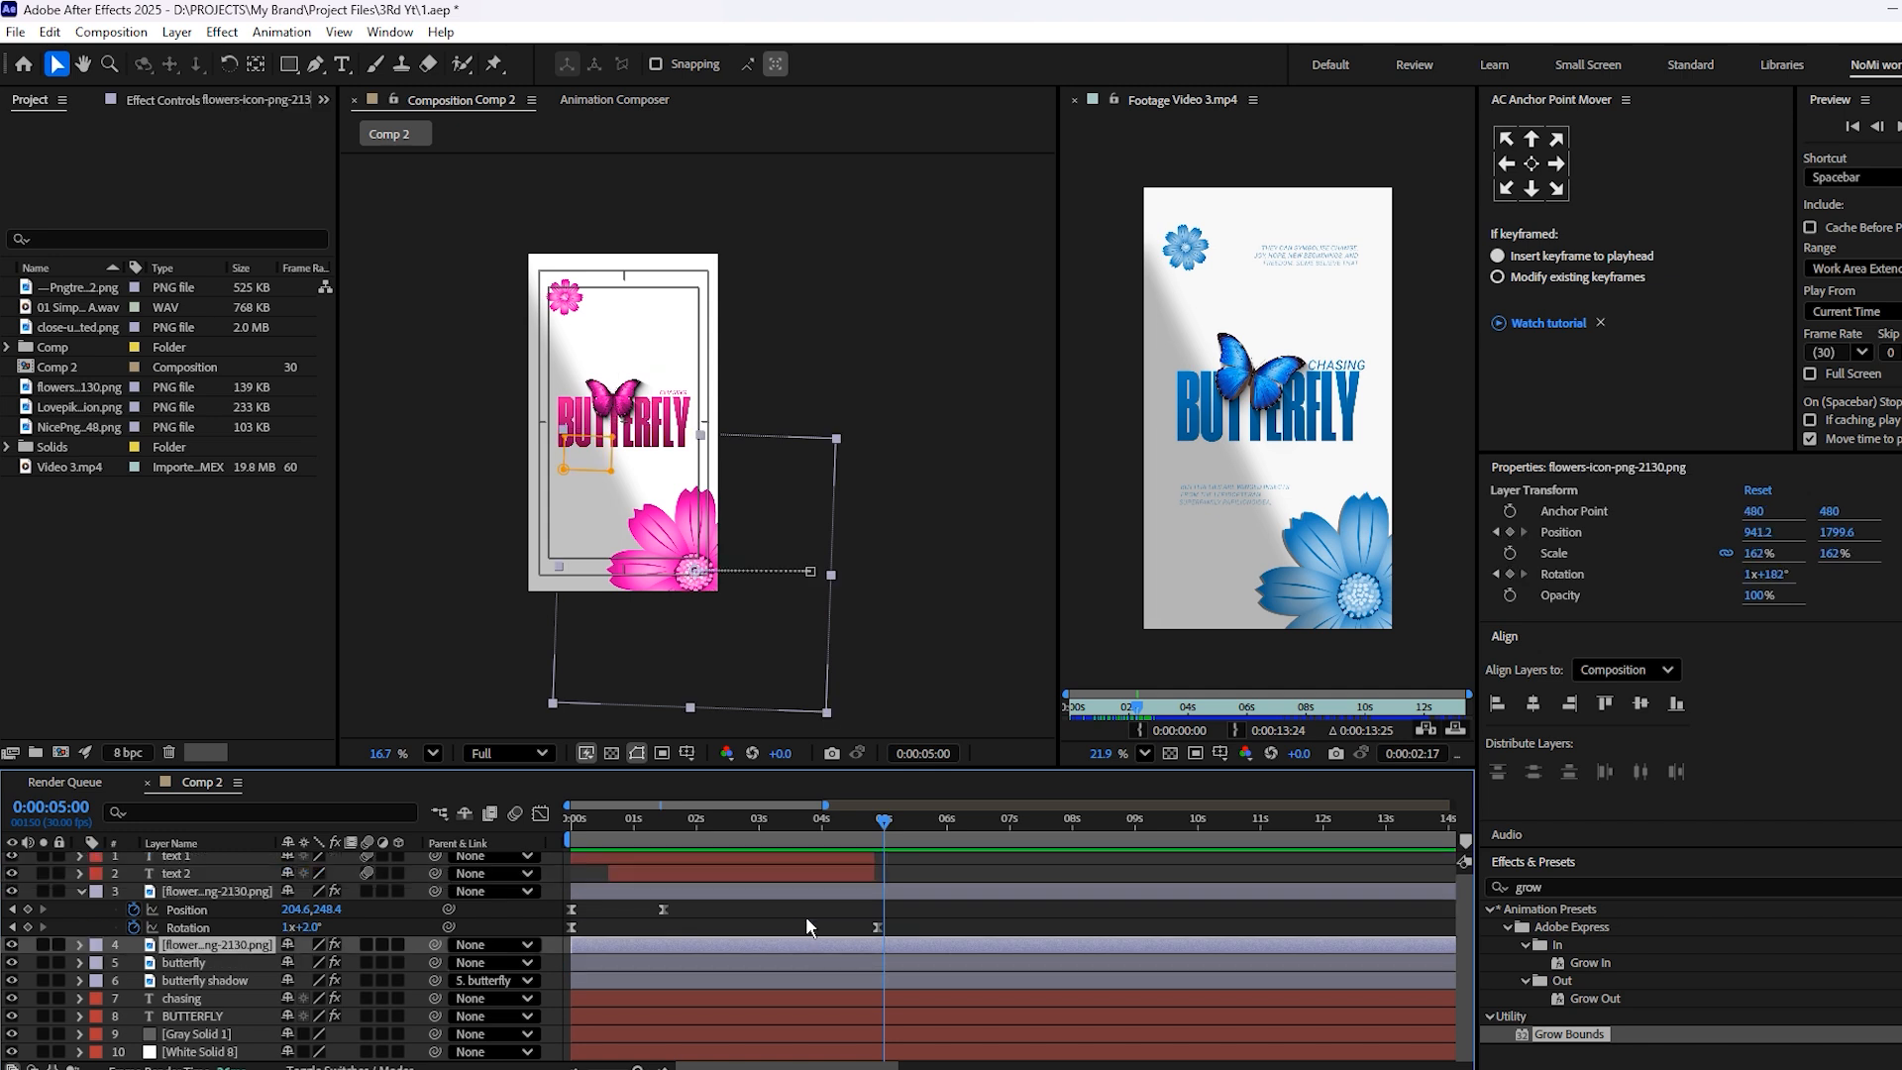
left_click(931, 864)
key("u")
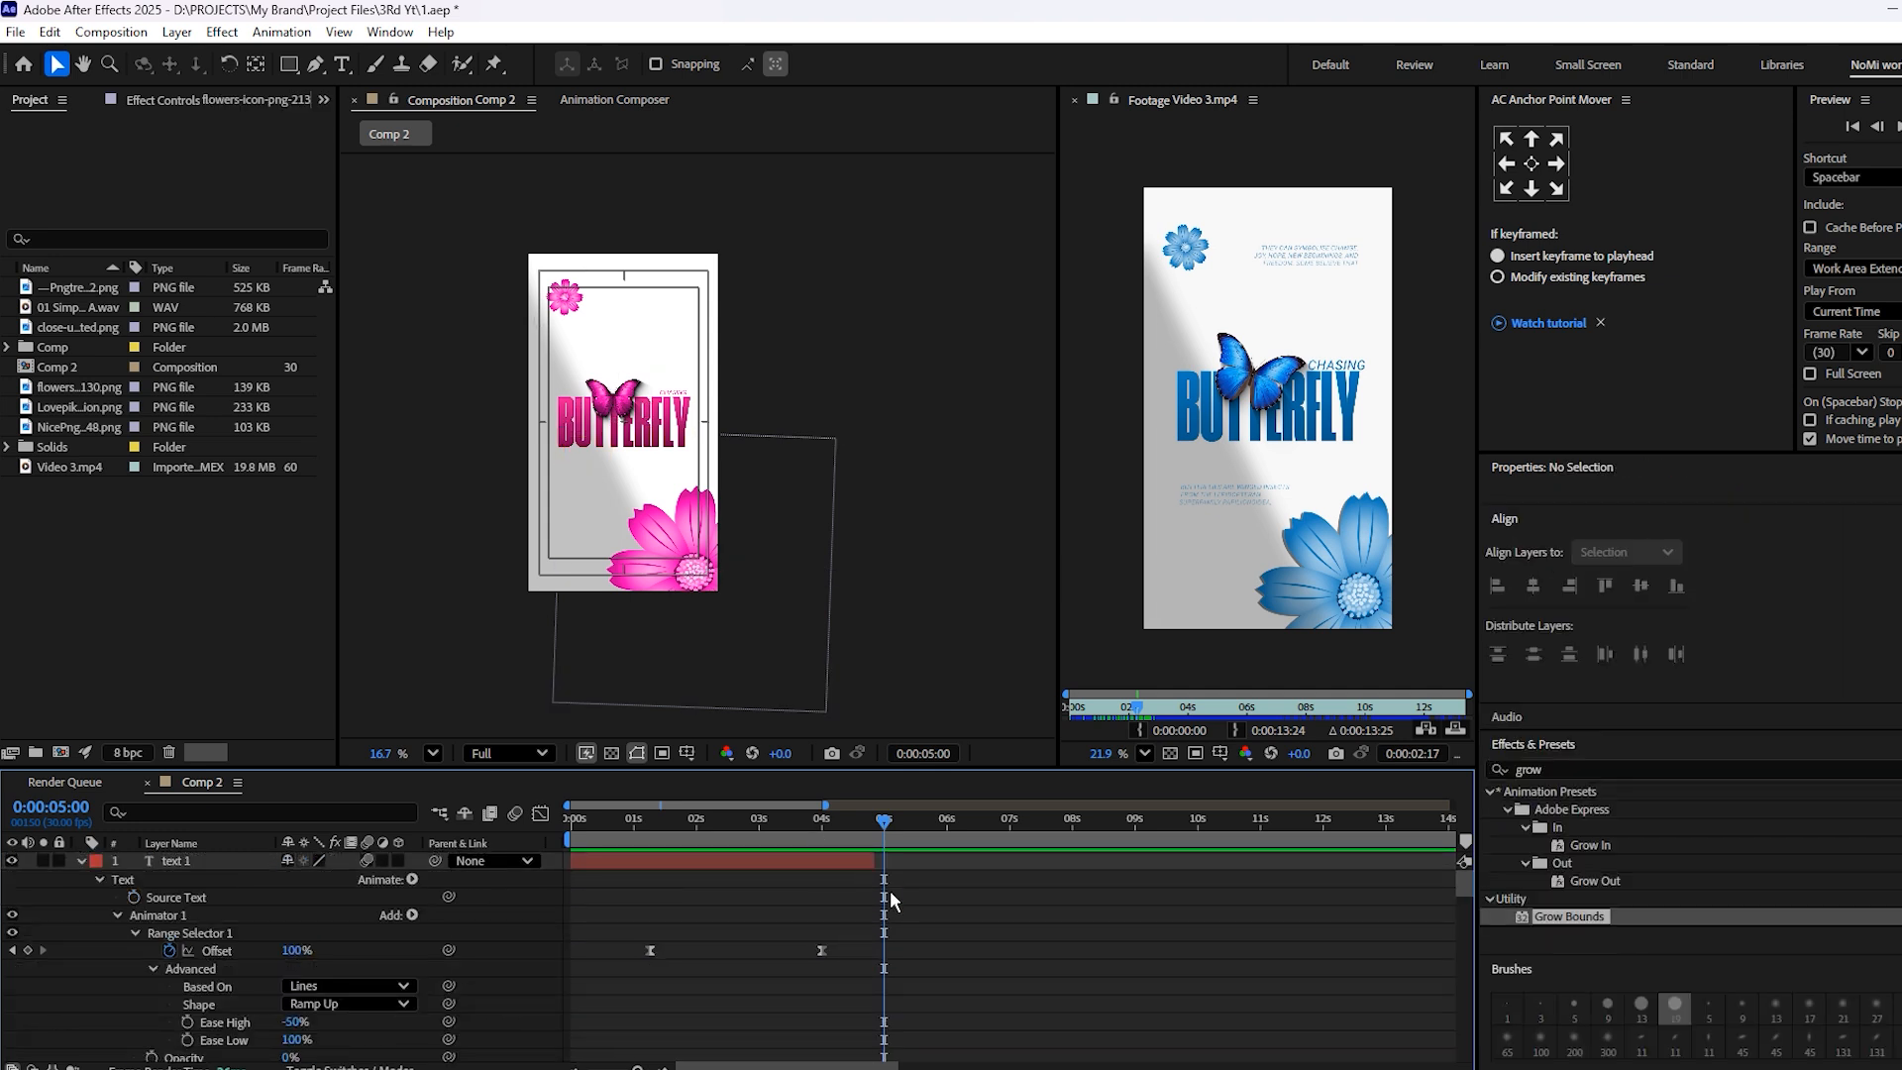
key("u")
left_click(823, 830)
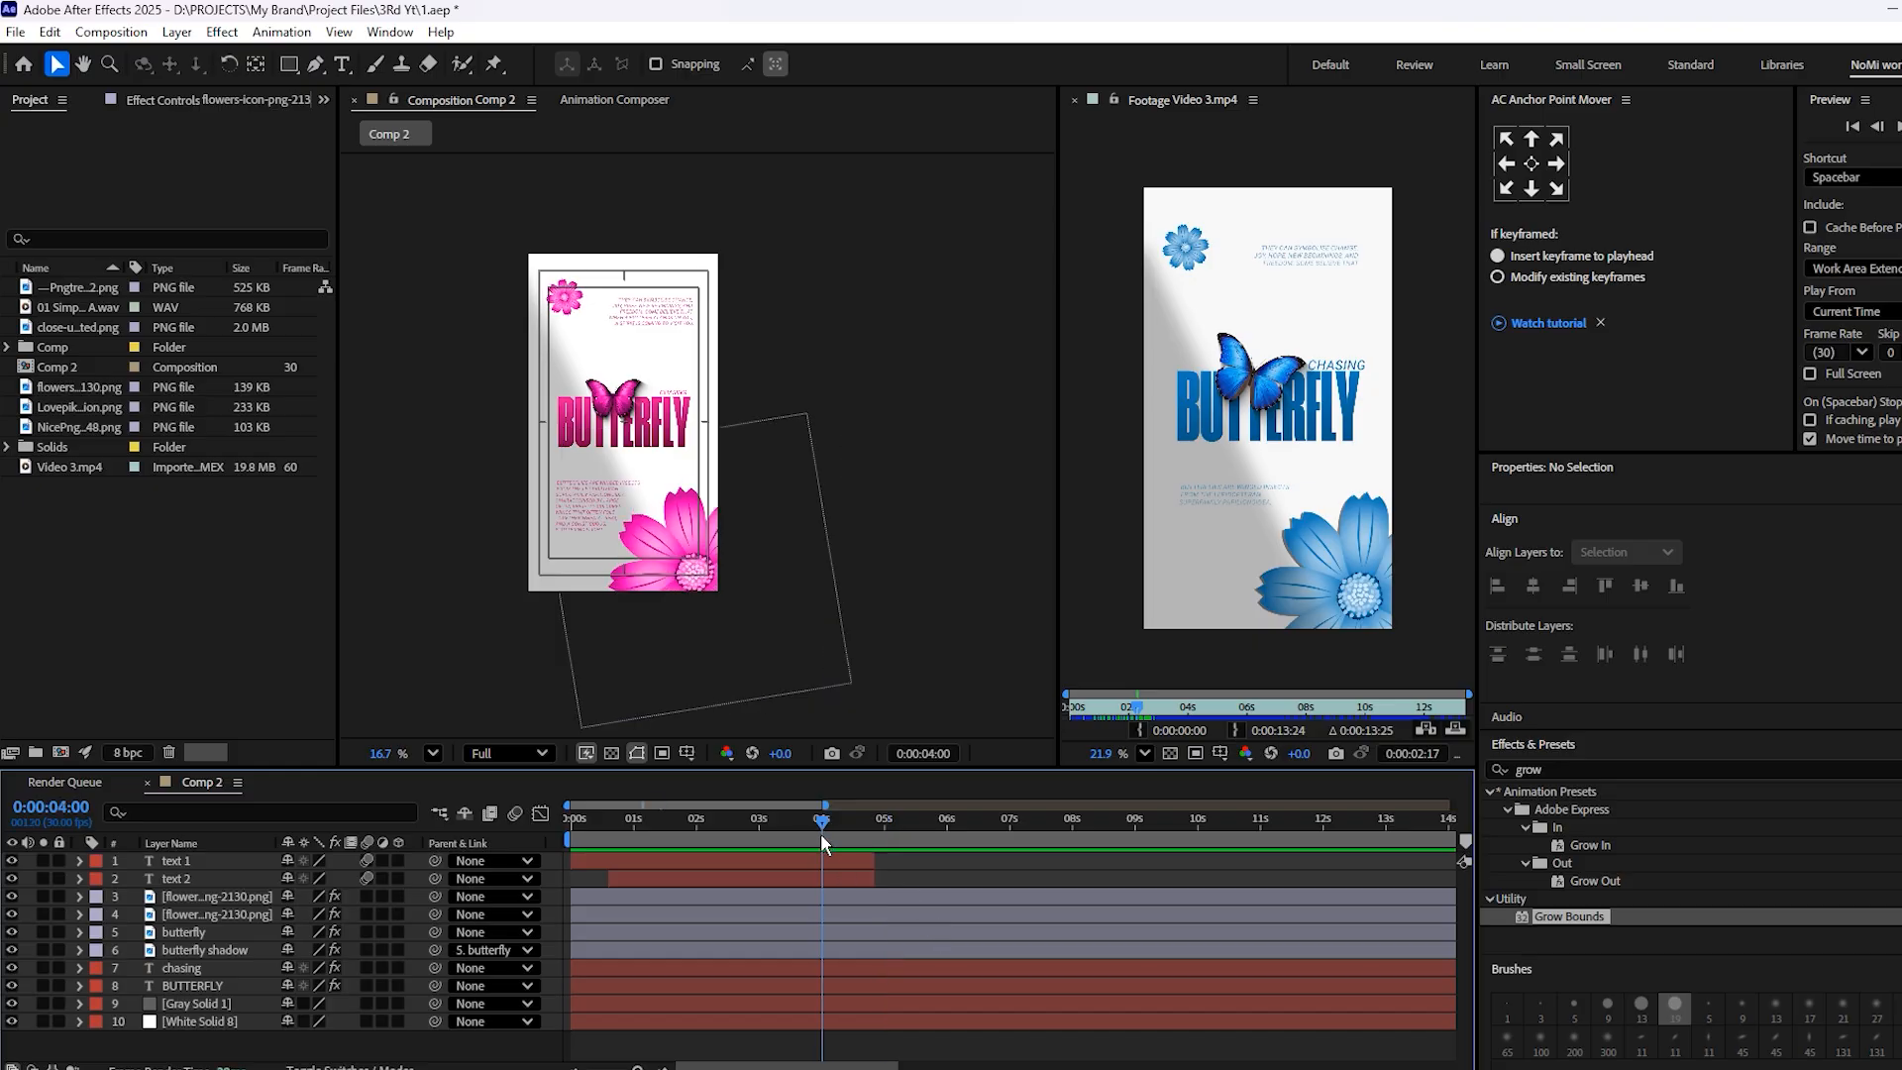
scroll(558, 496, "up", 3)
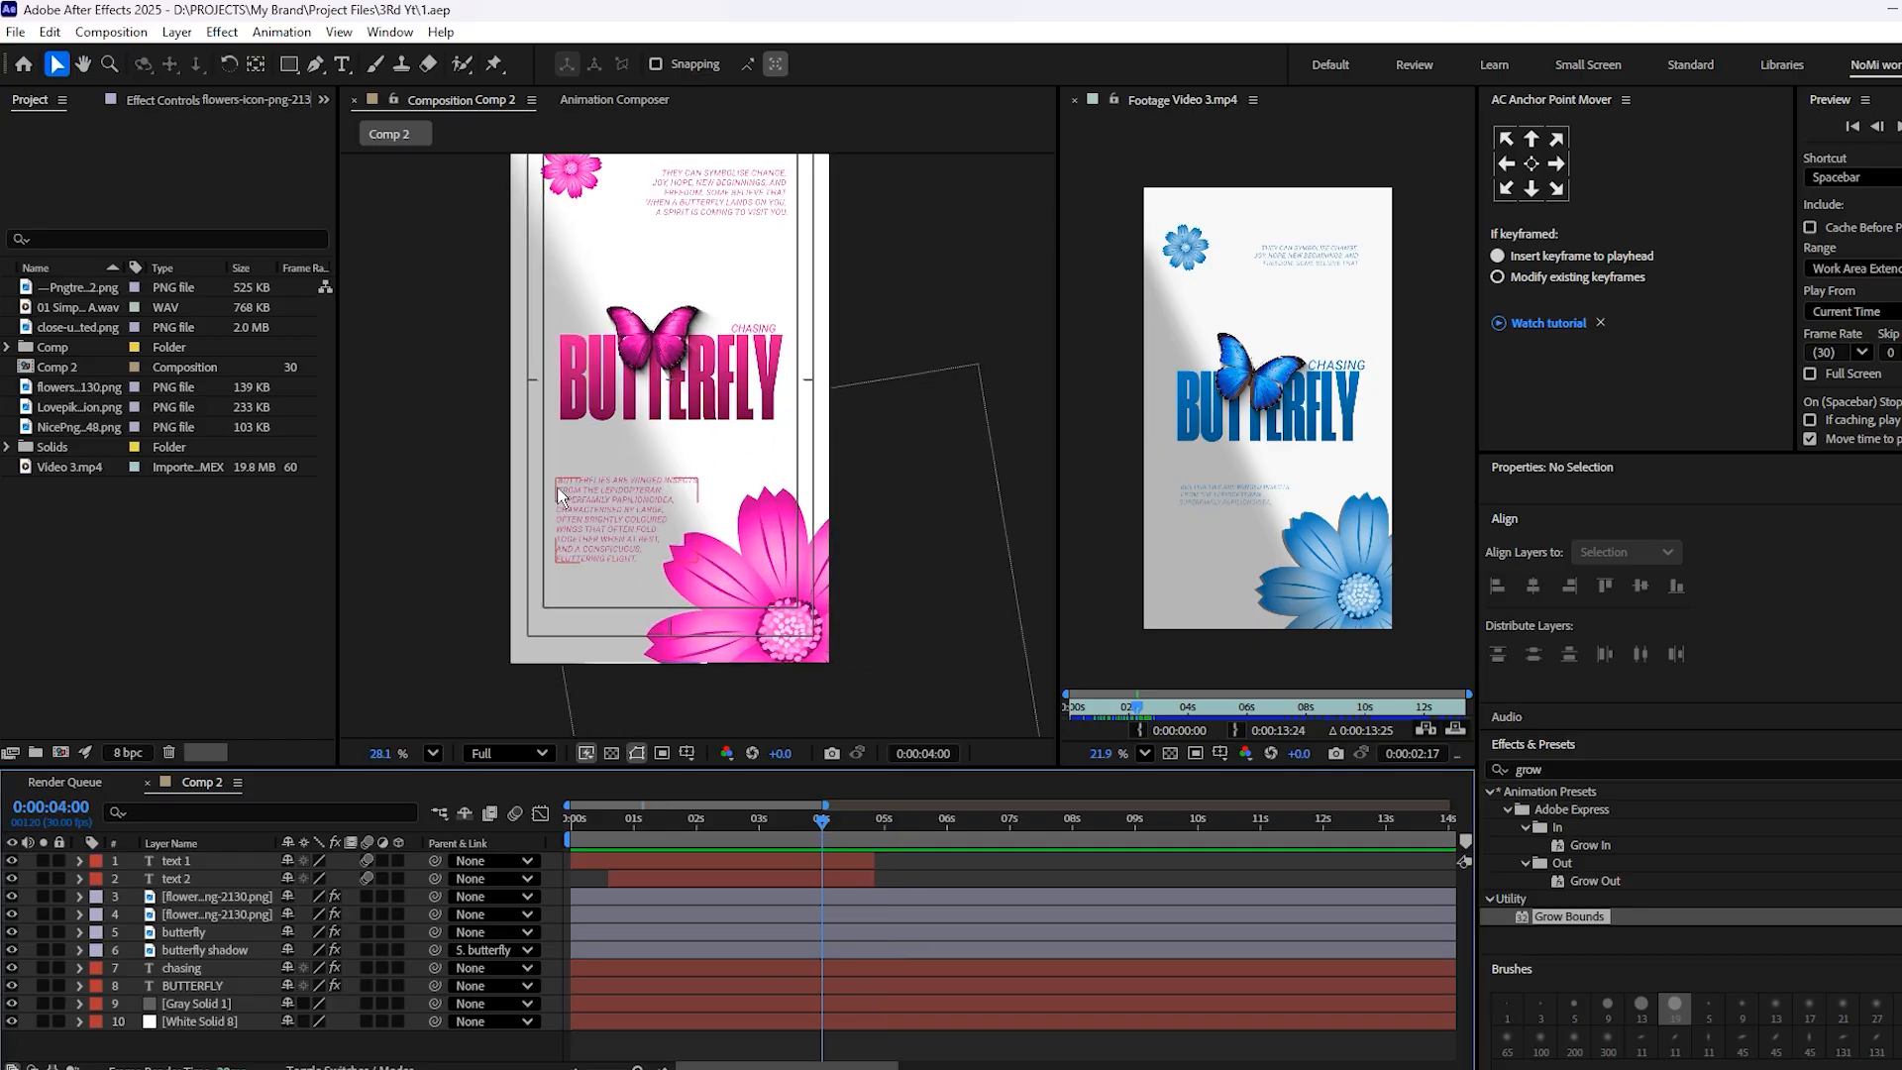
Keyframe the butterfly's Scale from 46% at the composition start to 20% at about 2 seconds
key("Home")
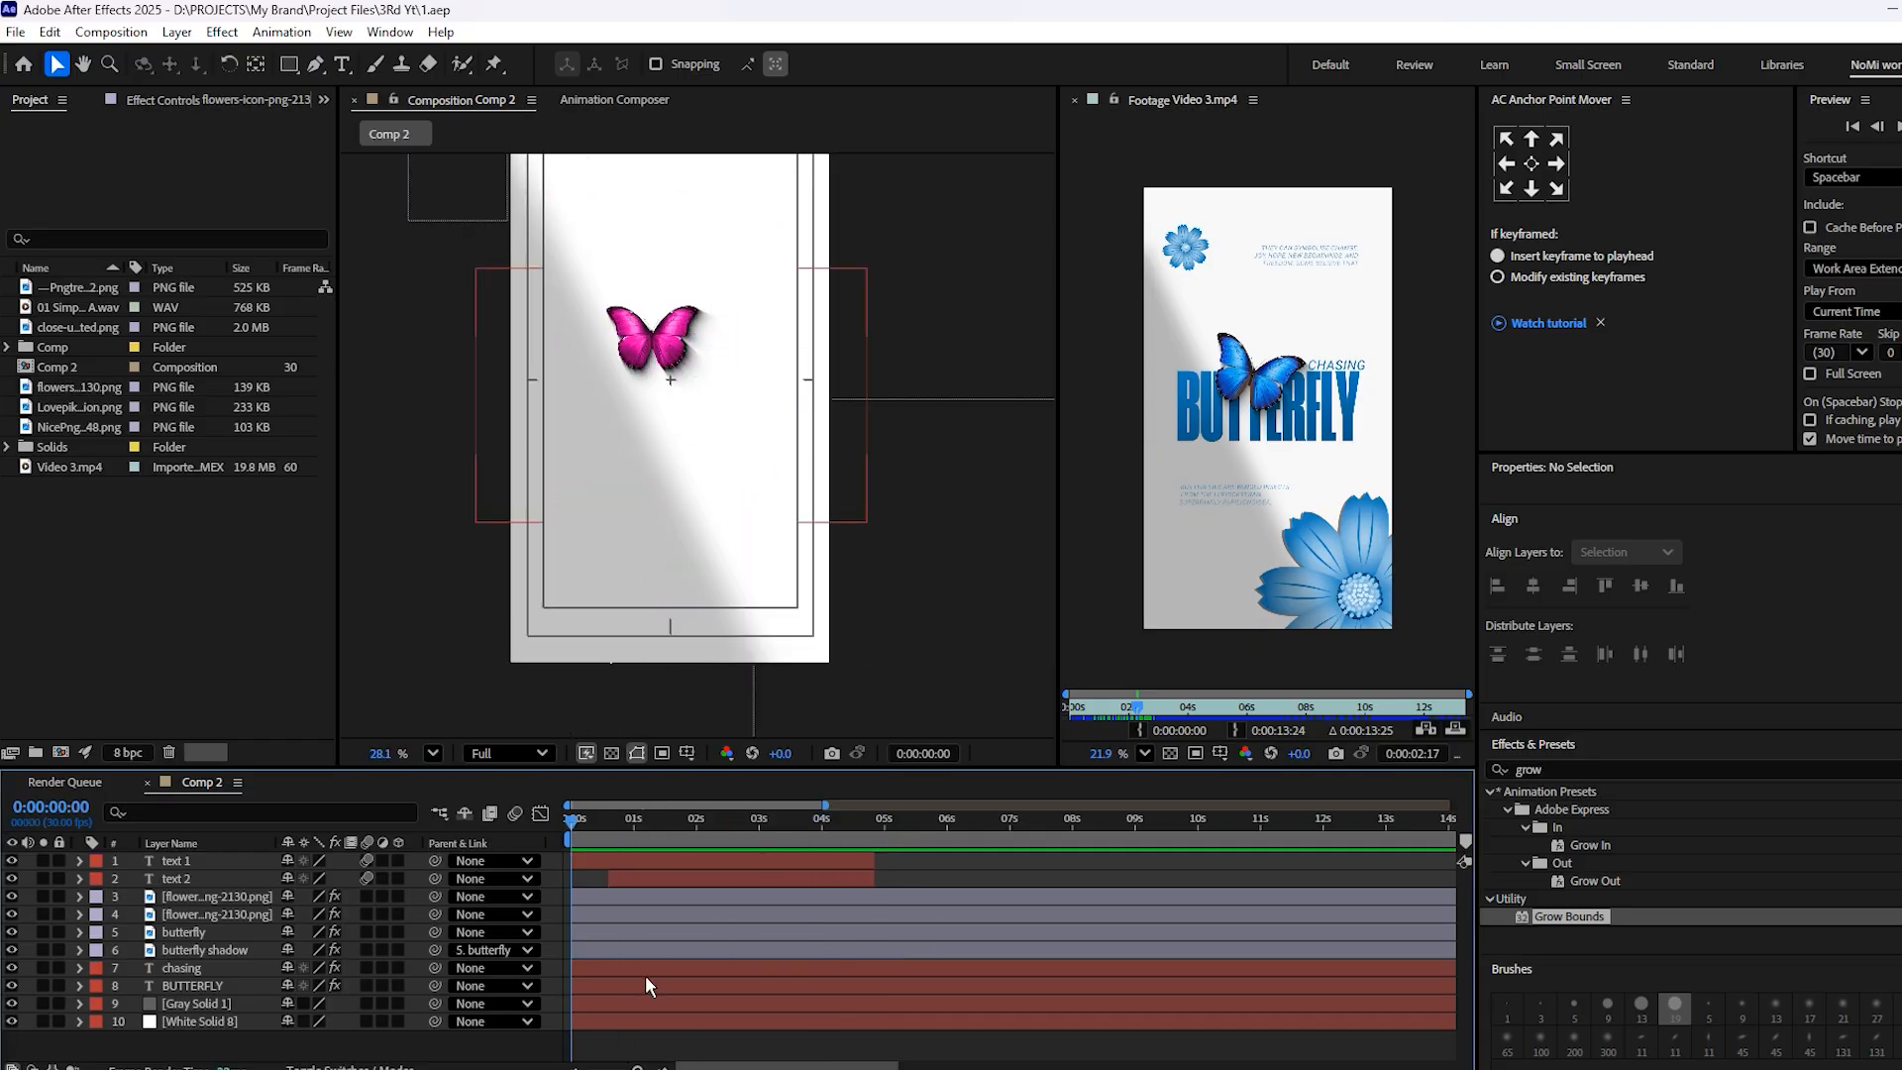
left_click(596, 928)
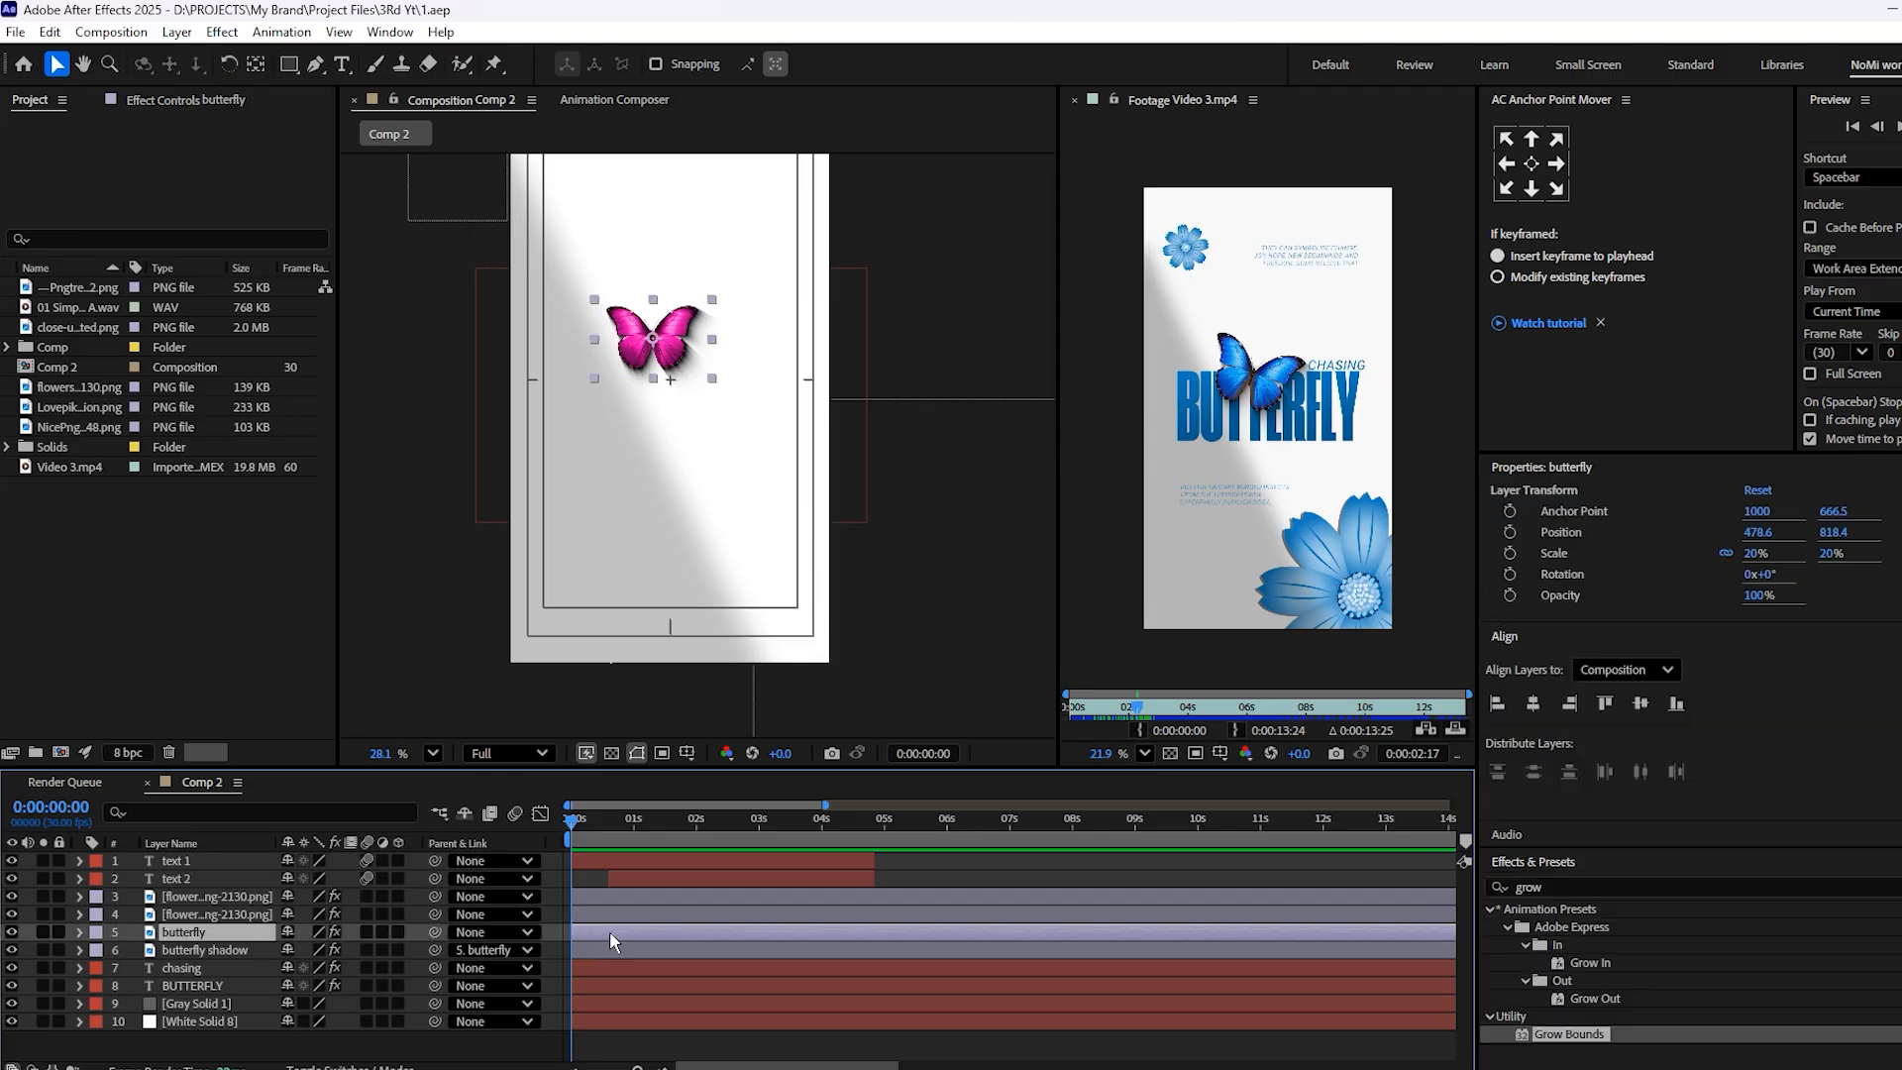
key("s")
left_click(133, 950)
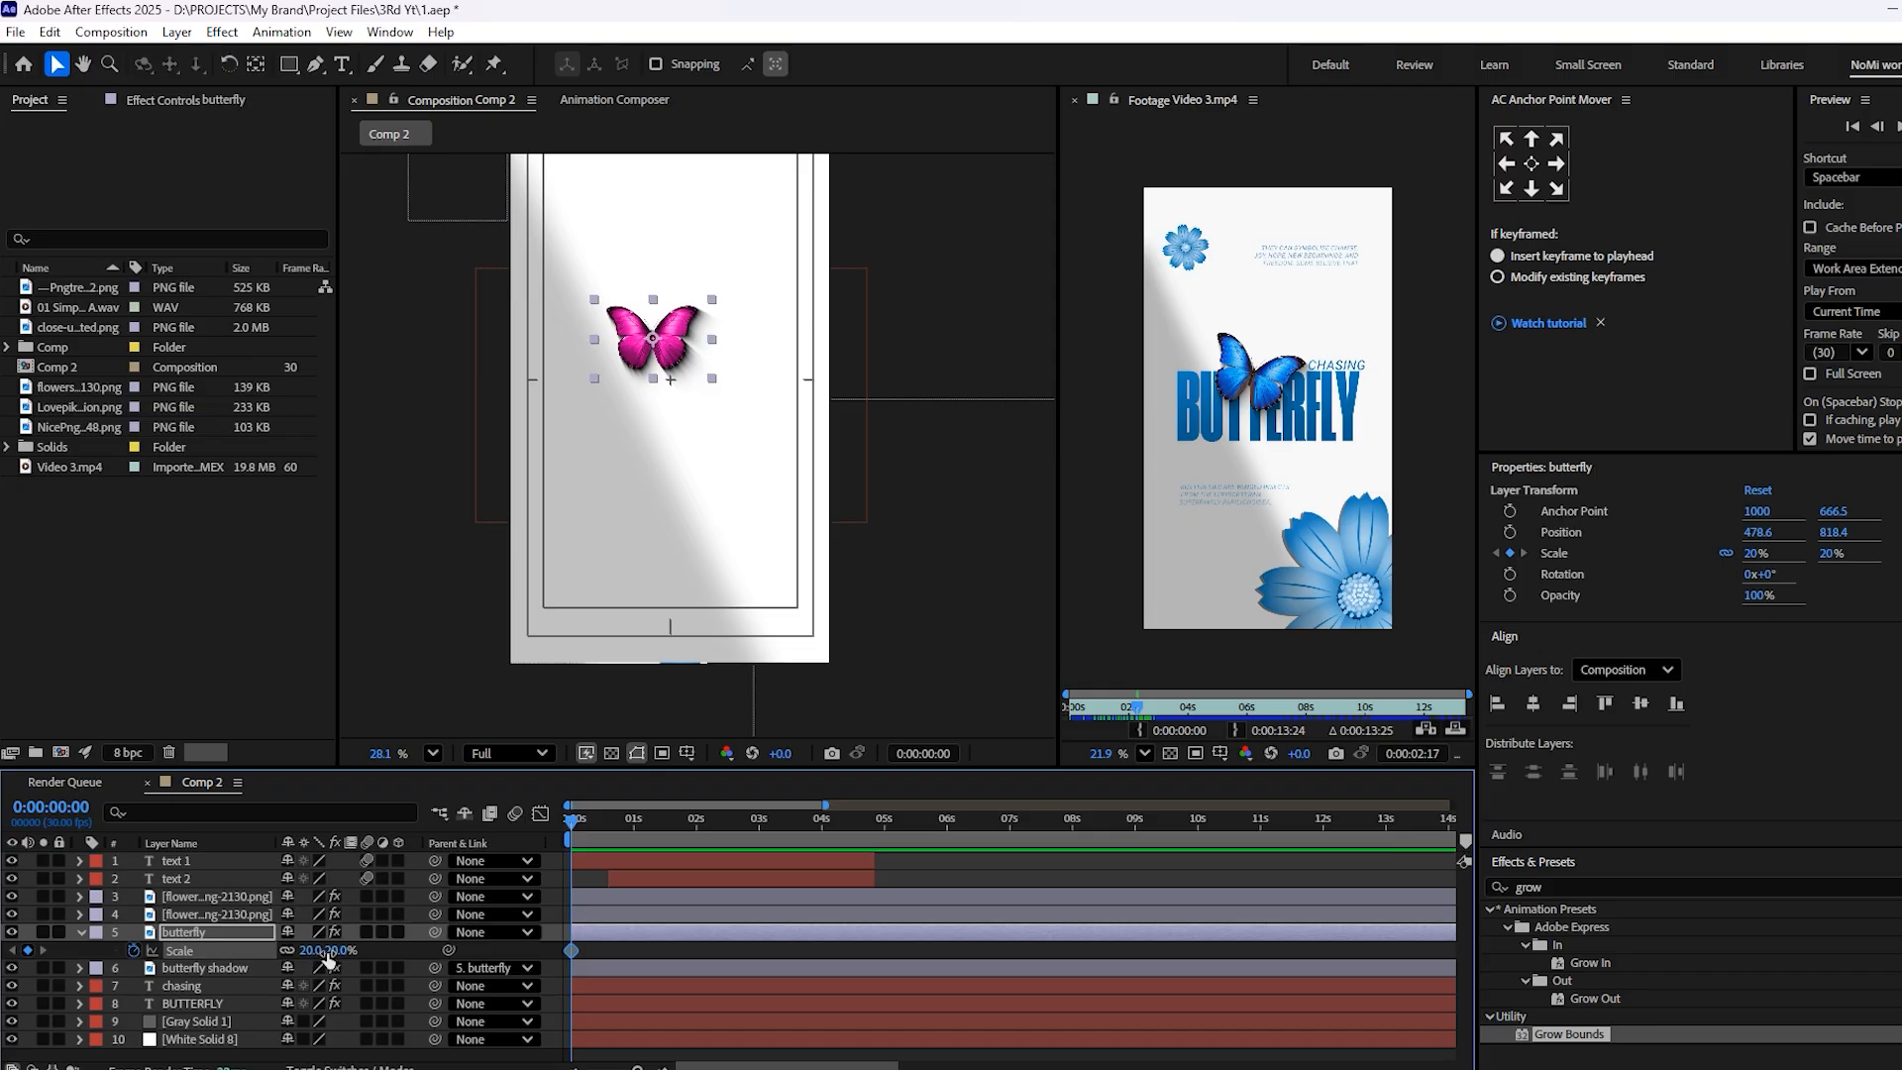
left_click_drag(573, 955, 695, 961)
left_click_drag(310, 951, 332, 951)
Add a Rotation keyframe to the butterfly at the composition start and set it to 32°
key("r")
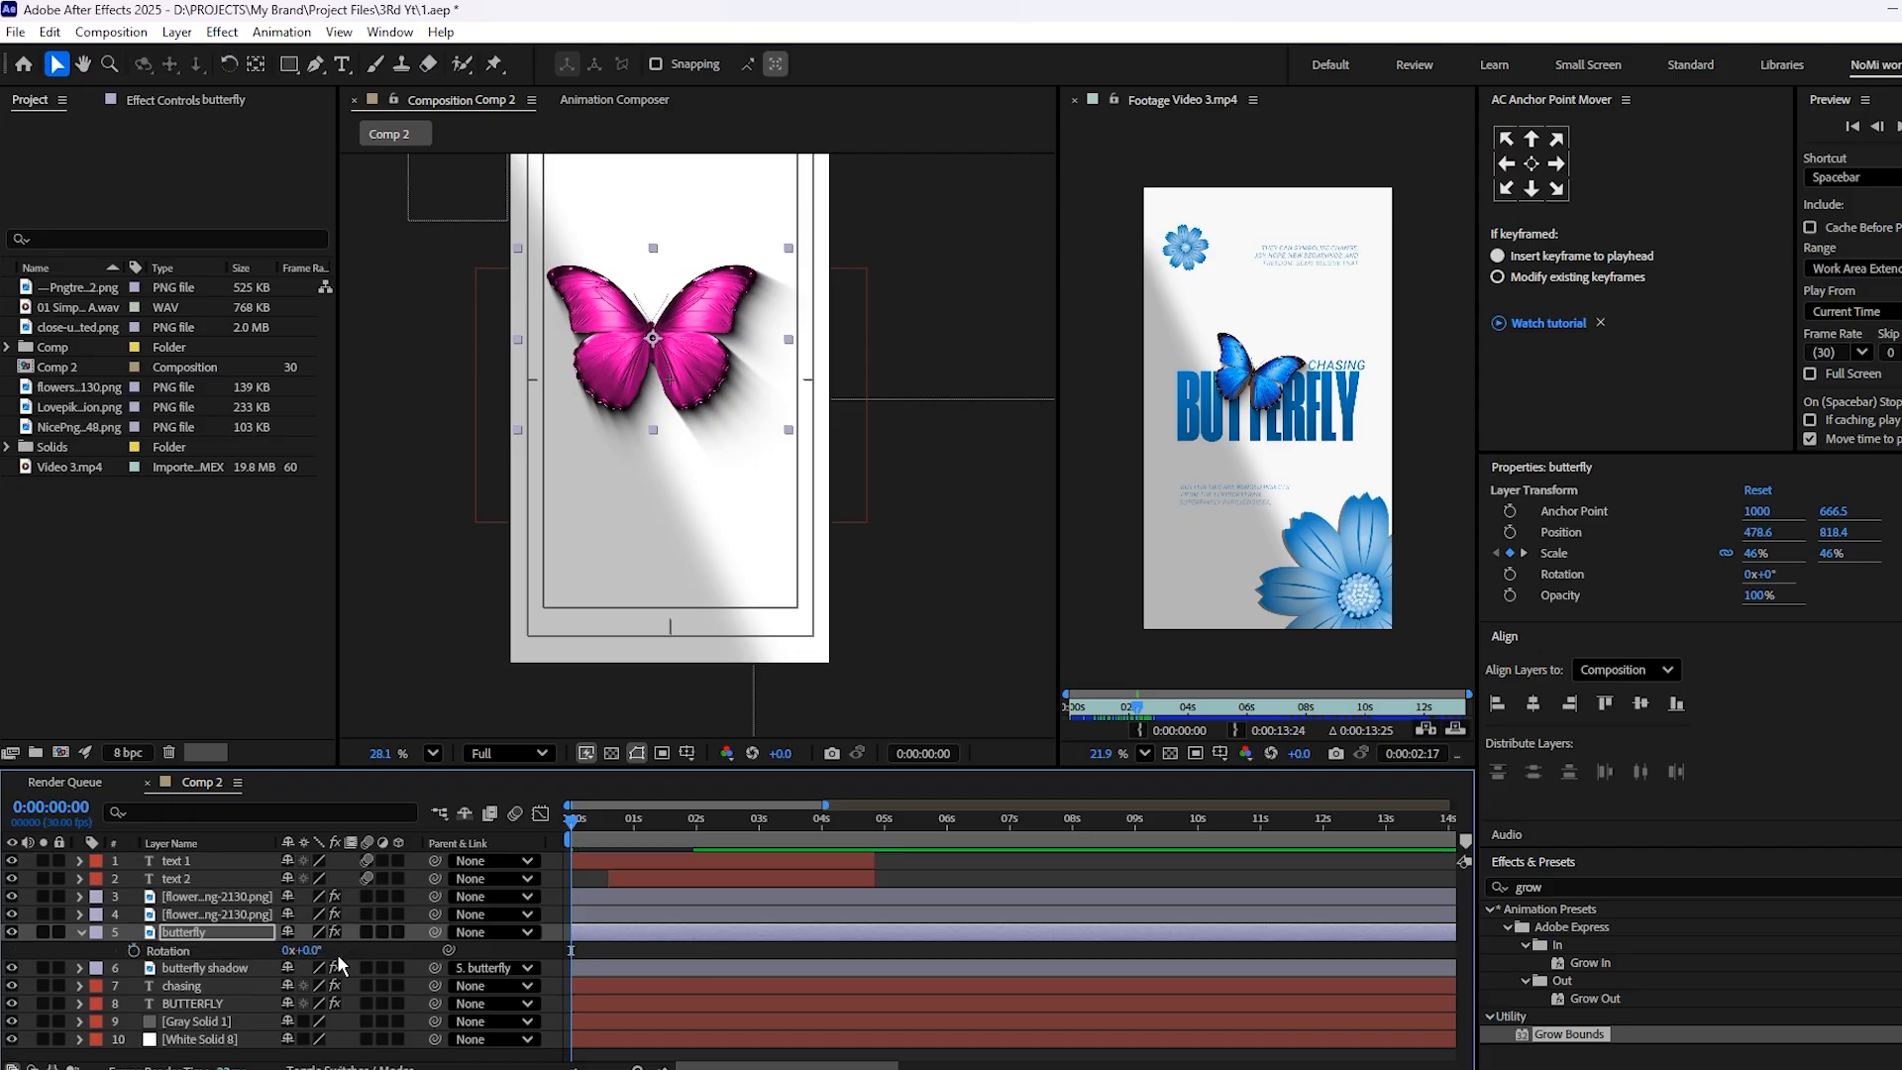
left_click(134, 950)
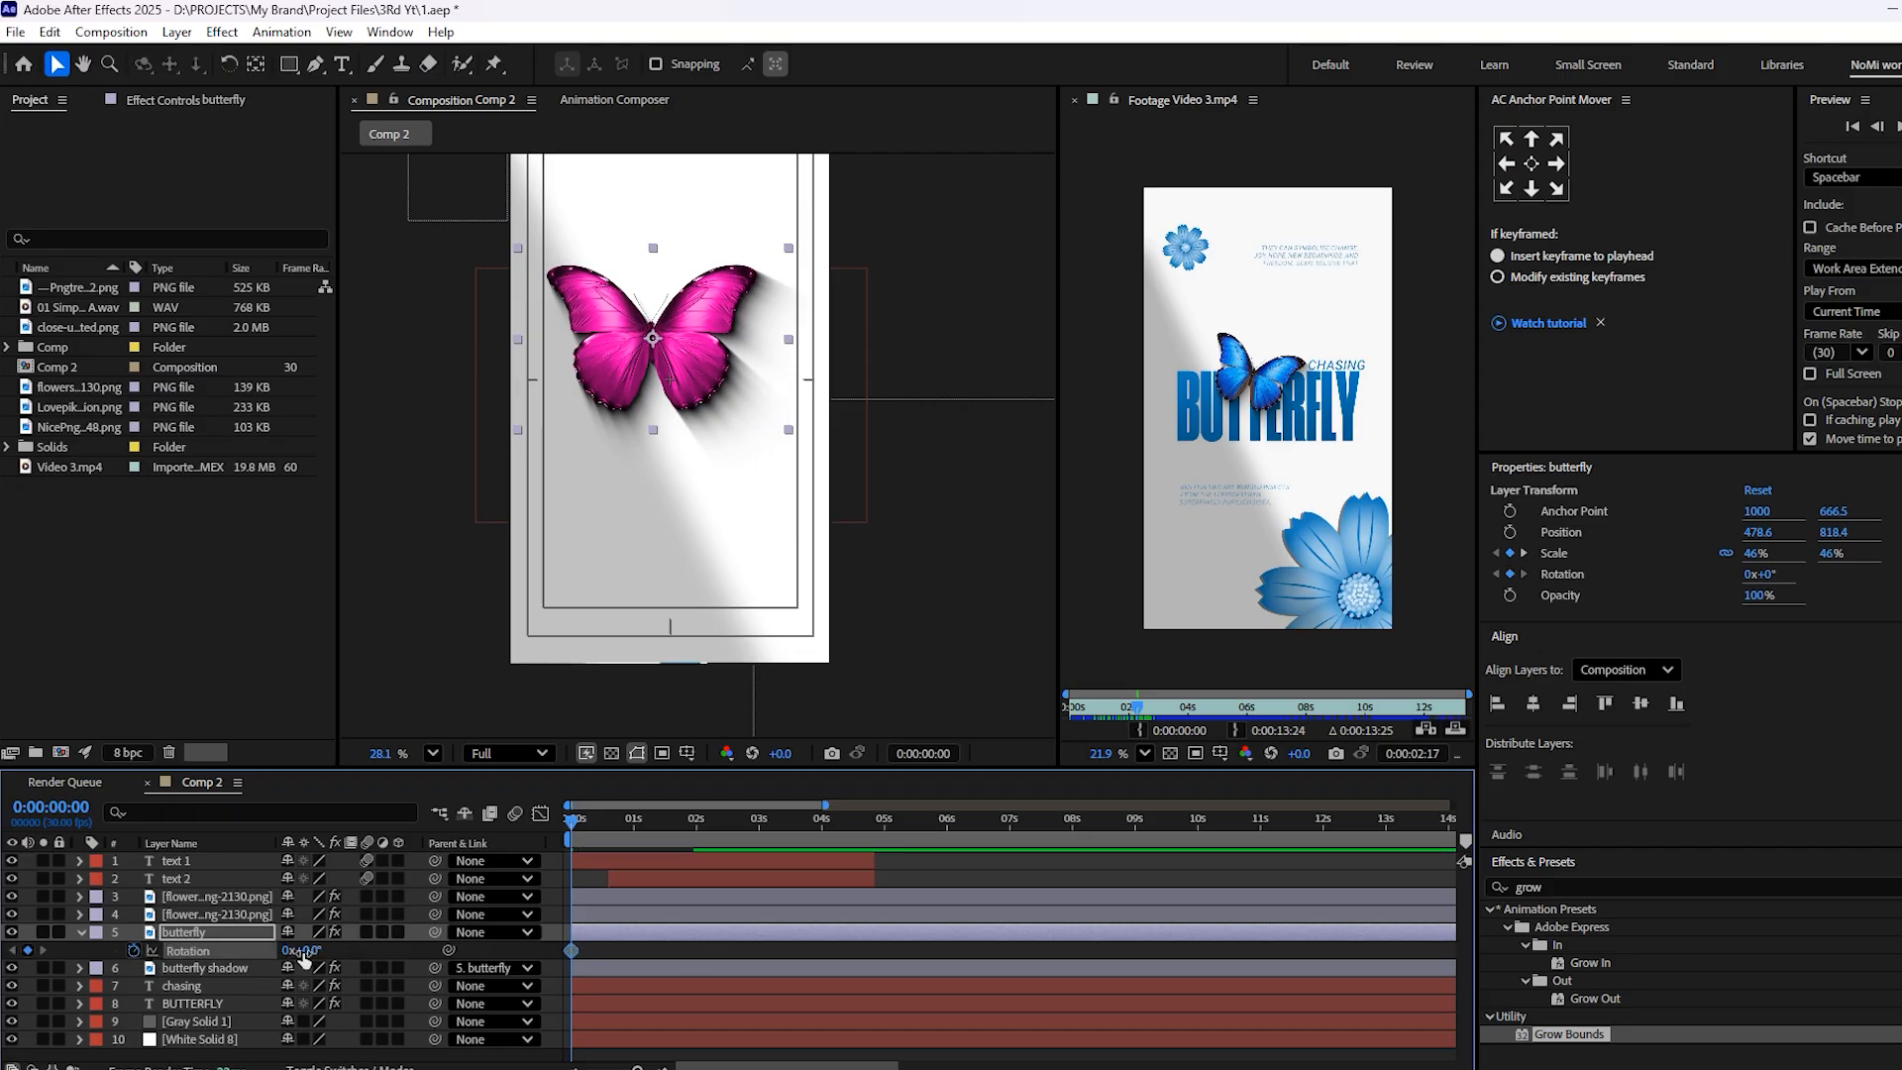
left_click_drag(302, 951, 359, 968)
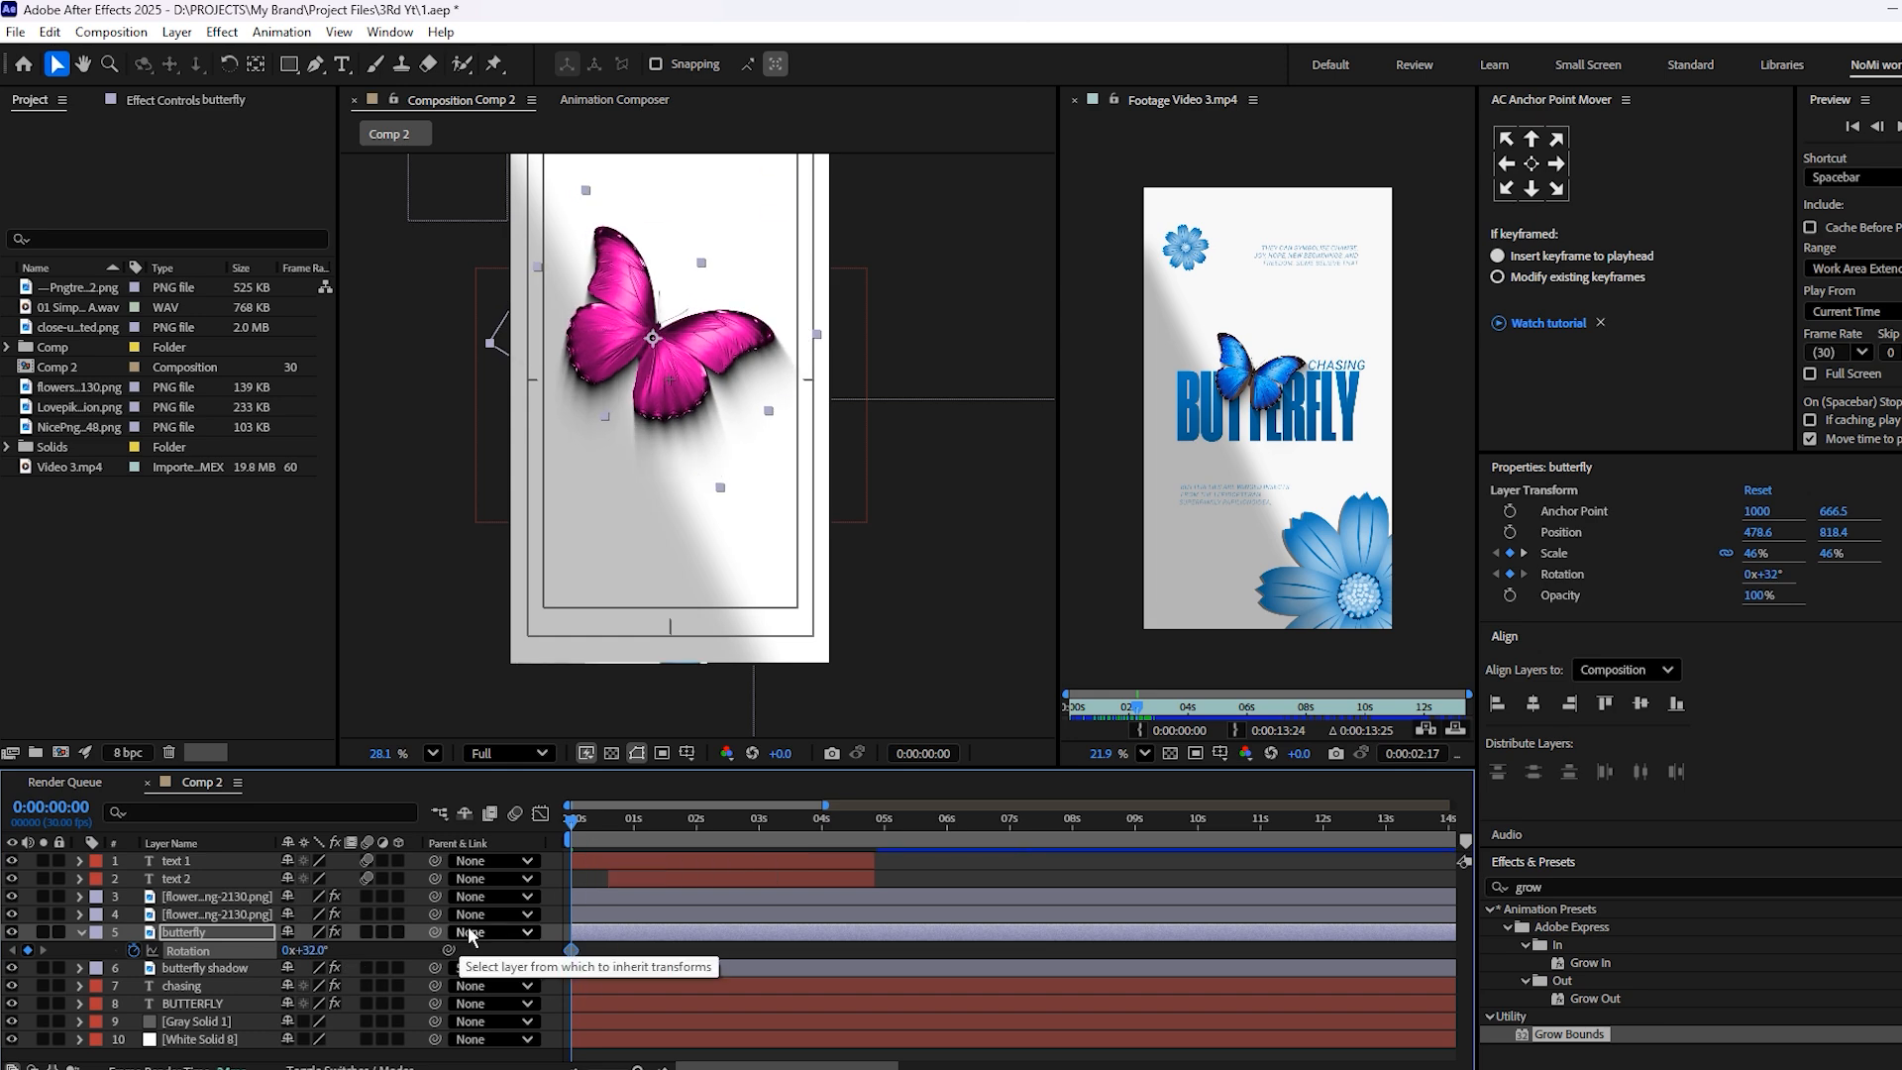
Shift the butterfly's 32° Rotation keyframe to about 1.3 seconds and set its Rotation to 8° at 4:11
key("shift+s")
left_click(692, 823)
left_click_drag(691, 822, 701, 854)
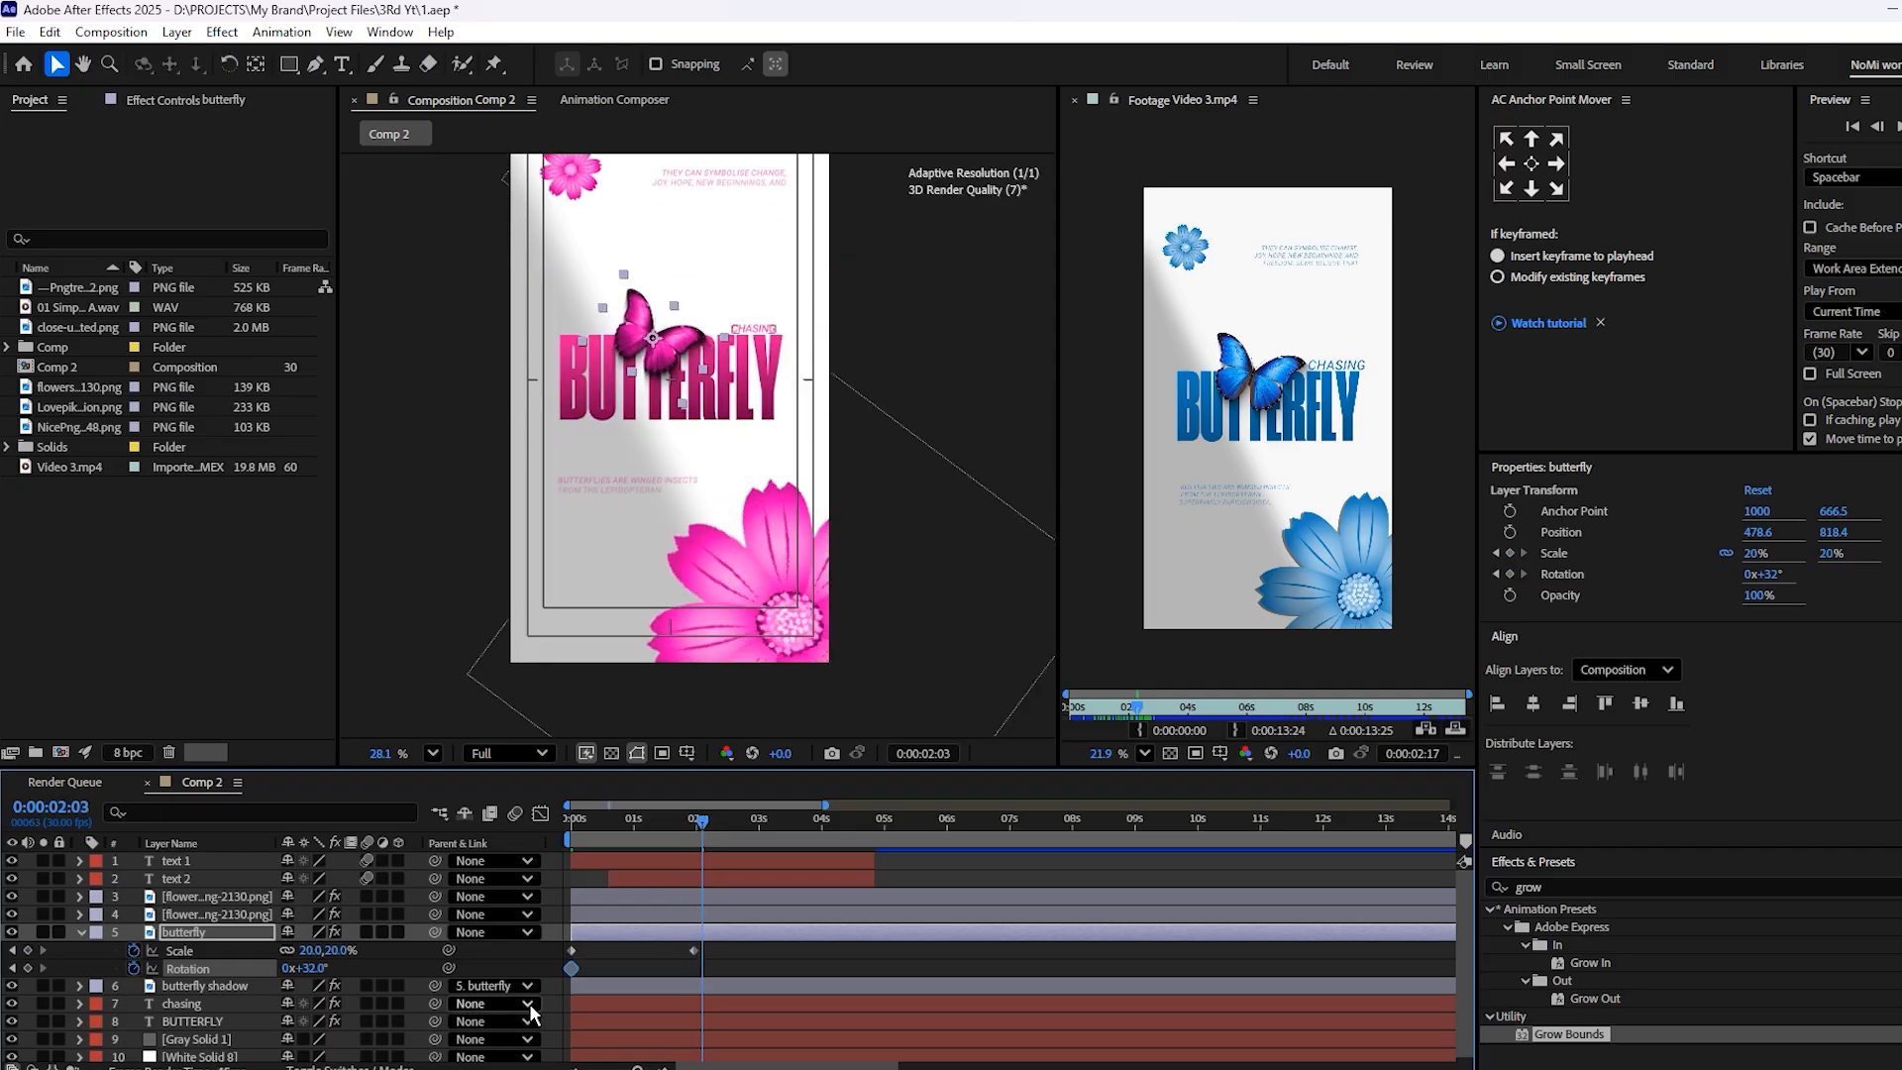
left_click_drag(571, 968, 653, 981)
left_click_drag(712, 823, 841, 836)
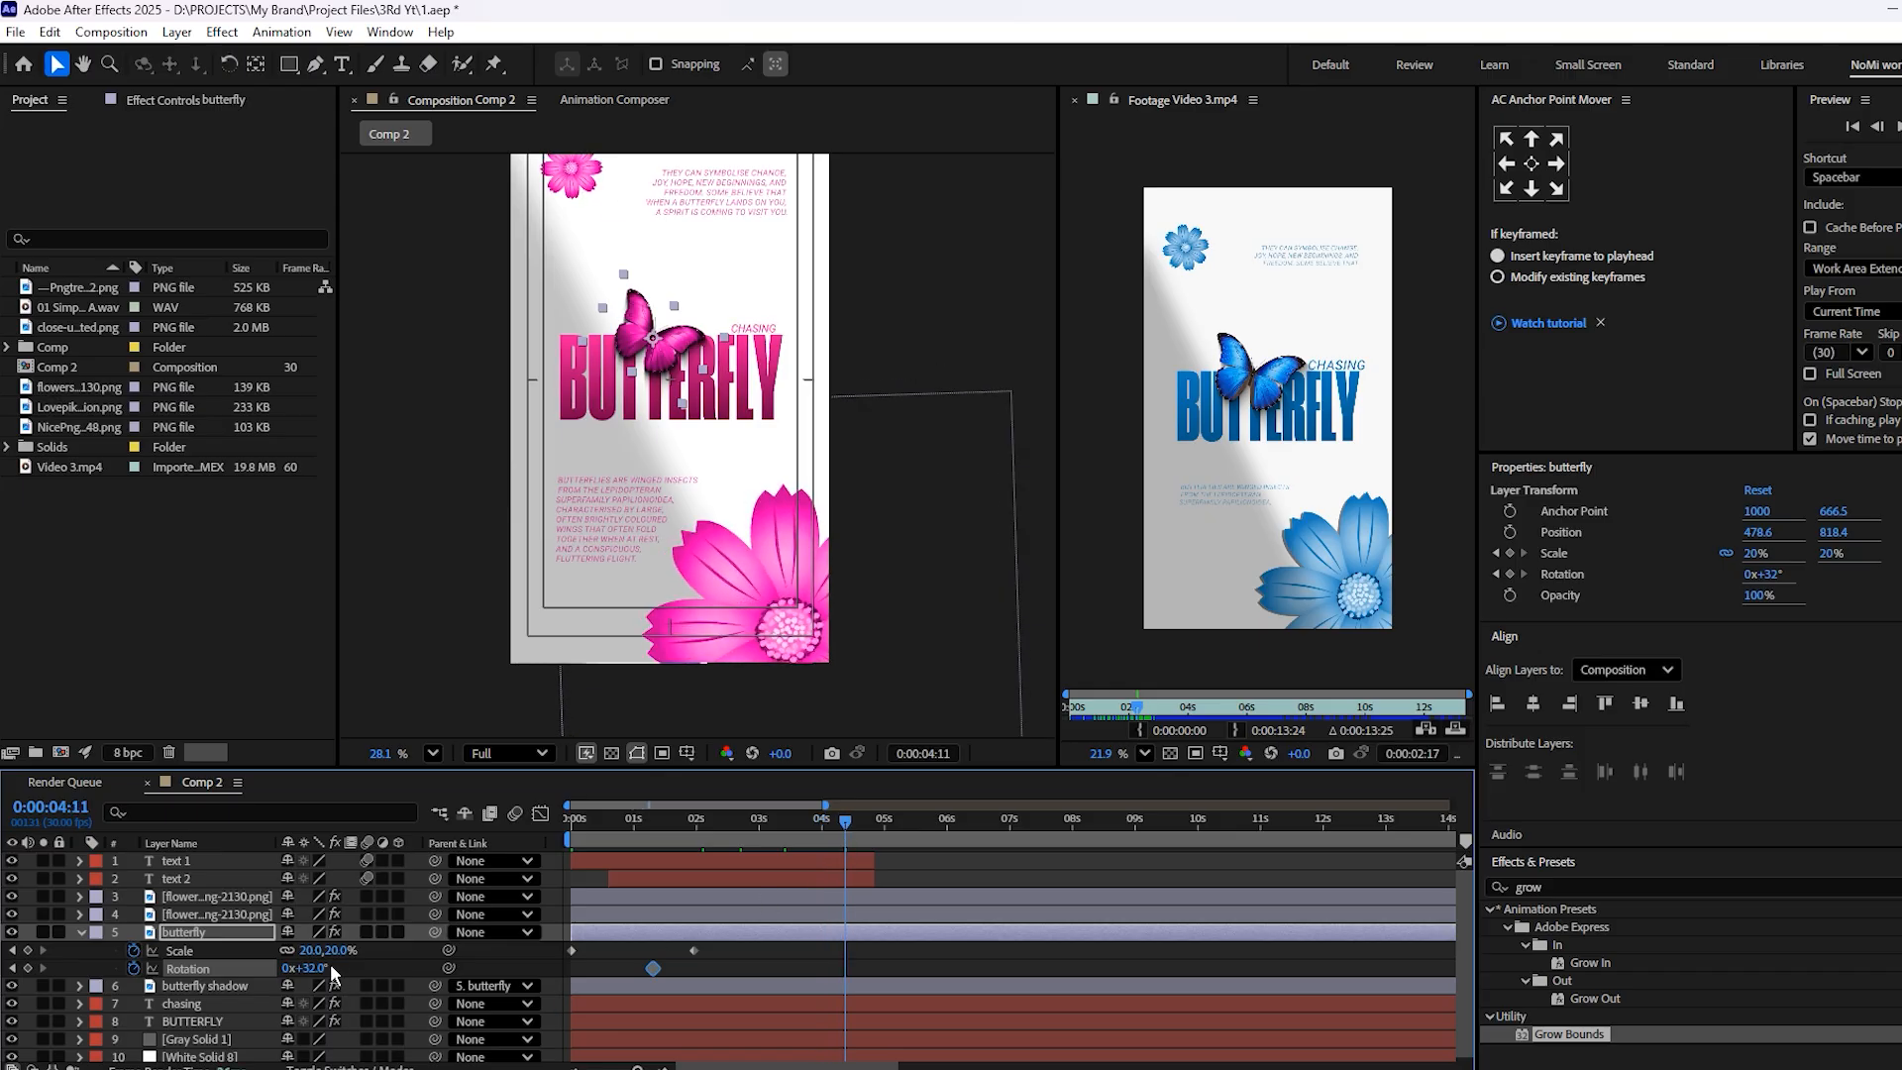
left_click_drag(327, 968, 297, 984)
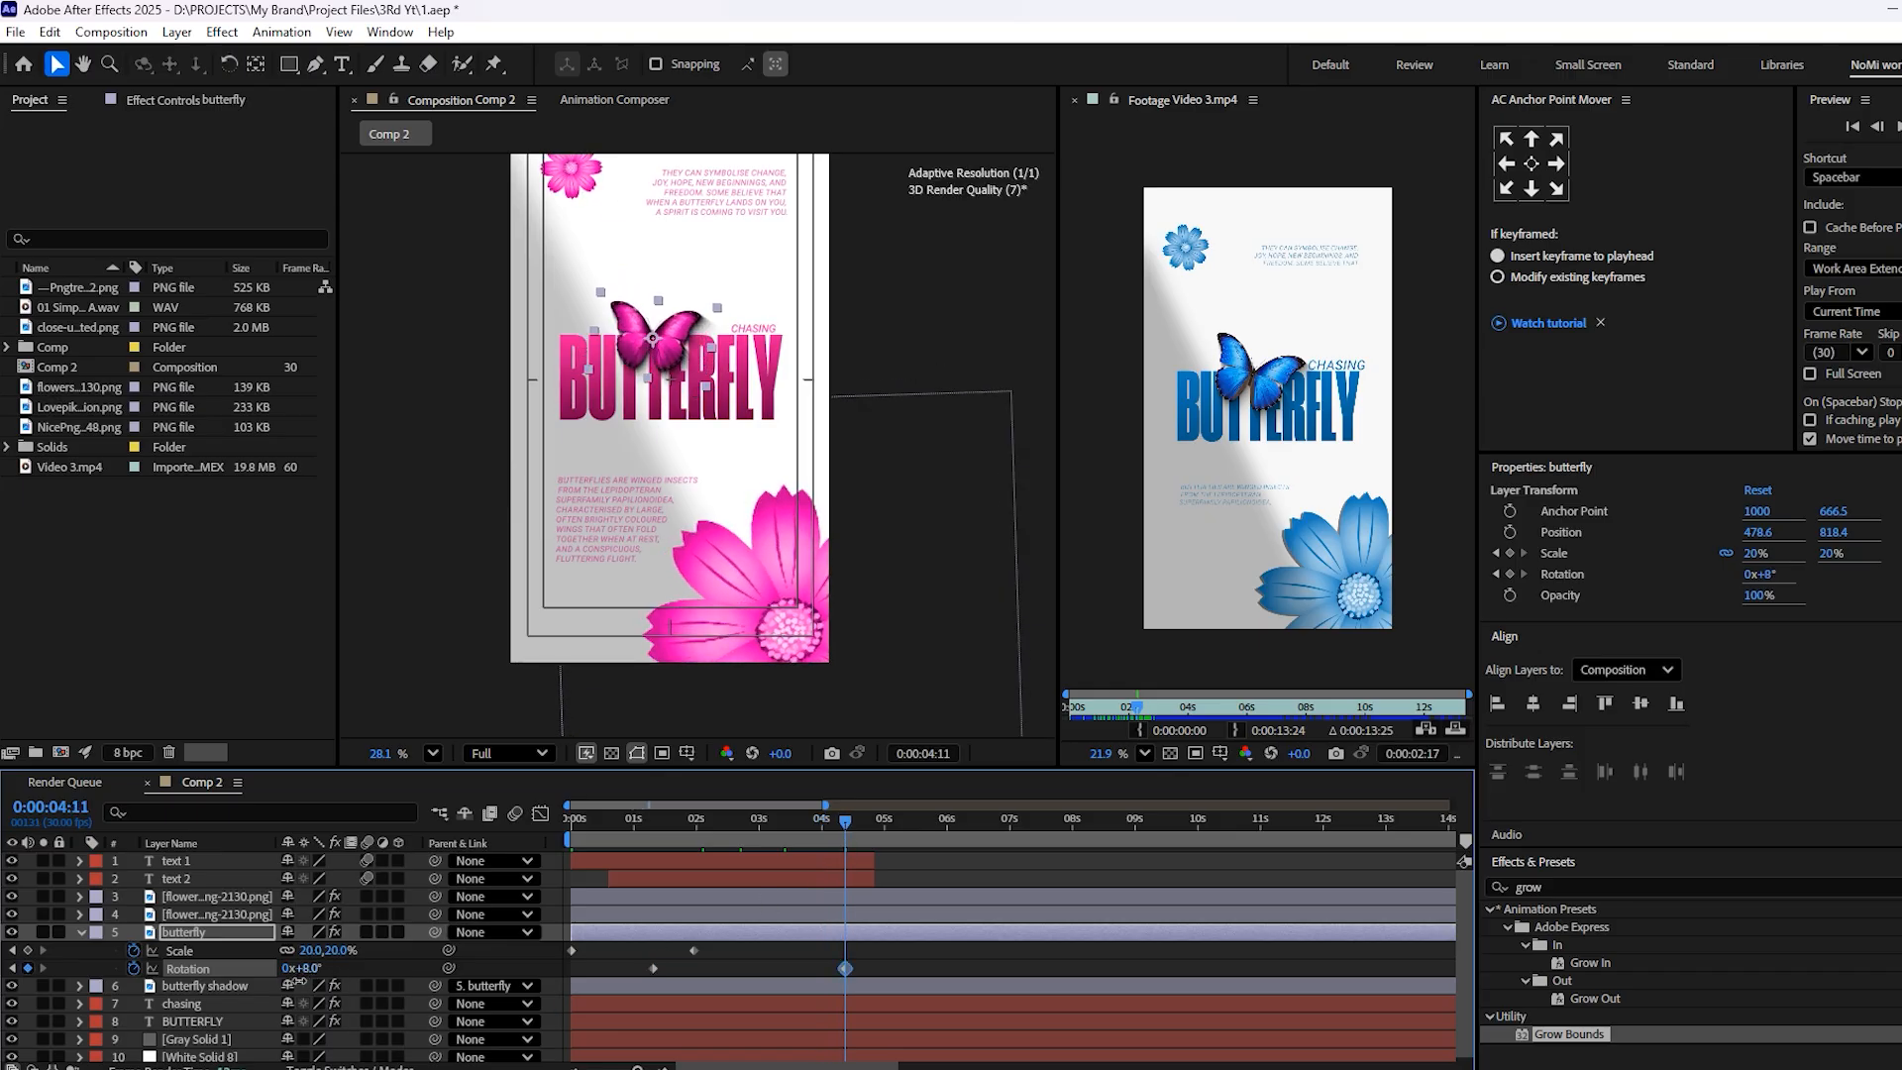
Preview the butterfly's scale and rotation animation from the composition start
left_click_drag(738, 828, 495, 872)
key("space")
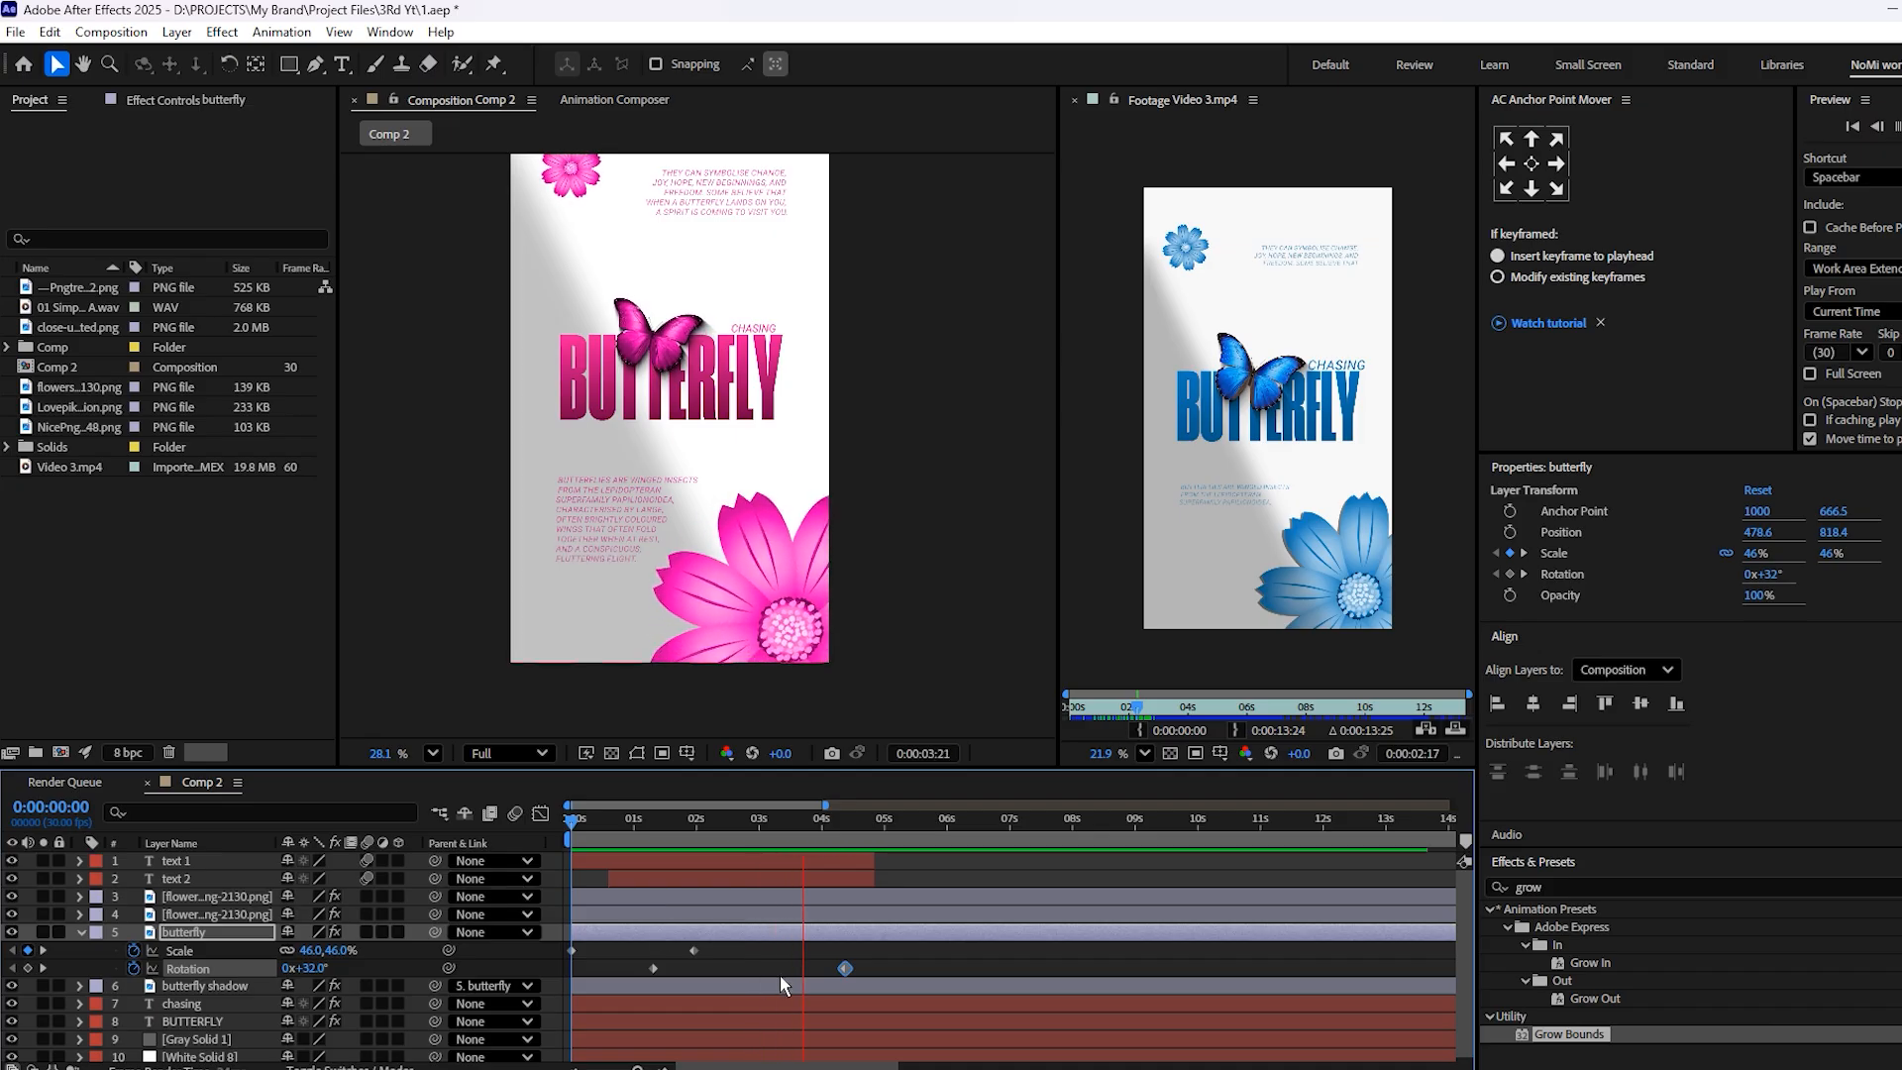
key("space")
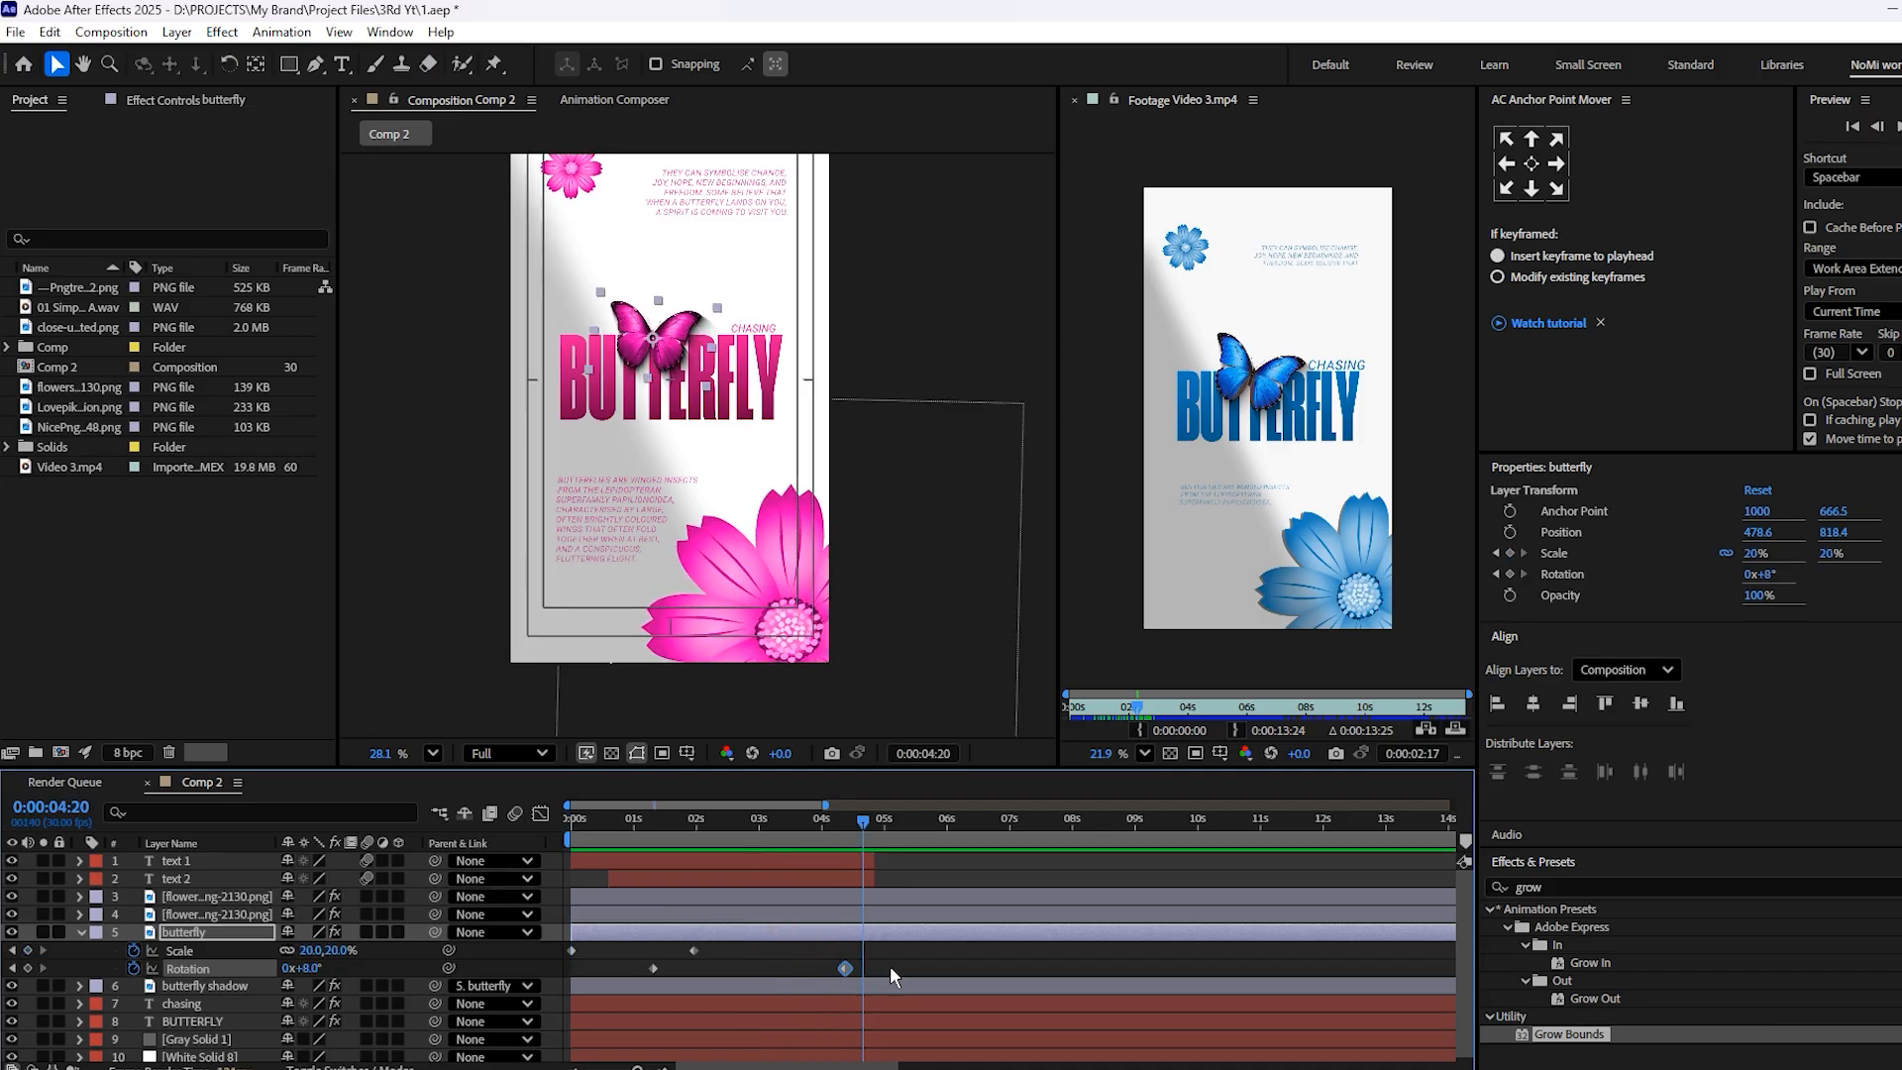
Shift the butterfly's last Rotation keyframe to 4:21 and place the playhead on that frame
left_click_drag(849, 975, 869, 976)
key("equal")
key("equal")
key("equal")
left_click(877, 825)
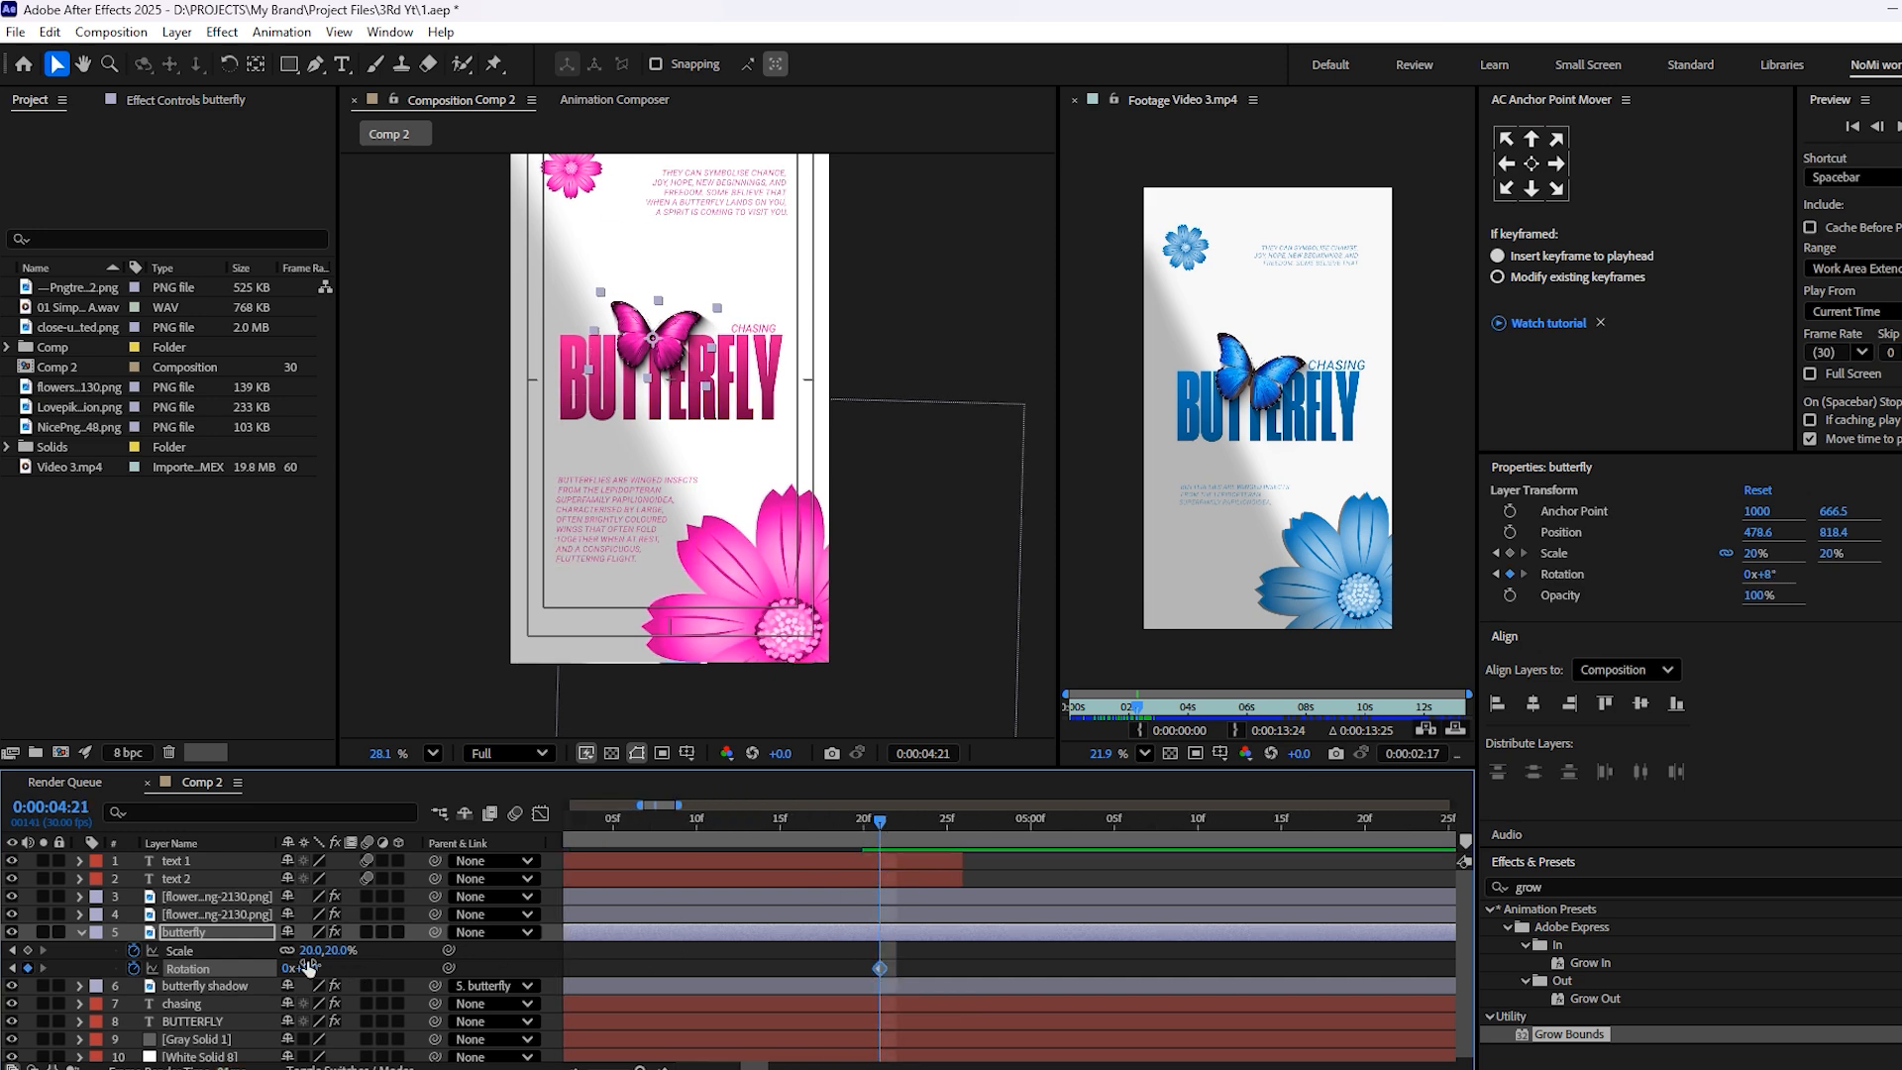
Set the butterfly's Rotation to 16° at 4:21 and reposition it over the title at Position 536.6, 812.4
left_click_drag(314, 969, 322, 969)
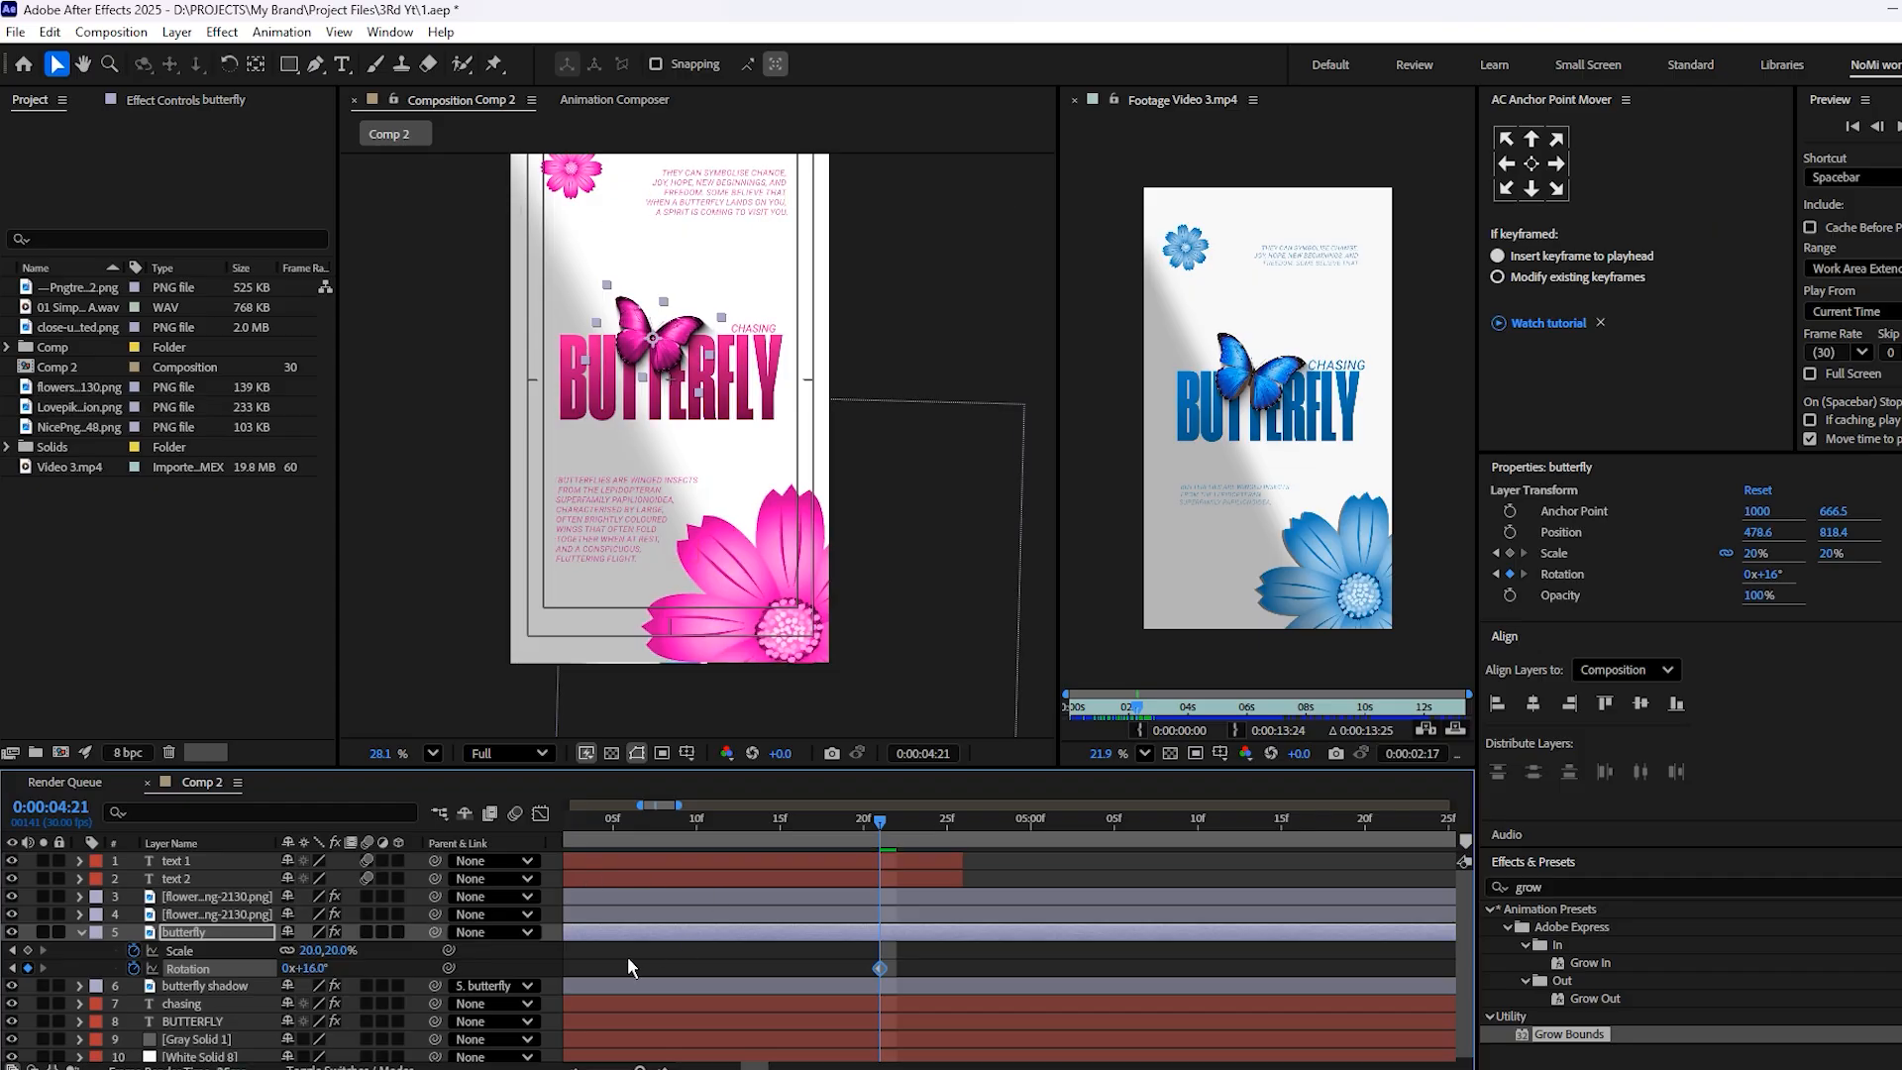
left_click_drag(614, 966, 871, 968)
left_click_drag(734, 956, 839, 964)
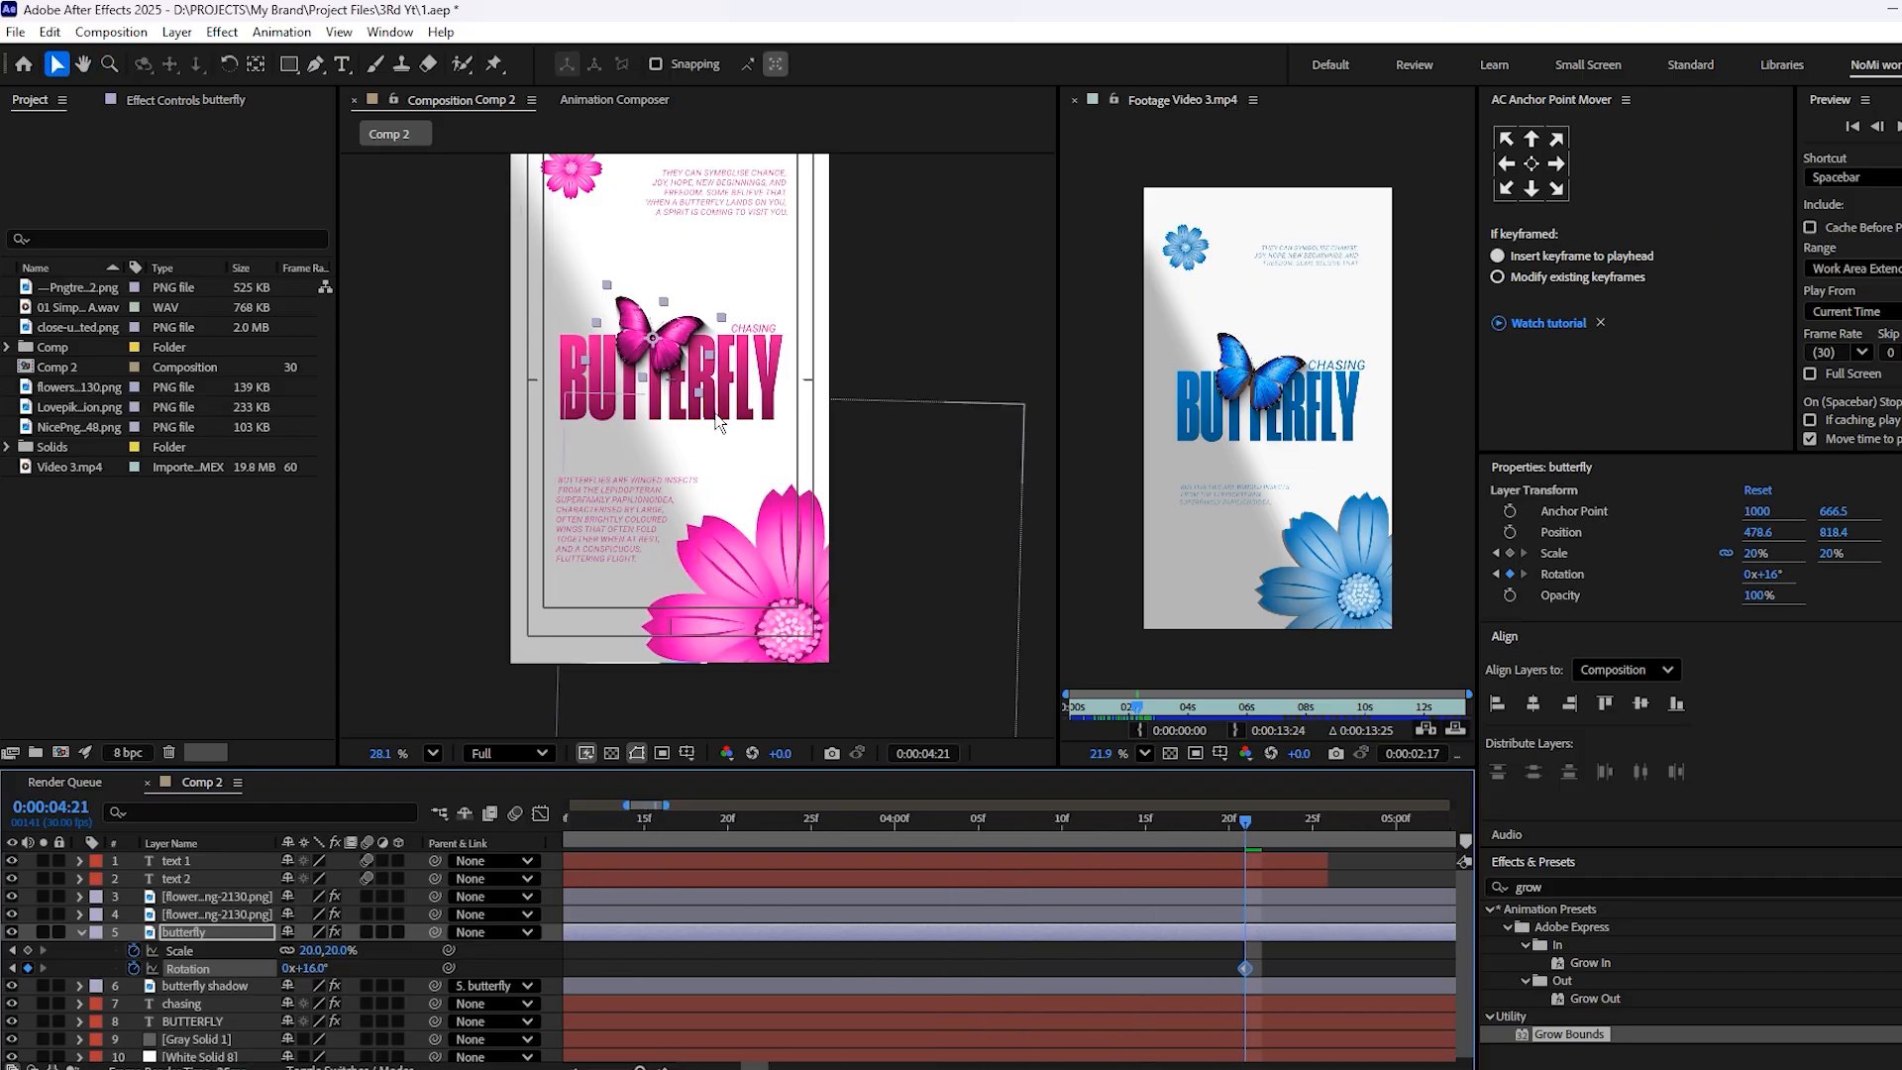
scroll(733, 421, "up", 3)
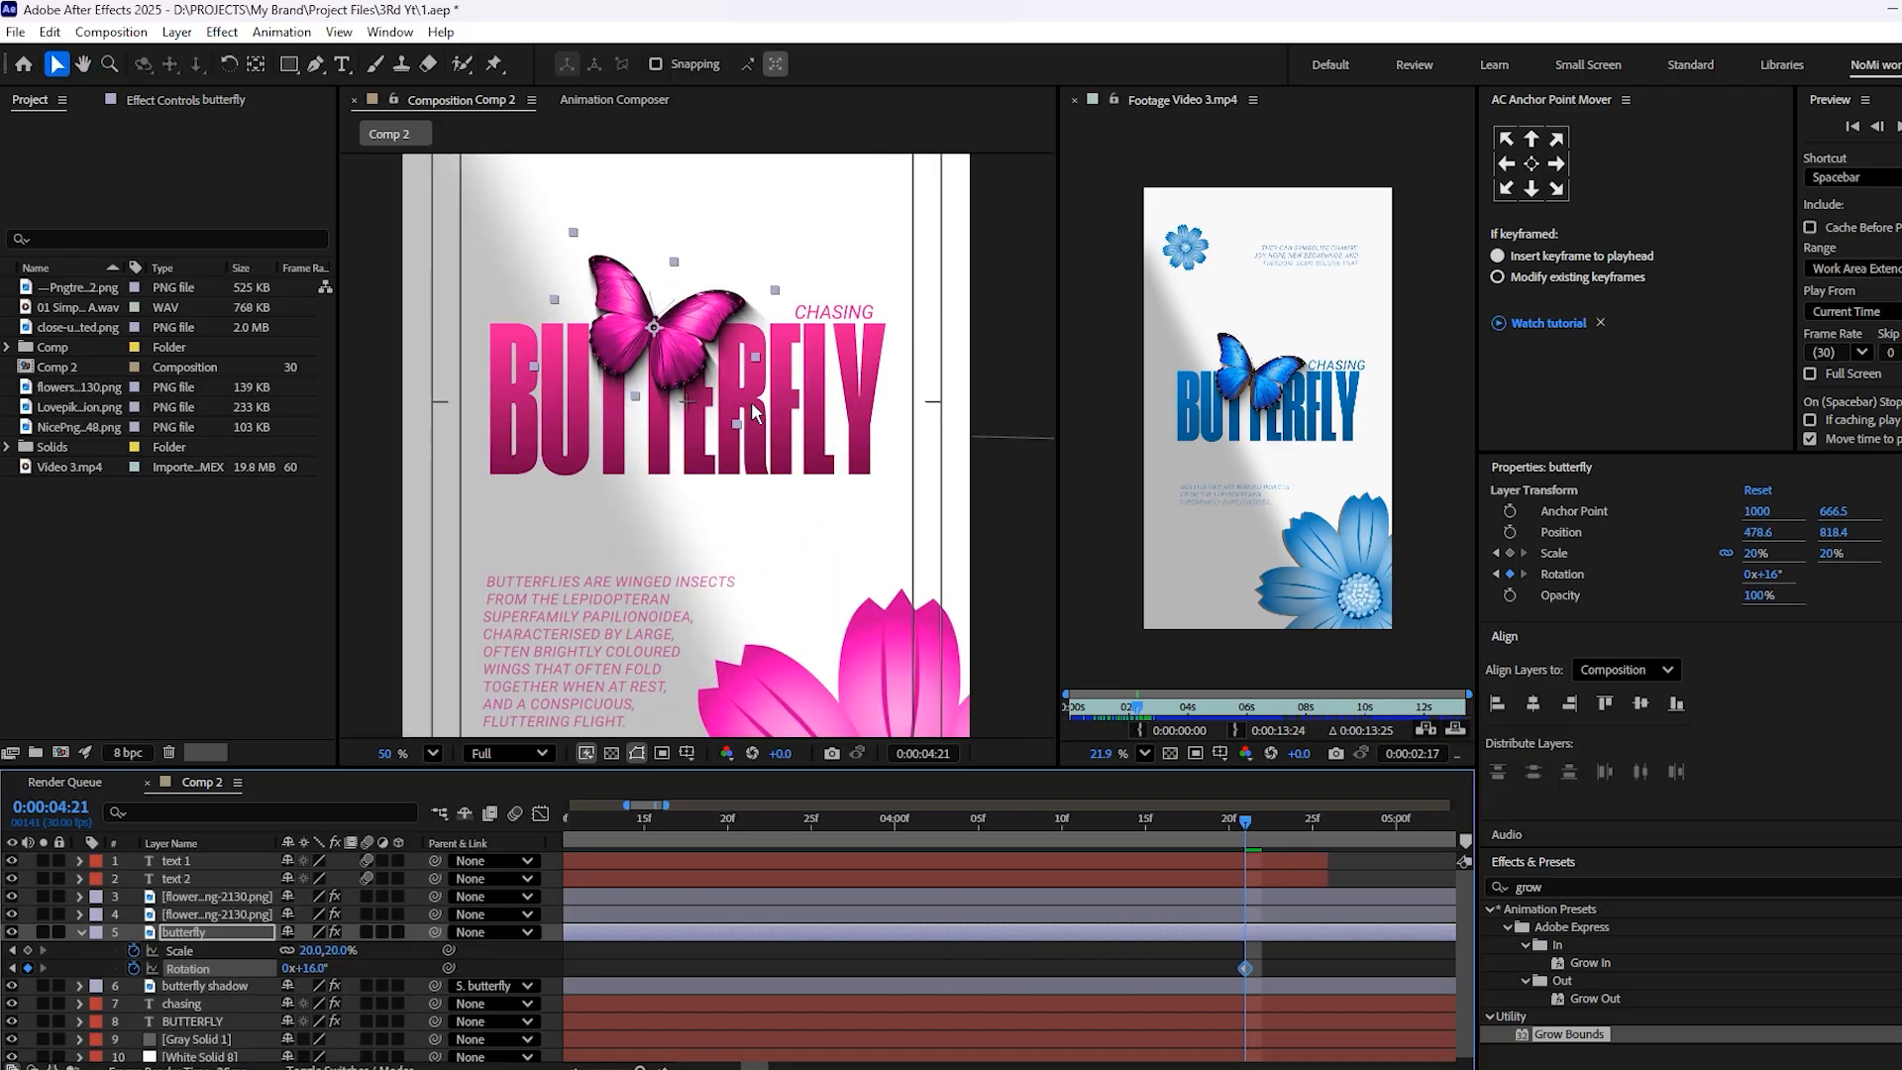
left_click_drag(691, 339, 720, 333)
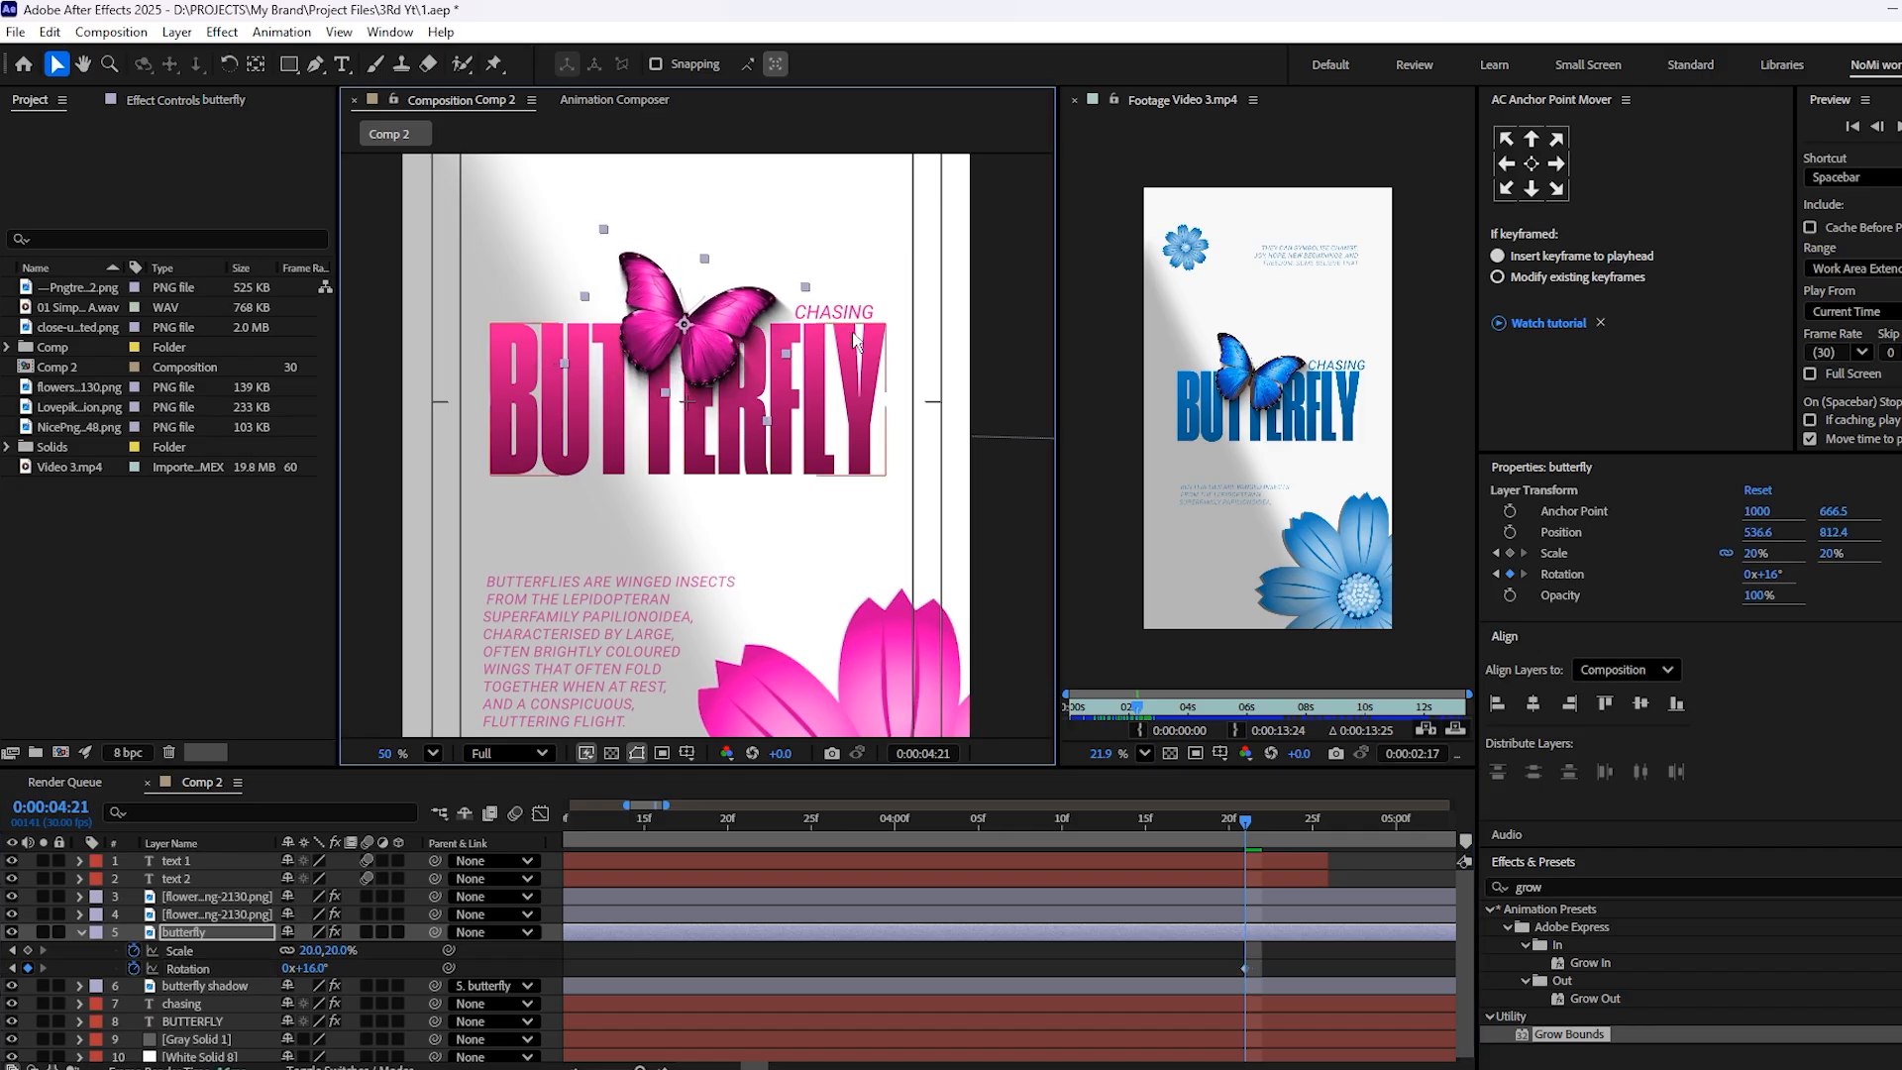
Nudge the CHASING text horizontally away from the butterfly to Position 816.9, 789
left_click(833, 314)
left_click_drag(858, 310, 879, 310)
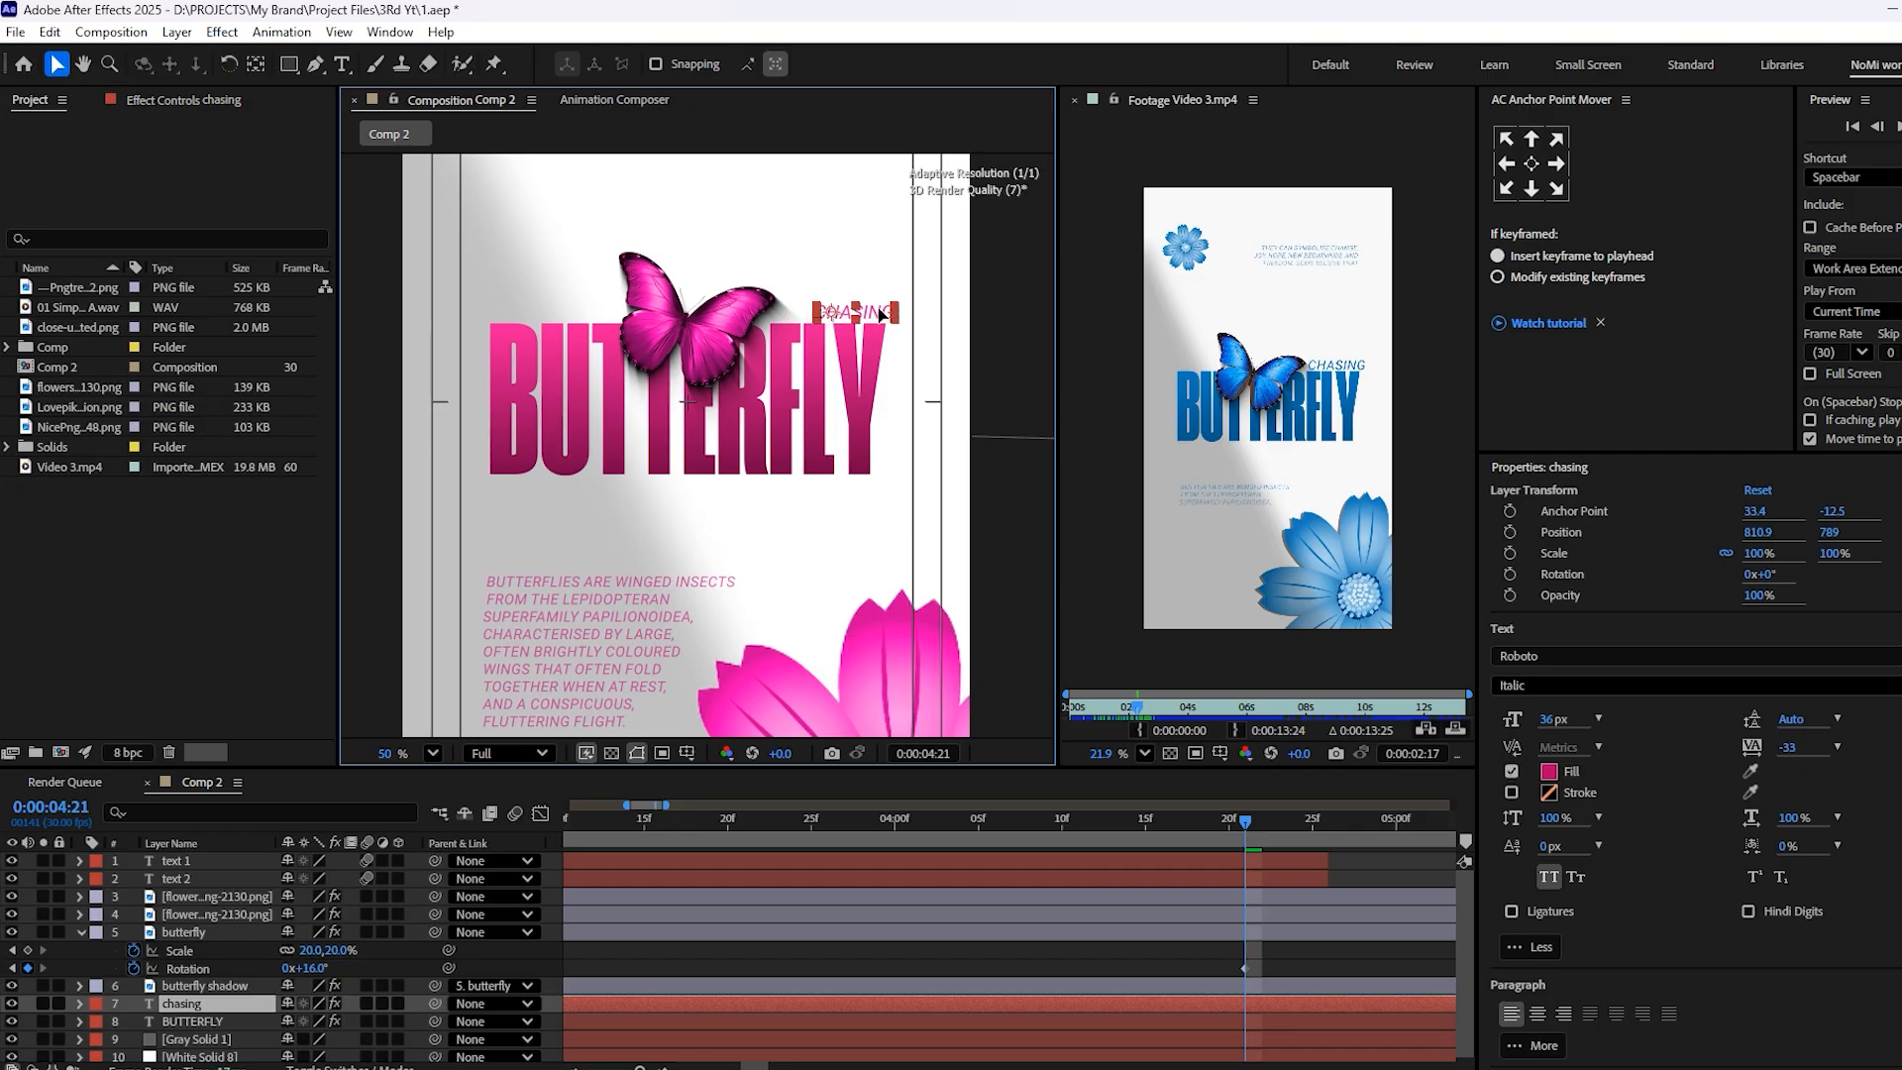
scroll(698, 341, "up", 5)
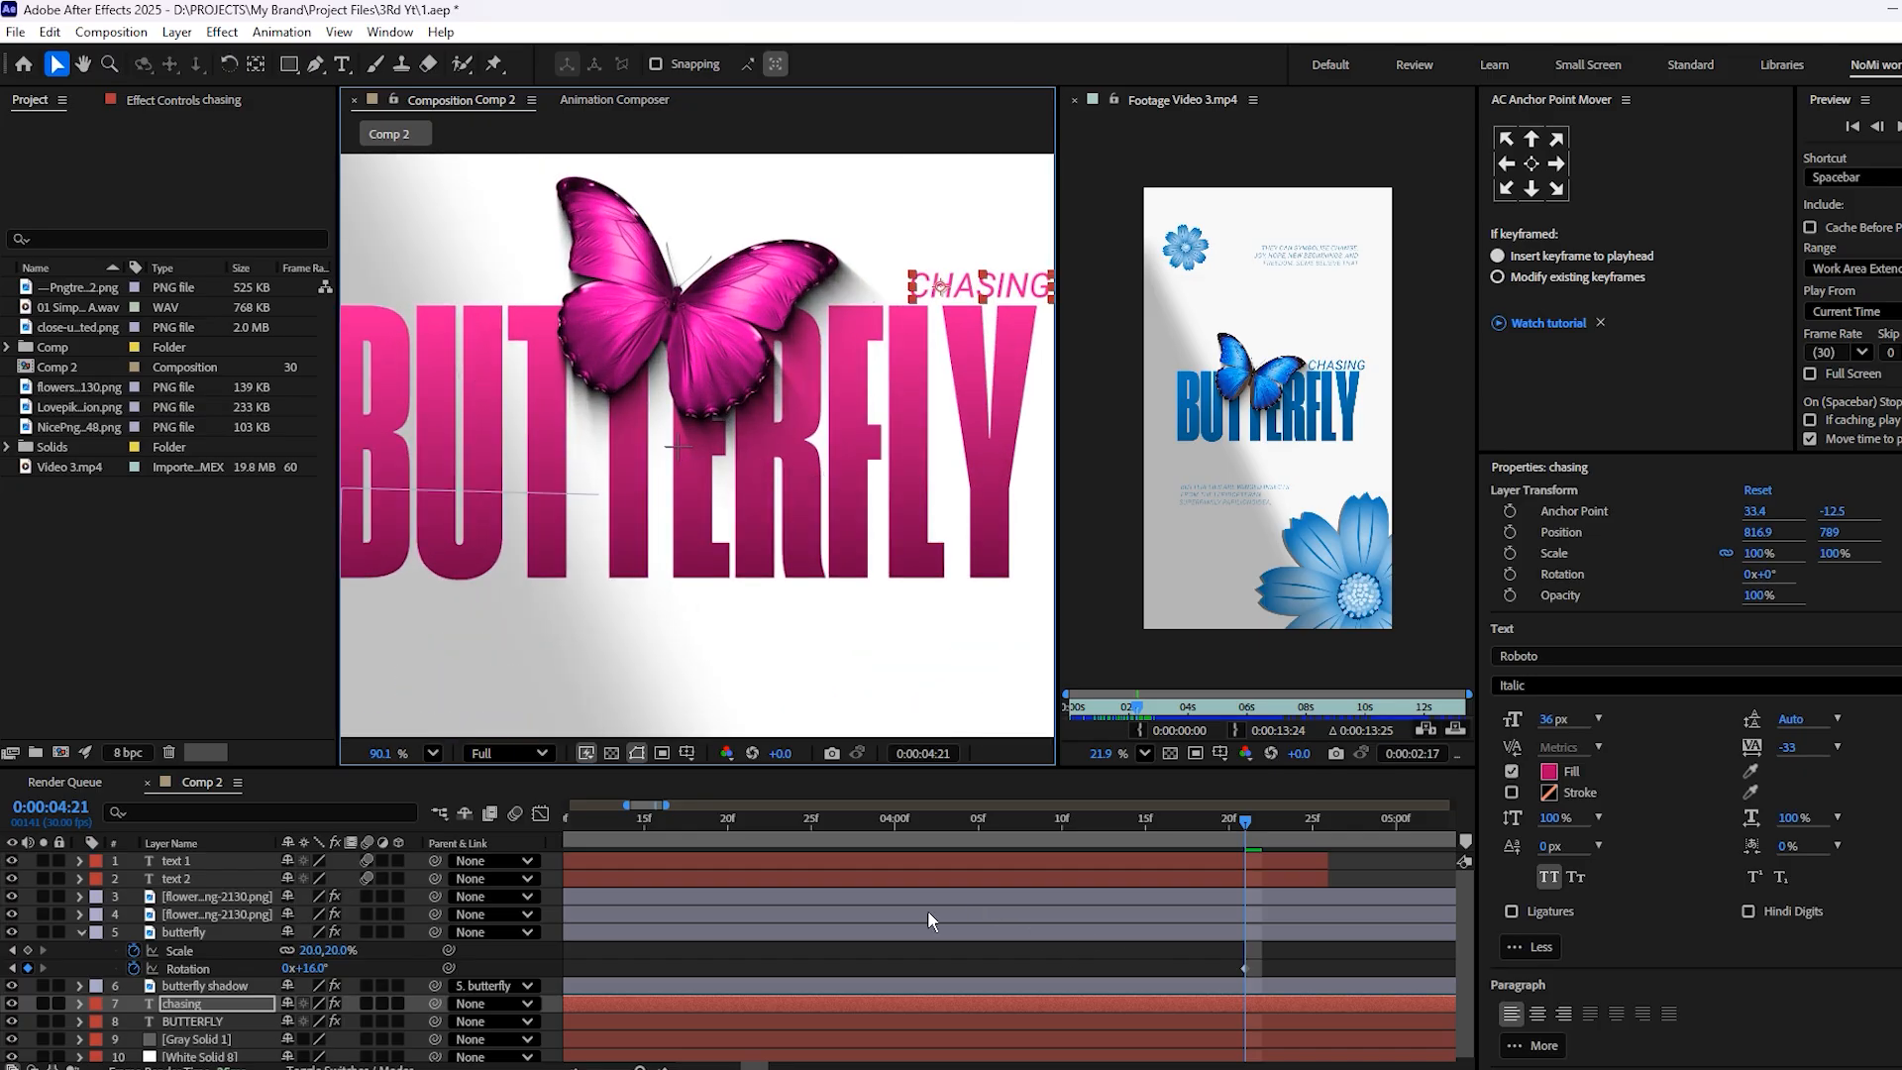
Set the butterfly's Scale to 26% on its second Scale keyframe at 1:29
scroll(928, 910, "left", 5)
left_click_drag(805, 821, 785, 821)
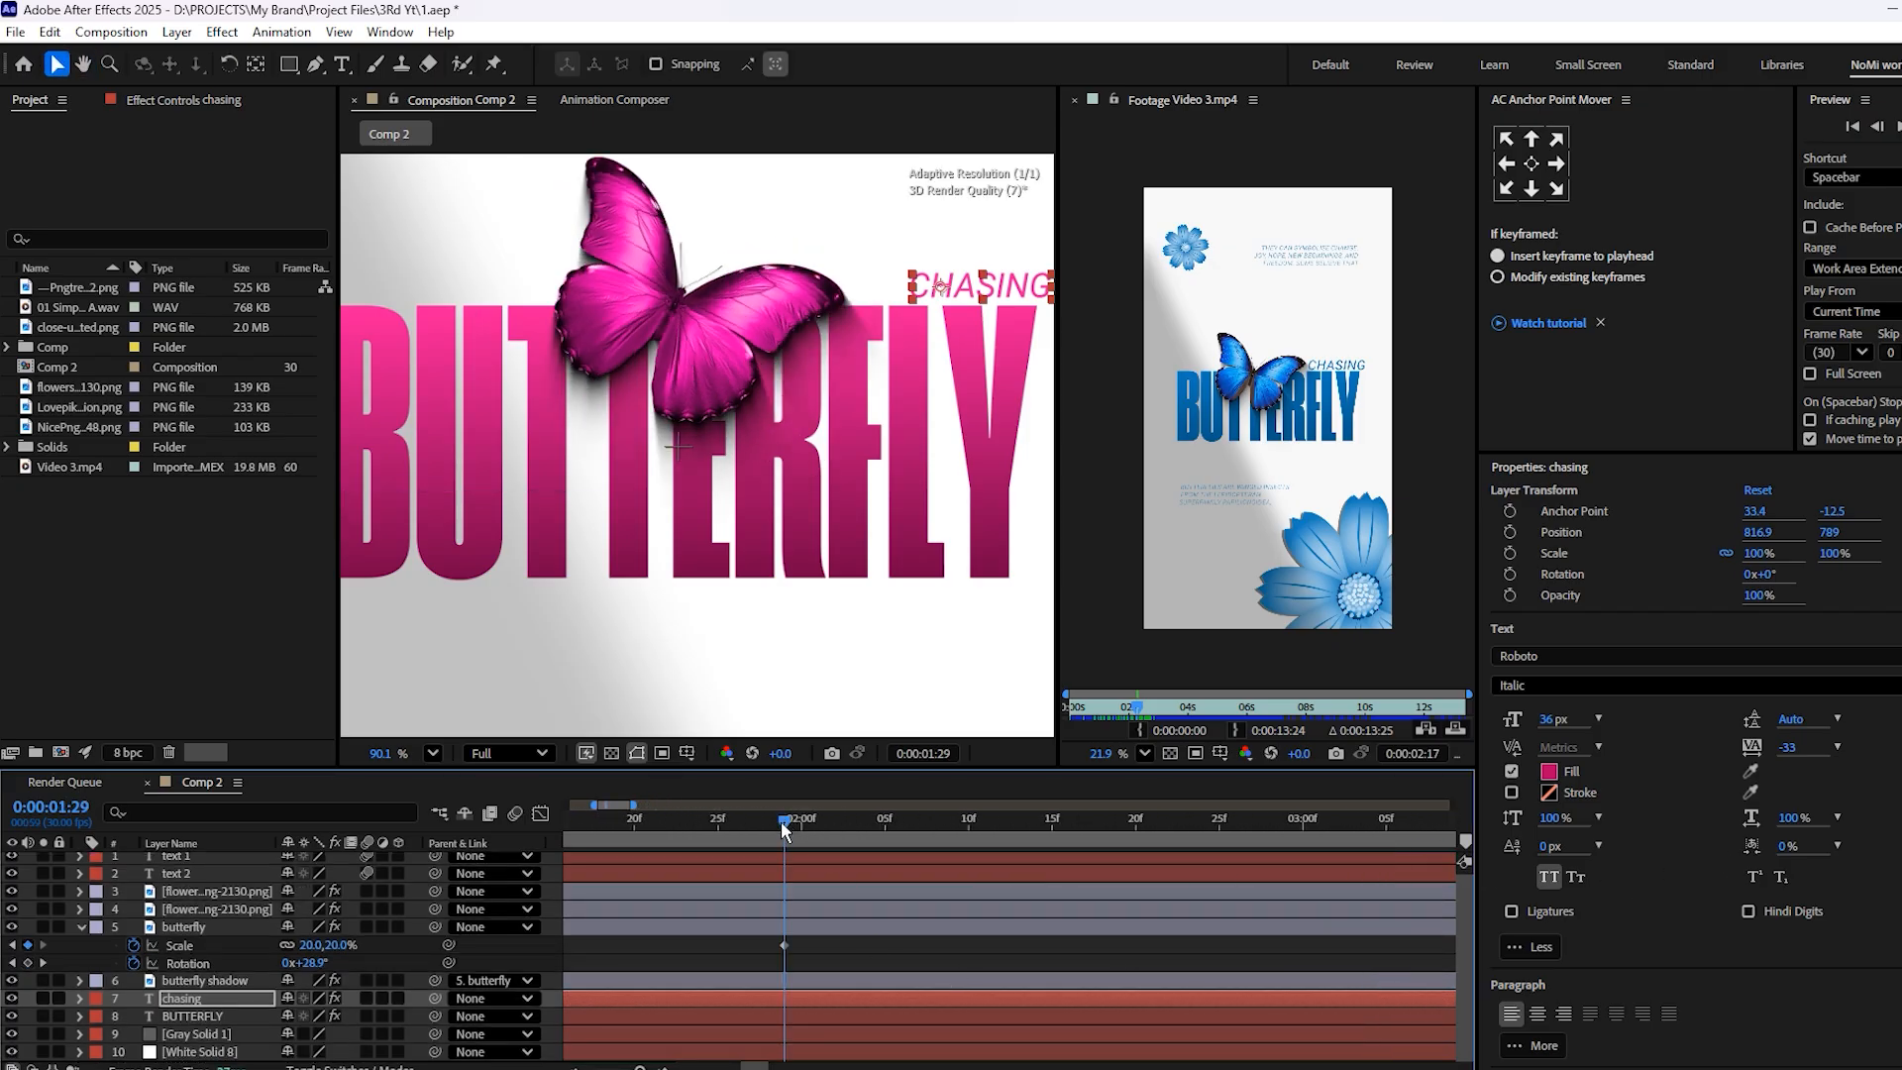
left_click(794, 930)
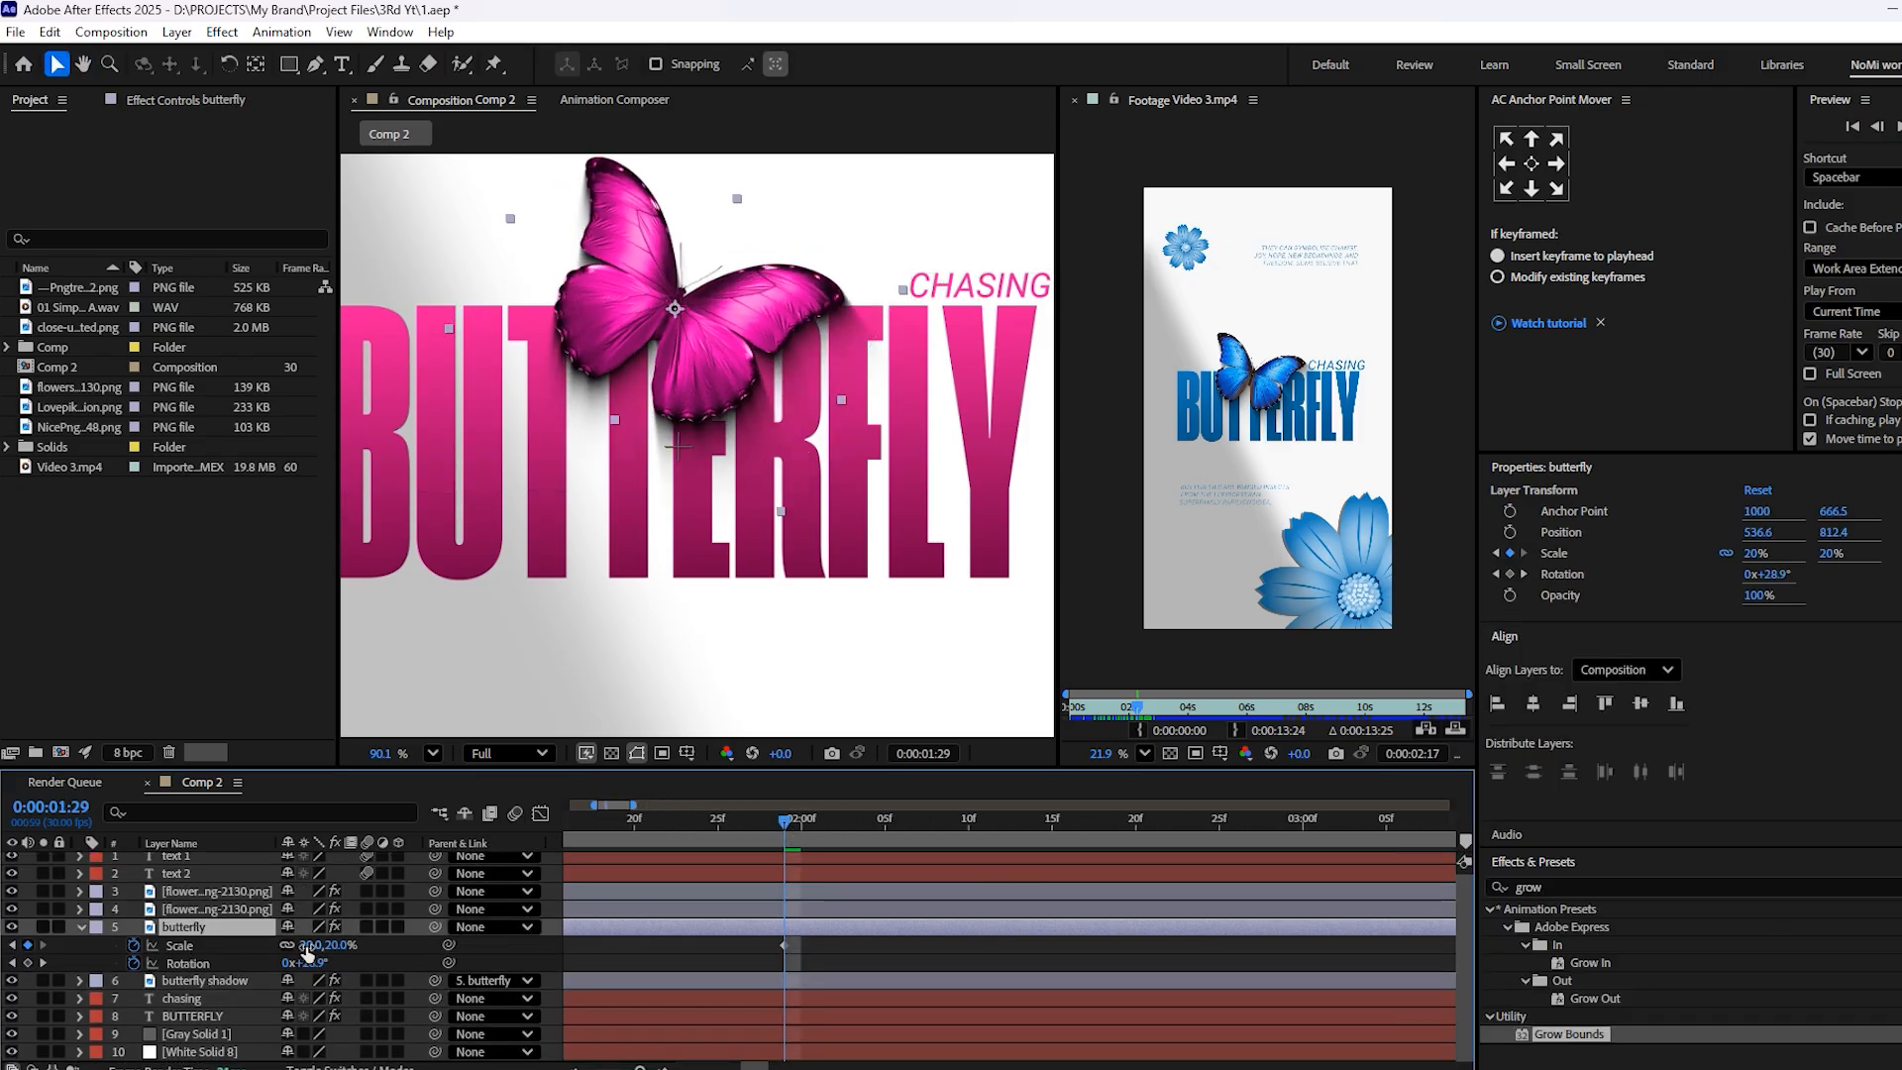
left_click_drag(313, 950, 313, 945)
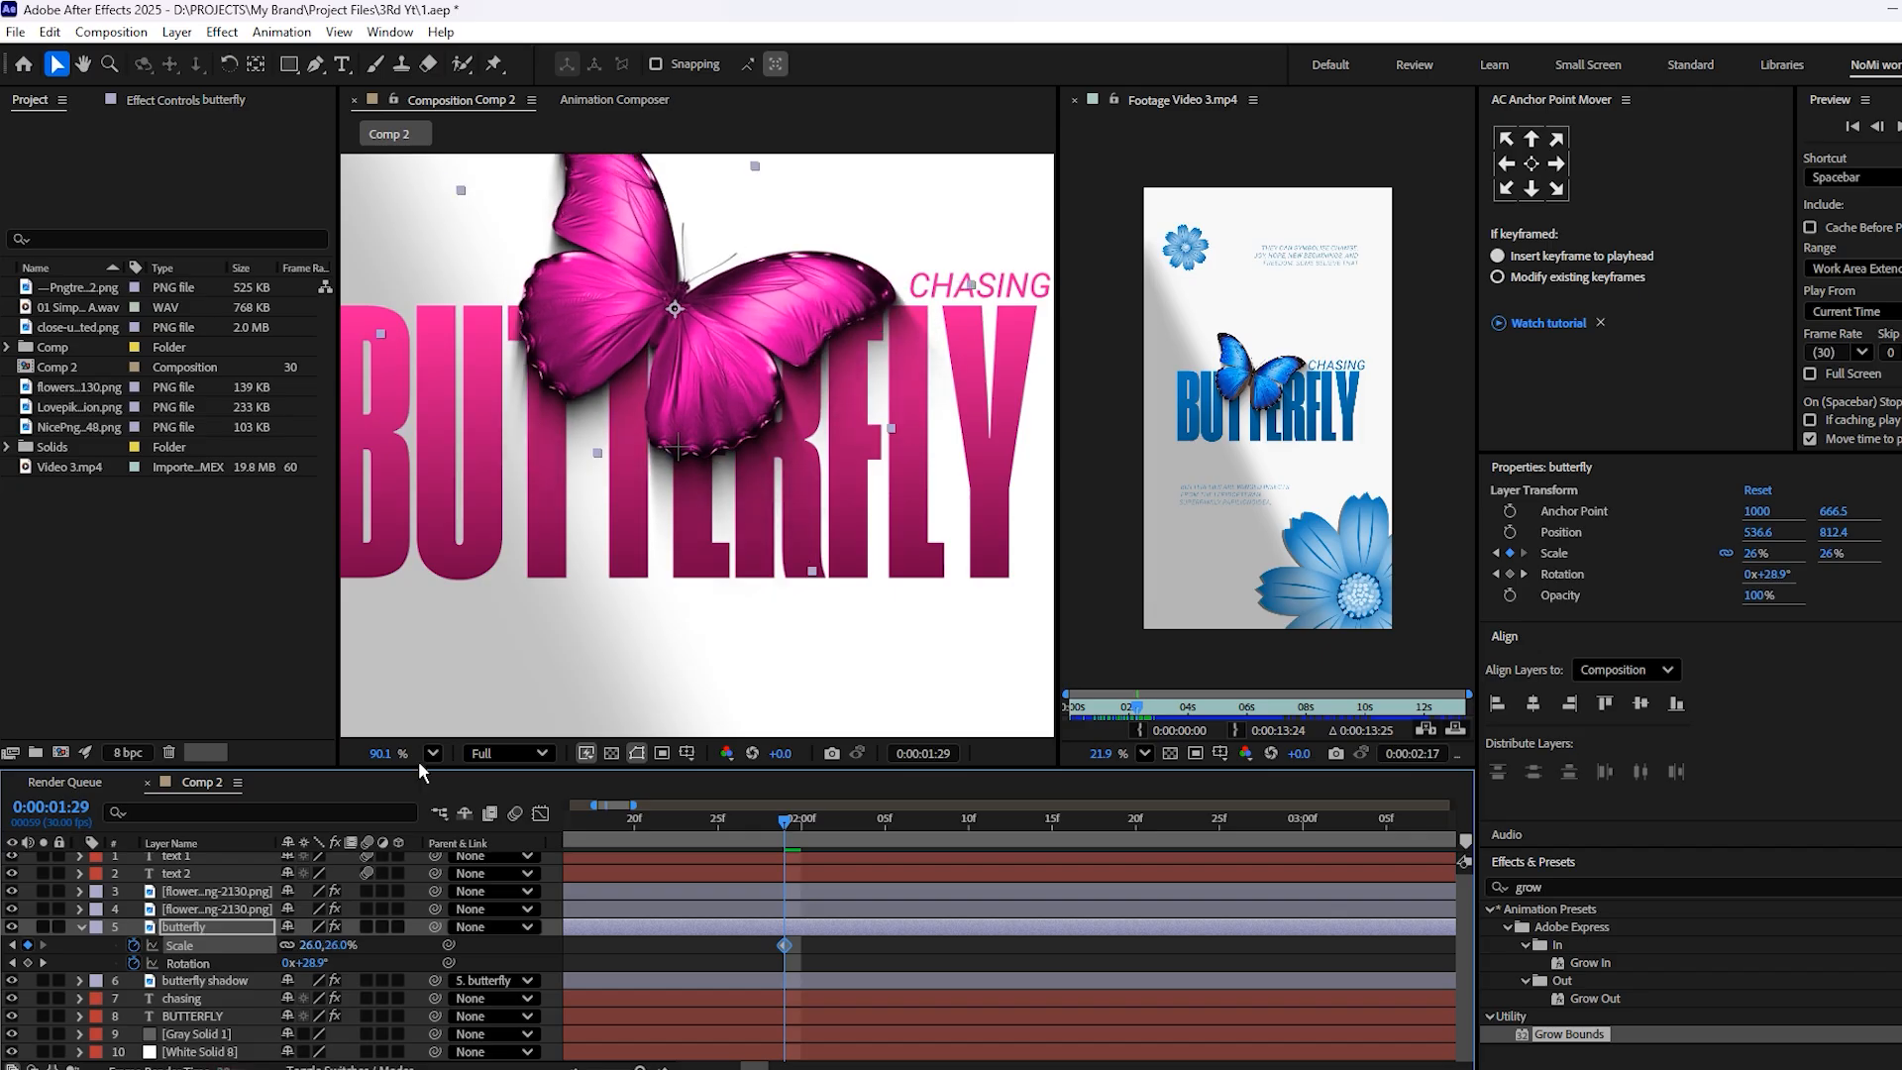
scroll(651, 448, "down", 3)
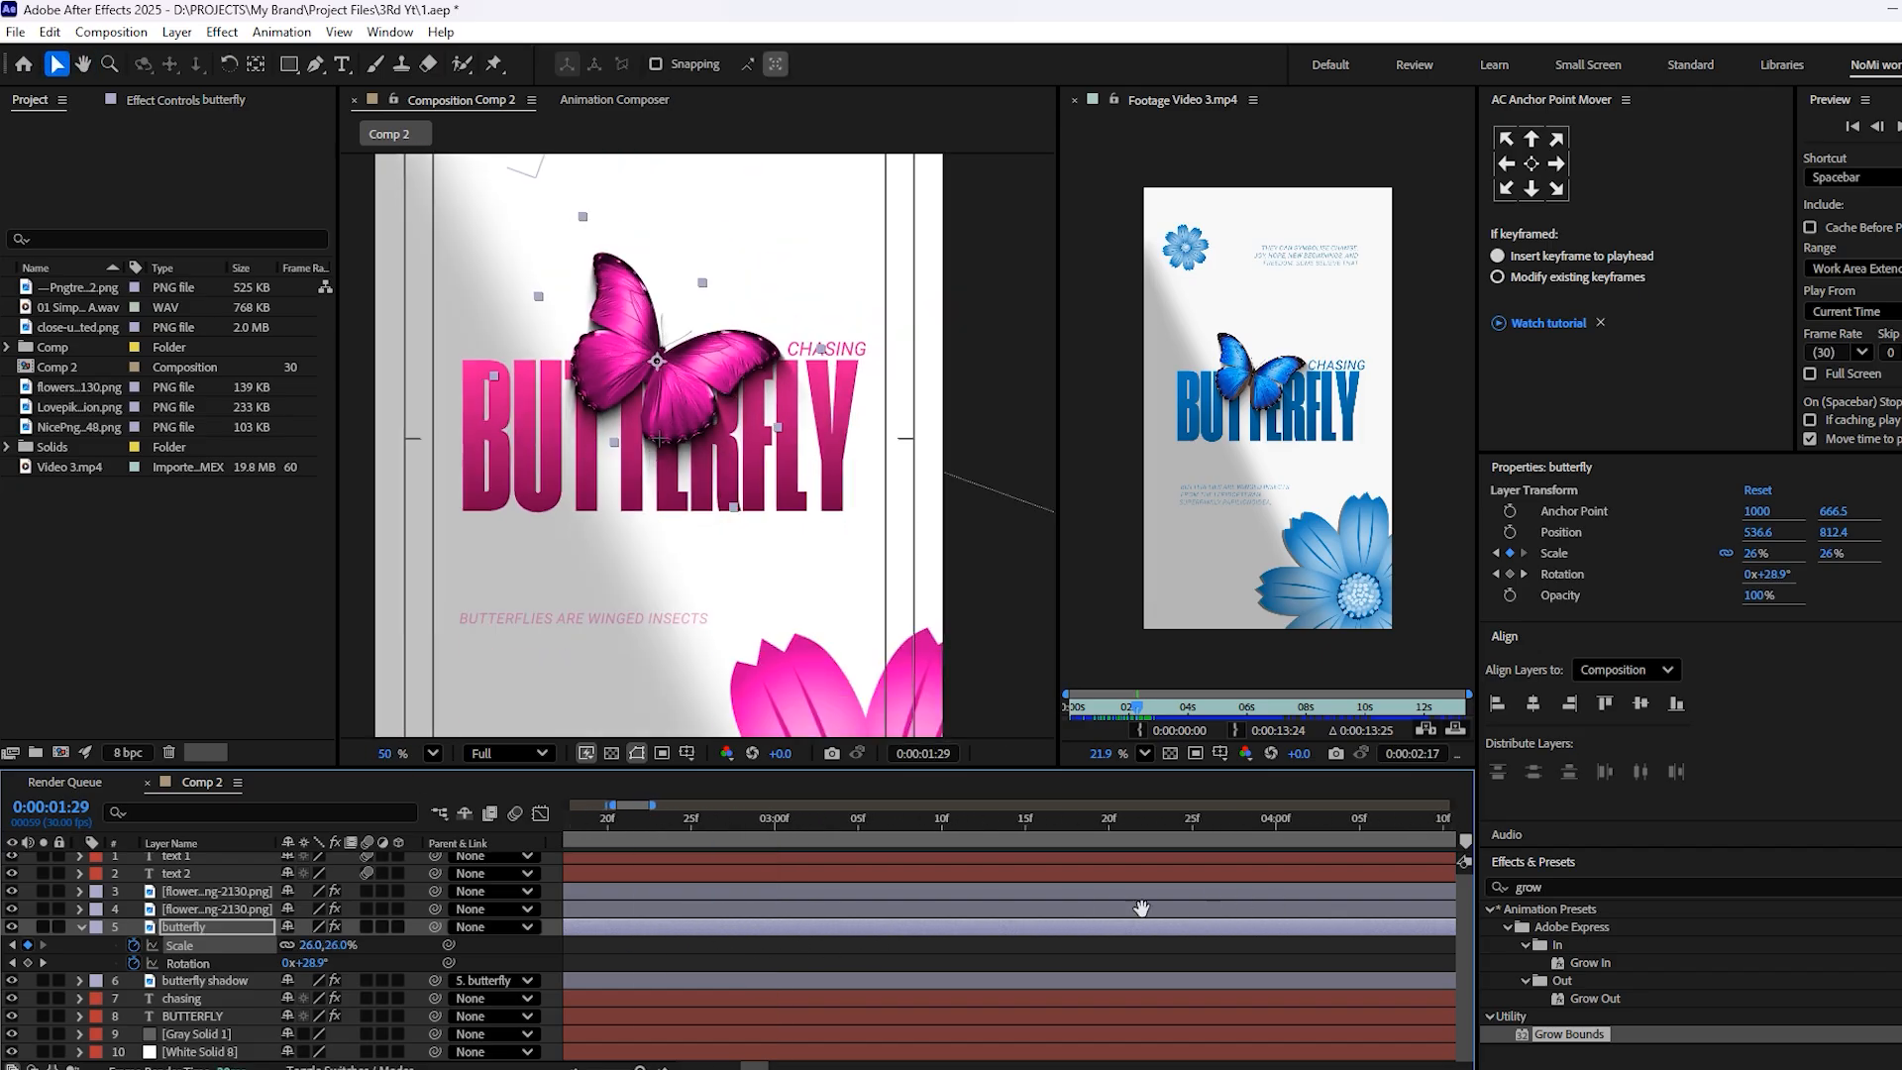
Increase the butterfly's Rotation slightly on its last keyframe at 4:21
scroll(1078, 885, "right", 3)
left_click_drag(1112, 822, 1122, 838)
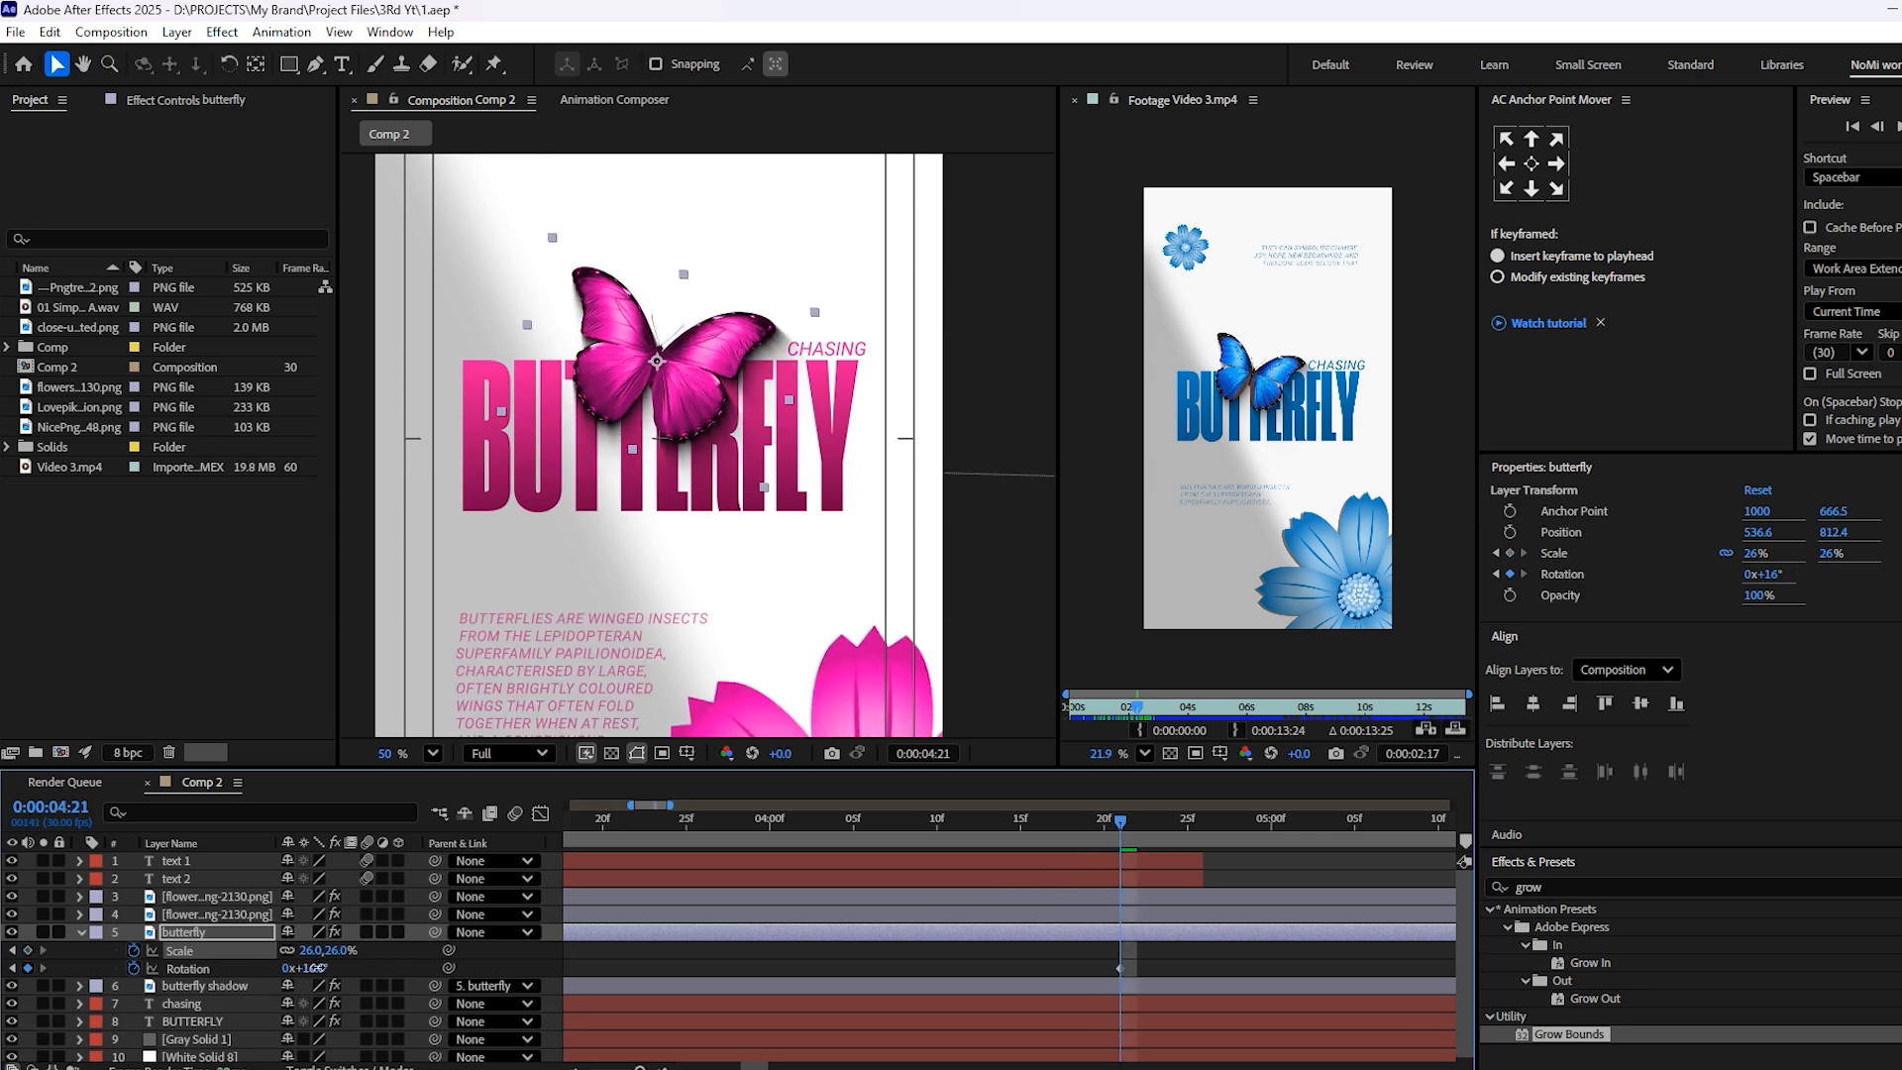
left_click_drag(318, 968, 324, 968)
Apply Easy Ease to both butterfly Scale keyframes and reshape their speed graph so the scaling peaks early, checking it in playback
left_click_drag(1099, 828, 171, 985)
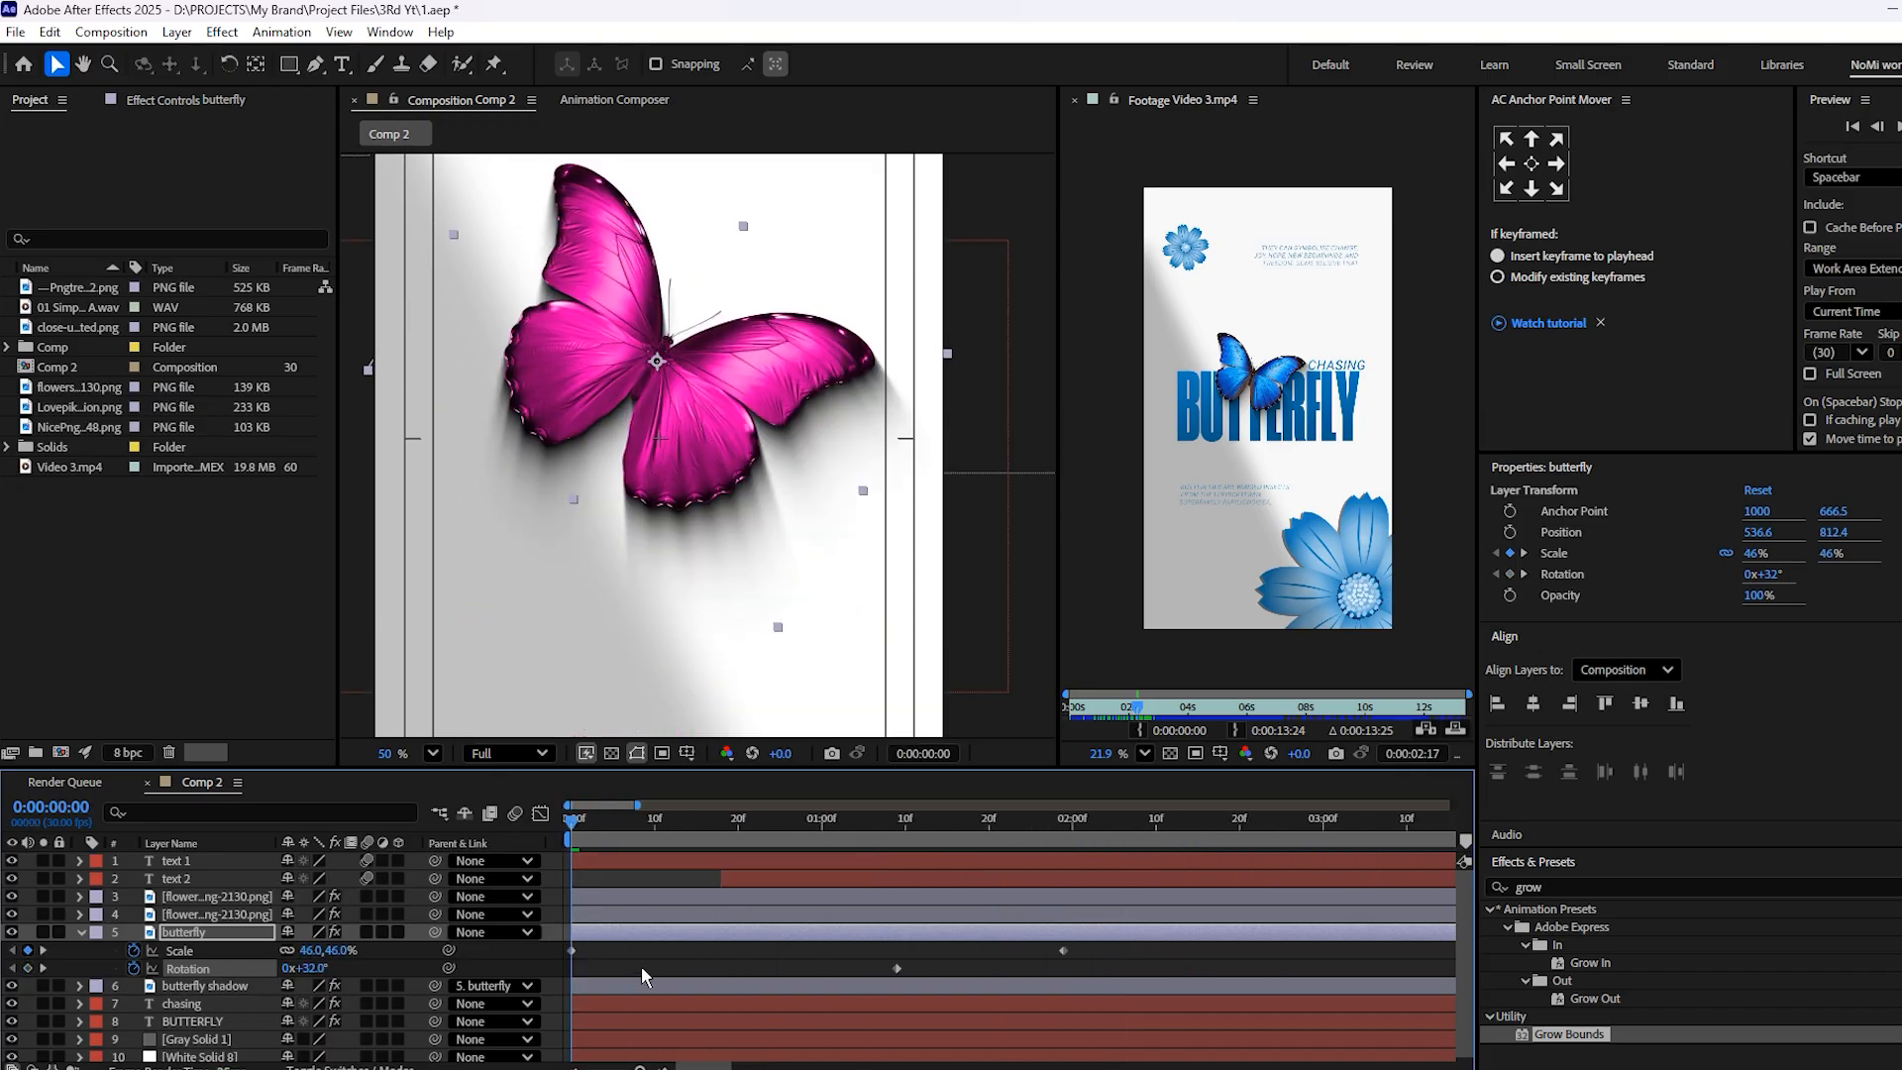
key("minus")
key("minus")
key("minus")
left_click_drag(746, 949, 560, 957)
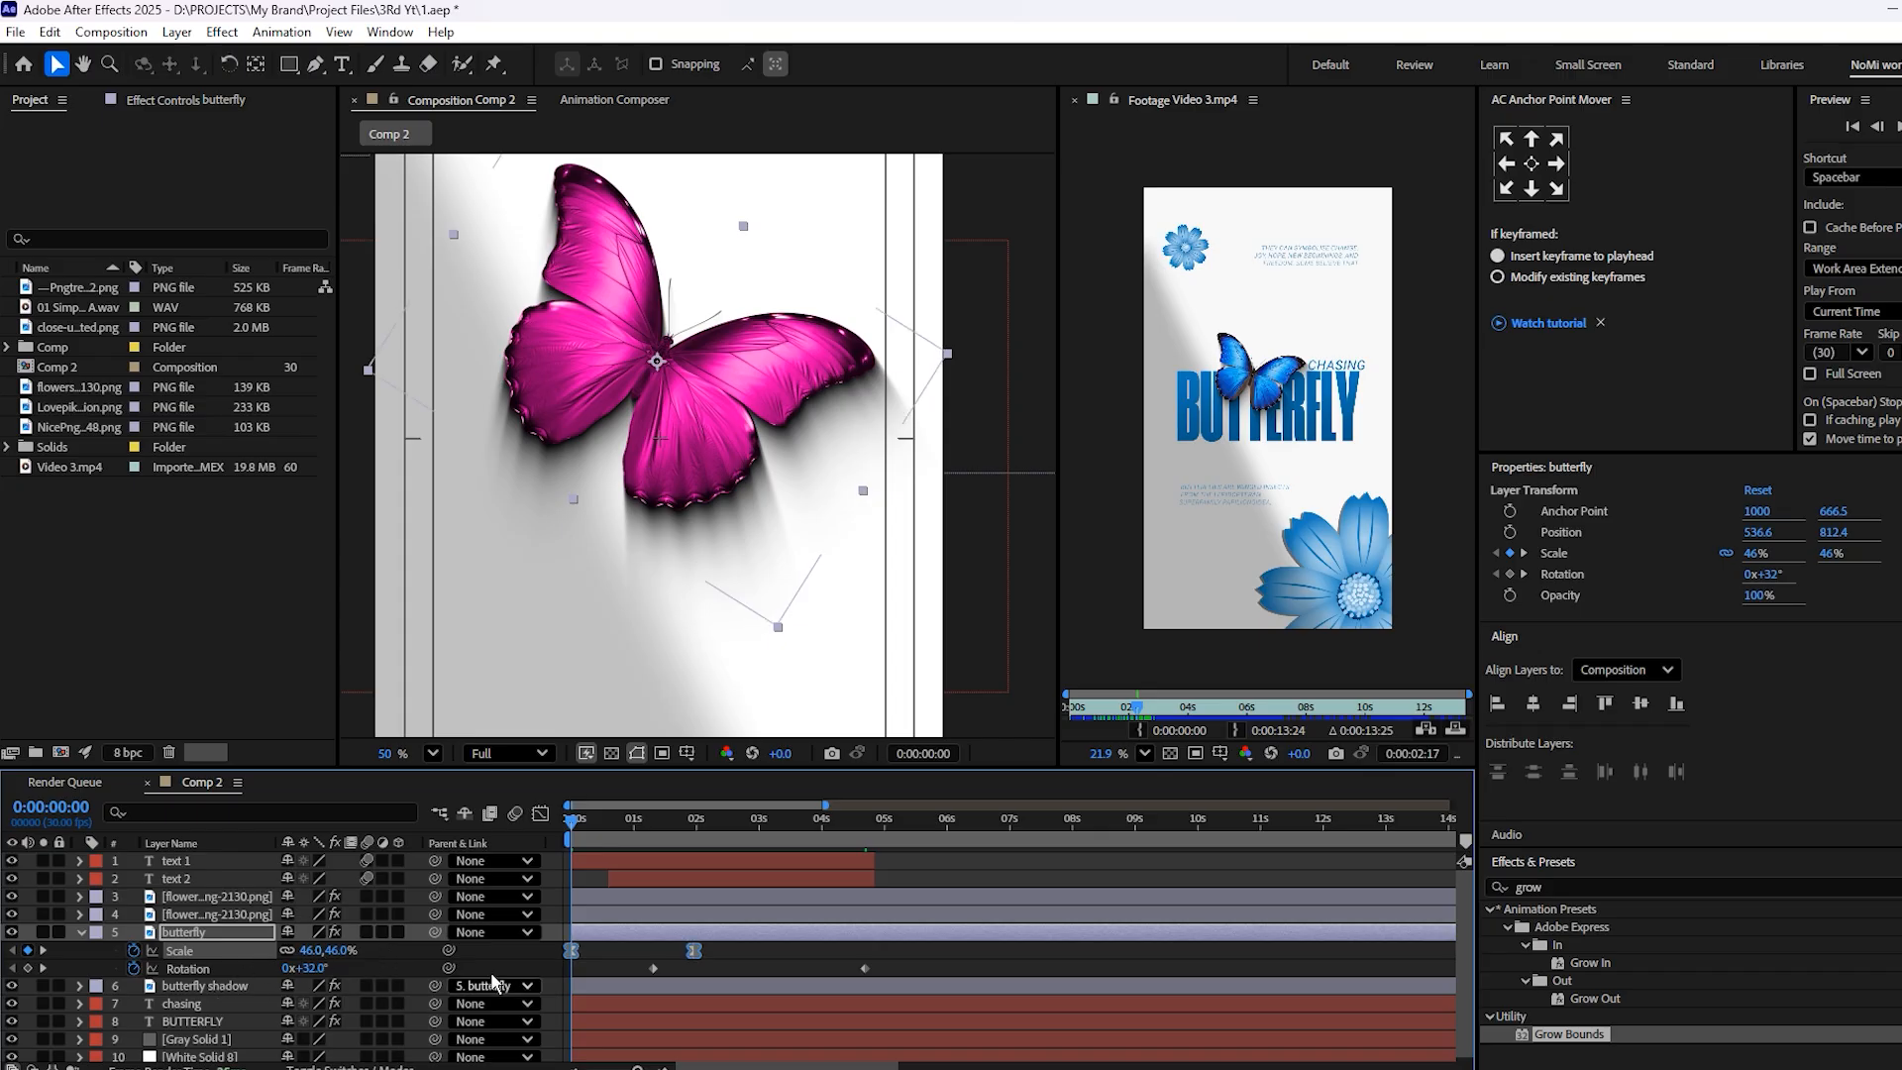
left_click(540, 813)
left_click(686, 877)
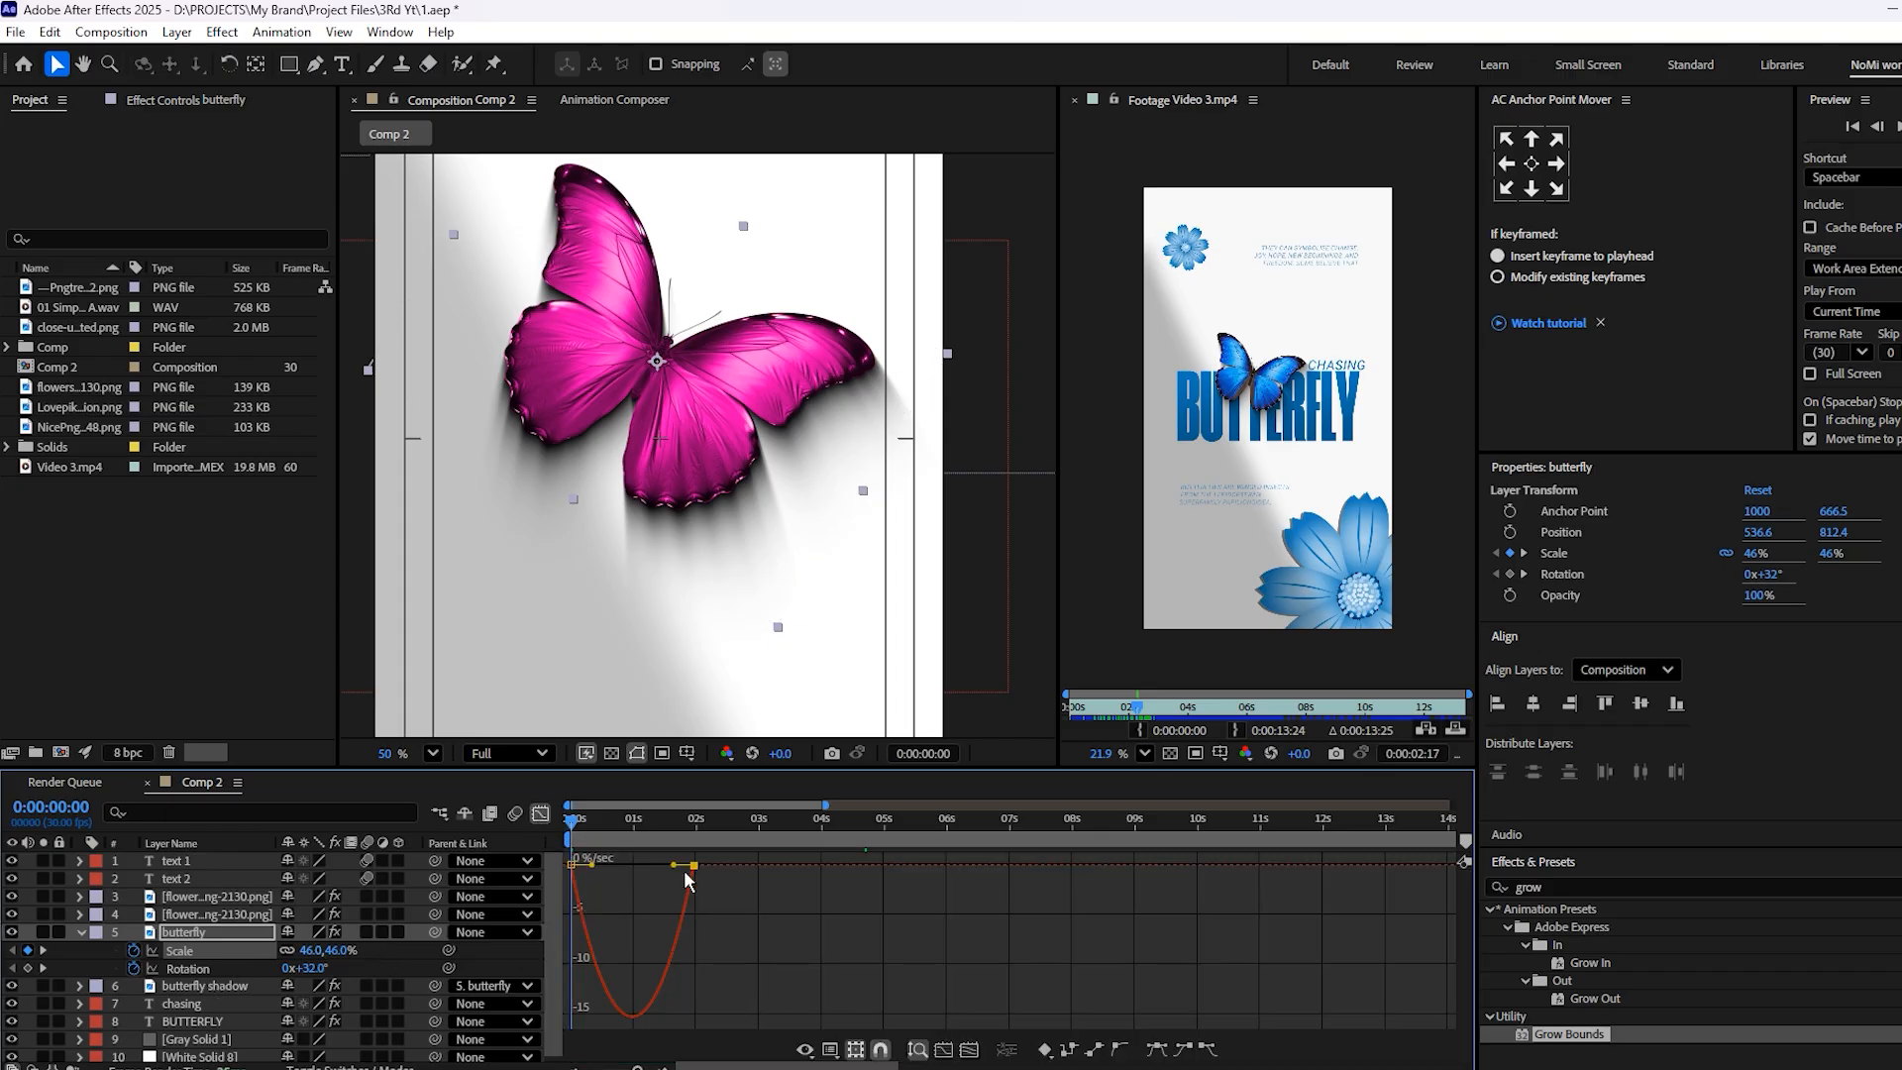
left_click_drag(680, 868, 586, 866)
key("space")
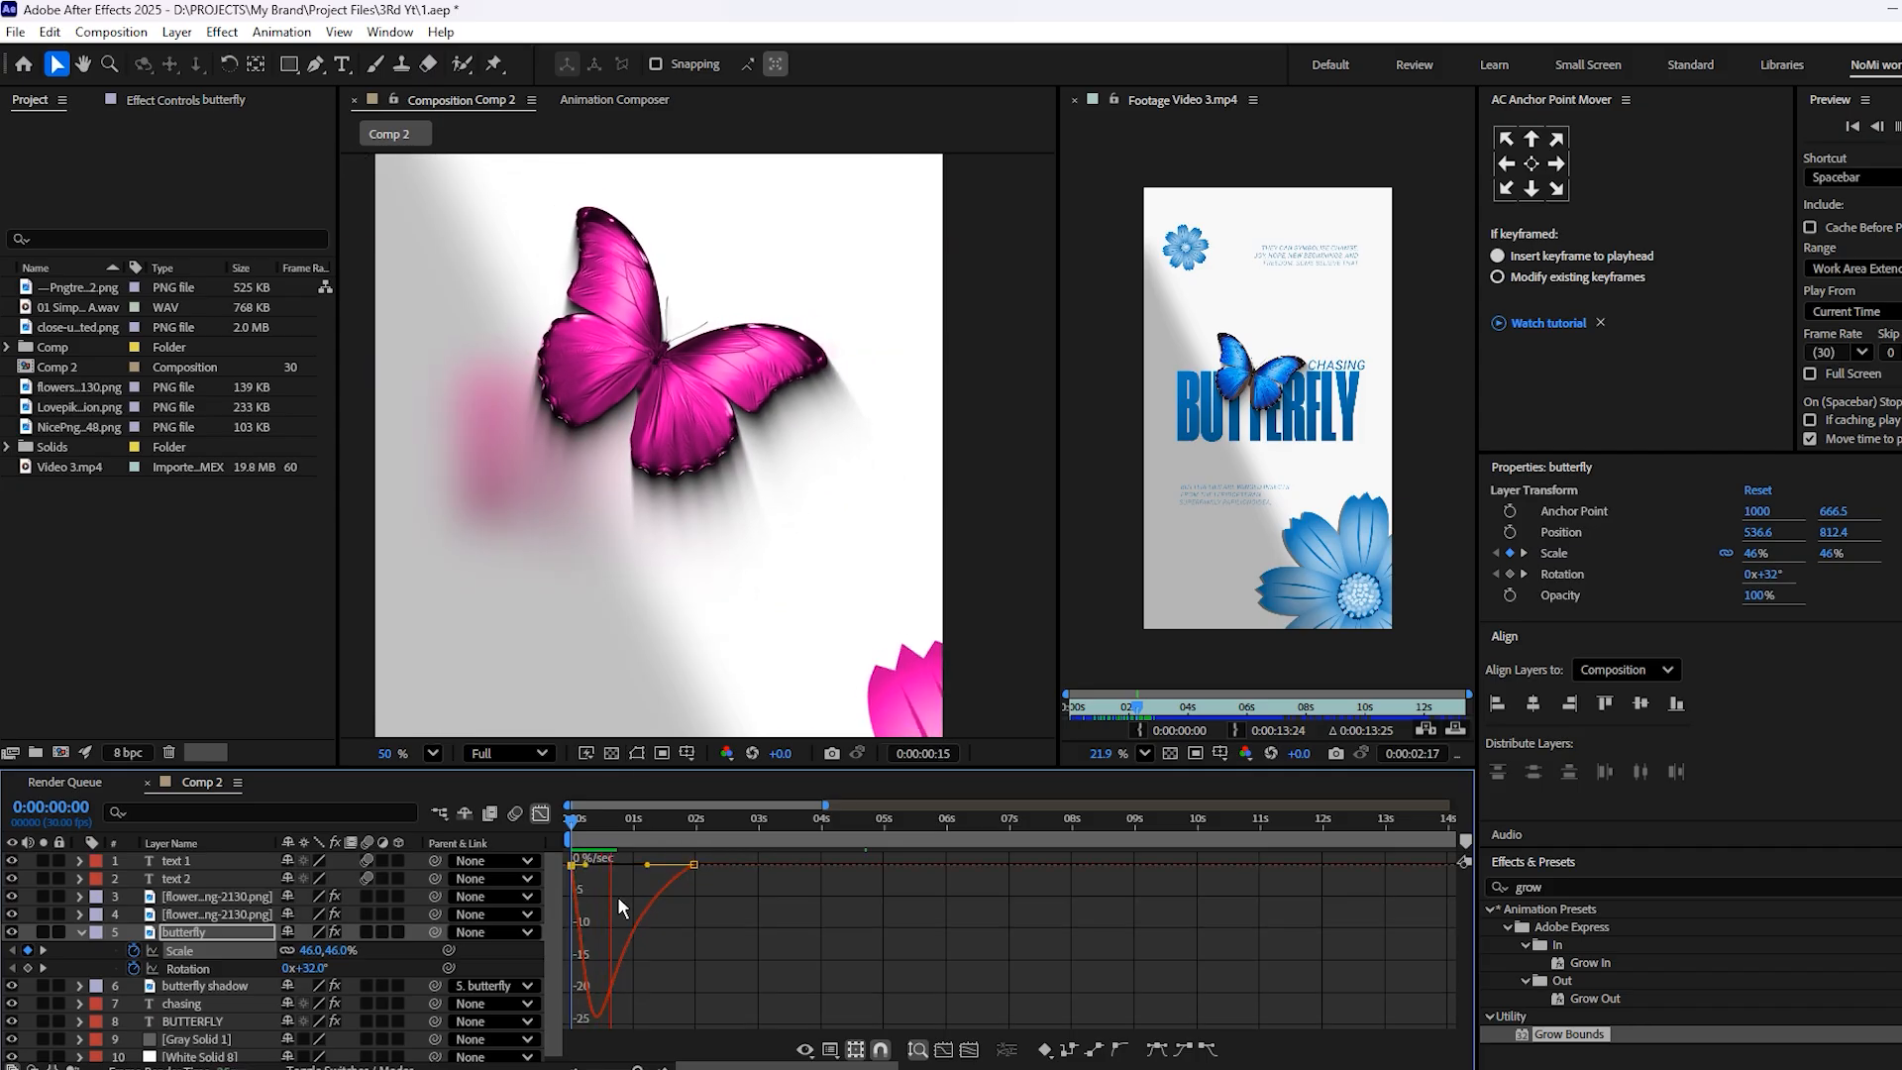
key("space")
left_click(535, 814)
Collapse the butterfly's keyframed properties and preview the animation with the whole poster in view
left_click(771, 947)
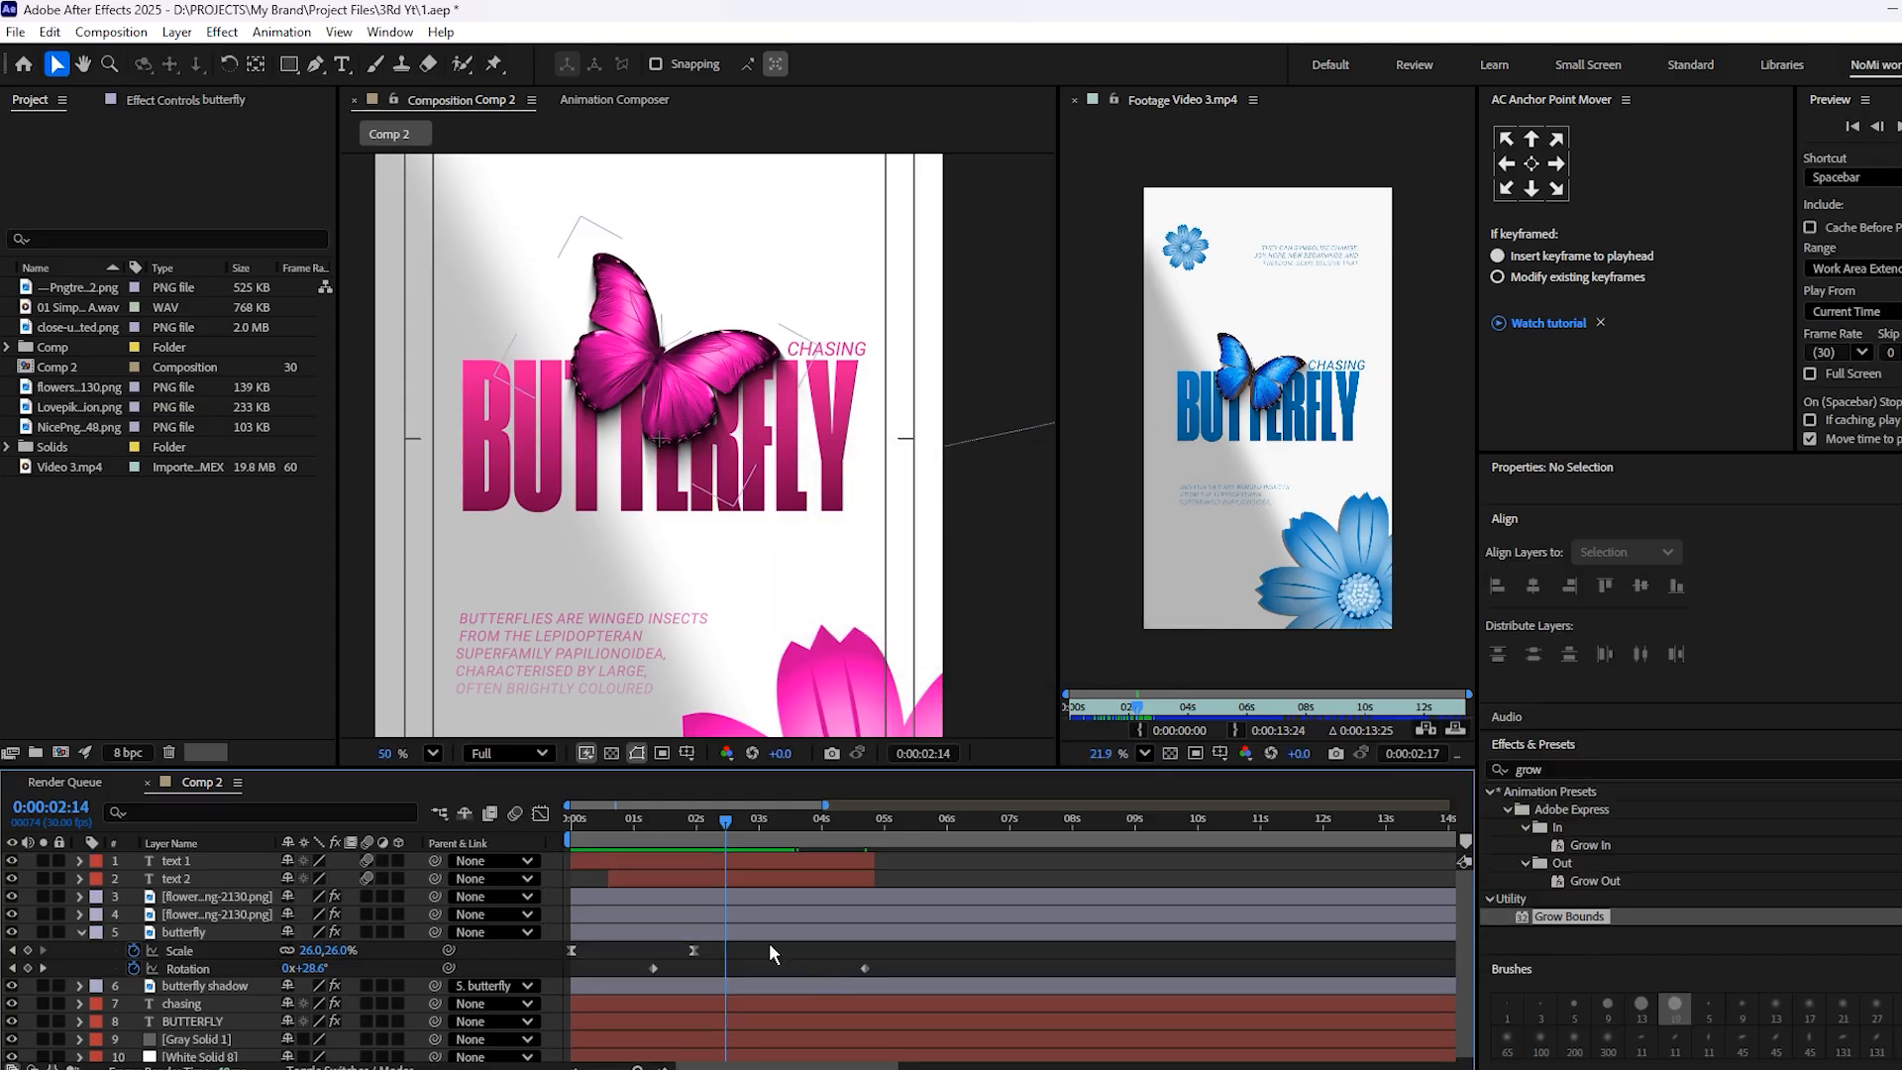
key("u")
key("u")
key("space")
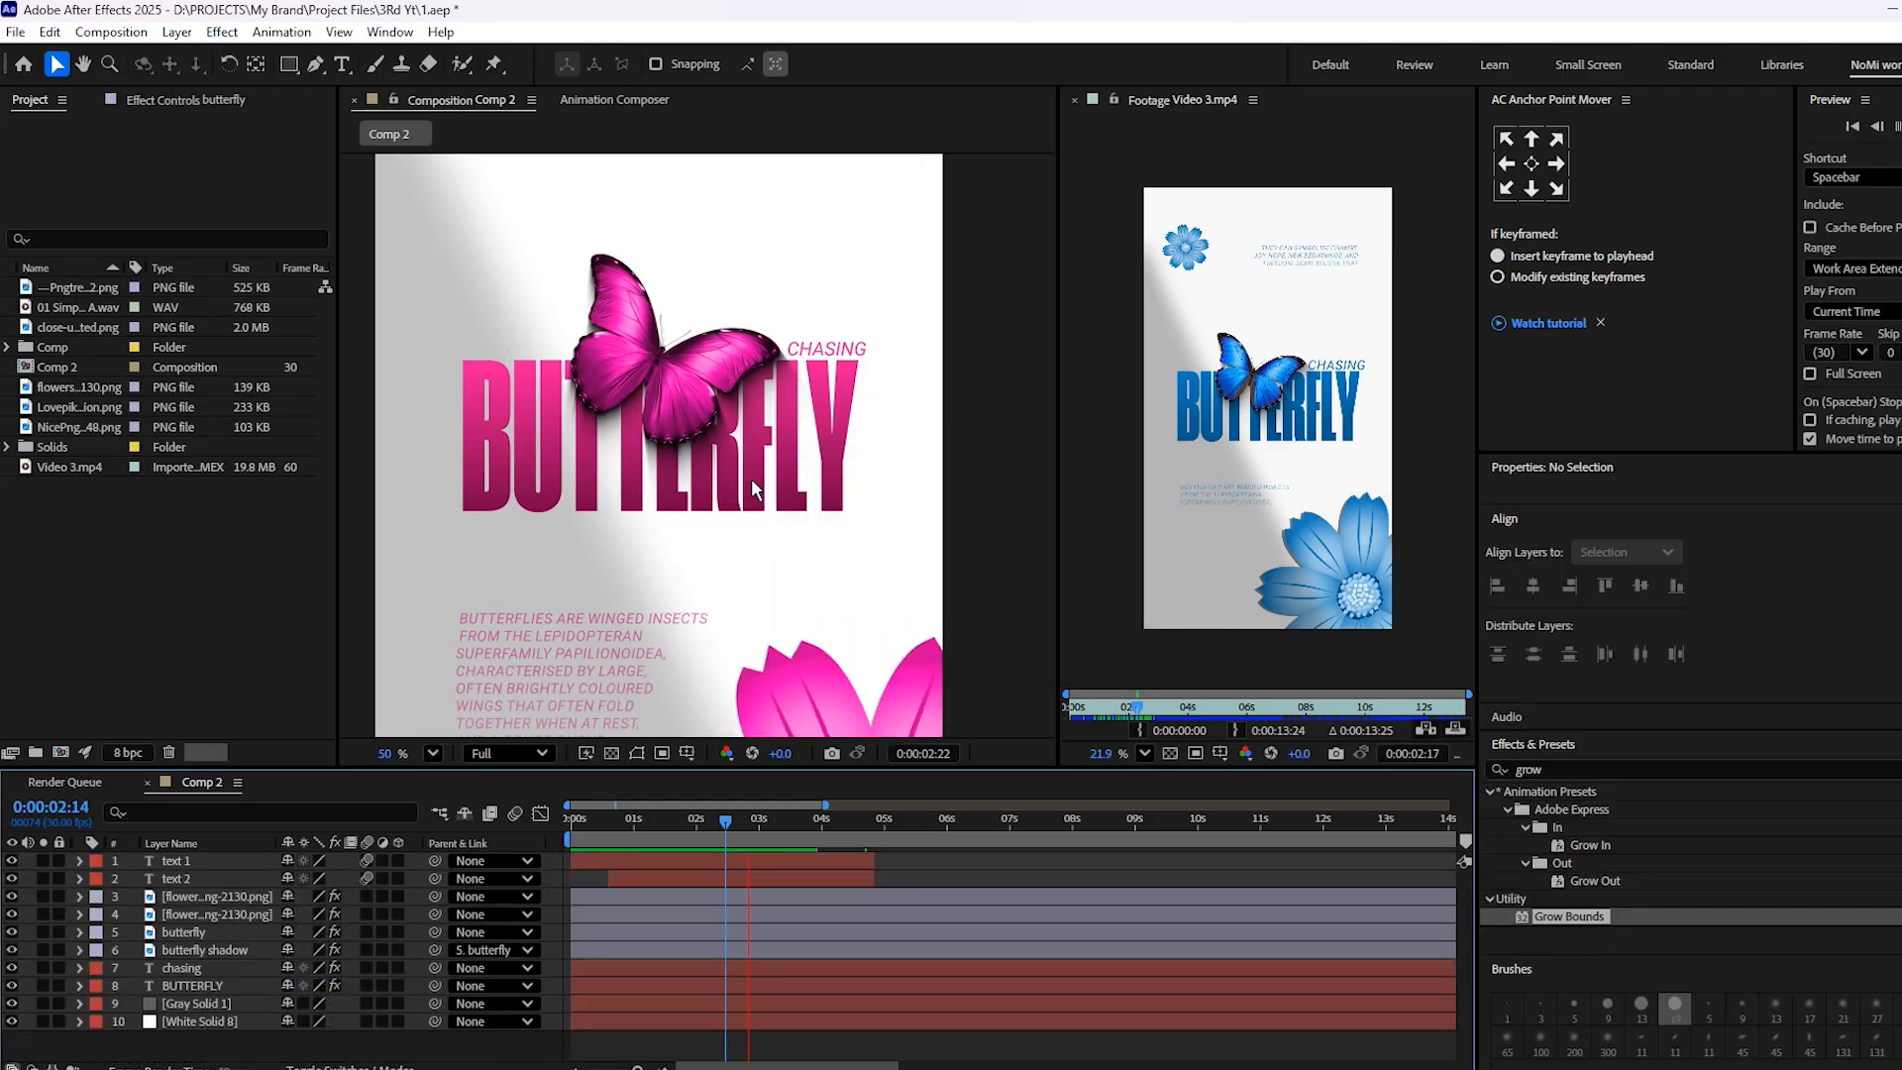
scroll(751, 478, "down", 1)
key("space")
key("space")
key("space")
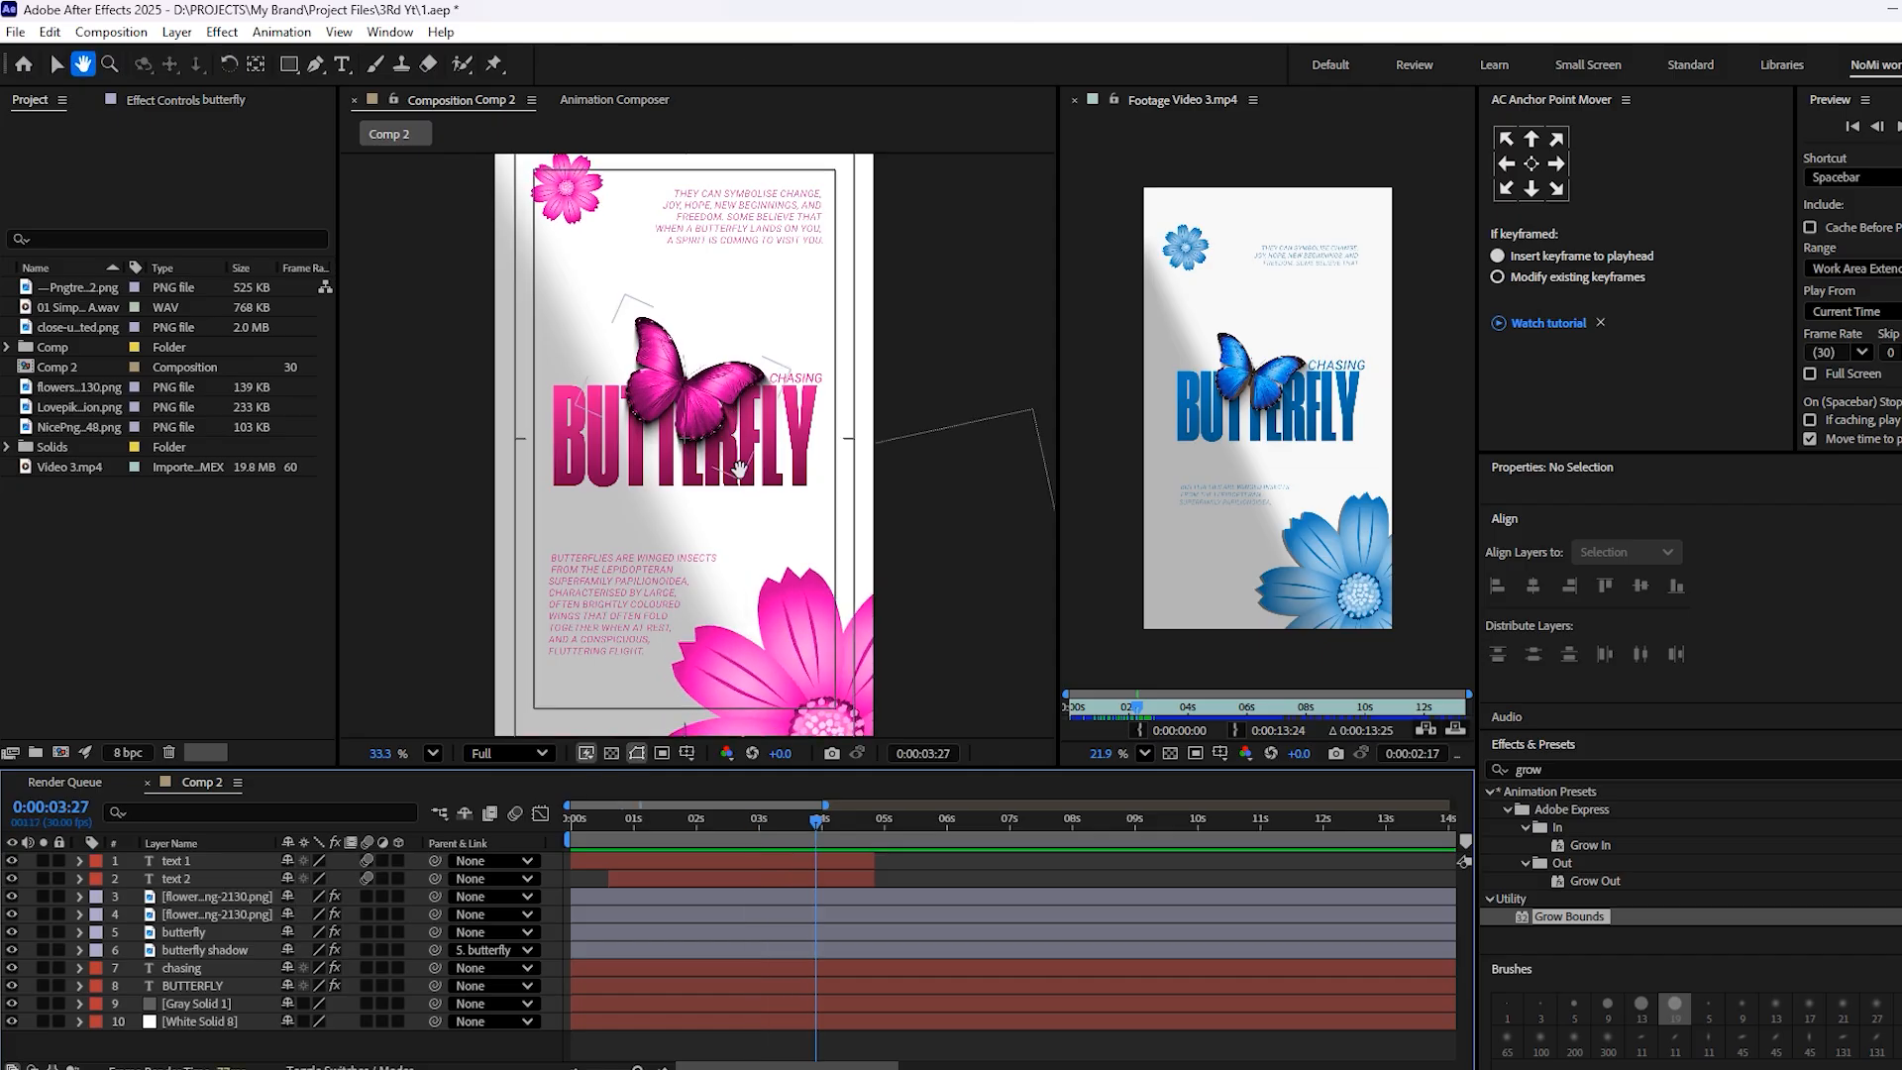
Add a null object to the composition and give it a yellow label
right_click(343, 1047)
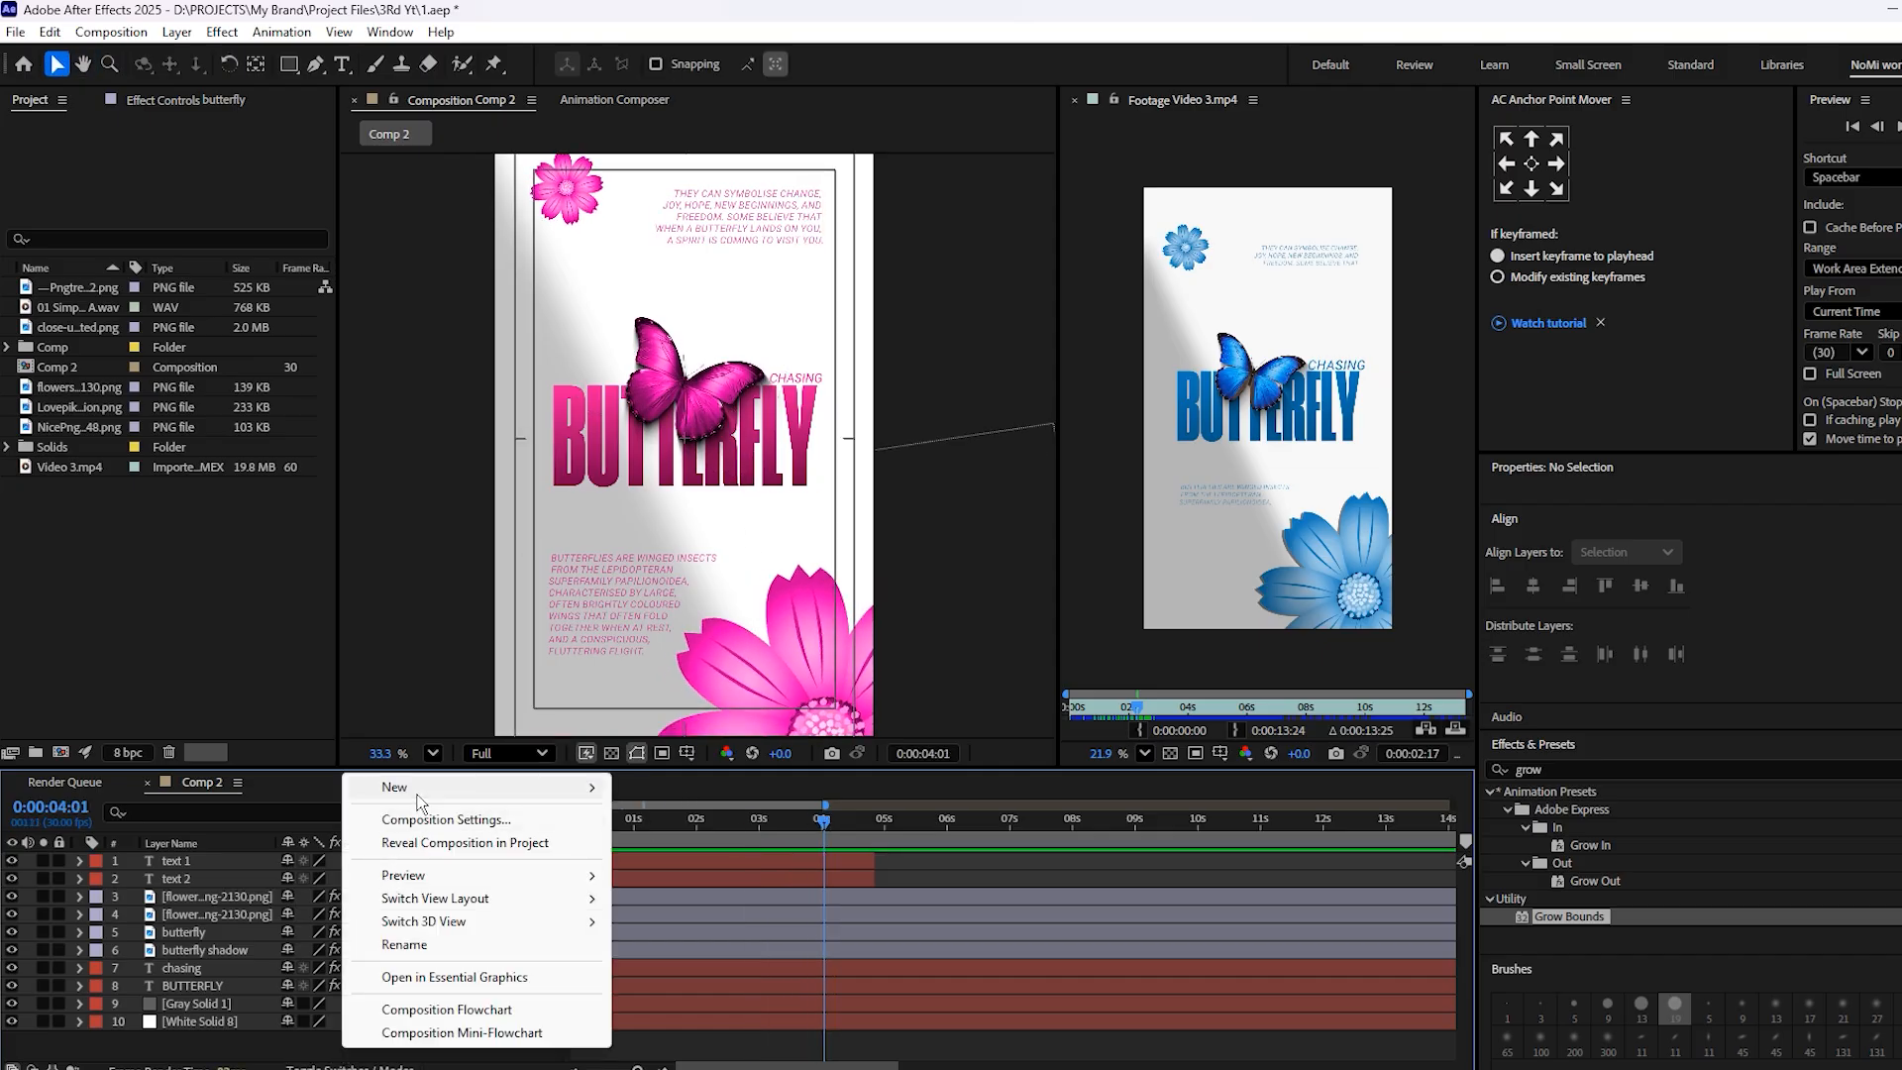
mouse_move(476, 787)
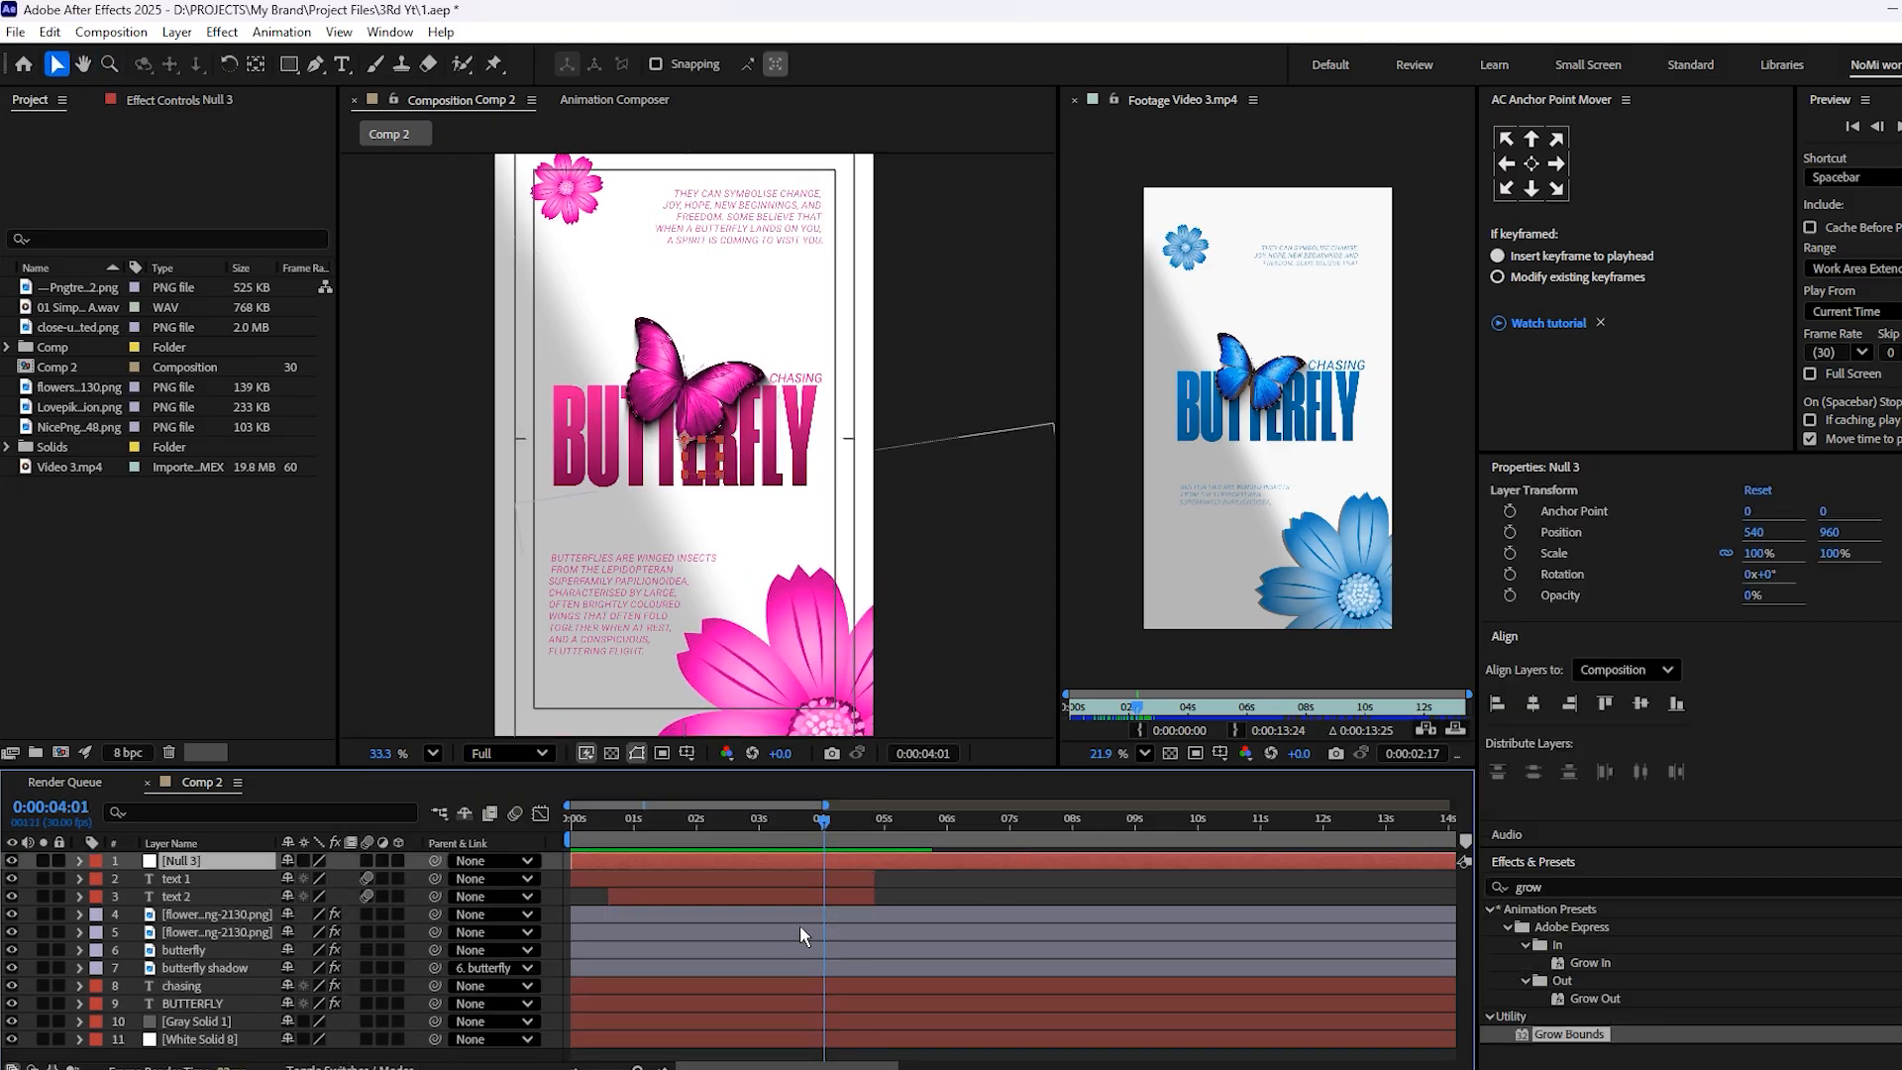
left_click(92, 863)
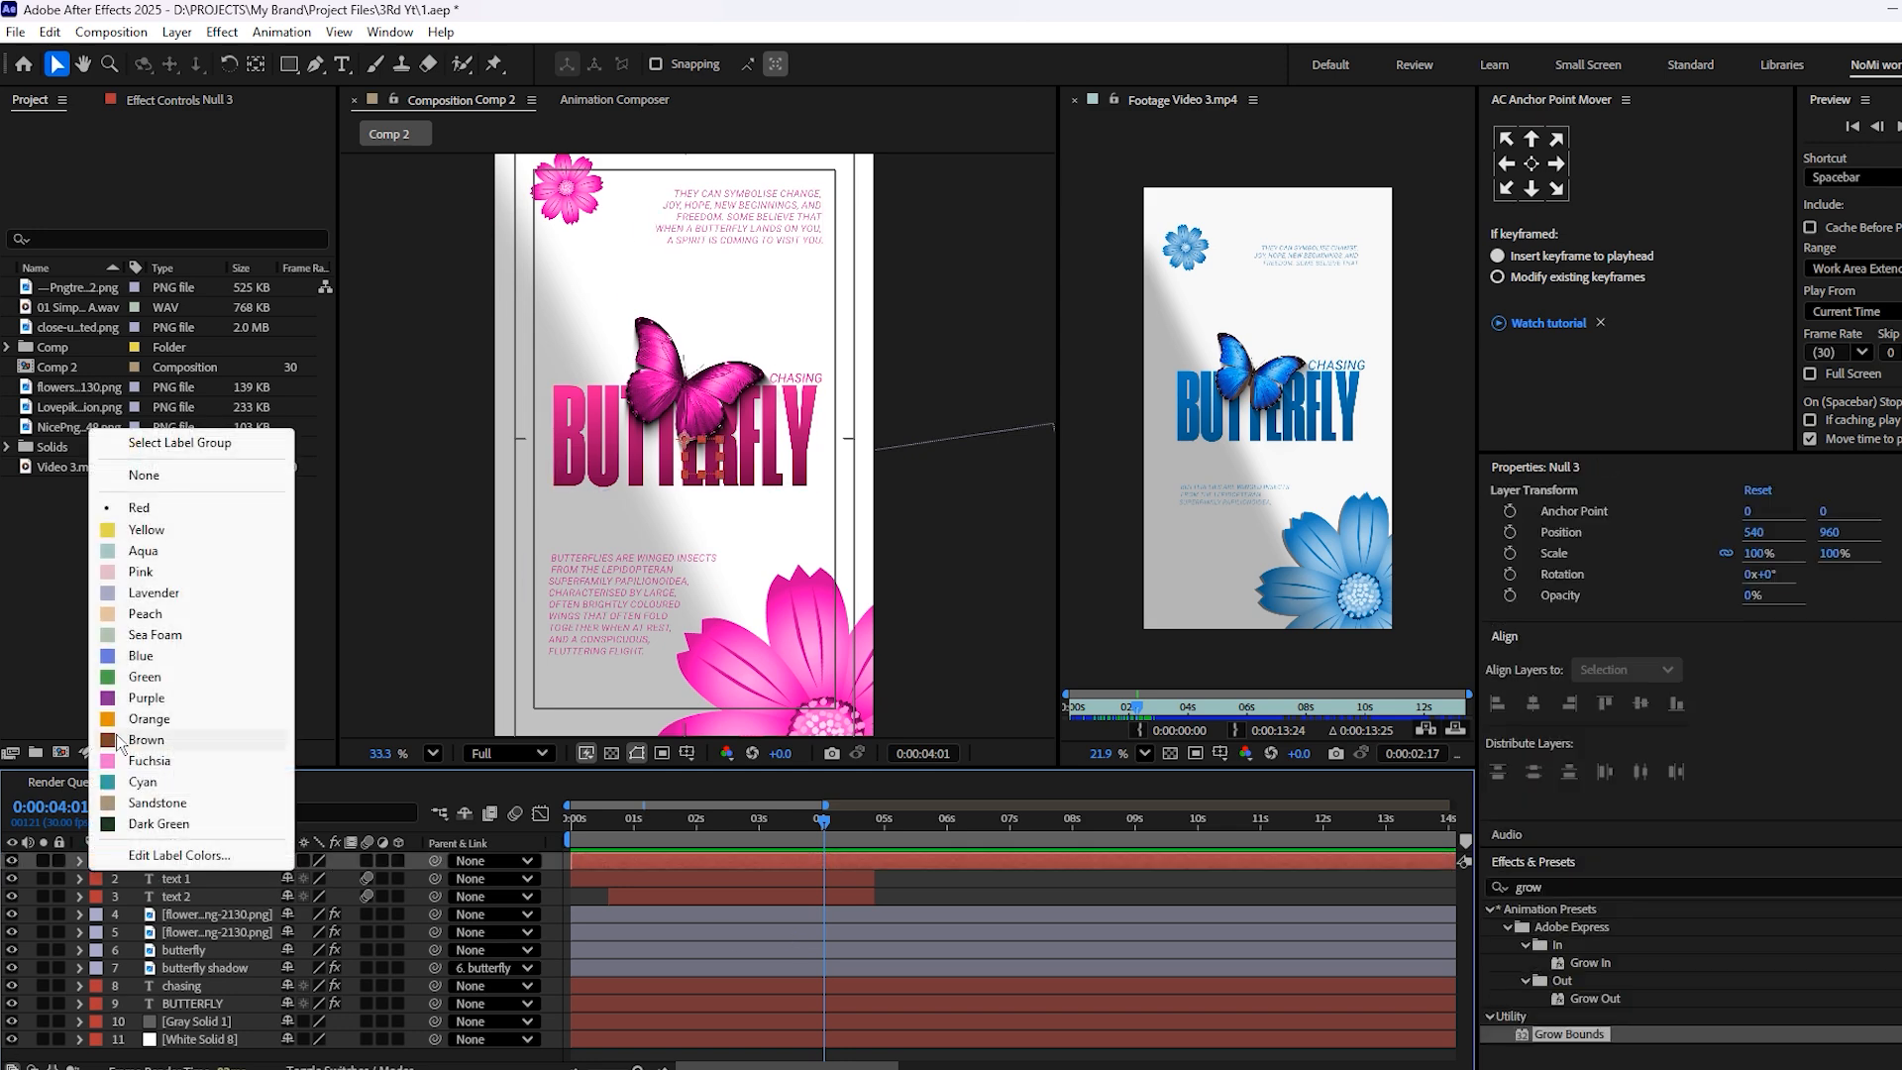
left_click(147, 530)
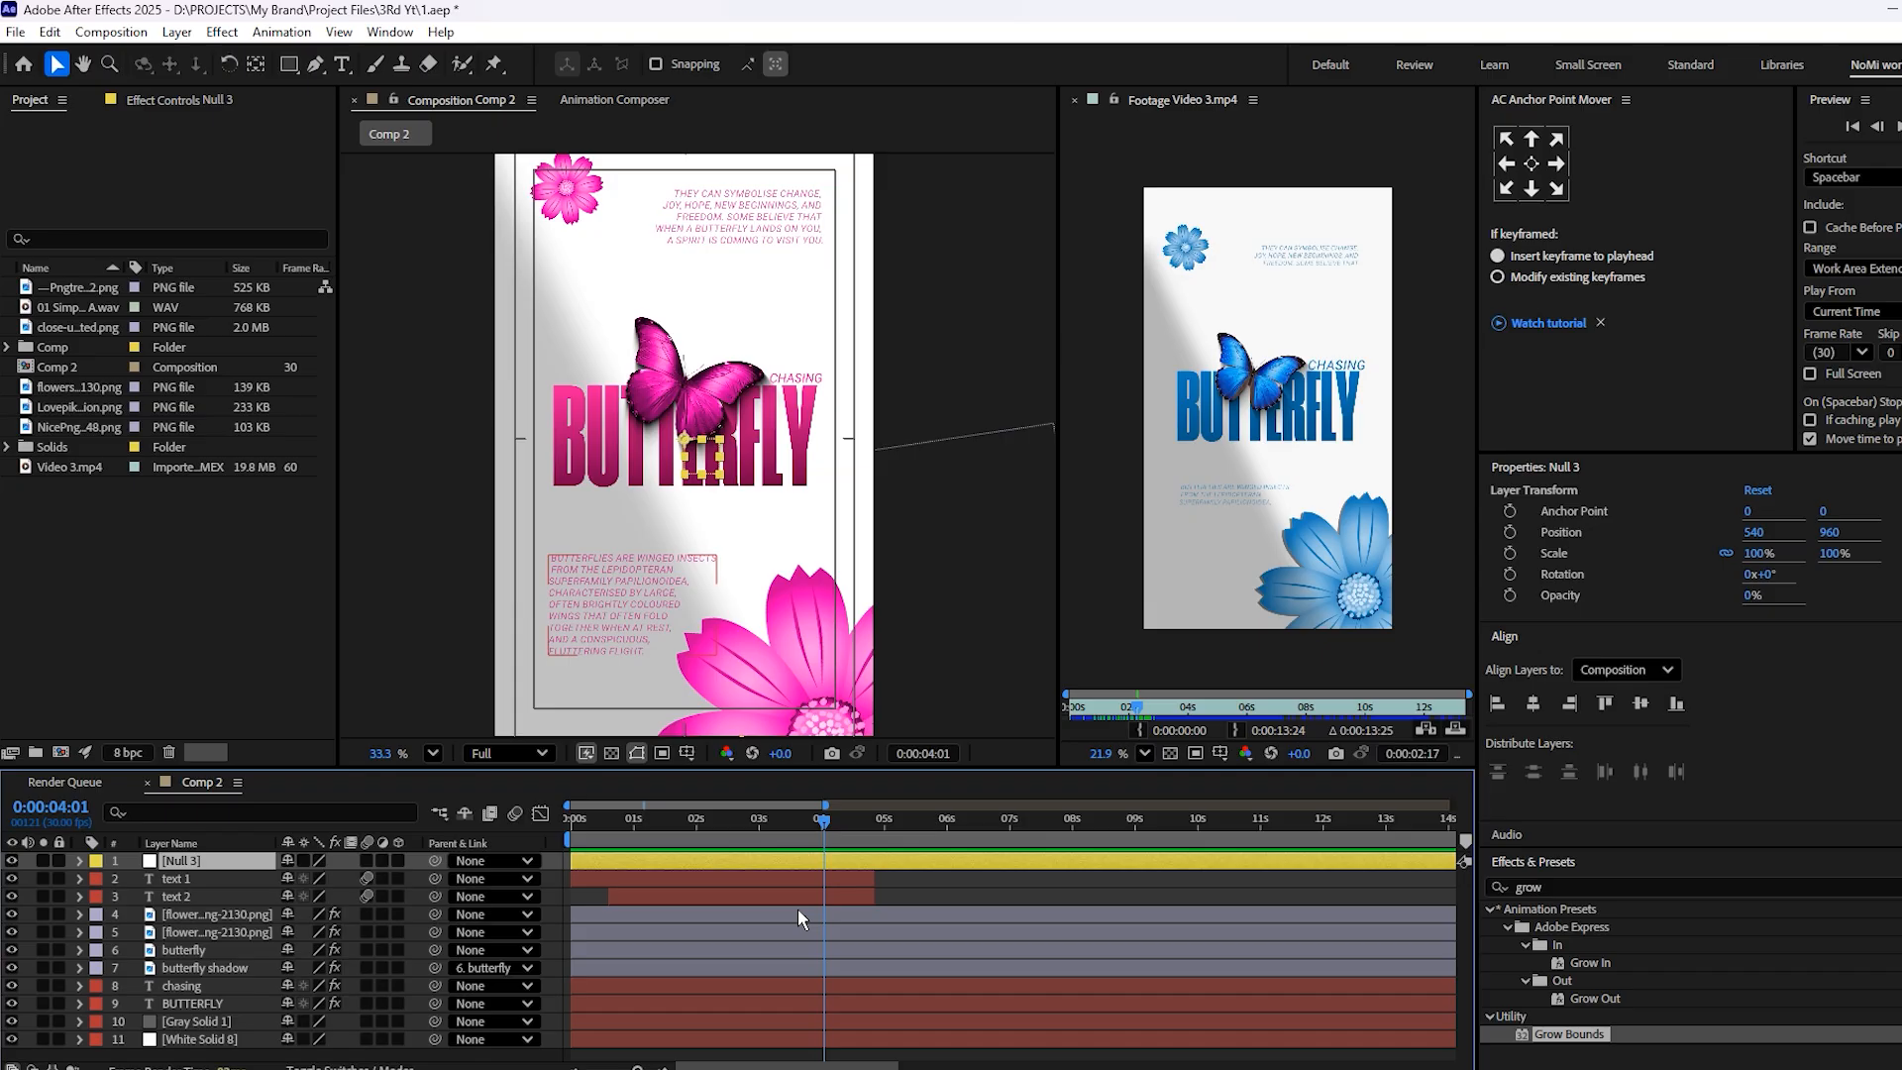
Reorder the null layer so it sits directly beneath BUTTERFLY and above Gray Solid 1
key("ctrl+alt+Right")
key("ctrl+alt+Down")
key("ctrl+alt+Down")
key("ctrl+alt+Down")
key("ctrl+alt+Down")
key("ctrl+alt+Down")
key("ctrl+alt+Down")
key("ctrl+alt+Down")
key("ctrl+alt+Down")
key("ctrl+alt+Down")
key("ctrl+alt+Down")
key("ctrl+bracketright")
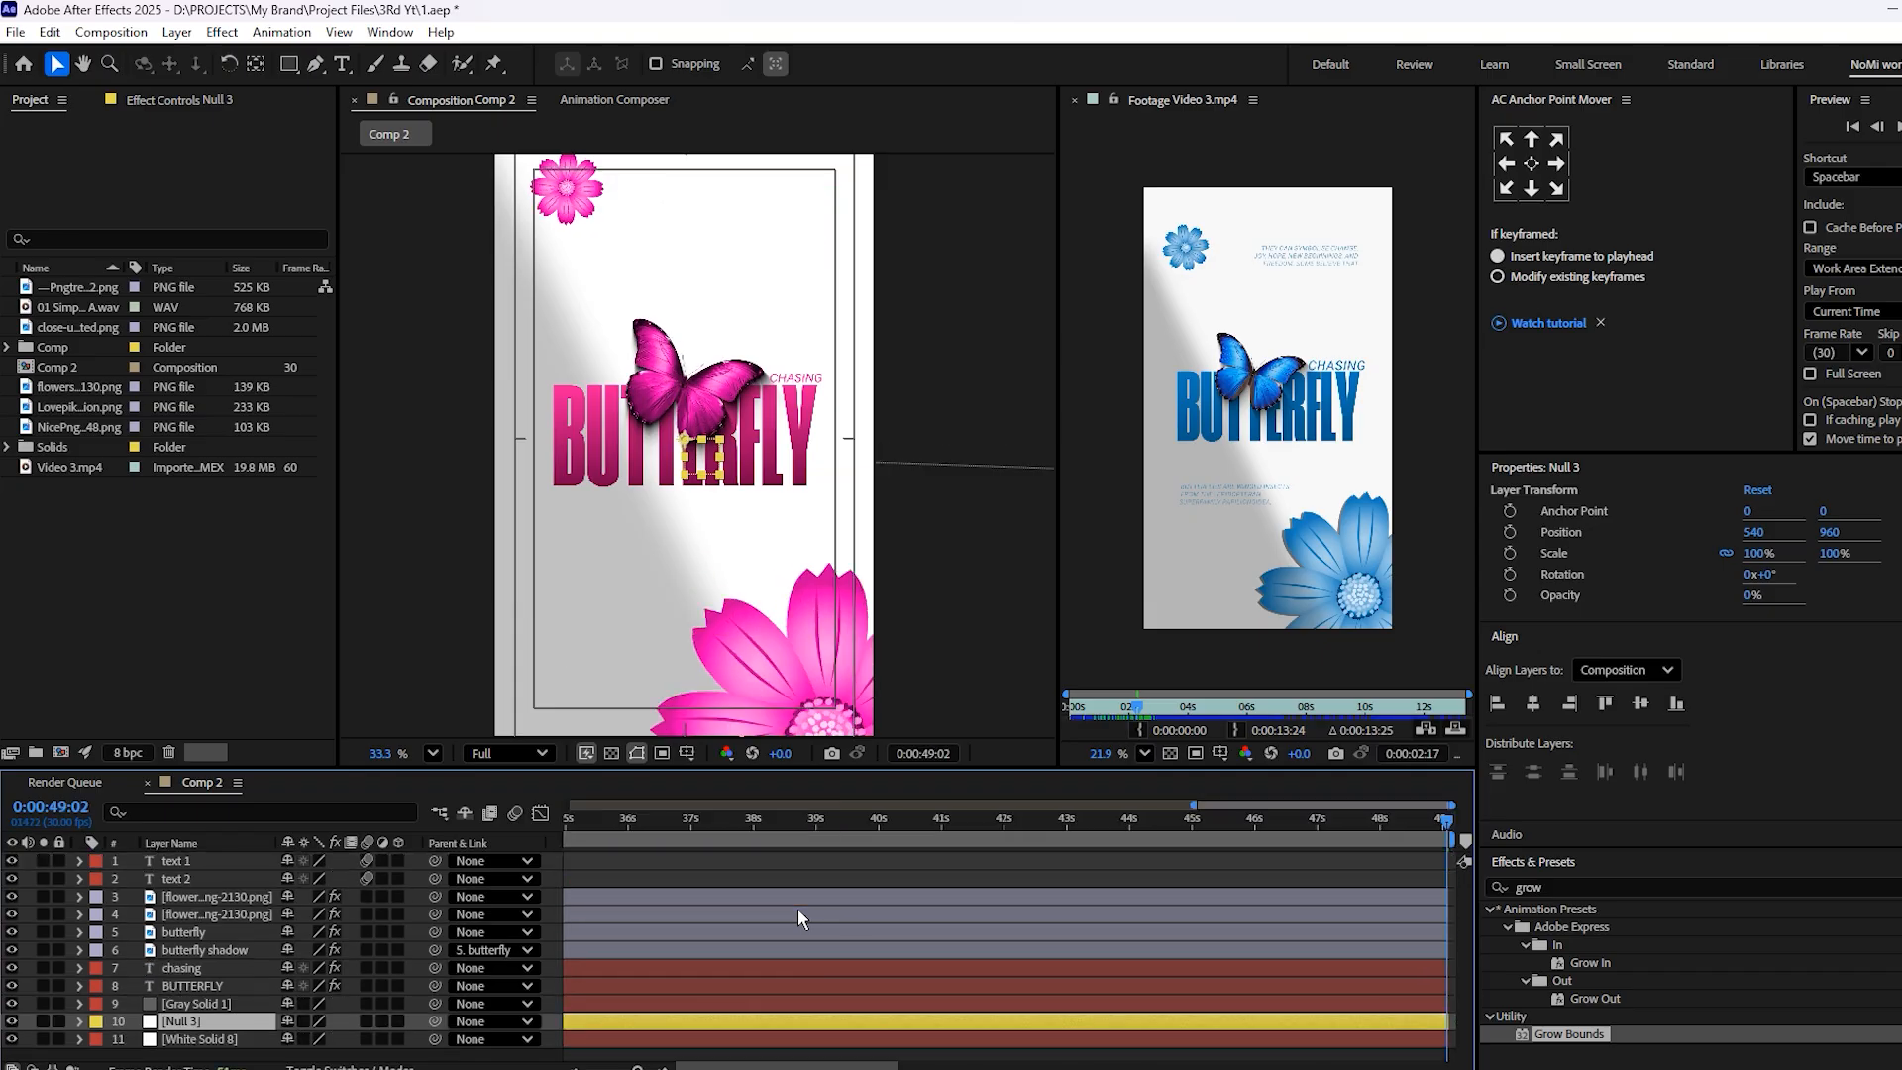
key("minus")
key("minus")
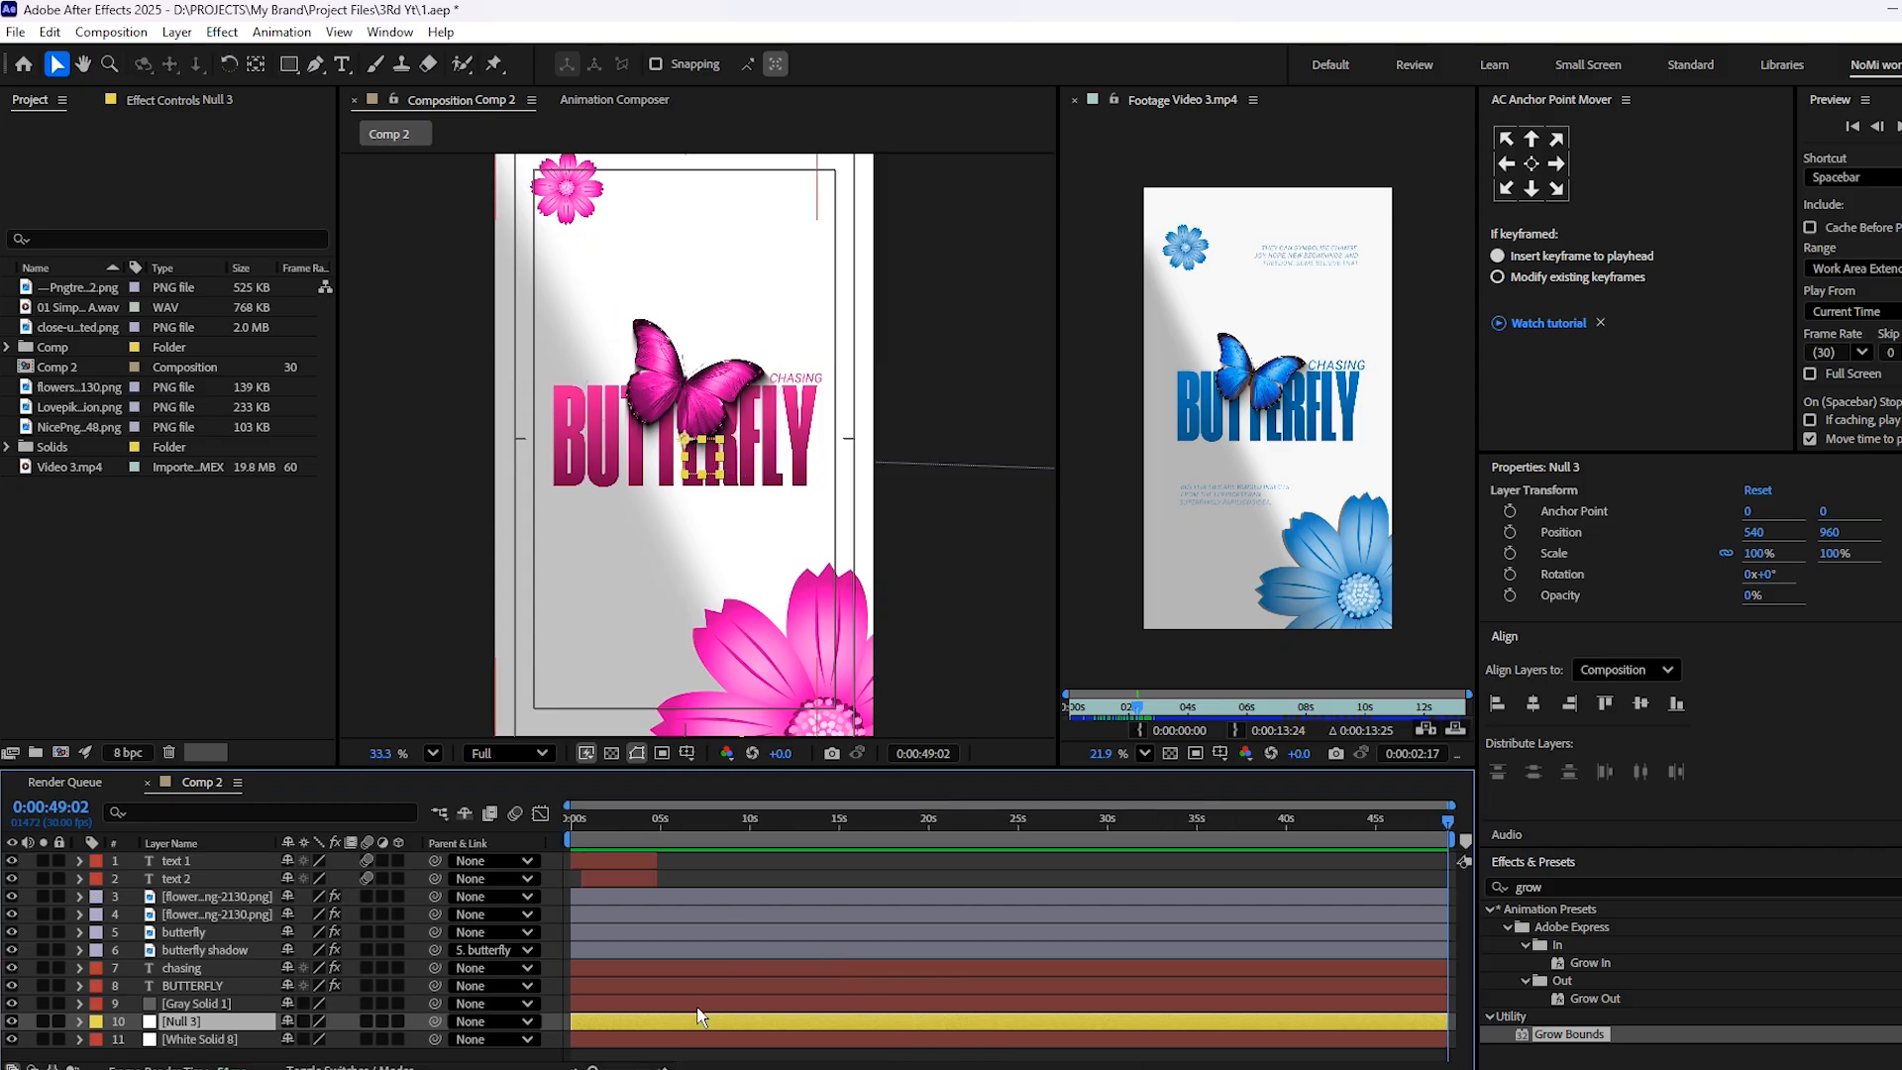
key("ctrl+bracketright")
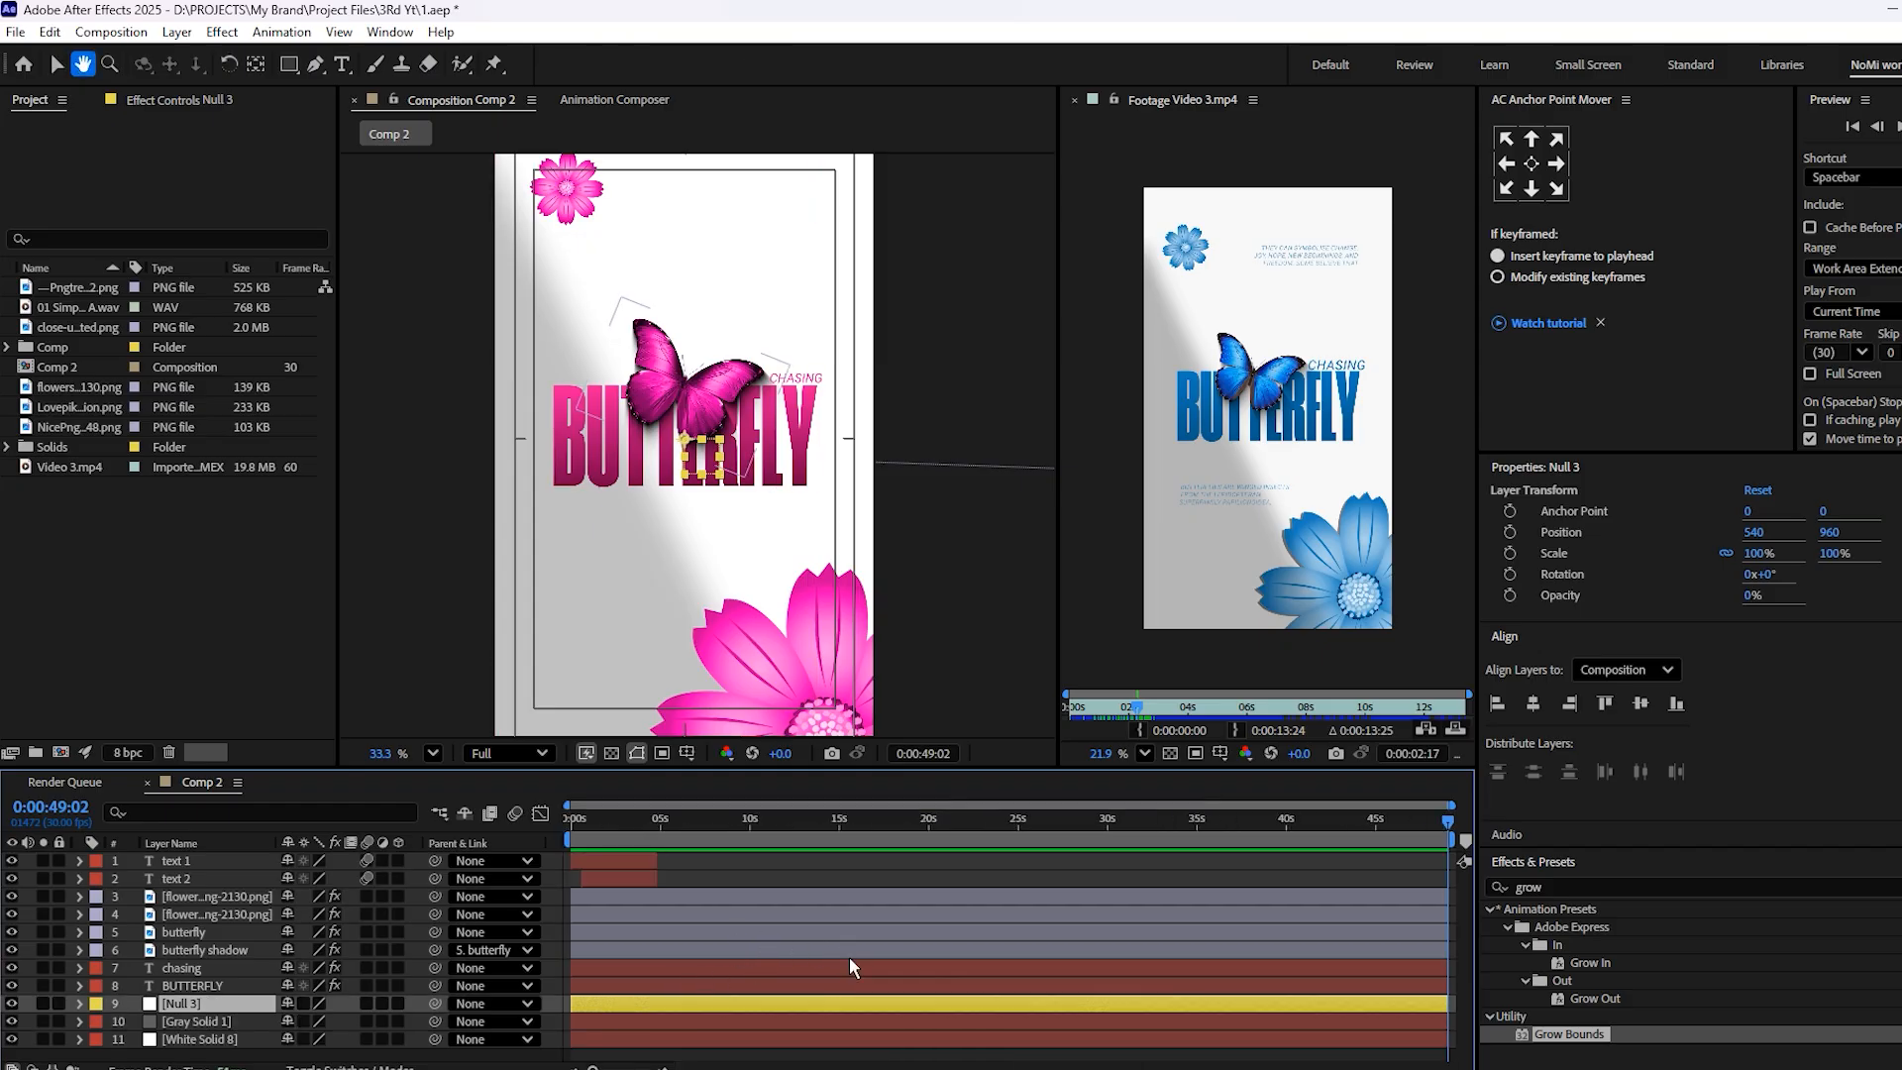
Parent all layers from text 1 through BUTTERFLY to Null 3
left_click(782, 987)
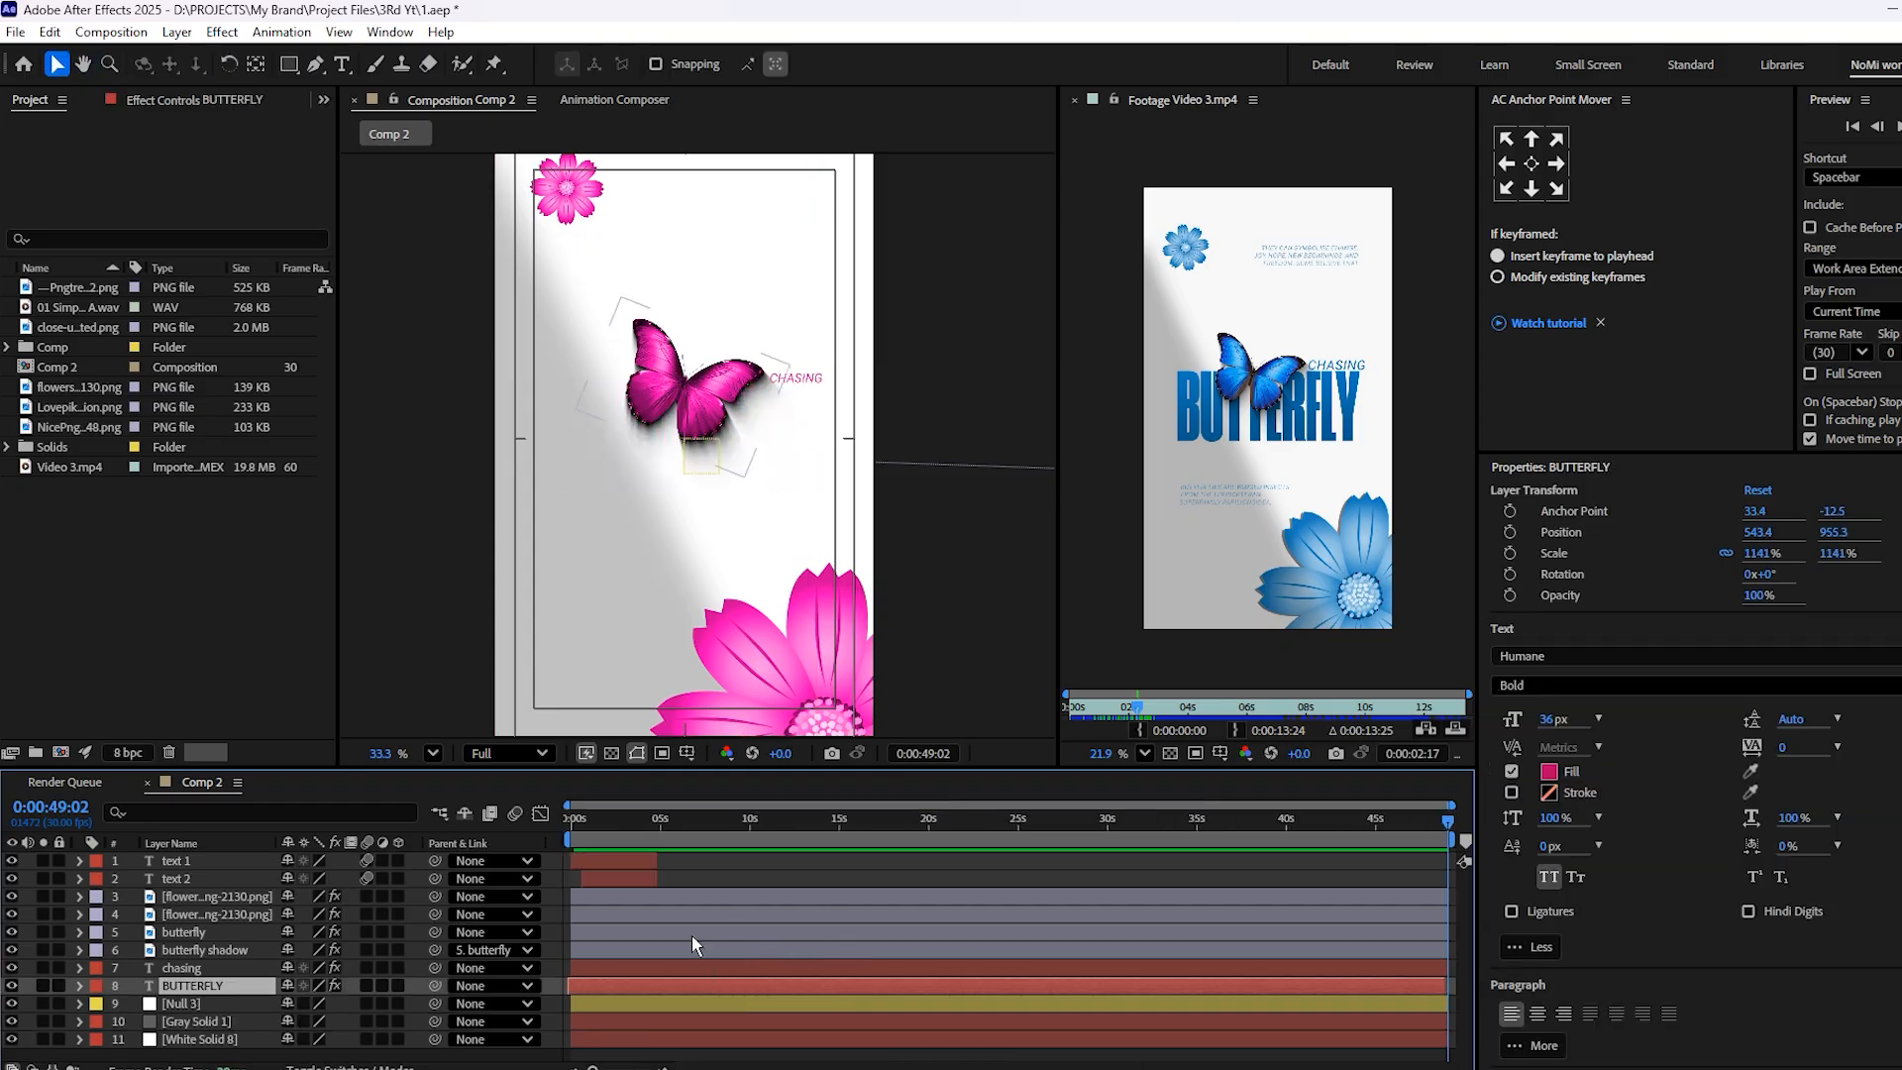
left_click(646, 861, "shift")
left_click_drag(432, 987, 184, 1004)
left_click(654, 837)
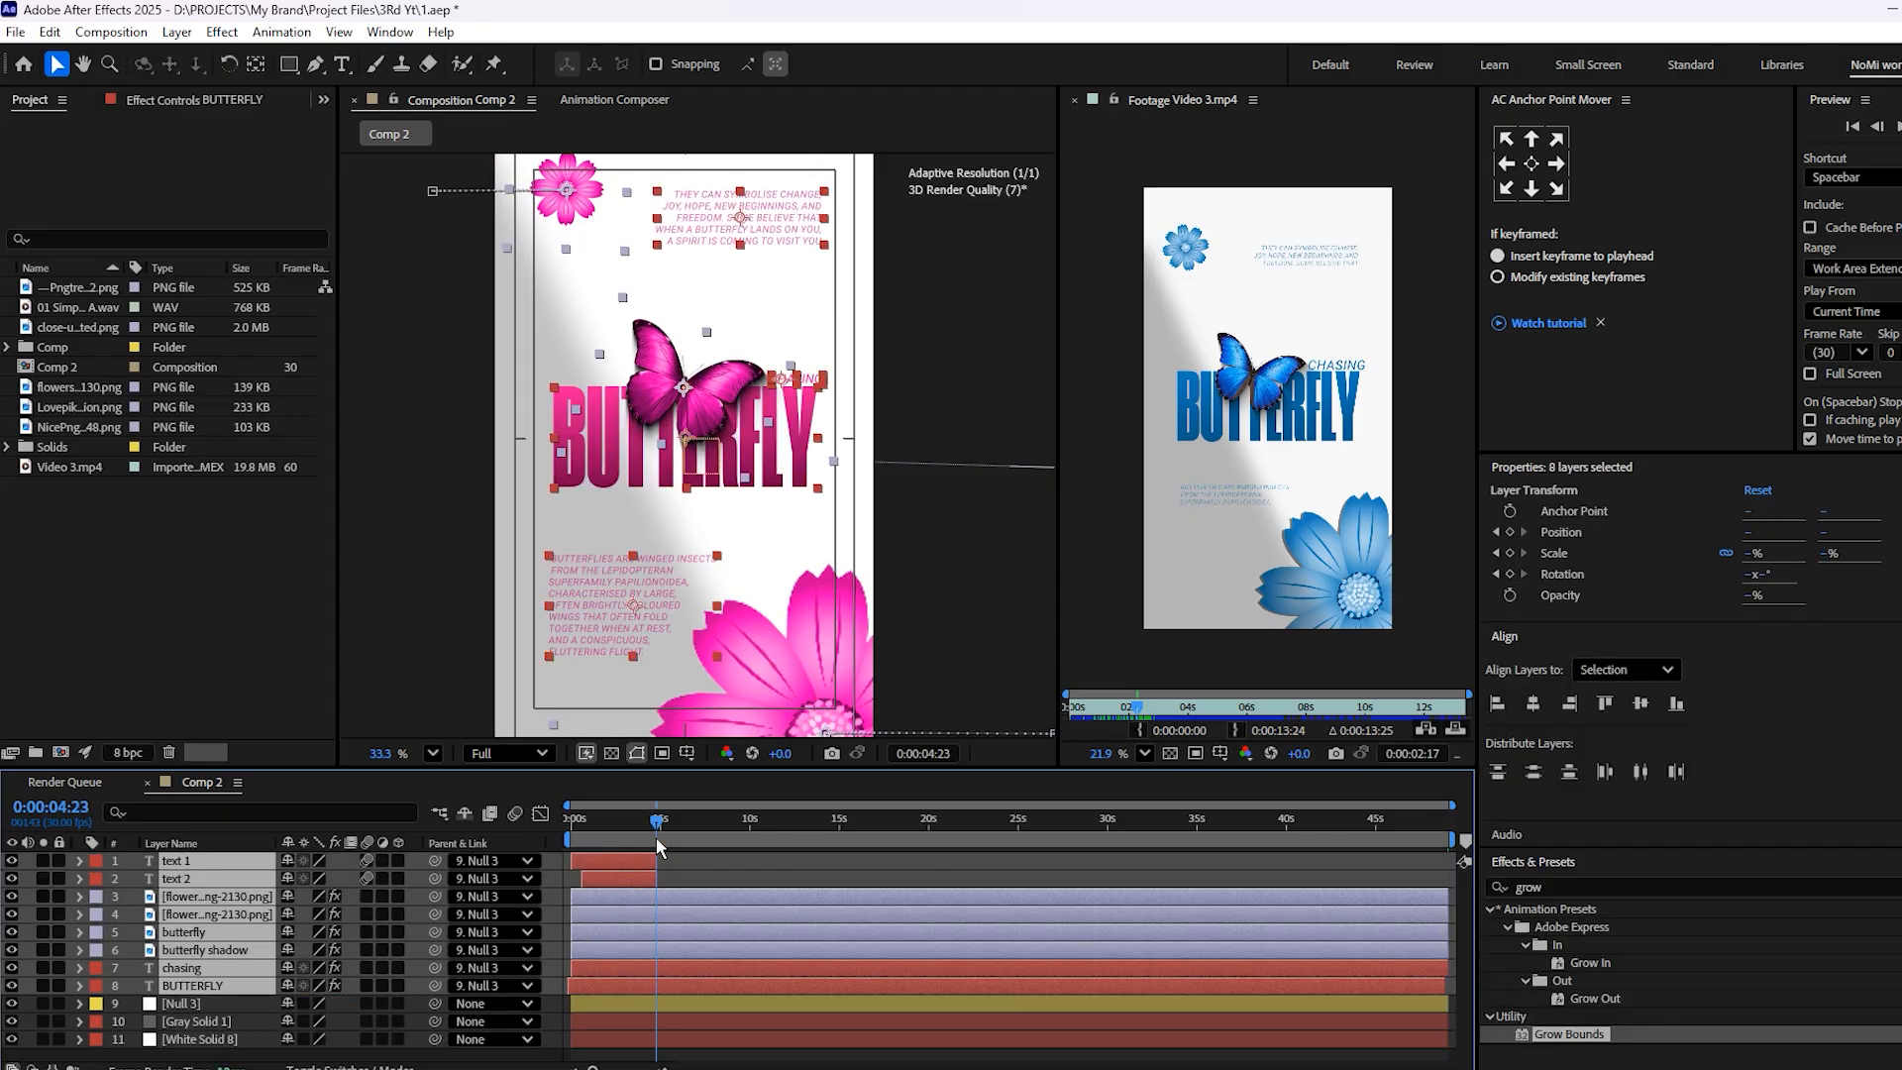
scroll(705, 859, "up", 6)
key("Delete")
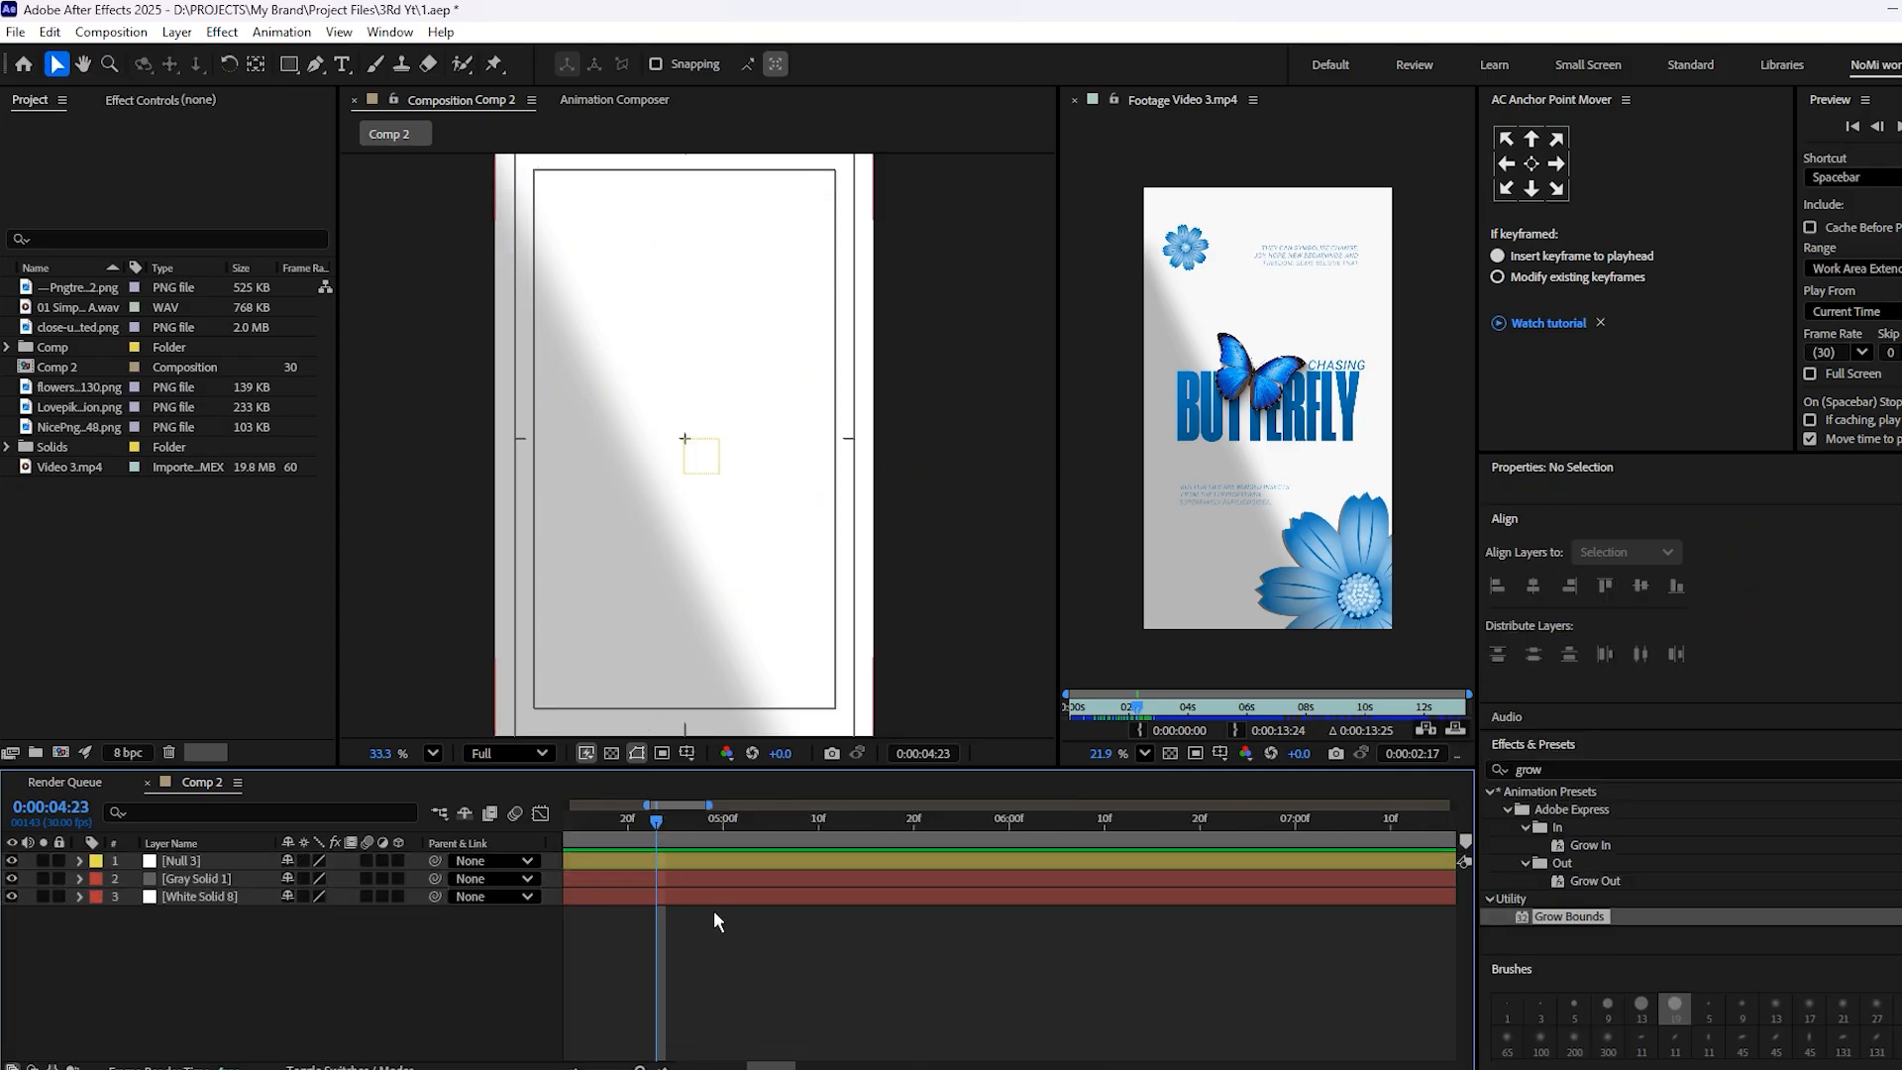
key("ctrl+z")
Split the flower, butterfly, butterfly shadow, chasing and BUTTERFLY layers at 4:26 and delete the portions after it
left_click(676, 840)
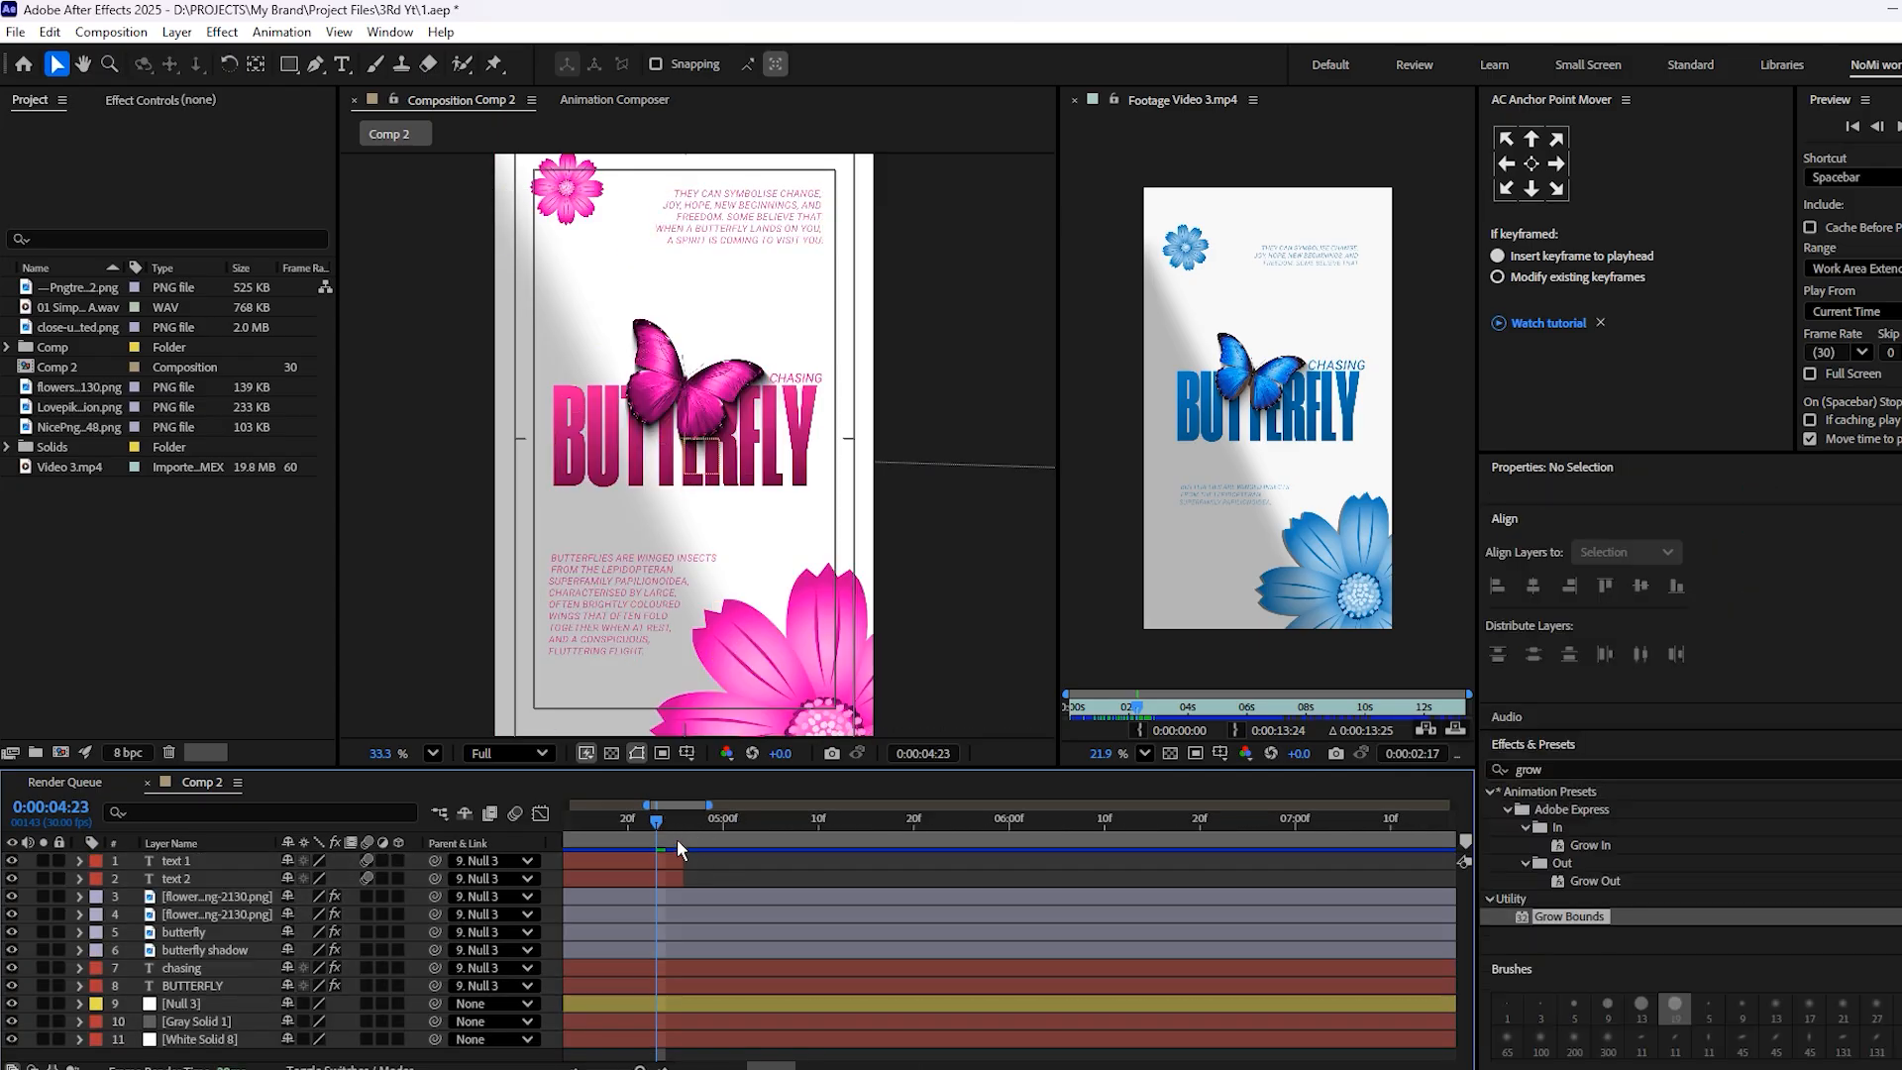
left_click(675, 840)
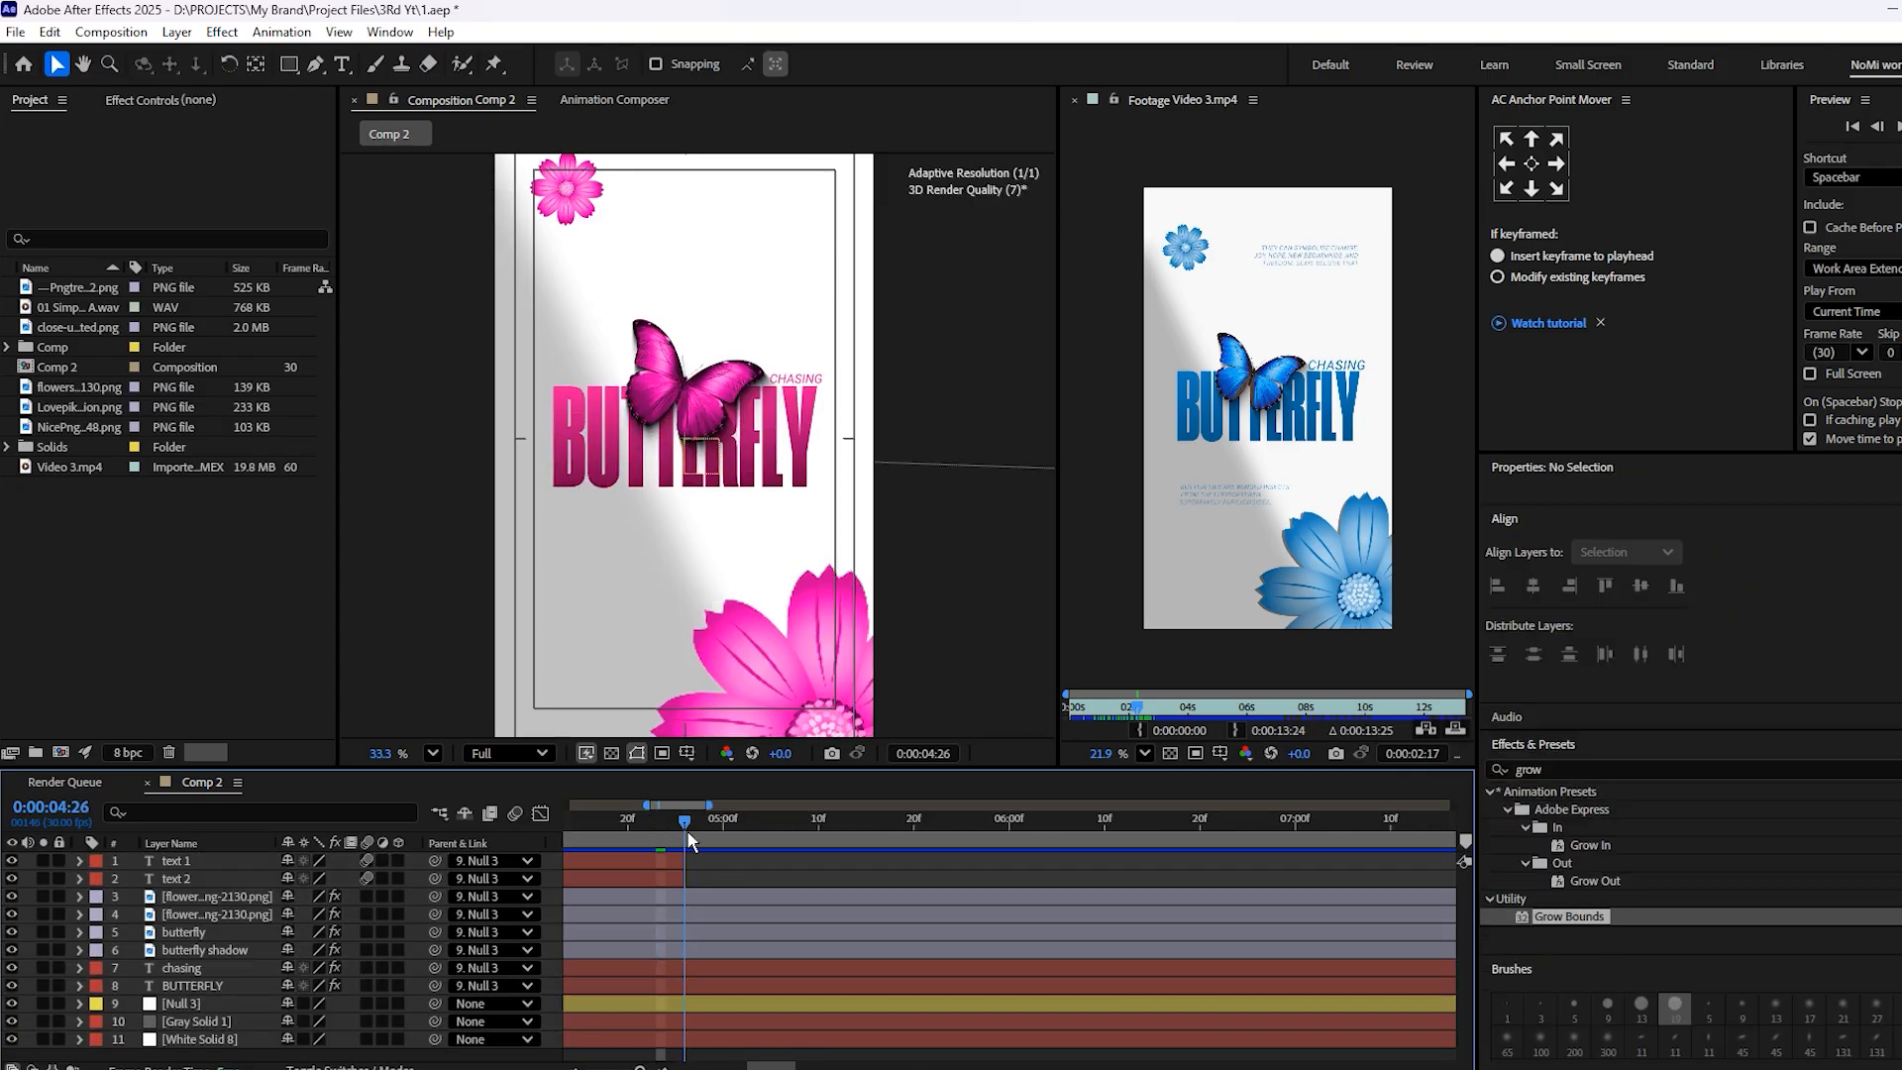
left_click(734, 981)
left_click(714, 897, "shift")
key("ctrl+shift+d")
key("Delete")
key("minus")
key("minus")
Preview the trimmed animation from the composition start
left_click_drag(688, 837, 528, 925)
key("space")
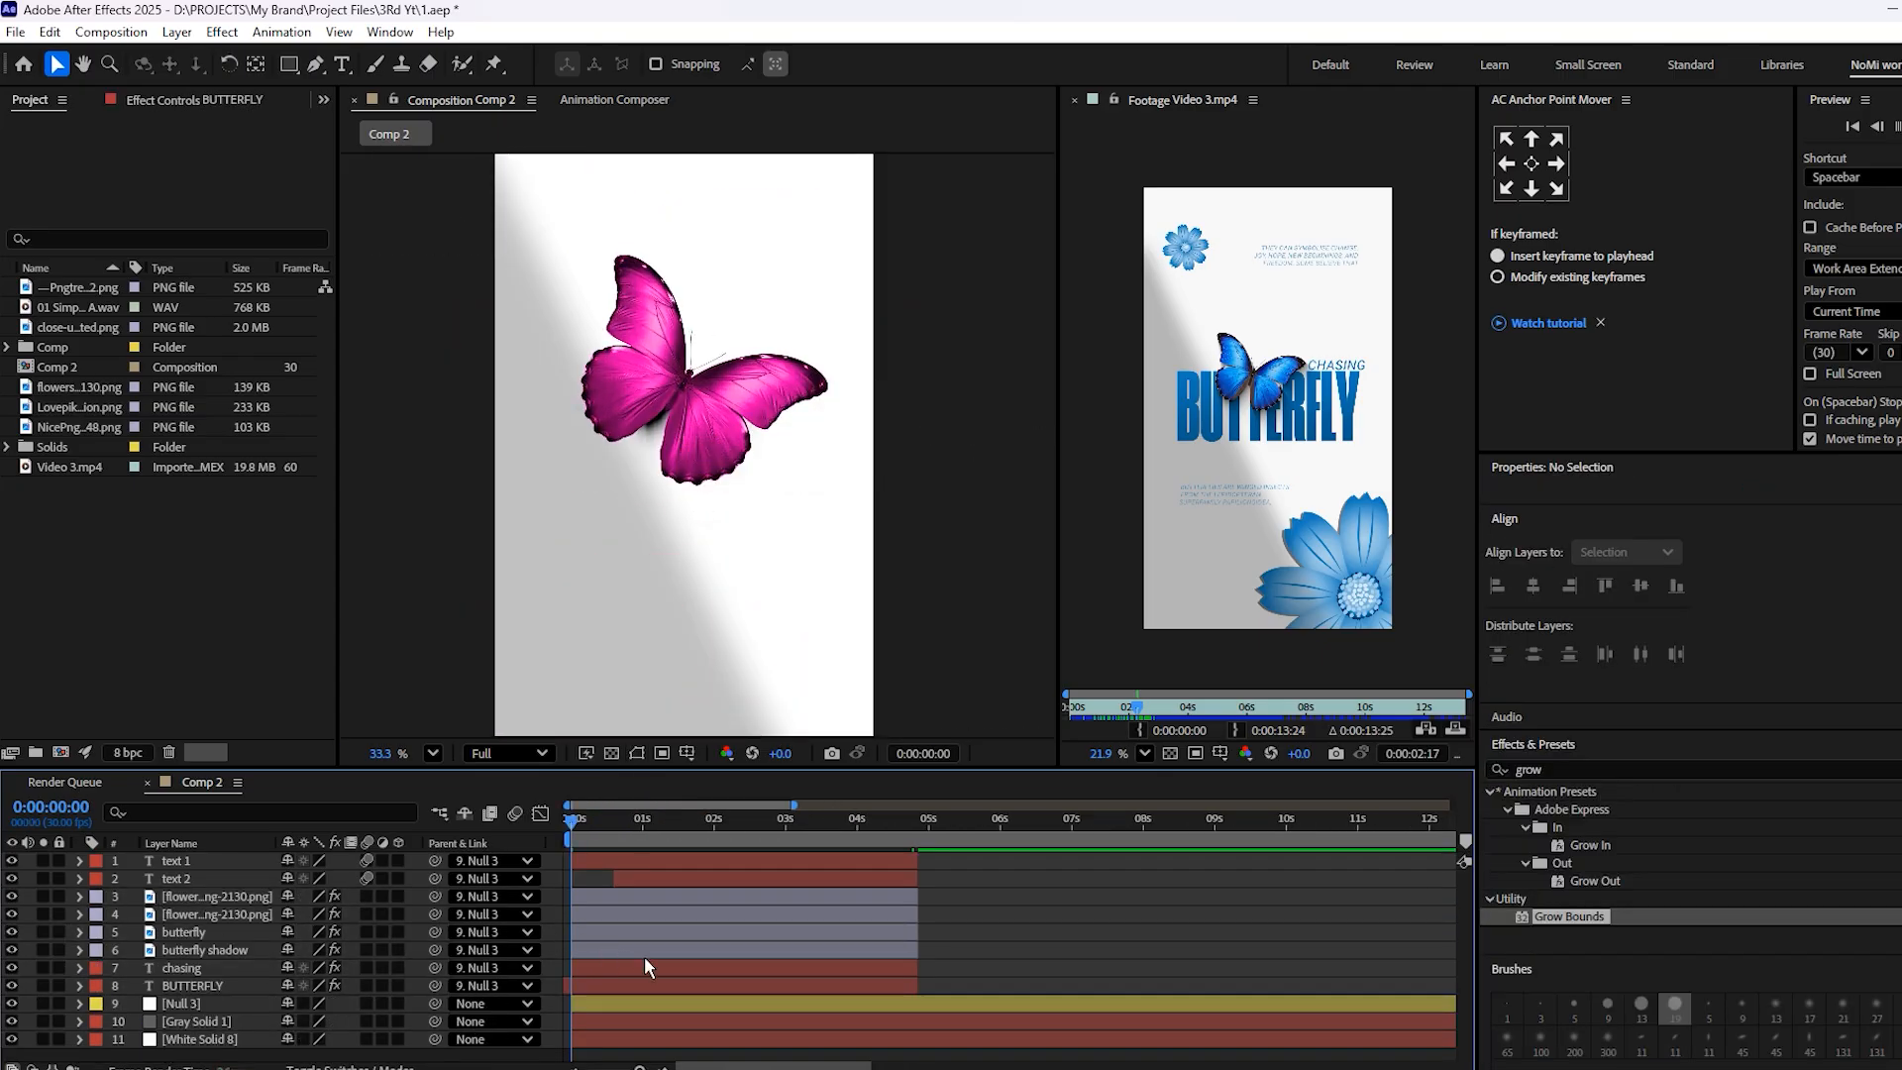
key("space")
Split the BUTTERFLY layer at 0:00, delete the portion before the composition start, and save the project
left_click_drag(602, 838, 568, 994)
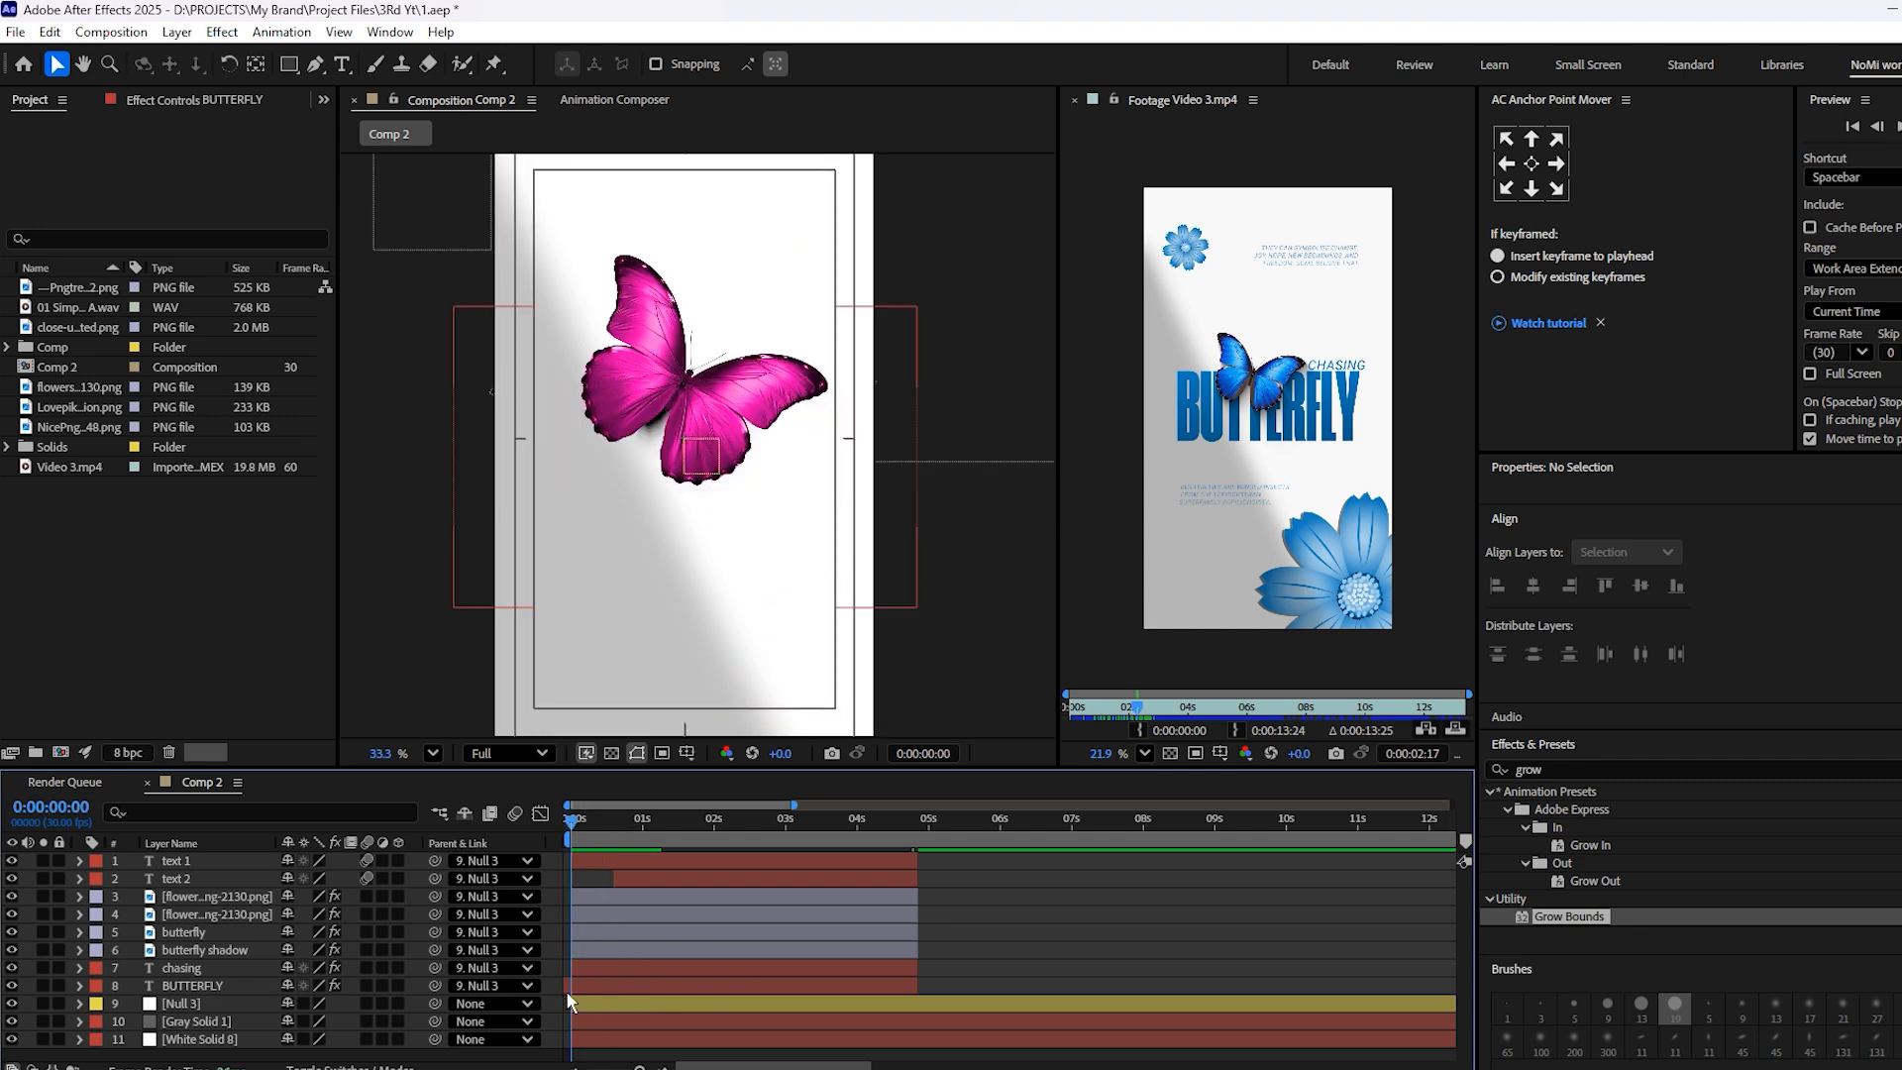
left_click(579, 985)
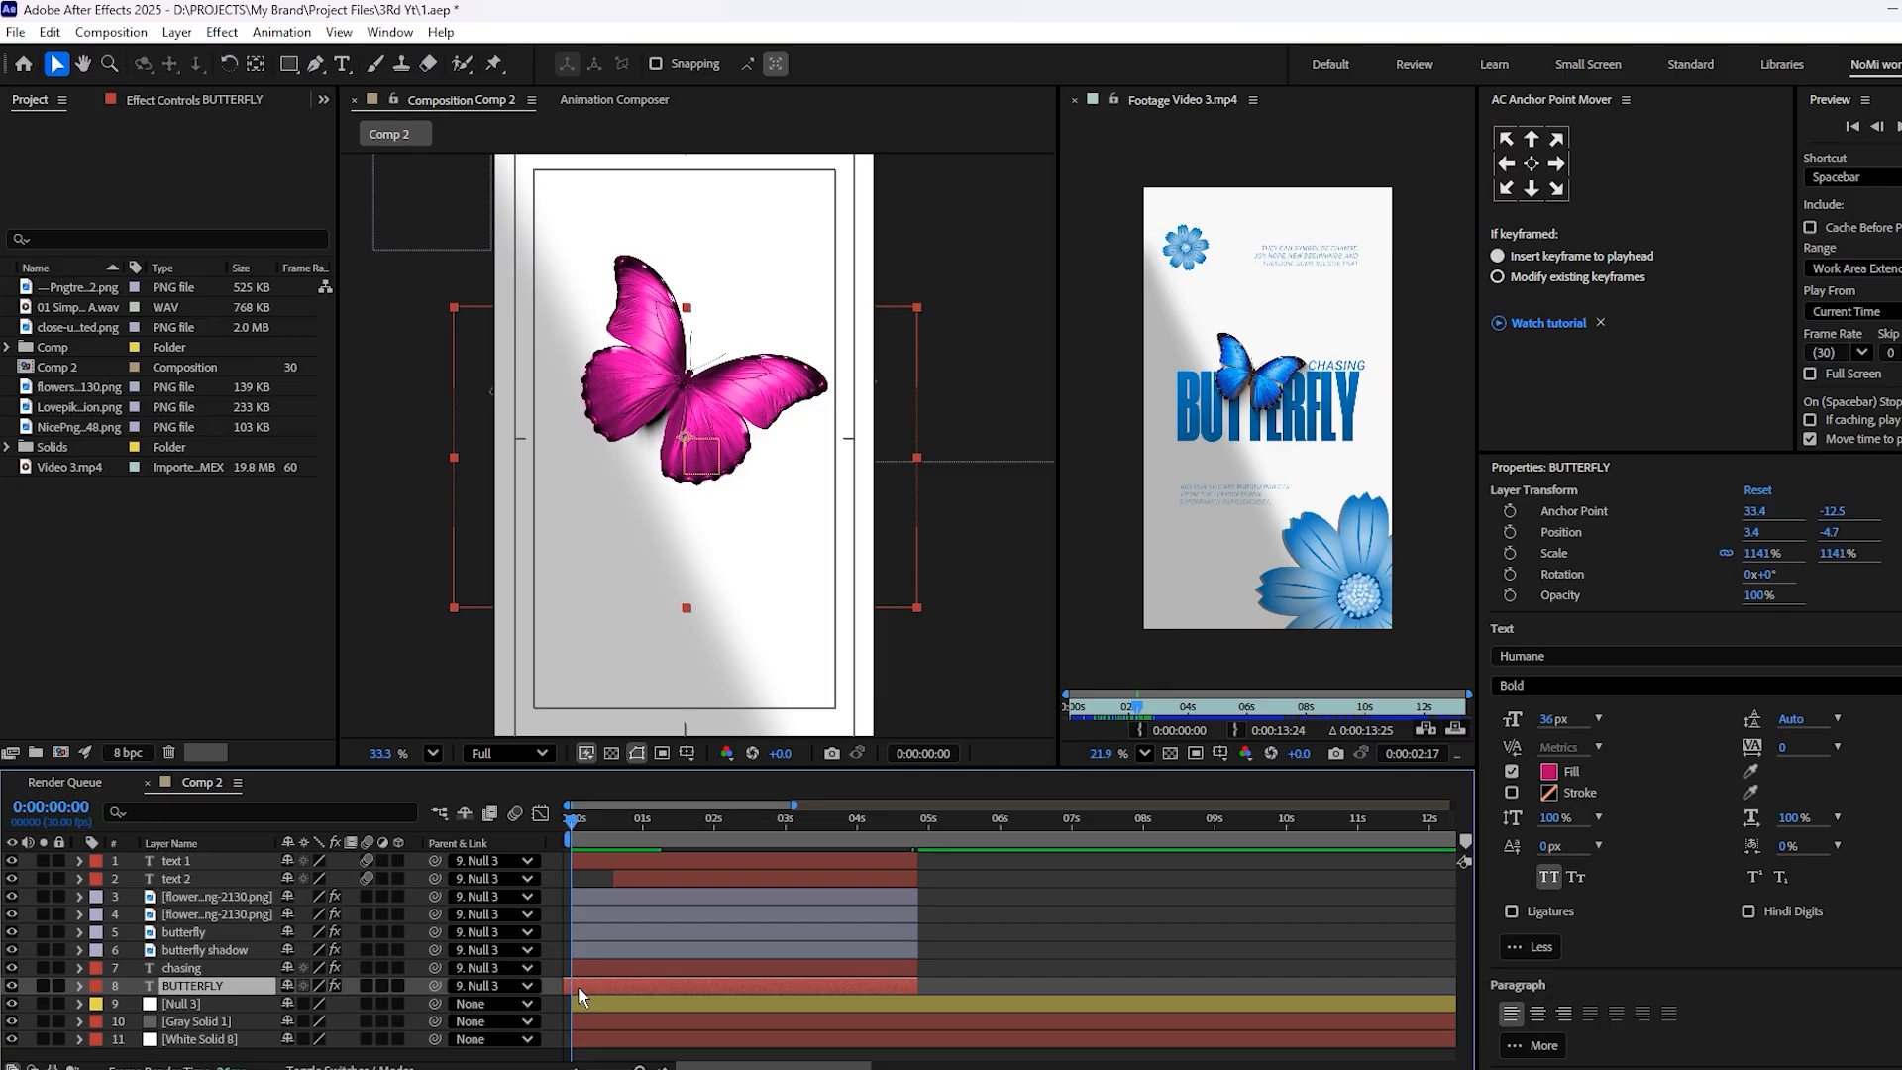
key("ctrl+shift+d")
left_click(570, 1001)
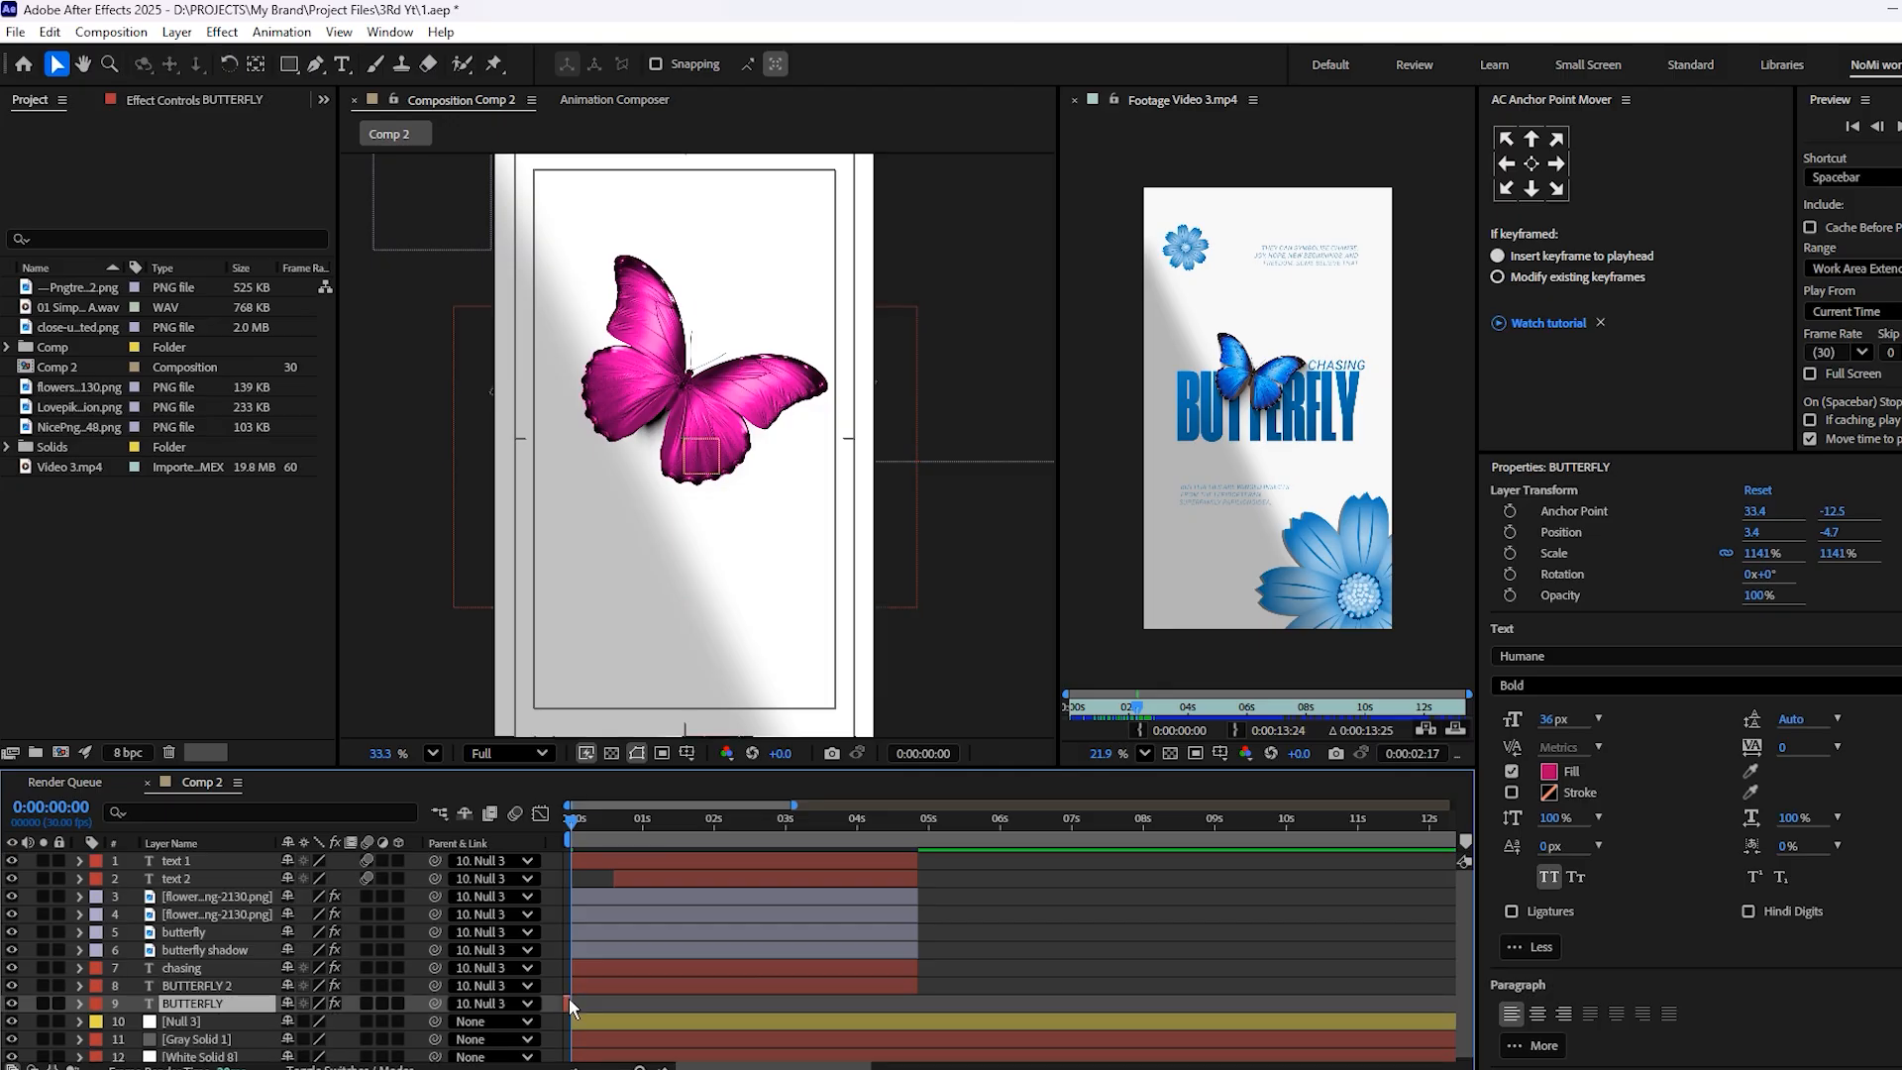
key("Delete")
key("space")
key("ctrl+s")
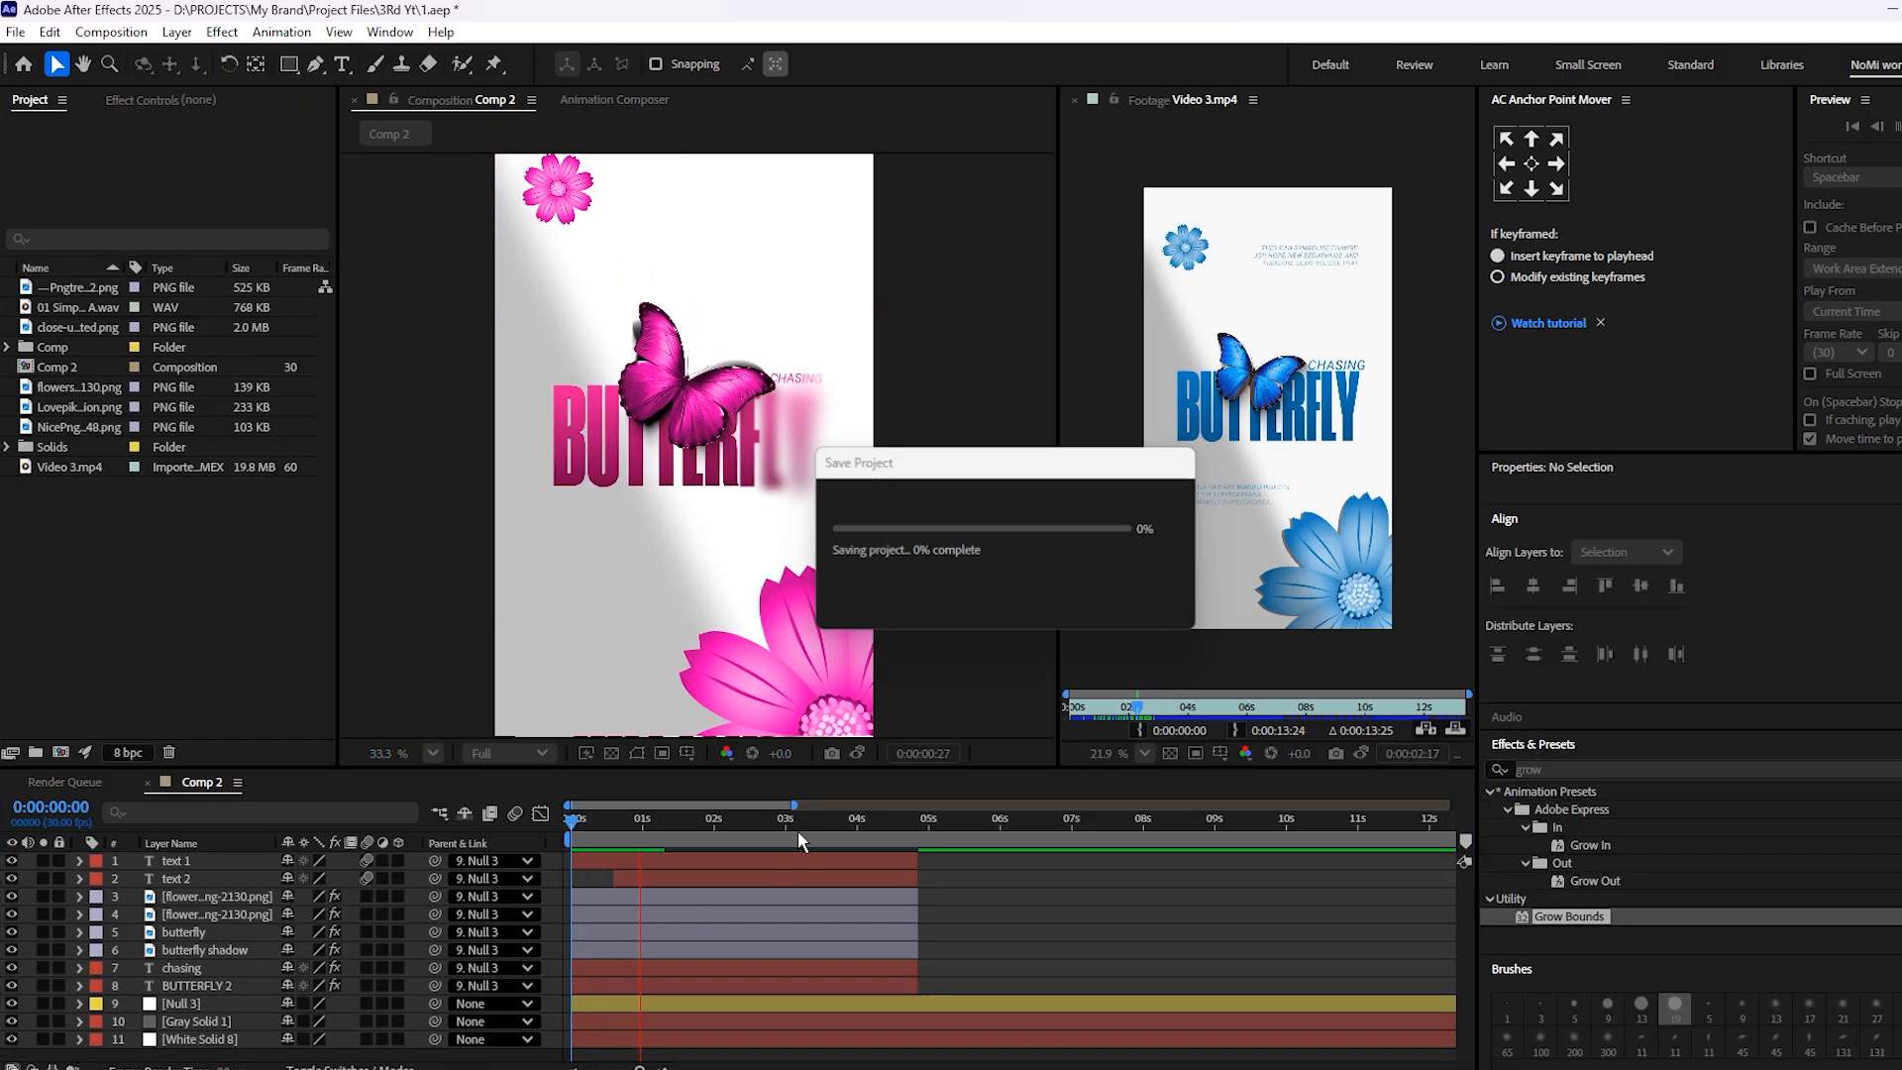
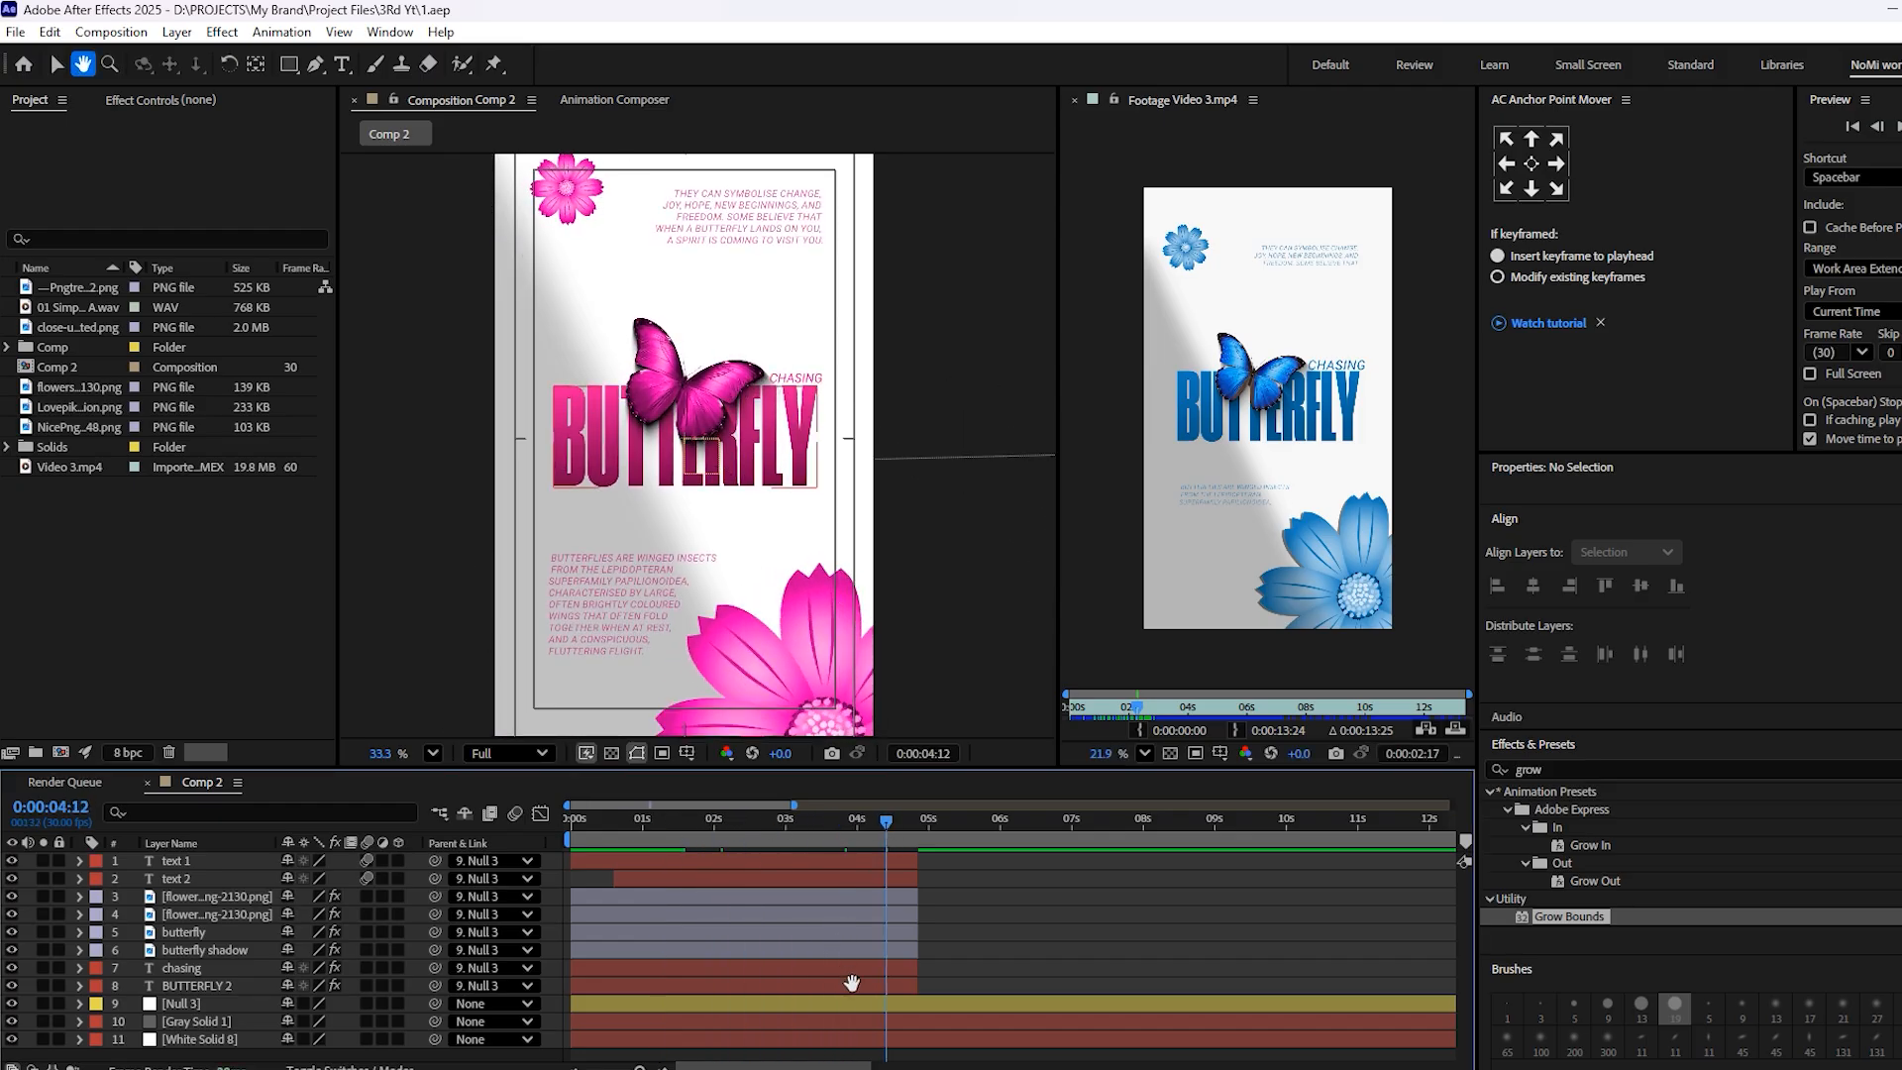
Parent the butterfly shadow layer to the butterfly layer at the composition start
left_click(819, 954)
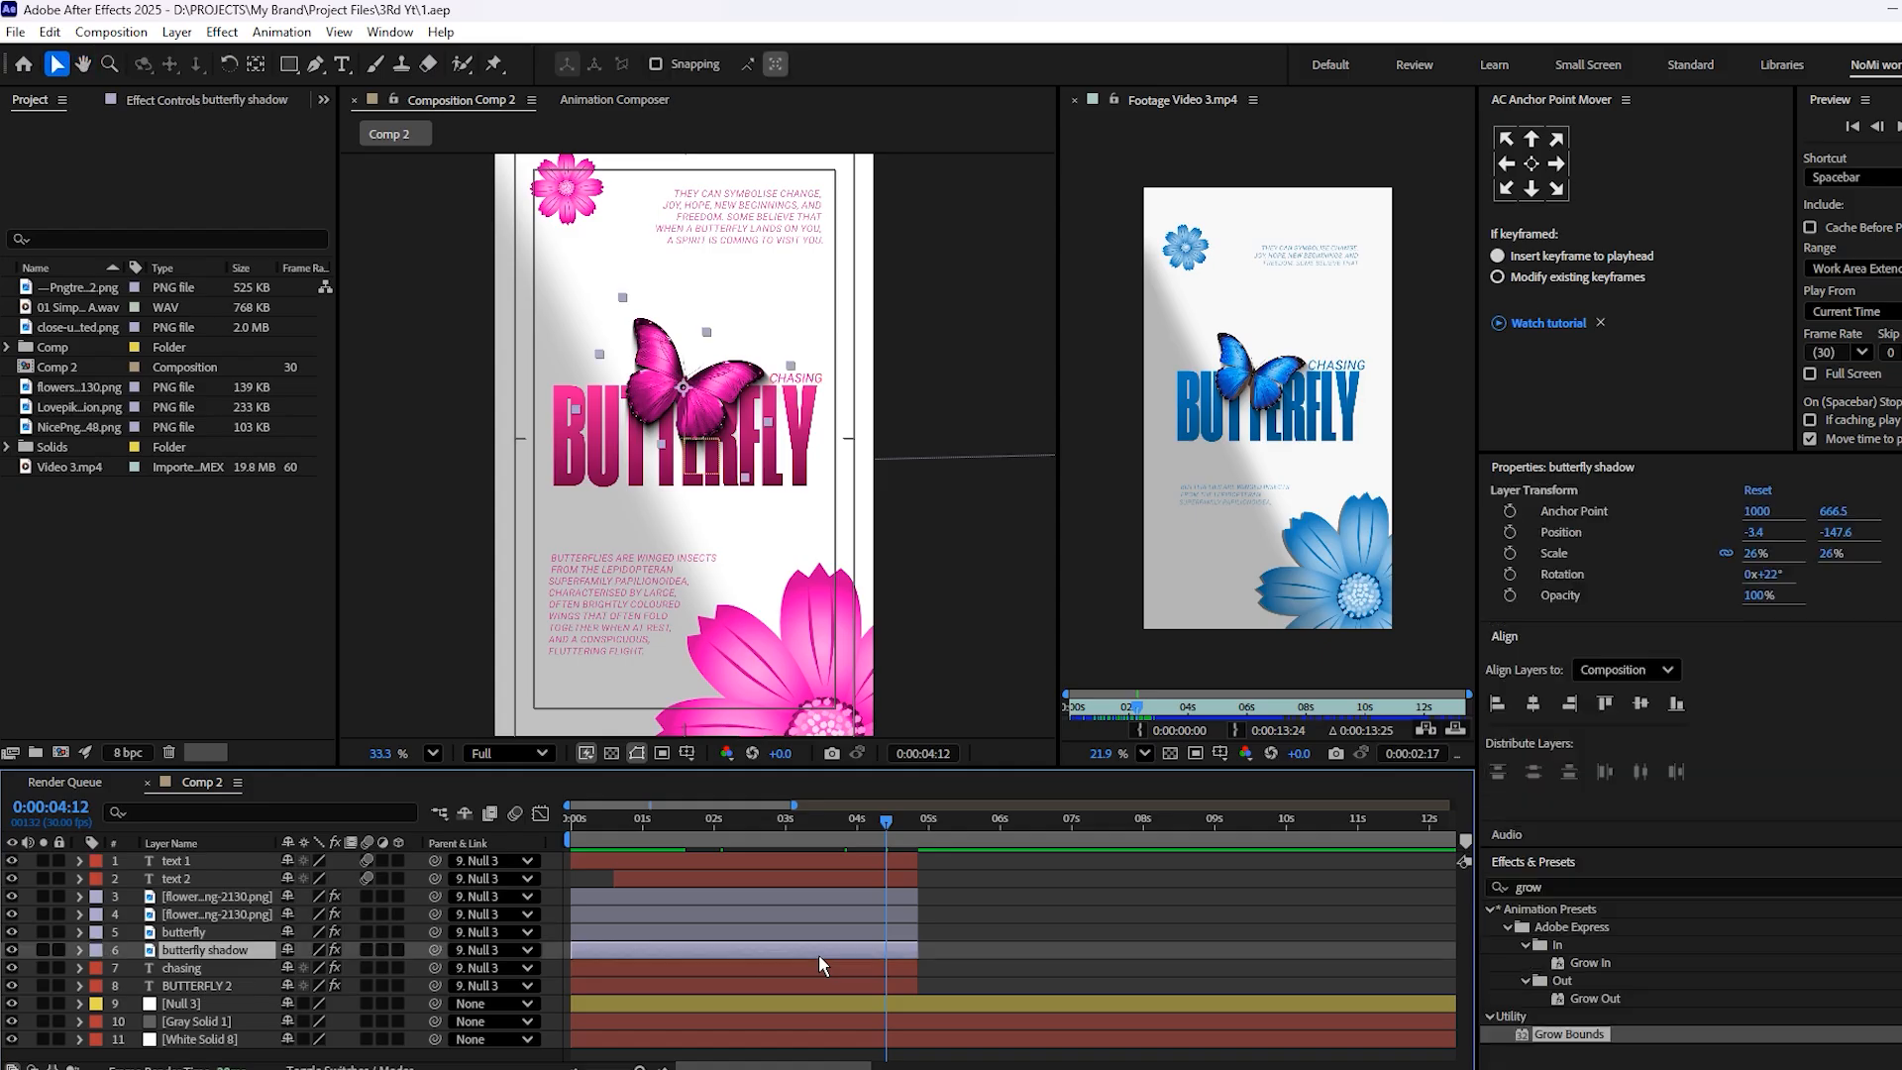
left_click(695, 931)
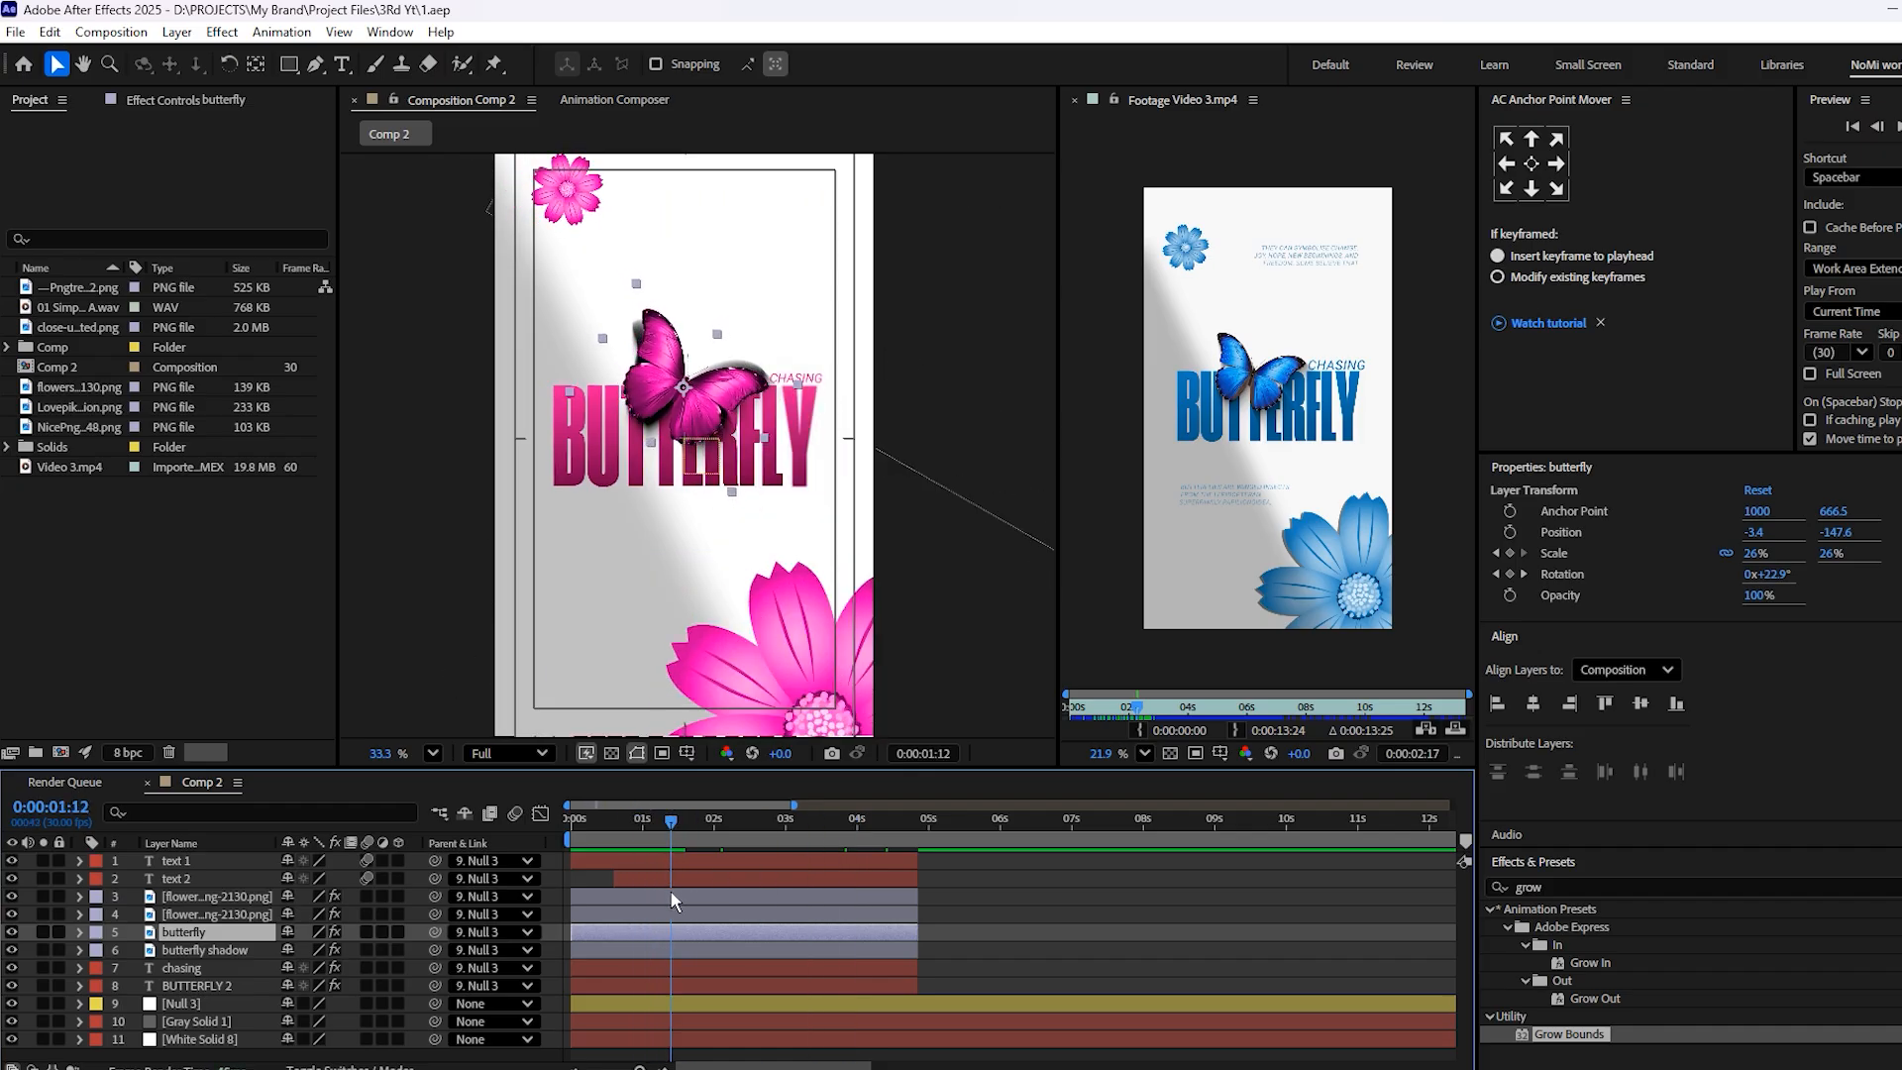
key("space")
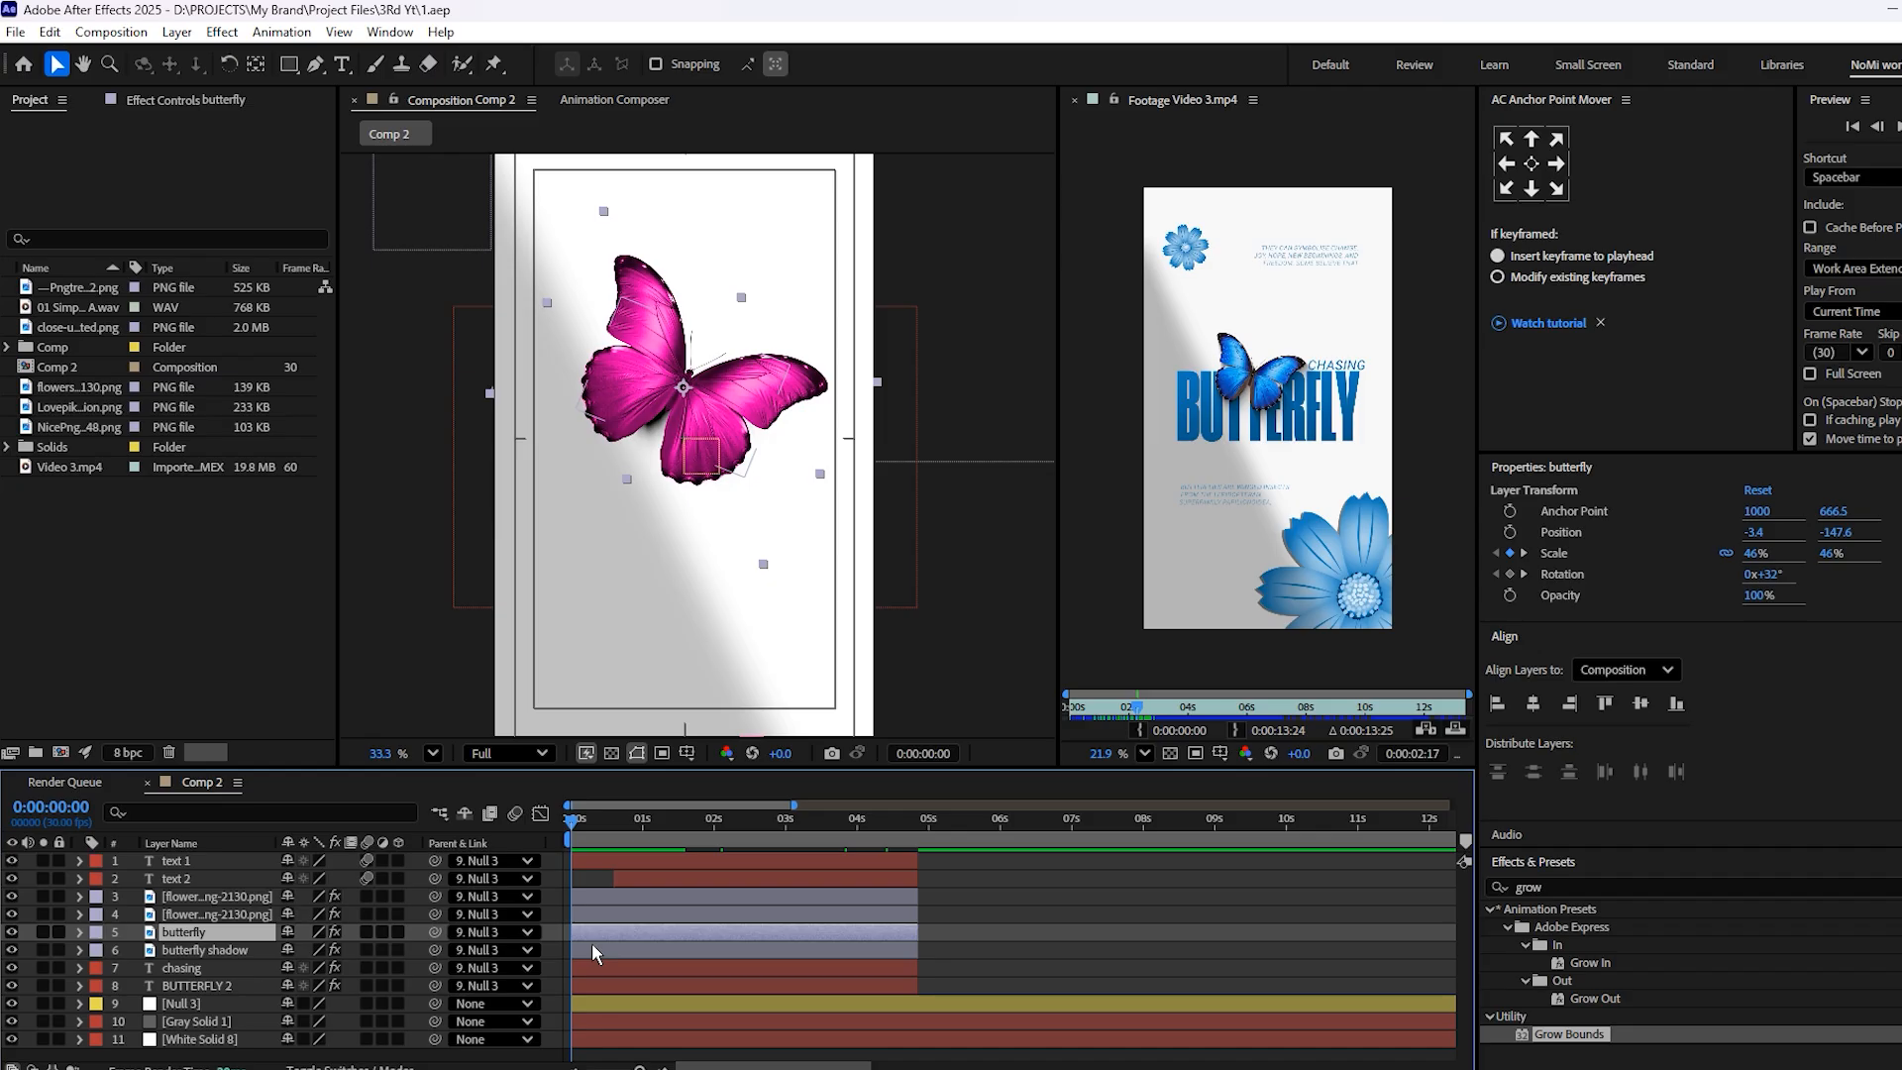
left_click(604, 920)
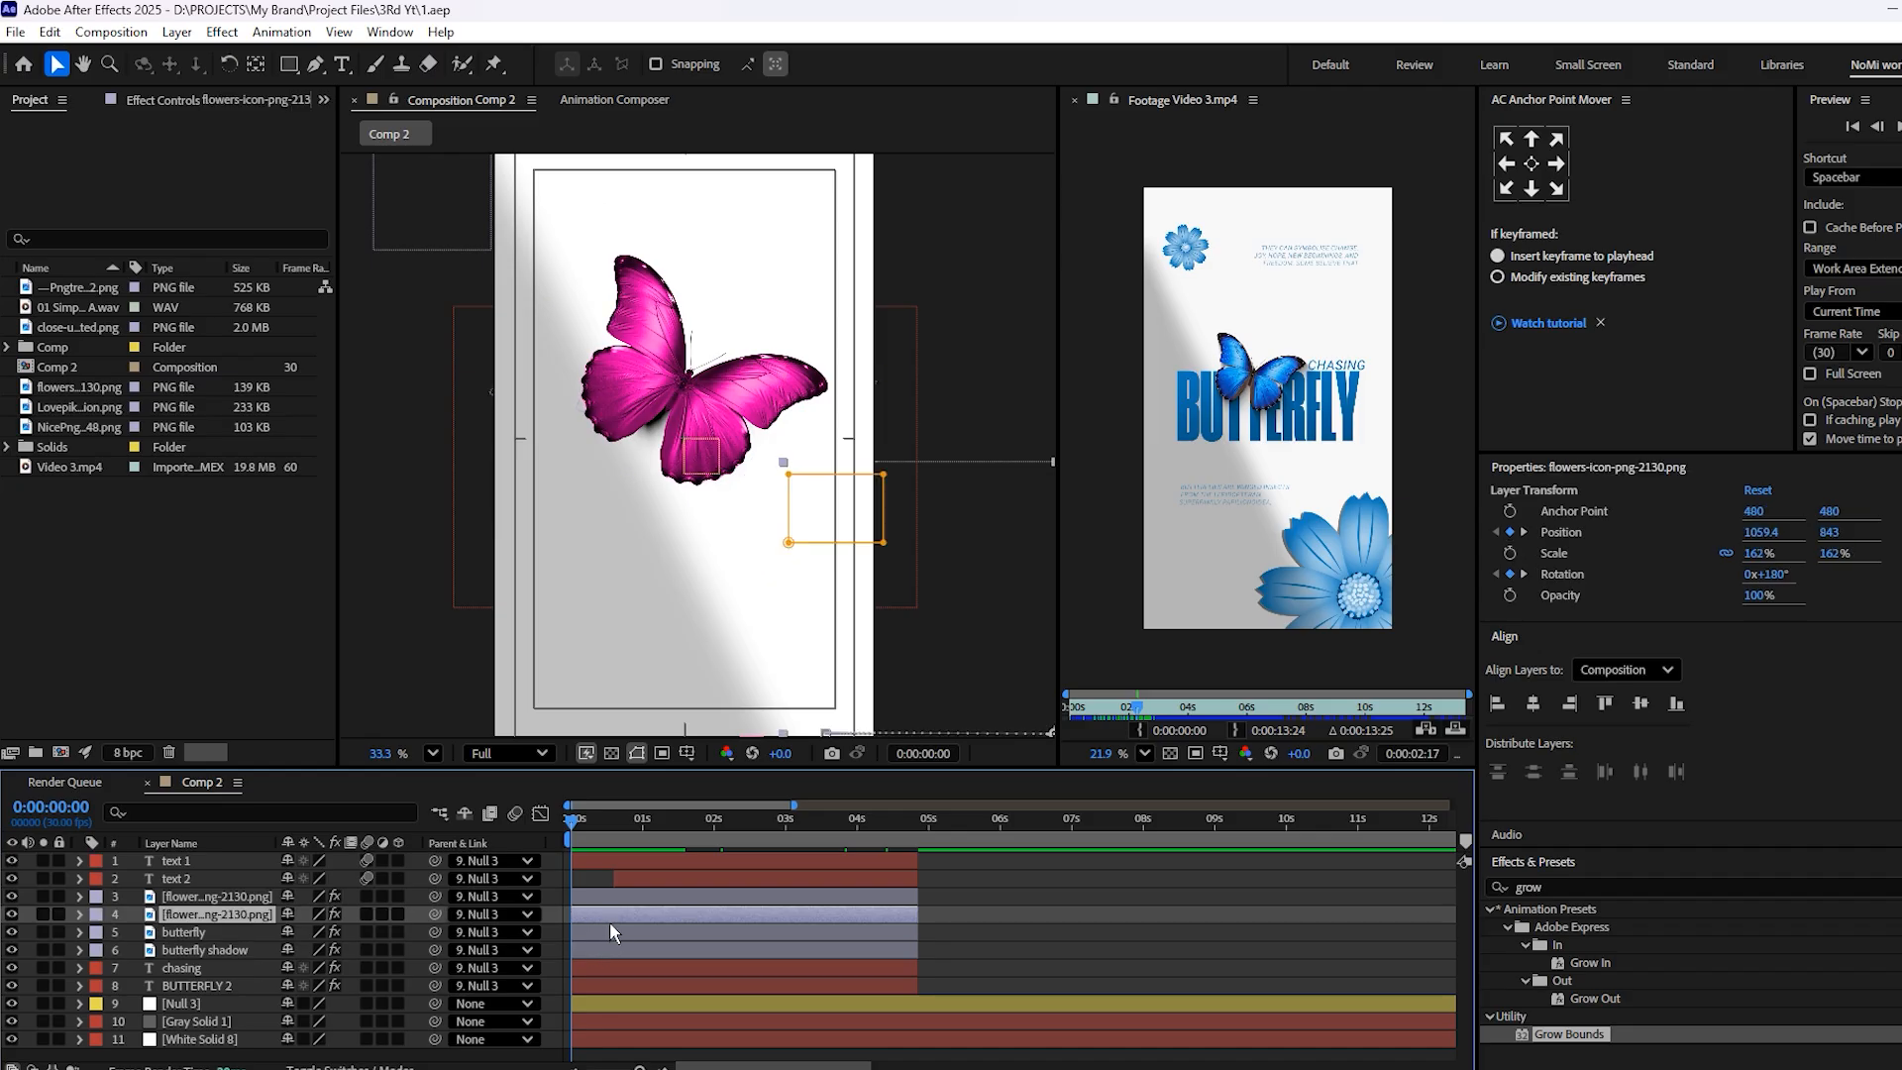
key("ctrl+shift+a")
left_click(622, 949)
left_click_drag(434, 950, 198, 932)
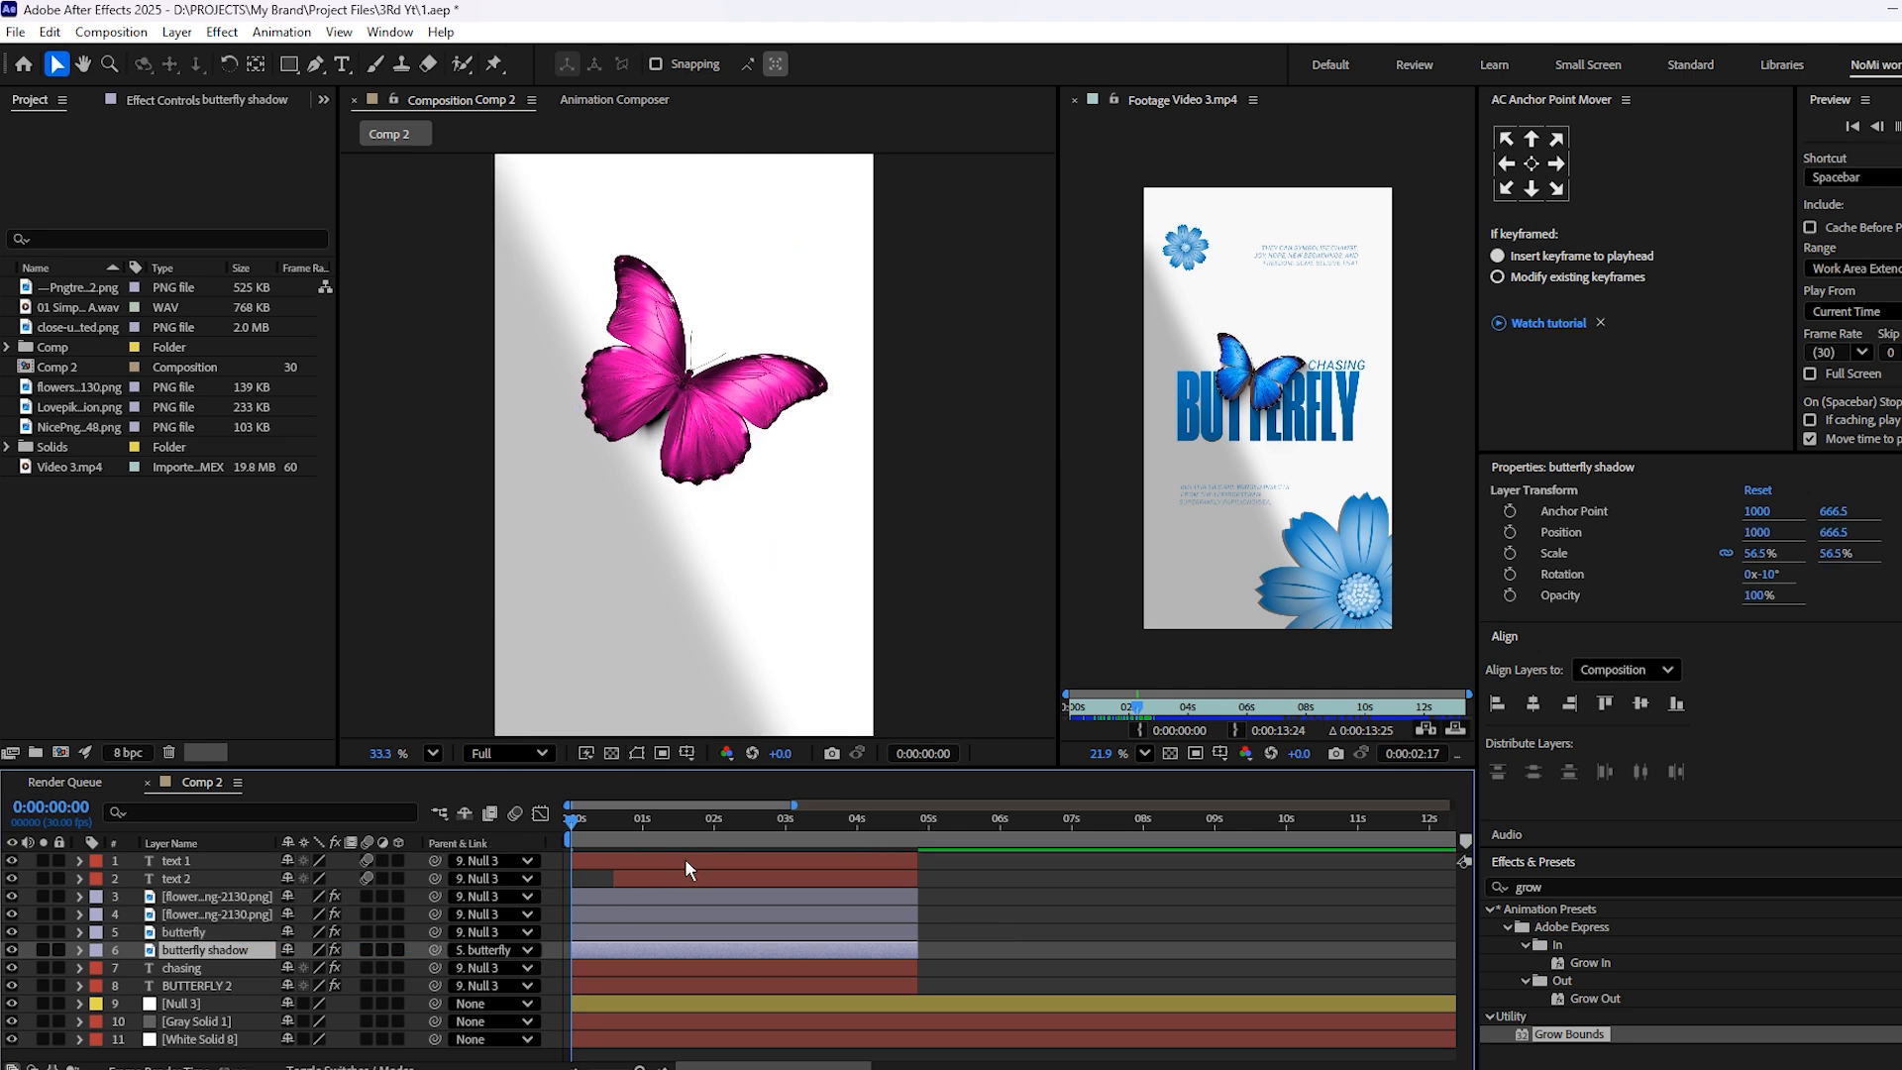
Preview the butterfly with its attached shadow, inspect it up close, and save the project
key("space")
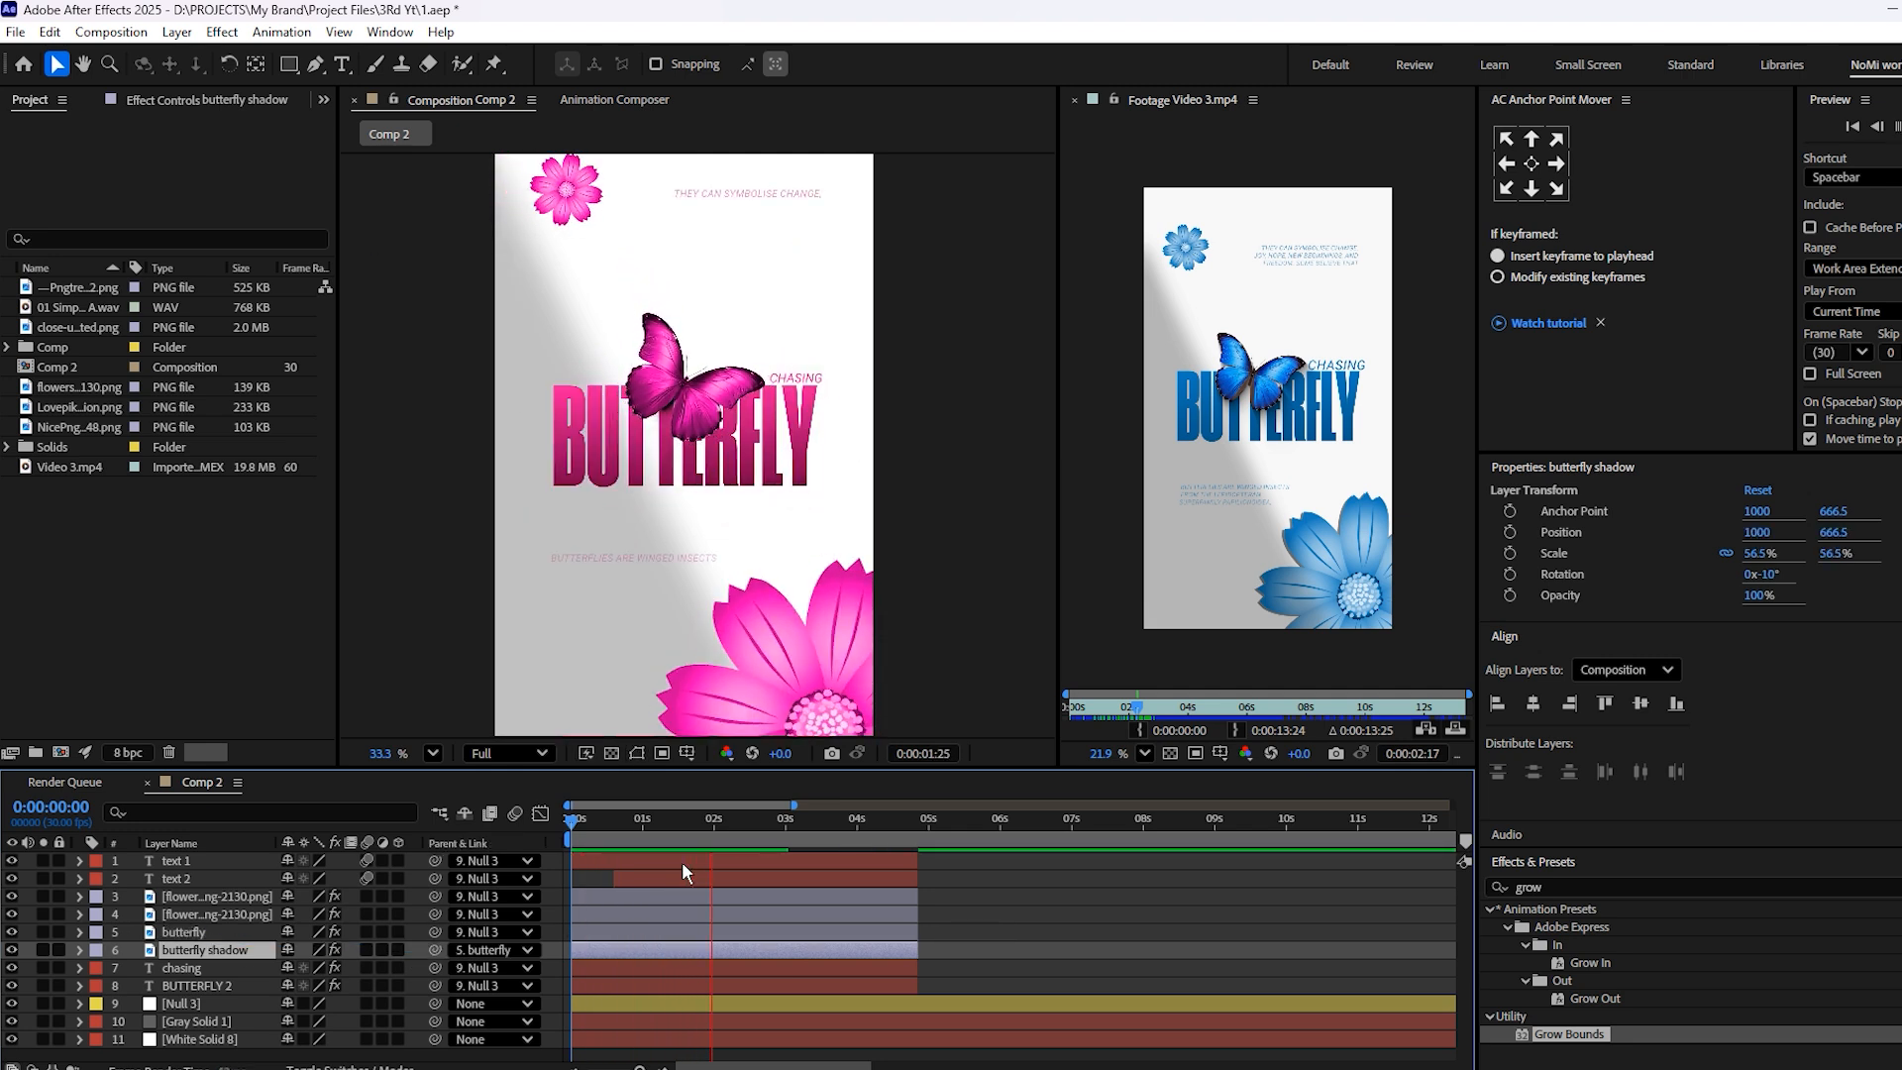
scroll(679, 379, "up", 1)
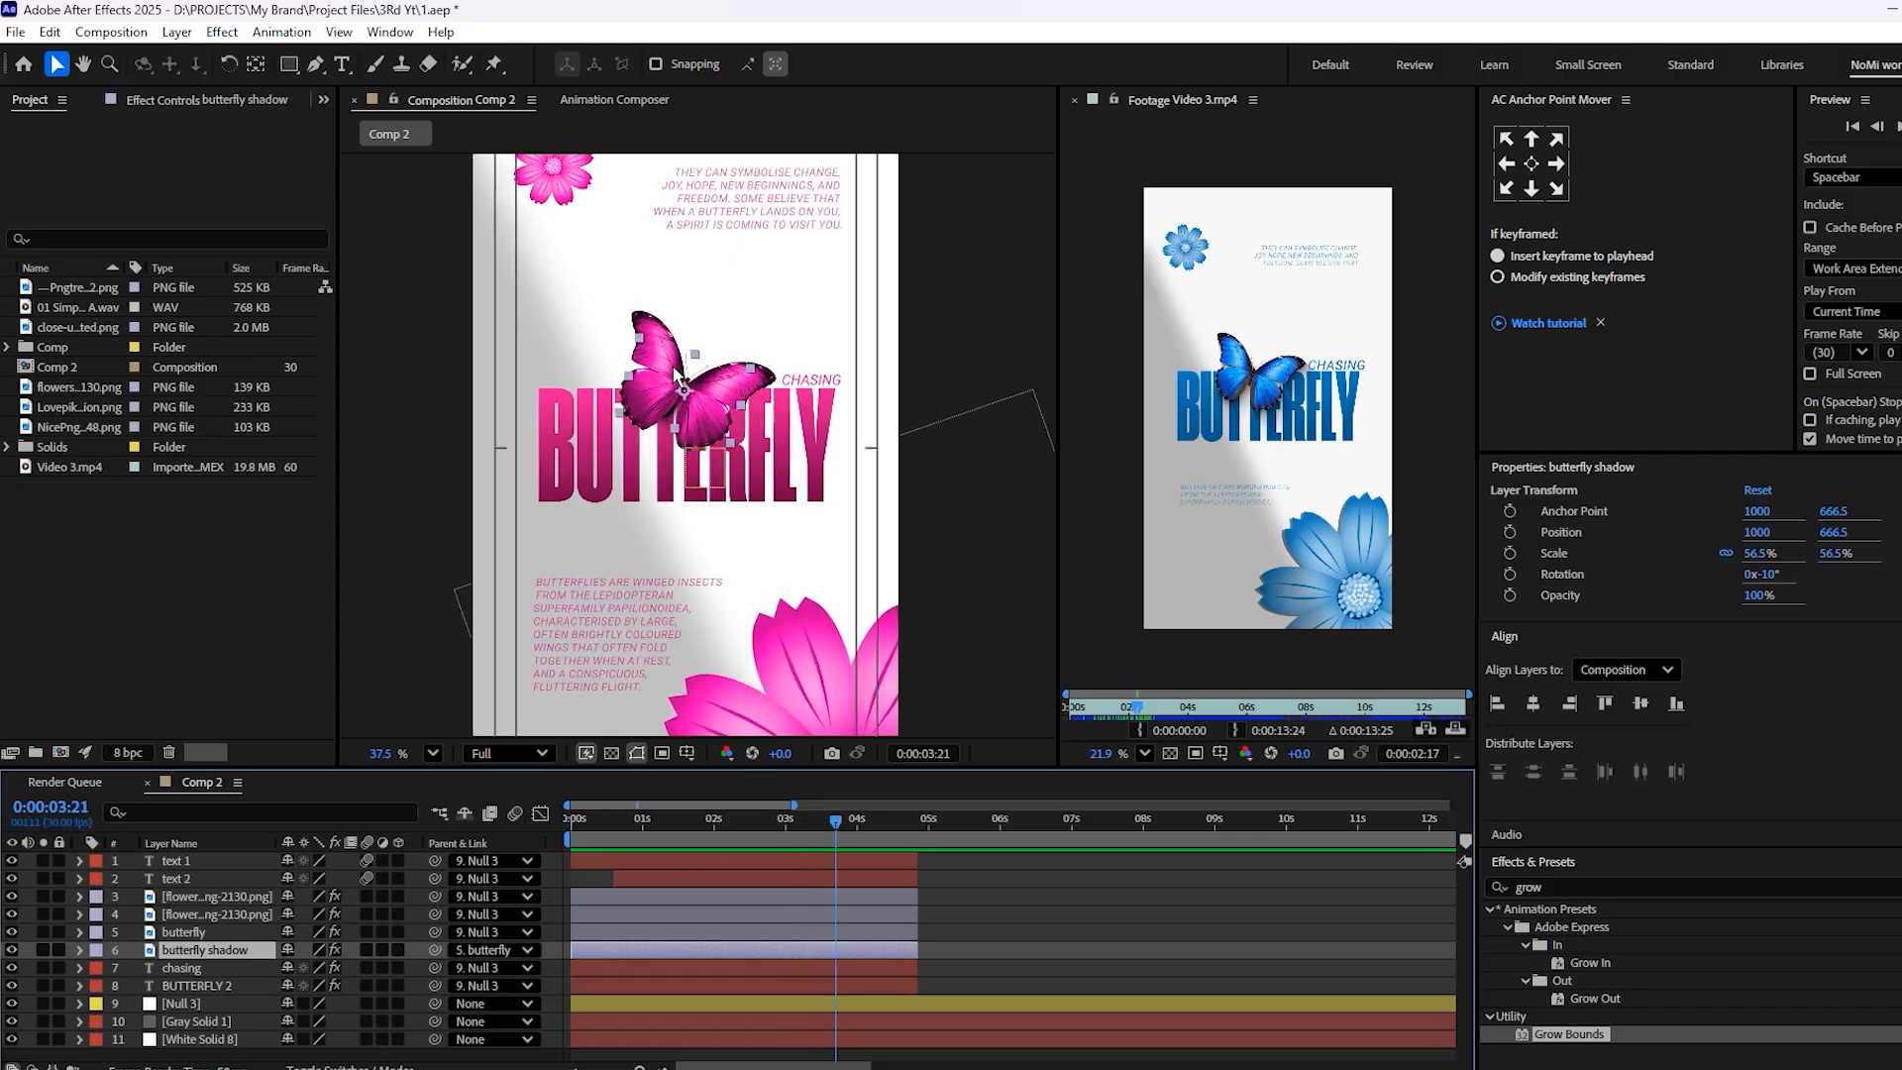
scroll(679, 379, "up", 4)
key("ctrl+s")
left_click(895, 831)
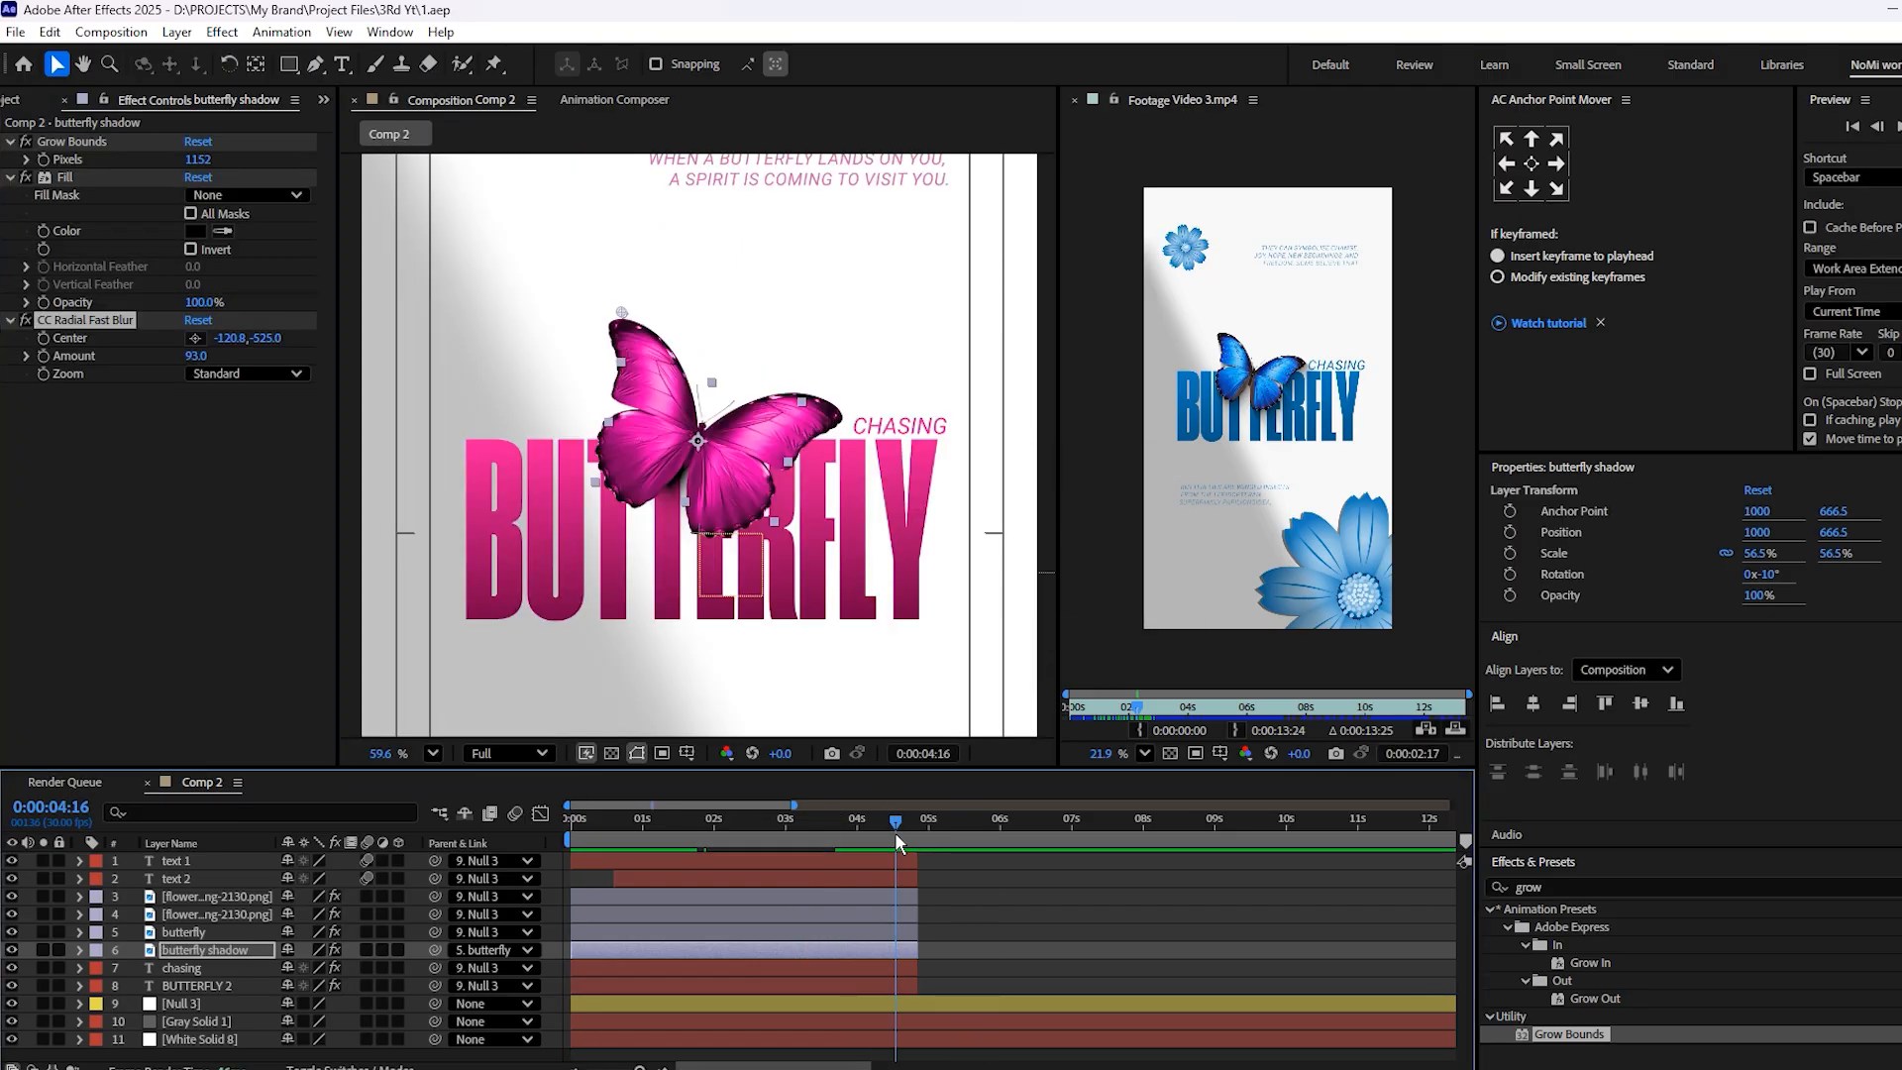
scroll(895, 835, "down", 3)
scroll(755, 441, "down", 5)
middle_click(743, 463)
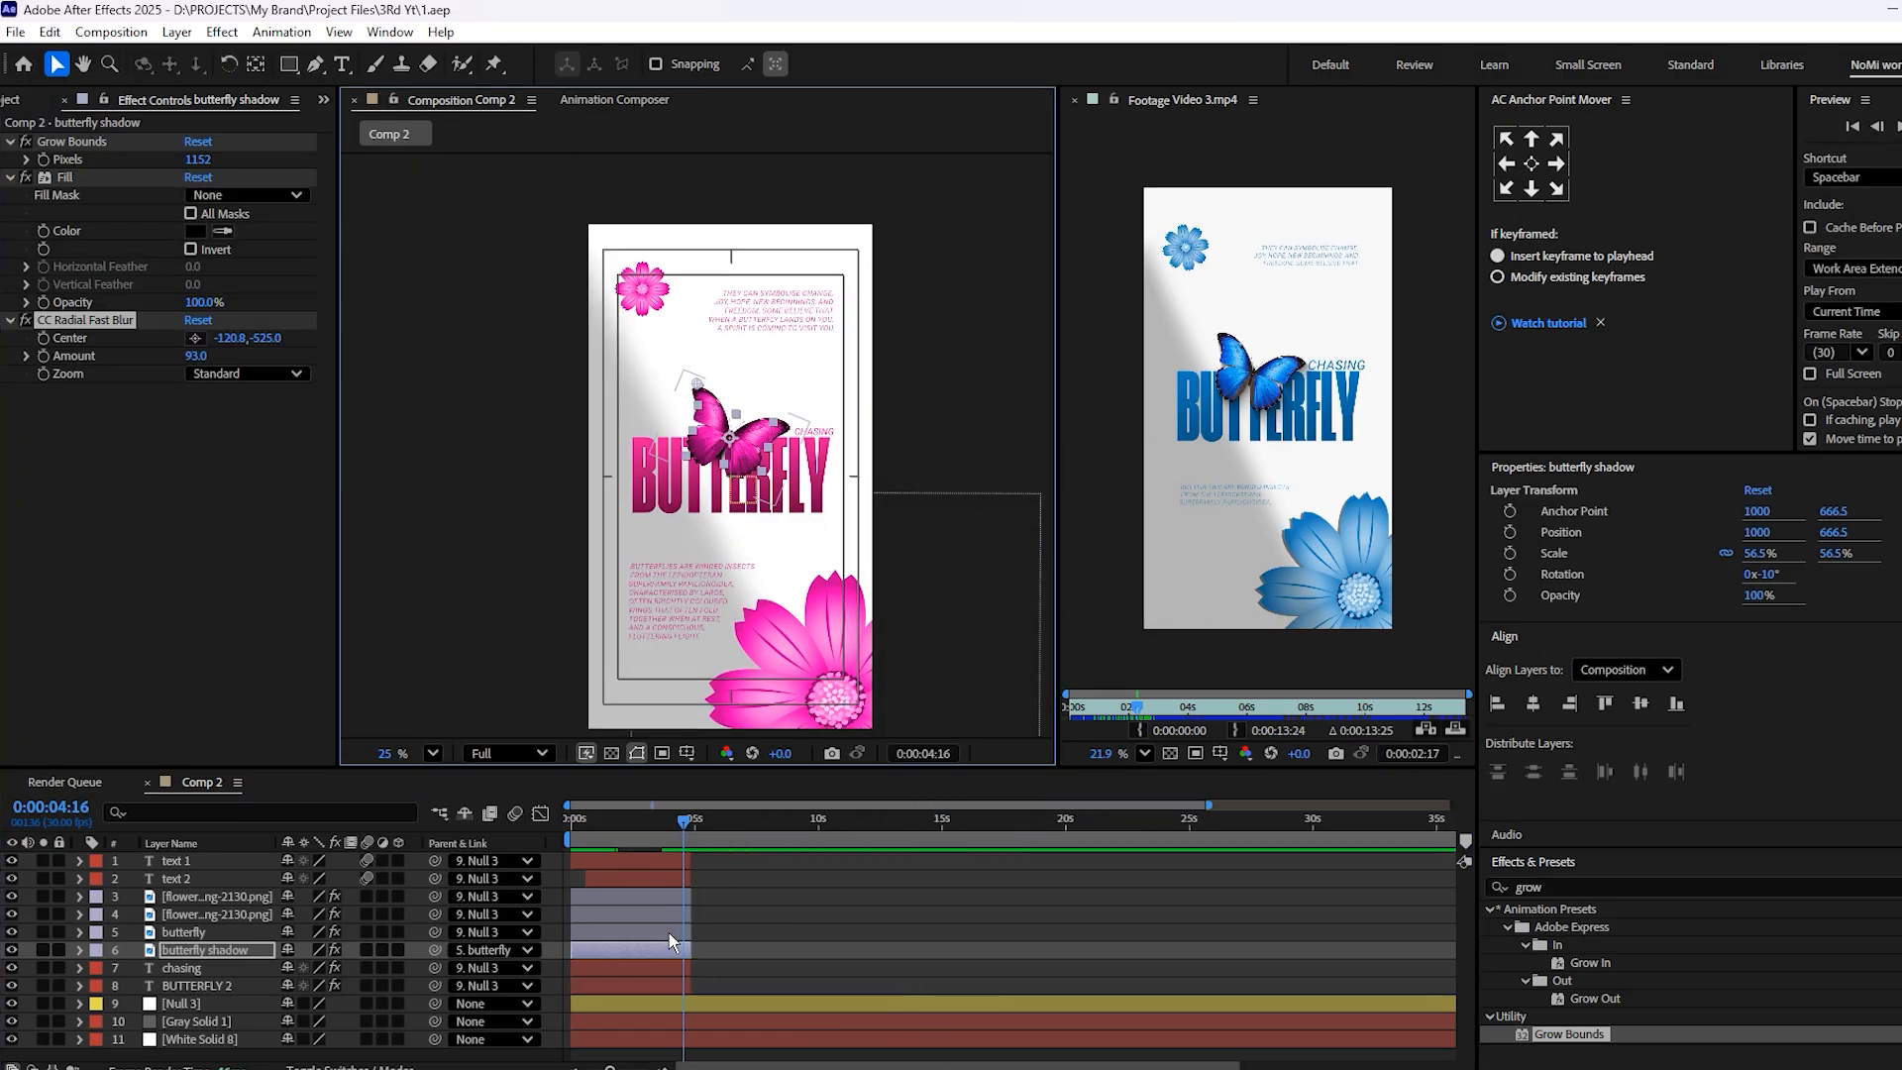
Add a position keyframe to Null 3 at 3:23 and move the current time to 4:25
key("equal")
key("equal")
key("equal")
left_click_drag(716, 827, 615, 854)
key("minus")
key("minus")
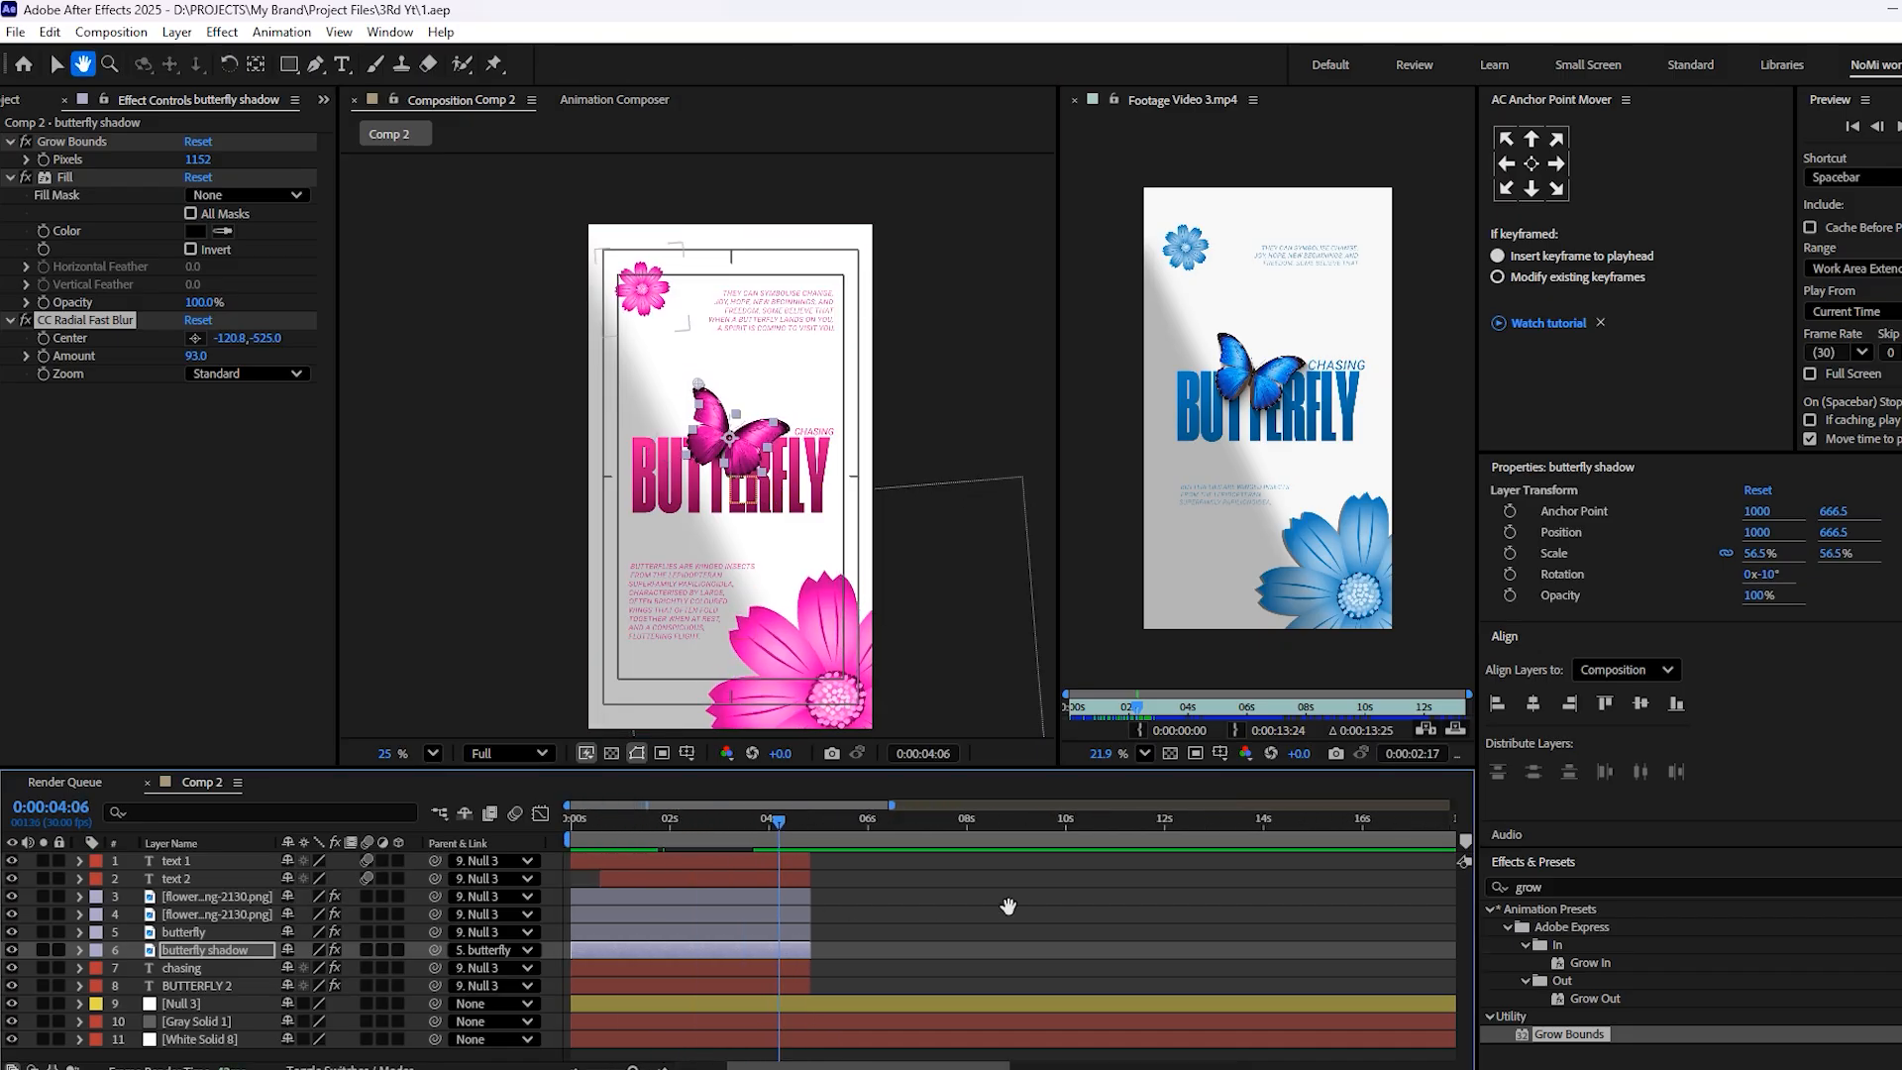
left_click(758, 824)
left_click(780, 1004)
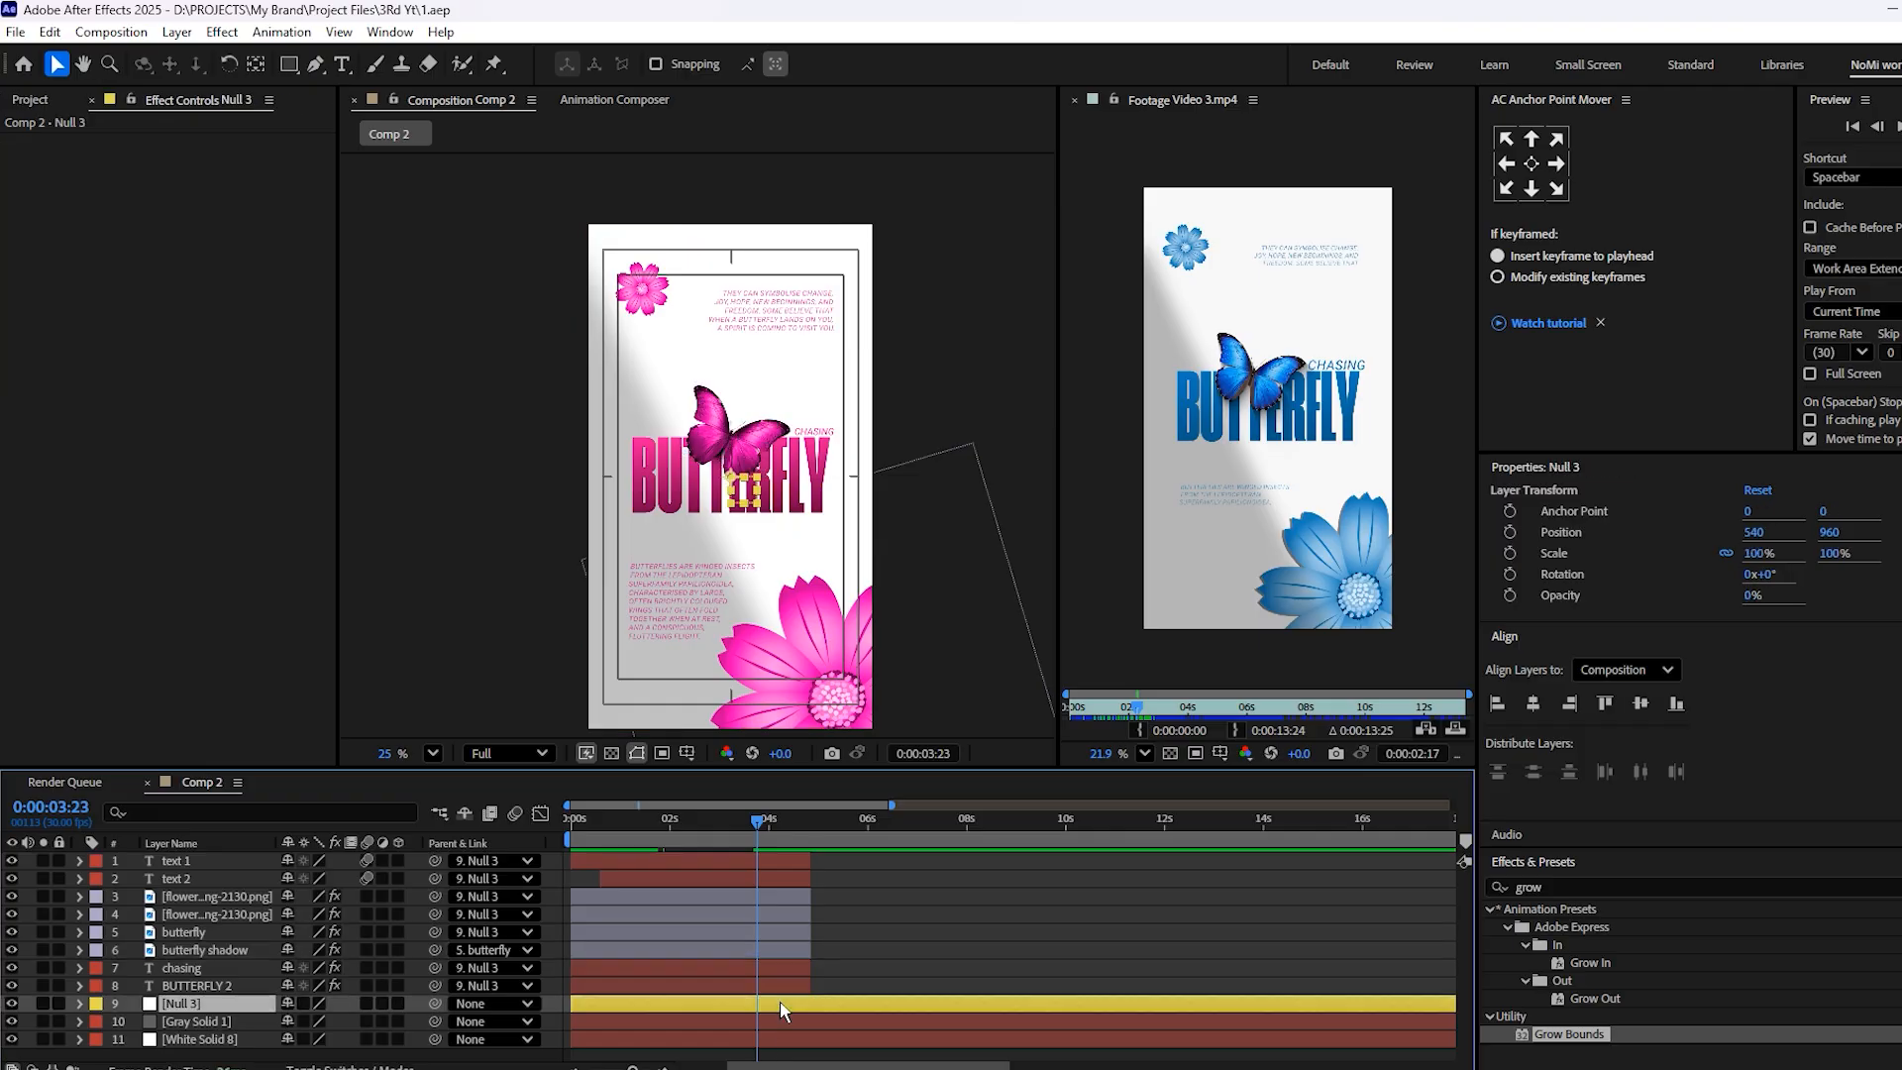
key("t")
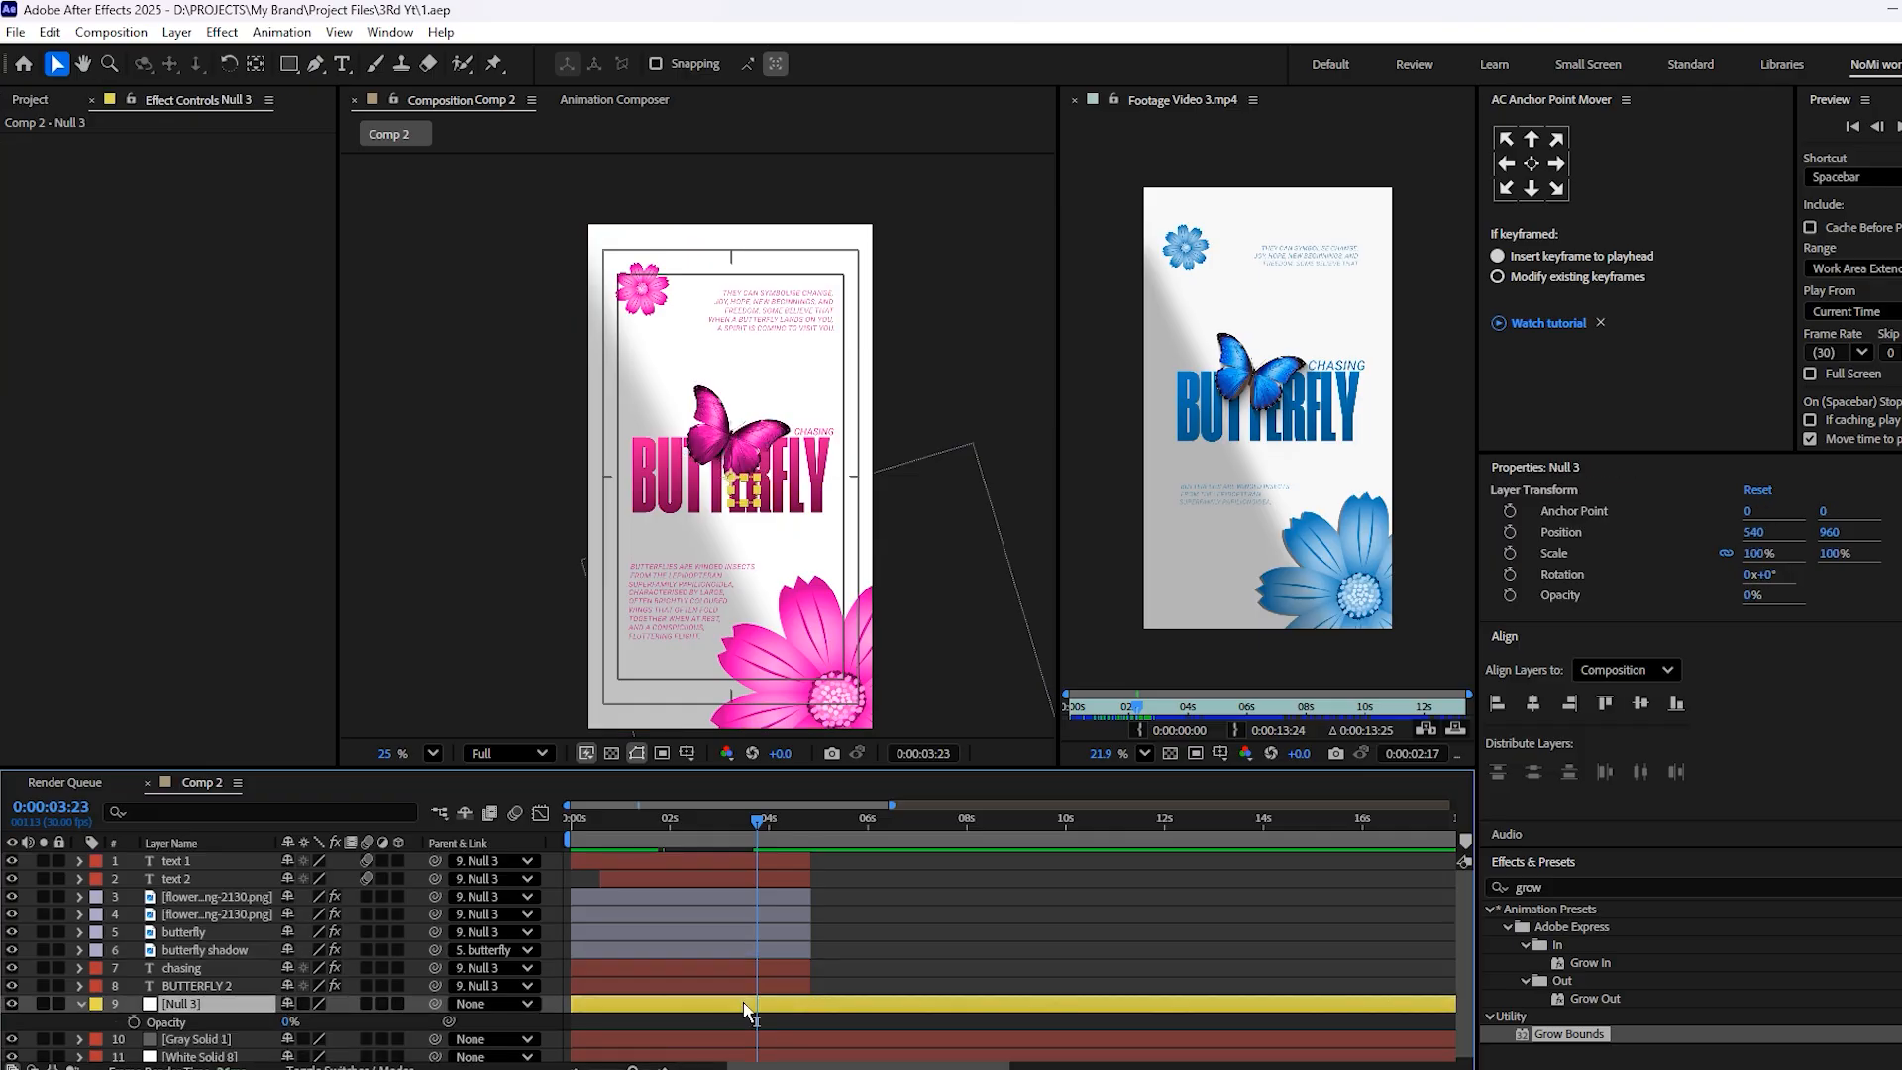
key("p")
left_click(135, 1022)
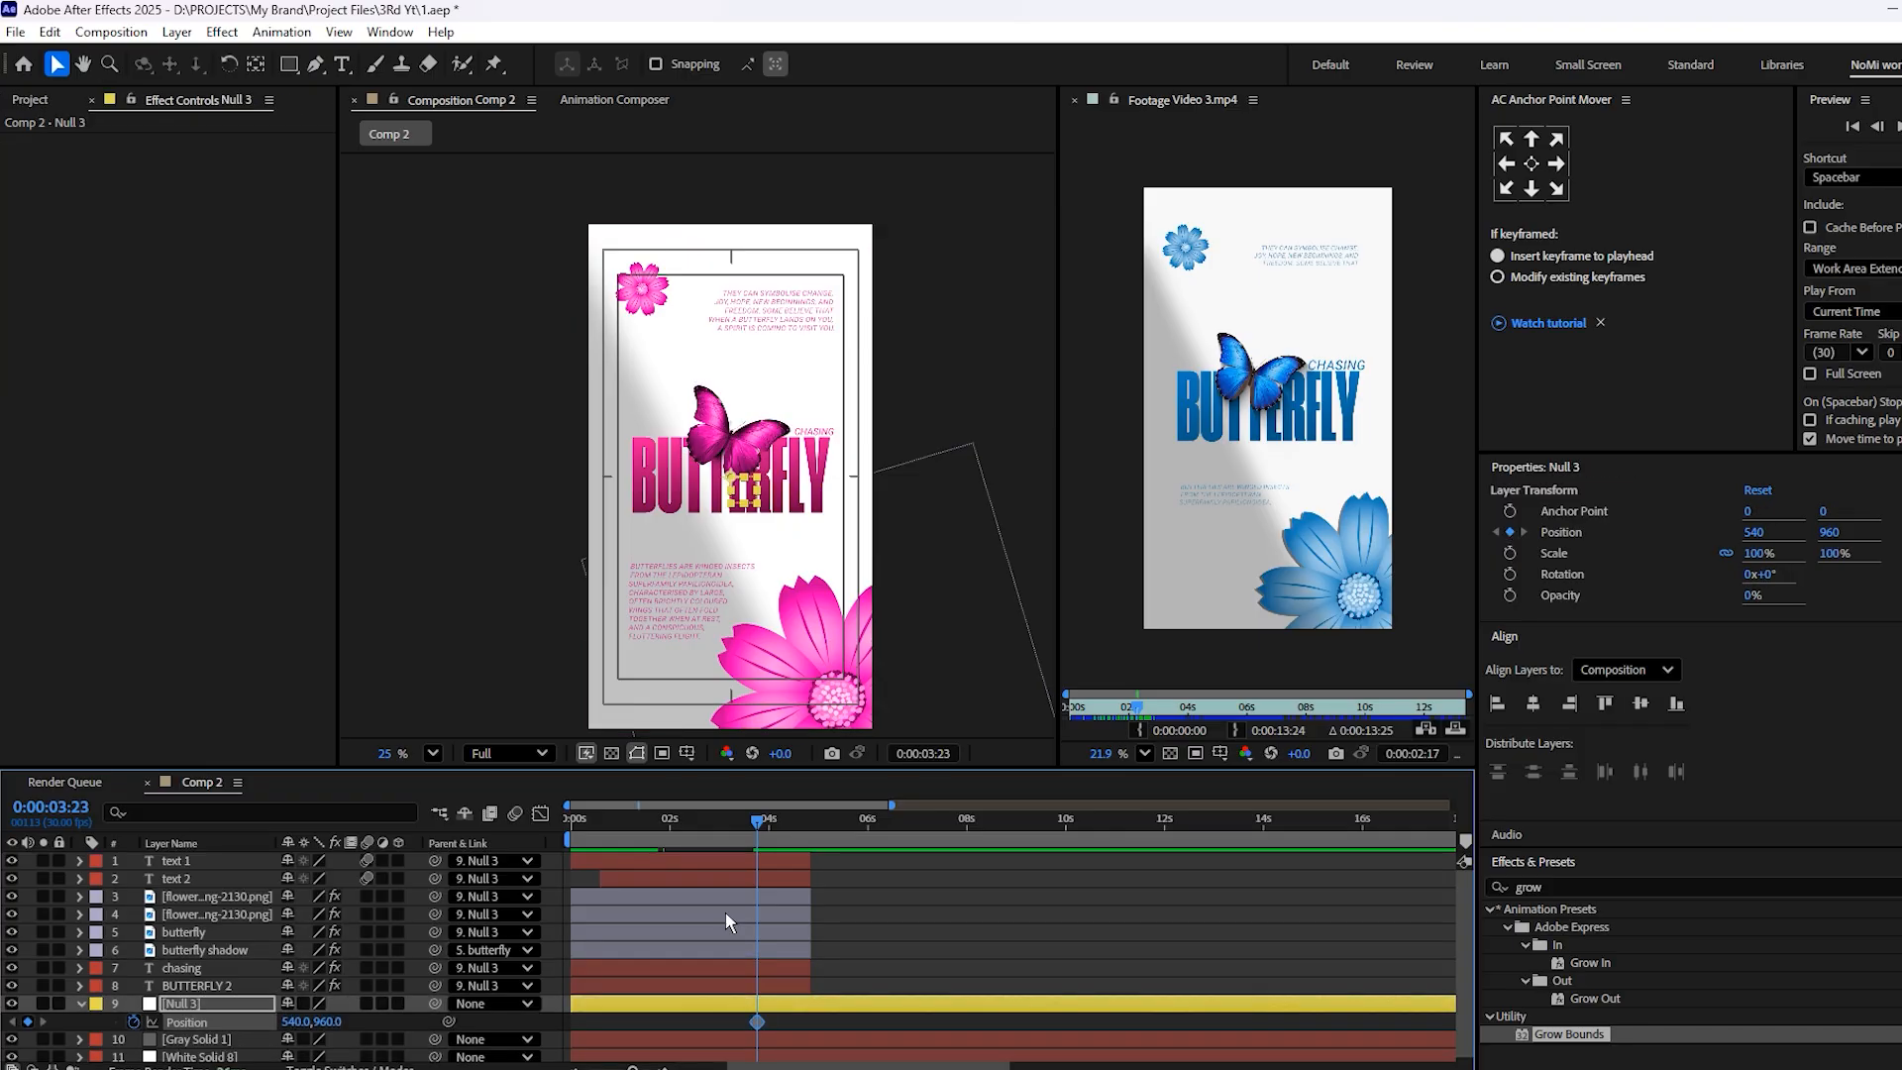
left_click_drag(758, 823, 812, 824)
left_click_drag(327, 1021, 443, 1047)
key("ctrl+z")
mouse_move(295, 1032)
left_mouse_down()
mouse_move(297, 1067)
mouse_move(305, 1021)
mouse_move(282, 1021)
left_mouse_up()
key("ctrl+z")
left_click(890, 947)
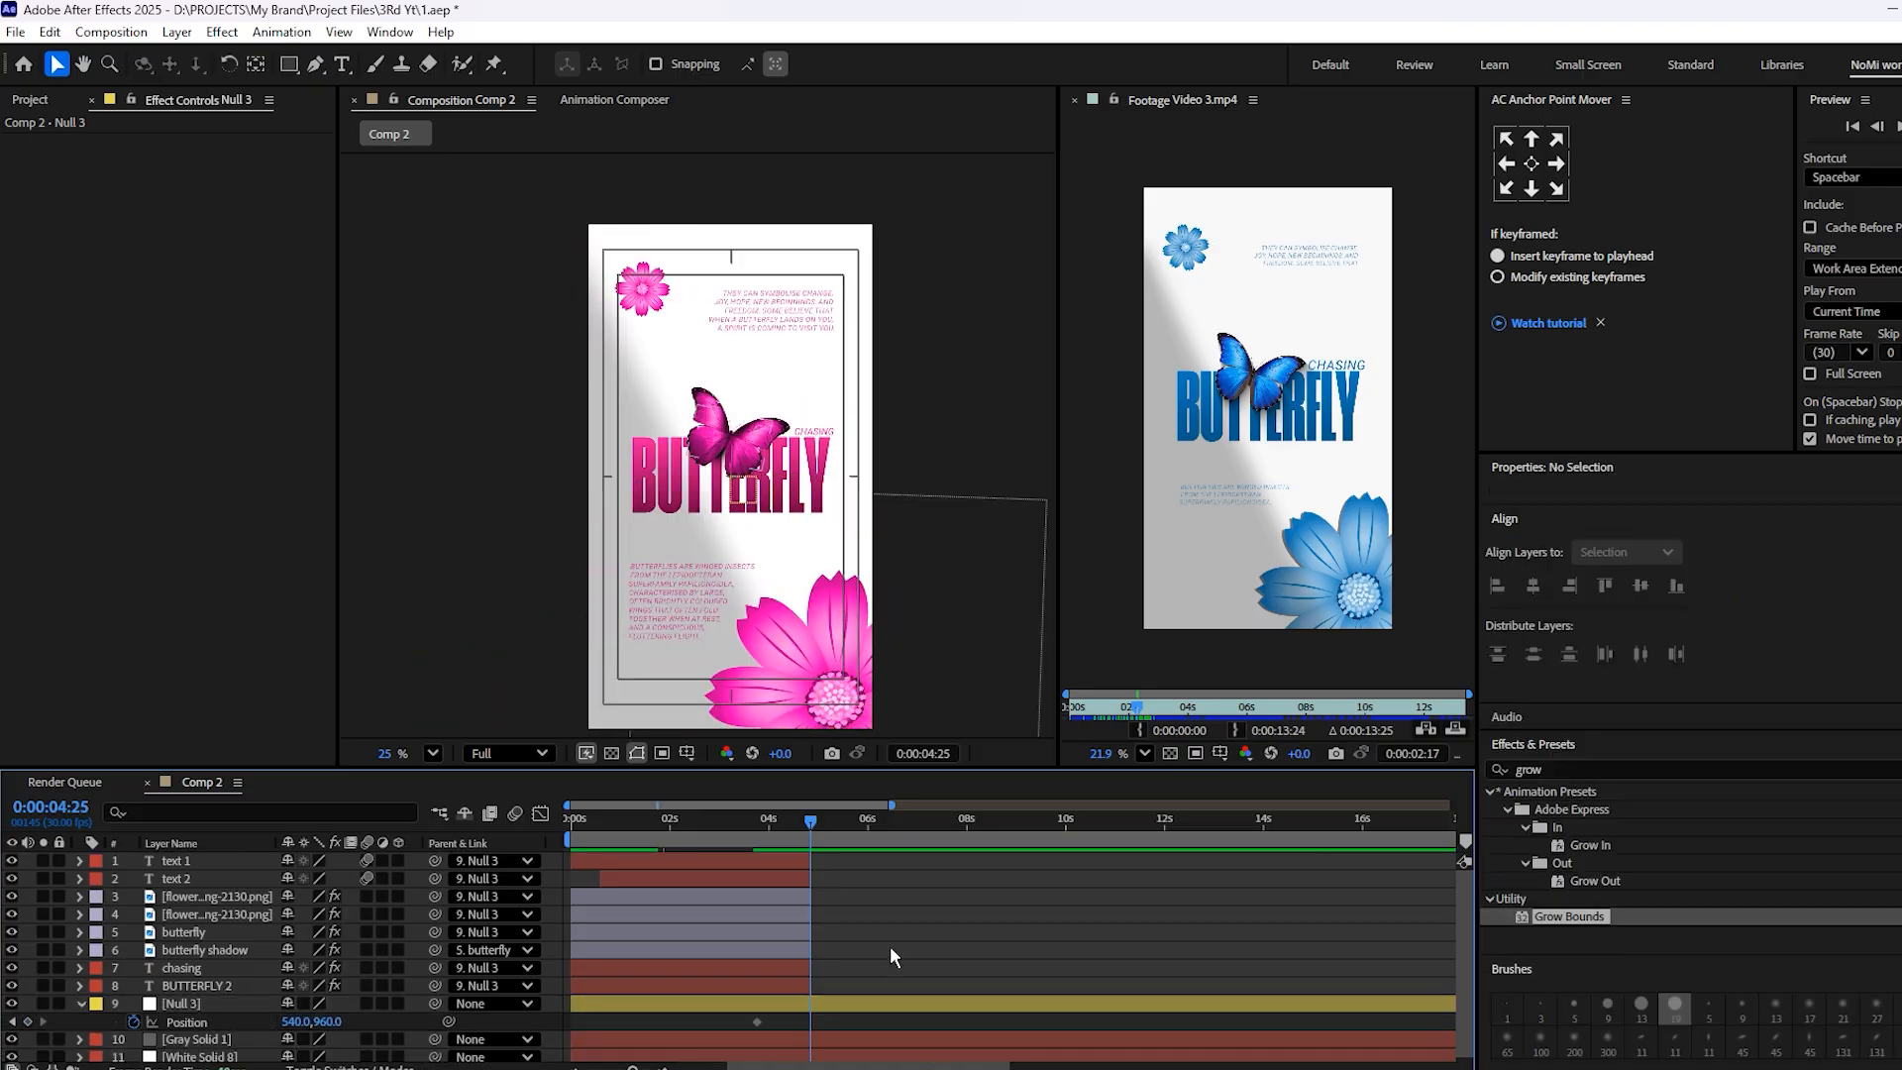
Set Null 3's X position to -1000 at 4:25 to slide the scene out of frame
left_click(815, 1010)
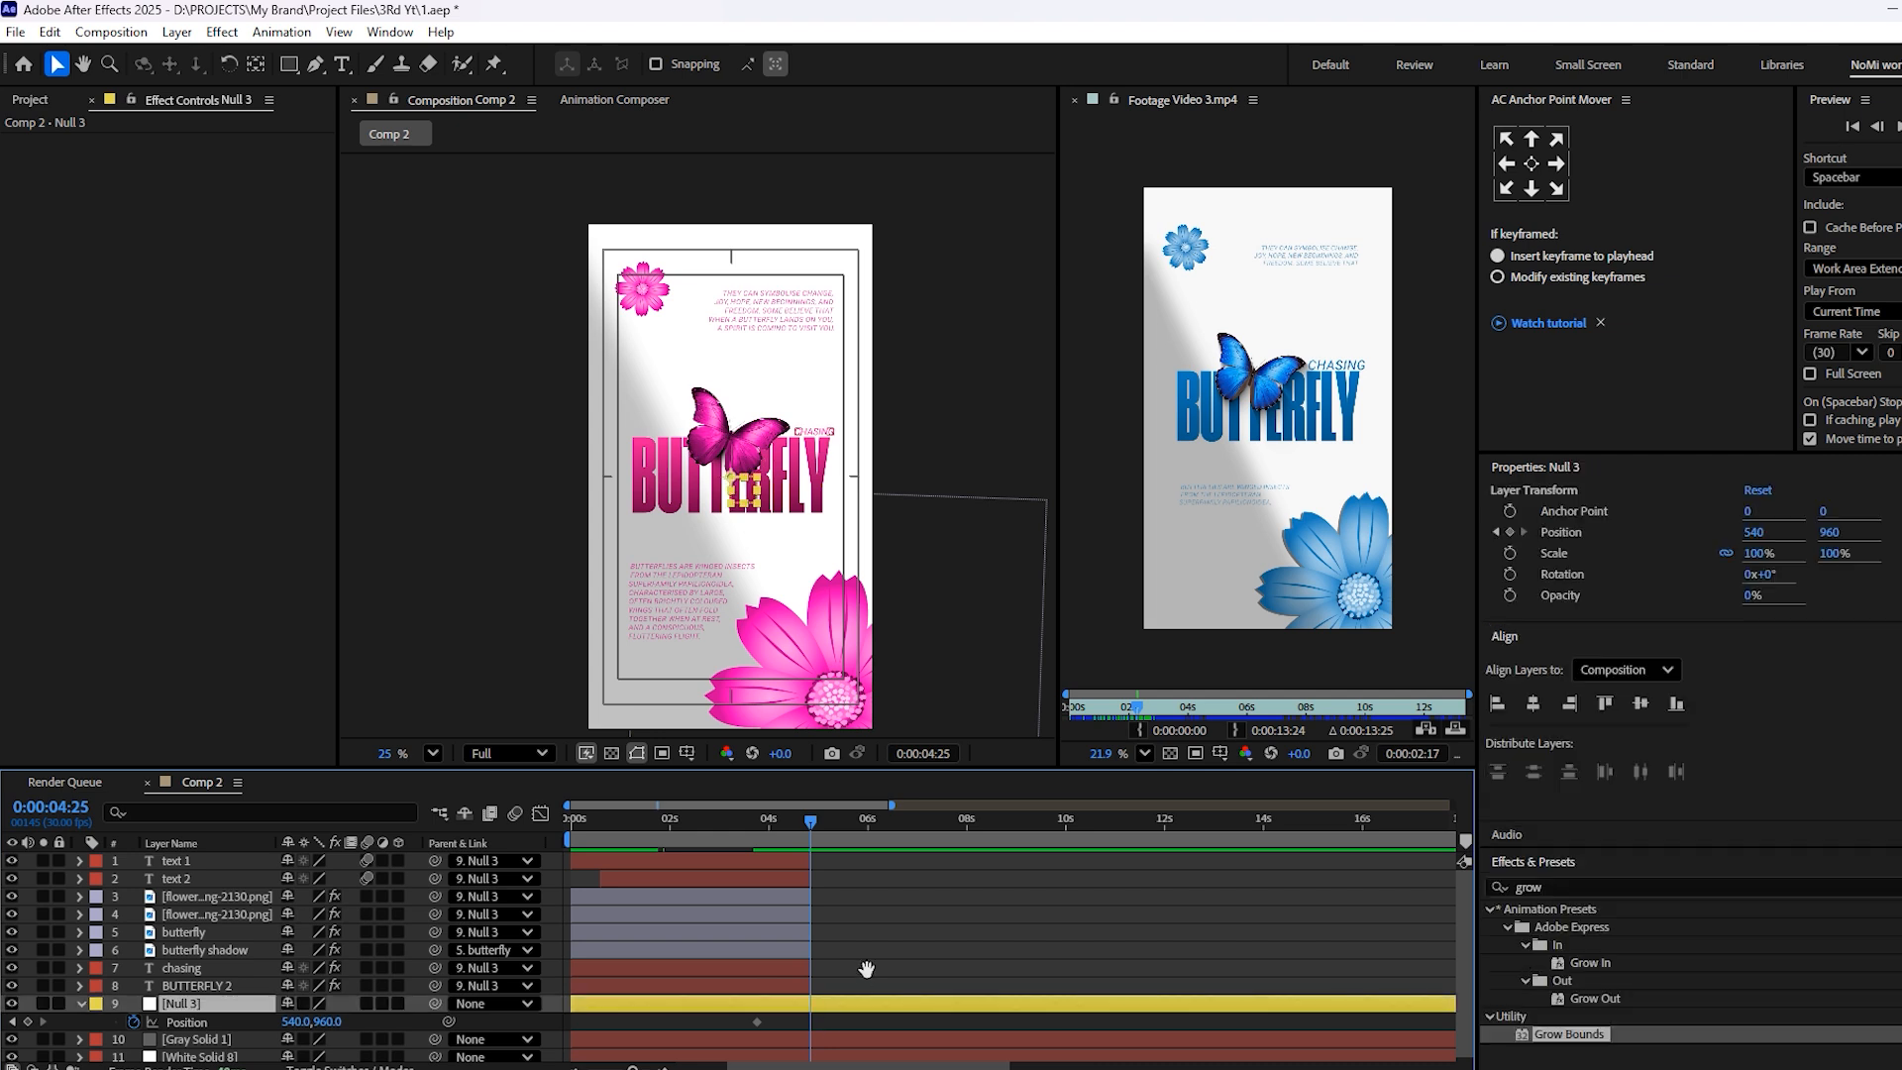
scroll(842, 951, "down", 1)
mouse_move(296, 1017)
left_mouse_down()
mouse_move(259, 1017)
mouse_move(280, 1019)
left_mouse_up()
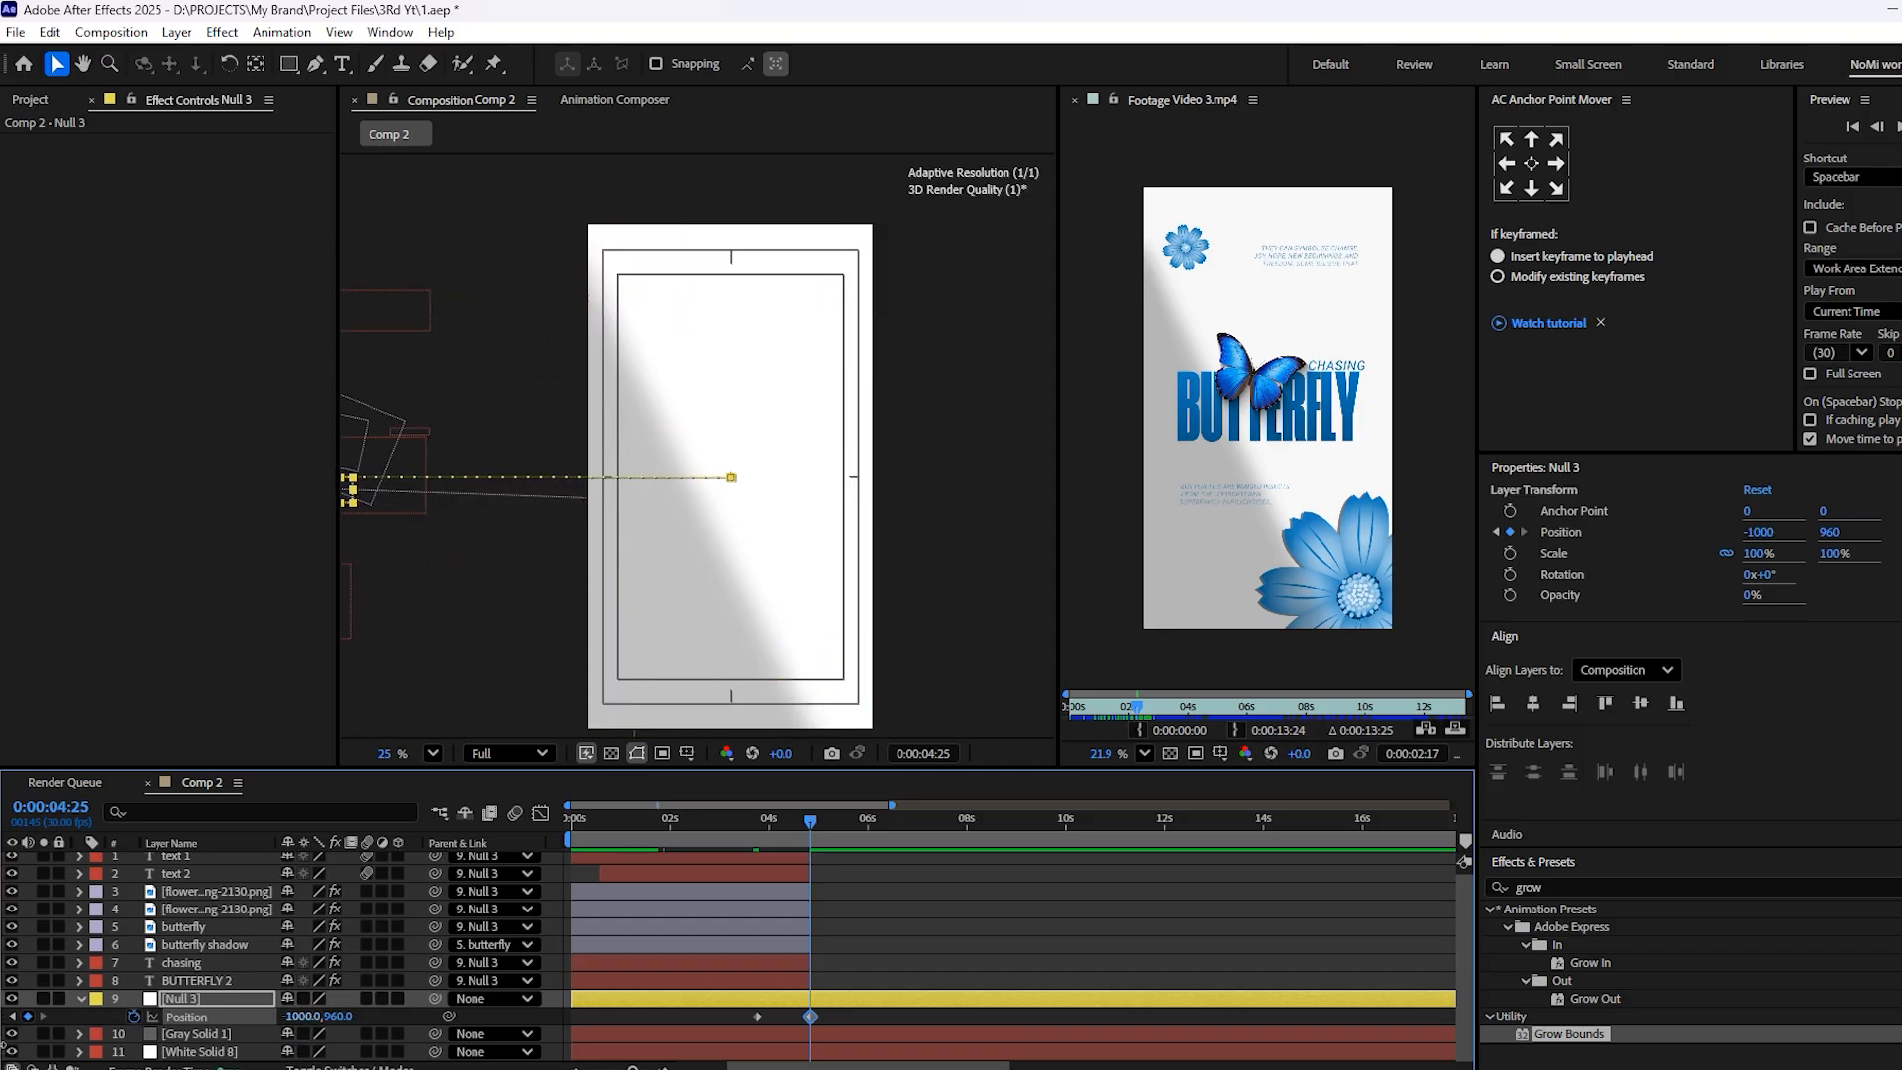
Preview the exit and move Null 3's position keyframes earlier, to about 3:00 and 4:10
left_click_drag(805, 824, 716, 864)
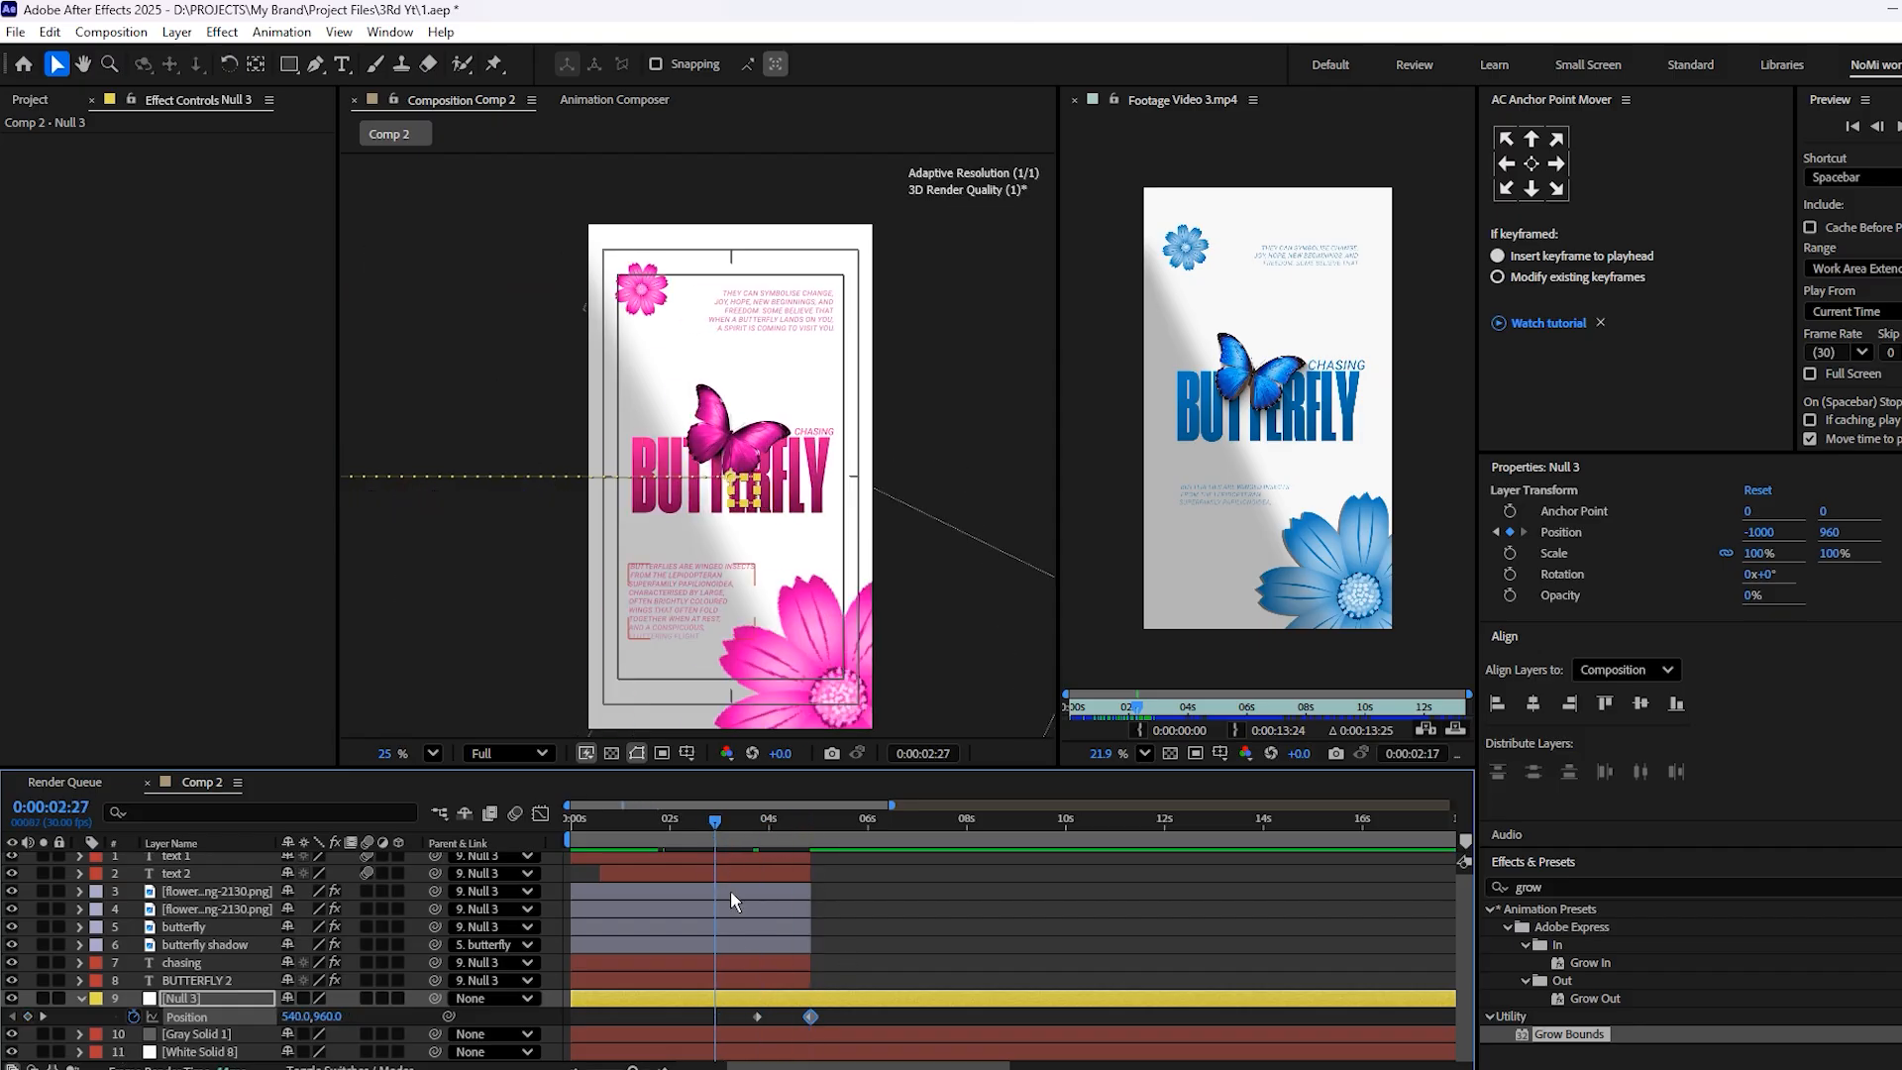
key("space")
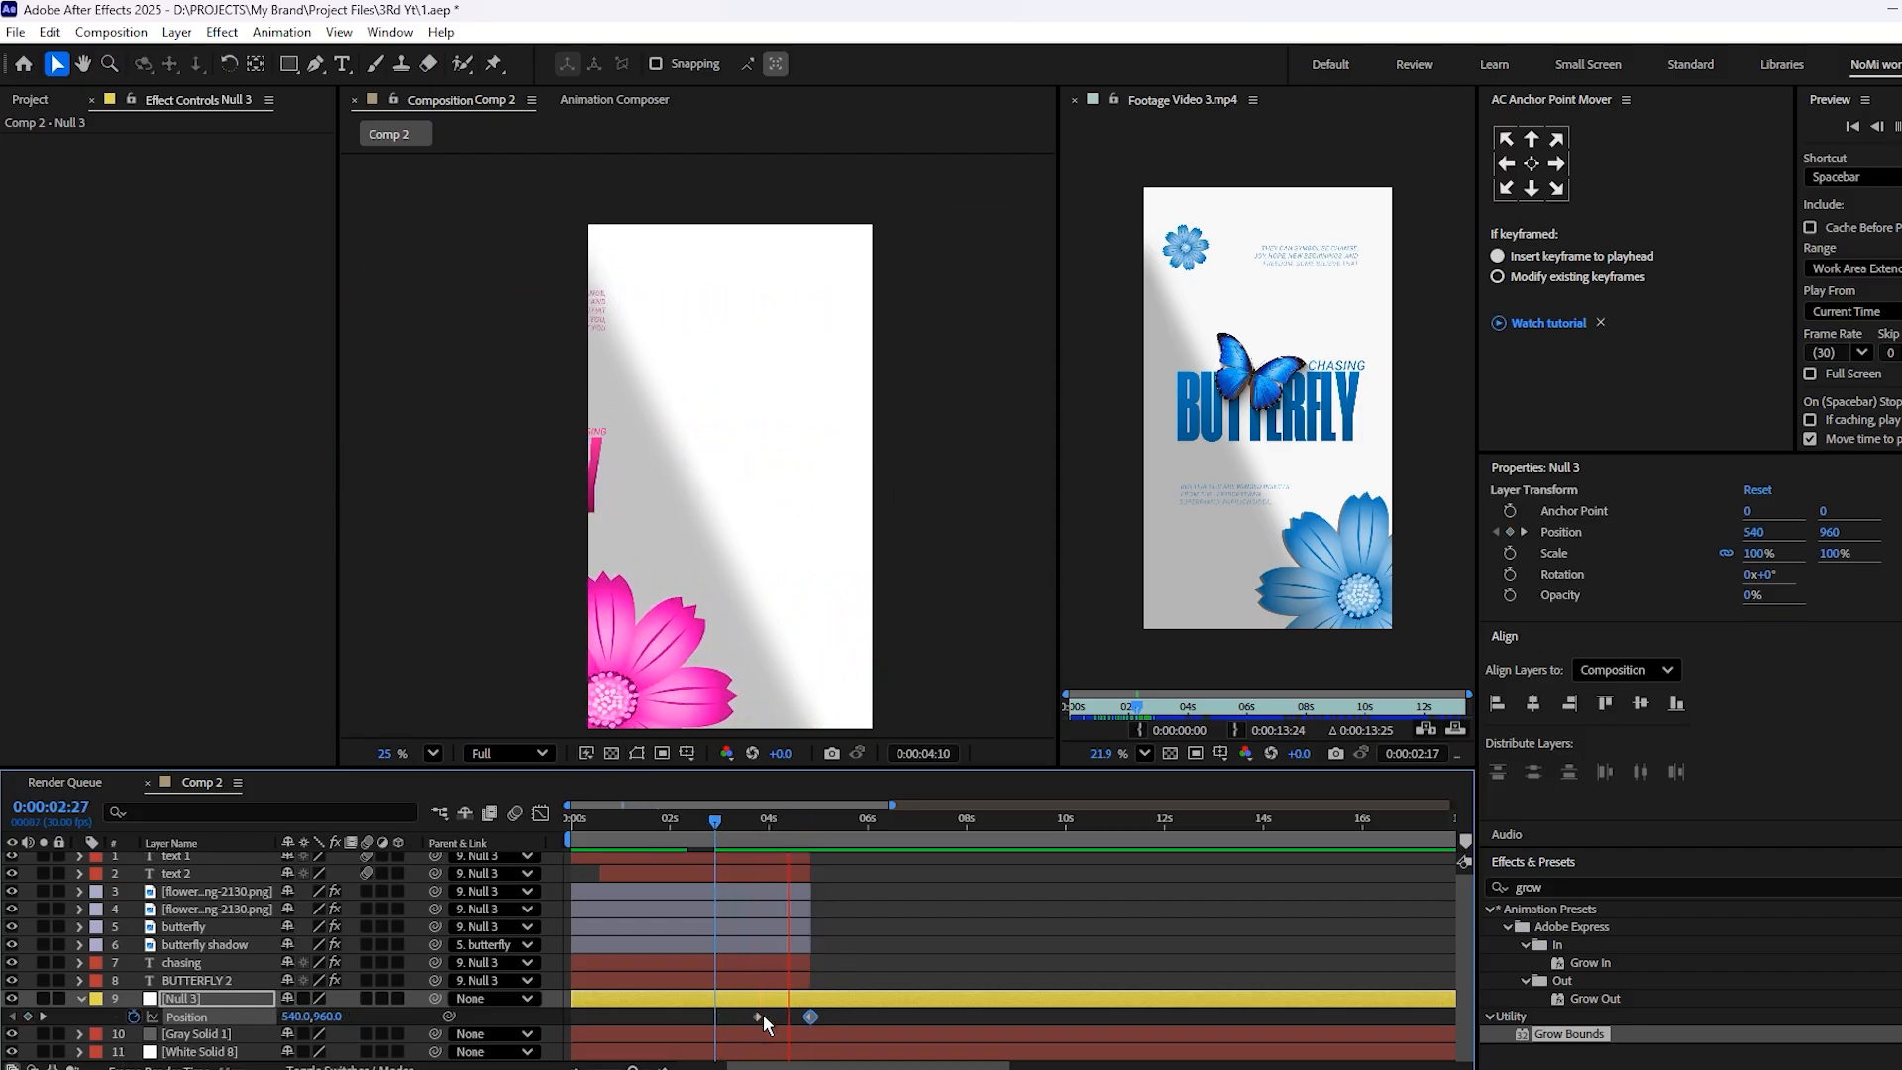
left_click(757, 1017)
mouse_move(750, 1015)
left_mouse_down()
mouse_move(734, 1017)
mouse_move(798, 1018)
mouse_move(720, 1017)
left_mouse_up()
left_click(734, 1020)
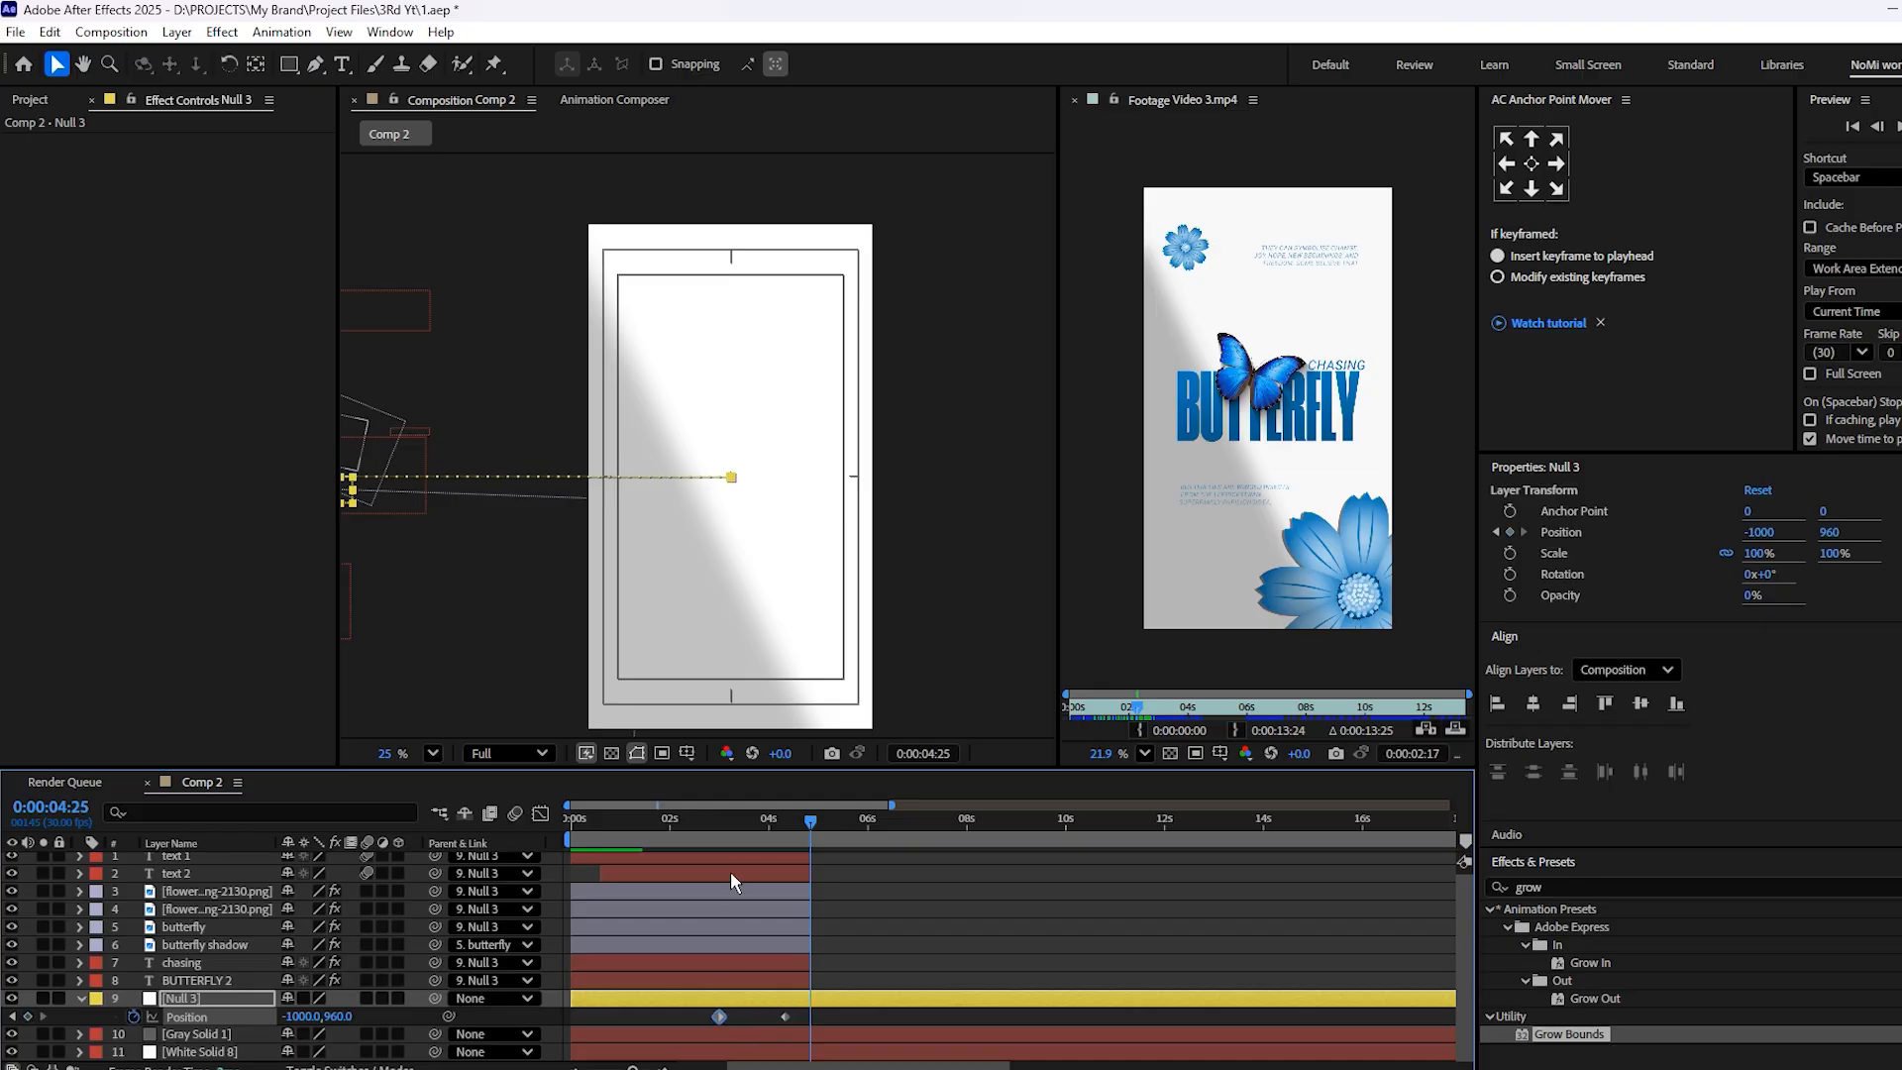
Replay the faster exit and shift Null 3's first position keyframe to 3:09
left_click(729, 824)
key("space")
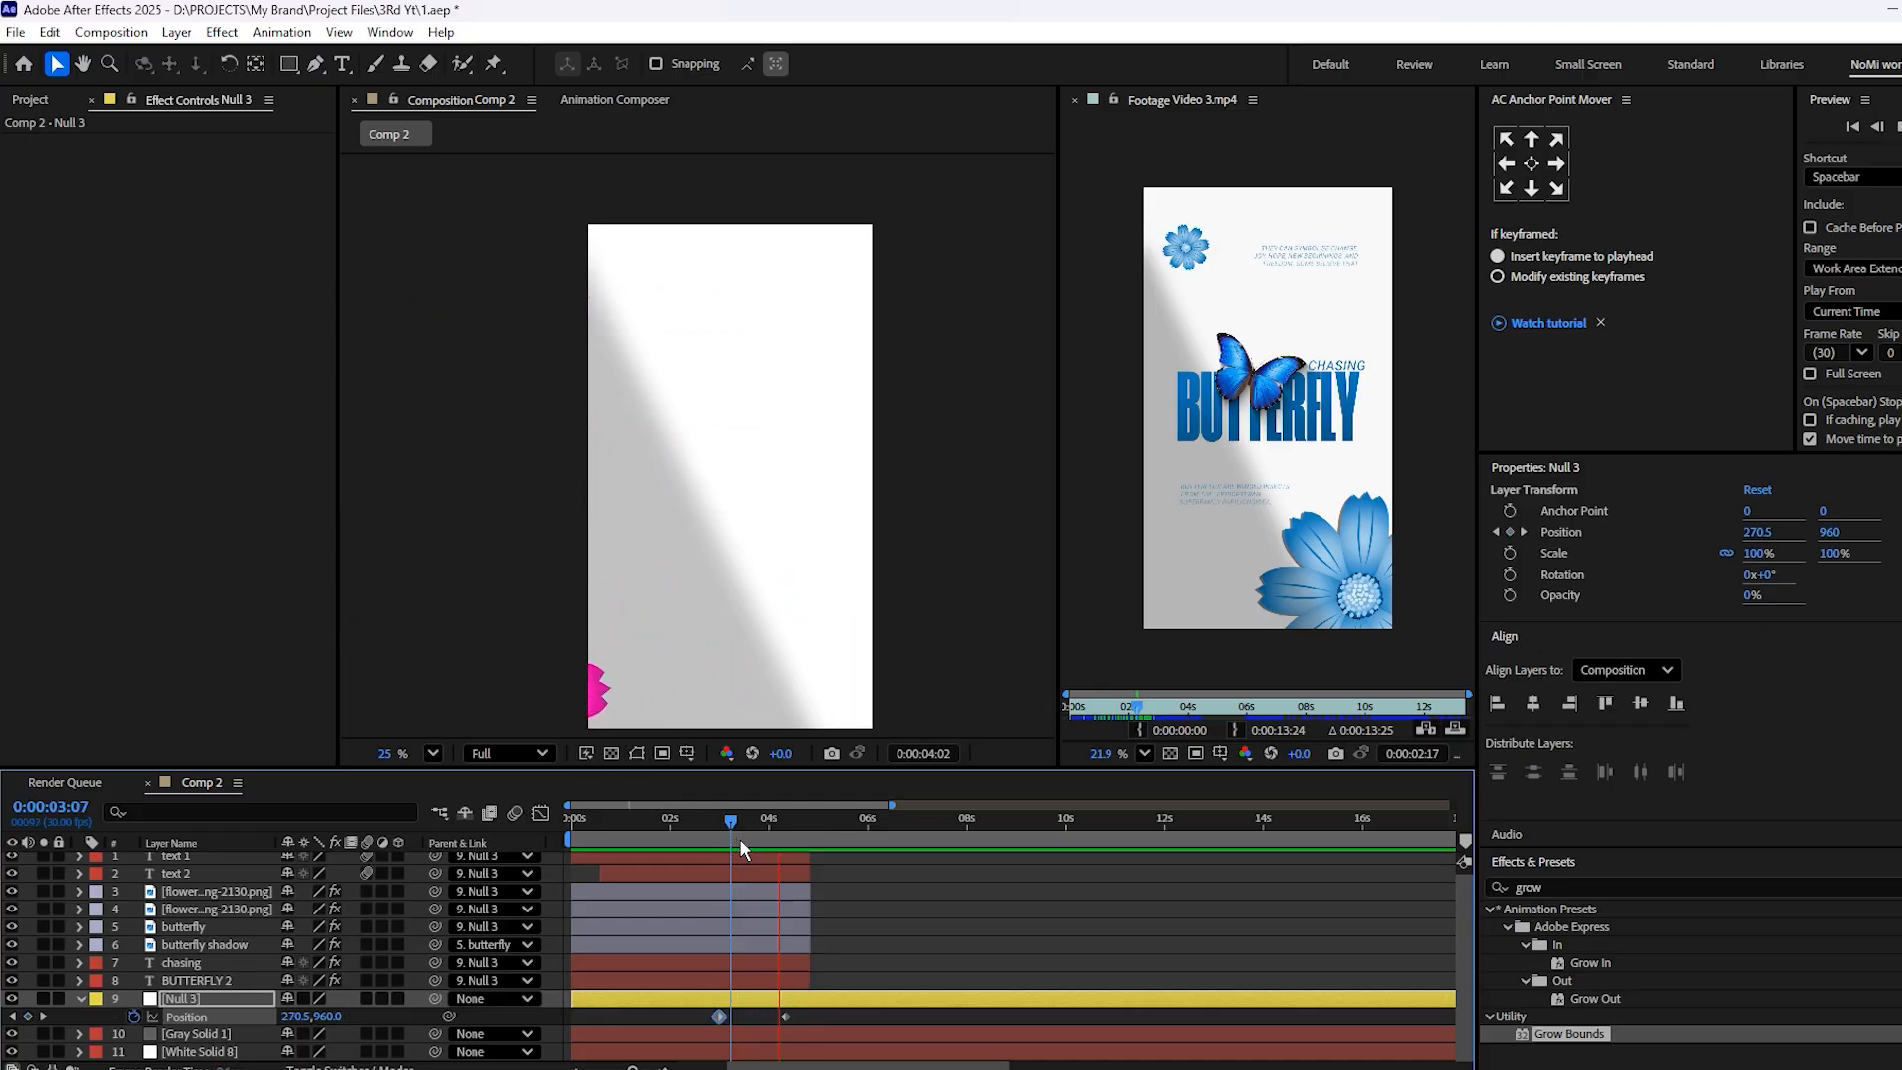
key("space")
scroll(750, 990, "up", 3)
left_click_drag(674, 1017, 734, 1017)
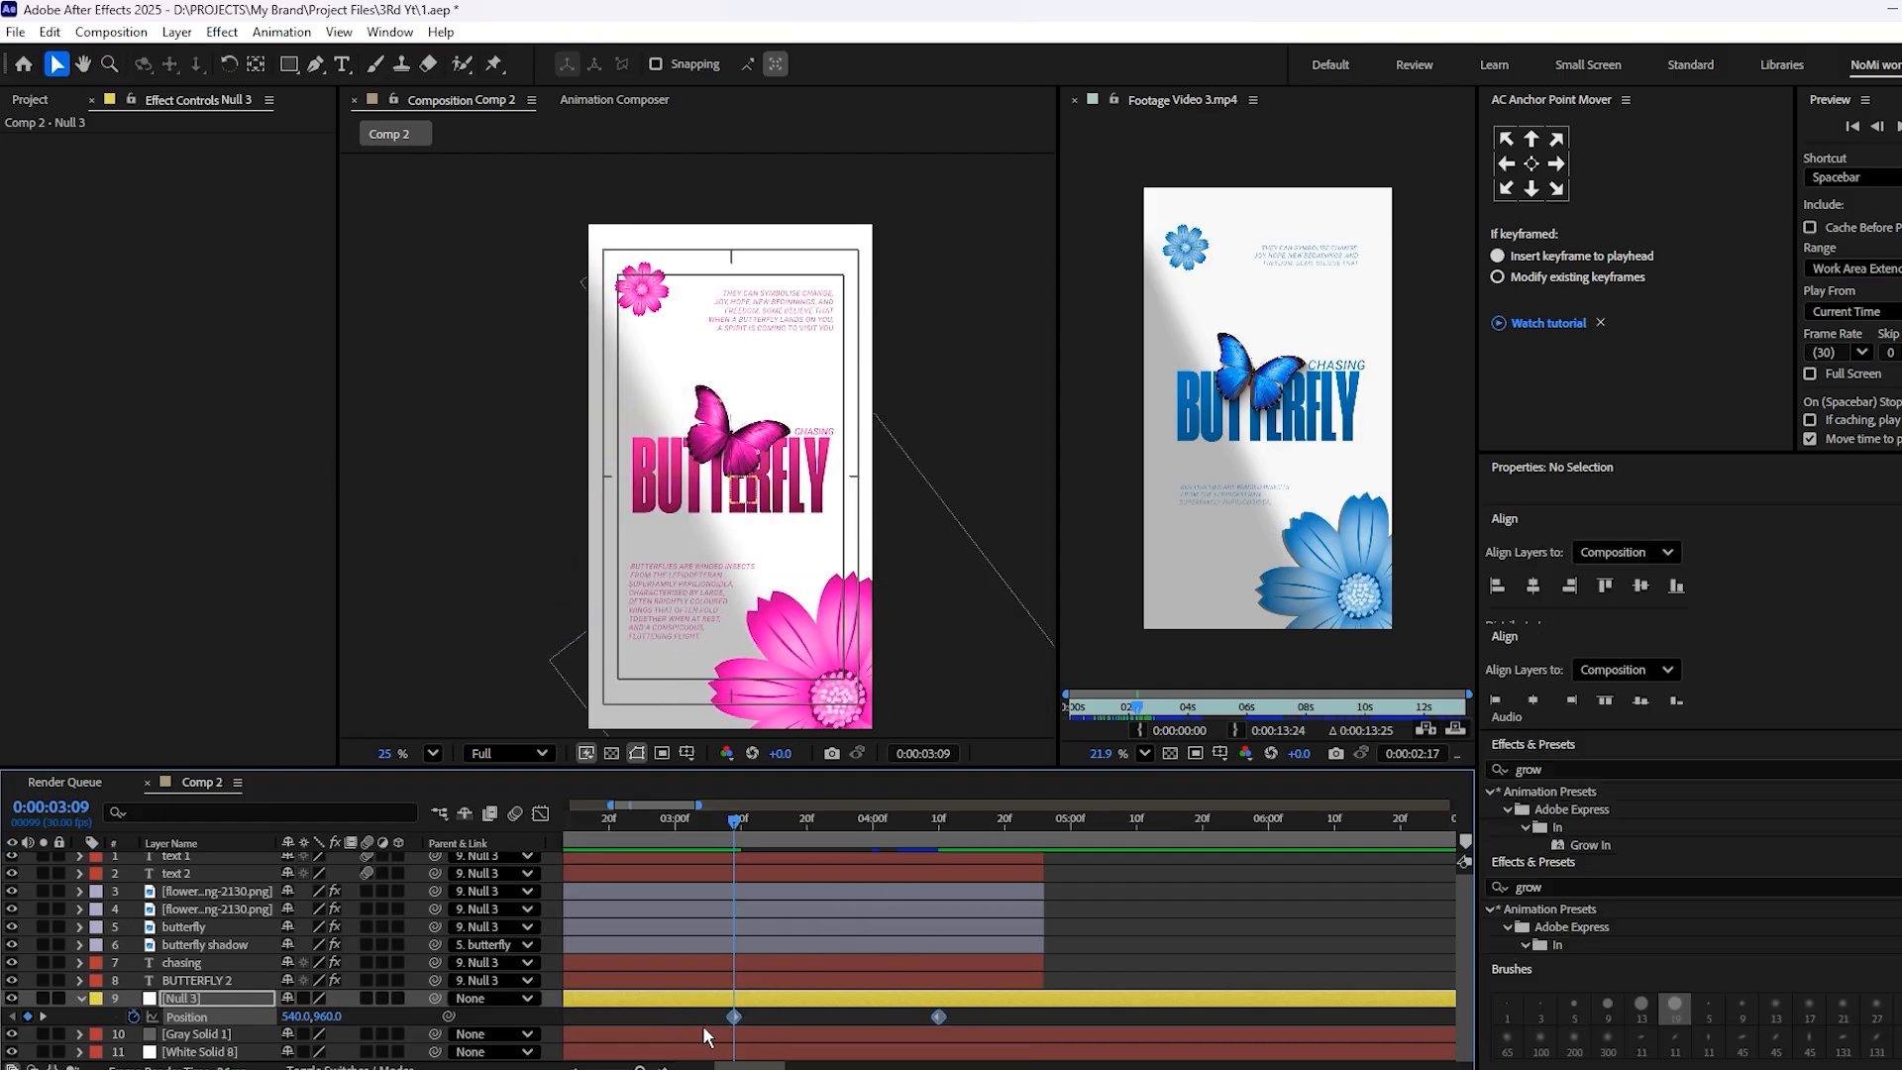
Ease Null 3's position keyframes and shape the speed graph for a fast start and gradual slowdown
left_click(540, 813)
left_click_drag(967, 989, 755, 1018)
left_click(885, 1013)
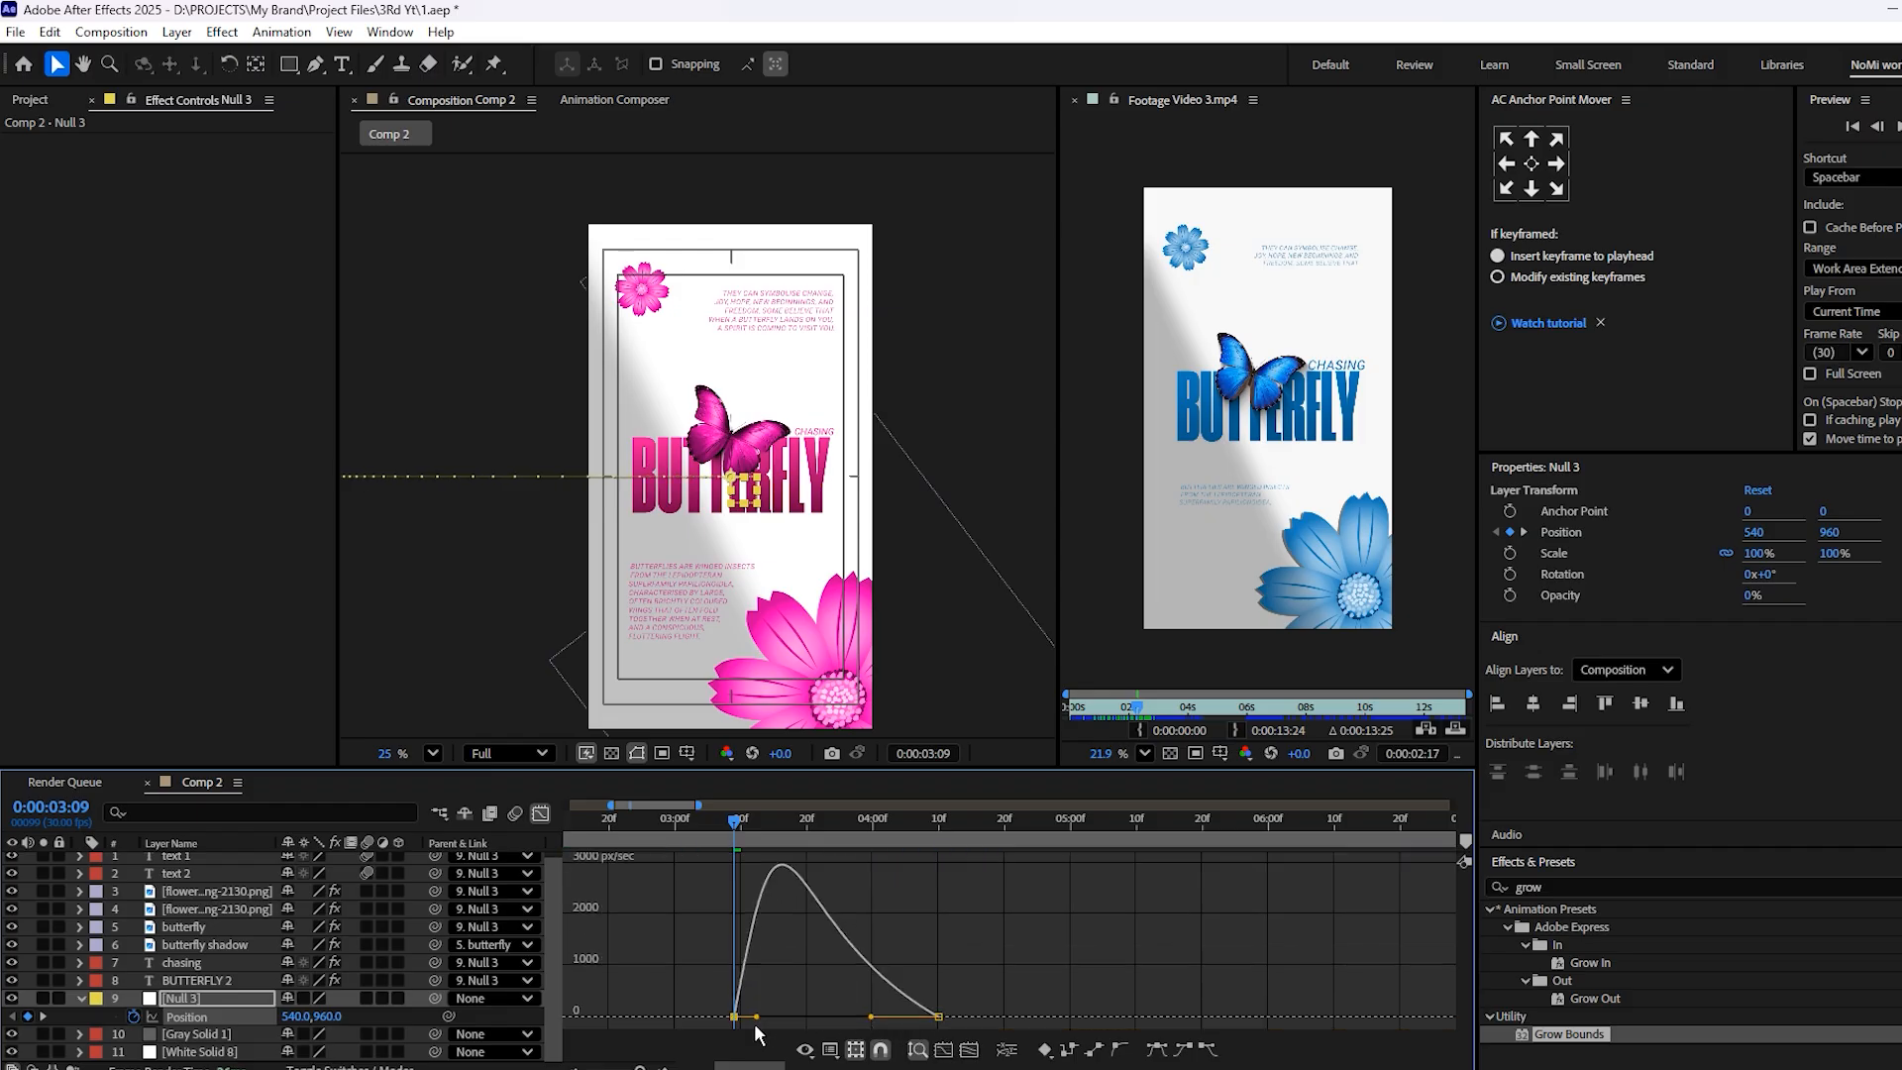
Preview the eased exit movement, save the project, and return to the layer bar view
key("space")
key("ctrl+s")
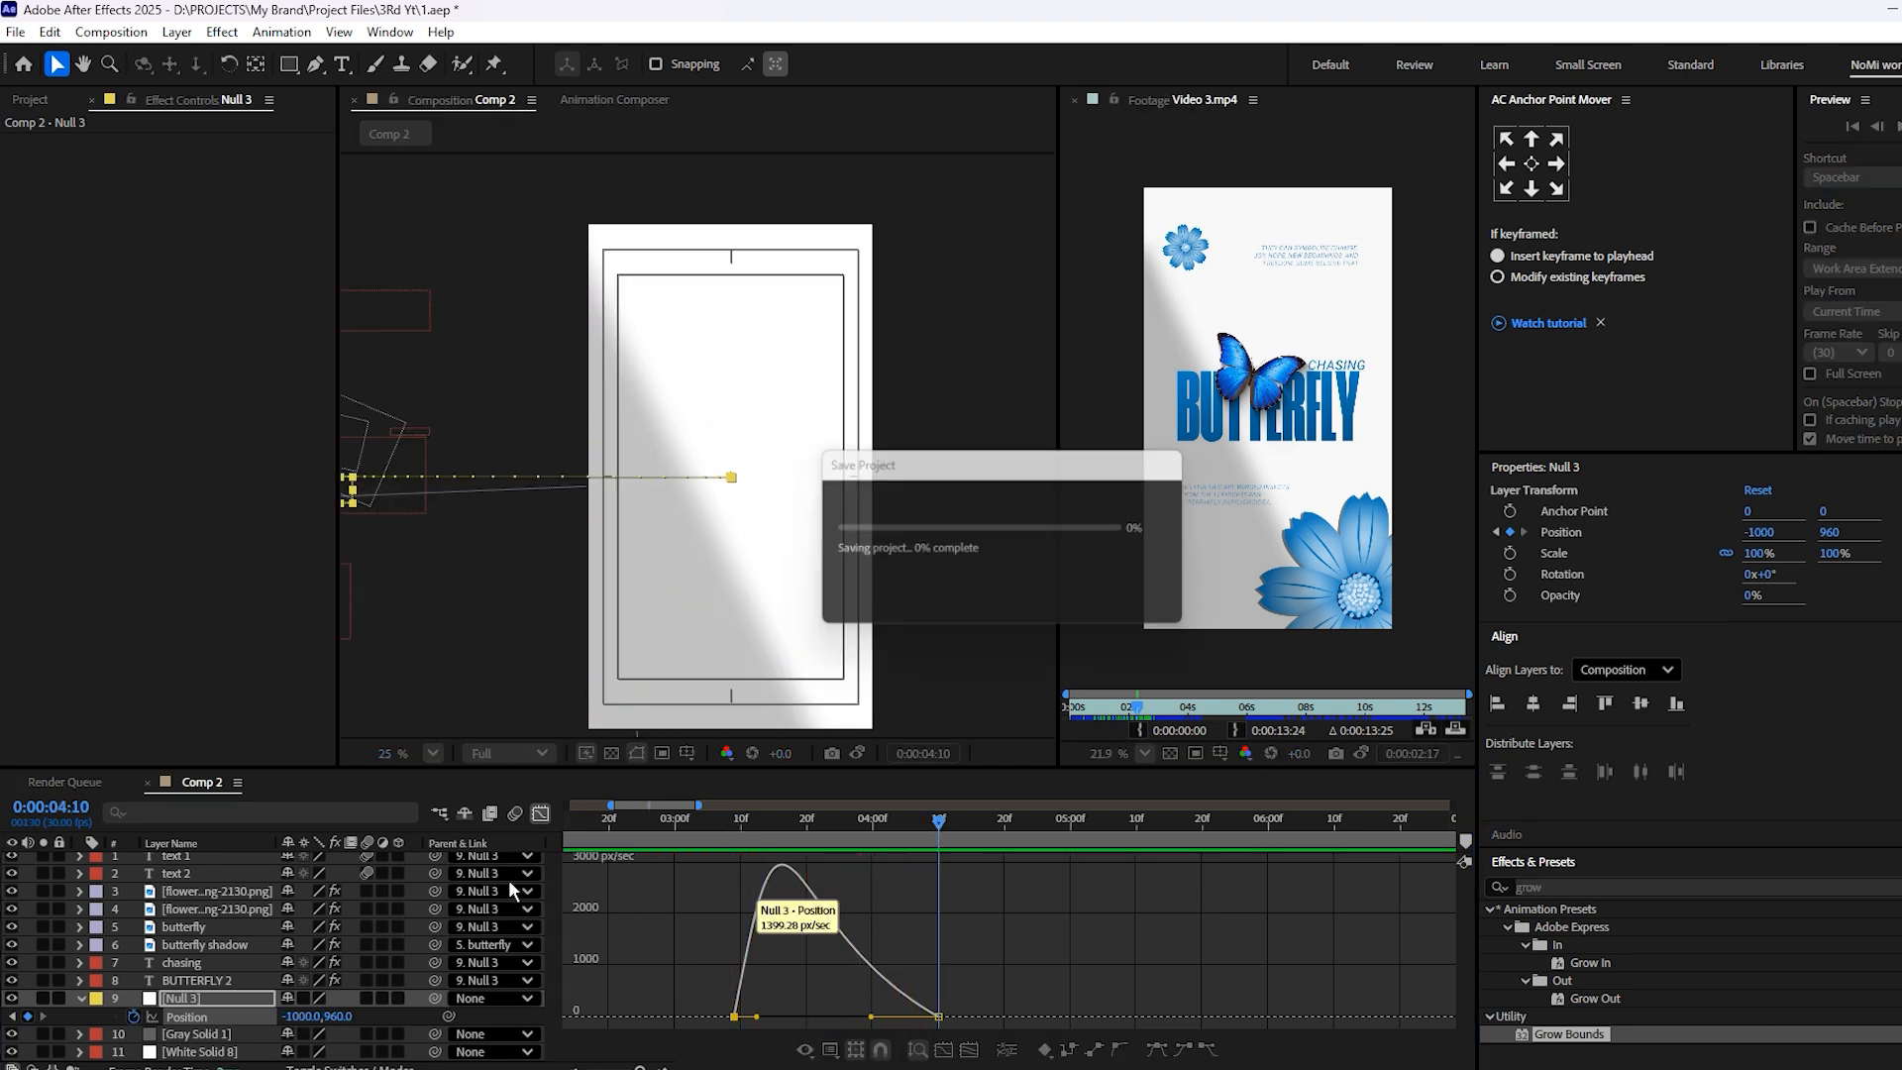
left_click(540, 813)
scroll(931, 907, "up", 1)
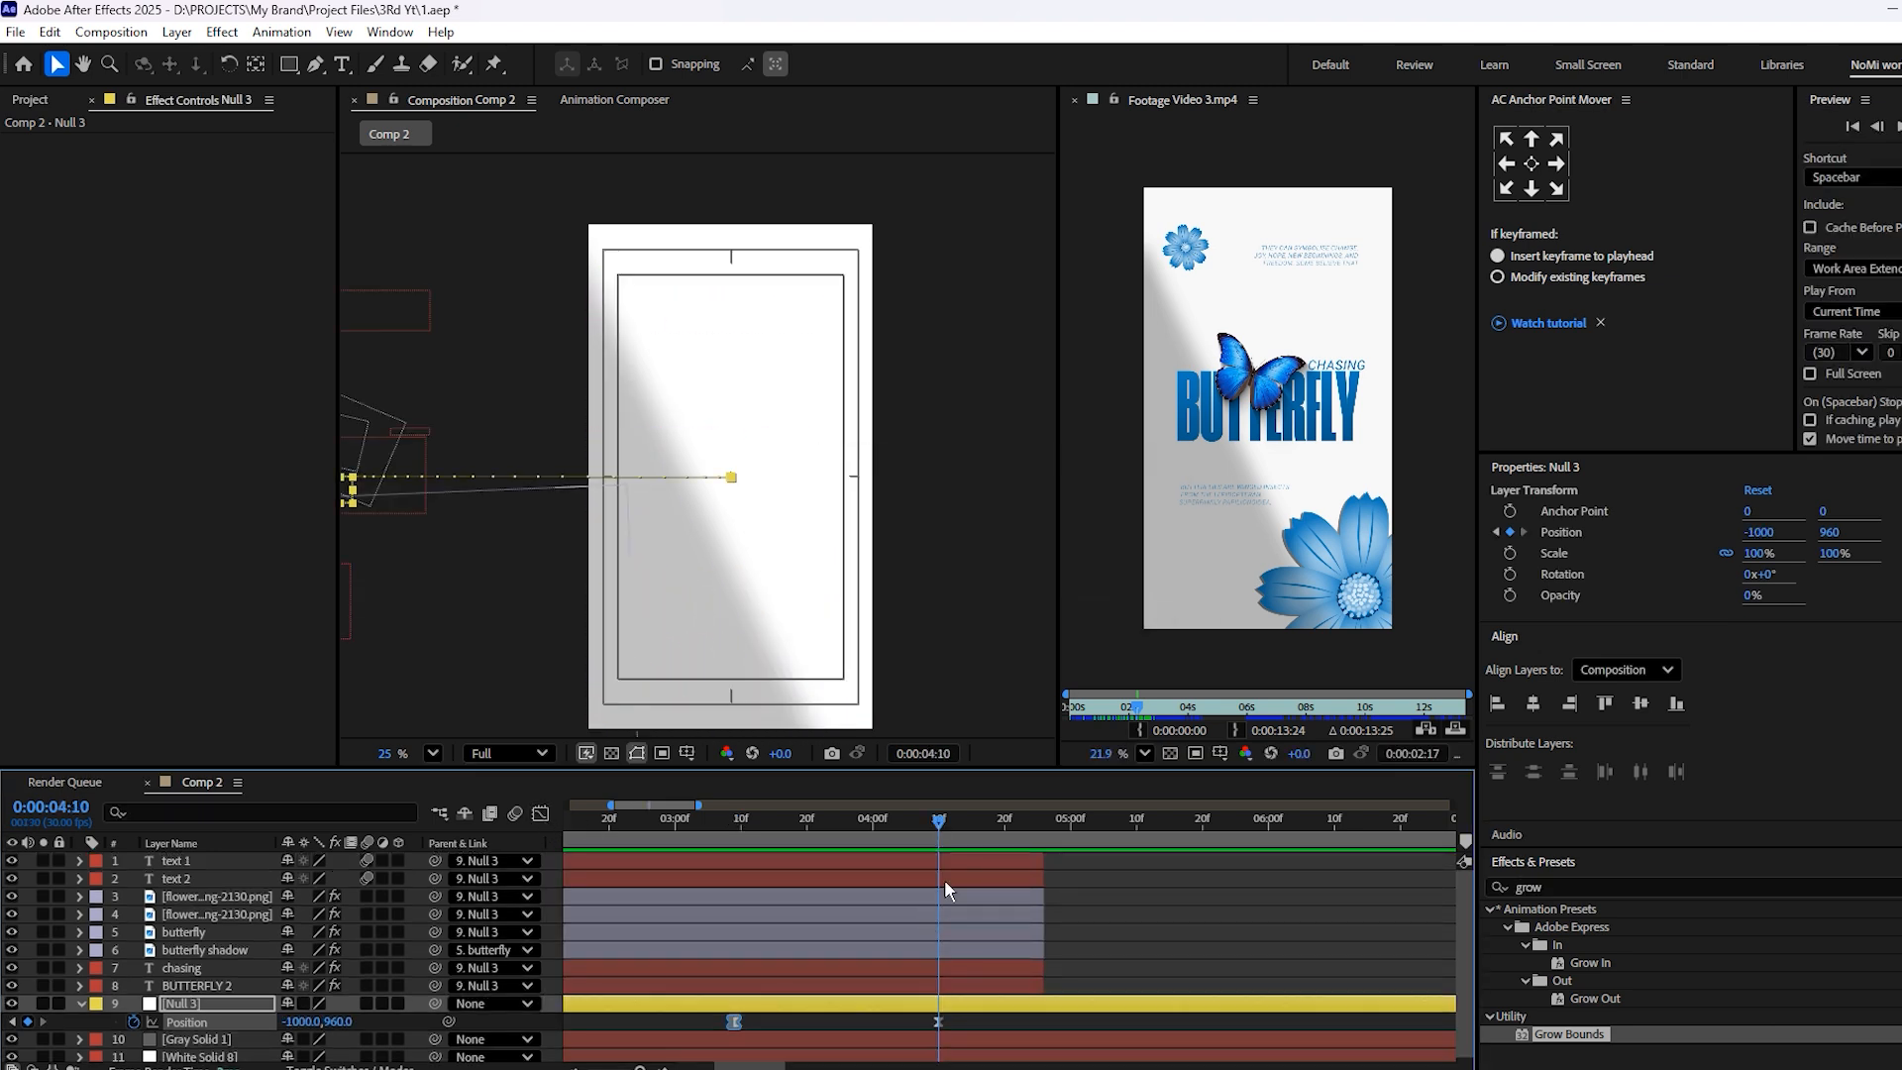
Advance the reference video to the FLOWERS scene and add the dandelion image at the centre of Comp 2
left_click_drag(1147, 699, 1213, 714)
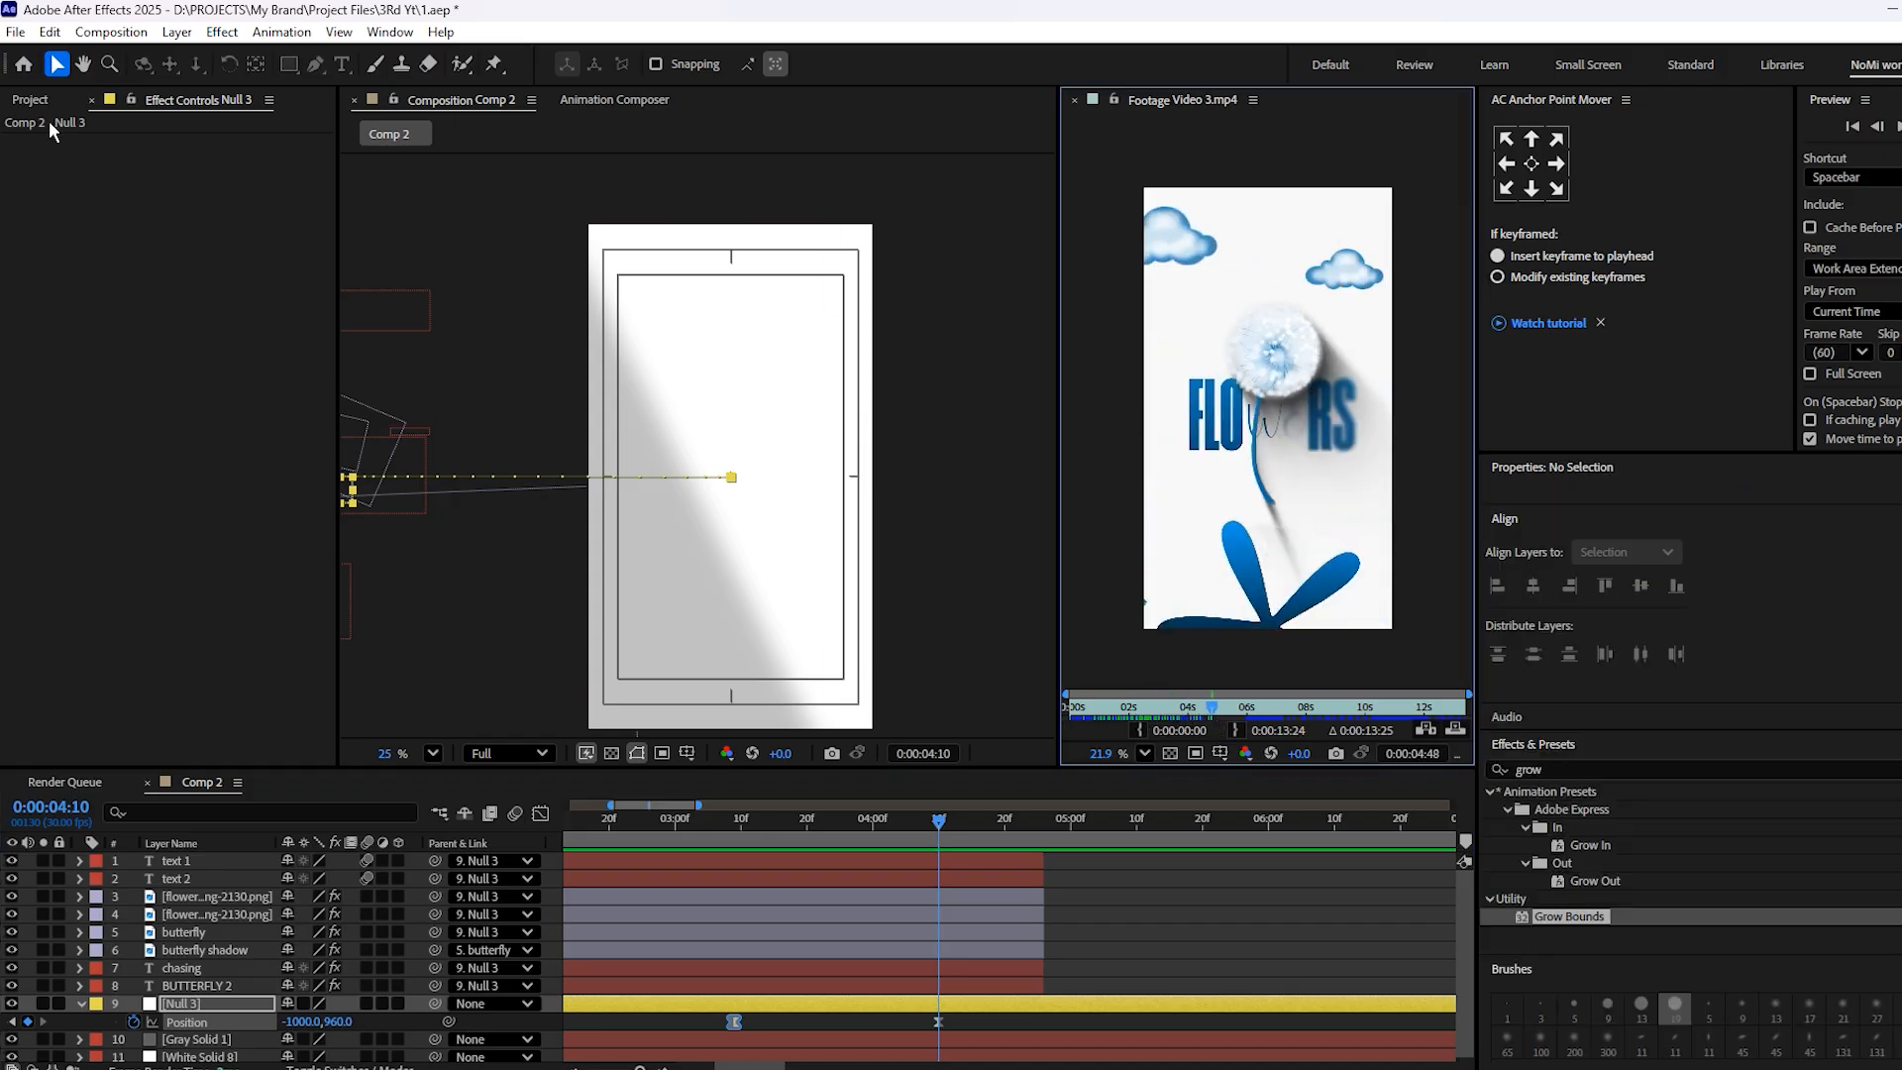
left_click(30, 100)
left_click(50, 288)
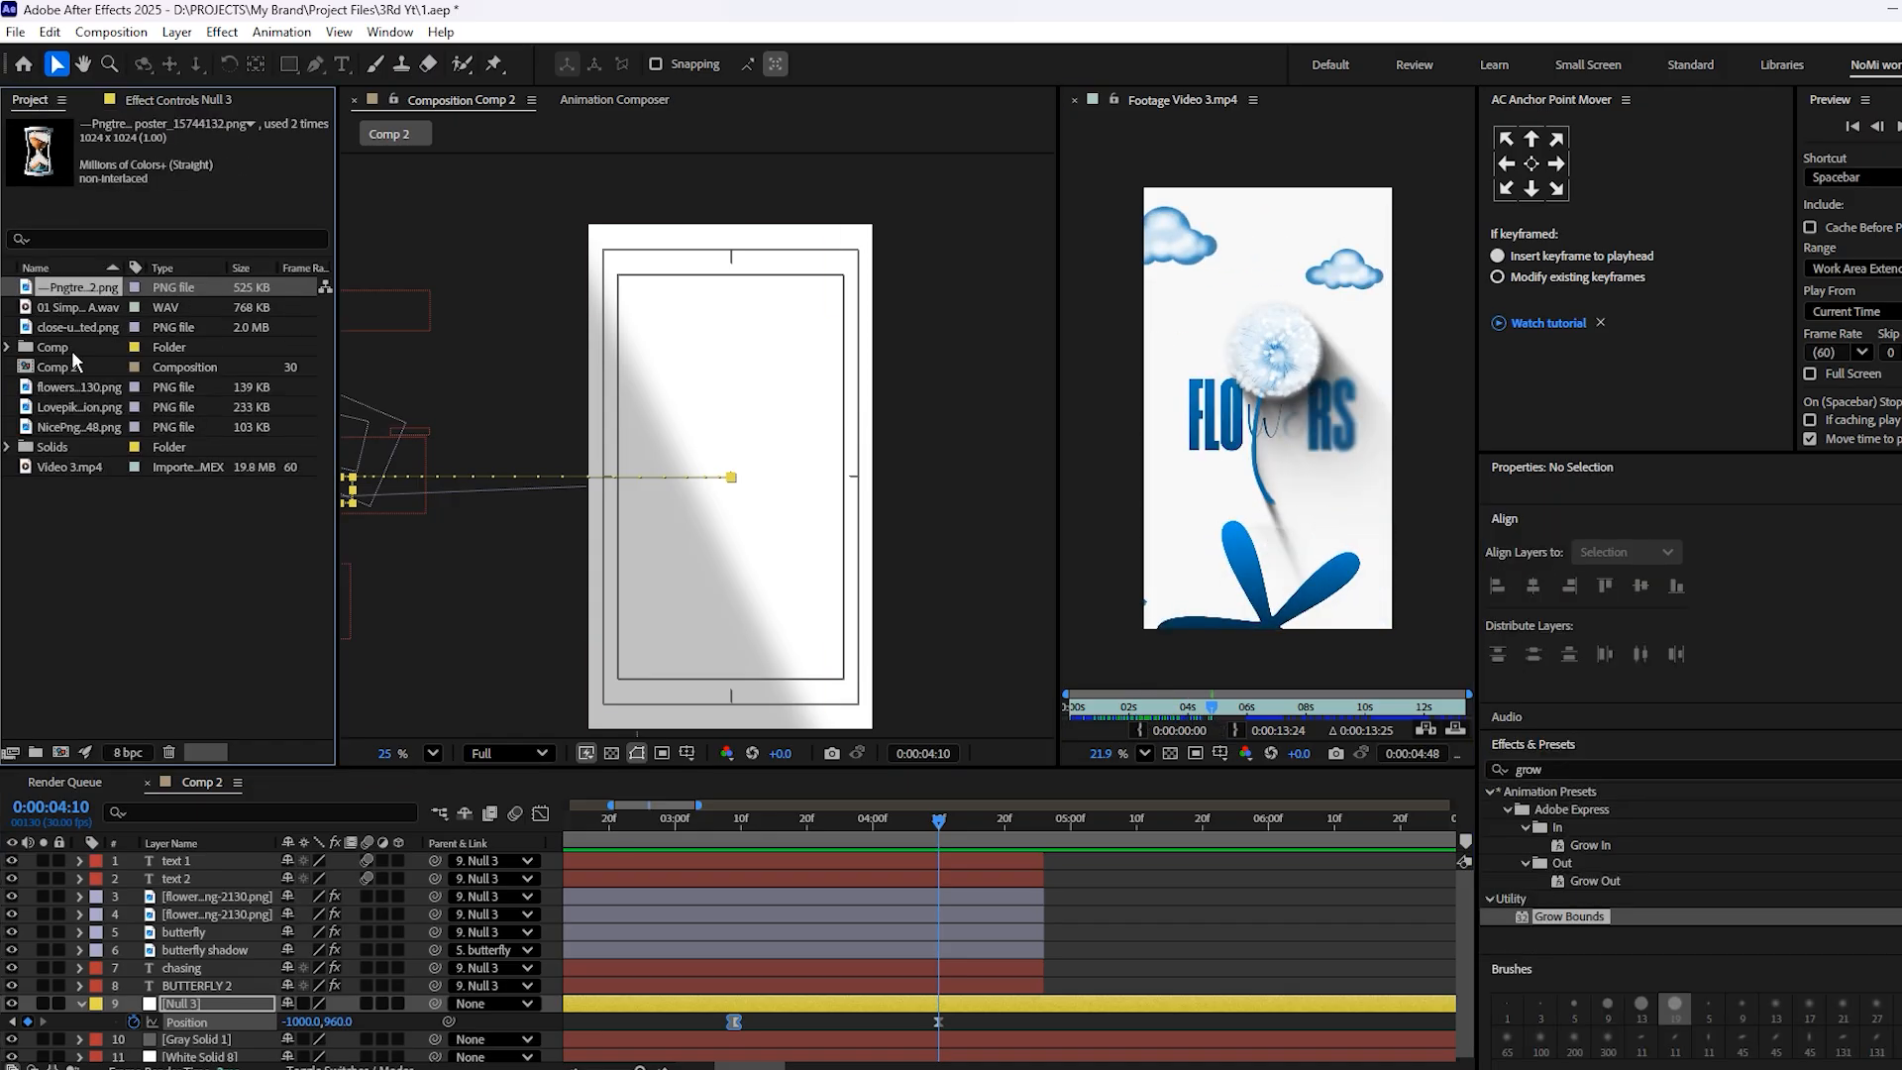
left_click(61, 408)
left_click_drag(61, 414, 732, 478)
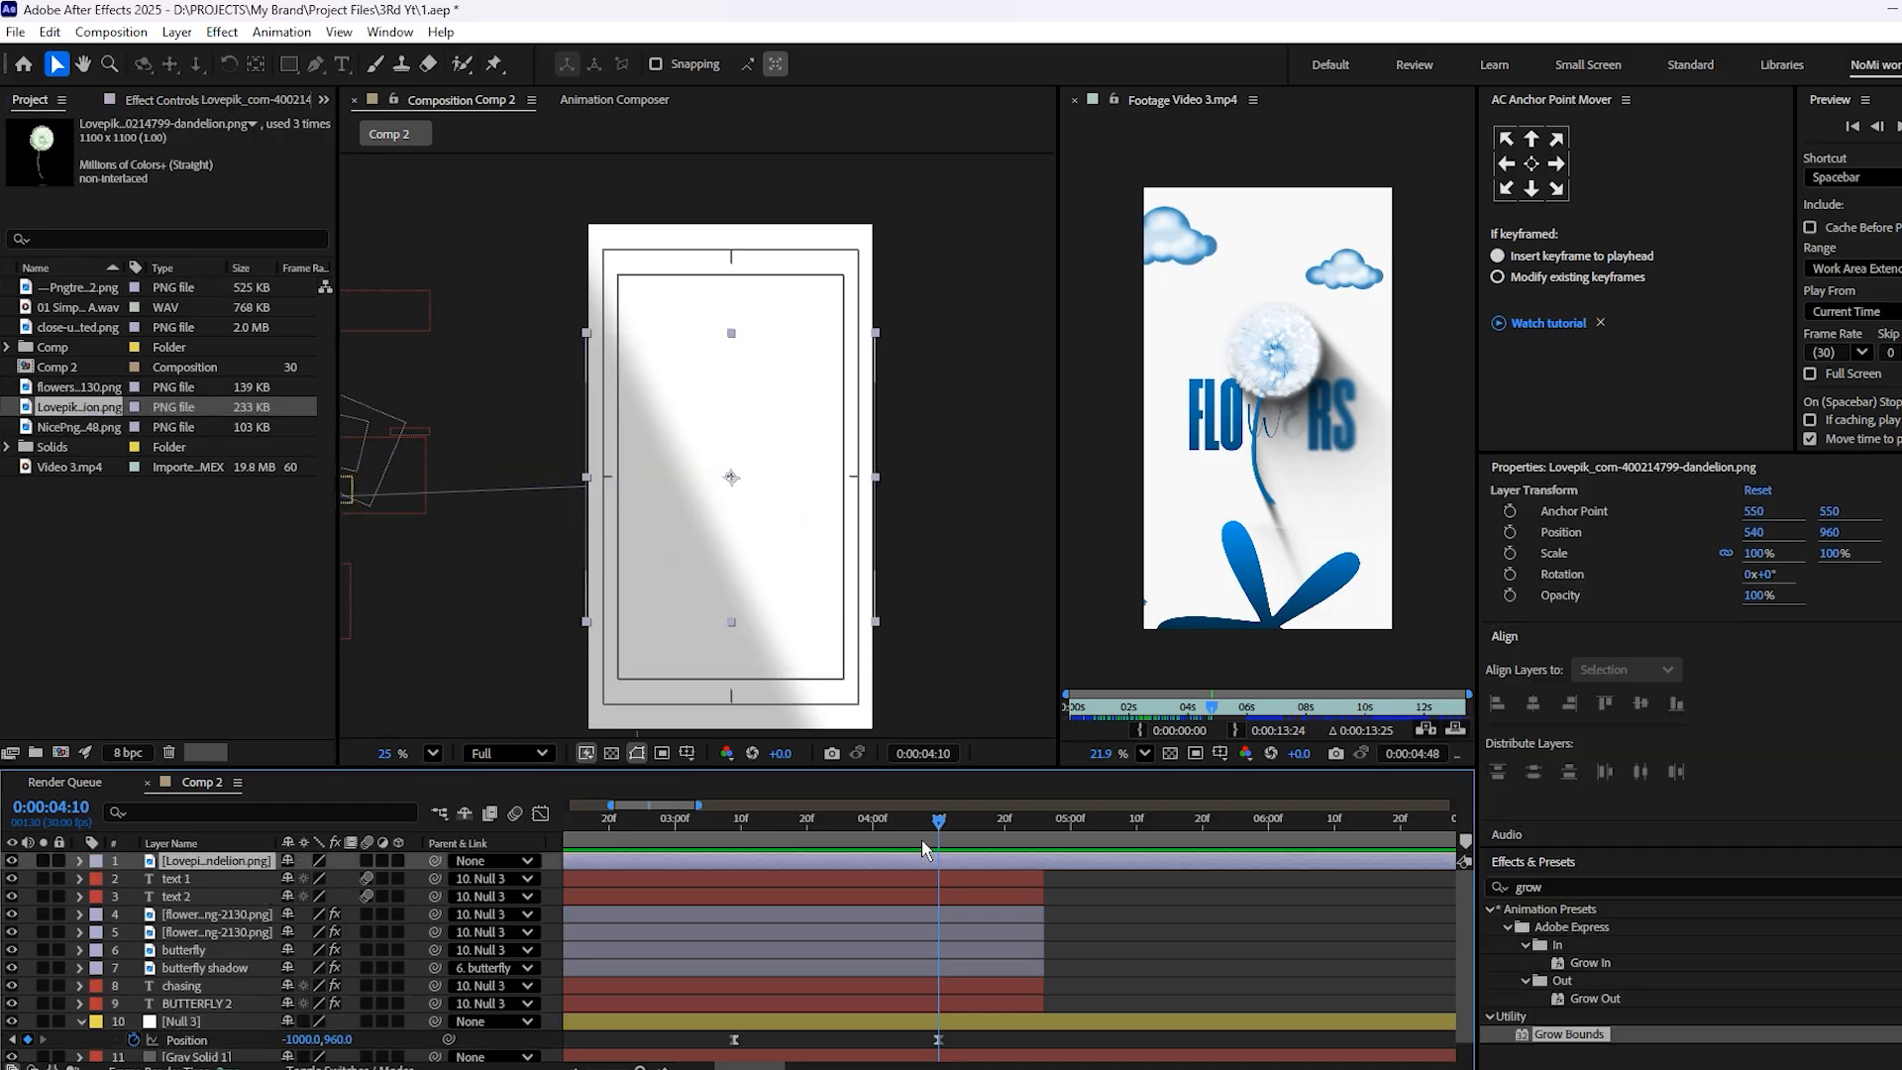
Copy the Tritone effect from the butterfly layer to the dandelion layer
left_click(868, 899)
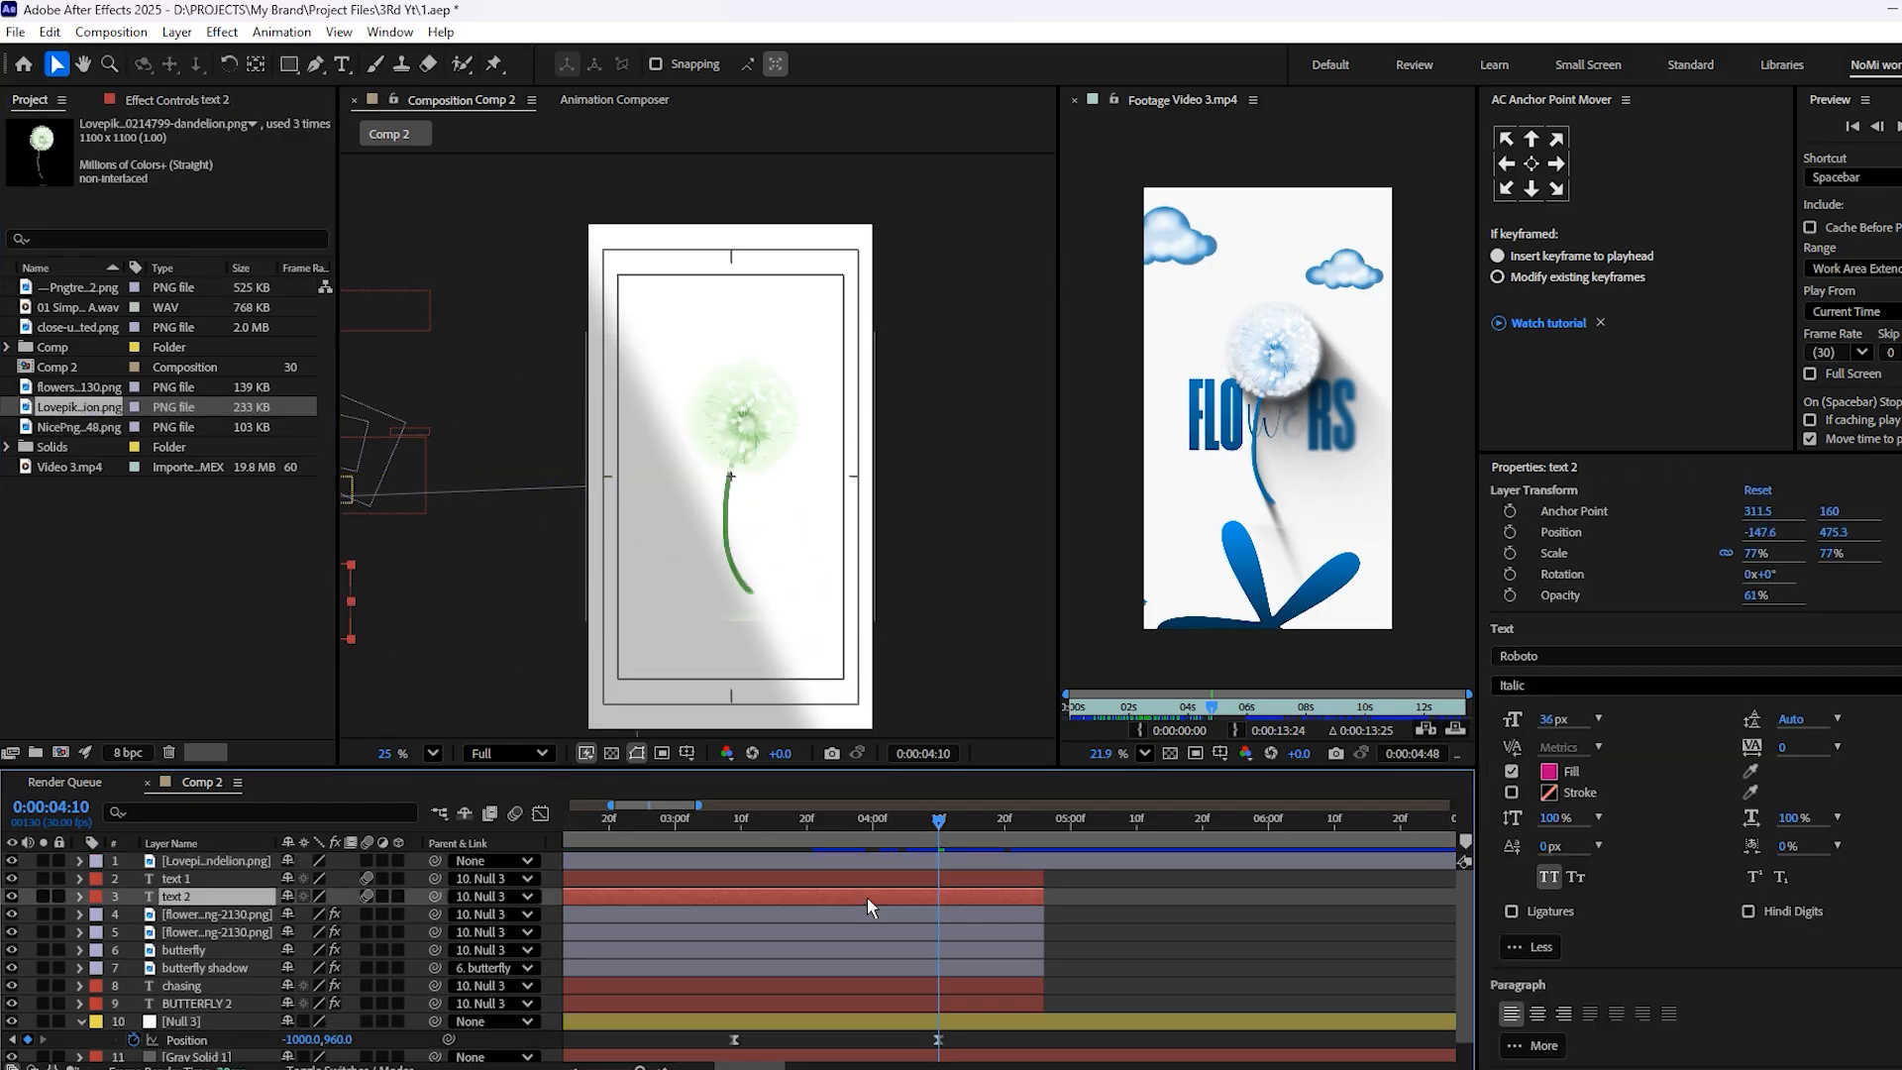
left_click(161, 101)
left_click(802, 949)
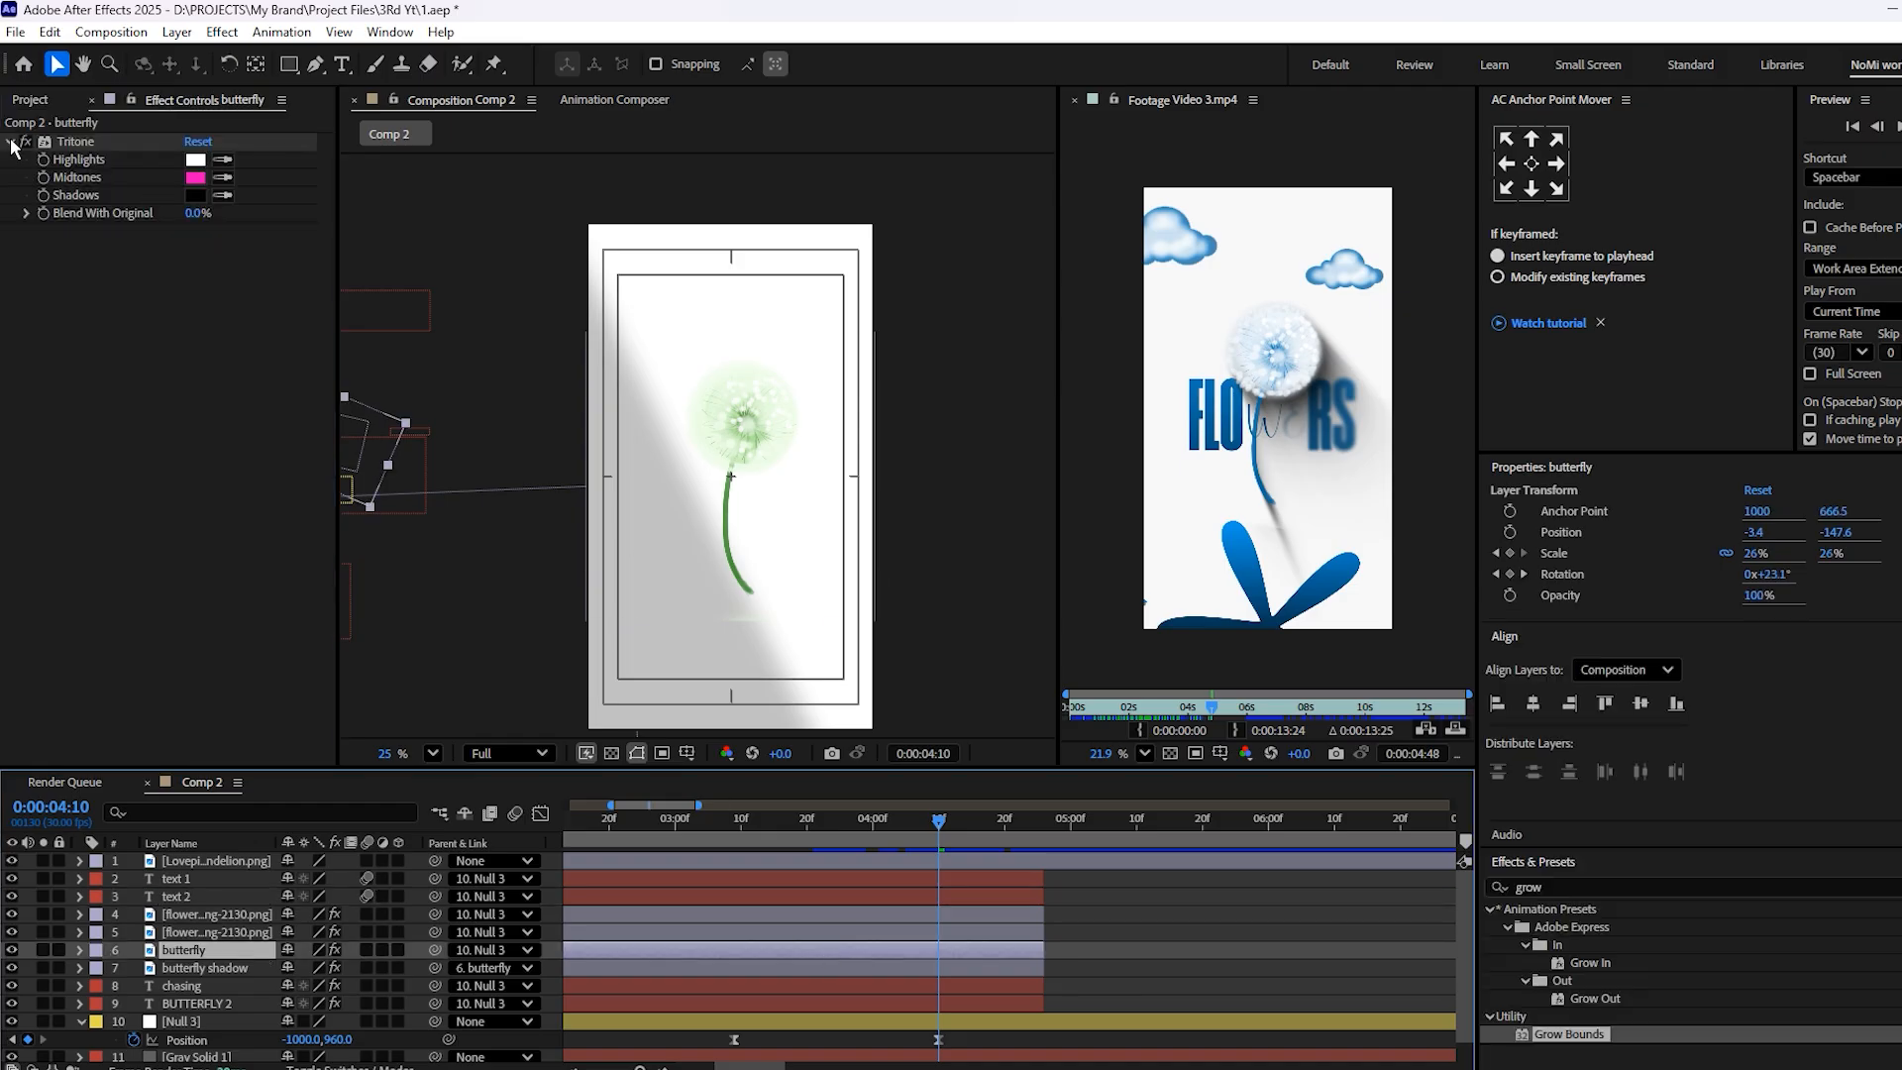
left_click(65, 144)
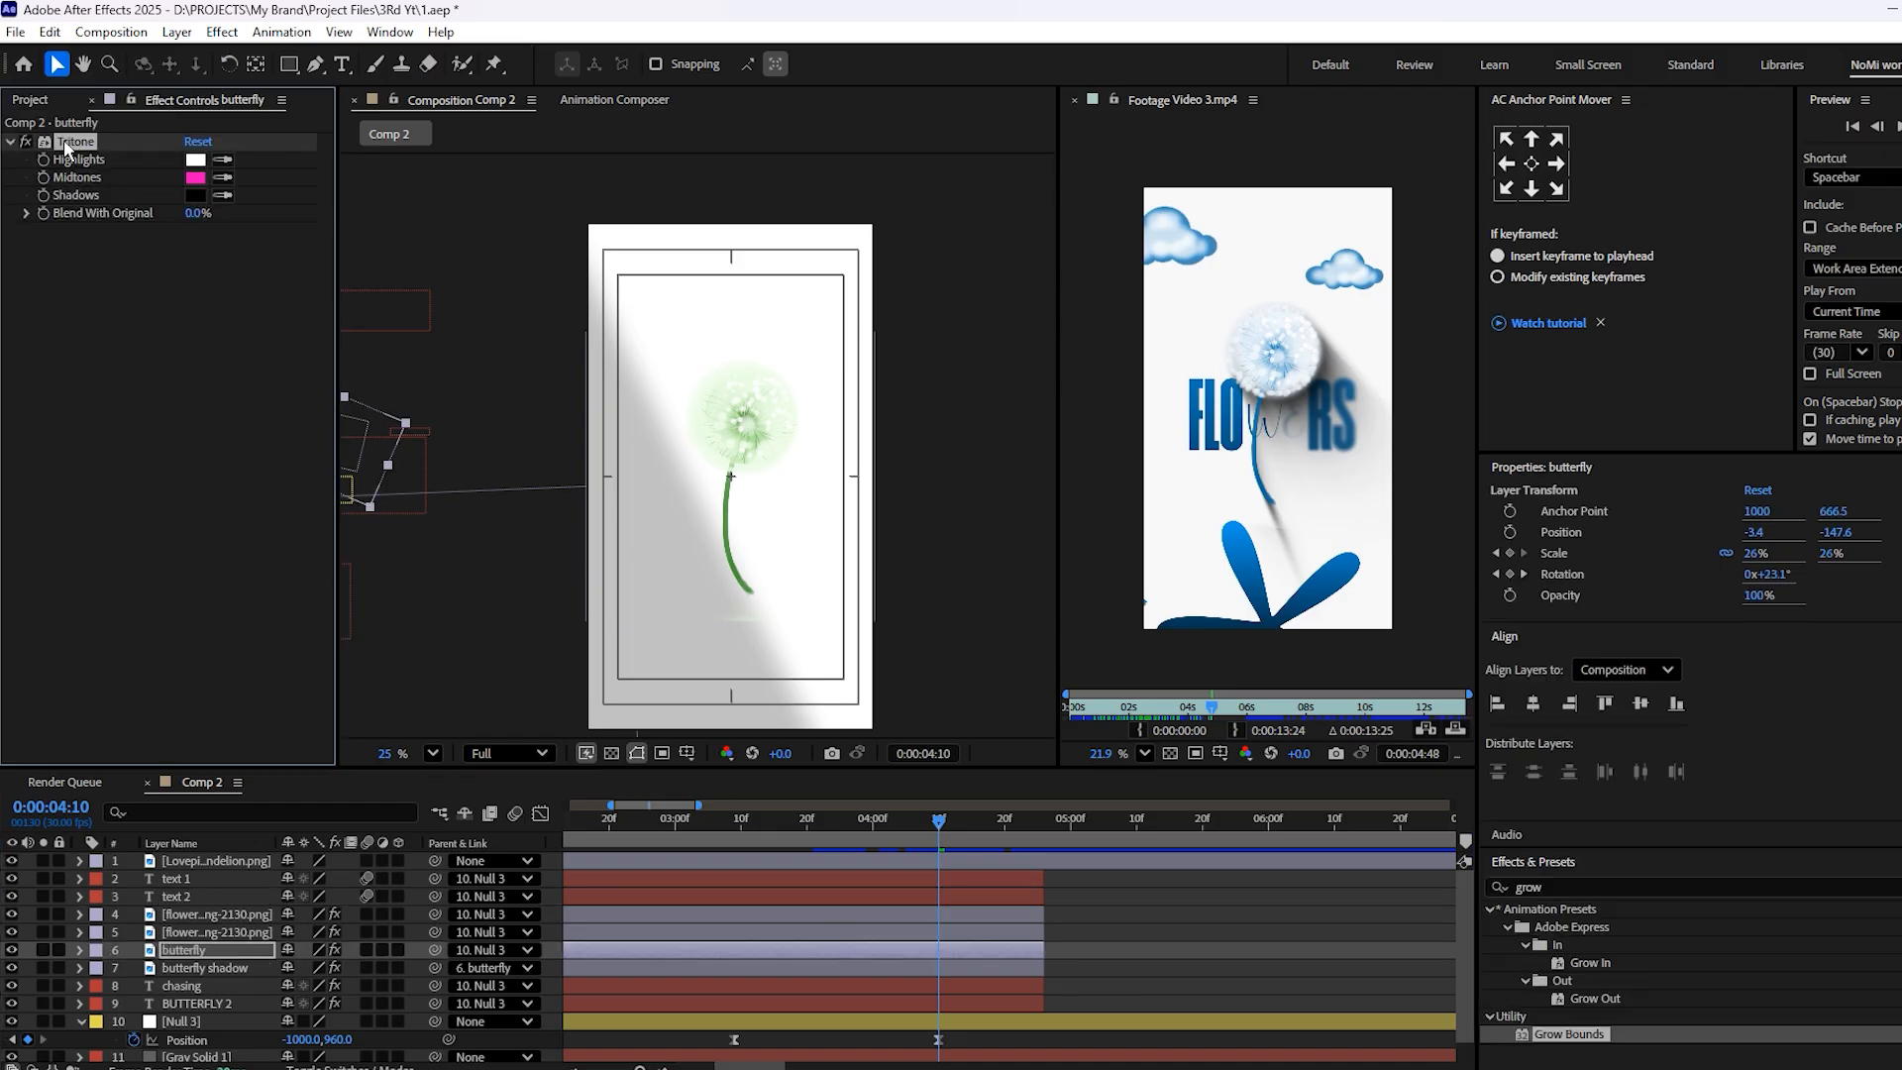
left_click(989, 860)
key("ctrl+v")
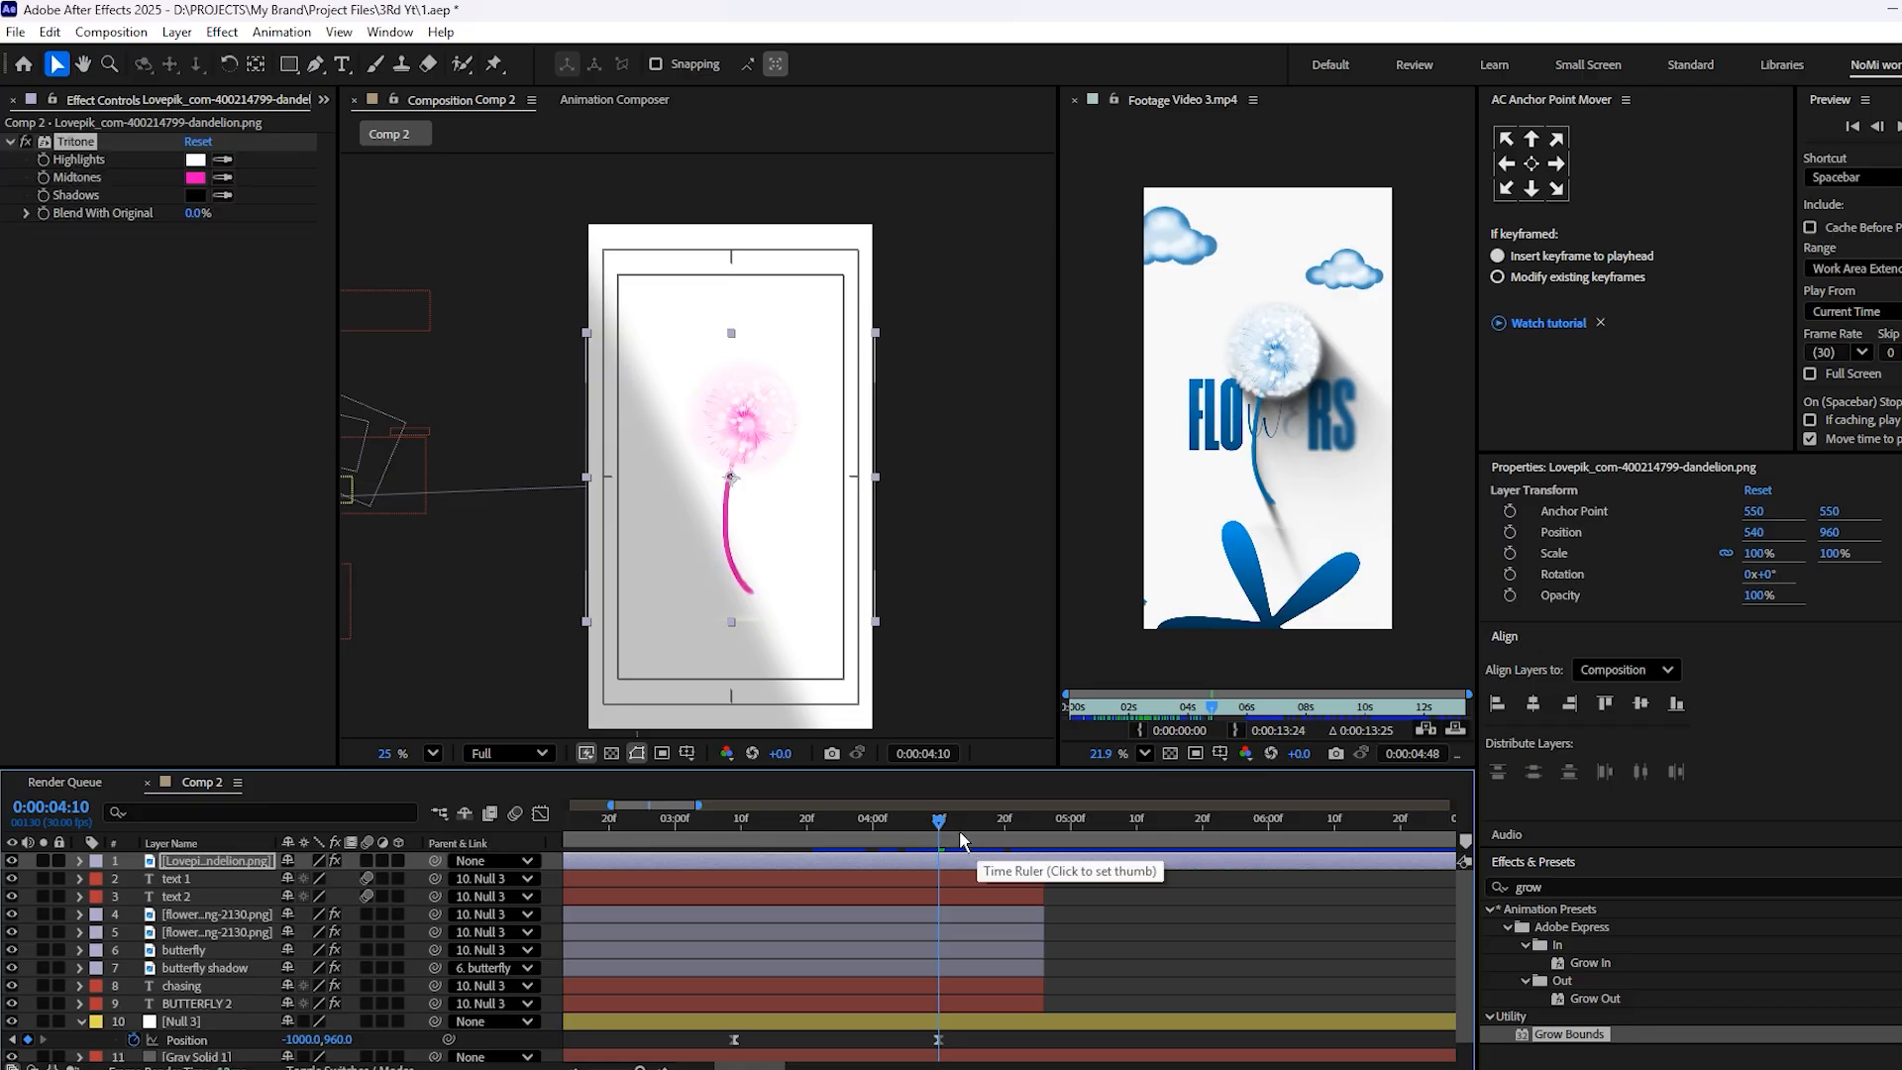
Split the dandelion layer at 3:09, delete the portion before it, and preview the transition
left_click_drag(931, 838, 731, 852)
key("ctrl+shift+d")
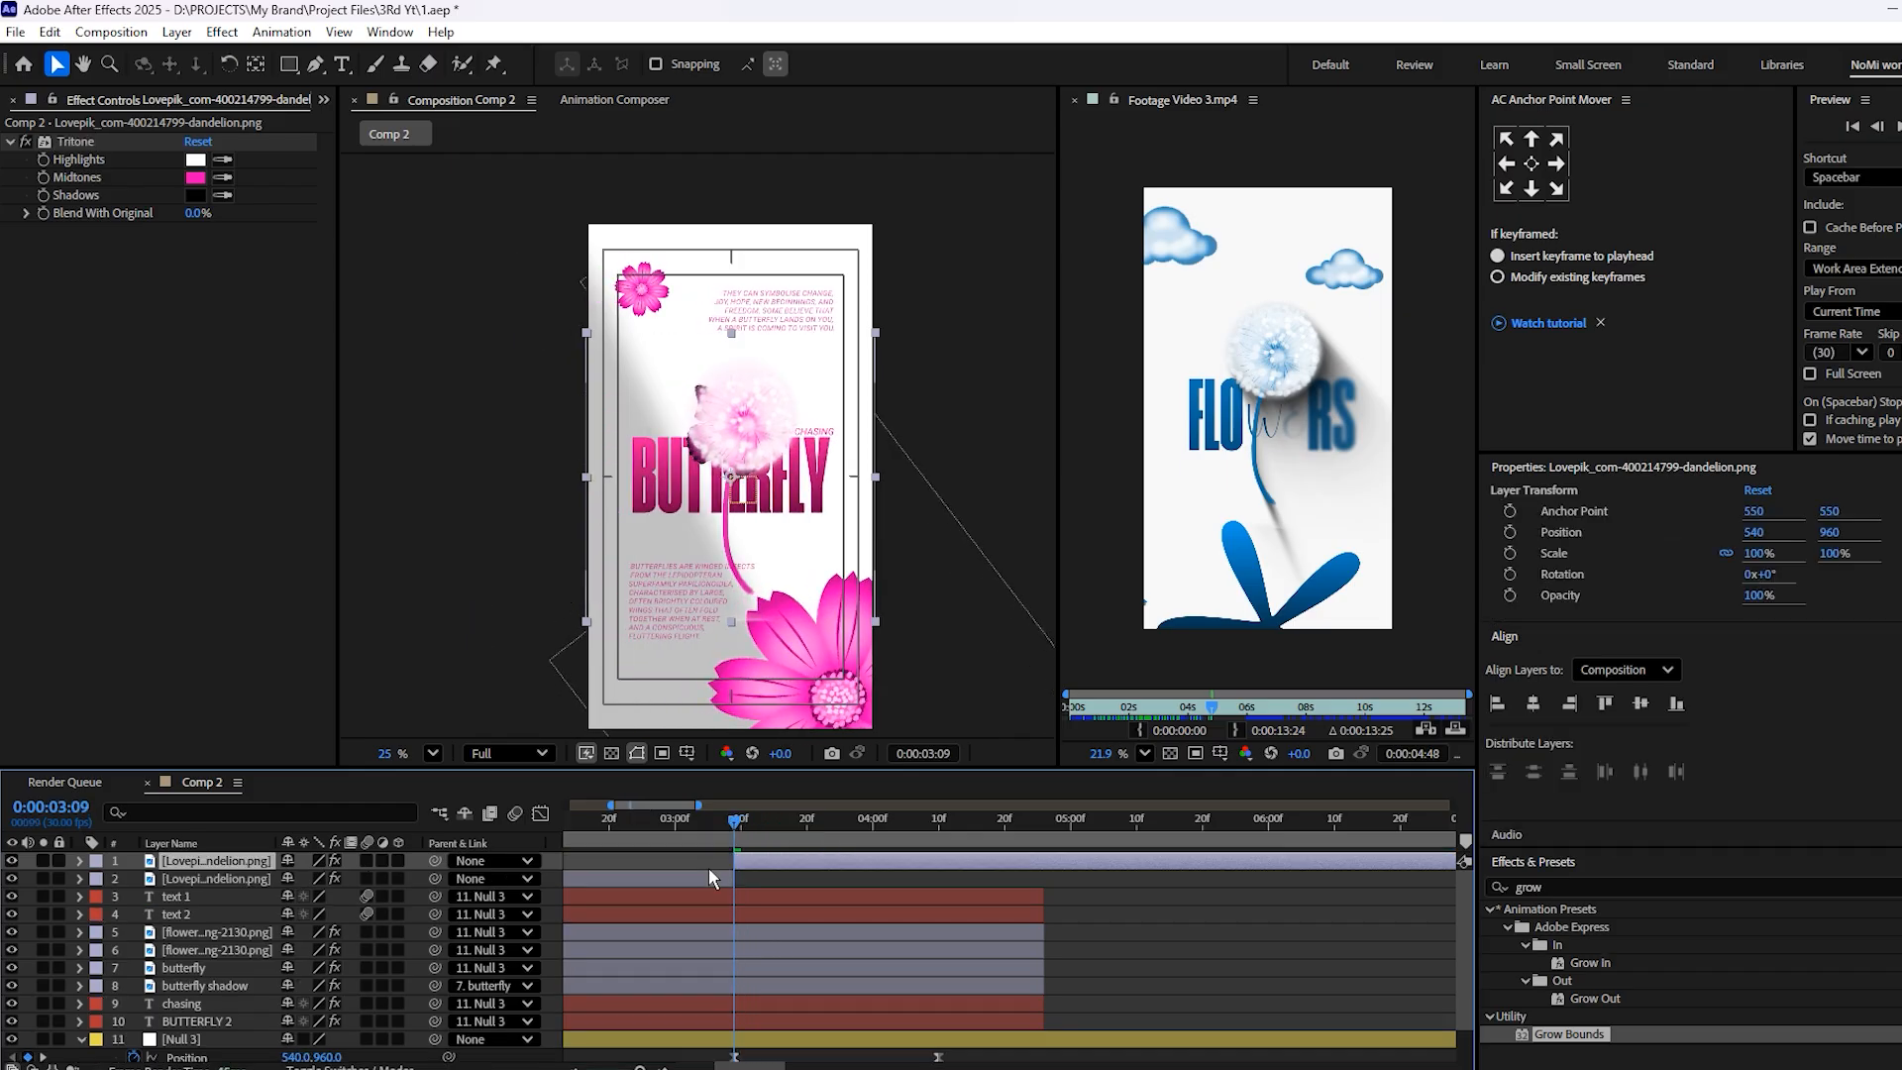
key("Delete")
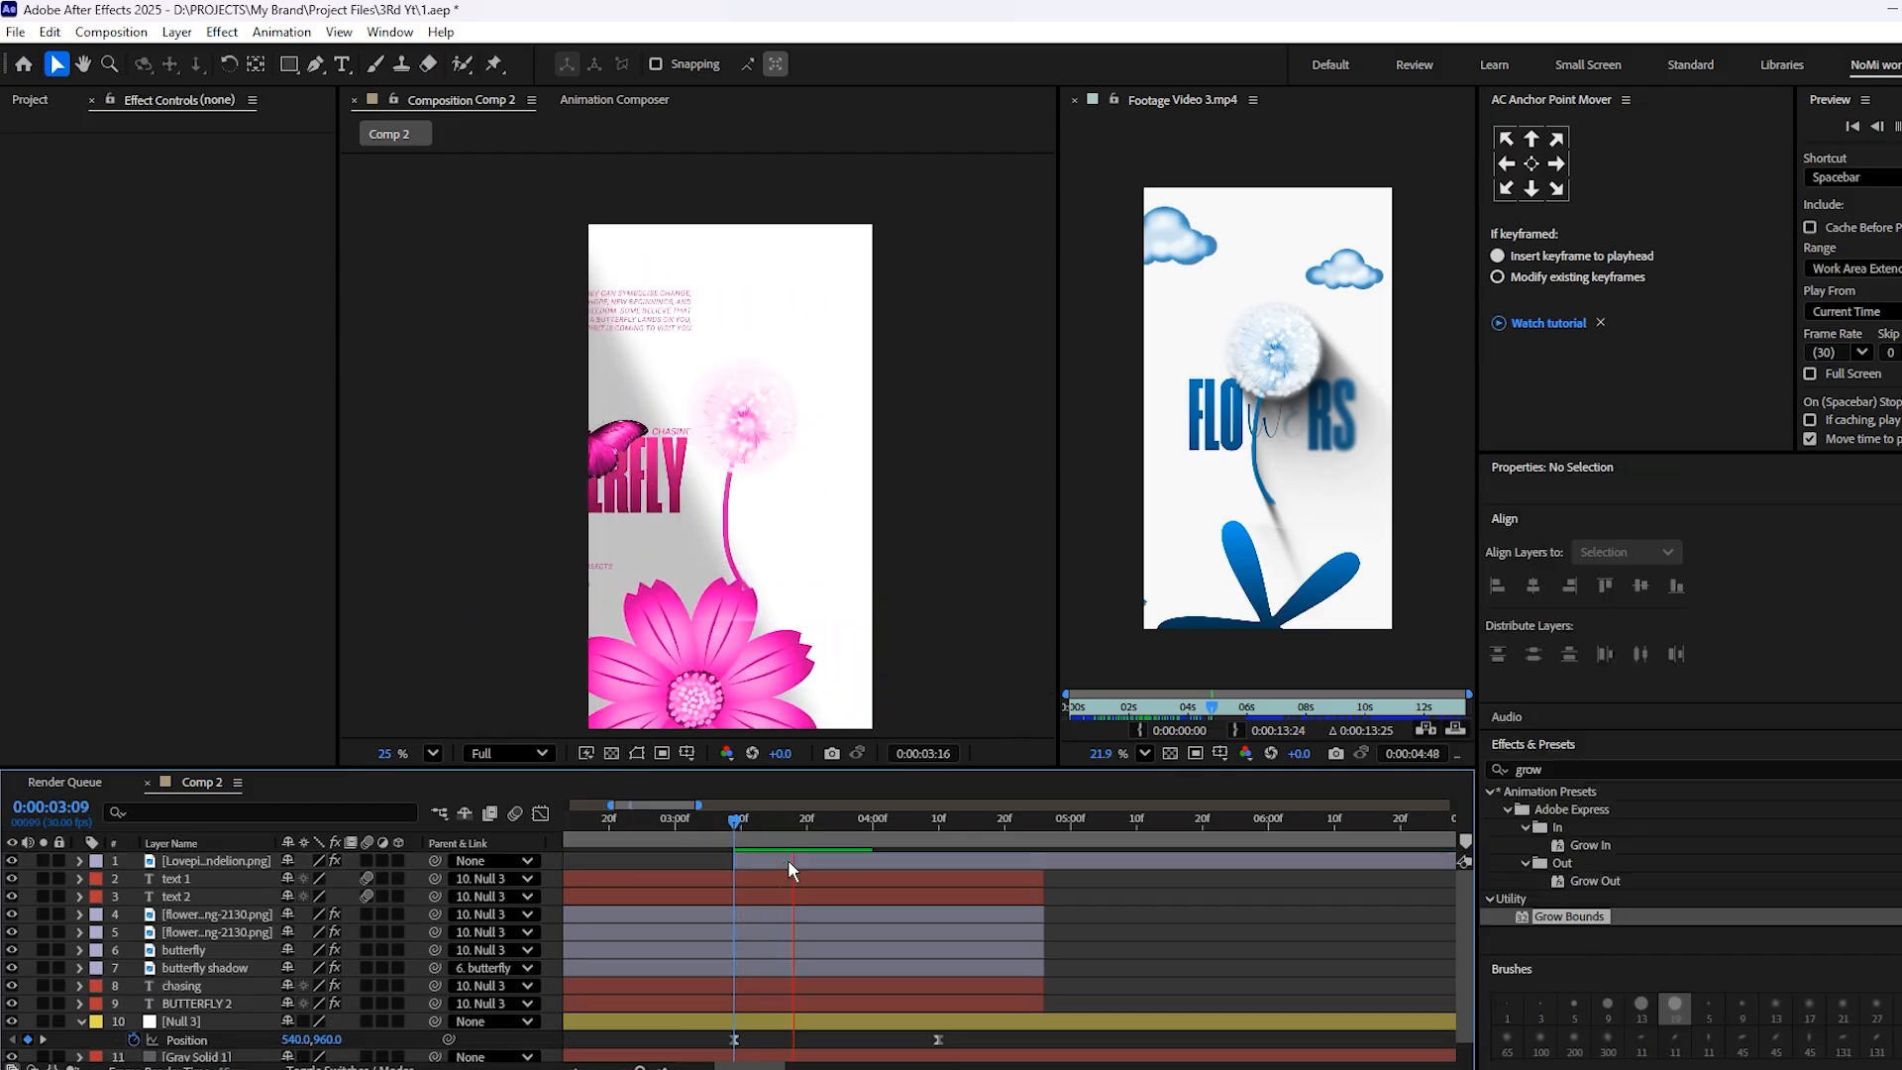
left_click(862, 855)
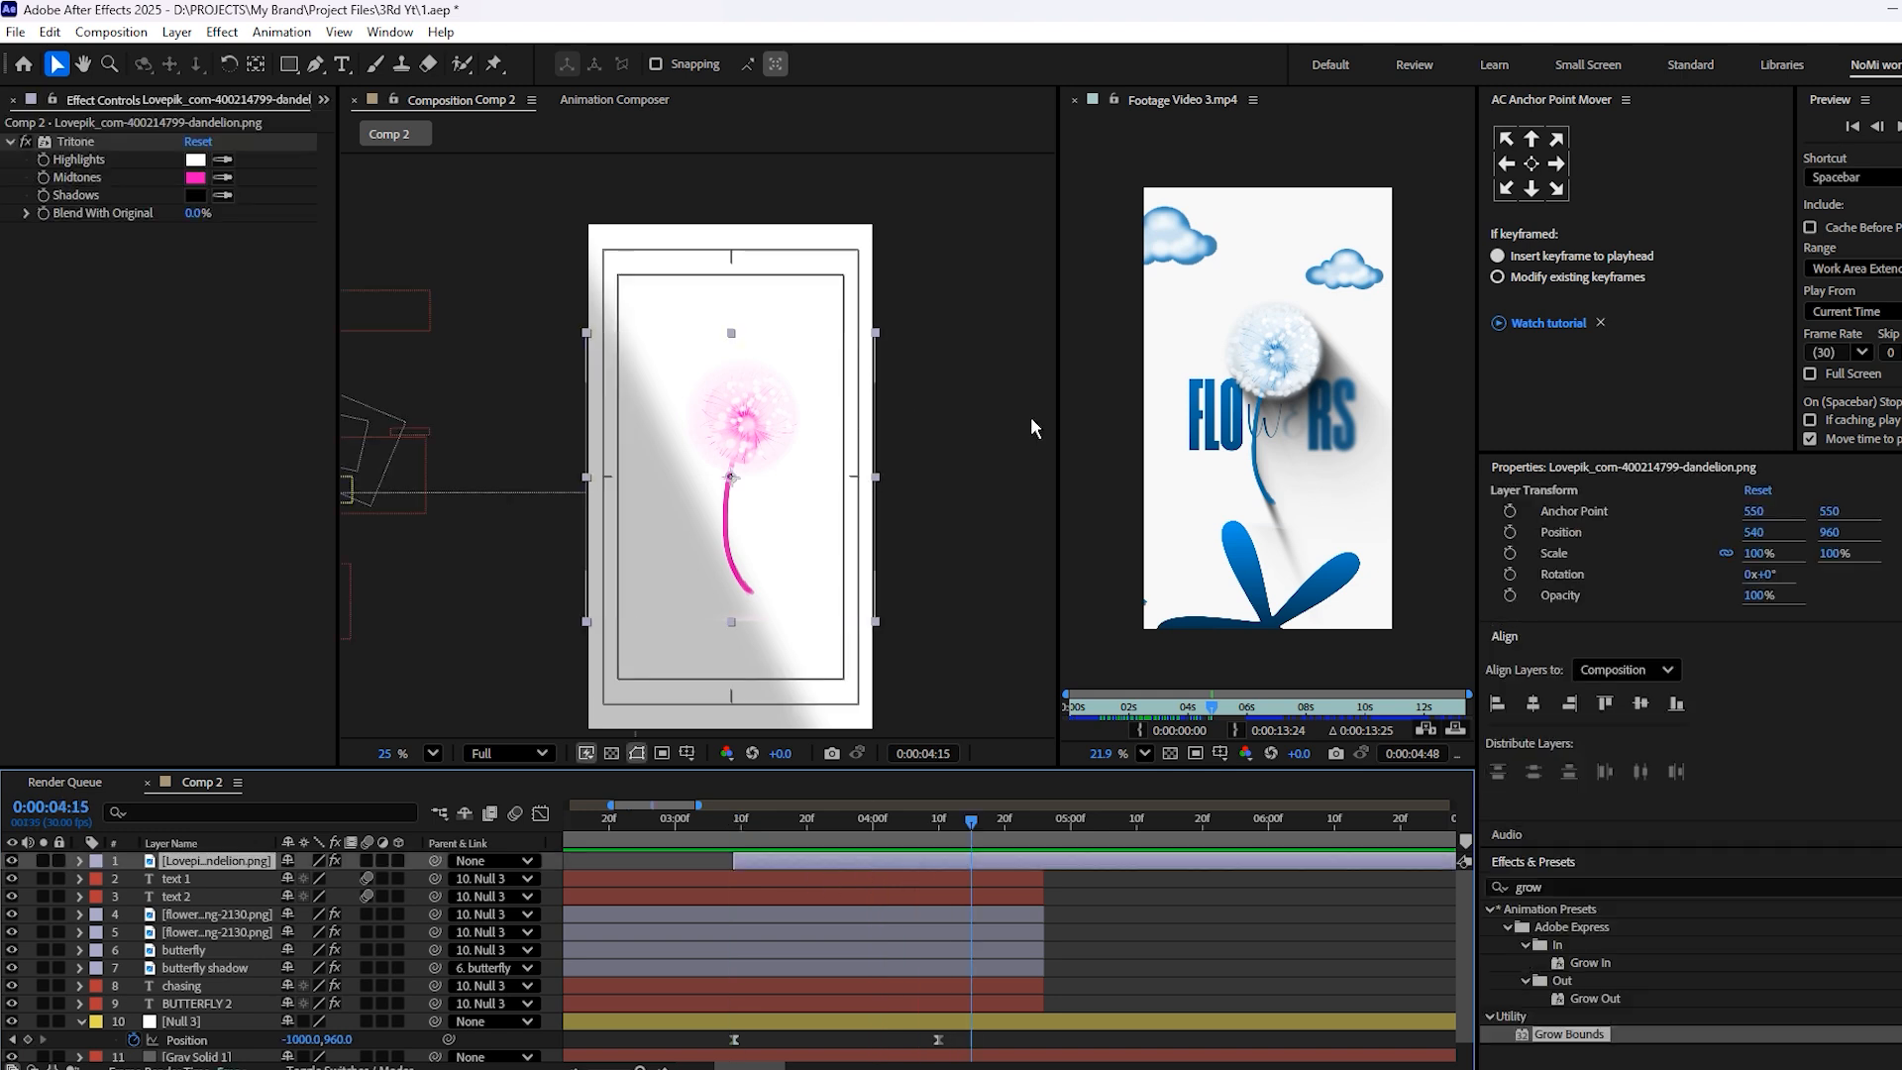
key("s")
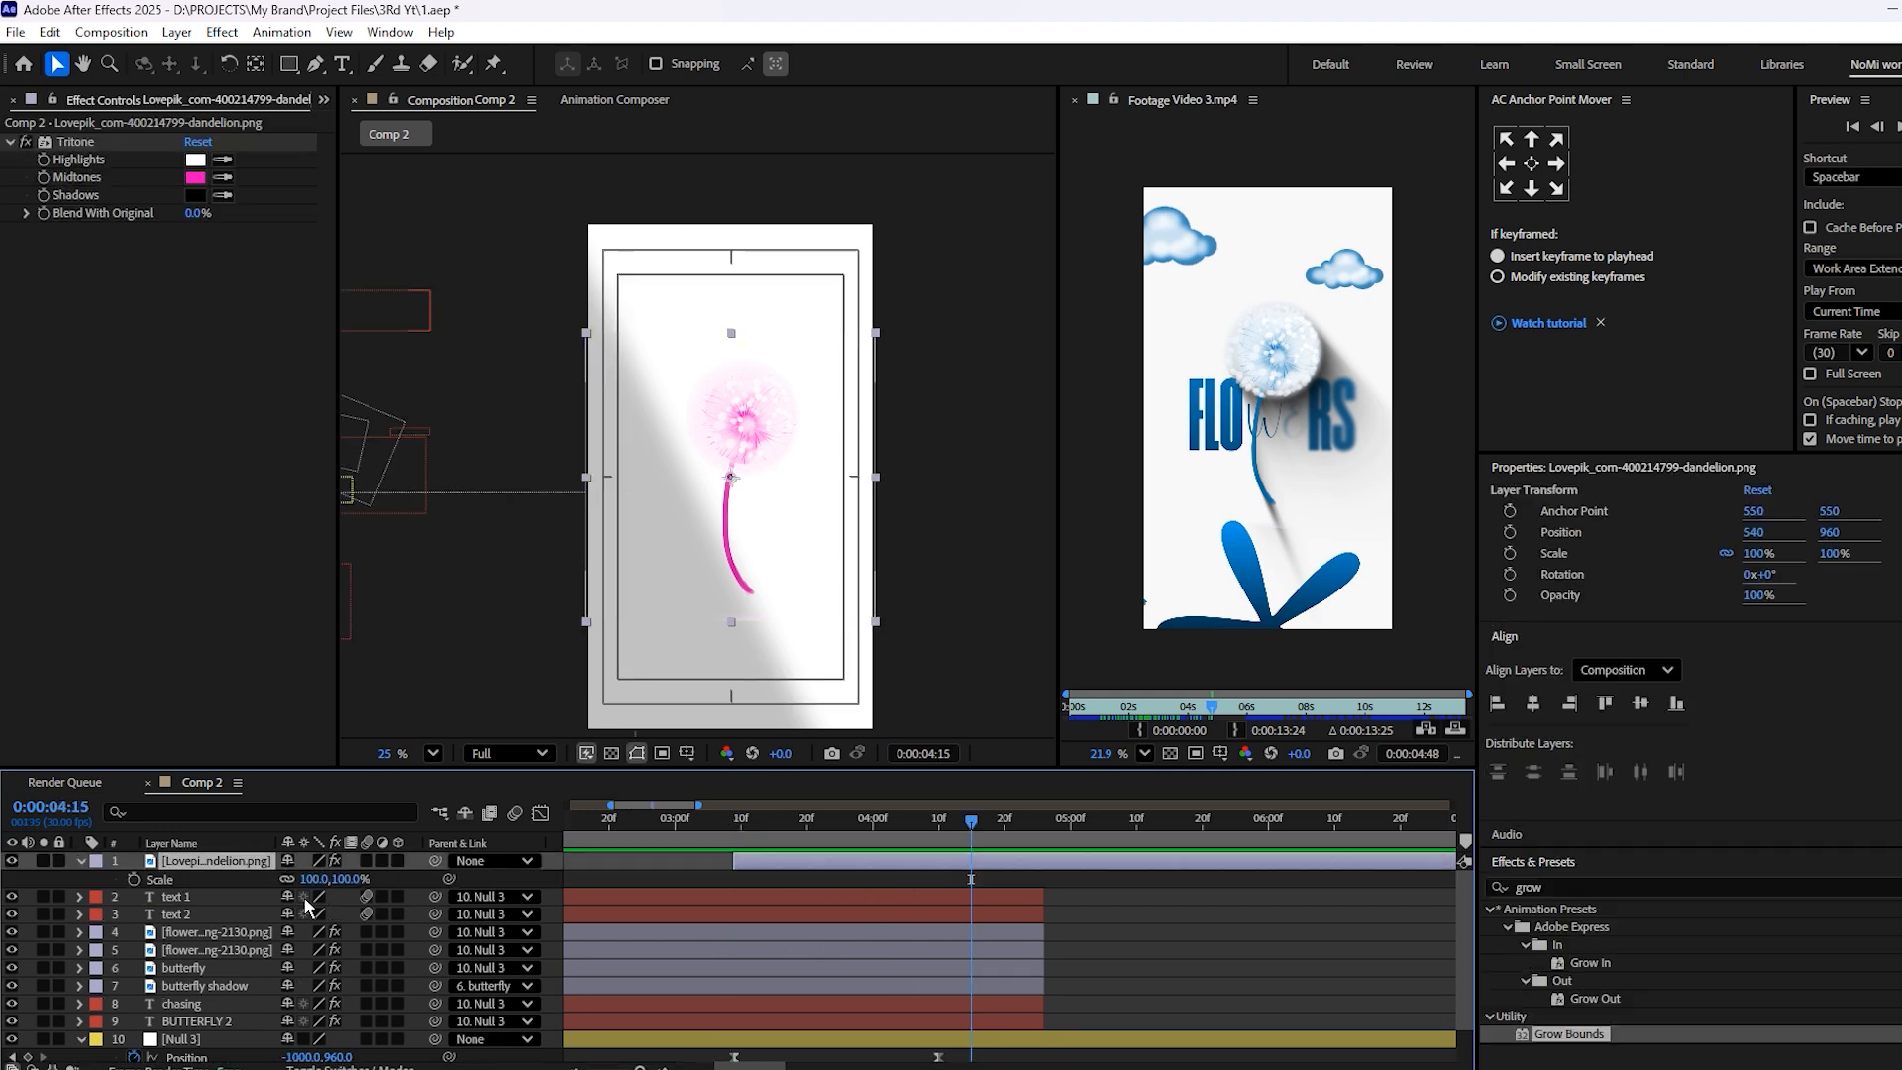
left_click(313, 879)
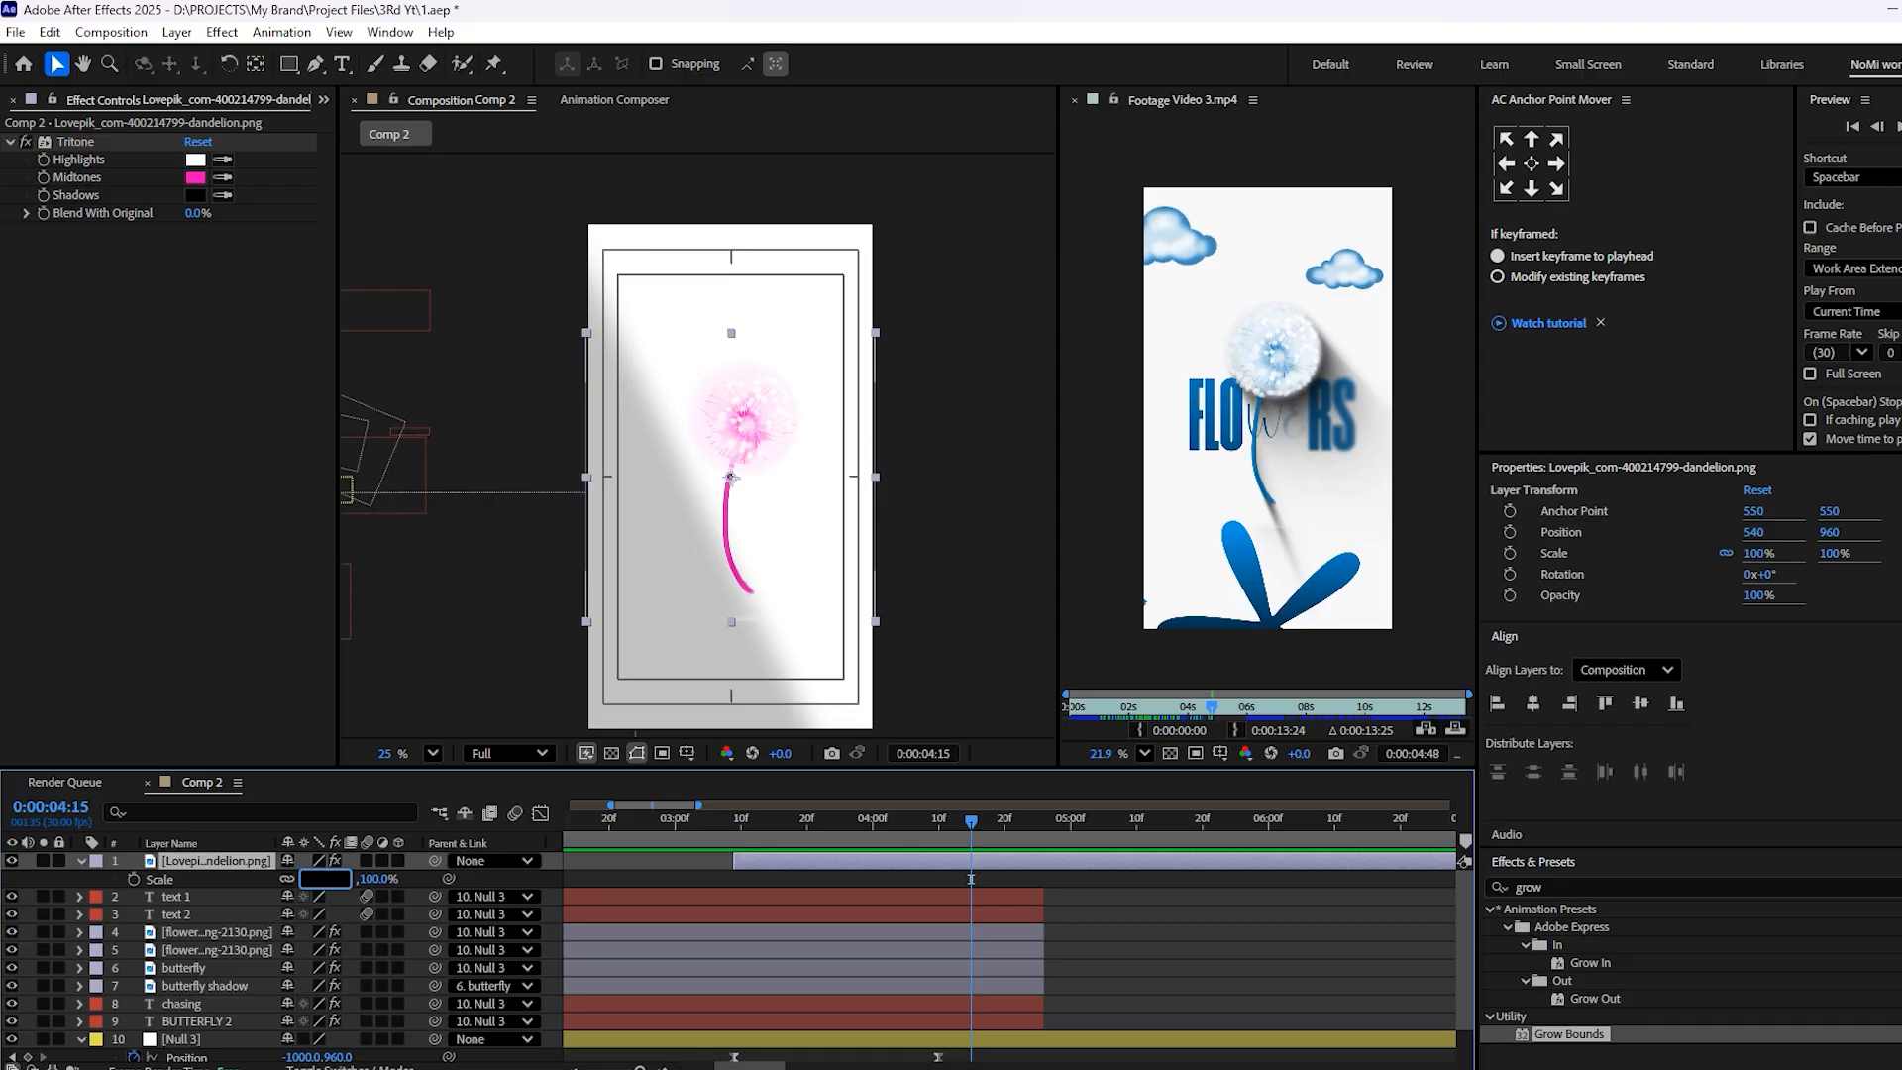
left_click(1103, 967)
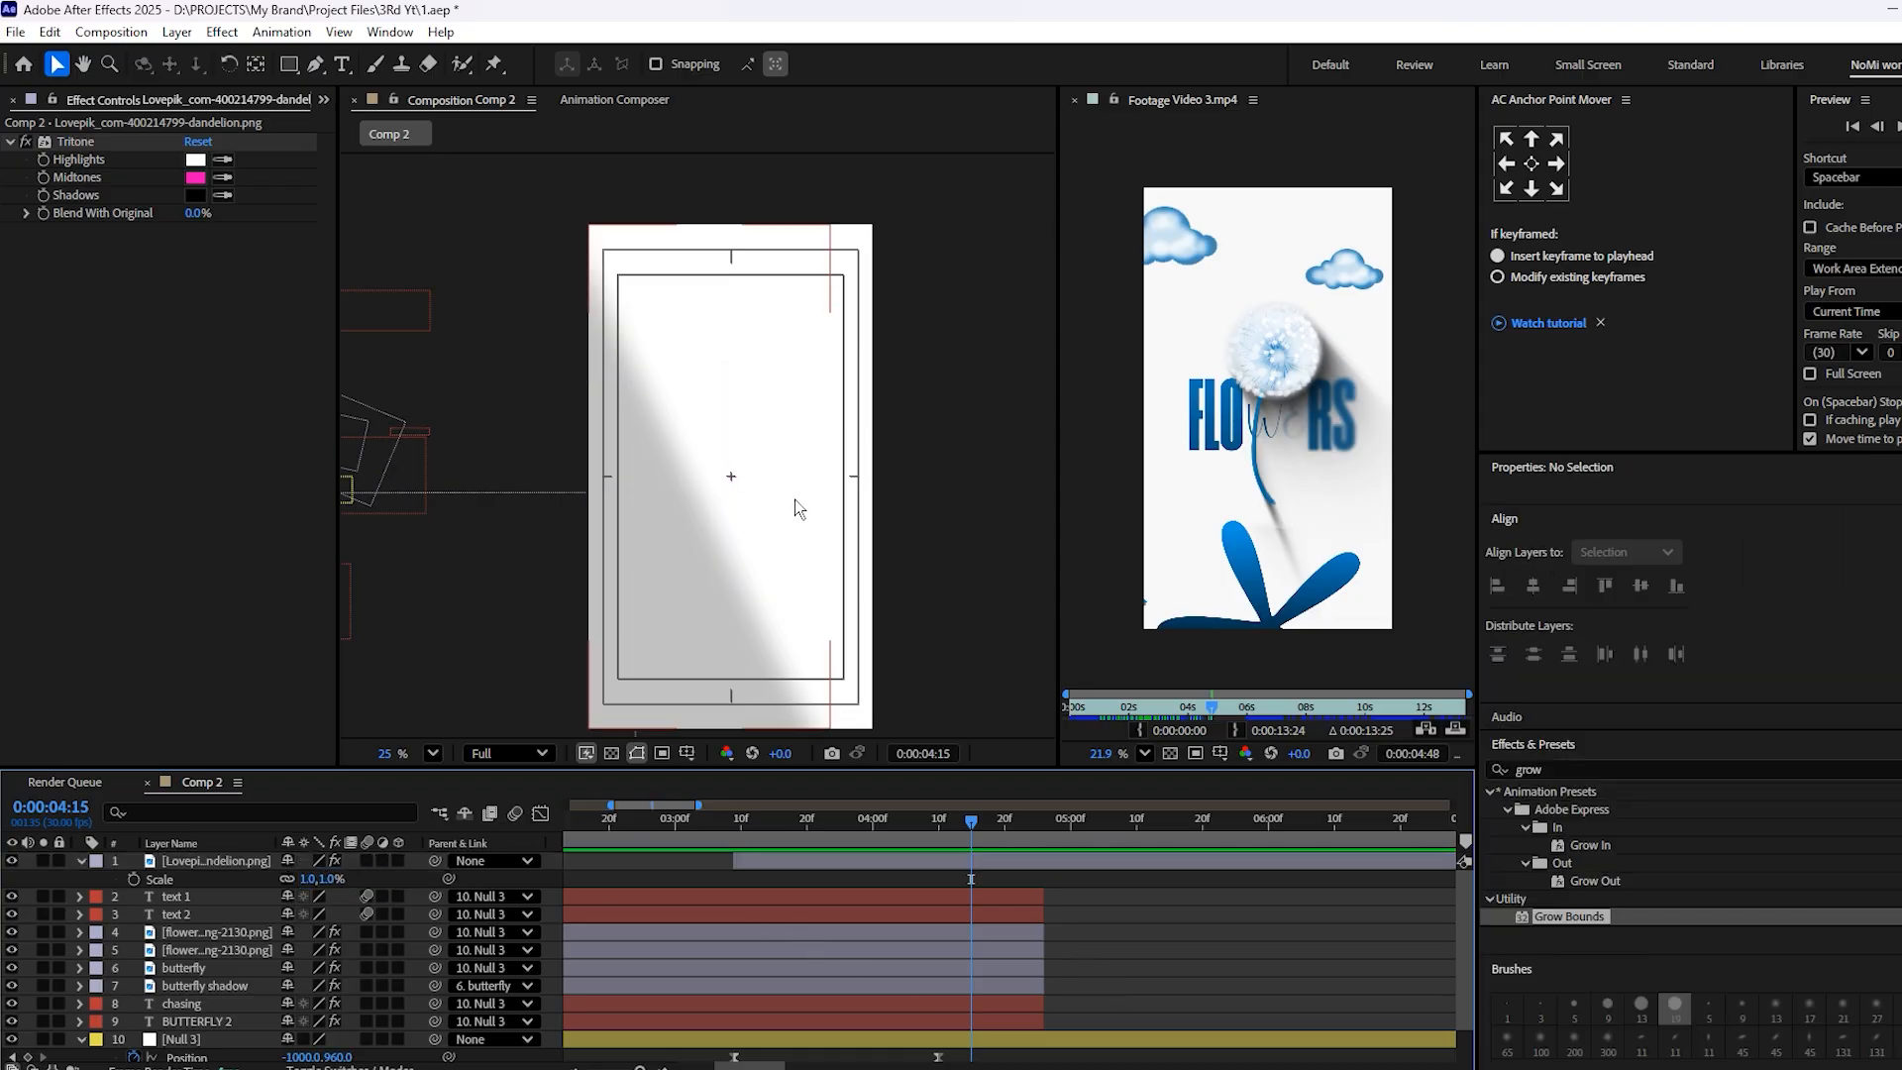
key("ctrl+z")
left_click(1131, 1011)
Save the project, and duplicate the BUTTERFLY 2 text layer as the top layer starting at 3:09
scroll(734, 492, "up", 1)
key("ctrl+s")
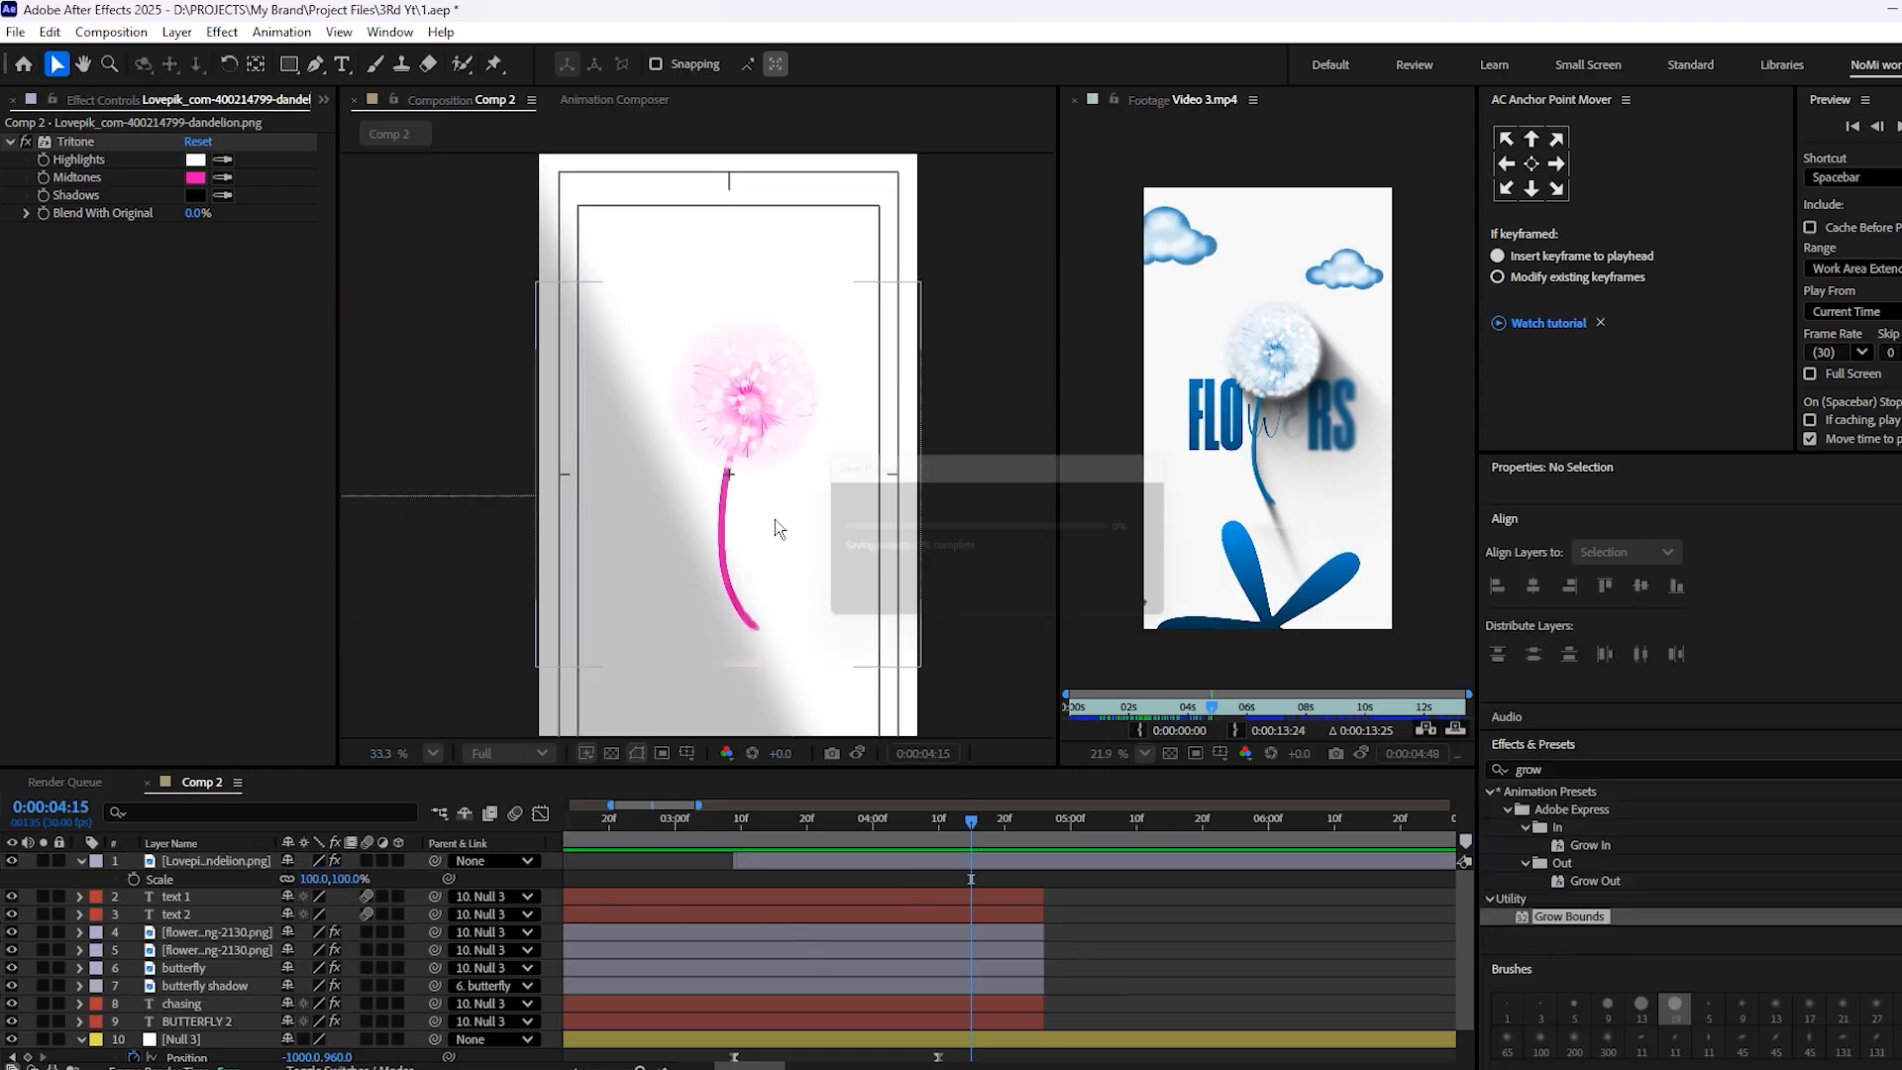
left_click(865, 1024)
key("ctrl+d")
key("ctrl+bracketright")
key("ctrl+bracketright")
key("ctrl+bracketright")
key("ctrl+bracketright")
key("ctrl+bracketright")
key("ctrl+bracketright")
key("ctrl+bracketright")
key("ctrl+bracketright")
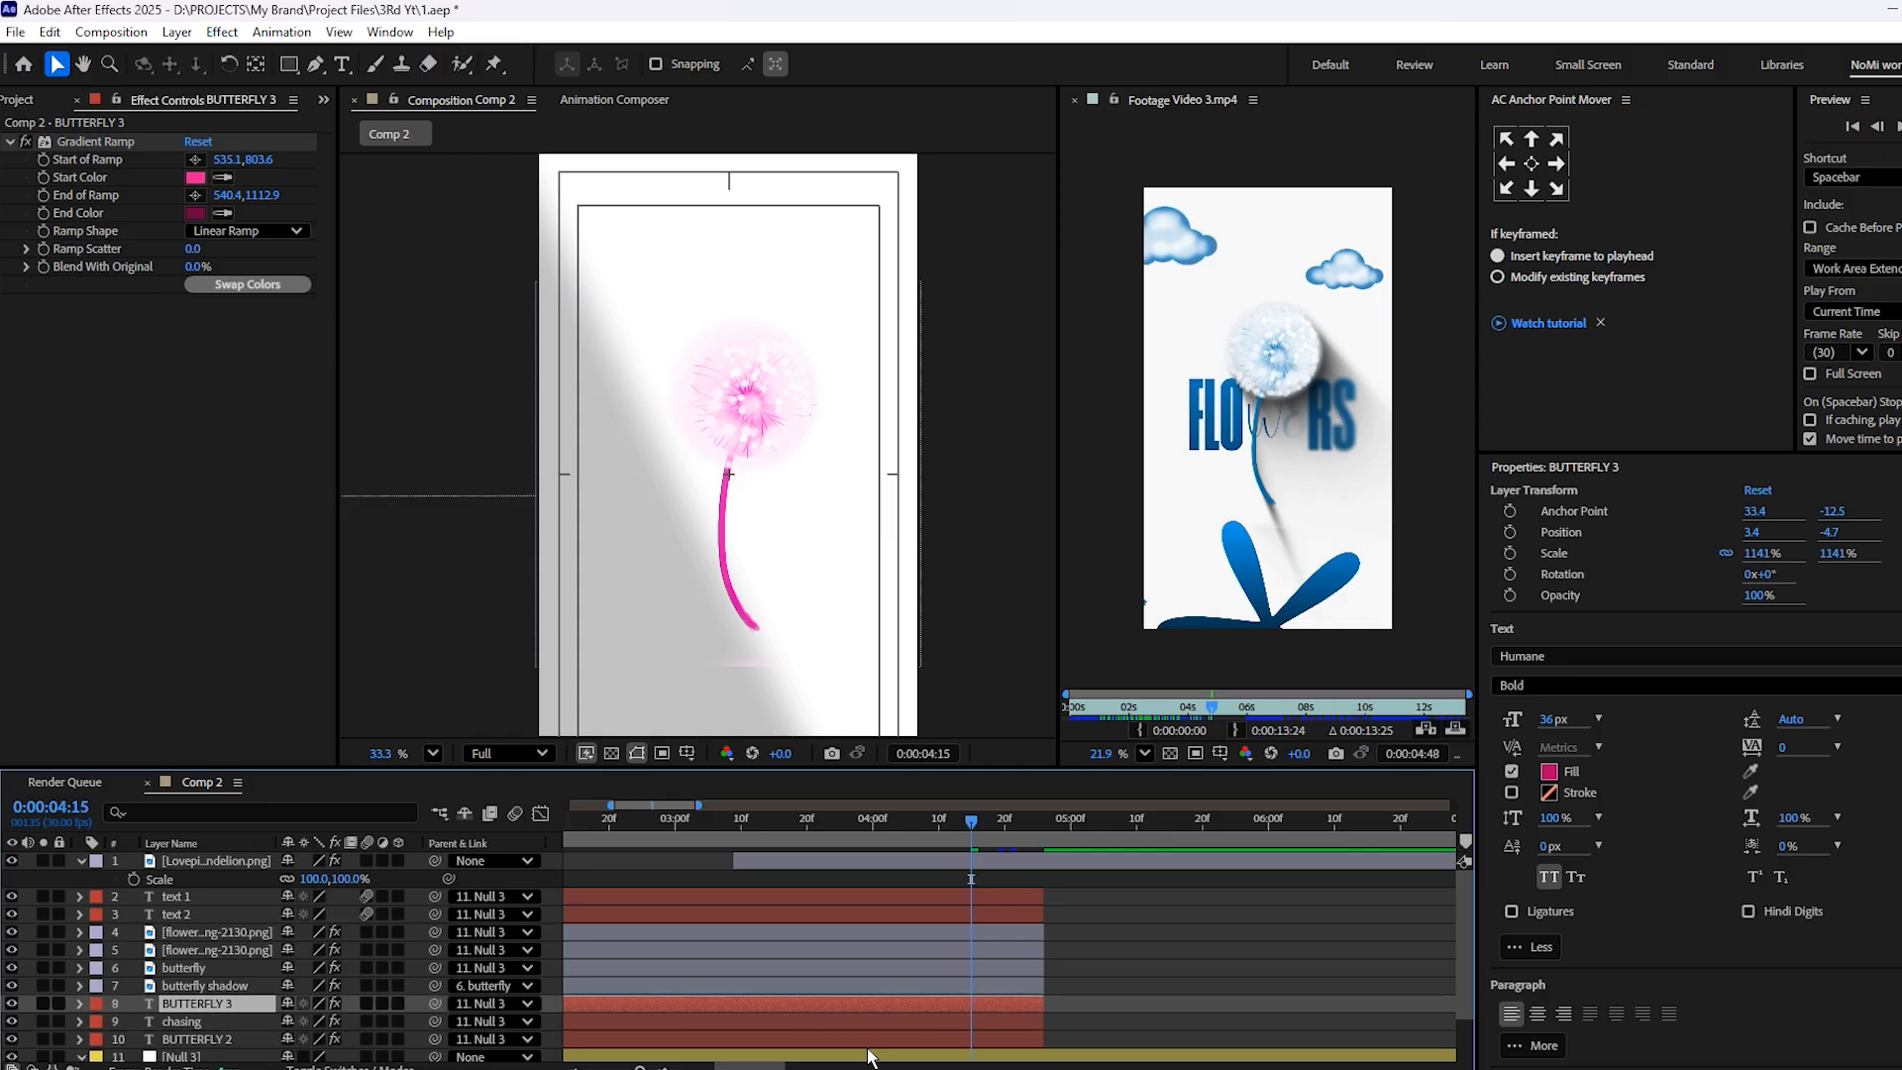
left_click_drag(714, 860, 1276, 874)
Move the duplicated BUTTERFLY title back into the frame over the dandelion stem, at about 1538, -4
scroll(641, 433, "down", 3)
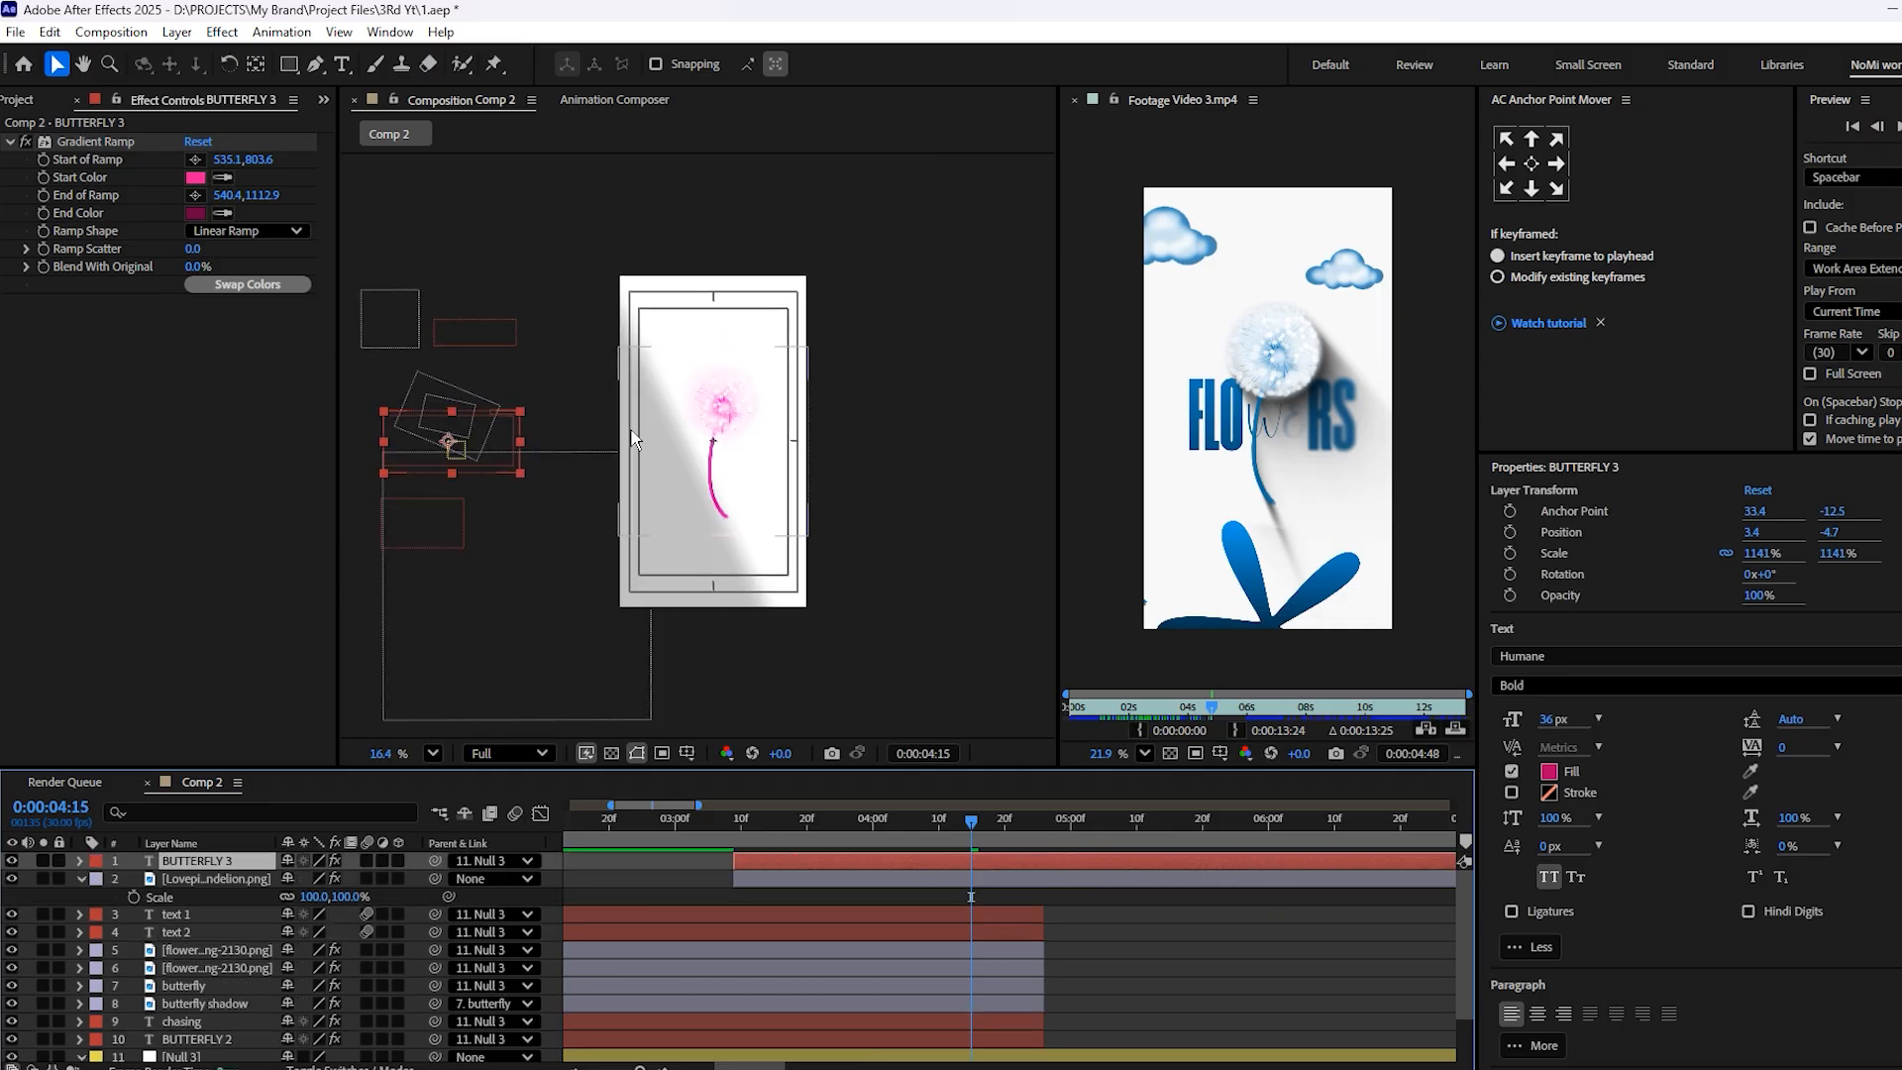
left_click_drag(507, 446, 767, 452)
scroll(767, 452, "up", 4)
left_click_drag(674, 402, 680, 387)
Replace the duplicated title's text with "Flo rs", leaving a wide gap around the dandelion stem, and save the project
double_click(680, 387)
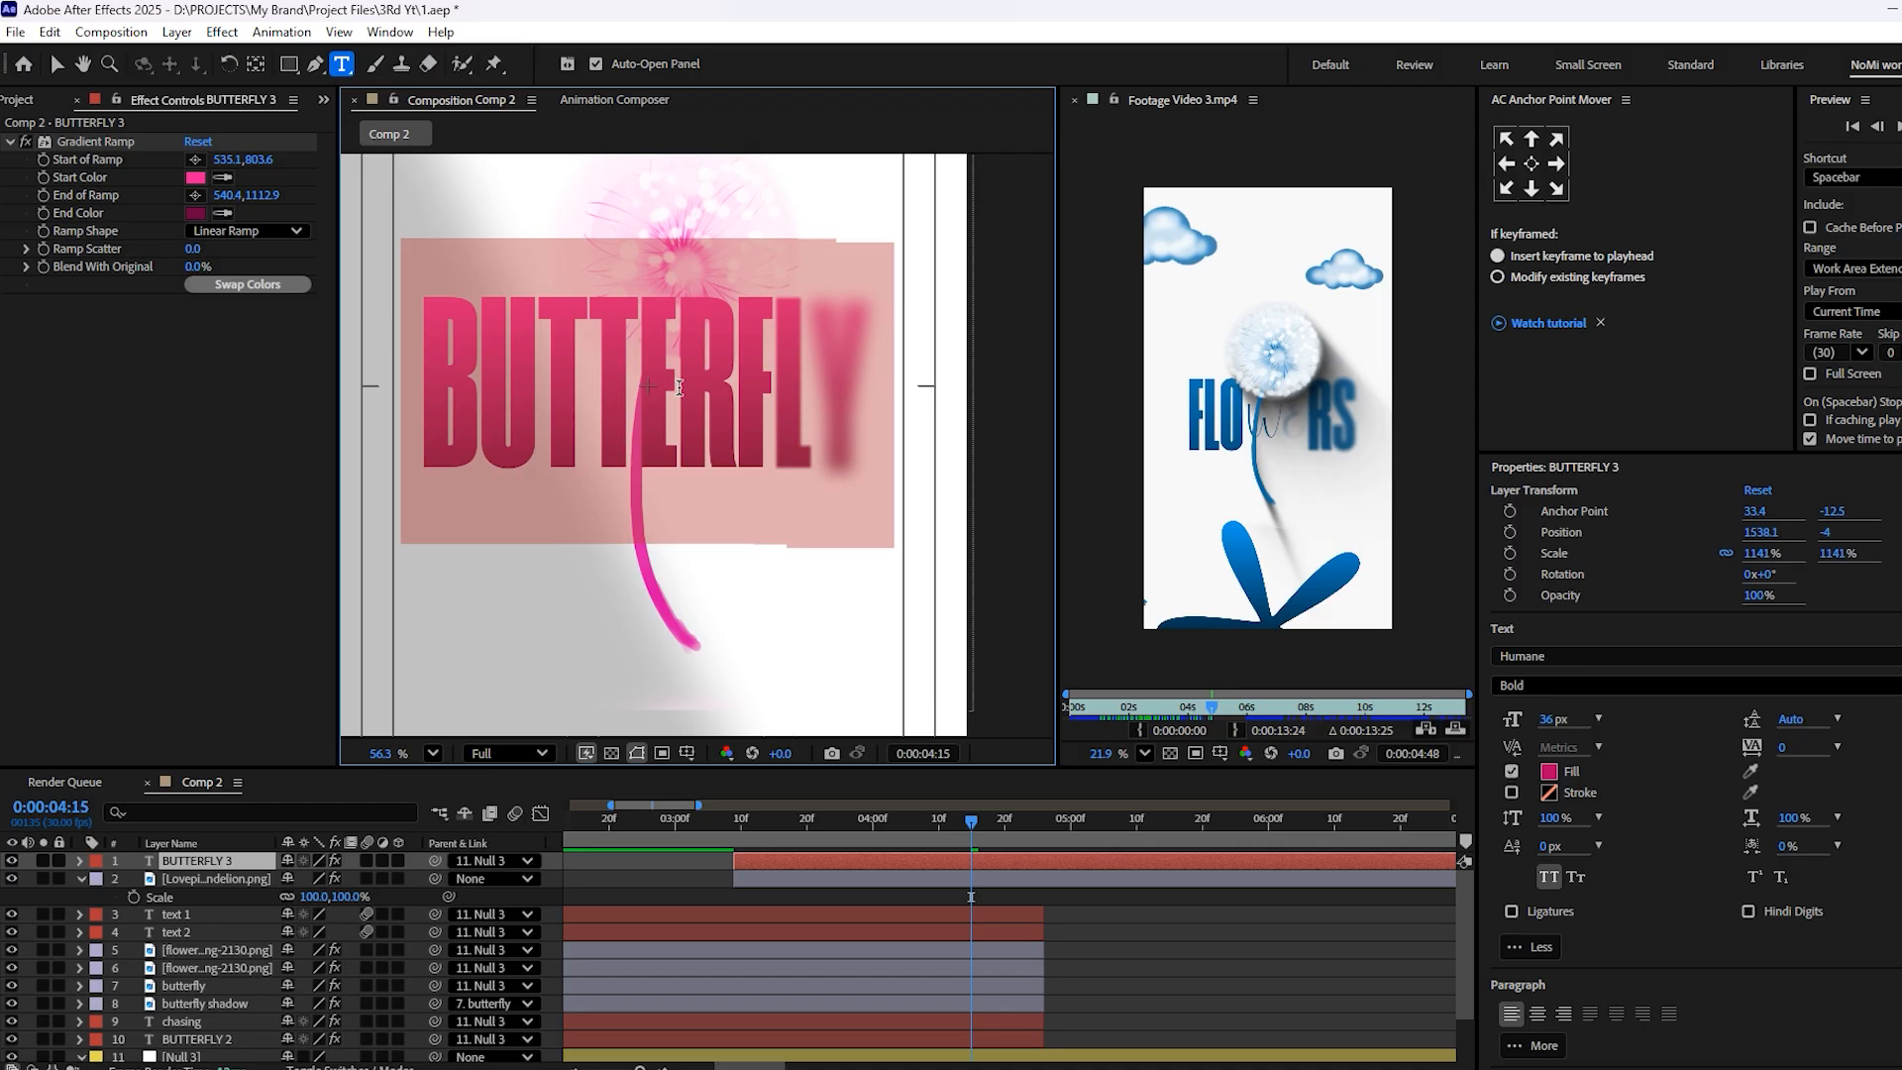
type("Flo")
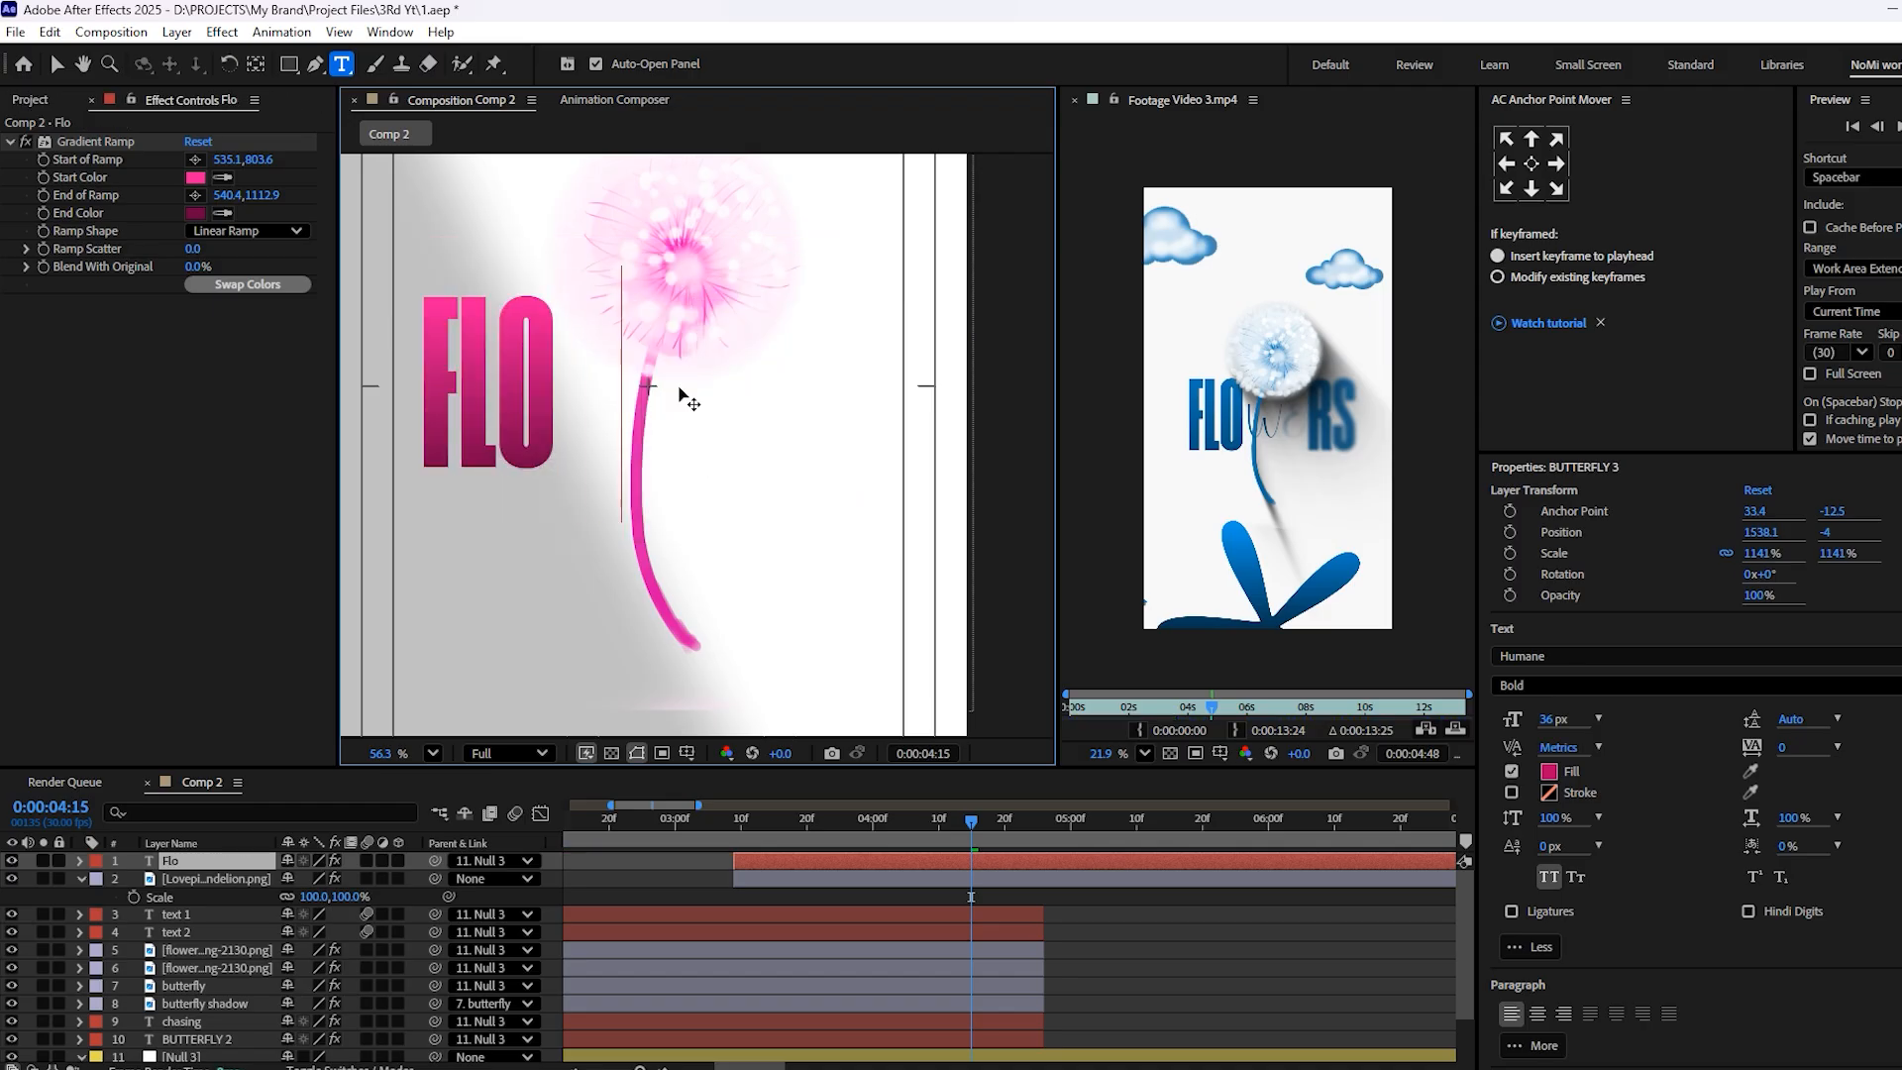
type("        er")
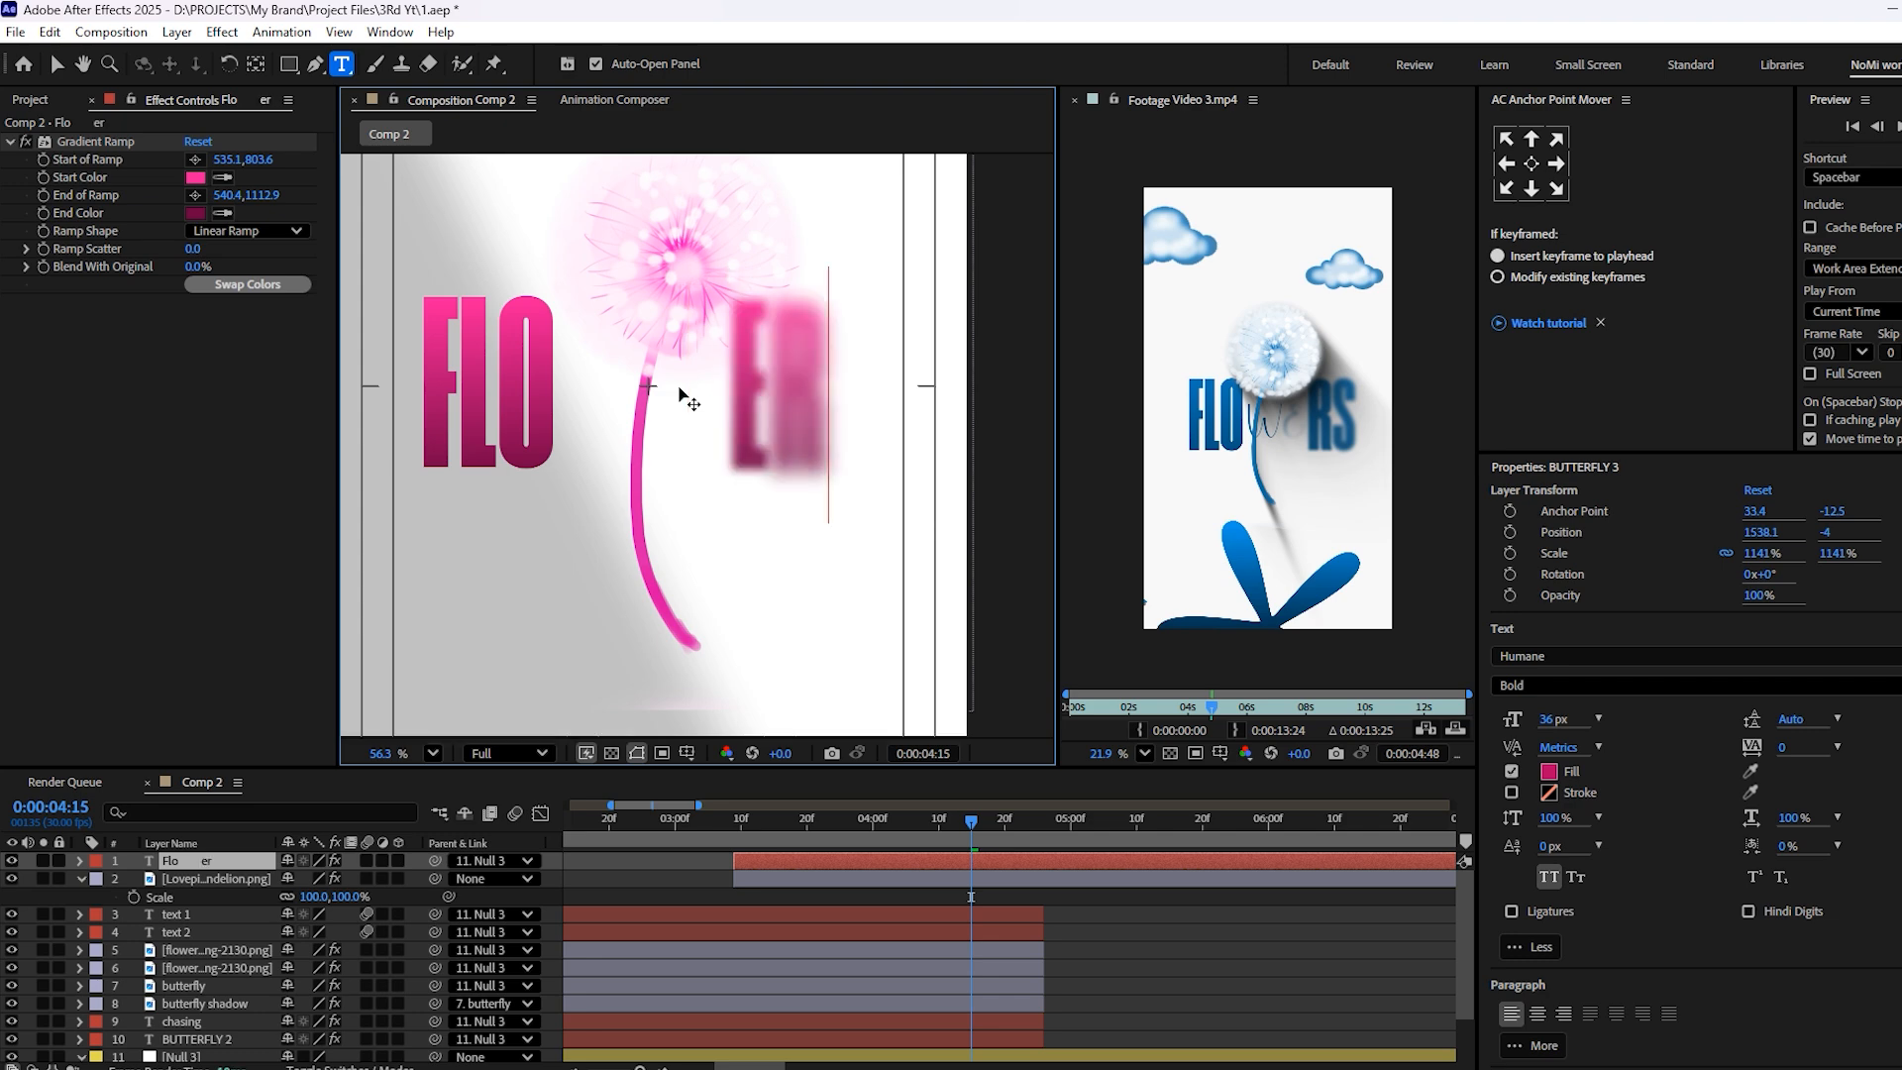
key("BackSpace")
key("BackSpace")
type("rs")
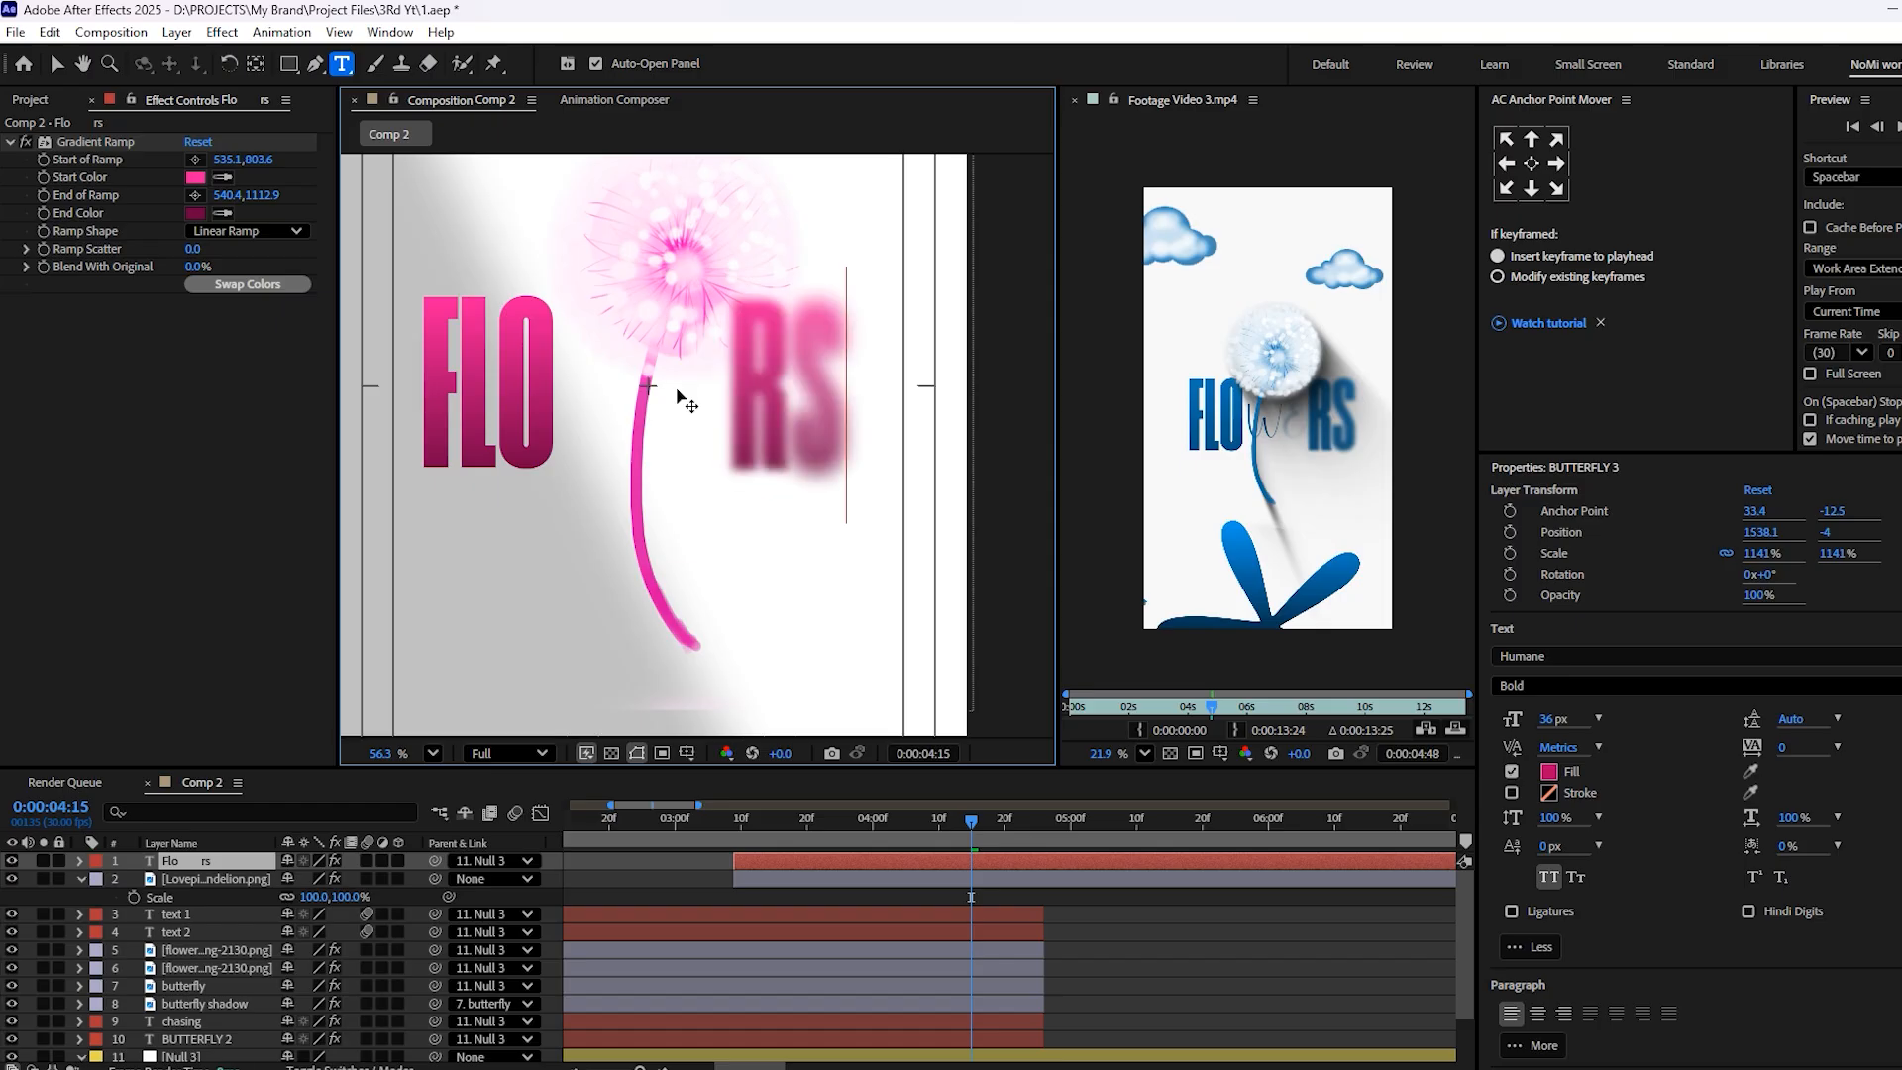
left_click(1134, 944)
scroll(595, 370, "down", 2)
left_click_drag(637, 490, 639, 561)
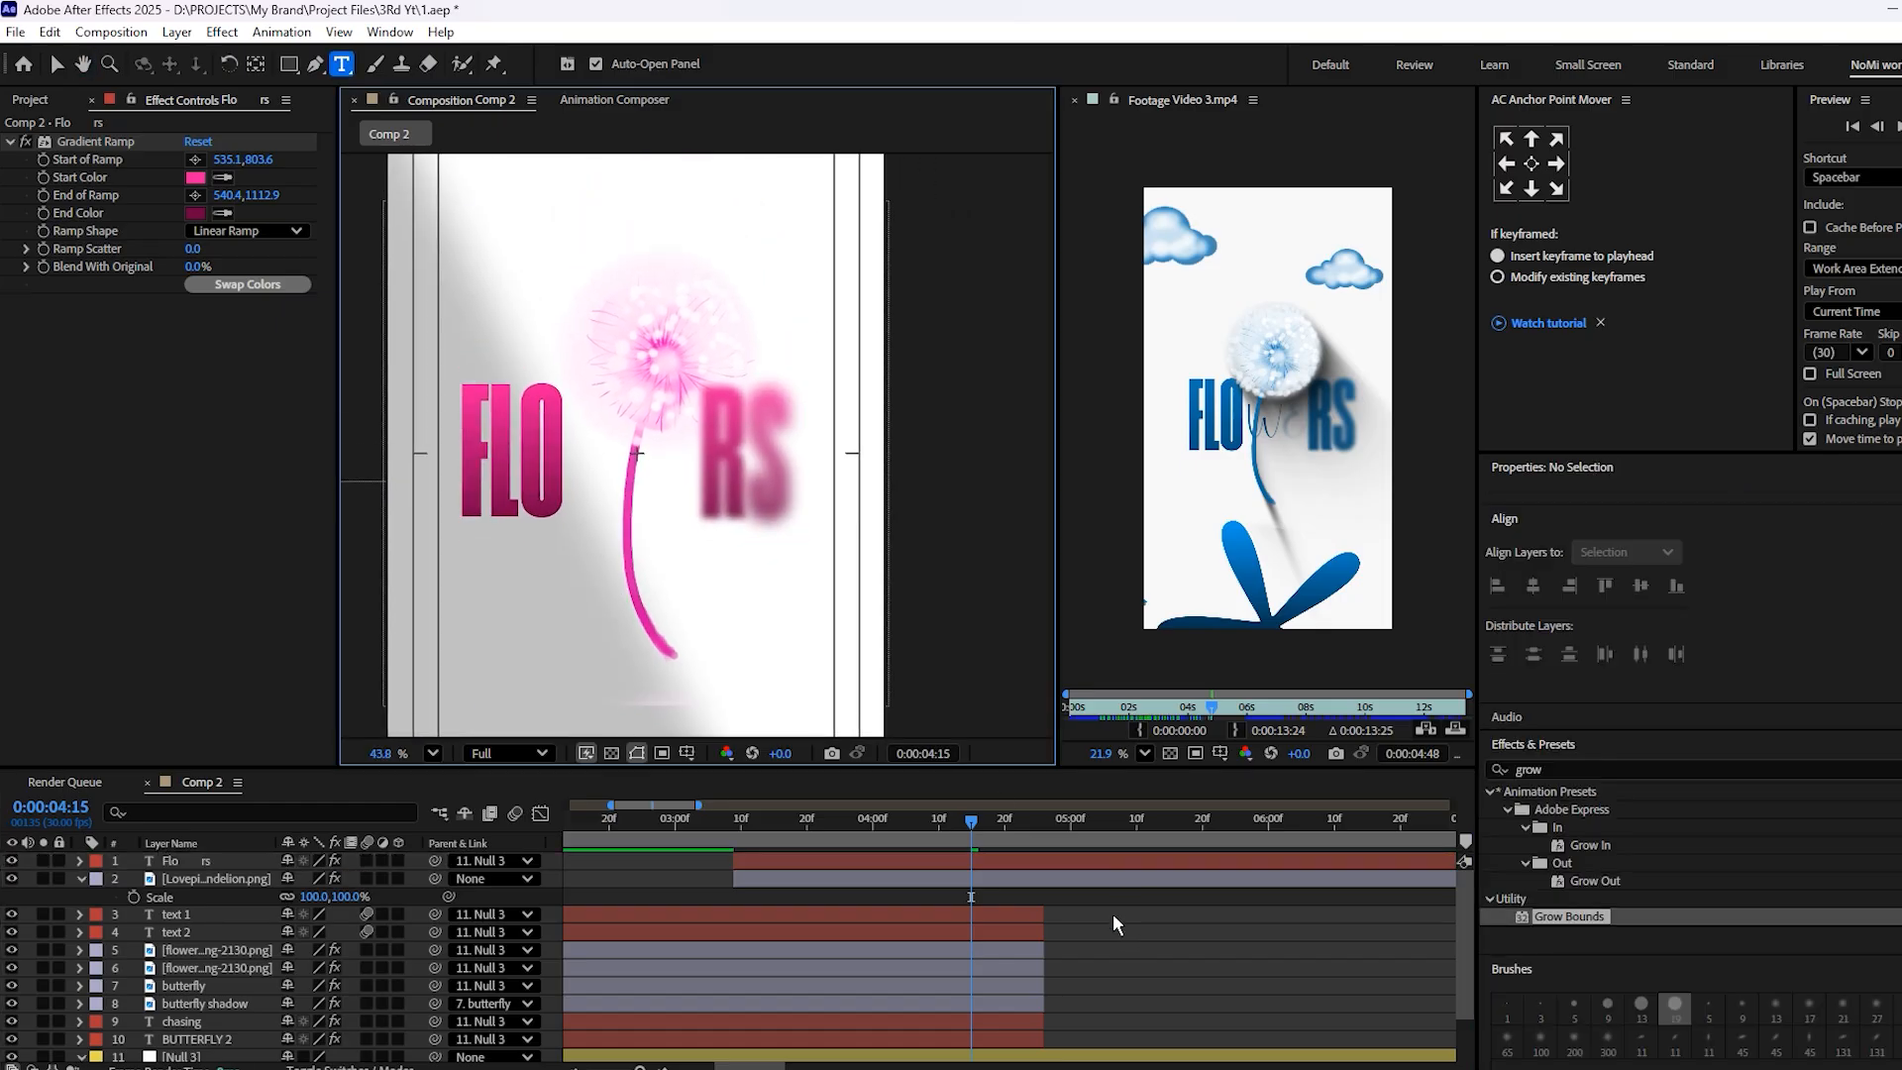
left_click(1011, 913)
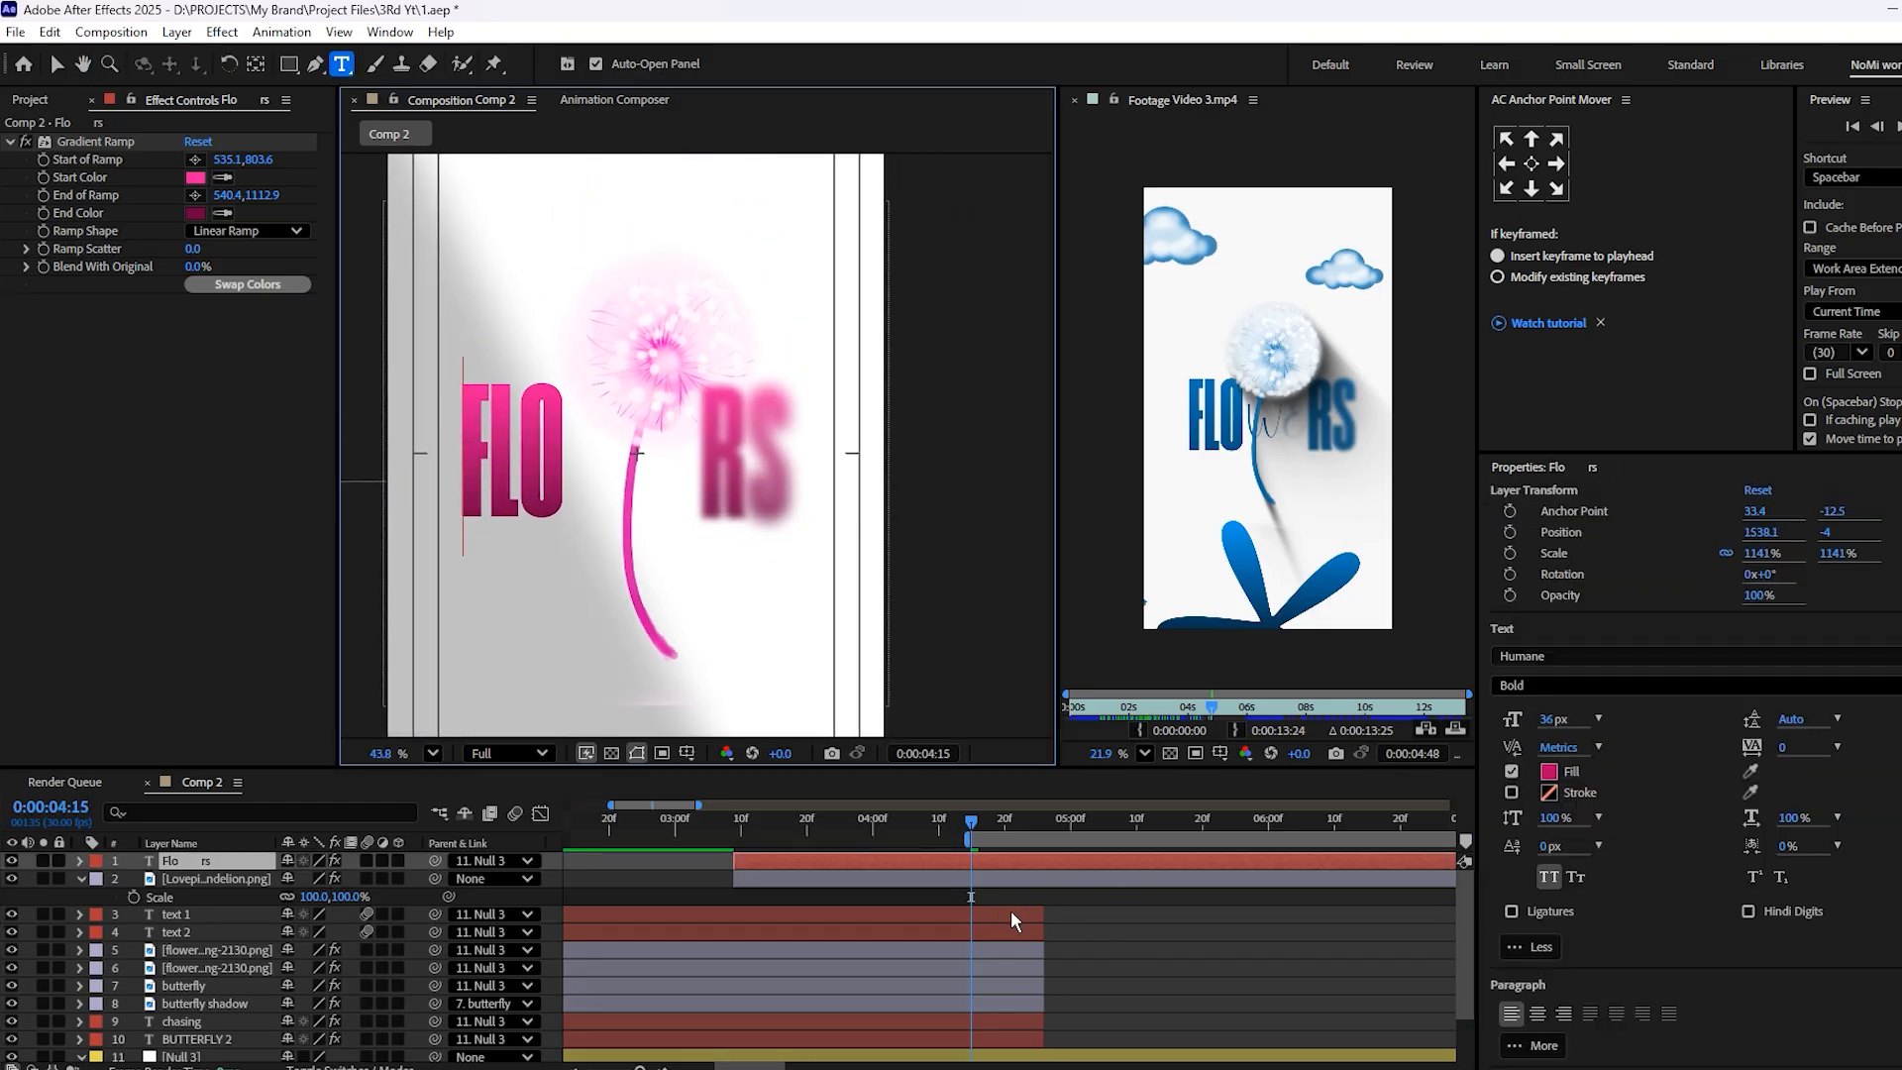
left_click(1003, 861)
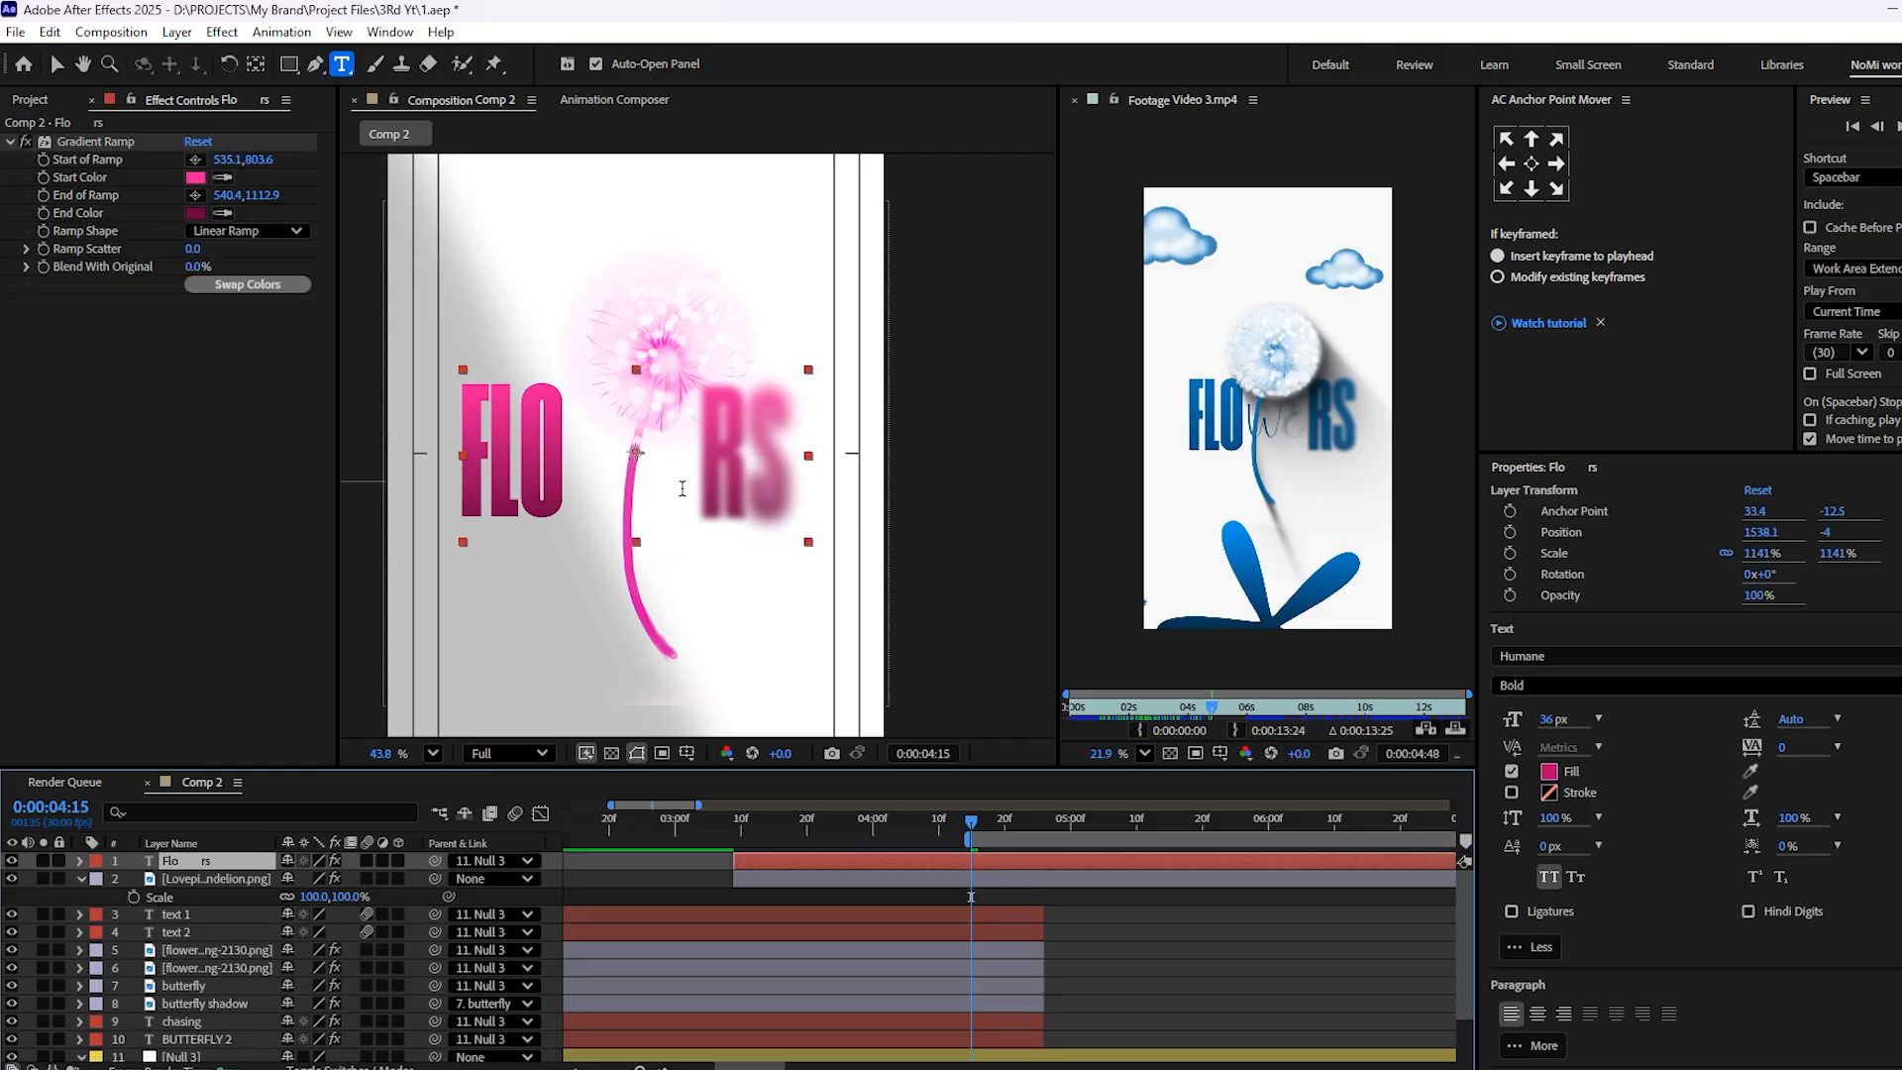
key("ctrl+s")
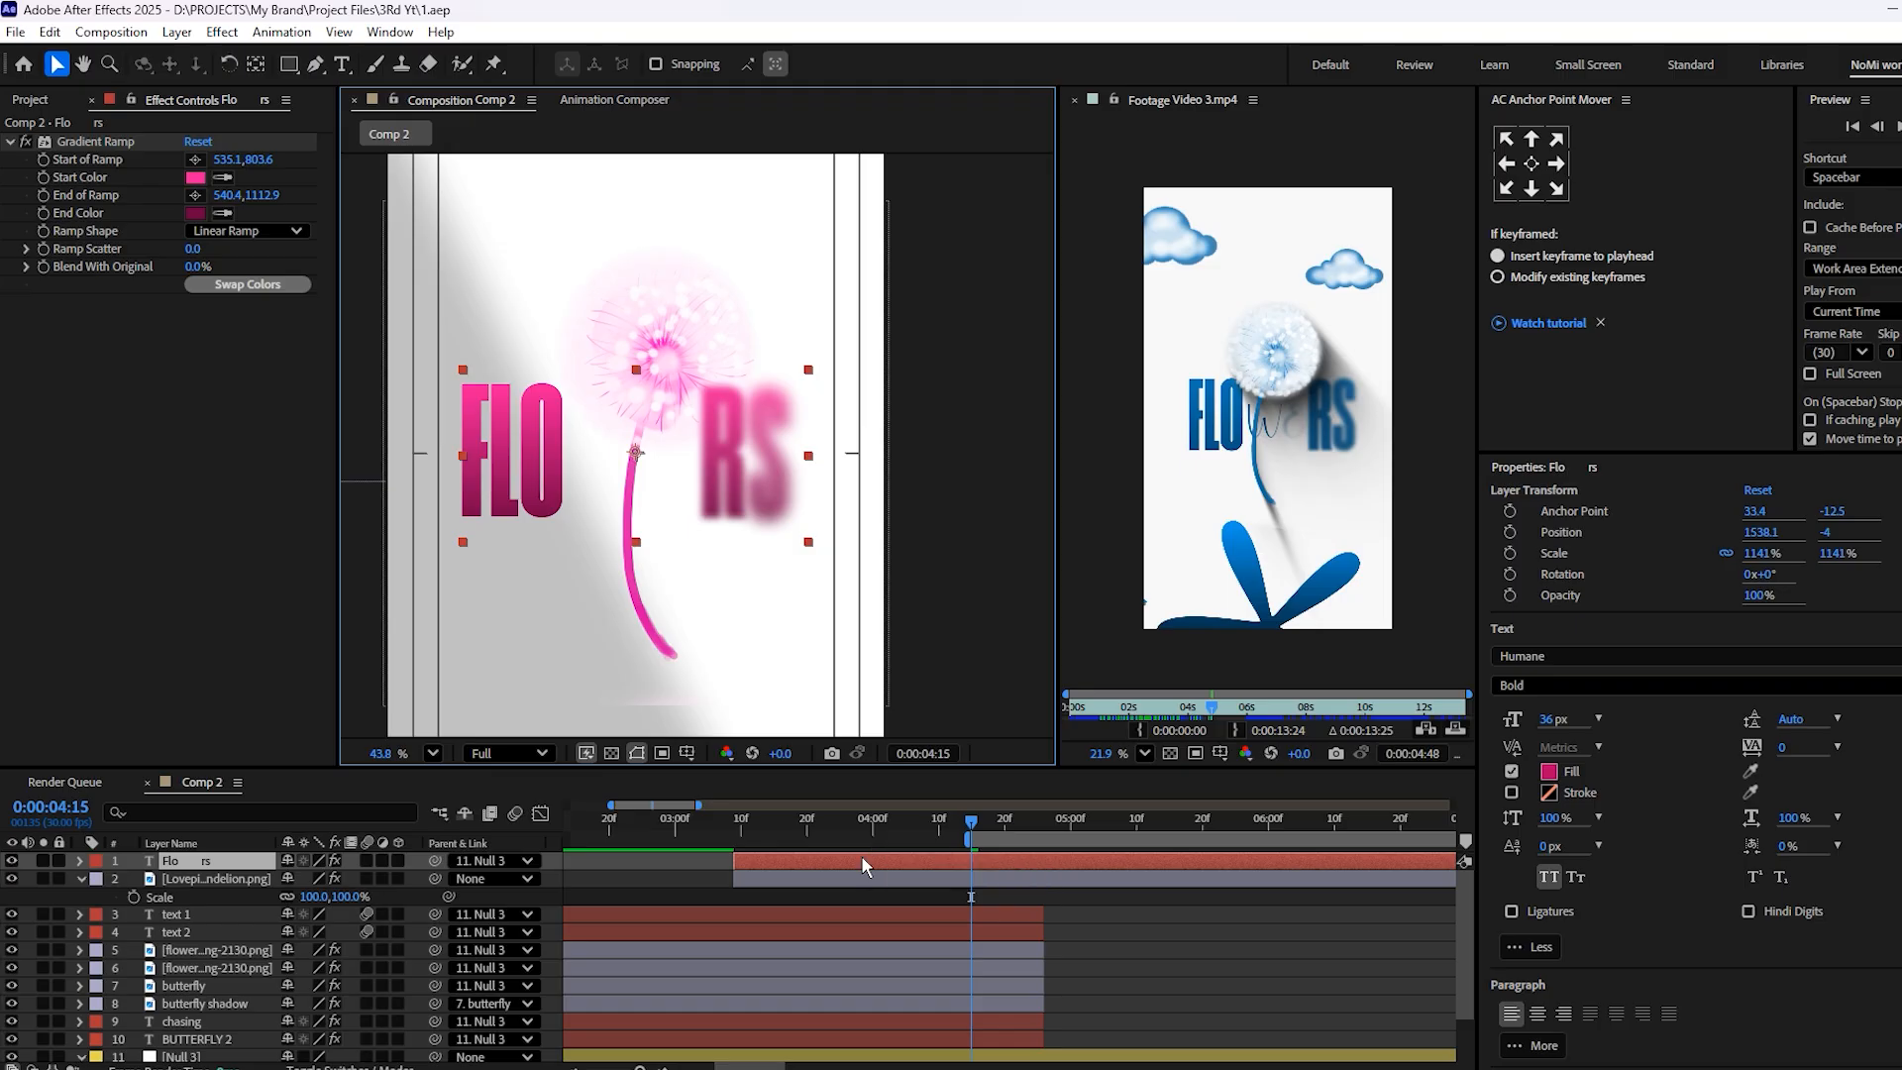
Duplicate the "Flo rs" text layer and change the copy's text to "we"
key("ctrl+d")
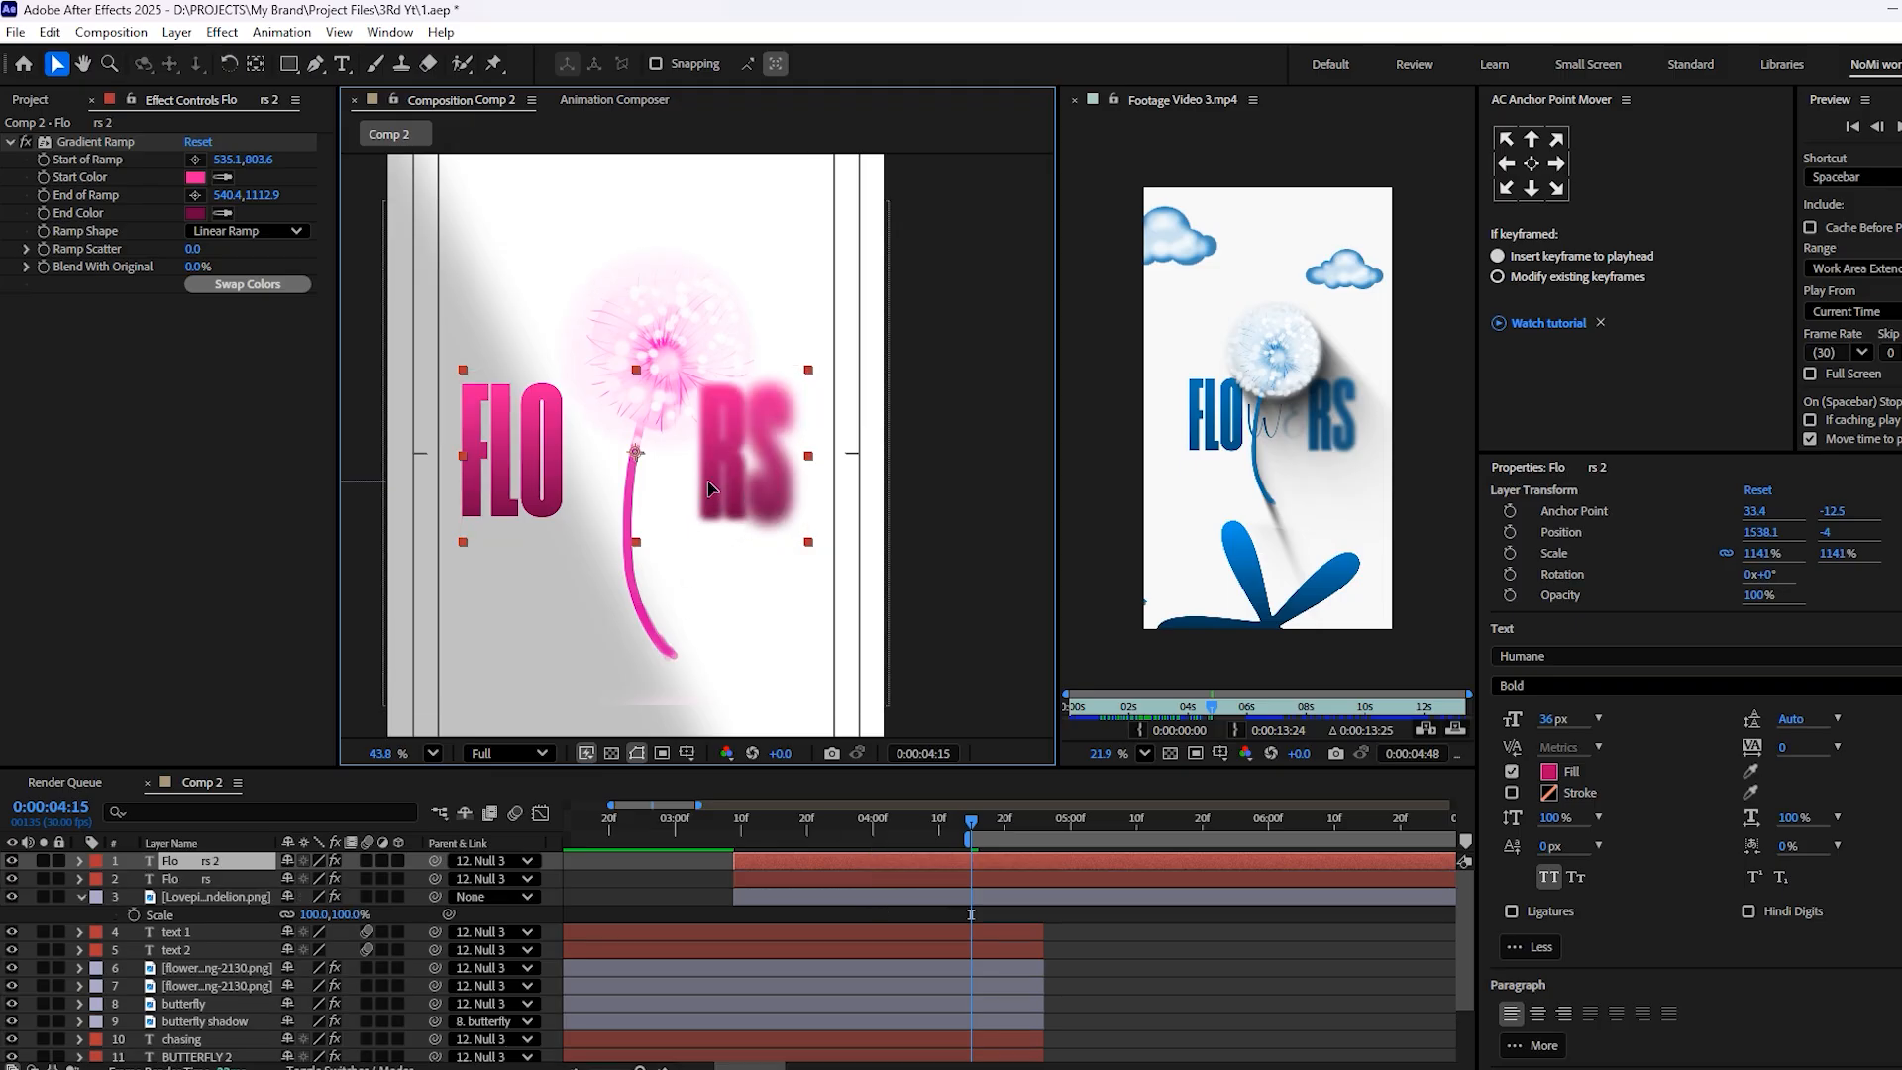
double_click(710, 480)
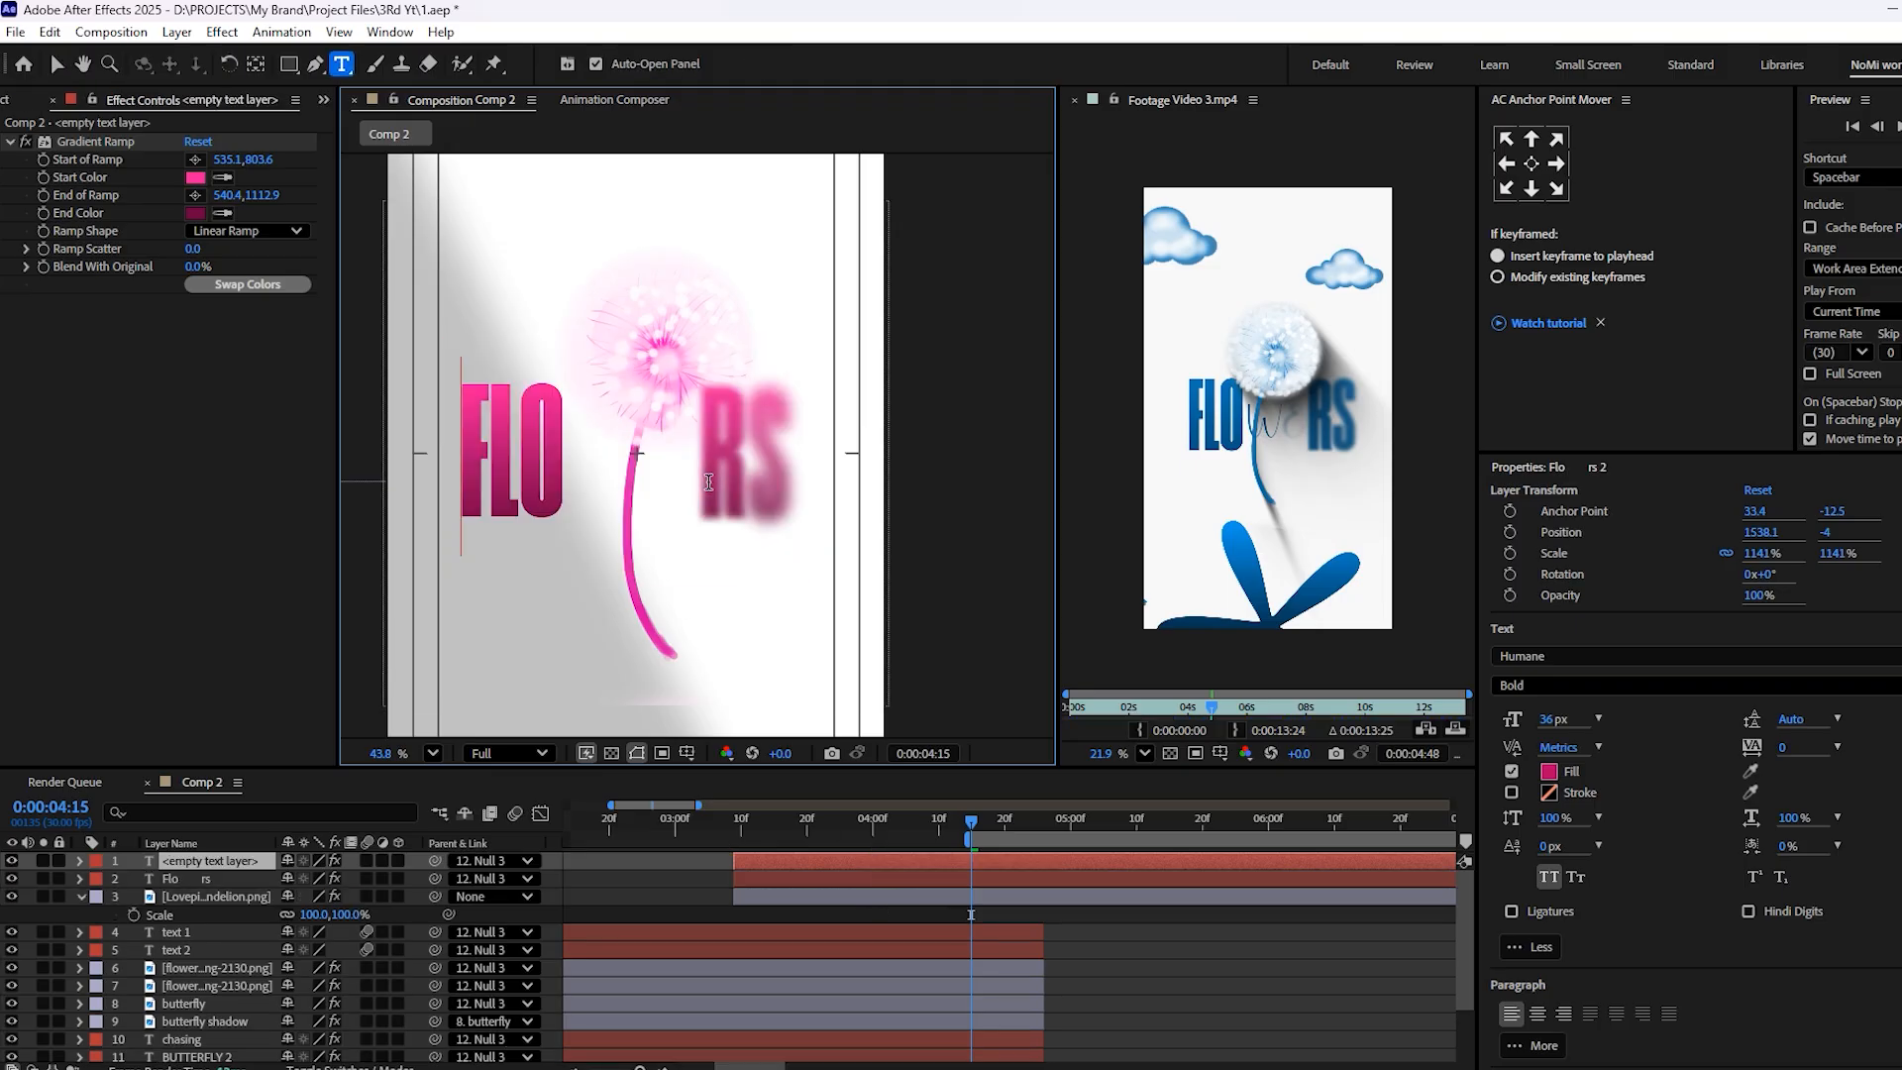
type("we")
left_click(1068, 881)
left_click(1047, 863)
key("v")
Move the "we" text horizontally into the gap between FLO and RS, at position 1787.1, -4, and save the project
left_click_drag(515, 451, 416, 486)
scroll(624, 447, "up", 5)
key("p")
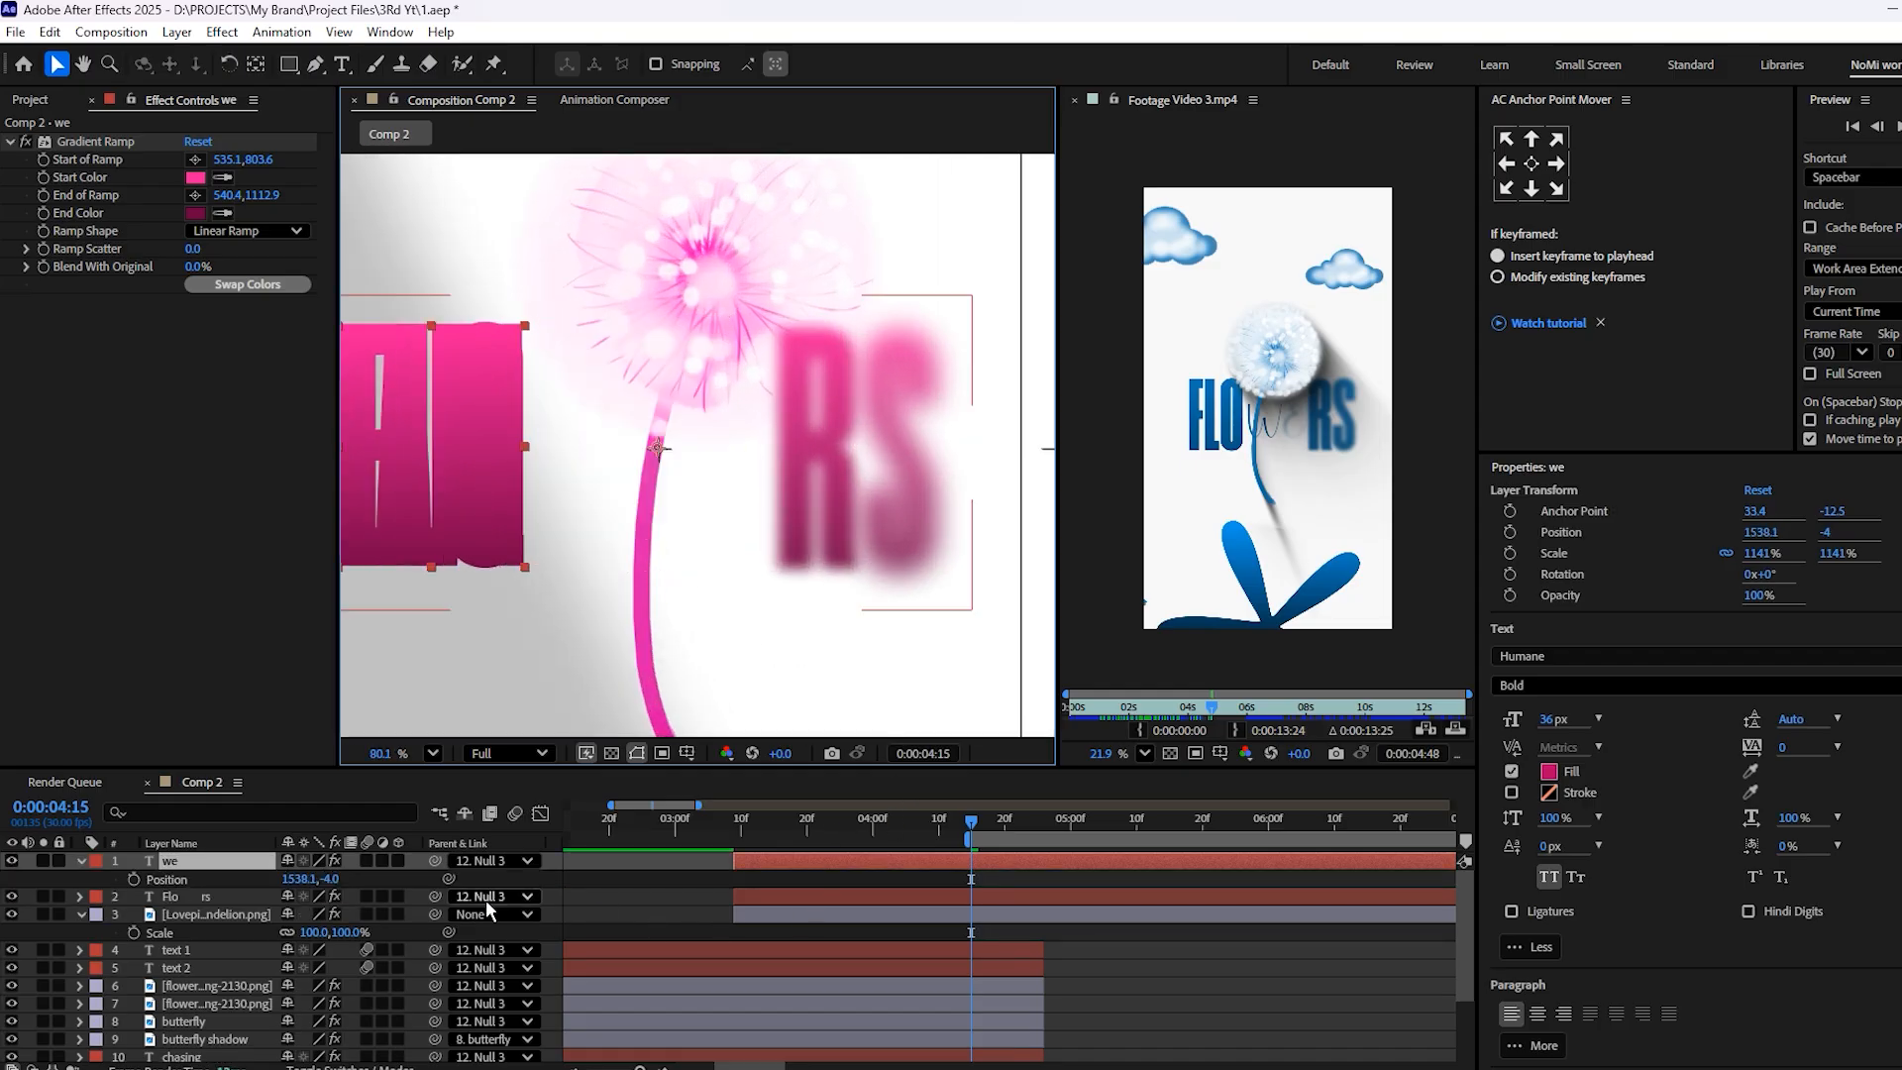
left_click_drag(298, 879, 555, 876)
key("ctrl+s")
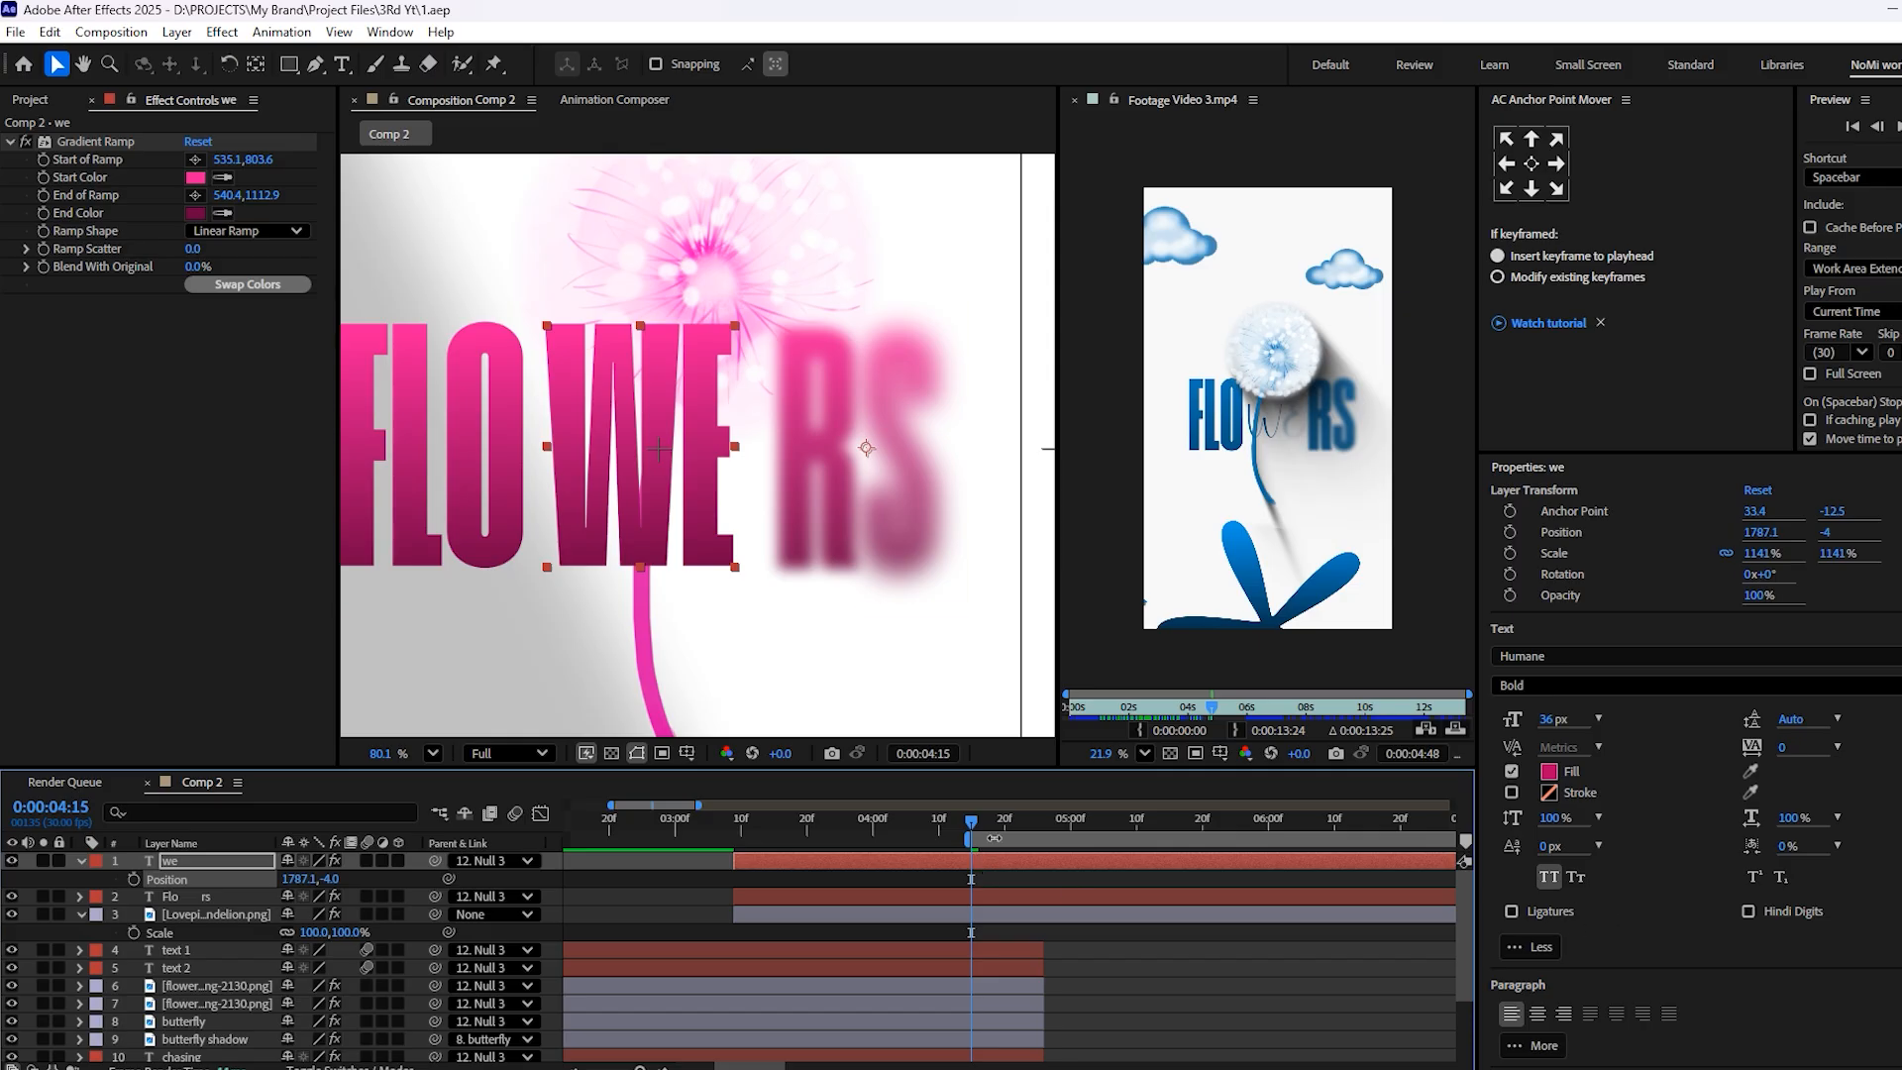
Extend the work area of Comp 2 back to the start of the composition
left_click_drag(978, 838, 219, 933)
left_click_drag(1003, 894, 476, 896)
key("ctrl+Down")
Set the font of the "we" text to Butter Beans Regular
double_click(813, 859)
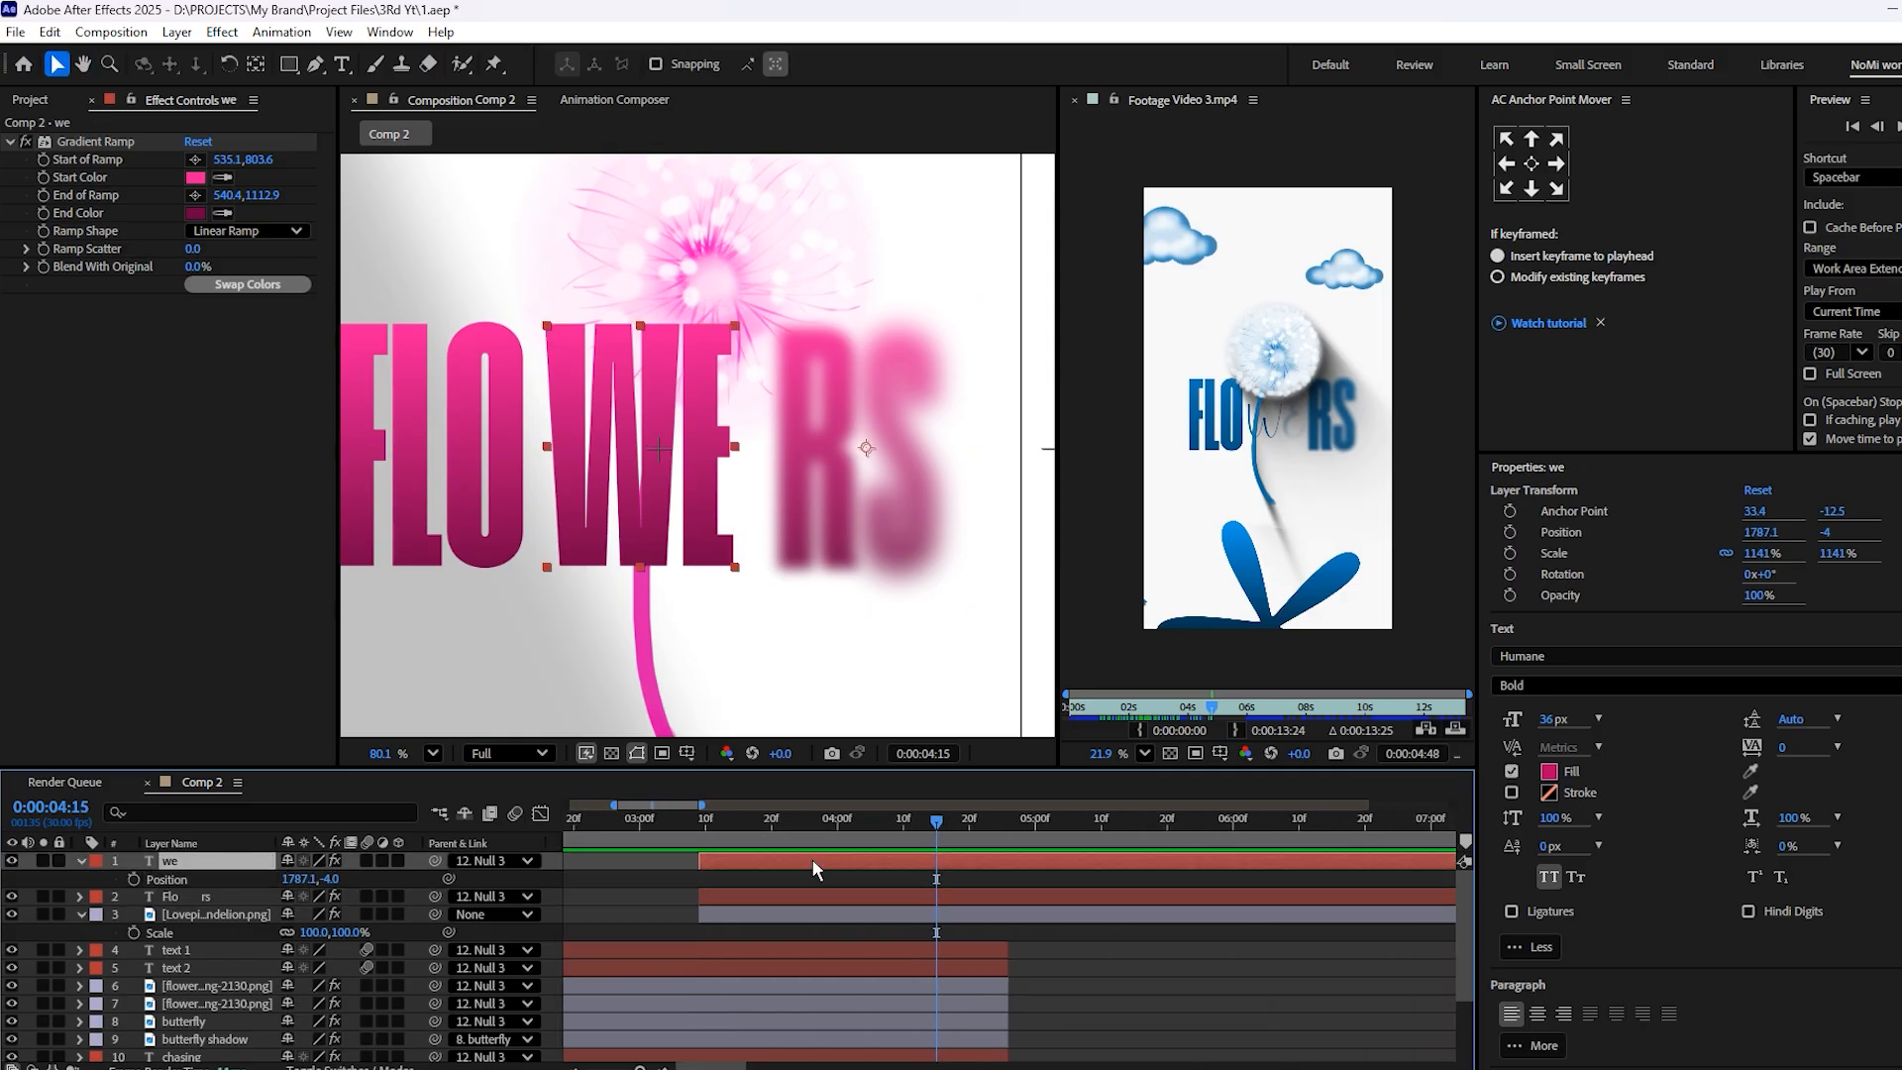
left_click(1575, 654)
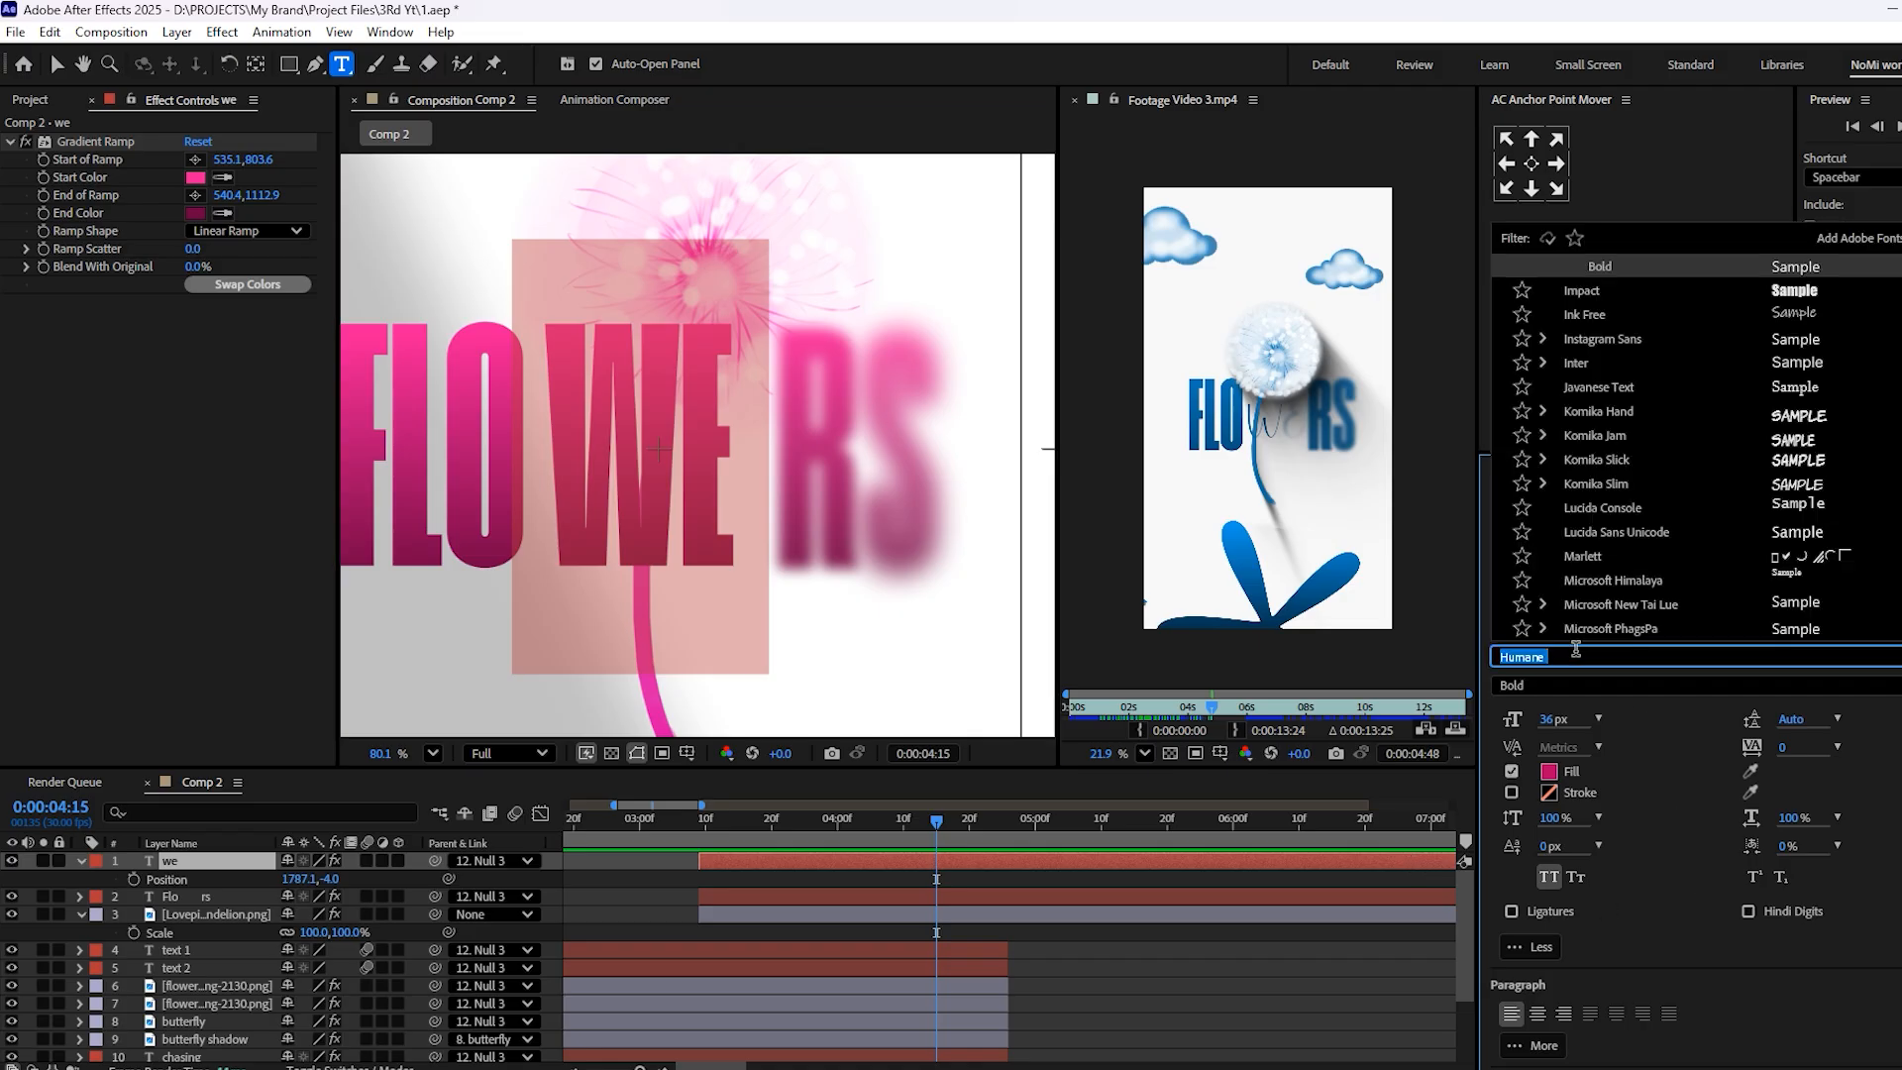
type("butt")
left_click(1700, 265)
left_click(877, 879)
left_click(879, 864)
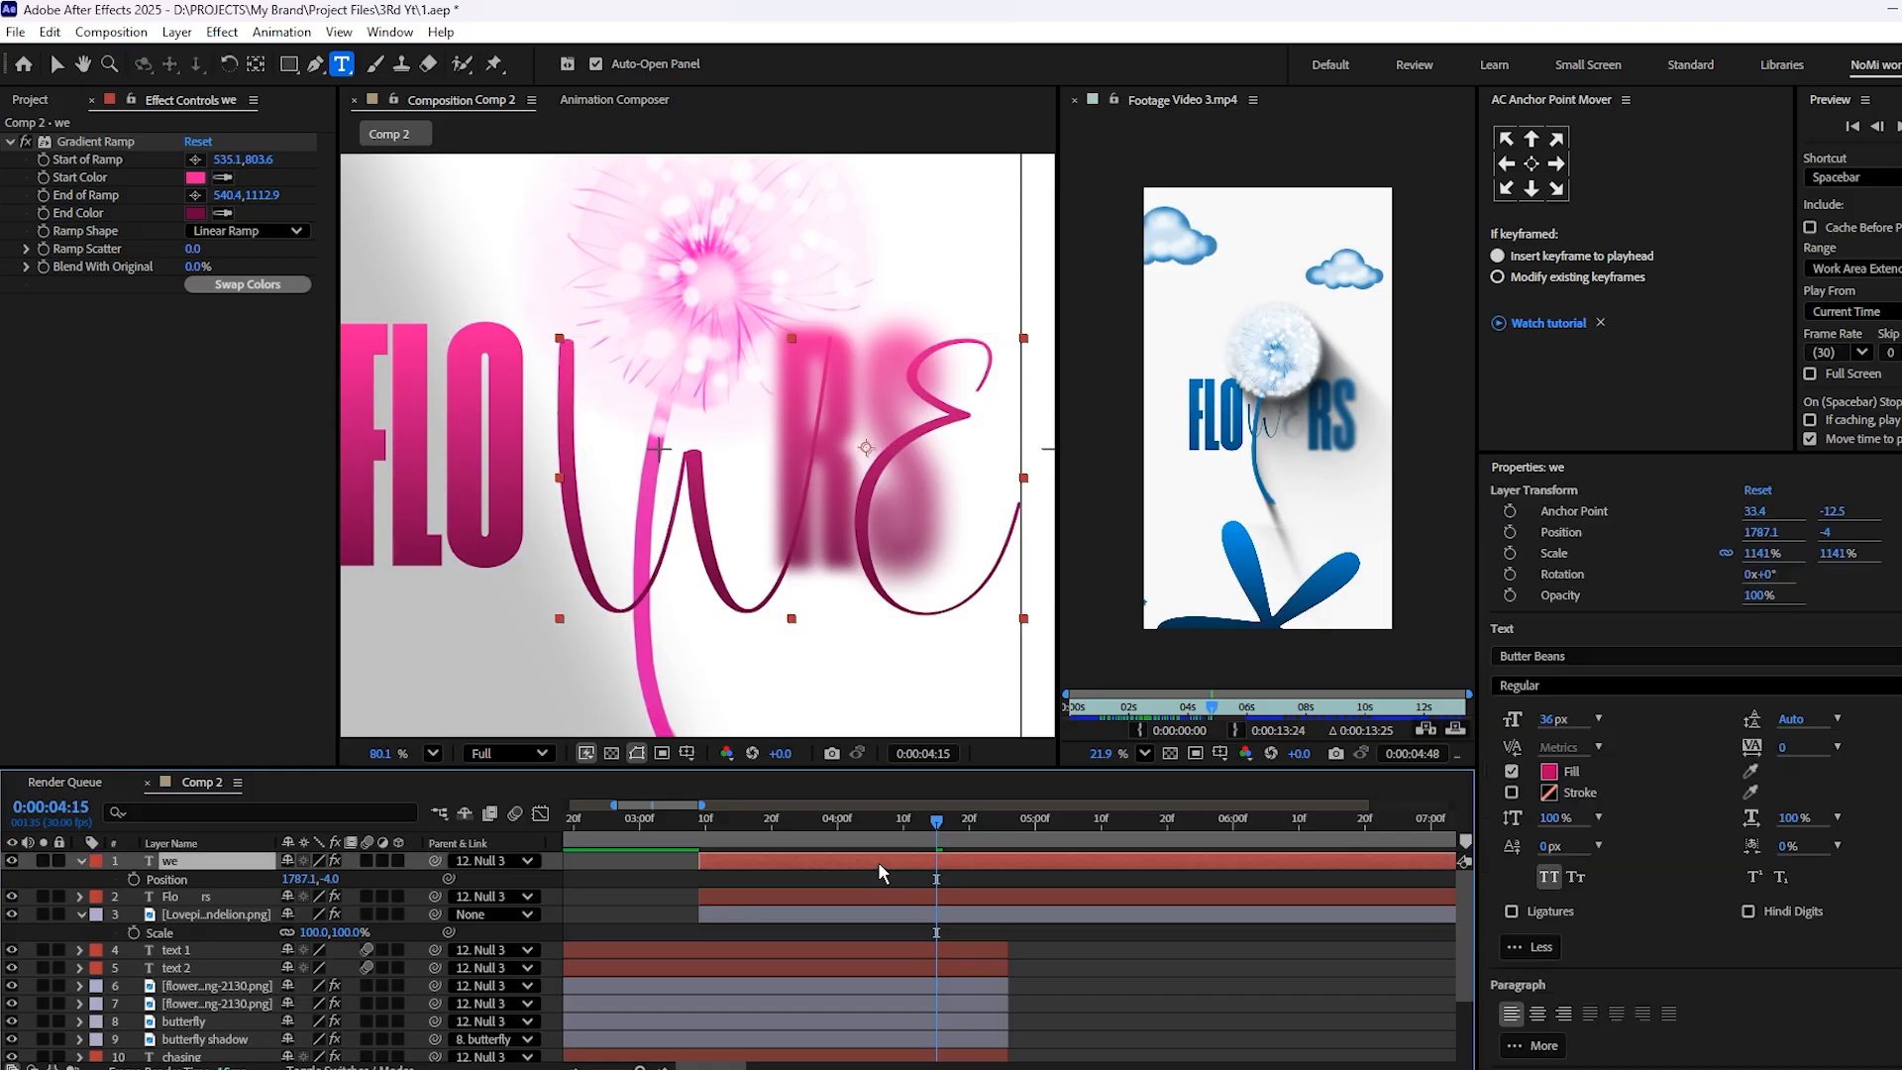
Fit the "we" text between FLO and RS at 500% scale, and centre its anchor point on the letters
key("s")
left_click(319, 879)
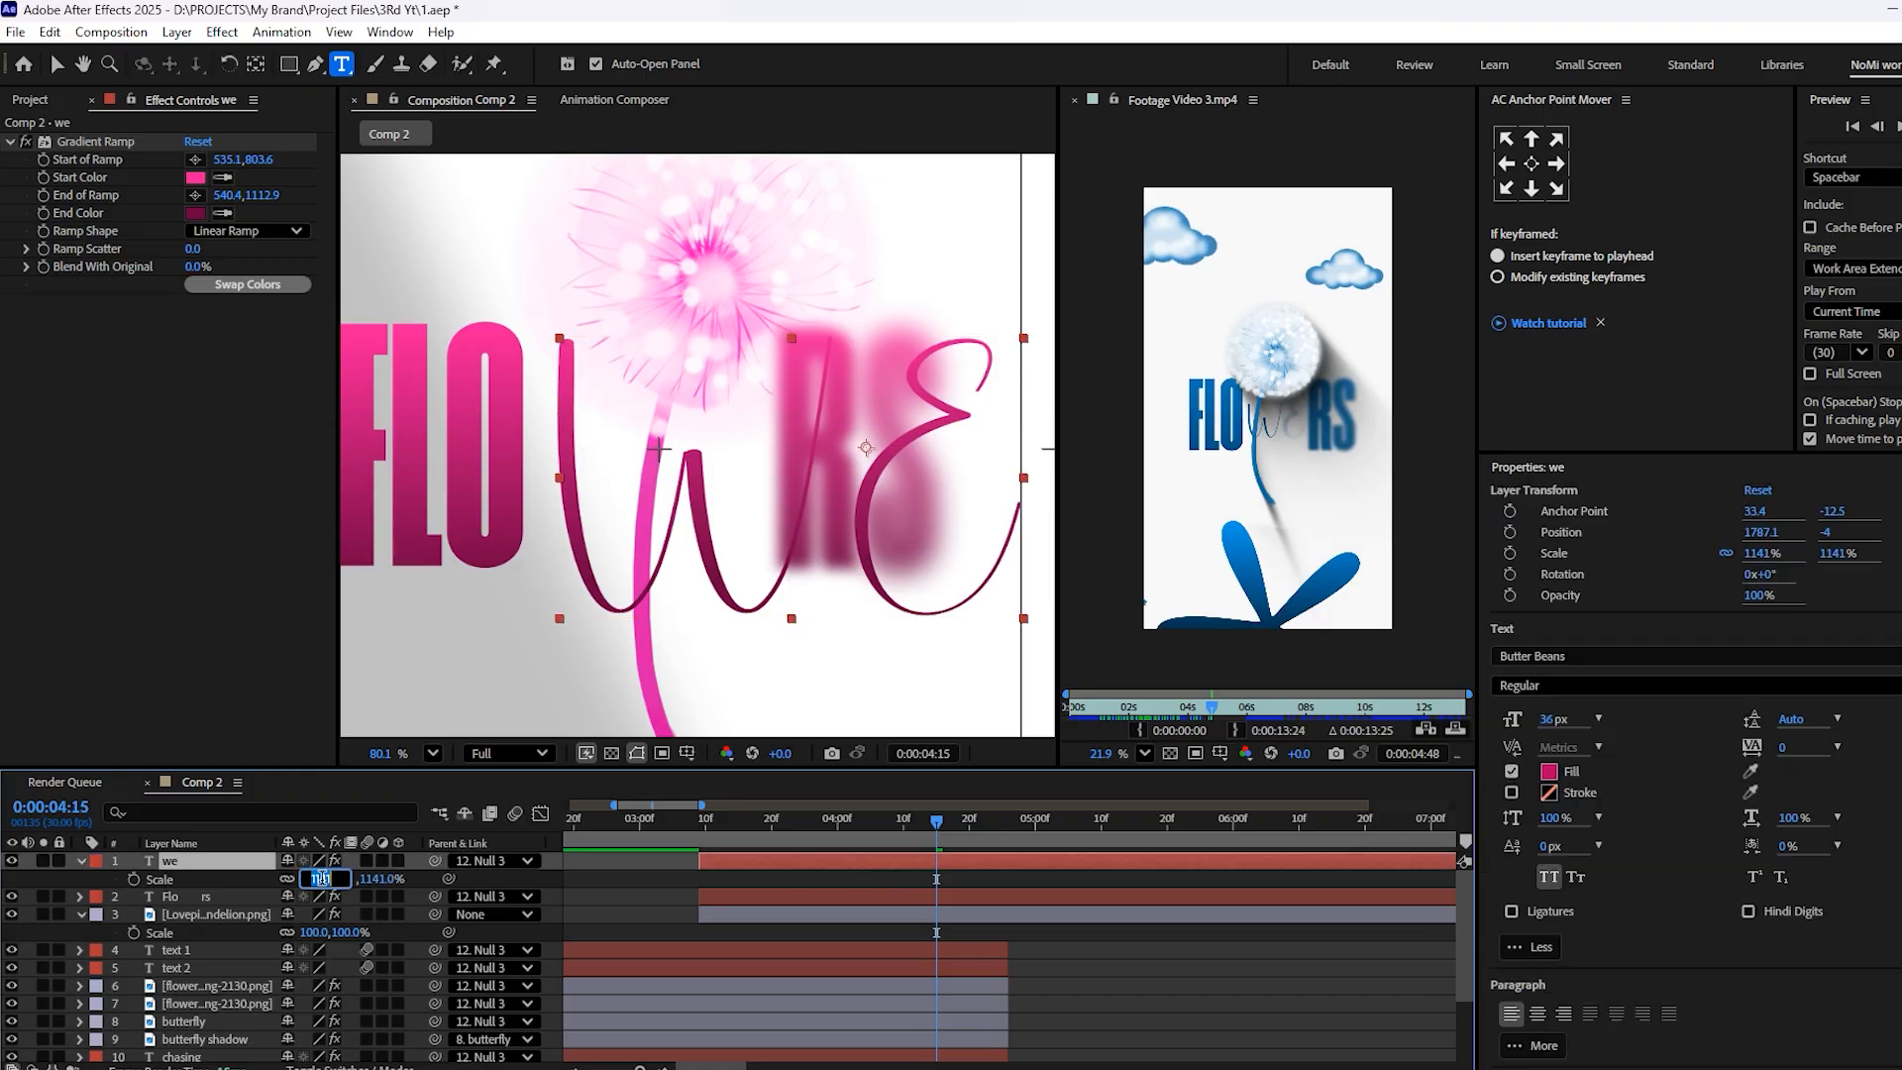
type("500")
left_click(1043, 957)
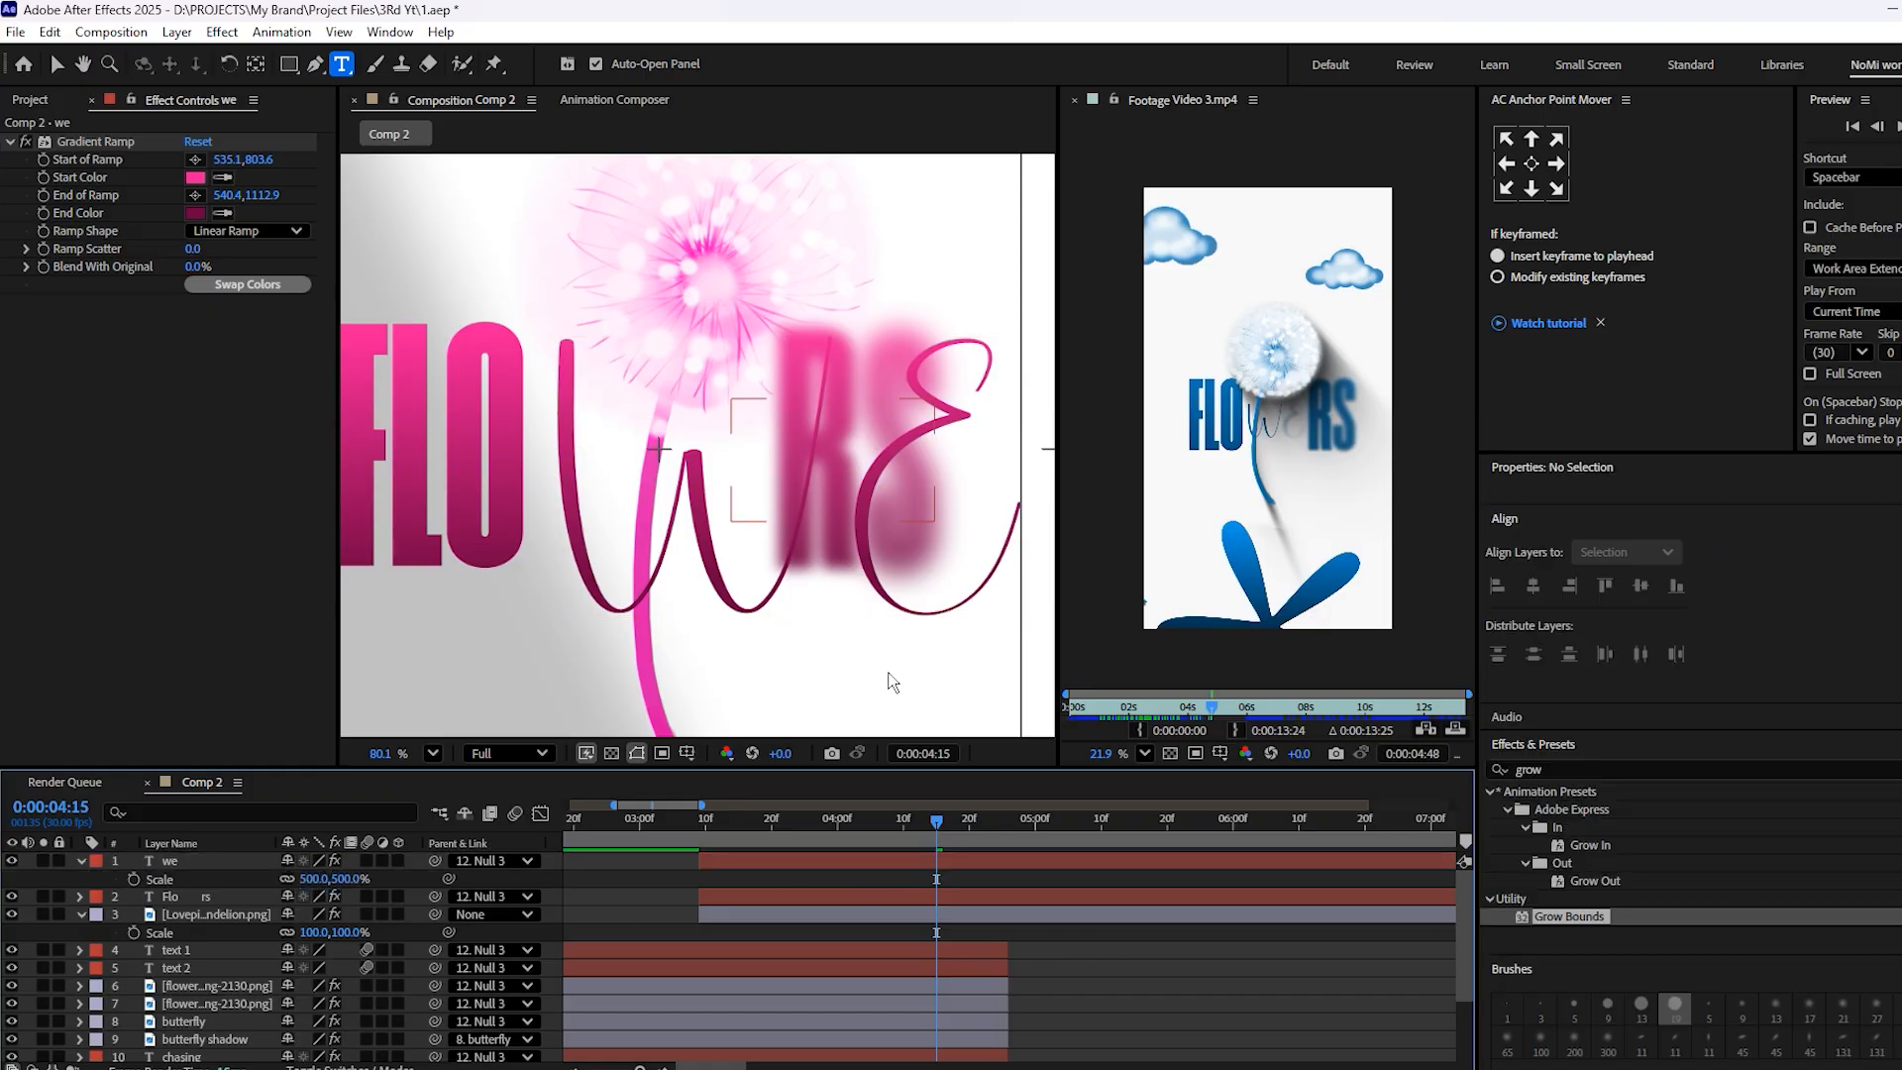
key("v")
left_click_drag(798, 490, 645, 468)
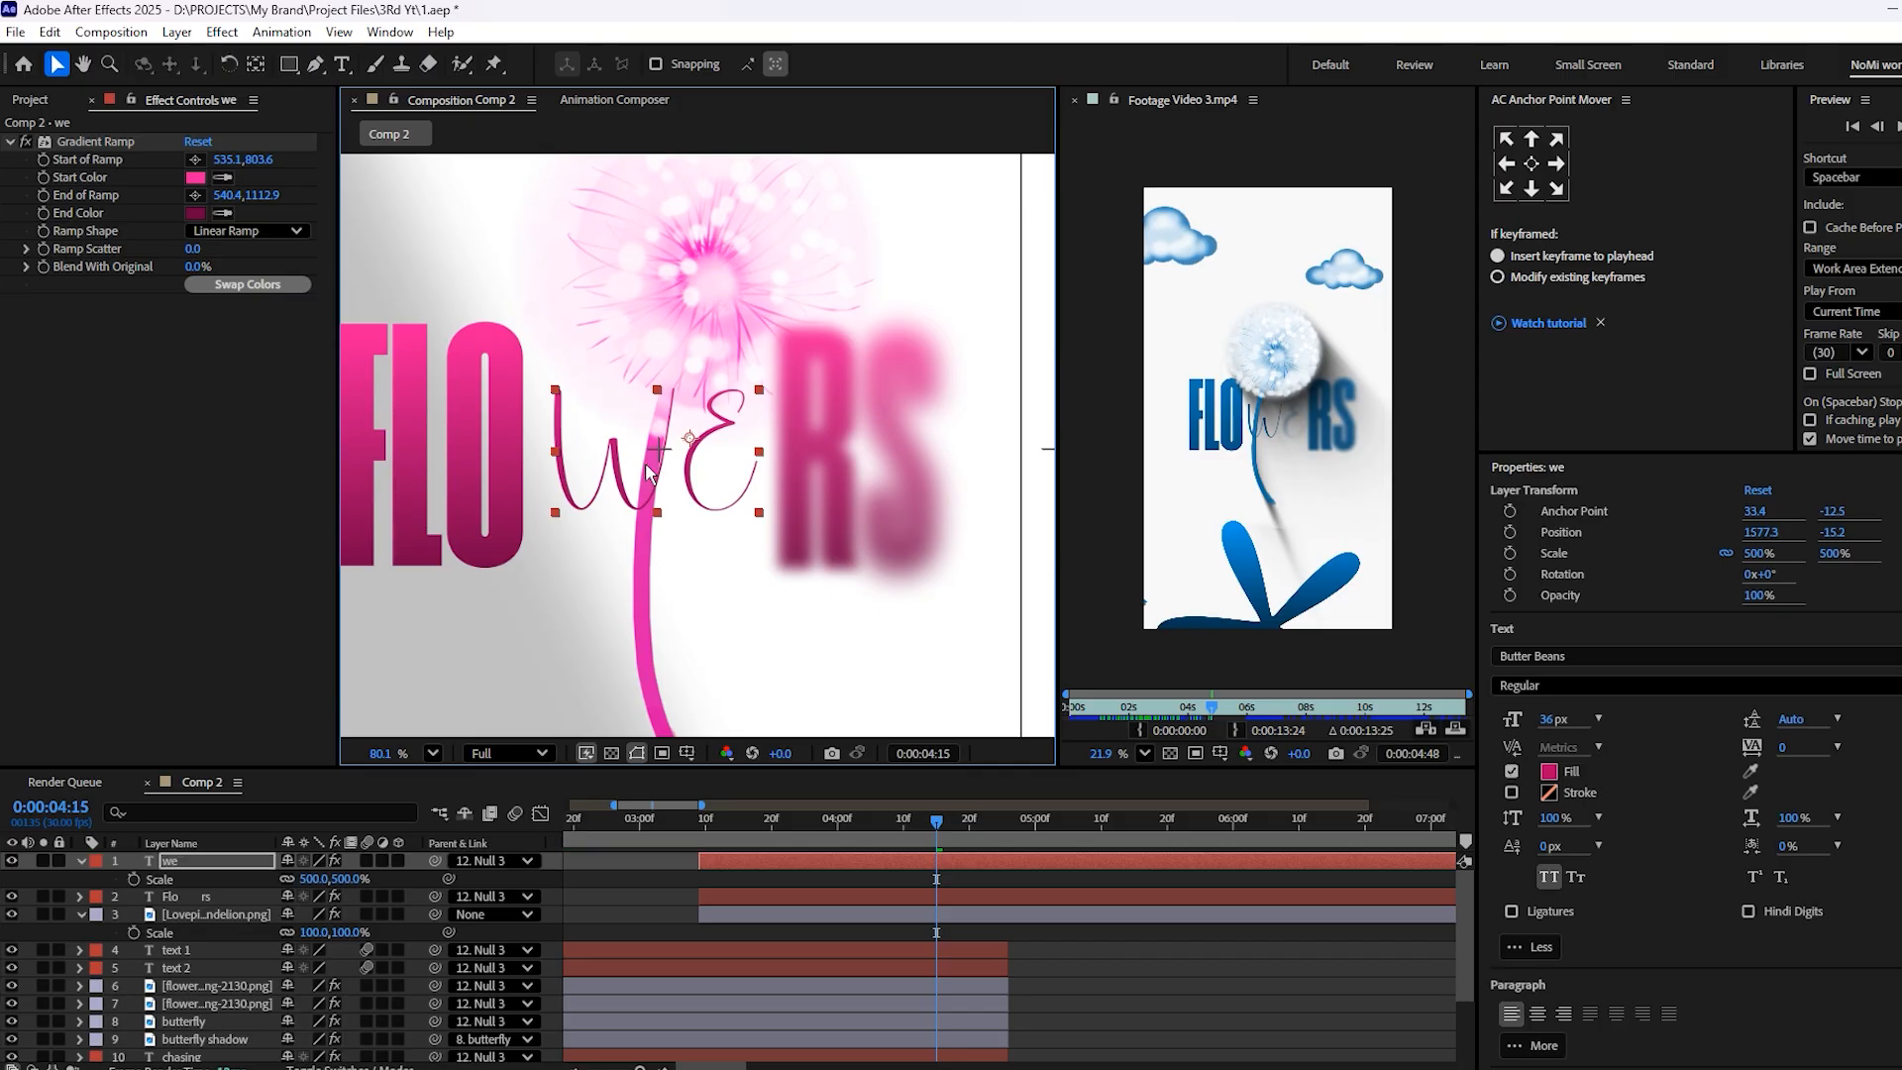
left_click(1539, 171)
key("ctrl+s")
Preview Comp 2 up to 4:24 and compare the FLOWERS title with the reference video
key("minus")
key("minus")
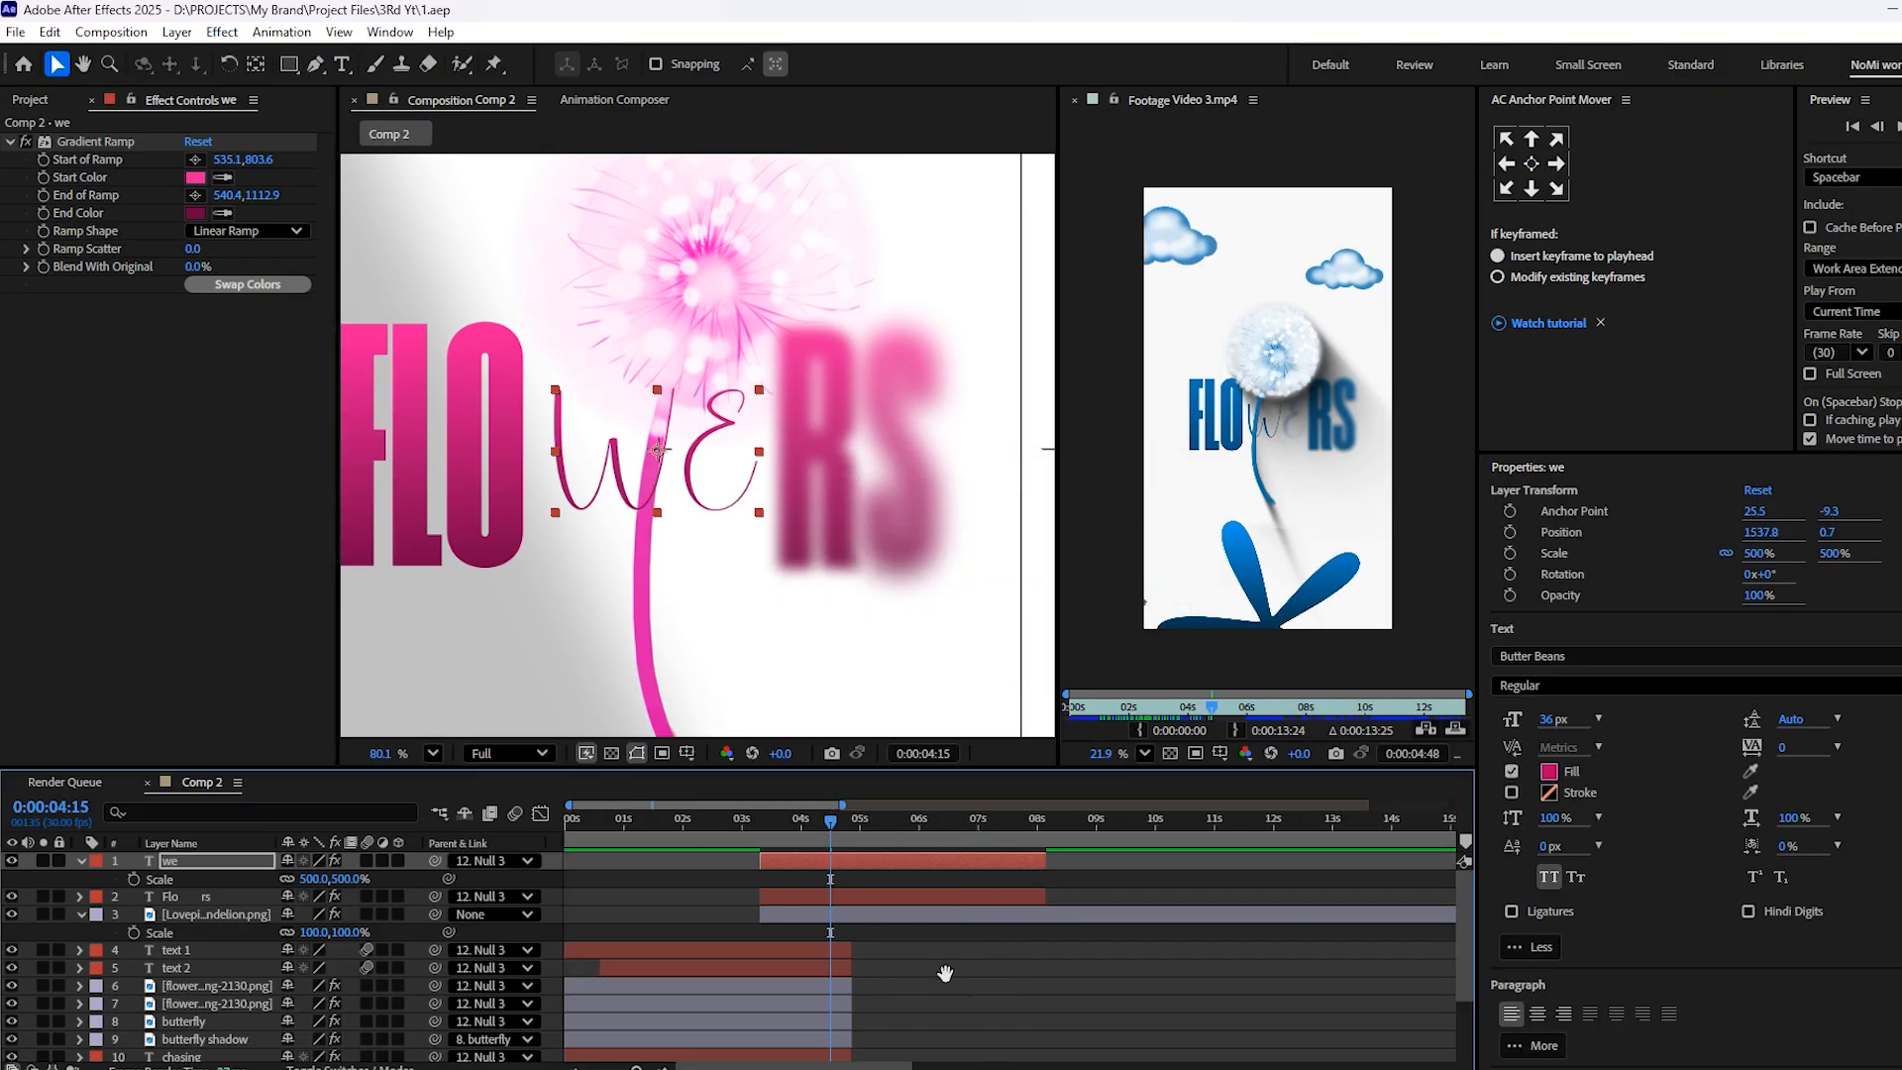
left_click_drag(955, 972, 862, 940)
key("space")
key("space")
scroll(750, 459, "down", 2)
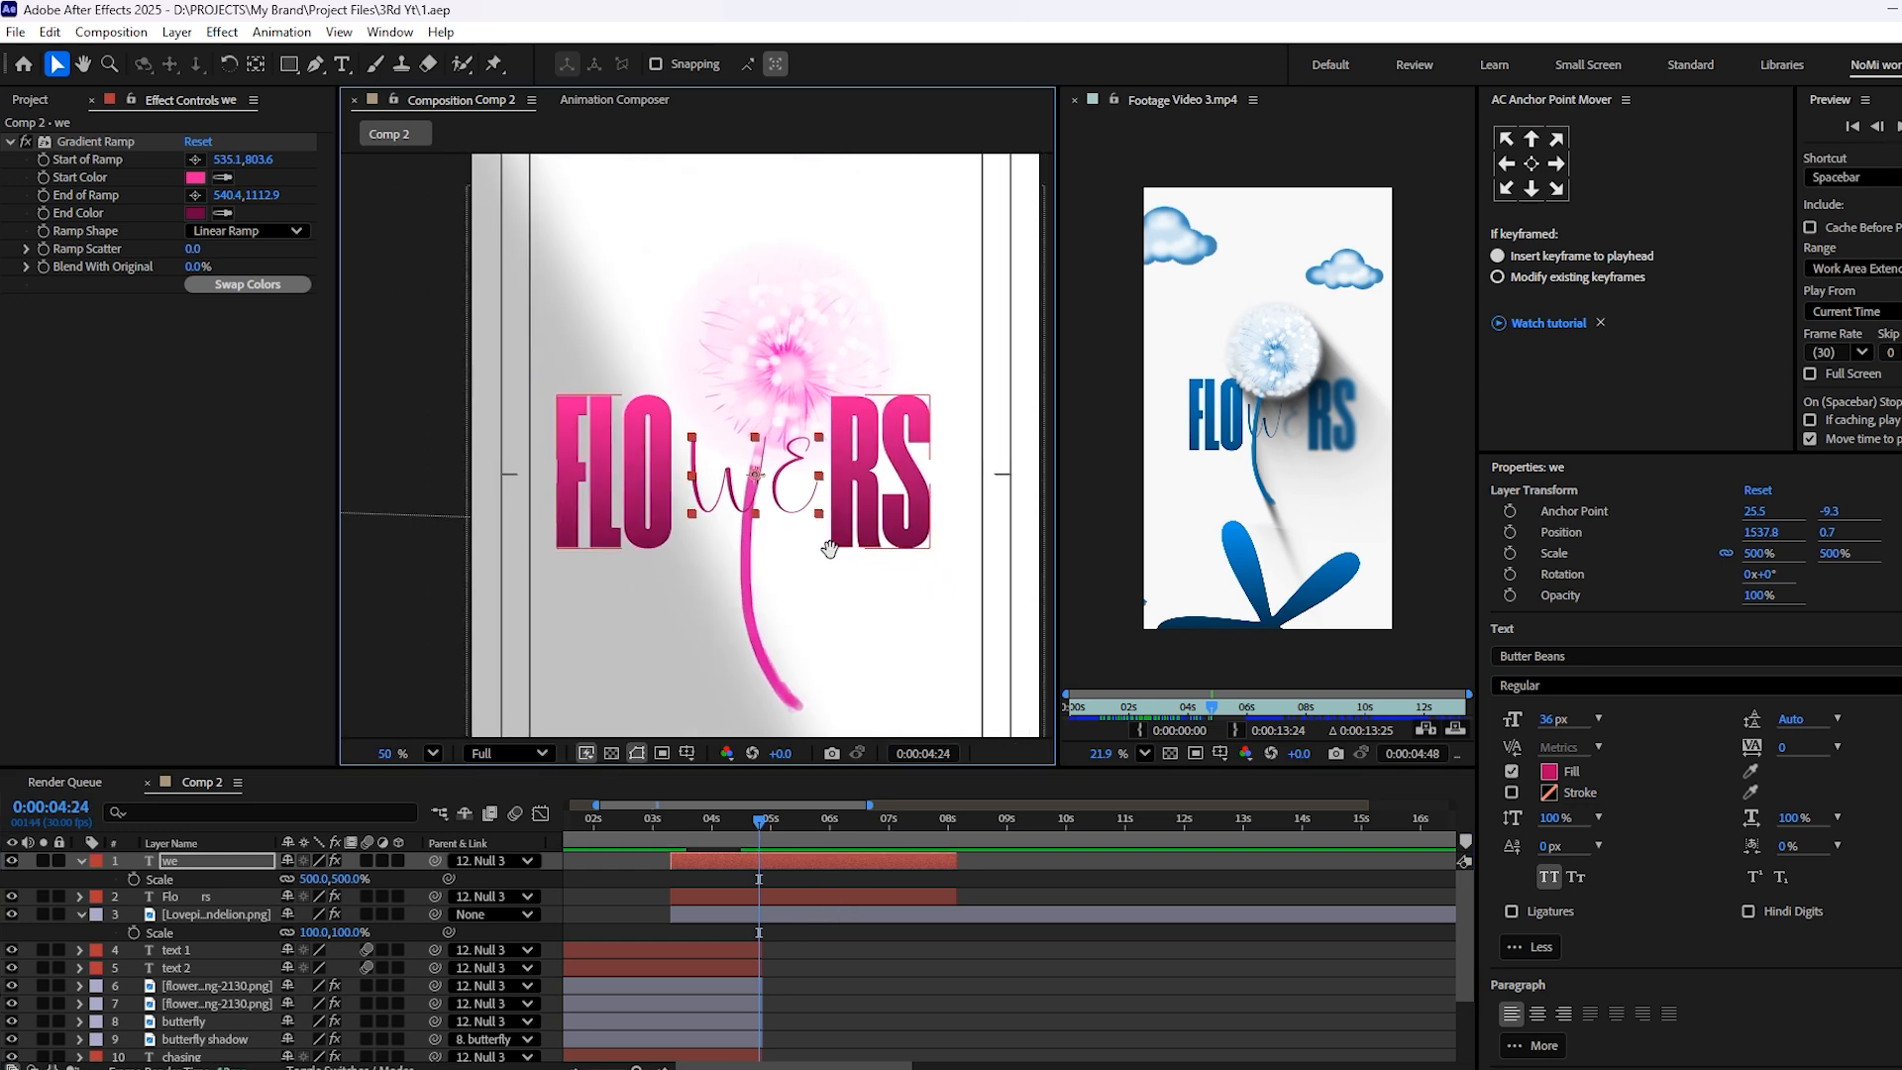
scroll(775, 522, "down", 1)
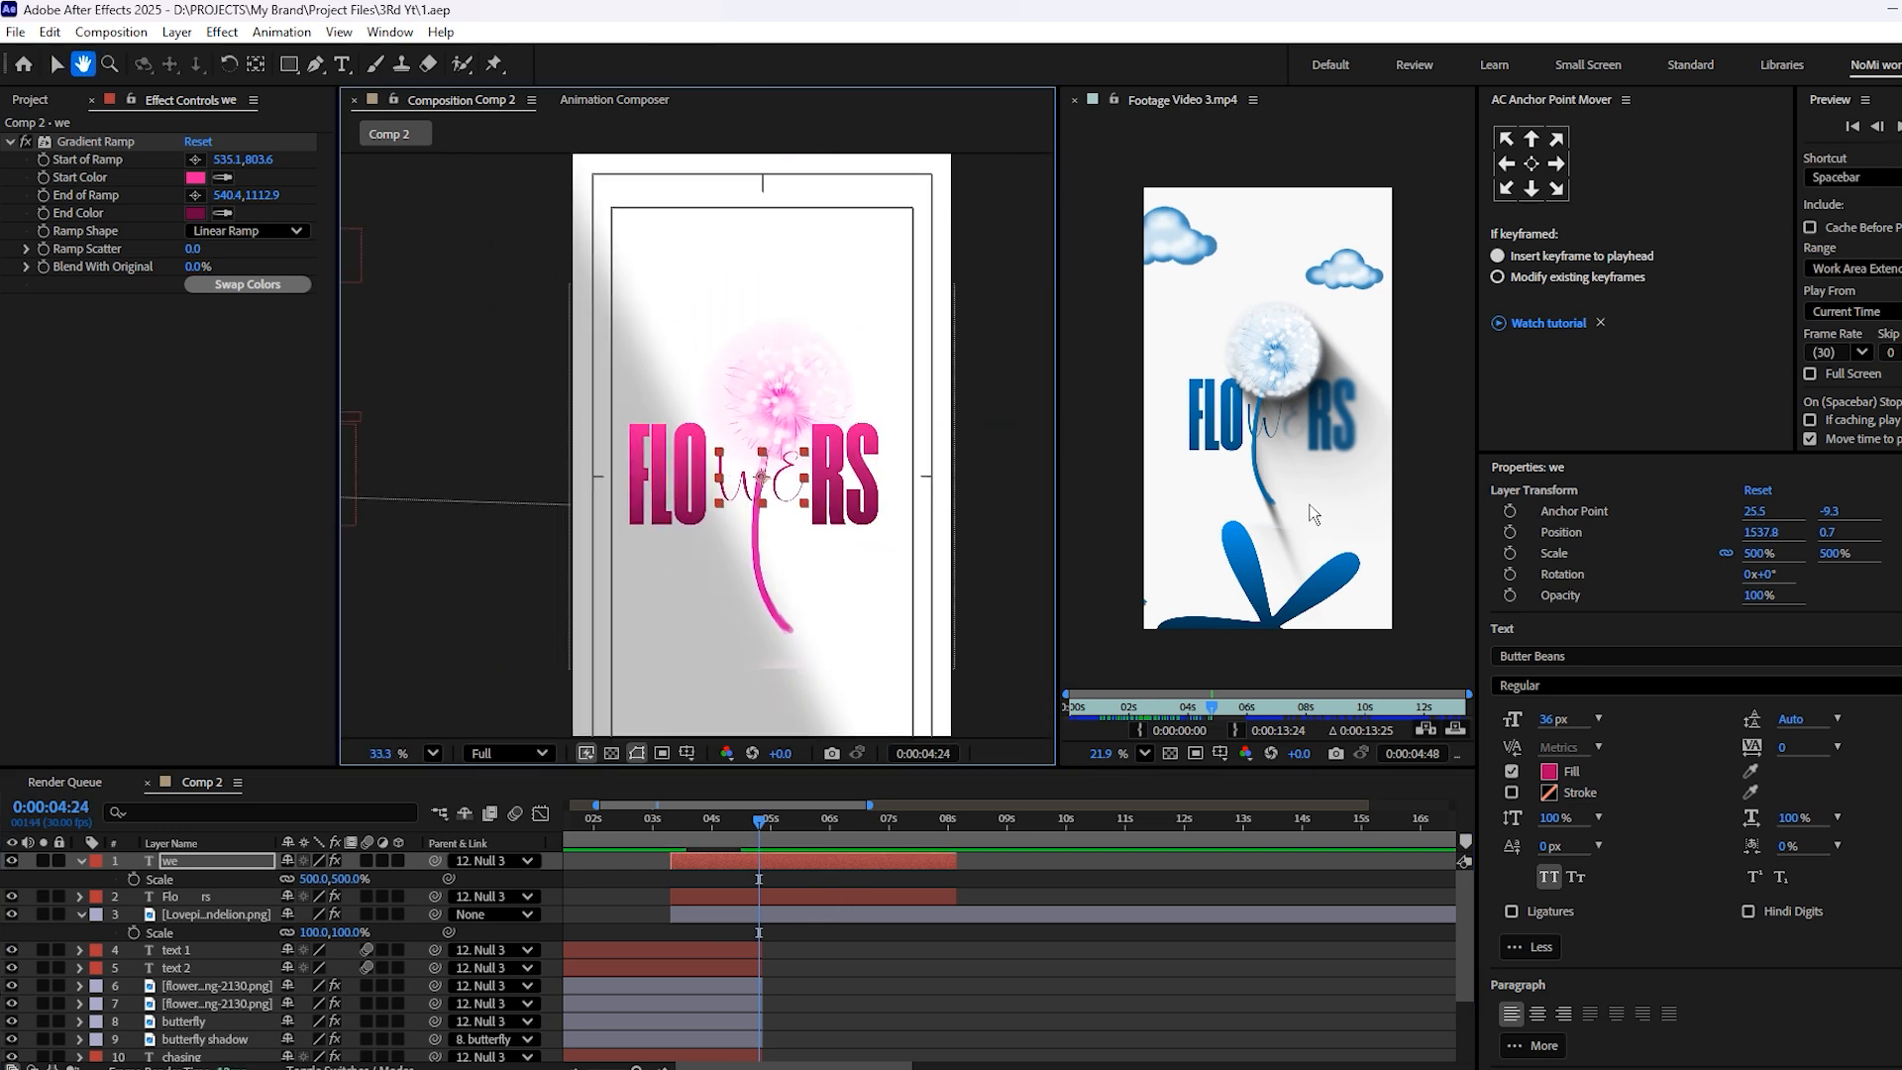
left_click_drag(1136, 505, 1127, 440)
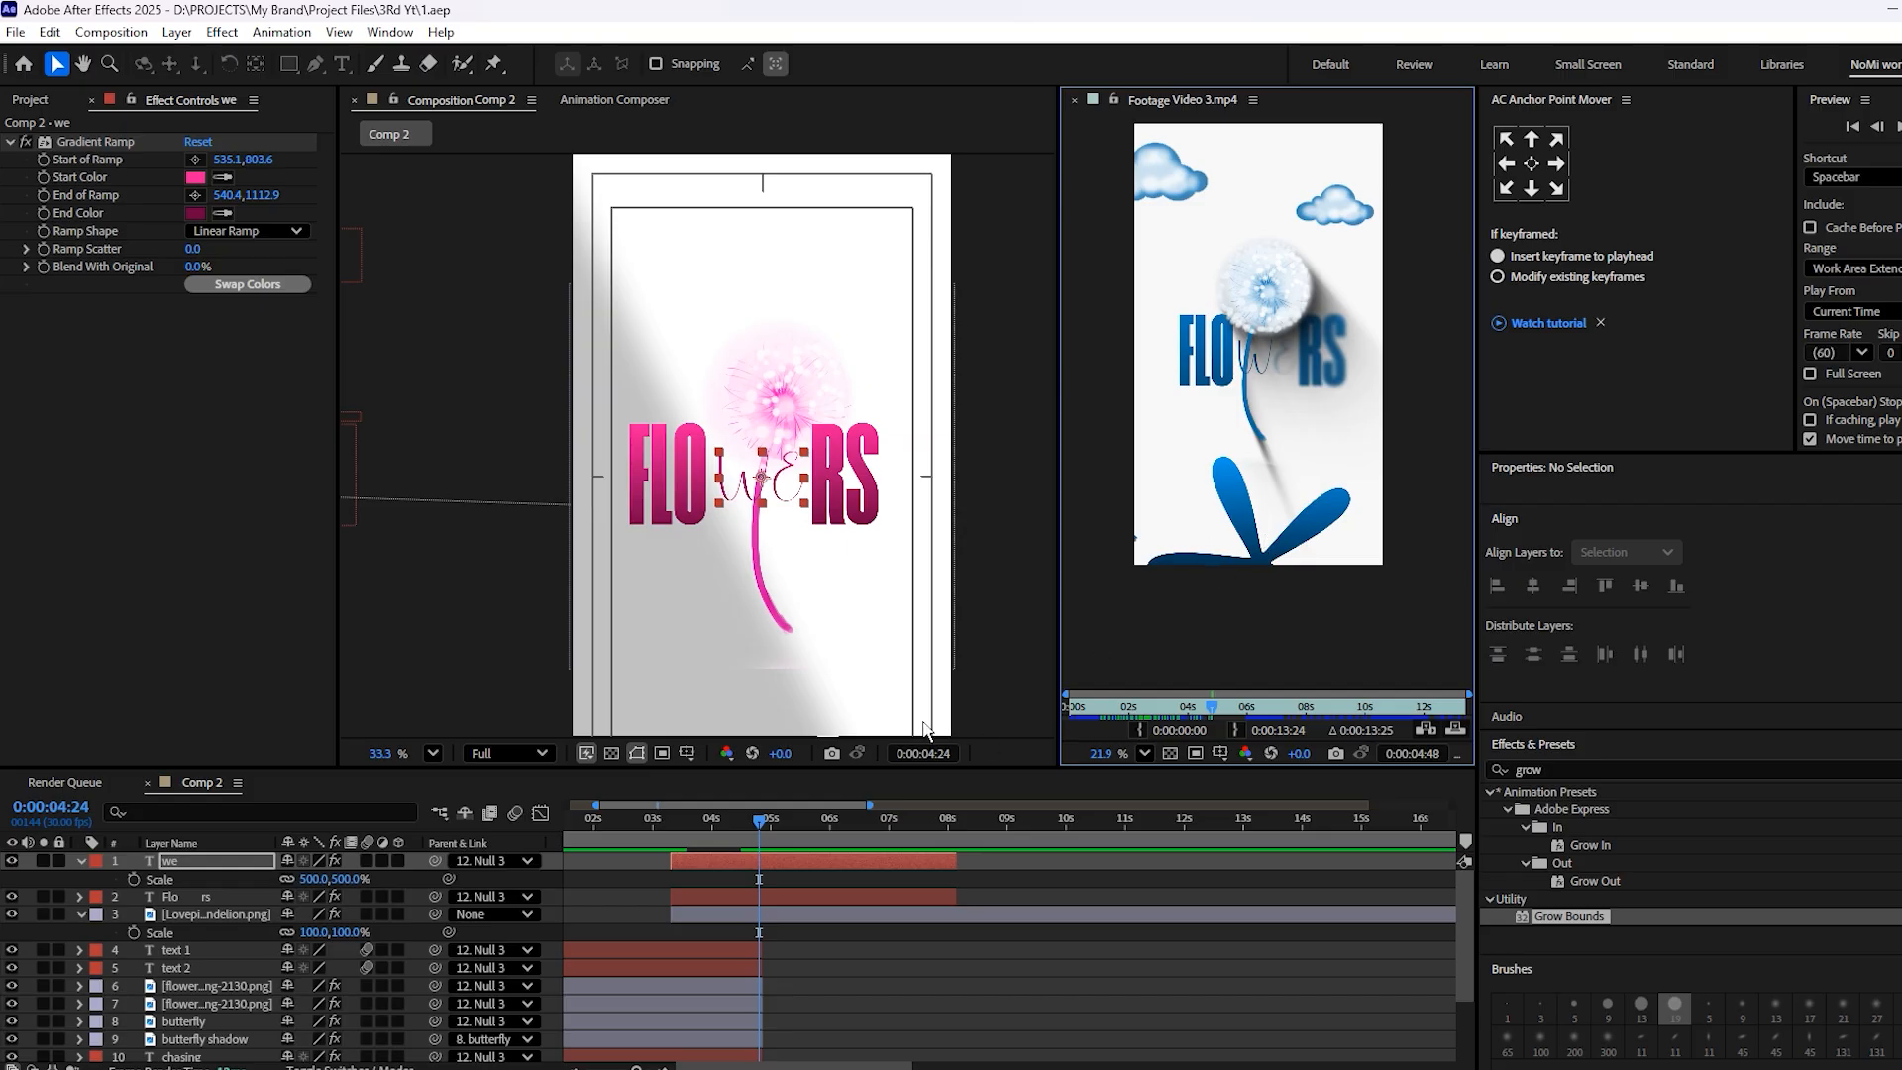
Add the NicePng clouds image above the FLOWERS title and copy the dandelion's Tritone effect onto it
left_click(31, 100)
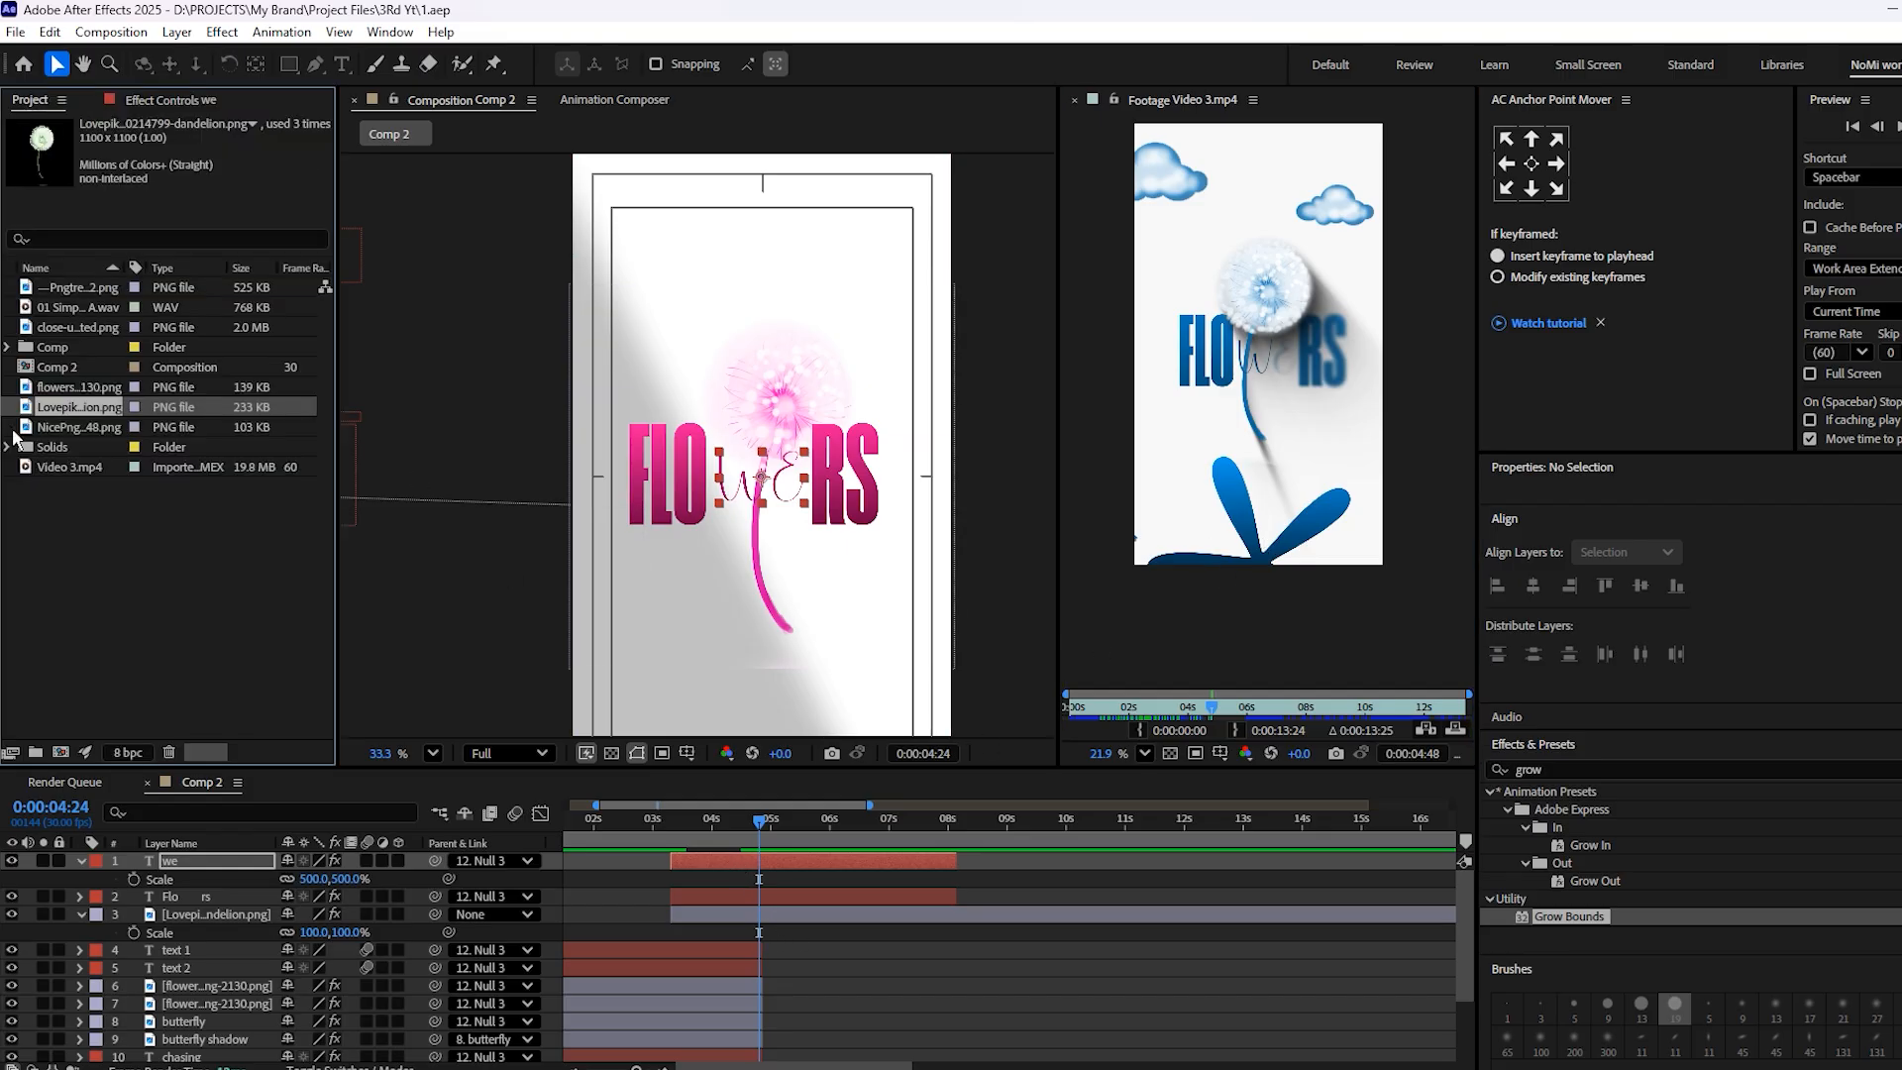
left_click_drag(64, 428, 710, 274)
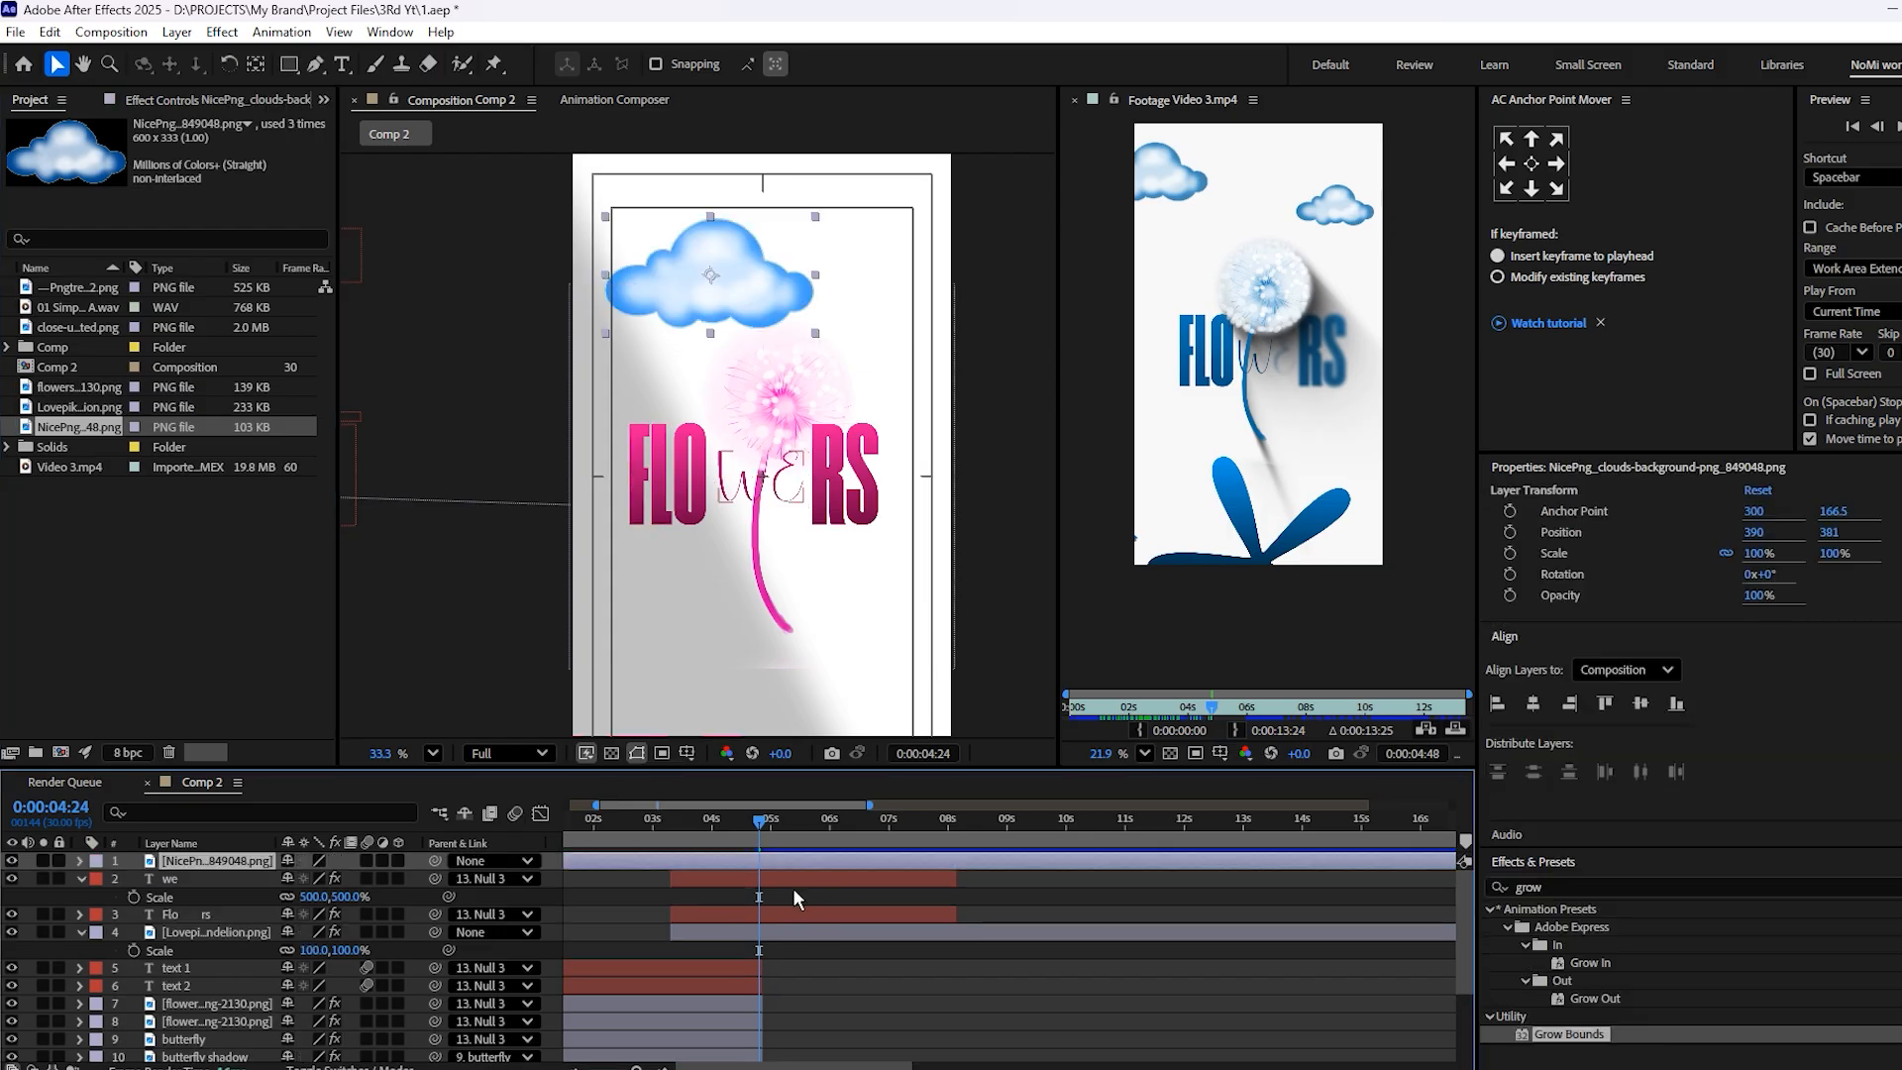
left_click(798, 932)
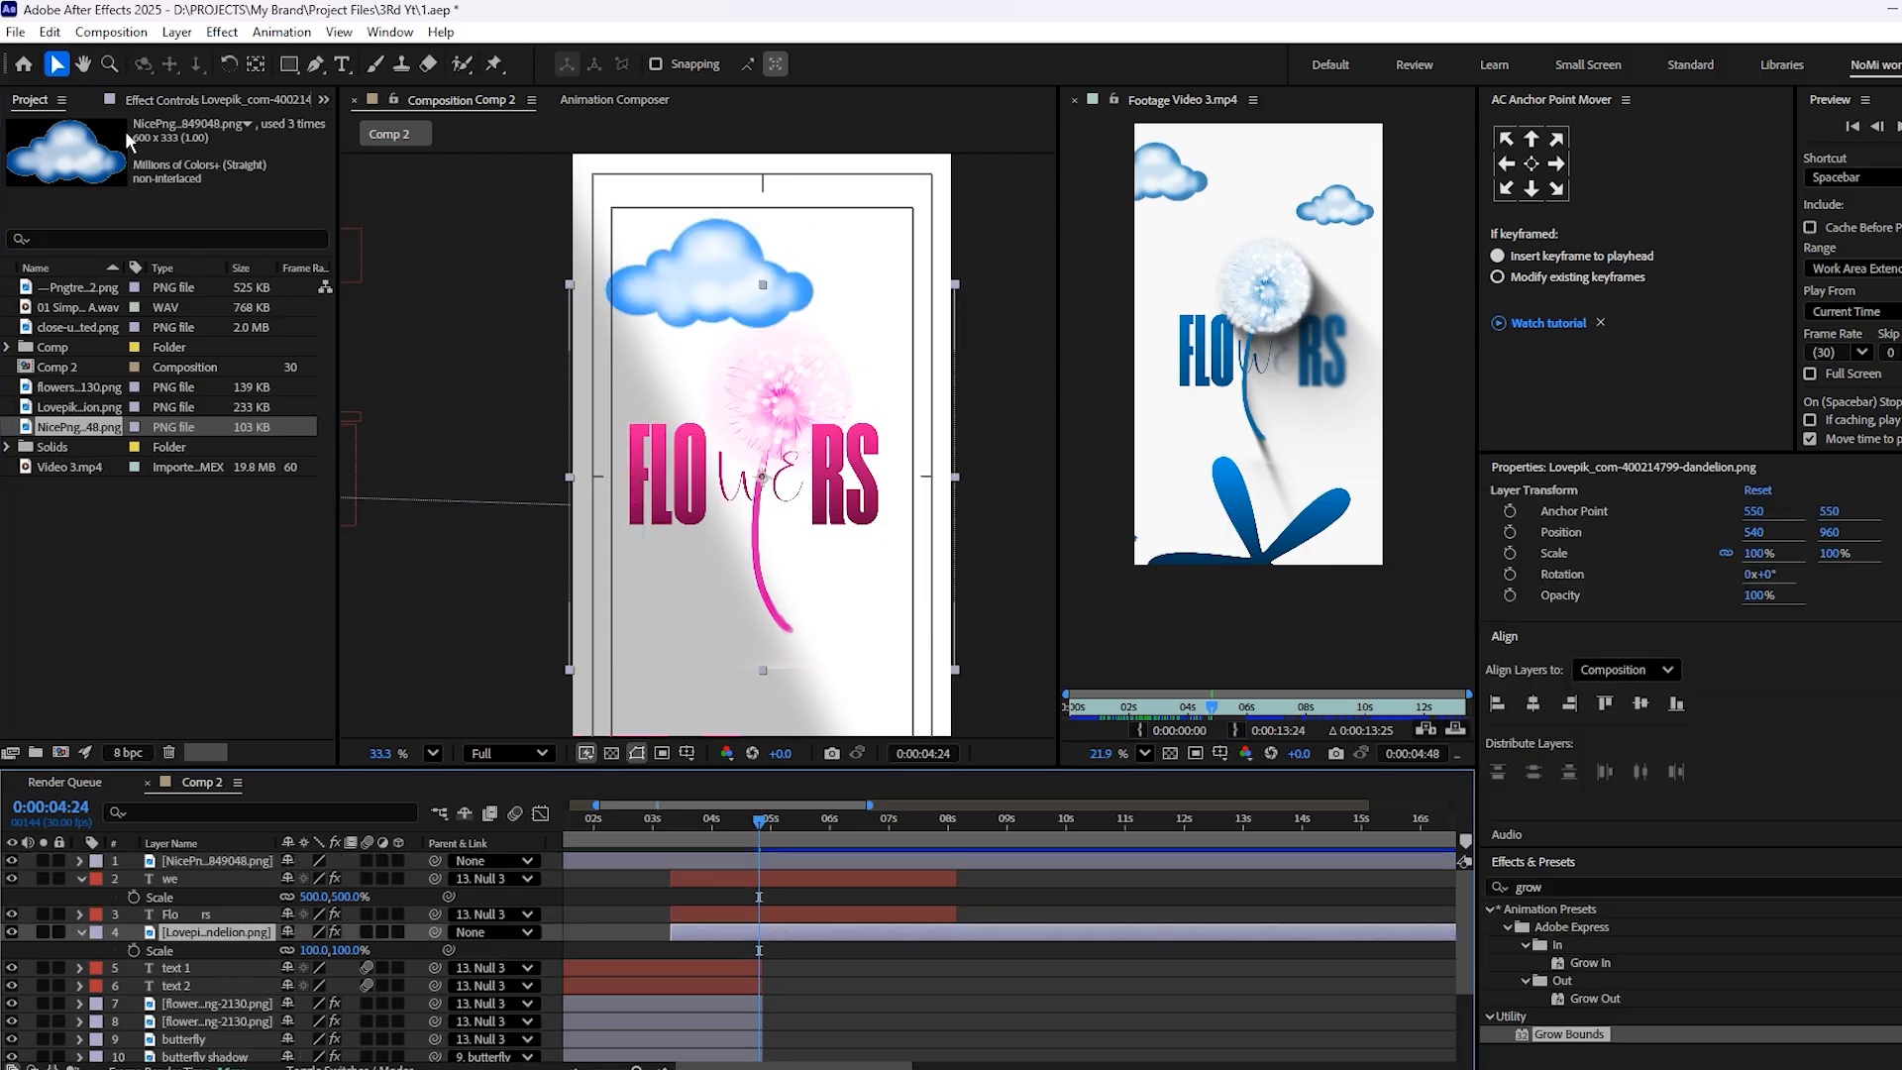
left_click(139, 100)
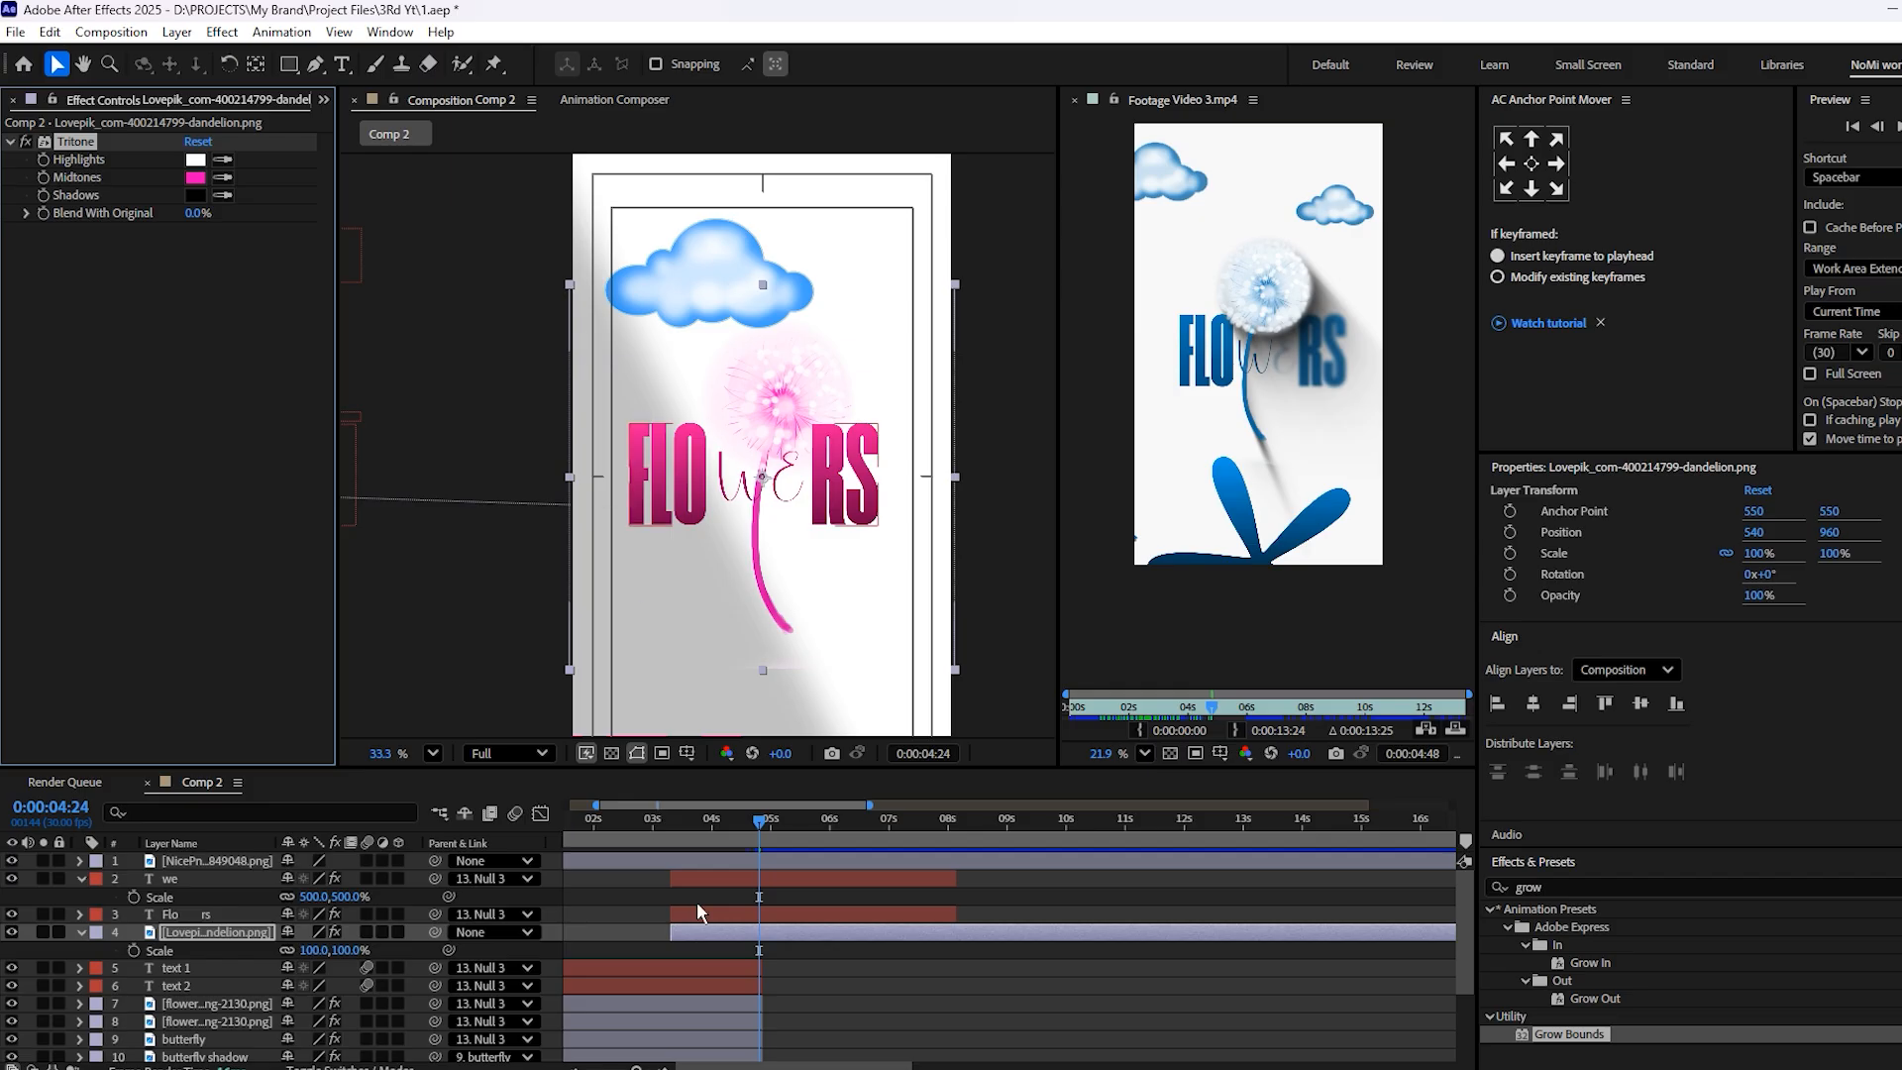
left_click(769, 862)
key("ctrl+v")
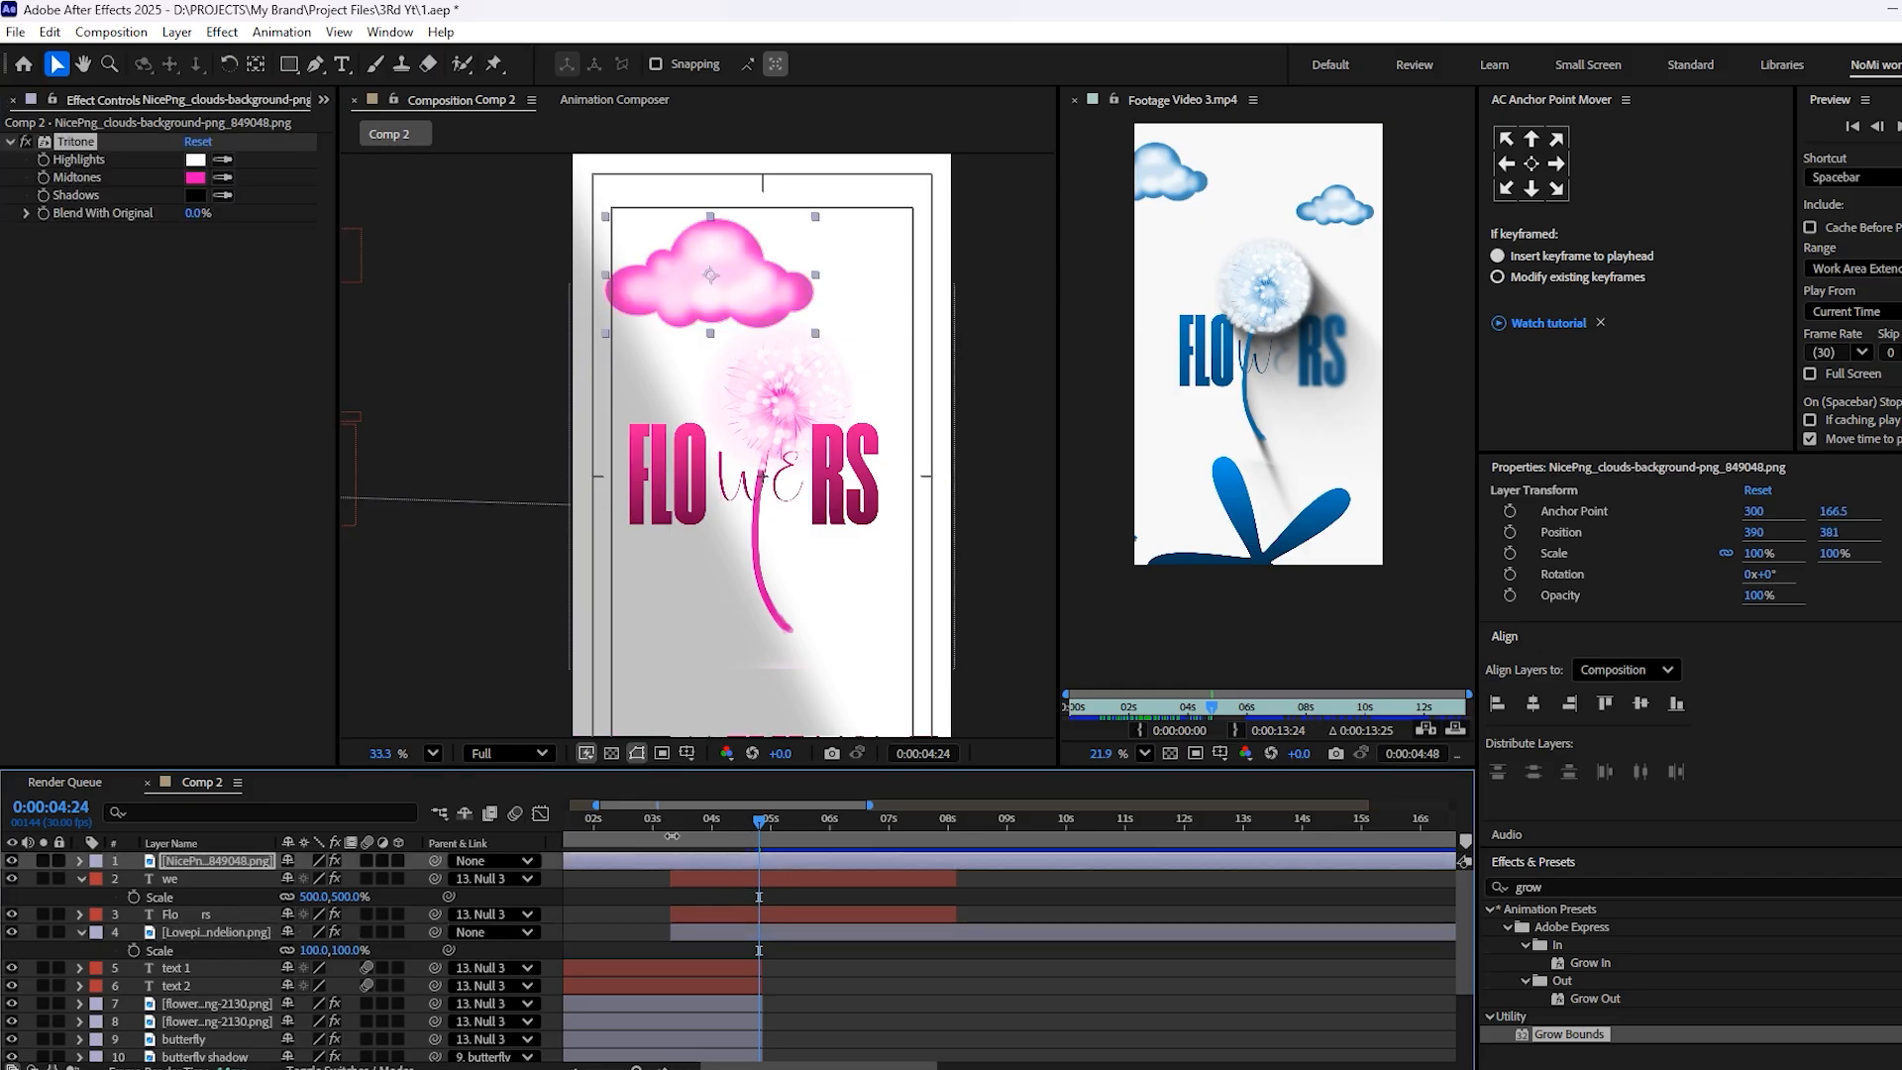
Trim the start of the cloud layer to 3:10
left_click(674, 819)
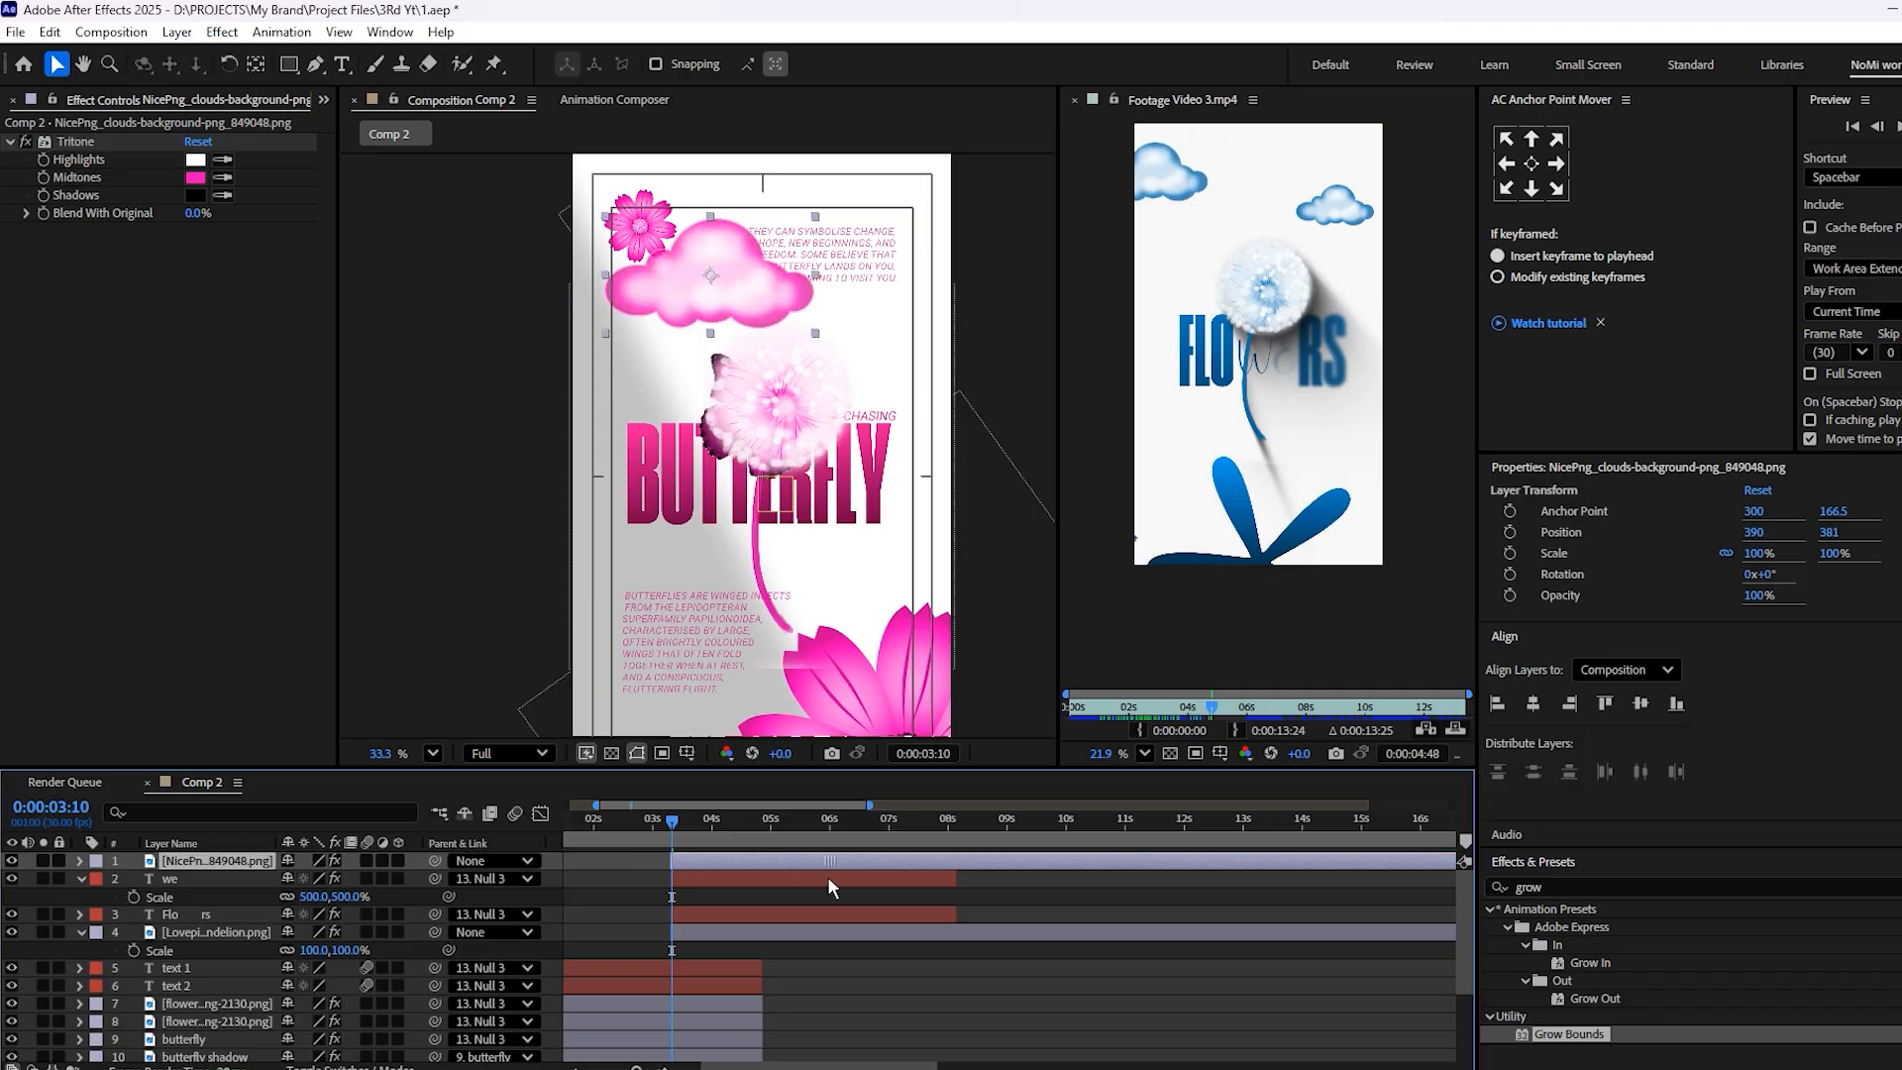
Move the playhead to 4:14 and scale the cloud layer down to 63%
scroll(818, 884, "up", 3)
scroll(736, 862, "down", 3)
left_click_drag(715, 822, 740, 823)
scroll(736, 333, "up", 1)
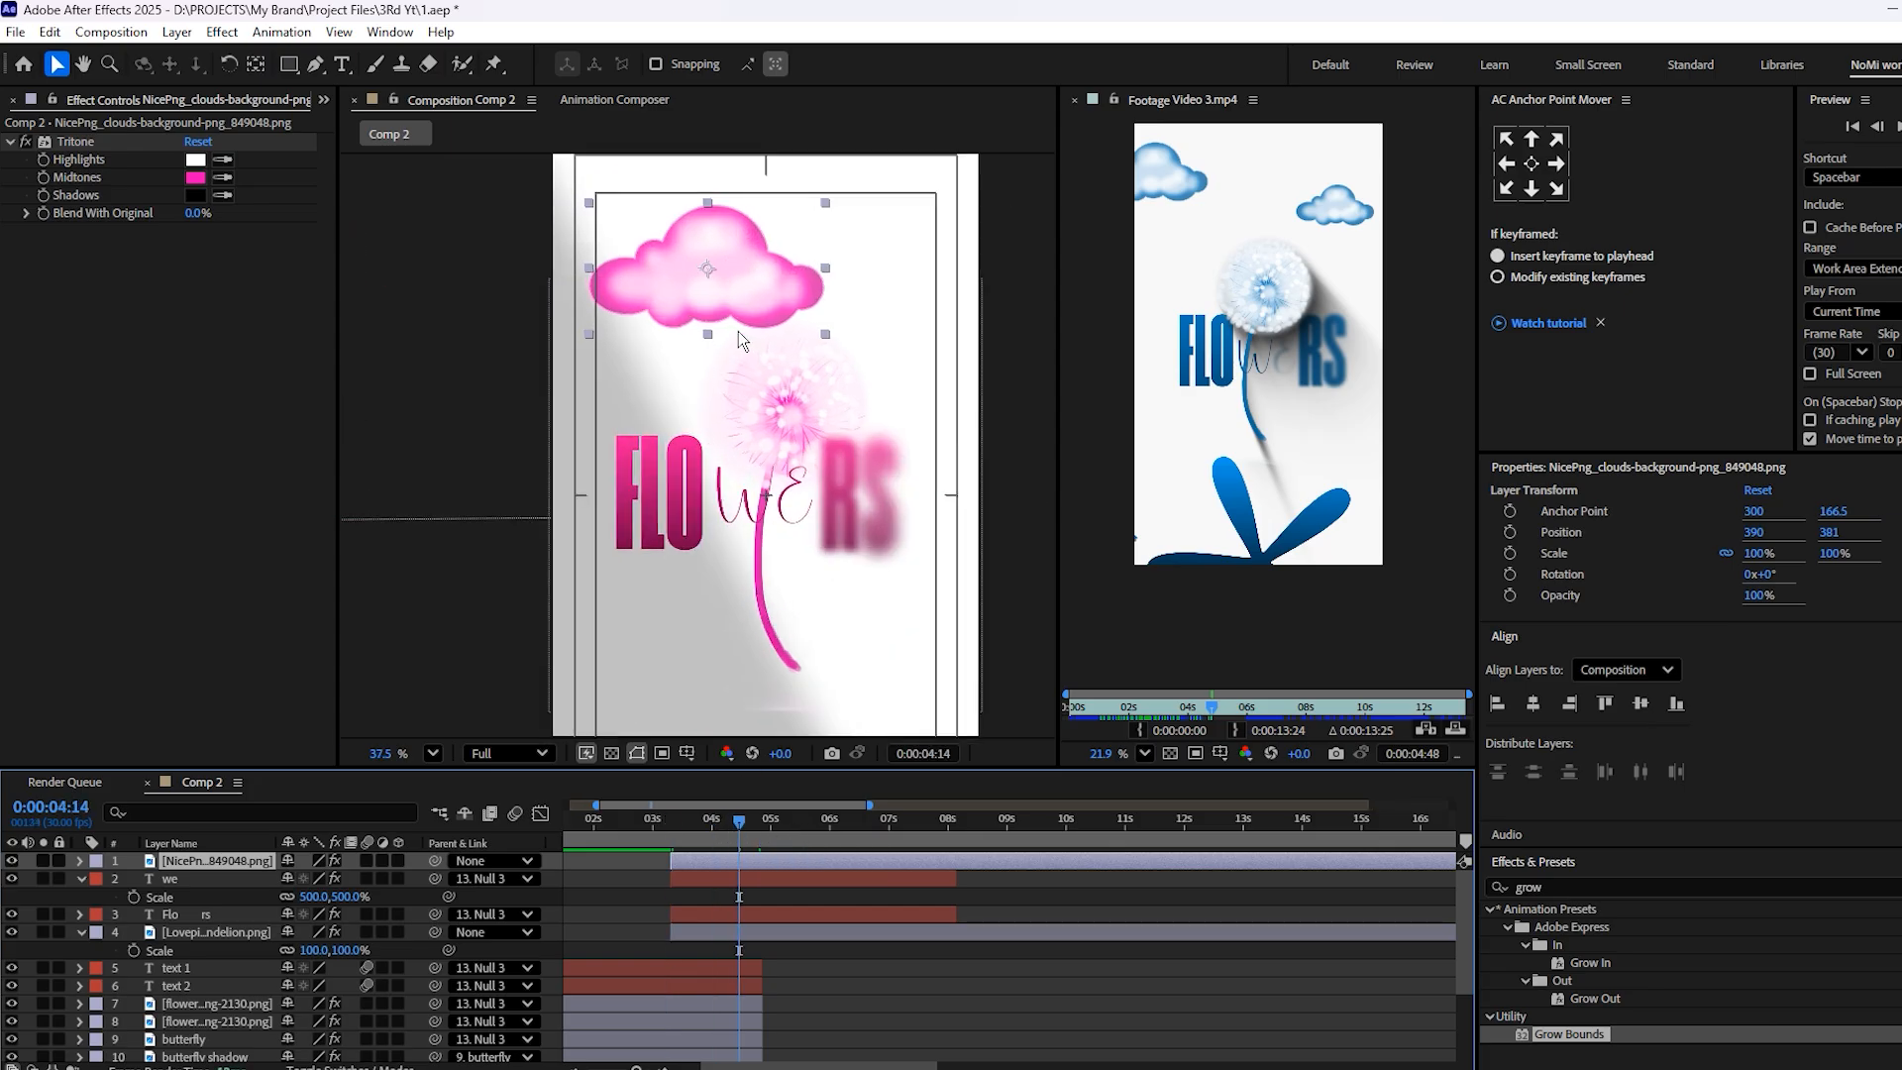
key("s")
left_click_drag(313, 880, 286, 895)
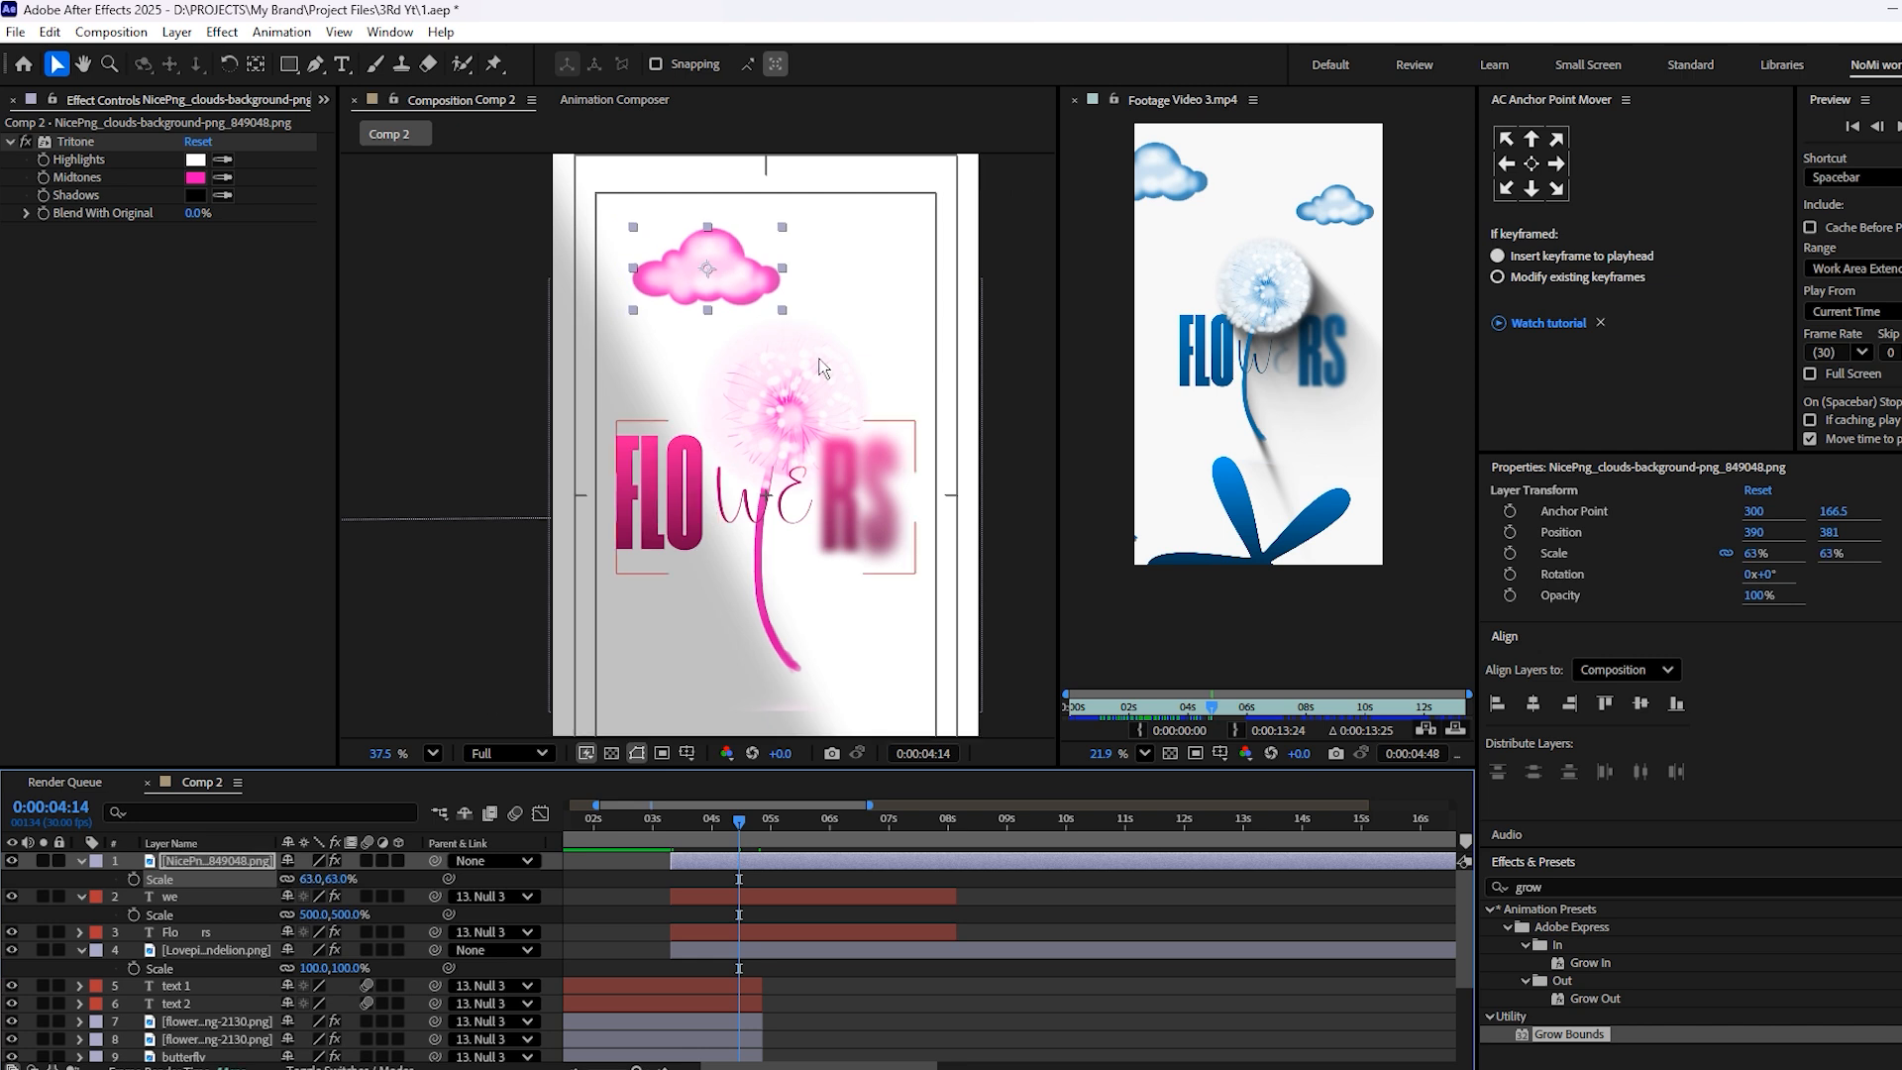
Move the cloud into the canvas's upper-left corner, partly off the frame at about 60, 187, and save the project
scroll(1427, 644, "down", 2)
scroll(741, 313, "up", 2)
left_click_drag(587, 429, 678, 517)
left_click_drag(725, 347, 567, 252)
key("ctrl+s")
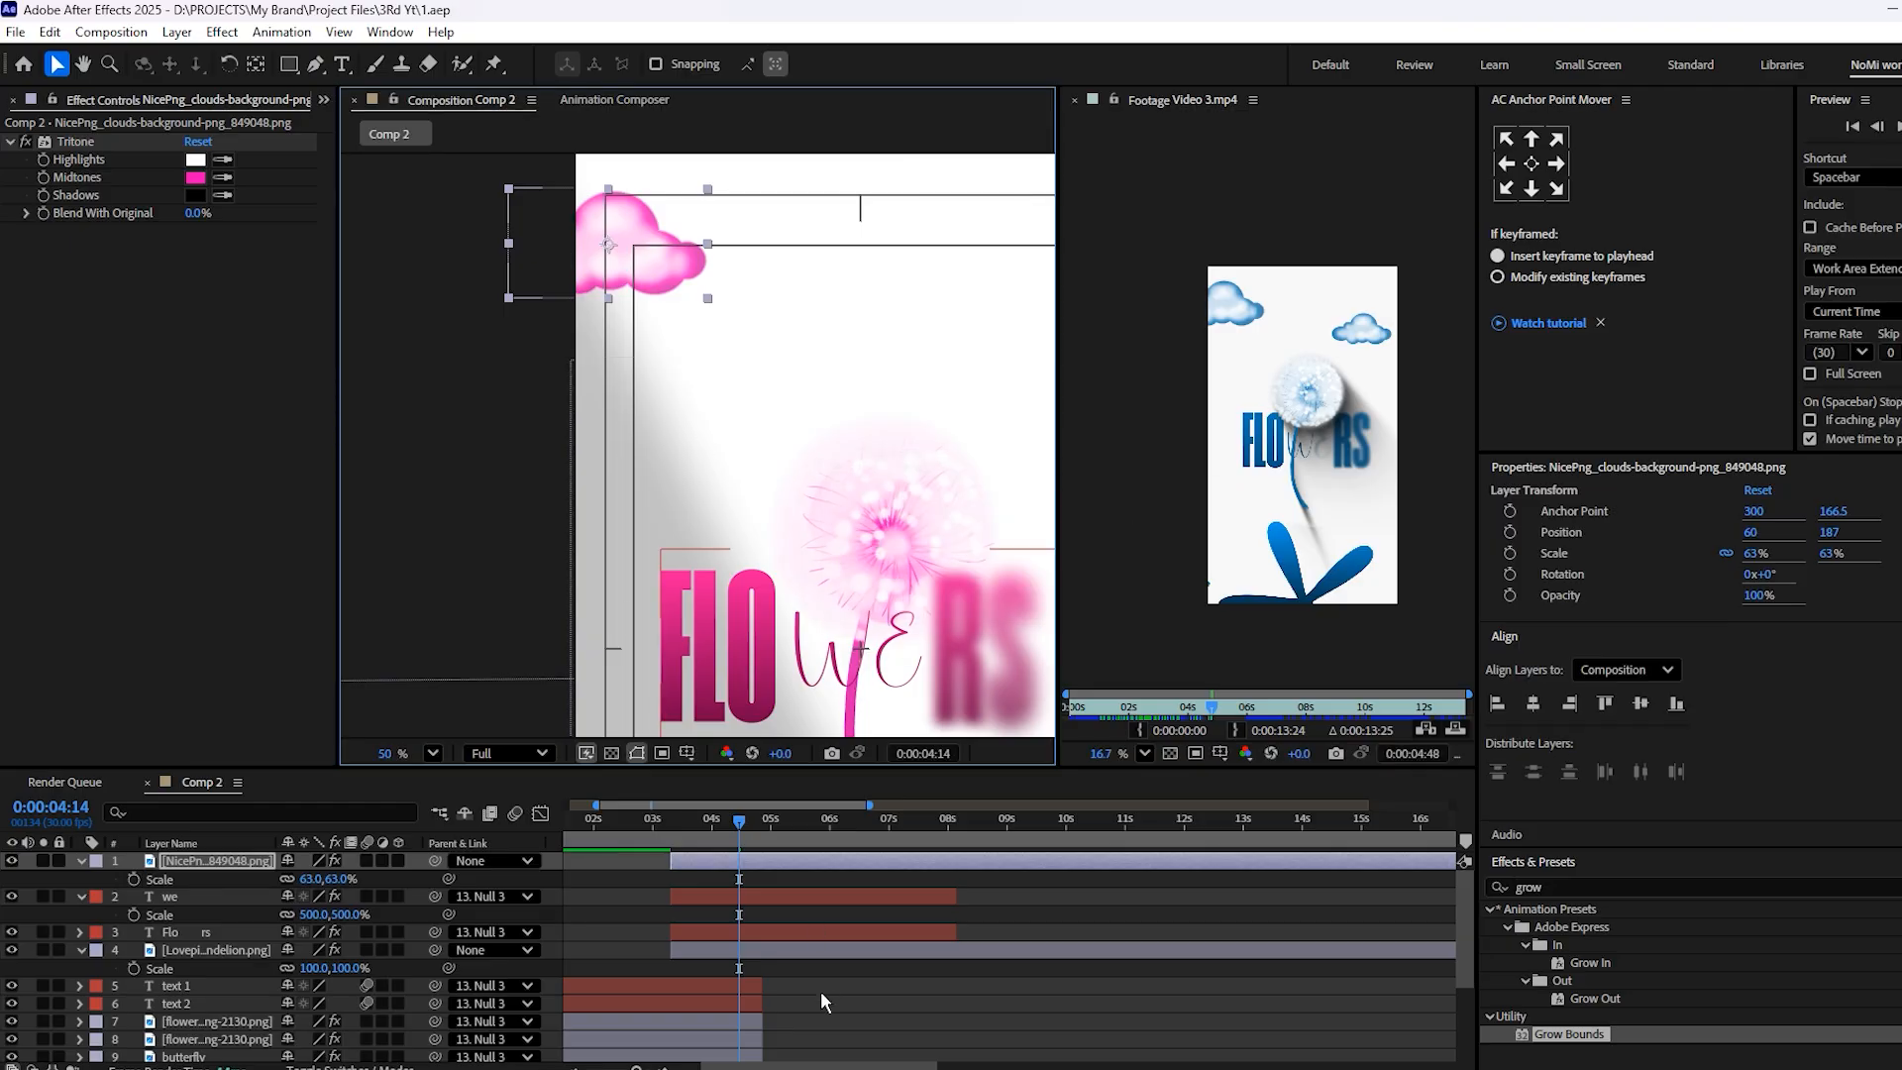
Duplicate the cloud layer and place the copy in the canvas's upper-right area at about 790, 301
key("ctrl+d")
key("h")
left_click_drag(680, 350, 561, 427)
key("v")
left_click_drag(519, 337, 912, 367)
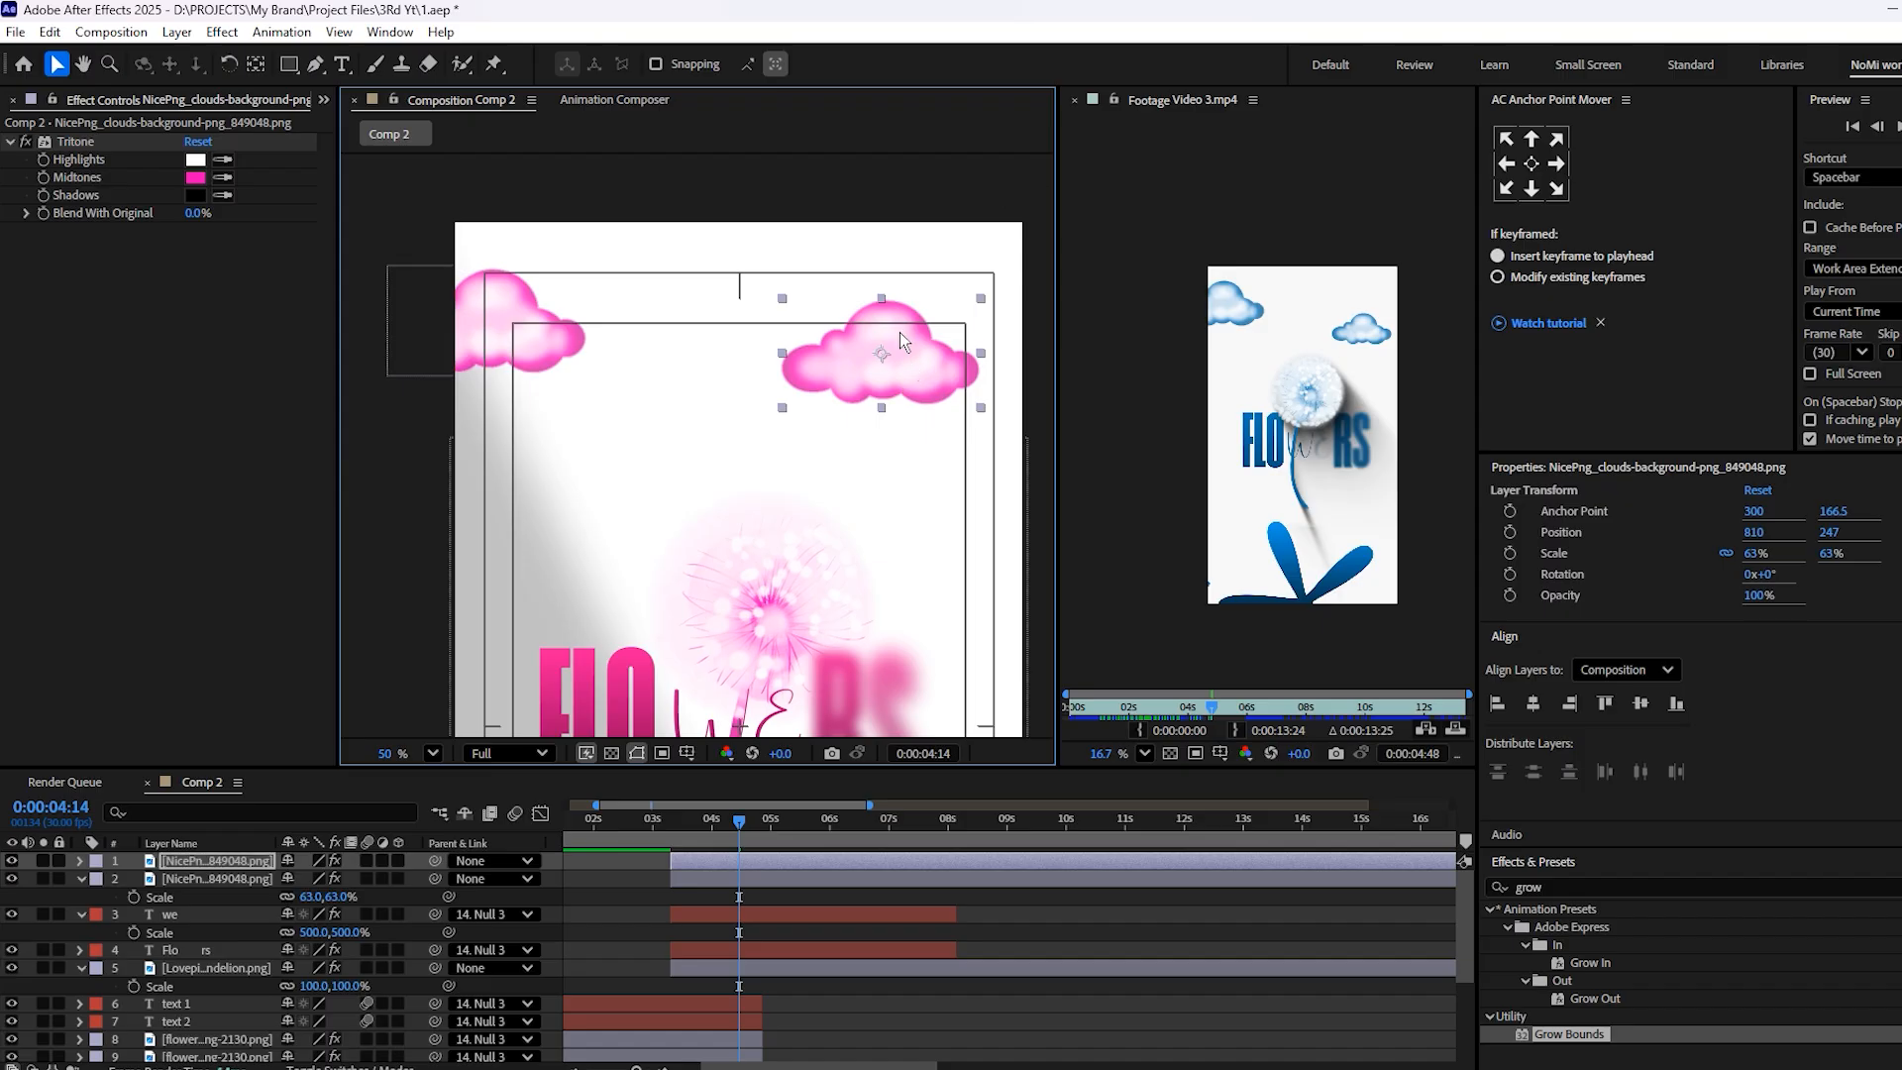
left_click_drag(911, 361, 895, 420)
Scale the duplicate cloud to 35% and move it closer to the upper-right edge, at about 823, 276
key("s")
left_click_drag(312, 881, 289, 893)
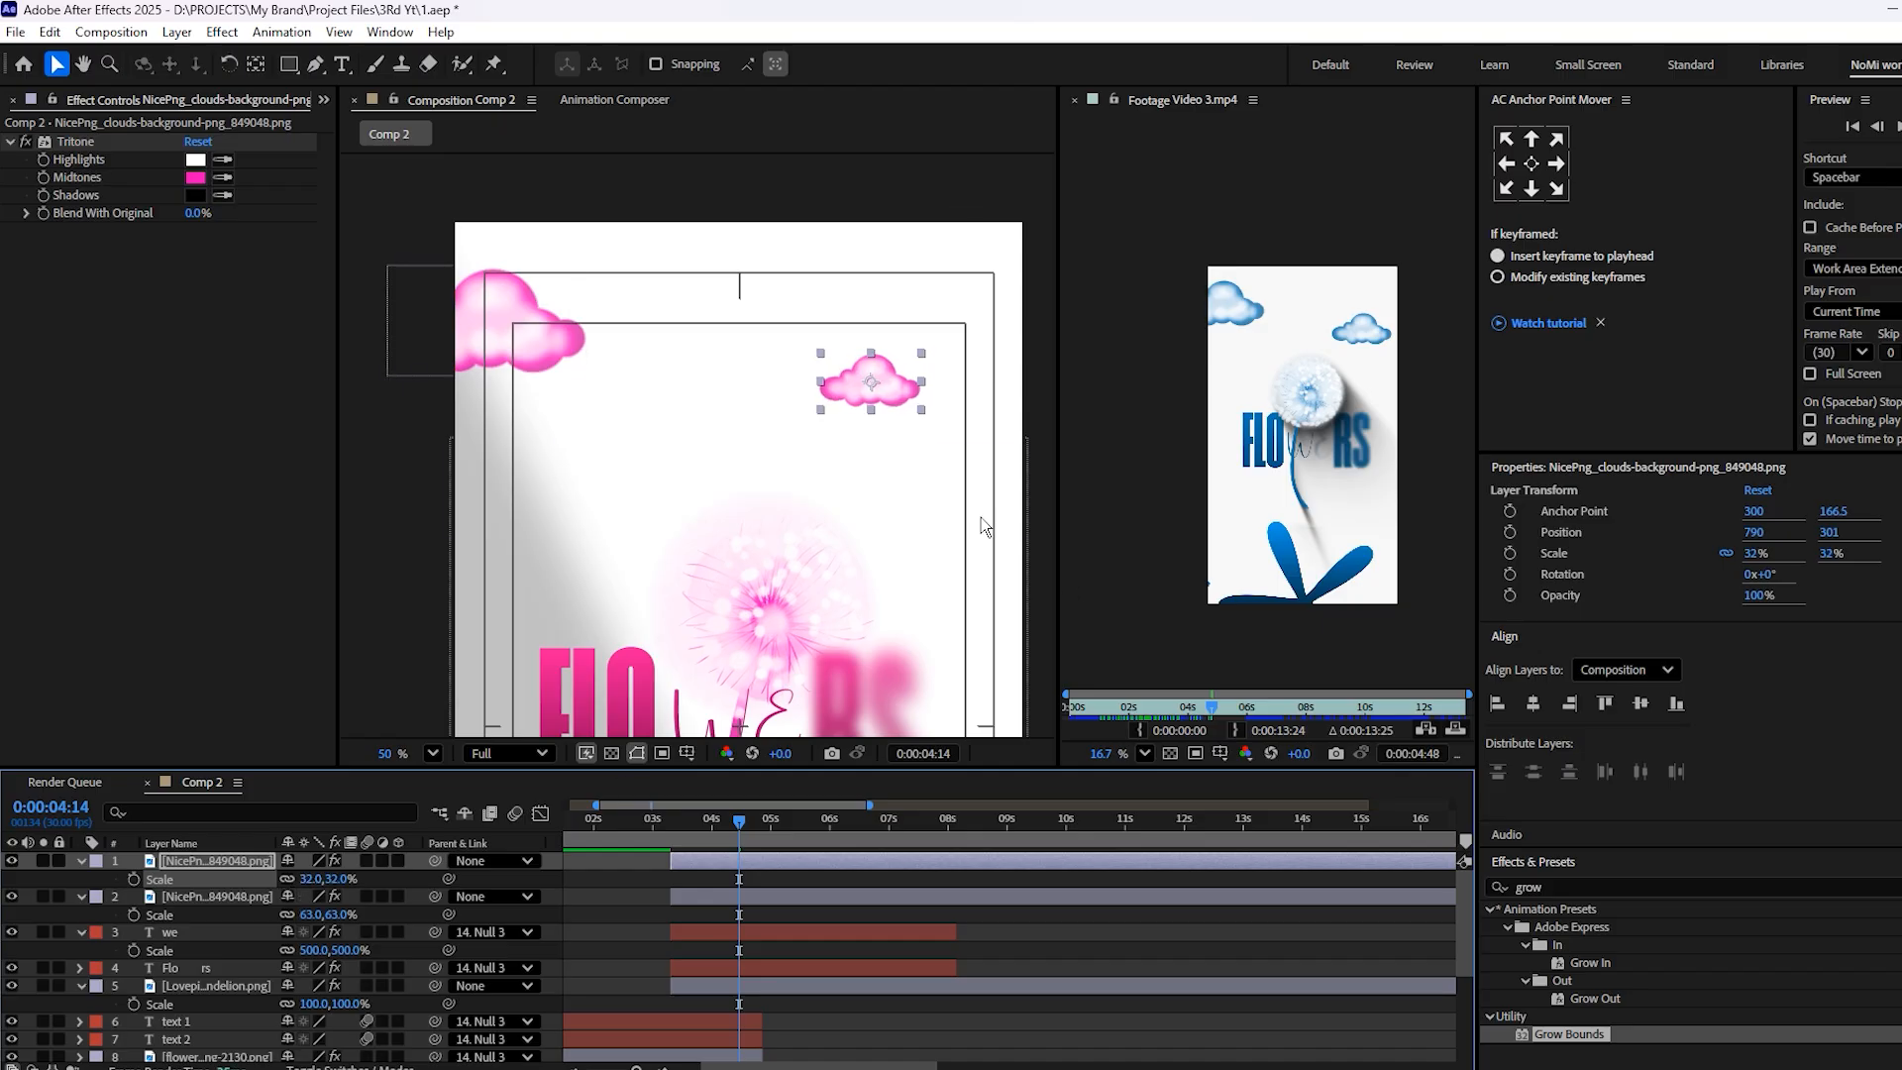
left_click(315, 879)
type("35")
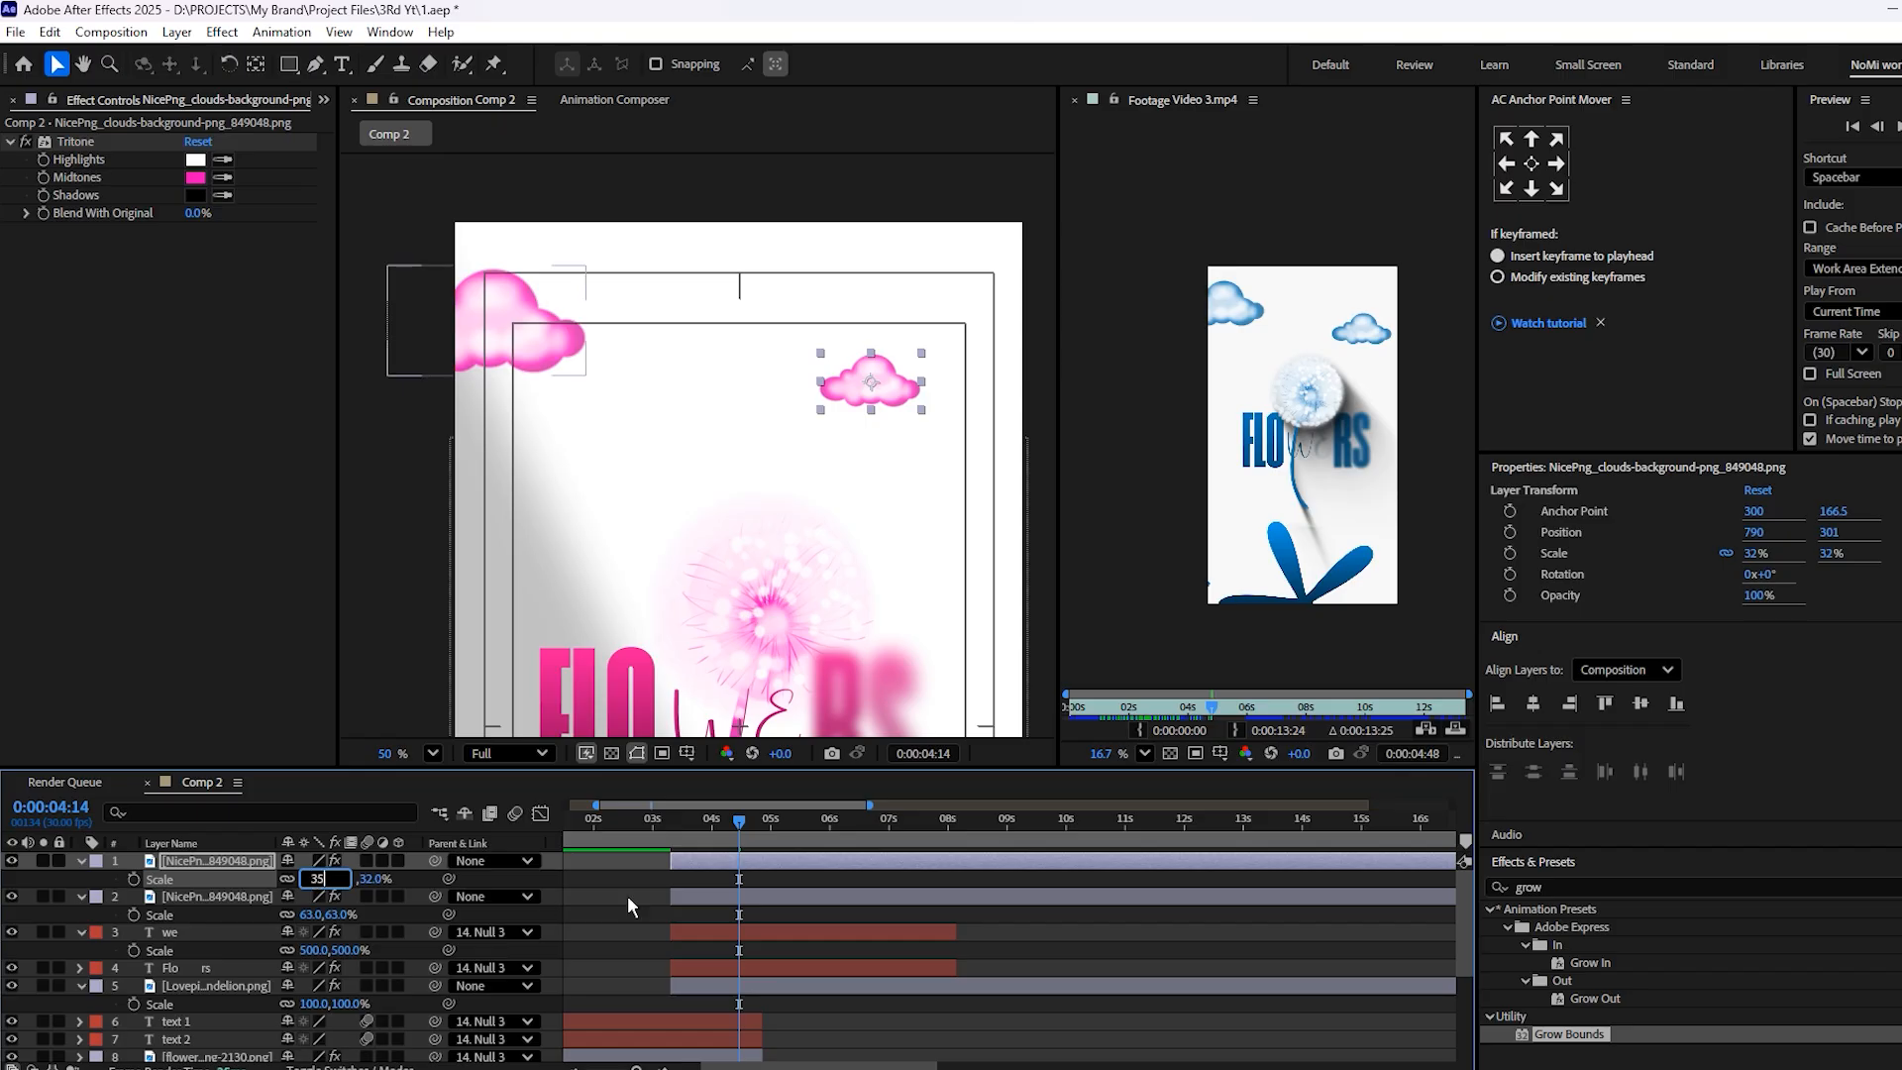
left_click(878, 919)
scroll(903, 382, "up", 2)
left_click_drag(903, 382, 925, 367)
Draw a five-pointed star with an outer radius of about 435 and place it below the dandelion stem
scroll(912, 372, "down", 1)
scroll(720, 540, "down", 3)
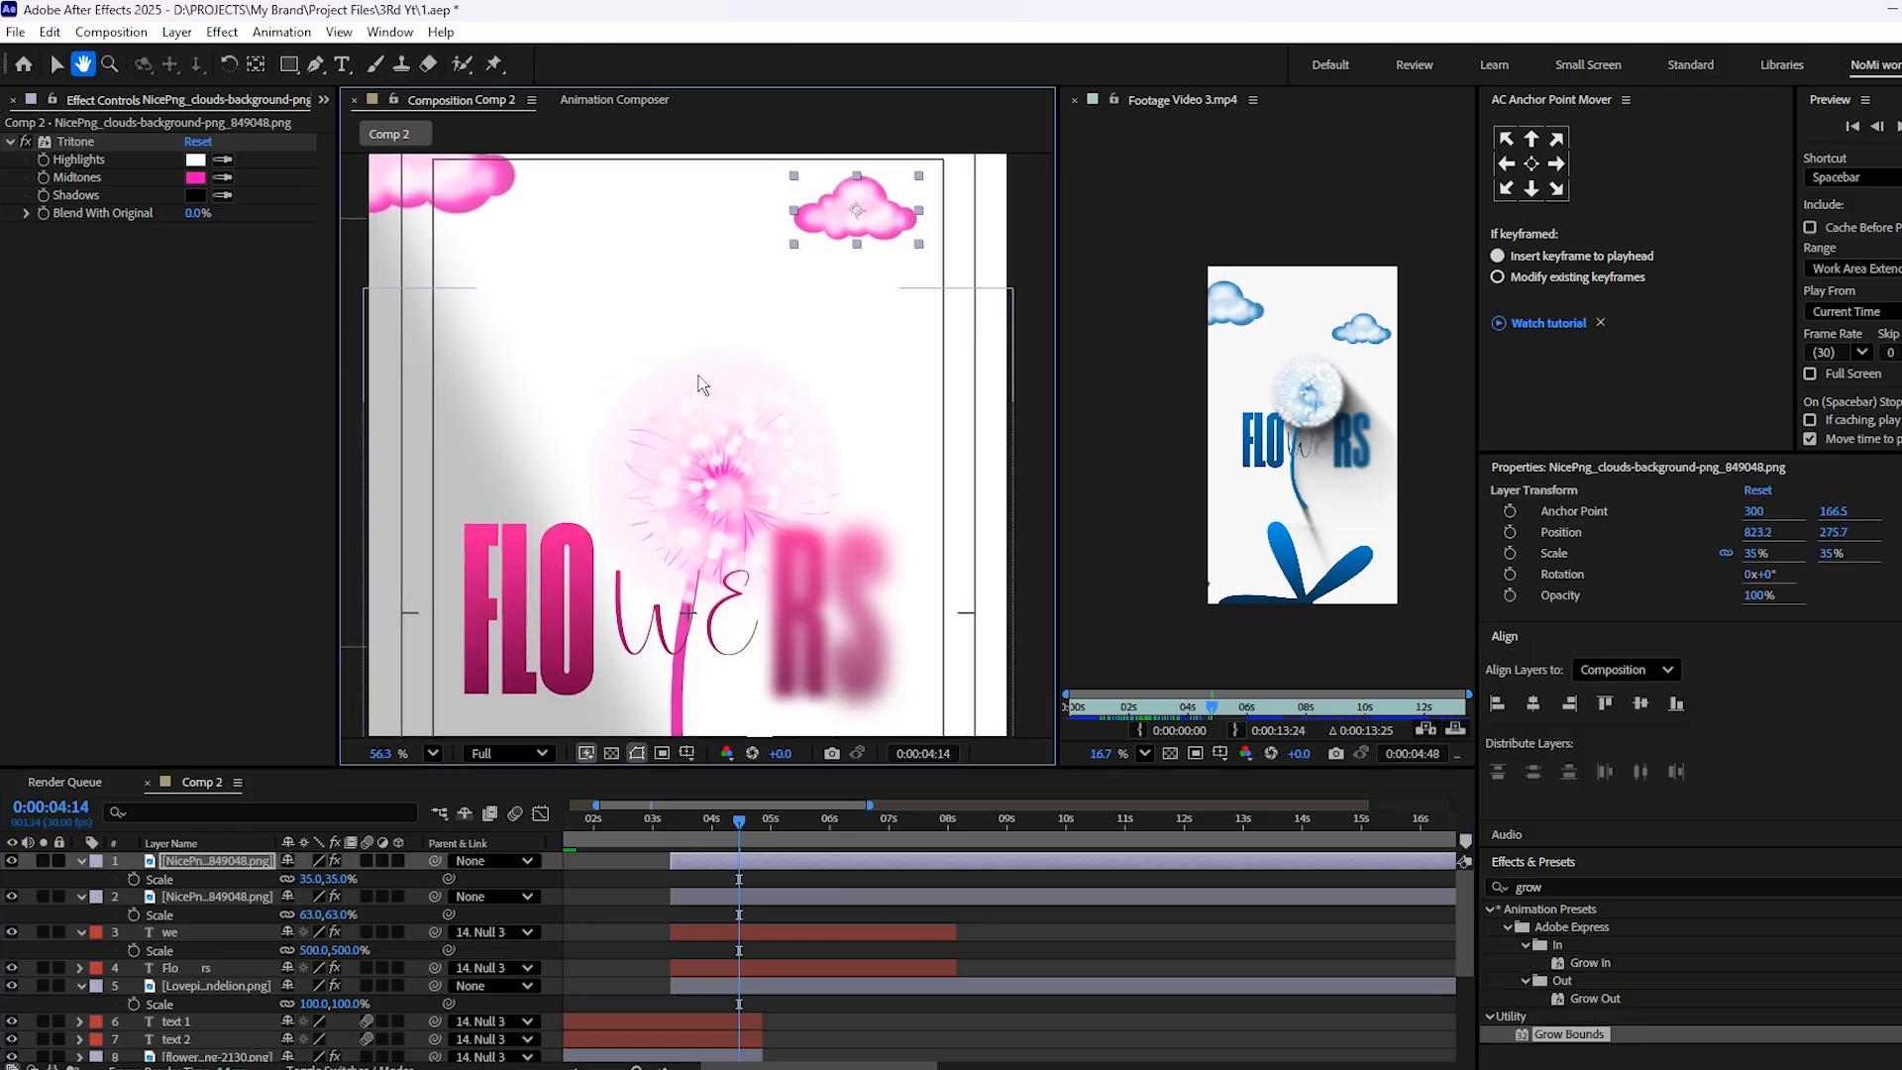
left_click_drag(713, 546, 725, 306)
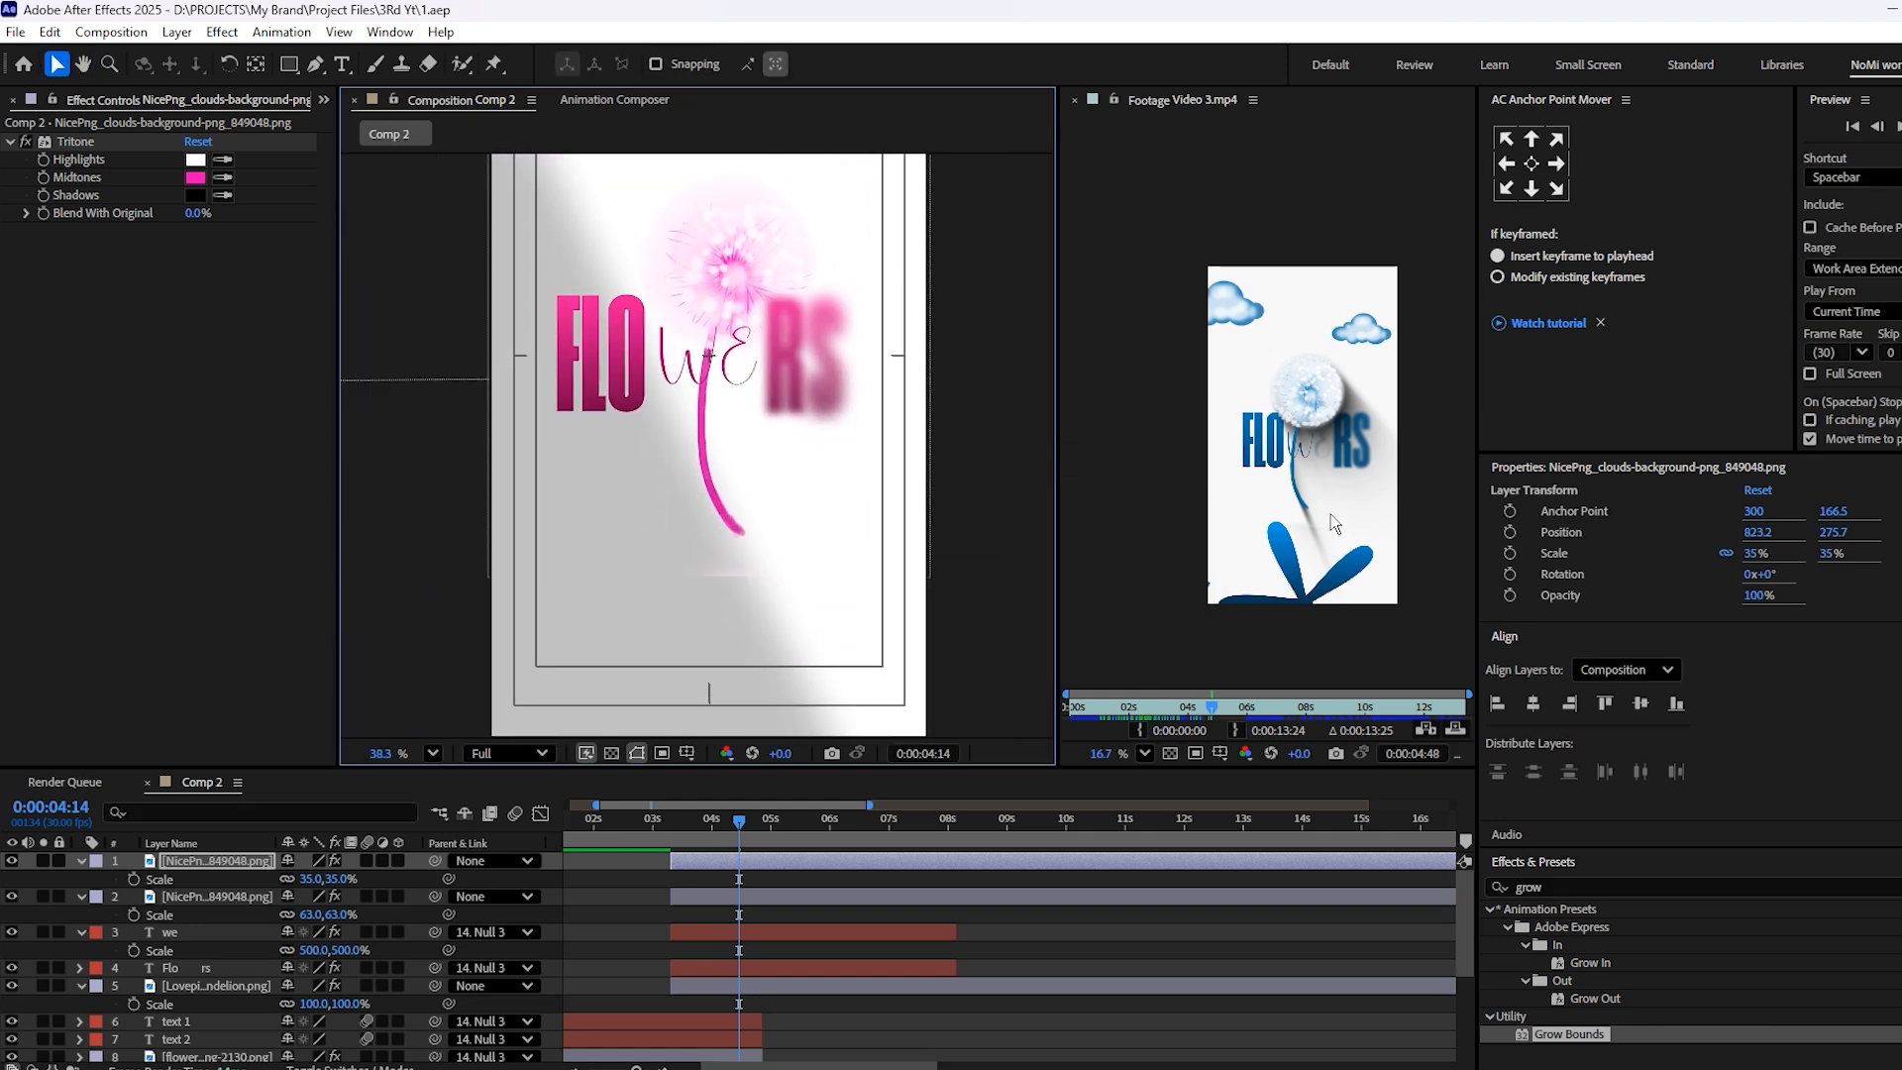
left_click(1013, 1040)
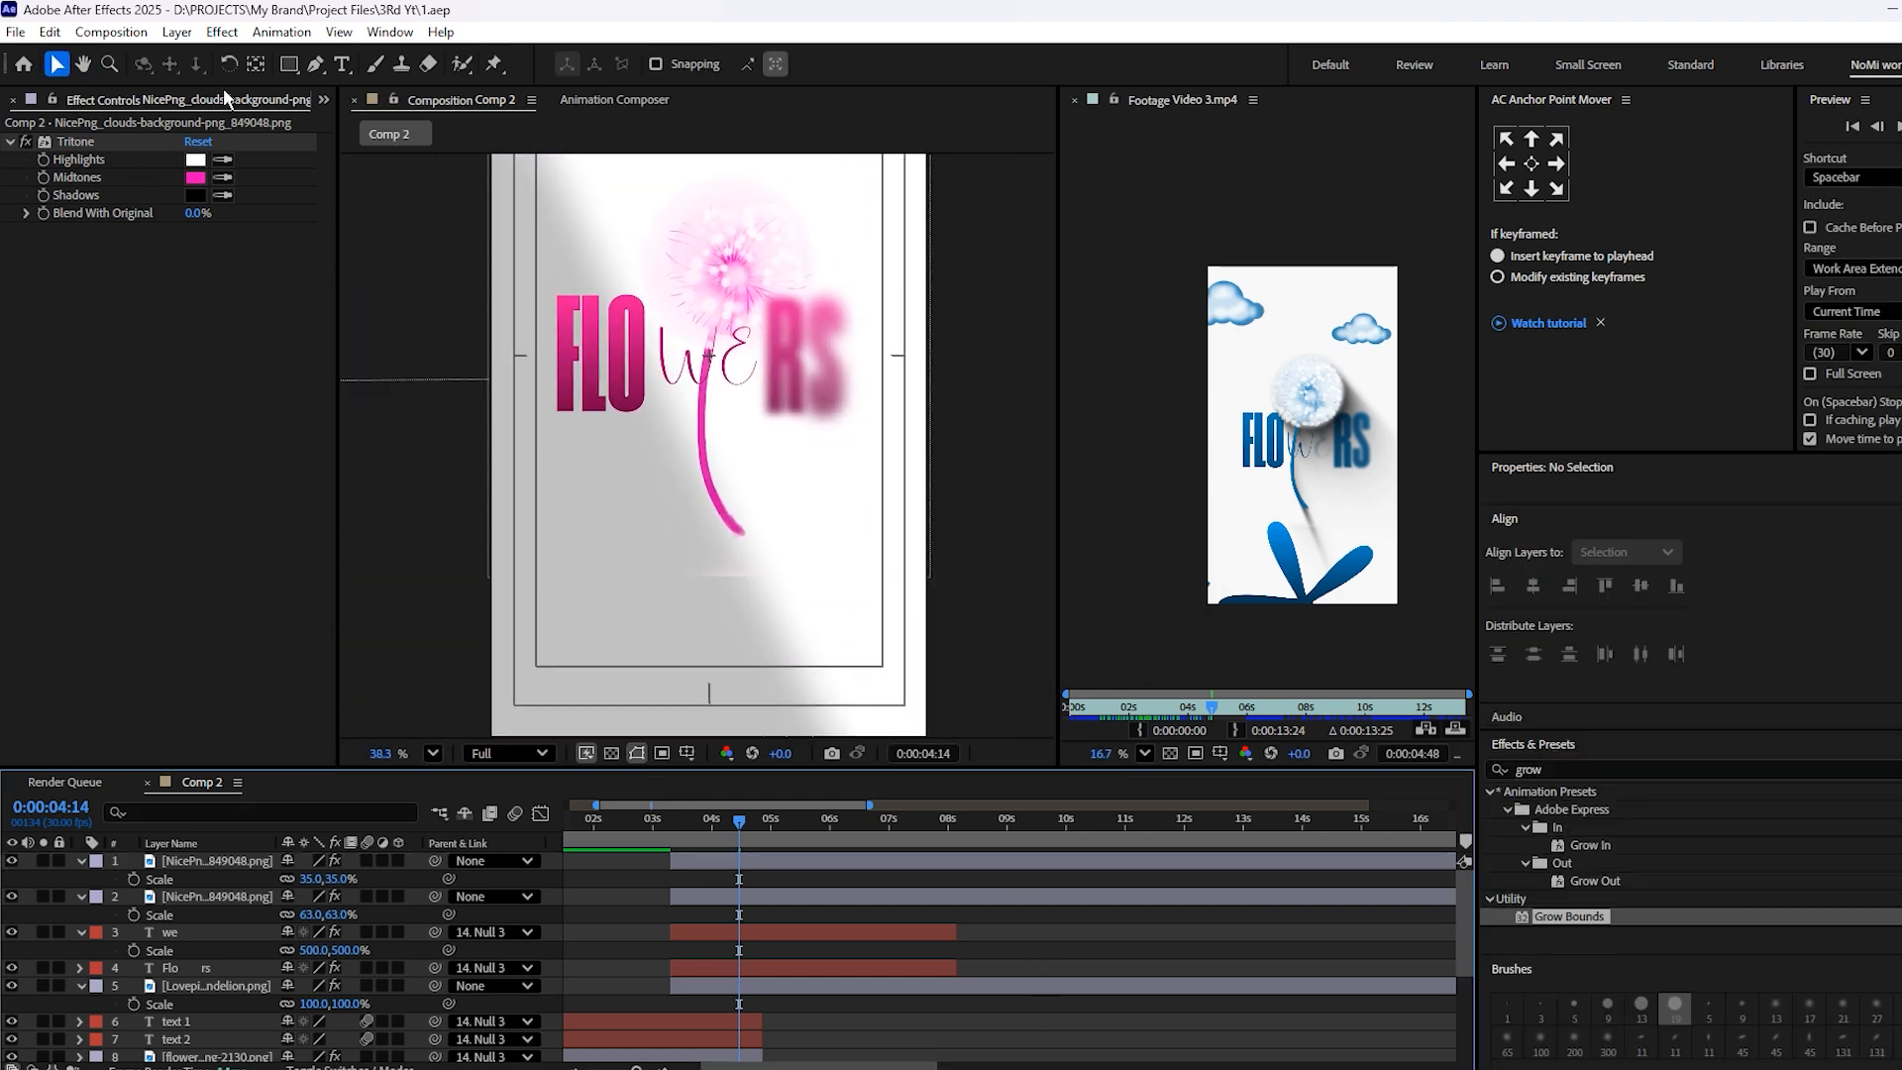
left_click_drag(287, 67, 356, 152)
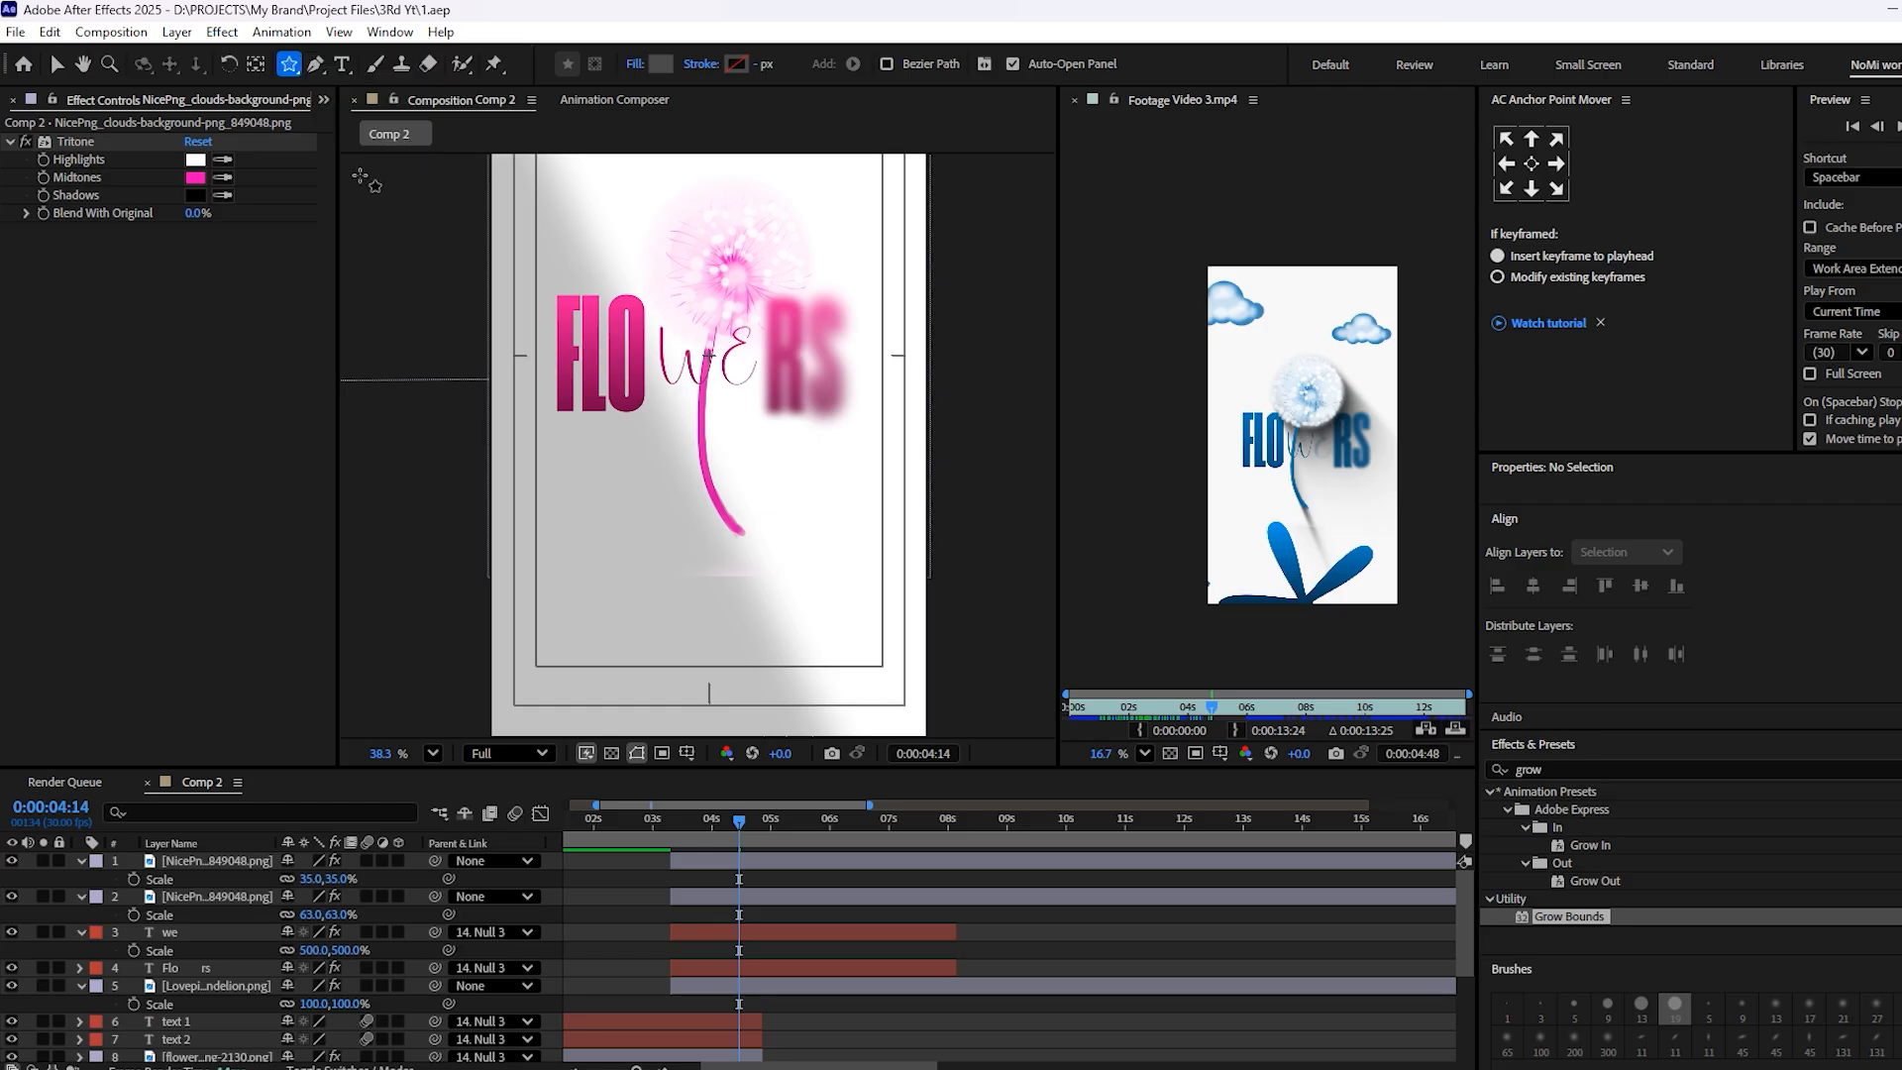
left_click_drag(580, 532, 723, 629)
key("v")
left_click_drag(649, 579, 794, 712)
Reshape the star into petals with inner radius 59.4, outer radius 450.7, inner roundness 182% and outer roundness 85%, and save
left_click(114, 896)
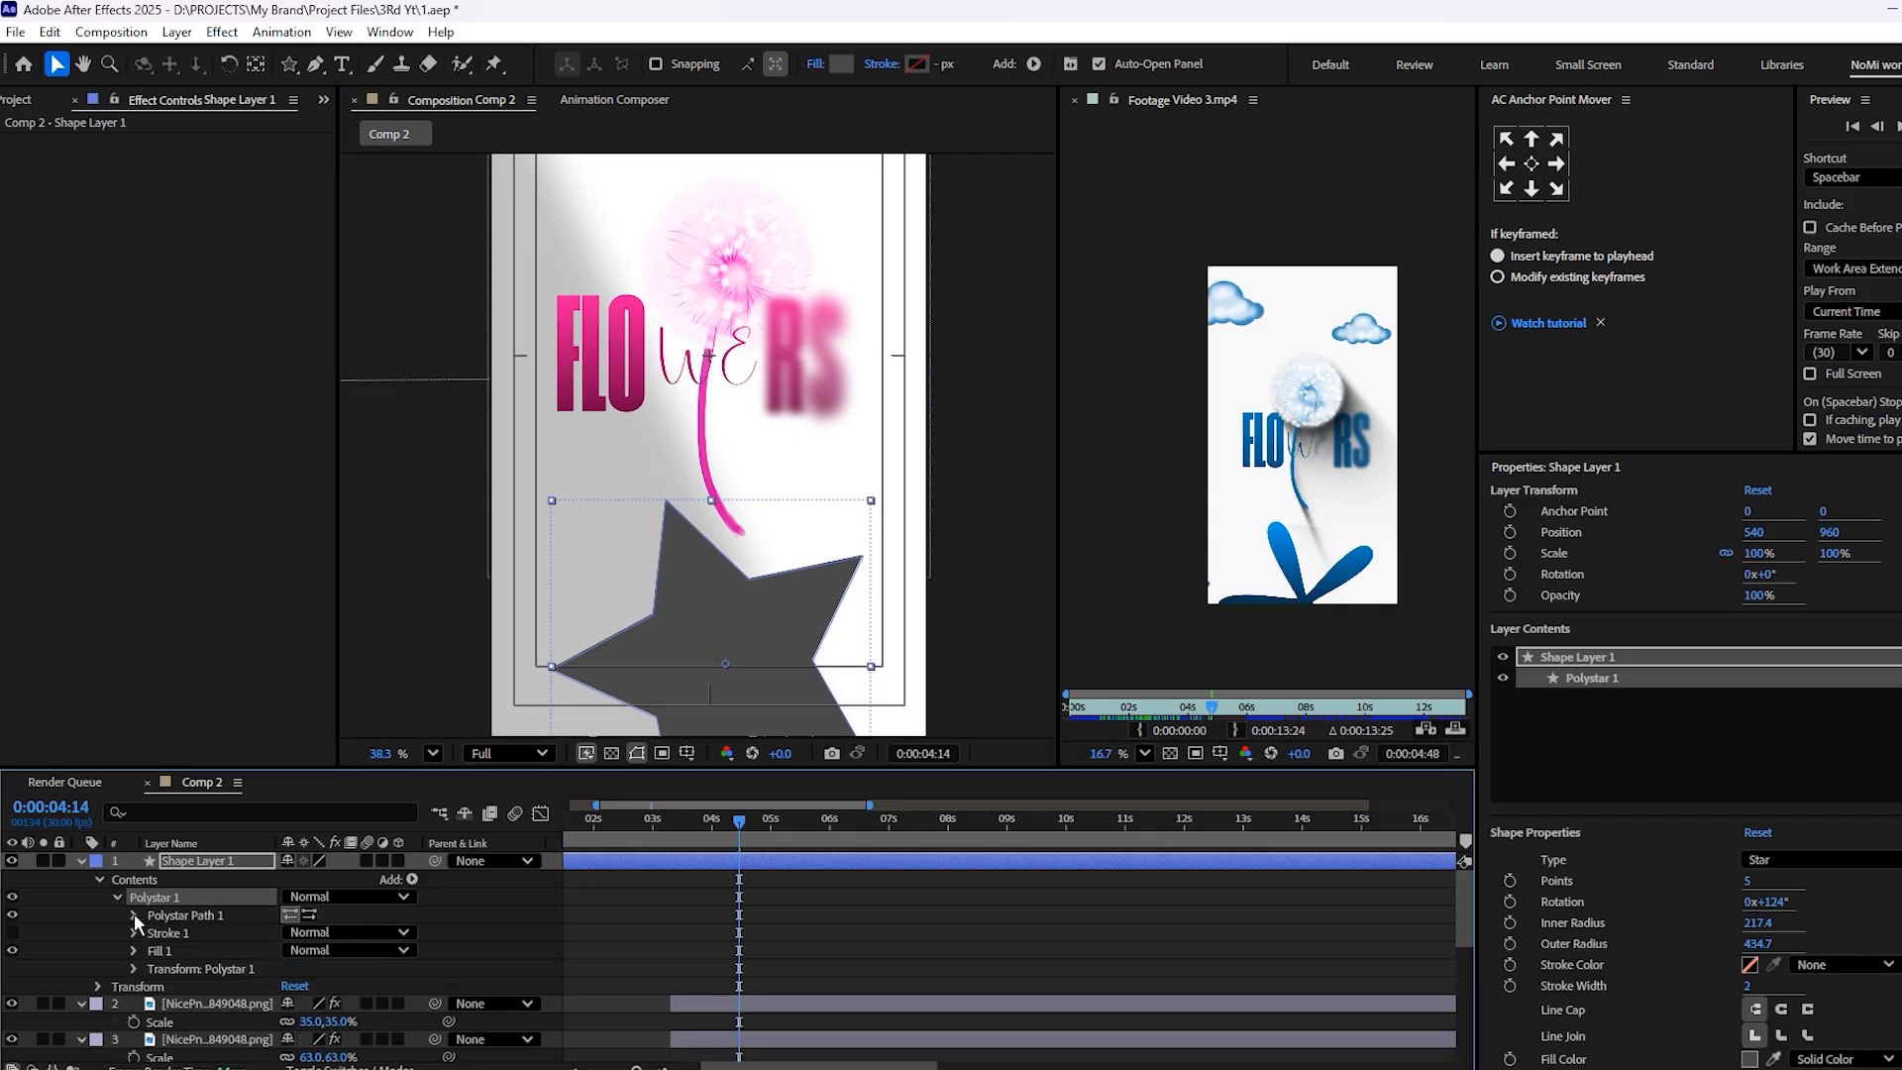
left_click(133, 915)
key("space")
left_click_drag(148, 953, 146, 894)
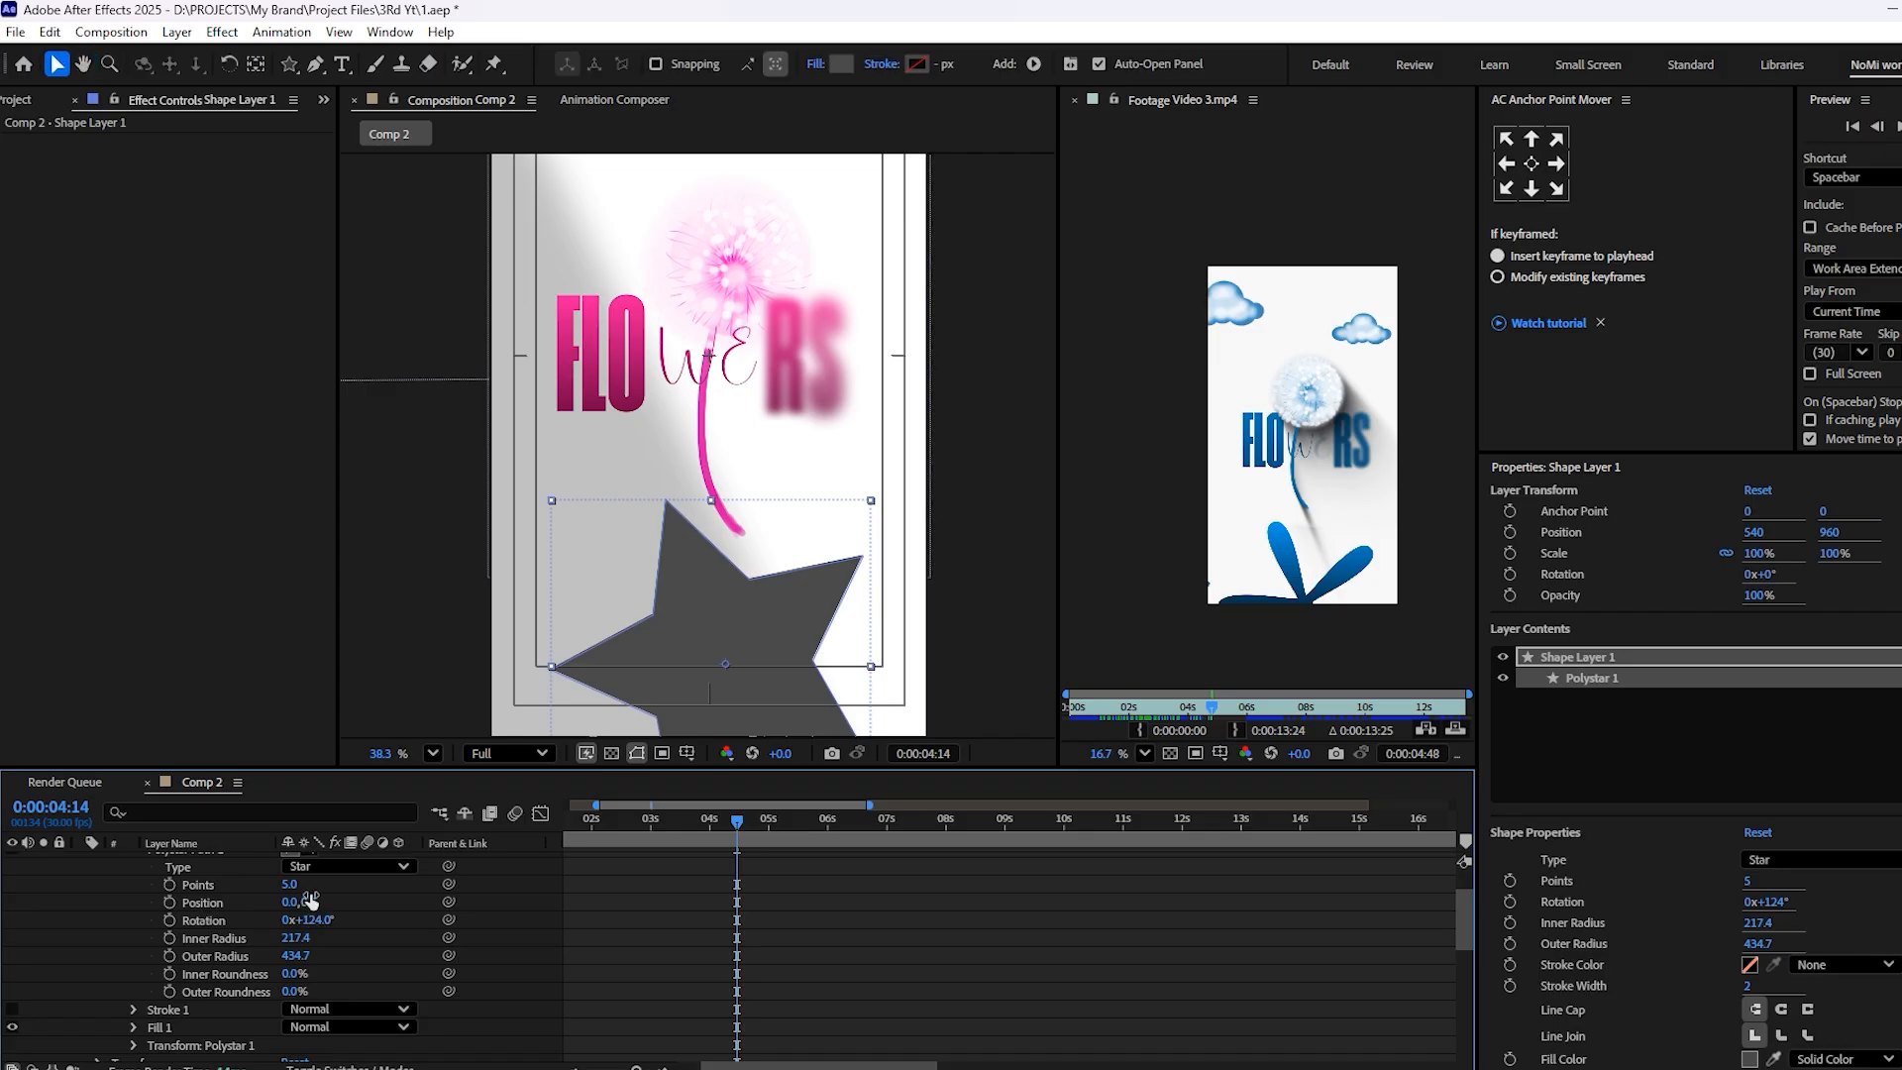
mouse_move(289, 884)
left_mouse_down()
mouse_move(337, 885)
mouse_move(296, 889)
left_mouse_up()
left_click_drag(294, 981, 545, 1037)
left_click_drag(295, 991, 146, 962)
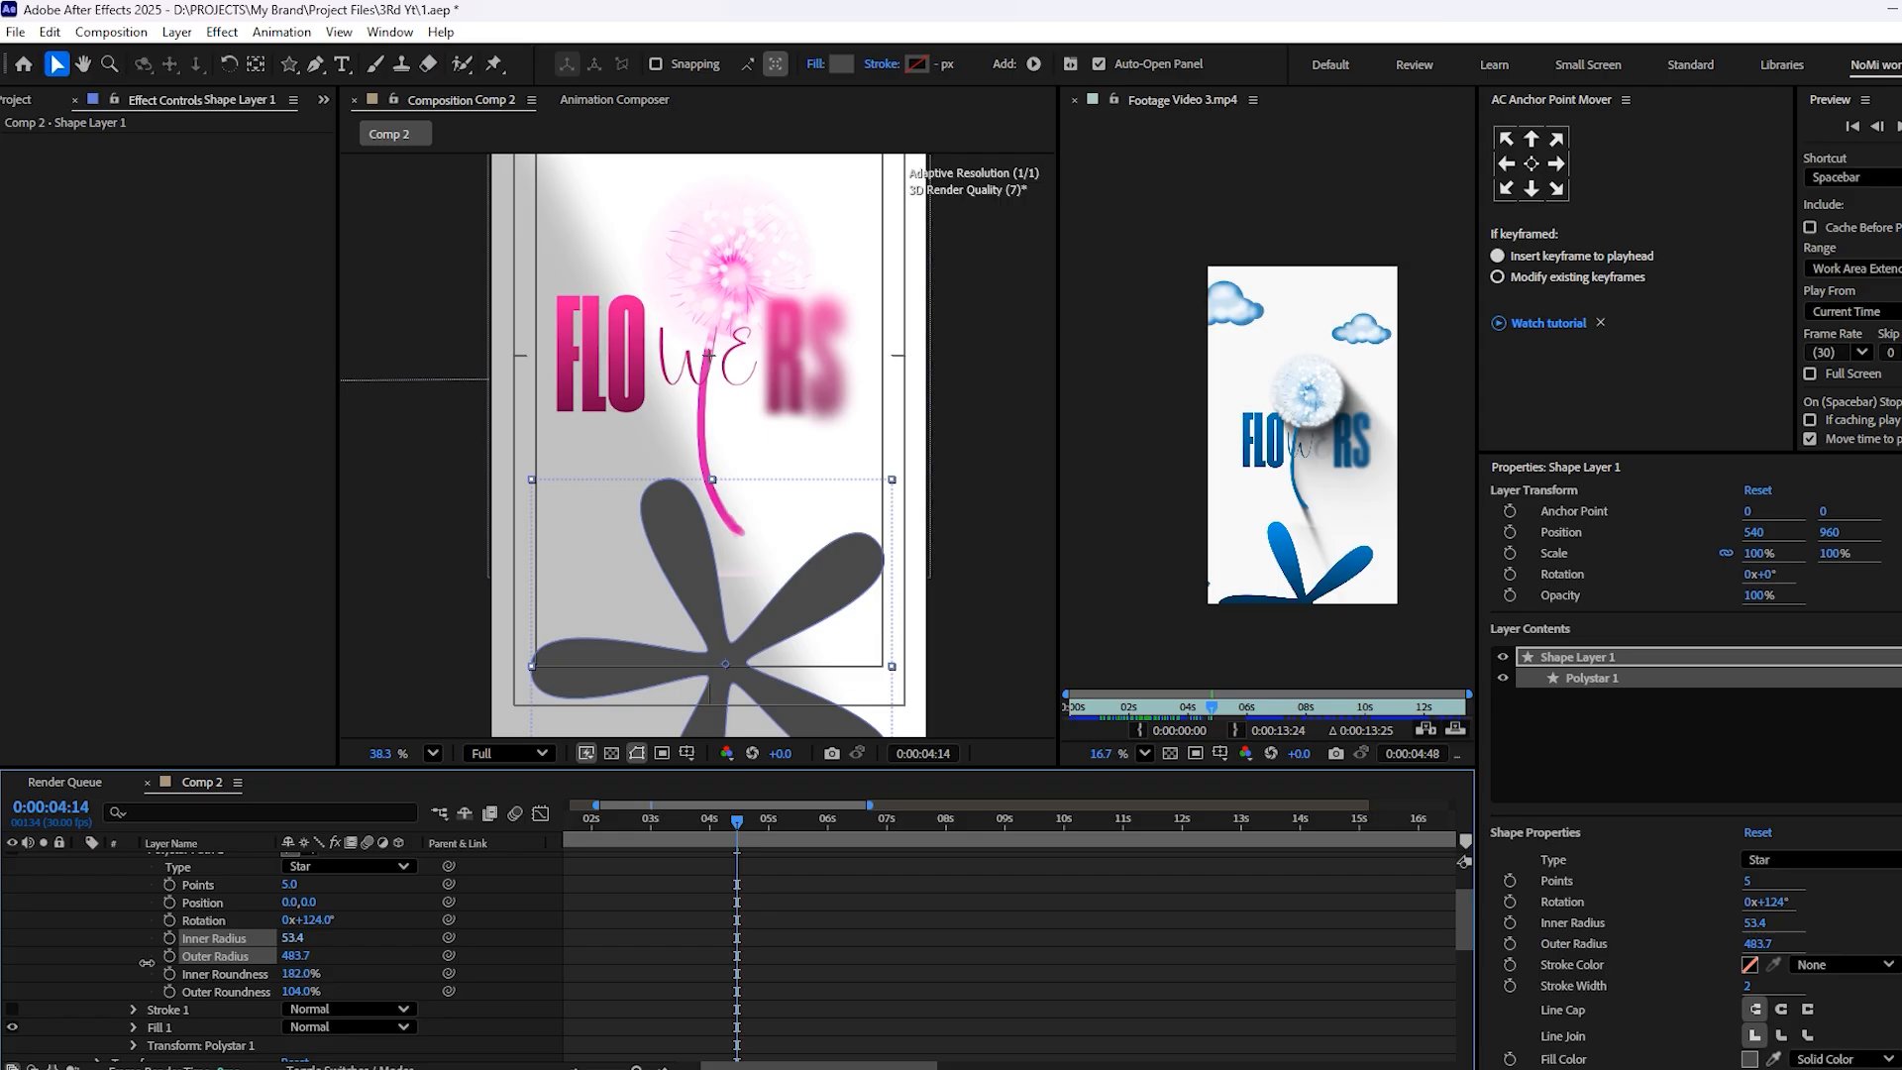
mouse_move(297, 962)
left_mouse_down()
mouse_move(243, 976)
mouse_move(271, 967)
mouse_move(287, 994)
left_mouse_up()
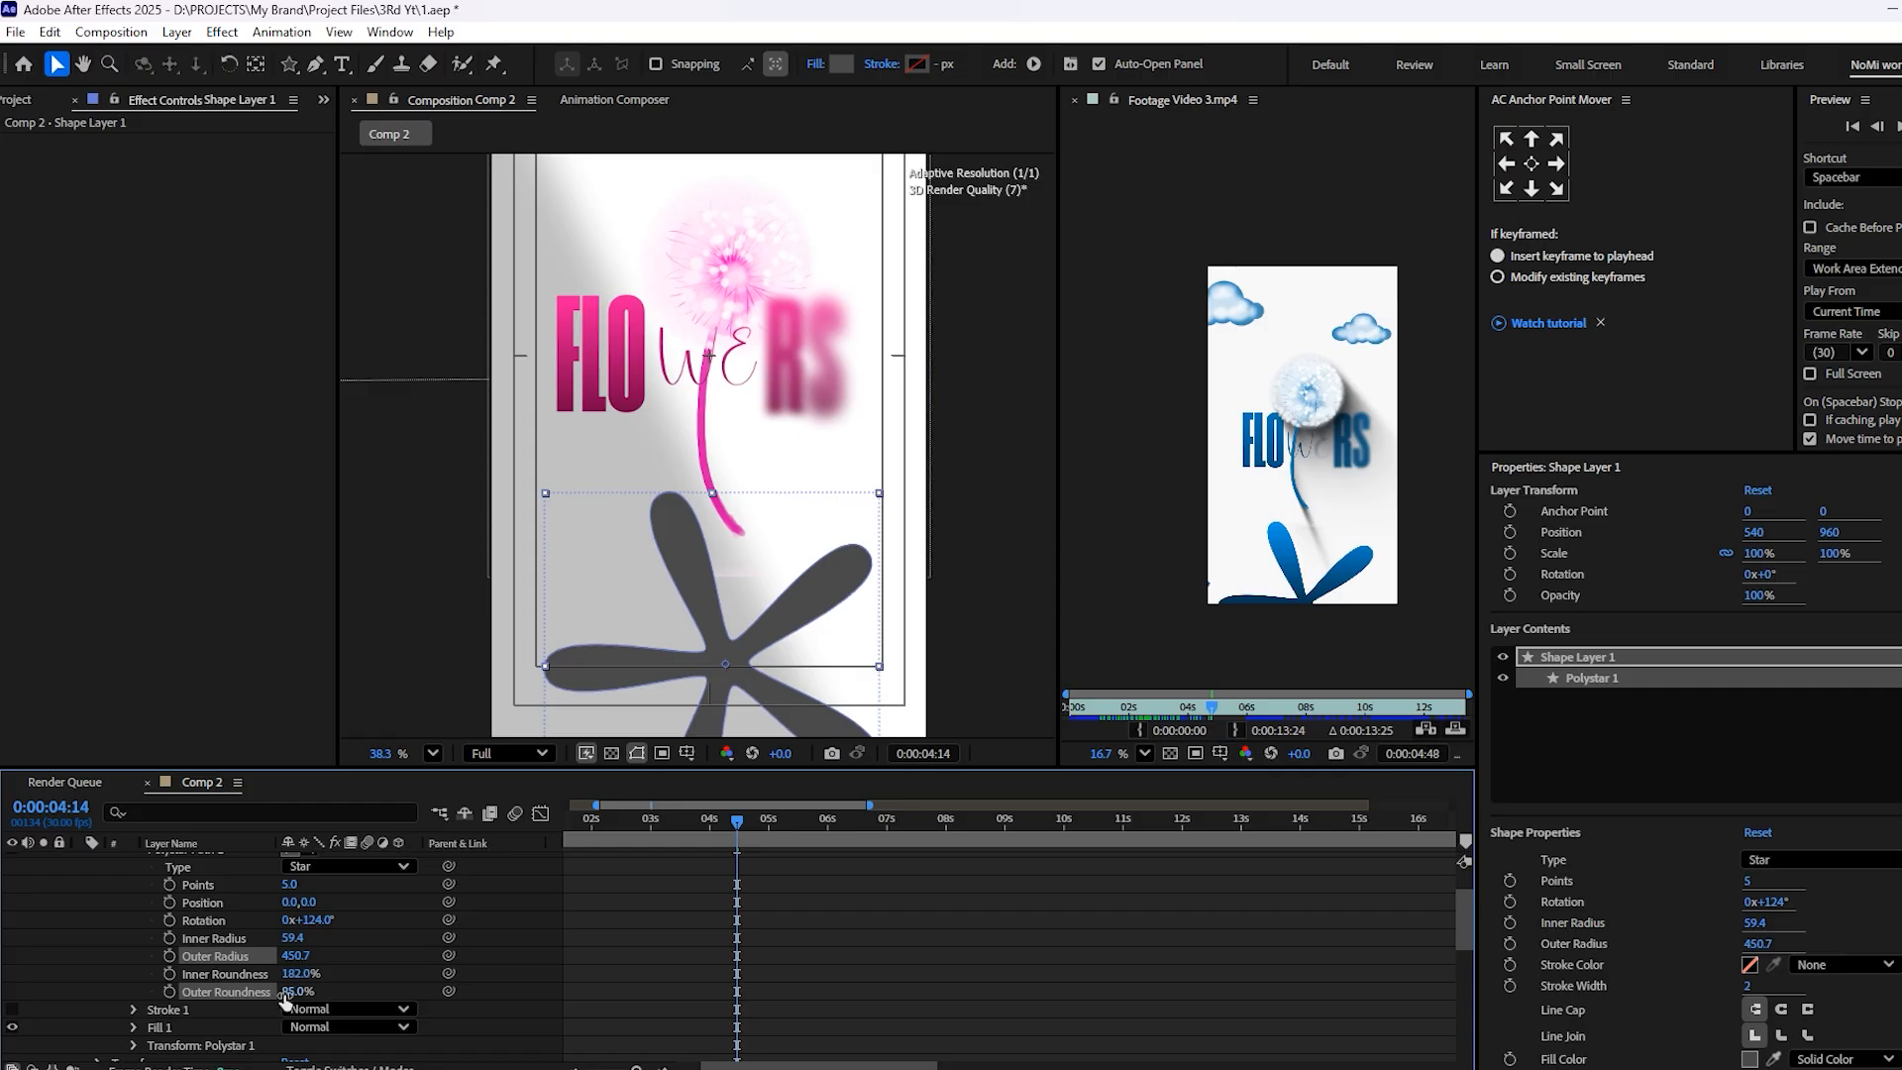
key("ctrl+s")
Copy the Gradient Ramp effect from the "we" text layer onto the petal shape layer
scroll(763, 940, "up", 3)
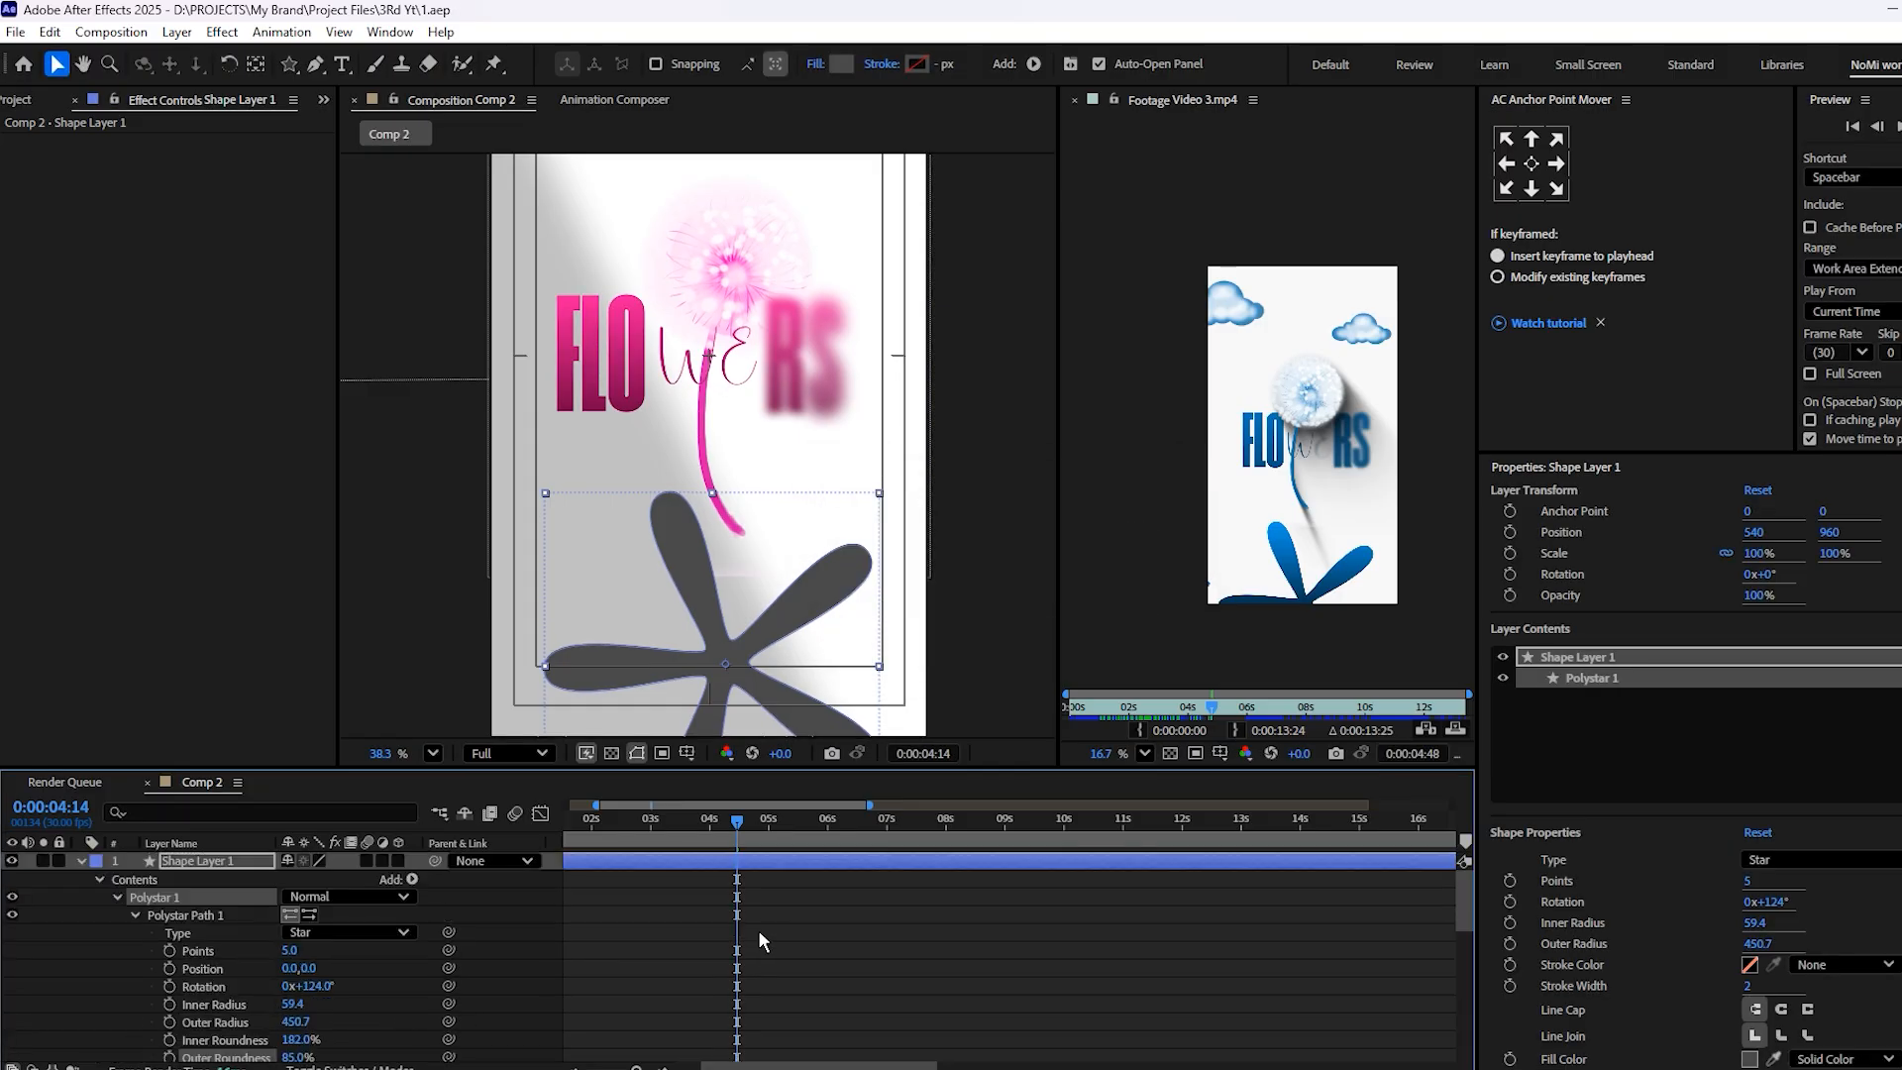
left_click(82, 861)
left_click(760, 951)
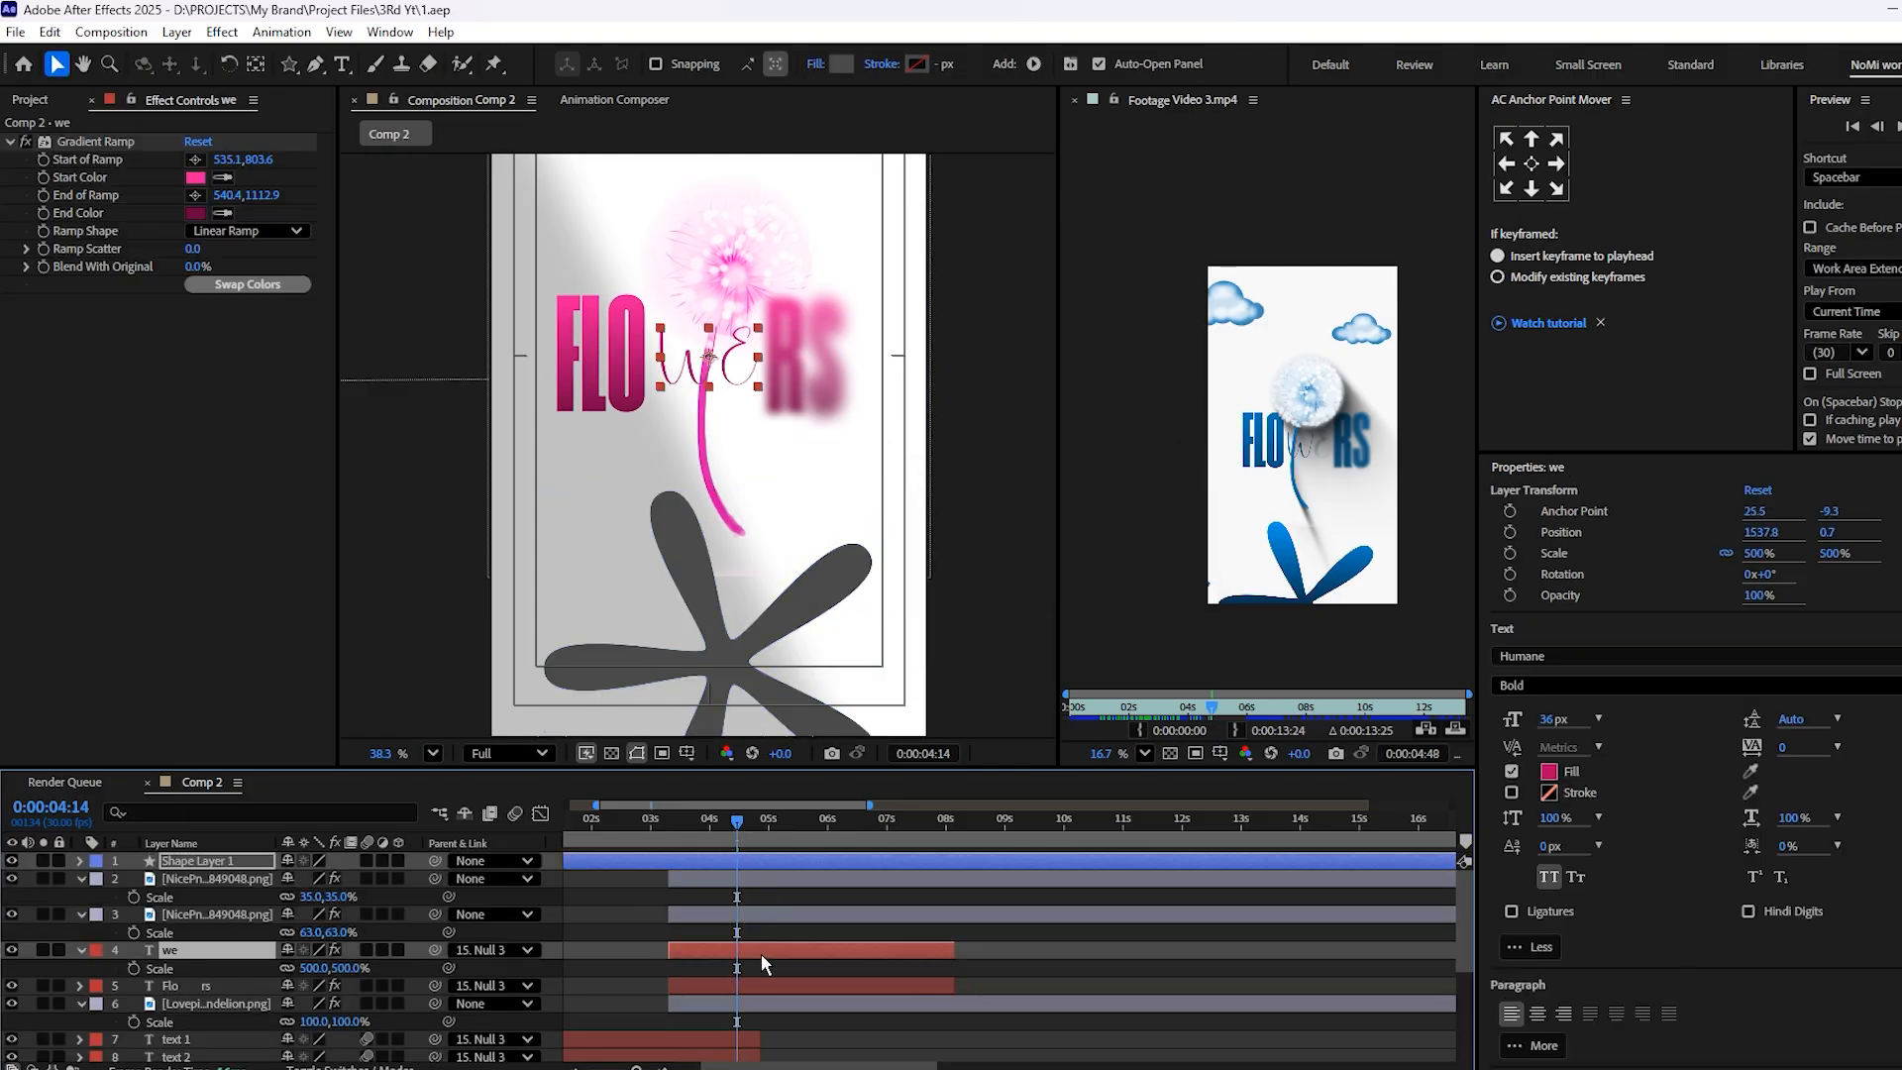
left_click(77, 150)
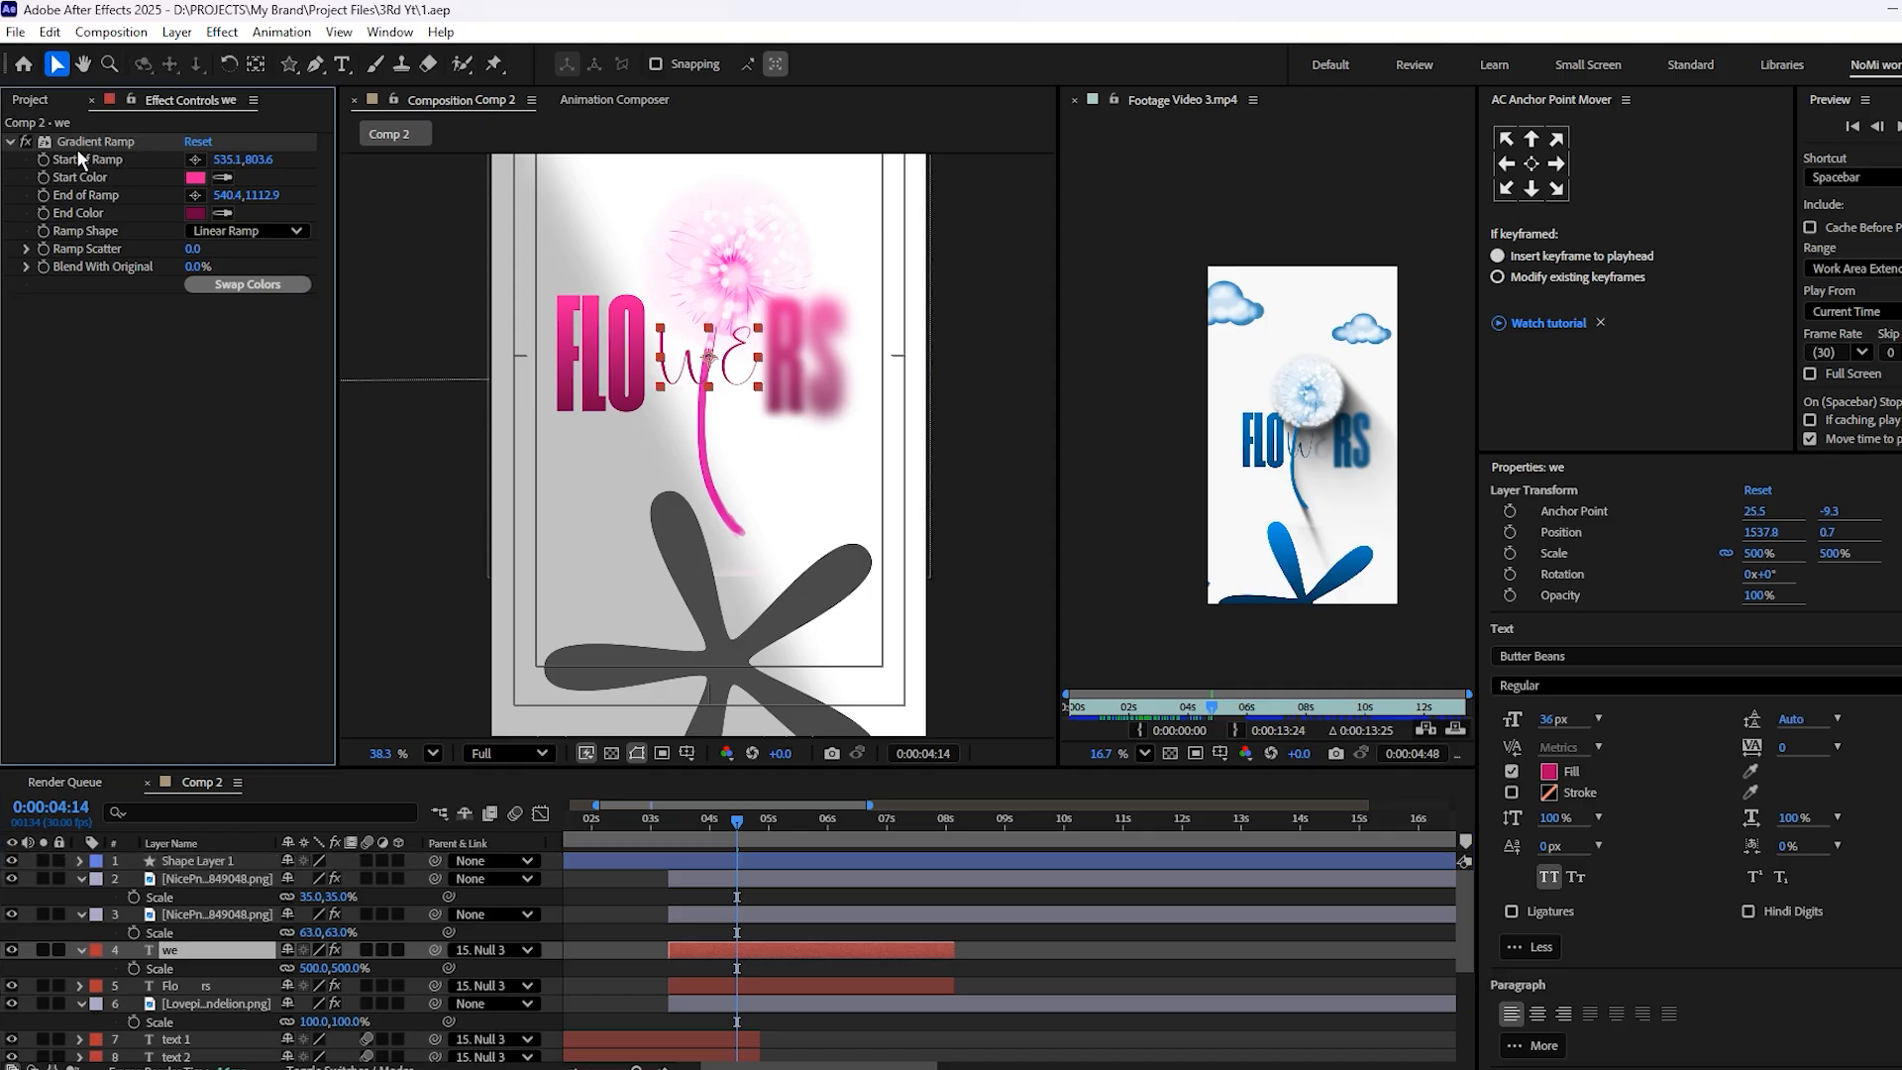
left_click(81, 143)
left_click(751, 864)
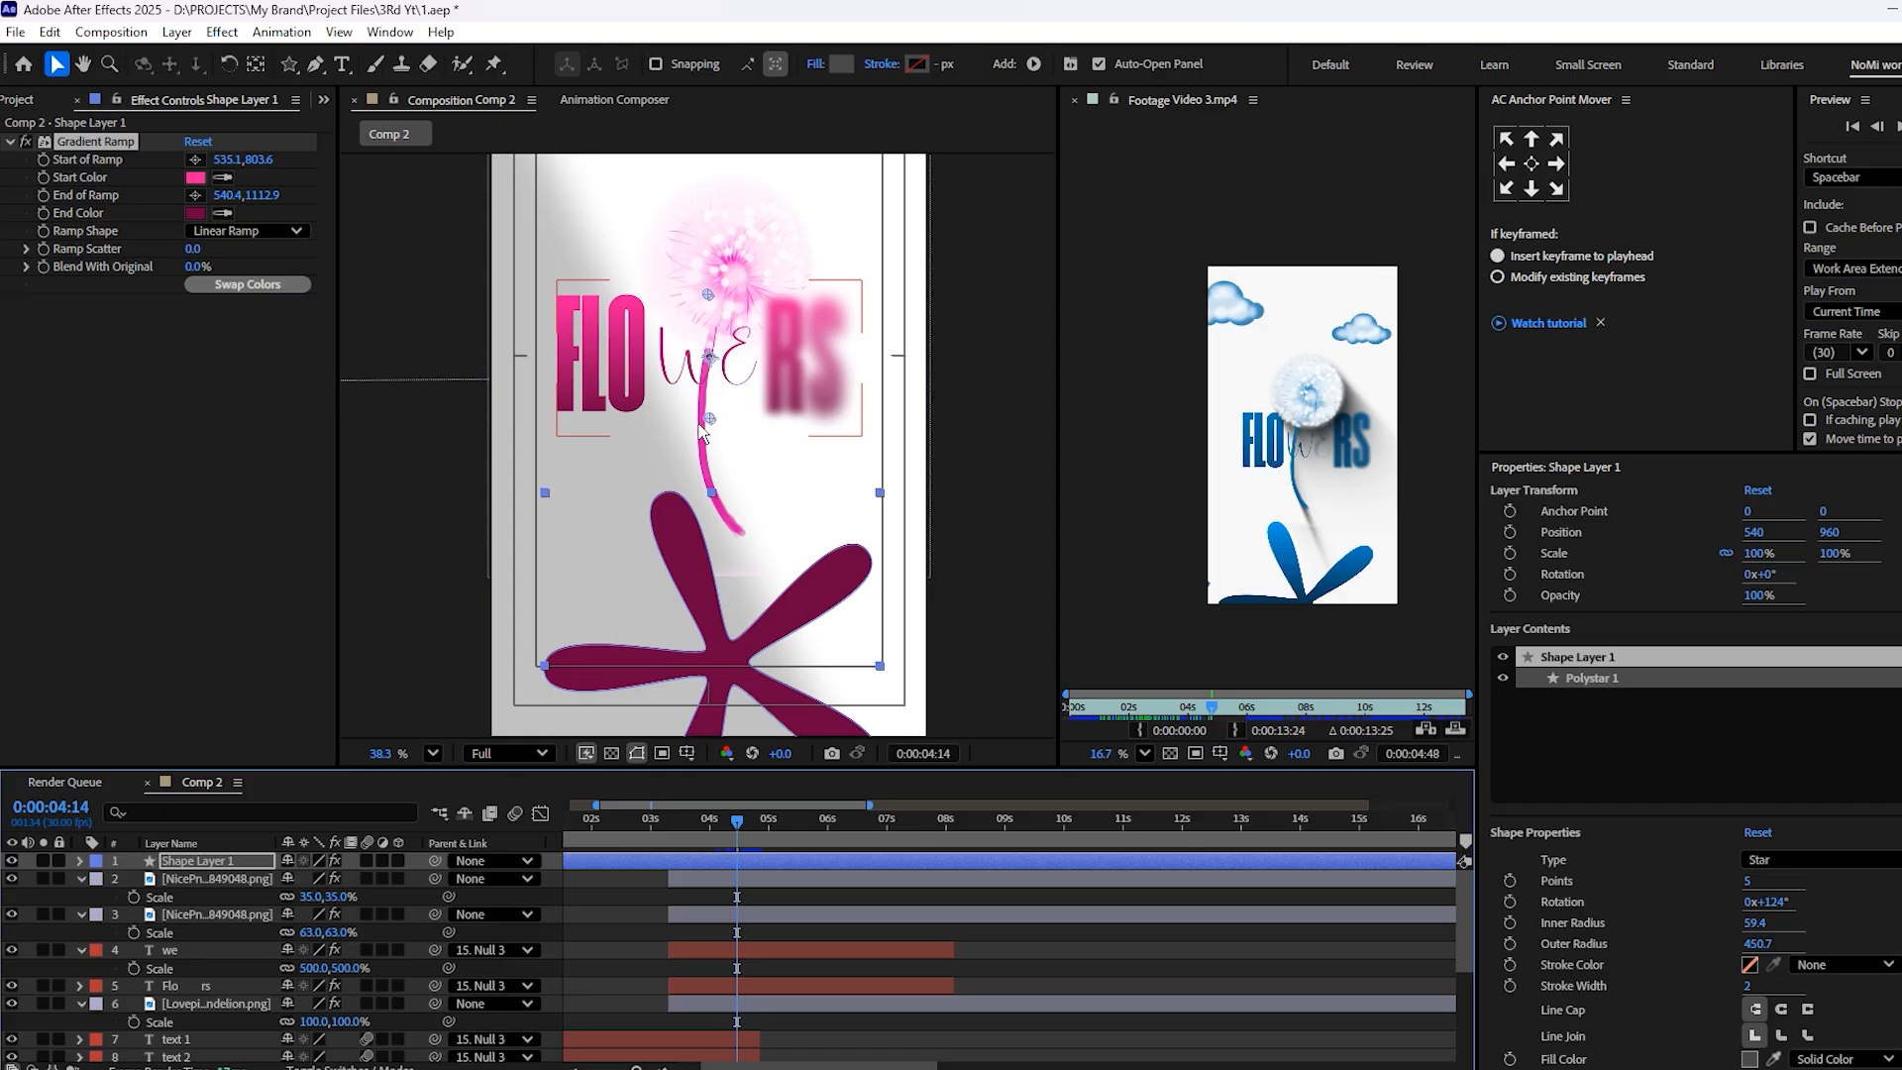
Reposition the petal shape's ramp to start at about 559, 1088 and end at about 569, 1818, and save
left_click_drag(706, 424, 720, 701)
left_click_drag(704, 298, 714, 377)
key("ctrl+s")
Split the petal shape layer at 3:09 and delete its earlier part
left_click_drag(711, 829, 632, 832)
key("equal")
key("equal")
key("equal")
key("ctrl+shift+d")
left_click(615, 880)
key("Delete")
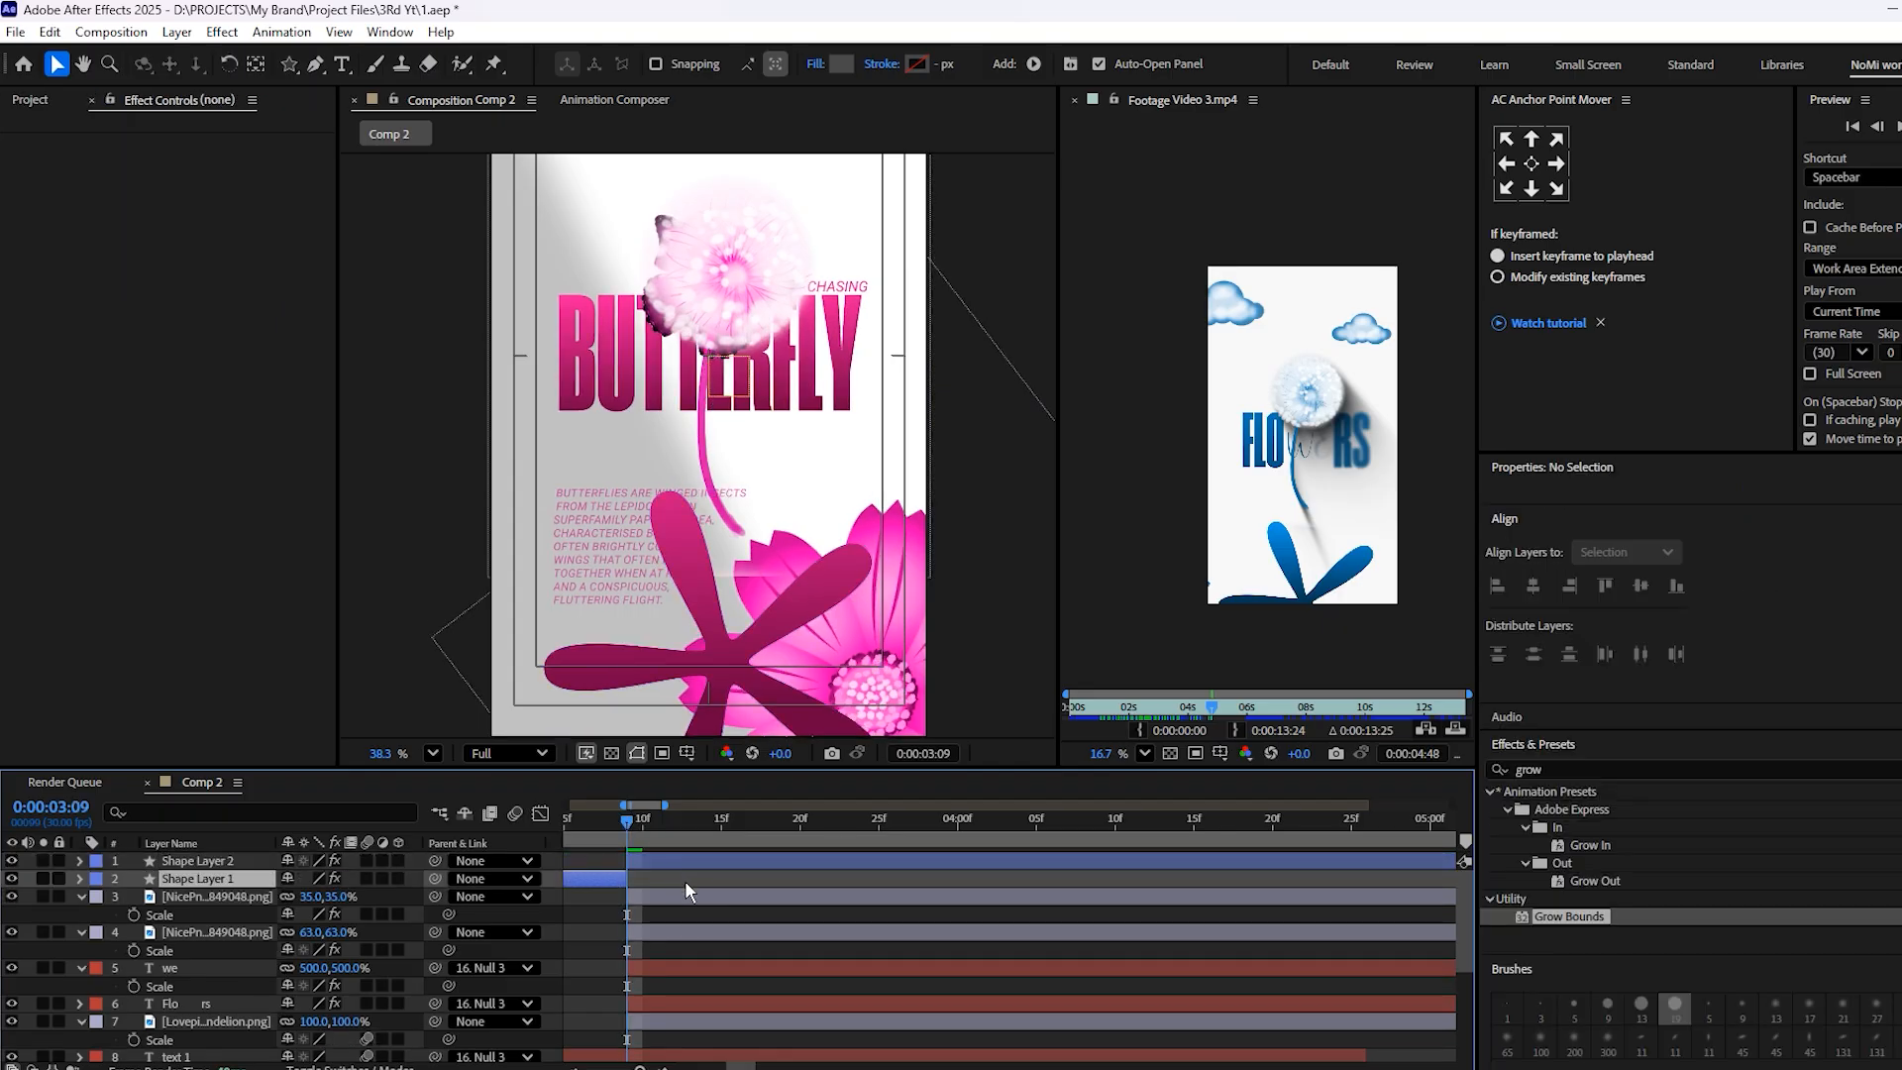
key("p")
key("p")
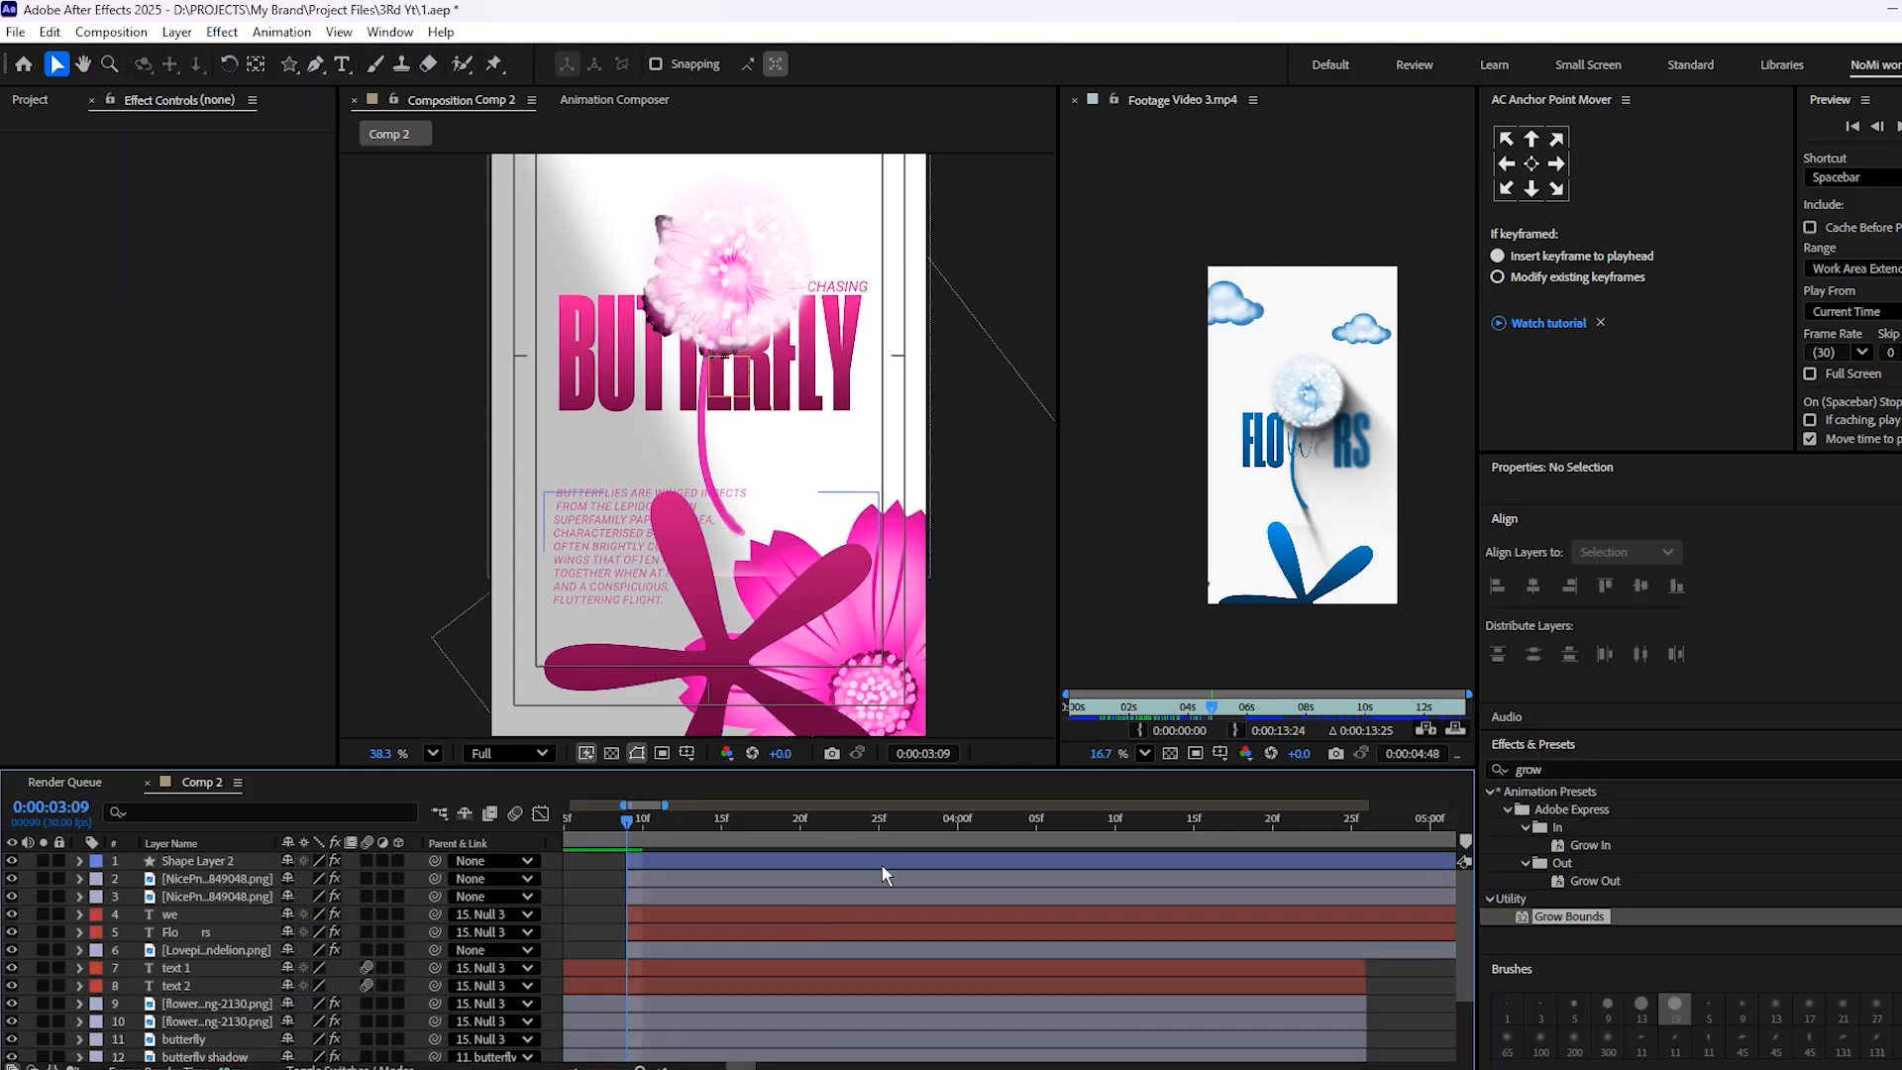
Check the FLOWERS scene up to 4:26, then duplicate the dandelion layer with the playhead at 4:15
key("minus")
key("minus")
key("minus")
mouse_move(801, 824)
left_mouse_down()
mouse_move(831, 834)
mouse_move(800, 831)
mouse_move(813, 850)
left_mouse_up()
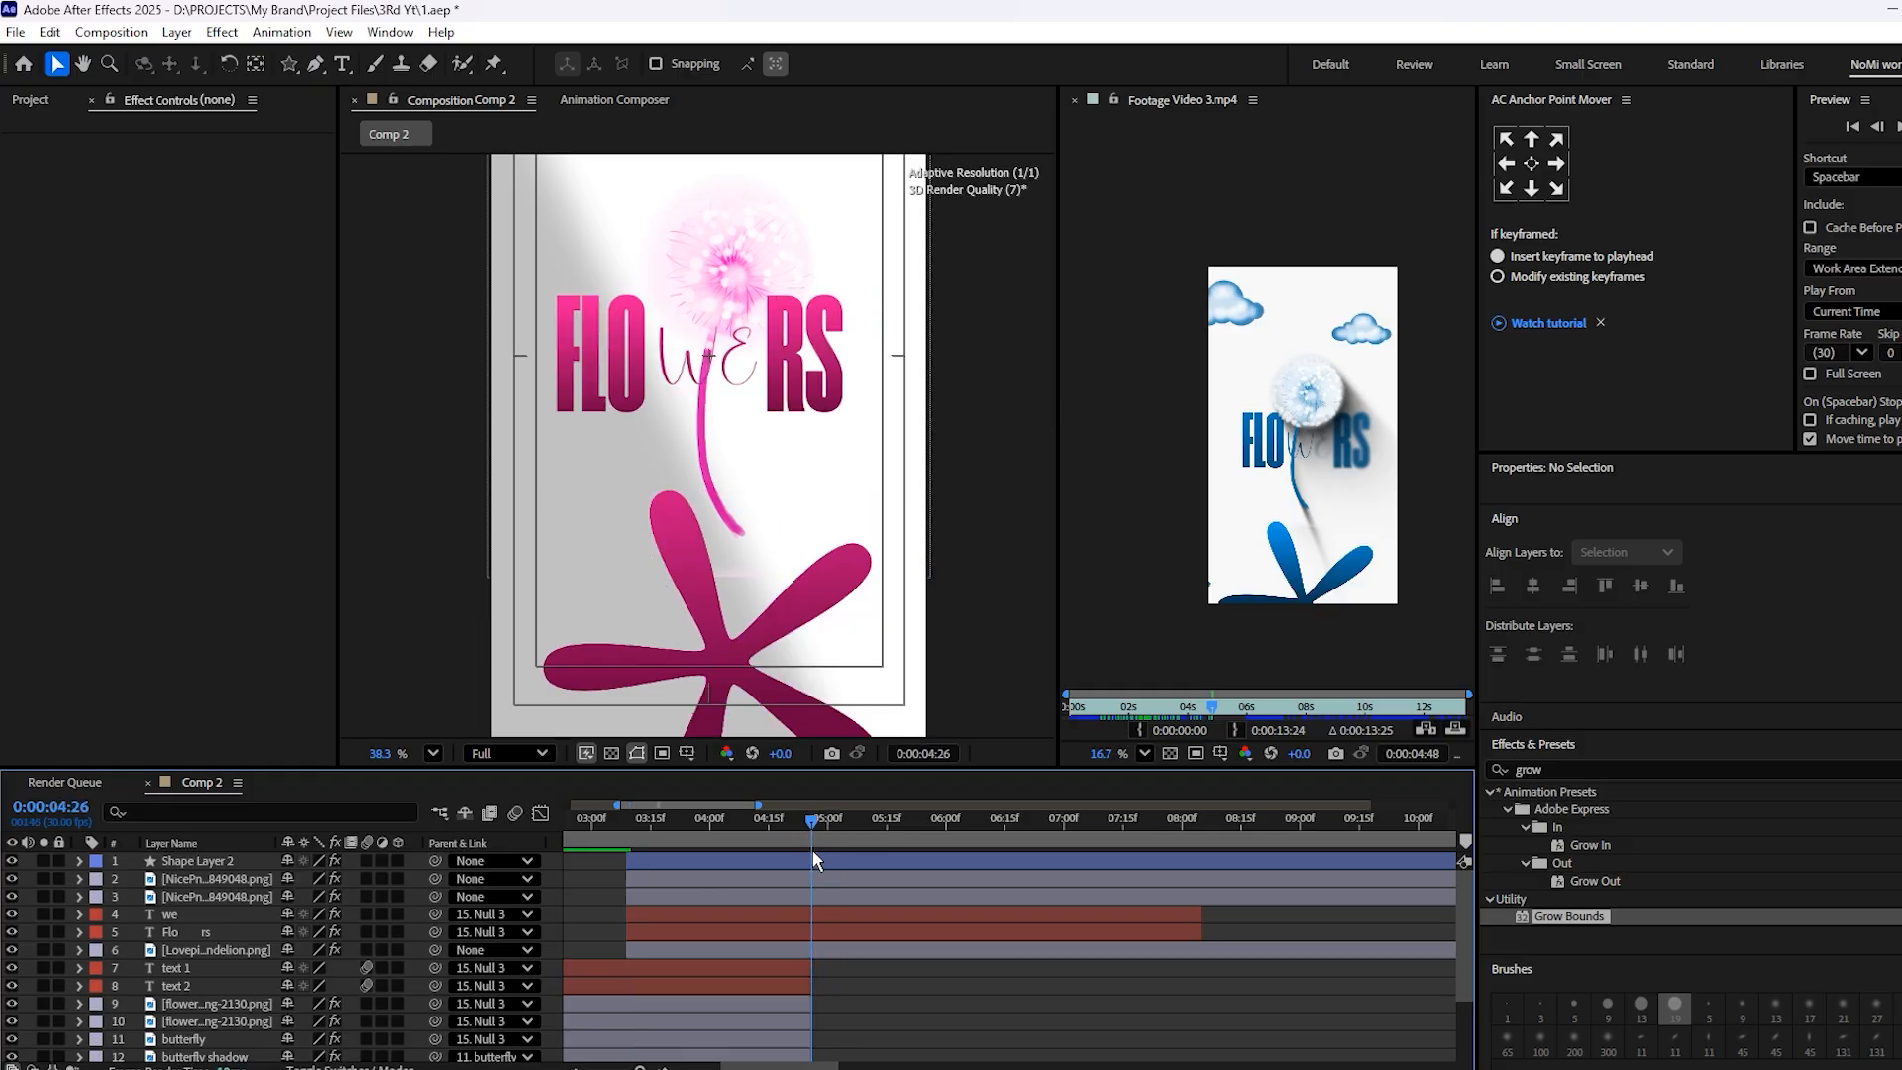
scroll(685, 515, "down", 3)
left_click_drag(680, 828, 775, 902)
left_click(775, 895)
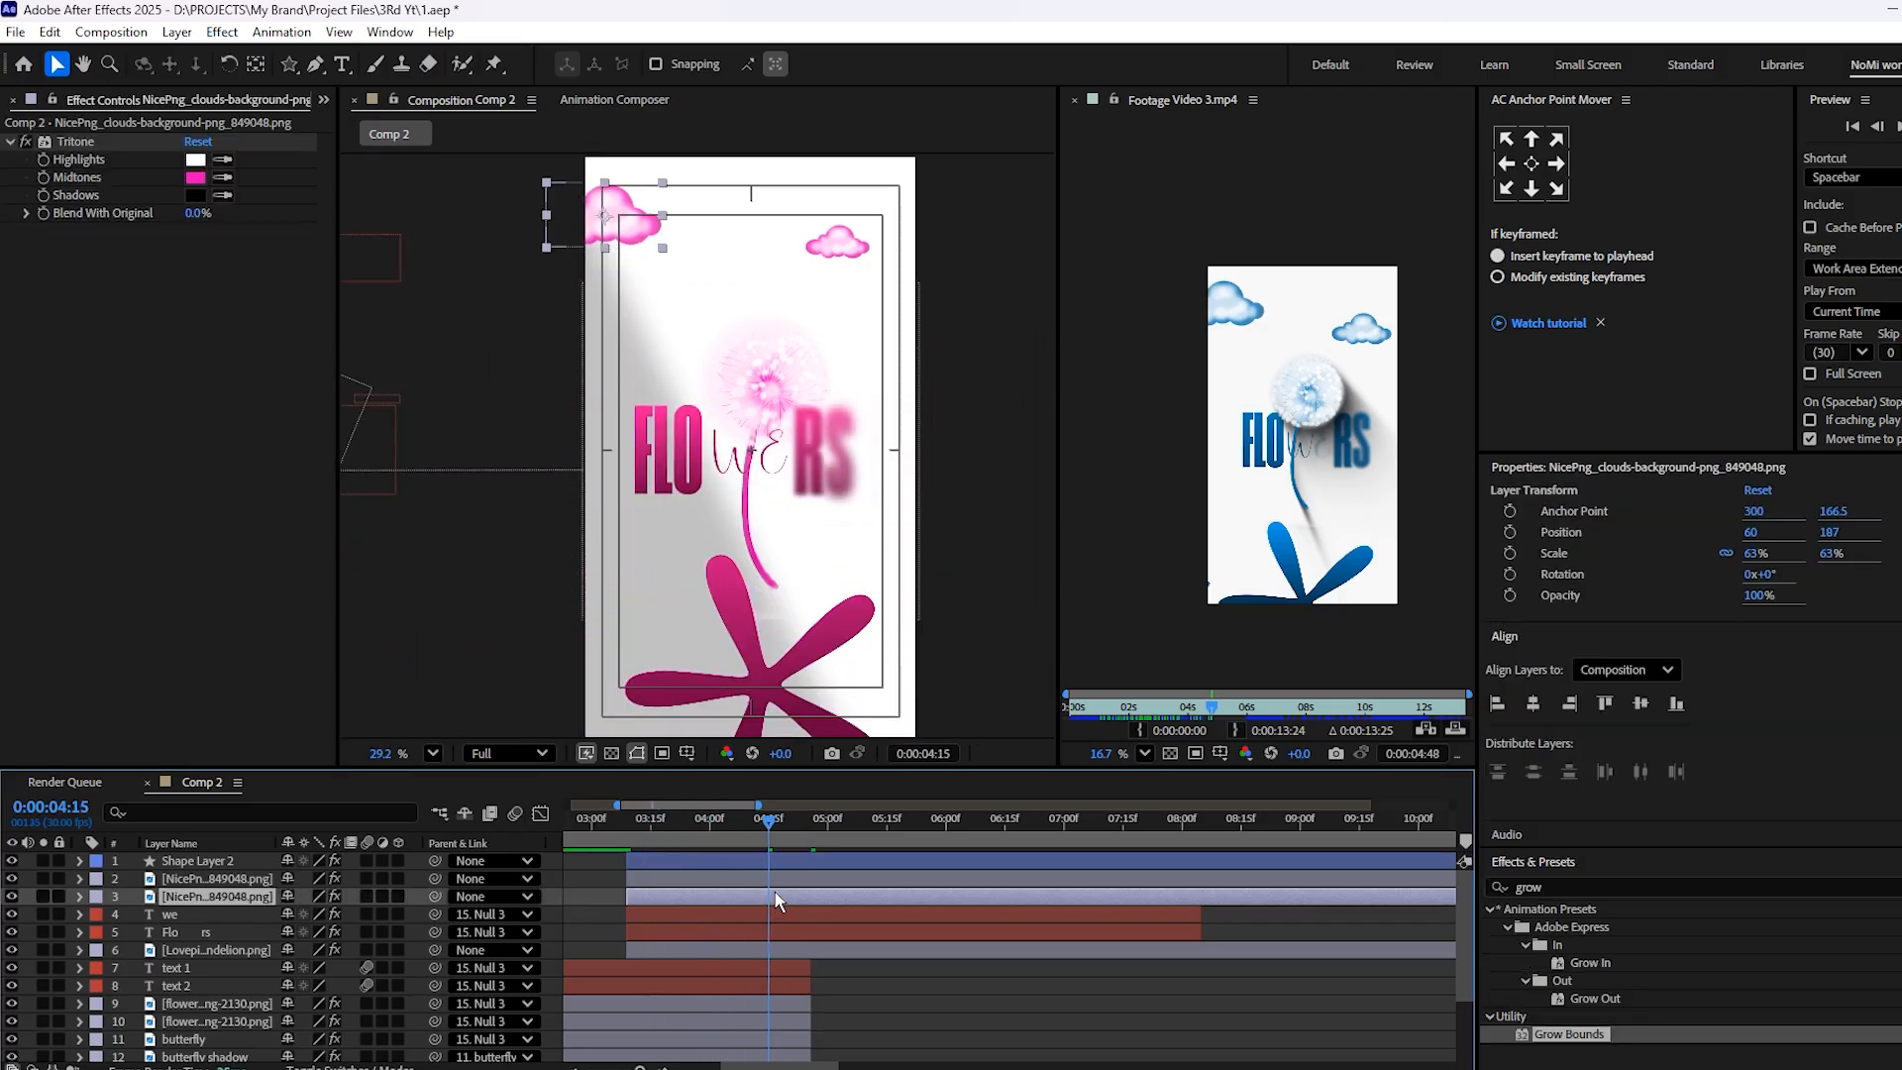
left_click(788, 916)
left_click(799, 930)
left_click(801, 950)
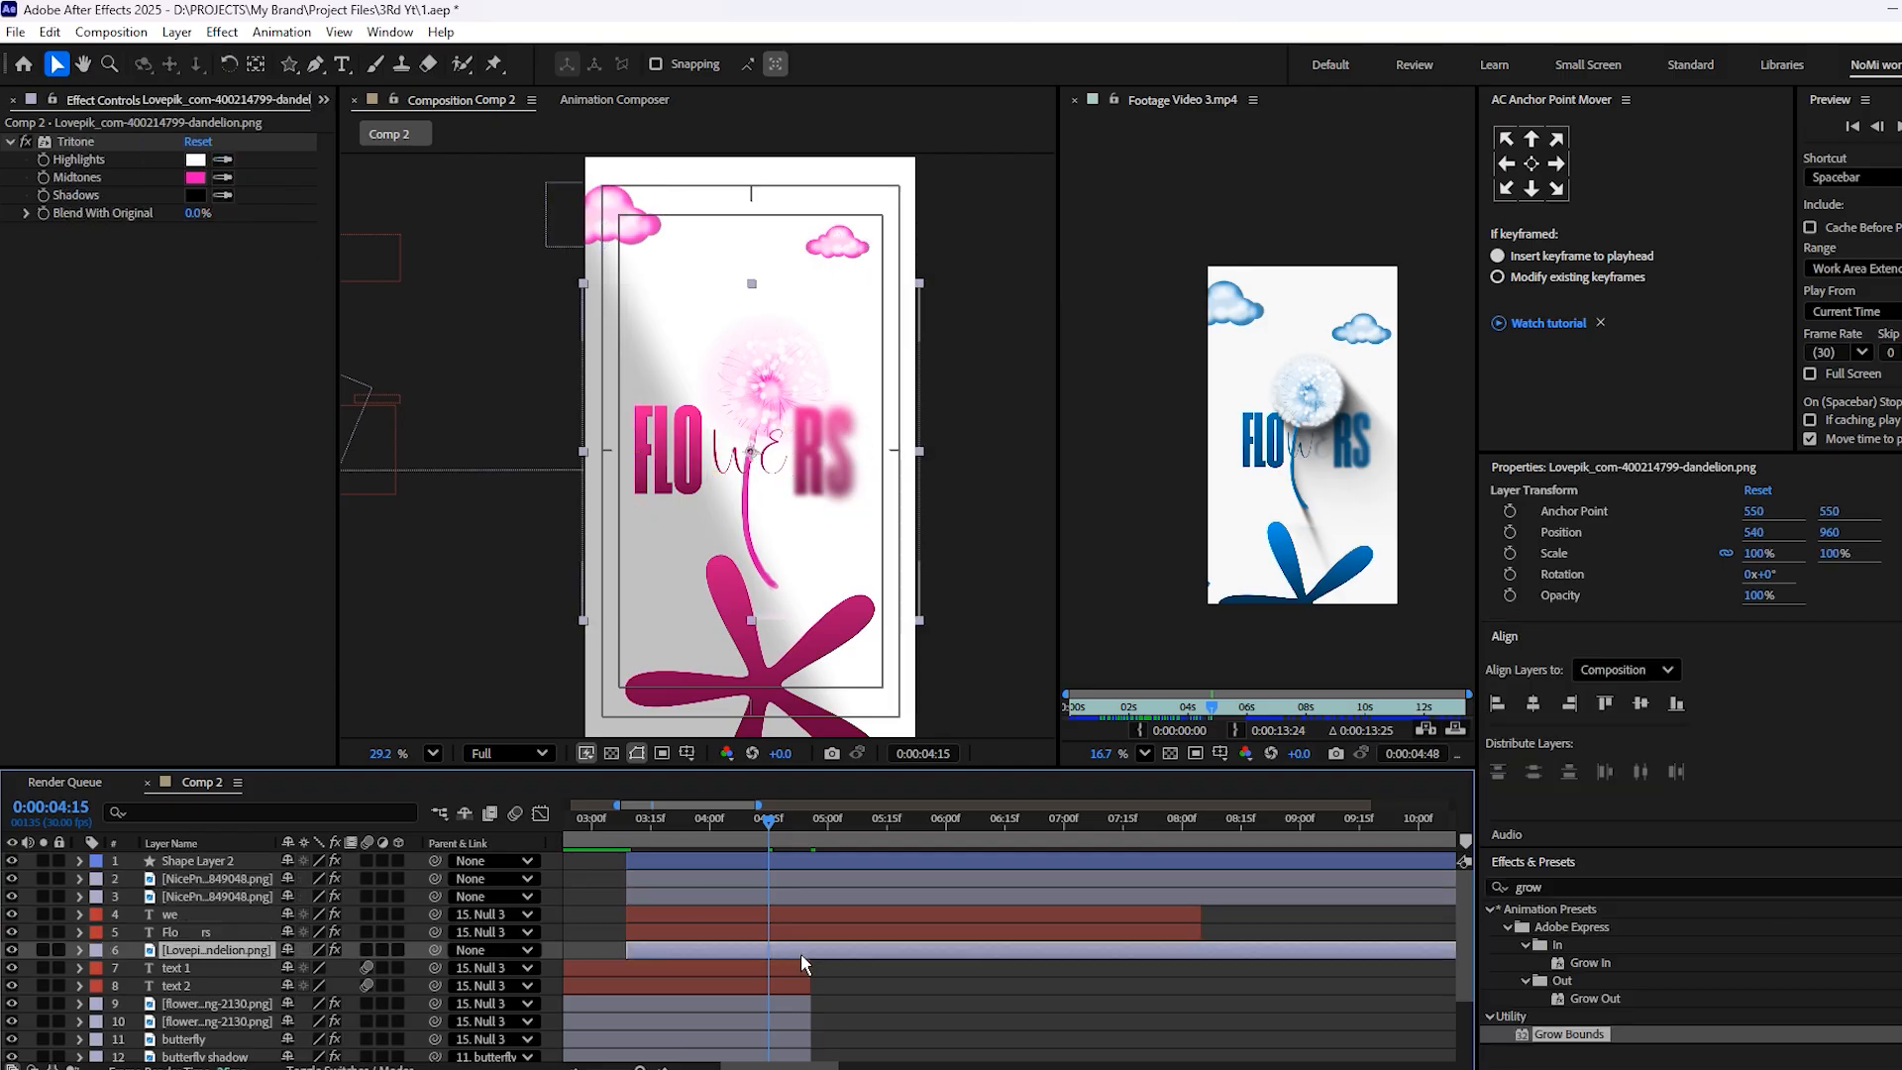
key("ctrl+d")
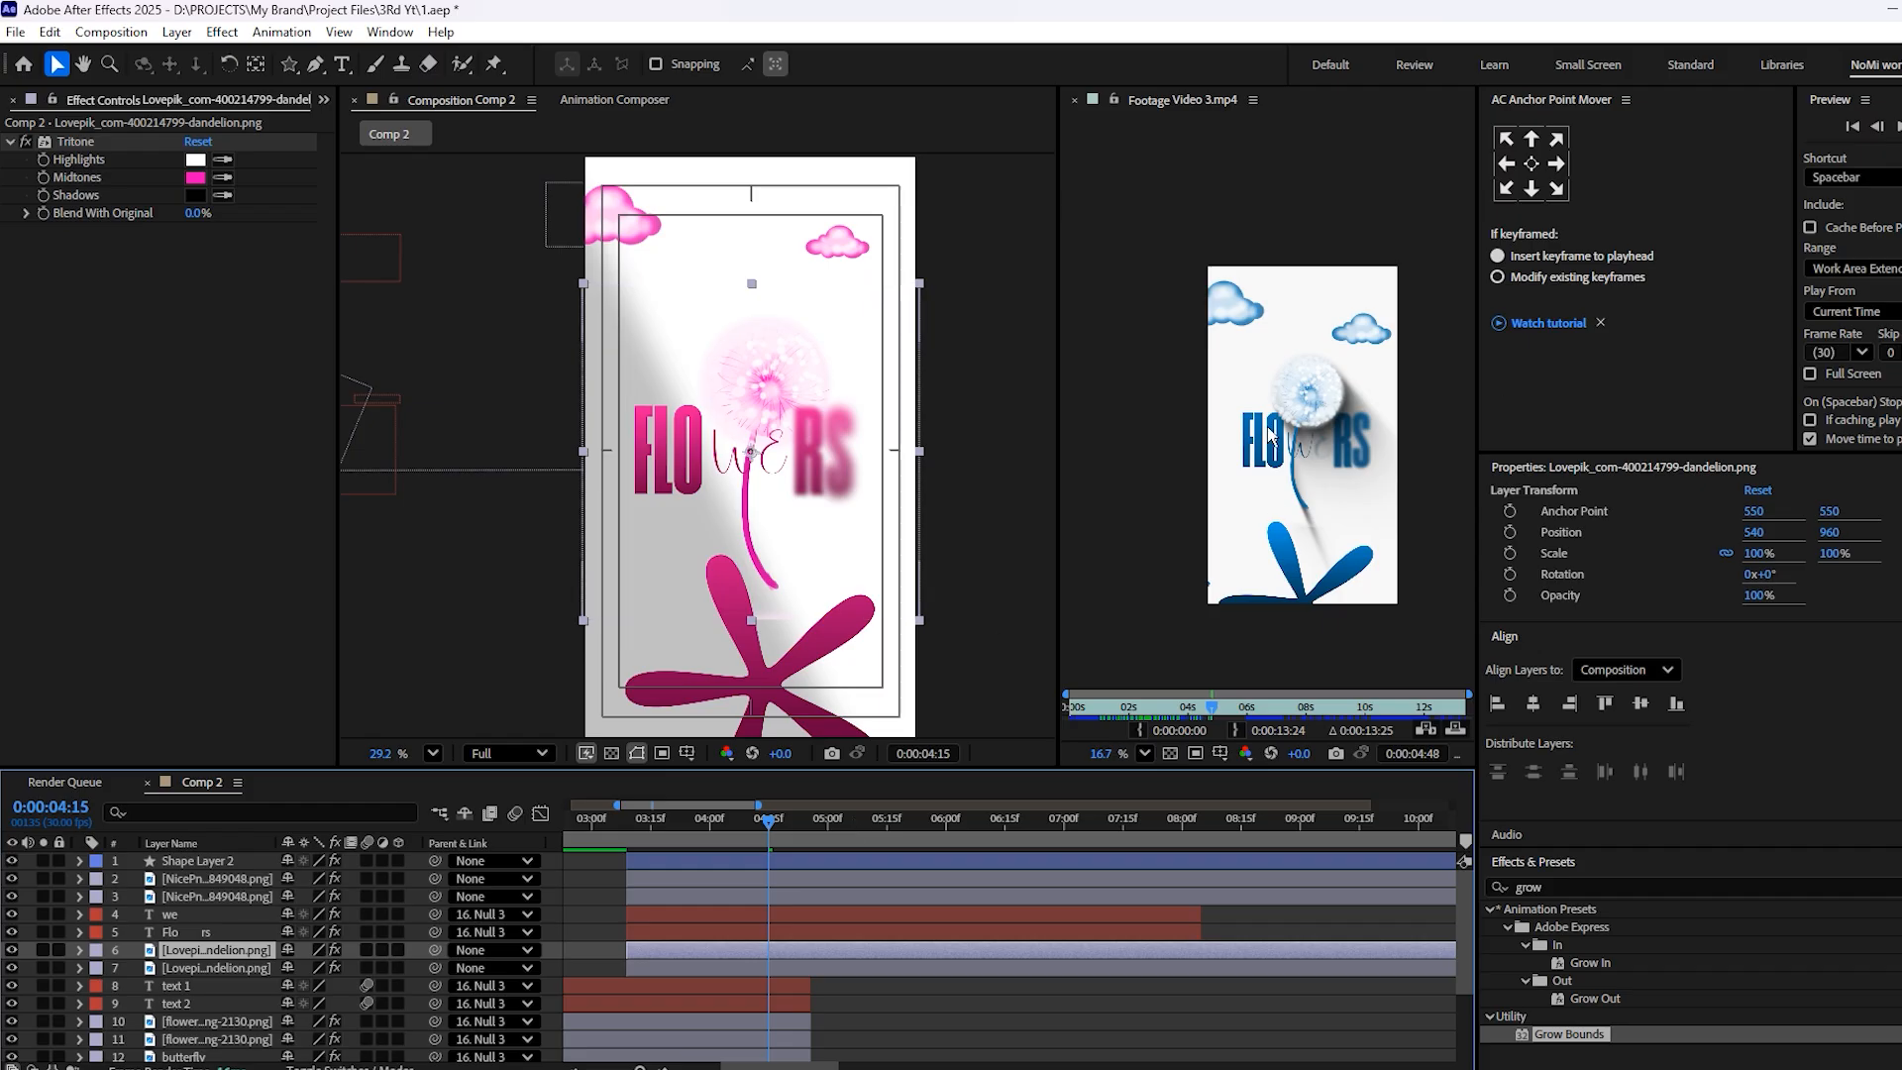
Remove the Tritone effect from the lower dandelion layer
scroll(1254, 452, "up", 2)
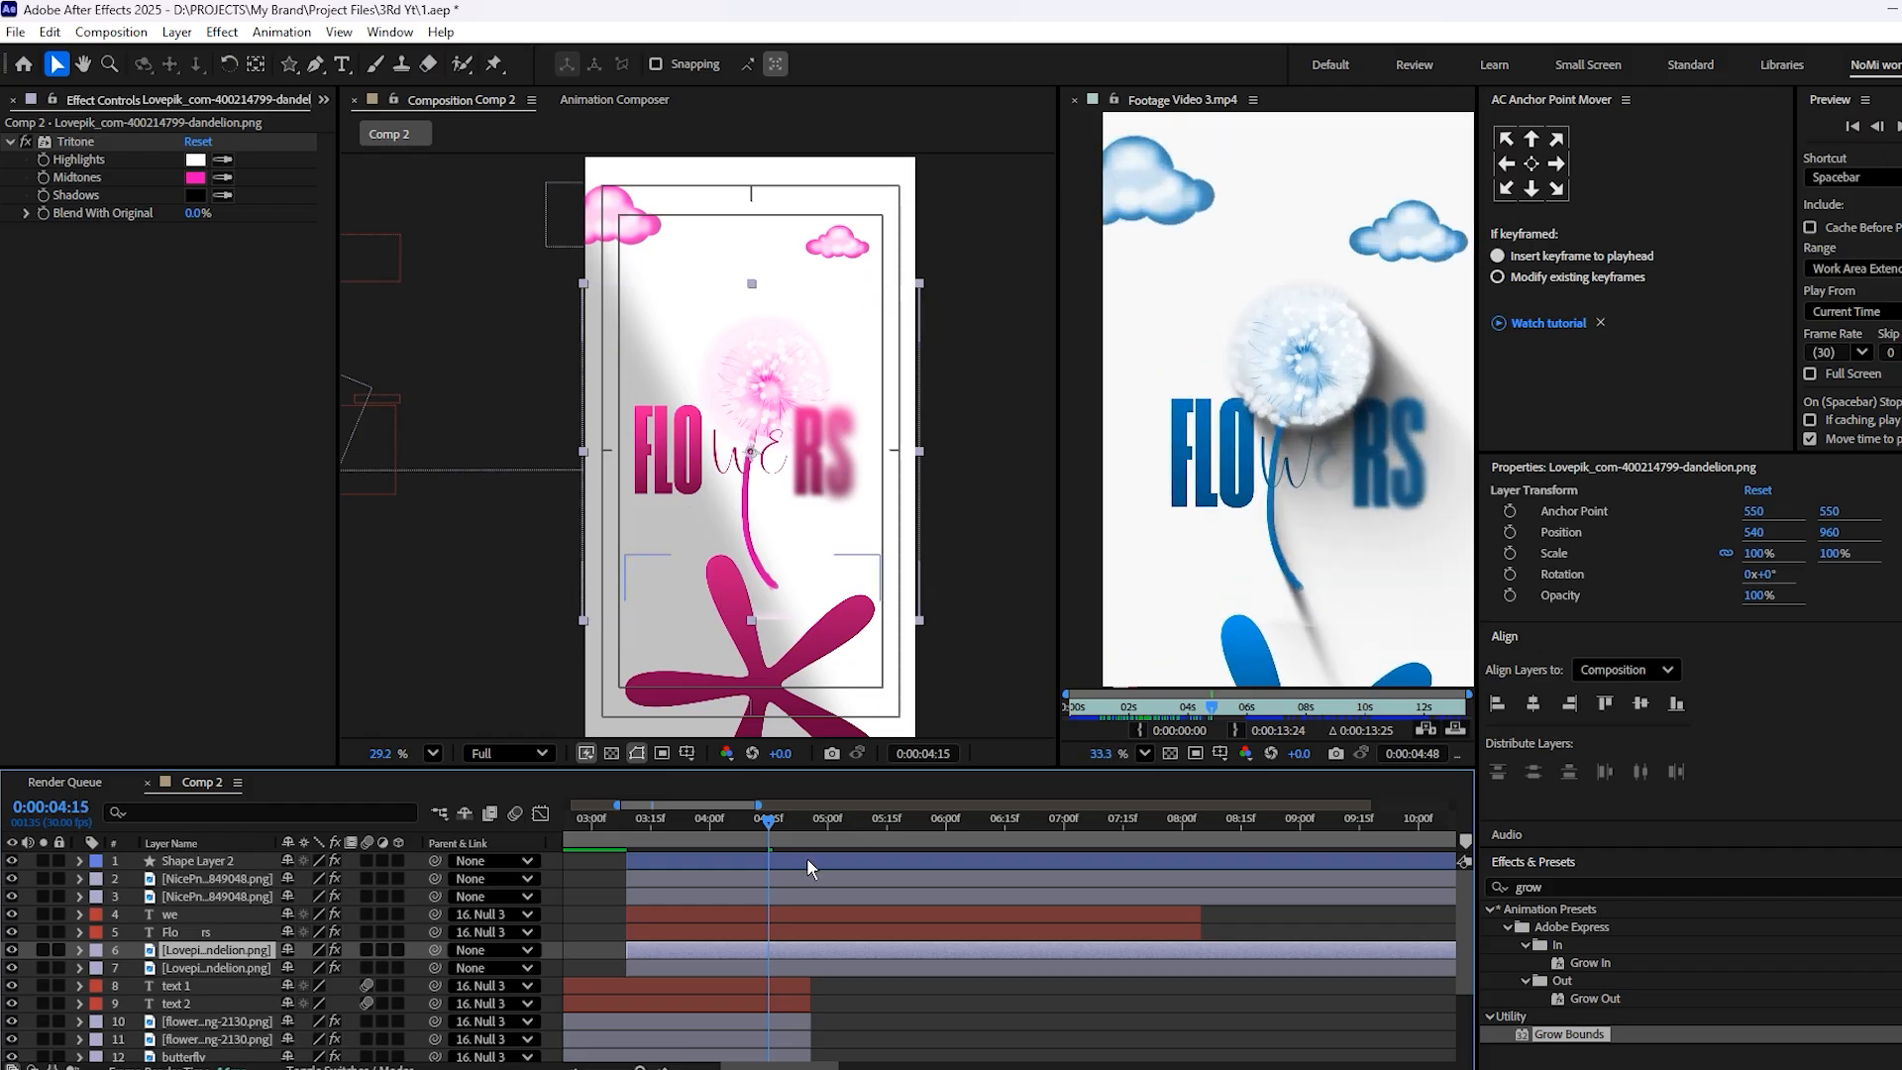
left_click_drag(824, 991, 955, 990)
left_click(906, 969)
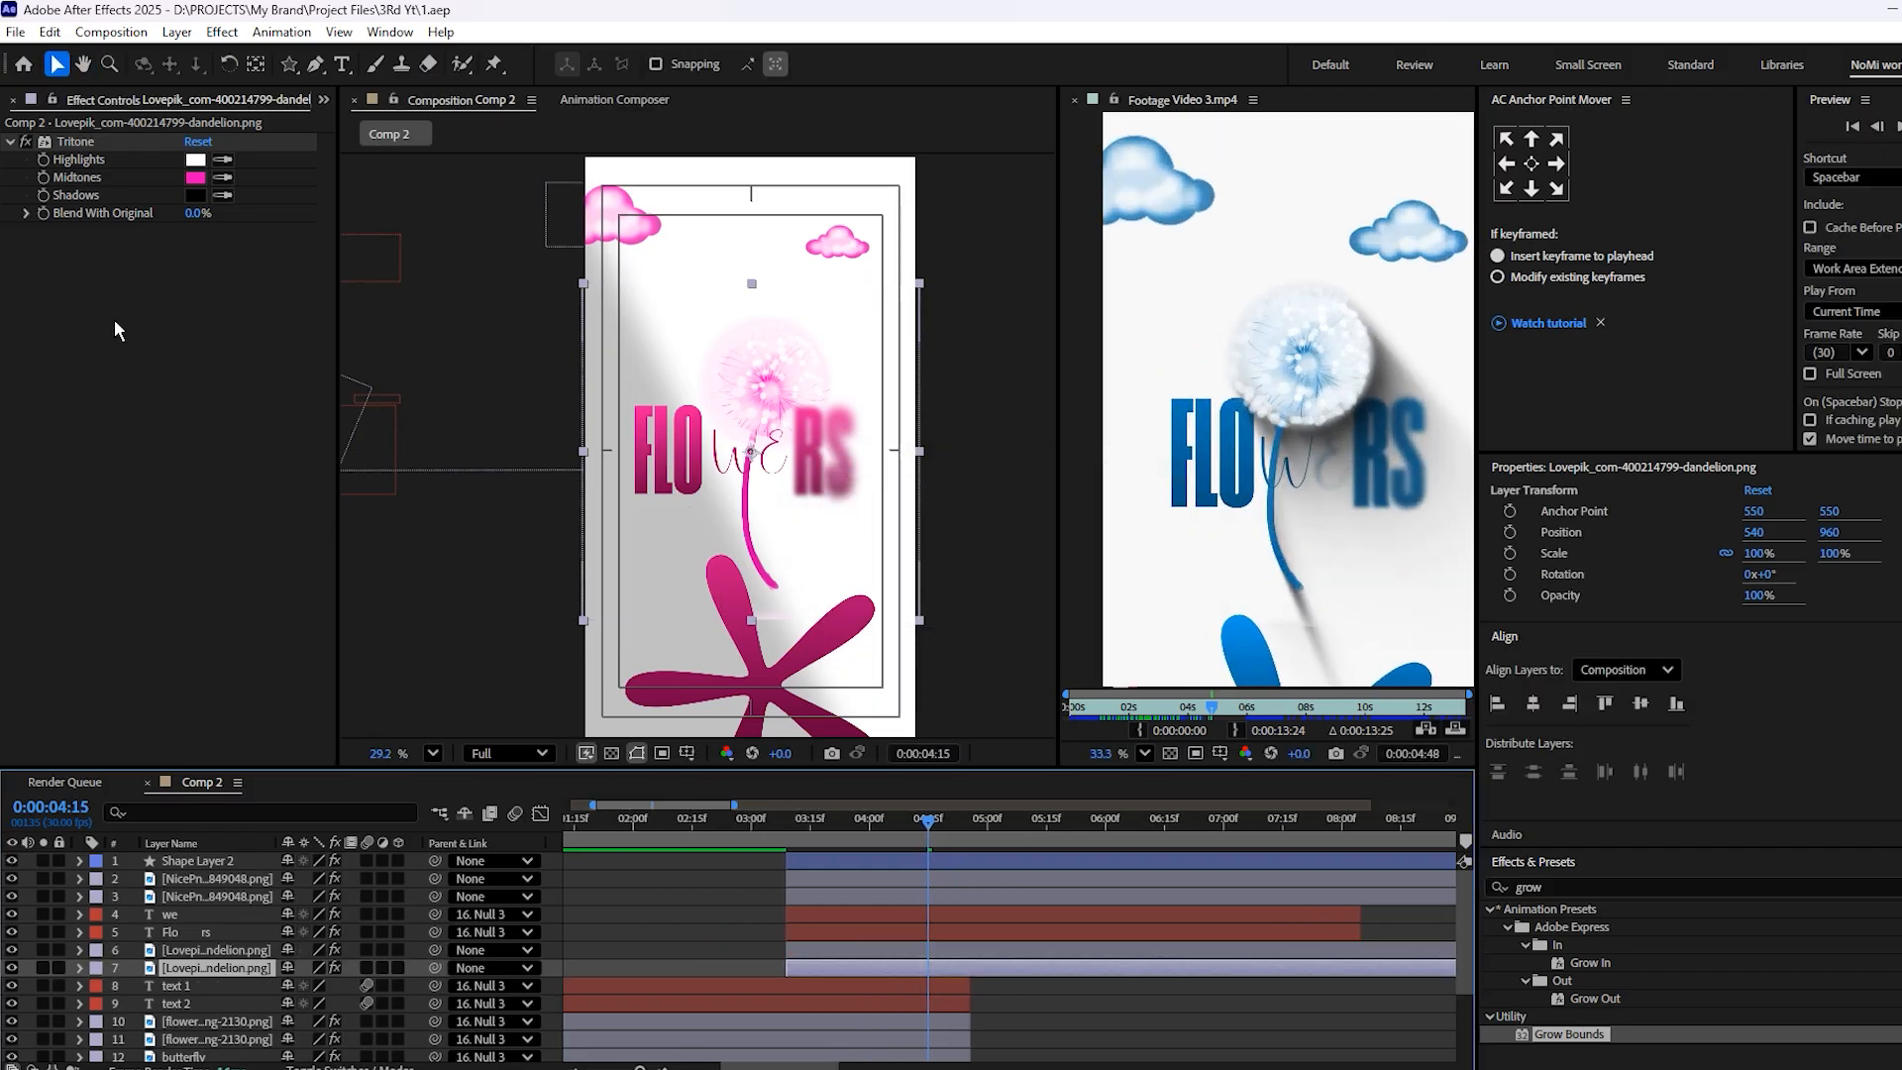
left_click(79, 150)
key("Delete")
Copy Grow Bounds, Fill and CC Radial Fast Blur from the butterfly shadow layer onto the lower dandelion layer
scroll(447, 969, "down", 3)
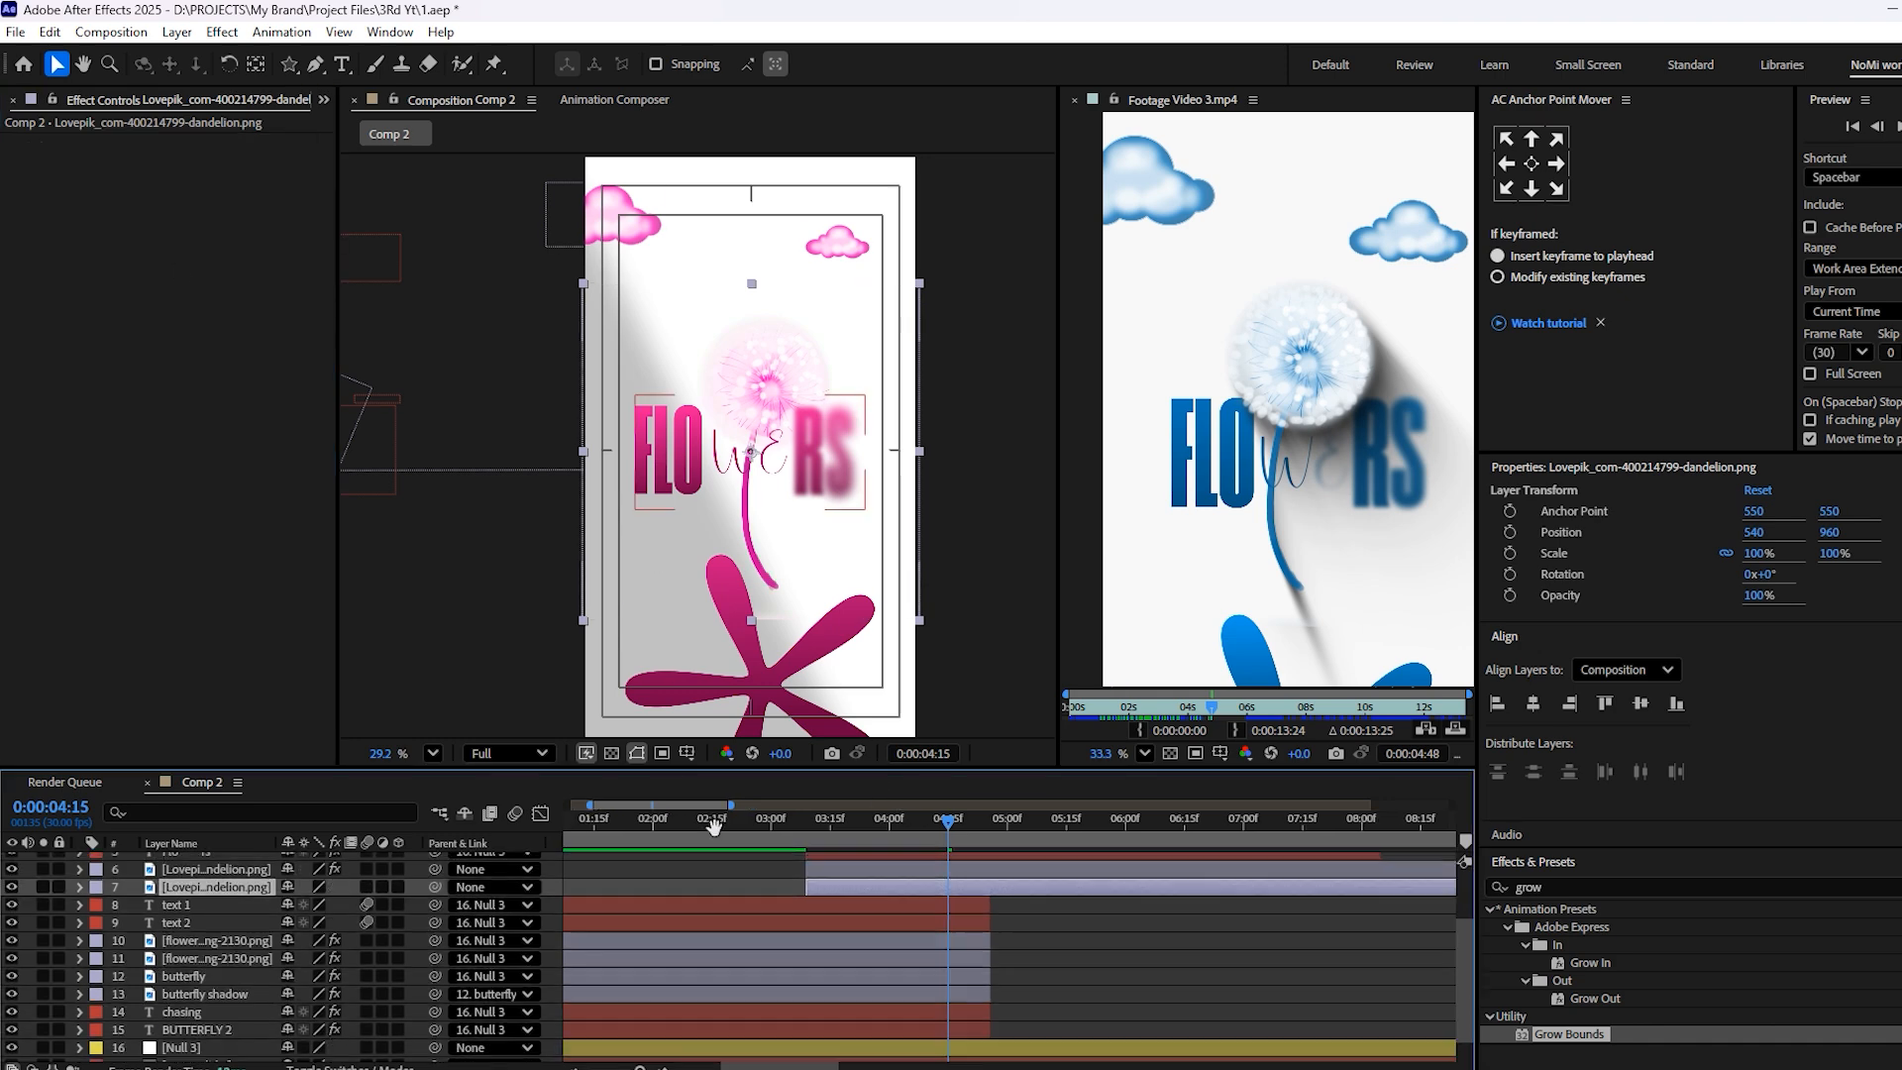
left_click(241, 971)
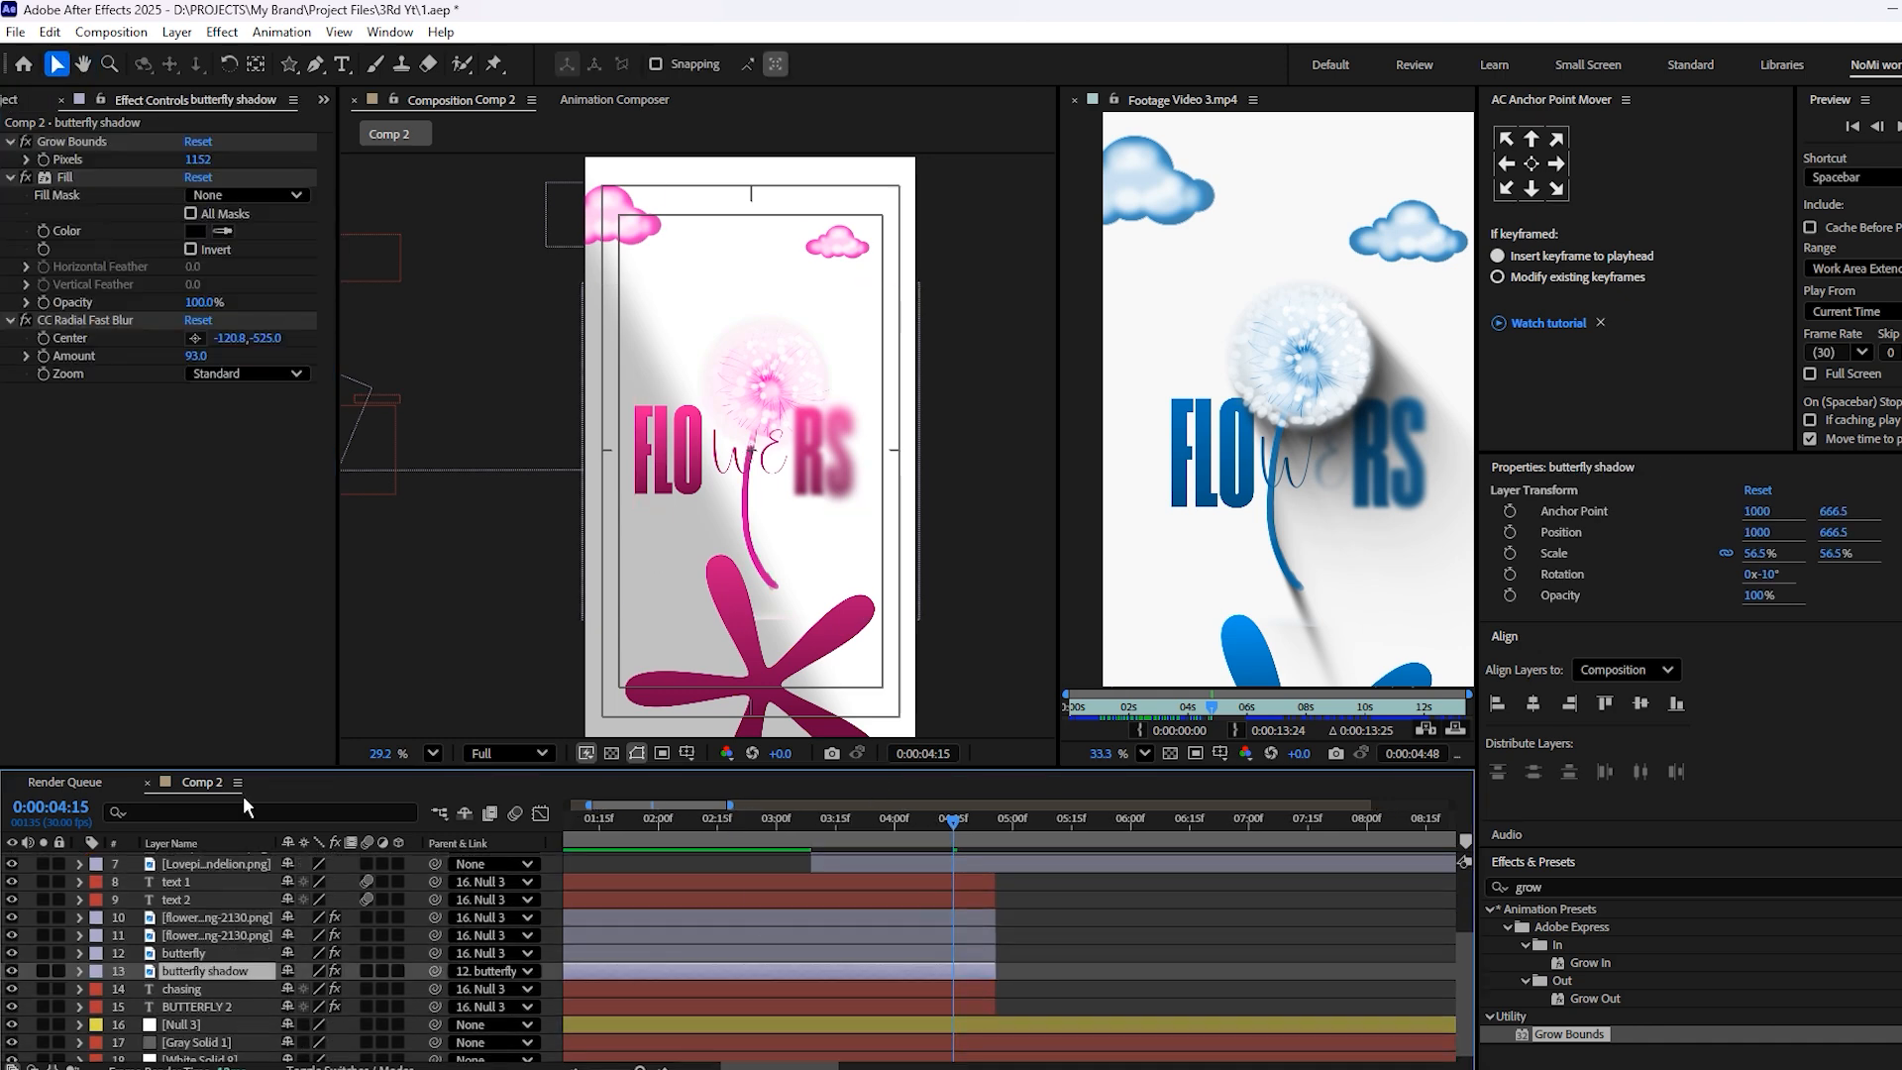
left_click(69, 141)
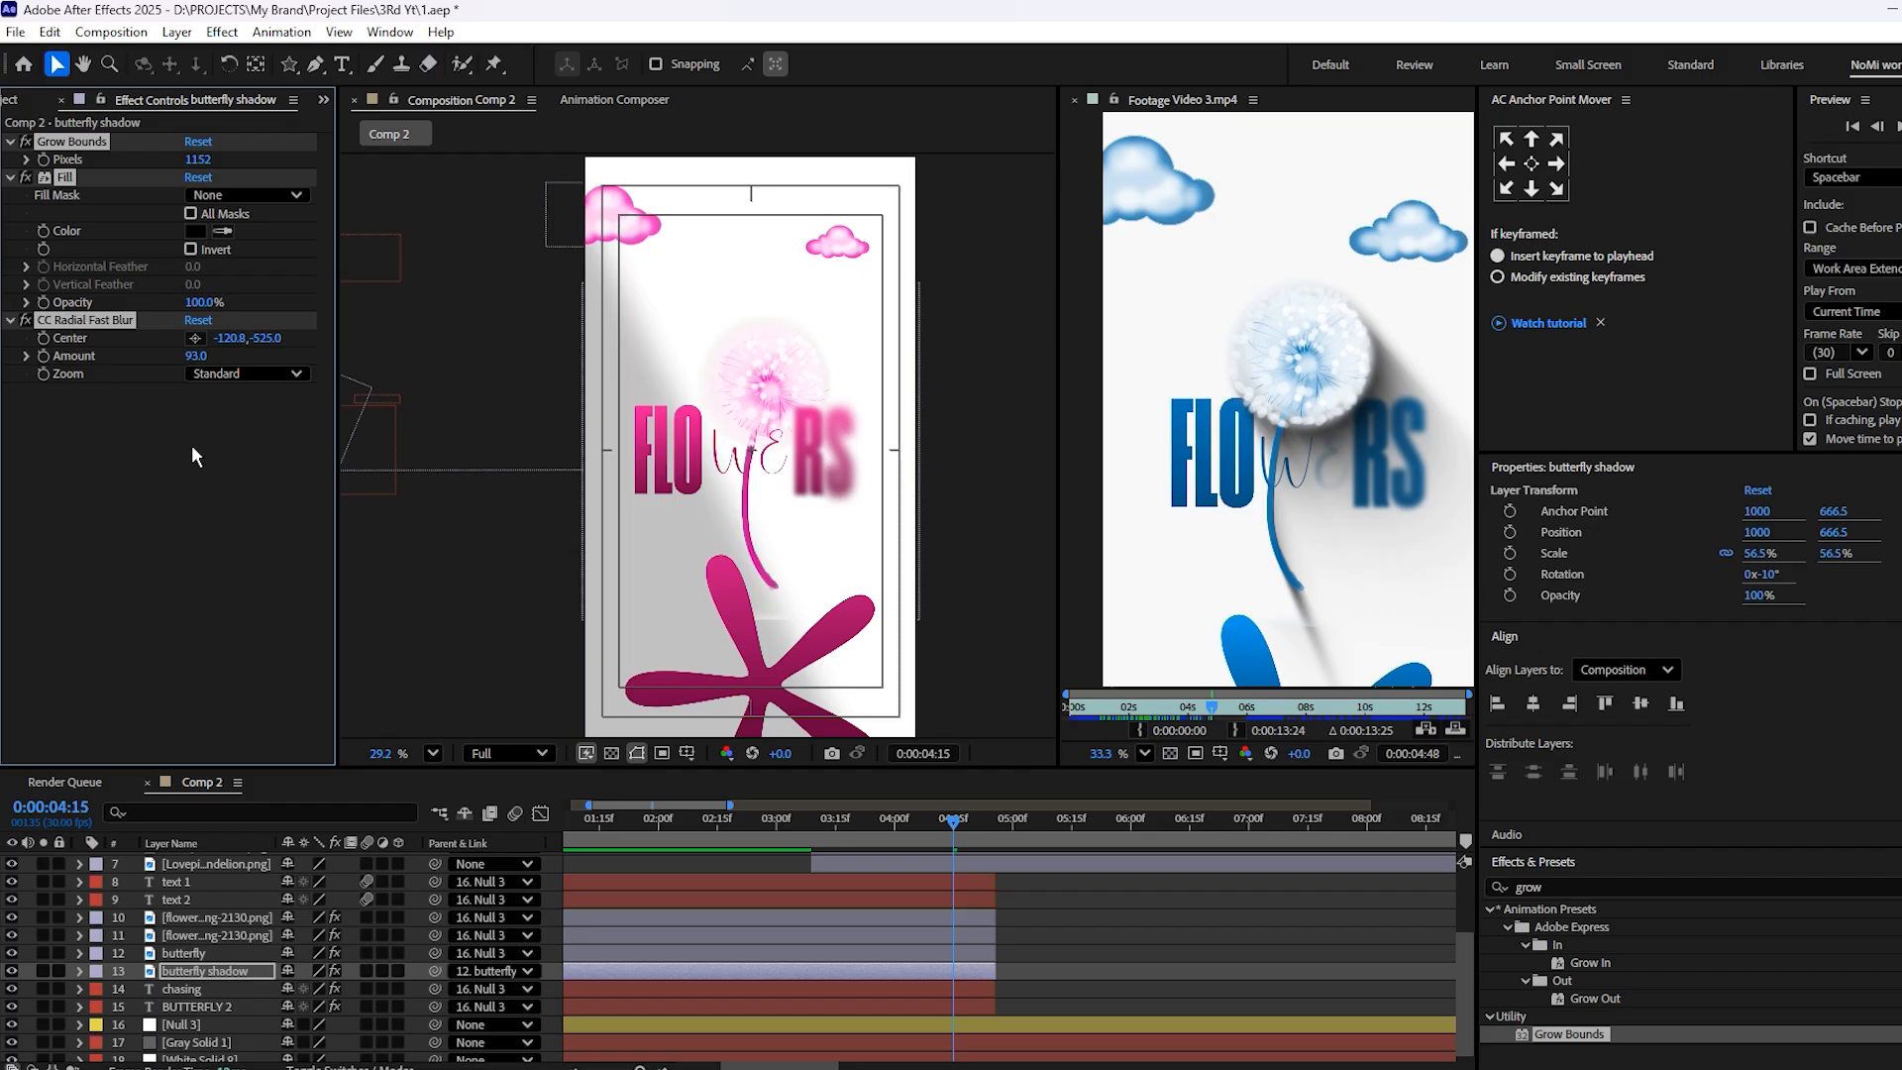
scroll(852, 947, "up", 3)
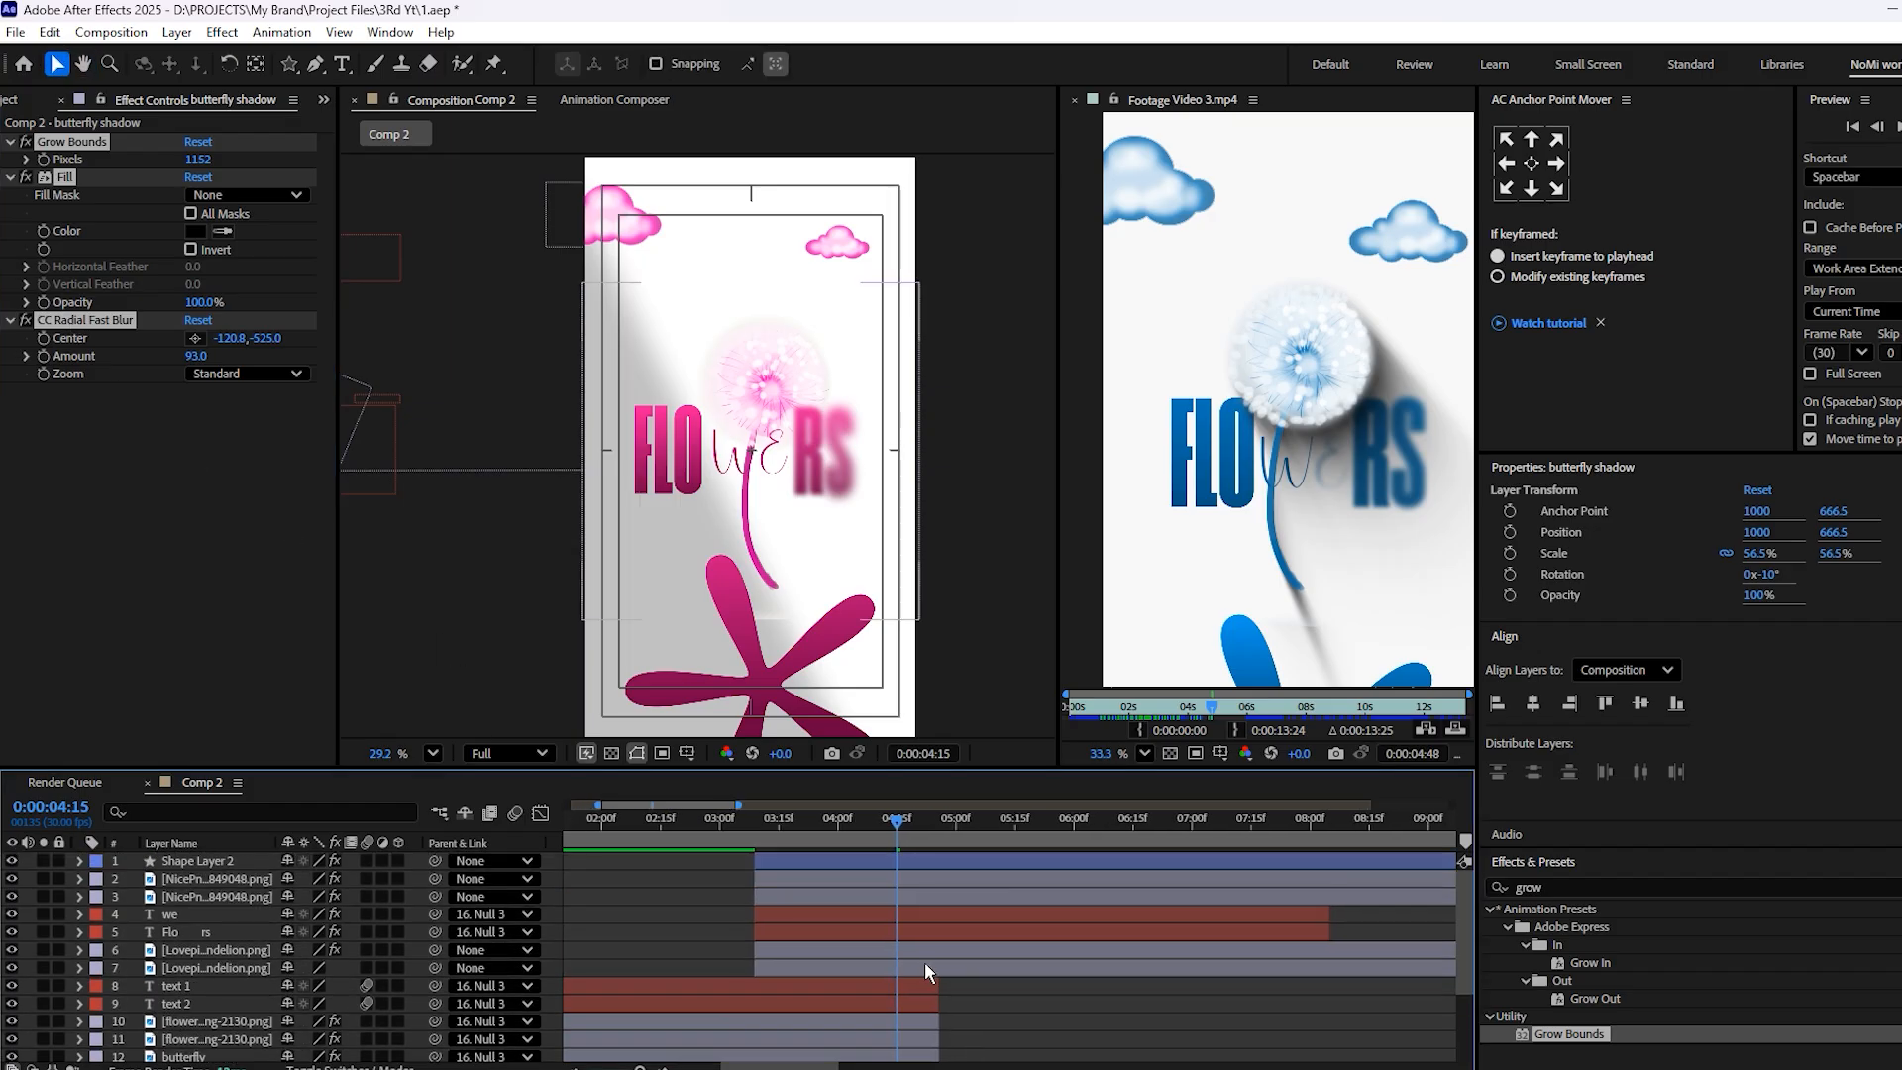
left_click(924, 961)
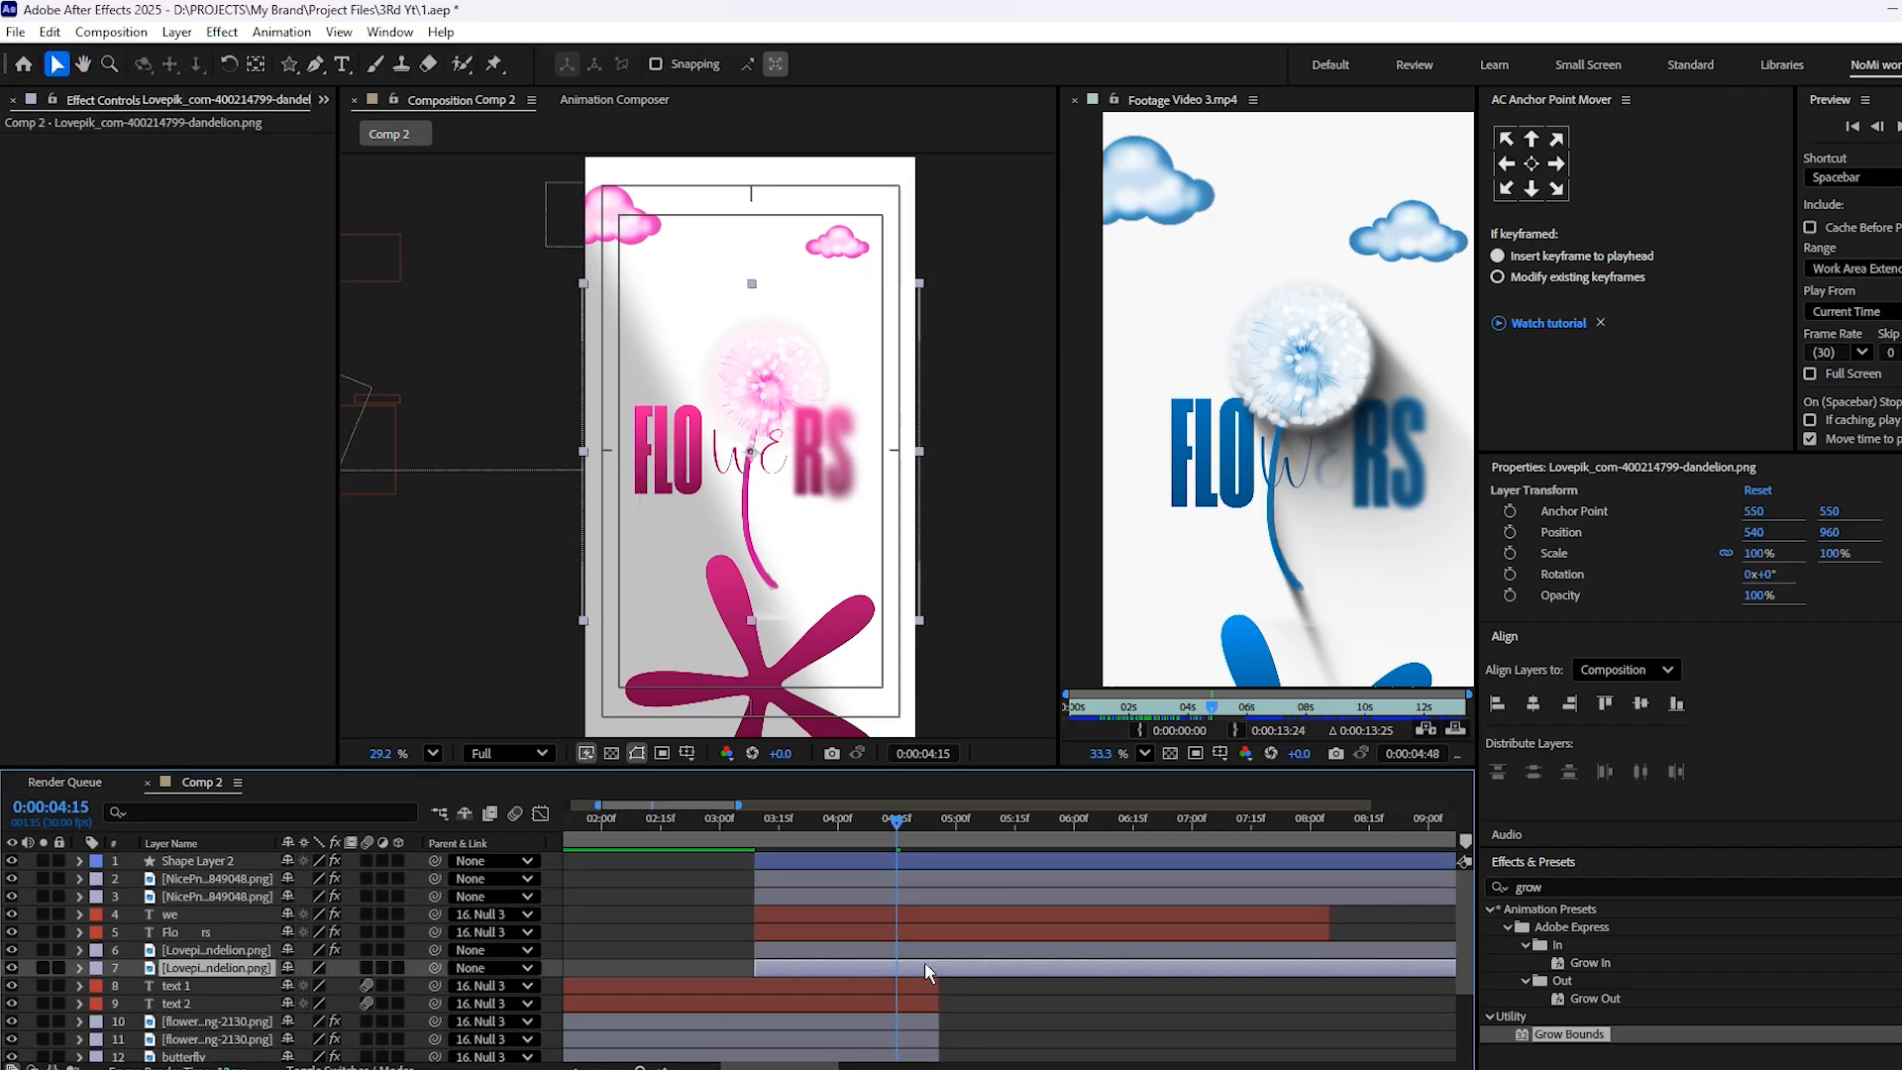
Set the dandelion shadow's CC Radial Fast Blur amount to 92 and preview the scene up to 5:09
left_click(985, 999)
left_click(775, 561)
scroll(775, 584, "down", 2)
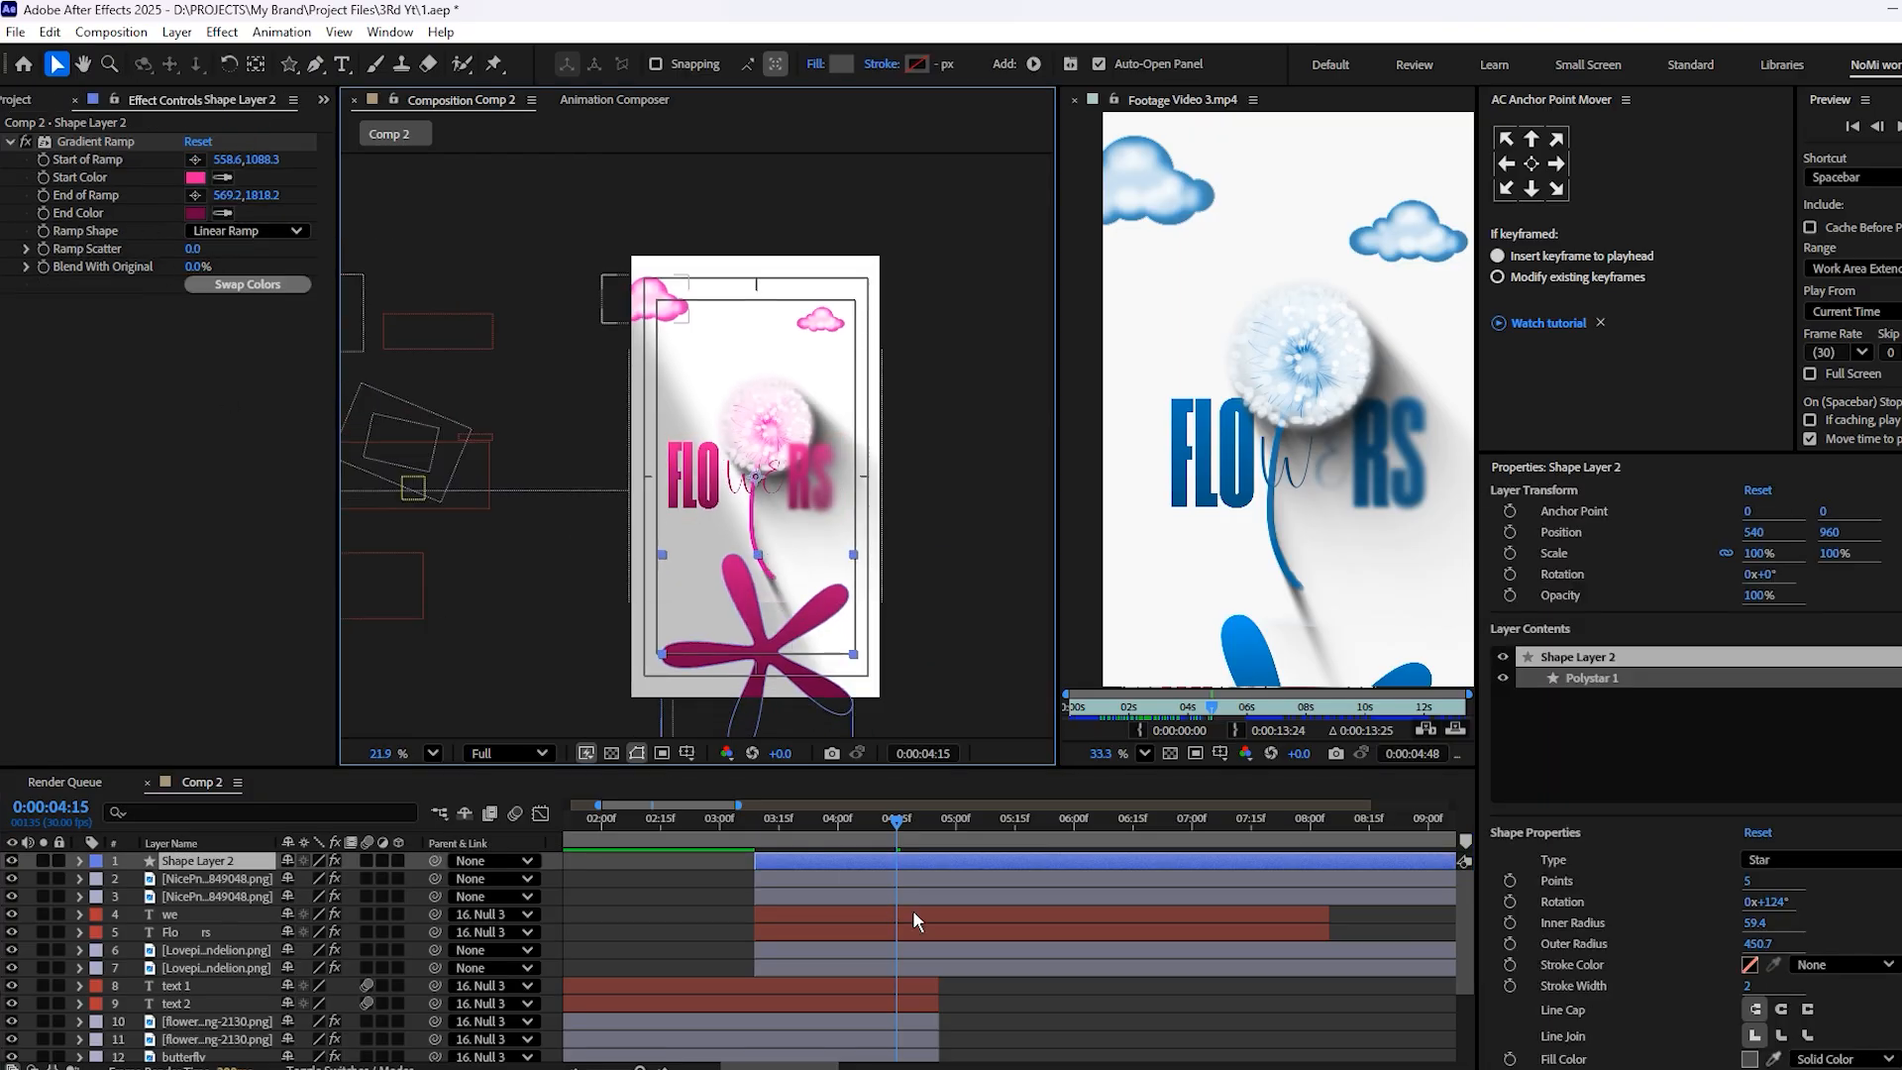
left_click(941, 963)
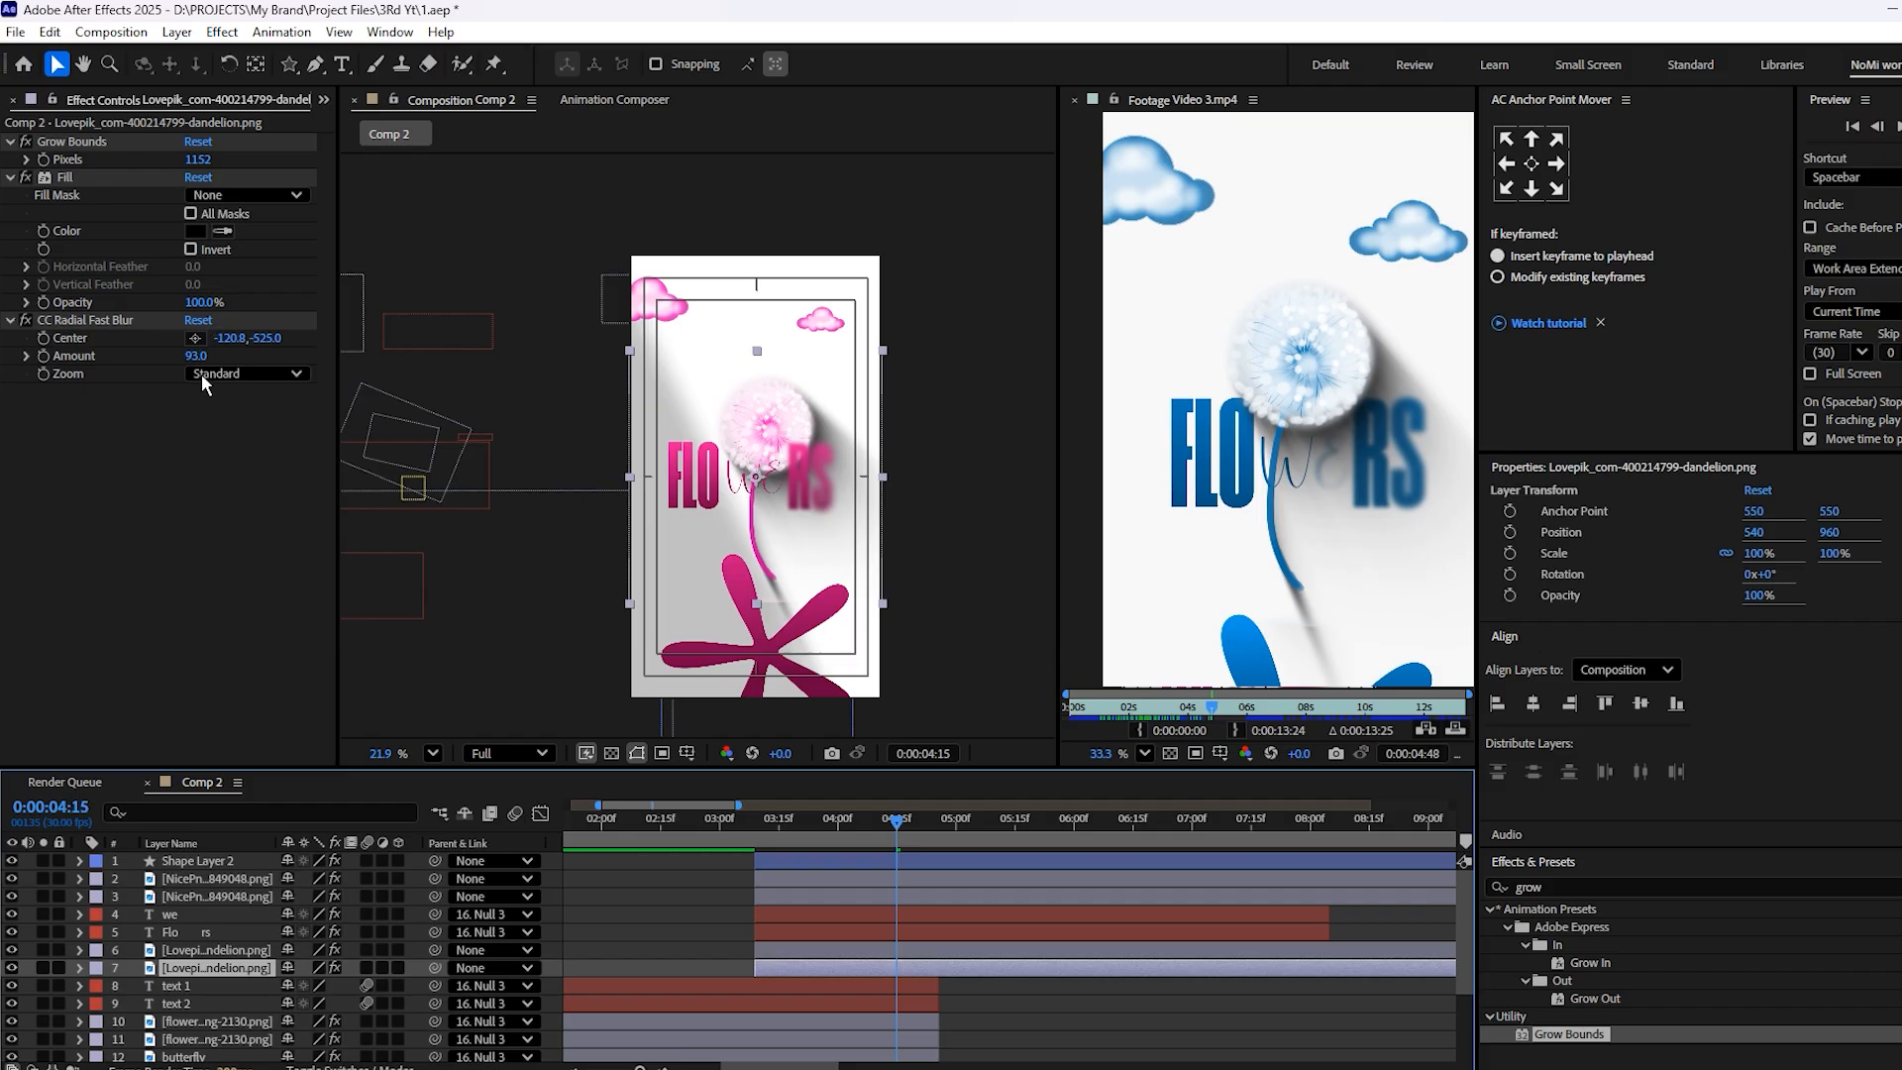
left_click_drag(189, 355, 188, 355)
left_click(1004, 972)
key("space")
scroll(772, 428, "up", 3)
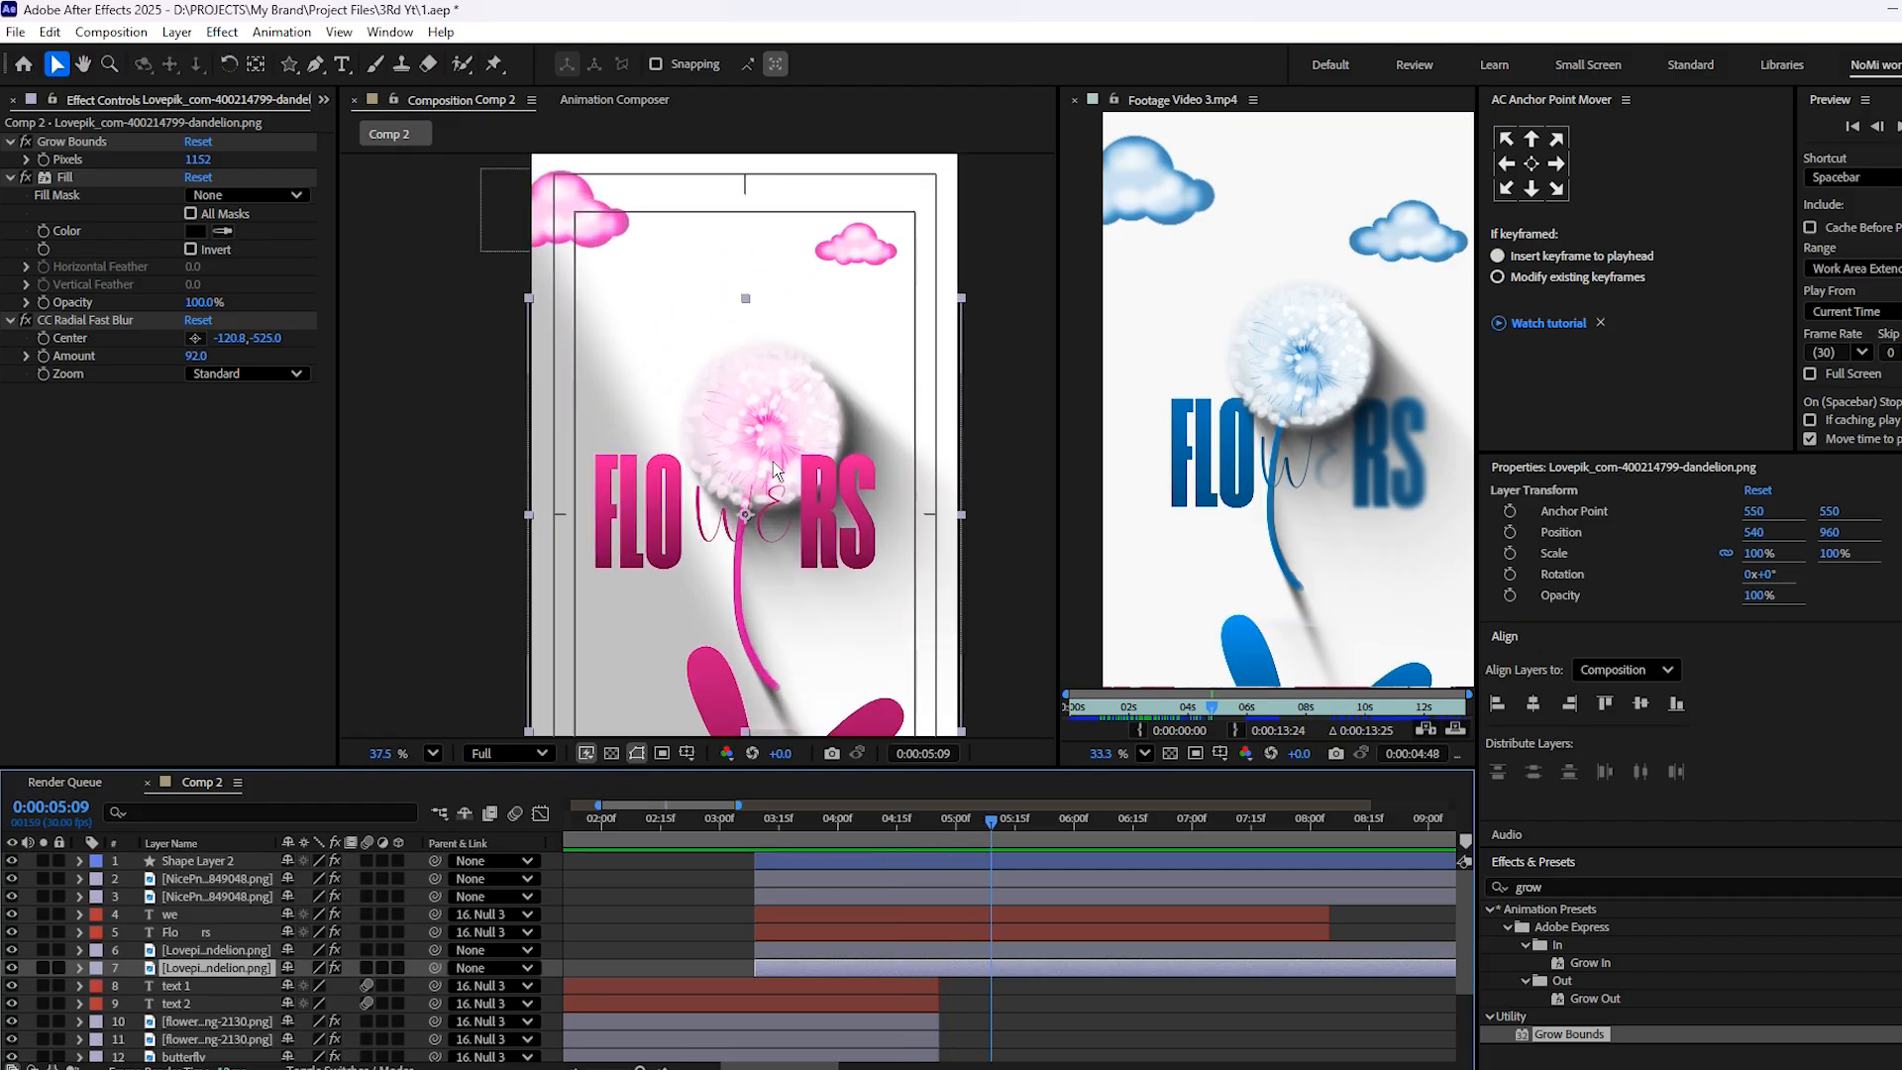
Move both dandelion layers above the we and Flo rs text layers and parent the lower dandelion shadow to the dandelion layer
left_click(951, 949, "shift")
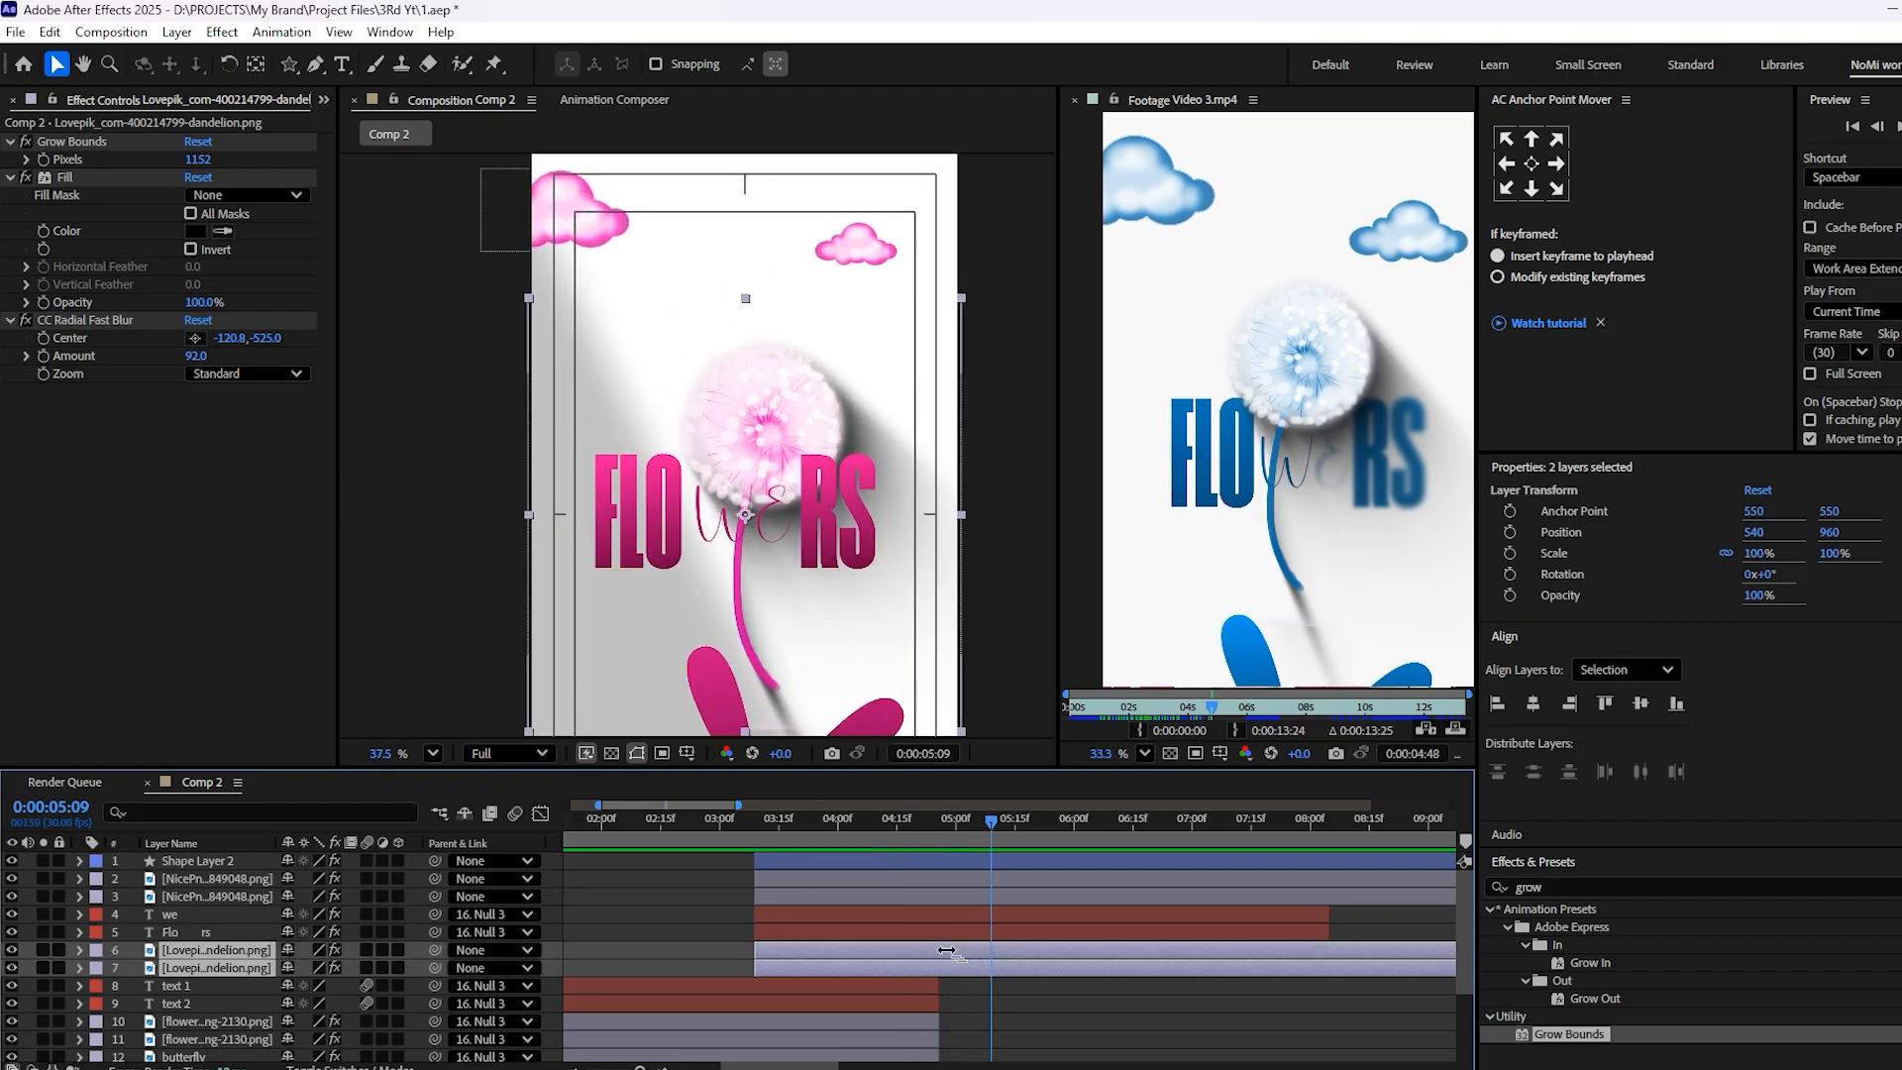
key("ctrl+bracketright")
key("ctrl+bracketright")
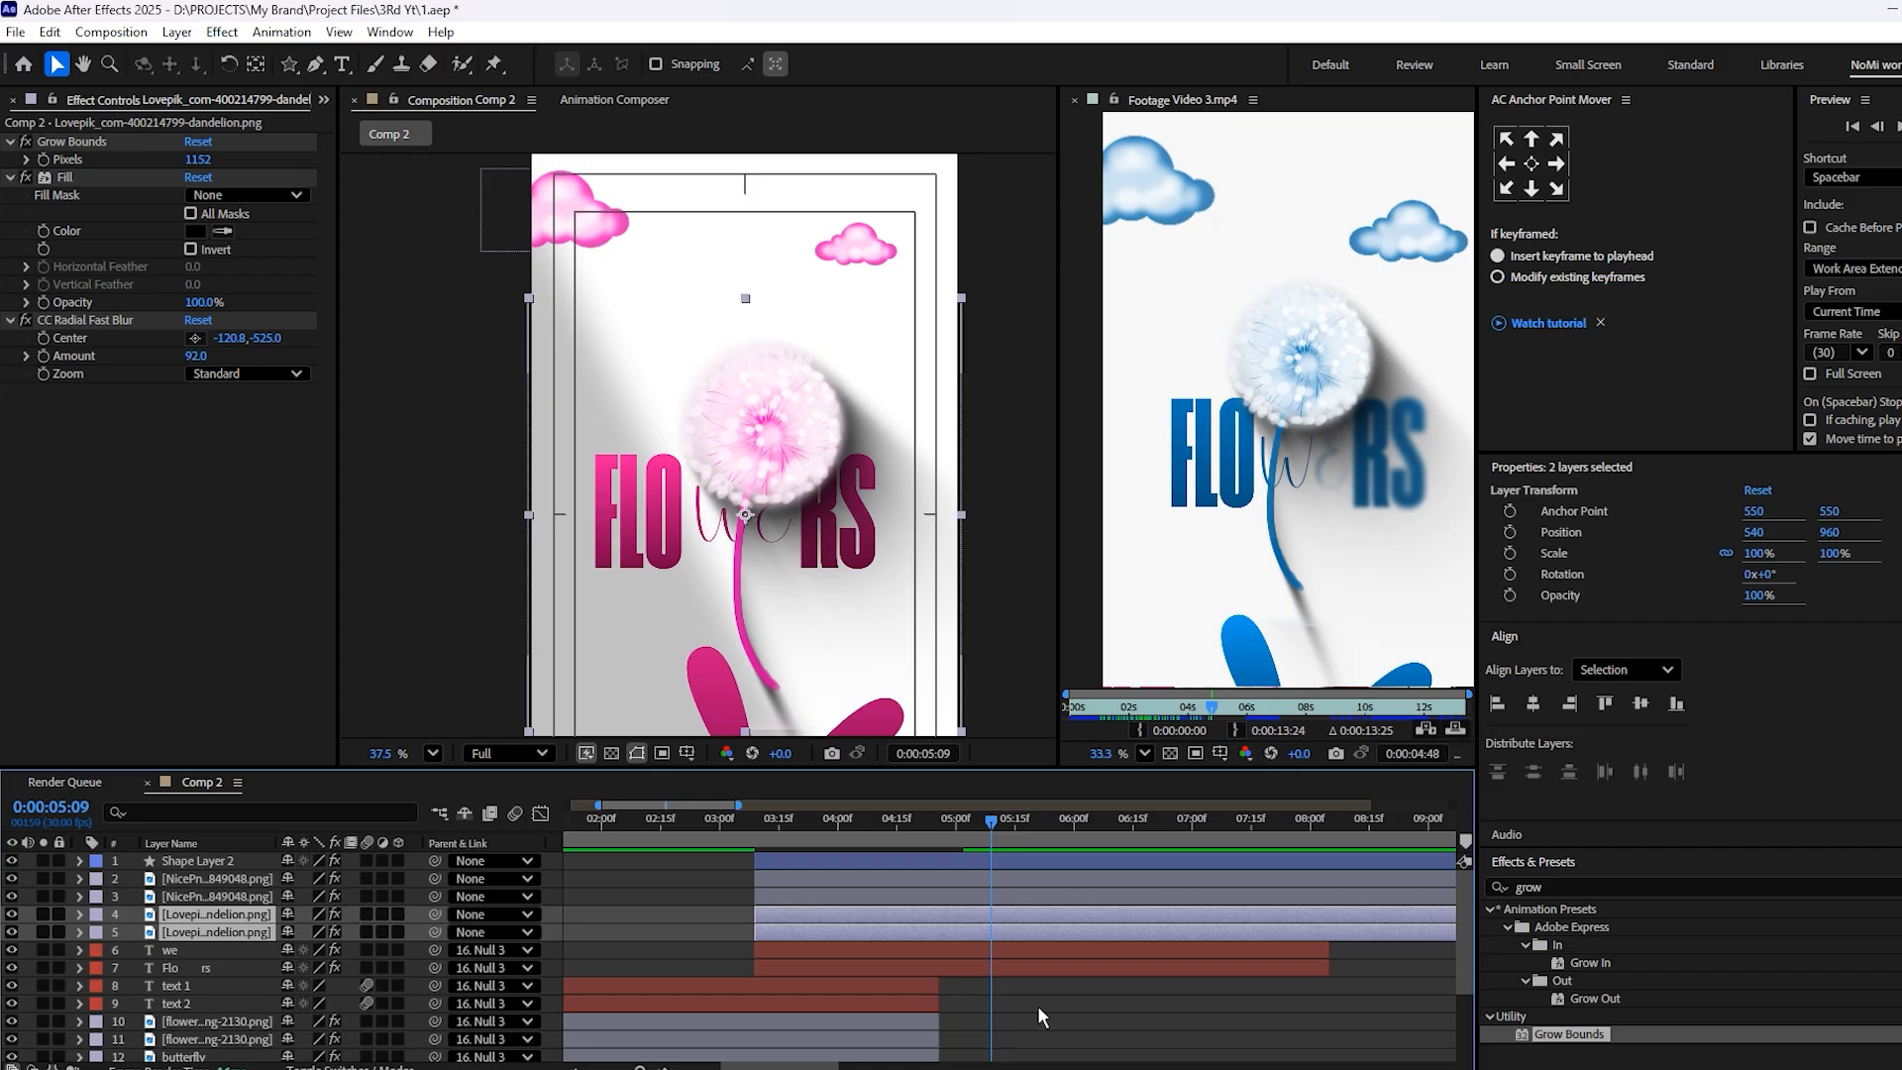
left_click(1046, 989)
left_click(975, 919)
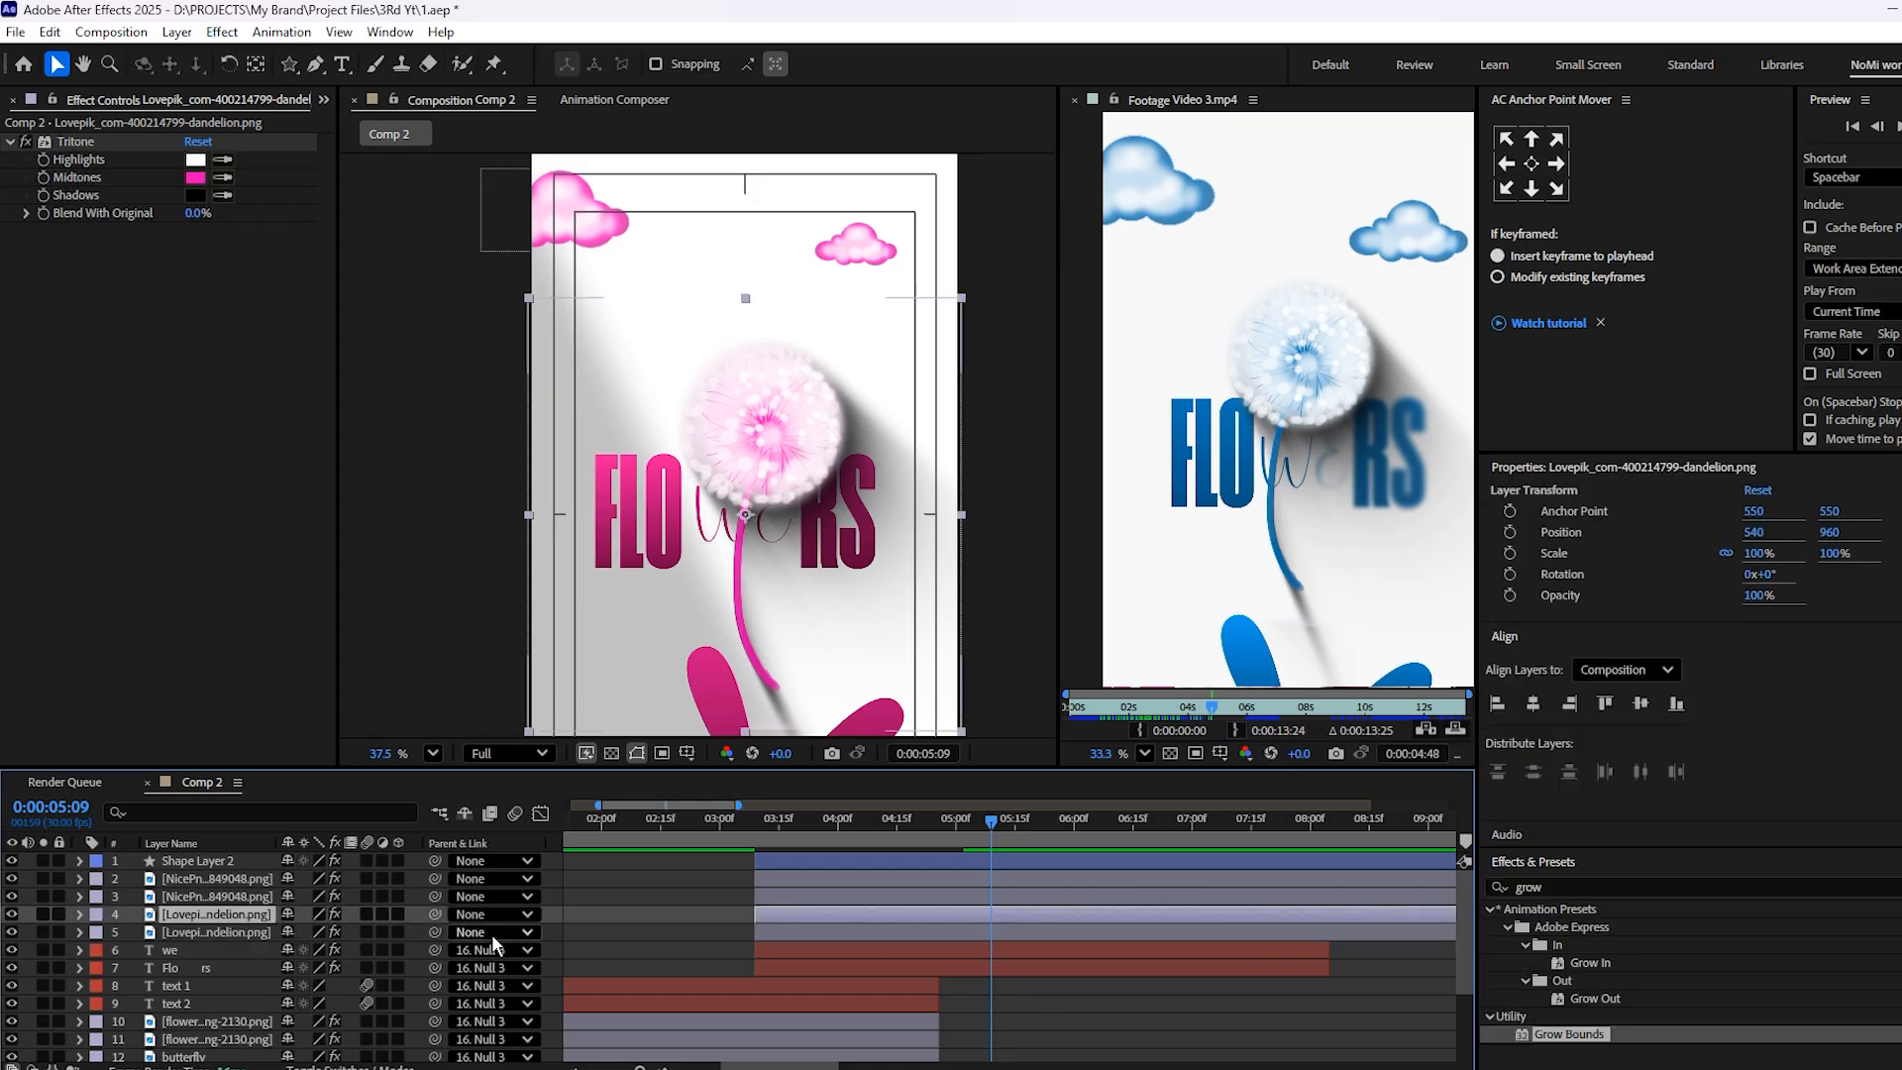
left_click_drag(435, 932, 240, 913)
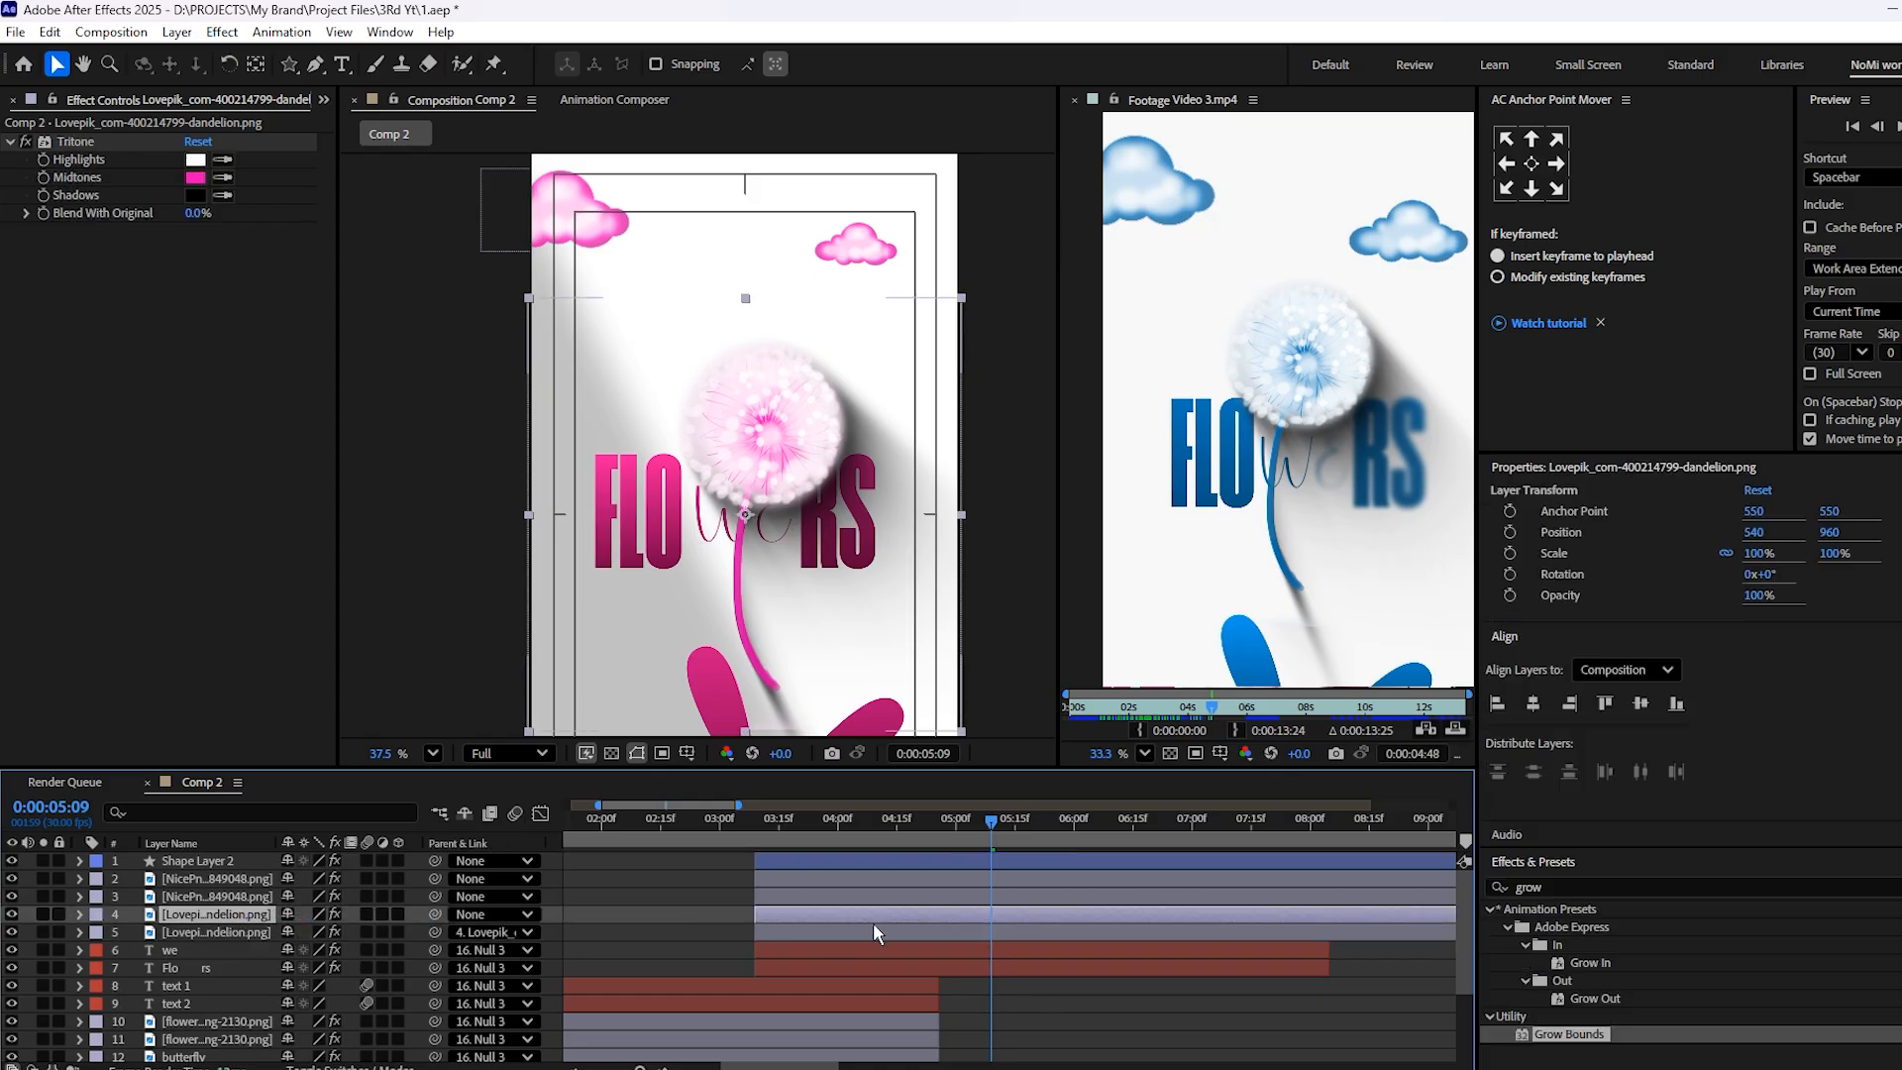
Reposition the dandelion to 484, 893.3 so it overlaps the FLOWERS text, save the project and preview up to 5:19
left_click_drag(762, 446, 744, 406)
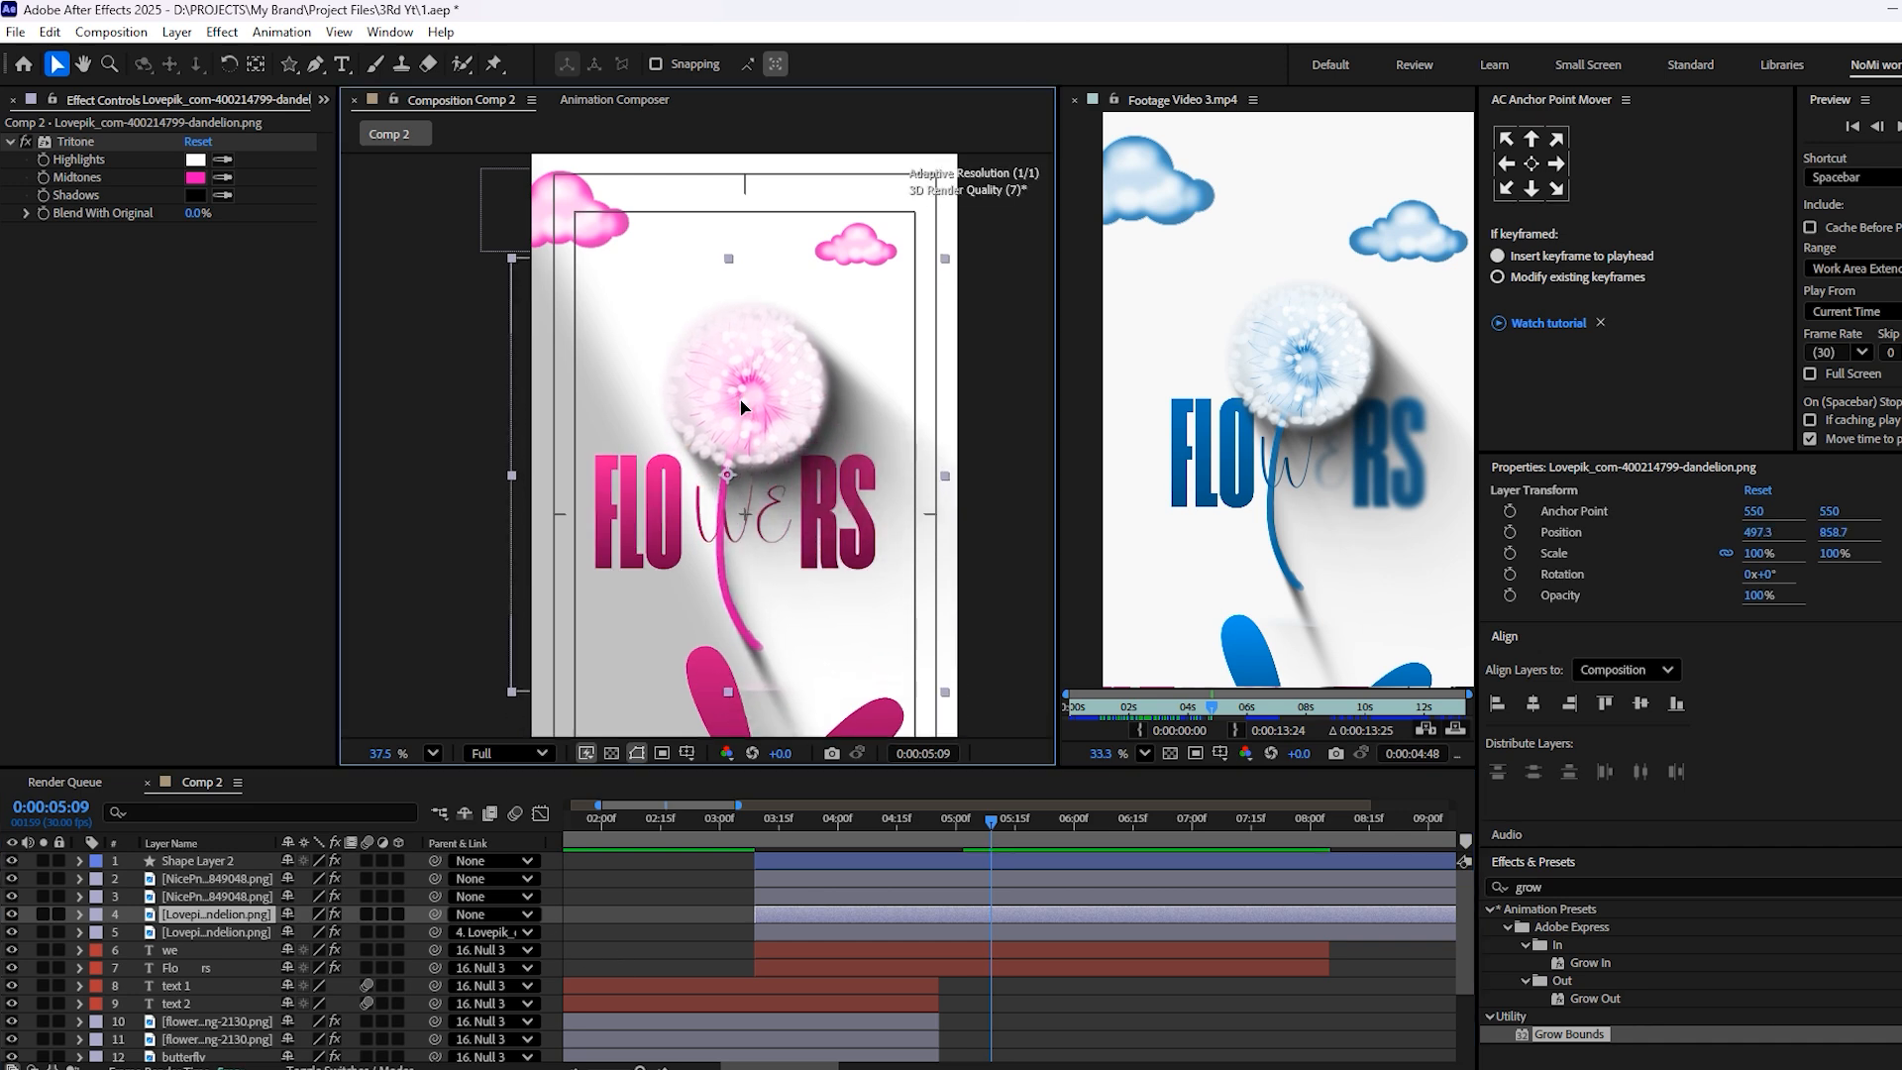
left_click_drag(744, 406, 736, 419)
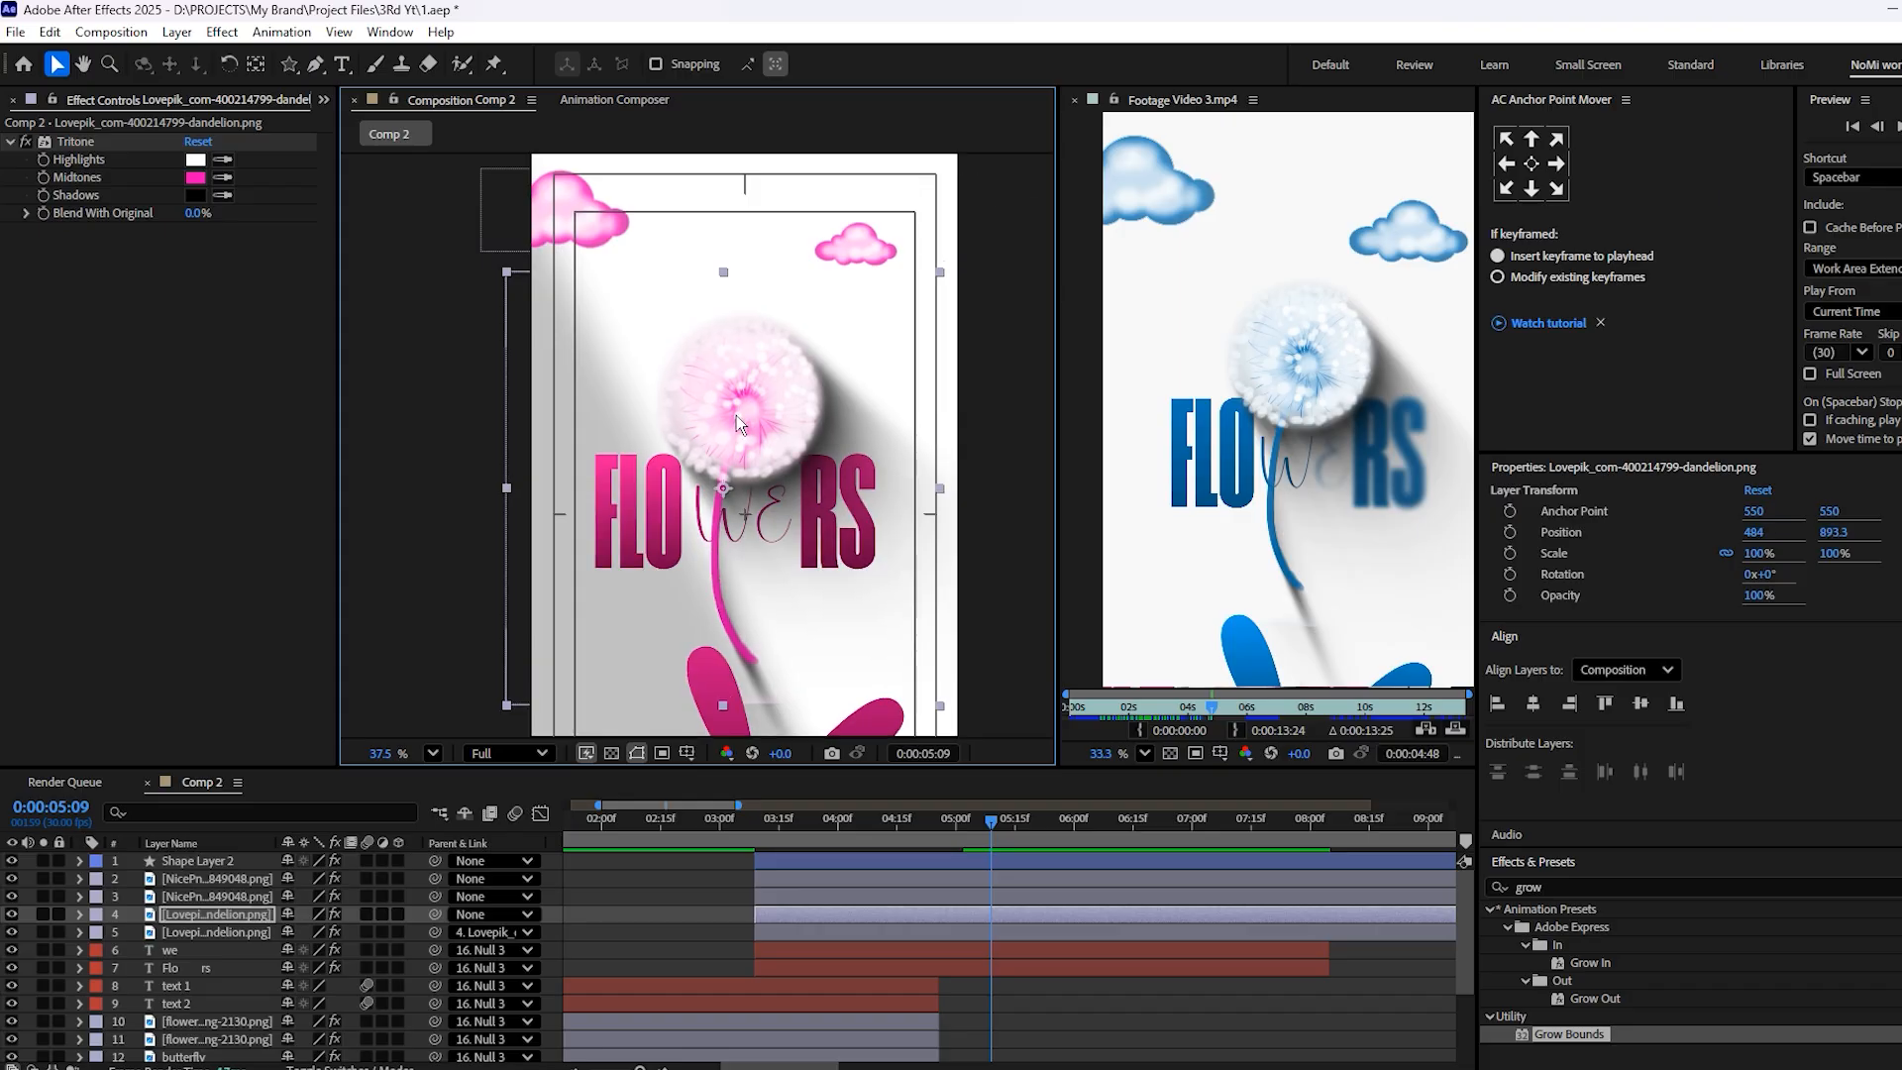
scroll(773, 486, "down", 4)
left_click_drag(641, 433, 611, 403)
key("ctrl+s")
key("space")
key("space")
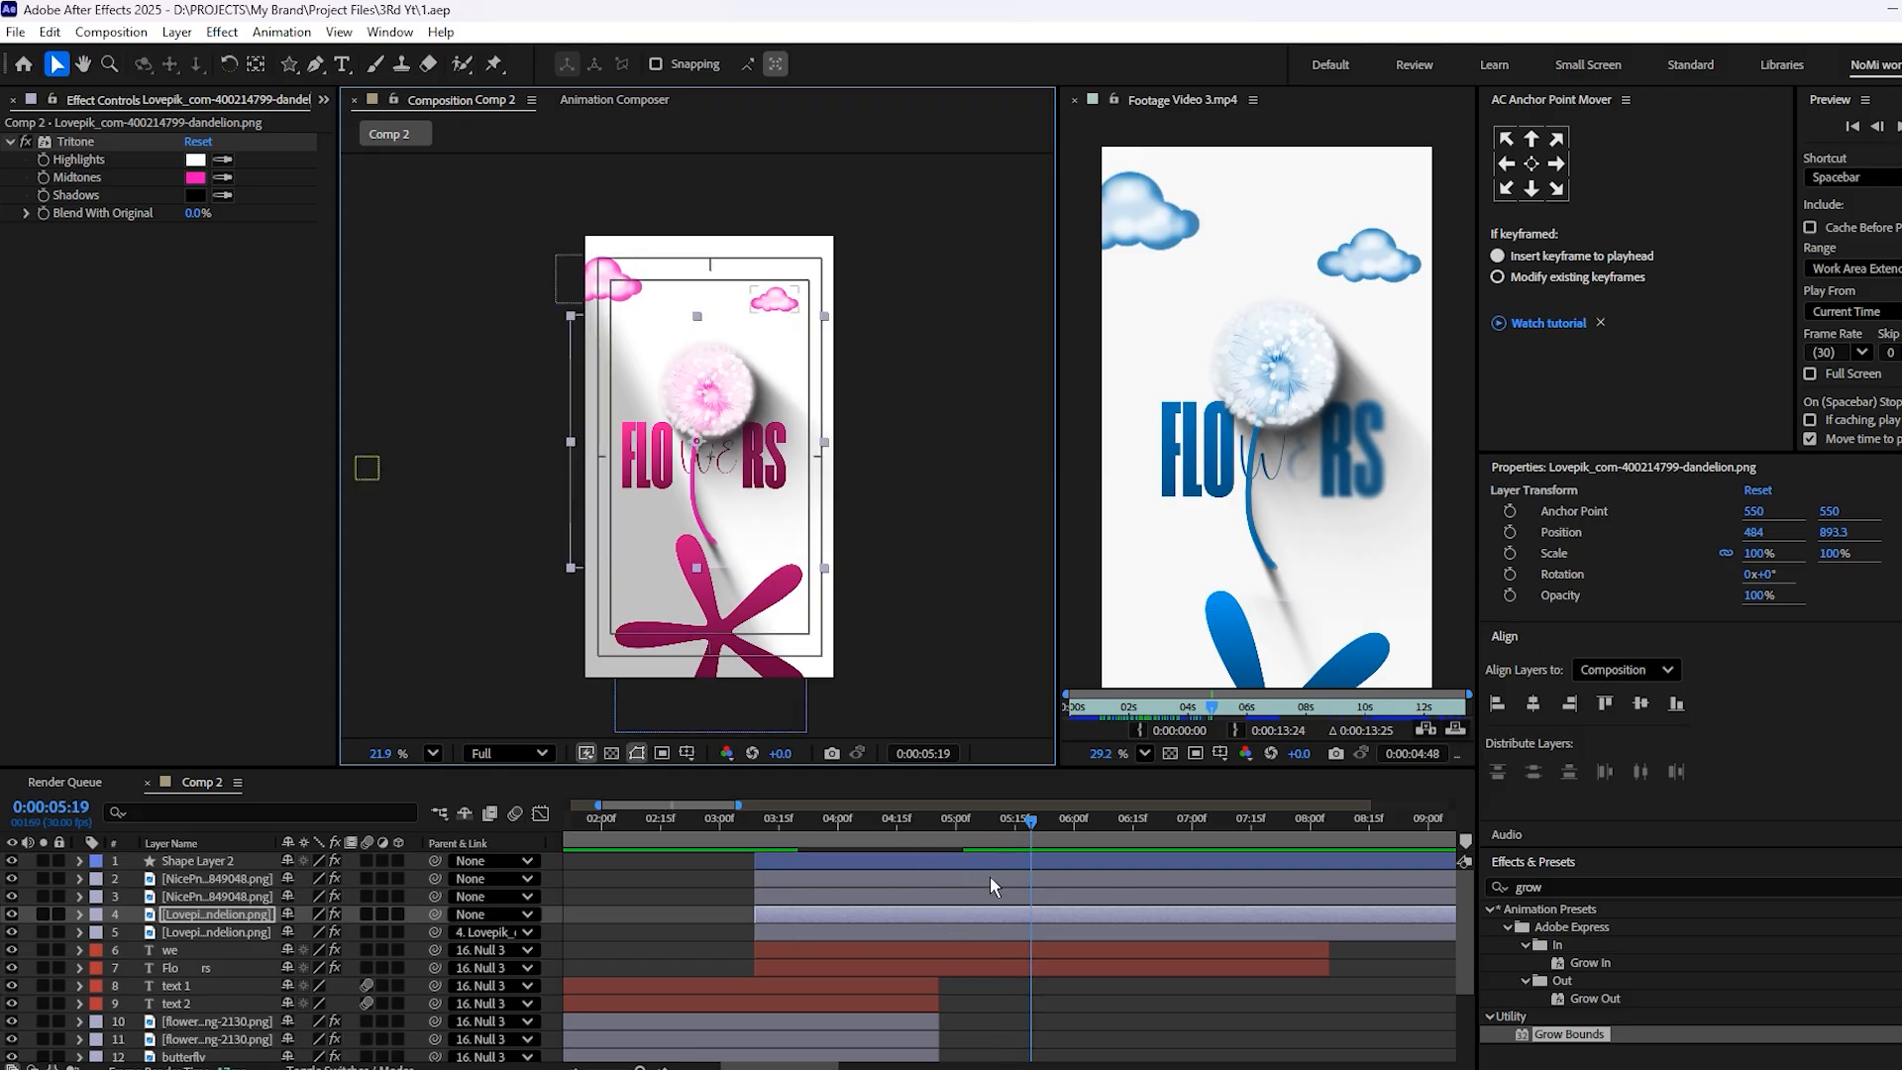
Add Scale 100% and Rotation 0° keyframes to the upper dandelion layer and place them near 6:00
key("s")
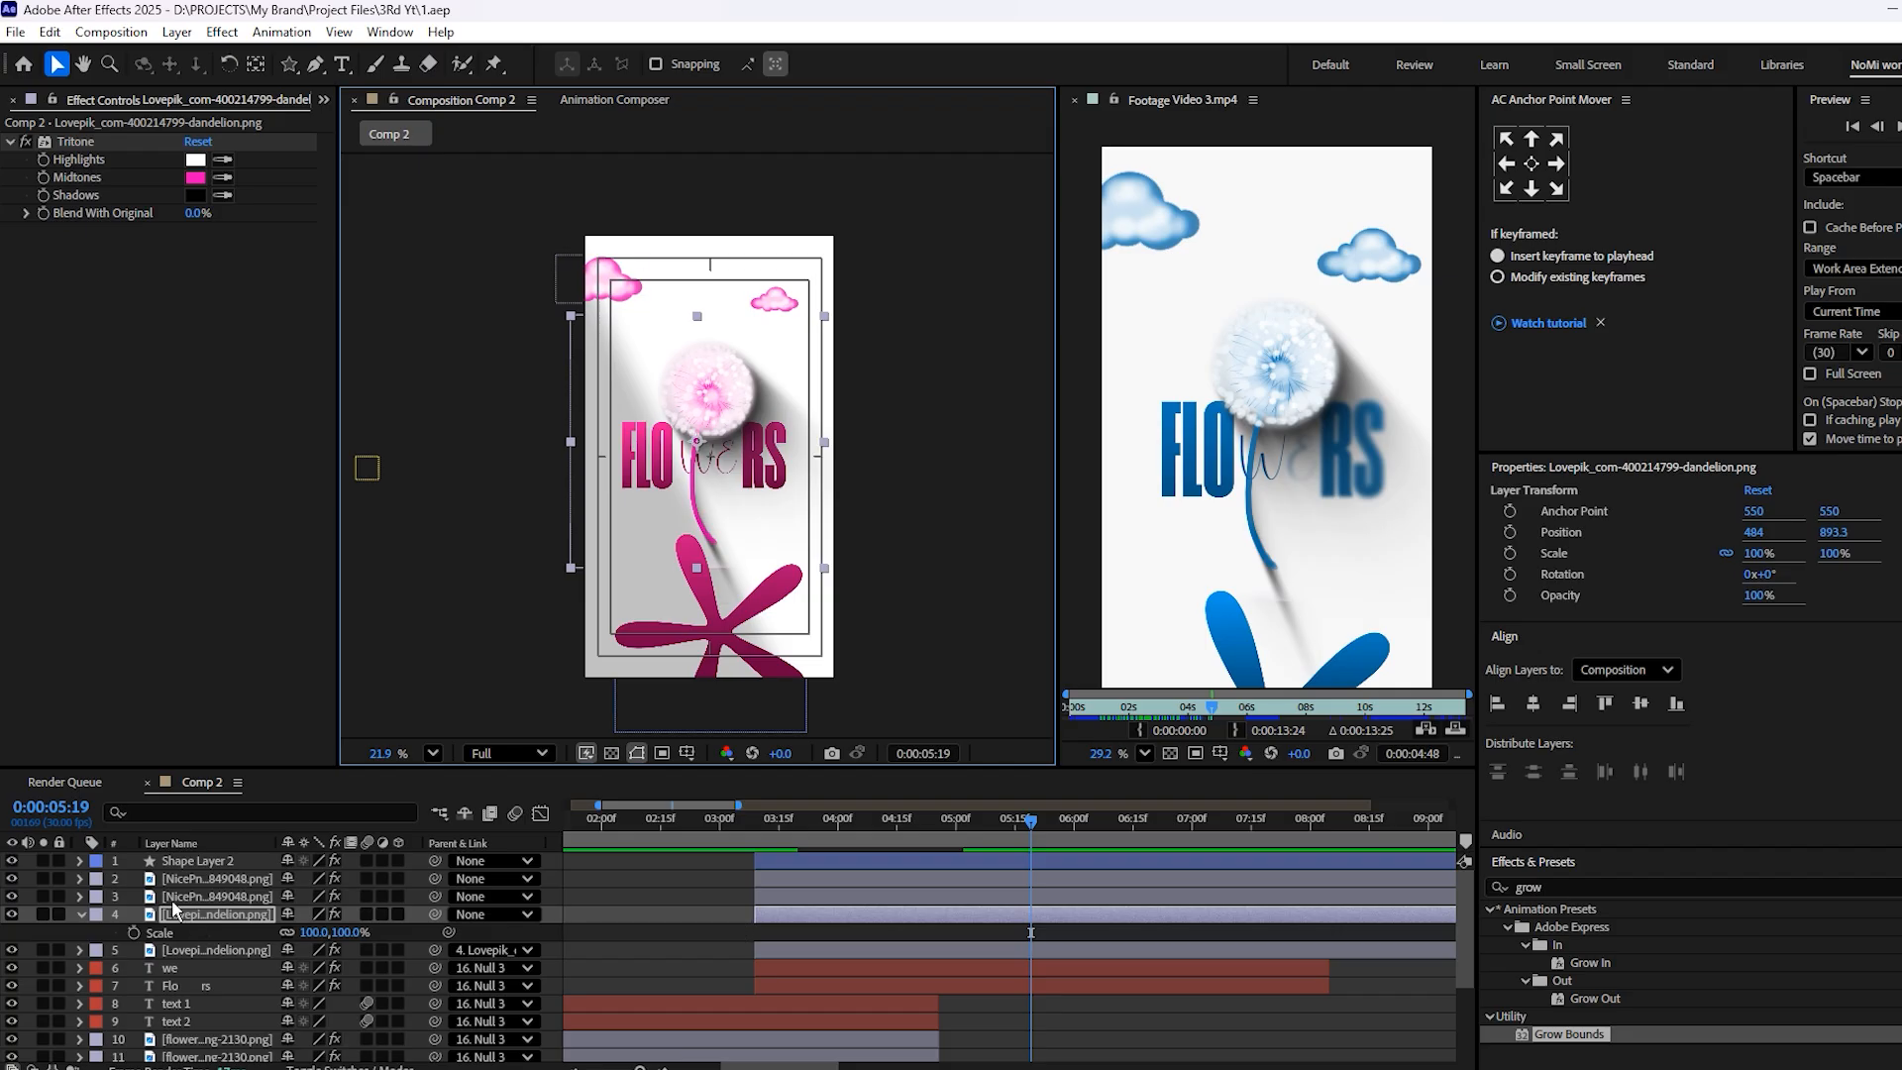
left_click(81, 913)
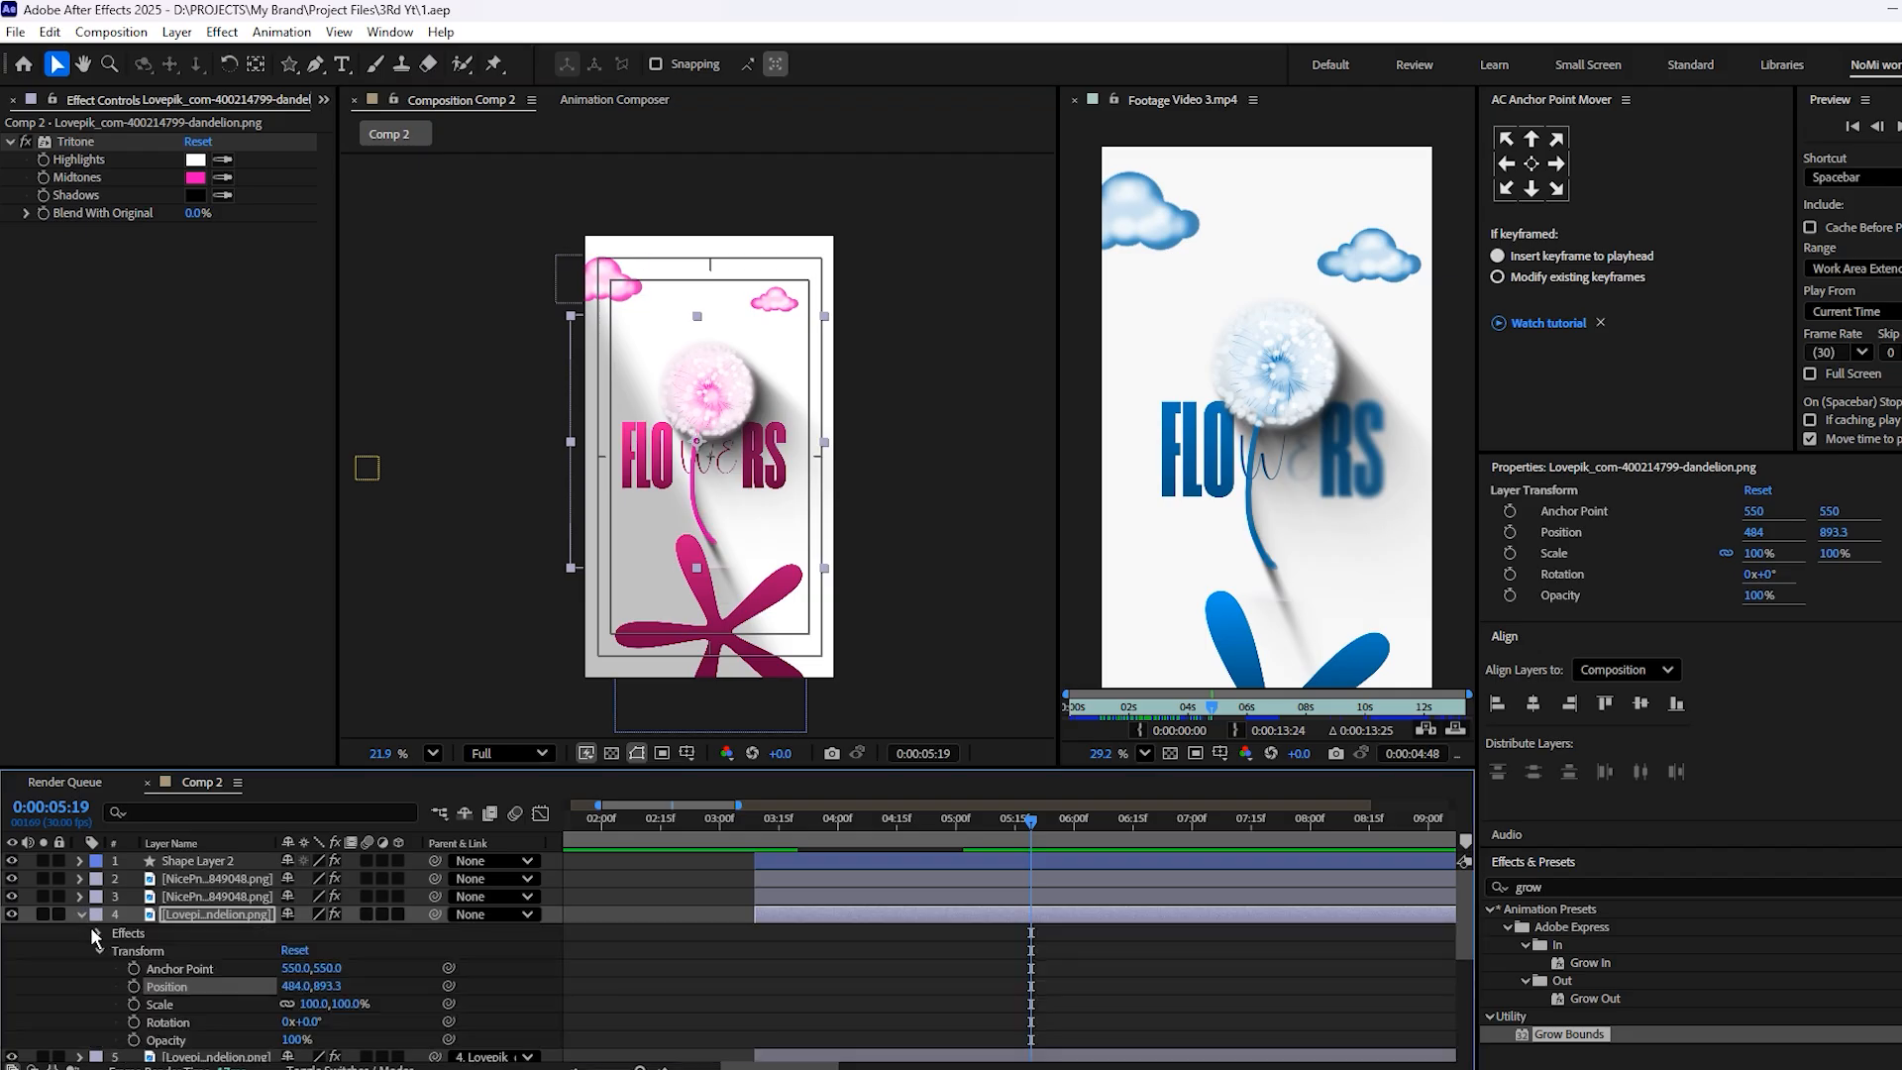
left_click(134, 986)
left_click(134, 1021)
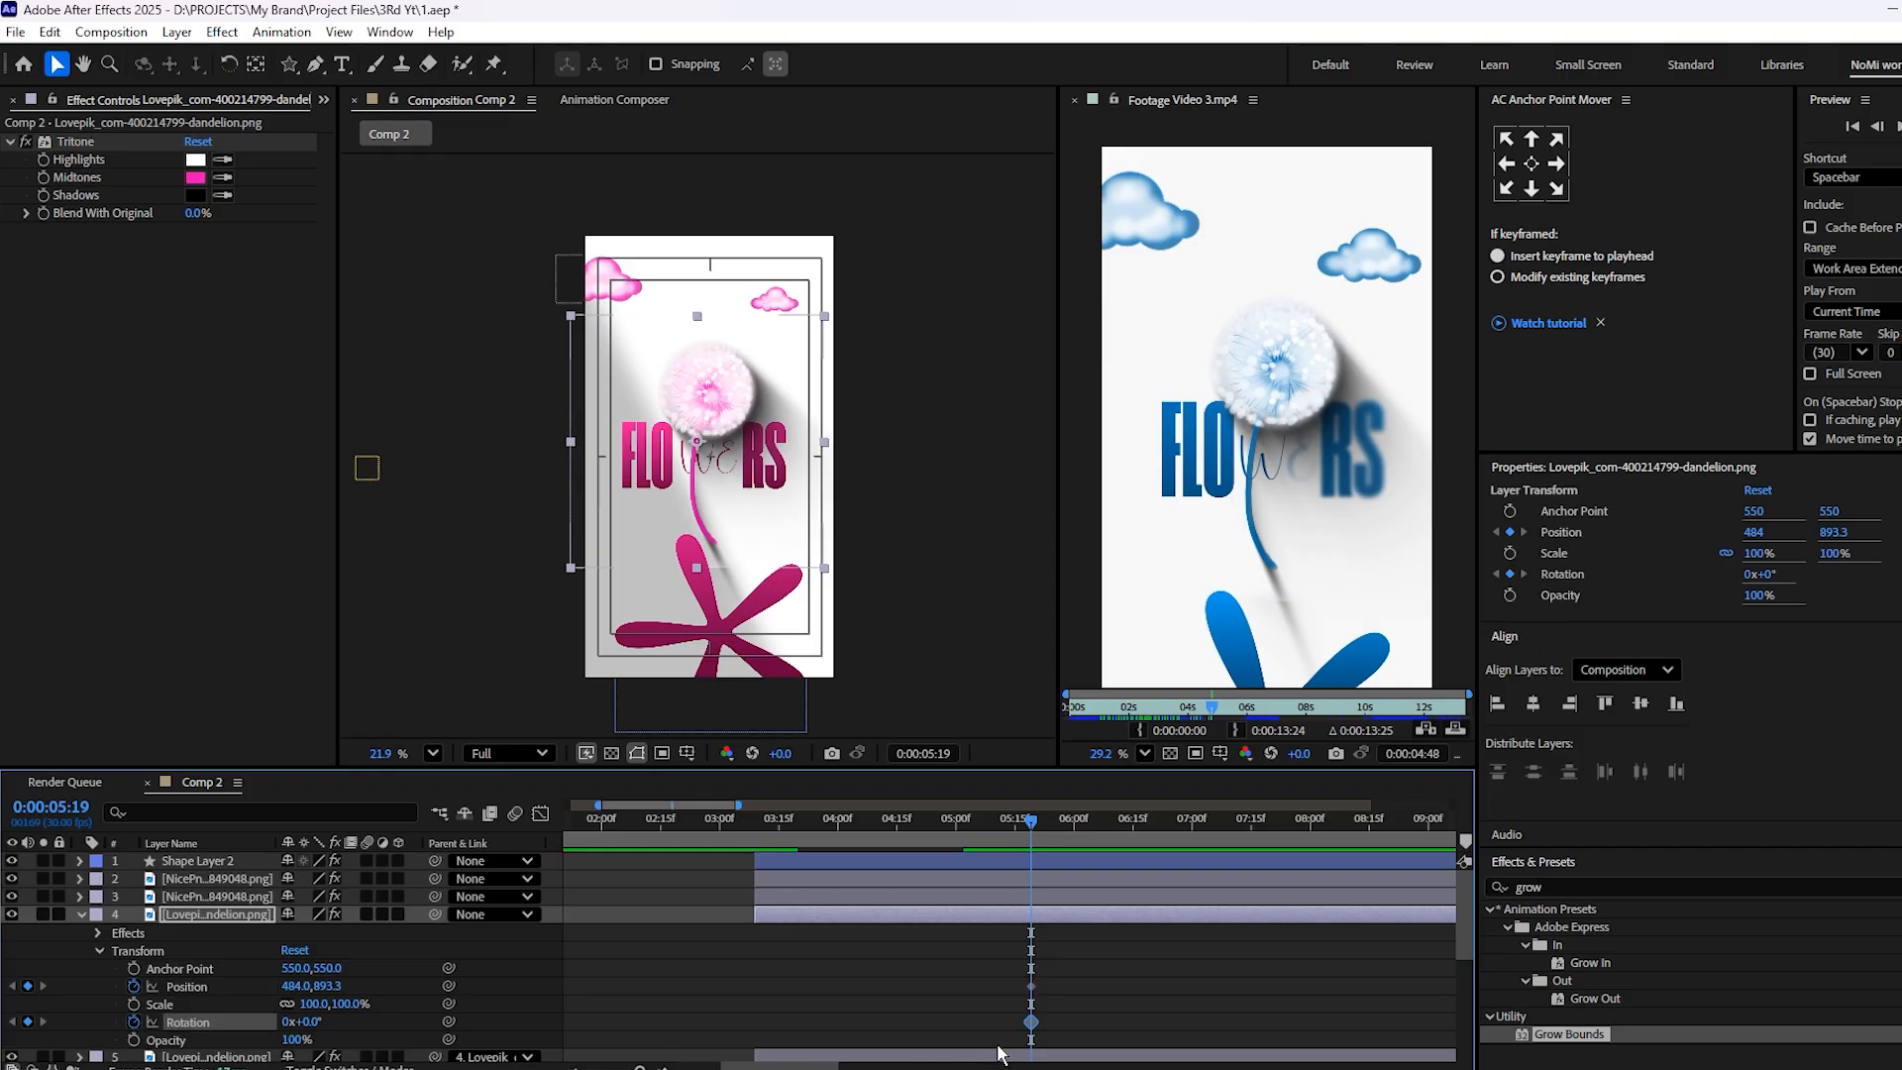
left_click(133, 986)
left_click(134, 1004)
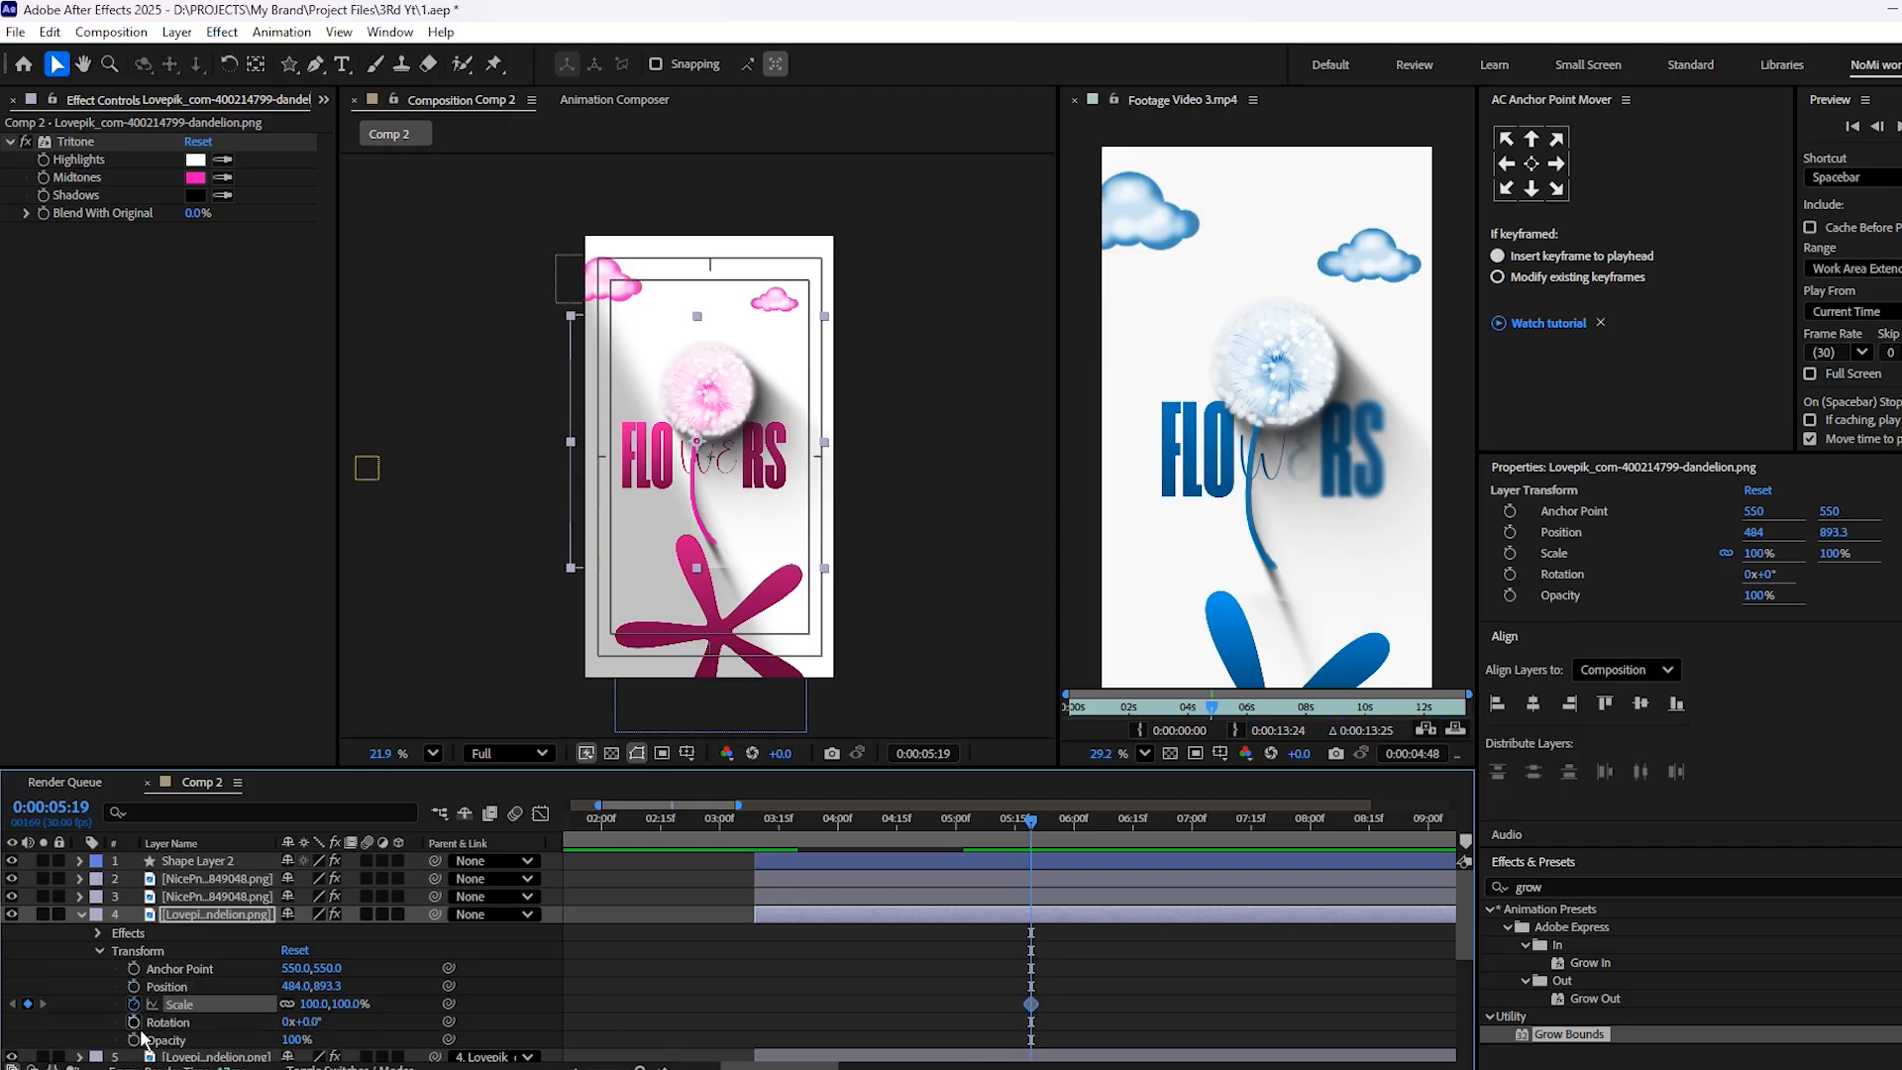
left_click_drag(1052, 997, 1032, 1044)
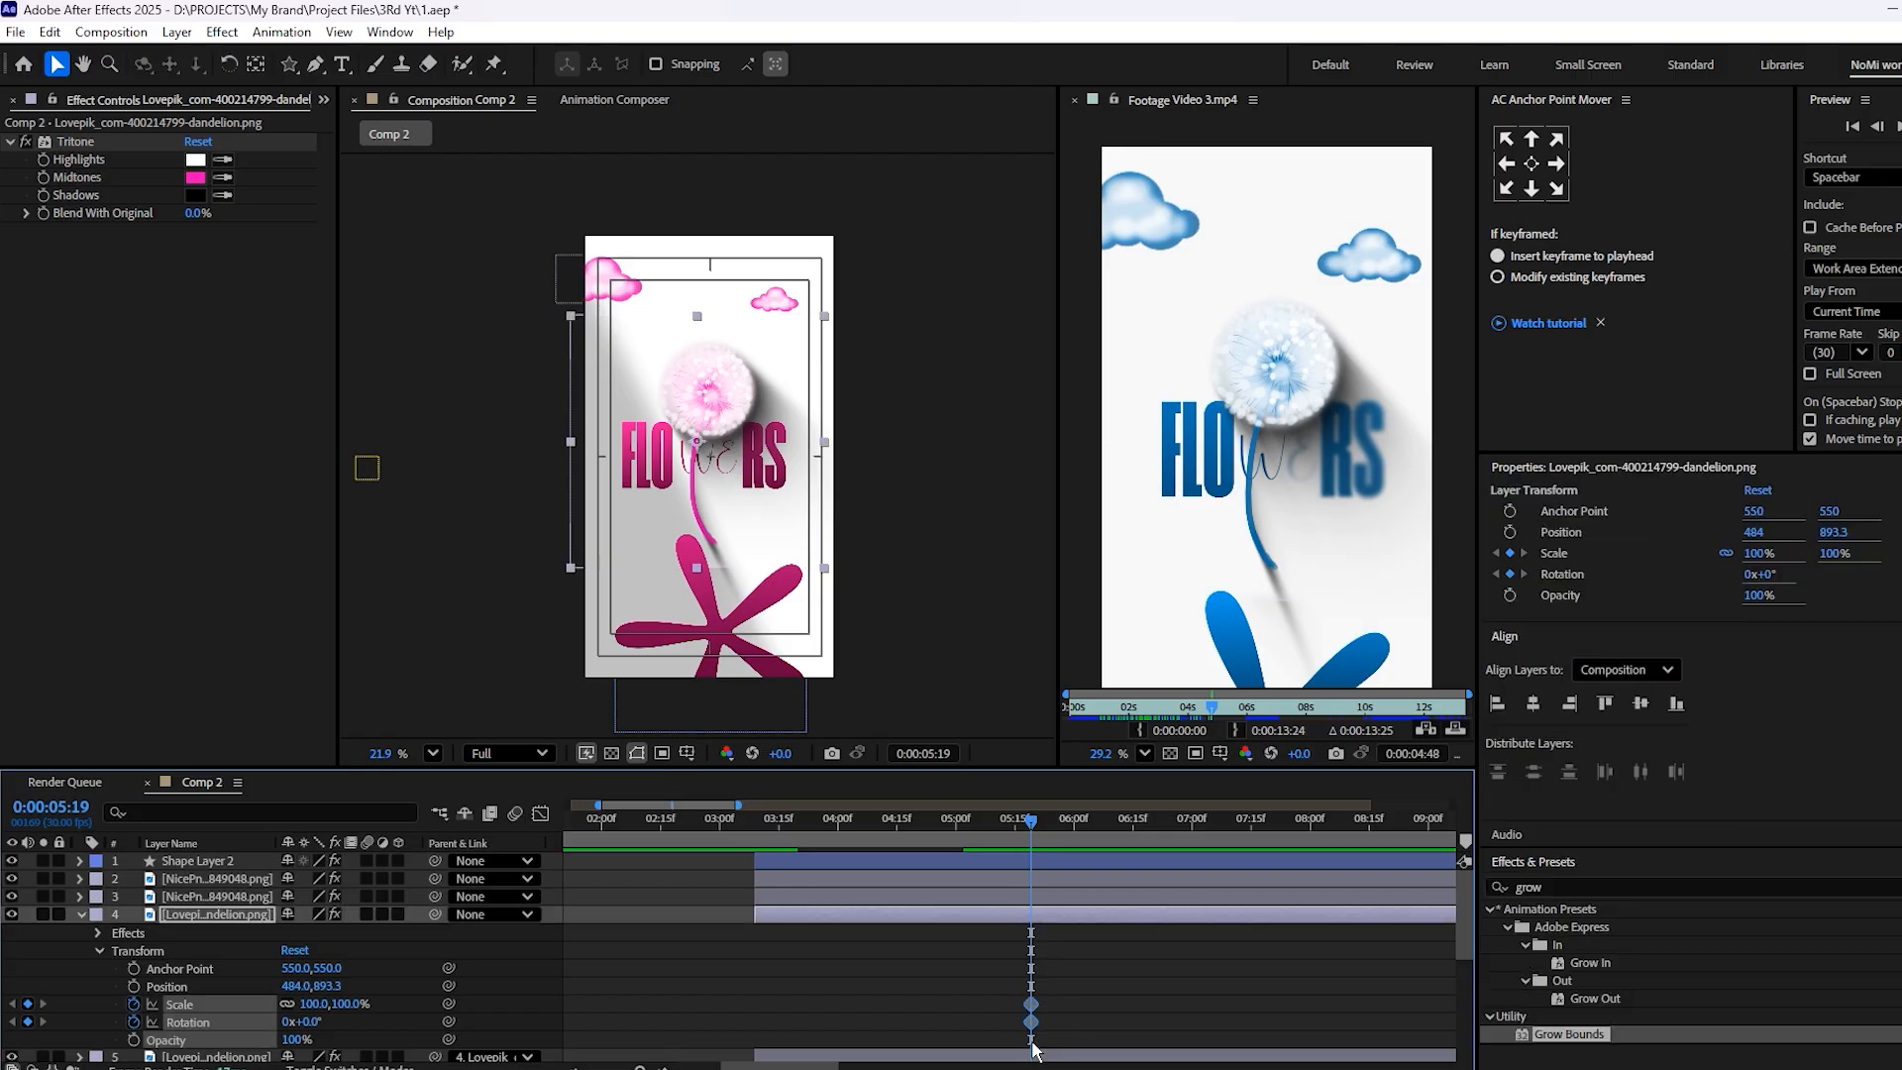
left_click_drag(1033, 1022, 837, 1023)
scroll(847, 941, "down", 2)
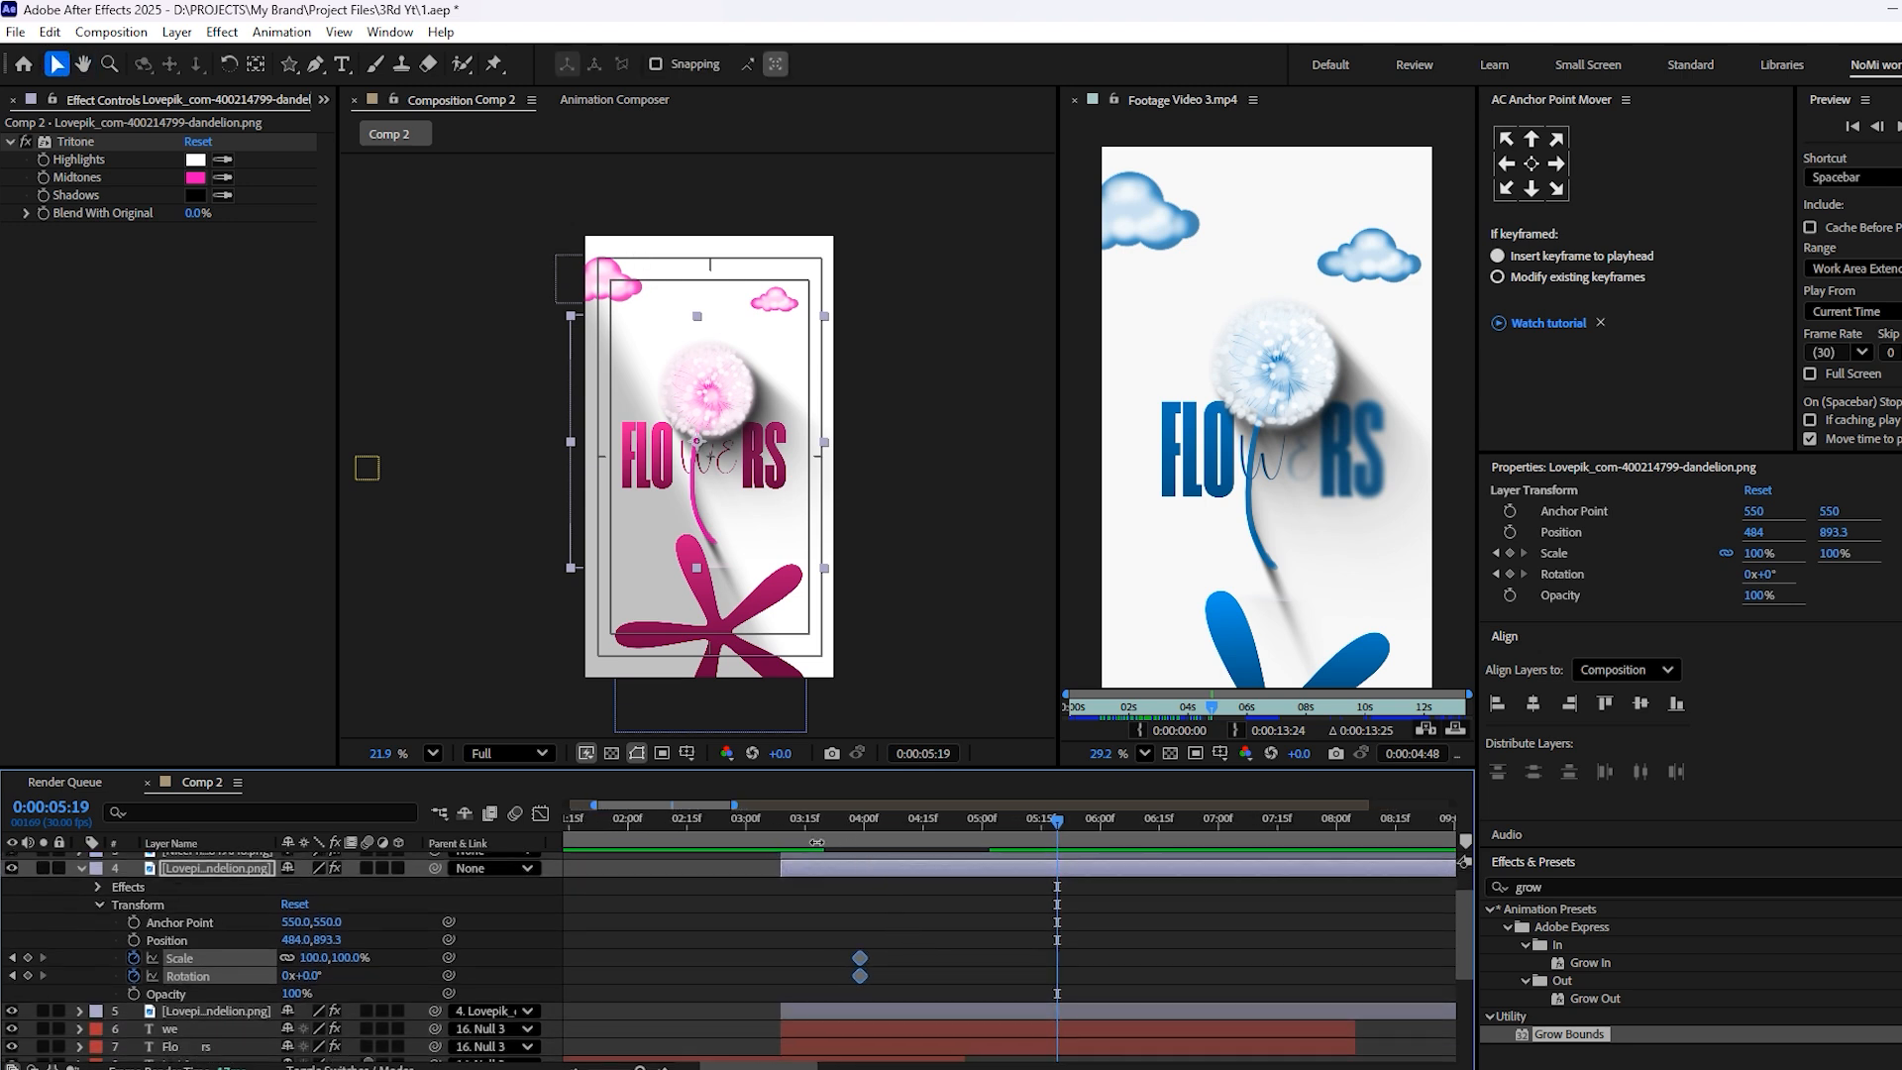
left_click_drag(856, 992, 1096, 977)
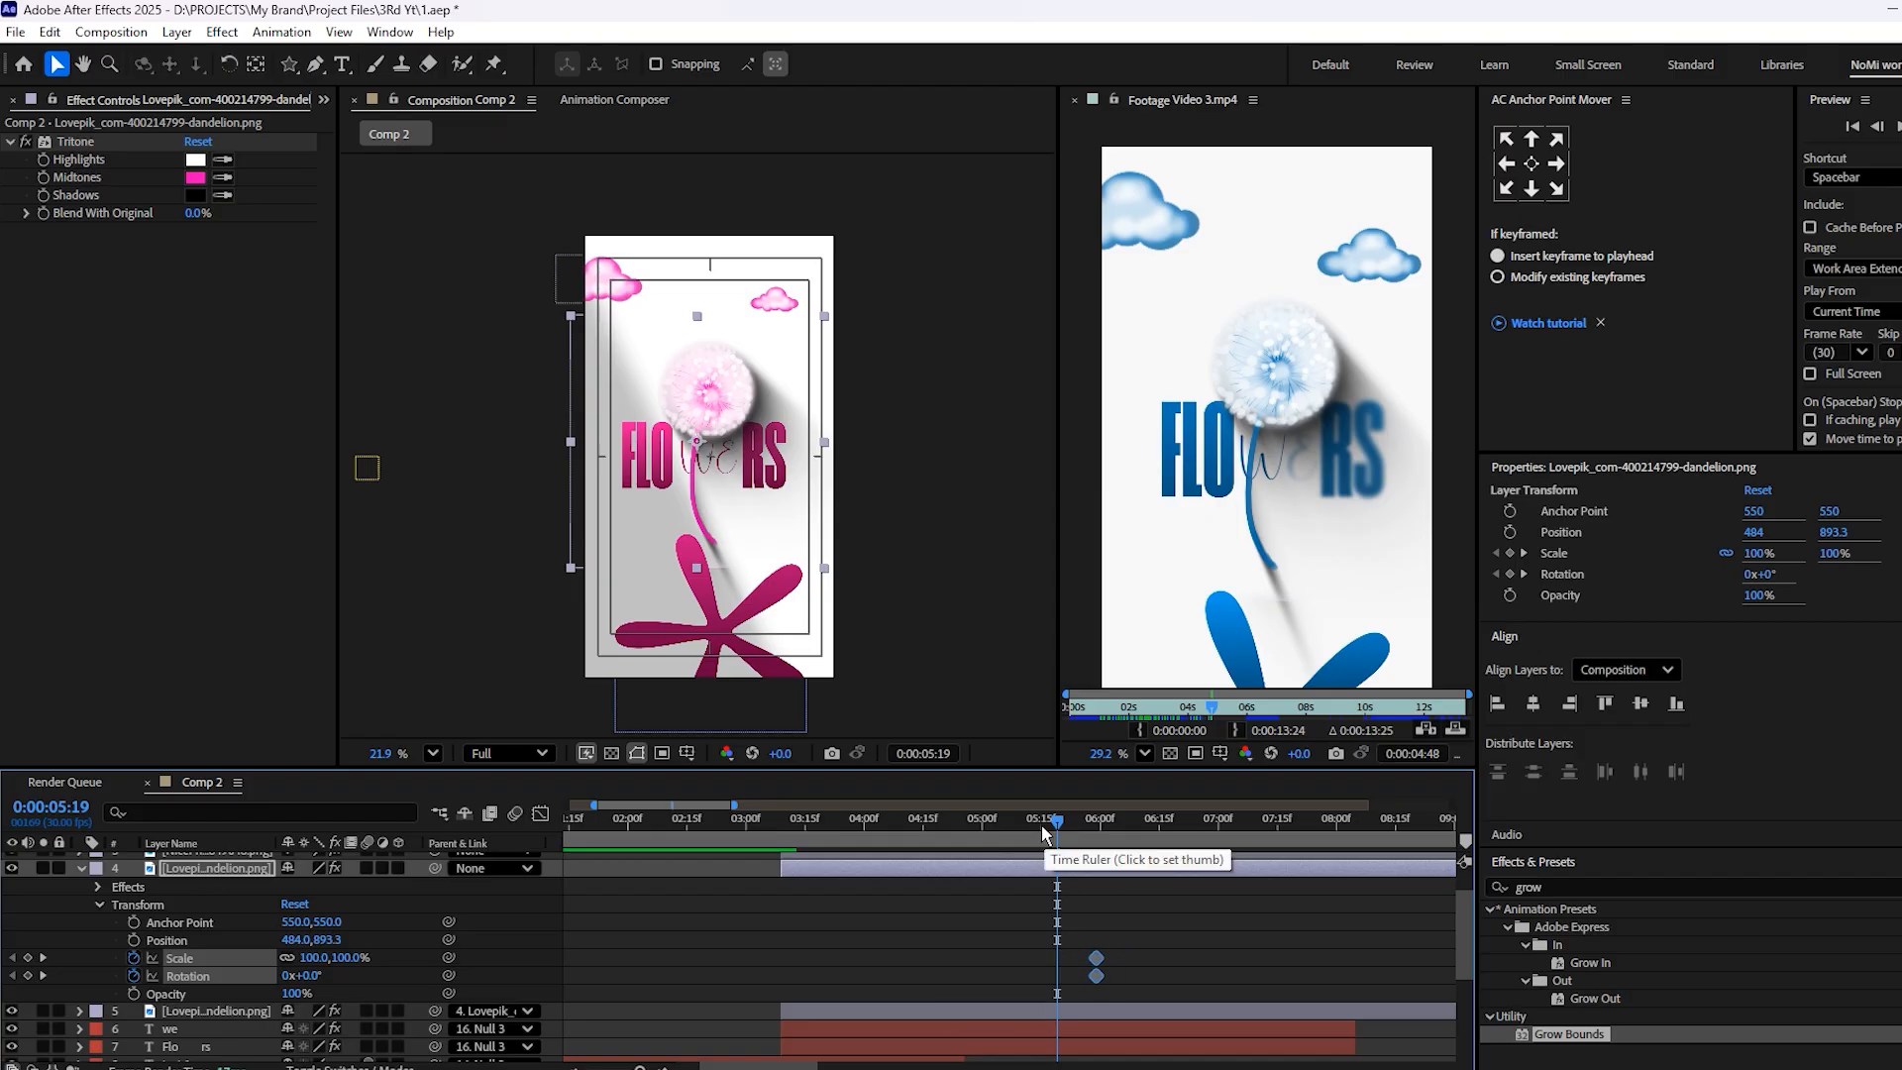
Keyframe the dandelion's Rotation at 41° at 3:09, the start of the layer
left_click_drag(874, 820, 782, 844)
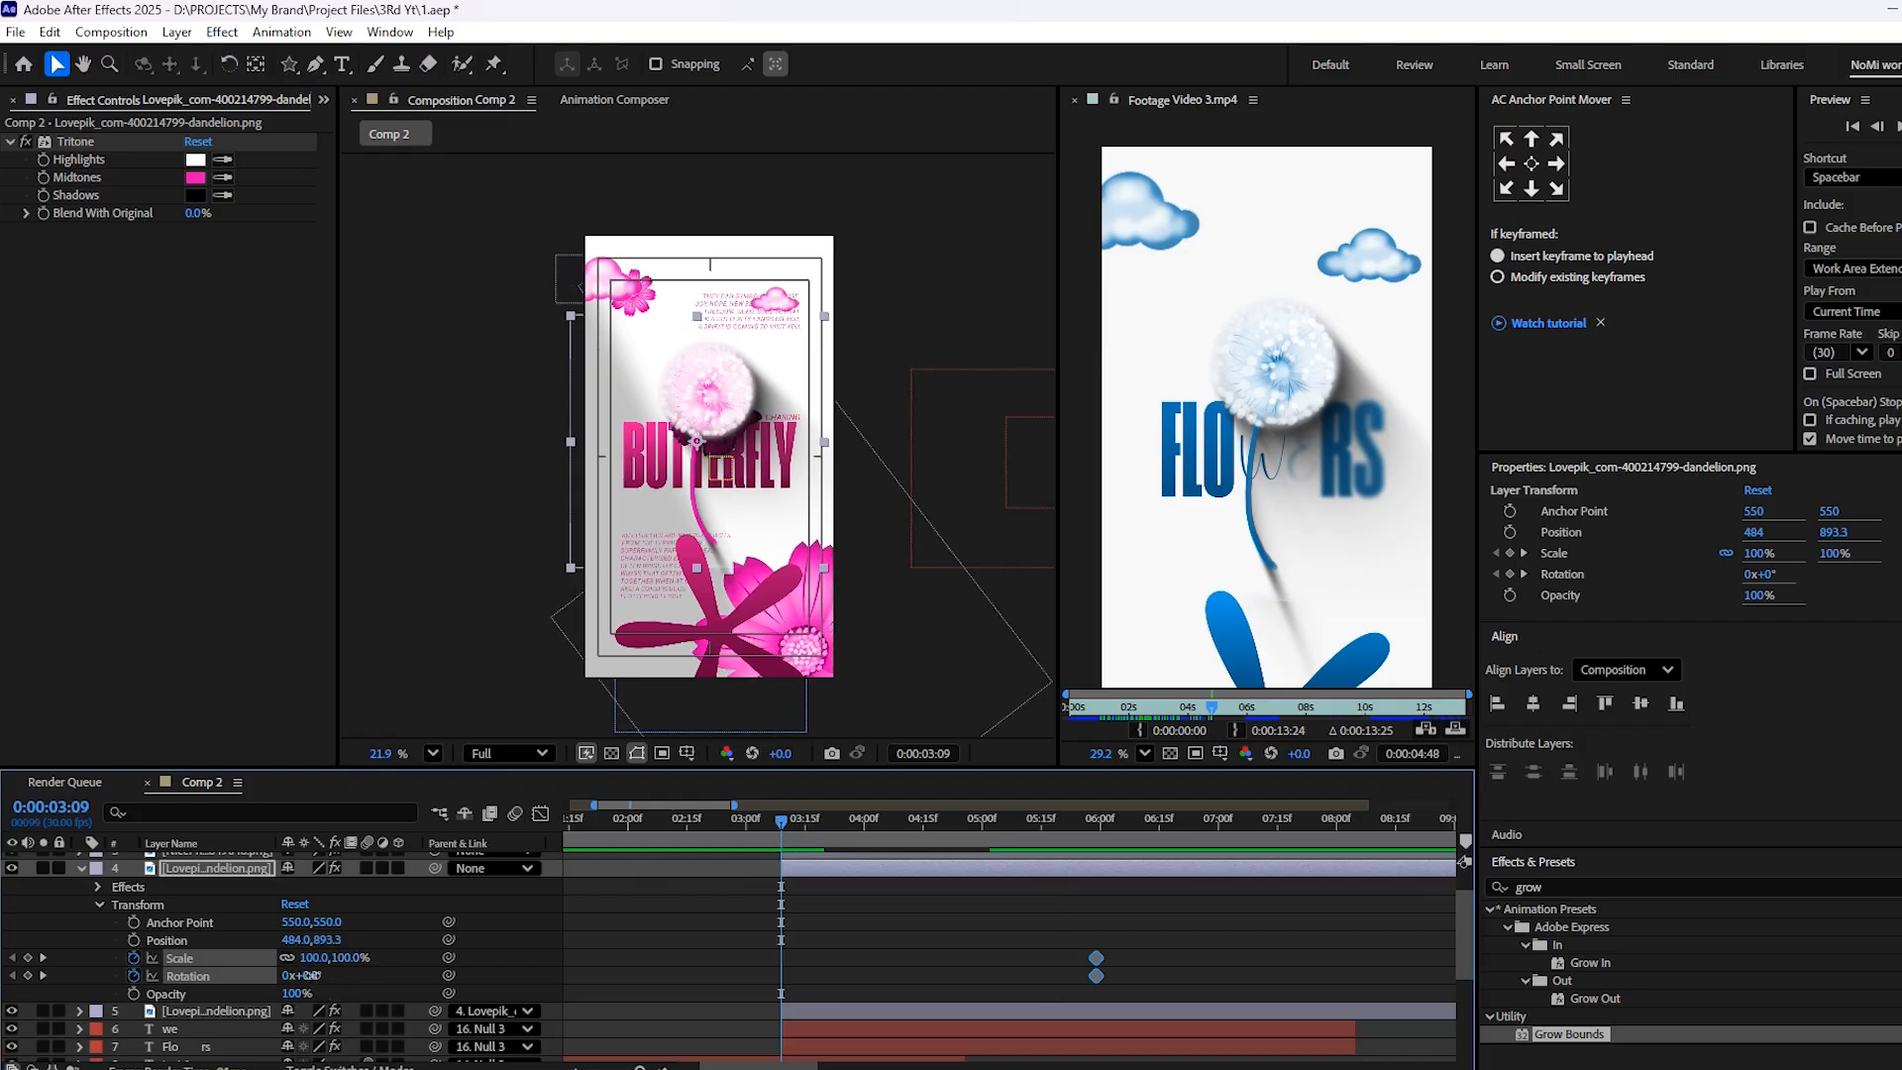
left_click_drag(312, 976, 327, 966)
scroll(730, 363, "up", 3)
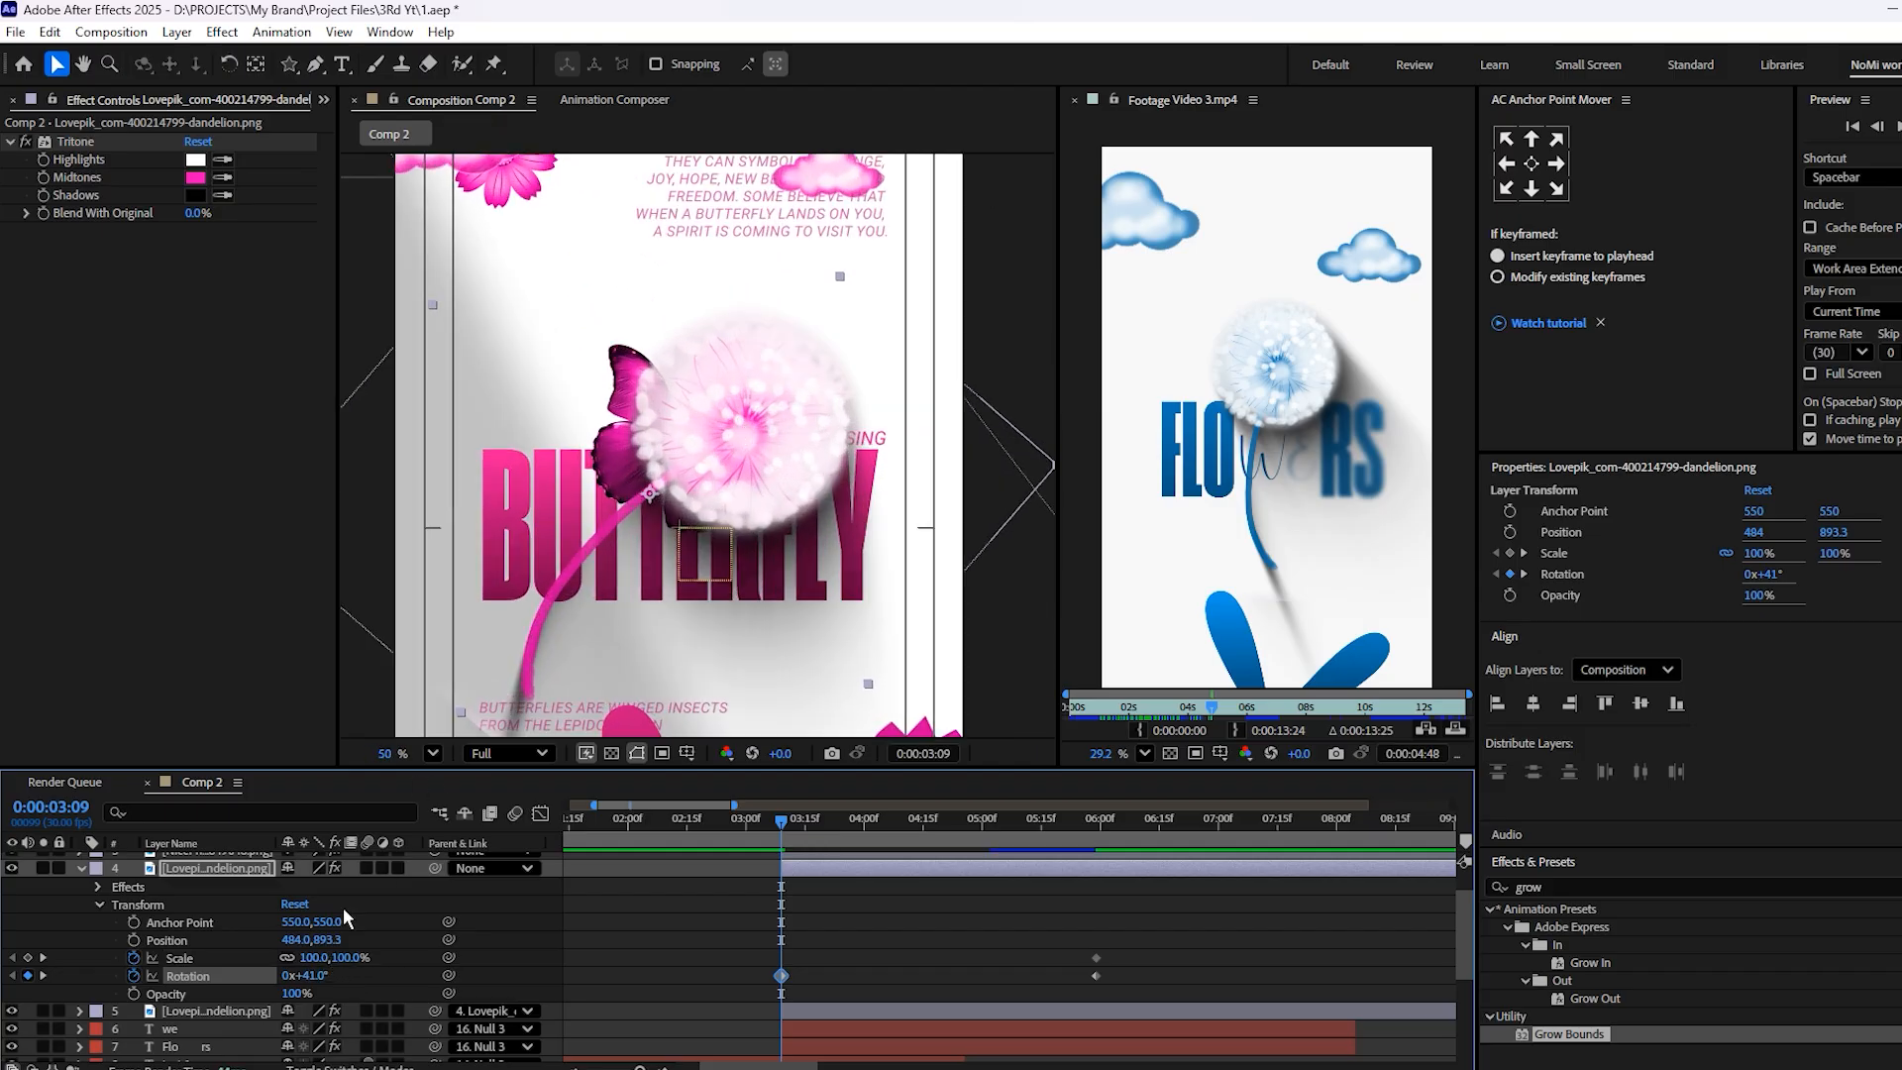
Clear the dandelion's Scale animation and keyframe its Position from 484, 1063.3 at 3:09 to 484, 893.3 near 6:00
left_click(134, 958)
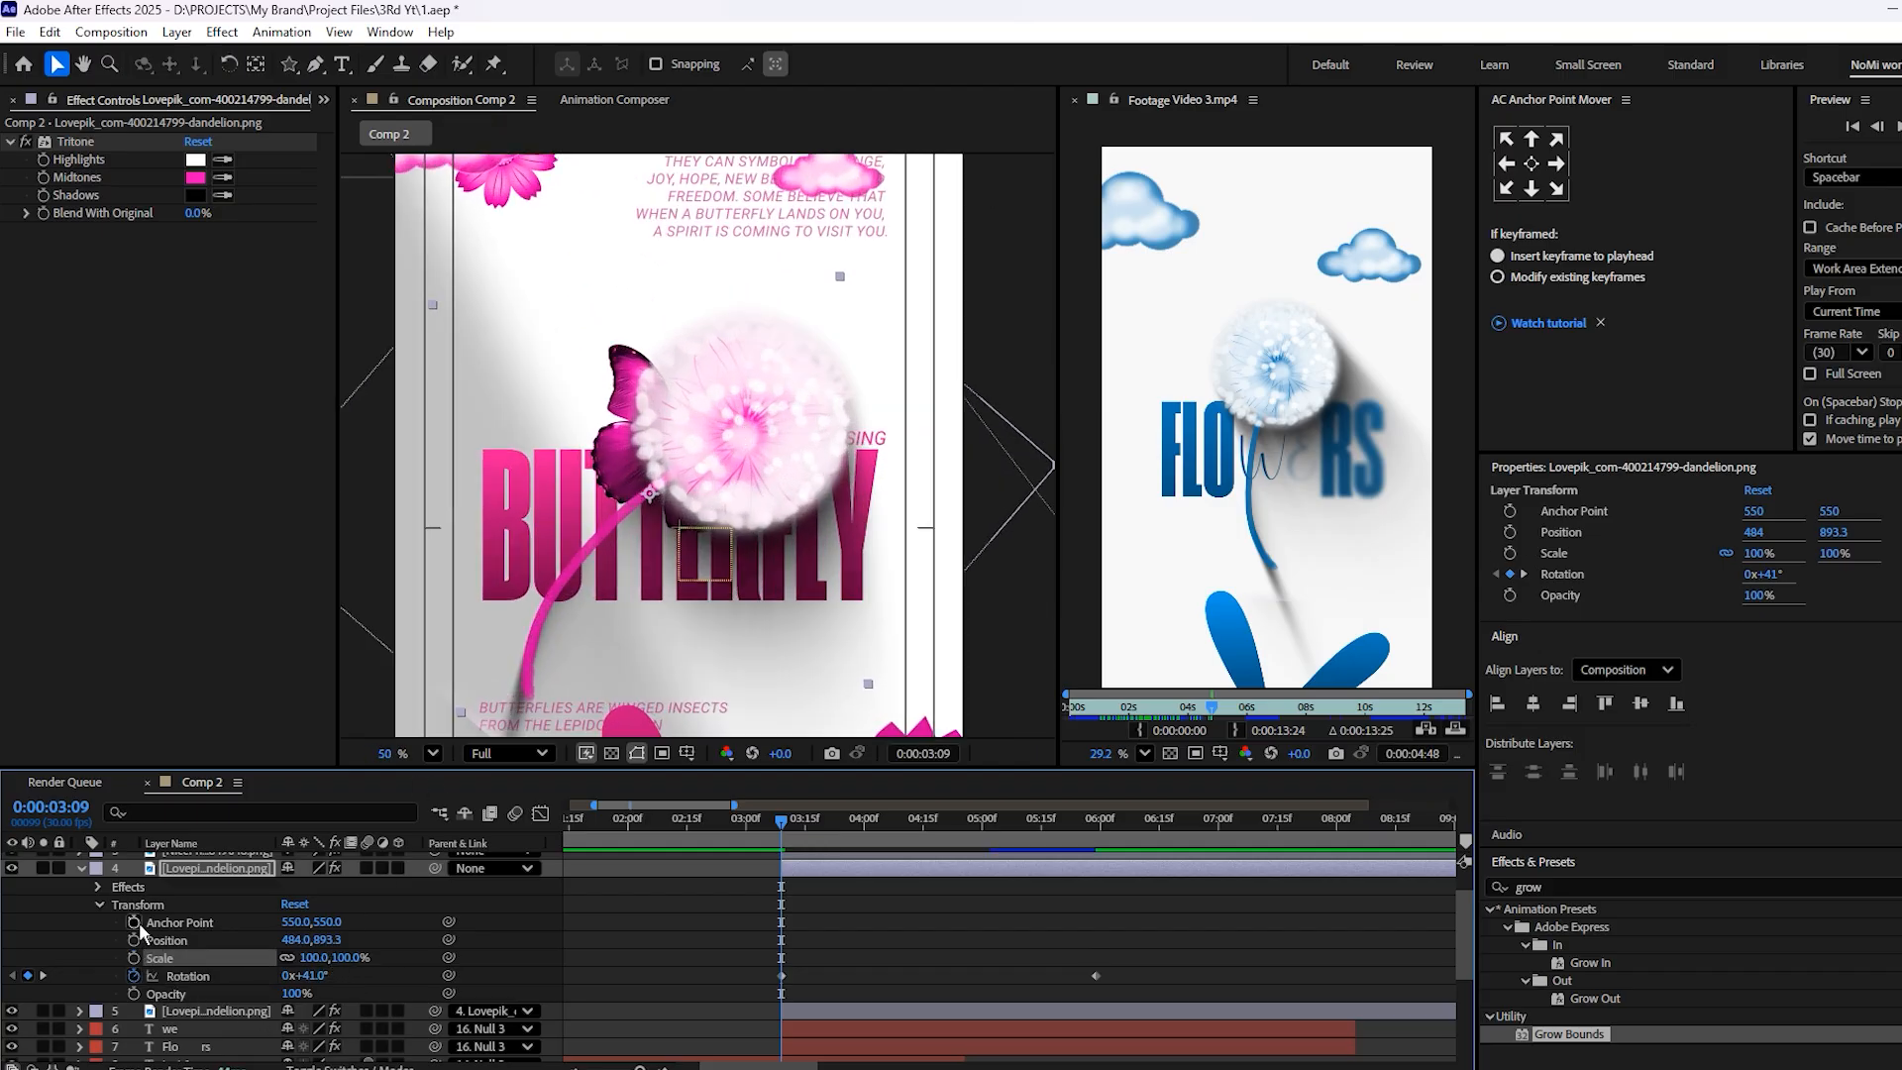
left_click(134, 940)
left_click_drag(785, 944, 1098, 967)
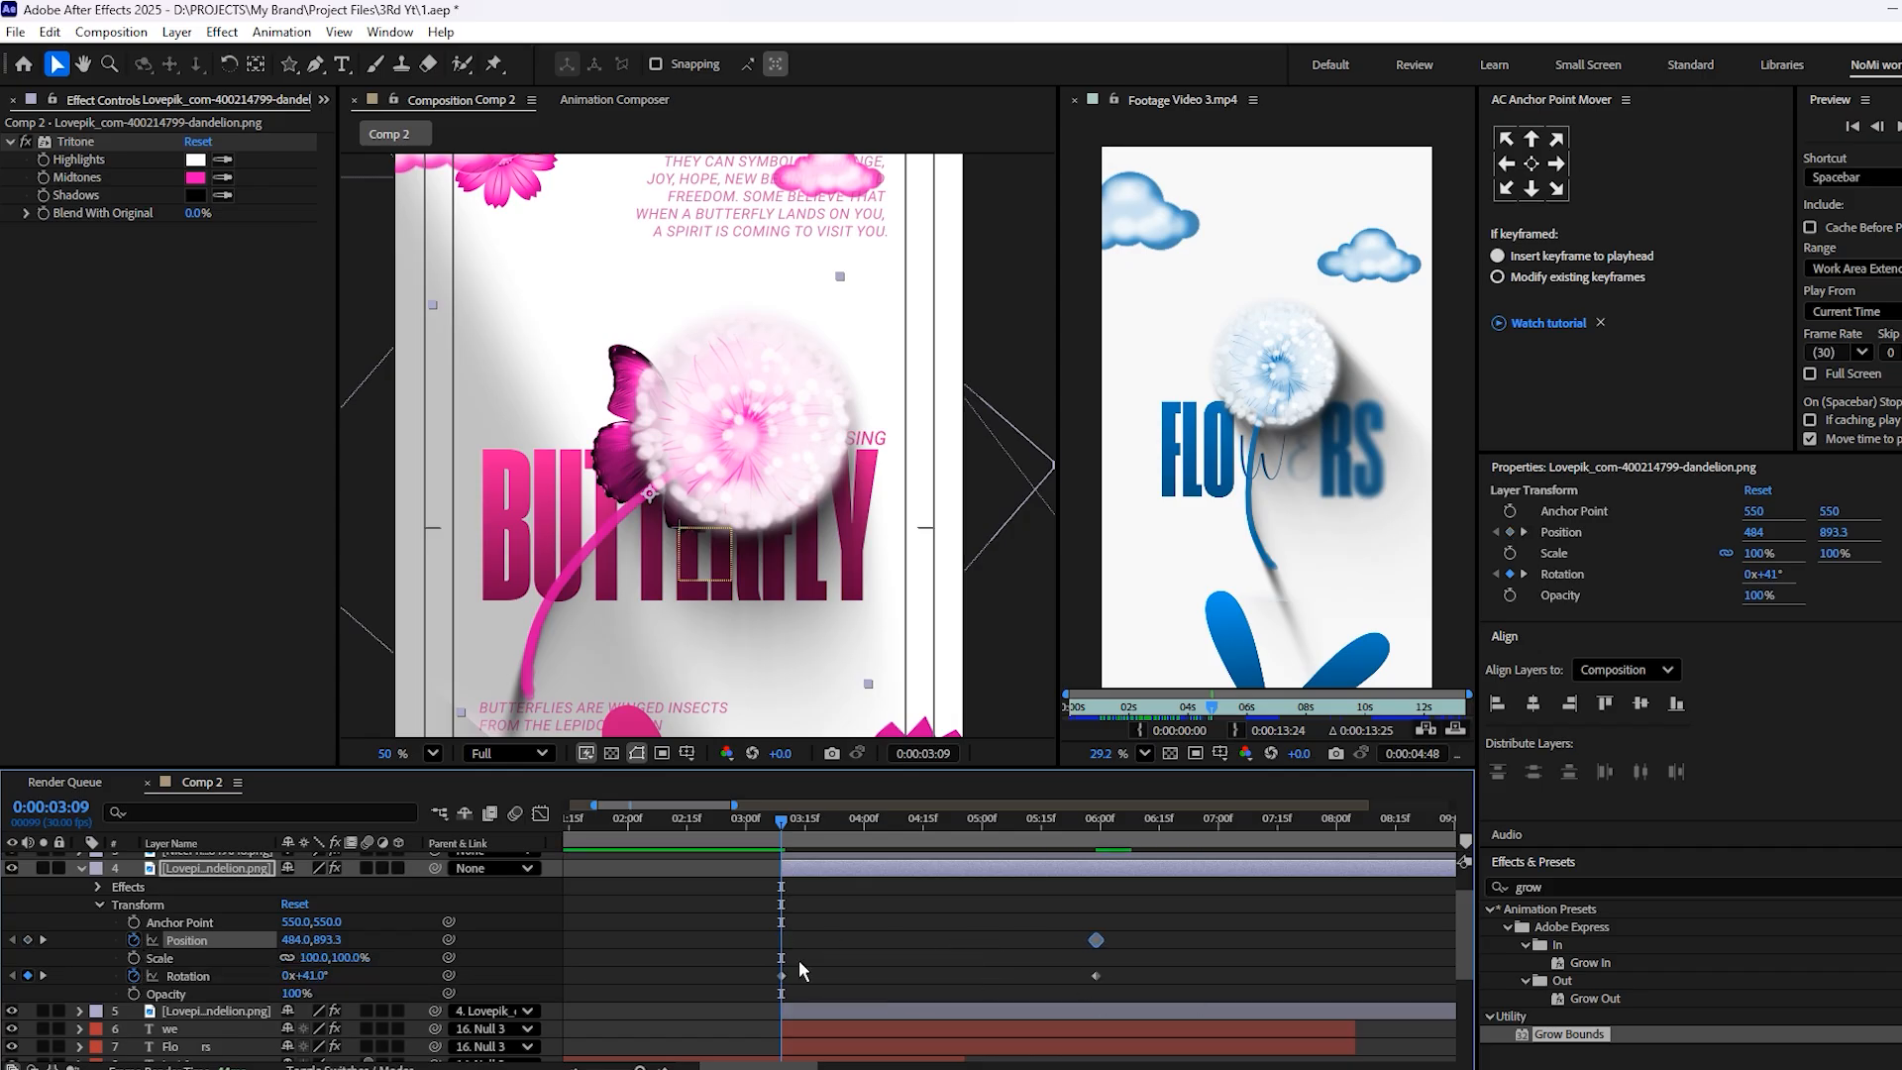
left_click_drag(338, 942, 510, 946)
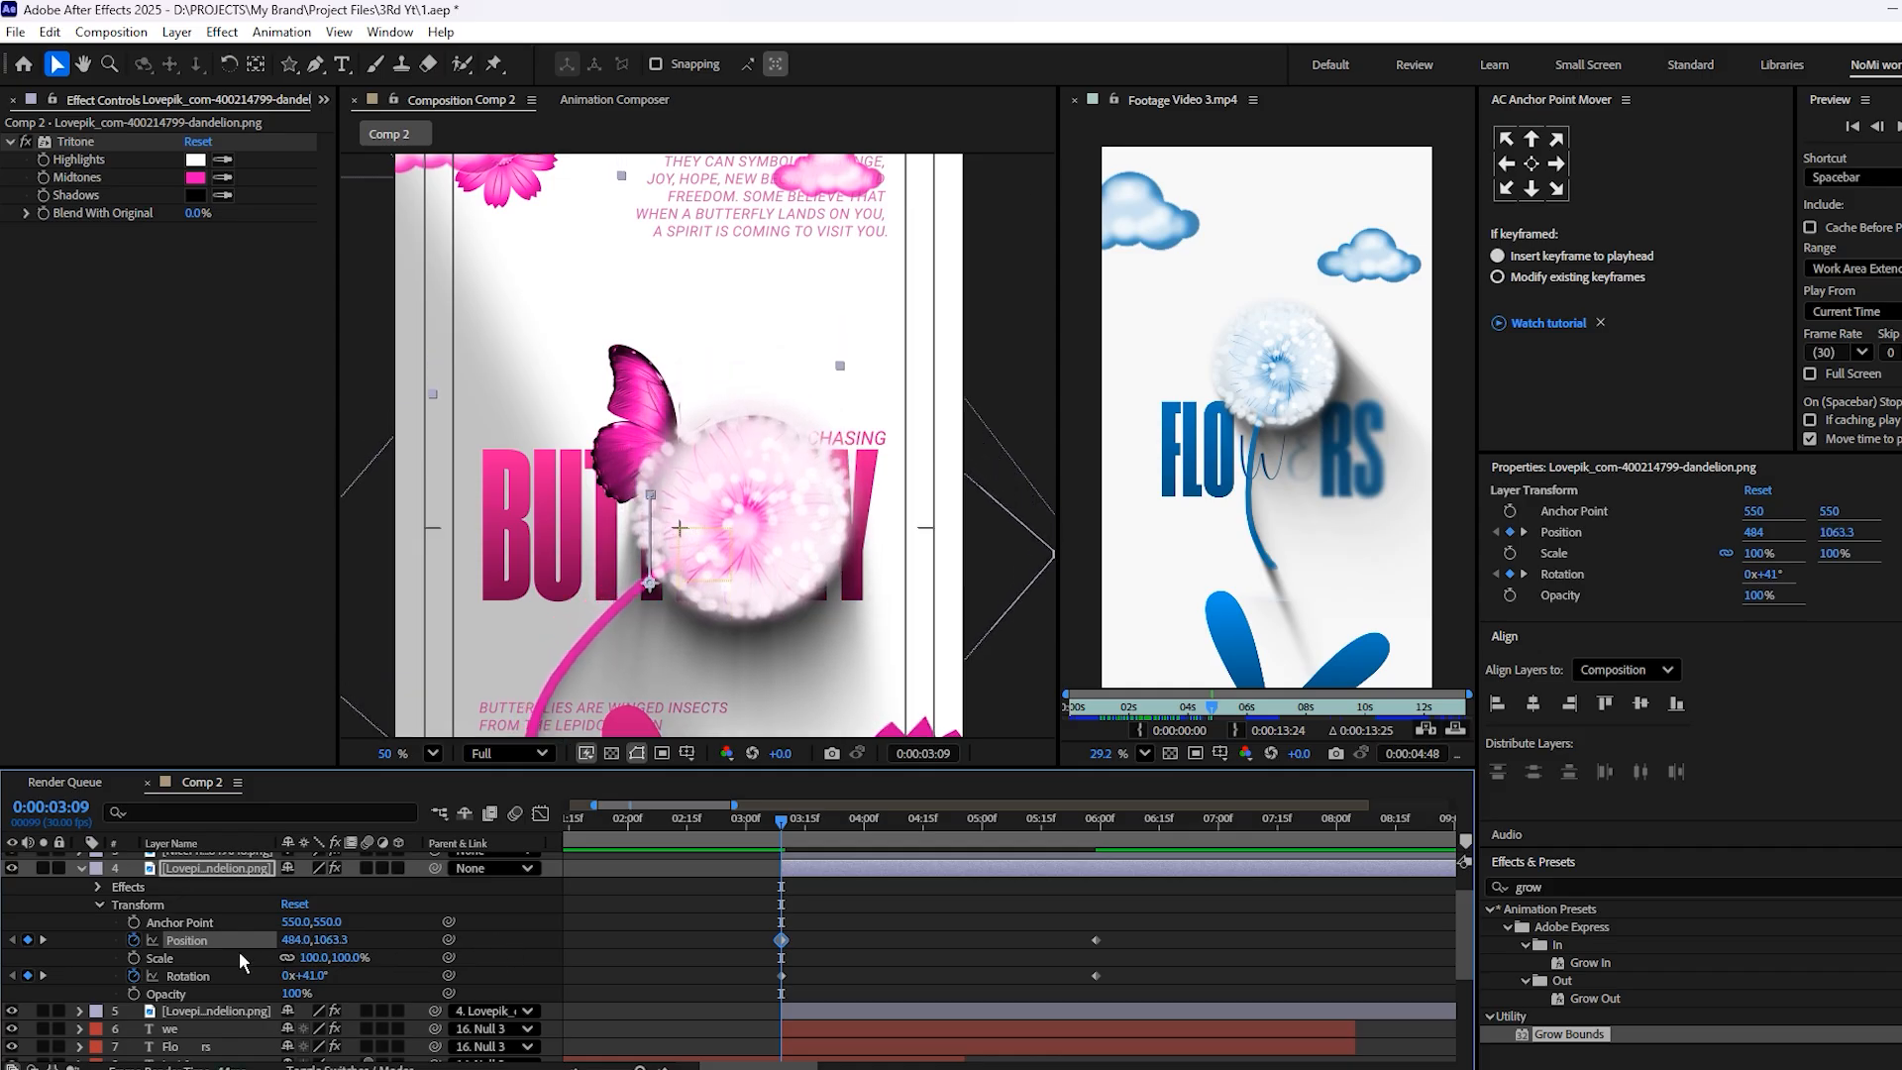
Animate the dandelion's Scale from 80% at 3:09 to 100% near 6:00 and play the animation
left_click(132, 958)
left_click_drag(783, 959, 862, 959)
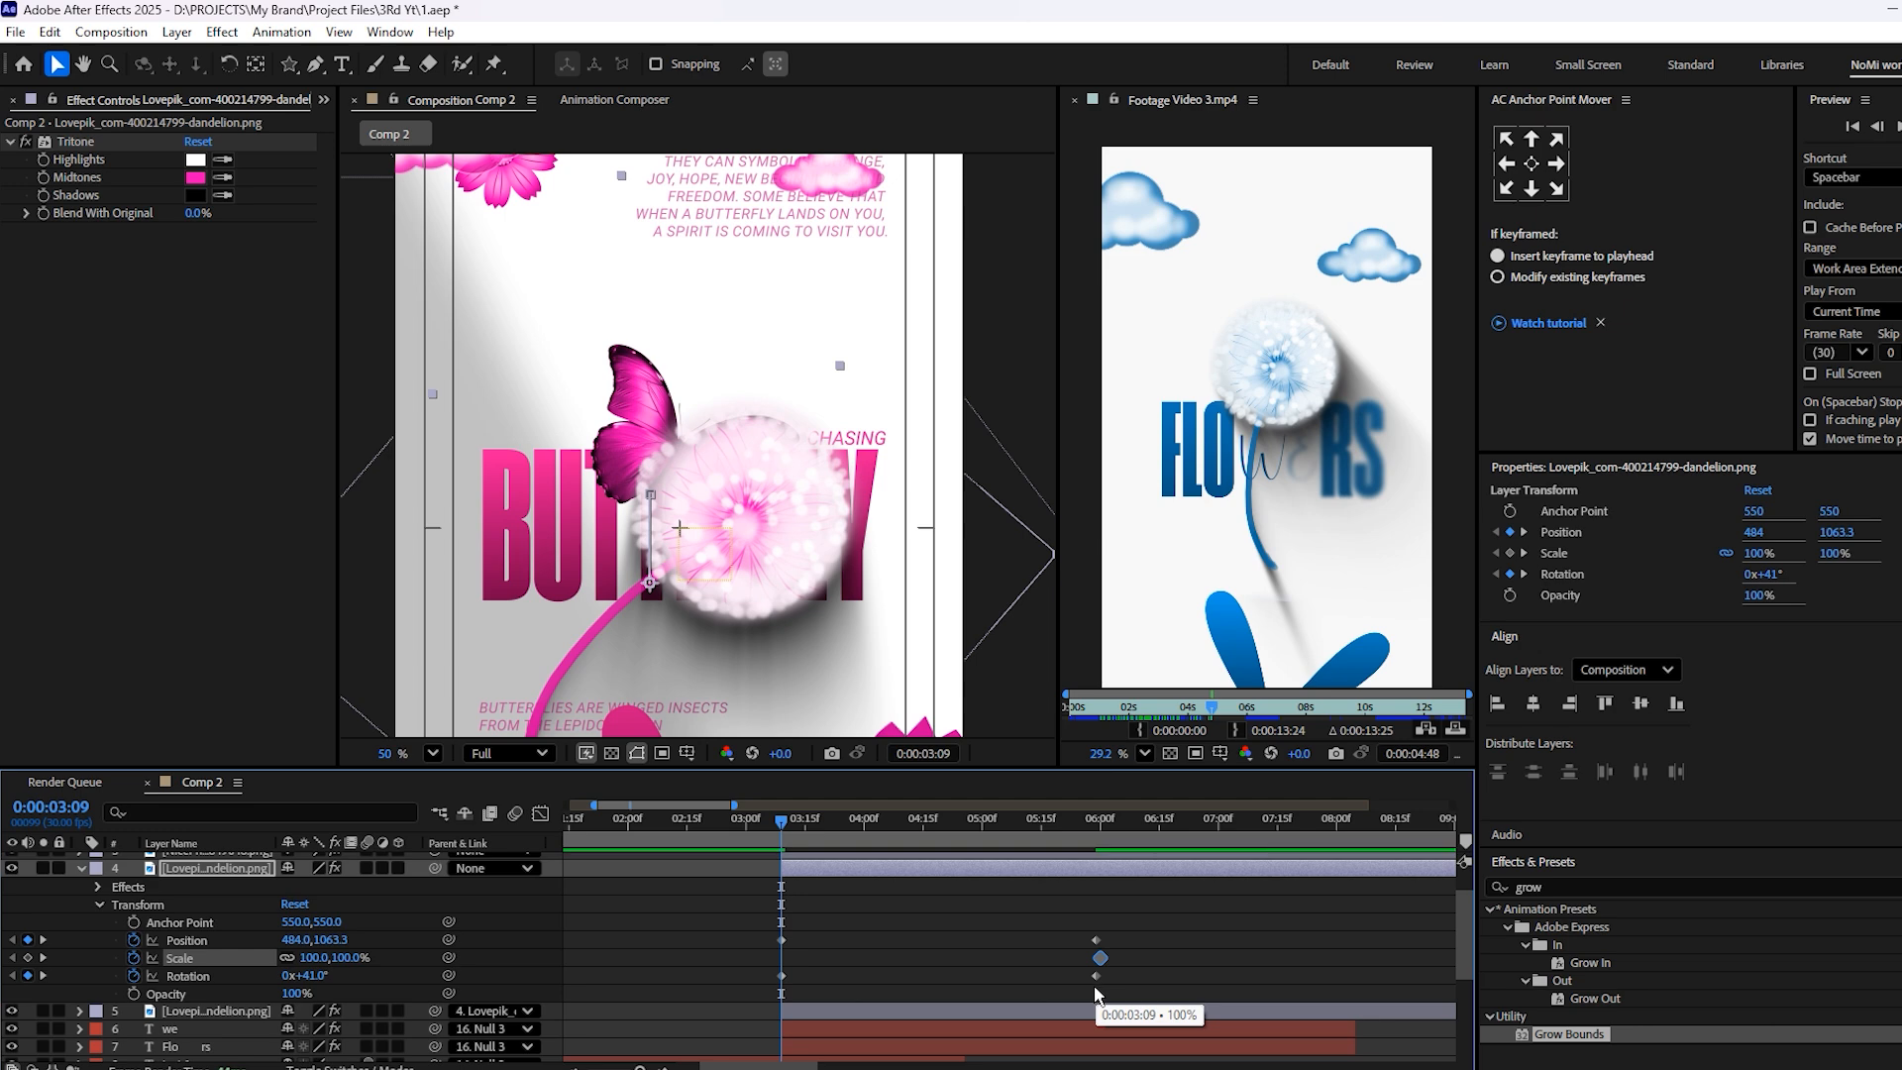
left_click_drag(1092, 988, 1095, 1003)
left_click(317, 958)
left_click(869, 926)
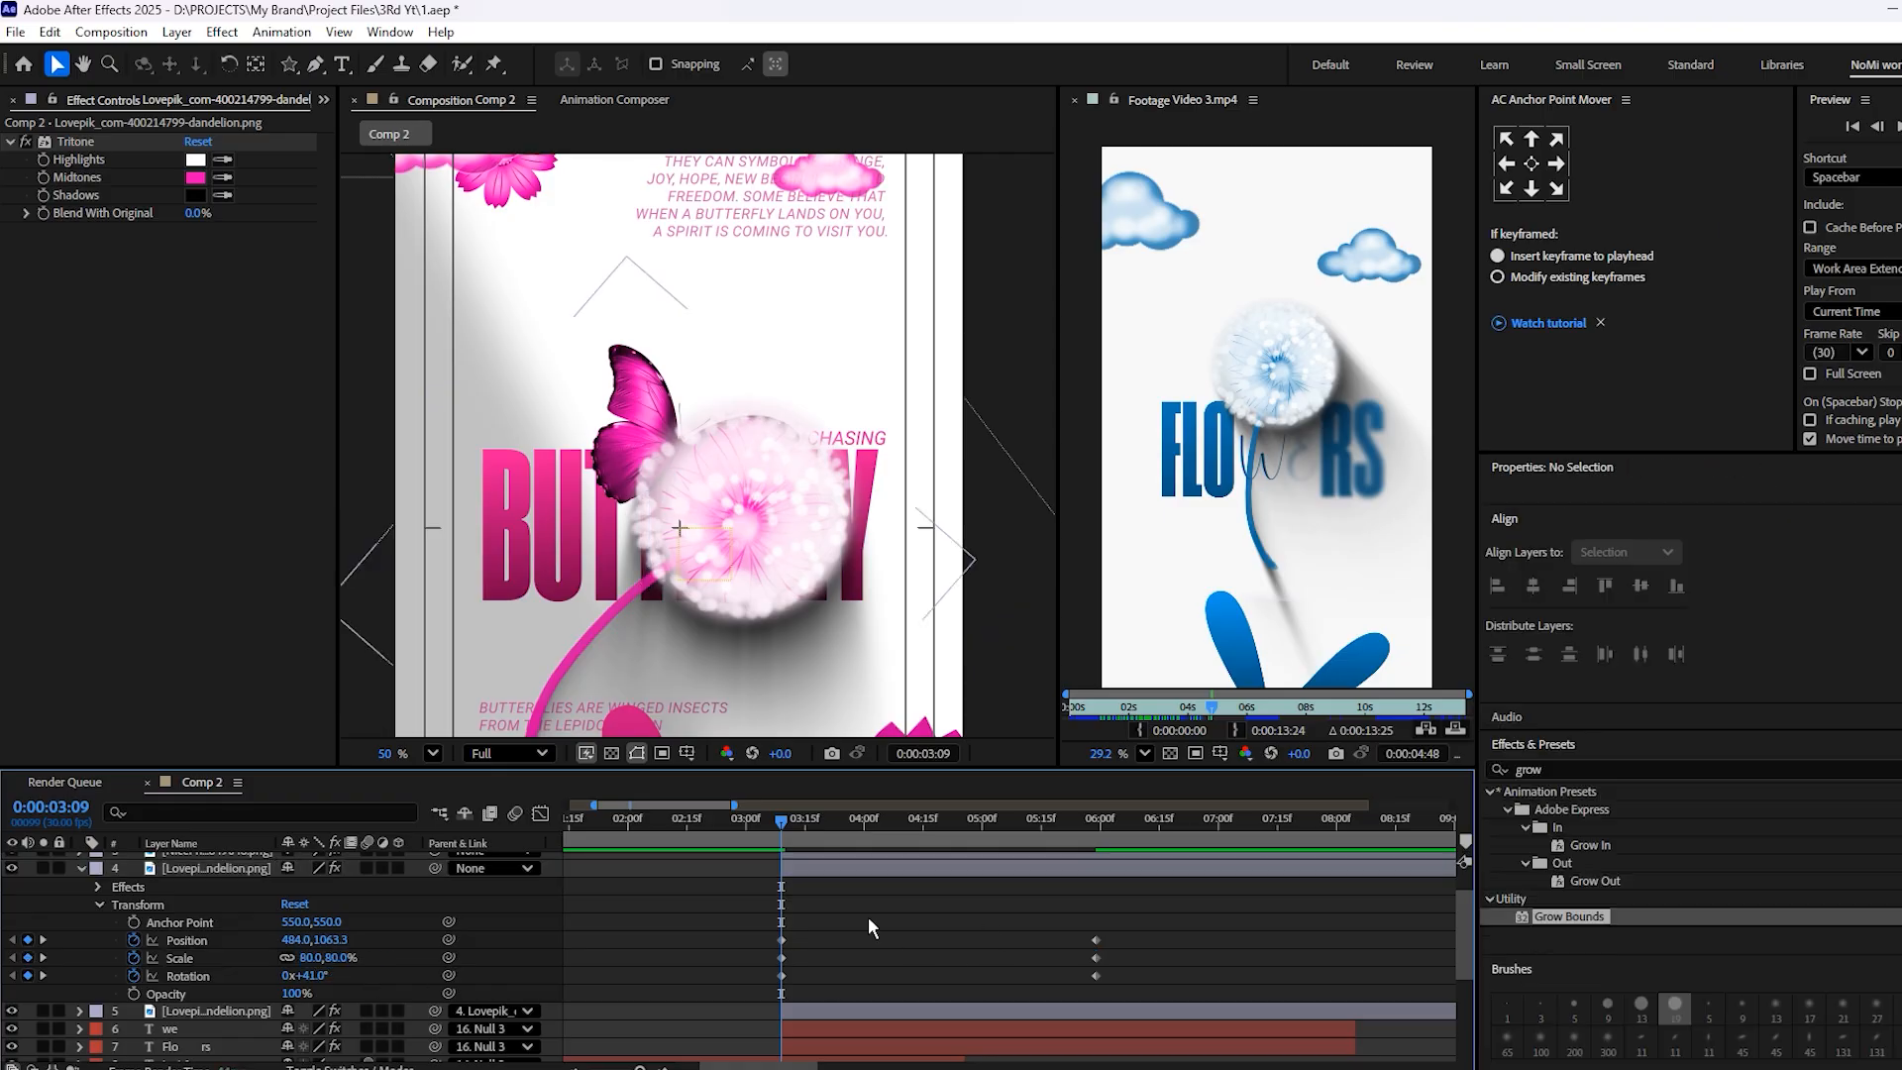
key("space")
Ease the dandelion's keyframes ending near 5:11, shape their speed curves into an early peak with a long slowdown, and preview
left_click_drag(1114, 936, 747, 995)
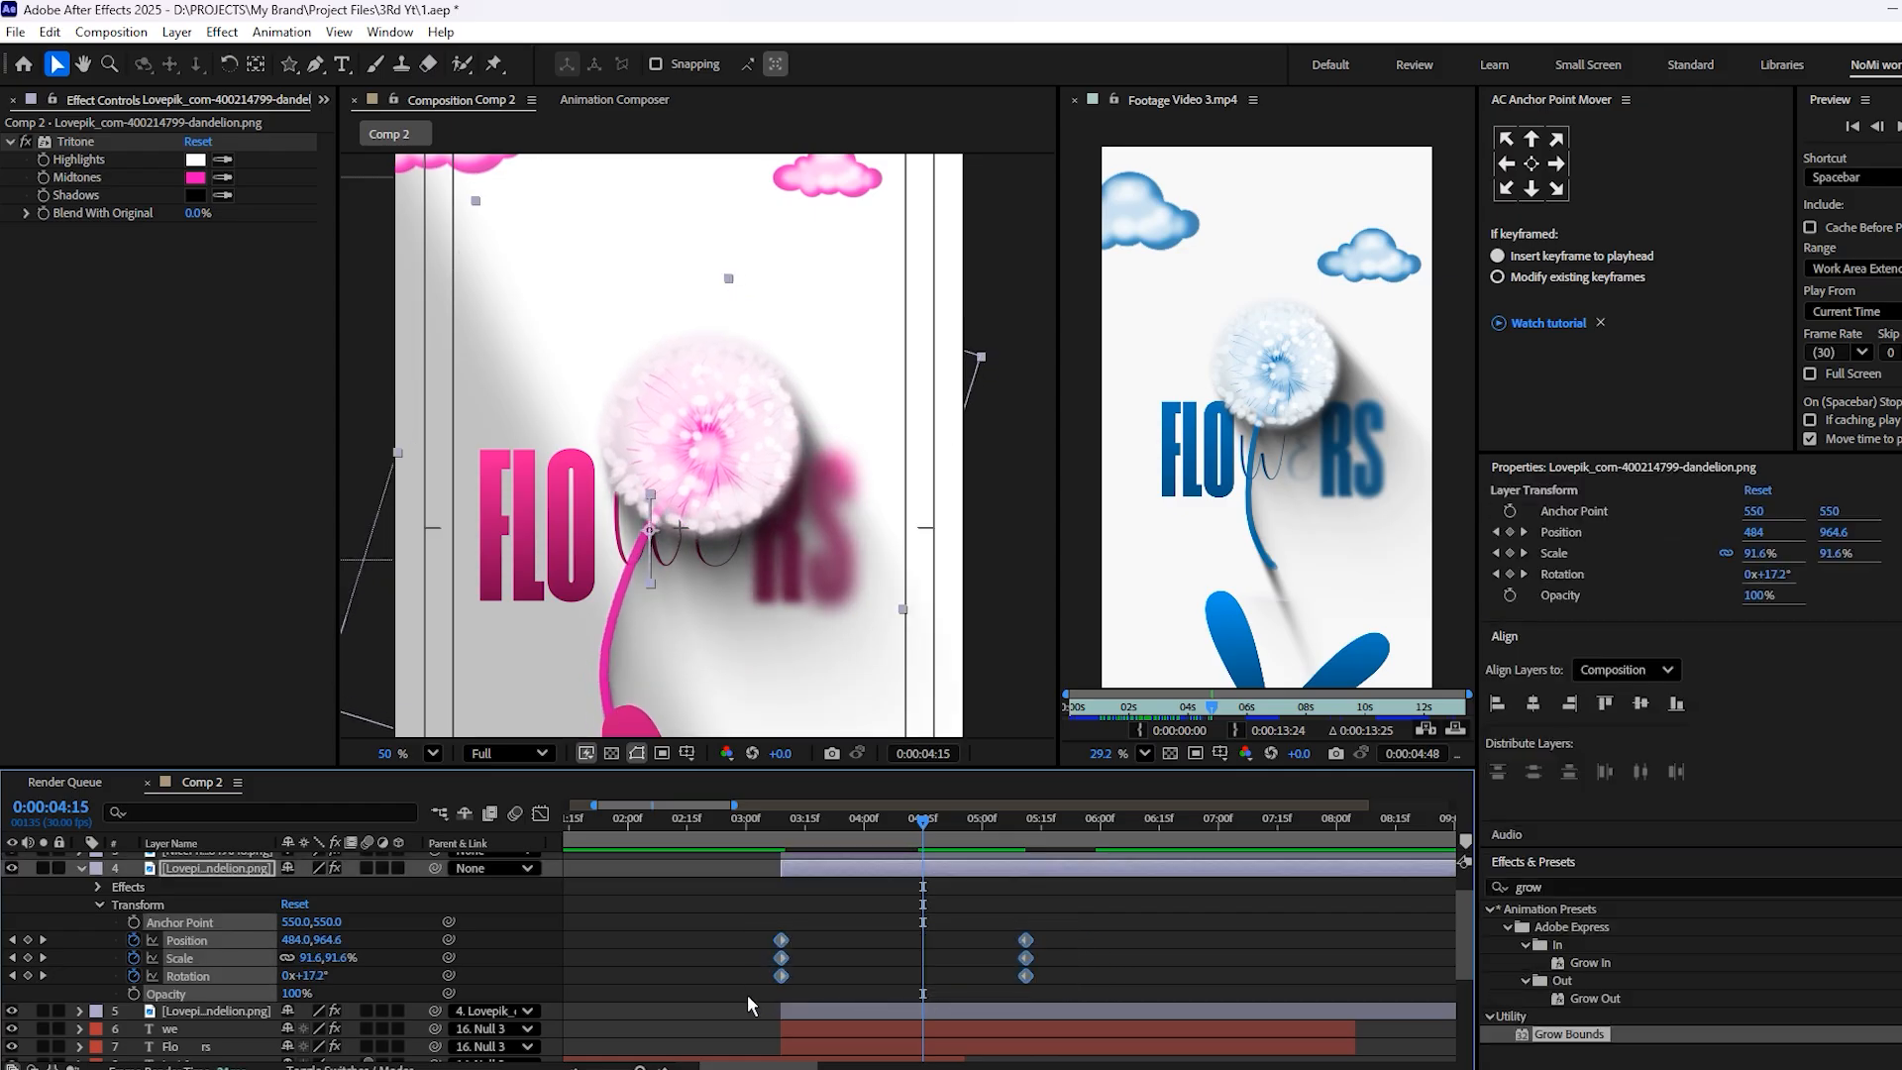
left_click(540, 813)
left_click_drag(986, 992, 931, 987)
left_click(802, 835)
key("space")
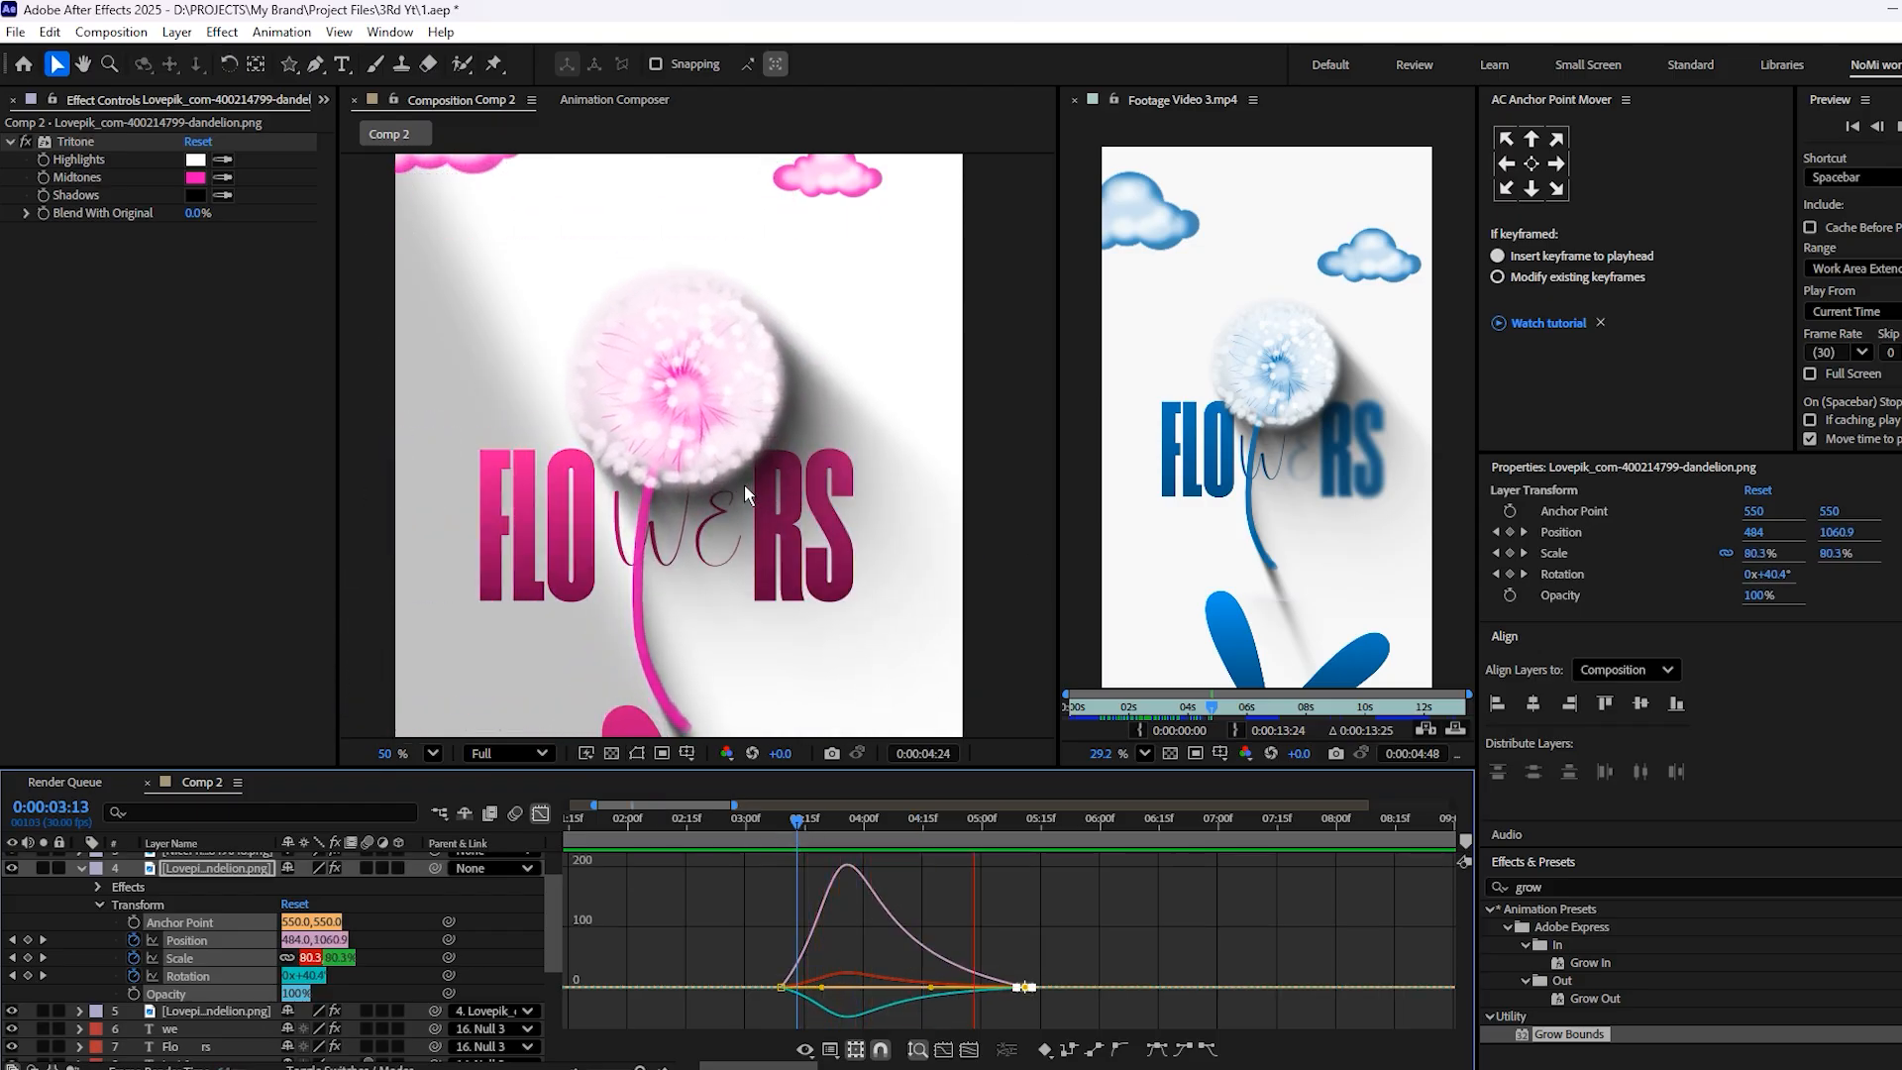
scroll(745, 485, "down", 2)
left_click(834, 813)
key("space")
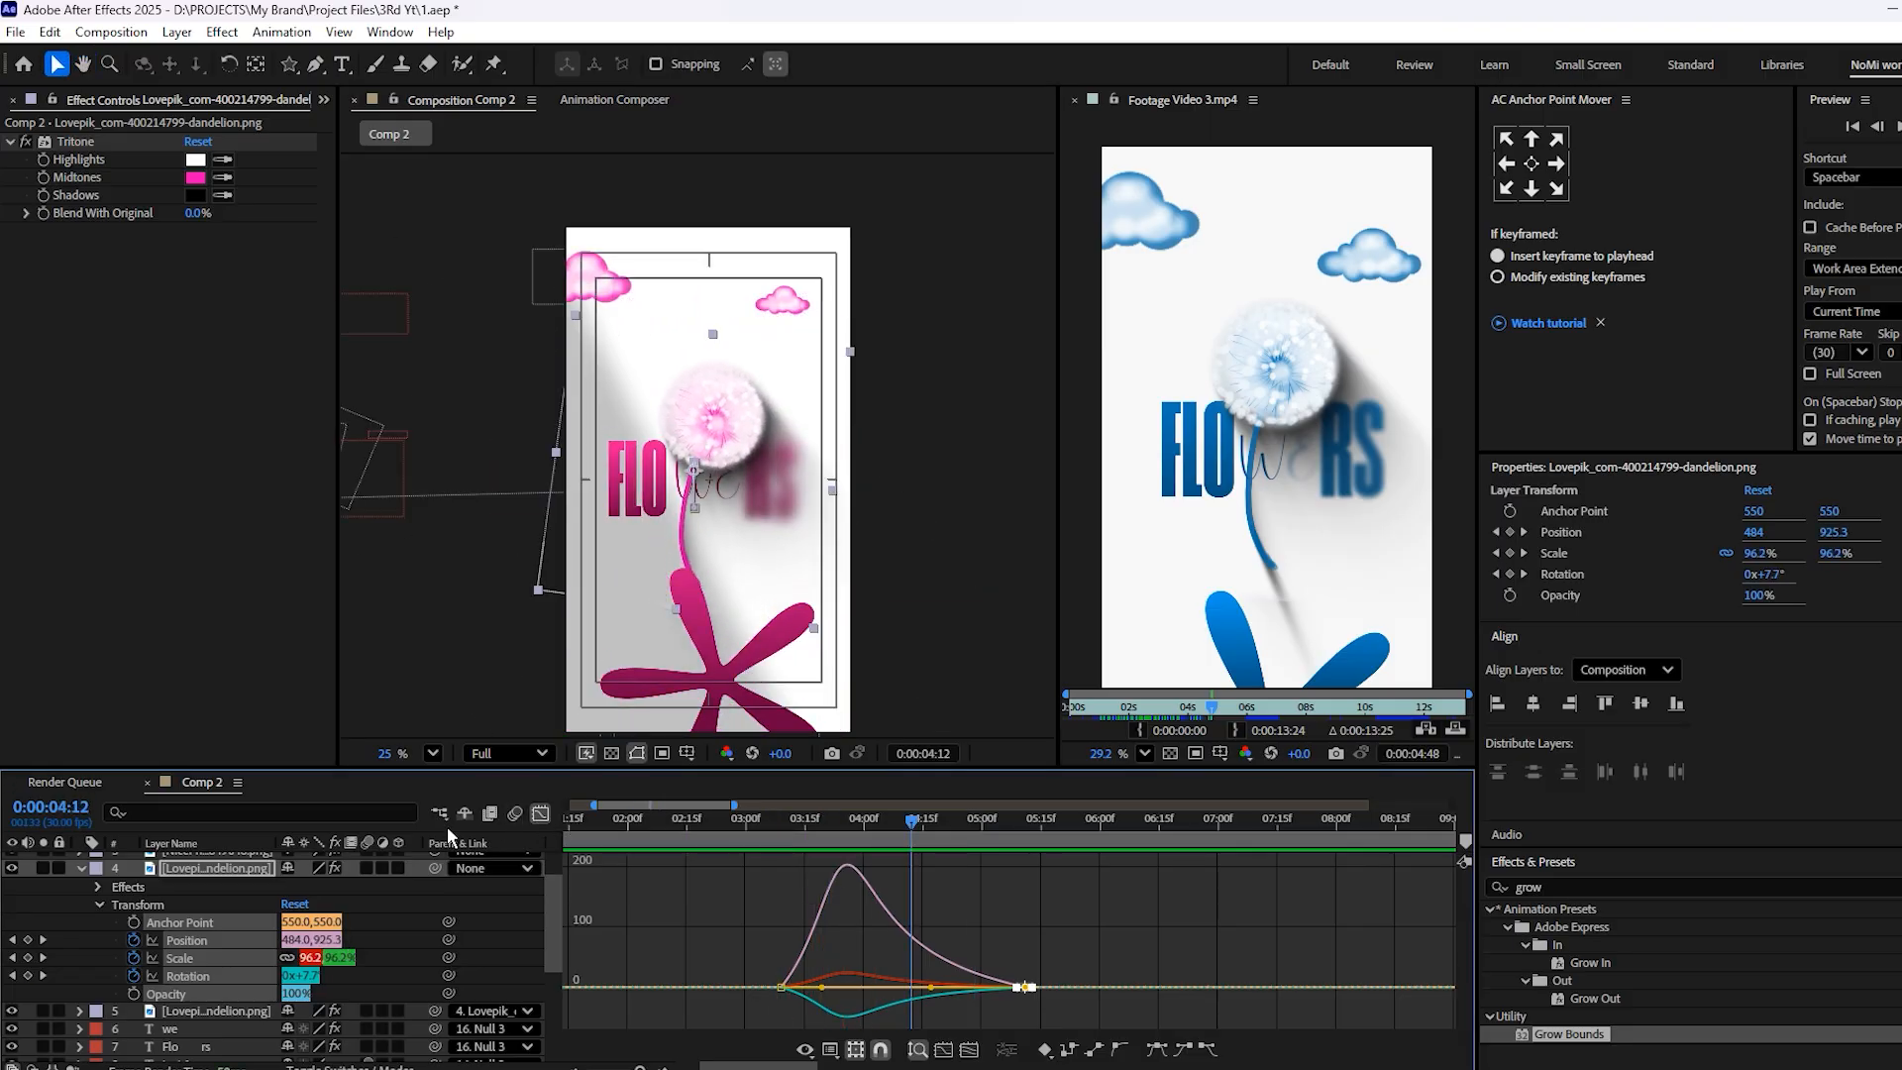
left_click(82, 868)
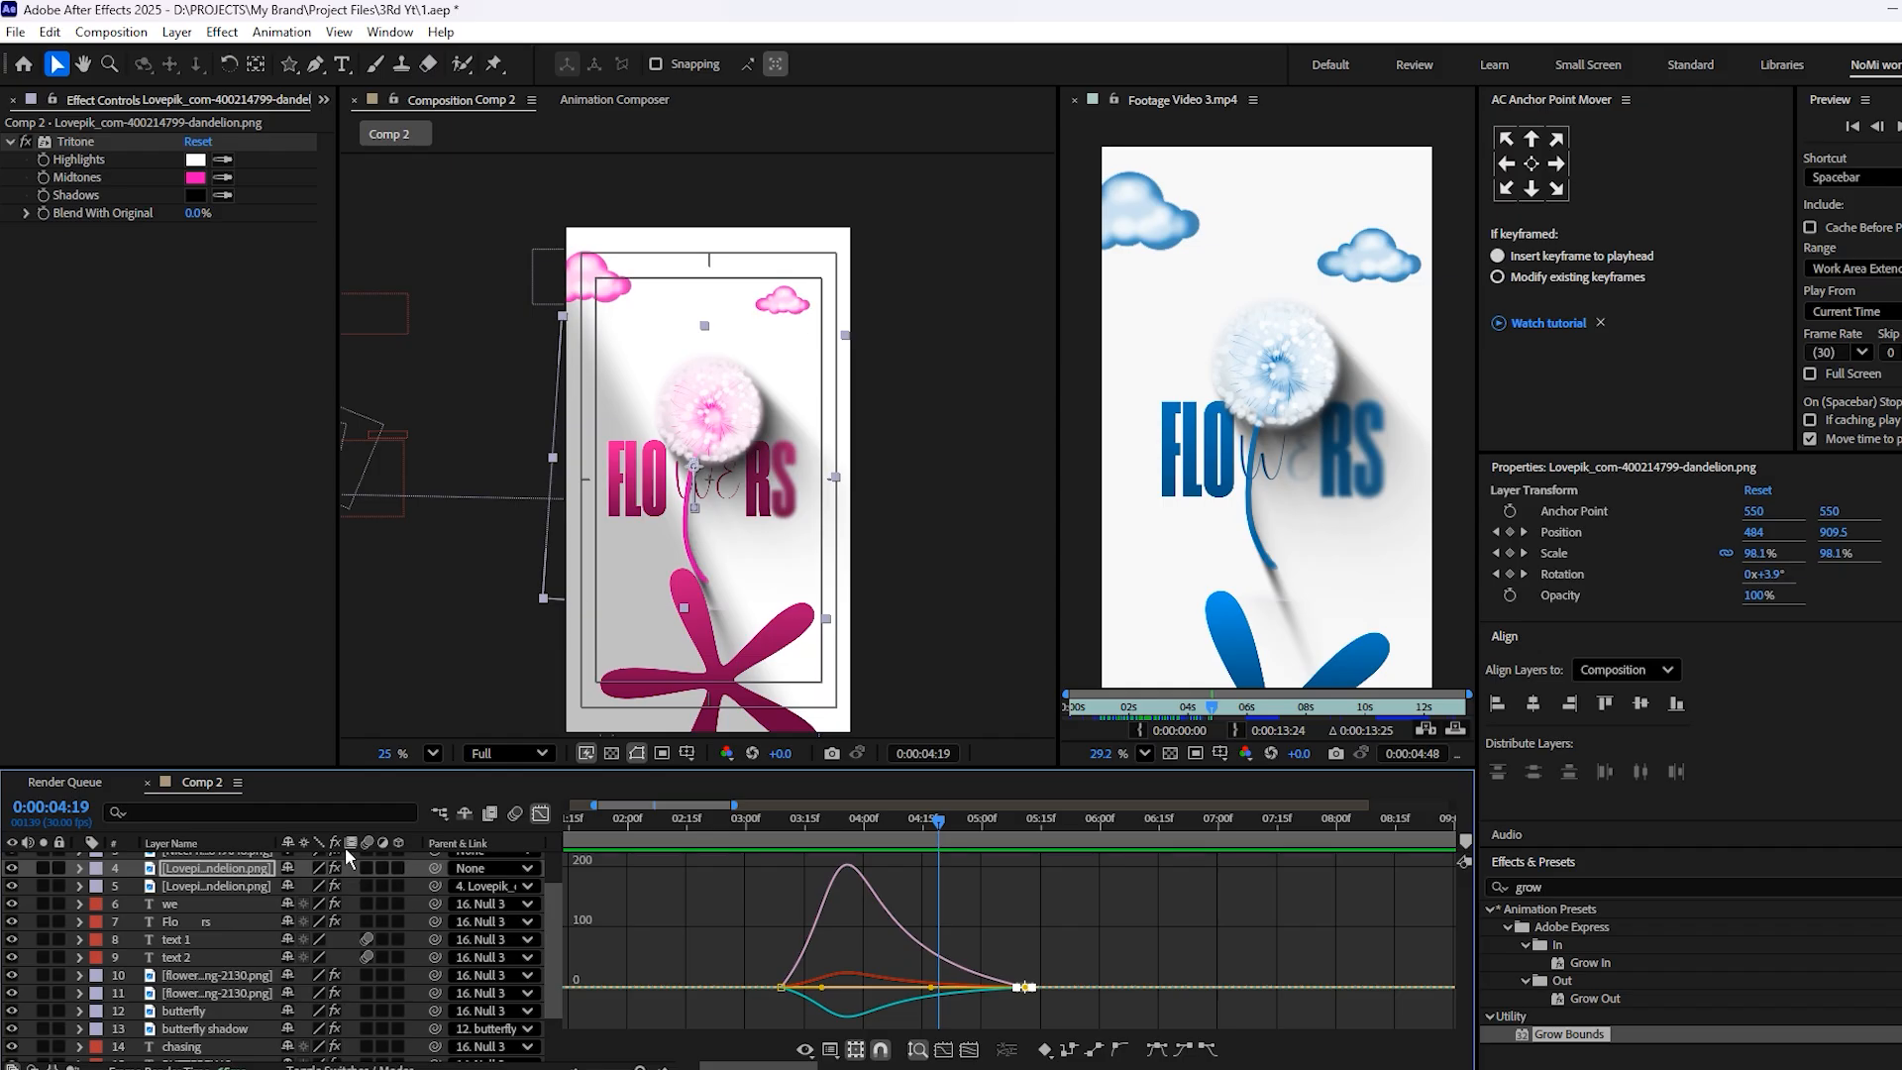
left_click(541, 814)
Parent Shape Layer 2, both cloud layers and the upper dandelion layer to Null 3
left_click(1003, 934)
left_click_drag(980, 931, 1069, 991)
left_click(983, 943)
key("v")
left_click(1029, 947)
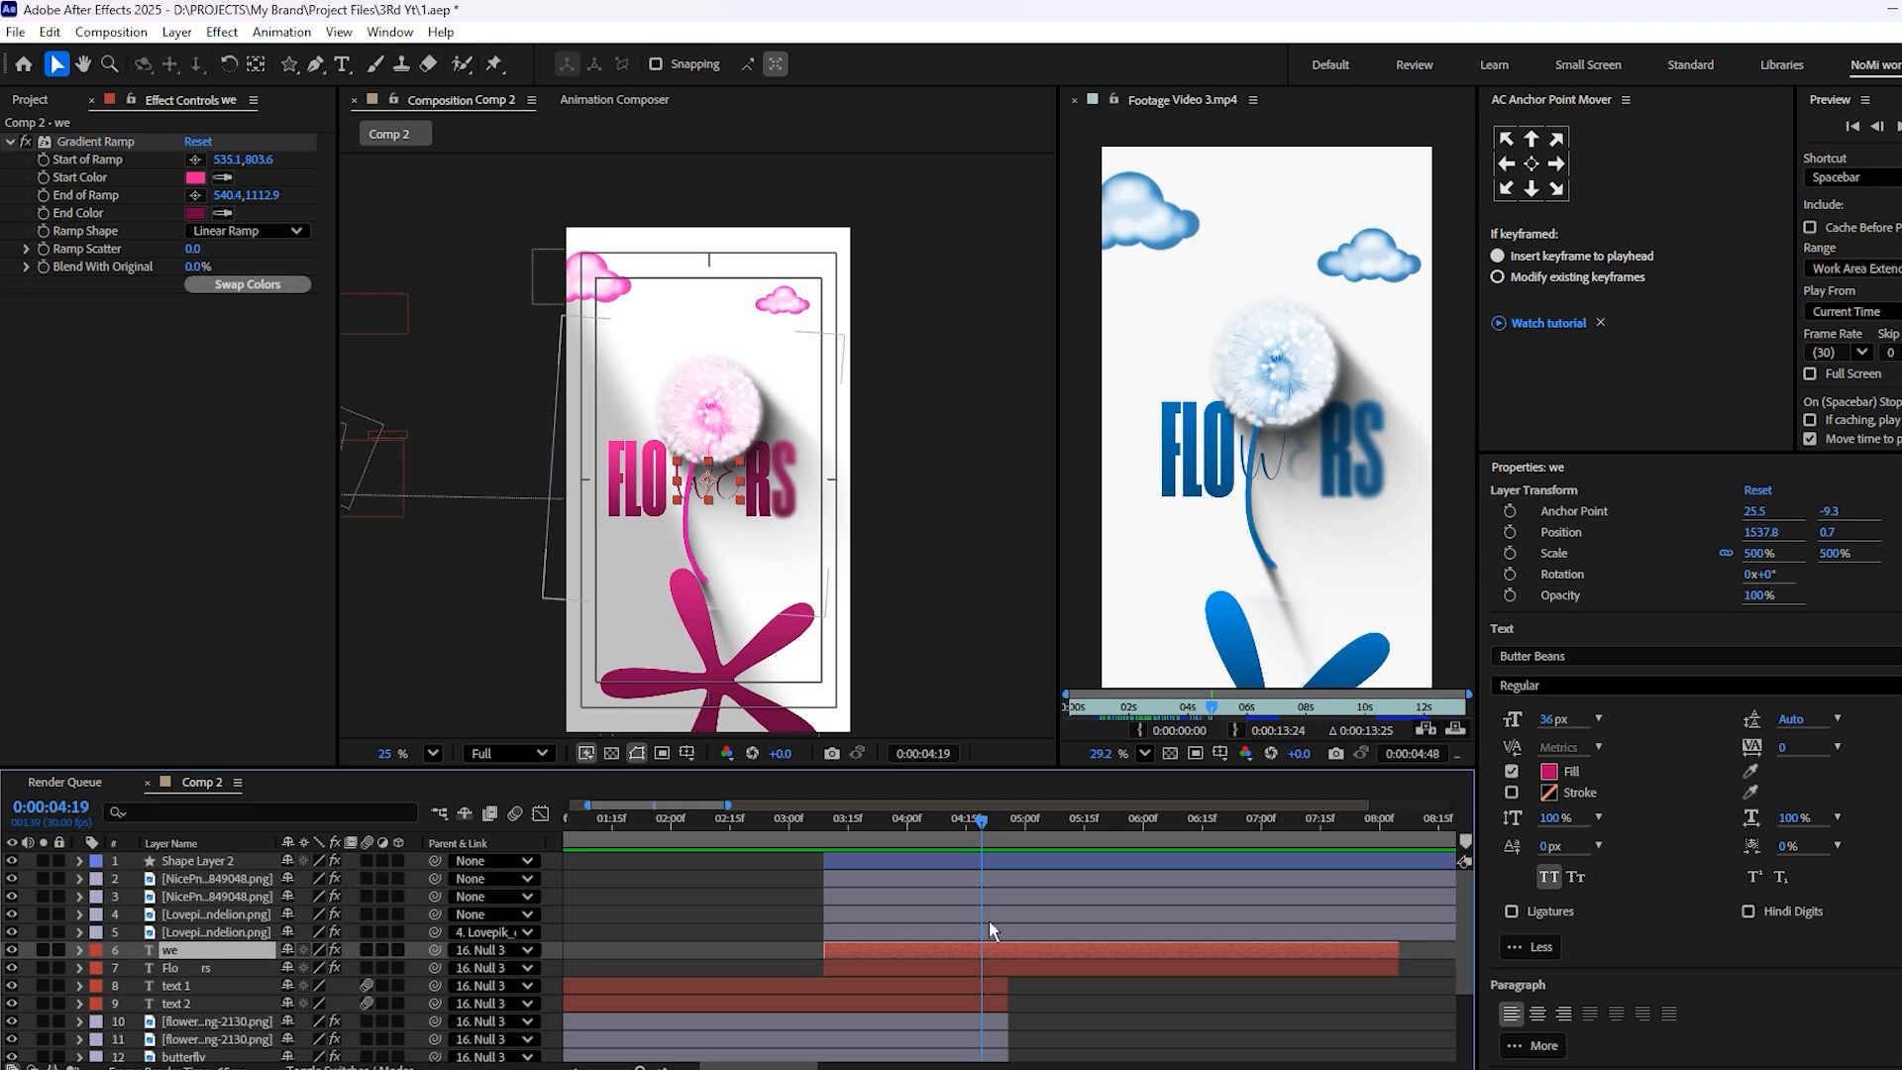
left_click(989, 919)
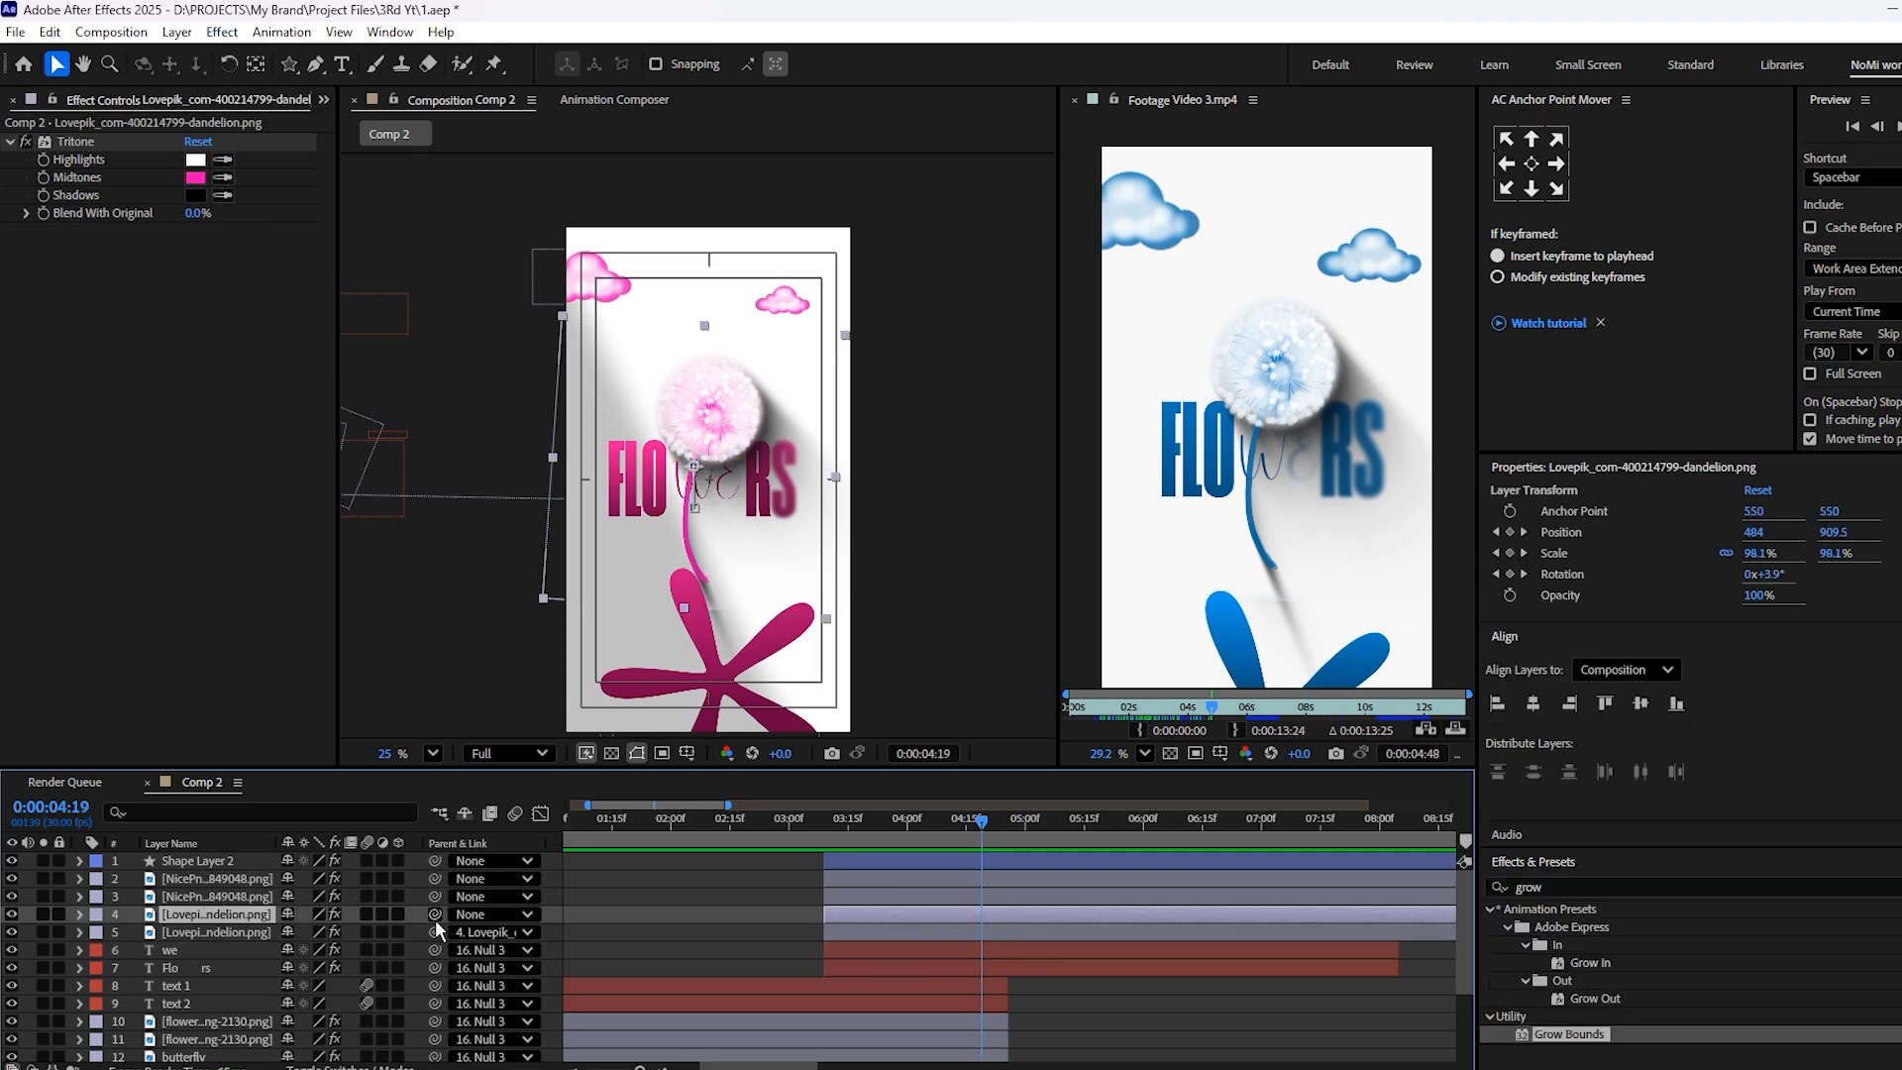
left_click(864, 897, "ctrl")
left_click(862, 879, "ctrl")
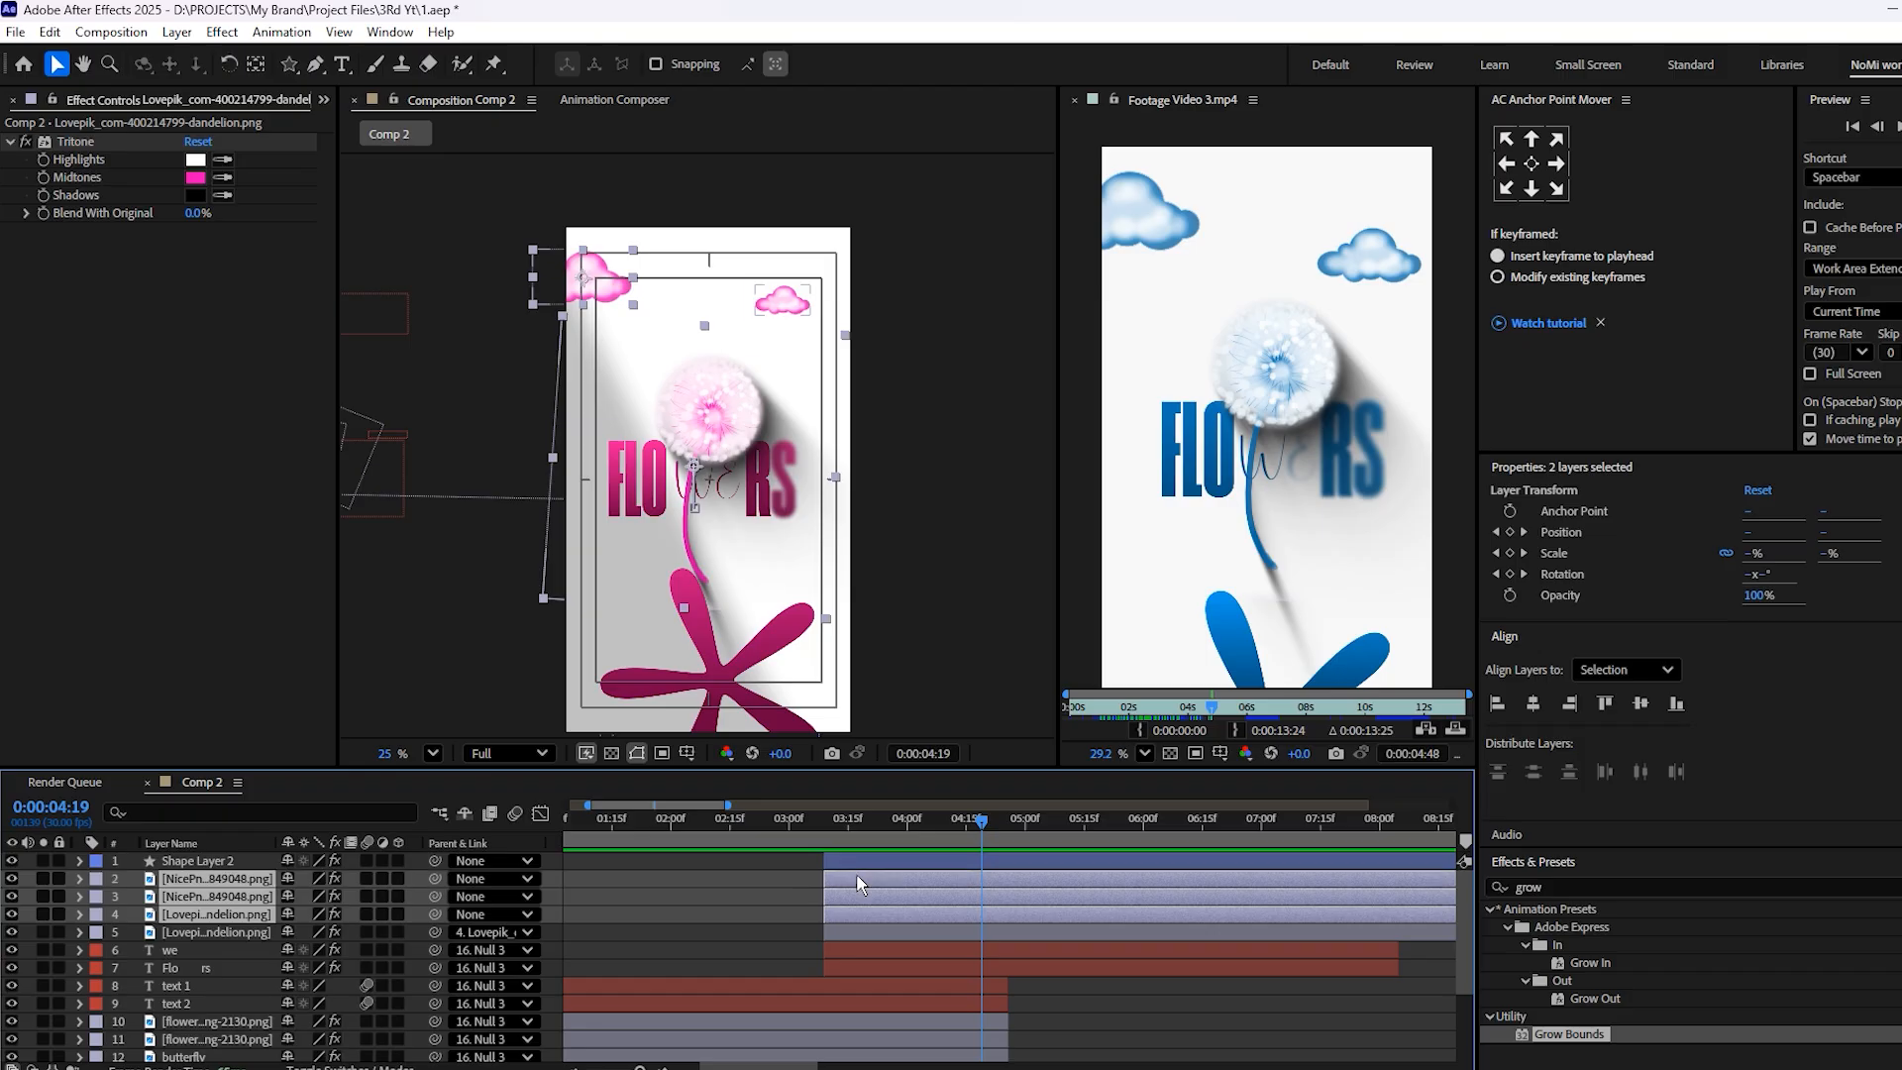
left_click(856, 861, "ctrl")
left_click_drag(434, 914, 198, 1012)
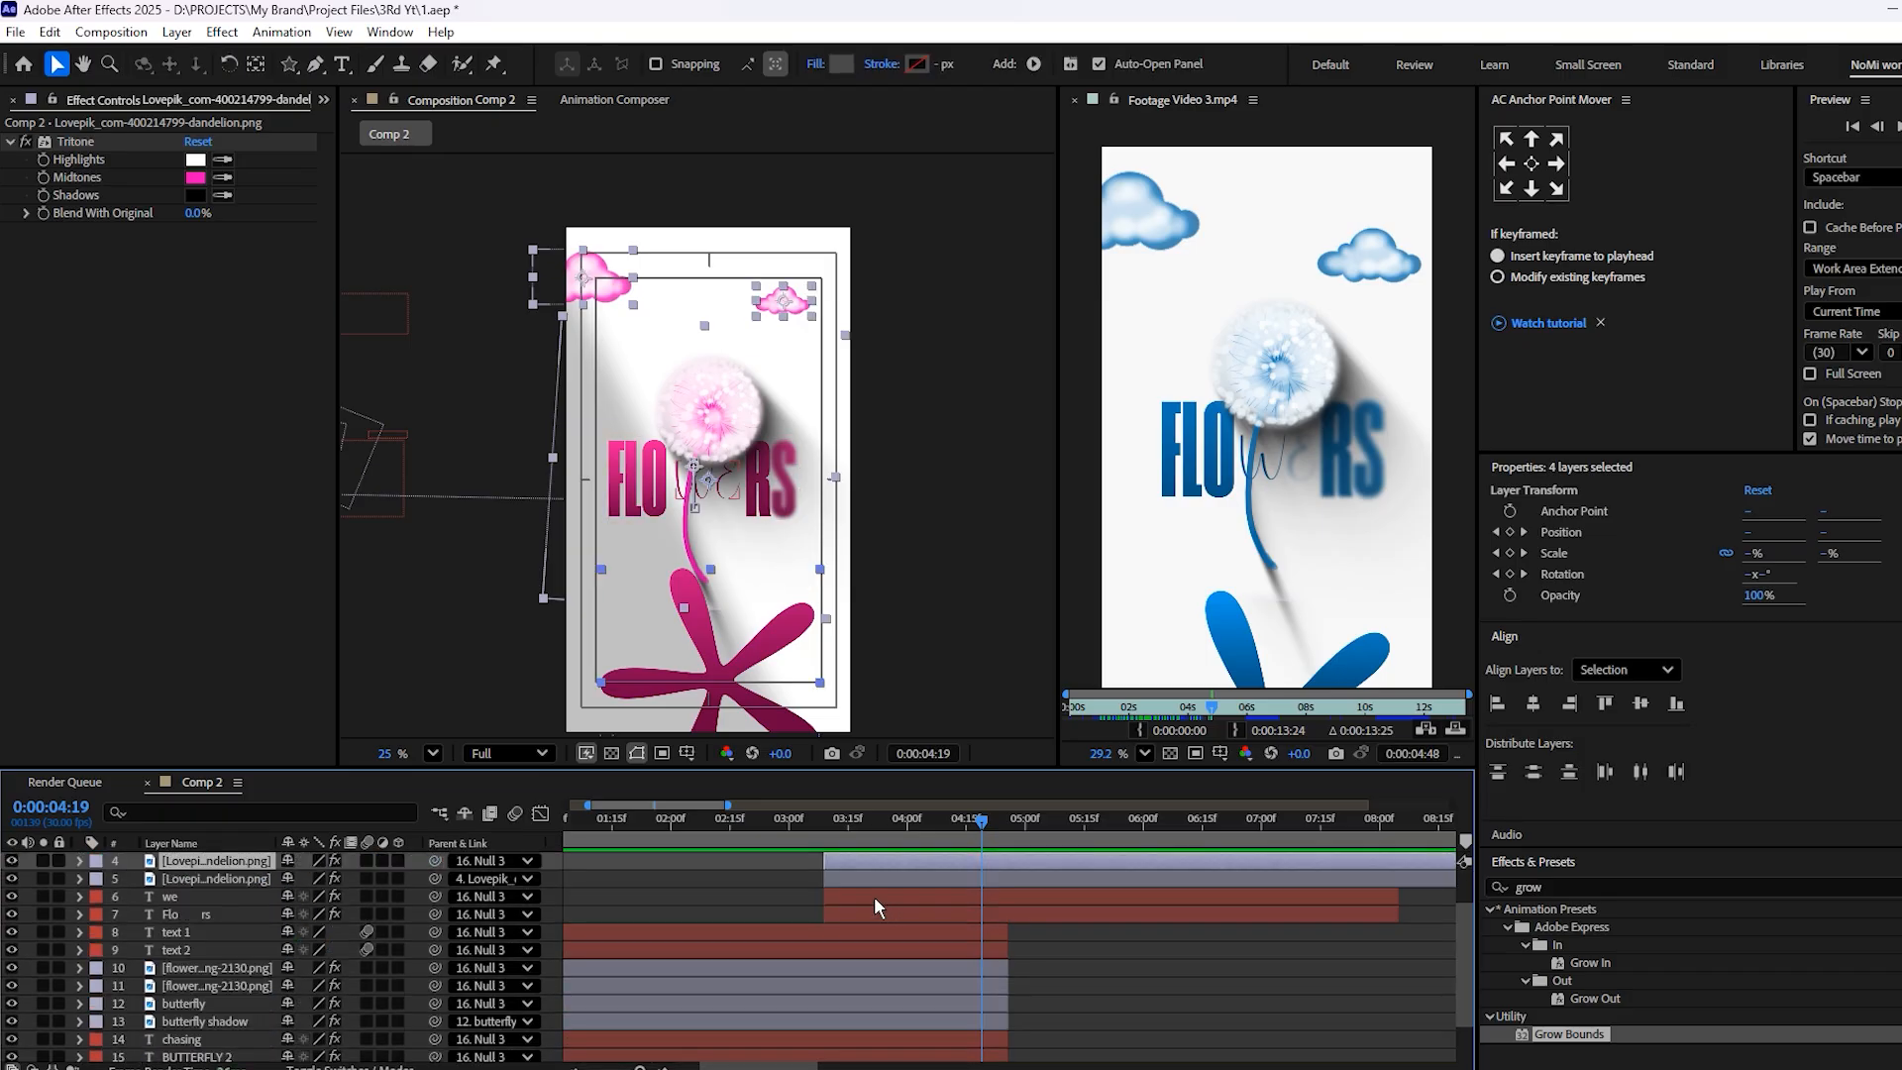
Preview the transition into the FLOWERS scene from 3:11 to 4:12 and save the project
left_click_drag(985, 832, 783, 853)
key("space")
left_click_drag(971, 823, 835, 826)
key("space")
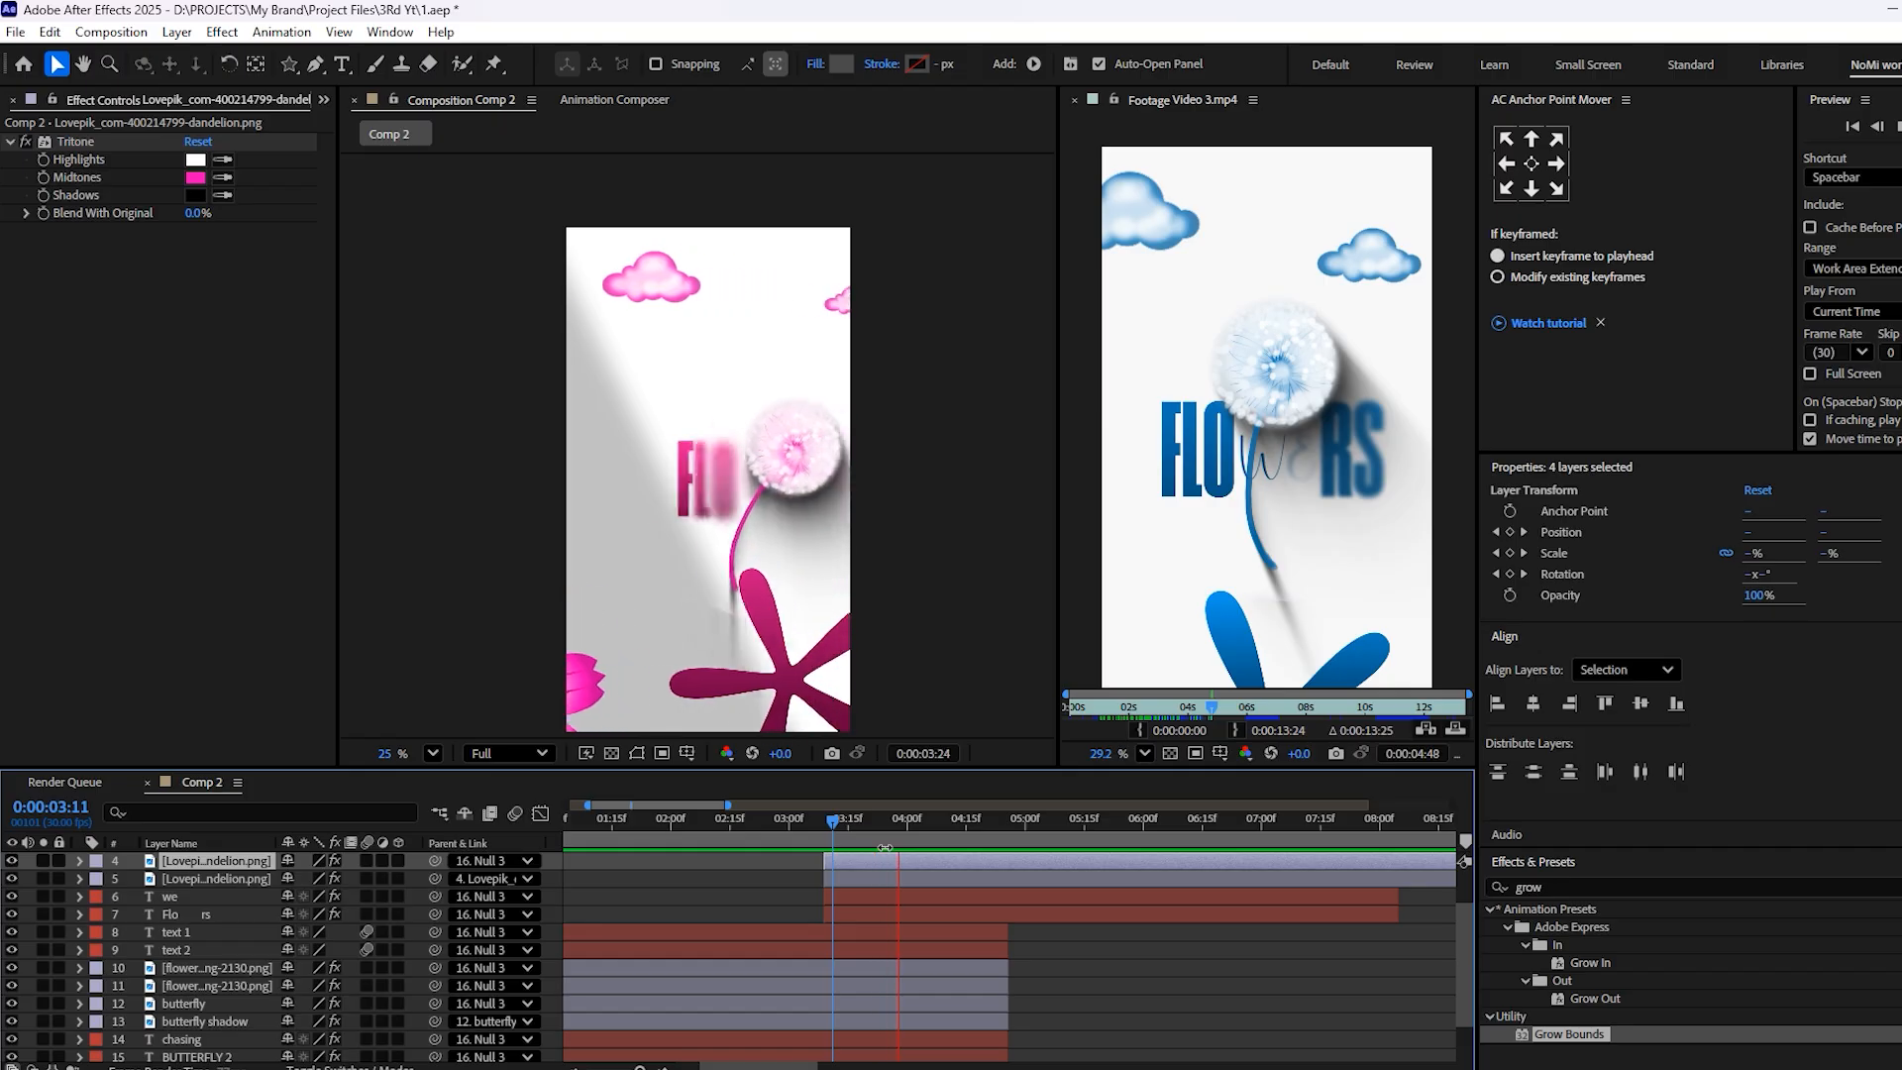
key("ctrl+s")
scroll(907, 899, "up", 2)
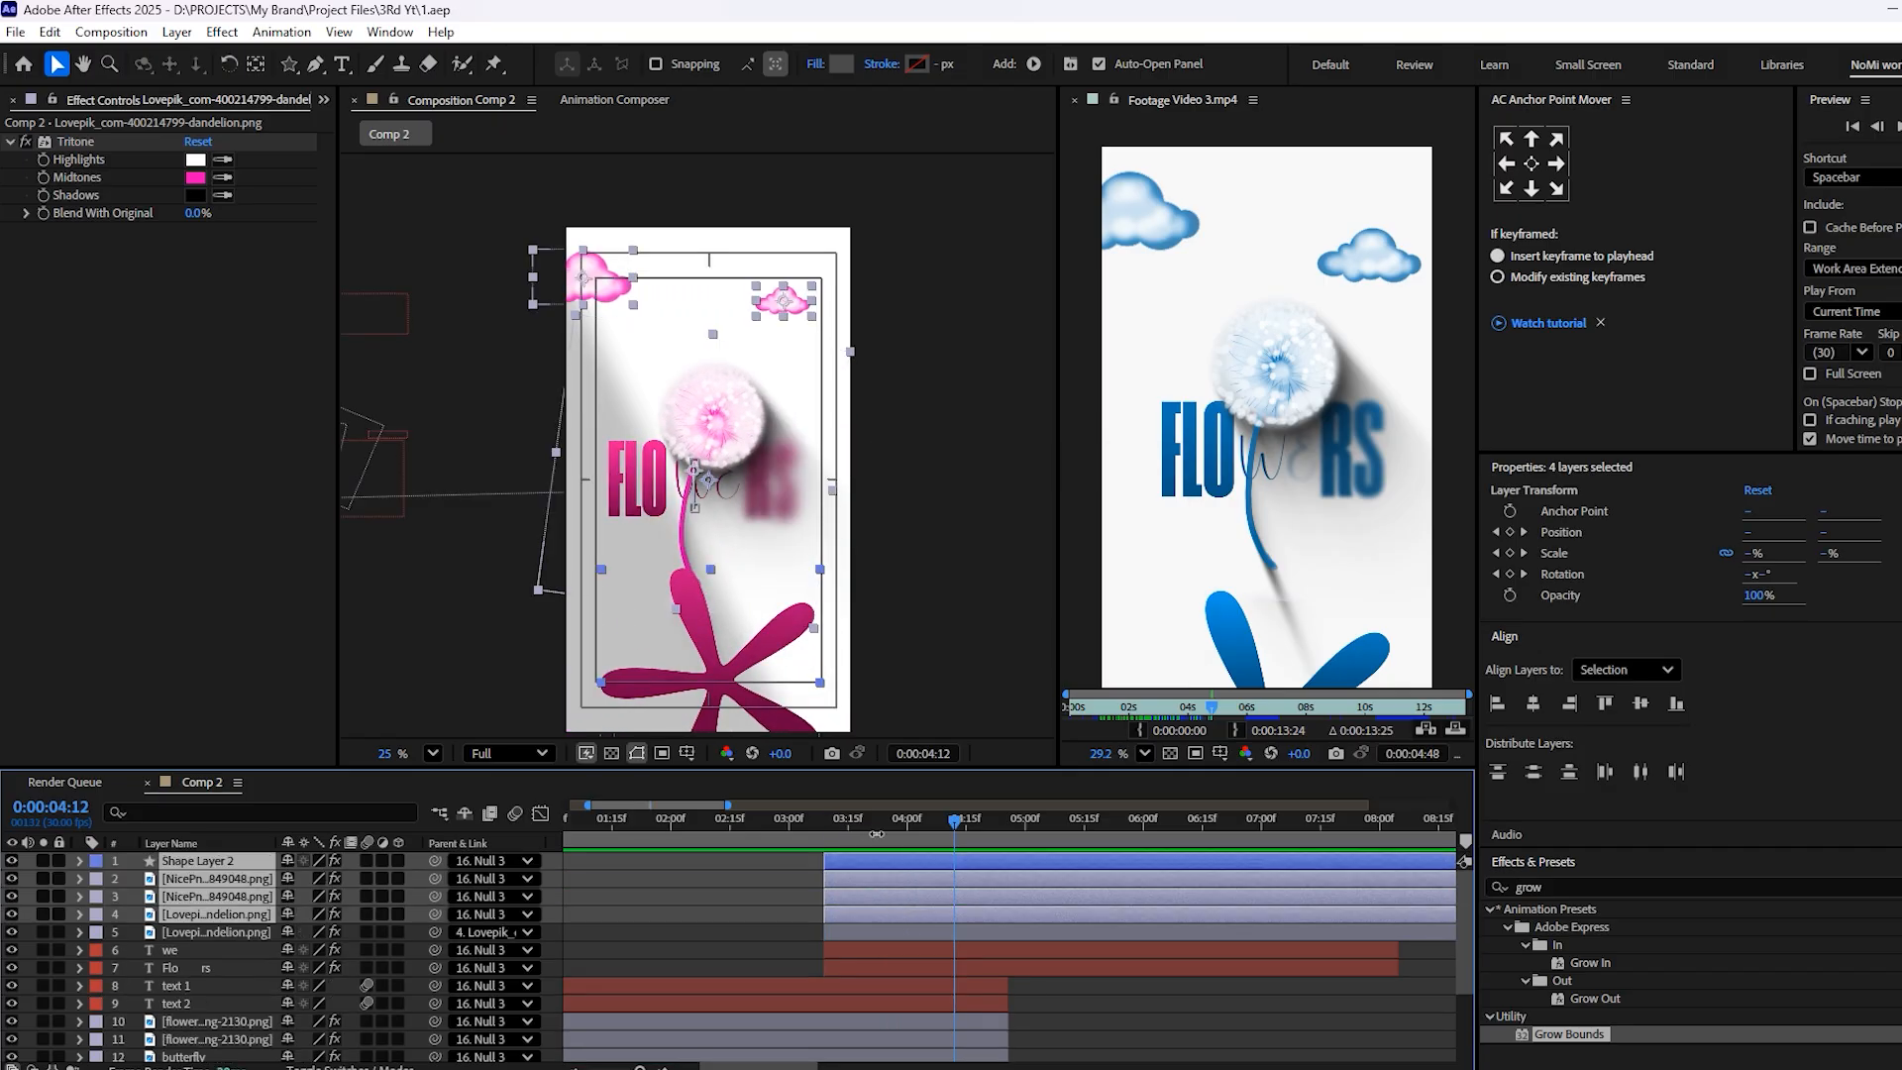
Animate Shape Layer 2's Rotation from 335° at 3:08 to 0° near 6:00
left_click(804, 864)
key("r")
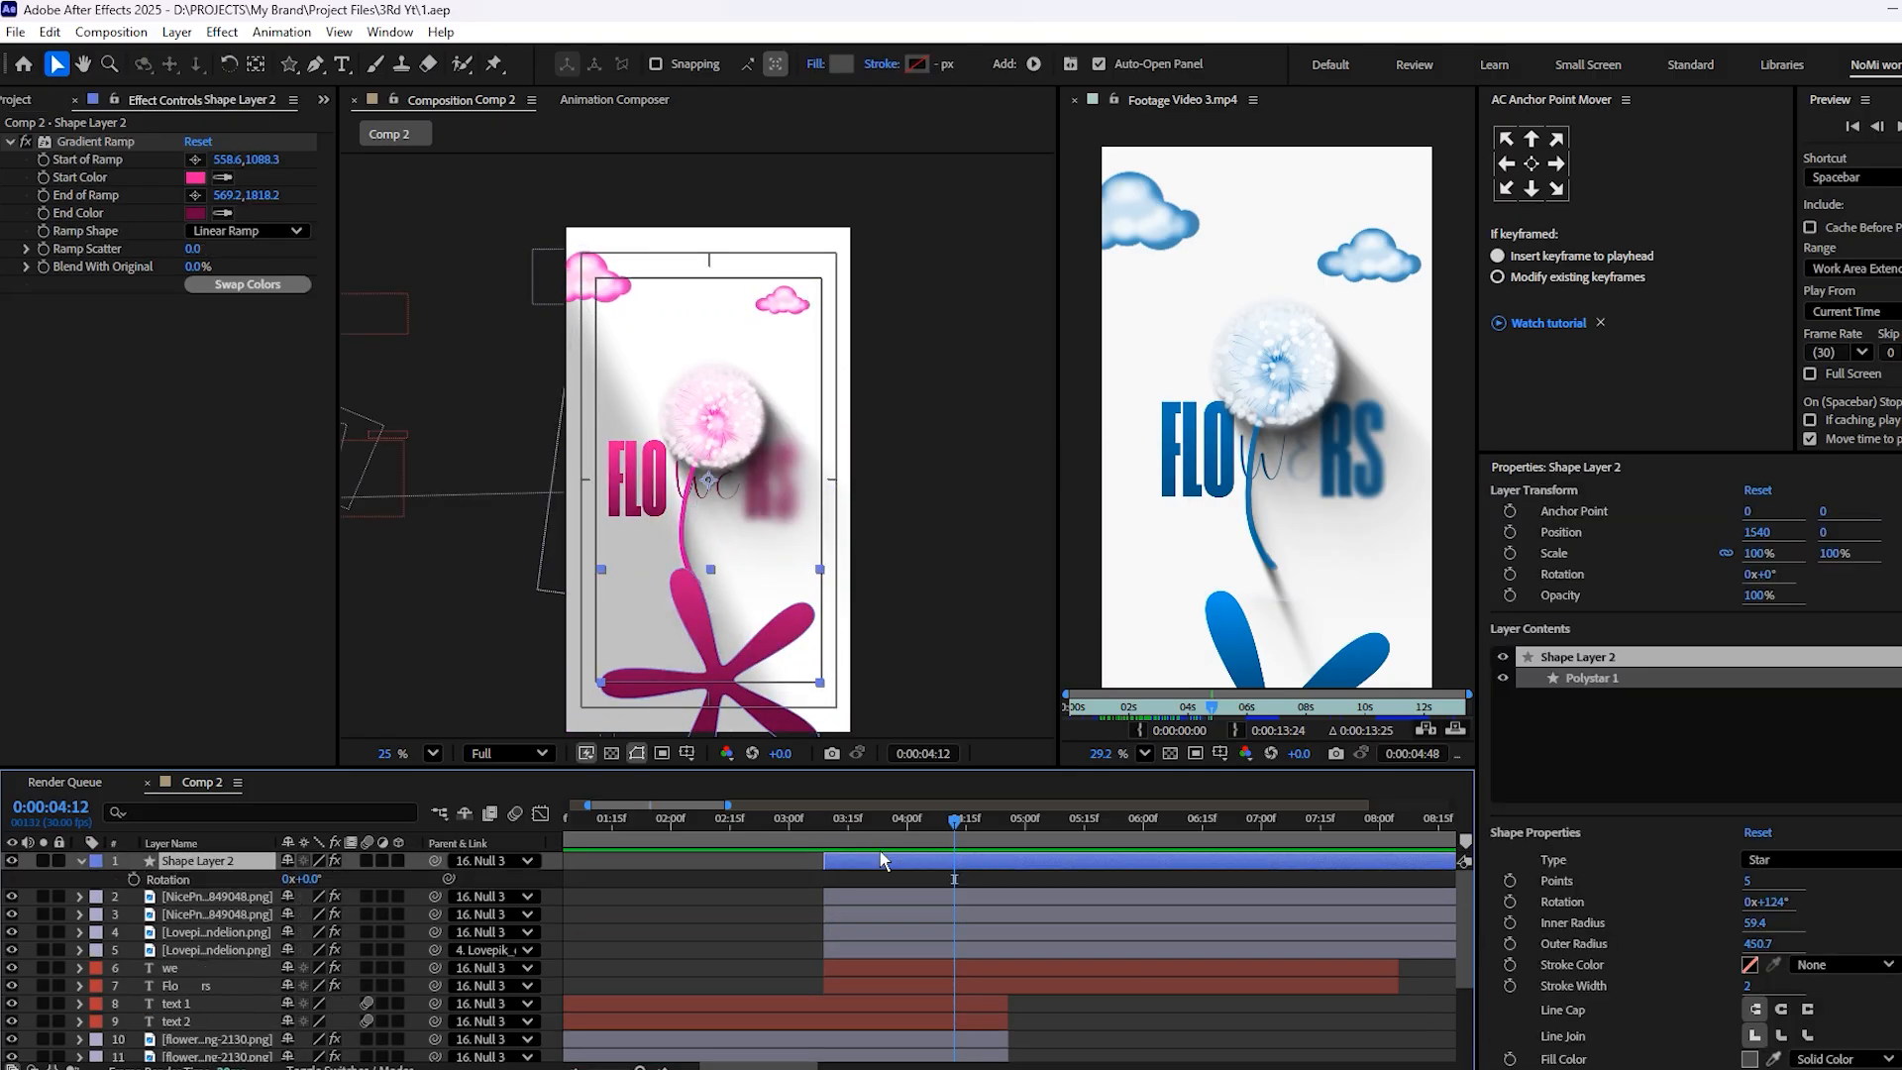
left_click(132, 879)
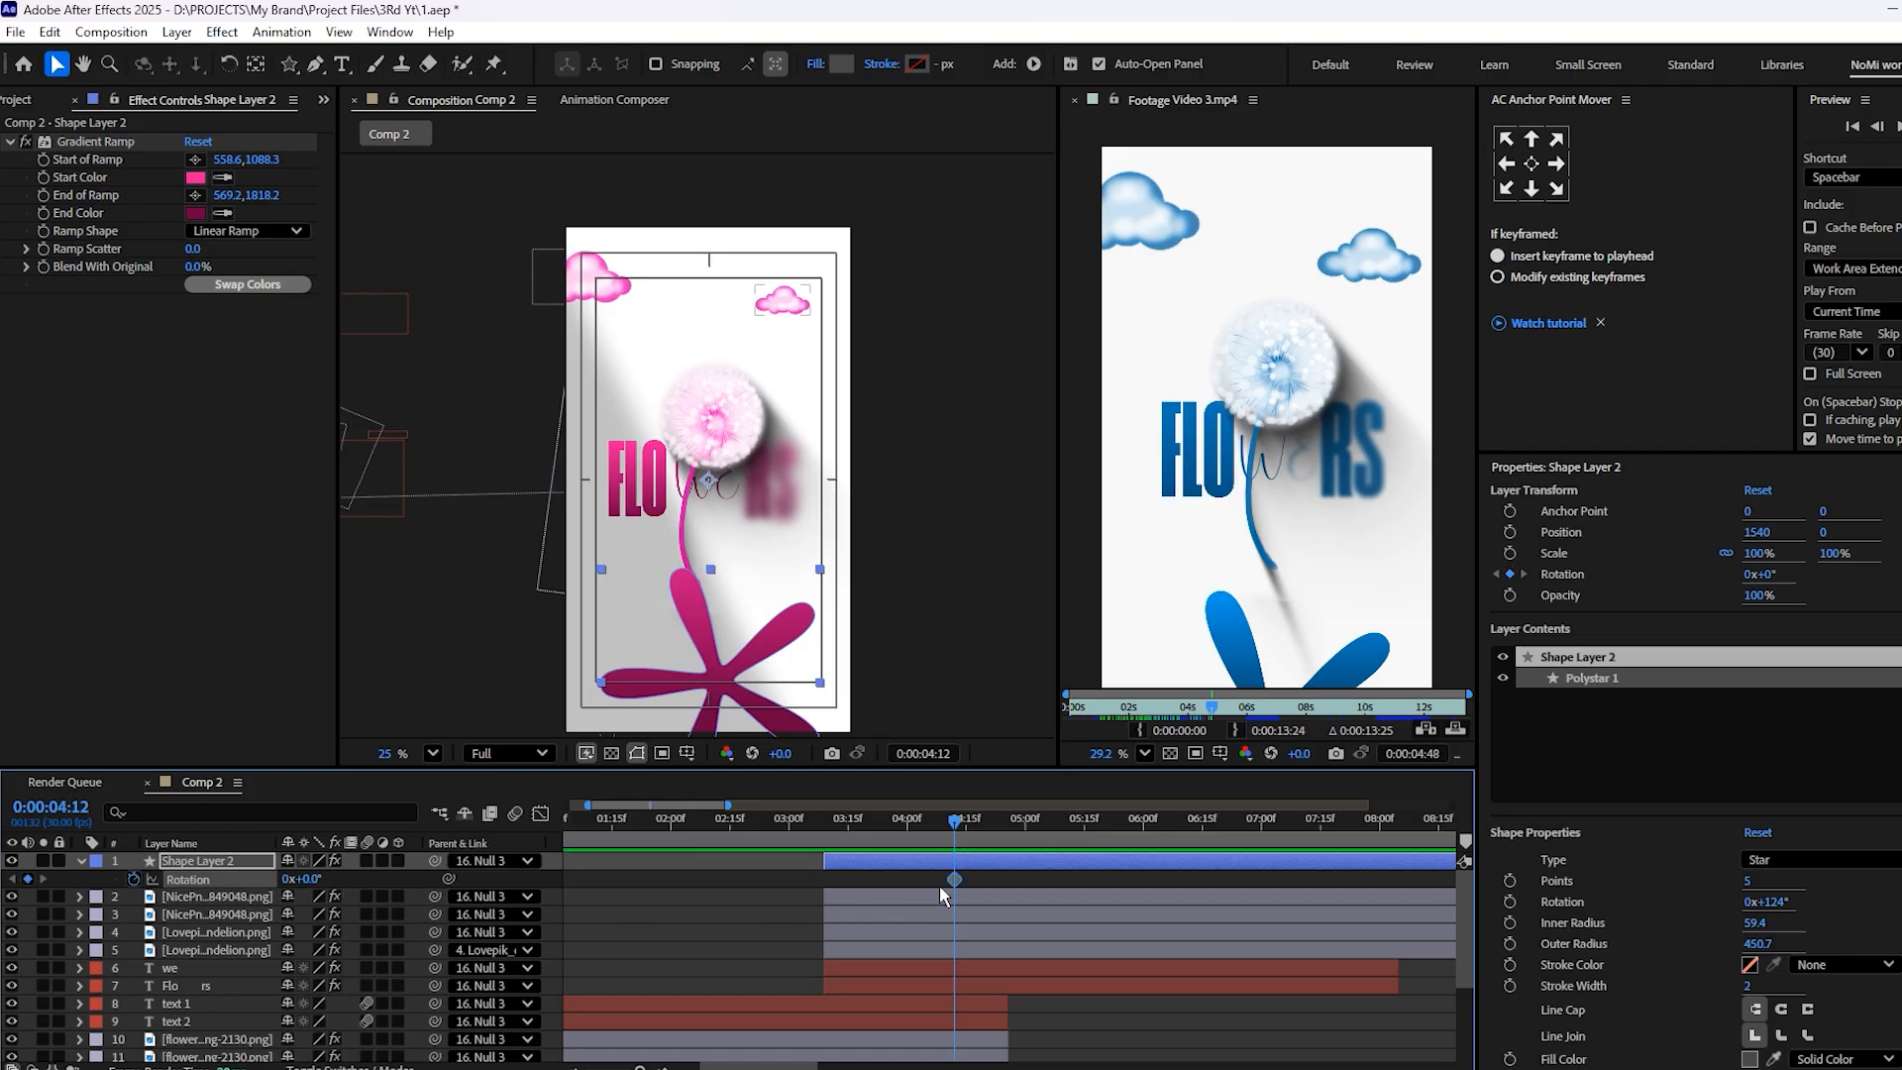
left_click_drag(958, 879, 1143, 892)
left_click_drag(954, 822, 822, 861)
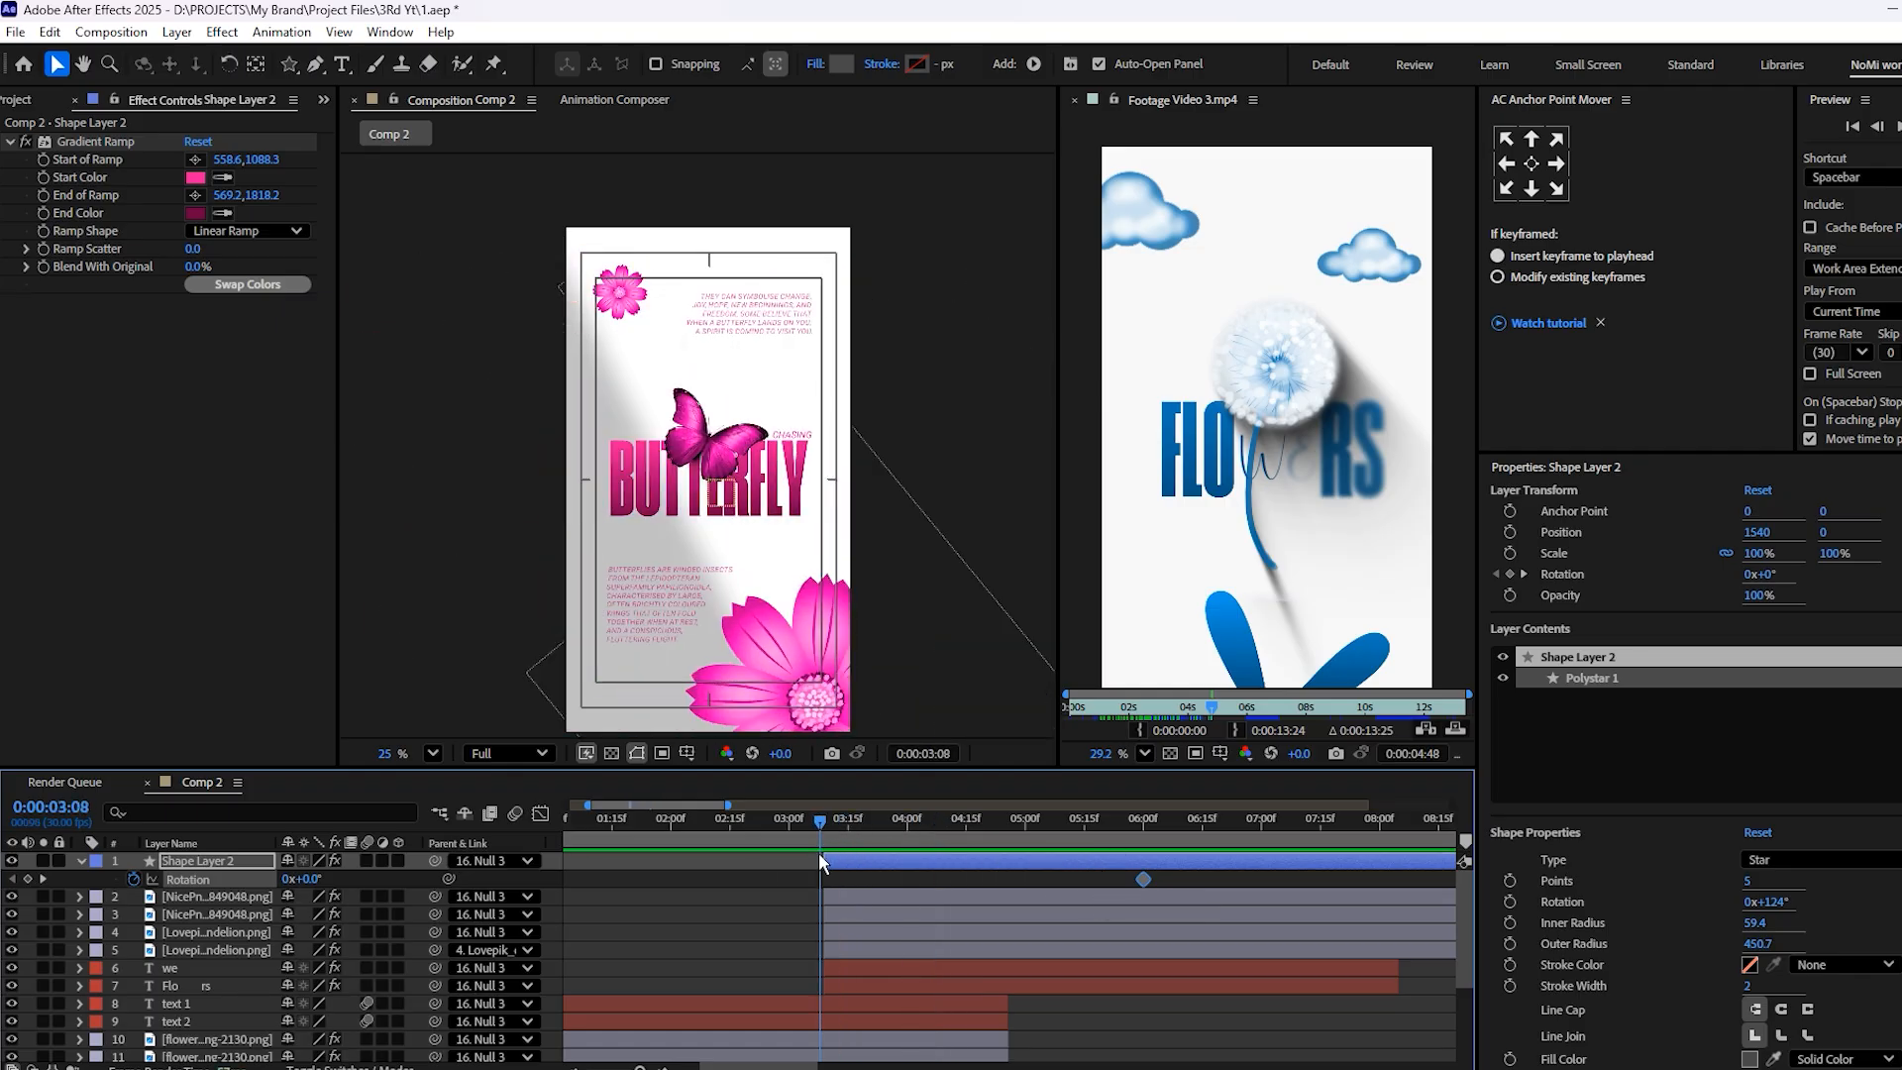
left_click_drag(313, 882, 377, 878)
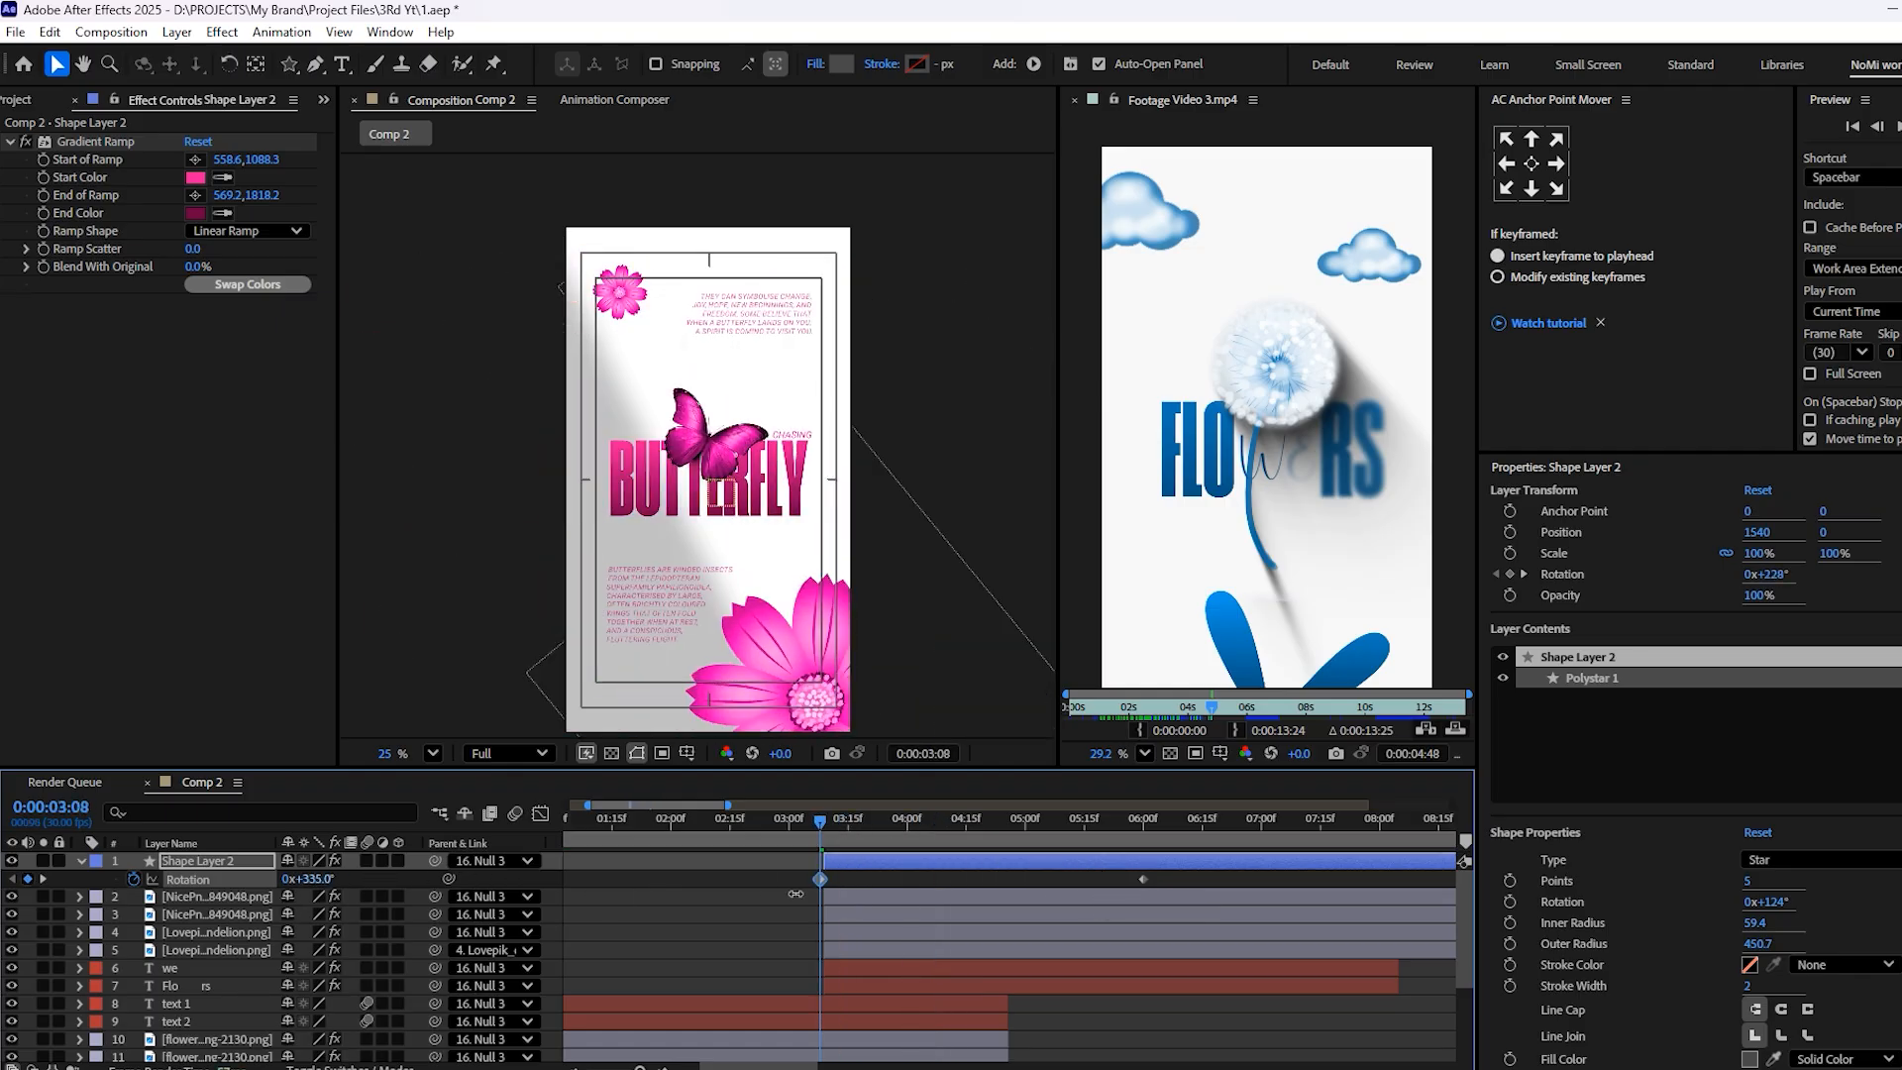
Preview Shape Layer 2's rotation from 3:08 and inspect its pose at 6:00
key("space")
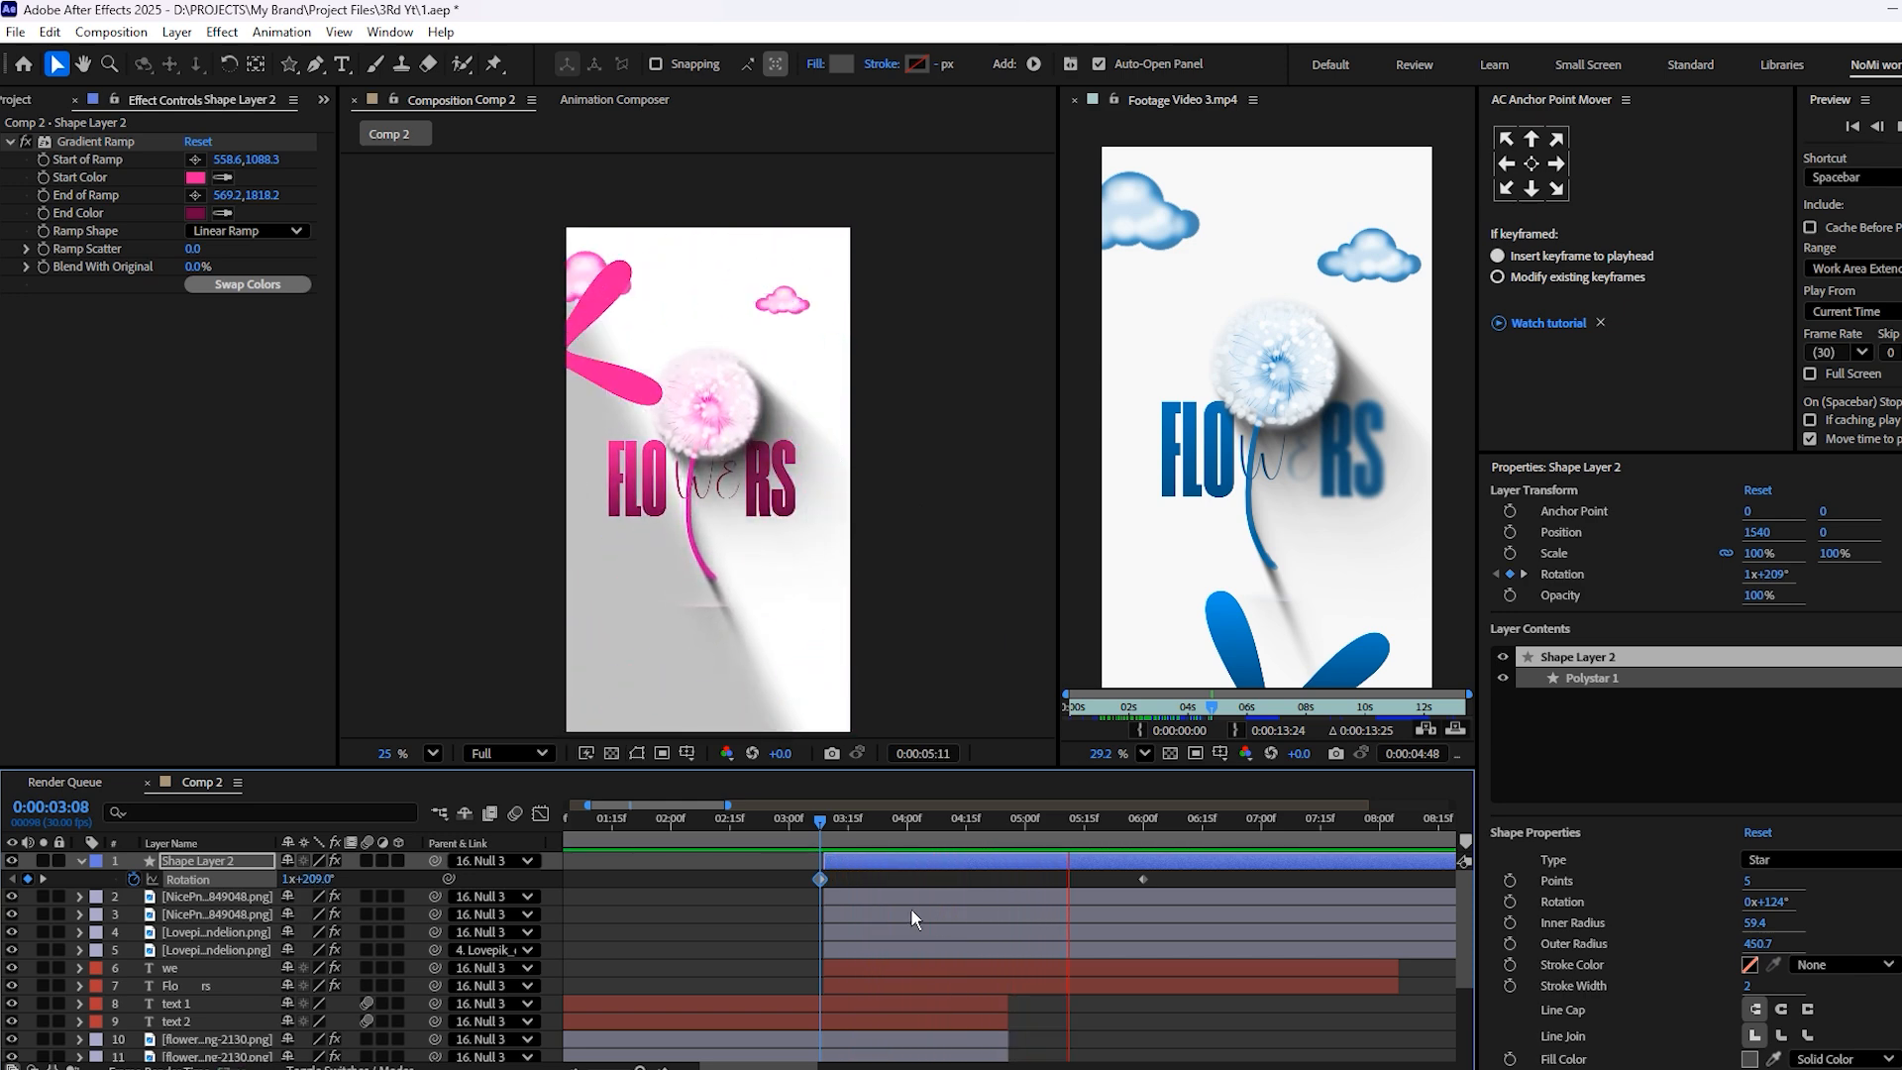
key("space")
left_click_drag(1165, 822, 1143, 825)
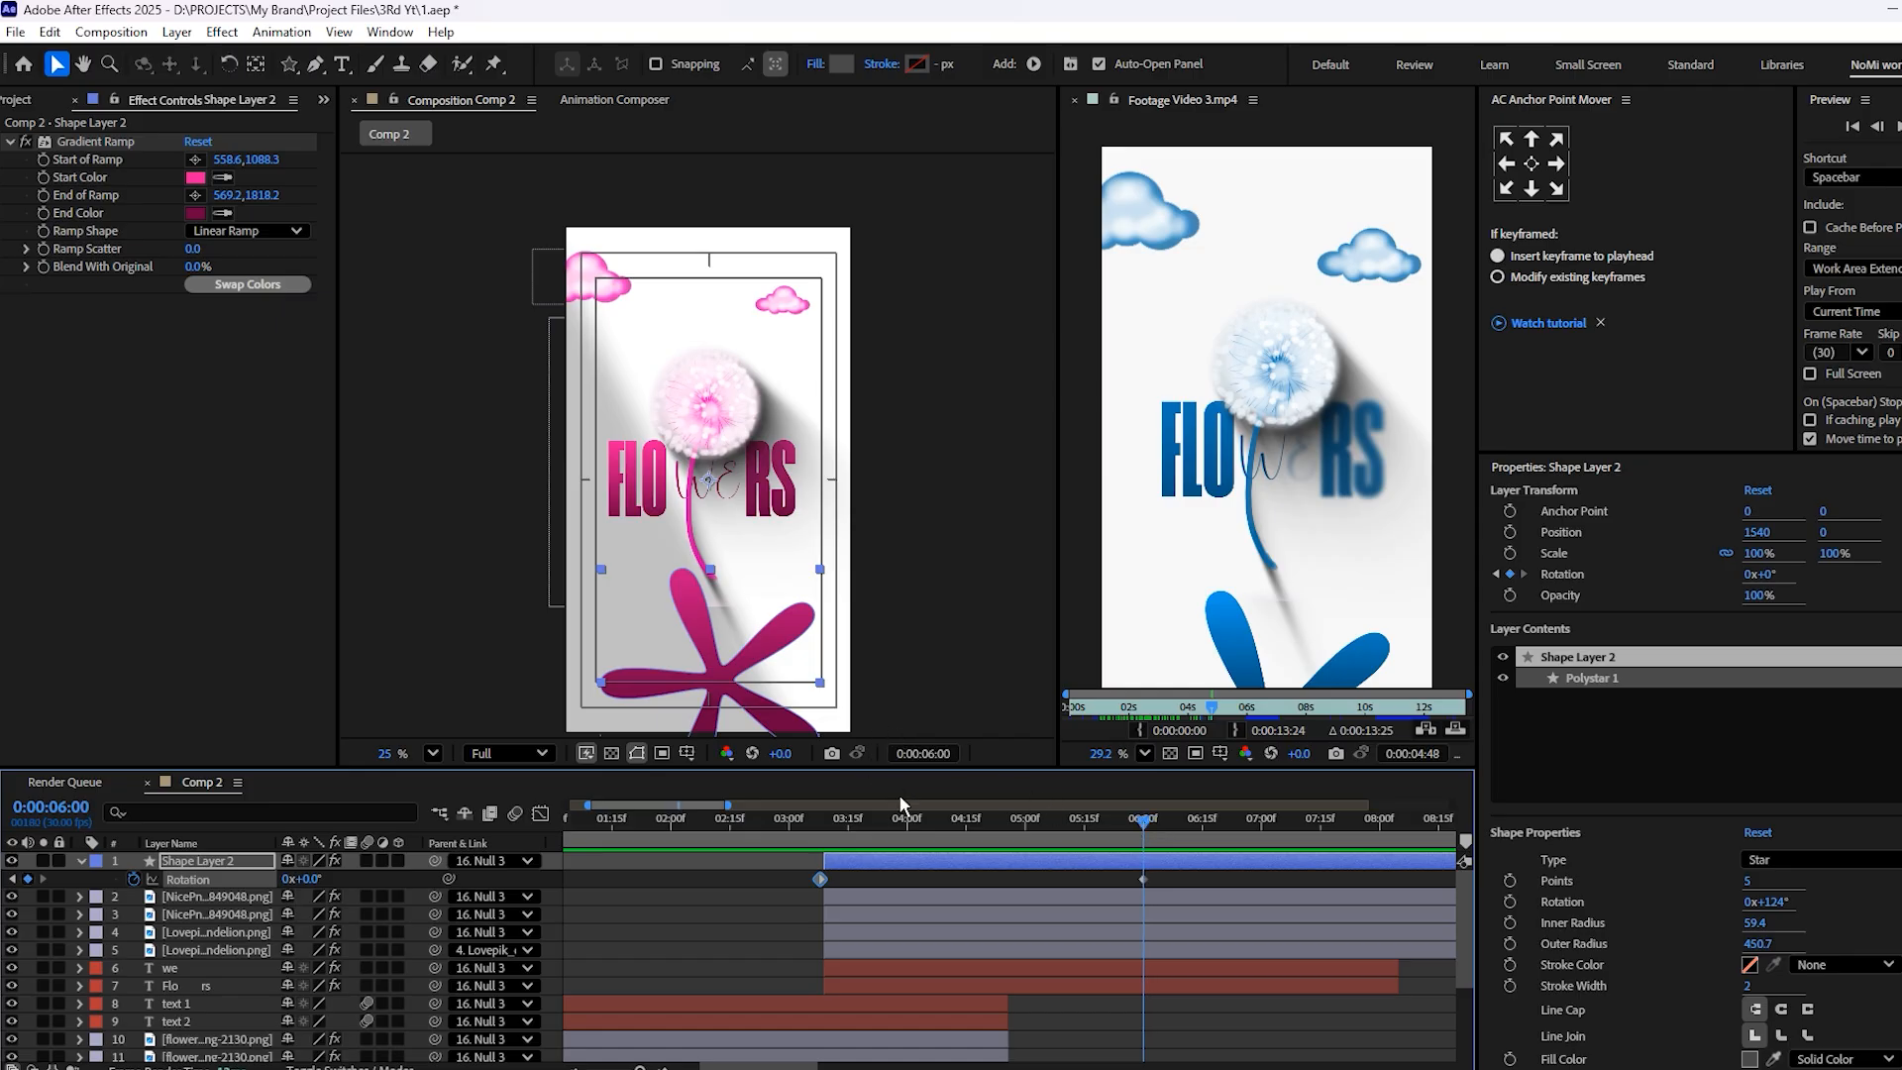
Try centering Shape Layer 2's anchor point in its content and preview the rotation from 3:09
key("ctrl+alt+Home")
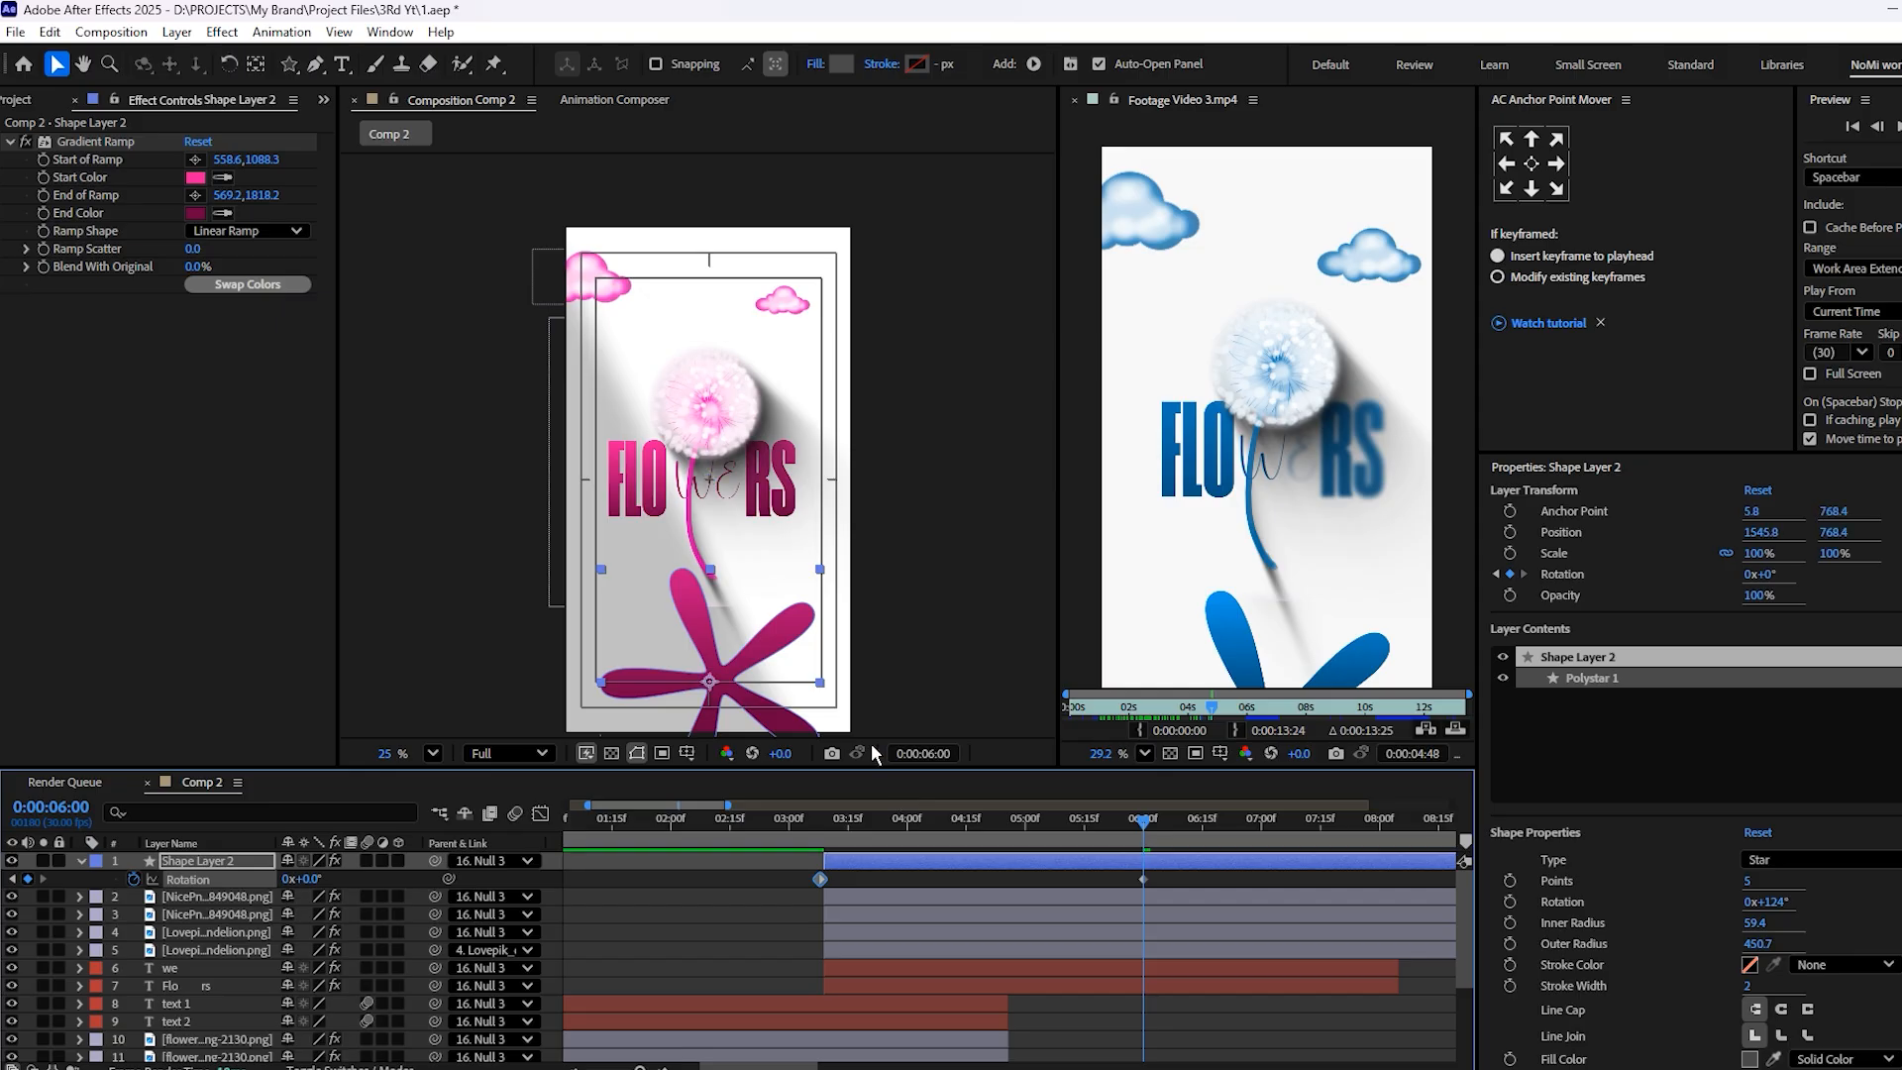
left_click(826, 828)
key("space")
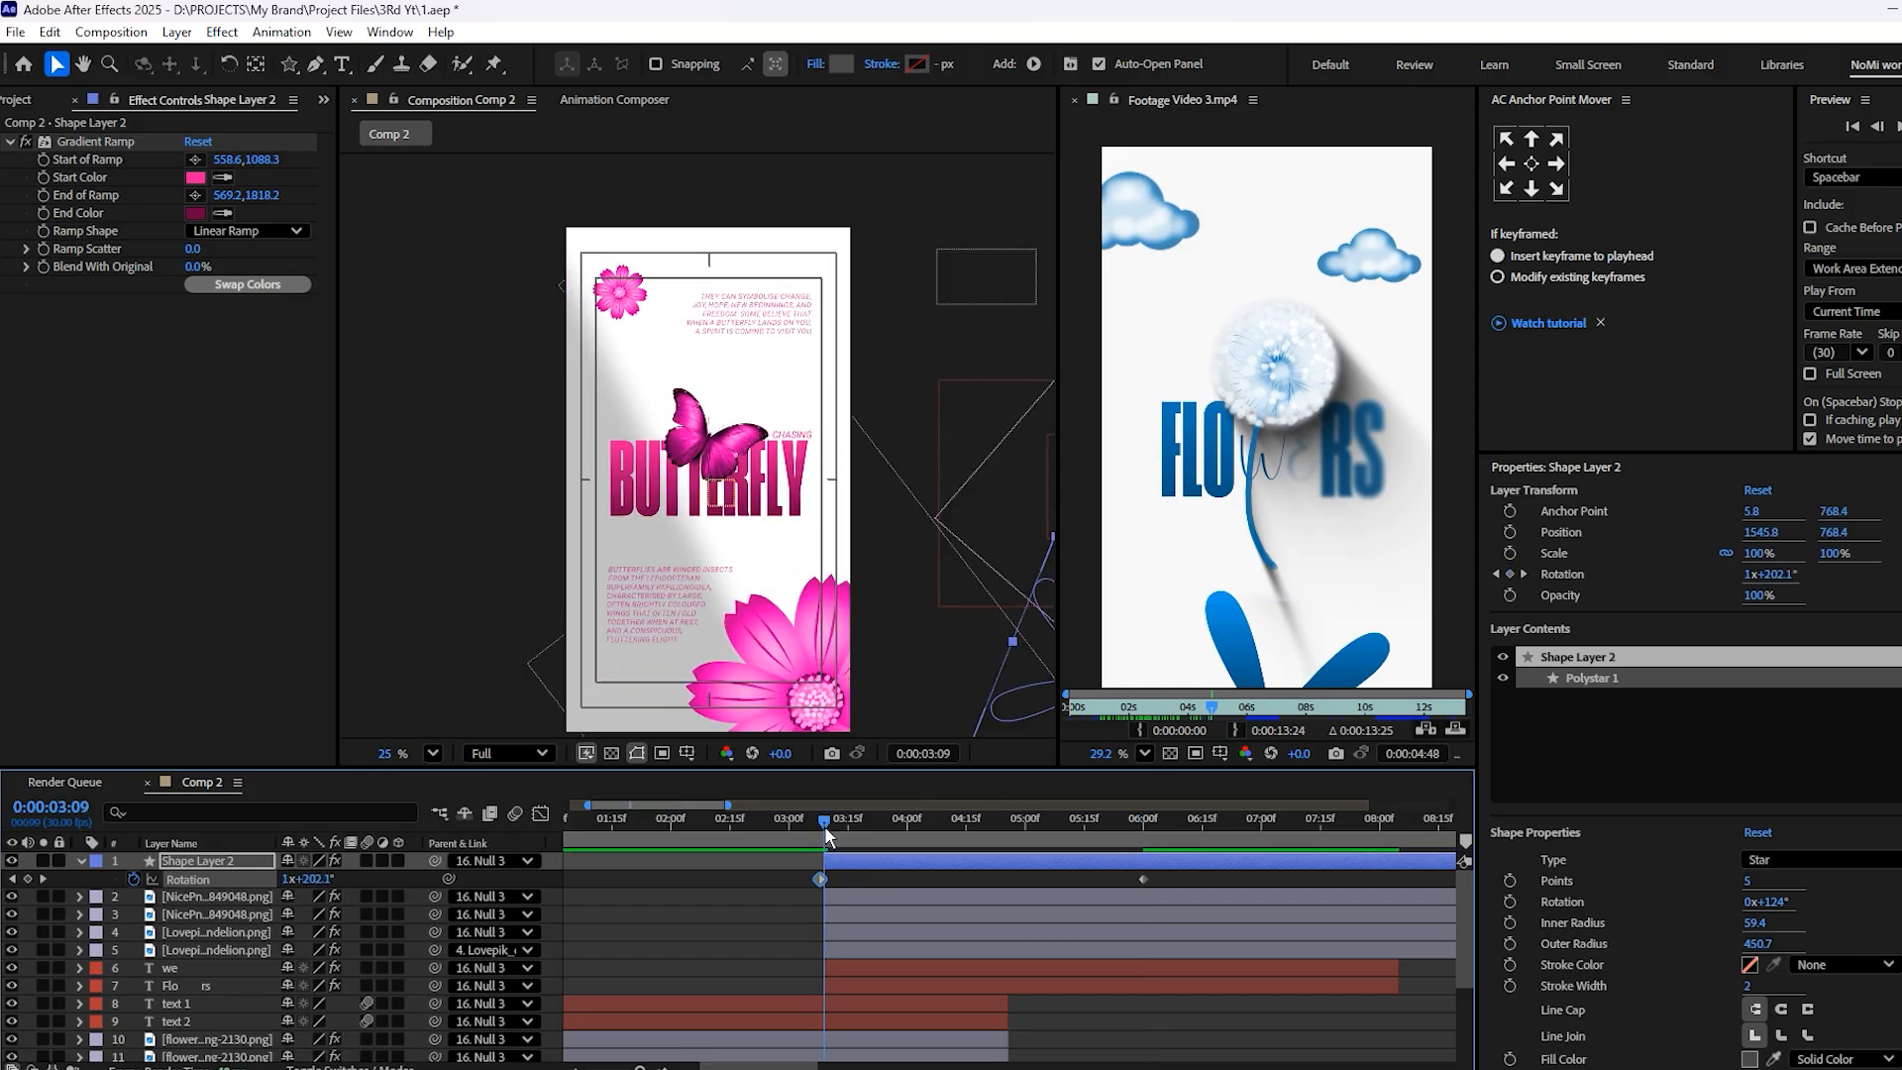
key("space")
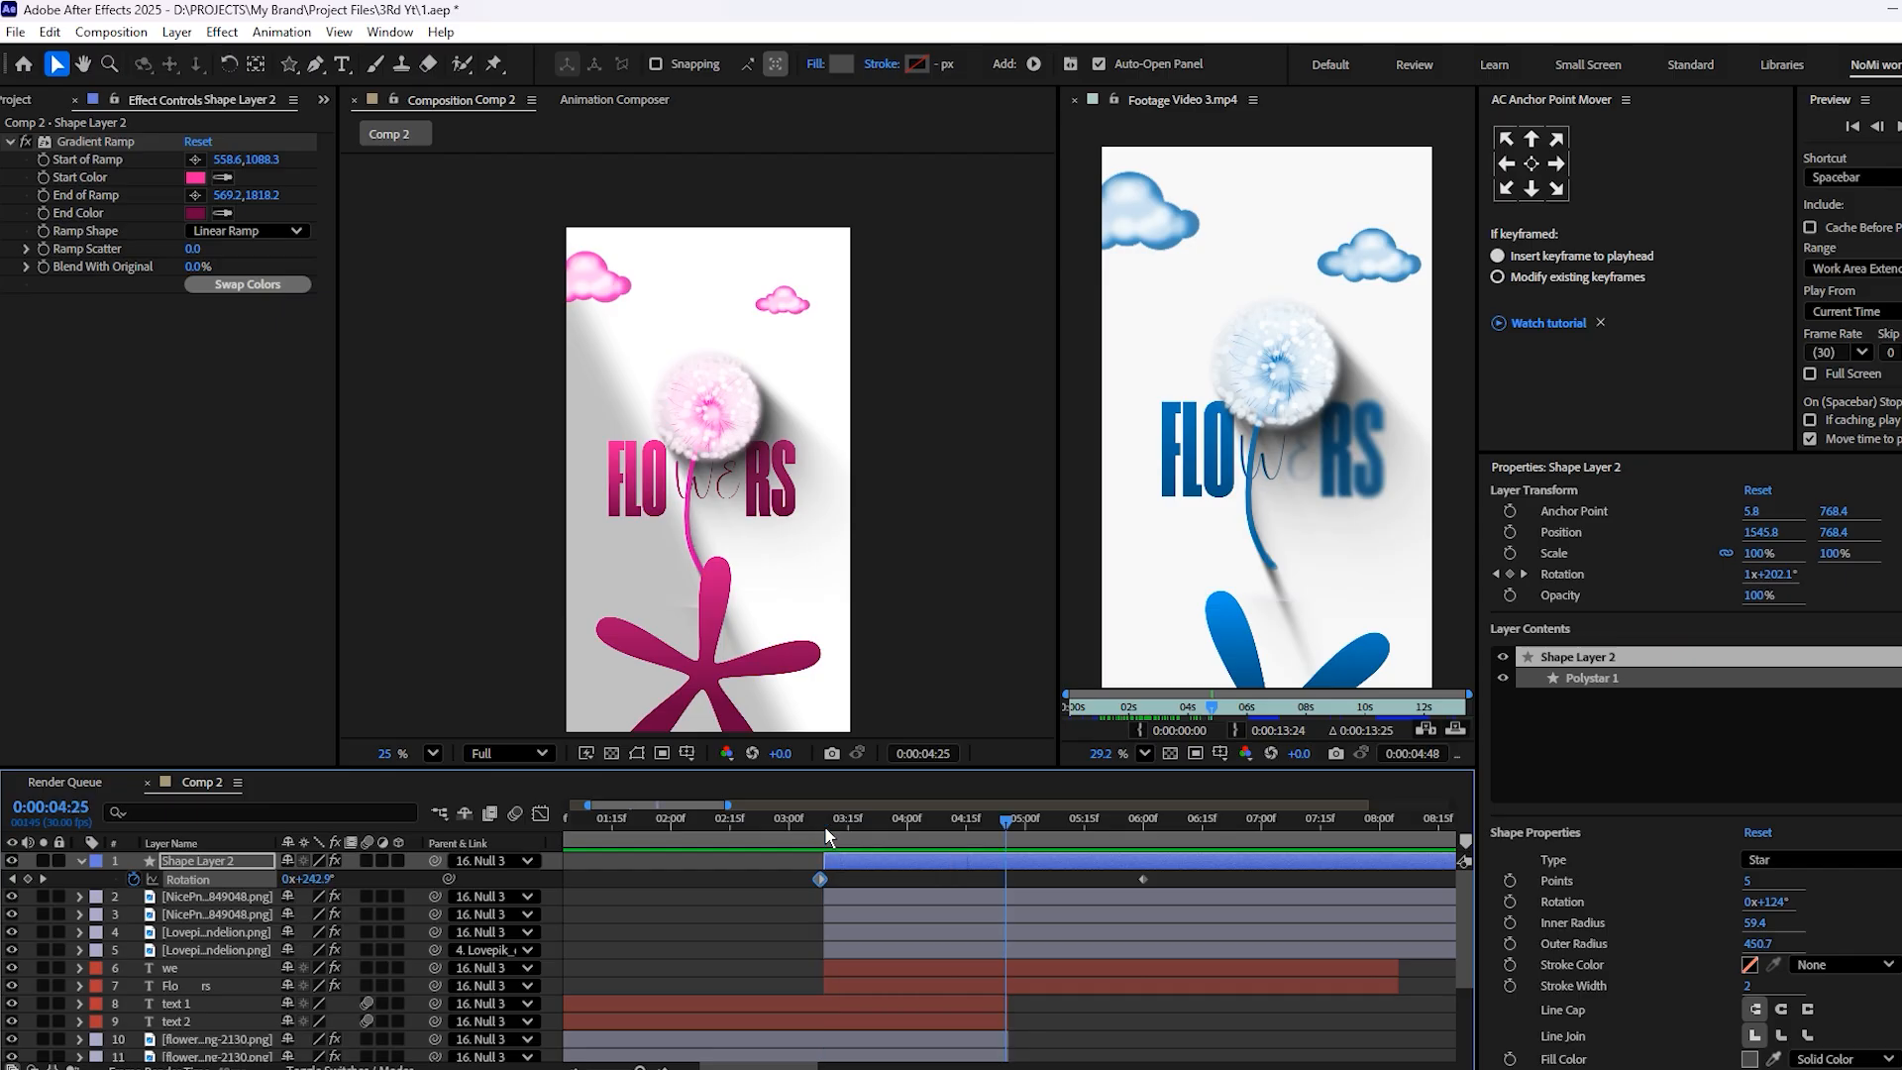
Undo the anchor point and starting rotation changes, and remove Shape Layer 2's Rotation keyframes at 5:21
key("ctrl+z")
key("ctrl+z")
key("ctrl+z")
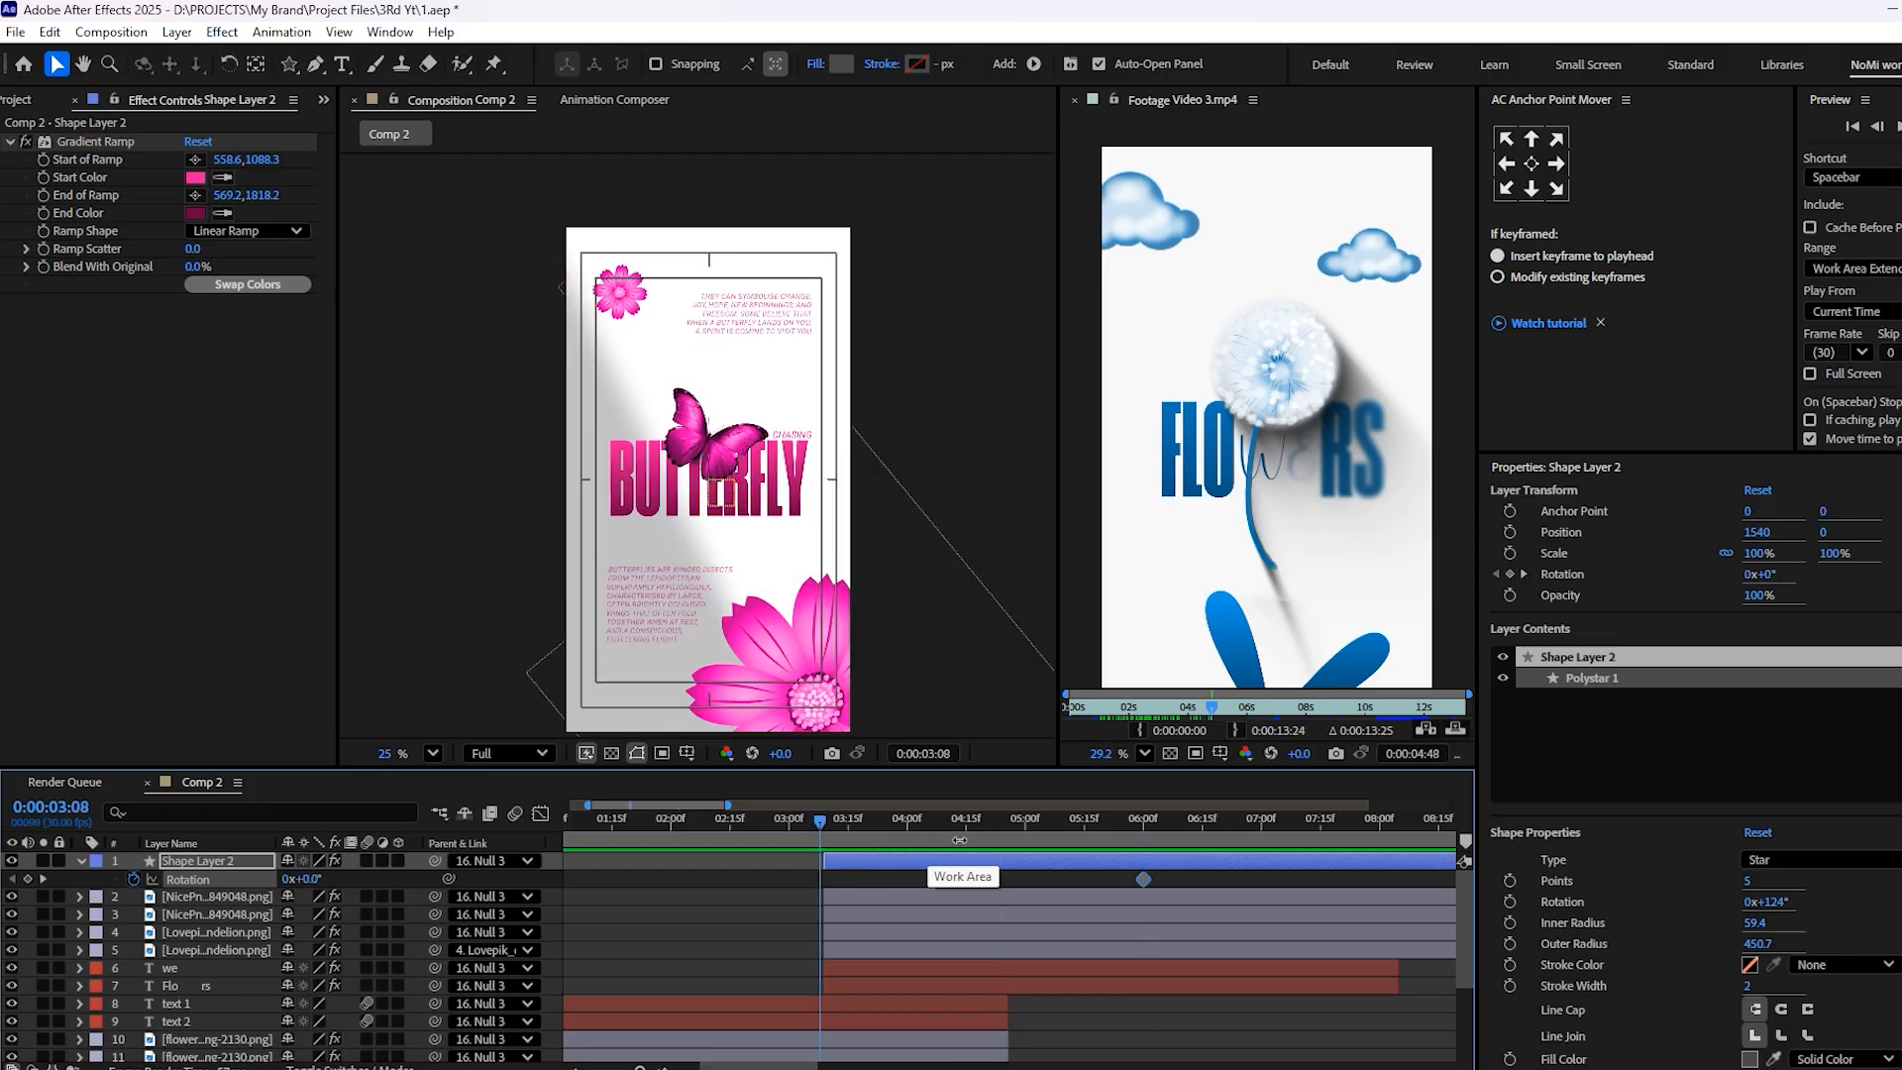
key("ctrl+z")
left_click_drag(862, 830, 1112, 839)
left_click(1052, 866)
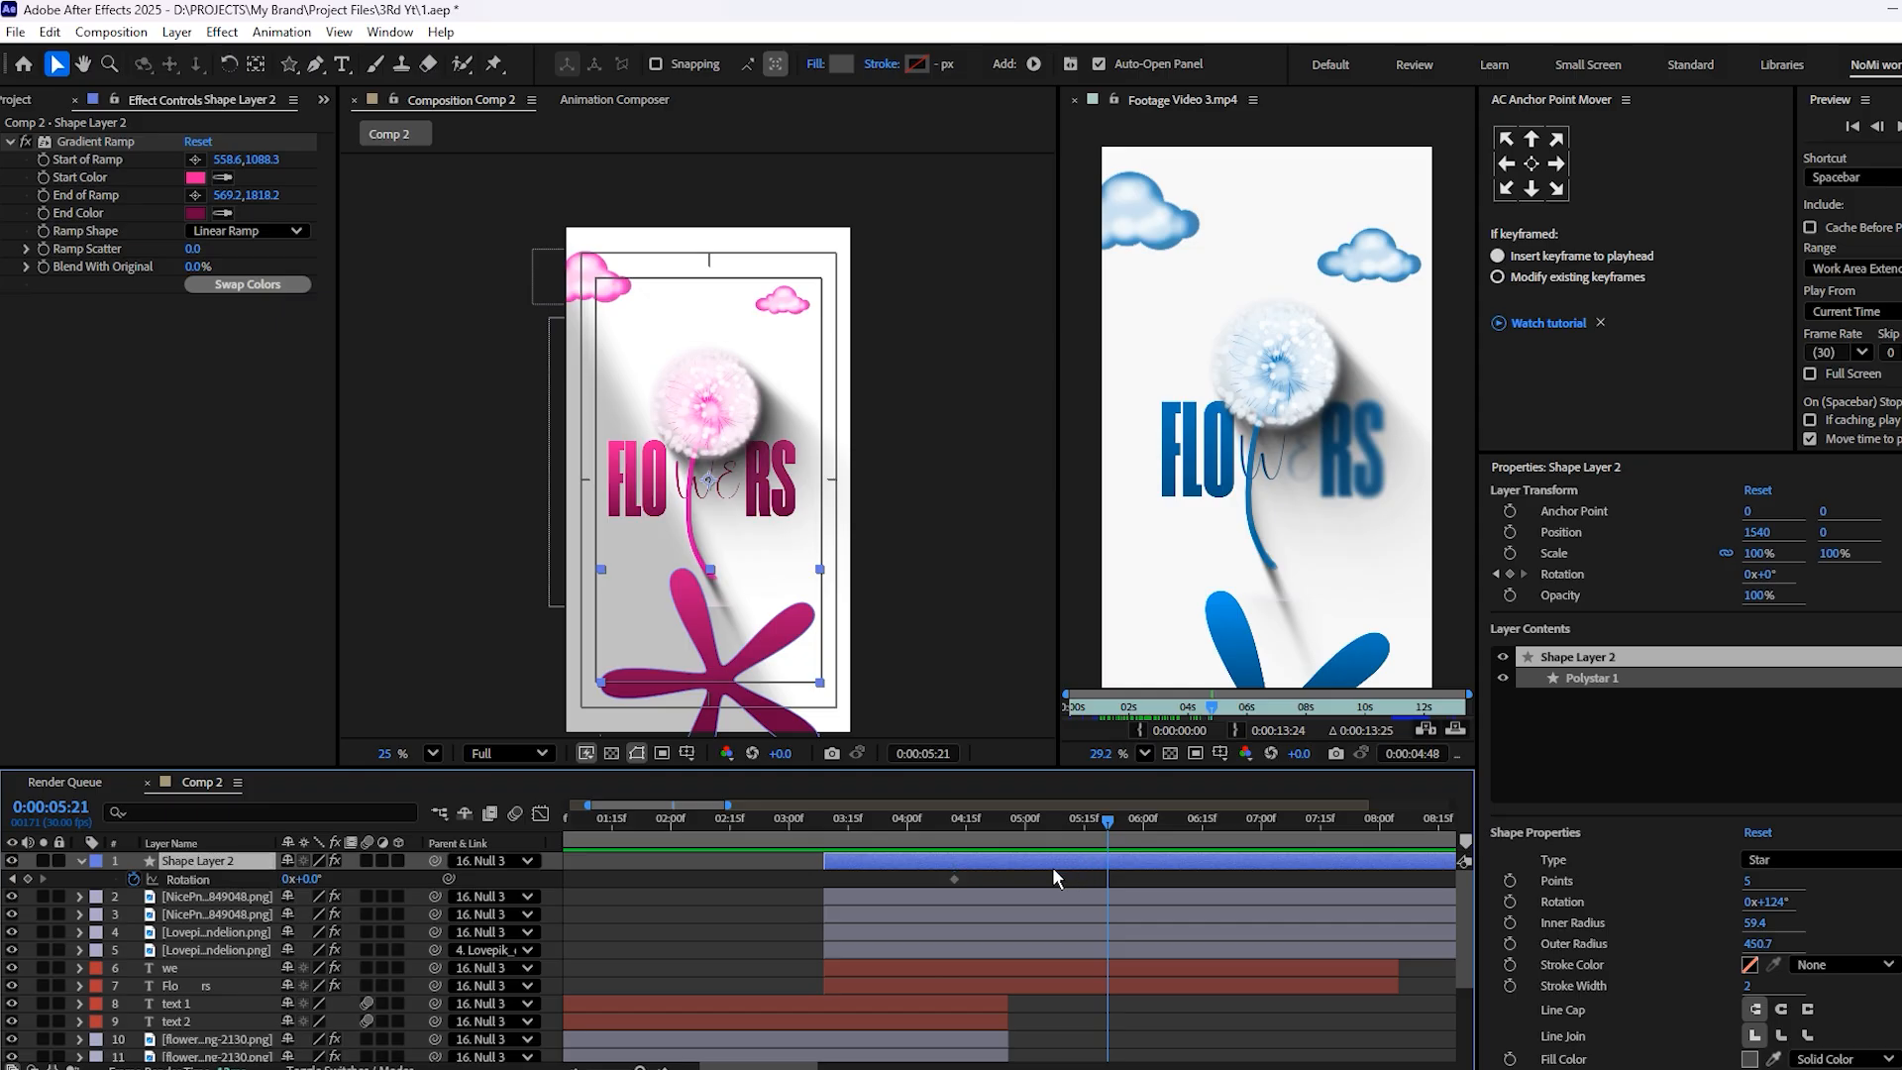
left_click(133, 879)
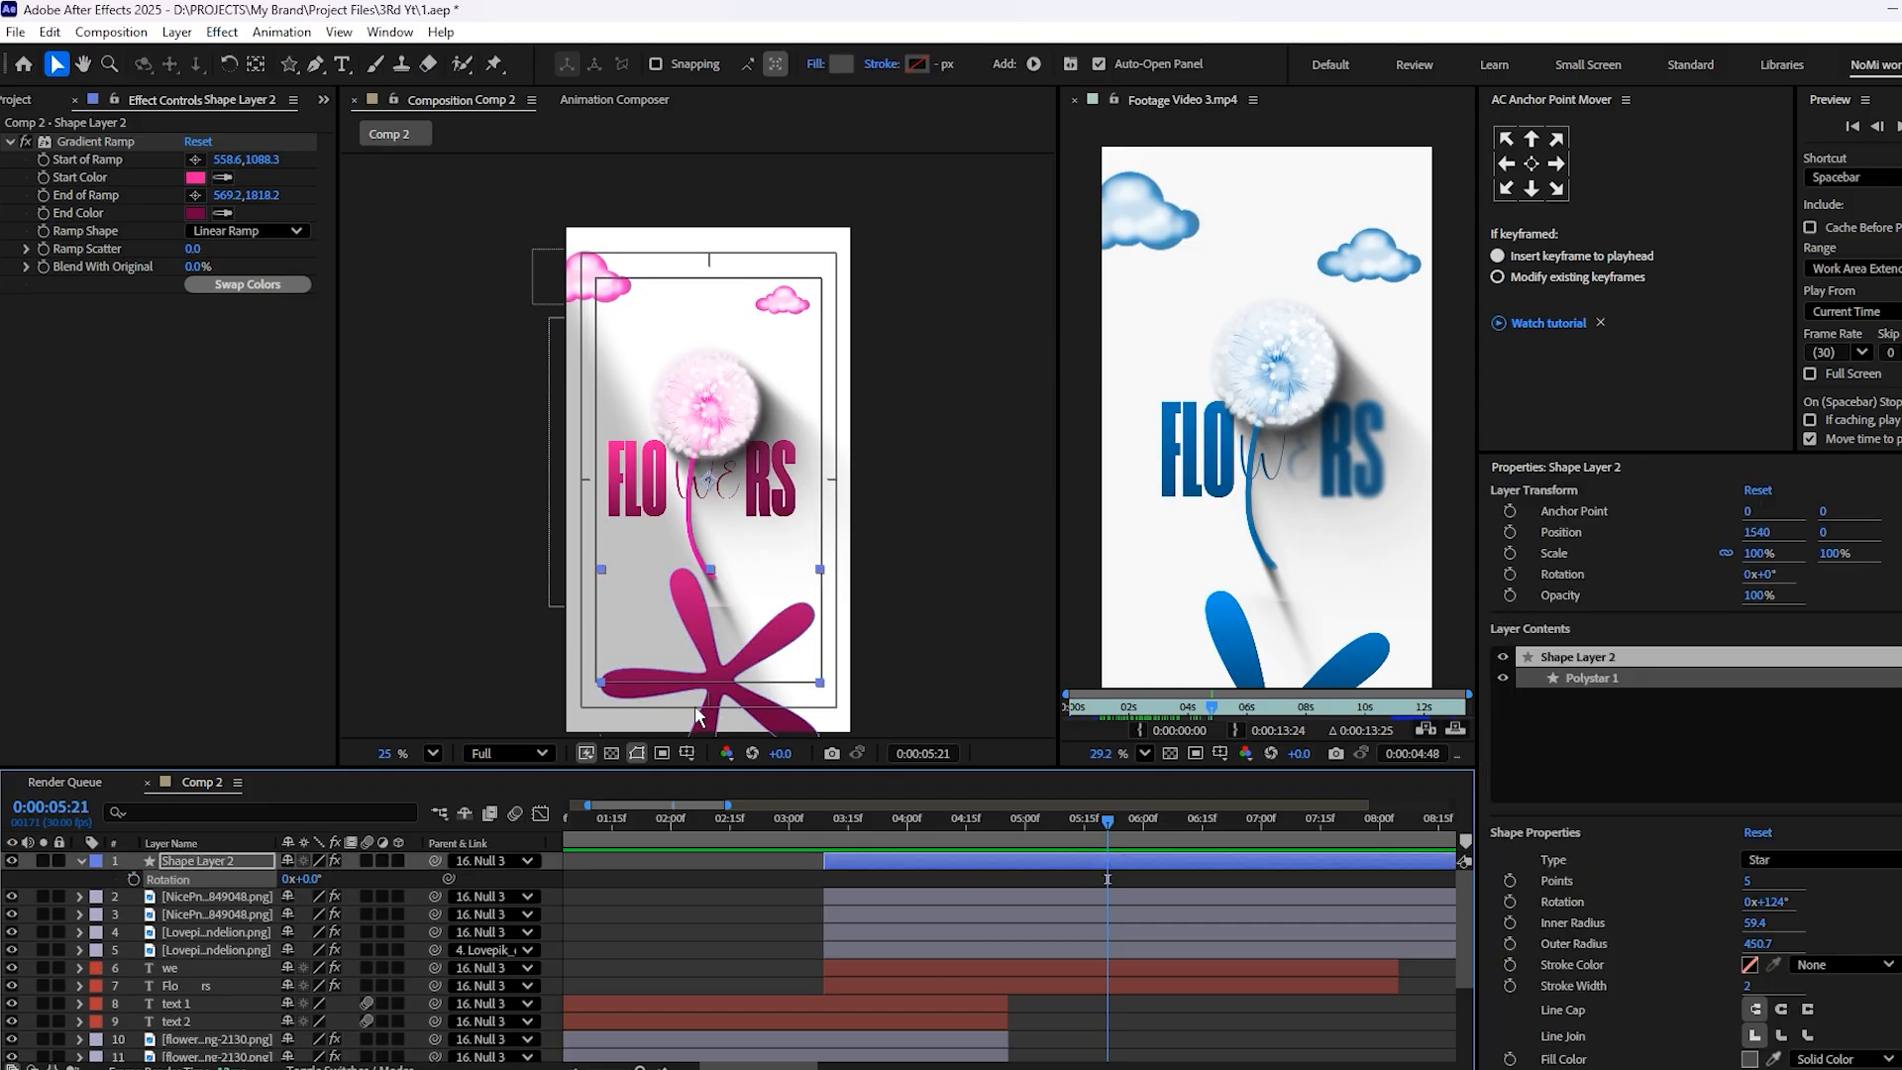
Compare the petal shape with the reference video and center Shape Layer 2's anchor point within its bounds
scroll(777, 724, "up", 2)
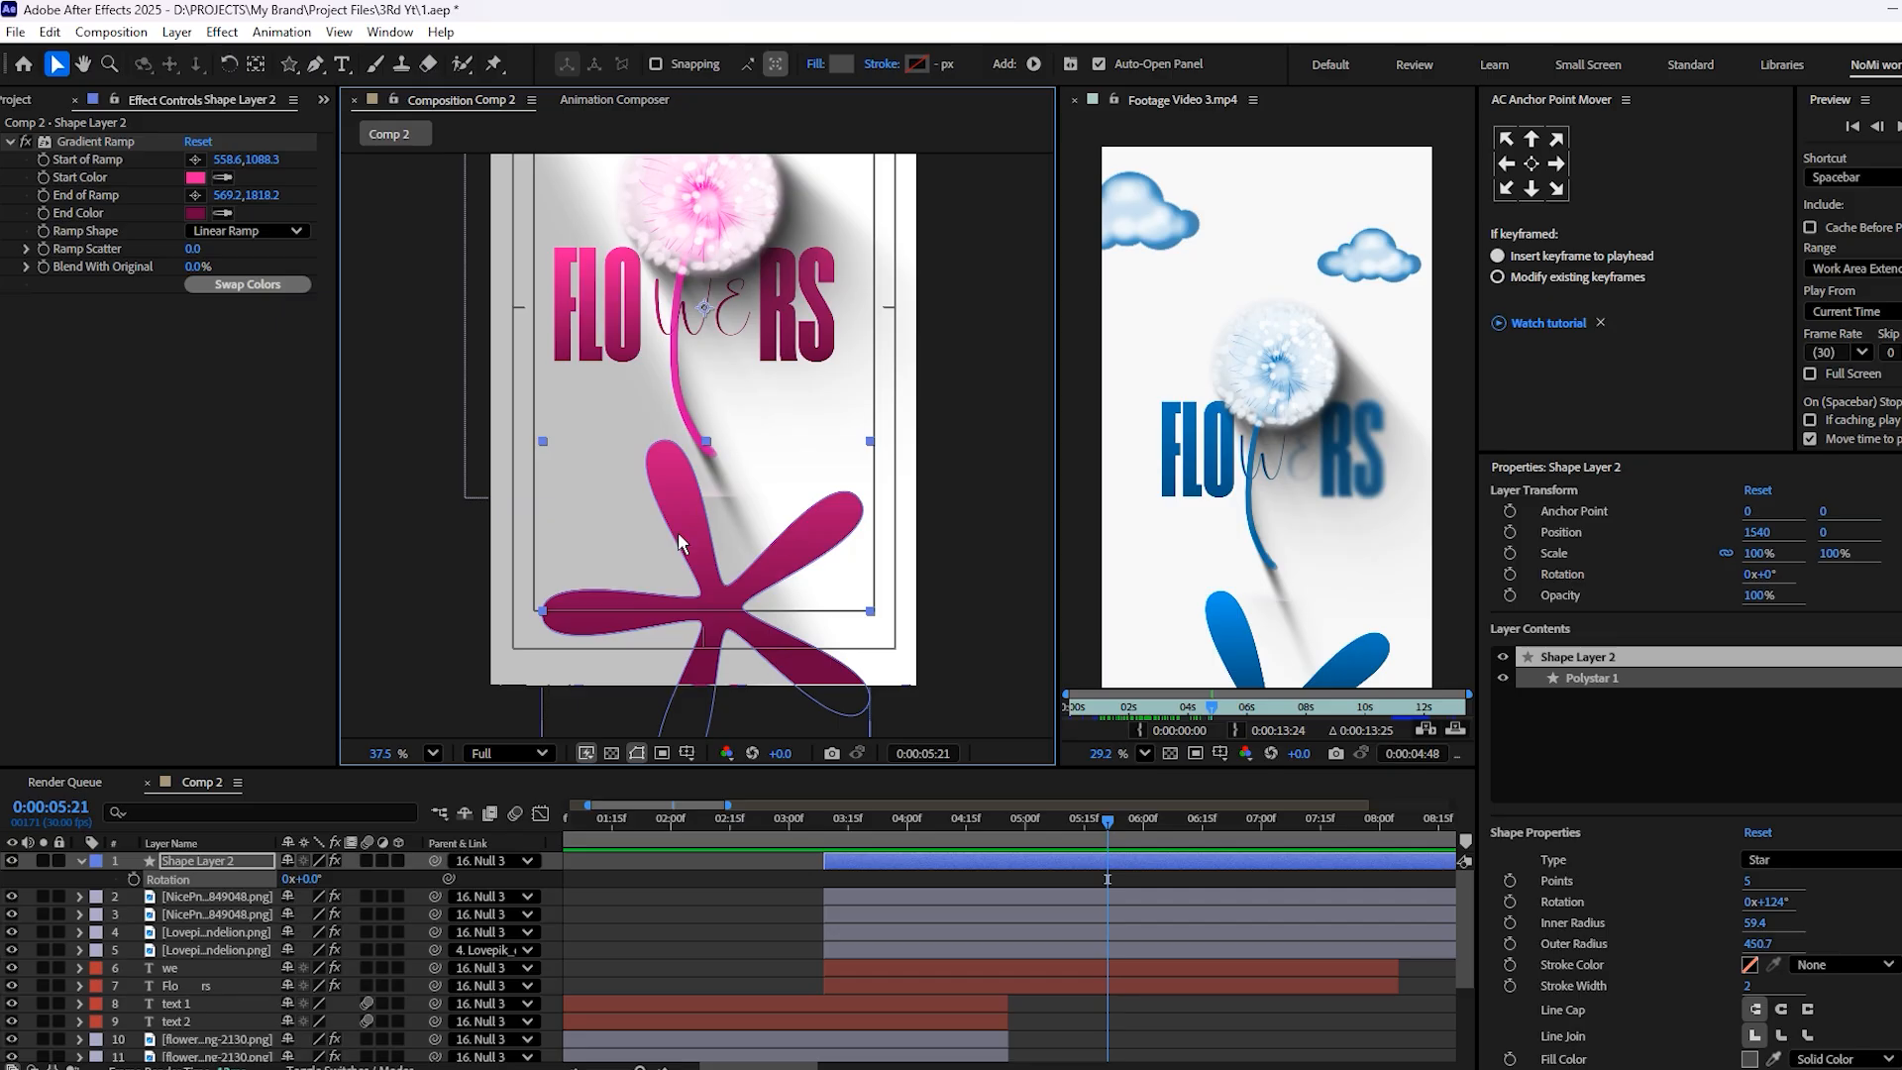
scroll(1177, 491, "down", 2)
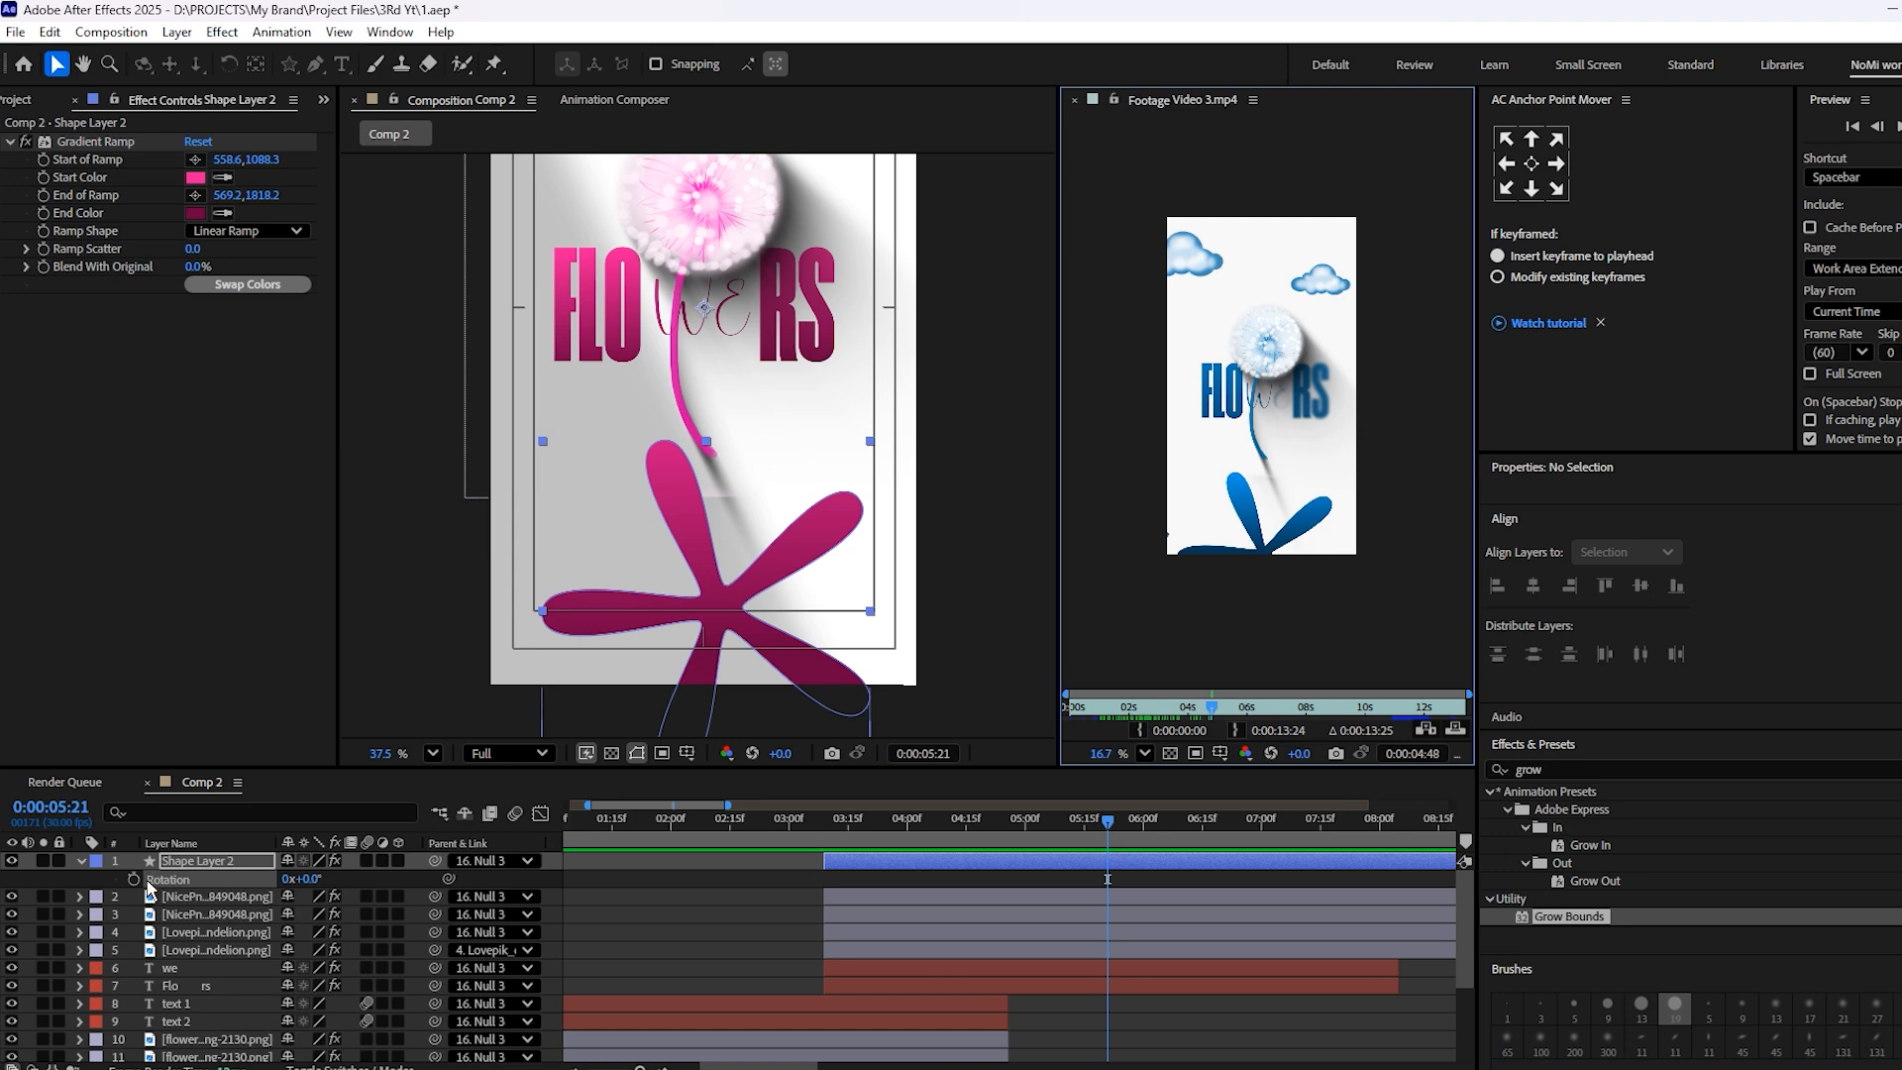
left_click(1538, 161)
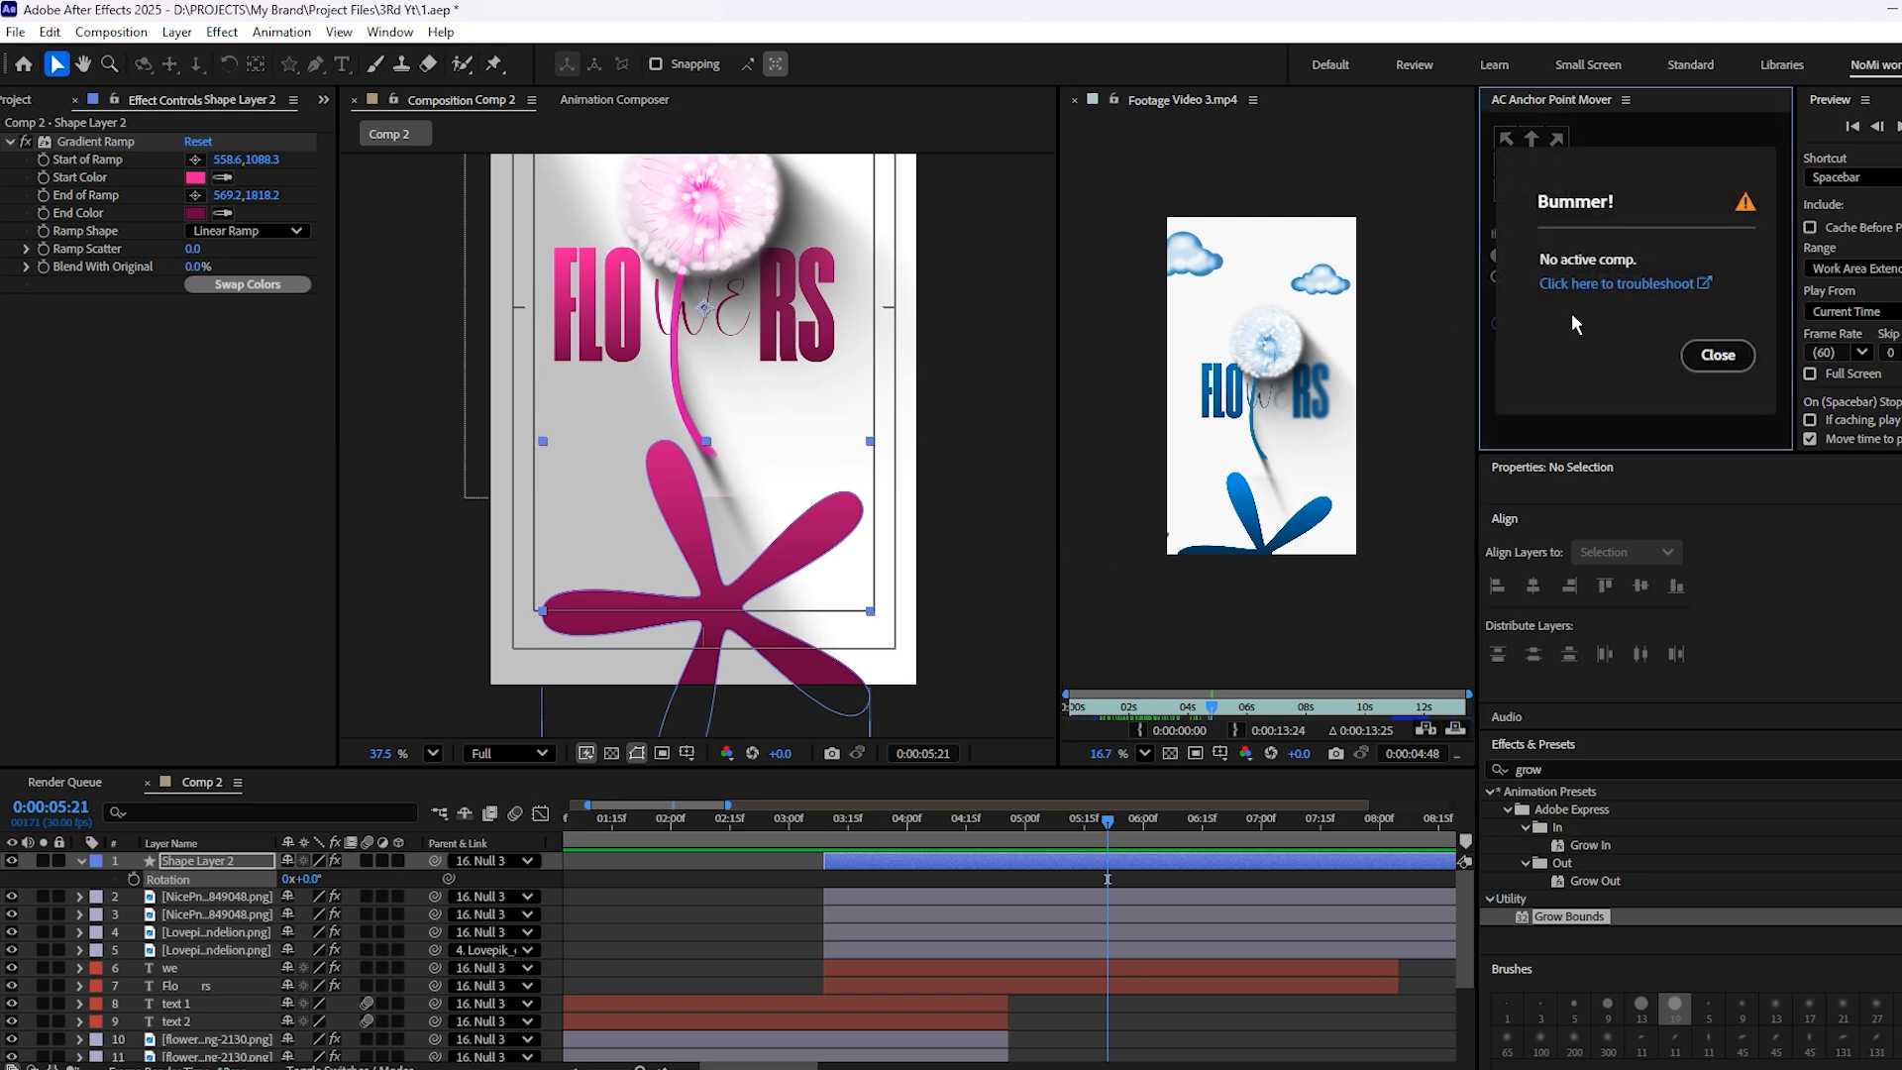
left_click(1718, 354)
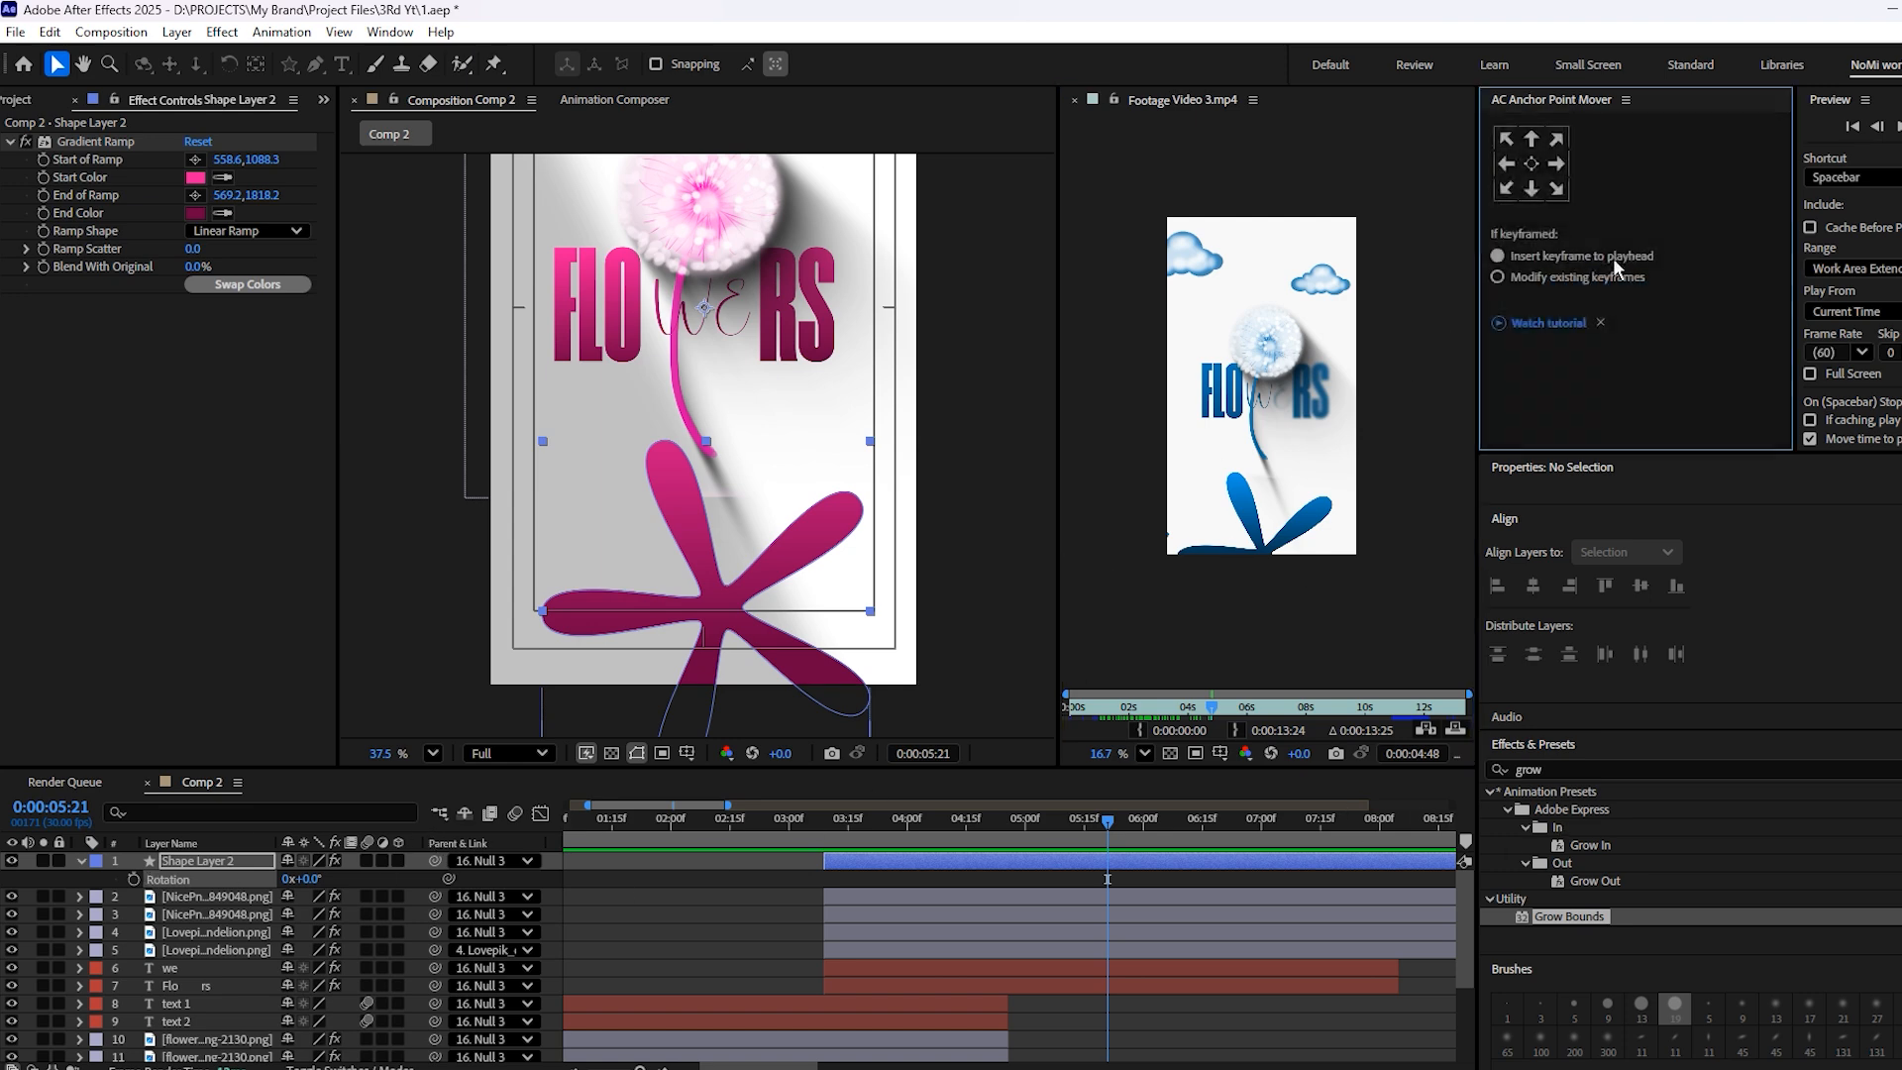
left_click(1533, 163)
left_click(1718, 355)
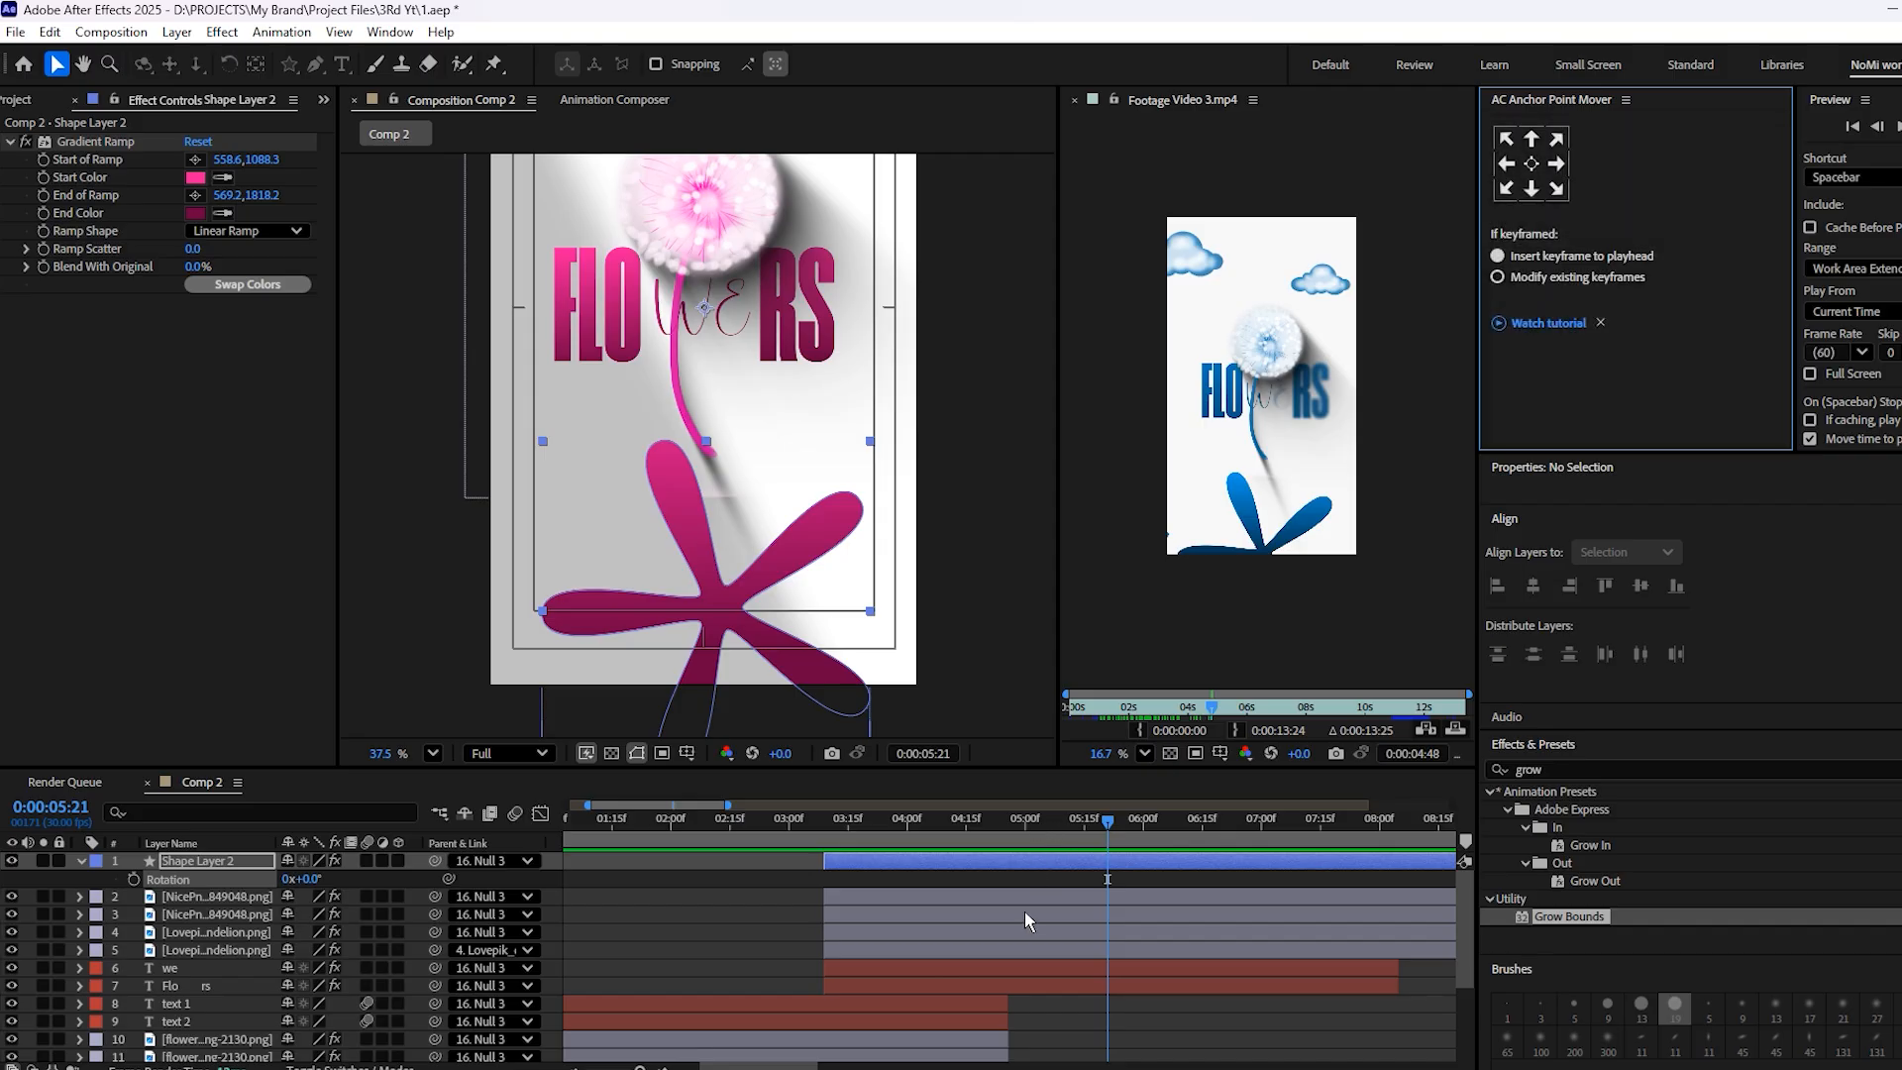
left_click(1121, 1015)
left_click(1057, 862)
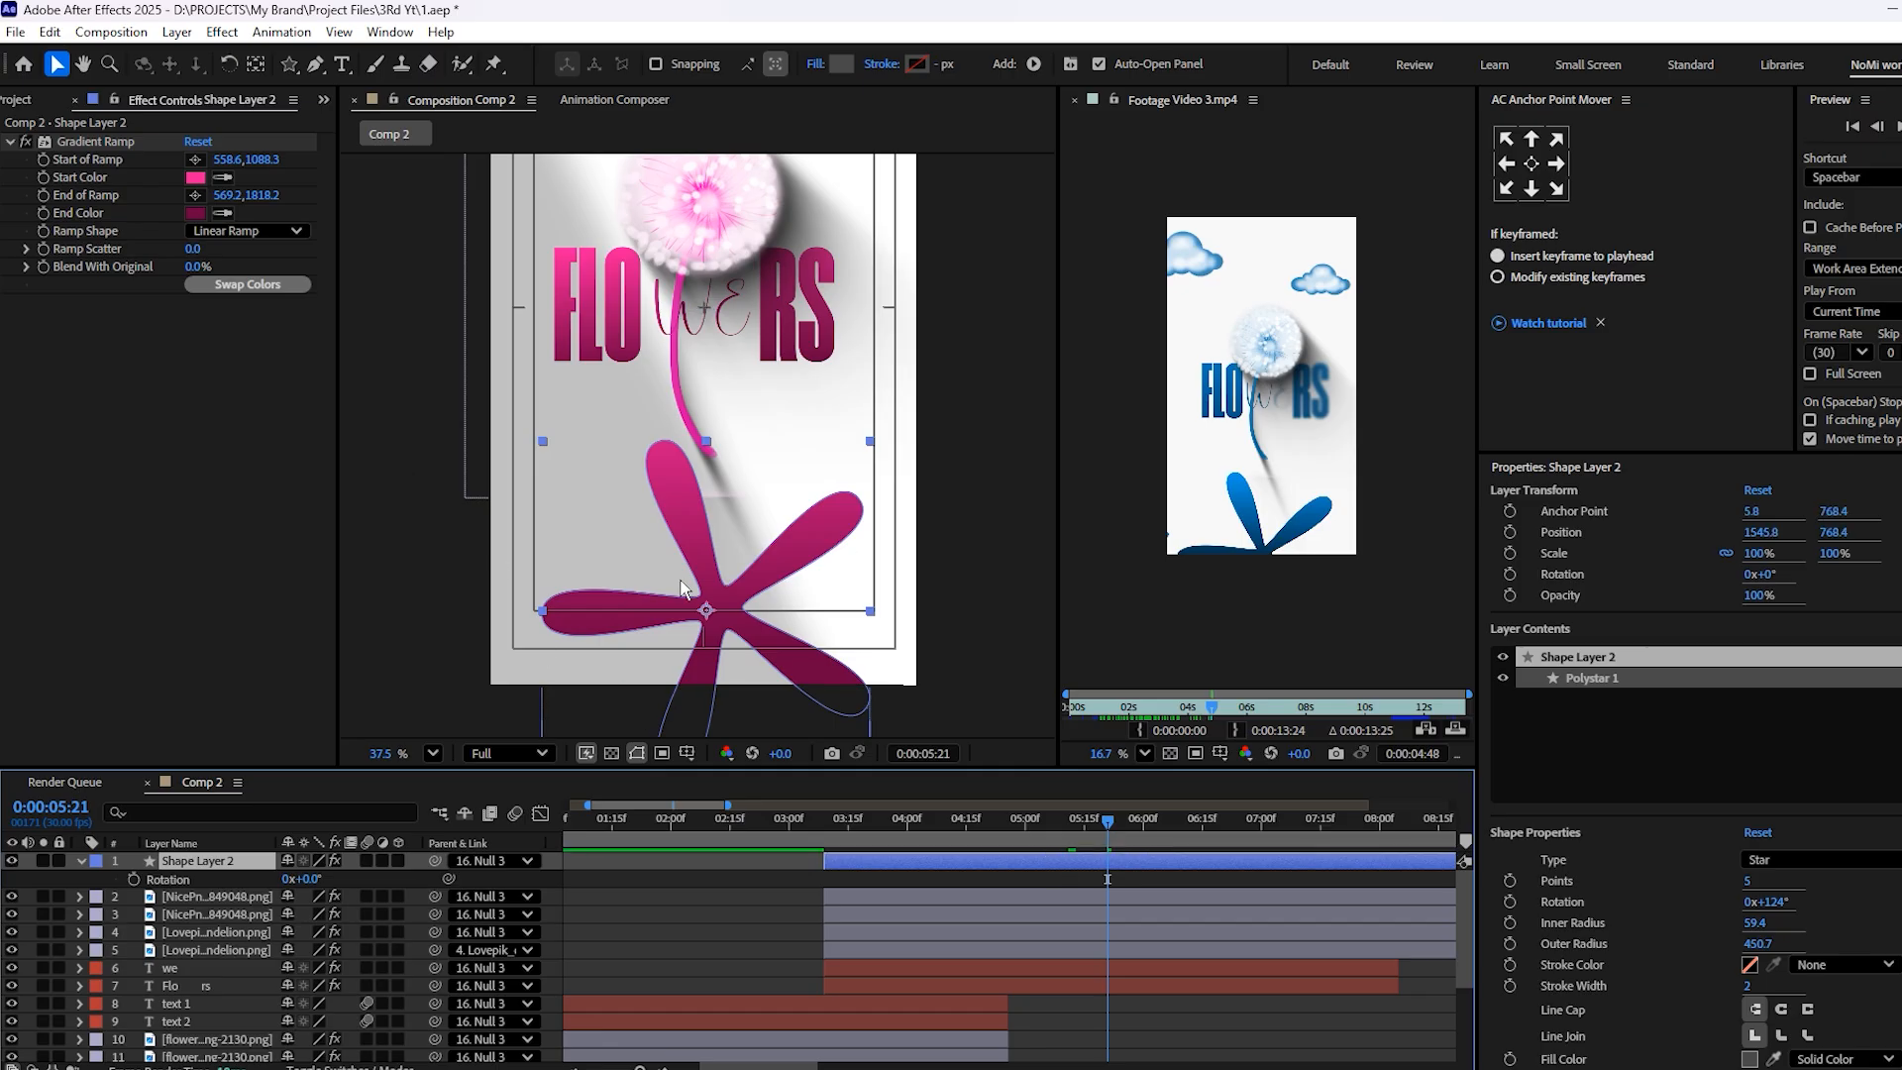
Move Shape Layer 2 slightly to a position of about 1519.8, 784.4
scroll(737, 626, "up", 3)
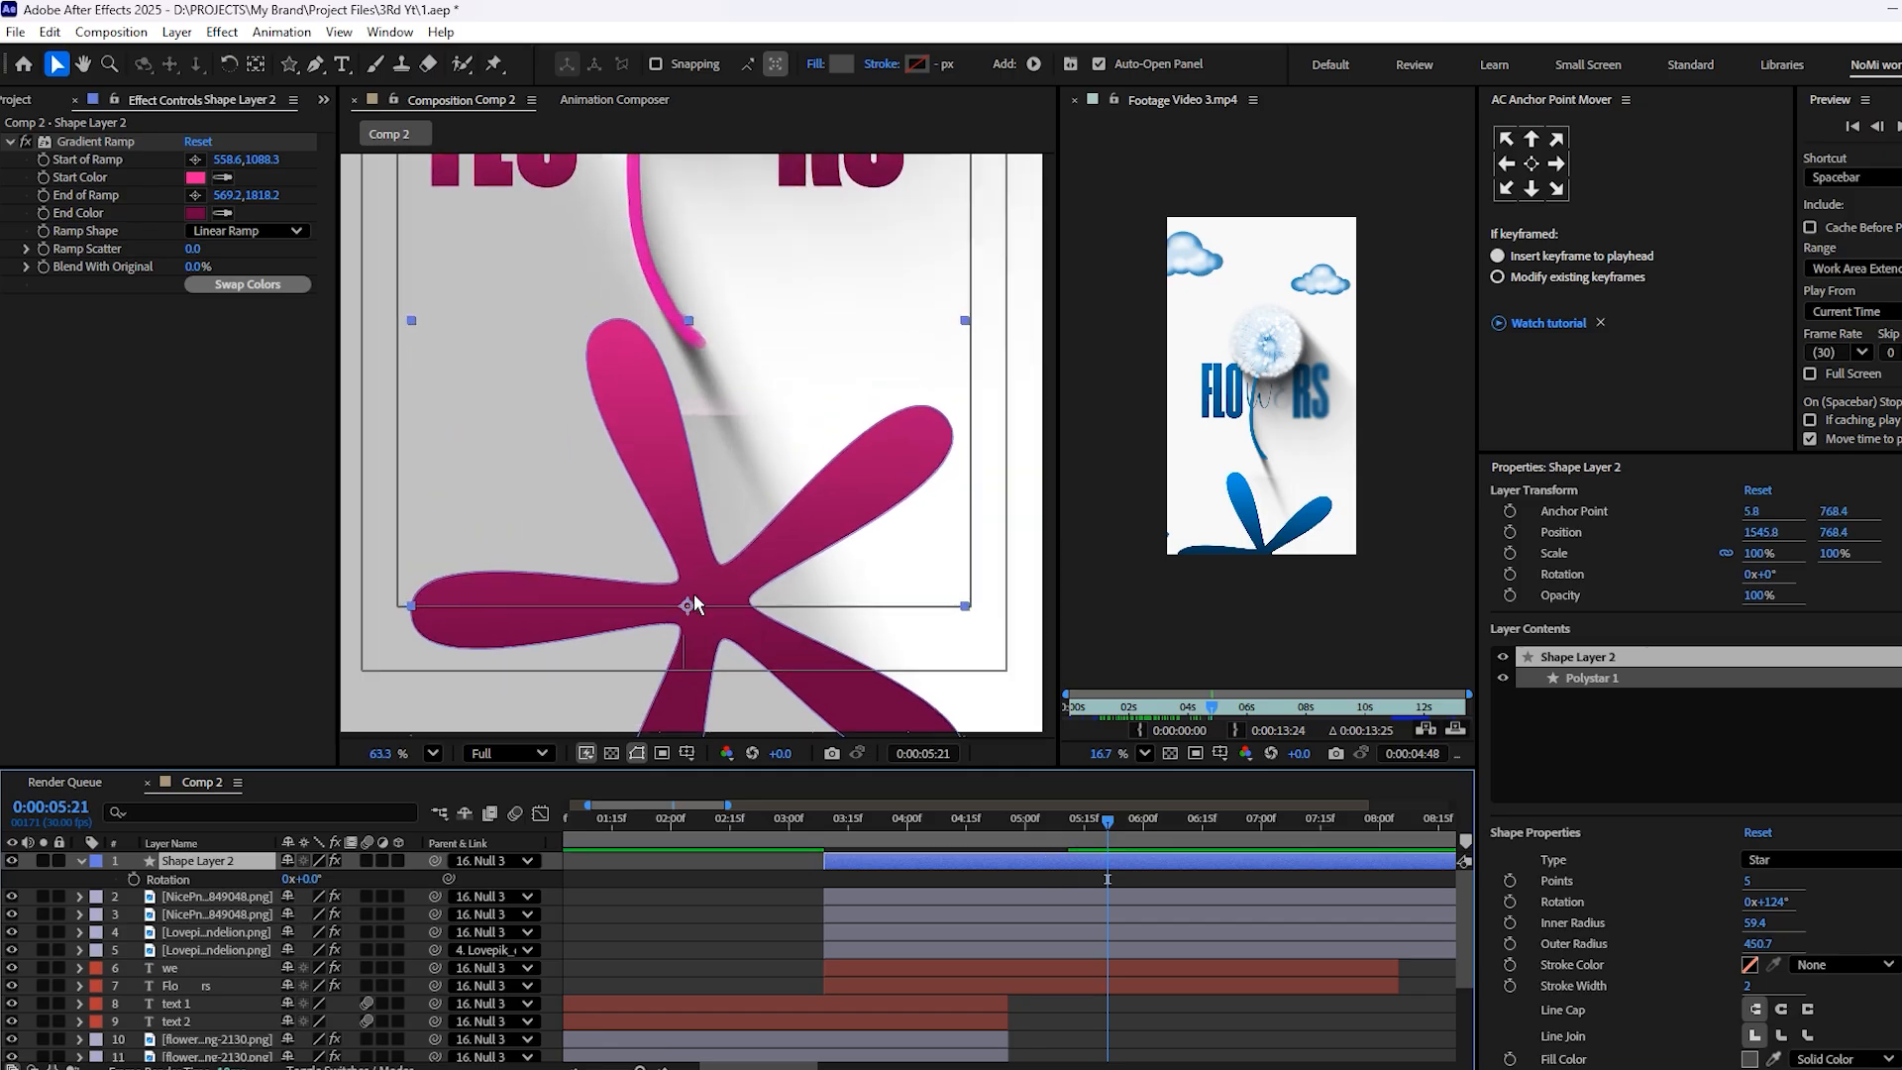
scroll(694, 592, "down", 2)
mouse_move(782, 592)
left_mouse_down()
mouse_move(764, 525)
mouse_move(770, 600)
left_mouse_up()
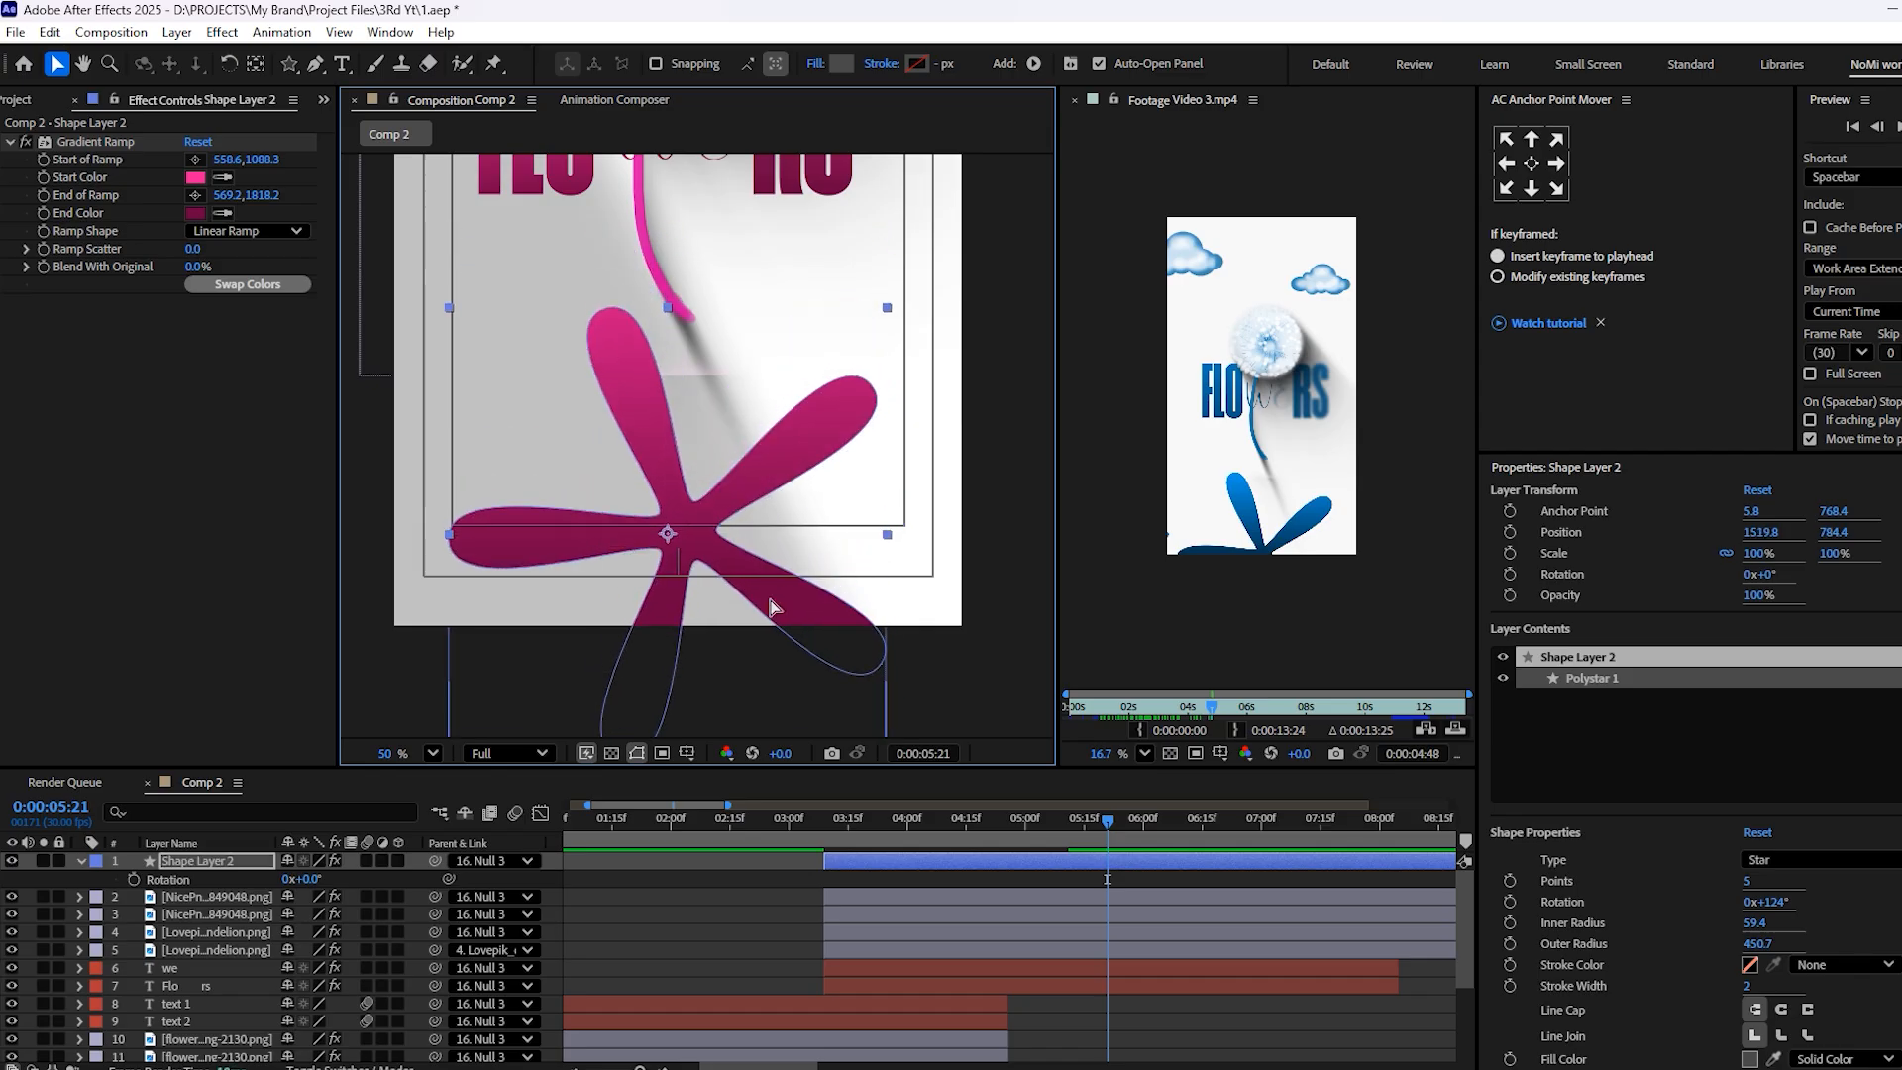
scroll(700, 545, "up", 3)
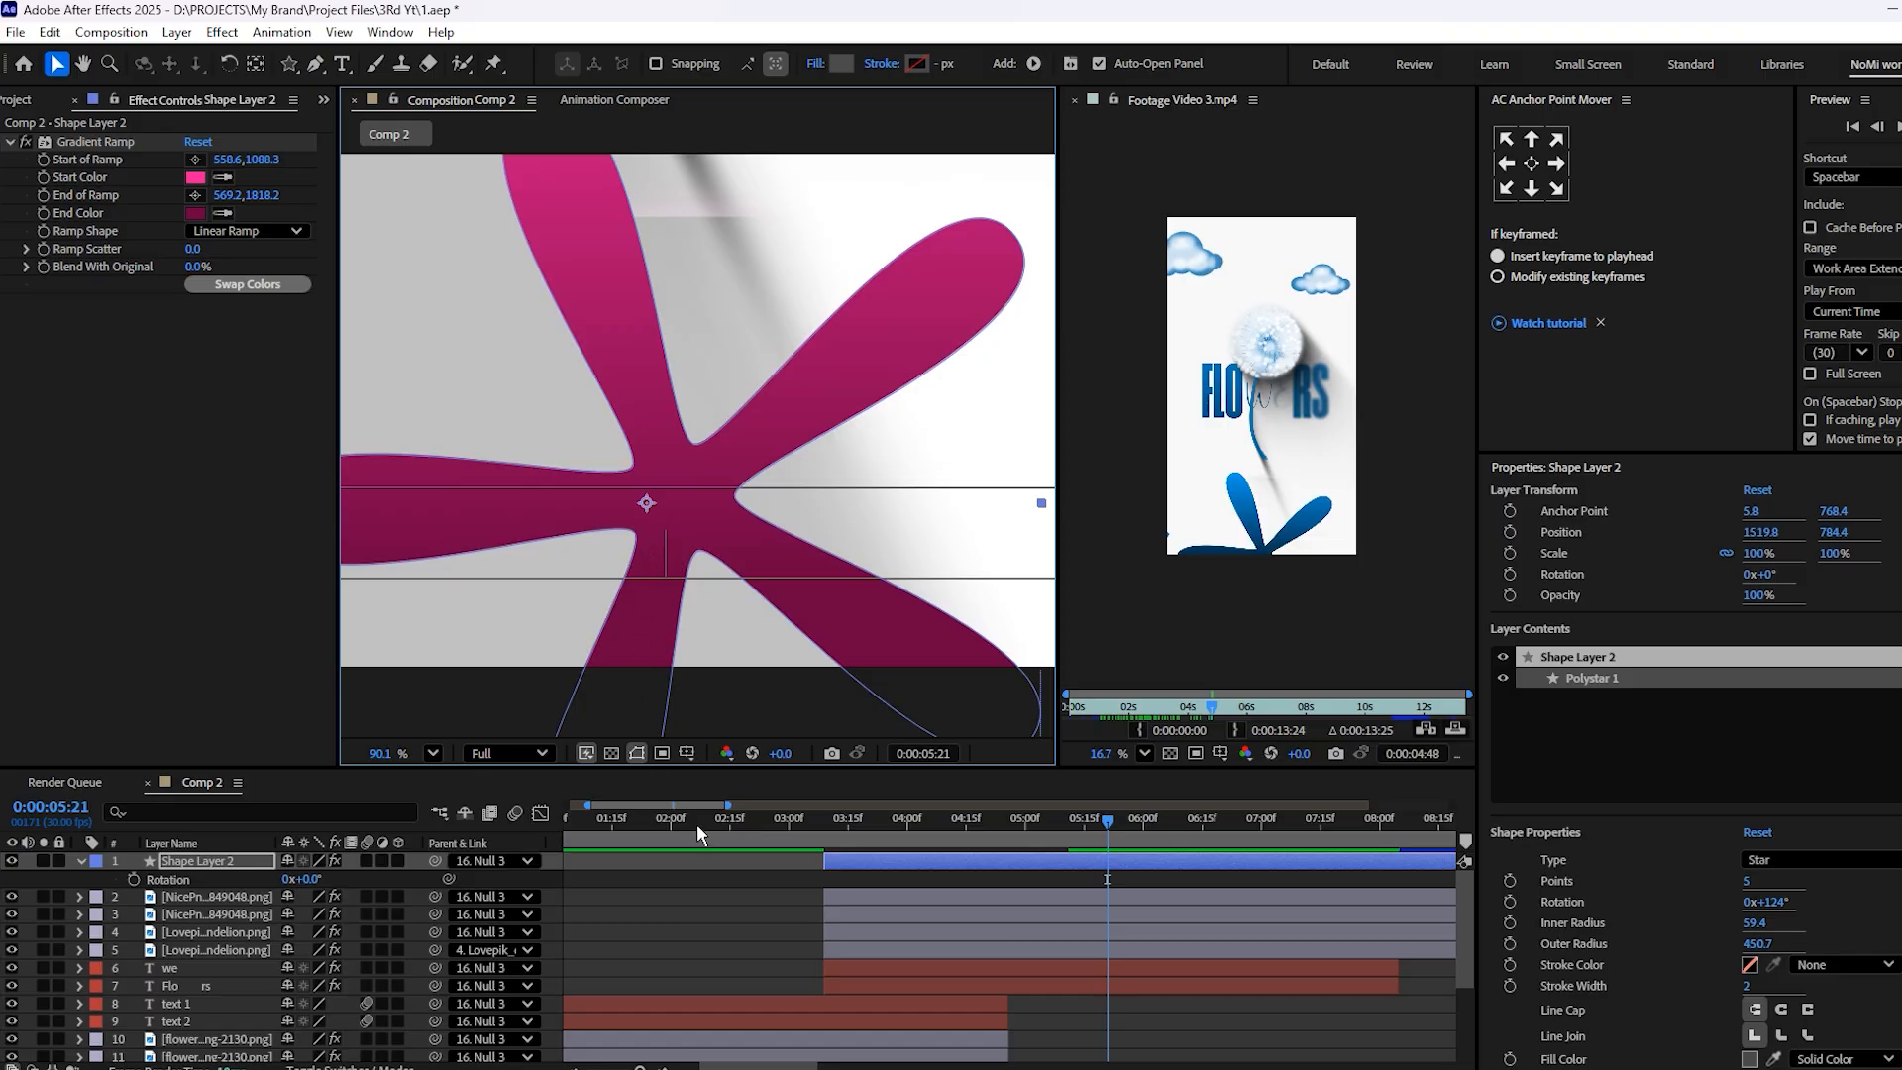
Set Shape Layer 2's Anchor Point to 43.8, 762.4 to align the petals' center with it, and save the project
key("a")
mouse_move(312, 879)
left_mouse_down()
mouse_move(288, 884)
mouse_move(322, 879)
left_mouse_up()
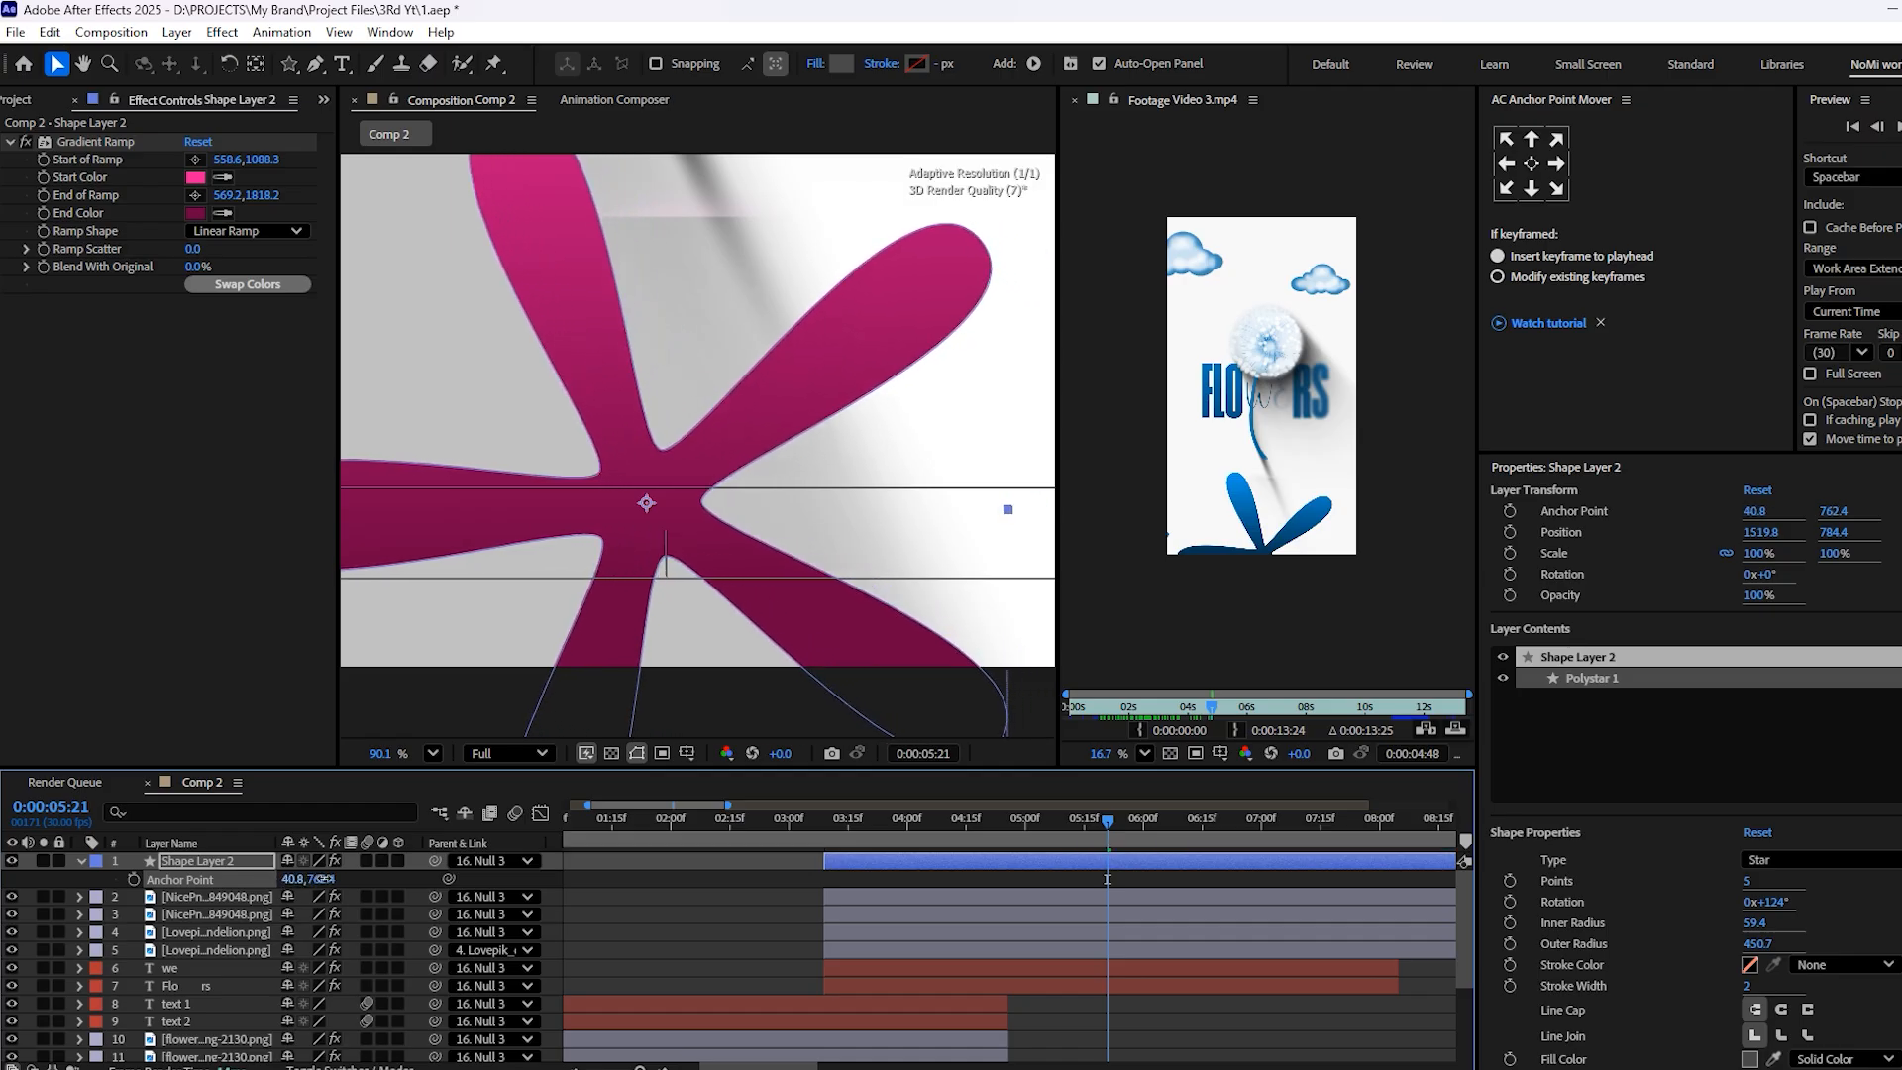
left_click_drag(324, 879, 328, 879)
scroll(644, 468, "down", 4)
left_click_drag(646, 476, 708, 540)
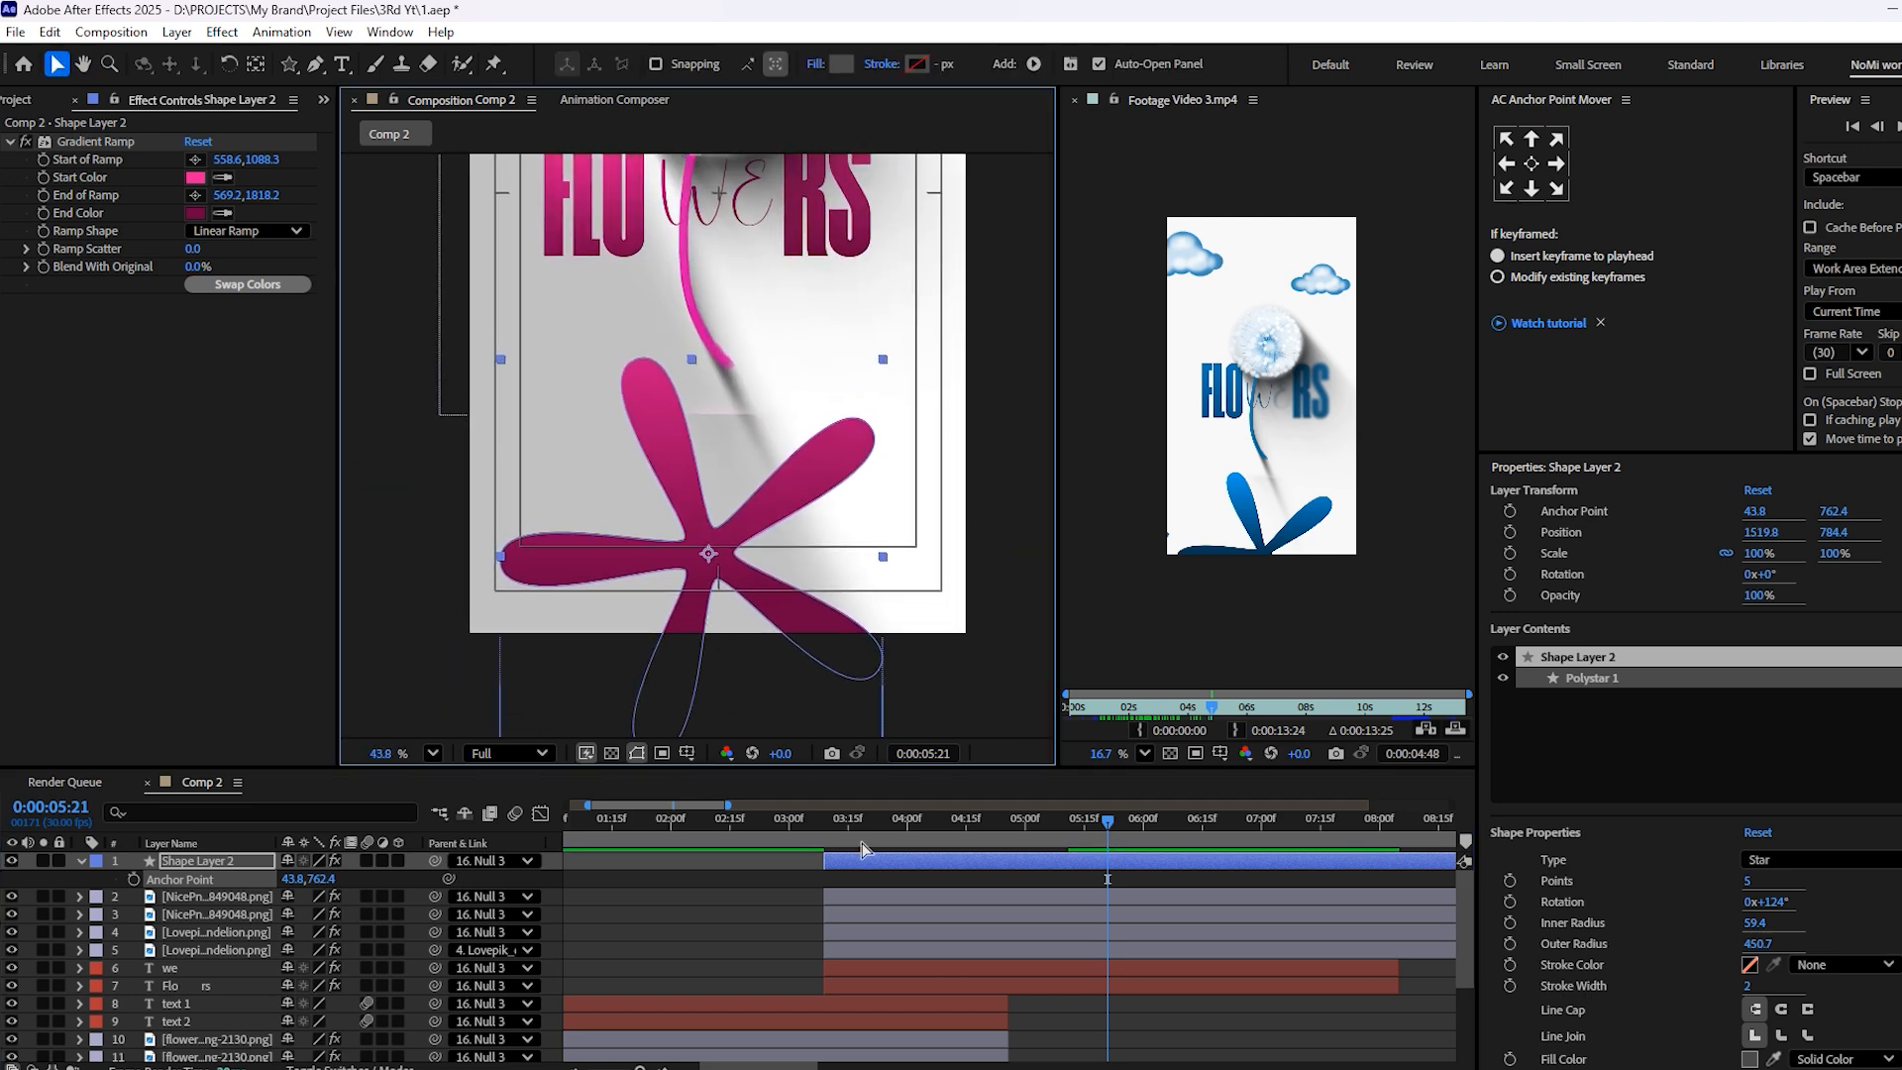
key("ctrl+a")
key("ctrl+s")
left_click(1096, 1032)
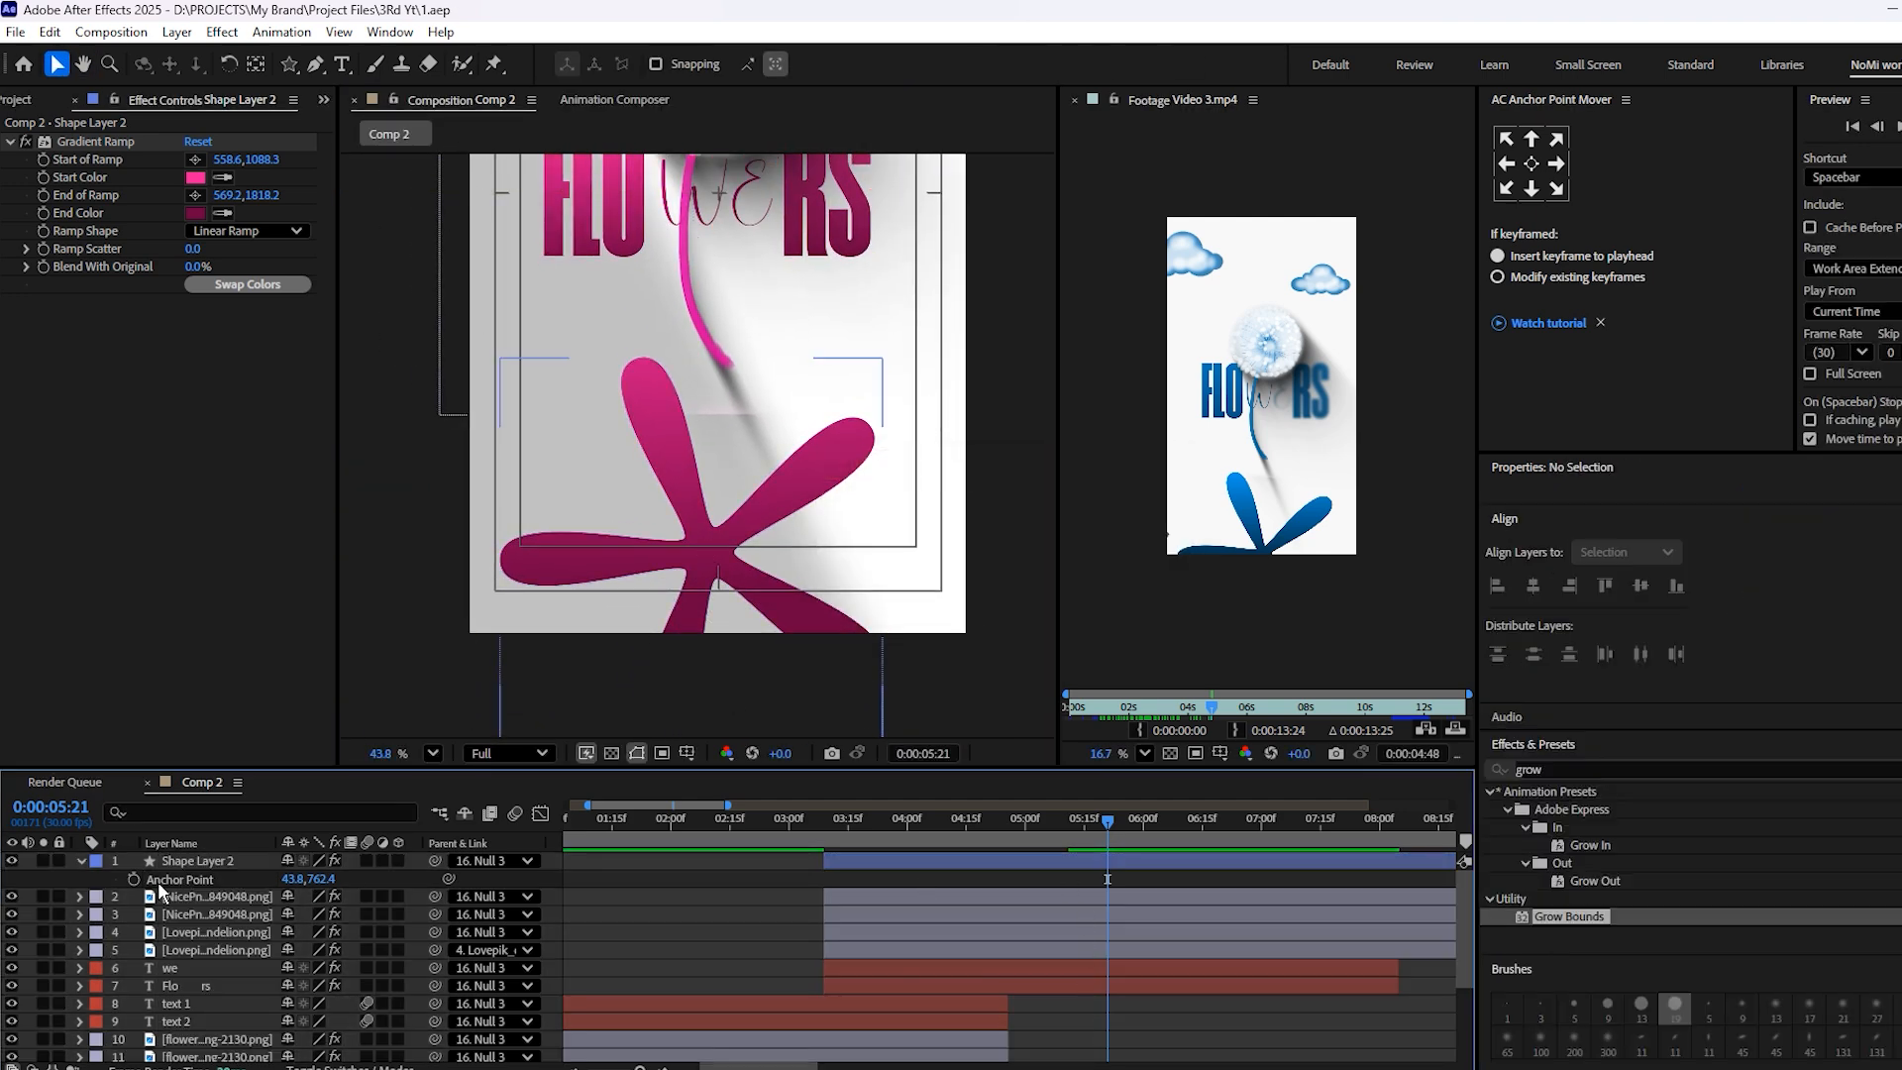
Reveal Shape Layer 2's Rotation and keyframe it at 0° at 5:21
key("ctrl+a")
key("r")
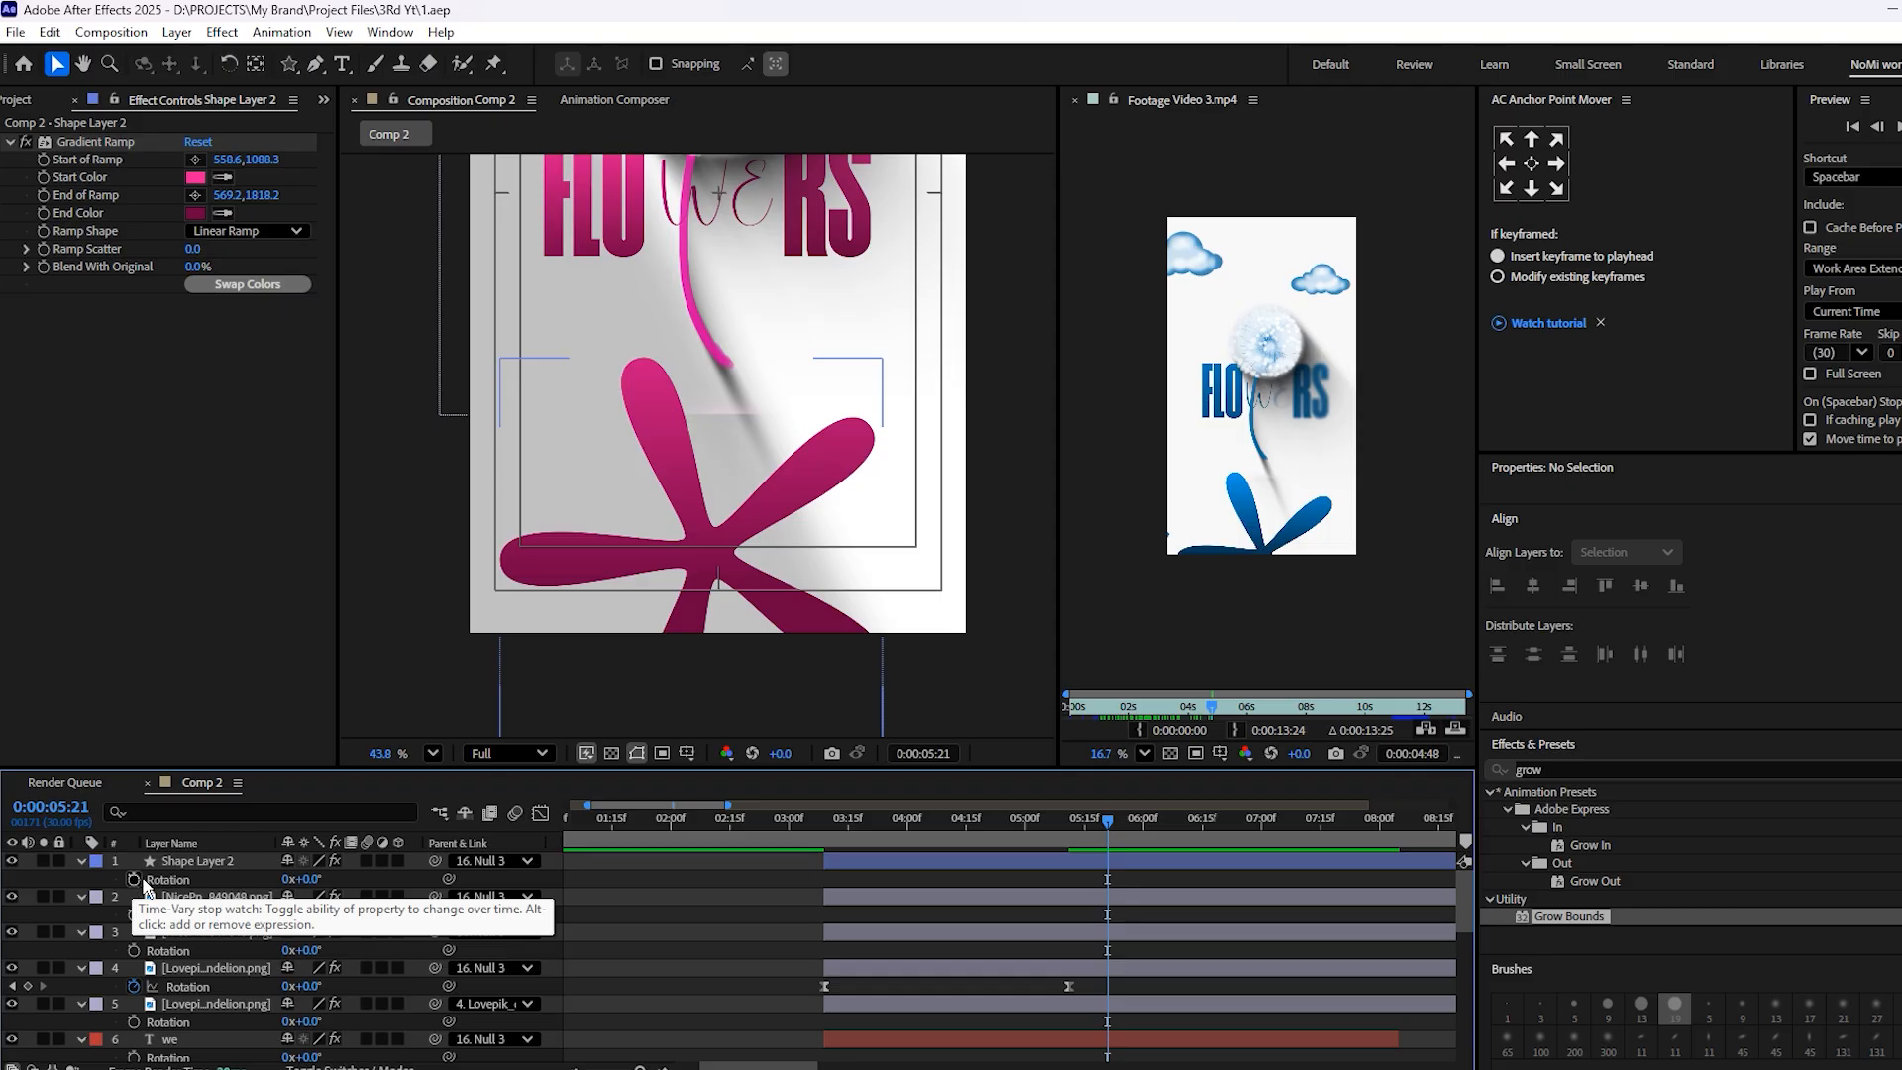
key("r")
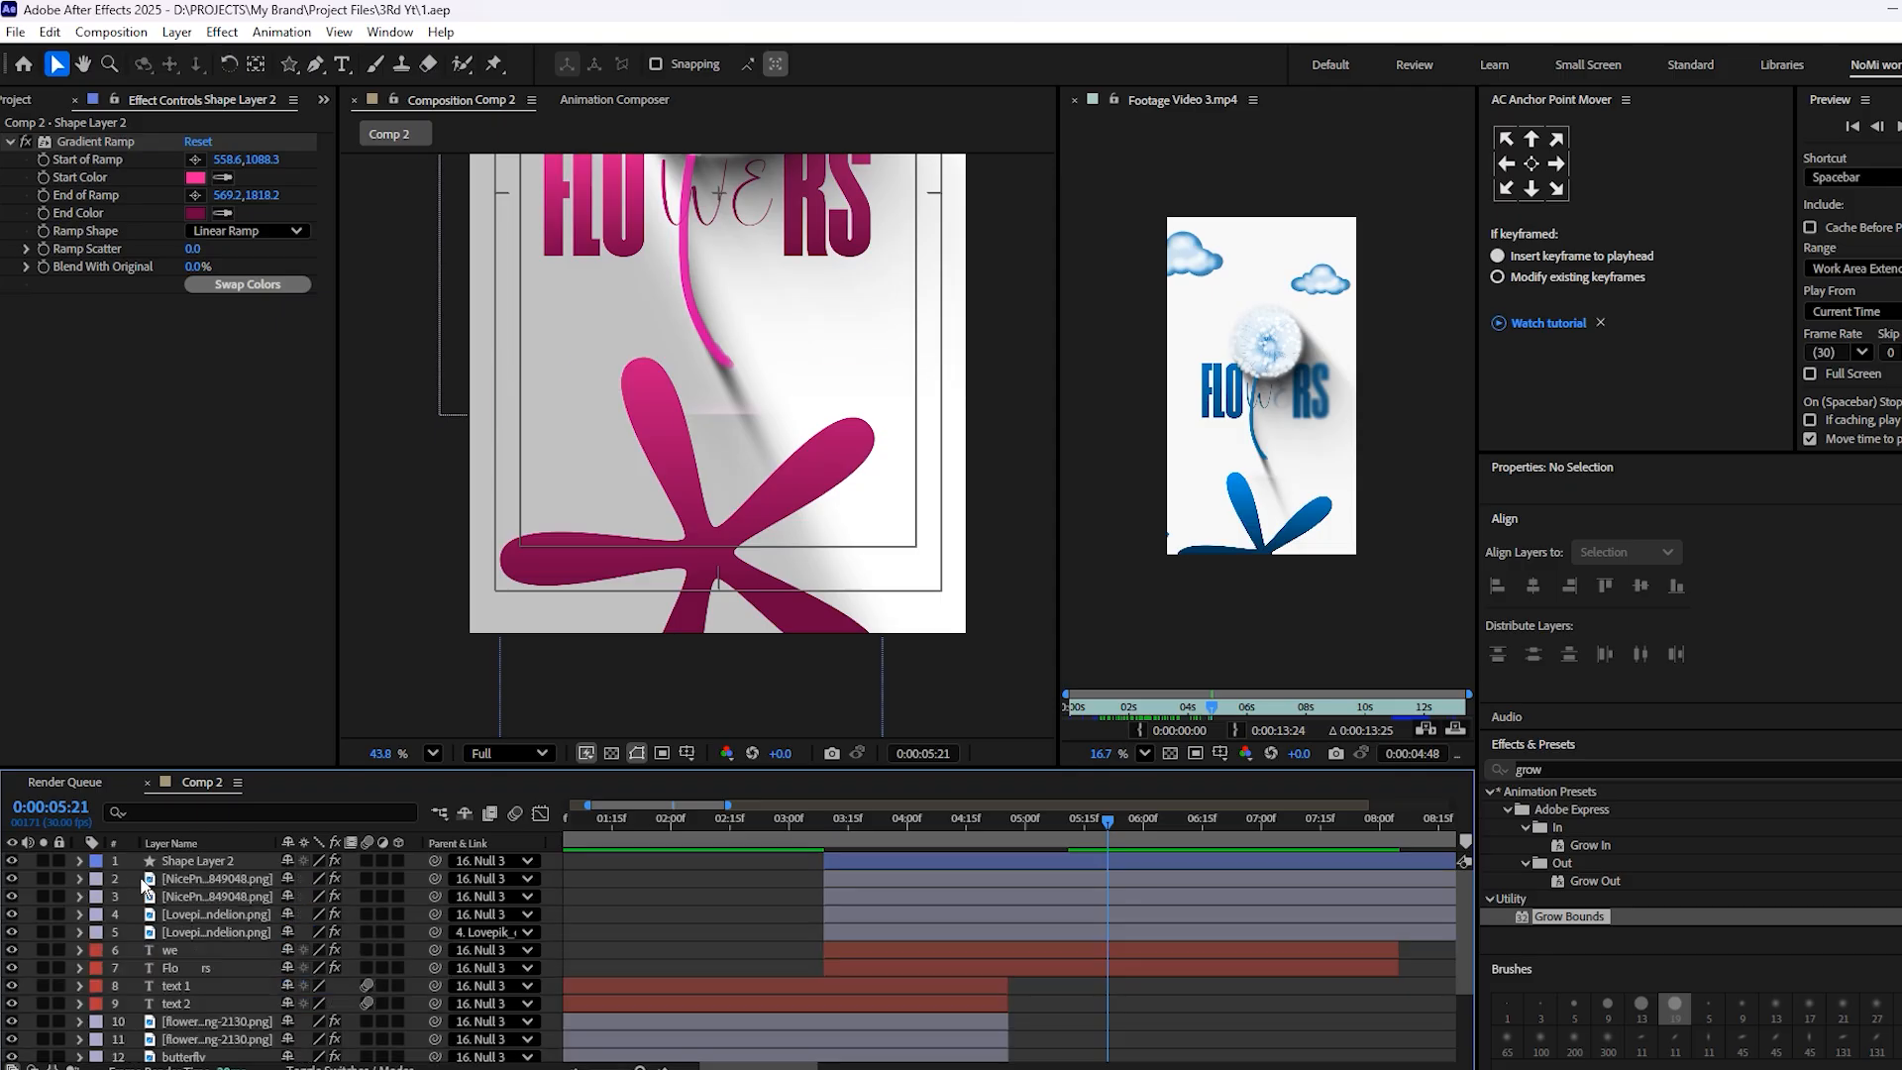
left_click(220, 862)
key("r")
left_click(134, 878)
Set Shape Layer 2's Rotation to 1x+146° at 3:10 and preview the spin
left_click_drag(963, 822, 829, 825)
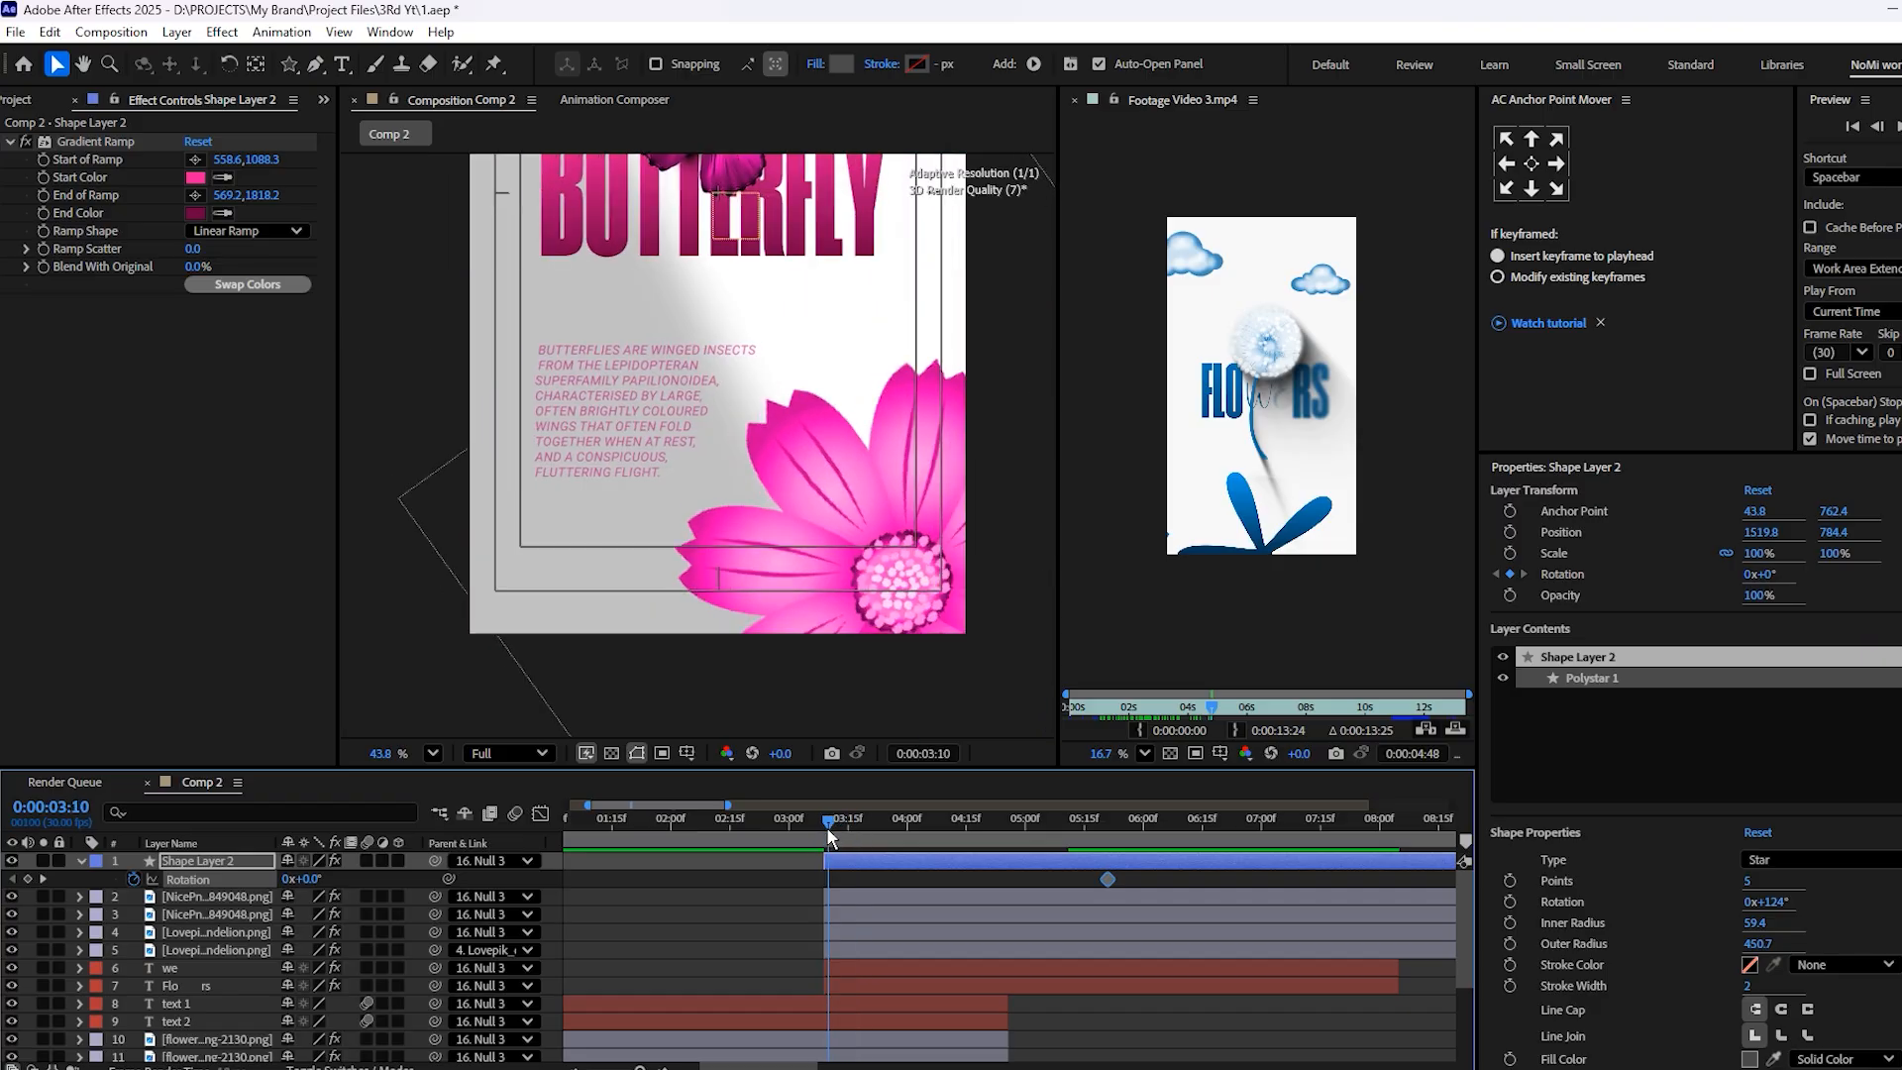
left_click_drag(314, 886, 619, 884)
key("space")
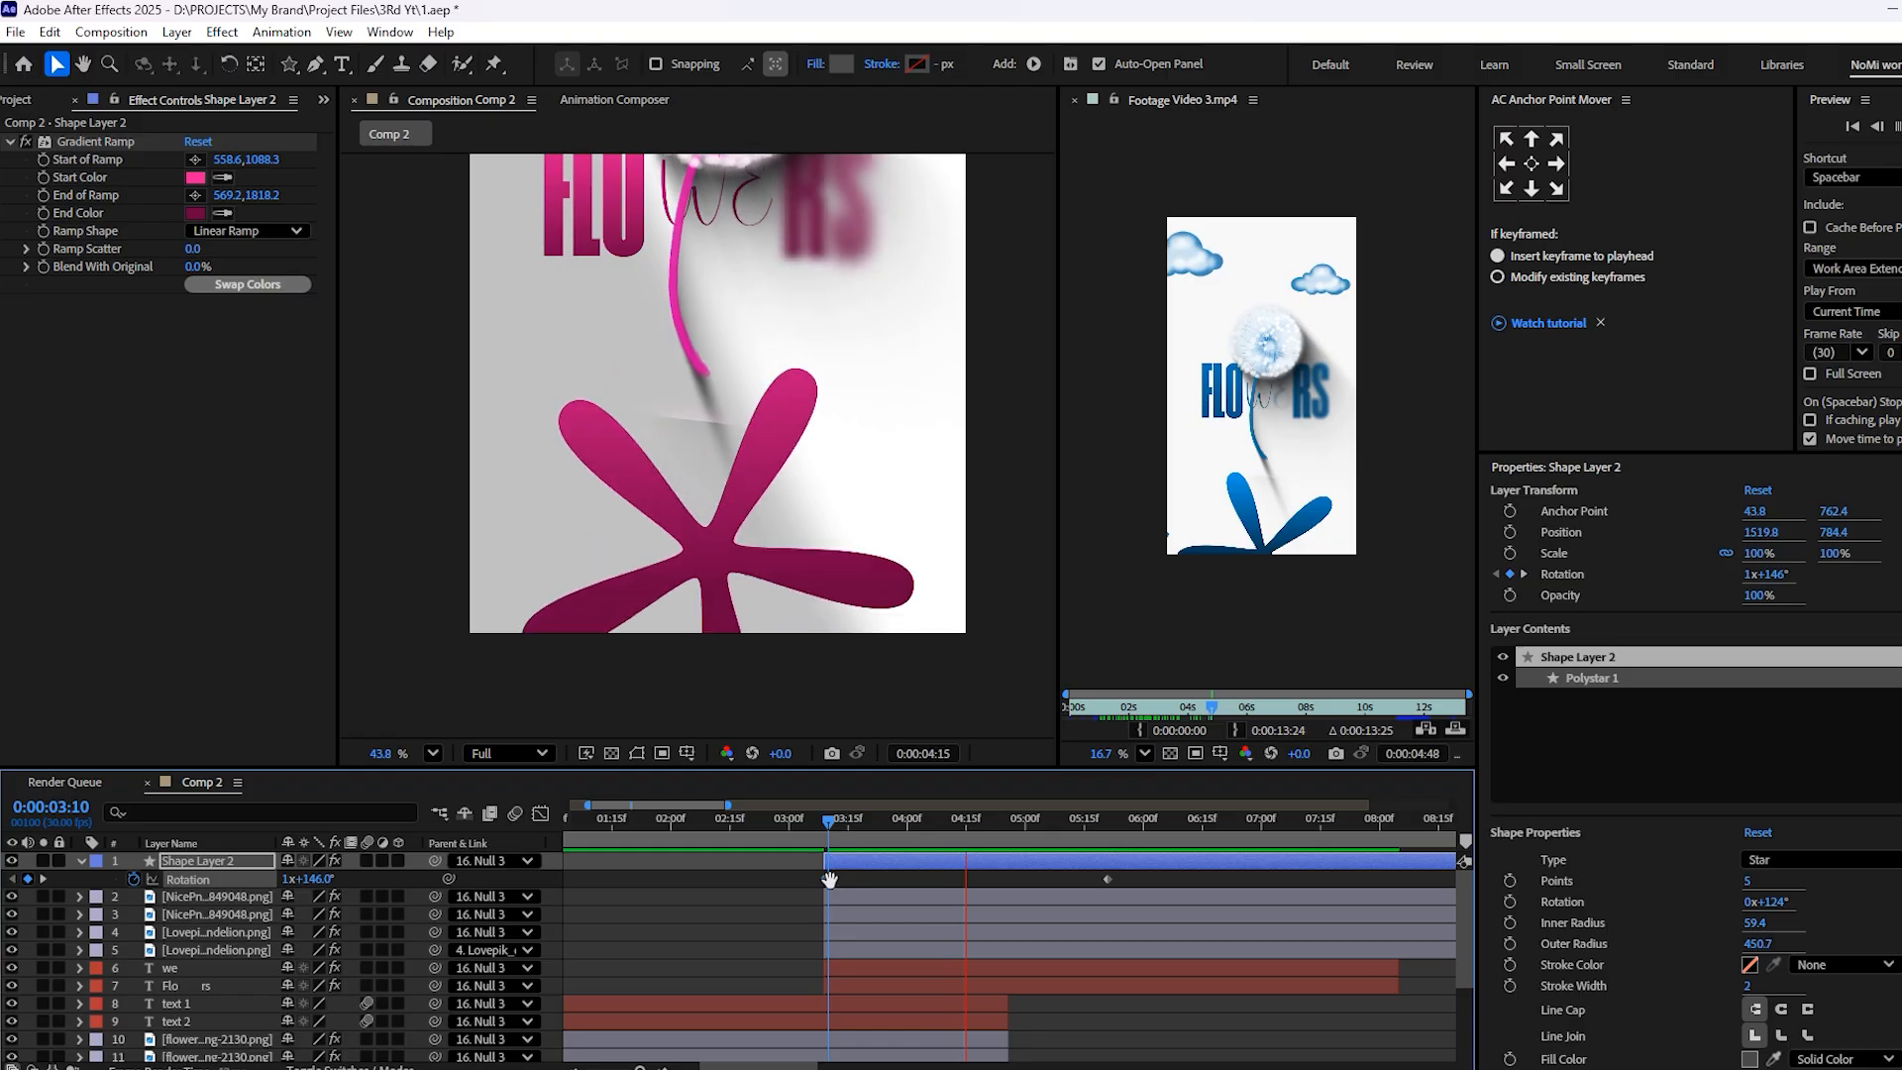
key("space")
Set Shape Layer 2's Rotation at 3:10 to 353° and preview the spin
key("space")
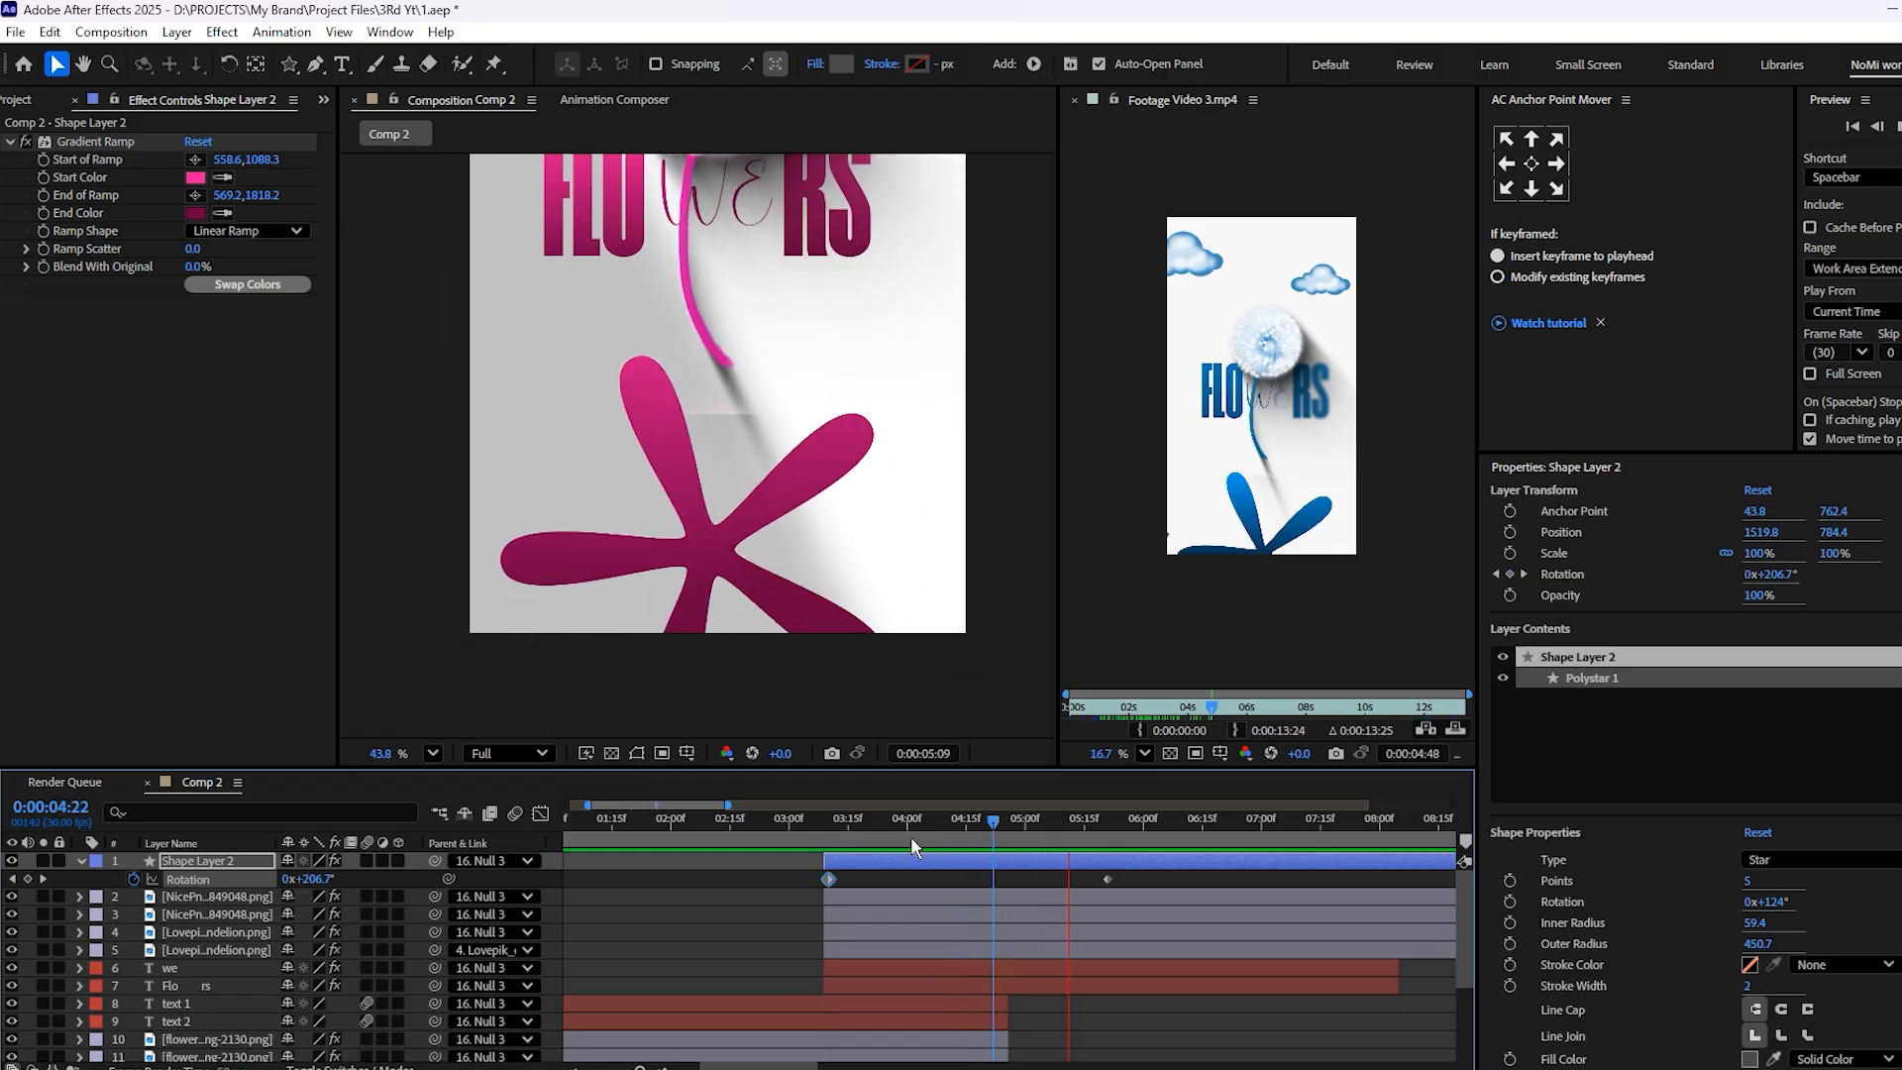
left_click(834, 822)
left_click_drag(259, 897, 222, 898)
key("space")
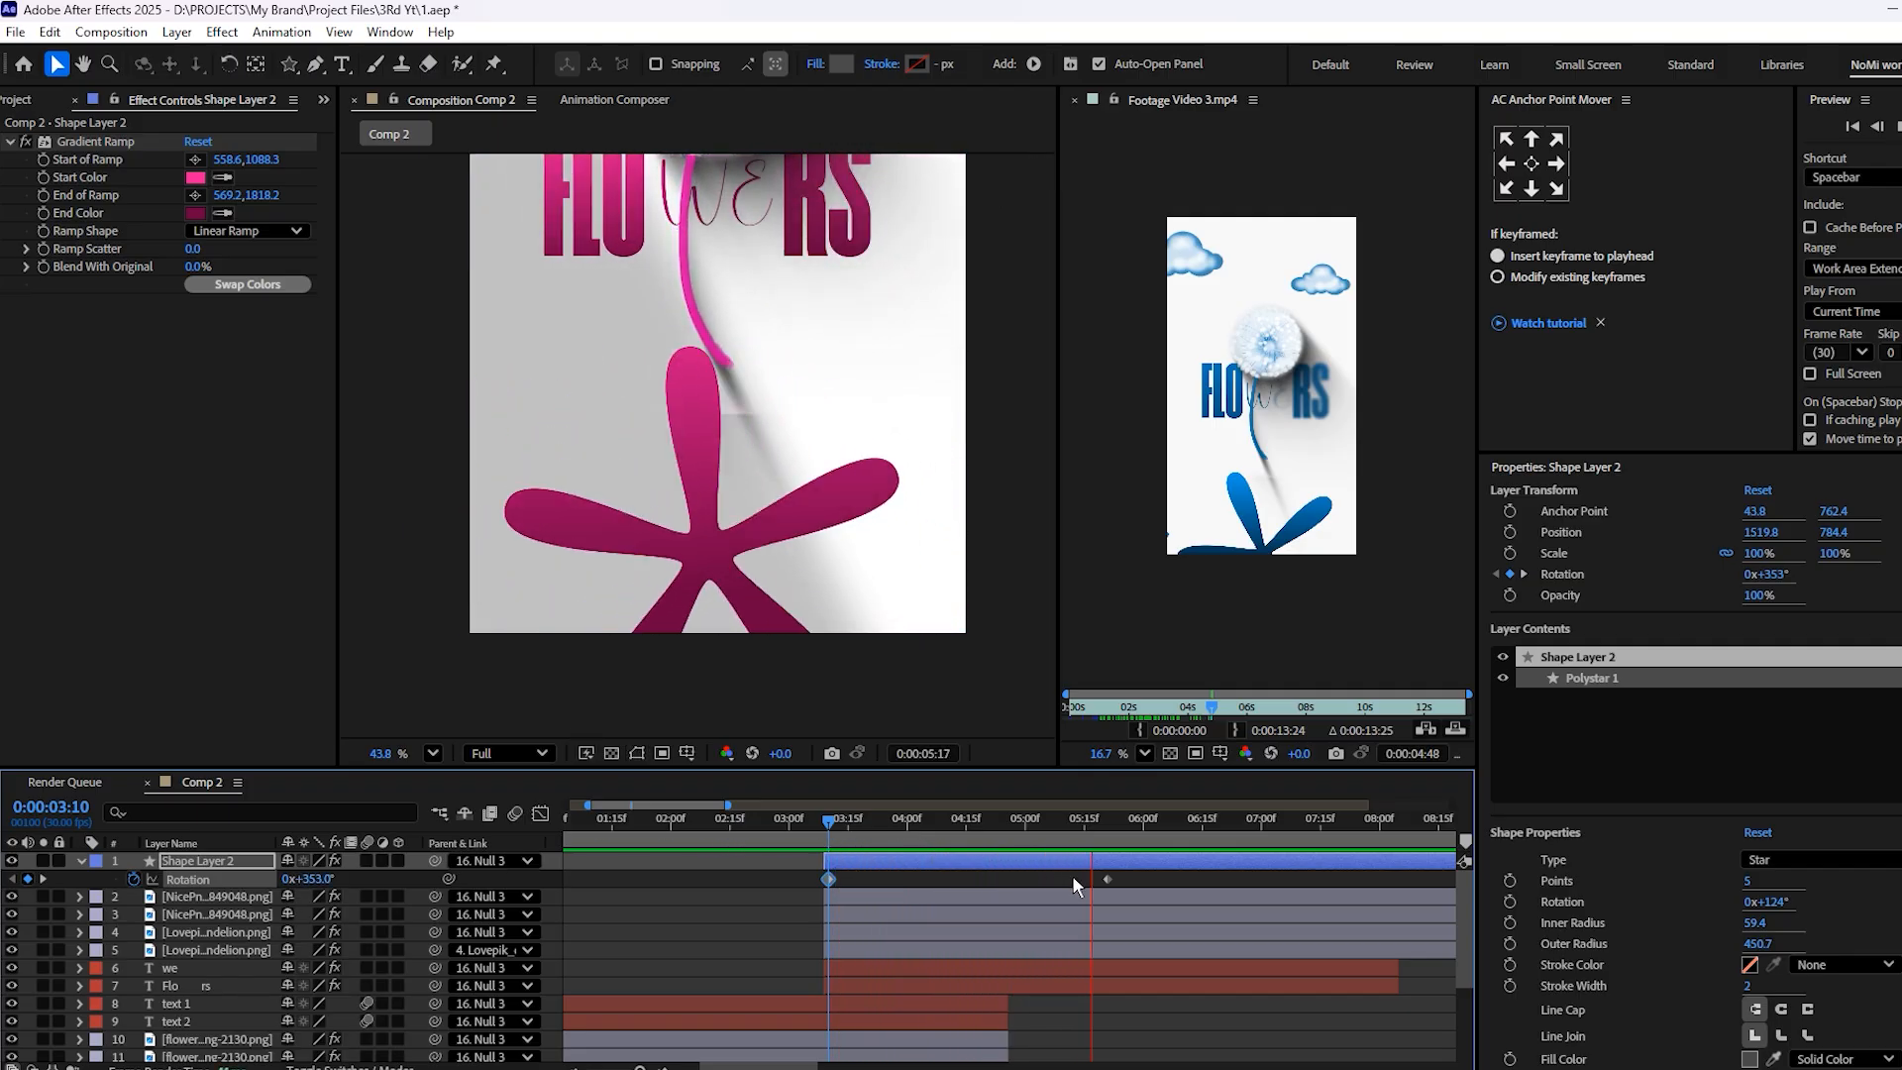
key("space")
left_click(826, 824)
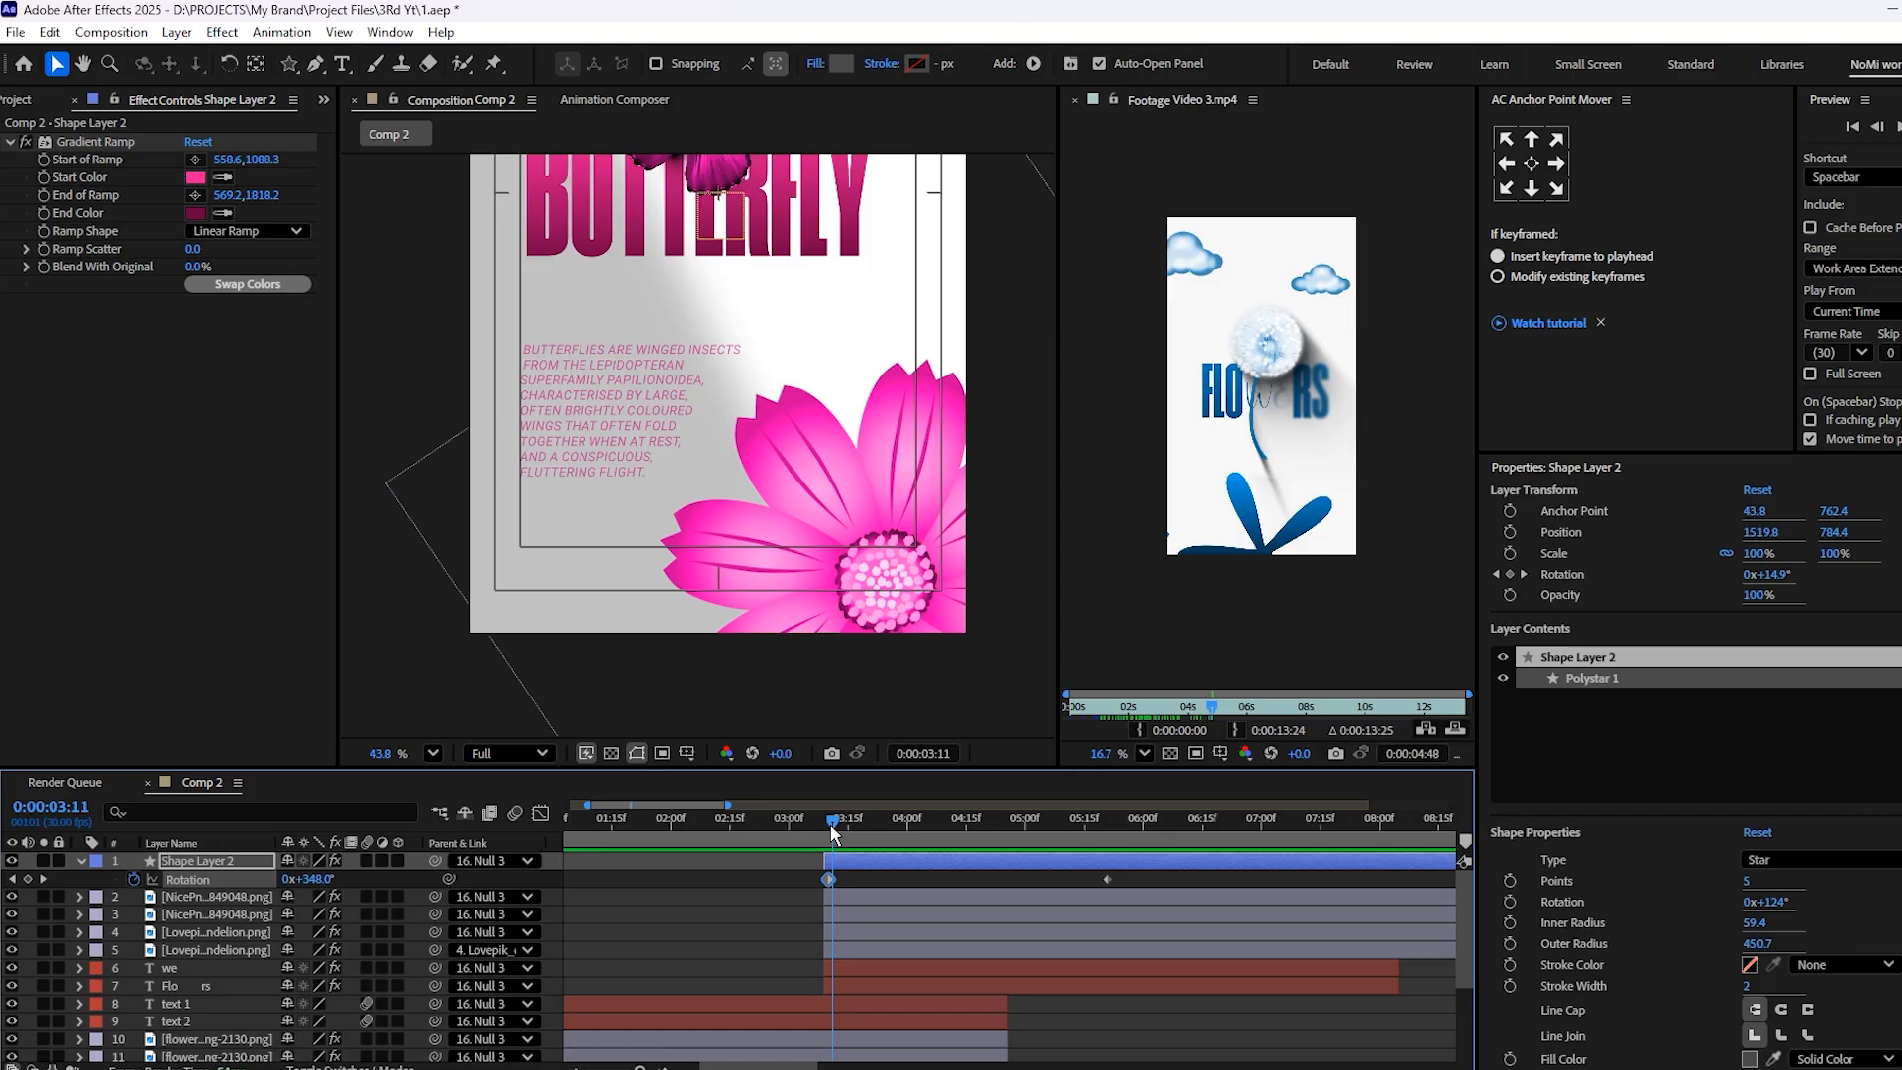
Set Shape Layer 2's Rotation at 3:10 to 180° and preview the animation
left_click(322, 879)
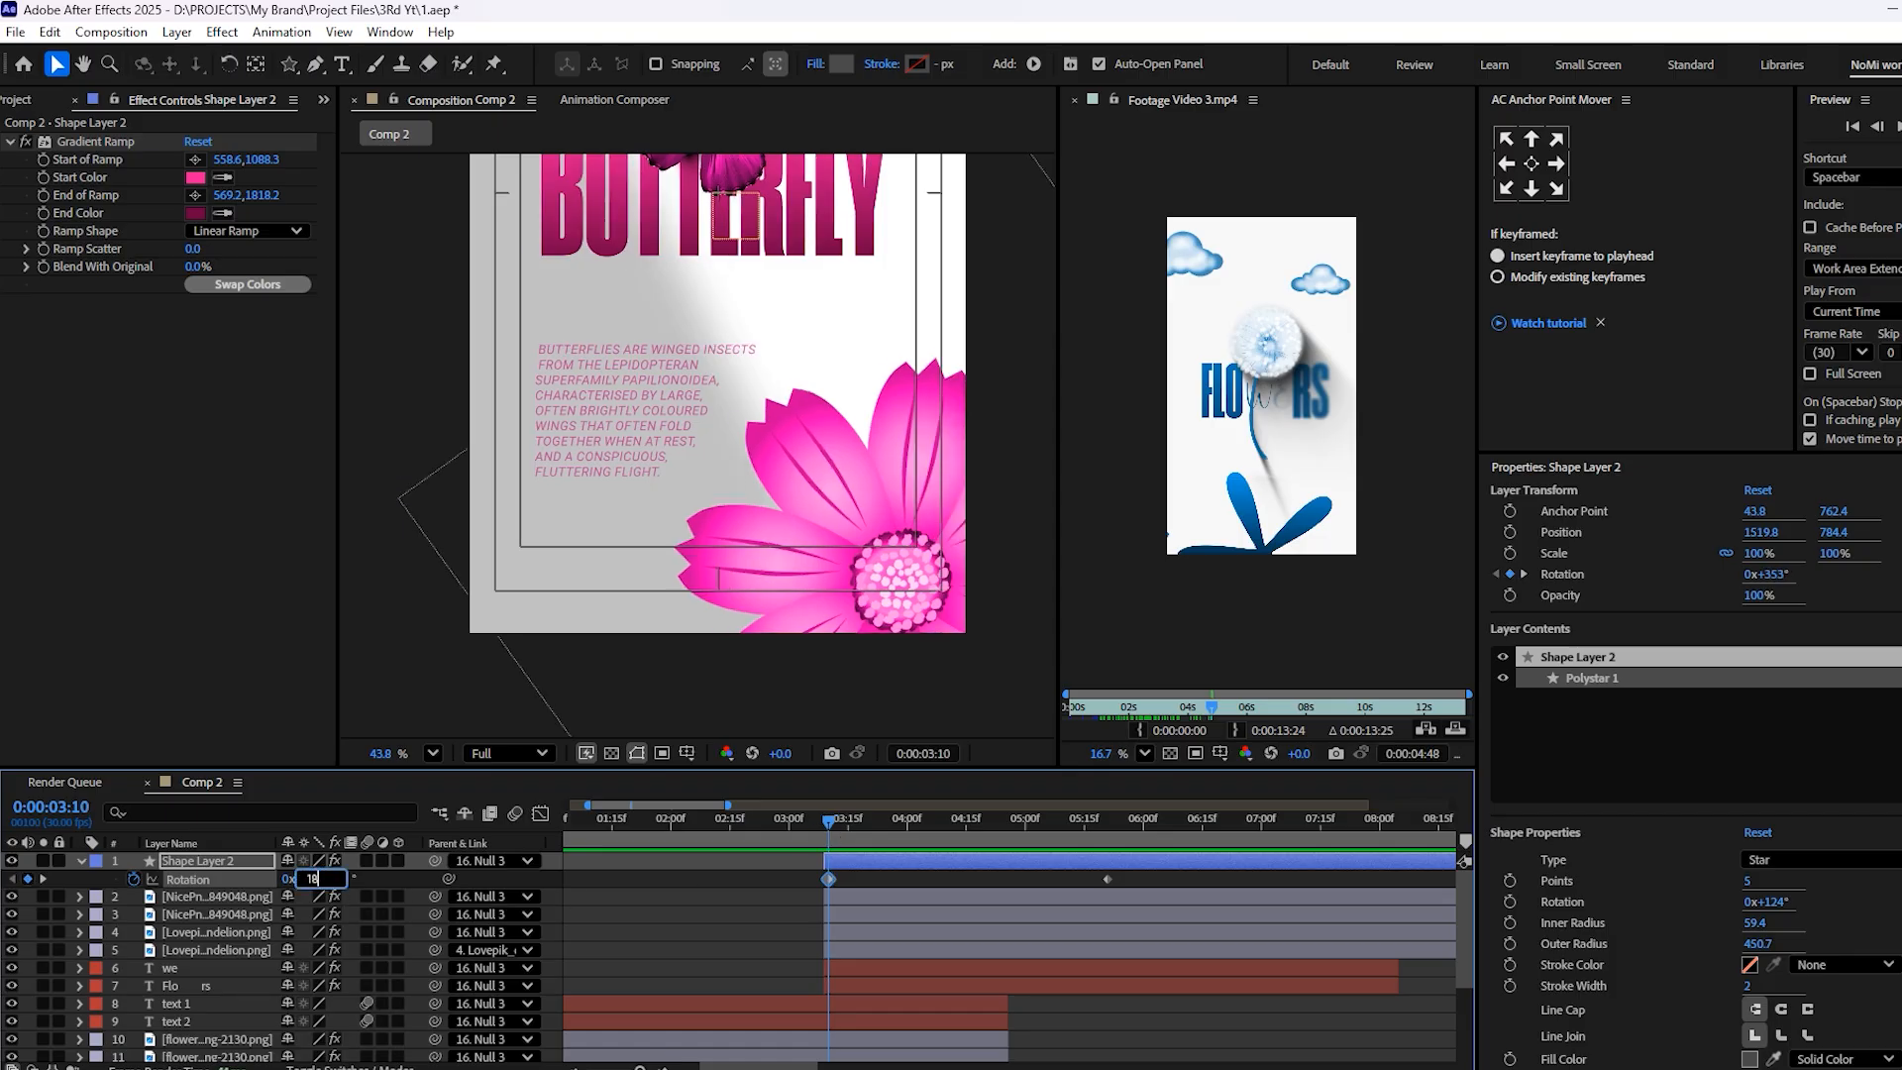
type("180")
left_click(975, 880)
key("space")
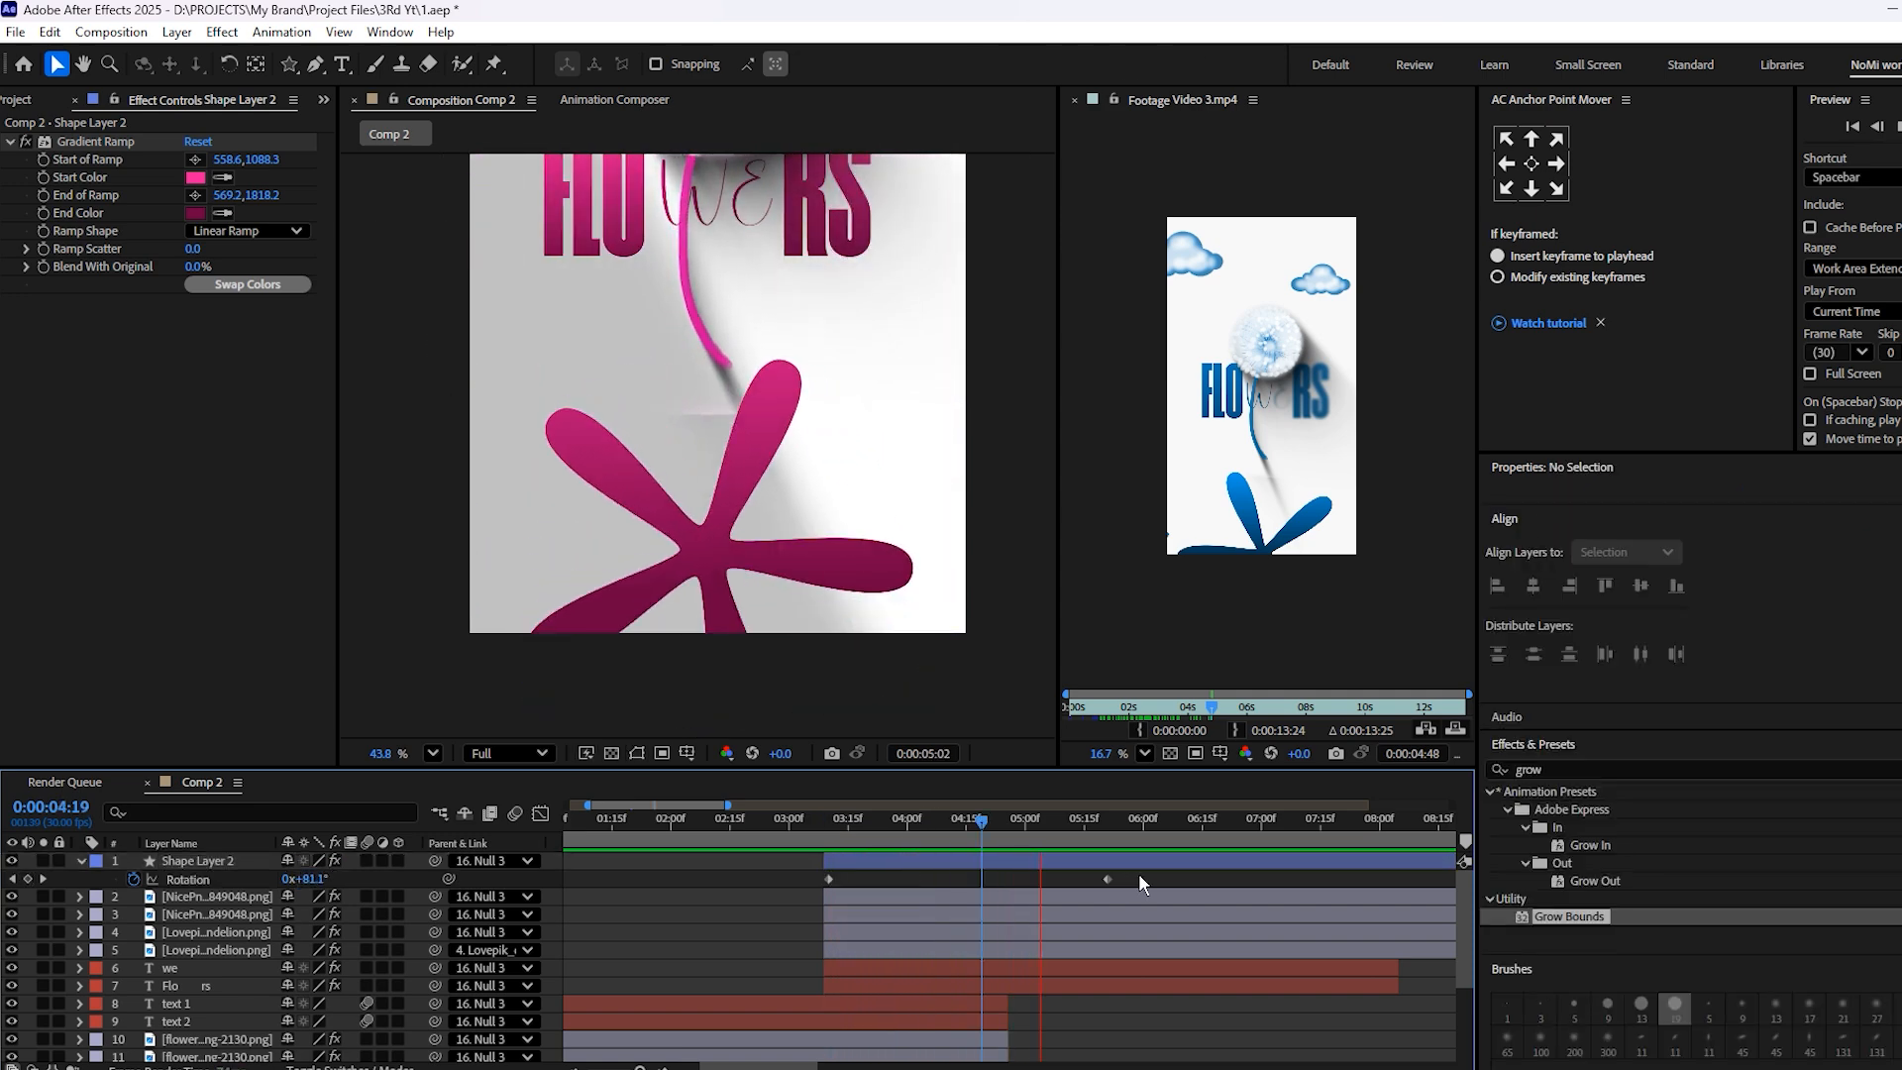
Try easing Shape Layer 2's Rotation keyframes, shaping the speed curve into an early peak with a long slowdown, and preview from 3:13
left_click_drag(1140, 874, 775, 884)
key("F9")
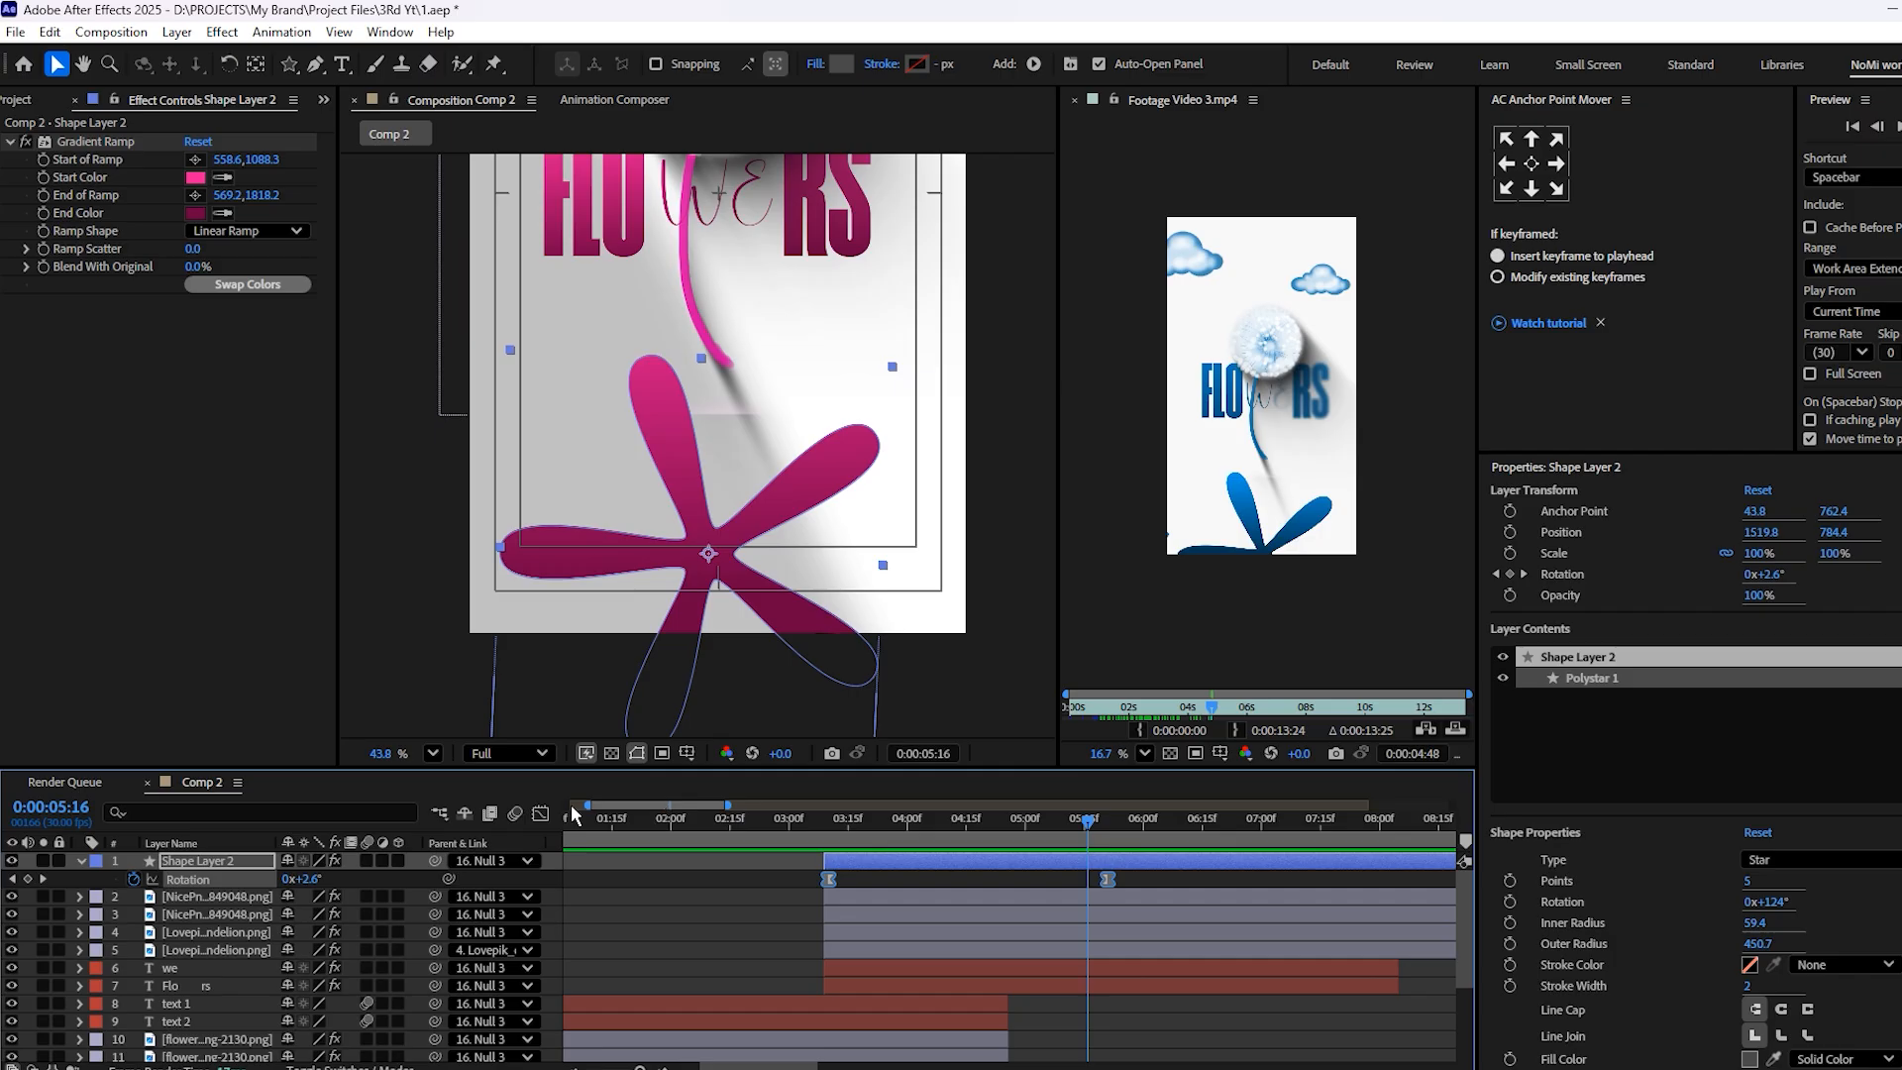
left_click(543, 814)
left_click(1086, 888)
left_click(1066, 864)
left_click_drag(1133, 897, 998, 868)
left_click(1053, 862)
left_click(841, 827)
key("space")
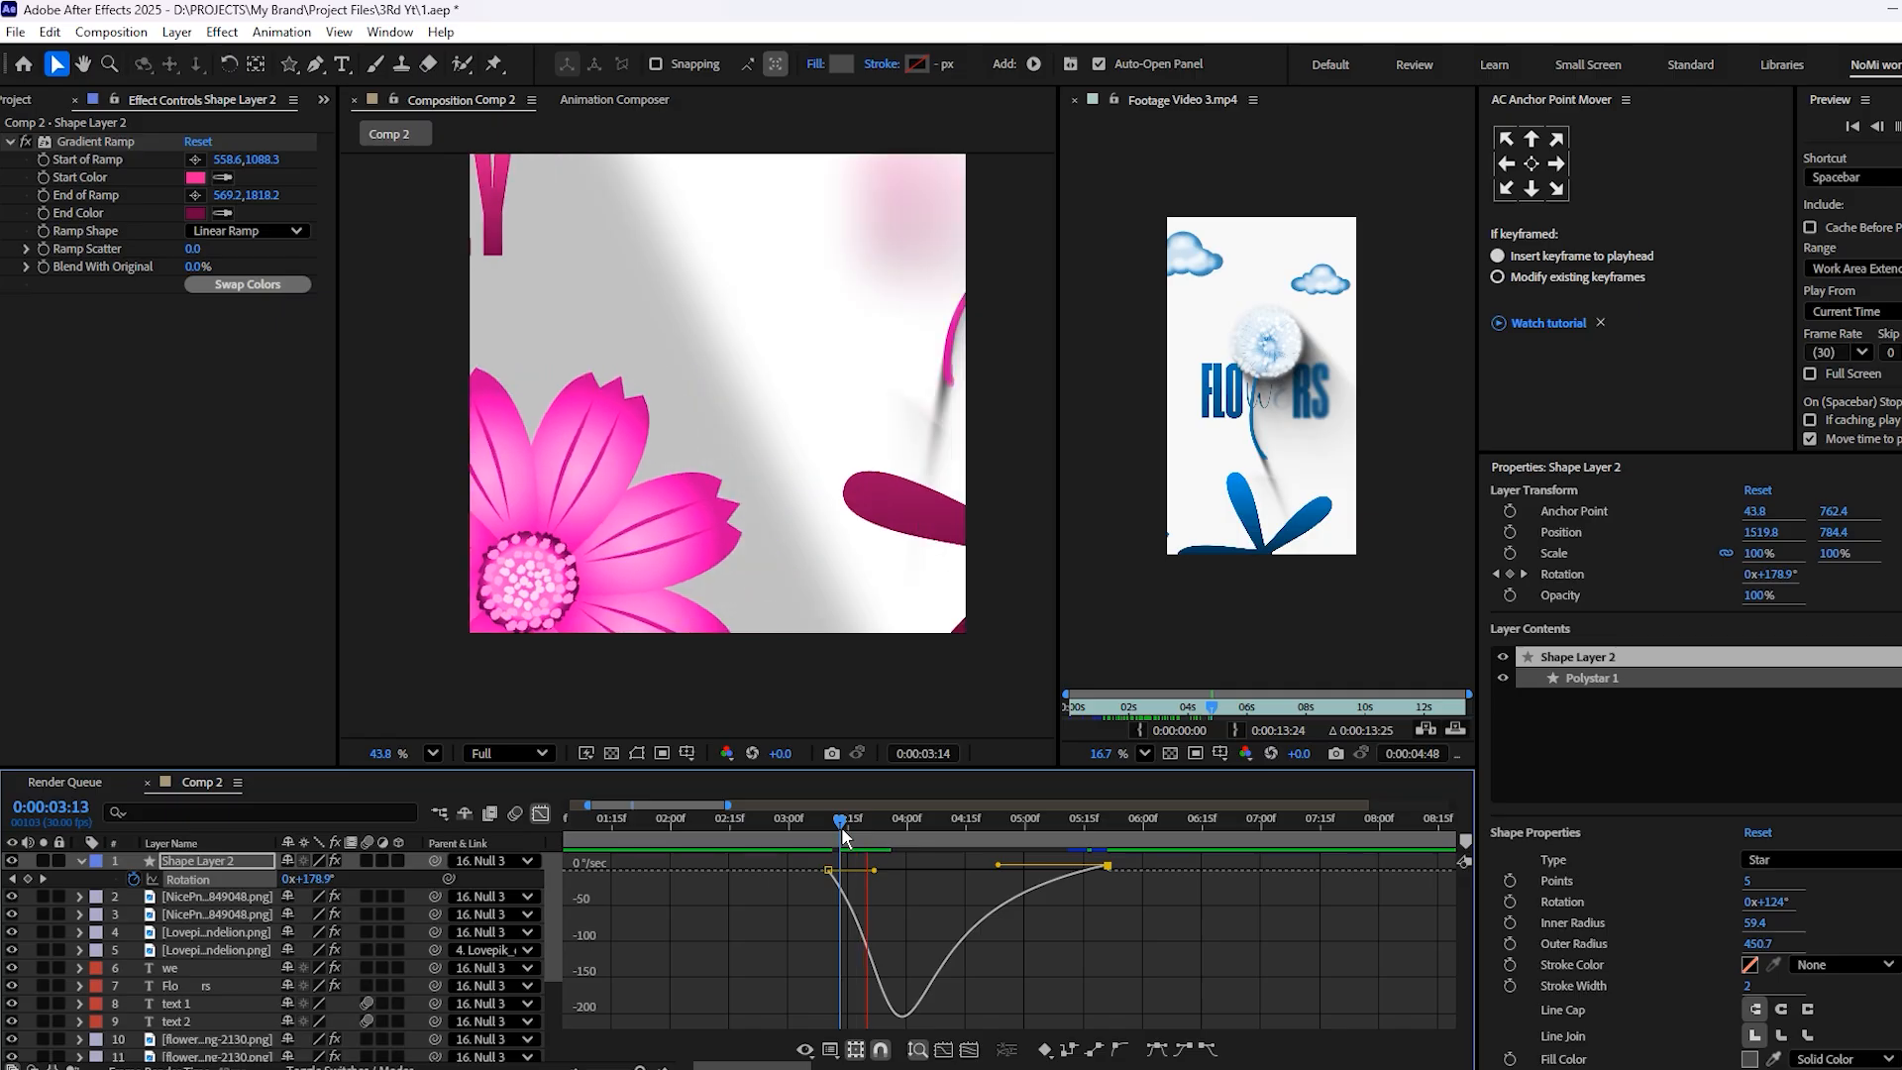
key("space")
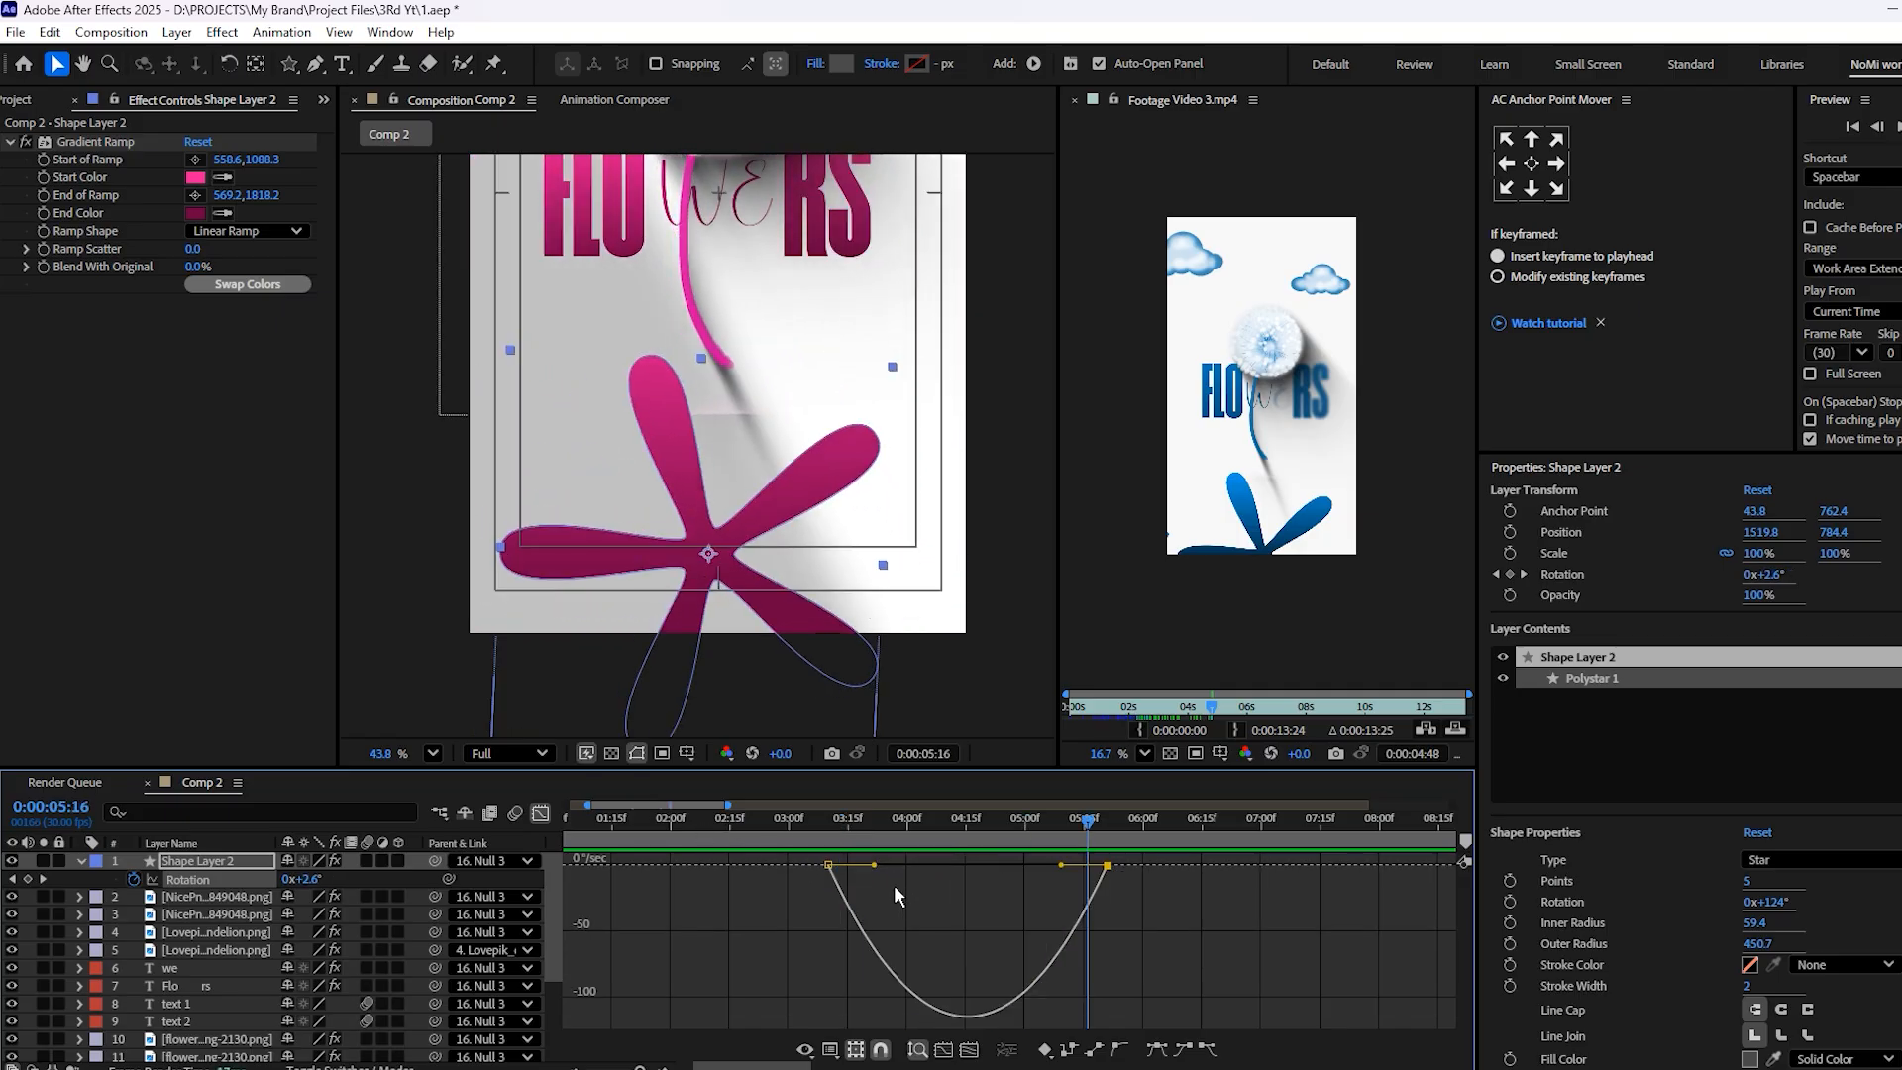
Undo the easing on Shape Layer 2's Rotation keyframes and collapse the layer's properties
key("shift+F3")
left_click(777, 896)
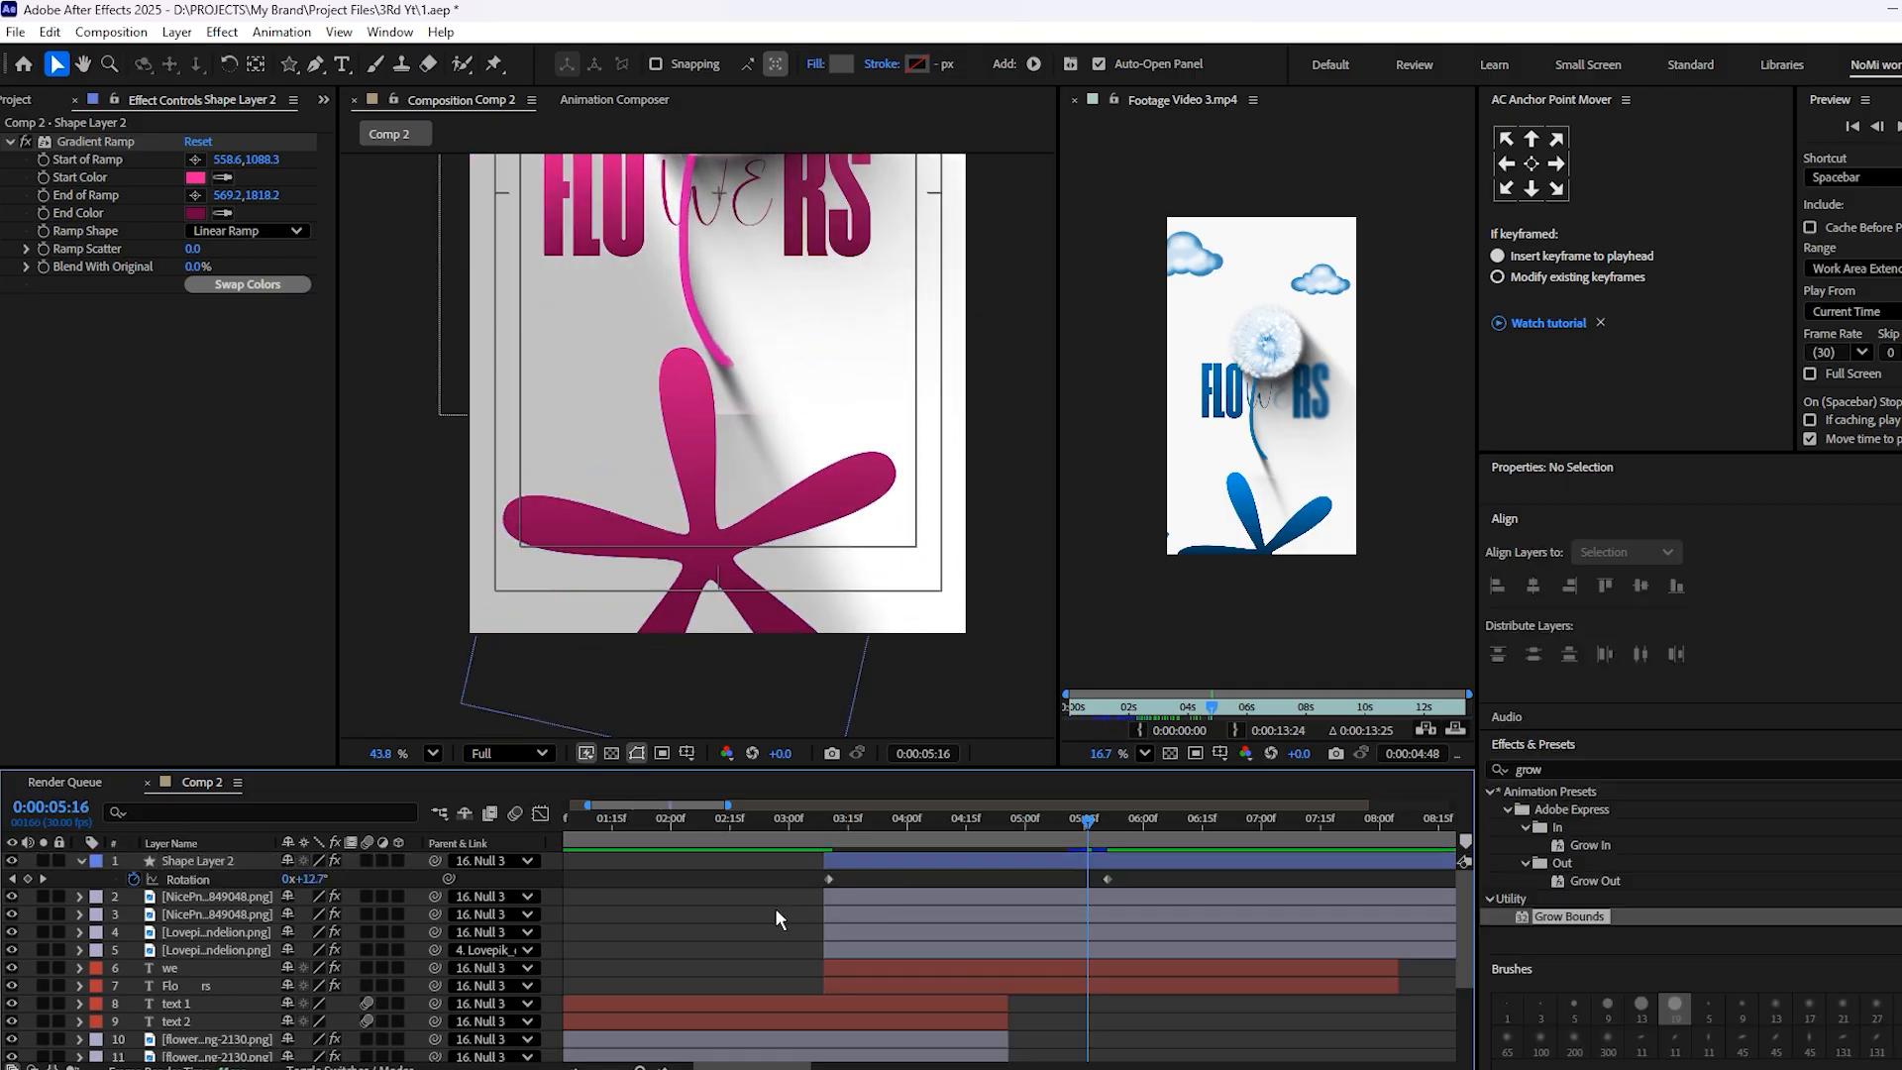
left_click(82, 867)
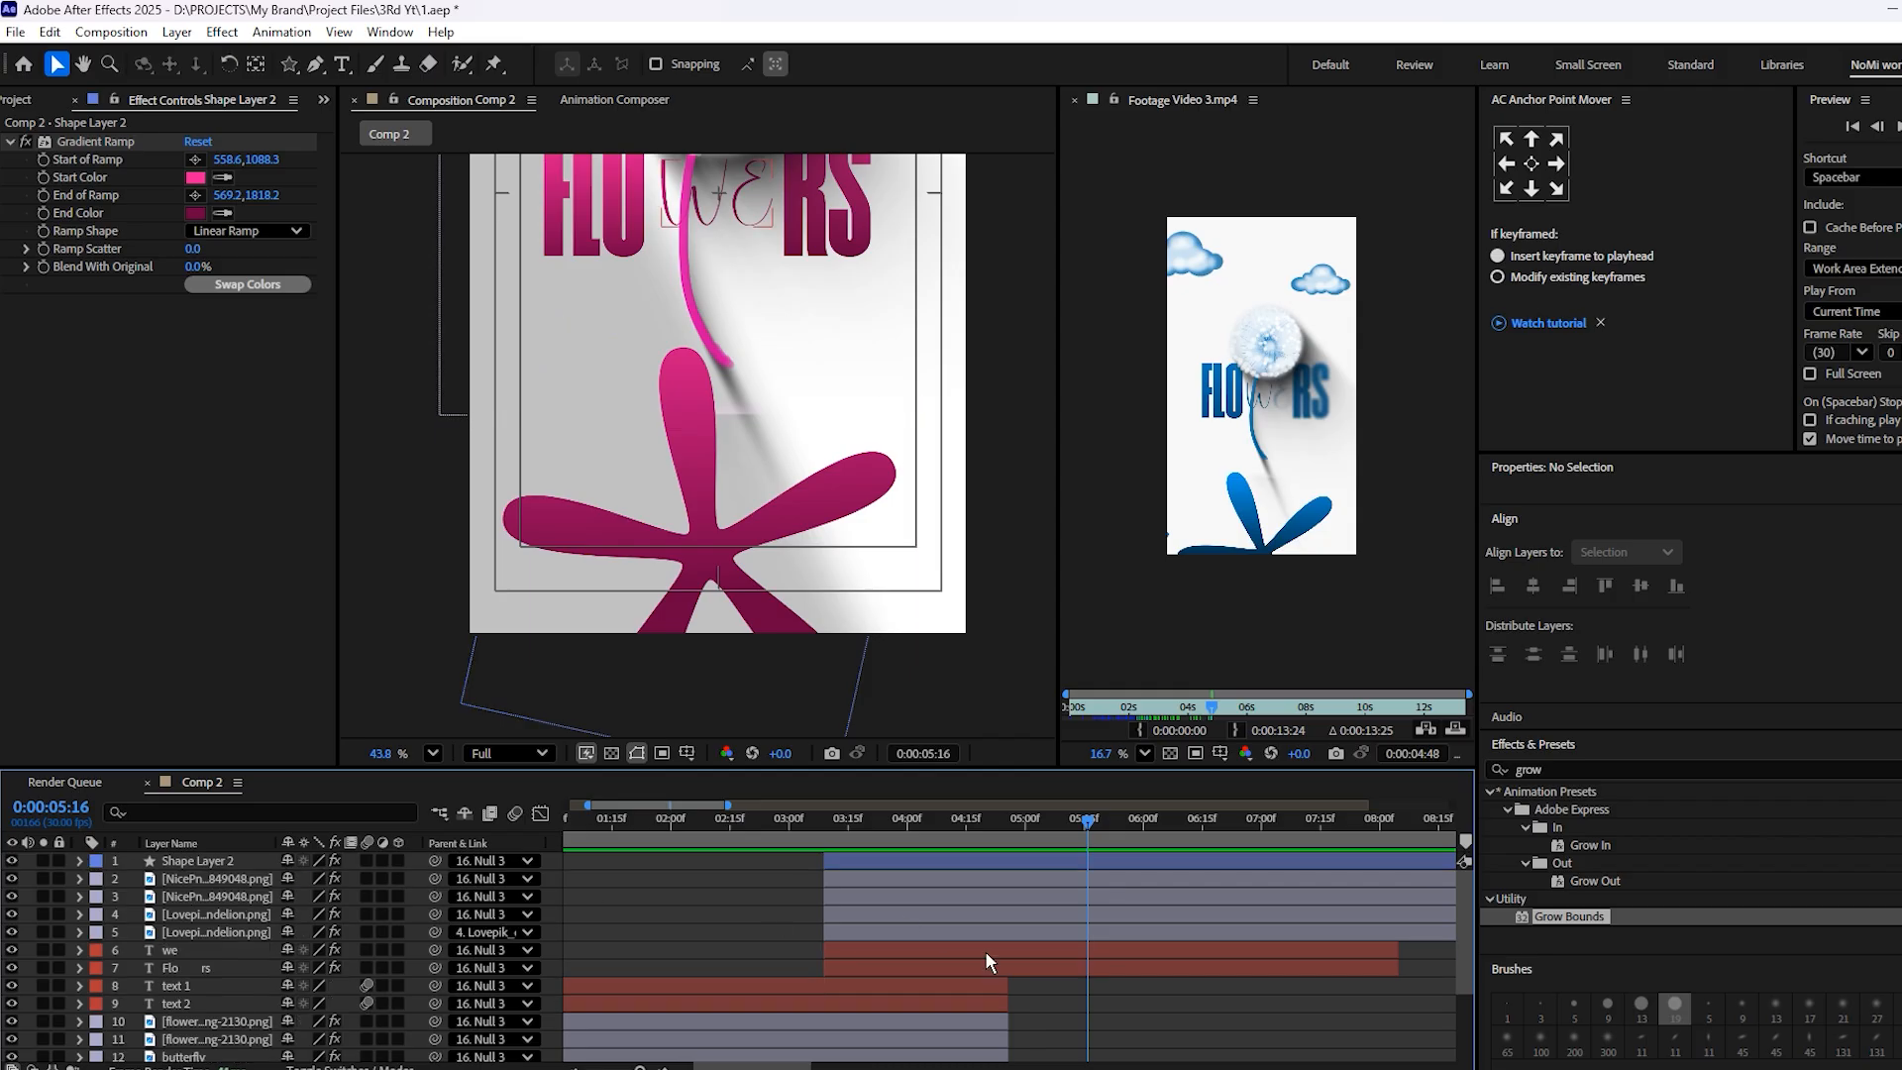
Preview the FLOWERS scene from 3:25 to 4:18 and compare the full frame with the reference video
scroll(1024, 931, "down", 3)
left_click(779, 829)
left_click_drag(779, 828, 762, 828)
key("space")
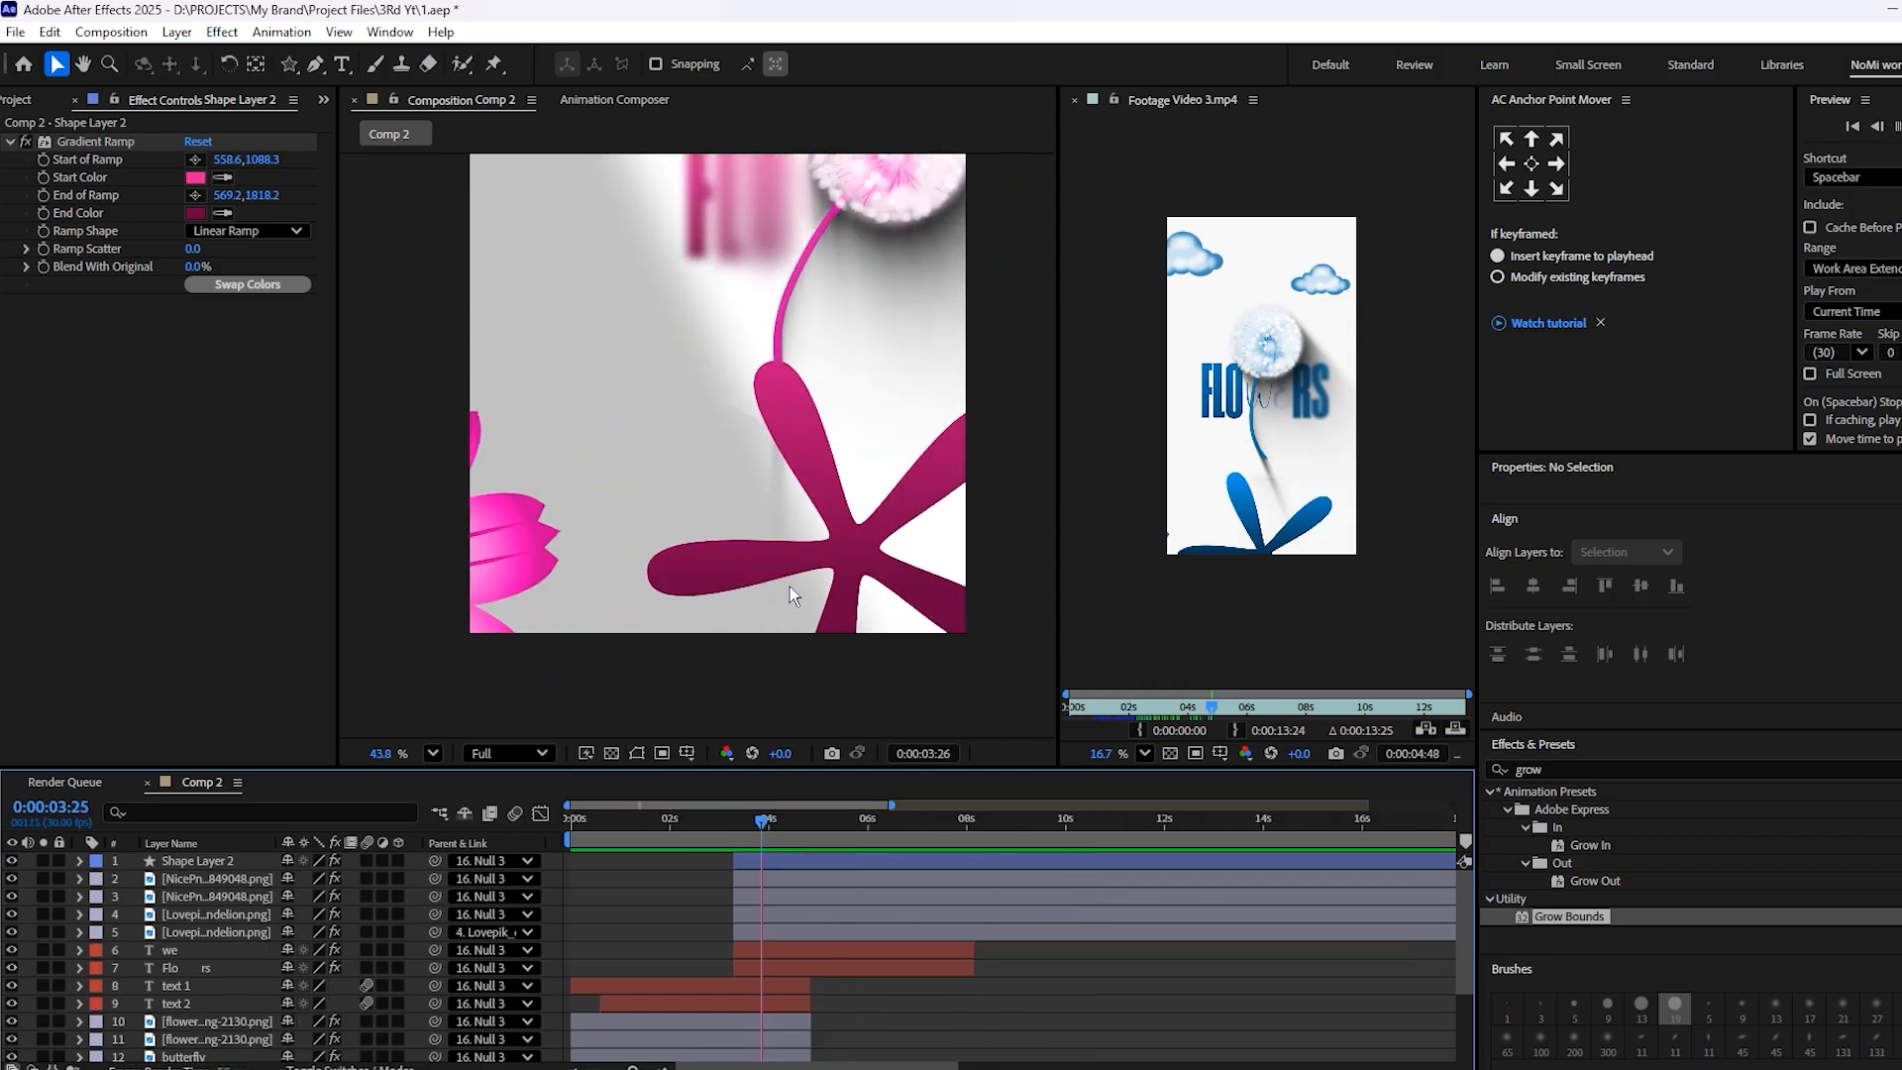
key("space")
scroll(692, 365, "down", 5)
left_click_drag(692, 365, 703, 479)
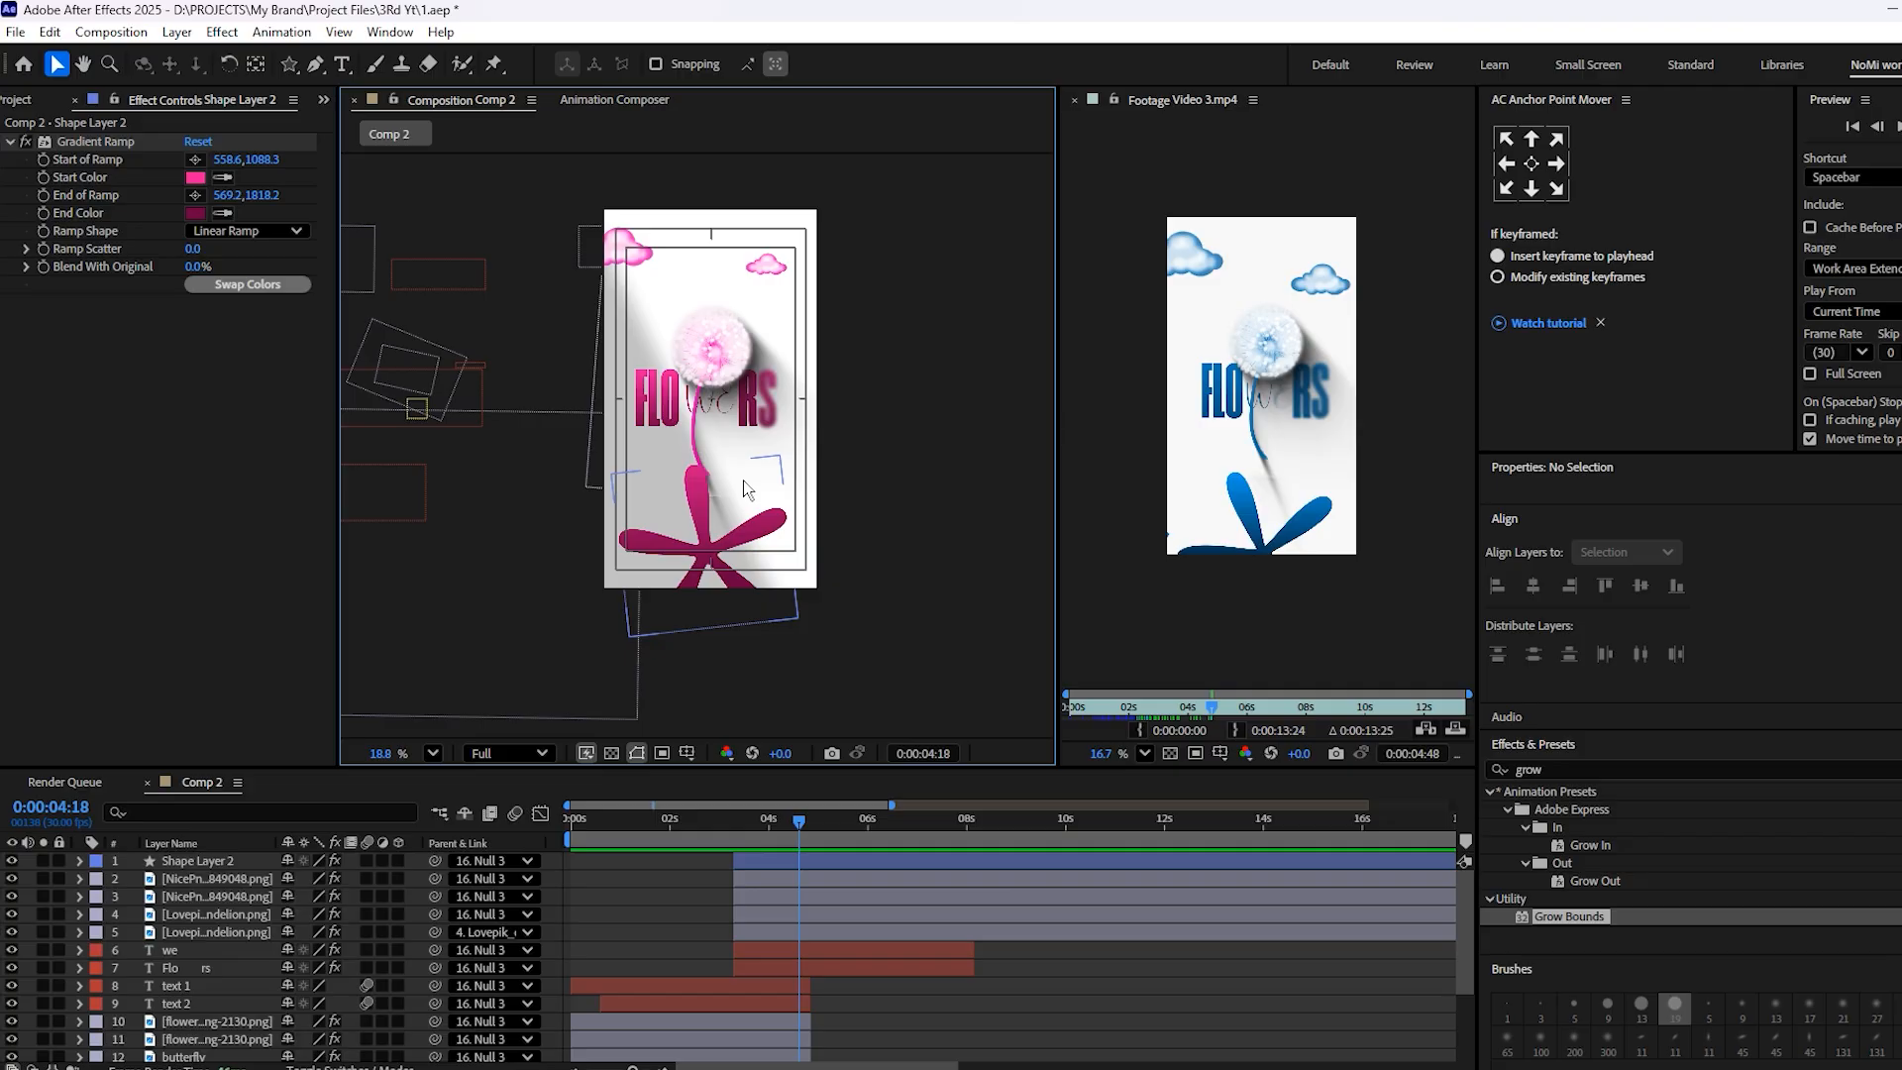
Preview Comp 2 up to 5:09, move the reference video to 7:09 for a closer comparison and save the project
key("space")
key("space")
left_click_drag(1216, 709, 1289, 715)
scroll(1299, 450, "up", 4)
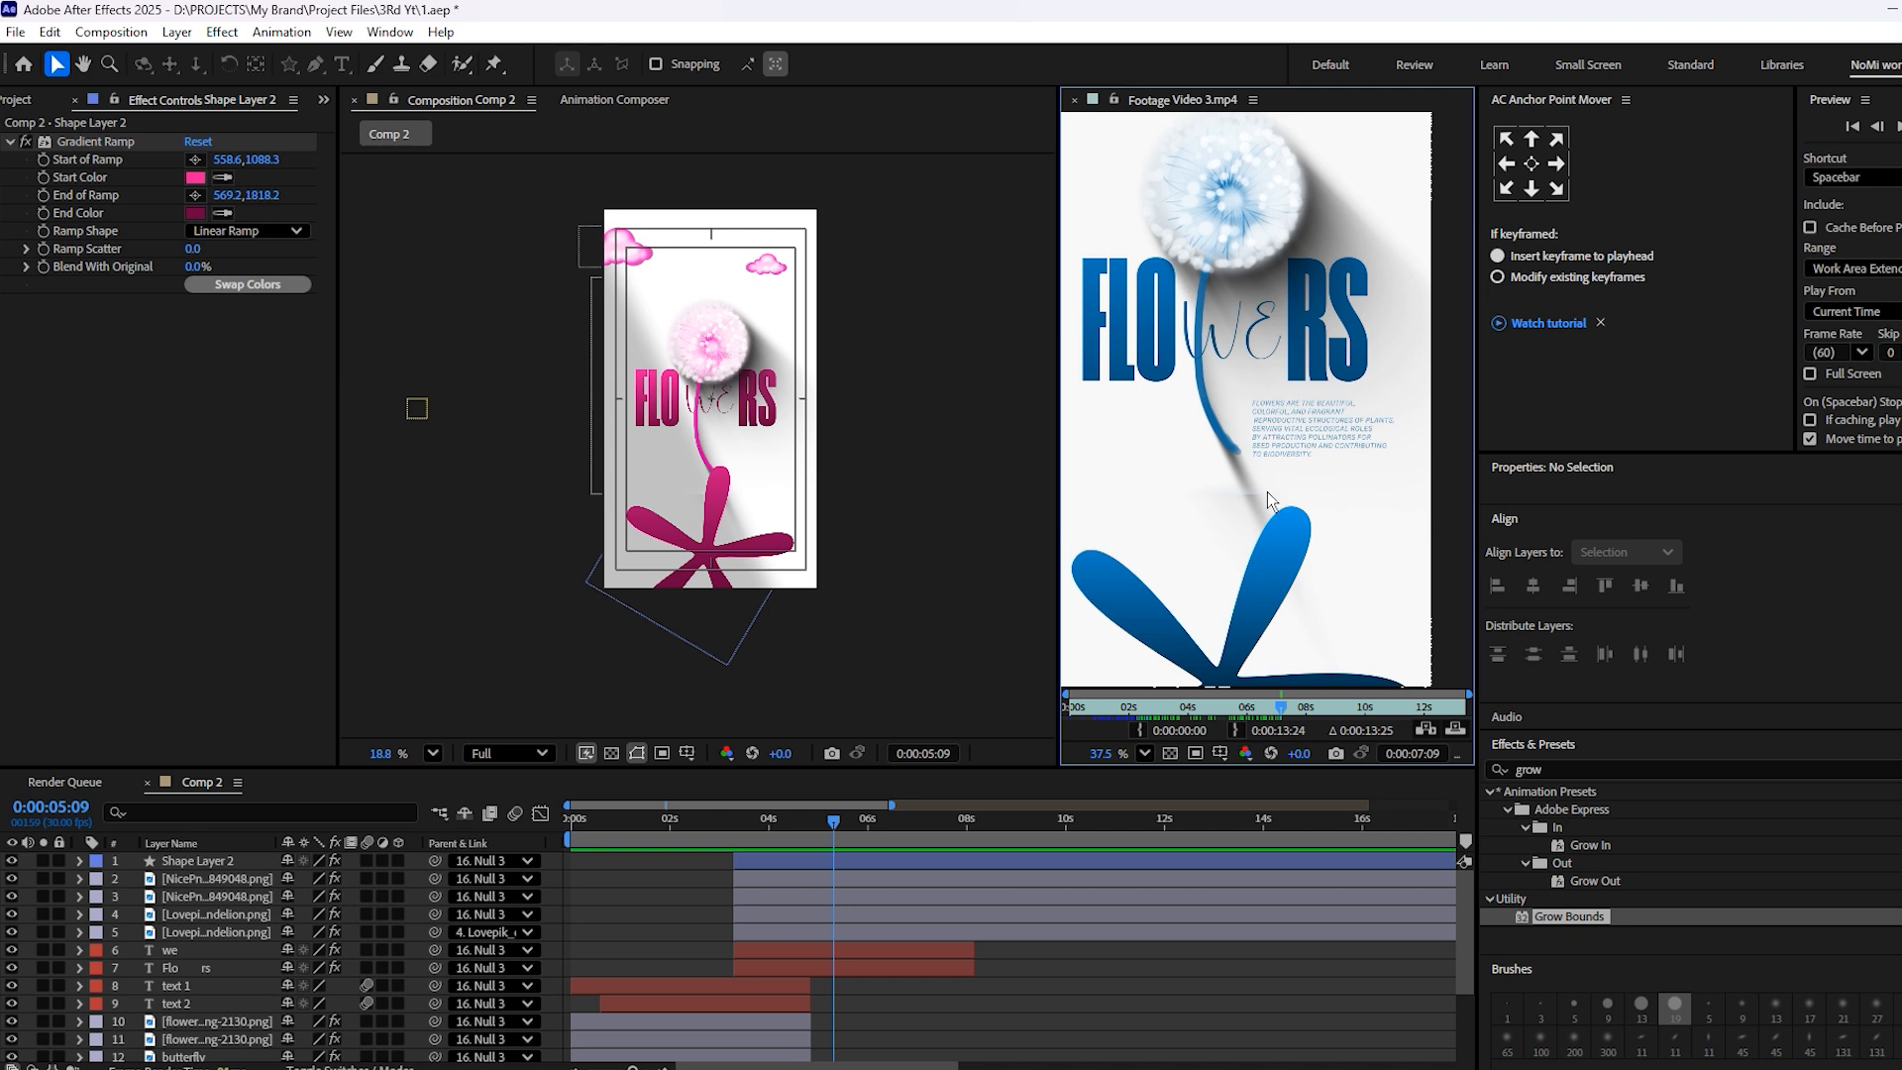
key("ctrl+s")
Preview the FLOWERS scene with the paragraph text reveal from 3:06 to 6:13
scroll(859, 991, "down", 2)
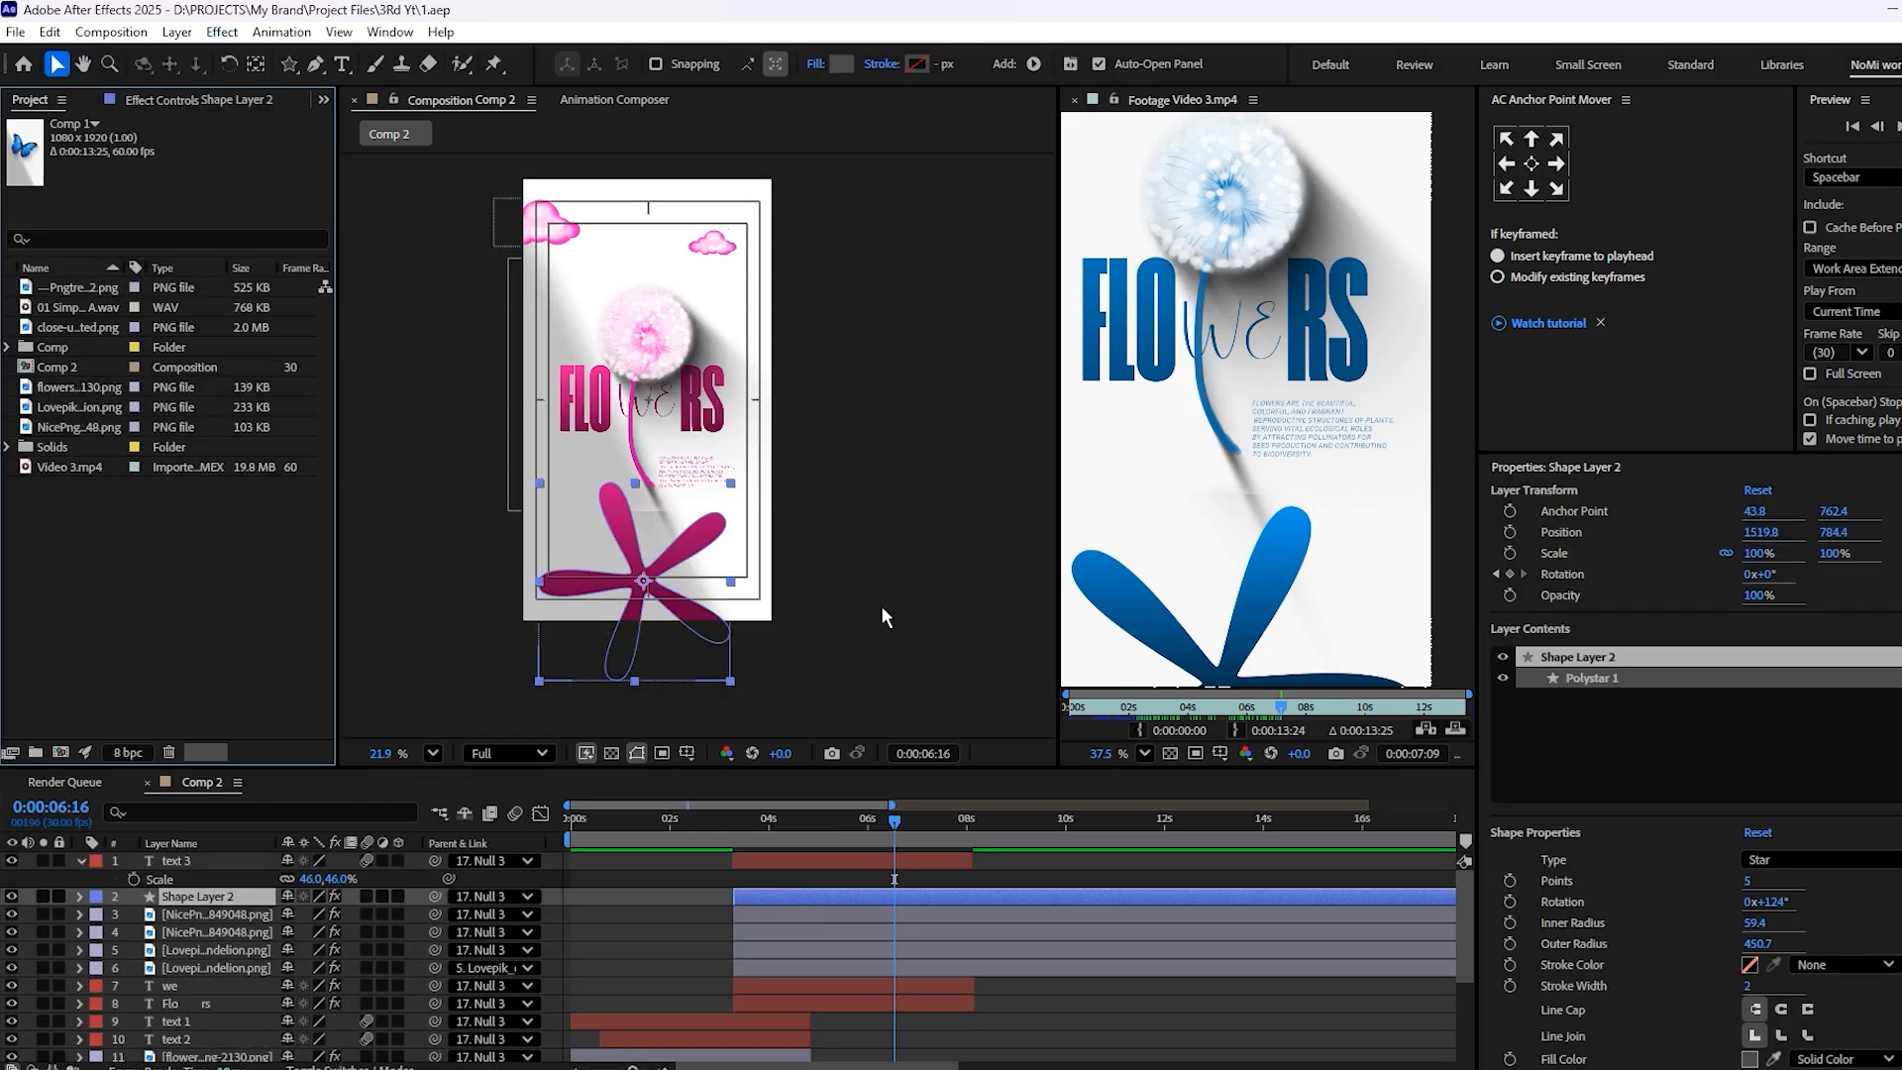
left_click(882, 604)
scroll(662, 500, "up", 4)
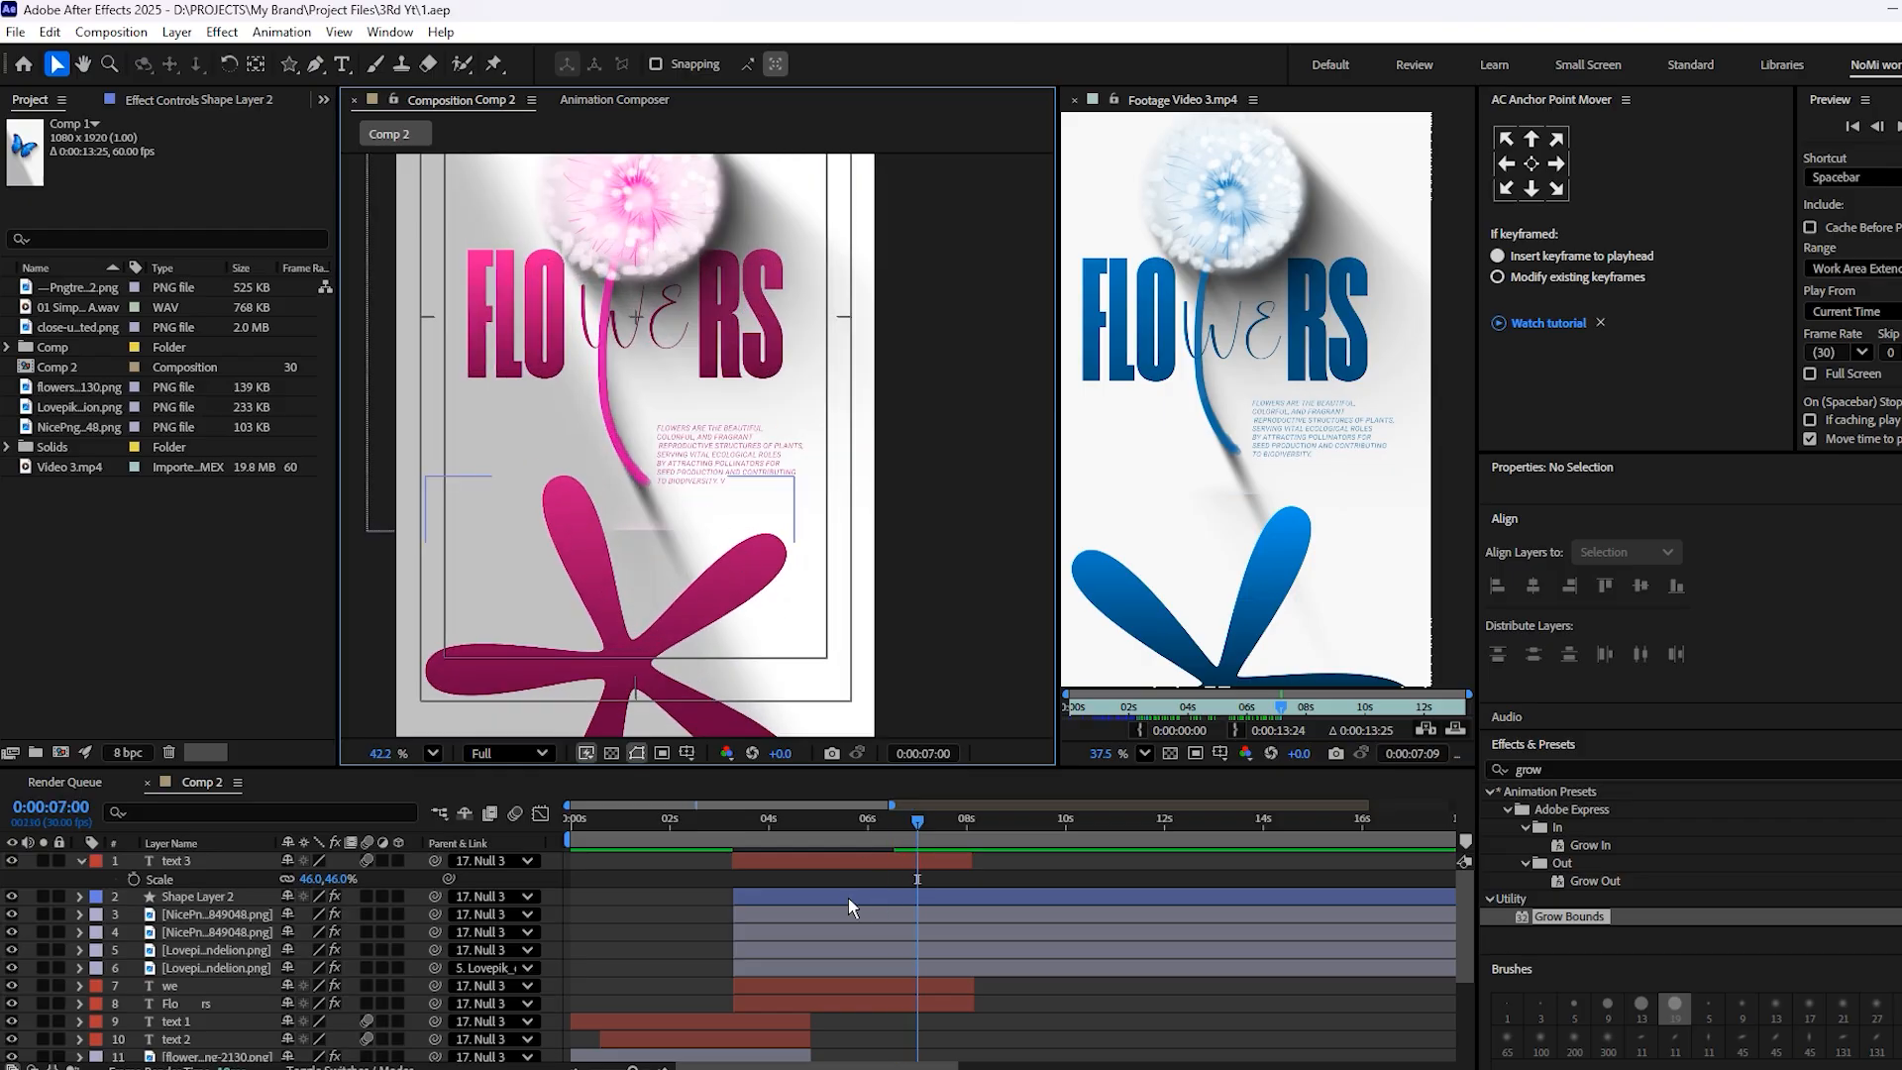
left_click(732, 828)
key("space")
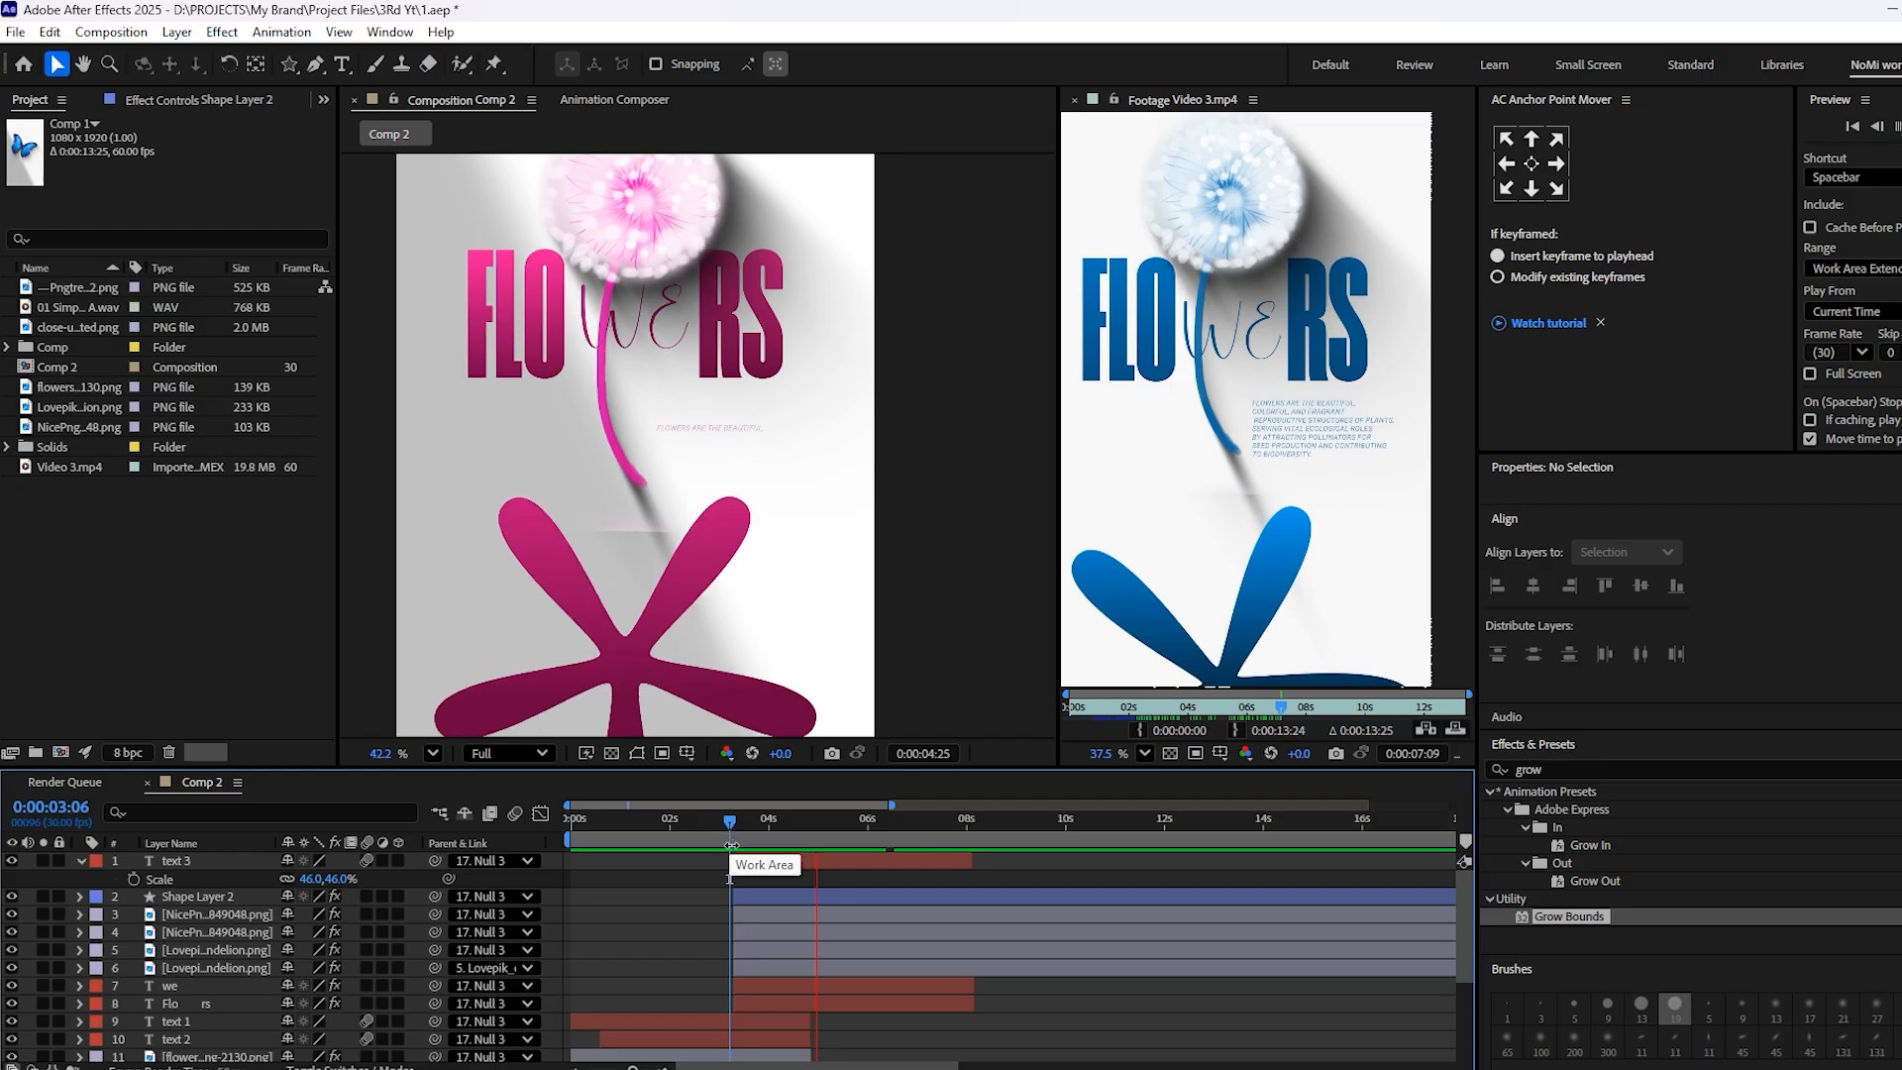
key("space")
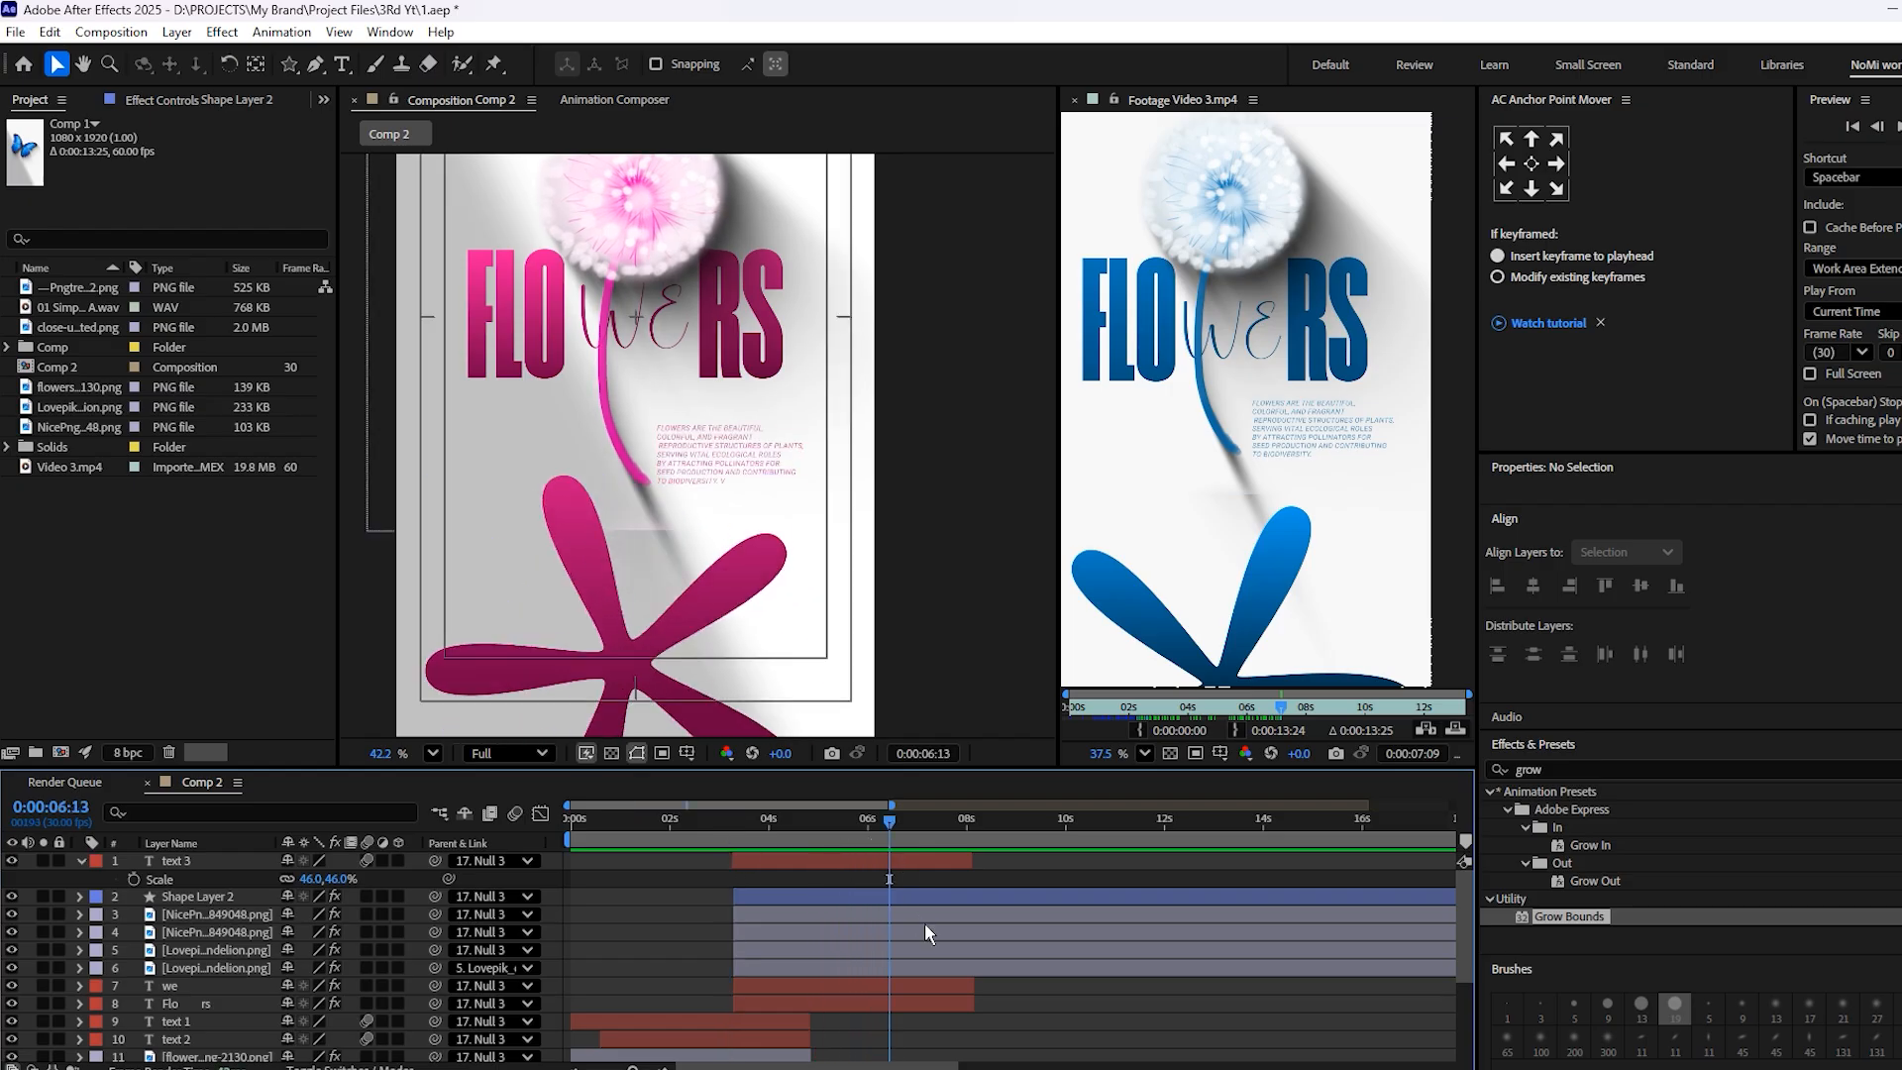
Move Shape Layer 2's last Rotation keyframe out to about 8:08, preview the longer spin and save the project
left_click(908, 896)
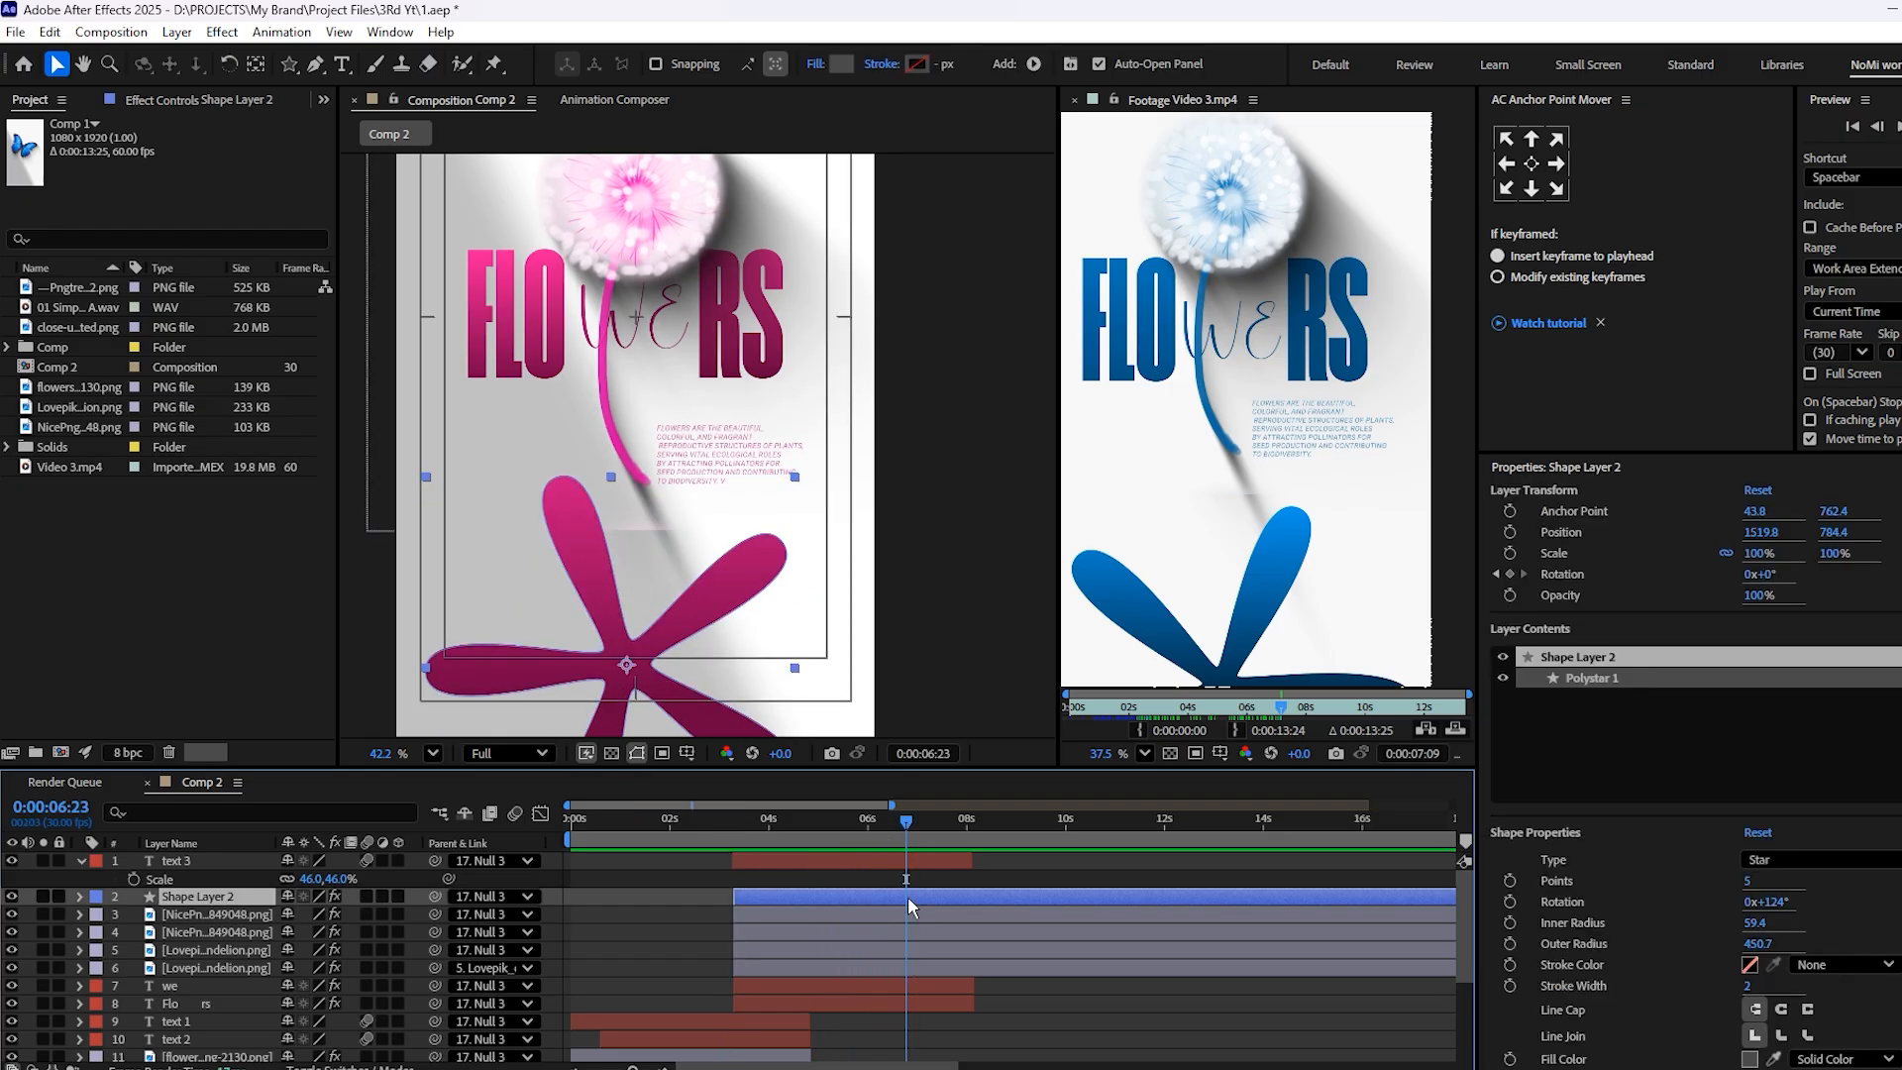
key("t")
key("r")
left_click_drag(856, 913, 984, 919)
key("space")
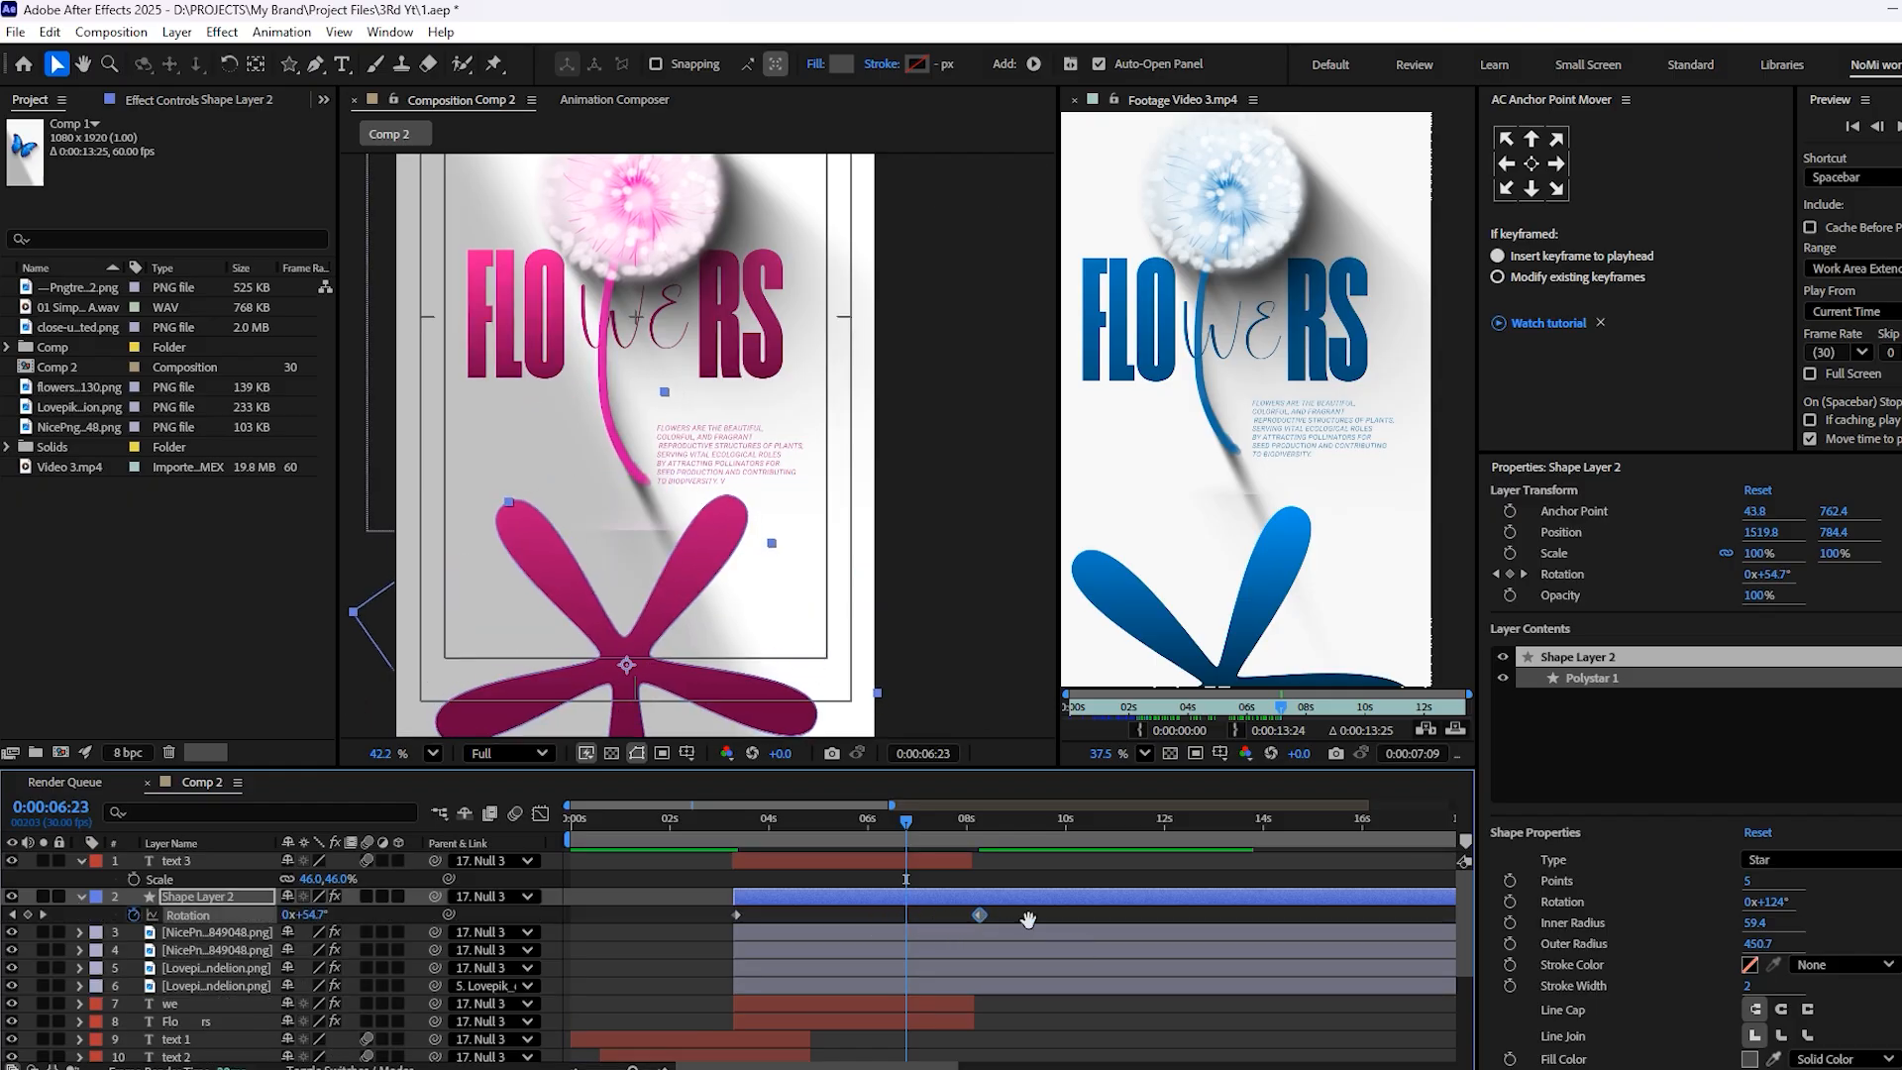
key("space")
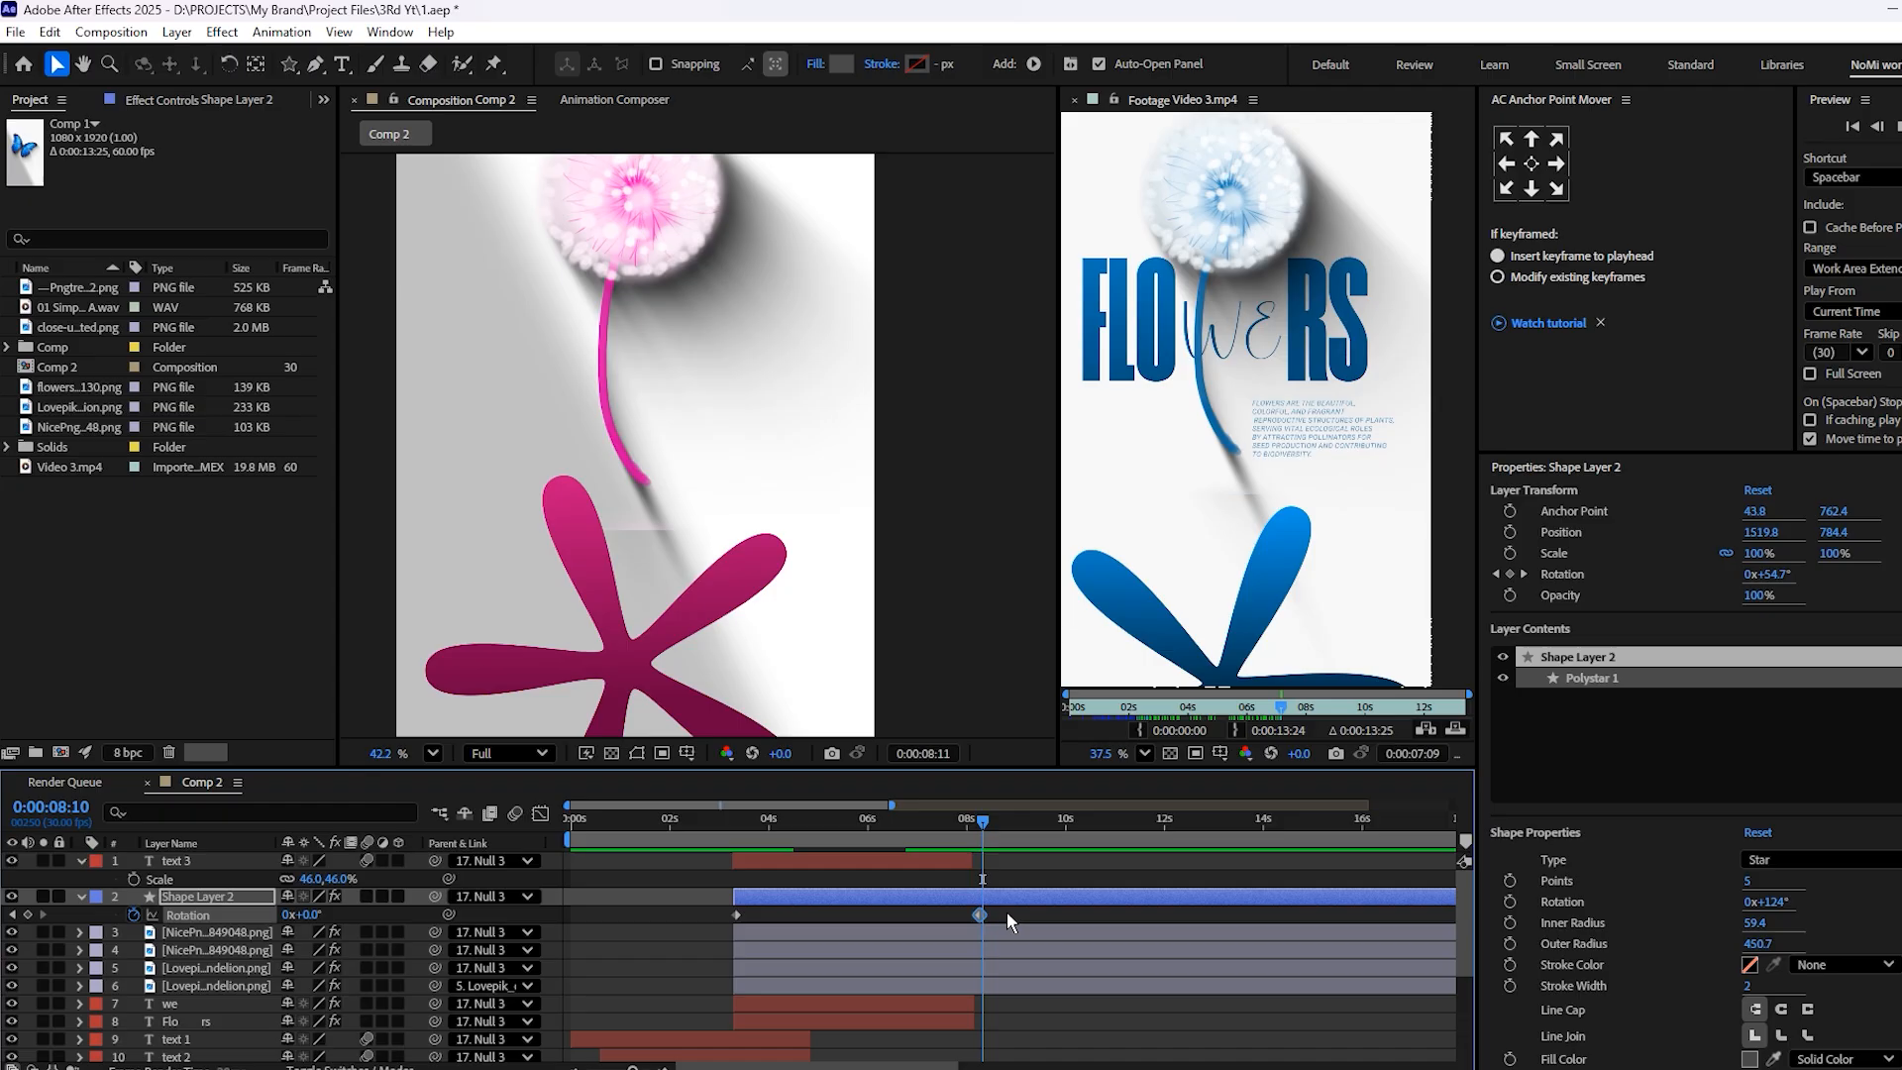
key("ctrl+s")
Compare with the reference at 9:19, move Shape Layer 2 down to about 1524.5, 933.8 at 7:00 and collapse the open layer properties
left_click_drag(979, 830, 793, 852)
scroll(909, 850, "up", 4)
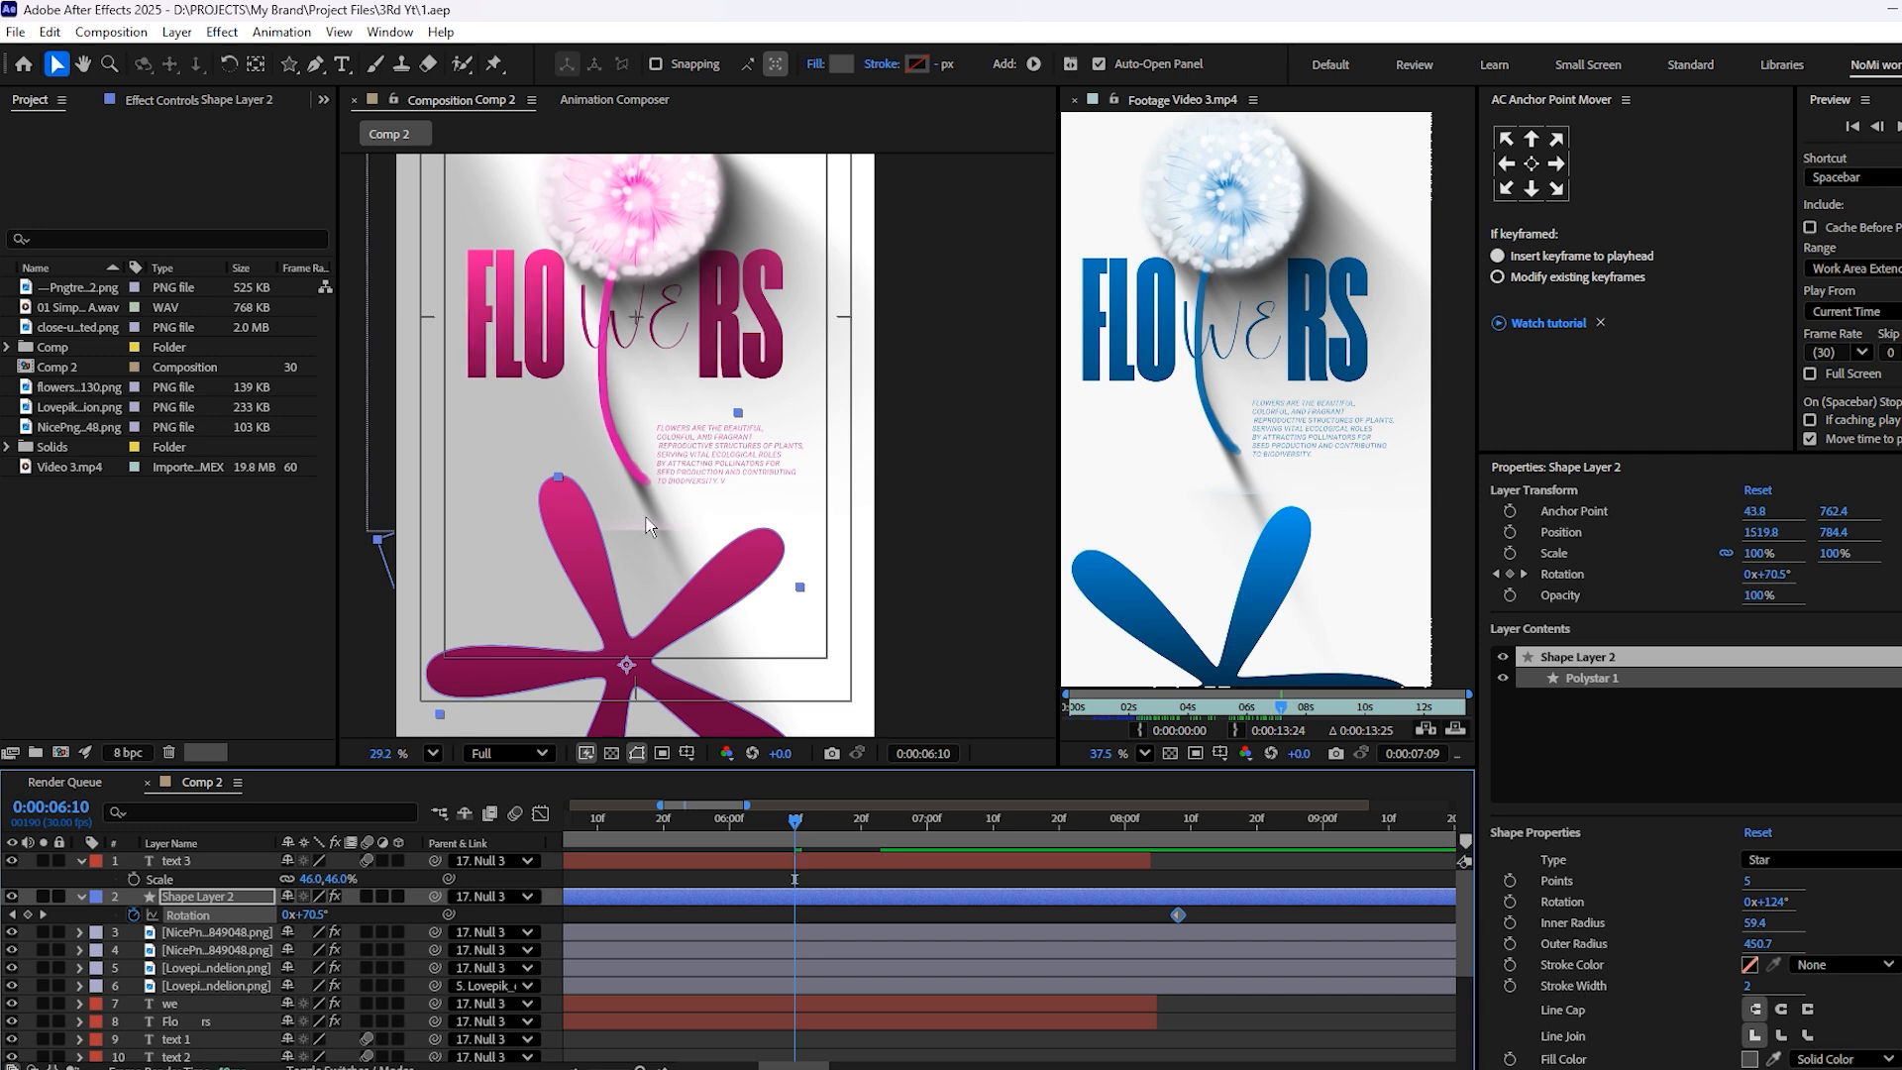
scroll(646, 518, "down", 3)
left_click_drag(1296, 710, 1346, 709)
left_click_drag(922, 823, 929, 947)
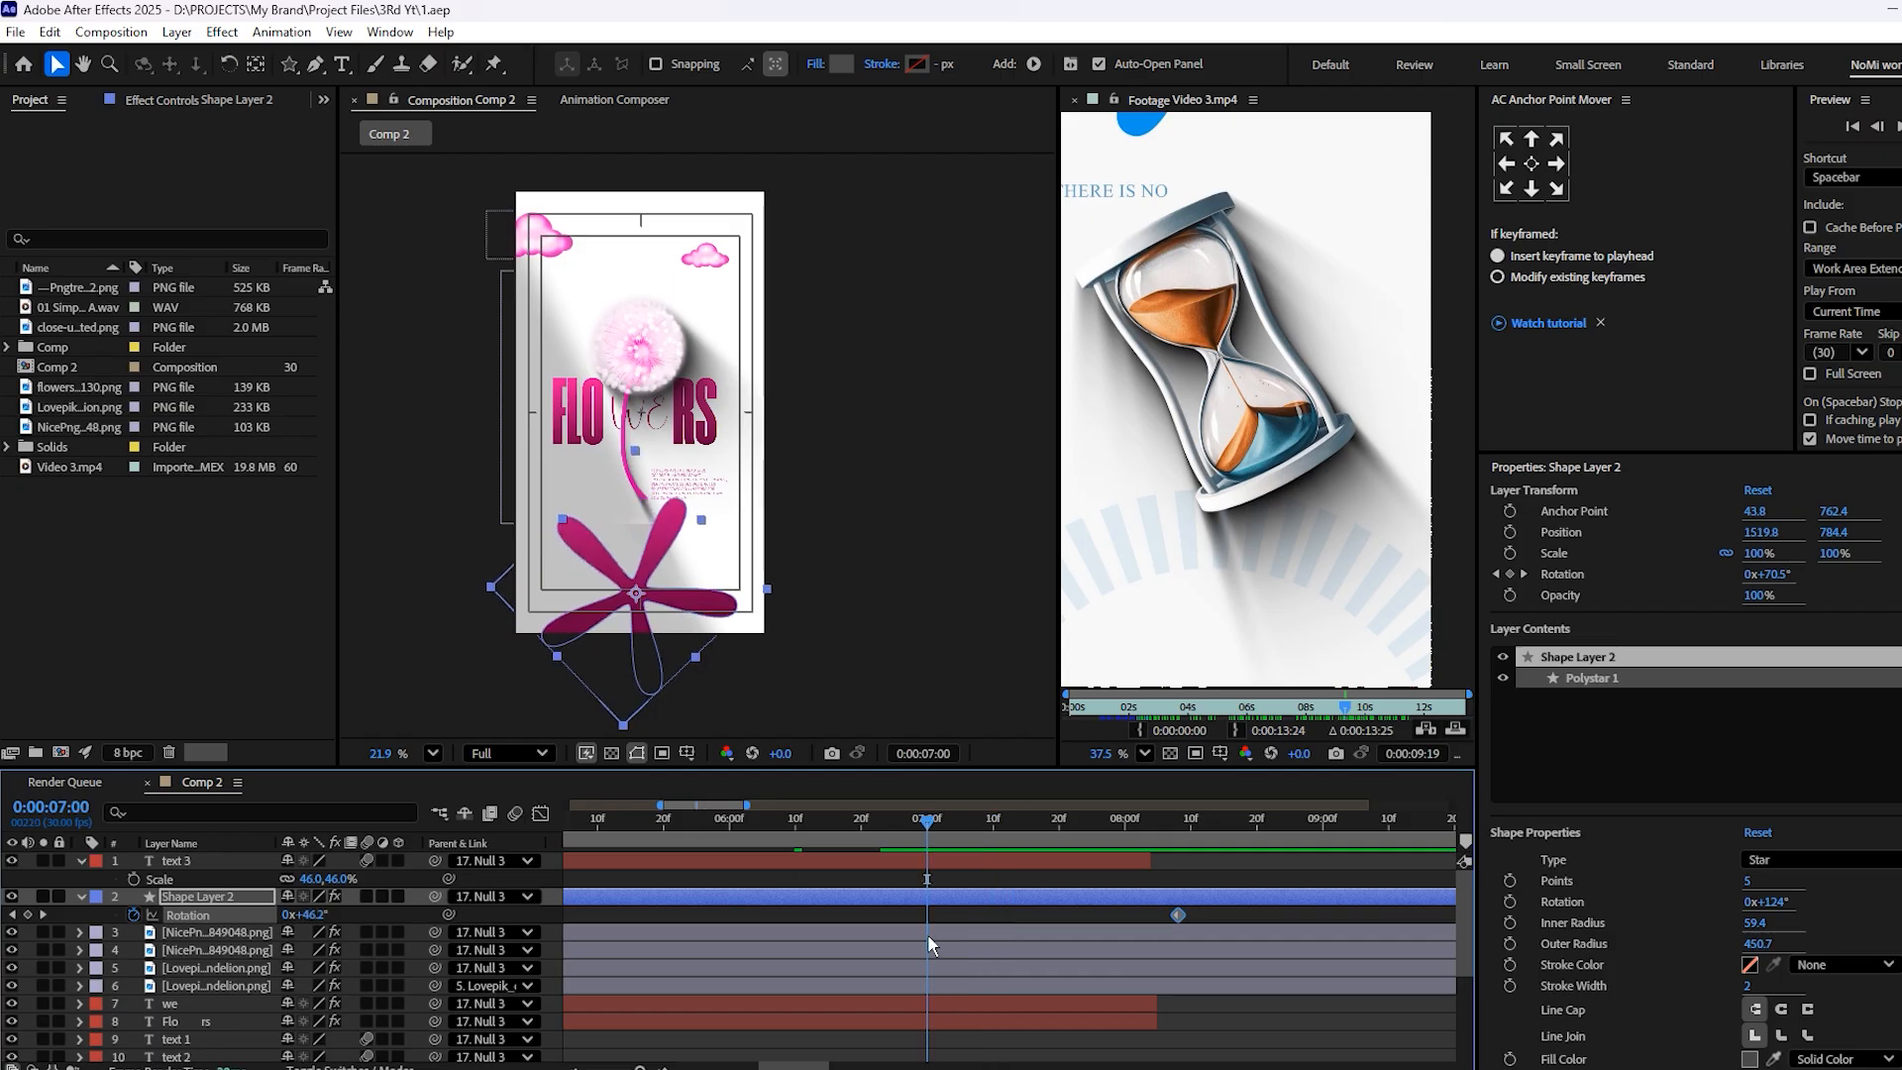
scroll(672, 535, "down", 2)
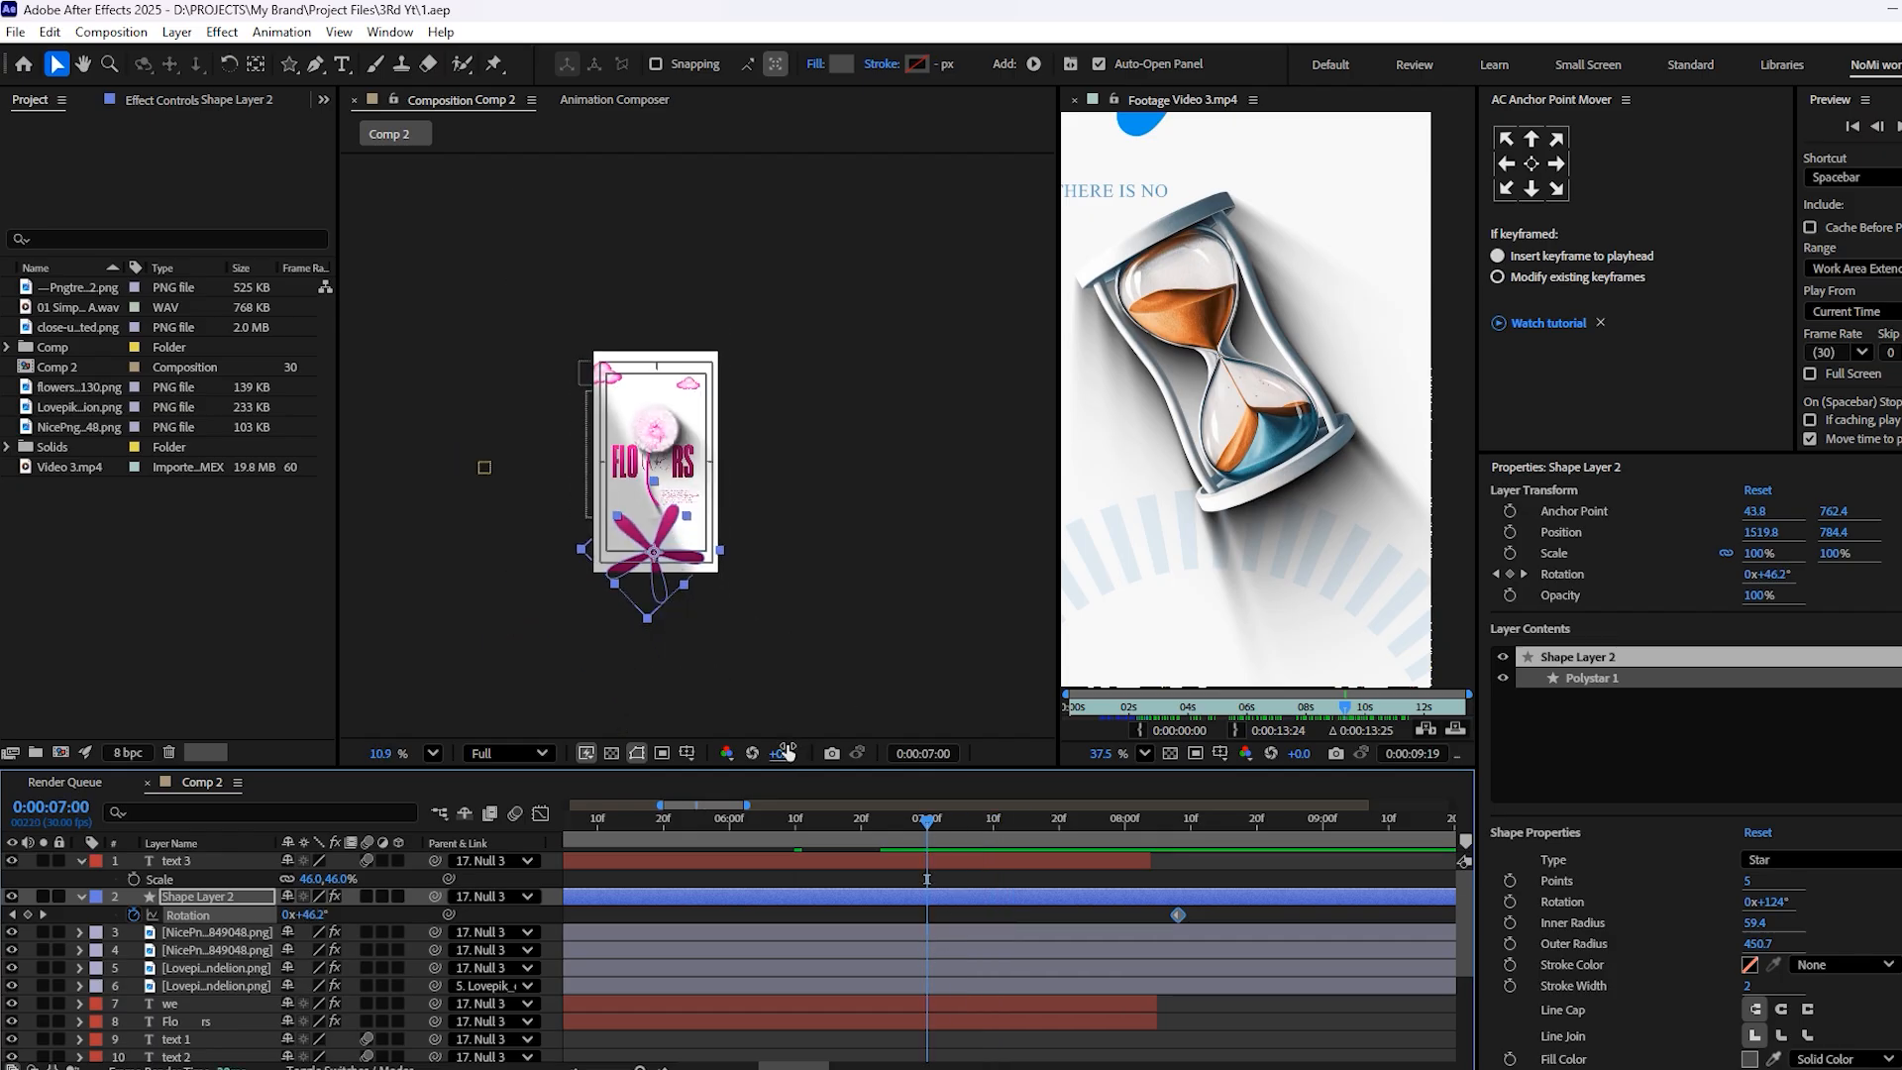
scroll(679, 571, "up", 4)
left_click_drag(565, 541, 568, 606)
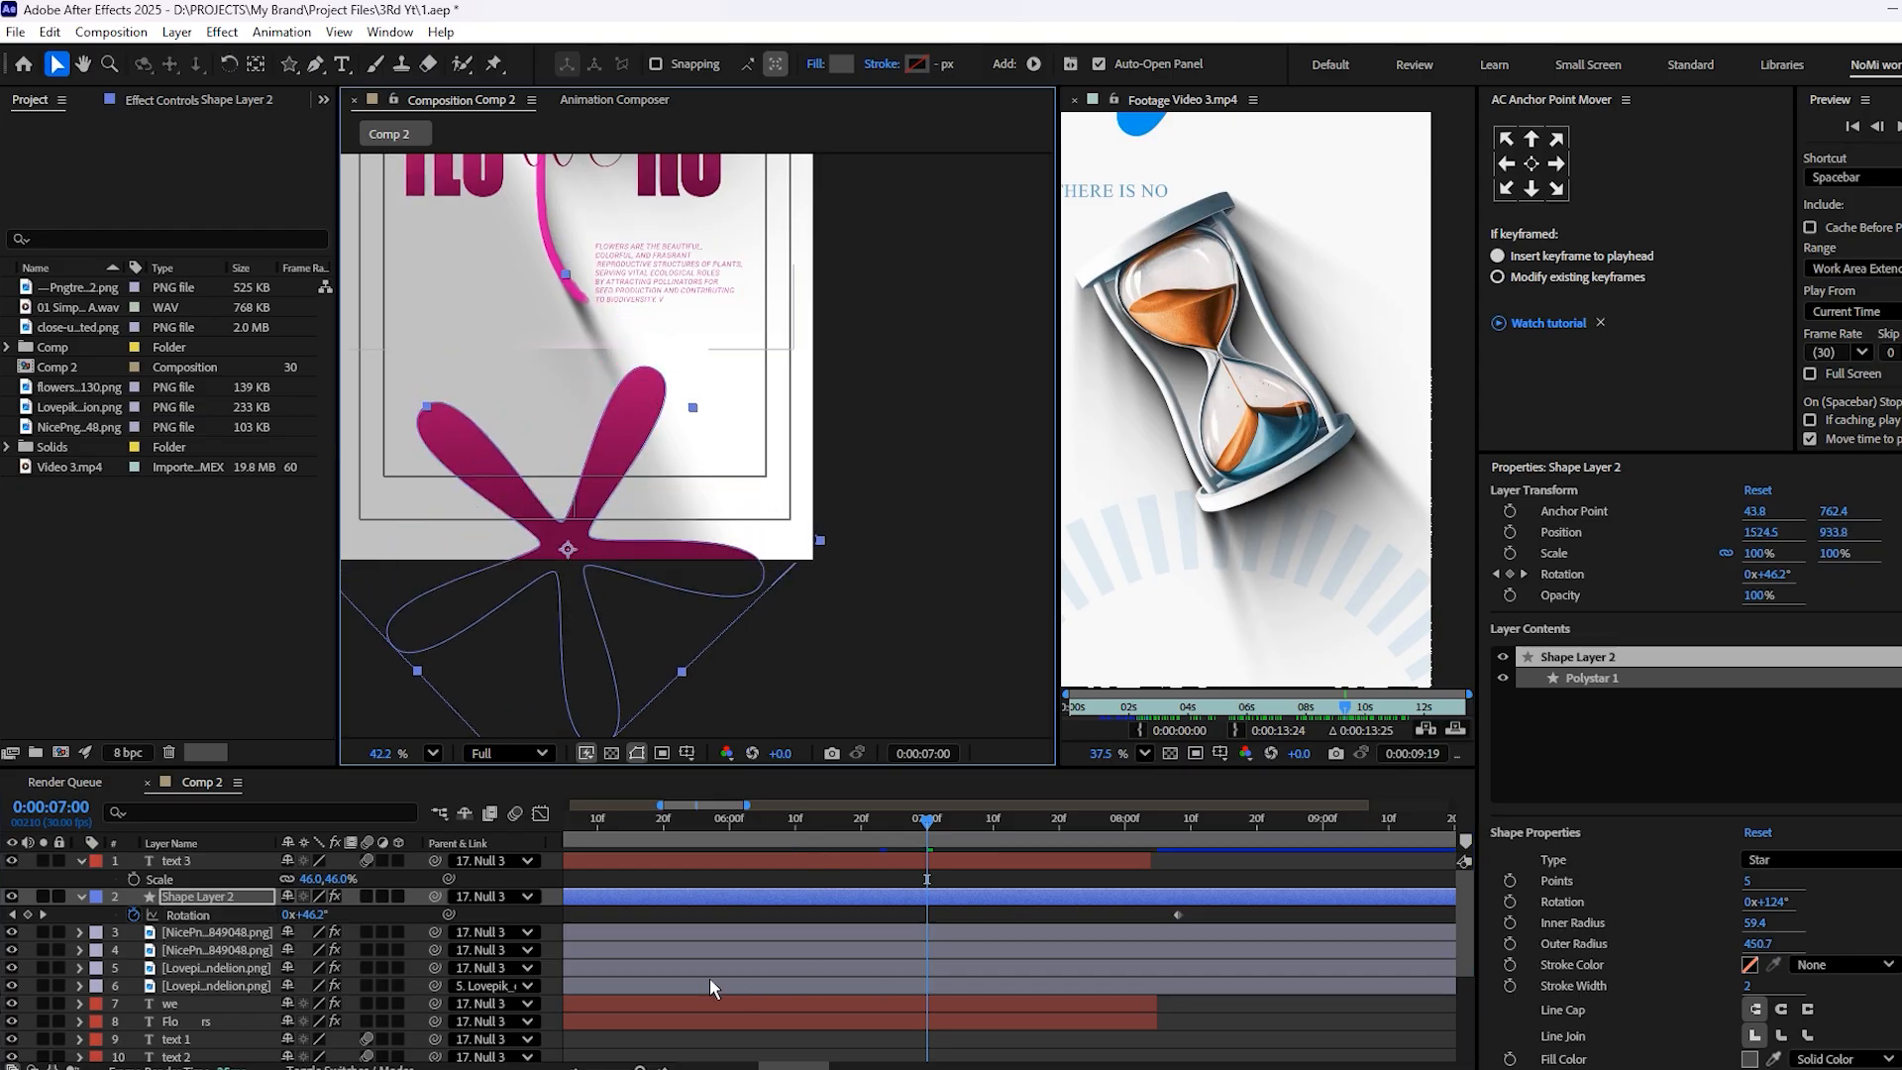
scroll(650, 480, "down", 3)
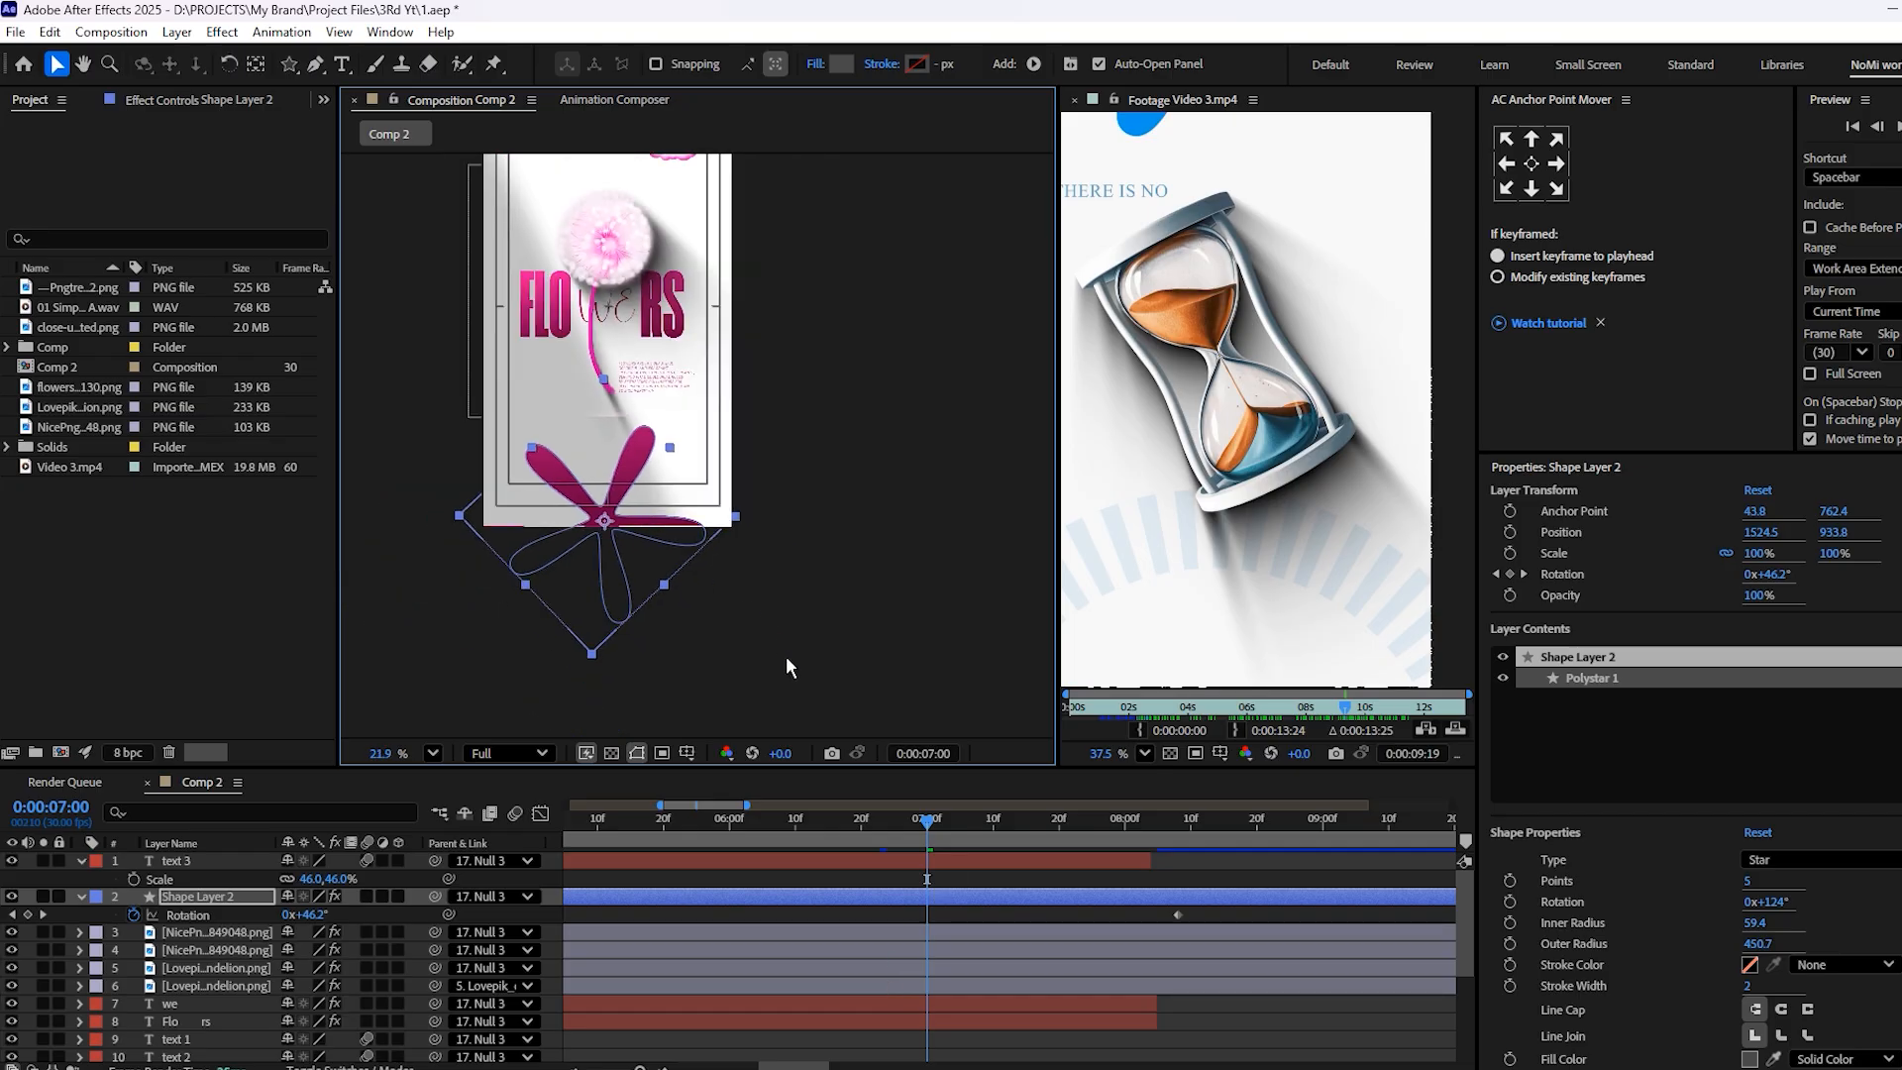
left_click(82, 897)
left_click(77, 861)
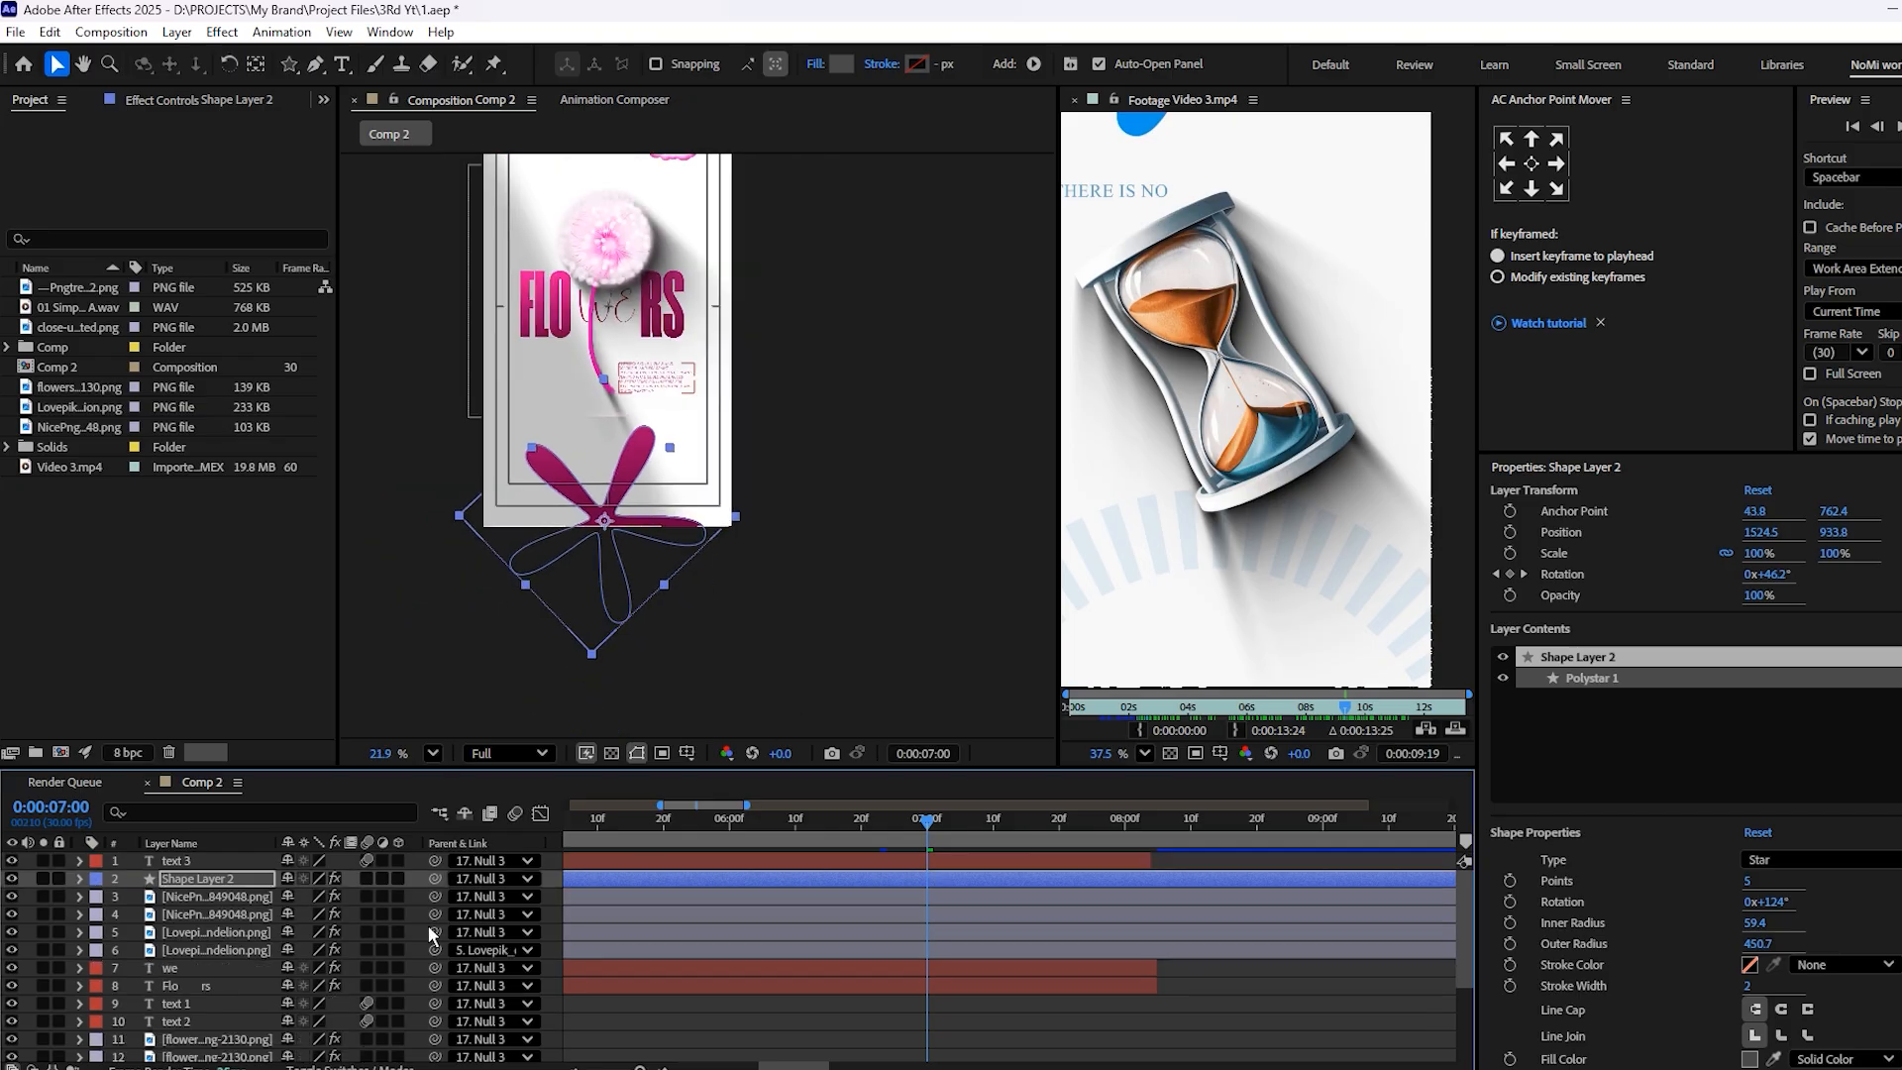
Trim the ends of Shape Layer 2, the cloud and dandelion images and the FLOWERS text layers to 8:04, matching text 3
left_click_drag(1111, 828, 1154, 824)
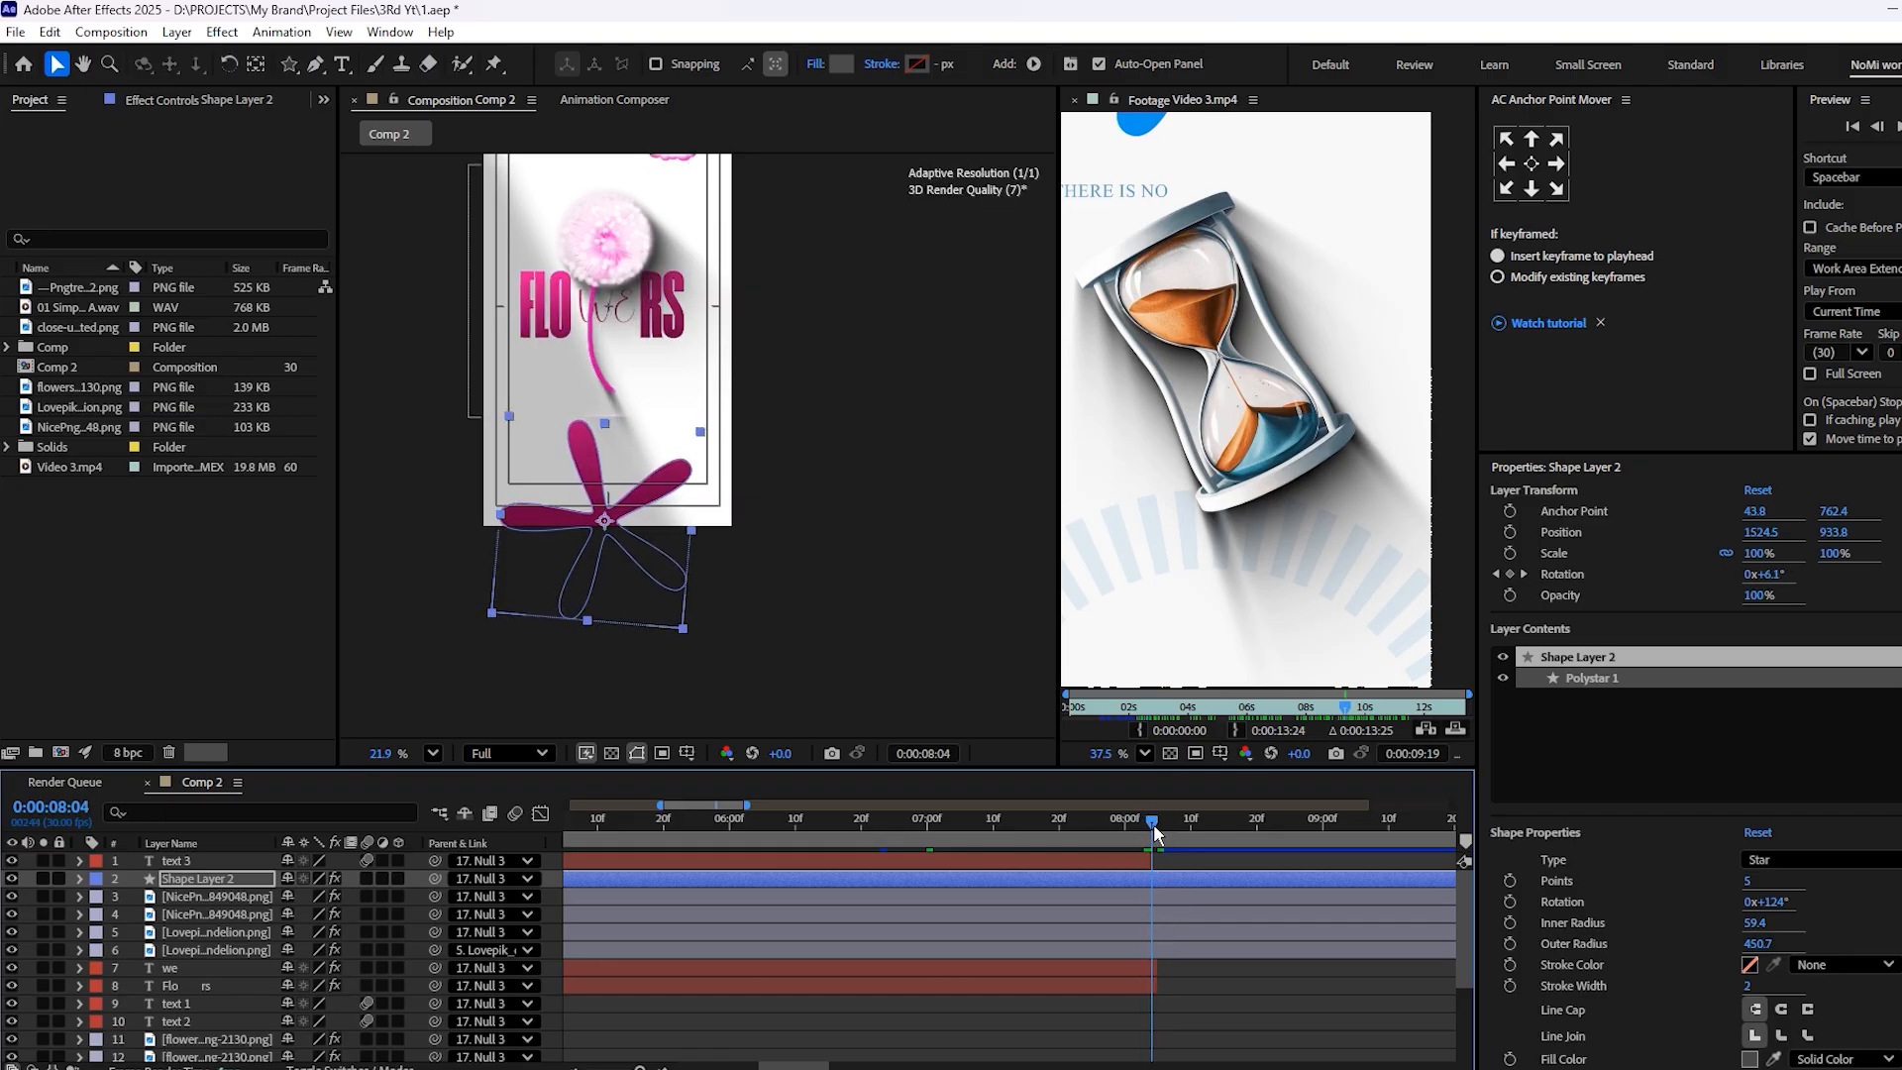
left_click(1146, 982)
left_click(1158, 884, "shift")
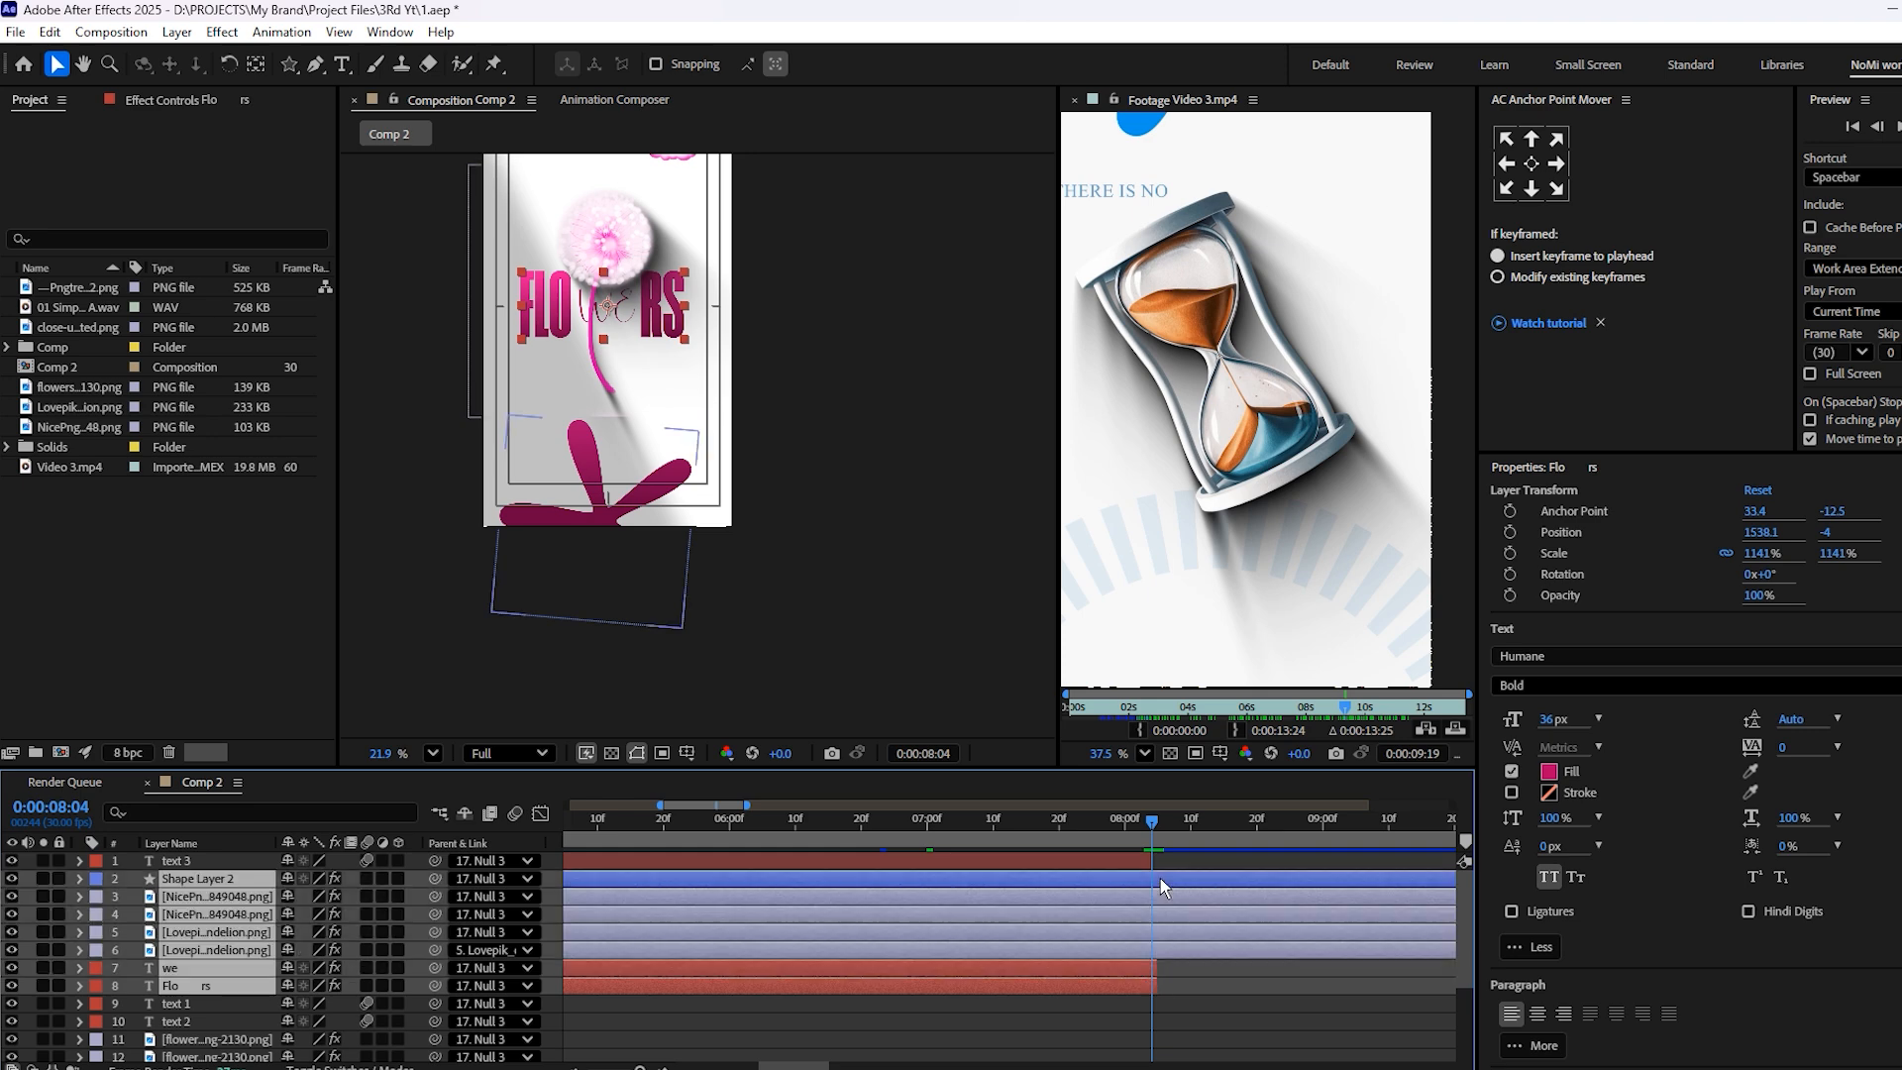
key("alt+bracketright")
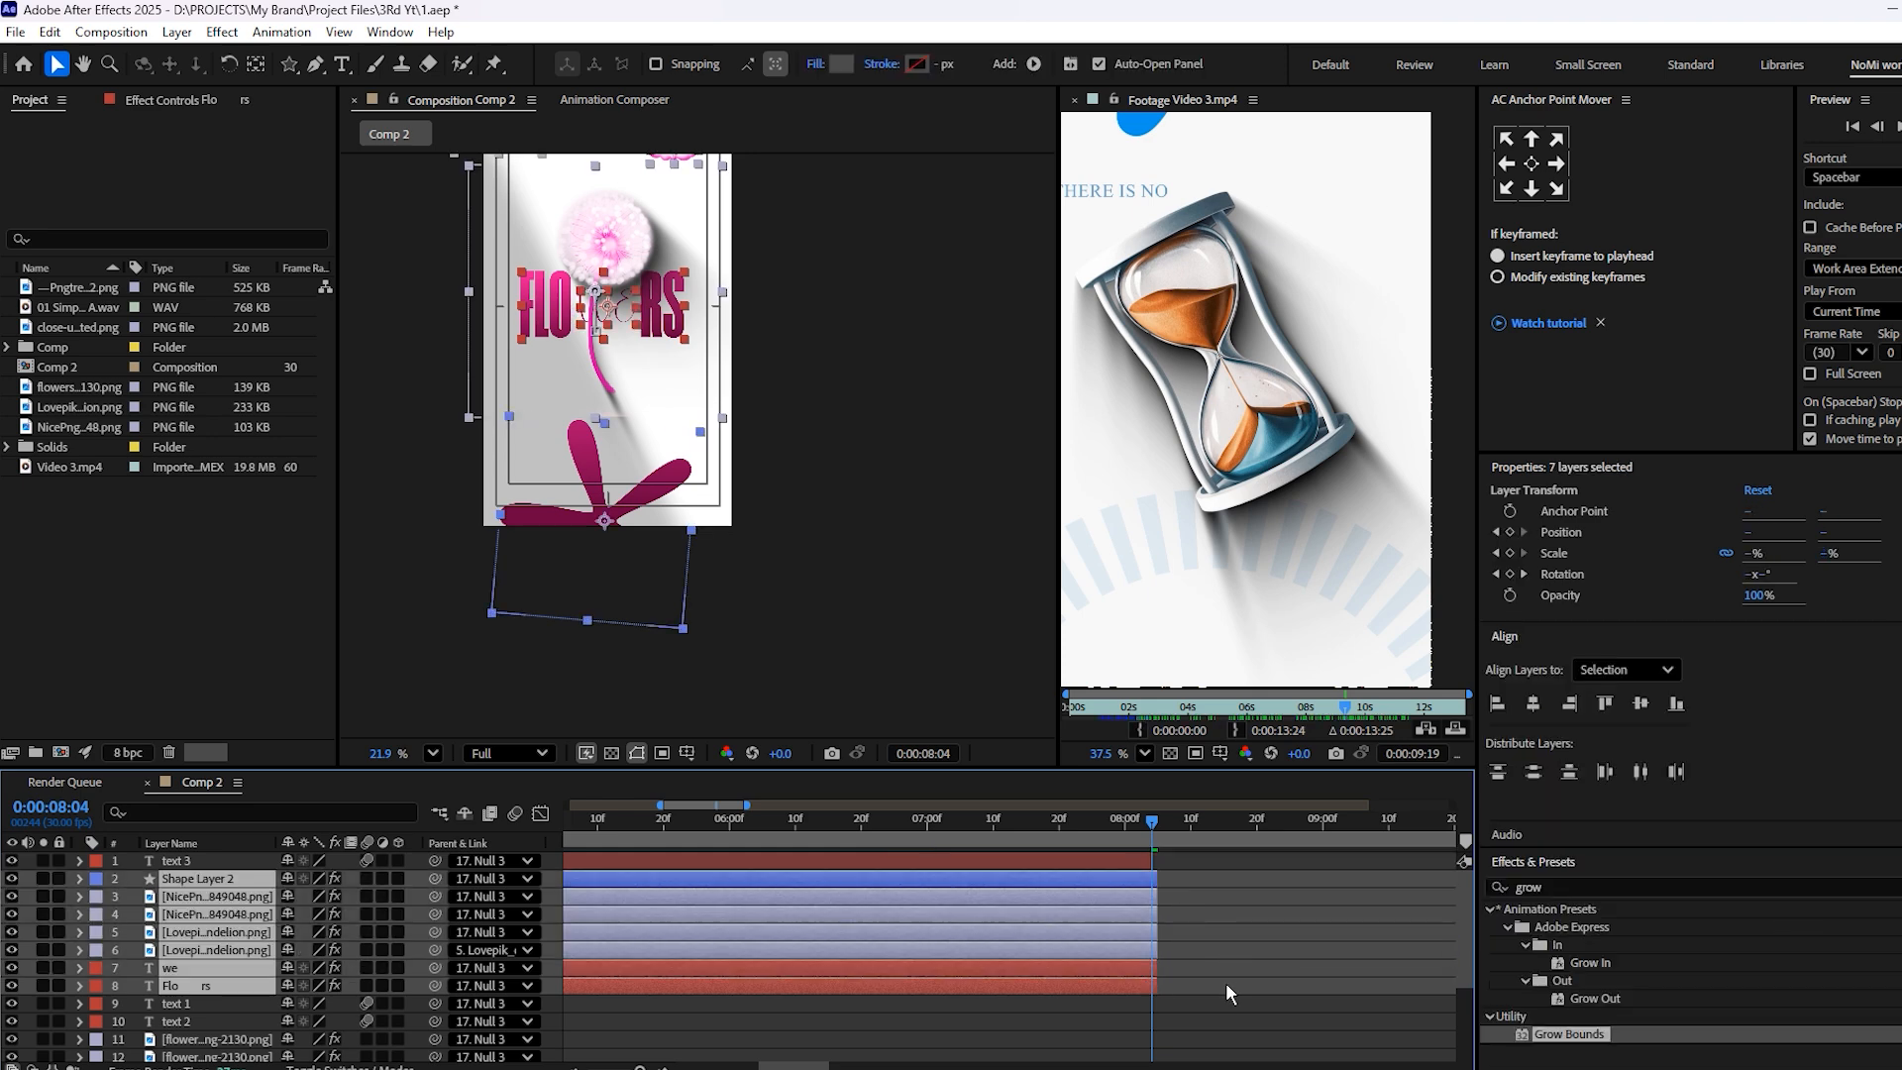
left_click_drag(1159, 872, 1165, 877)
left_click(1203, 911)
Copy Null 3's second Position keyframe to 7:01 to hold the null at -1000, 960
scroll(1159, 877, "down", 5)
left_click_drag(1072, 838, 1008, 830)
scroll(1247, 436, "down", 3)
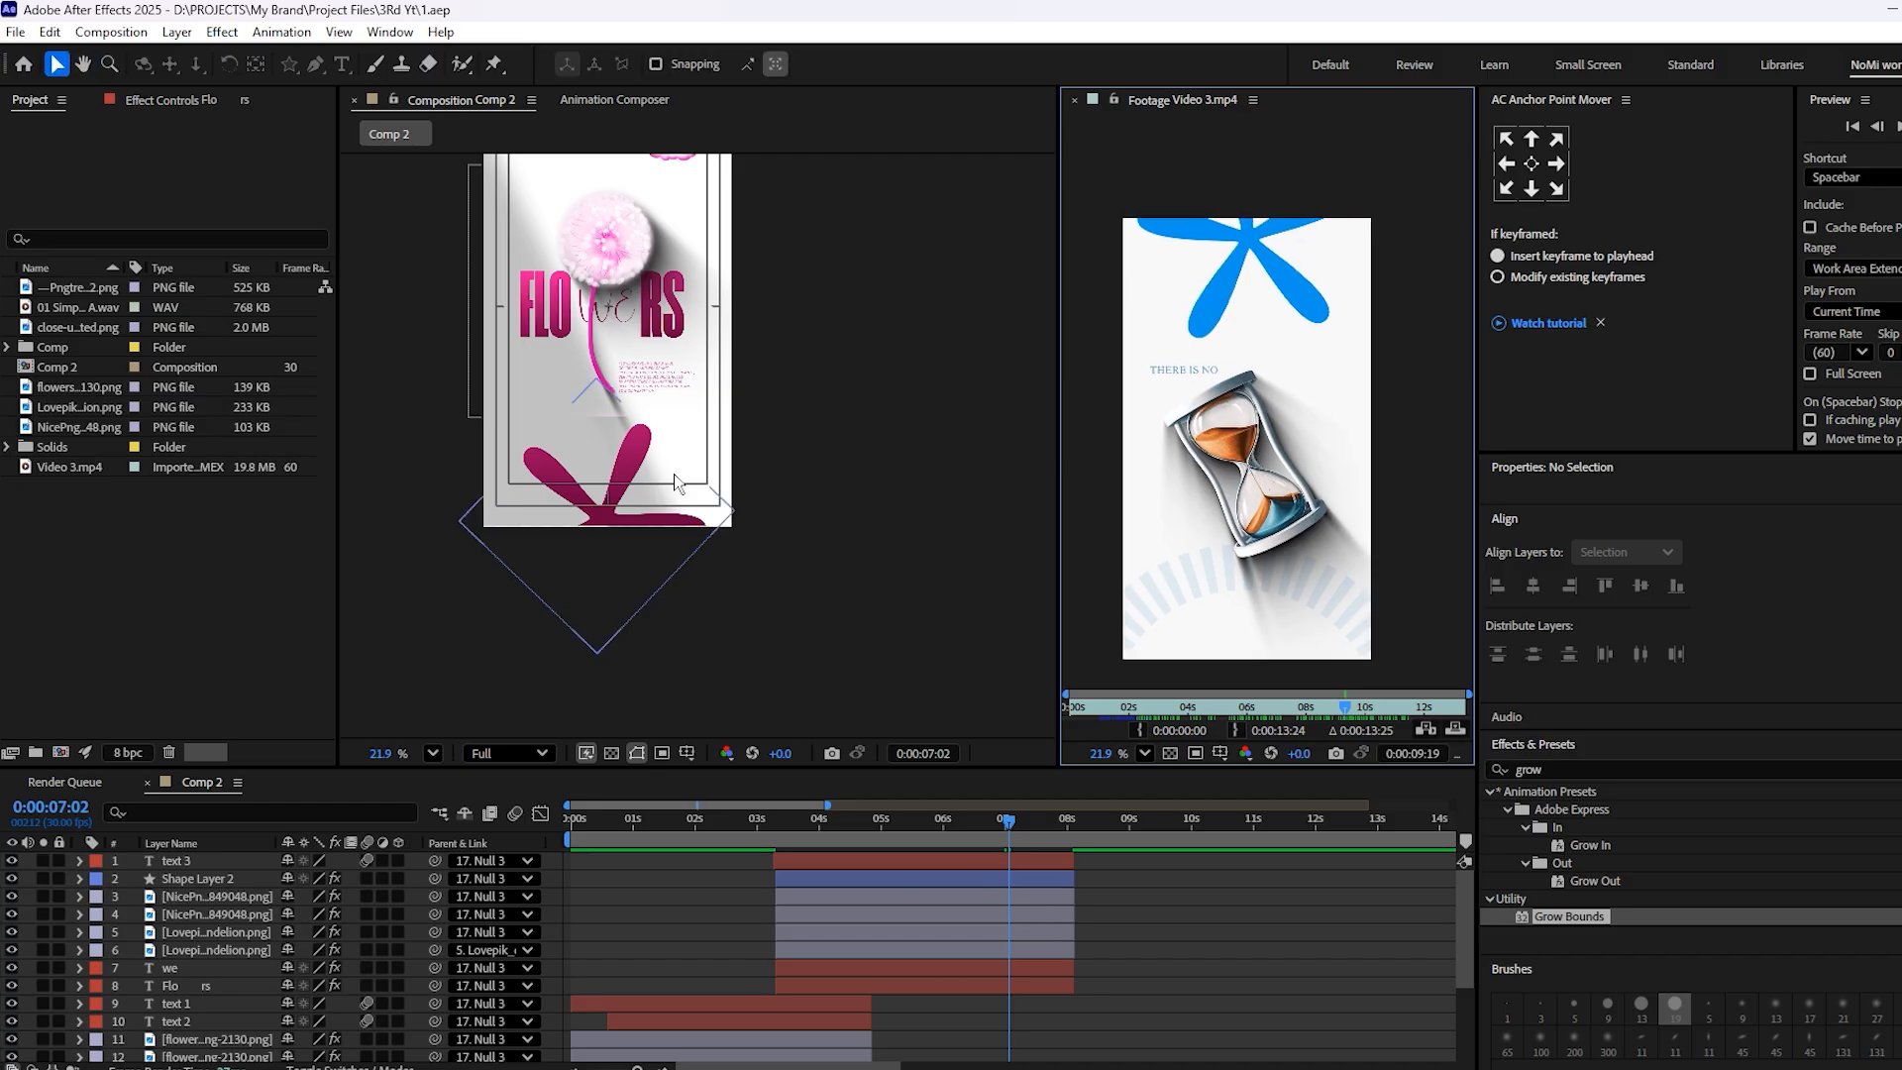
left_click(1008, 831)
key("Page_Up")
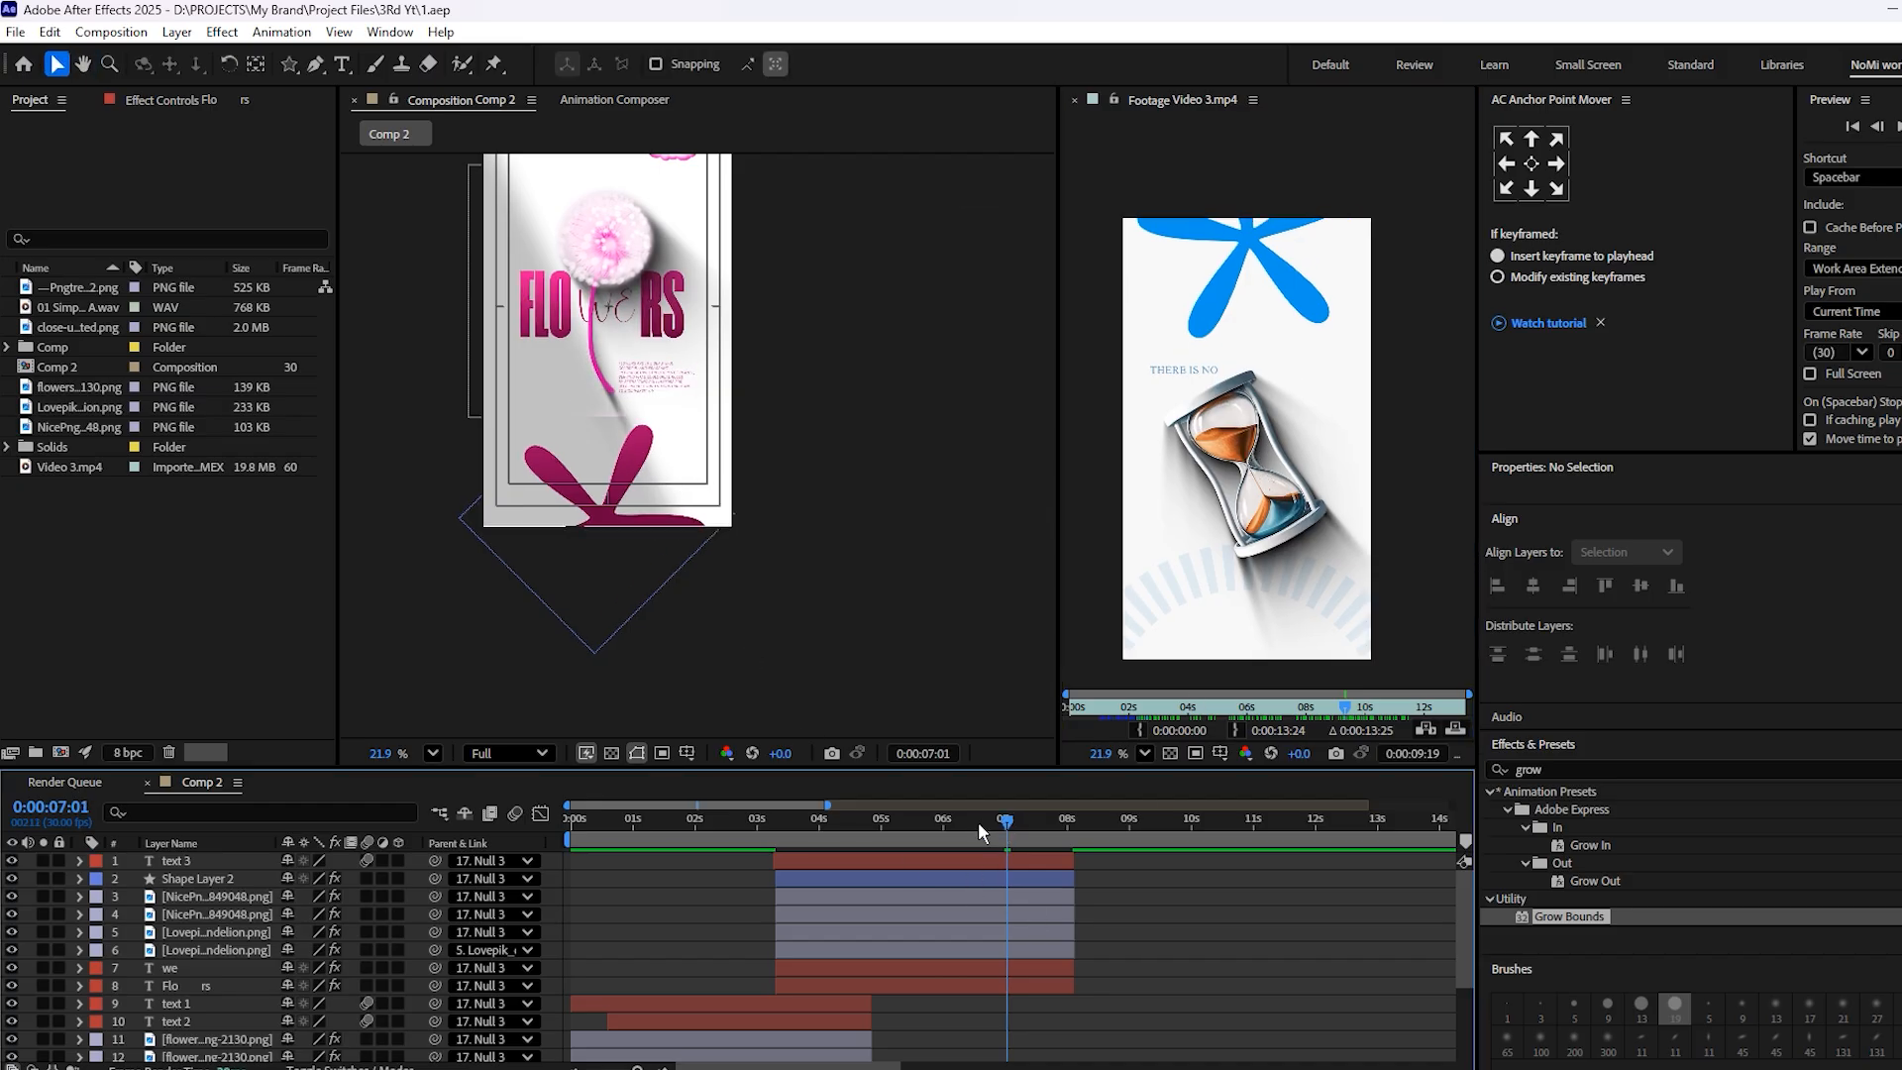
scroll(1024, 998, "down", 3)
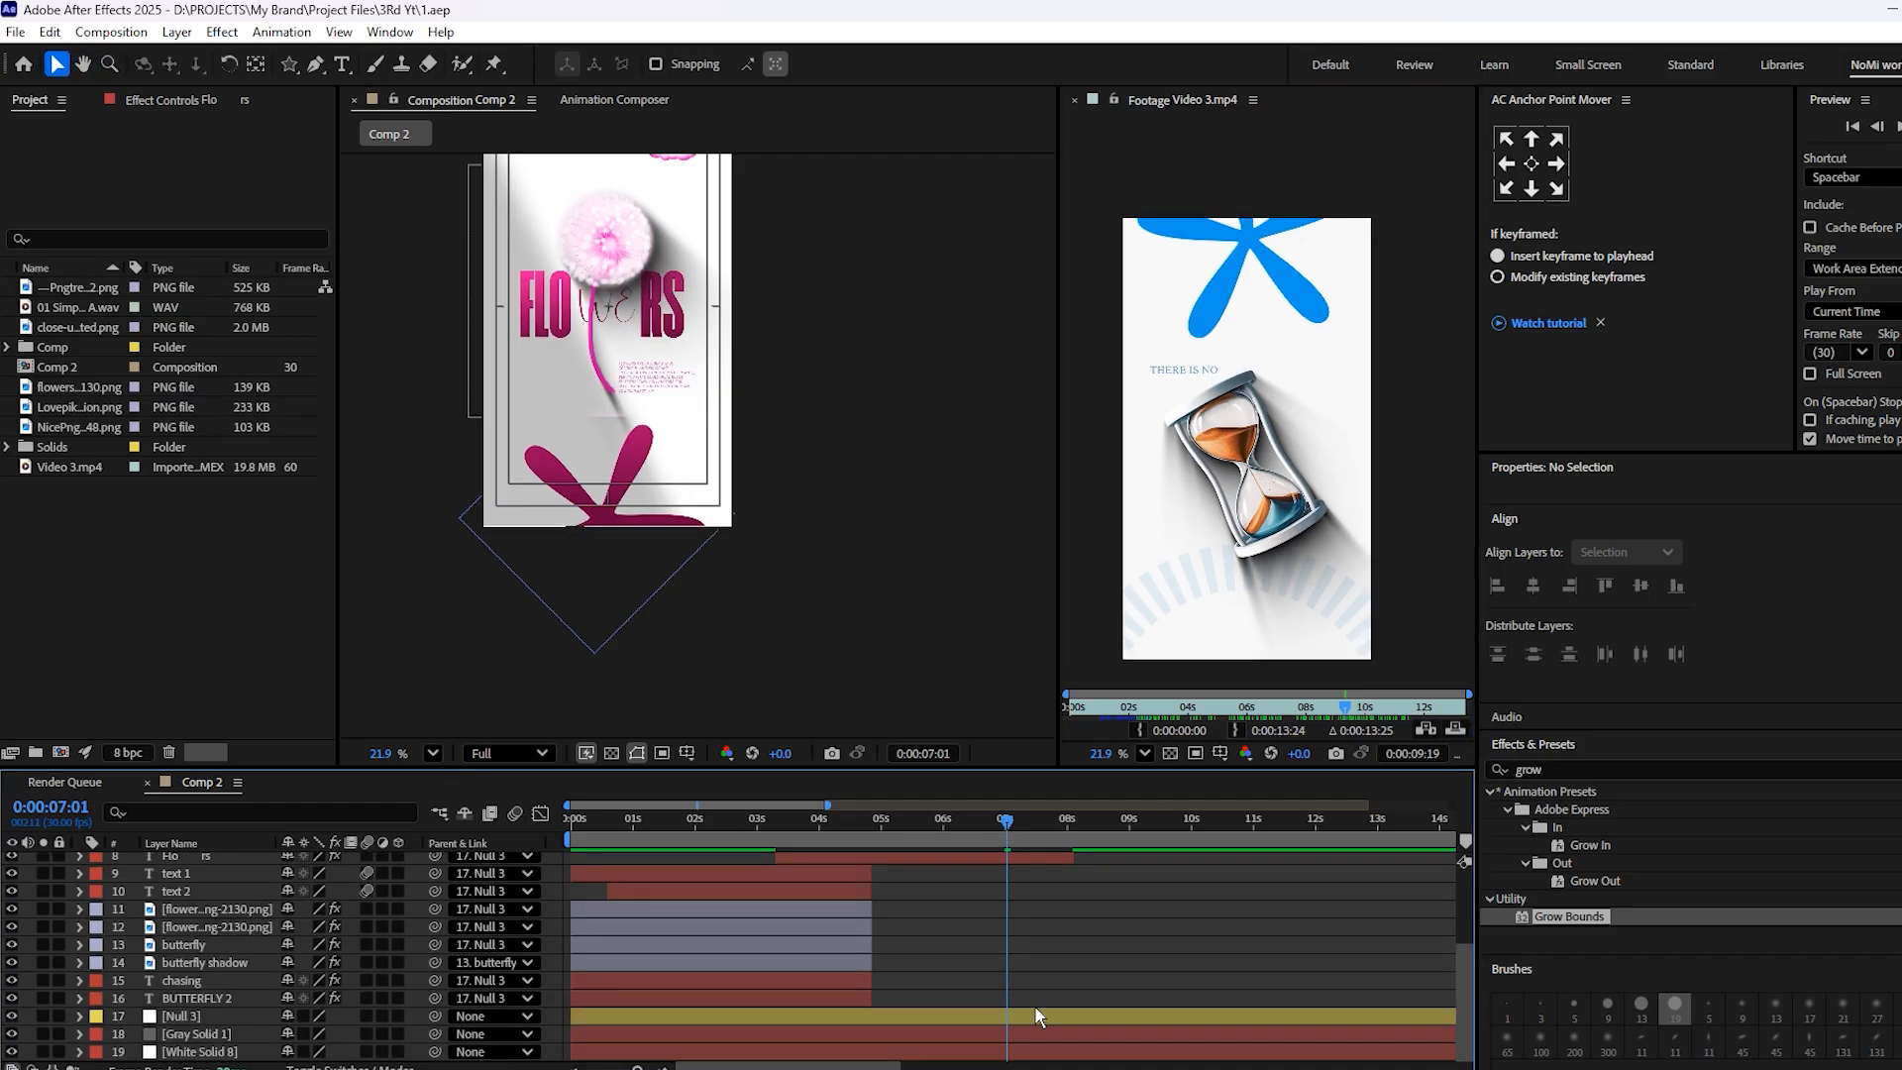
left_click(1026, 1016)
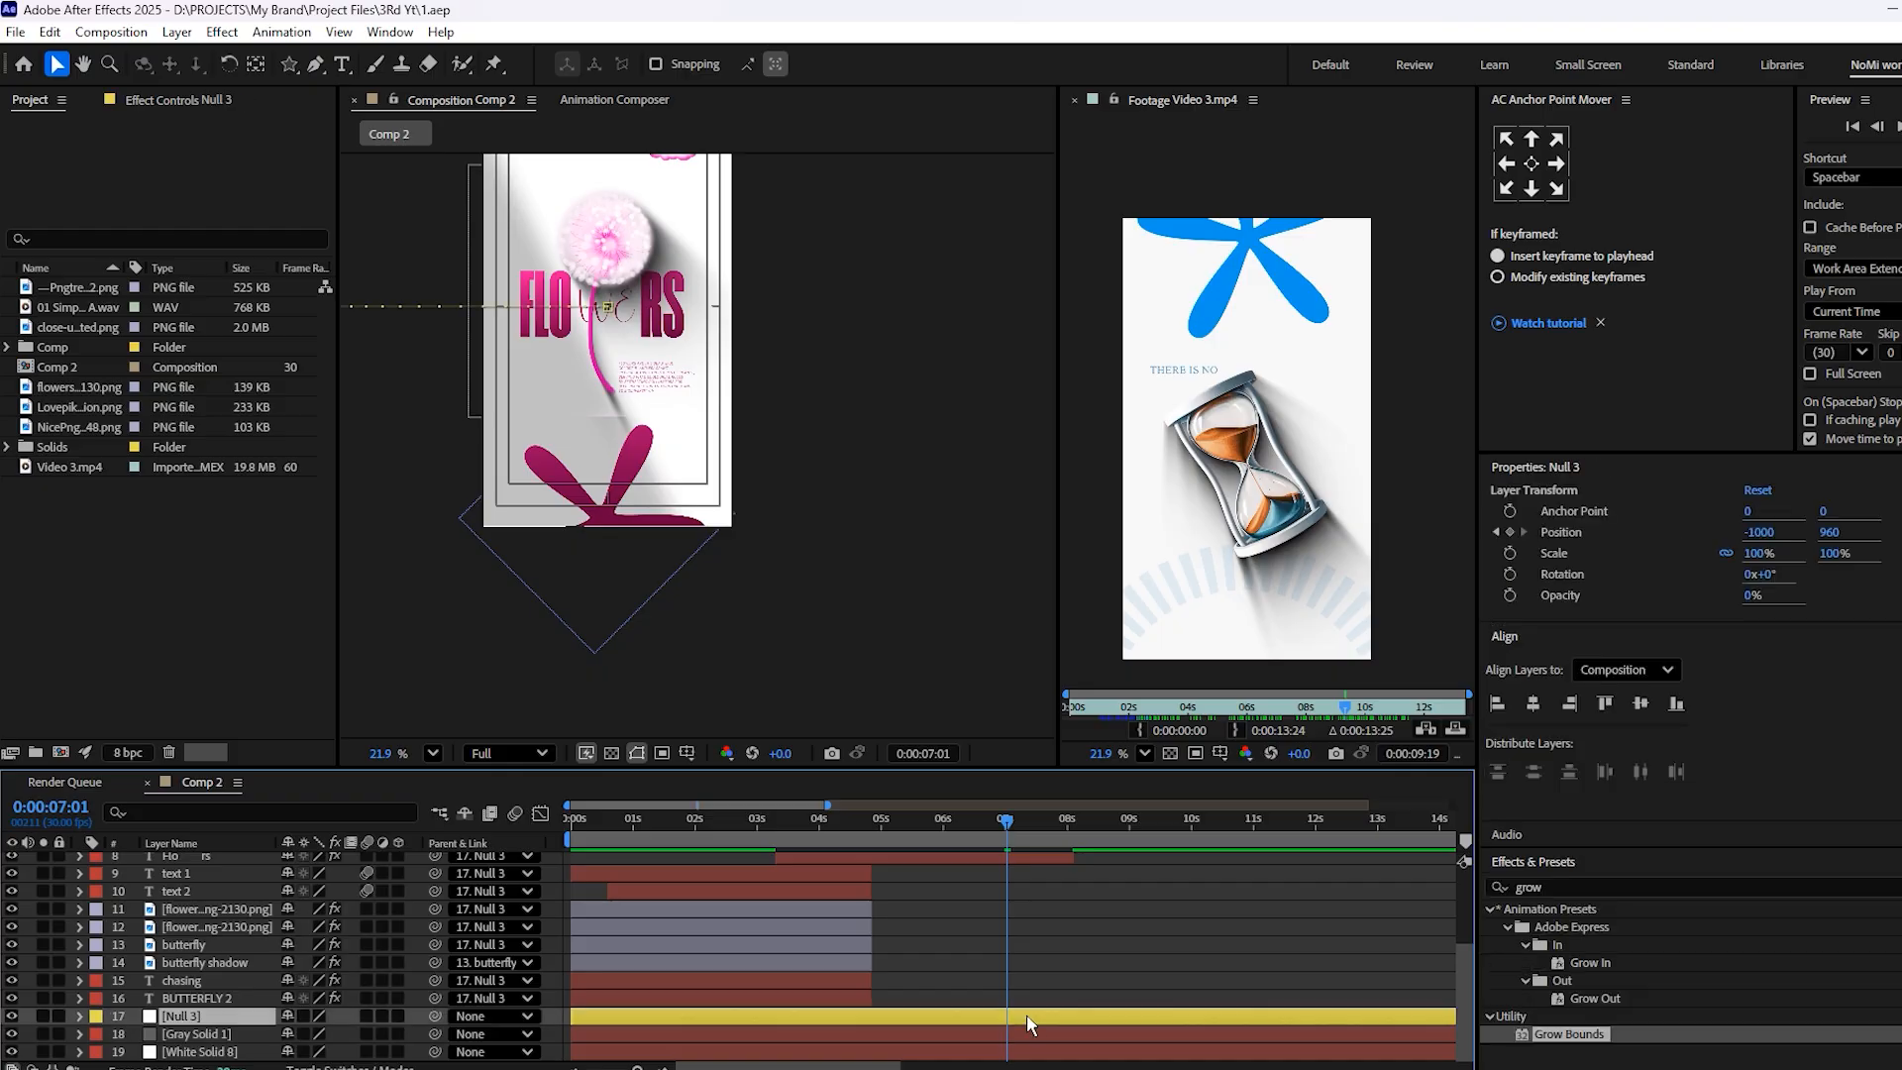
key("p")
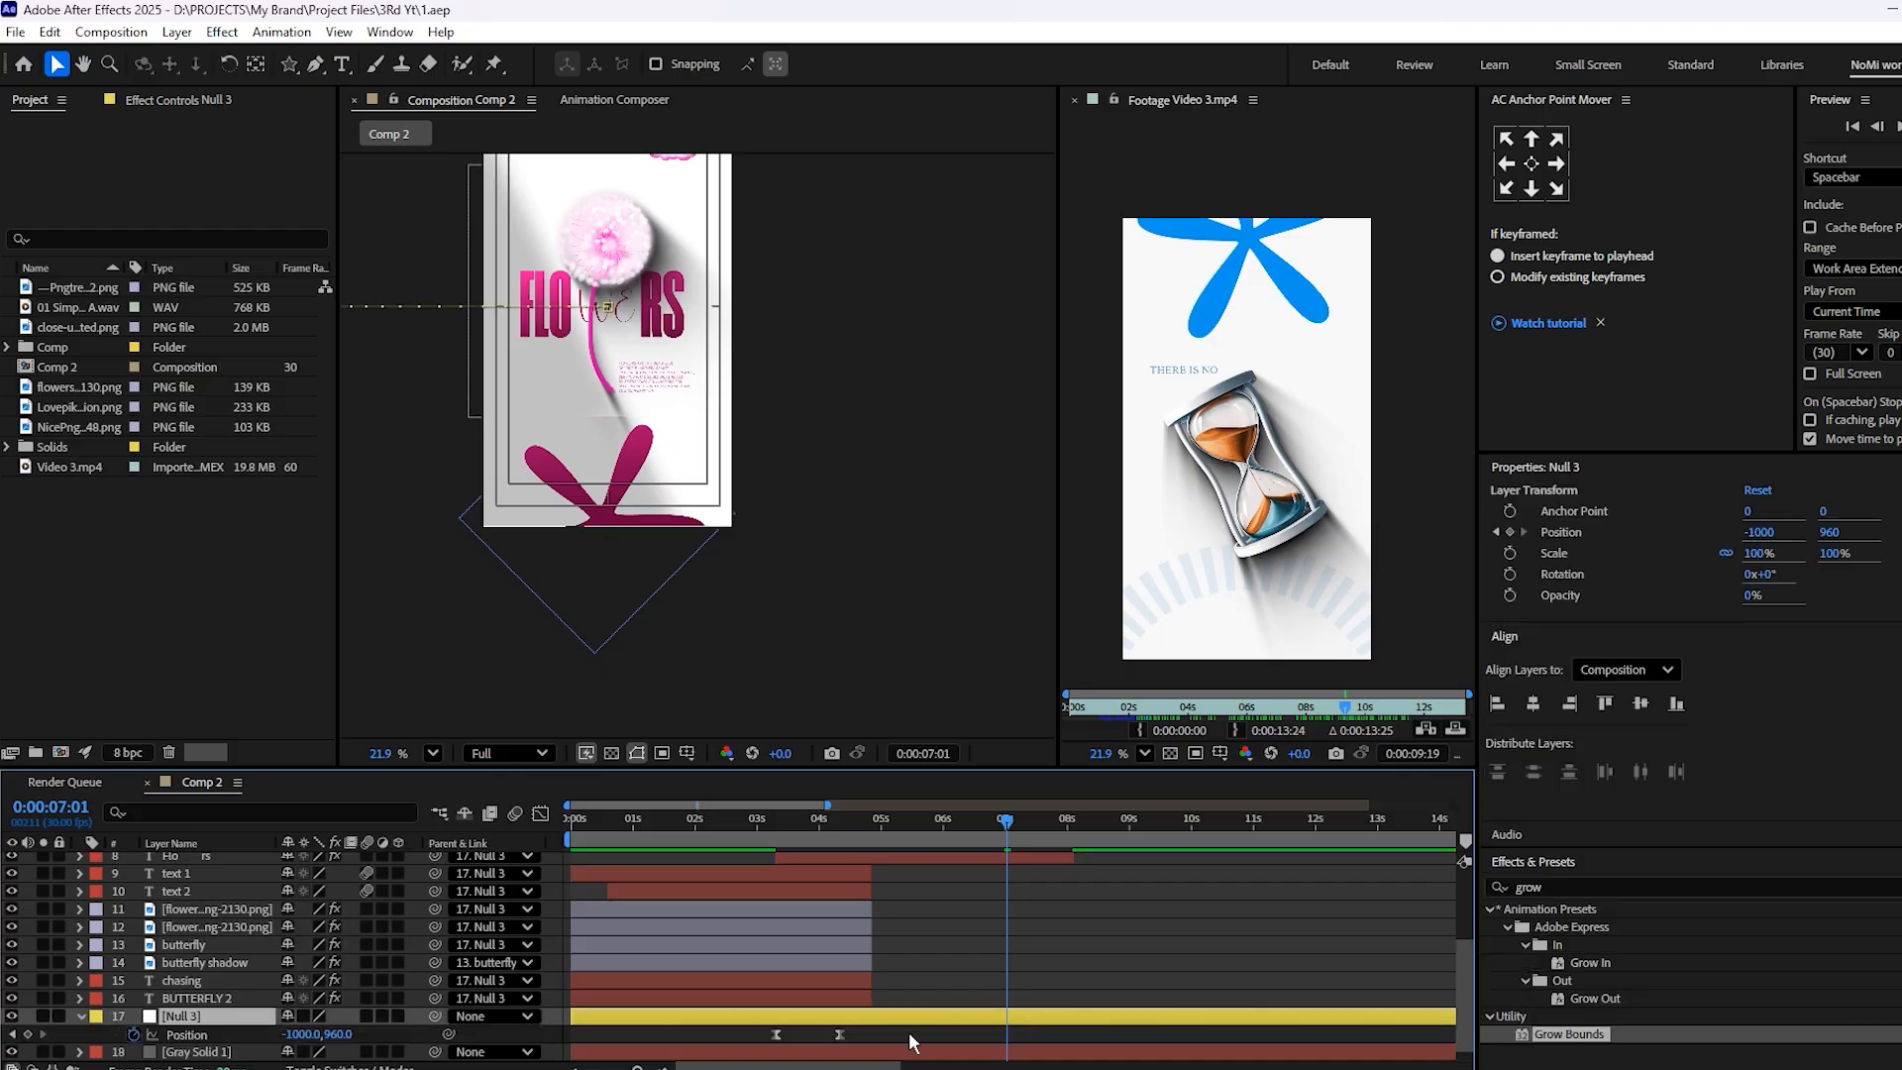
left_click(841, 1034)
Keyframe Null 3's Position at 8:03 to -1000, -867, shifting the FLOWERS scene up out of the frame
left_click_drag(1026, 822, 1072, 866)
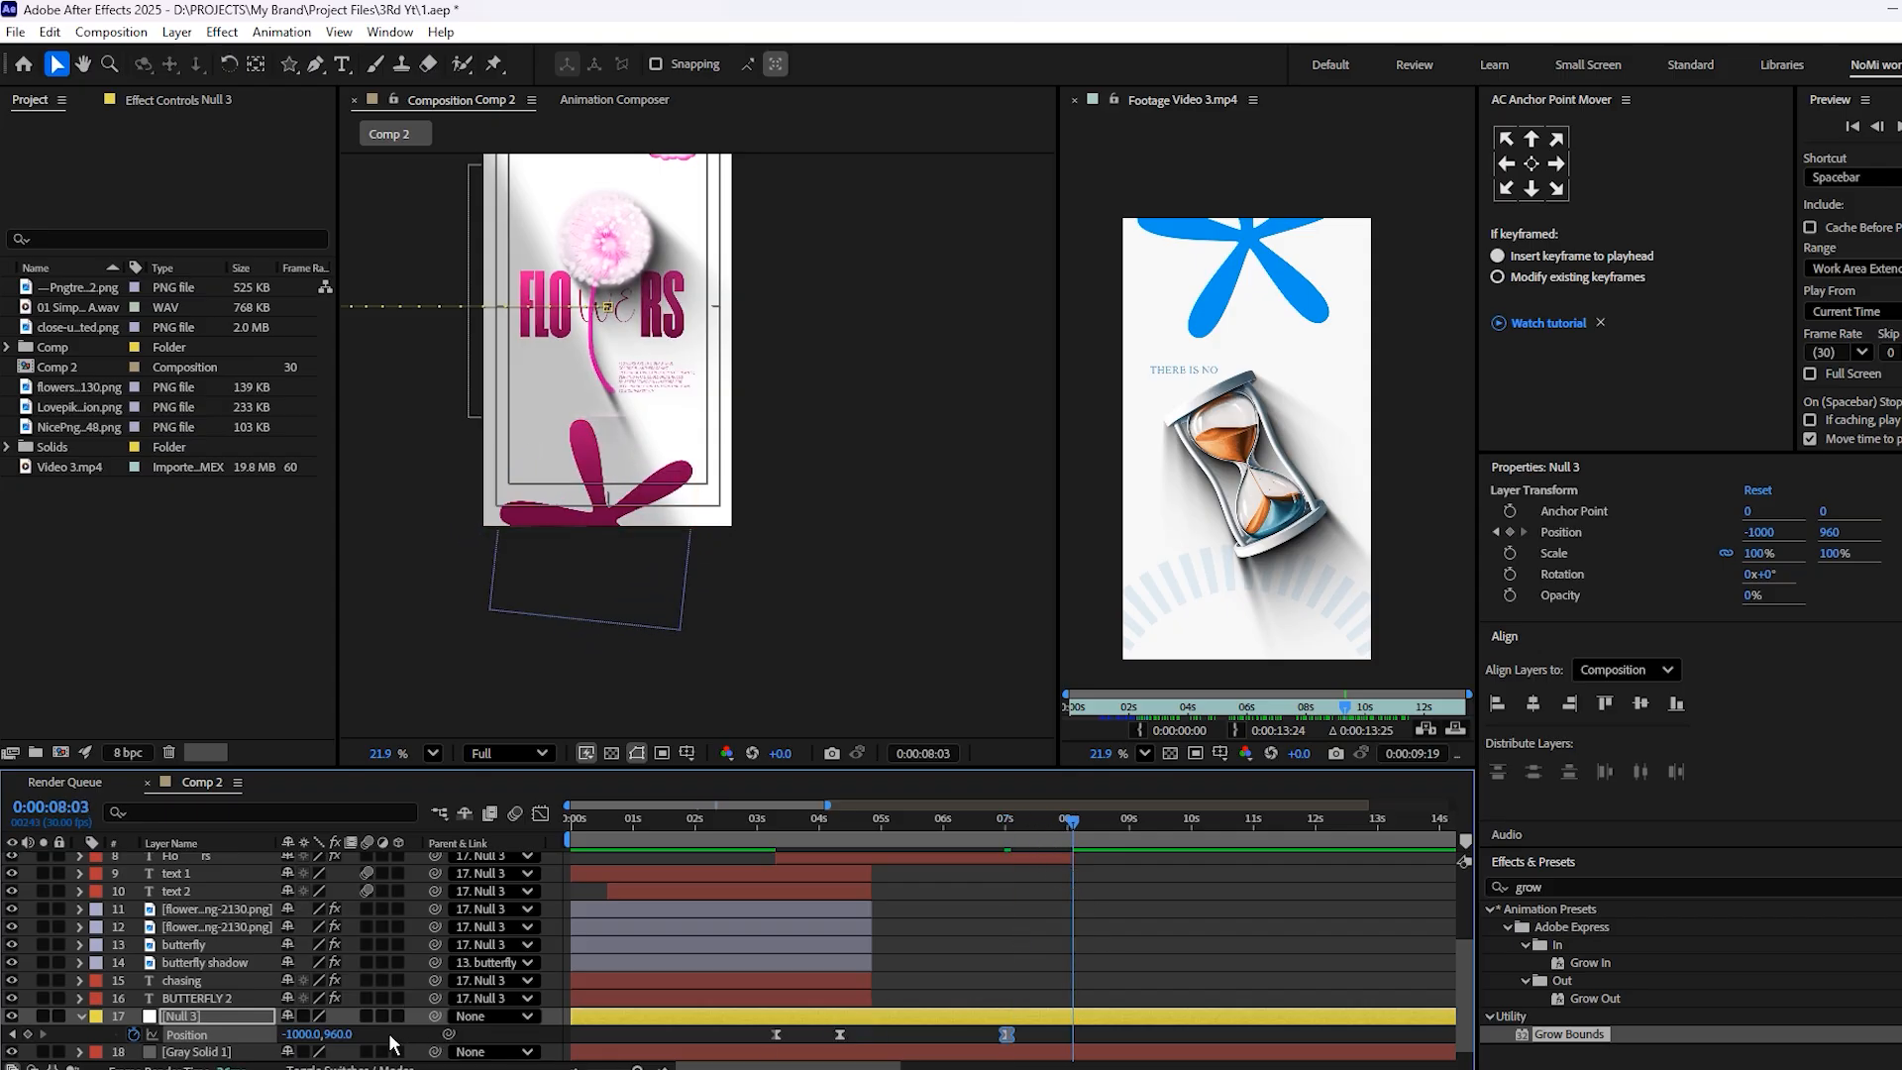
mouse_move(339, 1035)
left_mouse_down()
mouse_move(288, 1038)
mouse_move(353, 1038)
mouse_move(312, 1040)
left_mouse_up()
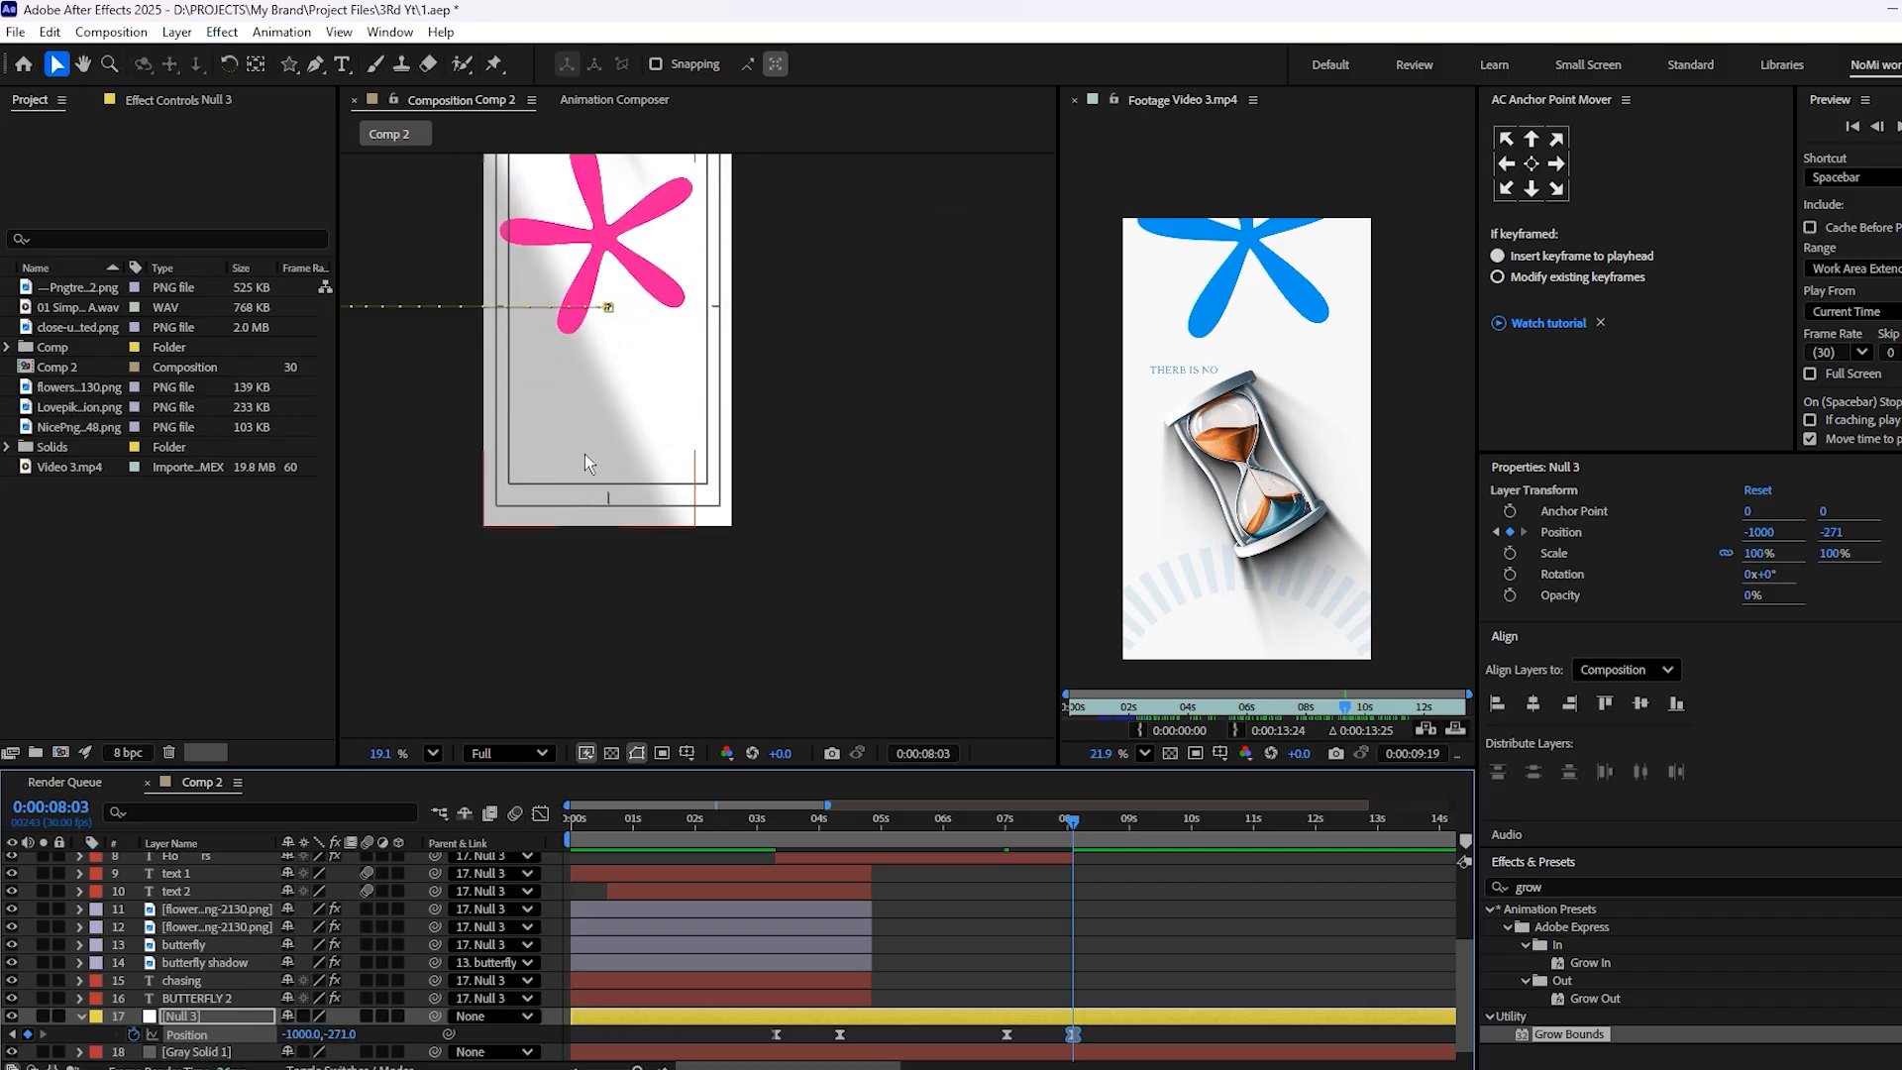
scroll(586, 464, "down", 1)
left_click_drag(588, 510, 590, 615)
left_click_drag(349, 1039, 20, 1048)
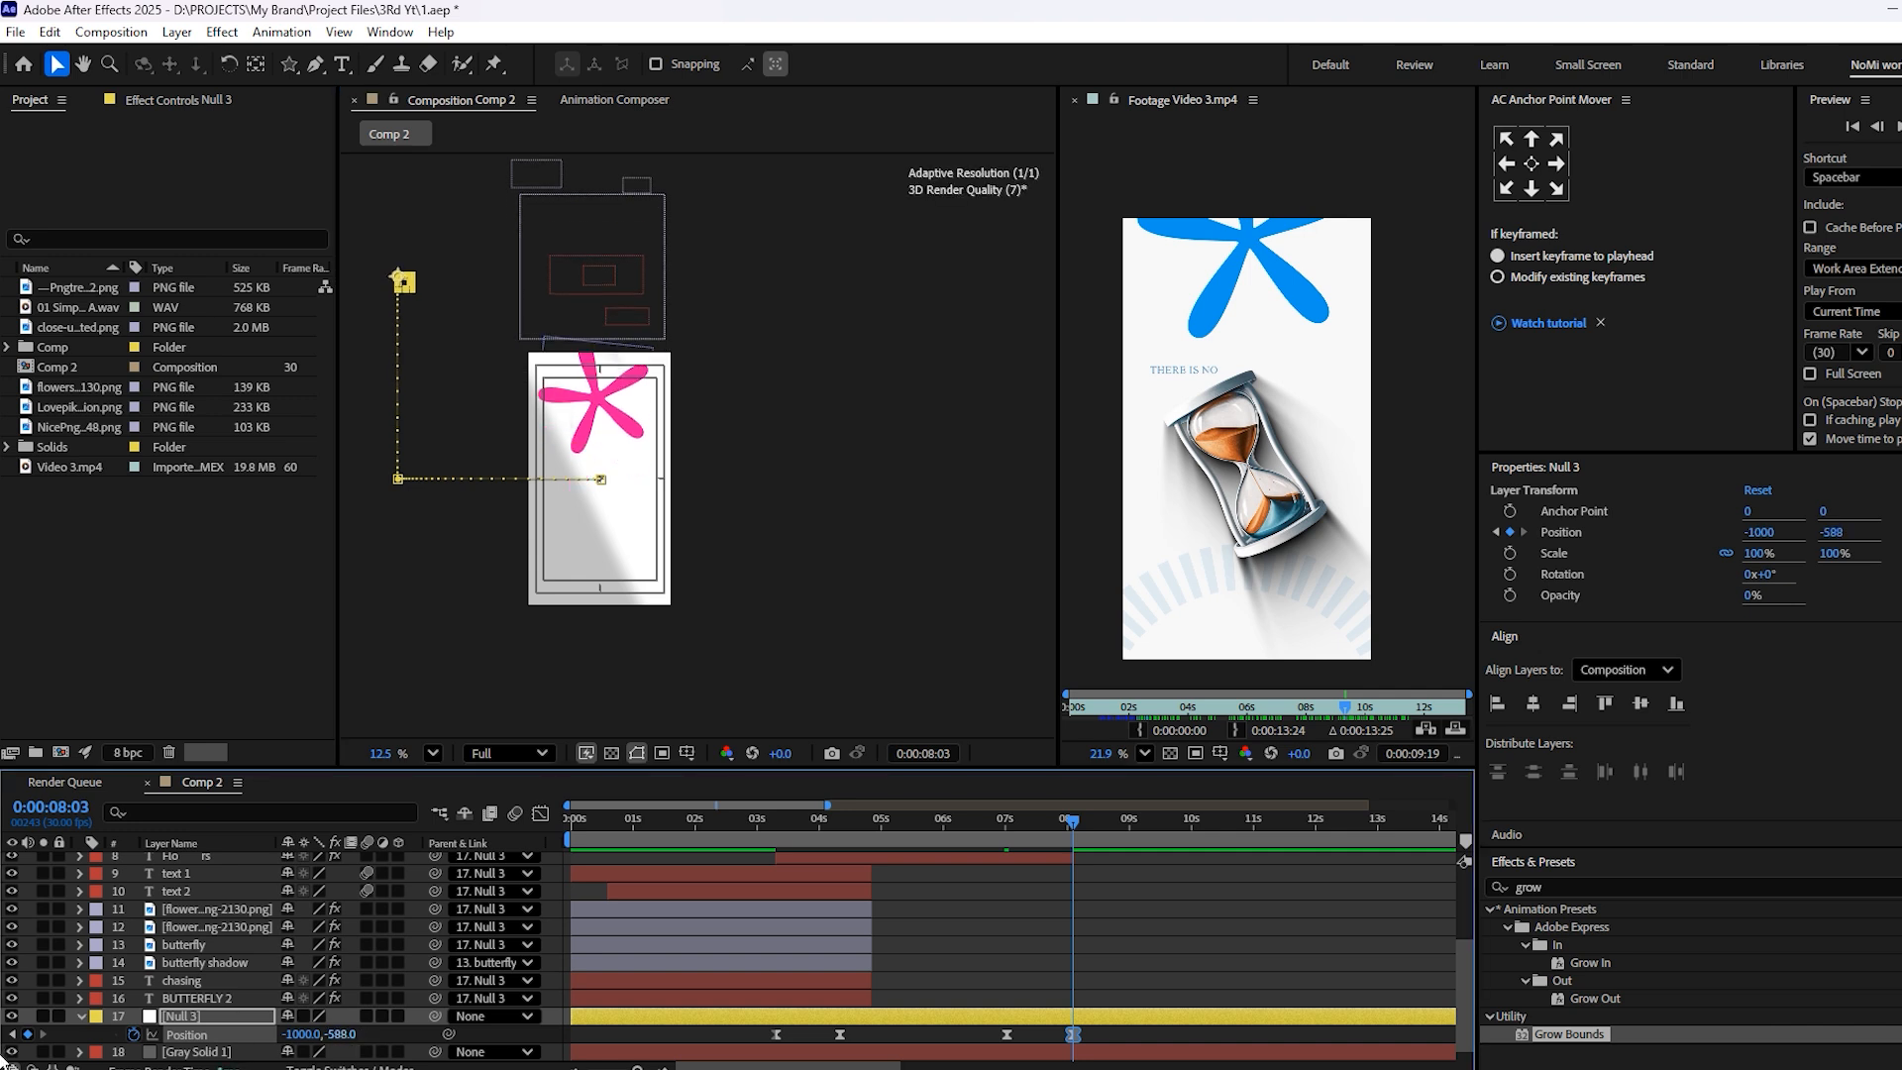
left_click_drag(342, 1038, 99, 1054)
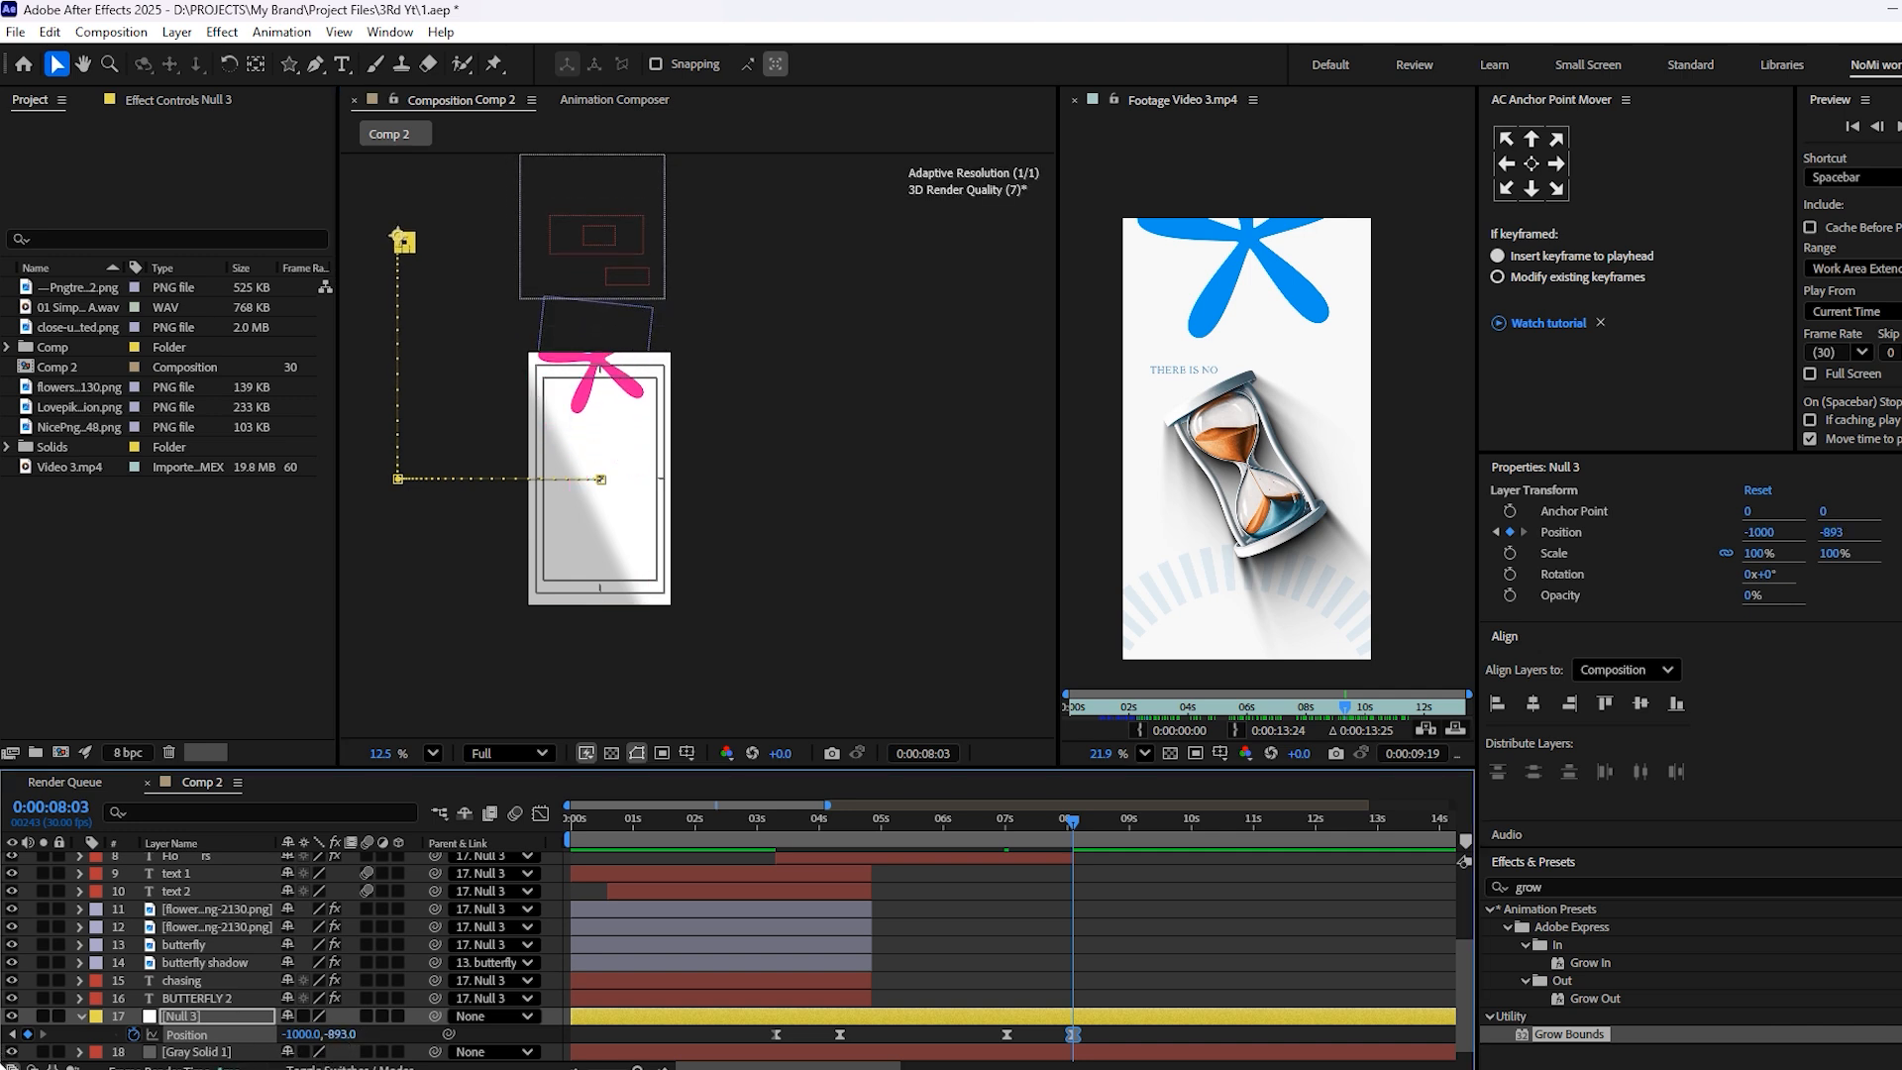
mouse_move(338, 1040)
left_mouse_down()
mouse_move(203, 1047)
mouse_move(339, 1056)
left_mouse_up()
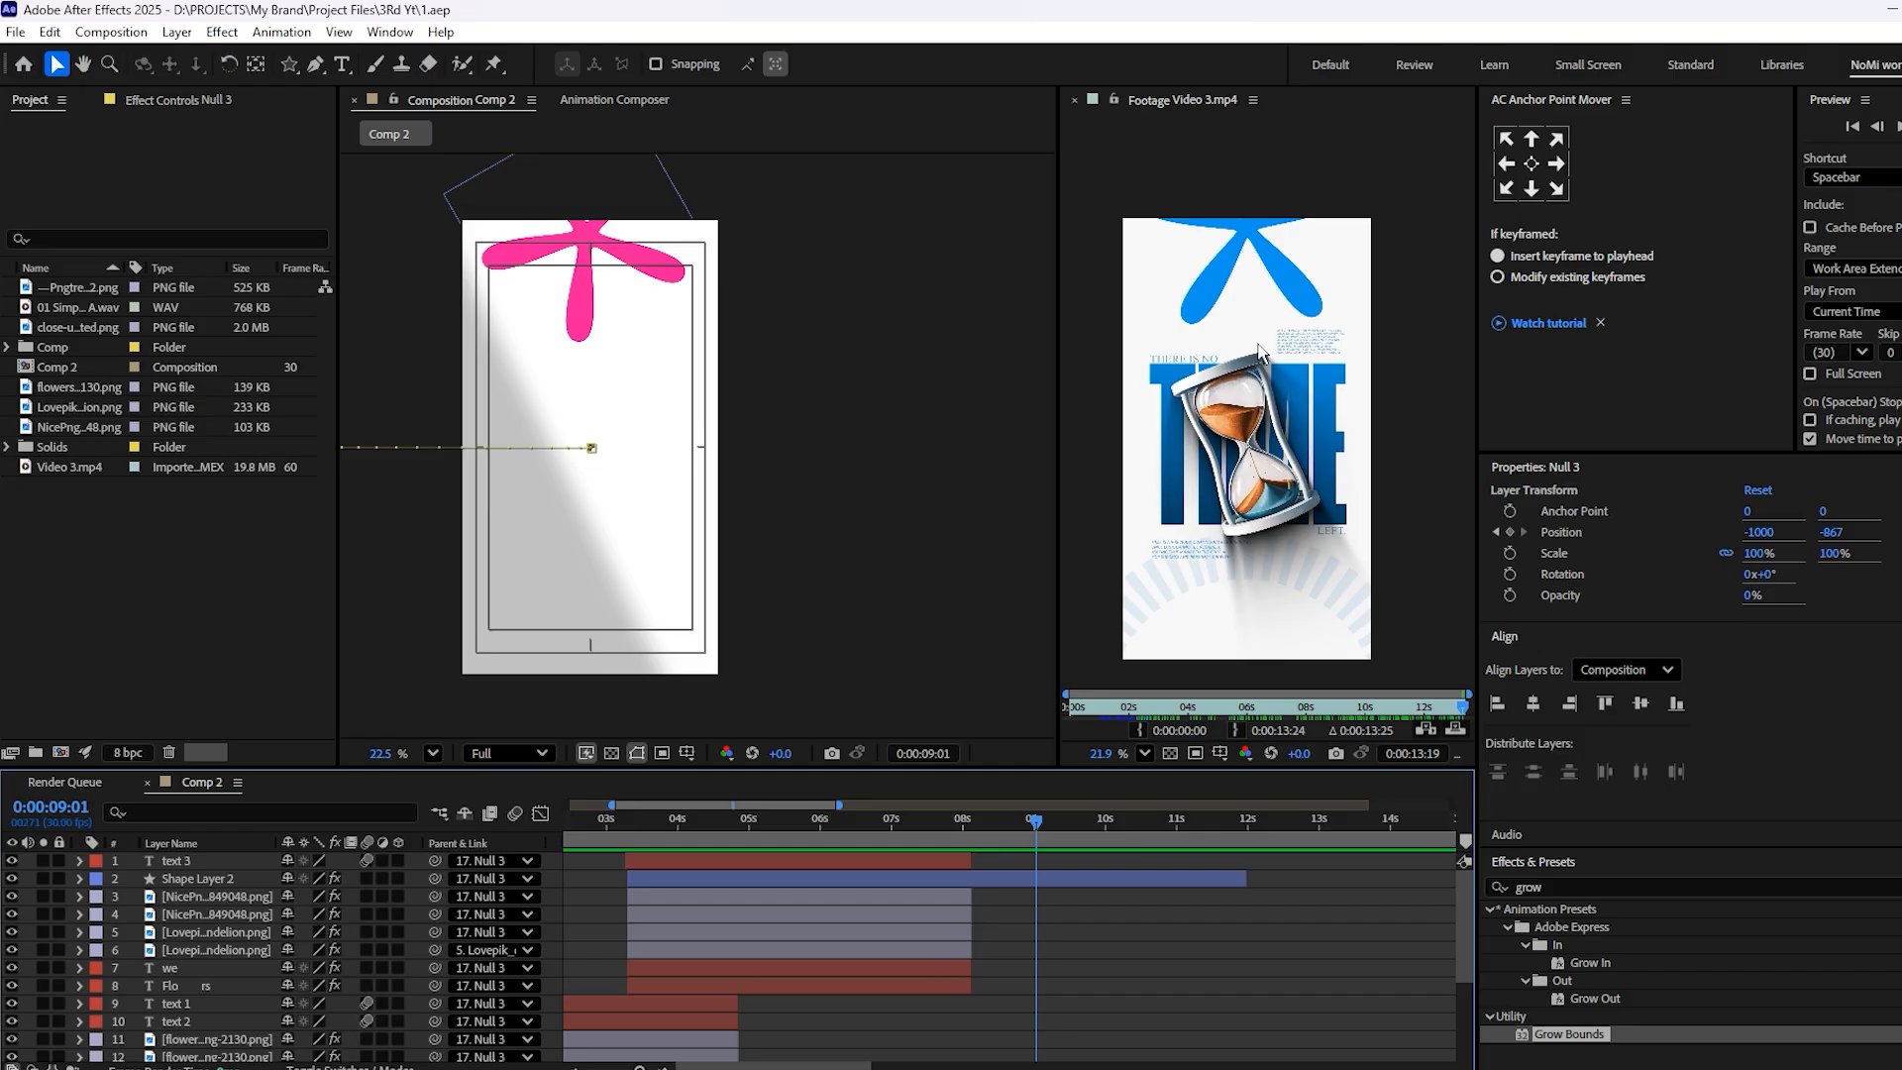
Add the Pngtree hourglass image to the centre of Comp 2 as the top layer
scroll(1261, 352, "up", 3)
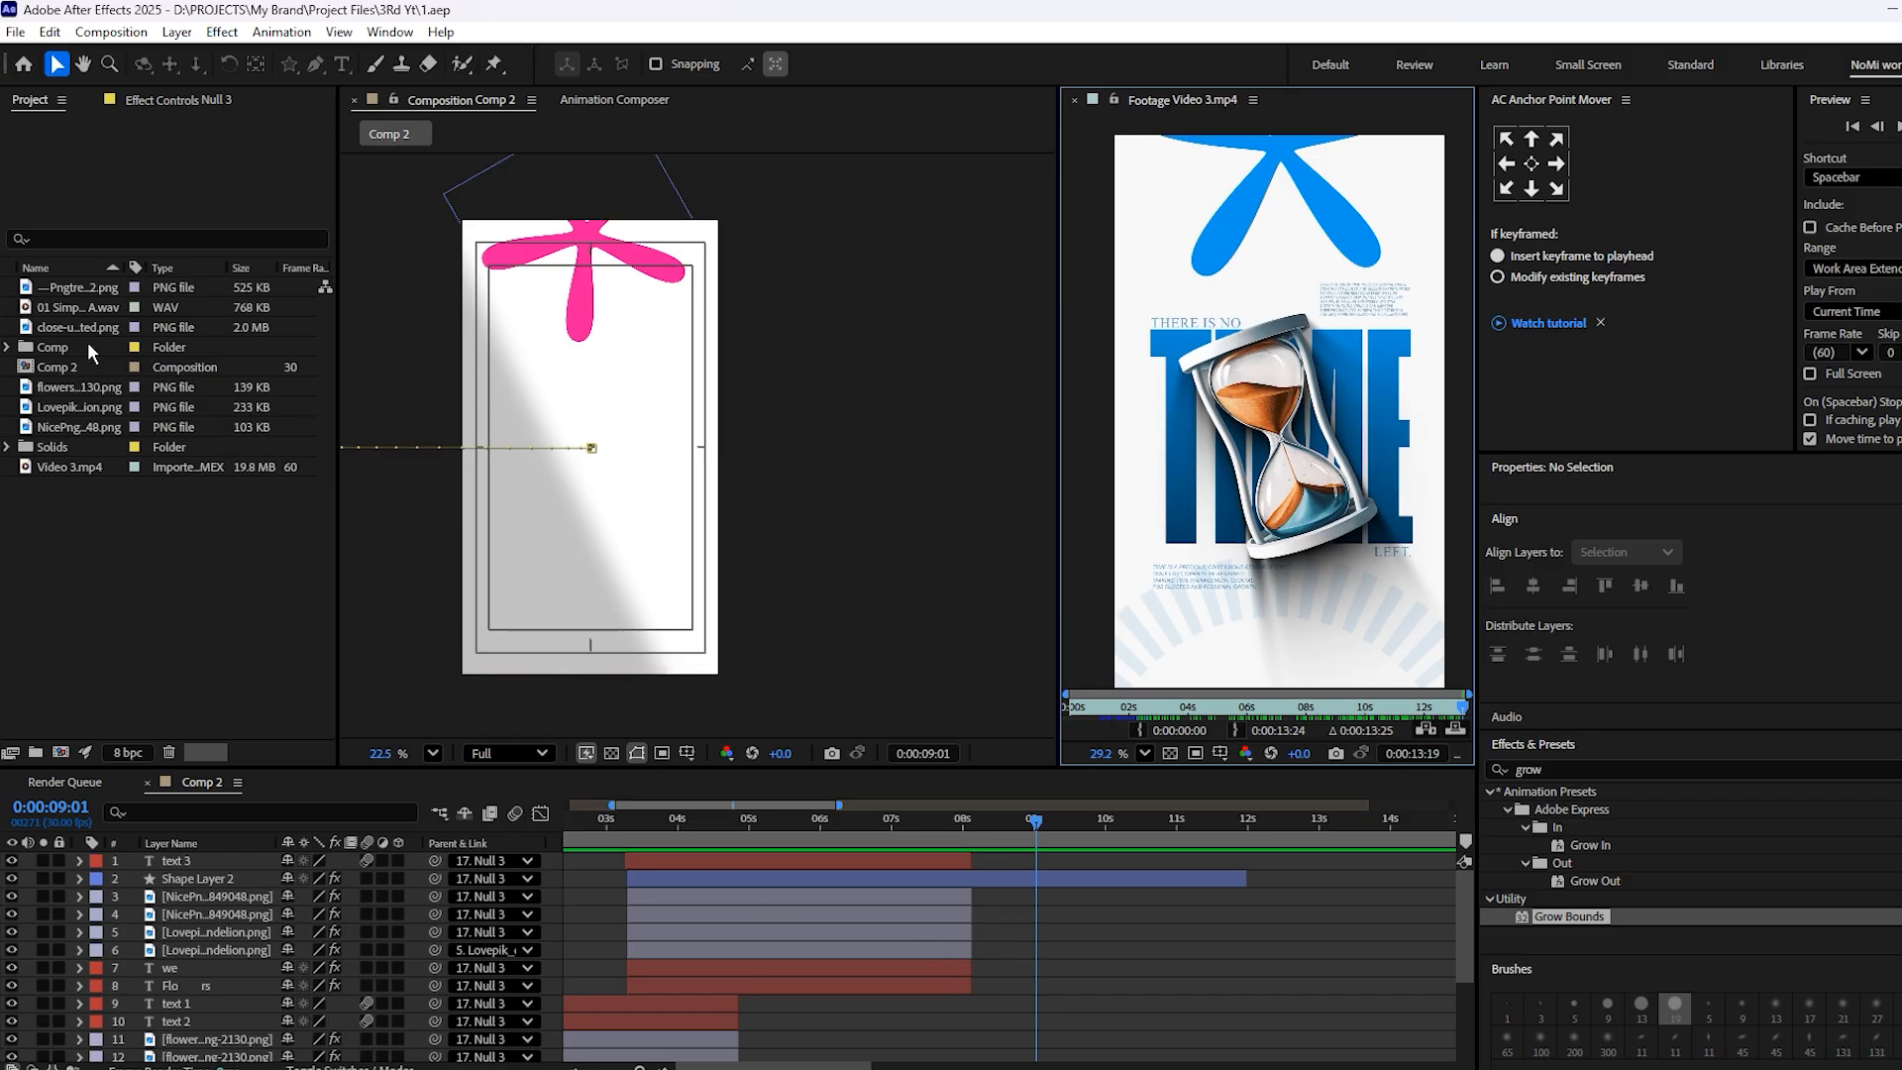
left_click(53, 307)
left_click(66, 289)
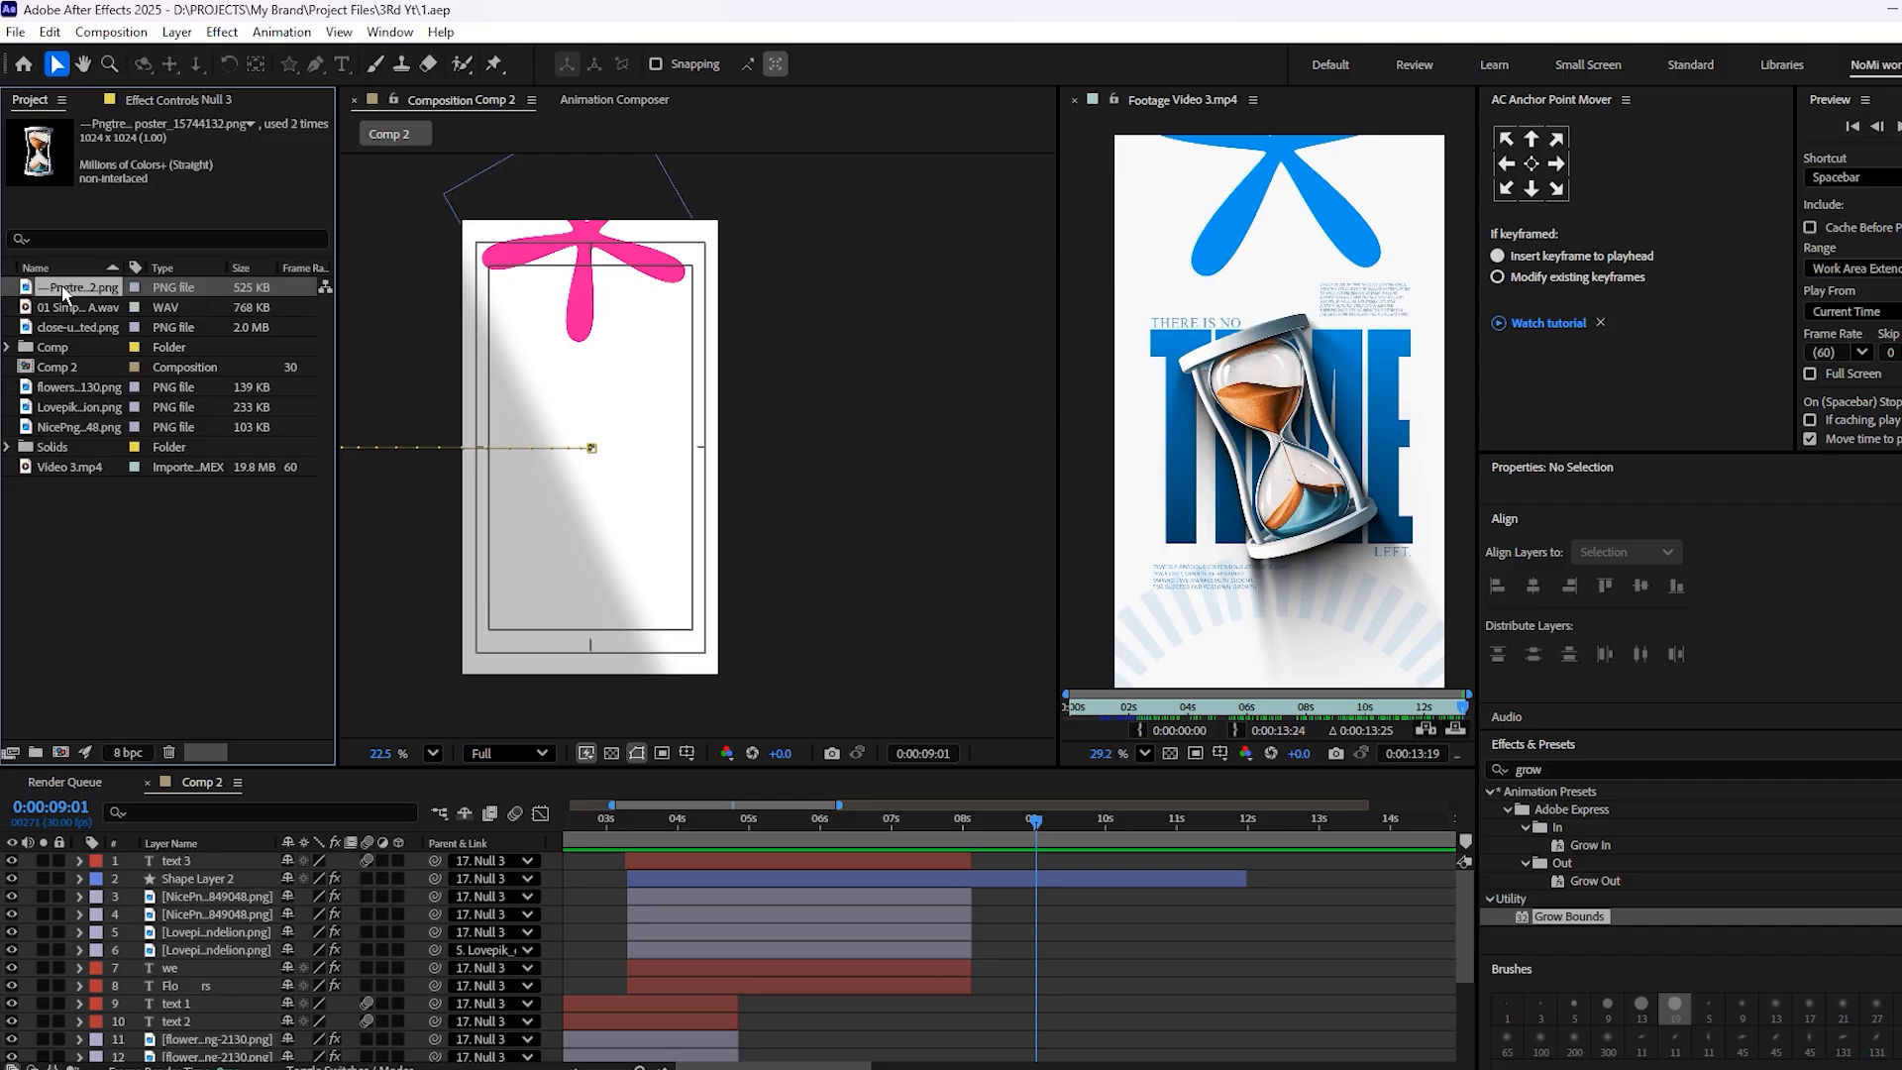
left_click_drag(65, 289, 599, 461)
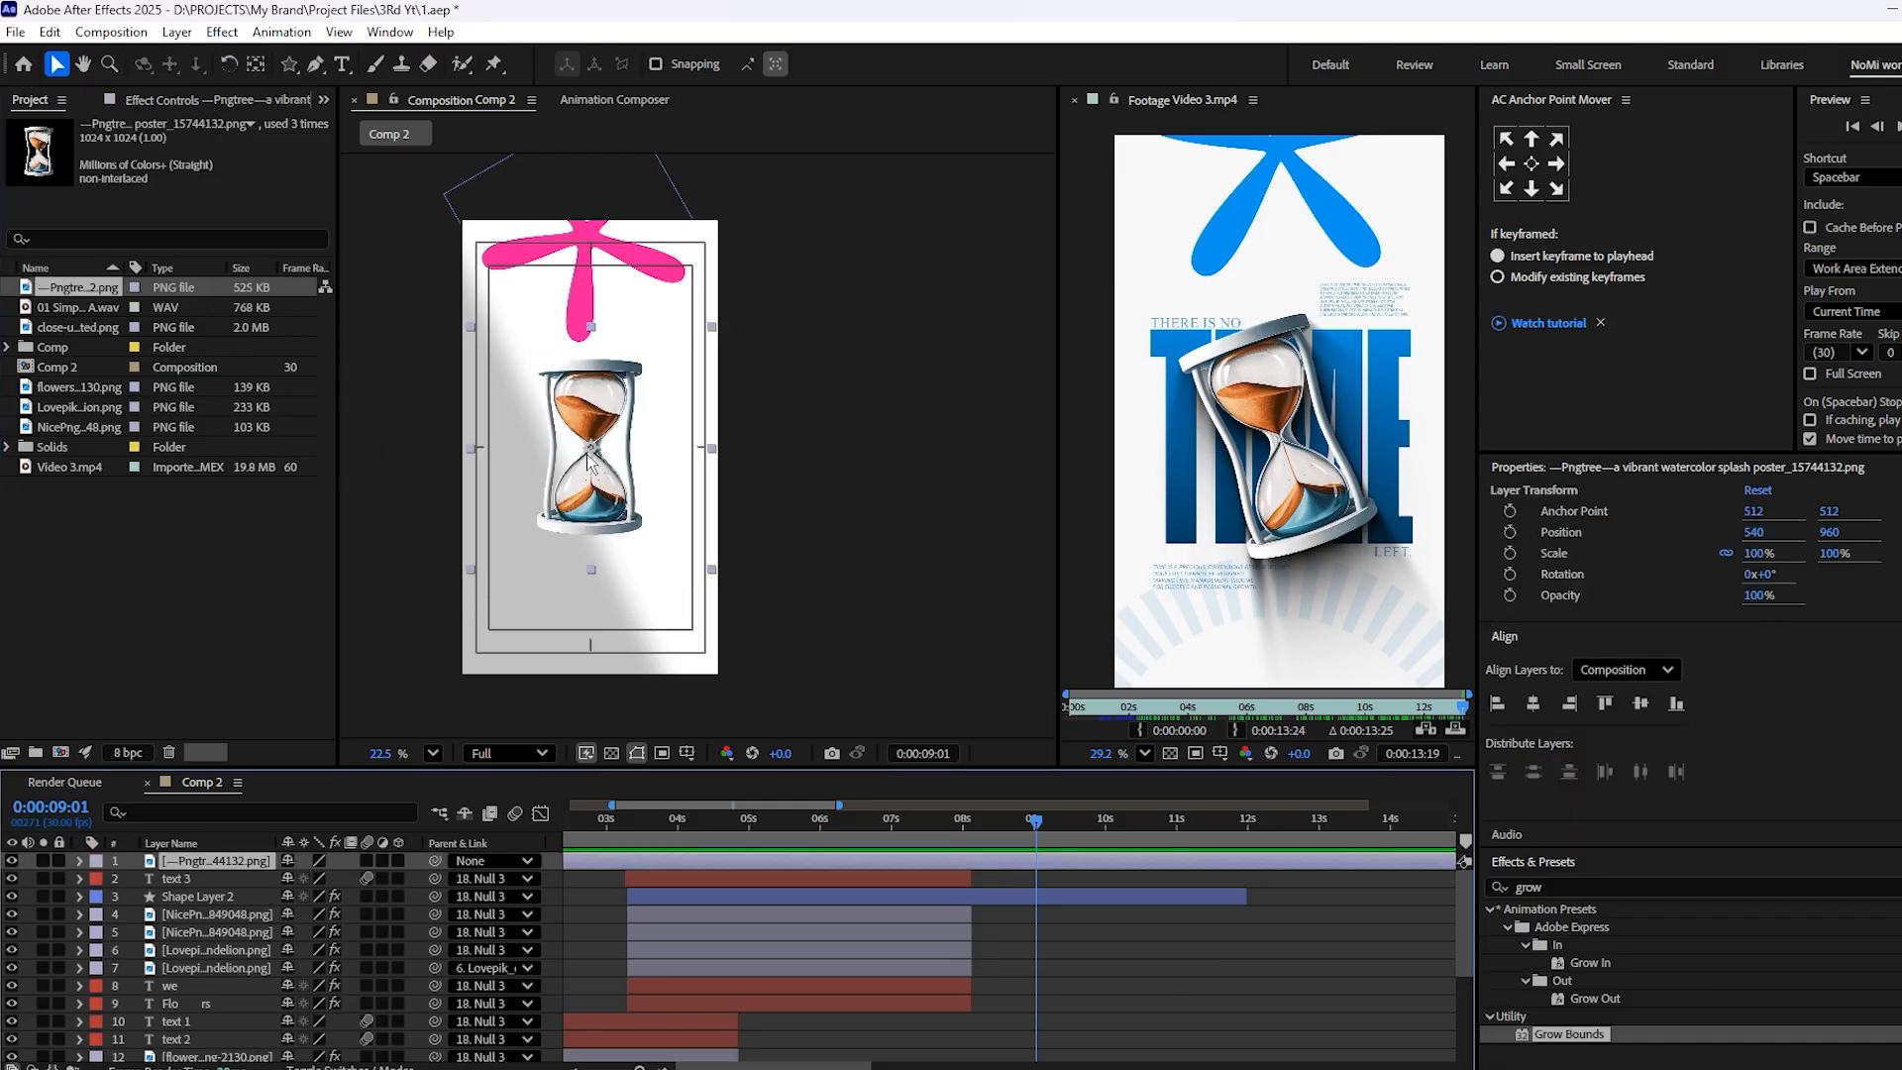
Scale the hourglass image to 113% and rotate it to -13° to match the tilt in the reference
scroll(600, 462, "up", 1)
key("s")
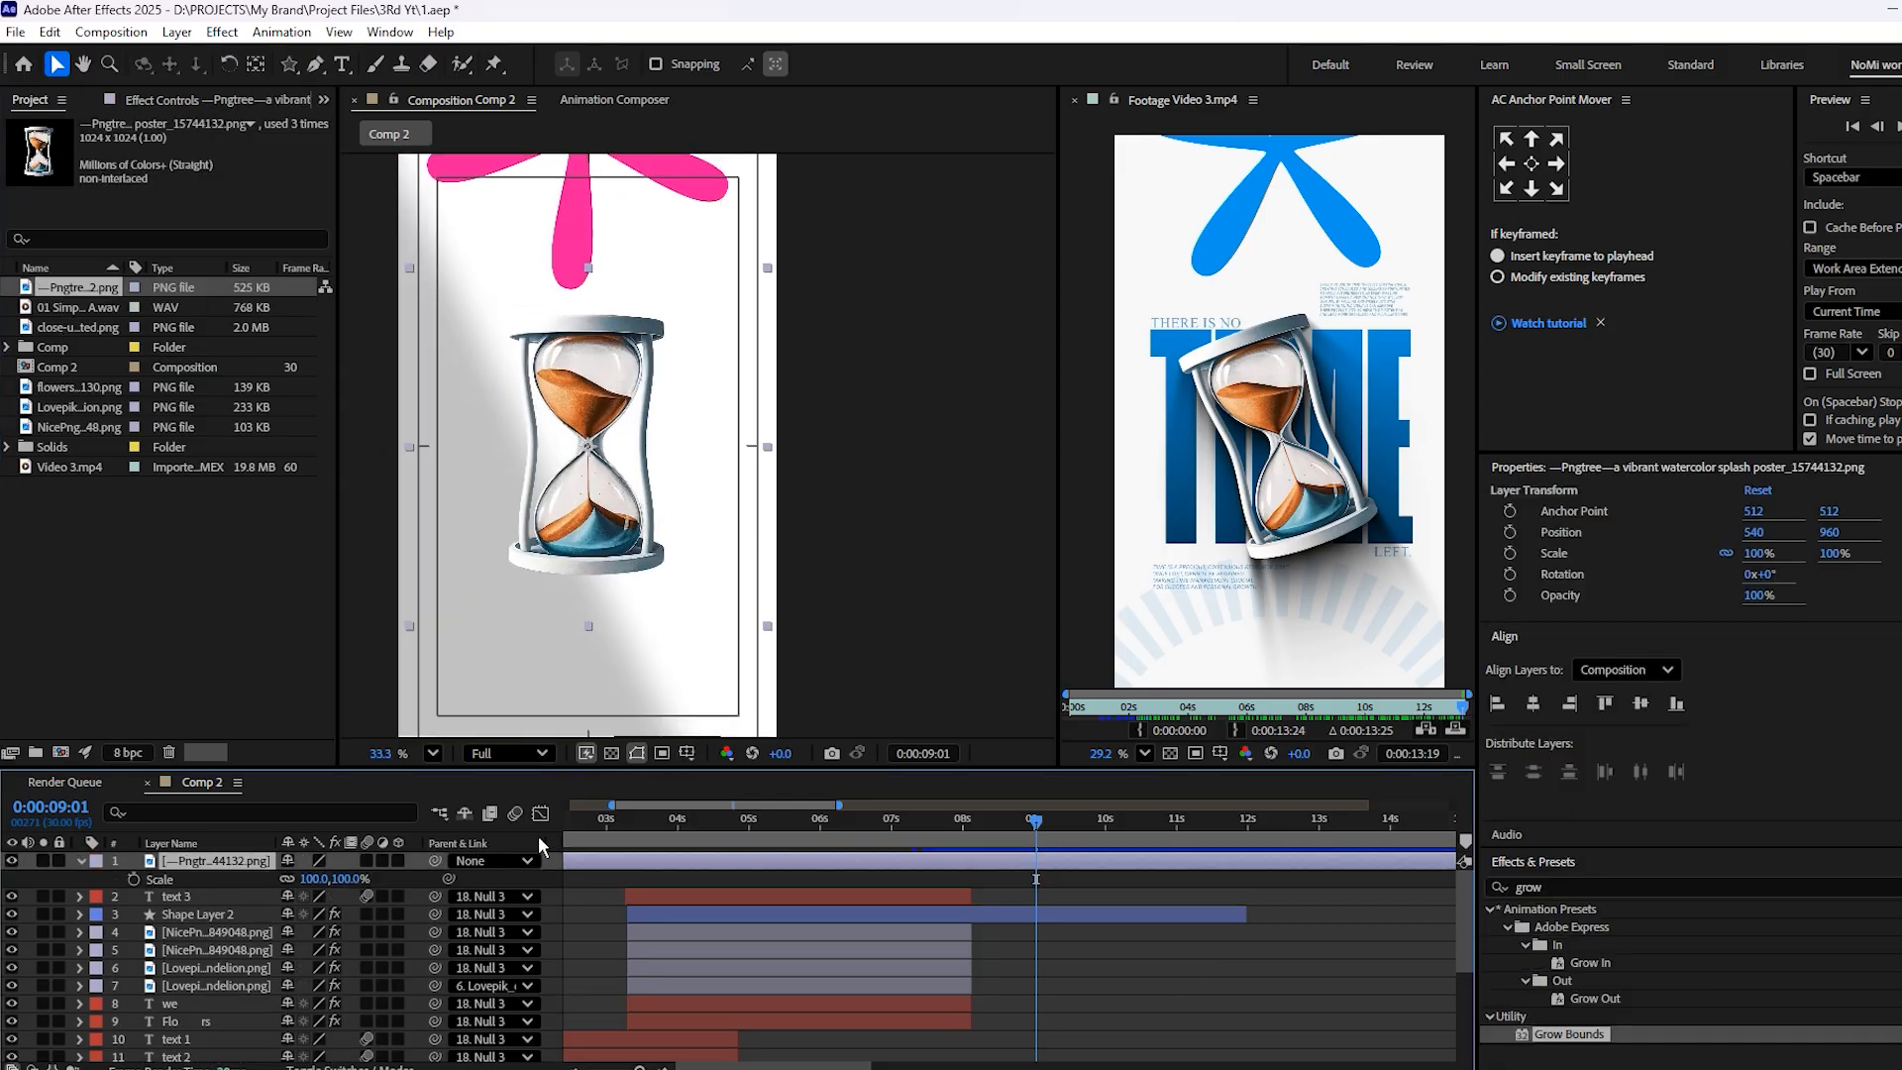
left_click_drag(313, 880, 325, 885)
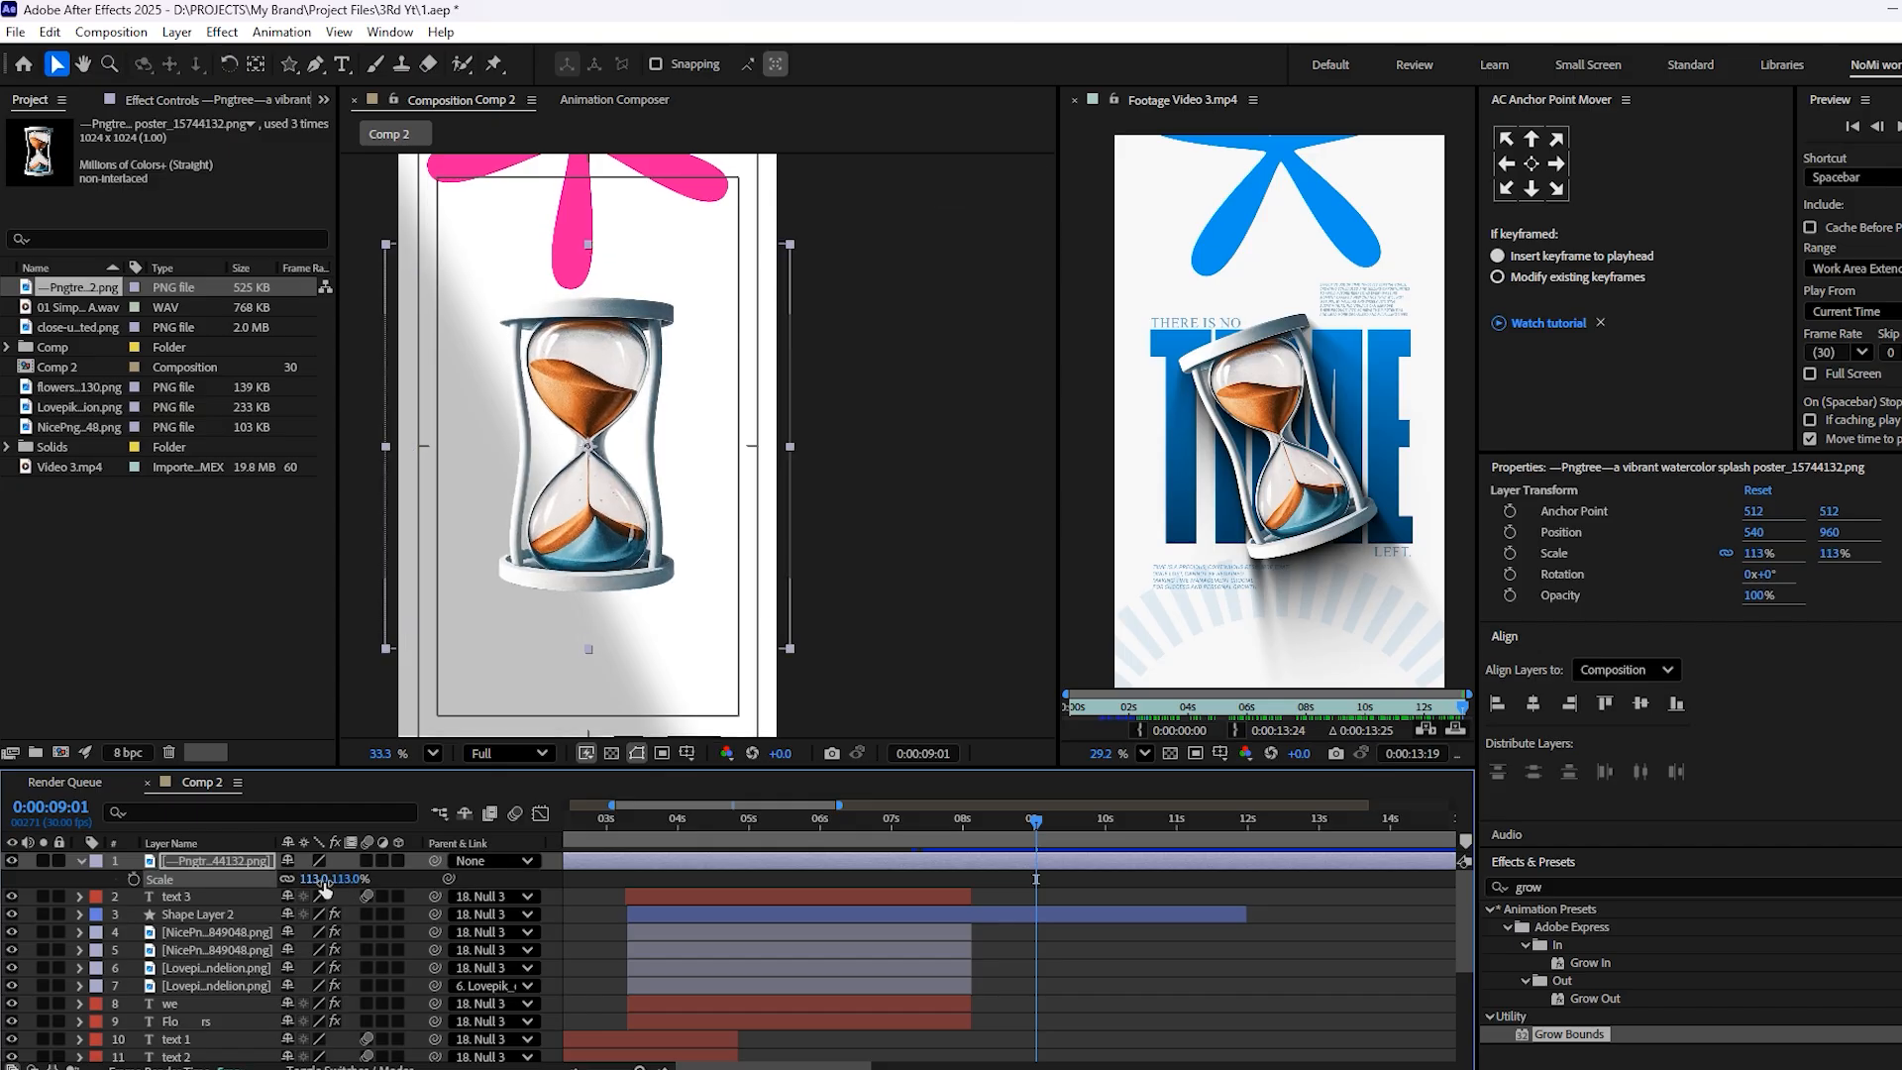
key("r")
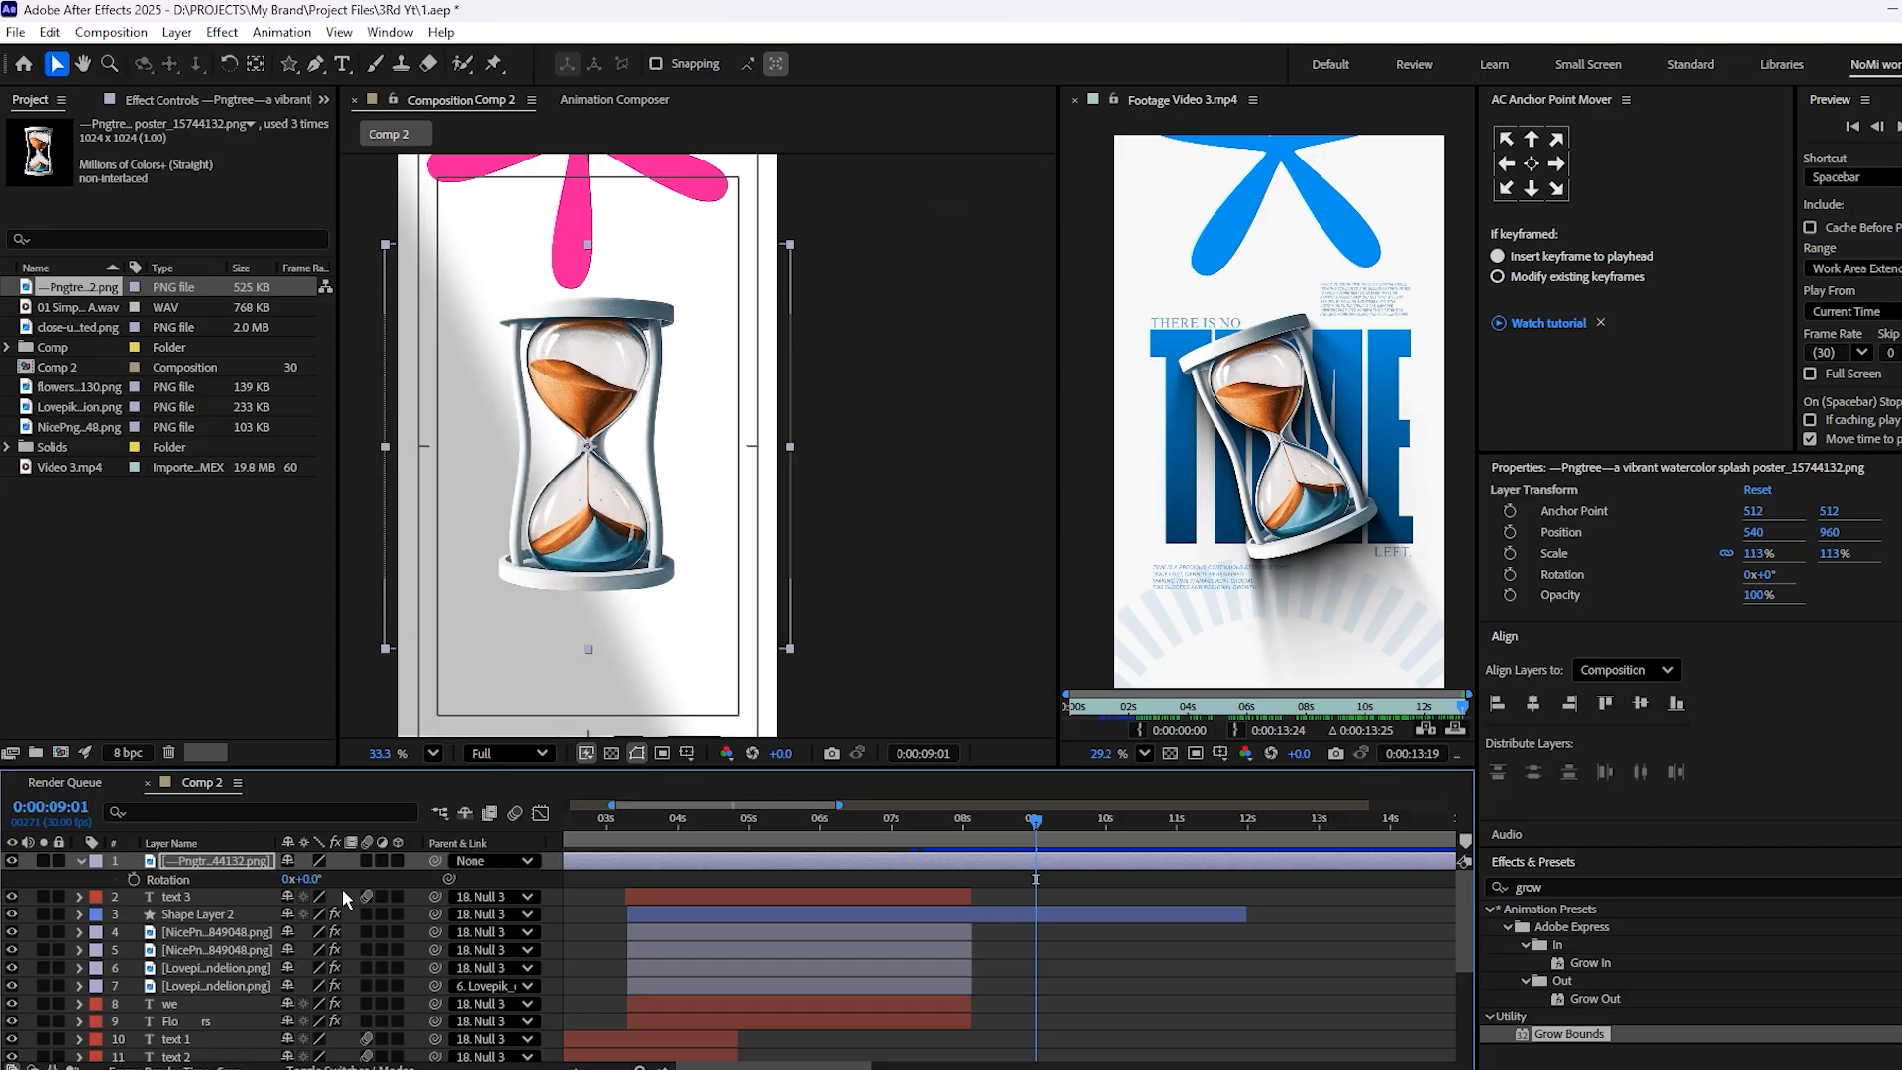
left_click_drag(311, 878, 306, 880)
scroll(1261, 558, "down", 2)
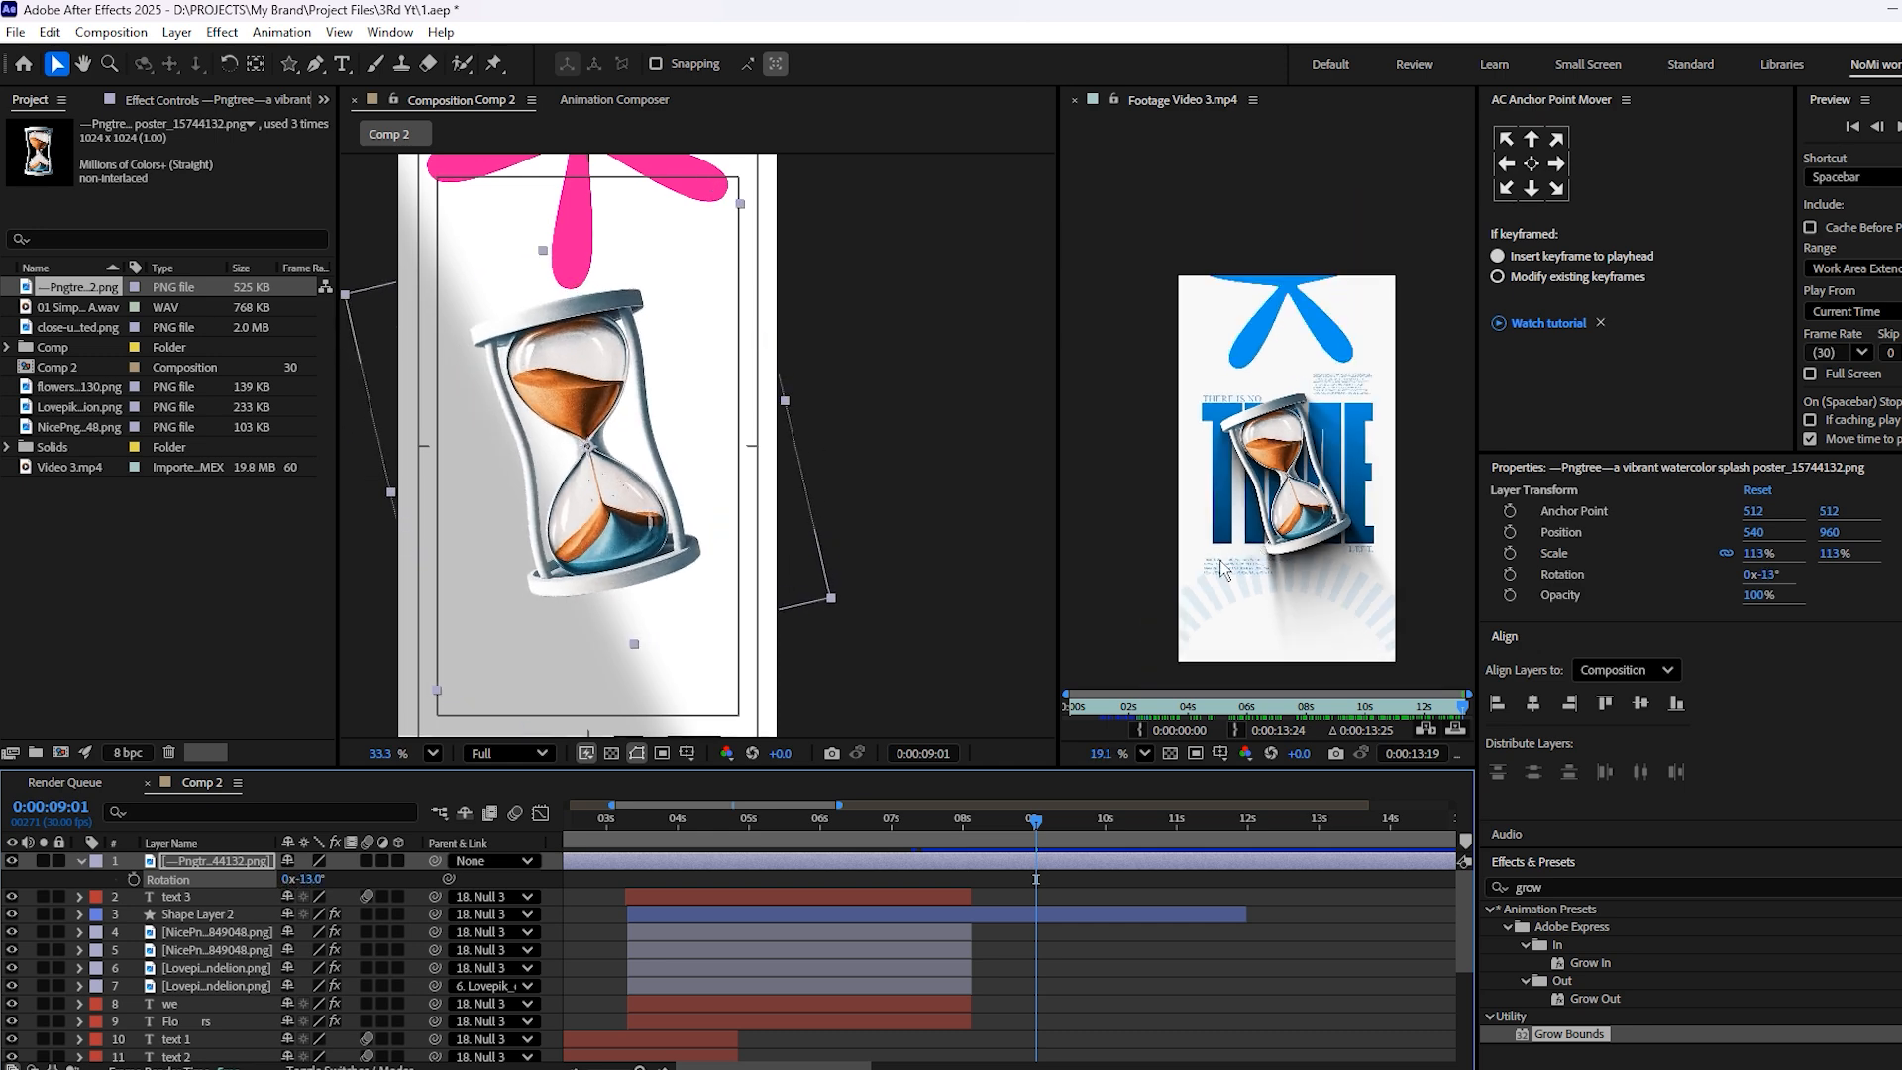
key("s")
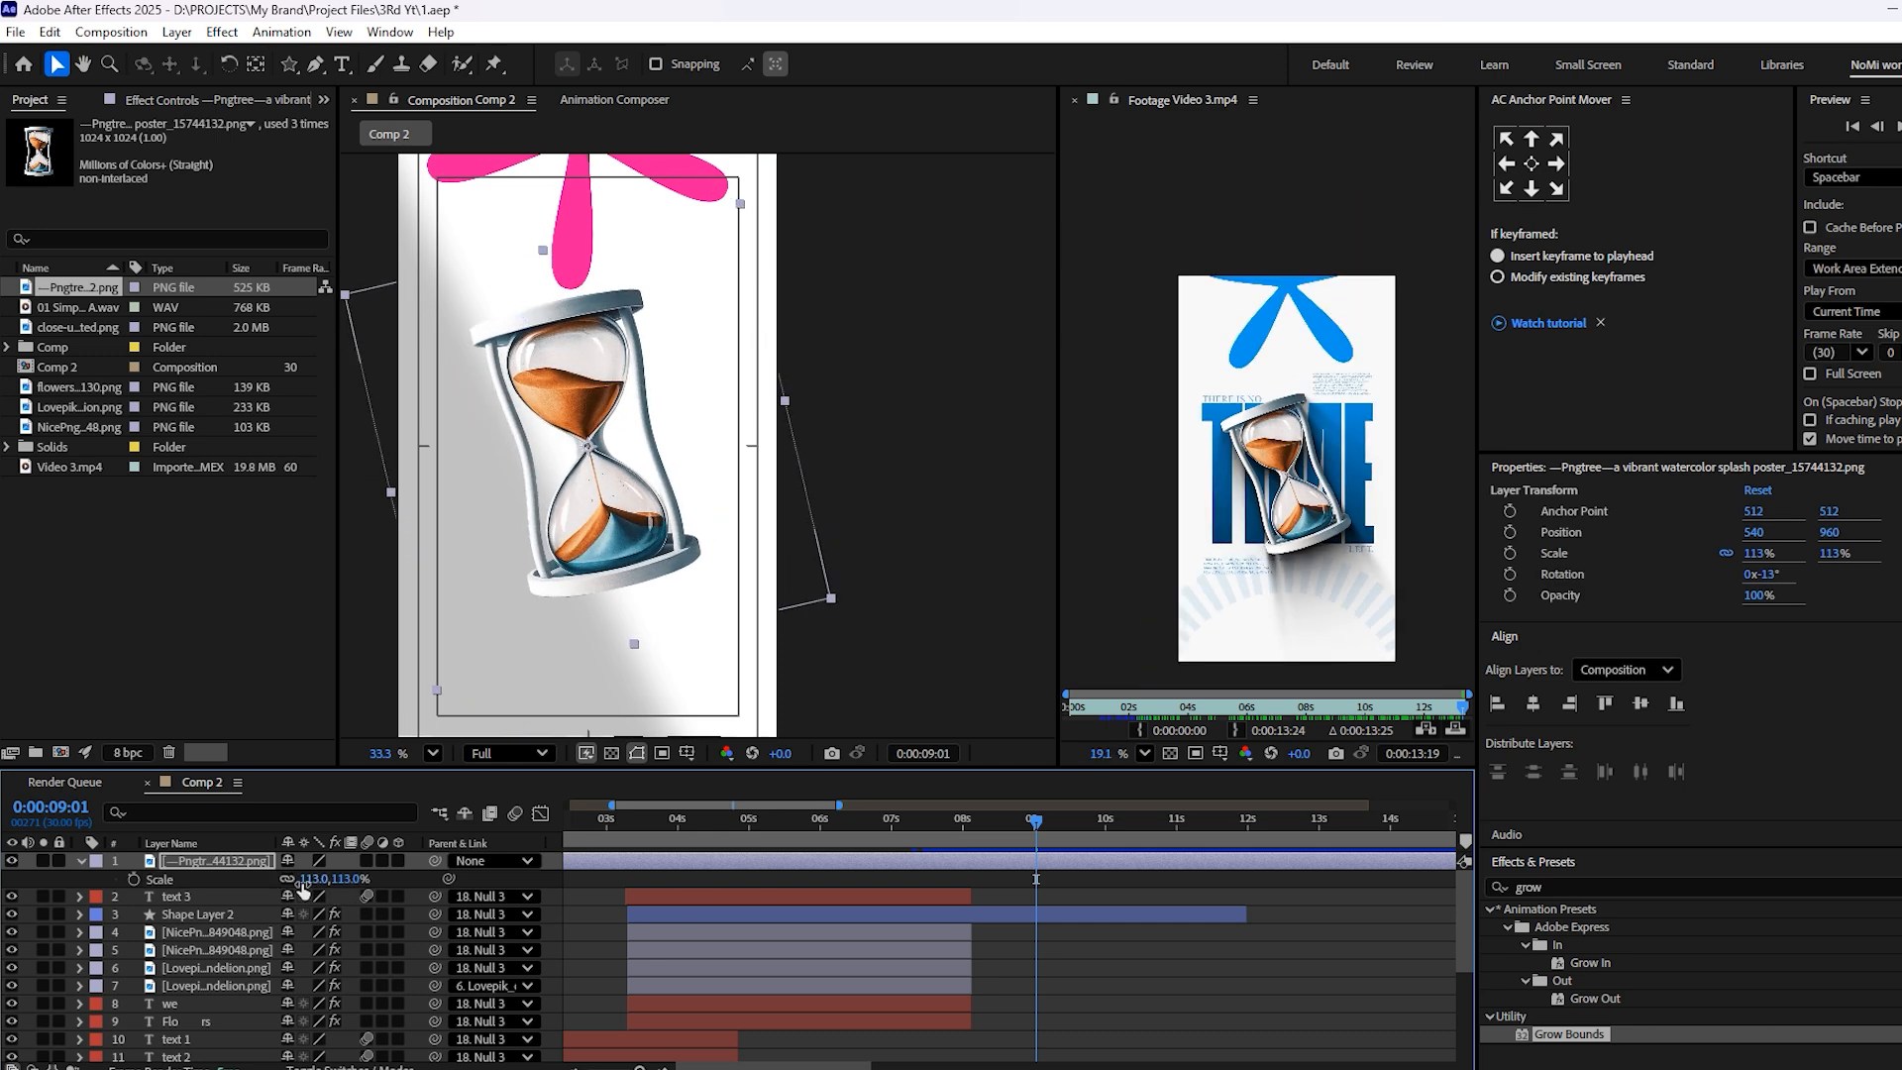
Set the hourglass layer's Scale to 100% and save the project
left_click(317, 881)
type("100")
left_click(730, 536)
key("ctrl+s")
Trim the hourglass layer to run from 6:29 to 11:29 by splitting it at both times and deleting the outer pieces
left_click(977, 861)
left_click_drag(983, 822, 897, 864)
key("ctrl+shift+d")
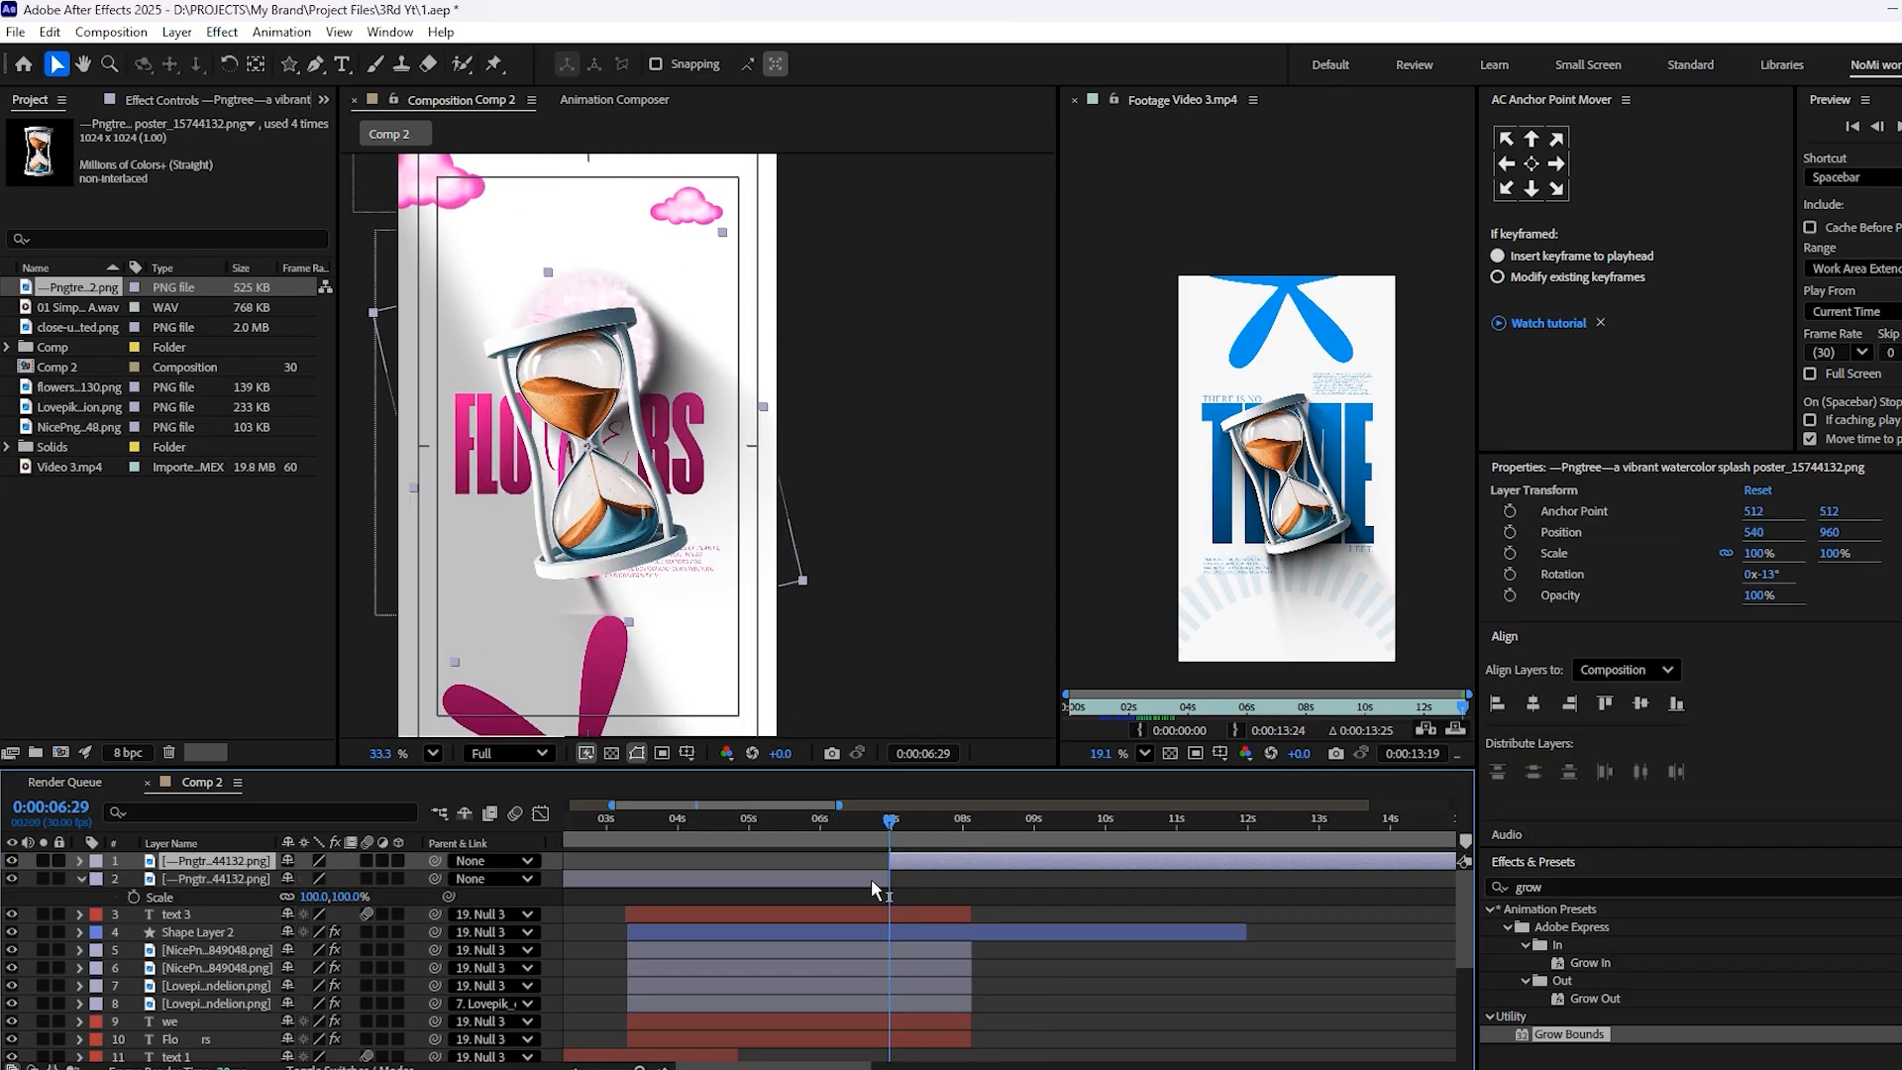
left_click(871, 878)
key("Delete")
left_click_drag(1014, 812, 1244, 902)
left_click(1275, 854)
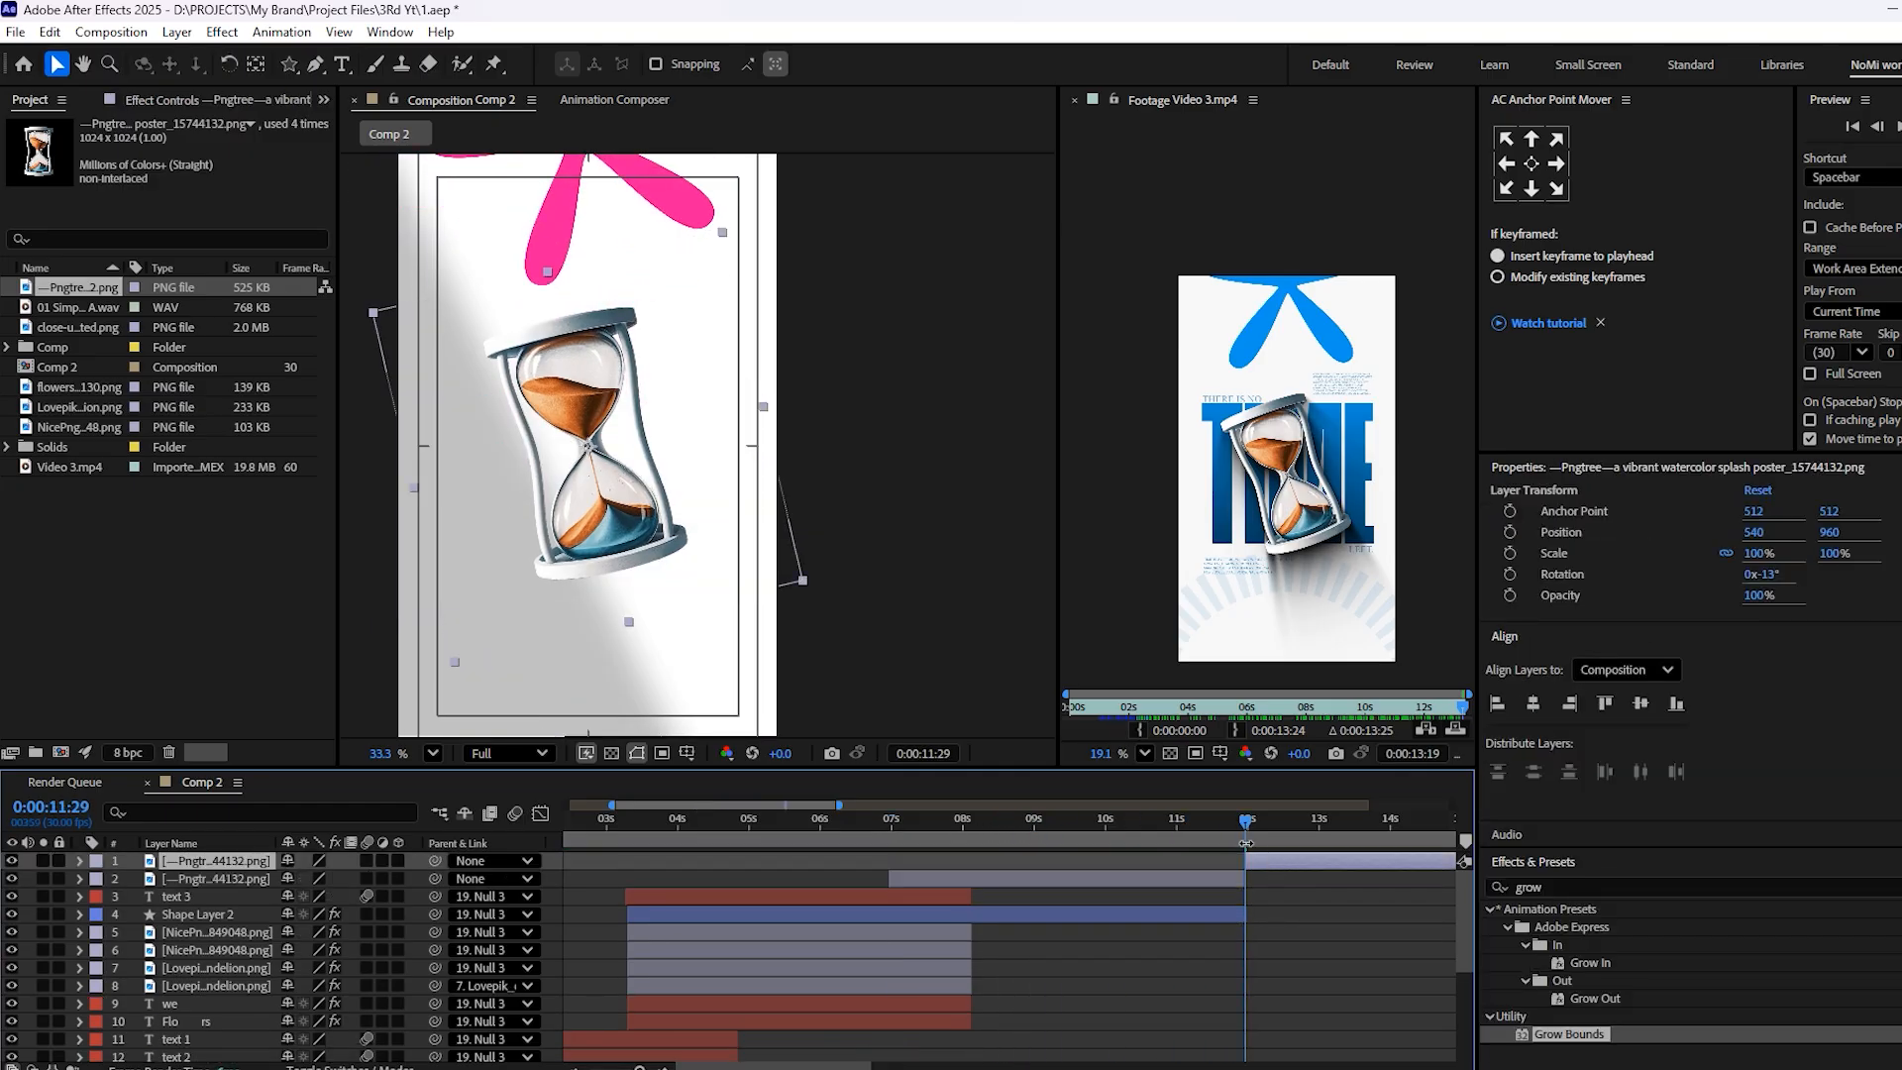
left_click_drag(1199, 823, 994, 884)
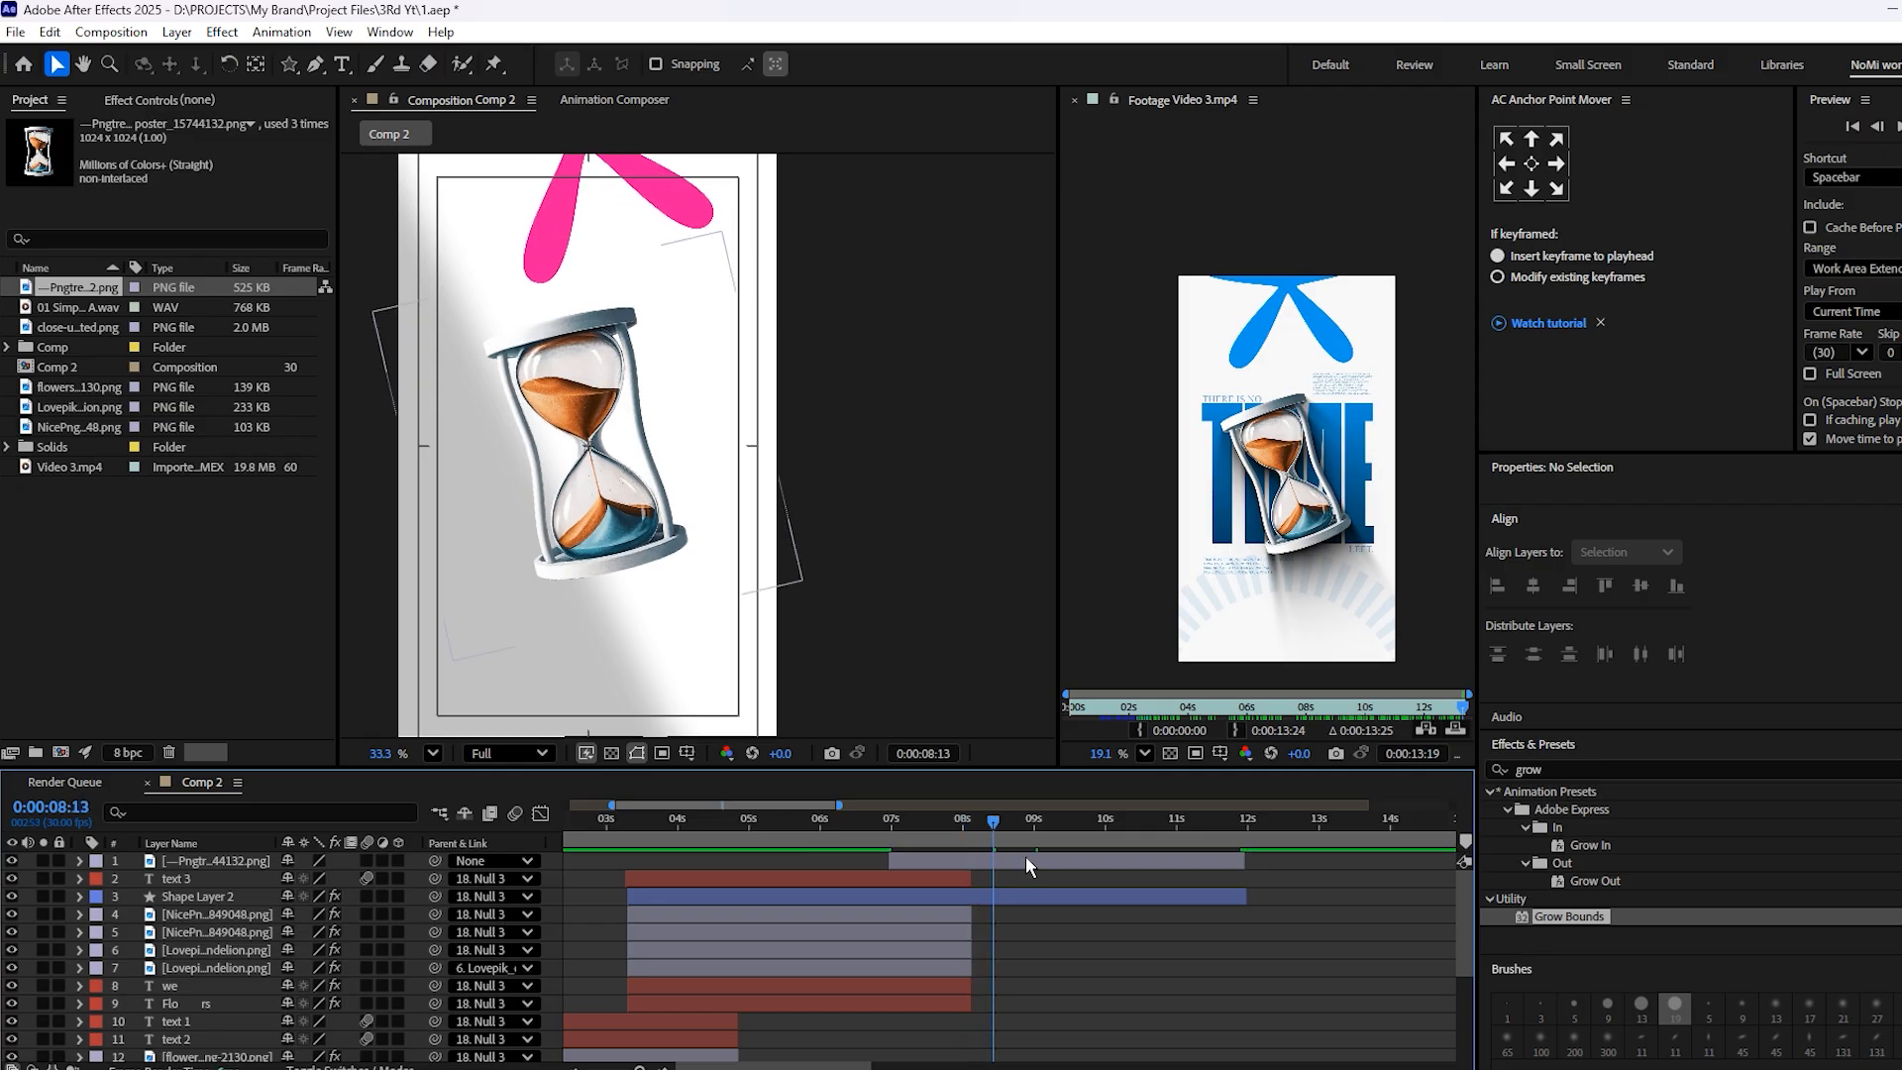
Move Shape Layer 2 one level up in the layer stack, above text 3
left_click(1063, 895)
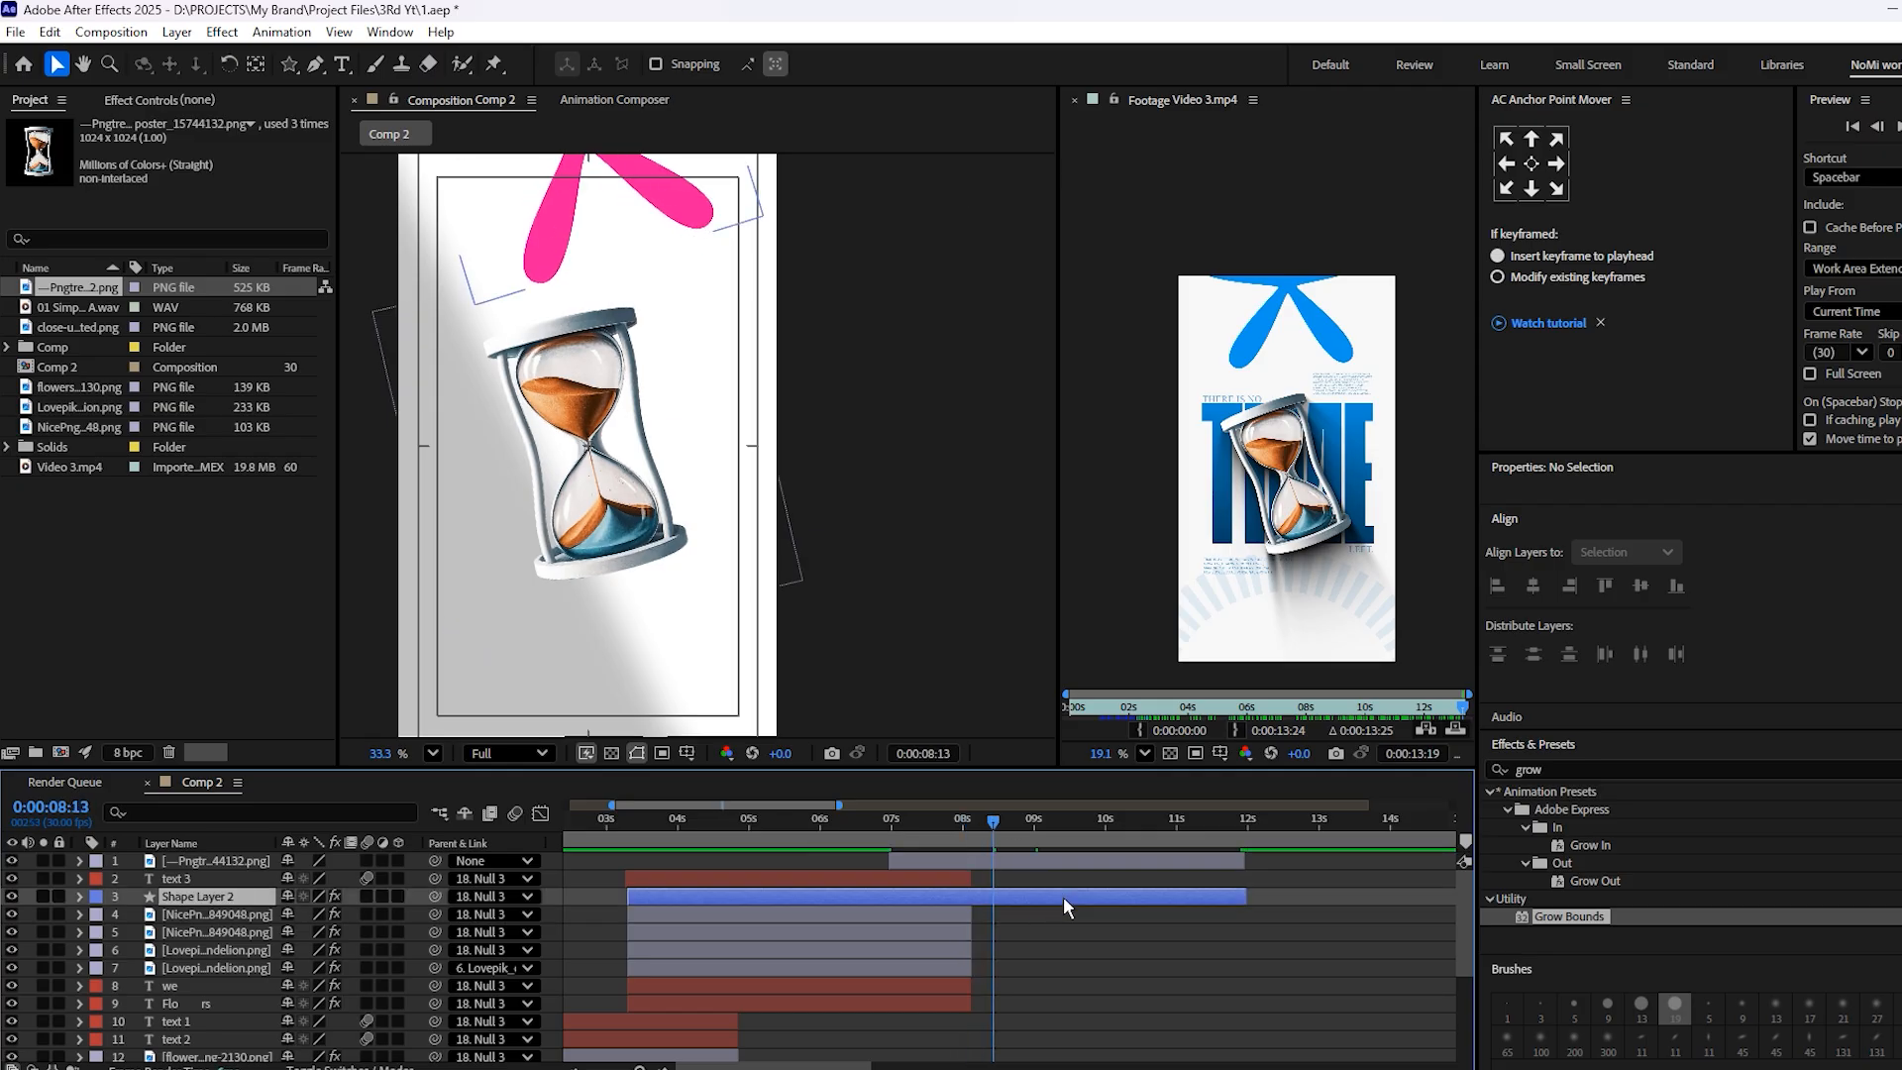
key("ctrl+]")
key("space")
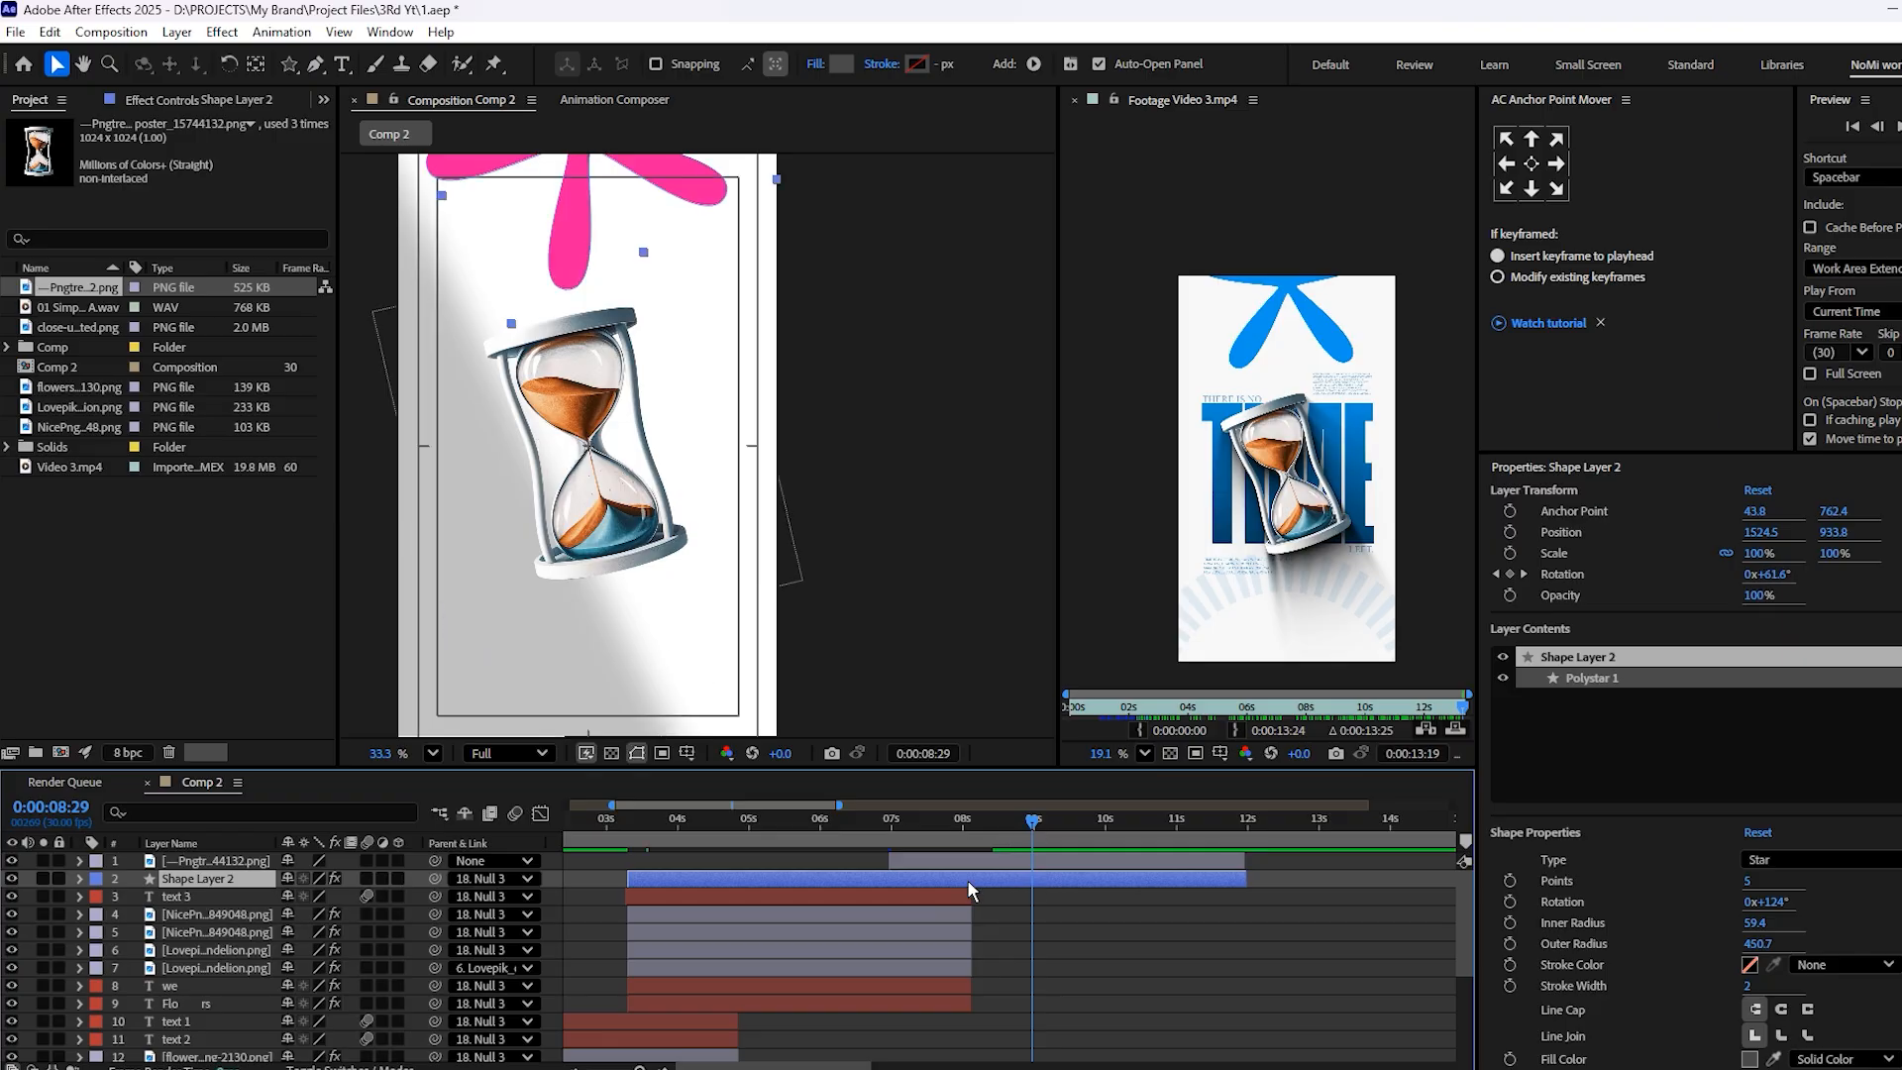
Duplicate the trimmed hourglass layer and select the lower copy for the shadow
left_click(970, 869)
key("ctrl+d")
left_click(999, 879)
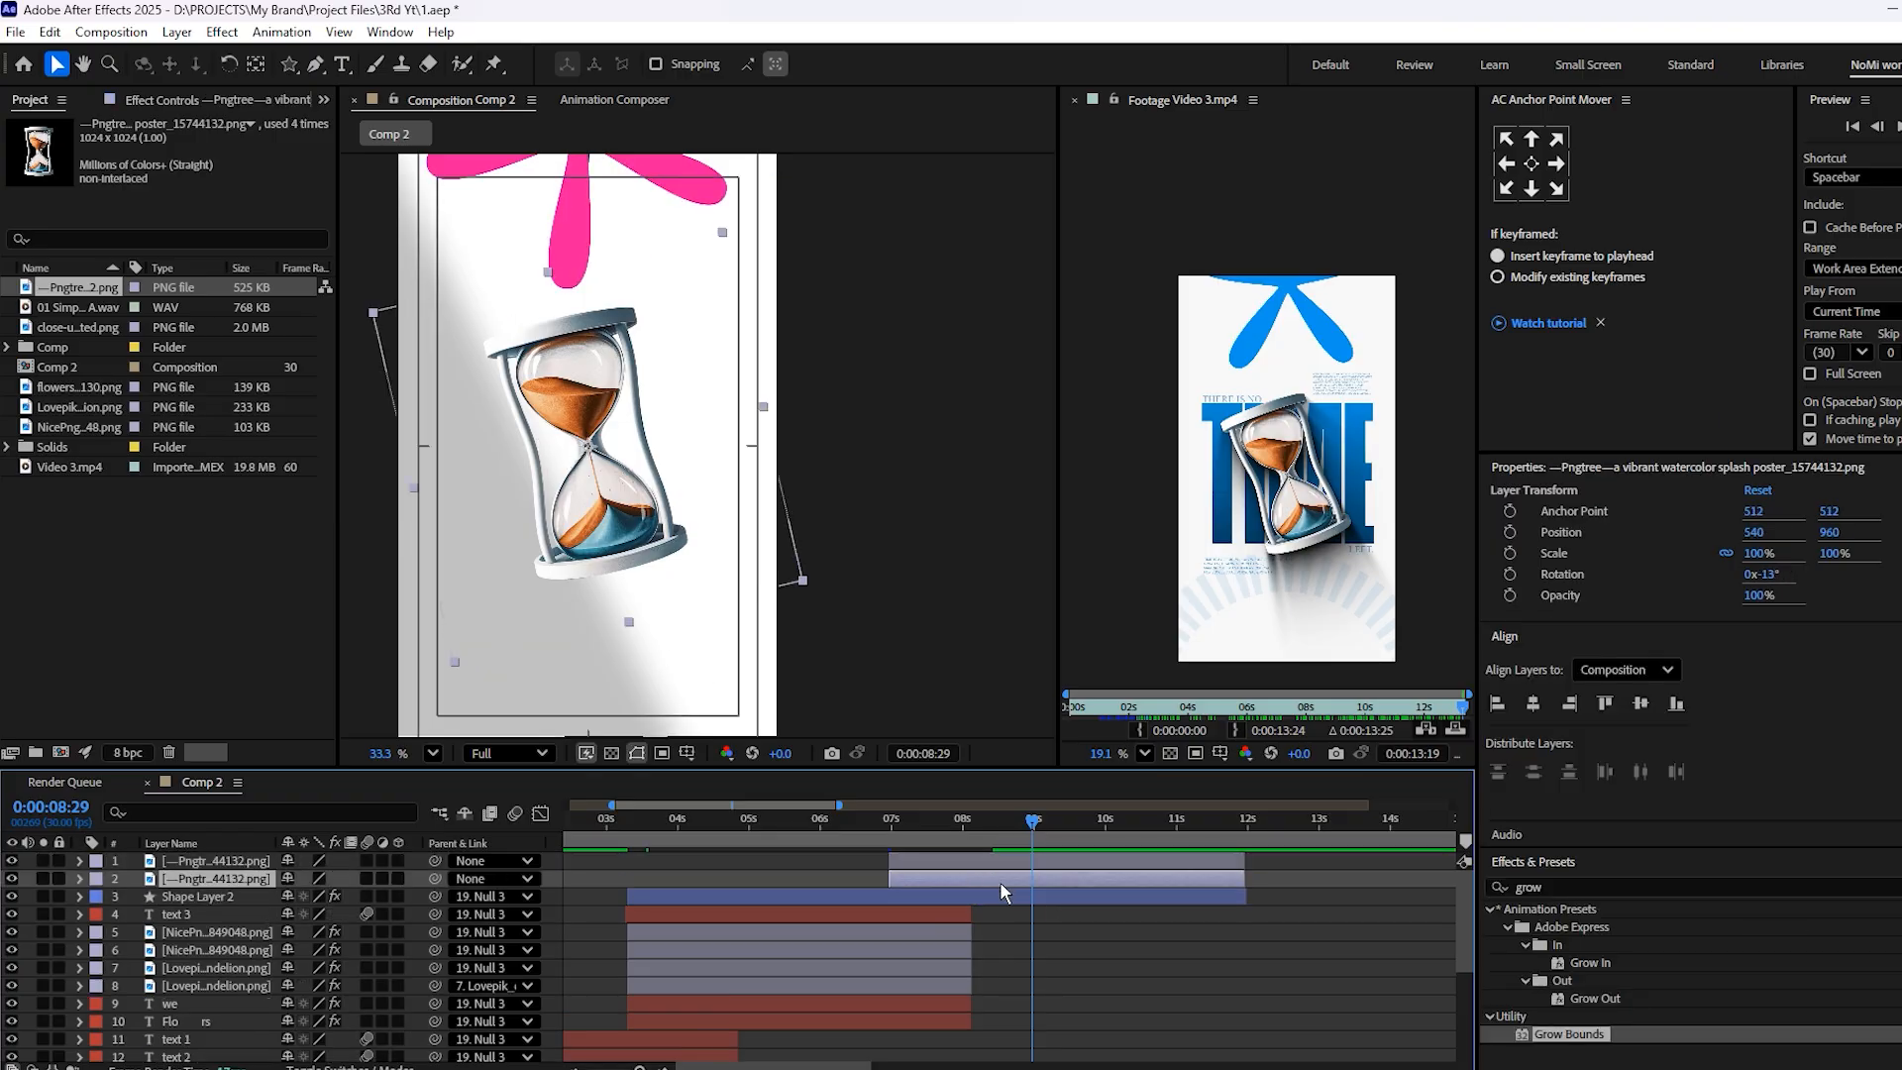
Copy the Grow Bounds, Fill and CC Radial Fast Blur effects from the lower dandelion layer onto the lower hourglass copy and preview the shadow
scroll(1019, 946, "left", 2)
scroll(991, 921, "down", 4)
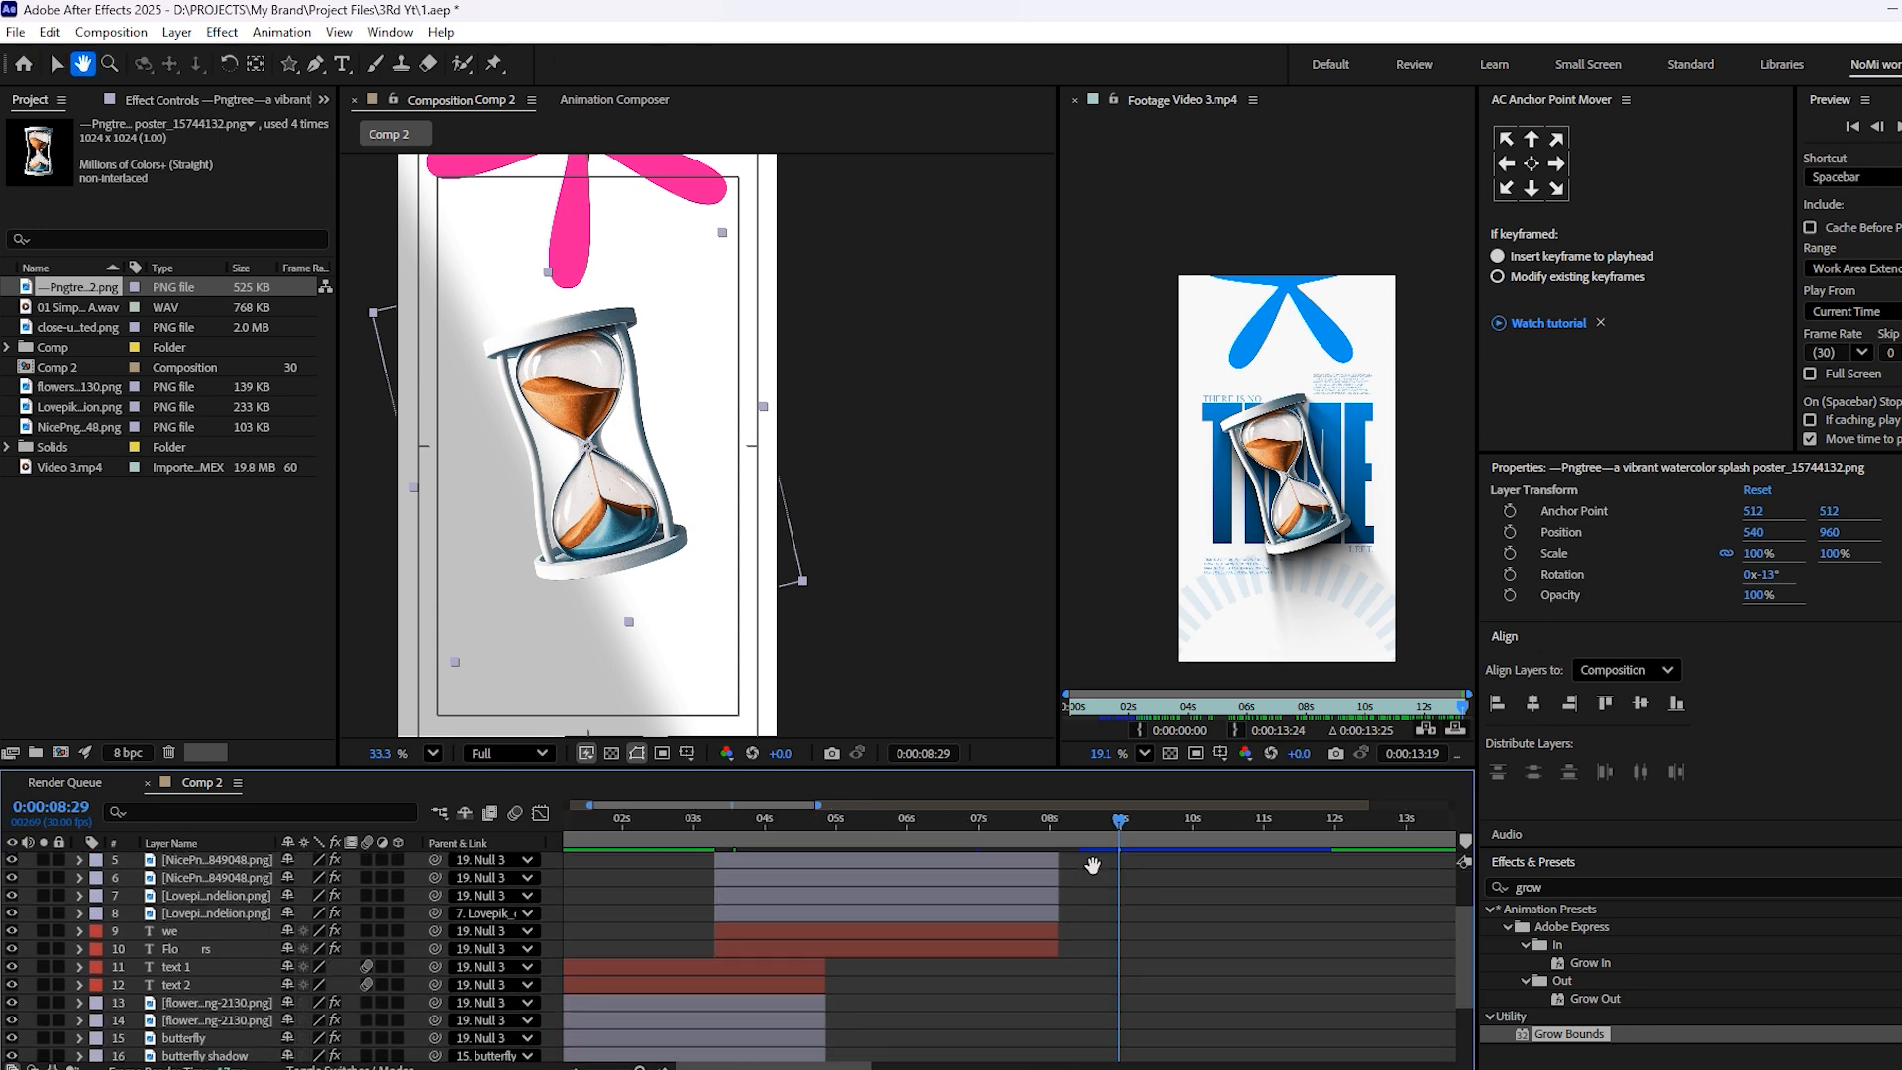
left_click(960, 903)
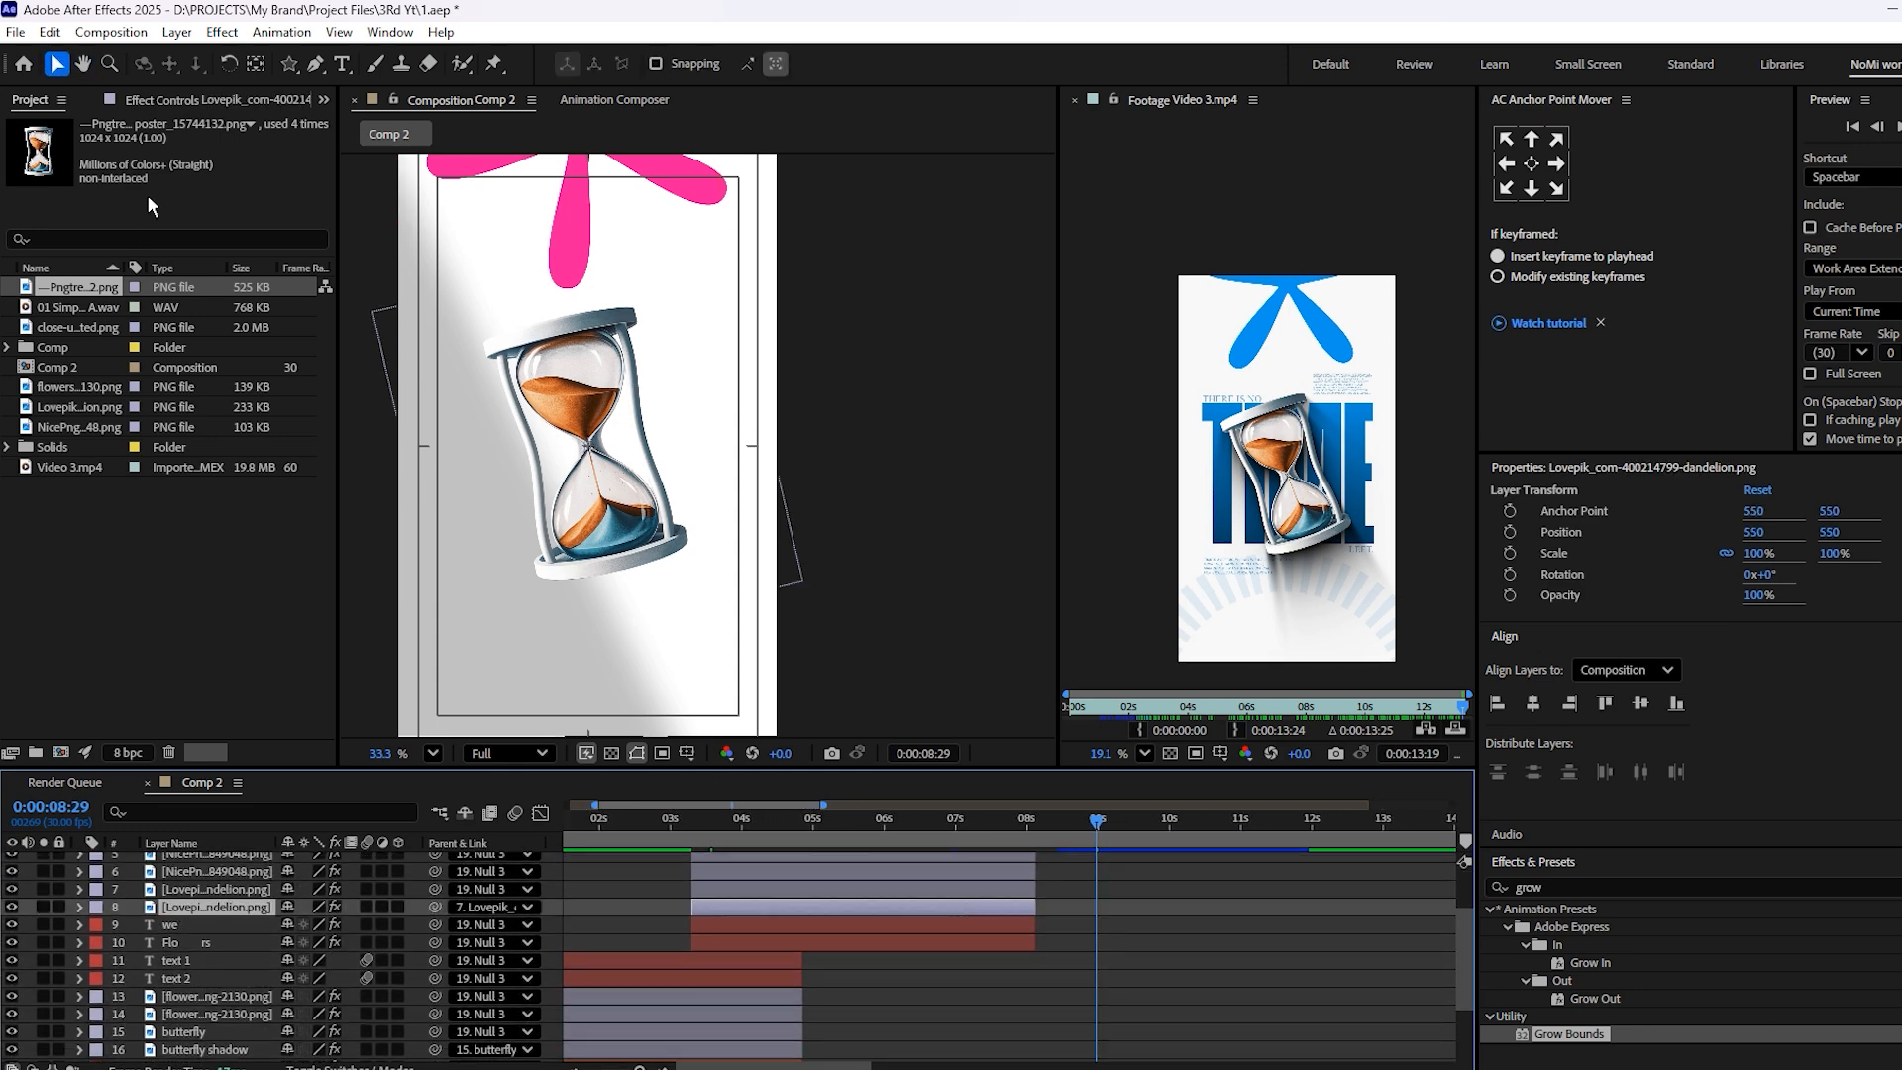
left_click(143, 102)
left_click(71, 141)
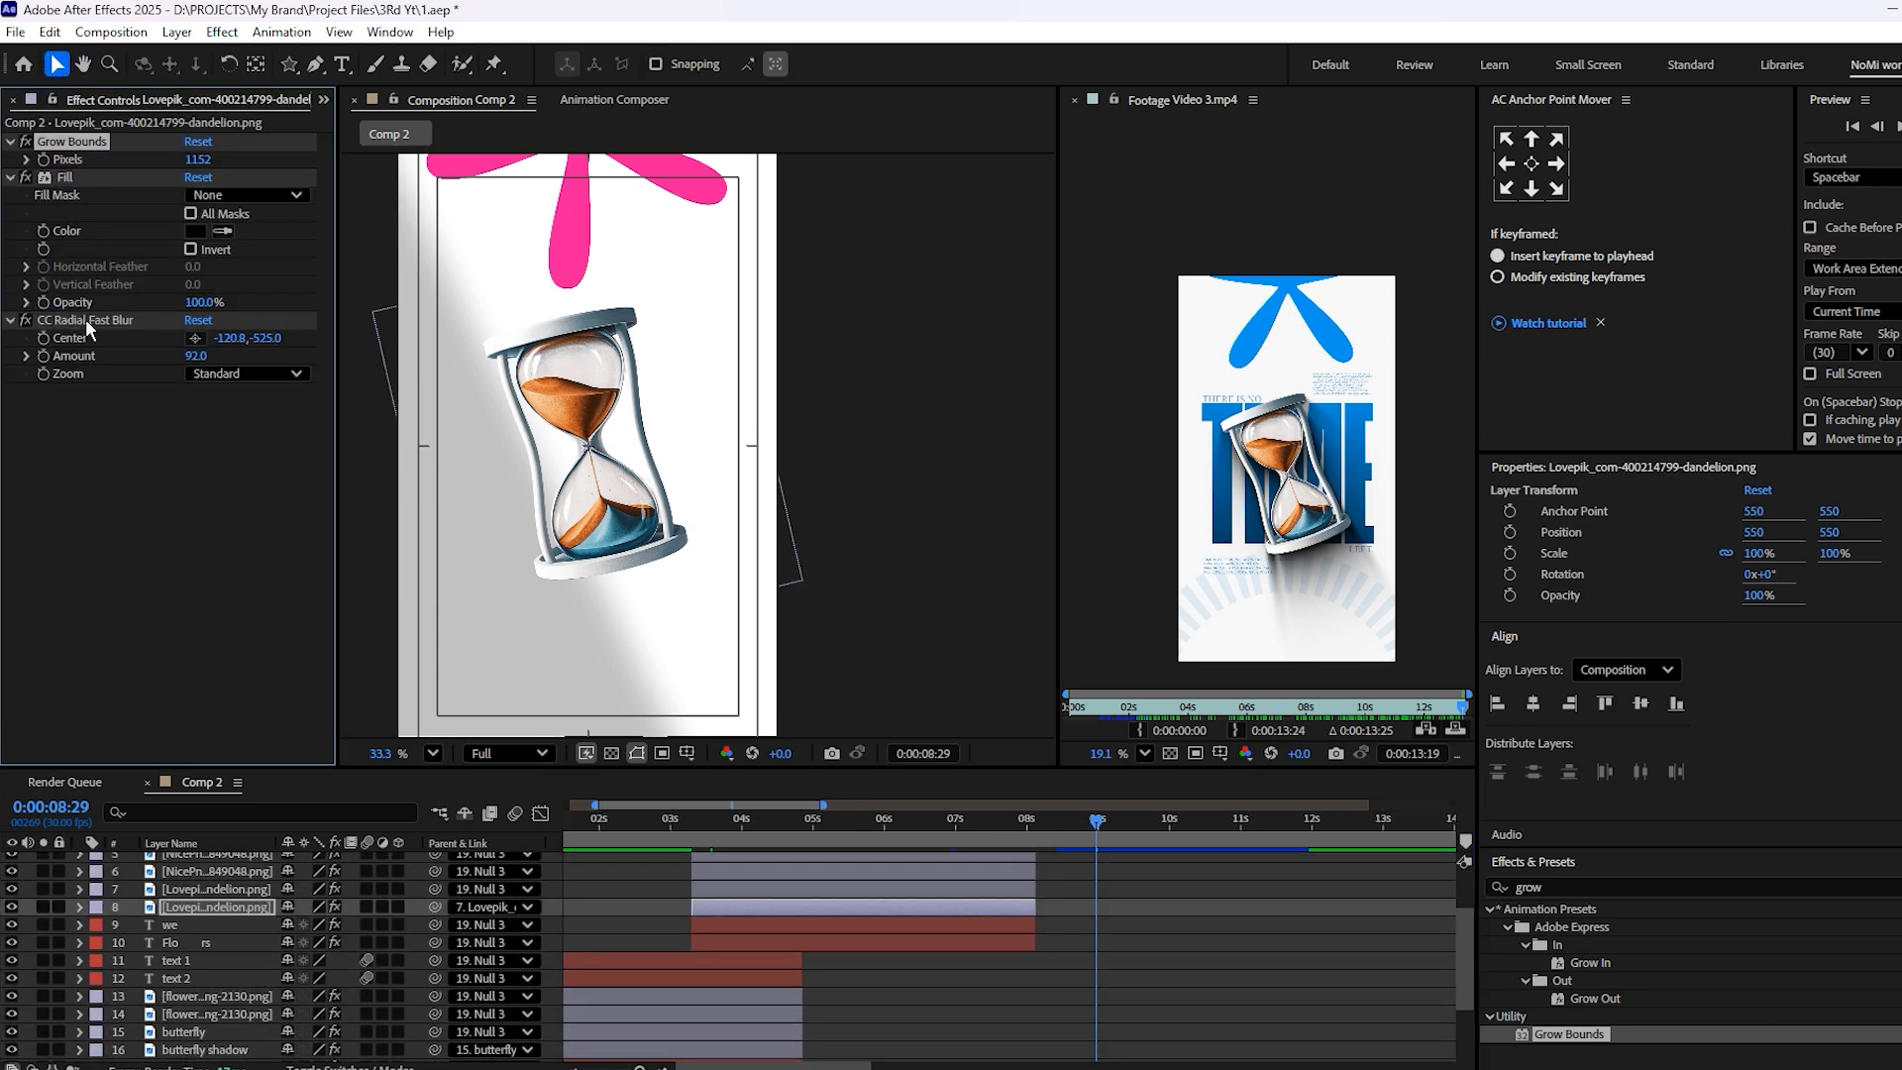
left_click(89, 320, "shift")
left_click_drag(1112, 910, 1024, 977)
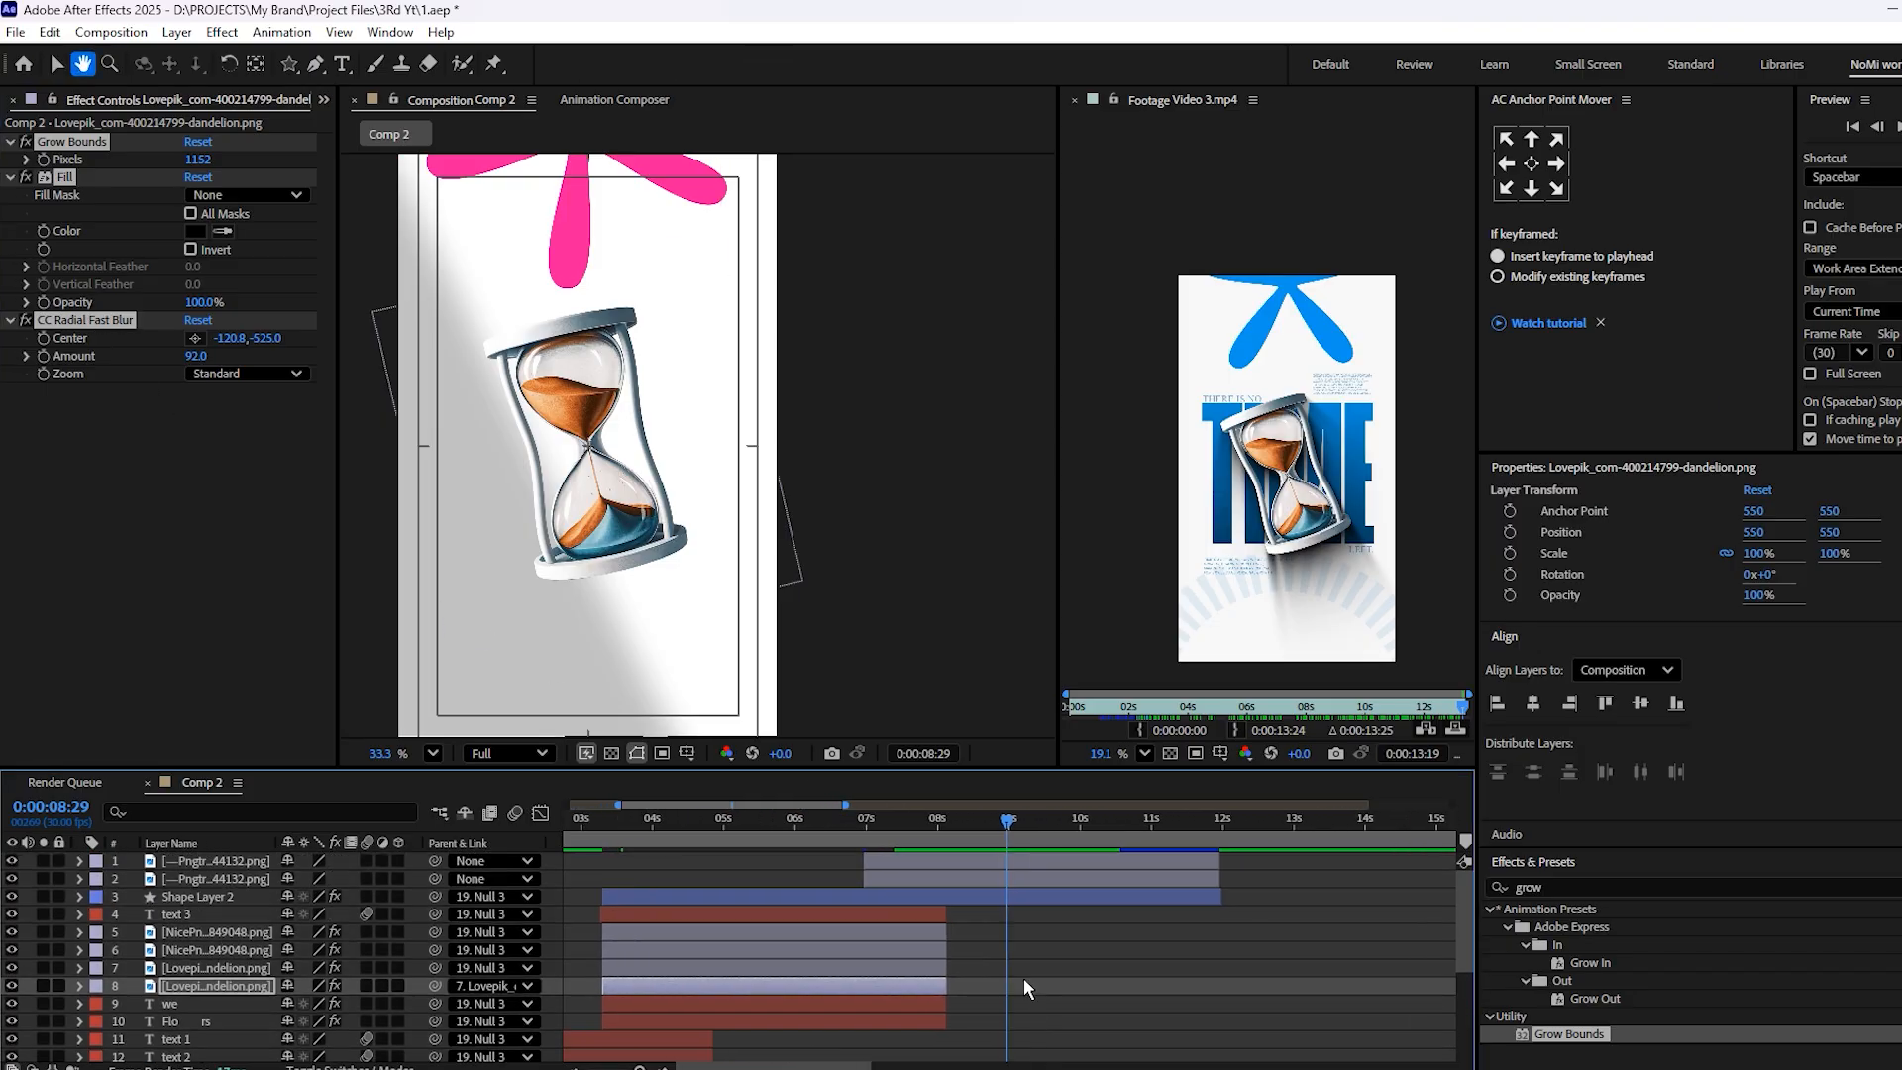
left_click(1013, 876)
key("ctrl+v")
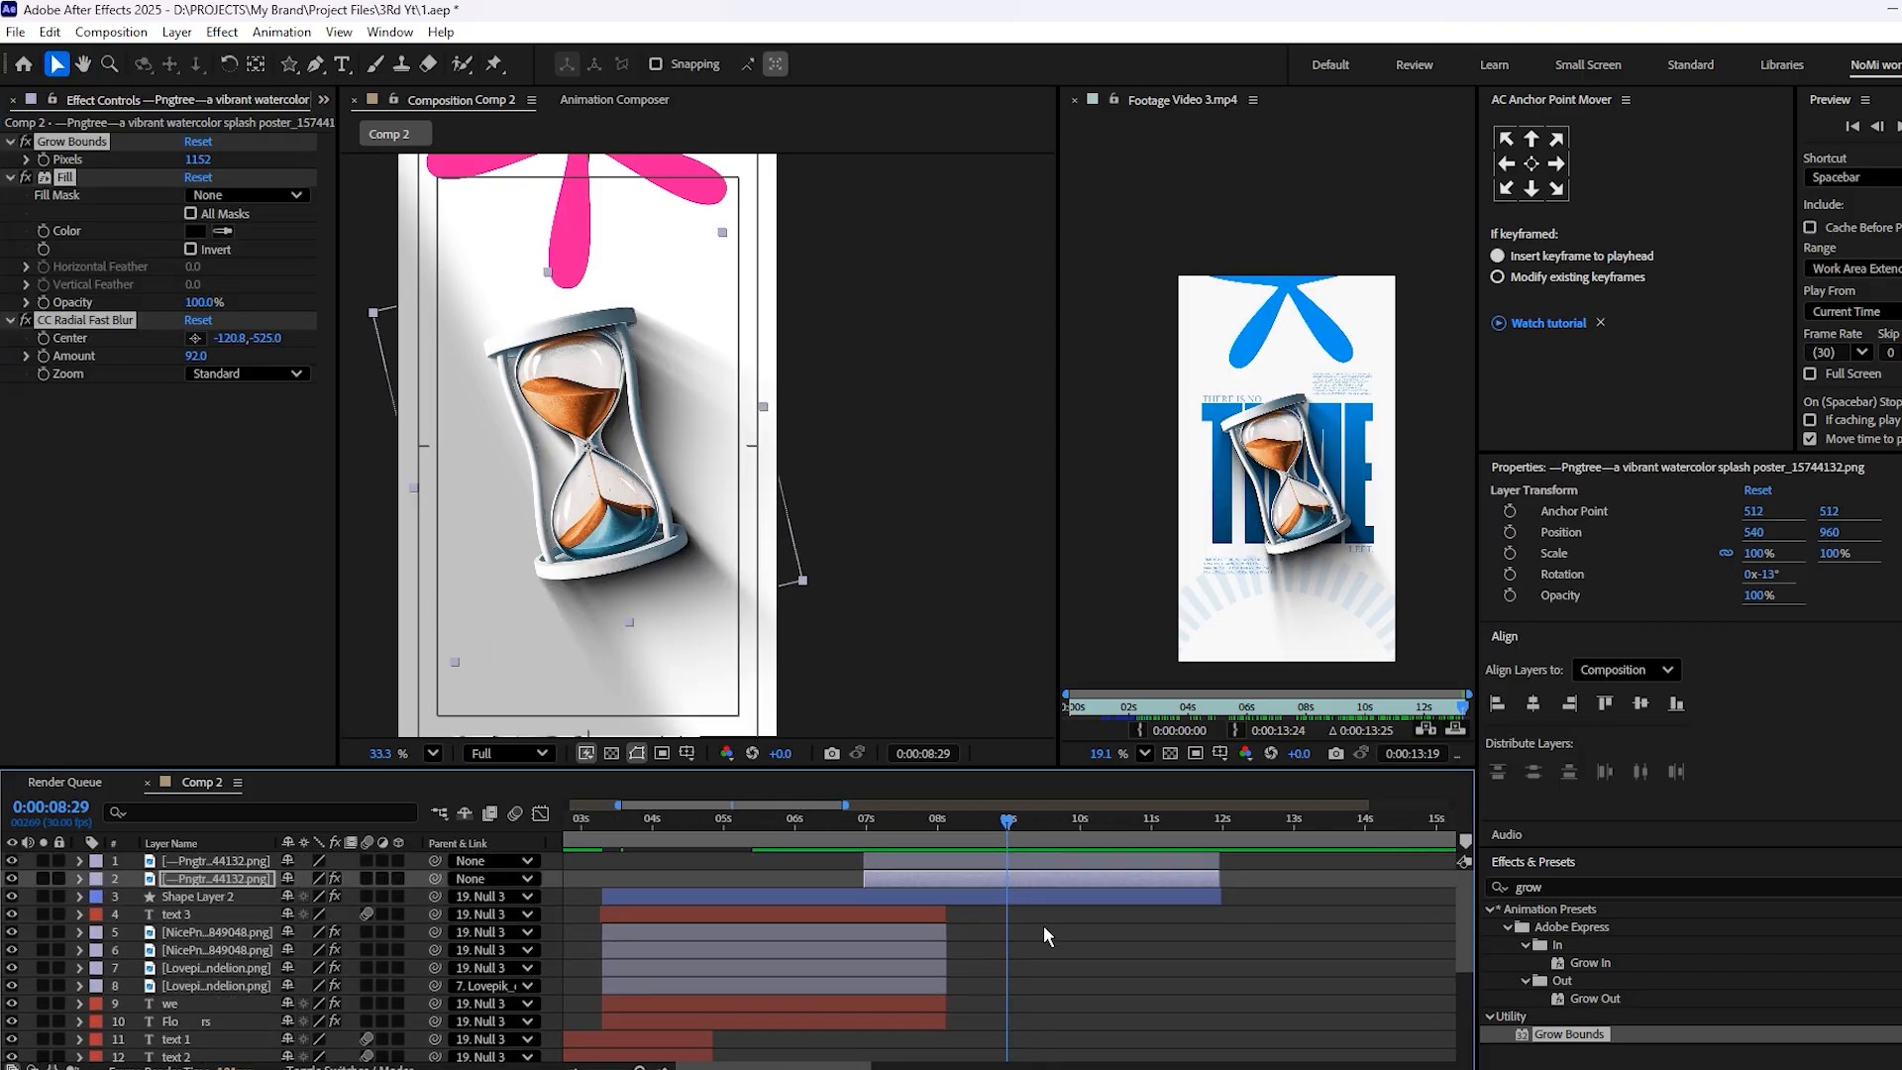
left_click(1054, 942)
scroll(540, 398, "up", 1)
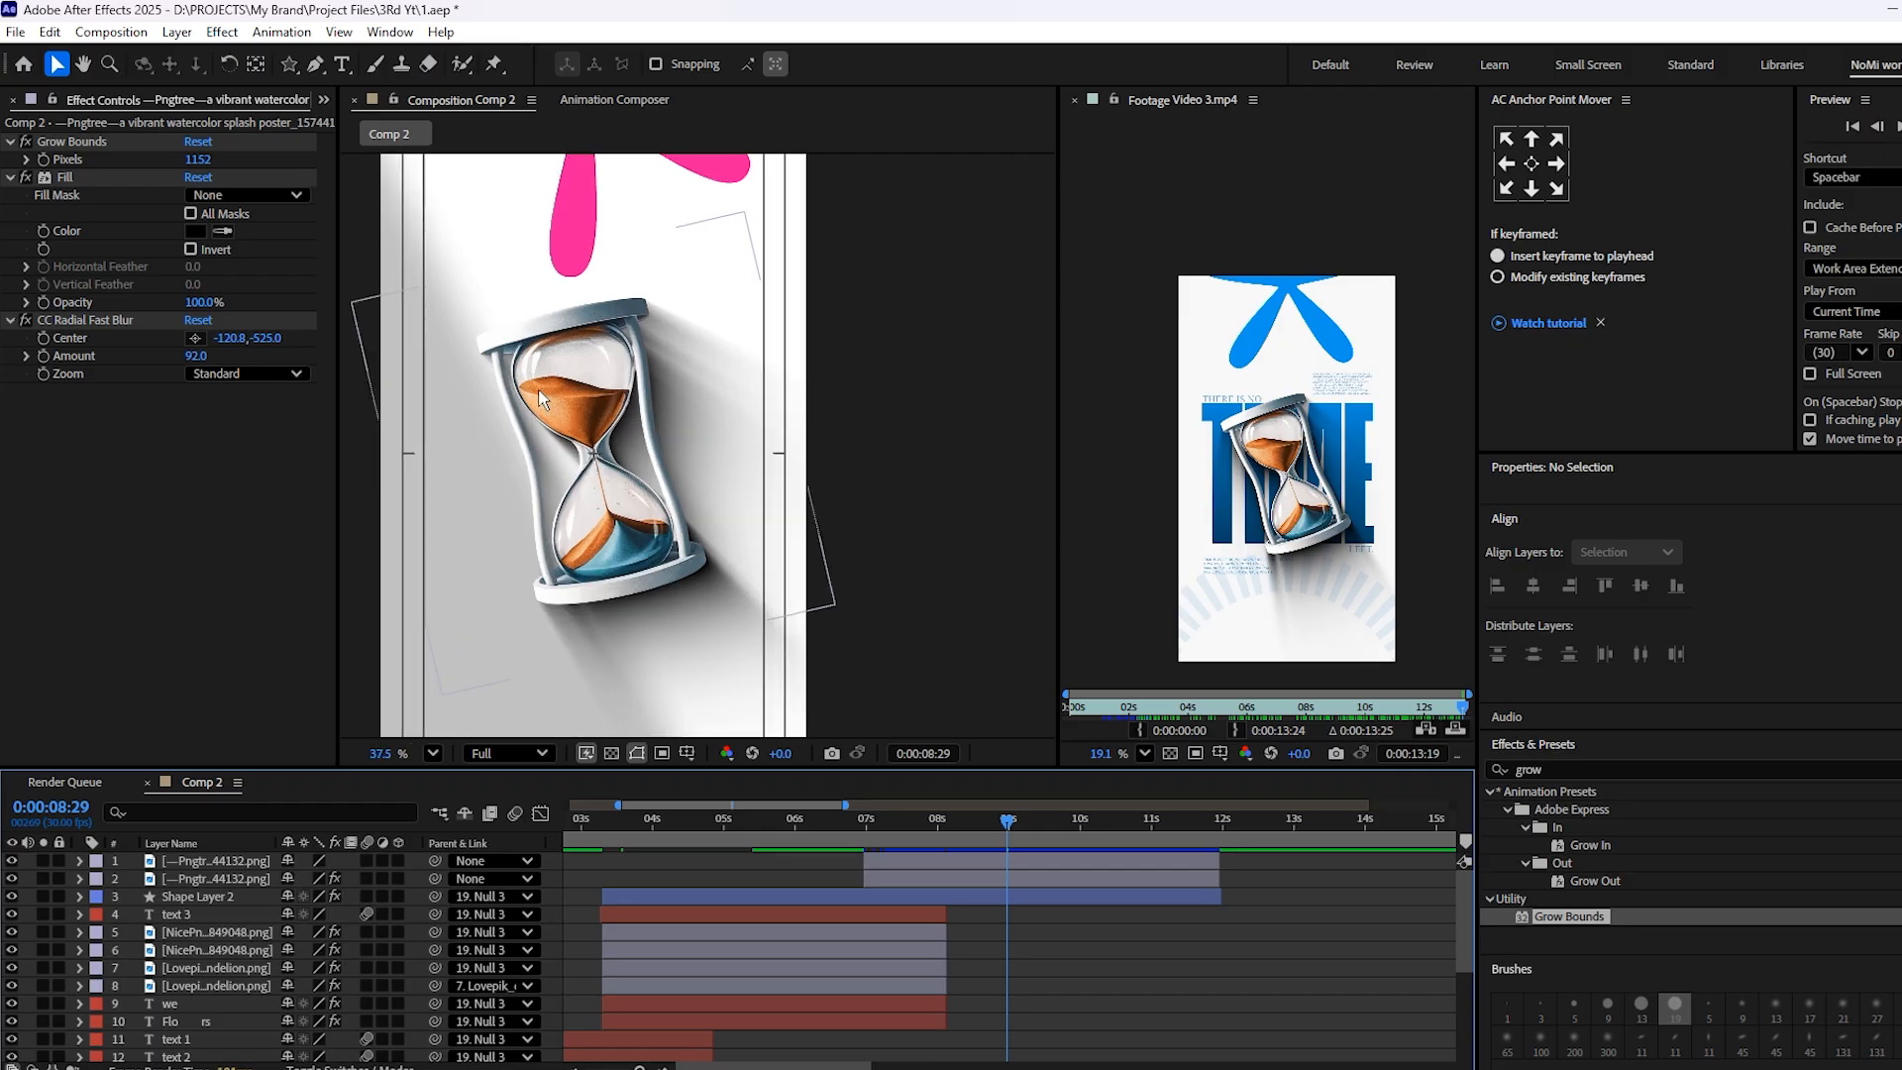
key("space")
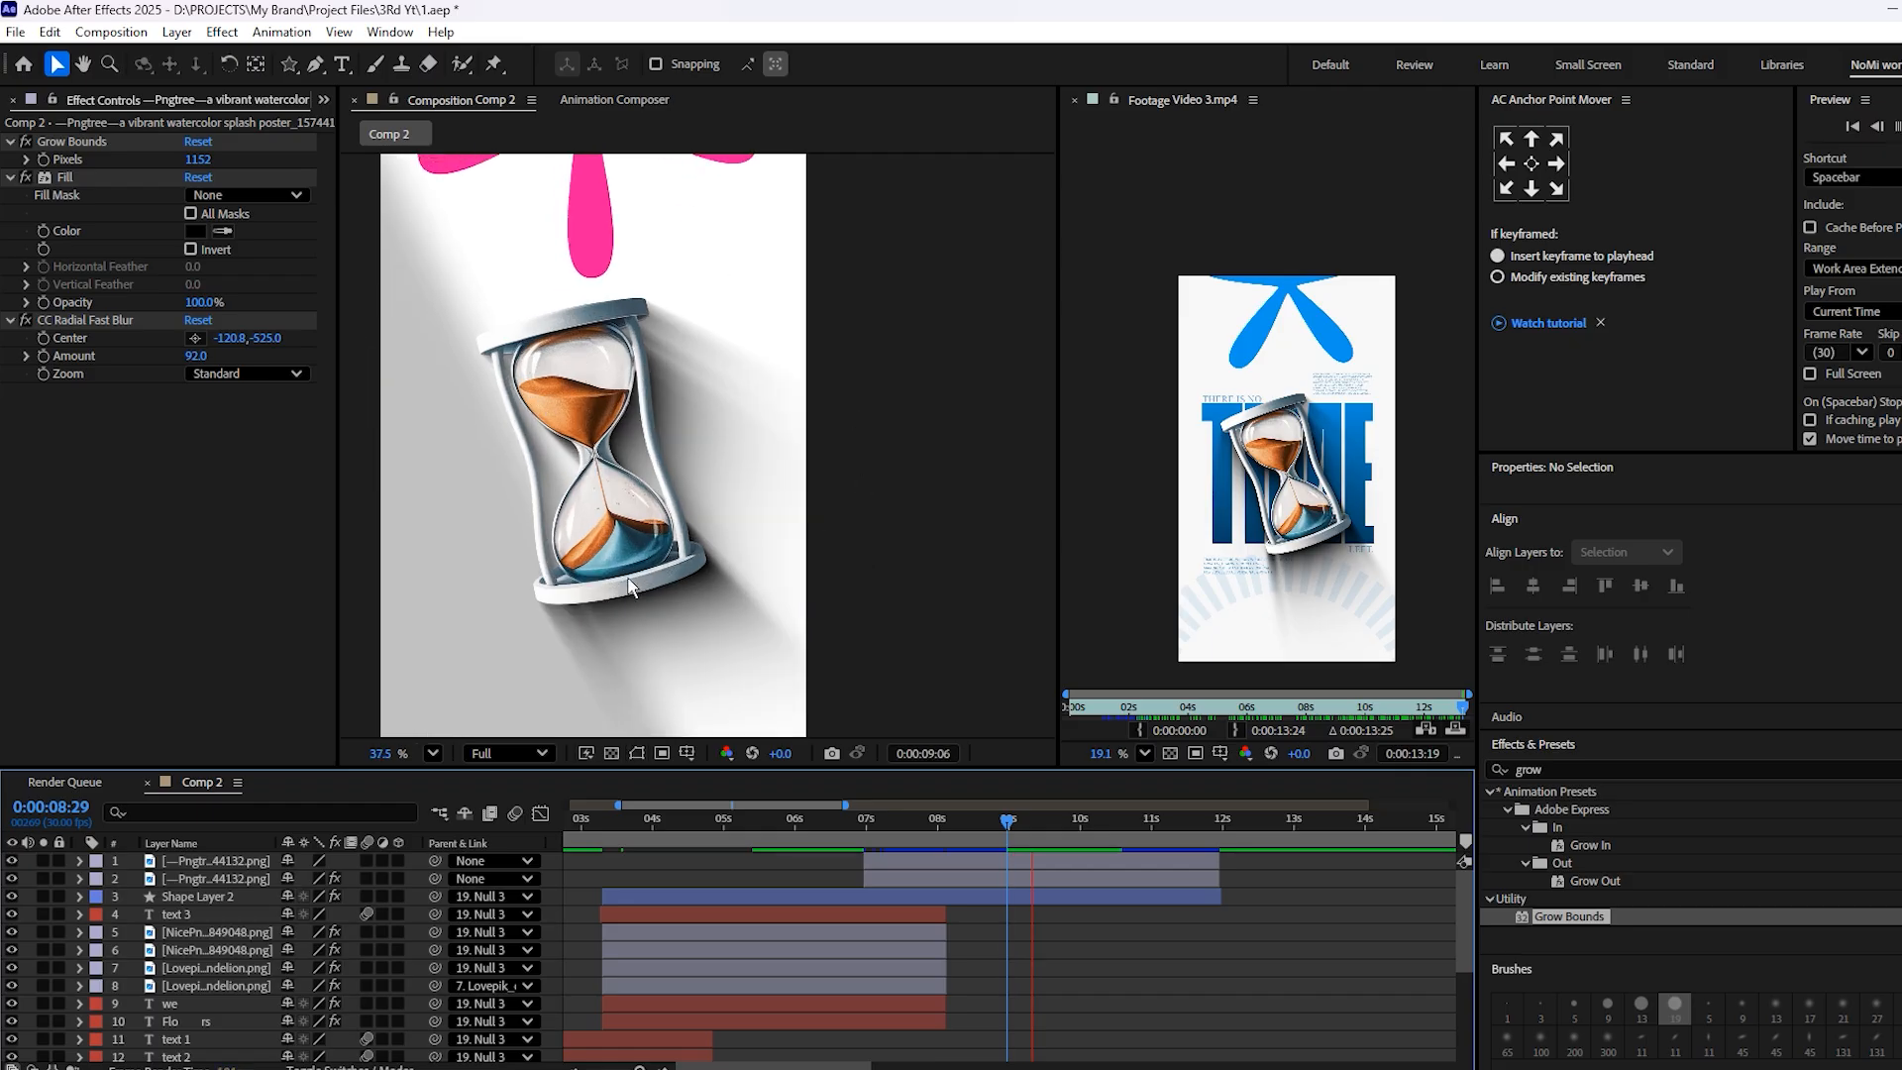
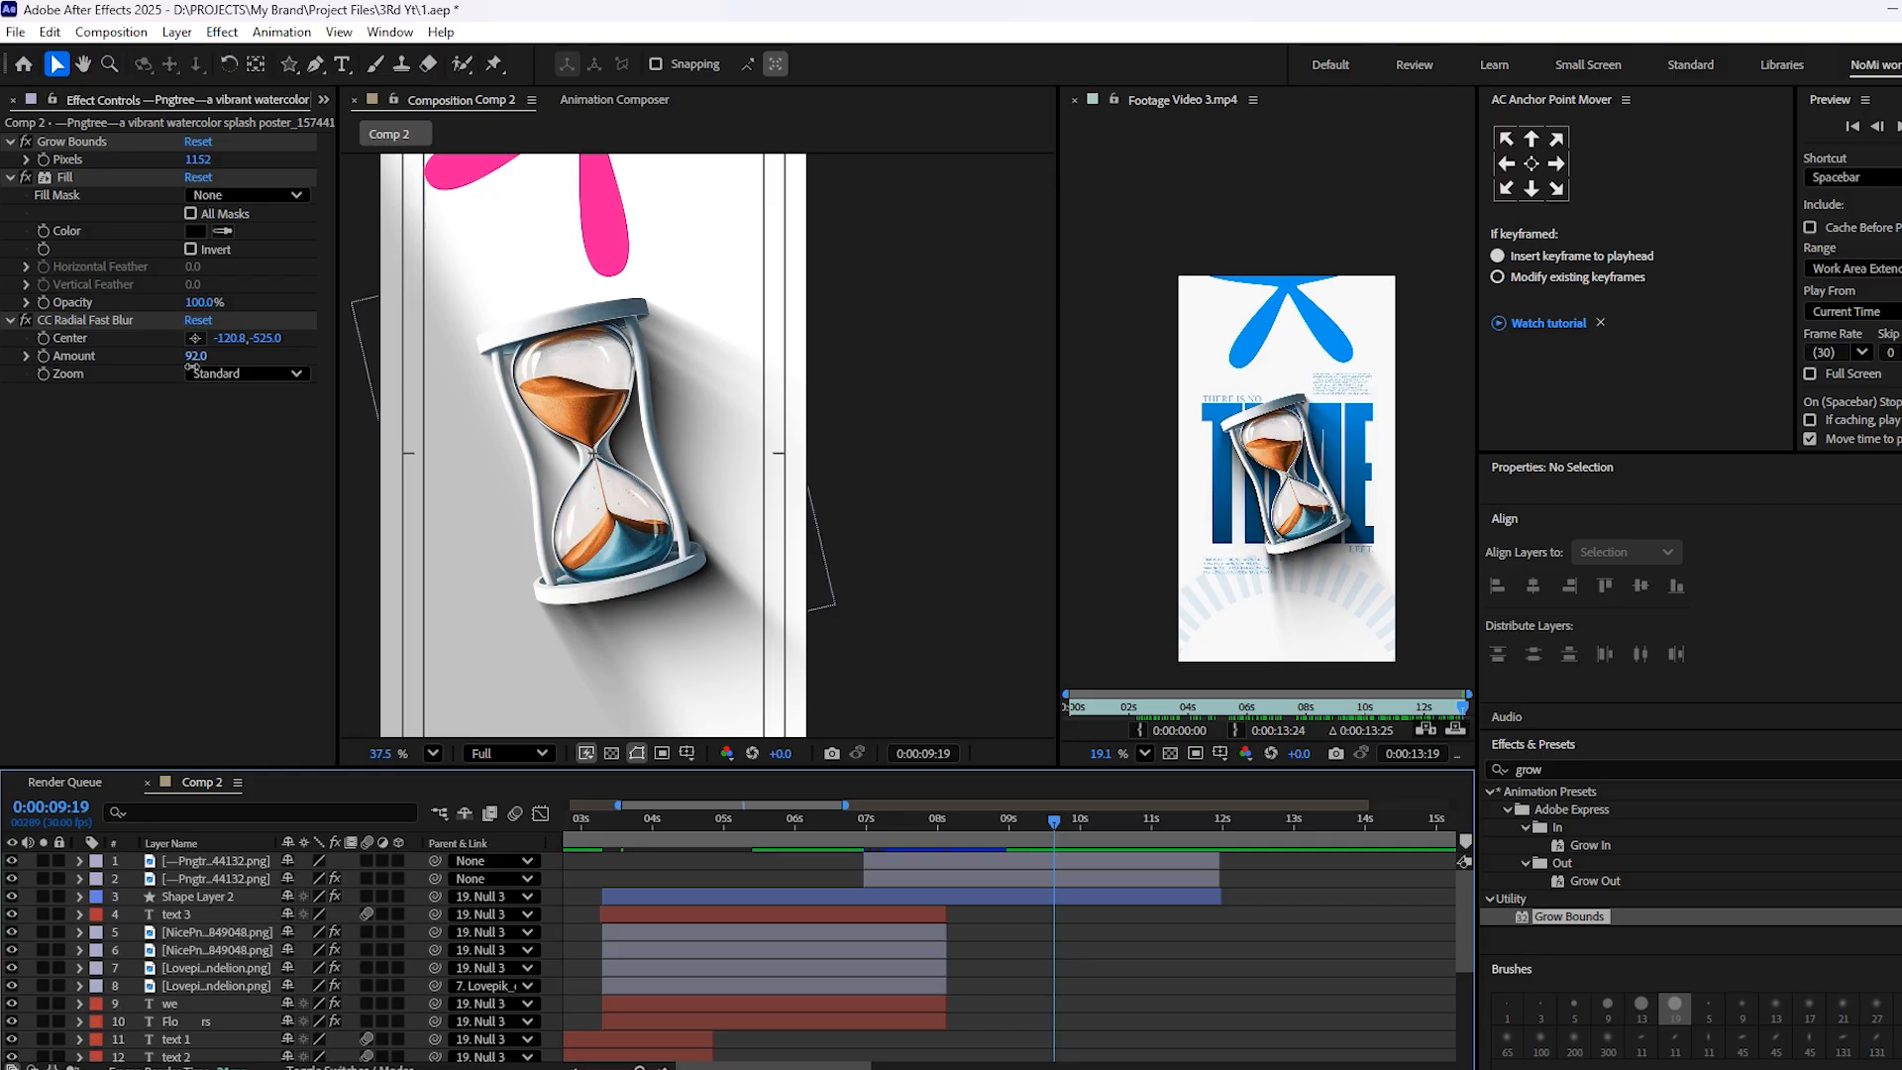
Set the hourglass shadow's CC Radial Fast Blur amount to 89, preview the animation and save the project
left_click_drag(193, 359, 178, 359)
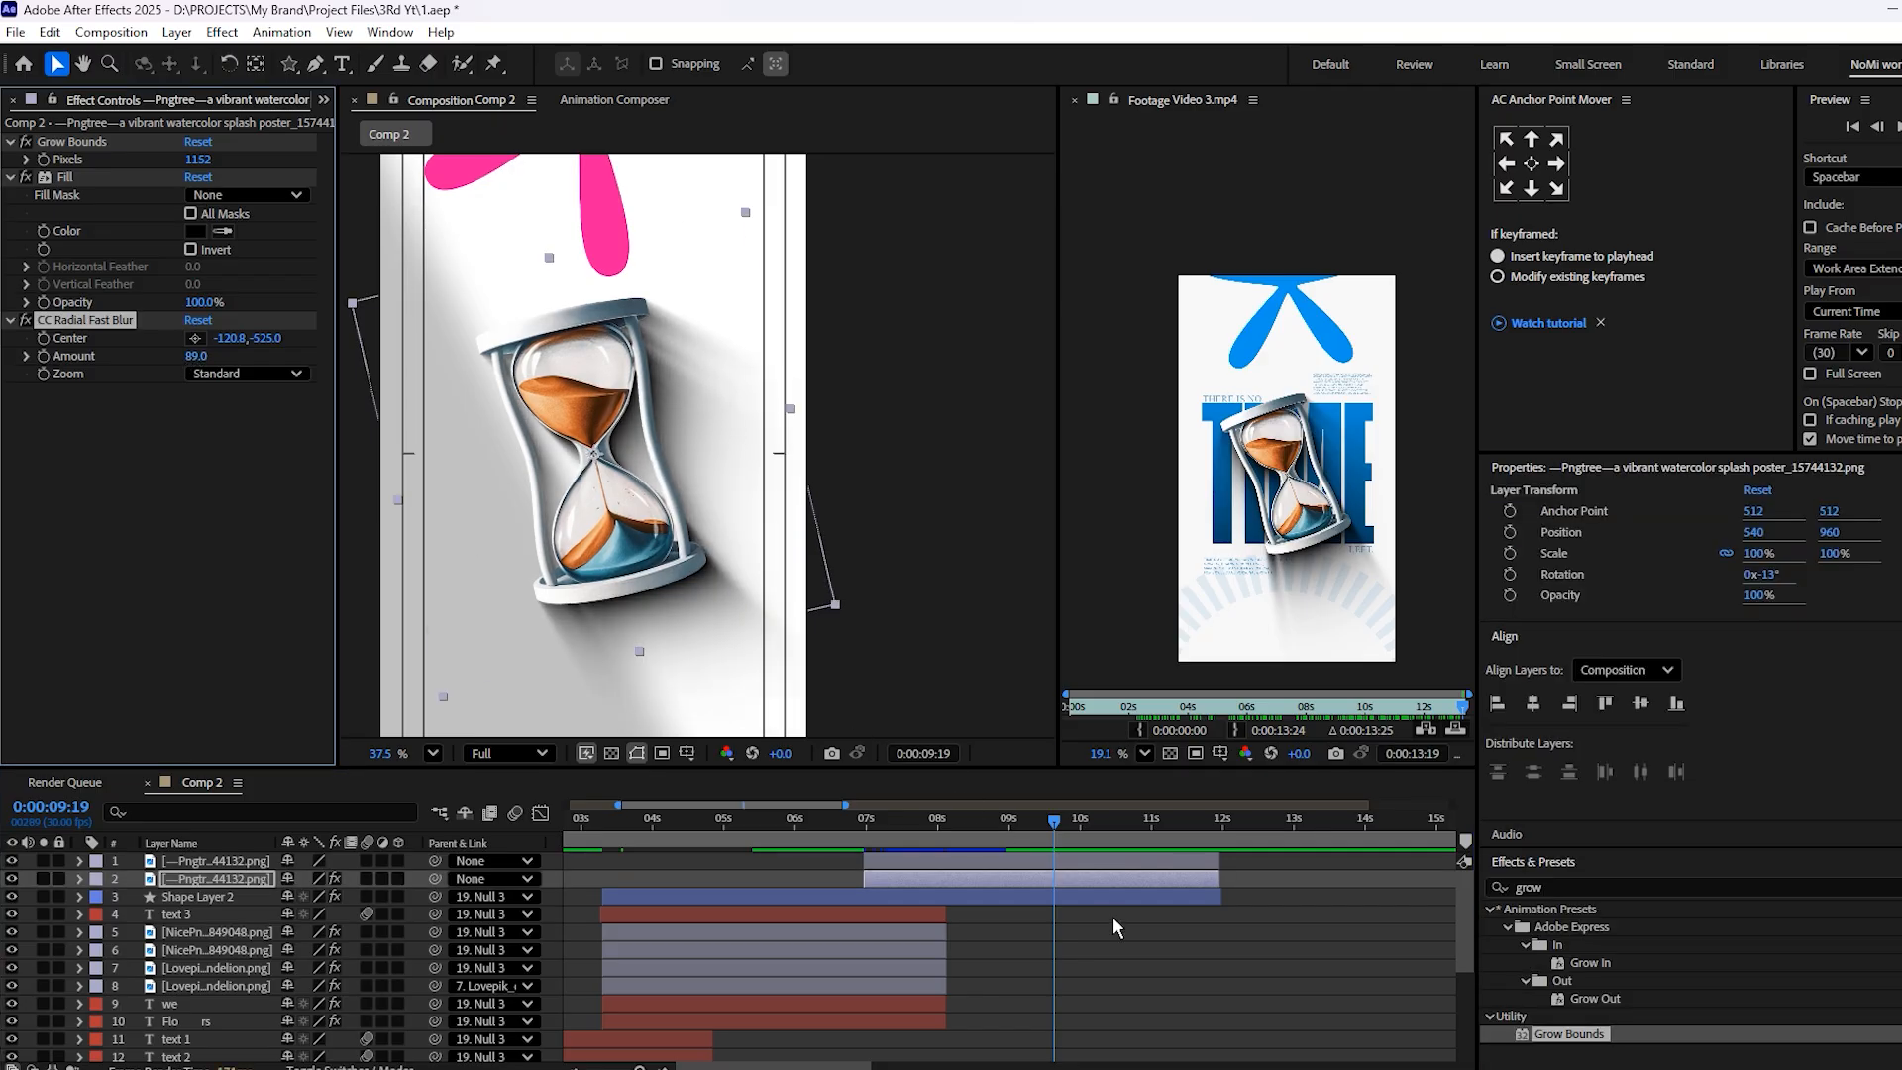
scroll(648, 490, "down", 3)
key("space")
key("space")
left_click(609, 453)
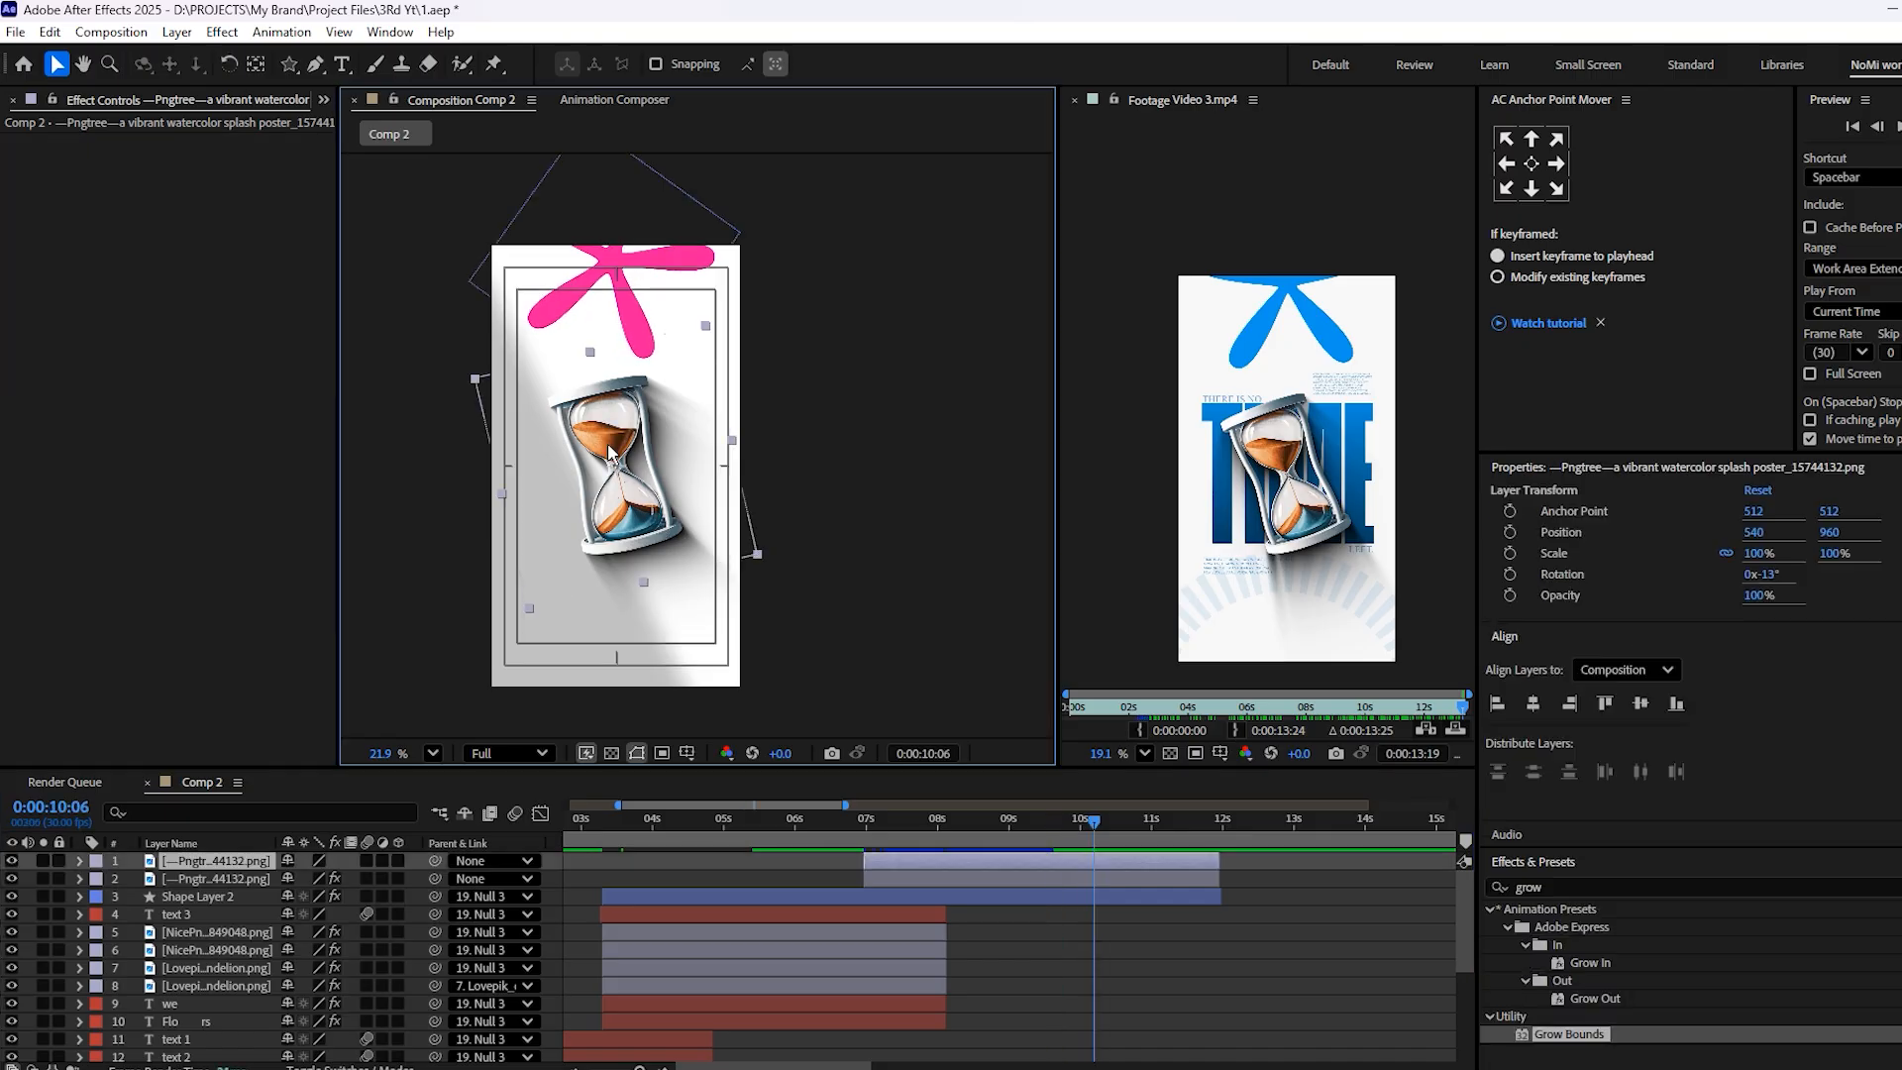
key("space")
key("space")
key("ctrl+s")
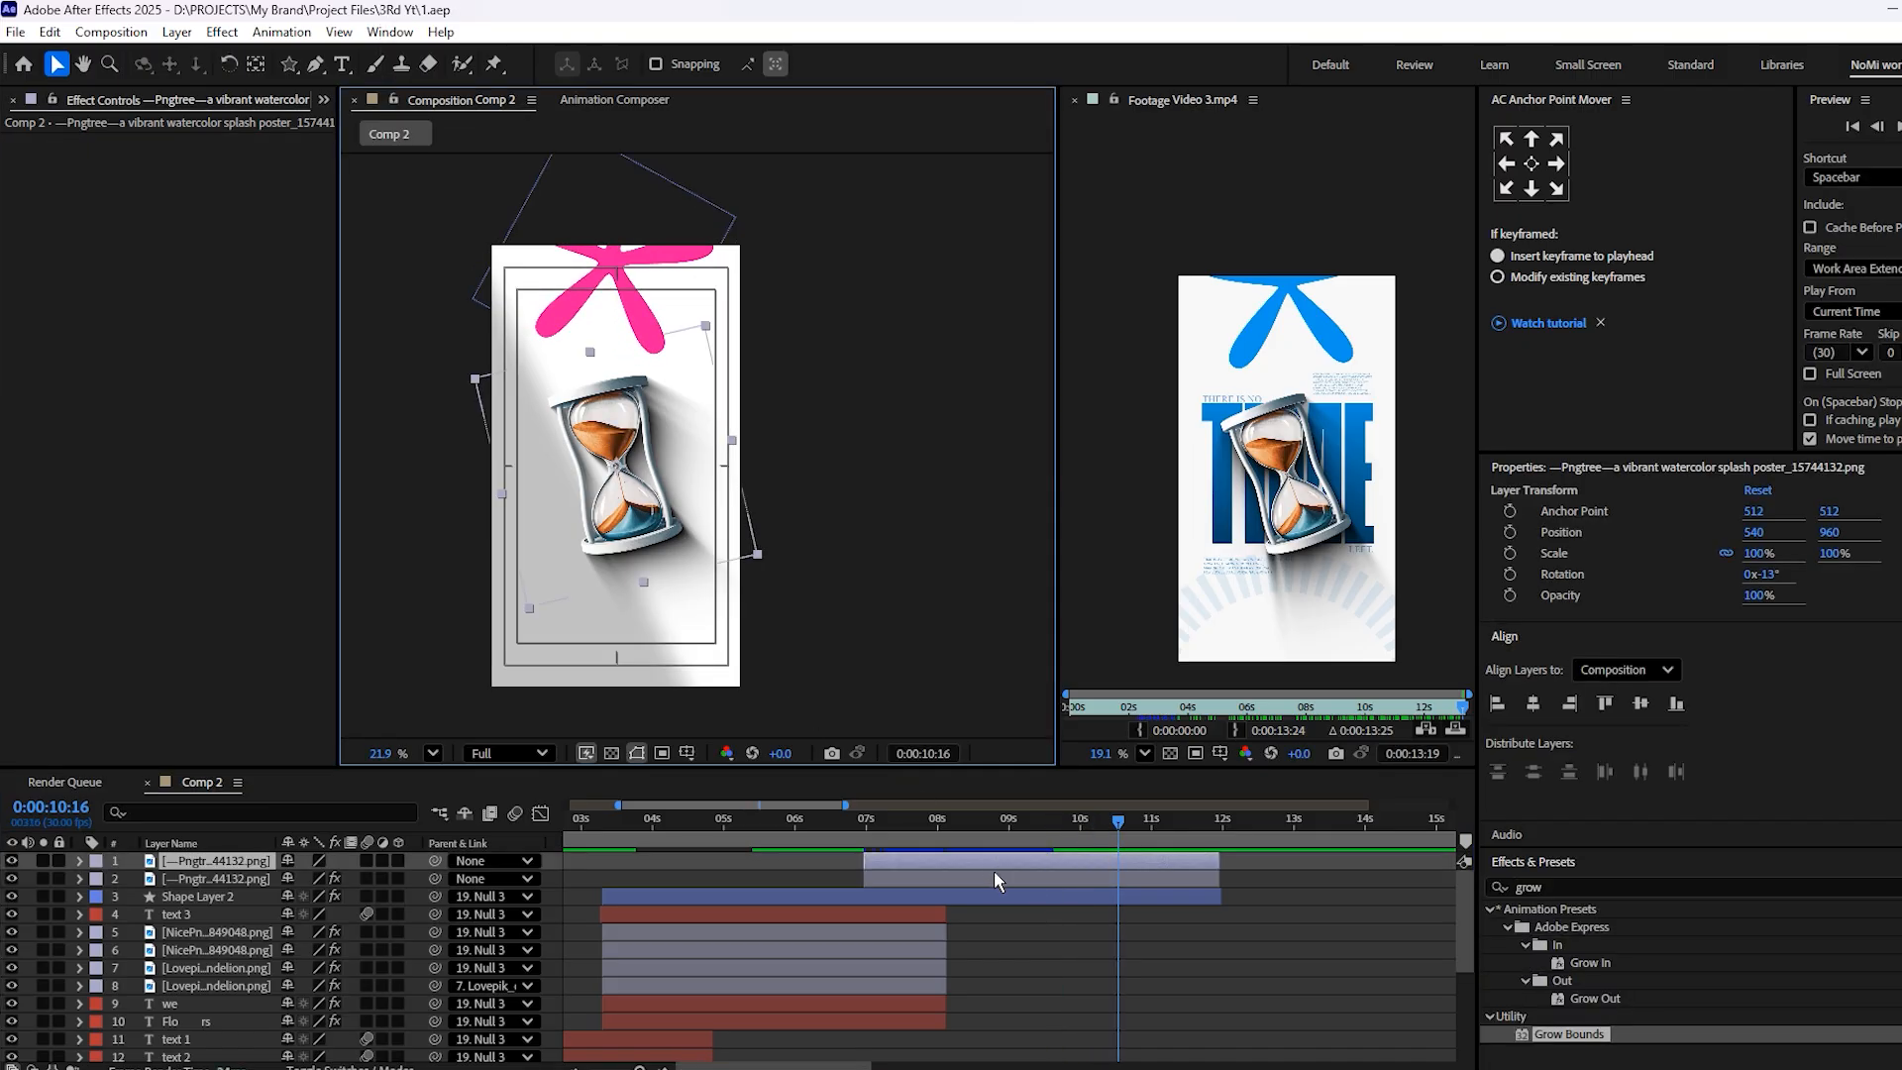
Parent the hourglass shadow layer to the upper hourglass layer
left_click(991, 878)
left_click_drag(434, 879, 208, 861)
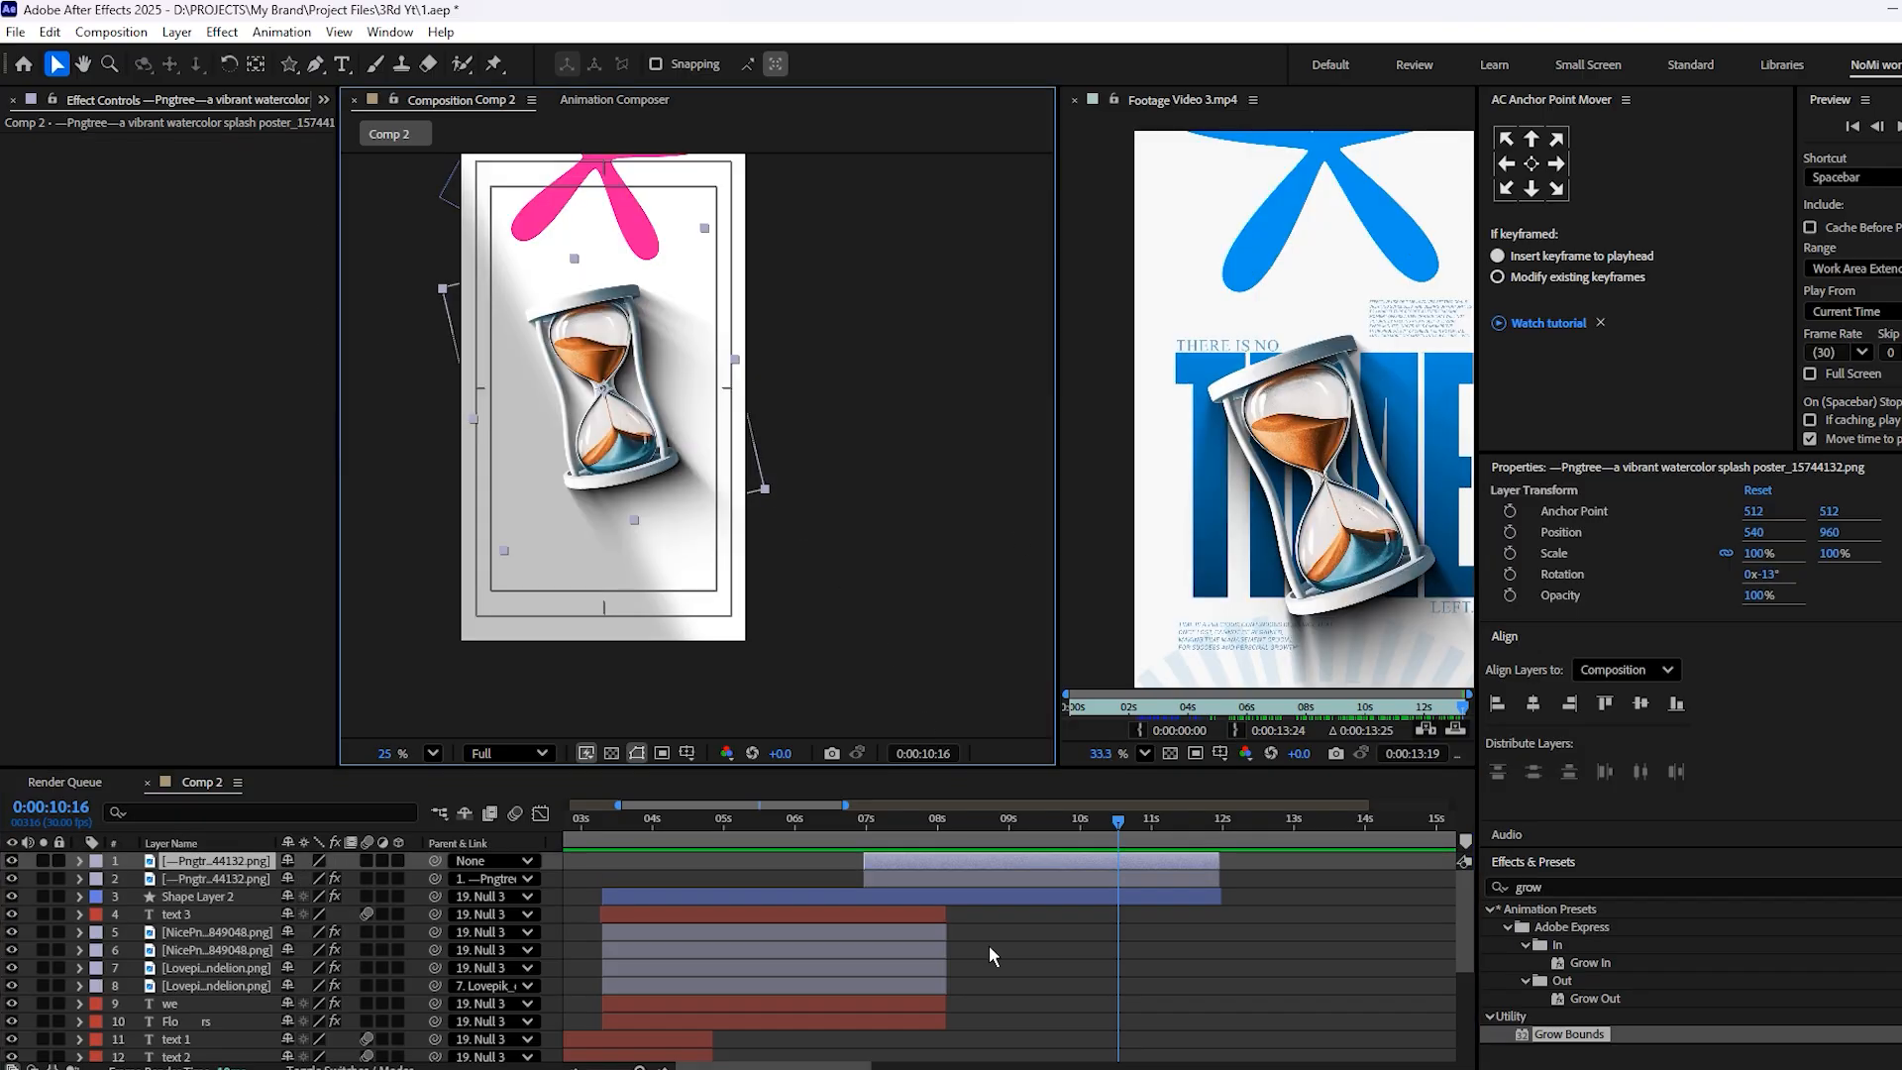
left_click(991, 955)
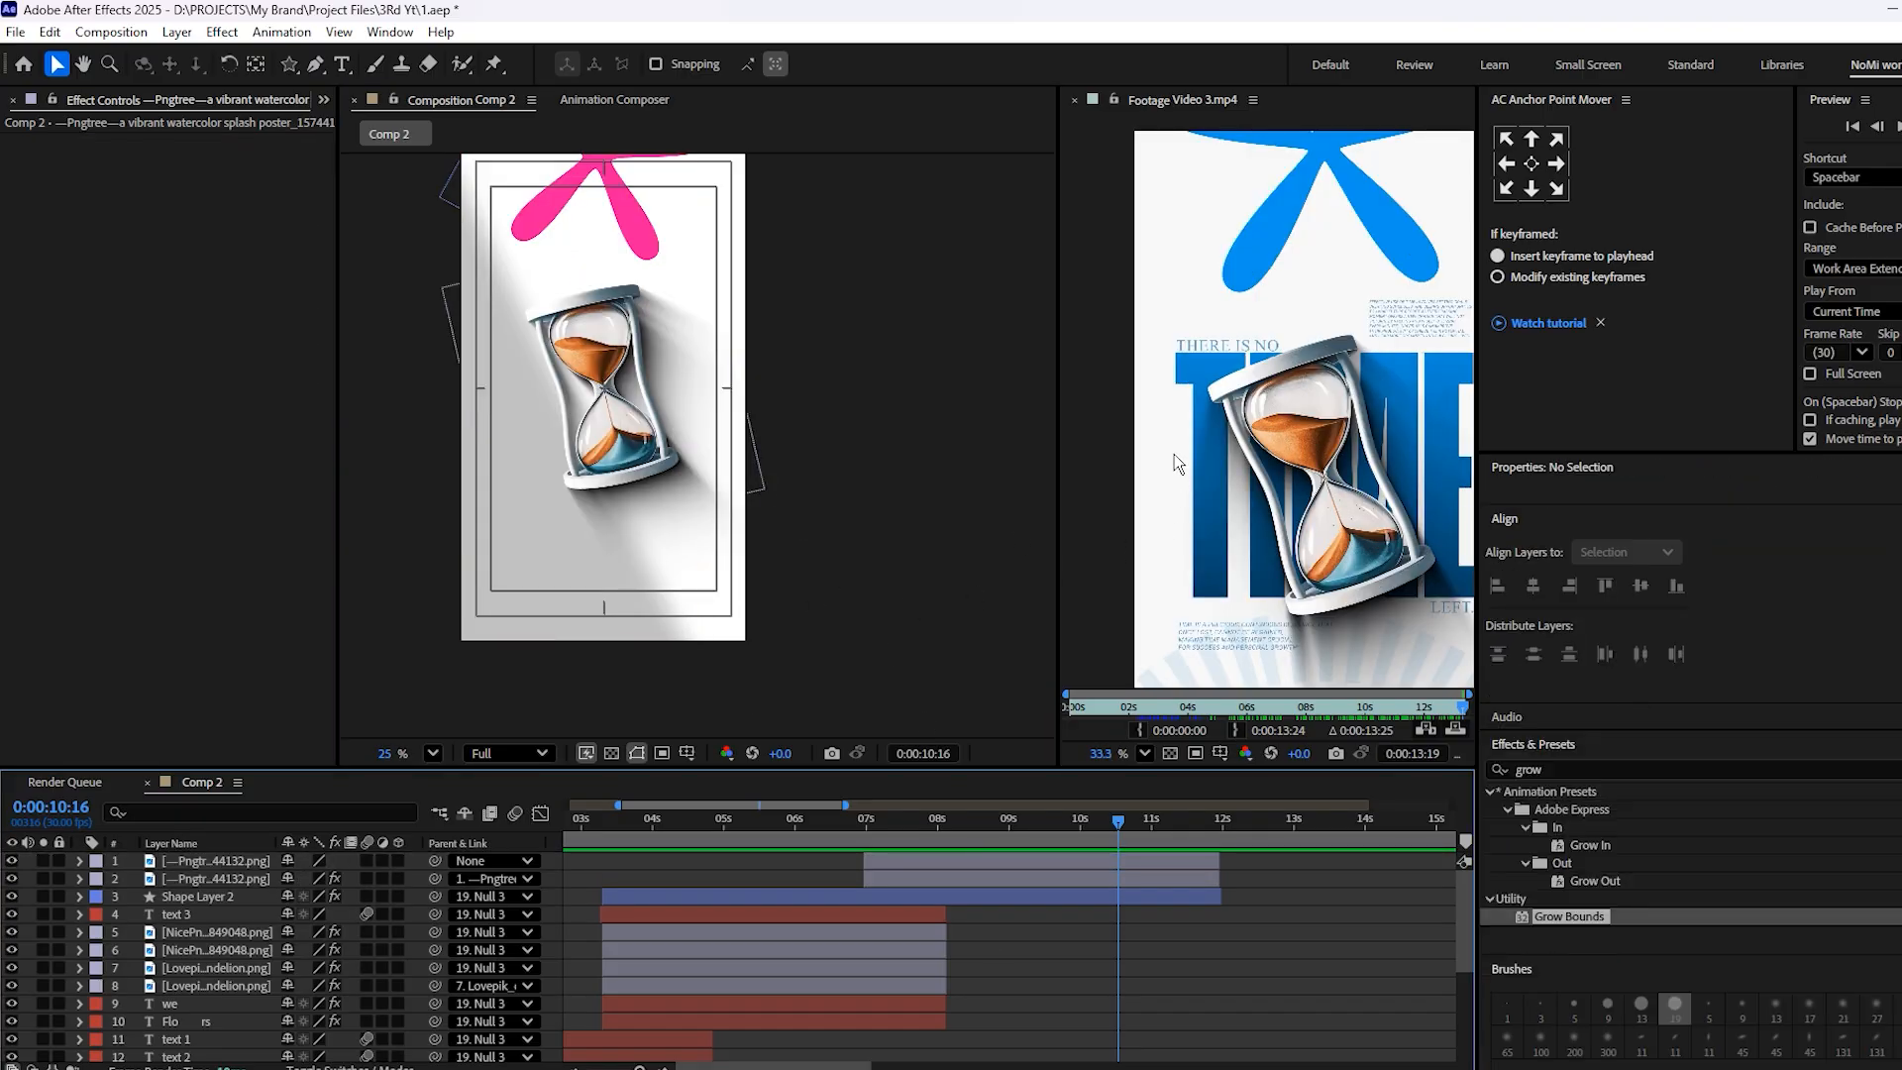
Duplicate the BUTTERFLY 2 text layer and bring the copy to the top of the layer stack
scroll(1174, 454, "down", 3)
left_click(912, 1004)
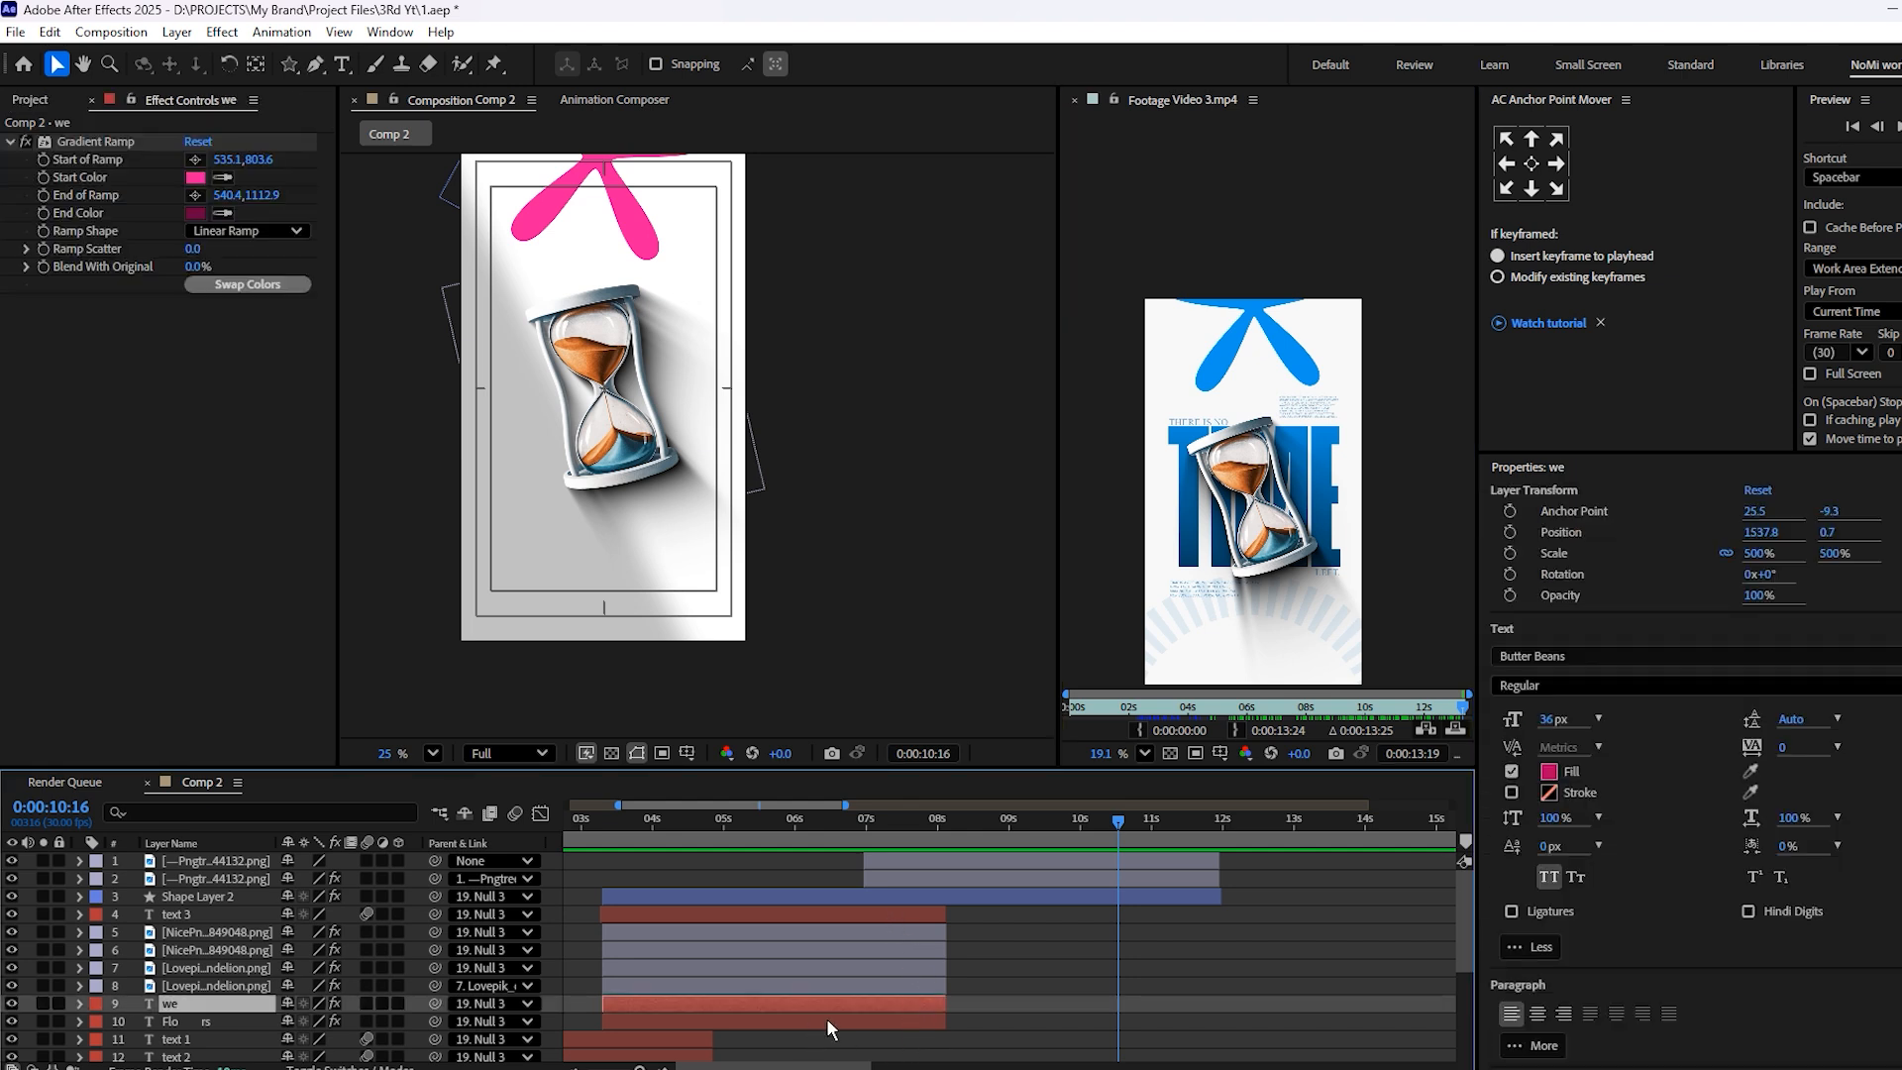
scroll(711, 975, "down", 3)
scroll(733, 991, "down", 3)
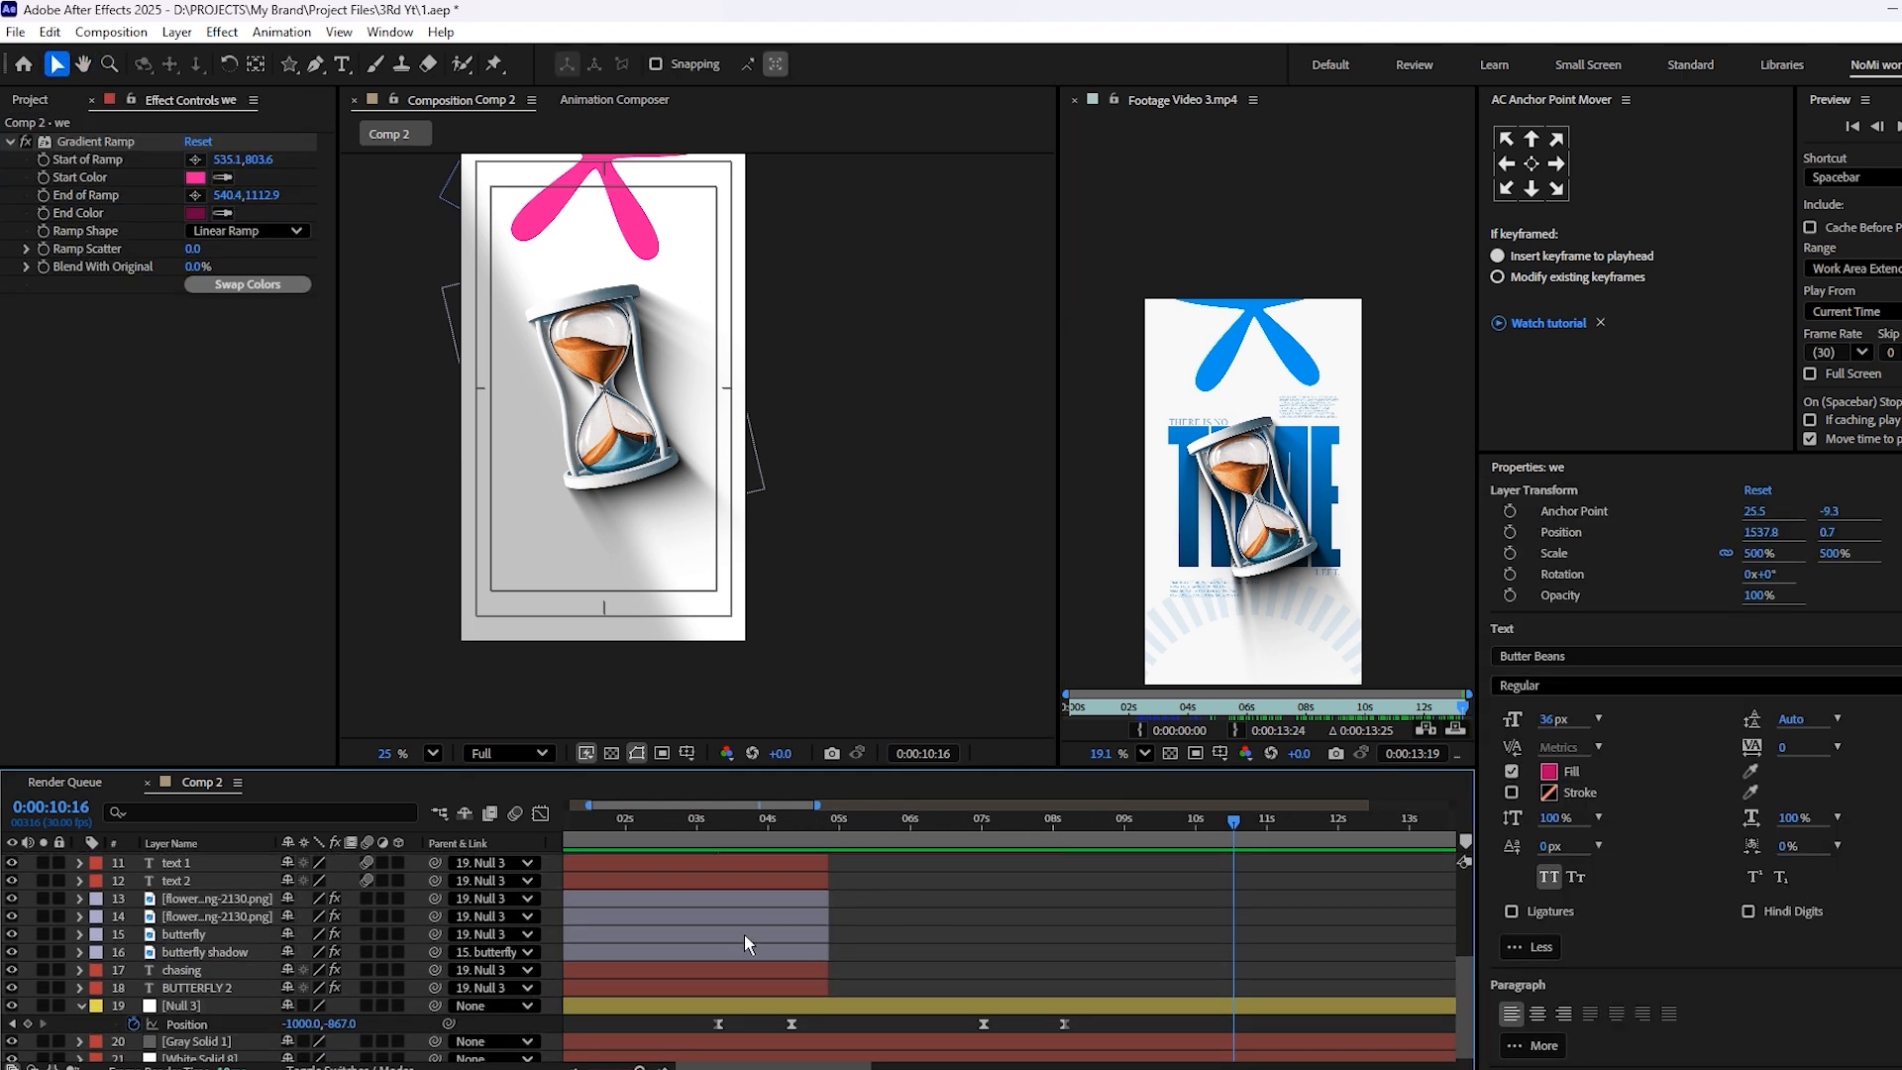
left_click(771, 986)
key("ctrl+d")
key("ctrl+bracketright")
key("ctrl+bracketright")
key("ctrl+bracketright")
key("ctrl+shift+bracketright")
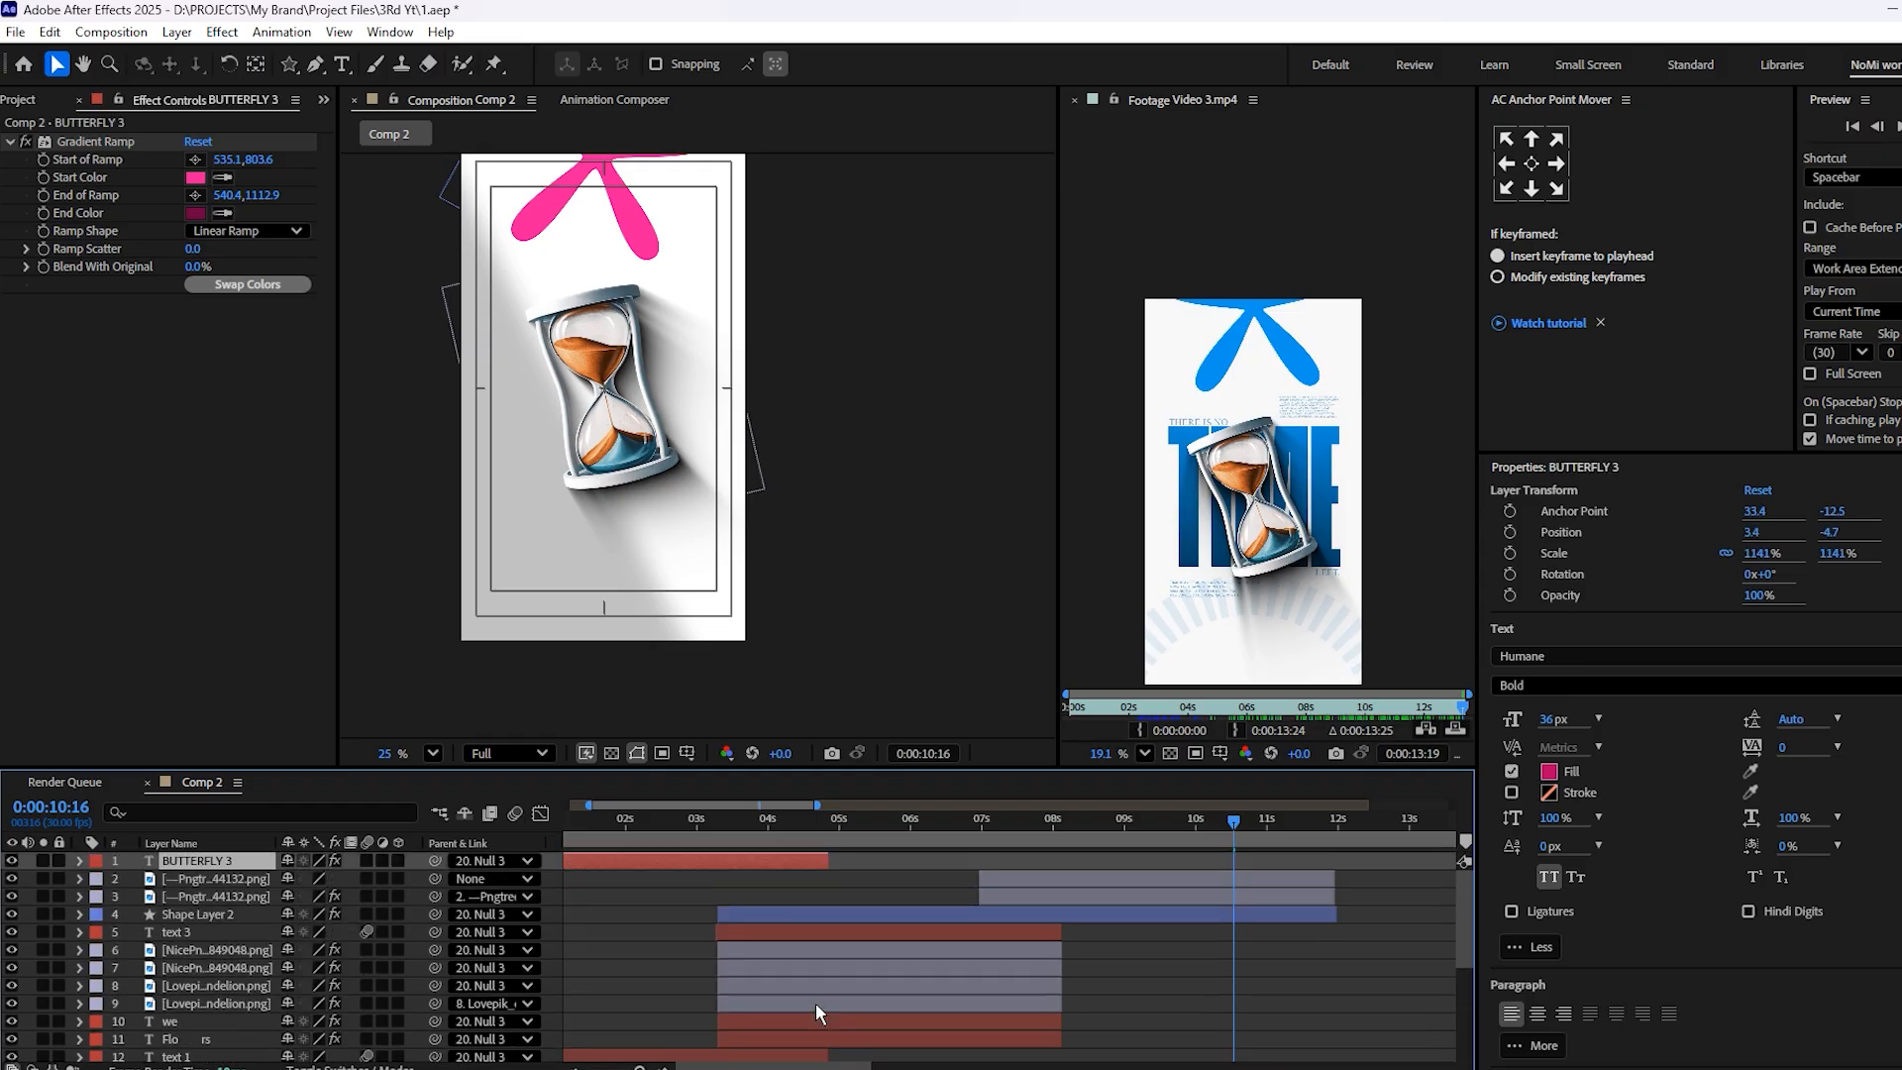
Shift the BUTTERFLY copy in time to start with the hourglass layers and move the text over the hourglass
left_click_drag(690, 866, 1150, 856)
scroll(519, 384, "down", 4)
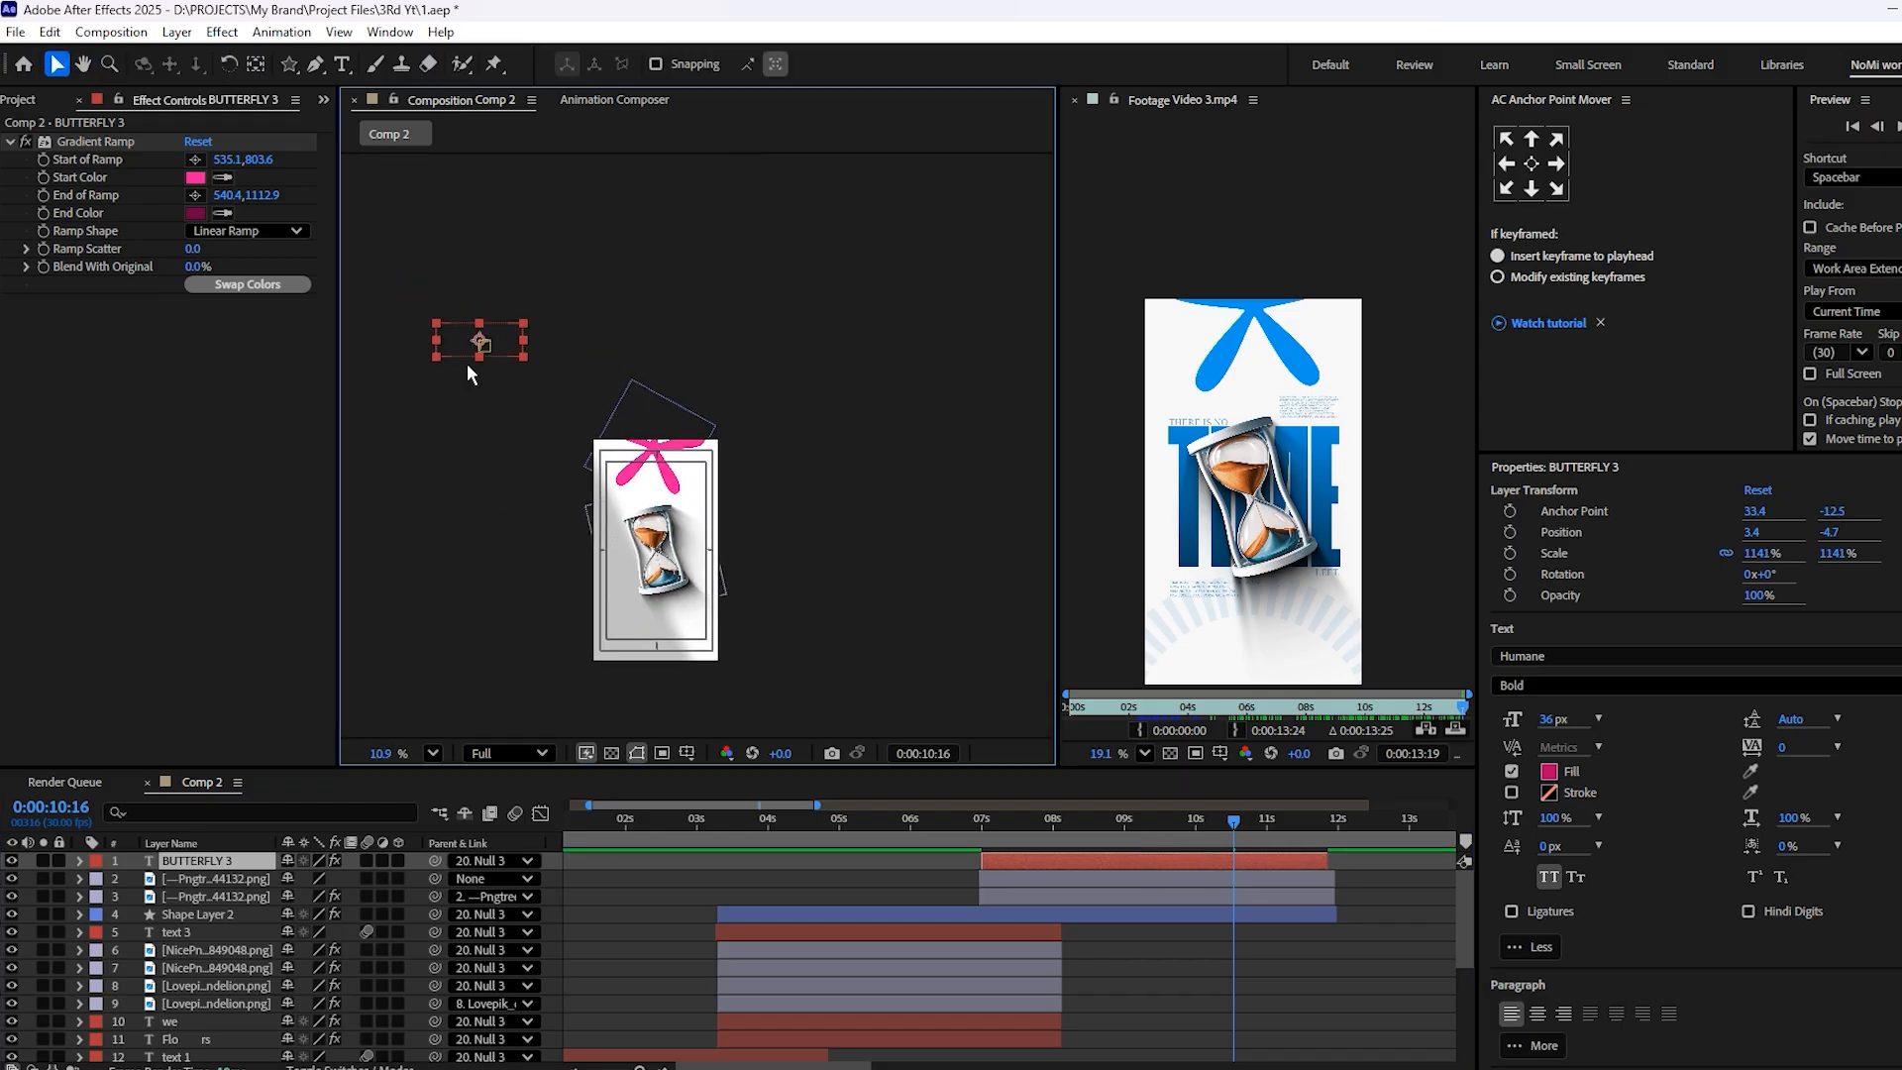
left_click_drag(446, 343, 630, 570)
scroll(627, 549, "up", 4)
scroll(629, 553, "up", 1)
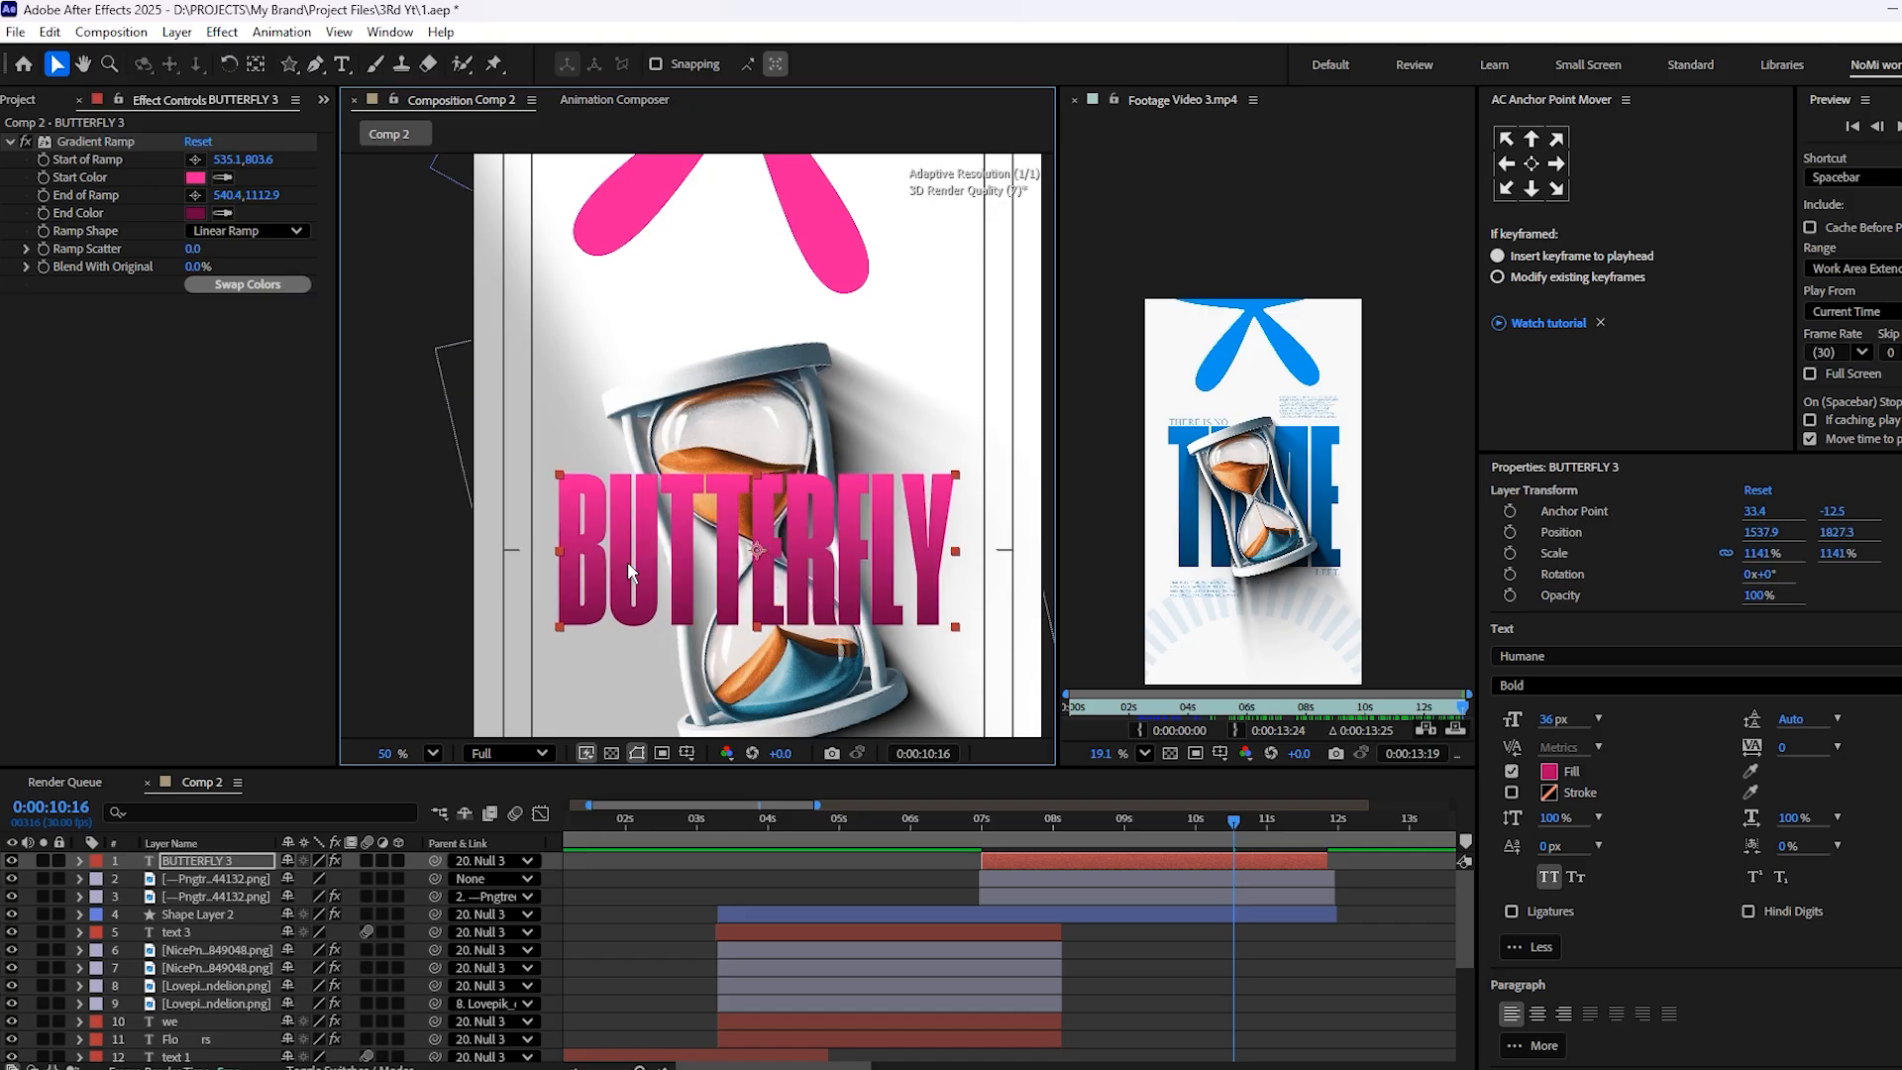
Replace the copied BUTTERFLY text with TIME
double_click(627, 561)
key("BackSpace")
type("TIME")
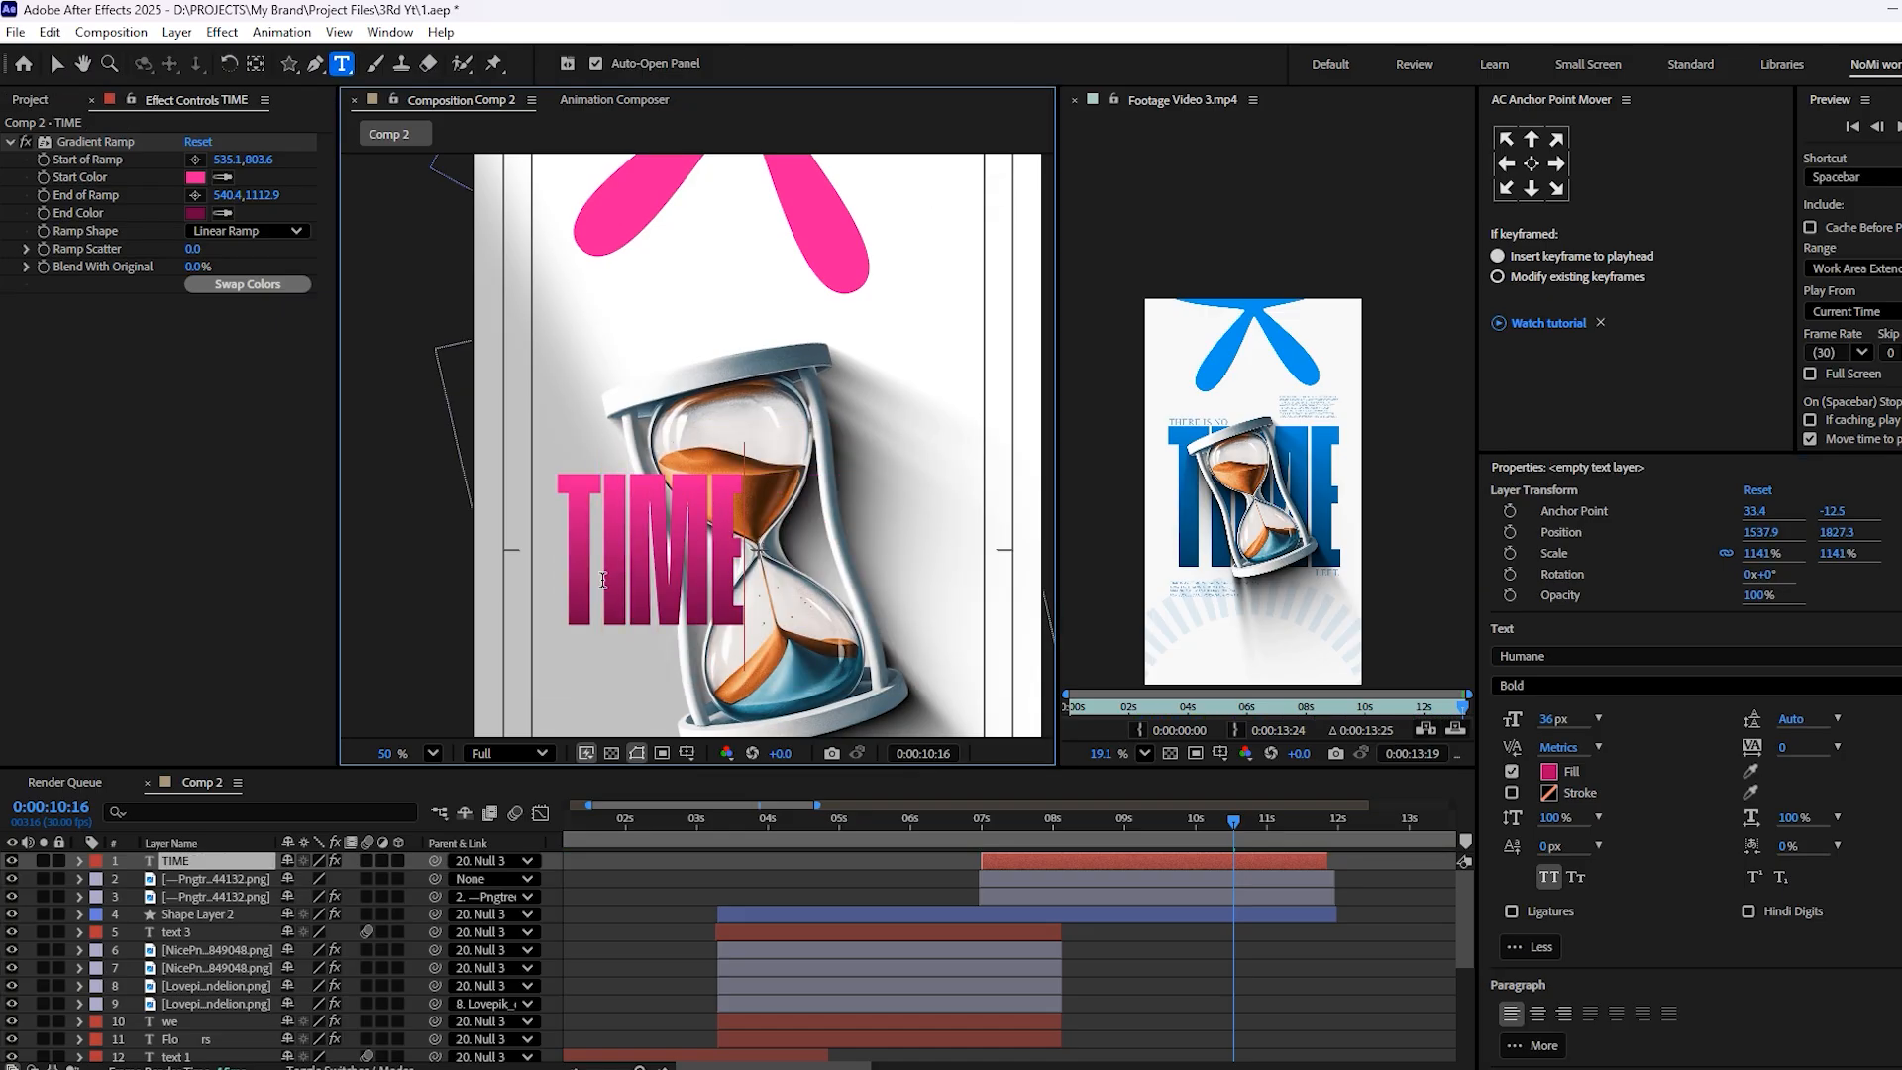
left_click(1155, 947)
left_click(1116, 865)
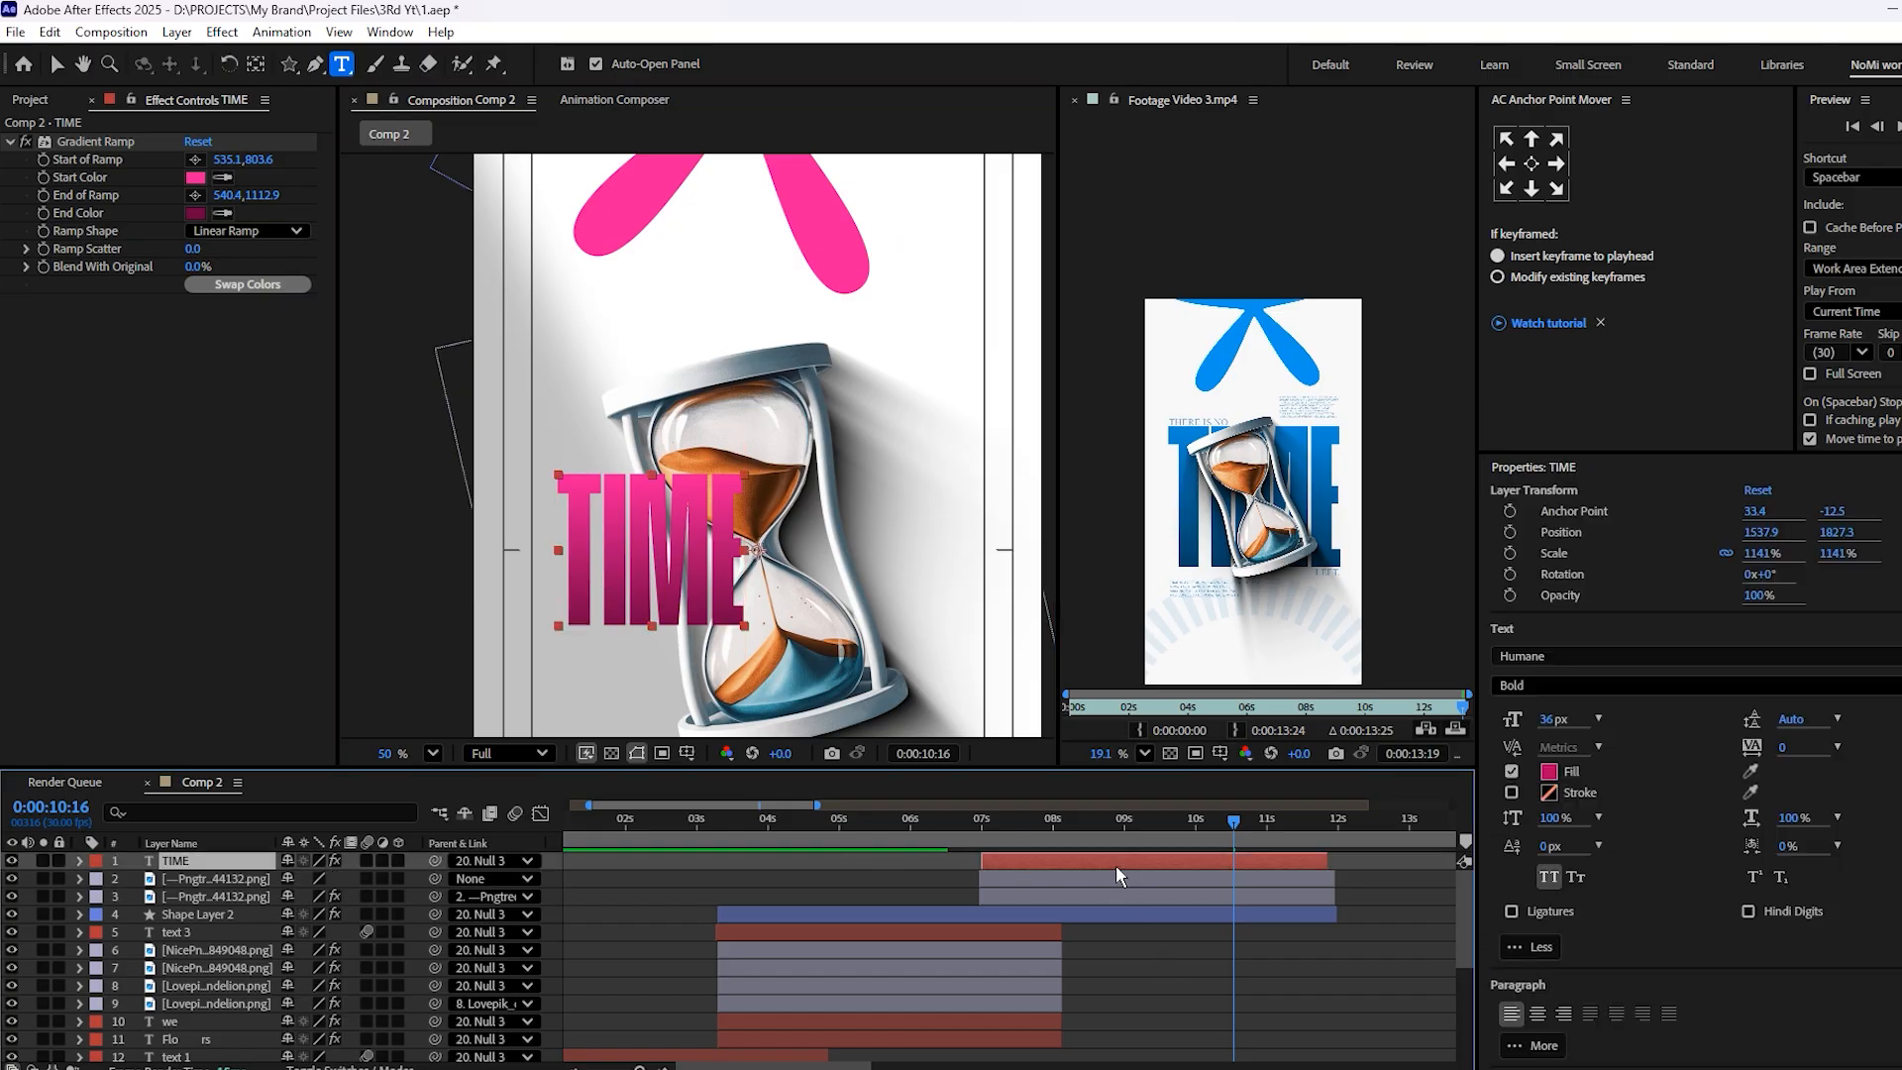
Scale the TIME text to 2516%, position it centrally over the hourglass and center its anchor point
key("s")
left_click_drag(327, 879, 789, 682)
scroll(554, 601, "down", 4)
key("v")
left_click_drag(563, 547, 713, 562)
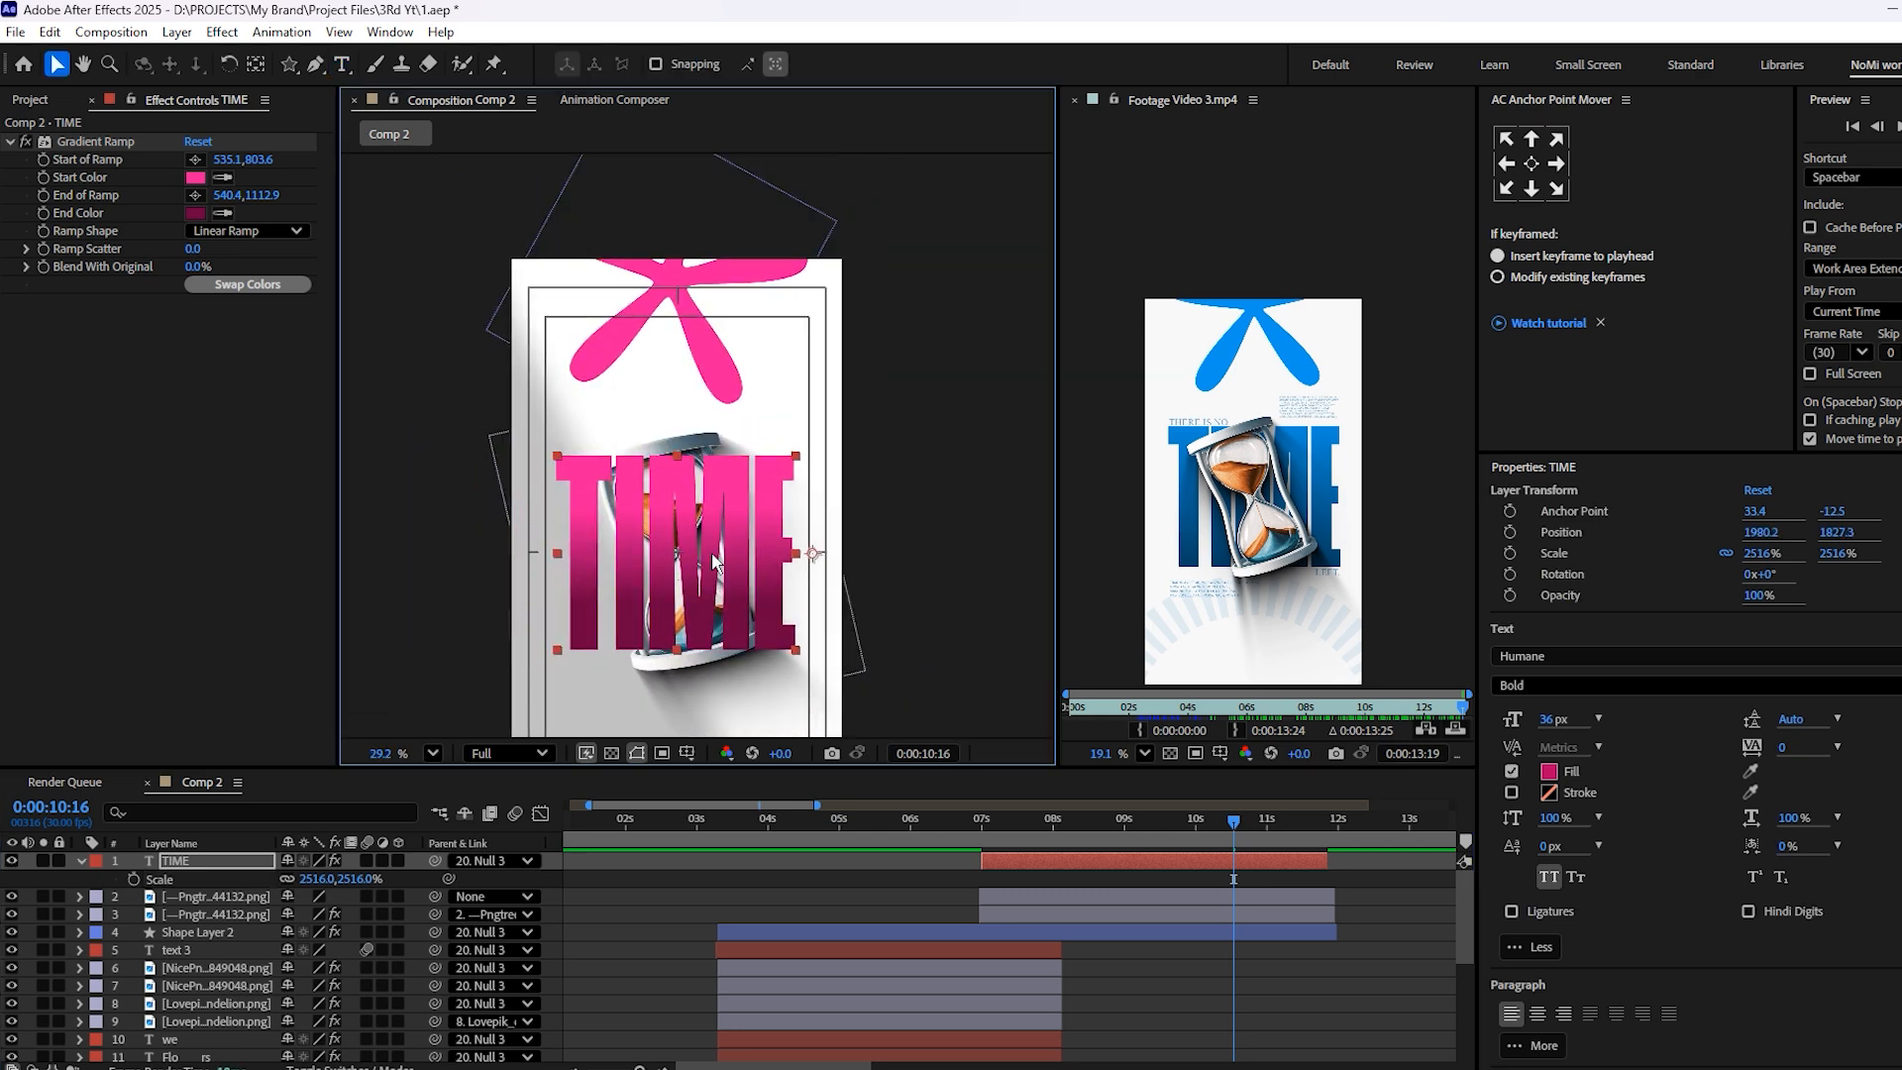
left_click(1534, 161)
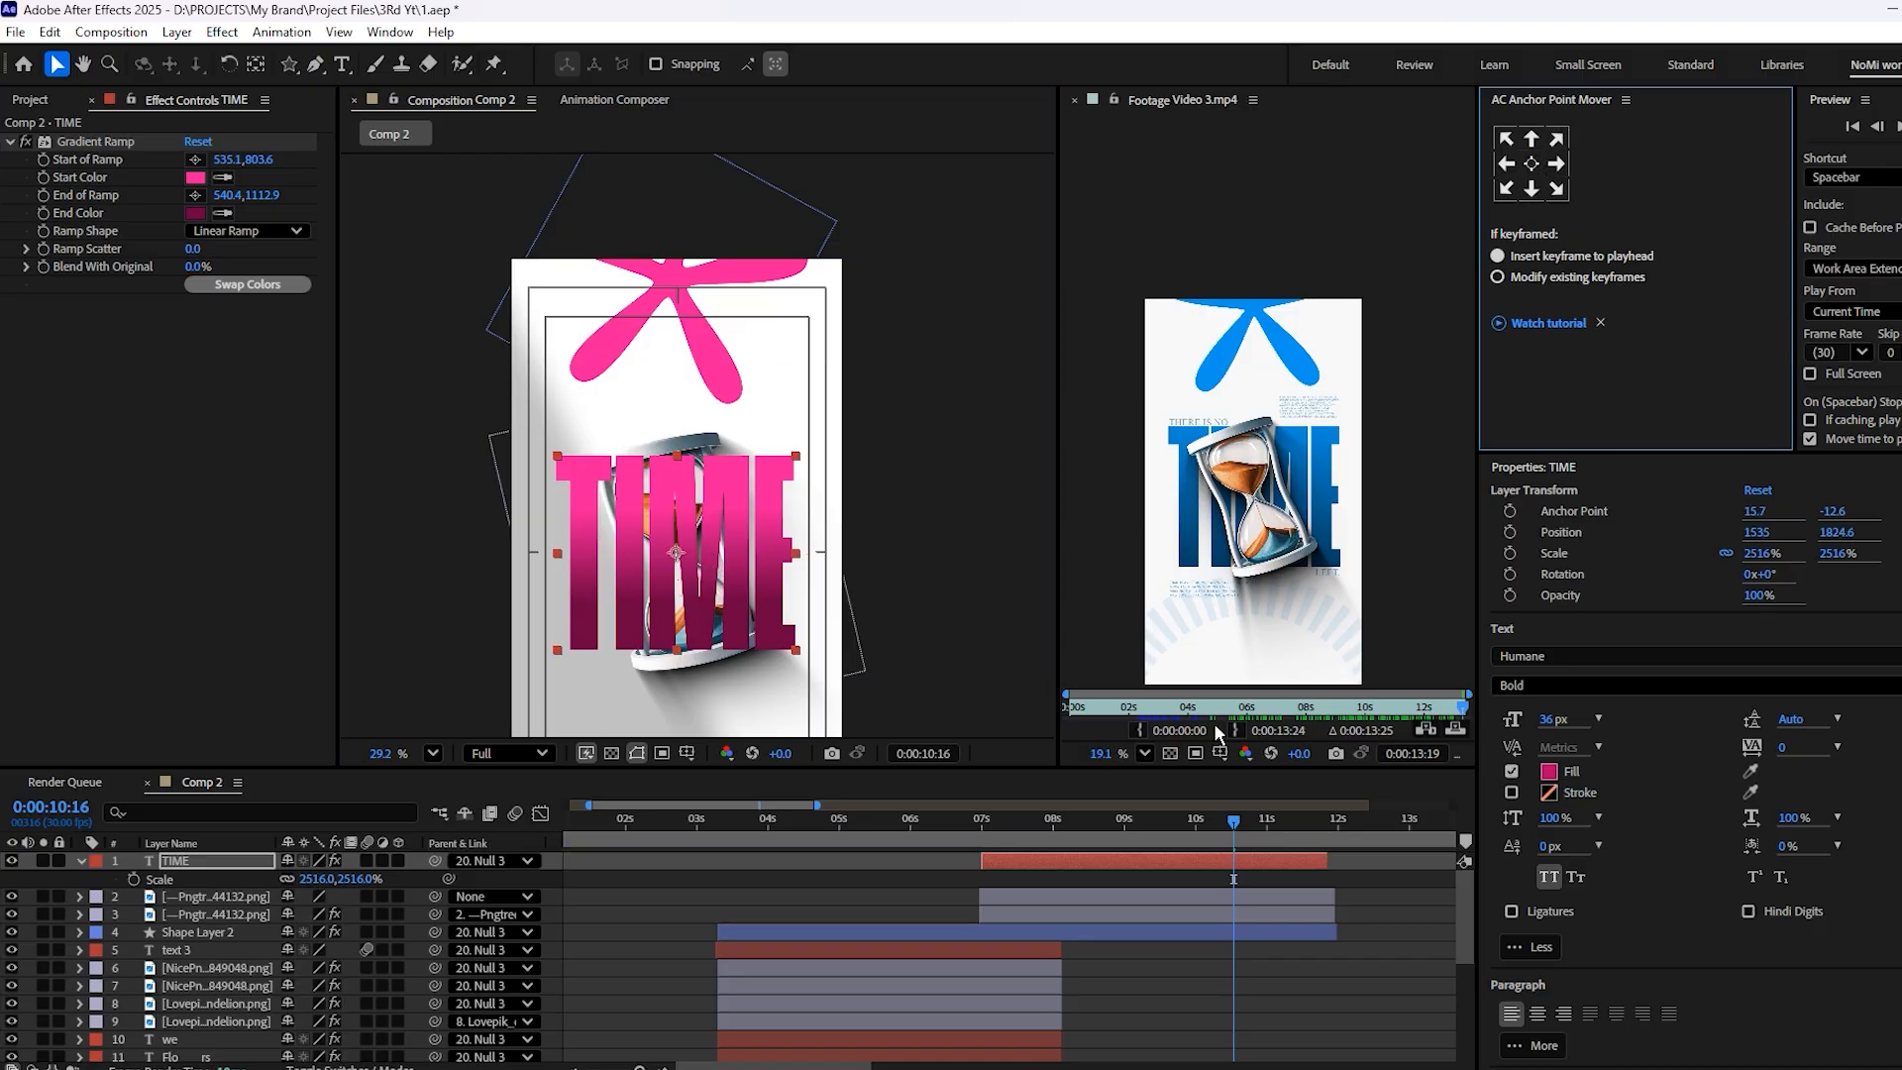
Move the TIME layer below both hourglass layers in the stack
key("ctrl+bracketleft")
key("ctrl+bracketleft")
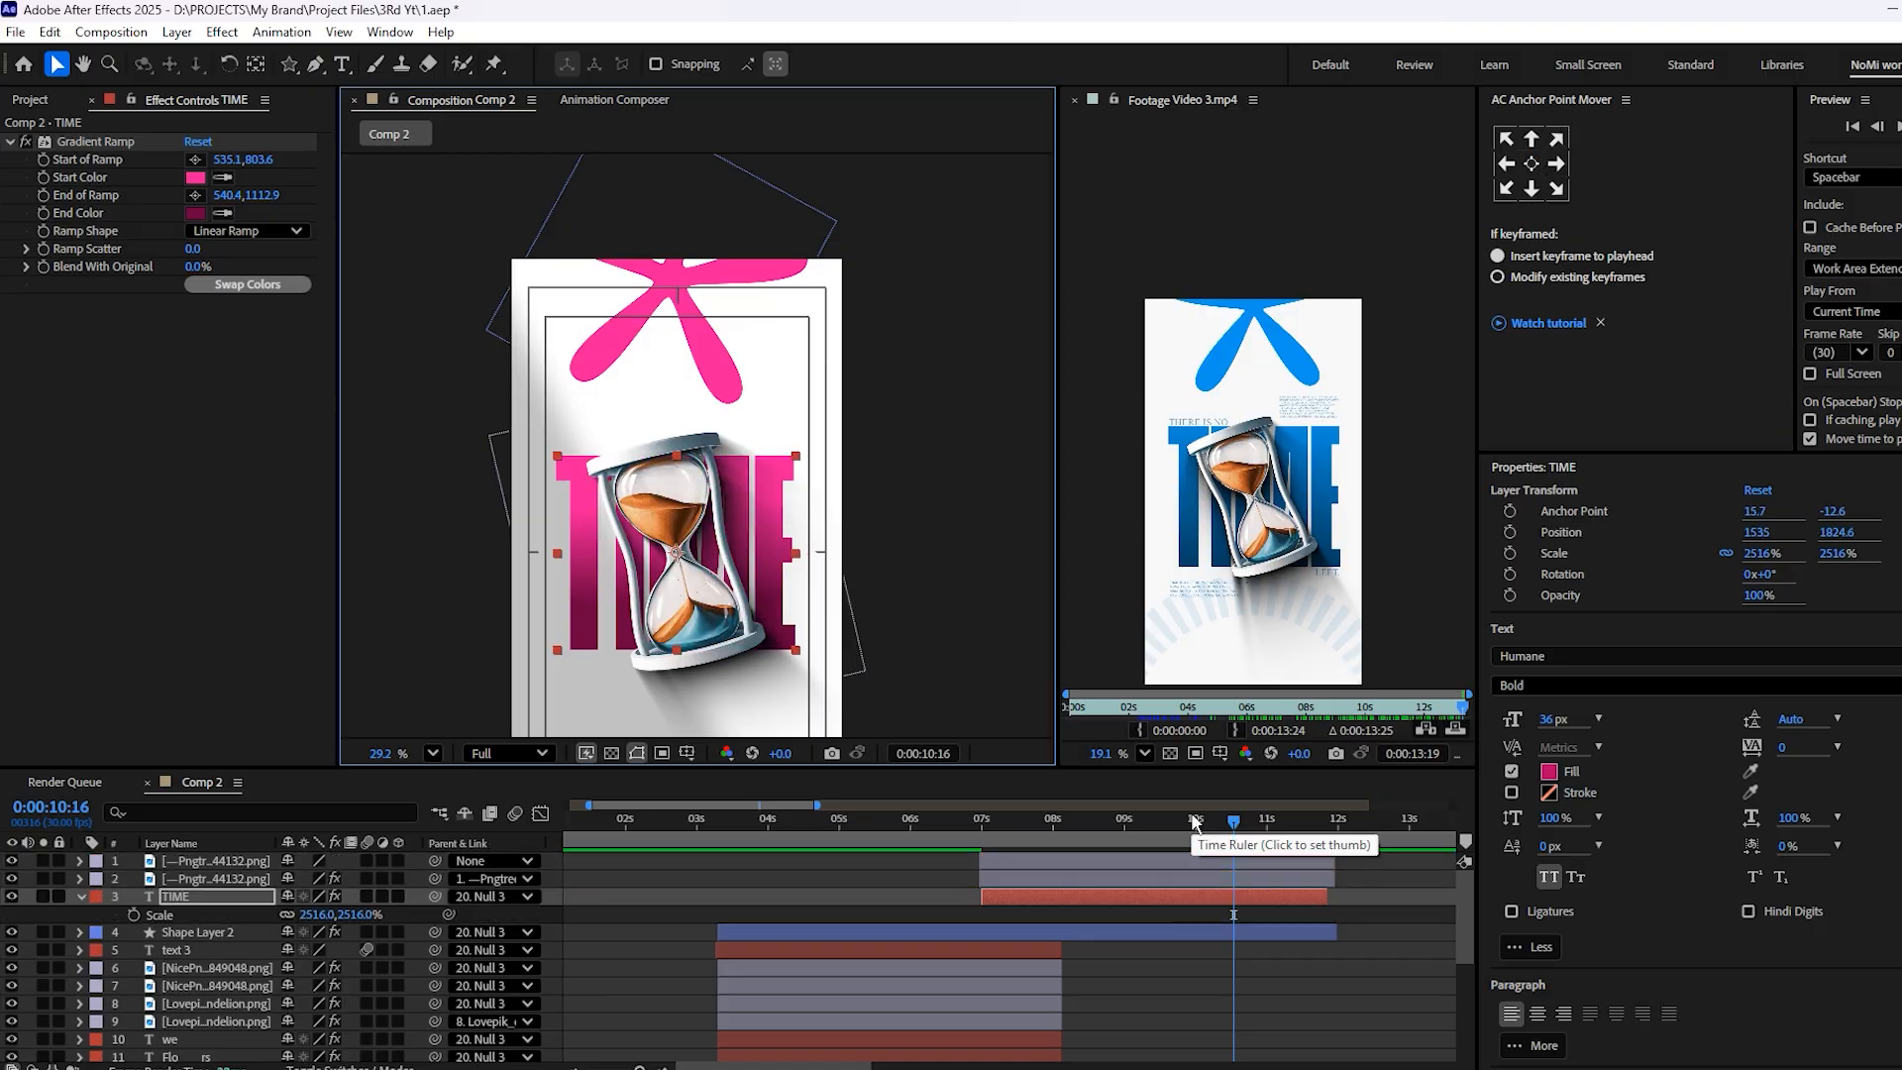
scroll(684, 567, "up", 2)
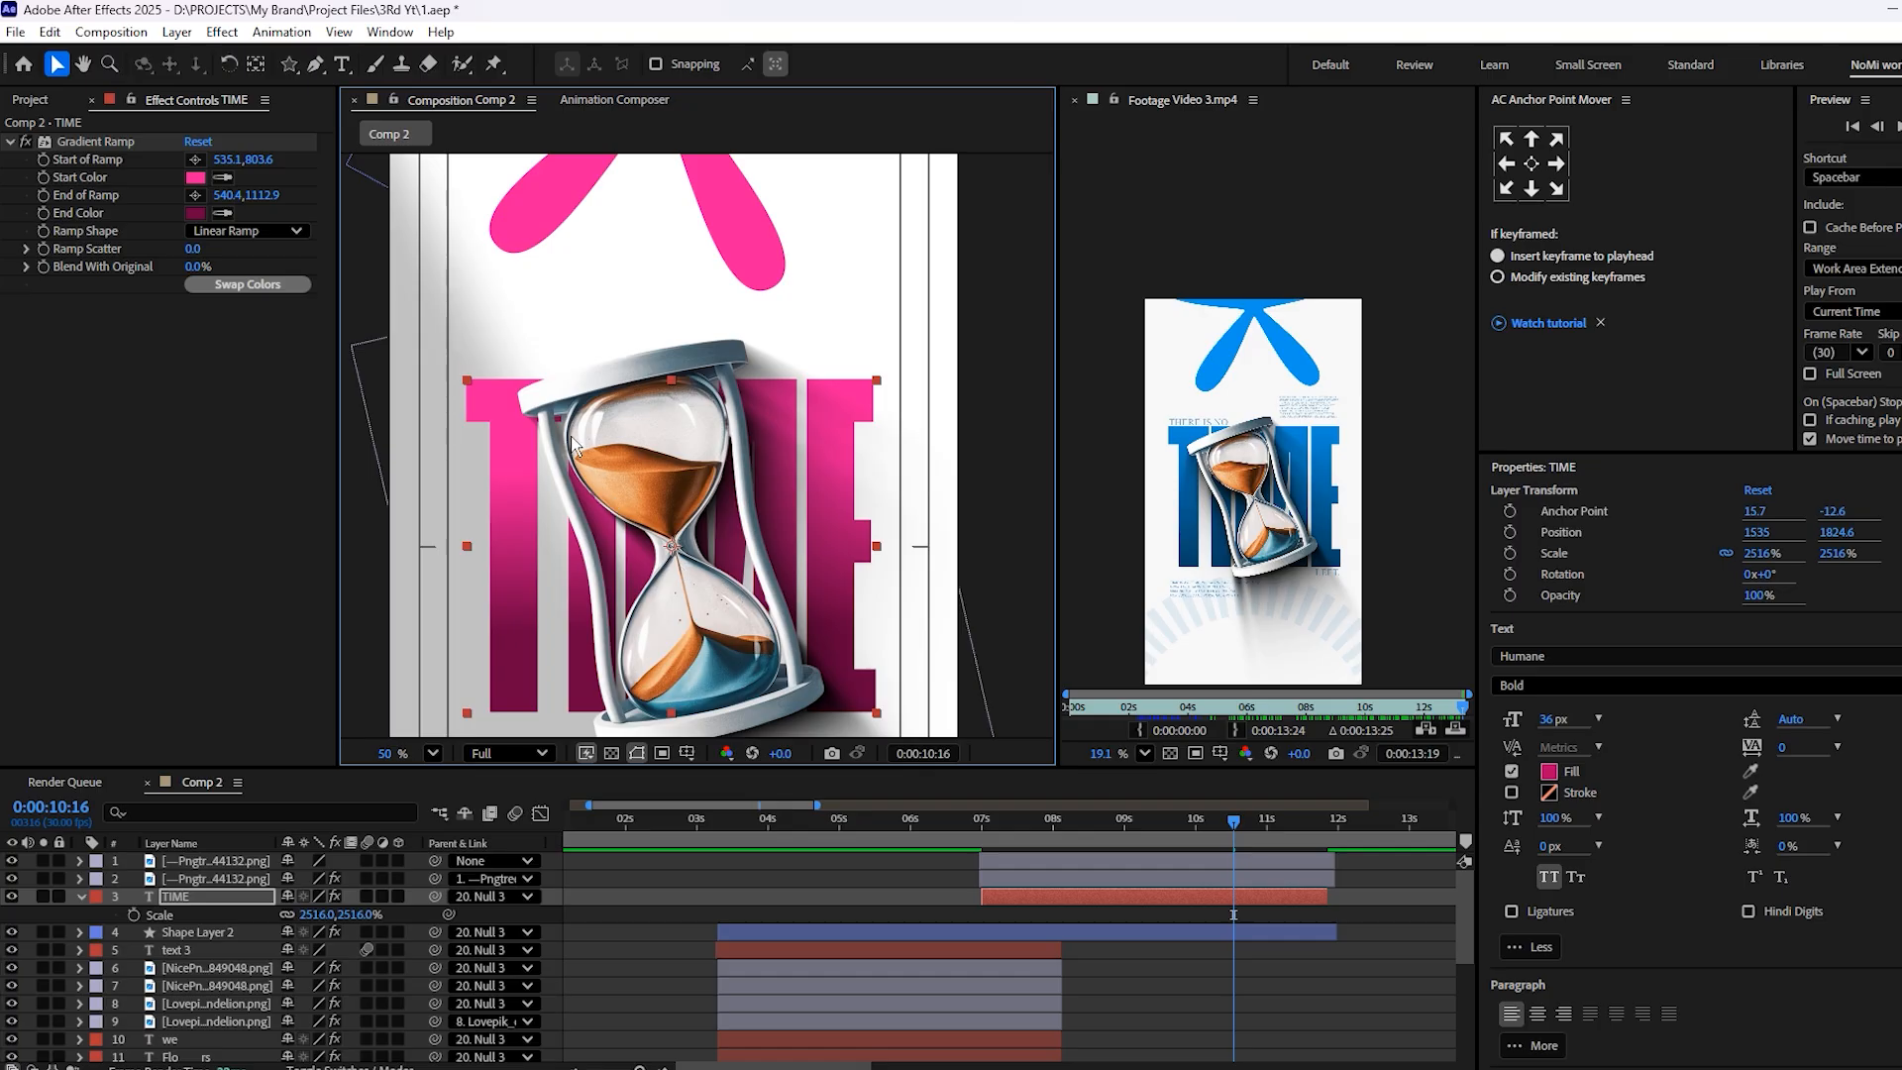
scroll(720, 538, "down", 2)
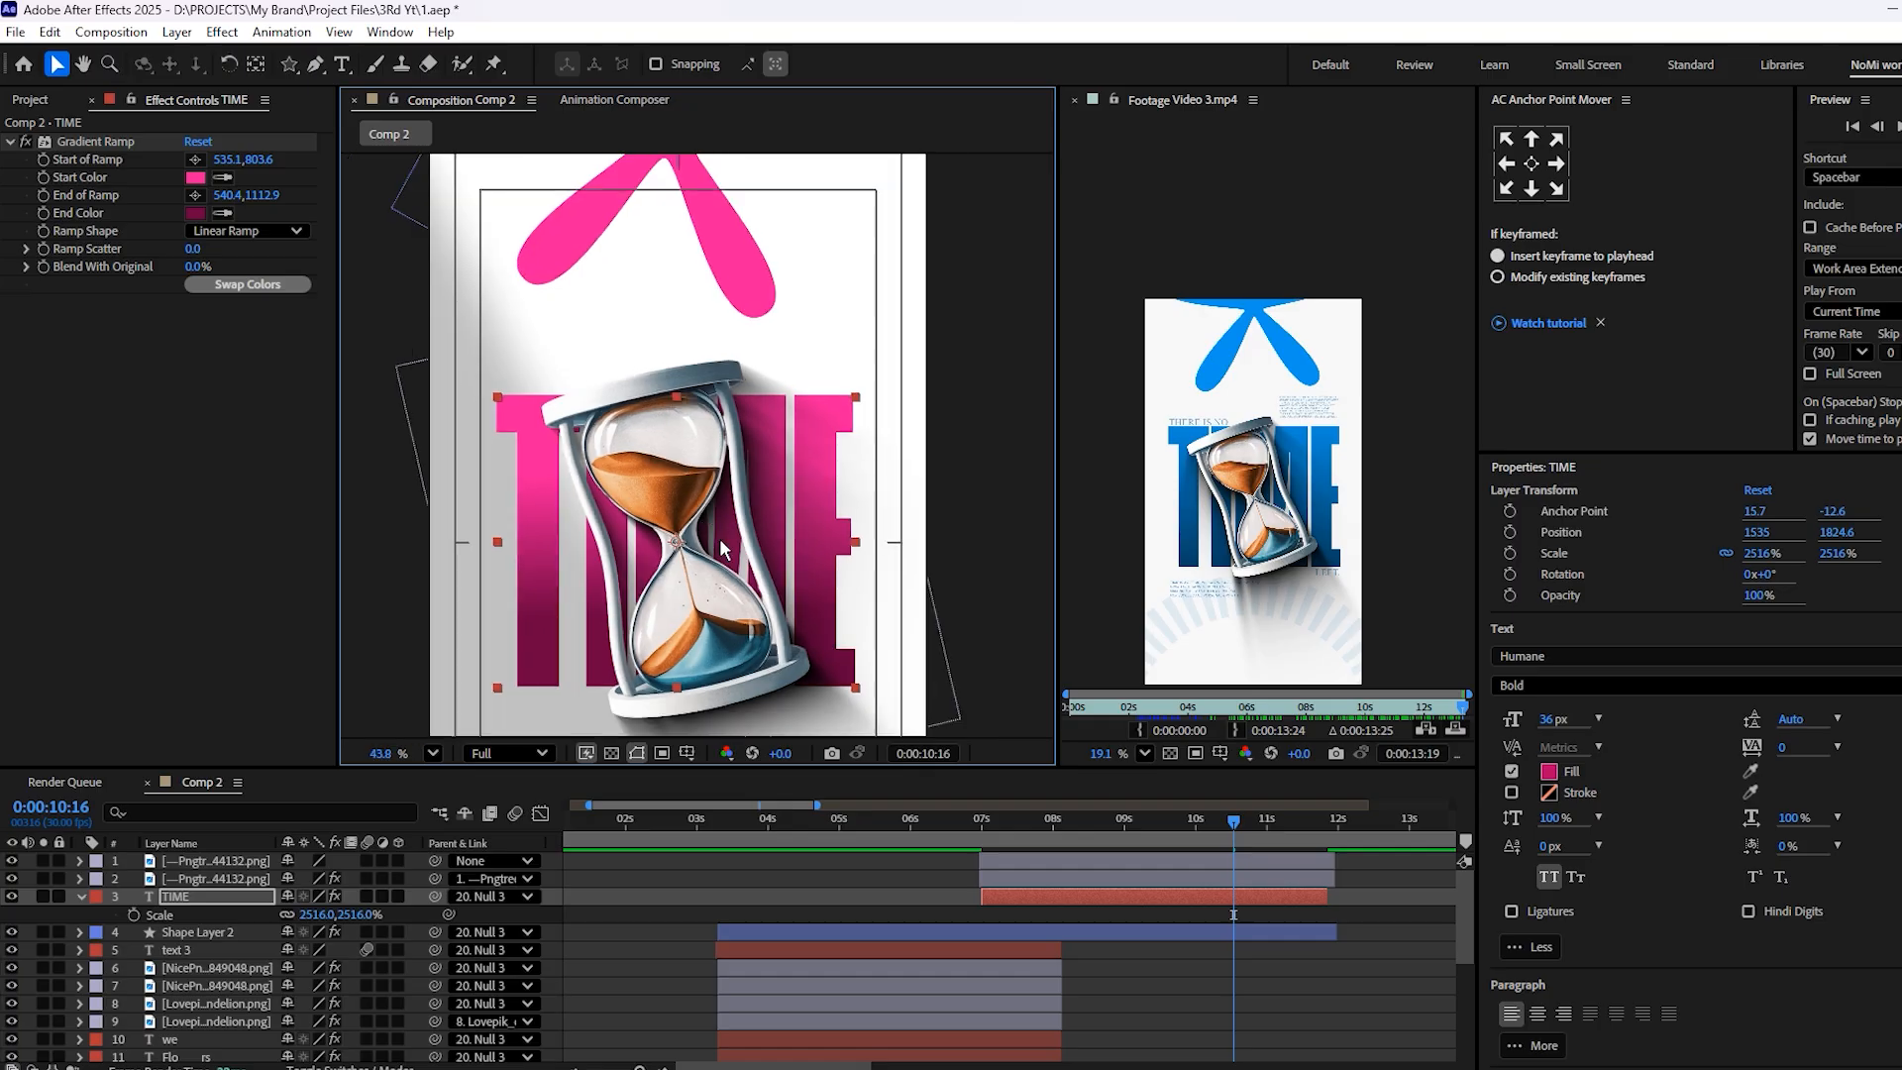
Set the upper hourglass layer's scale to 90% and save the project
left_click(1185, 862)
key("s")
left_click(308, 878)
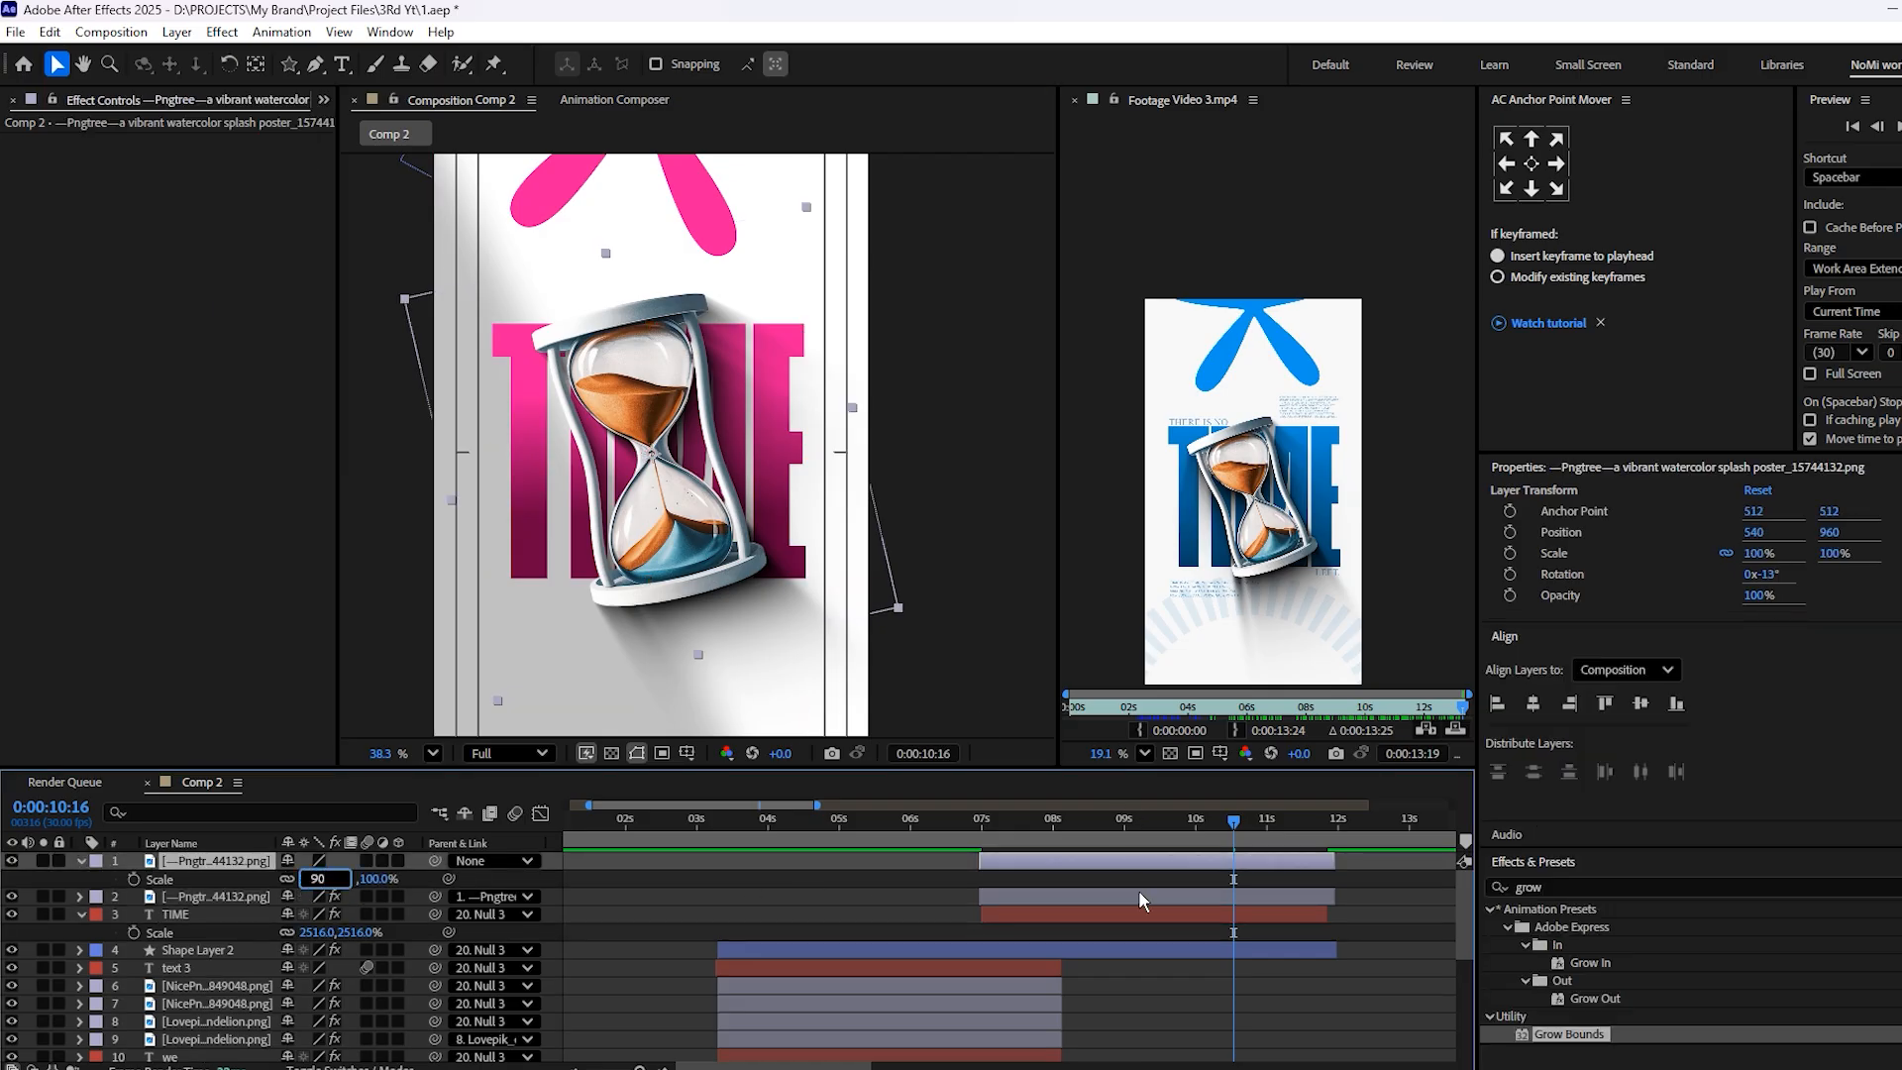
type("90")
left_click(1169, 989)
scroll(667, 465, "up", 2)
key("ctrl+s")
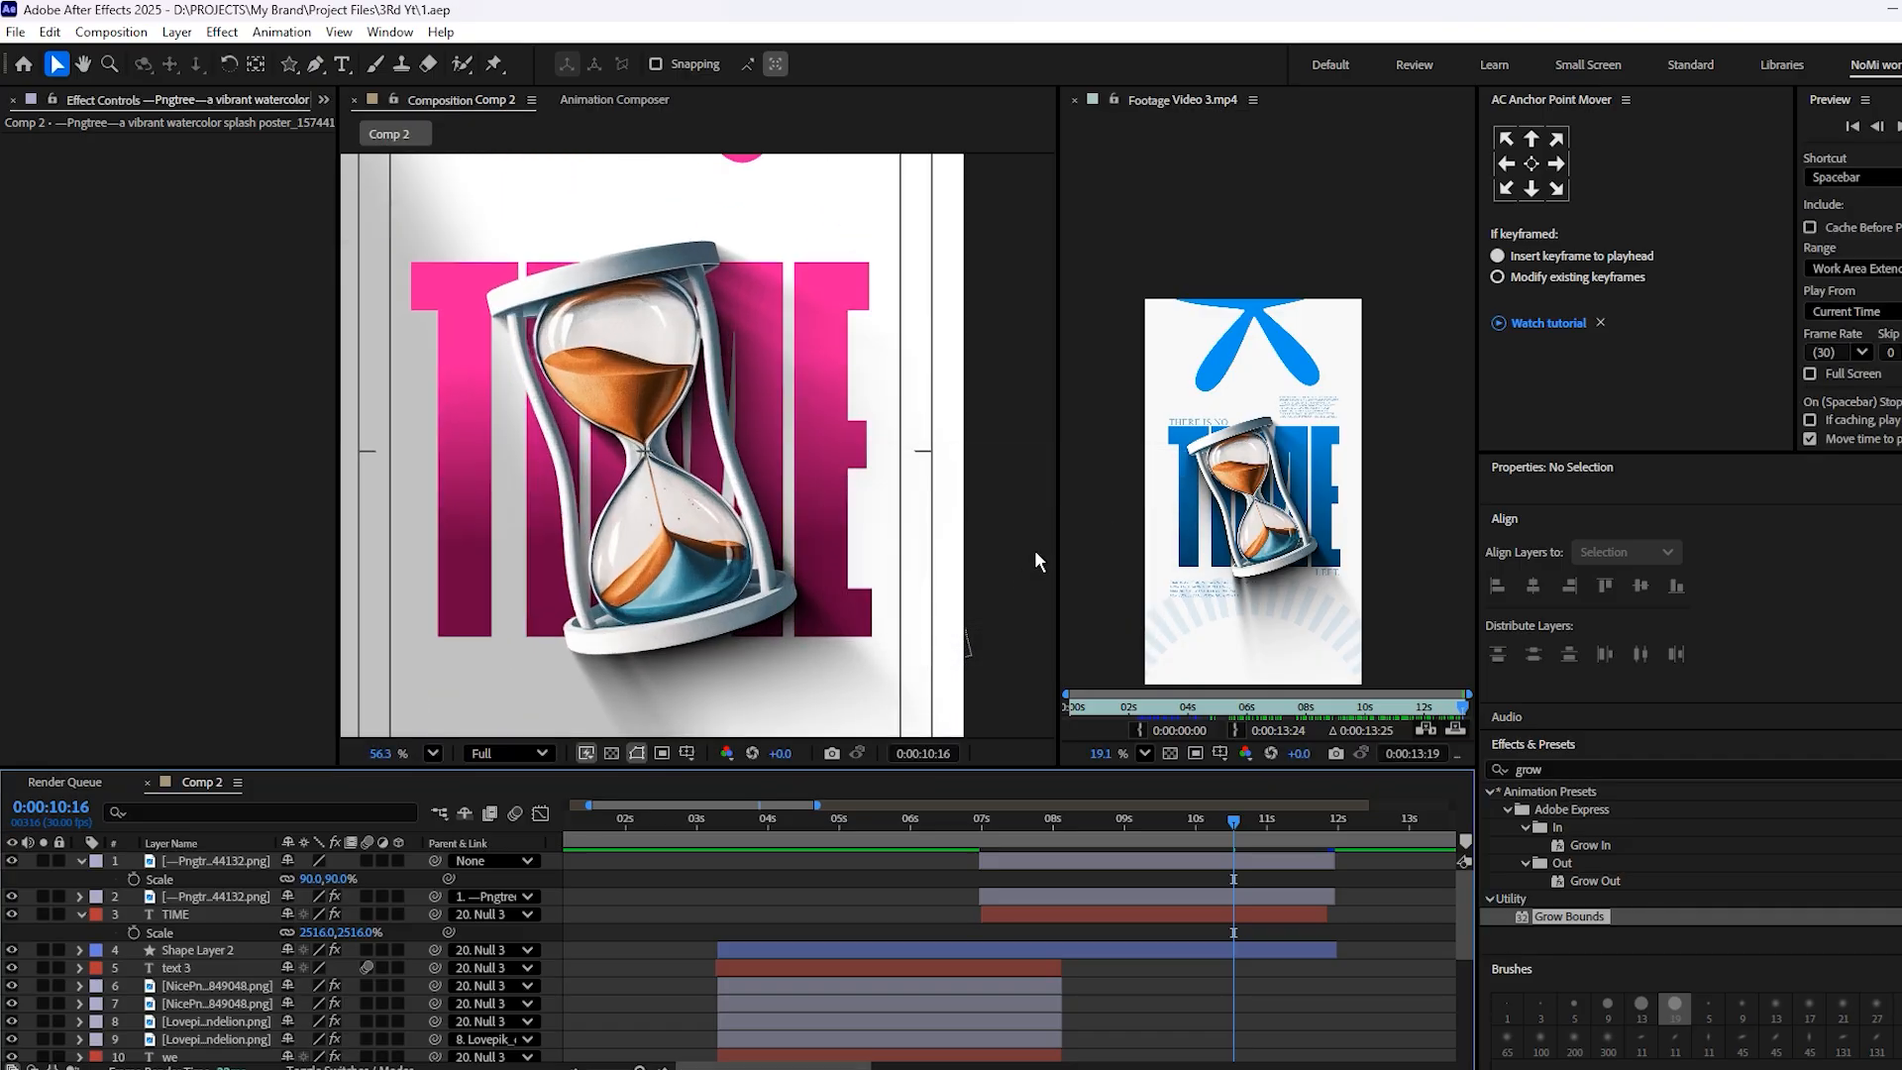
Check the small text in the reference footage, then duplicate the chasing text layer and bring the copy to the top of the stack
scroll(1202, 426, "up", 4)
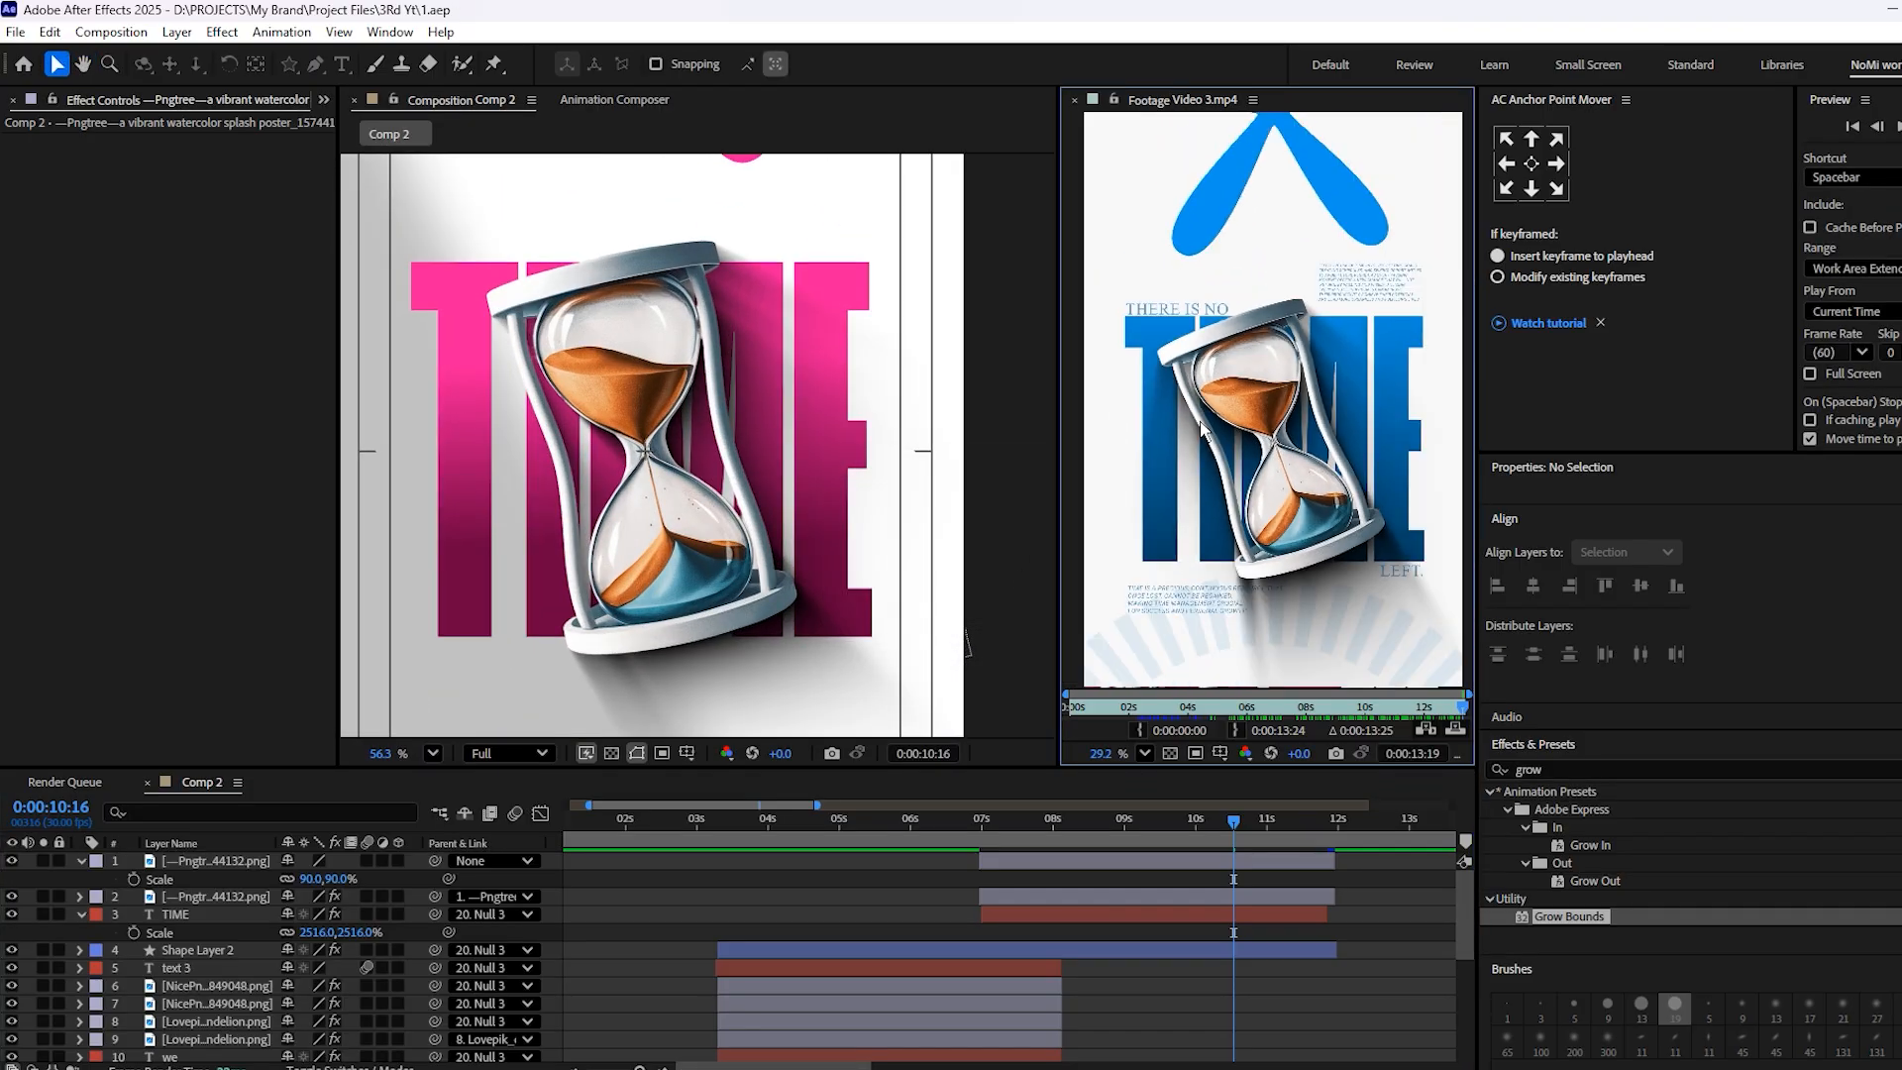
scroll(1202, 426, "up", 6)
scroll(1300, 247, "down", 4)
scroll(1242, 361, "down", 2)
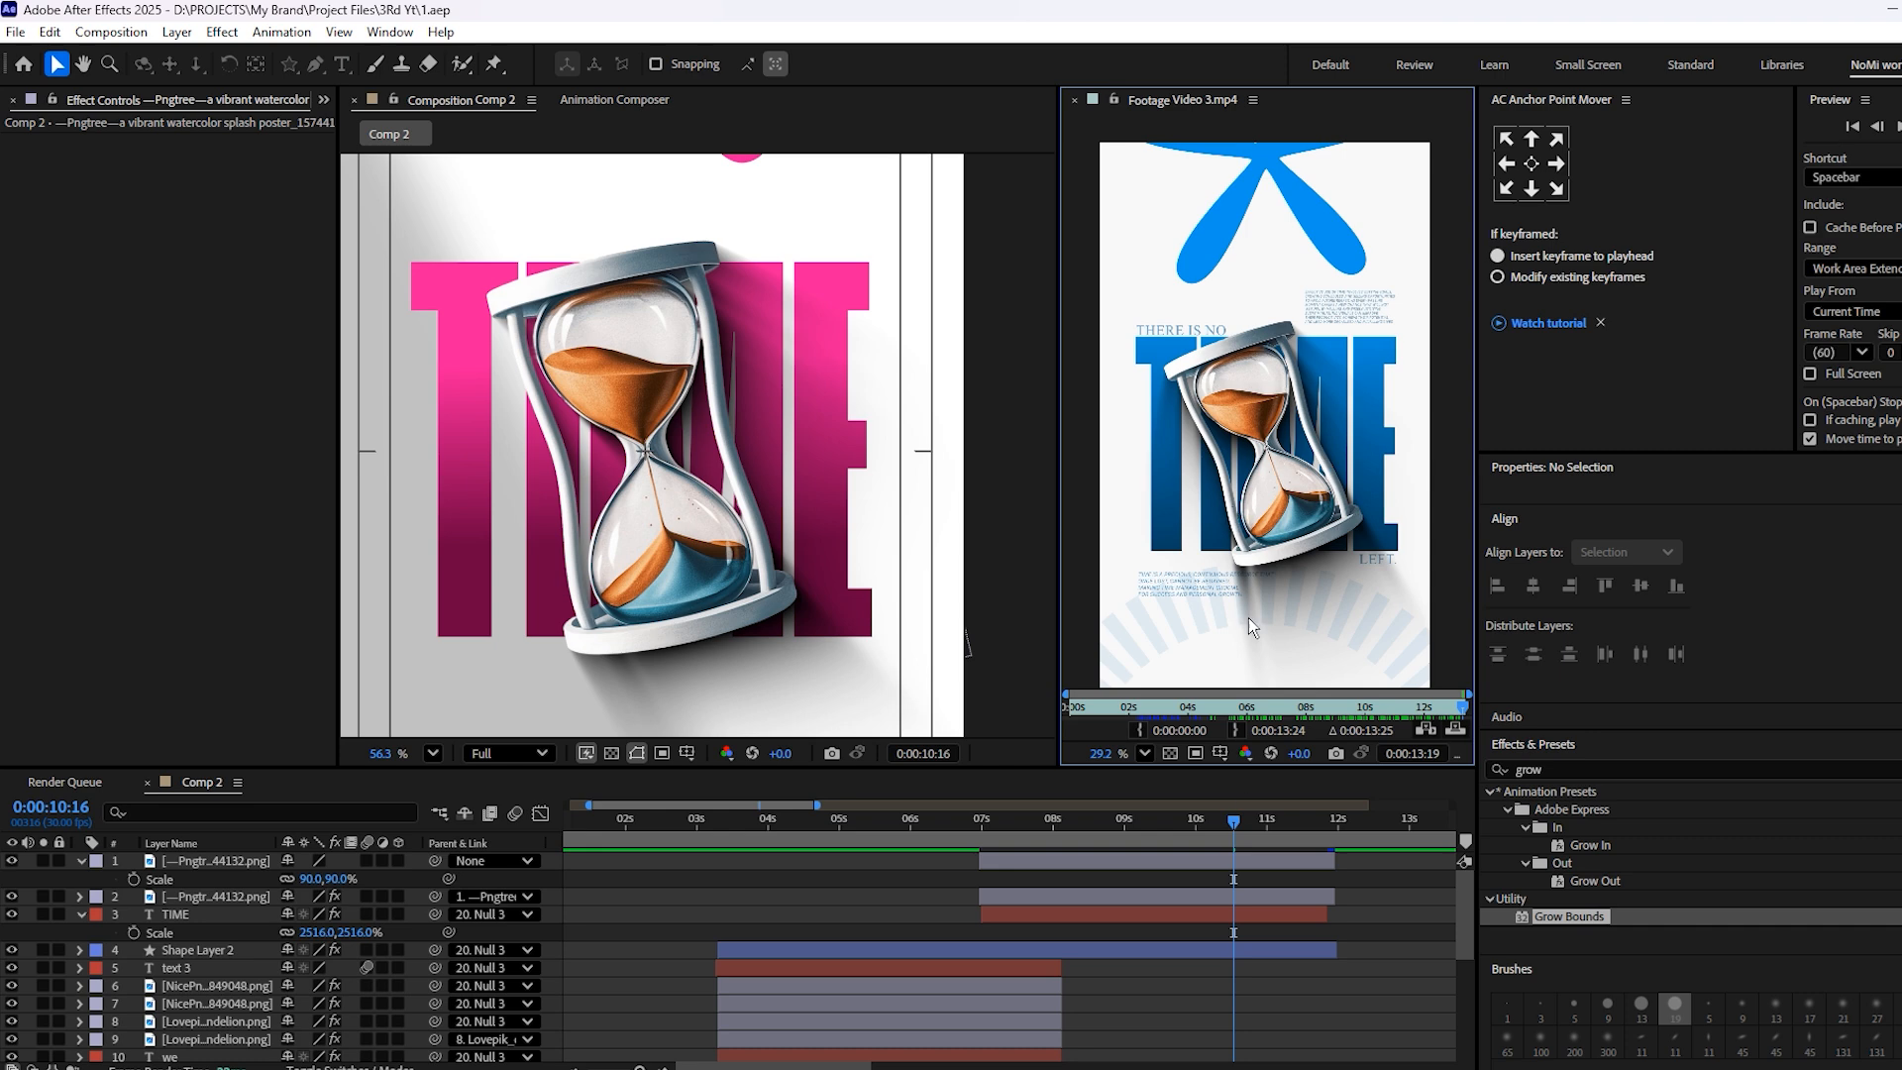
left_click_drag(1399, 709, 1468, 723)
left_click_drag(697, 827, 647, 831)
left_click_drag(687, 900, 735, 776)
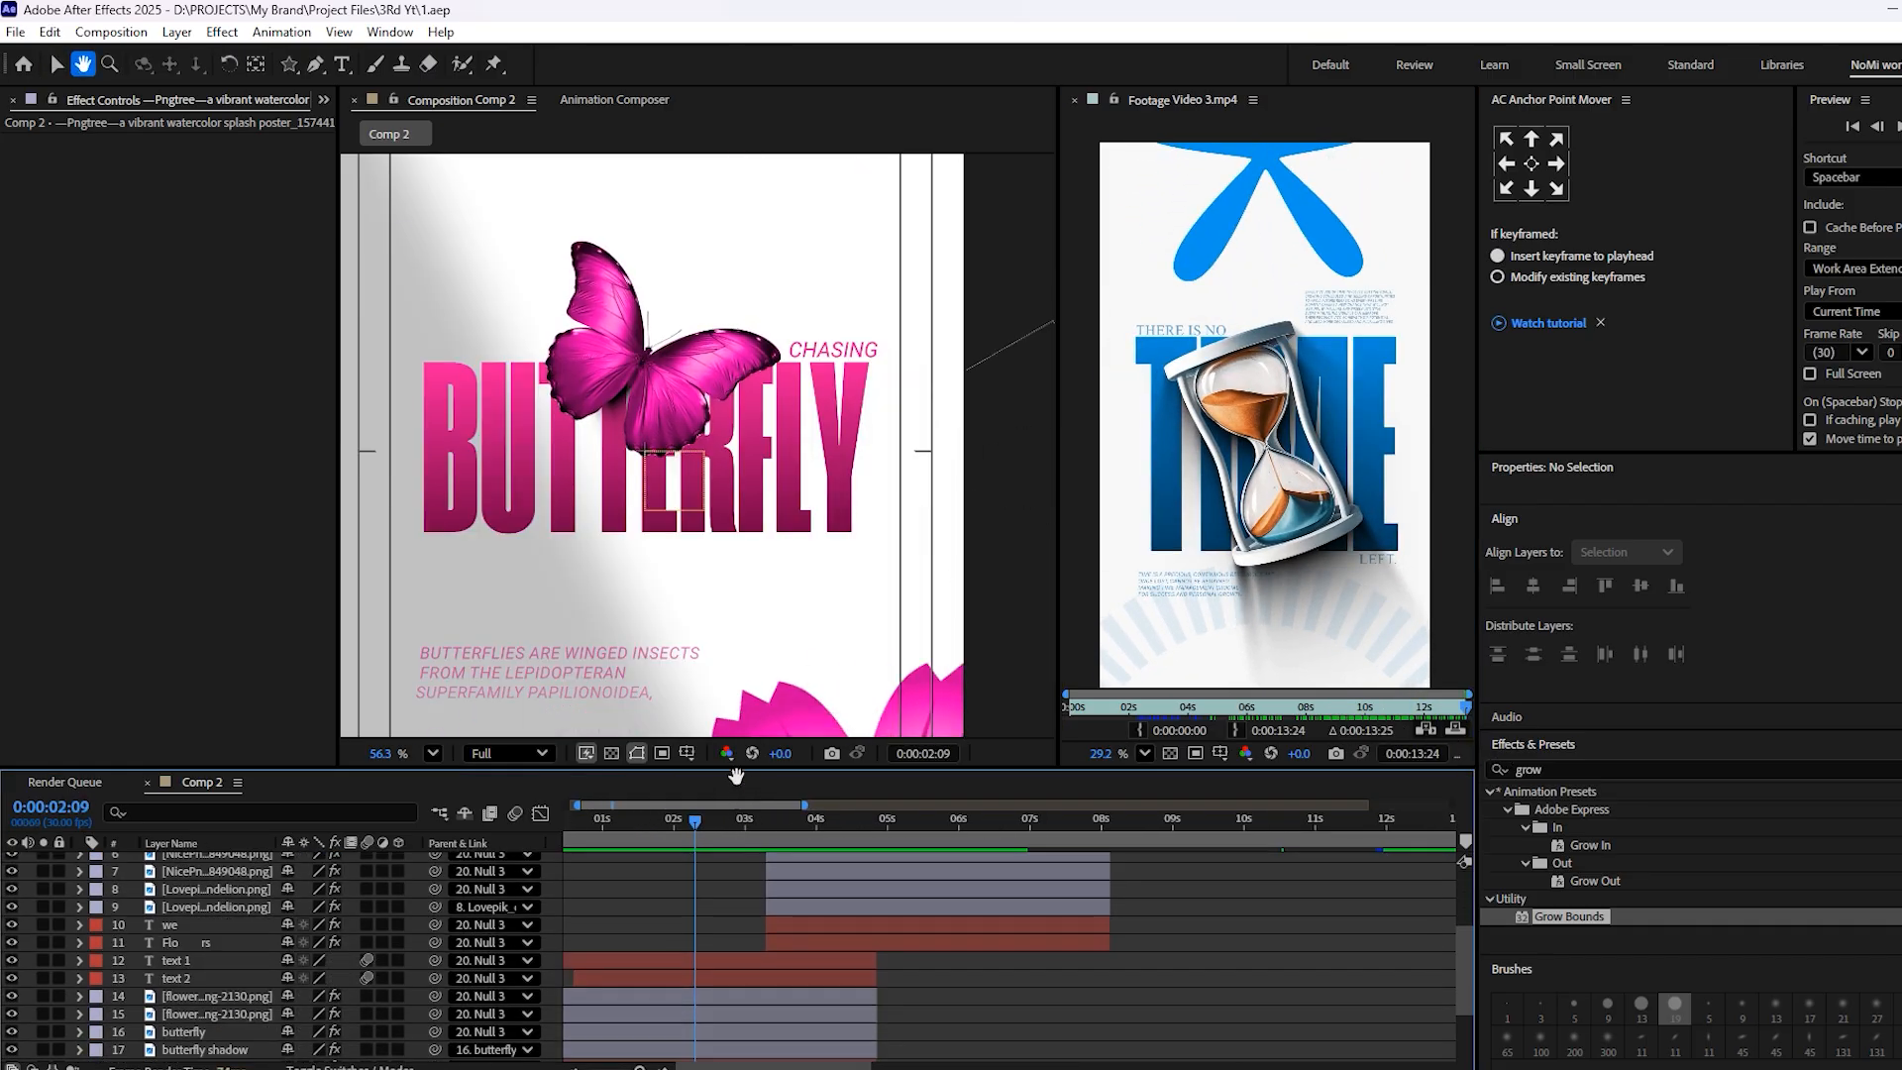
left_click(740, 967)
scroll(753, 1001, "down", 3)
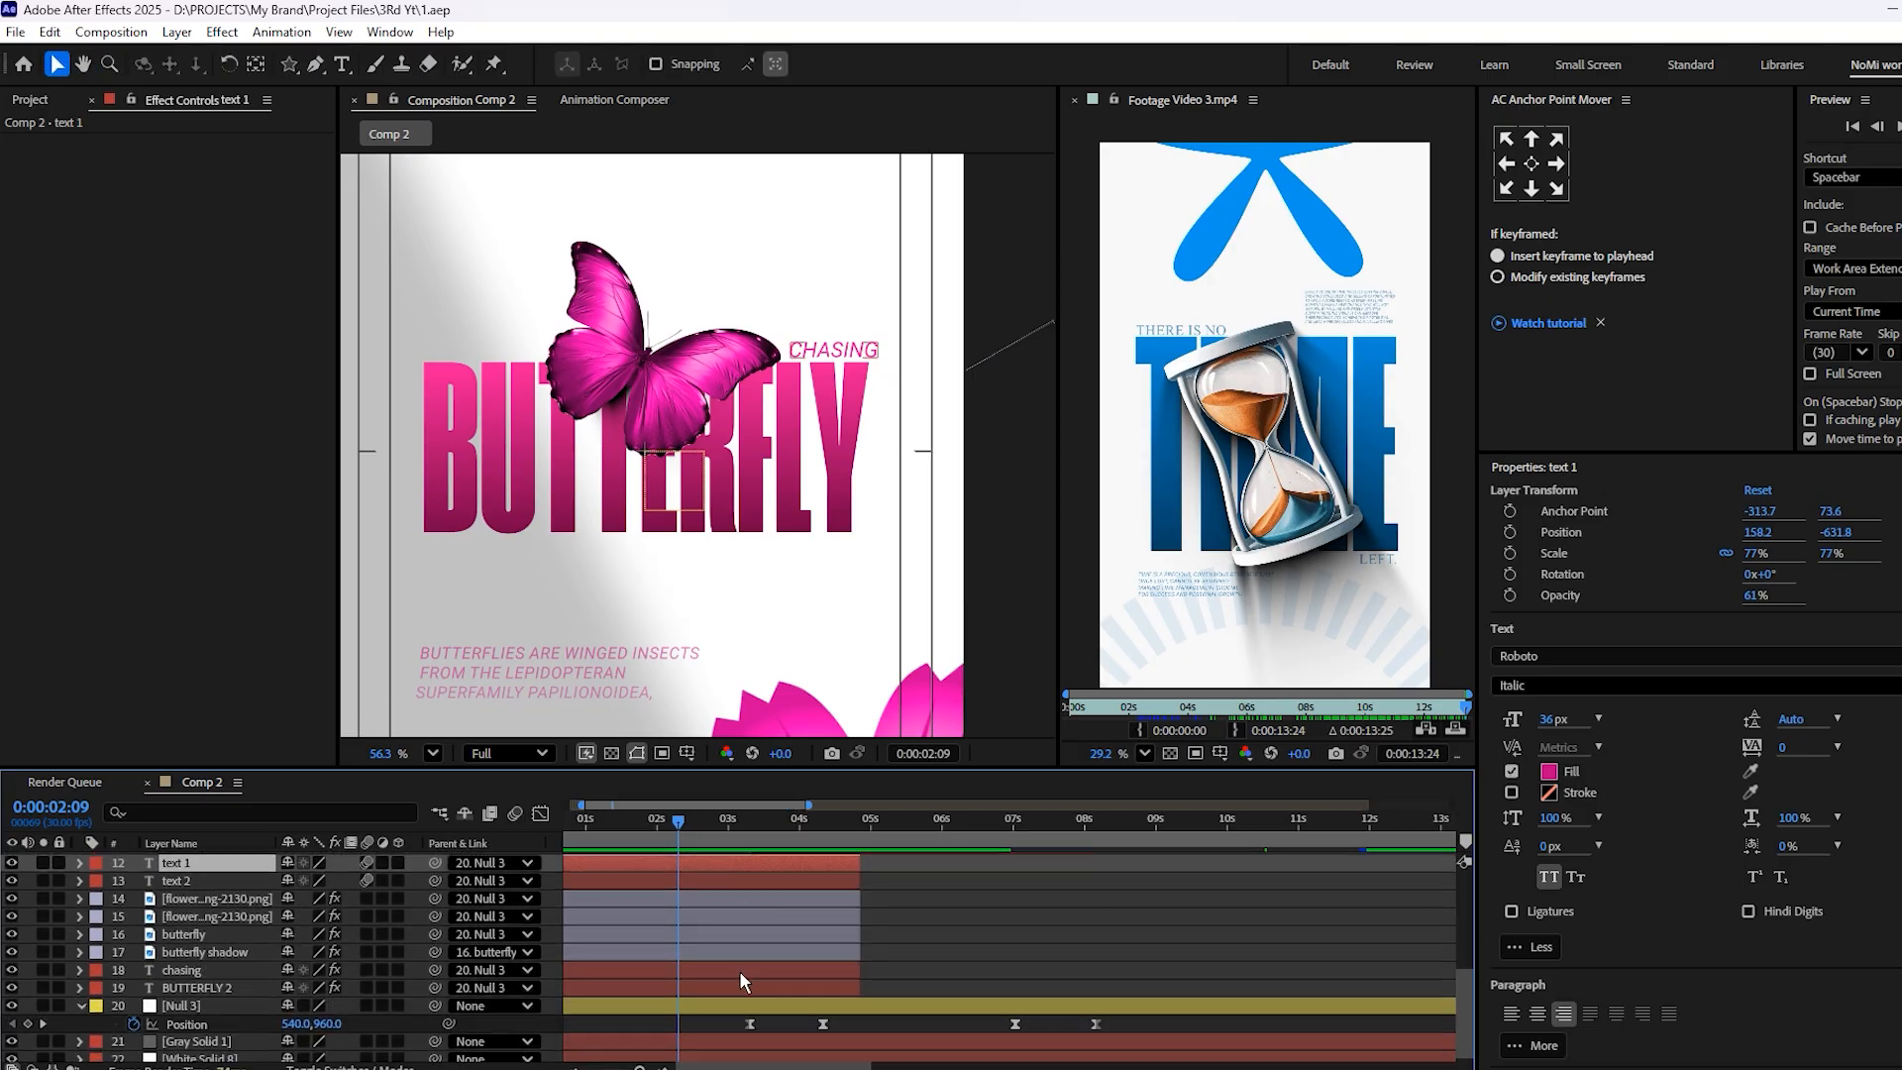
left_click(742, 973)
key("ctrl+d")
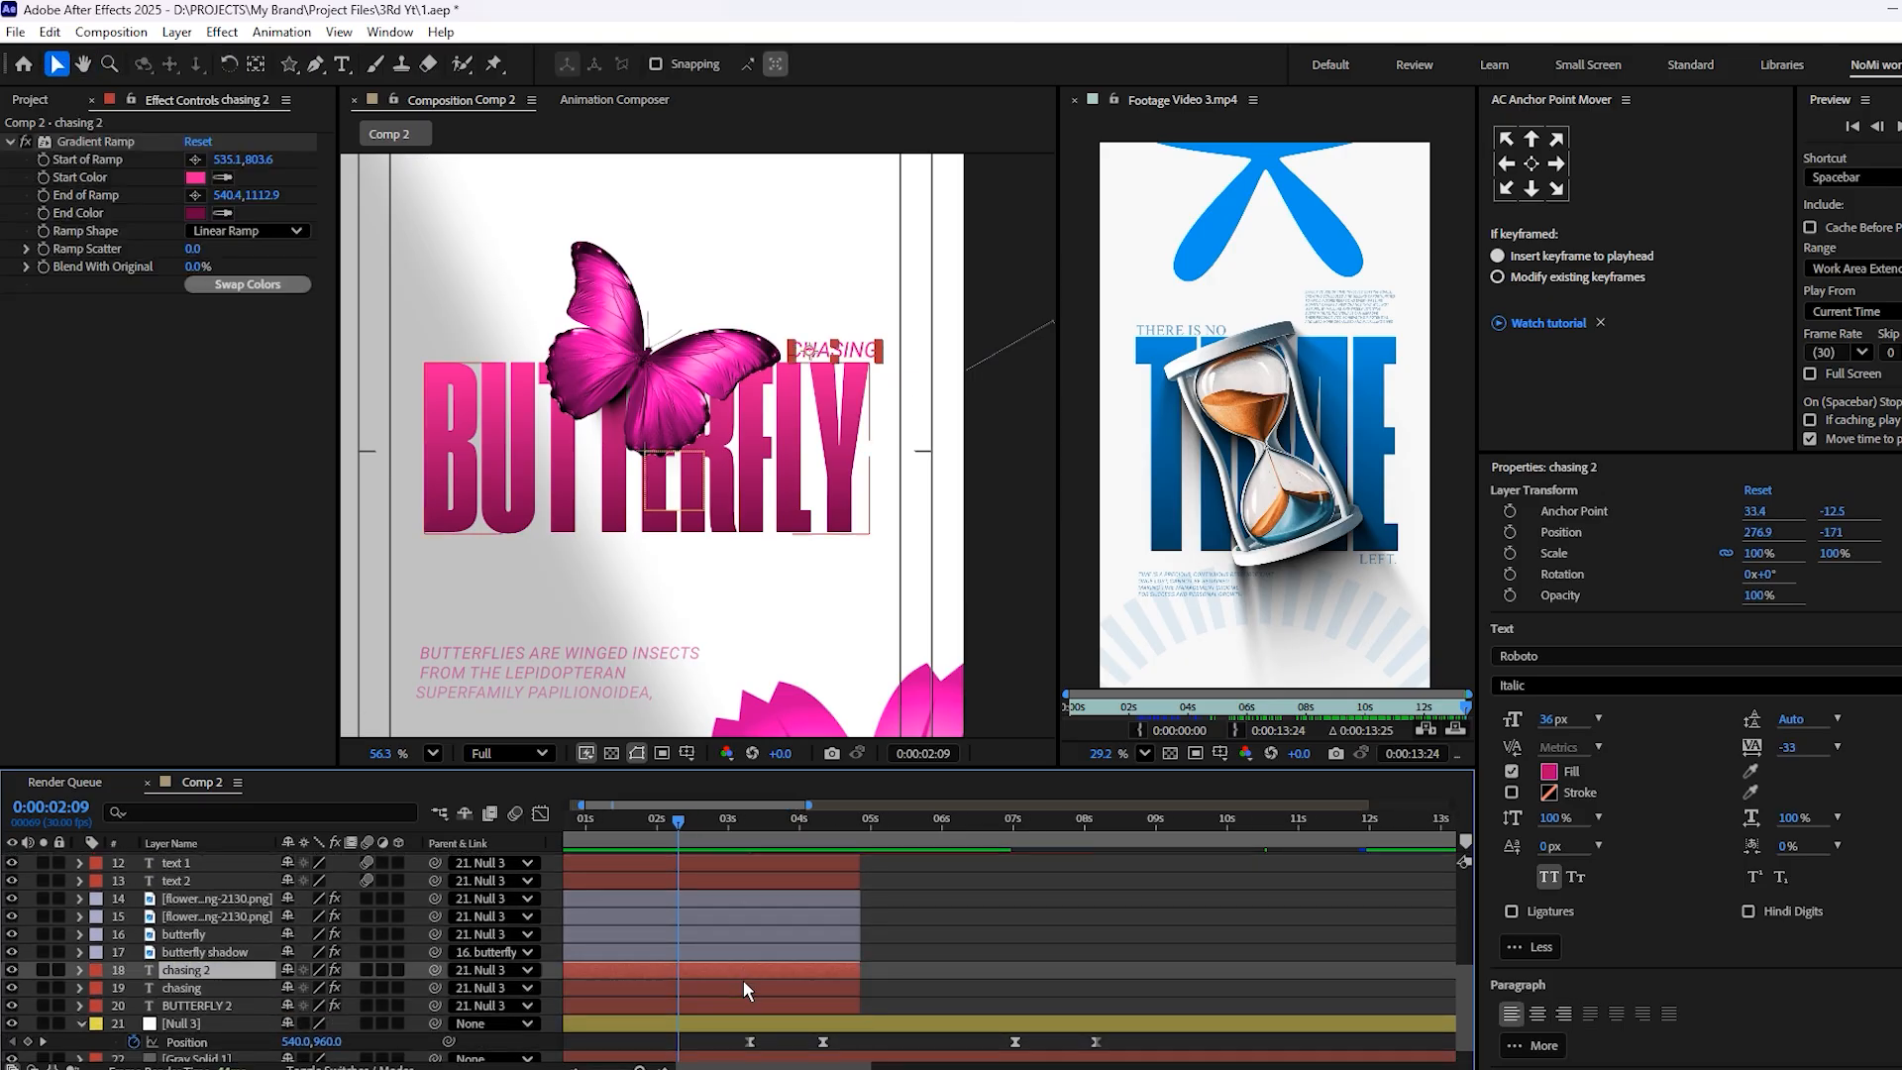
key("ctrl+shift+bracketright")
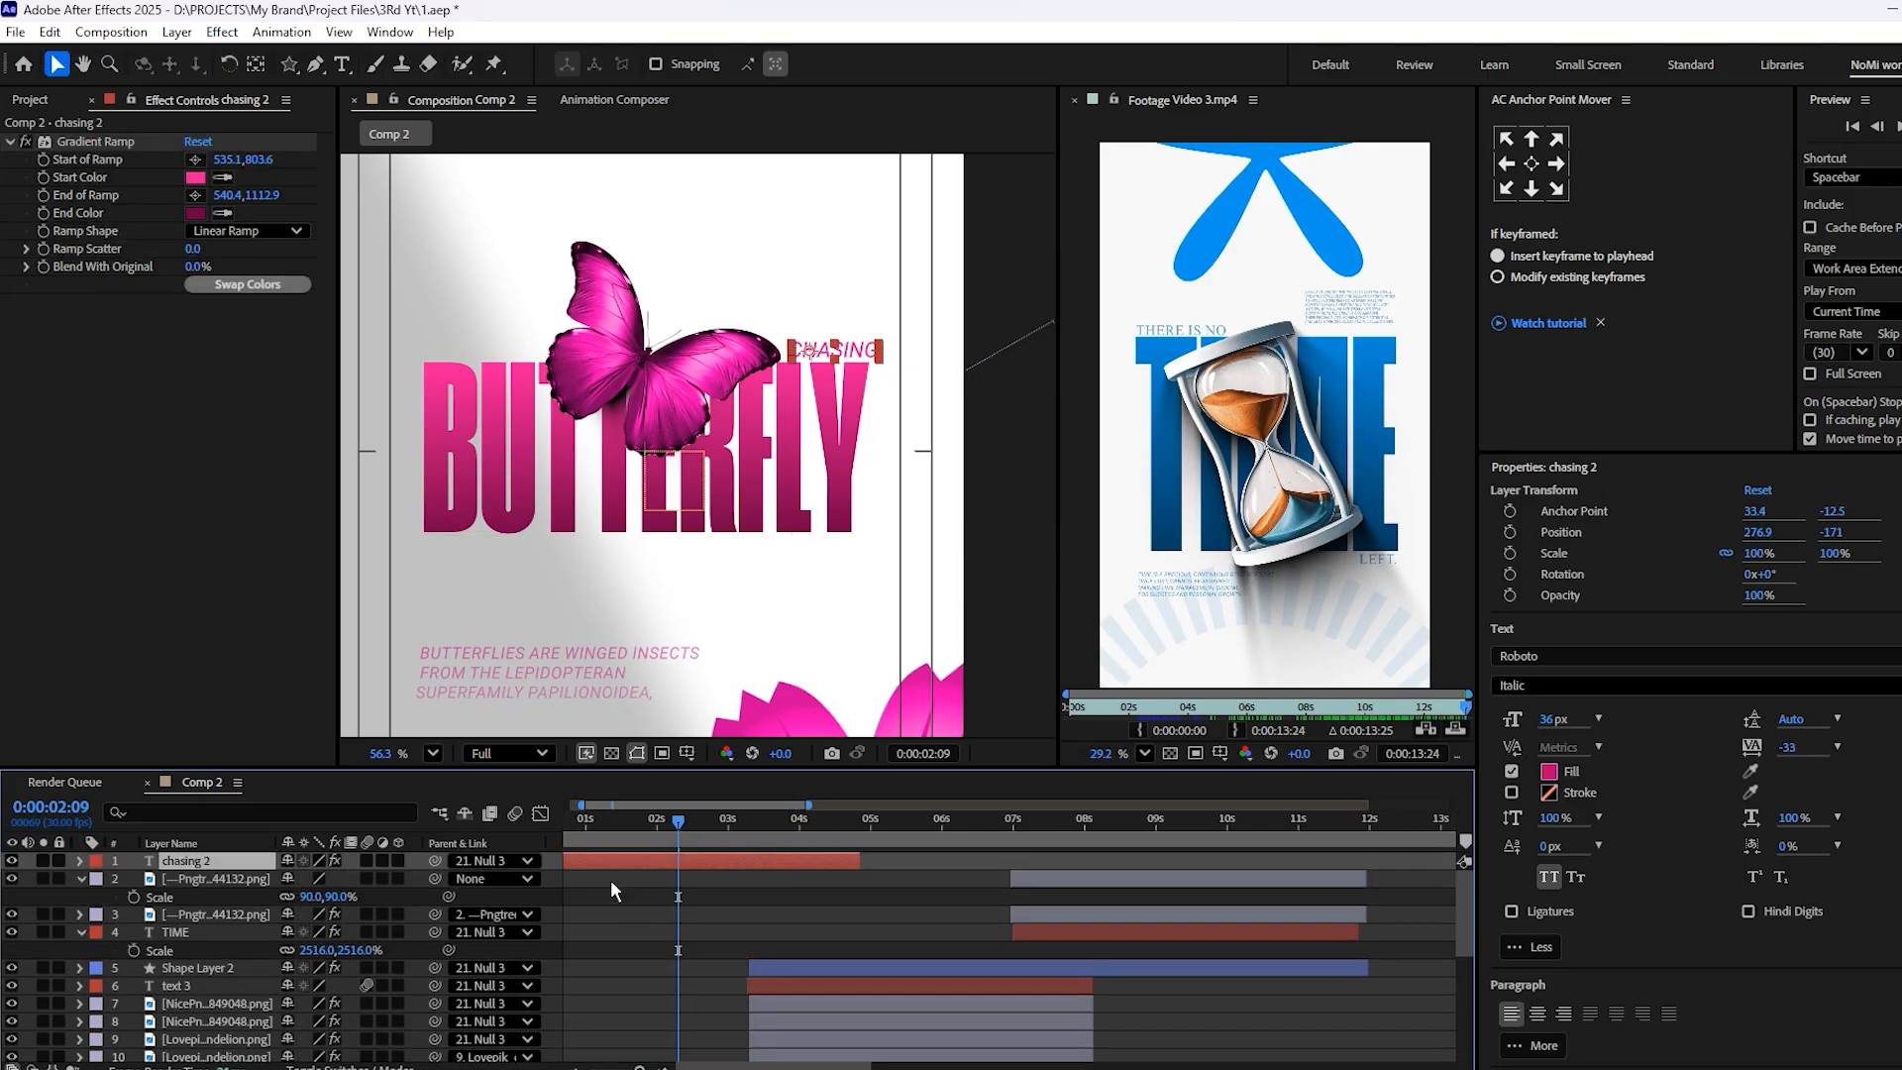
Shift the chasing copy to start at about 7 s and move its text into the visible frame at 8:08
left_click_drag(624, 864, 1110, 884)
left_click(1104, 818)
scroll(664, 406, "down", 10)
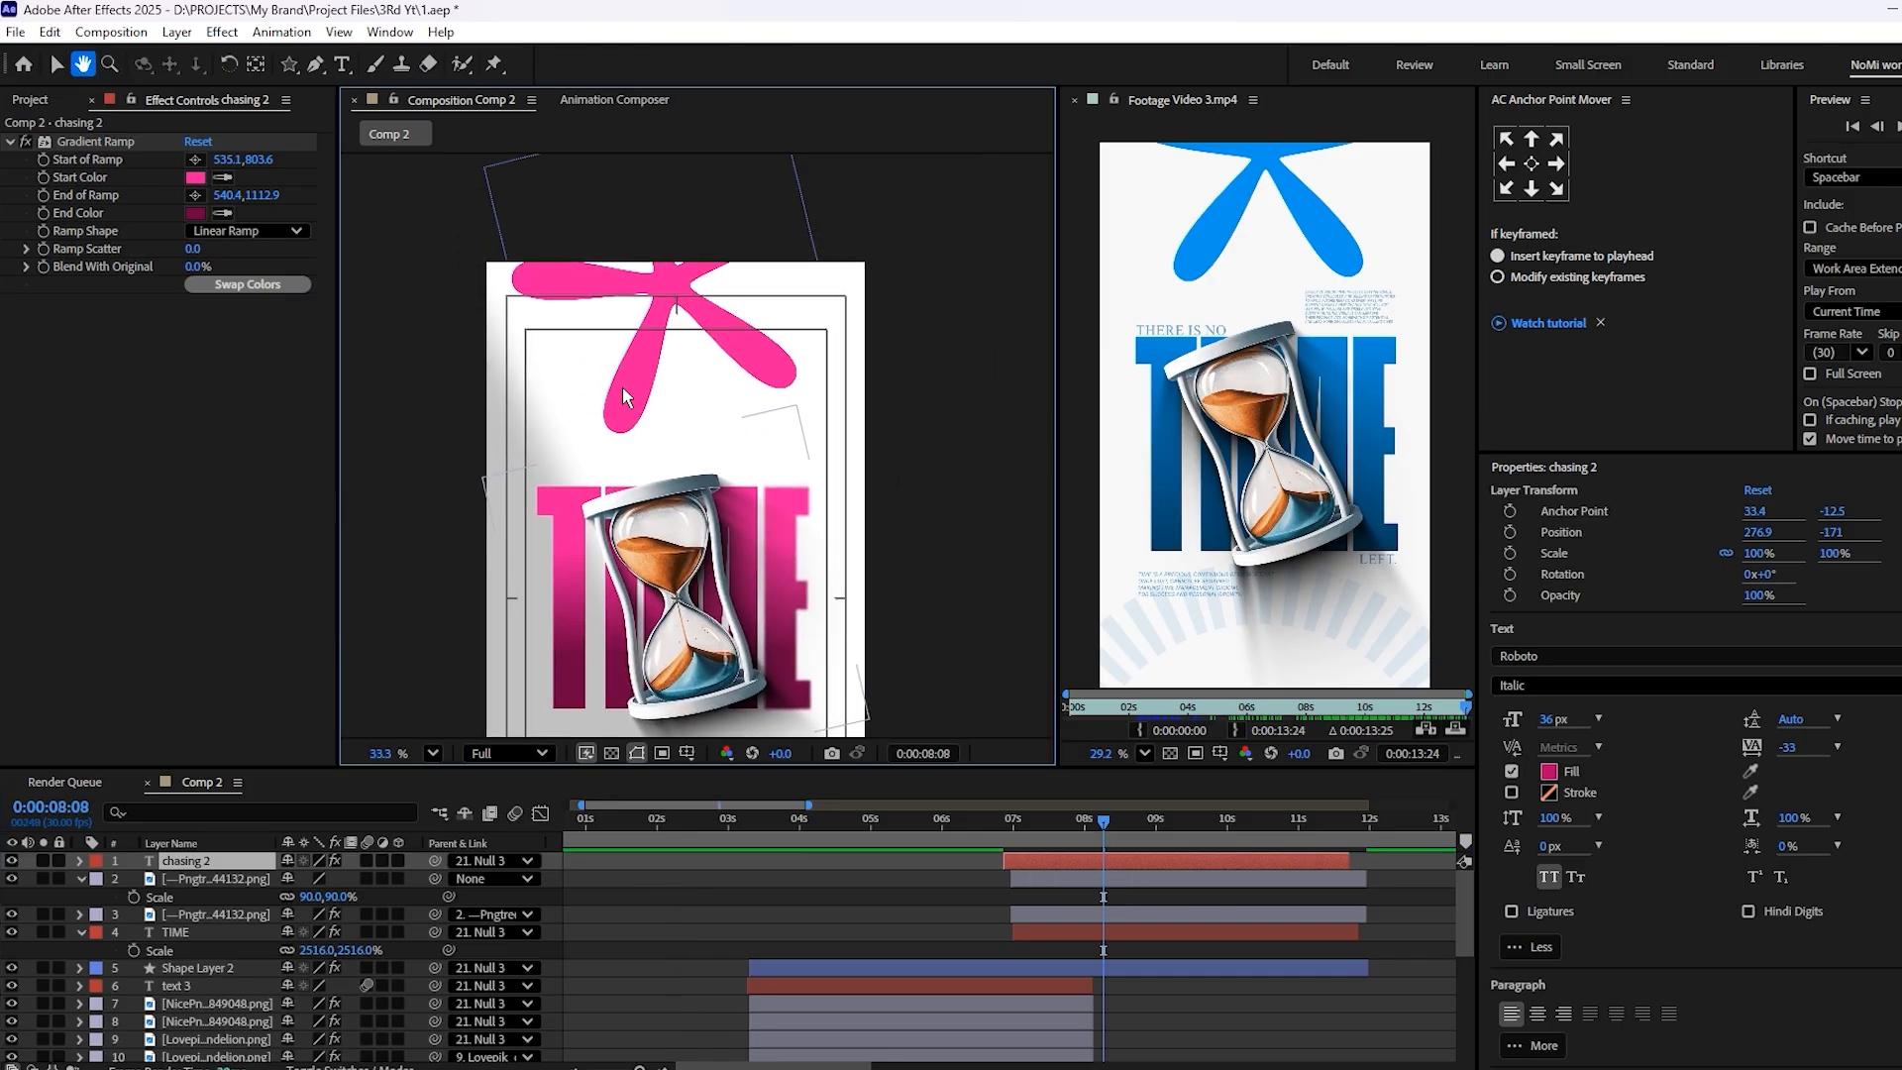
scroll(436, 322, "up", 6)
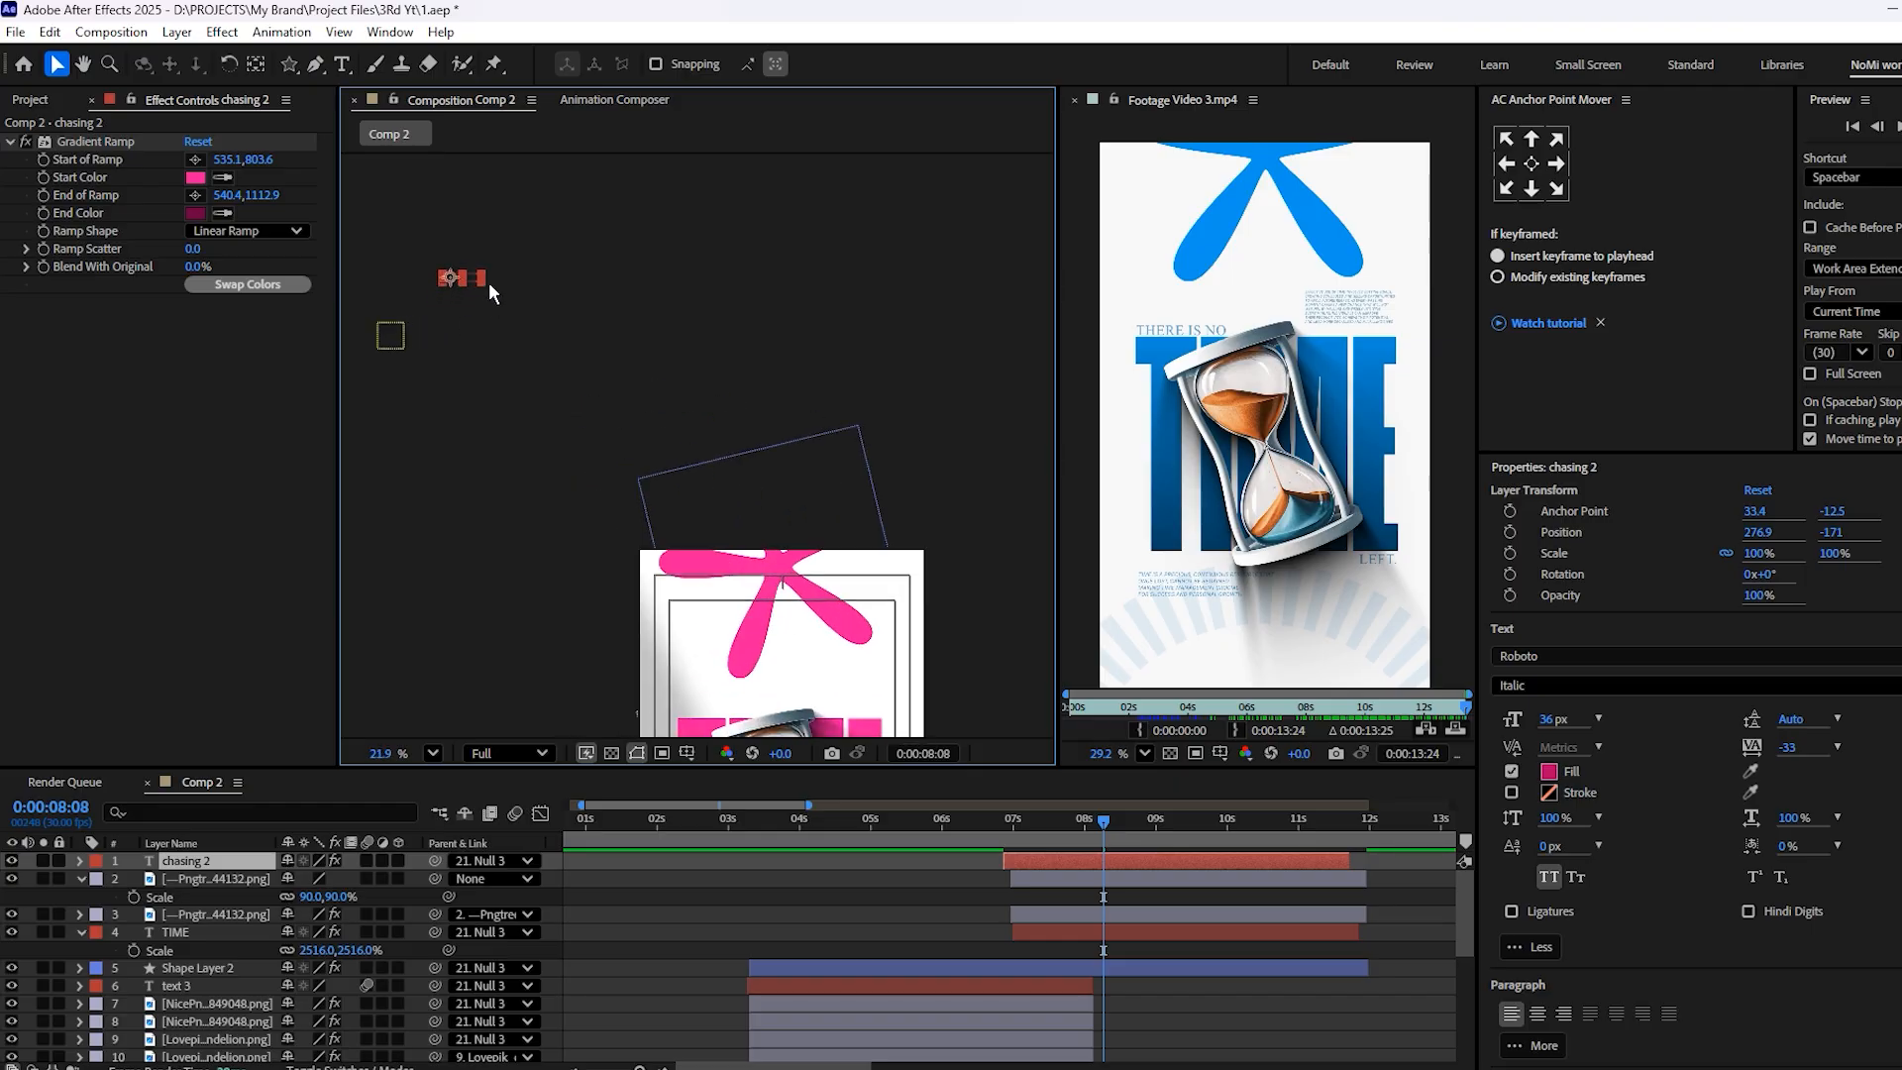
left_click_drag(471, 275, 945, 685)
left_click_drag(943, 686, 696, 385)
scroll(608, 262, "up", 6)
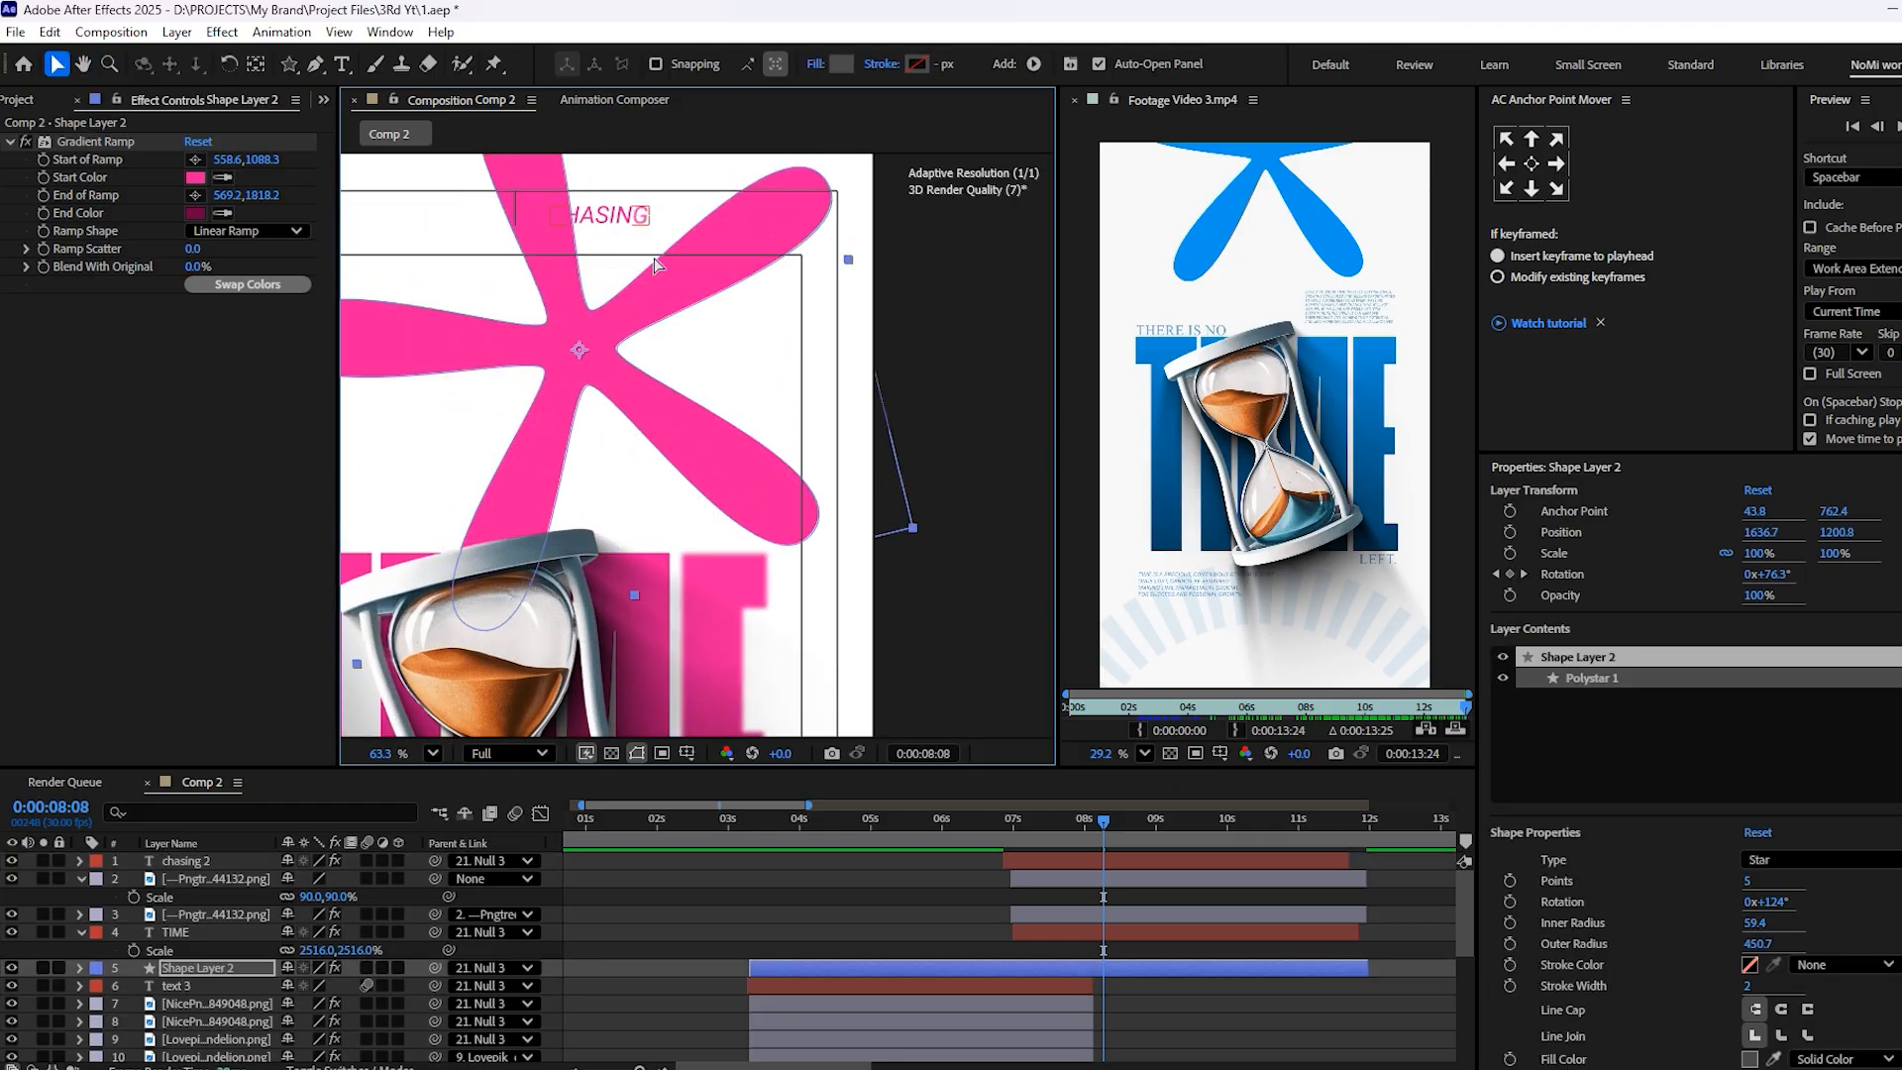
key("ctrl+z")
left_click_drag(618, 221, 650, 231)
key("ctrl+z")
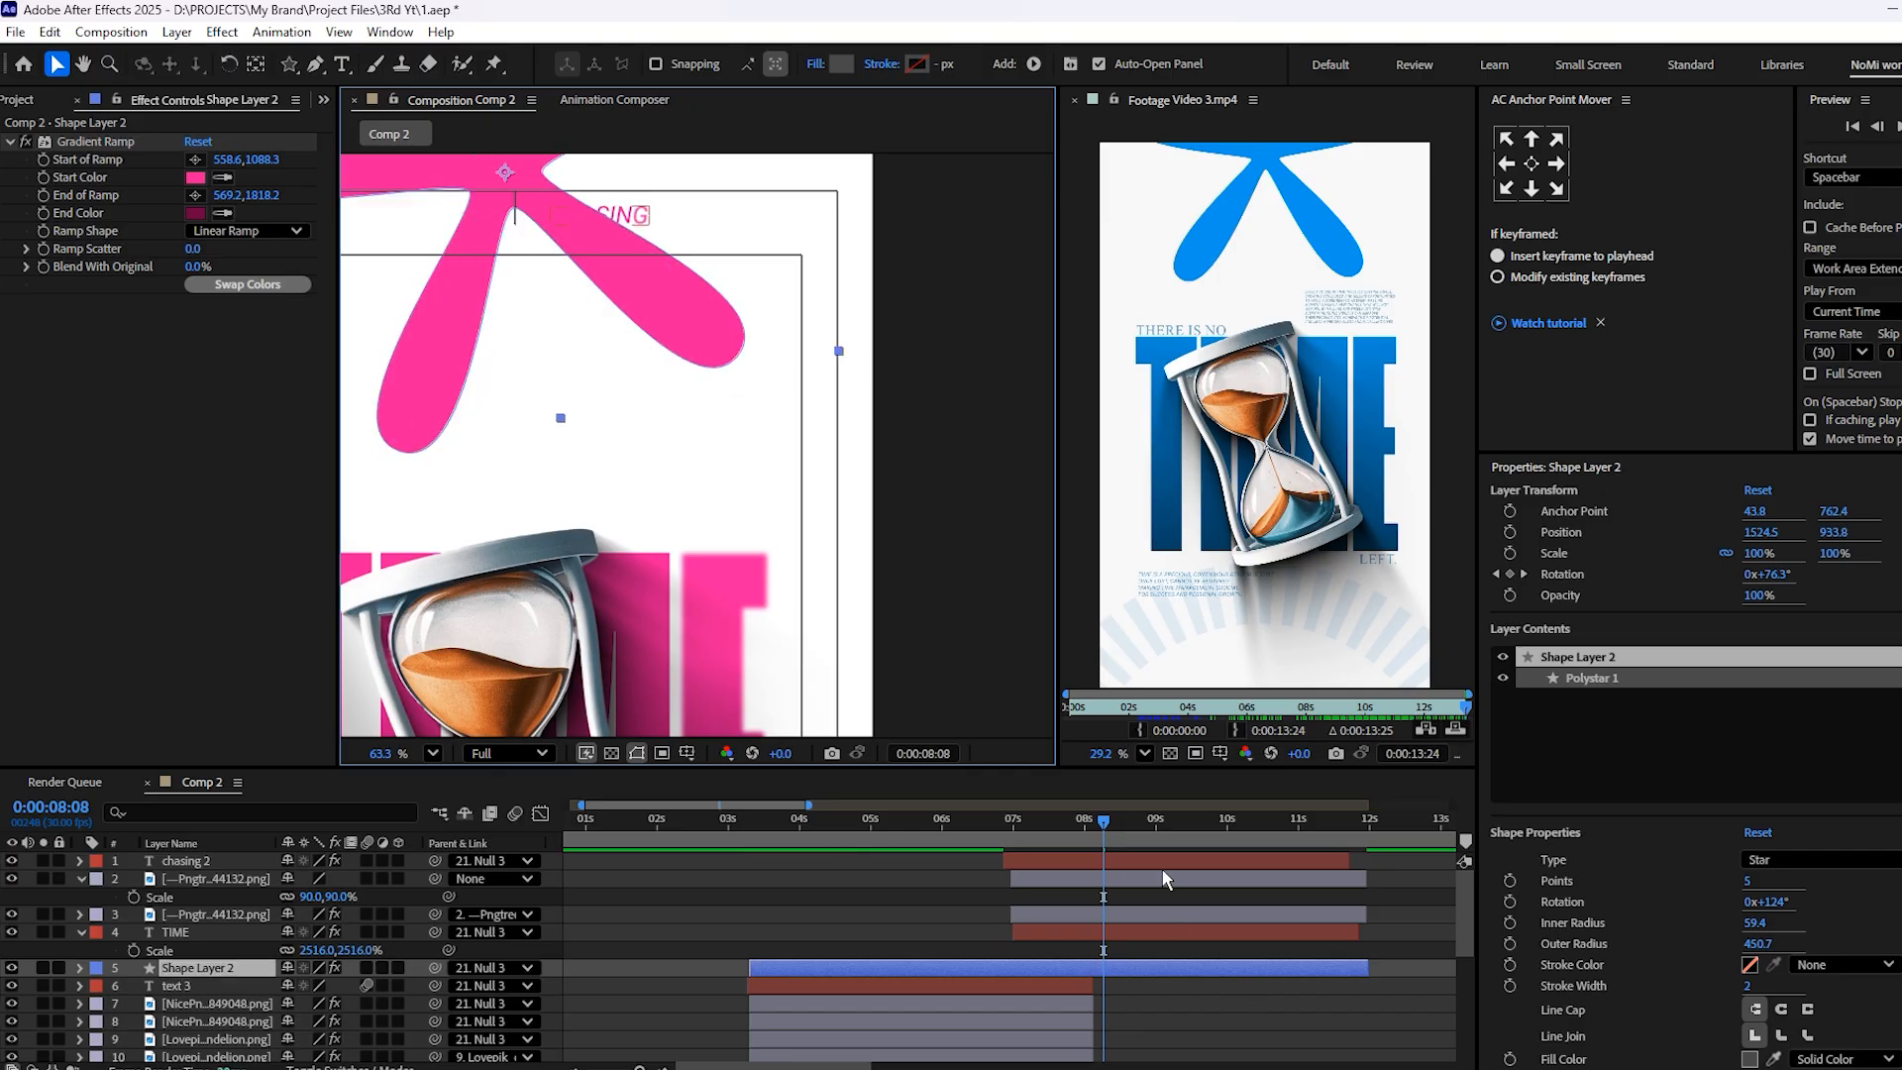
Select the CHASING copy and place its text just above the T of TIME
left_click(1161, 862)
left_click_drag(622, 232, 604, 499)
scroll(901, 503, "up", 5)
key("v")
Replace the copied CHASING text with "there is no"
double_click(618, 510)
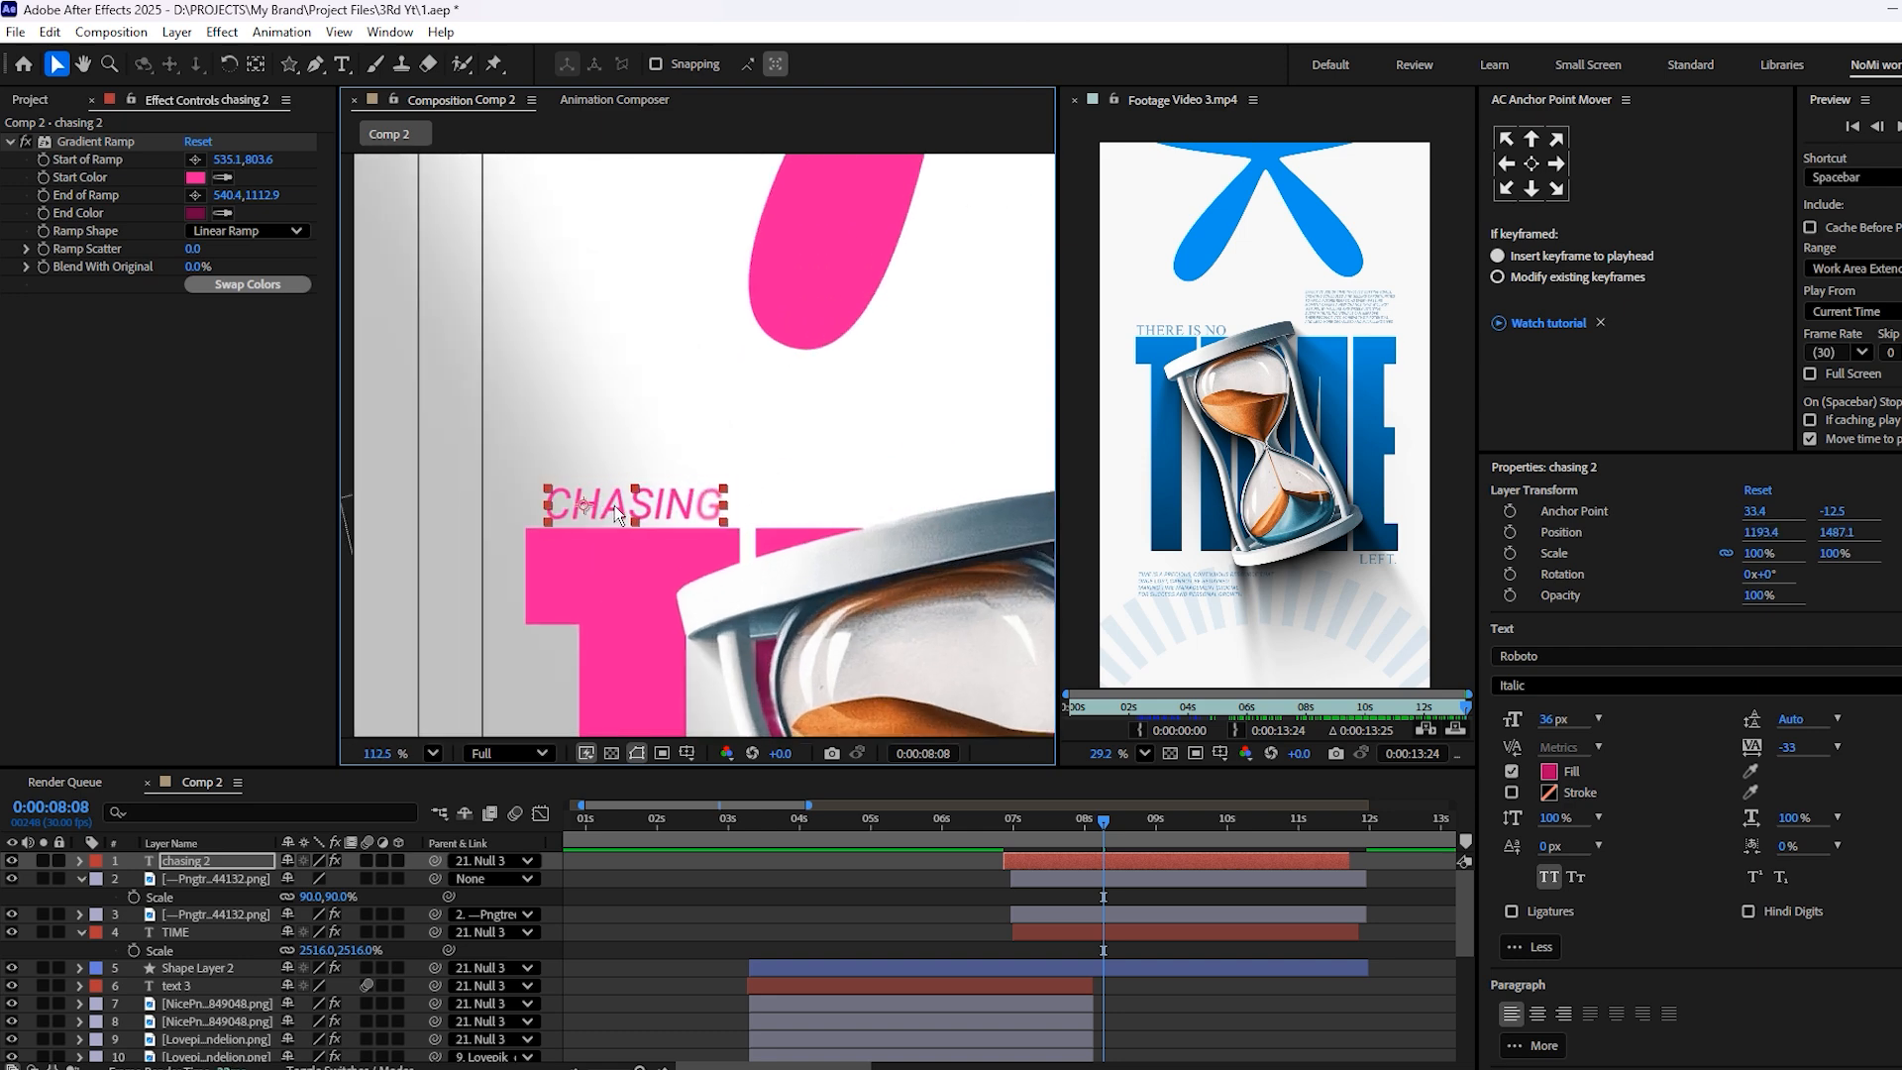
type("there is no")
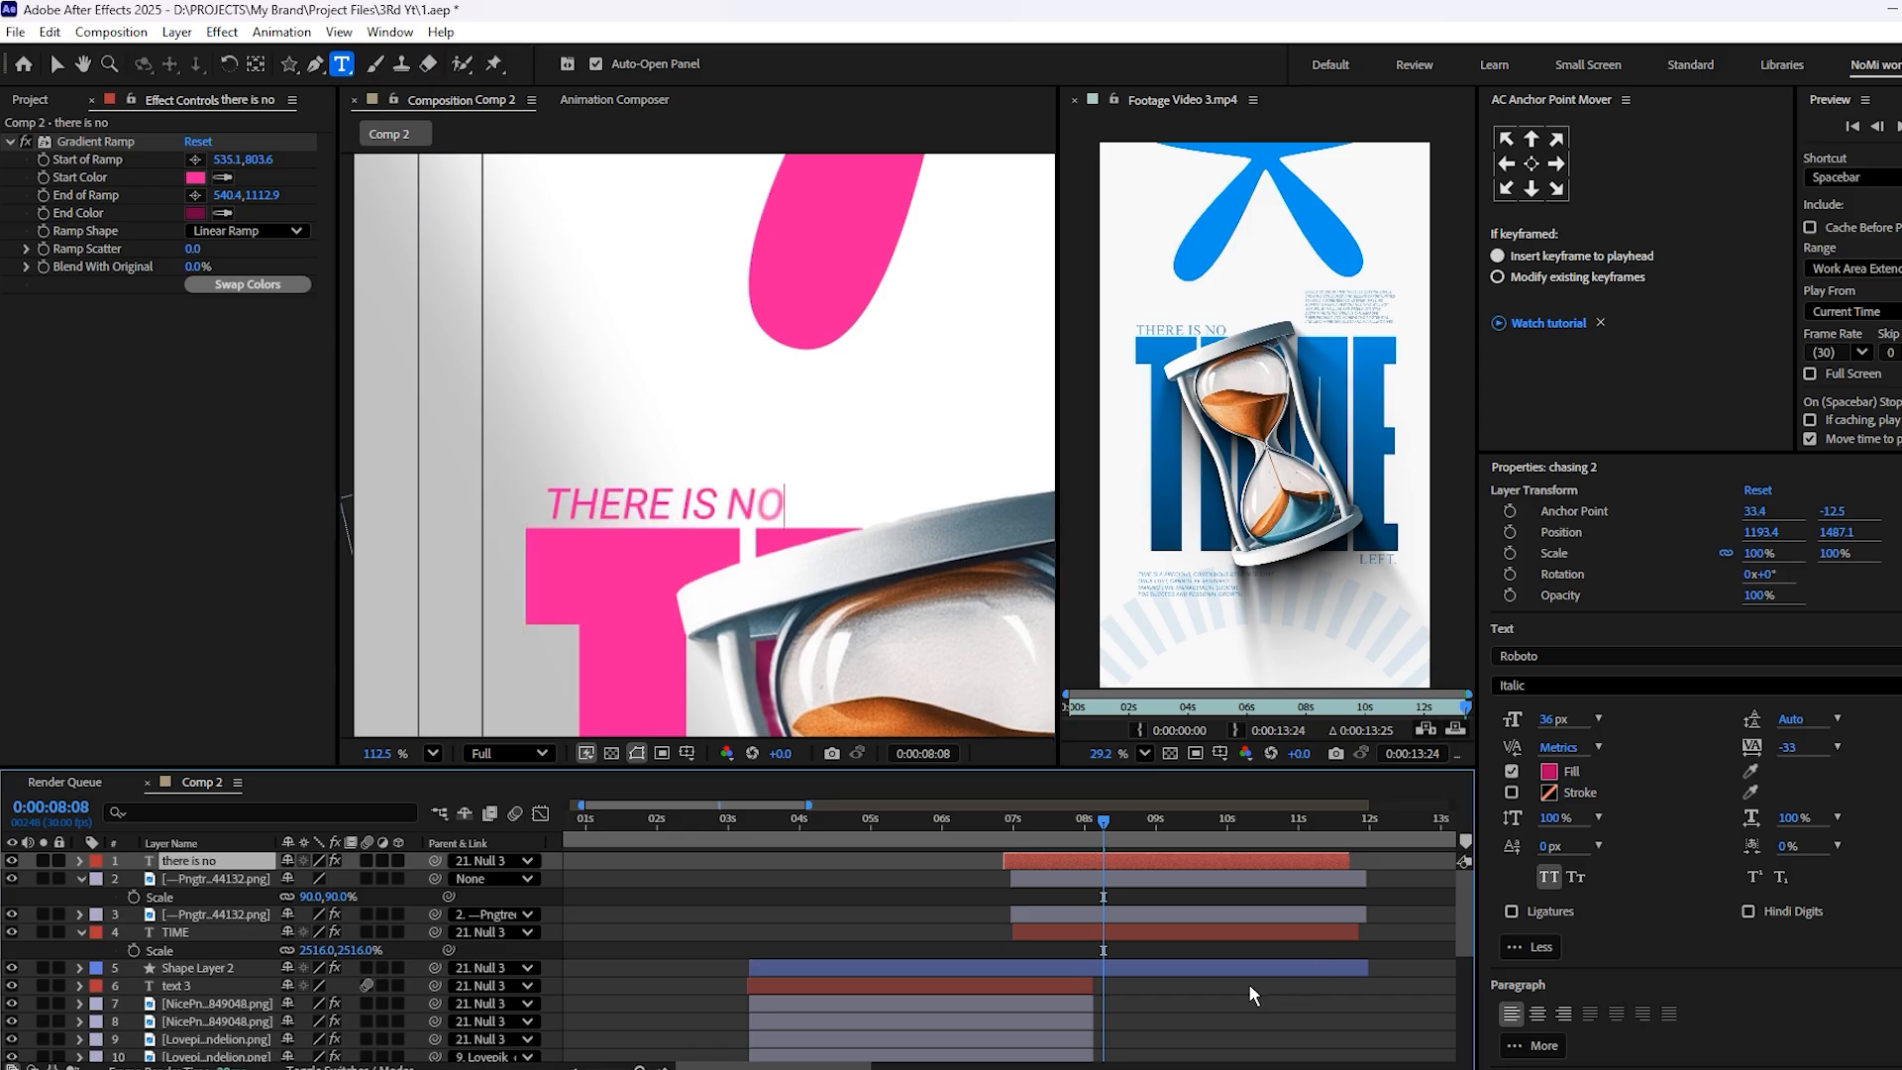
left_click(1291, 1001)
Nudge the THERE IS NO text to line up with the left edge of TIME, as in the reference
scroll(619, 511, "up", 1)
scroll(619, 511, "down", 3)
left_click_drag(619, 511, 611, 420)
scroll(1094, 342, "up", 2)
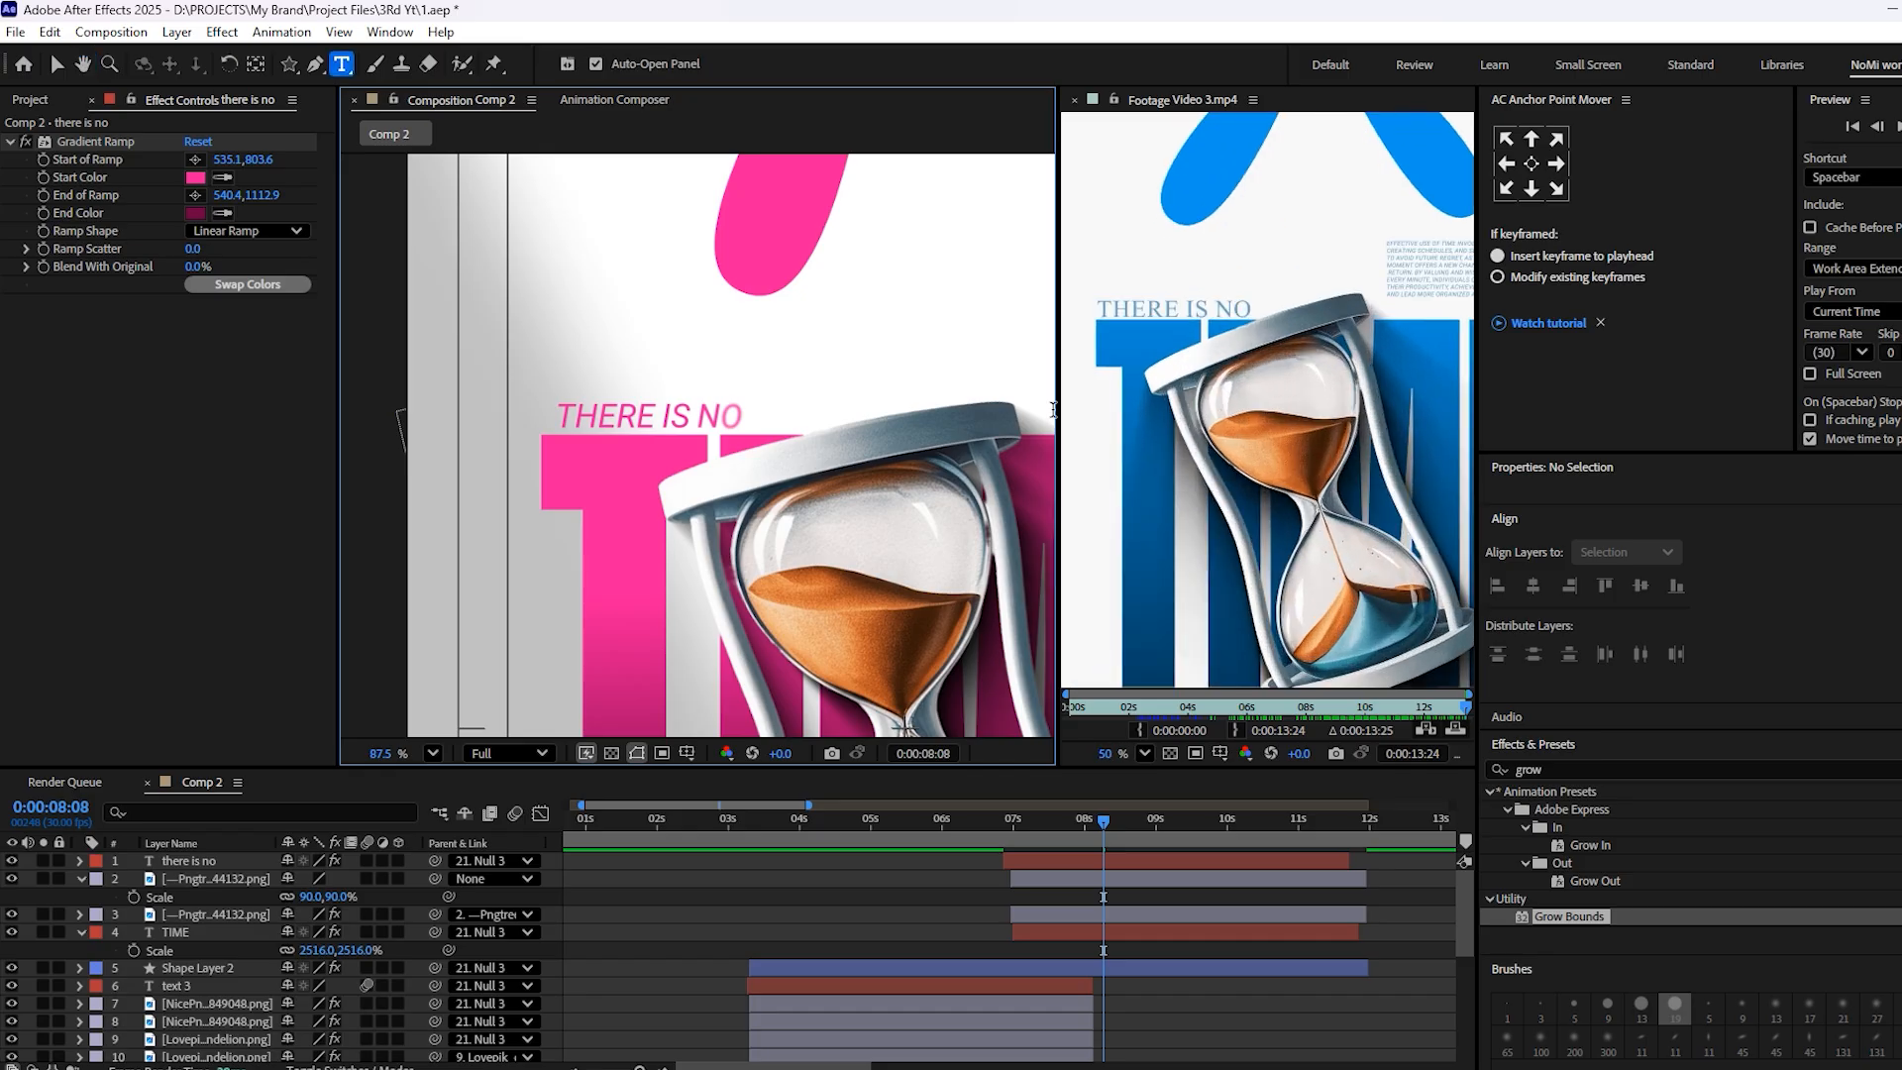
key("v")
left_click(627, 426)
left_click_drag(627, 426, 634, 421)
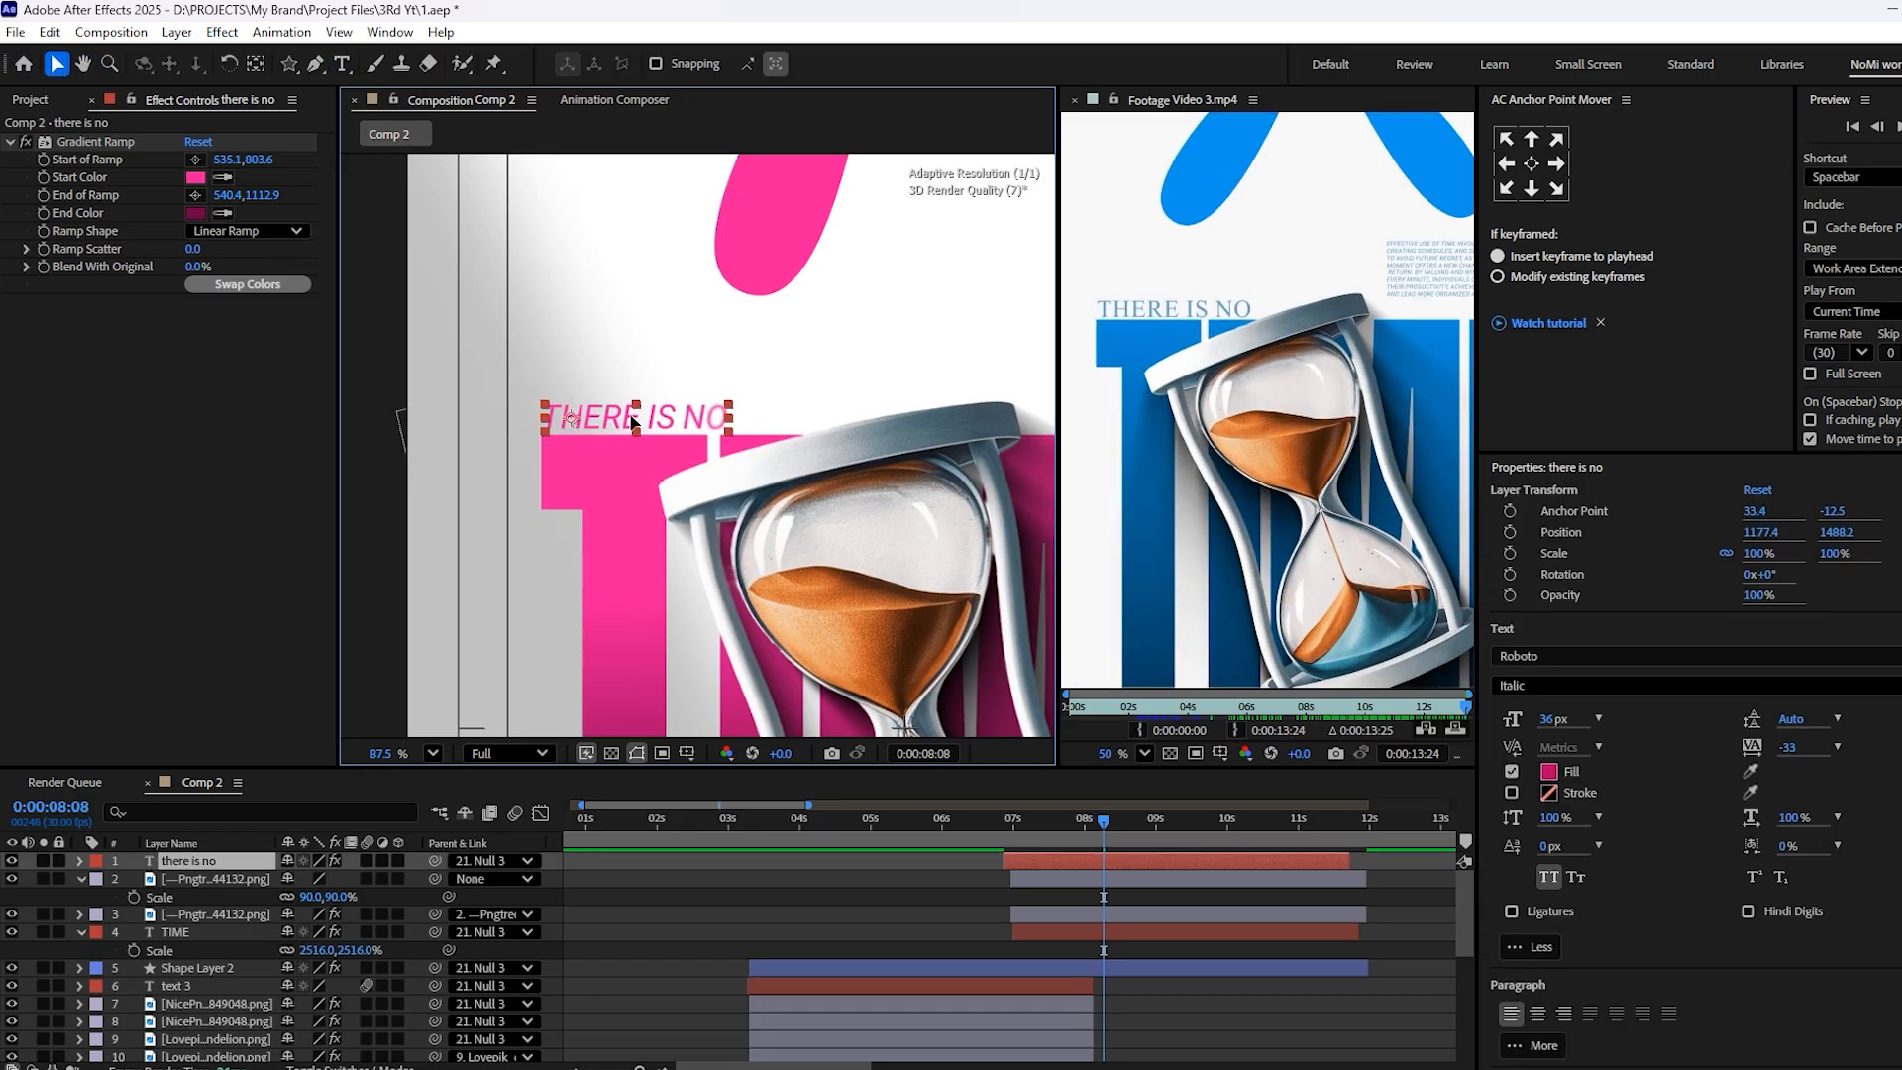
Change the font of the THERE IS NO text to Sitka Small to resemble the reference's serif lettering
scroll(1546, 668, "down", 1)
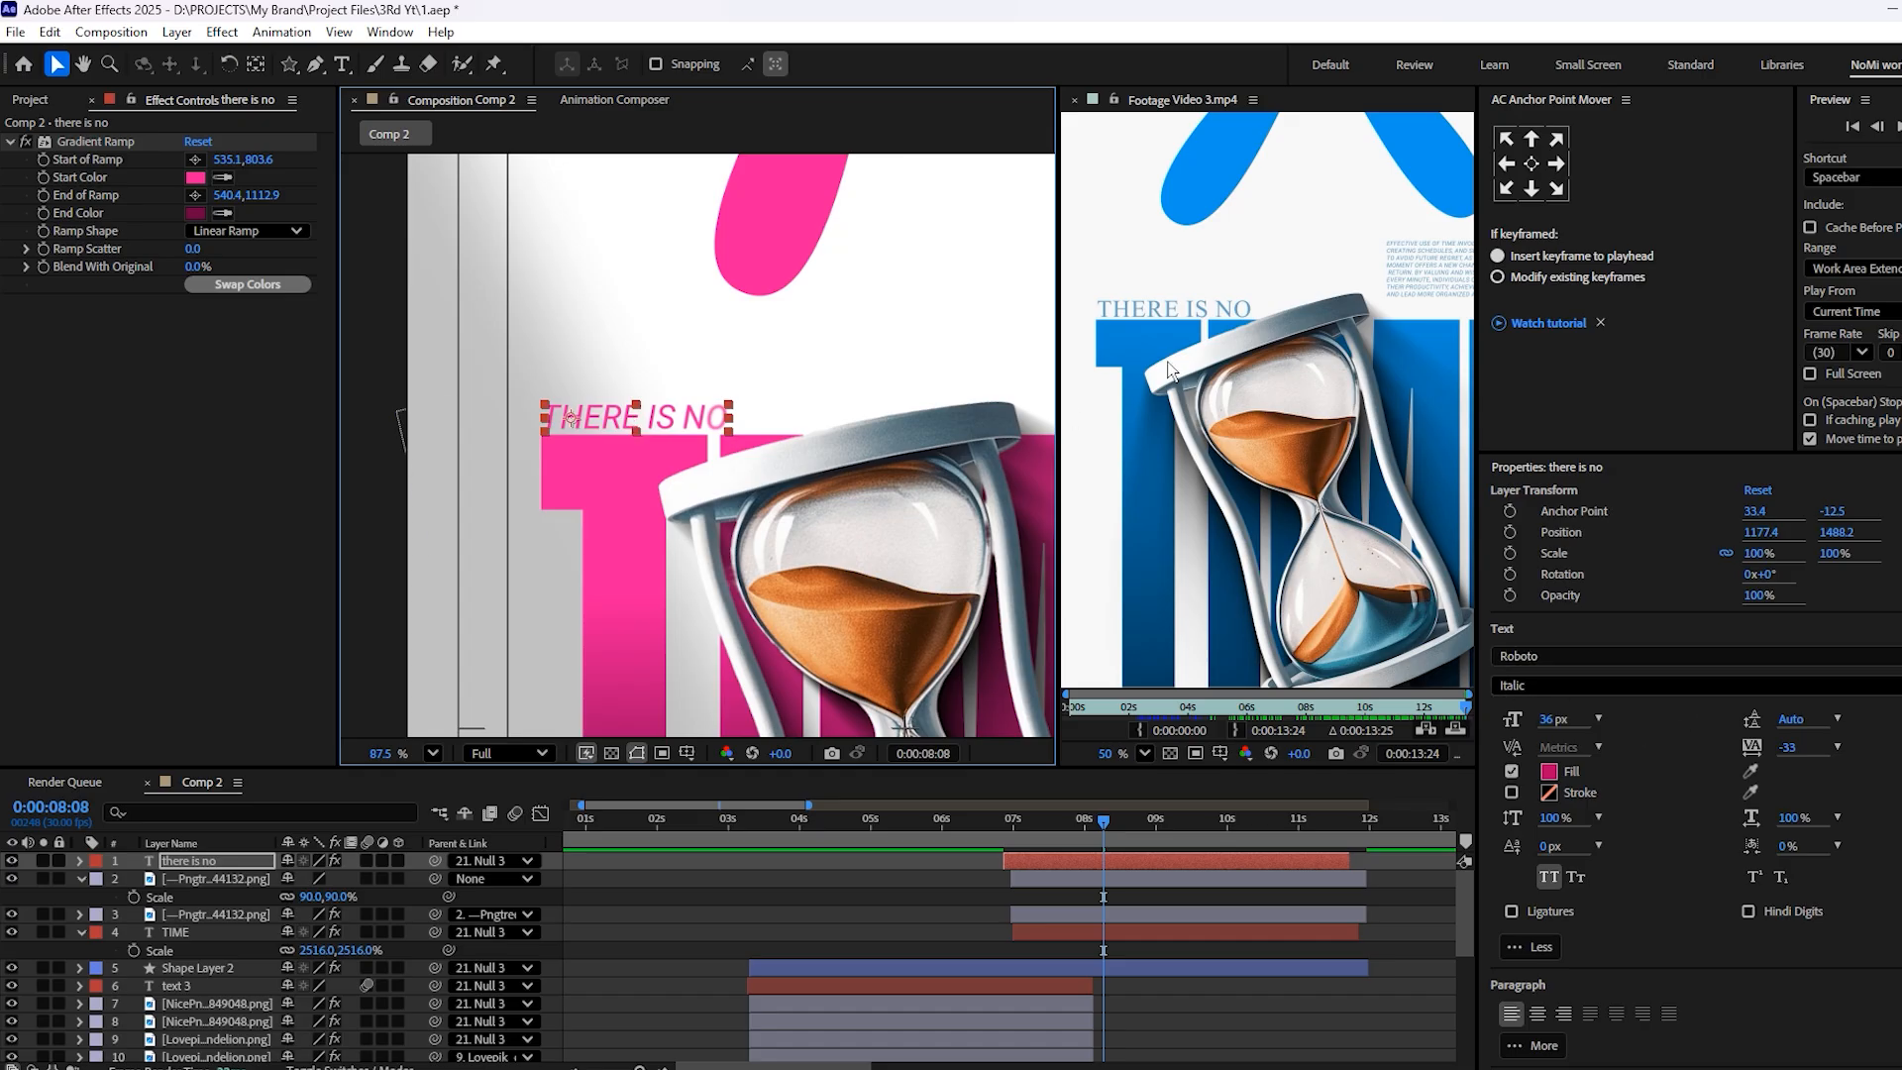
scroll(686, 460, "up", 4)
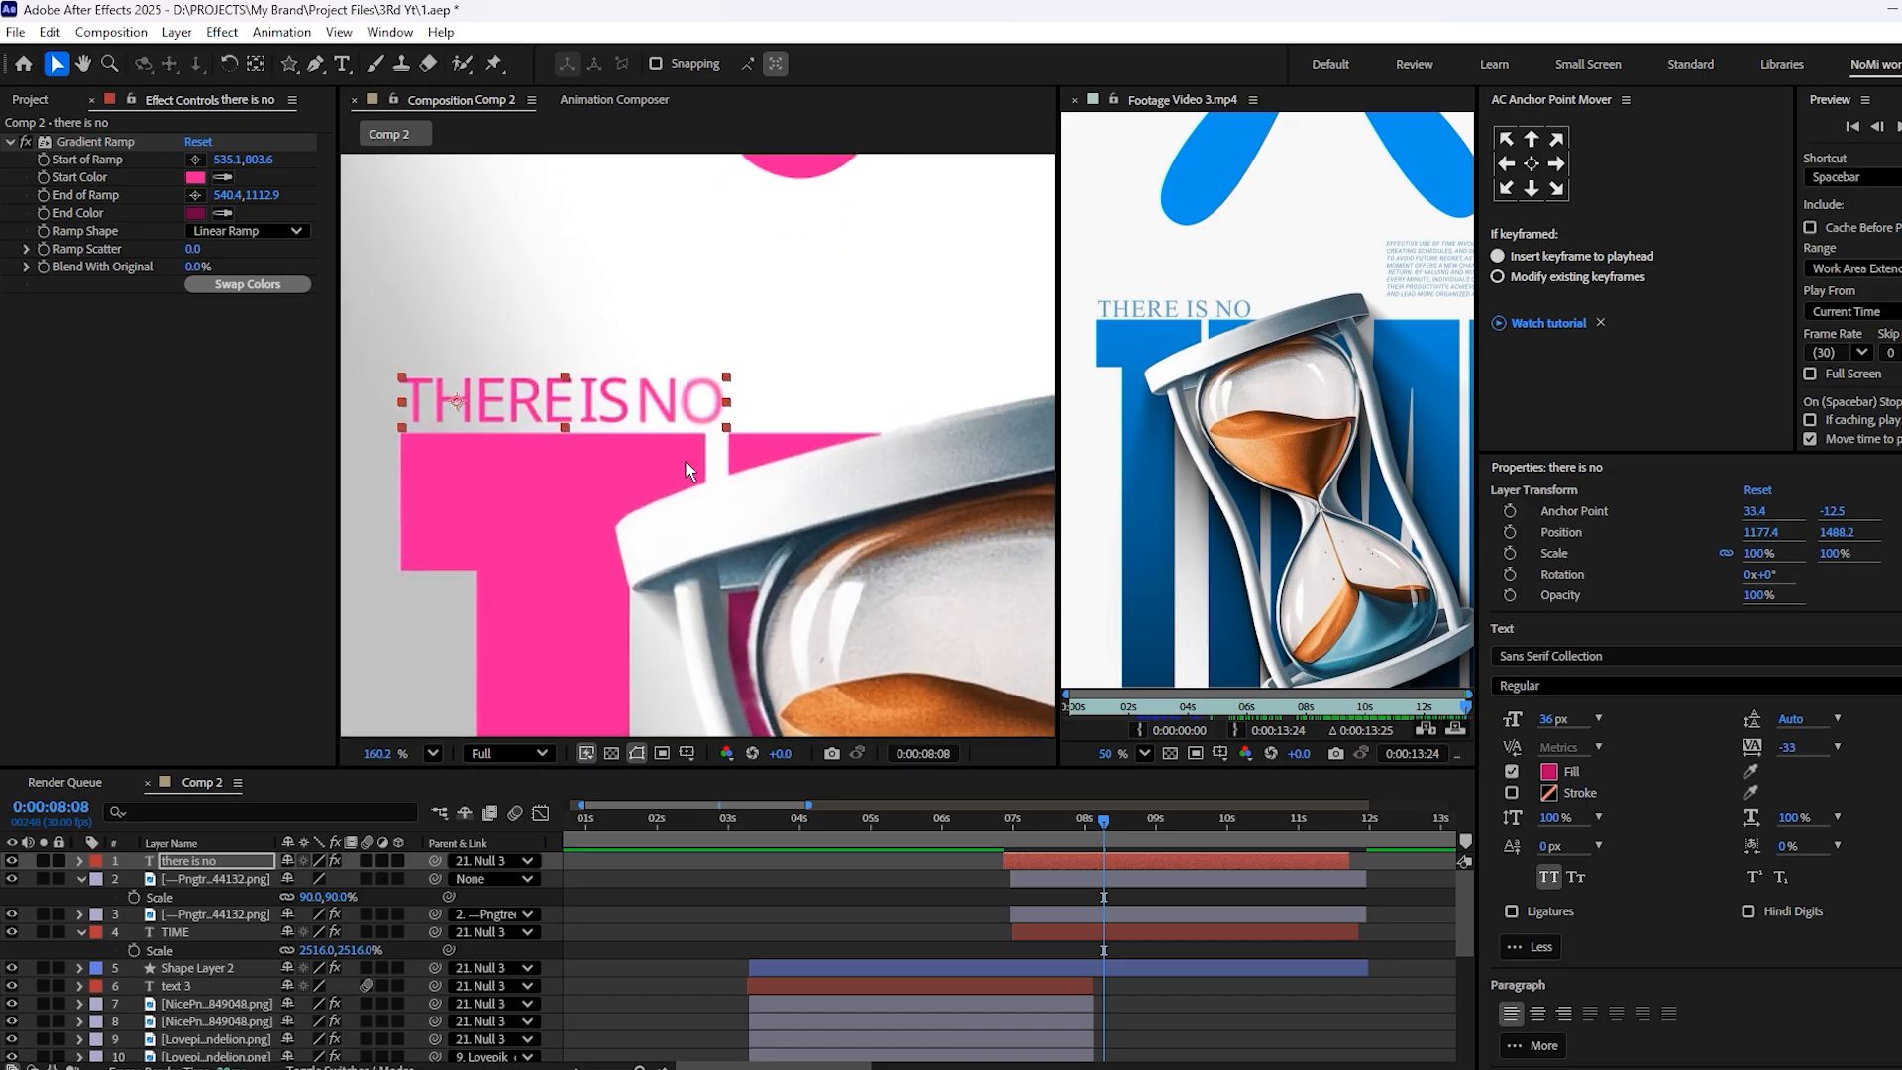
scroll(596, 464, "down", 3)
left_click(568, 428)
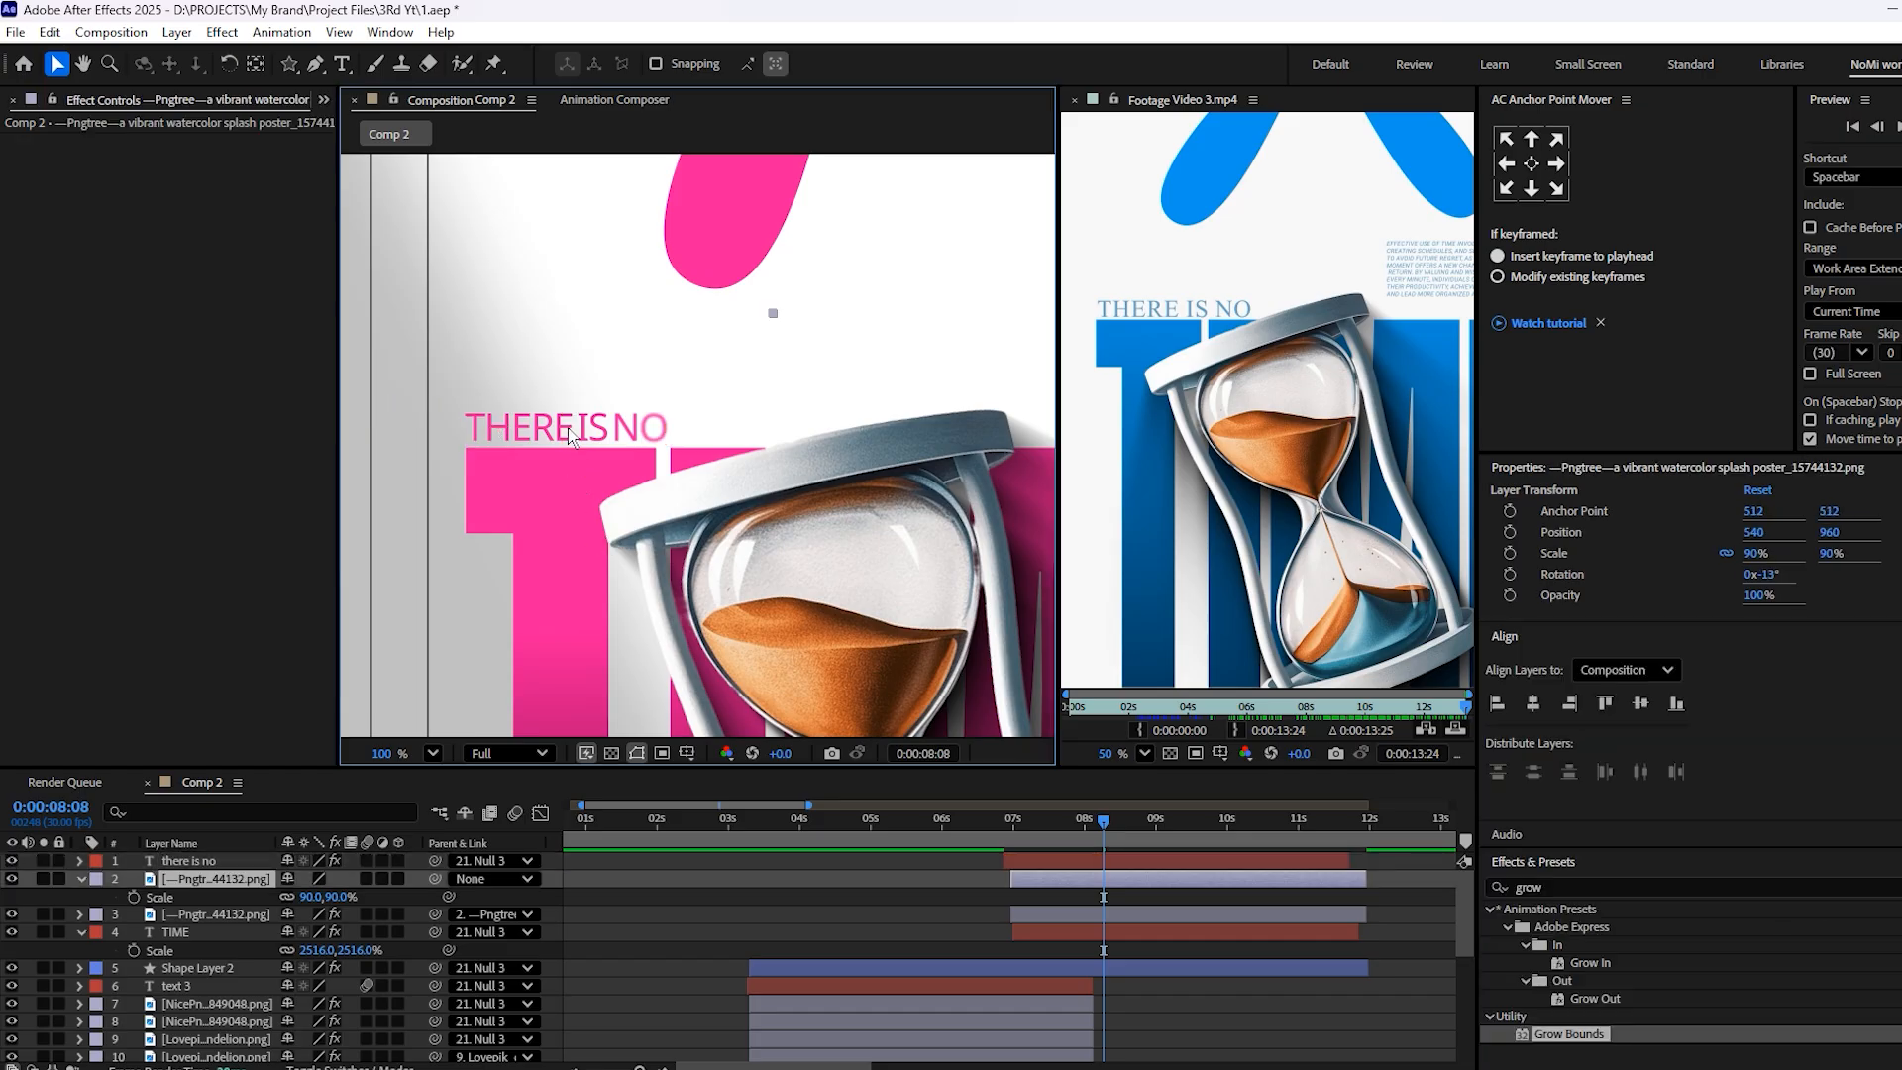
double_click(1127, 861)
left_click(1566, 649)
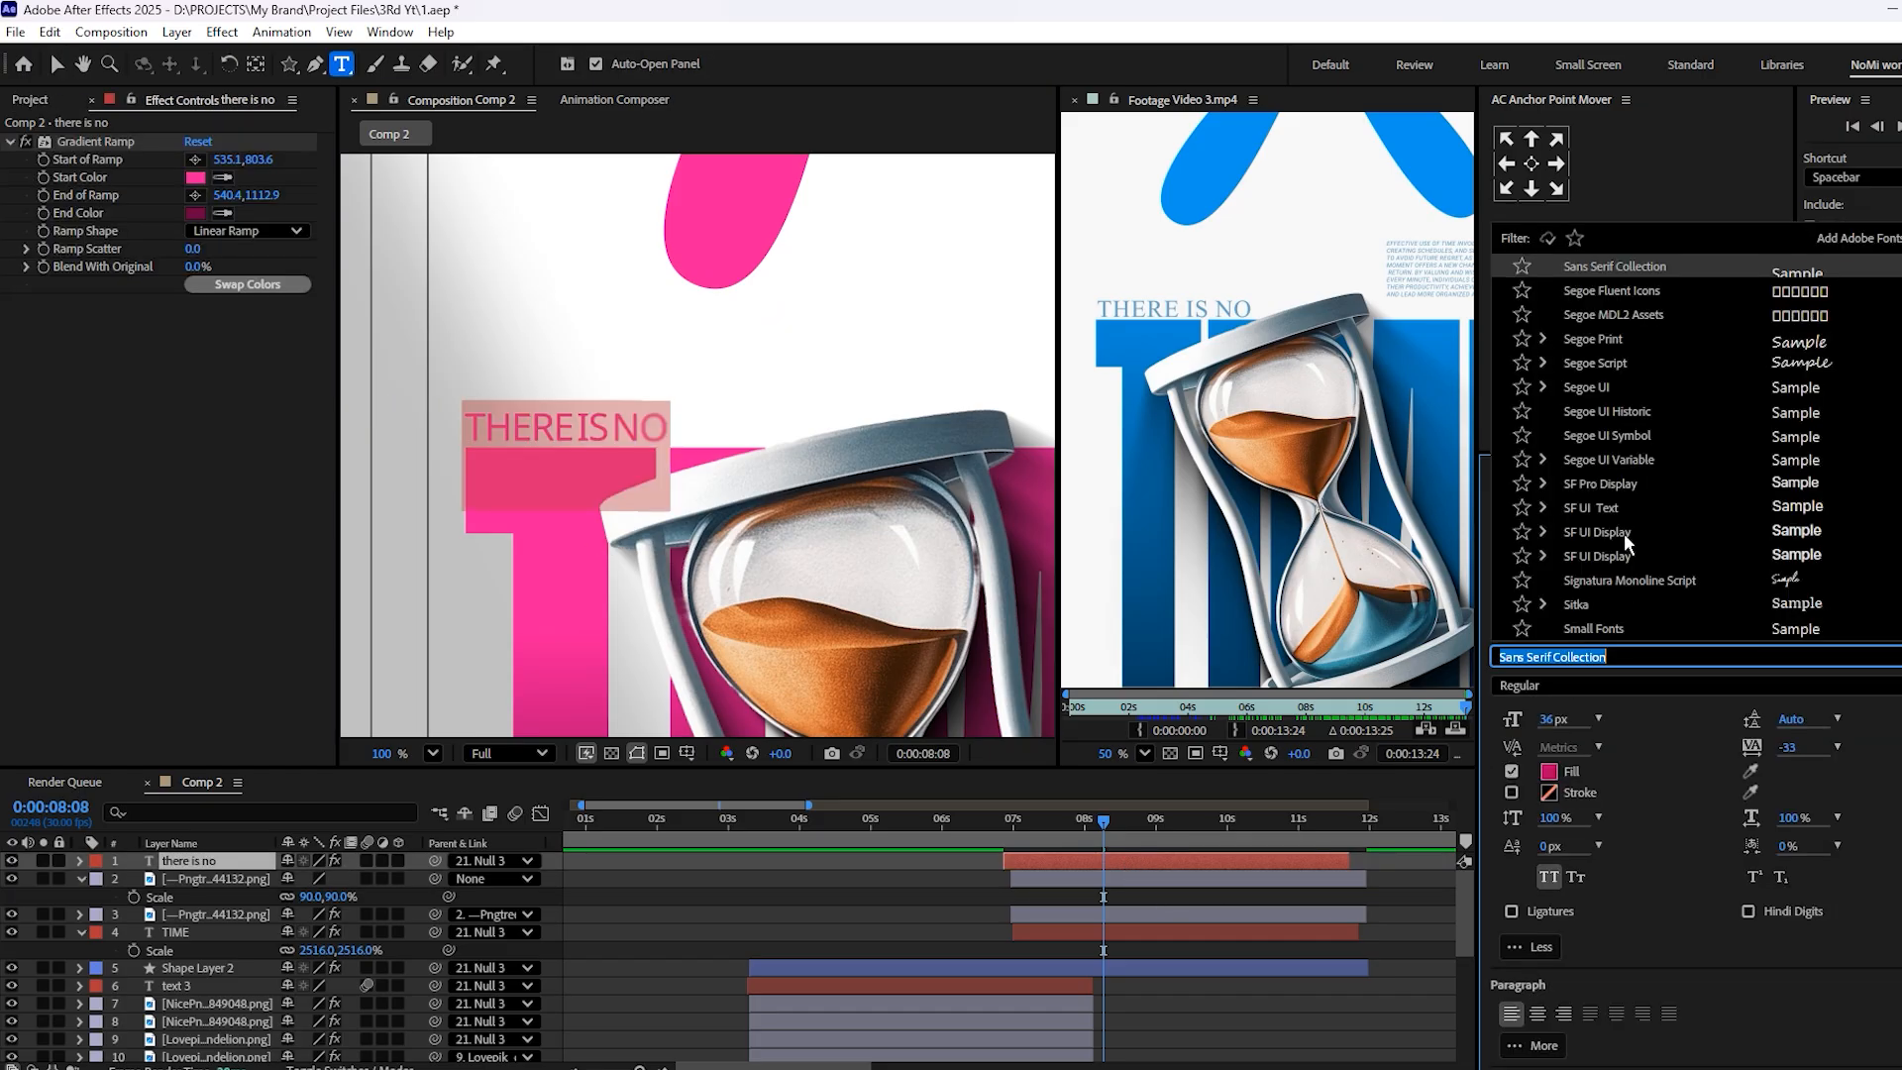
left_click(1611, 596)
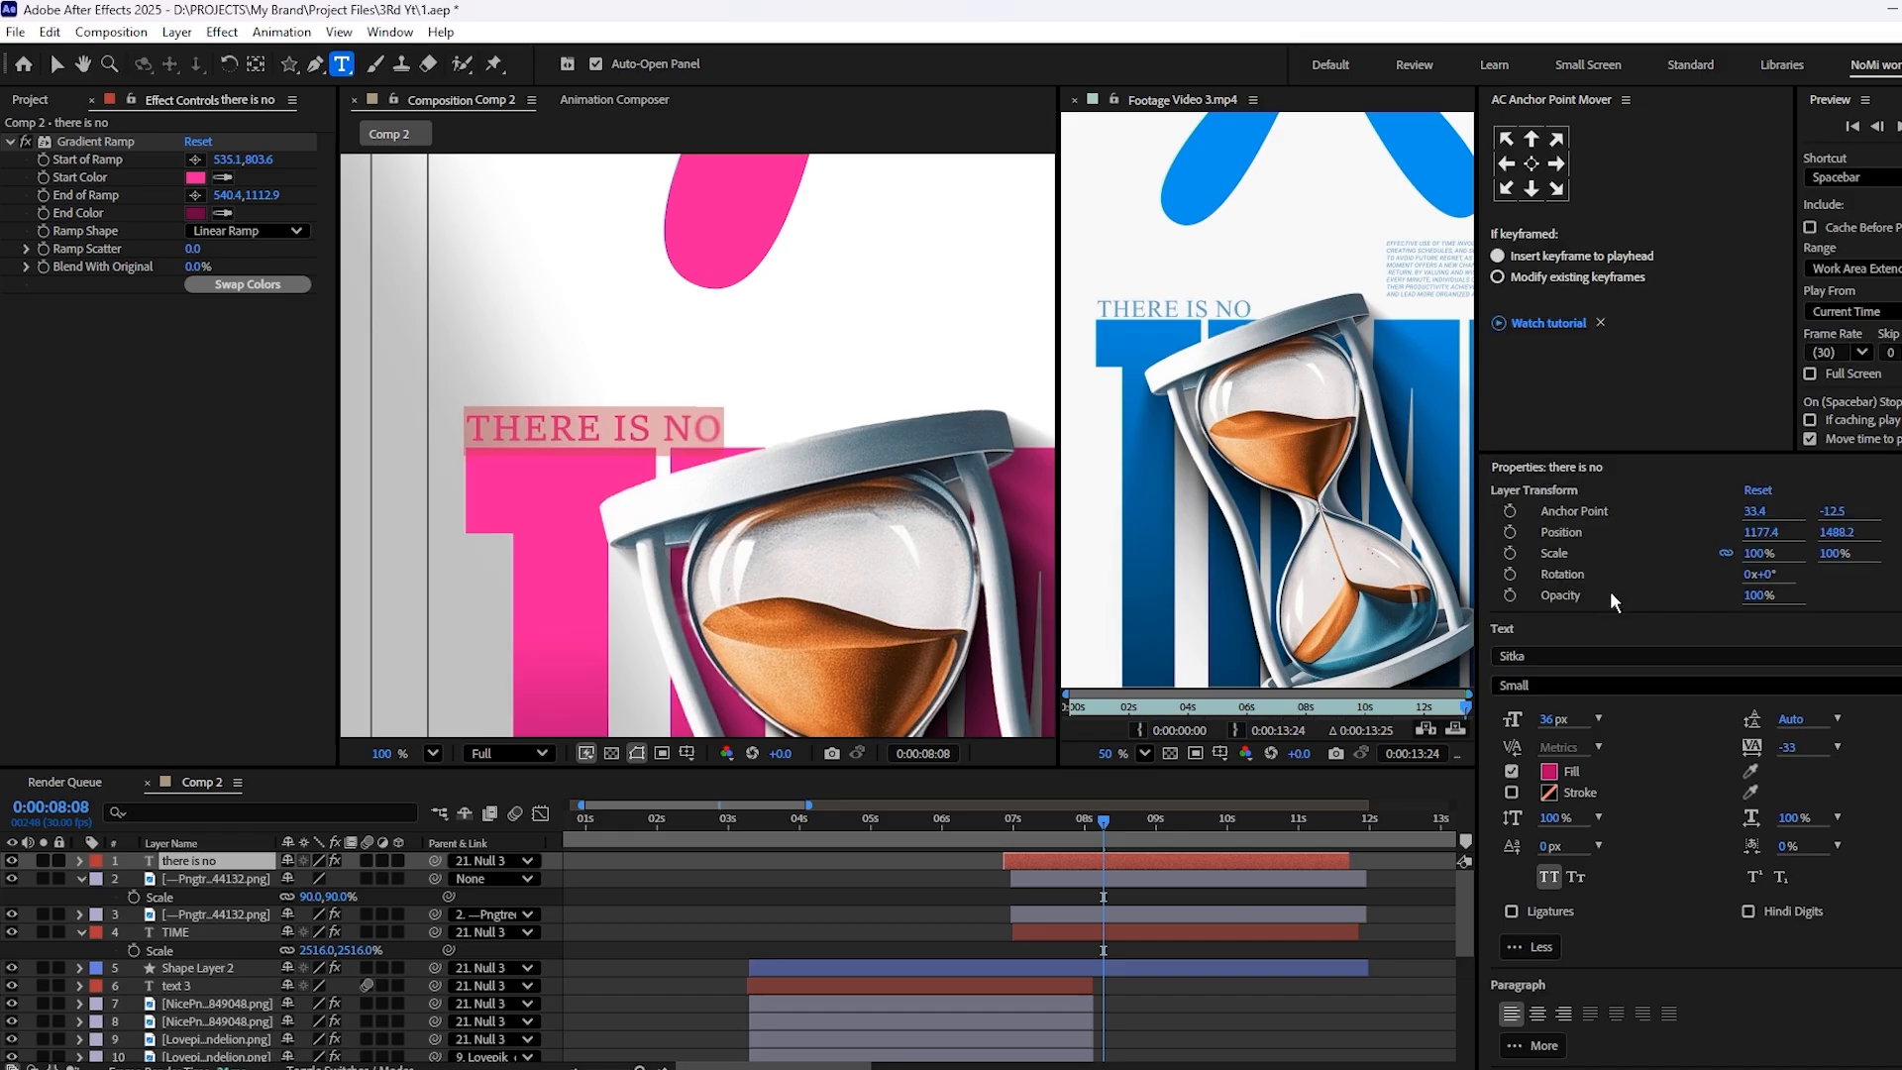
Shift the THERE IS NO layer to start level with the hourglass layers, just before 7 s
left_click(1275, 966)
left_click(1121, 900)
left_click(1133, 860)
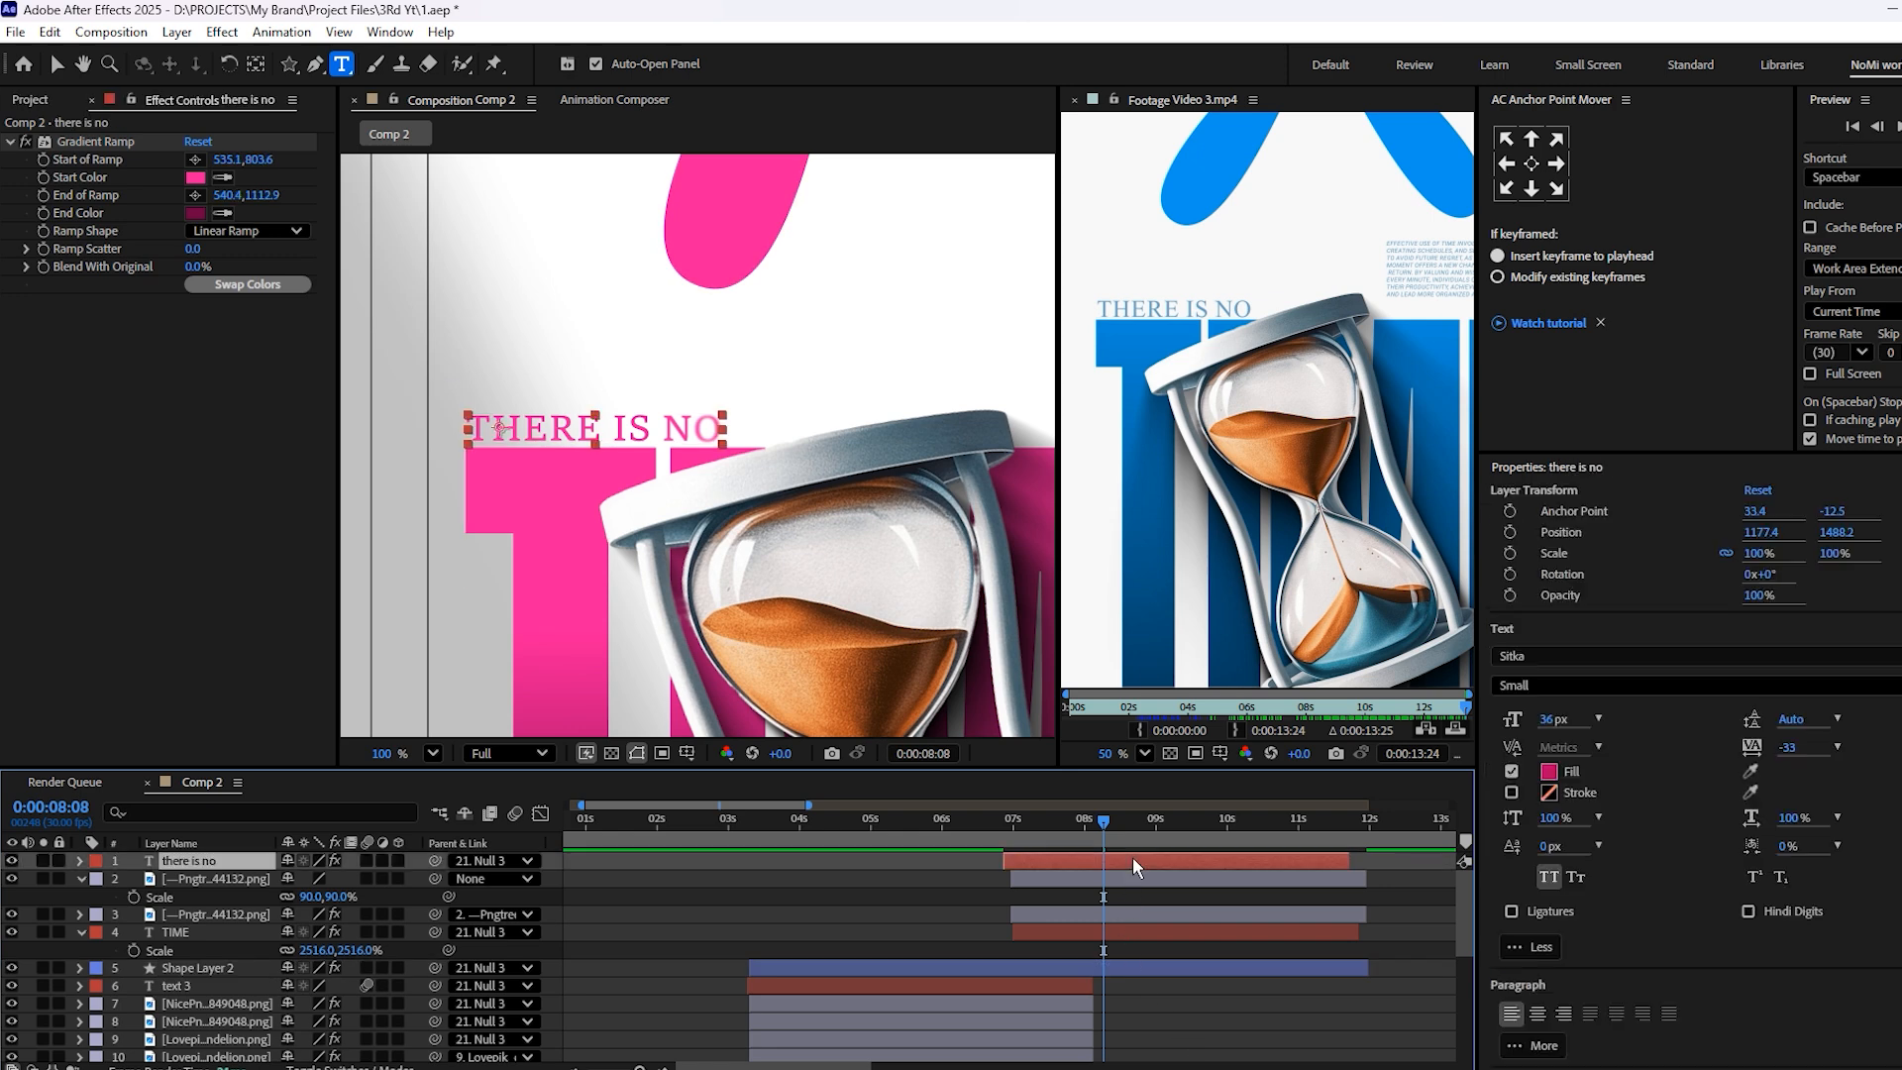
key("equal")
key("equal")
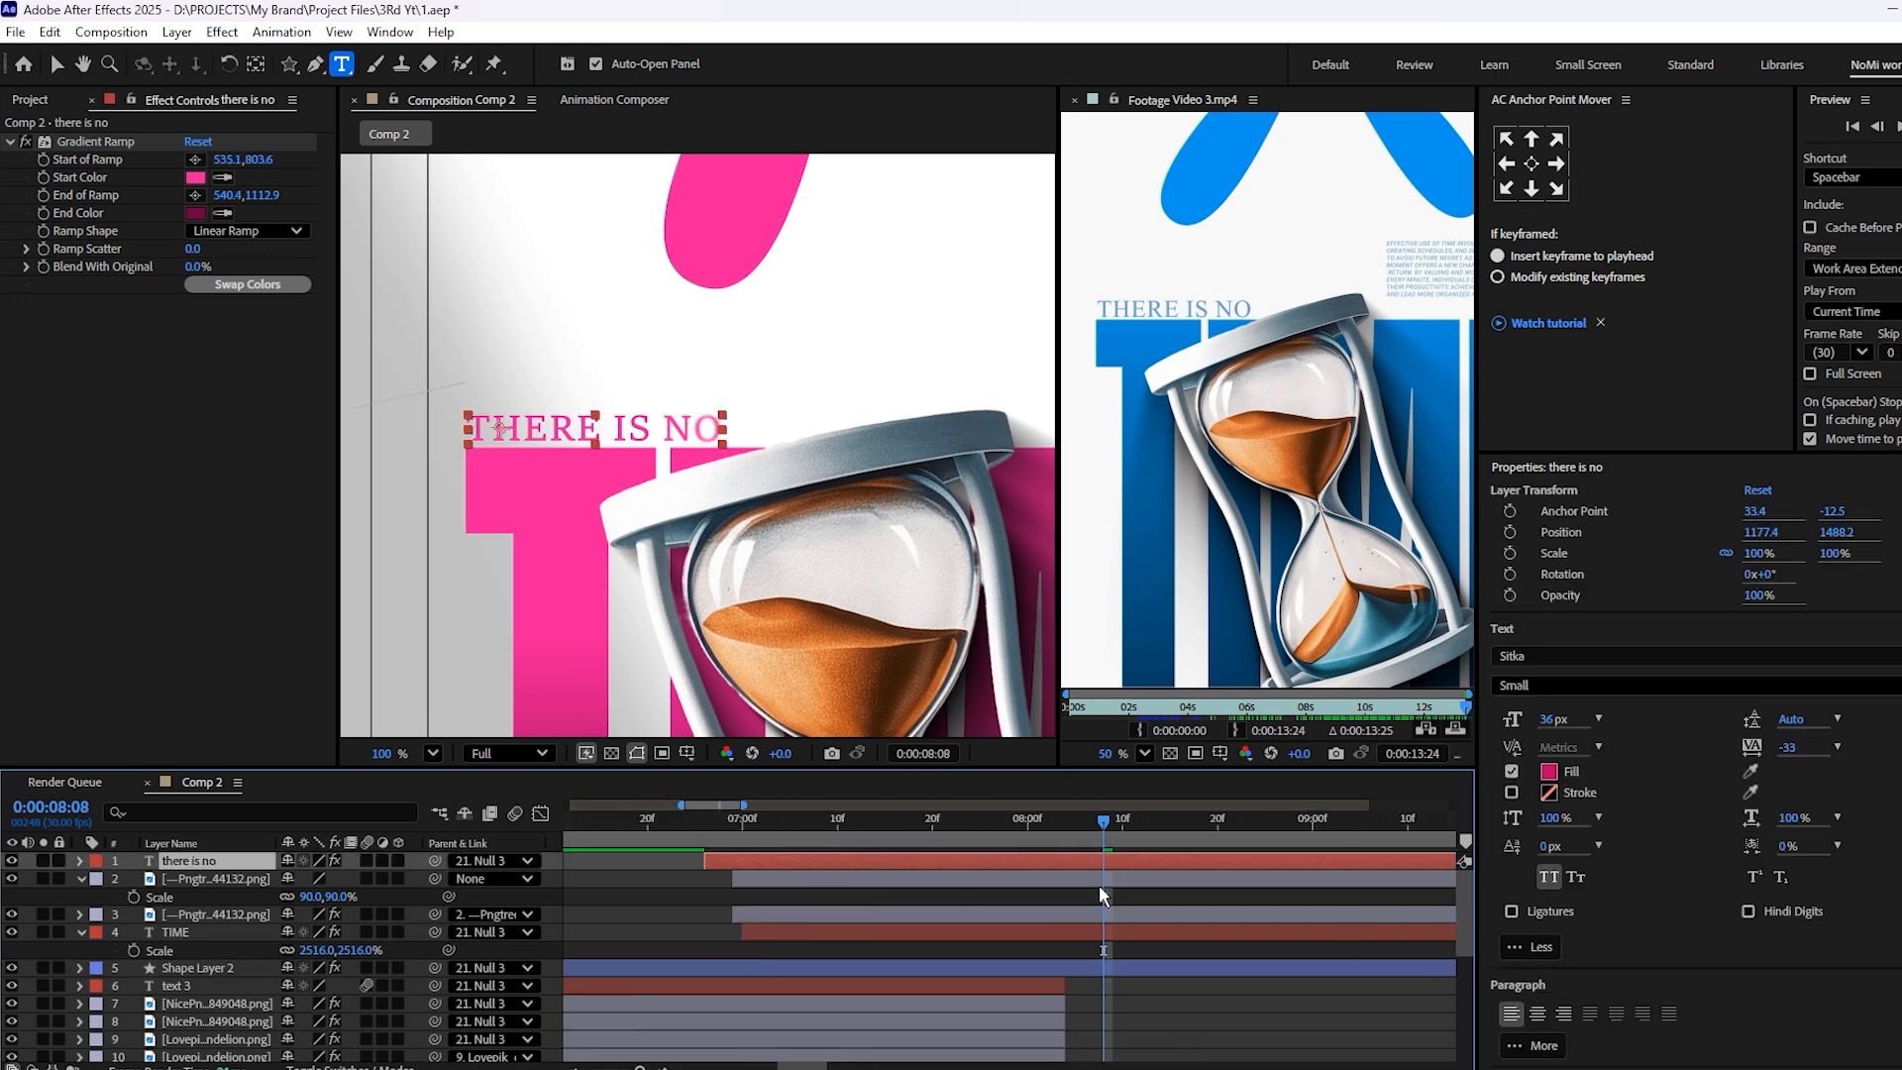
left_click_drag(1096, 866, 1121, 866)
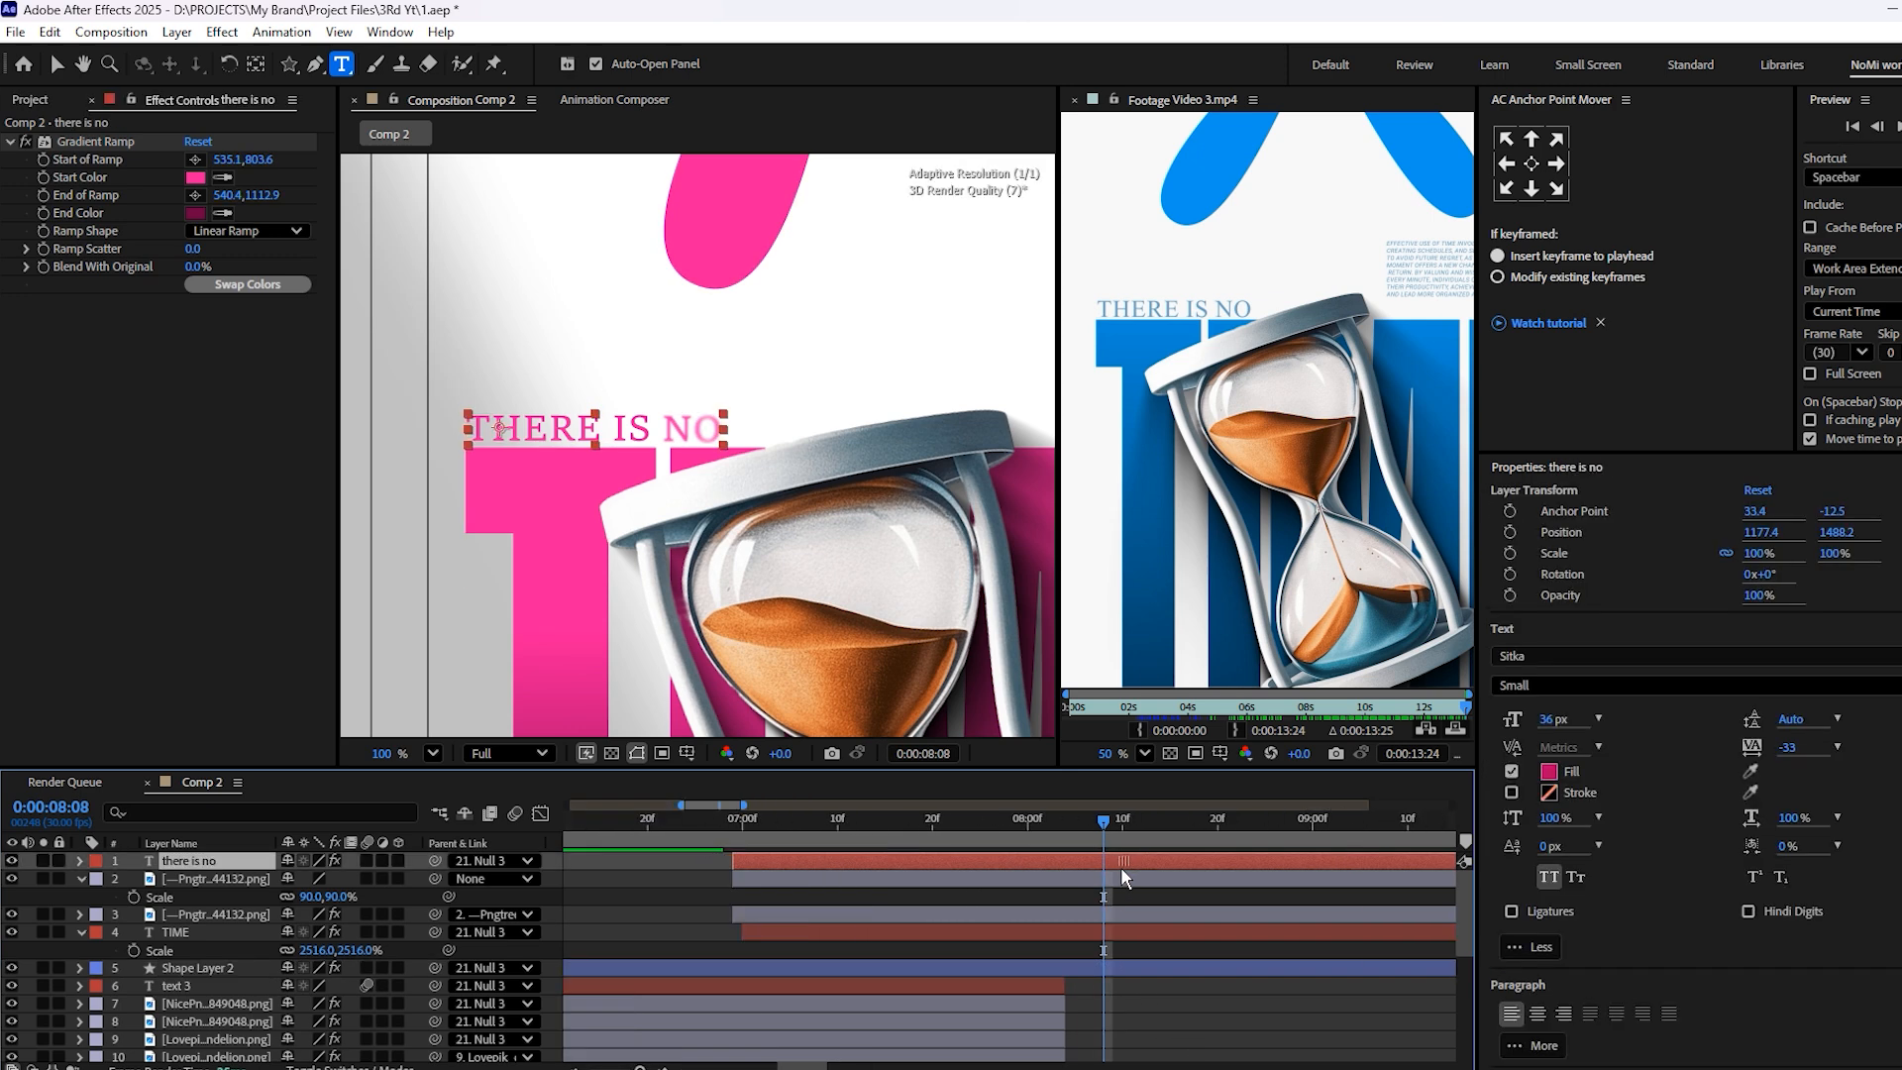
key("minus")
key("minus")
Duplicate the THERE IS NO text layer and place the copy just below the E of TIME
scroll(526, 445, "down", 4)
left_click_drag(526, 445, 468, 274)
scroll(1220, 396, "down", 1)
left_click_drag(1221, 396, 1228, 282)
key("v")
scroll(1238, 398, "down", 1)
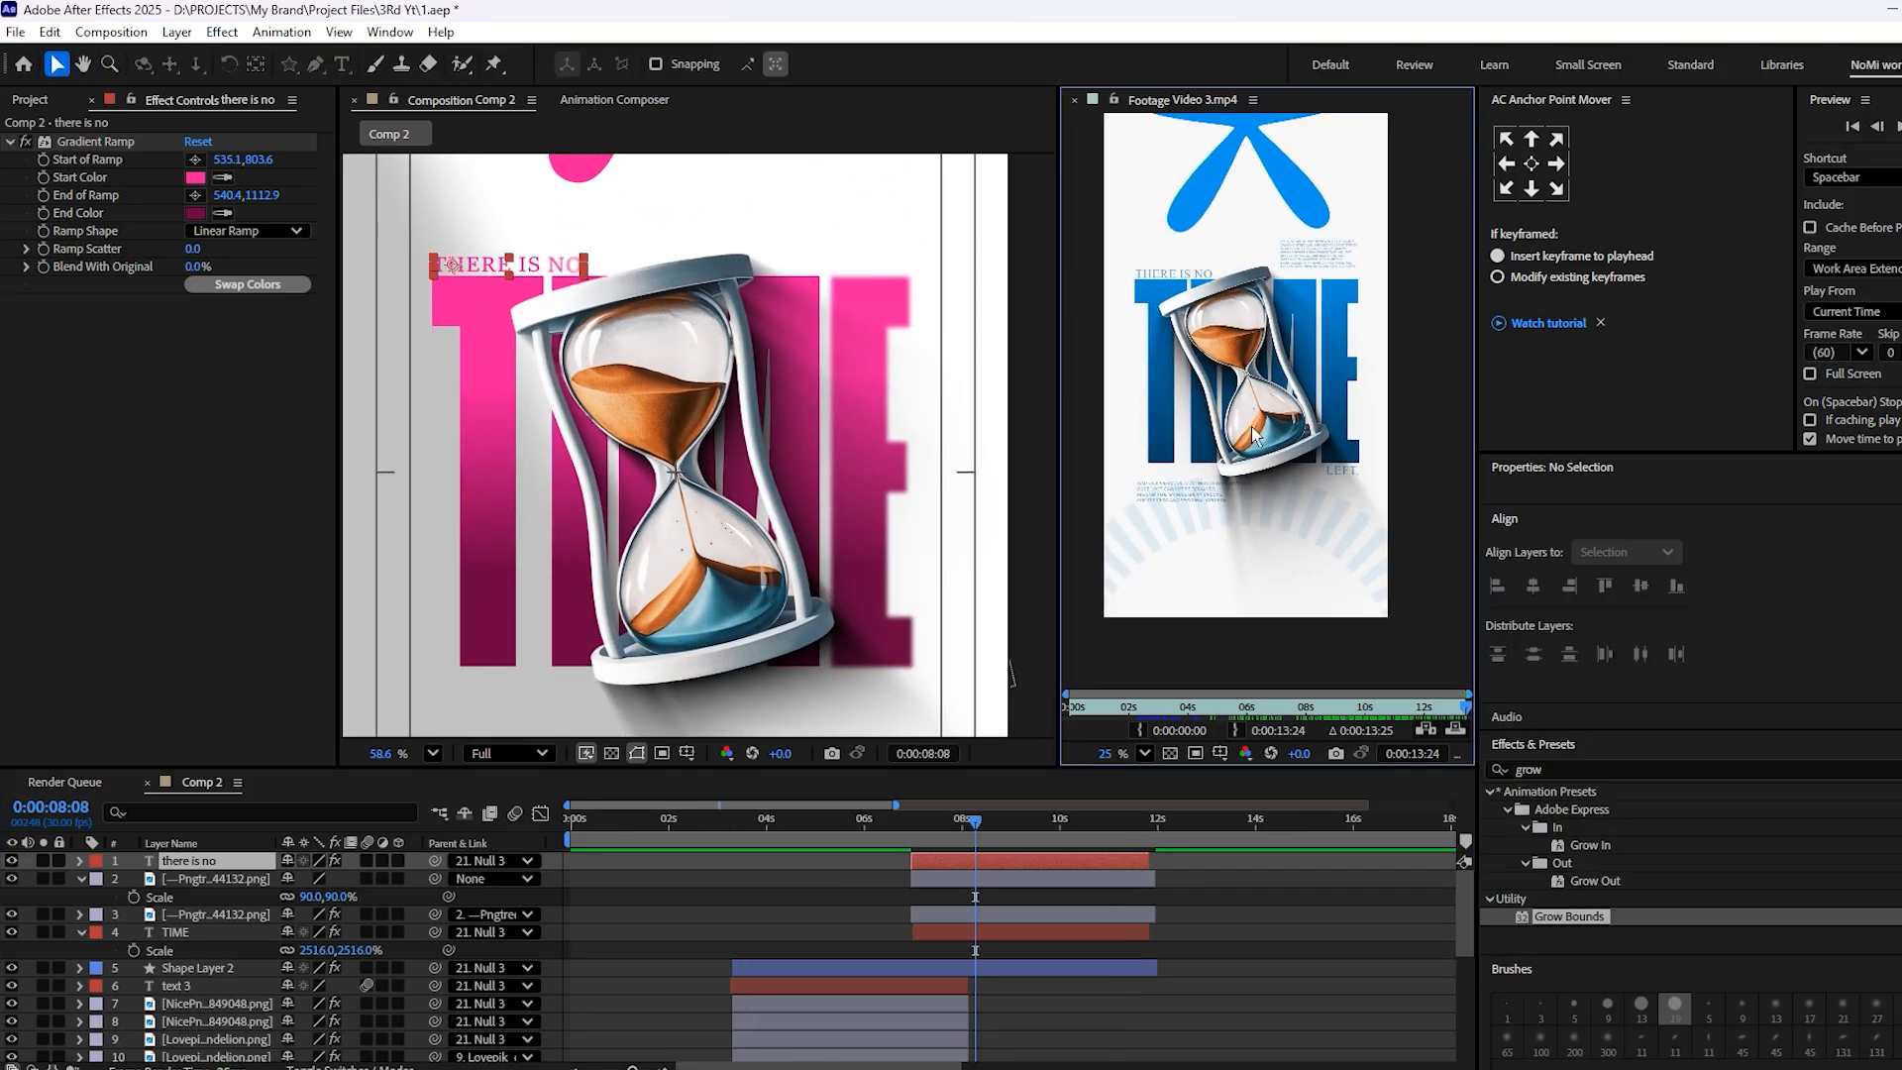
scroll(1236, 399, "up", 1)
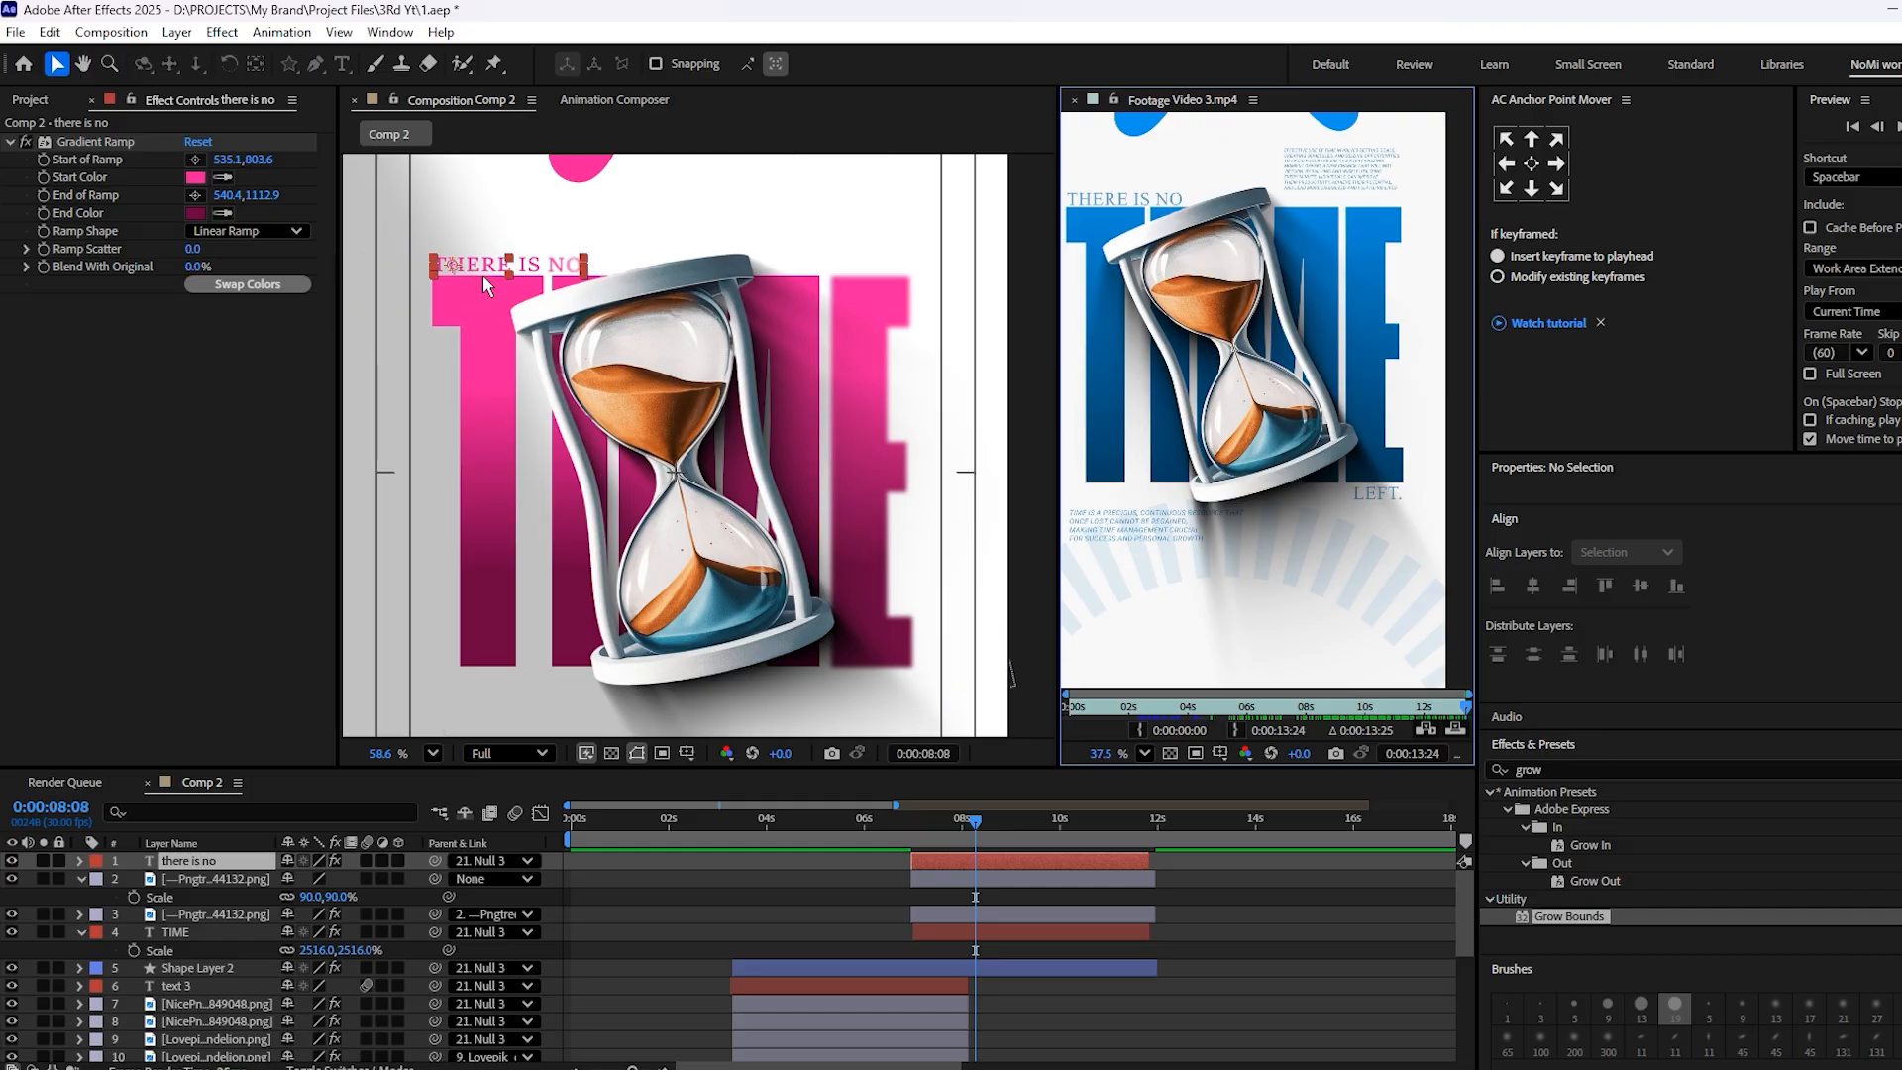
left_click(1019, 863)
left_click(1018, 858)
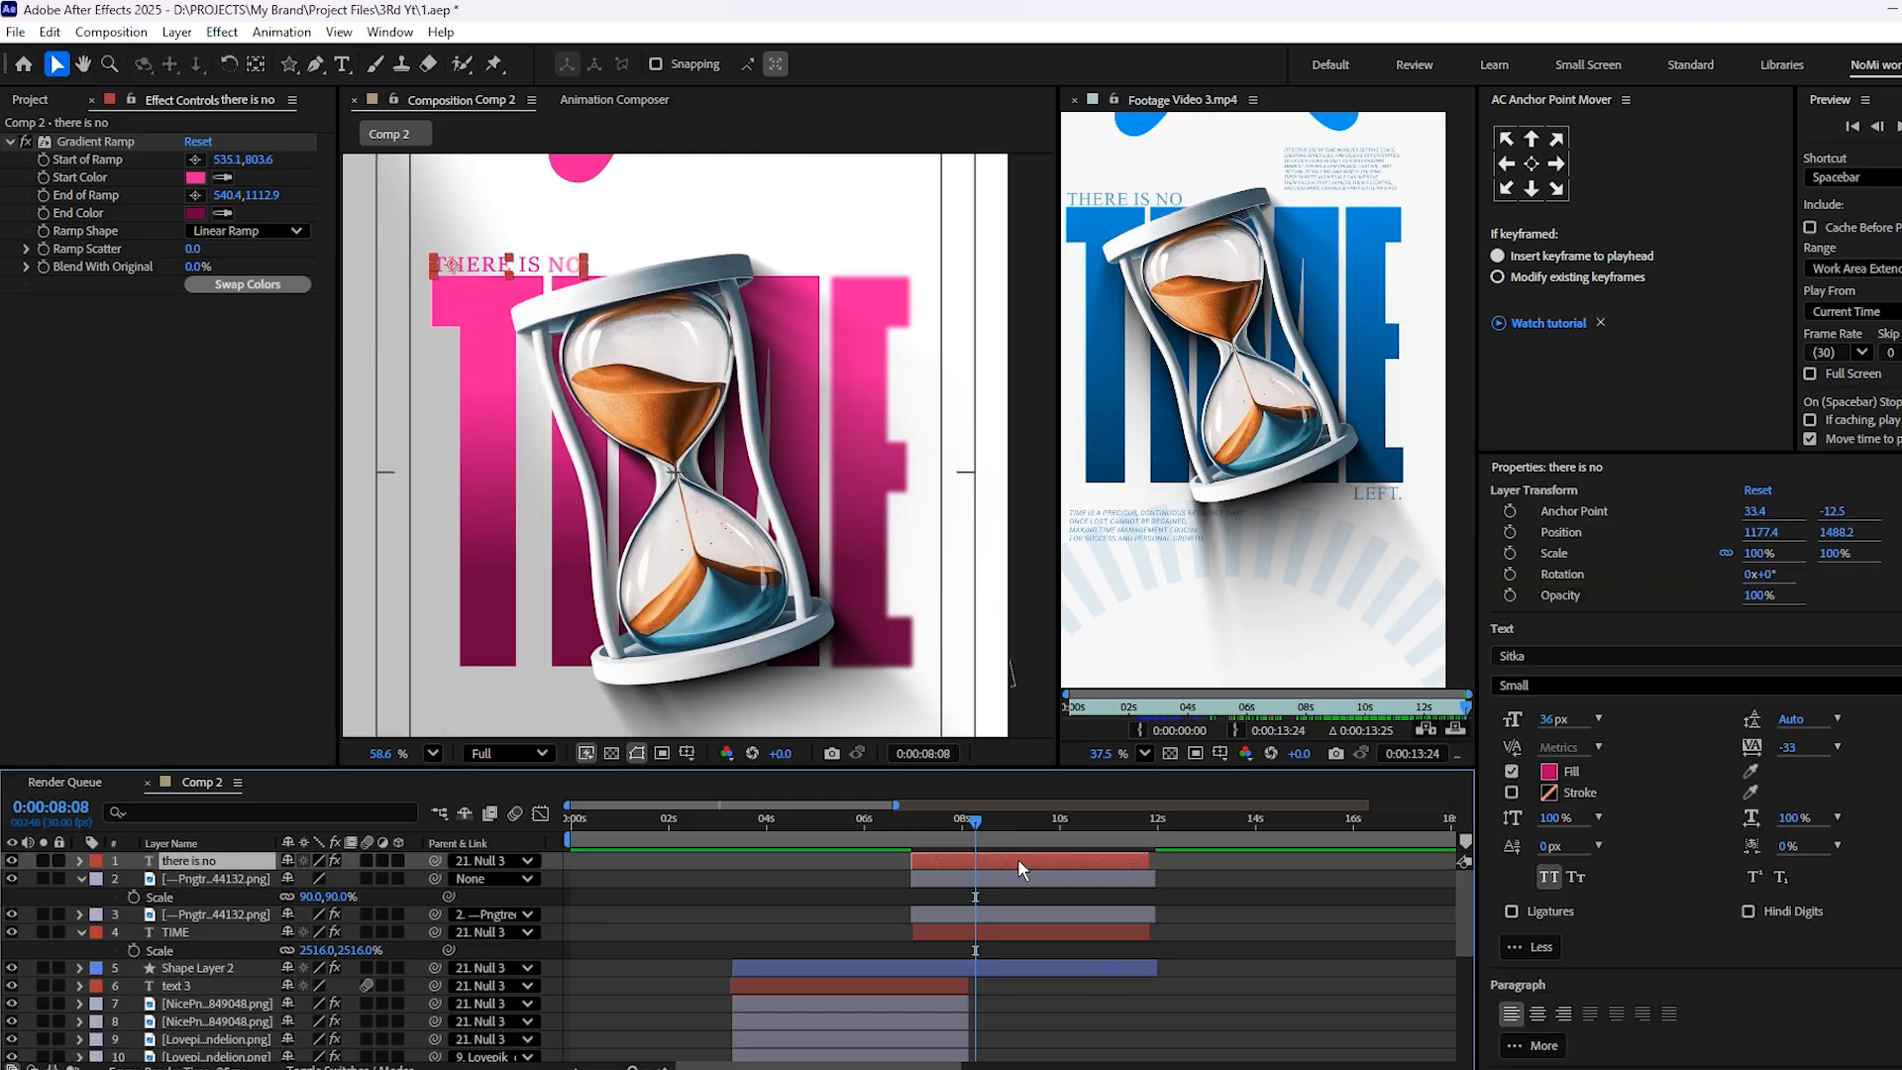
key("ctrl+d")
left_click_drag(512, 270, 876, 686)
Replace the text of the copy below the E with "left"
double_click(877, 685)
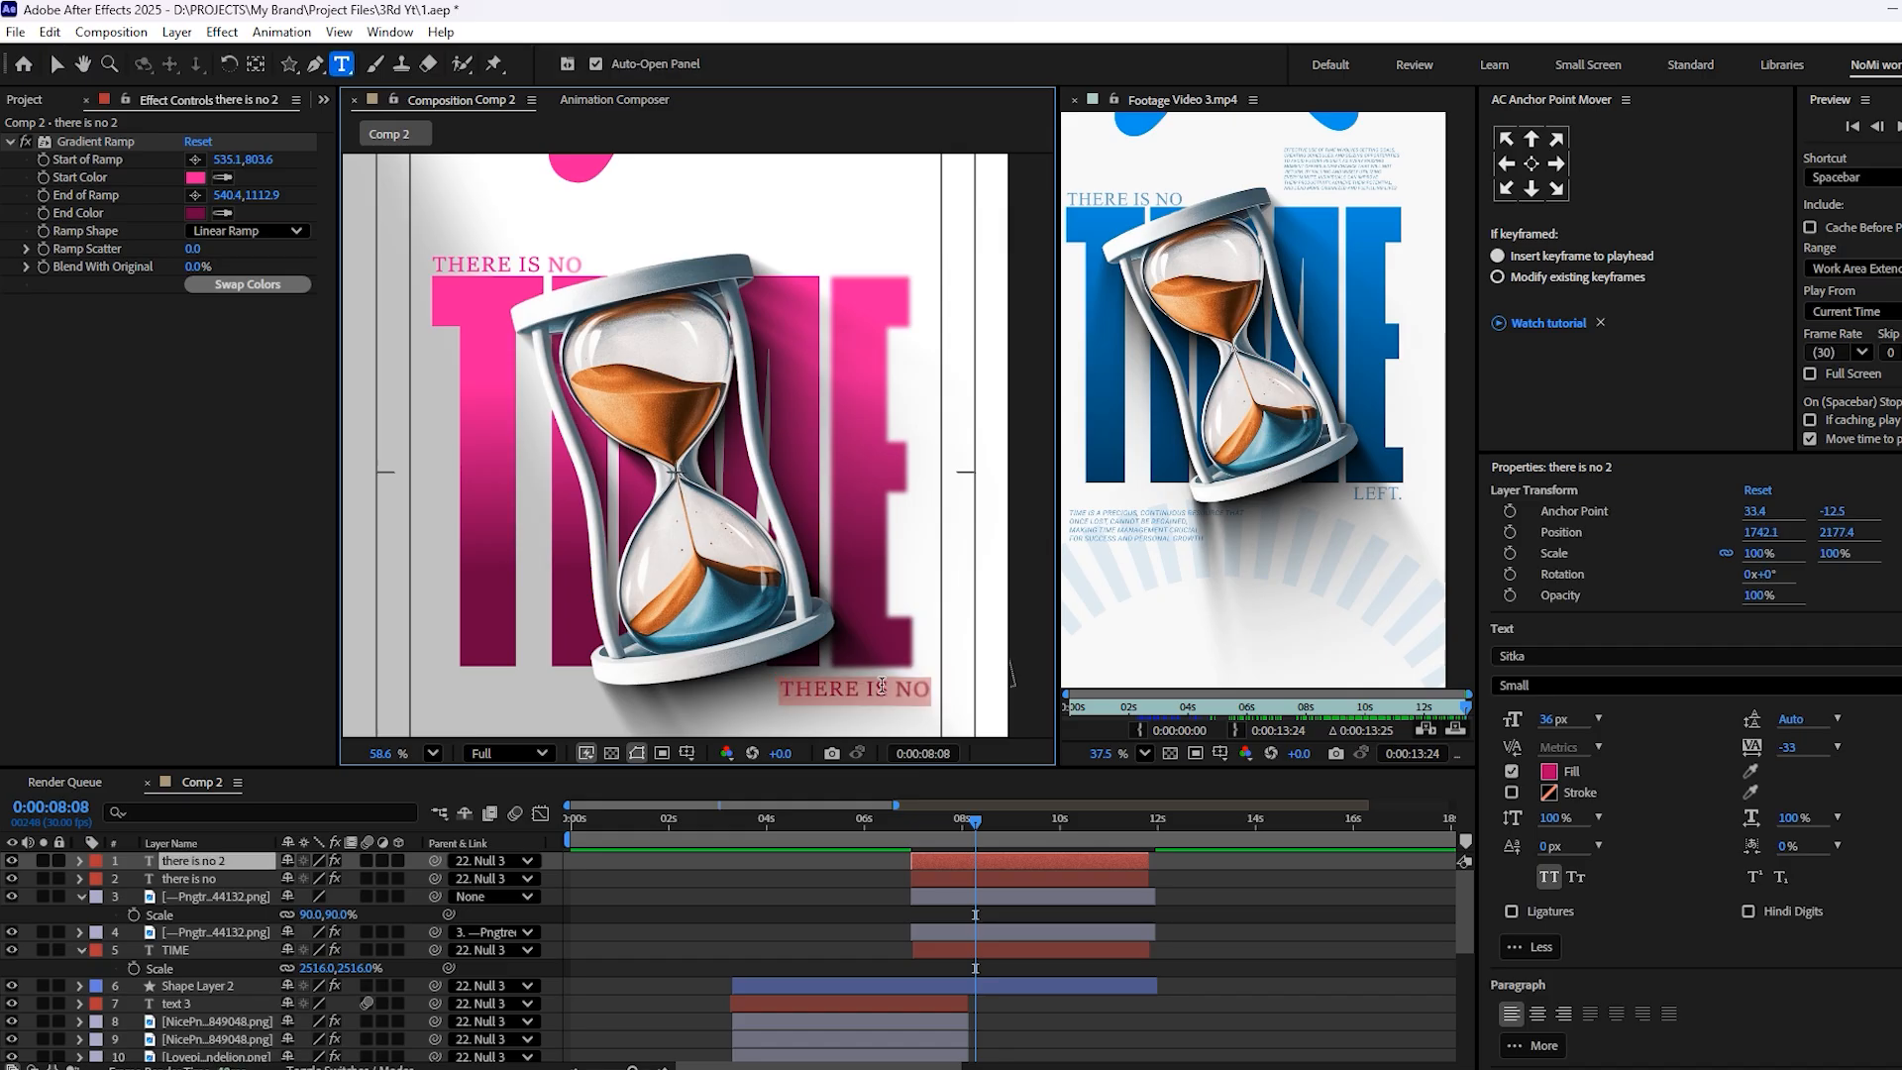
type("lef")
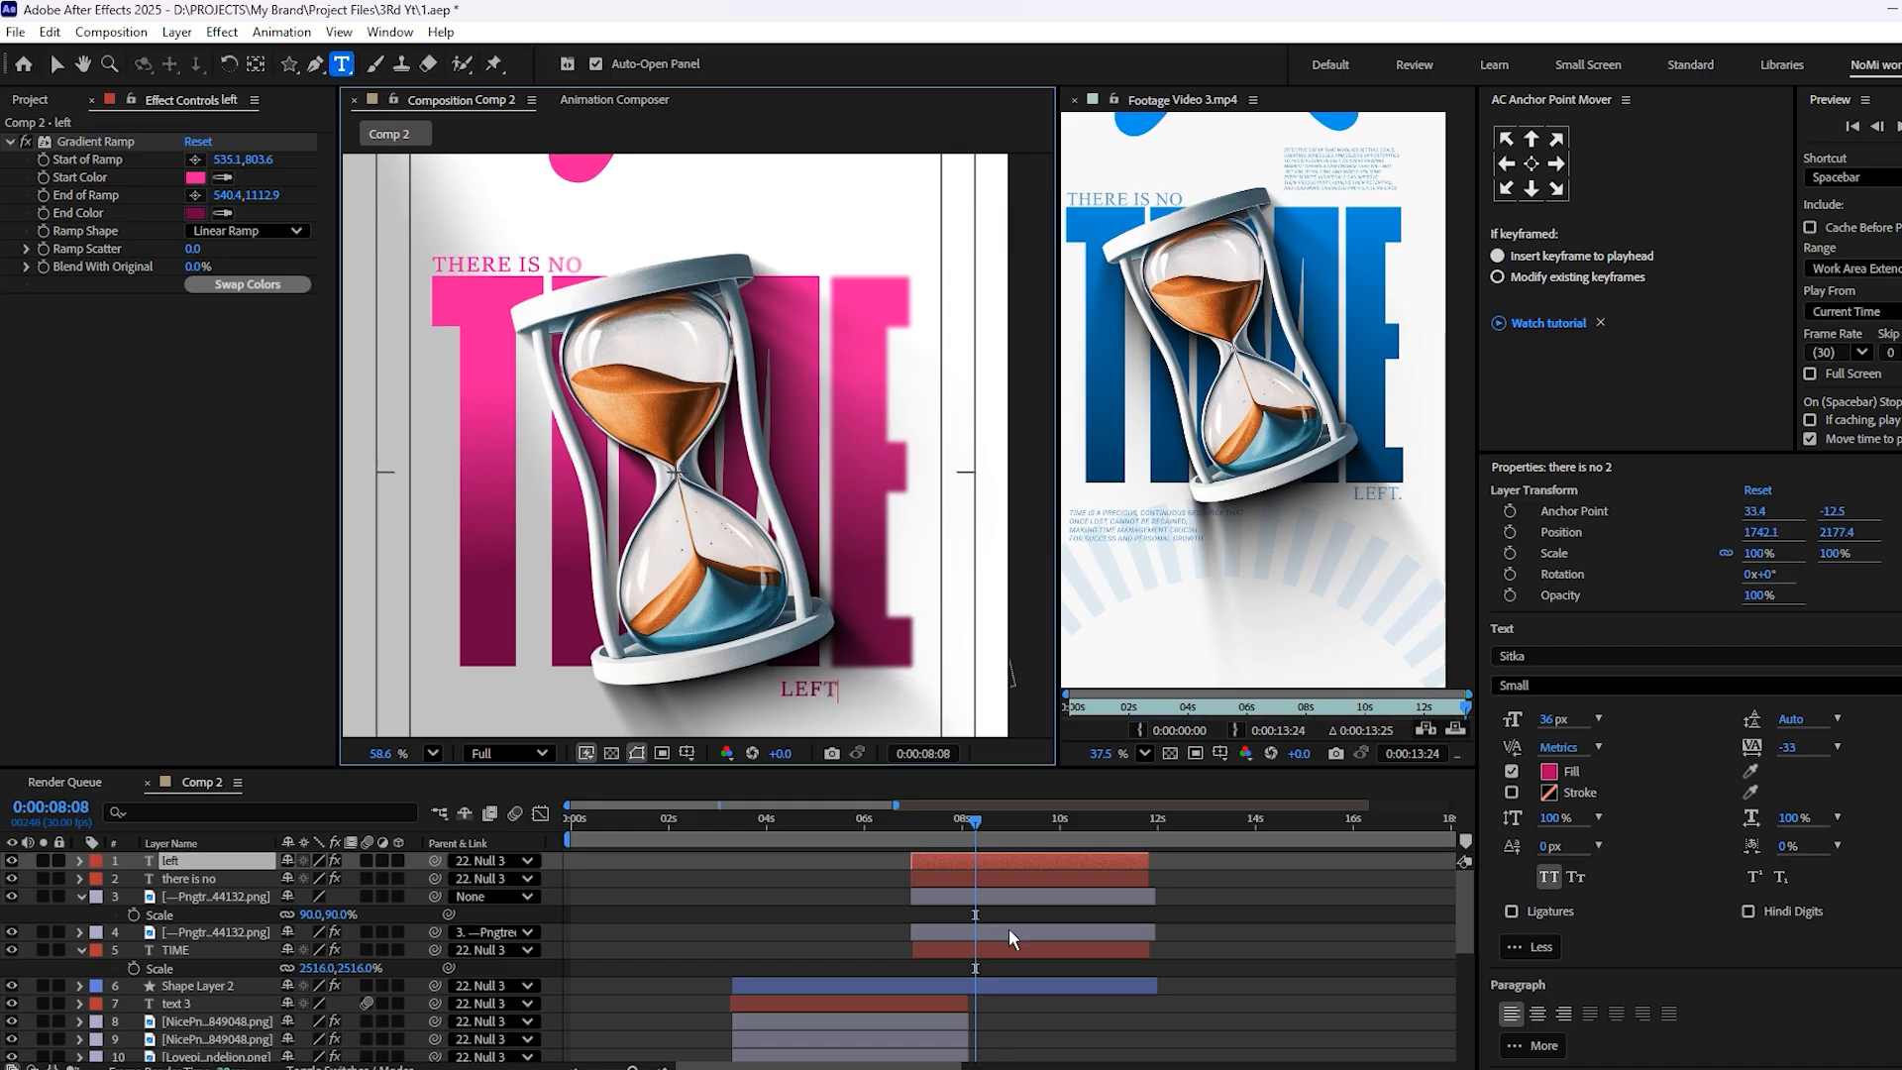
left_click(1068, 1003)
Move the LEFT text close under the E of TIME and nudge it toward the letter's right edge, to X about 1834.5
scroll(853, 597, "up", 4)
left_click_drag(885, 603, 805, 387)
key("v")
left_click(787, 519)
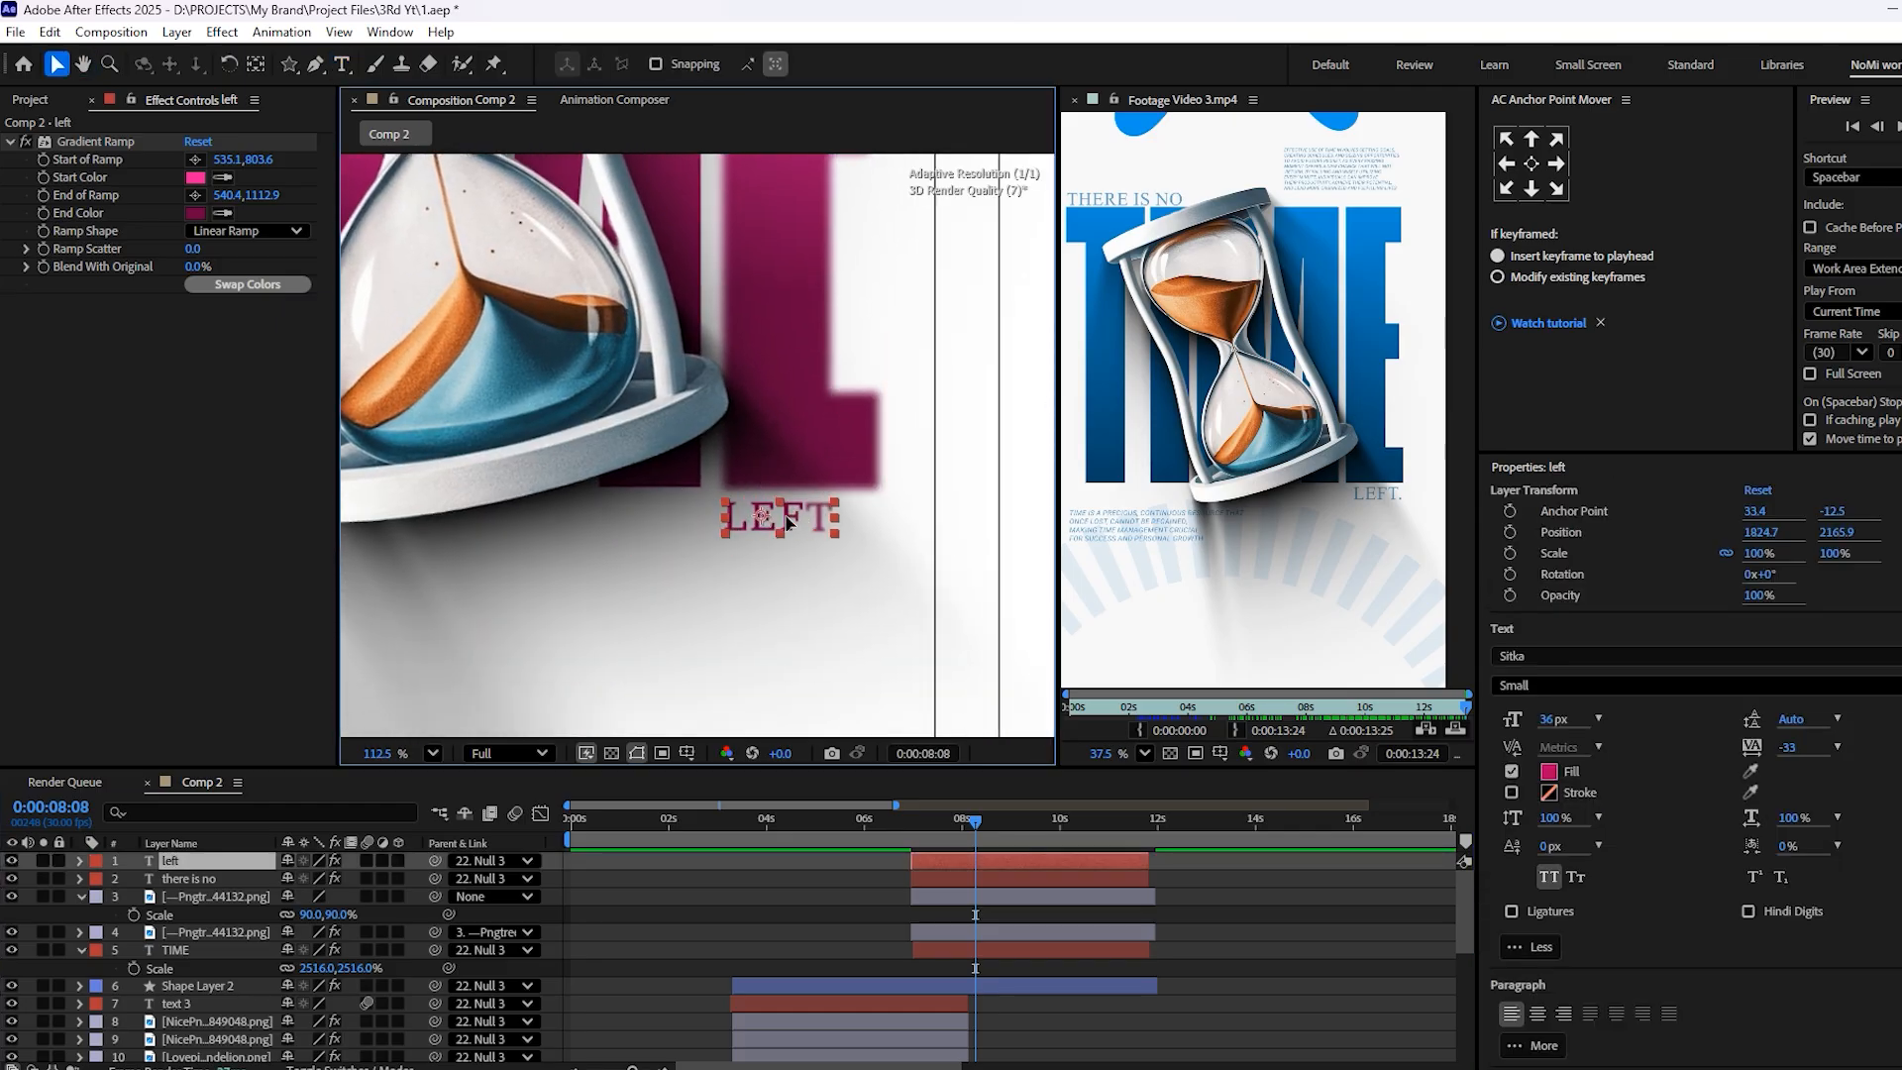
key("Right")
key("Right")
key("Right")
key("Right")
key("Right")
key("Right")
key("Right")
key("Right")
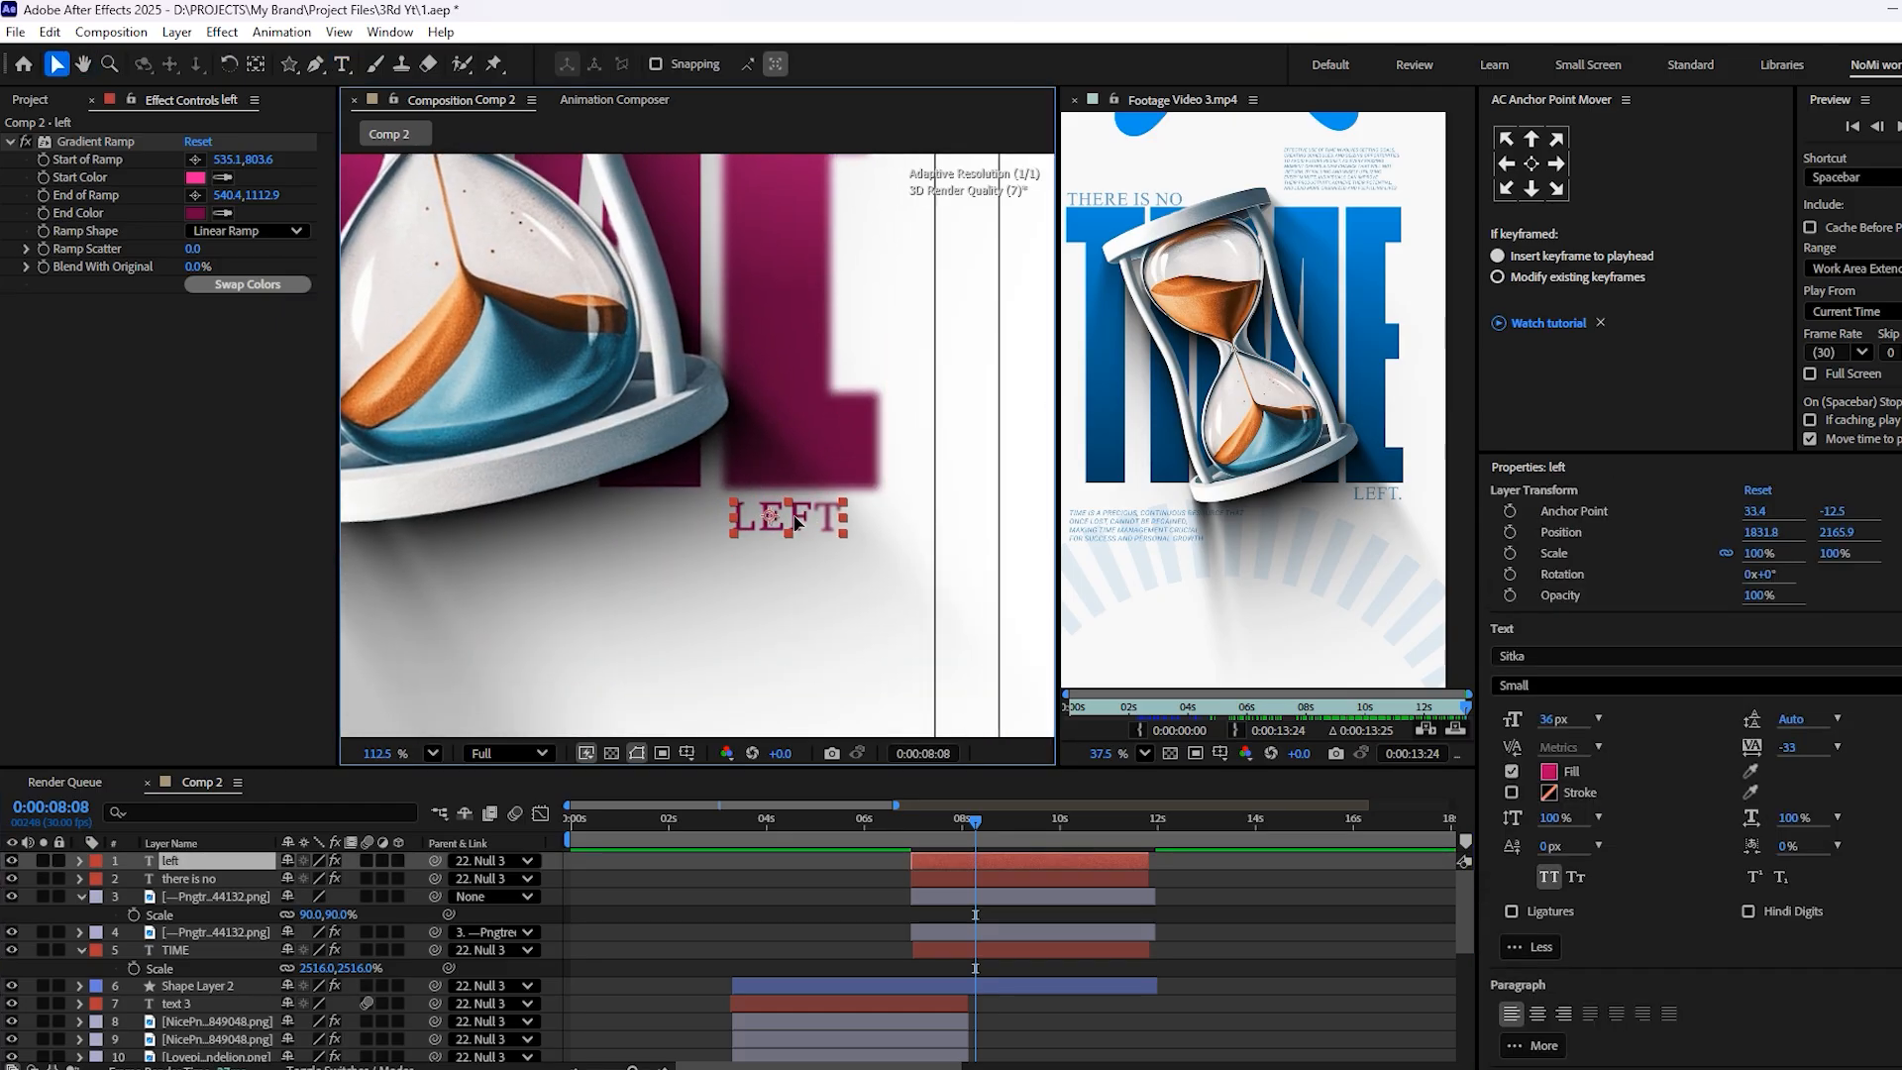
scroll(767, 388, "down", 3)
scroll(682, 388, "down", 1)
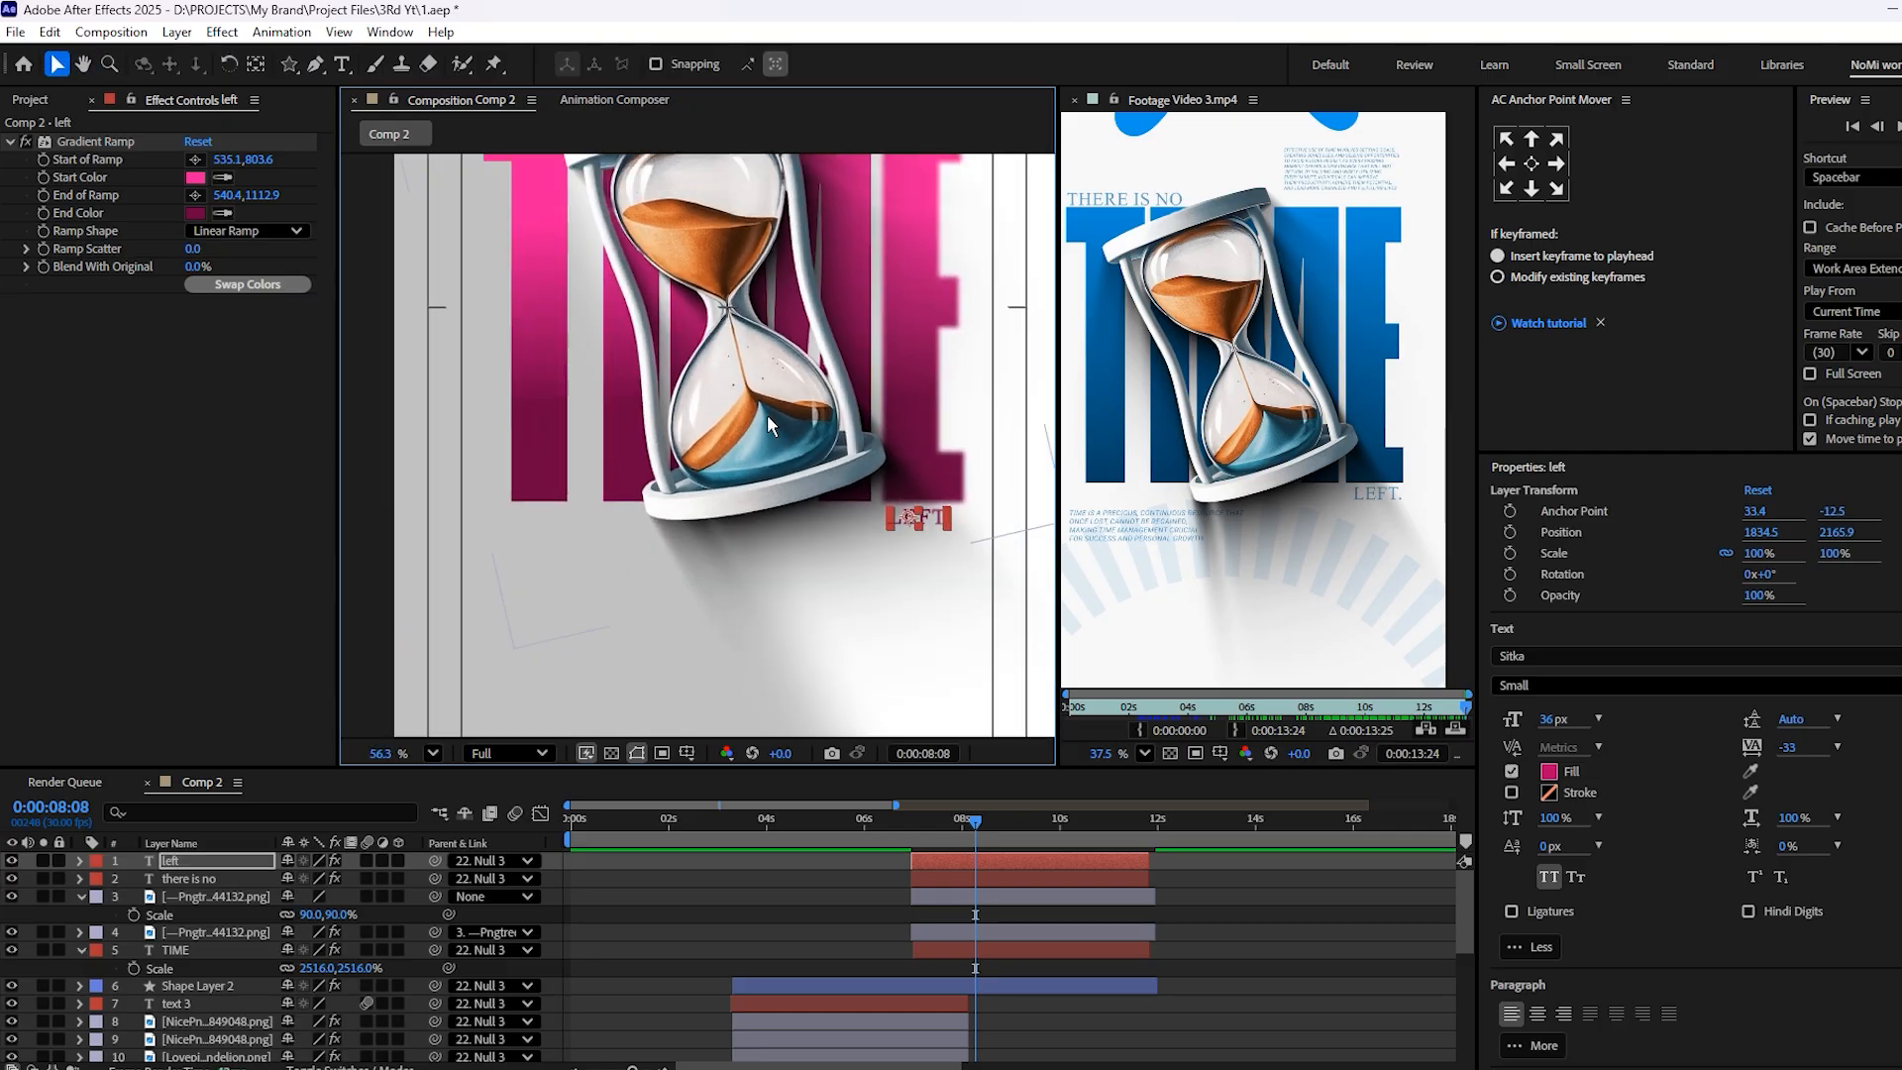
Compare with the reference at 11:34, and draw an ellipse about 1120 by 1088 px across the bottom of the frame
scroll(1173, 639, "down", 2)
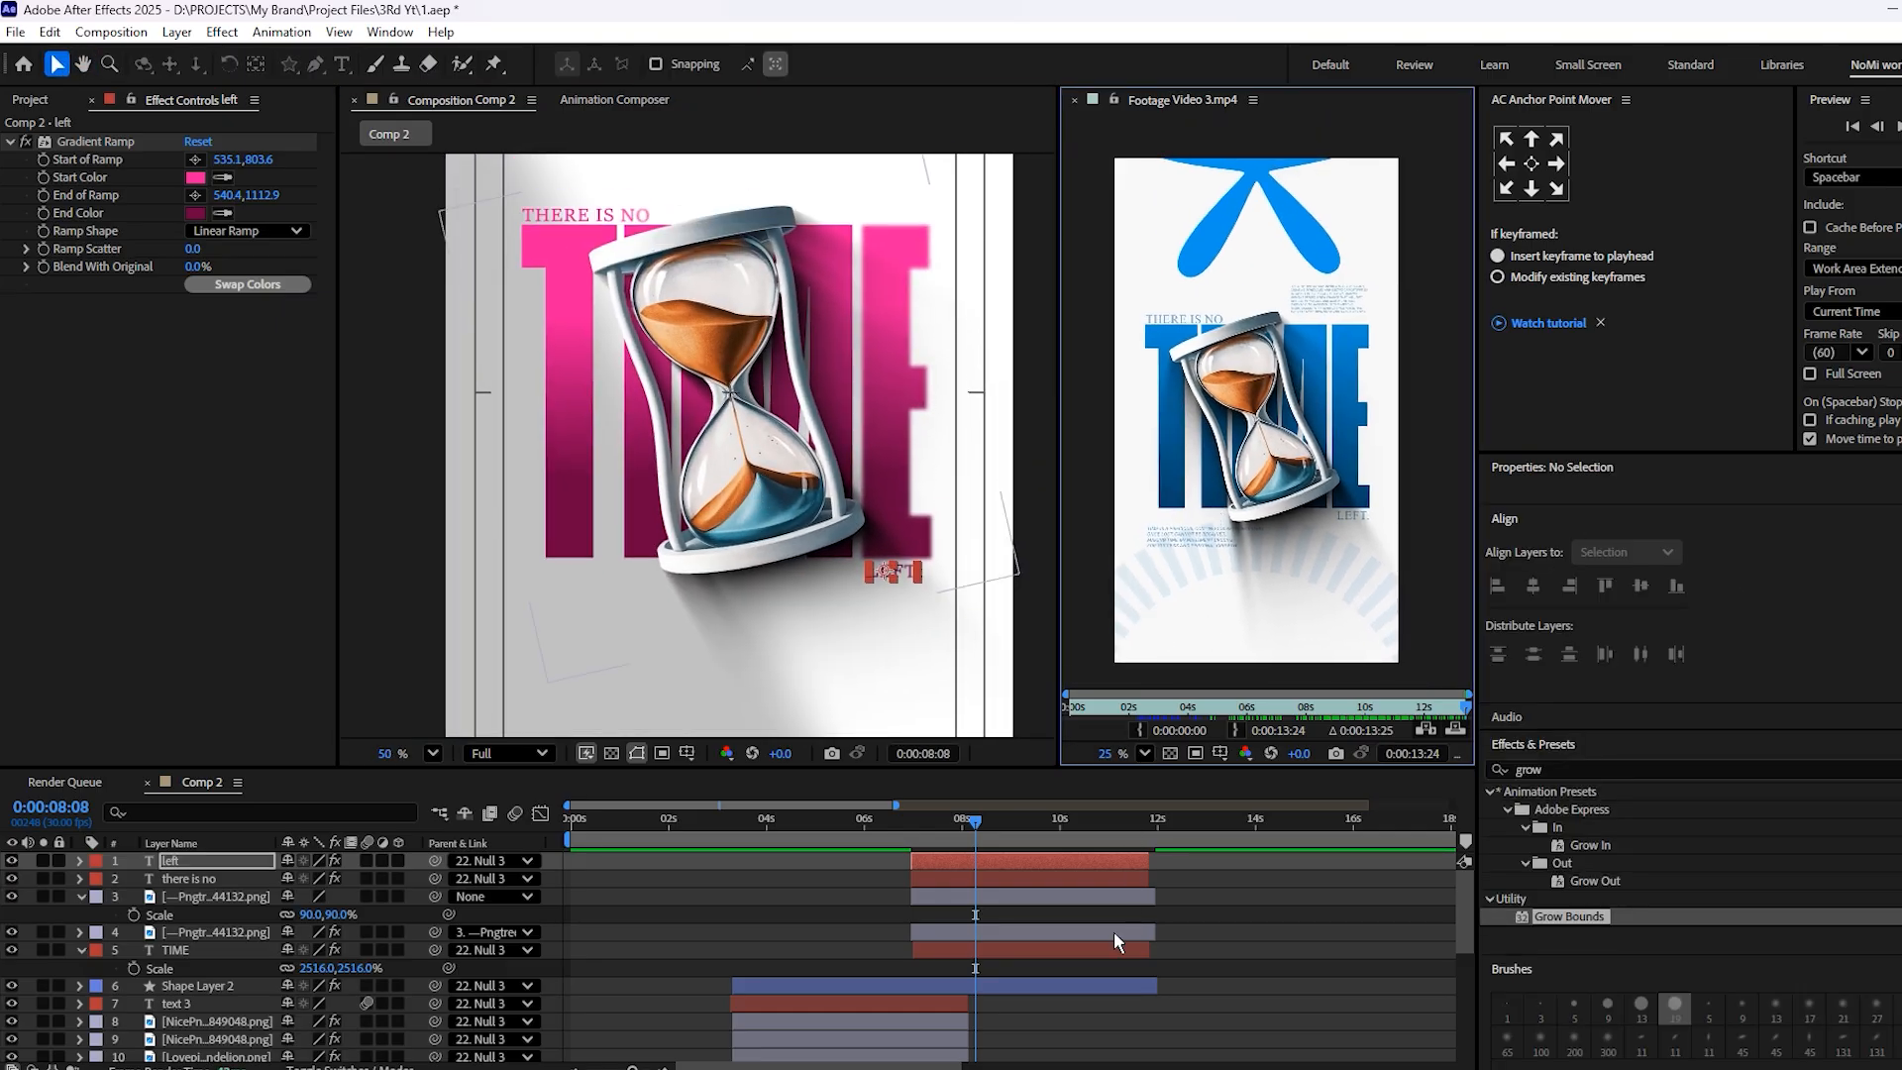
left_click(1405, 709)
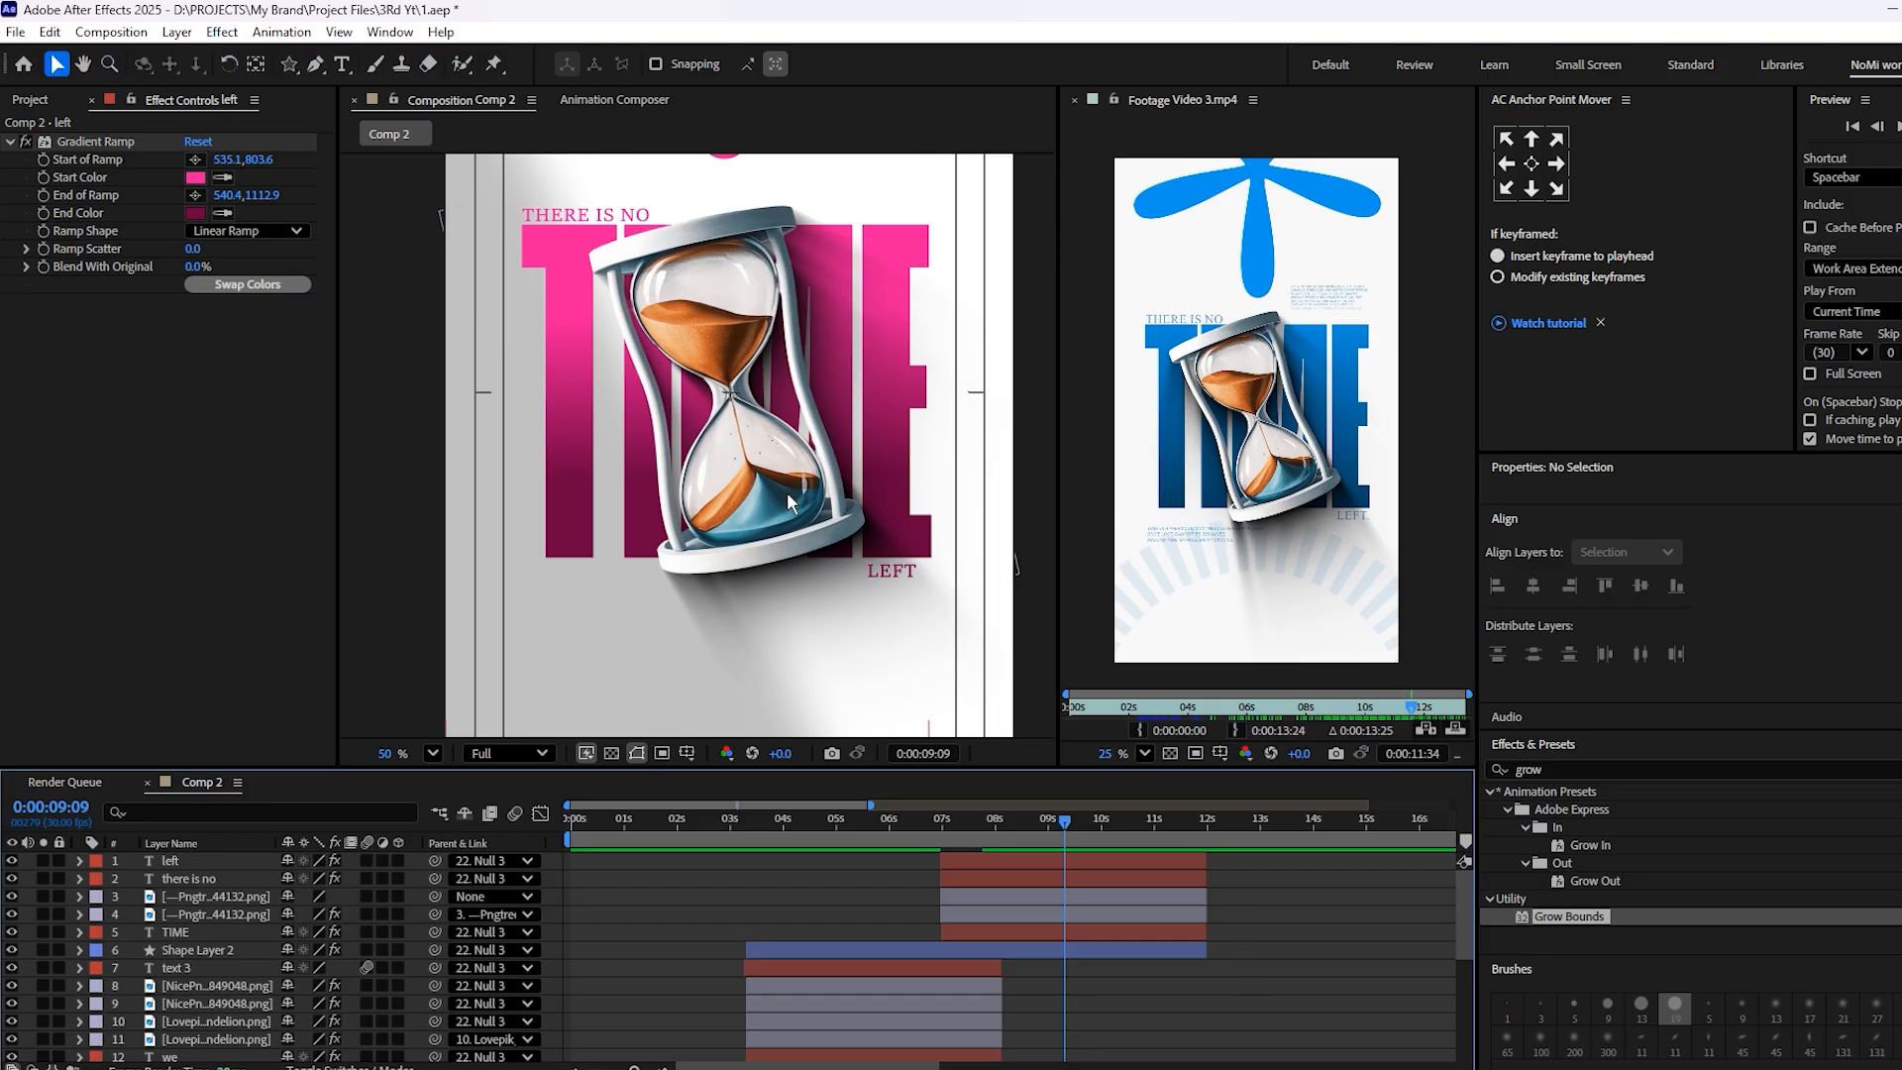
scroll(598, 276, "down", 1)
left_click_drag(646, 323, 704, 358)
left_click_drag(701, 332, 694, 405)
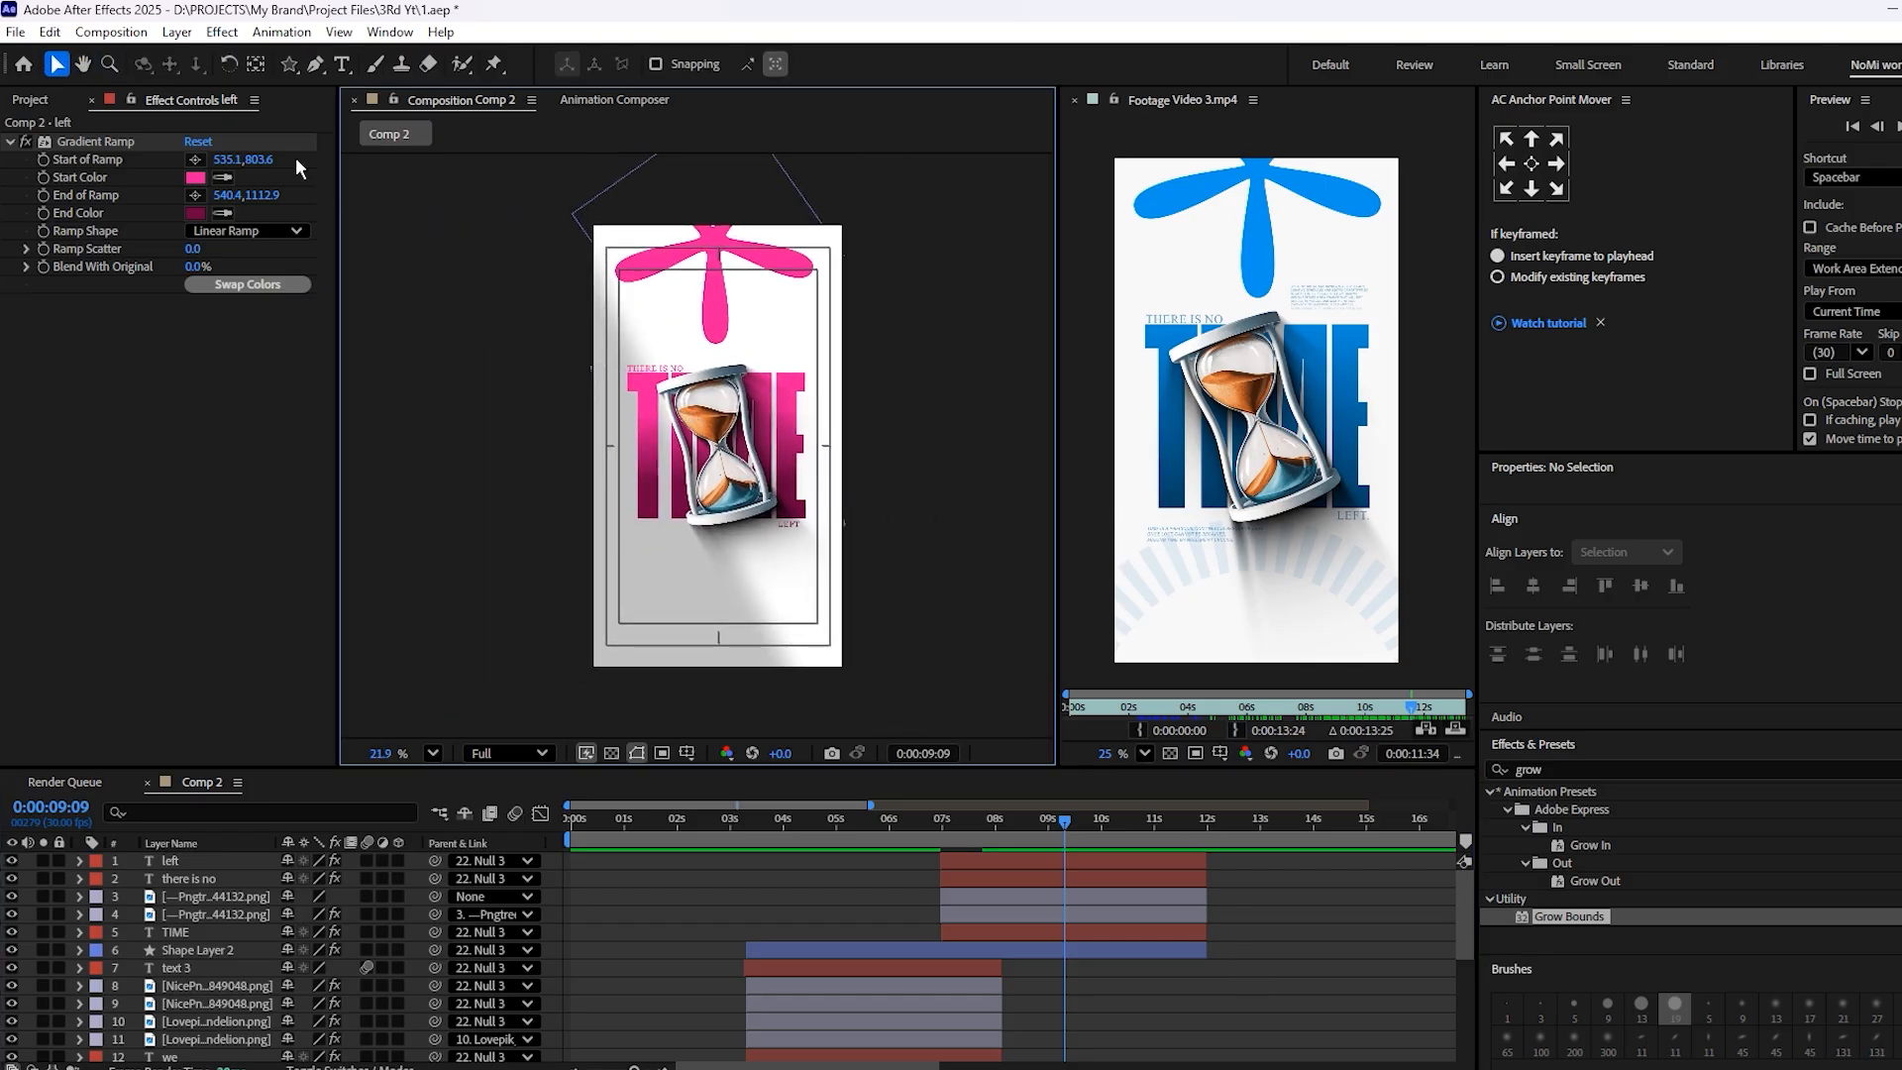
left_click(289, 63)
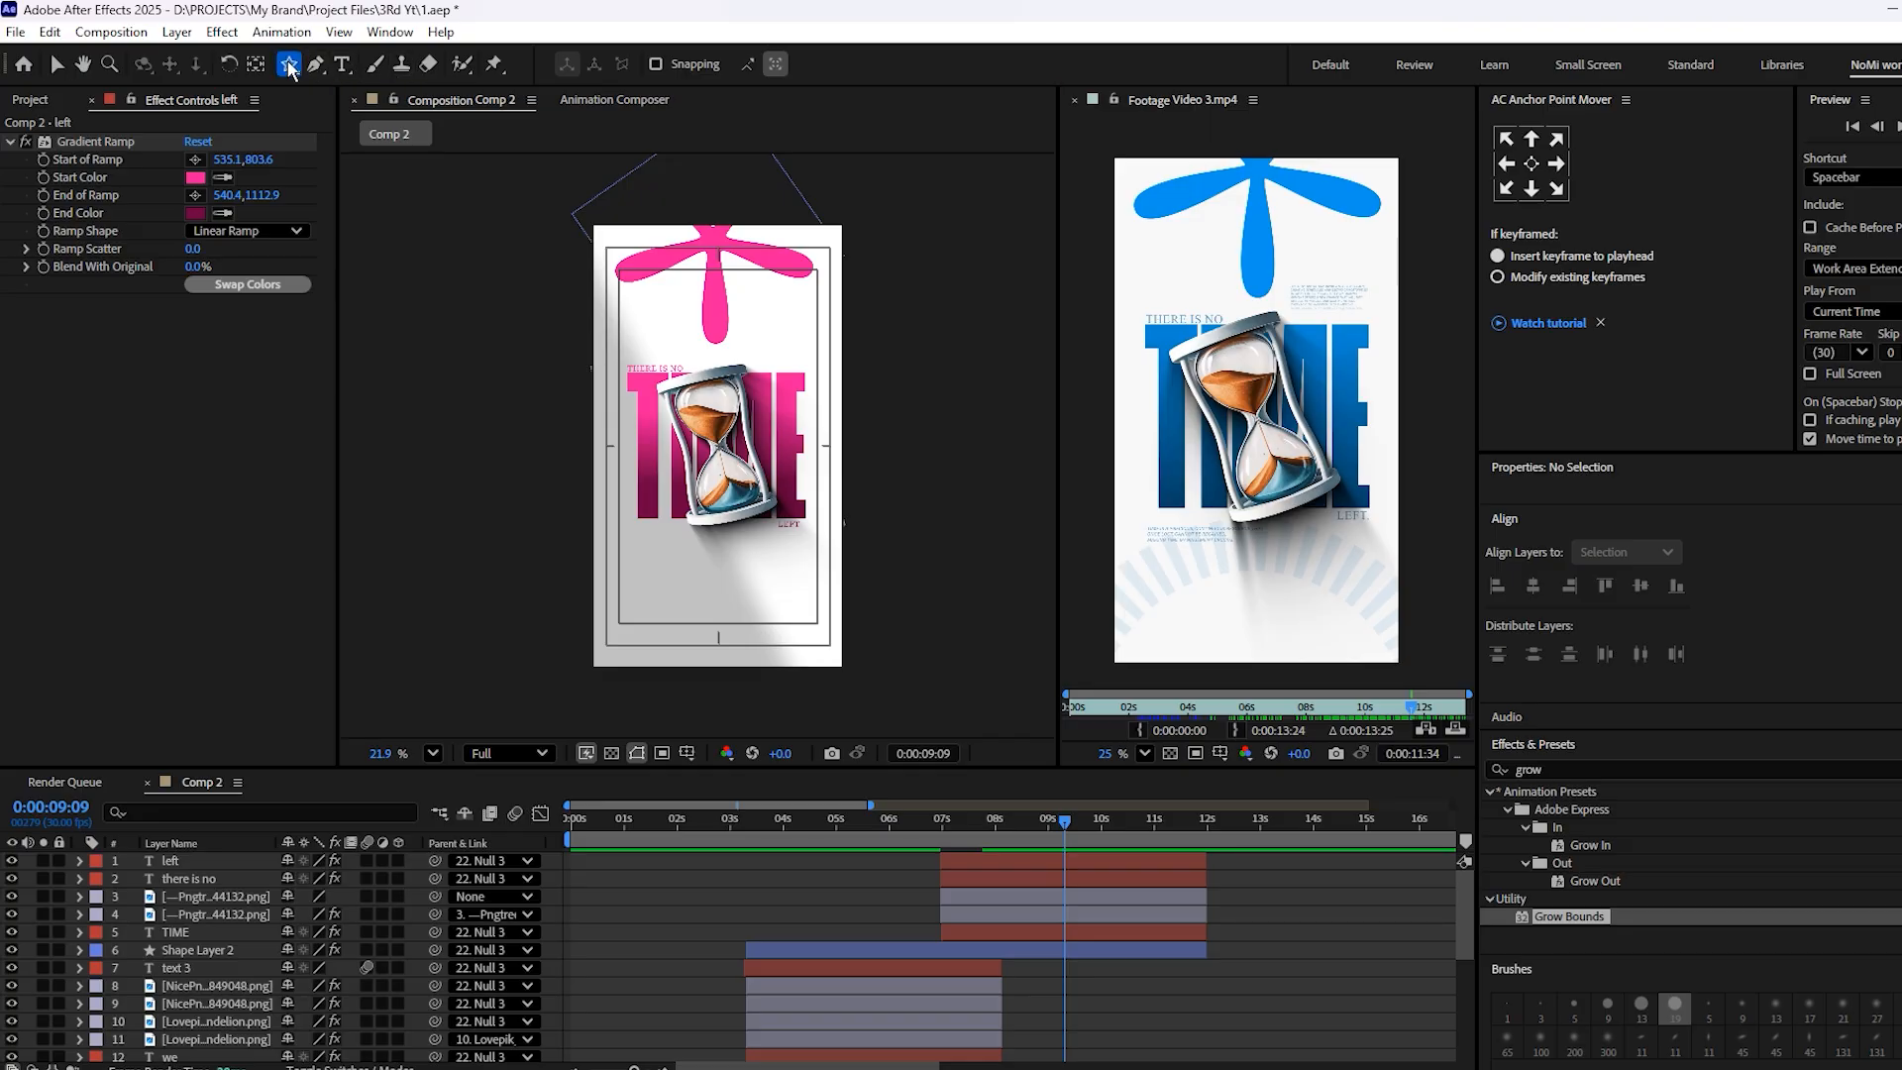
left_click(368, 111)
left_click_drag(580, 510, 835, 763)
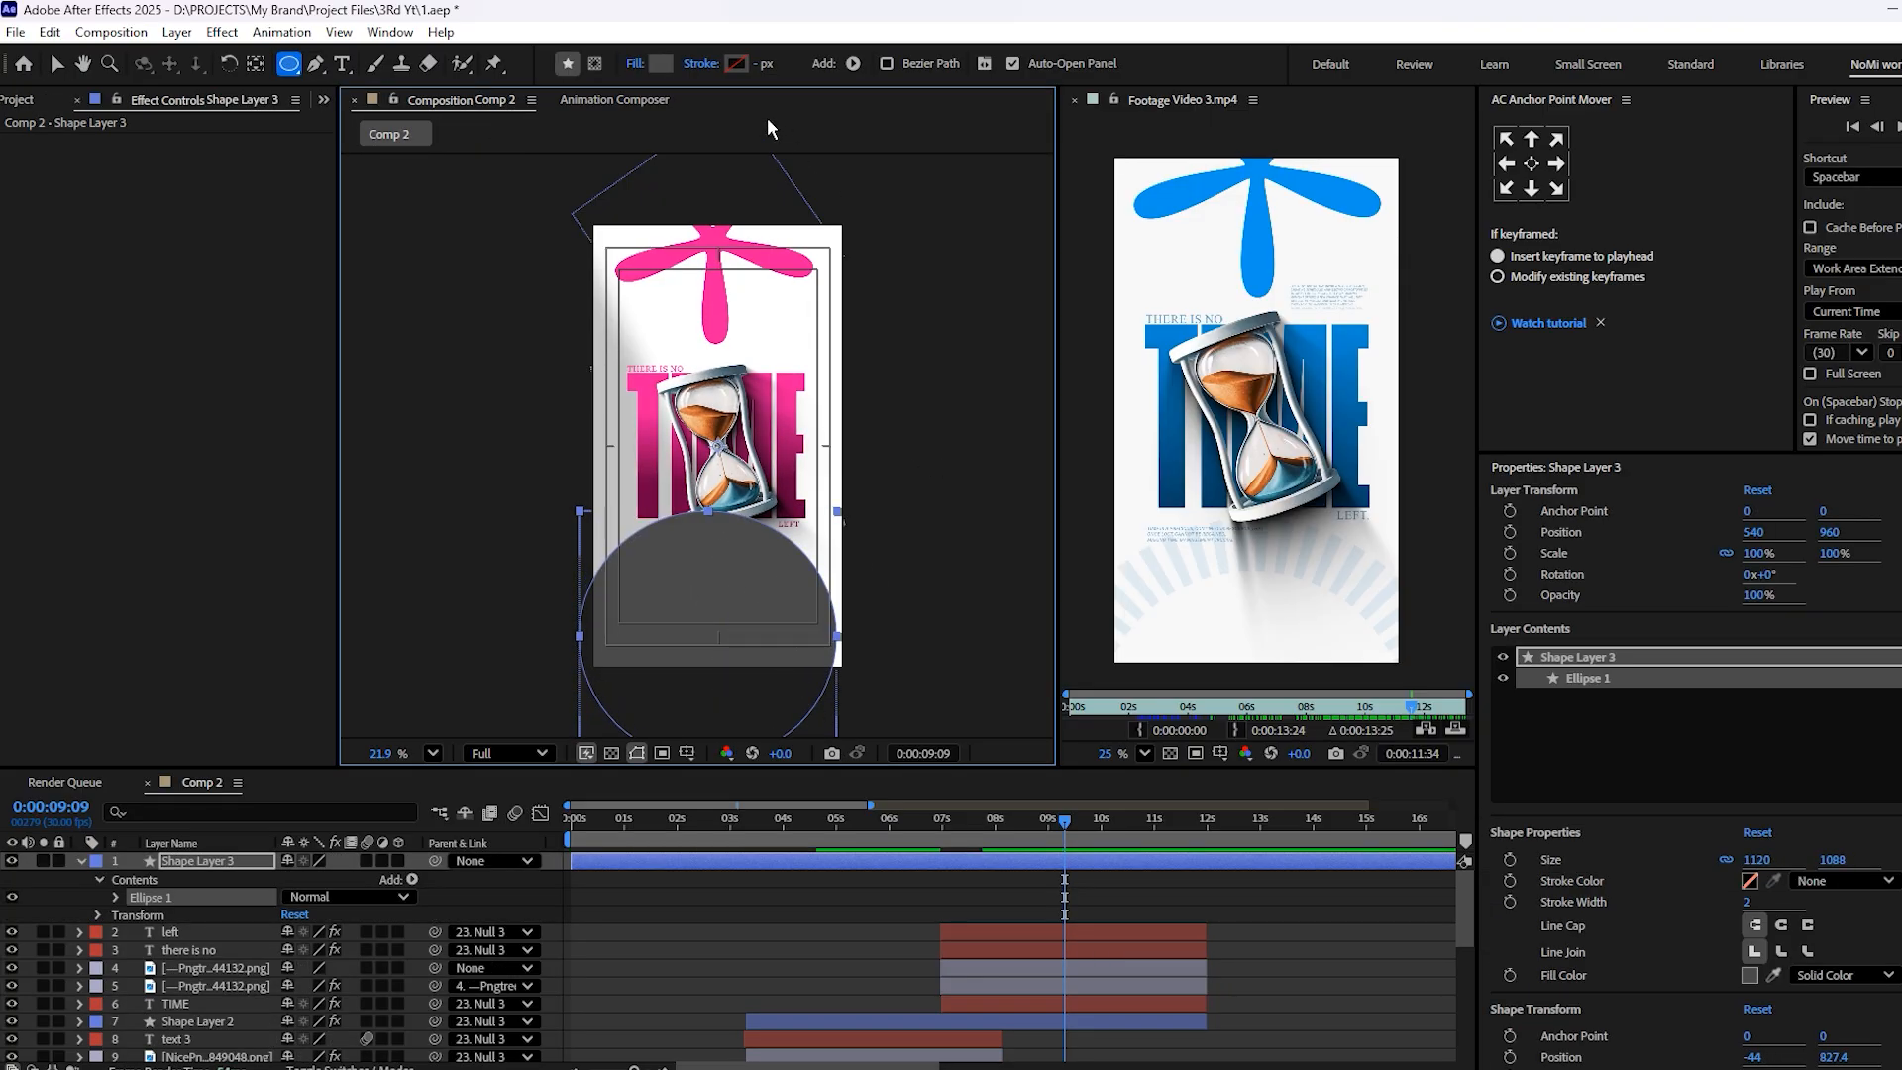
Set the ellipse's fill to None and give it a solid stroke 299 px wide
left_click(635, 64)
left_click(894, 494)
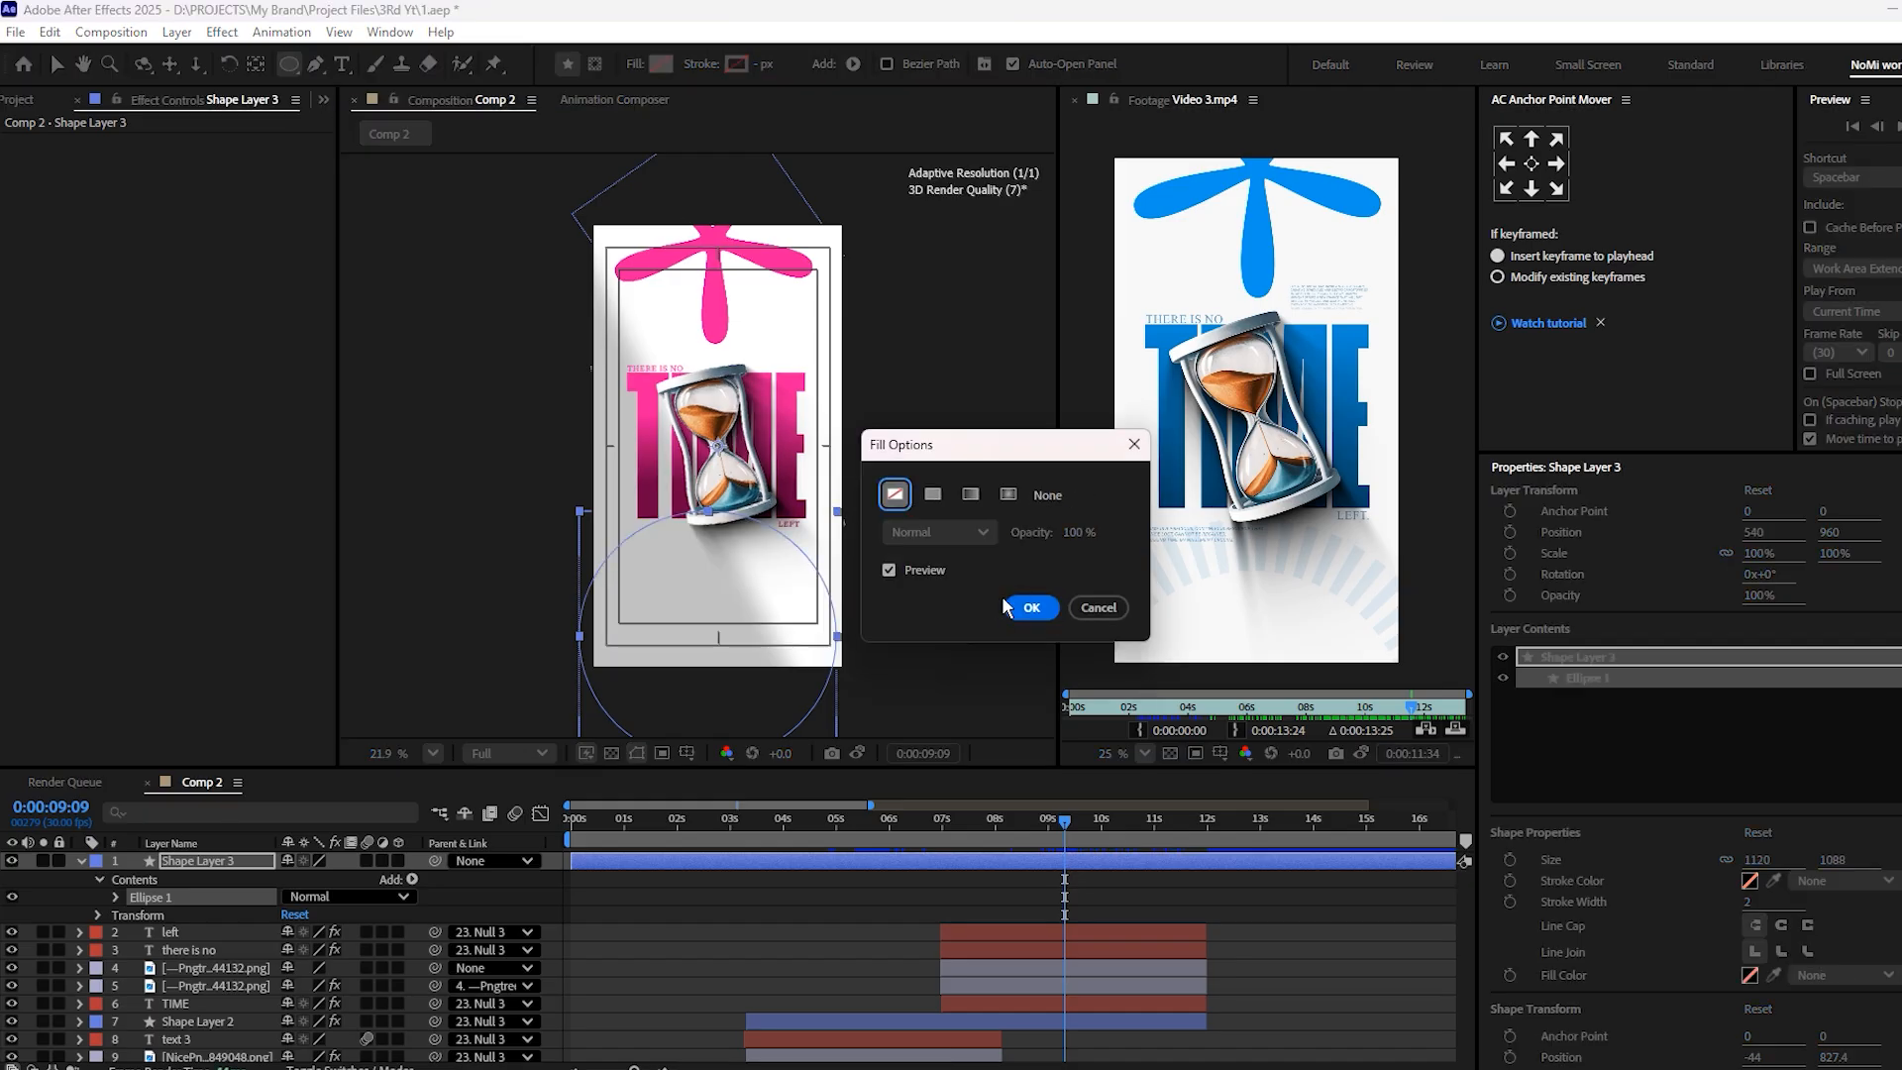
left_click(1032, 608)
left_click(700, 64)
left_click(932, 495)
left_click(1032, 608)
mouse_move(761, 64)
left_mouse_down()
mouse_move(1230, 100)
mouse_move(961, 70)
left_mouse_up()
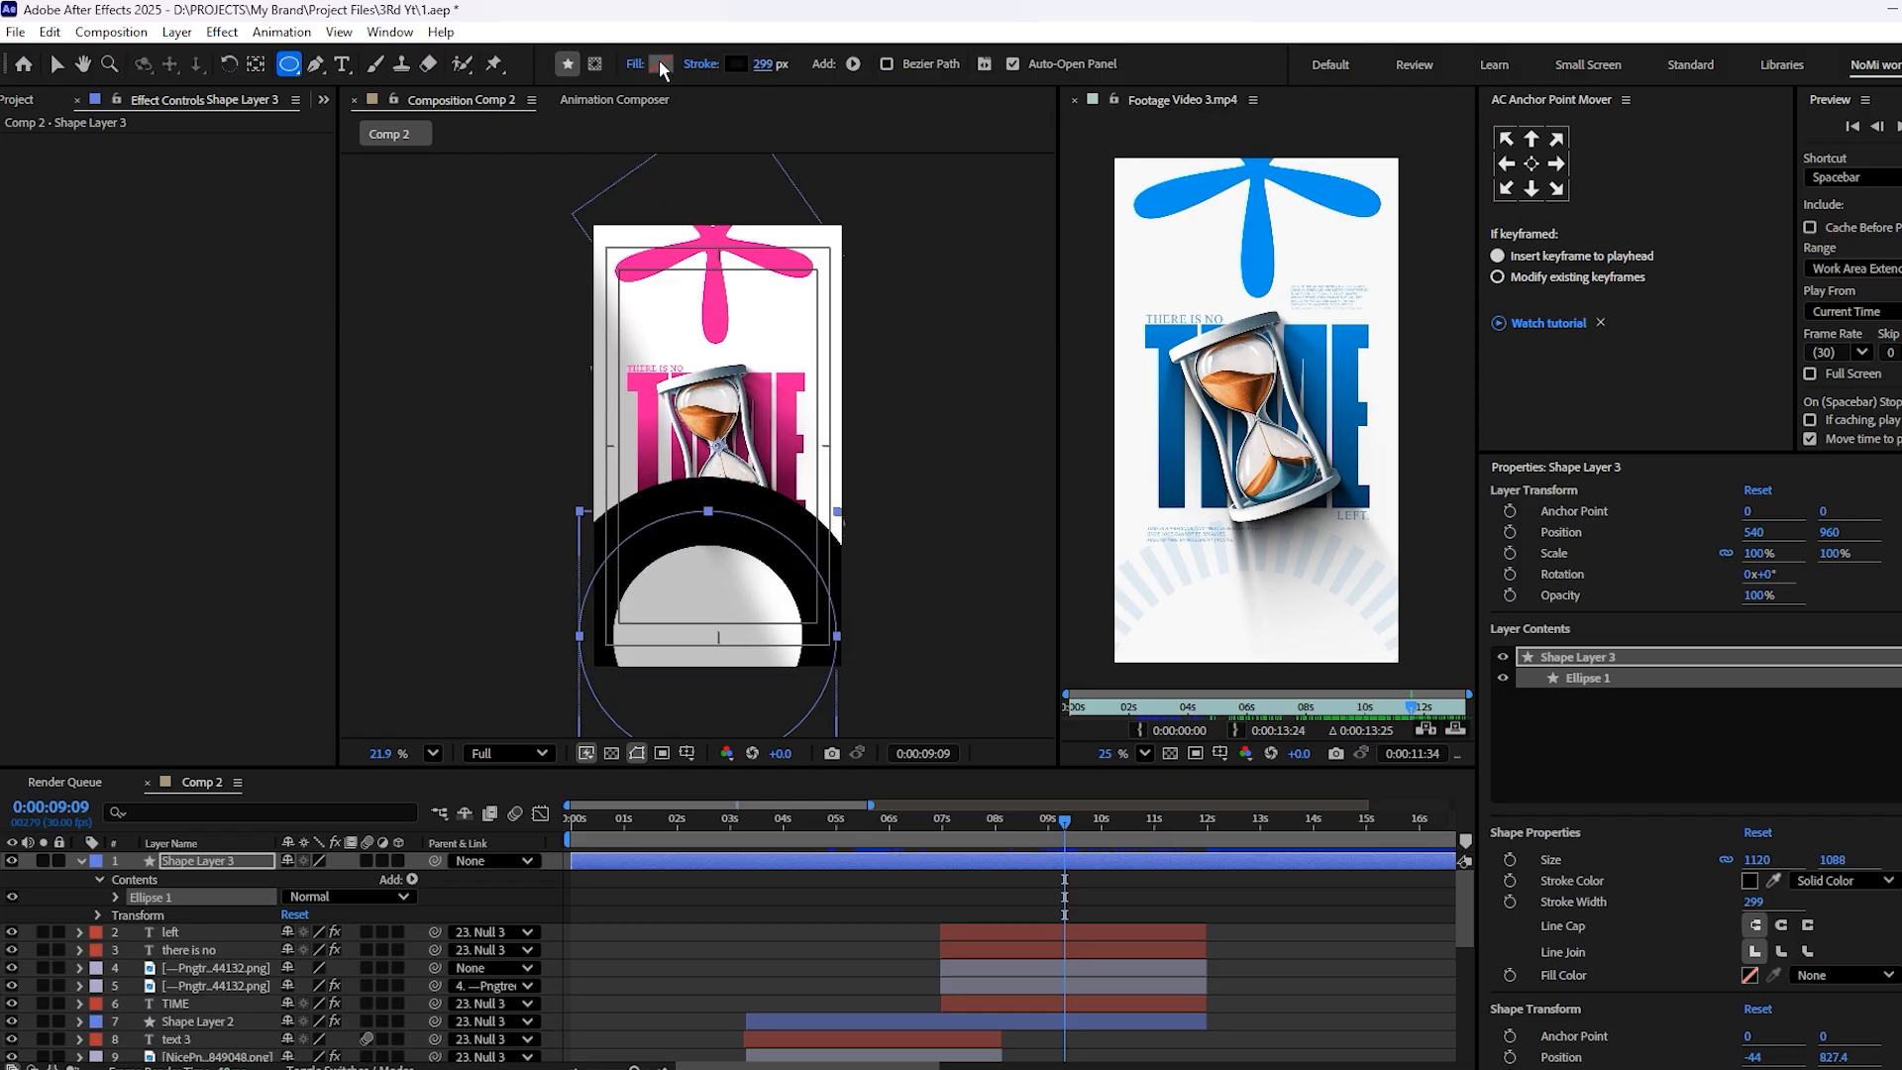
Set the ellipse's stroke color to pink CD0079 and save the project
left_click(737, 62)
left_click_drag(1062, 490, 1060, 455)
left_click(1039, 446)
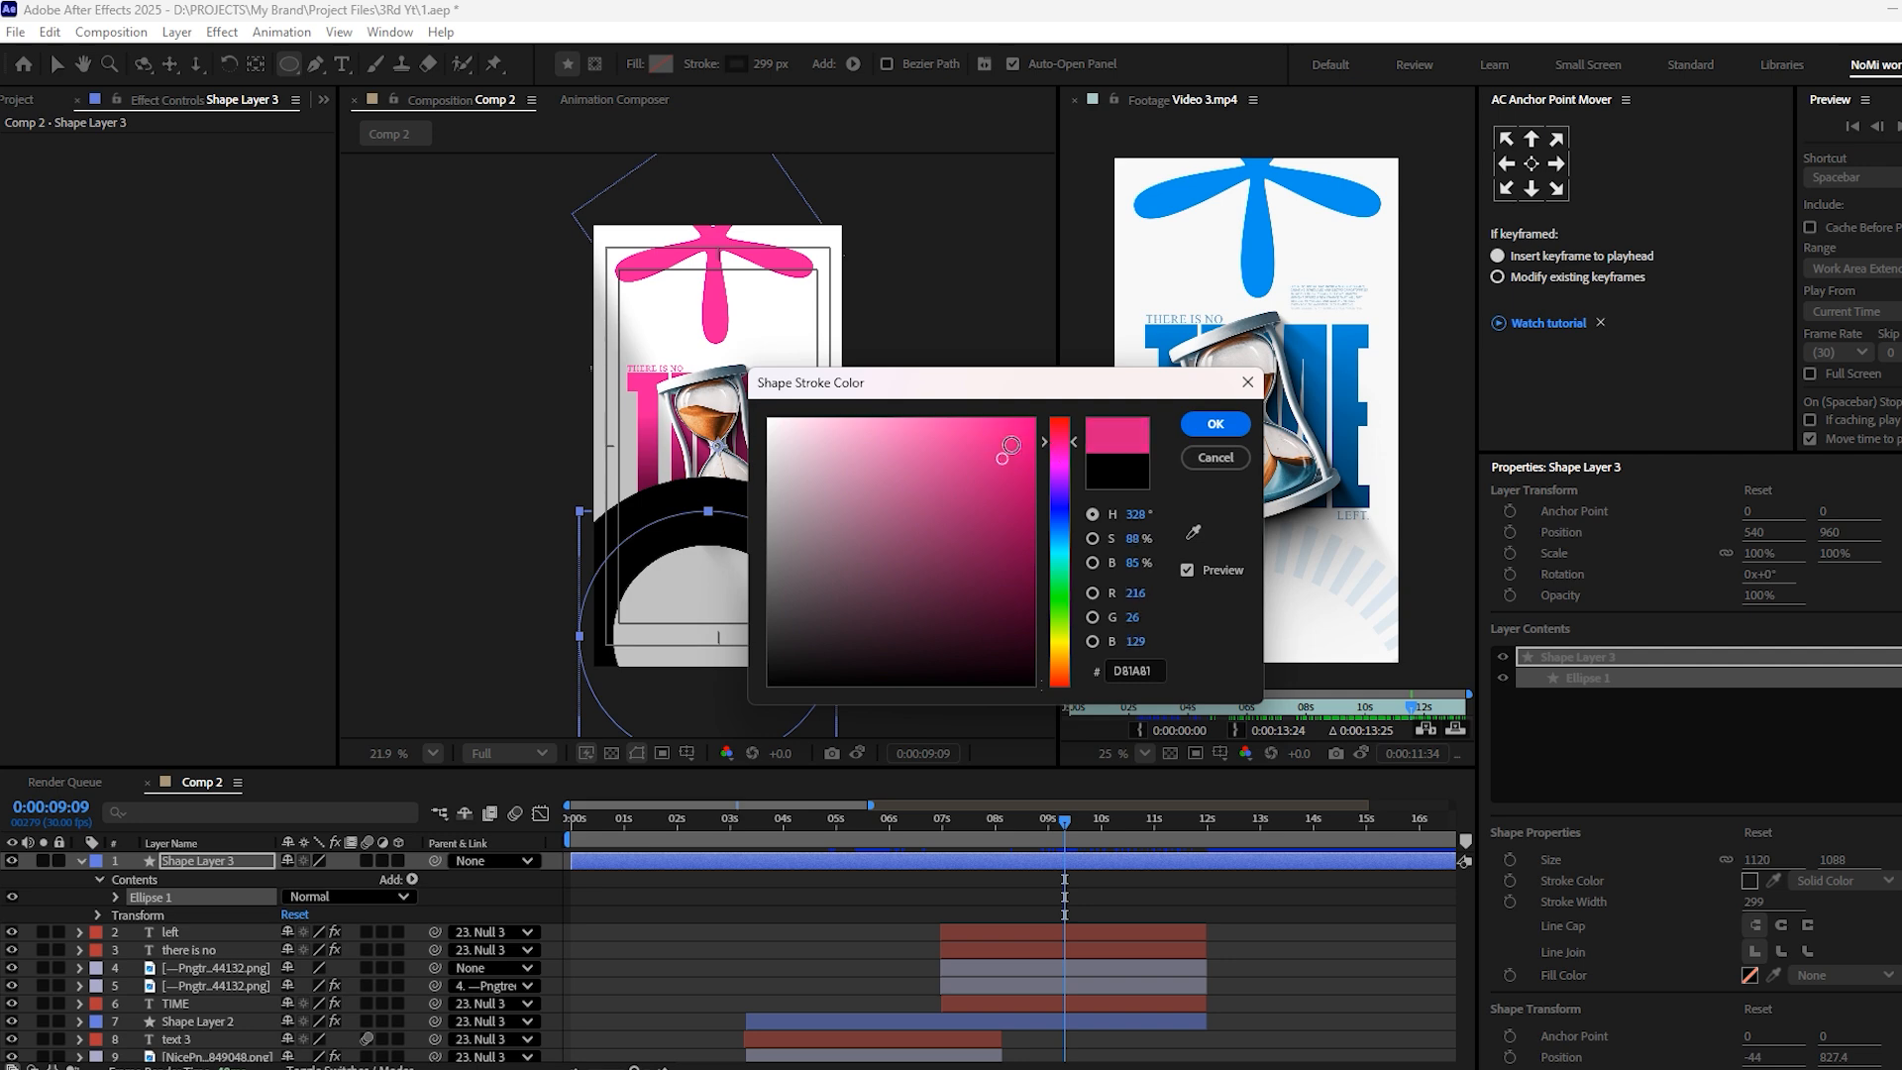
left_click(1038, 469)
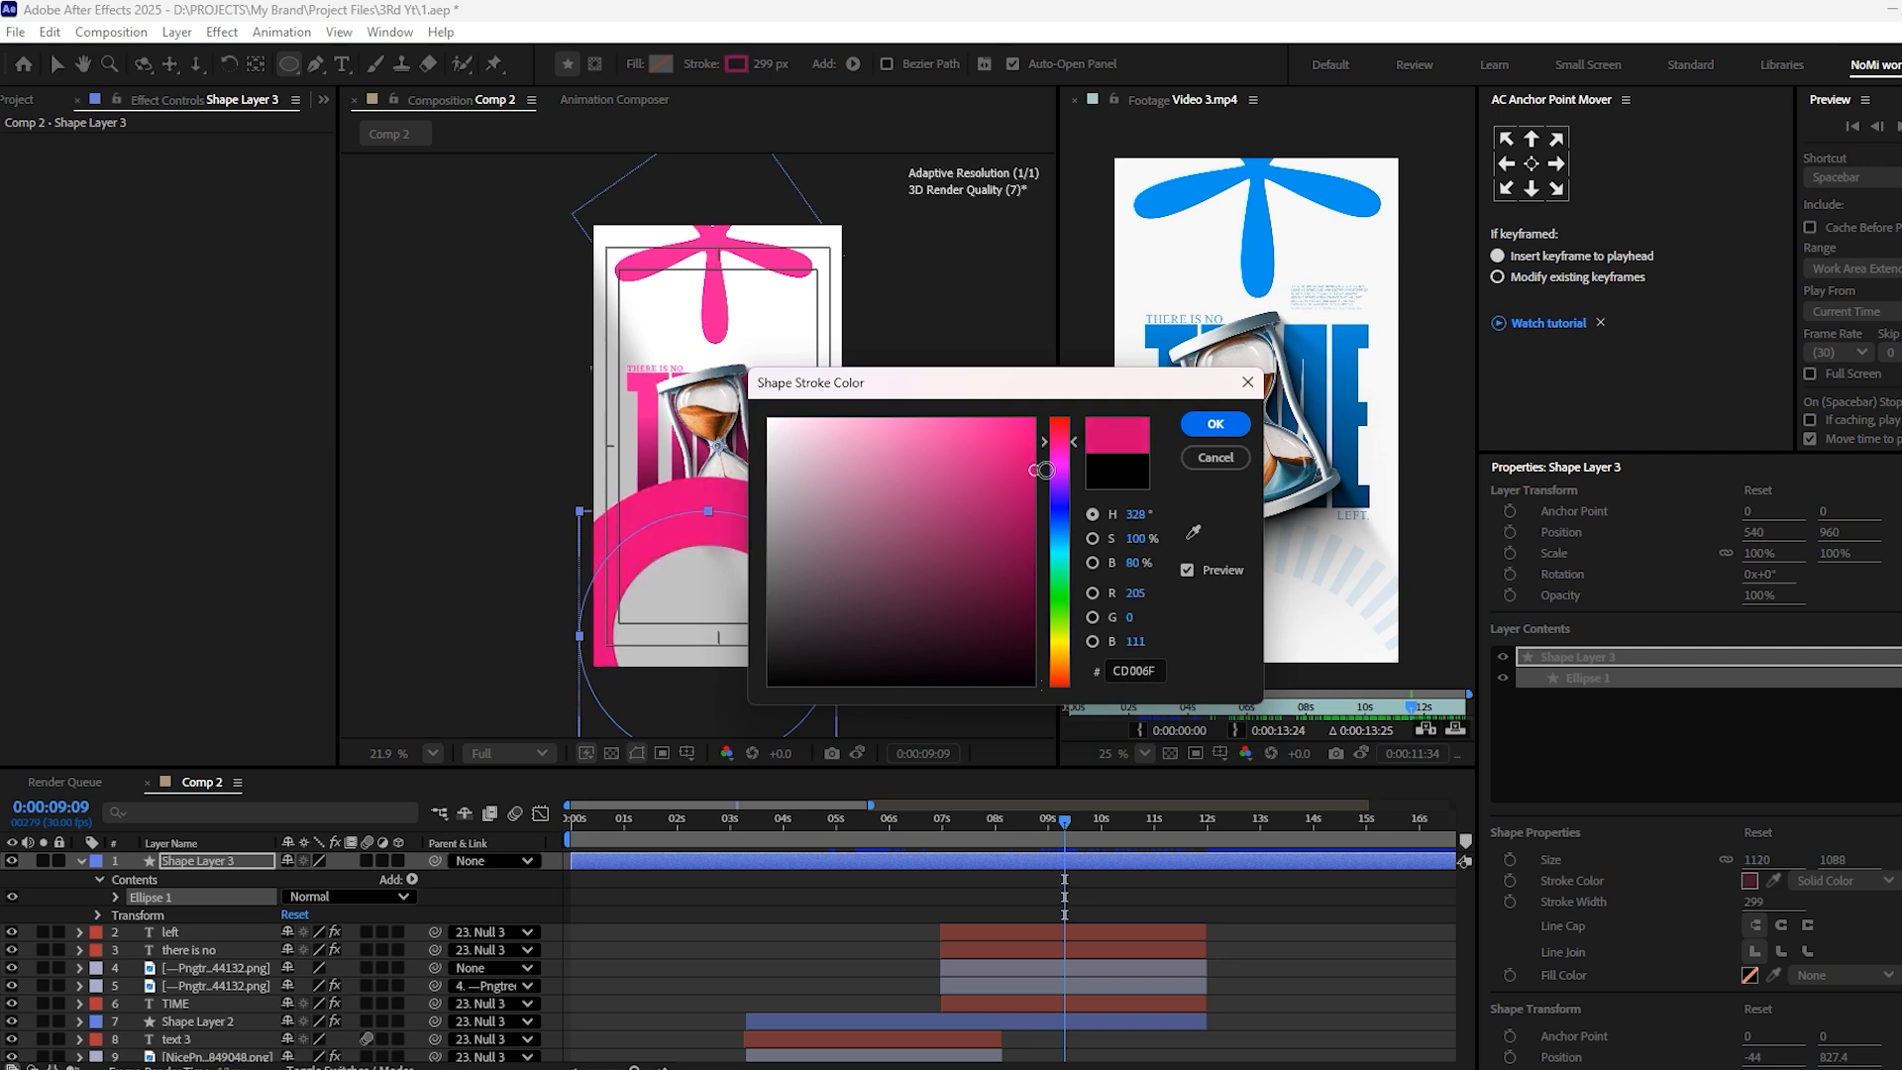
left_click_drag(1079, 442, 1079, 442)
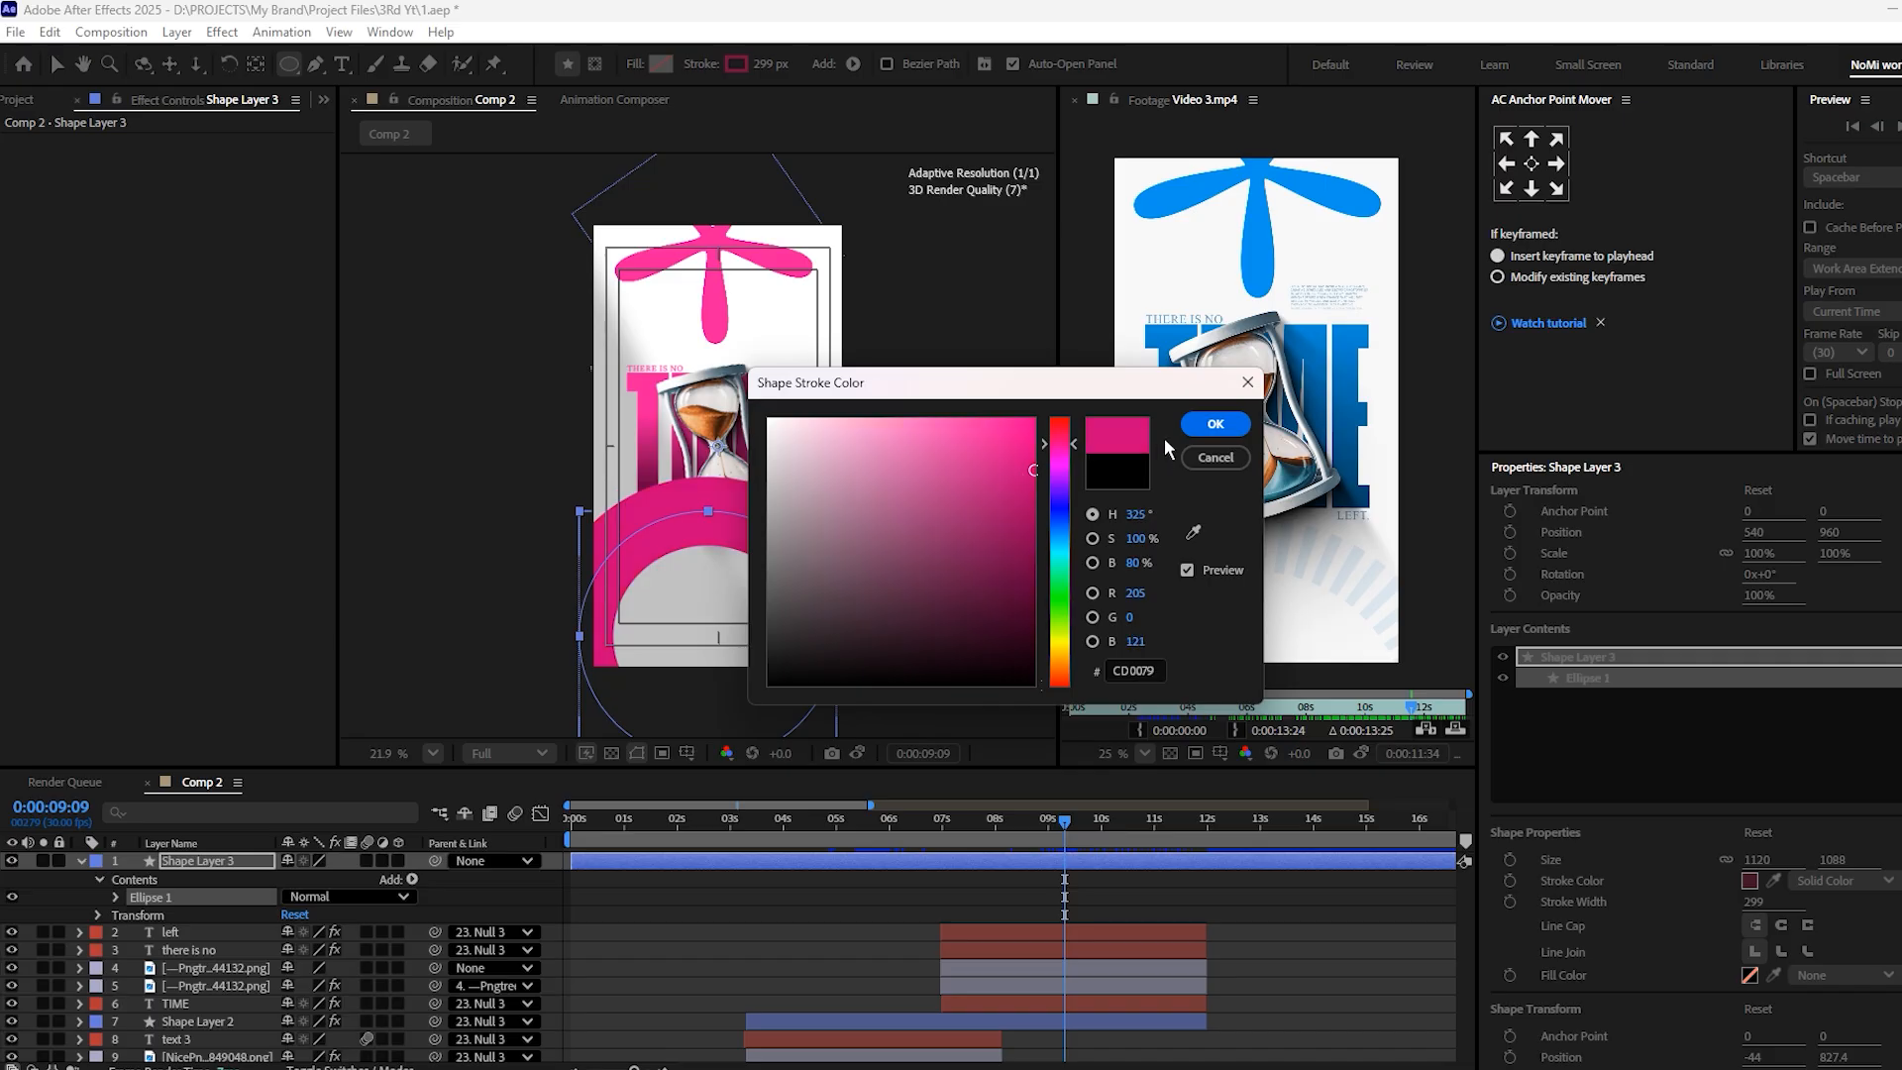
left_click(1216, 424)
key("ctrl+s")
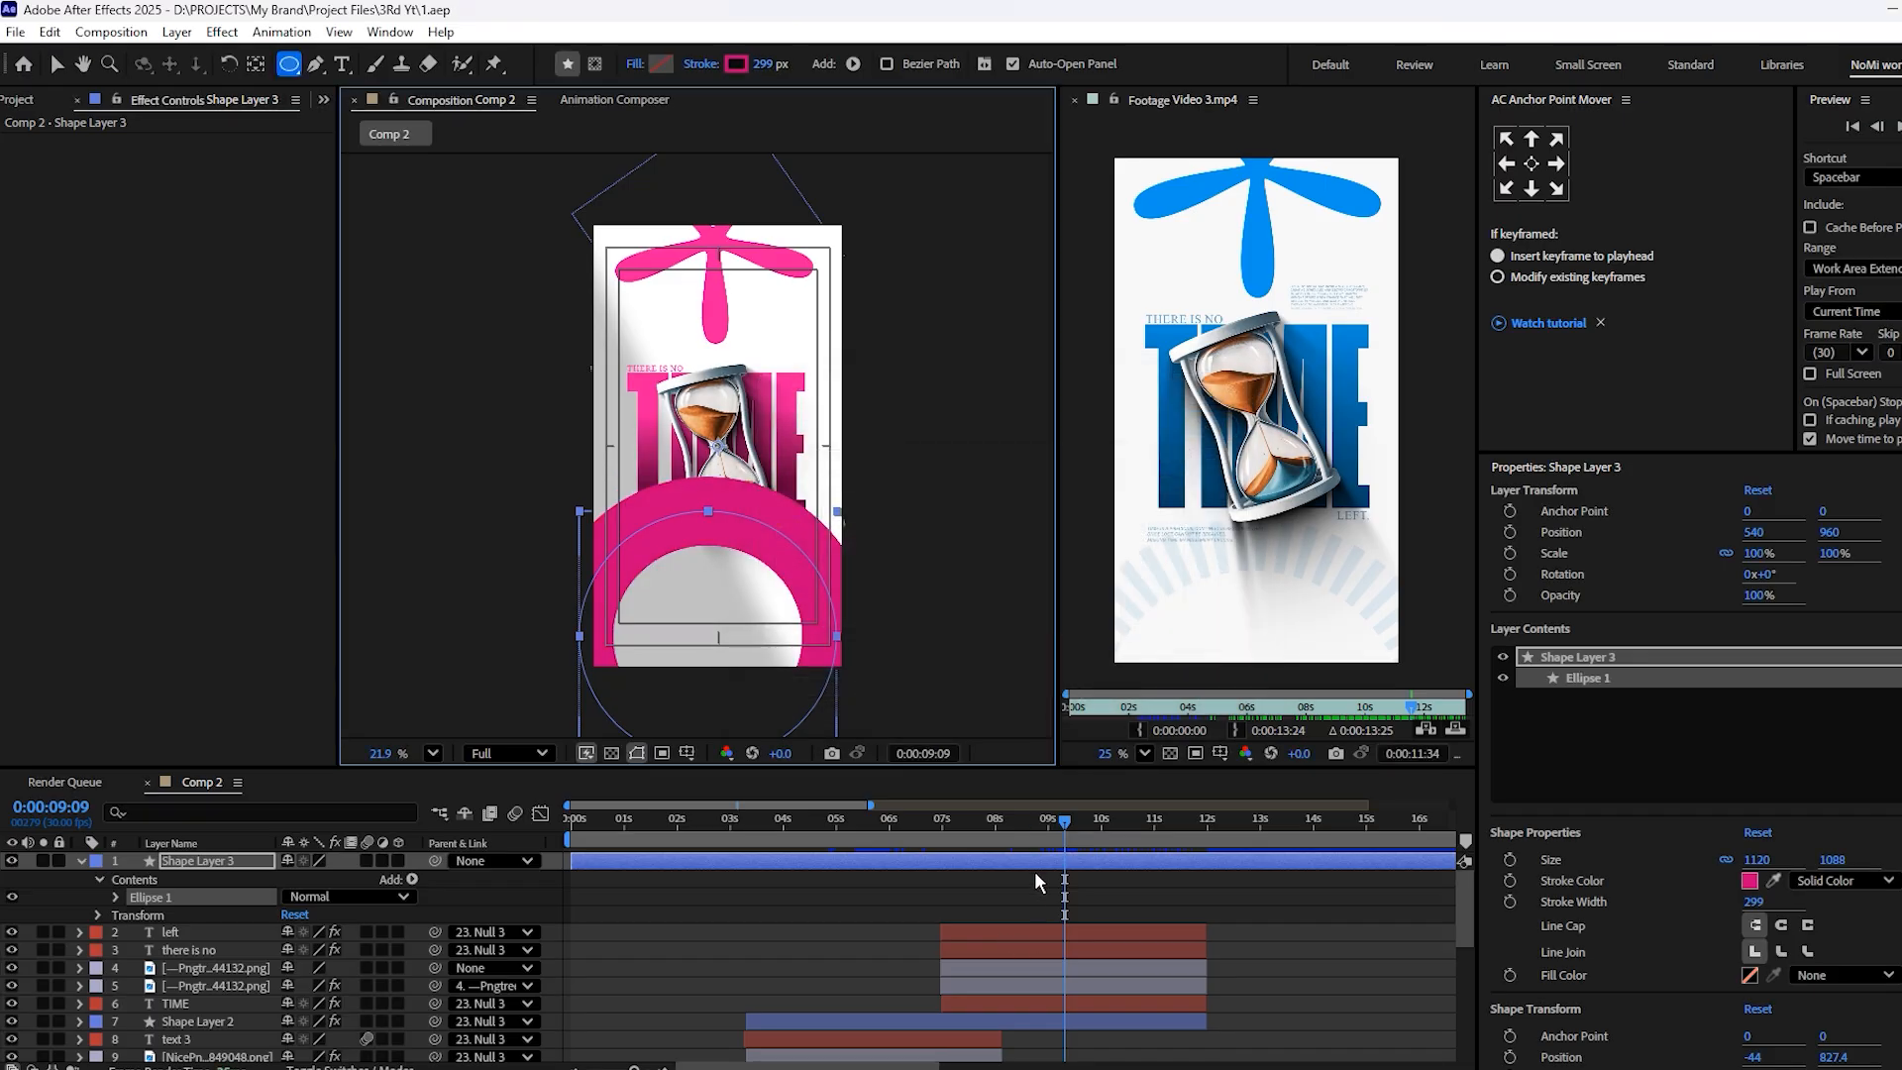
Trim the ellipse layer's start at 9:09 and shift the layer to begin at about 7 s with the hourglass scene
key("v")
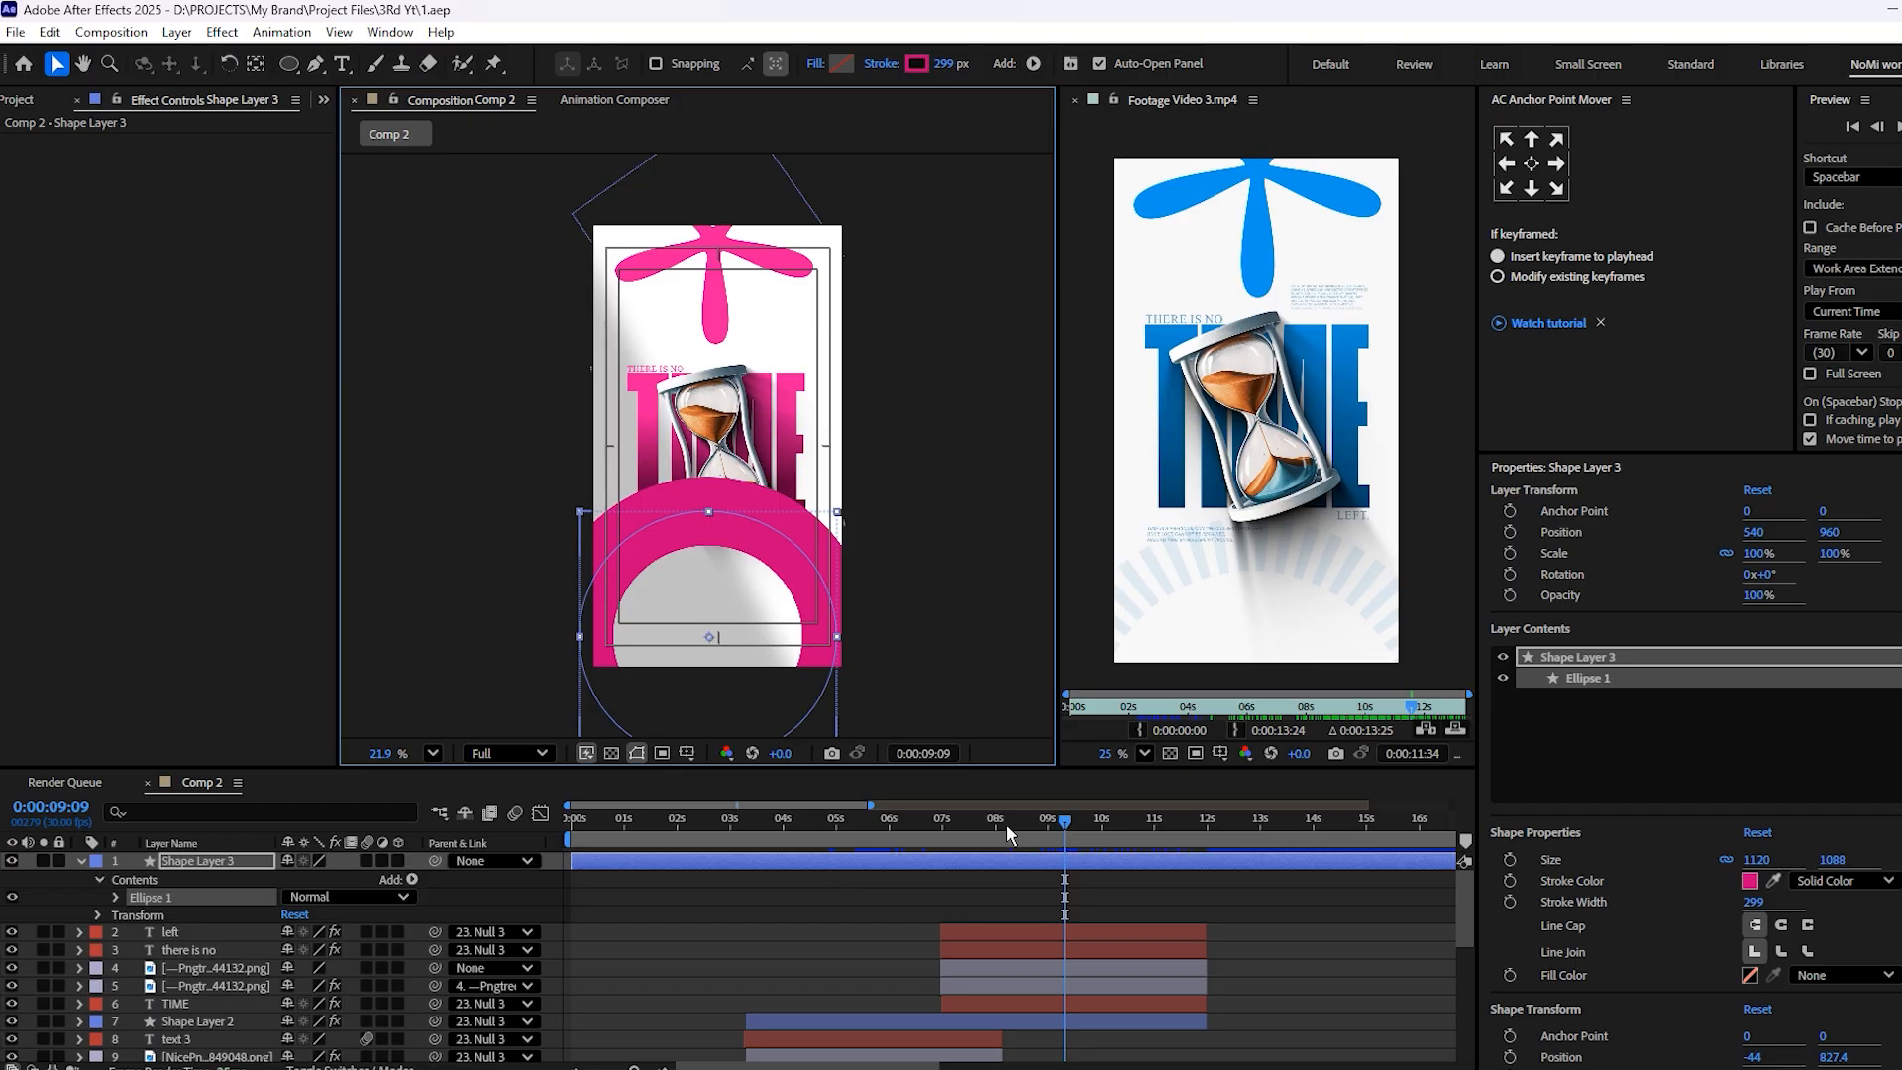
key("alt+[")
key("=")
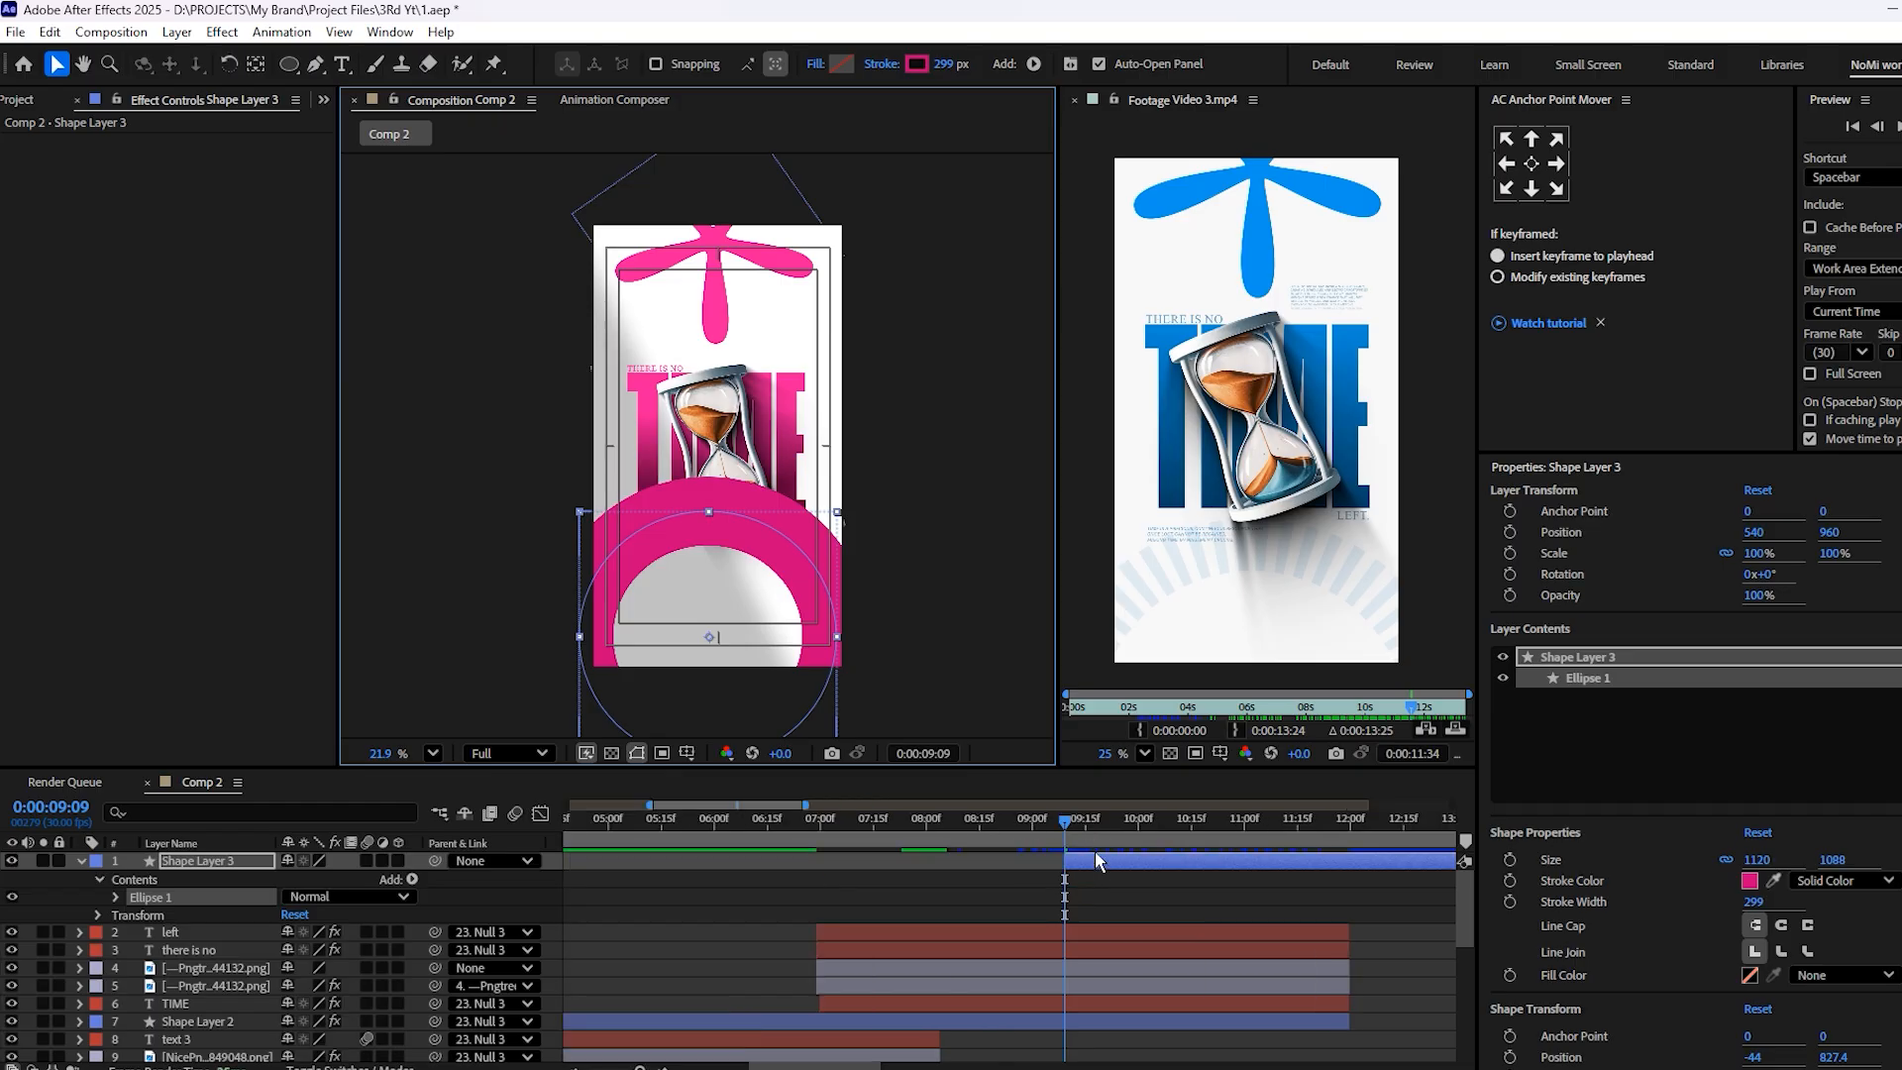
left_click_drag(1096, 859, 943, 881)
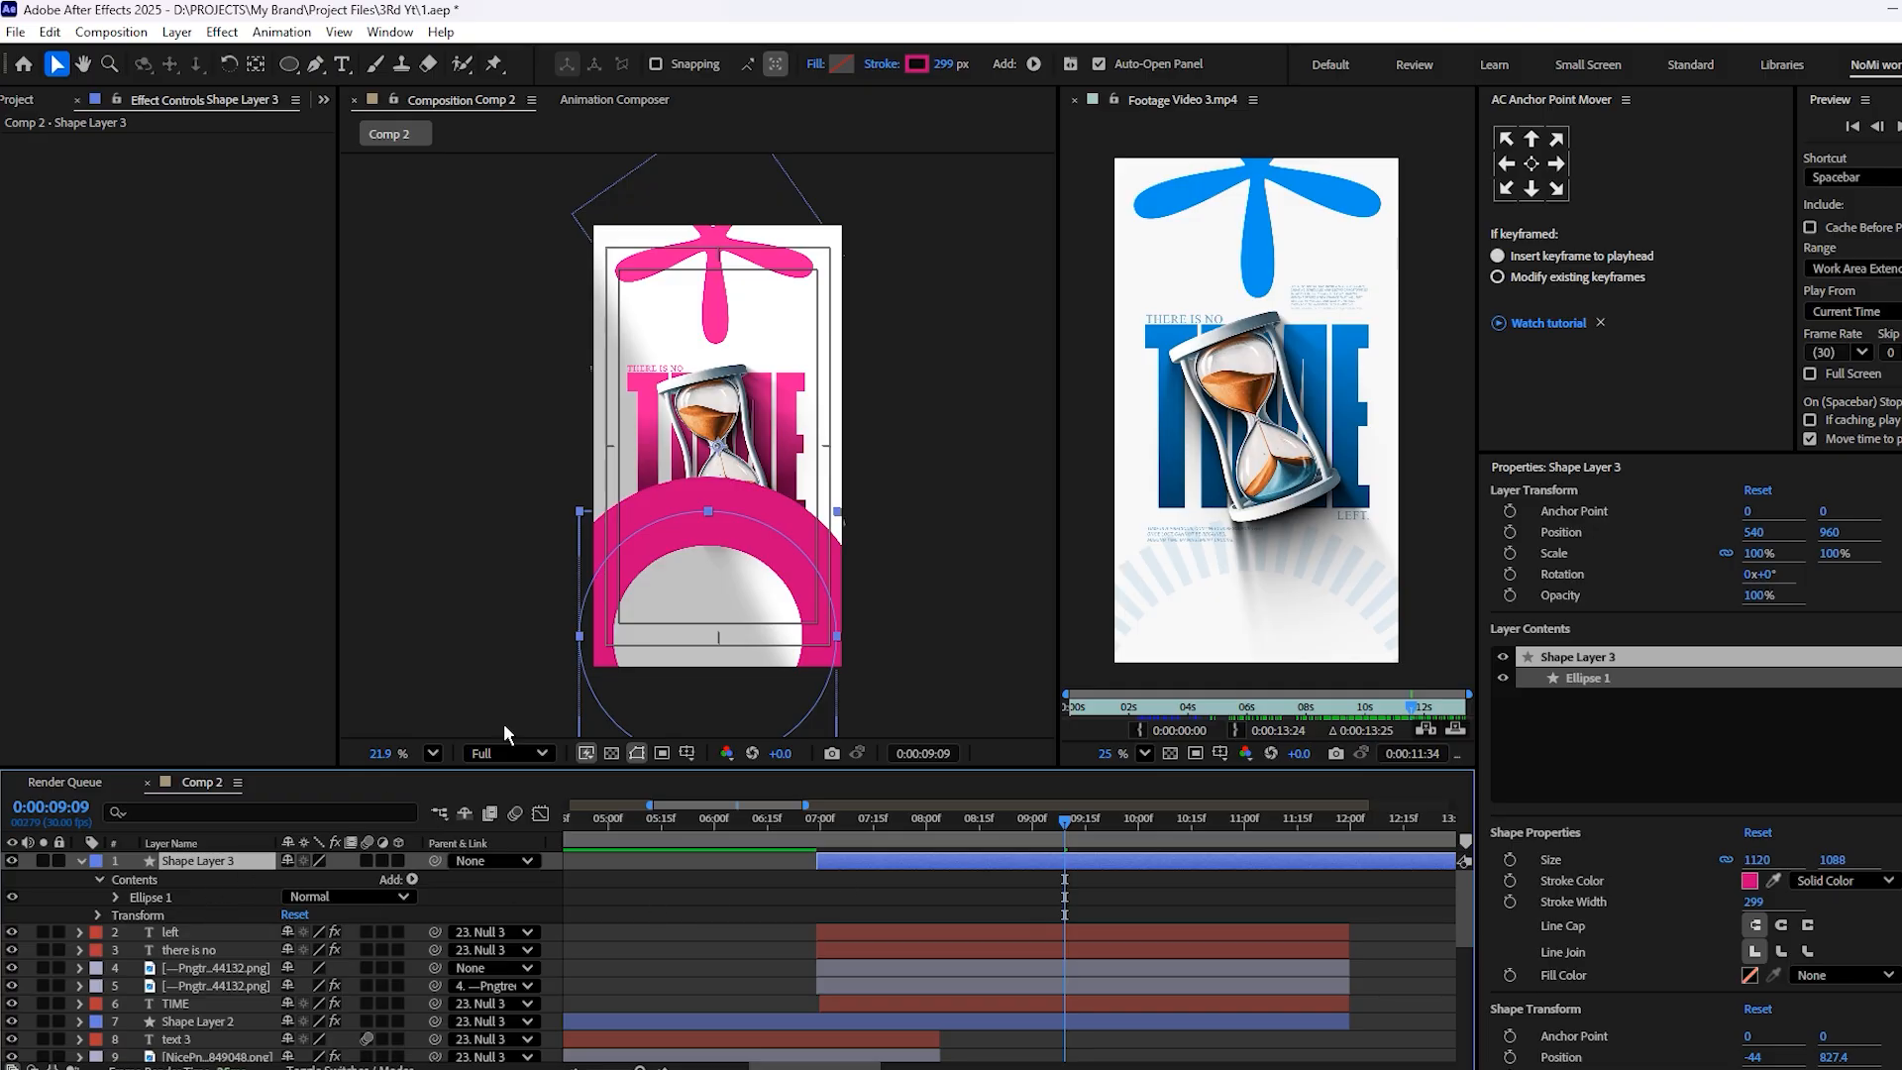
Add dashes to the stroke of the ellipse in Shape Layer 3
left_click(116, 898)
left_click(134, 932)
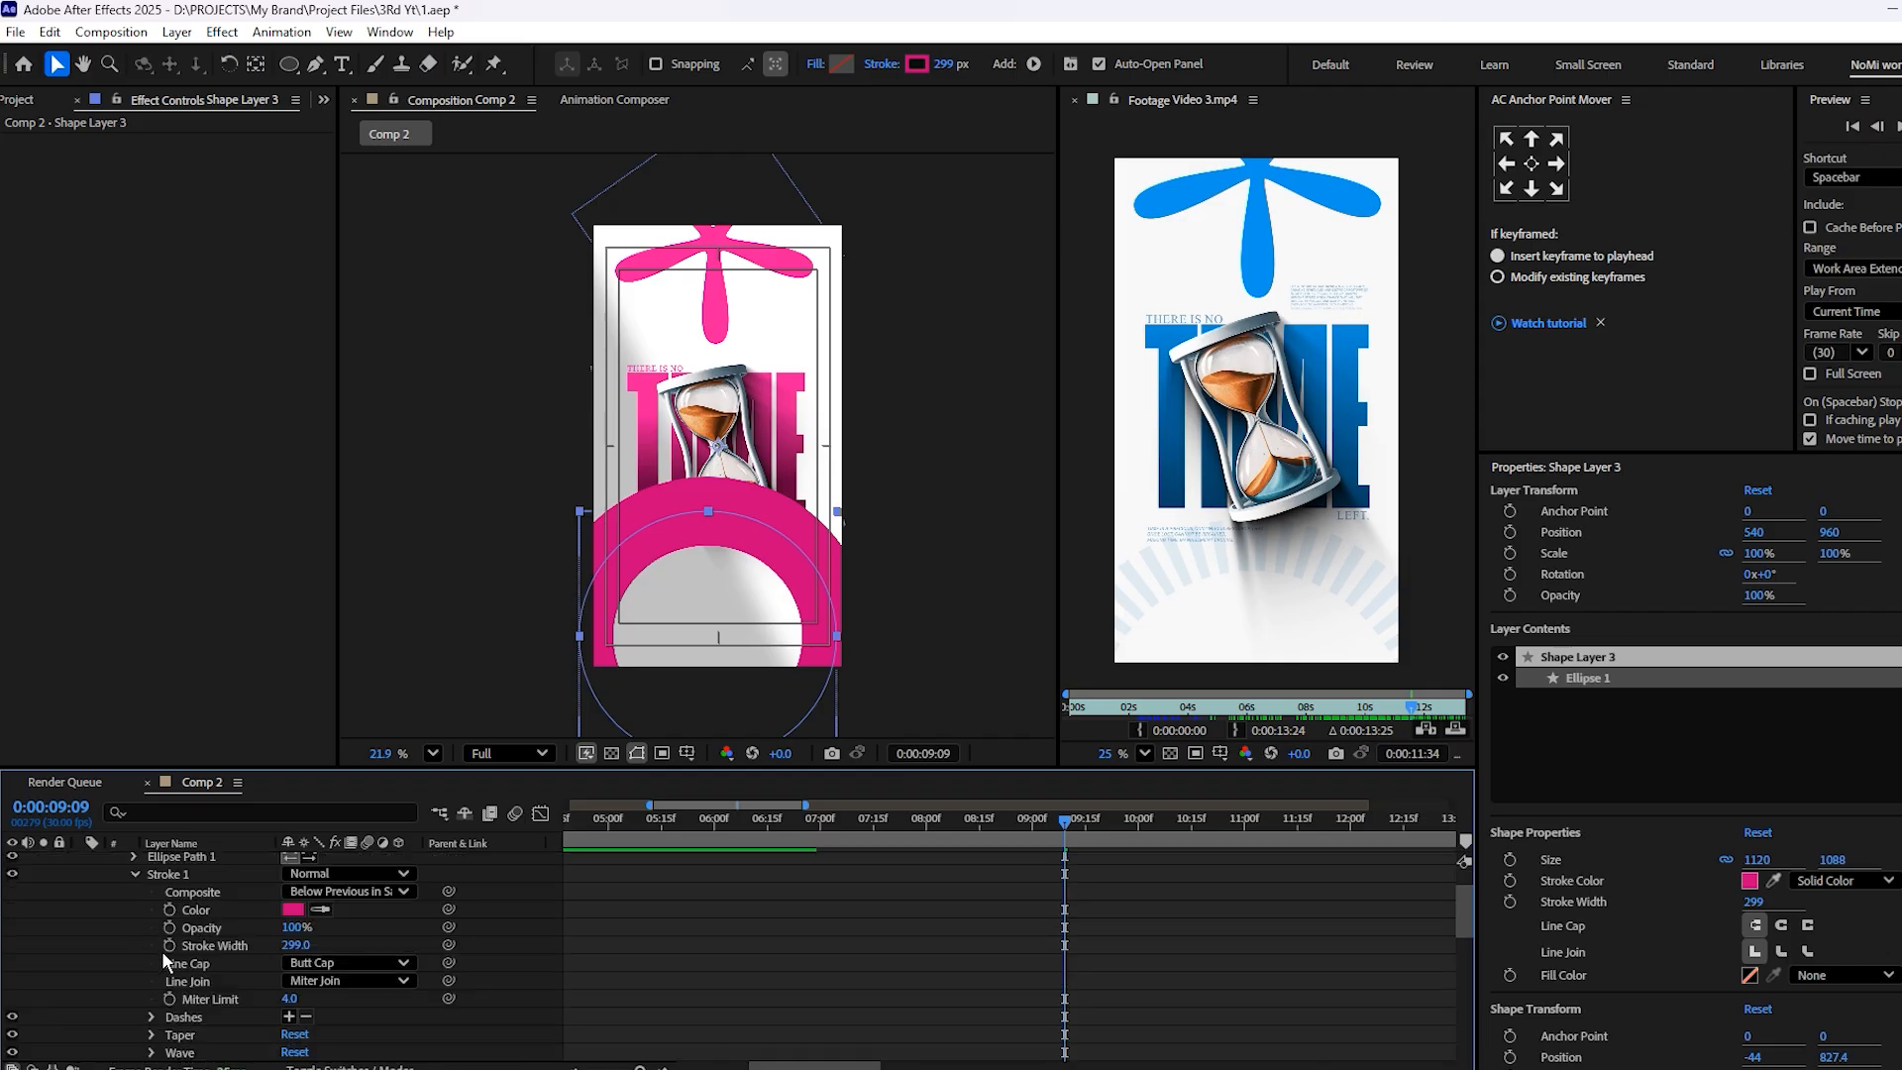
left_click(289, 1017)
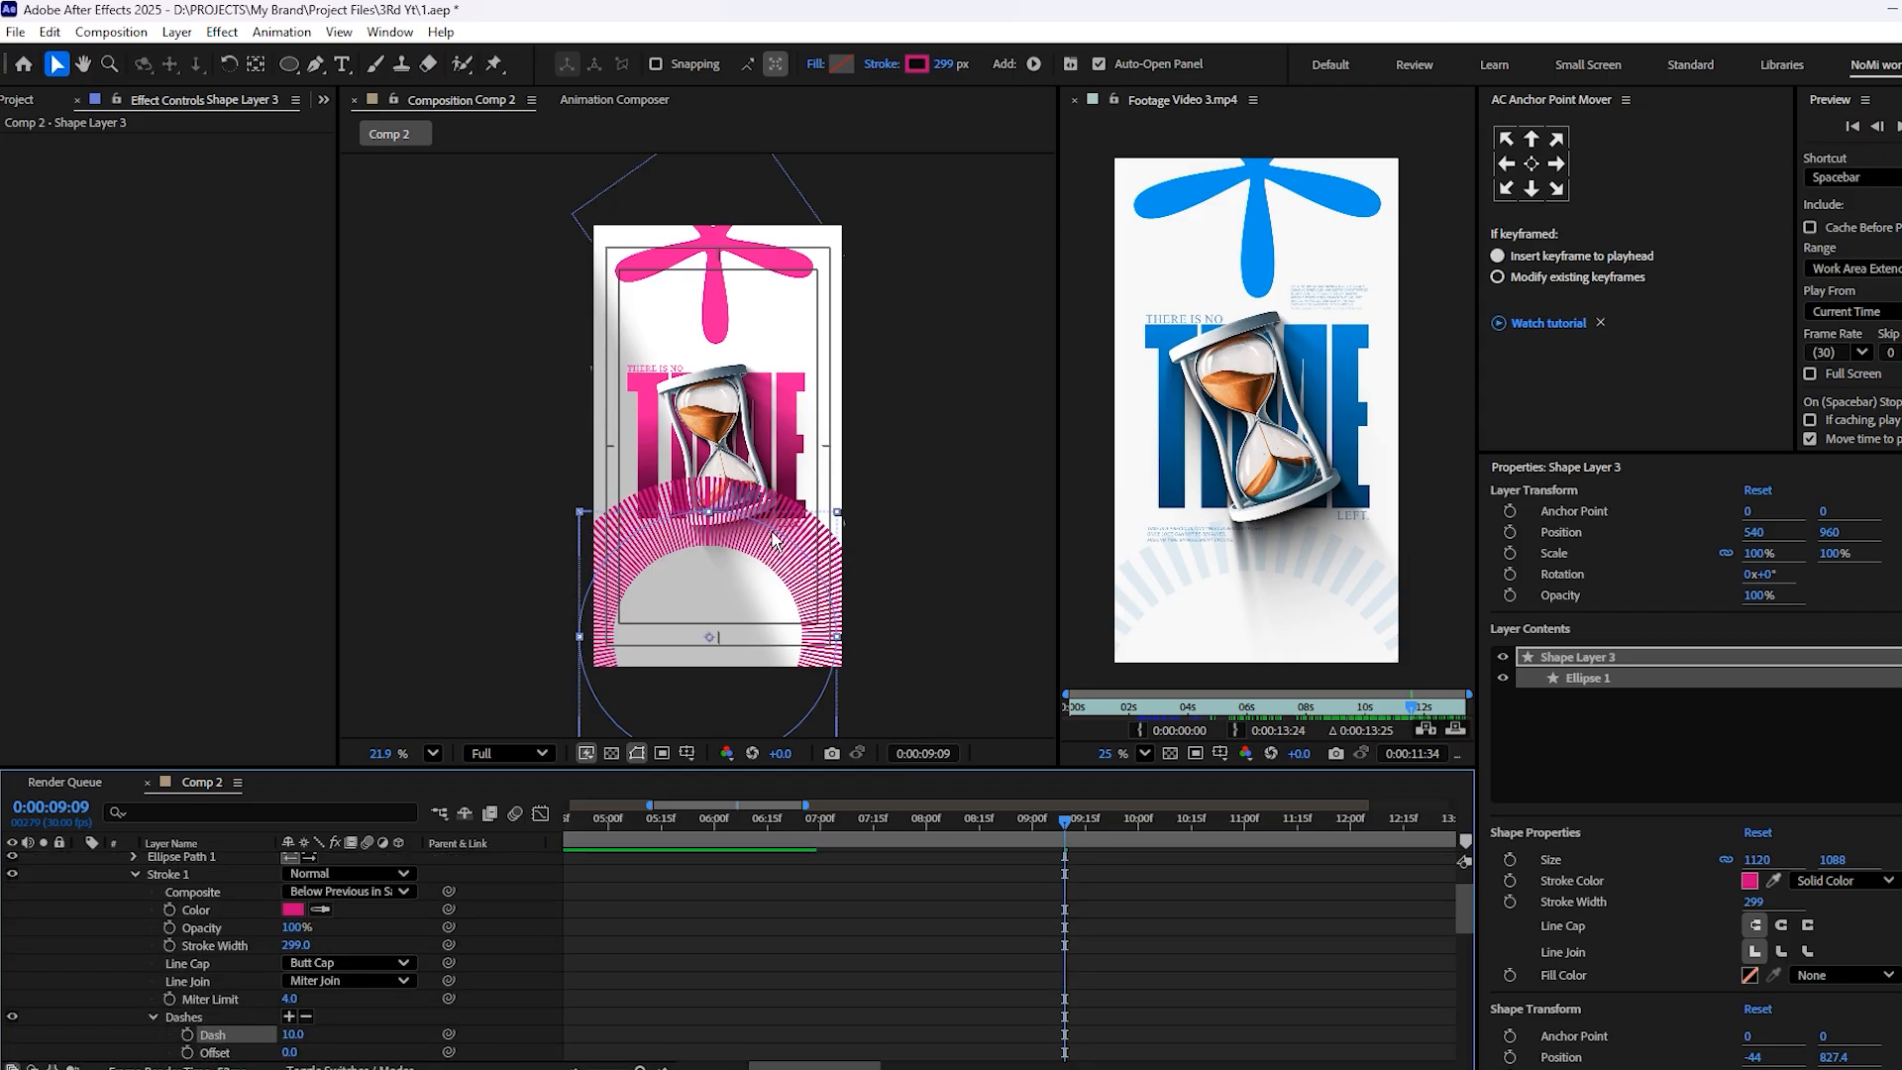
scroll(776, 540, "up", 6)
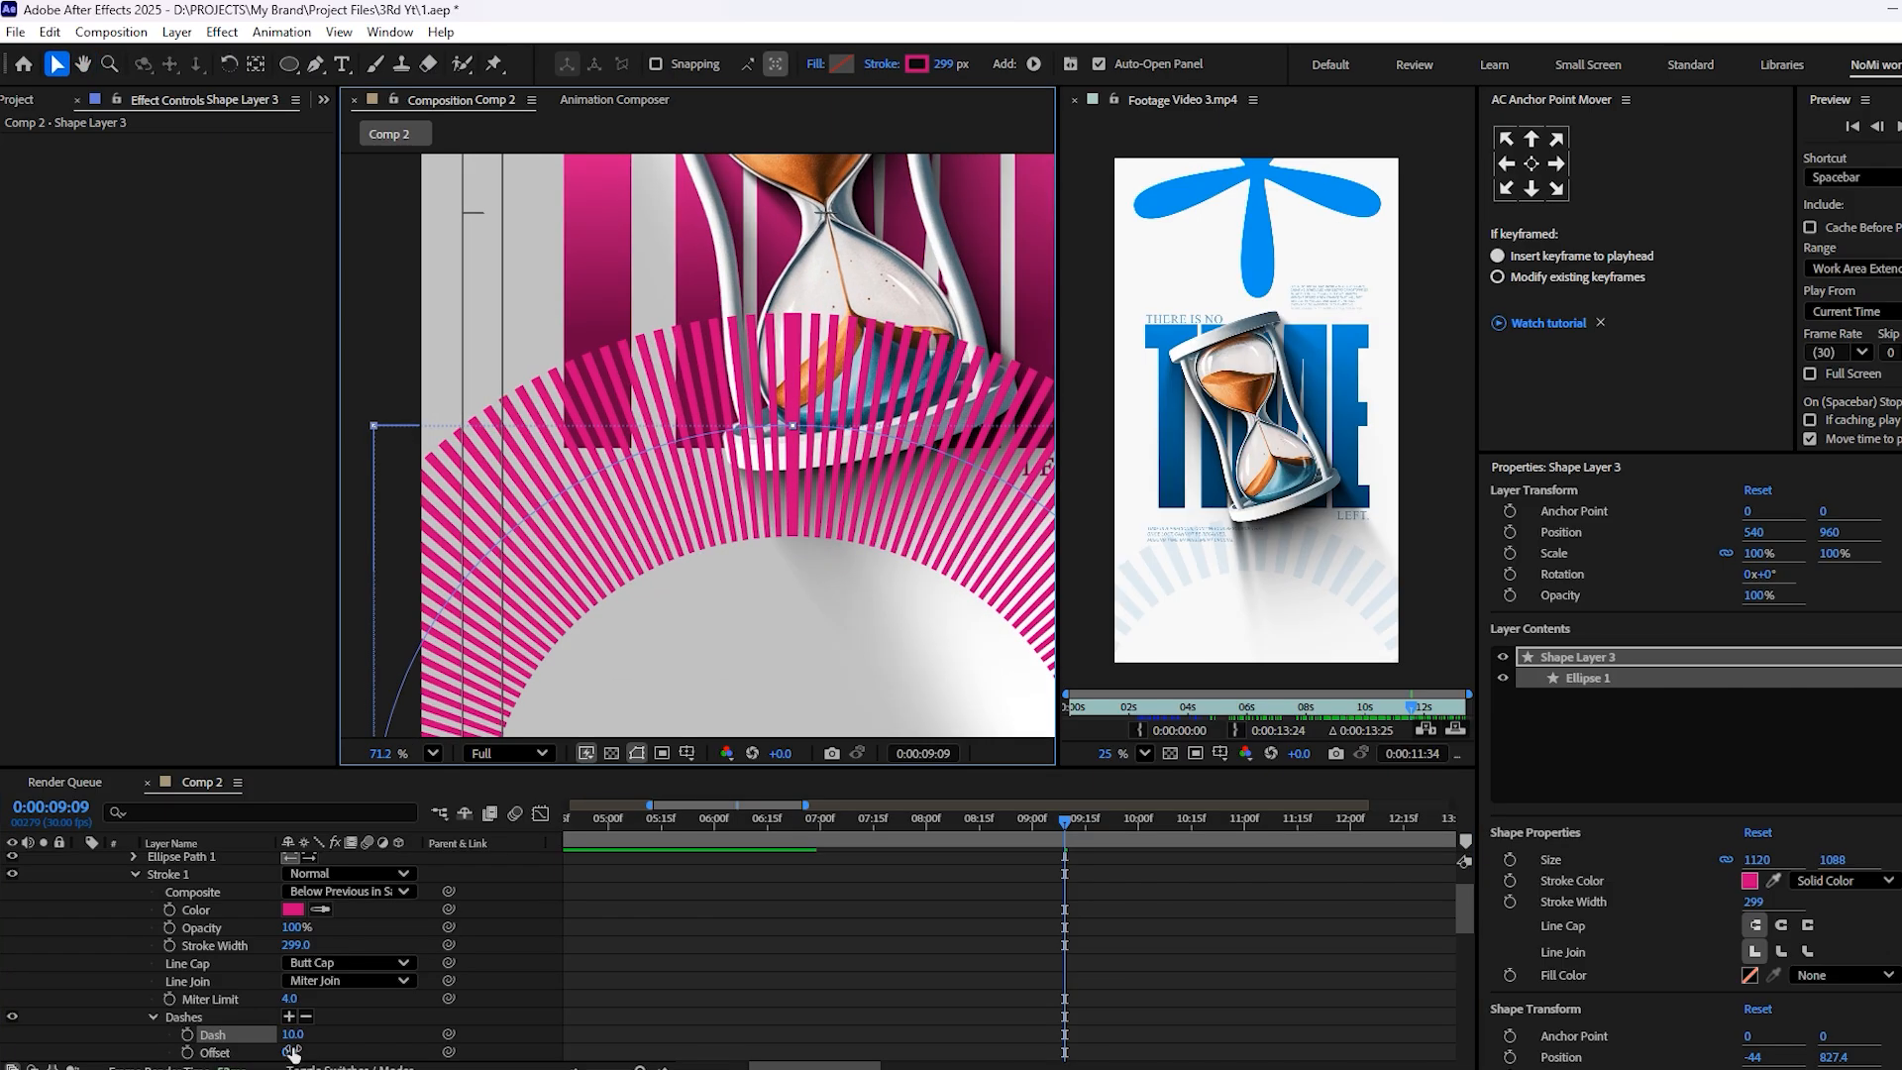
Set the ellipse's dash length to 56, save the project, and set the stroke width to 198 px
left_click_drag(289, 1034, 330, 1032)
scroll(575, 728, "down", 3)
key("ctrl+s")
left_click_drag(946, 64, 850, 73)
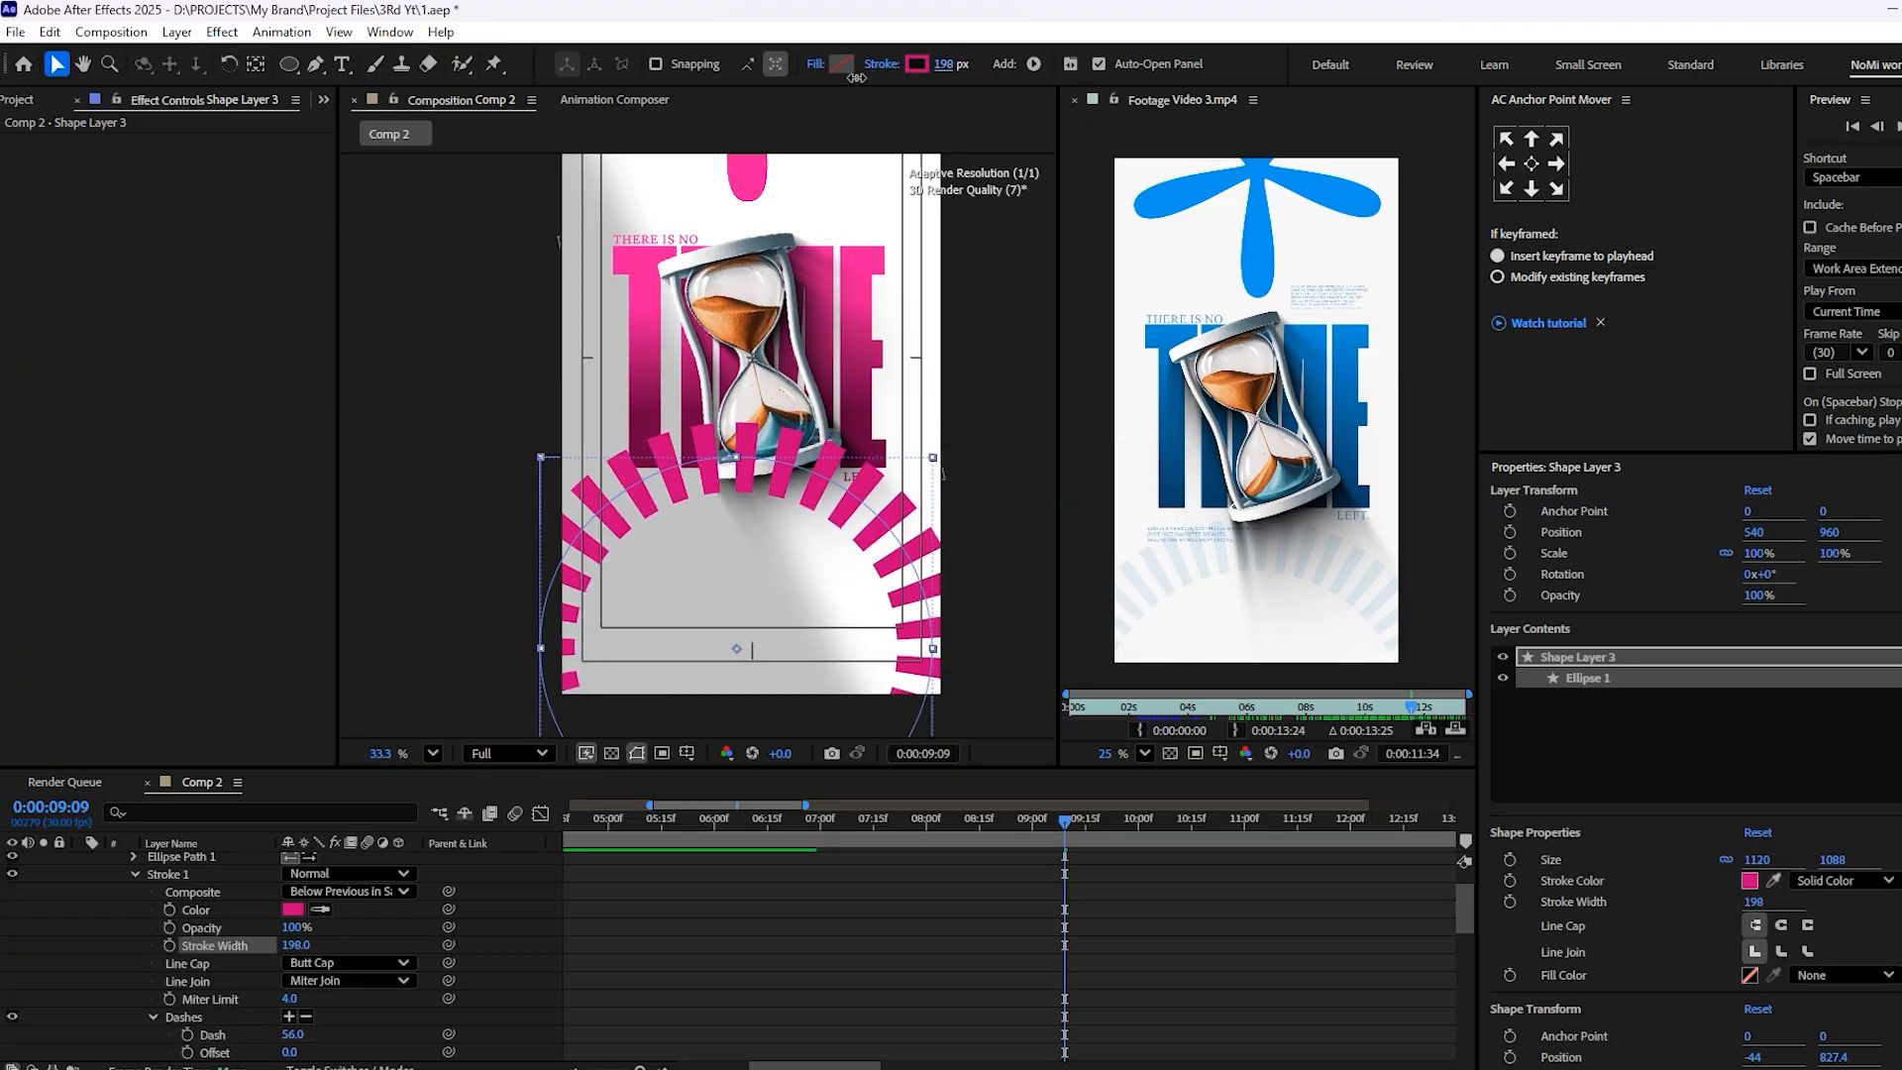
scroll(452, 942, "up", 3)
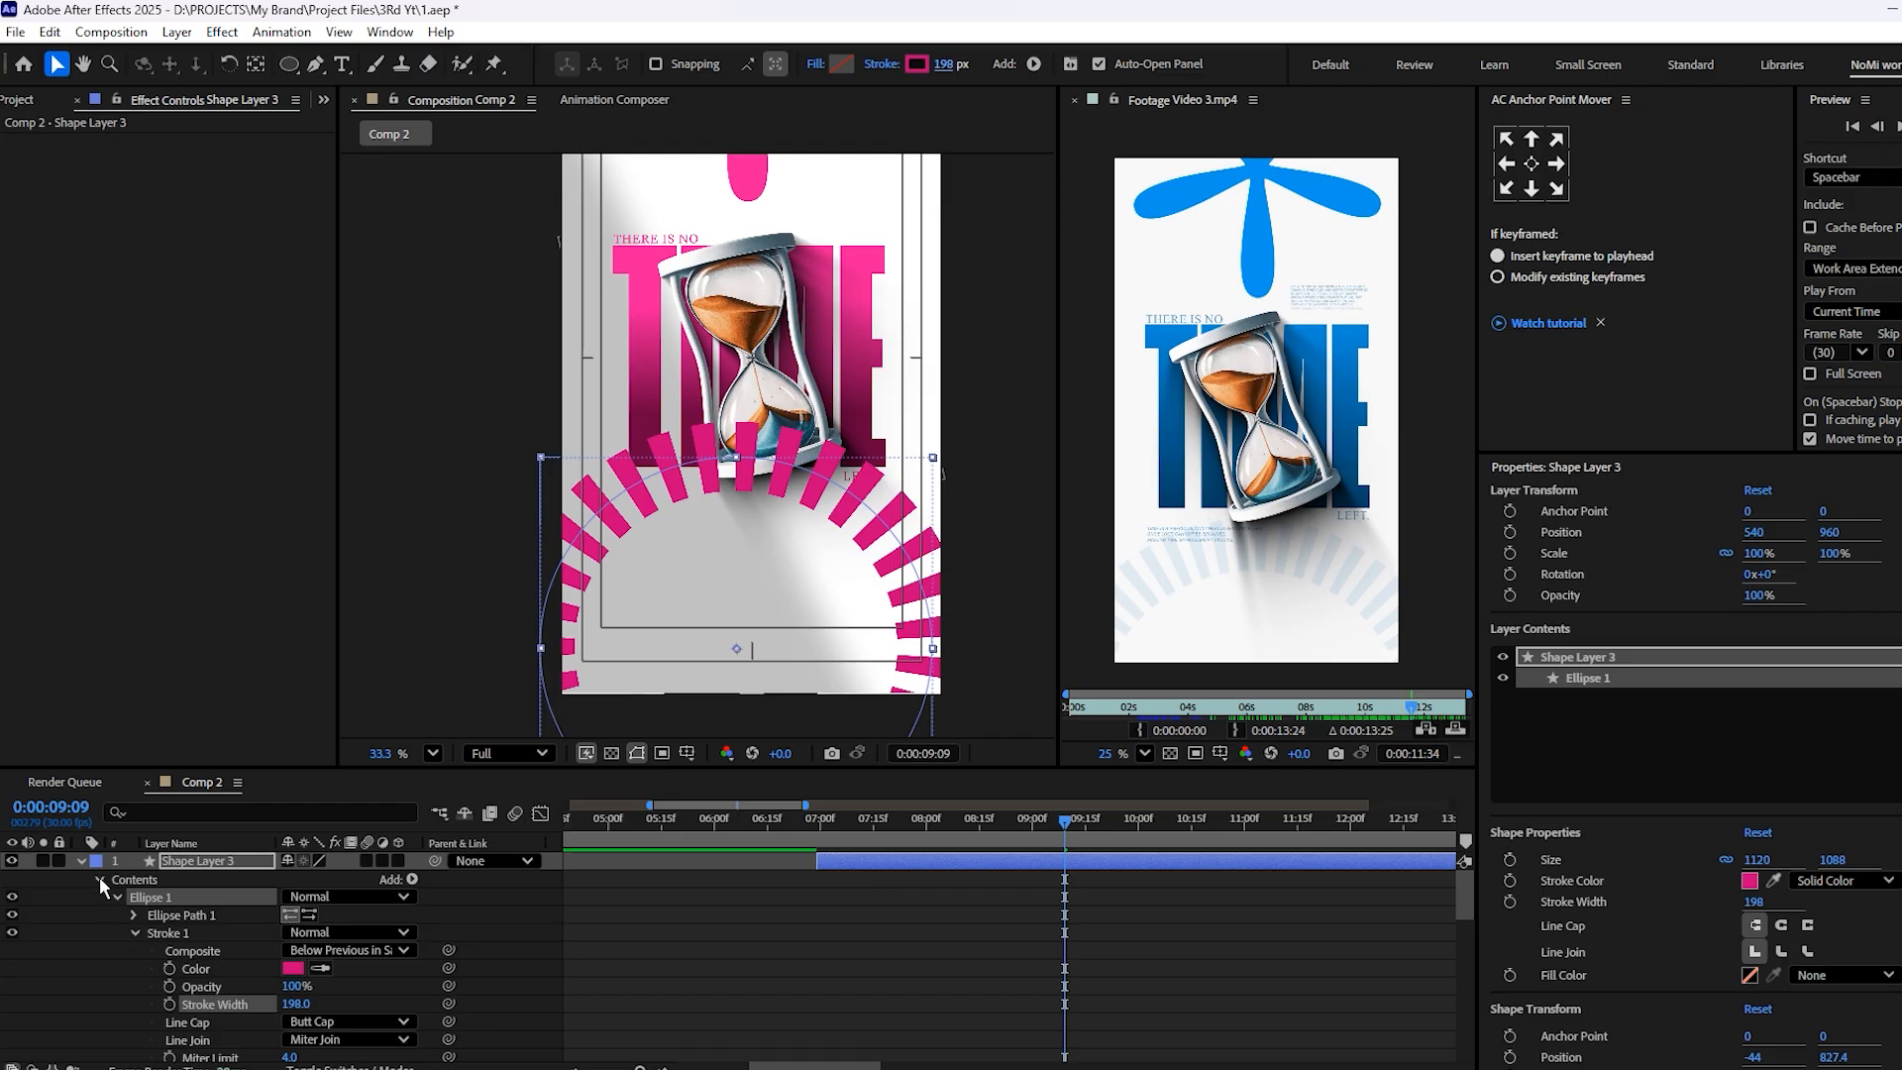
Move the dashed ring of Shape Layer 3 lower in the frame, to position about 561, 1202
left_click(800, 877)
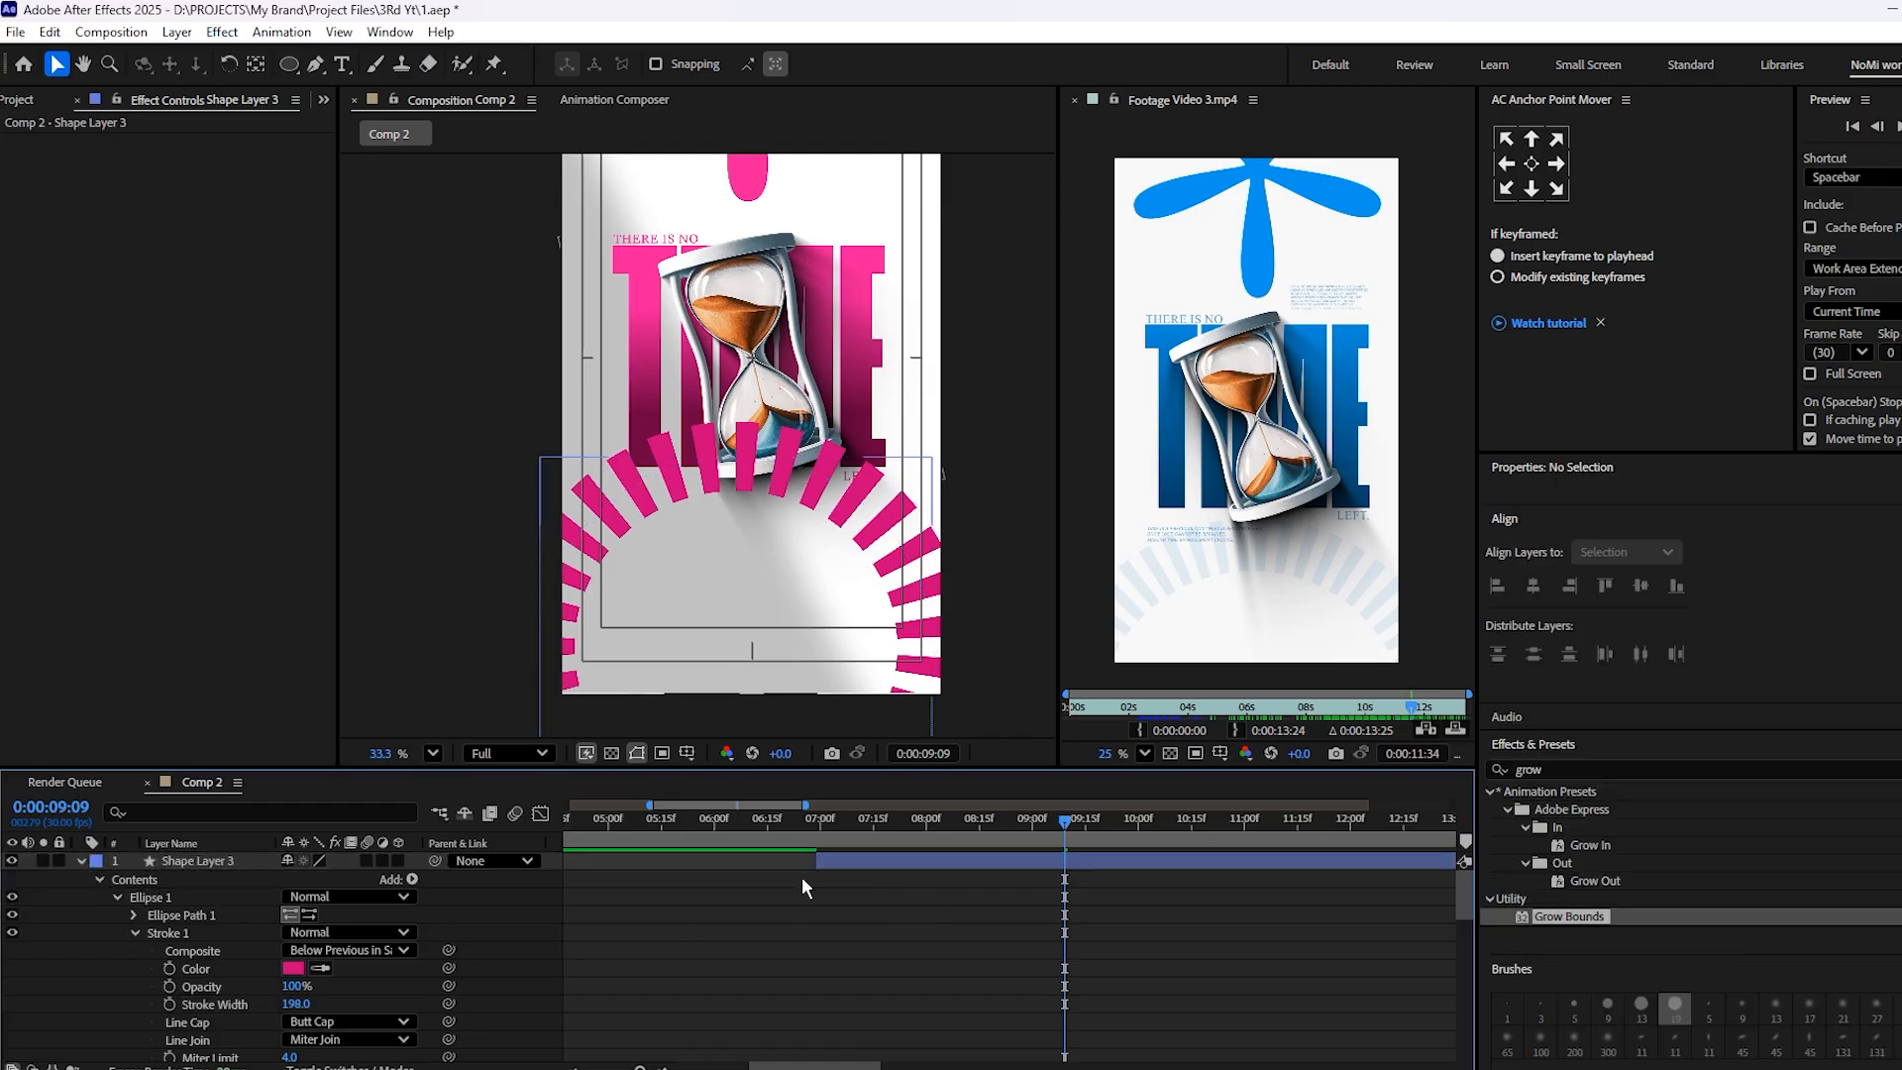
left_click(79, 860)
left_click_drag(842, 822, 828, 823)
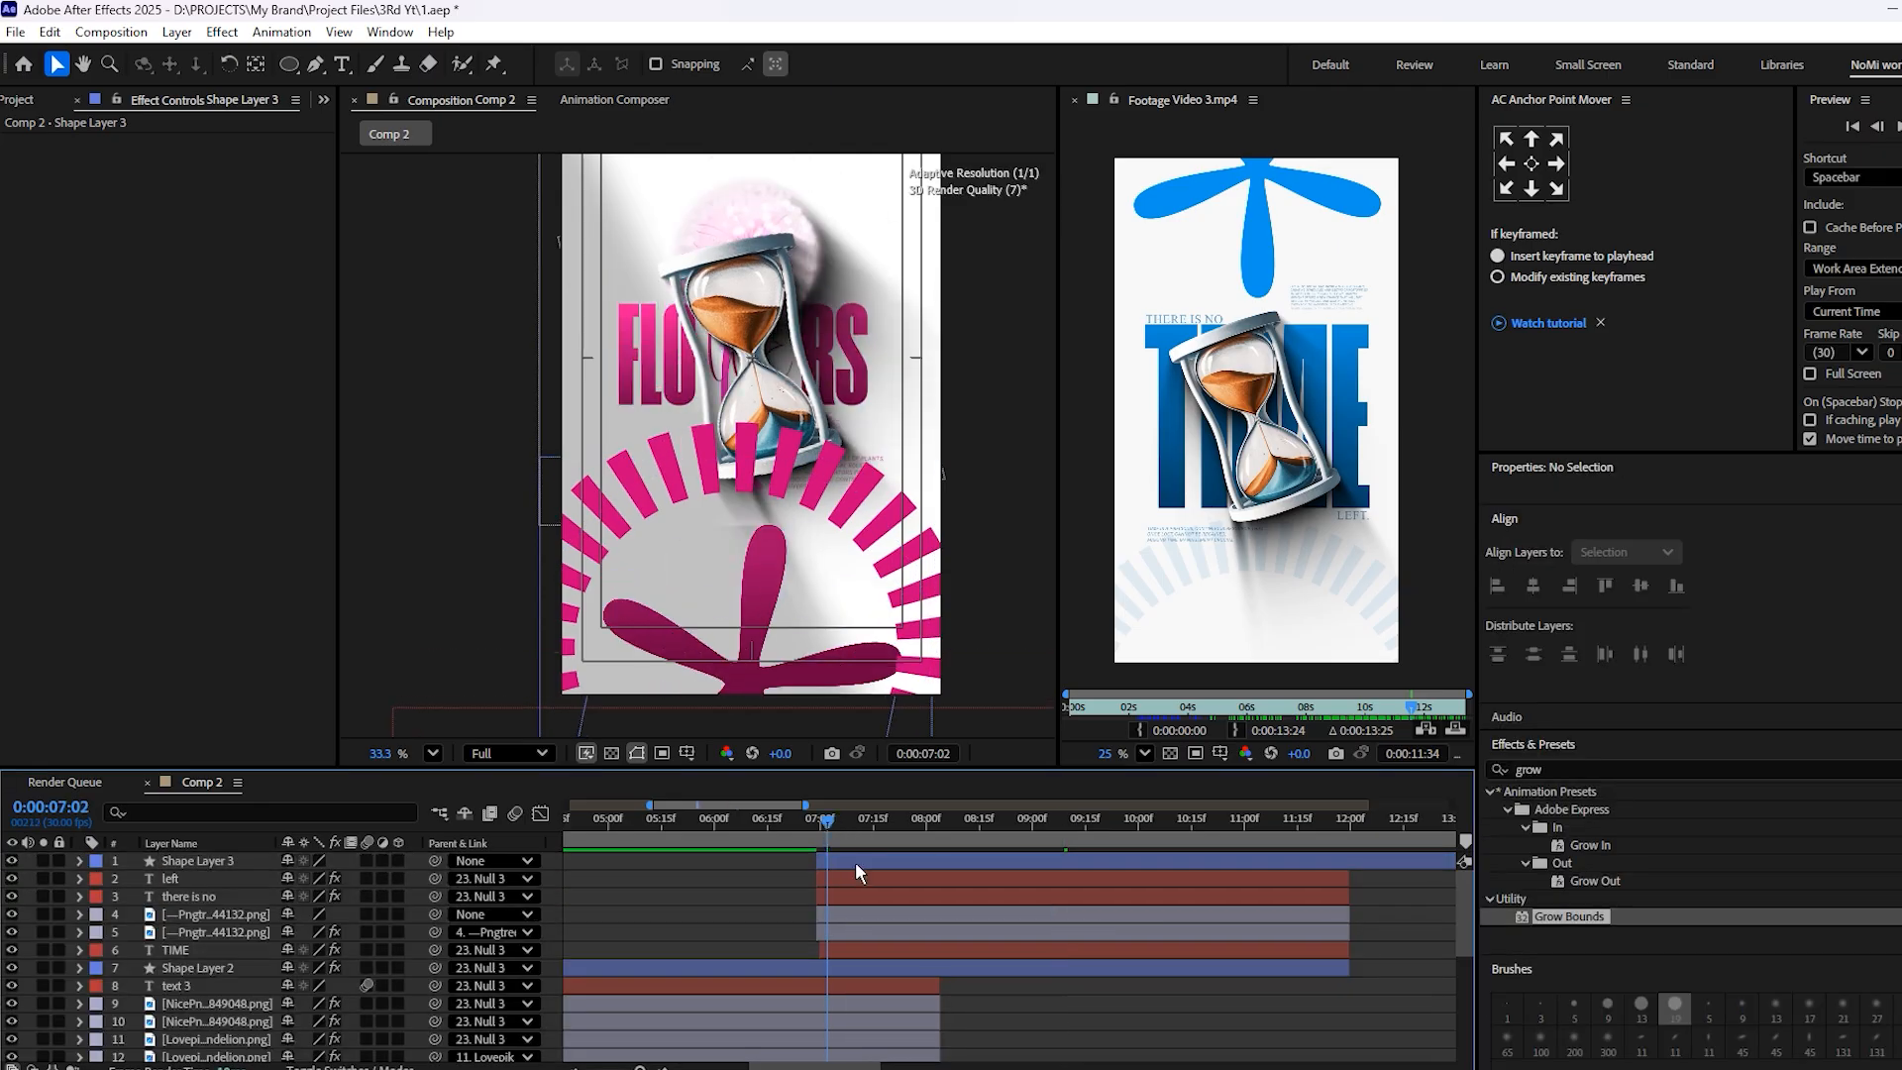
left_click(858, 862)
scroll(735, 506, "down", 2)
scroll(723, 365, "up", 1)
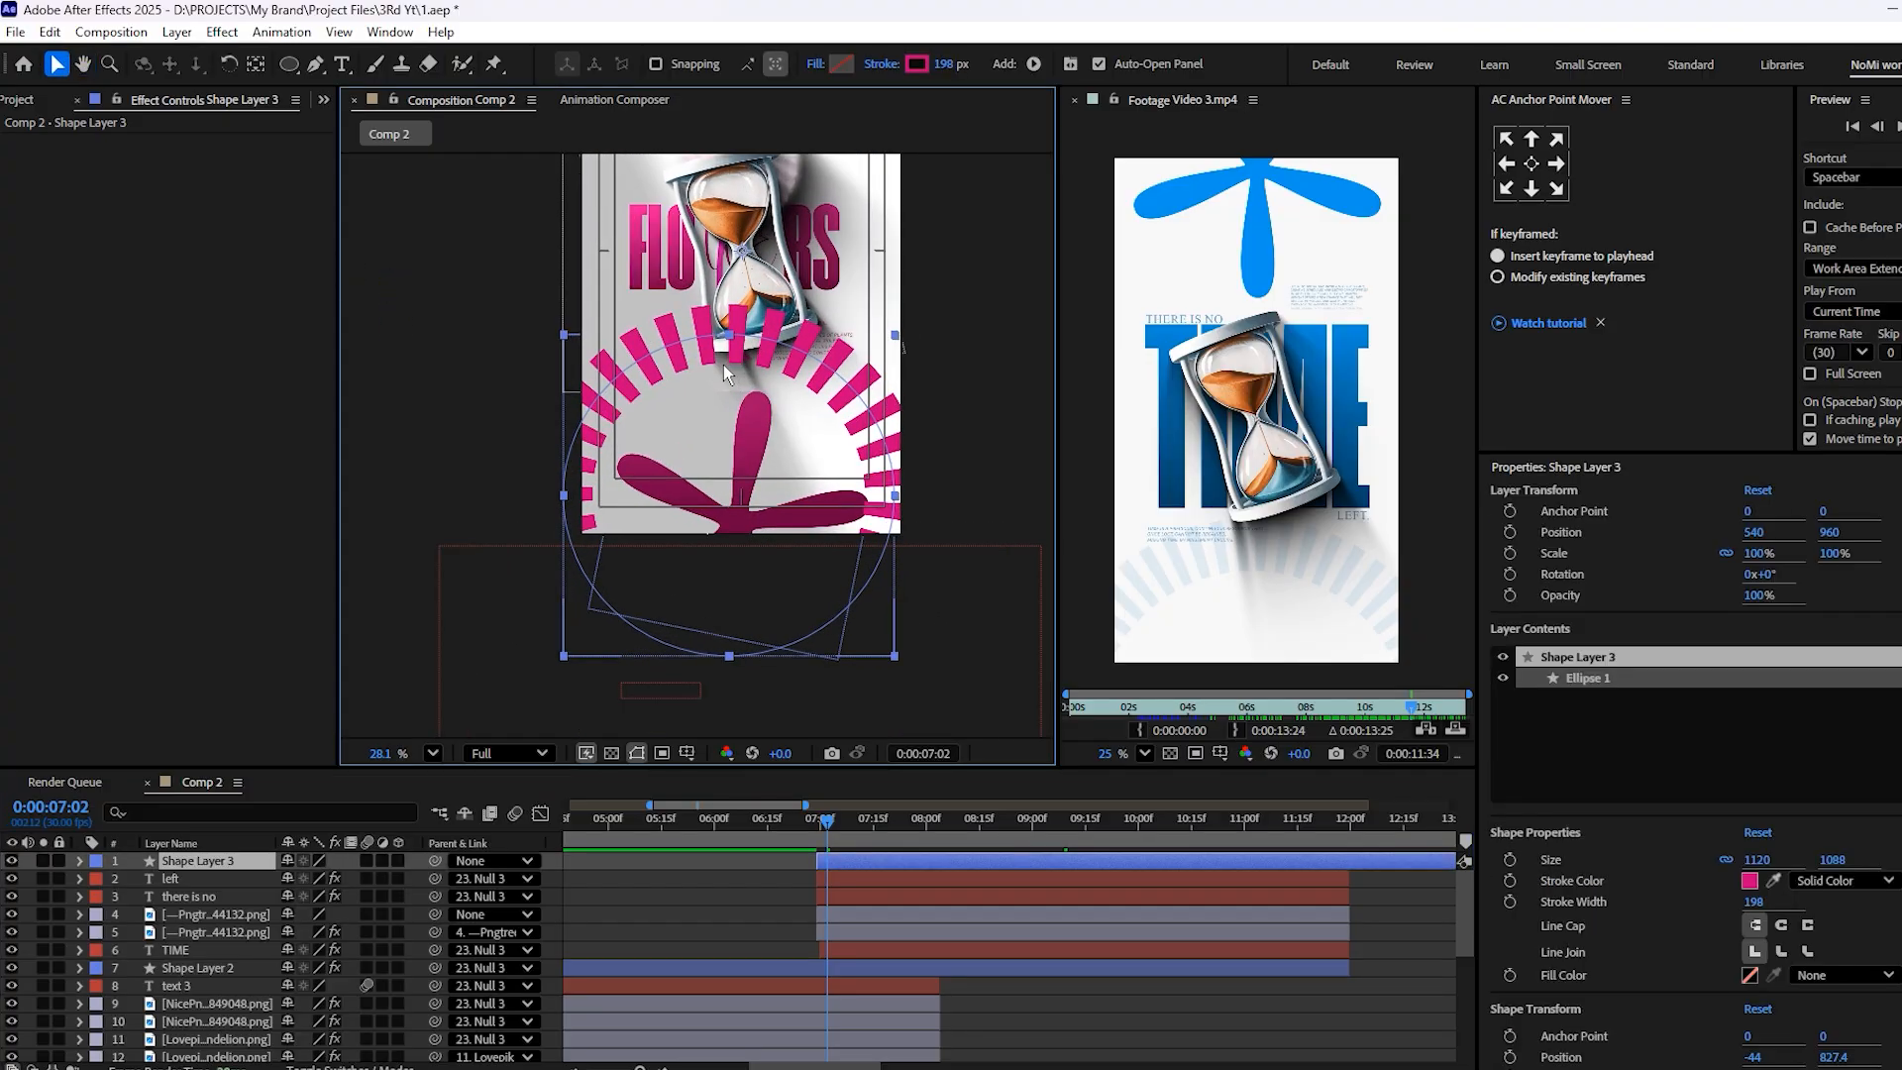
left_click_drag(780, 380, 785, 440)
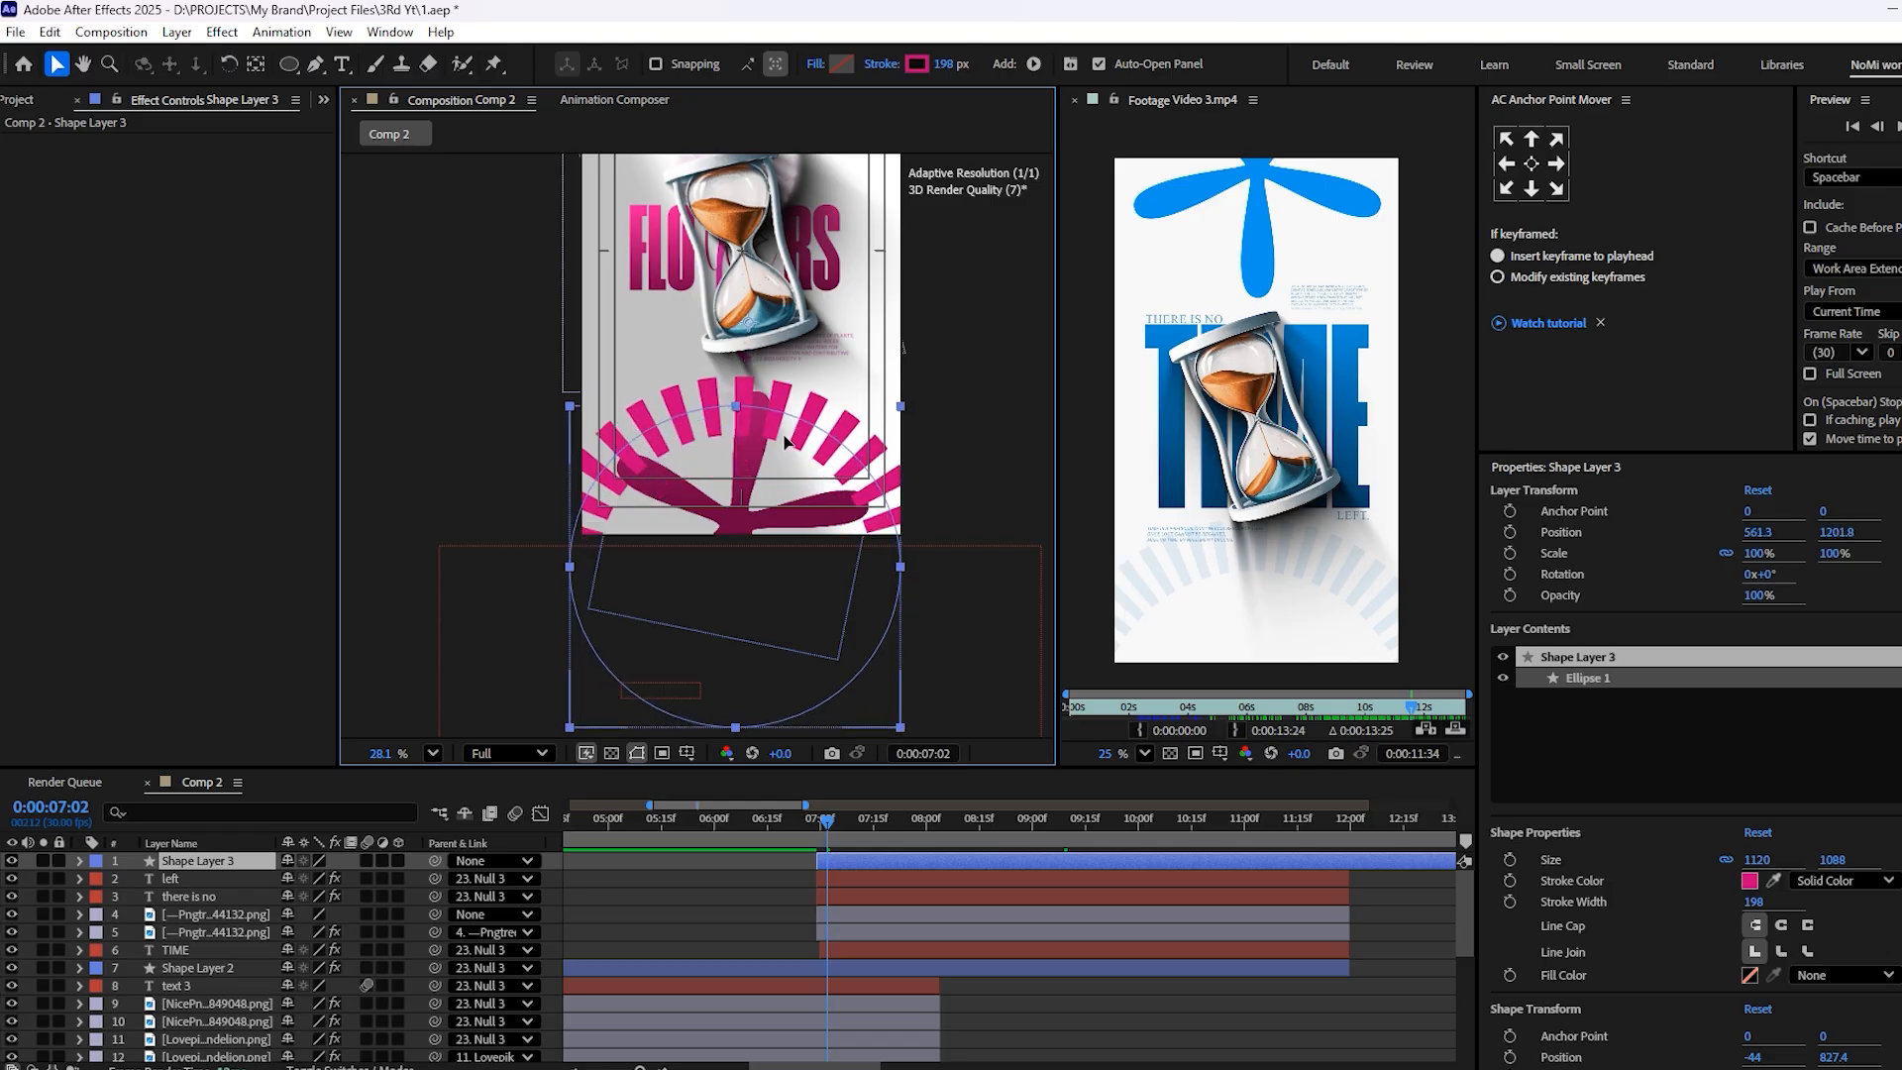
Center the dashed ring's anchor point on the shape and set its scale to 110%
left_click(1531, 164)
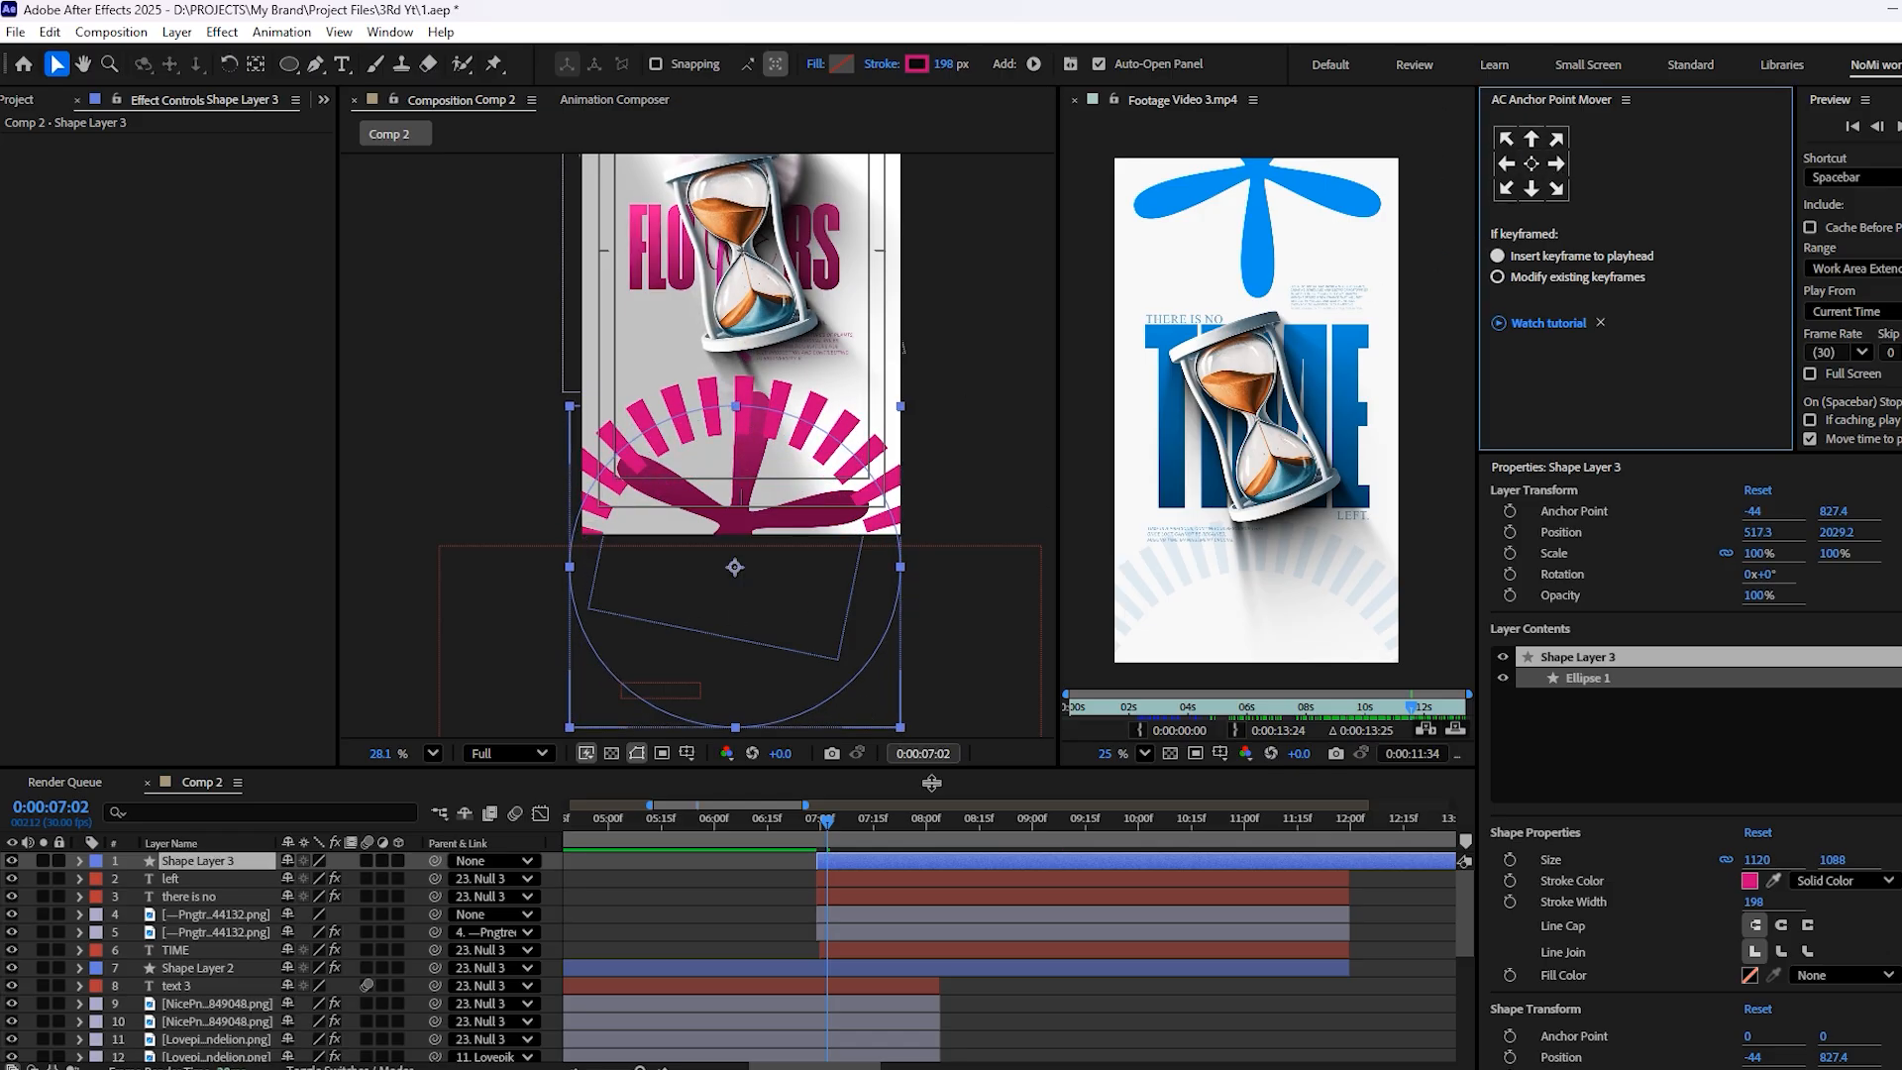
key("s")
left_click(313, 880)
key("BackSpace")
type("110")
left_click(786, 910)
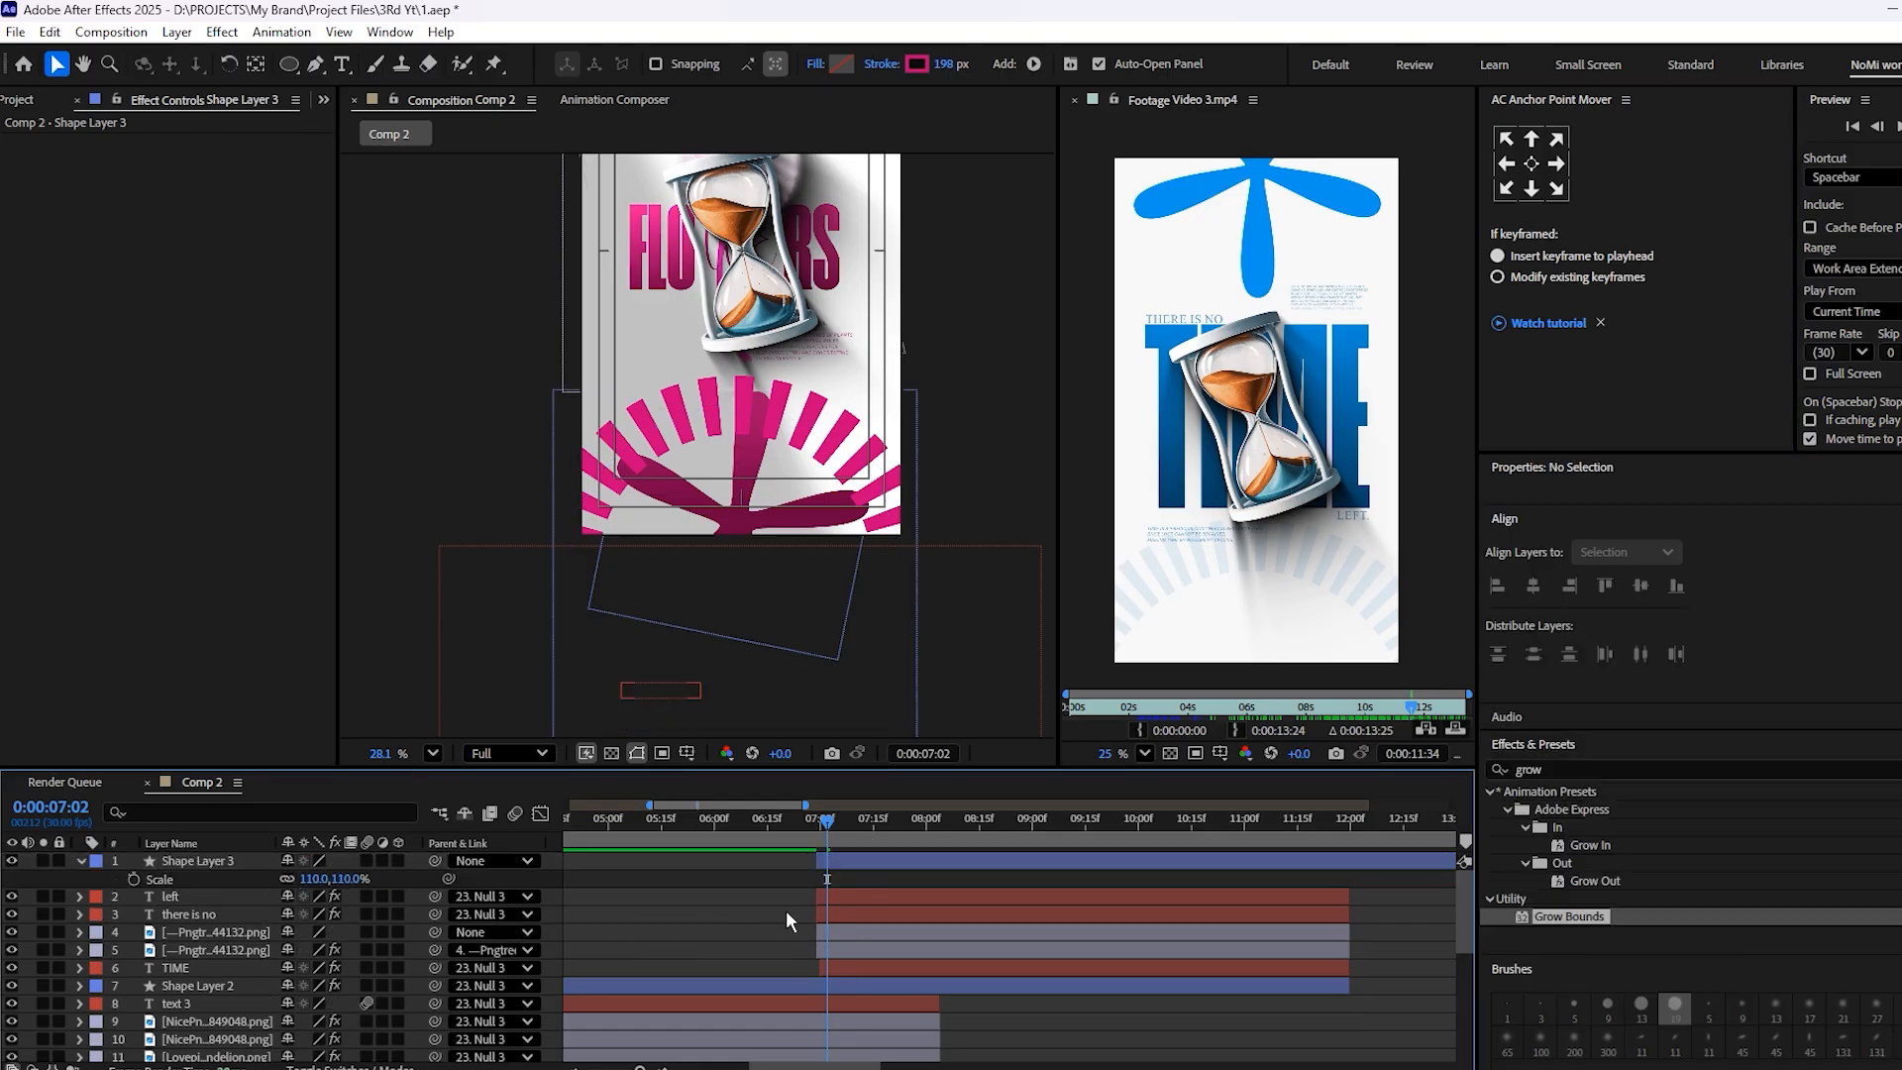
Set the dashed ring's opacity to 24% and preview the hourglass scene
left_click(864, 862)
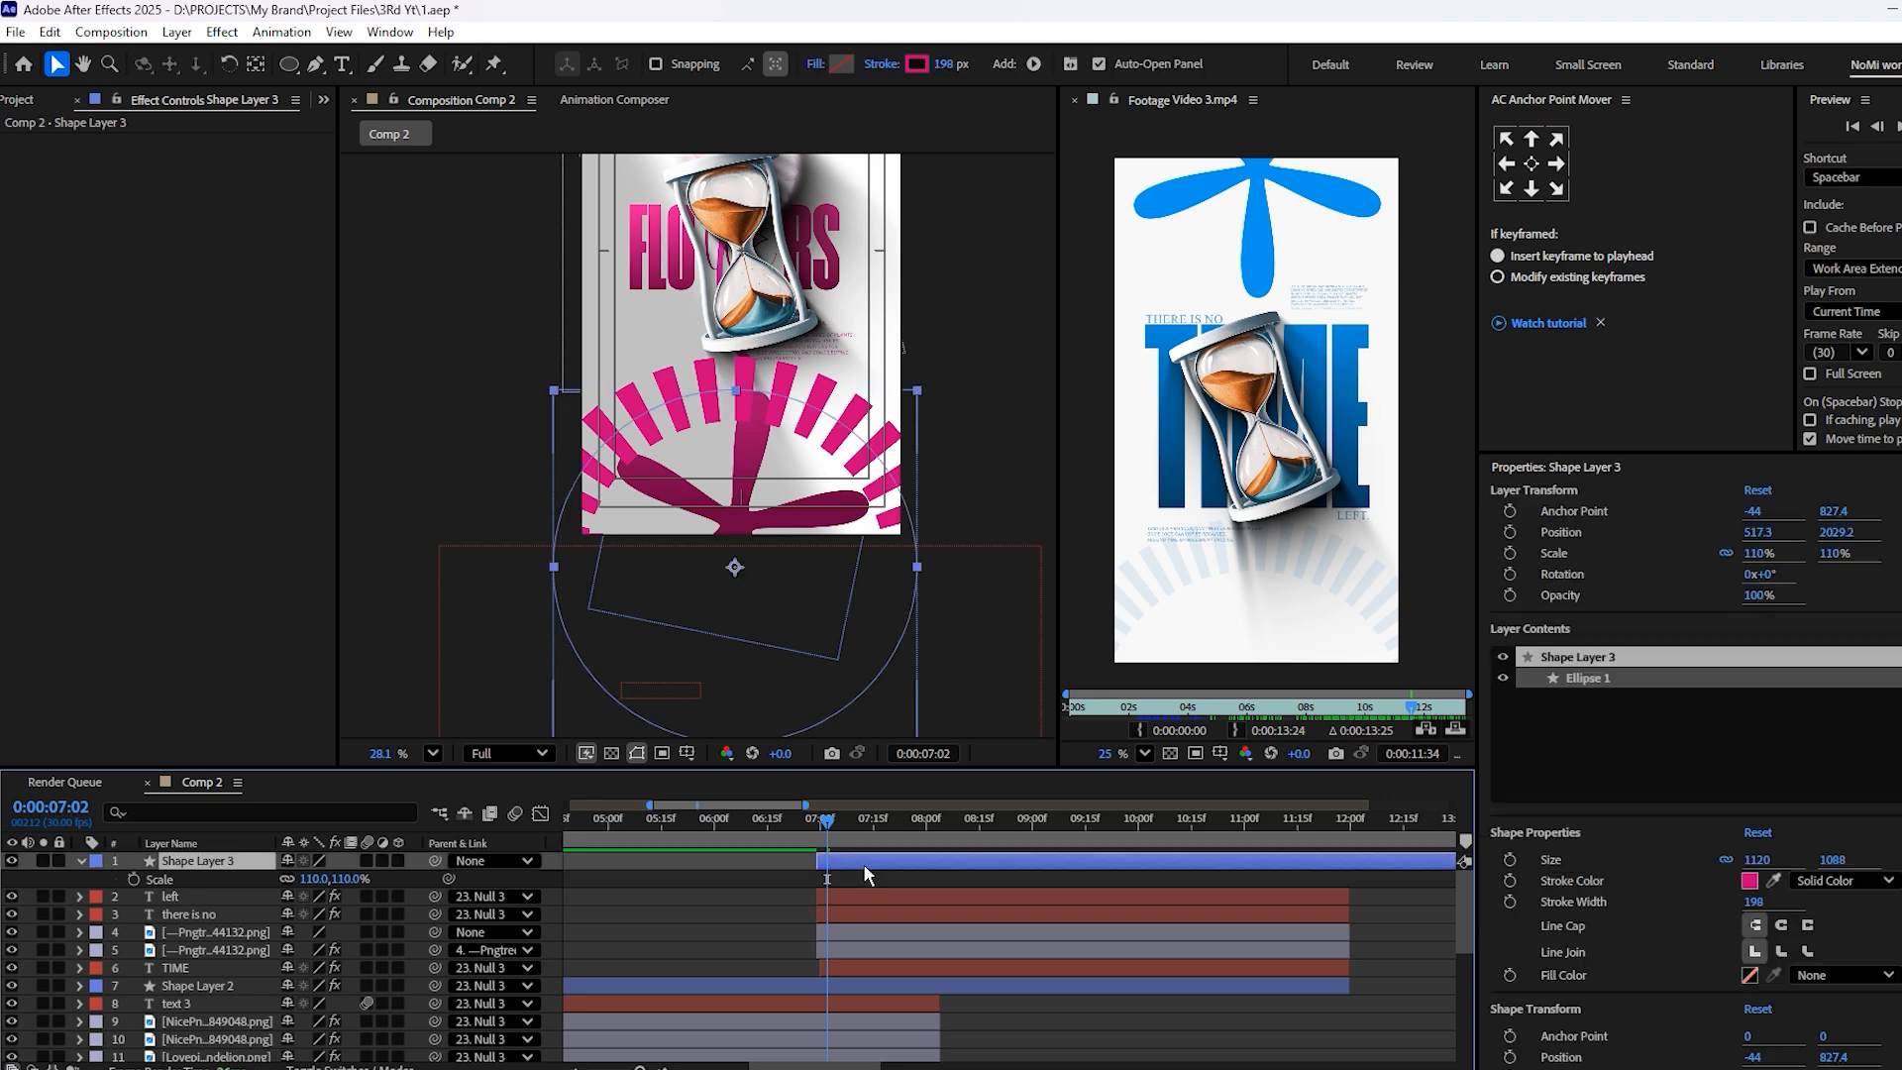
key("t")
left_click_drag(295, 882, 246, 905)
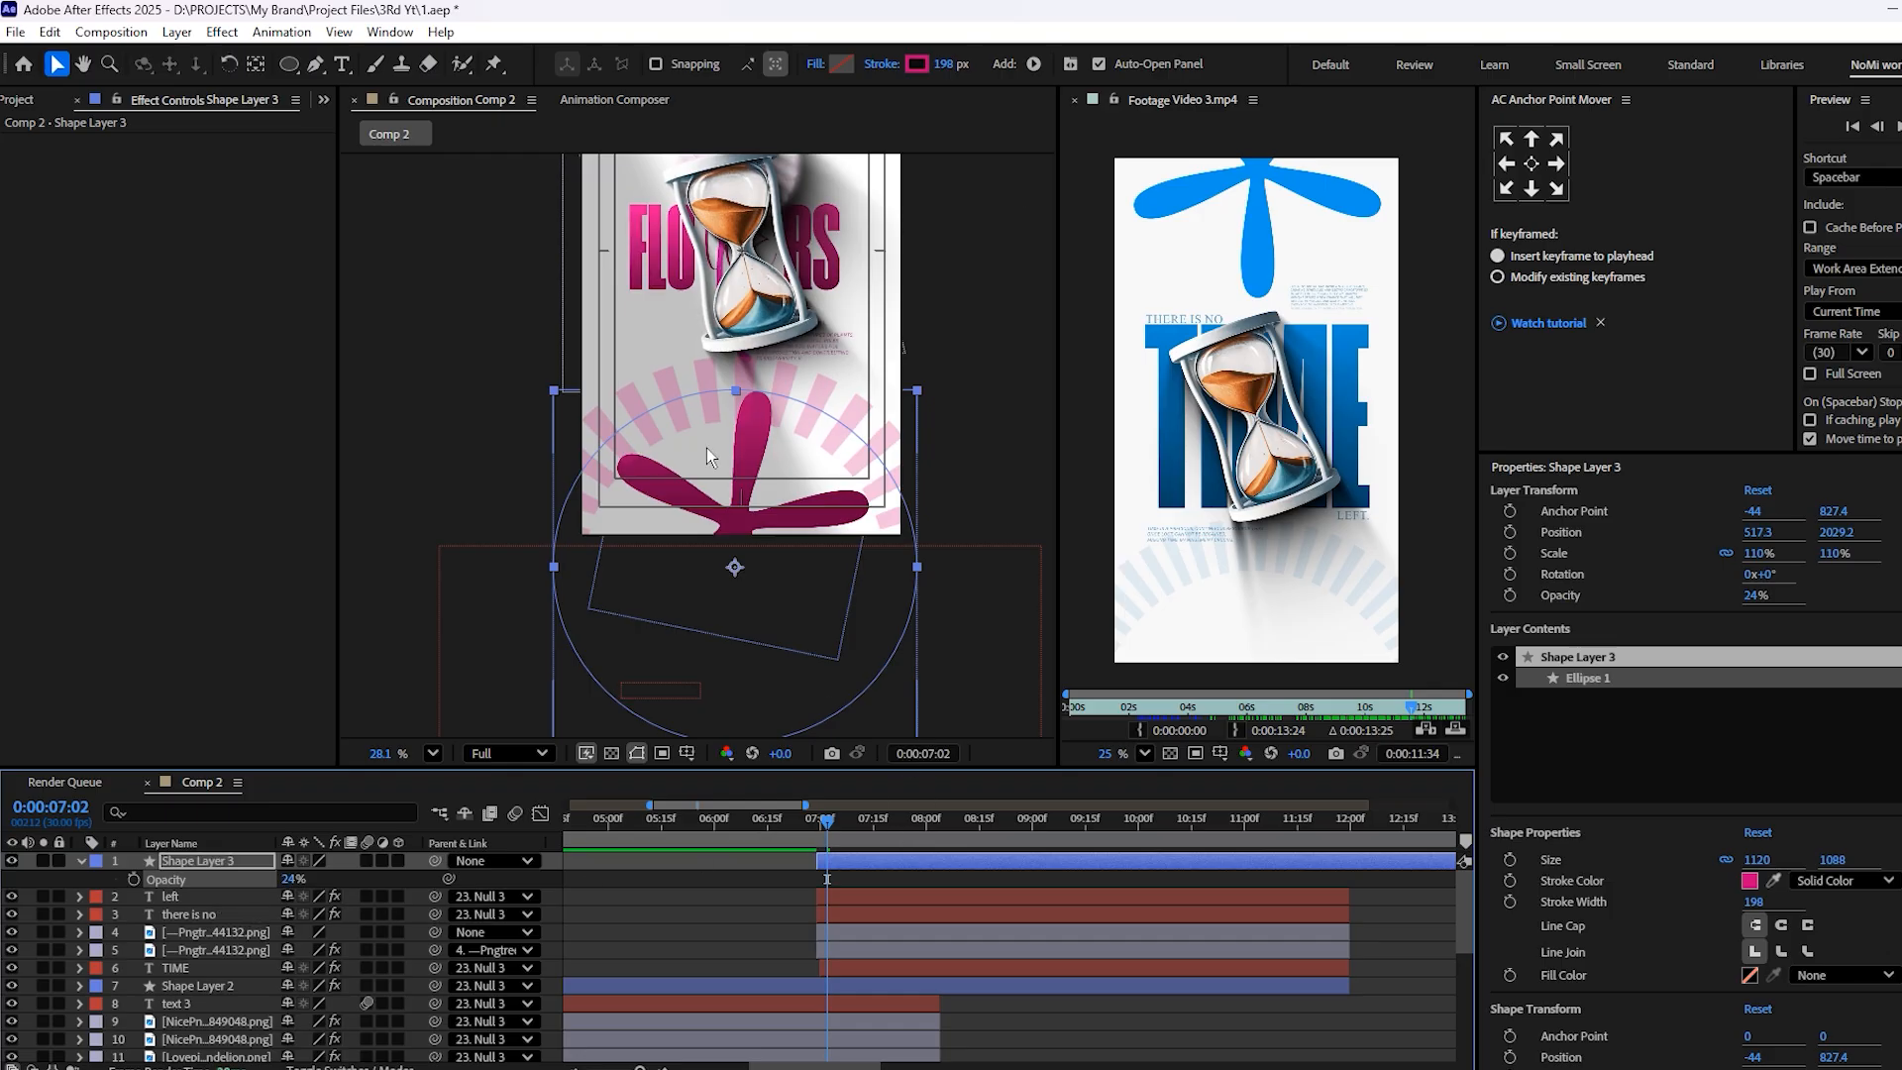
key("space")
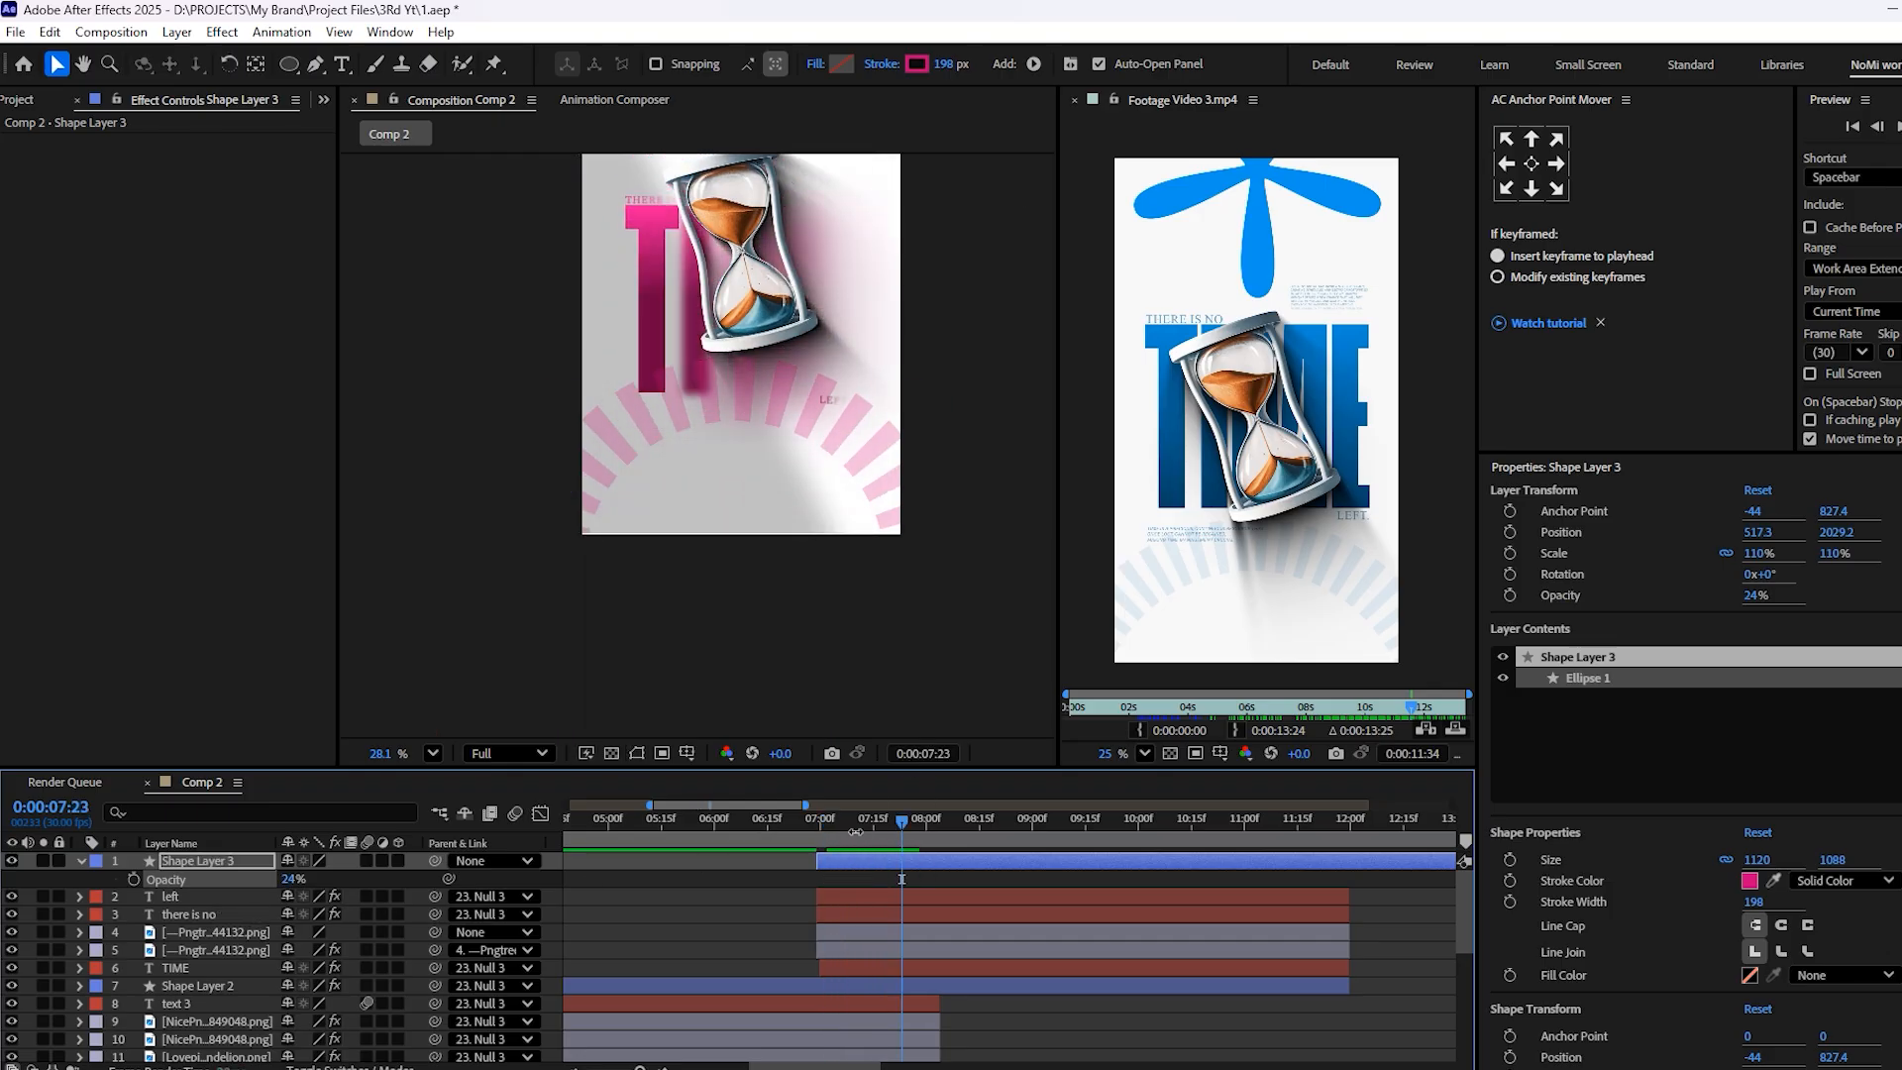
key("space")
Animate the ring's rotation from 0° at about 7:00 to a clockwise rotation at about 12:00, and preview it
key("r")
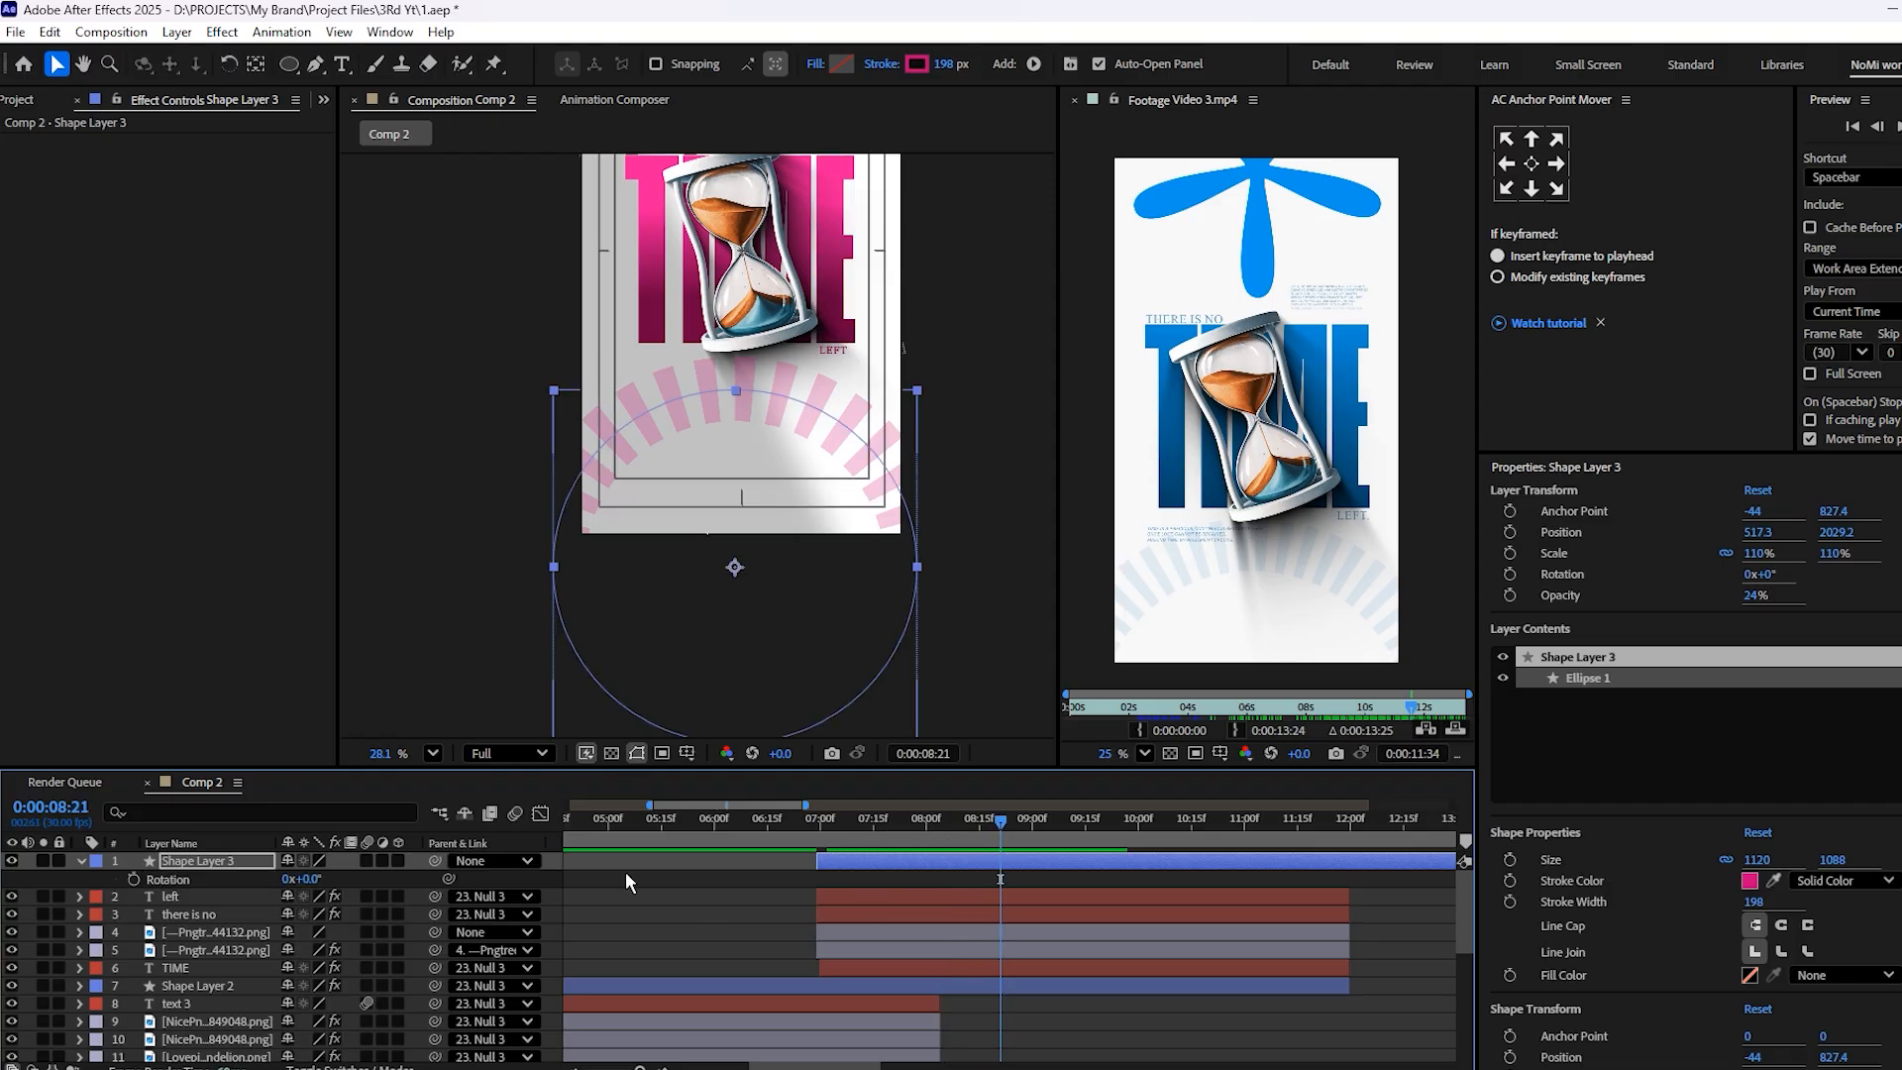
left_click(133, 879)
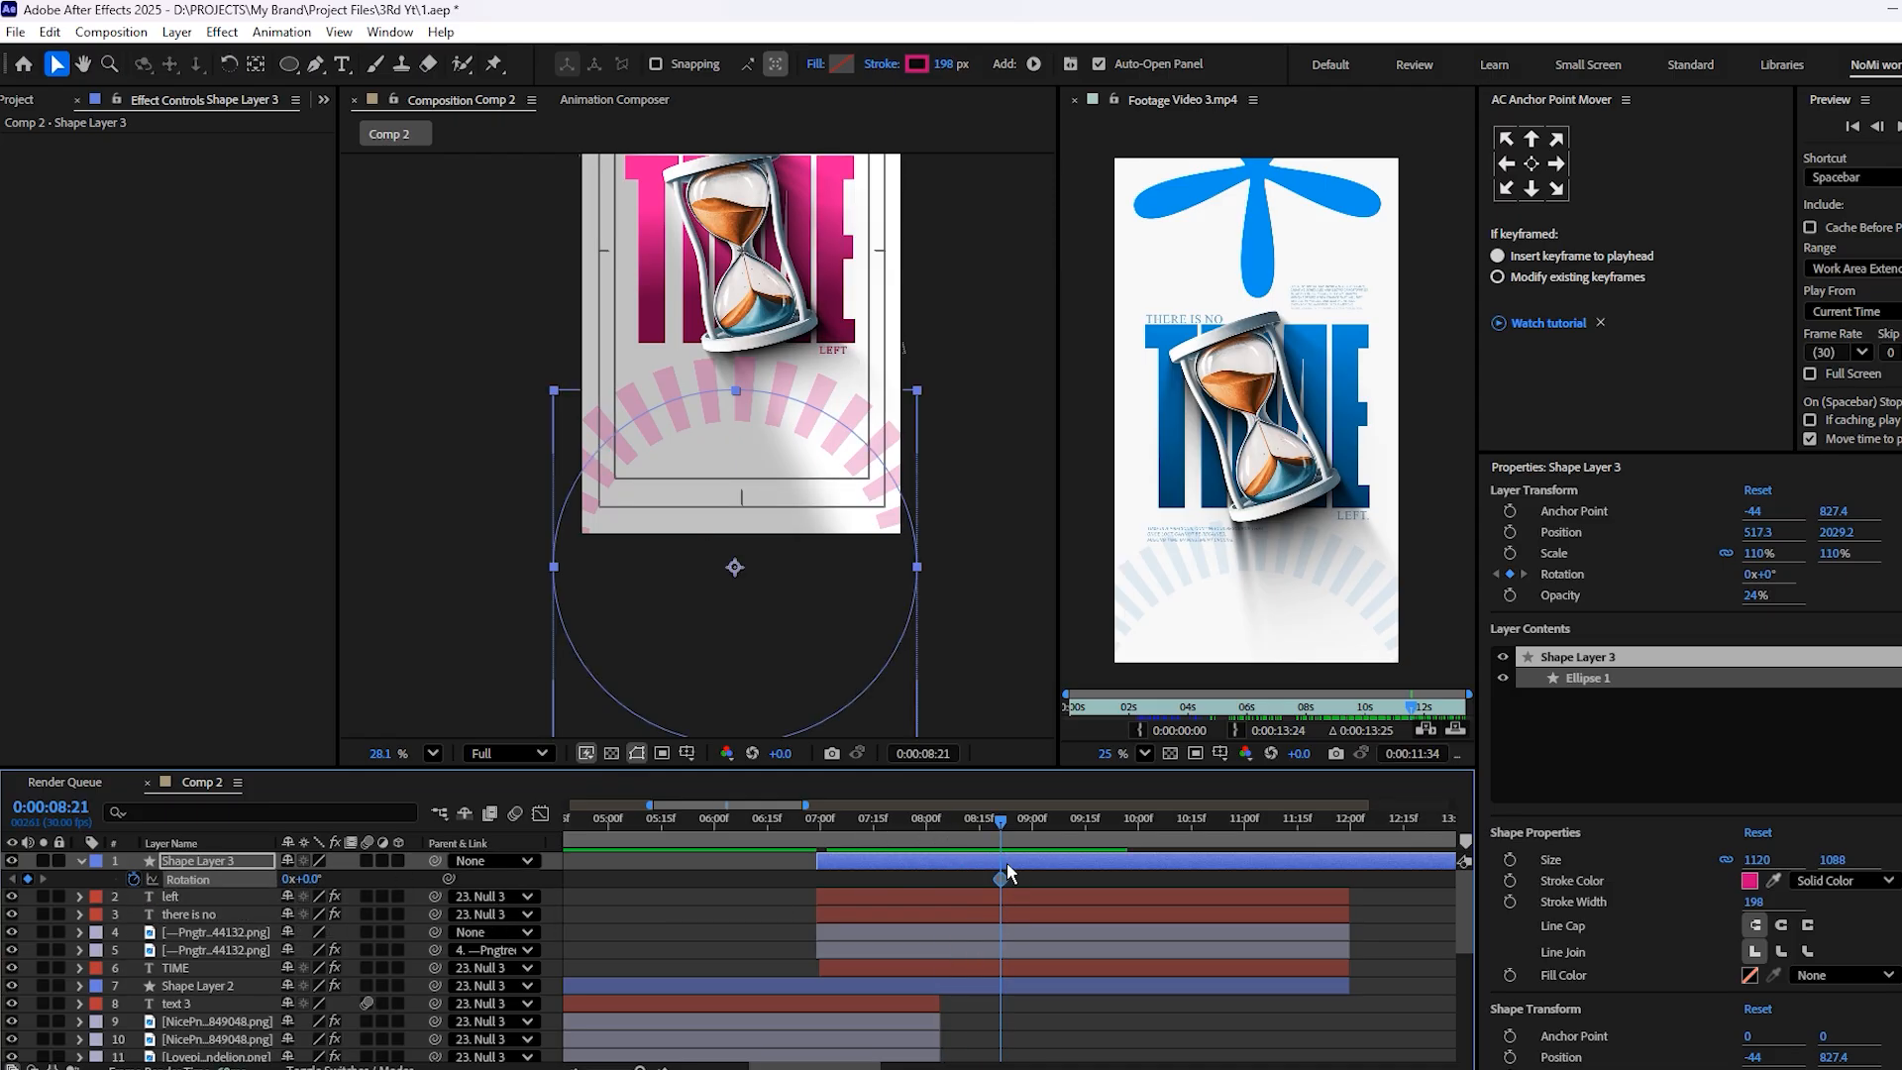
left_click_drag(1001, 879, 821, 883)
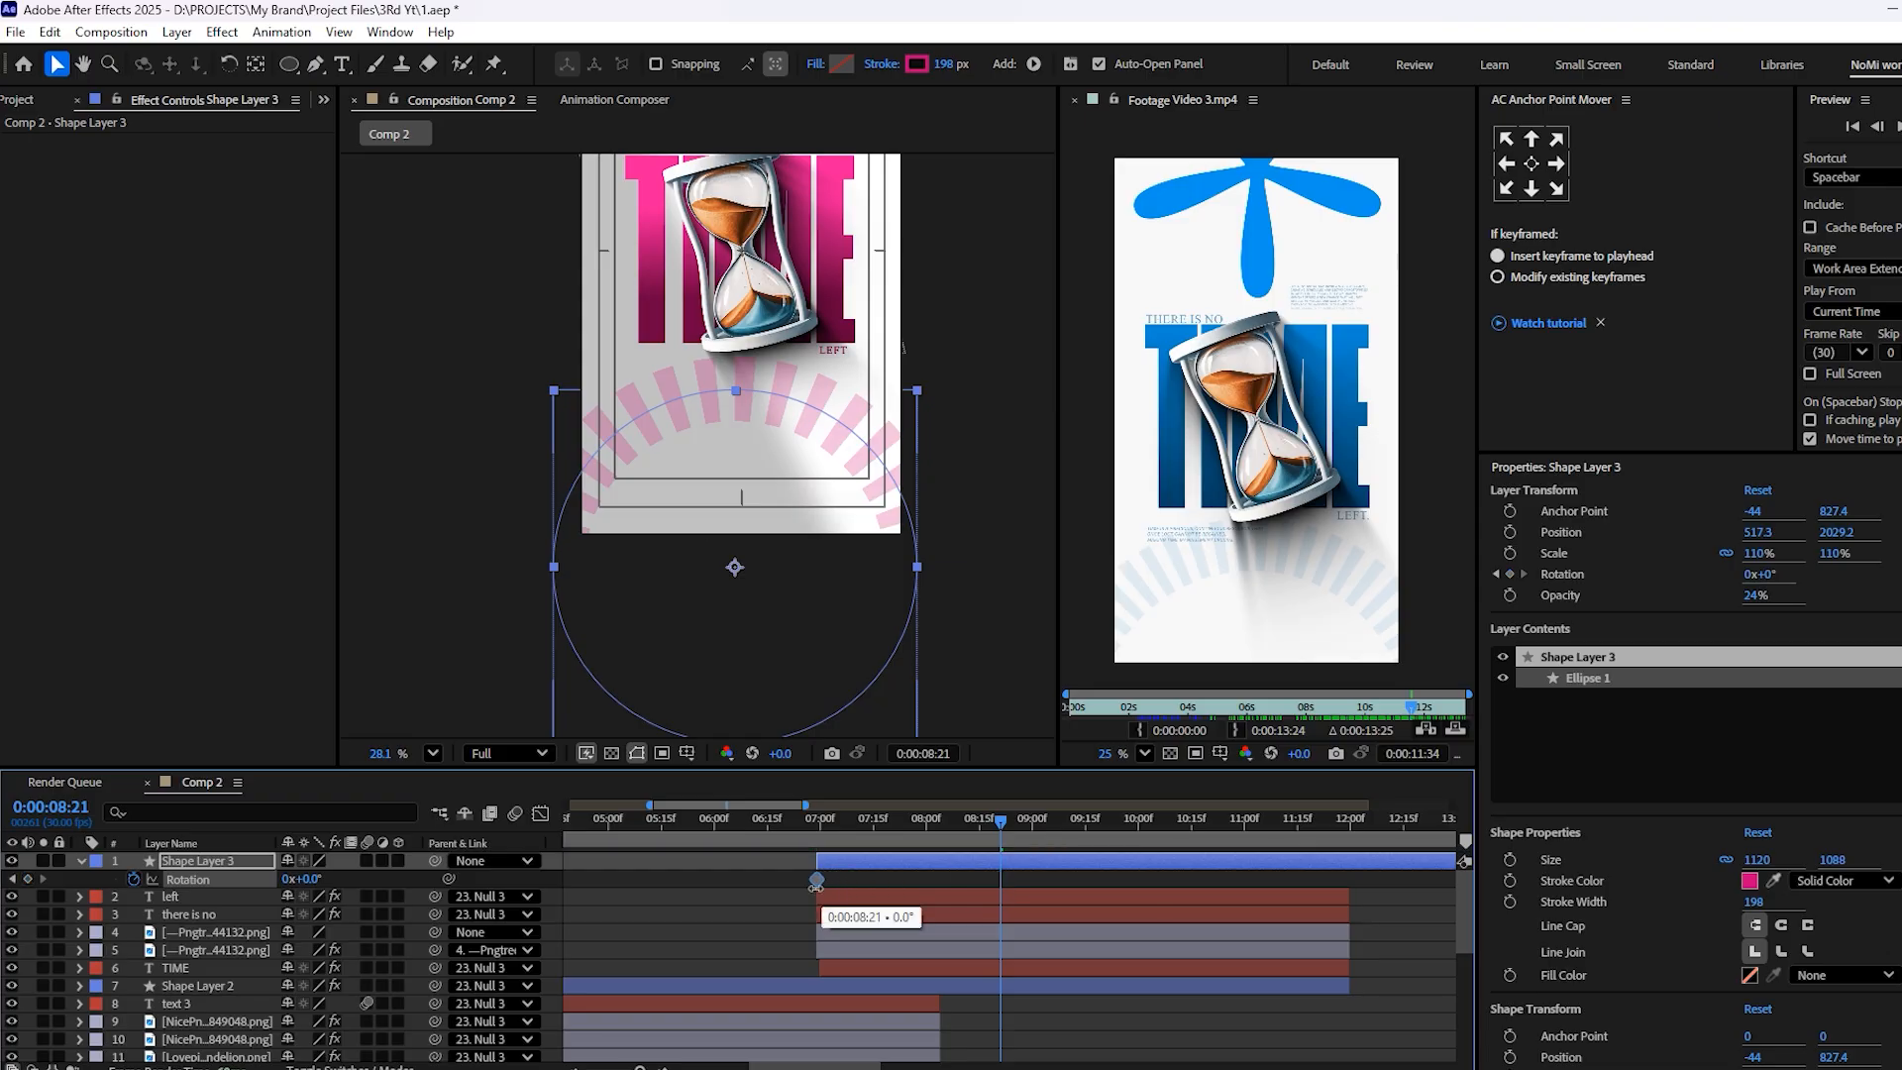
left_click_drag(1034, 821, 1347, 895)
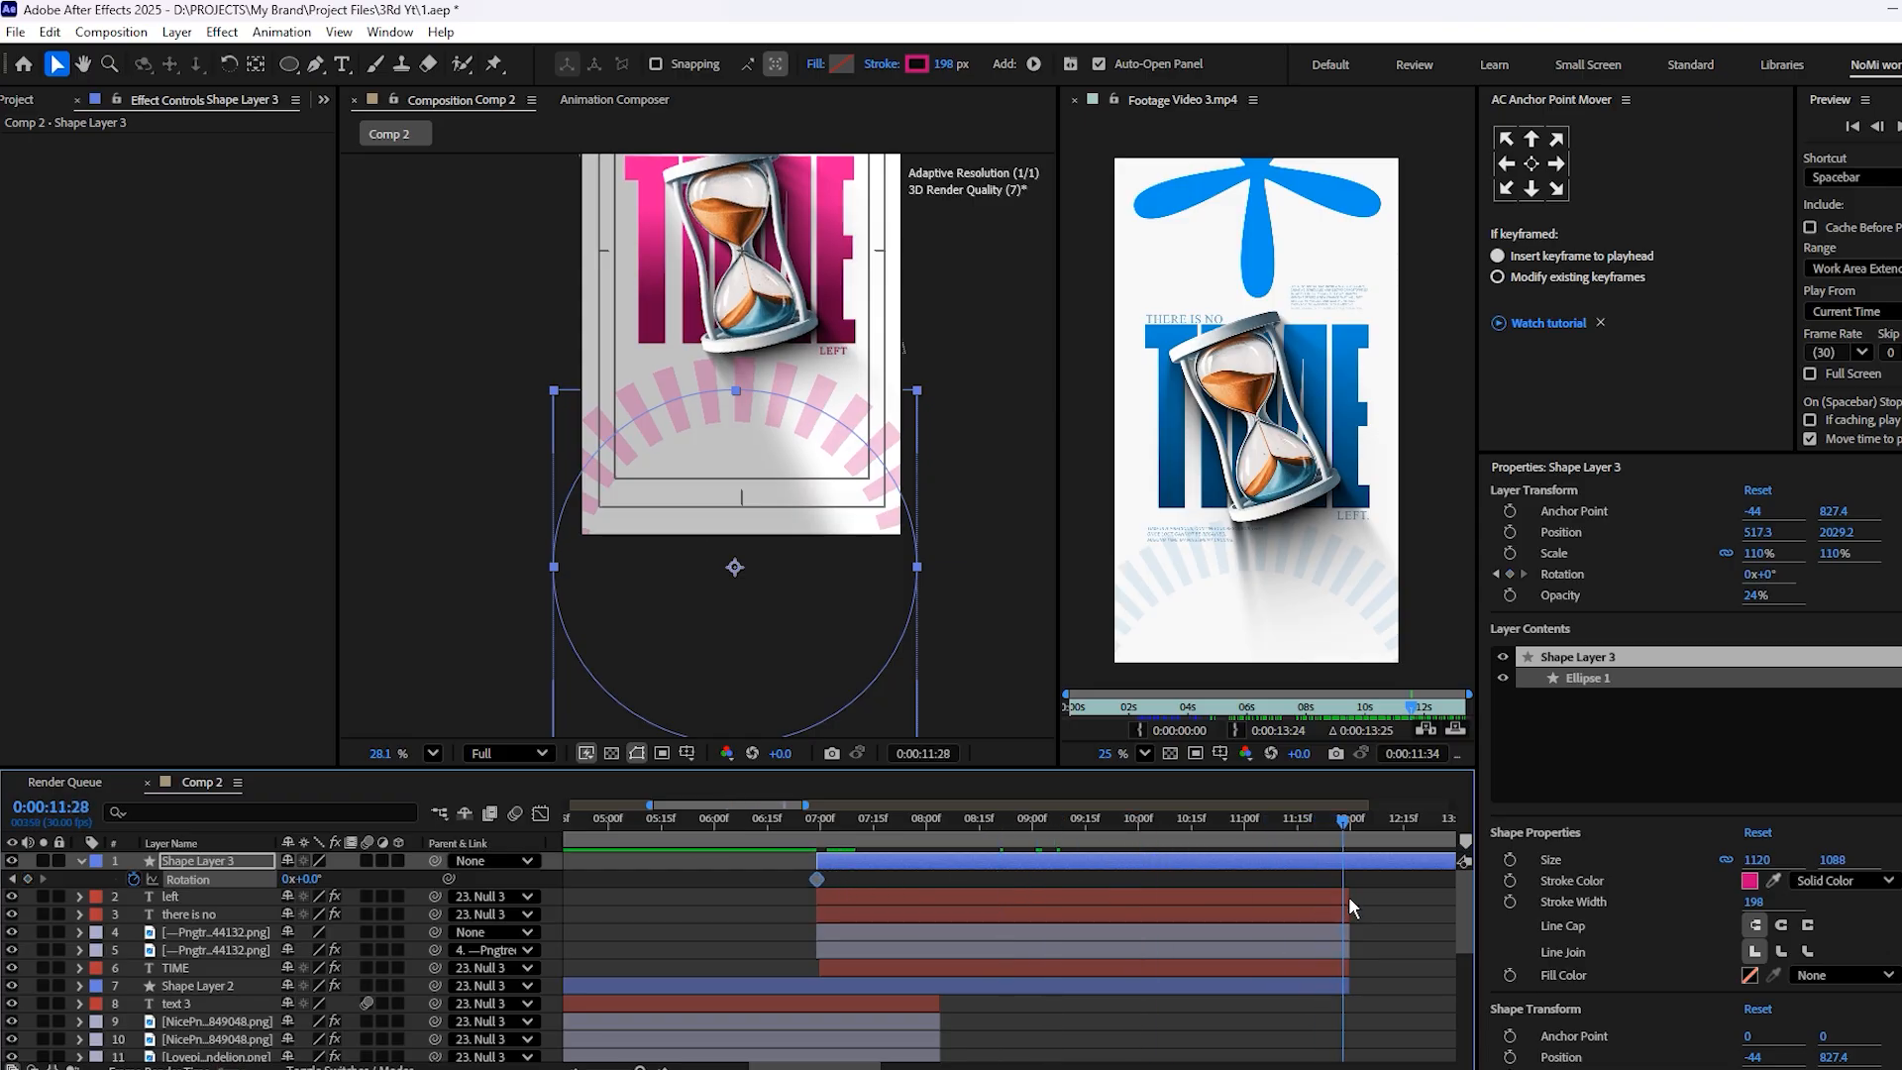
left_click_drag(306, 883, 560, 875)
left_click_drag(947, 831, 904, 832)
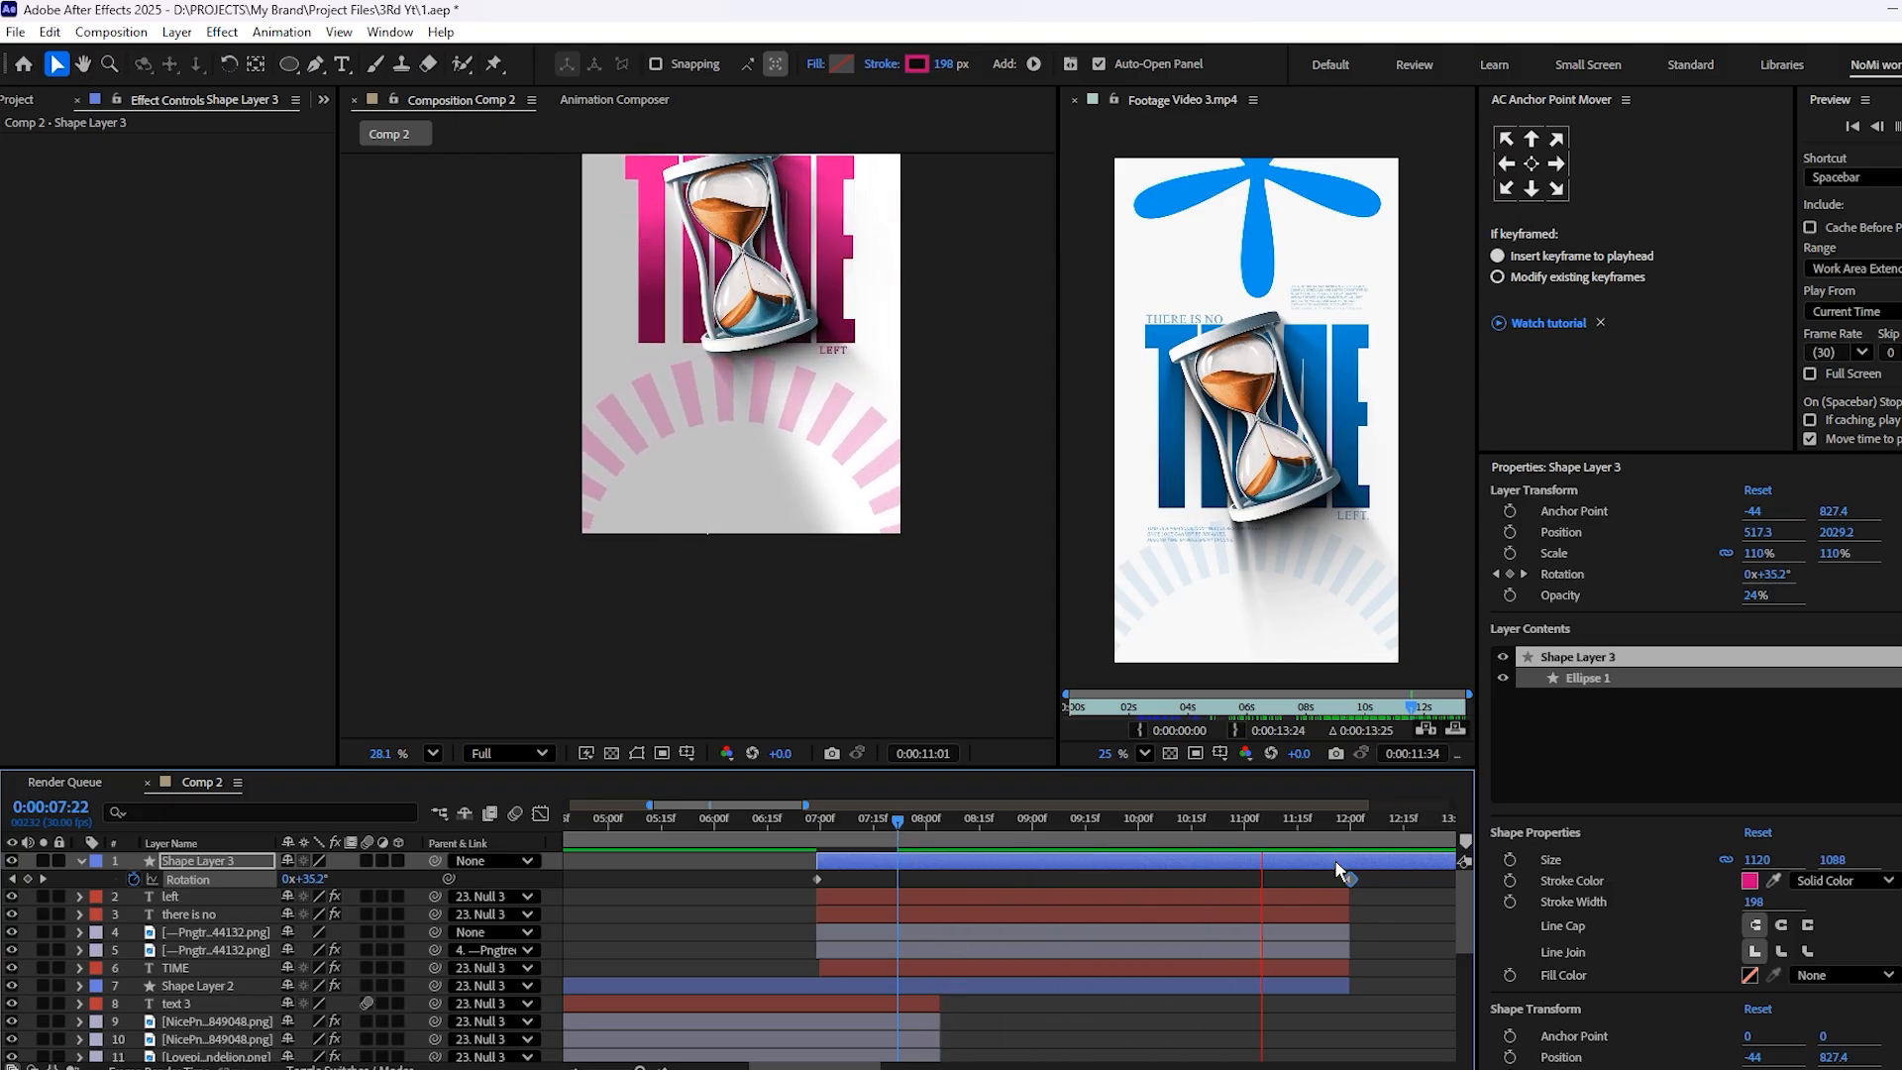
Reduce the ring's end rotation keyframe at 12:00 to 174° and preview the slower spin
left_click(1356, 823)
left_click_drag(1353, 823, 1350, 822)
left_click_drag(329, 880, 272, 880)
key("space")
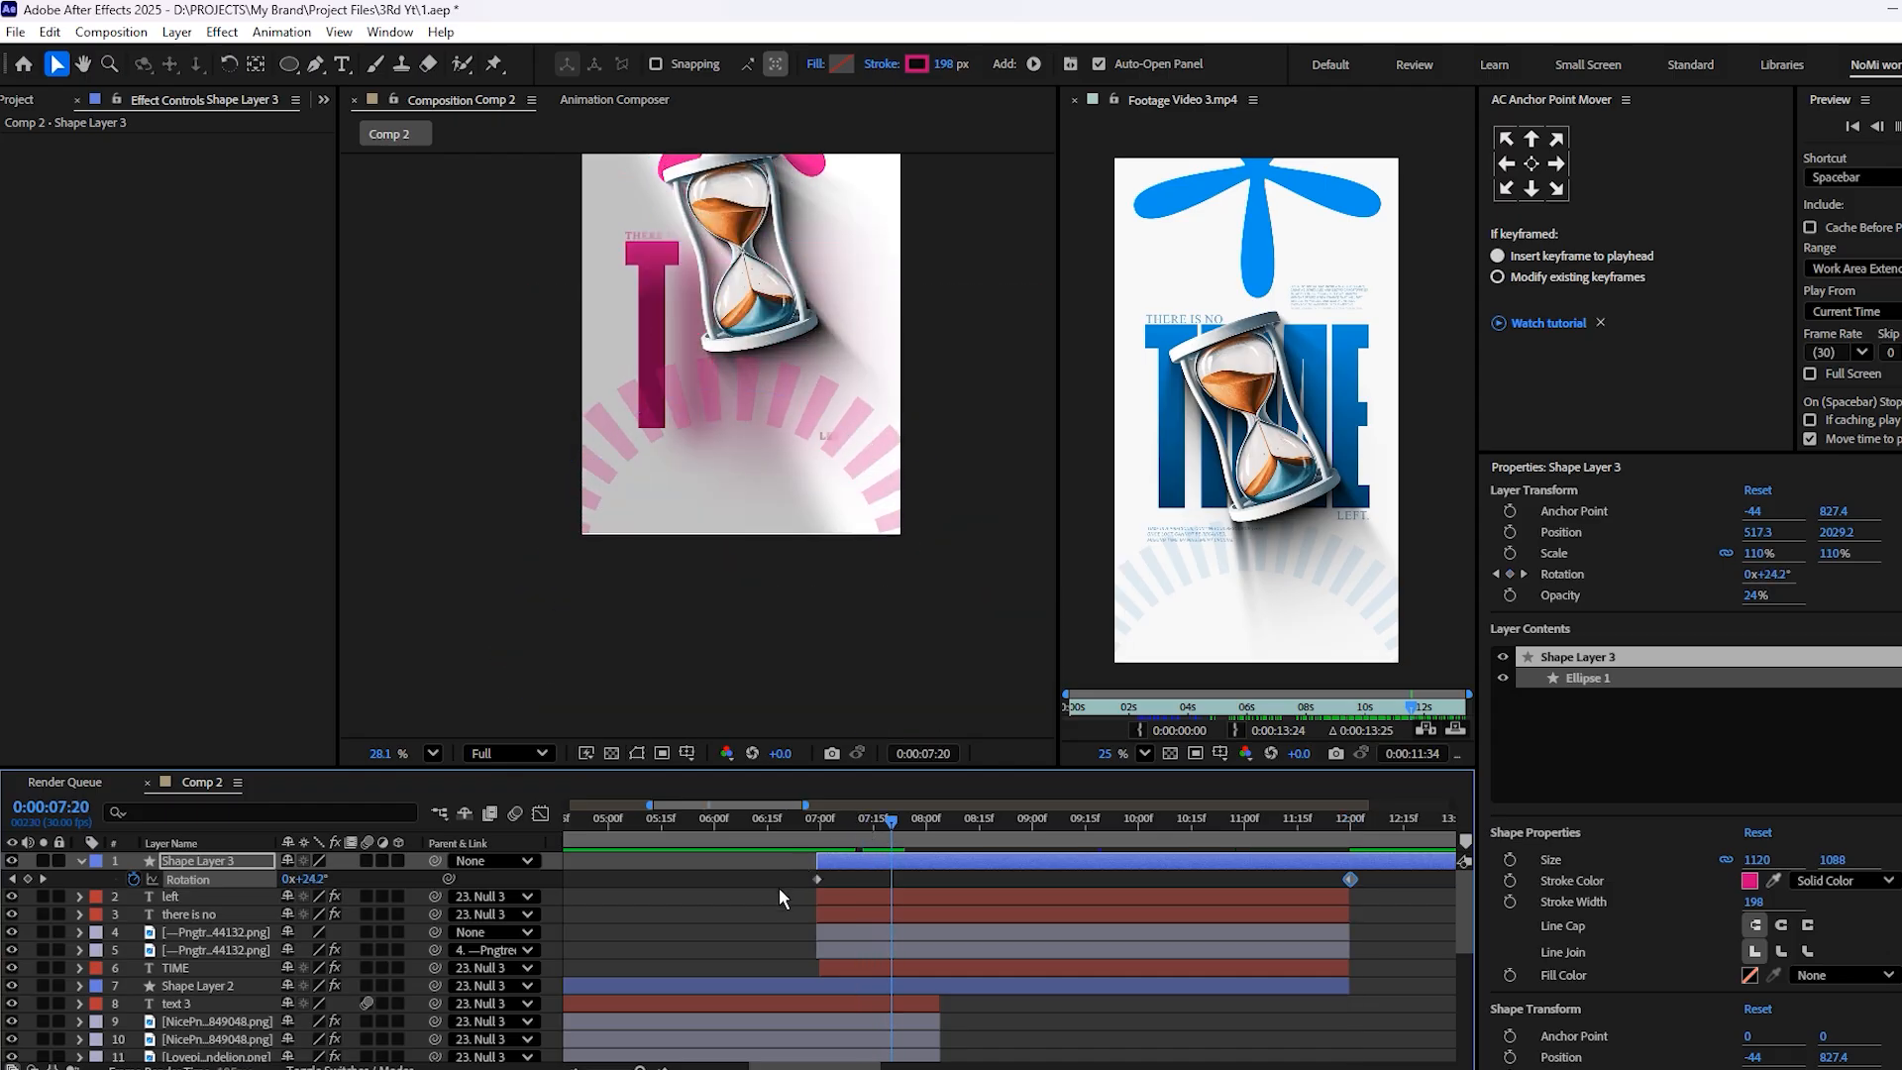
Try Easy Ease on the dashed ring's two rotation keyframes
left_click_drag(792, 884, 1367, 868)
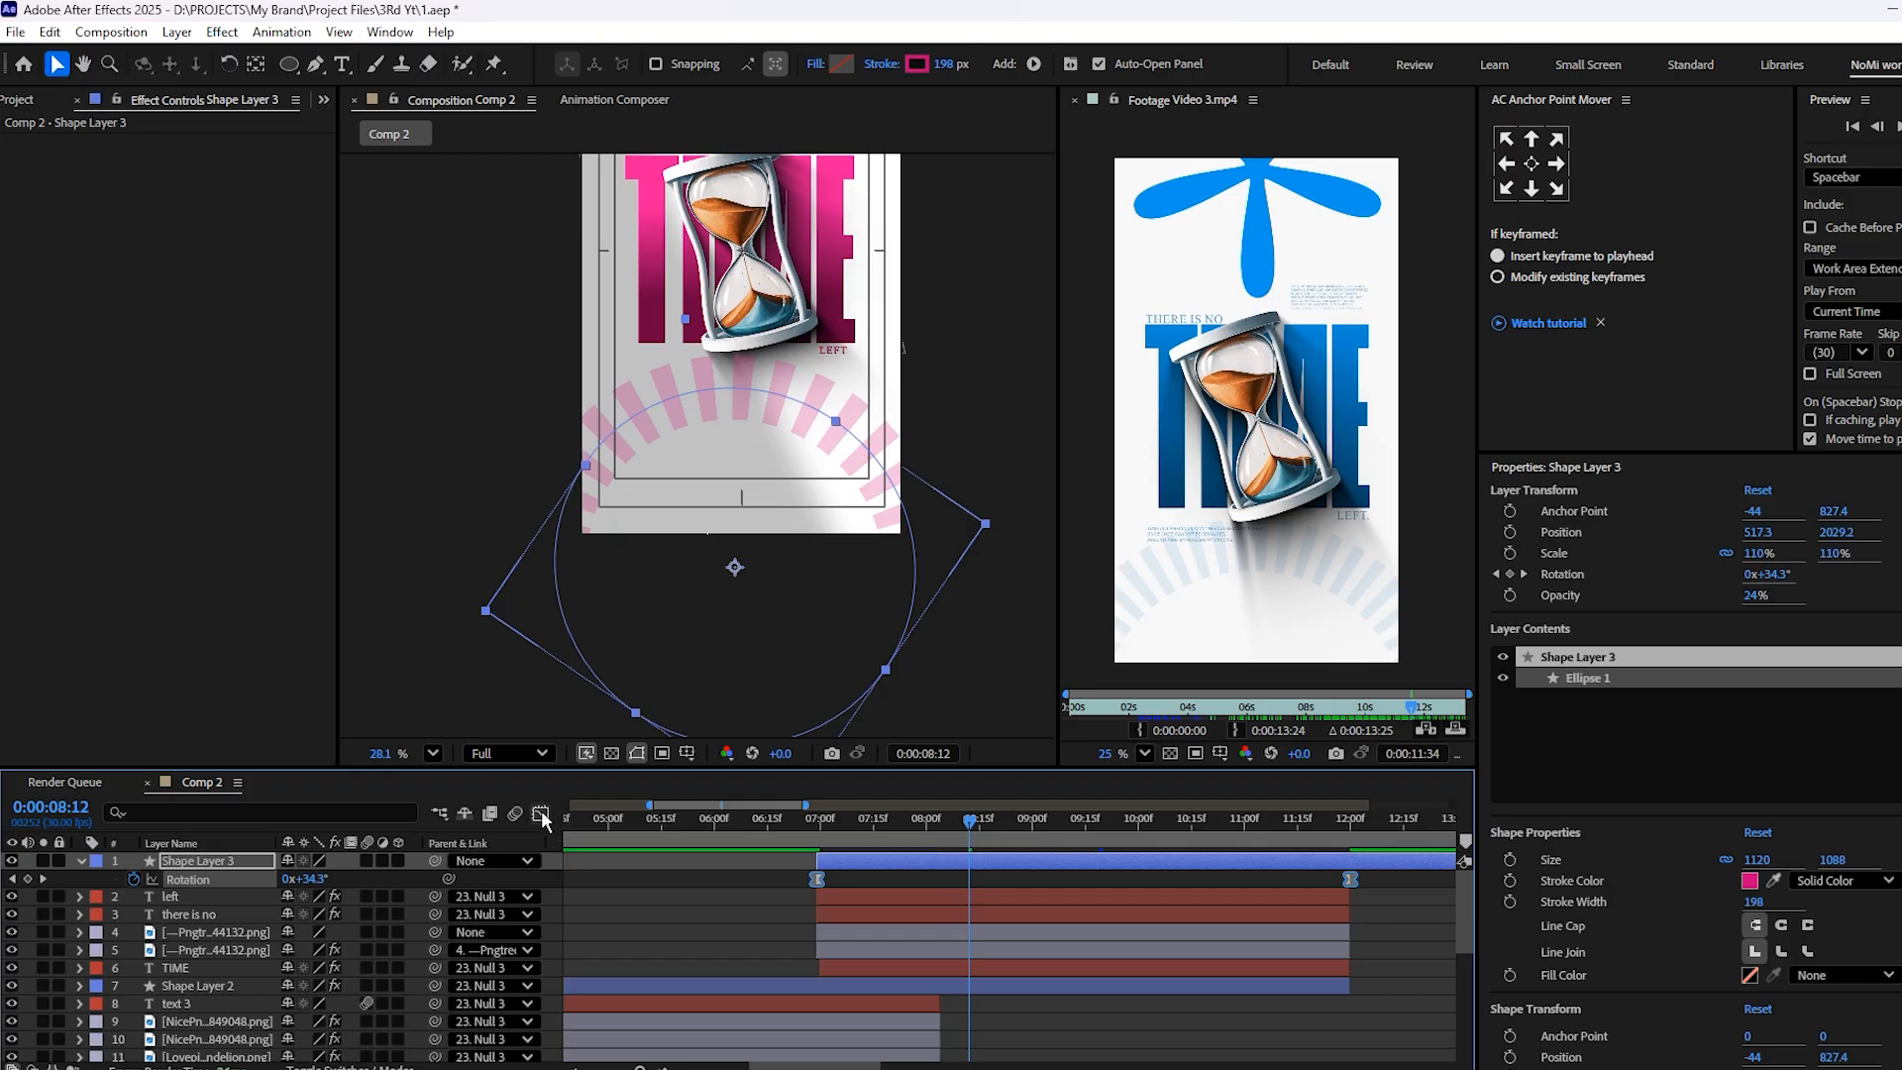
key("ctrl+z")
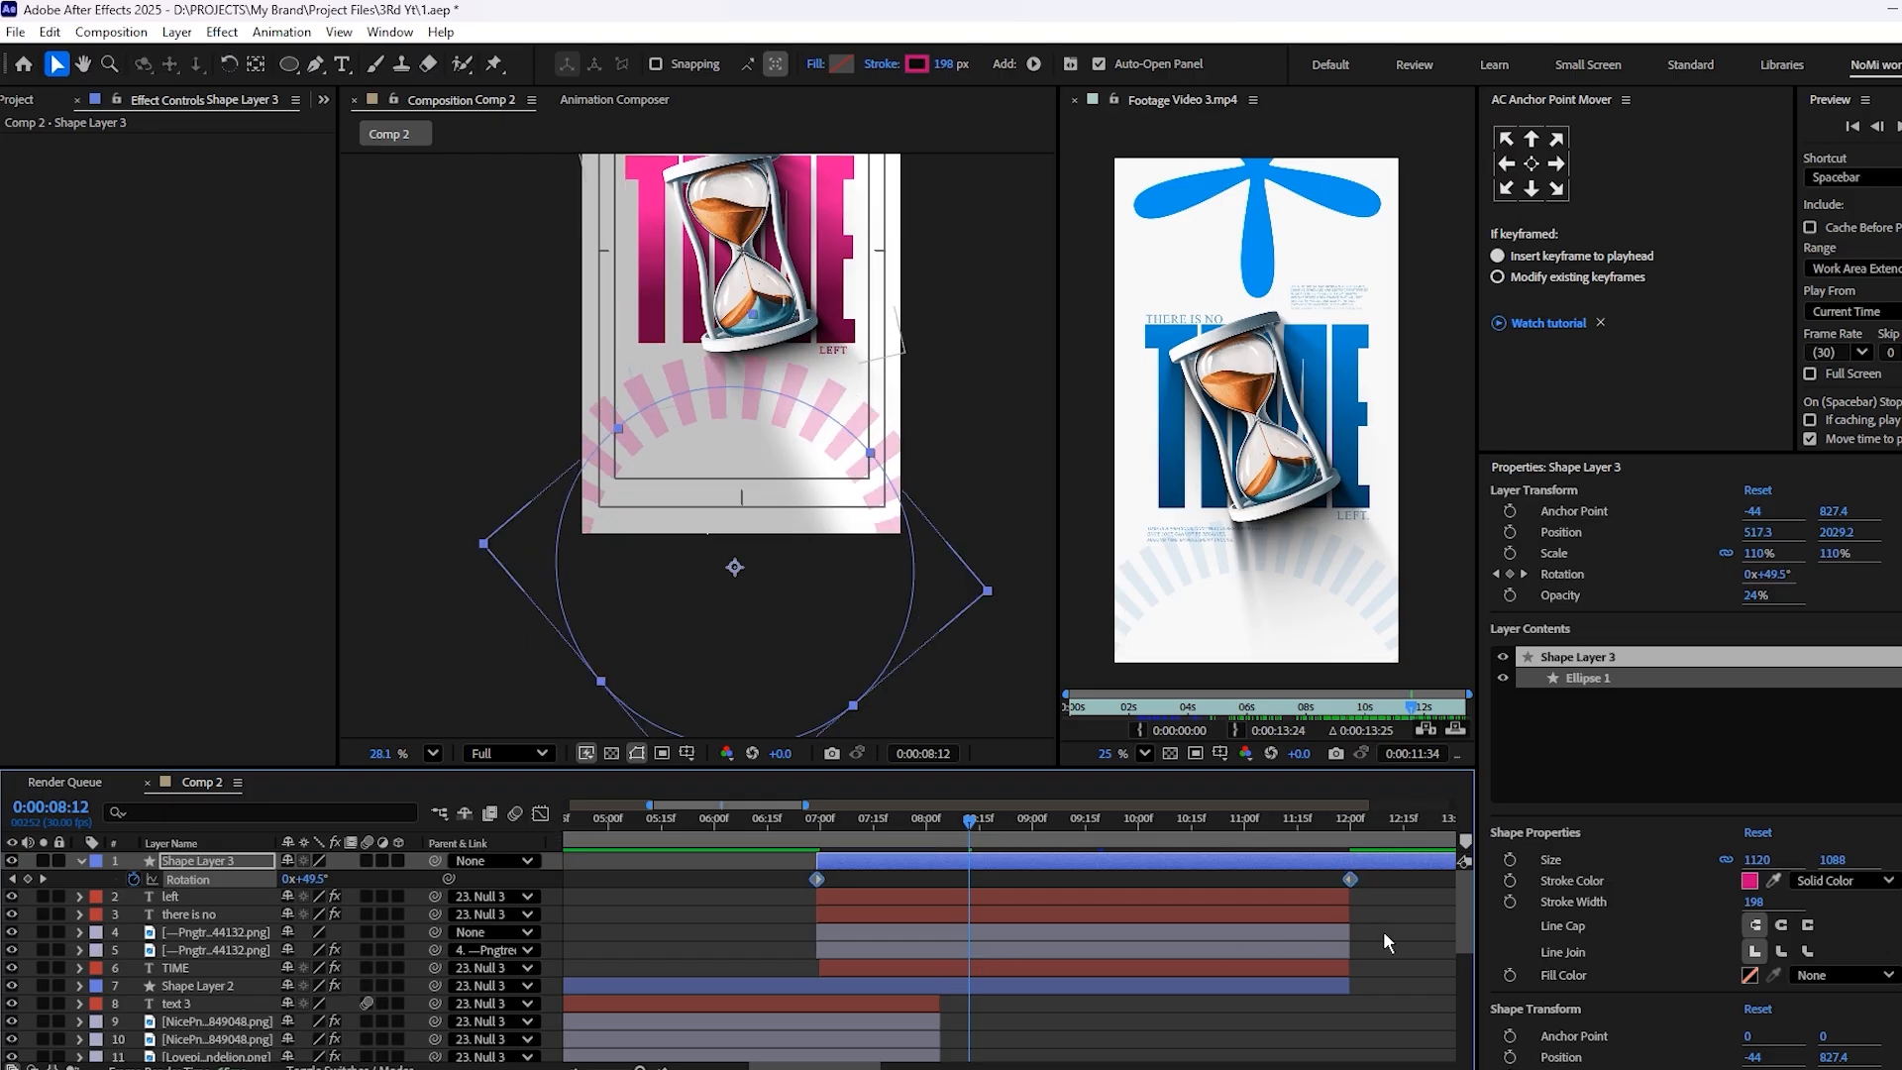
left_click(1381, 923)
Split Shape Layer 3 at 12:00 and delete the part after the hourglass scene ends
scroll(1358, 903, "down", 3)
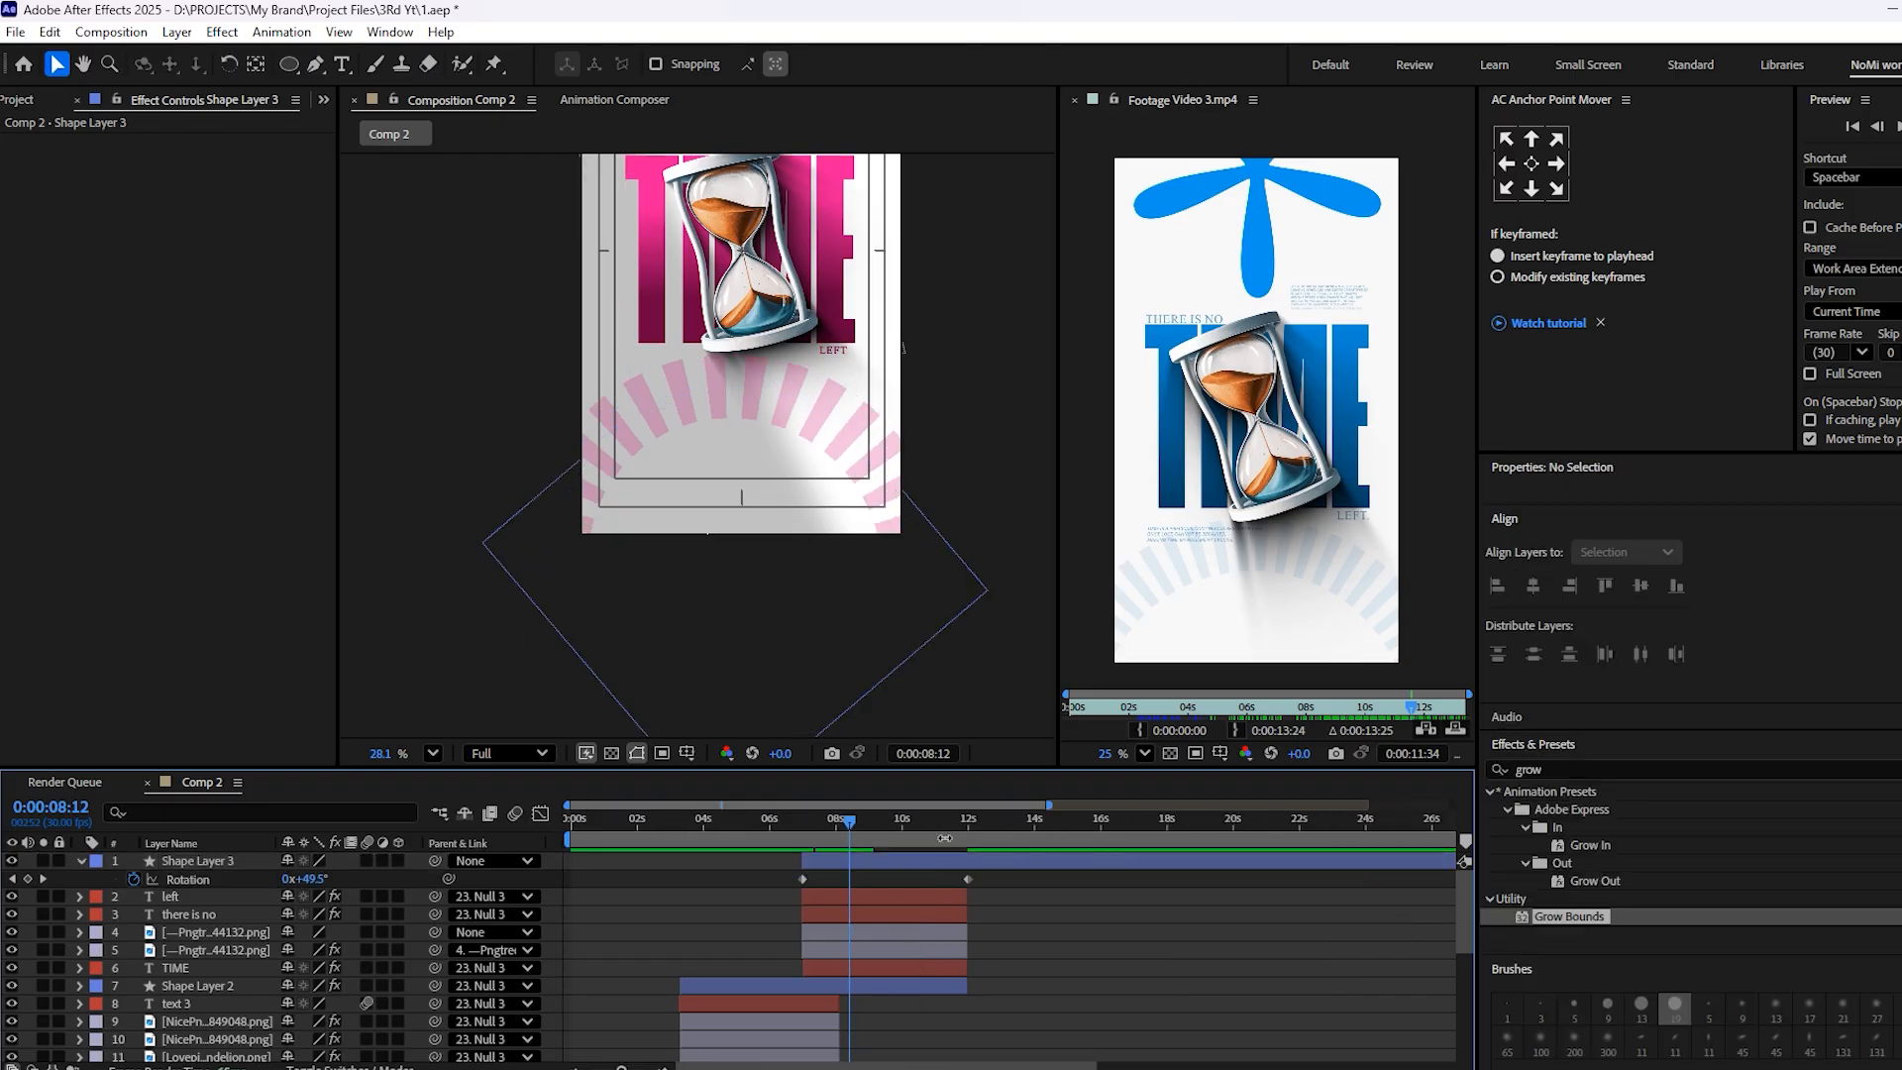
scroll(1226, 837, "up", 3)
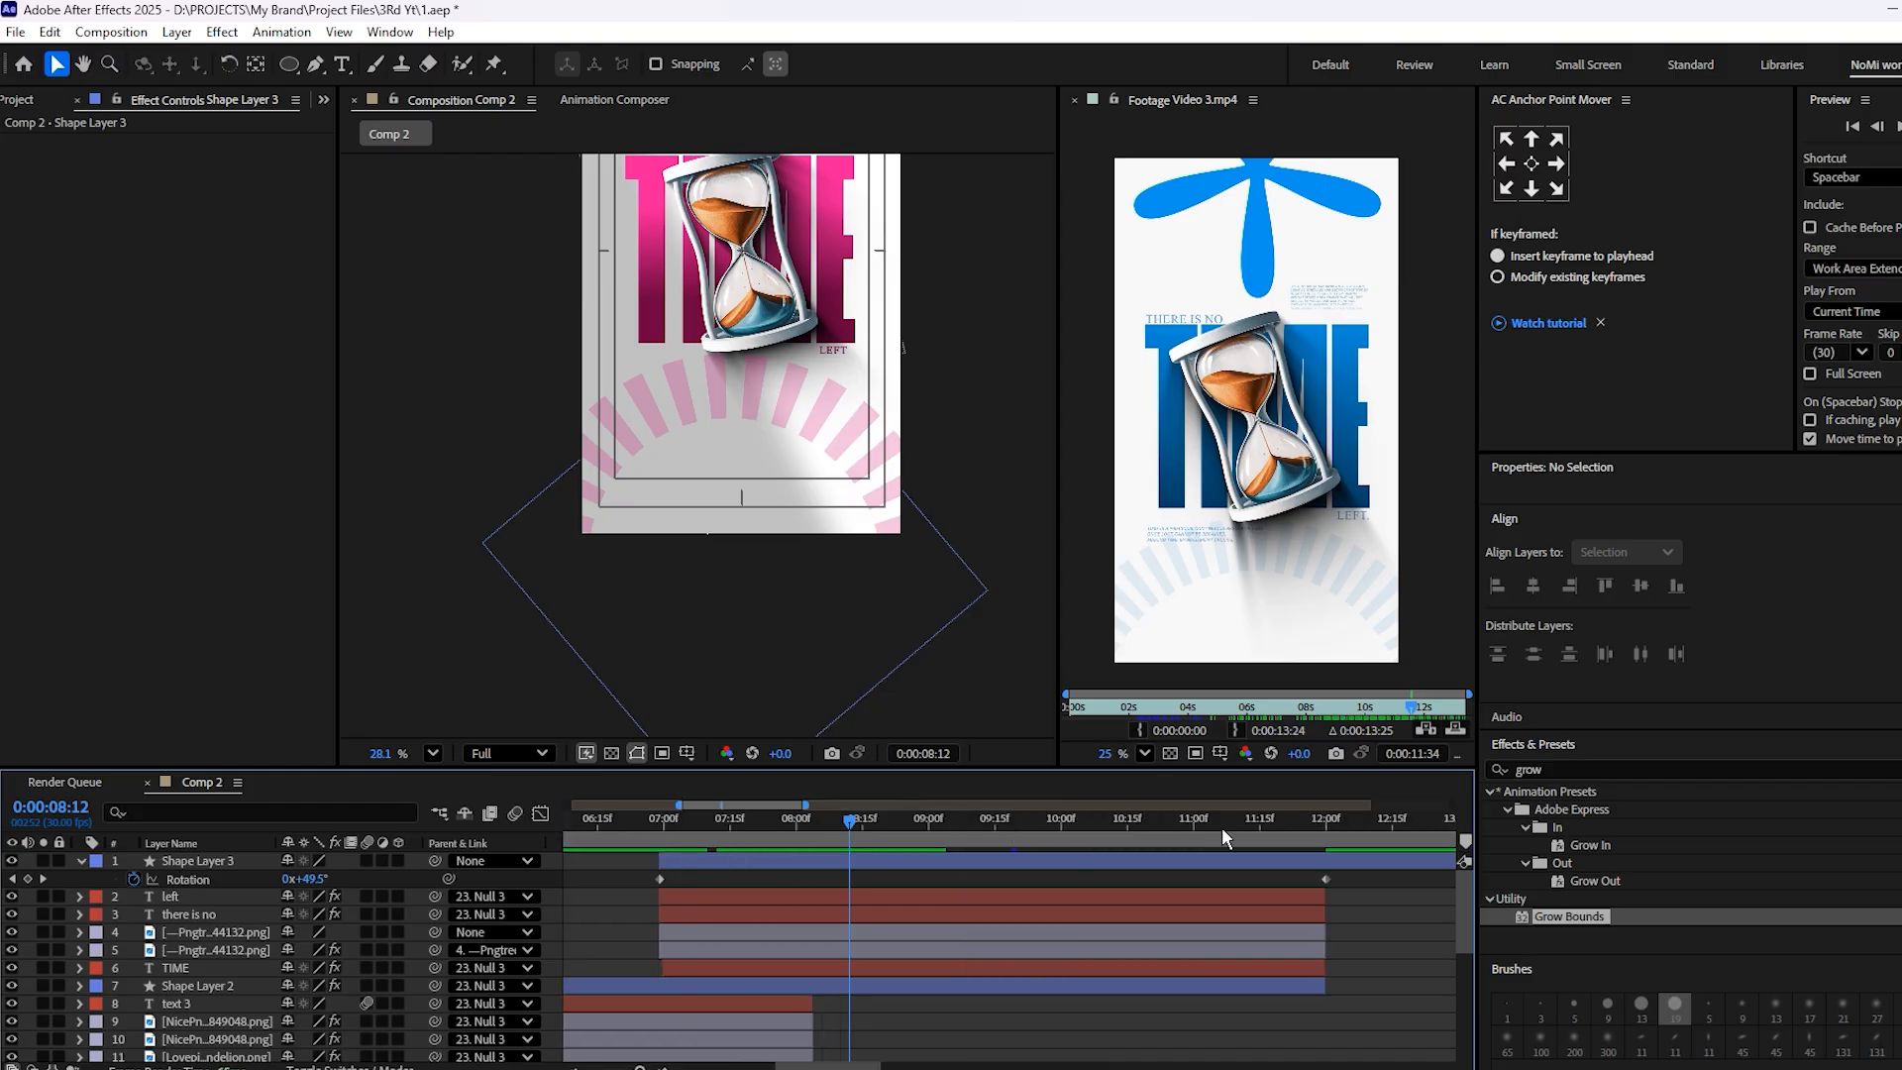
left_click(1330, 830)
left_click_drag(1334, 826, 1329, 826)
left_click(1346, 859)
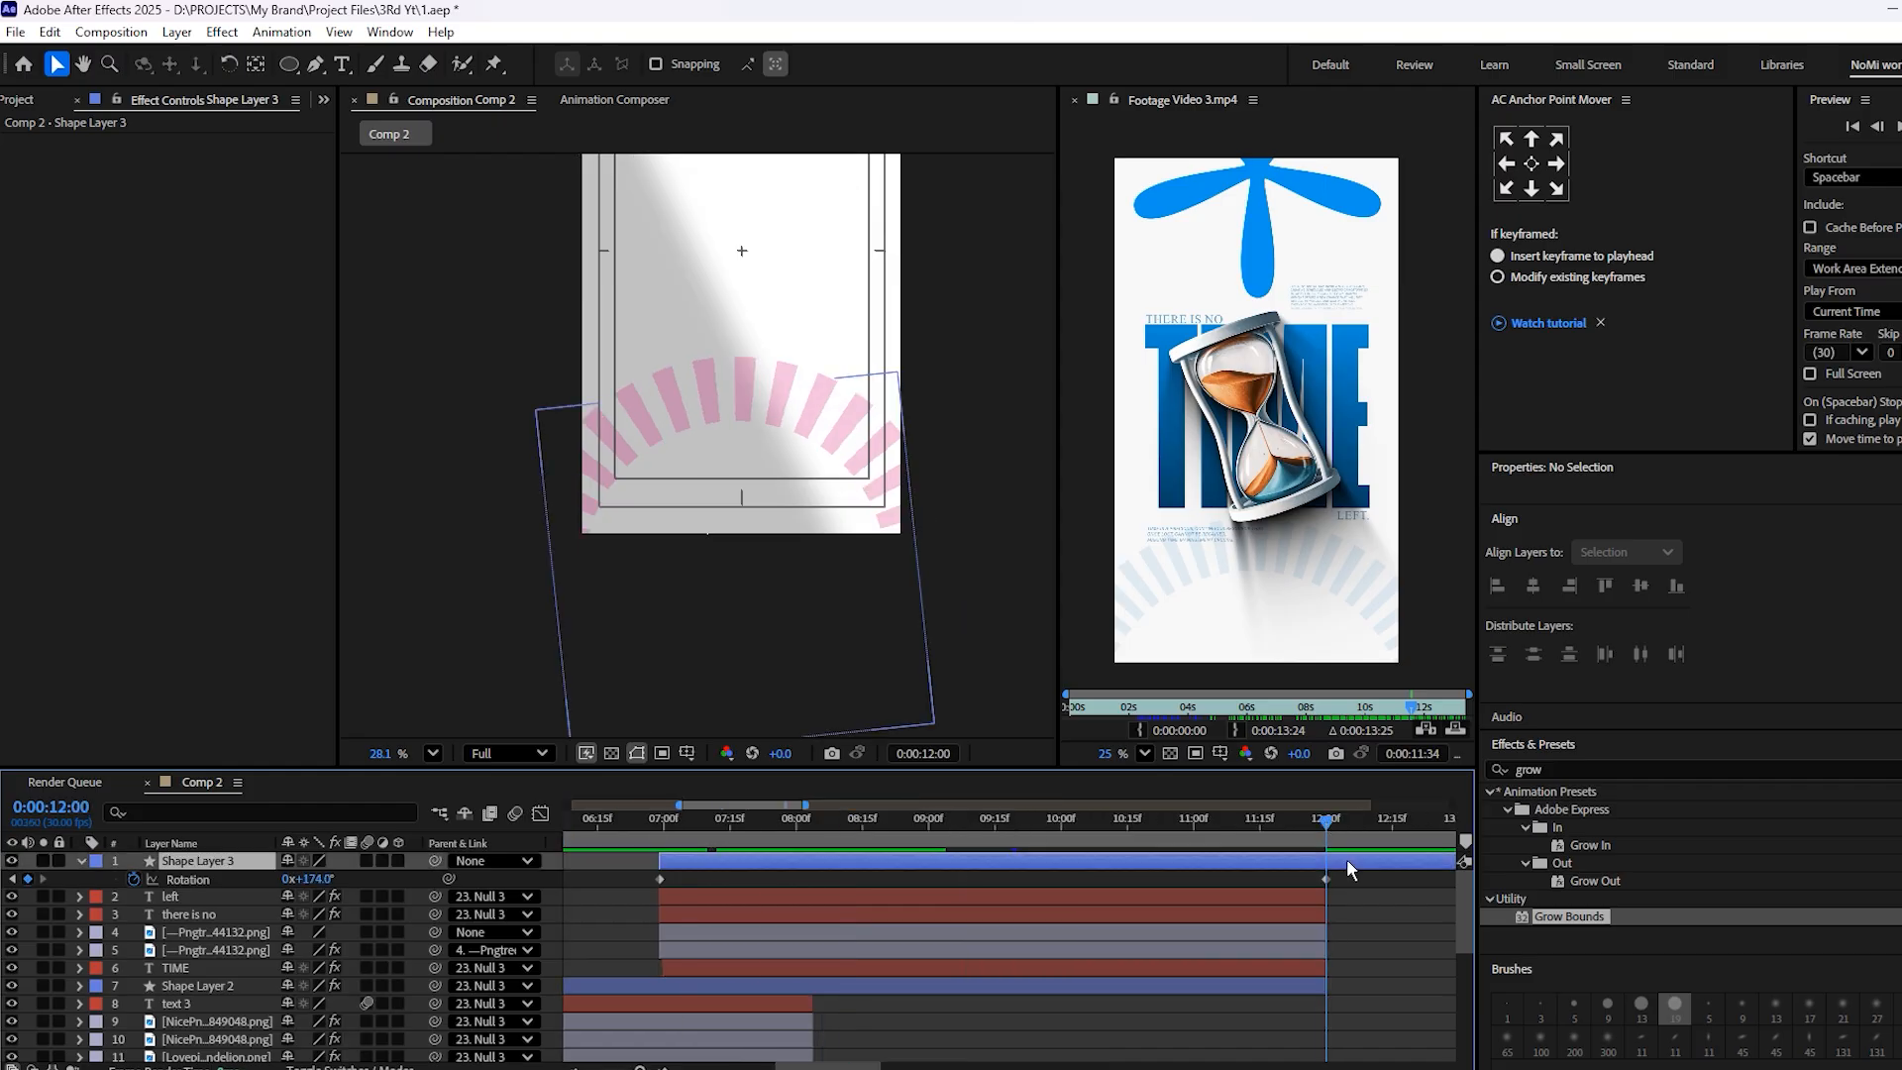
key("ctrl+shift+d")
key("Delete")
scroll(1305, 861, "down", 3)
scroll(817, 498, "down", 4)
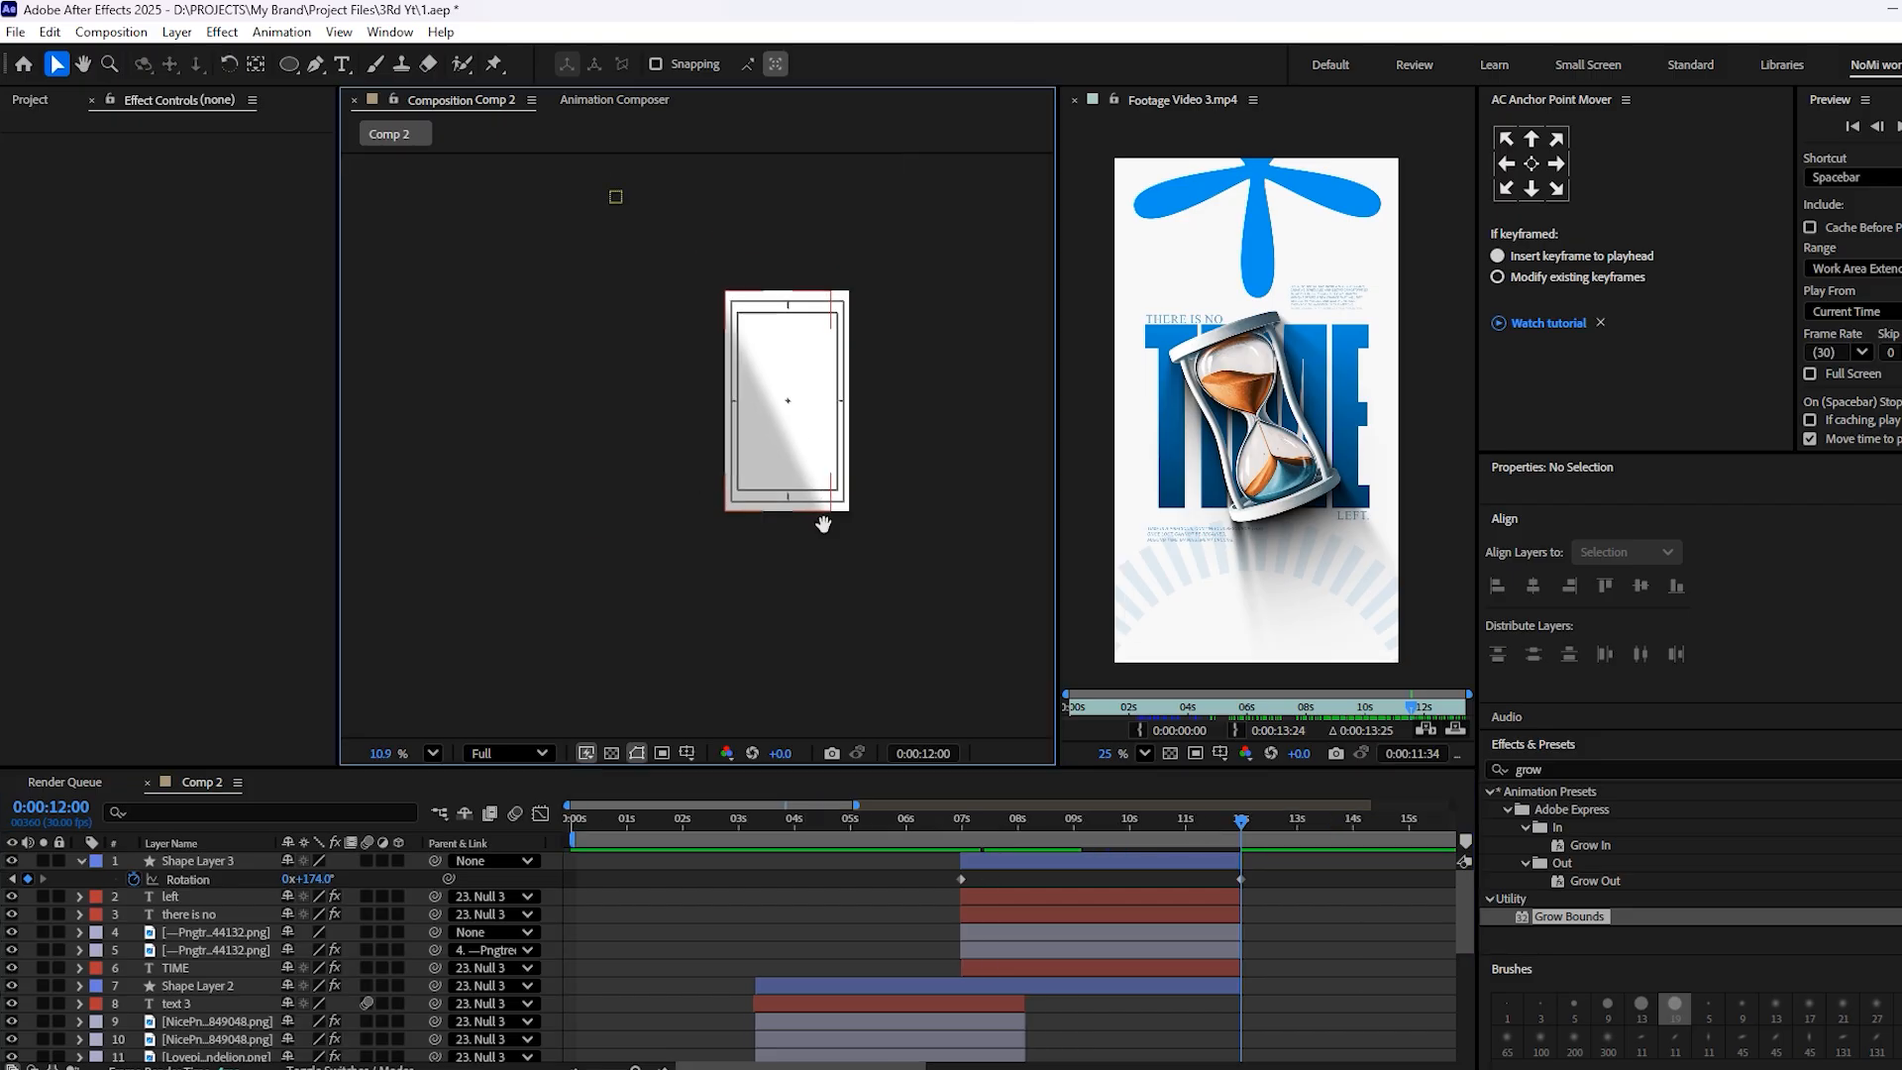
At 9:15, reposition the dashed ring to about 539, 2061 so it sits centered beneath the hourglass
left_click_drag(822, 517, 873, 721)
left_click(1033, 840)
left_click_drag(1028, 830, 1102, 832)
scroll(815, 577, "up", 3)
scroll(912, 665, "up", 2)
scroll(860, 309, "down", 3)
scroll(824, 364, "up", 4)
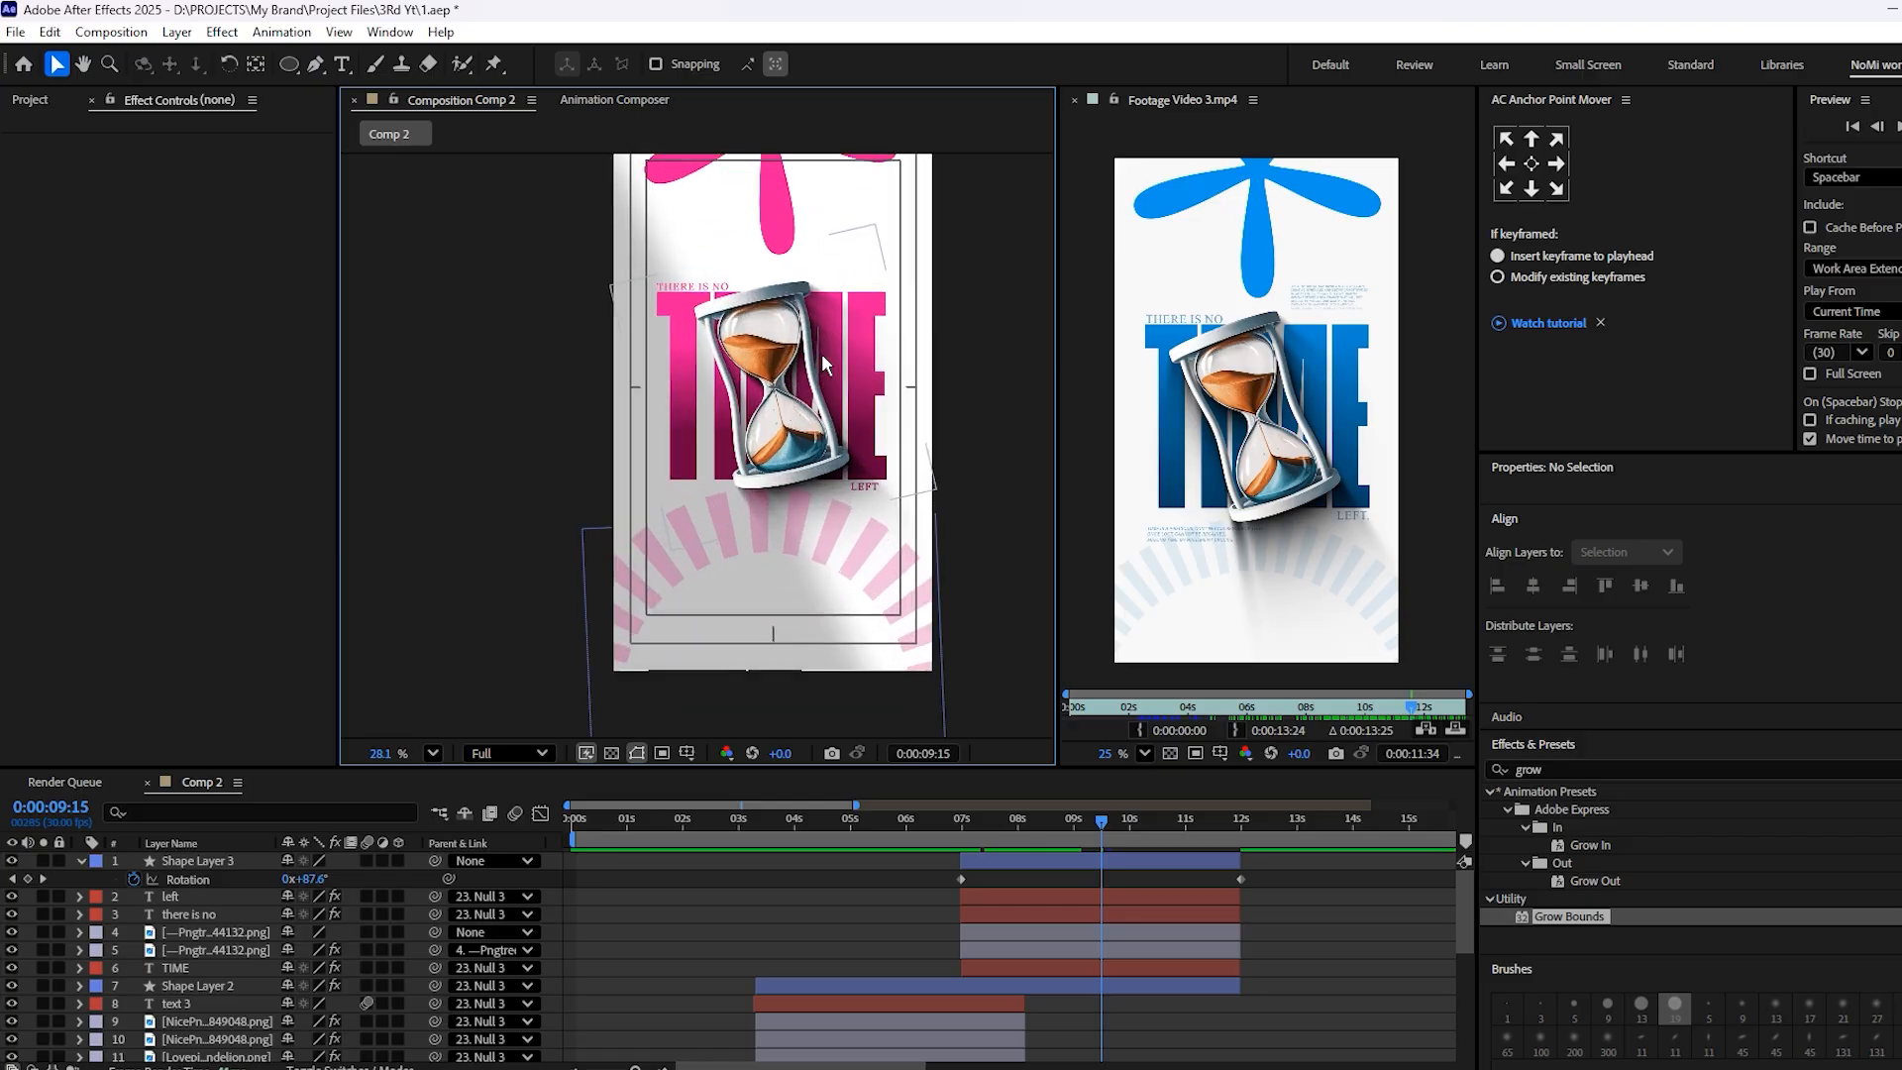
scroll(828, 523, "up", 3)
left_click(828, 525)
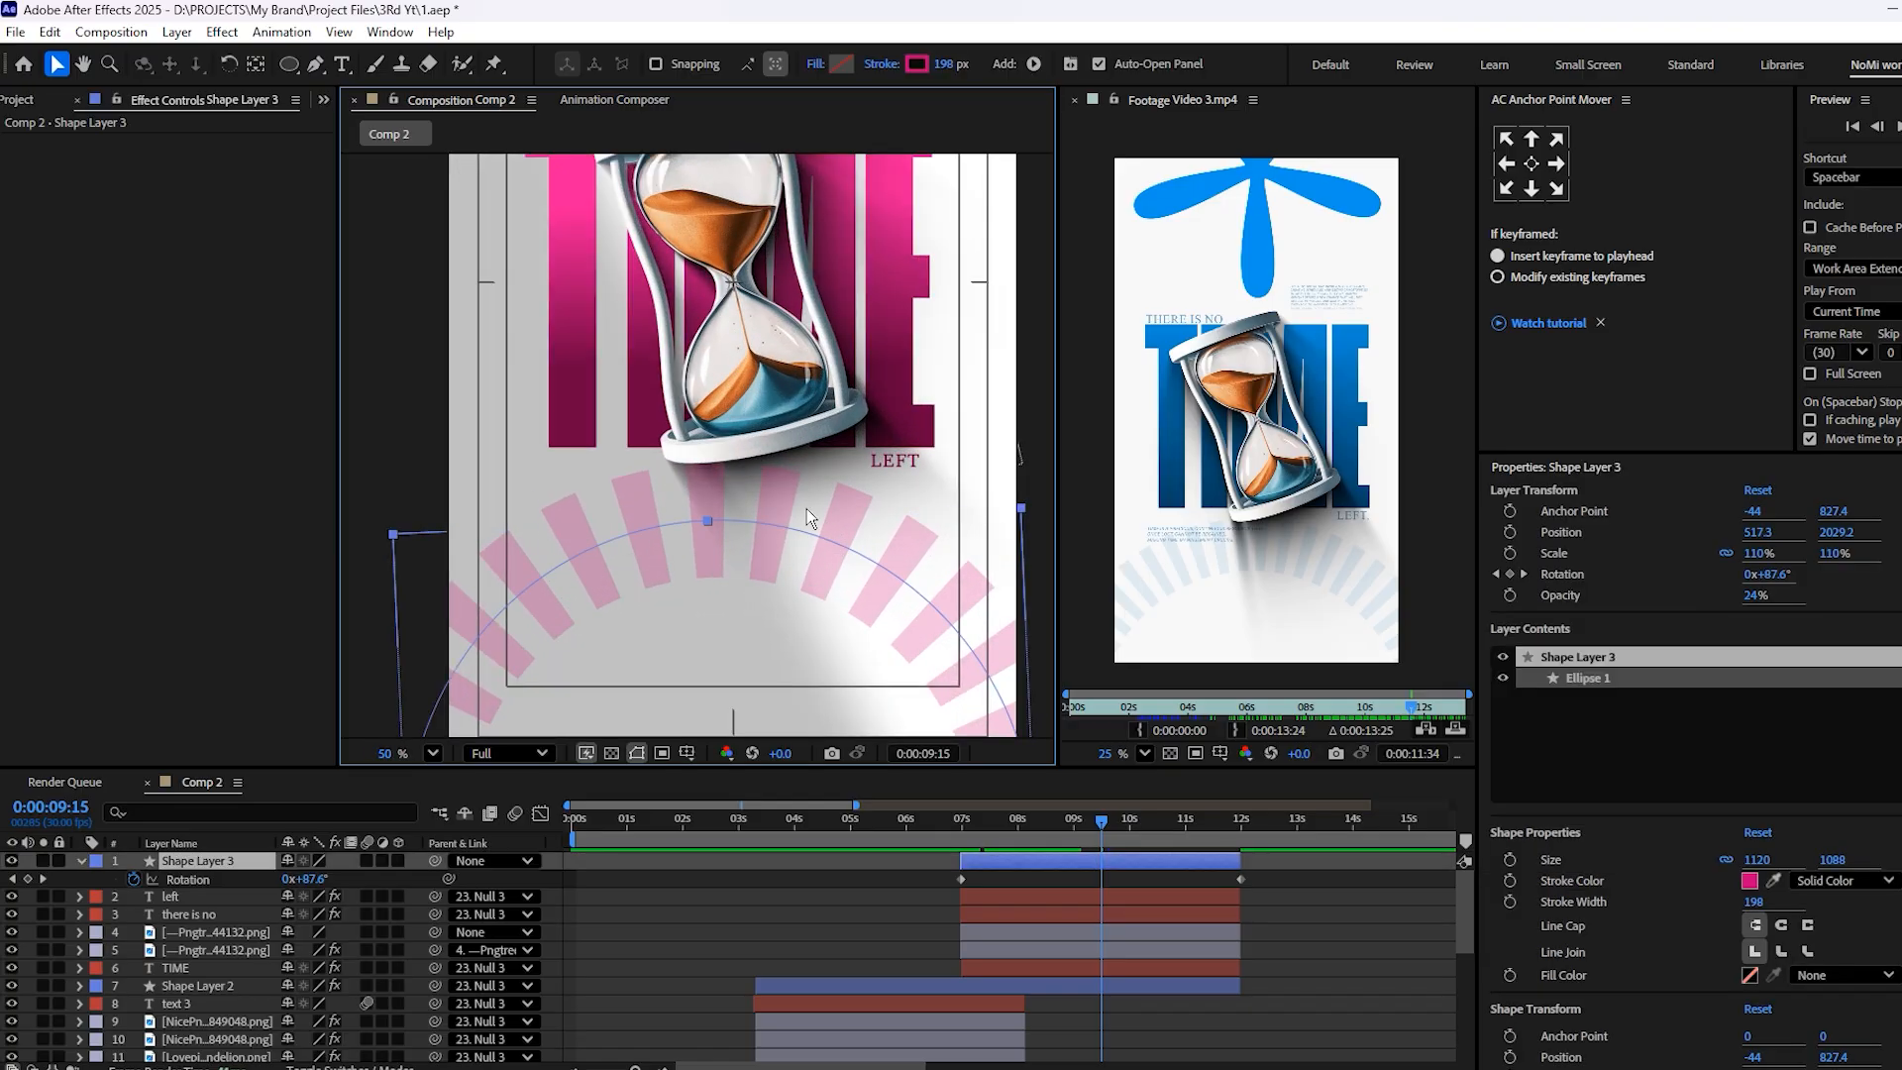
left_click(809, 521)
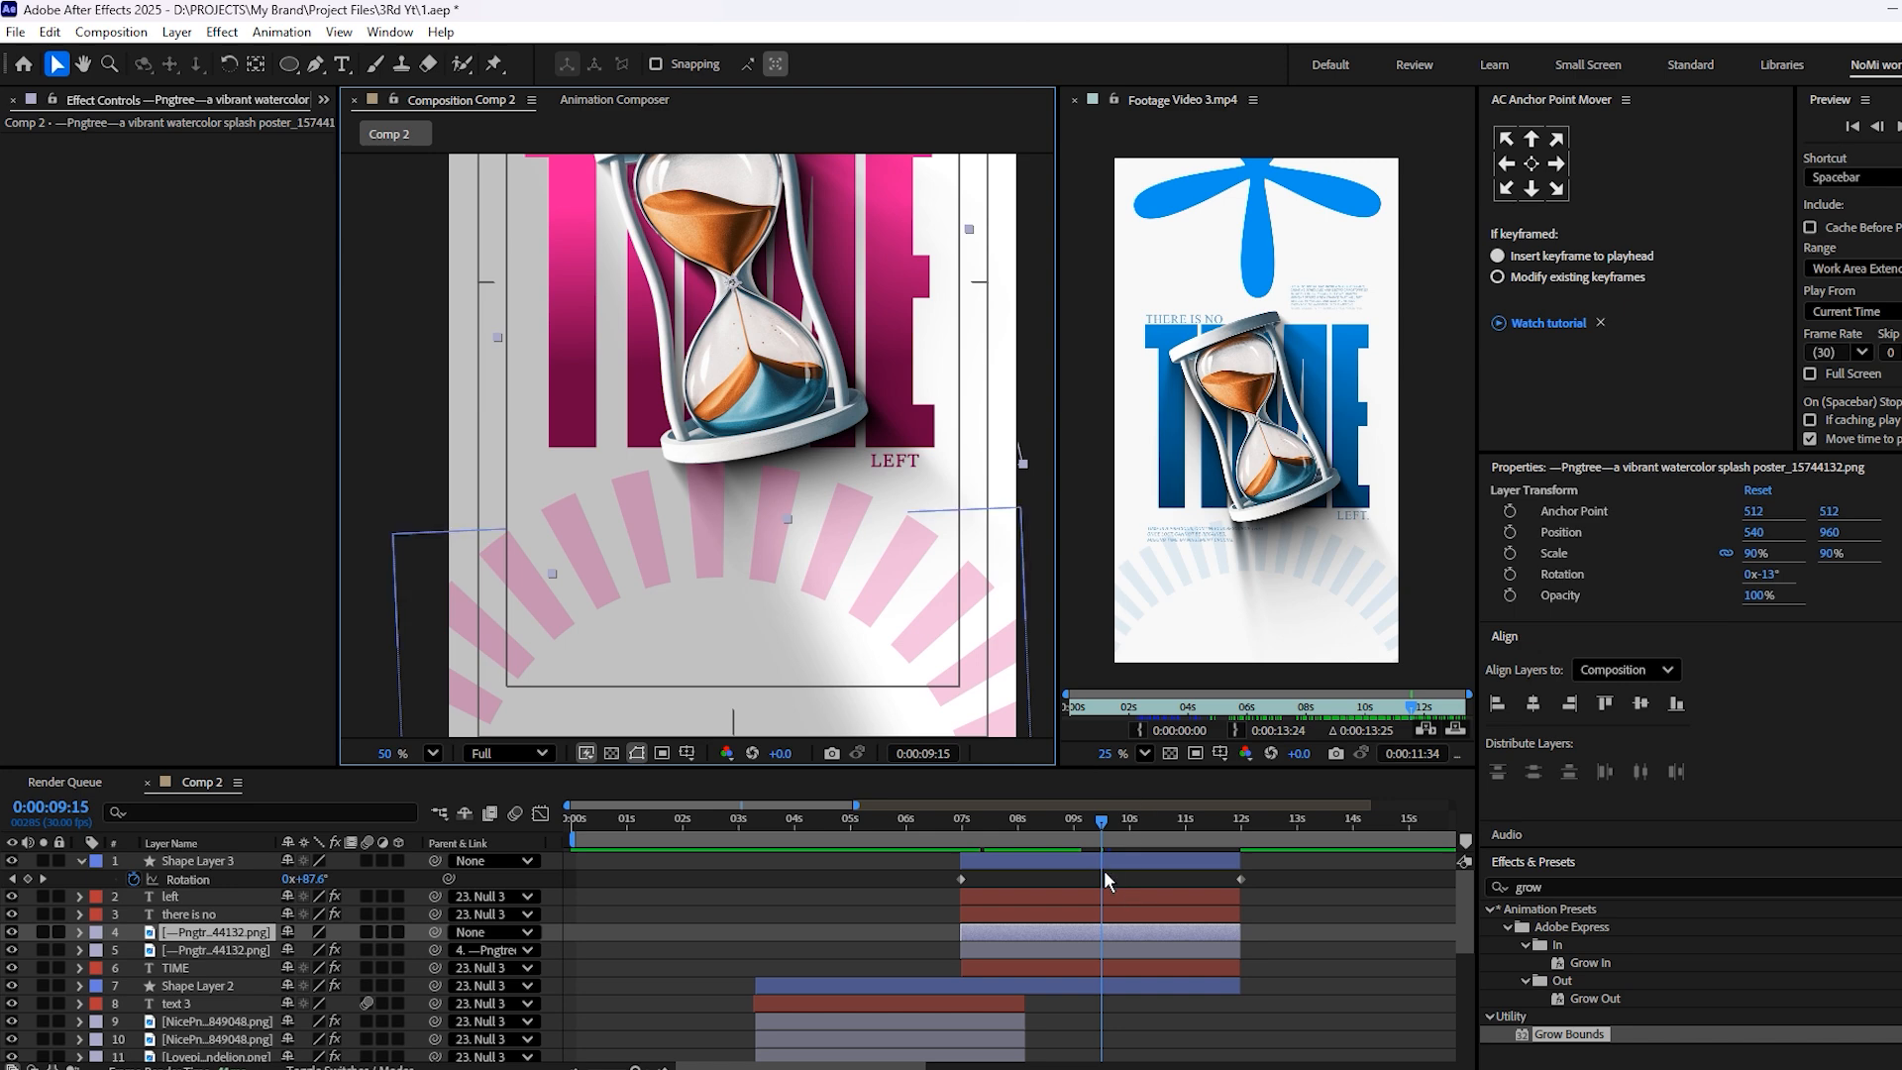
left_click_drag(878, 565, 890, 580)
scroll(868, 543, "down", 4)
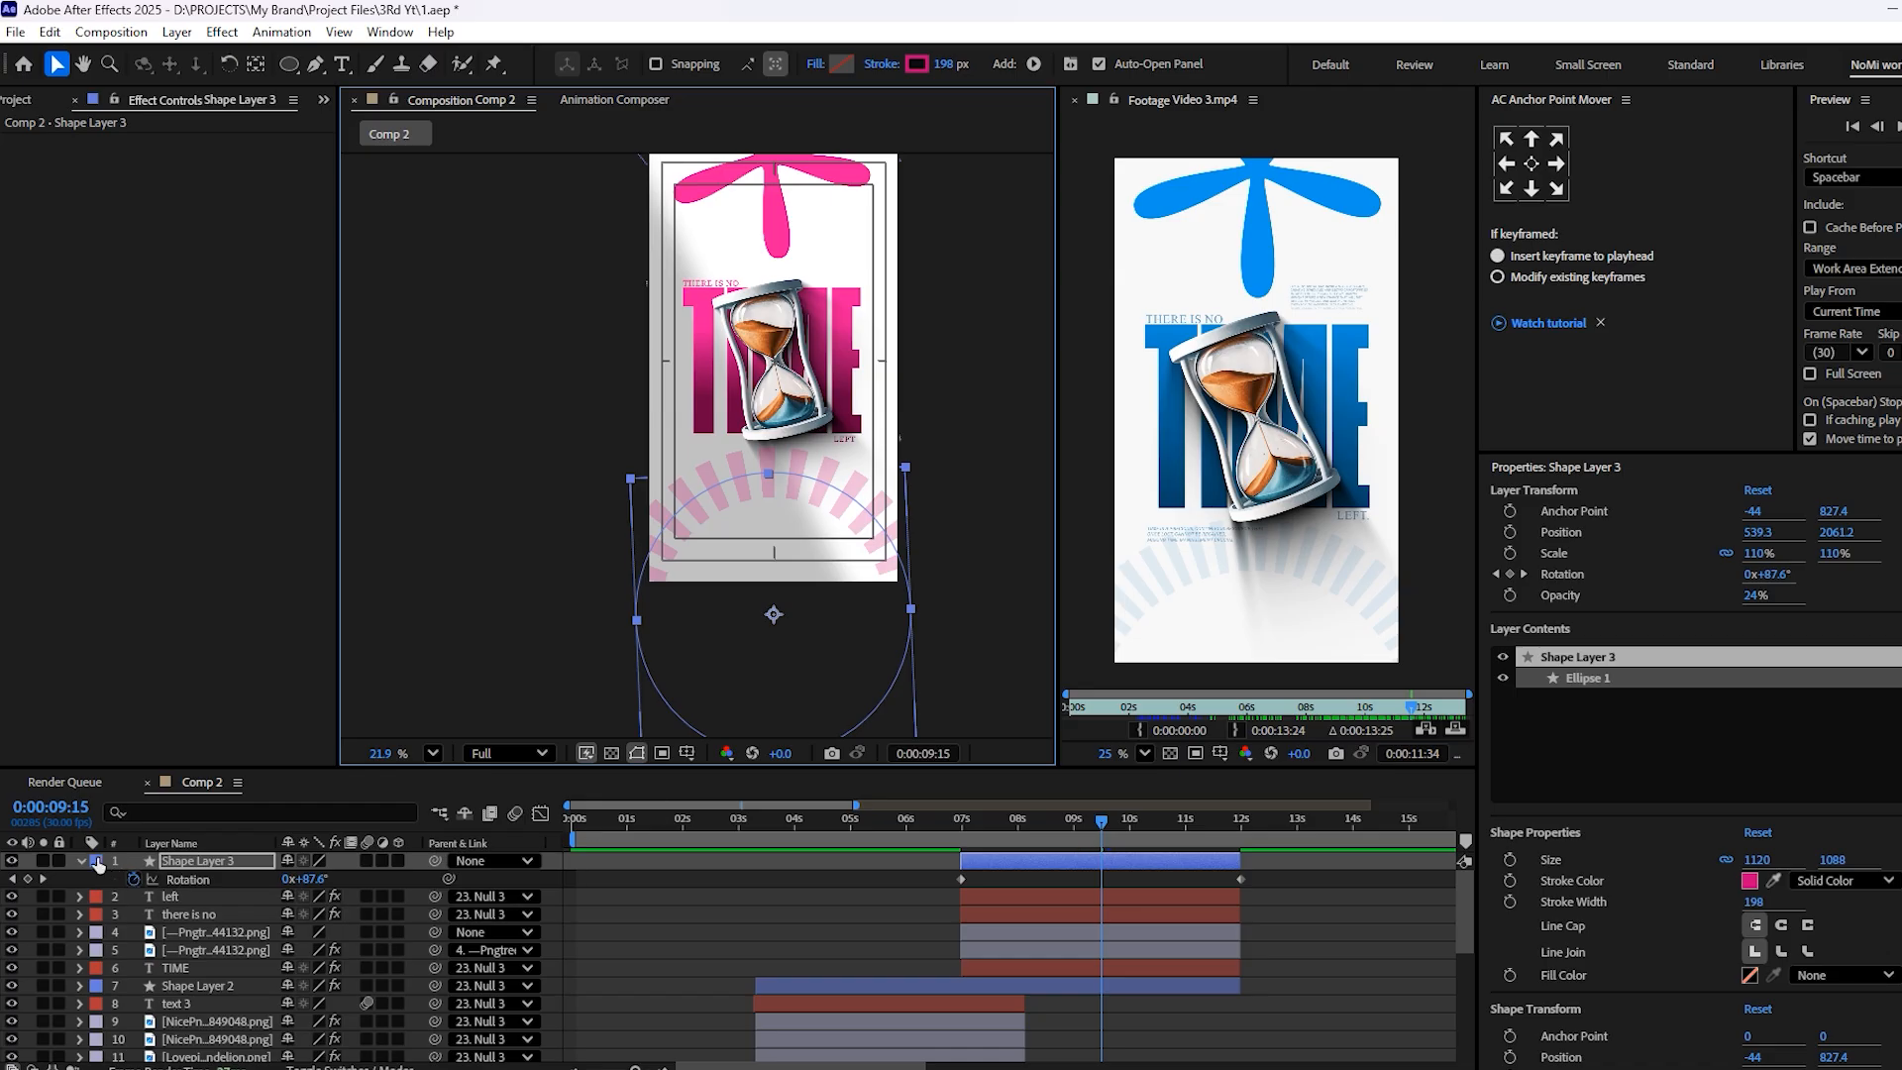
Set the dash length of the ring's stroke to 39 and preview the animation
left_click(83, 861)
left_click(84, 861)
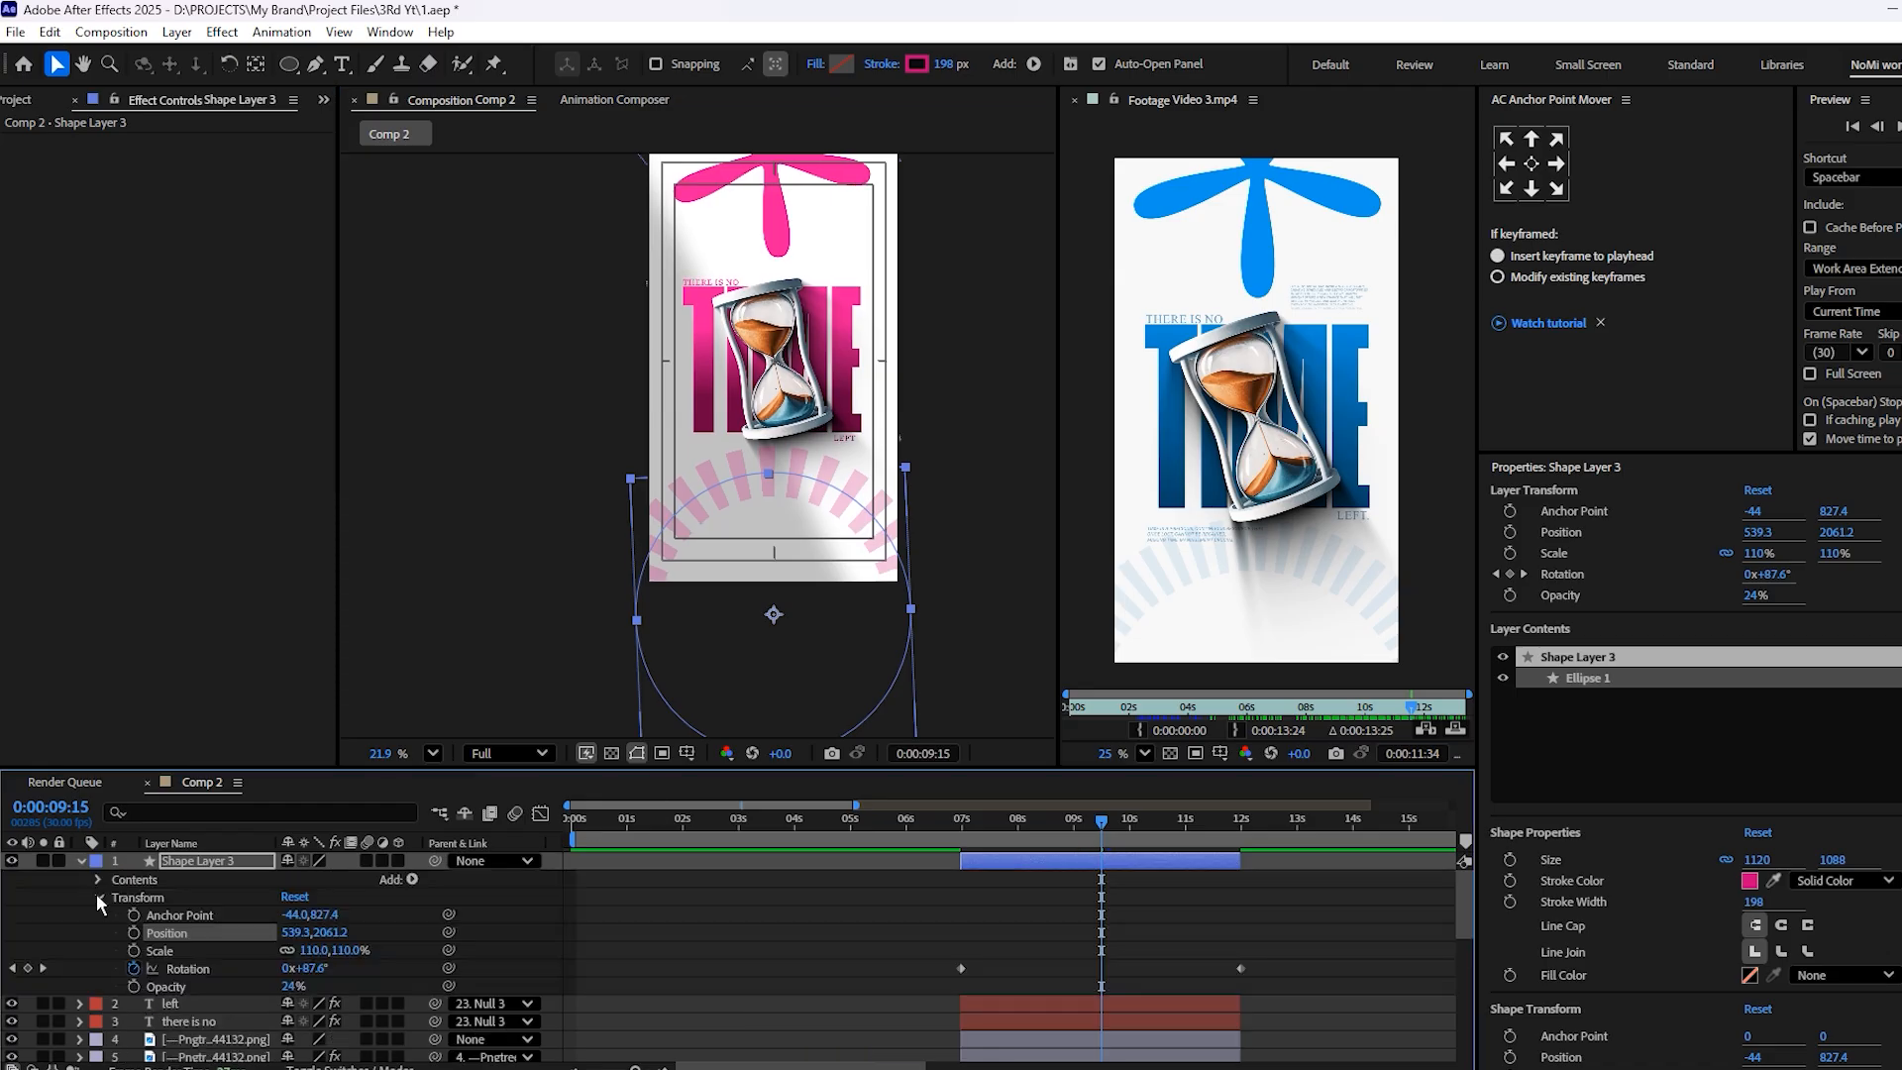
left_click(98, 897)
left_click(99, 880)
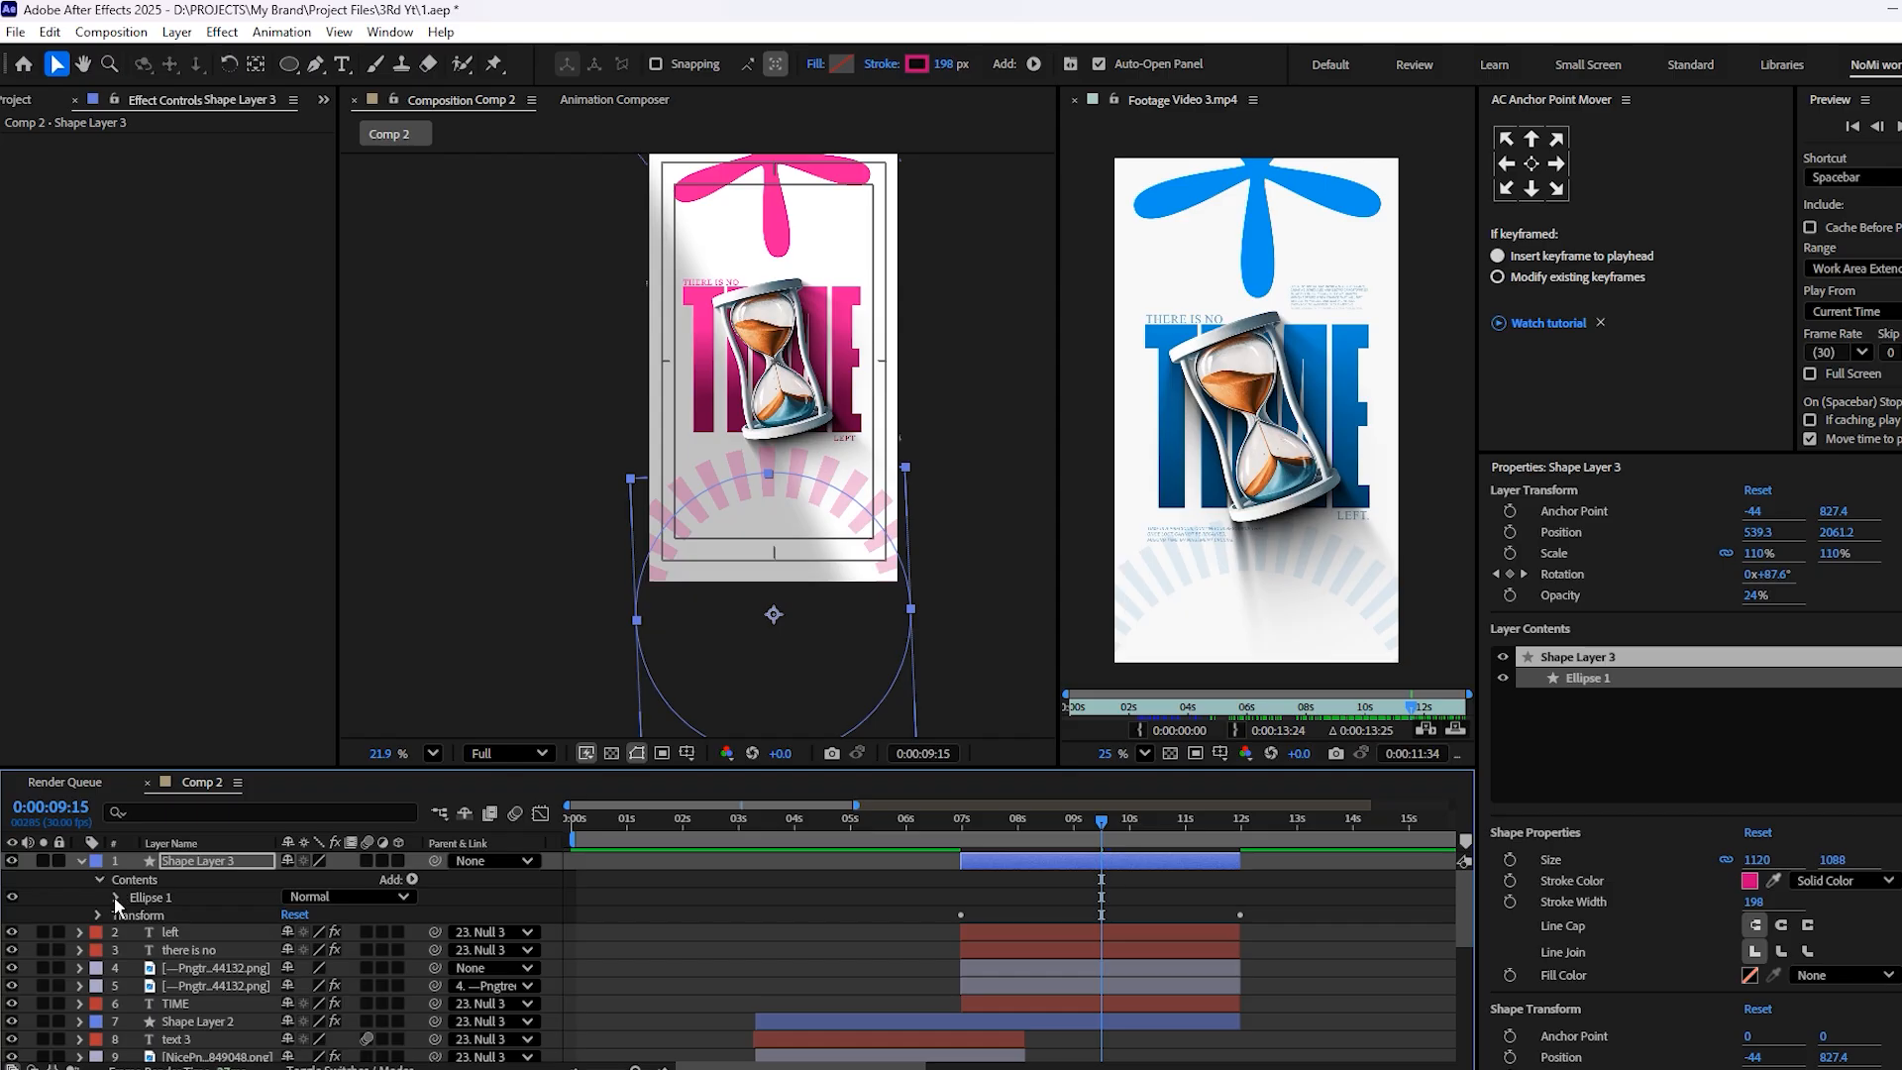
left_click(115, 896)
left_click(132, 934)
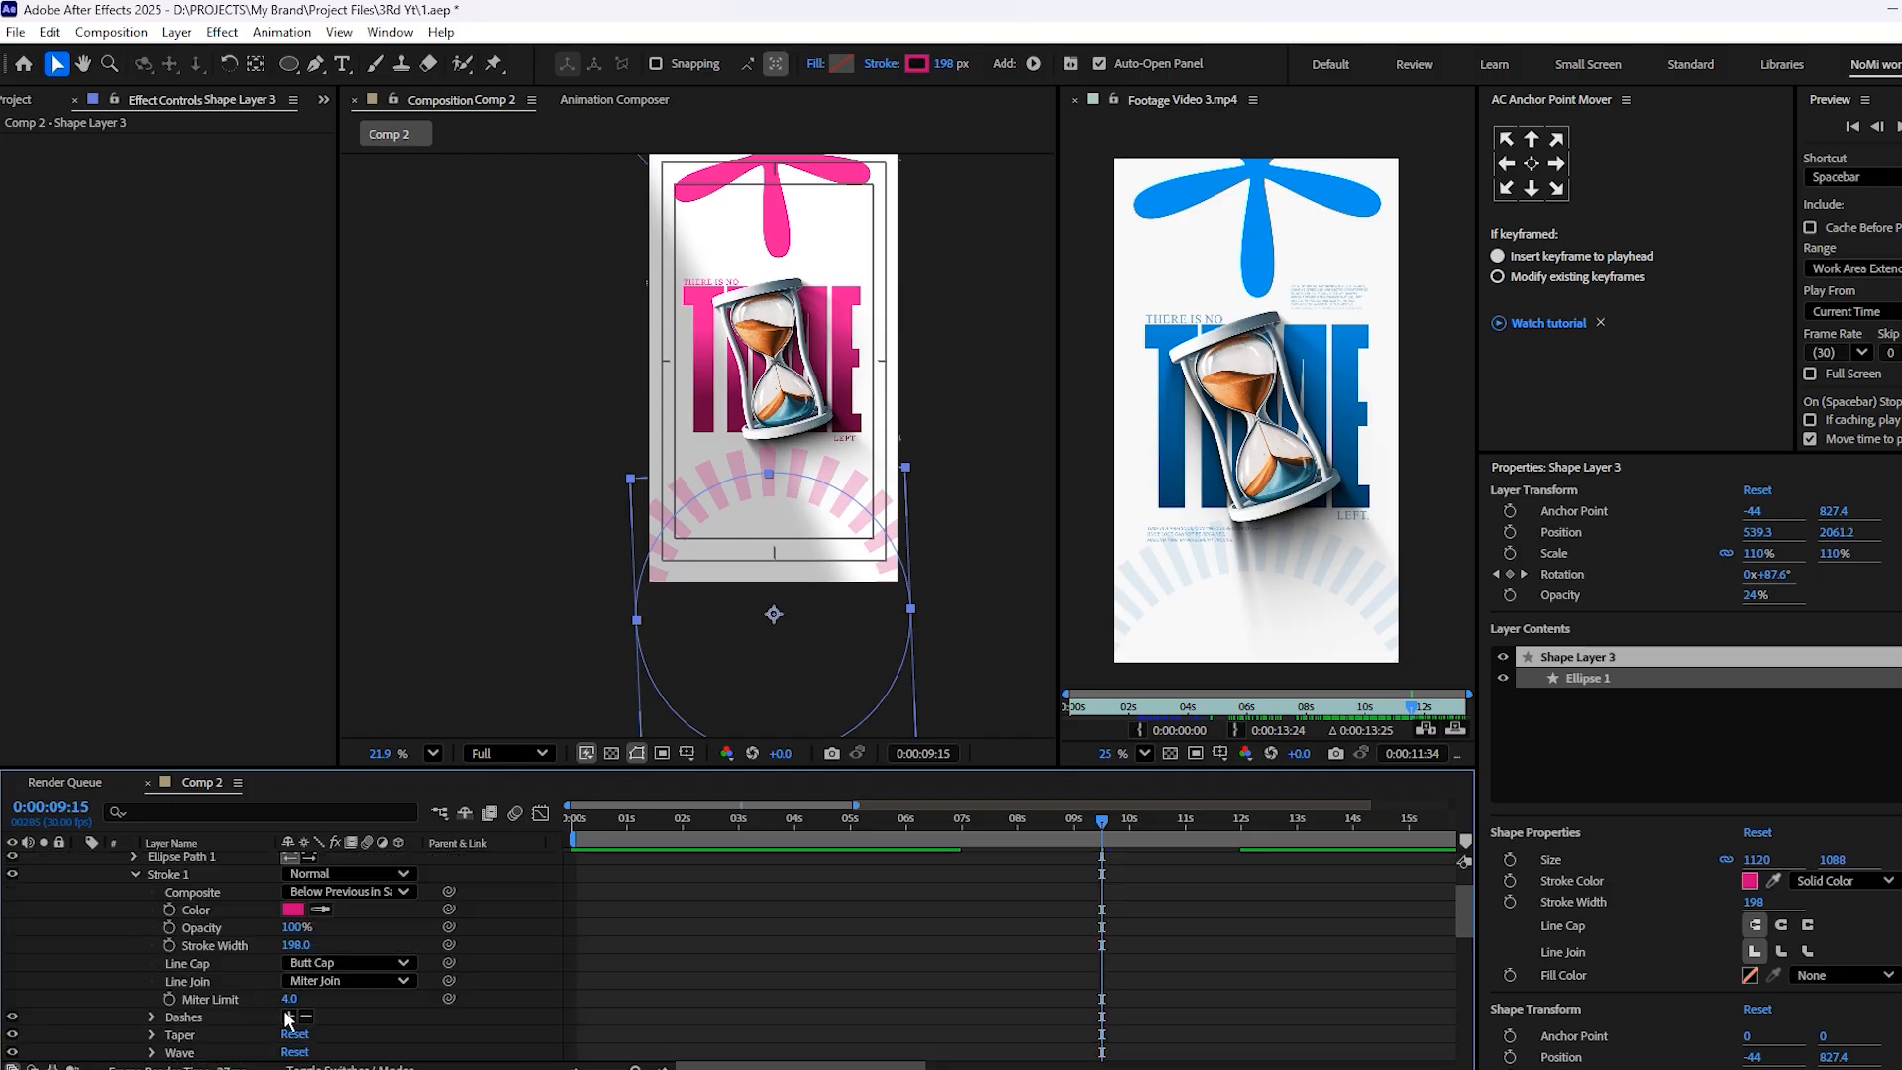
left_click_drag(288, 994, 295, 981)
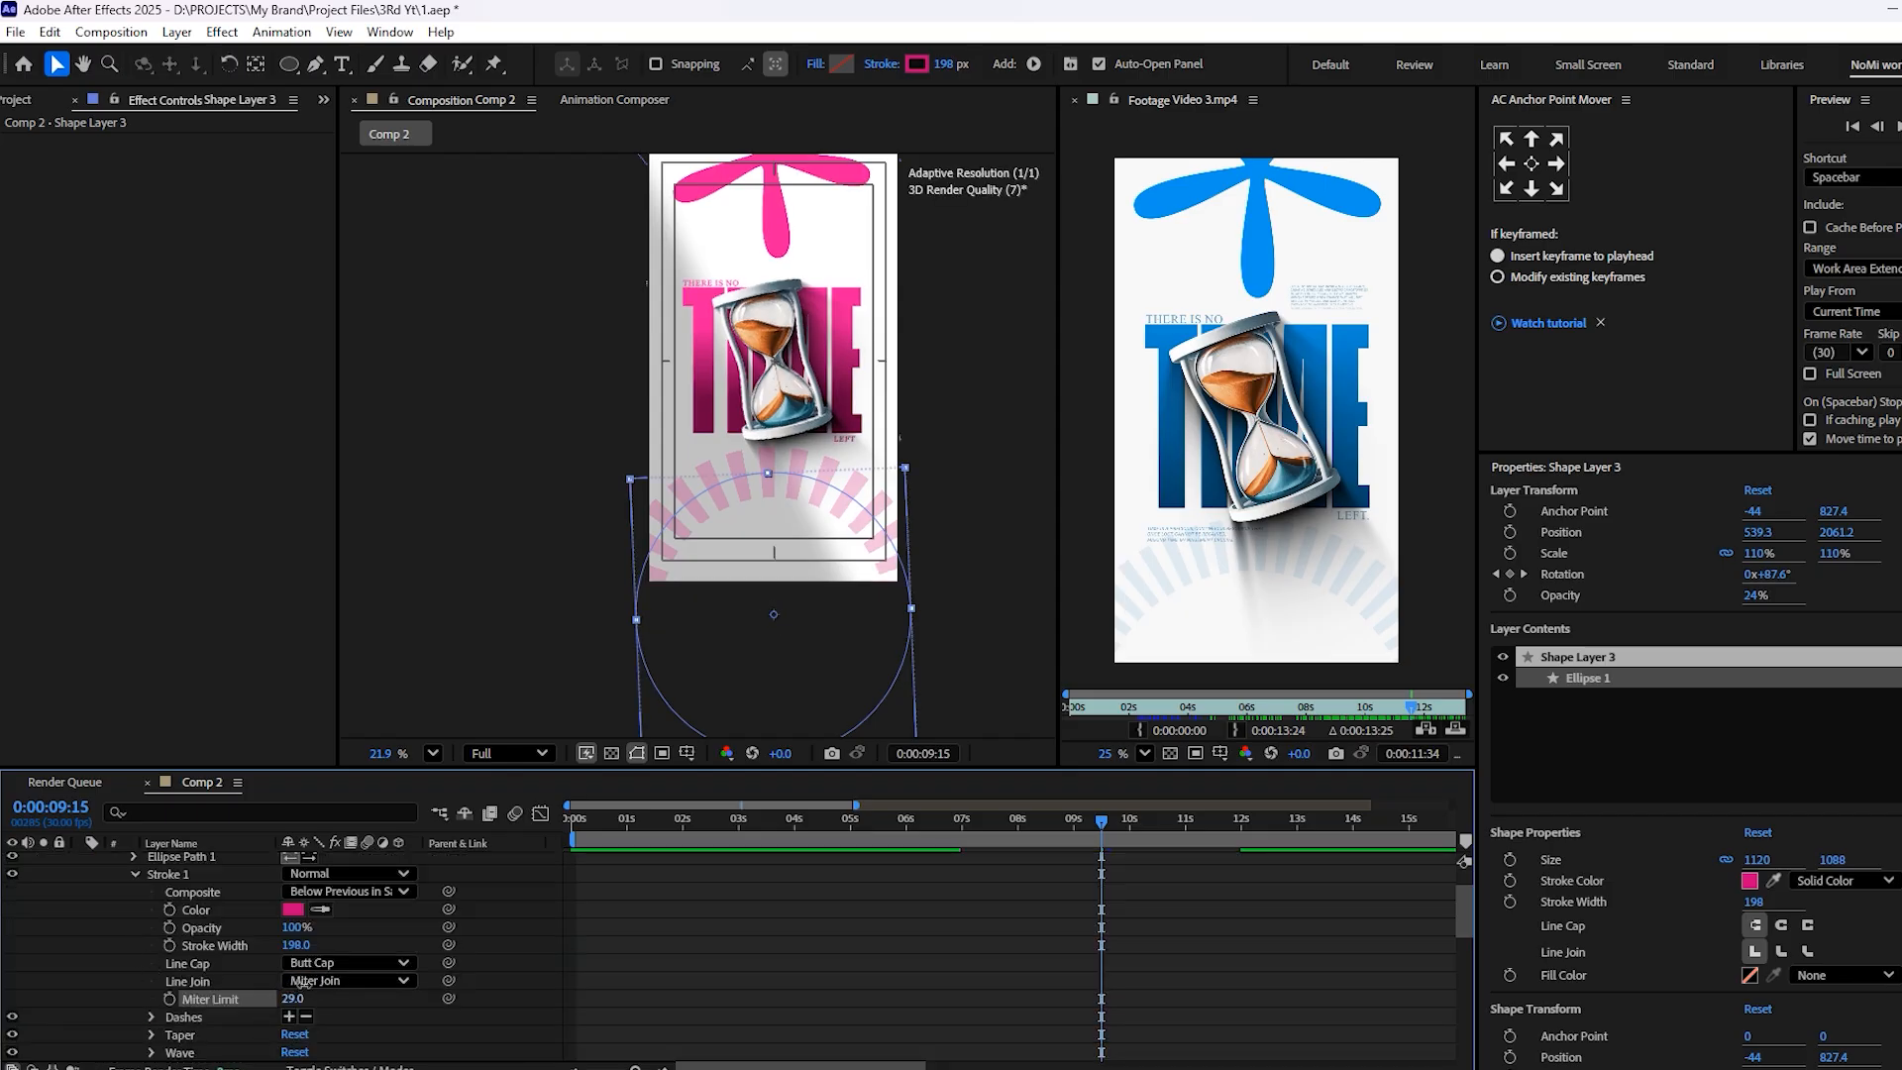
key("ctrl+z")
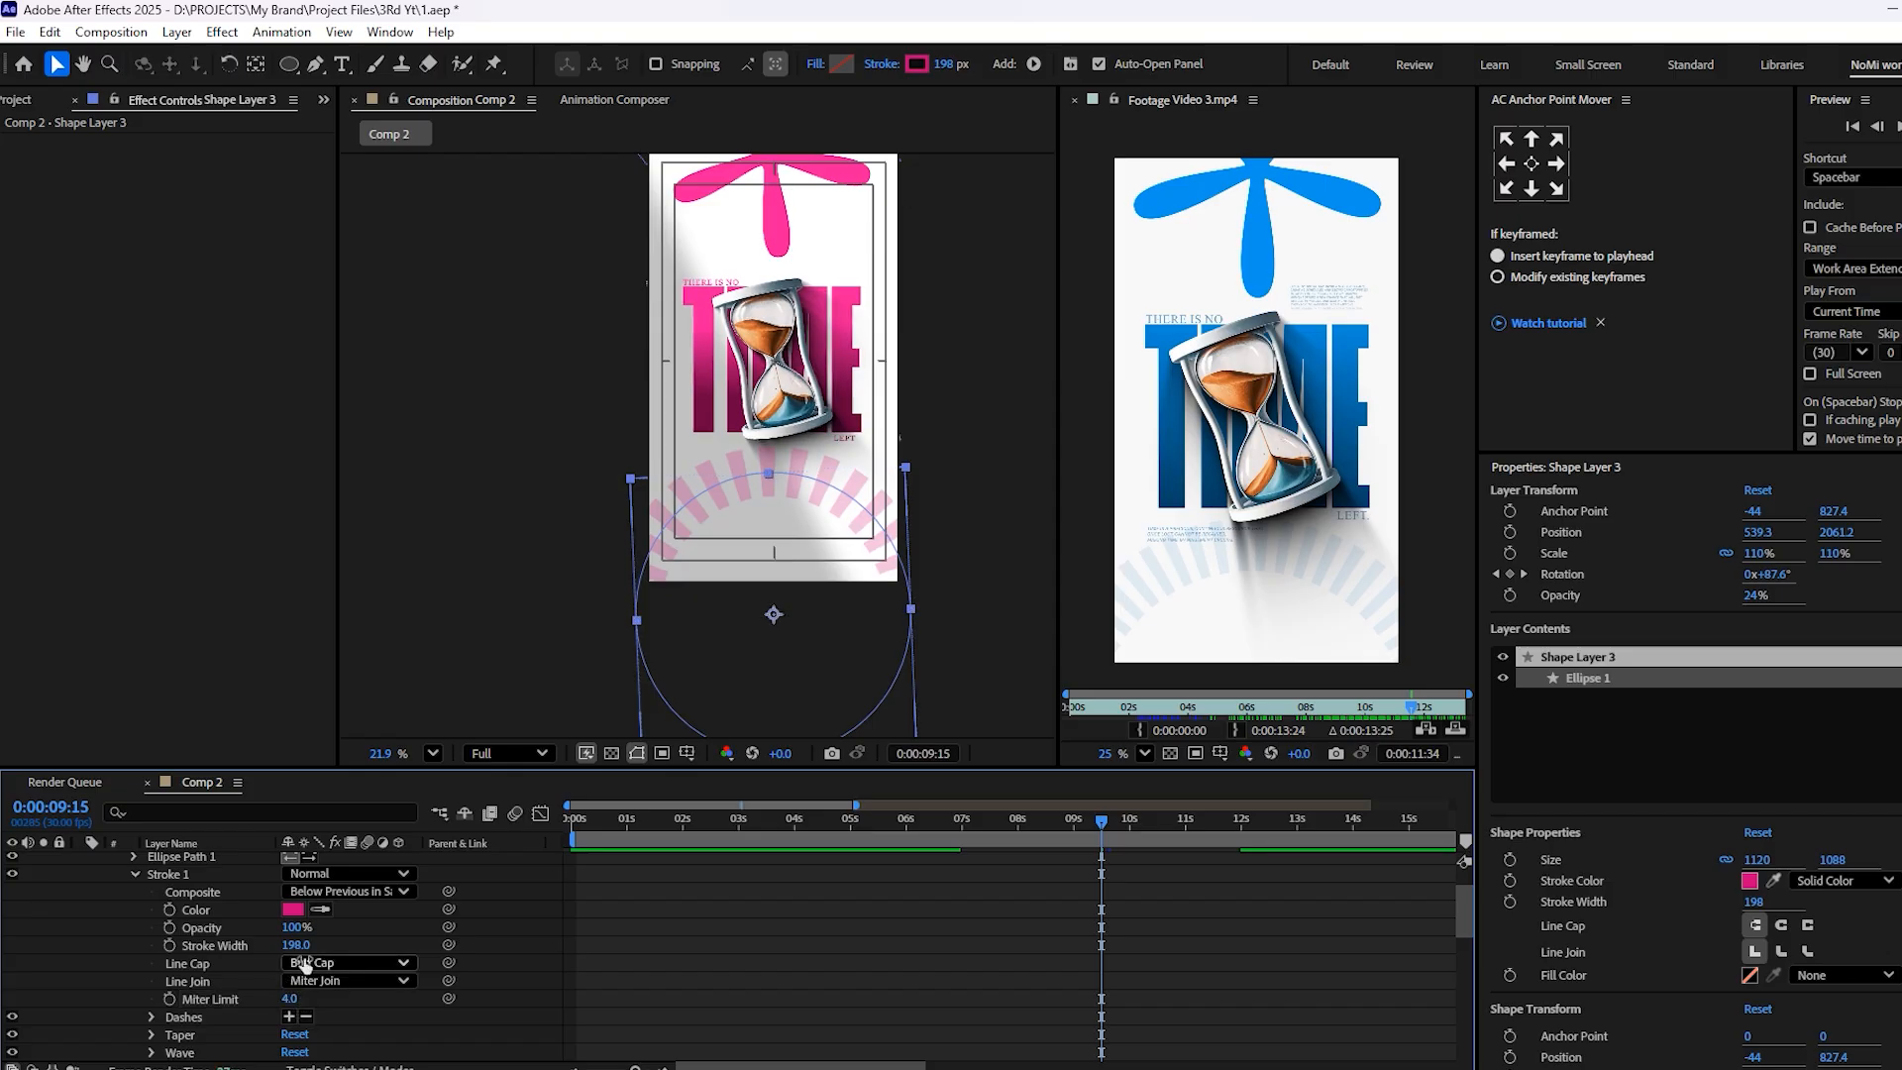
scroll(332, 1008, "down", 2)
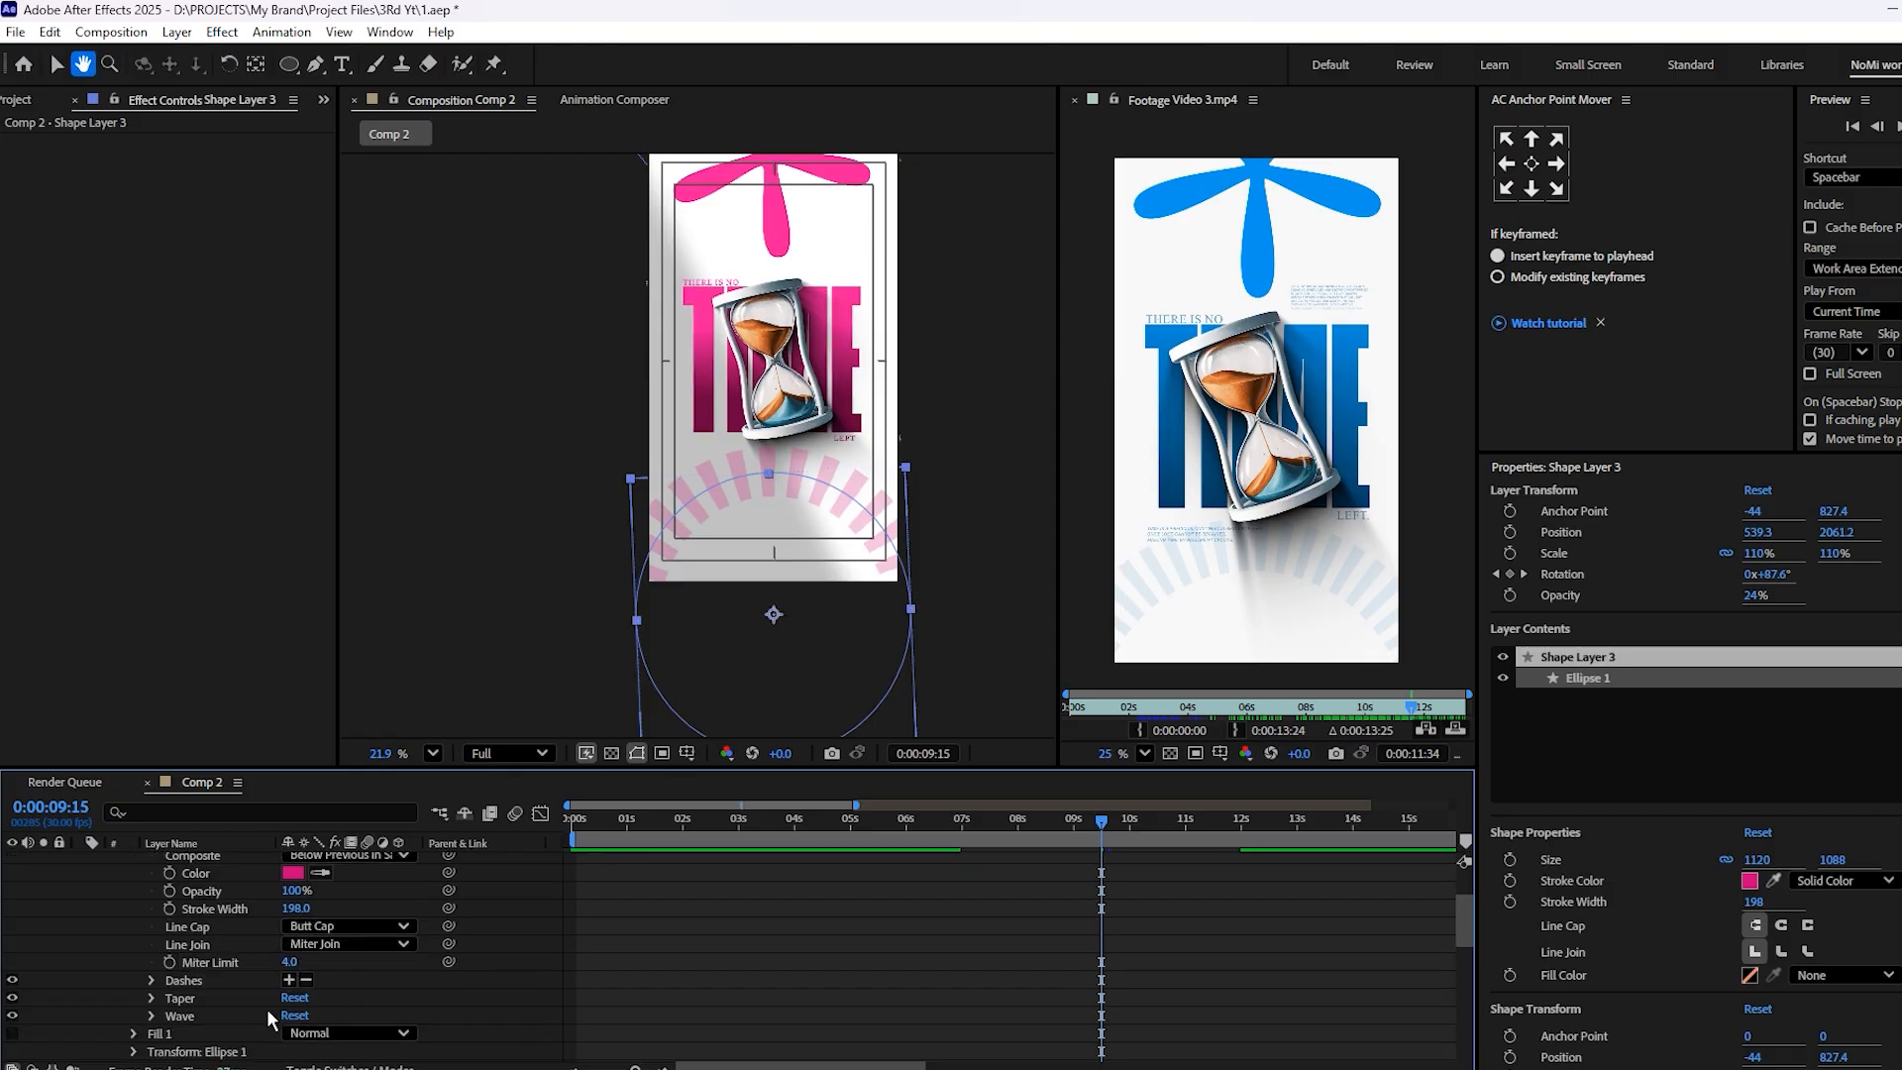
left_click(152, 979)
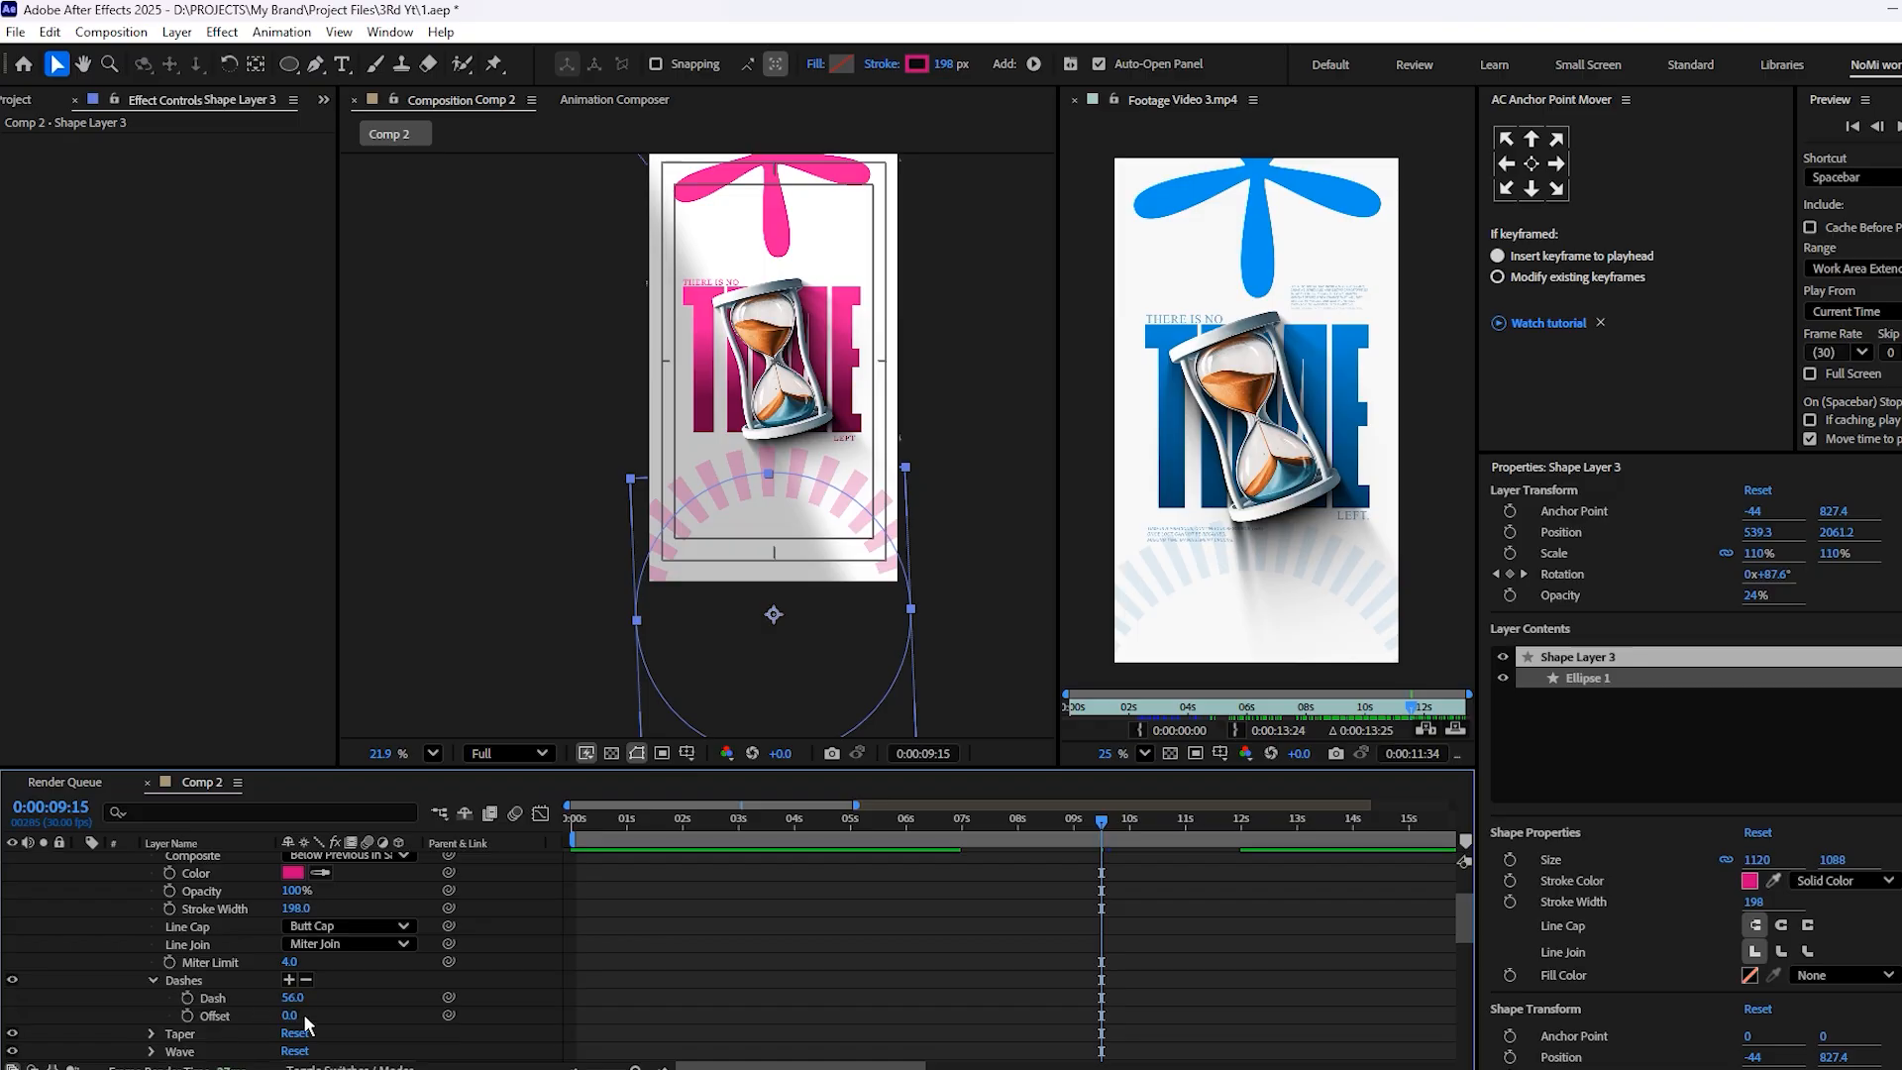
left_click_drag(293, 1006, 286, 983)
key("space")
Shorten the ring's dash length slightly further, preview the result, save the project, and collapse Shape Layer 3's properties
key("space")
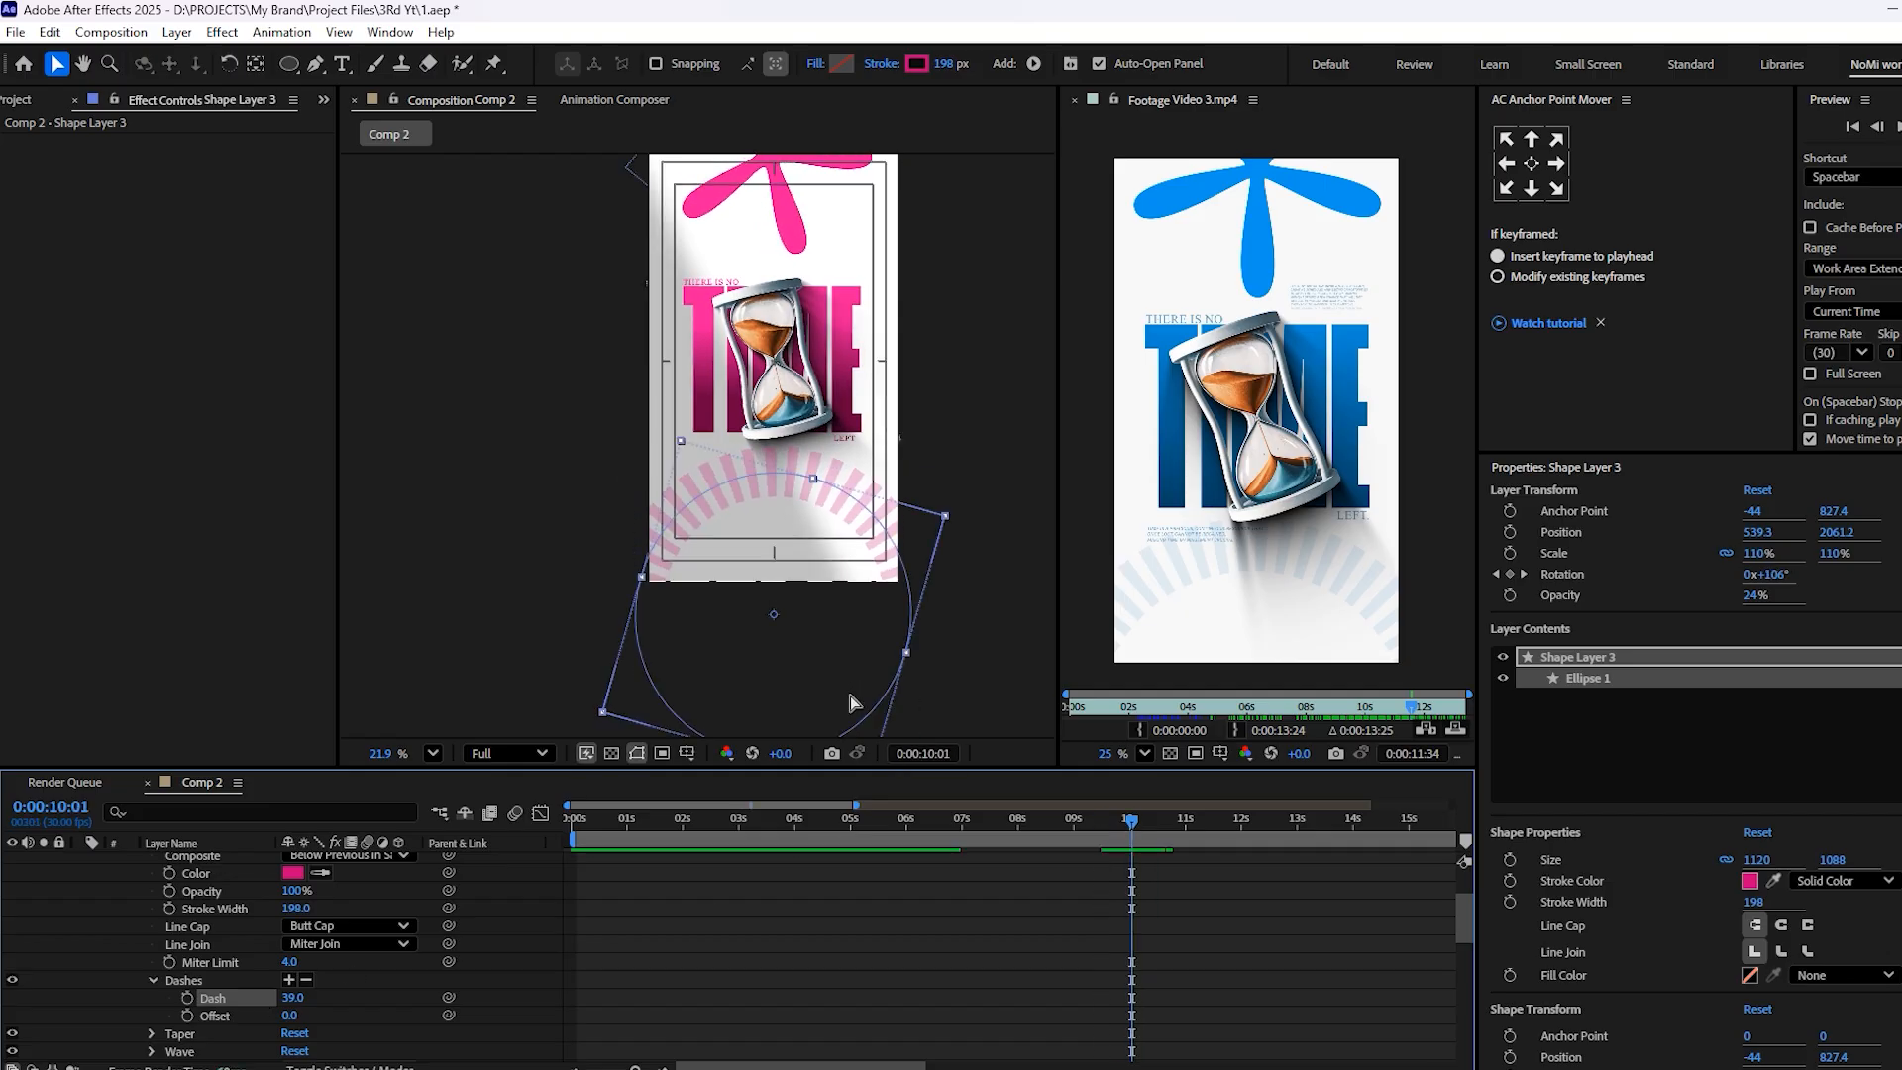
key("ctrl+s")
left_click_drag(286, 997, 276, 998)
key("space")
key("space")
key("ctrl+s")
scroll(267, 902, "up", 2)
left_click(81, 861)
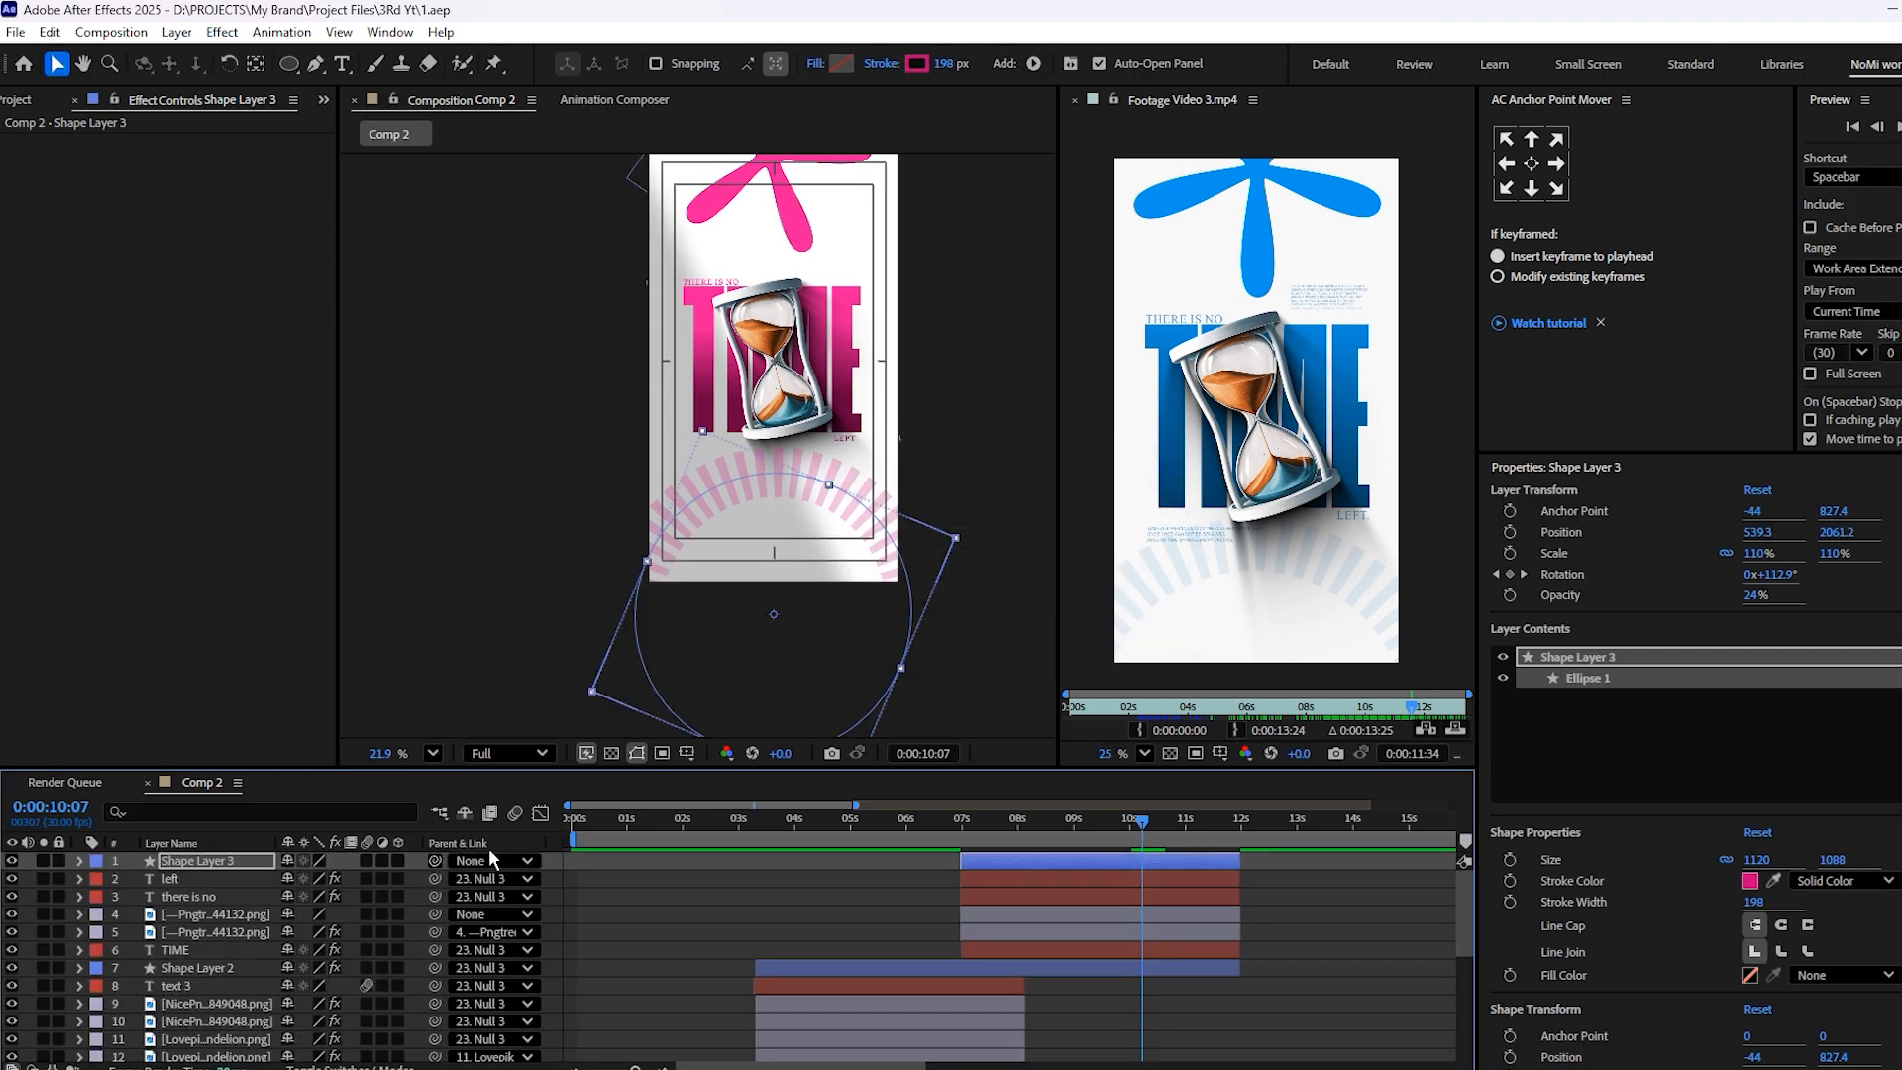
scroll(891, 531, "down", 1)
scroll(1327, 337, "up", 8)
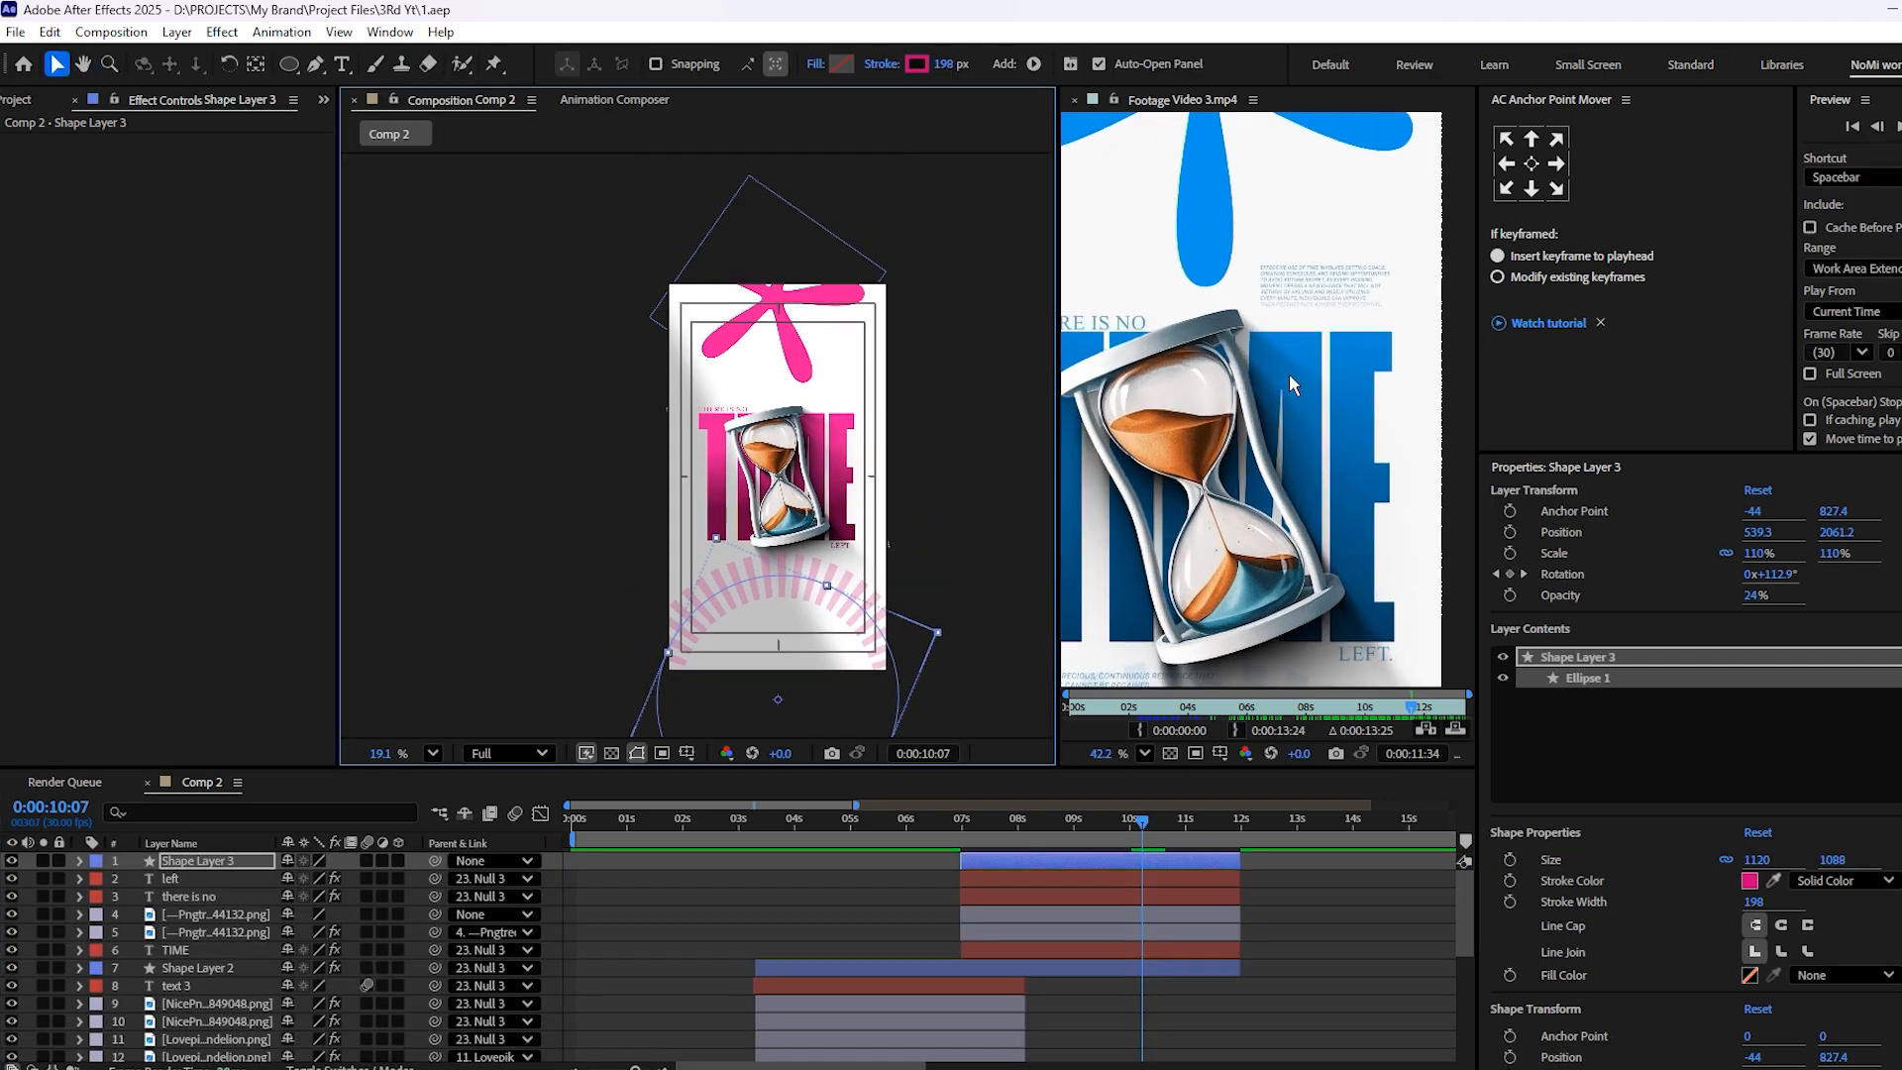
Examine the hourglass scene's text in the reference video, duplicate the text 3 layer, and bring the copy to the front of the layer stack
left_click(1298, 365)
scroll(1316, 329, "down", 5)
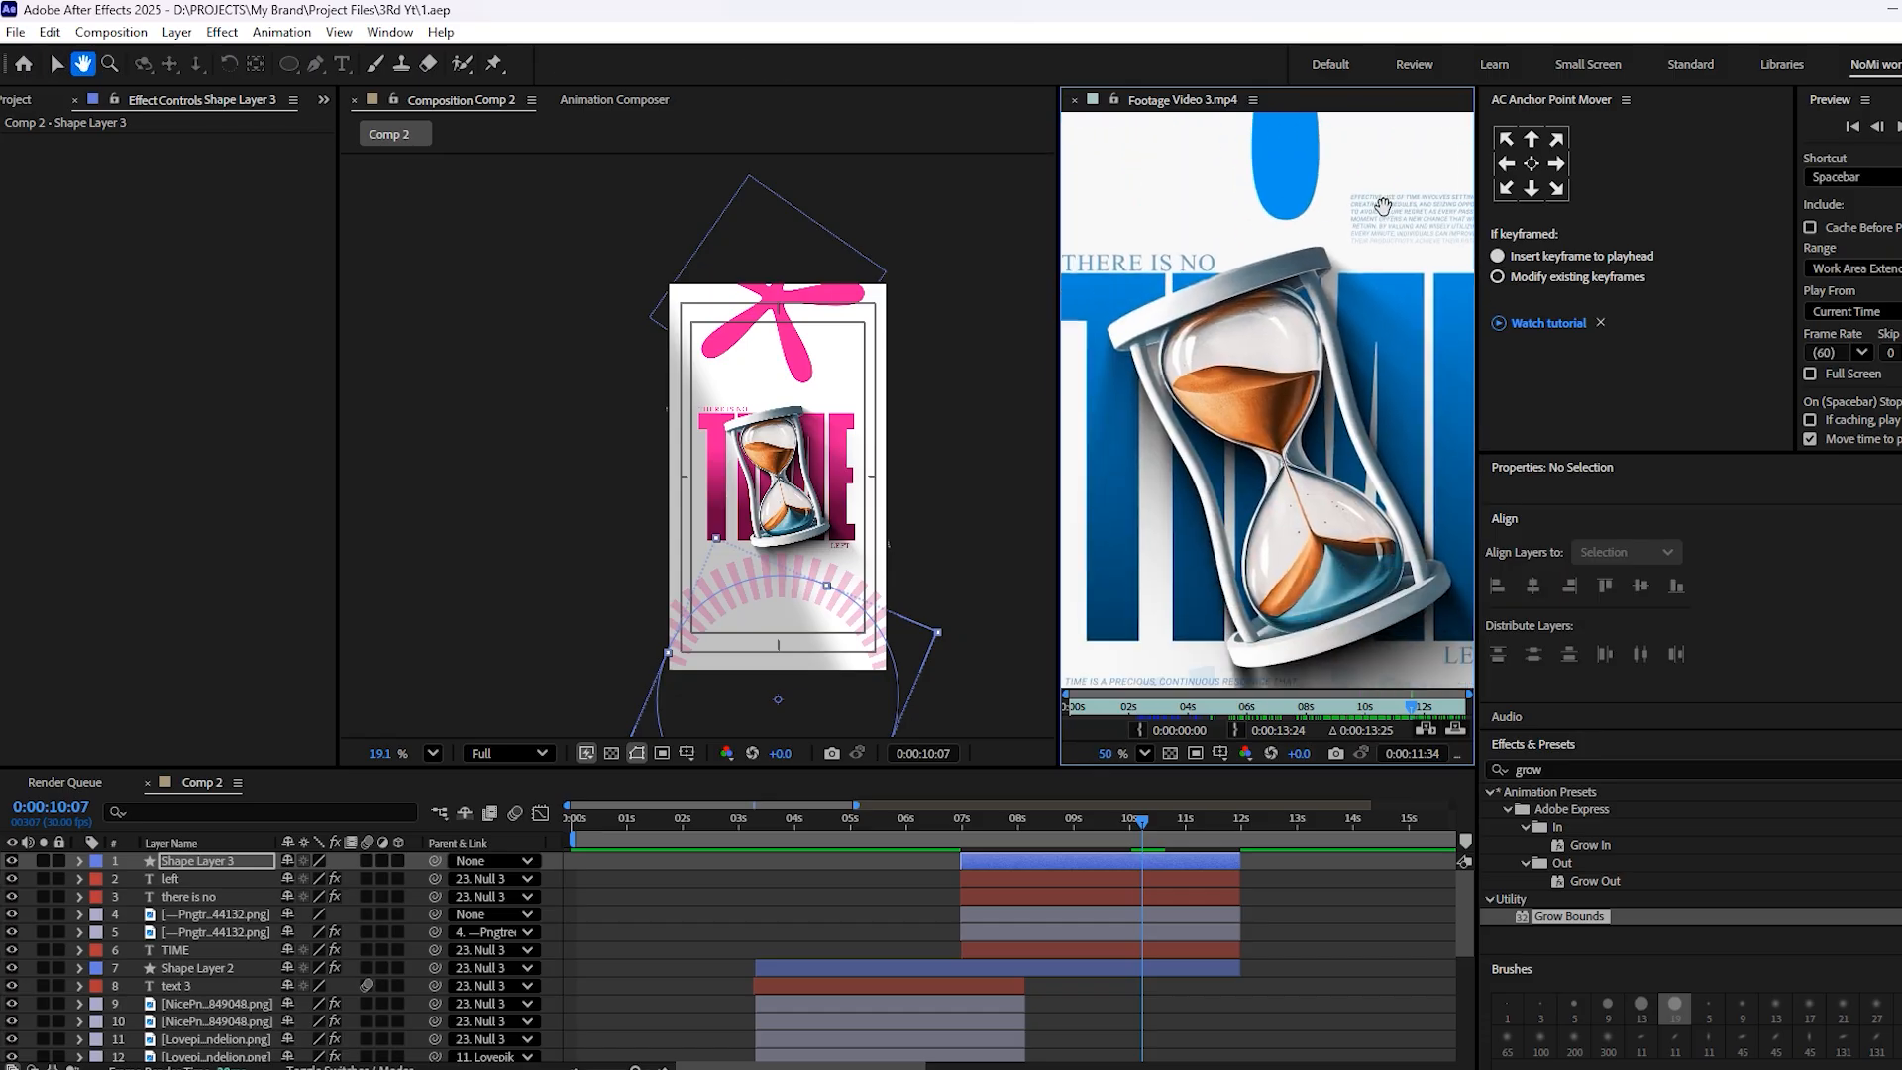
left_click(823, 835)
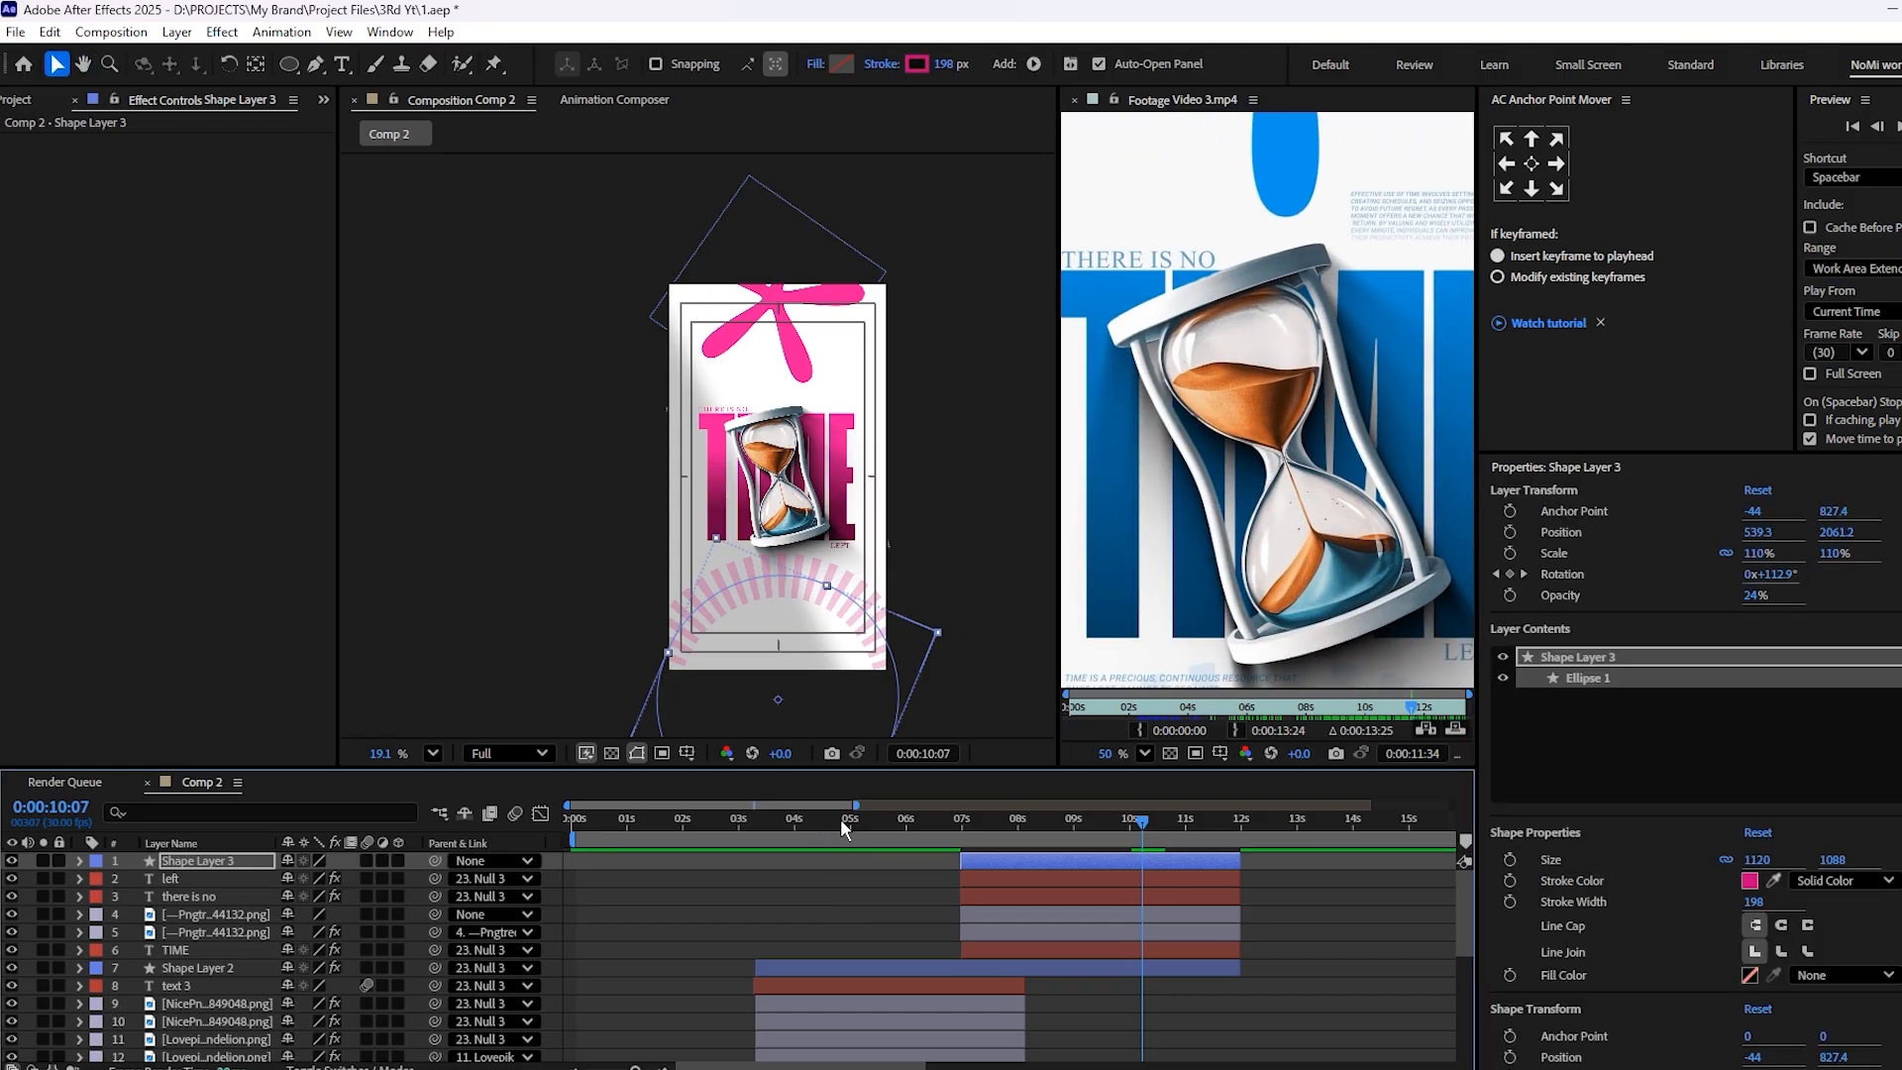
left_click(844, 827)
left_click(884, 989)
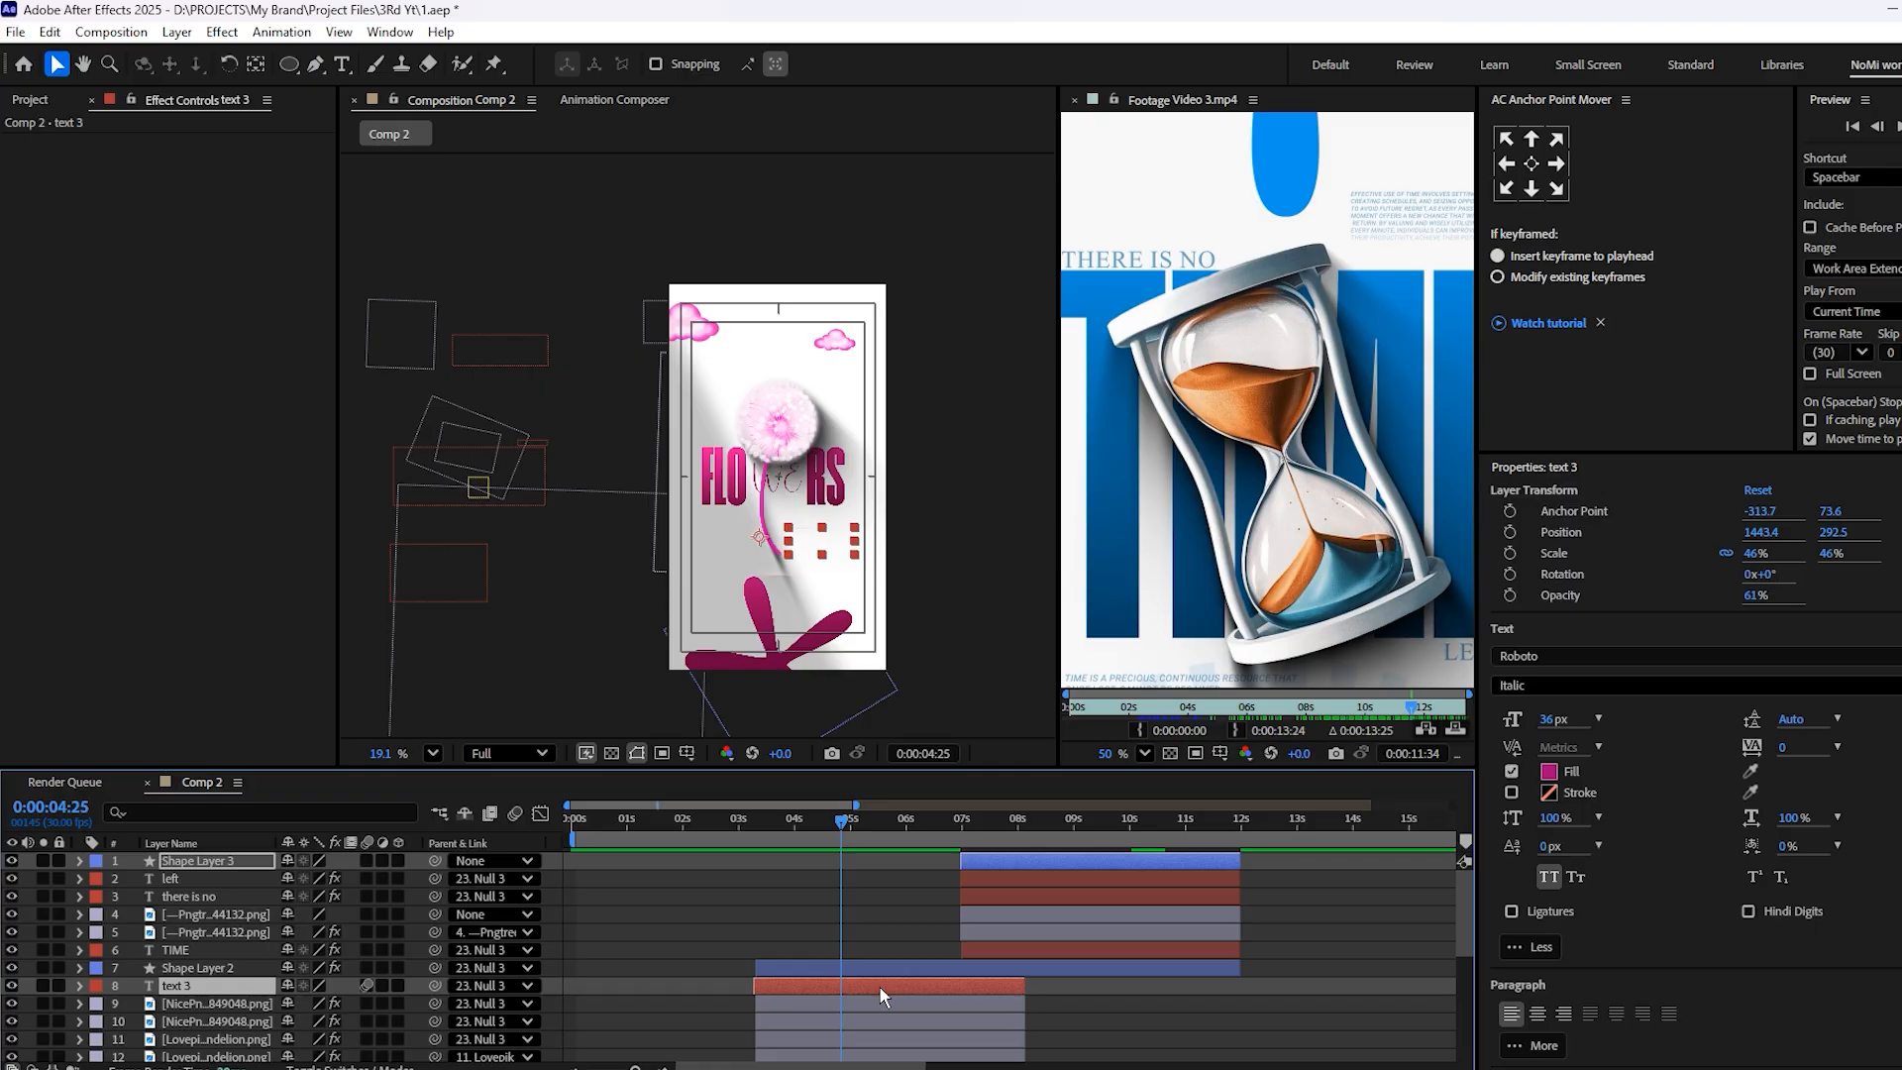
key("ctrl+d")
key("ctrl+]")
key("ctrl+]")
key("ctrl+]")
key("ctrl+]")
key("ctrl+]")
key("ctrl+]")
key("ctrl+]")
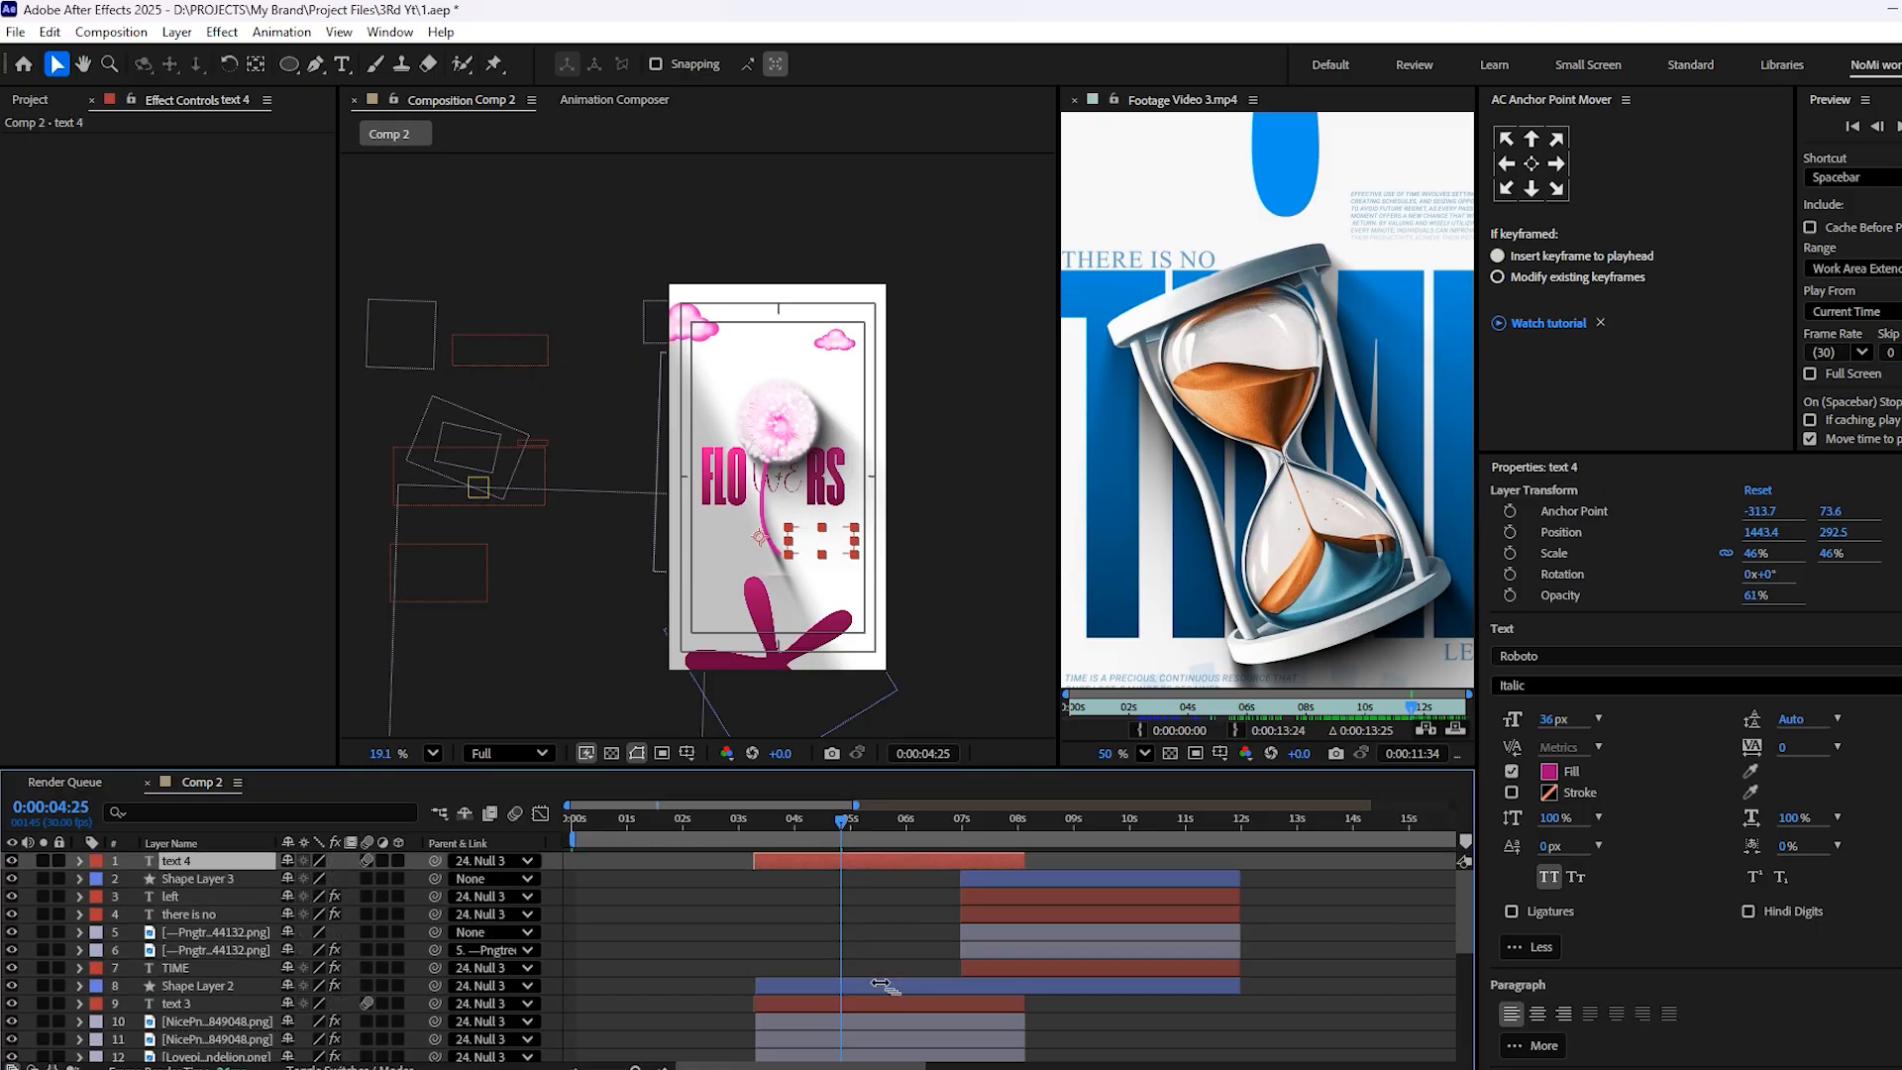
Shift the text 4 layer to start with the hourglass scene at about 7:00 and place its paragraph just above the end of the TIME title
left_click_drag(856, 860, 1076, 865)
left_click(1061, 818)
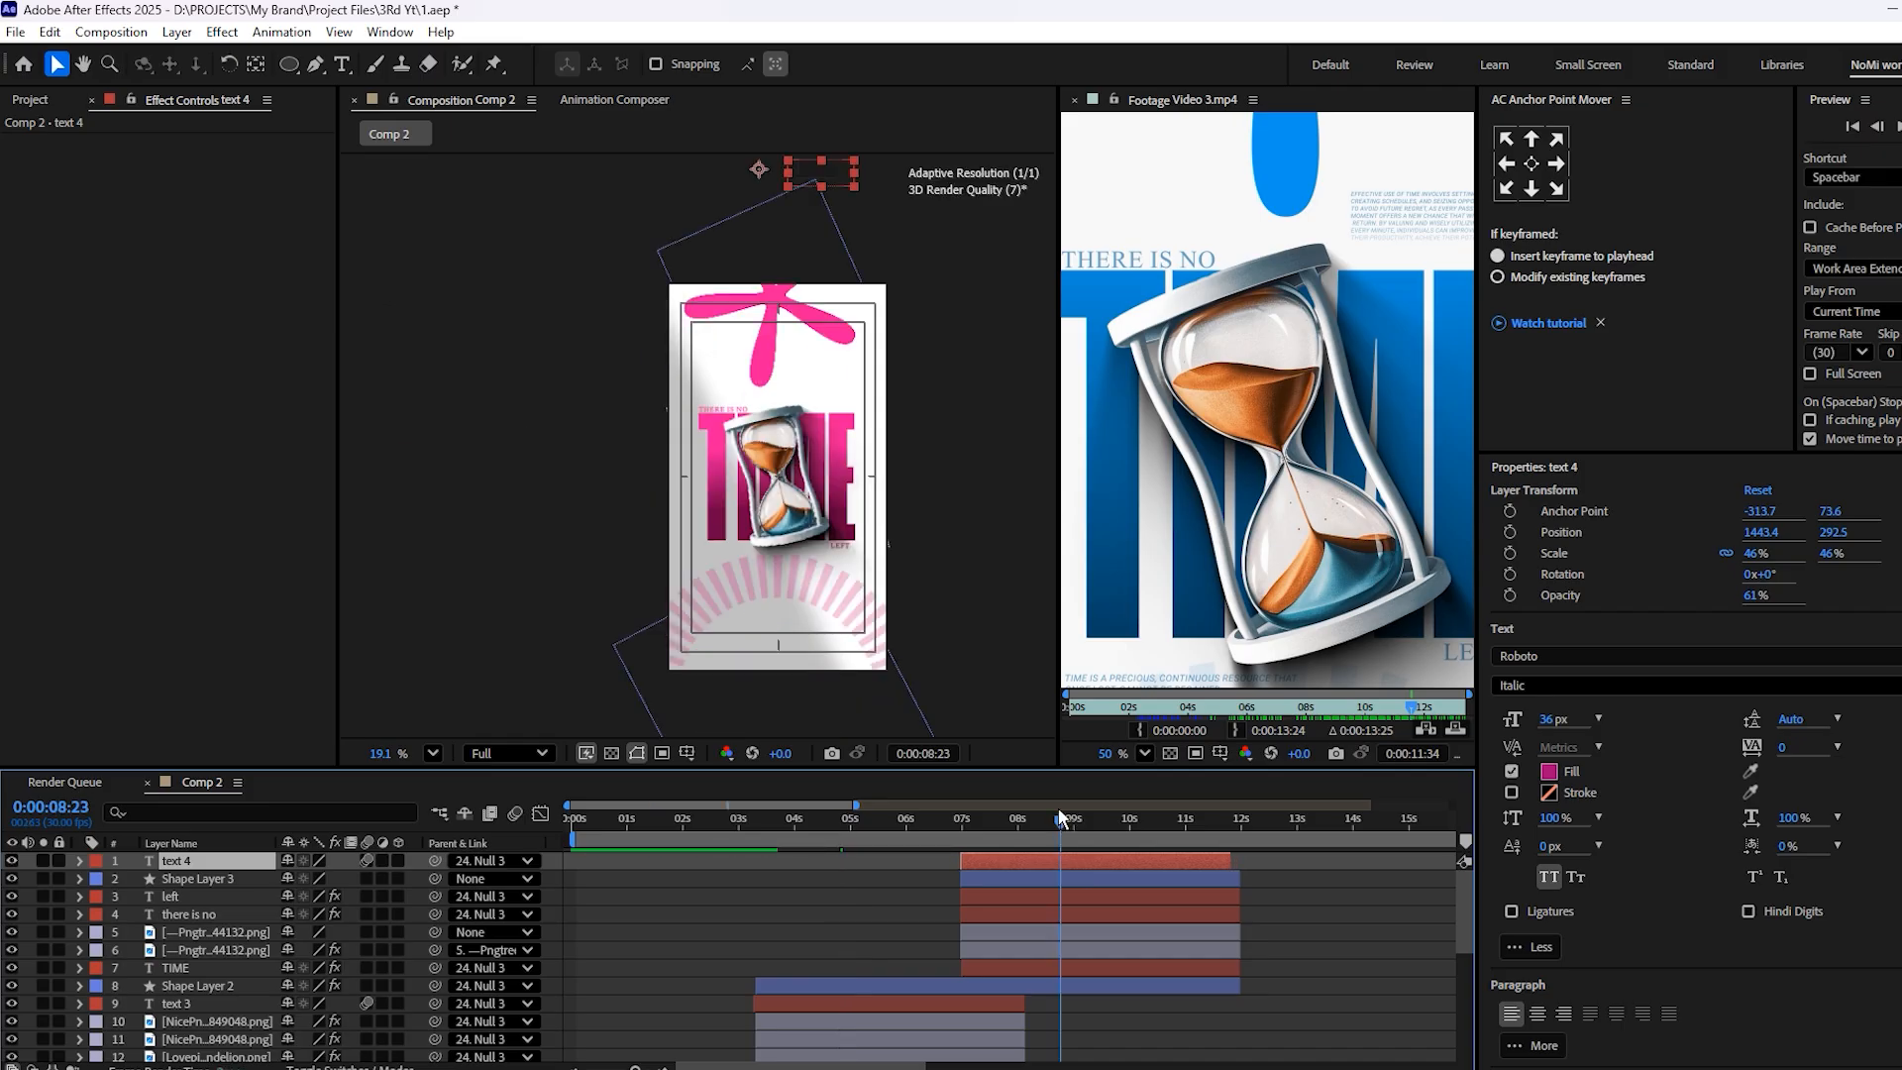
left_click_drag(818, 168, 824, 384)
scroll(1383, 300, "down", 1)
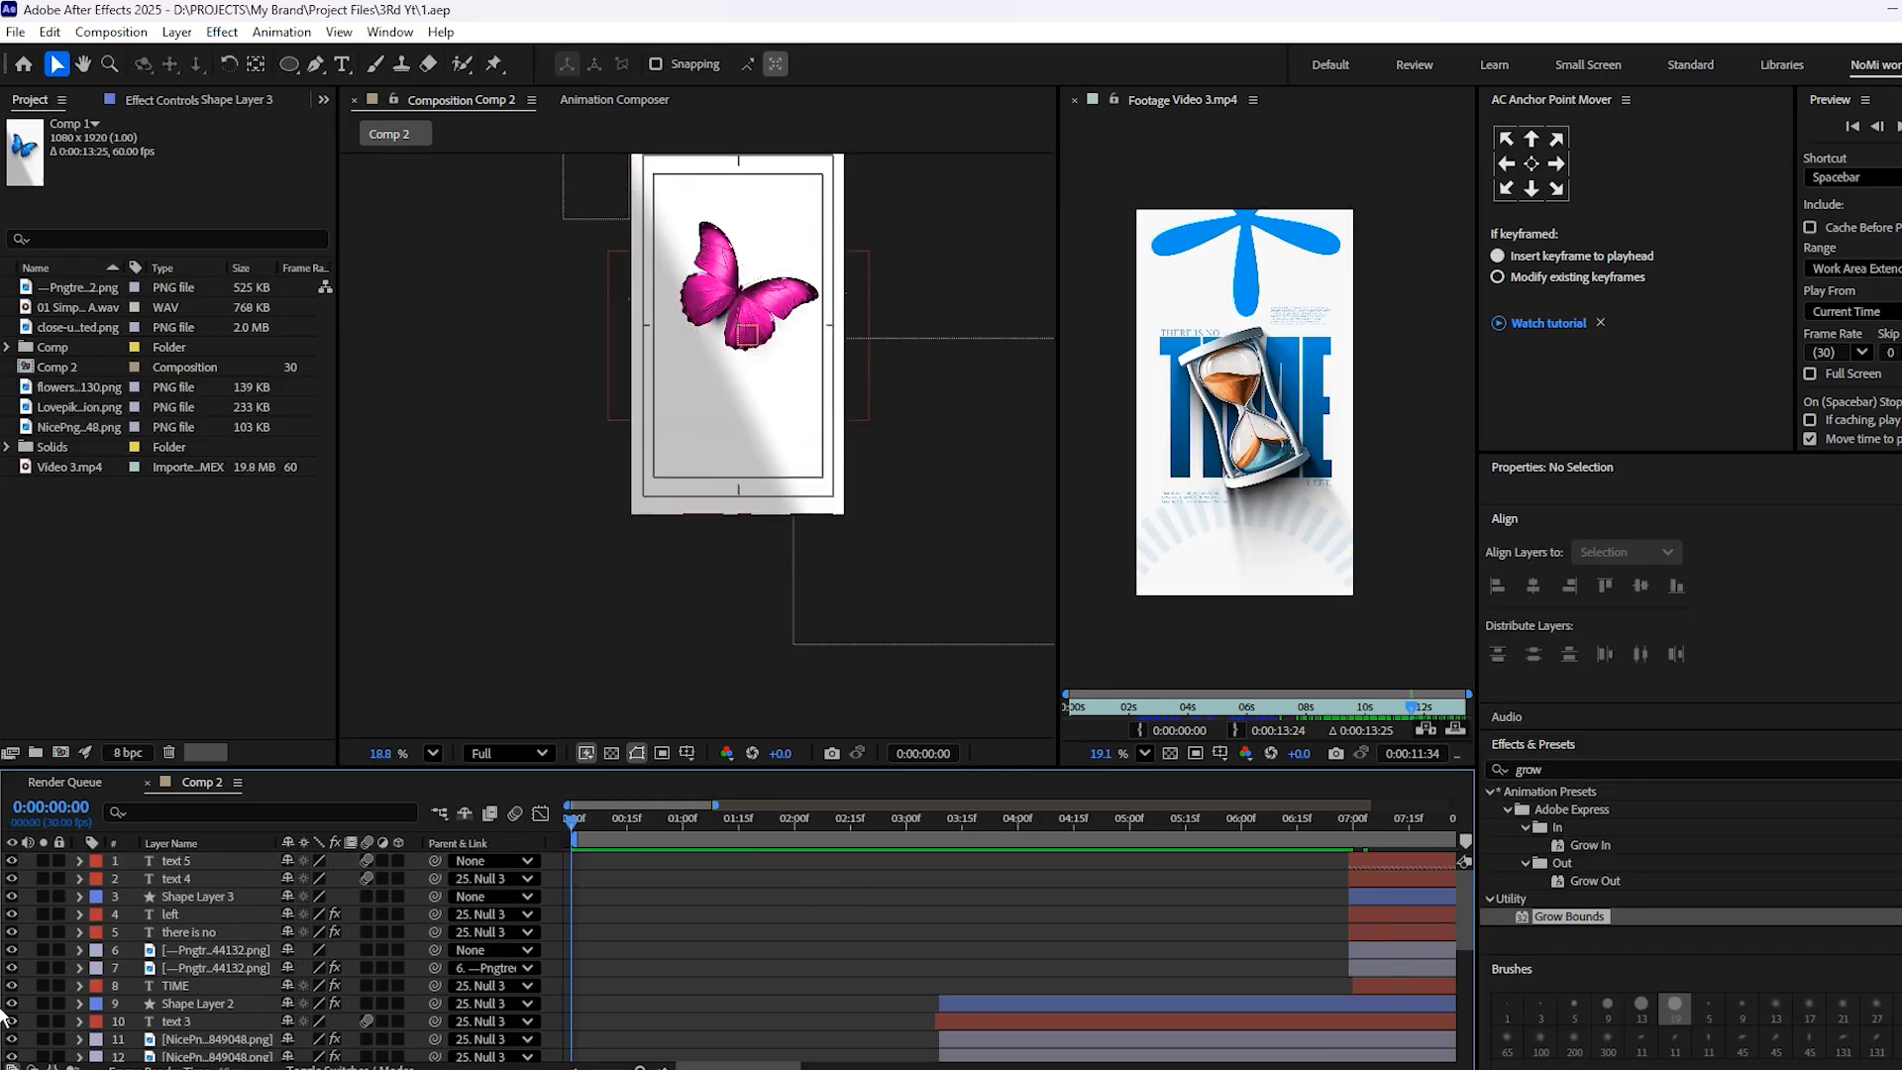
Preview the animation from the start, parent Shape Layer 3 to the text 4 layer, and check the ring around 8:22
key("space")
scroll(707, 492, "down", 1)
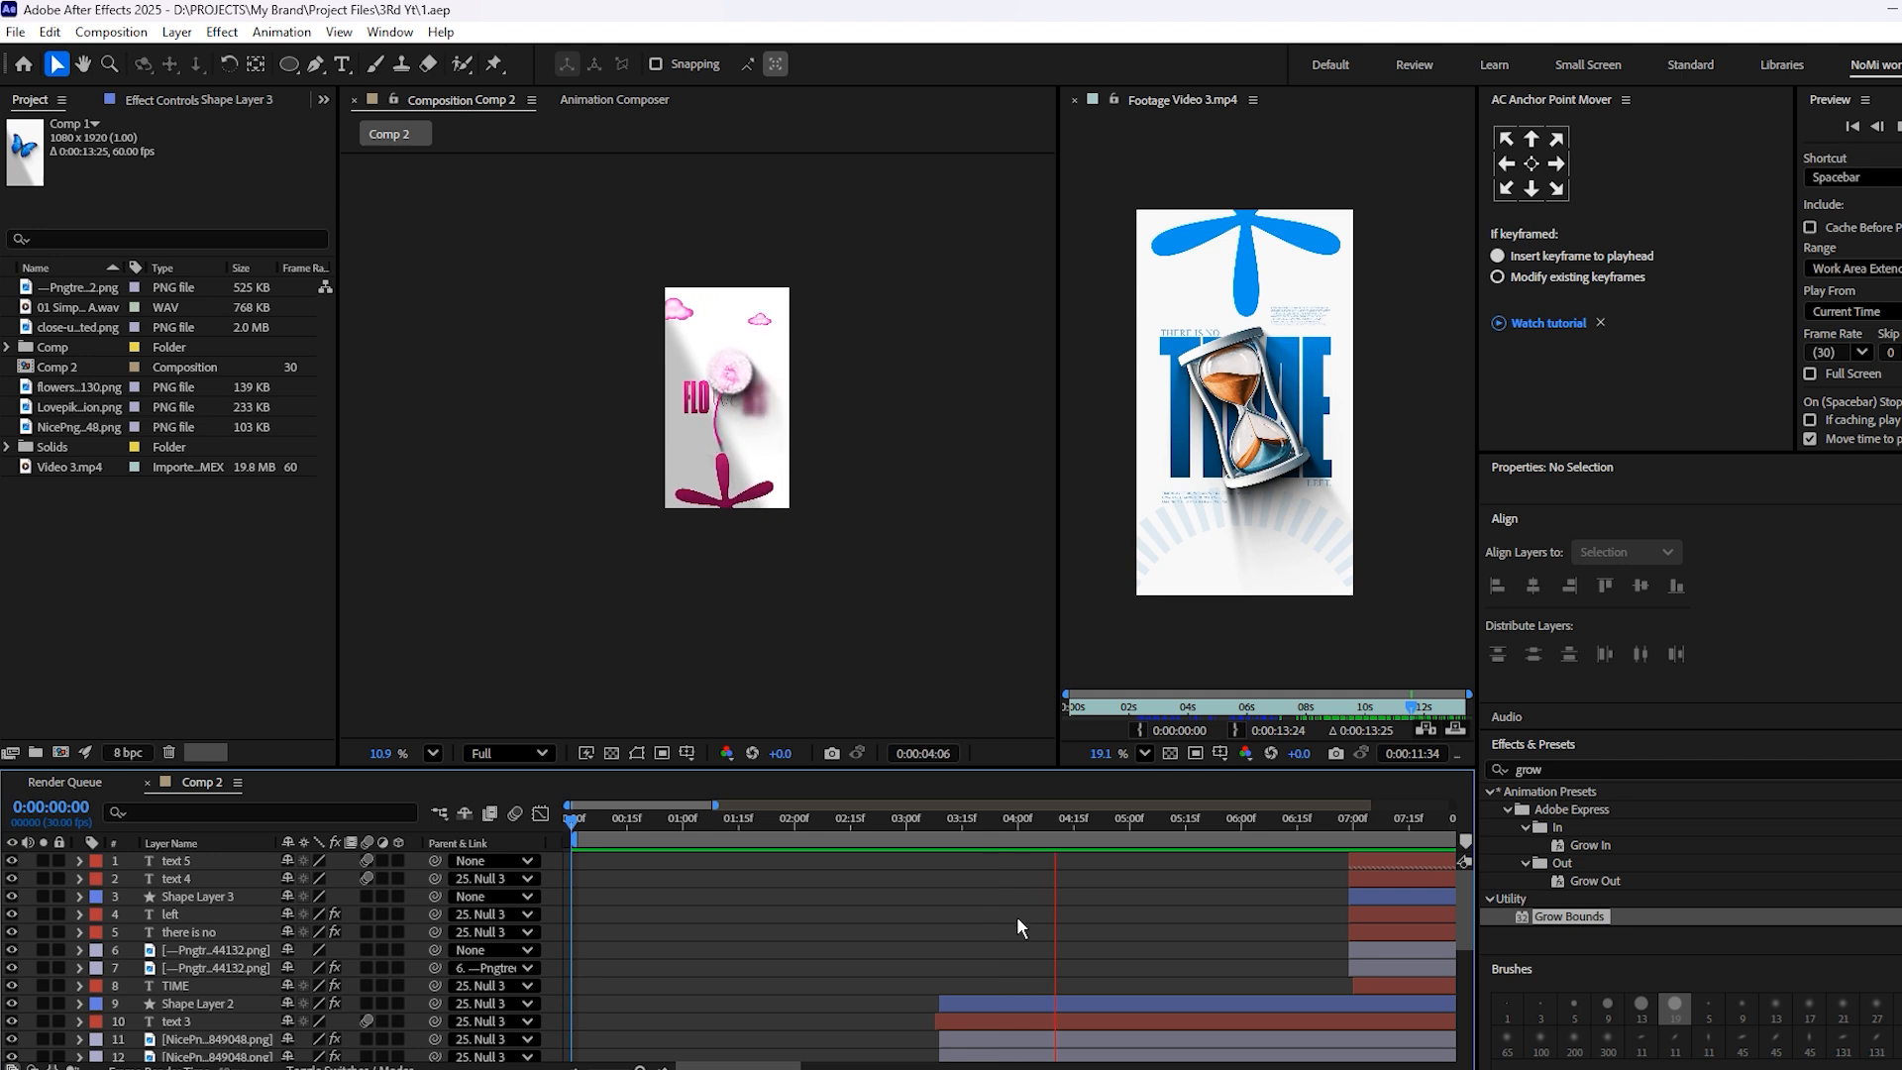
scroll(1006, 745, "up", 4)
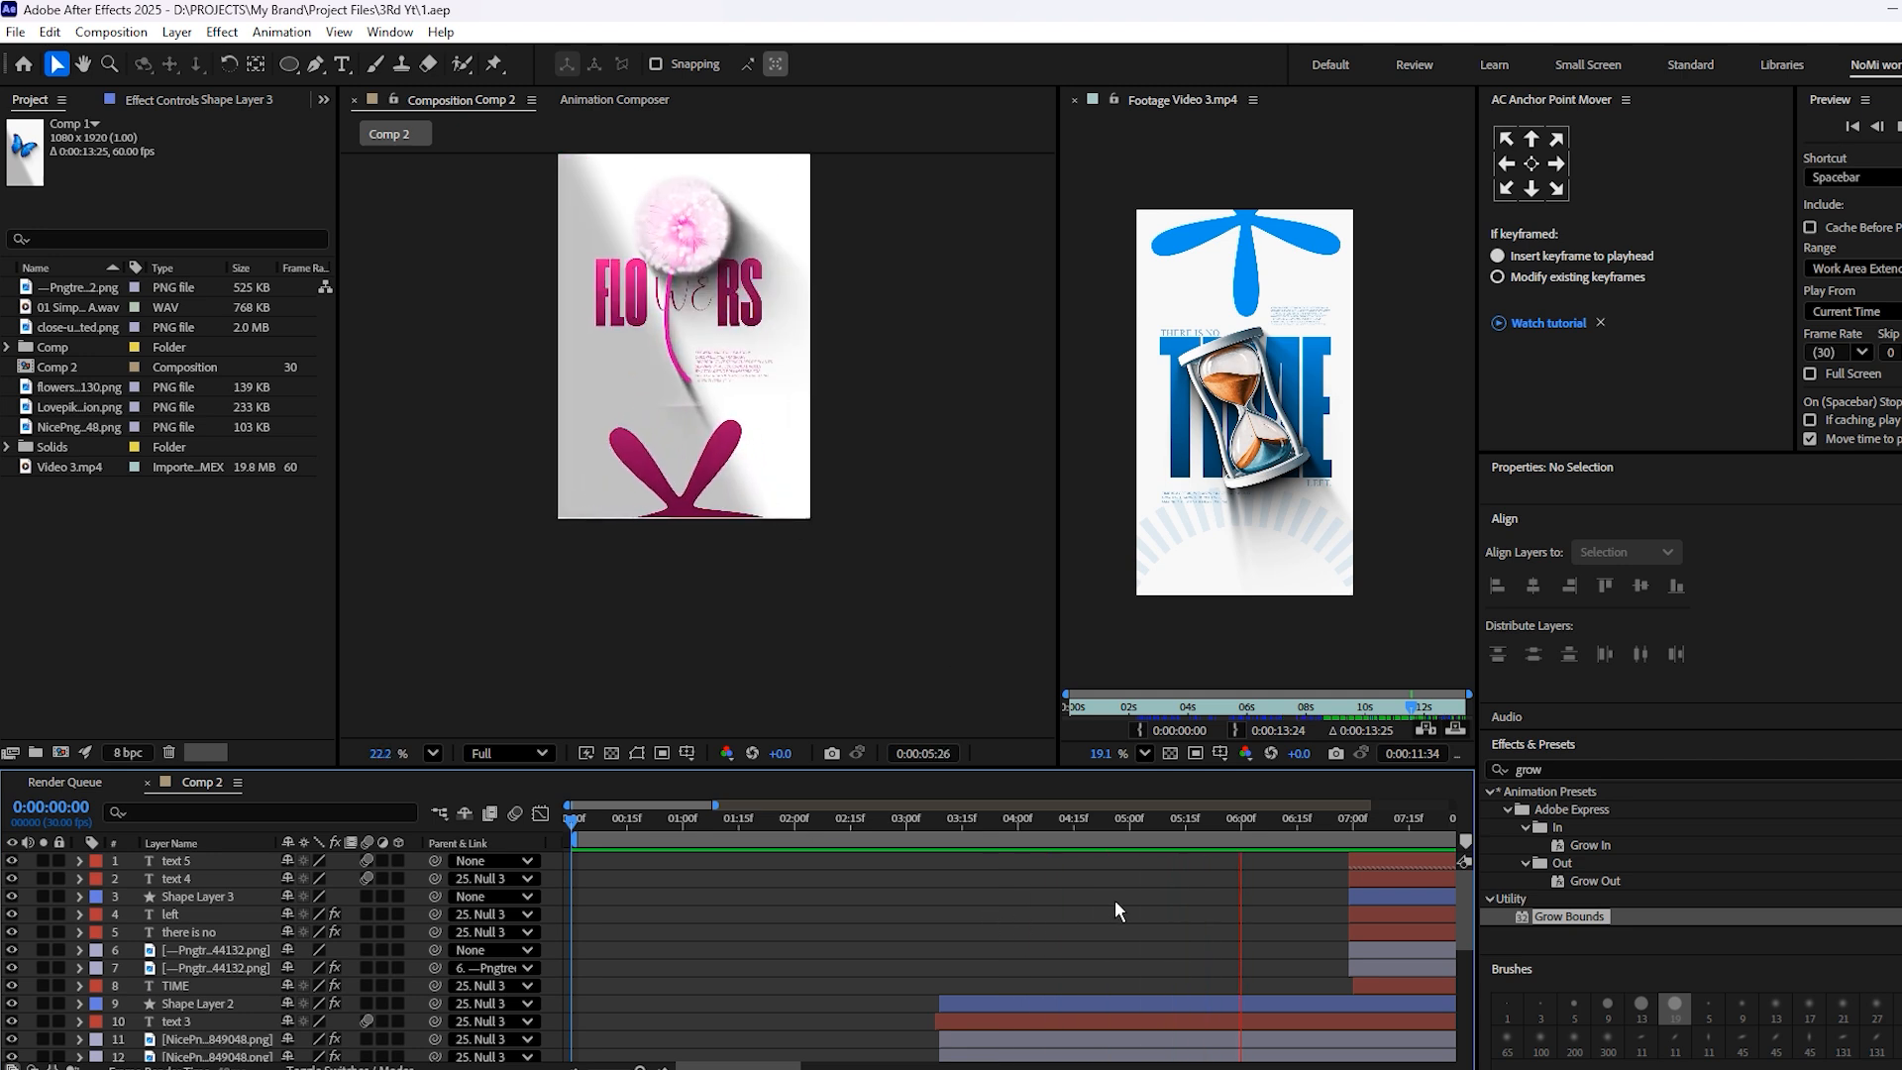
scroll(1114, 900, "right", 5)
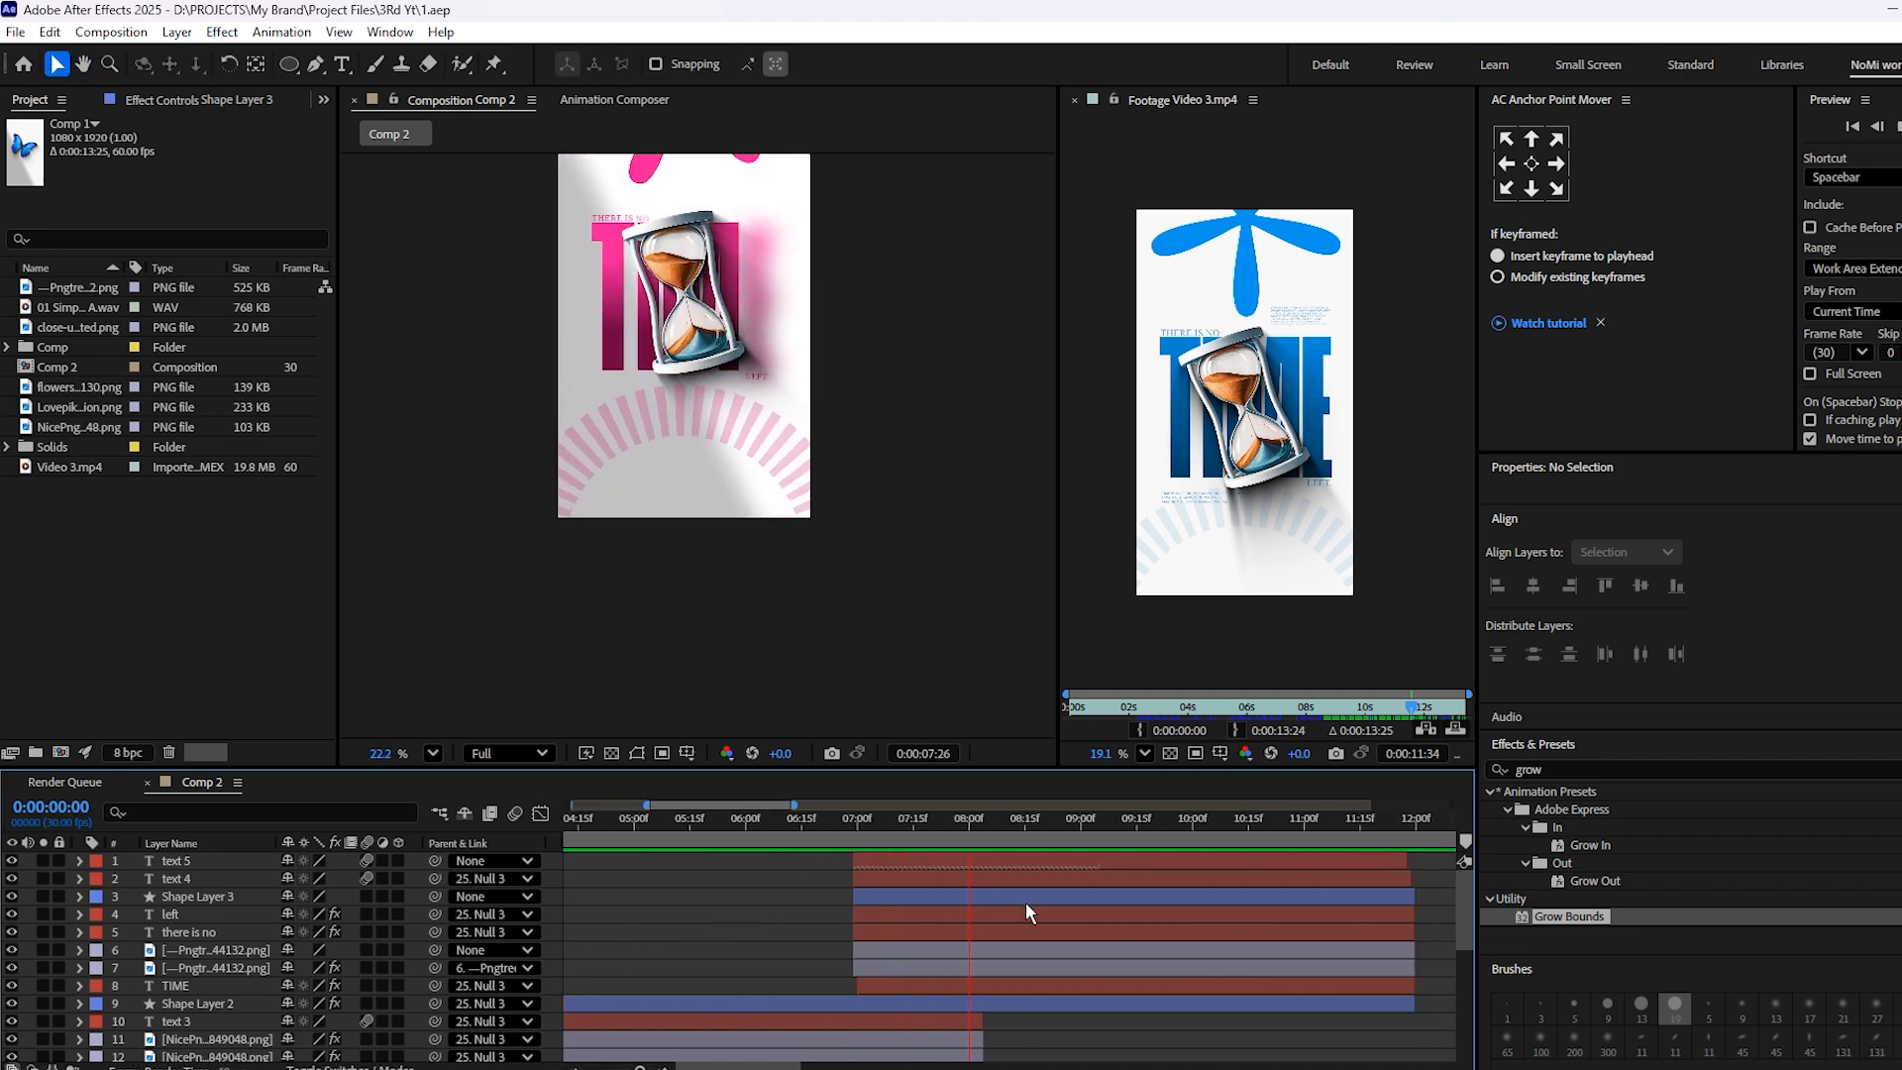
key("space")
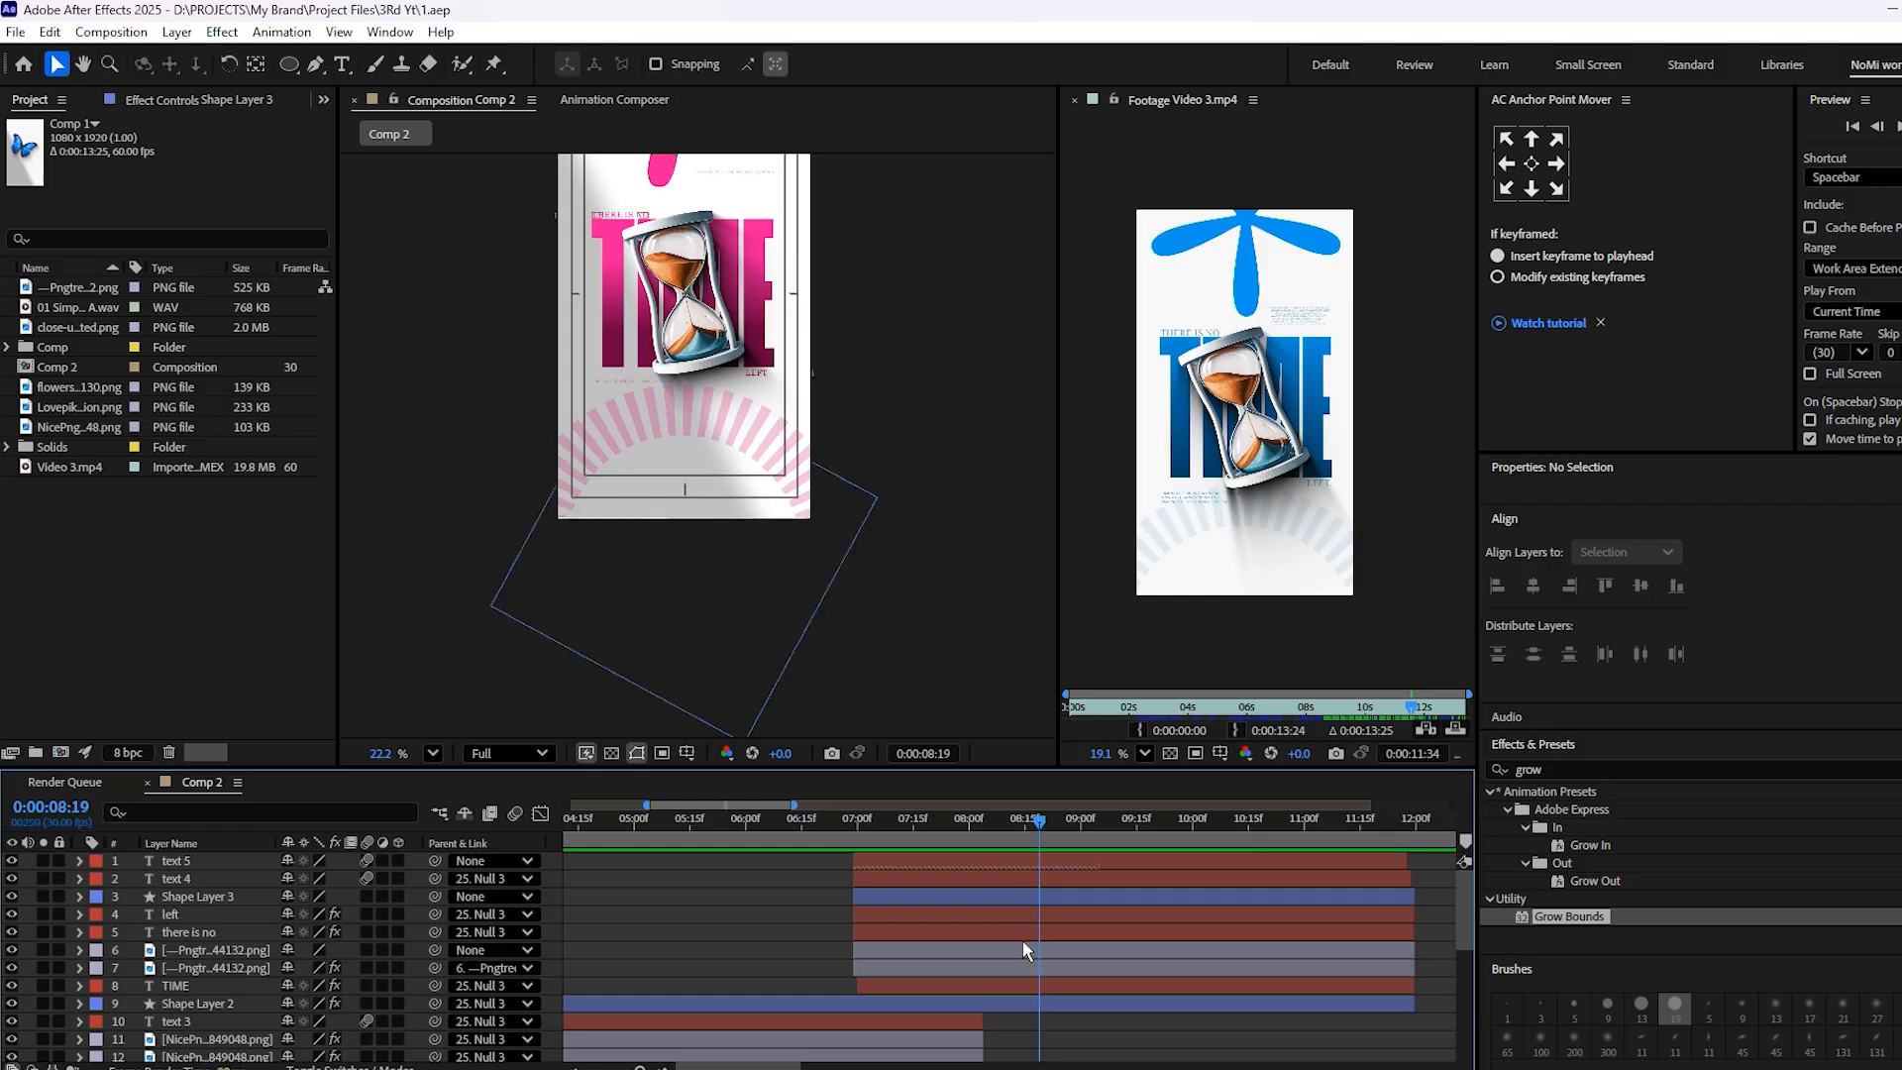
left_click(989, 896)
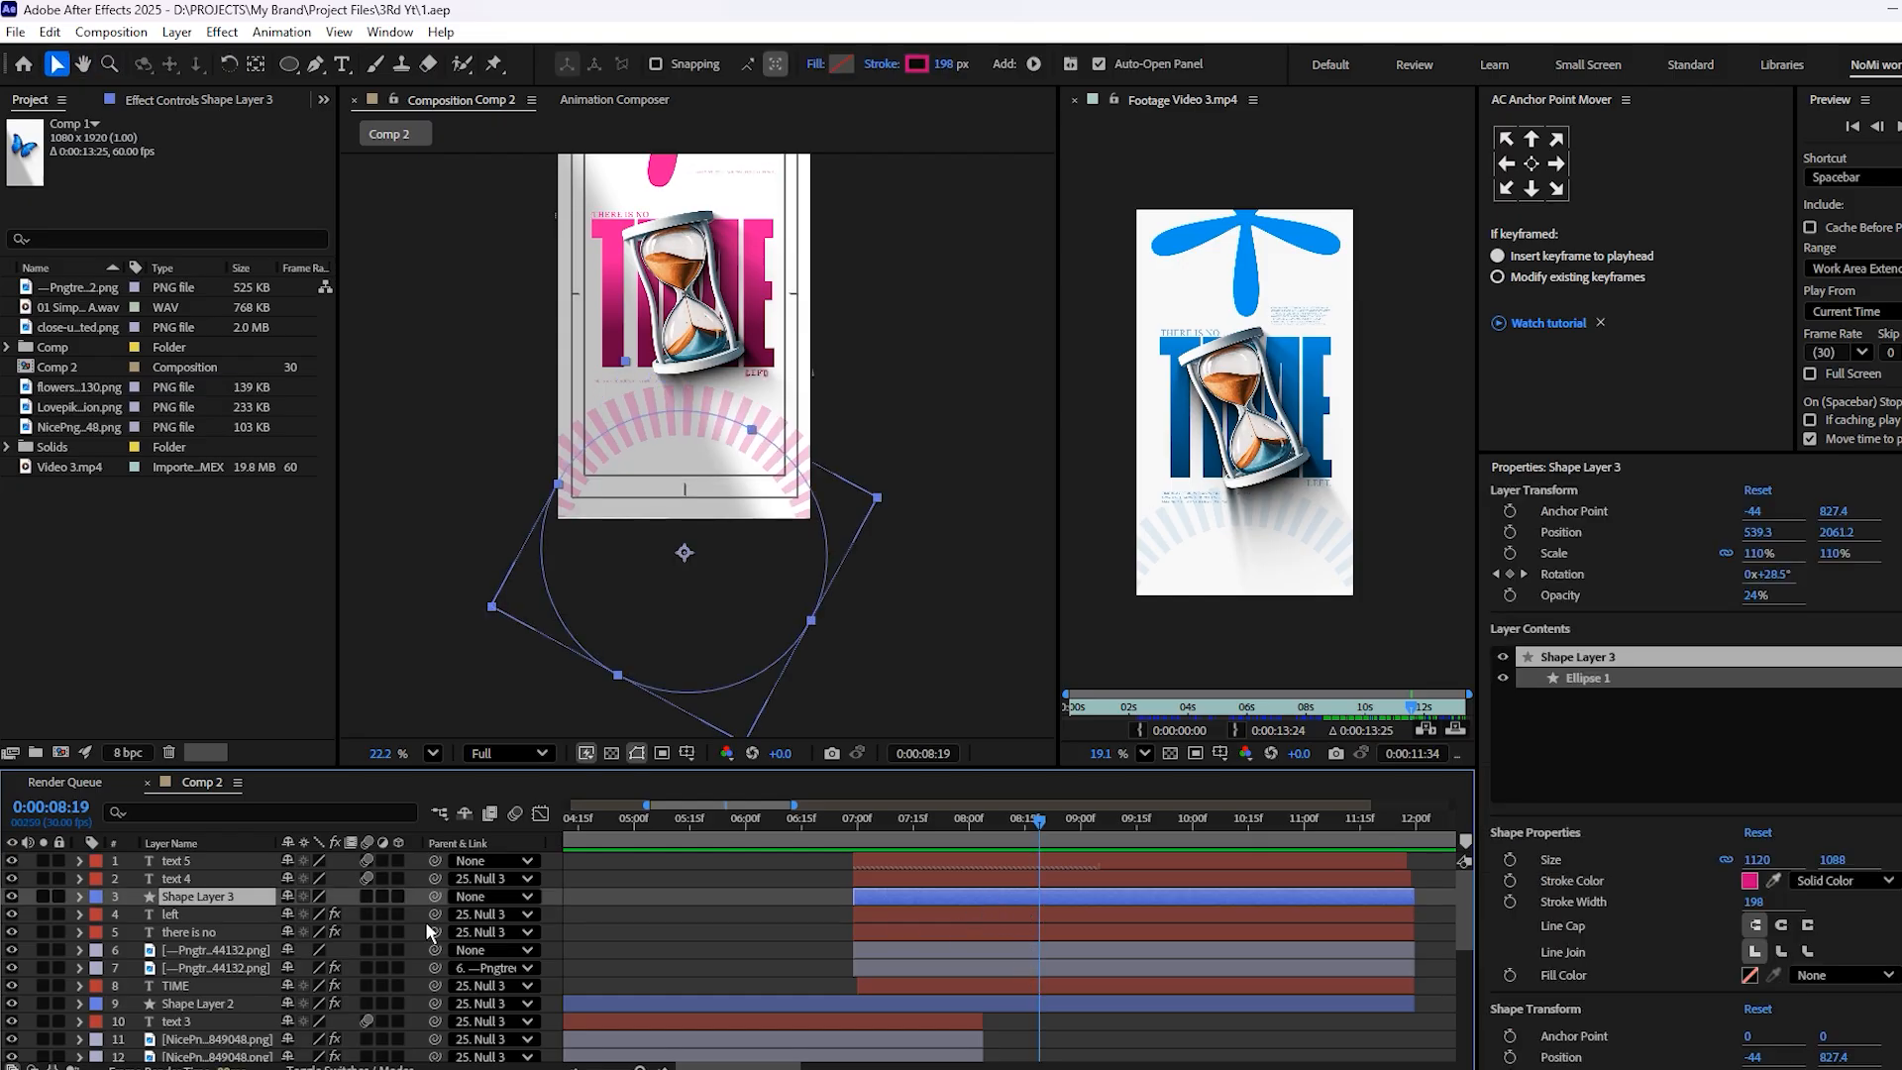
left_click_drag(1053, 832, 1067, 833)
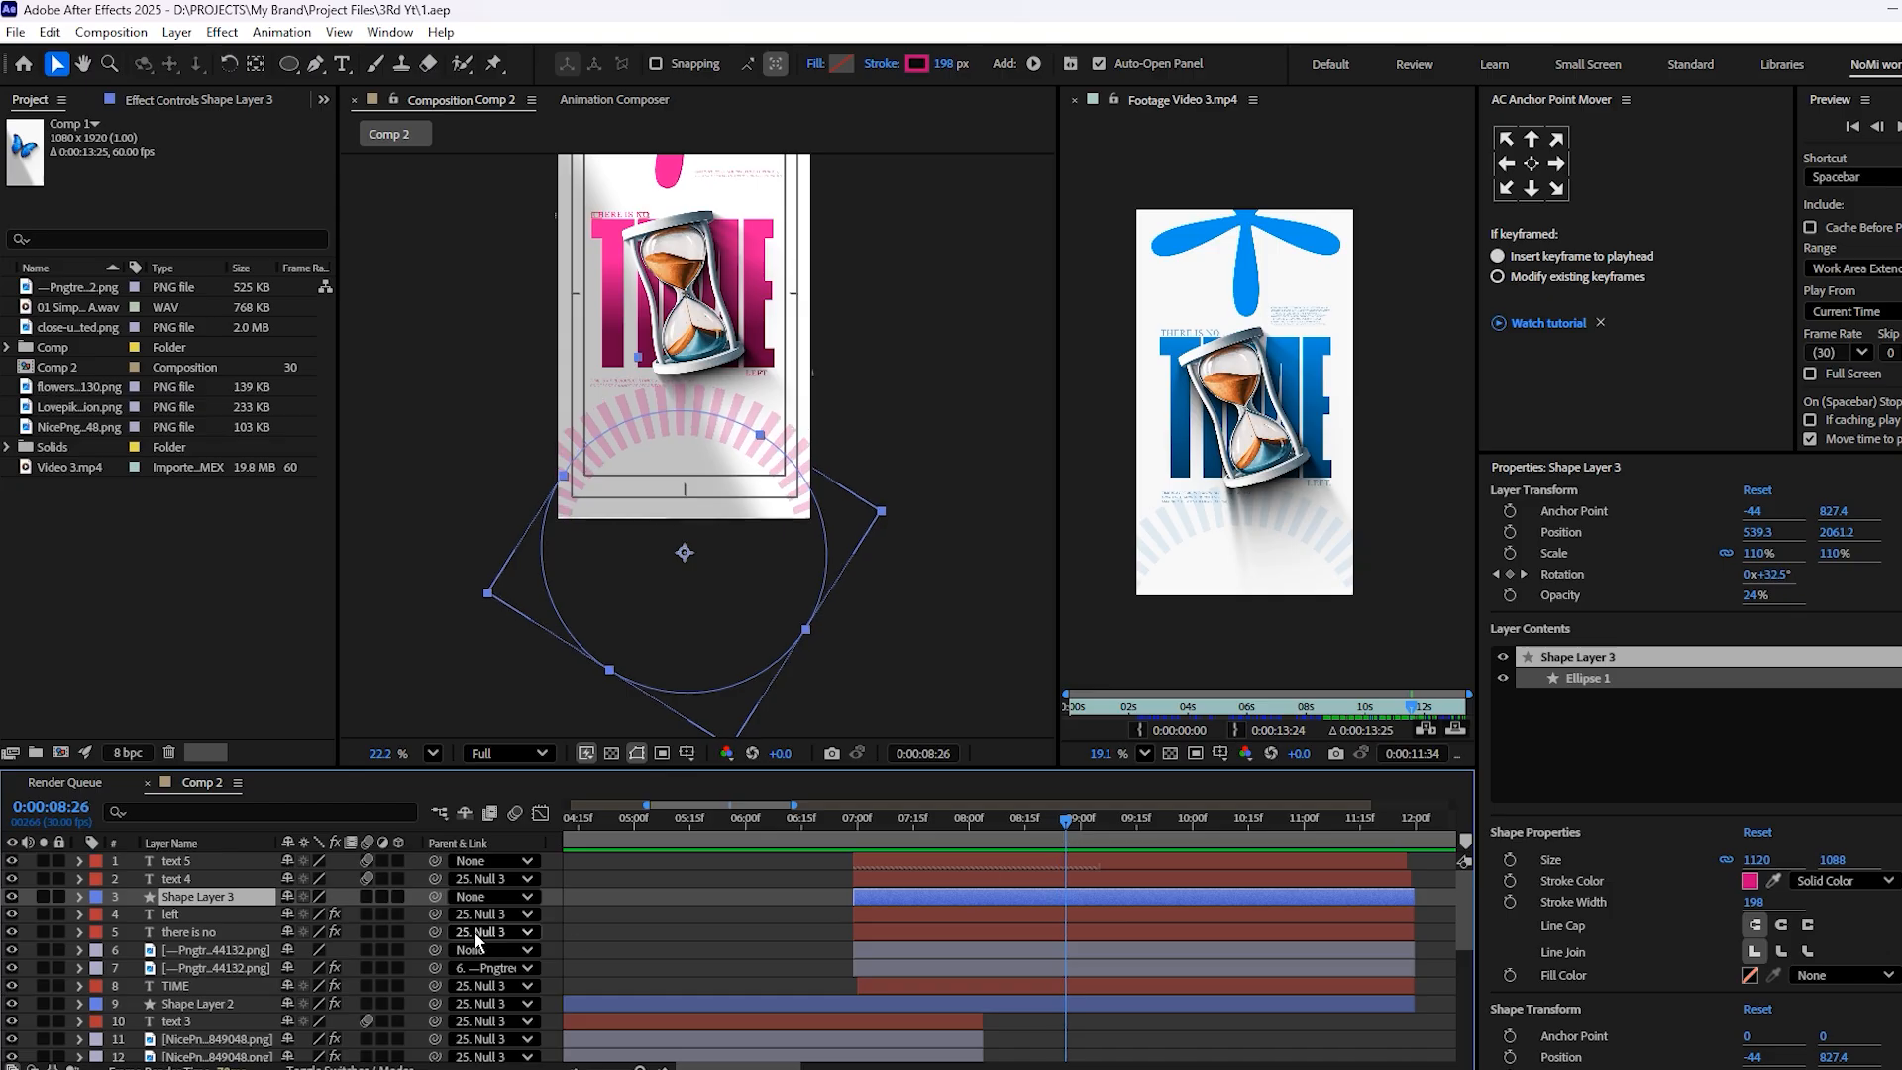
left_click_drag(434, 897, 176, 879)
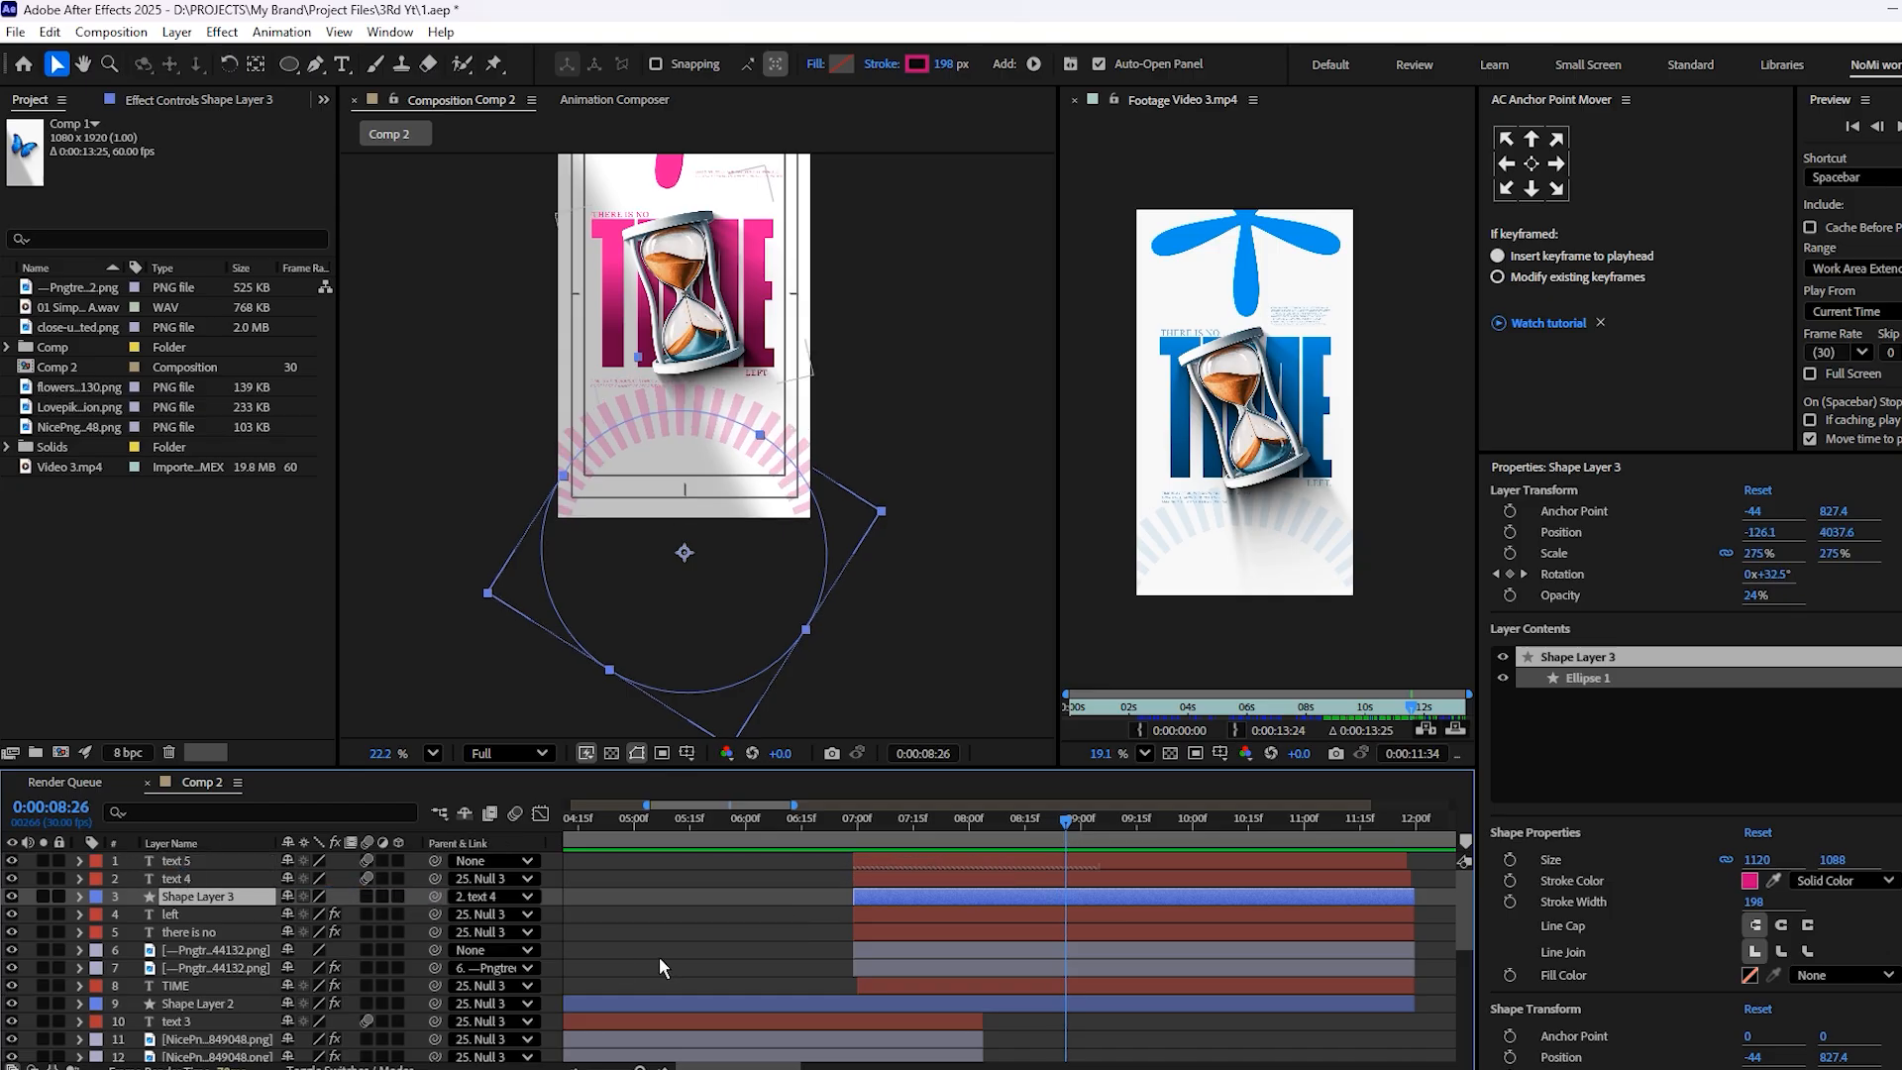
left_click_drag(1022, 824, 1050, 858)
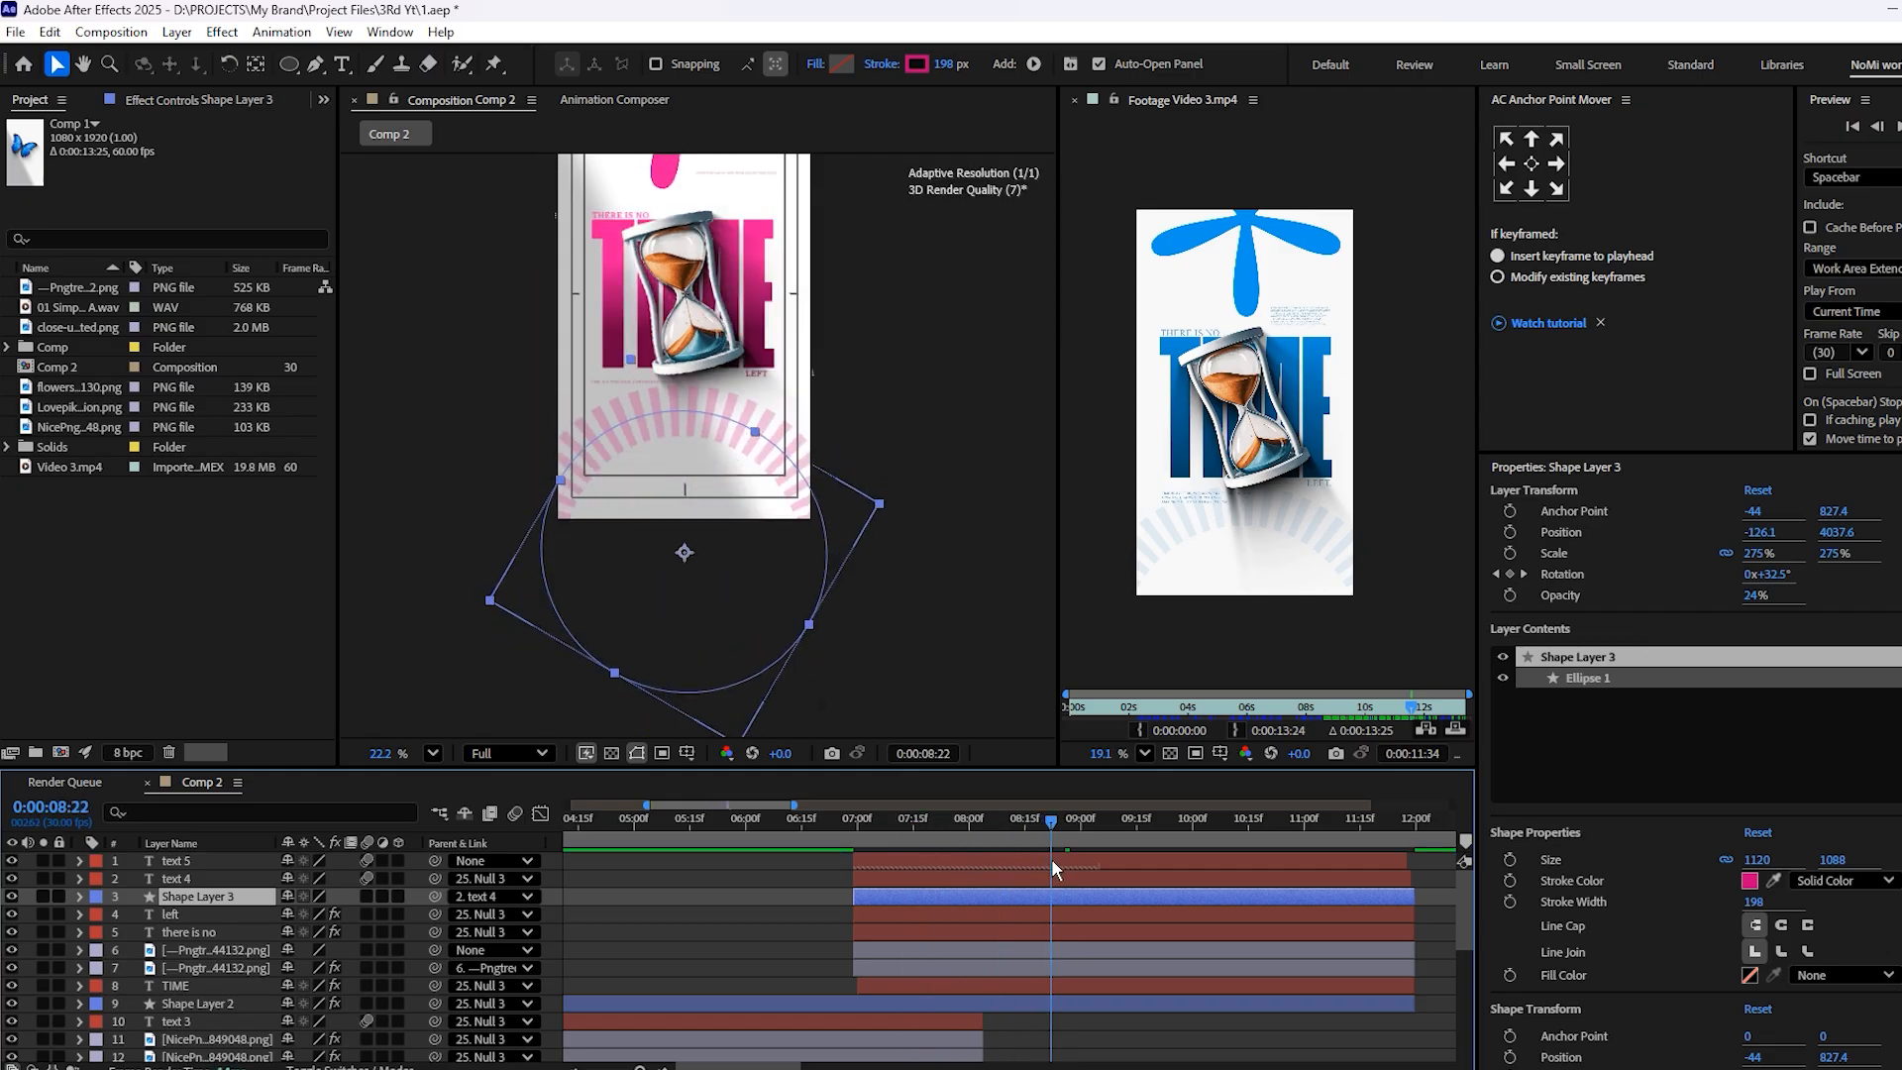
Parent the main hourglass PNG layer to the text 4 layer and preview the hourglass scene from 7:11
left_click(1001, 950)
left_click_drag(434, 953, 242, 878)
left_click_drag(1030, 818, 899, 849)
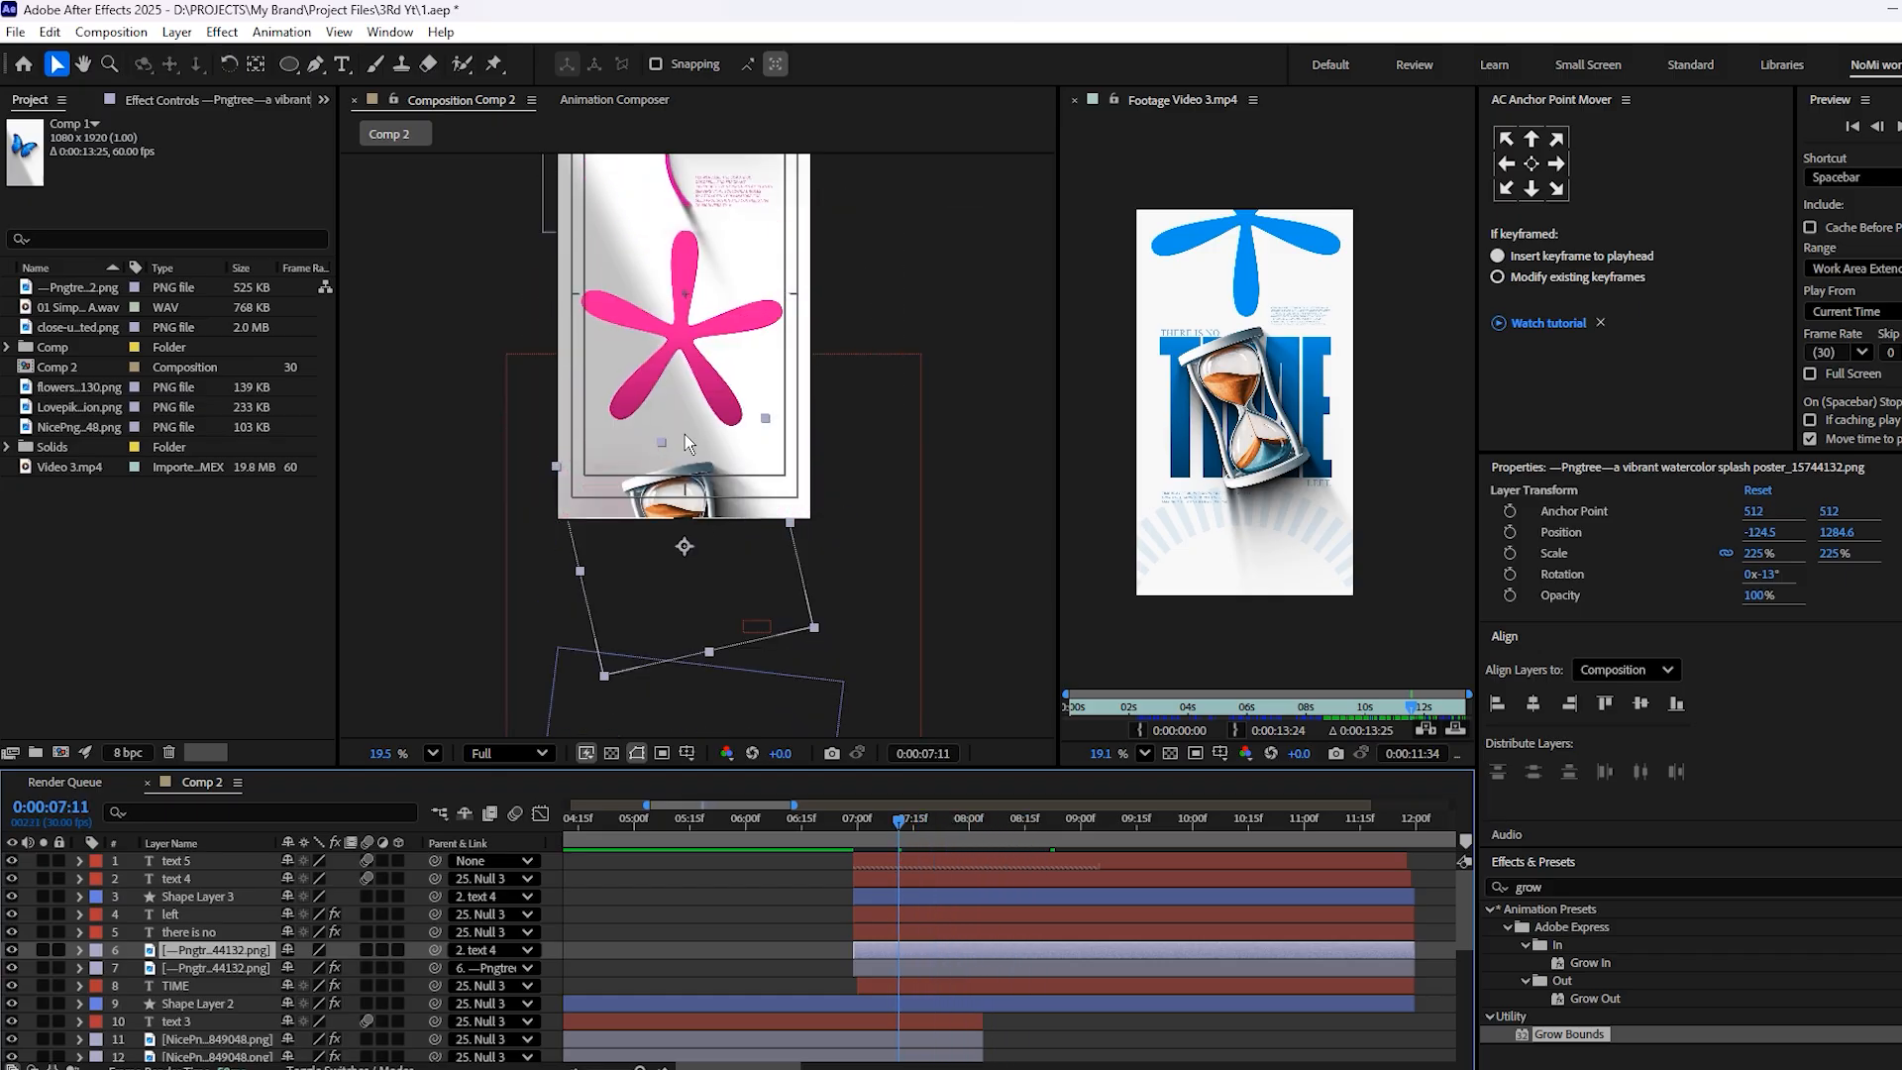
scroll(686, 436, "down", 2)
key("space")
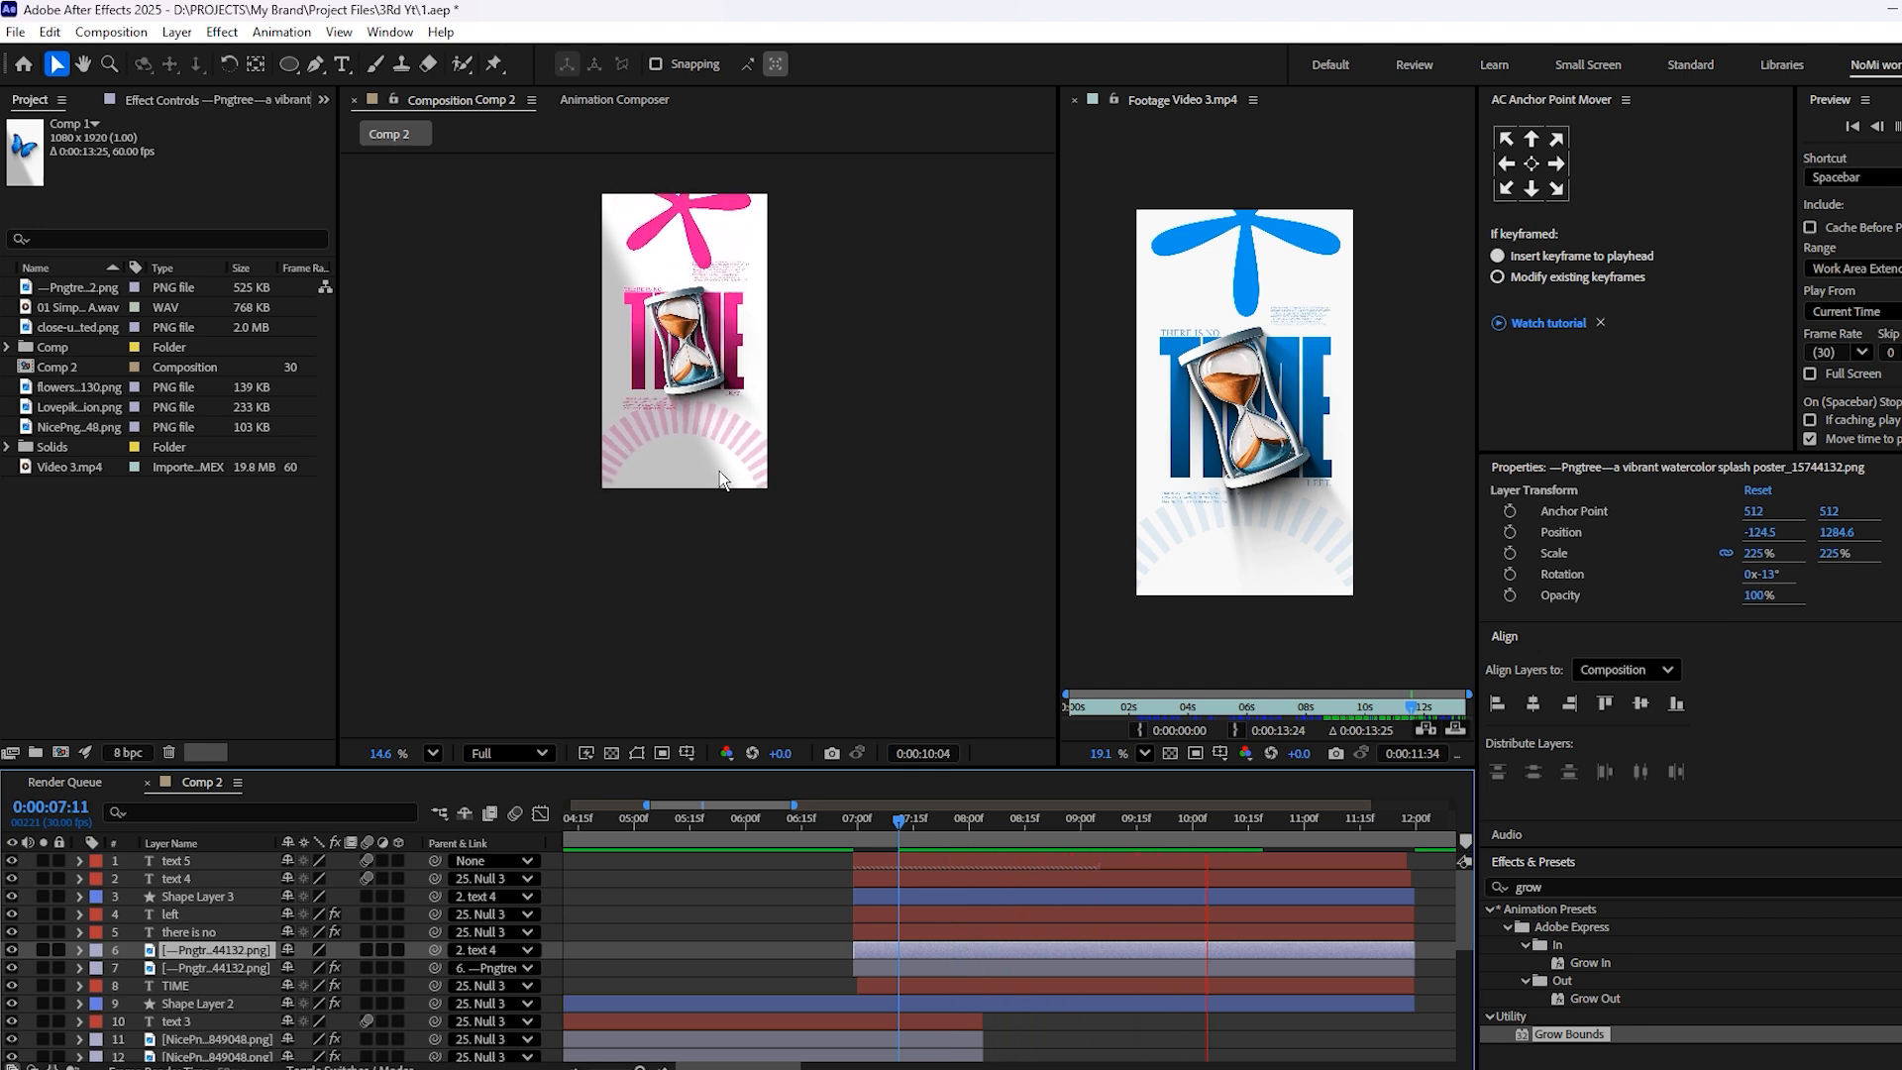
key("space")
Save the project and enlarge the composition view to fit the available viewing area
scroll(741, 388, "up", 4)
left_click_drag(744, 433, 800, 511)
key("ctrl+s")
left_click(433, 753)
left_click(437, 754)
left_click(459, 333)
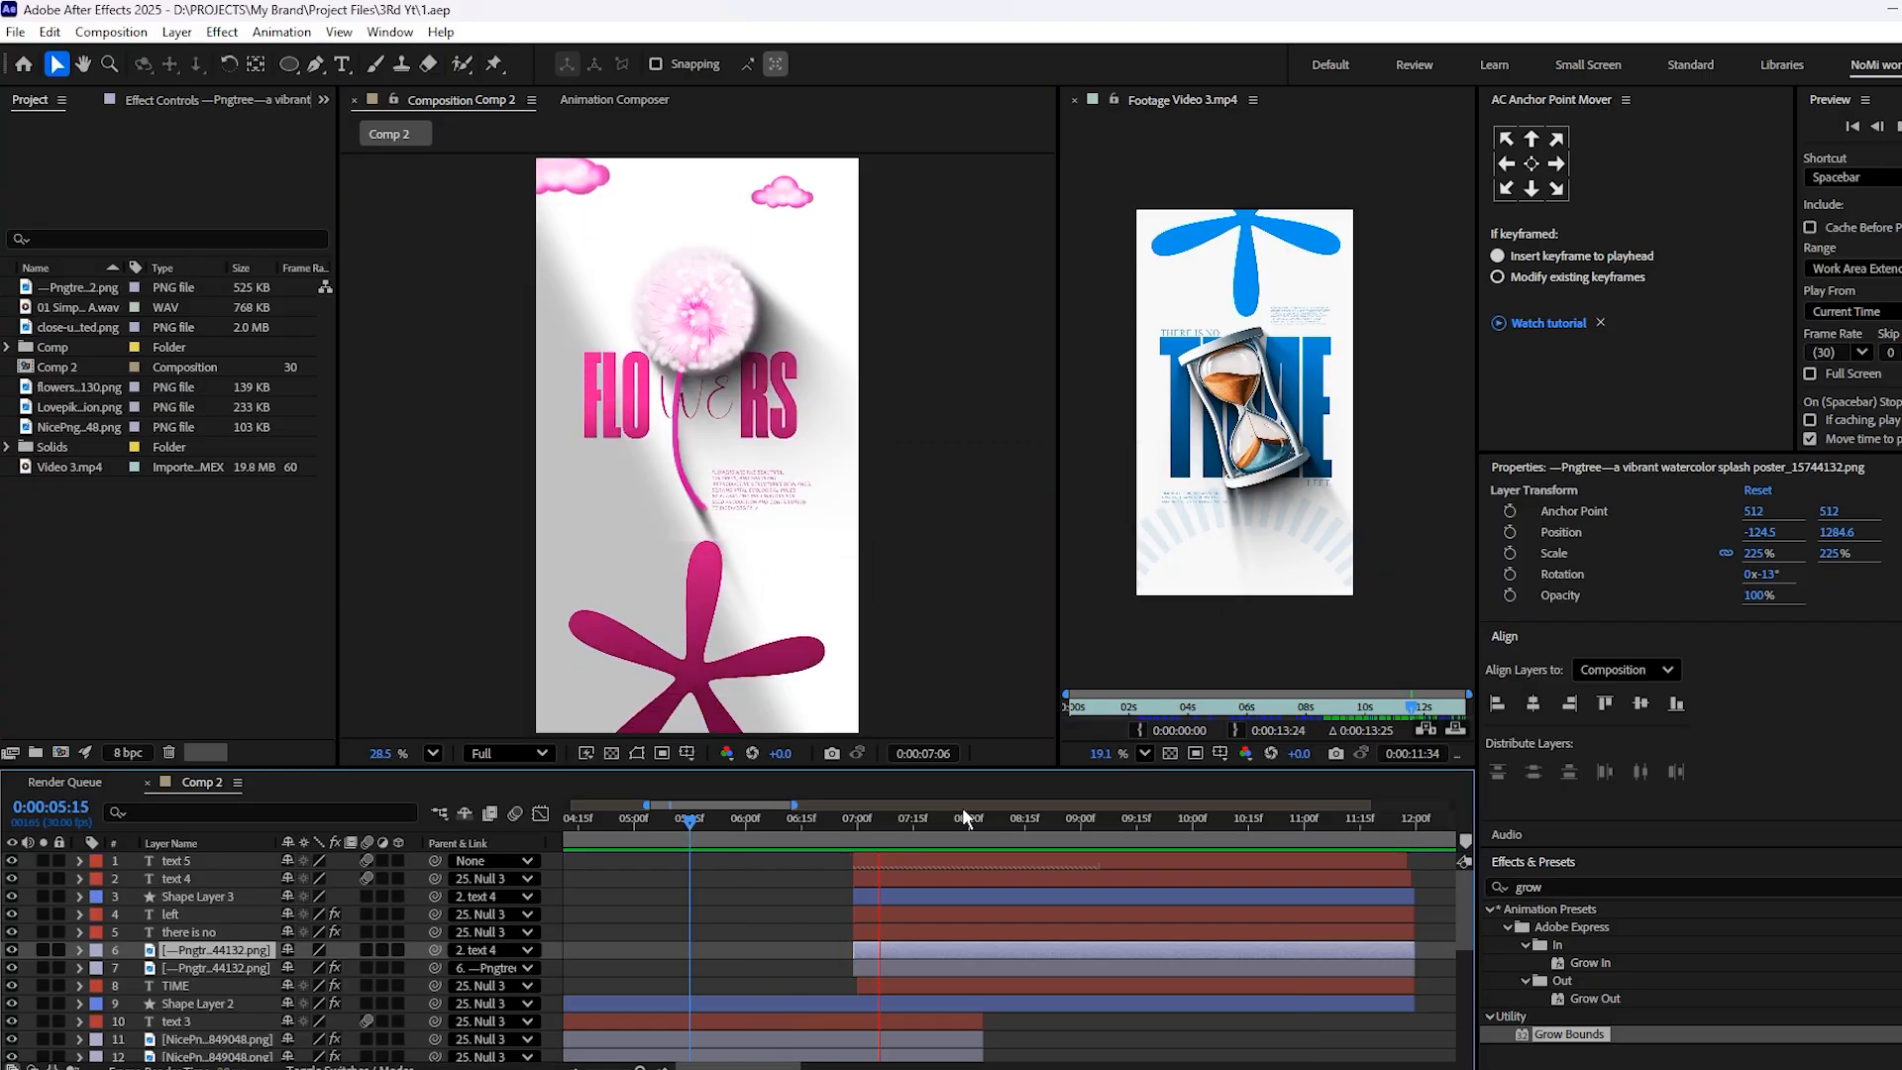